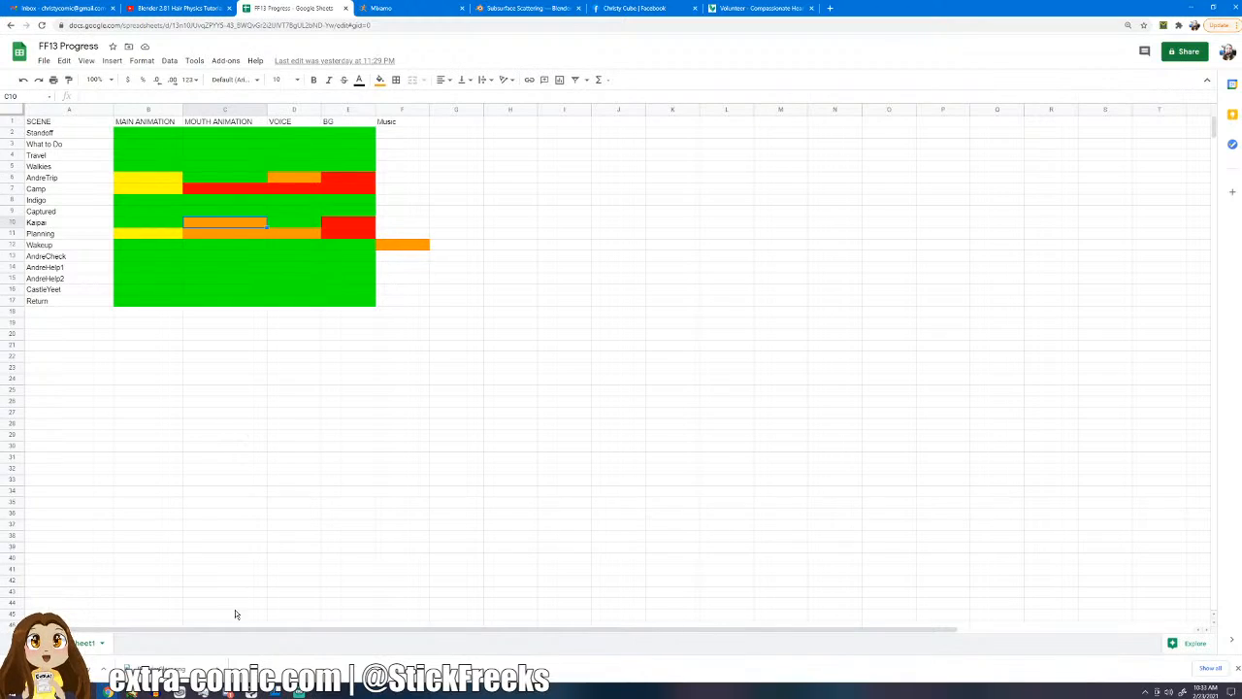
- Switch to Clip Studio Paint and examine the av_Kaipai timeline for how cels, mouth animation and audio clips are laid out across the scene
left_click(252, 692)
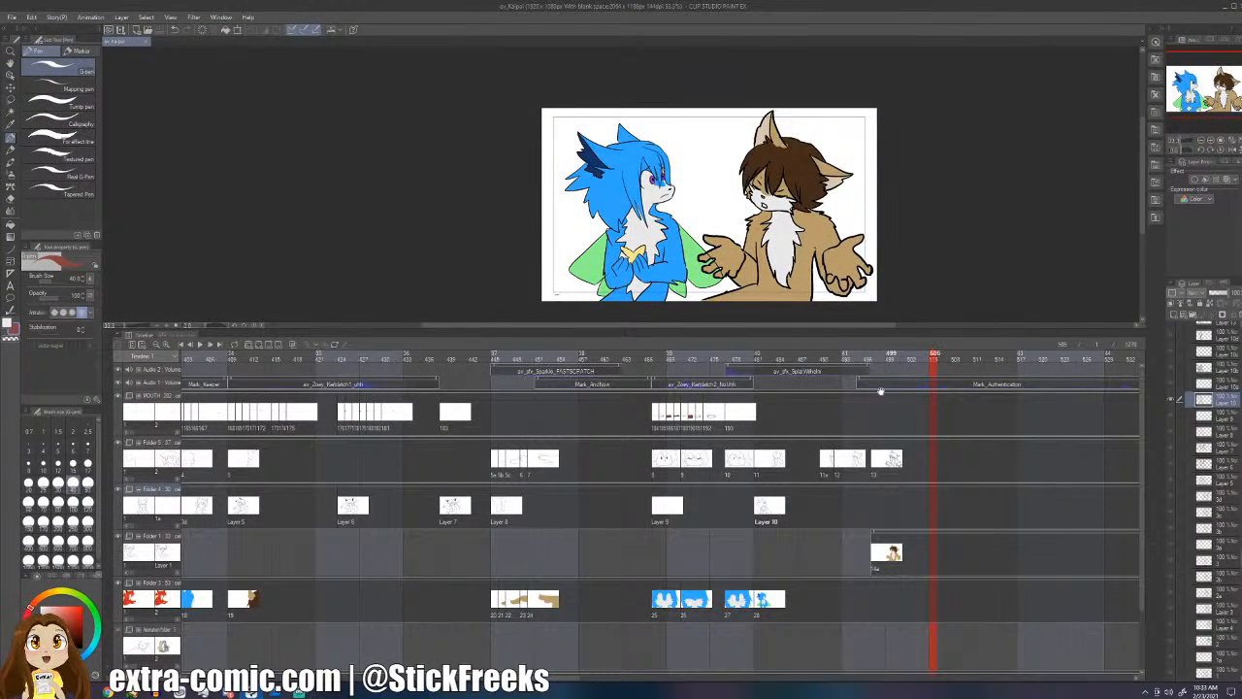
left_click(693, 415)
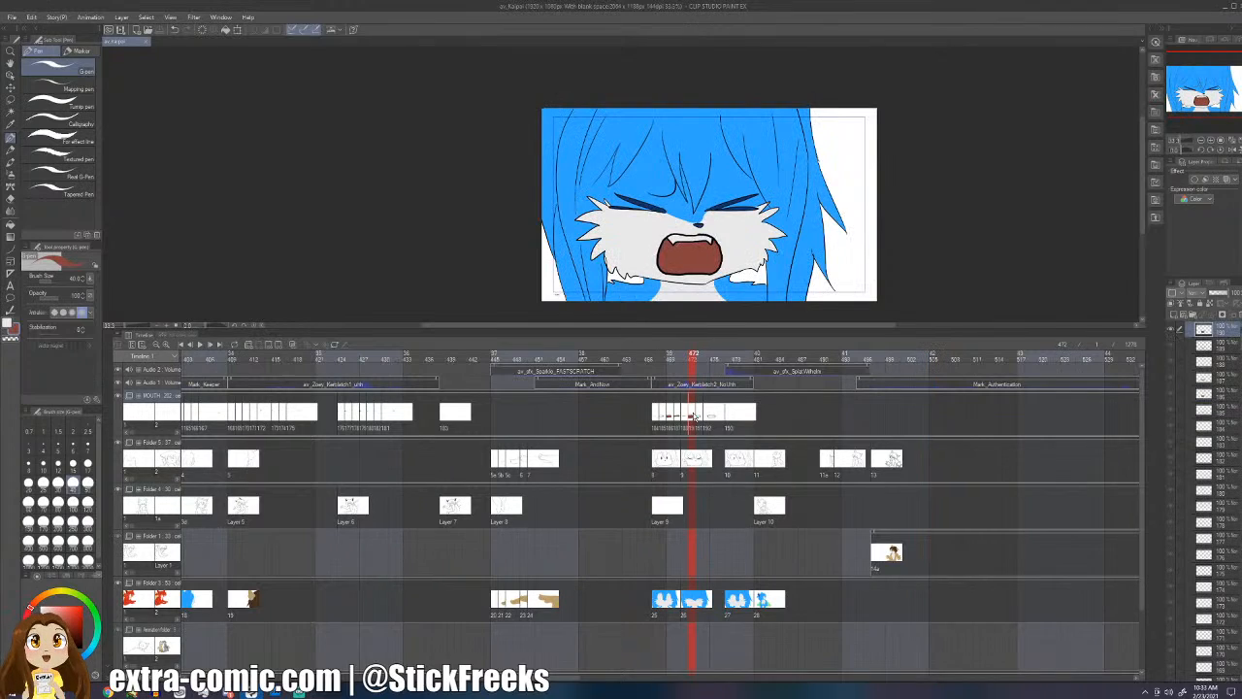
left_click_drag(563, 679, 599, 681)
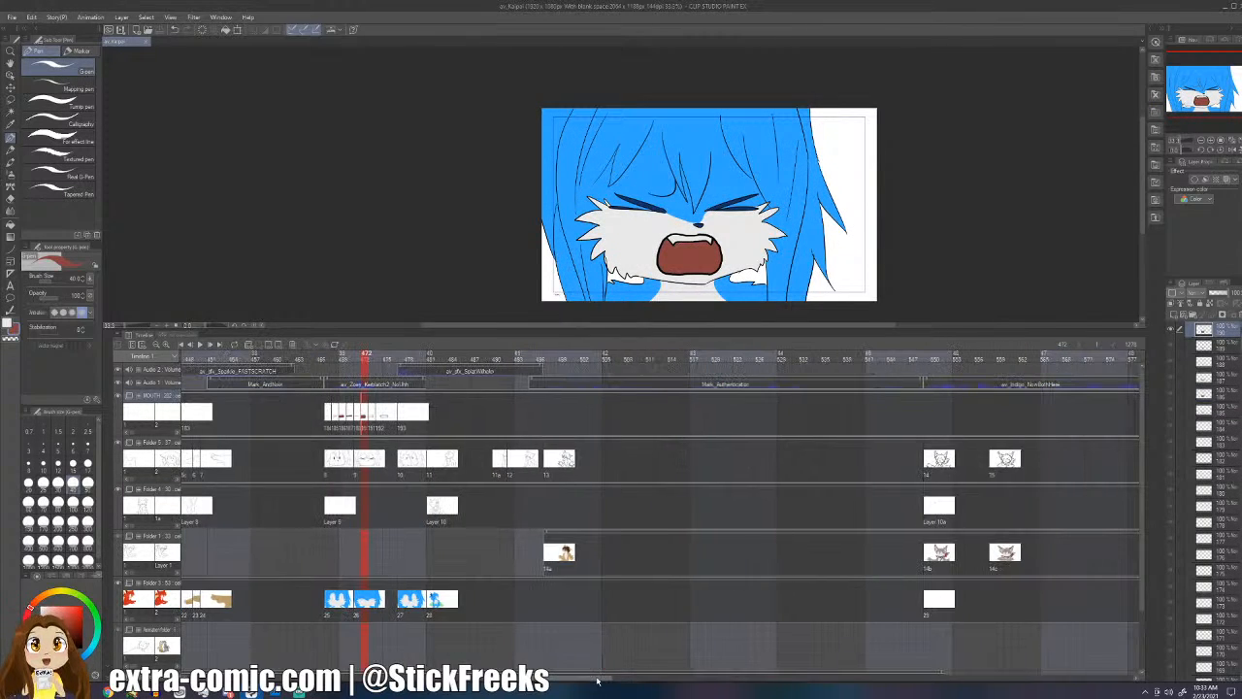
scroll(713, 463, "down", 1)
scroll(713, 463, "up", 1)
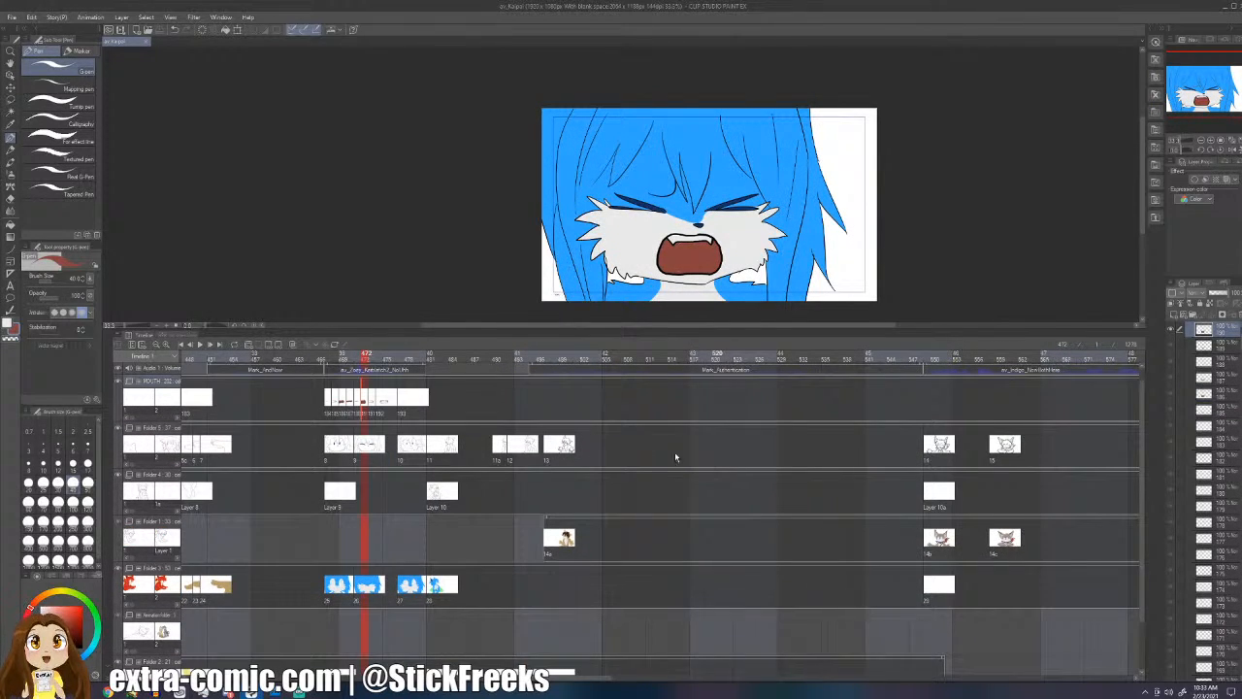
left_click(154, 346)
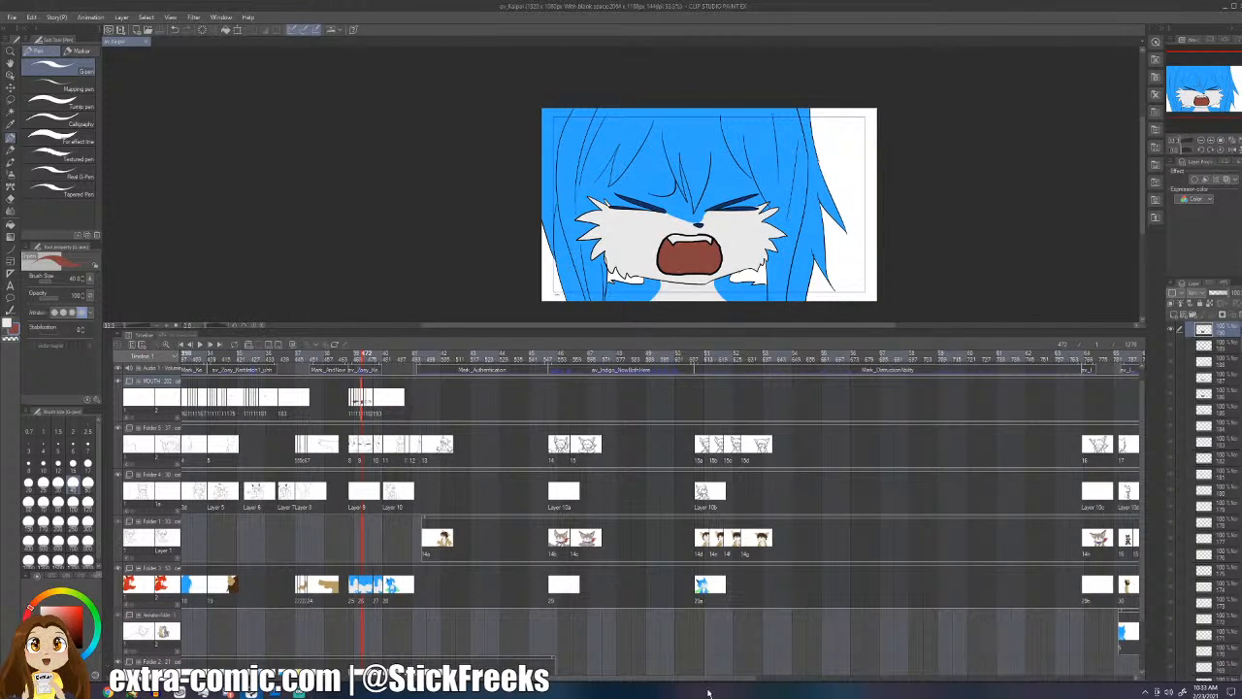
left_click_drag(637, 678, 605, 695)
scroll(679, 505, "up", 1)
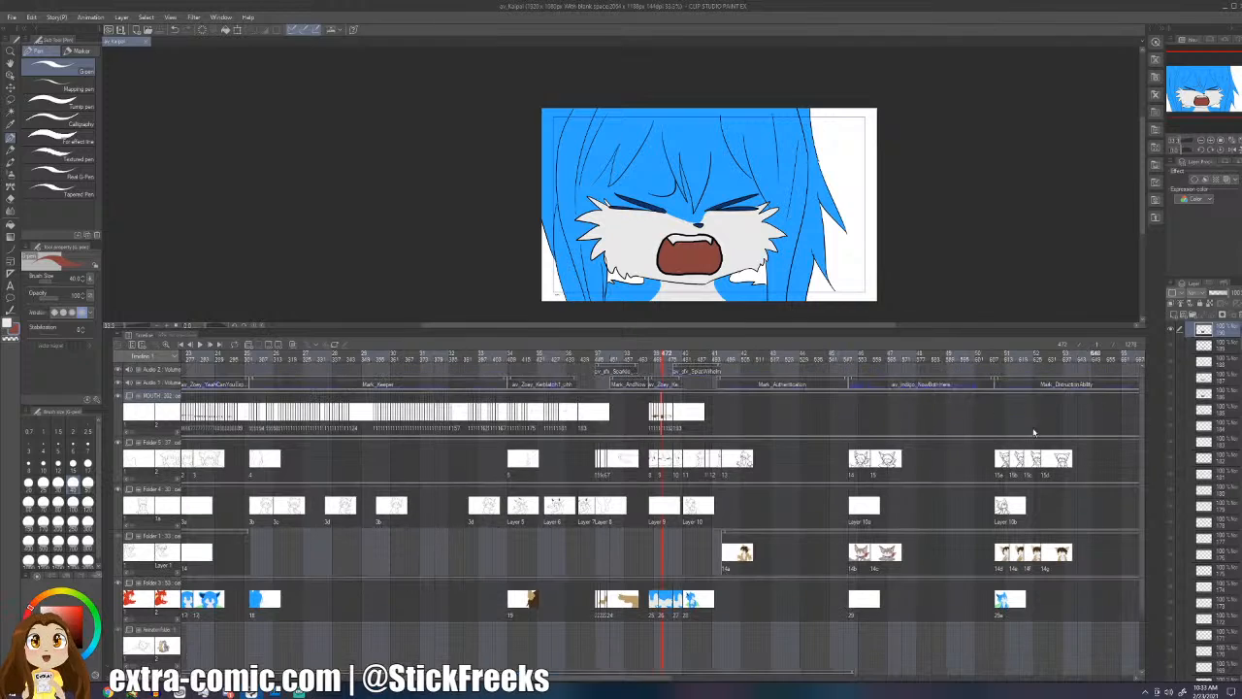
left_click_drag(637, 686, 917, 530)
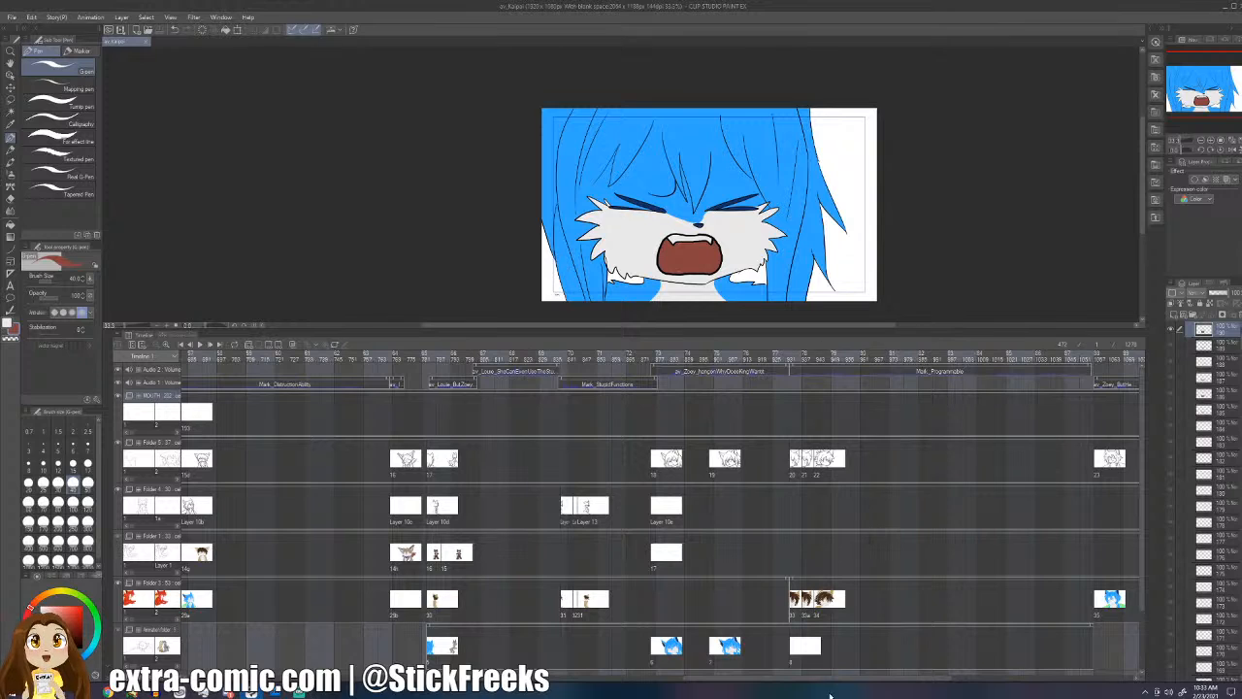
left_click_drag(849, 682, 831, 623)
- Add a blank cel to Folder 3 at the frame where Folder 1's cel 17 starts, clearing the brown character from the shot
left_click(679, 425)
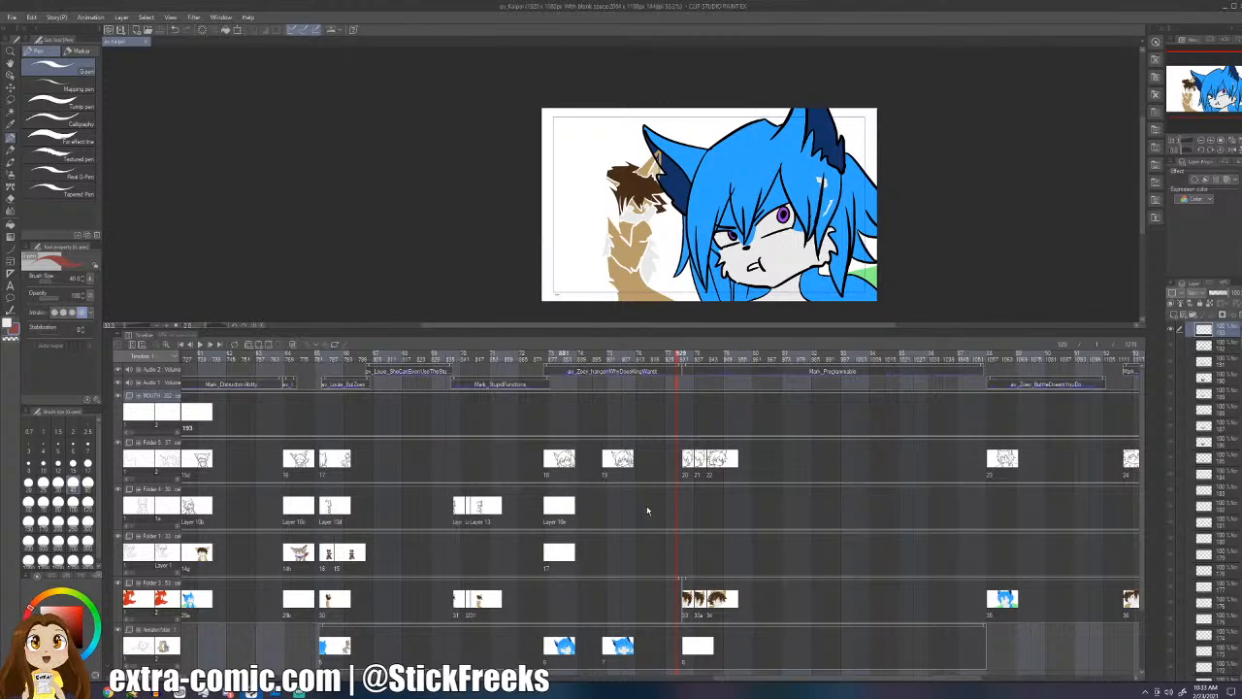
left_click(545, 562)
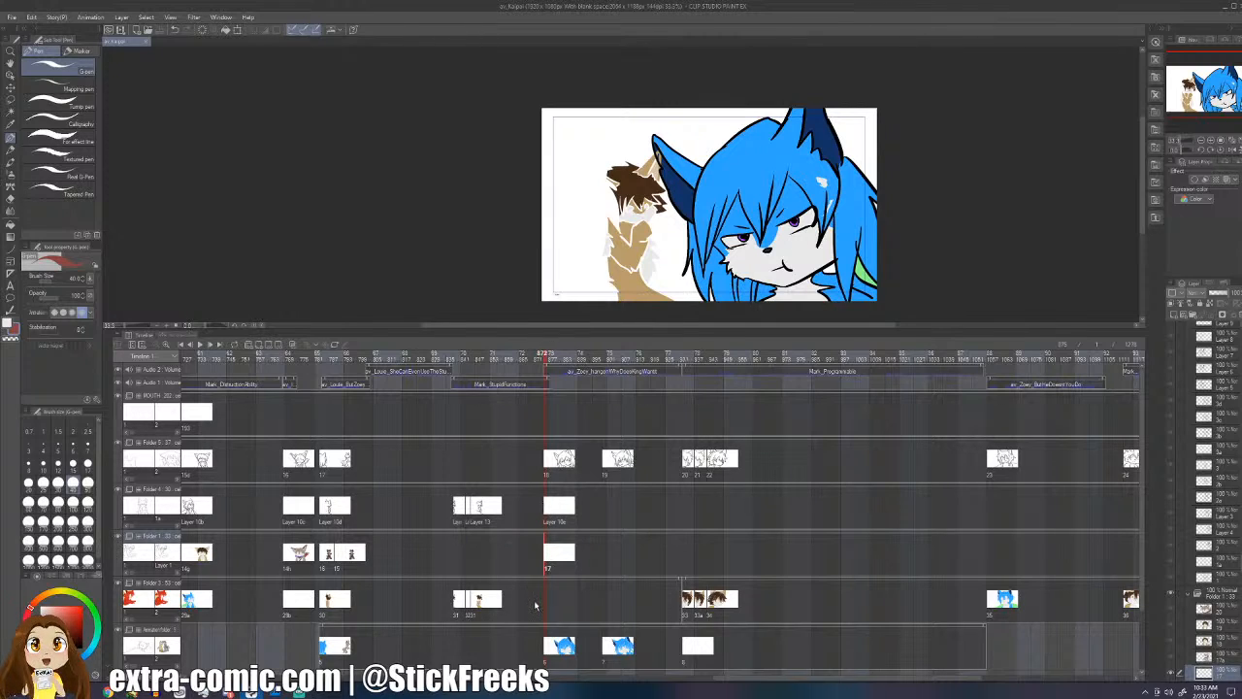
left_click(545, 601)
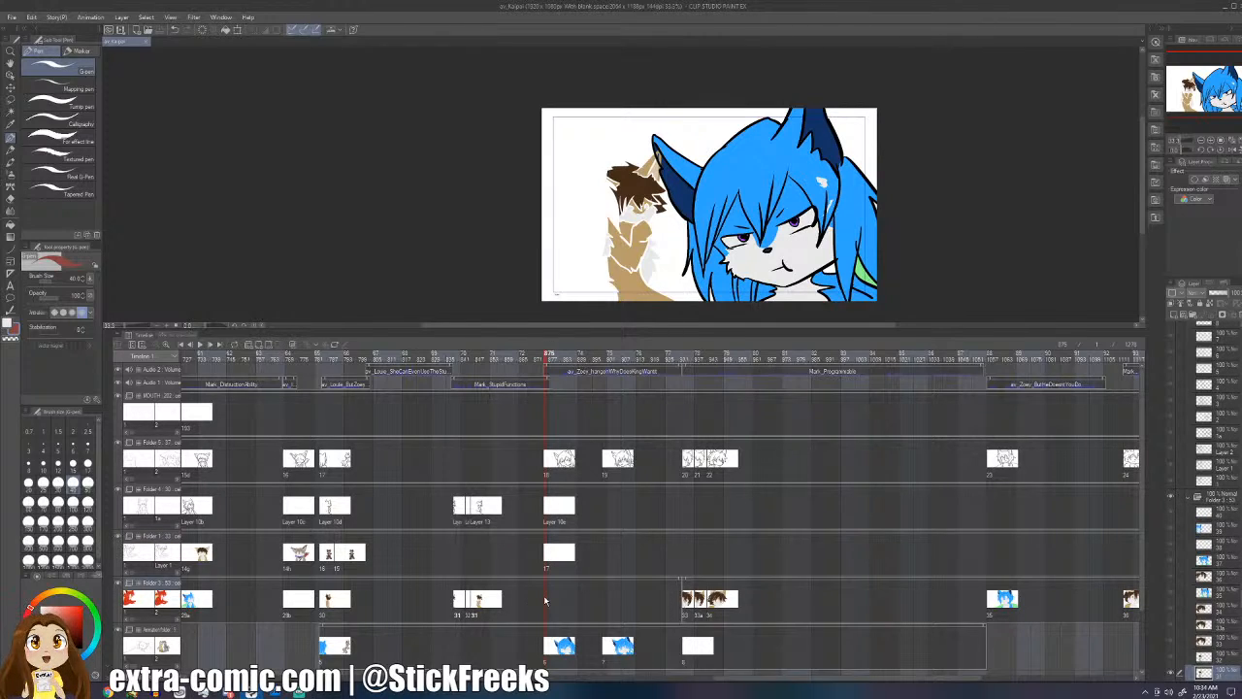
key("ctrl+shift+n")
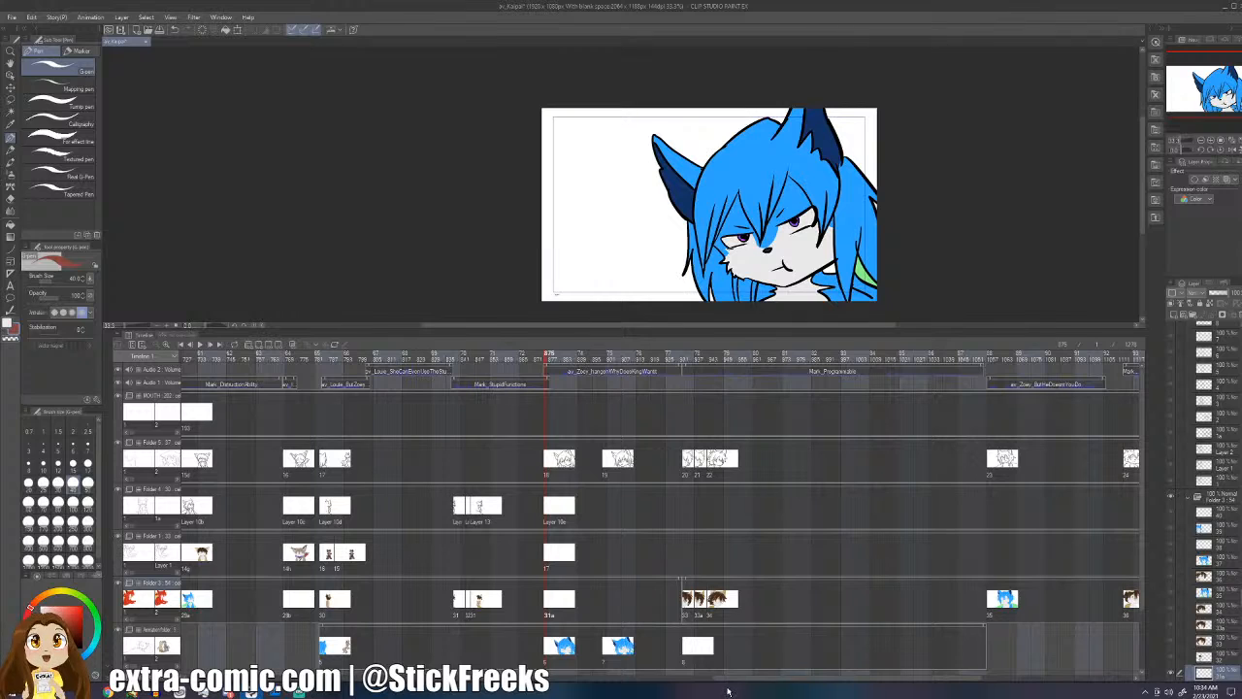
- Play back the animation from the start of Folder 4's first cel, through the grey character's lines into the blue character's close-up
left_click_drag(723, 682, 272, 679)
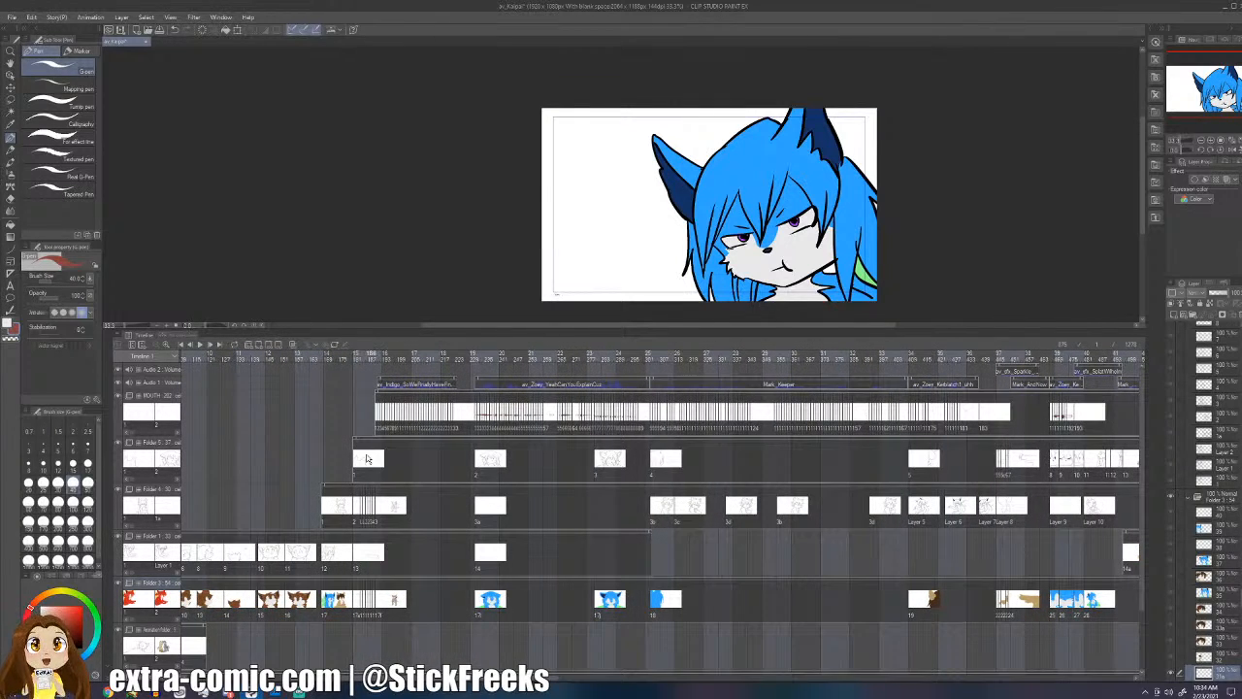
left_click(366, 458)
scroll(623, 210, "up", 2)
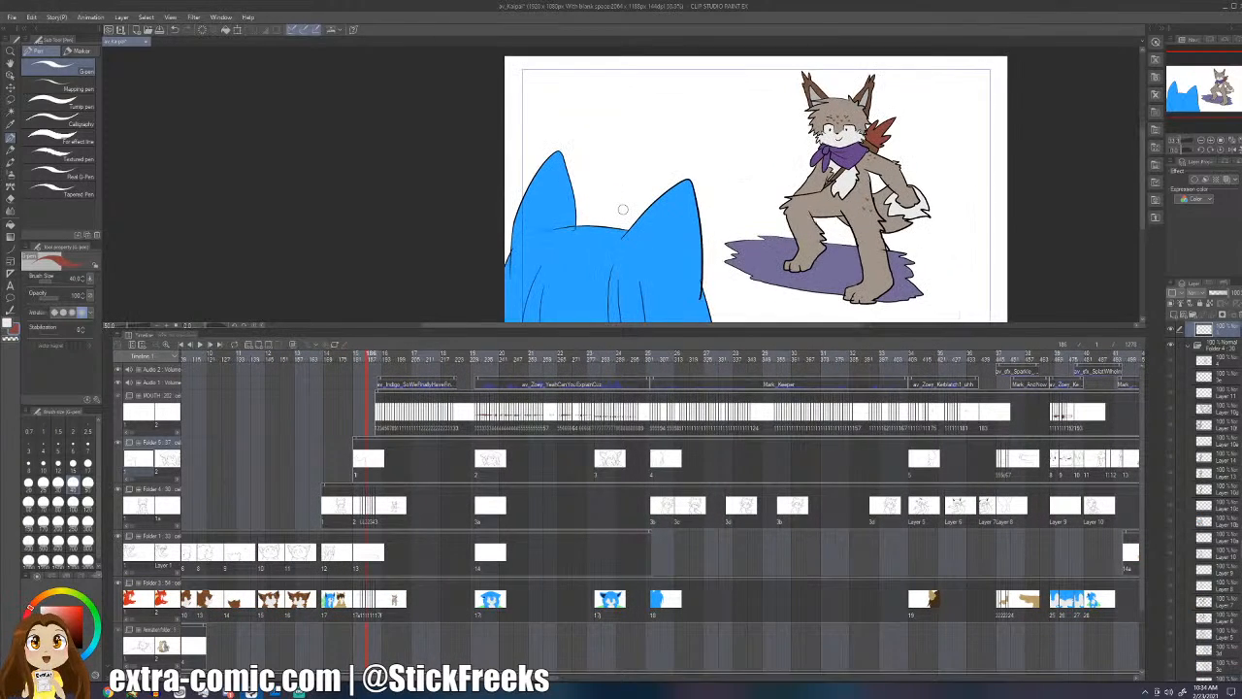
scroll(623, 210, "down", 1)
left_click_drag(623, 209, 538, 195)
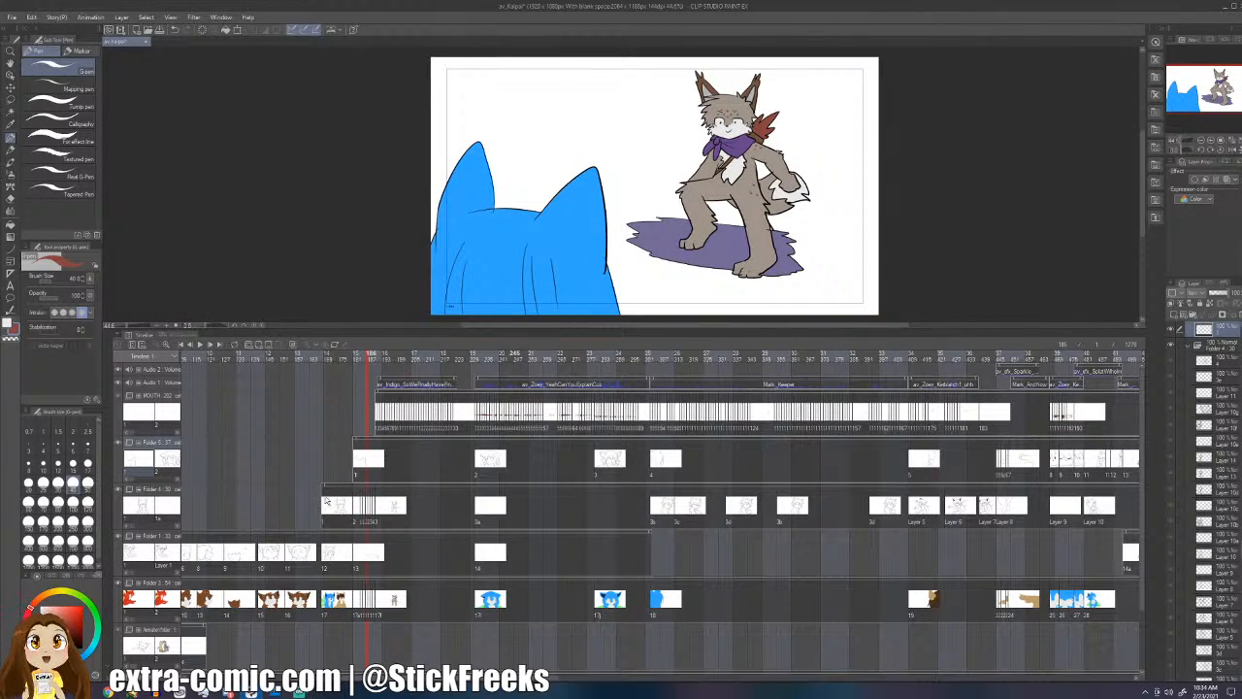
left_click(323, 514)
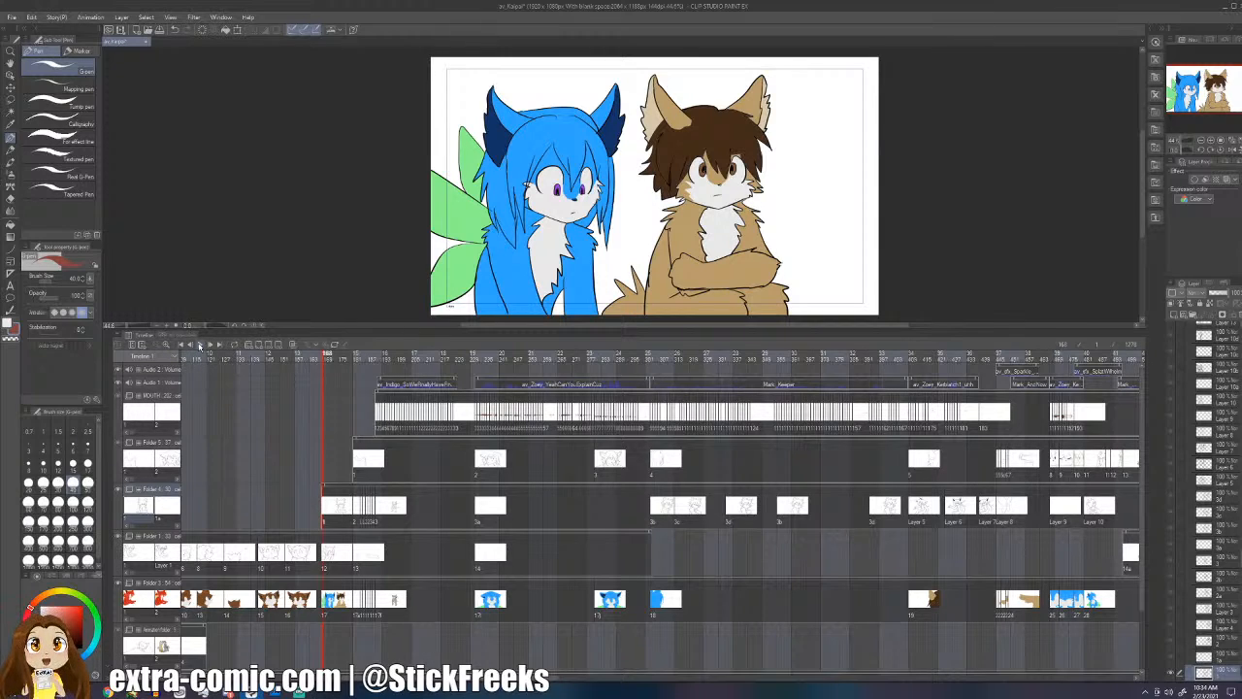
left_click(199, 346)
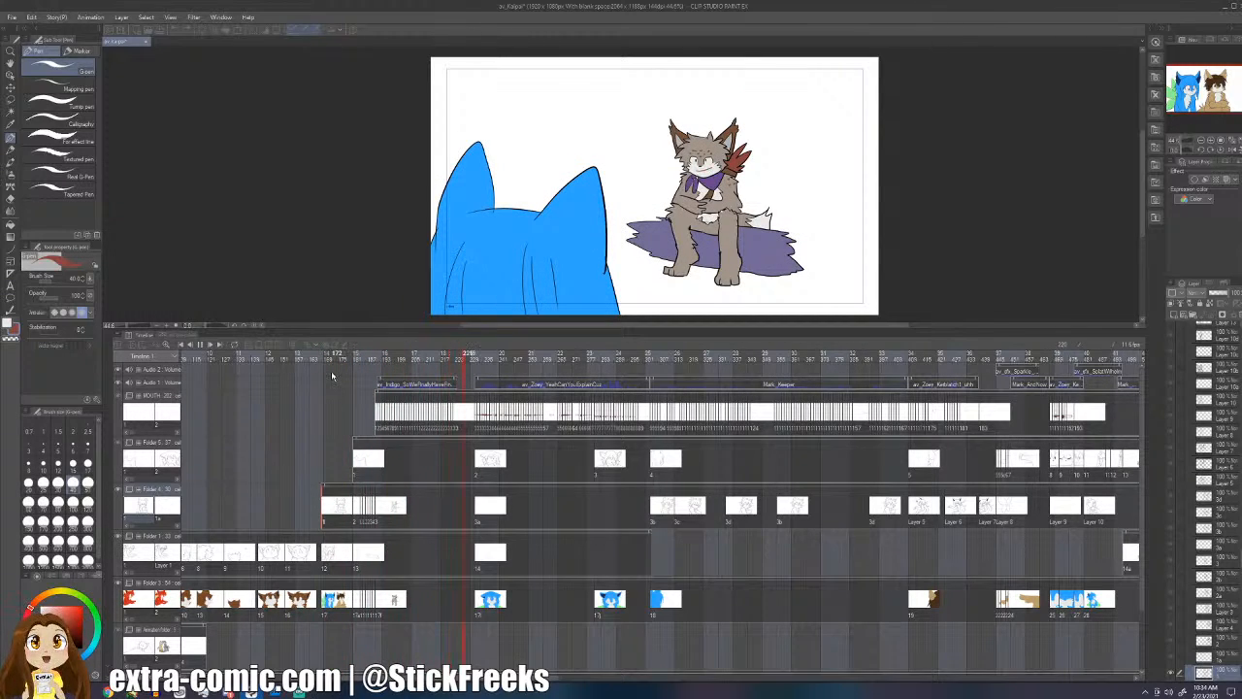
left_click(200, 345)
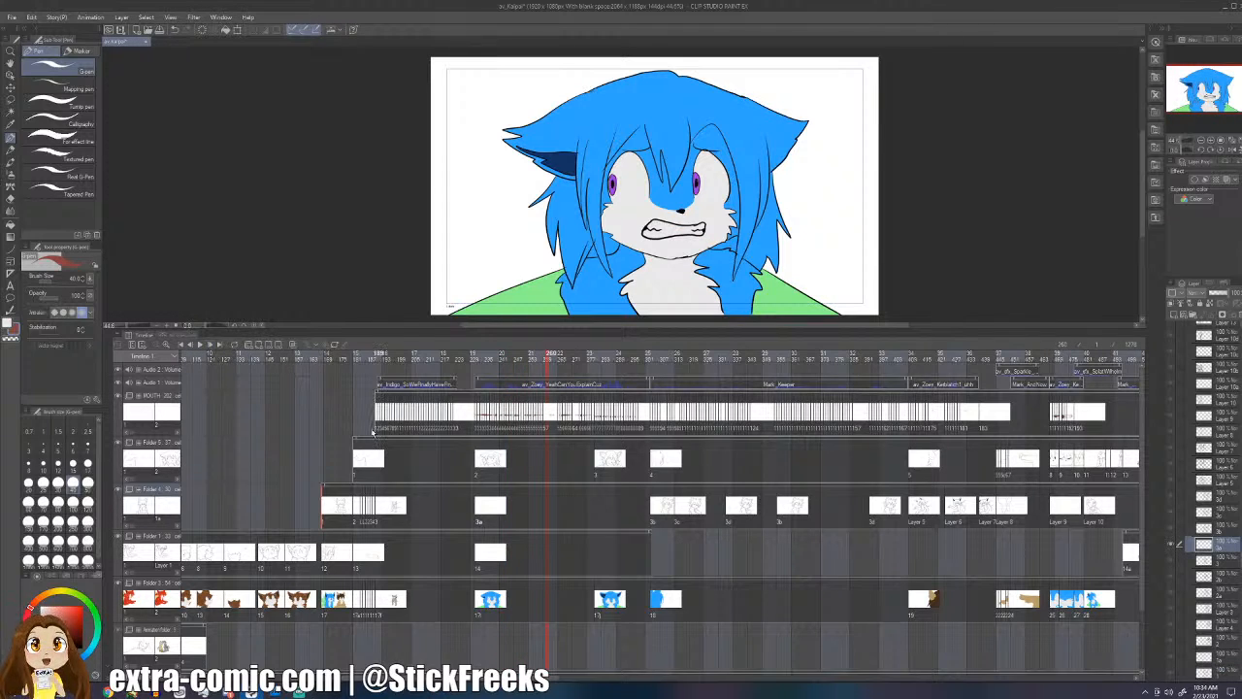
- Replay the grey character's shot from the start of Folder 5's first cel
left_click(354, 466)
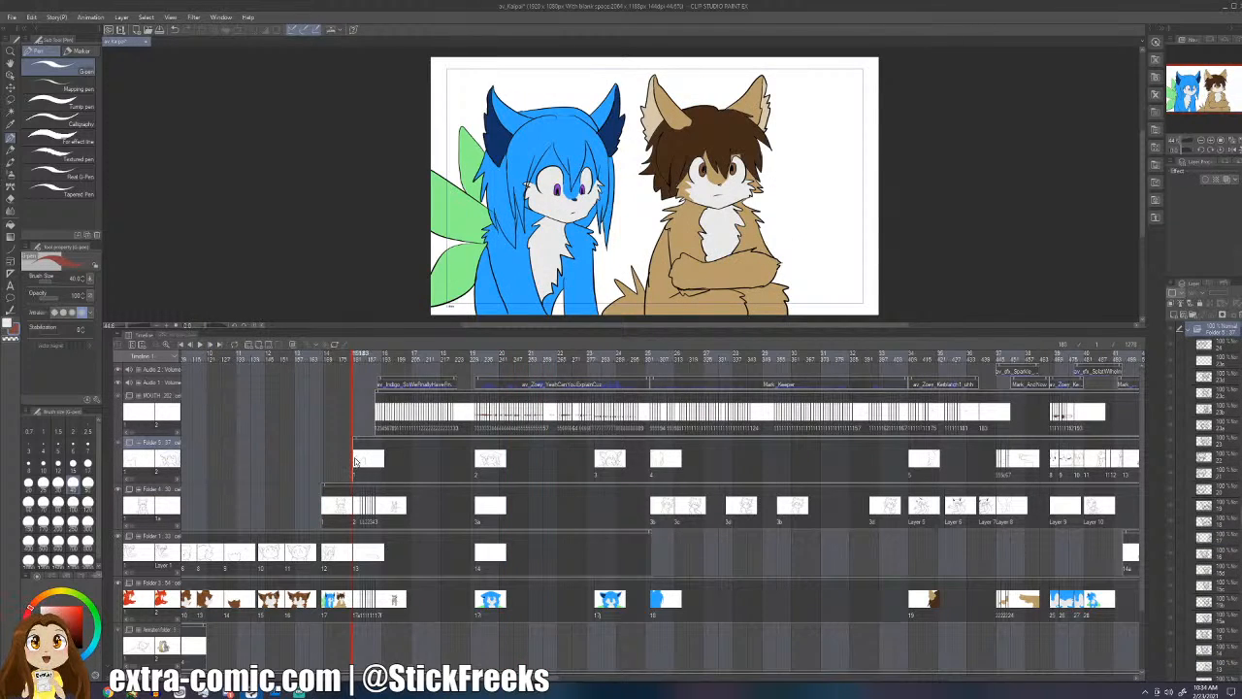
left_click(200, 345)
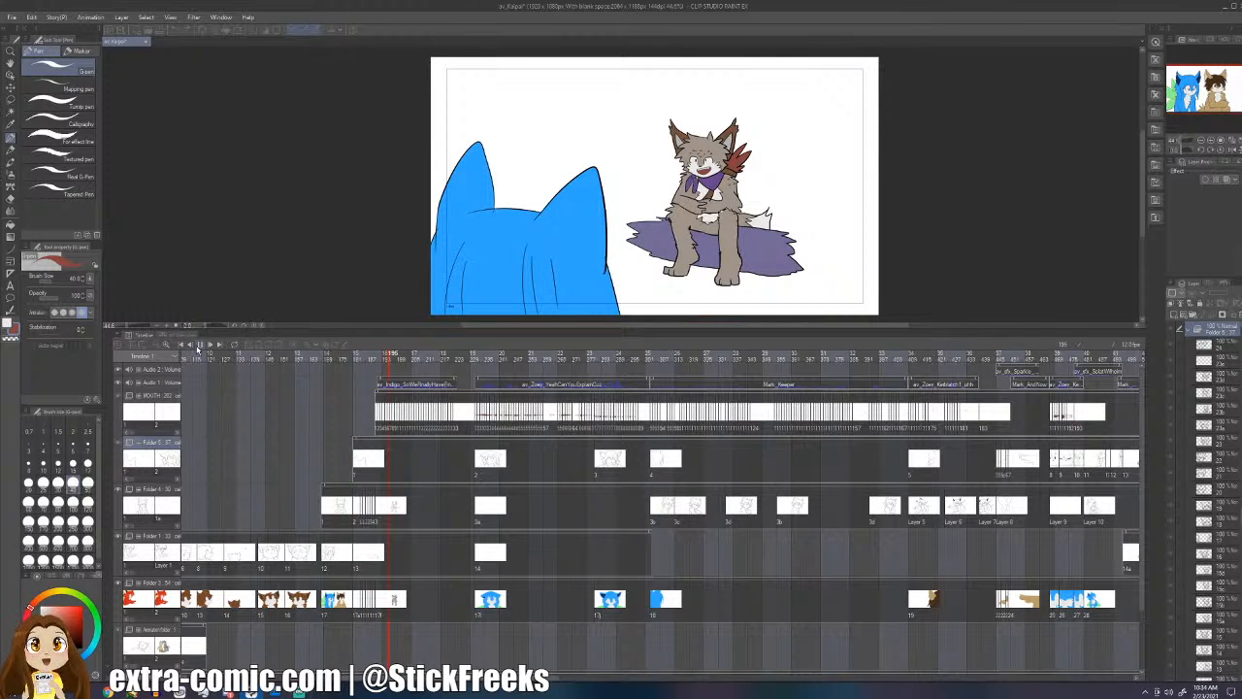
left_click(199, 345)
- Limit the playback range to run from frame 181, at Folder 5's first cel, to the start of the Mark_Programmable audio clip
left_click_drag(355, 677, 248, 677)
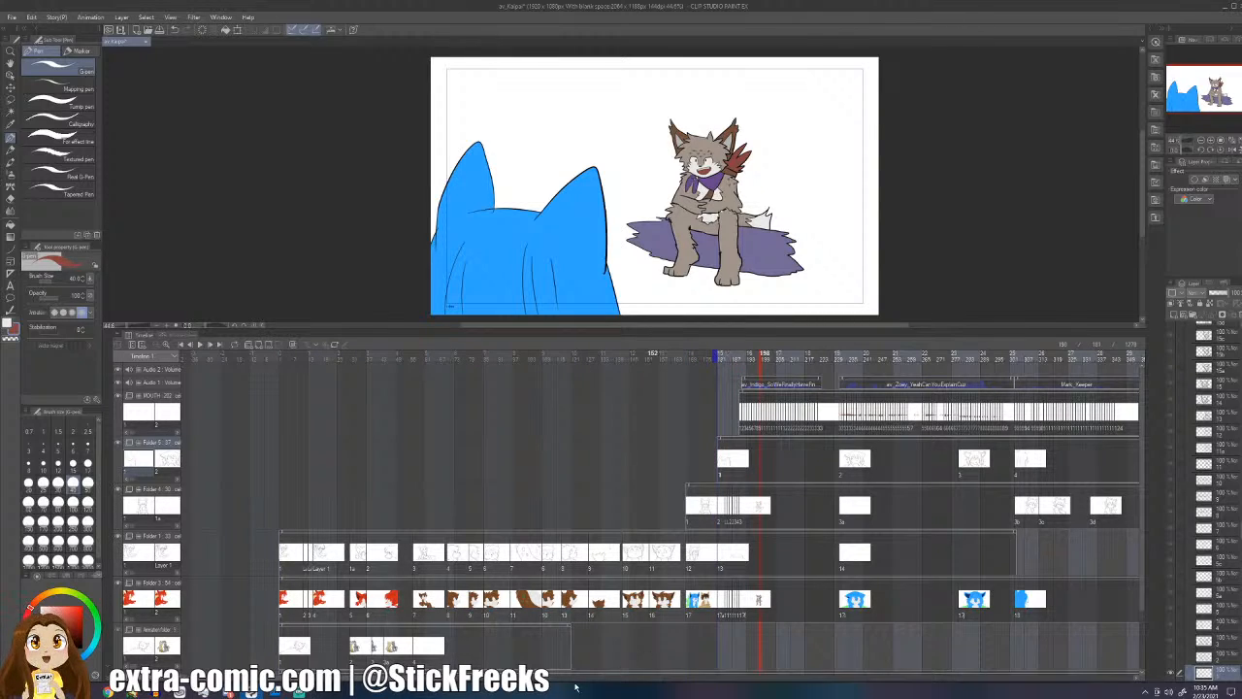
left_click_drag(580, 677, 1115, 673)
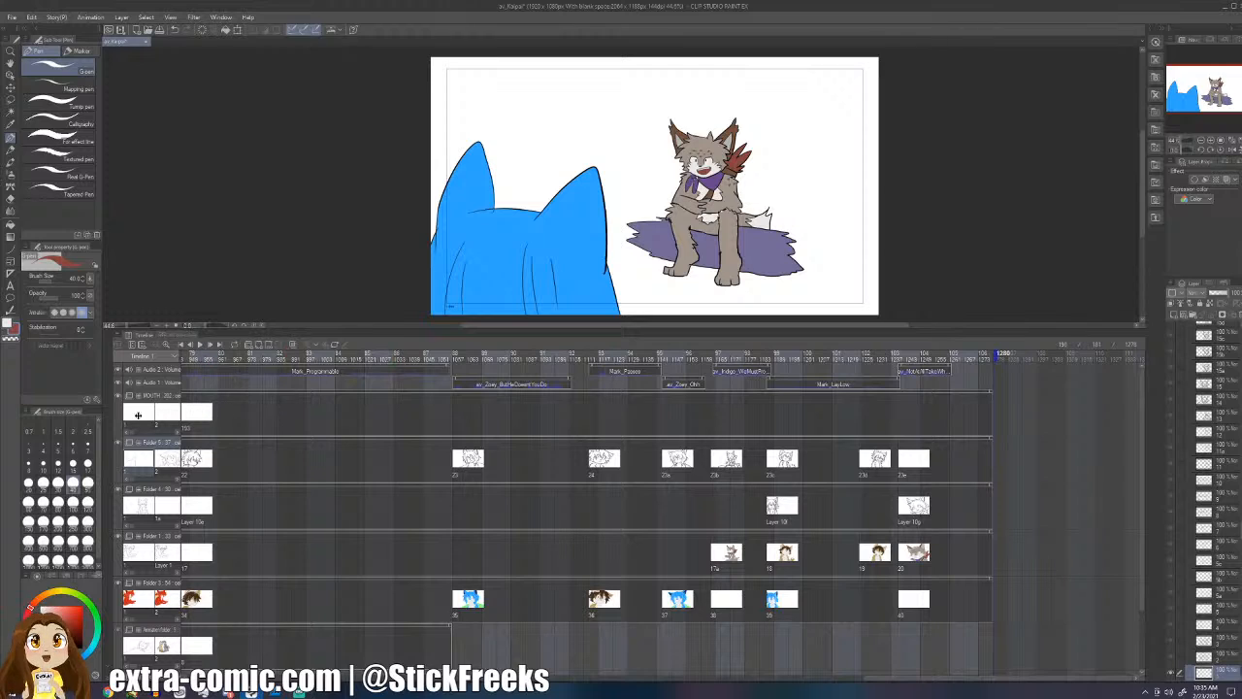
scroll(441, 386, "up", 5)
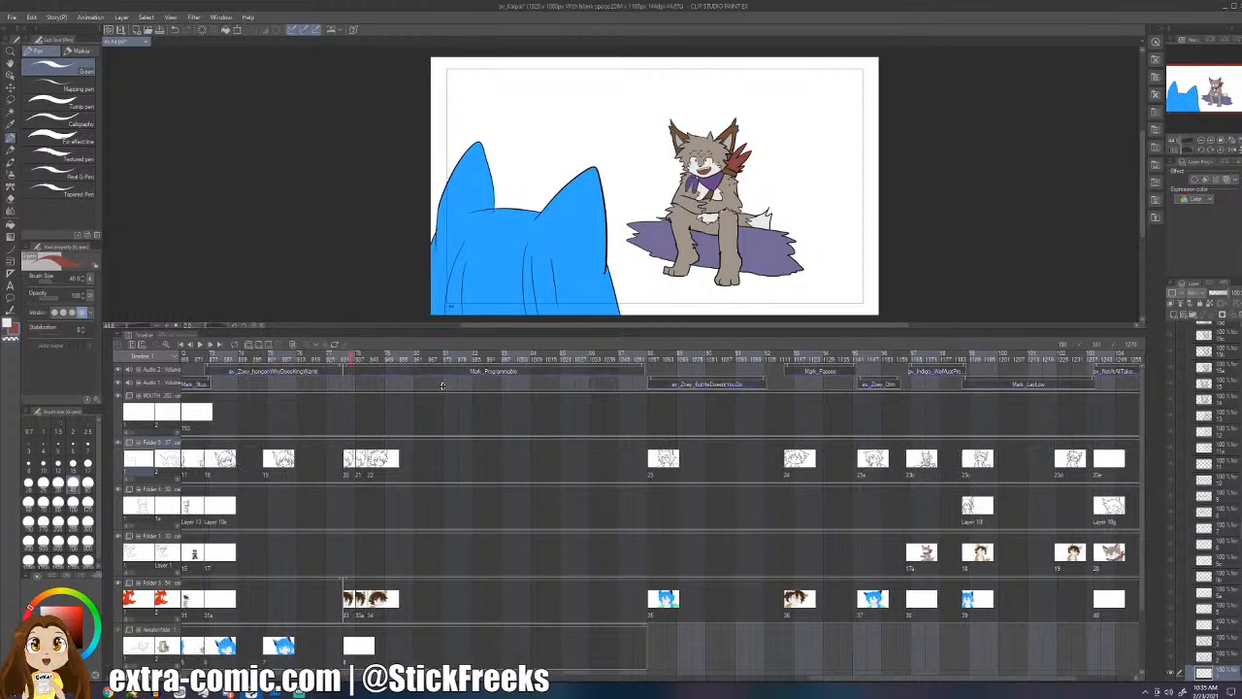
left_click(343, 381)
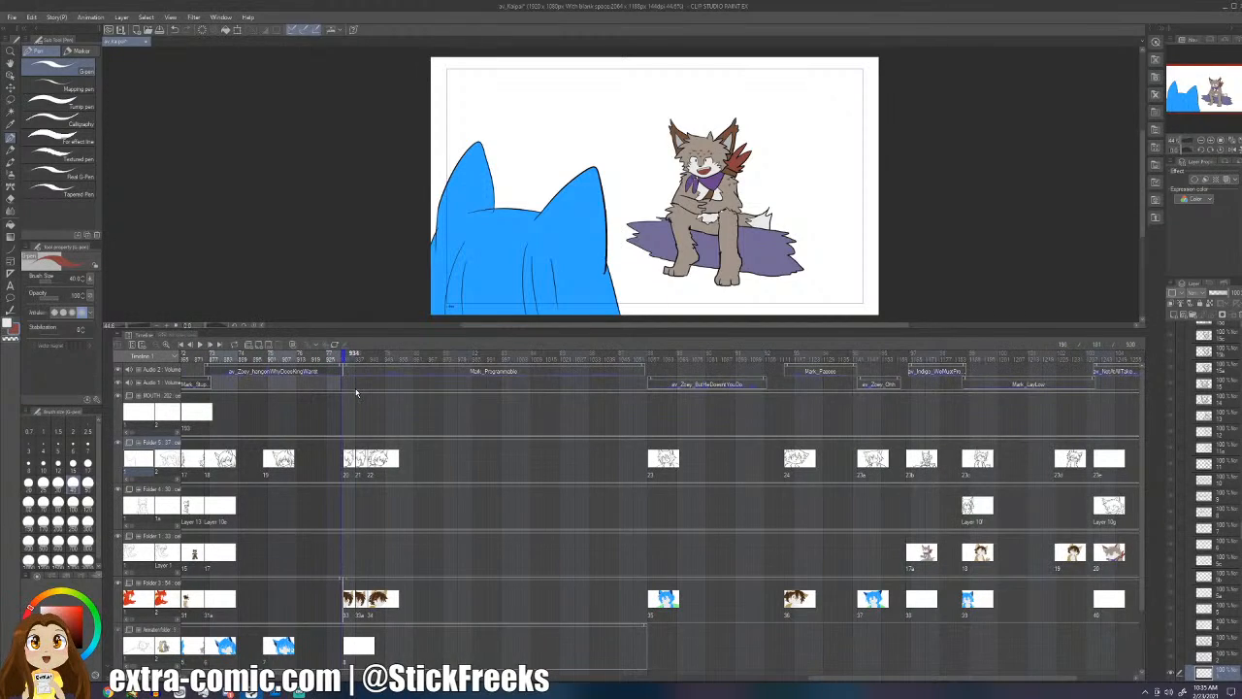
left_click_drag(832, 679, 271, 686)
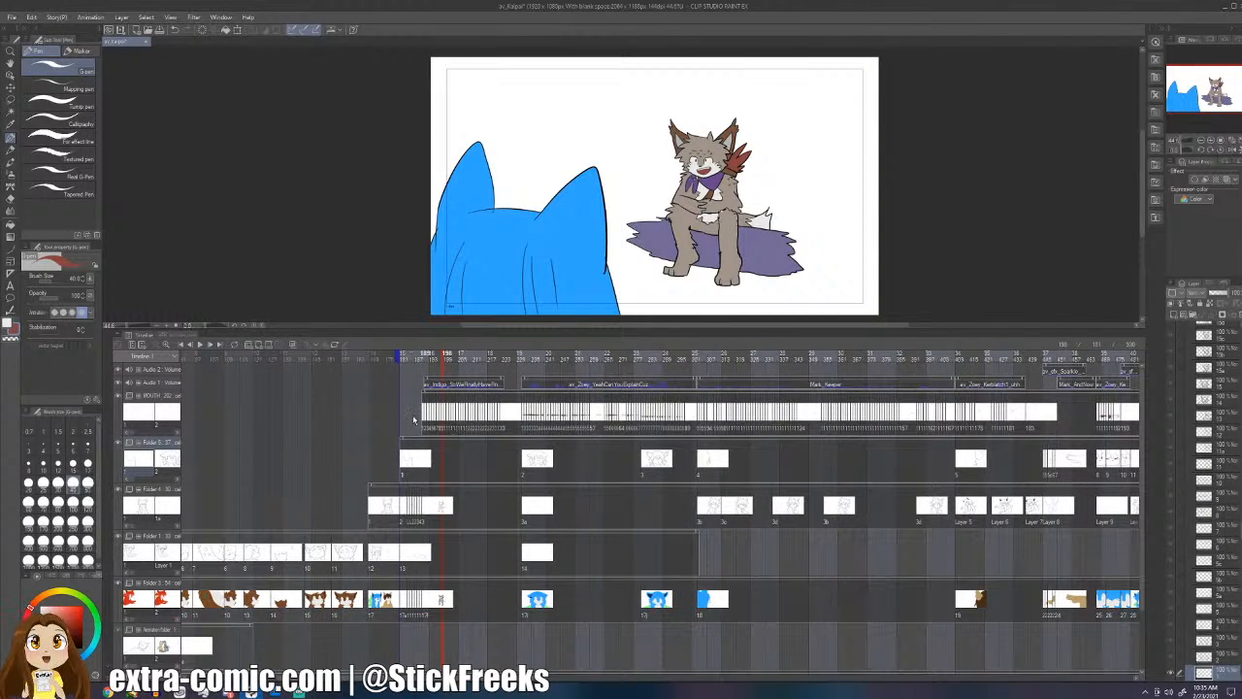
- Play the animation from the beginning of the limited playback range to check the grey character's shot and the following close-up
left_click(402, 423)
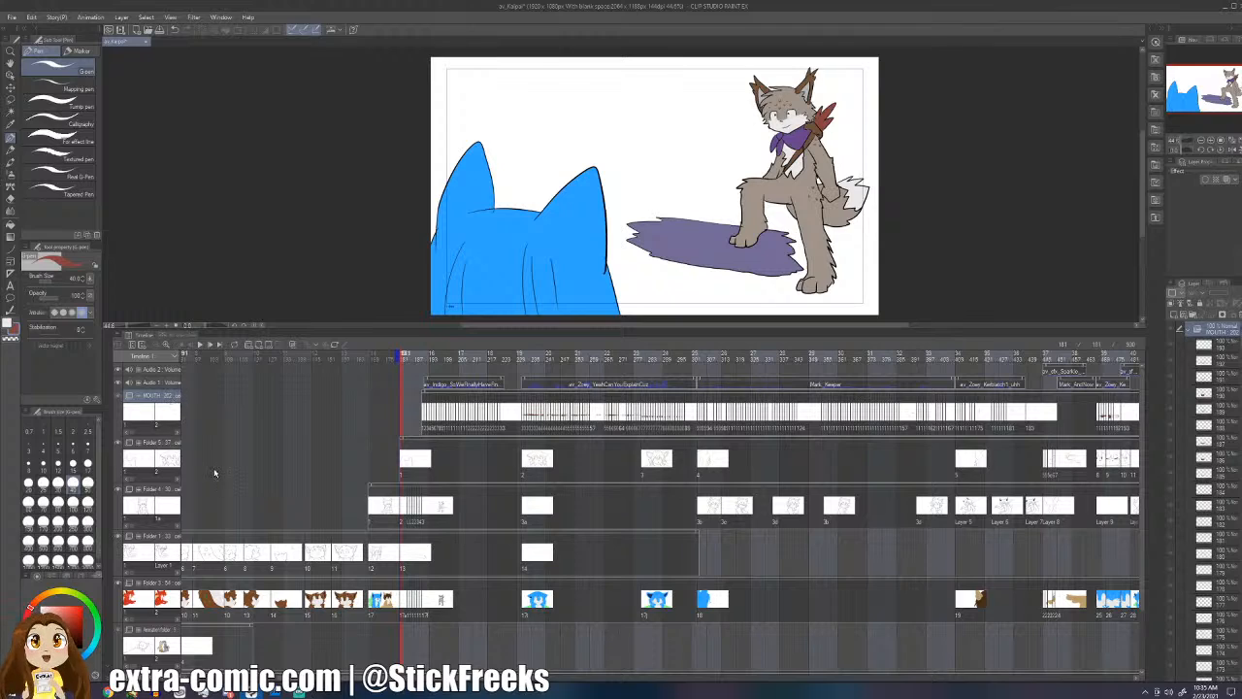
mouse_move(273, 690)
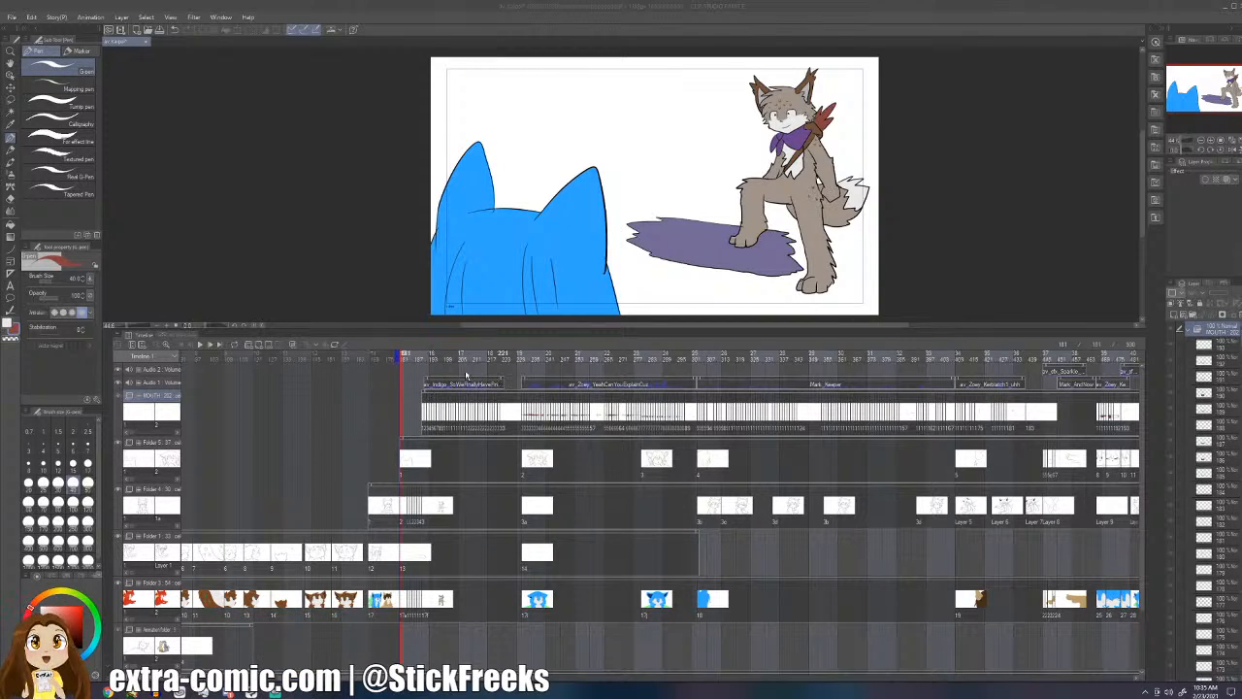
left_click(203, 347)
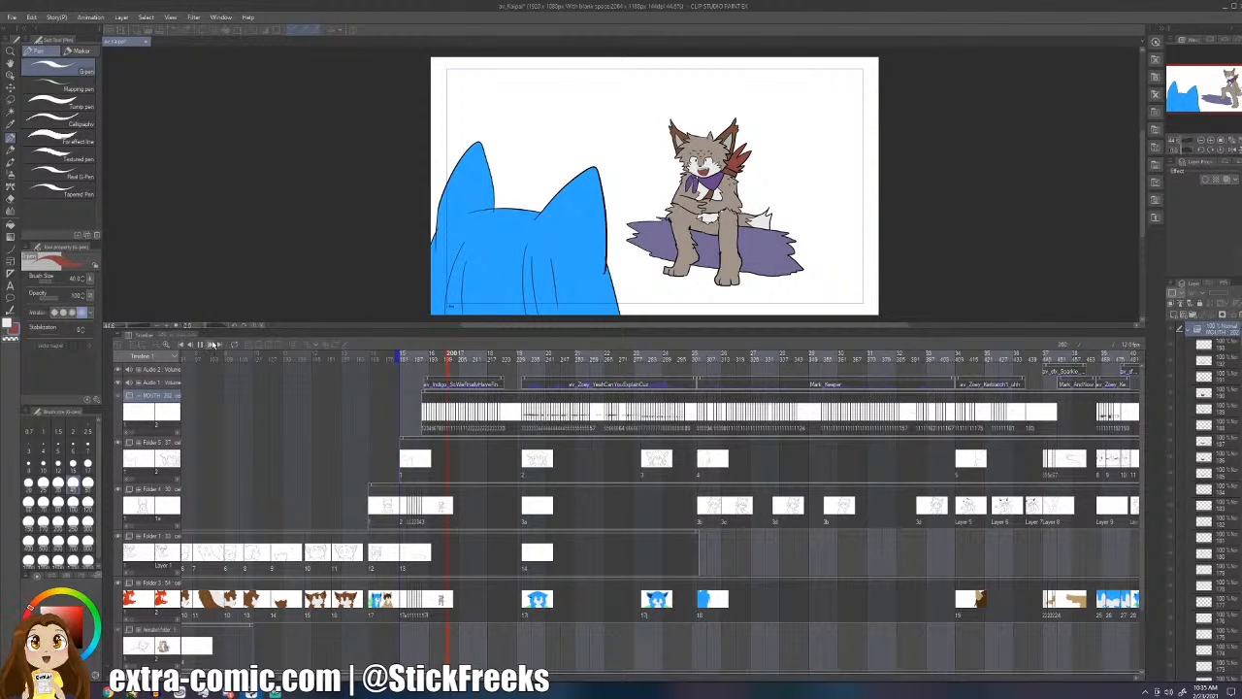
left_click(198, 346)
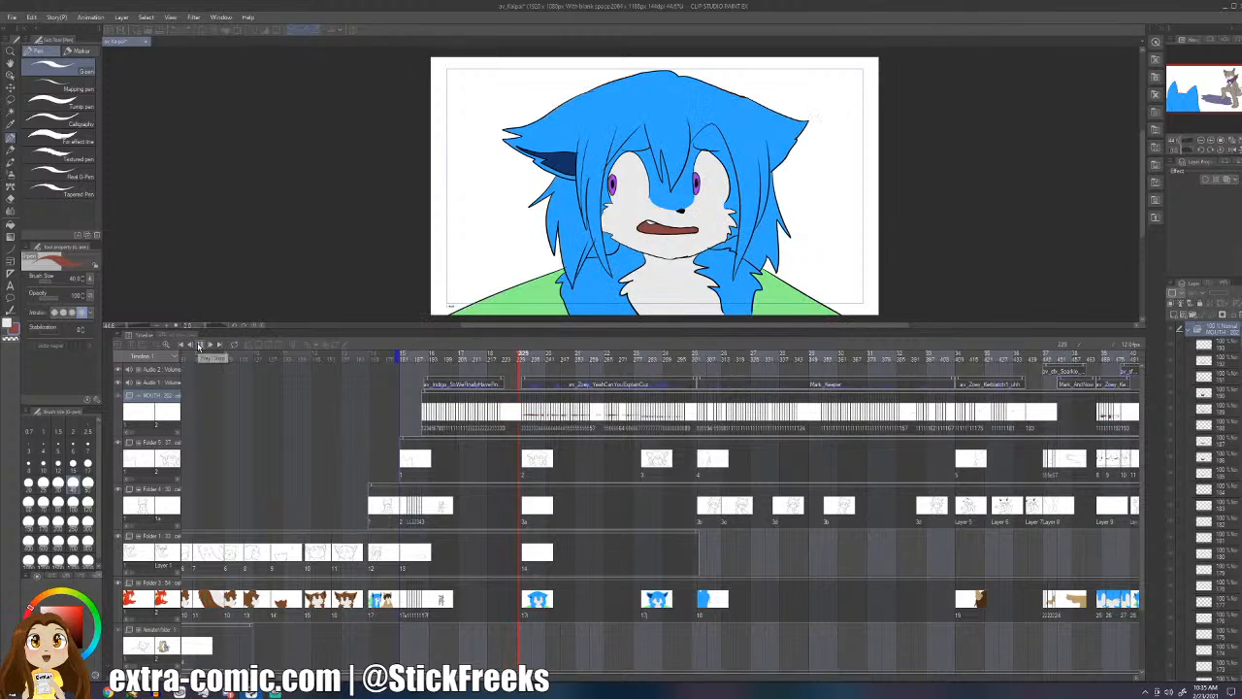
left_click(405, 371)
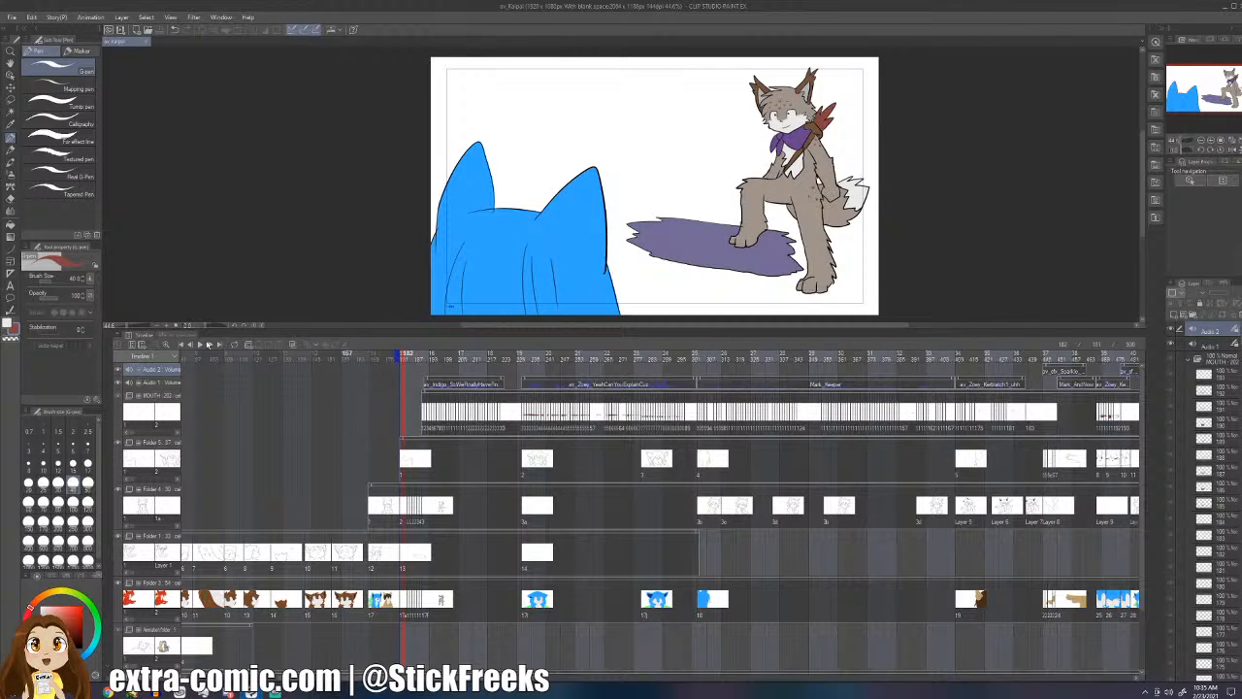
left_click(199, 347)
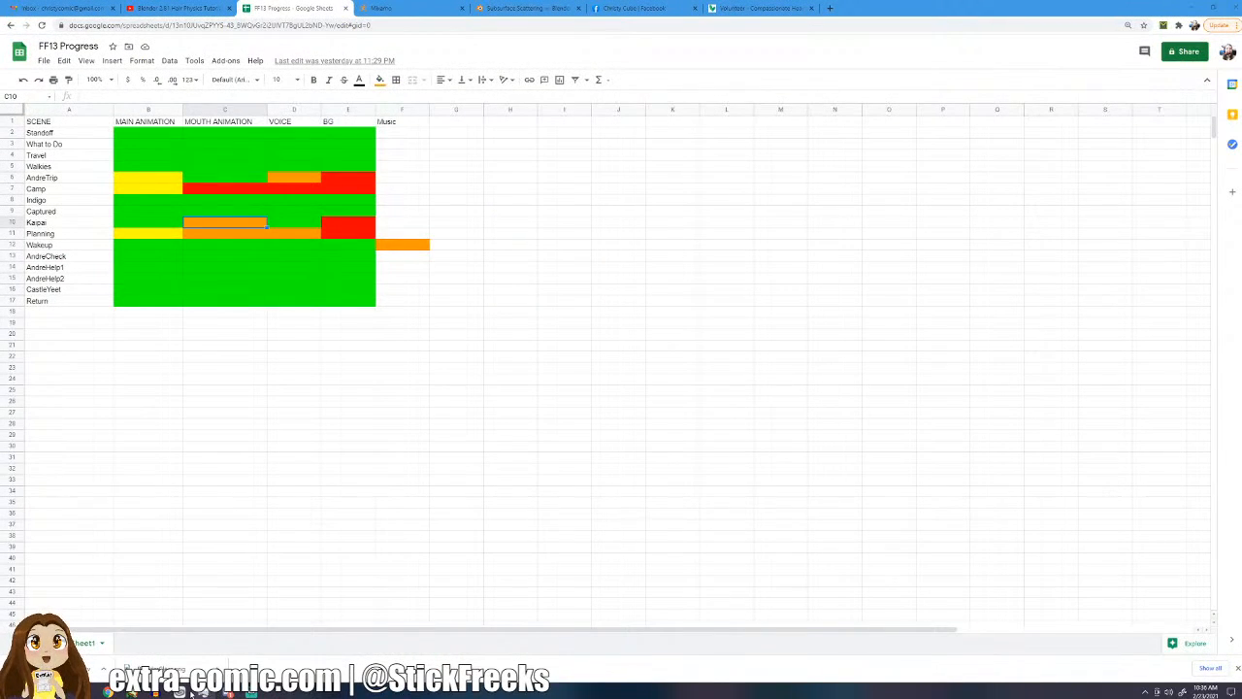
- Return to Clip Studio Paint, replace the open av_AndreTrip file with the recent av_Kaipai.clip, and bring the playback range's start into view
left_click(179, 691)
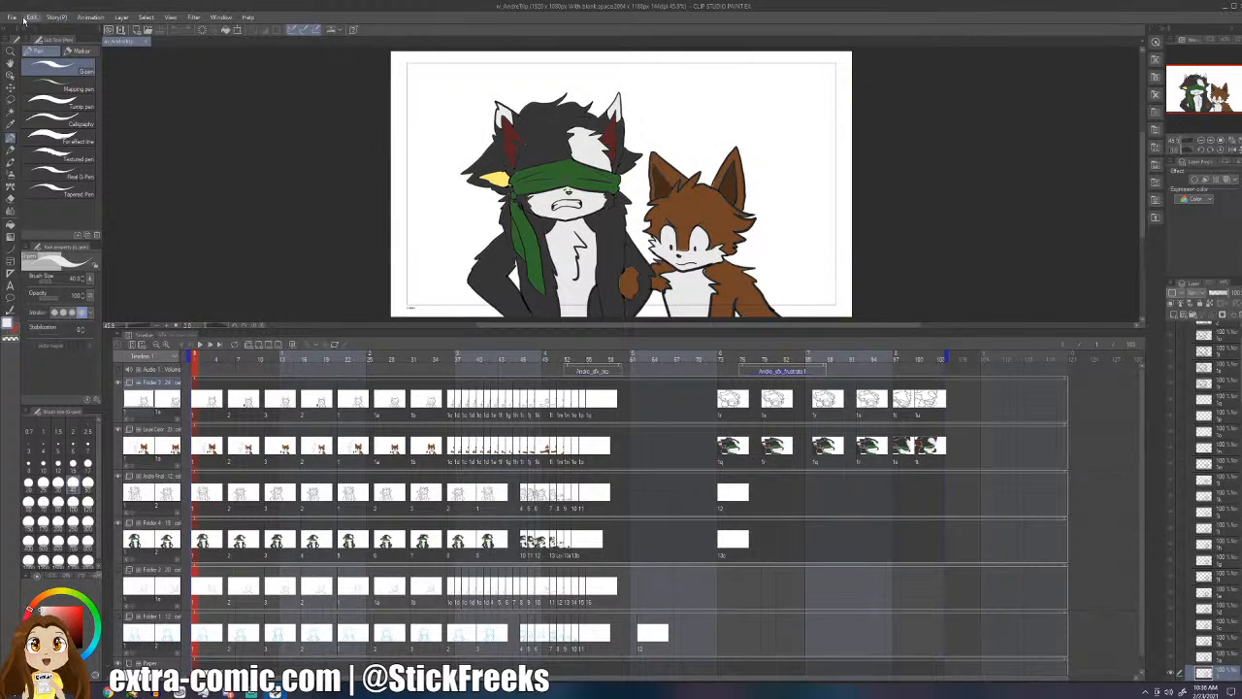
left_click(147, 45)
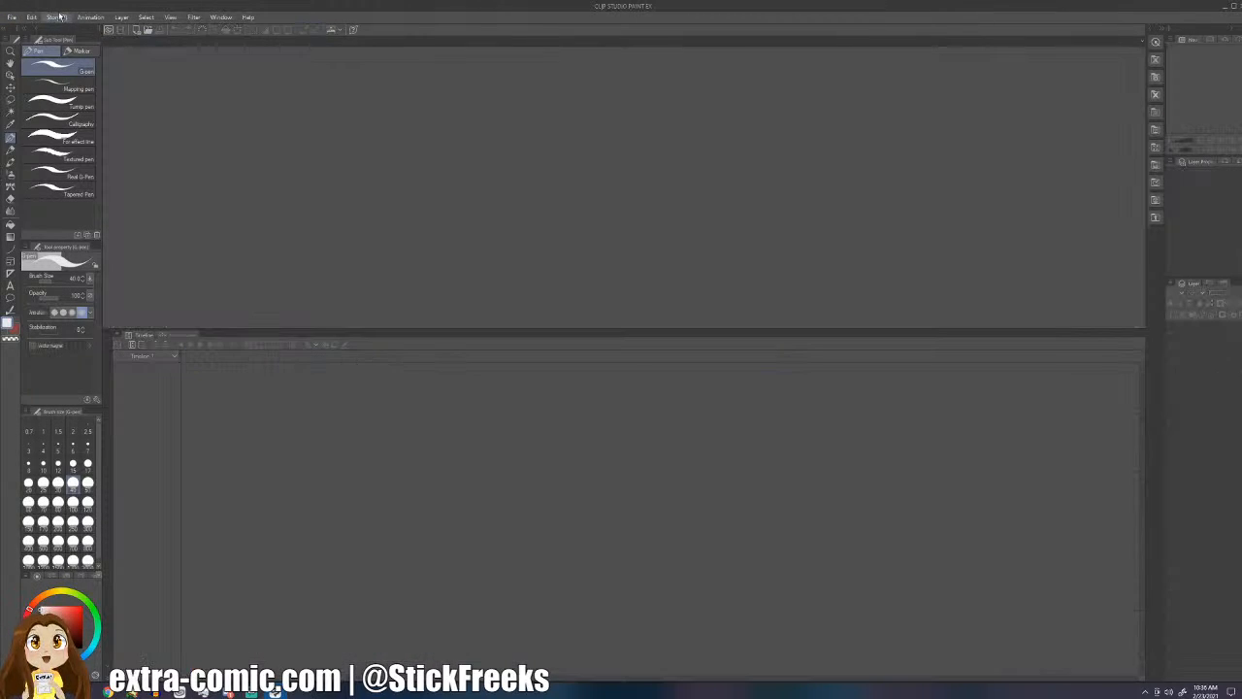
left_click(12, 17)
mouse_move(34, 64)
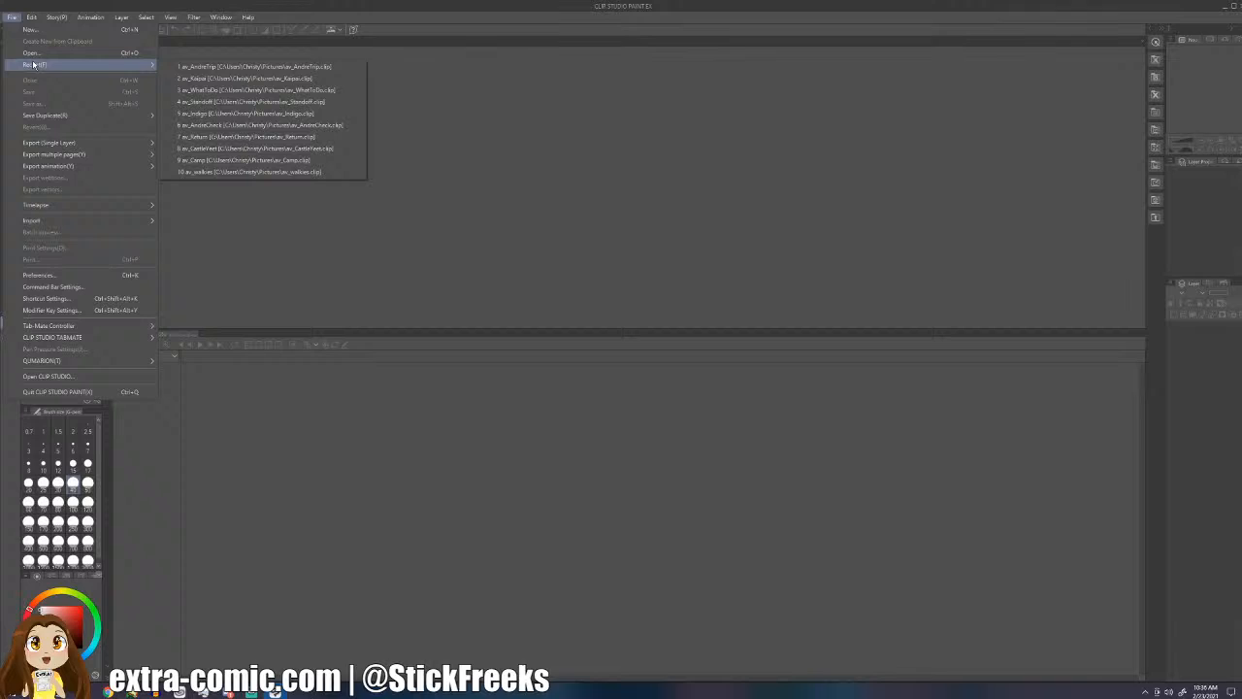
left_click(238, 78)
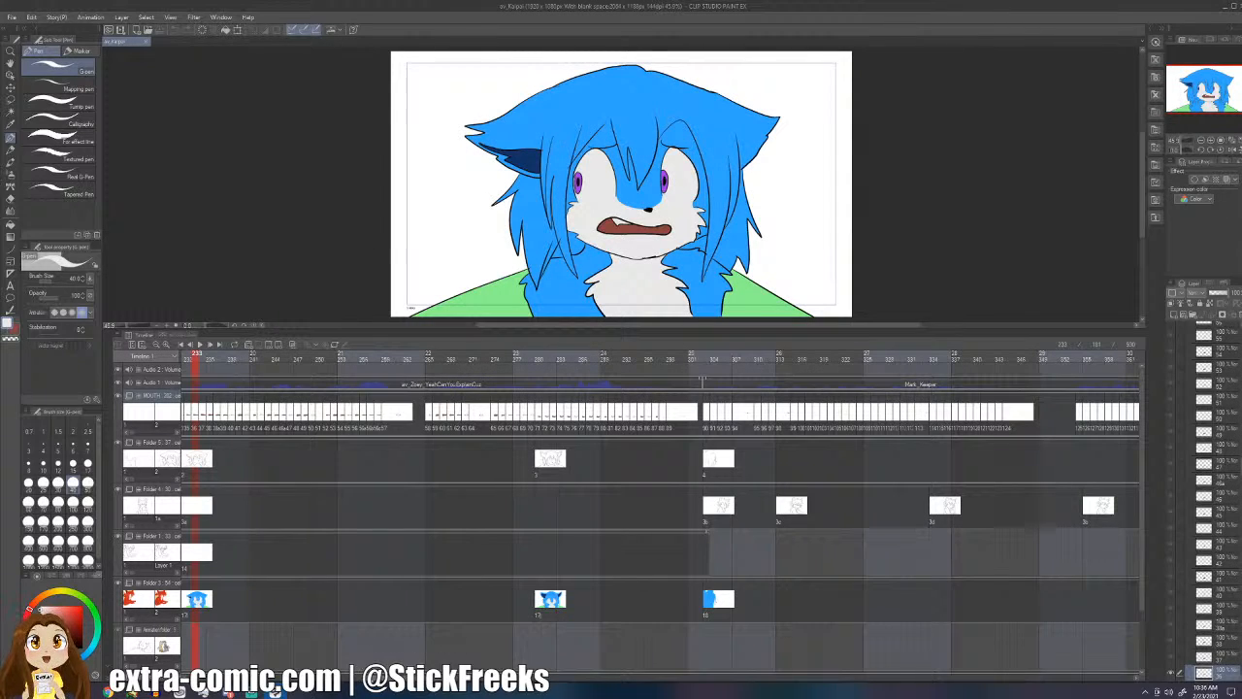
scroll(542, 472, "left", 10)
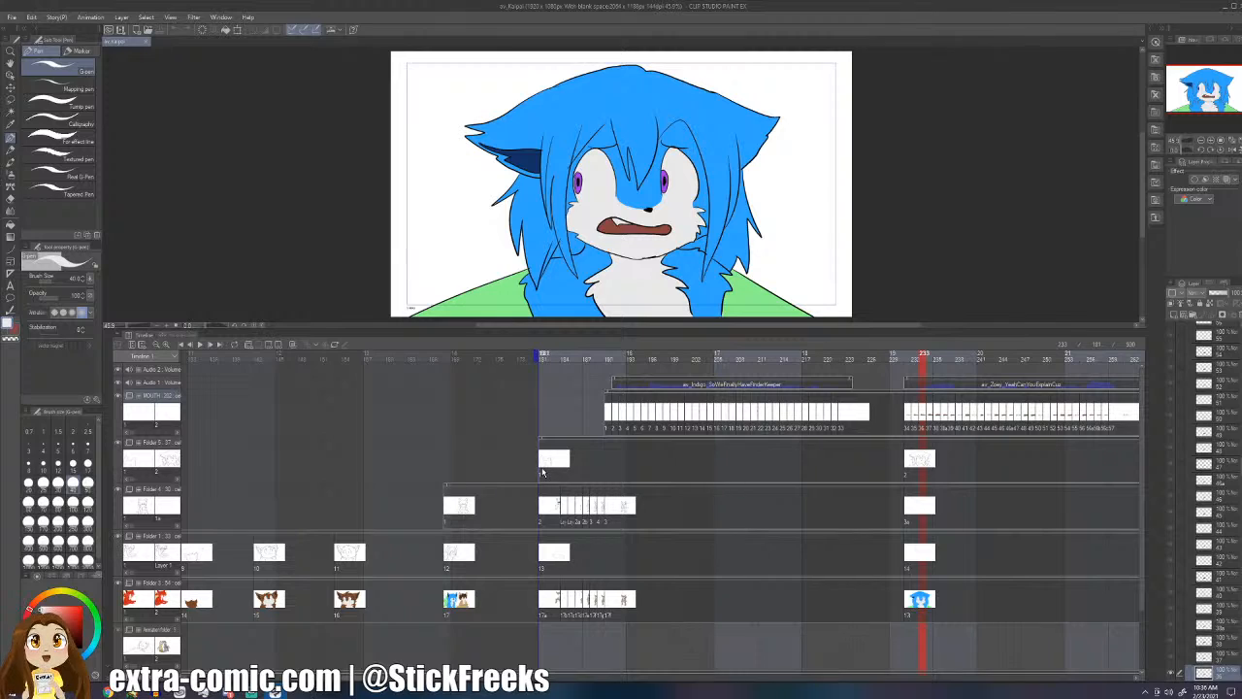
- Play the scene from Folder 5's cel at frame 181 until the Mark_Authentication audio clip begins
left_click(542, 470)
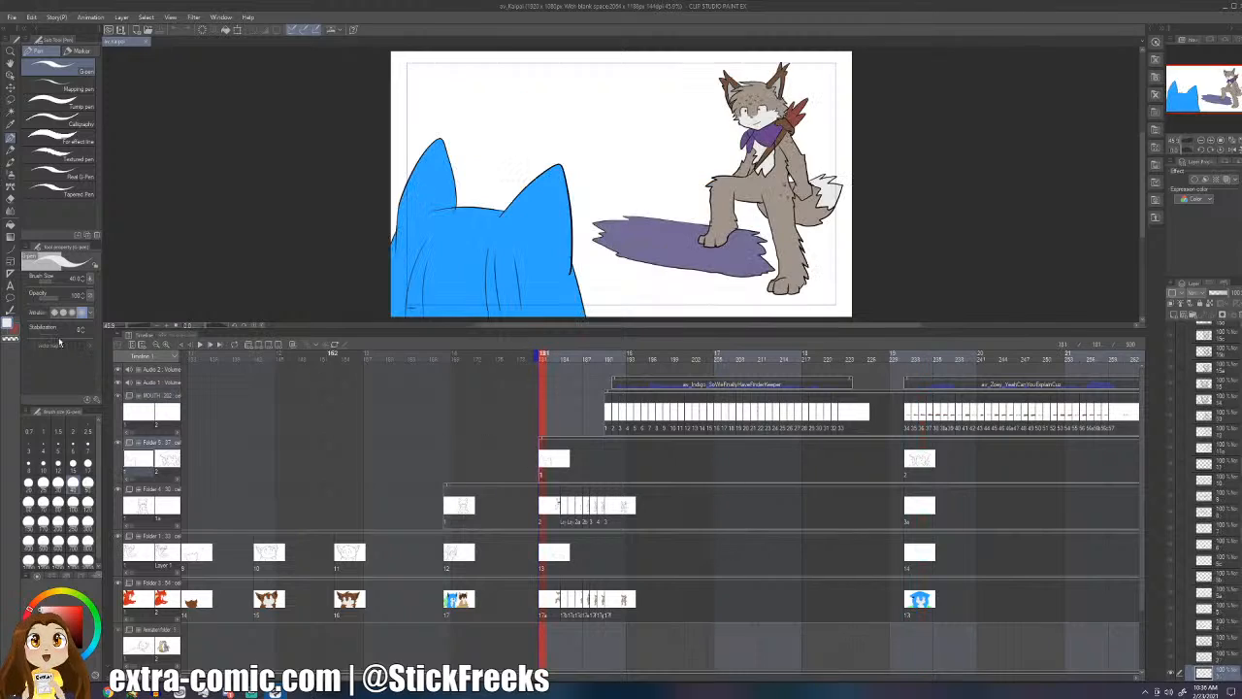
left_click(201, 345)
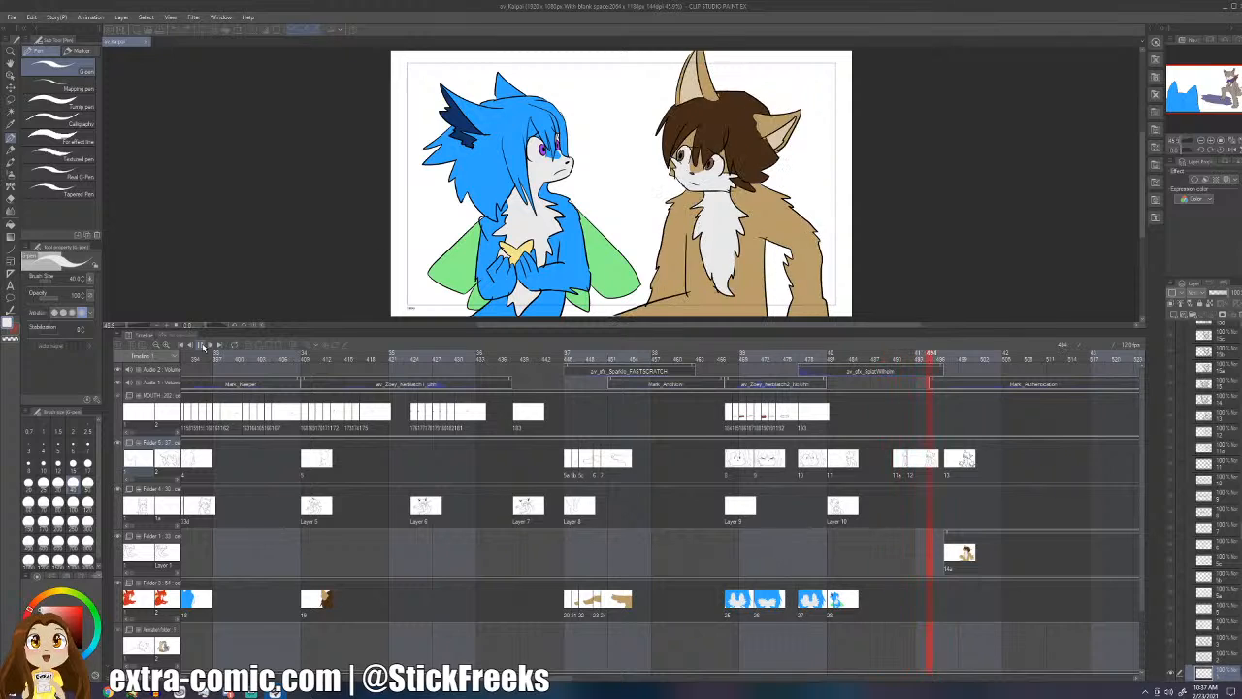
left_click(203, 347)
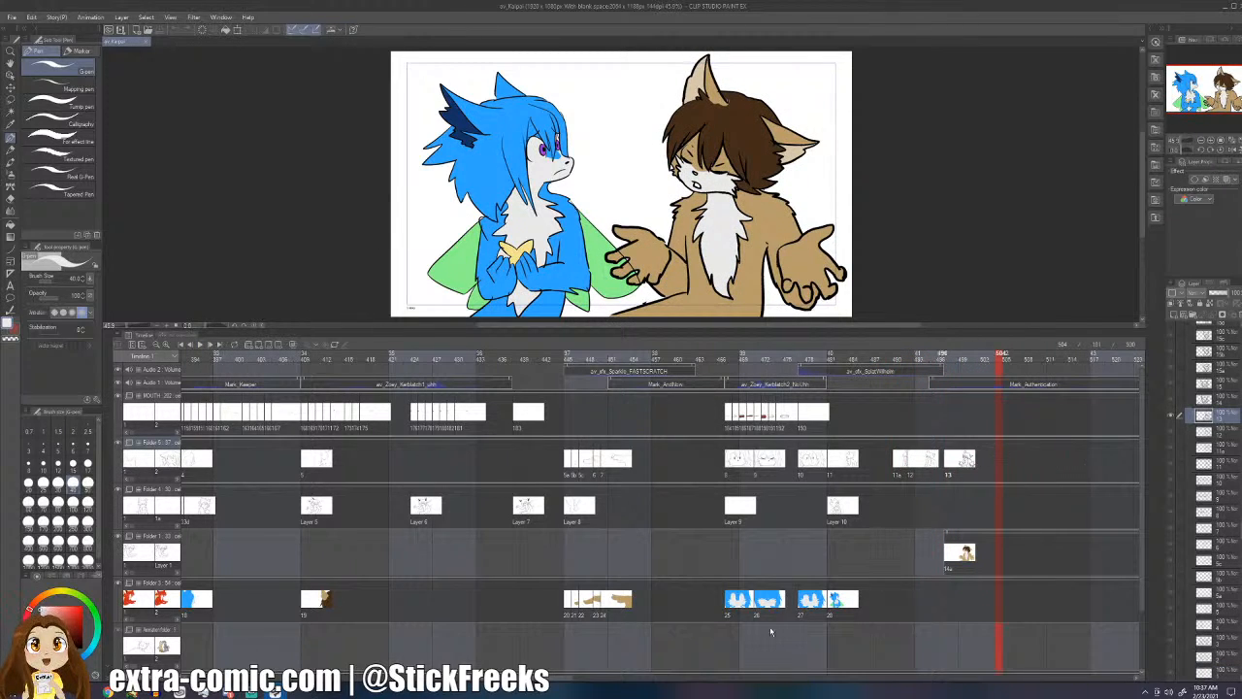
- Compare the brown character's poses just before and after the start of the Mark_Authentication clip across the MOUTH, Folder 5 and Folder 4 tracks
left_click_drag(561, 679, 608, 684)
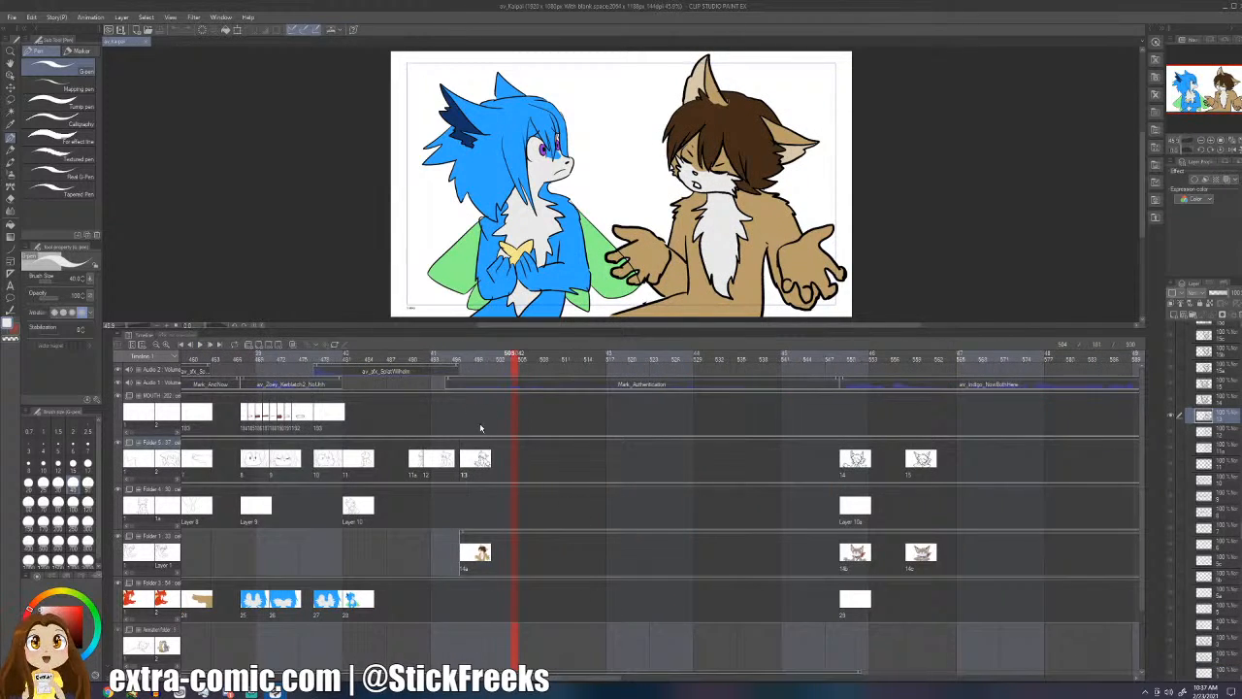
left_click(449, 423)
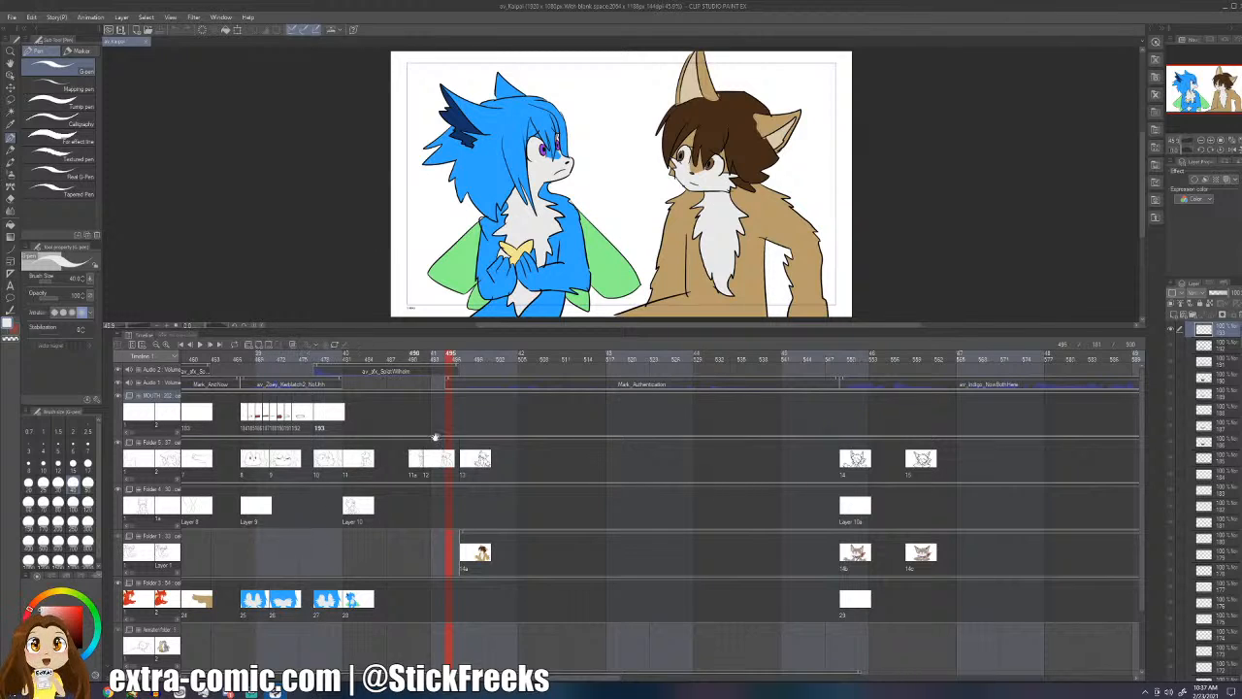
left_click(421, 466)
left_click(434, 464)
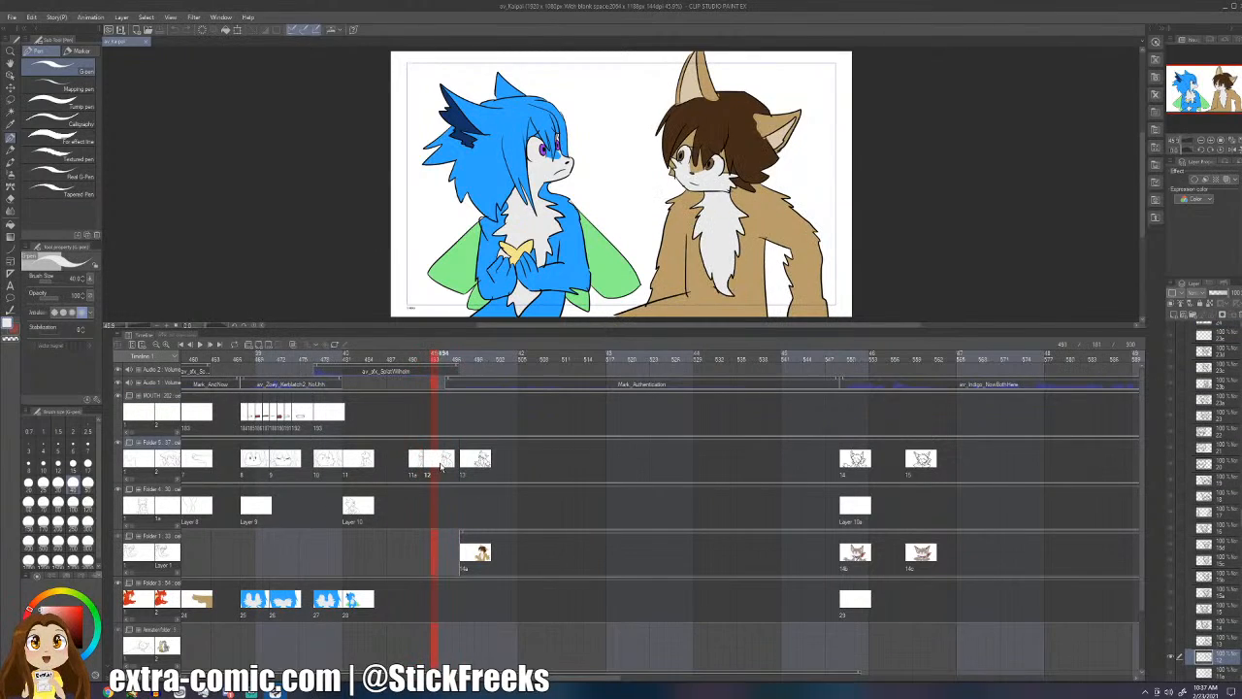
left_click(463, 470)
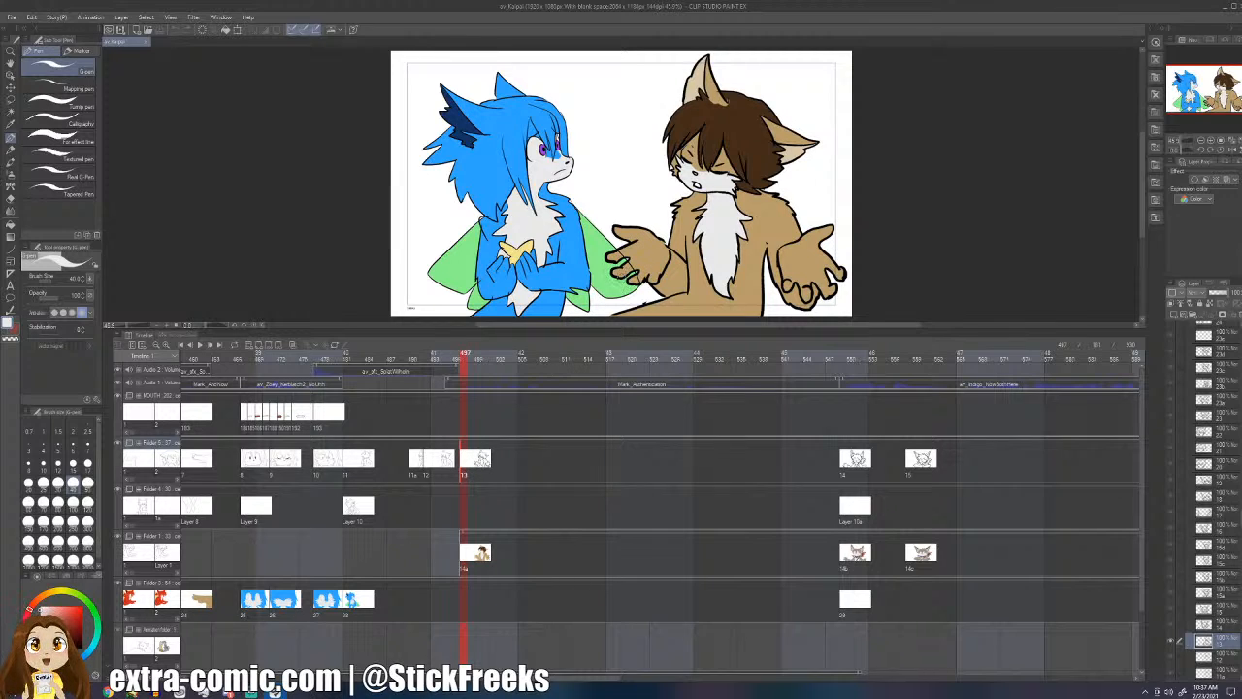
key("e")
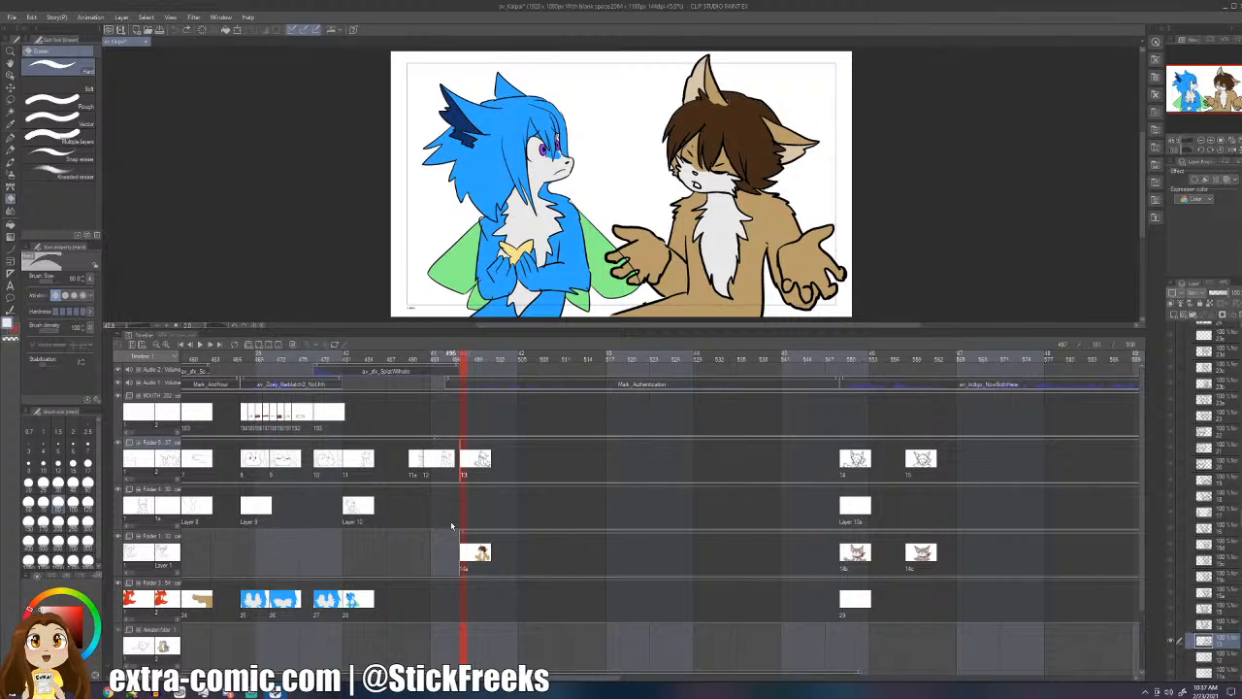
left_click(437, 511)
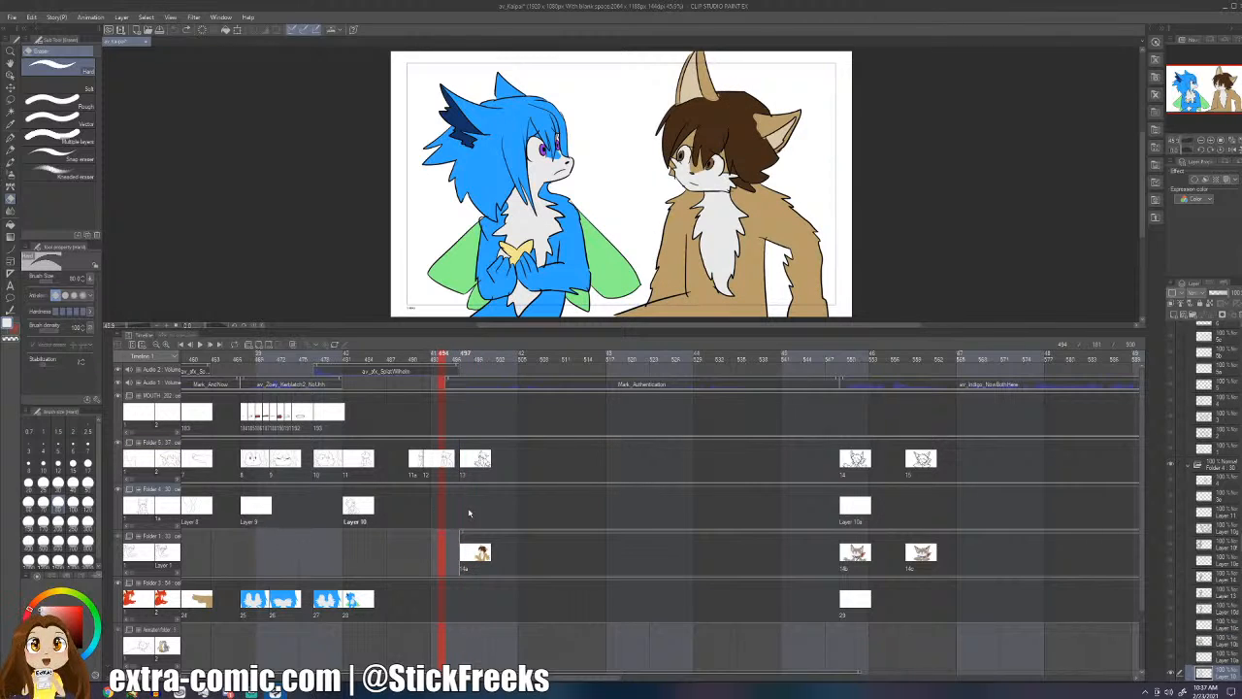
left_click(472, 514)
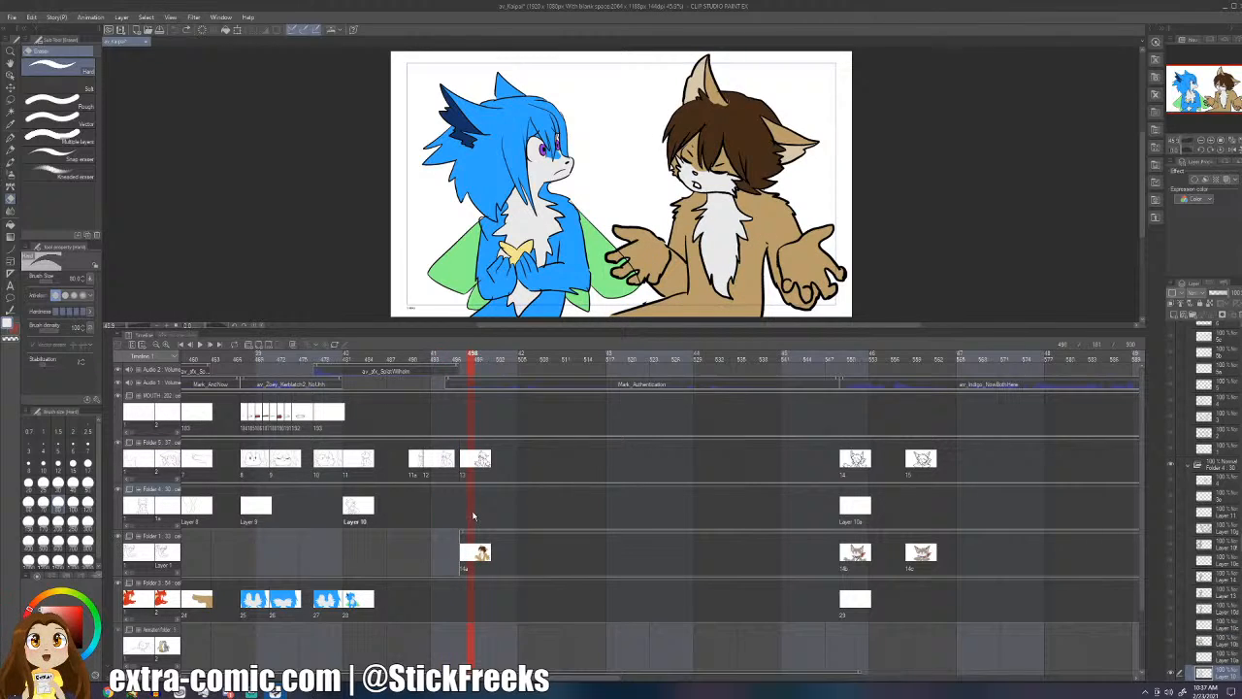
- Remove the brown character's mouth lines from cel 13 in Folder 5 using a lasso selection around the mouth
left_click(474, 461)
key("i")
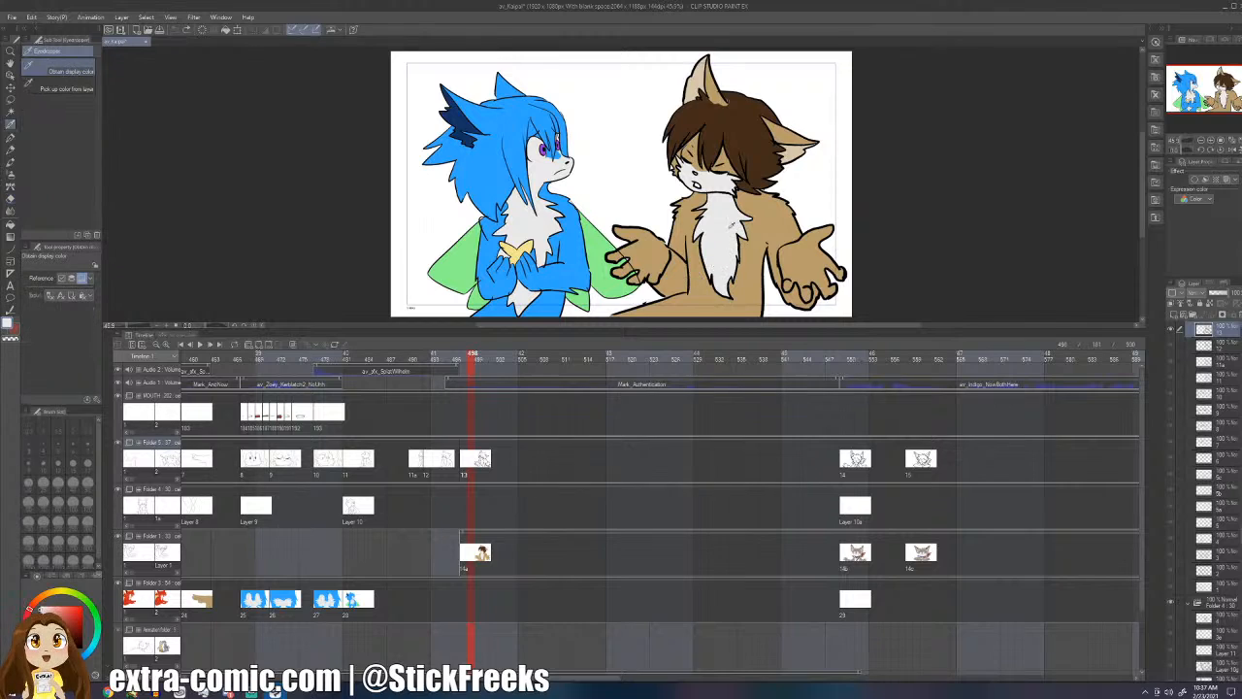
key("p")
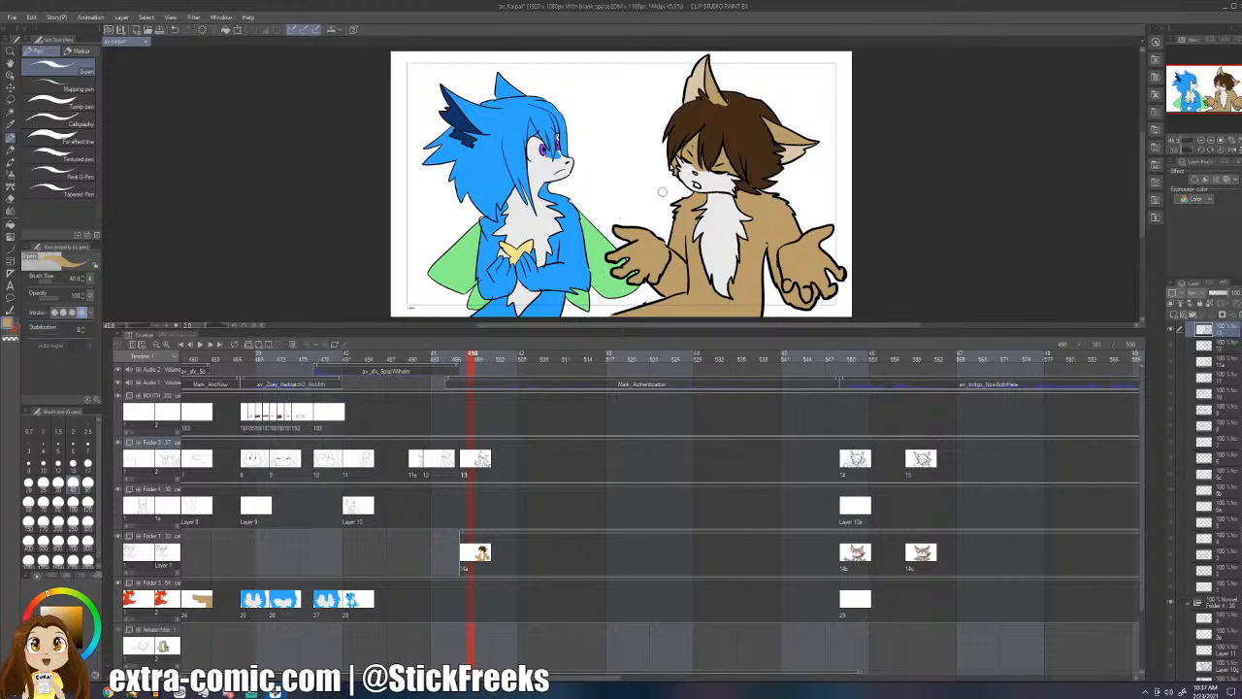
key("m")
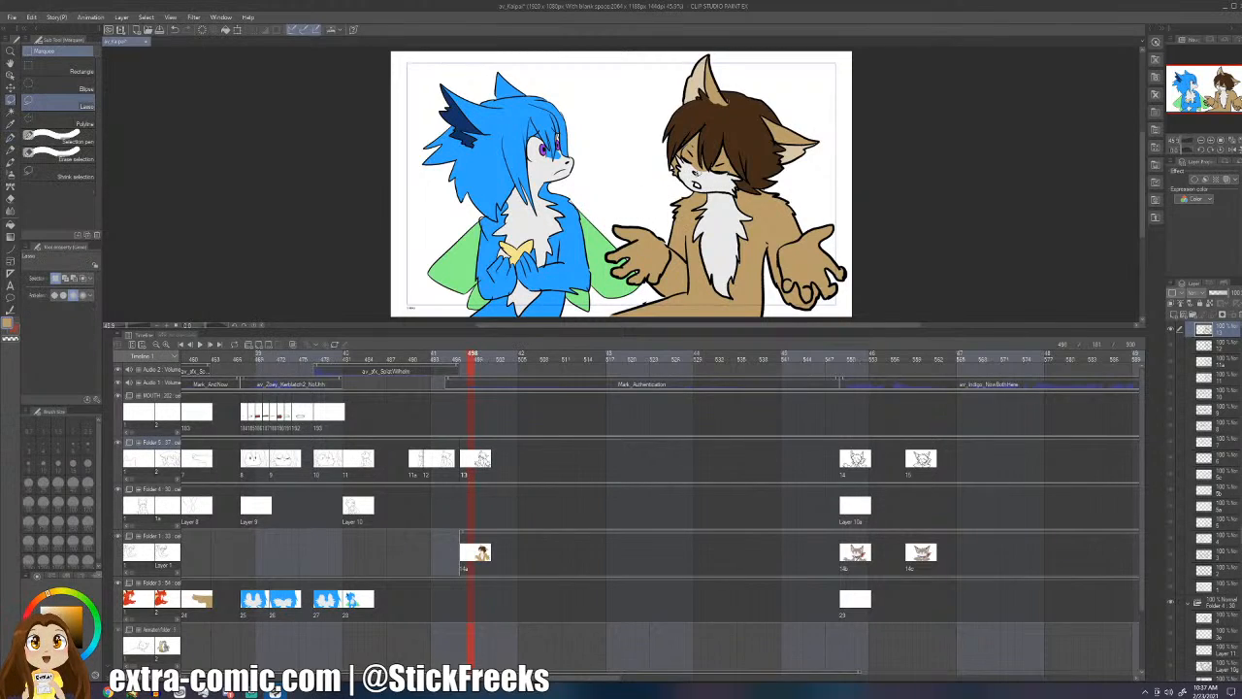
left_click_drag(697, 183, 699, 184)
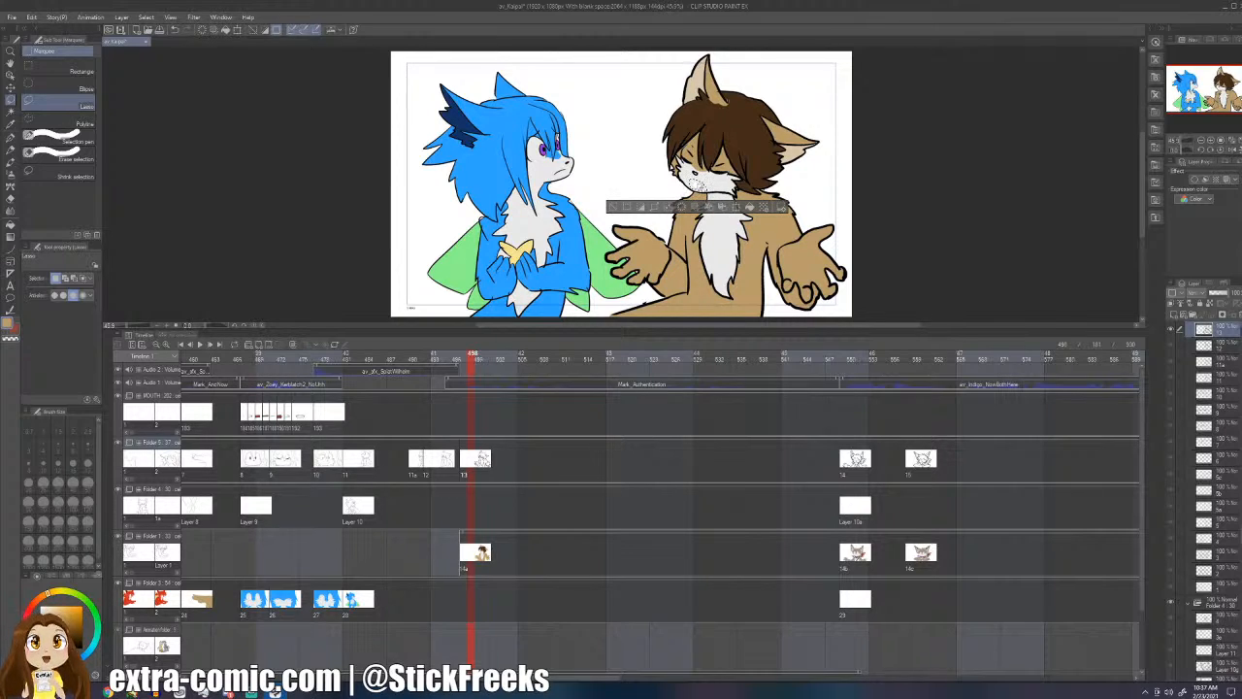
key("ctrl+d")
- Sample the brown character's white muzzle colour on Folder 1's cel 14a and paint over the mouth area with the pen
key("Right")
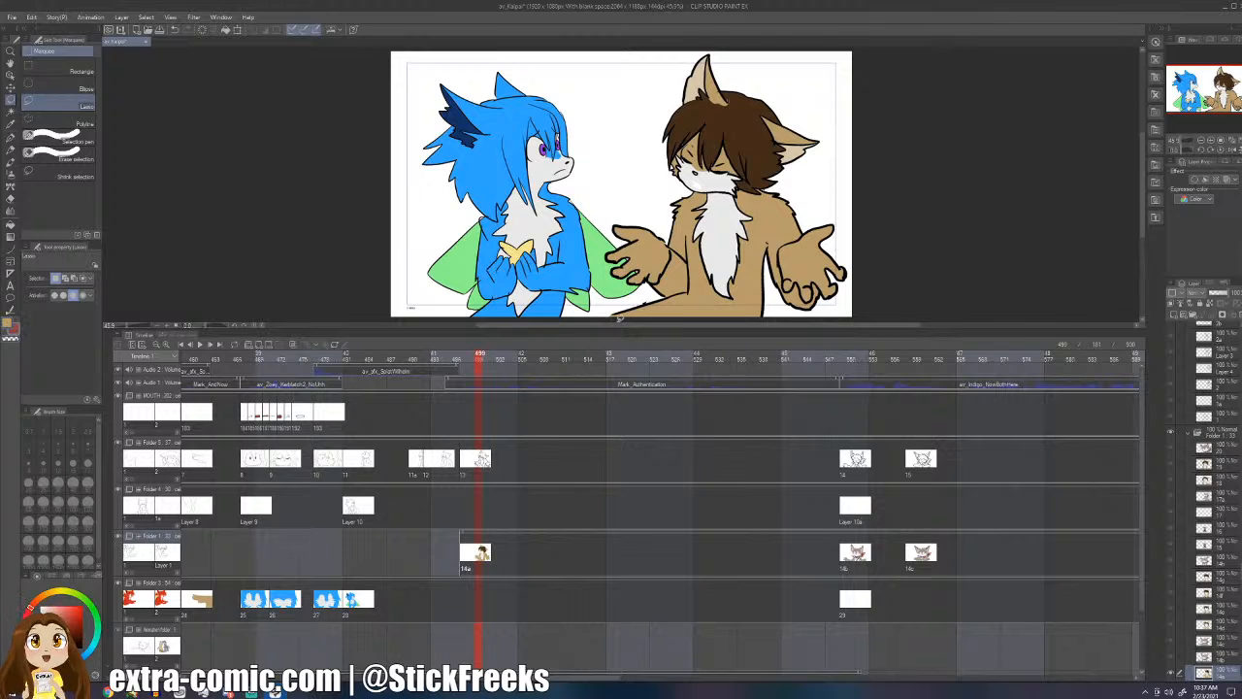
key("i")
left_click(712, 183)
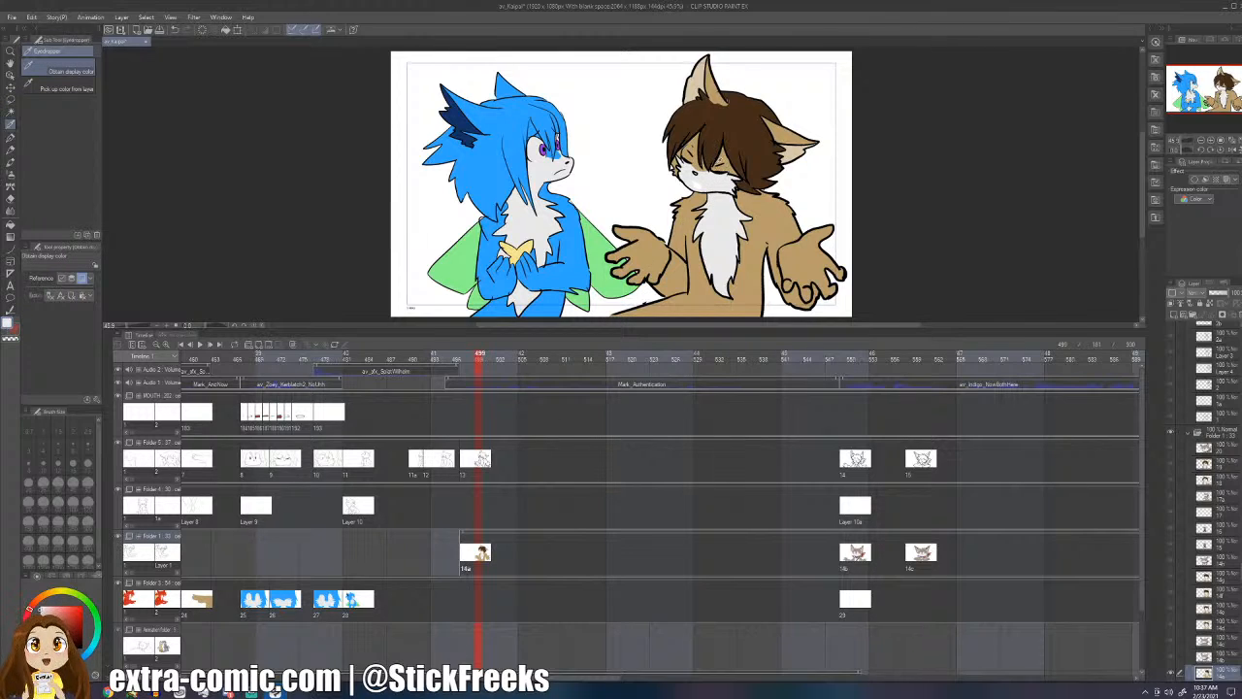
key("p")
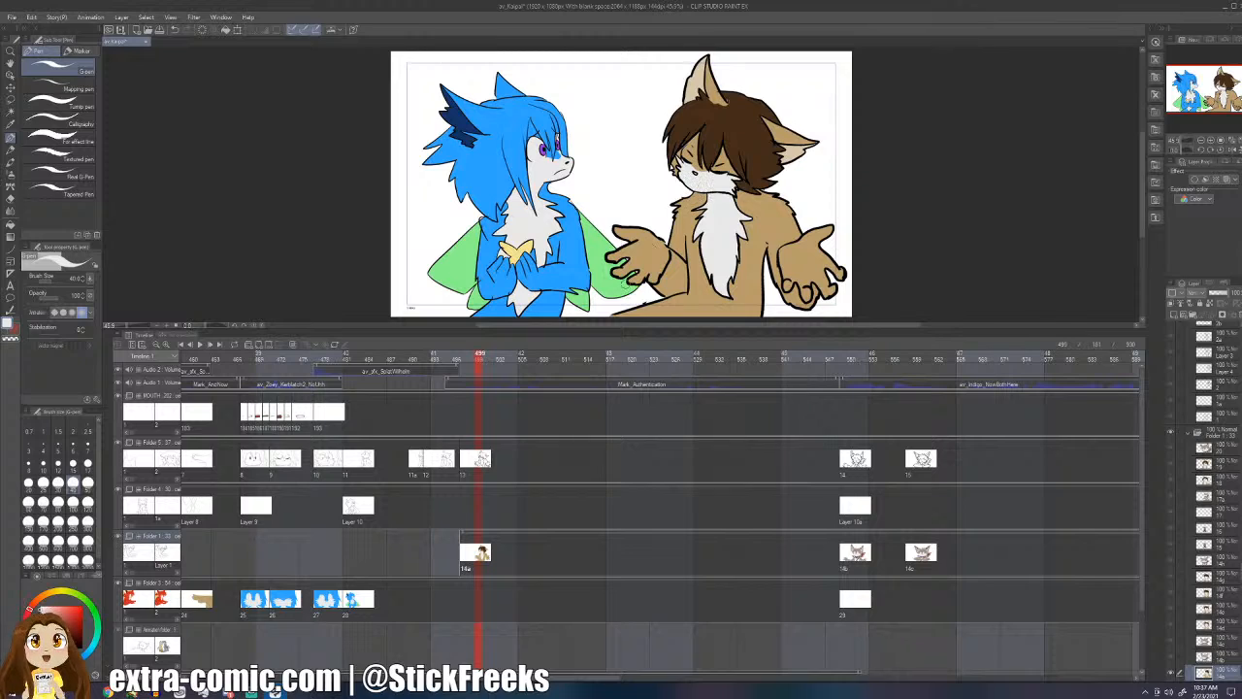
- Add a cel to the MOUTH track at frame 497 and try a closed mouth line in black on the brown character
left_click_drag(452, 431, 464, 428)
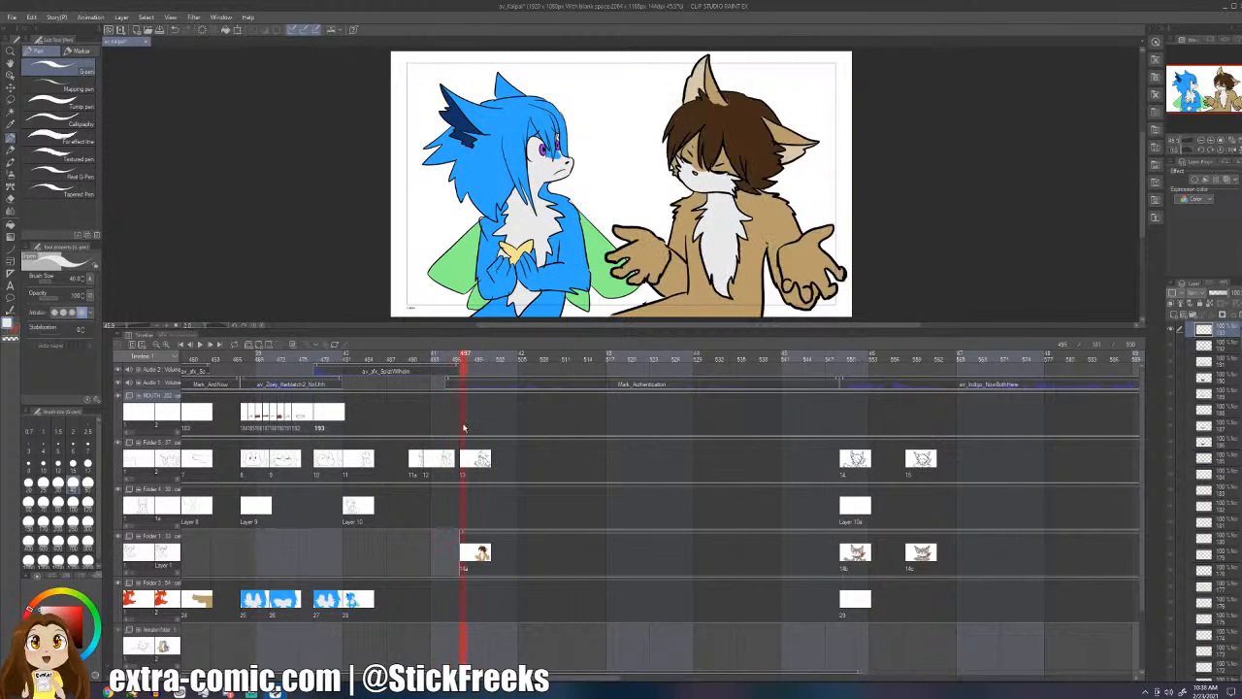
key("ctrl+shift+n")
key("x")
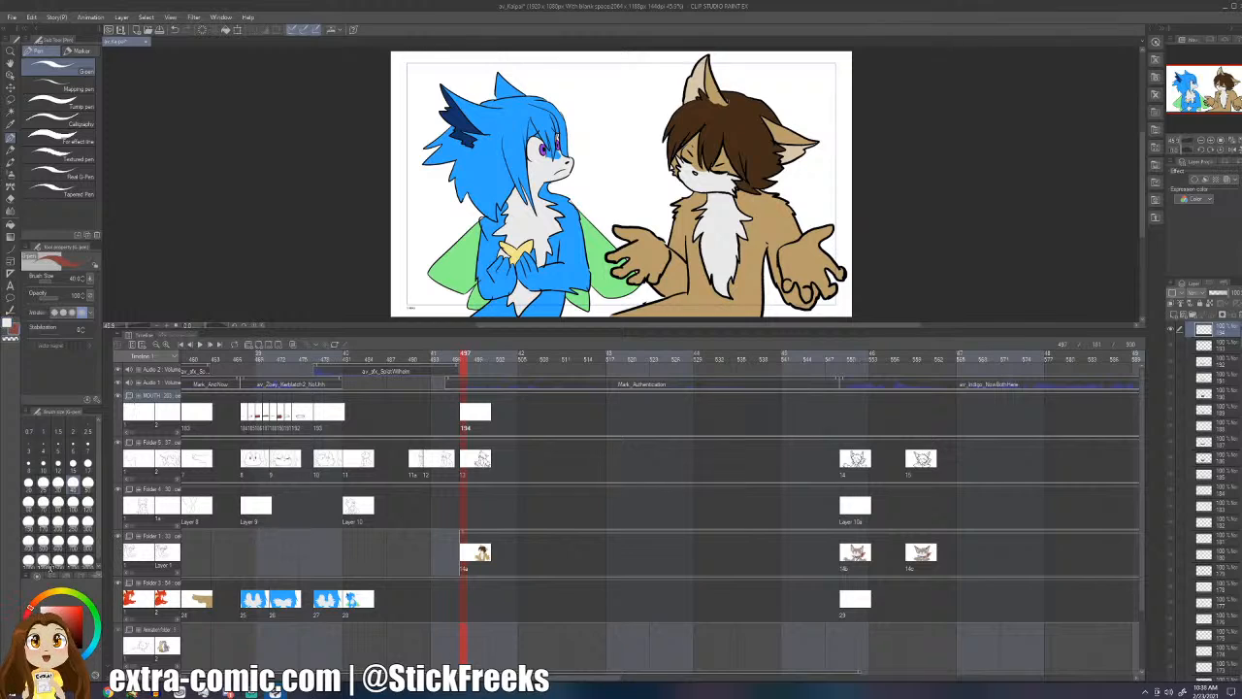
key("x")
key("x")
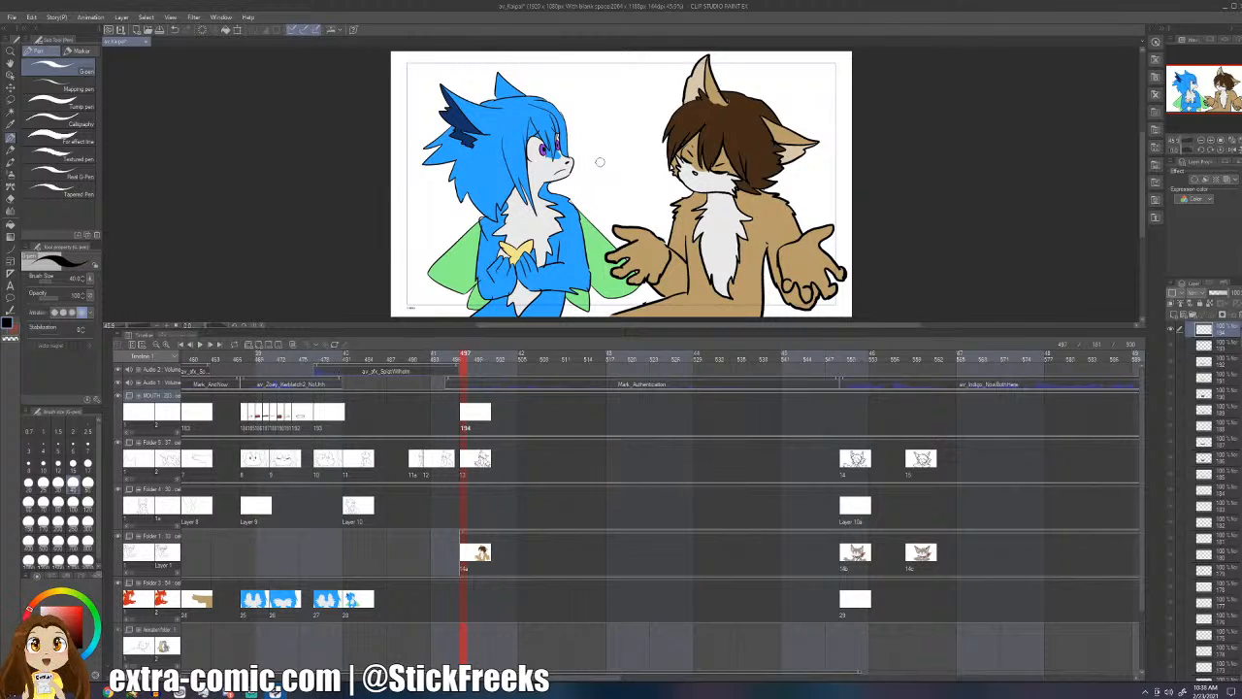
scroll(682, 150, "up", 2)
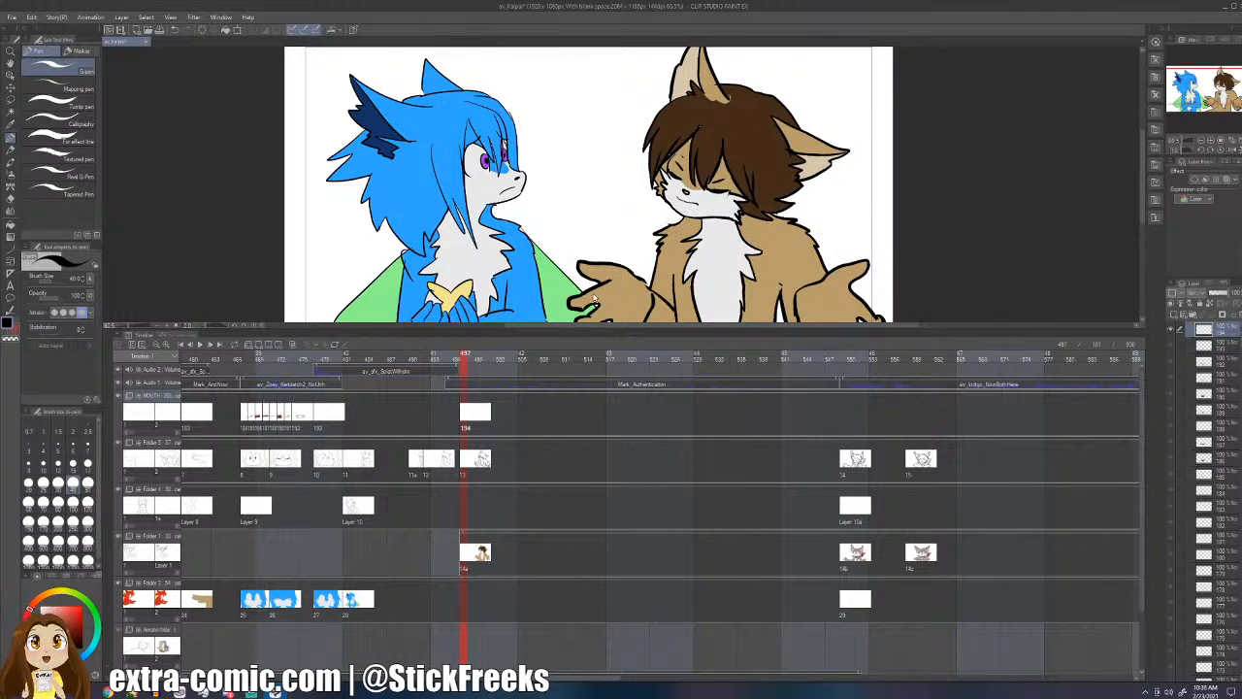
- Replay the opening of the Mark_Authentication line from around frames 493 to 497 to judge the mouth timing
left_click(433, 424)
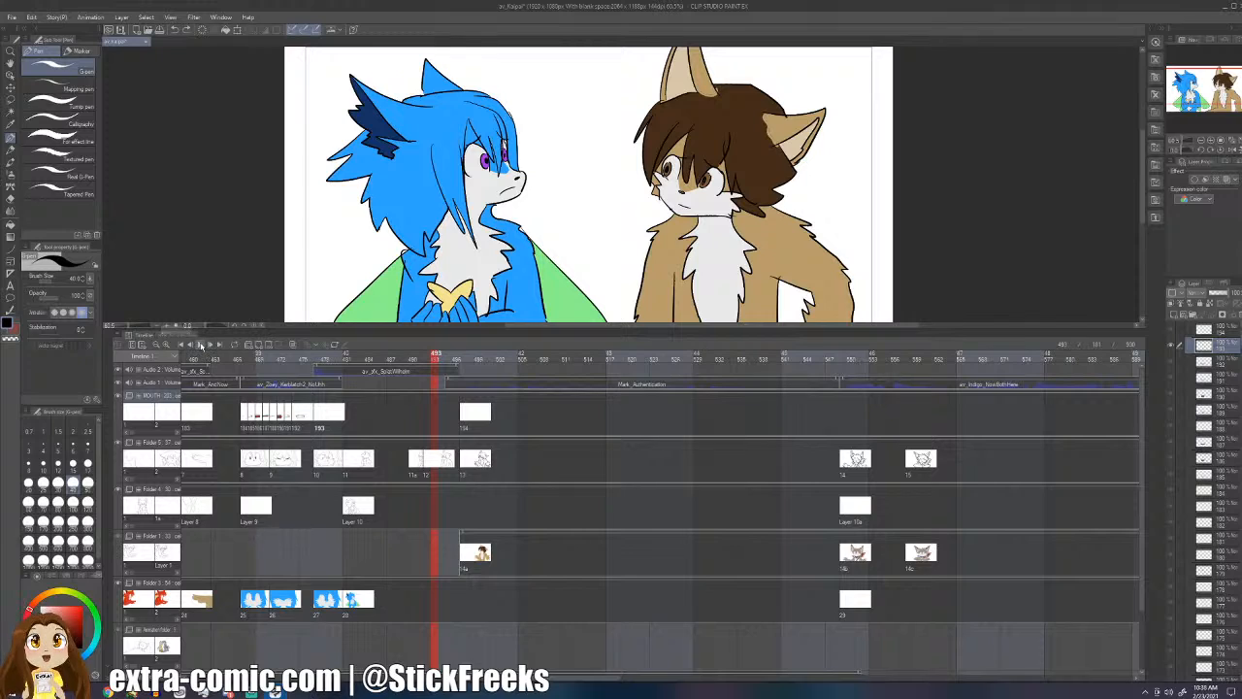
left_click(199, 344)
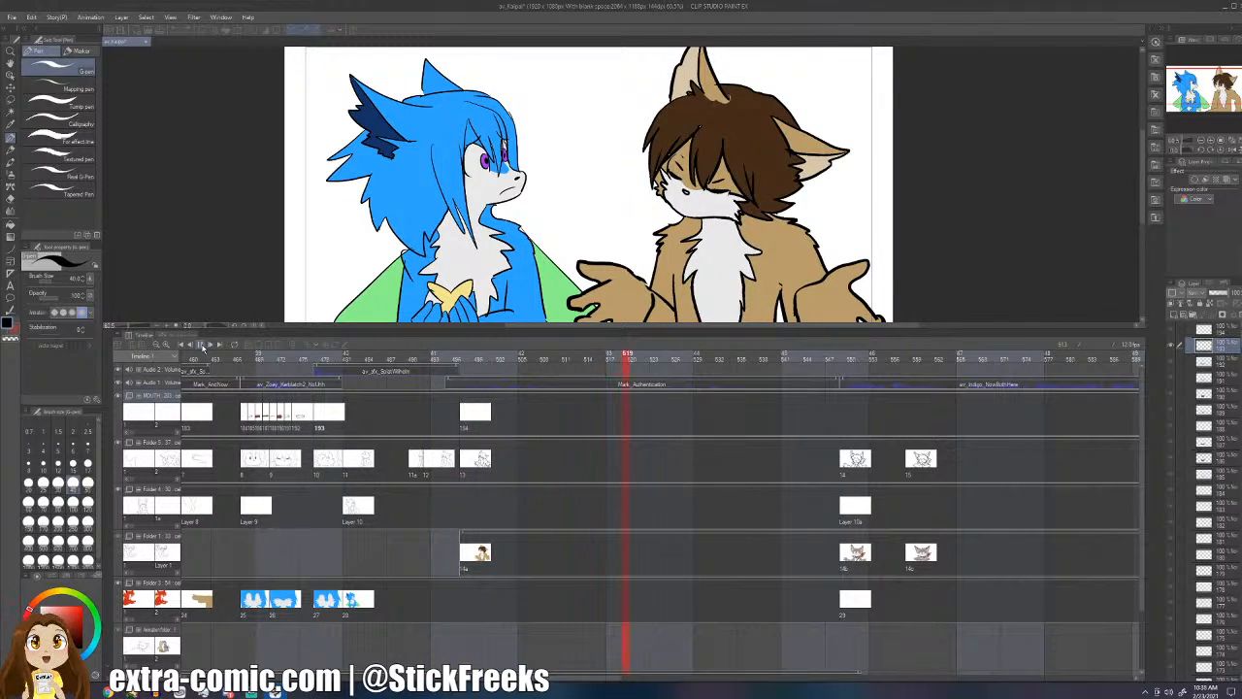
left_click(201, 345)
left_click(461, 407)
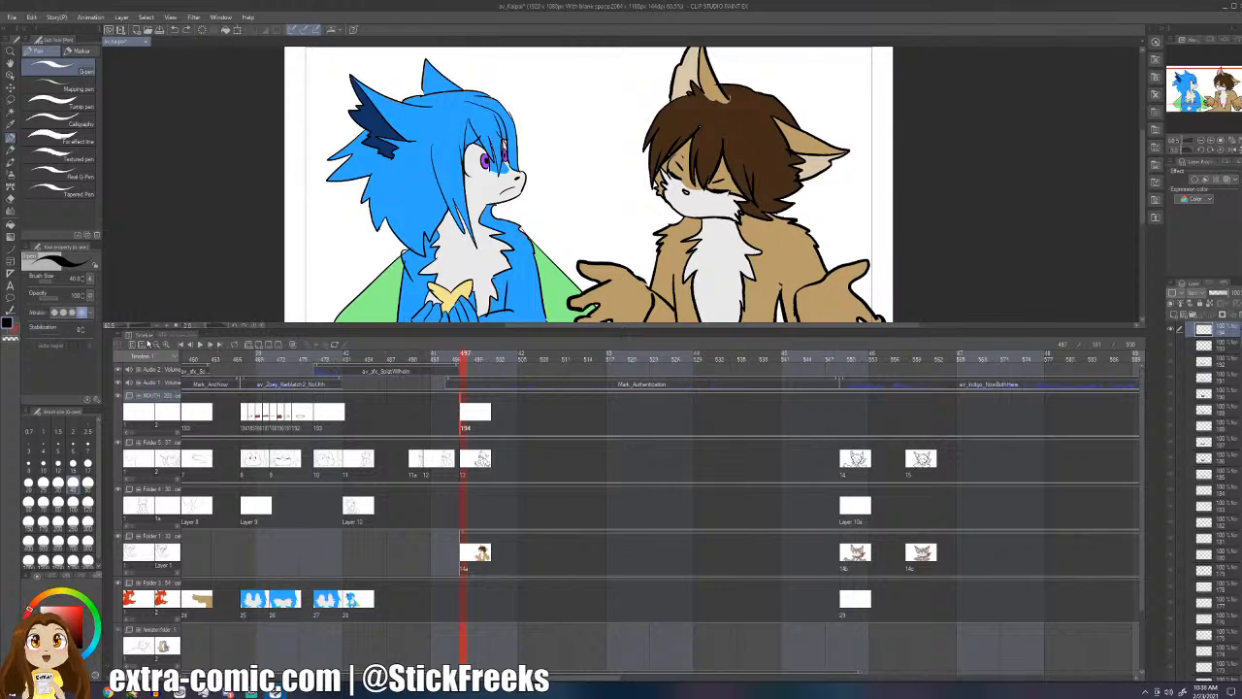
left_click(199, 345)
left_click(200, 345)
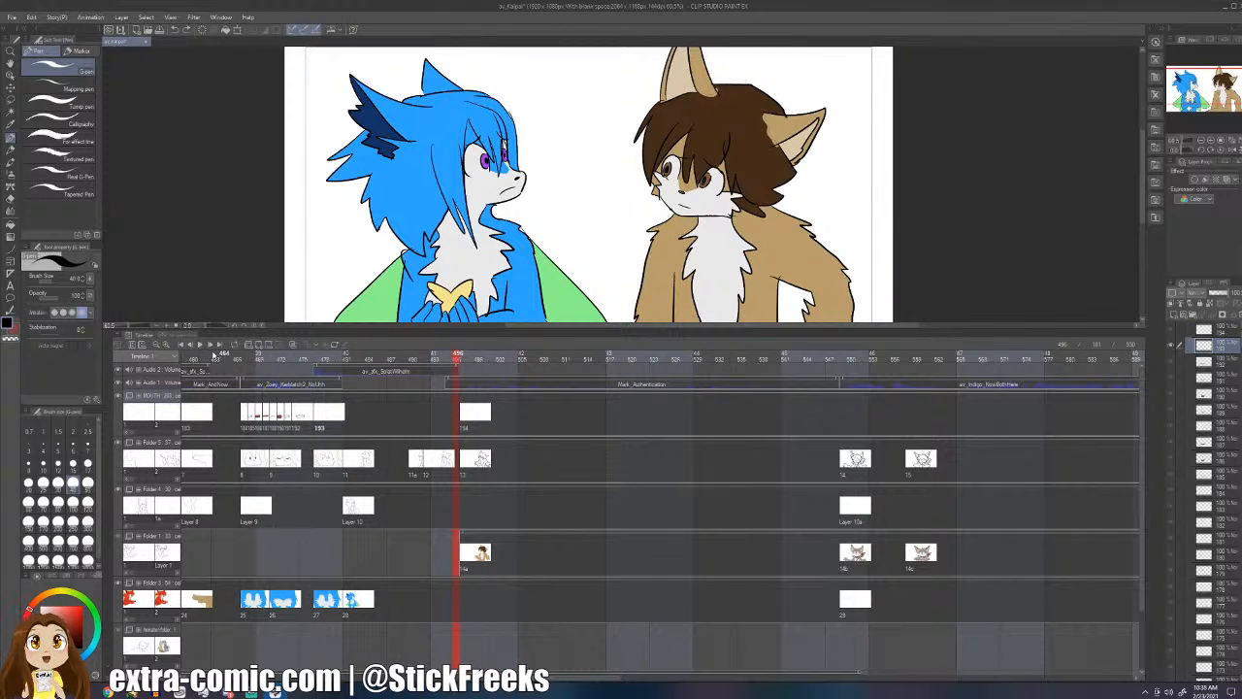
left_click(199, 345)
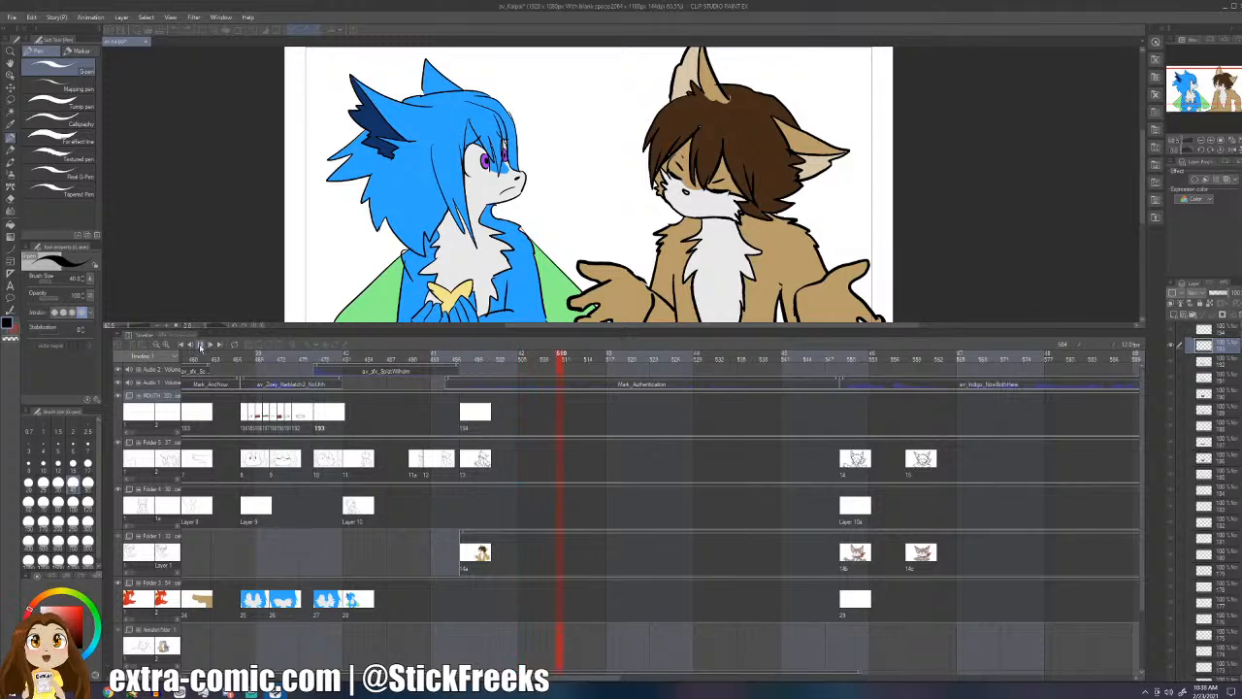
left_click(200, 345)
- Draw an open toothed mouth on the MOUTH cel at frame 497 and new onion-skinned mouth shapes on added cels for frames 498 to 502
left_click(462, 415)
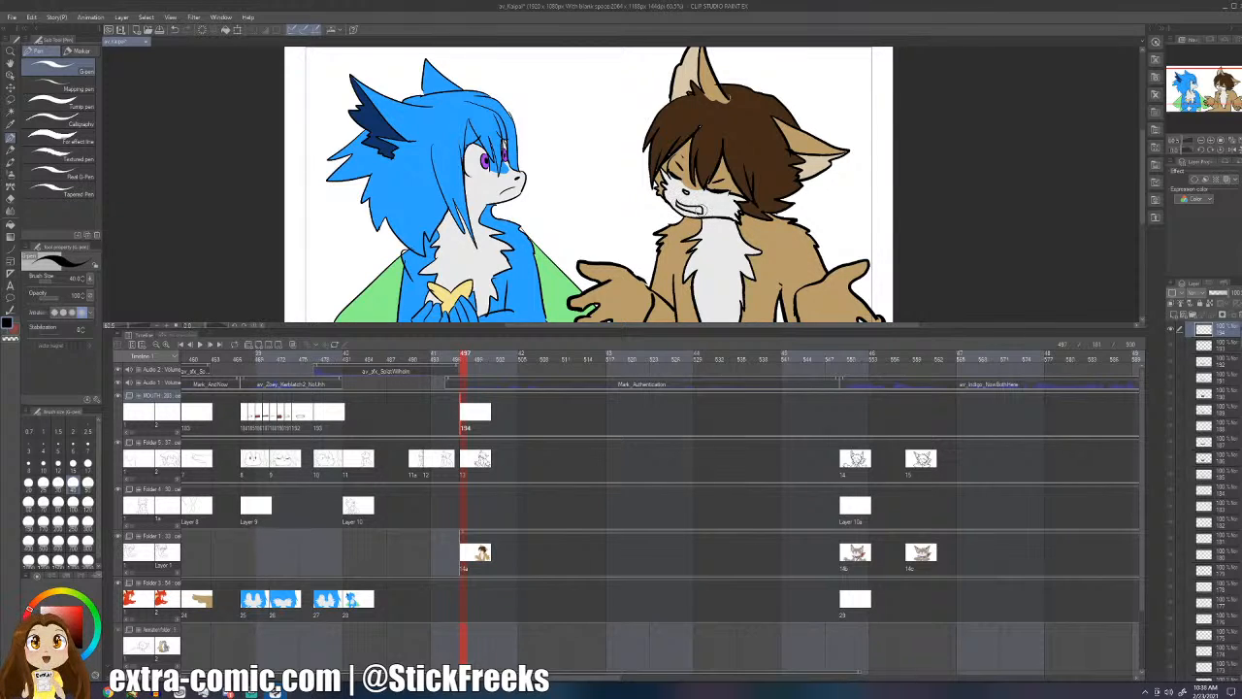
key("ctrl+shift+n")
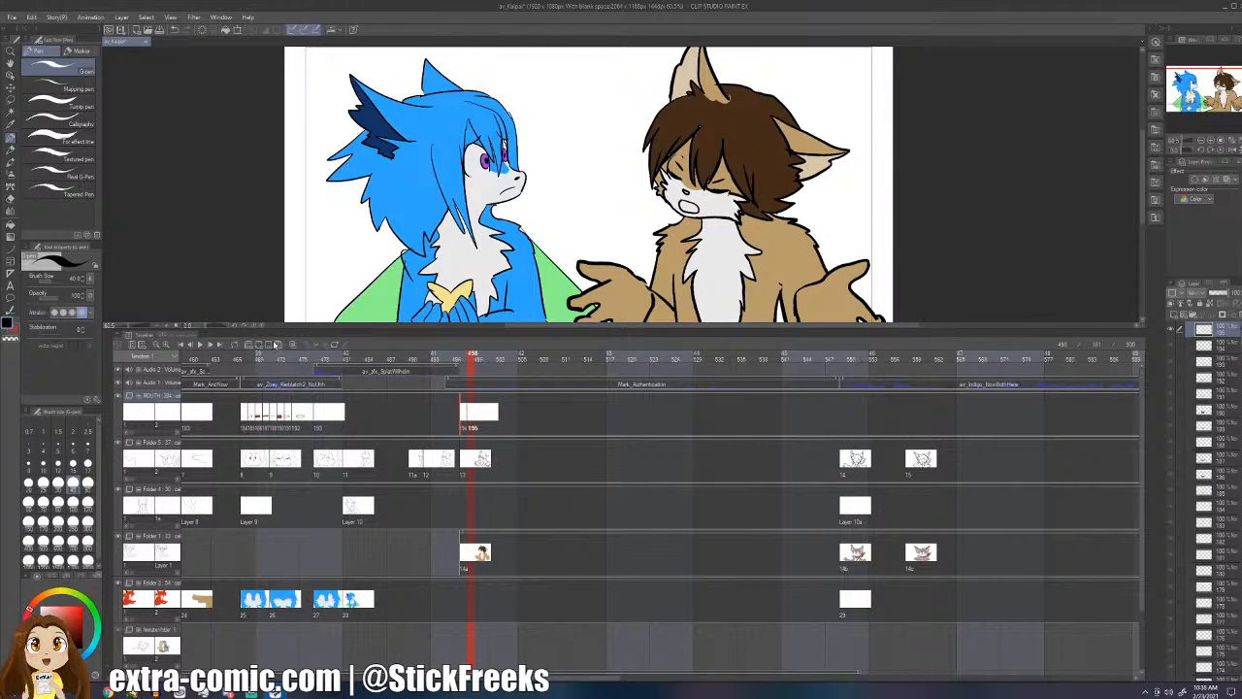
key("ctrl+shift+n")
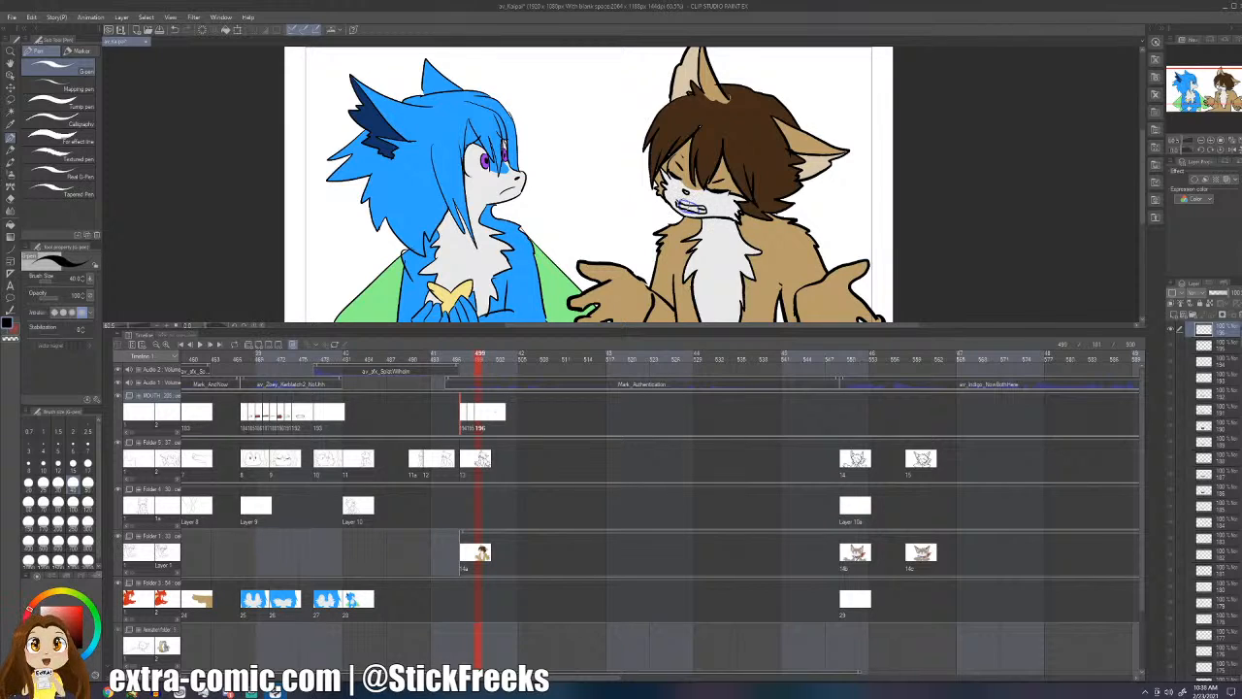
key("ctrl+shift+n")
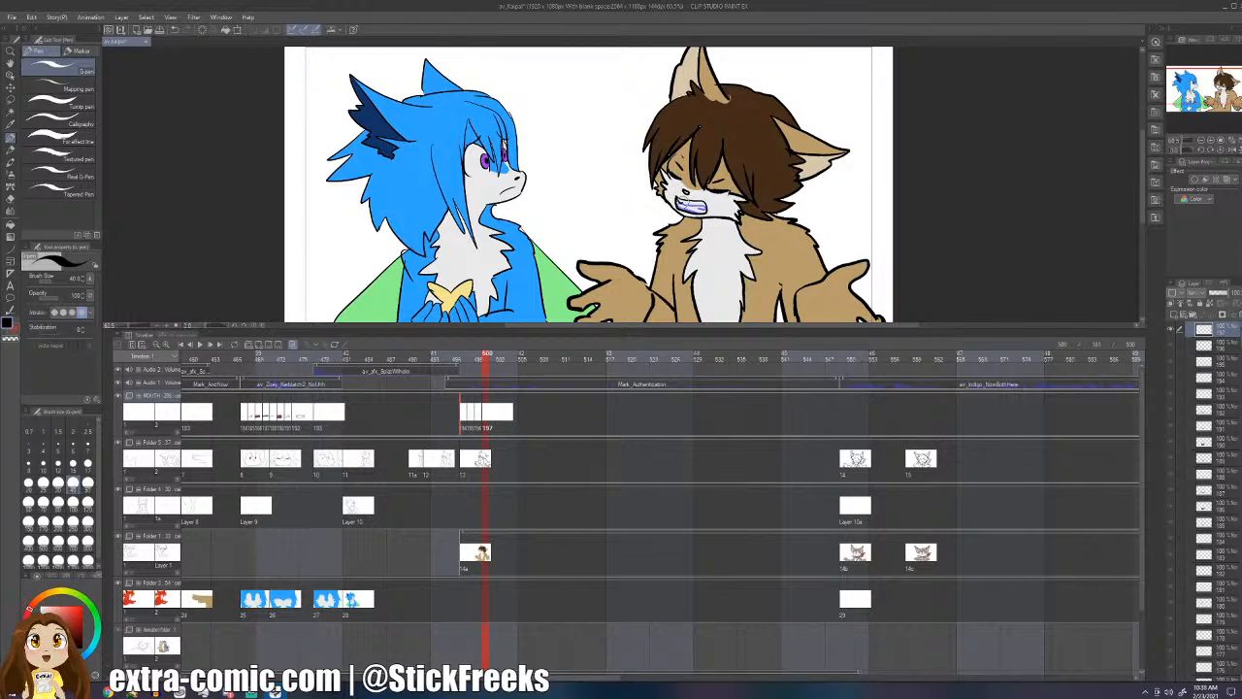
key("ctrl+shift+n")
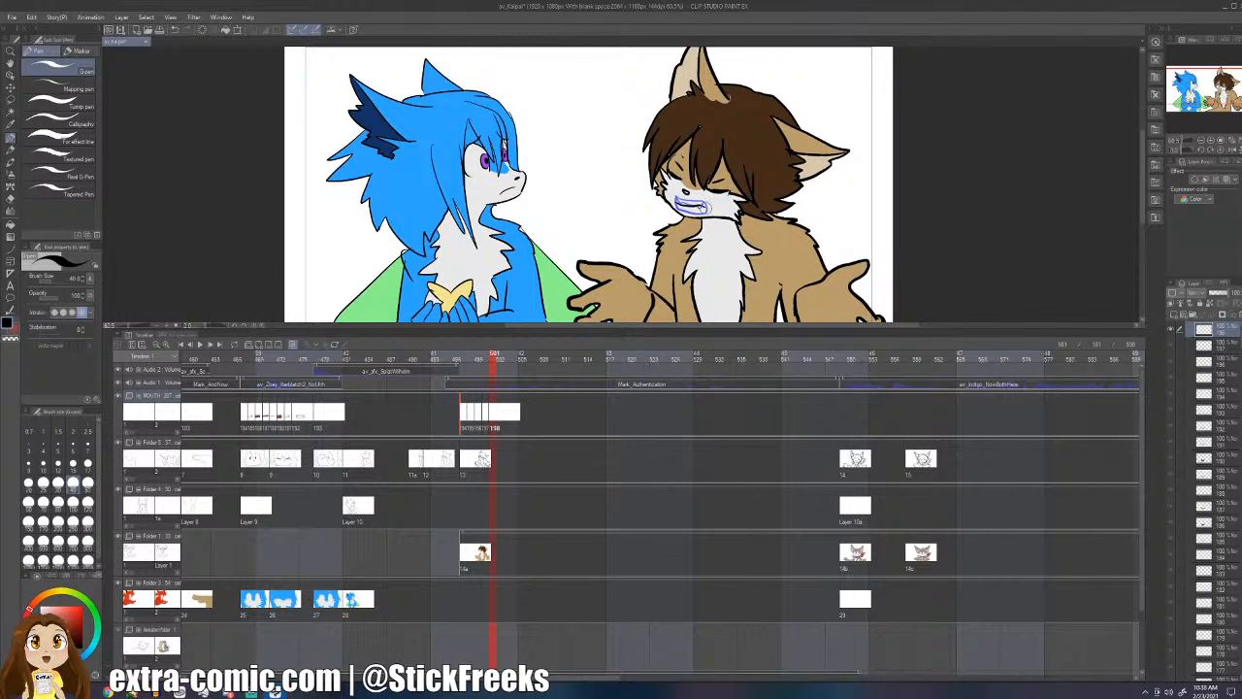
key("ctrl+shift+n")
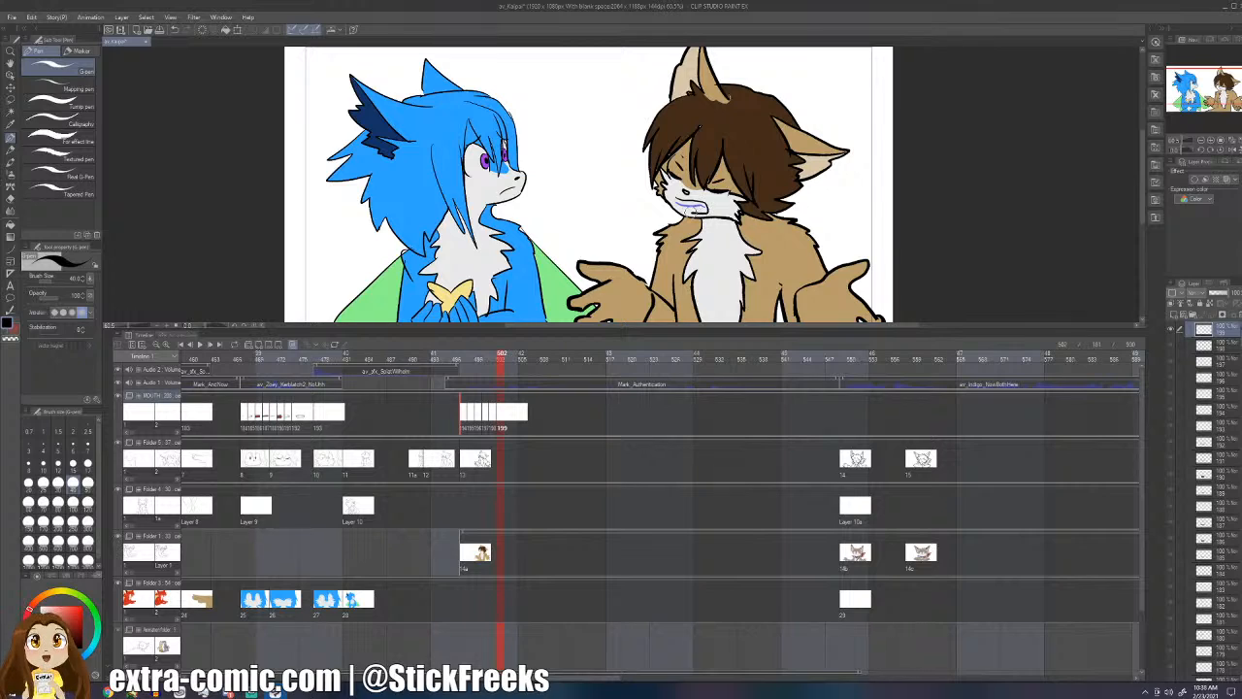
left_click_drag(698, 206, 709, 207)
- Add MOUTH cels for frames 503 to 507 and draw the brown character's changing open, bared-teeth mouth shapes on each
key("ctrl+shift+n")
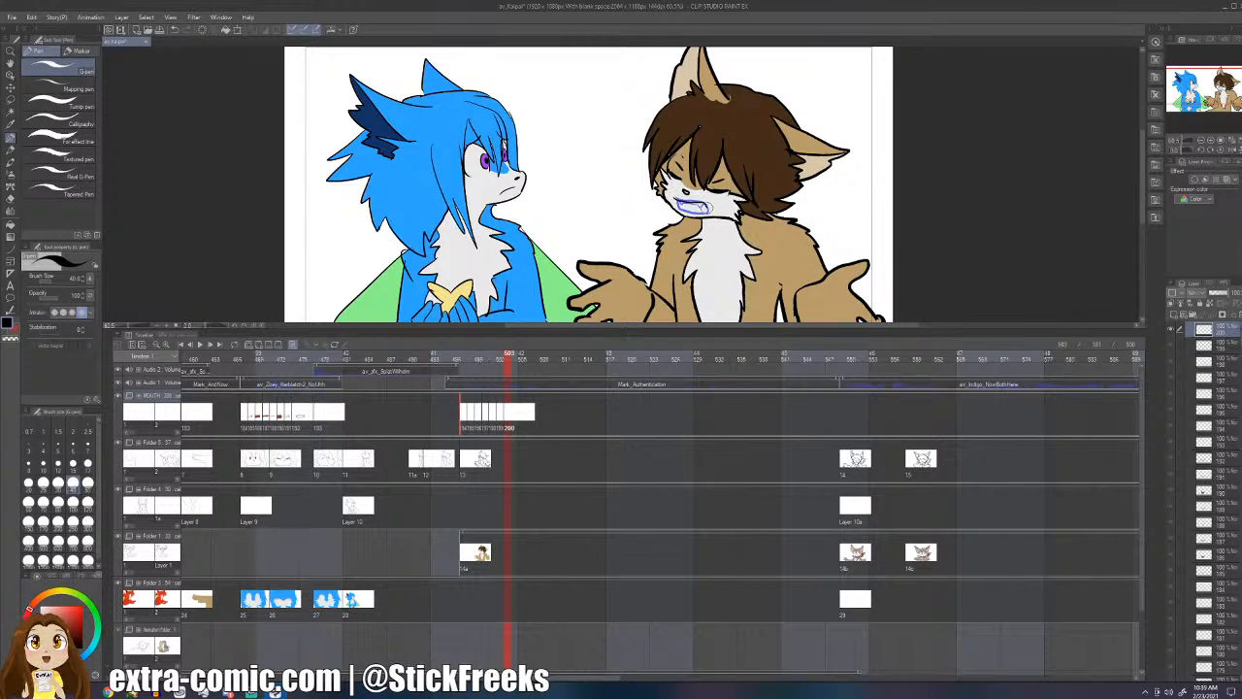
key("ctrl+shift+n")
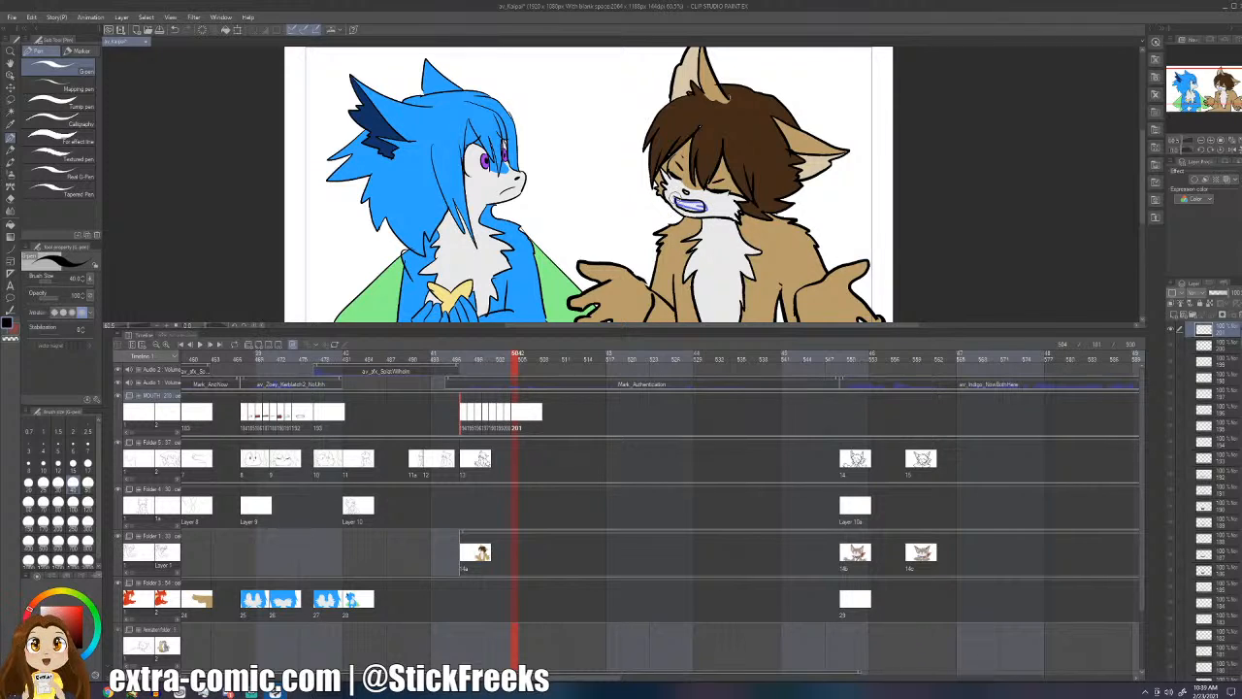
key("ctrl+shift+n")
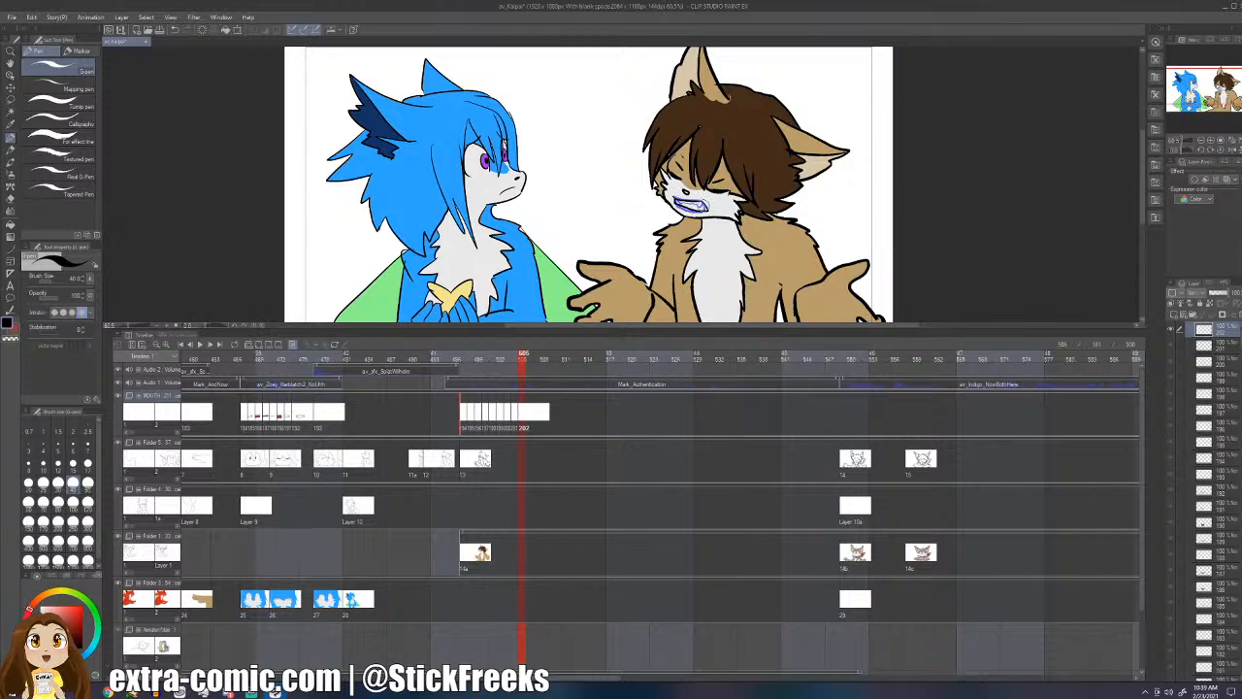
key("ctrl+shift+n")
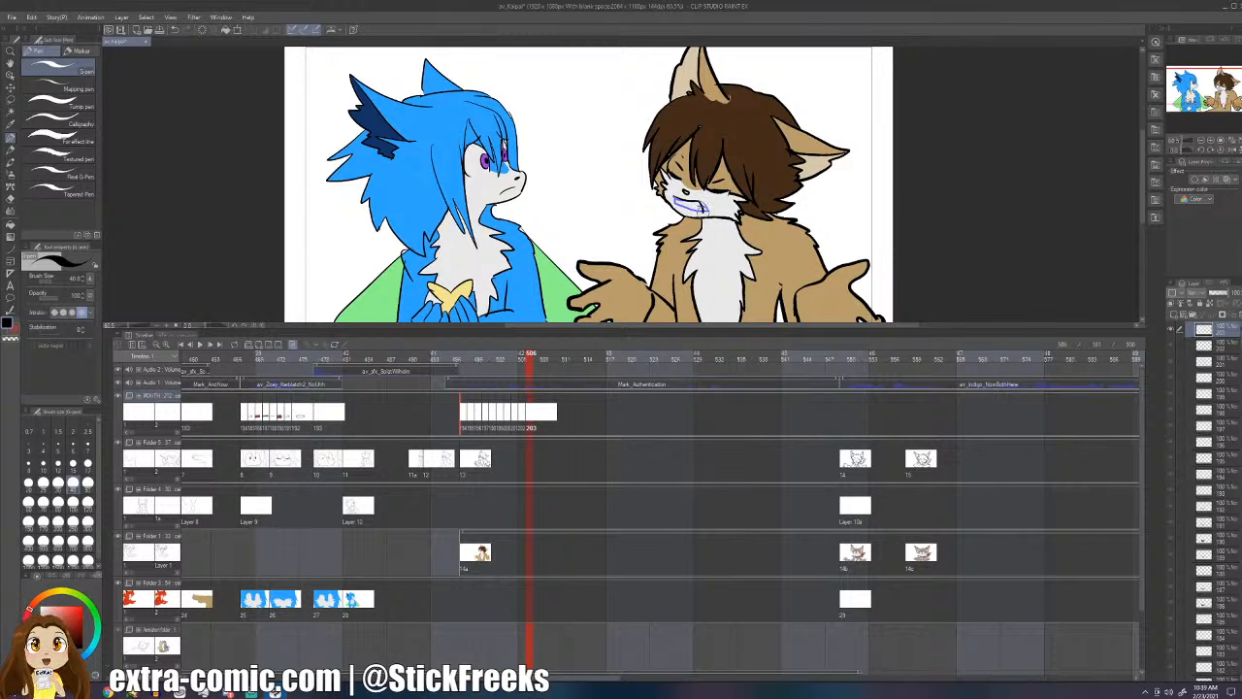
left_click_drag(679, 204, 704, 210)
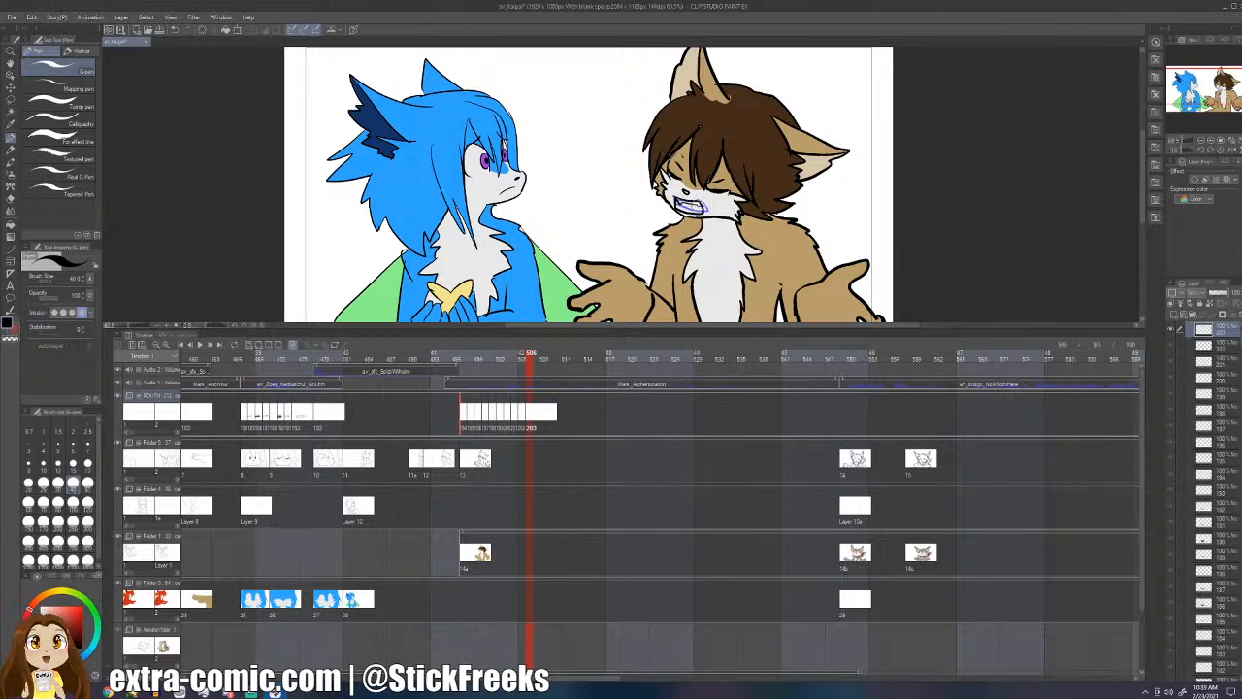
key("ctrl+shift+n")
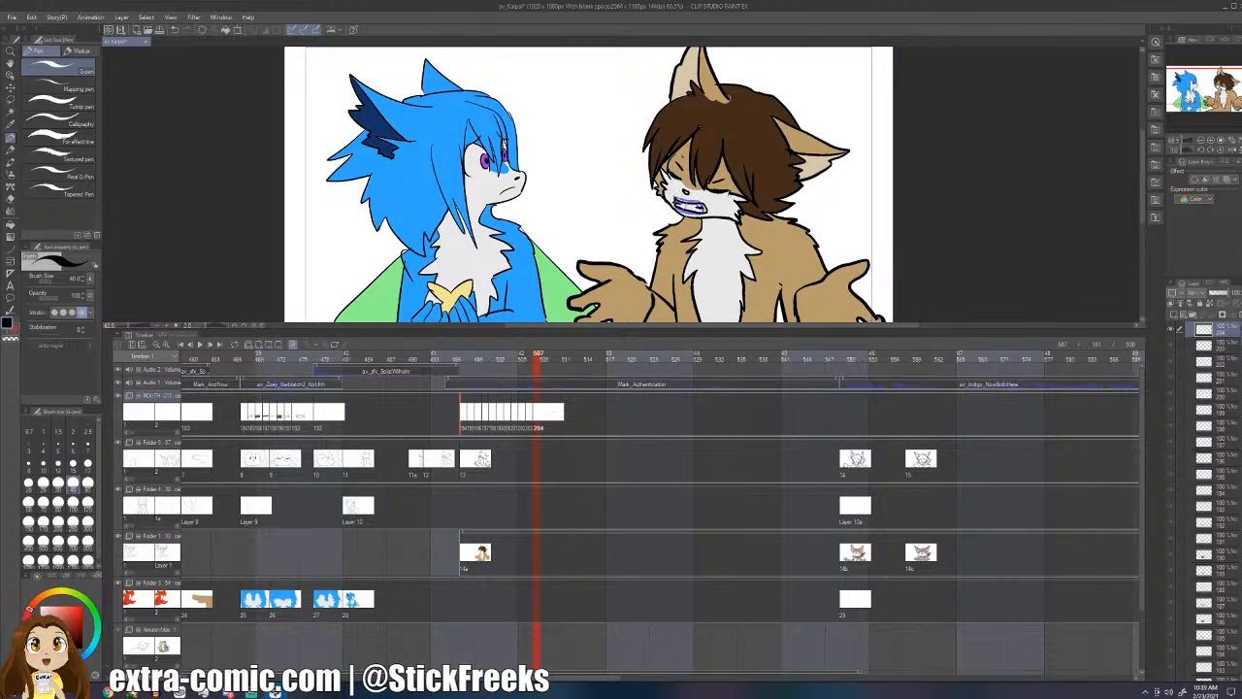
- Play the animation from frame 496 to check the new mouth shapes against the Mark_Authentication audio
left_click(456, 355)
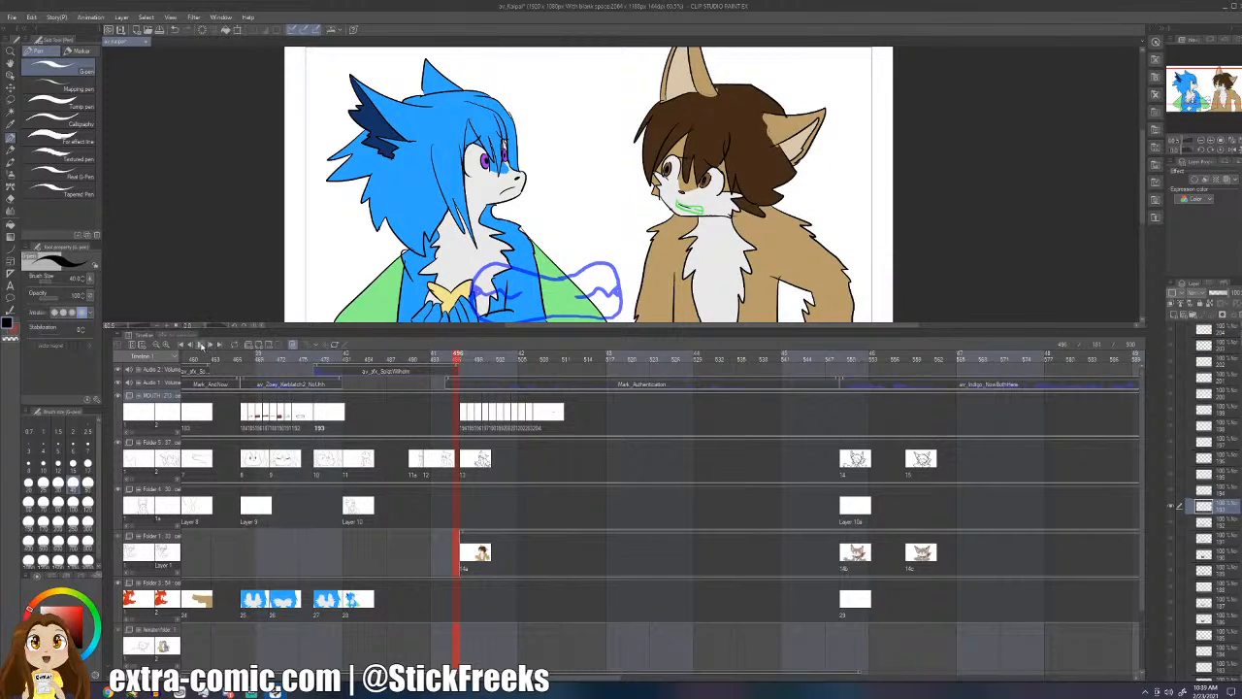
left_click(201, 345)
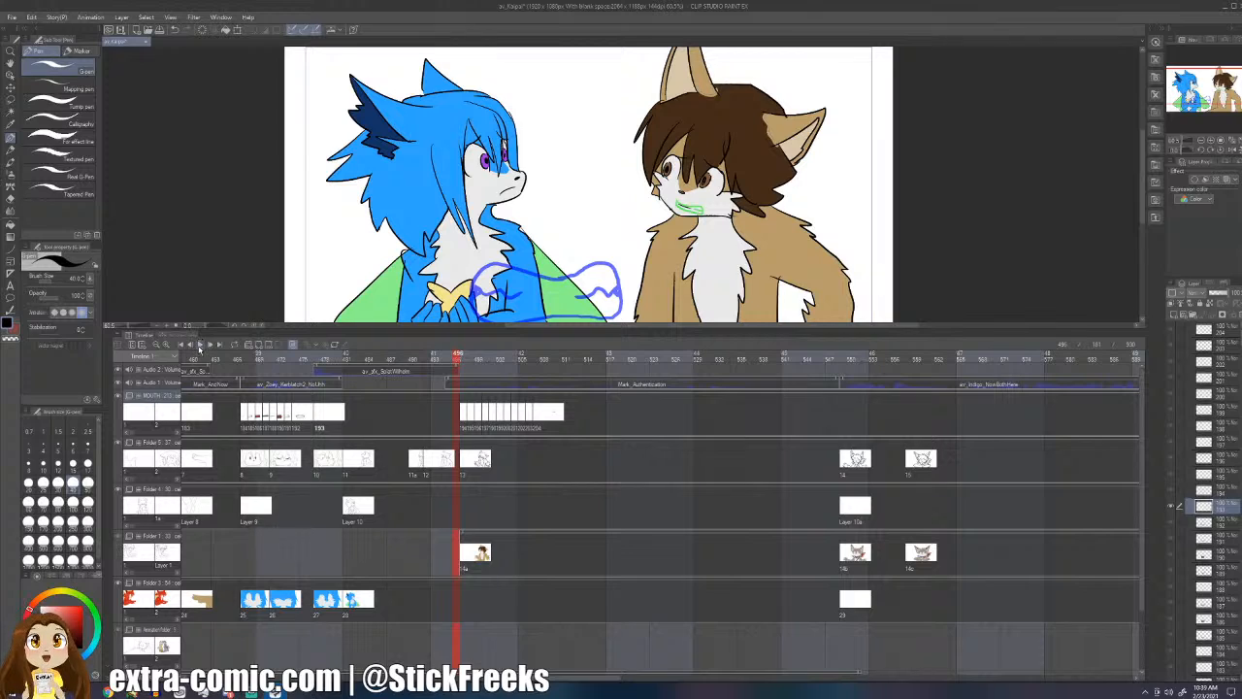
left_click(545, 415)
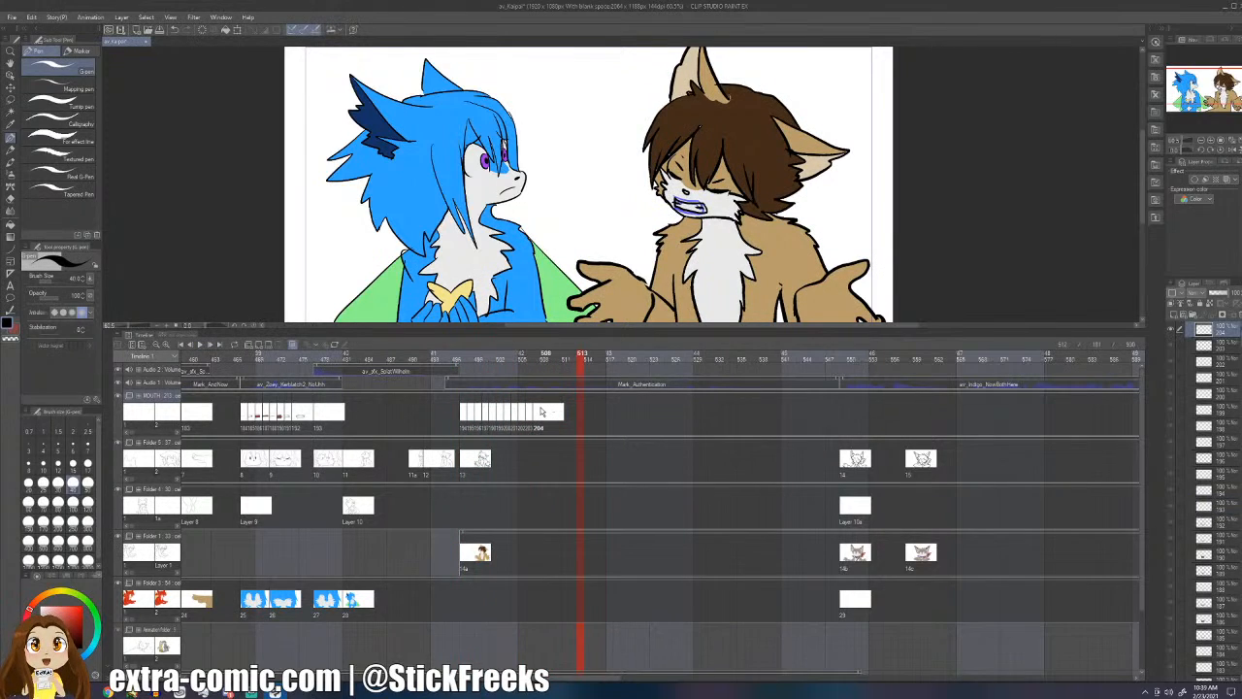
- Extend the MOUTH track with cels at frames 508 to 510, drawing a bared-teeth mouth variation on each
left_click(546, 414)
key("ctrl+shift+n")
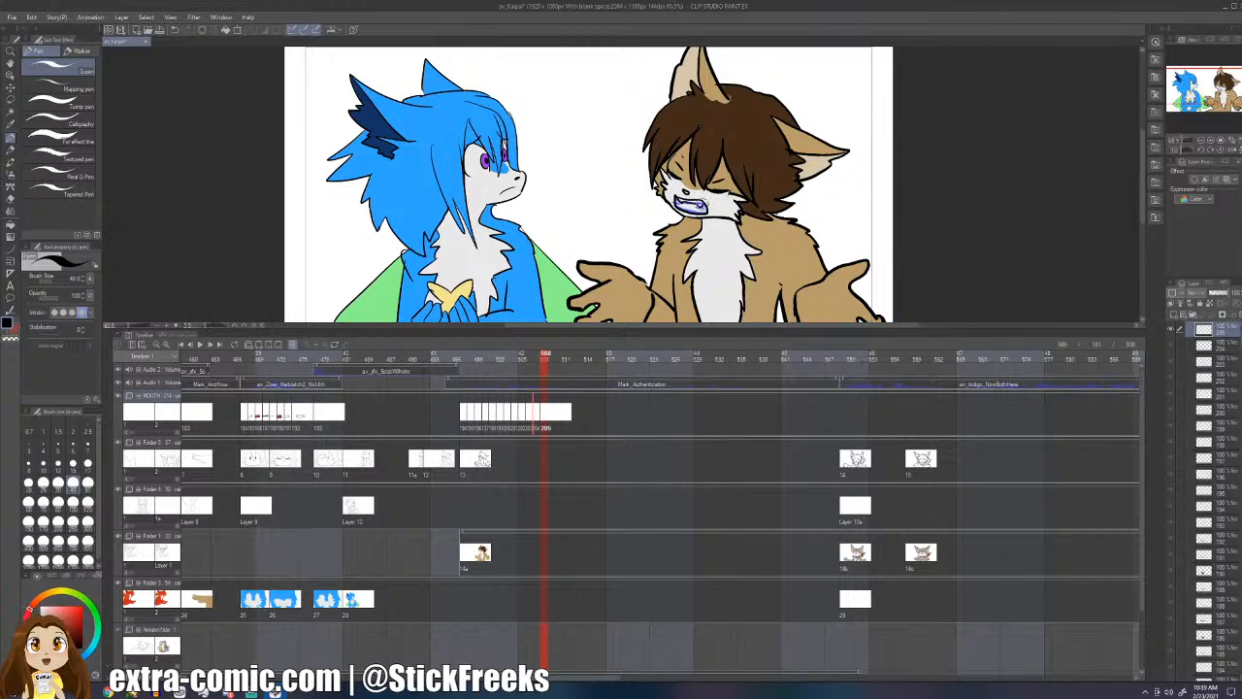
key("Right")
key("ctrl+shift+n")
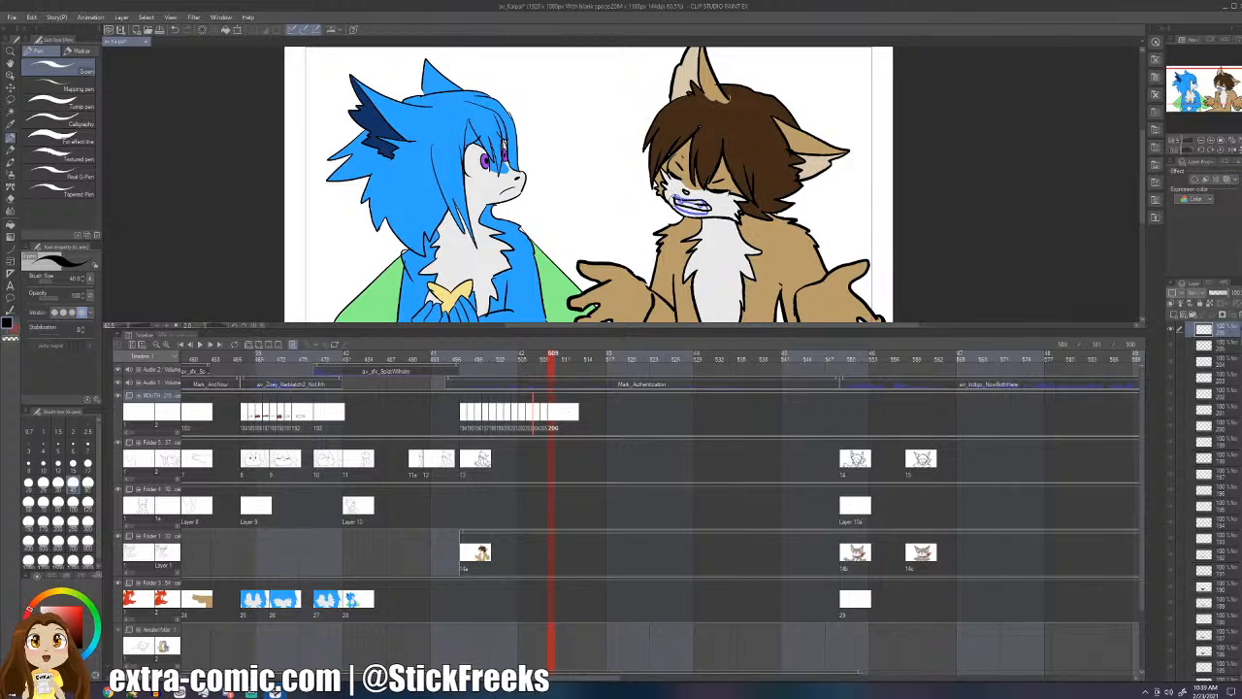
key("Right")
key("ctrl+shift+n")
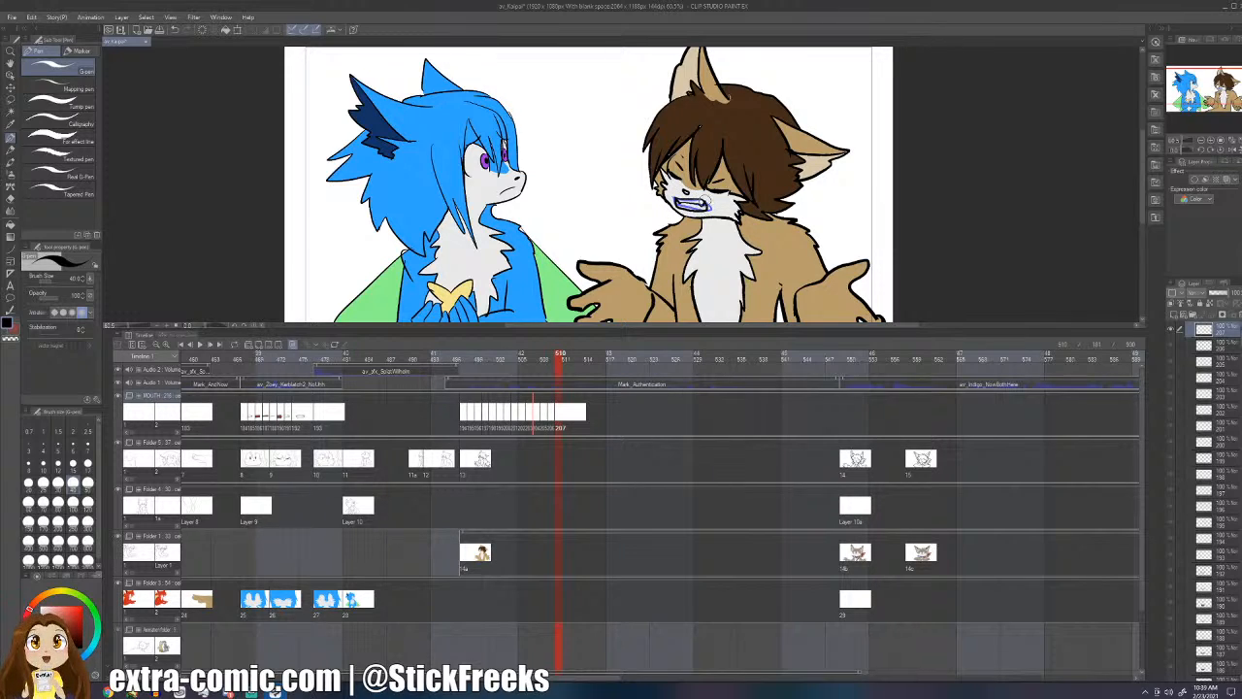
- Add MOUTH cels for frames 511 to 514, drawing wide toothed mouths that narrow to a small square opening at frames 513 and 514
key("Right")
key("ctrl+shift+n")
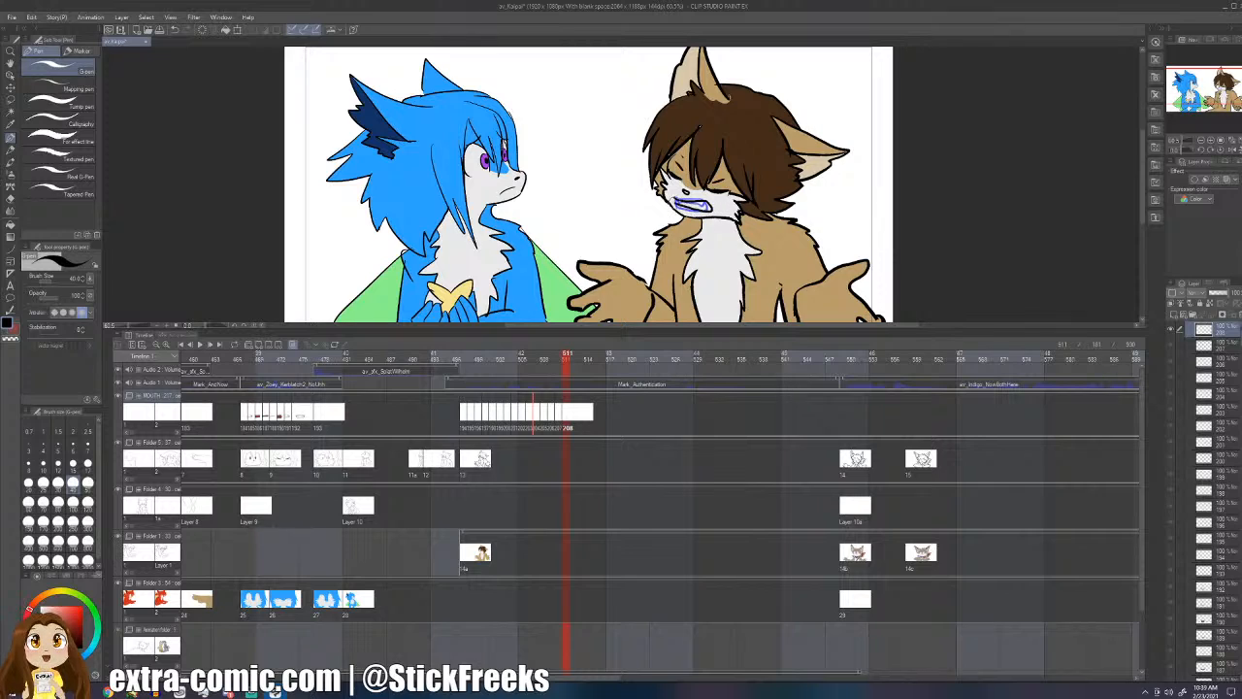
key("Right")
key("ctrl+shift+n")
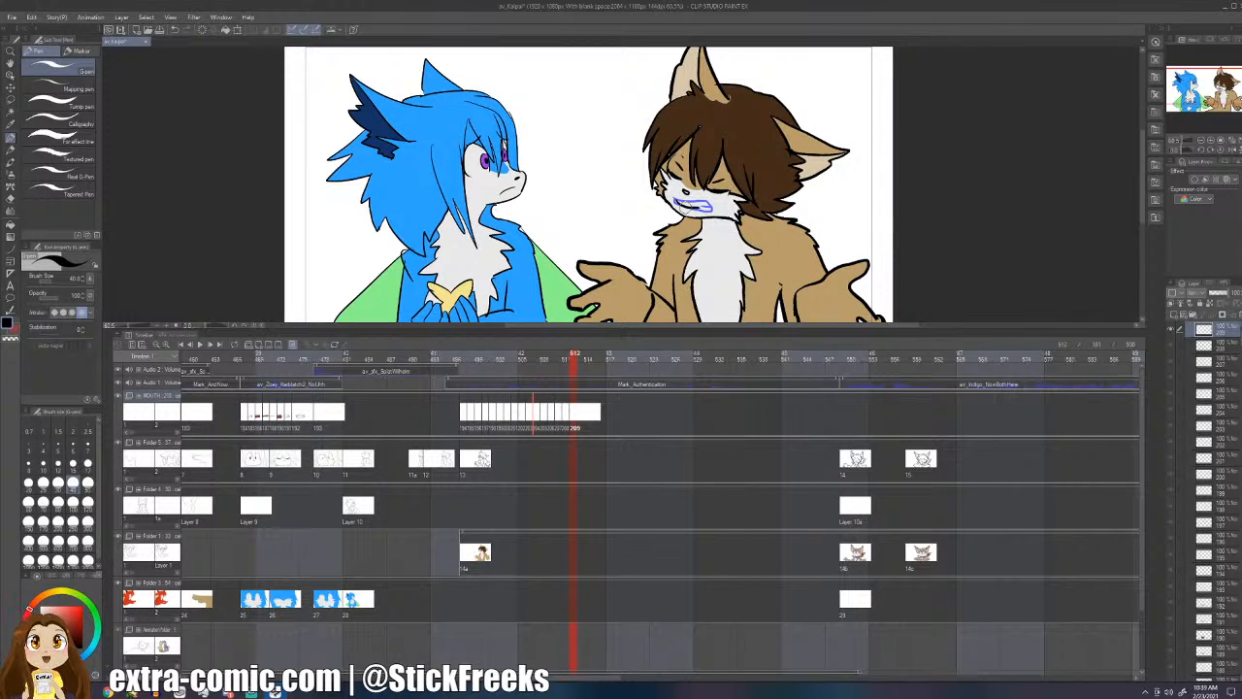
key("Right")
key("ctrl+shift+n")
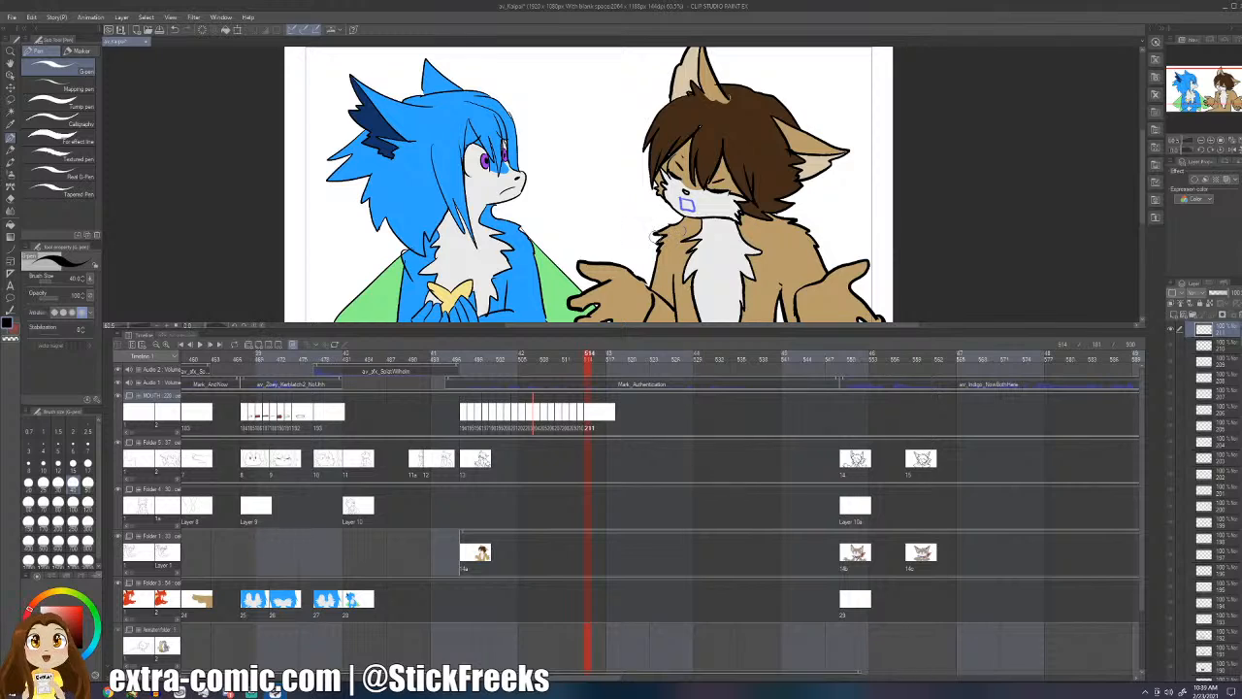
- Step through the MOUTH cels between frames 515 and 507 to compare neighbouring mouth shapes
key("ctrl+Left")
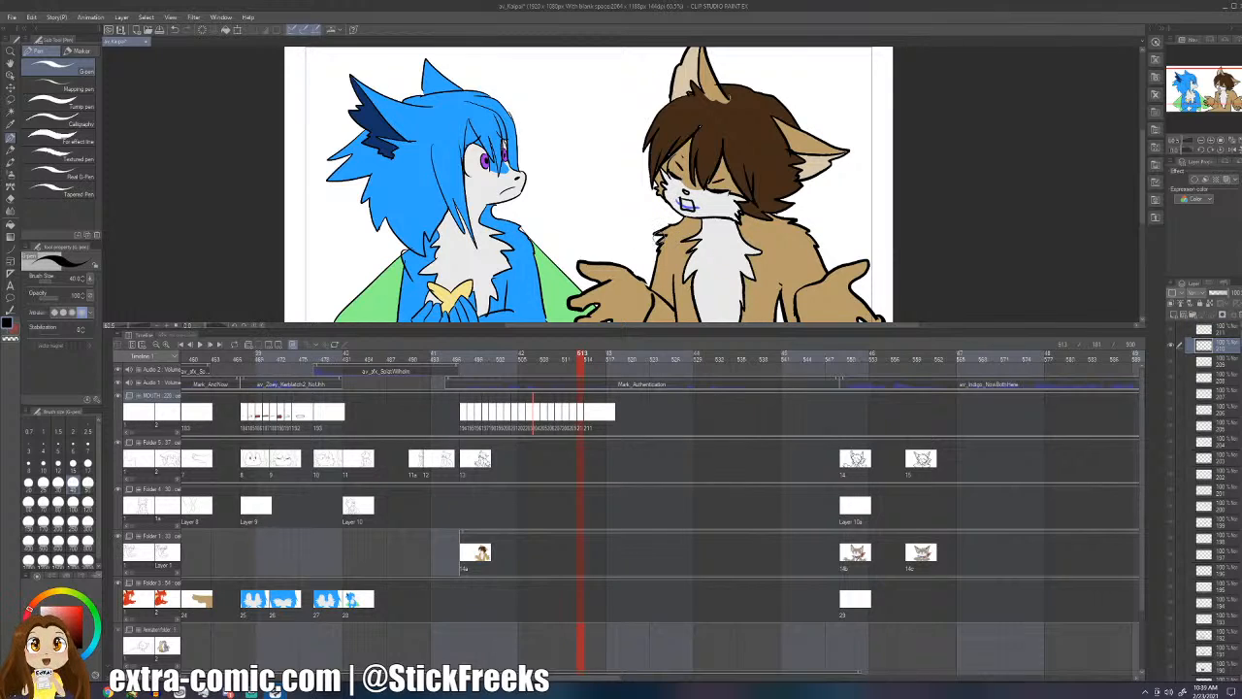
key("ctrl+Right")
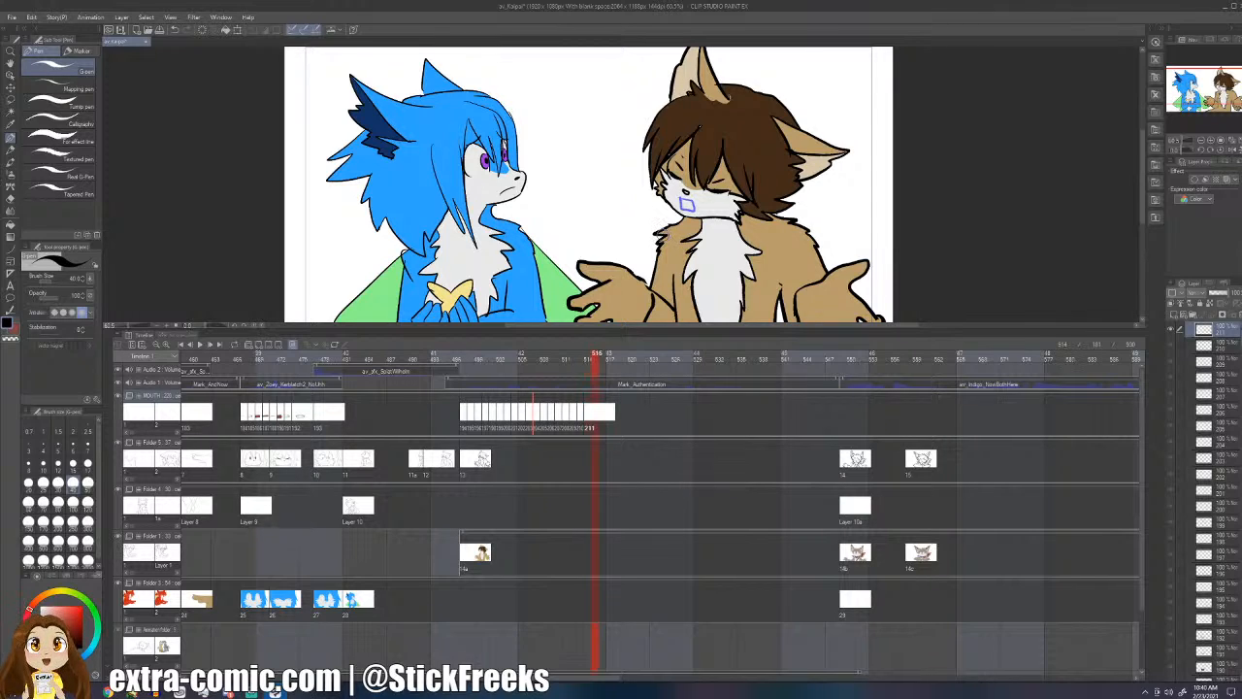
key("ctrl+Left")
key("ctrl+Left")
key("ctrl+Left")
key("ctrl+Left")
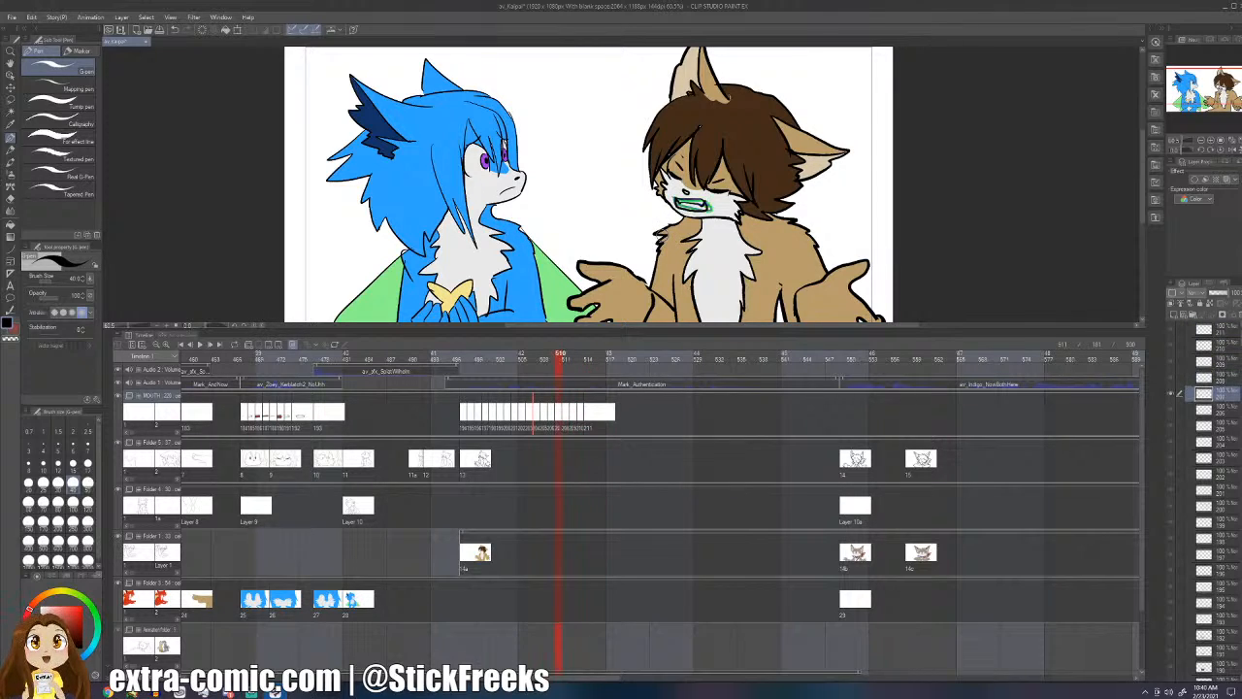
key("ctrl+Left")
key("ctrl+Left")
key("ctrl+Left")
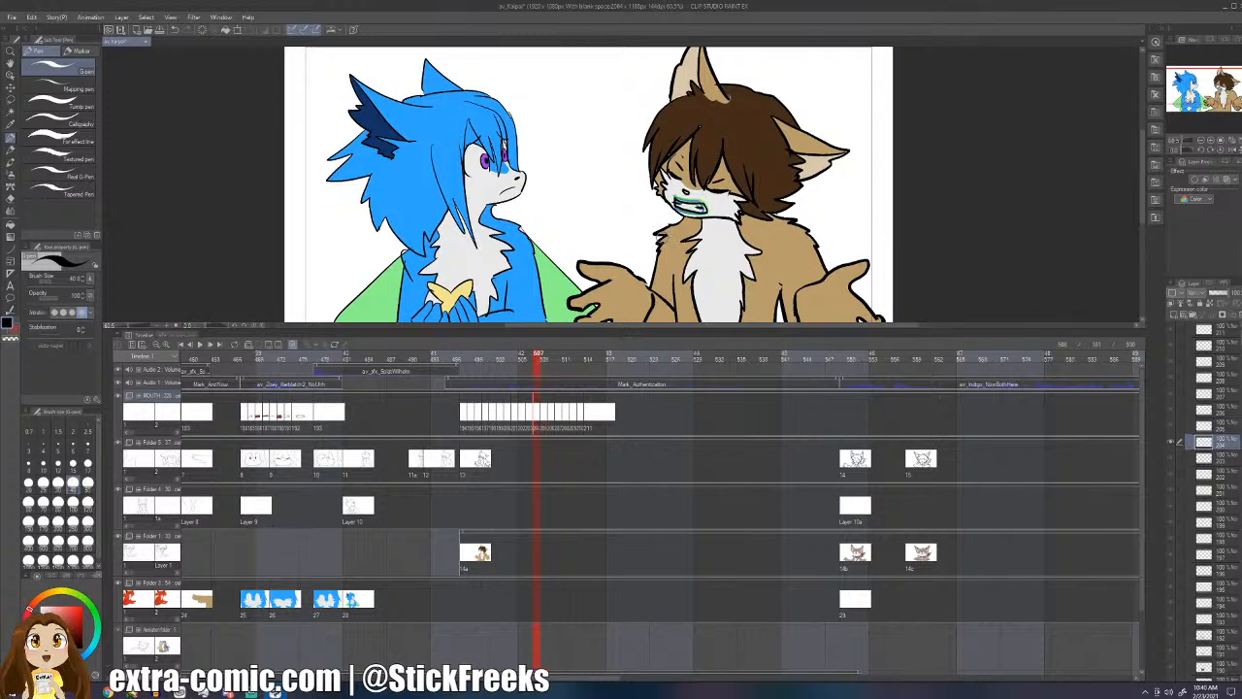
key("ctrl+Right")
key("ctrl+Left")
- With the hard eraser selected, flip back through the mouth frames to around 499 and forward to 515 to review the motion
key("e")
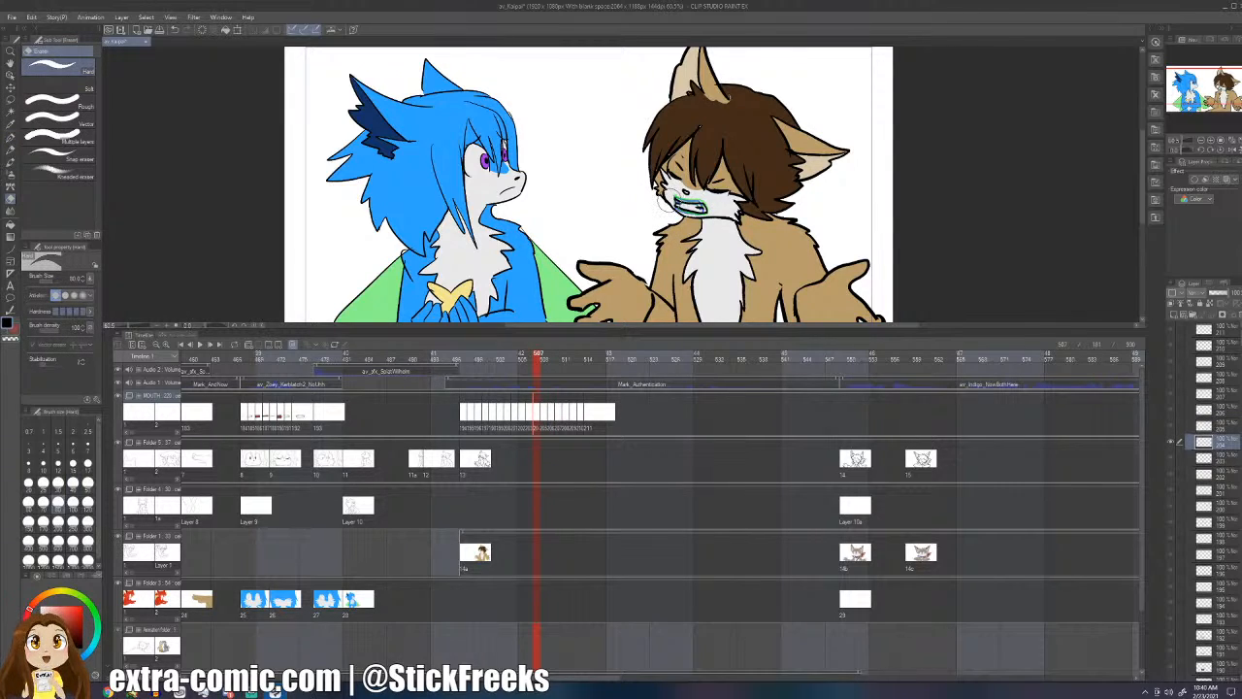
key("ctrl+Right")
key("ctrl+Left")
key("ctrl+Left")
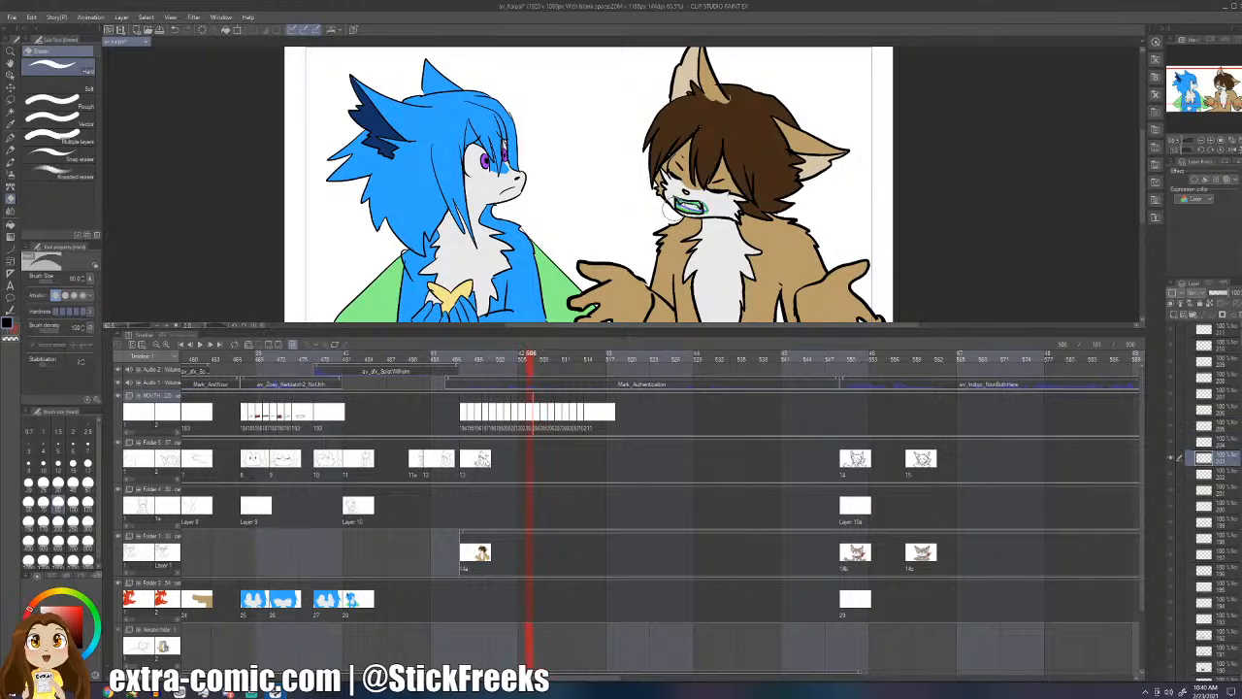
key("ctrl+Left")
key("ctrl+Left")
key("ctrl+Left")
key("ctrl+Left")
key("ctrl+Left")
key("ctrl+Left")
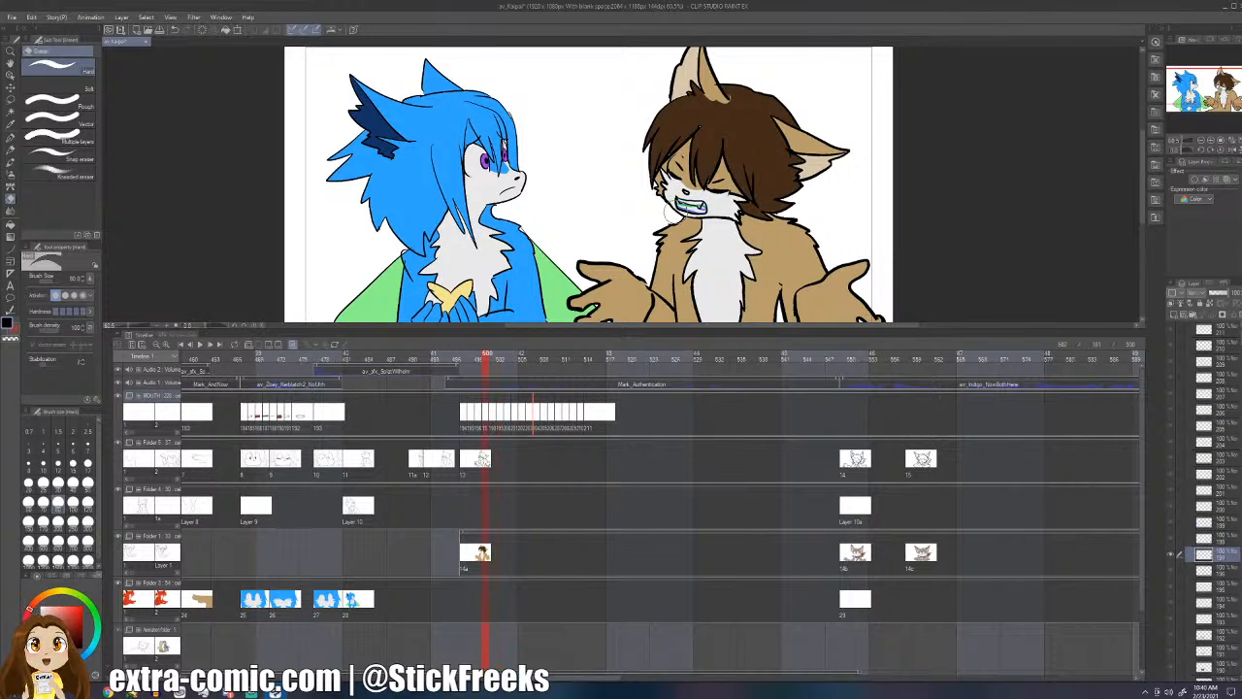
key("ctrl+Left")
key("ctrl+Right")
key("ctrl+Right")
key("ctrl+Right")
key("ctrl+Right")
key("ctrl+Right")
key("ctrl+Right")
key("ctrl+Right")
key("ctrl+Right")
key("ctrl+Right")
key("ctrl+Right")
key("ctrl+Right")
key("ctrl+Right")
key("ctrl+Right")
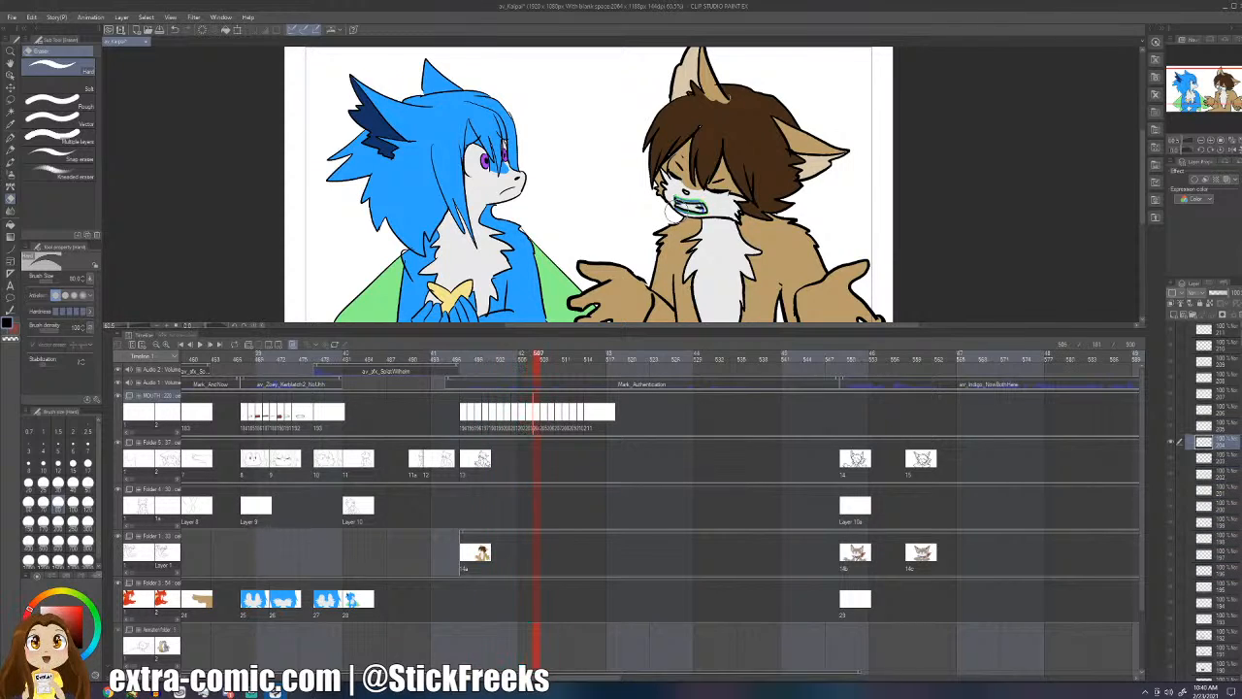
key("ctrl+Right")
key("ctrl+Right")
key("ctrl+Right")
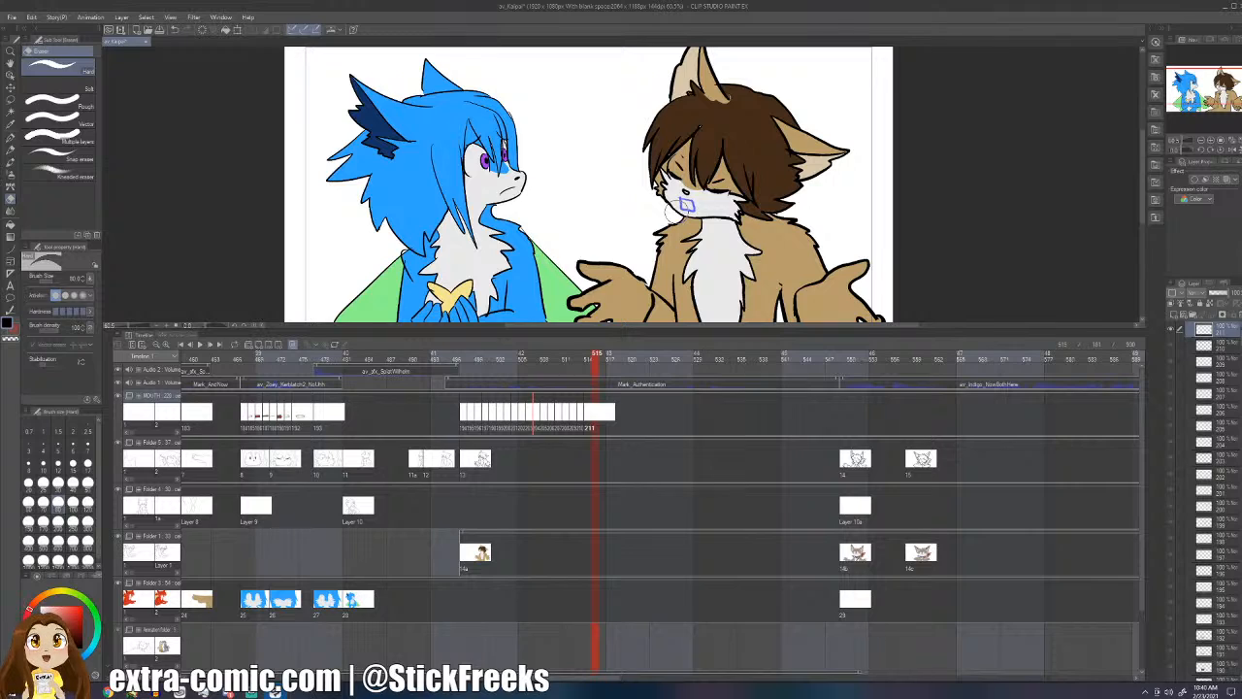
- Recheck the mouth transitions frame by frame between frames 509 and 515
key("ctrl+Left")
key("ctrl+Left")
key("ctrl+Left")
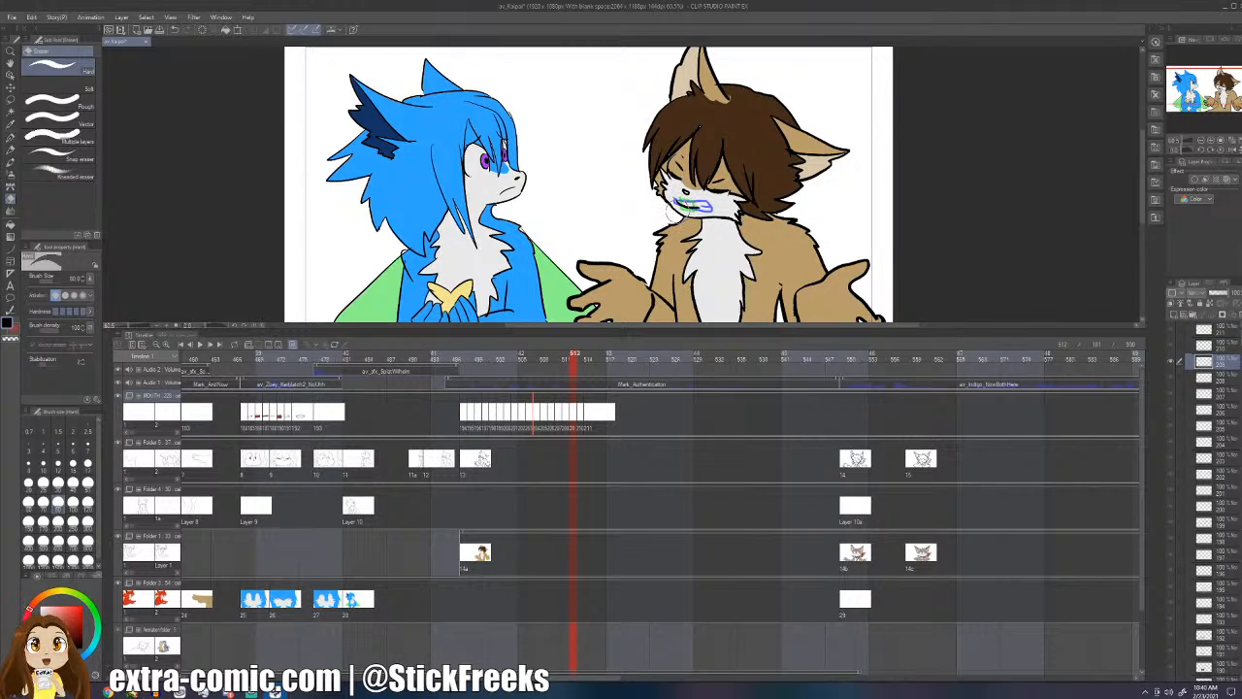
key("ctrl+Left")
key("ctrl+Left")
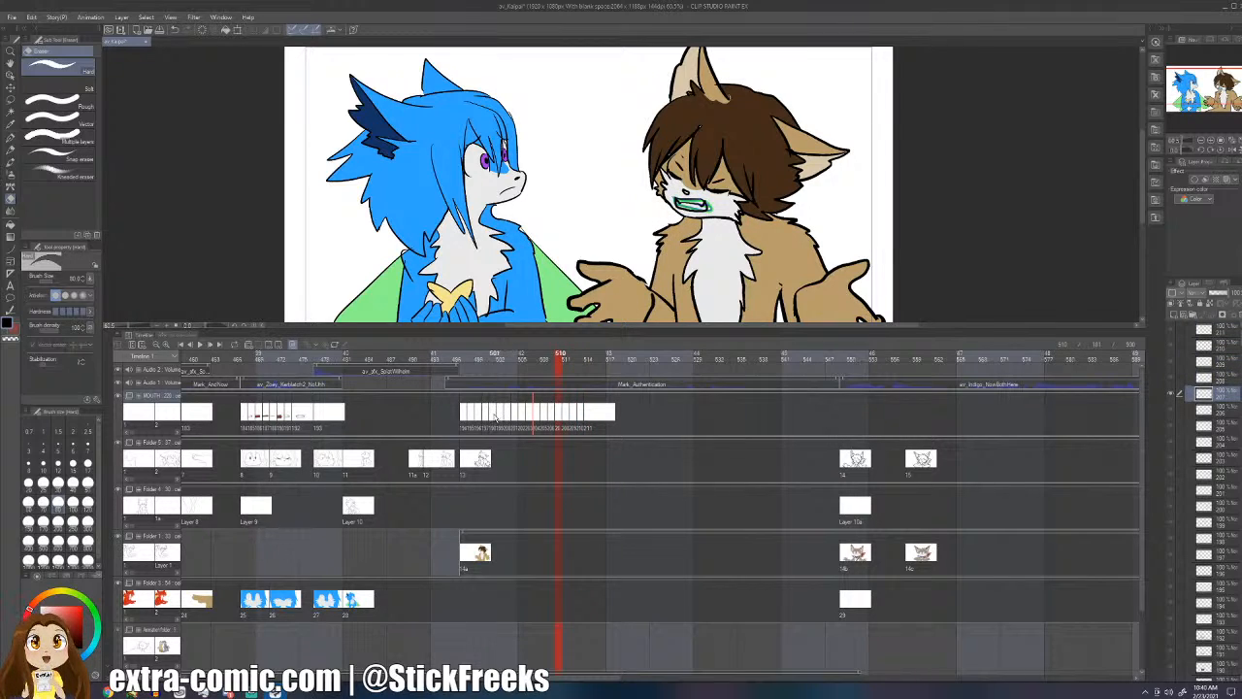
key("ctrl+Right")
key("ctrl+Right")
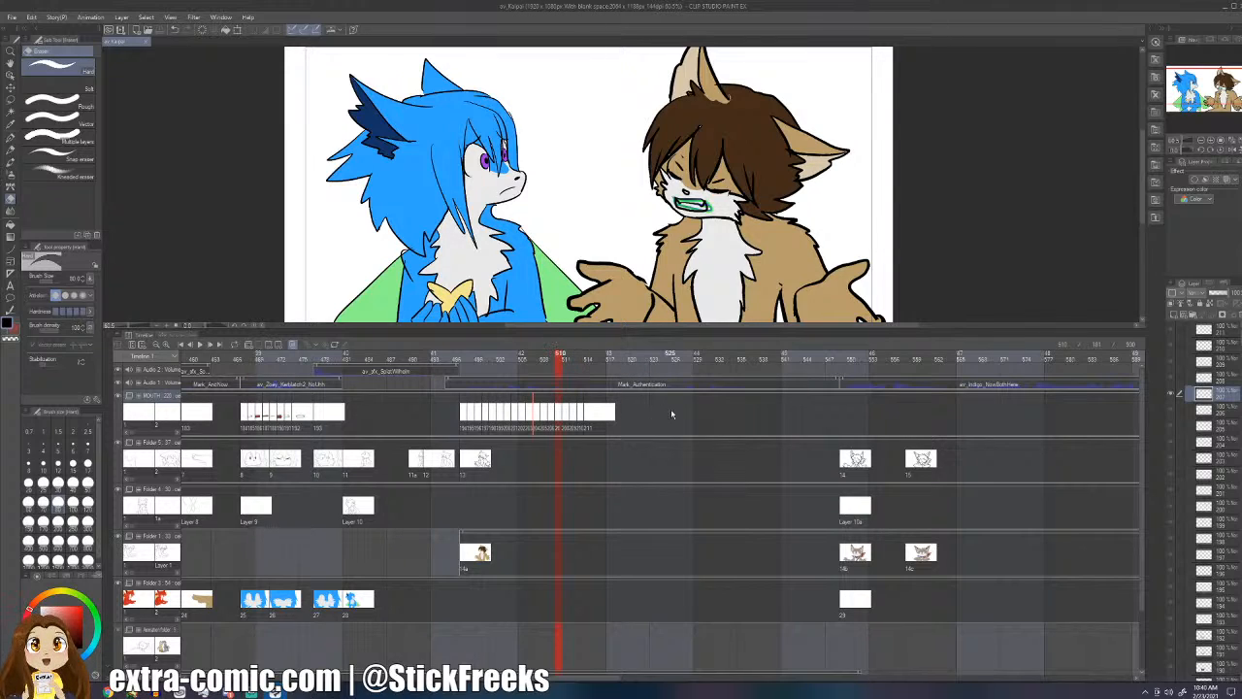
key("ctrl+Left")
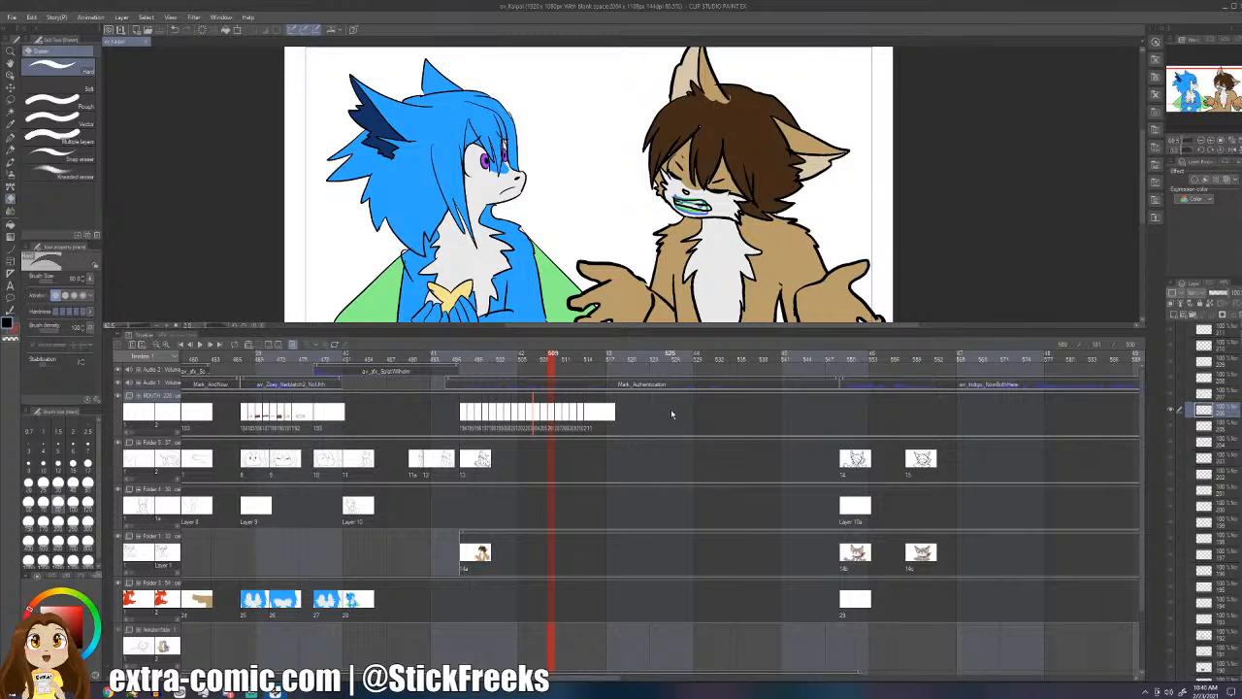
key("ctrl+Right")
key("ctrl+Right")
key("ctrl+Right")
key("ctrl+Right")
key("ctrl+Right")
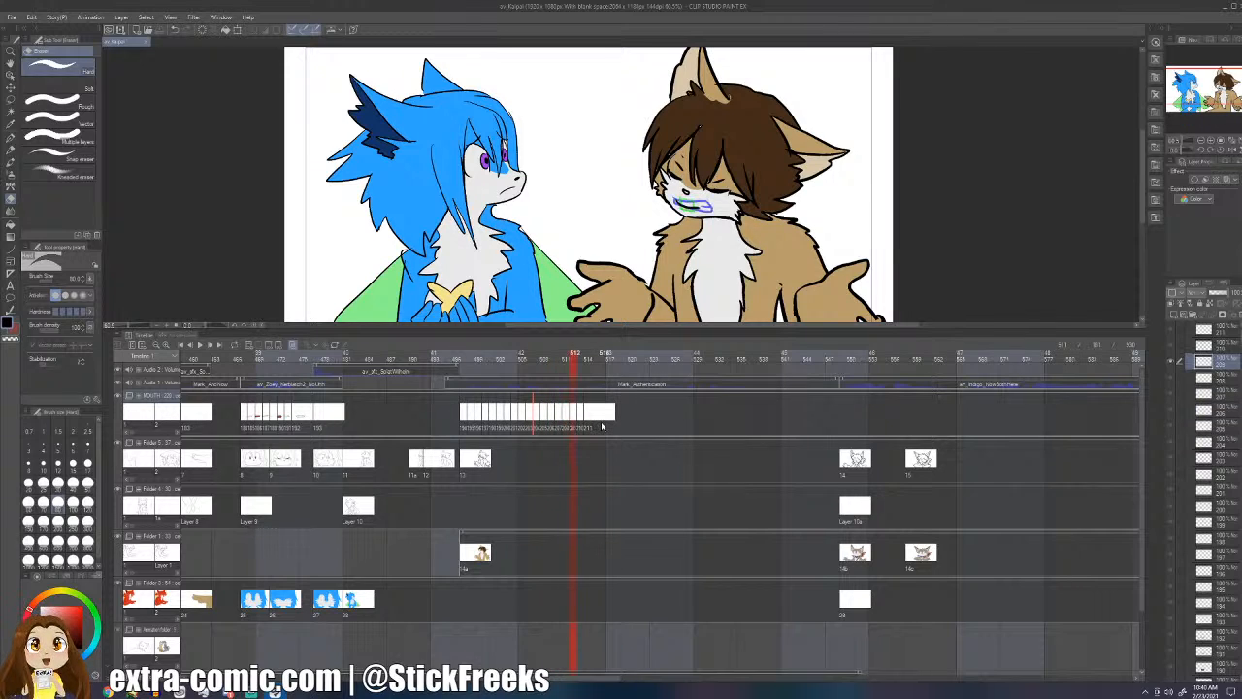
- Play the mouth animation from frame 497 to check its timing against the Mark_Authentication audio
left_click(474, 417)
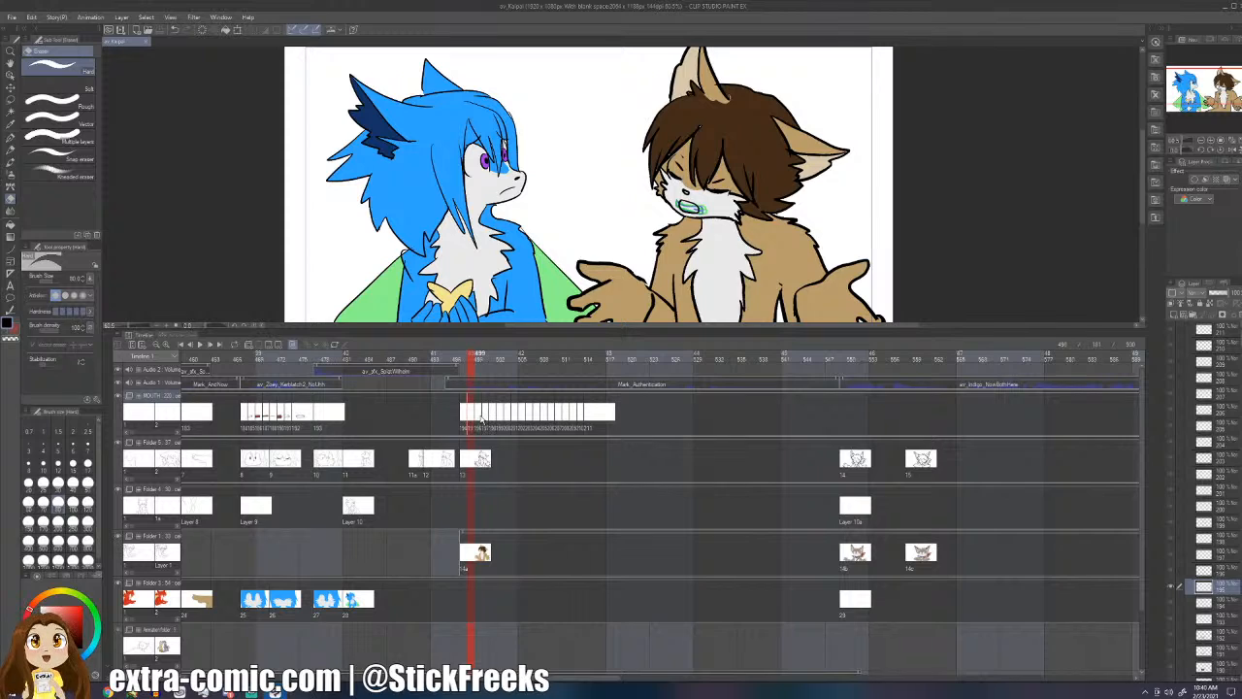
key("ctrl+Left")
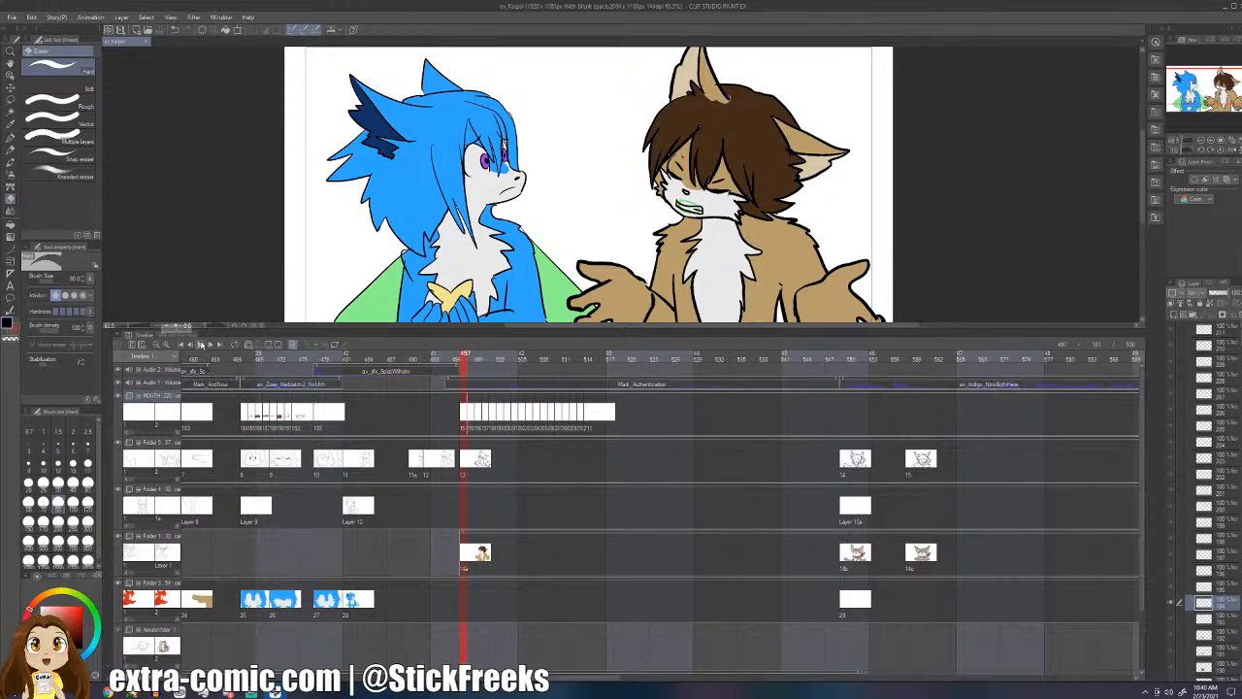
left_click(201, 345)
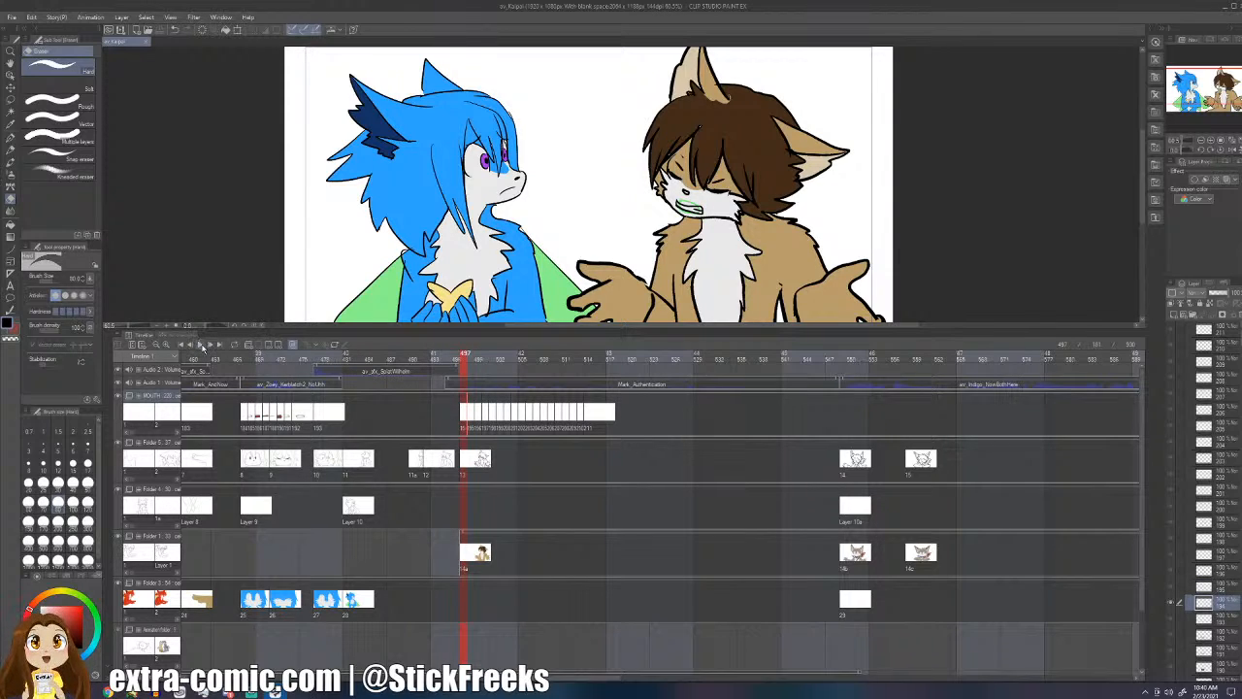
left_click(203, 346)
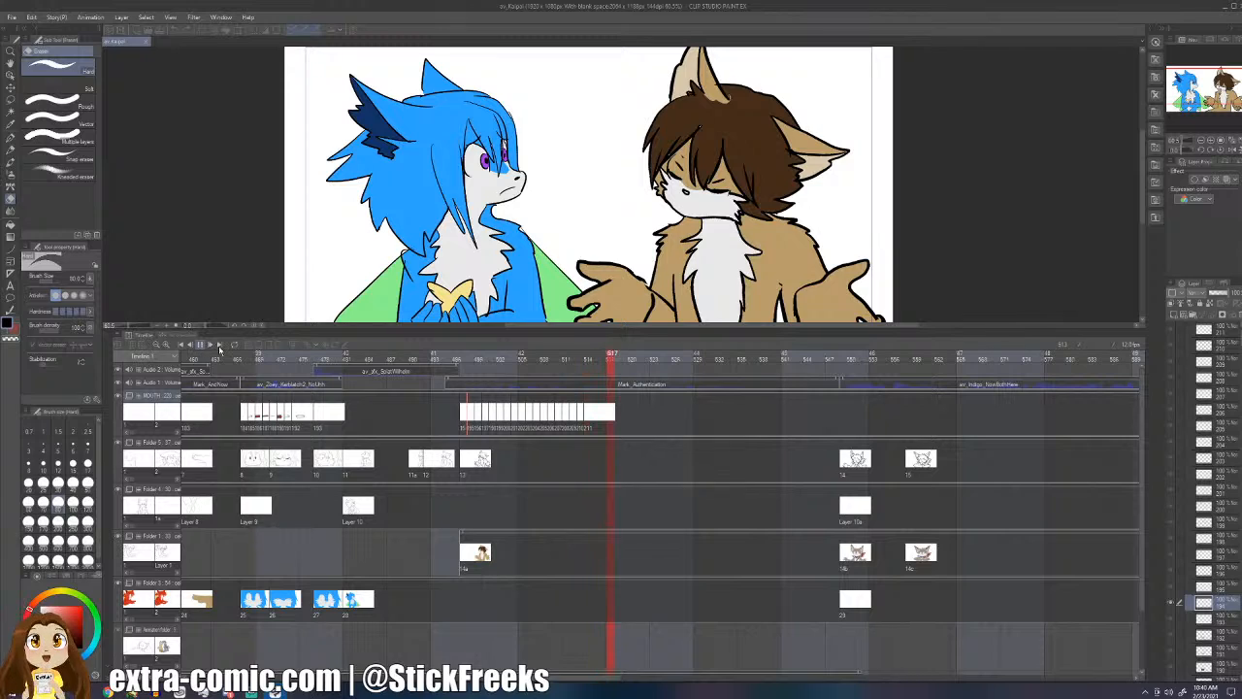
- Redraw the mouth at frame 514 as a wide toothed mouth with the G-pen and add a similar MOUTH cel at frame 515
left_click(593, 415)
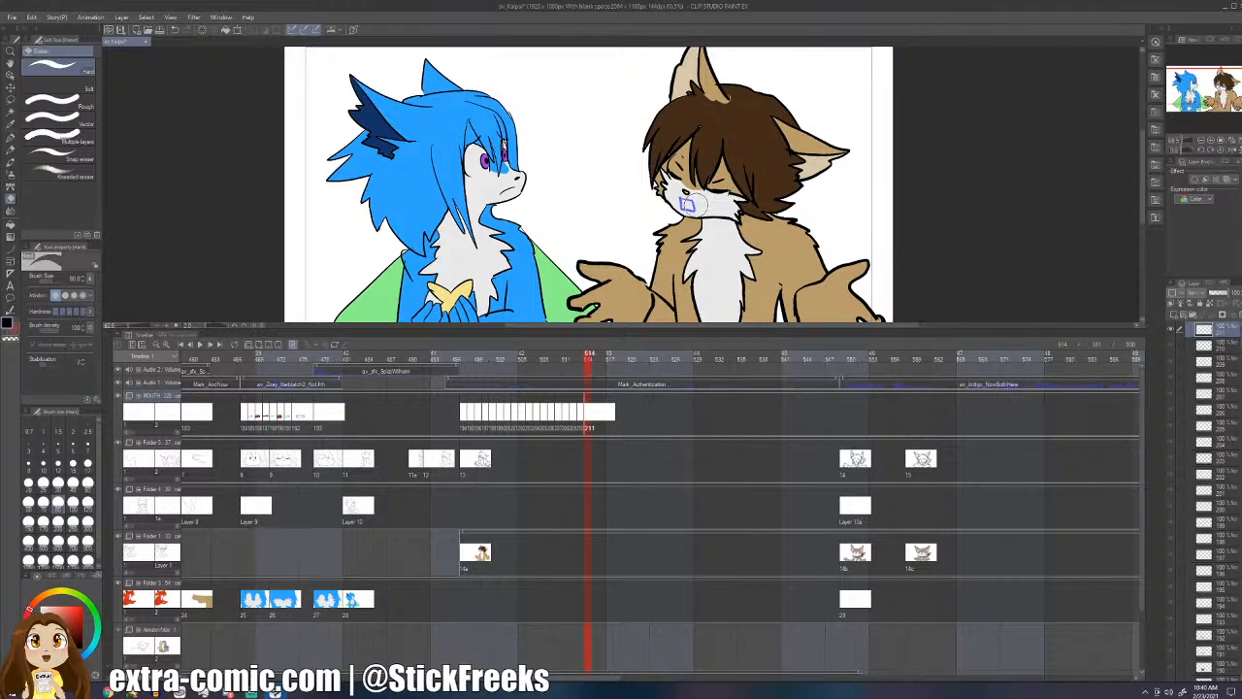
key("p")
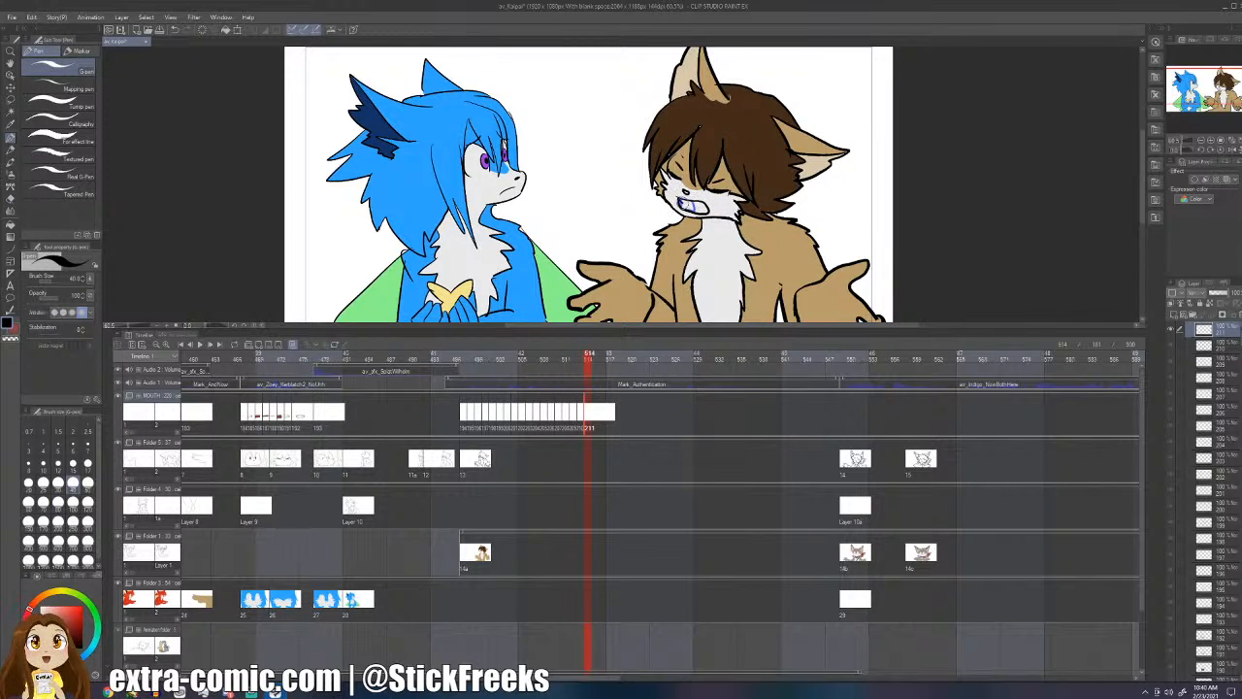
key("Right")
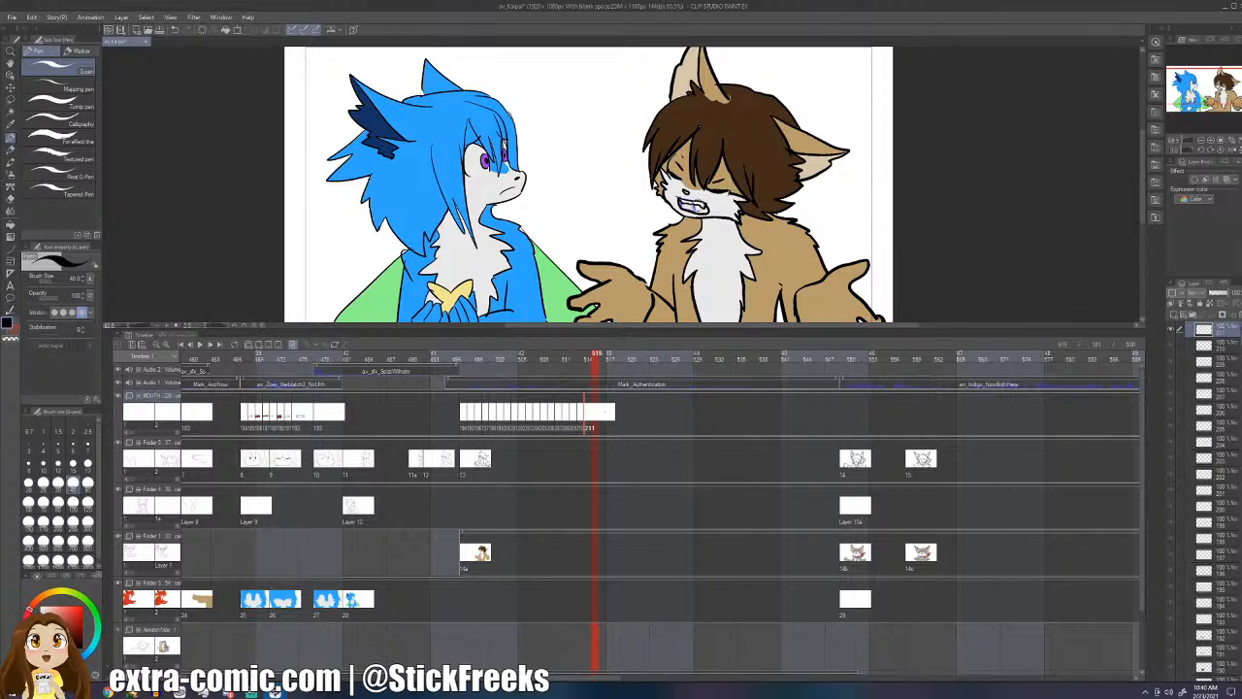
key("ctrl+shift+n")
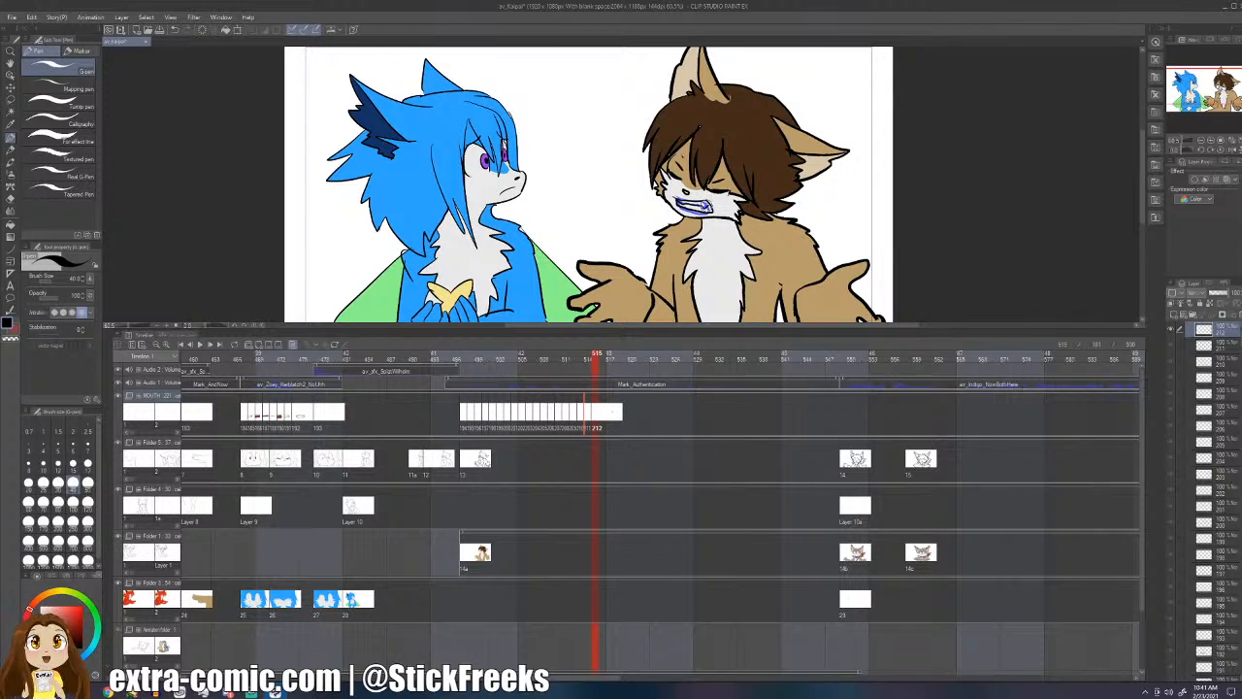
- Add MOUTH cels for frames 516 to 518, drawing a wide toothed mouth with slight shape changes in each
key("ctrl+shift+n")
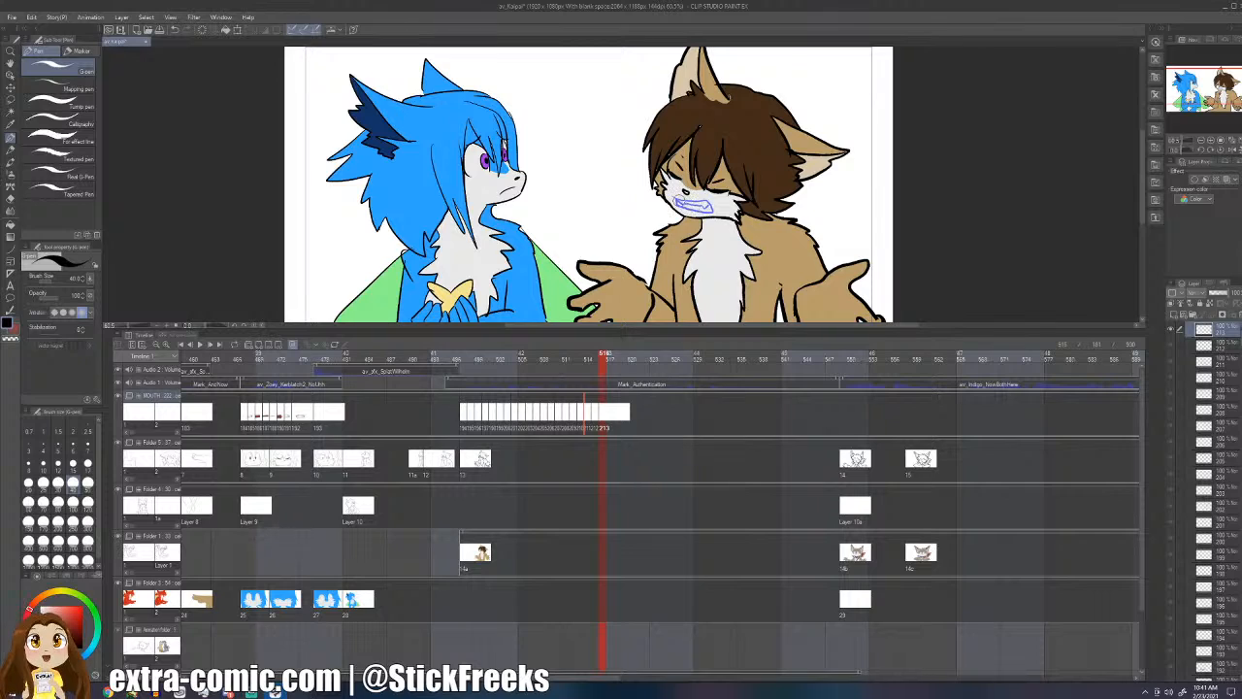
left_click_drag(679, 202, 708, 206)
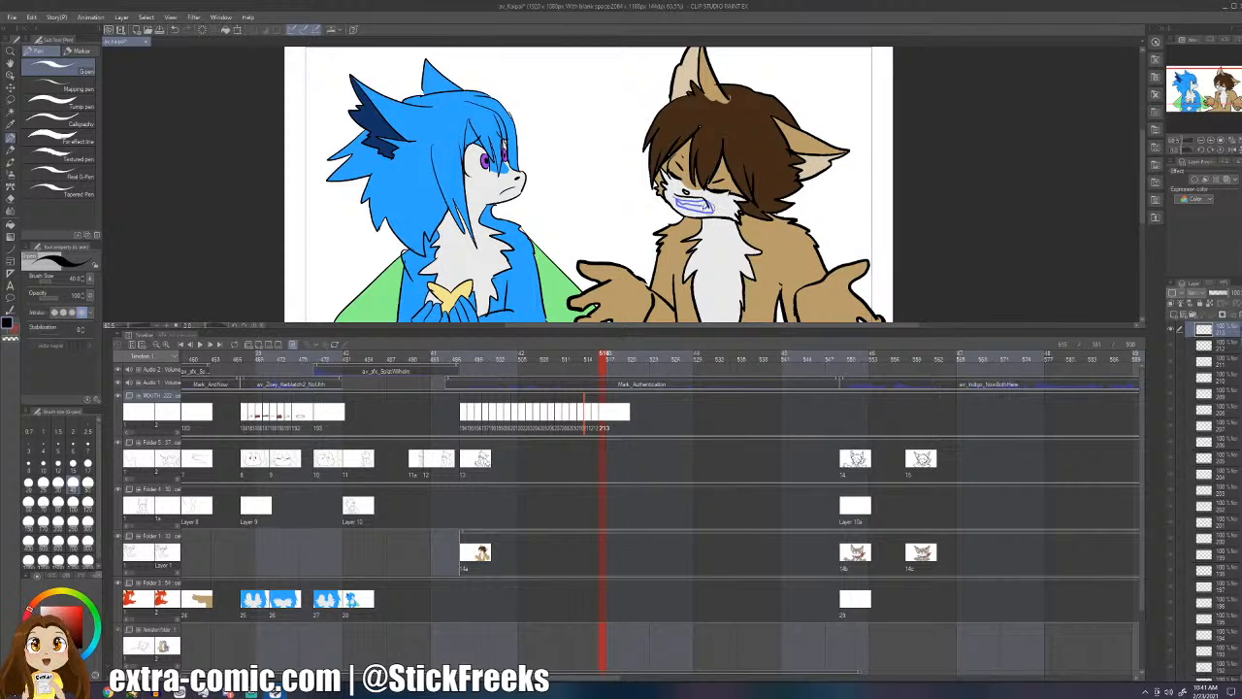
key("ctrl+z")
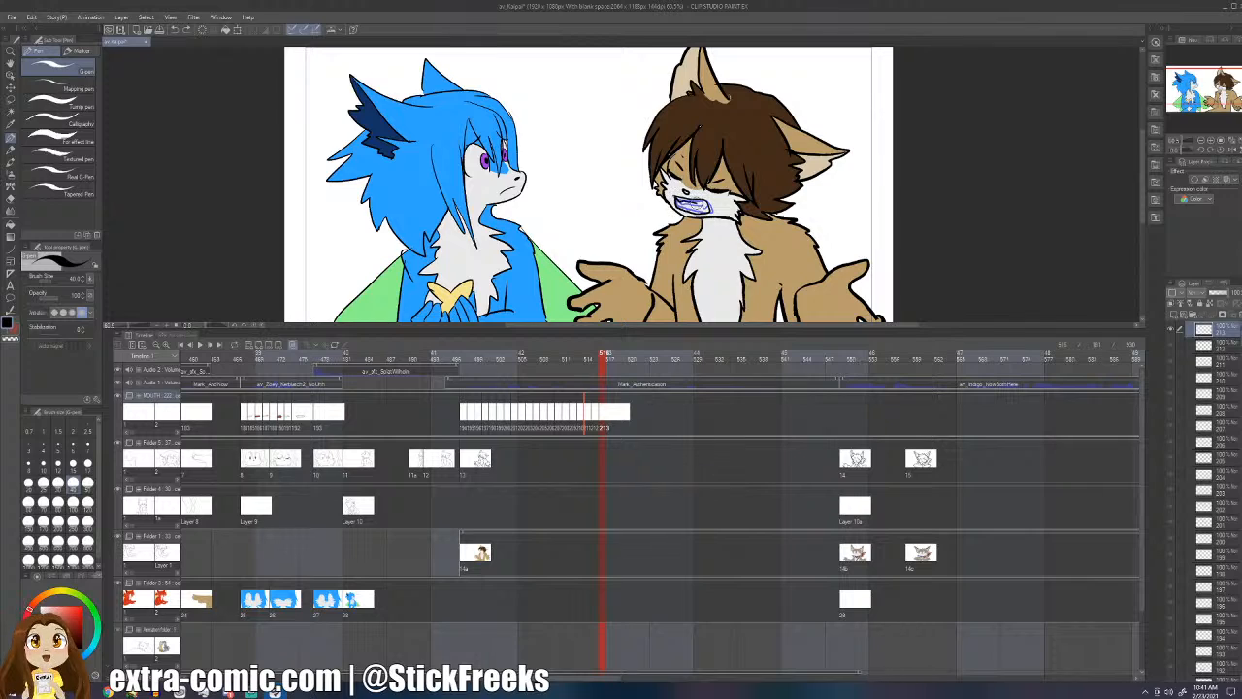
key("ctrl+shift+n")
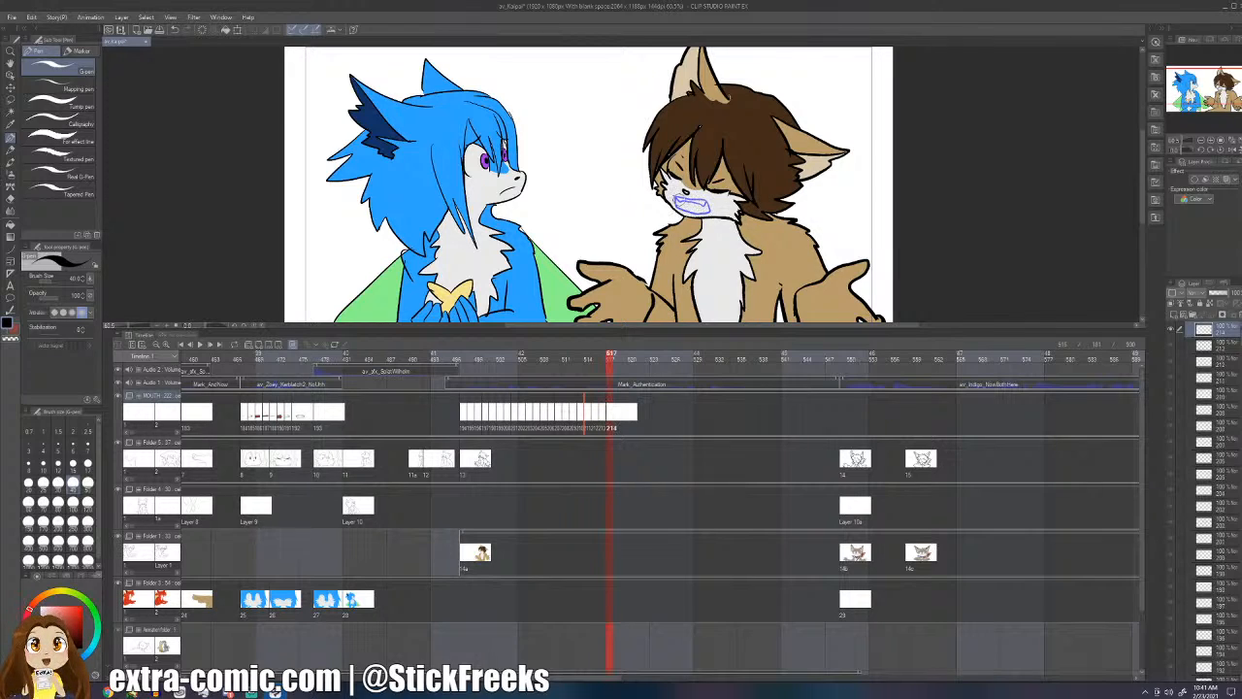
left_click_drag(715, 200, 721, 215)
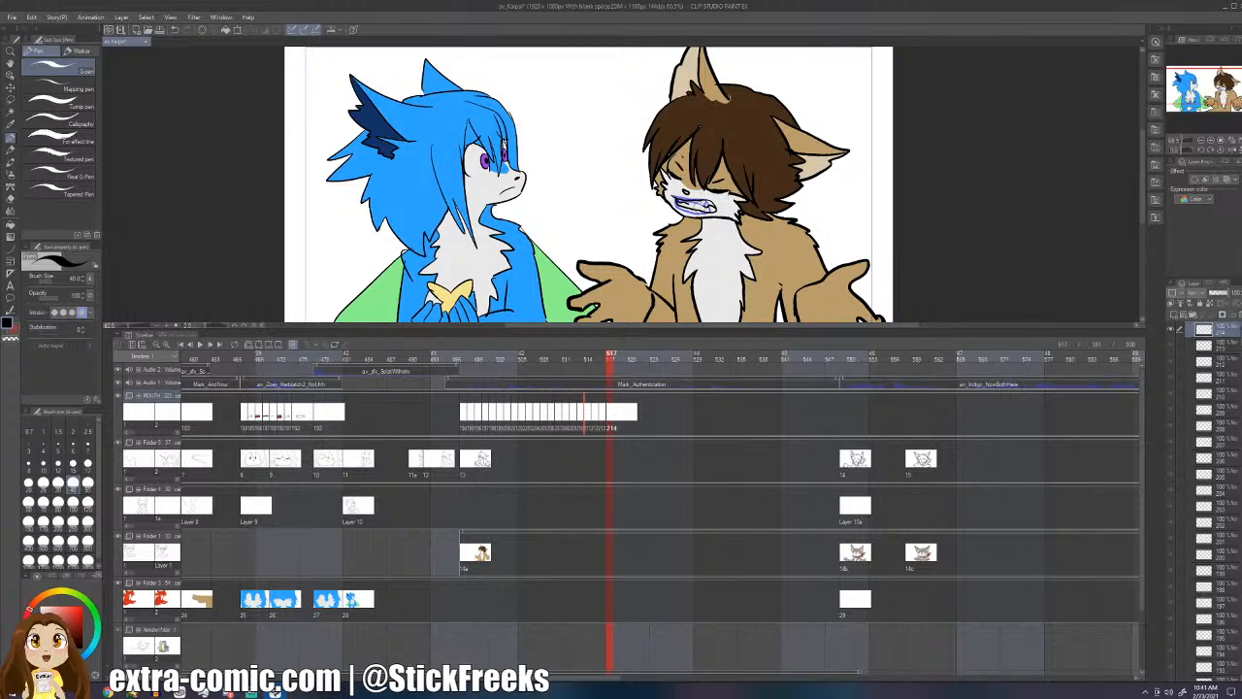
key("alt+n")
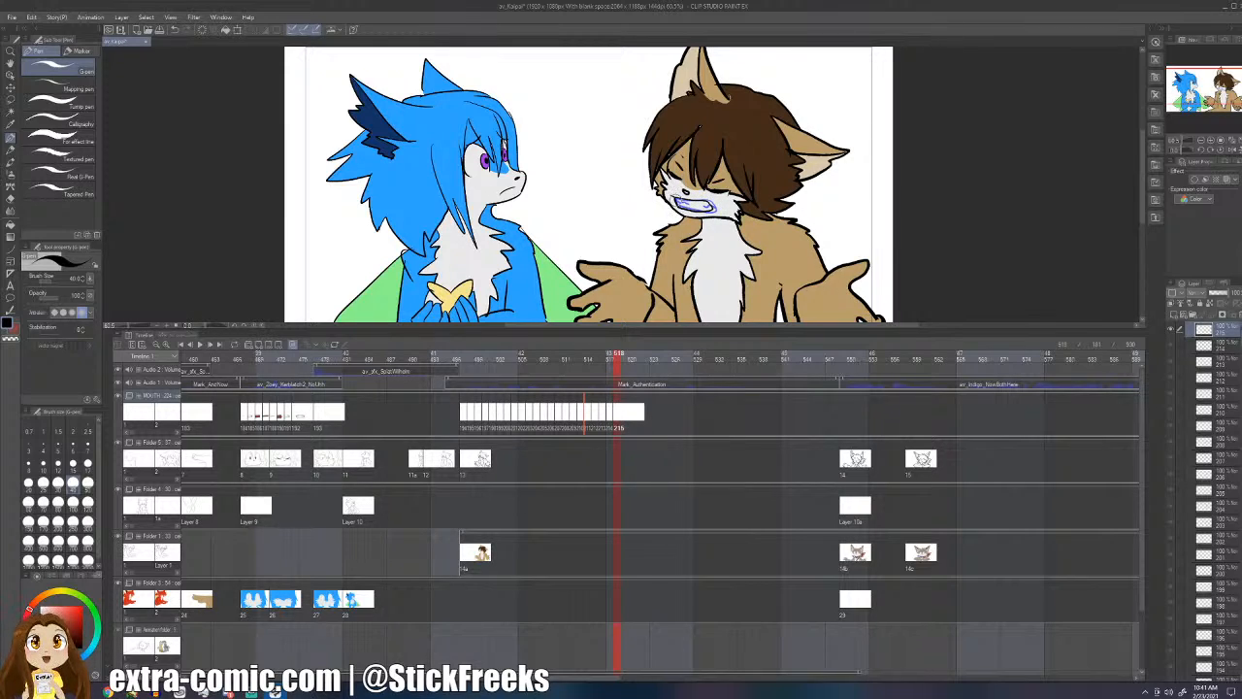
mouse_move(669, 219)
left_mouse_down()
mouse_move(687, 231)
mouse_move(682, 210)
left_mouse_up()
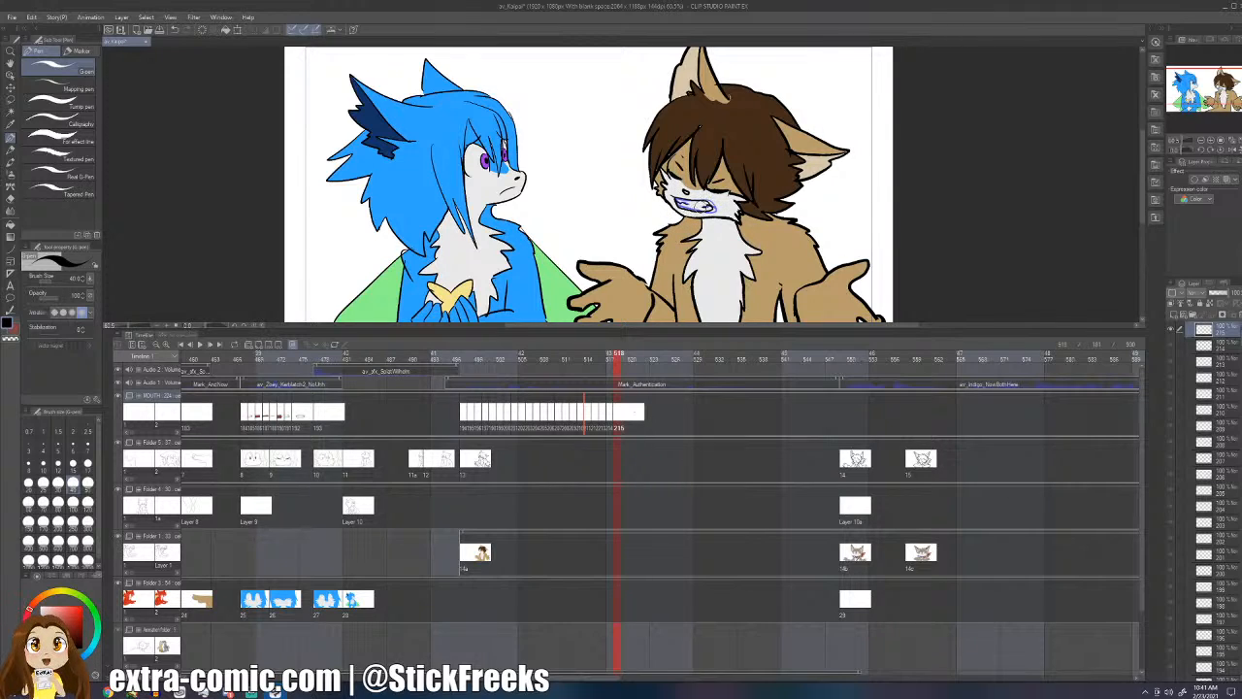
- Play back the mouth animation from frame 498 and again from frame 510 to review the new cels
left_click(199, 344)
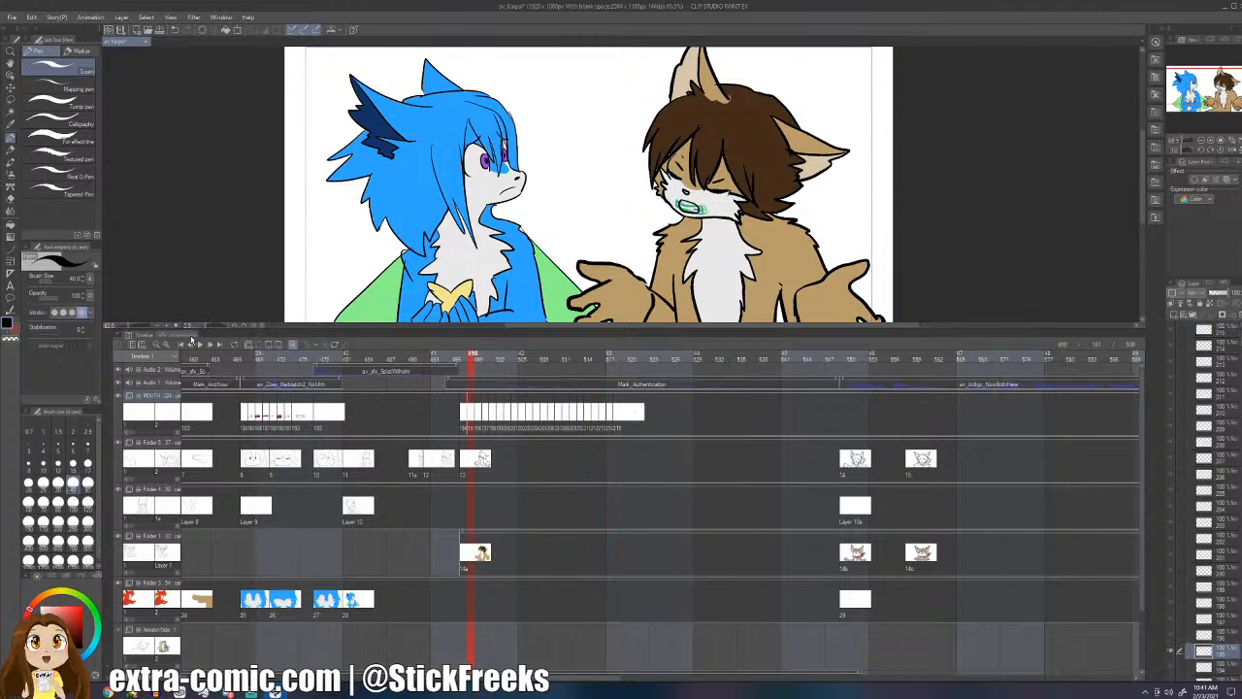
left_click(200, 346)
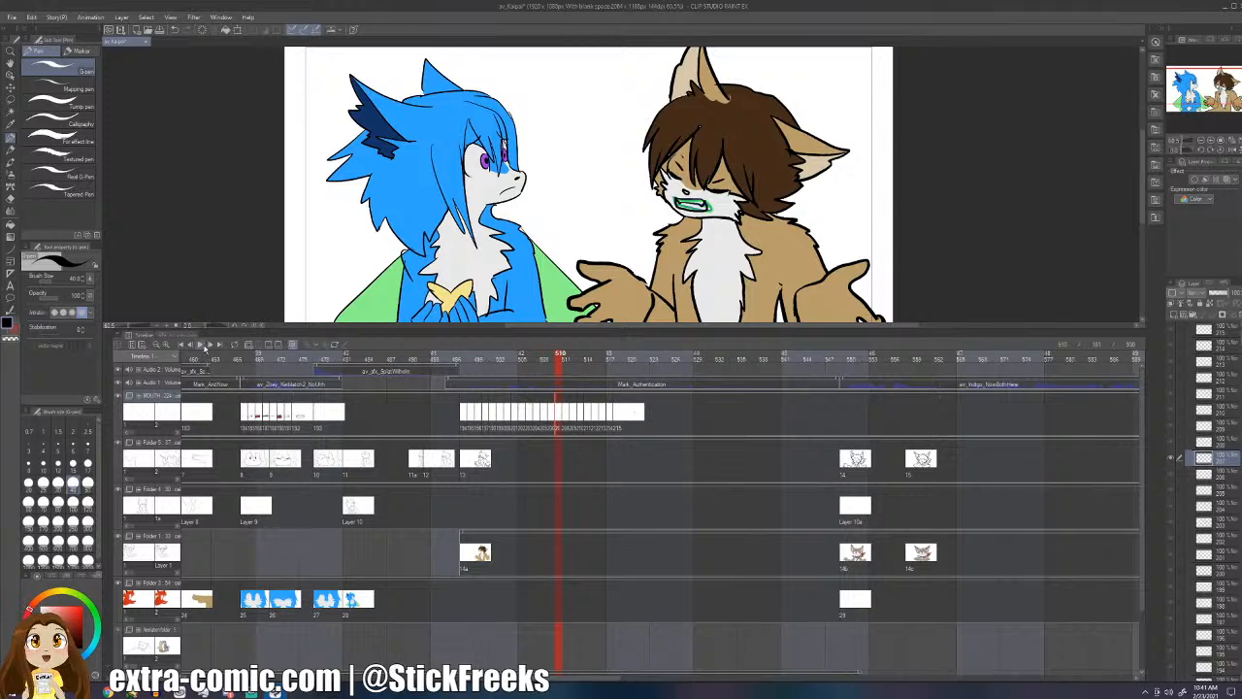
left_click(202, 345)
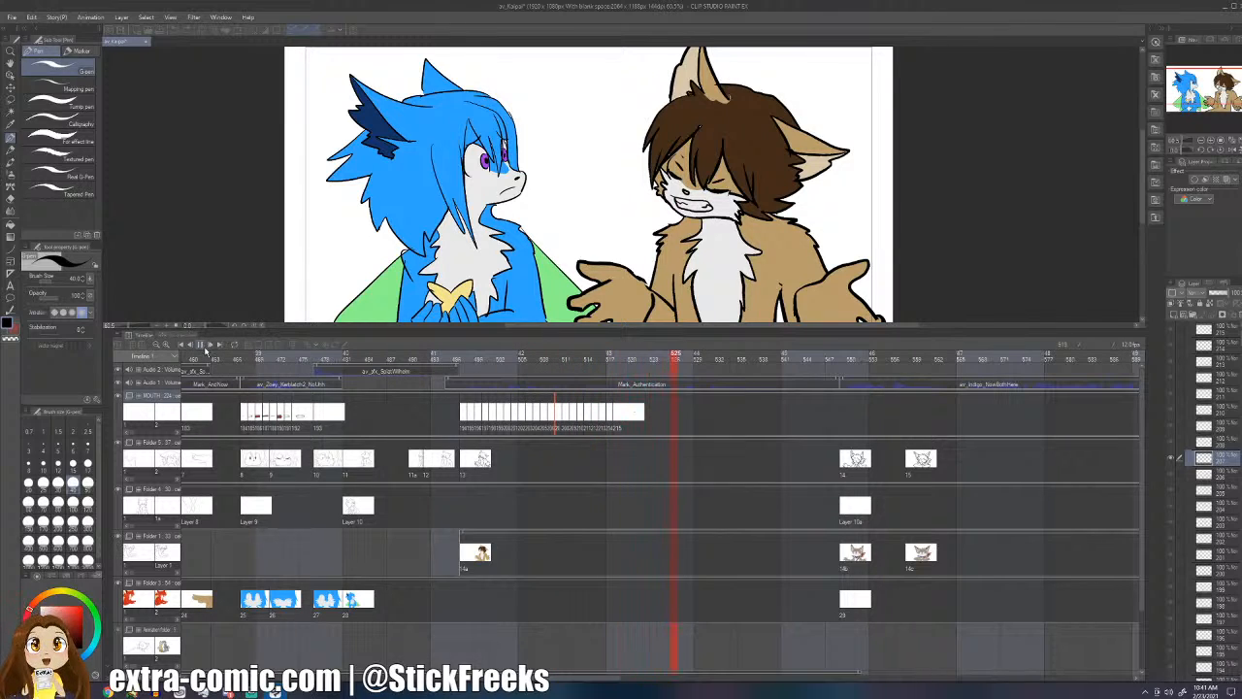
left_click(206, 347)
- Try adding mouth drawings on new MOUTH cels spaced five frames apart at frames 523, 528, 533 and 538
left_click(654, 419)
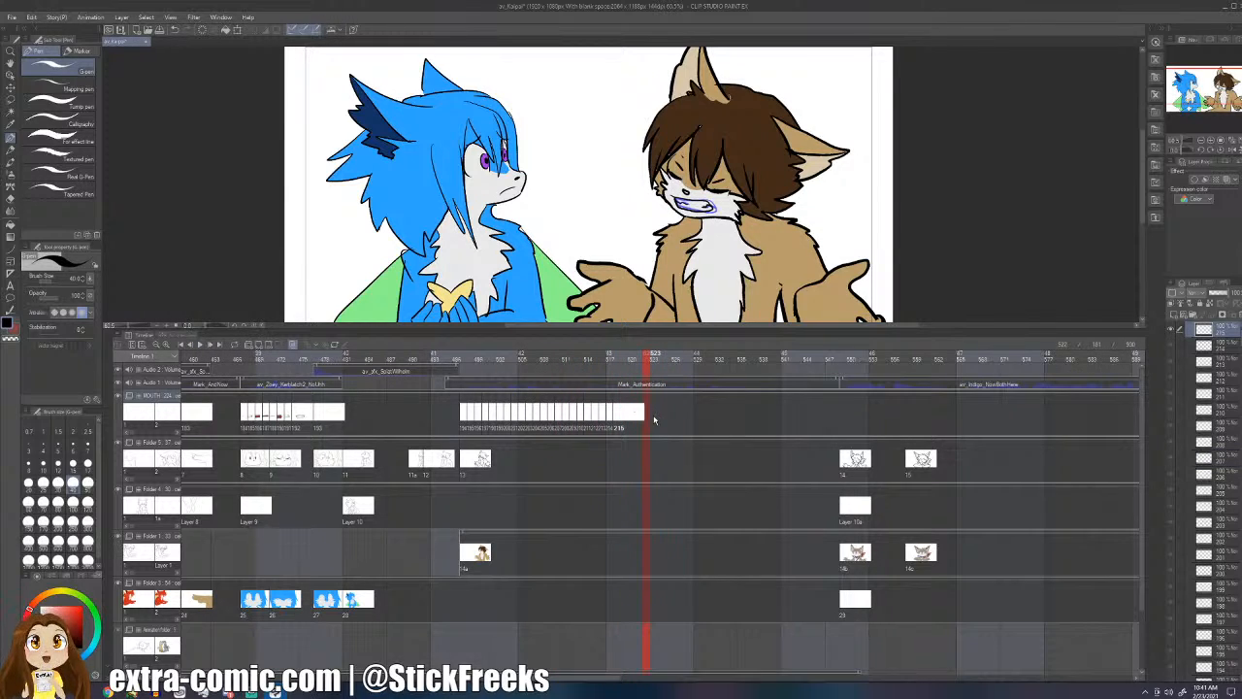
left_click(654, 420)
key("alt+n")
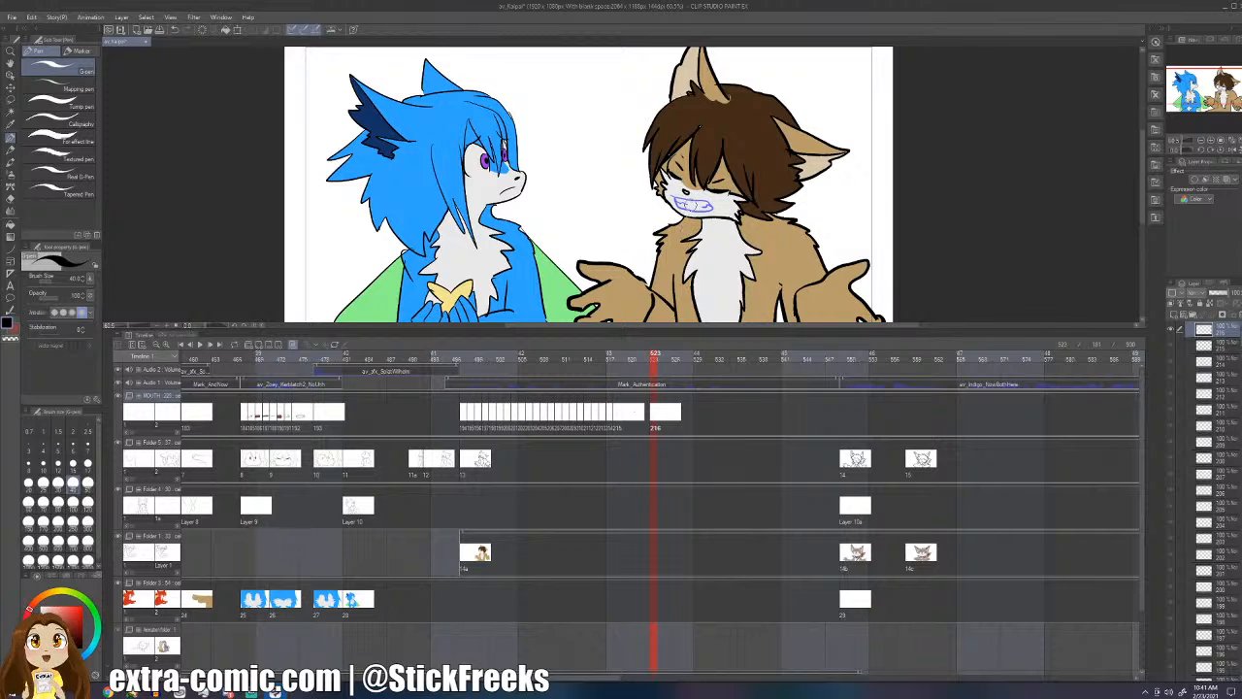
mouse_move(683, 198)
left_mouse_down()
mouse_move(716, 204)
mouse_move(683, 209)
left_mouse_up()
key("alt+n")
key("alt+n")
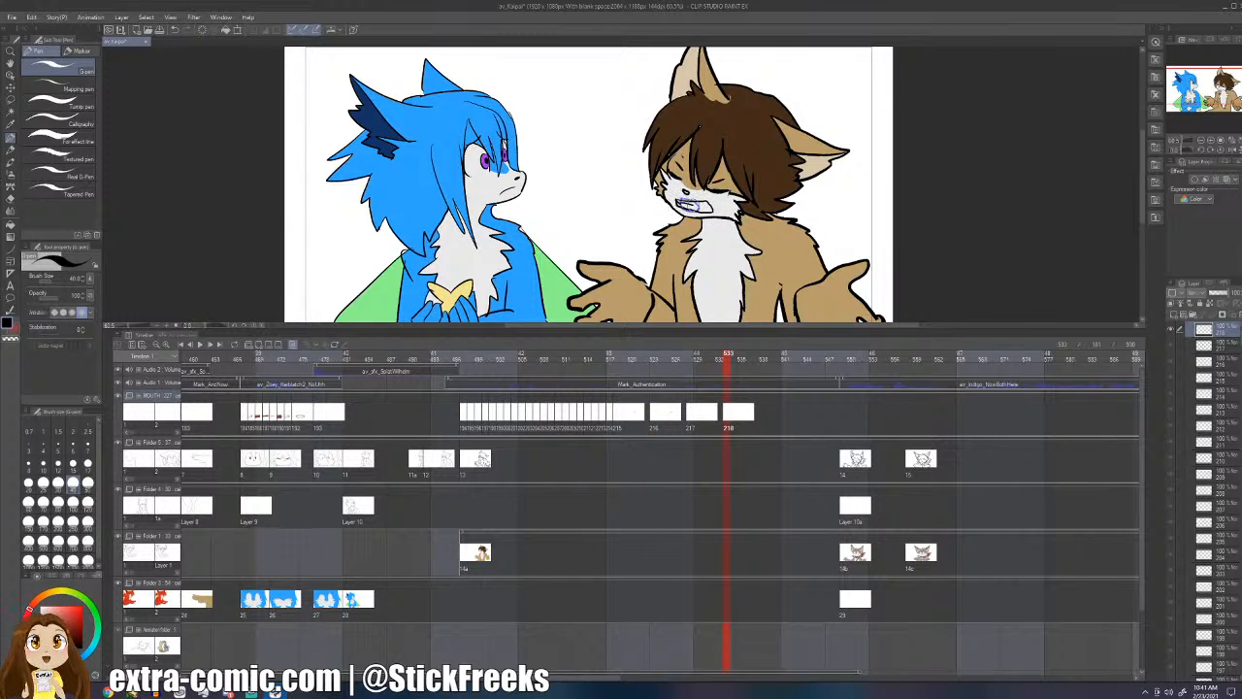
key("alt+n")
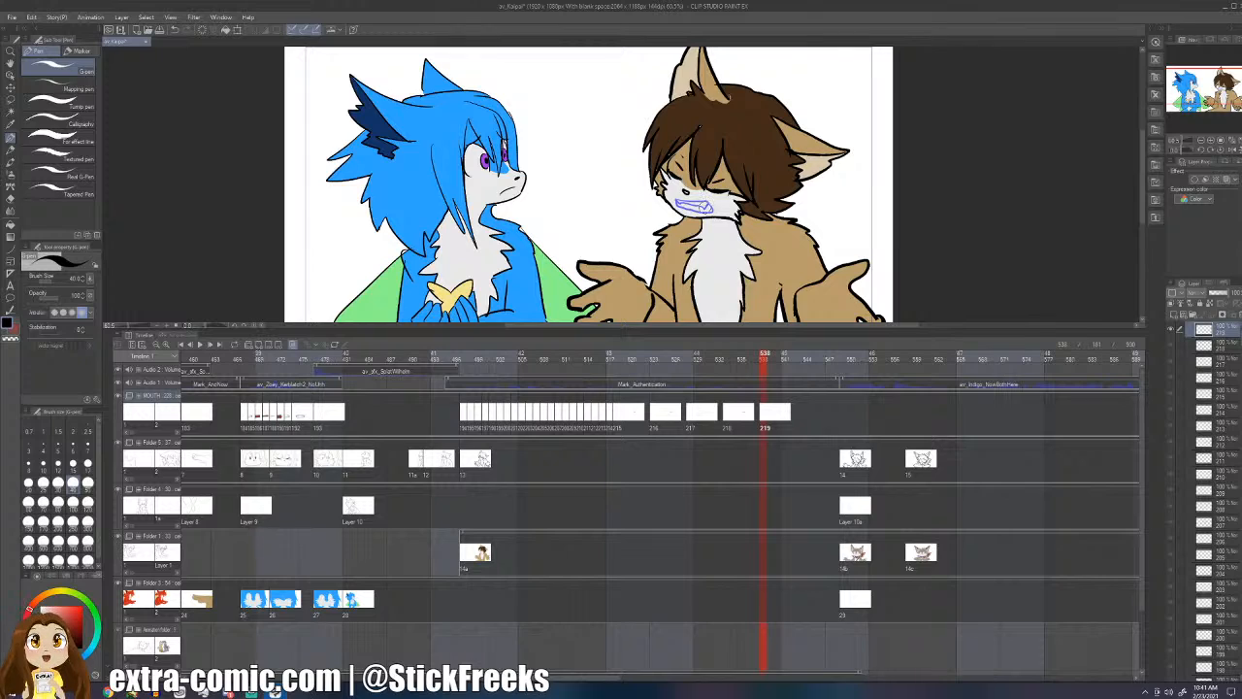
- Undo the spaced MOUTH cels added from frame 523 onward
key("ctrl+z")
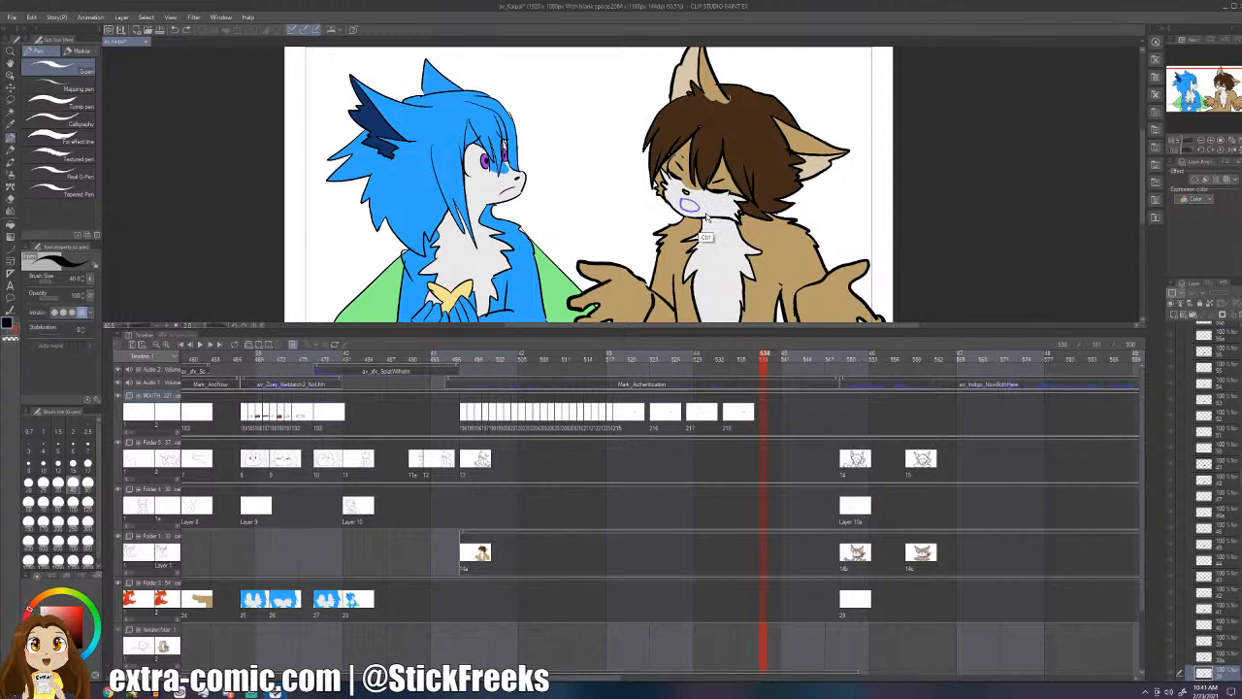
key("ctrl+z")
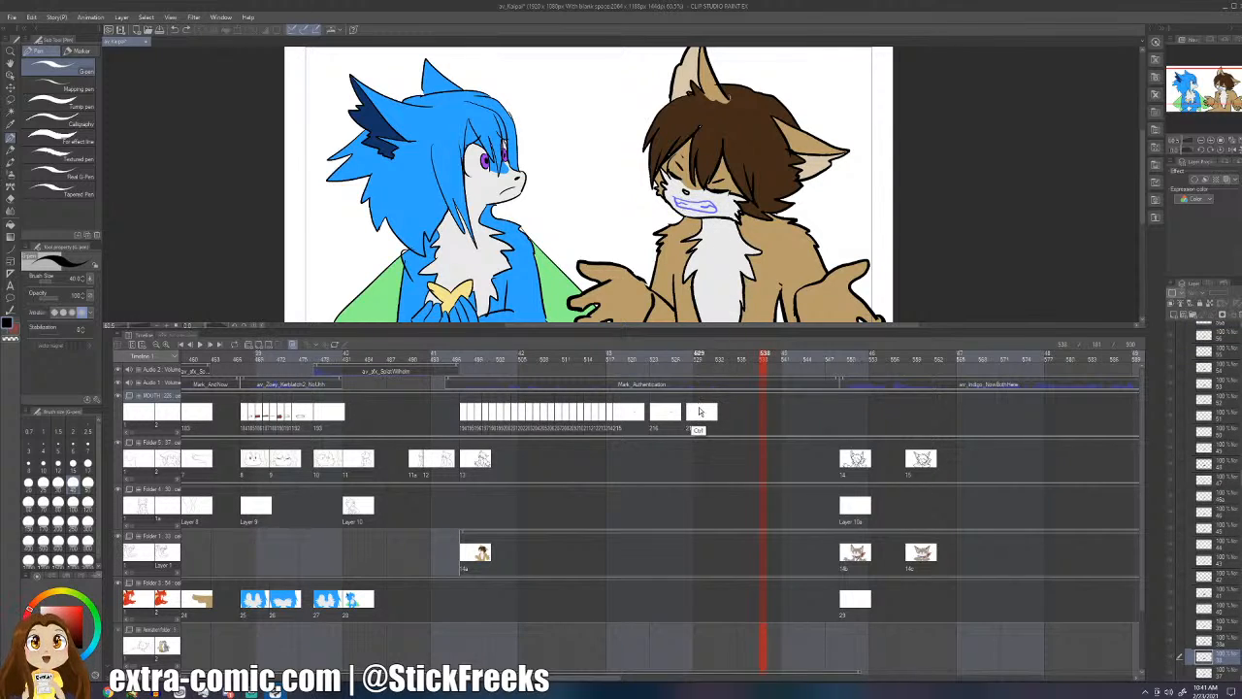
key("ctrl+z")
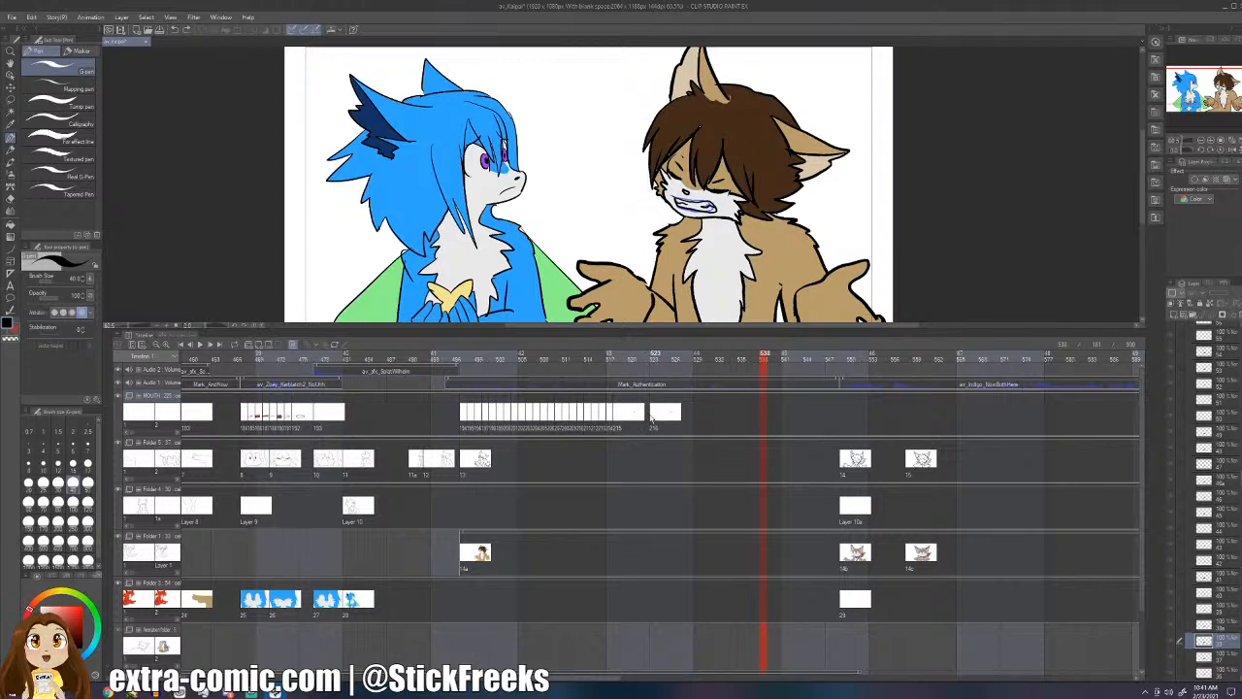
left_click(652, 419)
key("ctrl+z")
- Replay the Mark_Authentication section from around frames 516, 510 and 514 to find where the next mouth shape starts
left_click(603, 354)
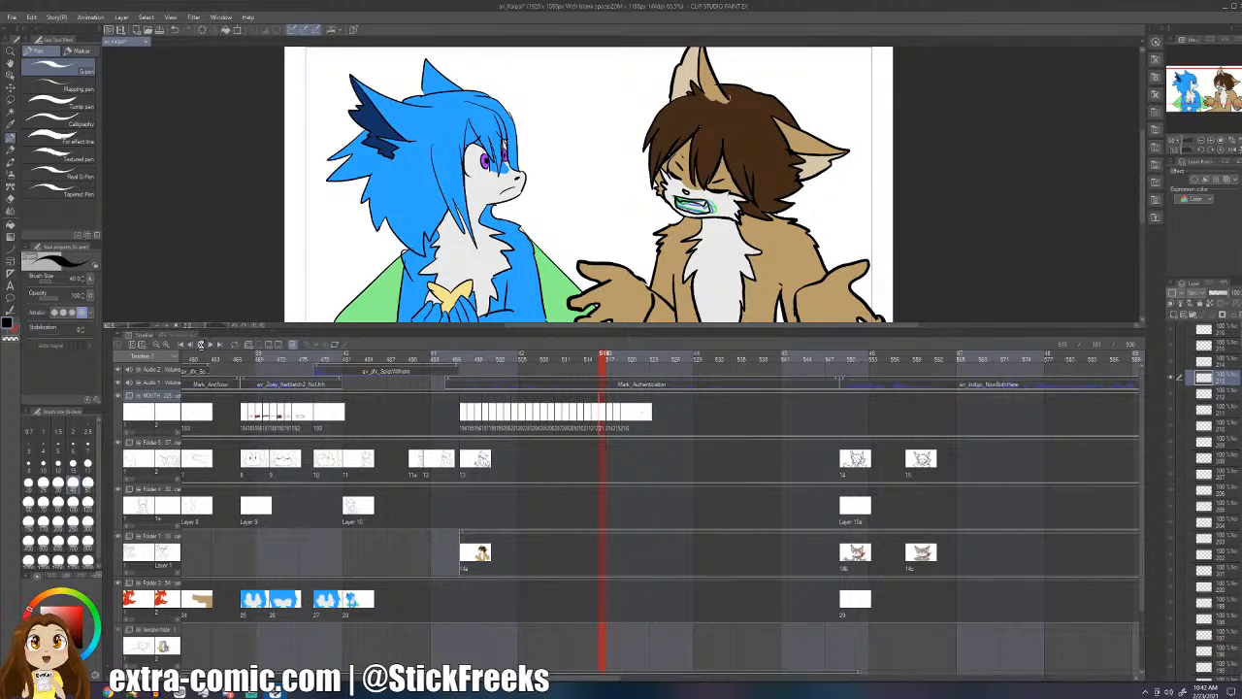
left_click(201, 345)
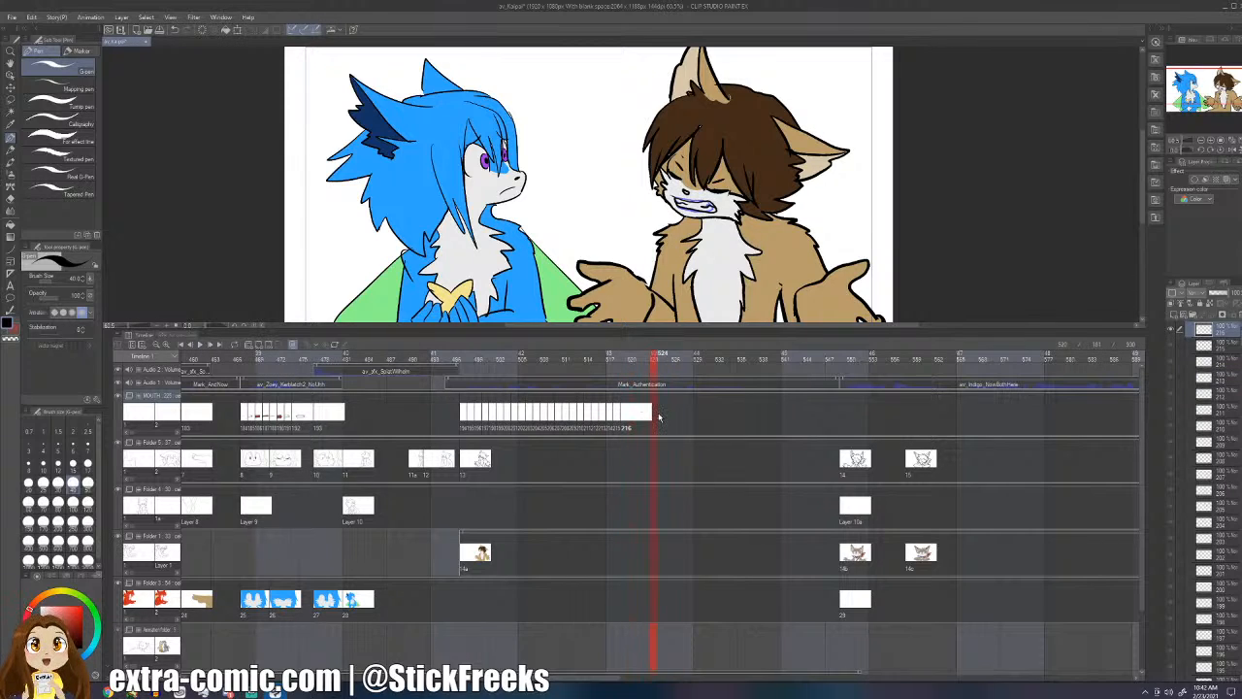
left_click(567, 415)
left_click(201, 346)
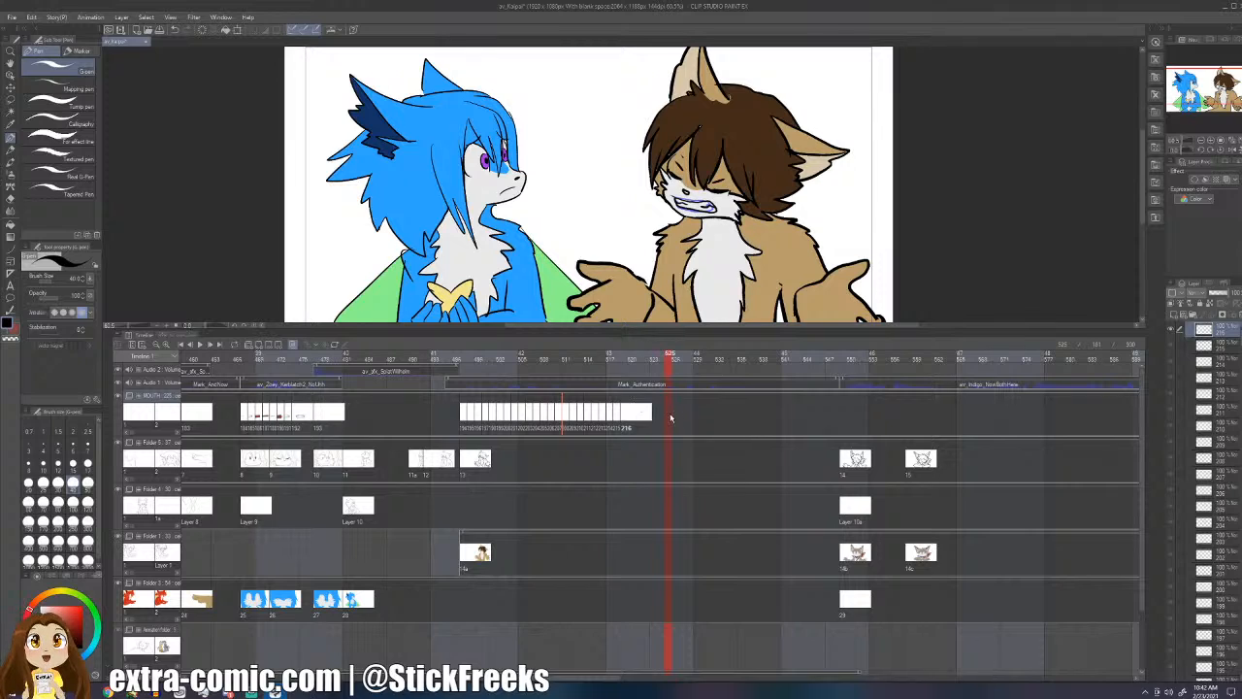
left_click(663, 419)
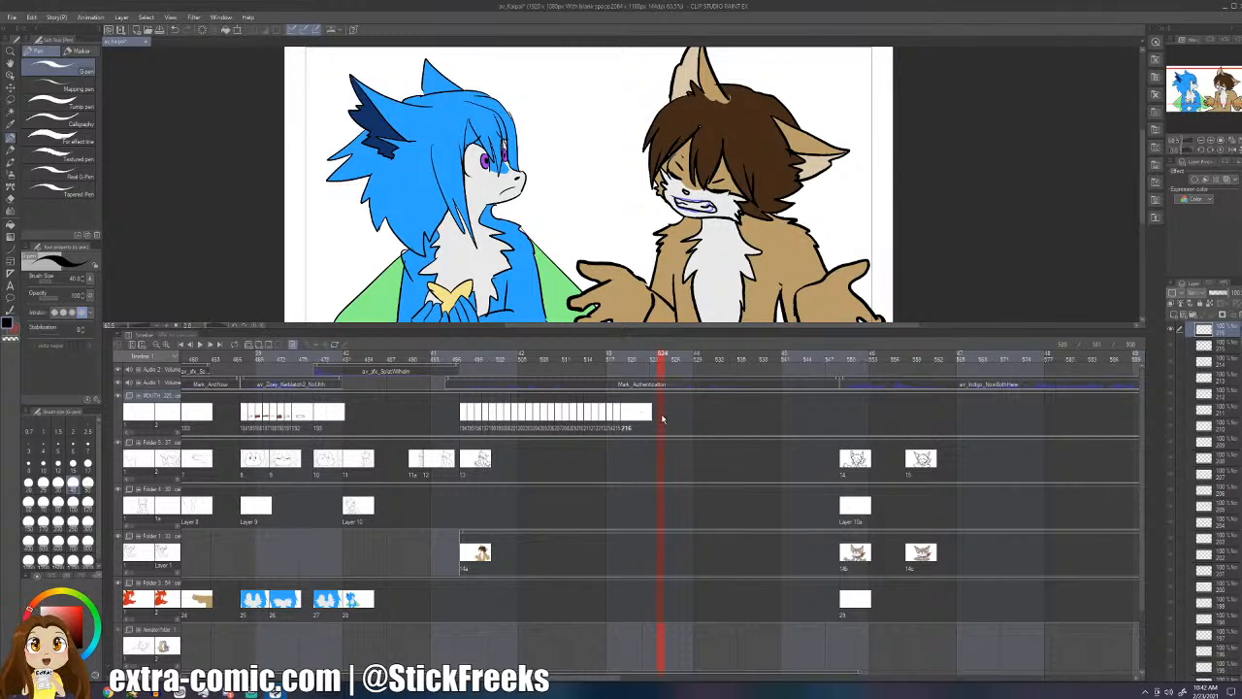
left_click(598, 421)
left_click(201, 345)
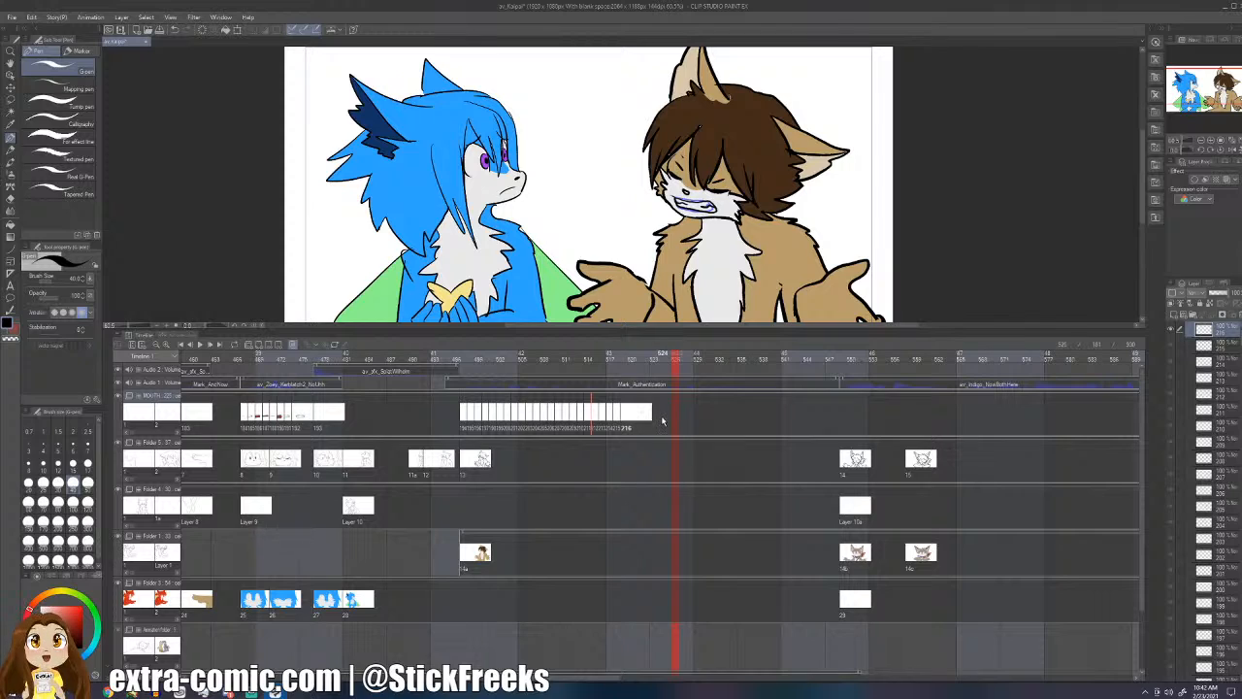
- Add MOUTH cels at frames 524 to 526, drawing a wide toothed mouth, a small oval mouth and a narrower toothed mouth
left_click(664, 421)
key("ctrl+shift+n")
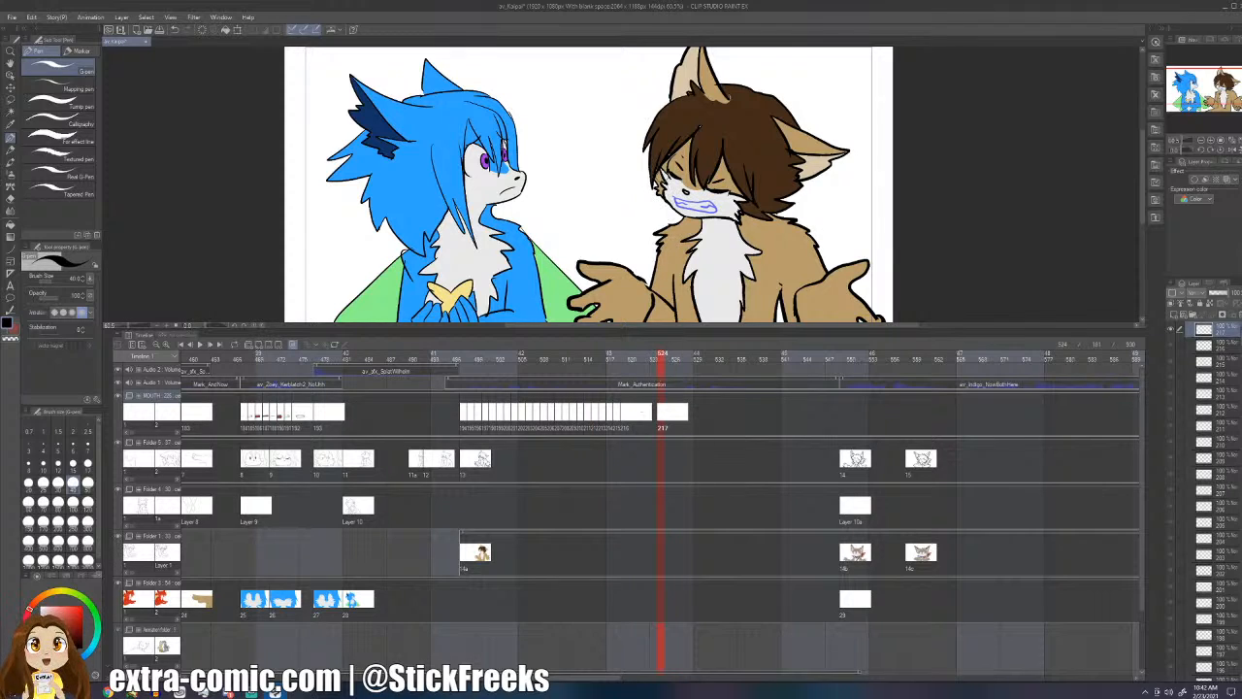
mouse_move(673, 197)
left_mouse_down()
mouse_move(711, 206)
mouse_move(679, 211)
left_mouse_up()
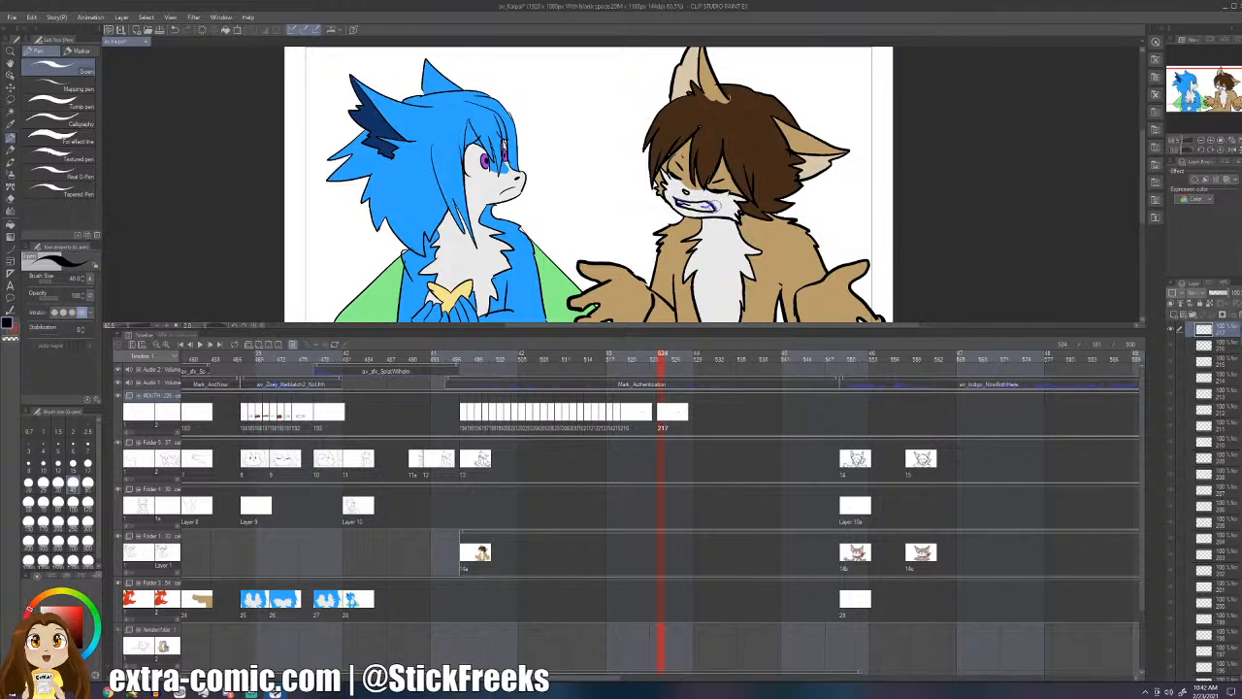
key("Right")
key("ctrl+shift+n")
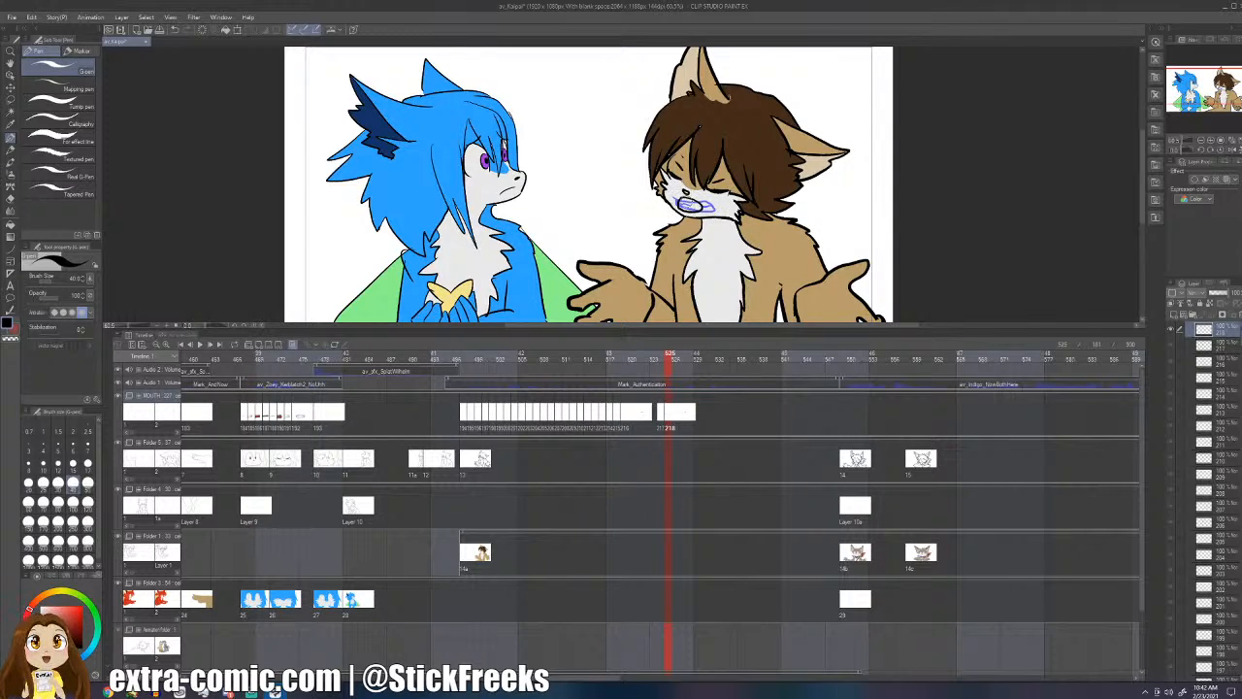
key("Right")
key("ctrl+shift+n")
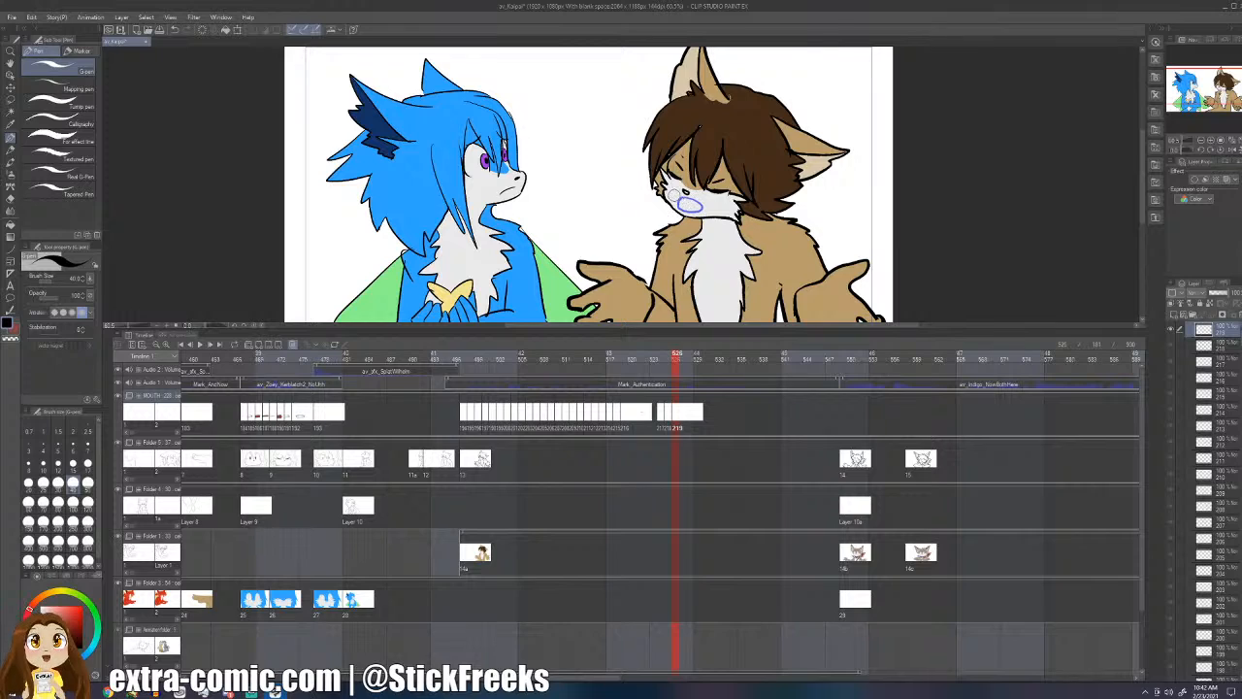
left_click_drag(679, 199, 709, 207)
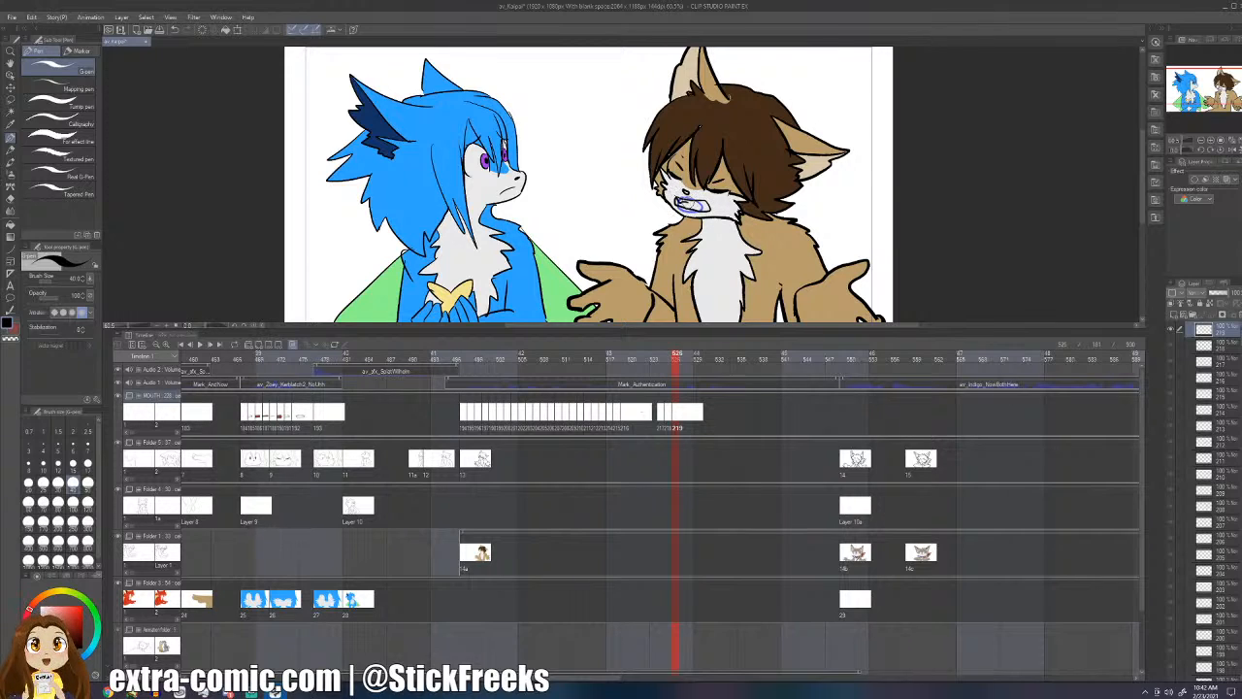
- Add MOUTH cels at frames 527 to 529 and draw a toothed mouth on each, varying how far it opens
key("Right")
key("ctrl+shift+n")
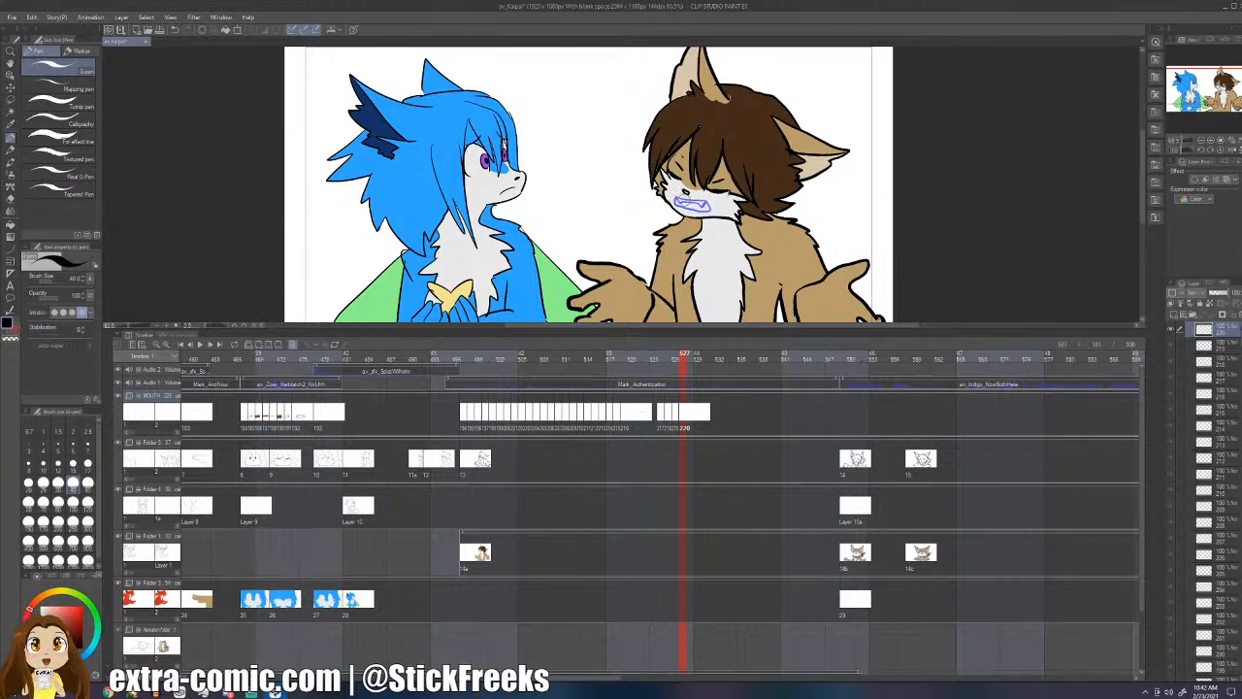
mouse_move(695, 201)
left_mouse_down()
mouse_move(718, 206)
mouse_move(683, 210)
left_mouse_up()
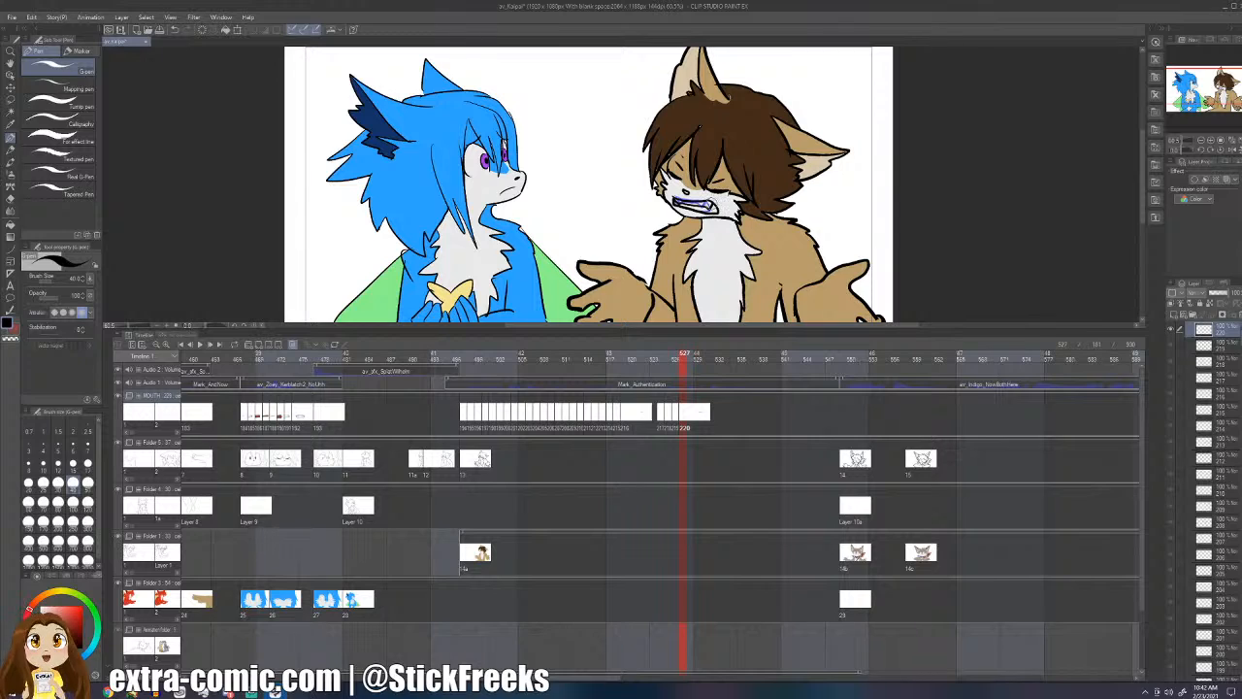
key("ctrl+shift+alt+n")
left_click_drag(677, 197, 702, 198)
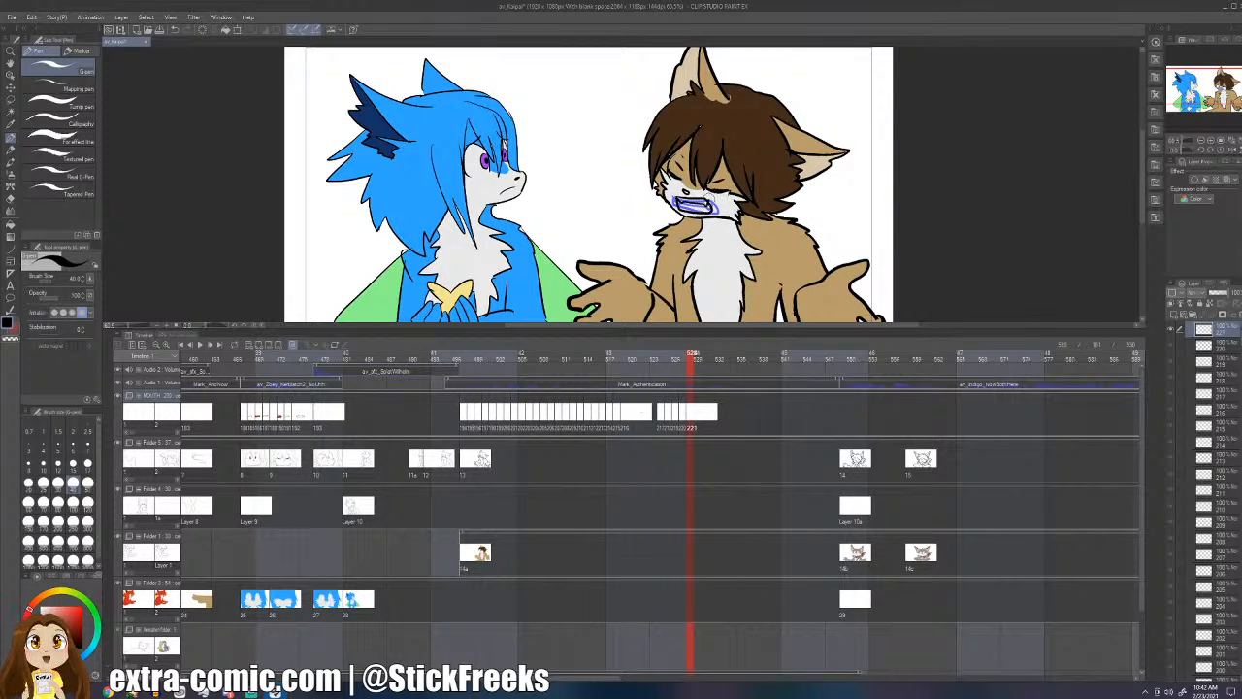
key("ctrl+shift+alt+n")
left_click_drag(713, 202, 691, 207)
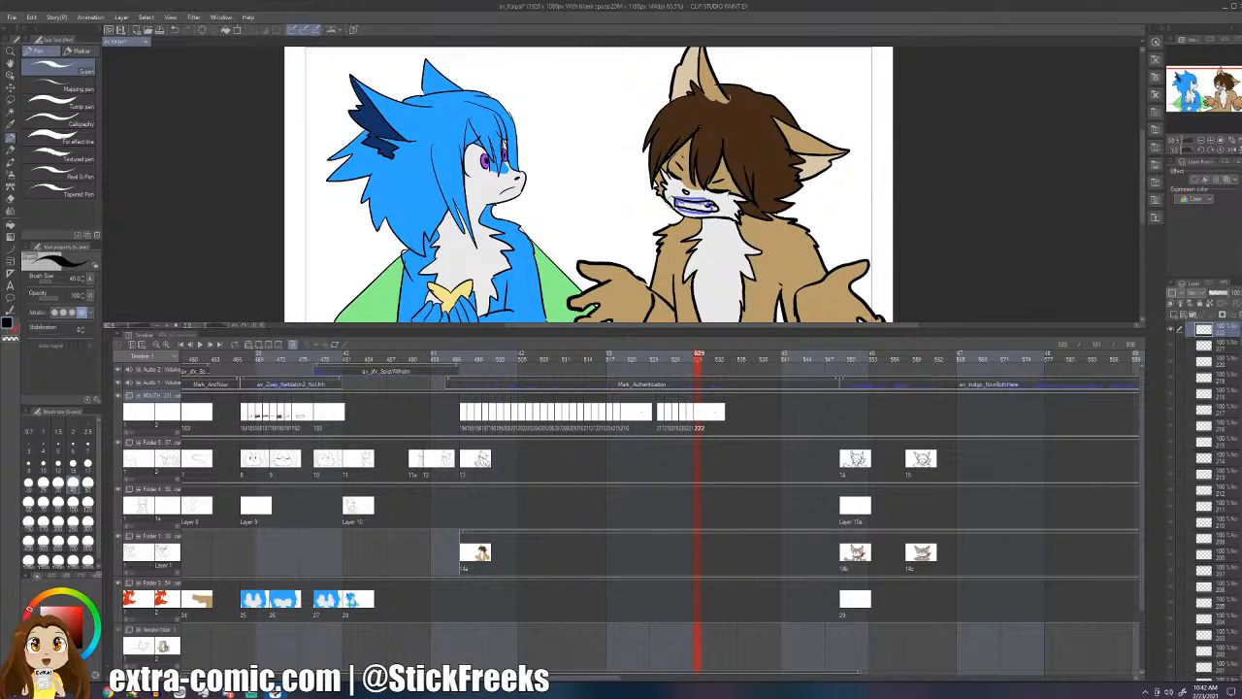
- Add MOUTH cels at frames 530 to 532, drawing a narrow open mouth at 530 and a wide toothed grimace at 532
key("ctrl+shift+alt+n")
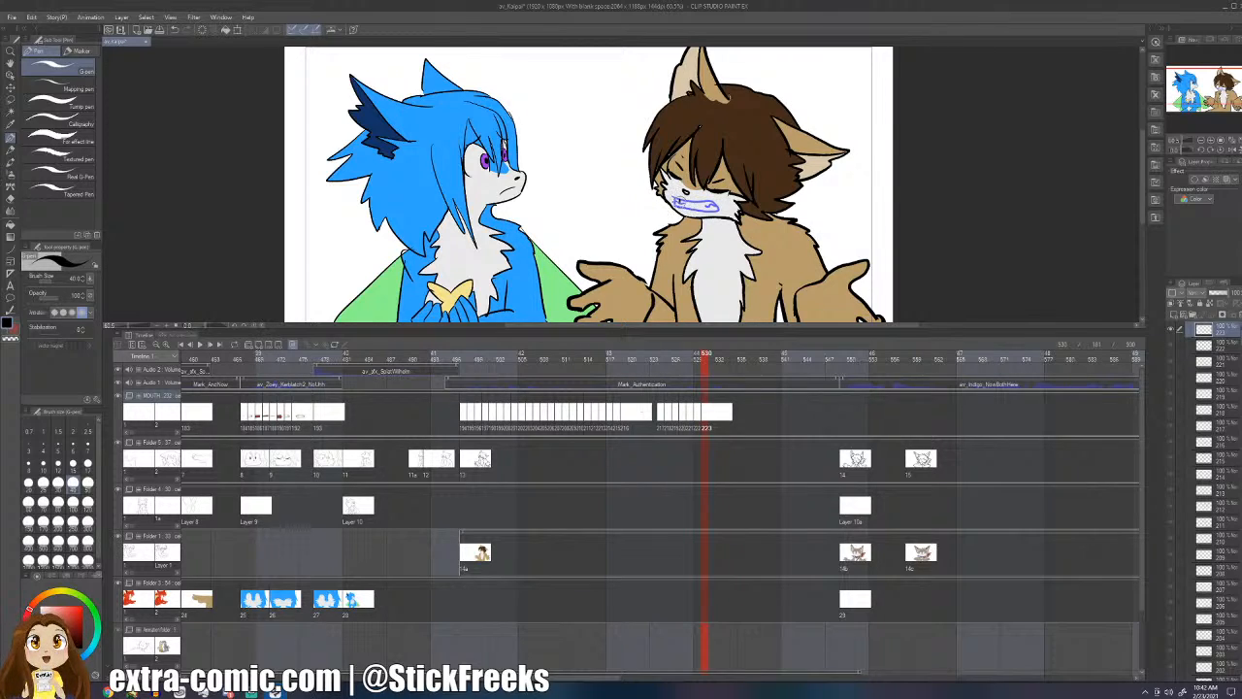
key("ctrl+shift+alt+n")
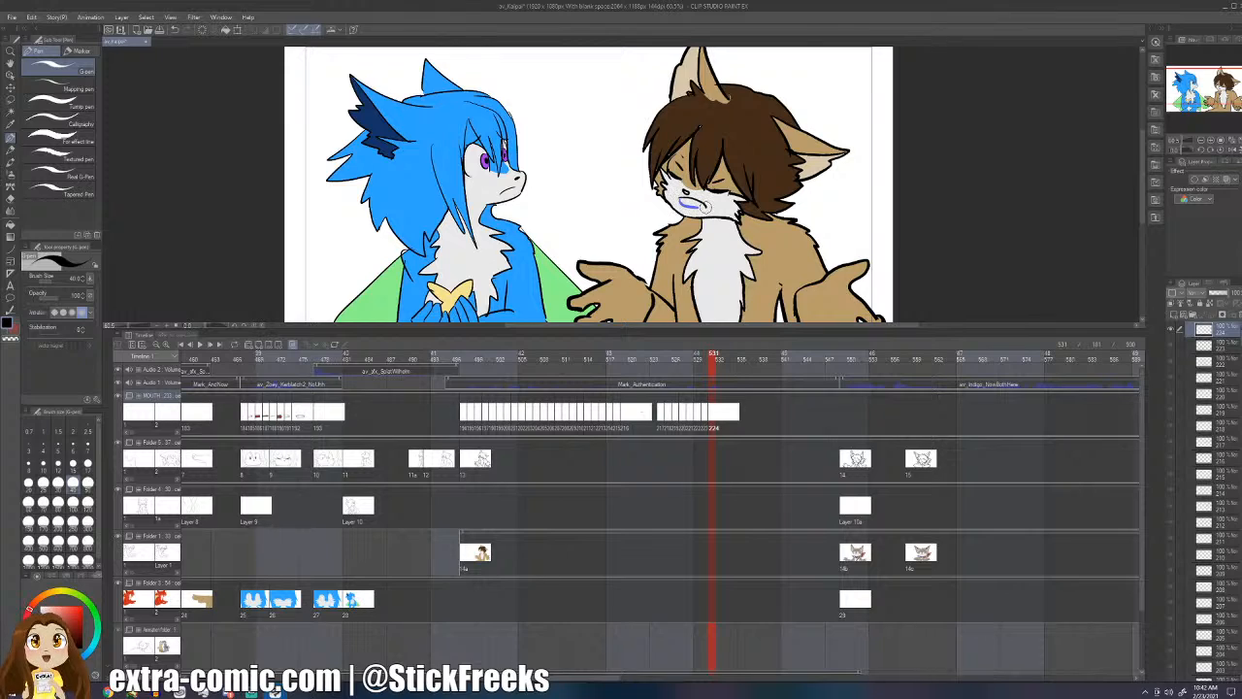
key("ctrl+shift+alt+n")
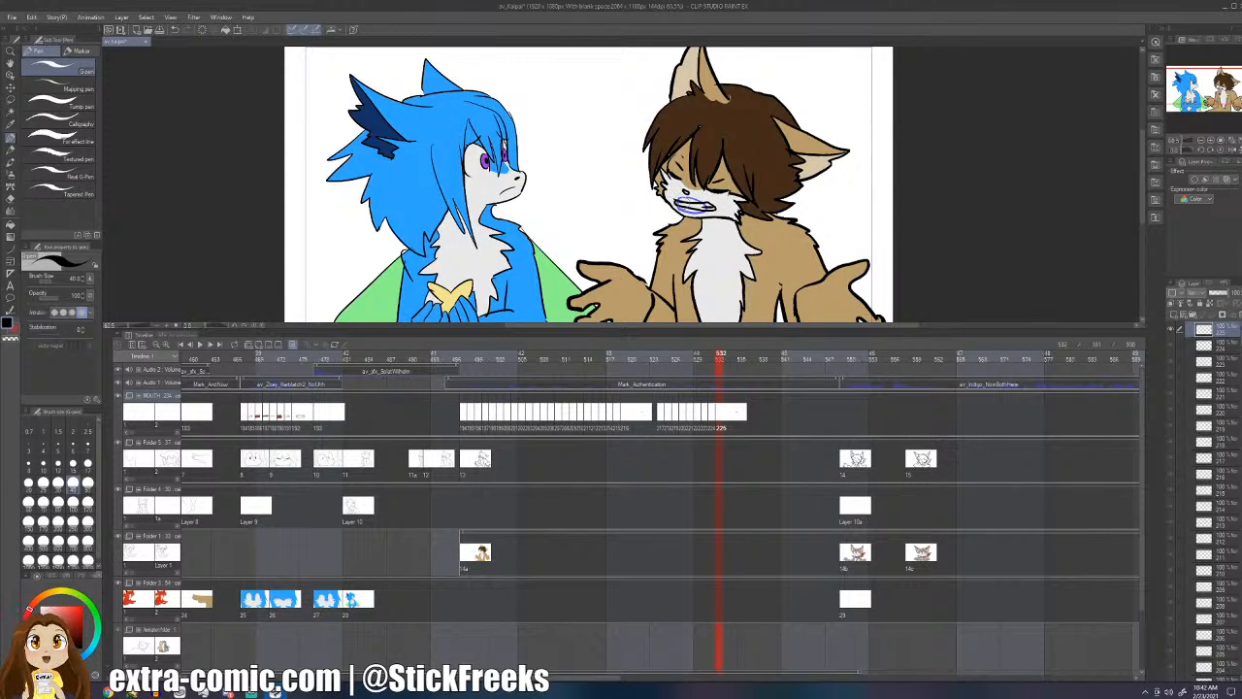
- Play back the new mouth drawings from frame 524 against the Mark_Authentication audio
left_click(661, 408)
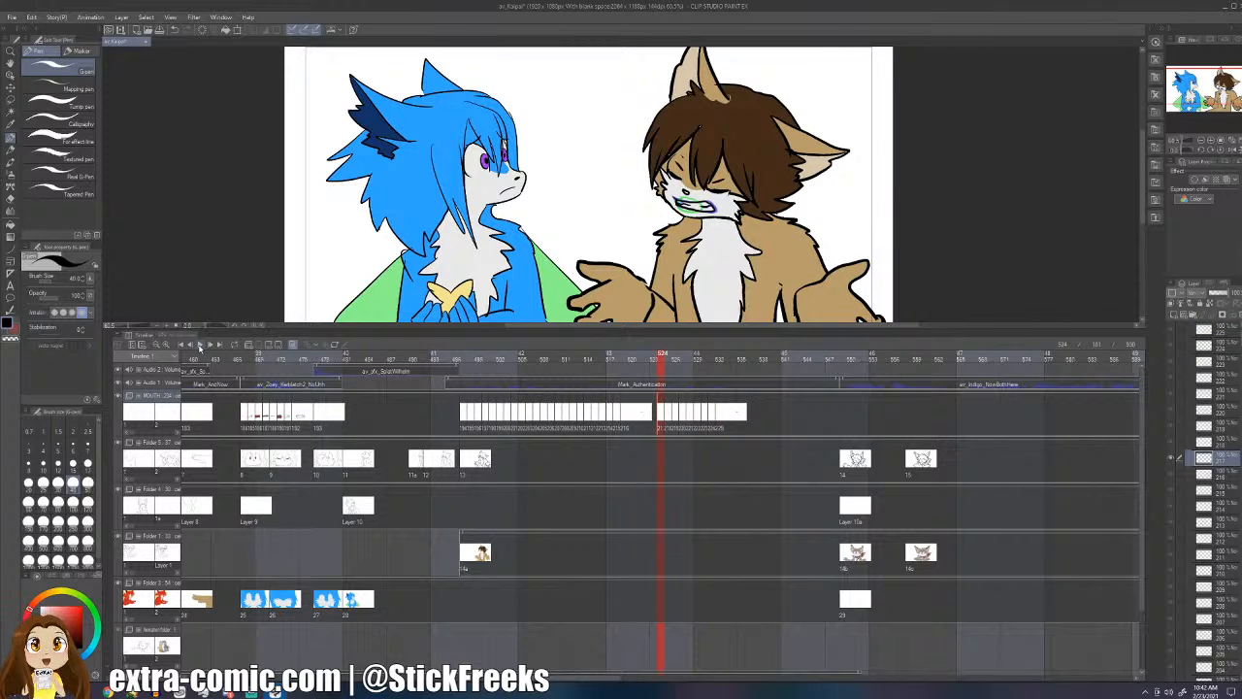
left_click(200, 346)
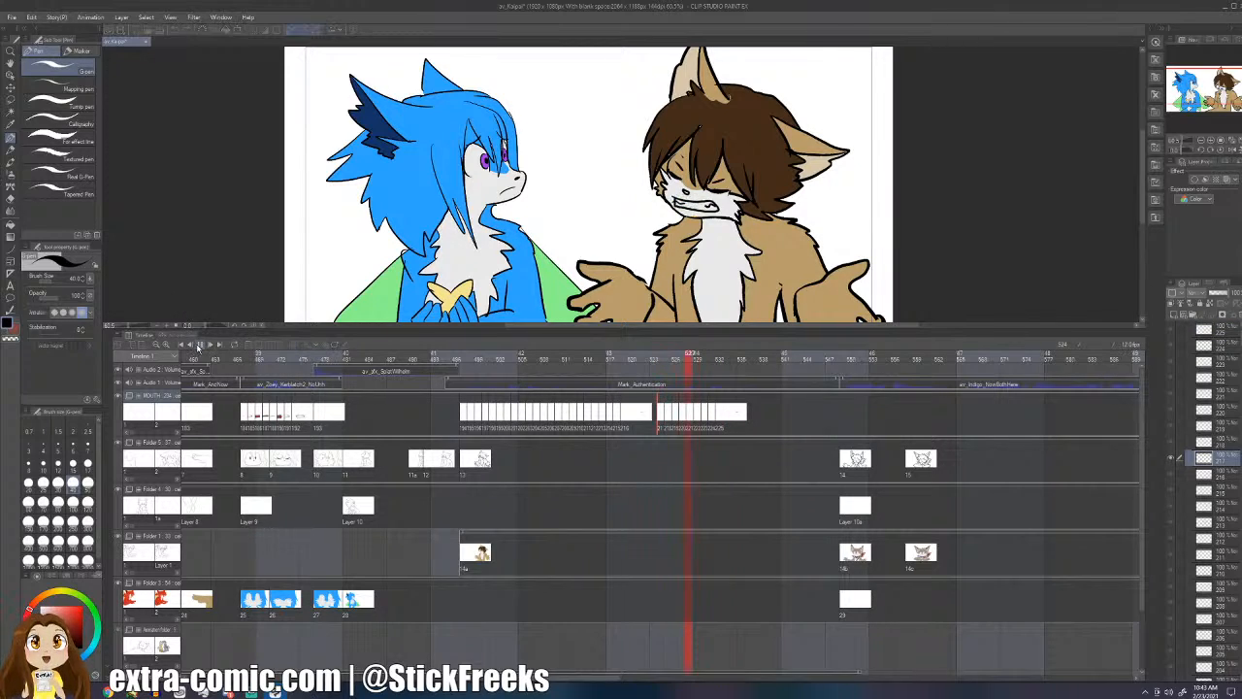
left_click(199, 347)
- Add MOUTH cels at frames 533 and 534, drawing a small oval mouth and a narrow, nearly closed mouth
left_click(730, 415)
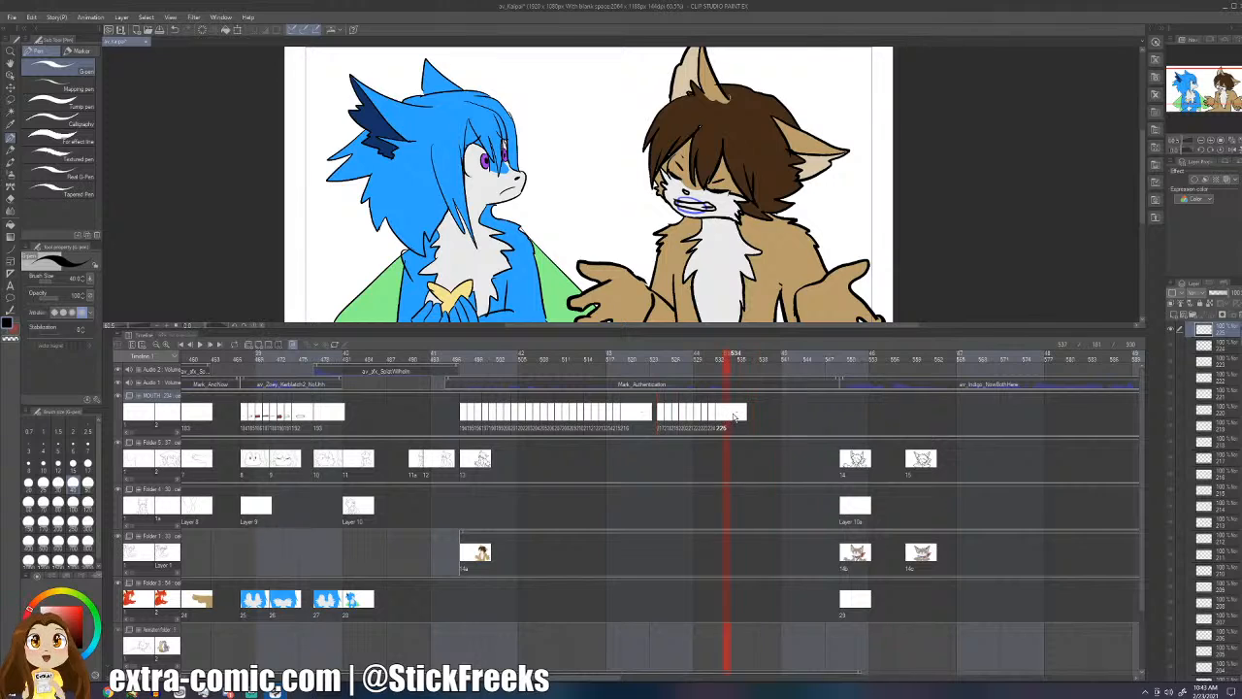
key("ctrl+shift+n")
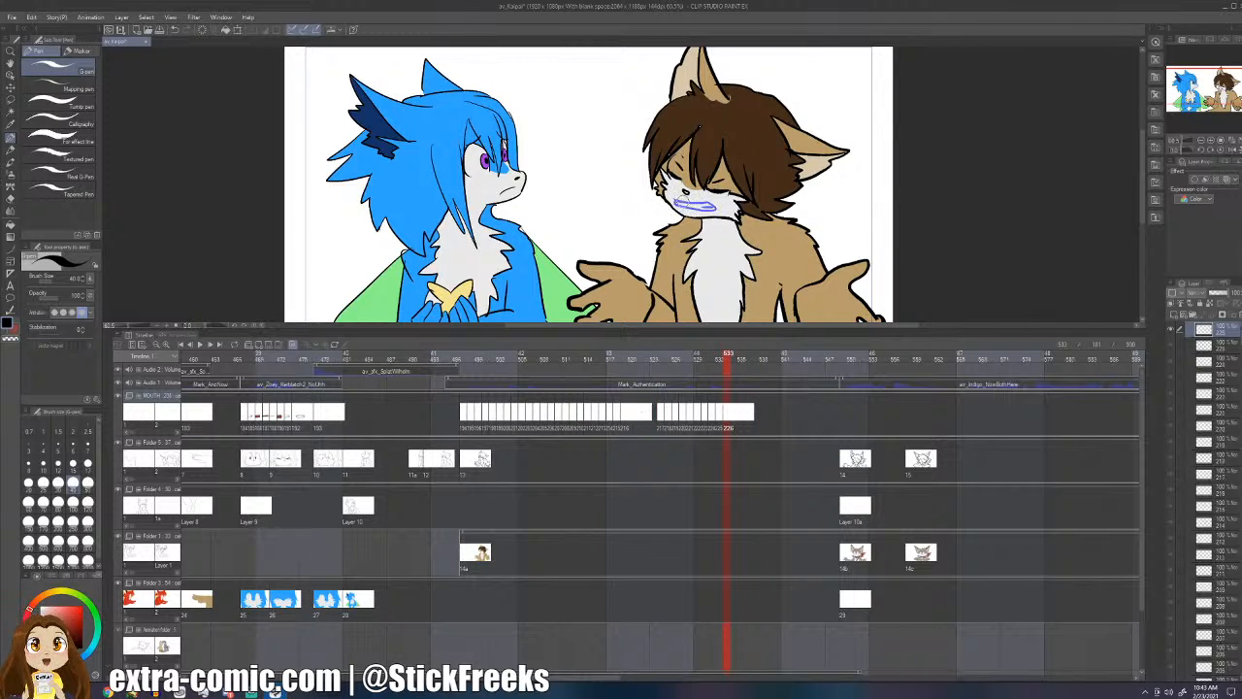
key("ctrl+shift+n")
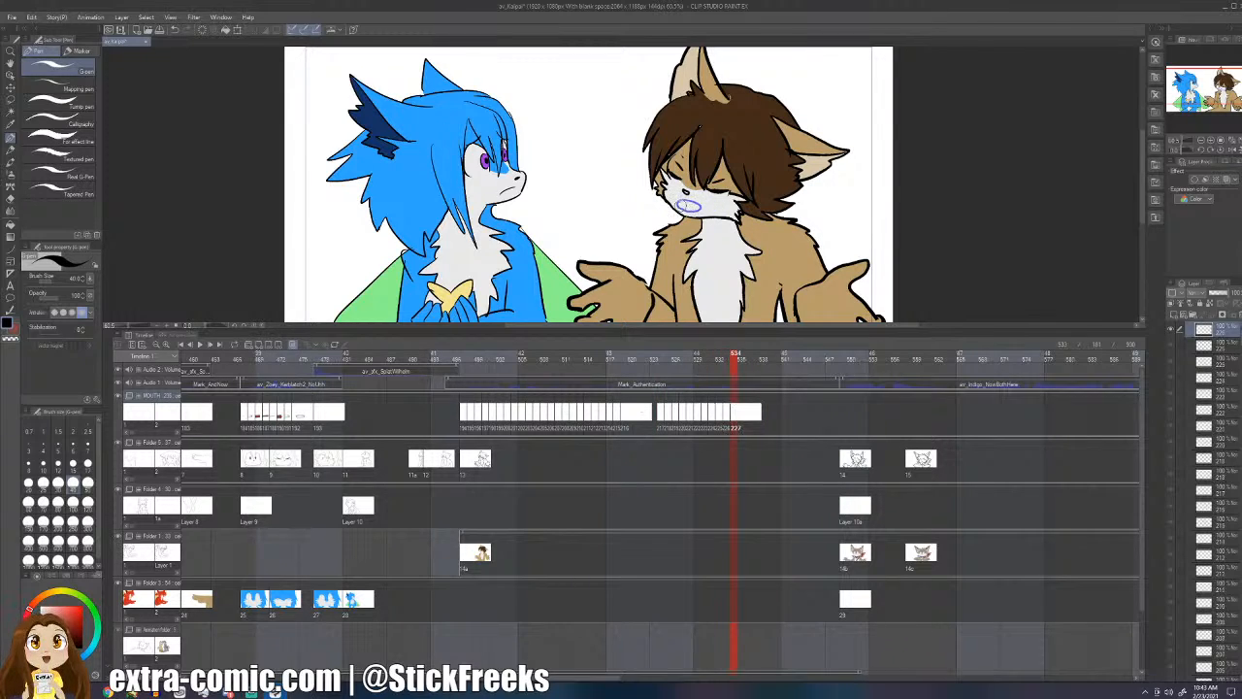
left_click_drag(672, 199, 697, 205)
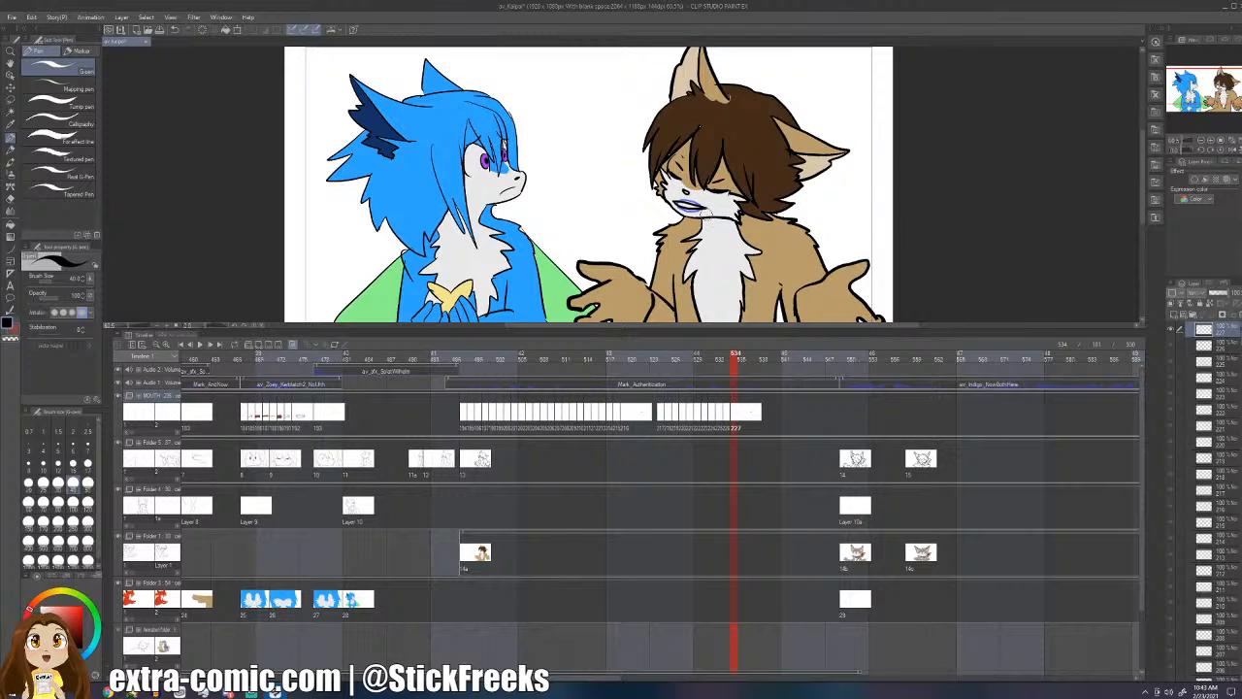
- Add MOUTH cels at frames 535 to 537, drawing open toothed mouths on the first two, and save the file
key("alt+n")
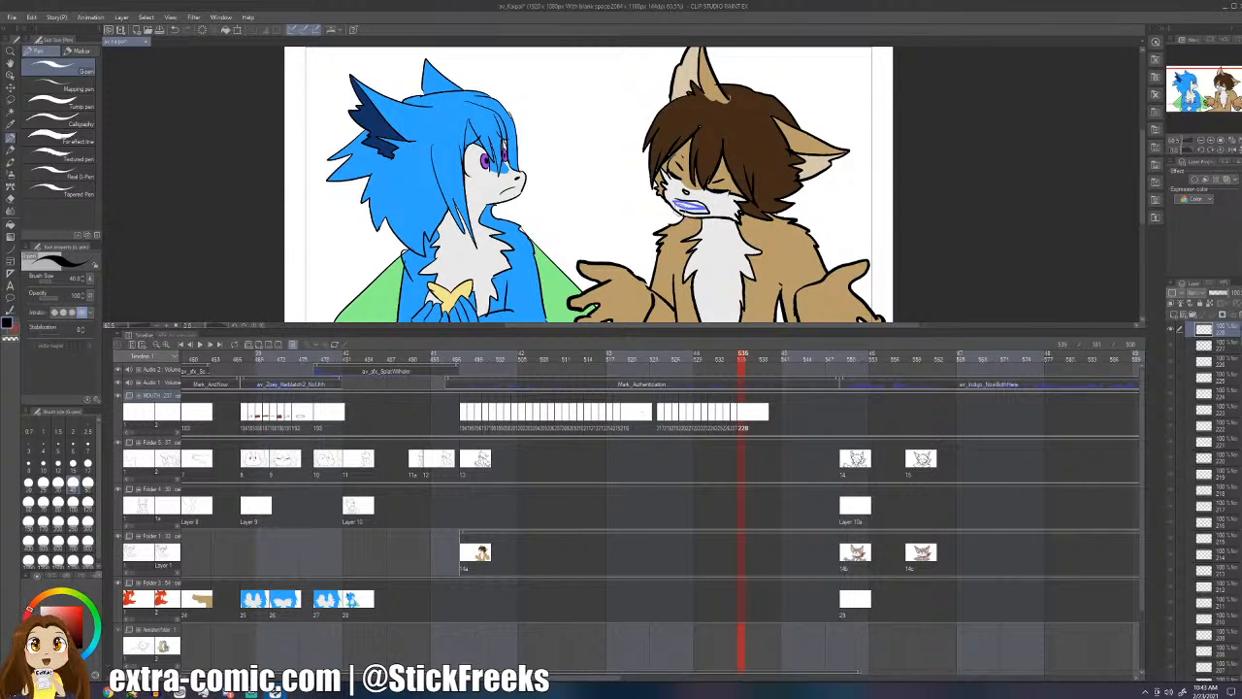
left_click_drag(683, 211, 680, 203)
key("alt+n")
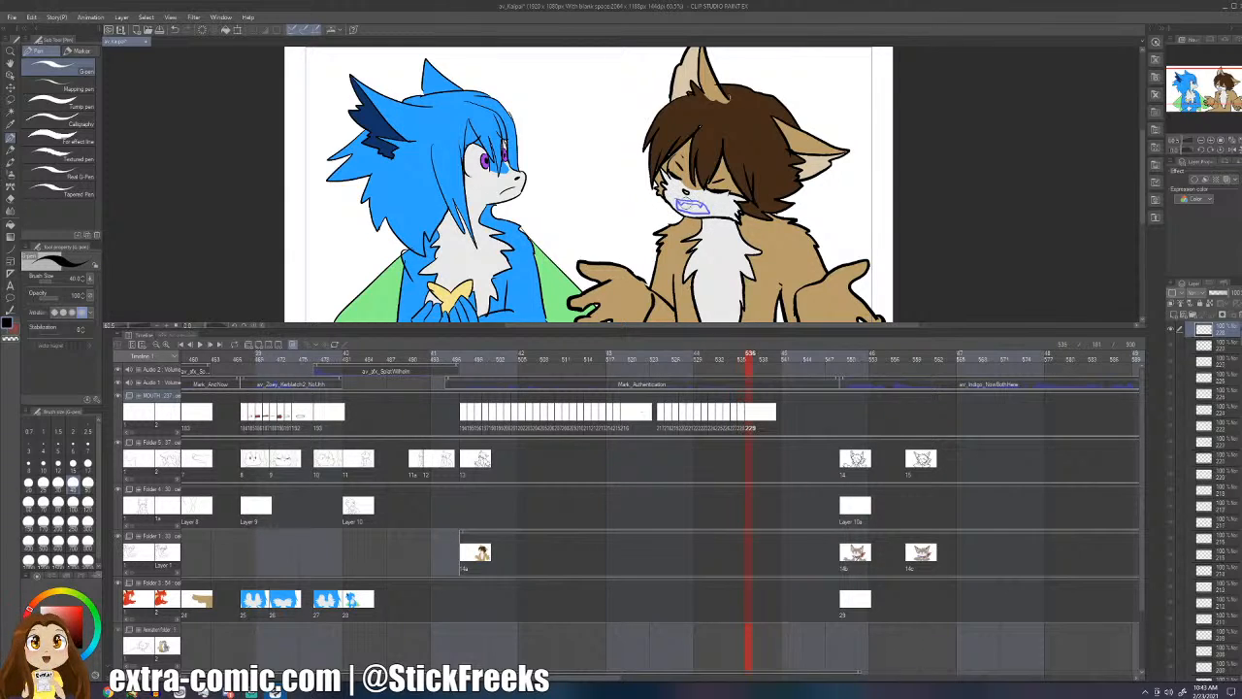
left_click_drag(671, 206, 696, 200)
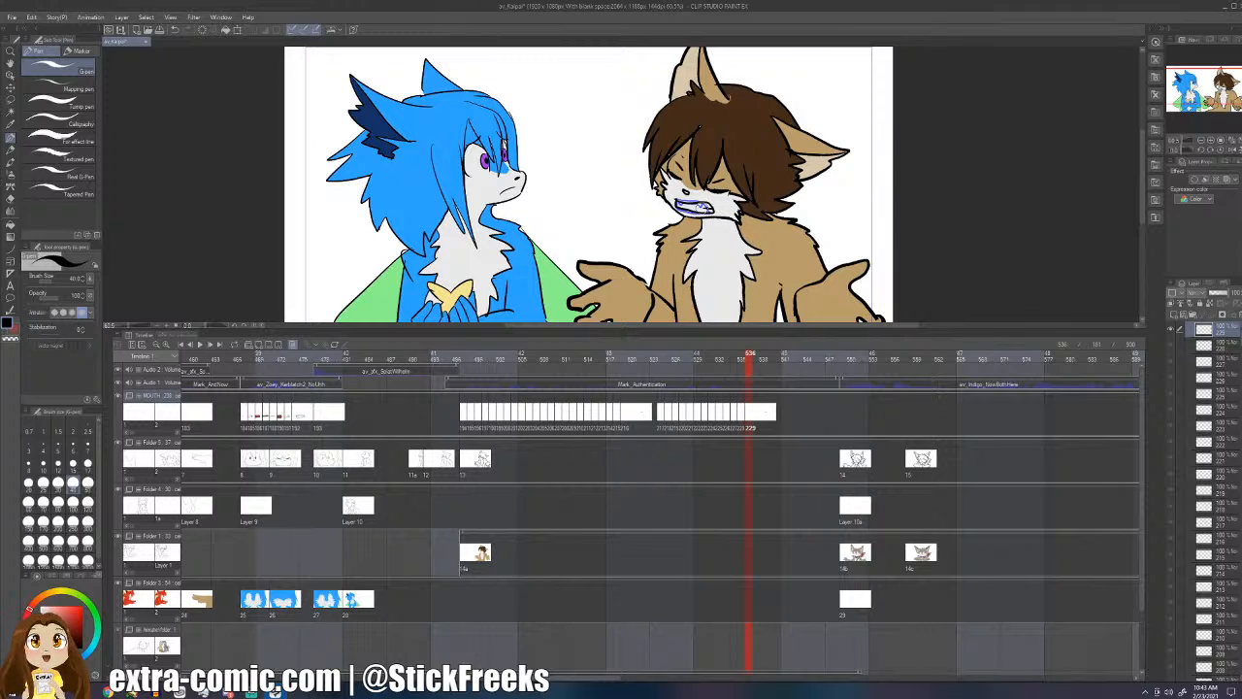
key("Right")
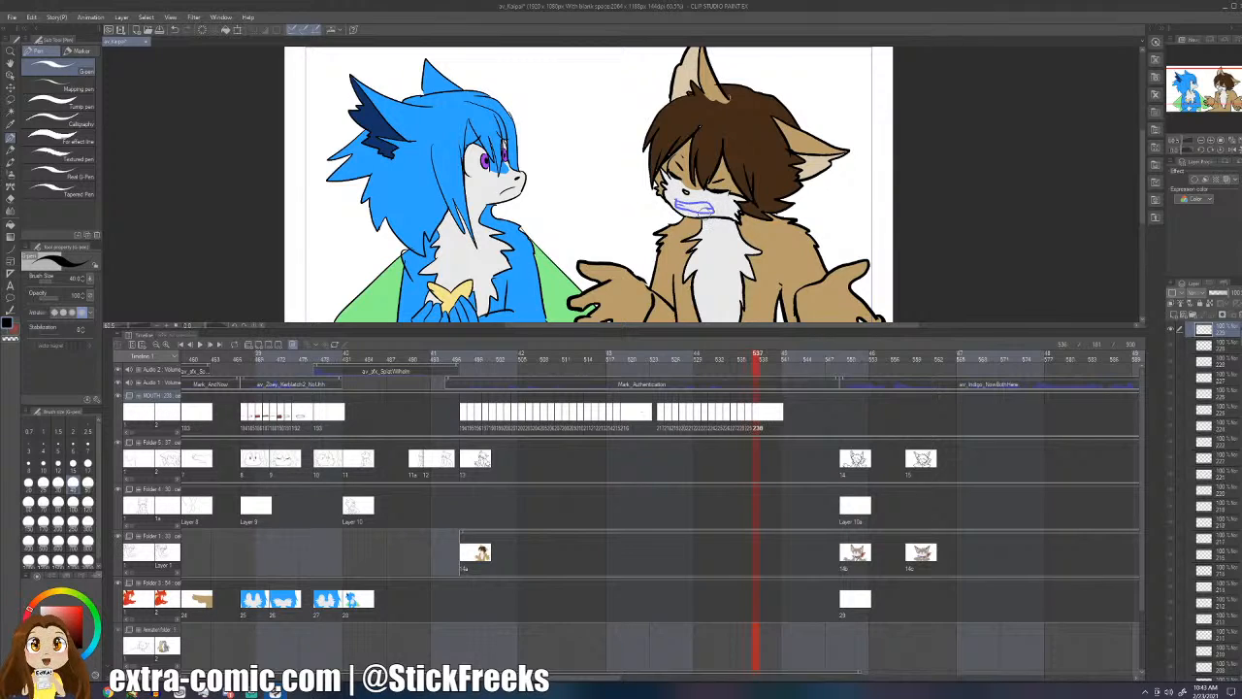
key("ctrl")
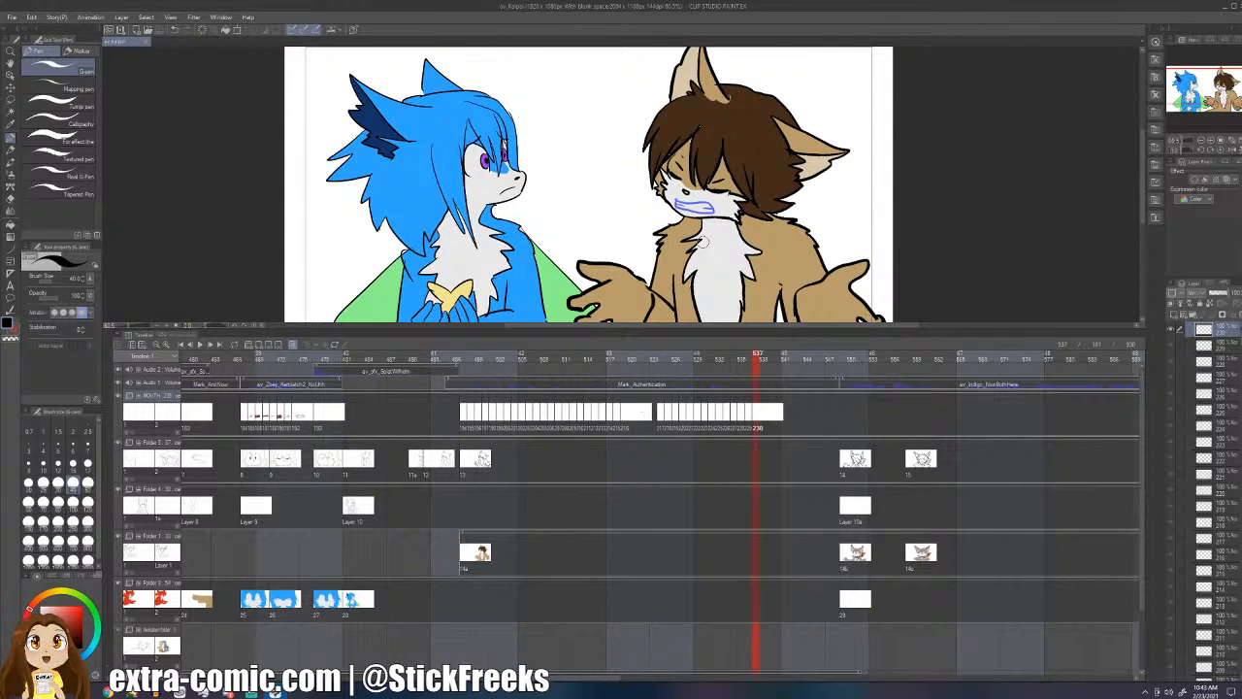
- Compare the mouth shapes at frames 534 to 537 frame by frame, and replay the section from frame 515 onward
key("Left")
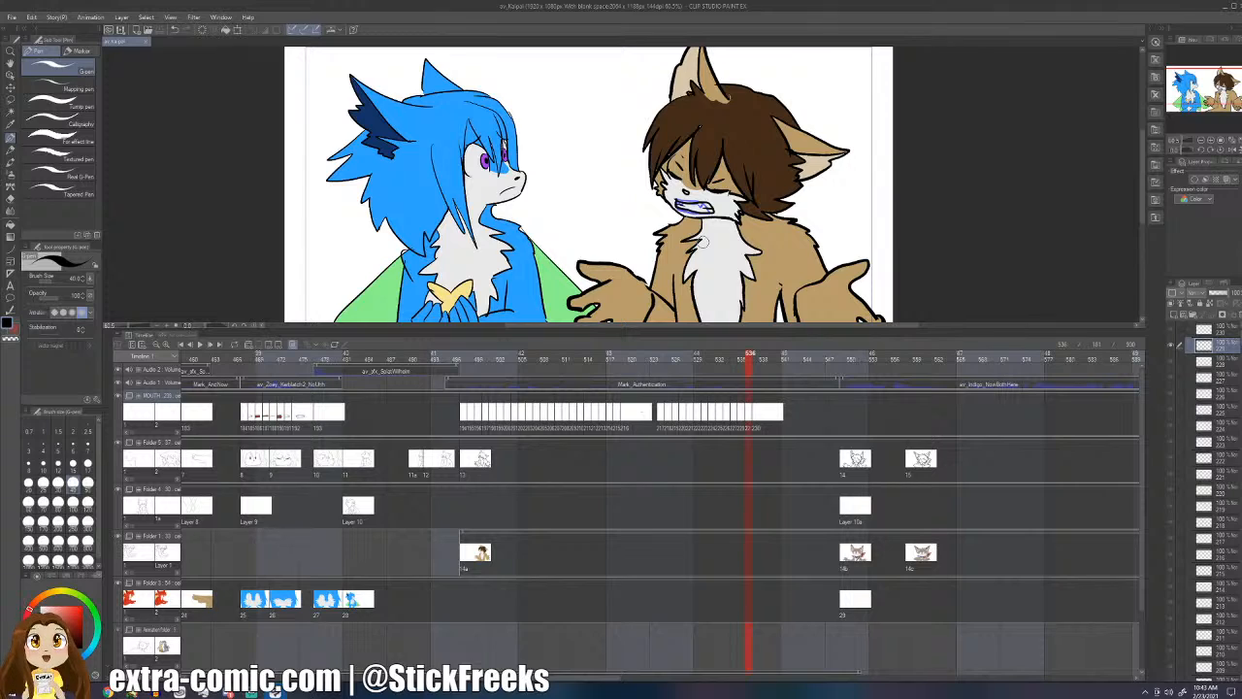
key("Left")
key("Right")
key("Right")
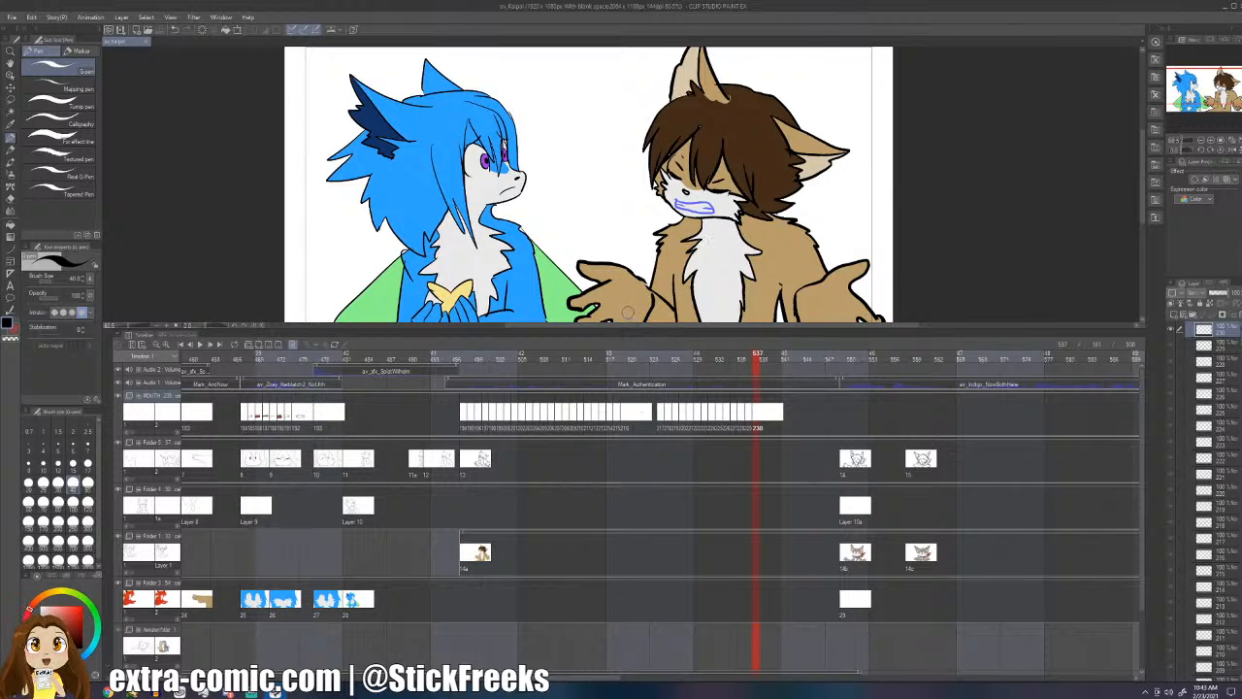
key("Left")
key("Left")
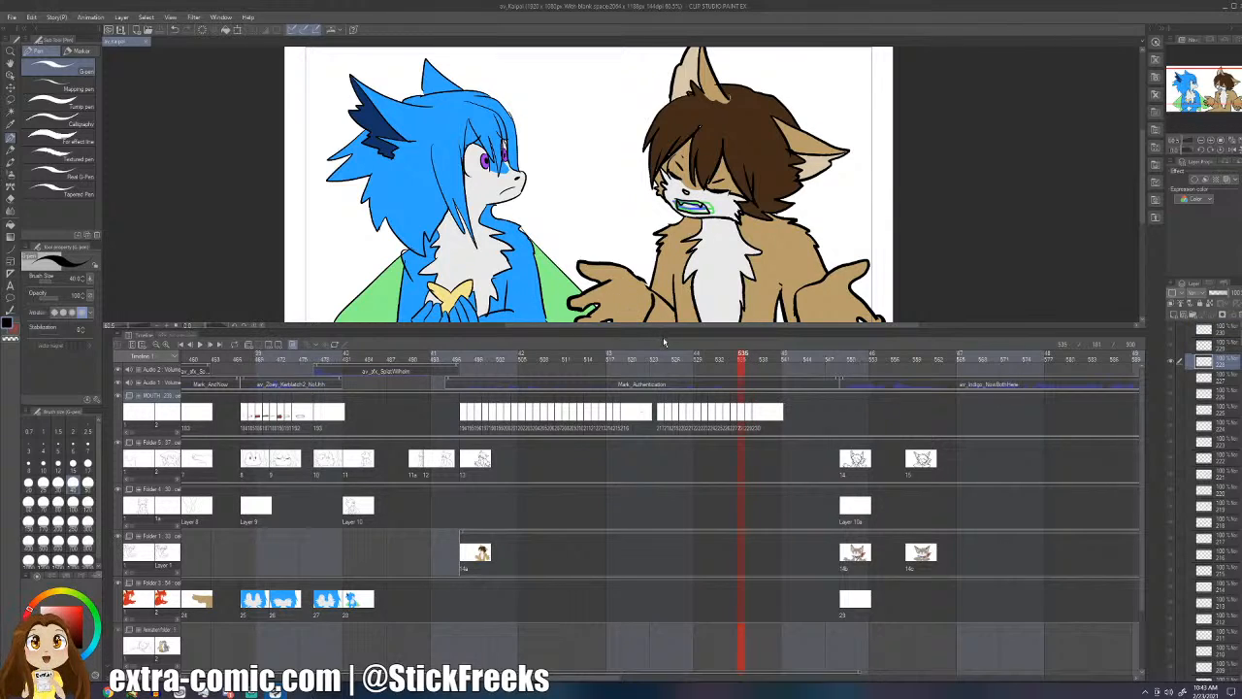
key("Left")
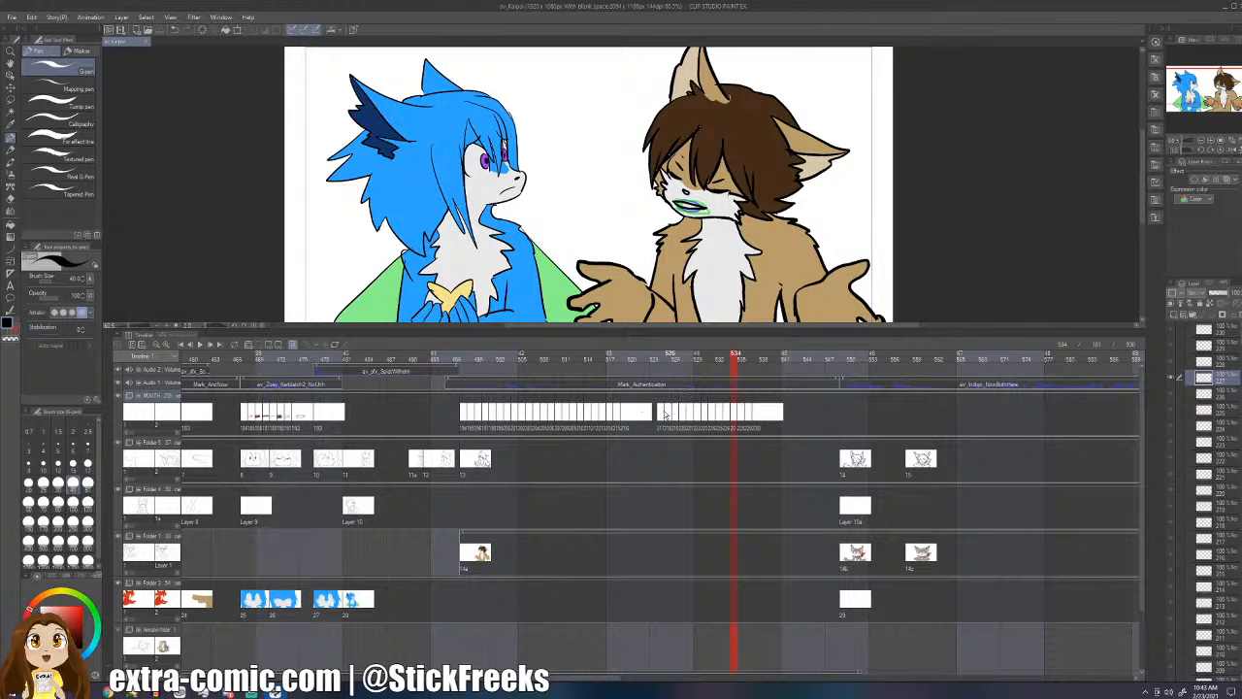
left_click(624, 417)
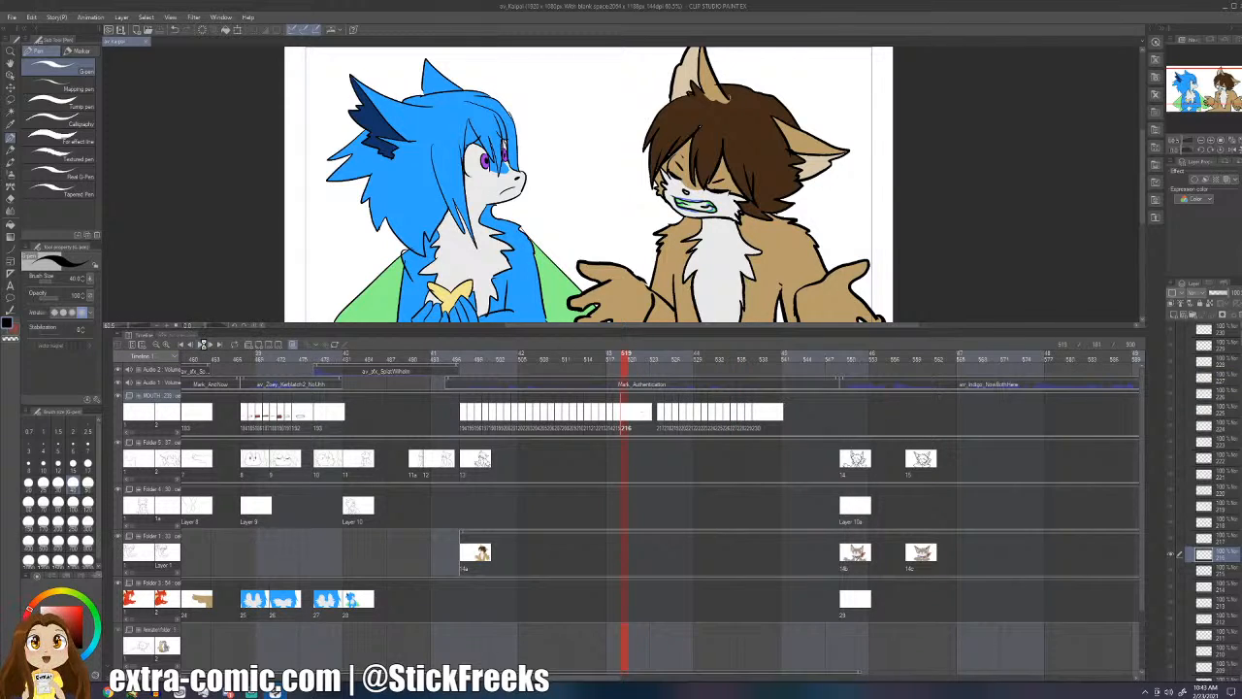
left_click(200, 346)
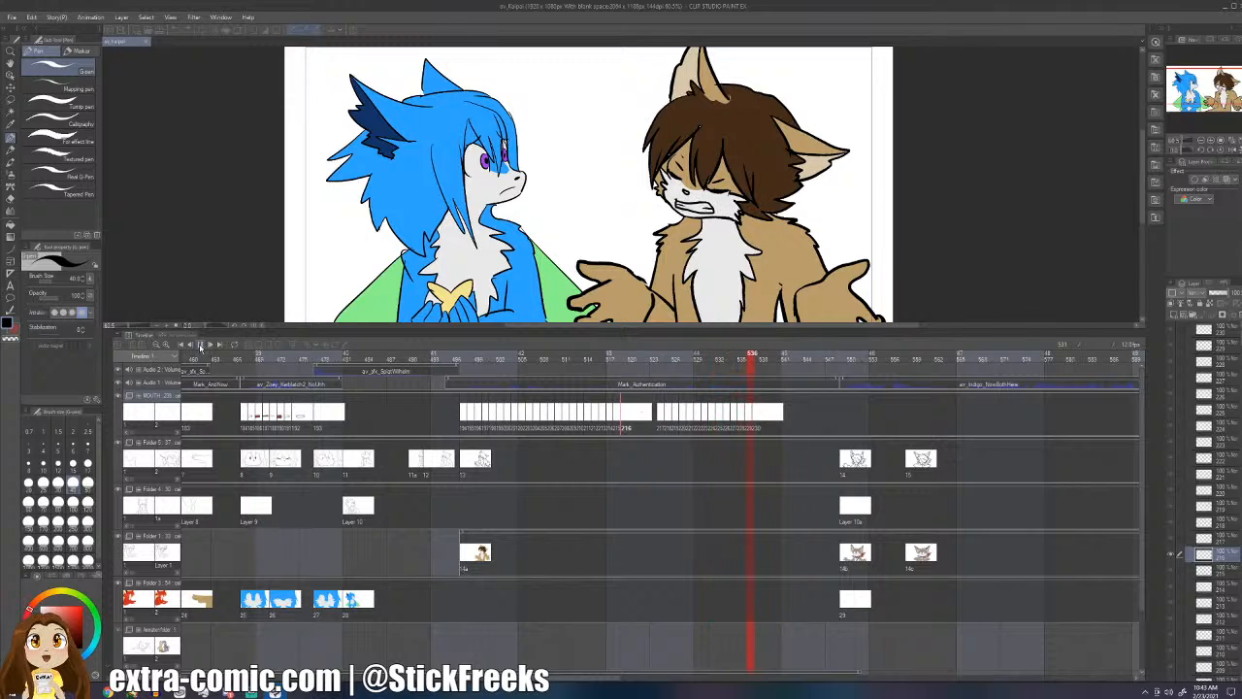
- Draw the mouth on the blank cel at frame 537 and add MOUTH cels with toothed mouths at frames 538 to 540
key("ctrl+shift+n")
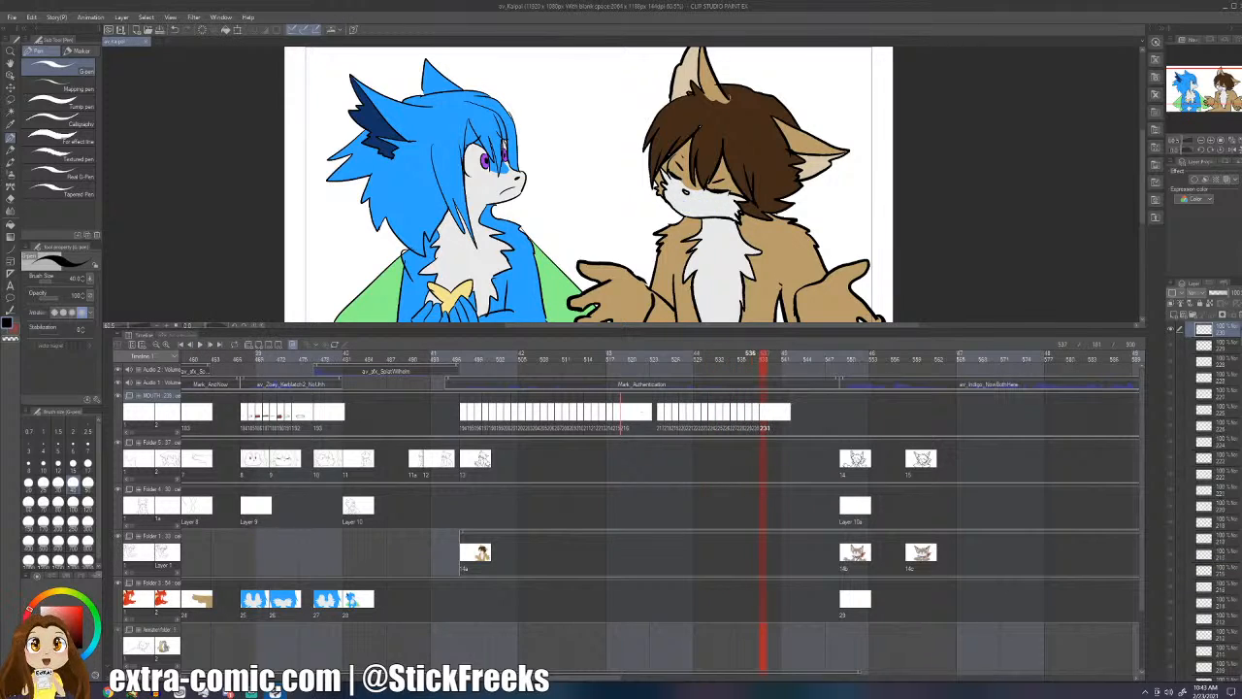
key("Left")
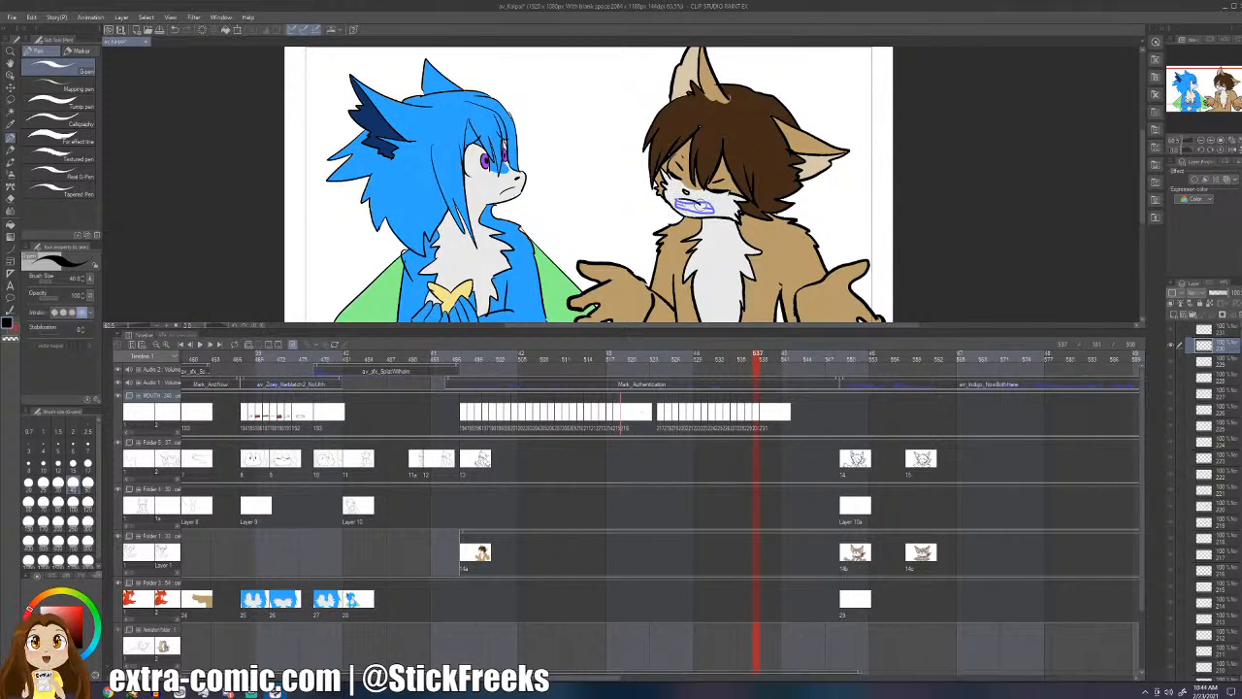
key("Right")
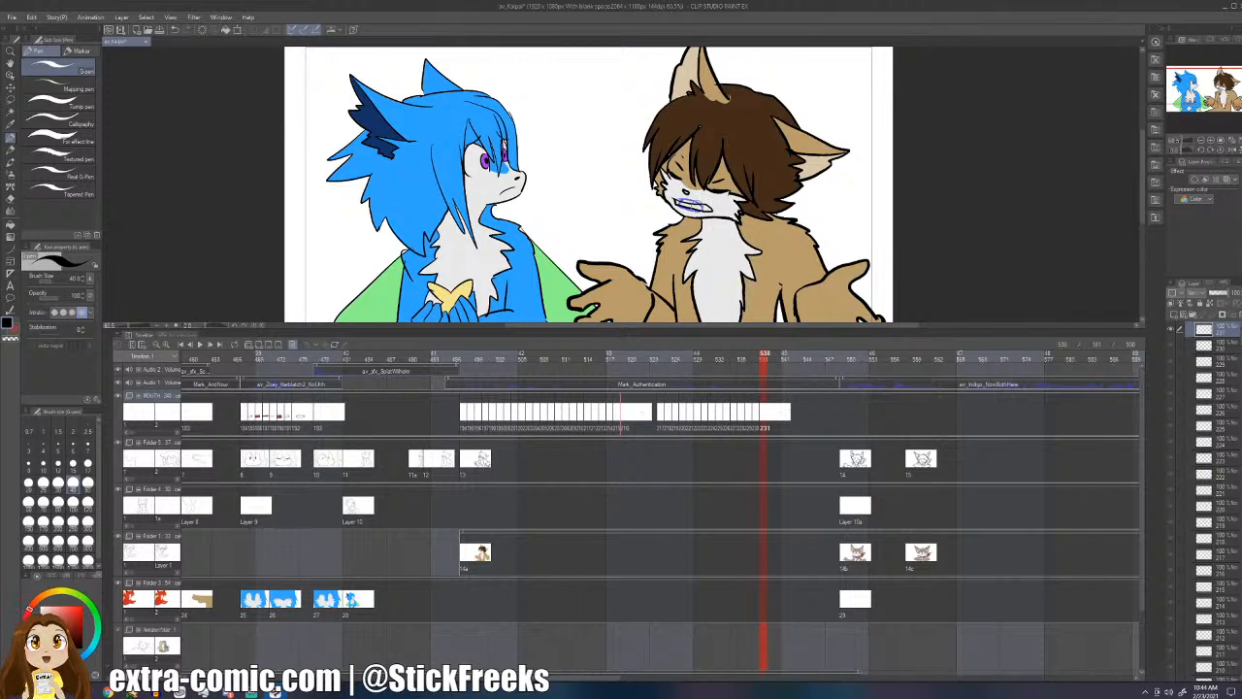
key("ctrl+shift+n")
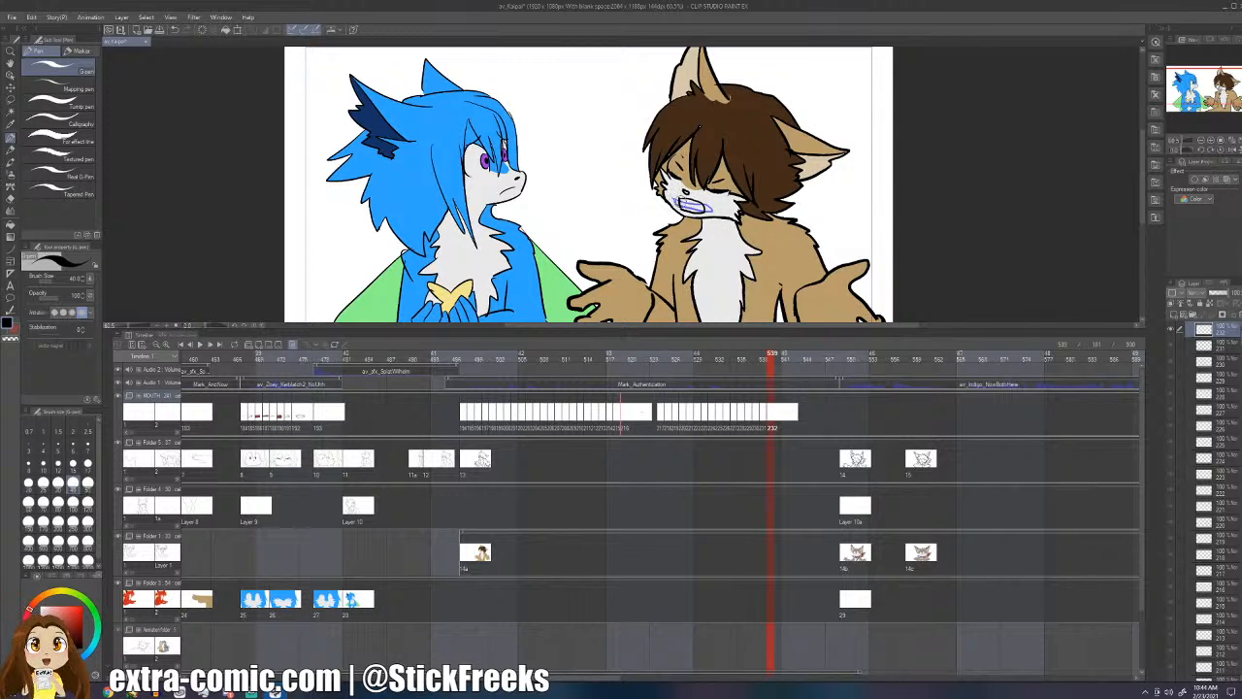
key("ctrl+shift+n")
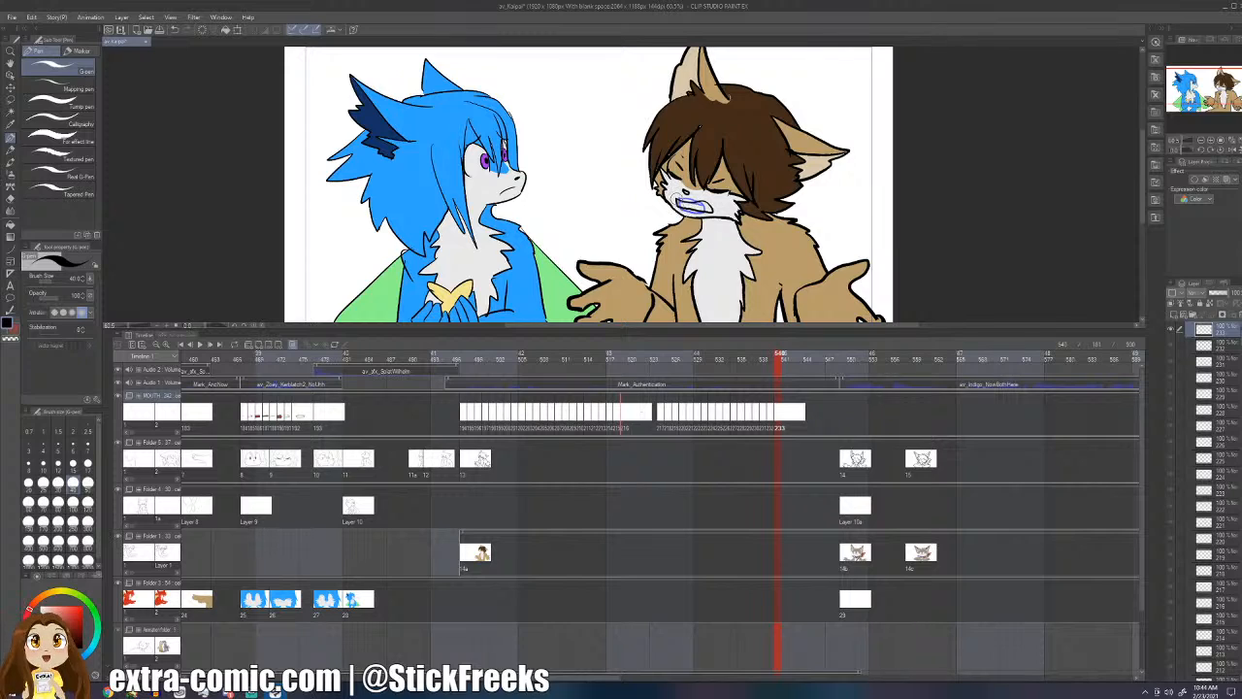
- Add MOUTH cels at frames 541 to 543, drawing an open toothed mouth that narrows into a wide, thin grimace
key("ctrl+shift+n")
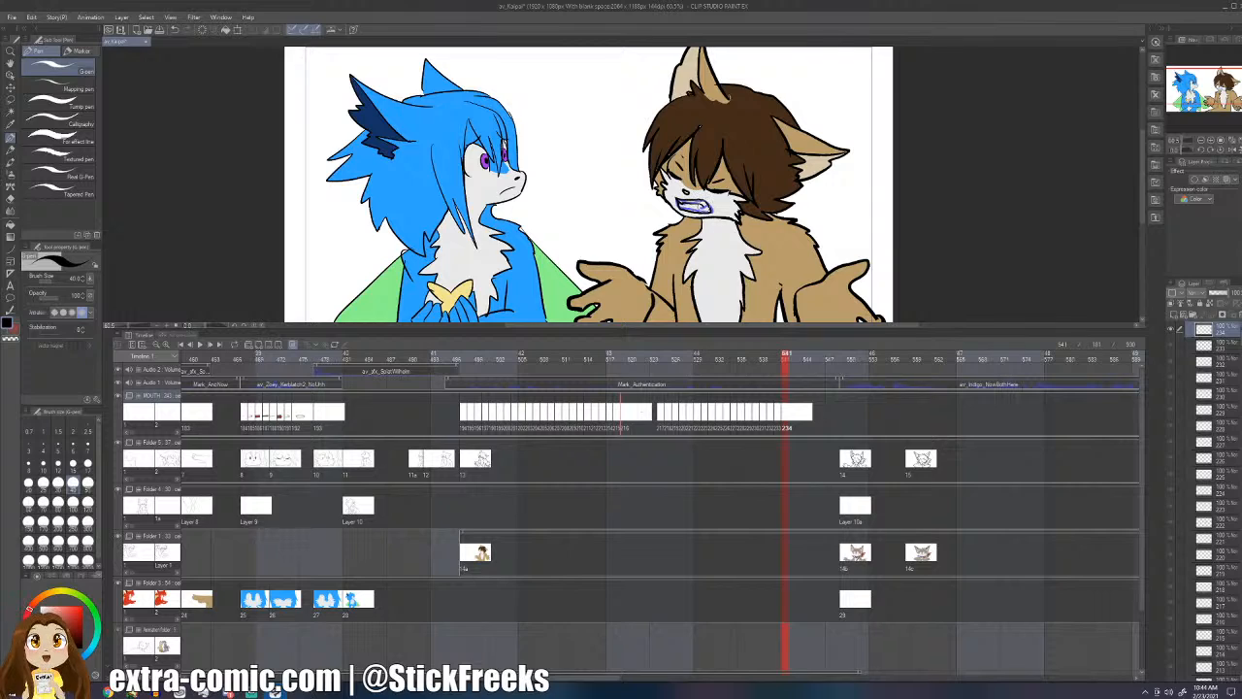
key("ctrl+shift+n")
left_click_drag(710, 205, 683, 205)
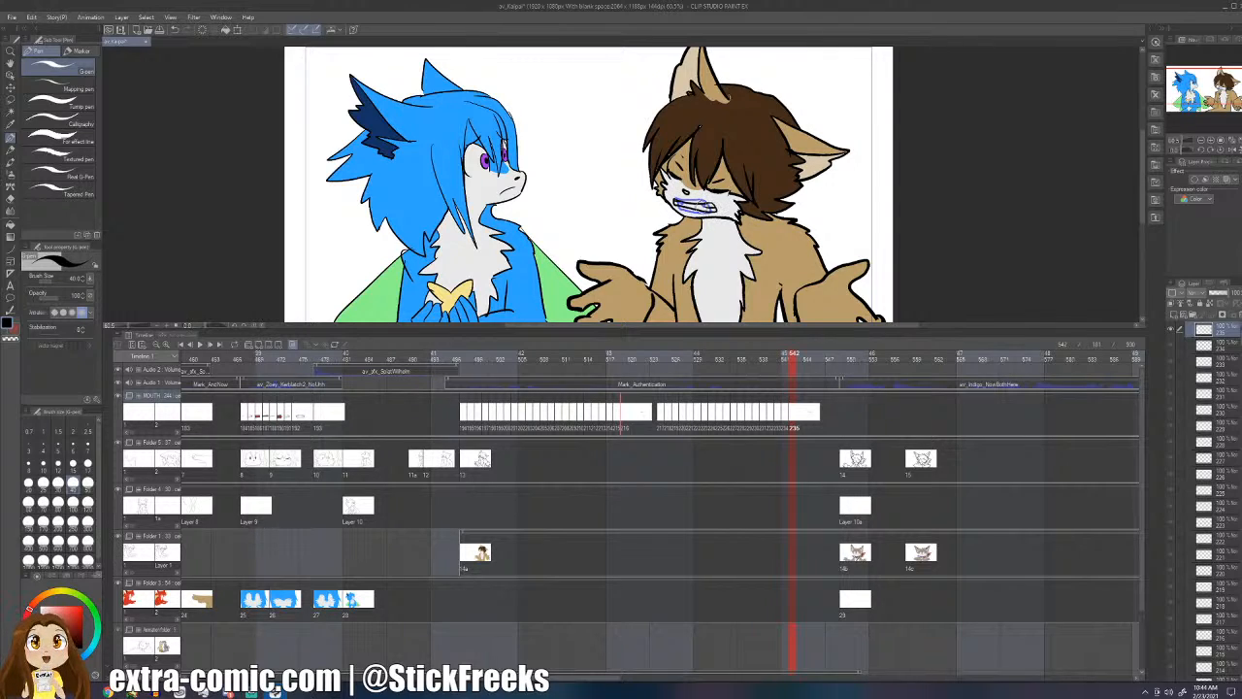
key("ctrl+shift+n")
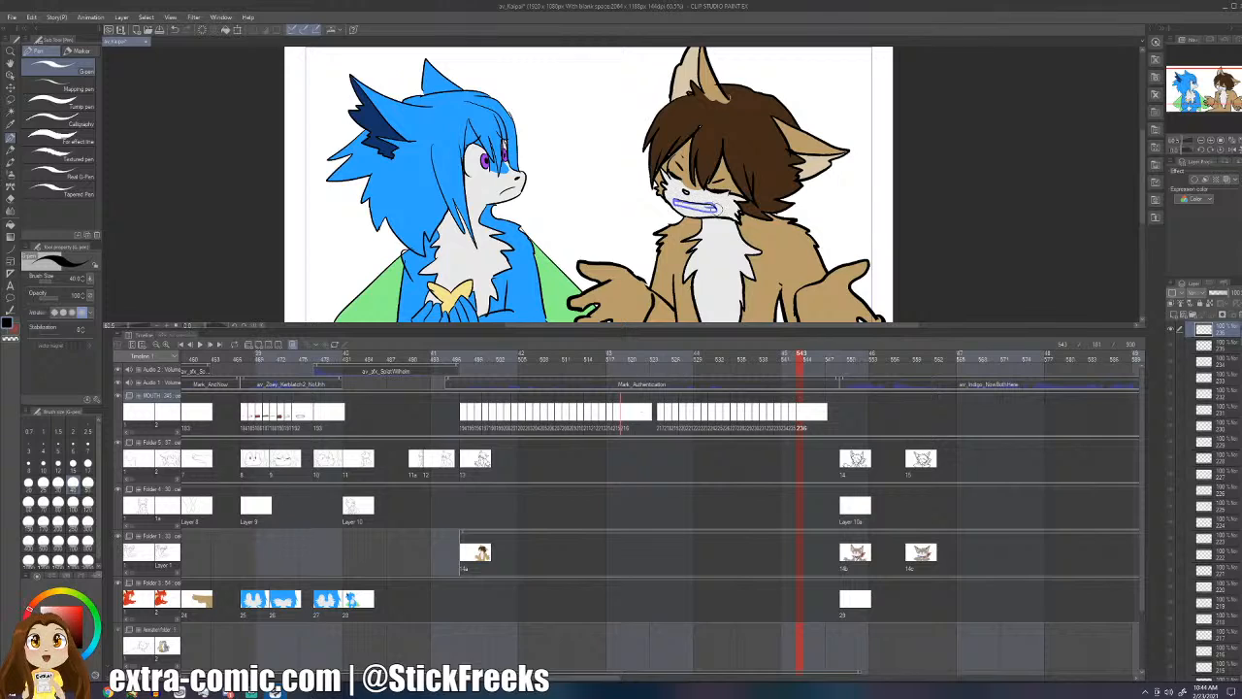
left_click_drag(683, 197, 669, 208)
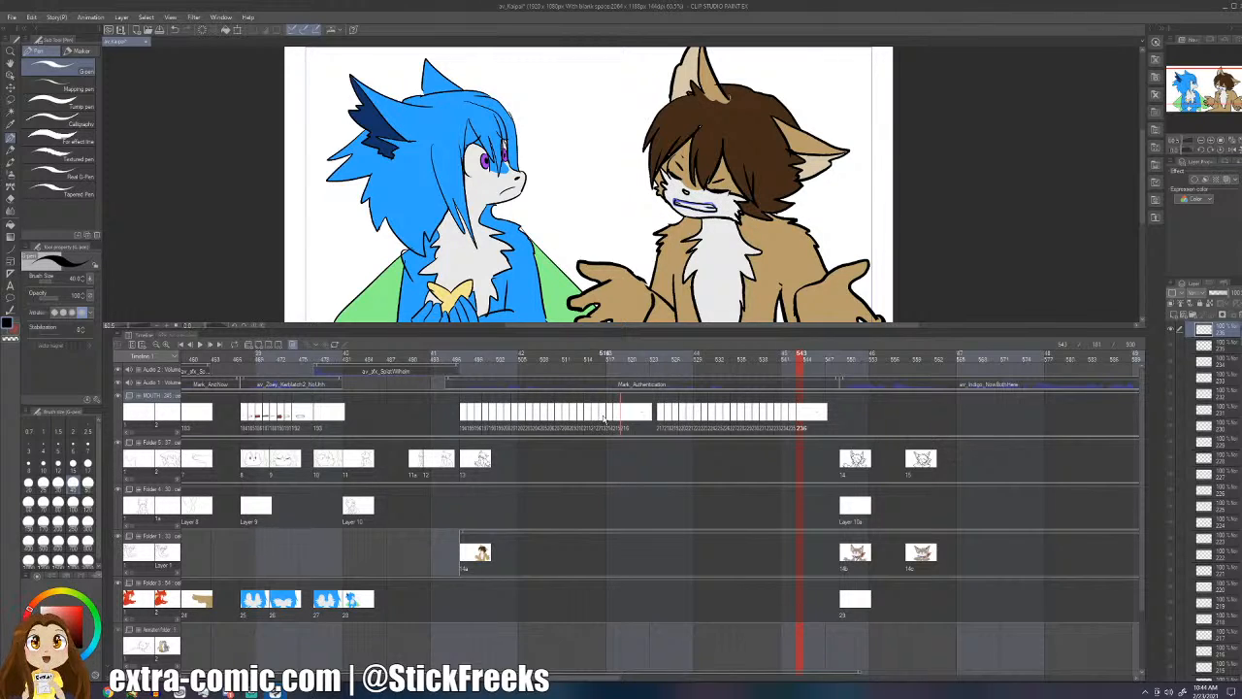
- Play back the mouth animation from frame 520 to the end of the Mark_Authentication clip
left_click(632, 415)
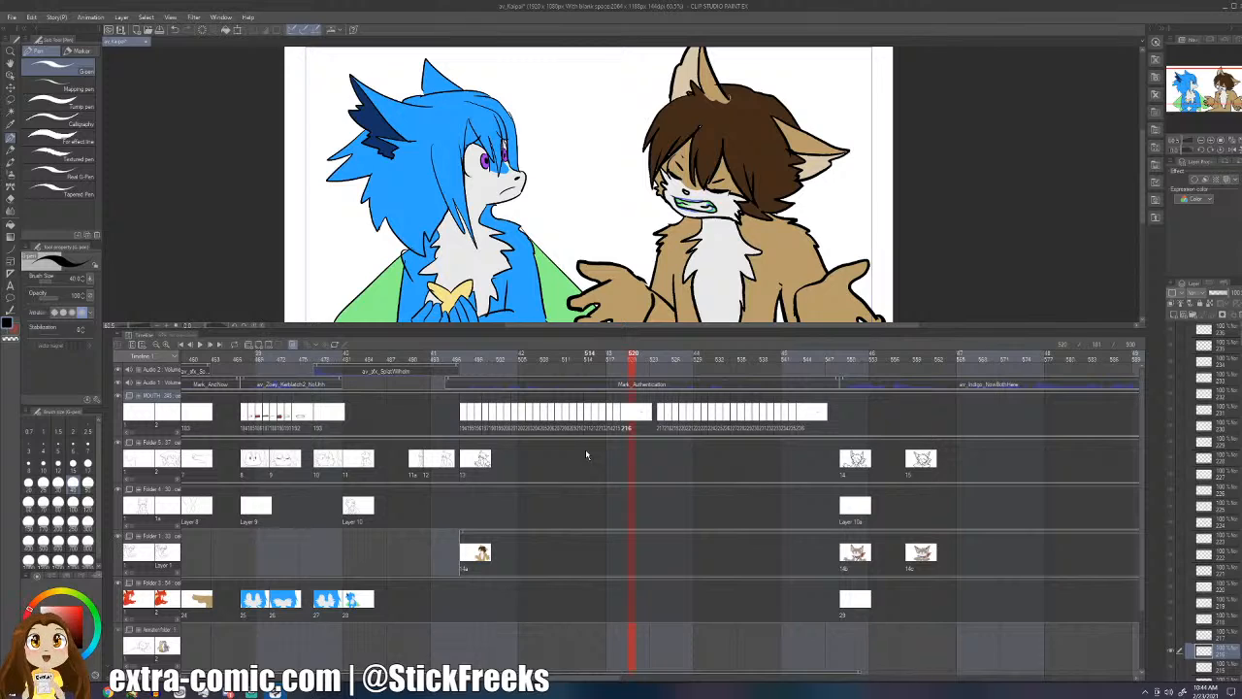
left_click(198, 343)
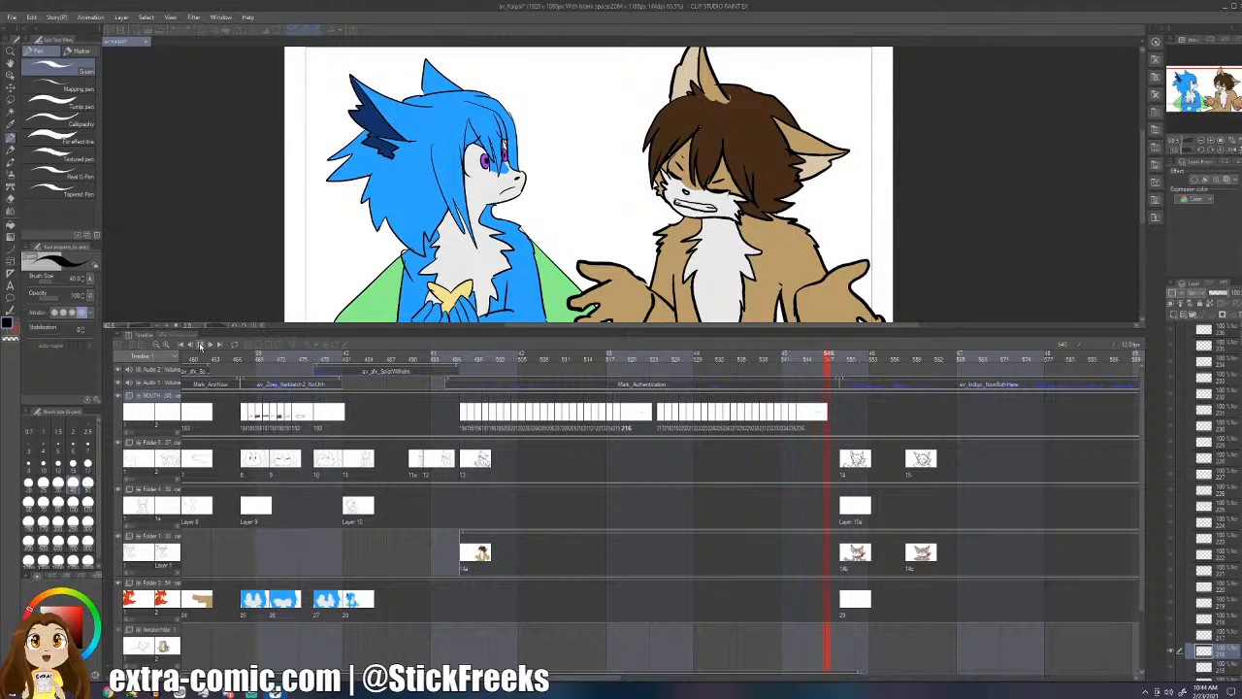
- Remove the MOUTH cel at frame 543 and replay the mouth animation from frame 534 into the lynx shot
left_click(201, 346)
left_click(801, 418)
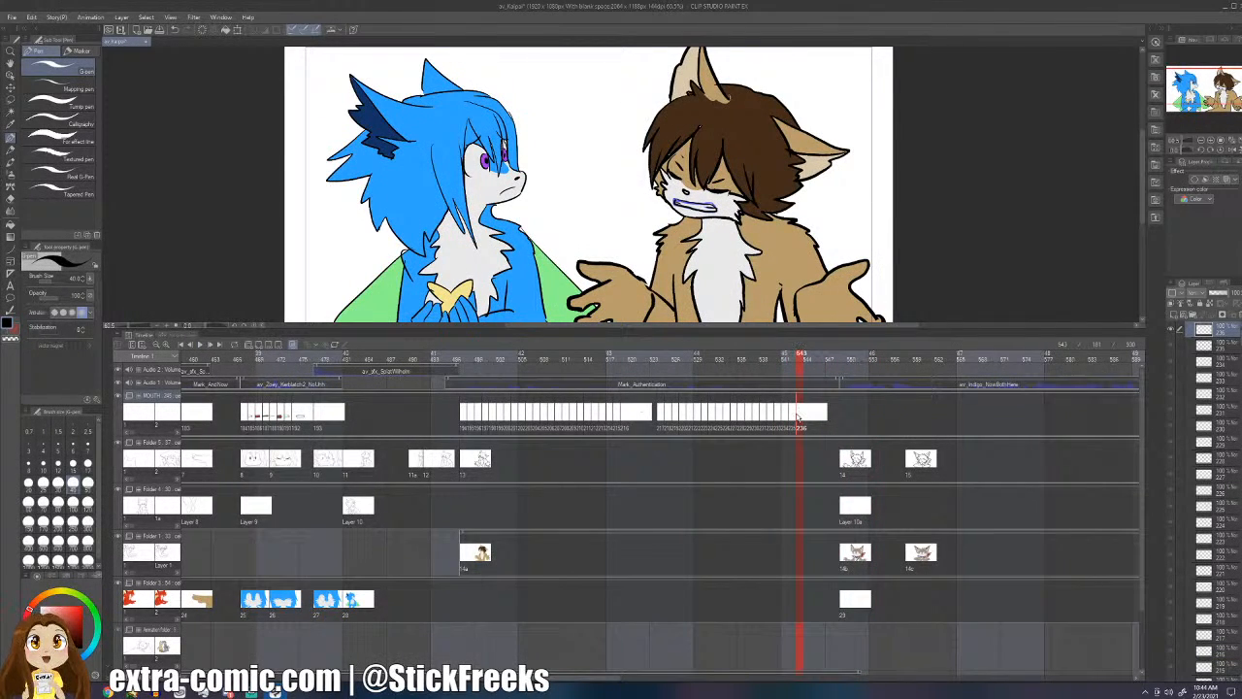
right_click(799, 417)
left_click(858, 476)
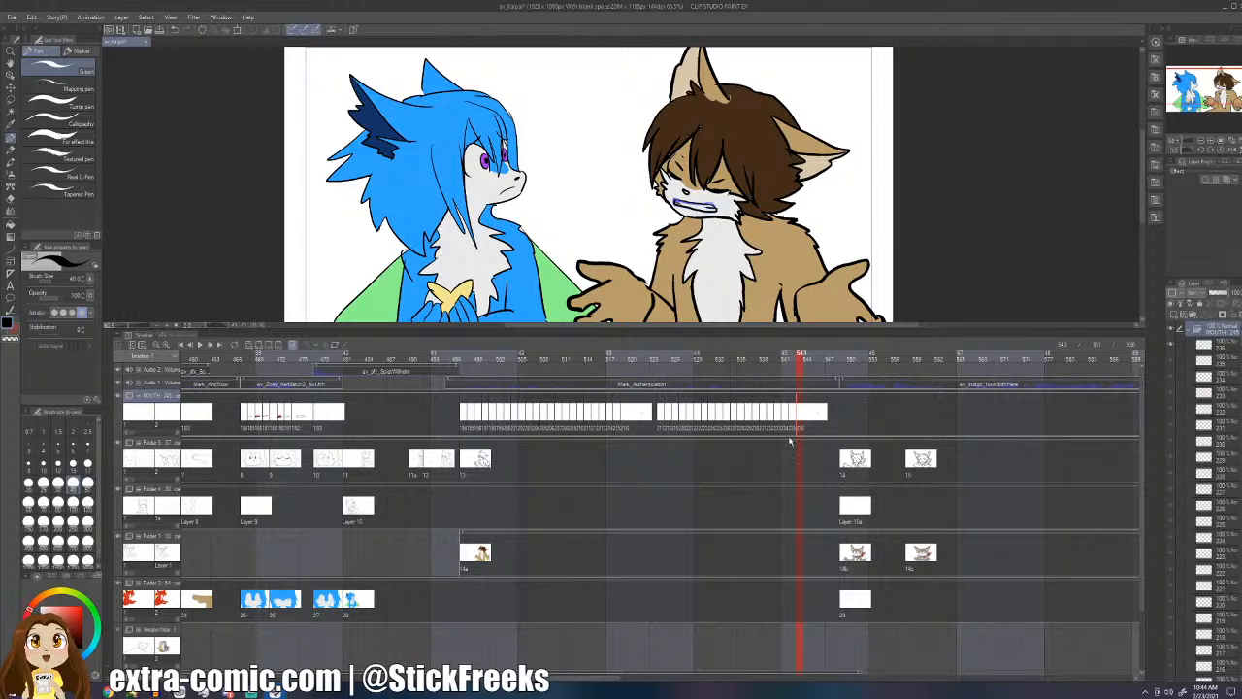
left_click(733, 413)
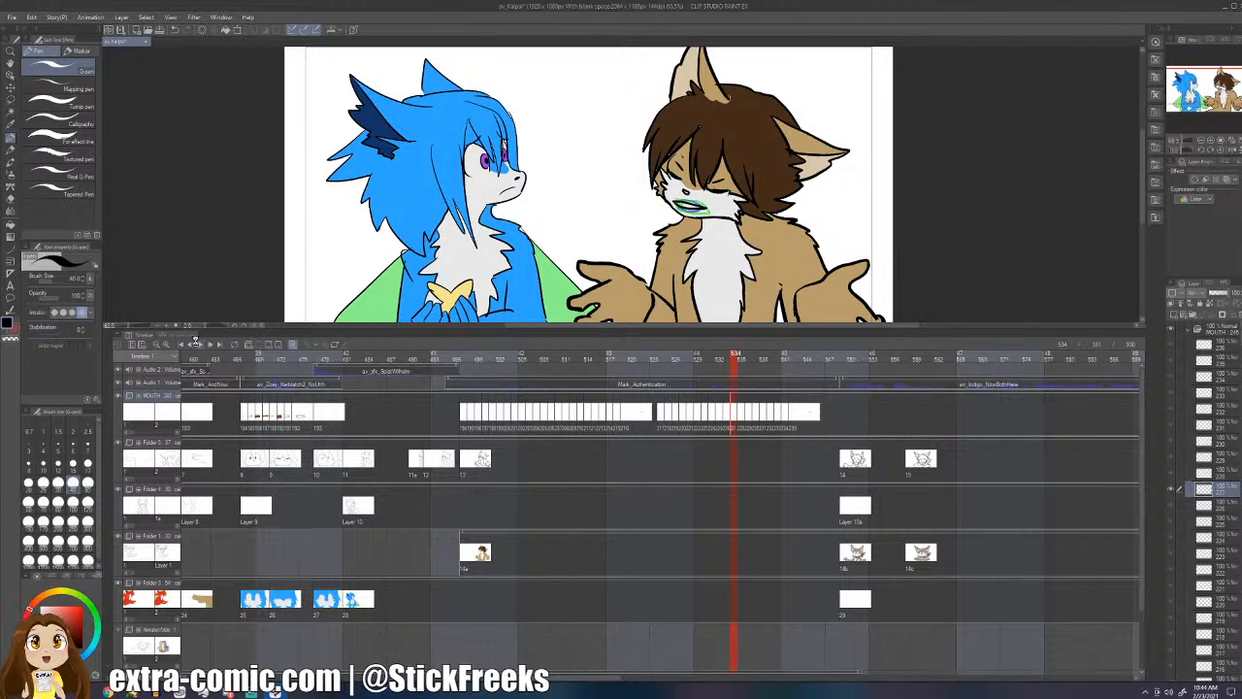
left_click(201, 345)
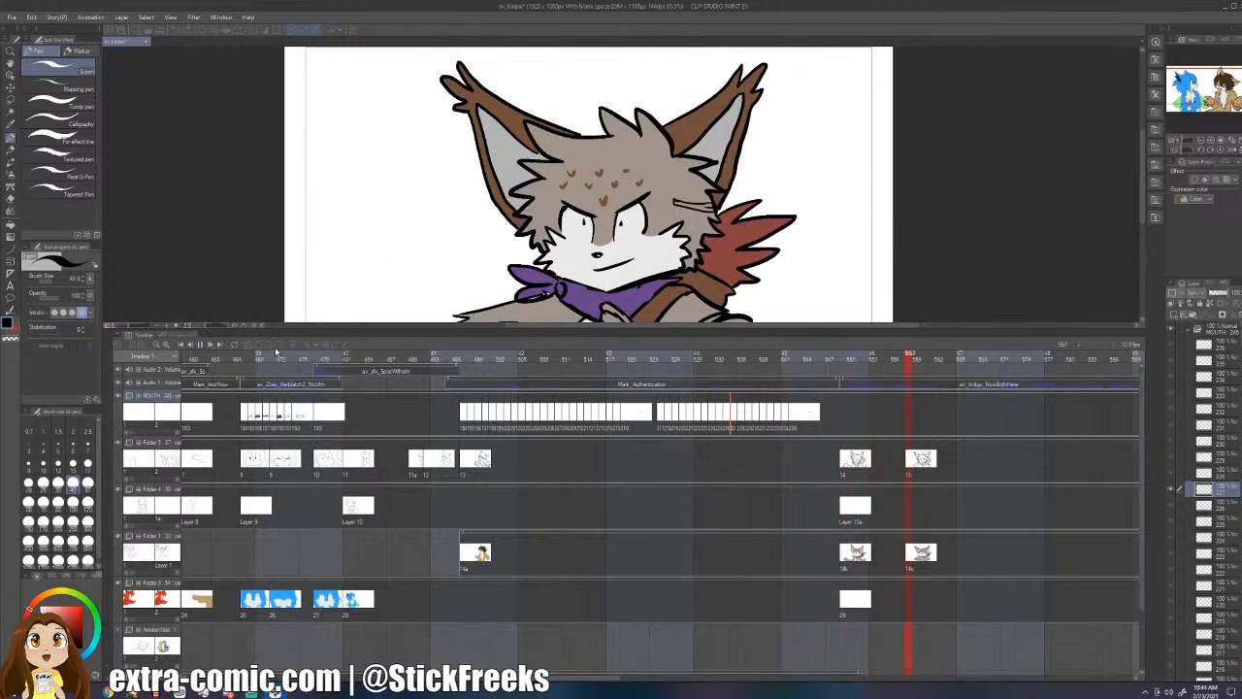
left_click(201, 345)
- Add a MOUTH cel at the start of the lynx shot, and lasso and clear the drawn mouth on Folder 5 cel 14
left_click(844, 354)
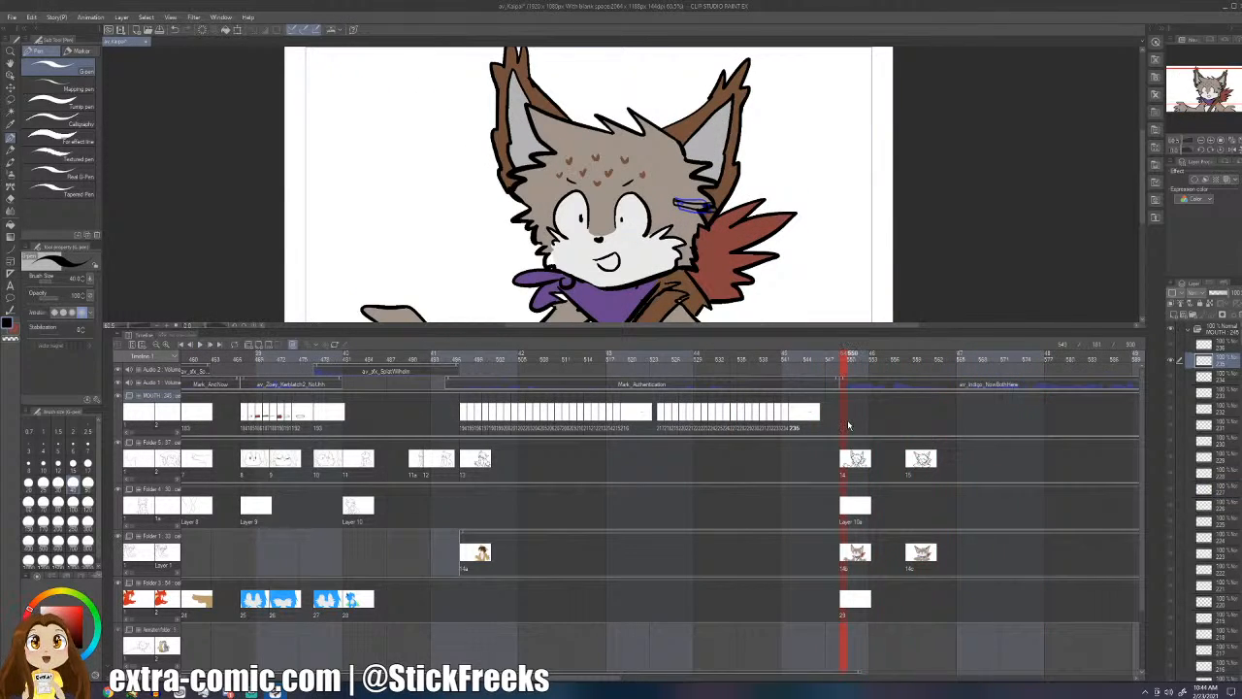
key("ctrl+shift+n")
left_click(850, 455)
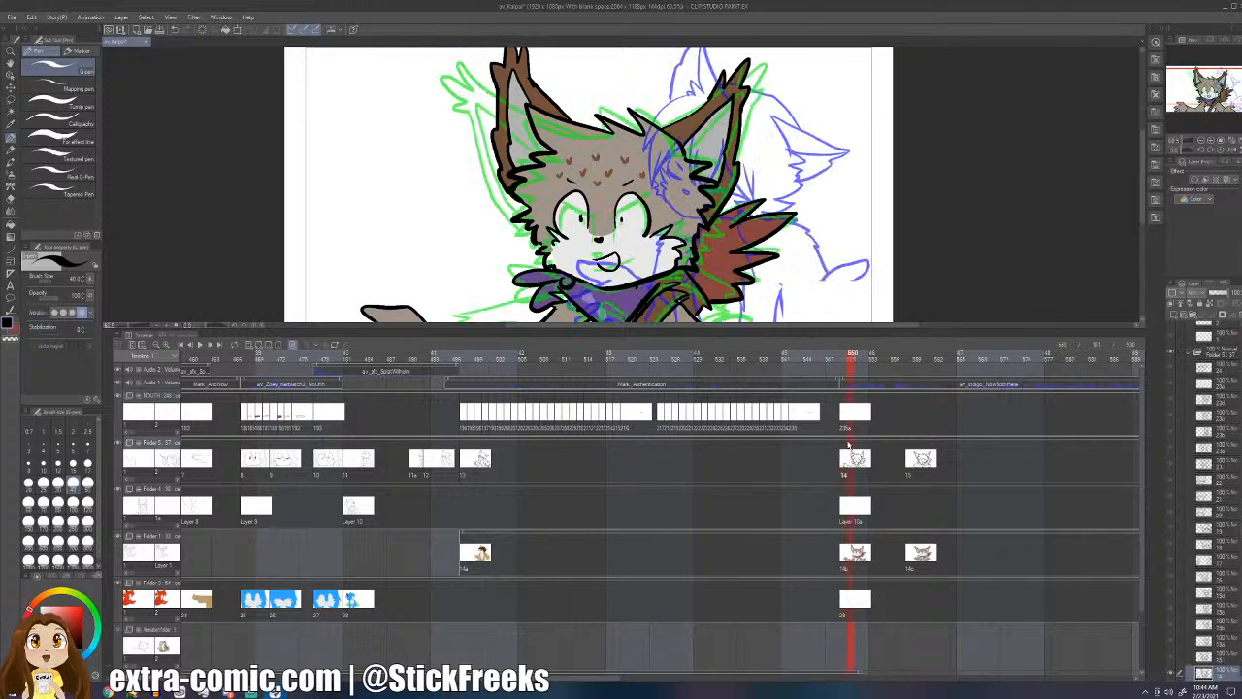
key("m")
left_click(294, 344)
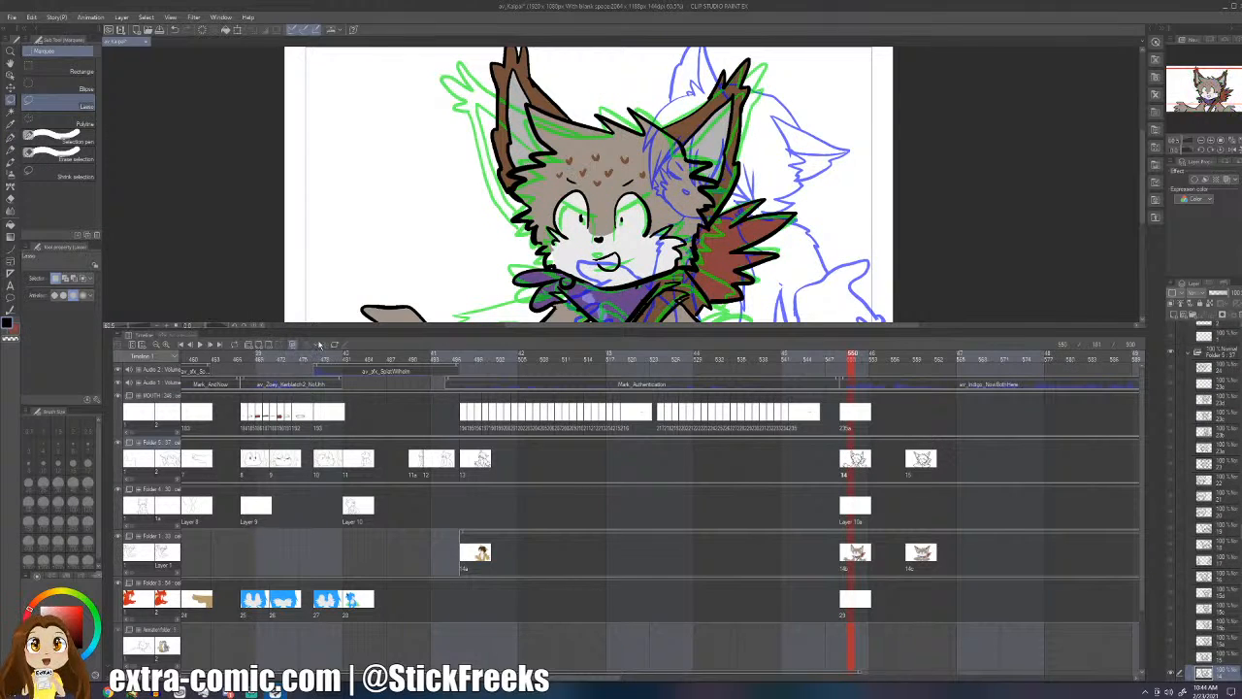
mouse_move(625, 248)
left_mouse_down()
mouse_move(594, 252)
mouse_move(628, 277)
mouse_move(625, 249)
left_mouse_up()
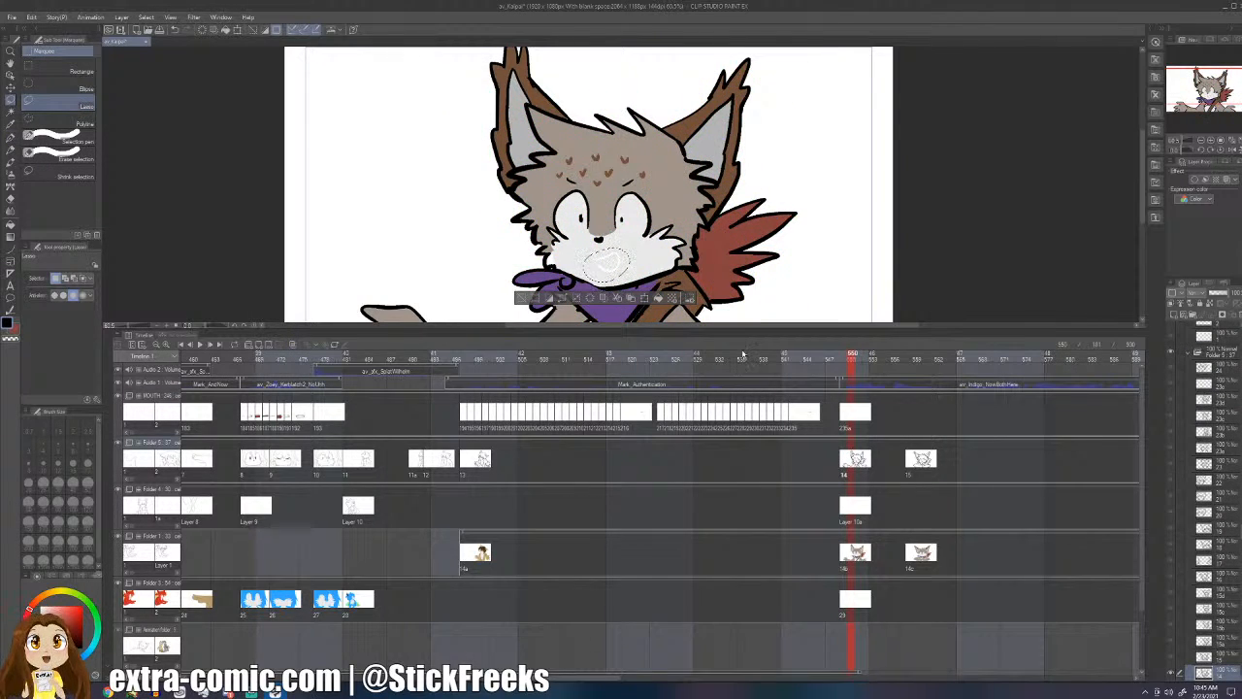
- Lasso and clear the smirk on Folder 5 cel 15 at frame 560, and remove the selection
left_click(924, 355)
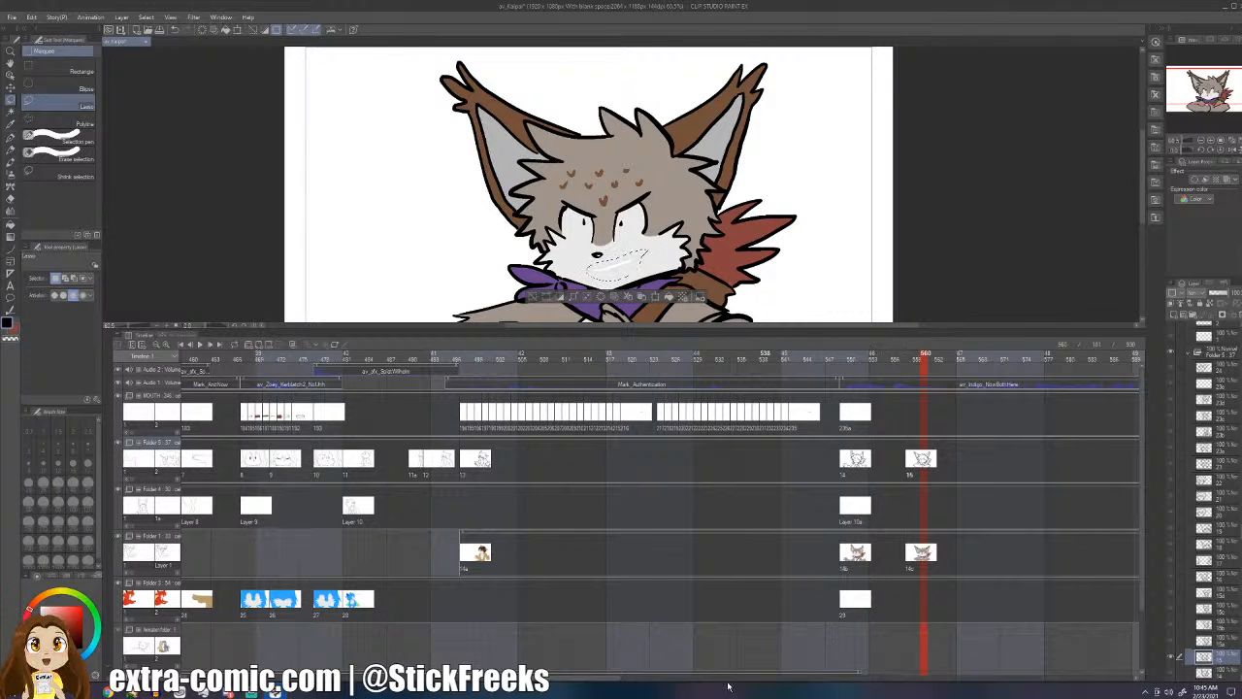
mouse_move(606, 678)
left_mouse_down()
mouse_move(639, 686)
mouse_move(621, 686)
left_mouse_up()
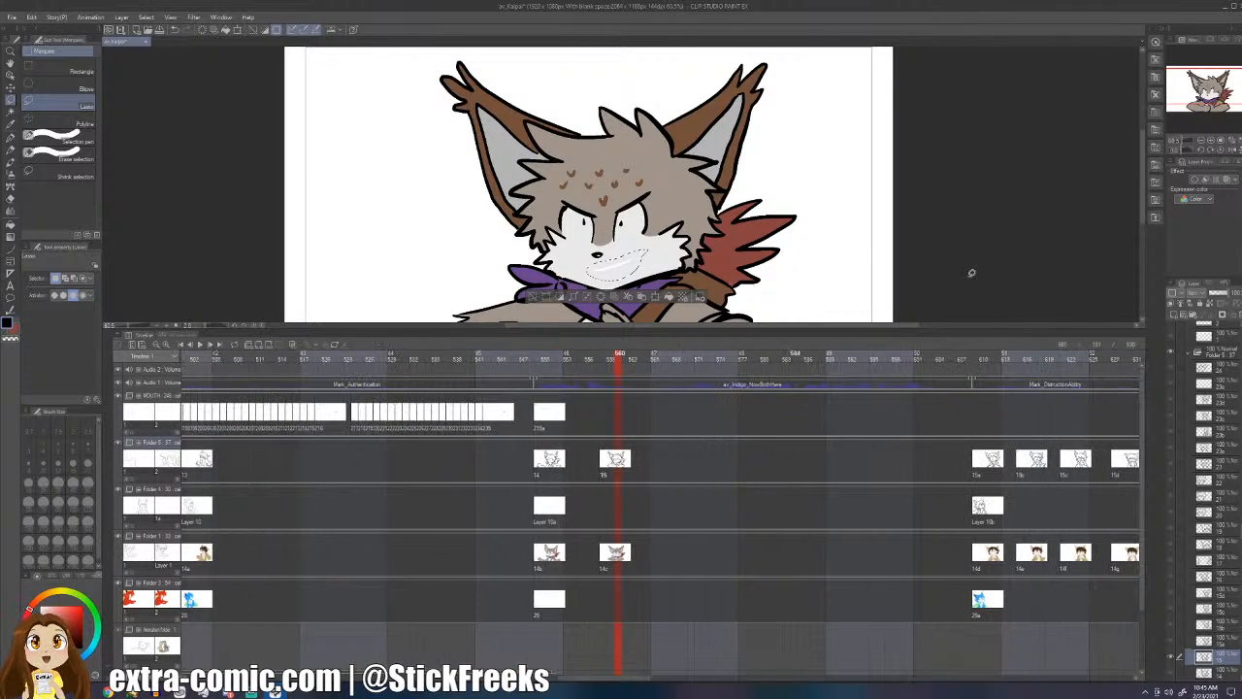
mouse_move(1143, 194)
left_mouse_down()
mouse_move(1142, 212)
mouse_move(1143, 199)
left_mouse_up()
key("ctrl+d")
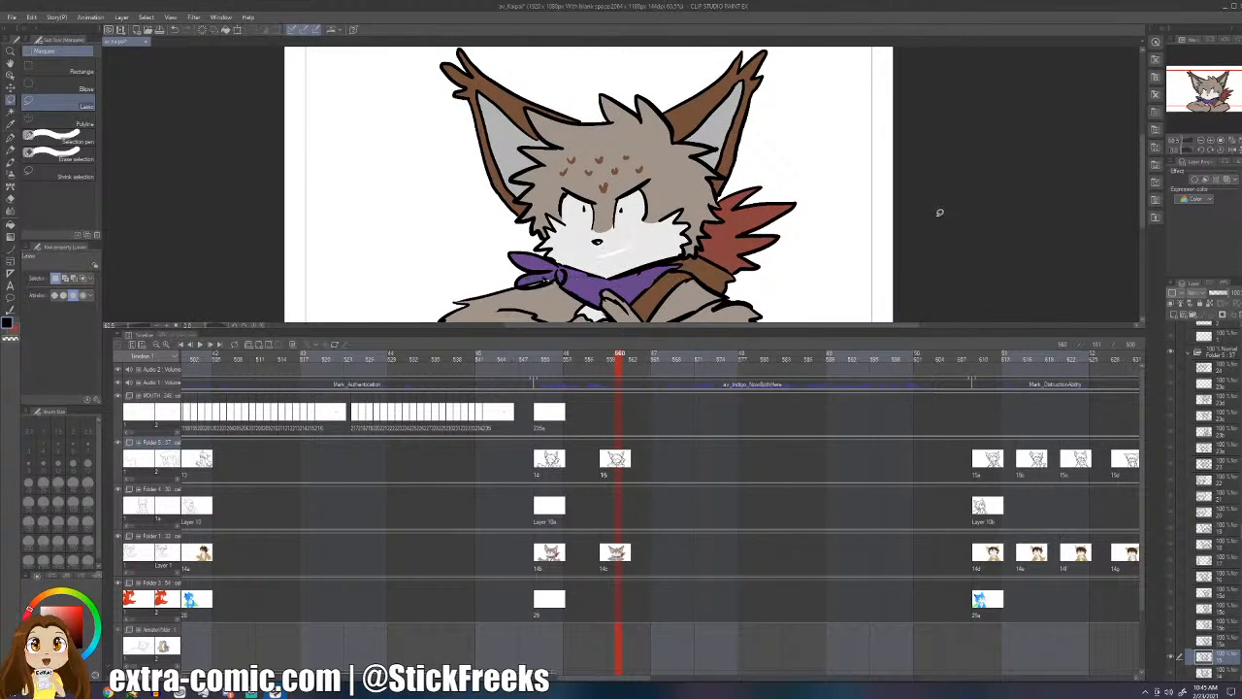
scroll(945, 218, "down", 2)
scroll(945, 217, "up", 1)
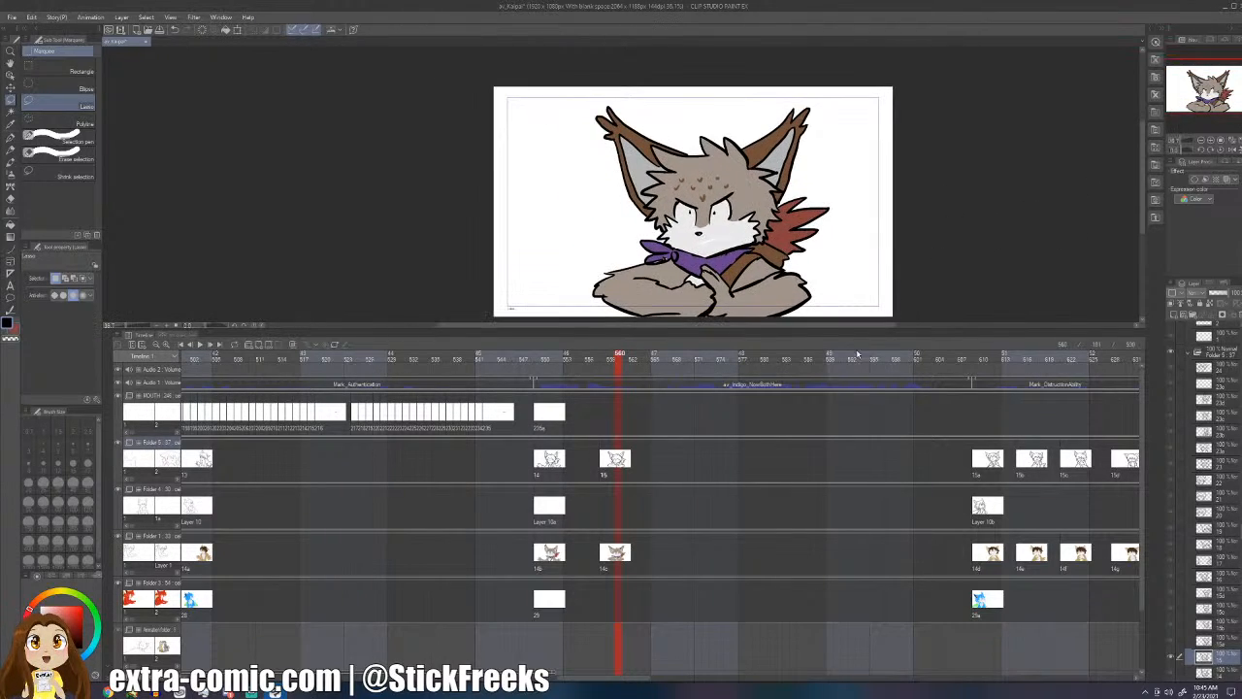
- Paint over the leftover mouth fill on Folder 1 cel 14b with the sampled white muzzle colour and a larger G-pen
left_click(559, 459)
left_click(620, 463)
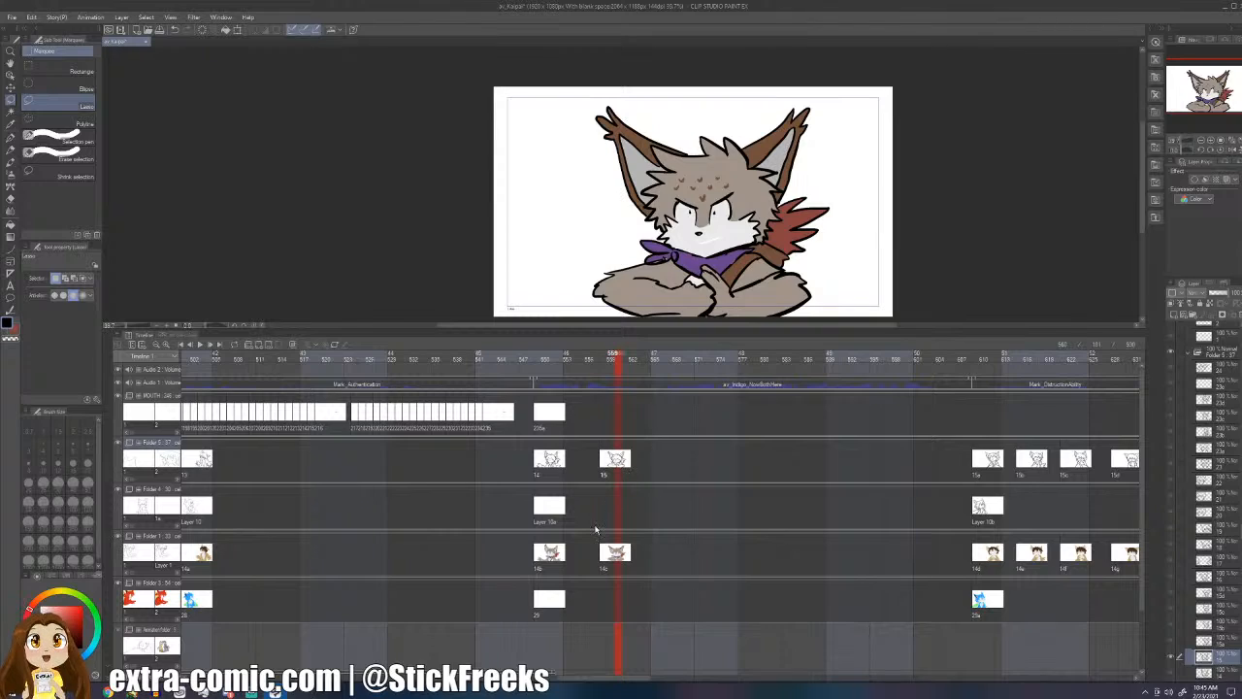
left_click(564, 551)
key("x")
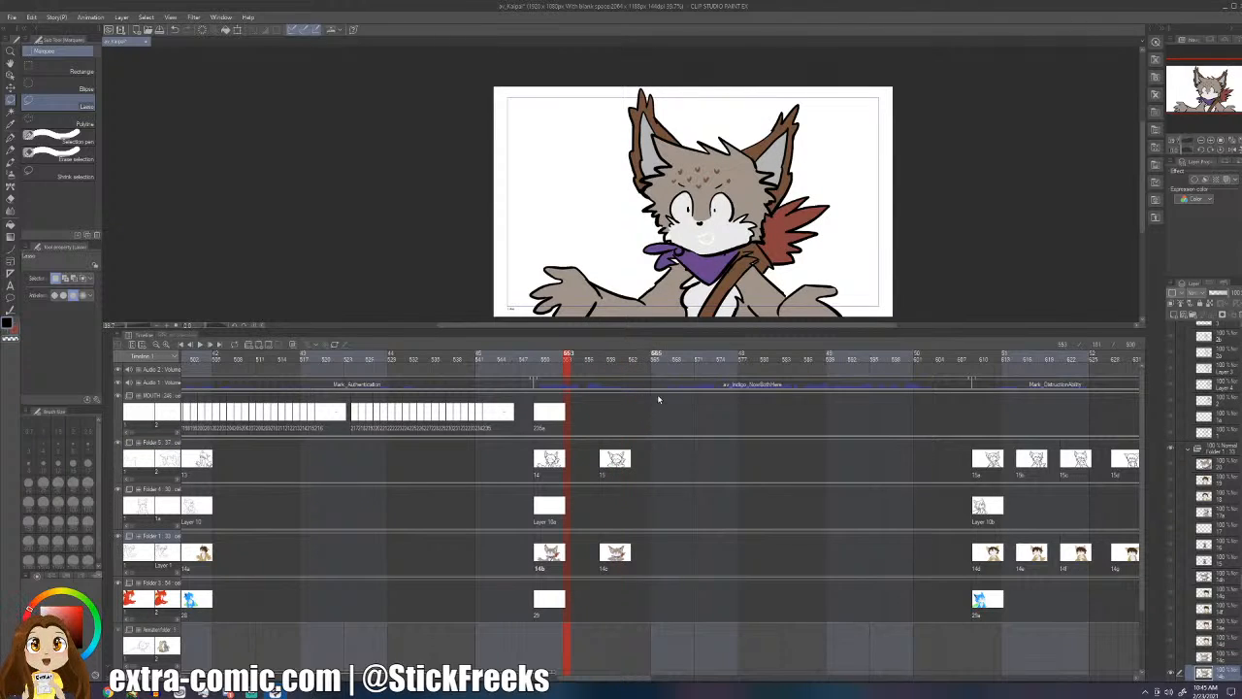
key("i")
left_click(724, 234)
key("p")
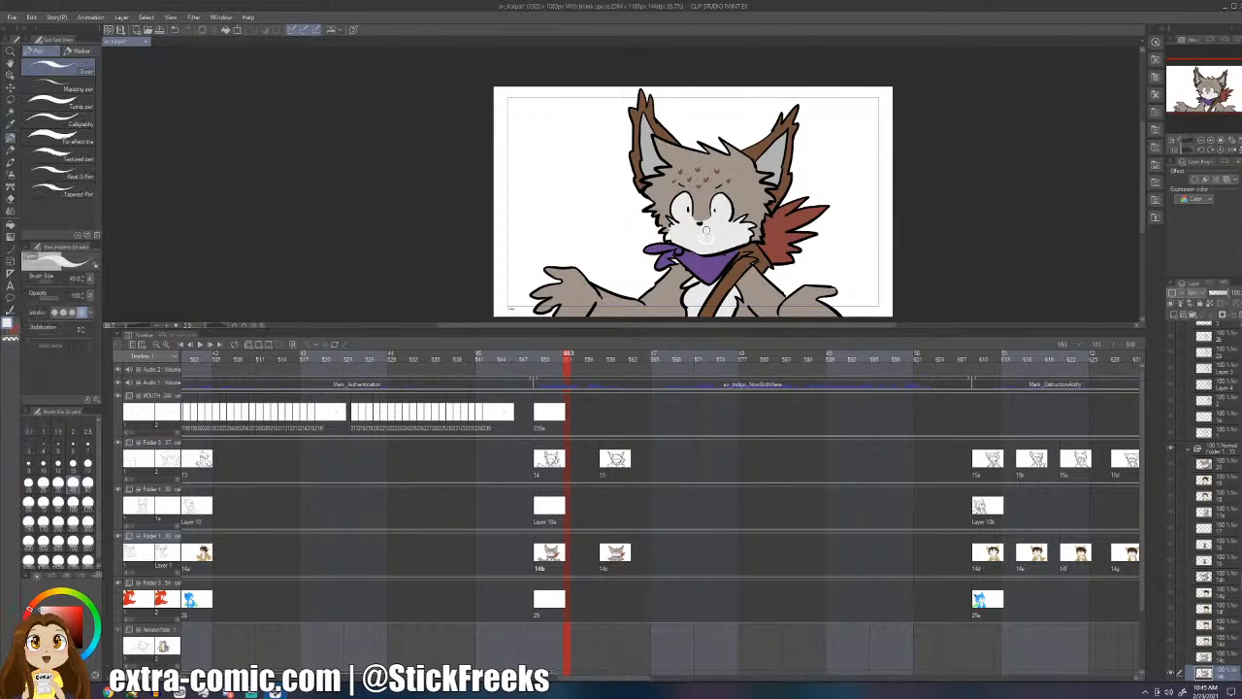
key("bracketright")
key("bracketright")
key("bracketright")
key("bracketright")
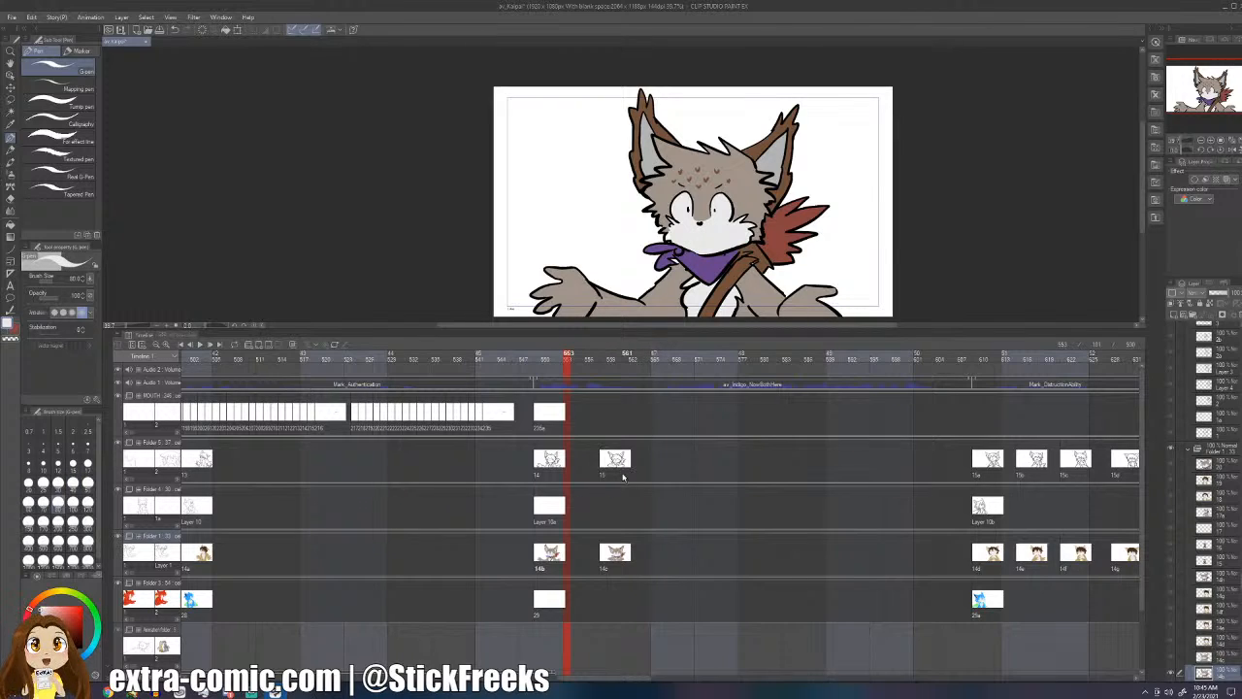
- Paint over the leftover mouth on Folder 1 cel 14c with the muzzle white and compare it with cel 14b
left_click(617, 355)
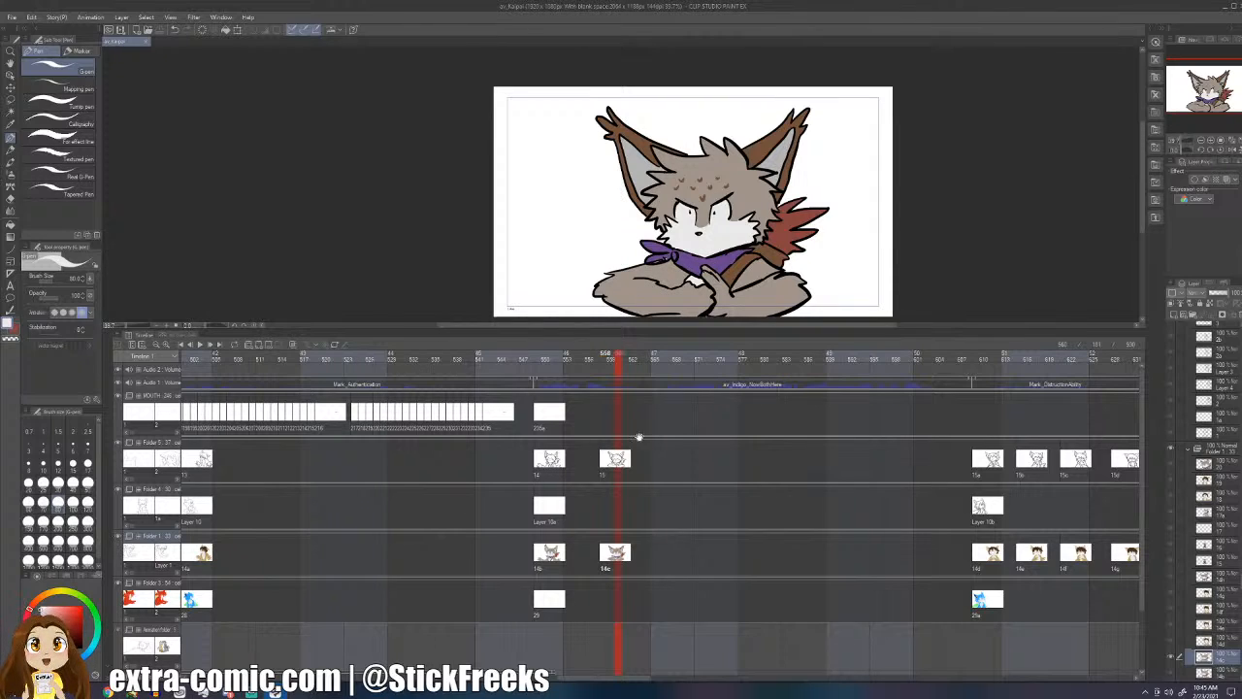
left_click(553, 556)
left_click(624, 556)
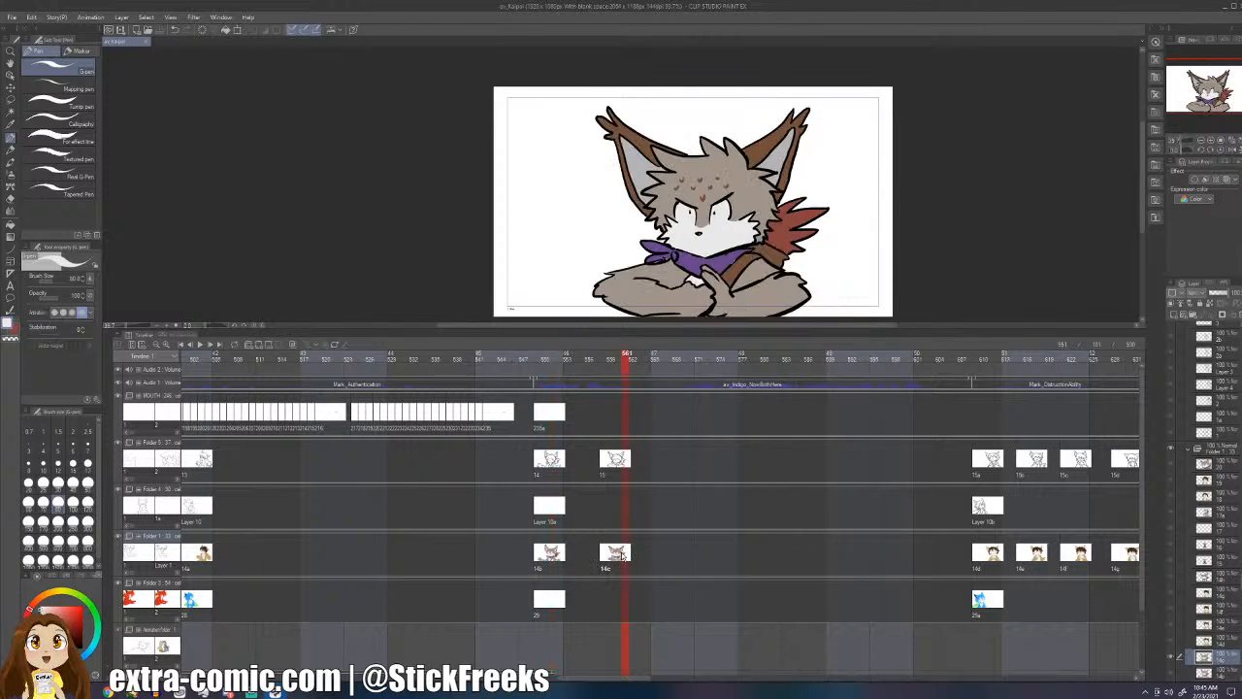
- Touch up the fur beside the purple scarf on Folder 1 cel 14b with the sampled grey-brown fur colour
left_click(569, 554)
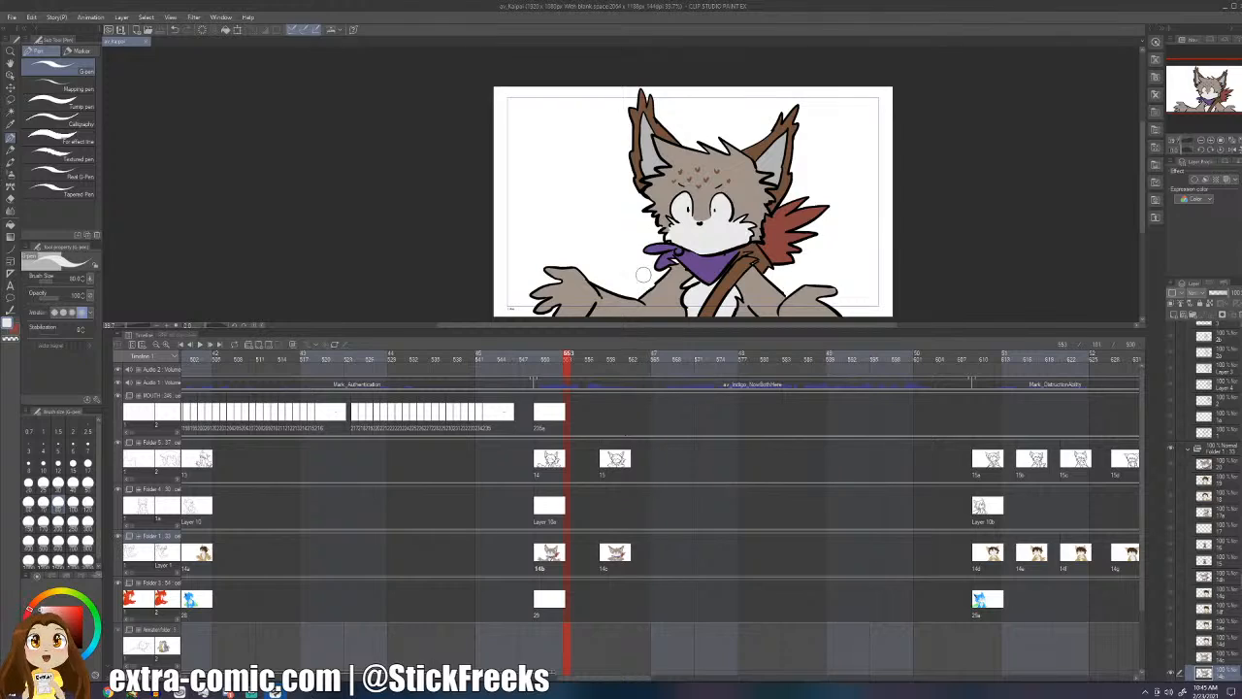
key("i")
left_click(682, 272)
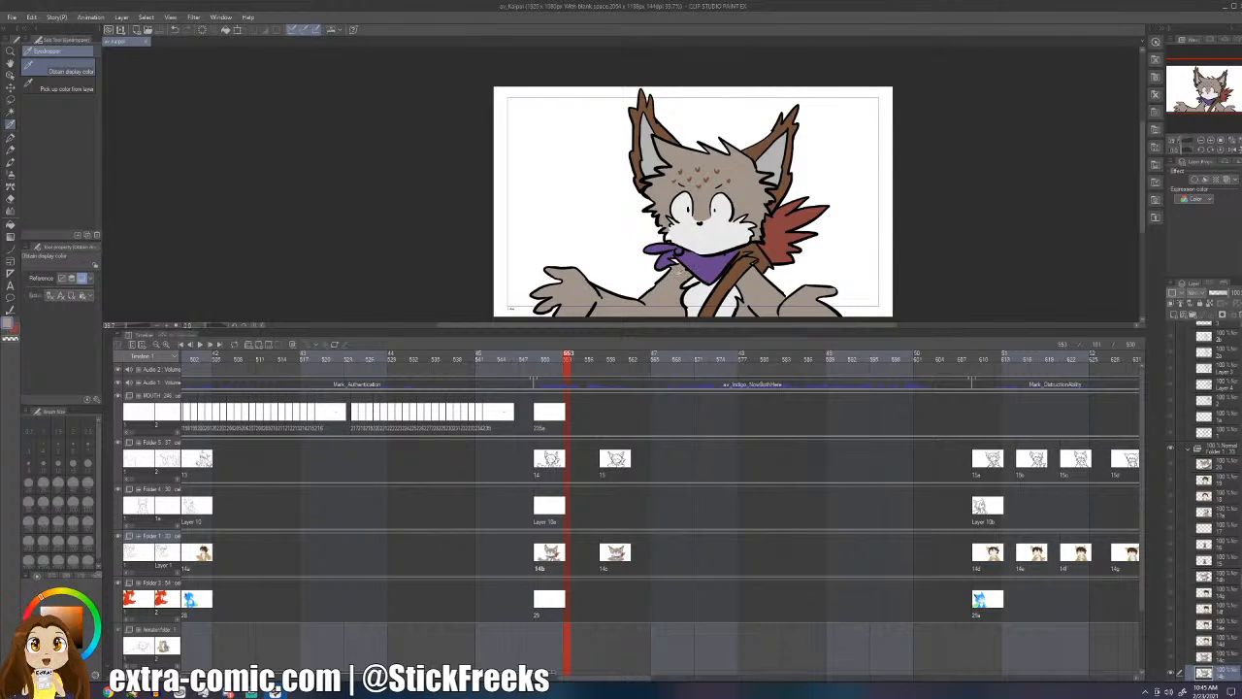
key("p")
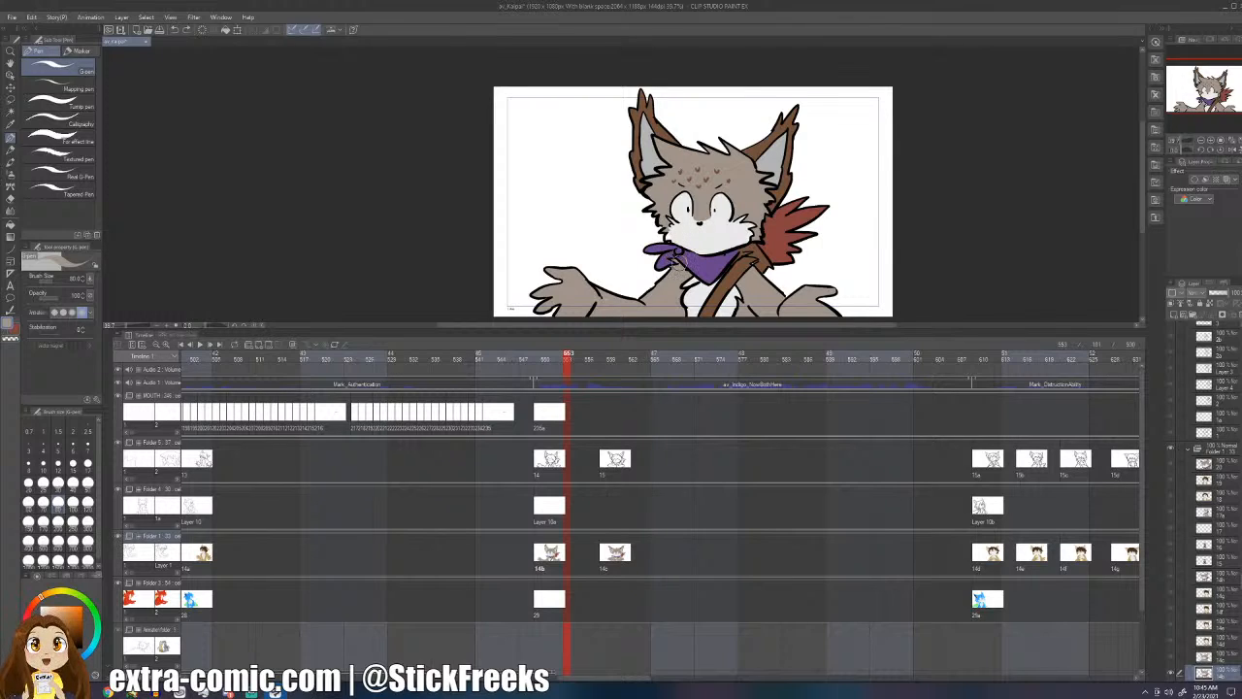
- Check both lynx poses along the timeline and play back the transition into the lynx shot from frame 545
left_click(641, 354)
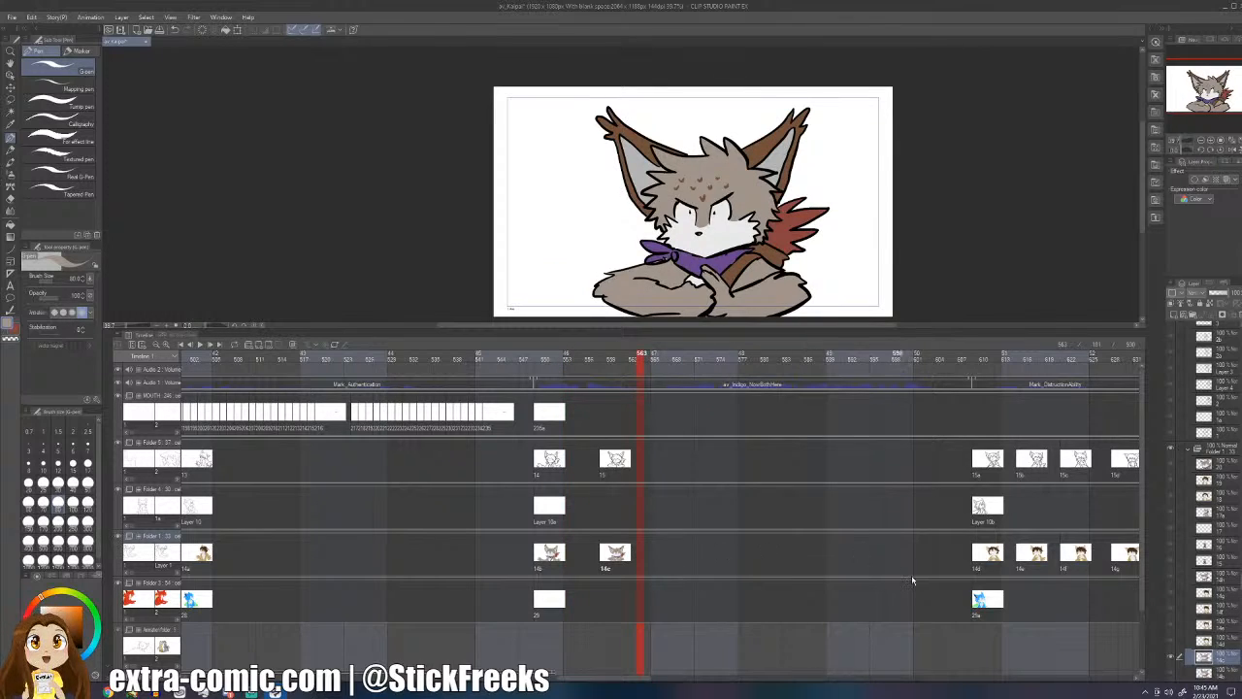
left_click(985, 557)
left_click(867, 561)
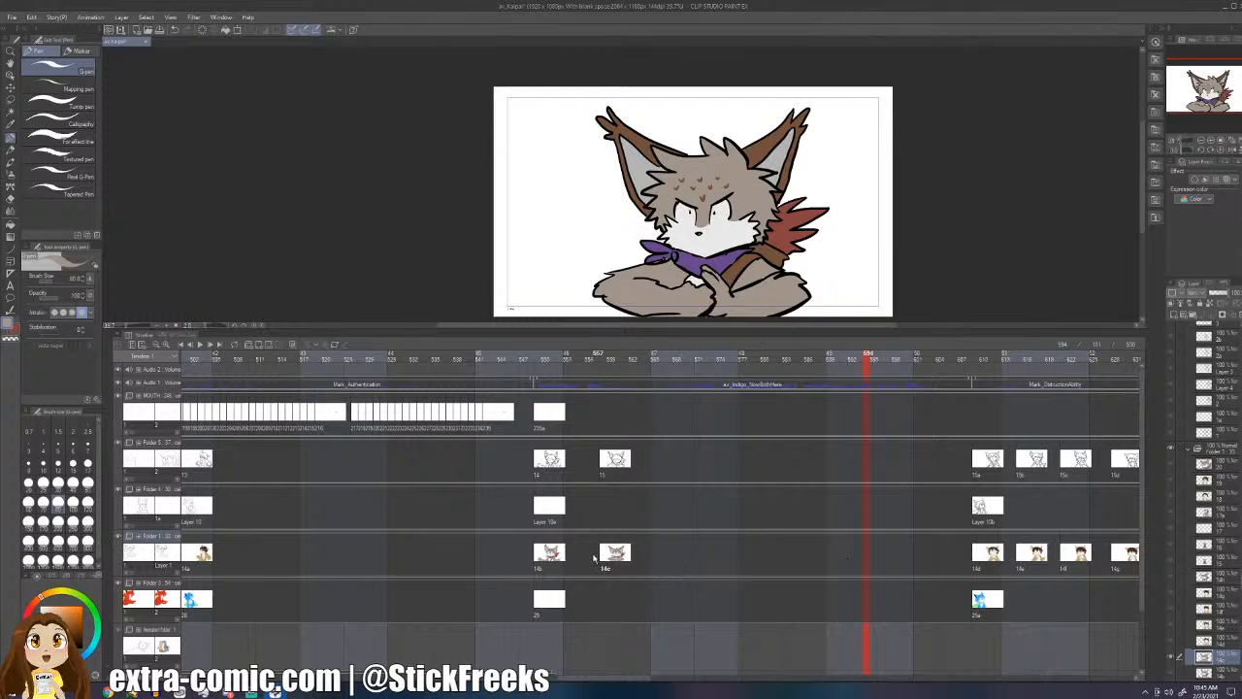
left_click(574, 560)
left_click(534, 415)
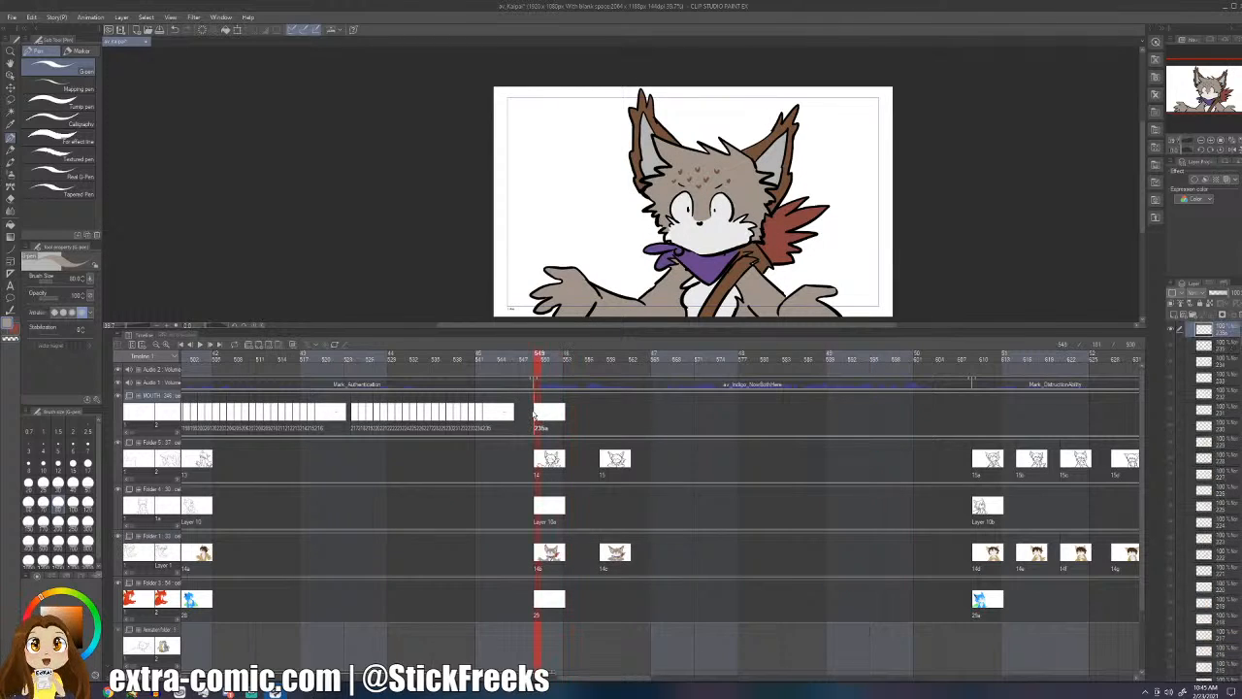
left_click(509, 410)
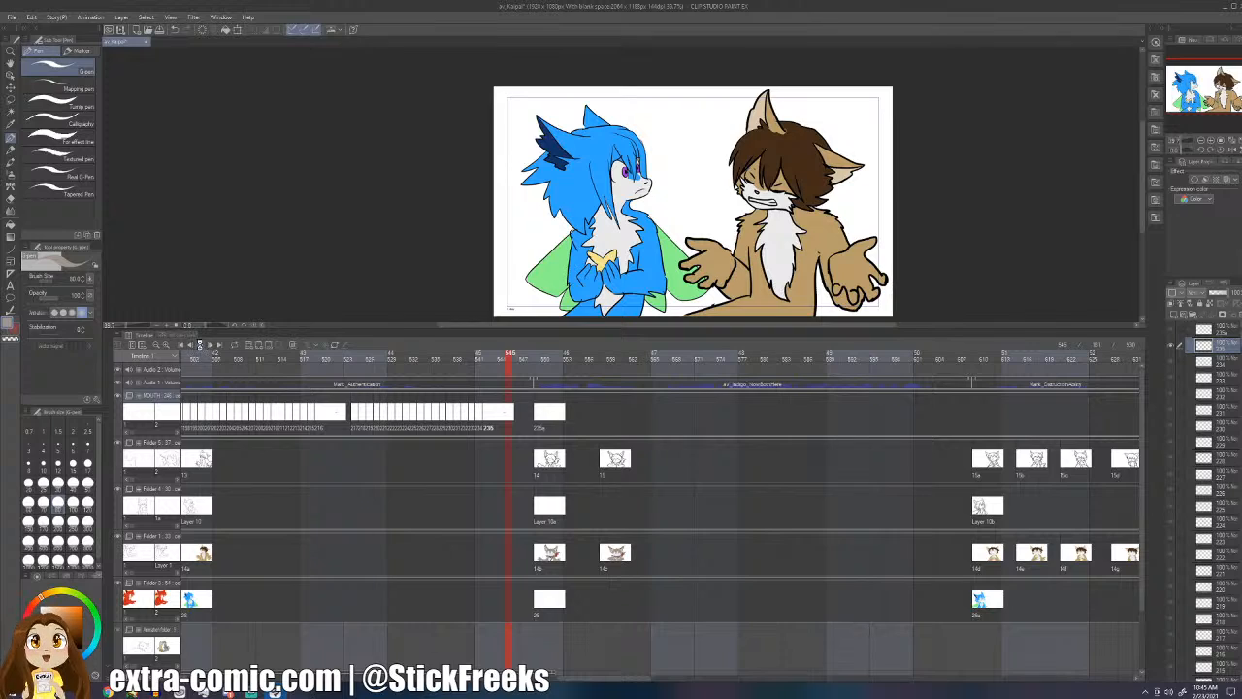
left_click(198, 345)
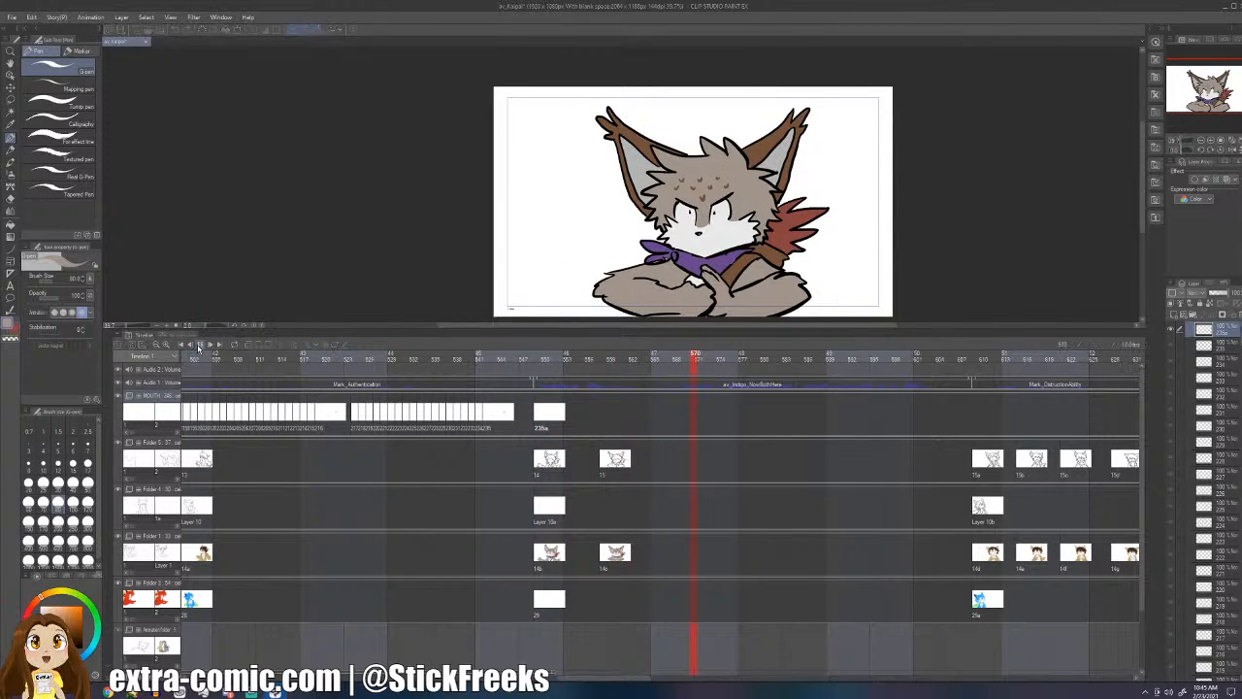
- Try starting the crossed-arms cels 15 and 14c at frame 574, and play back from frame 546
left_click_drag(643, 562, 719, 467)
left_click(538, 355)
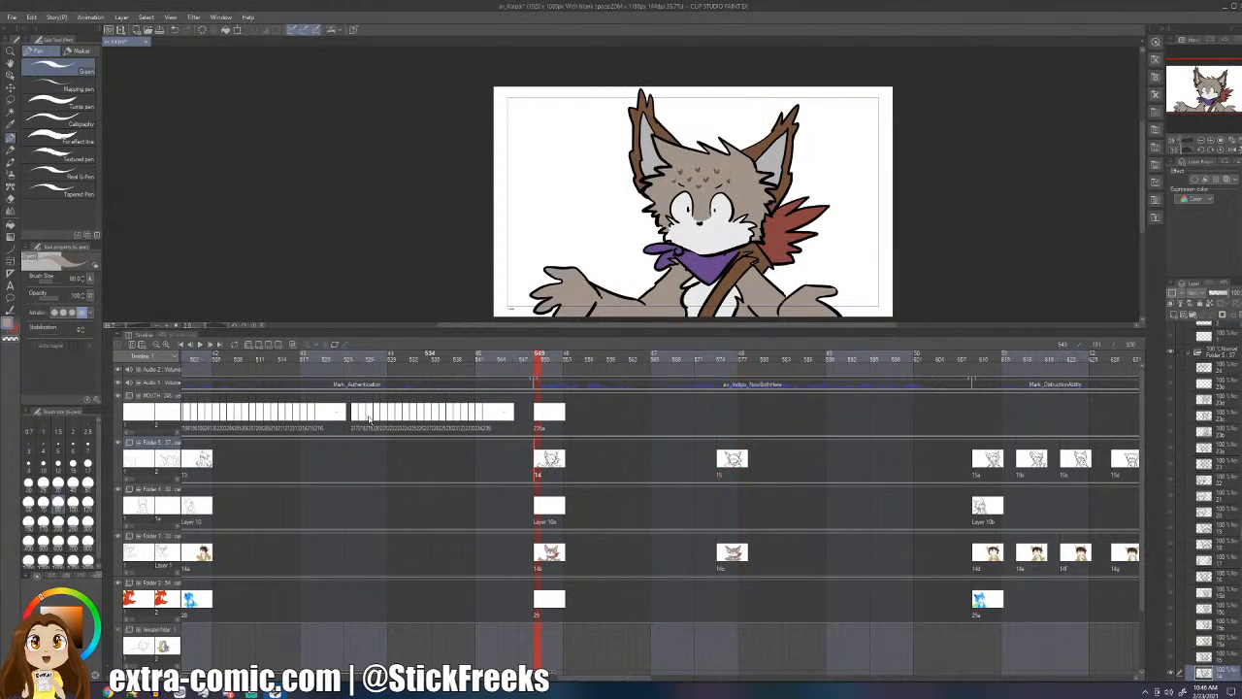
left_click(516, 457)
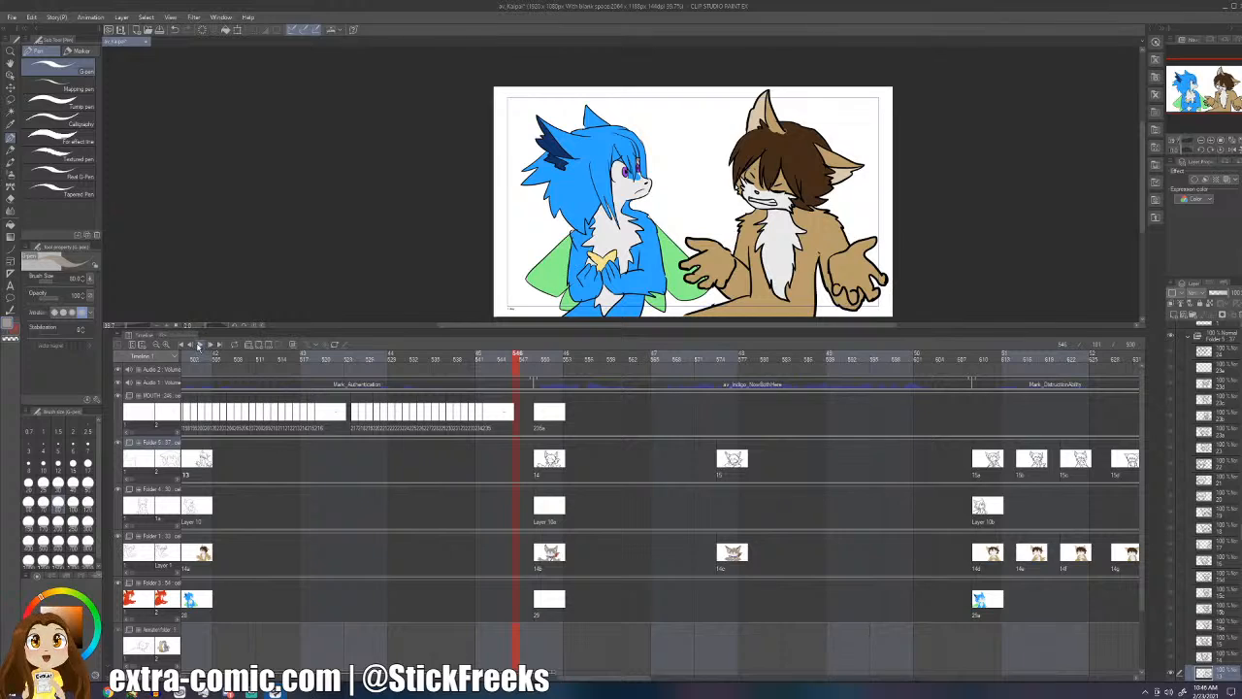
left_click(197, 344)
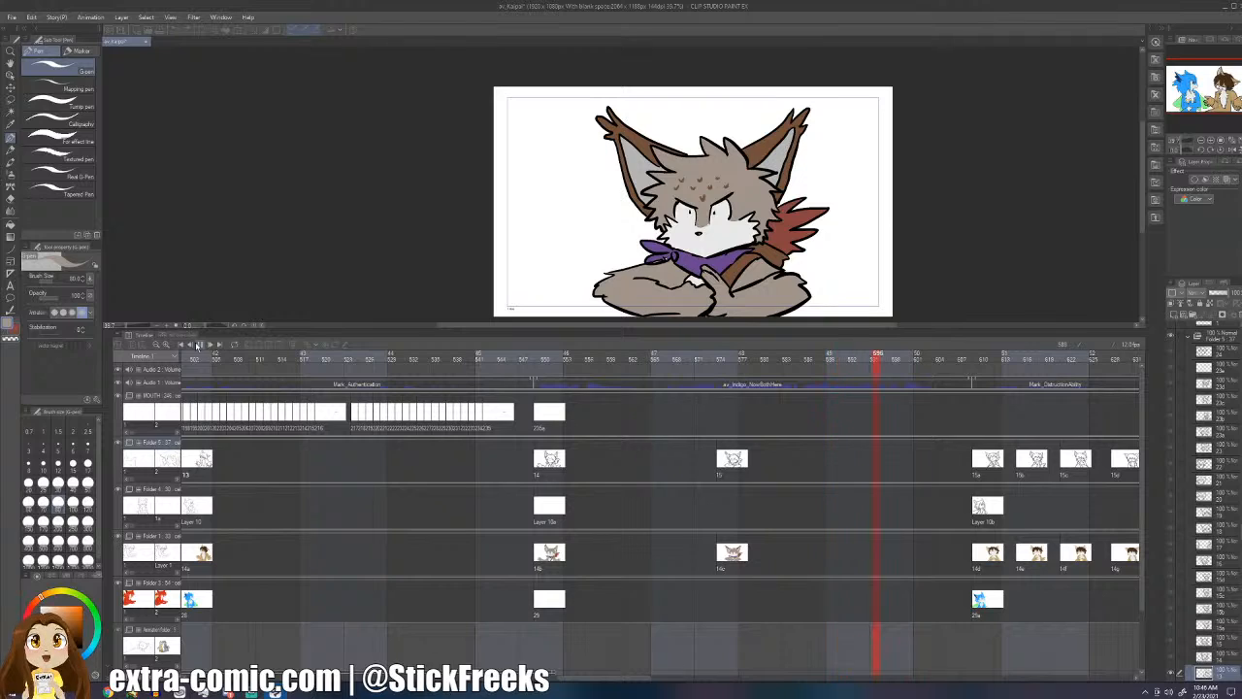
left_click(197, 345)
- Try starting cels 15 and 14c at frame 571, and play back the lynx shot from frame 551
left_click_drag(737, 566, 699, 464)
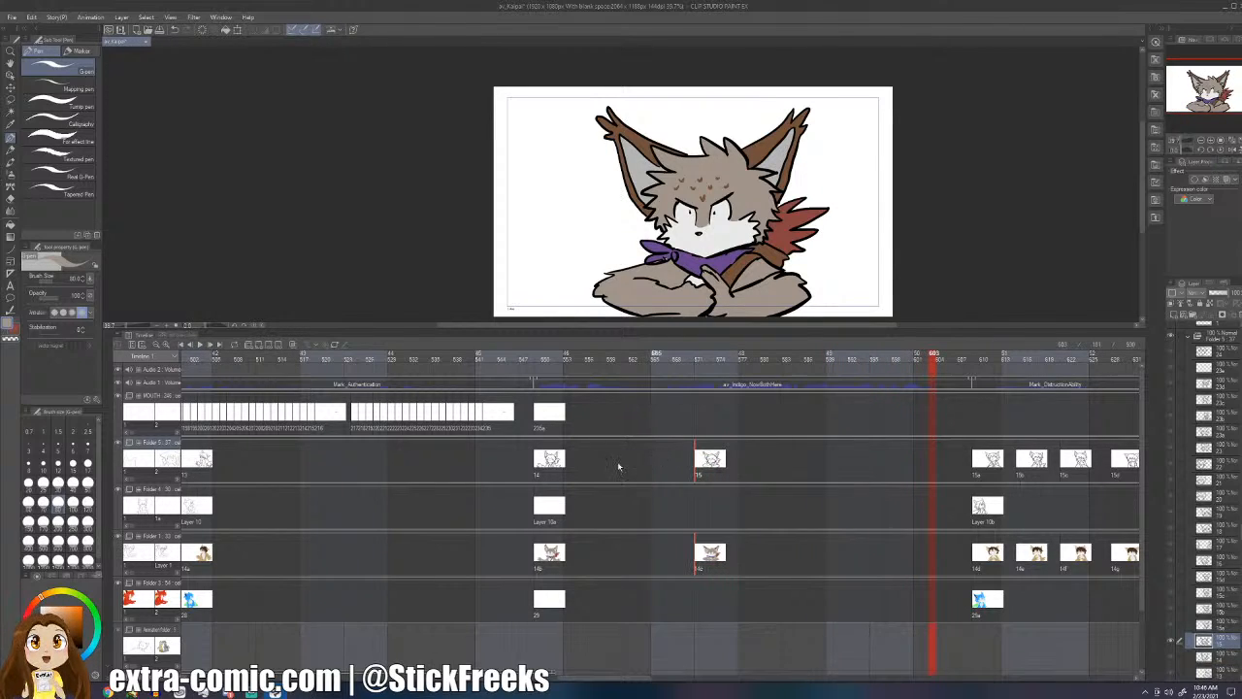
left_click(549, 355)
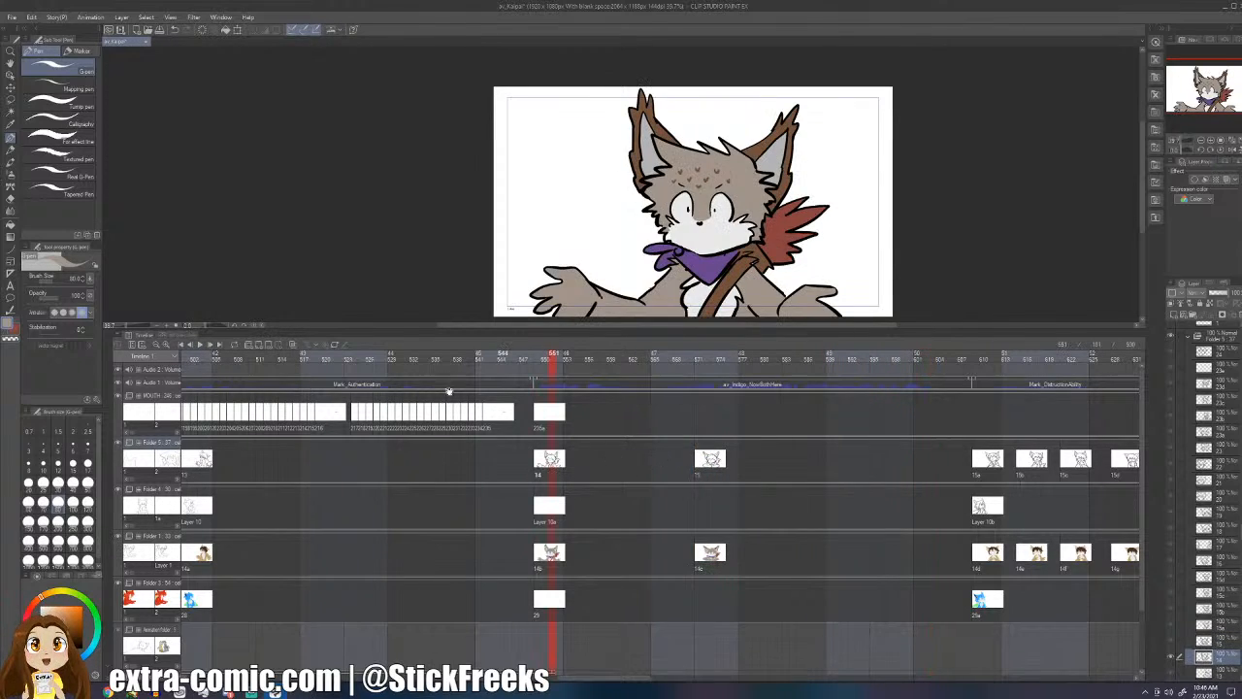
left_click(199, 343)
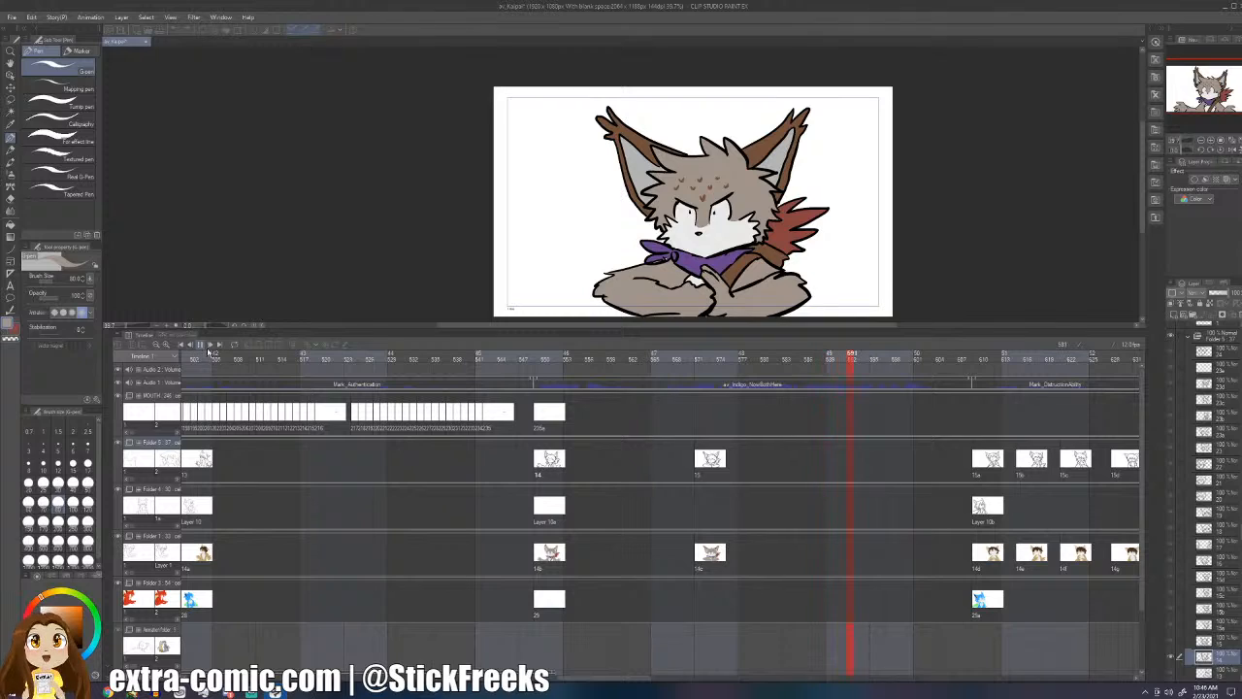
left_click(202, 346)
- Nudge cels 15 and 14c earlier to frame 570, replay the pose change, and nudge them to frame 569
left_click_drag(714, 549, 684, 462)
left_click(635, 353)
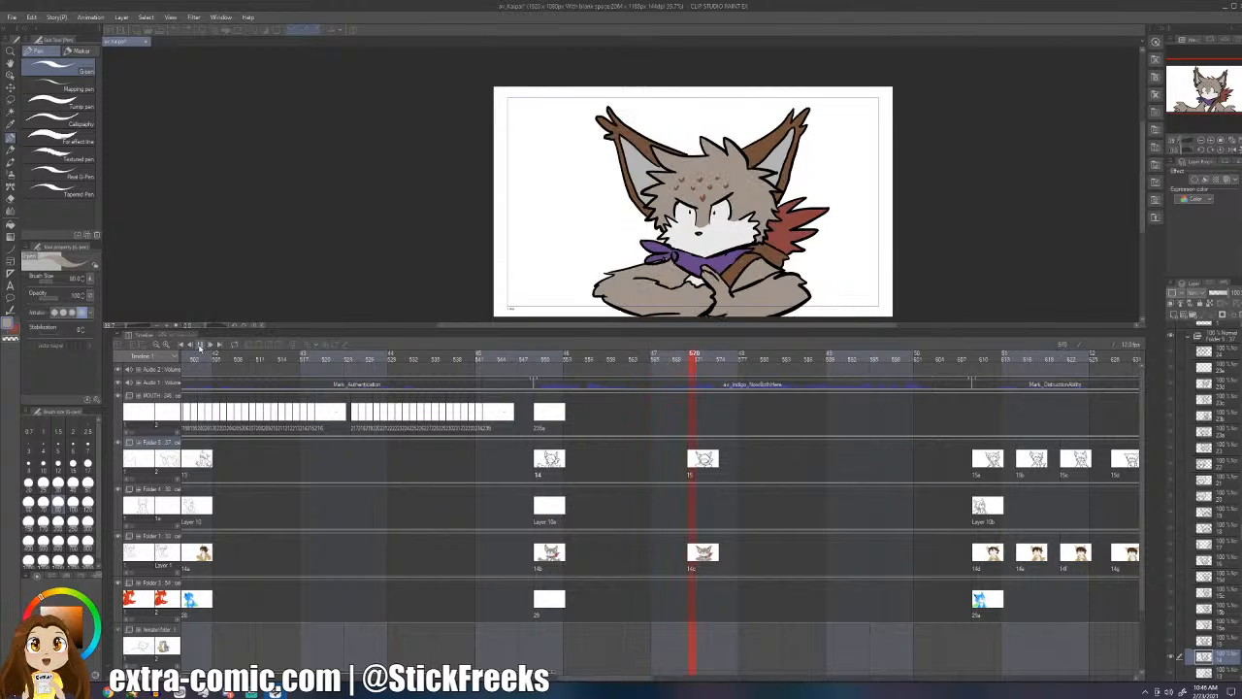
left_click(201, 347)
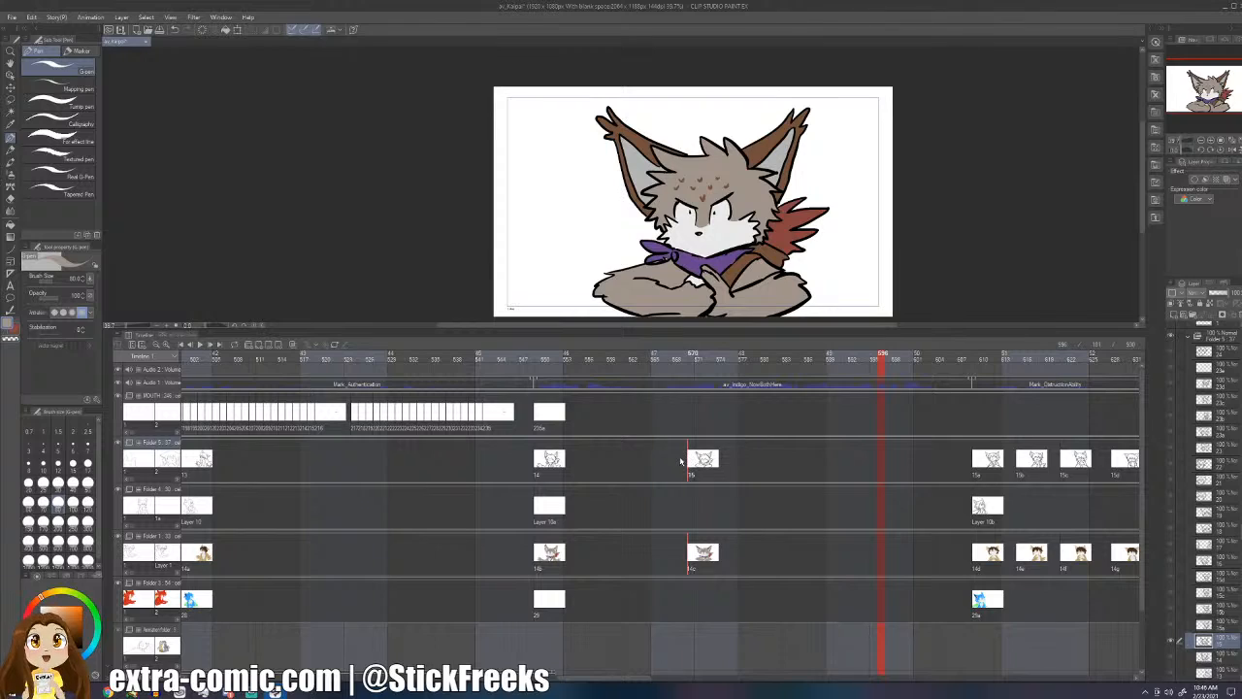
left_click_drag(682, 463, 680, 463)
left_click(618, 355)
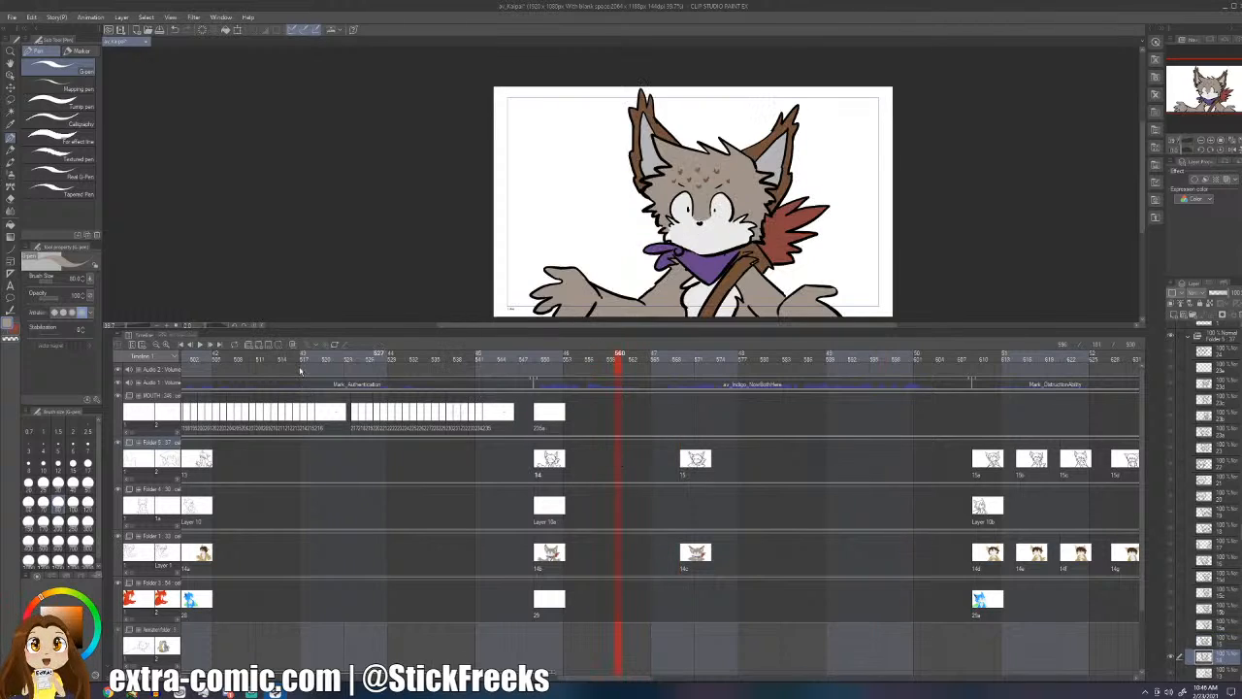
- Play back the lynx shot from frame 560 and check the cut into it at frames 548 and 549
left_click(199, 344)
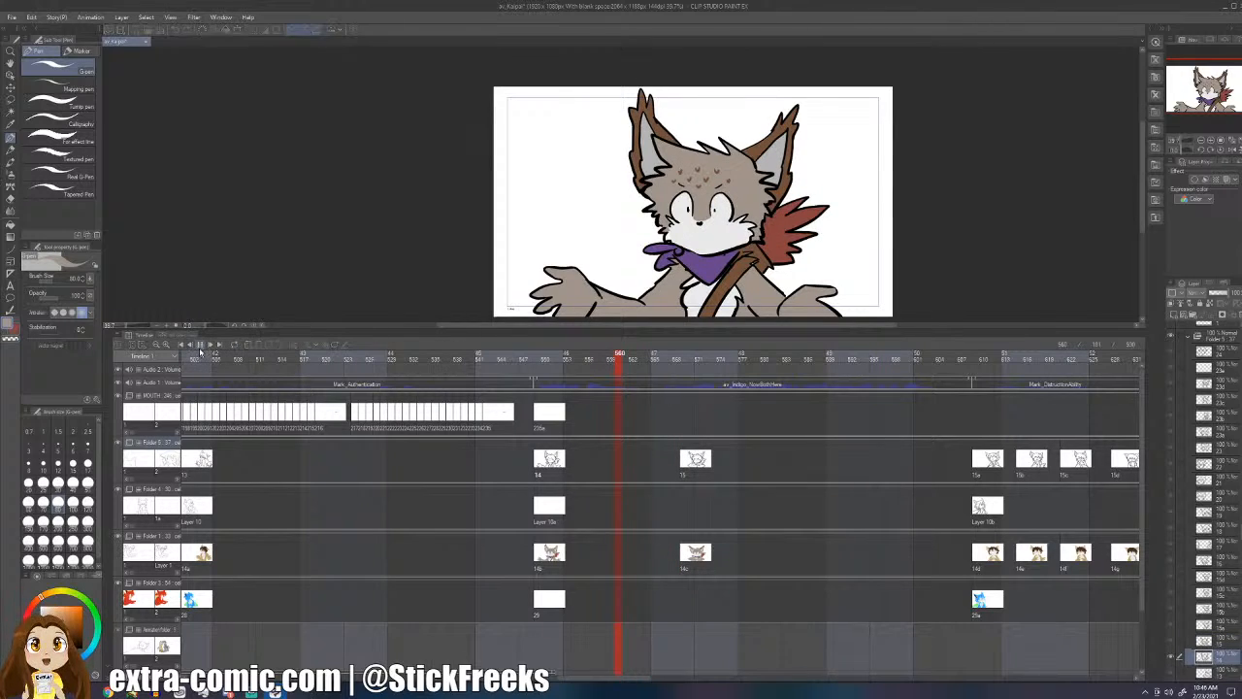
left_click(201, 346)
left_click(553, 353)
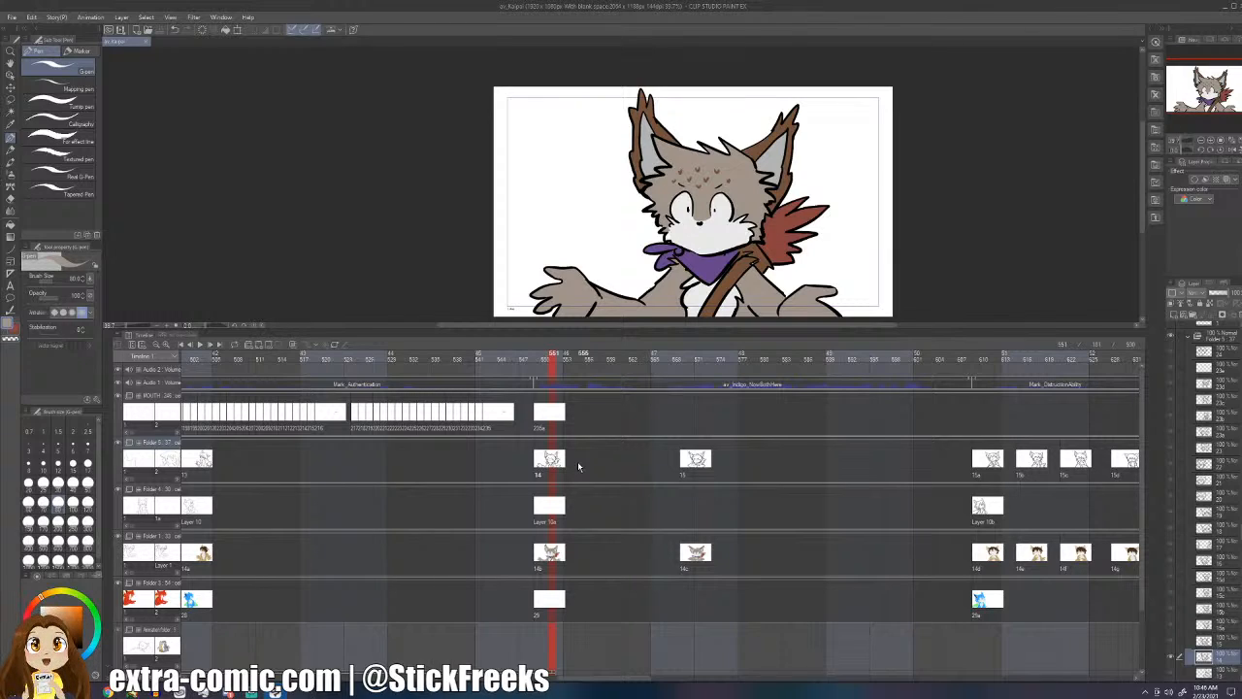
key("Left")
key("Left")
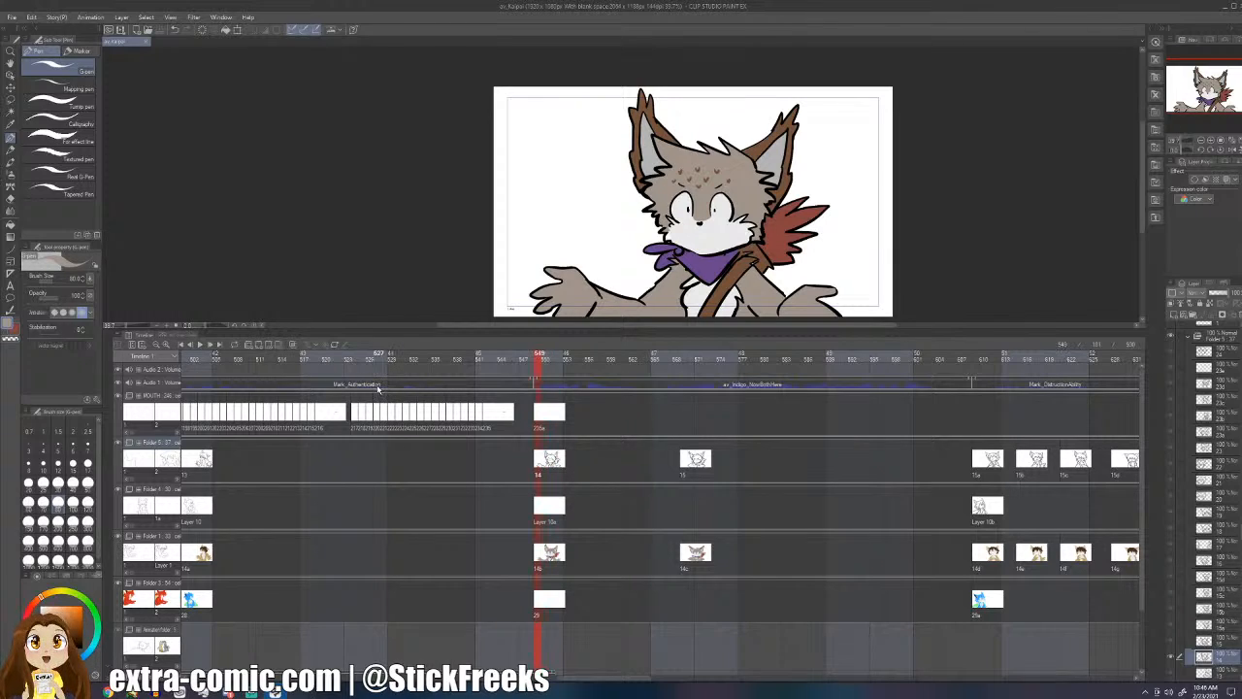
key("Left")
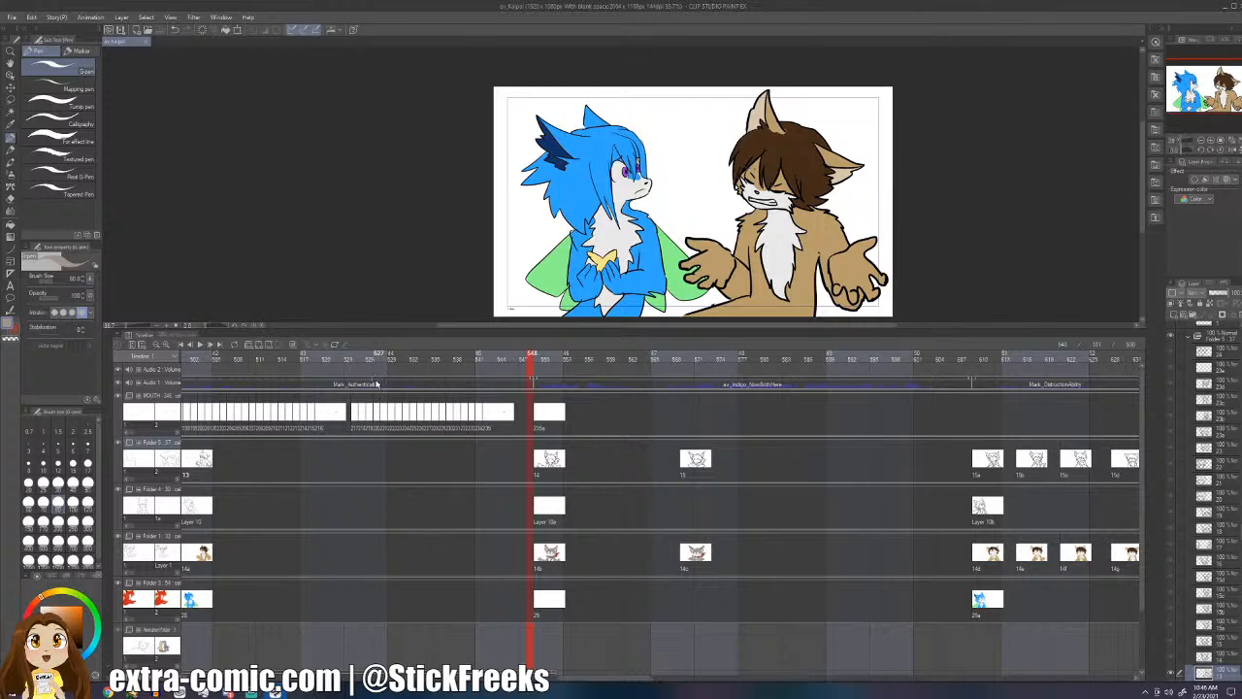
key("Right")
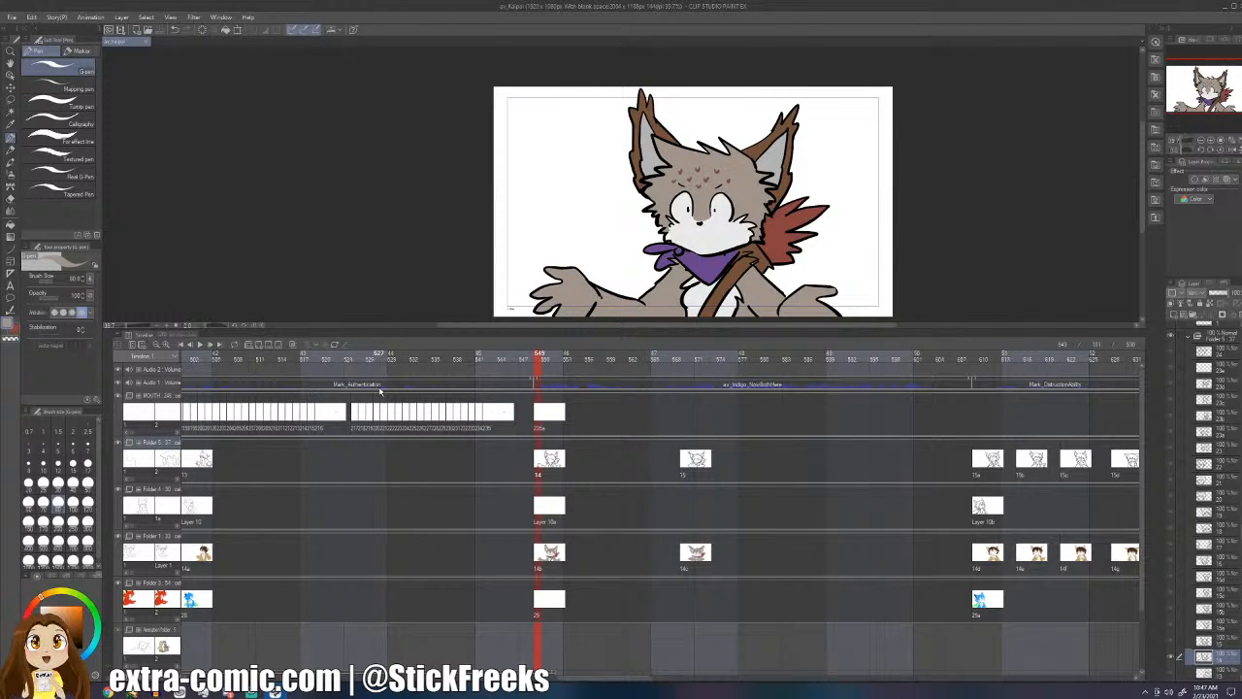
- Flip back and forth between frames 548 and 549 to compare the two-character shot with the lynx shot
key("Left")
key("Right")
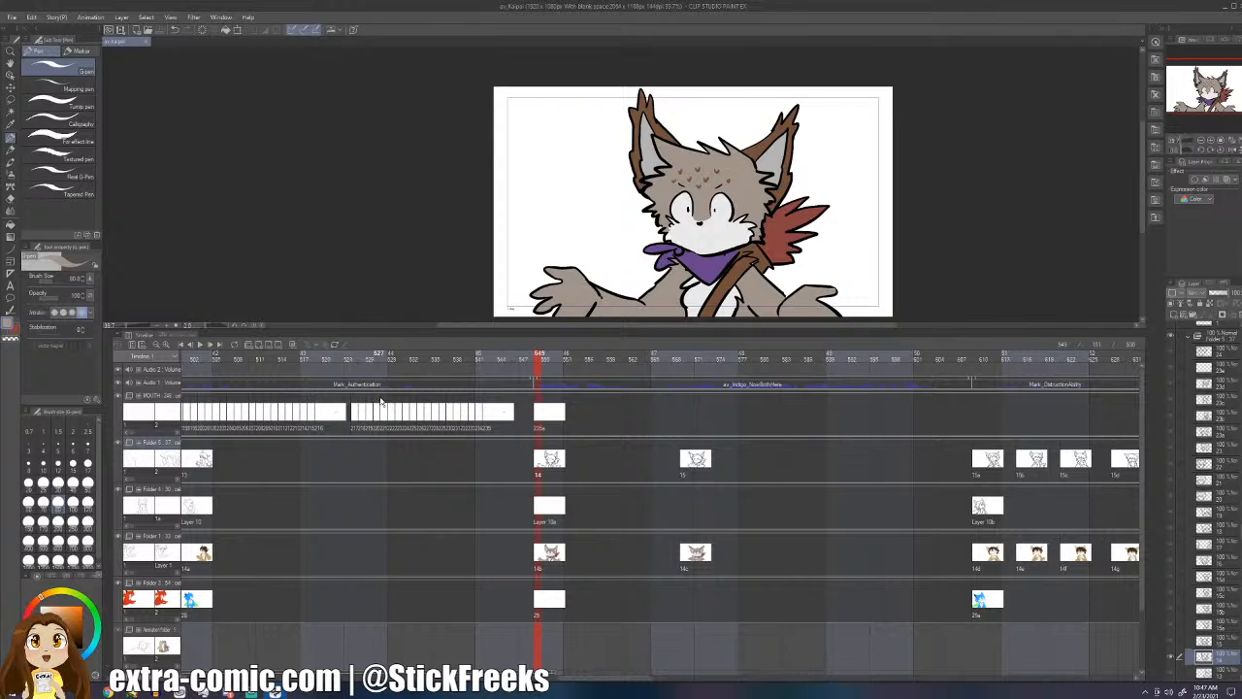
key("Left")
key("Right")
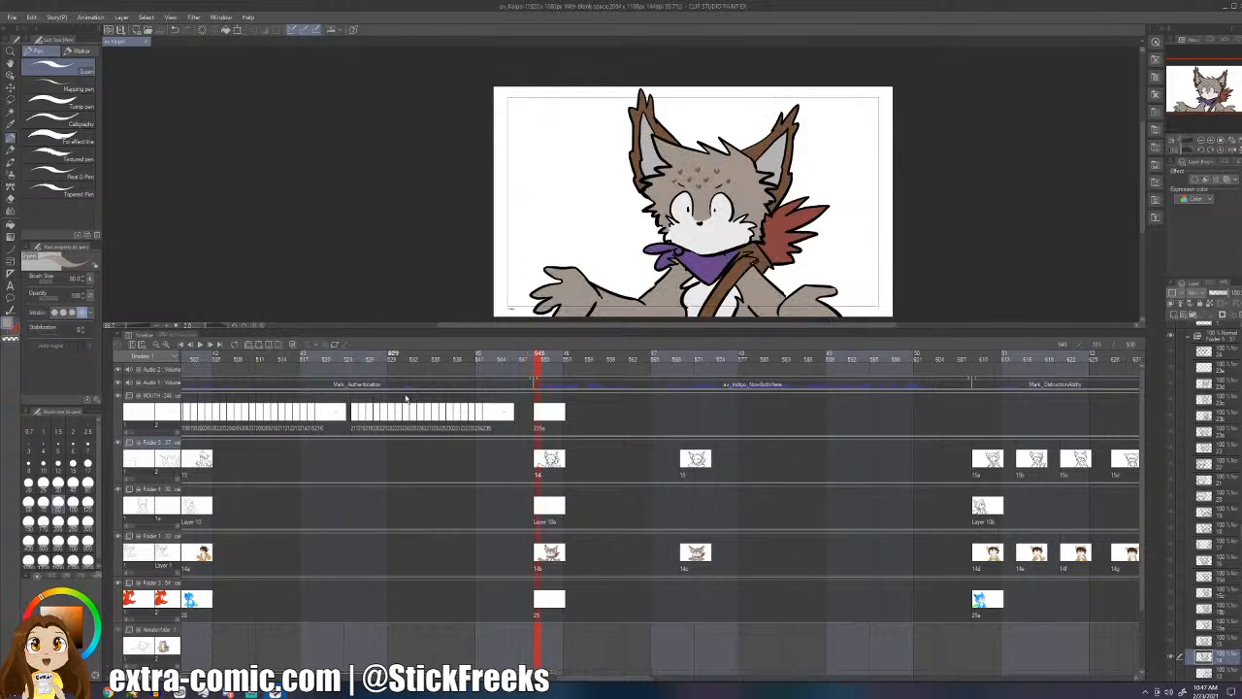
key("Left")
key("Right")
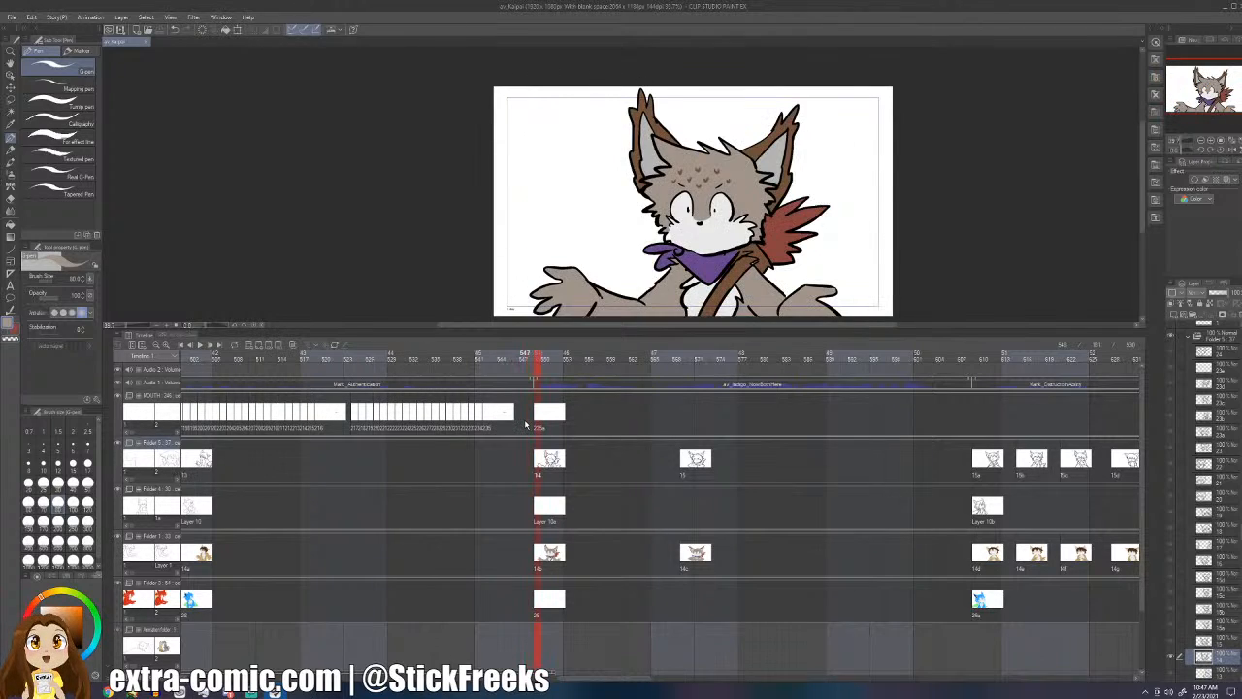
key("Left")
key("Right")
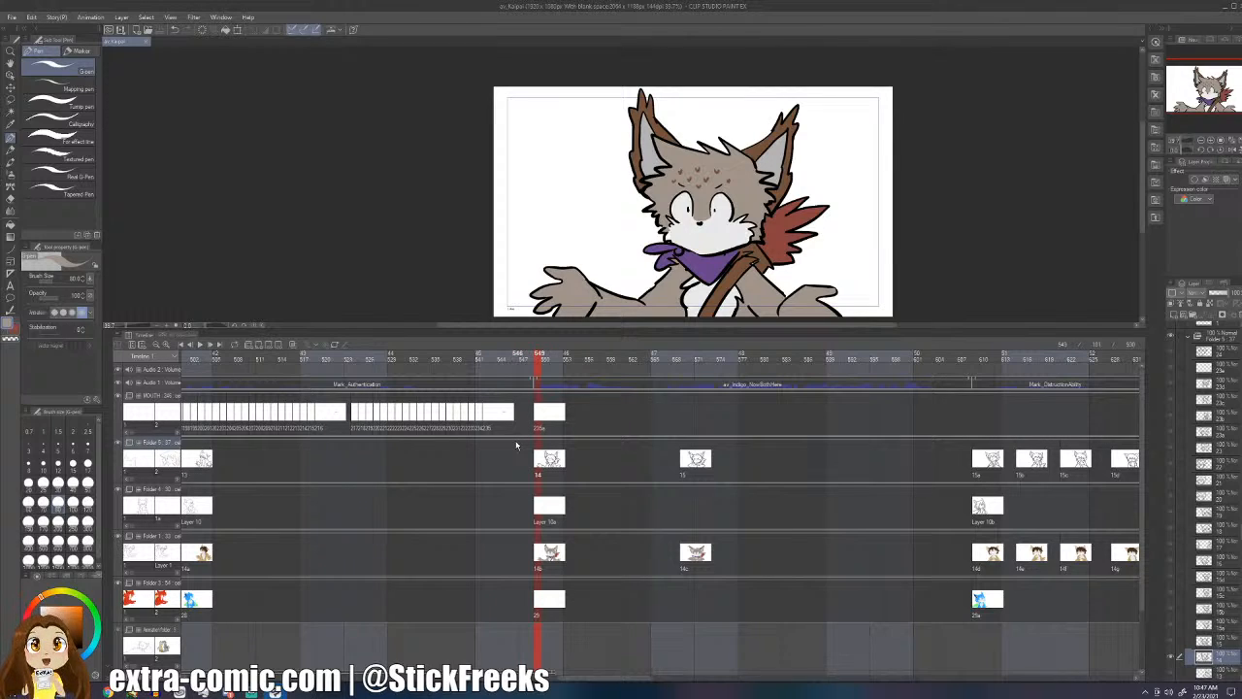
key("Left")
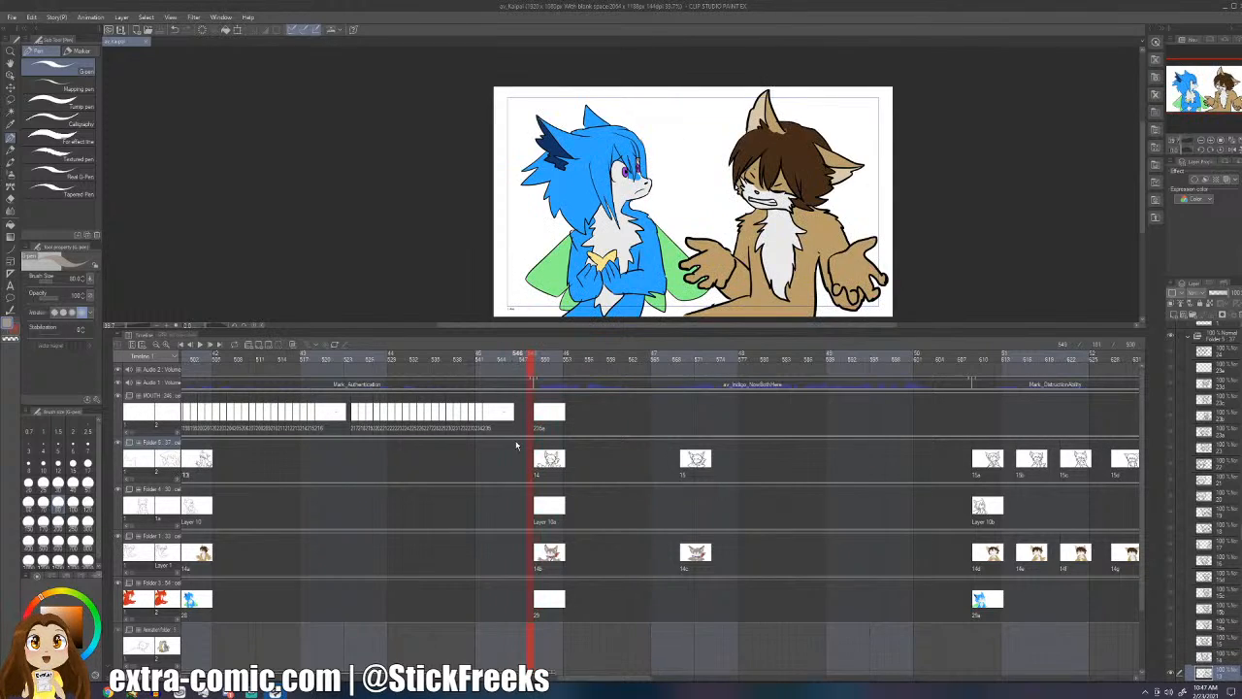
key("Right")
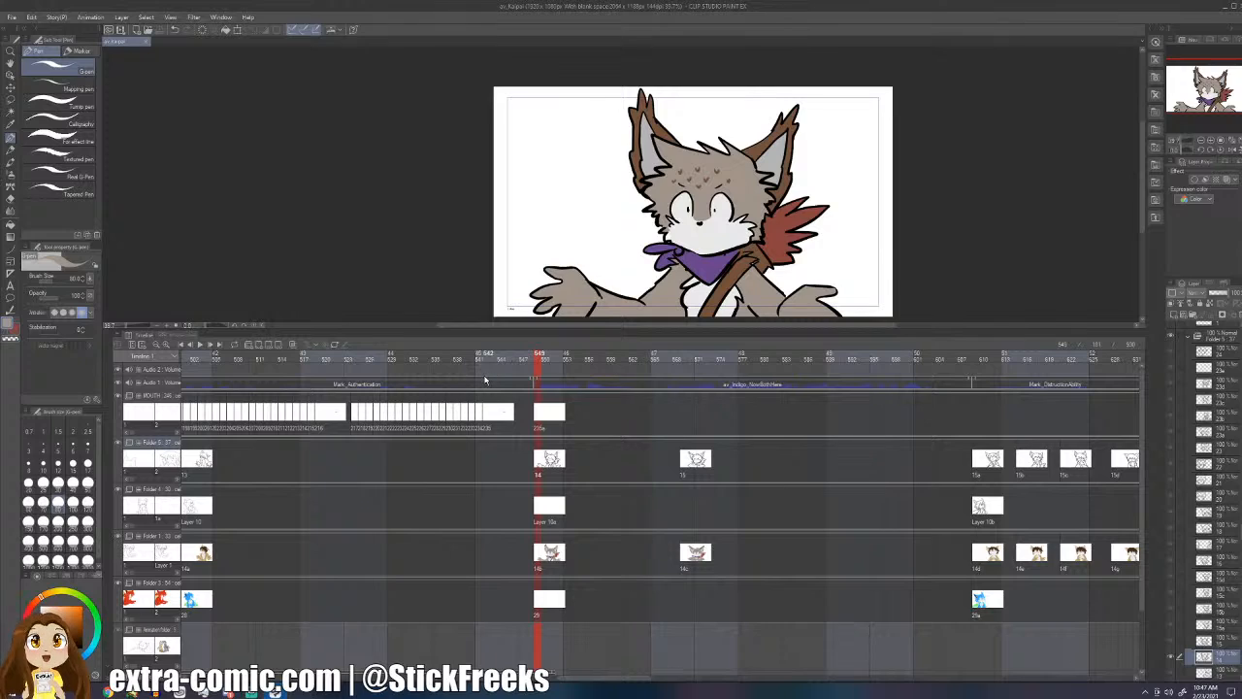
key("Left")
key("Right")
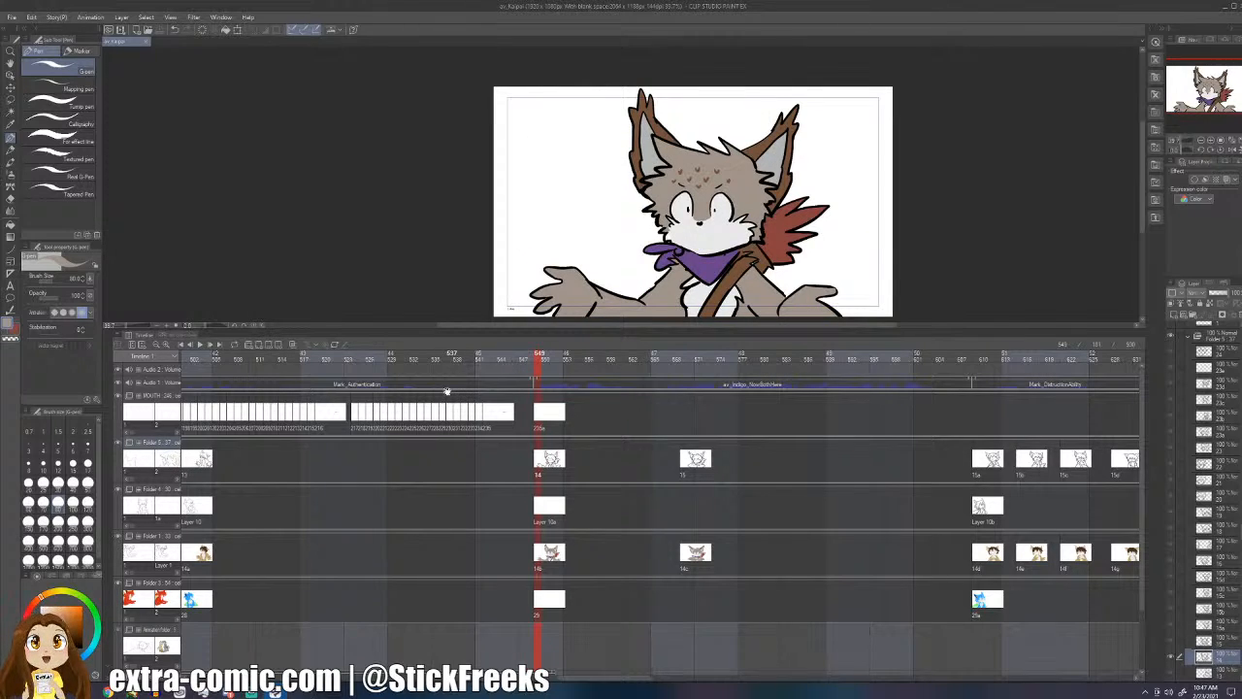
key("Left")
key("Right")
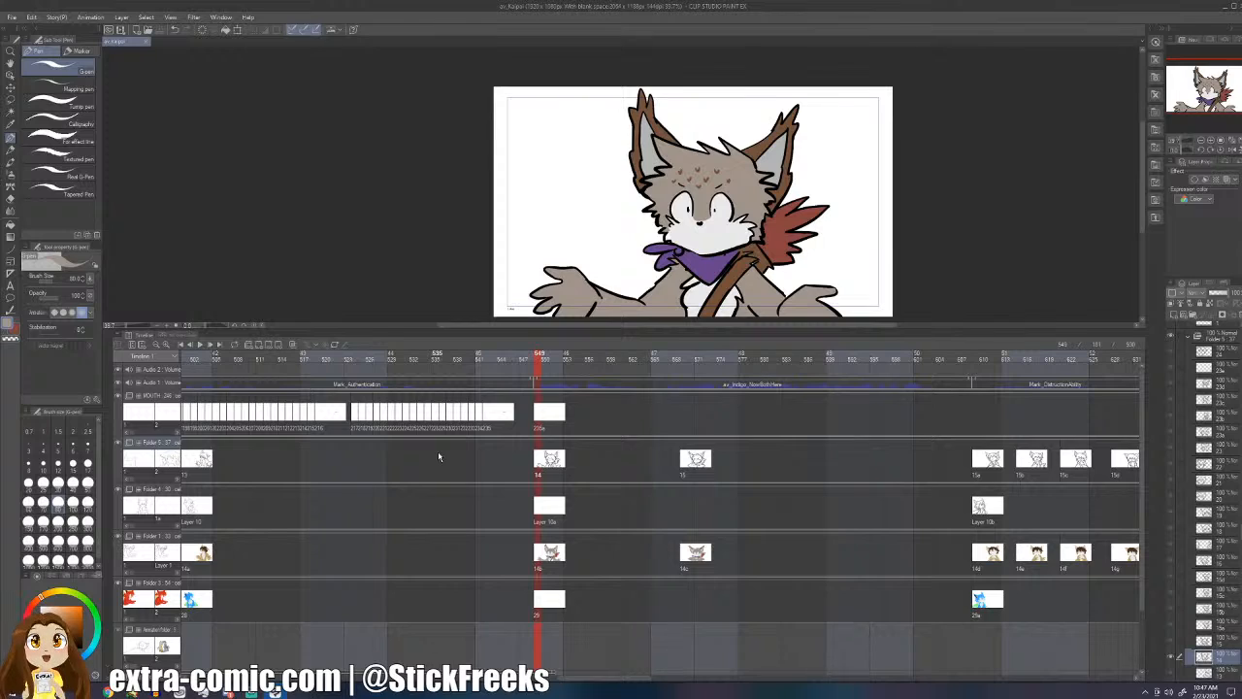
key("Left")
key("Right")
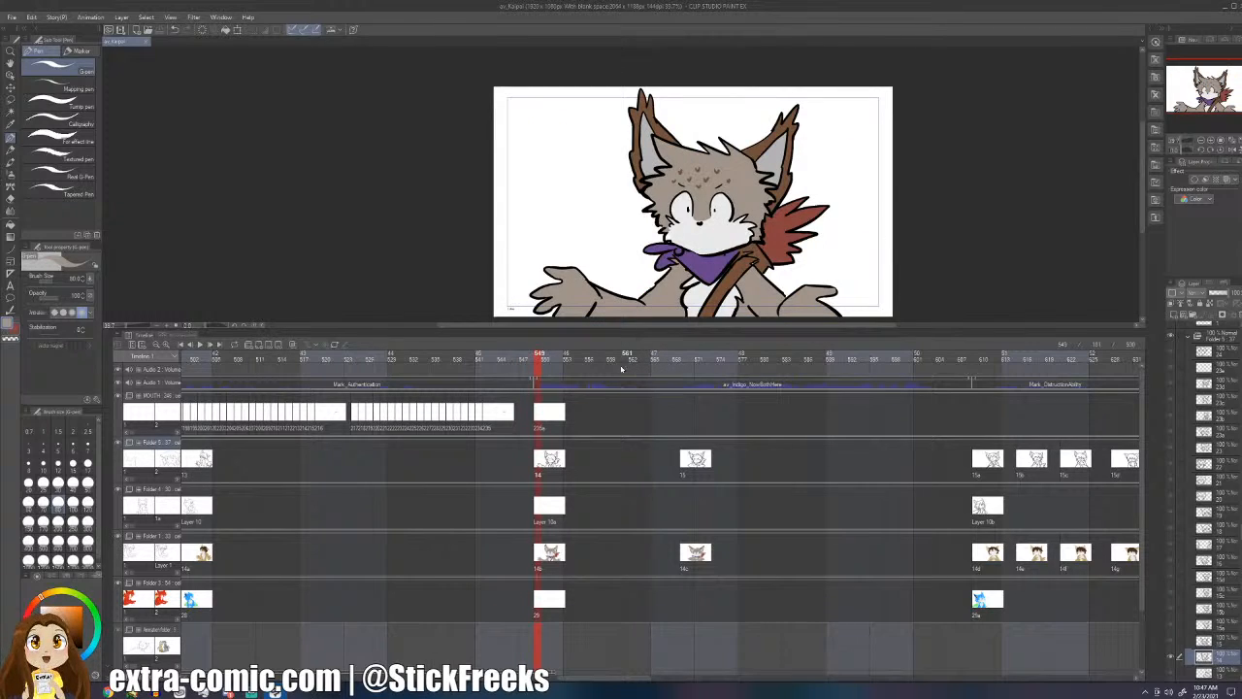
- Switch the drawing colour to black, and play back the cut from frame 528 and the lynx's line from frame 549
key("x")
left_click(387, 356)
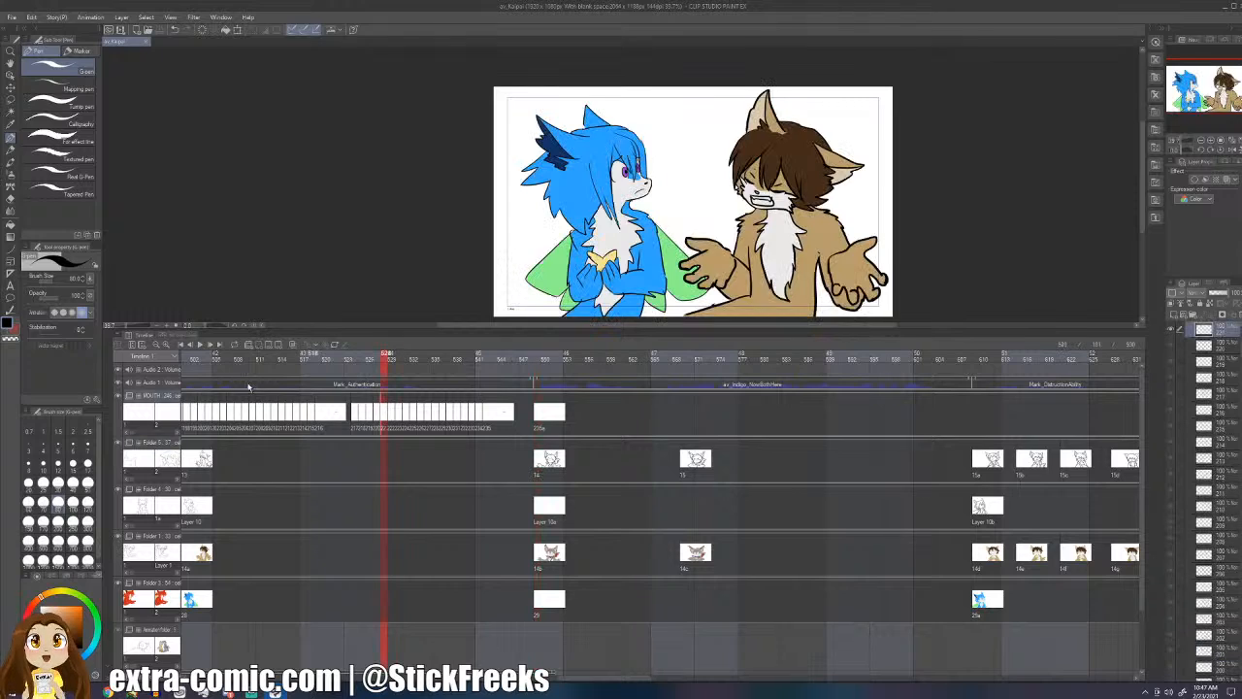
left_click(199, 345)
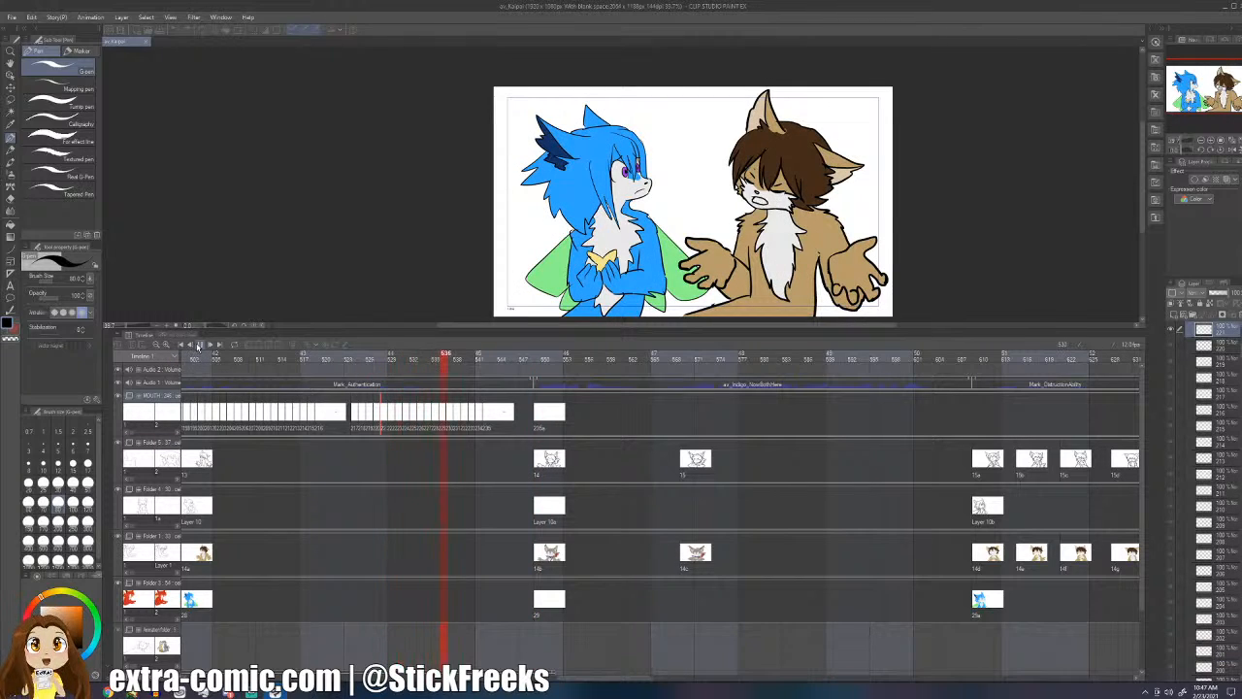
left_click(198, 346)
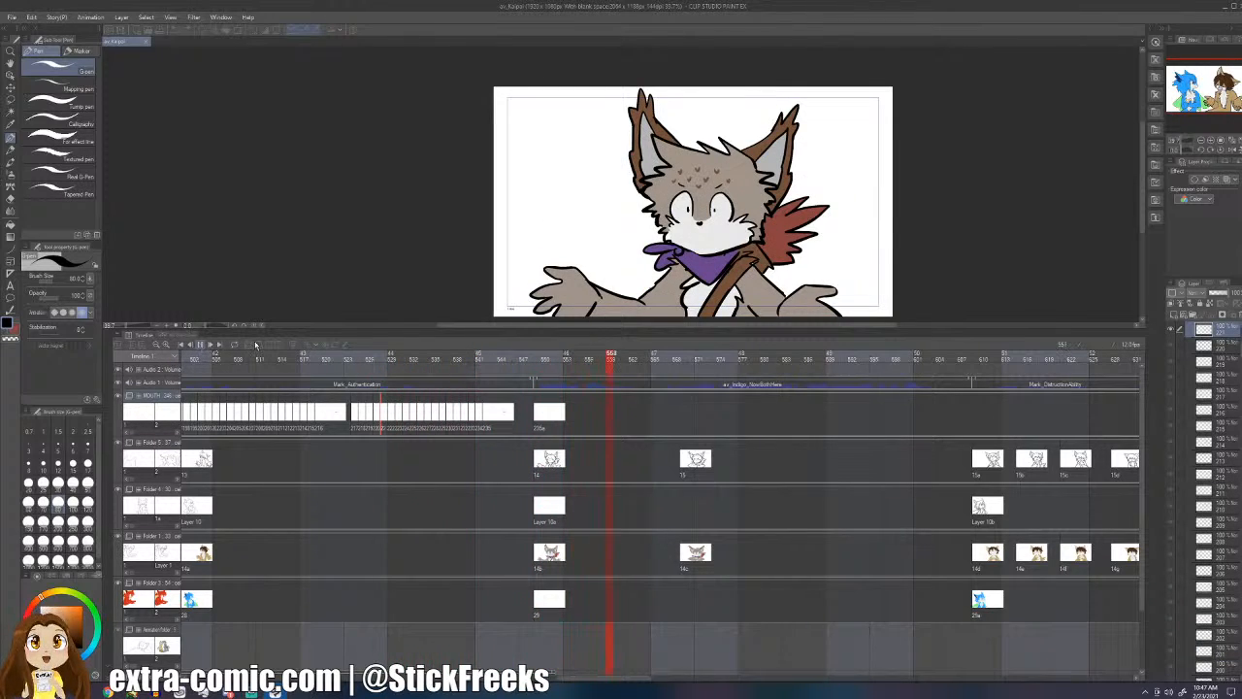
left_click(534, 424)
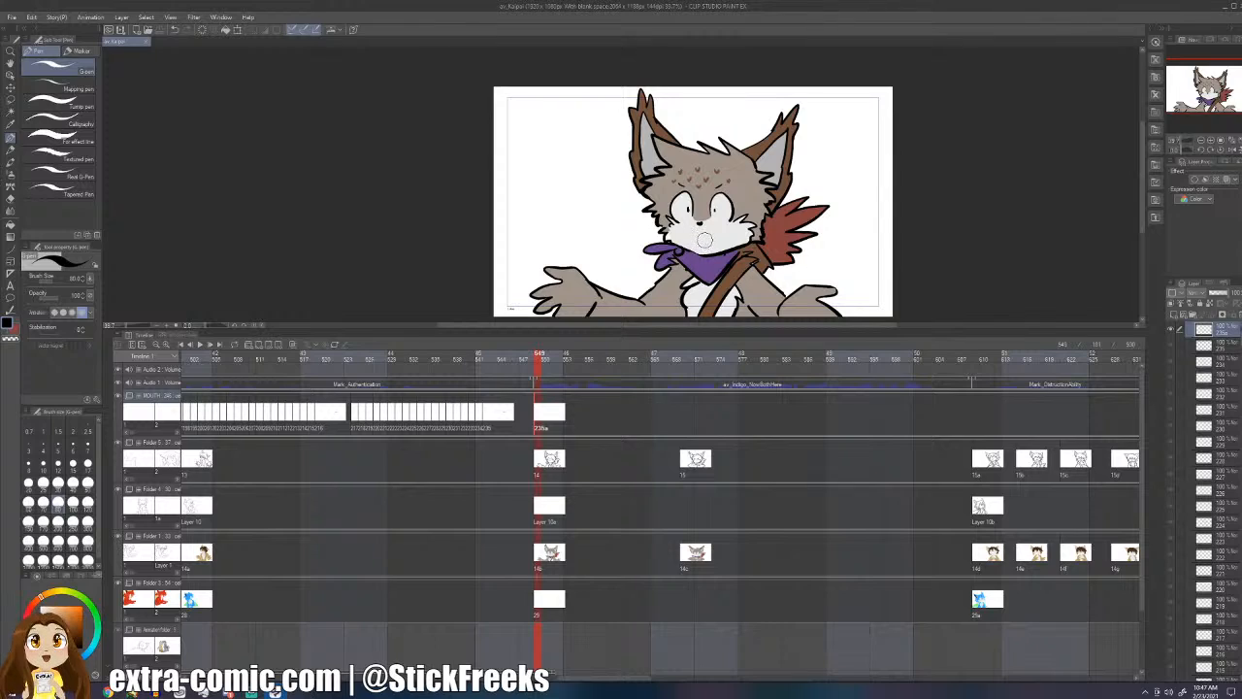
left_click(199, 345)
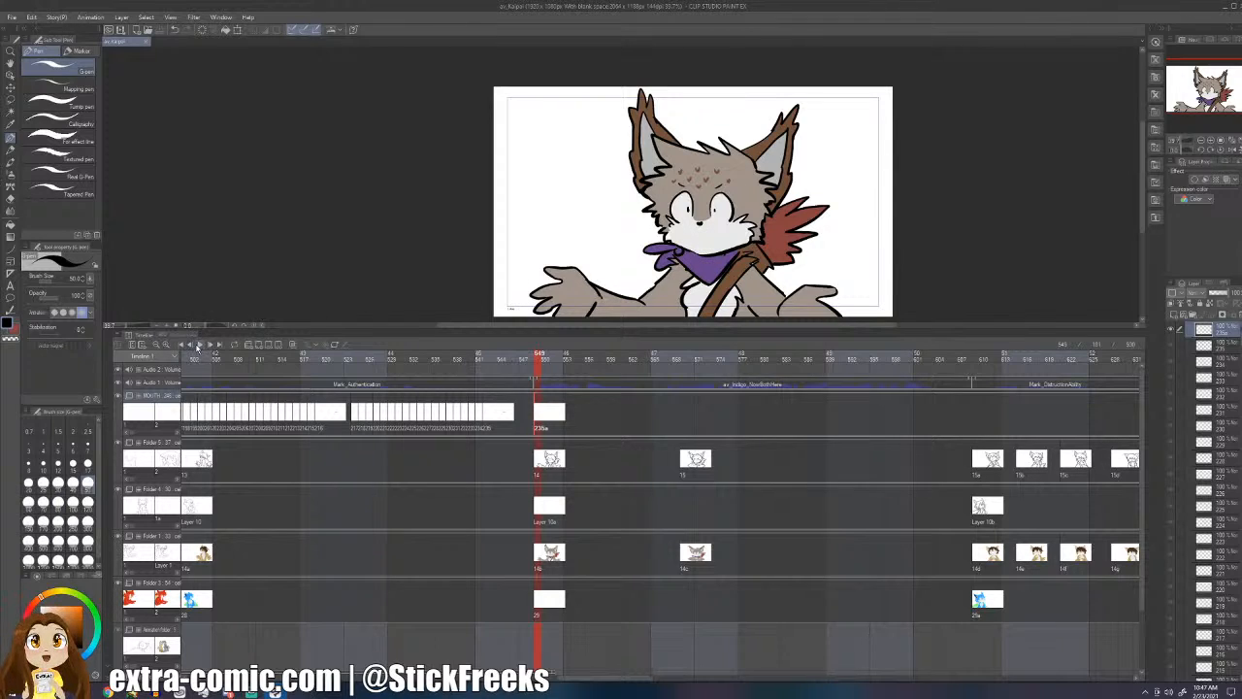
left_click(200, 344)
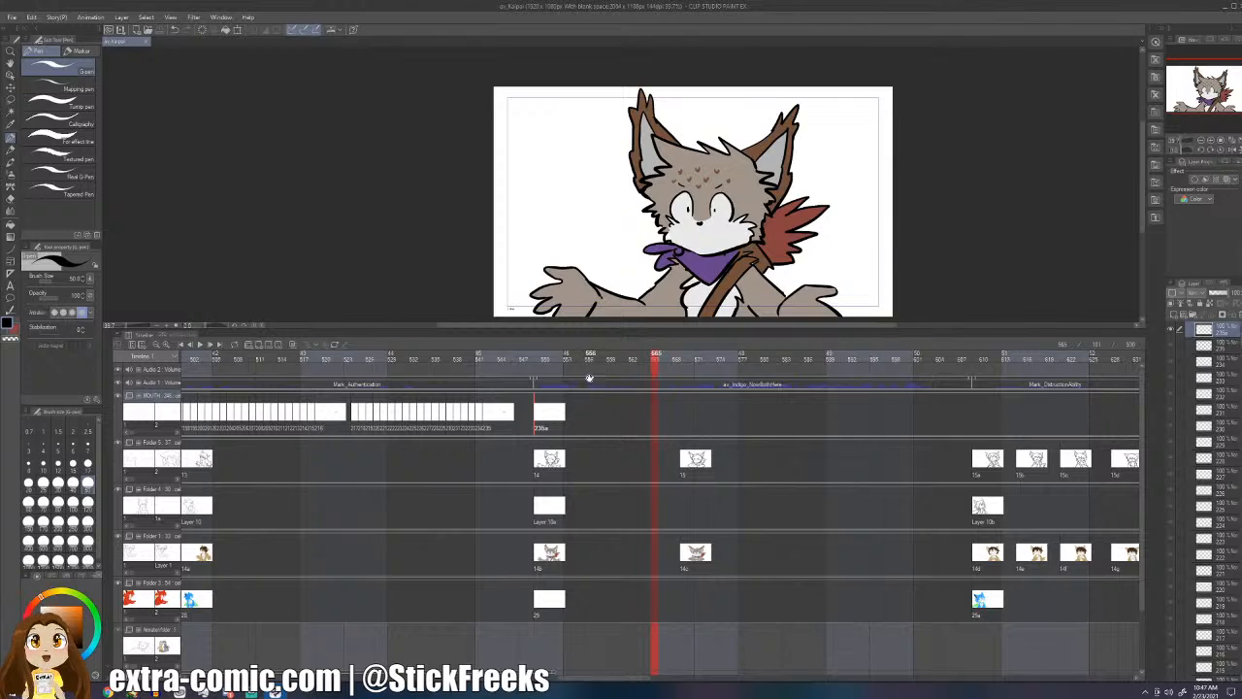
- Draw an open, toothy mouth on the lynx in mouth cel 236a at frame 549
left_click(538, 356)
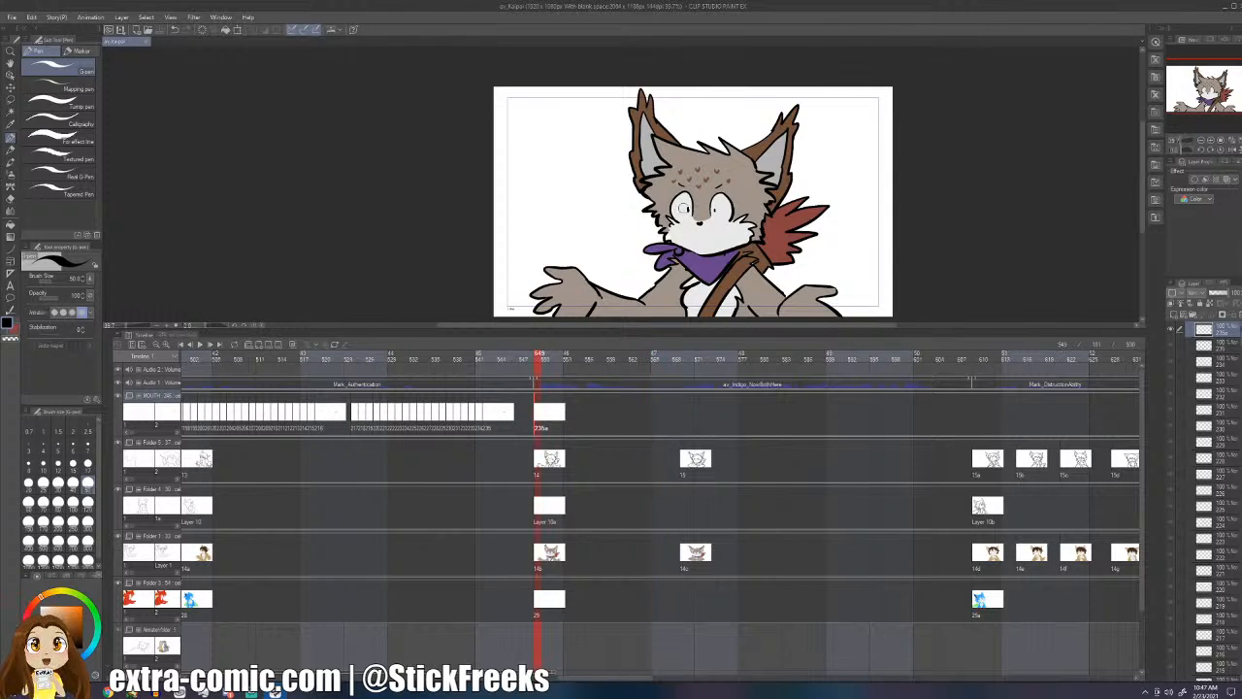
mouse_move(713, 234)
left_mouse_down()
mouse_move(696, 245)
mouse_move(719, 235)
left_mouse_up()
key("ctrl+z")
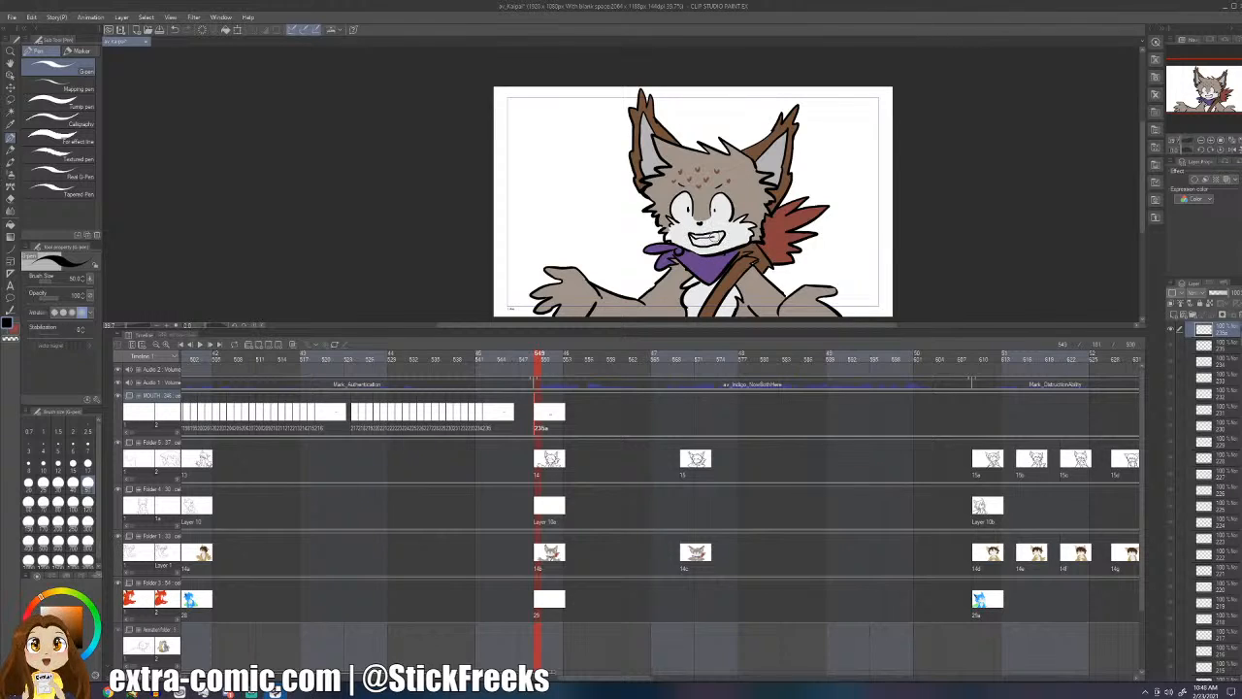
- Add mouth cels at frames 550 and 551, and draw the lynx's toothy mouth on each using onion skin as a guide
key("Right")
key("ctrl+shift+n")
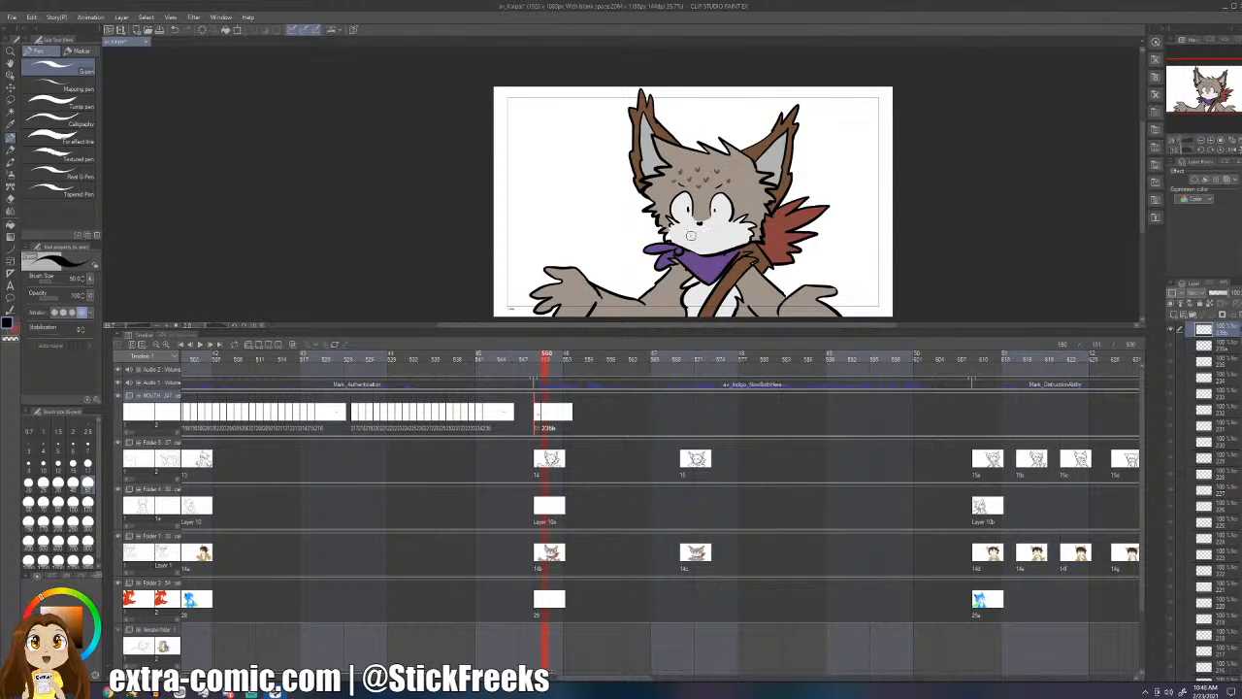
left_click(293, 344)
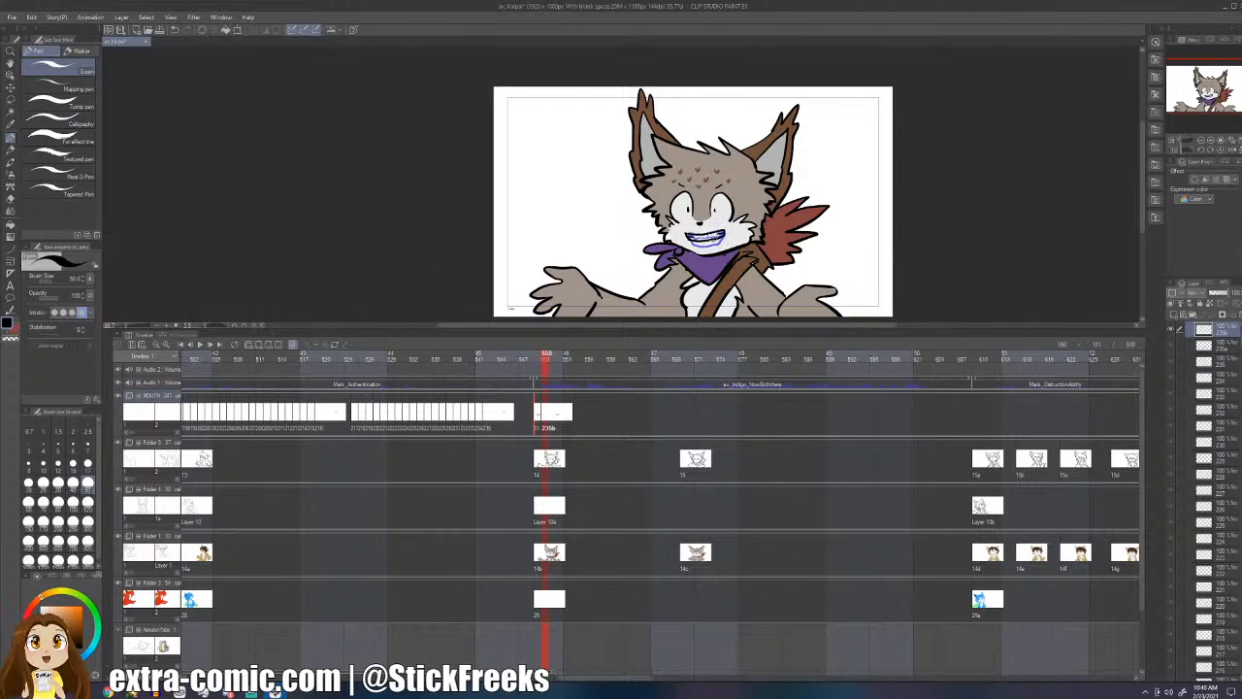
key("Right")
key("ctrl+shift+n")
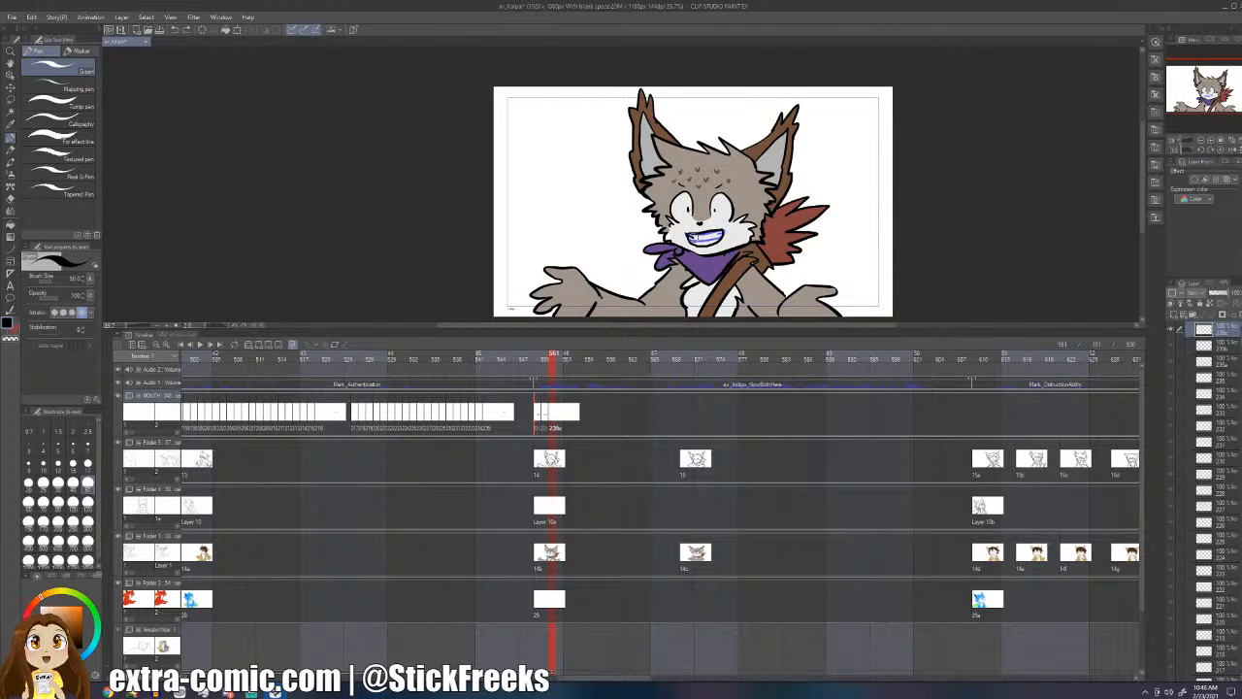
- Add mouth cels at frames 552 and 553 and draw the lynx's open mouth with teeth on each
key("Right")
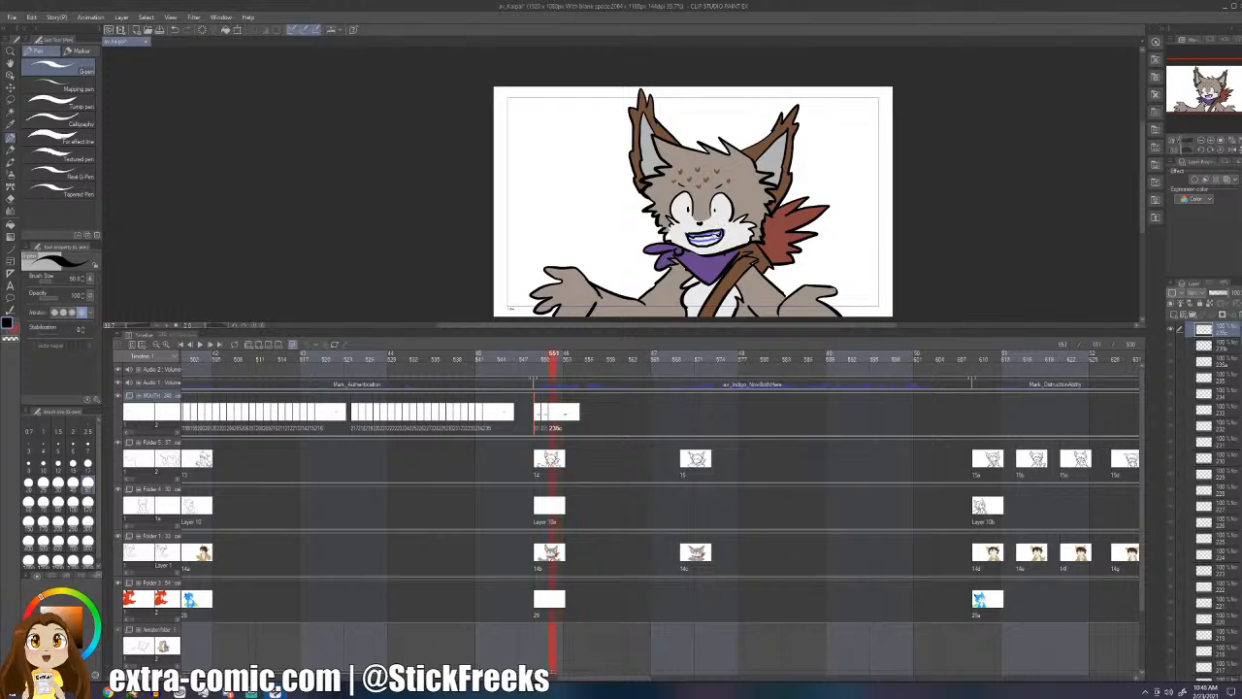
key("ctrl+shift+n")
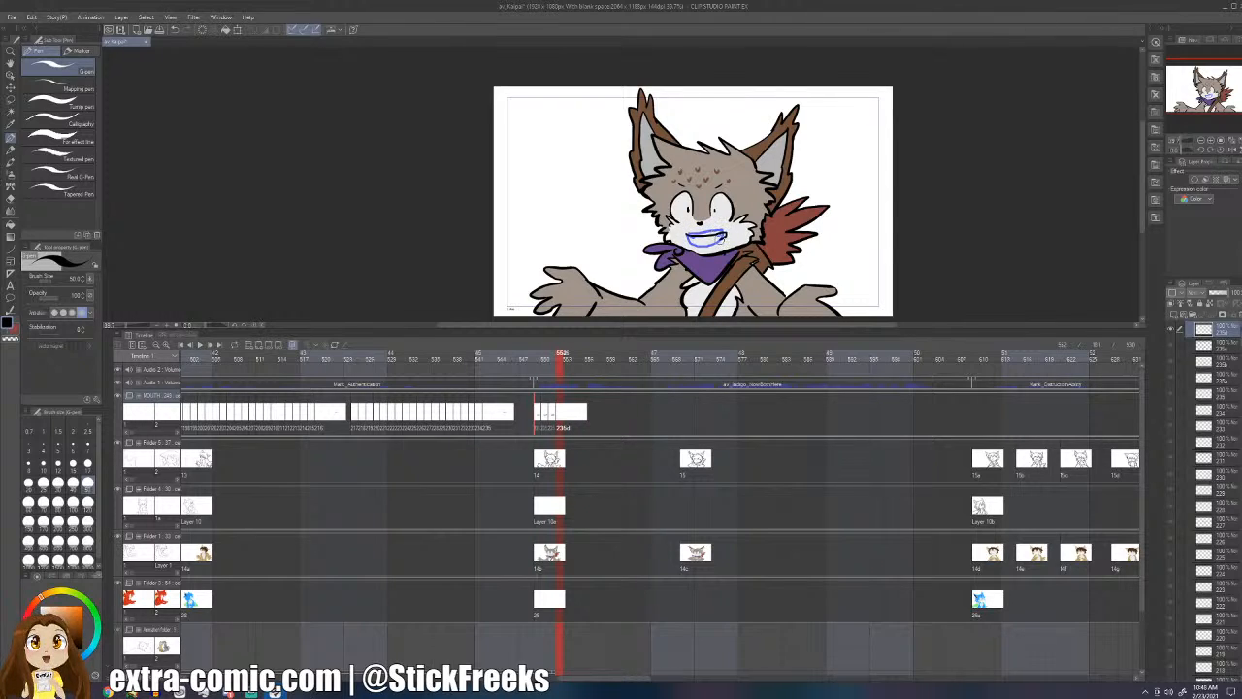
left_click_drag(683, 230, 679, 244)
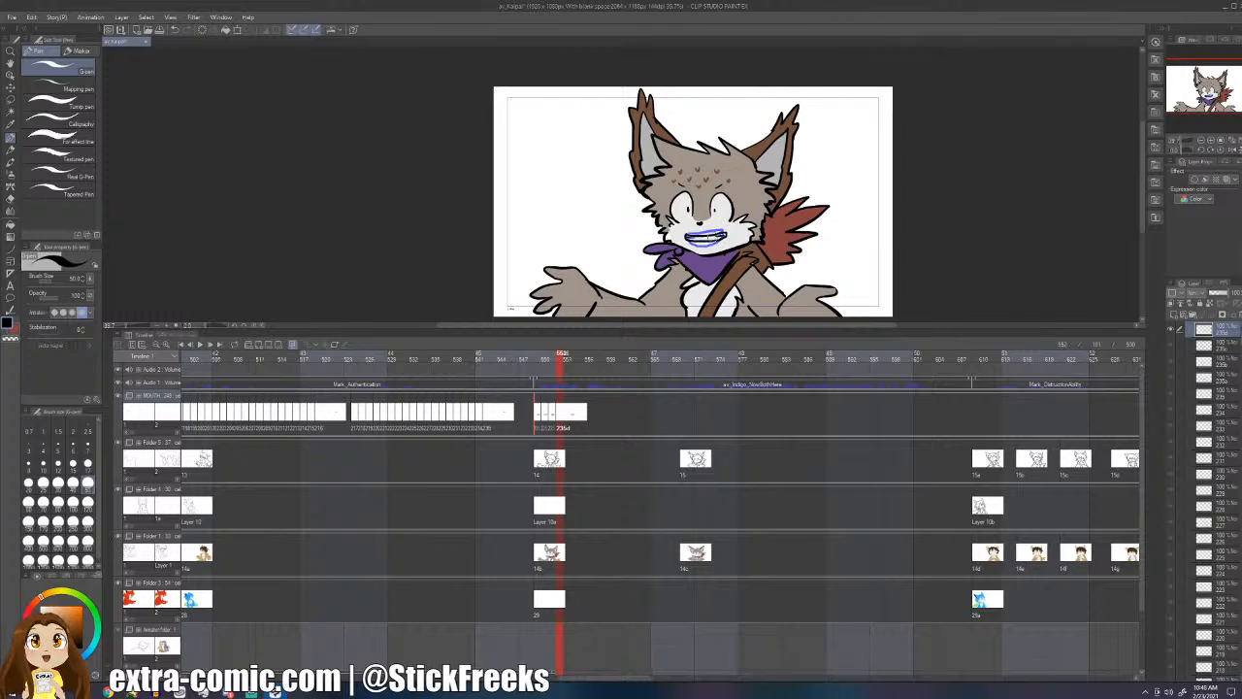
key("Right")
key("ctrl+shift+n")
mouse_move(685, 231)
left_mouse_down()
mouse_move(724, 229)
mouse_move(709, 233)
mouse_move(726, 230)
mouse_move(719, 244)
left_mouse_up()
key("ctrl+z")
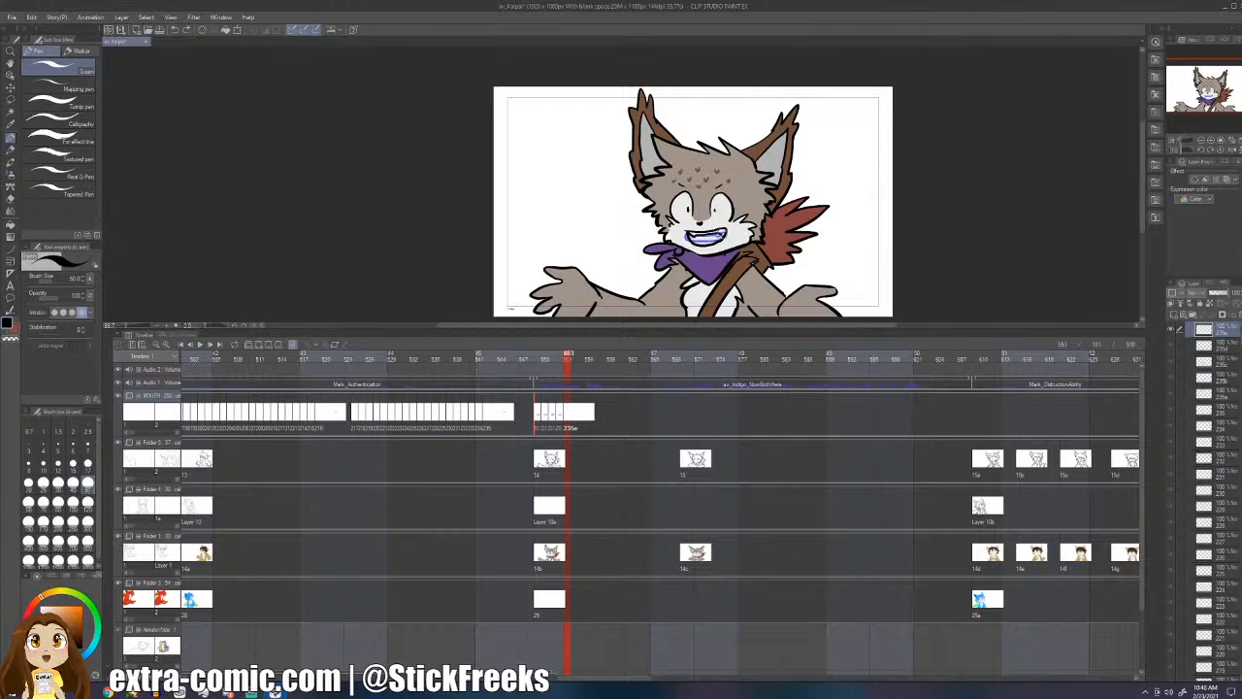
- Add a mouth cel at frame 554 and draw the lynx's toothy mouth over the onion skin
key("Right")
key("ctrl+shift+n")
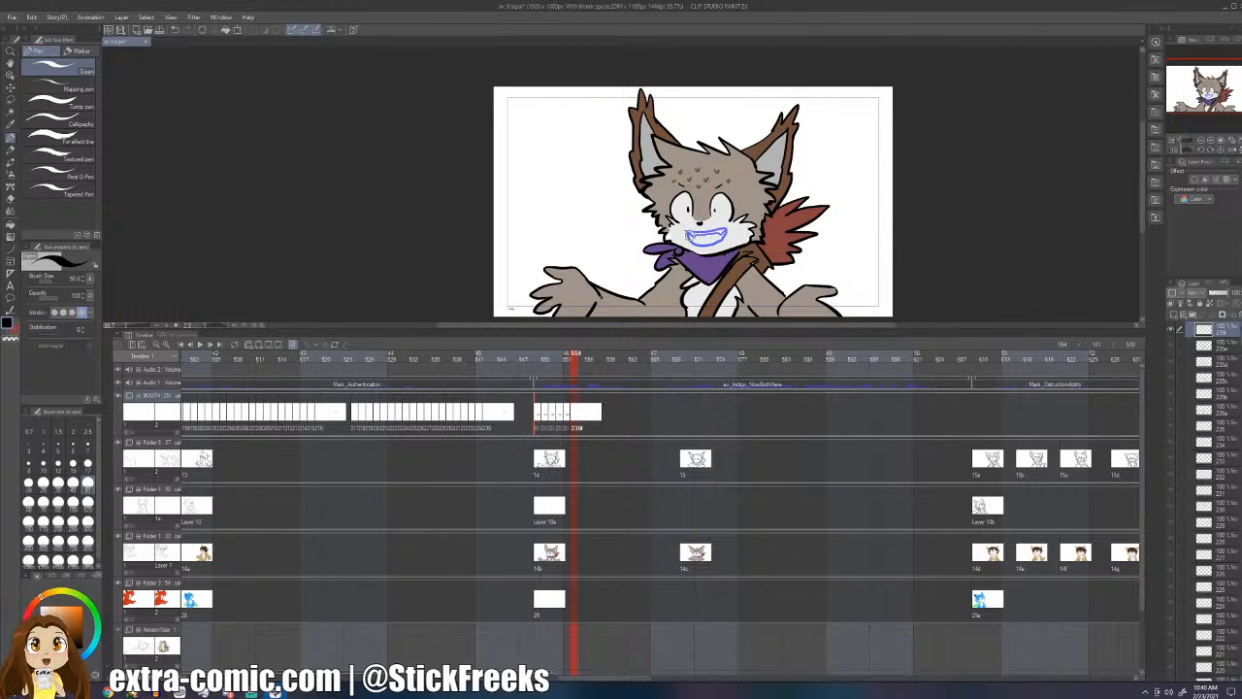
mouse_move(714, 231)
left_mouse_down()
mouse_move(731, 227)
mouse_move(718, 243)
mouse_move(691, 241)
mouse_move(726, 234)
left_mouse_up()
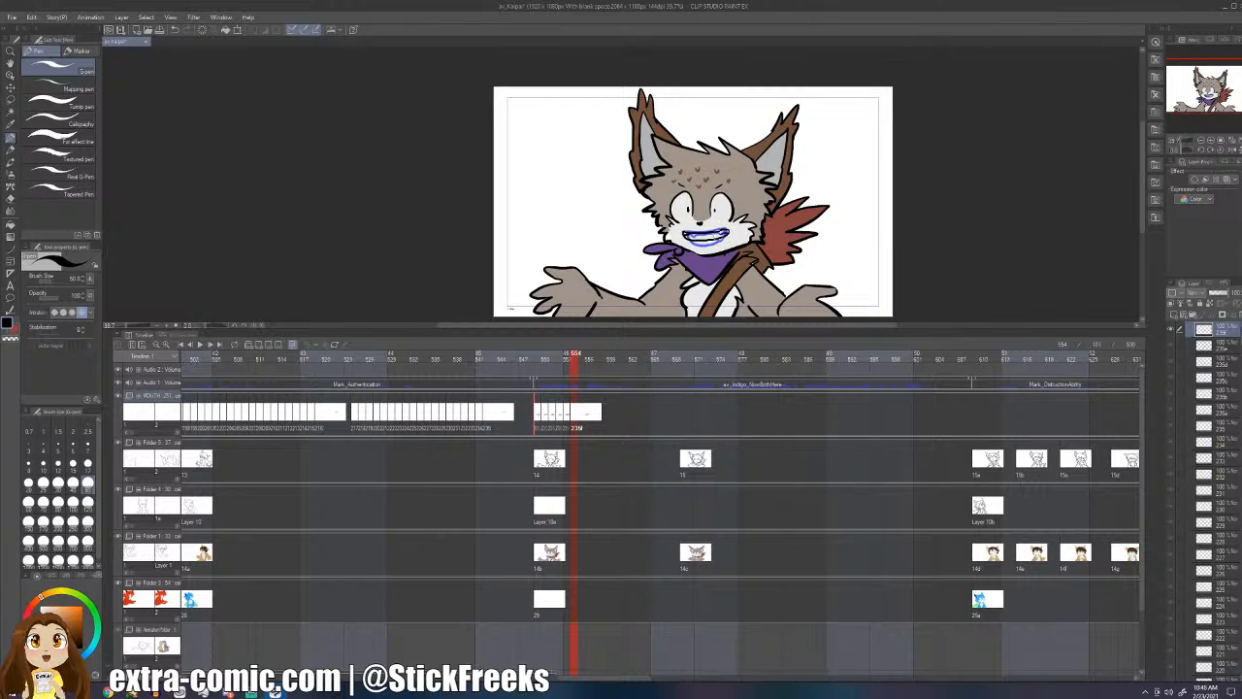
- Add a mouth cel at frame 555, return to the frame 554 mouth to touch it up, and save the file
key("Right")
key("ctrl+shift+n")
key("Left")
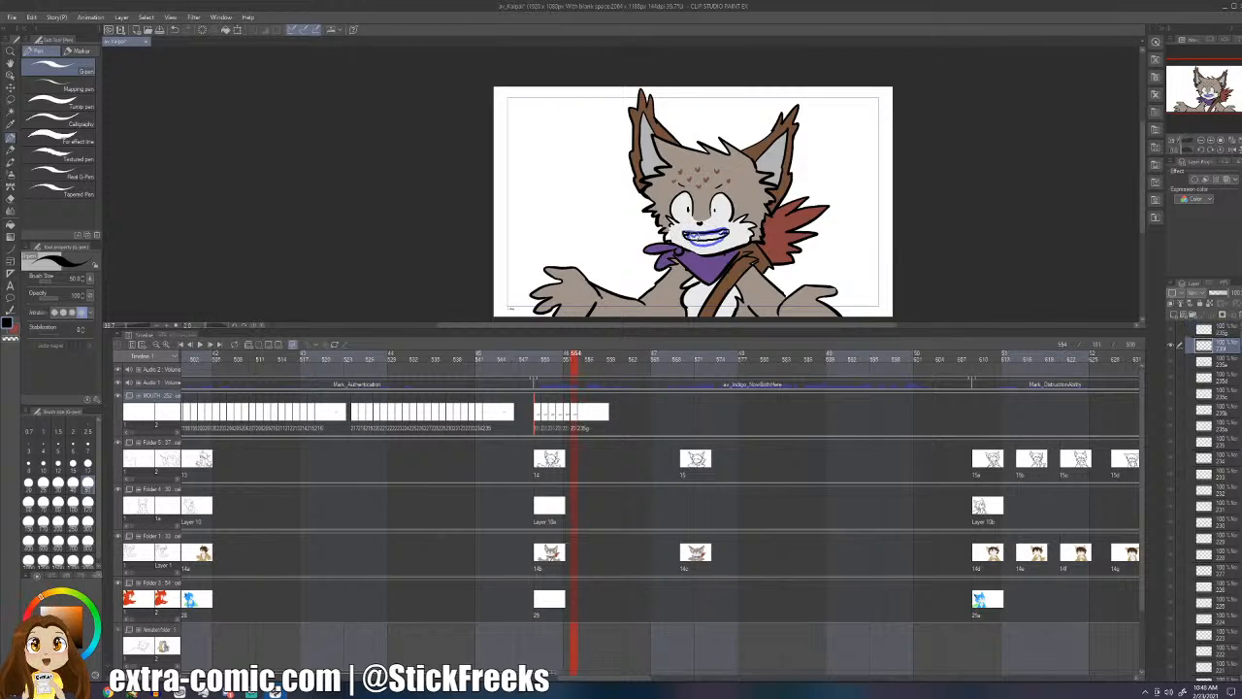
key("e")
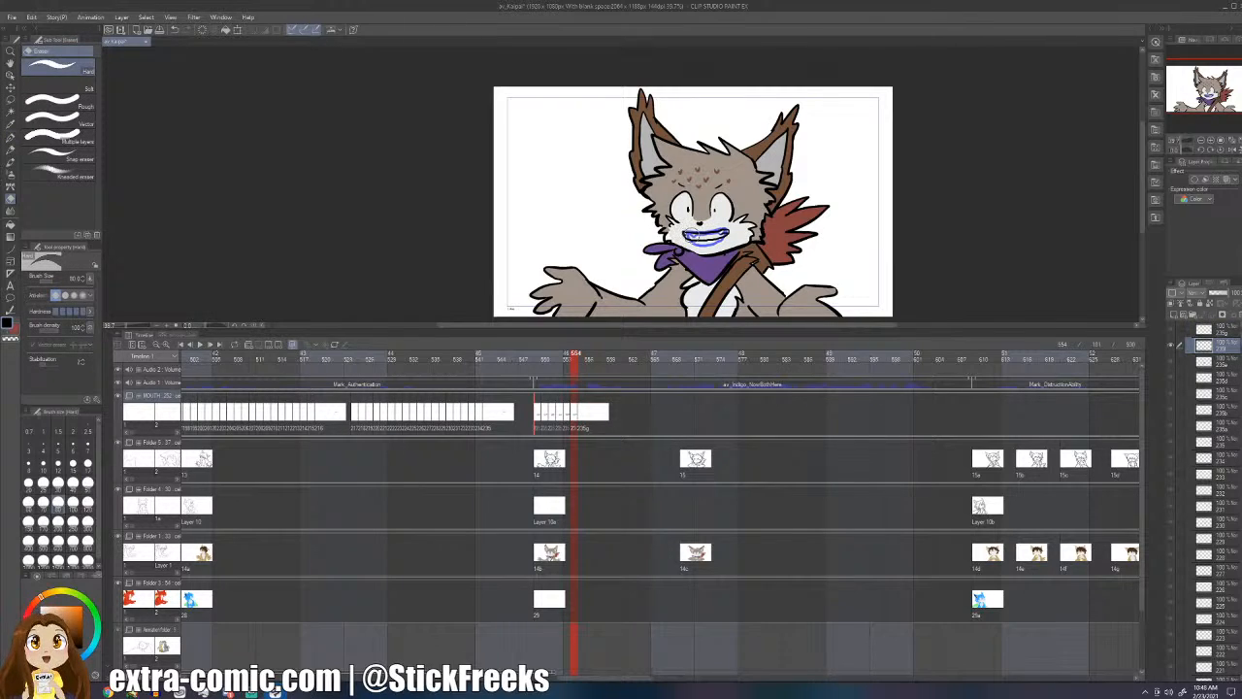
key("p")
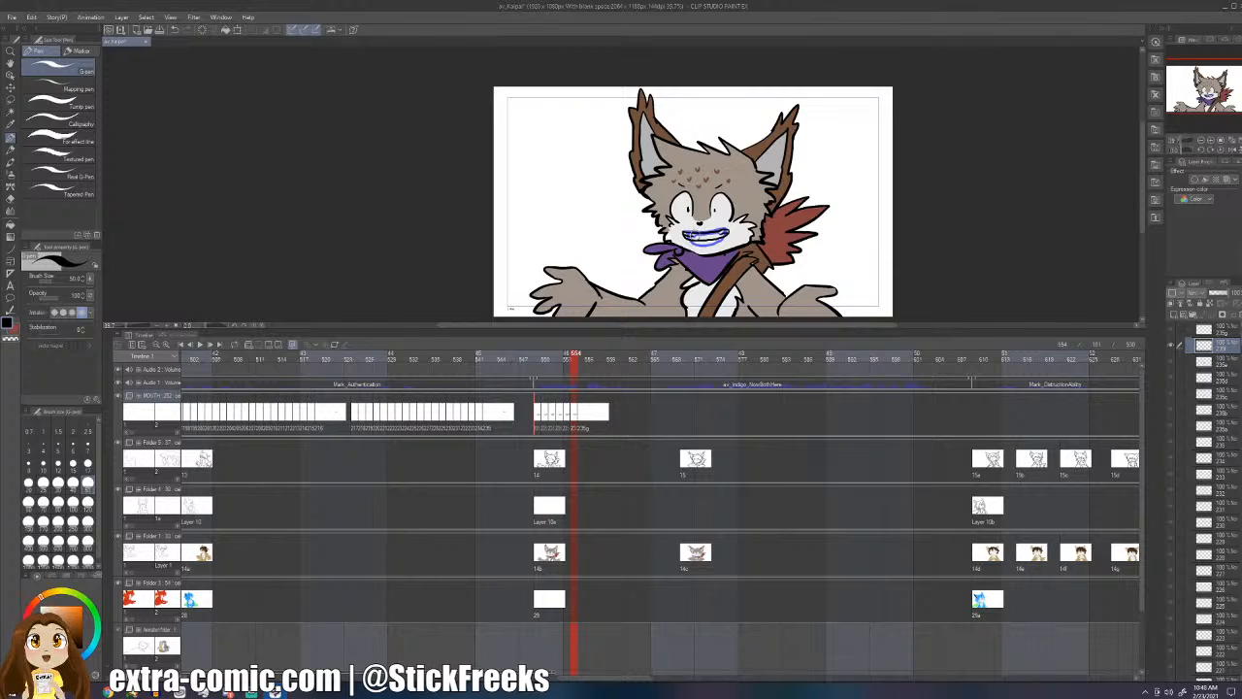
key("ctrl+s")
left_click(707, 251)
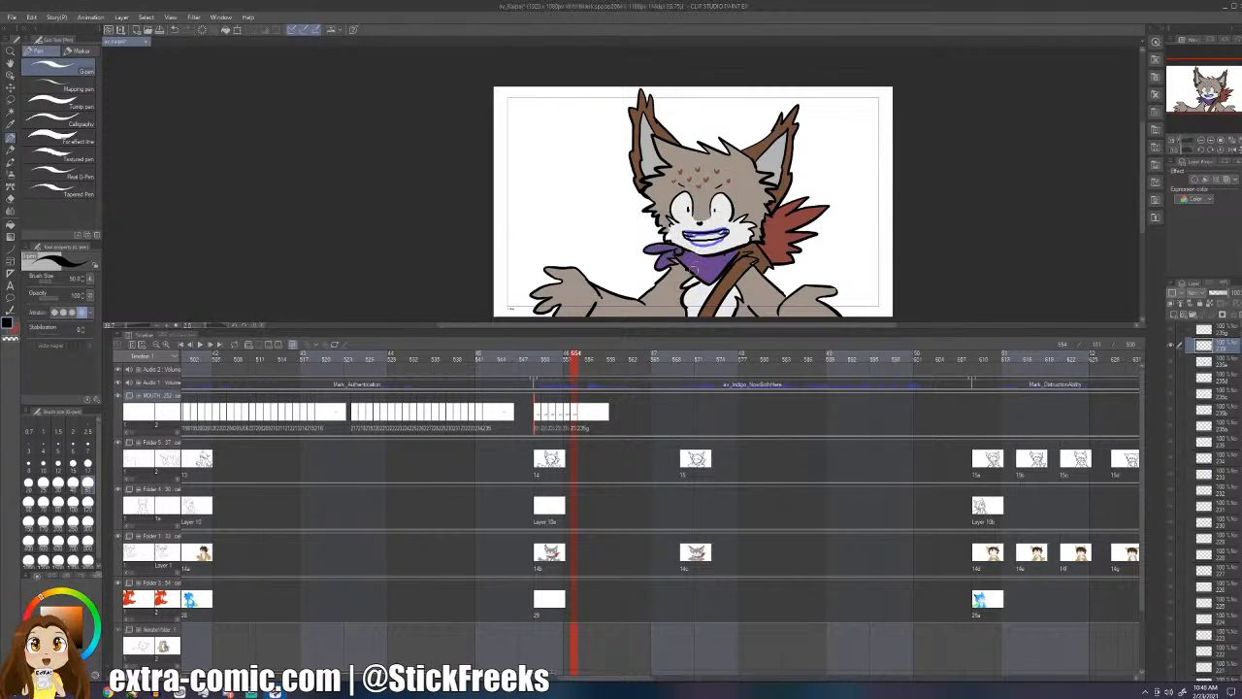
- Draw the lynx's toothy mouth at frame 555, then add a mouth cel at frame 556 and draw the mouth there
key("Right")
left_click_drag(714, 223, 728, 246)
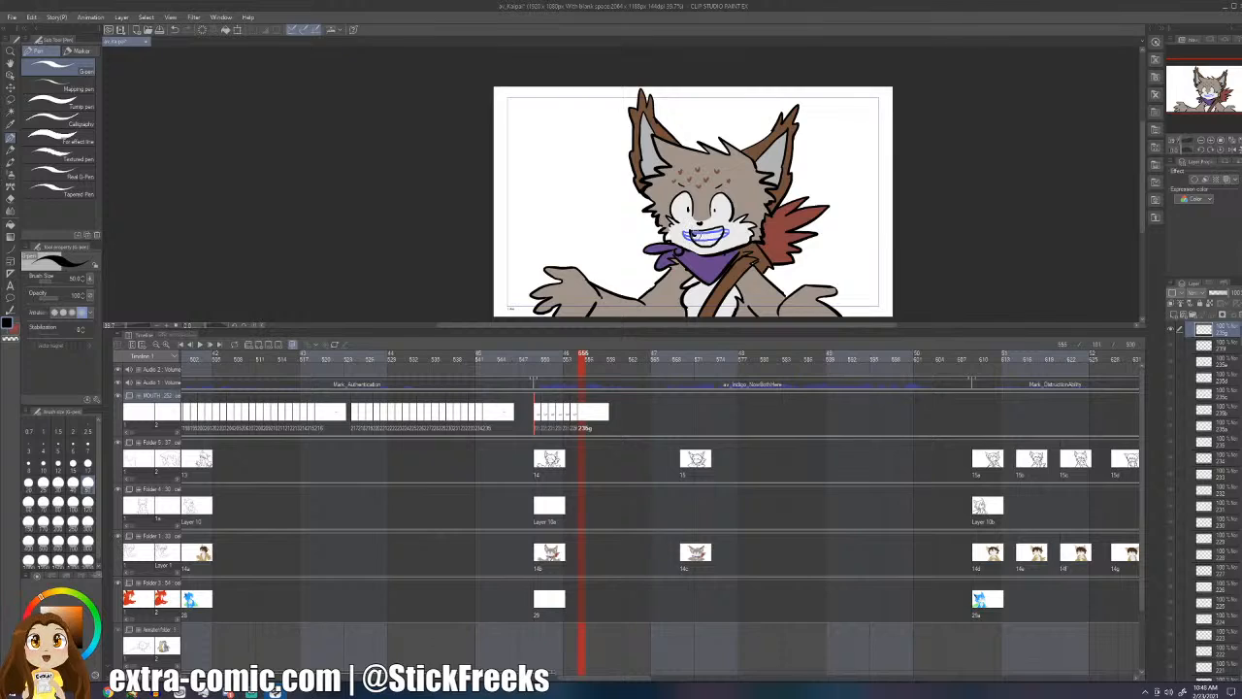
key("Right")
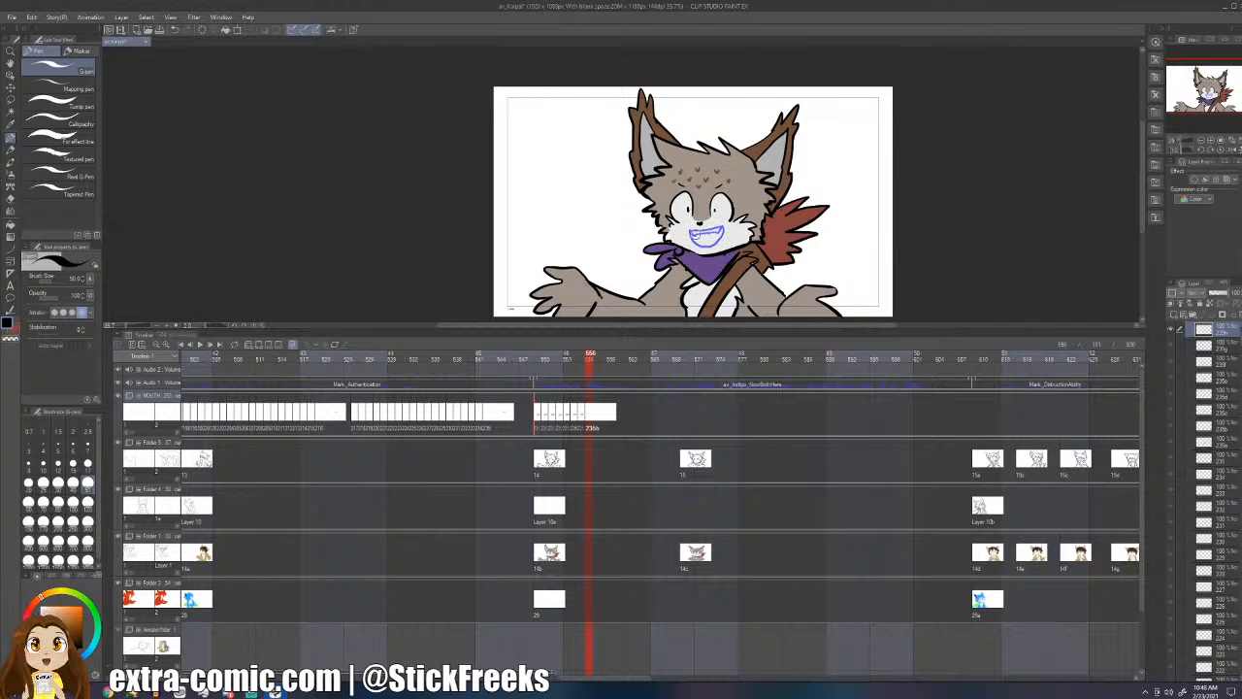
mouse_move(716, 225)
left_mouse_down()
mouse_move(733, 235)
mouse_move(716, 243)
left_mouse_up()
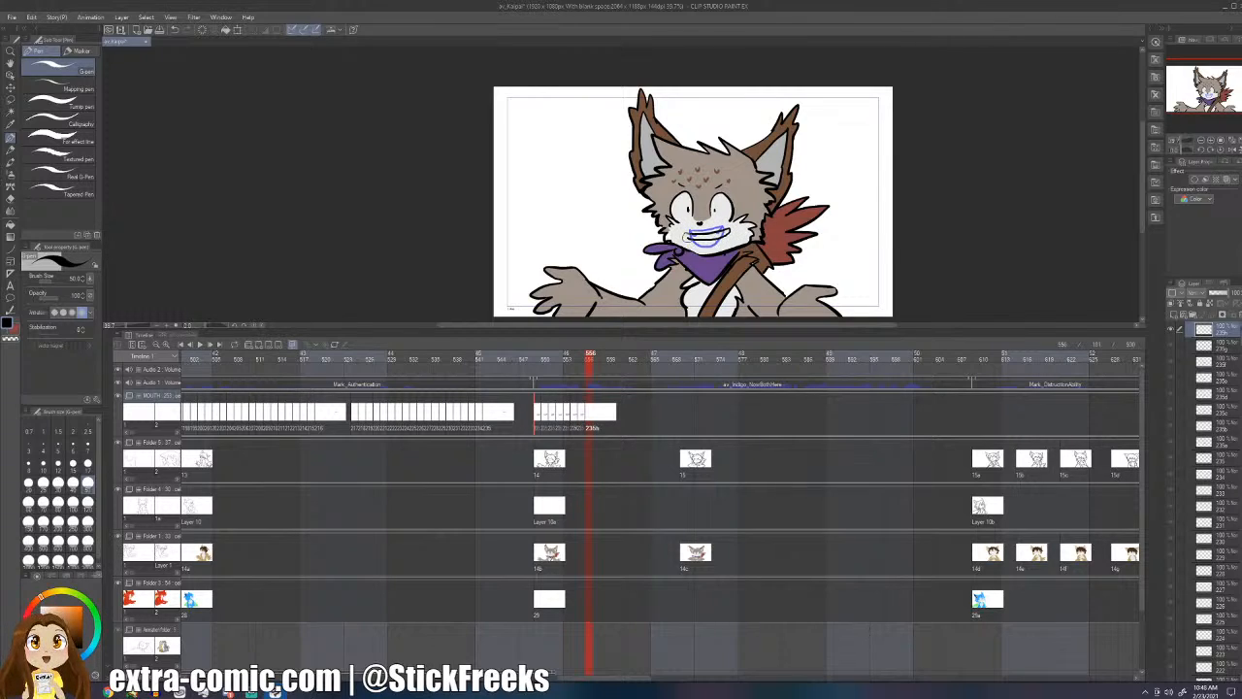
- Add a mouth cel at frame 557, rework the frame 556 mouth, and draw a small open mouth at frame 557
key("Right")
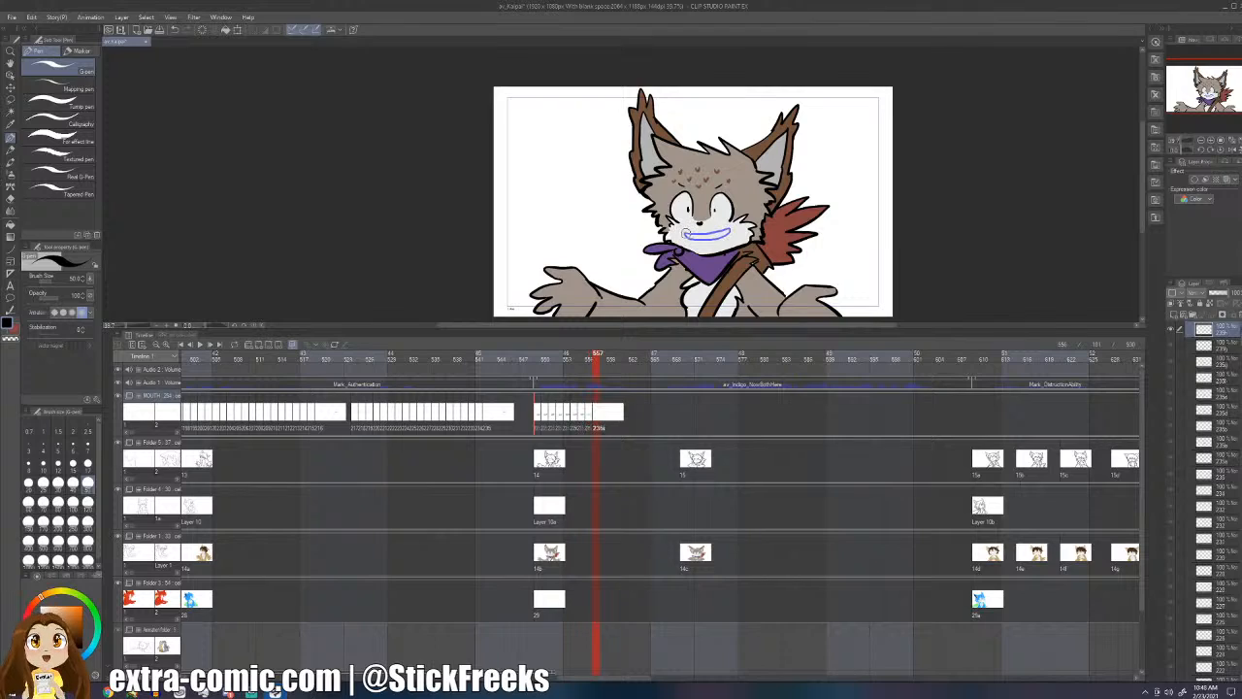
key("Left")
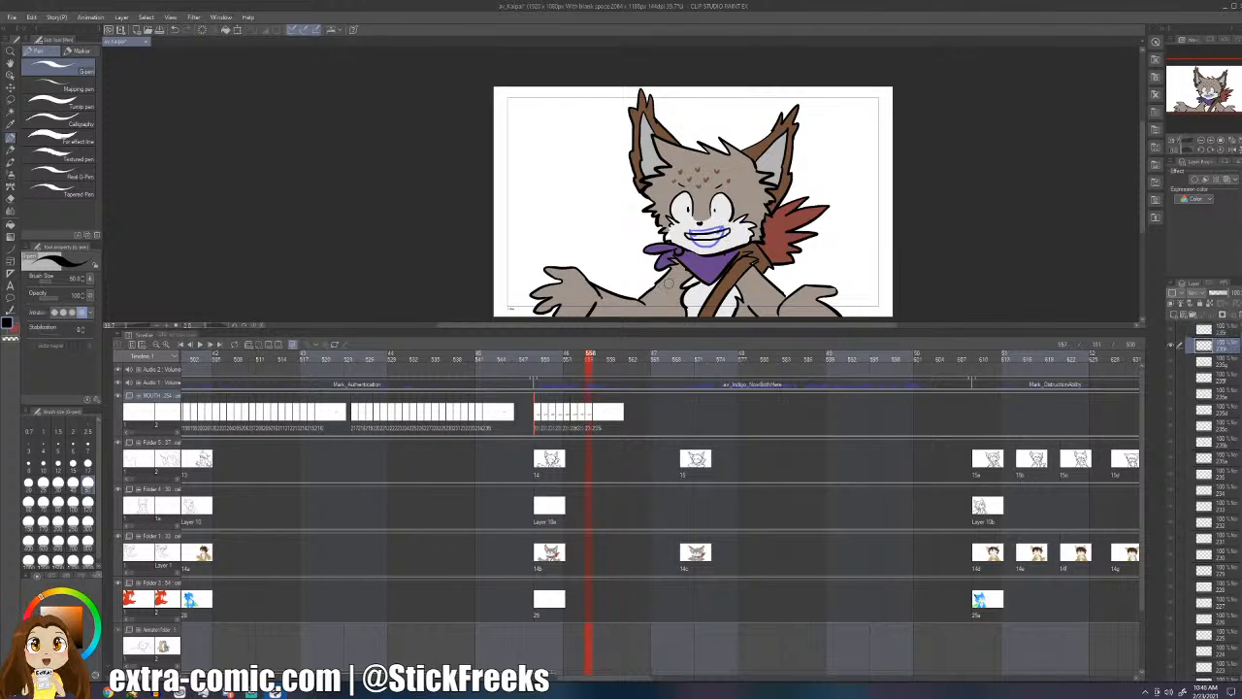
key("Left")
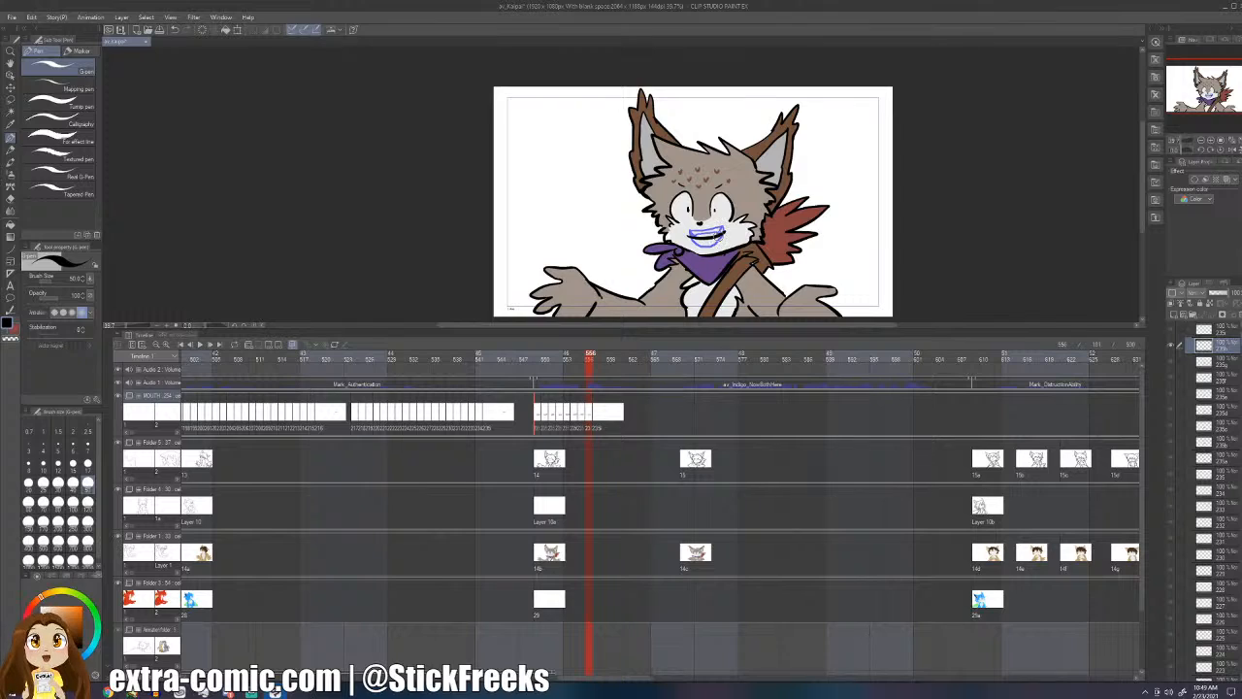
key("Right")
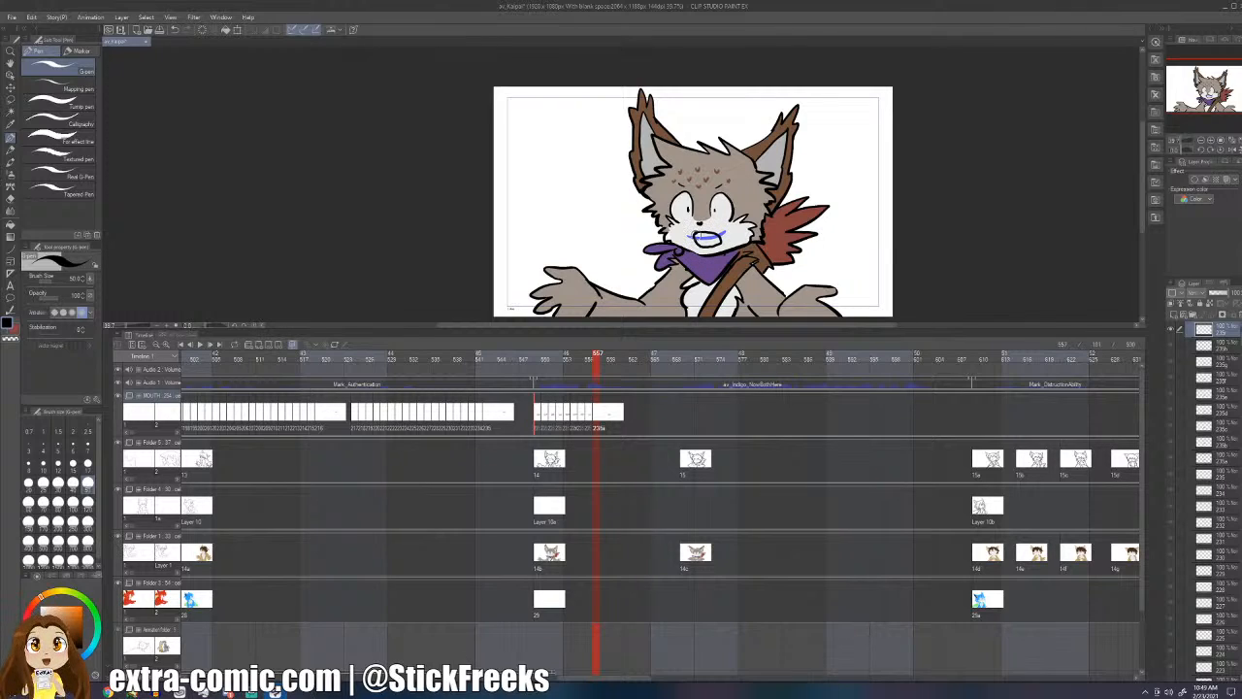
- Add mouth cels at frames 558, 559 and 560, draw the lynx's toothy mouth on each, and save the file
key("Right")
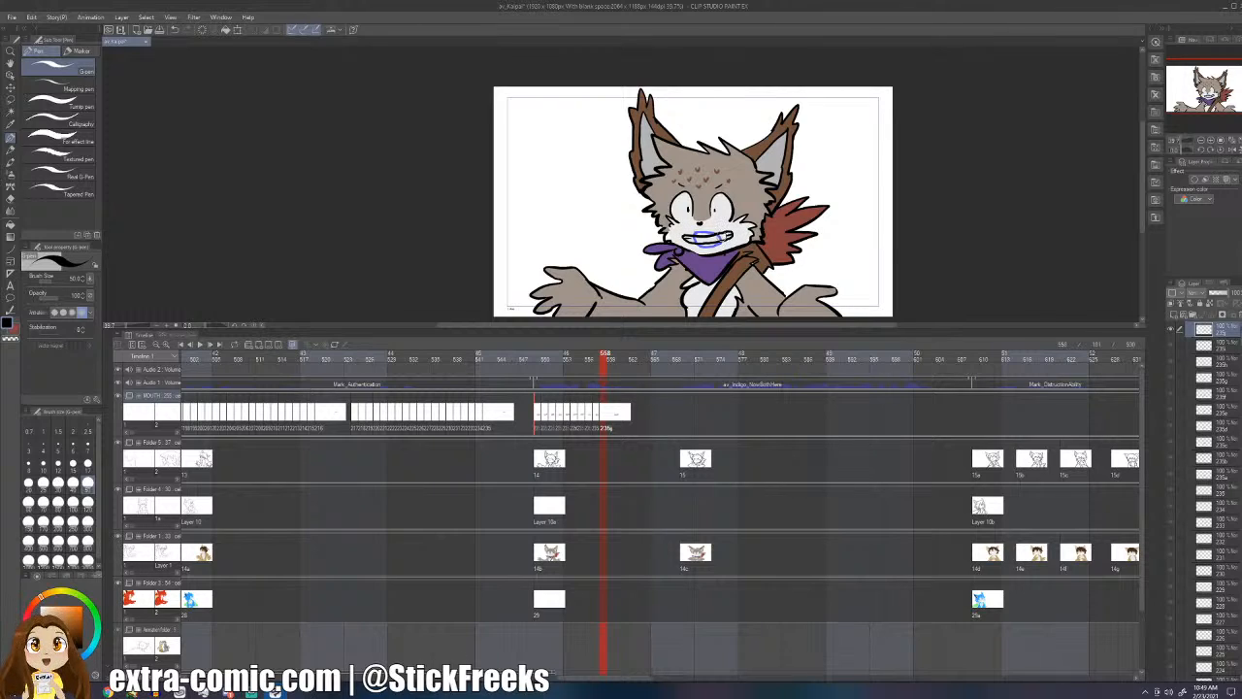
key("Right")
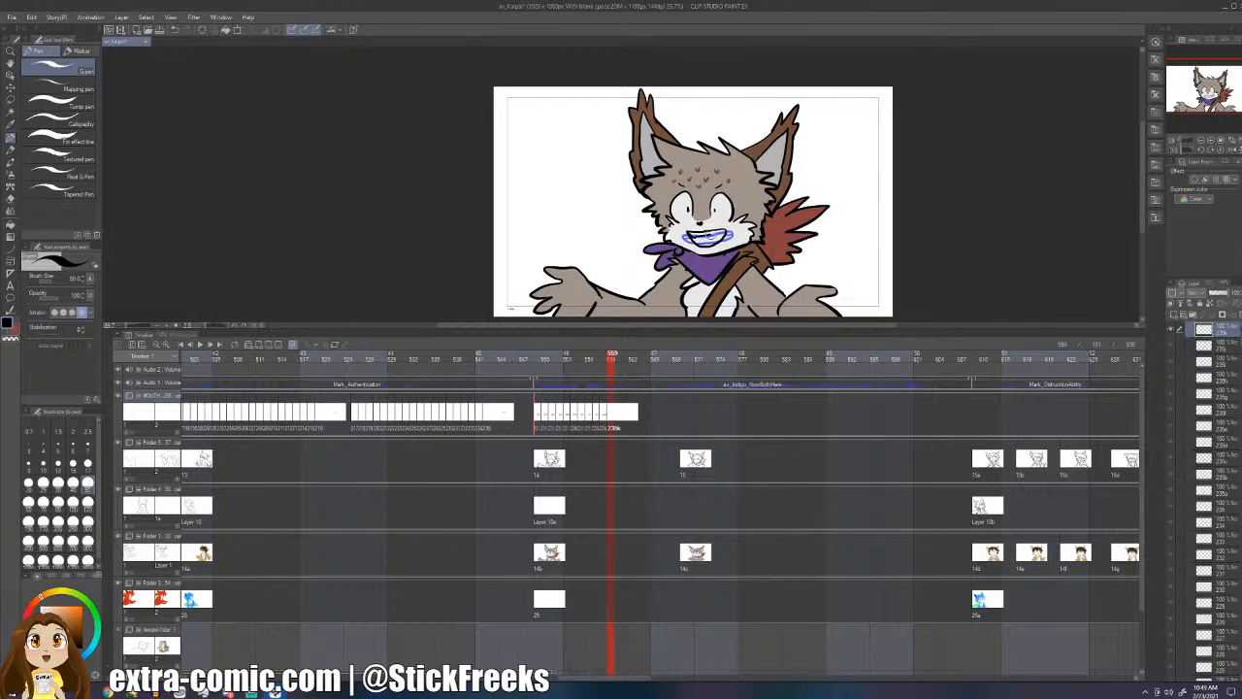
key("Right")
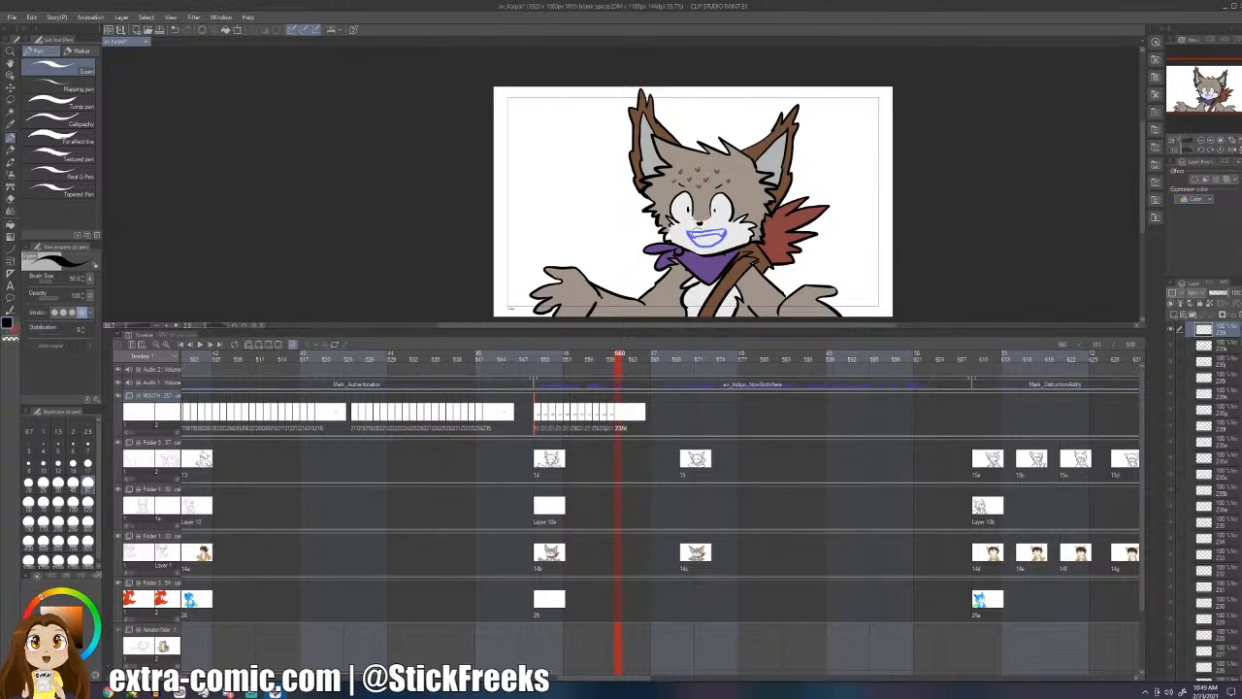
left_click_drag(686, 232, 729, 230)
key("ctrl+z")
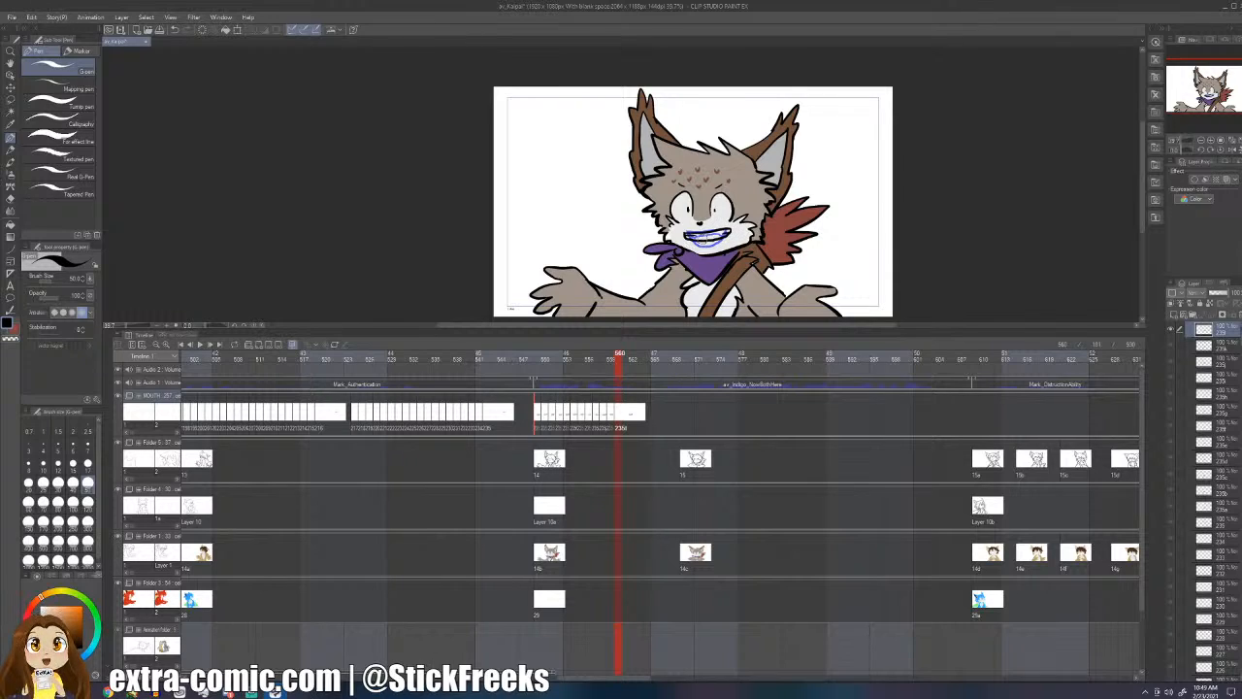
key("ctrl+s")
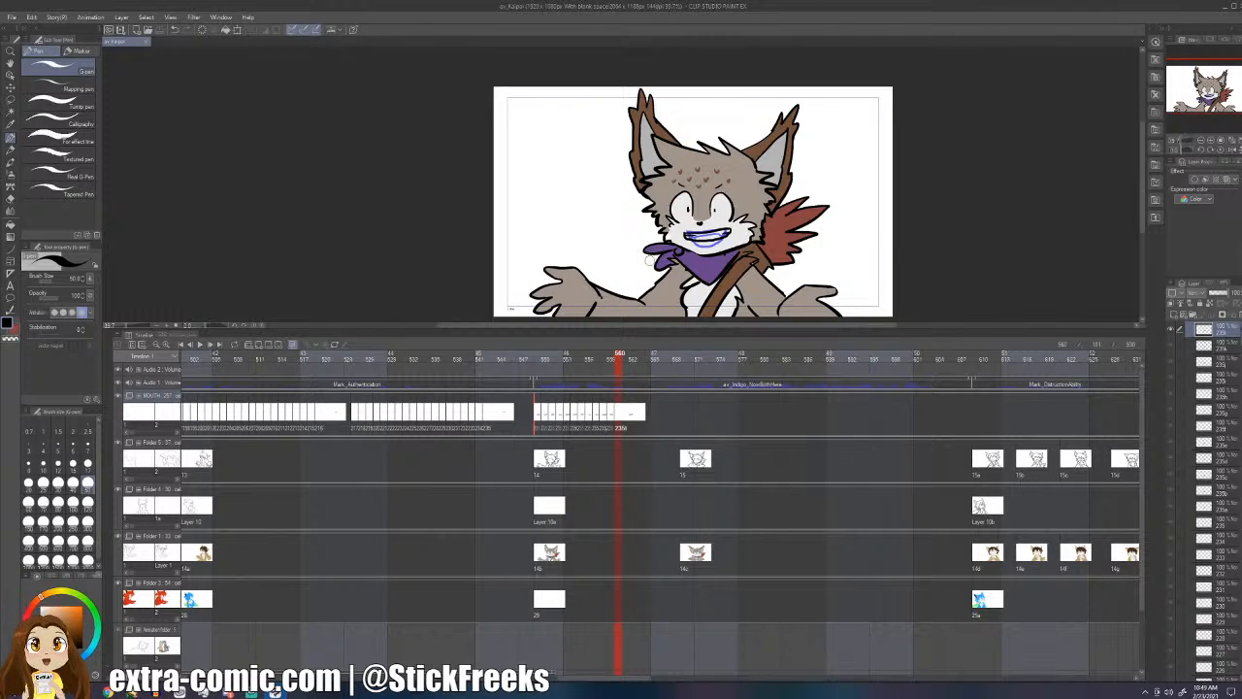
- Play back the lynx's mouth animation from frames 546, 548 and 549 to check its timing against the NowBothHere audio
left_click(517, 354)
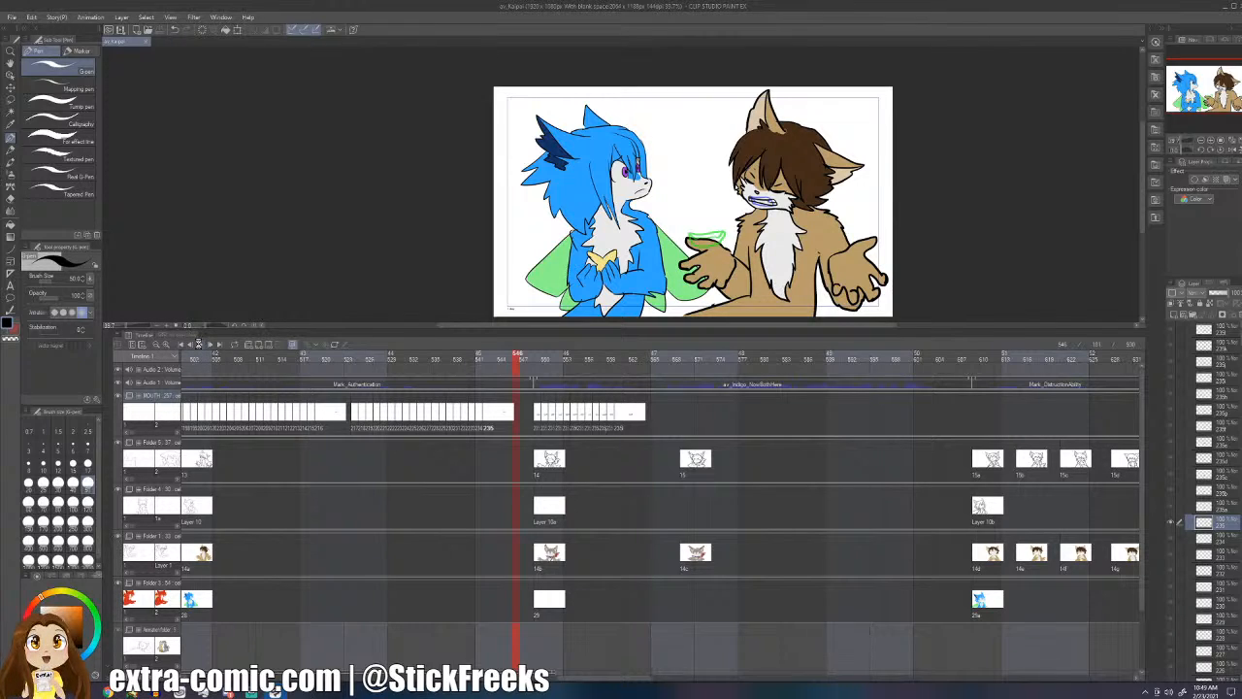
left_click(198, 344)
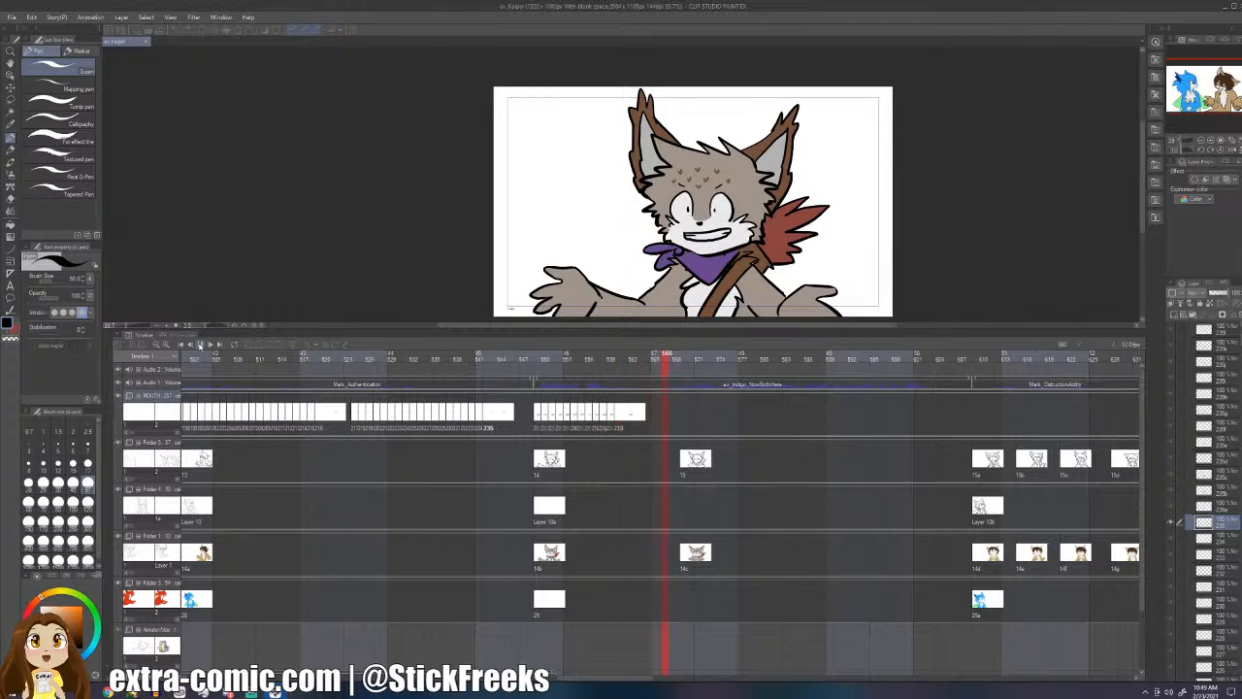
left_click(200, 345)
left_click(530, 357)
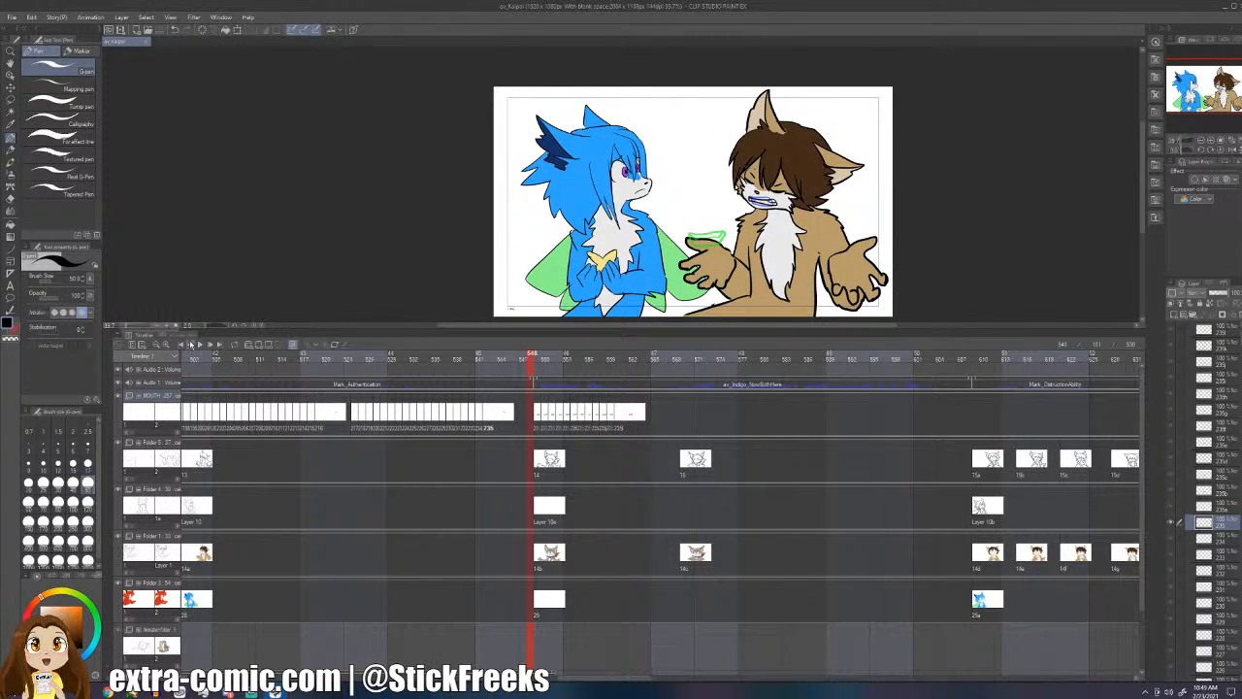
left_click(195, 344)
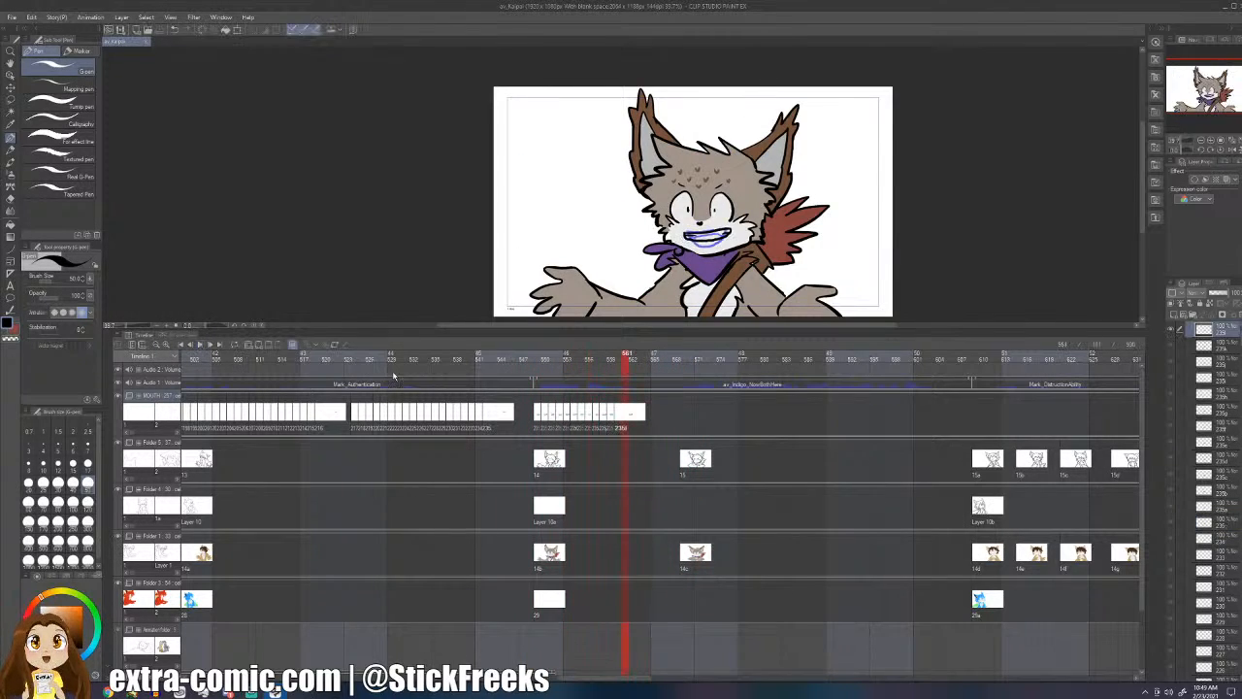
left_click(598, 419)
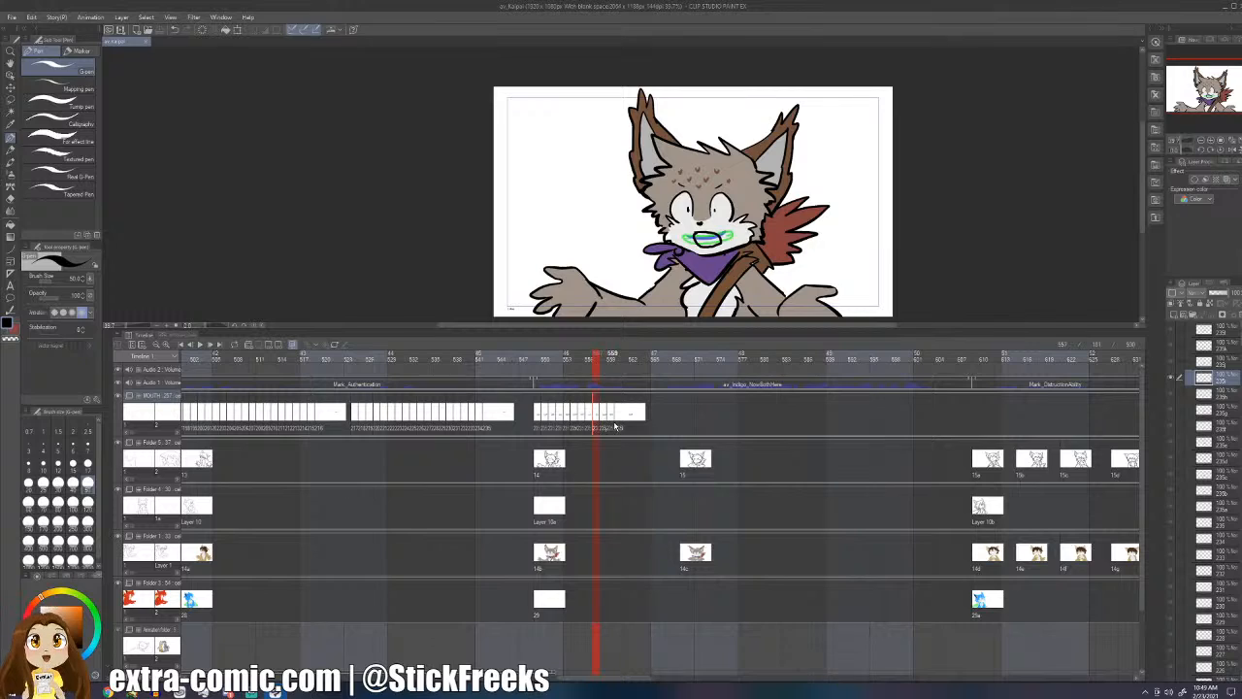
left_click(537, 355)
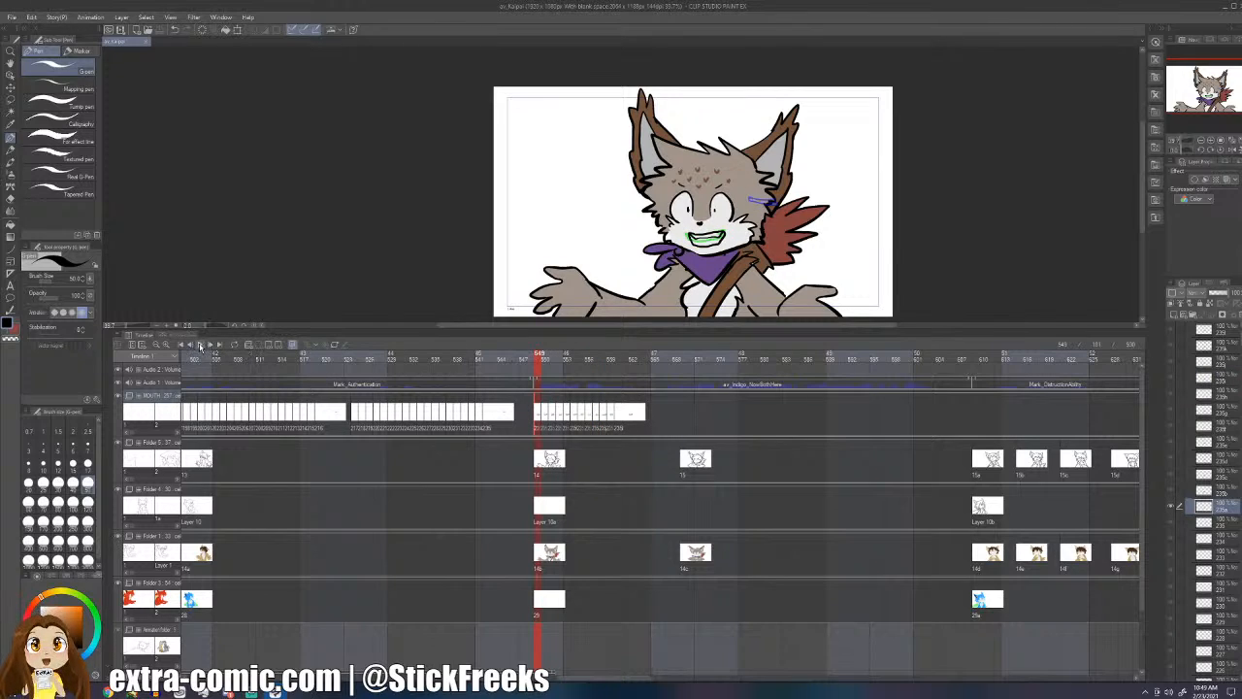
left_click(200, 345)
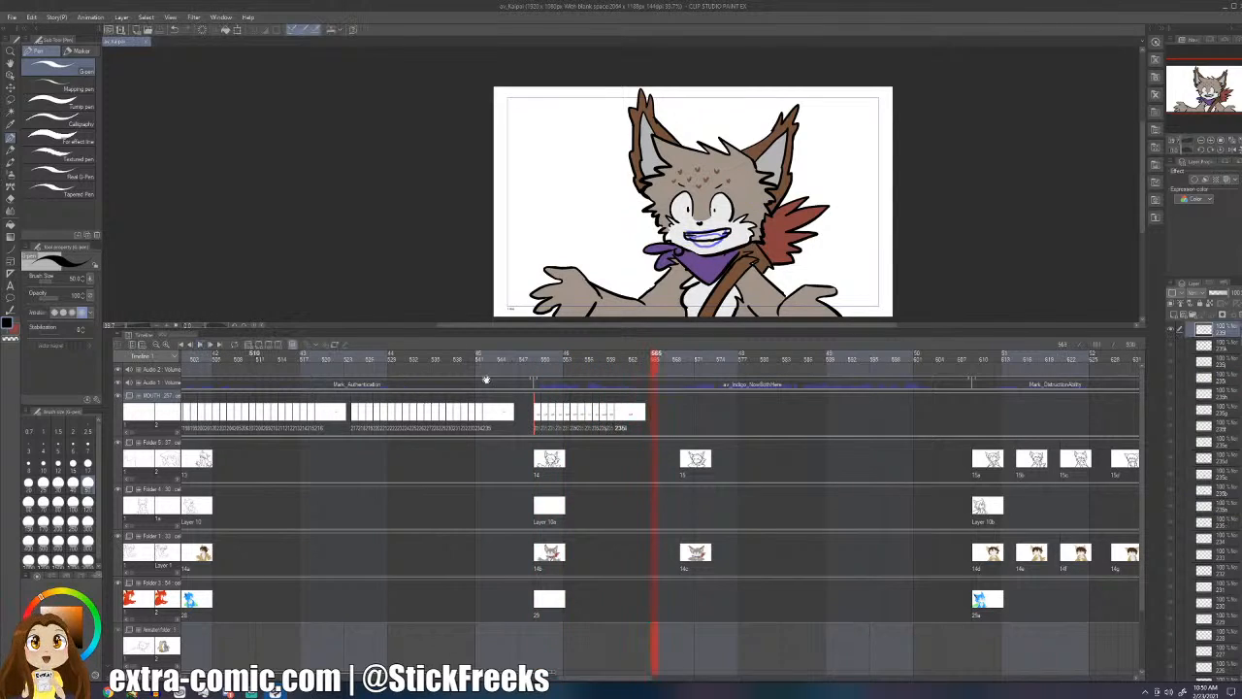
- Clear the mouth drawing at frame 560, redraw it as a smaller open mouth, and play the animation from frame 550
left_click(621, 418)
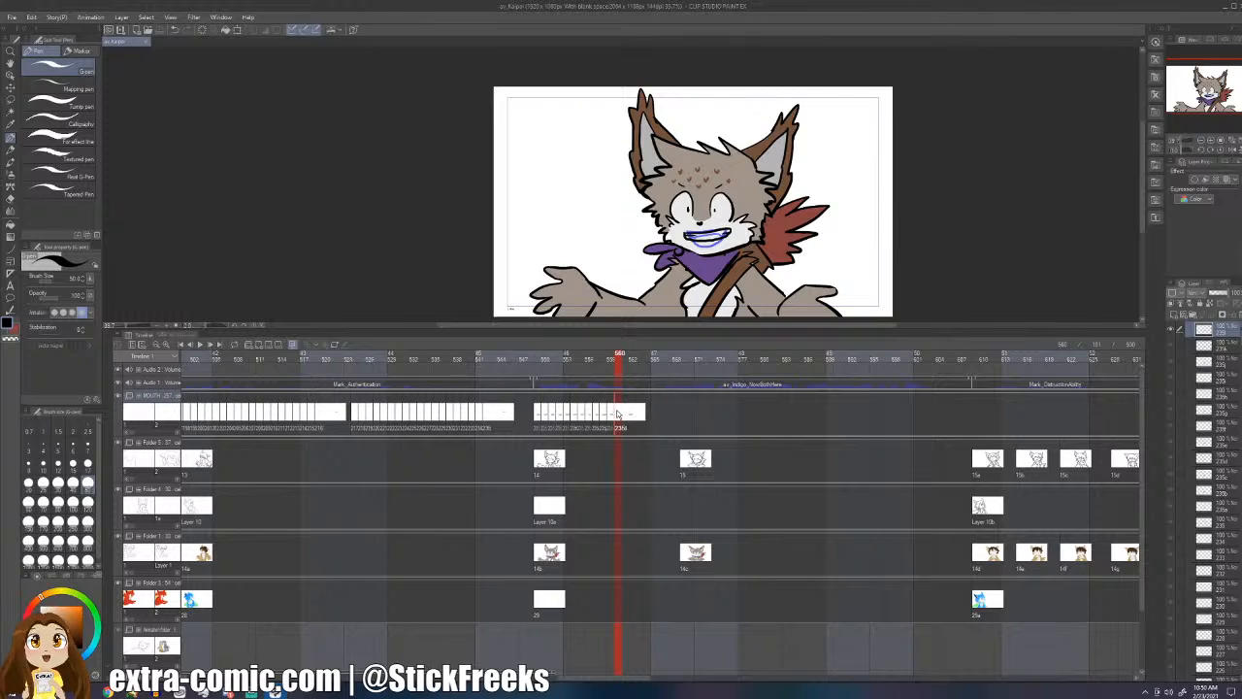
key("Delete")
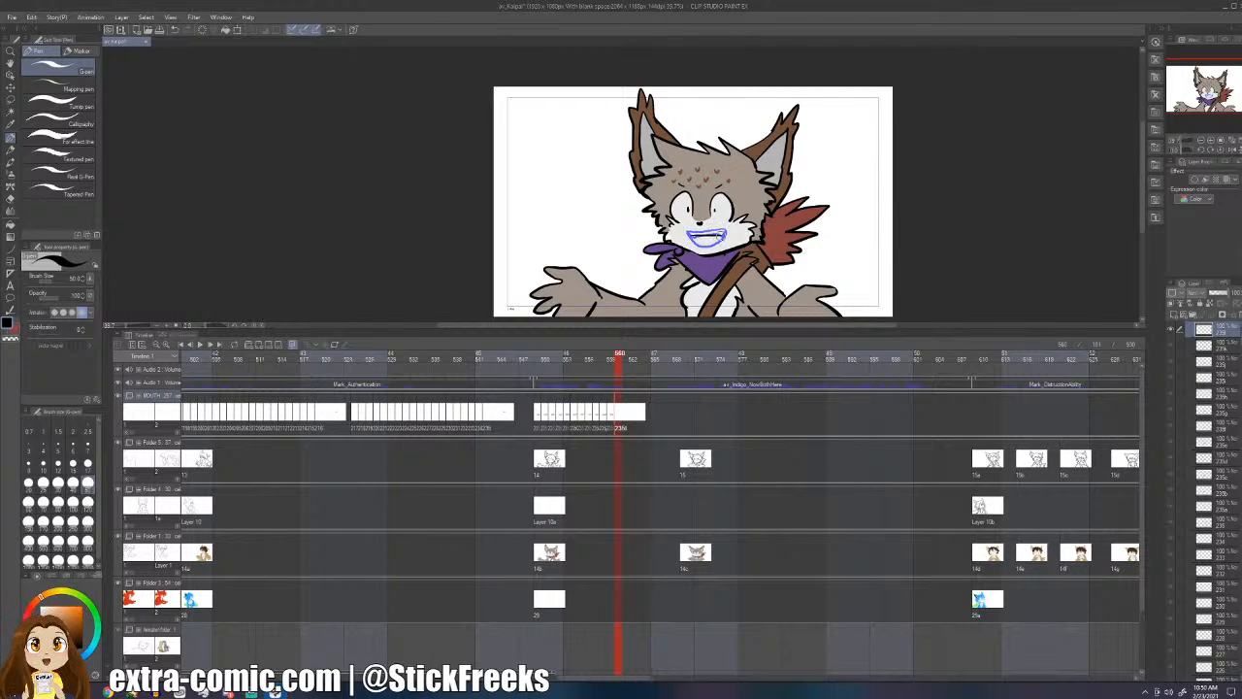
left_click_drag(721, 236, 701, 240)
key("ctrl+z")
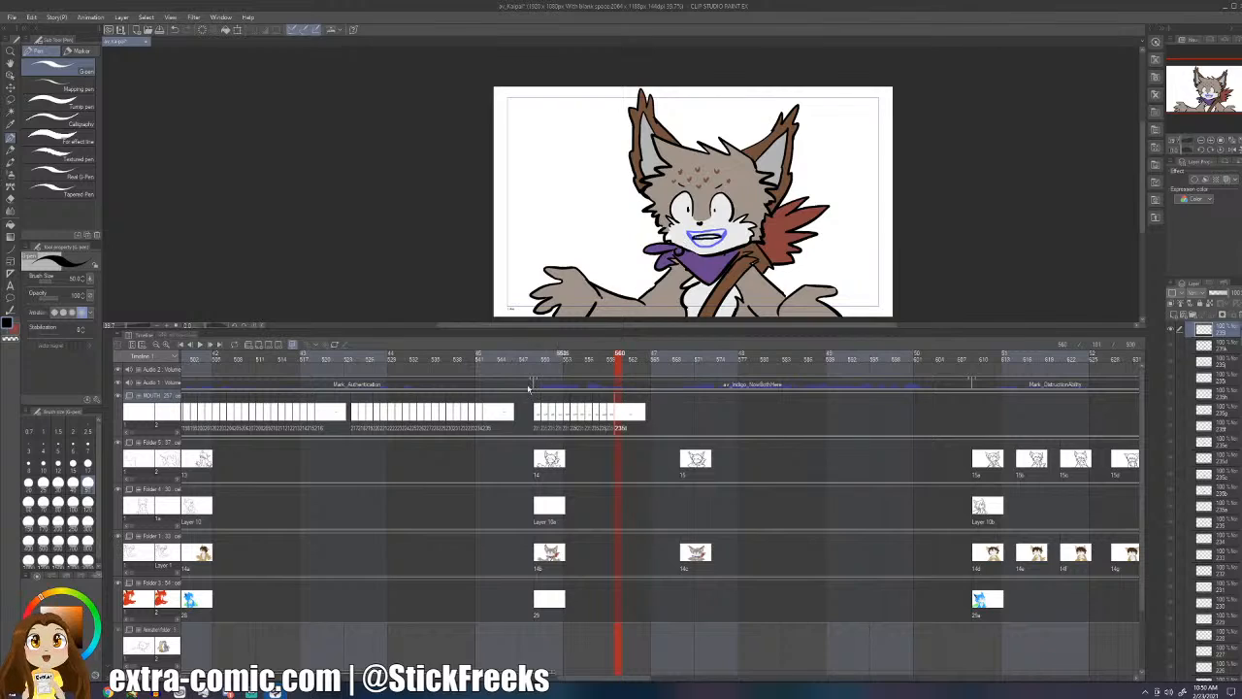
left_click_drag(540, 354, 546, 354)
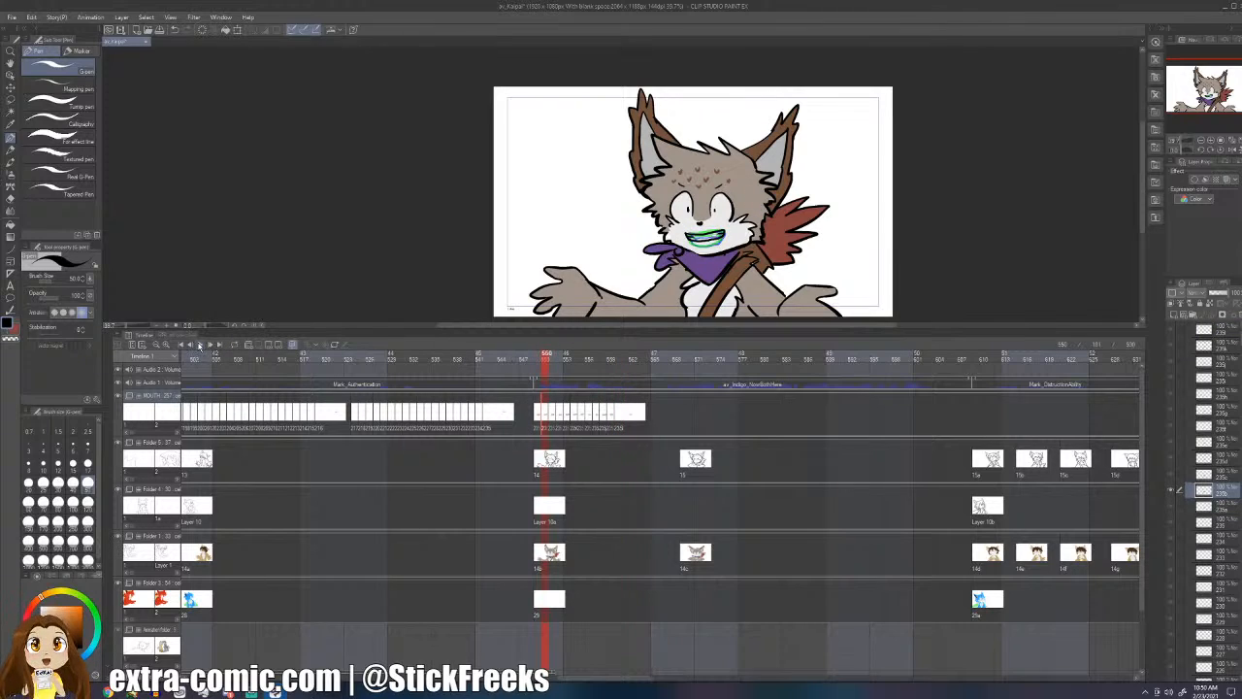
left_click(198, 344)
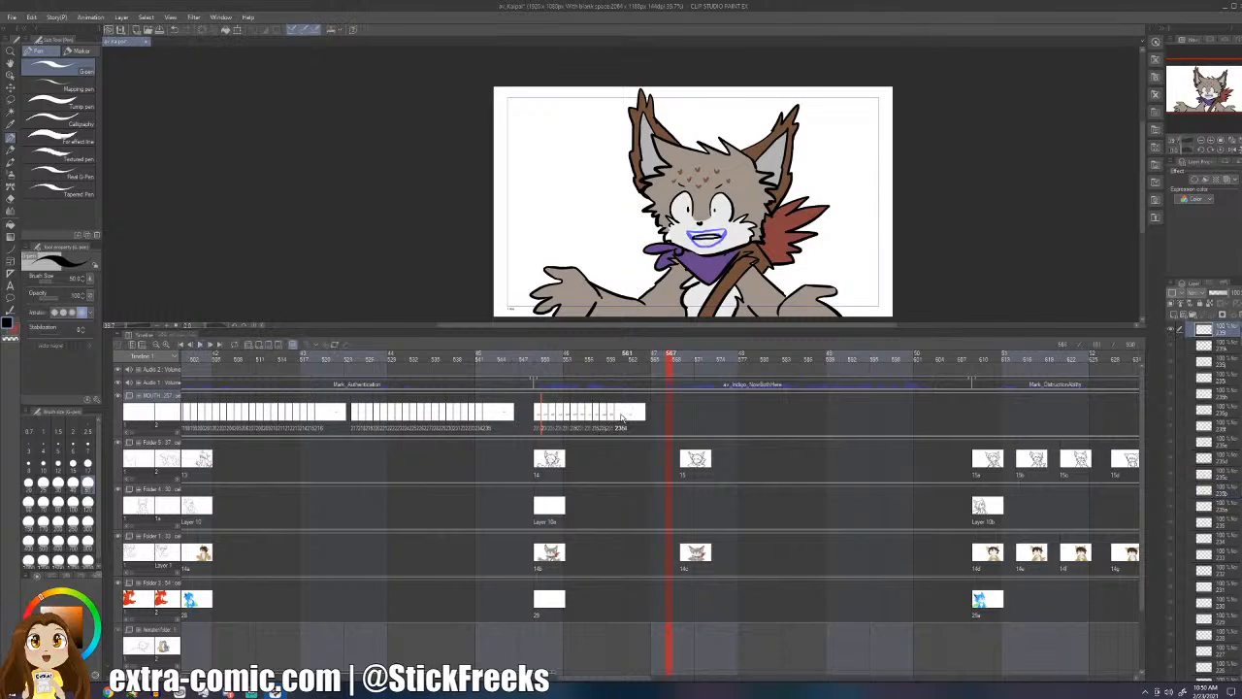
- Rework the mouth at frame 560, then add a mouth cel at frame 561 and draw a narrower smiling mouth
left_click(621, 357)
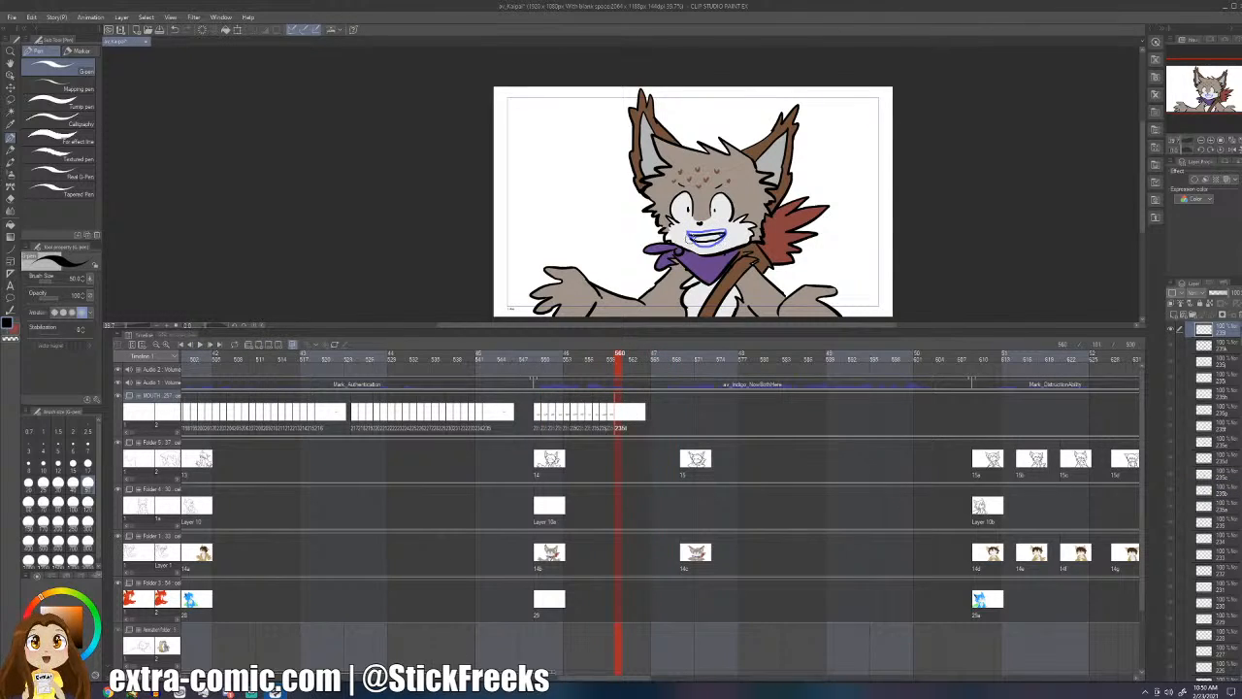
key("period")
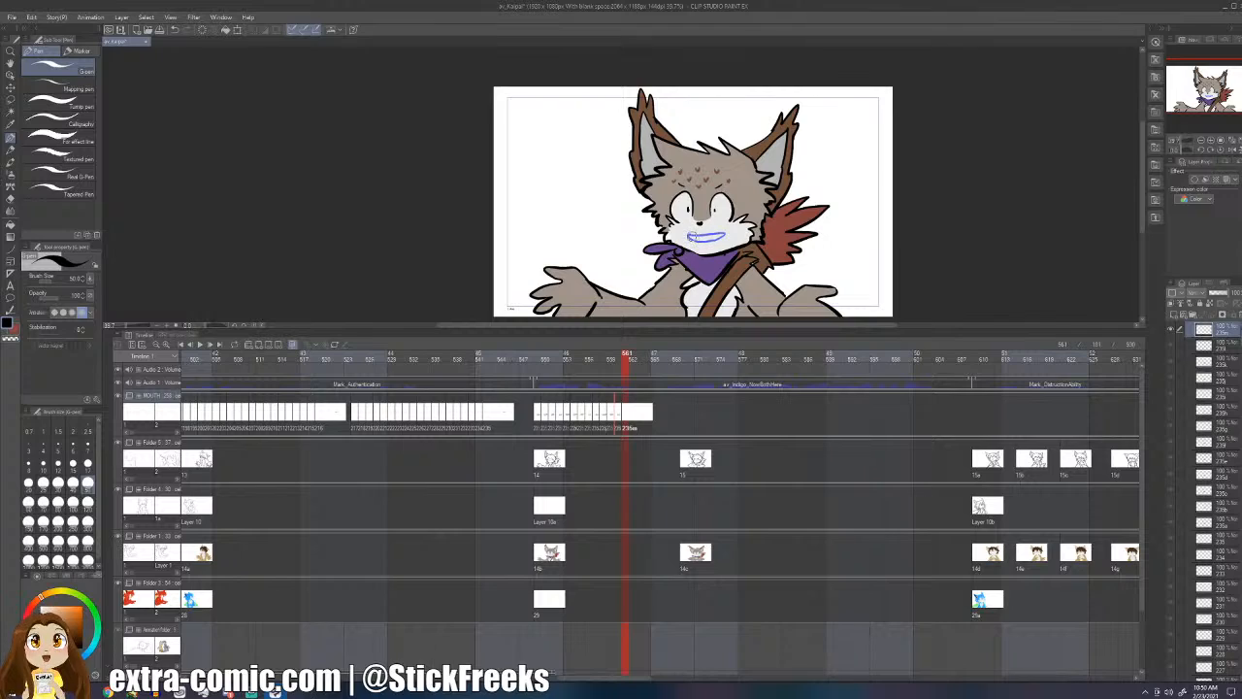
mouse_move(690, 236)
left_mouse_down()
mouse_move(722, 232)
mouse_move(691, 237)
left_mouse_up()
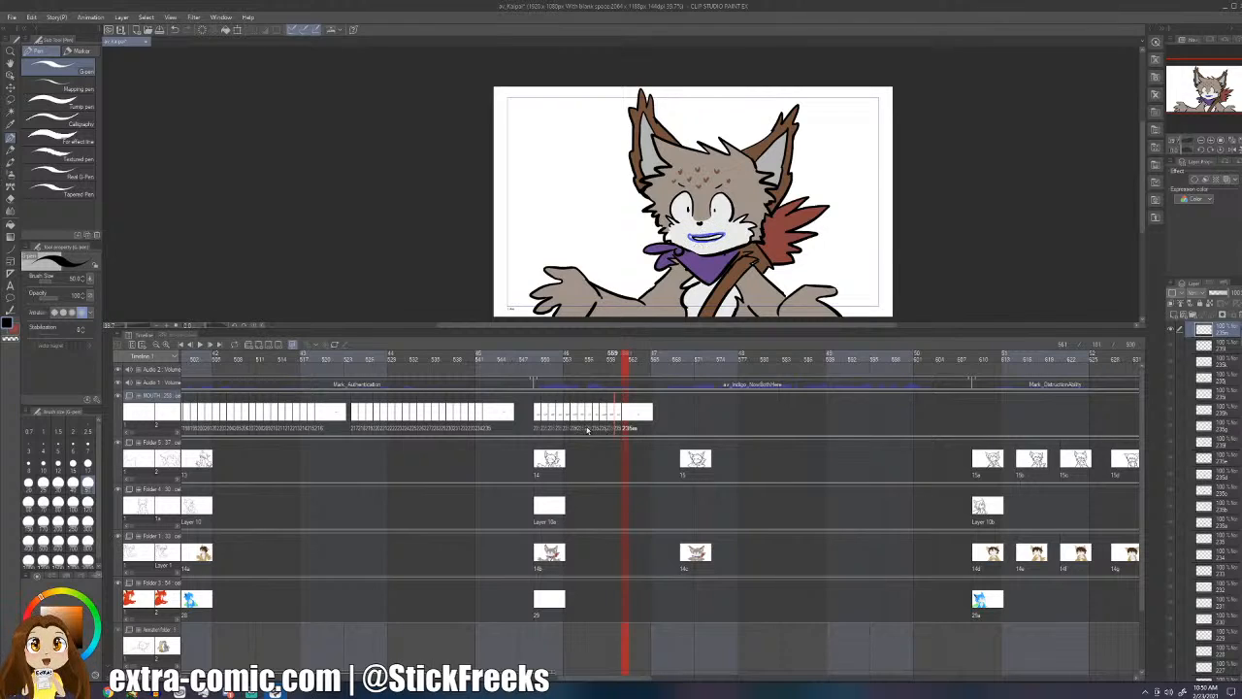
- Play back from frame 551, then shift the mouth cels from frame 559 onward one frame later
left_click(552, 425)
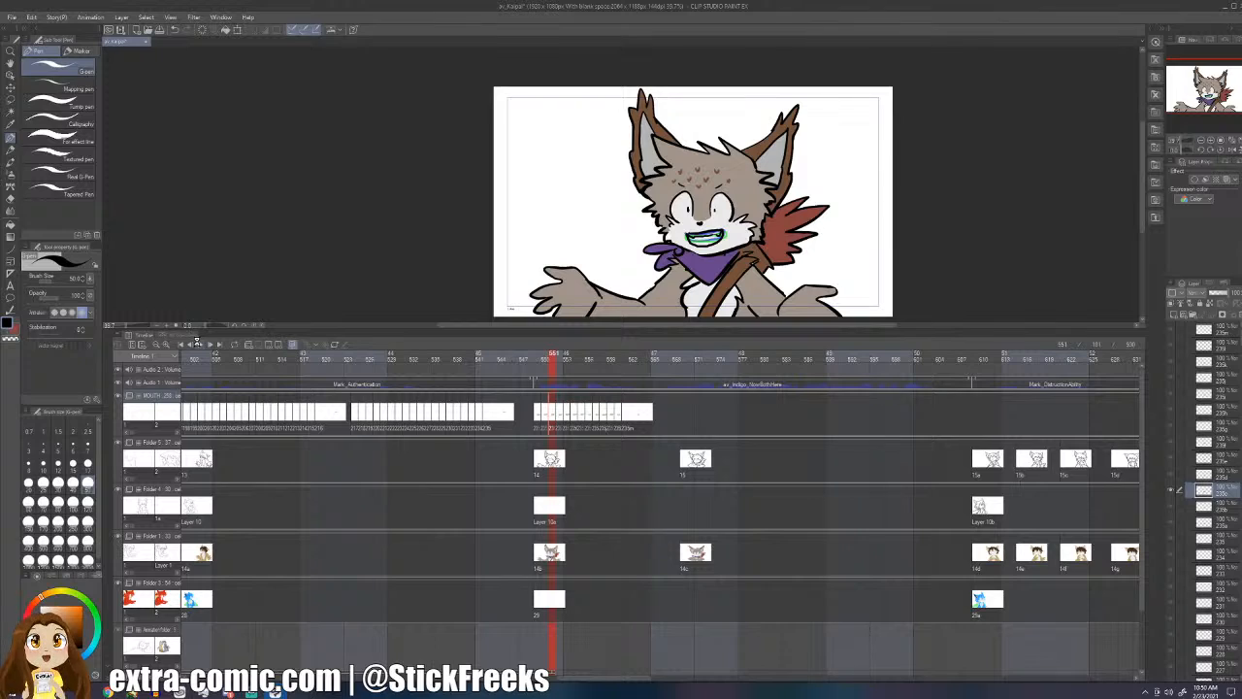
left_click(197, 343)
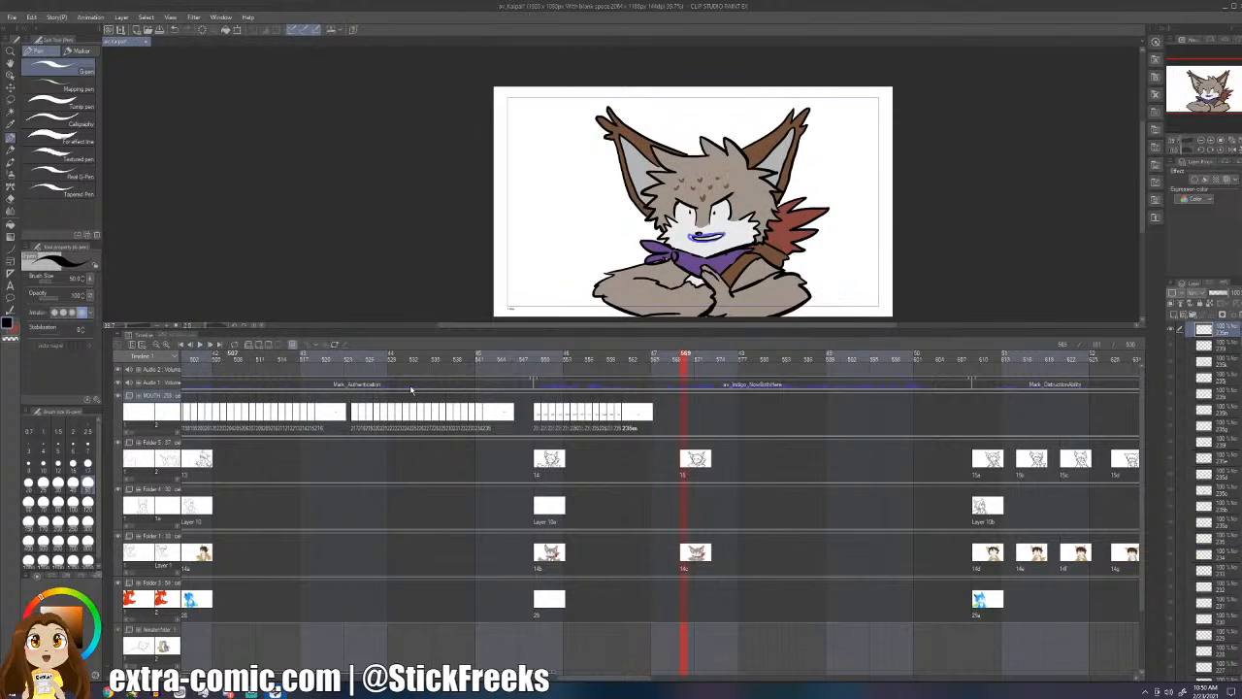
left_click(602, 415)
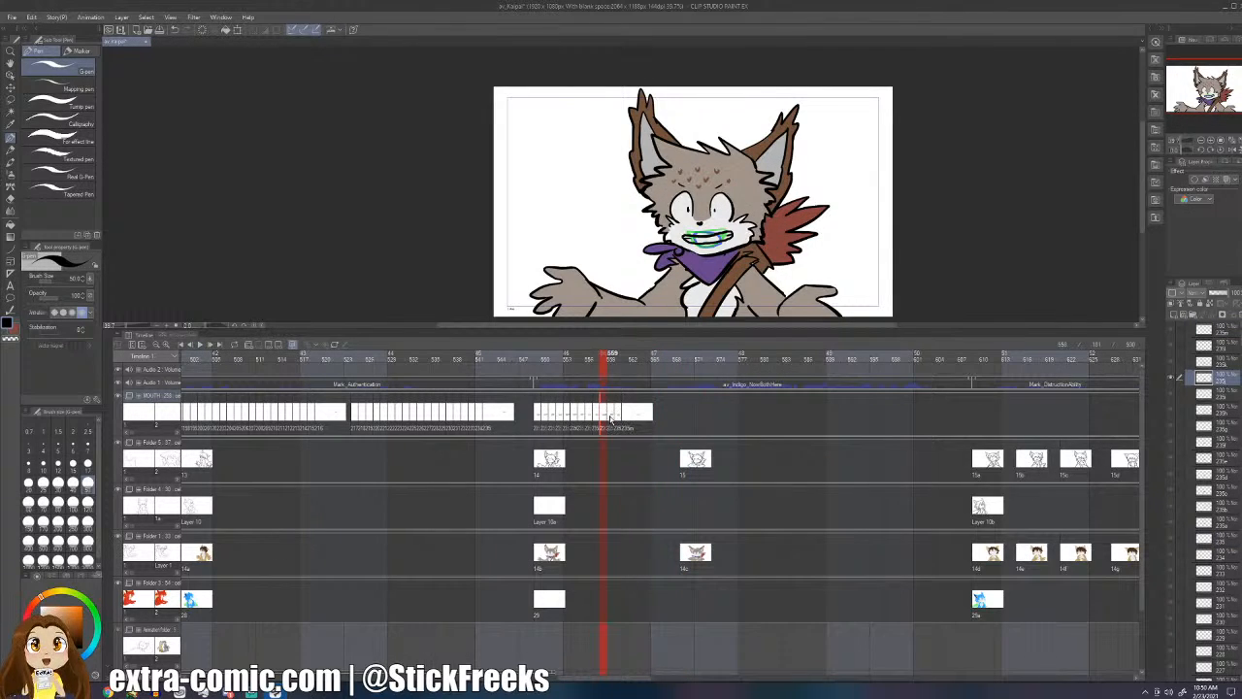
mouse_move(610, 417)
left_mouse_down()
mouse_move(636, 417)
mouse_move(605, 407)
left_mouse_up()
left_click(637, 419)
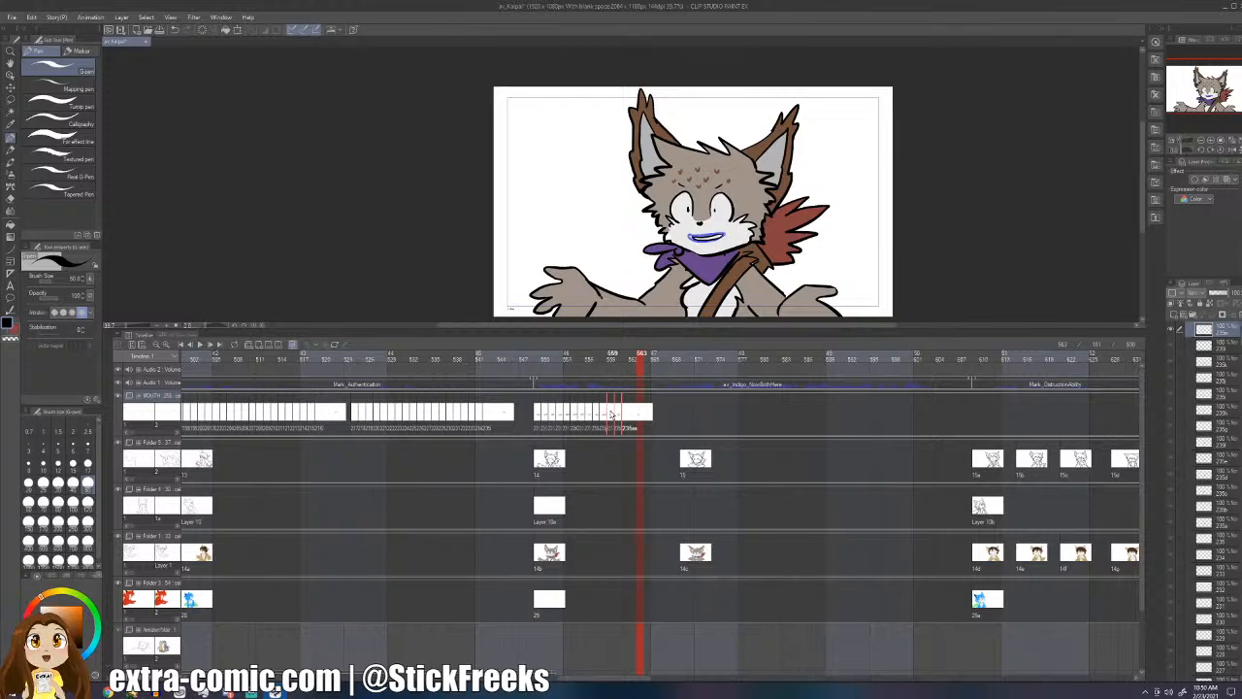
left_click(613, 417)
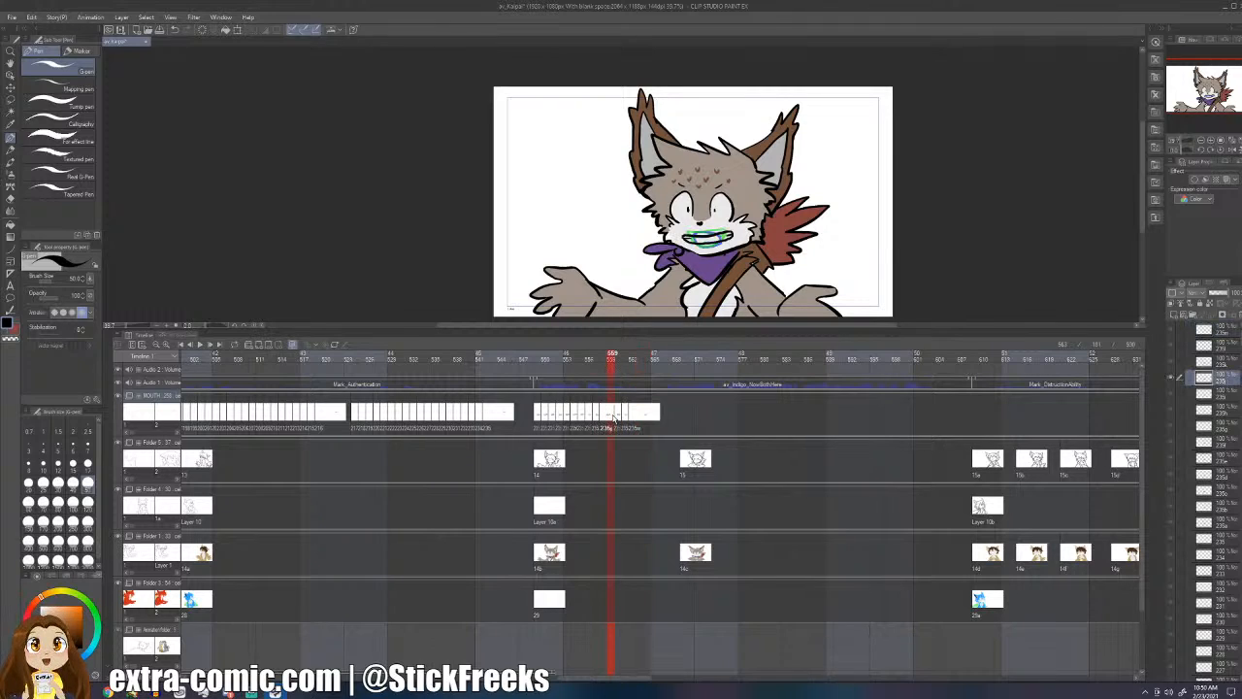
- Add a new mouth cel at frame 559, draw an in-between mouth over the onion skin, and play back from frame 548
key("ctrl+shift+n")
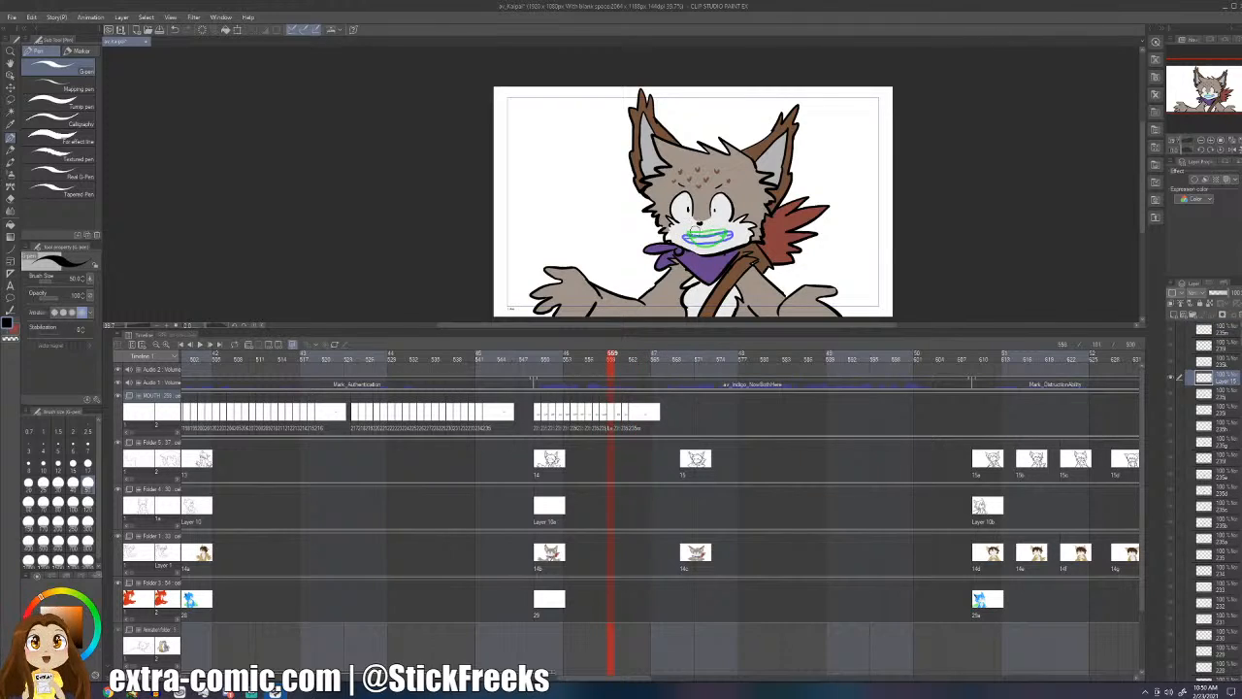
mouse_move(687, 230)
left_mouse_down()
mouse_move(725, 228)
mouse_move(699, 251)
mouse_move(688, 232)
mouse_move(725, 229)
left_mouse_up()
key("ctrl+z")
left_click(532, 355)
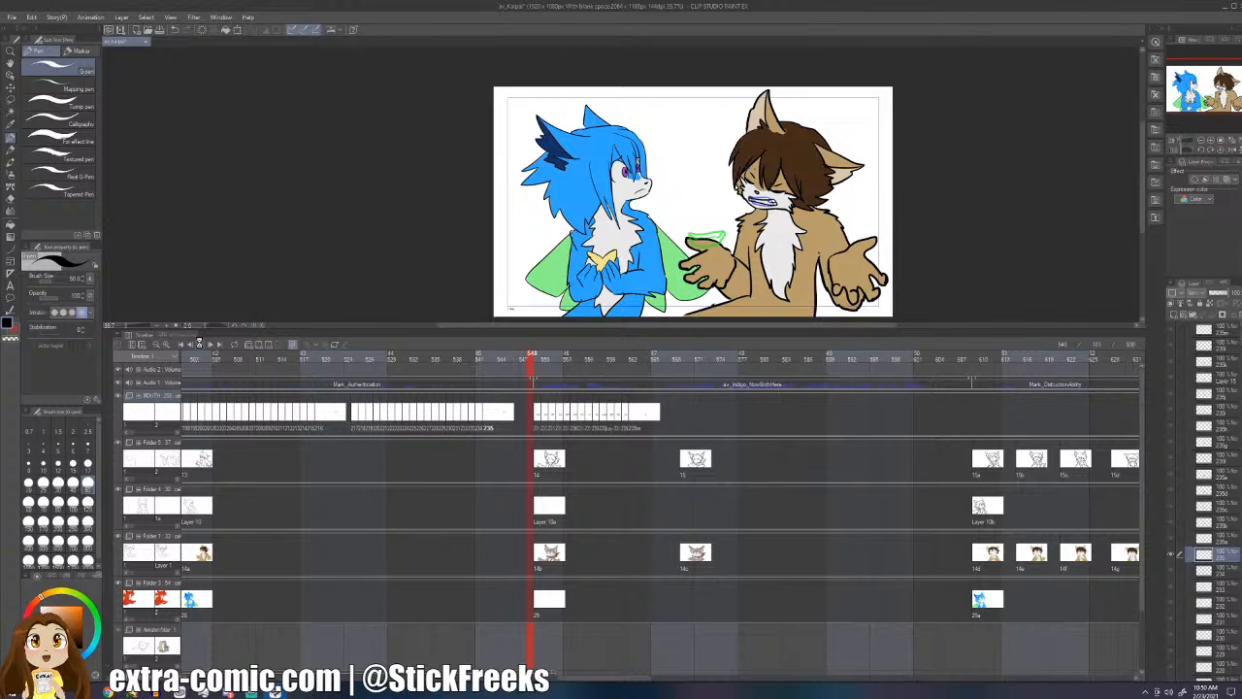
left_click(199, 345)
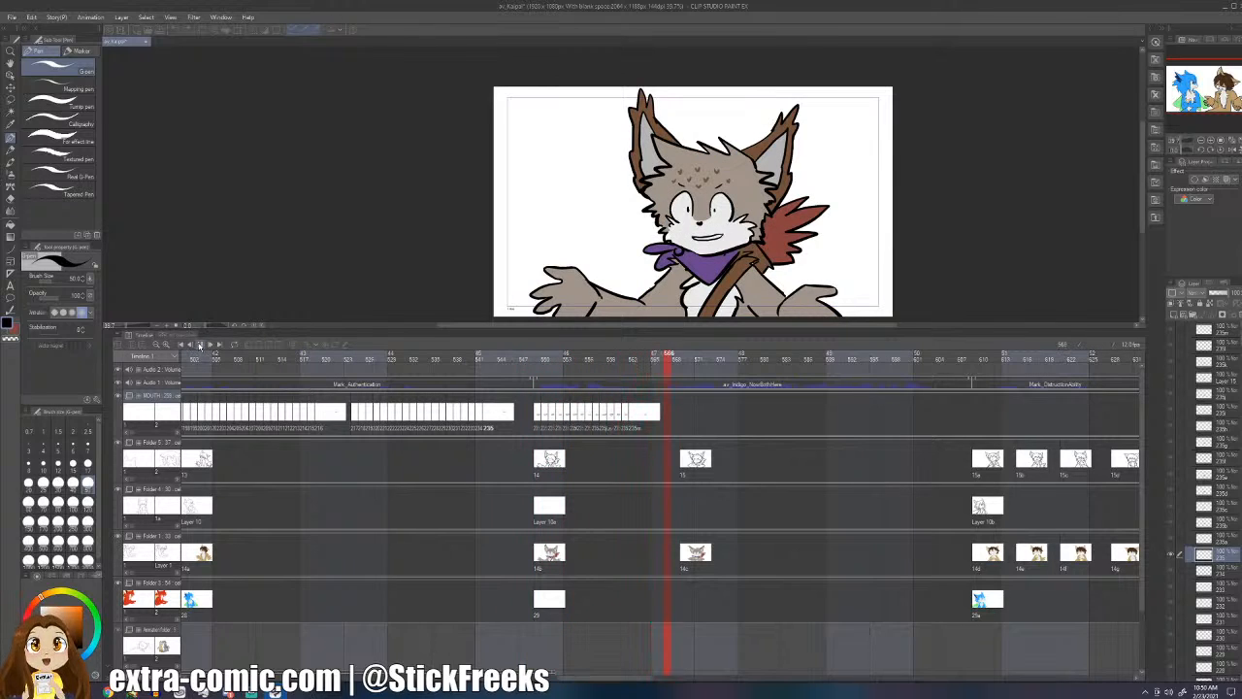
- Add mouth cels at frames 566 and 567, drawing a wide thin grin and a following mouth shape over the onion skin
left_click(199, 344)
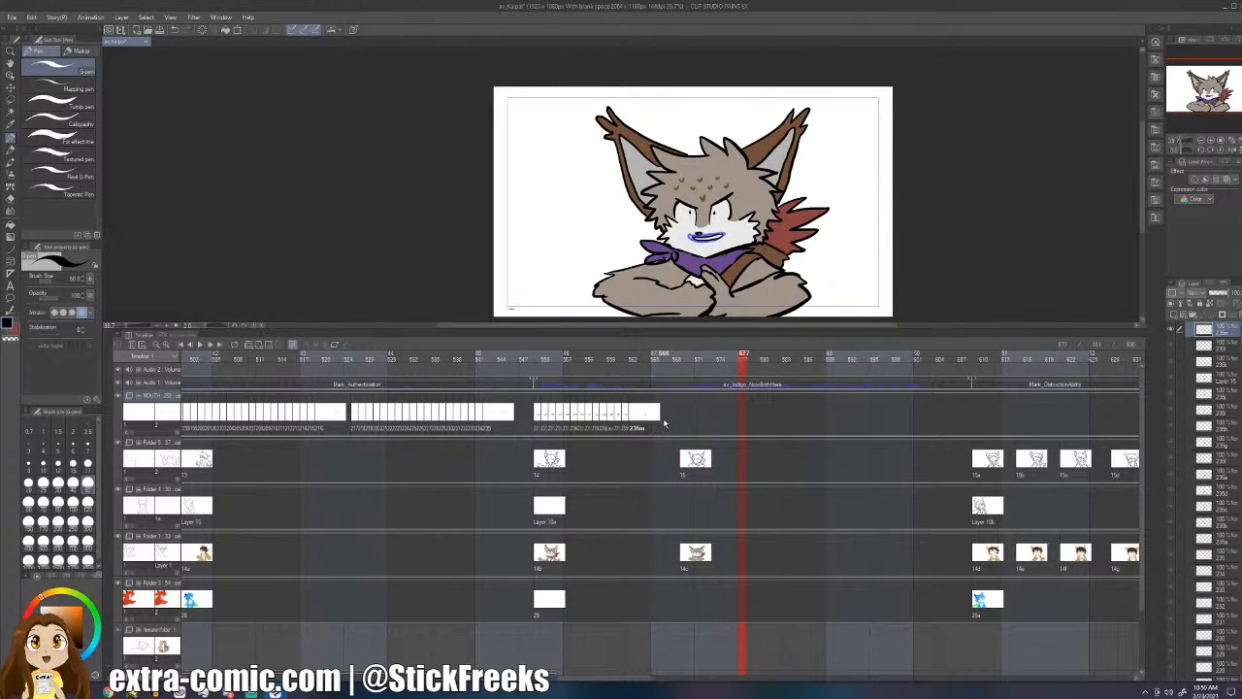
left_click(665, 423)
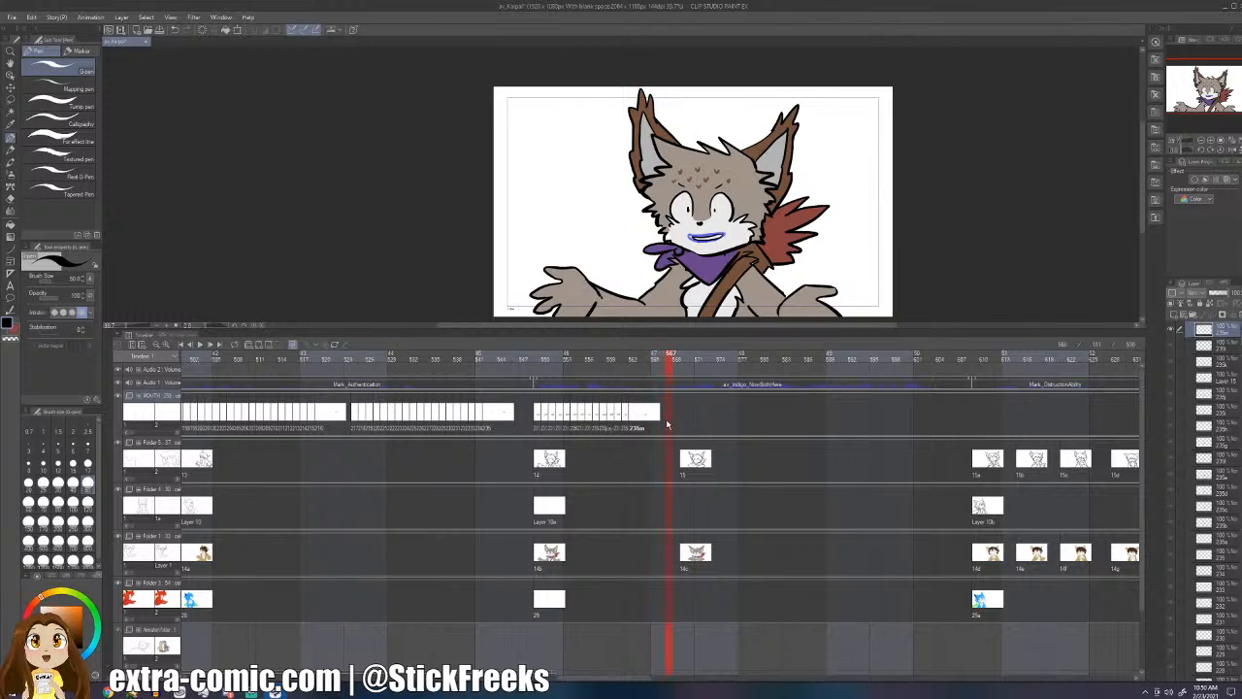
left_click(668, 424)
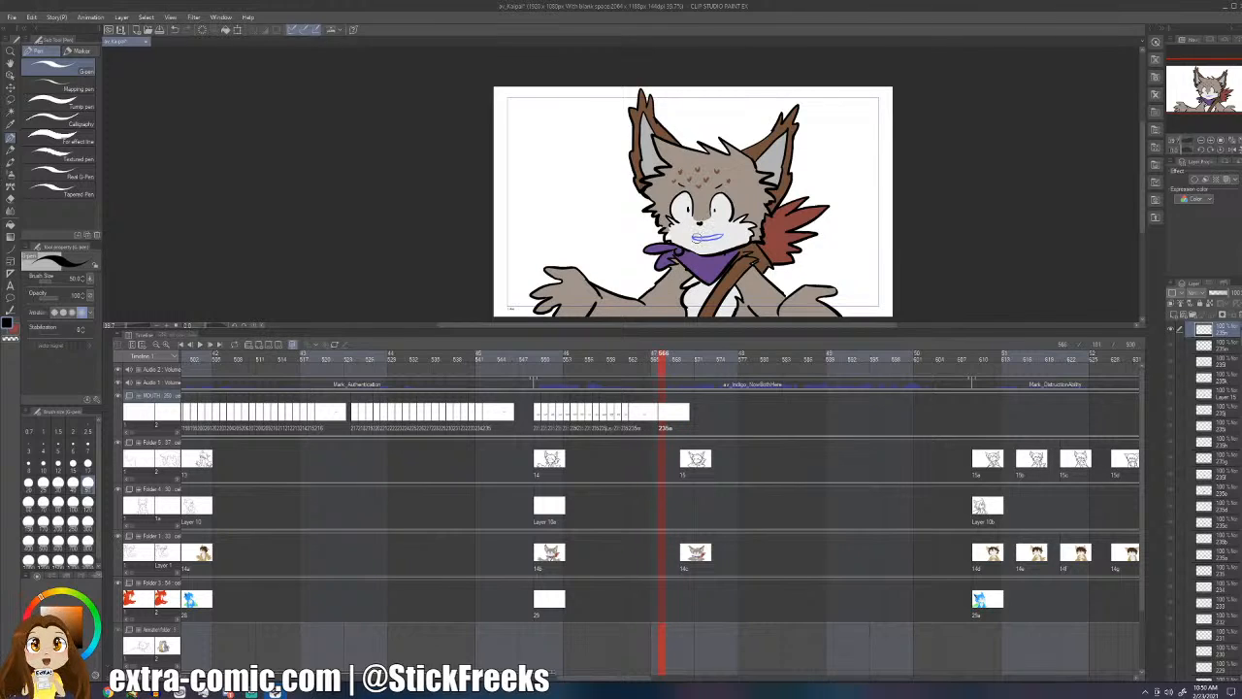
mouse_move(718, 230)
left_mouse_down()
mouse_move(730, 228)
mouse_move(707, 238)
left_mouse_up()
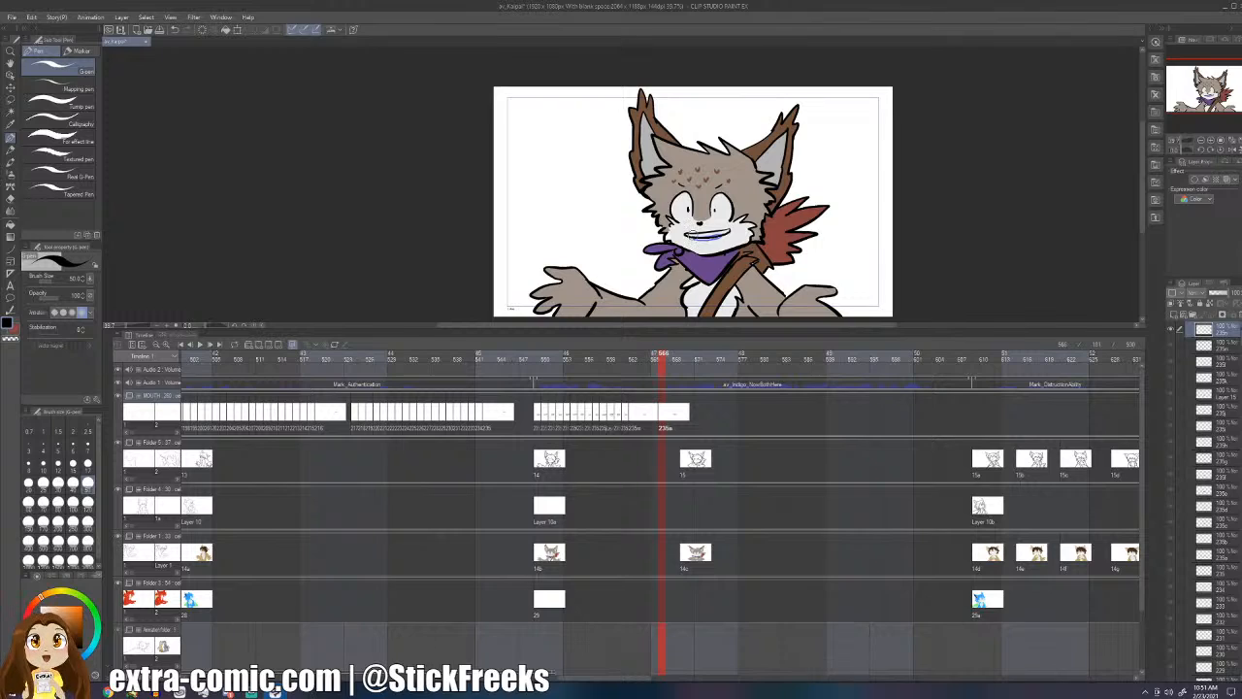
key("Right")
key("ctrl+shift+n")
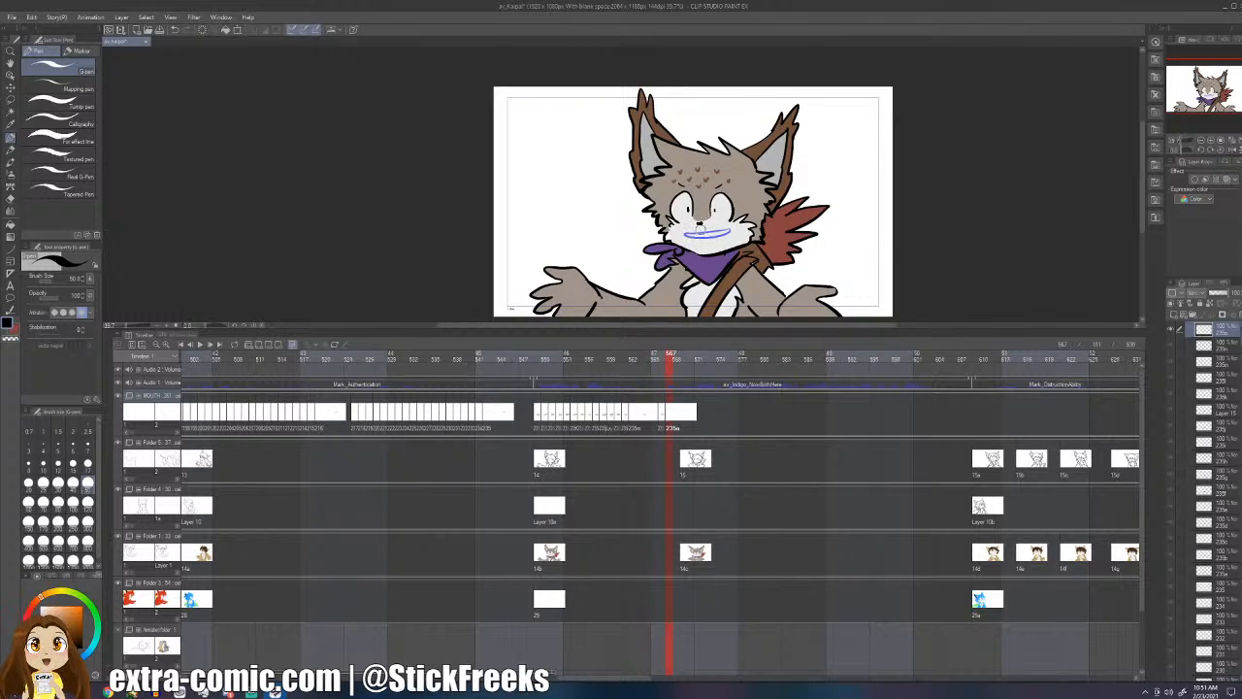
left_click_drag(693, 231, 727, 230)
- Add mouth cels at frames 568 to 570 and draw the mouths, placing them lower on the face from frame 569
key("Right")
key("ctrl+shift+n")
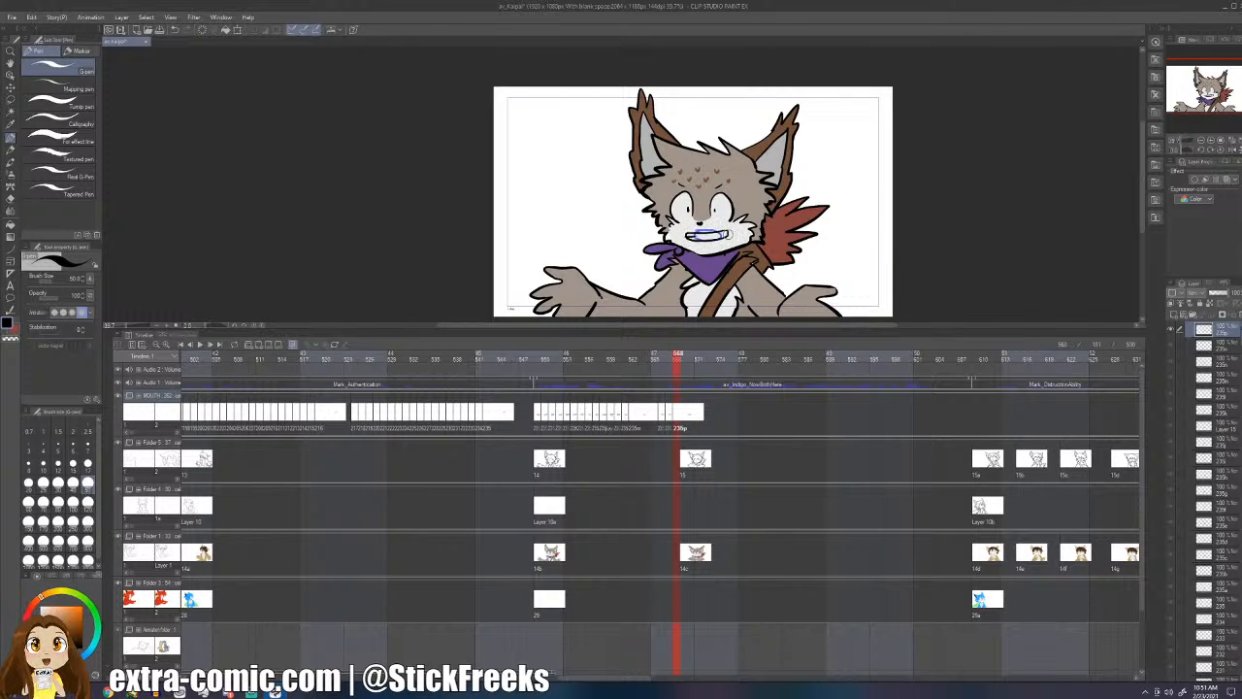
key("Right")
key("ctrl+shift+n")
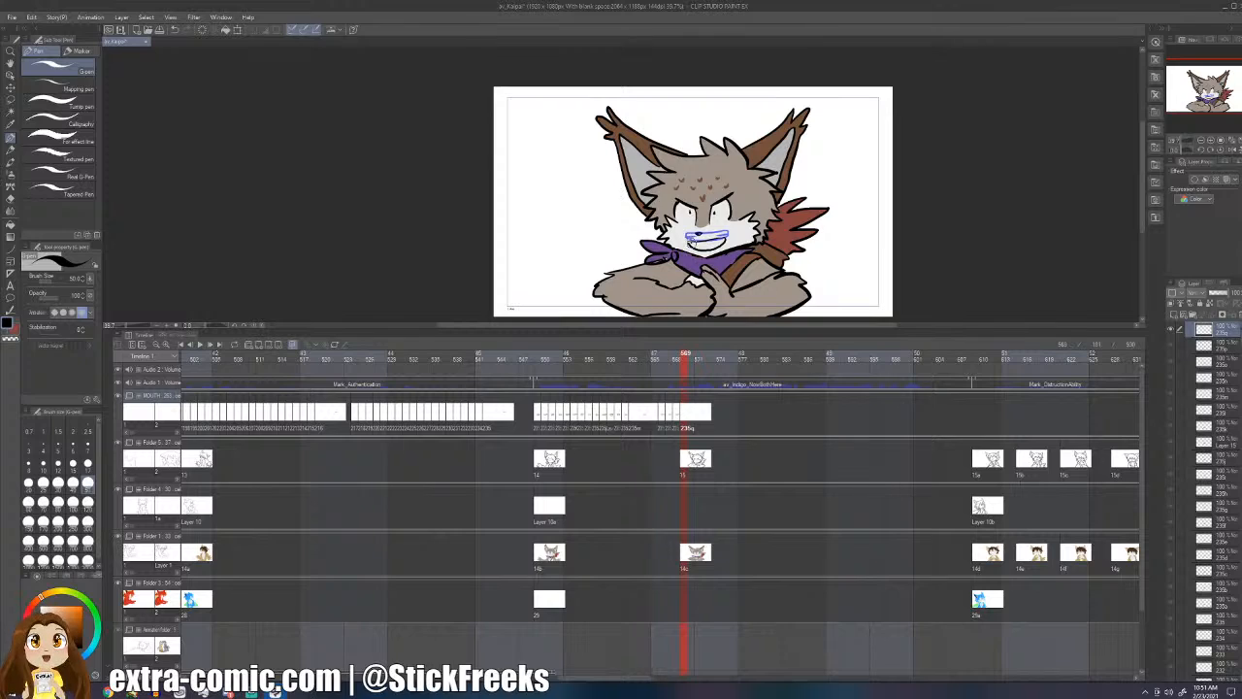
key("Right")
key("ctrl+shift+n")
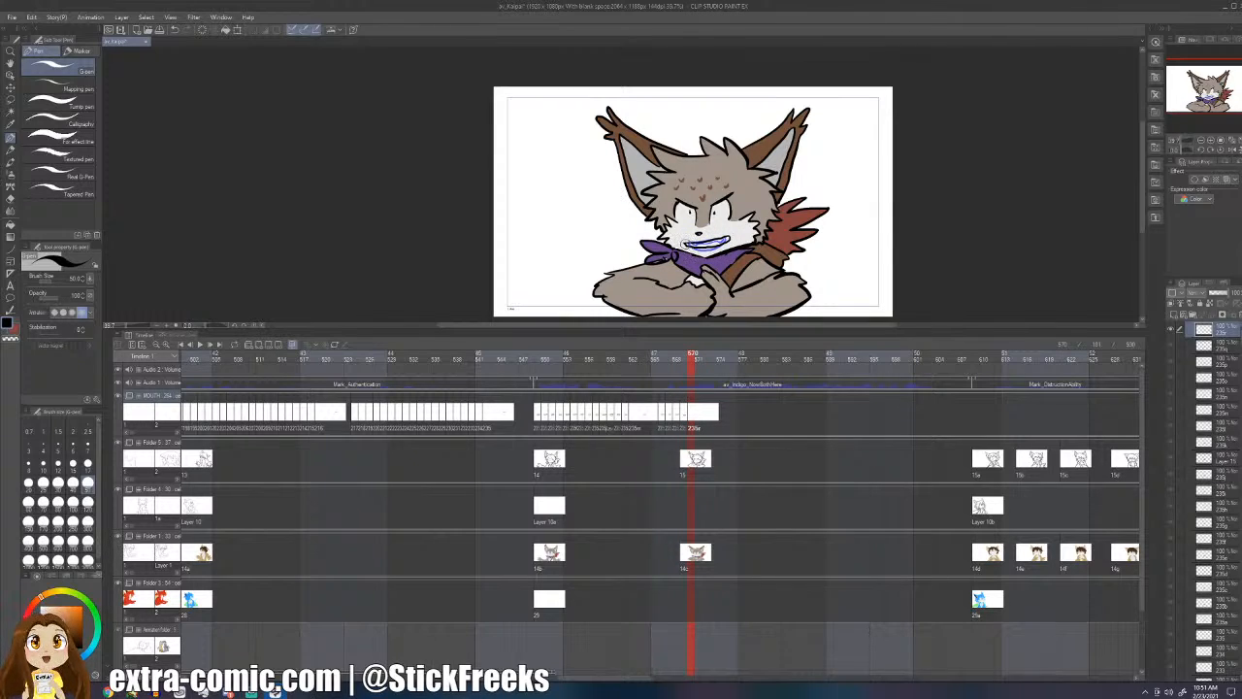
- Add mouth cels at frames 571 and 572, drawing a slanted mouth and a small squarish open mouth
key("Right")
key("ctrl+shift+n")
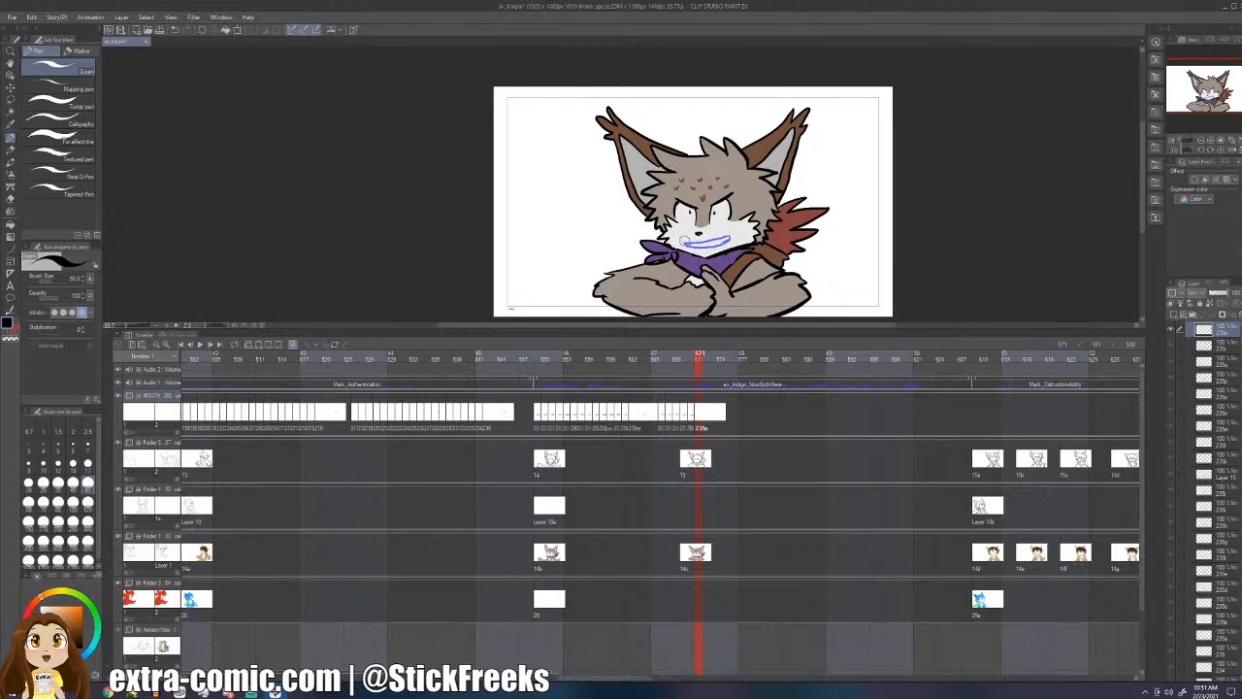
mouse_move(713, 247)
left_mouse_down()
mouse_move(685, 240)
mouse_move(690, 250)
left_mouse_up()
key("Right")
key("ctrl+shift+n")
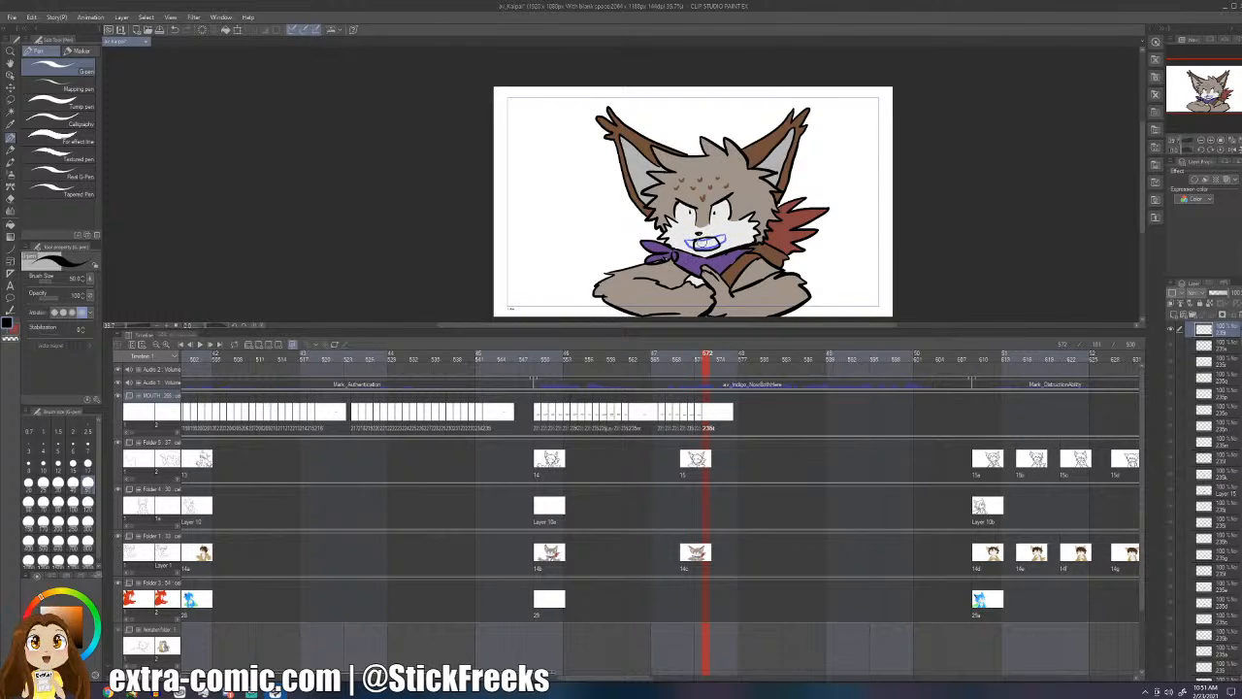
- Add mouth cels at frames 573 and 574 and draw a tilted grin that opens into a smile
key("Right")
key("ctrl+shift+n")
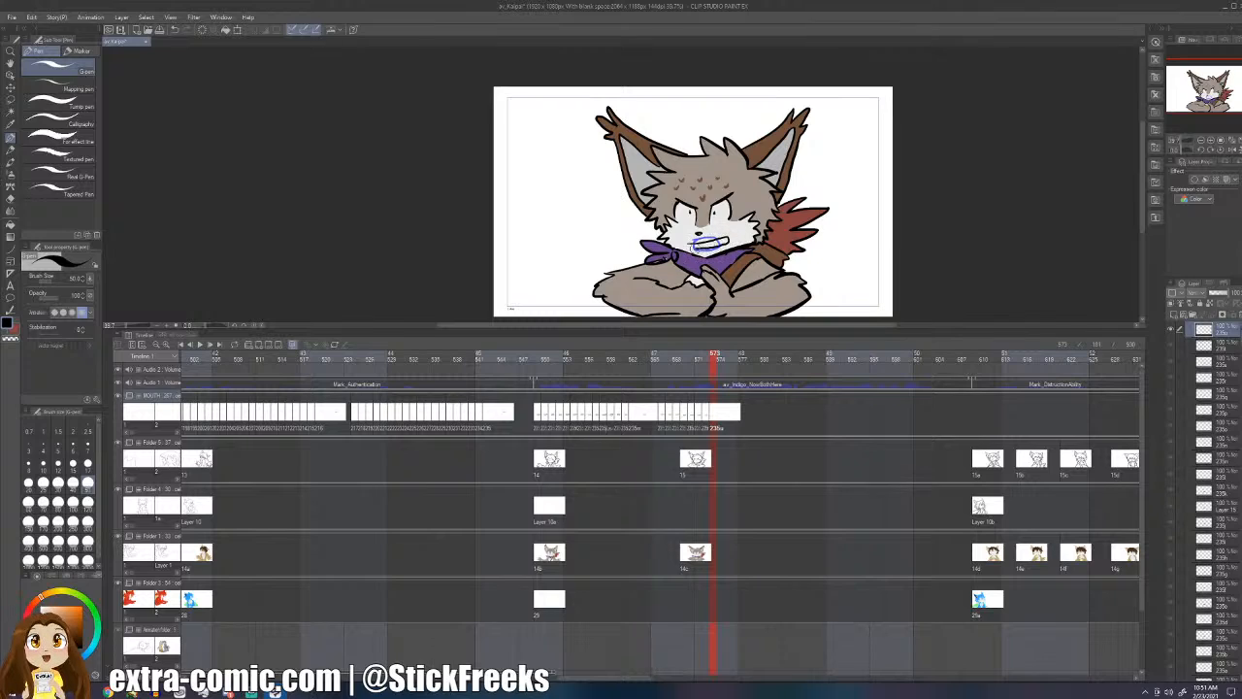
key("Right")
key("ctrl+shift+n")
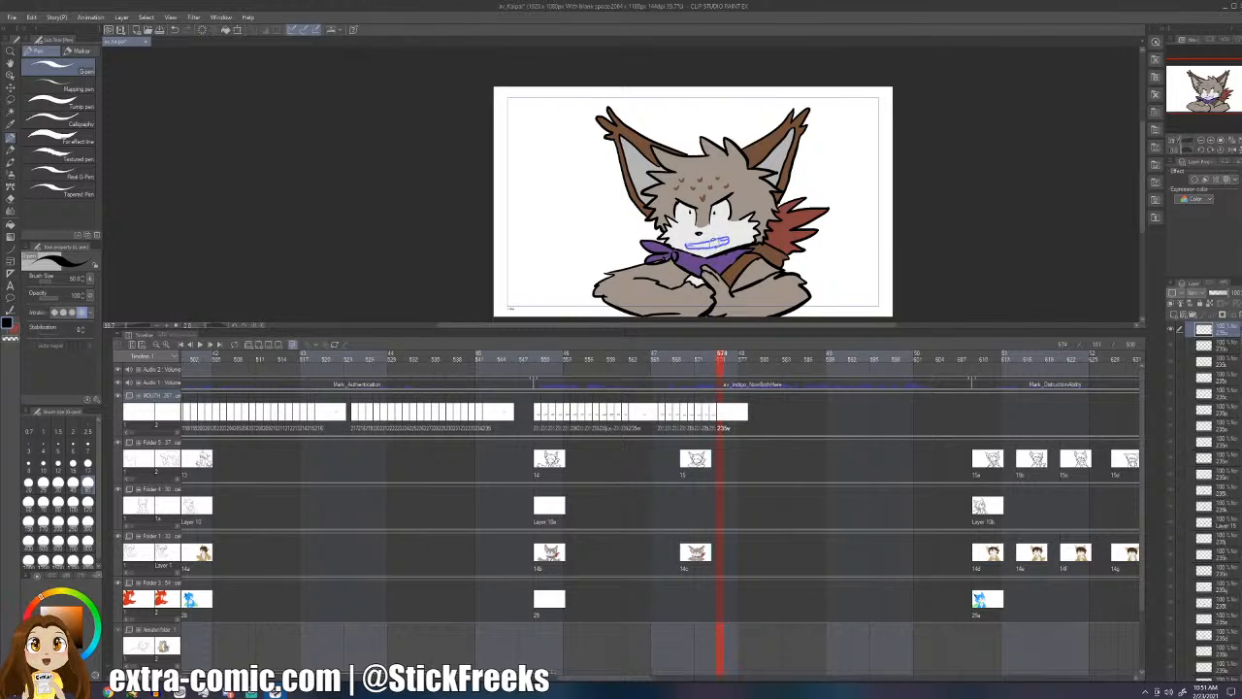
mouse_move(726, 235)
left_mouse_down()
mouse_move(701, 251)
mouse_move(727, 234)
left_mouse_up()
- Shift the mouth cels from frame 566 onward one frame later, checking the timing in playback before and after
left_click(568, 427)
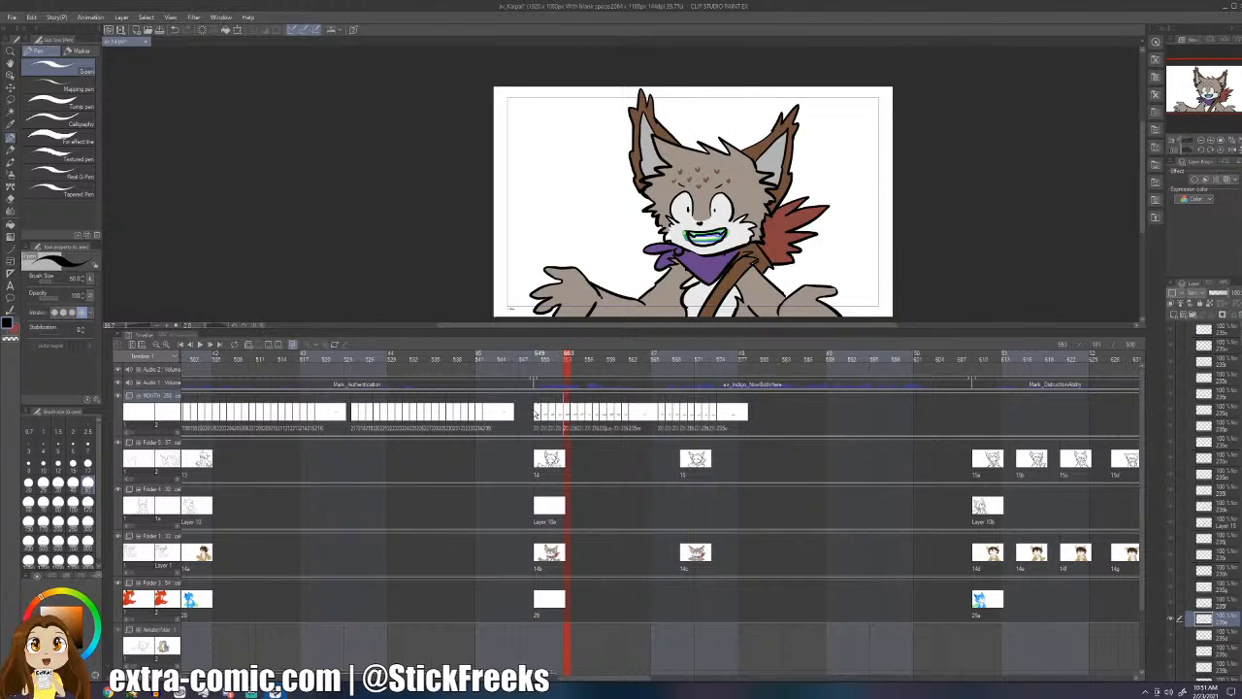
left_click(532, 355)
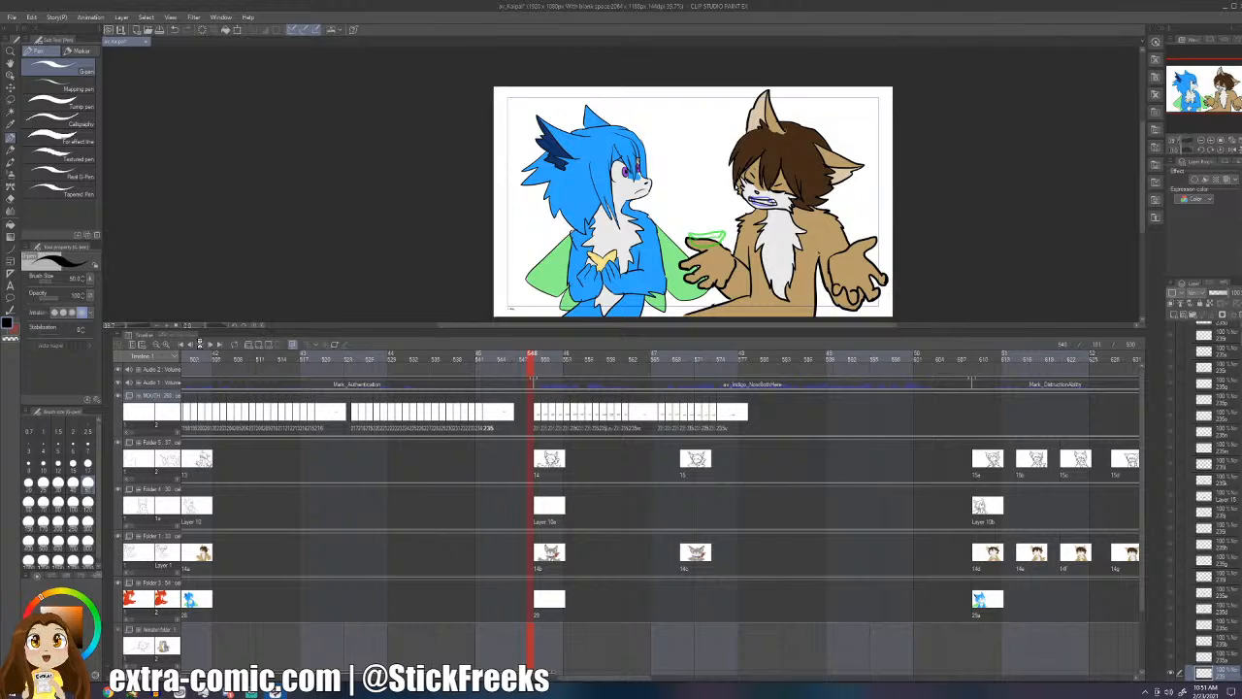
left_click(199, 344)
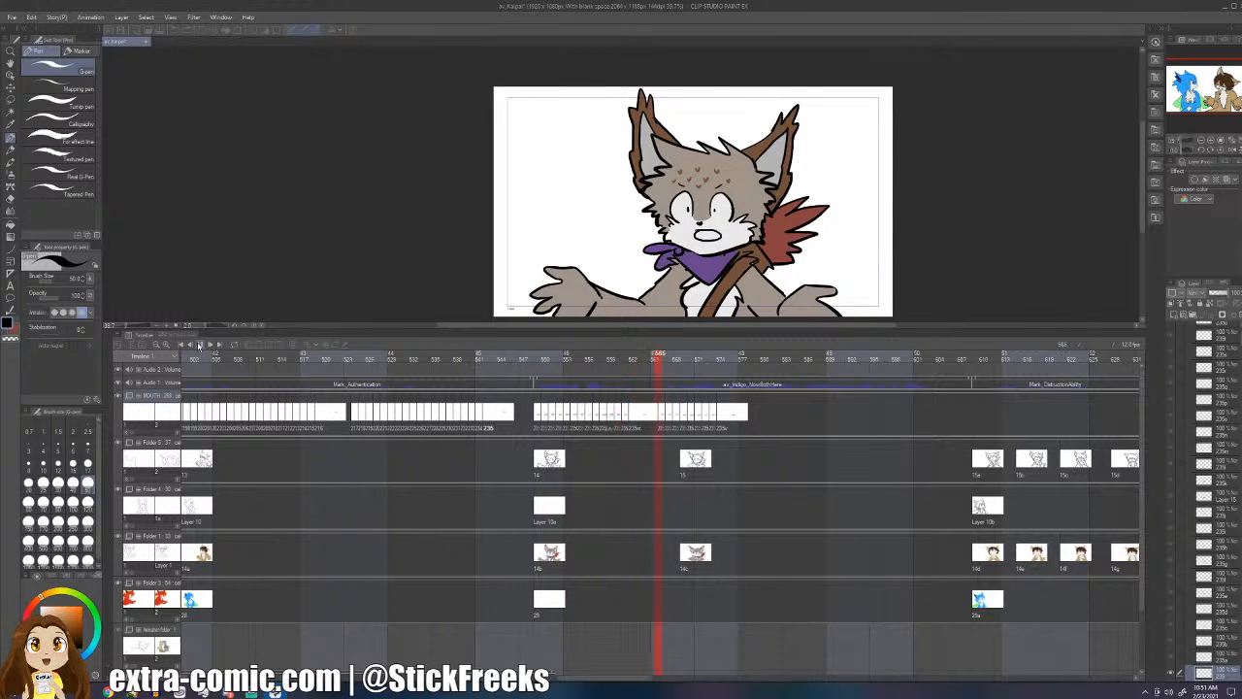
left_click(199, 345)
left_click_drag(757, 423, 677, 417)
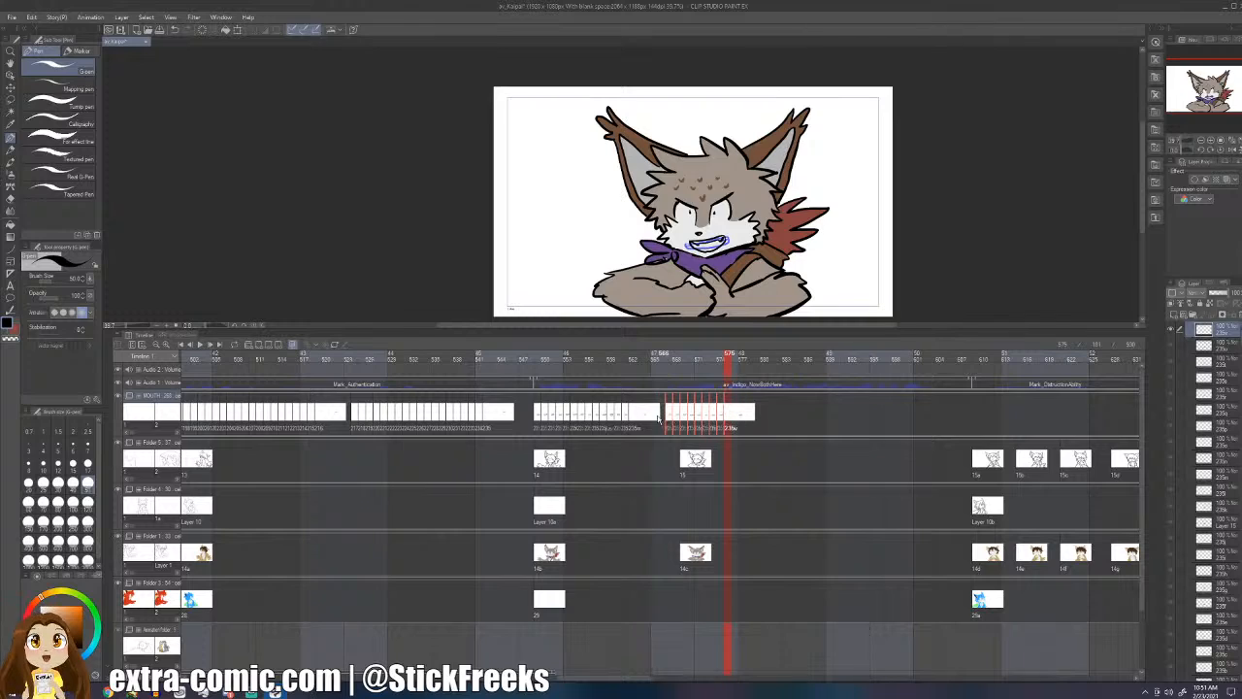
left_click(647, 353)
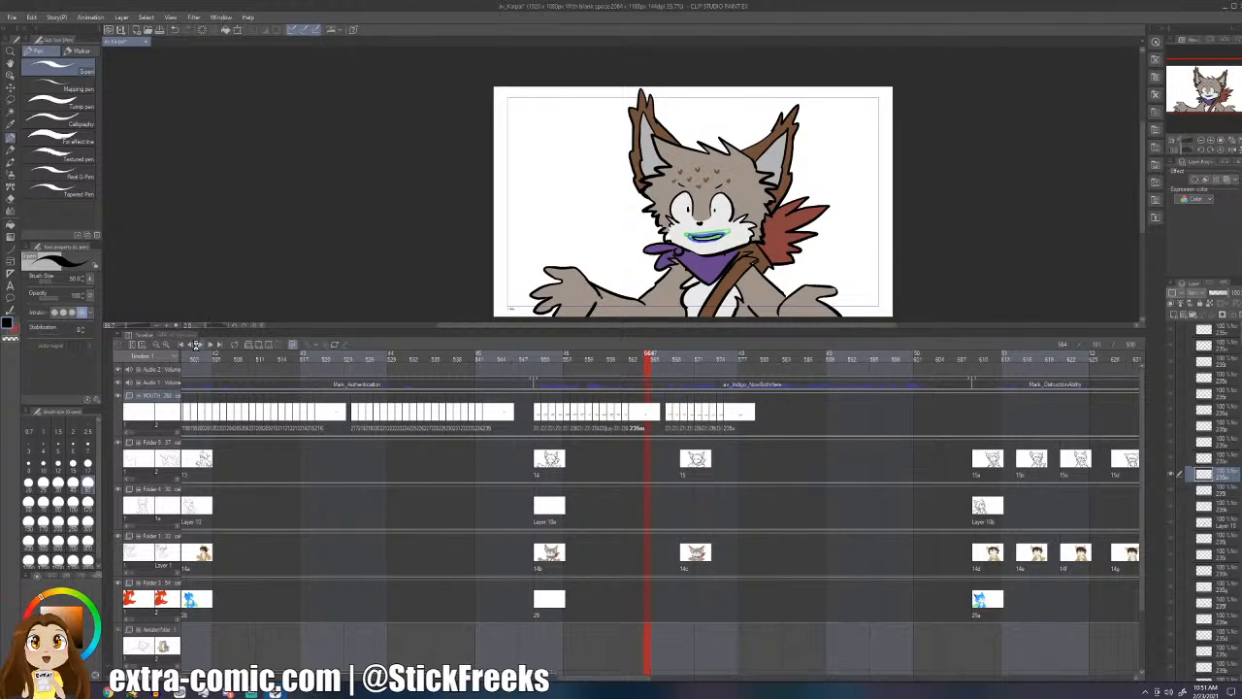
left_click(197, 344)
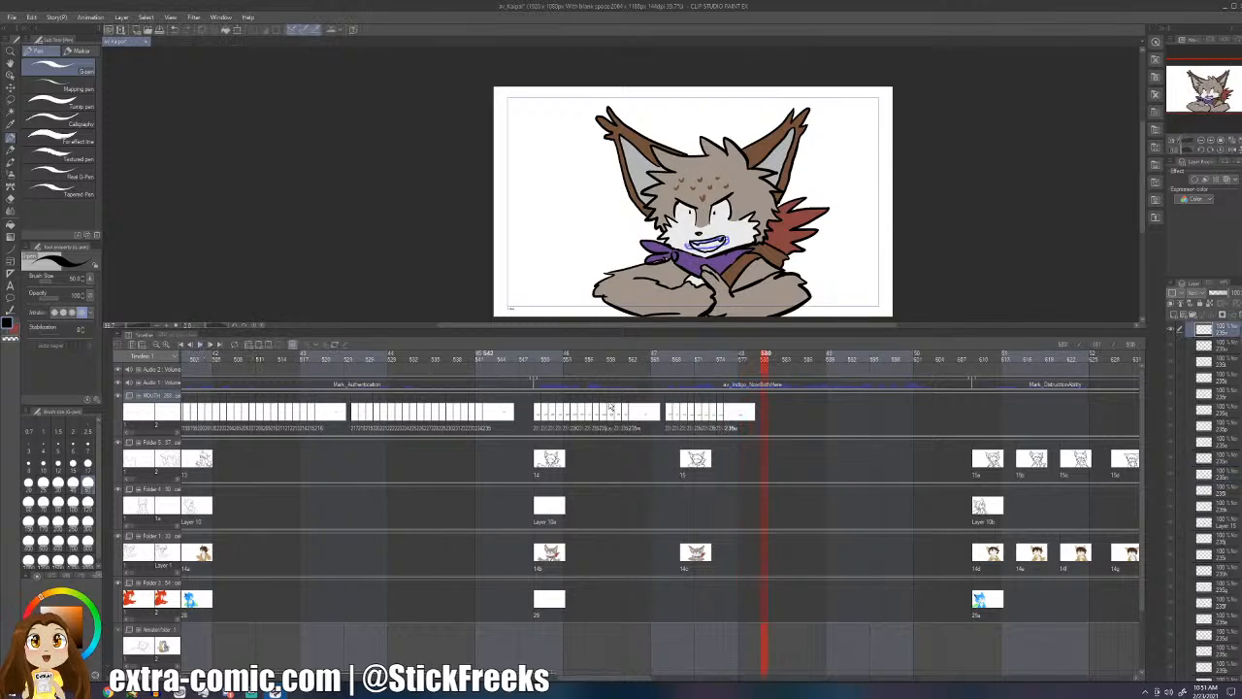
- Move the mouth drawing at frame 569 down with a transform to fit the lynx's new head pose
left_click(693, 416)
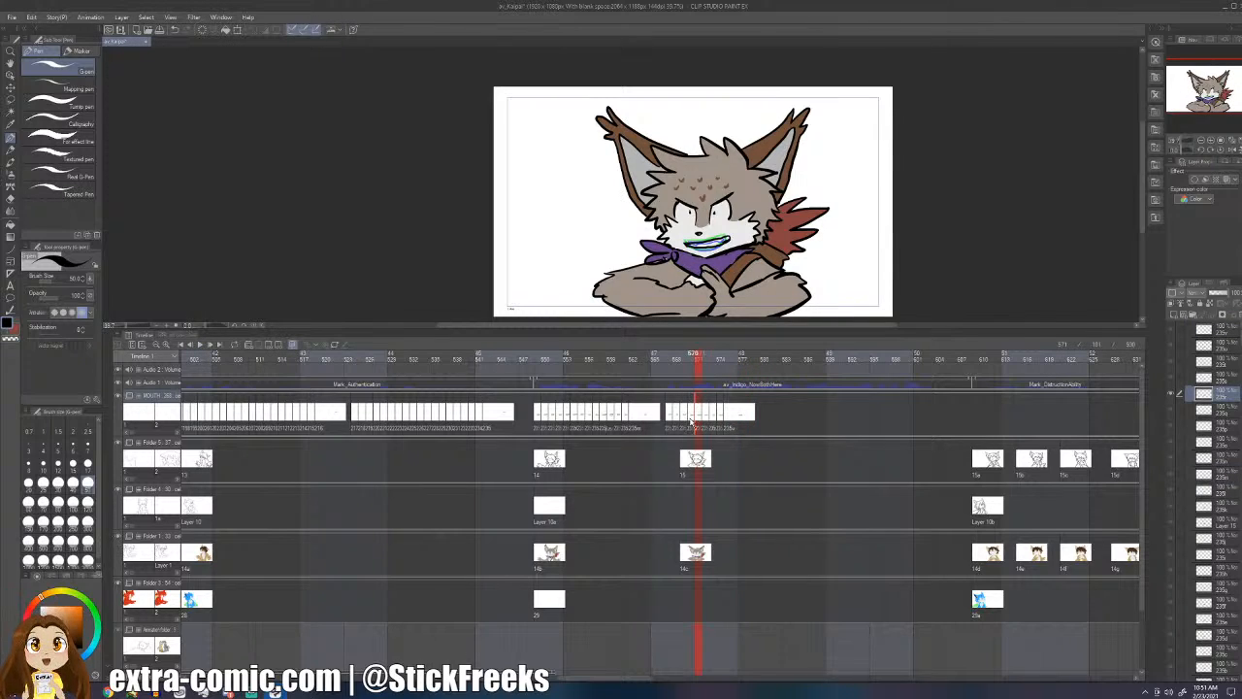
key("Left")
key("Left")
key("ctrl+t")
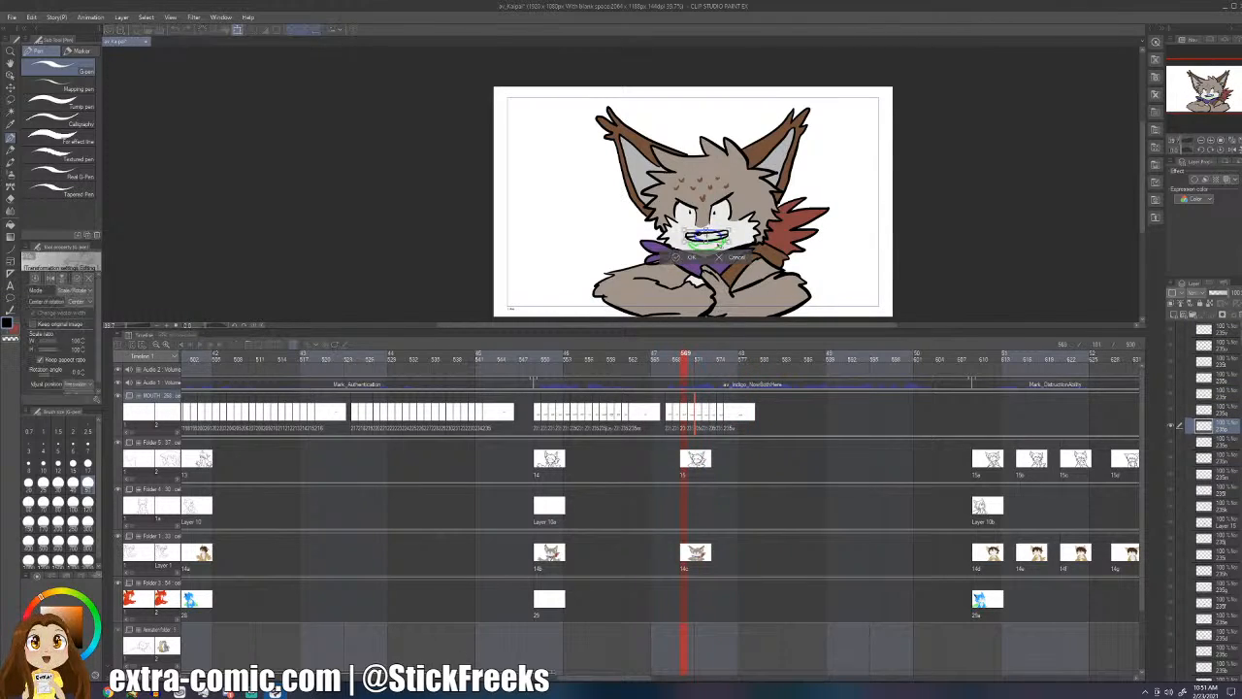
left_click_drag(706, 237, 706, 248)
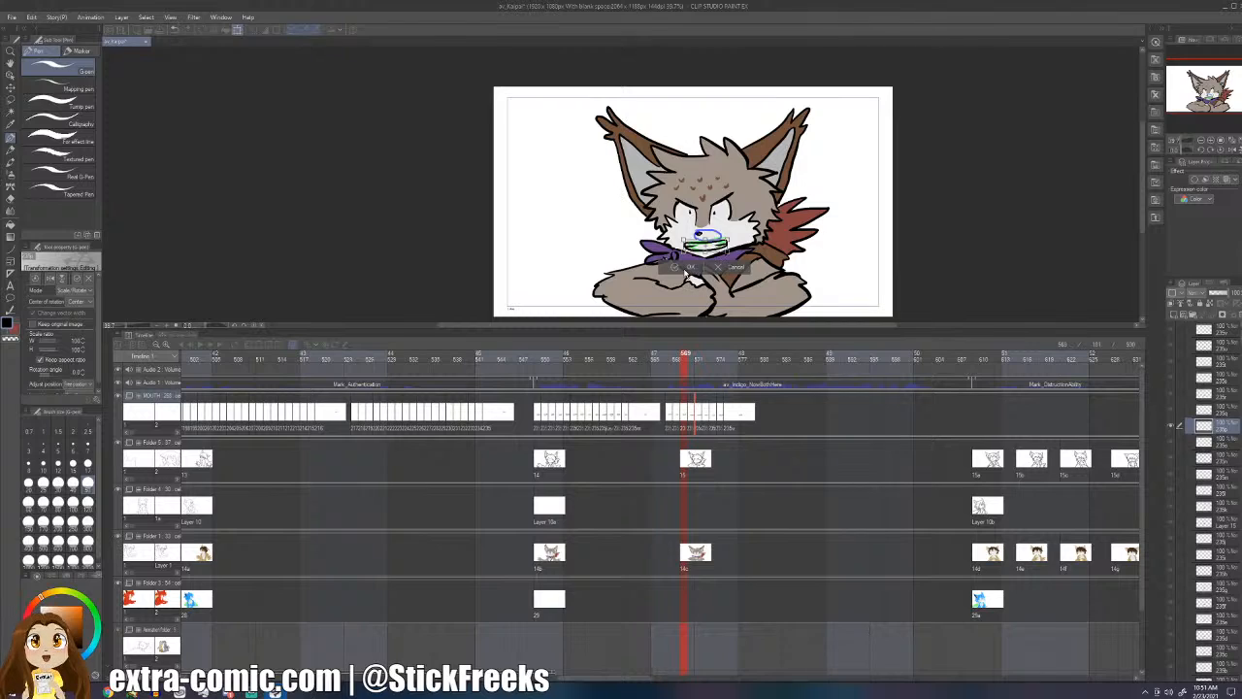
left_click(686, 267)
key("Right")
key("Left")
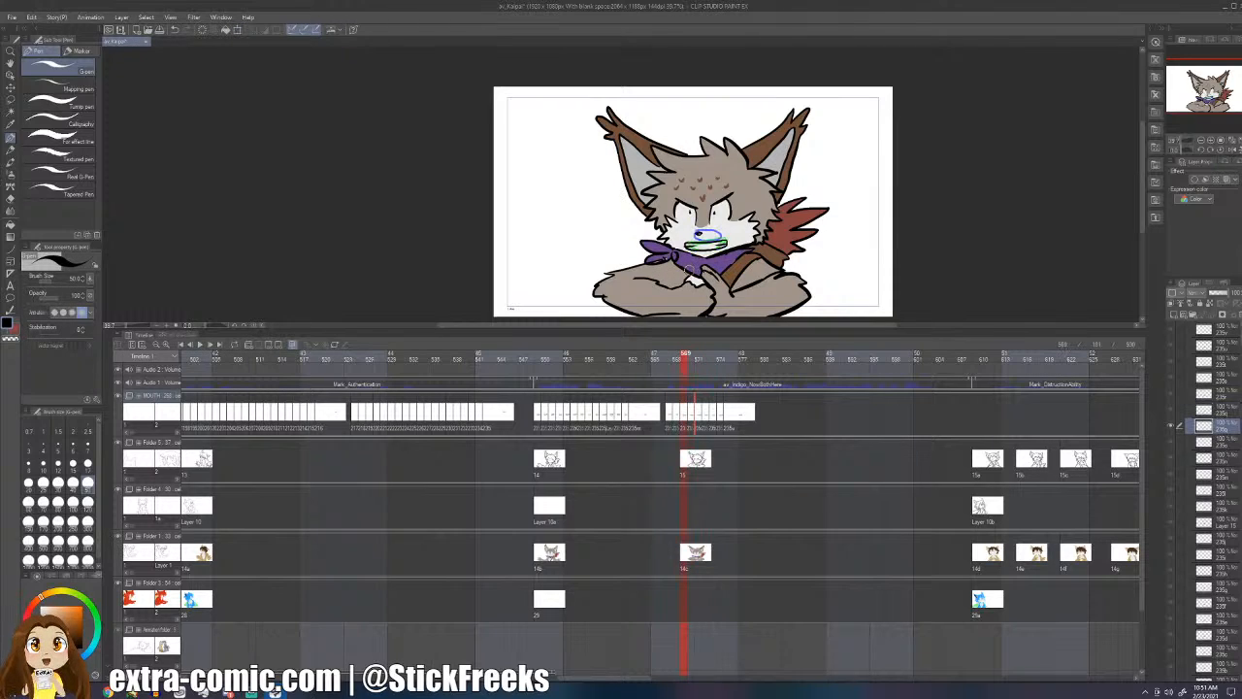
- Play back from frame 563, then replay and step through the mouth cels from frame 569 to check the lip sync
left_click(637, 425)
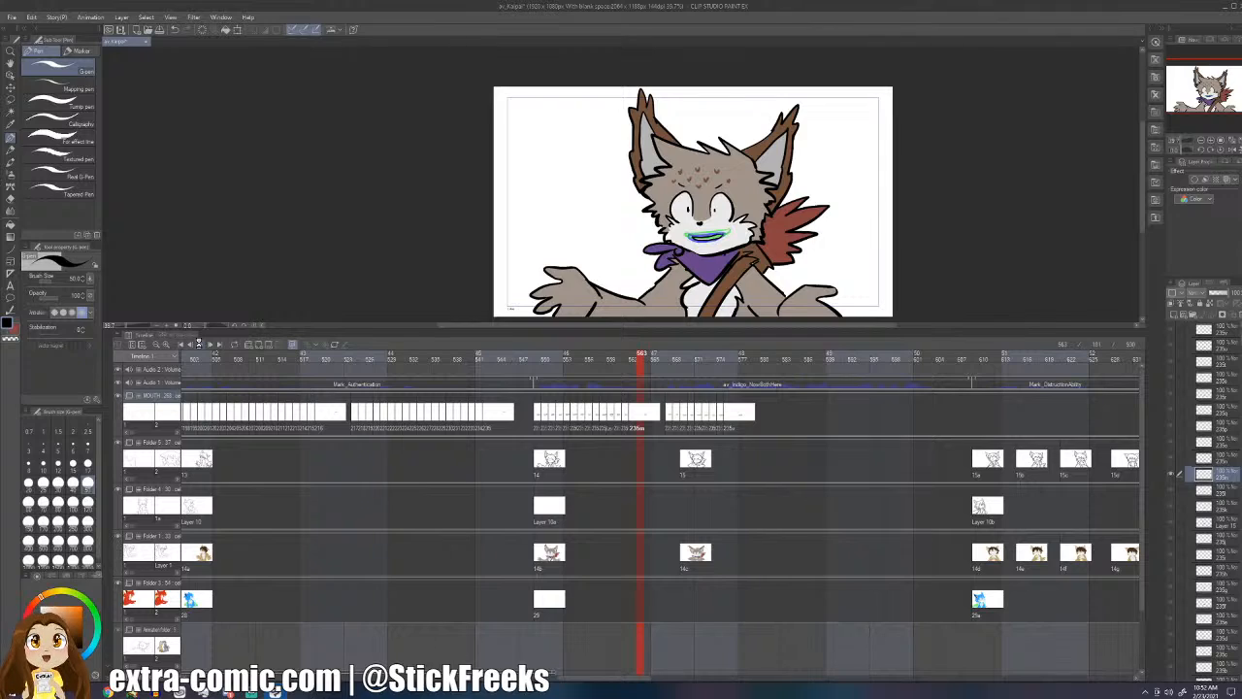
left_click(200, 344)
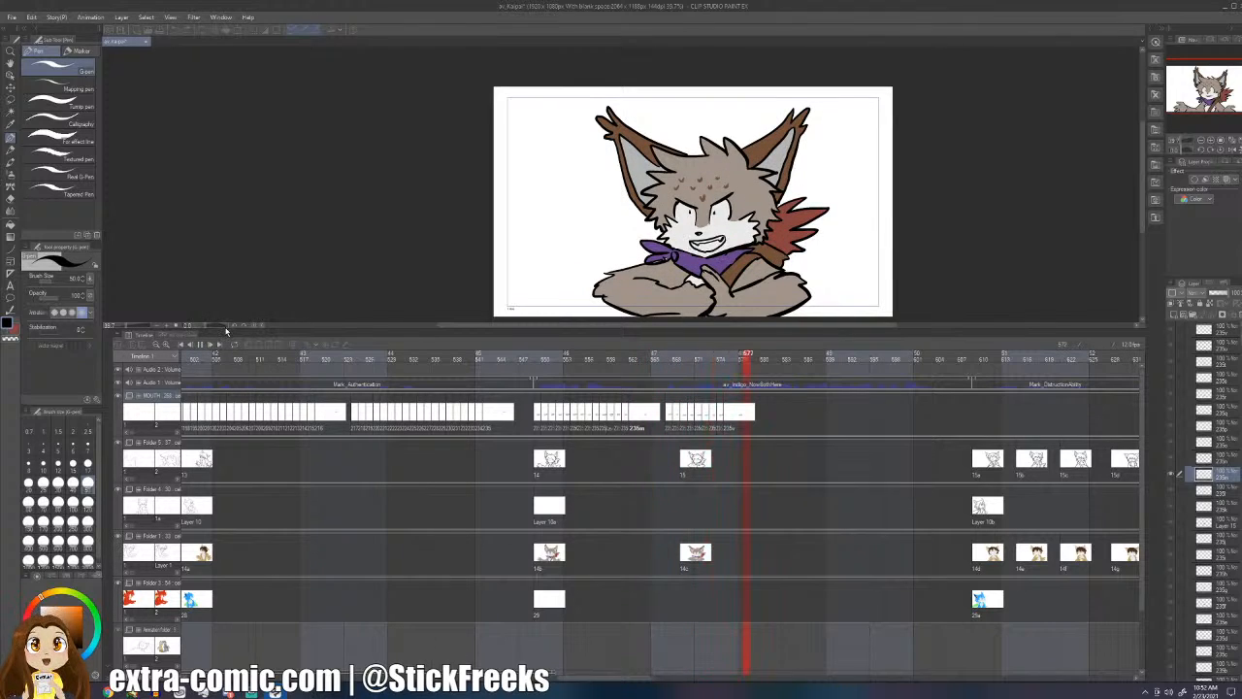
left_click(221, 345)
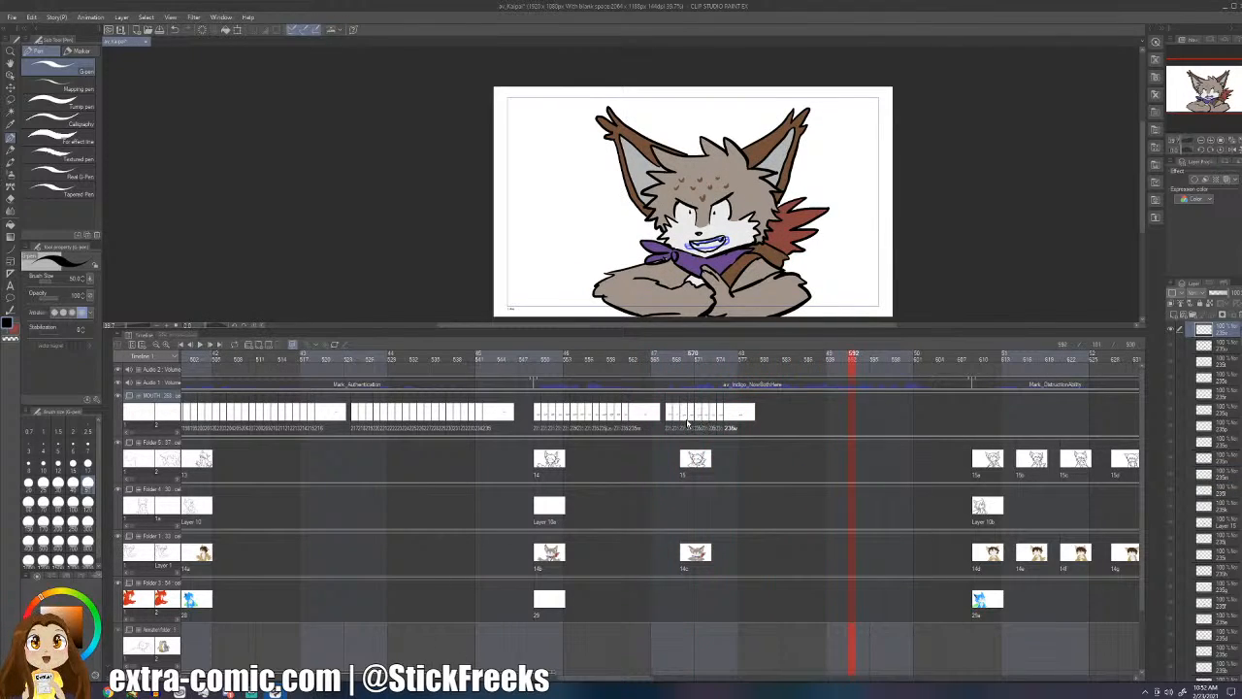
left_click(201, 346)
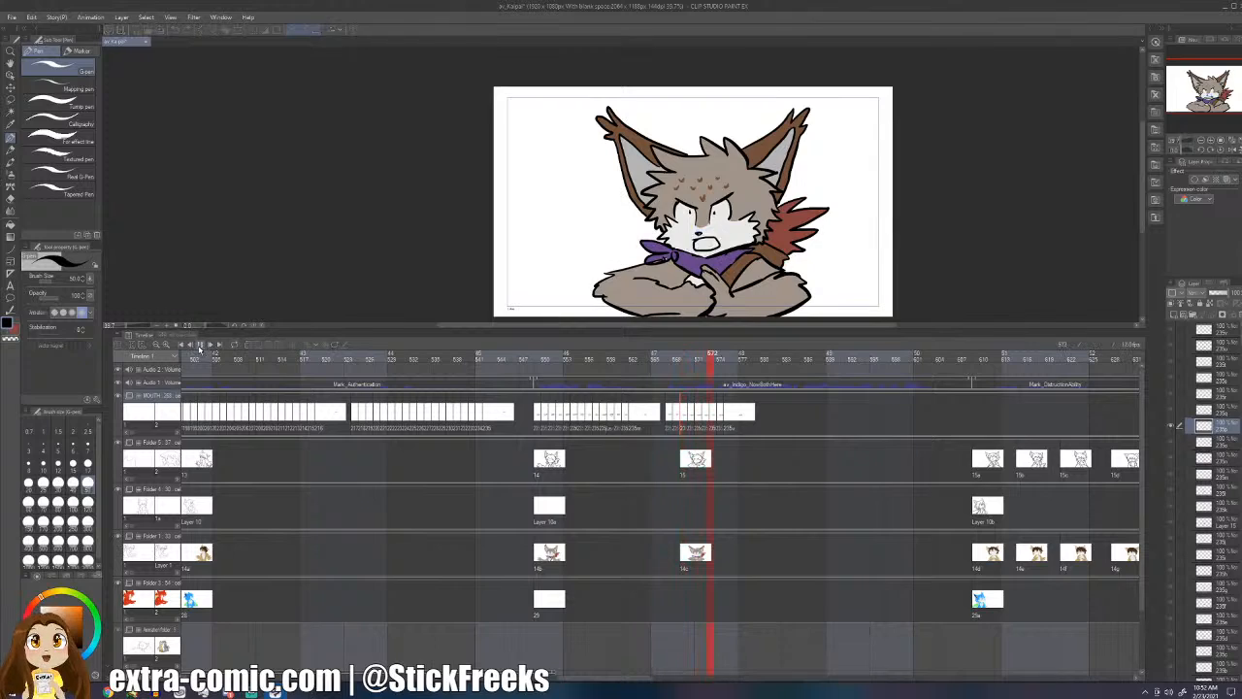
left_click(201, 346)
key("Left")
key("Left")
key("Left")
key("Left")
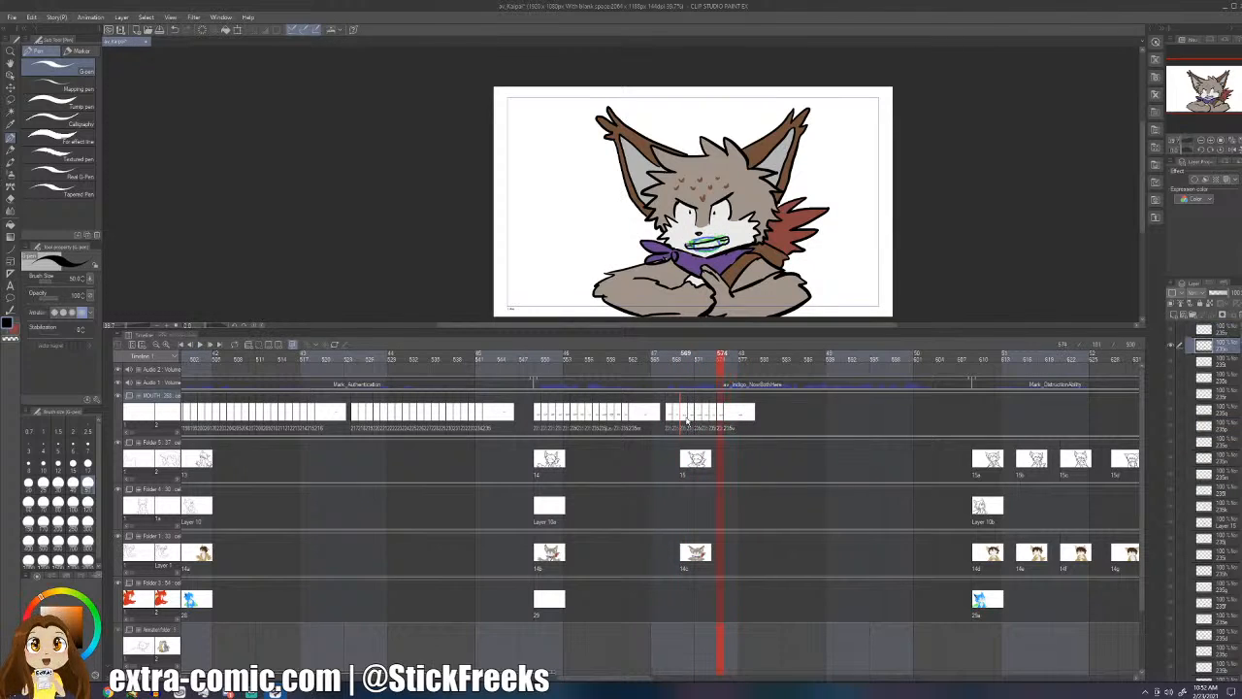
key("Left")
key("Left")
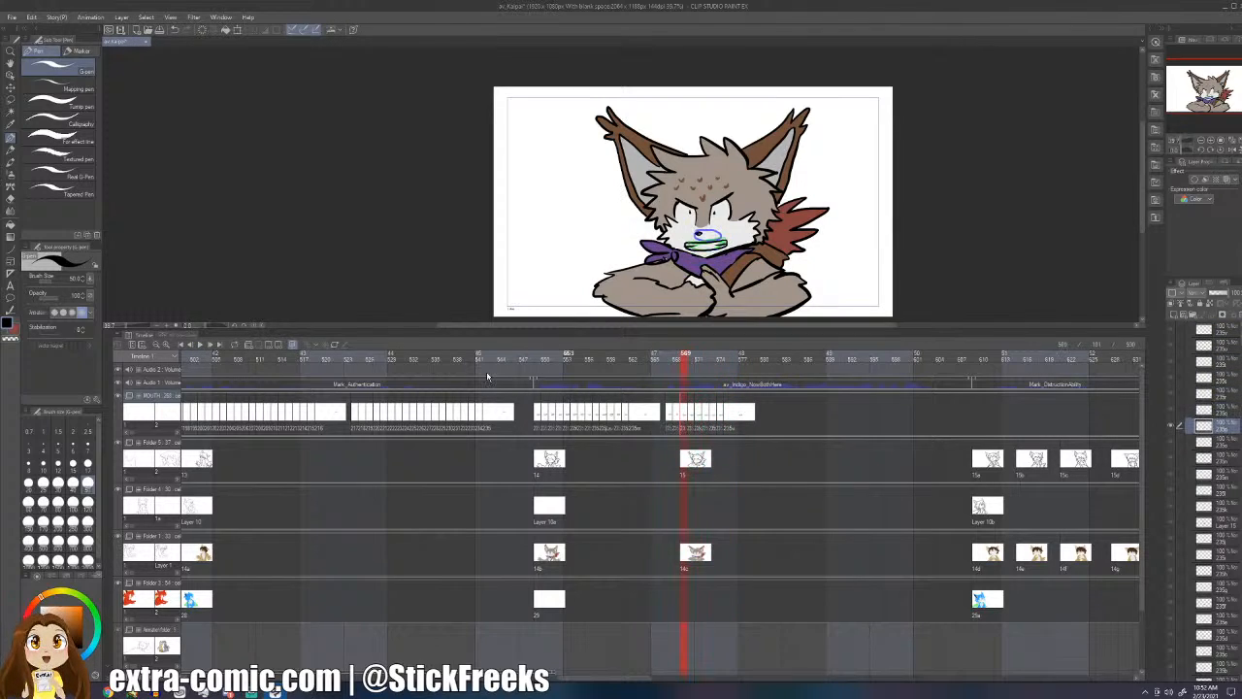
left_click(200, 346)
left_click(201, 347)
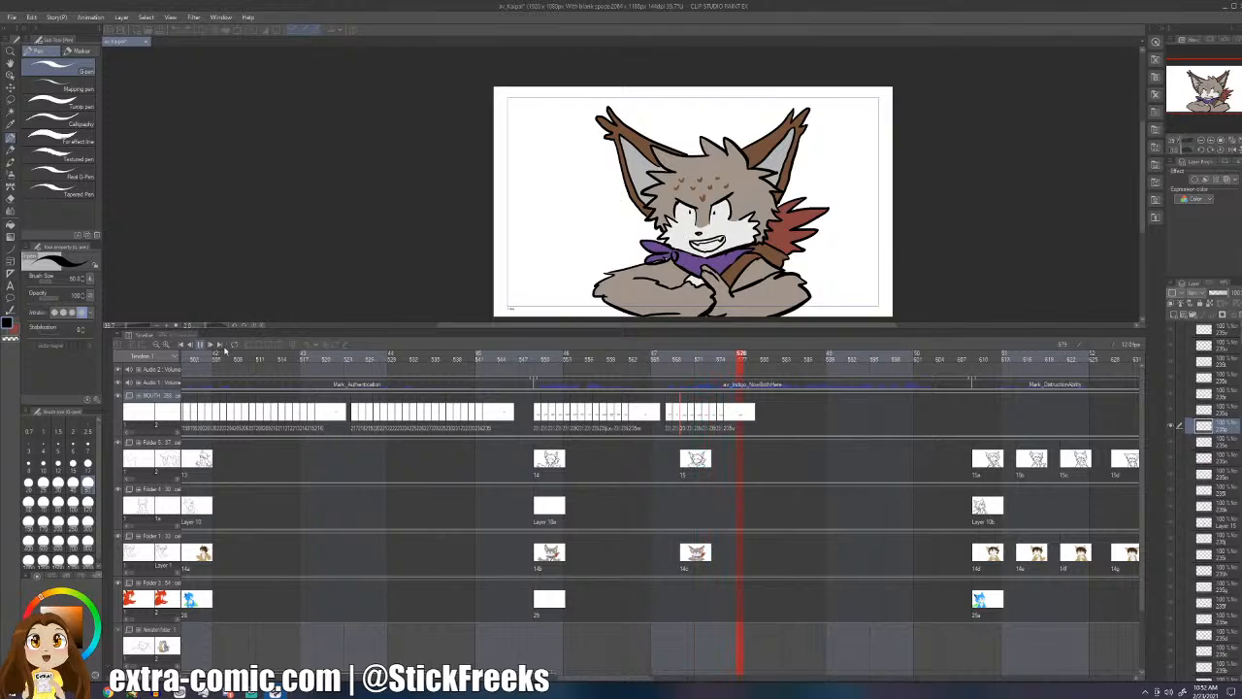
- Clear the mouth at frame 572, redraw it as a thinner slanted mouth, and play back from frame 566
left_click(709, 359)
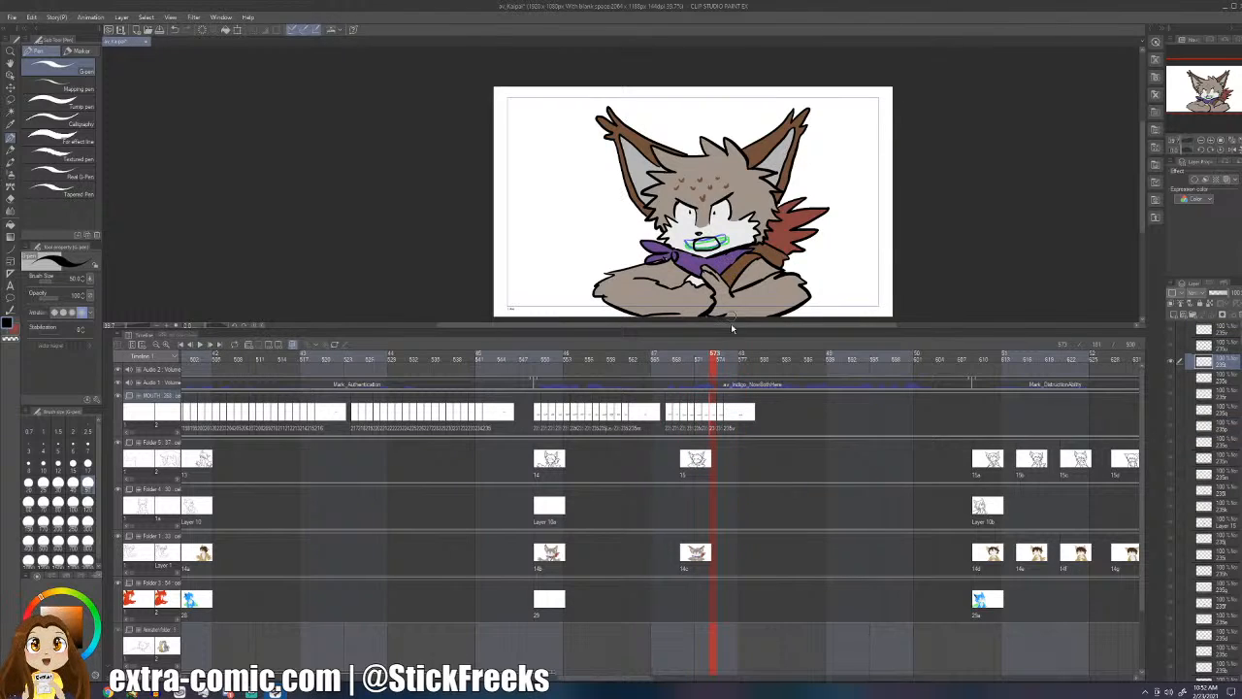
key("Left")
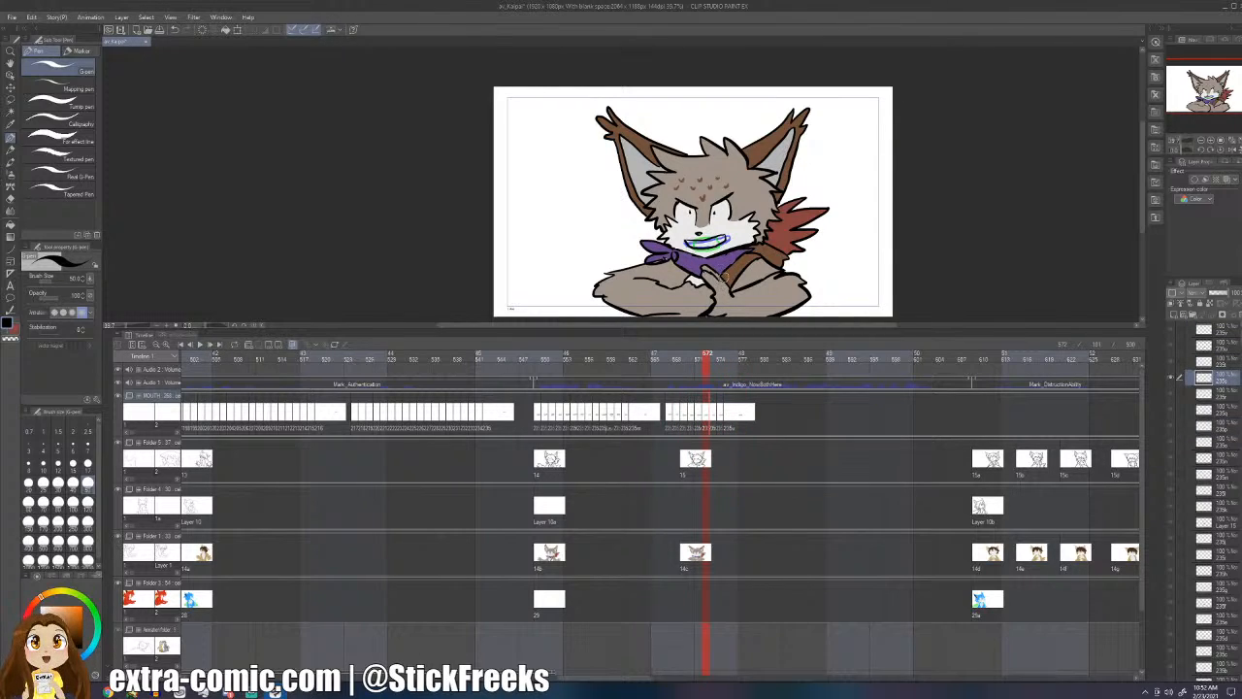
key("Delete")
left_click_drag(685, 243, 723, 239)
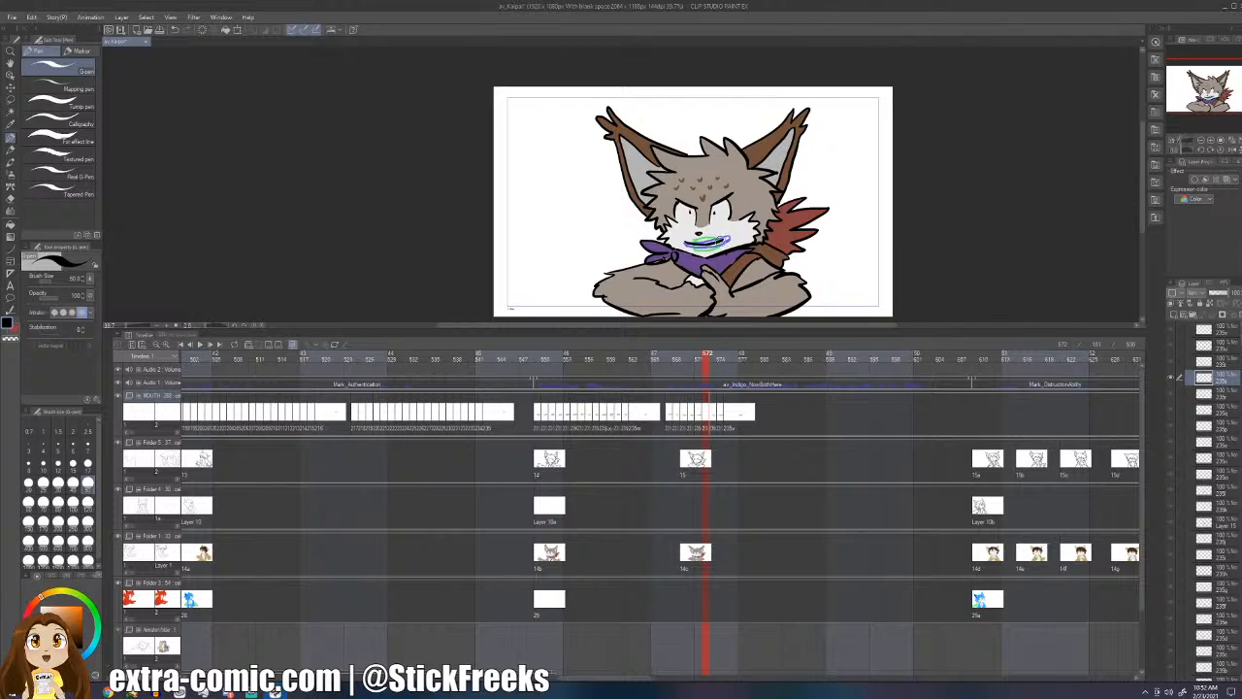
left_click(663, 355)
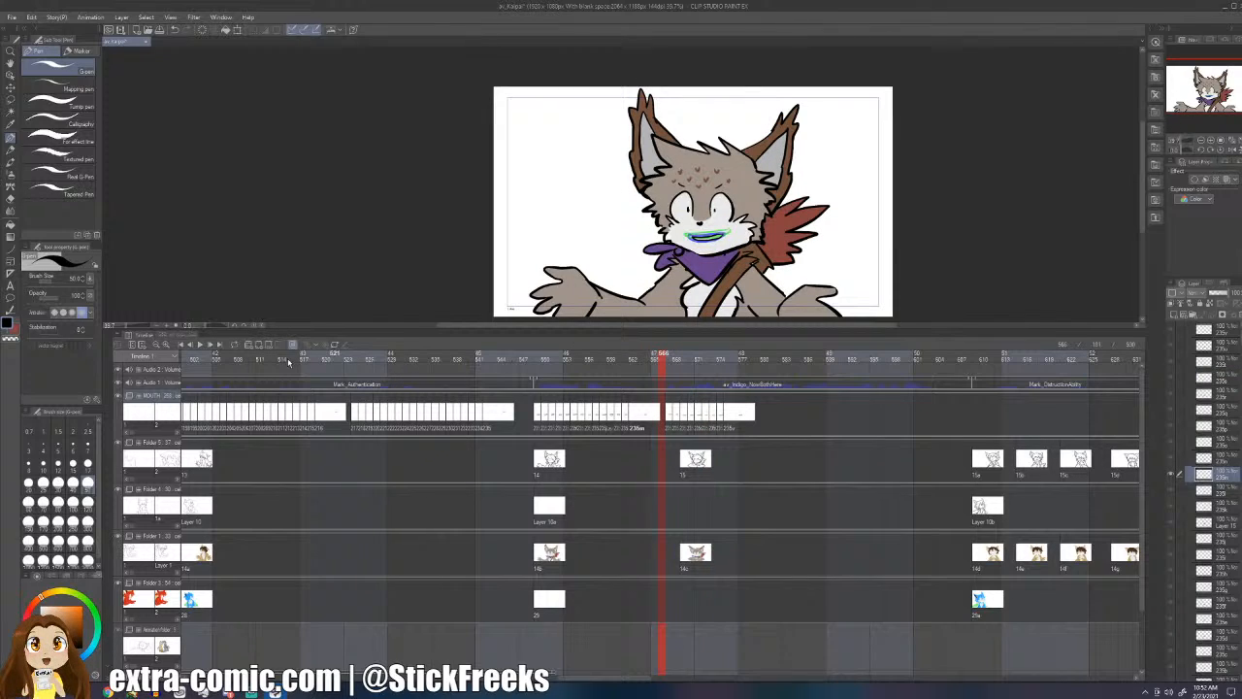
left_click(198, 344)
left_click(198, 344)
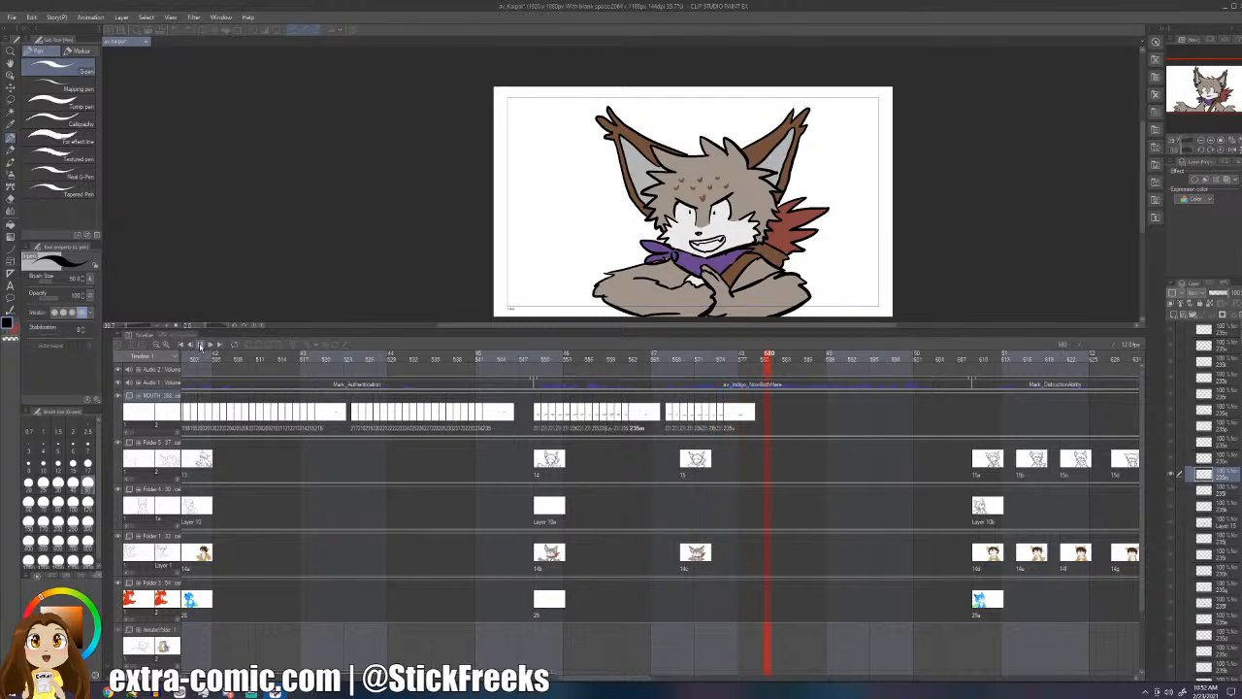
left_click(713, 421)
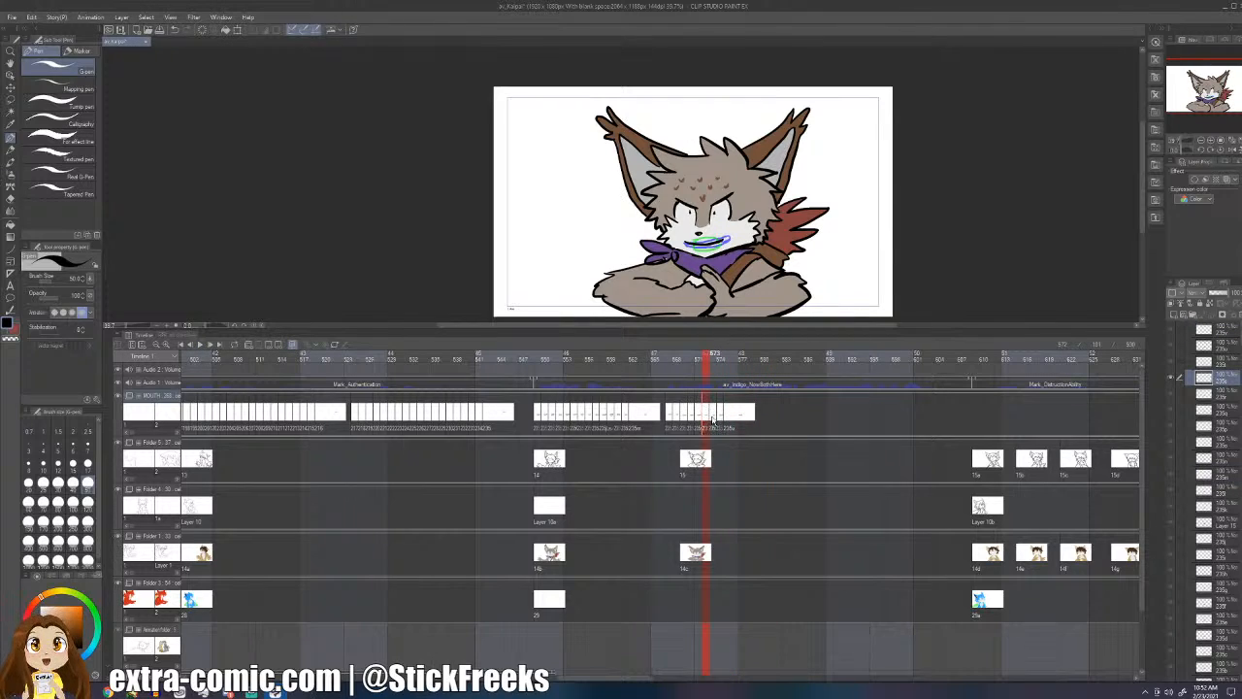
- Redraw the lynx's mouth at frame 572 as a slanted open mouth and at frame 573 as a thinner slanted one
key("ctrl+z")
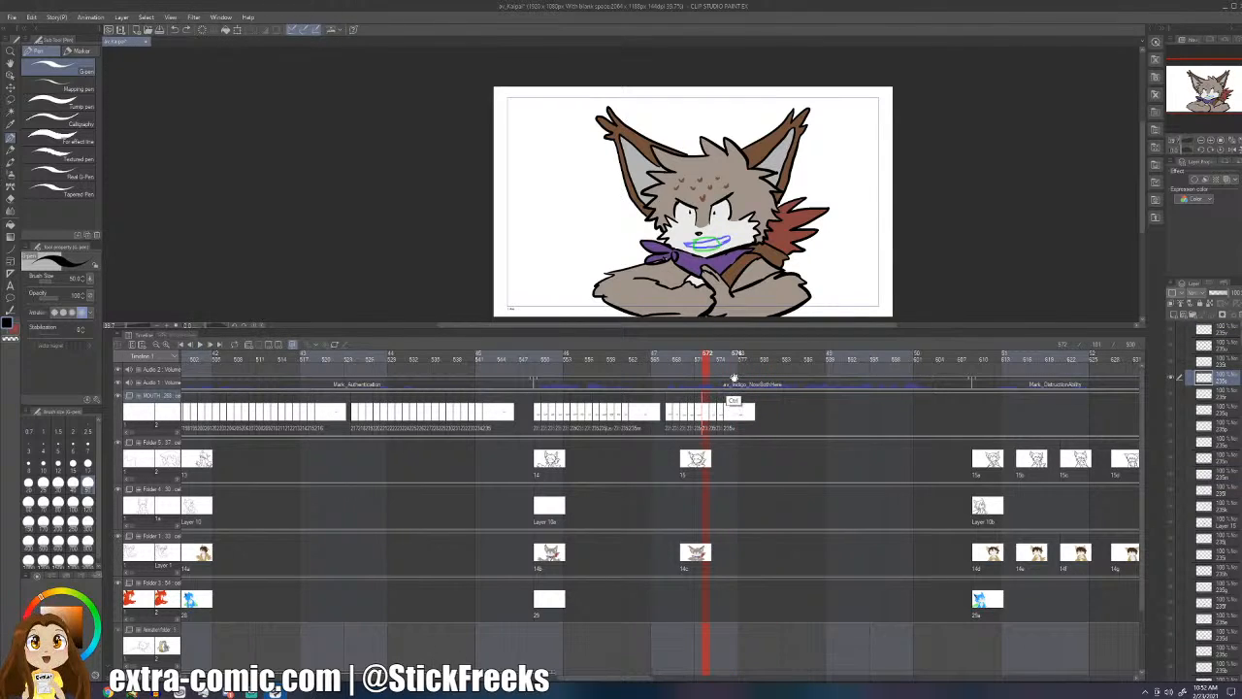
key("ctrl+y")
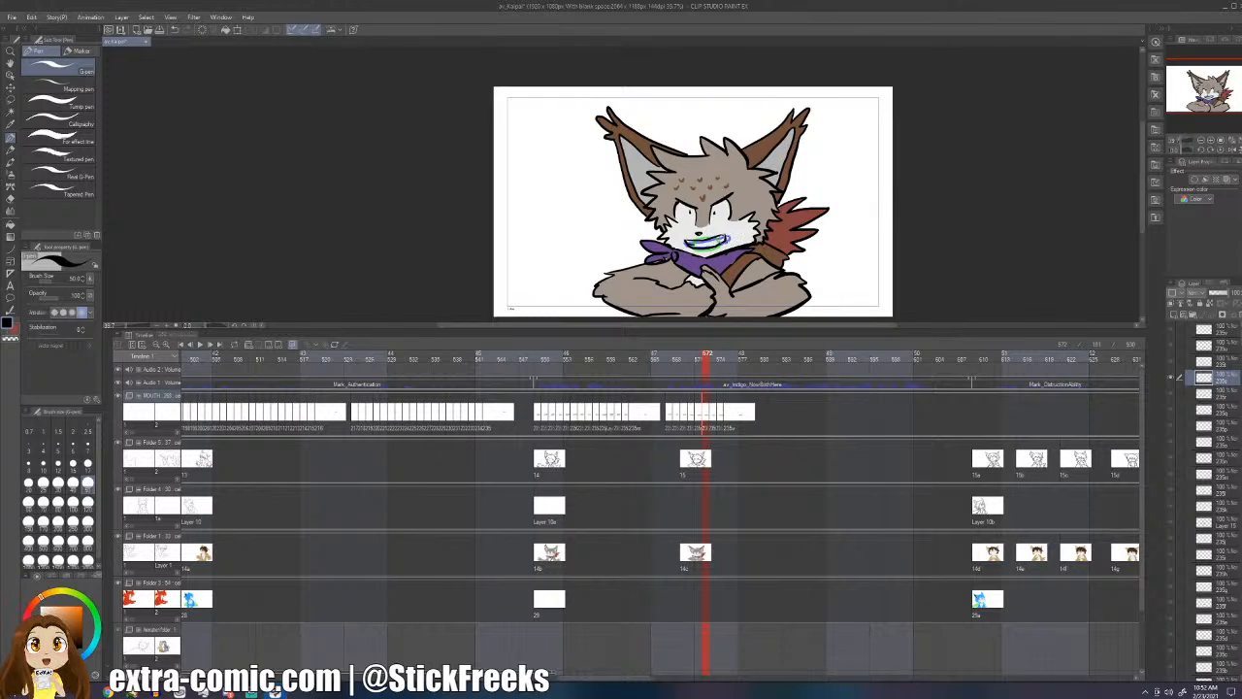
key("period")
key("e")
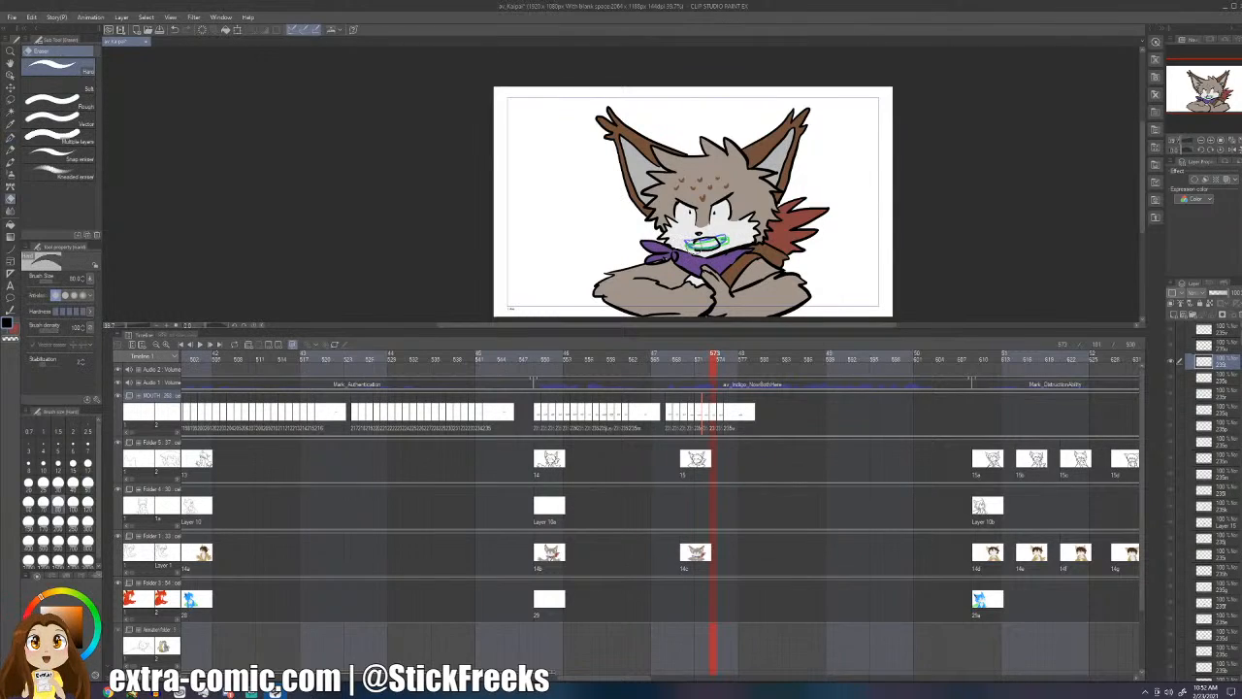
key("p")
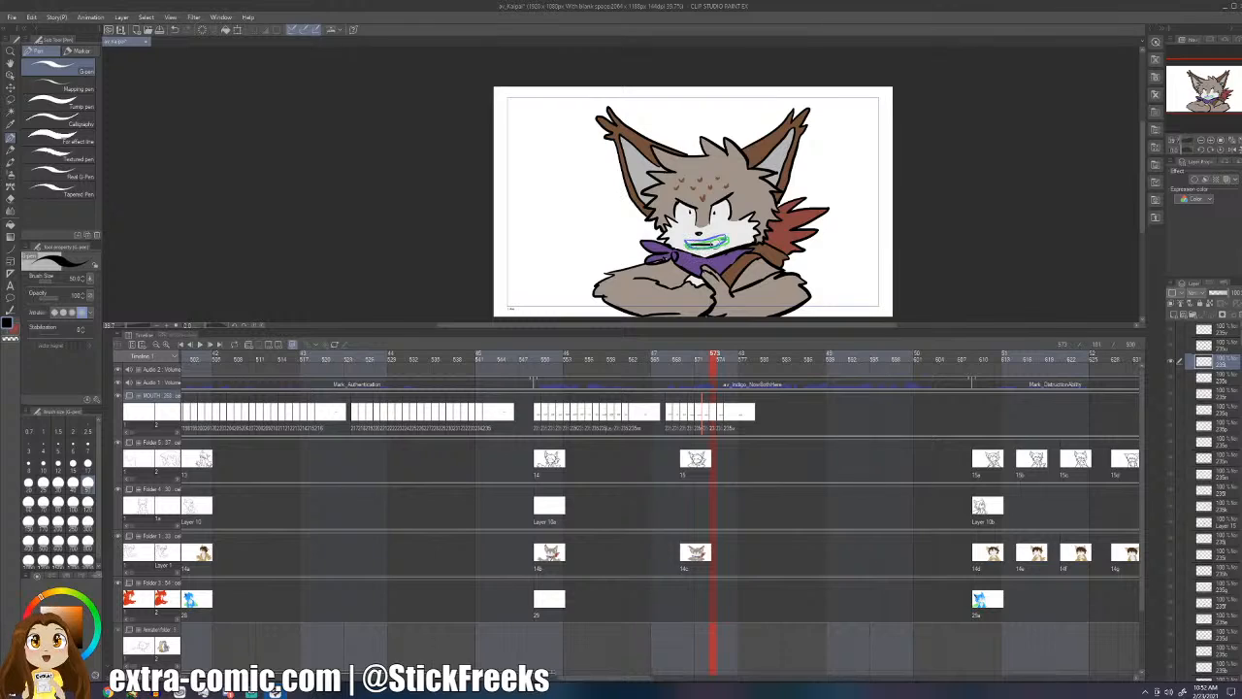
left_click_drag(714, 245, 731, 237)
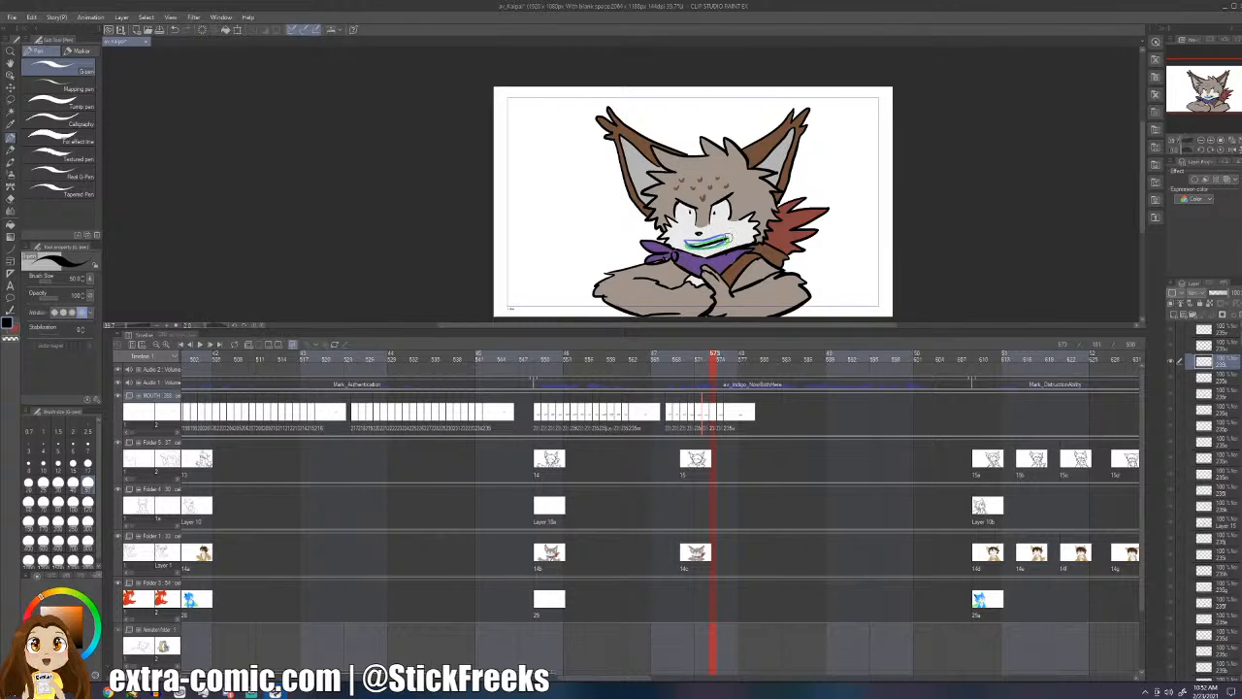
- Clear the old mouths at frames 574 and 575 and redraw them as rounded open mouths
key("Right")
key("Delete")
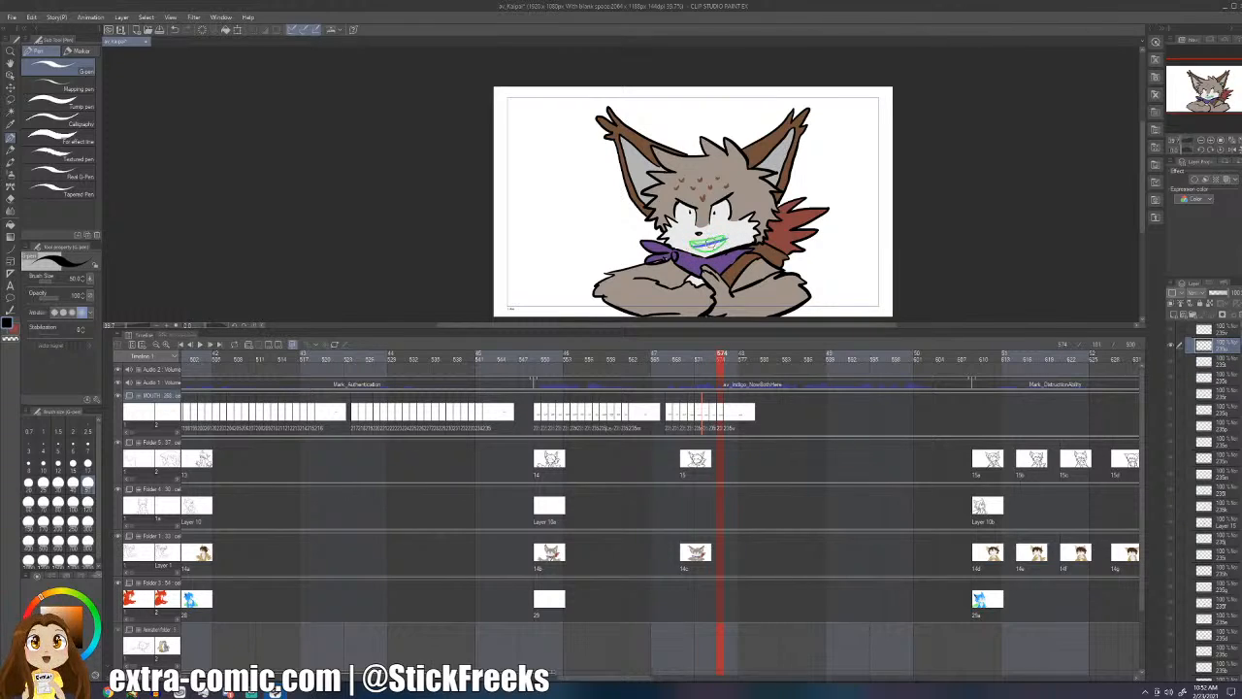
mouse_move(714, 238)
left_mouse_down()
mouse_move(729, 236)
mouse_move(718, 251)
left_mouse_up()
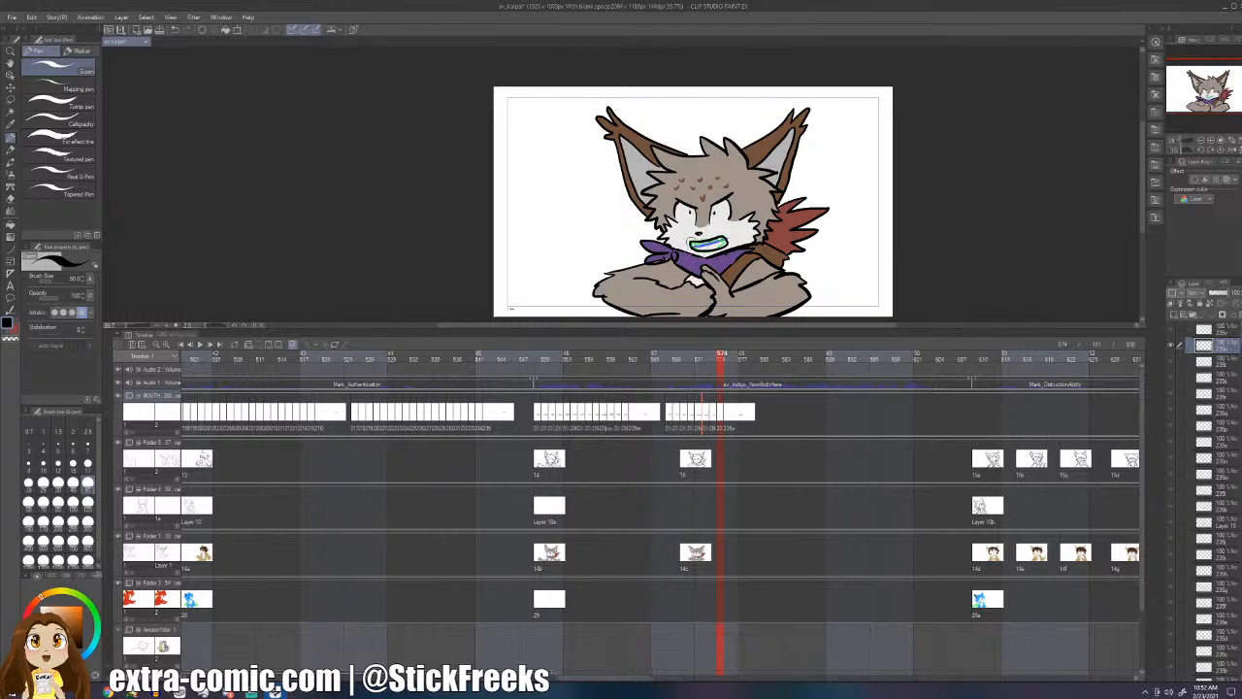
key("Right")
key("Delete")
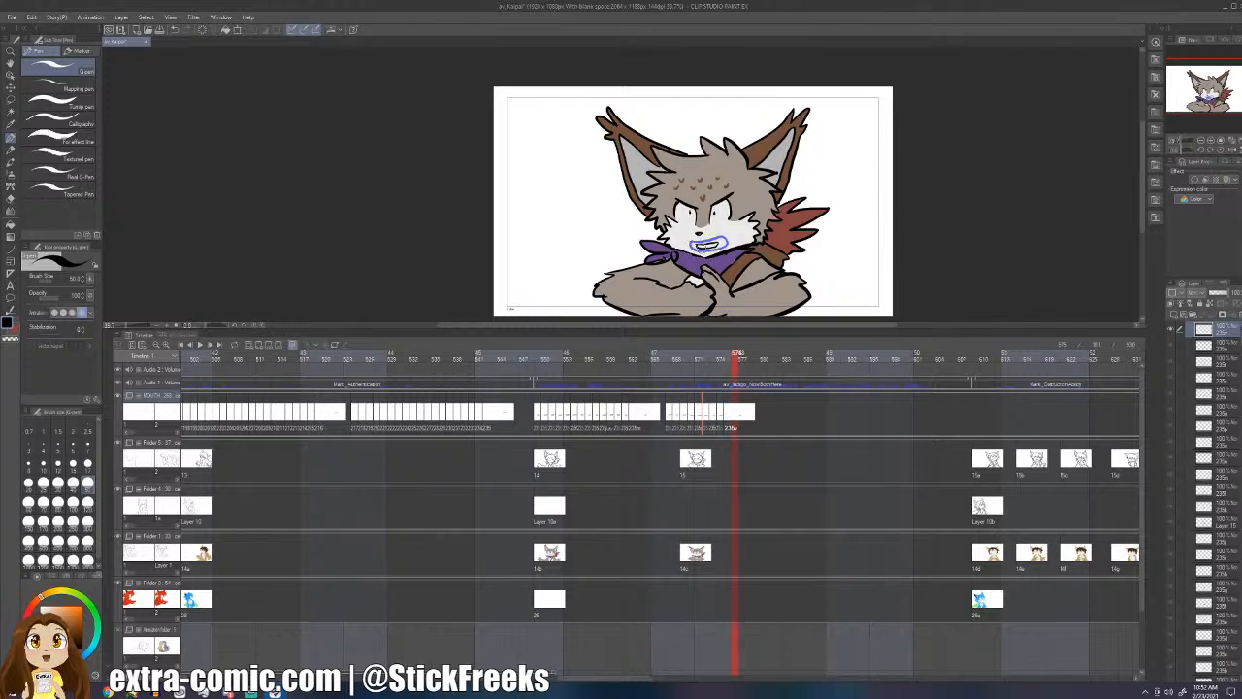
- Add mouth cels at frames 576 and 577, drawing a small open mouth and a thin slanted mouth
key("Right")
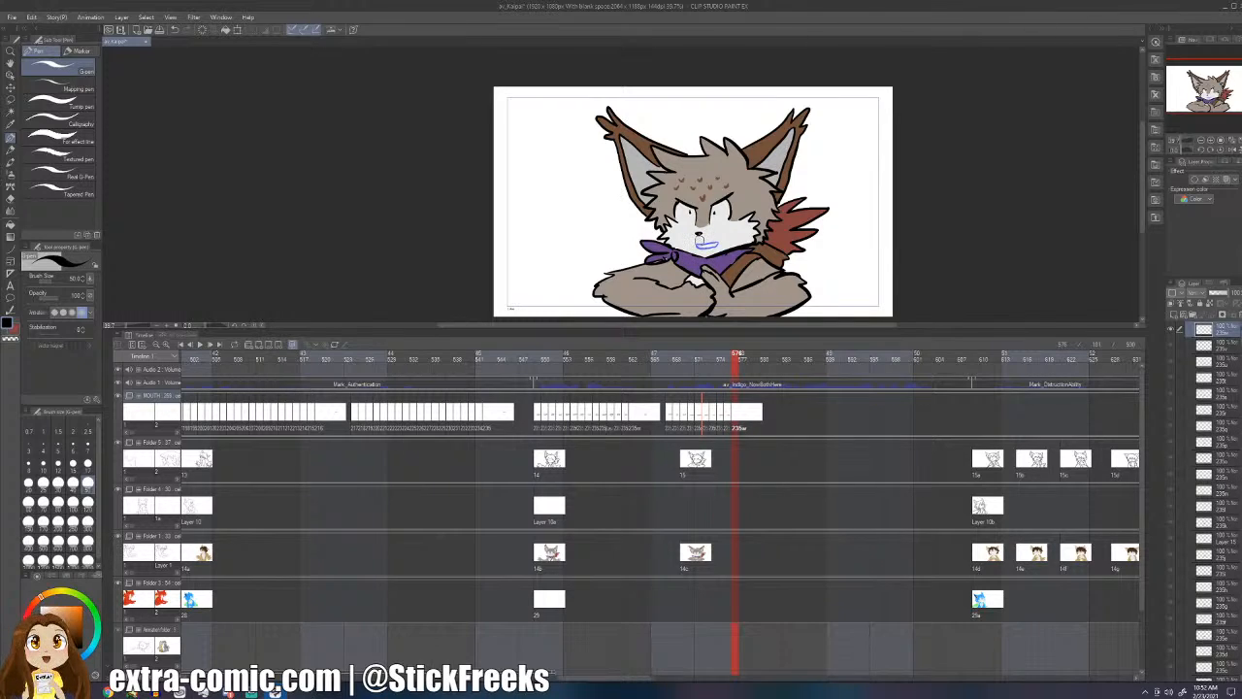
left_click_drag(720, 238, 716, 248)
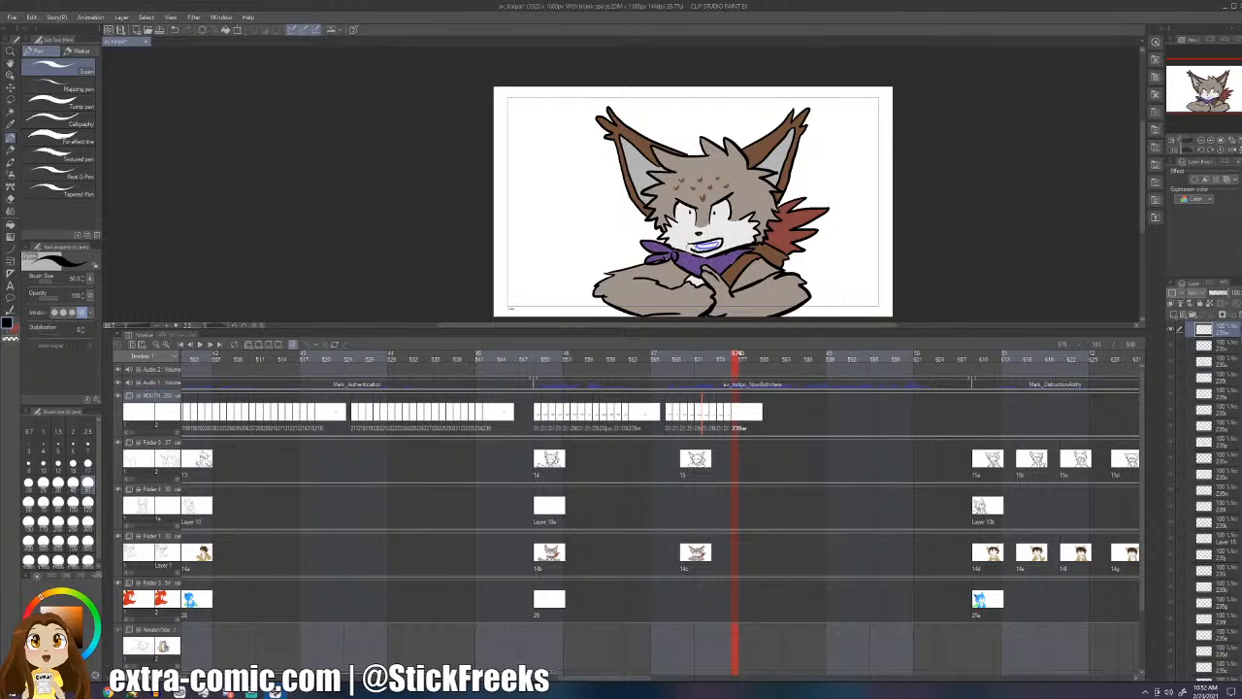
key("Right")
key("Left")
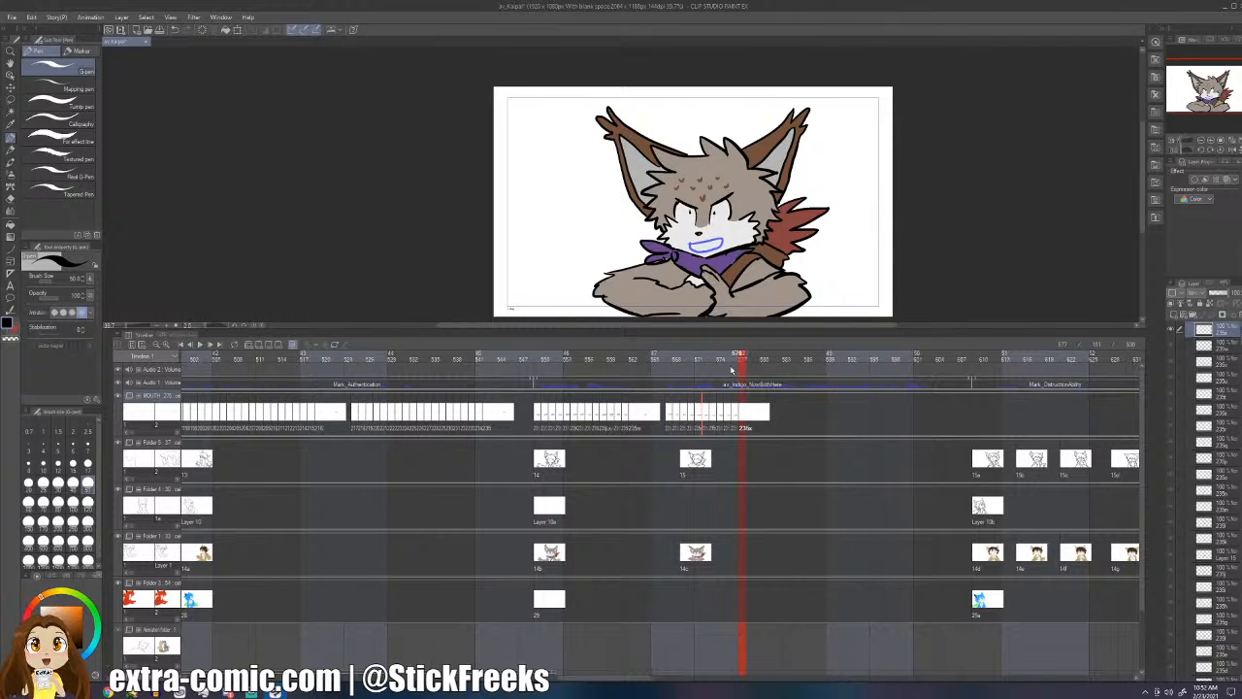
left_click_drag(716, 233, 733, 248)
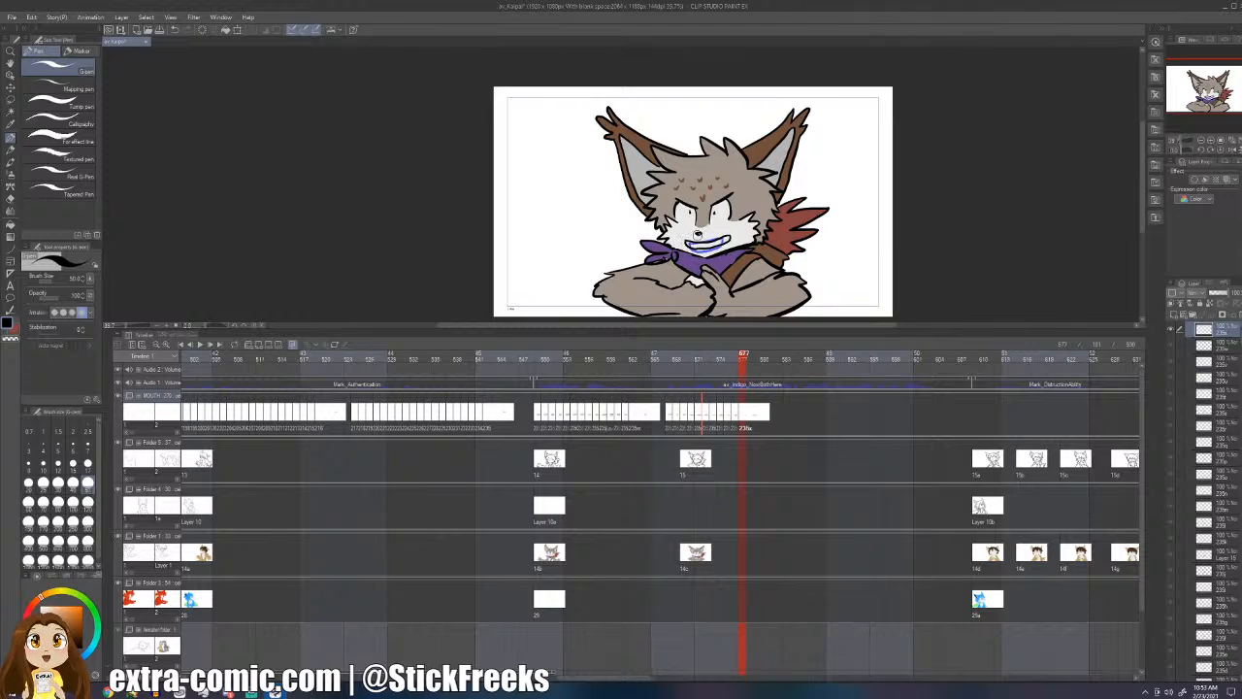
key("ctrl+z")
key("ctrl+z")
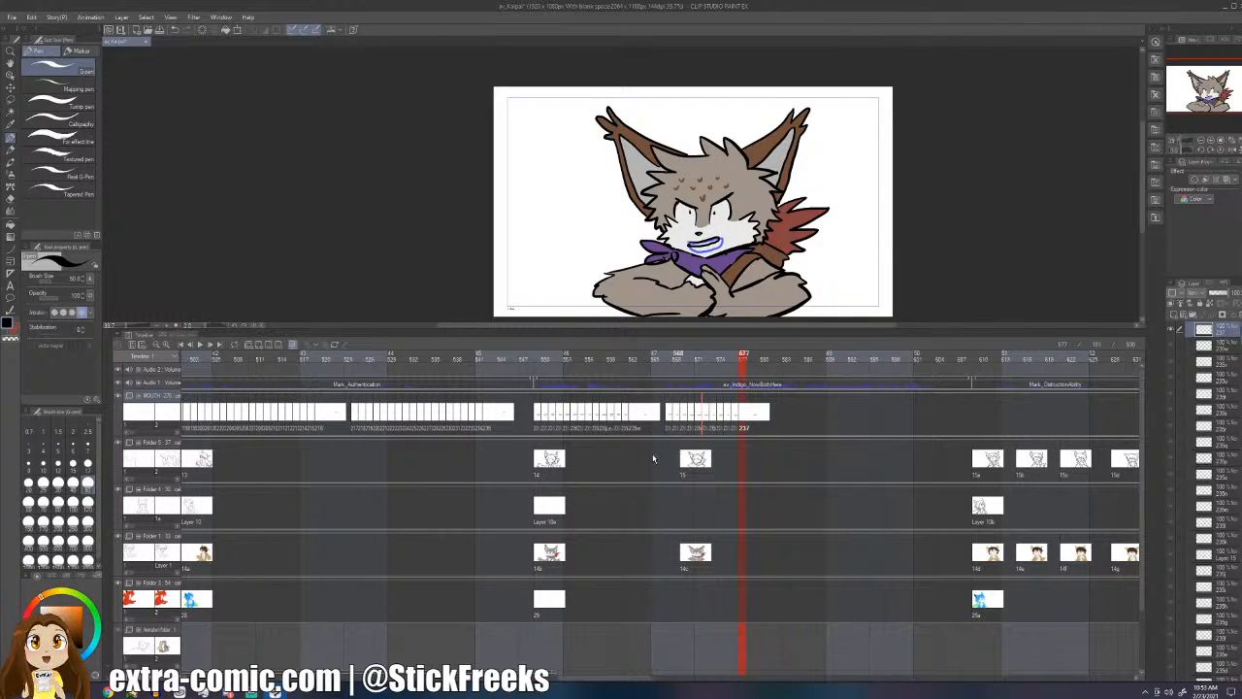
- Play back the lynx's line from frame 553 to check the new mouth cels
left_click(567, 355)
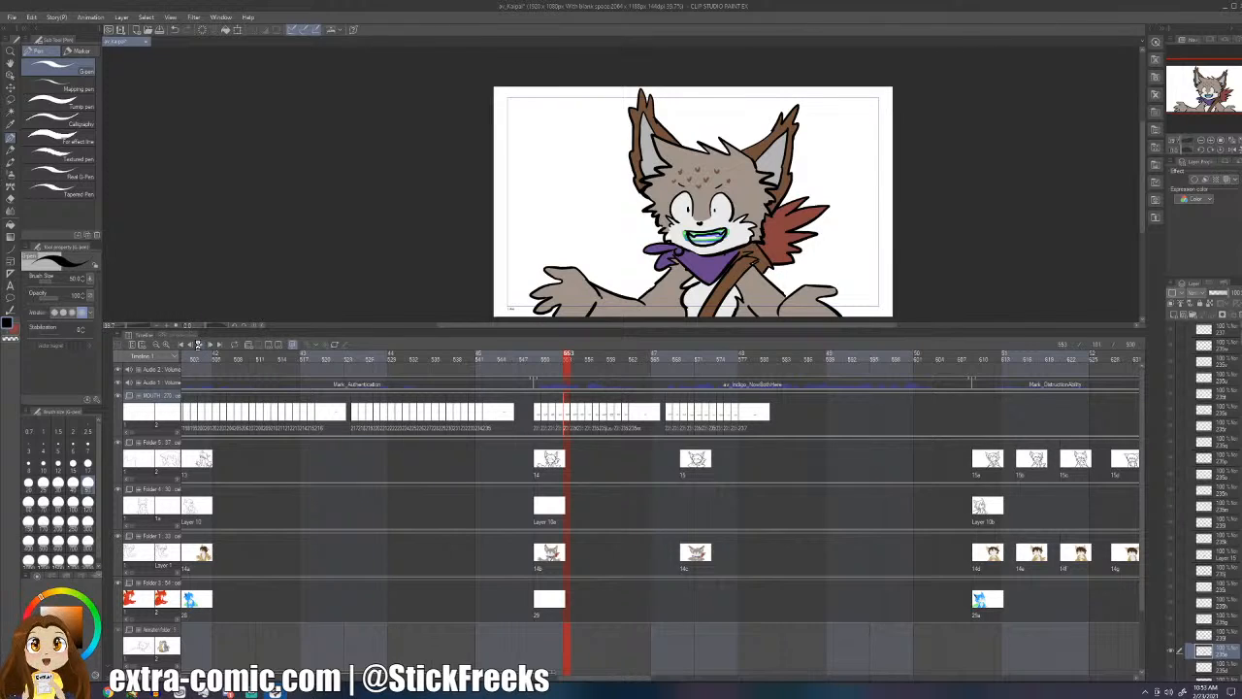
left_click(198, 345)
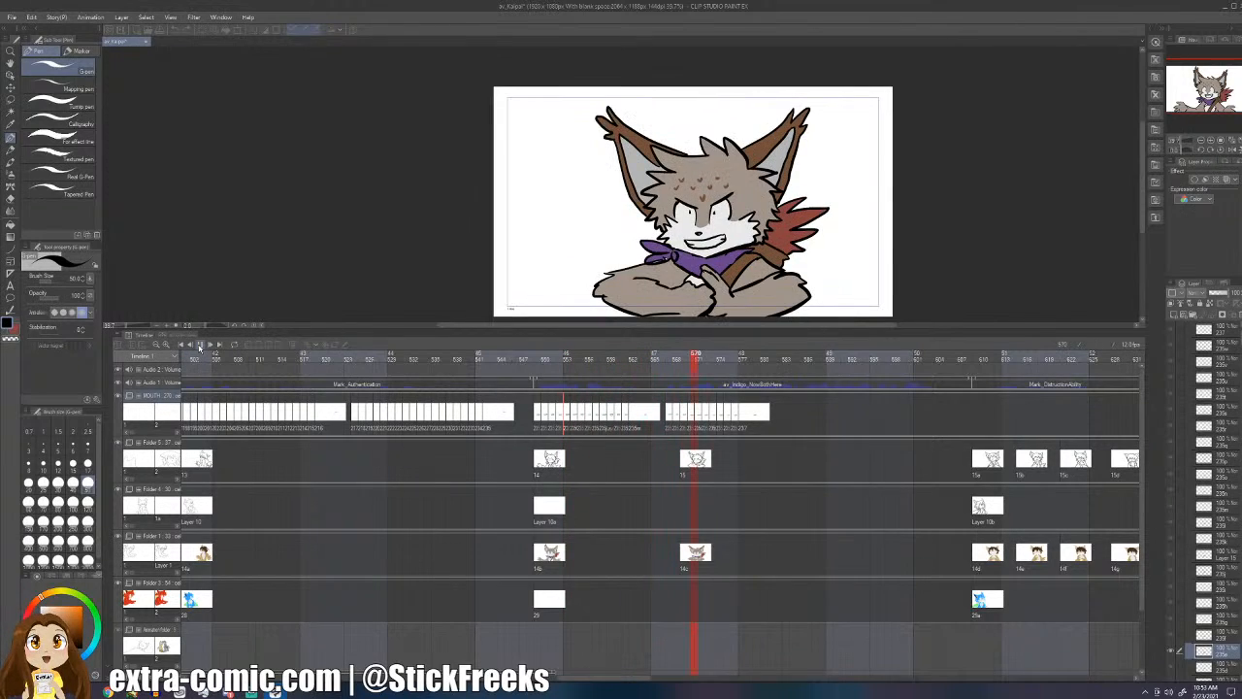
left_click(198, 345)
- Move the mouth drawing at frame 569 down with a transform so it lines up with the following mouth cel
left_click(684, 415)
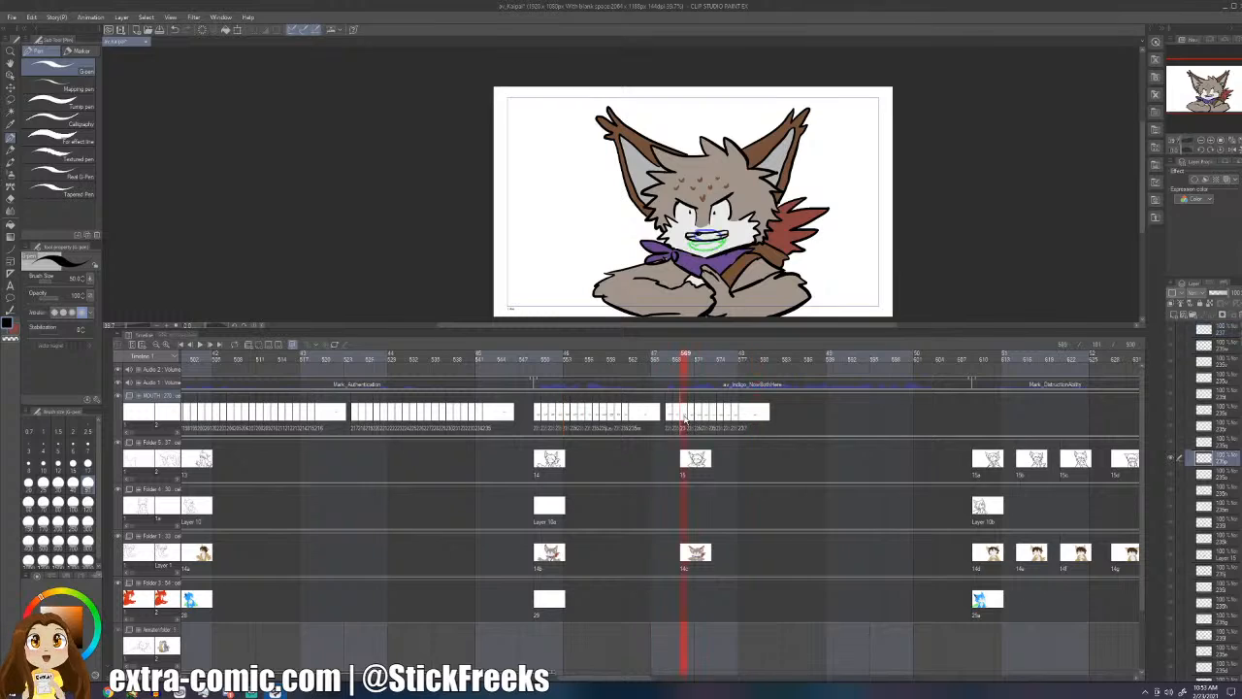
key("ctrl+t")
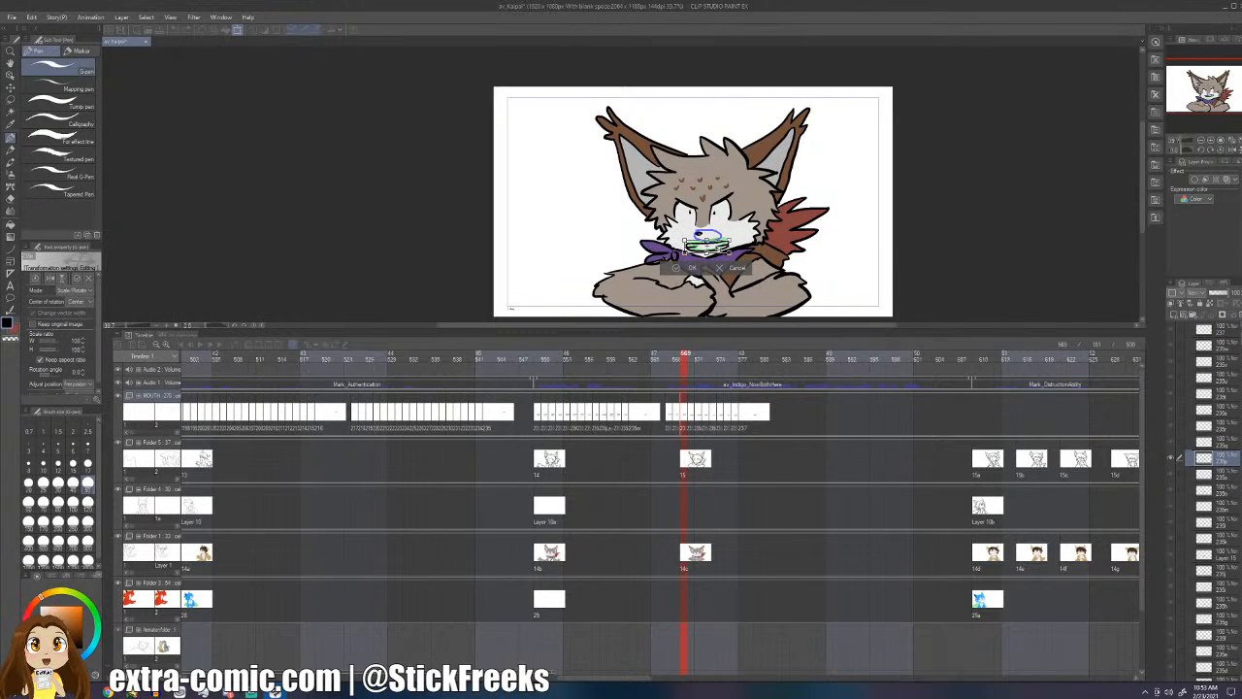
left_click(690, 258)
left_click(691, 417)
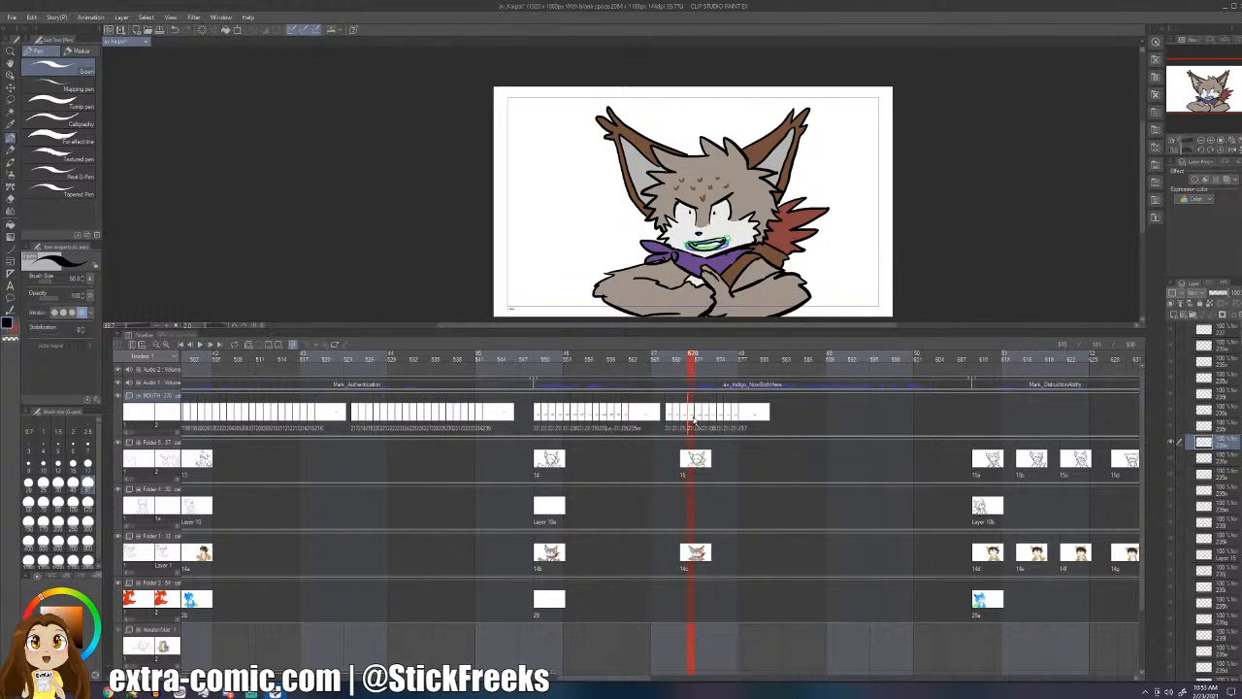
- Step through the first mouth cels of the lynx's line from frame 548 to compare their shapes
left_click(641, 417)
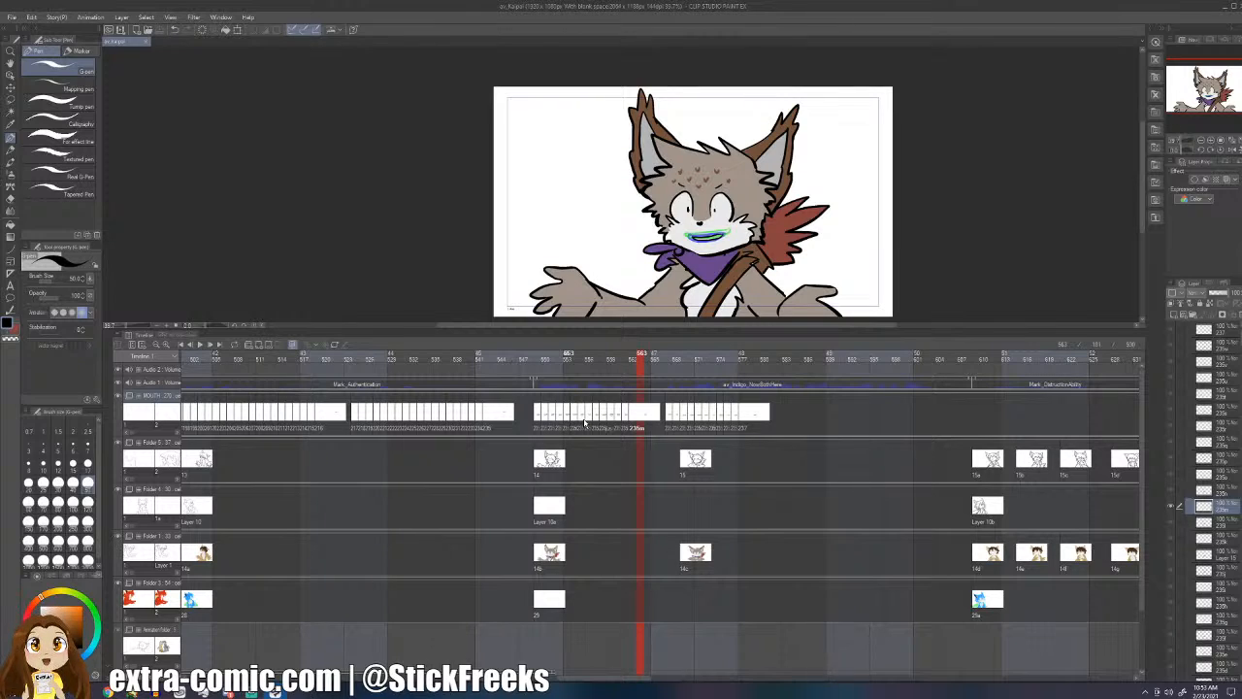
left_click(524, 413)
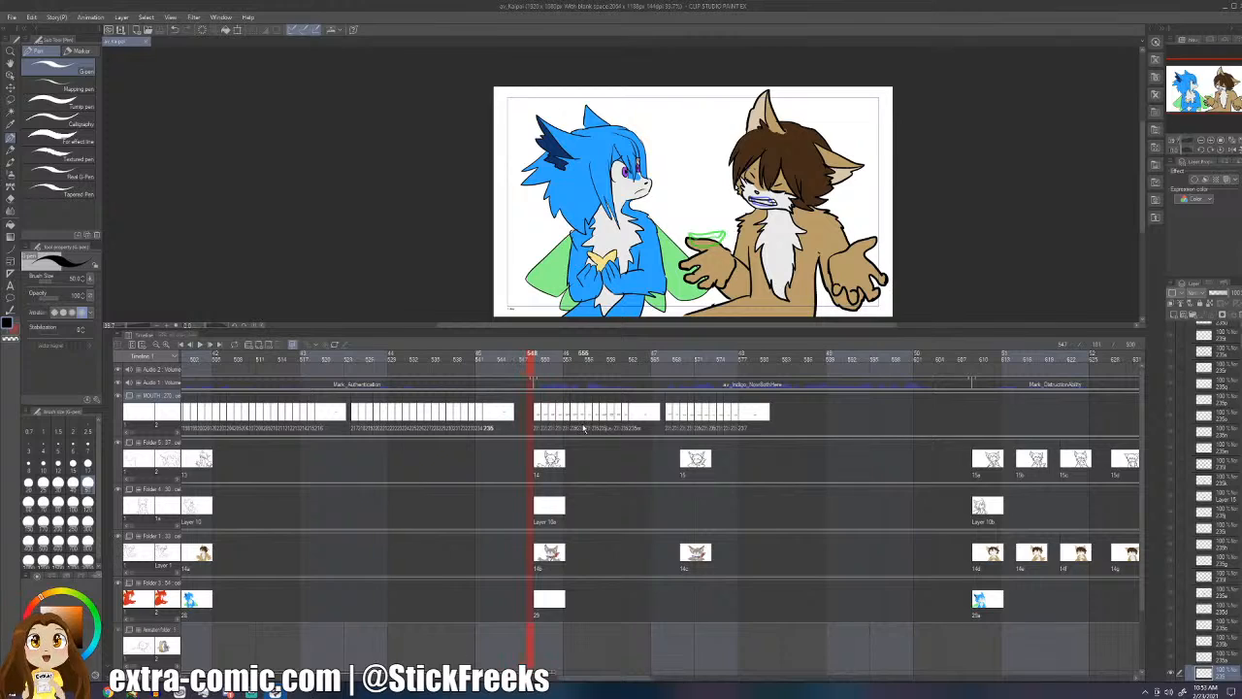
key("Right")
key("Left")
key("Right")
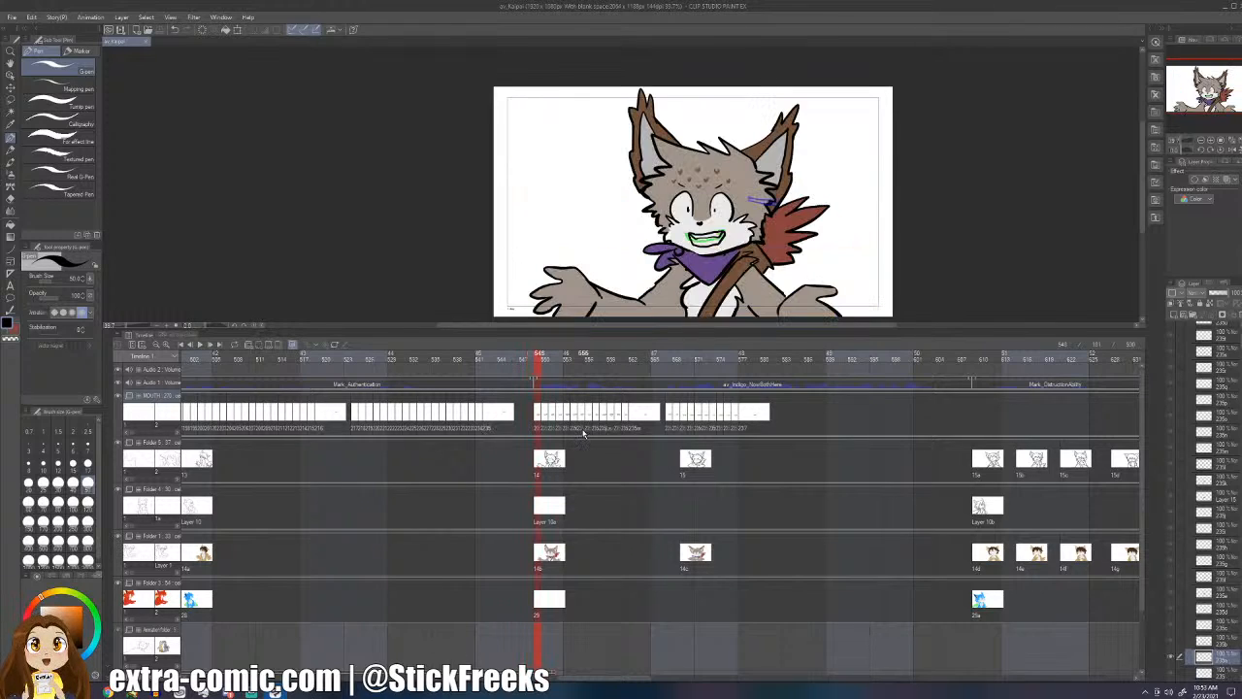
key("Right")
key("Right")
key("Right")
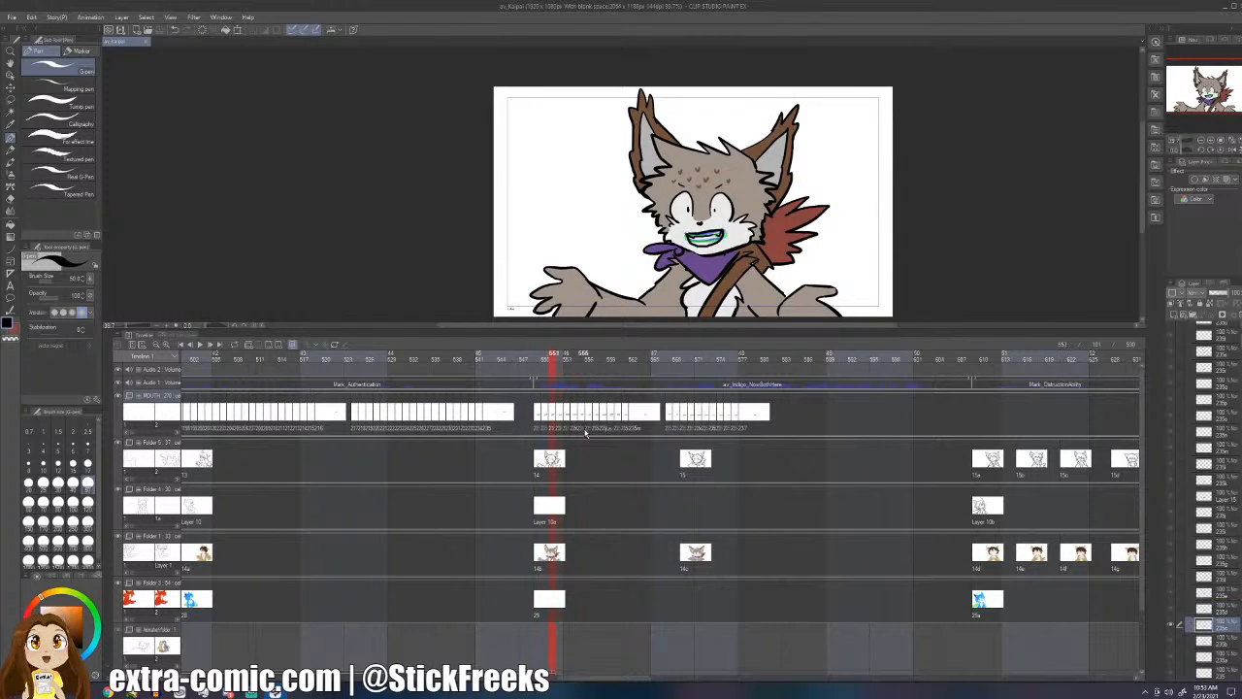
key("Left")
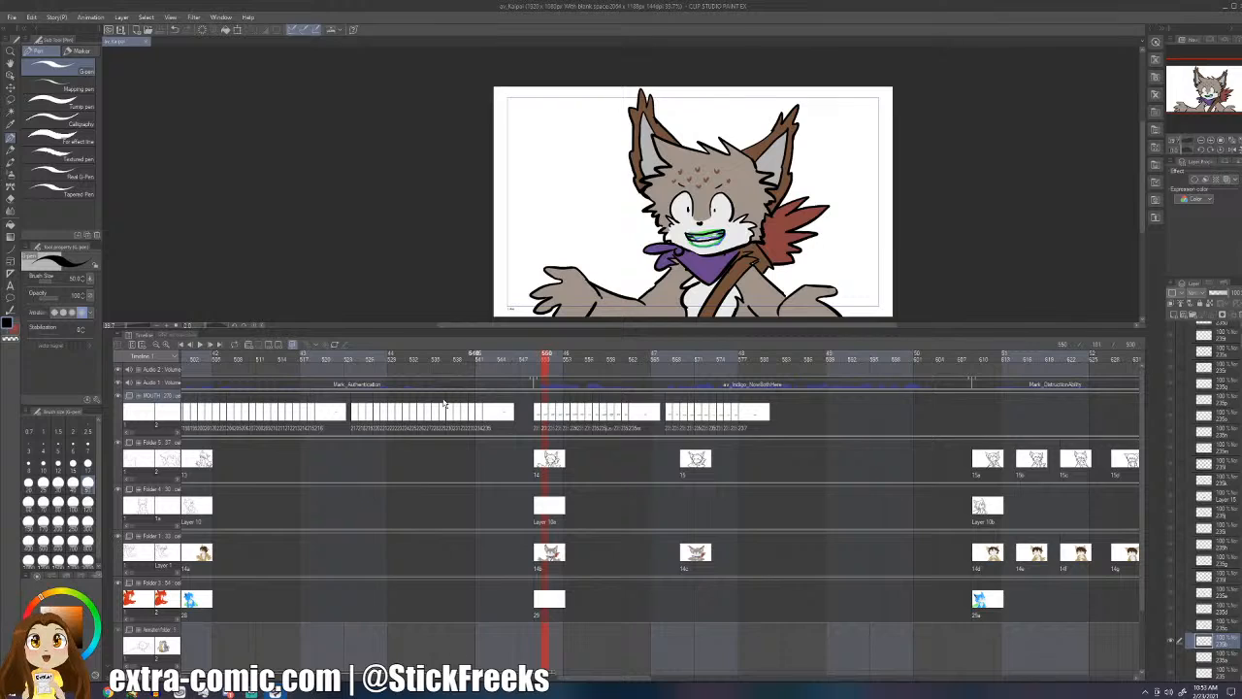
- Play back from frame 533 and again from frame 547 to check the lip sync with the audio
left_click(420, 354)
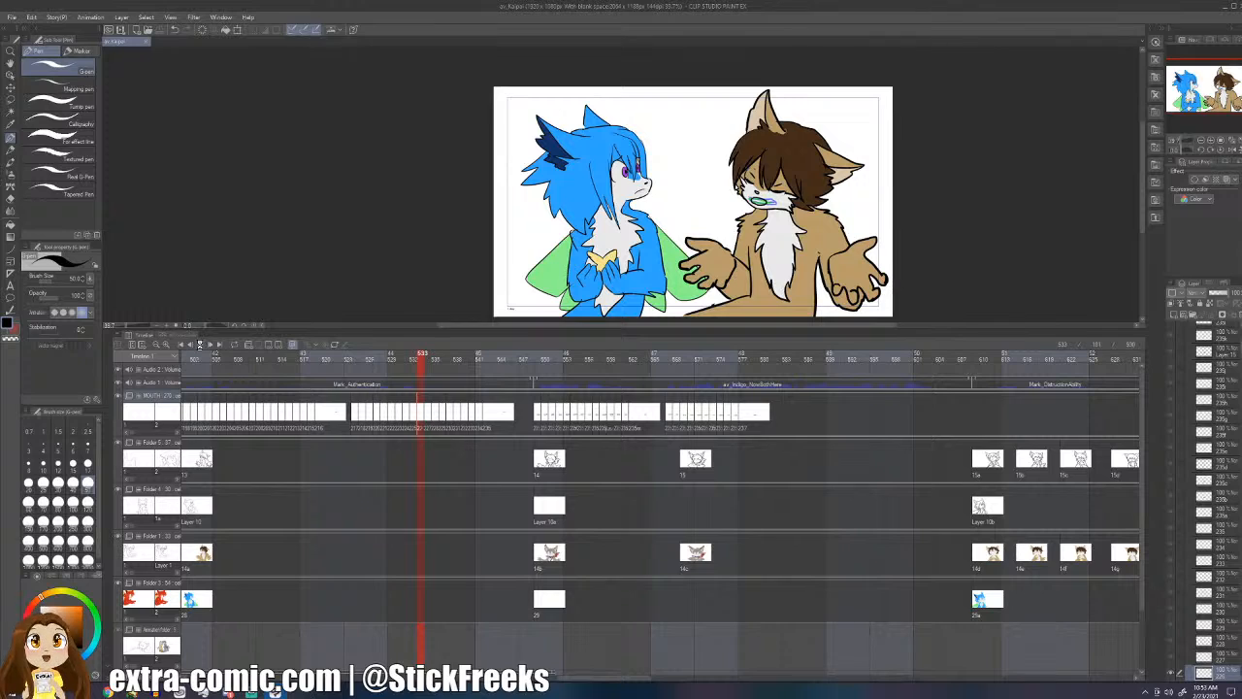
left_click(200, 344)
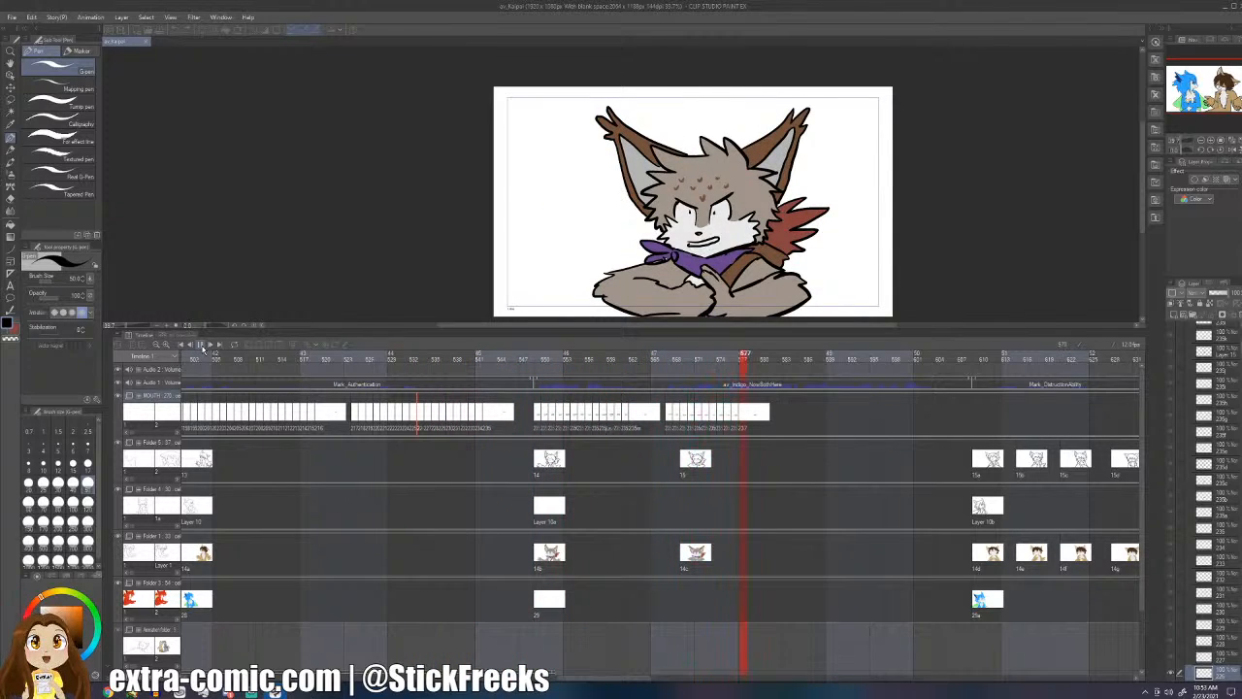
left_click(202, 345)
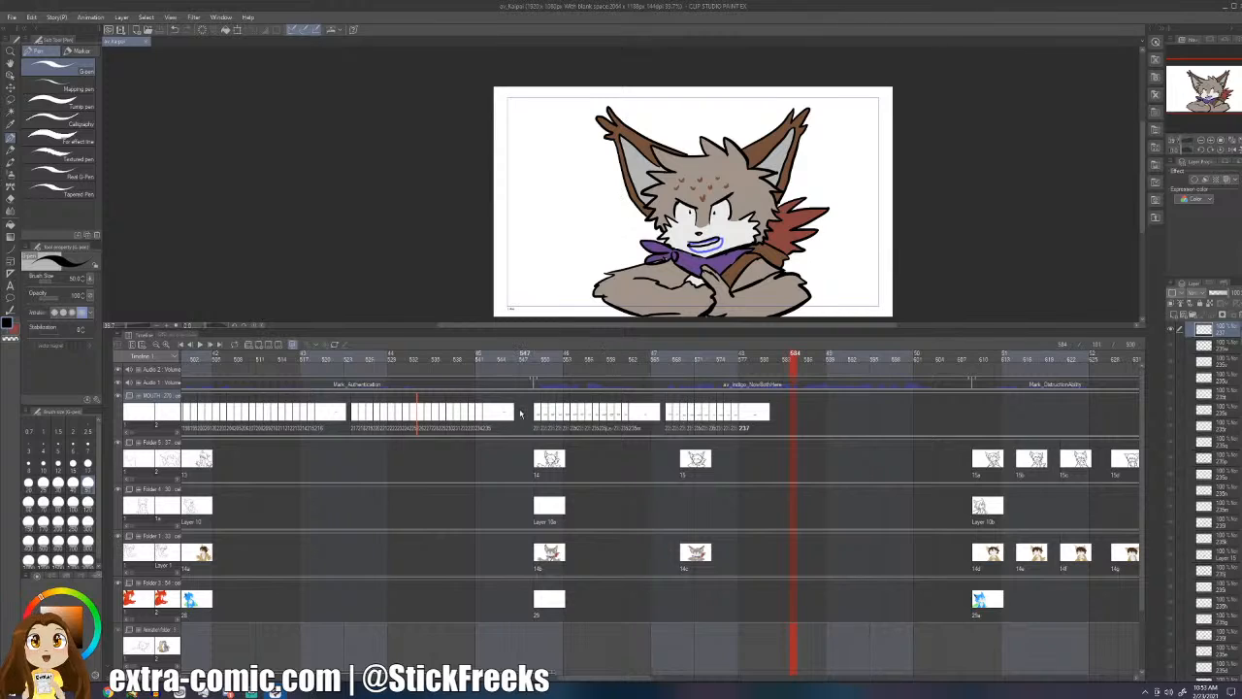
left_click(520, 413)
left_click(201, 344)
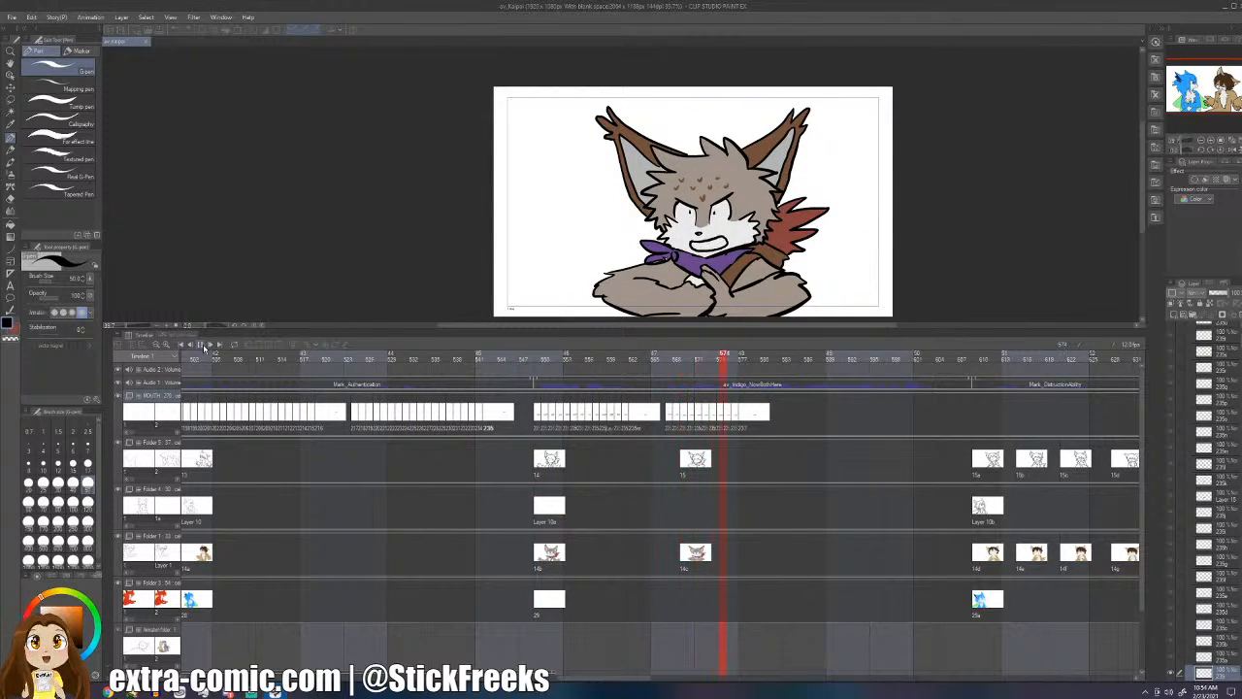
left_click(202, 344)
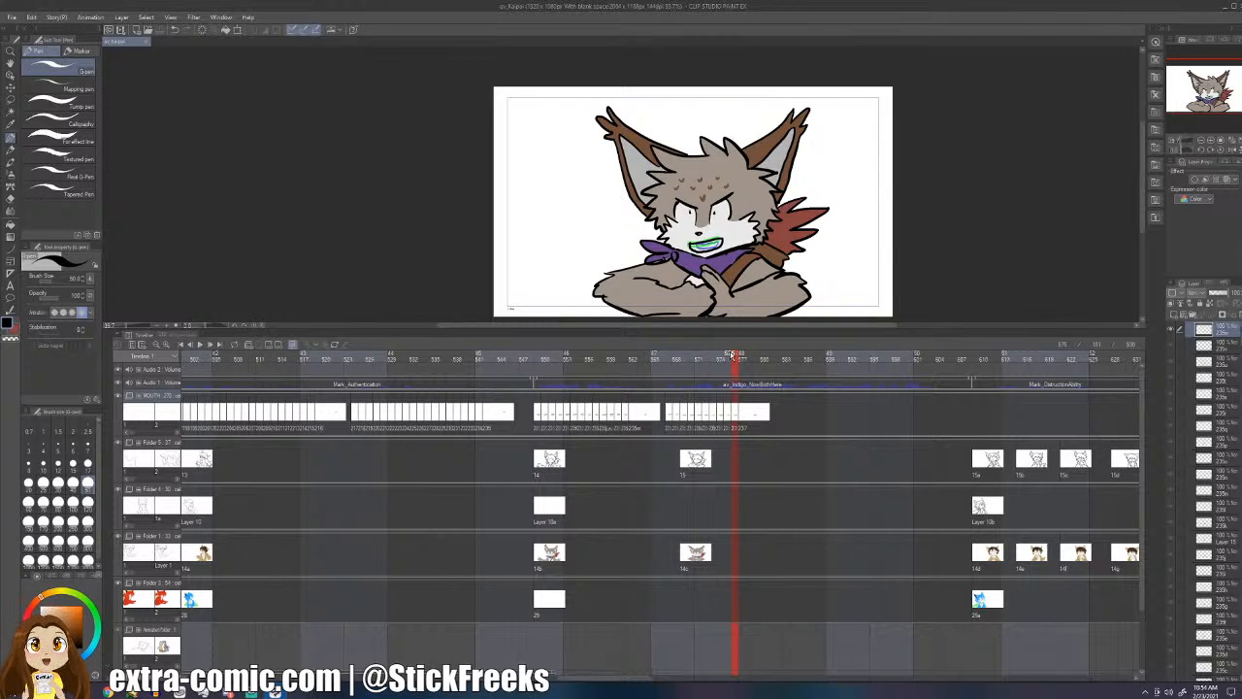
- Remove the mouth at frame 576 and redraw it as a larger open mouth
left_click_drag(733, 355, 738, 354)
key("ctrl+z")
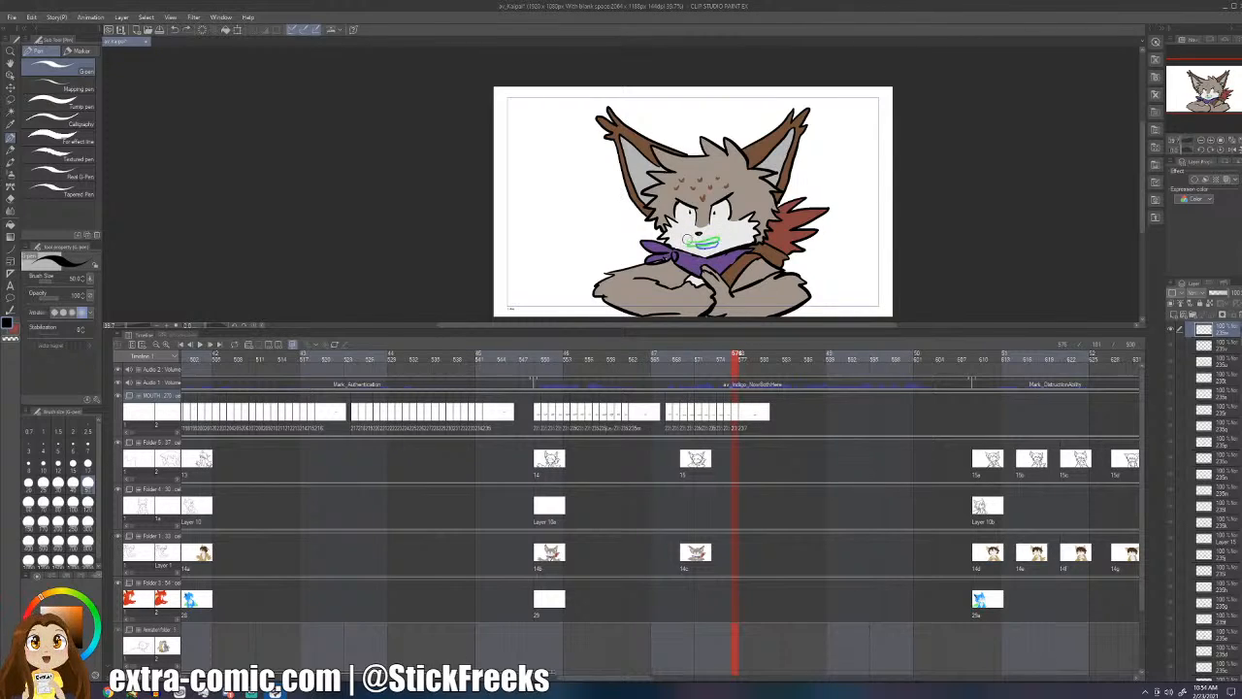
mouse_move(688, 240)
left_mouse_down()
mouse_move(722, 234)
mouse_move(689, 246)
left_mouse_up()
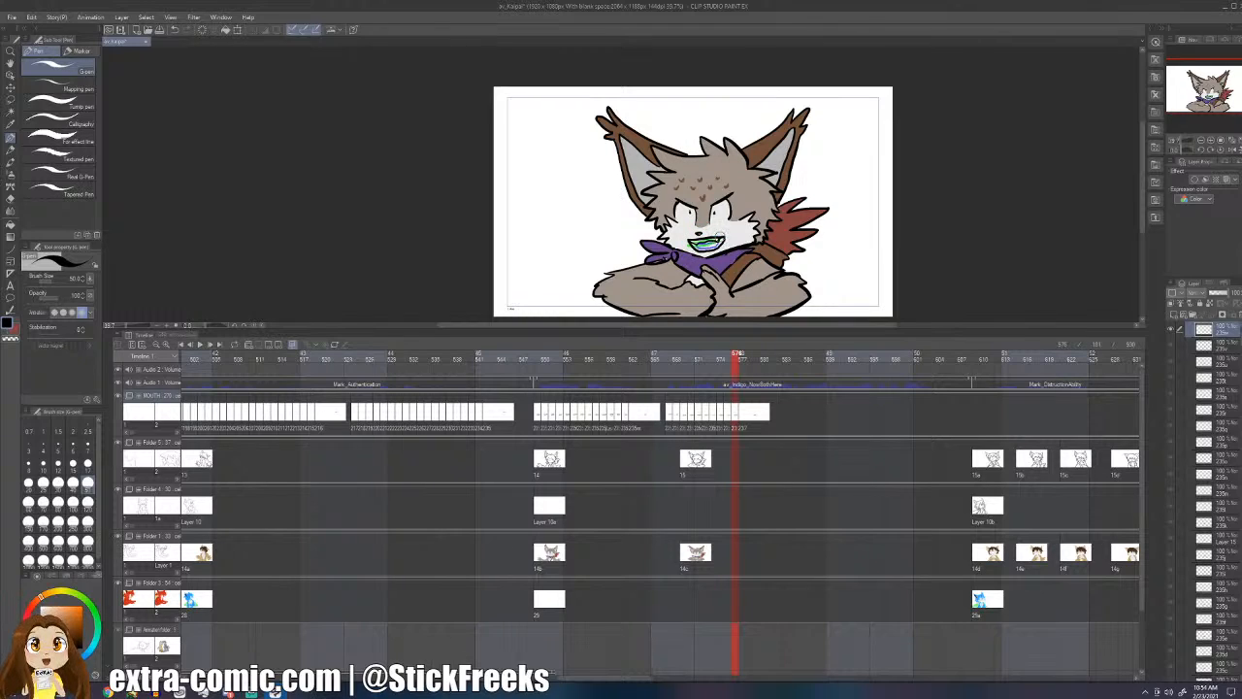
- Redraw the mouth at frame 577 as a slanted open mouth, comparing it with the neighbouring cels
key("Left")
key("Right")
key("Right")
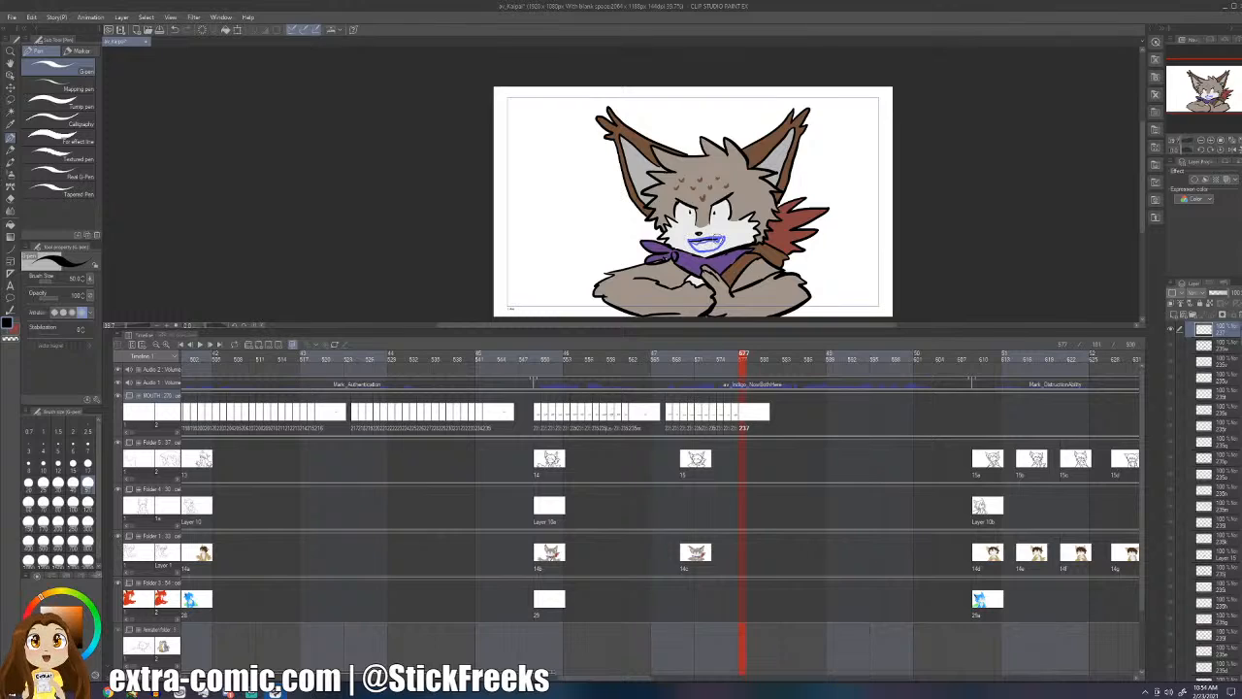
left_click_drag(716, 237, 709, 250)
key("ctrl+z")
key("ctrl+z")
- Play back from frame 544 to check the redrawn mouths against the audio
left_click(537, 419)
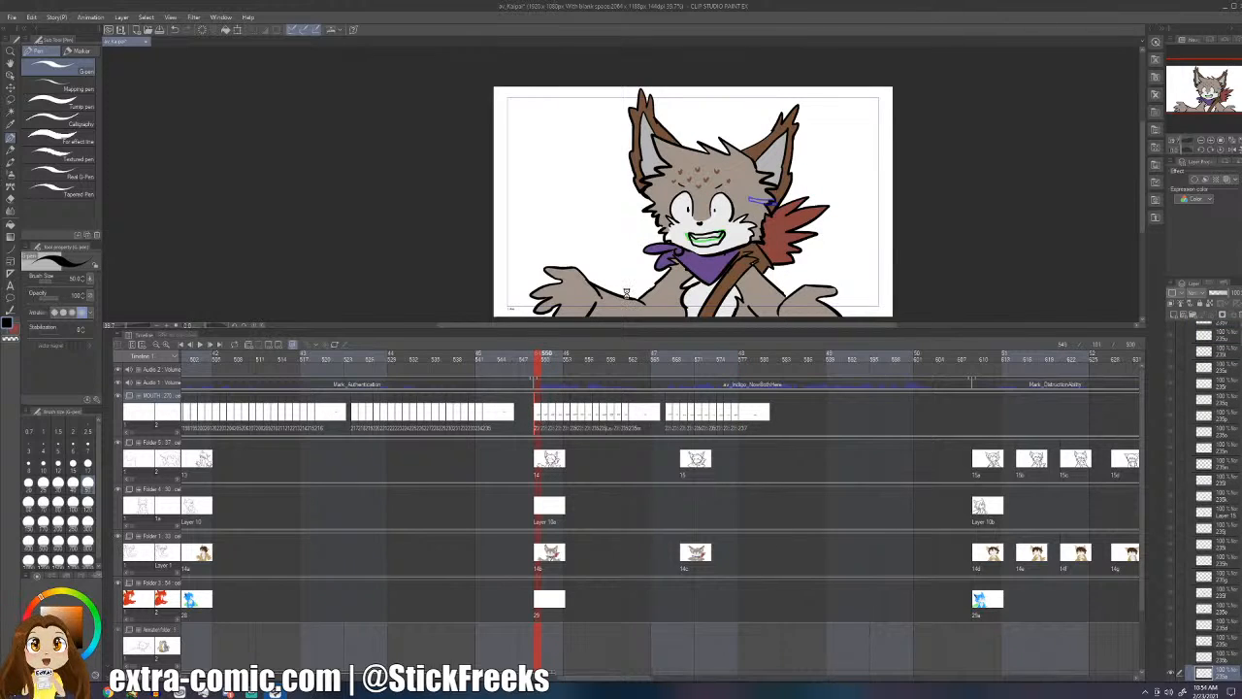
left_click(504, 425)
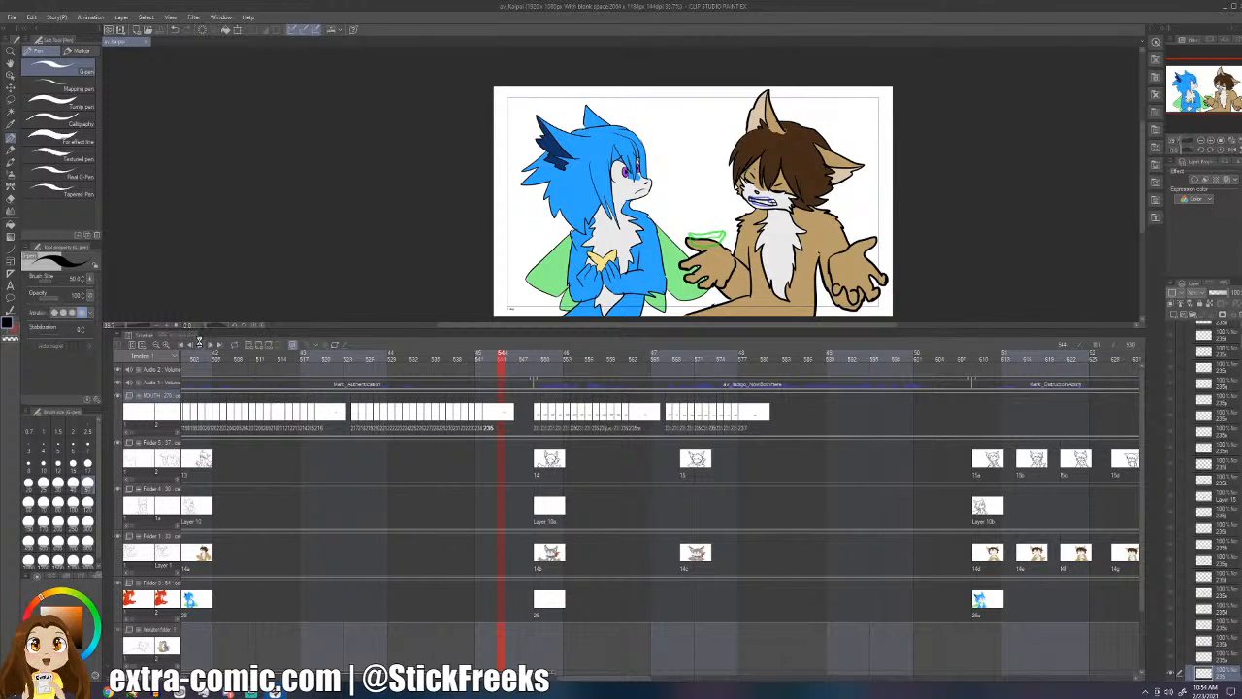
left_click(199, 344)
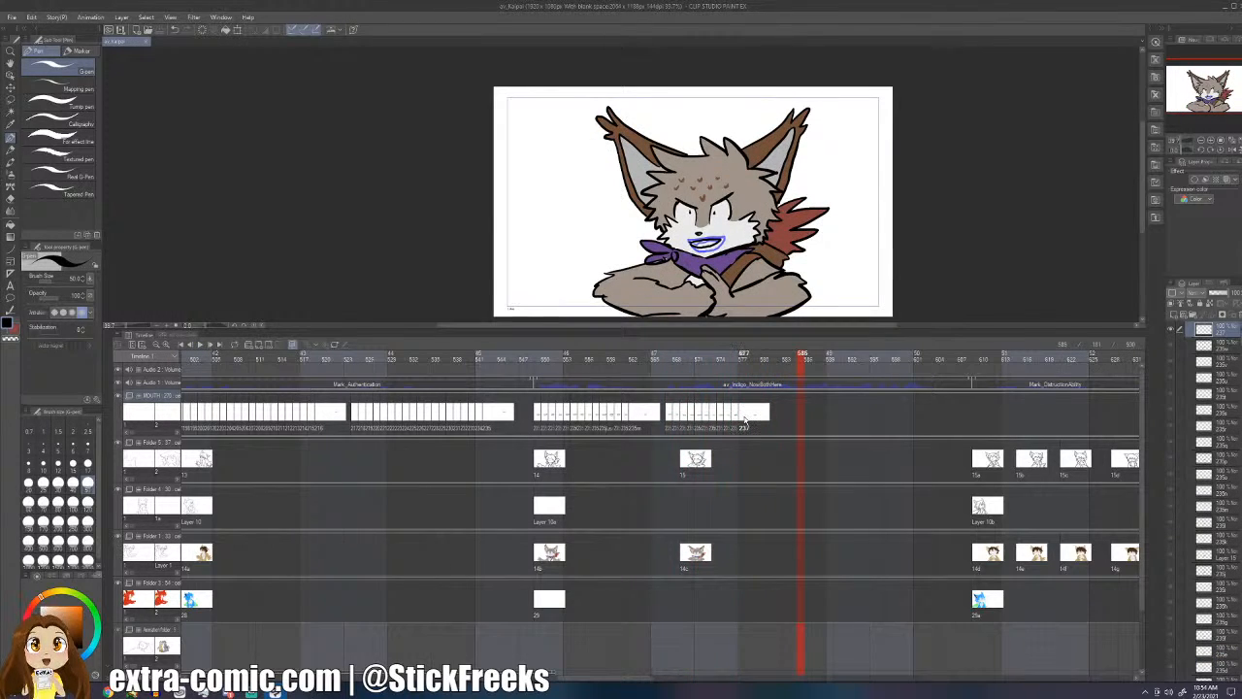
- Add a new mouth cel at frame 578 and draw a wide, slanted open mouth in it
left_click(745, 420)
key("alt+n")
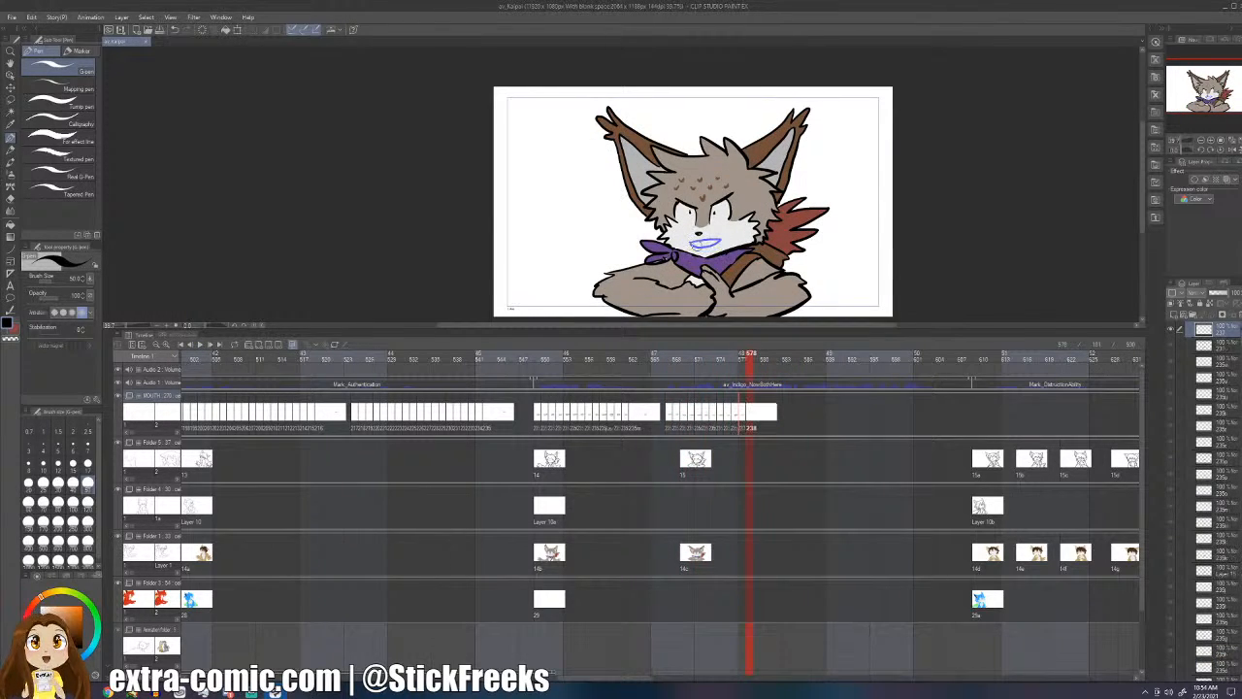
mouse_move(690, 243)
left_mouse_down()
mouse_move(727, 235)
mouse_move(686, 241)
left_mouse_up()
key("ctrl+z")
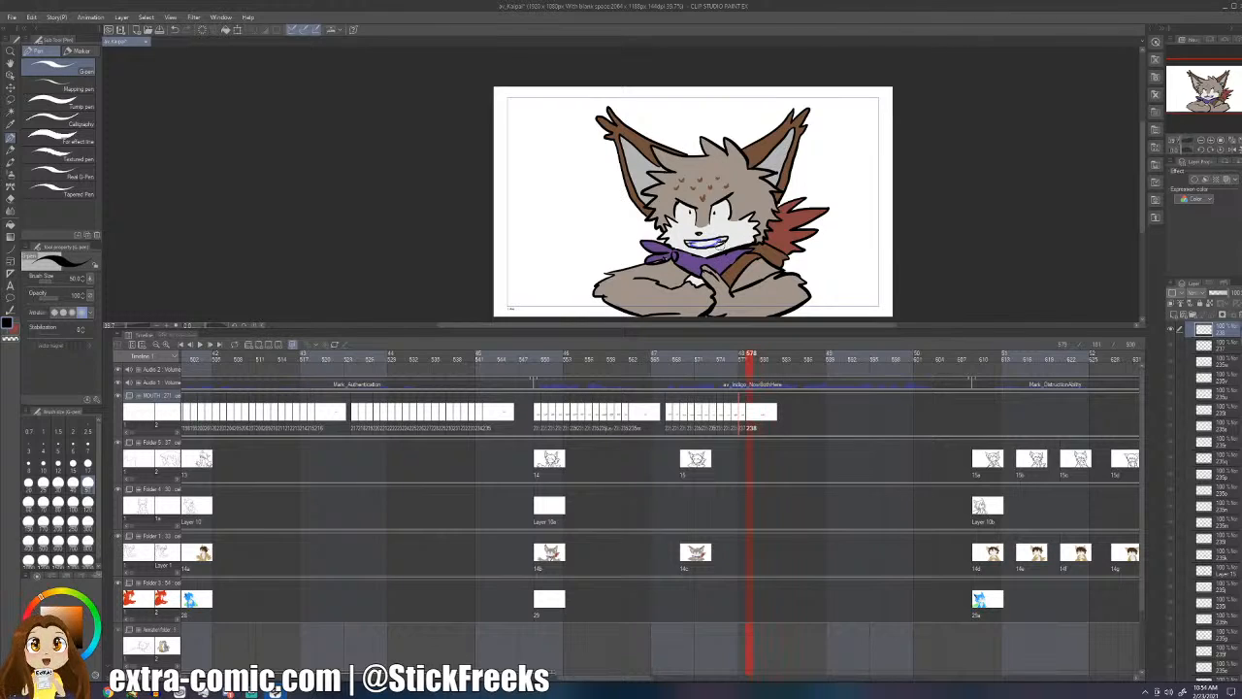
- Add a mouth cel at frame 579 and try a small open mouth with teeth, comparing it with the cels back to frame 577
key("alt+n")
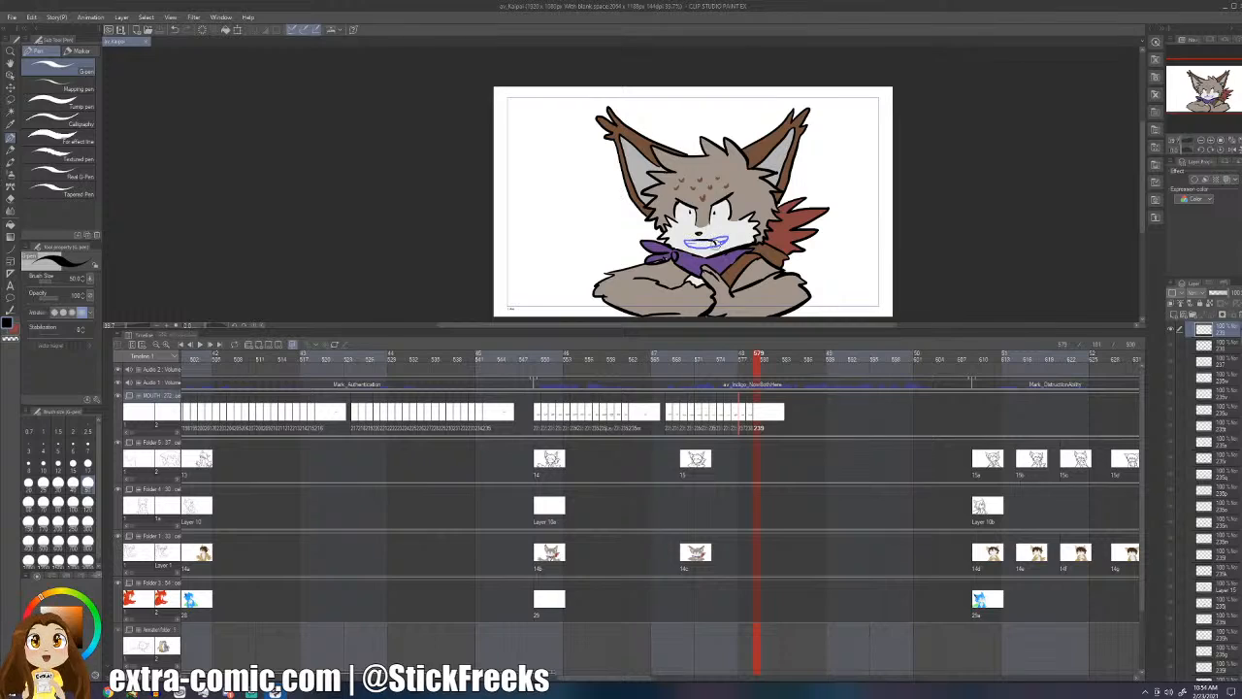
left_click_drag(722, 246, 693, 252)
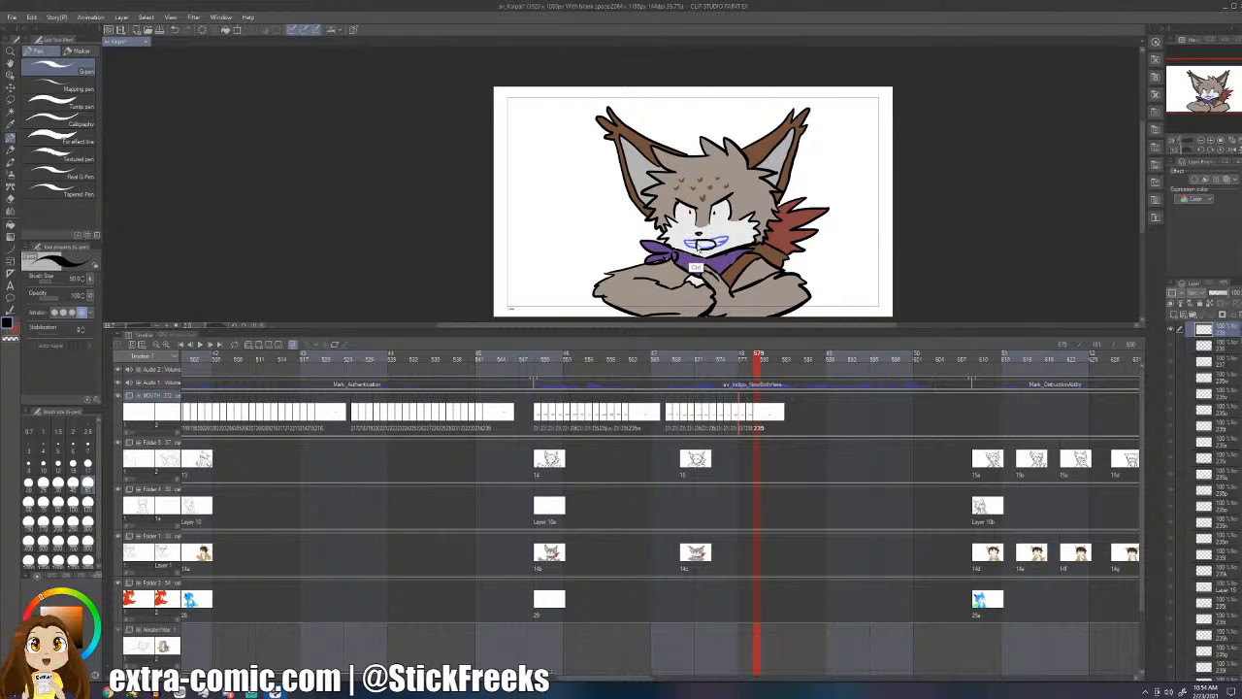
key("ctrl+z")
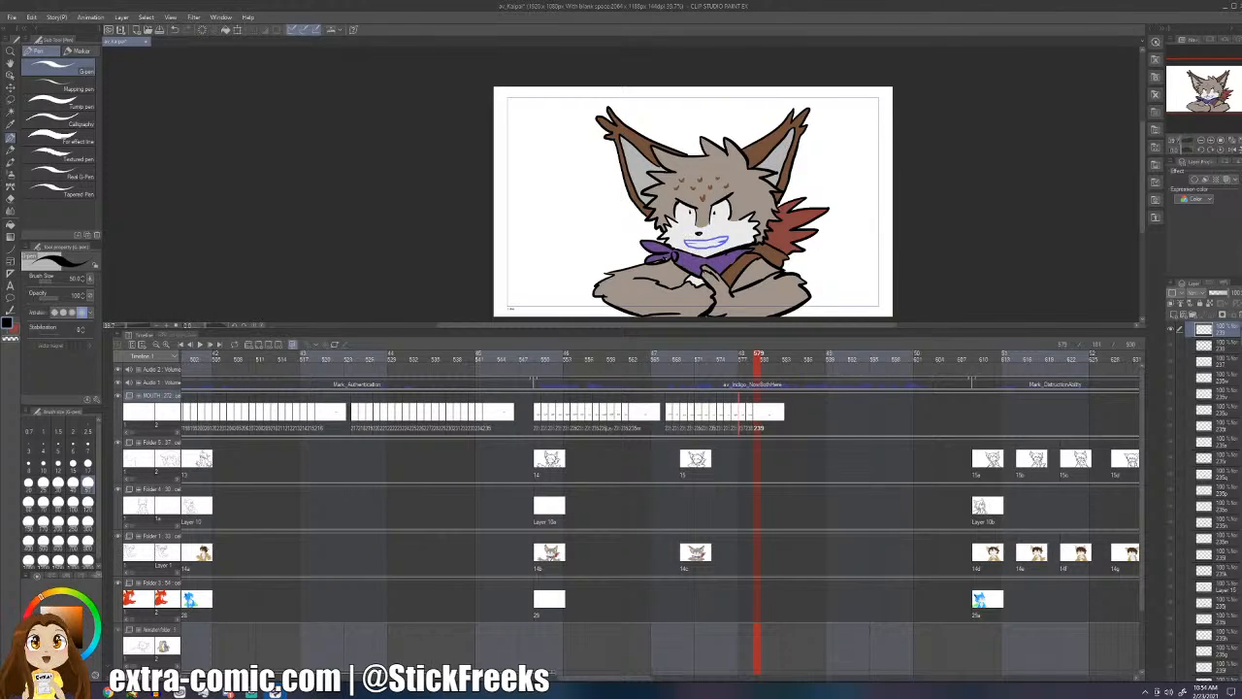
left_click_drag(718, 248, 692, 252)
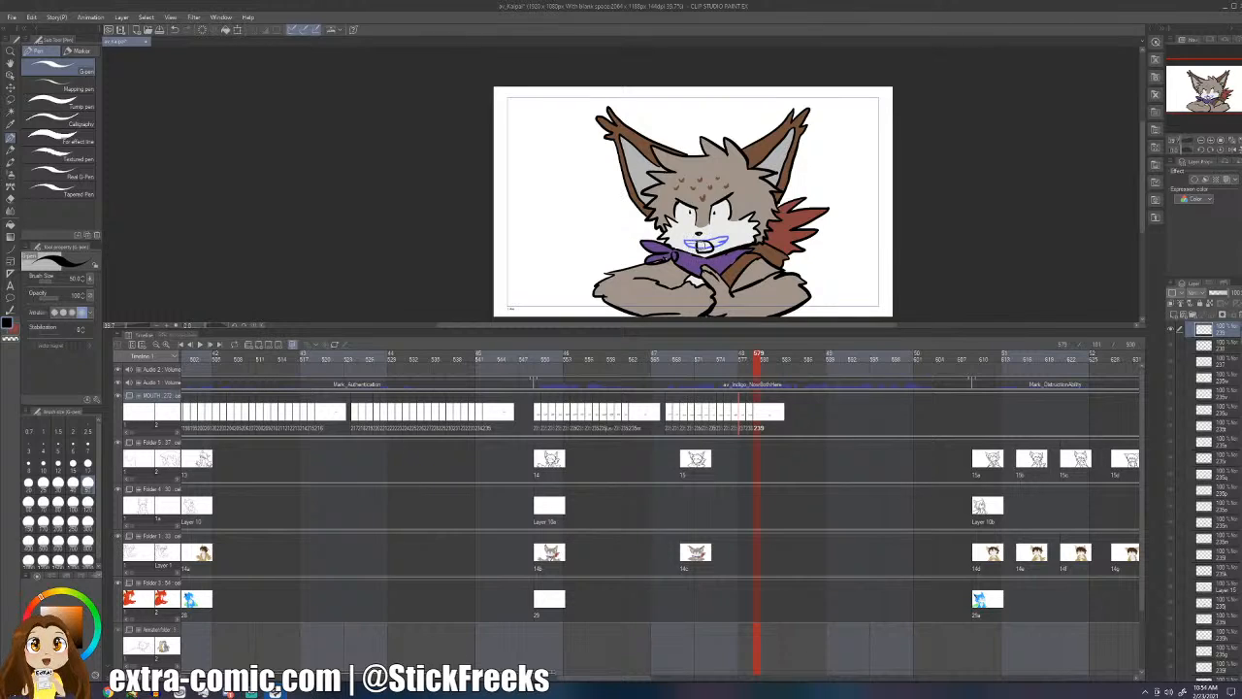
key("Left")
key("Left")
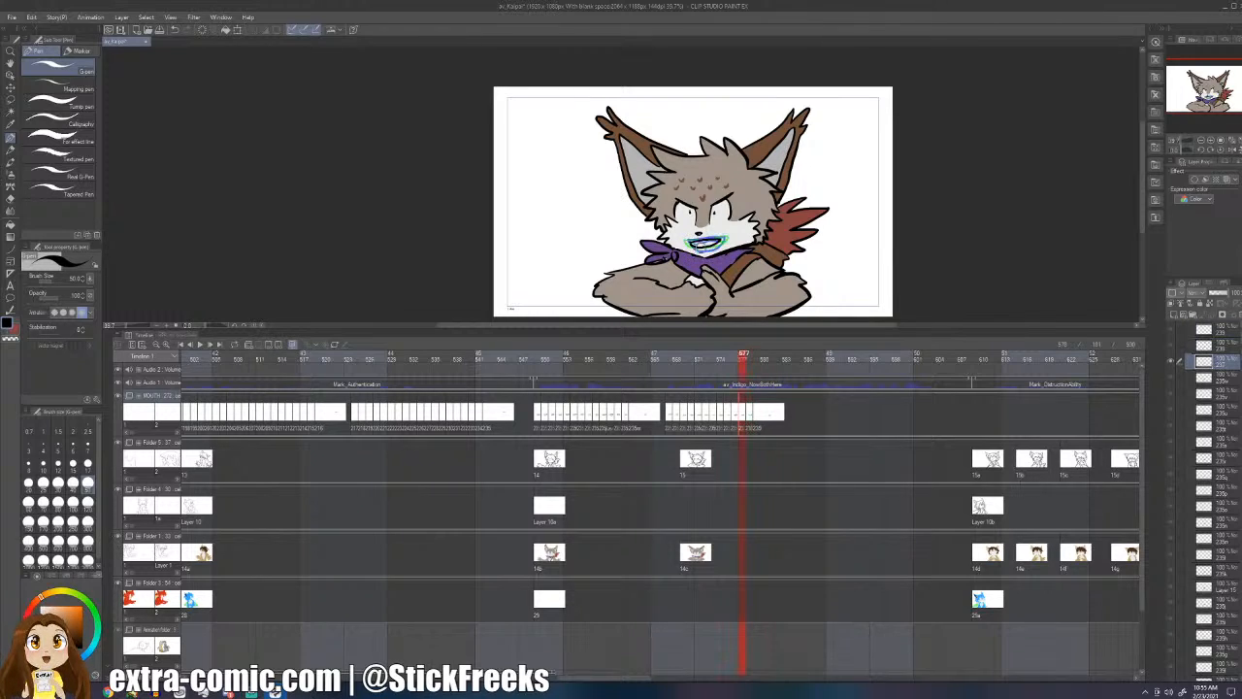
key("Right")
key("Right")
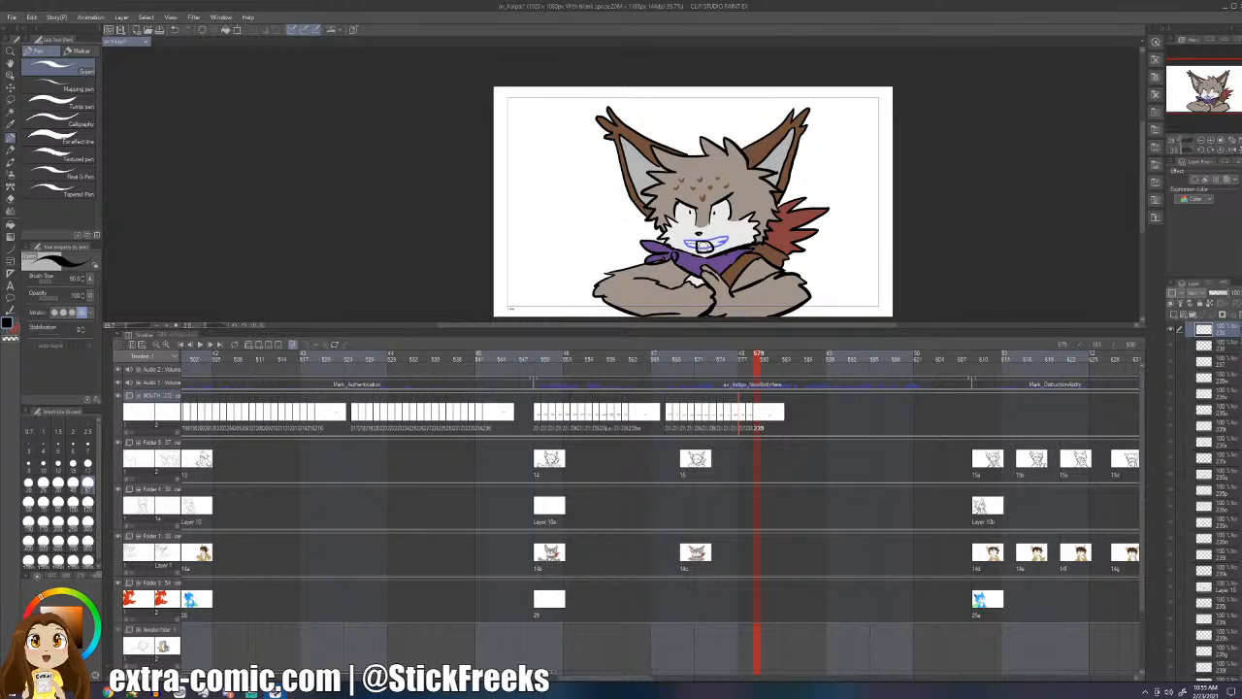
- Undo the toothed mouth at frame 579, redraw it as a small, plain rounded open mouth, and save the file
key("ctrl+z")
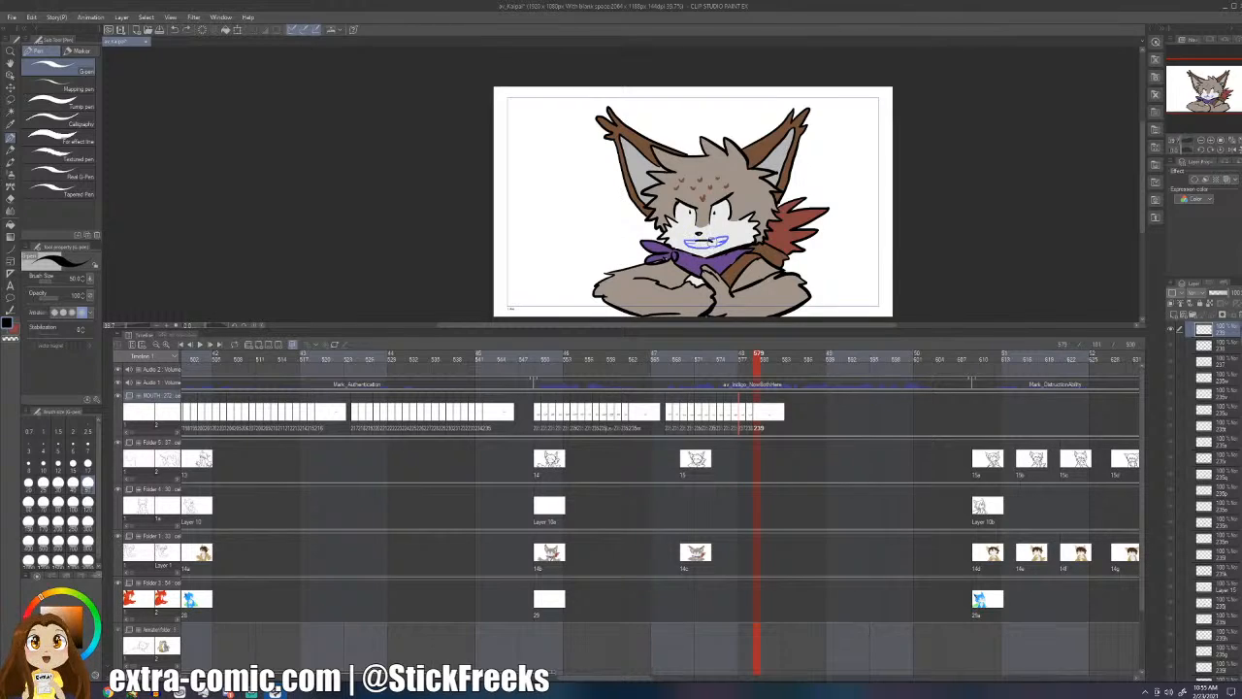
key("ctrl+z")
left_click_drag(716, 243, 693, 248)
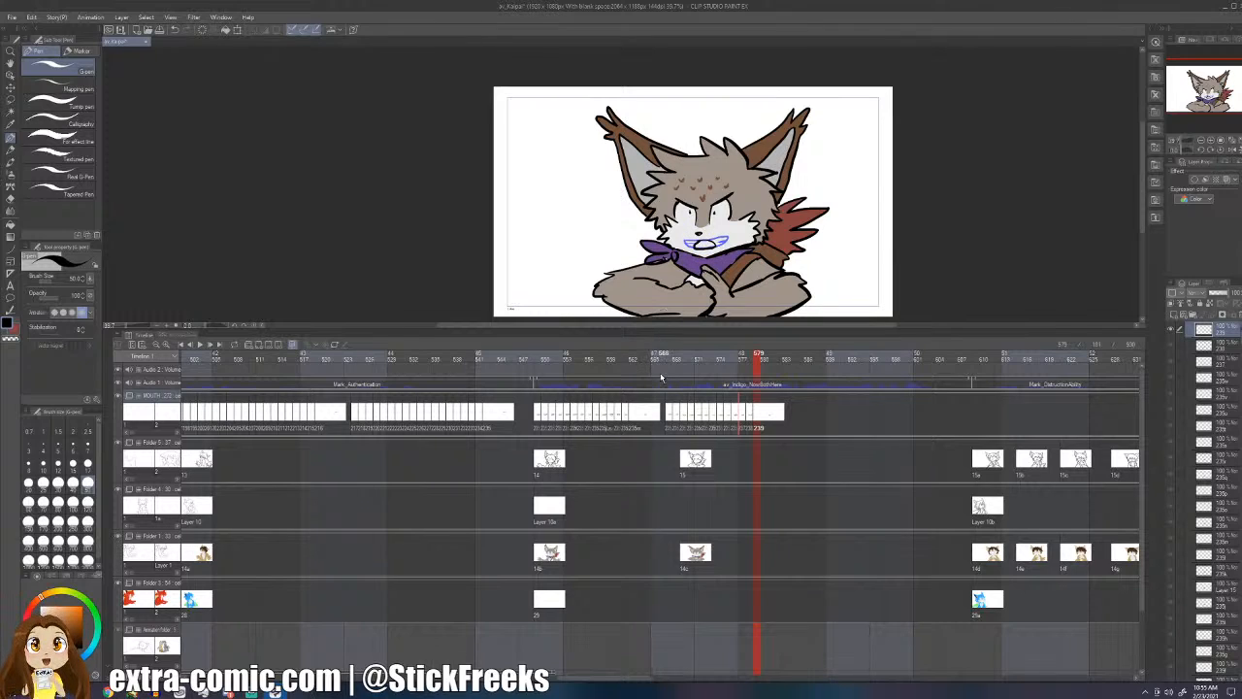
key("ctrl+s")
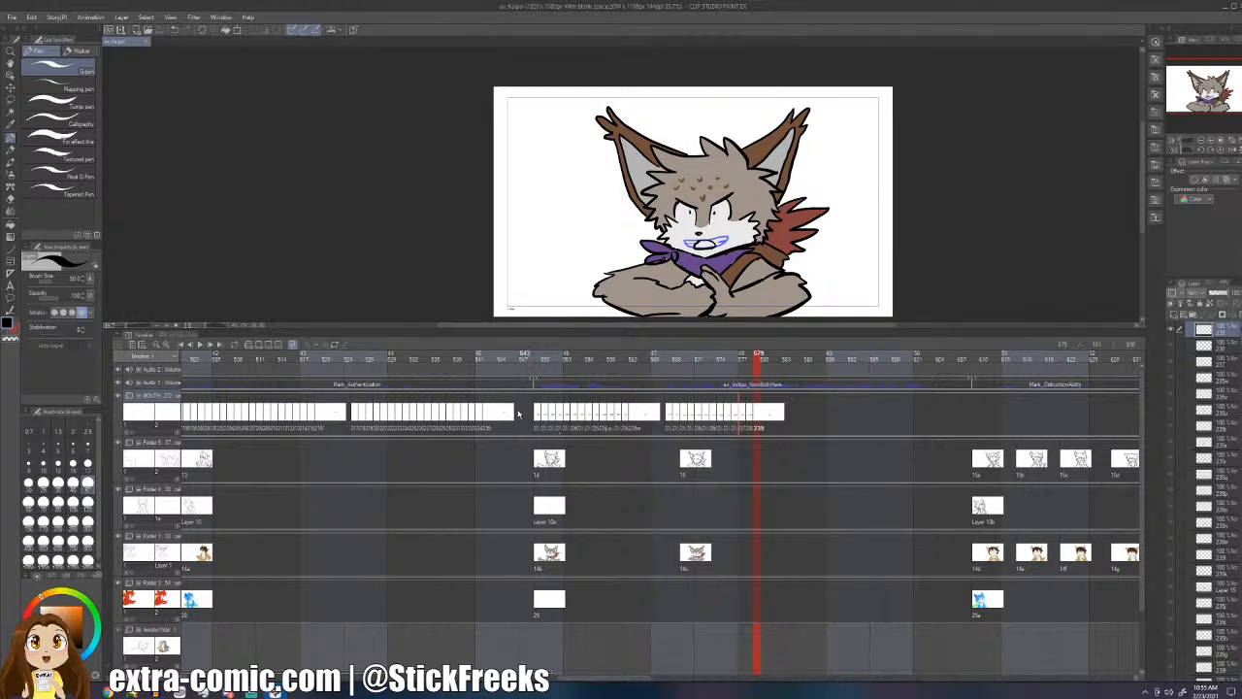
- Play back the lip sync from frame 547 and draw a narrow, slanted toothy mouth on a new mouth cel at frame 580
left_click(519, 414)
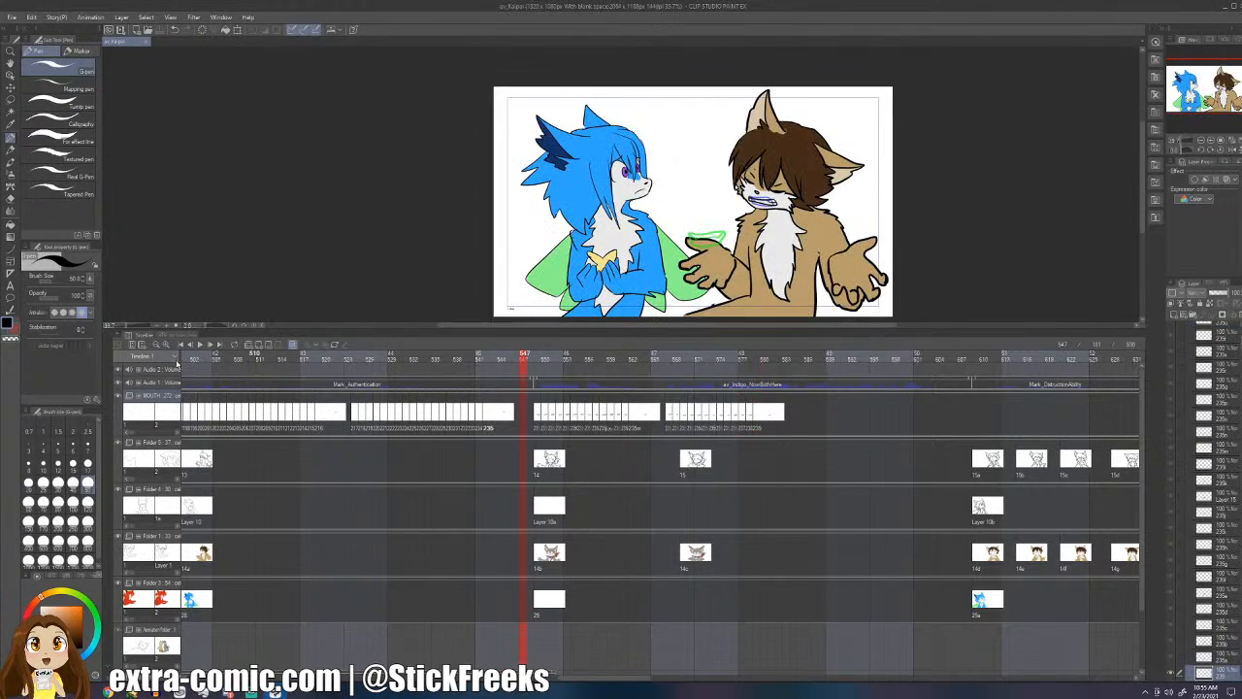
left_click(198, 345)
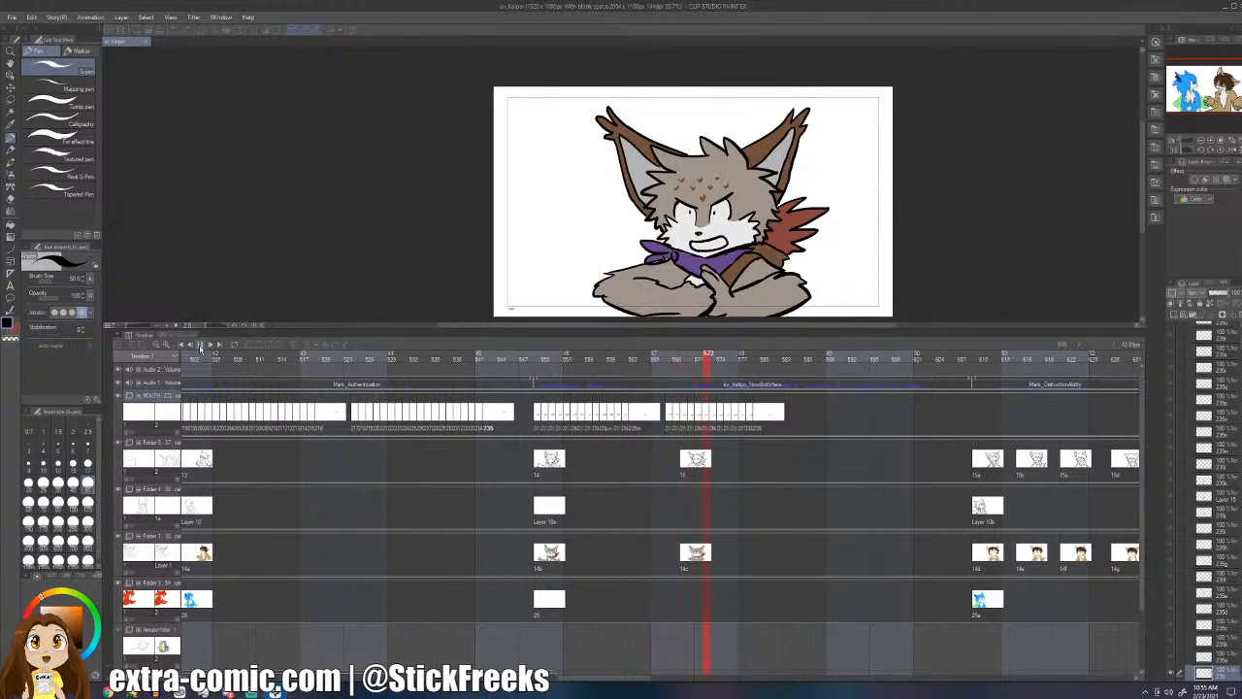
left_click(201, 346)
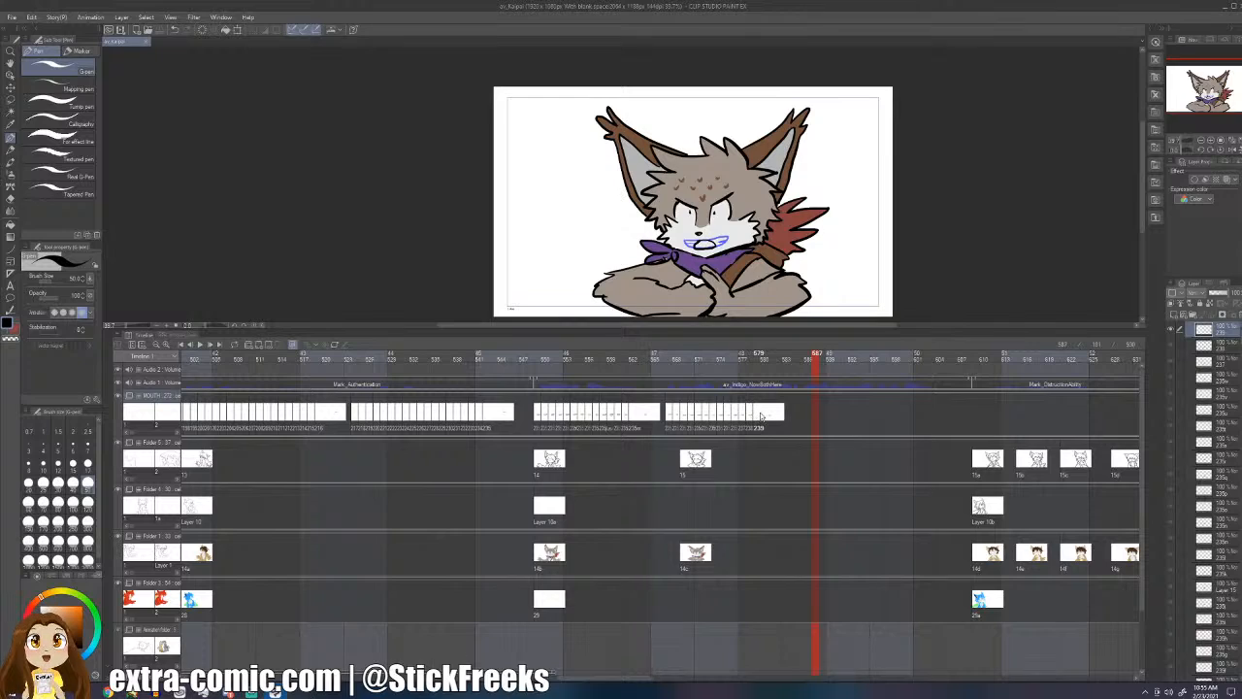
left_click(761, 416)
key("ctrl+shift+n")
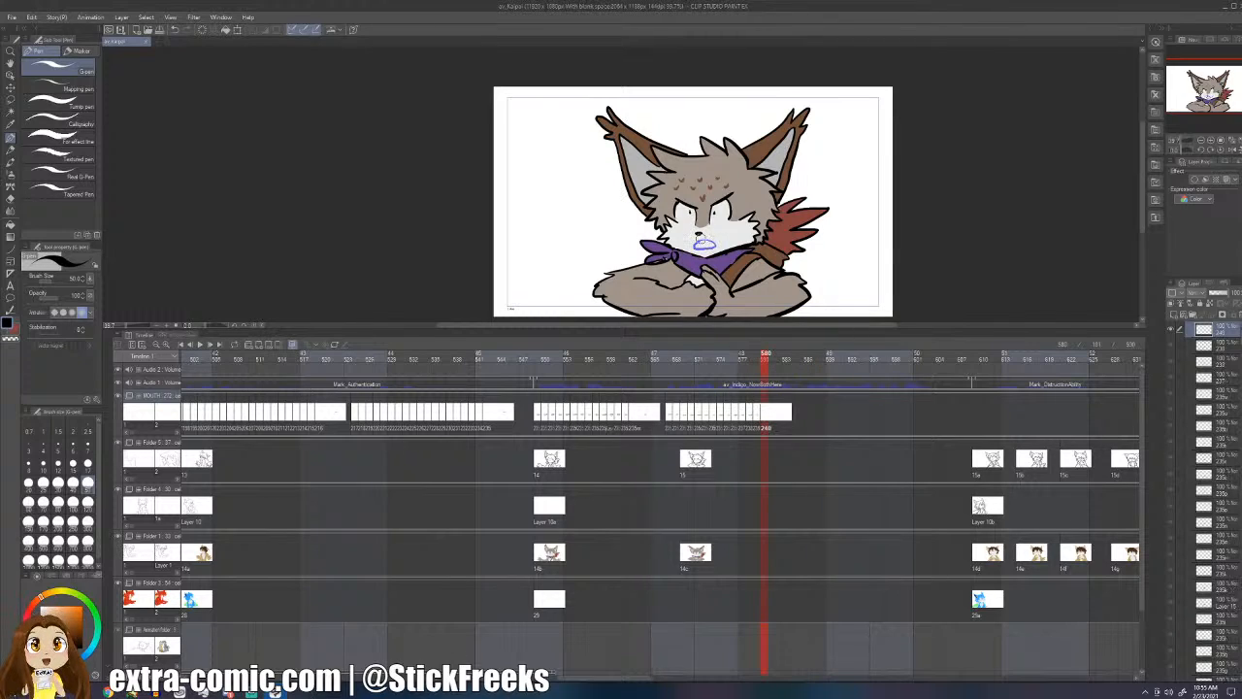
mouse_move(690, 244)
left_mouse_down()
mouse_move(726, 234)
mouse_move(692, 245)
left_mouse_up()
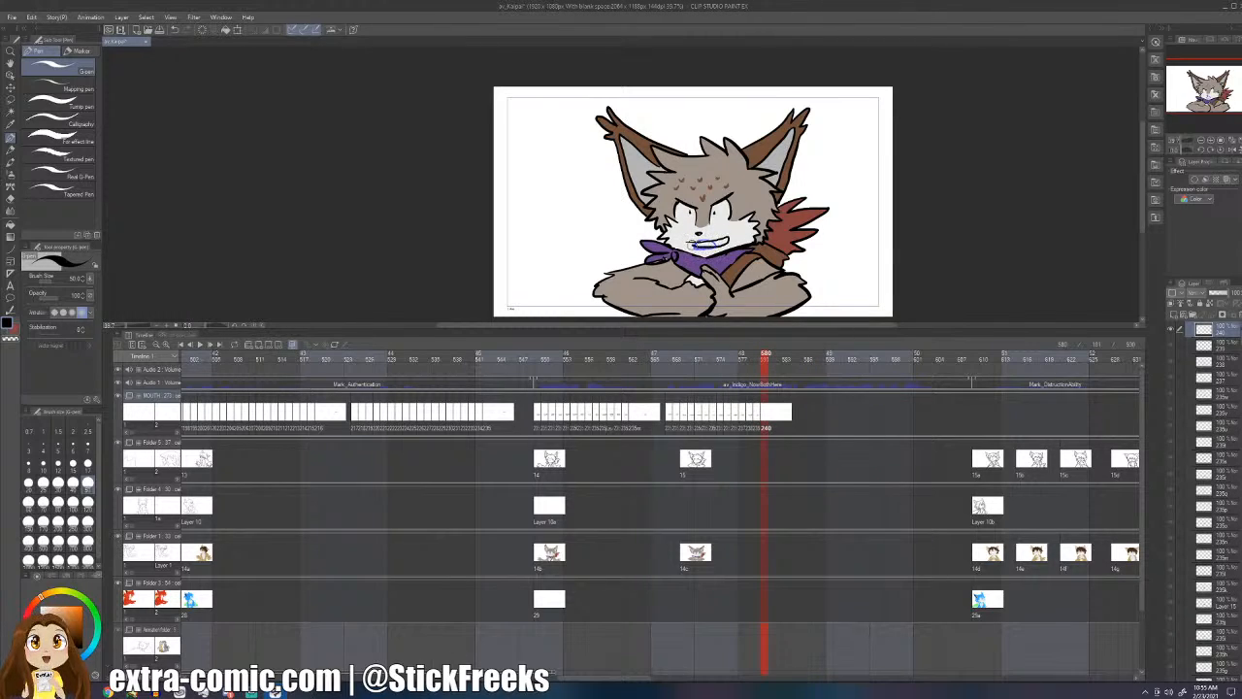
key("ctrl+z")
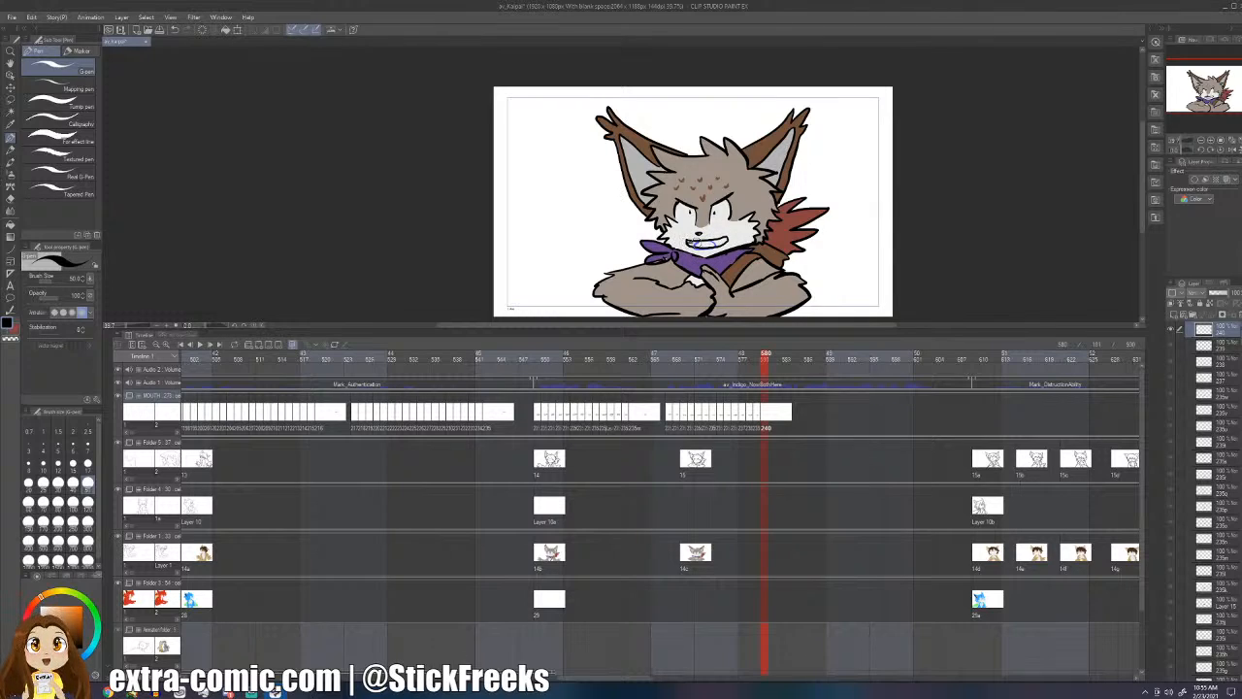
key("ctrl+z")
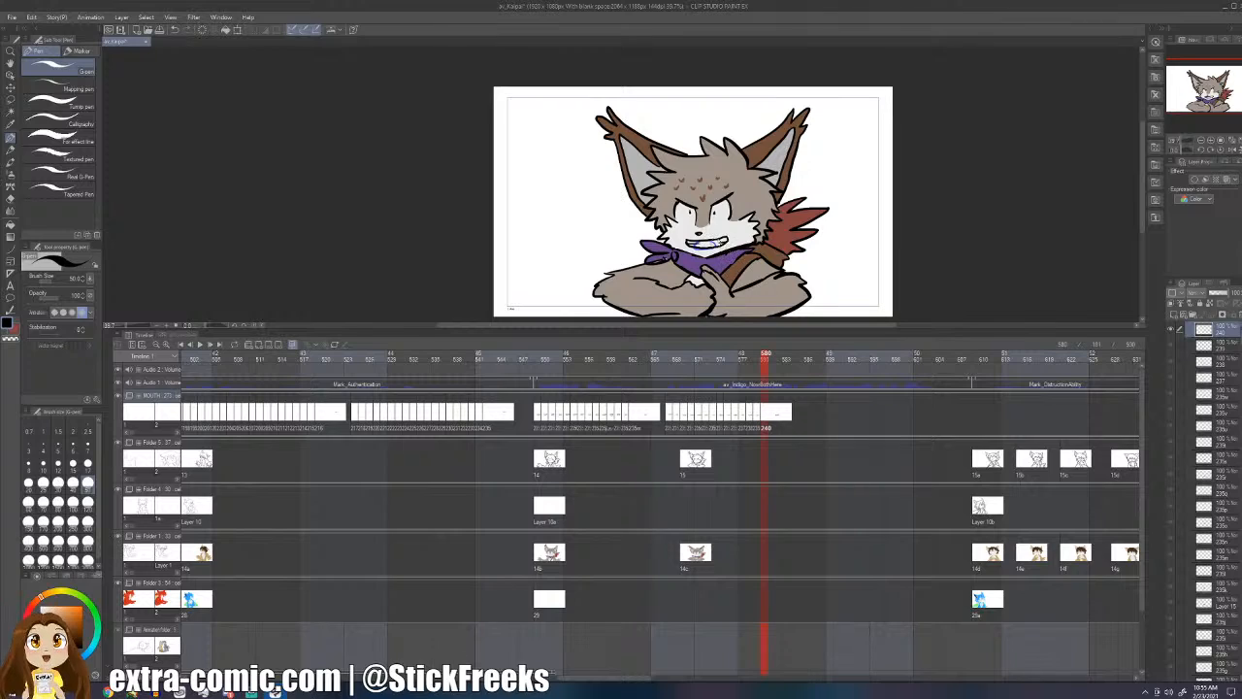
- Add a mouth cel at frame 581 and draw a wider open grin, undoing the first attempts at its shape
key("Right")
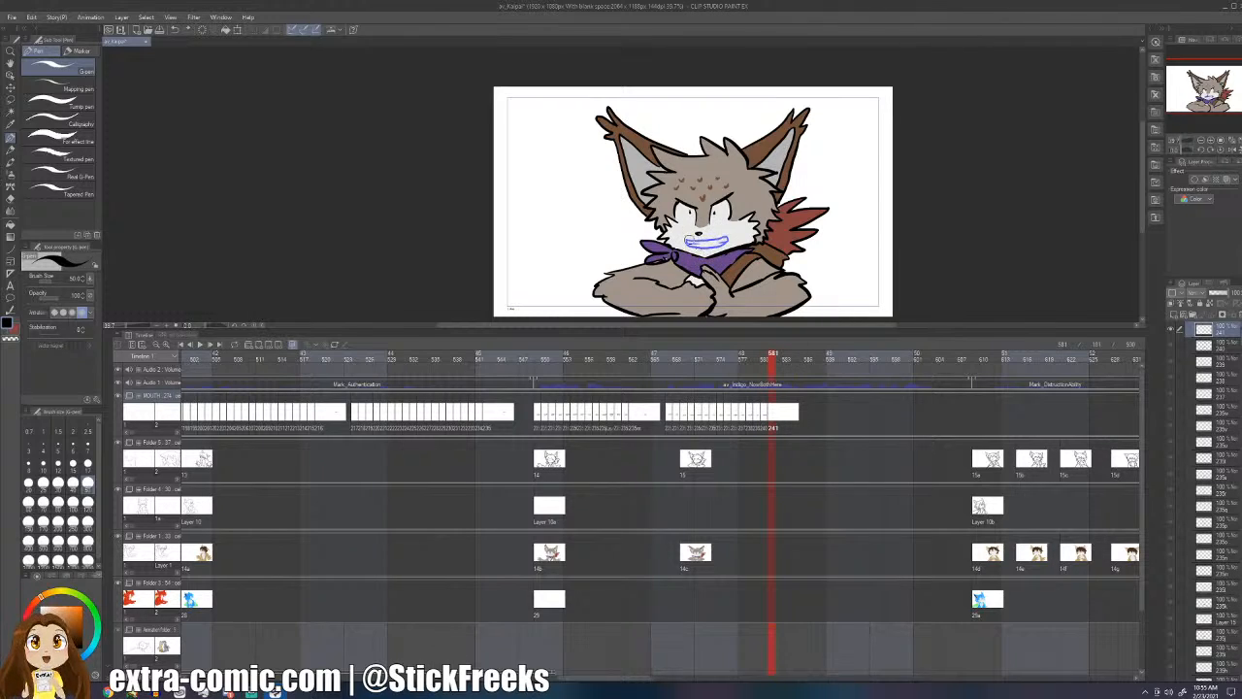
left_click_drag(723, 238, 686, 242)
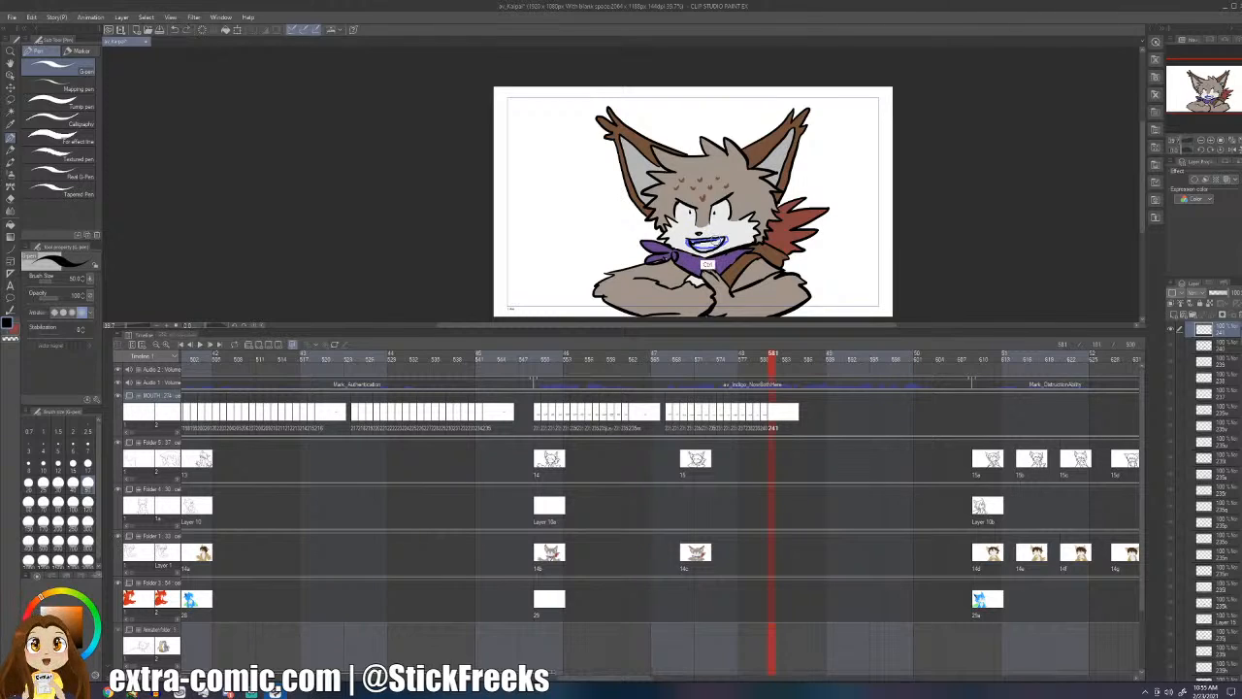
key("ctrl+z")
key("ctrl+z")
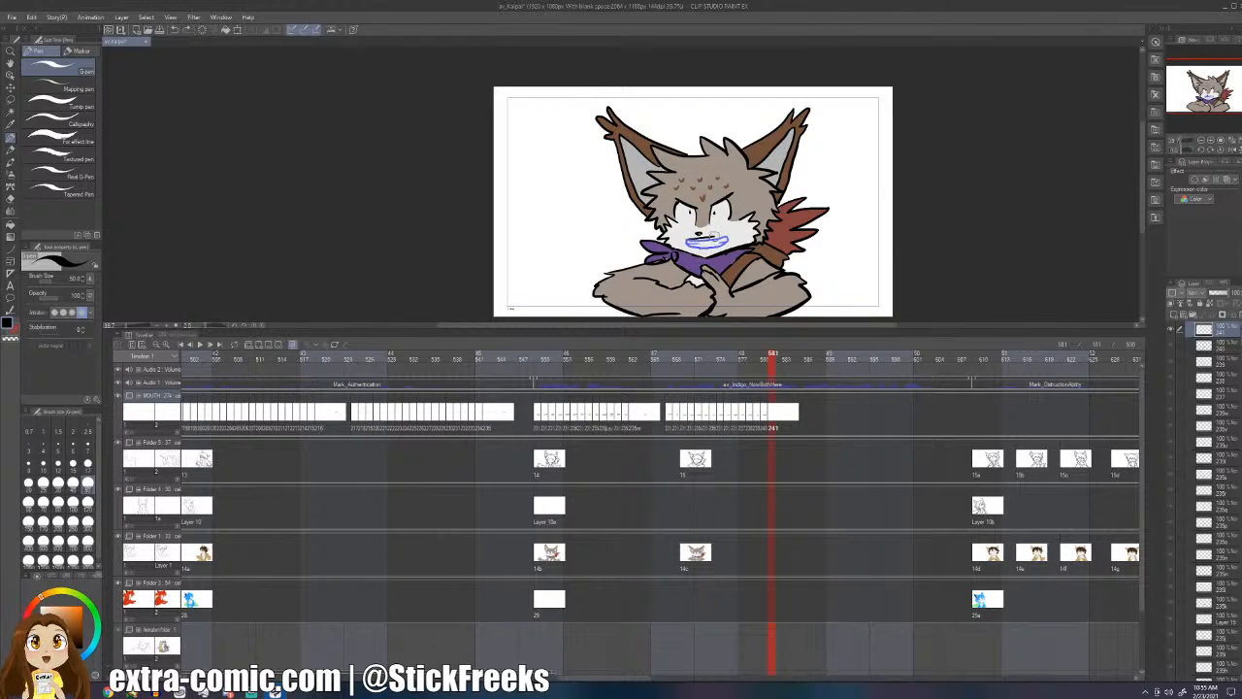
left_click_drag(722, 251, 686, 251)
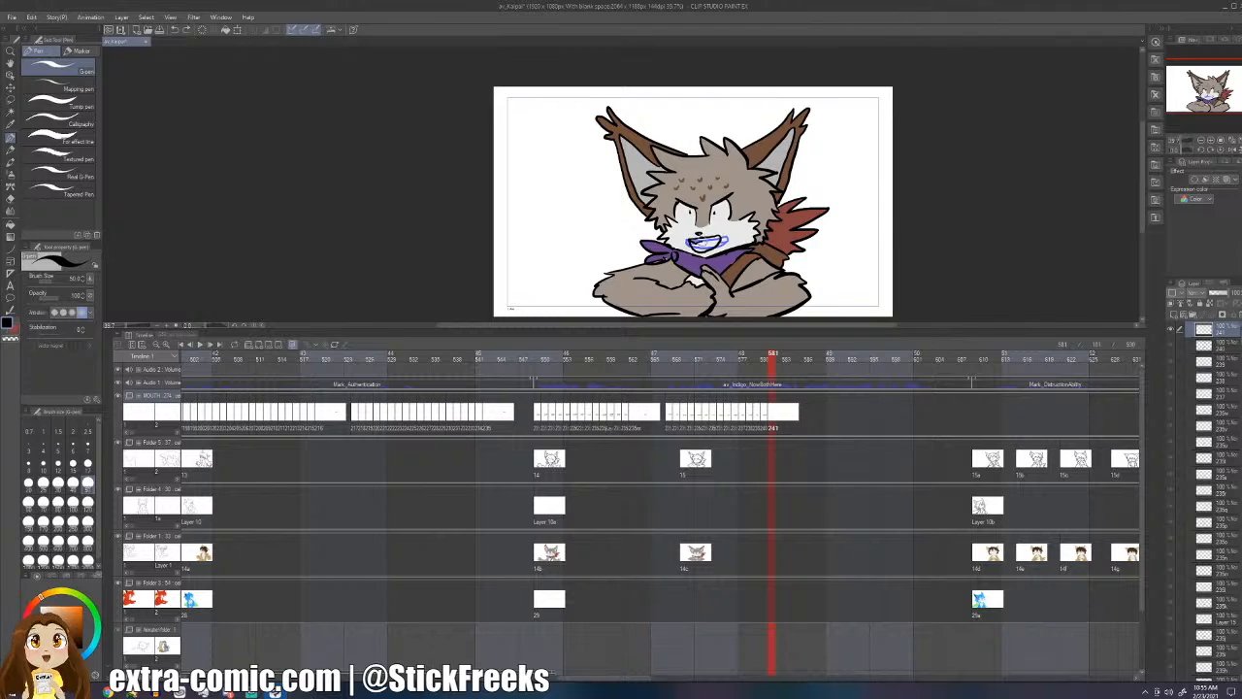
- Add mouth cels at frames 582 to 585 and draw the next slanted talking mouth pose on each
key("alt+n")
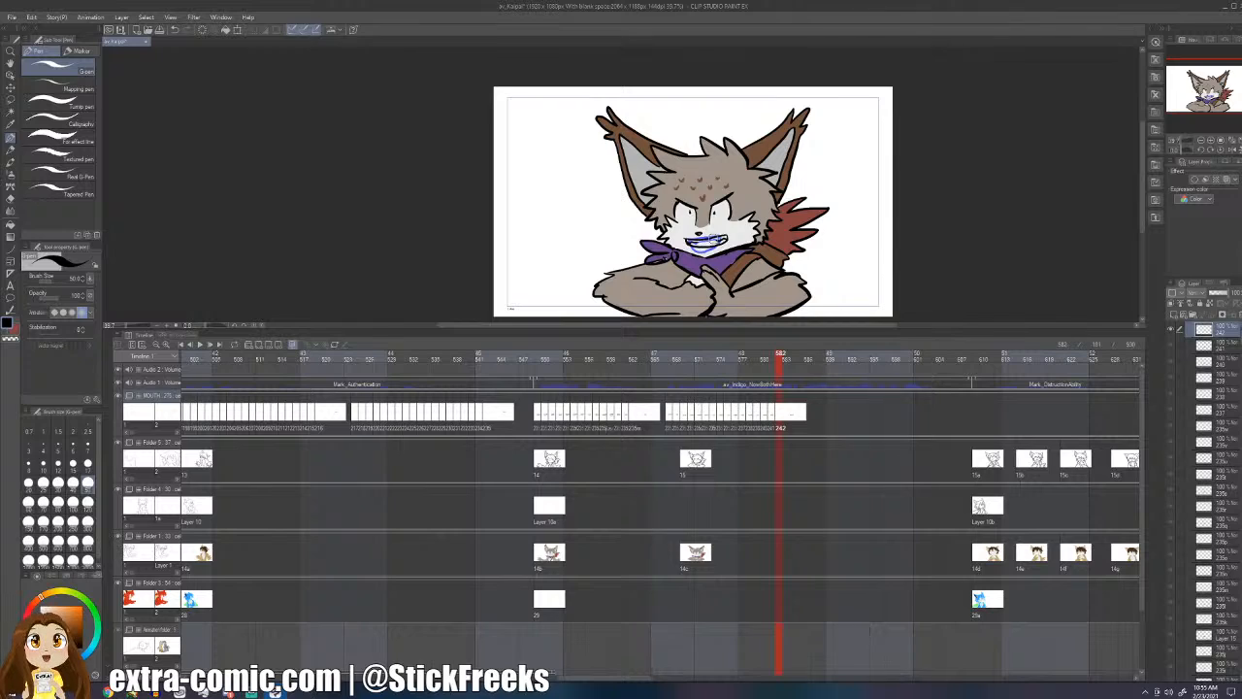
key("alt+n")
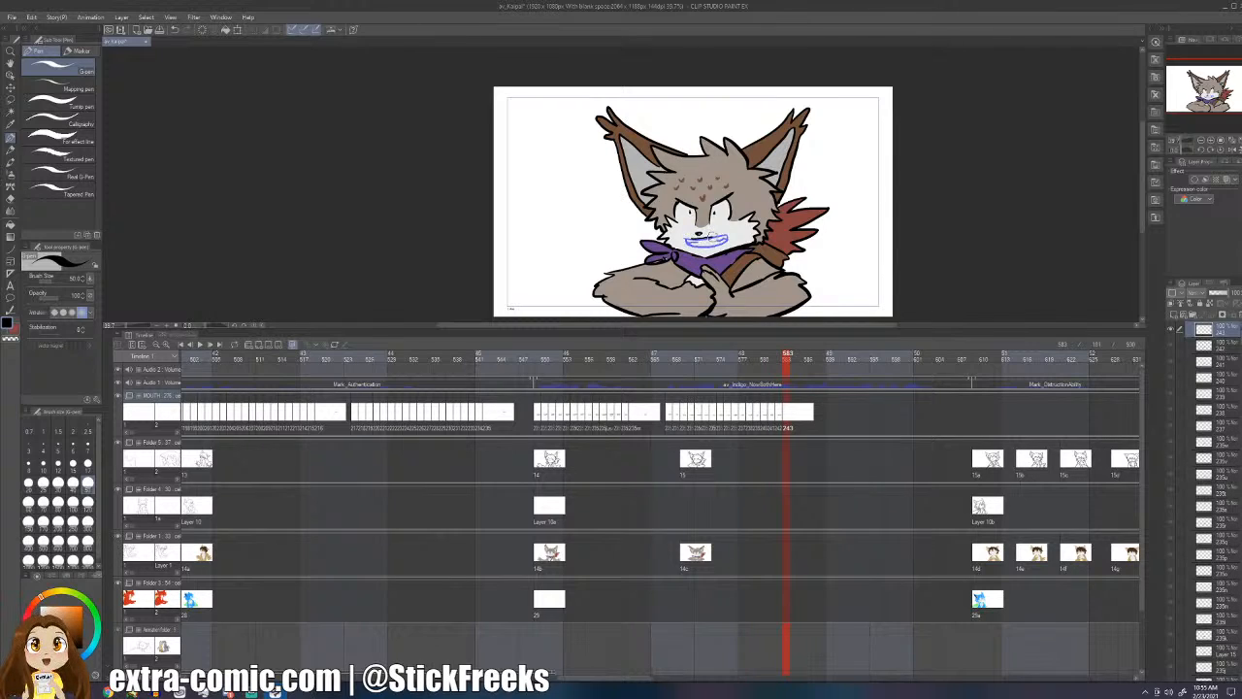
left_click_drag(722, 239, 687, 256)
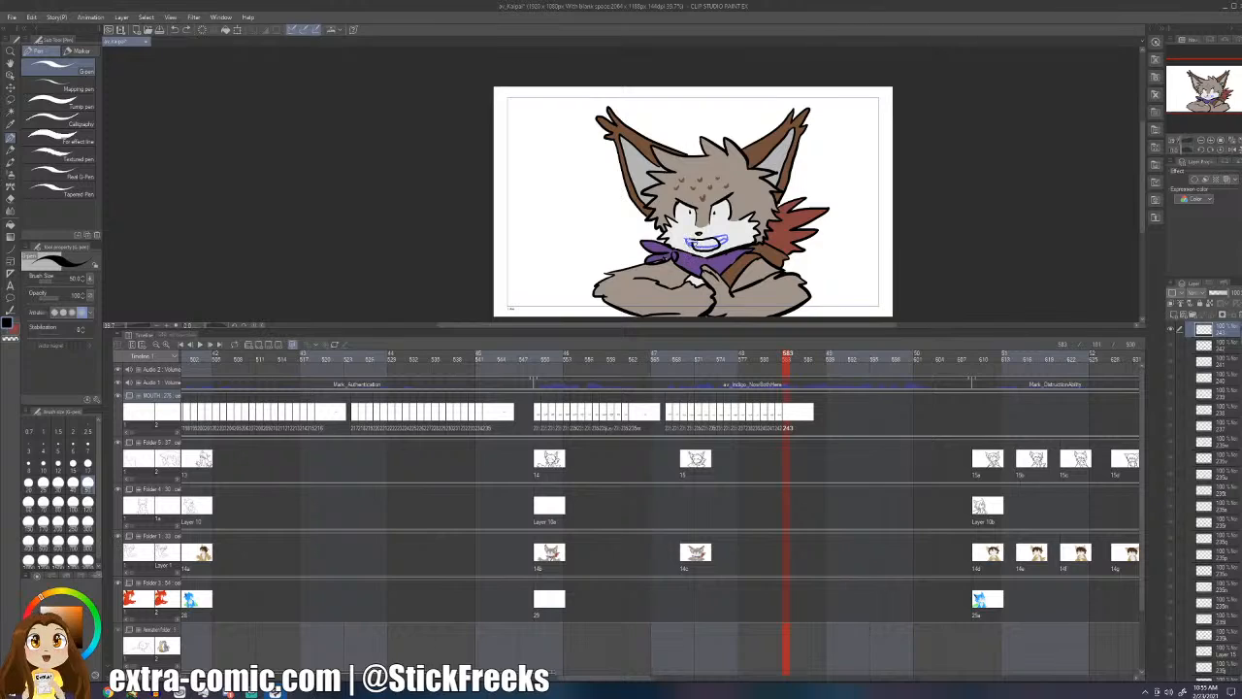
key("alt+n")
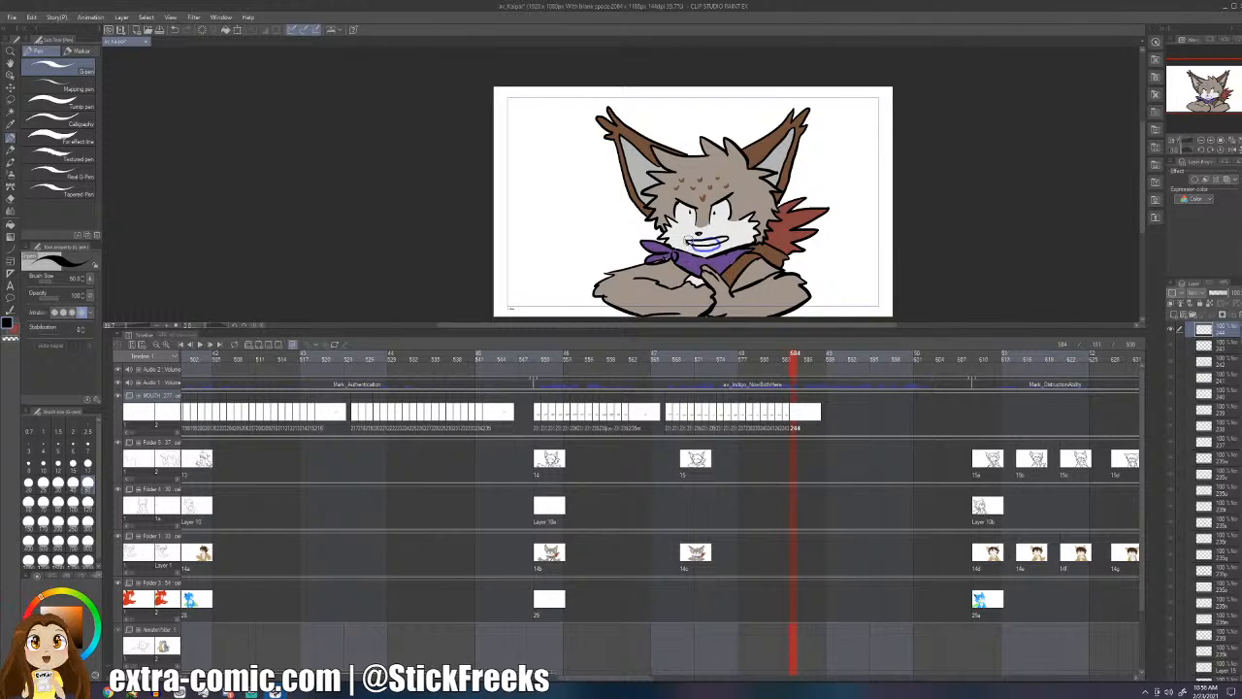
key("alt+n")
left_click_drag(718, 235, 691, 245)
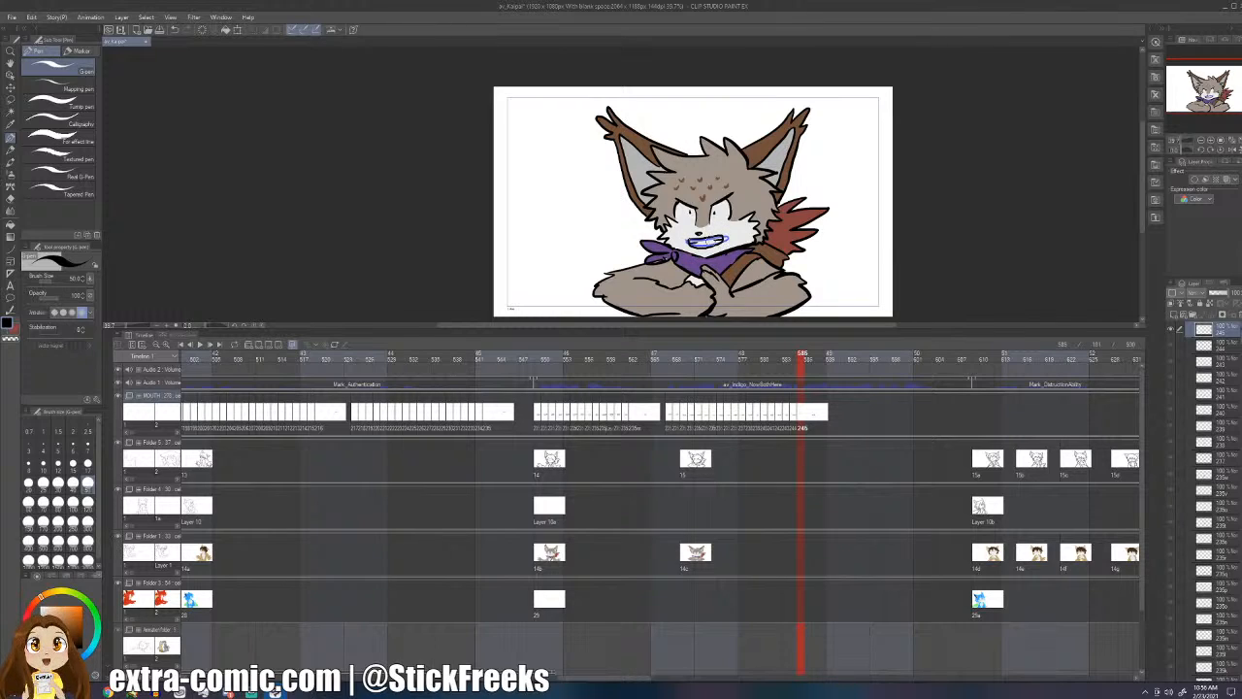
- Draw a wide open grin on a new mouth cel at frame 586 and add another cel at frame 587
key("alt+n")
mouse_move(685, 241)
left_mouse_down()
mouse_move(727, 236)
mouse_move(705, 252)
mouse_move(686, 242)
left_mouse_up()
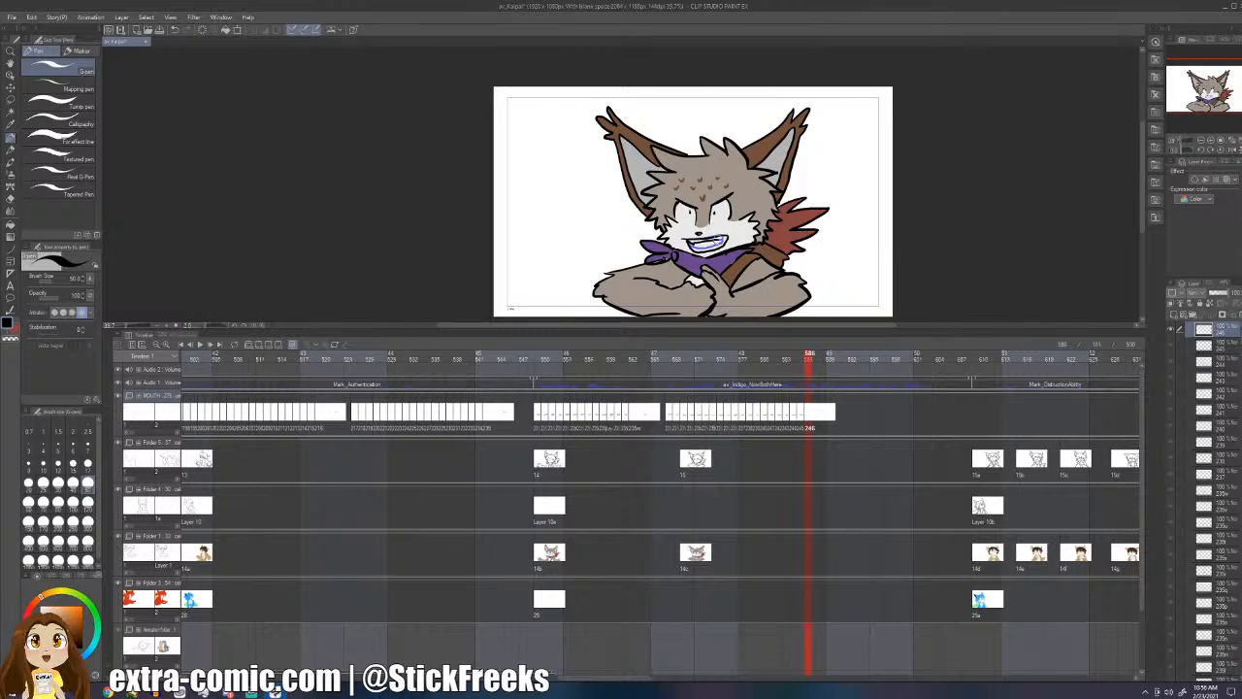
key("alt+n")
key("Left")
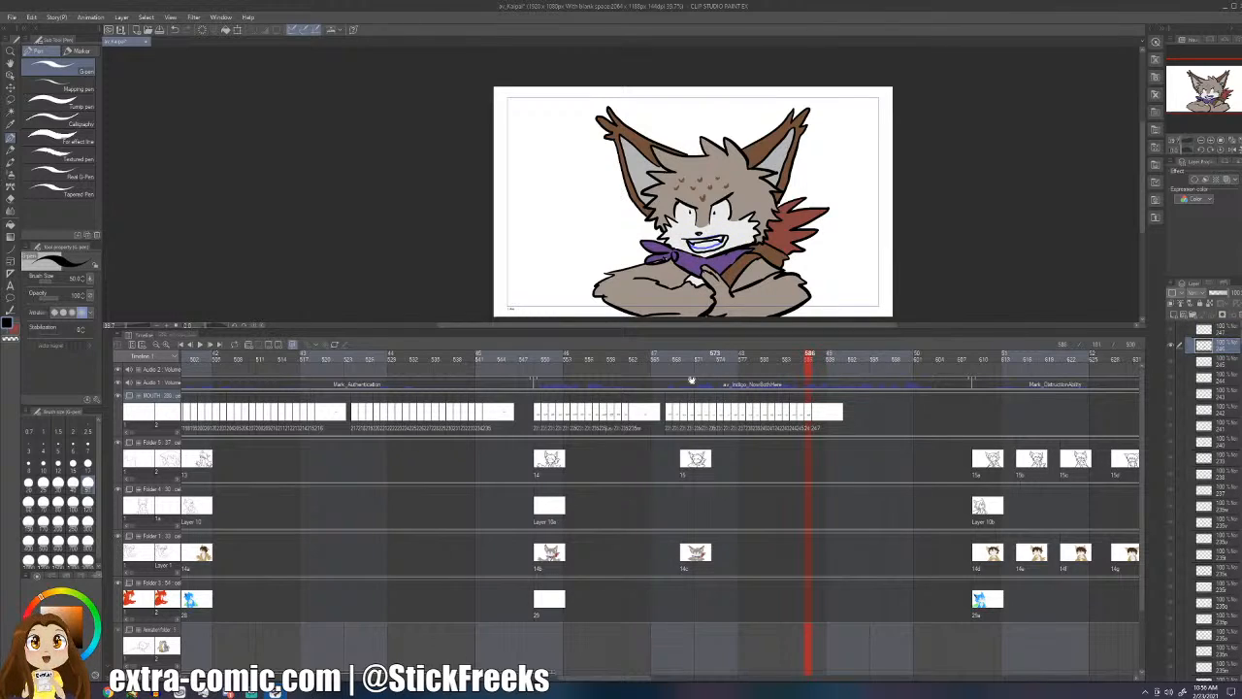
- Play back the mouth animation from frame 567 and replay its later sections to check the lip sync
left_click(659, 414)
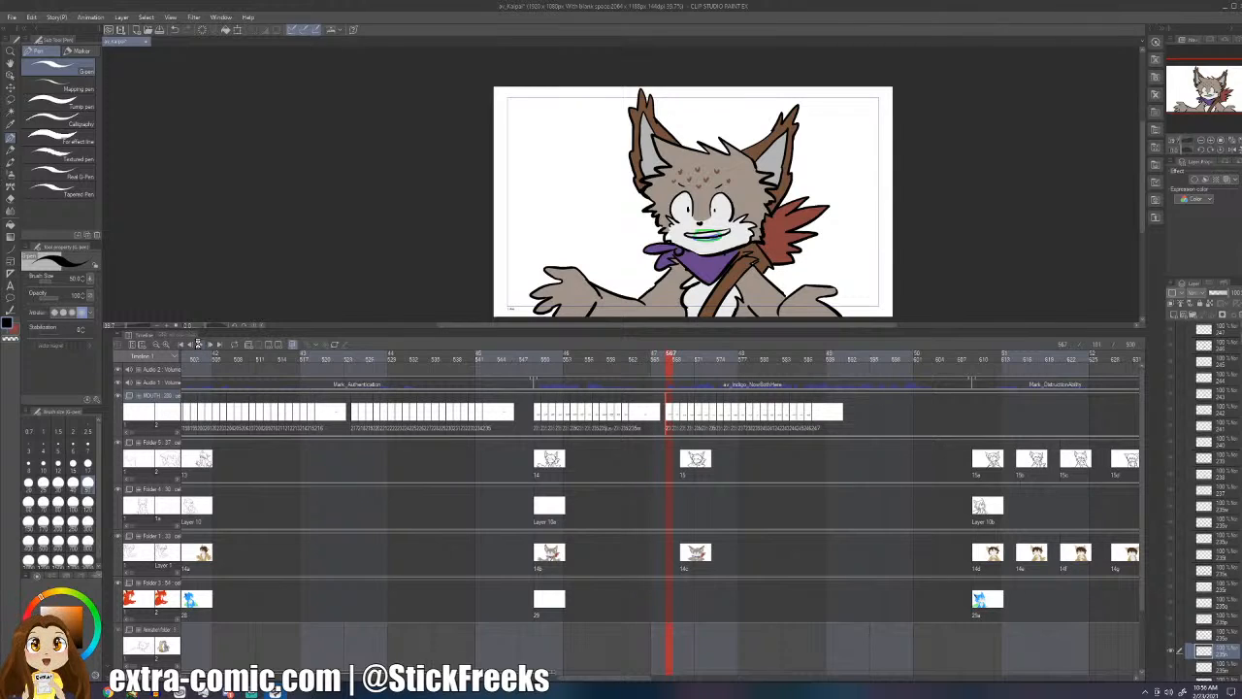
left_click(198, 345)
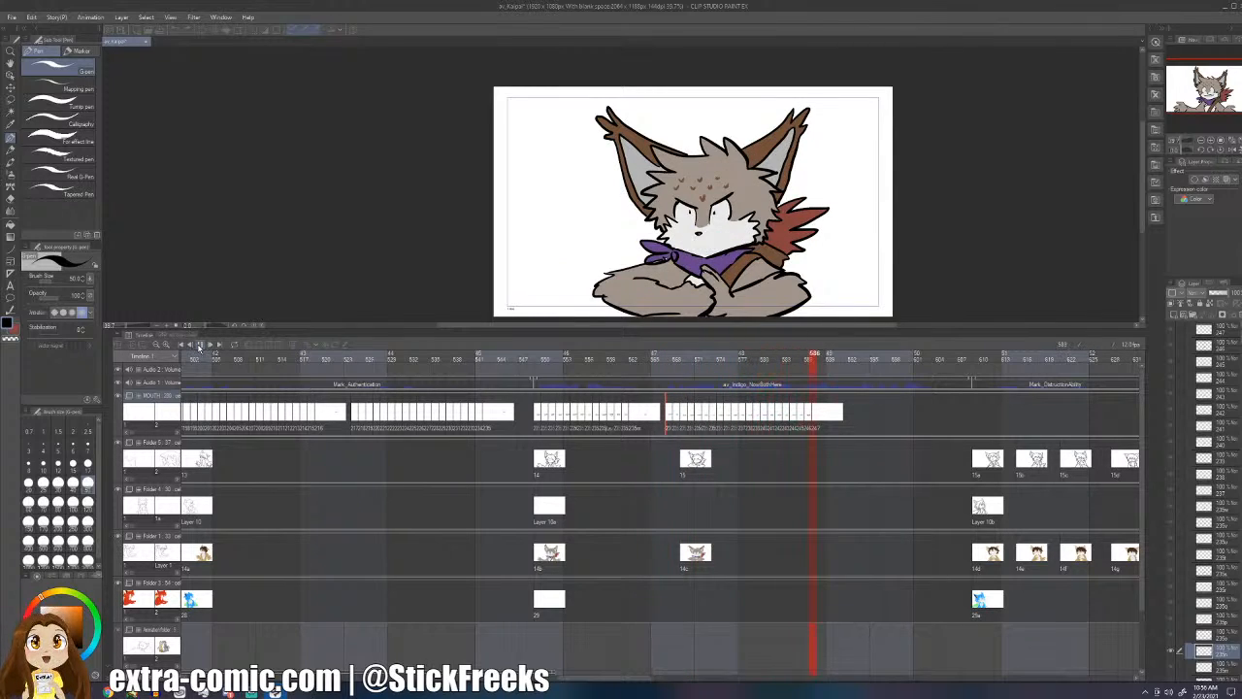
left_click(200, 345)
left_click(704, 355)
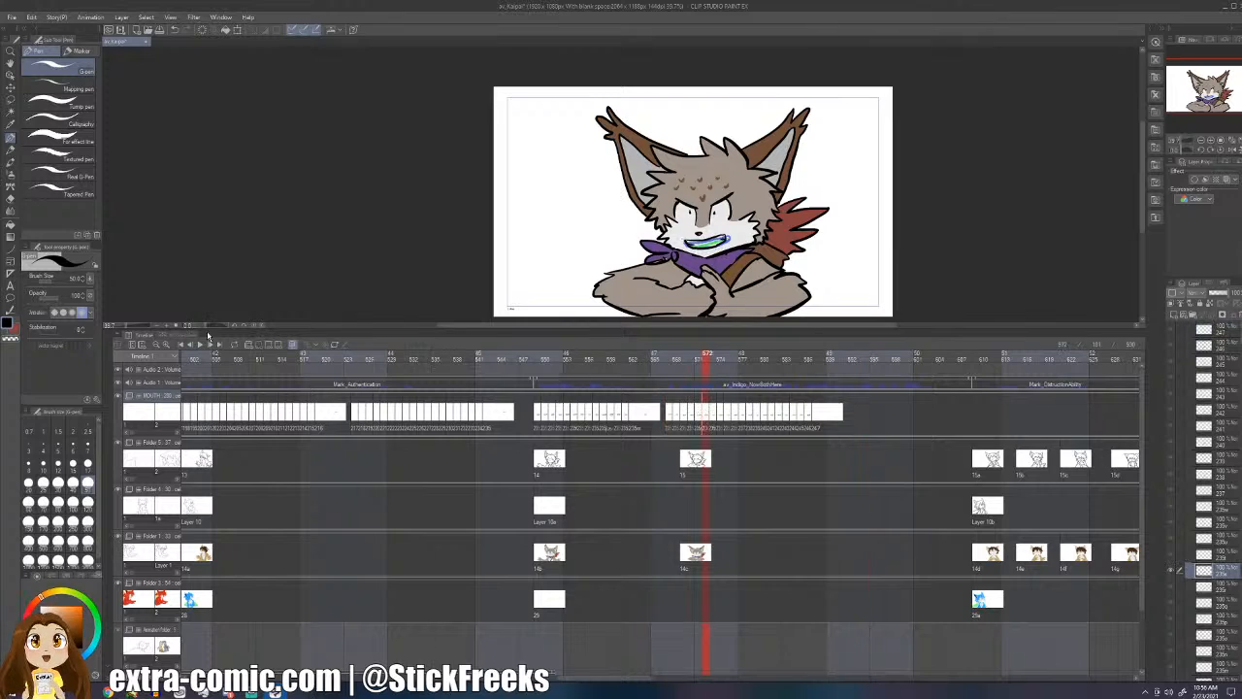
left_click(198, 344)
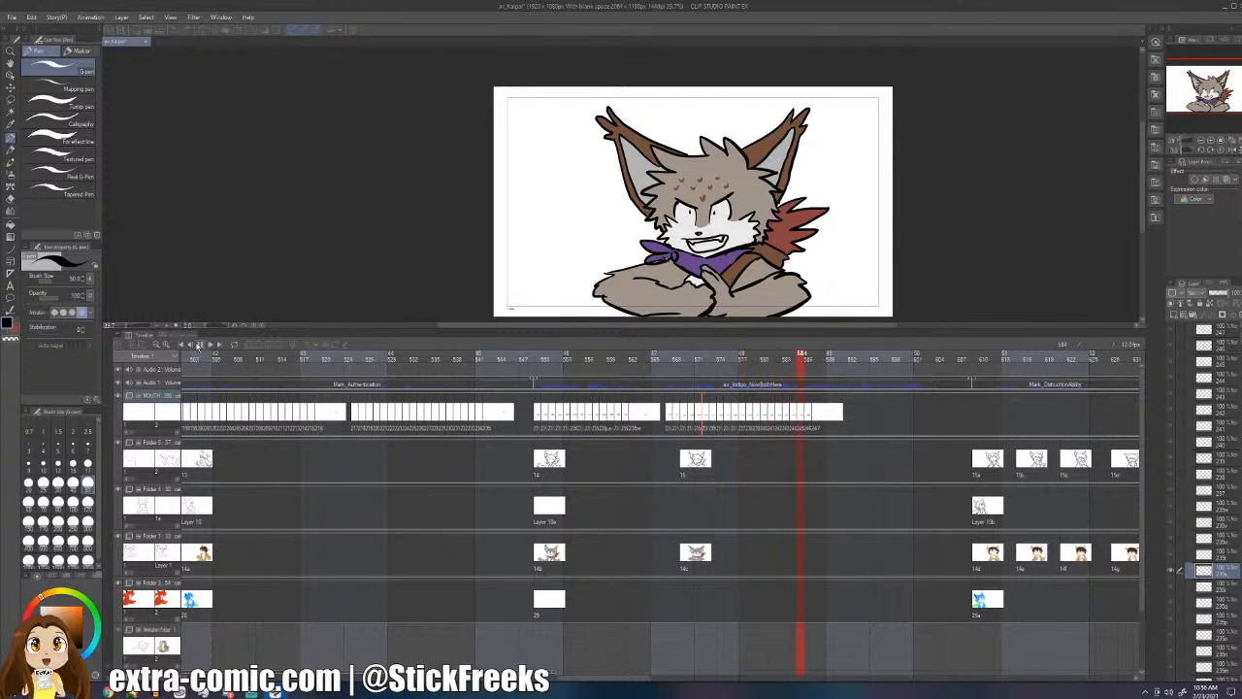
left_click(197, 345)
left_click(728, 354)
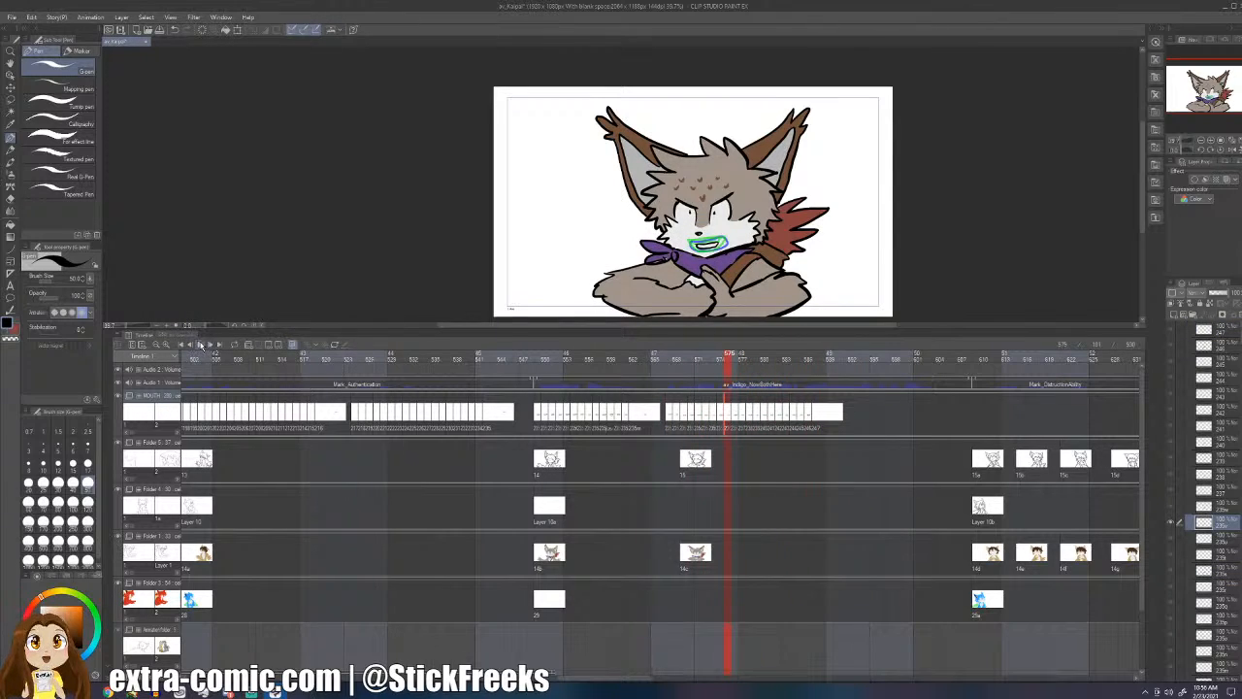
left_click(200, 345)
left_click(200, 346)
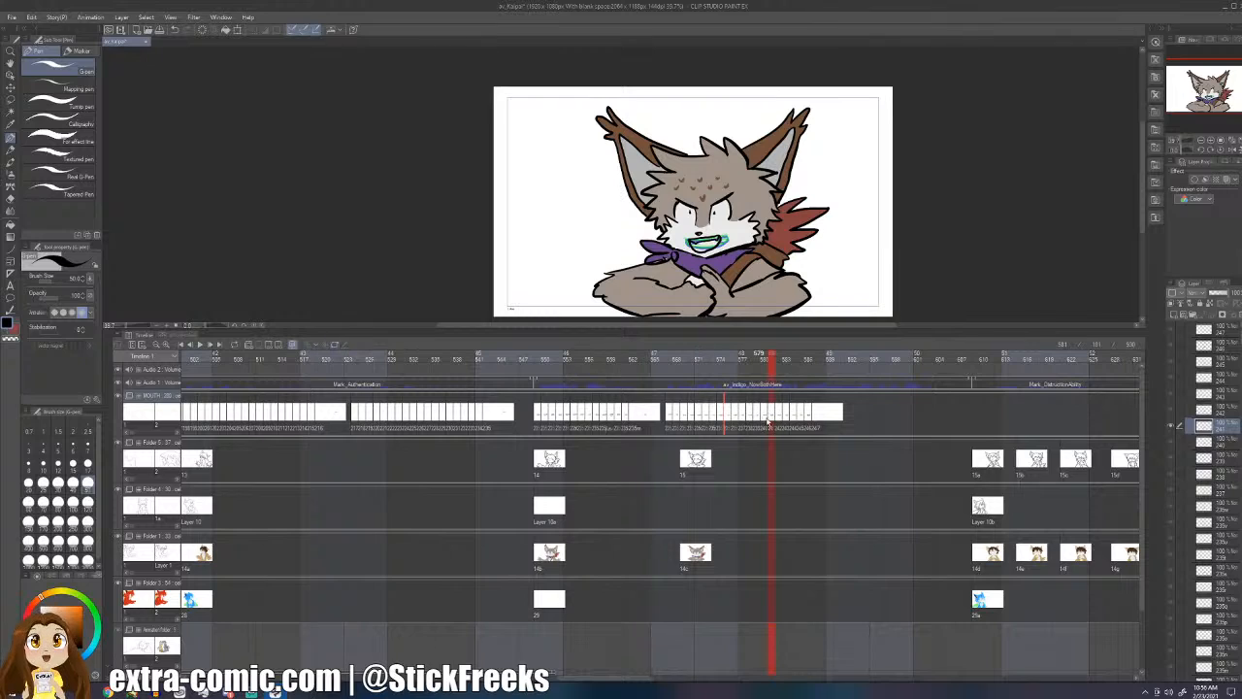
- Flatten and reposition the mouth on frame 580 with a Scale/Rotate transform, and replay the animation from frame 571
left_click(764, 354)
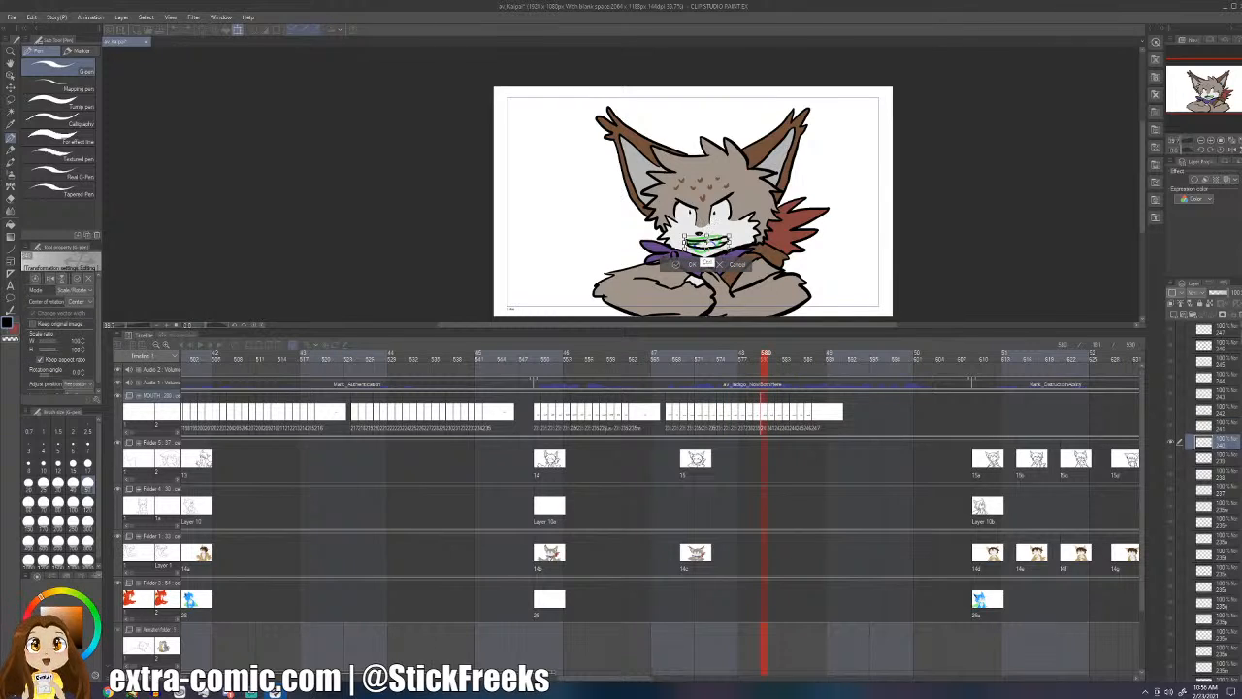
left_click_drag(707, 252, 718, 248)
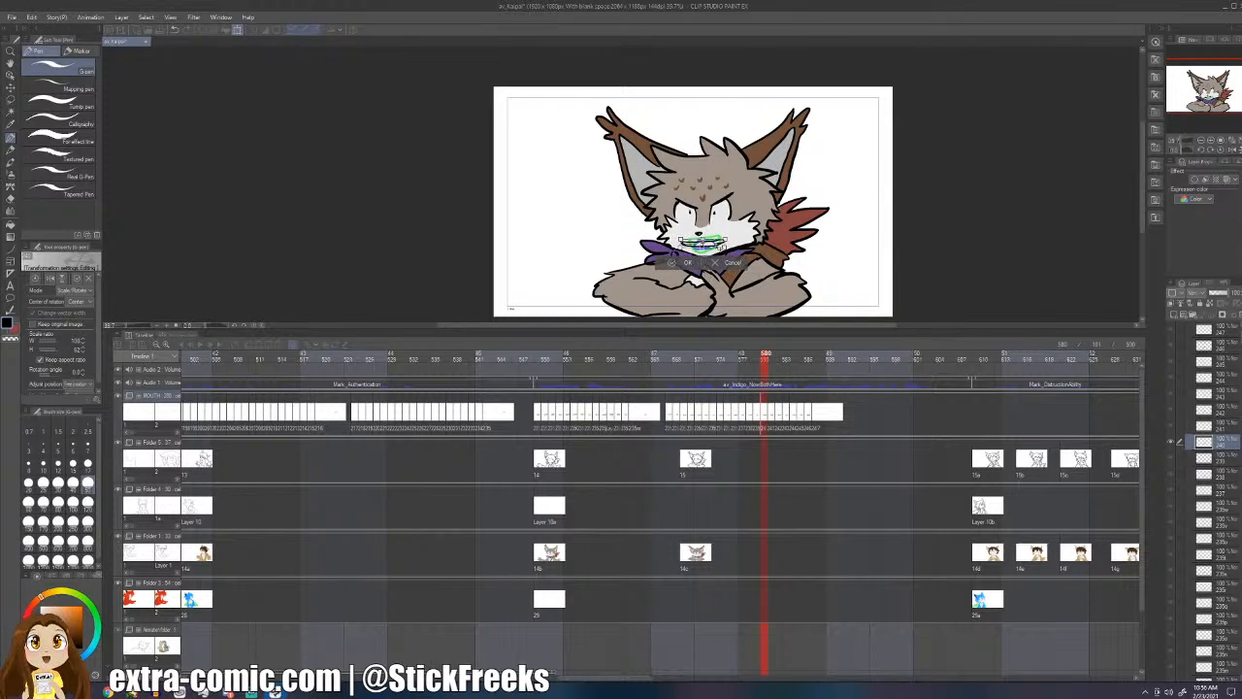
left_click(687, 264)
left_click(772, 357)
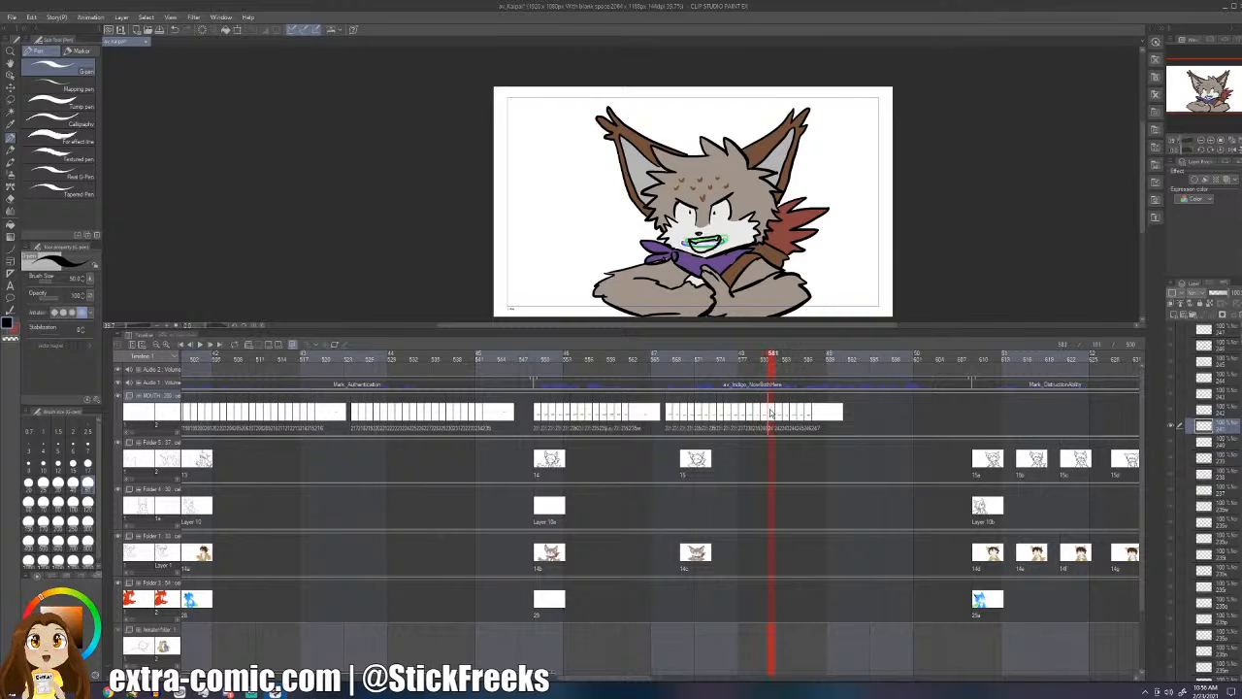
left_click(699, 358)
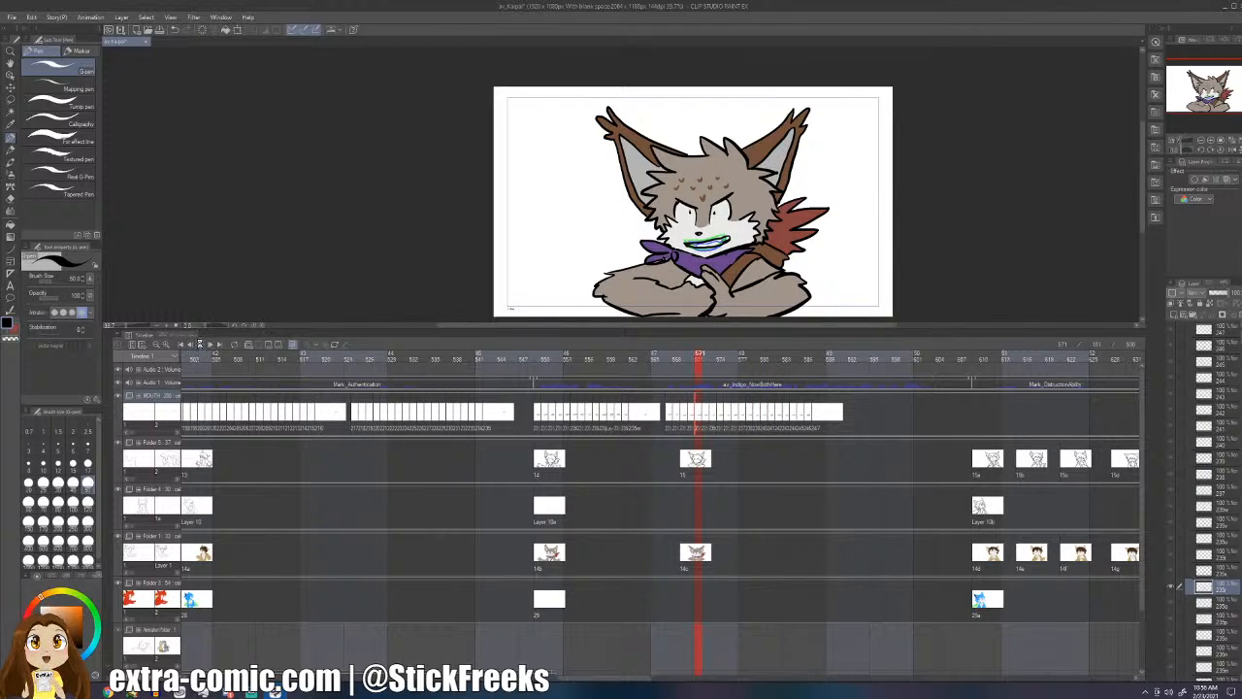
left_click(200, 344)
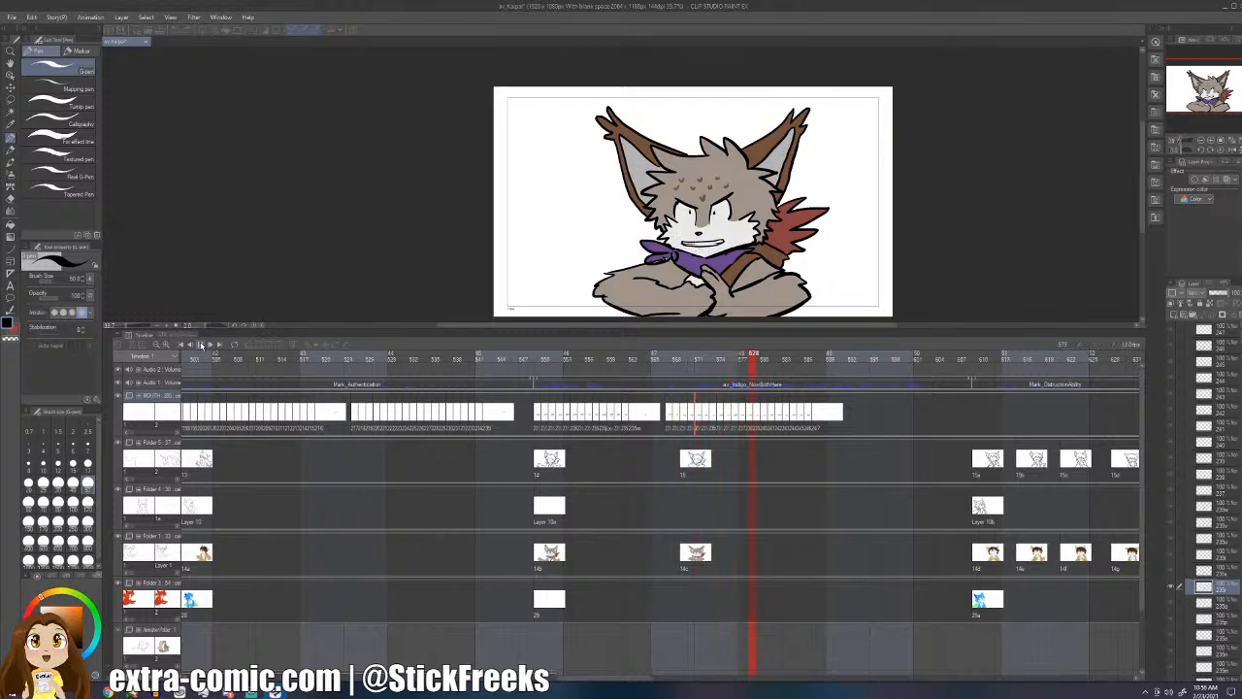
- Clear the mouths on frames 581 and 582 and redraw them as a small open mouth and a thin, nearly closed one
left_click(776, 420)
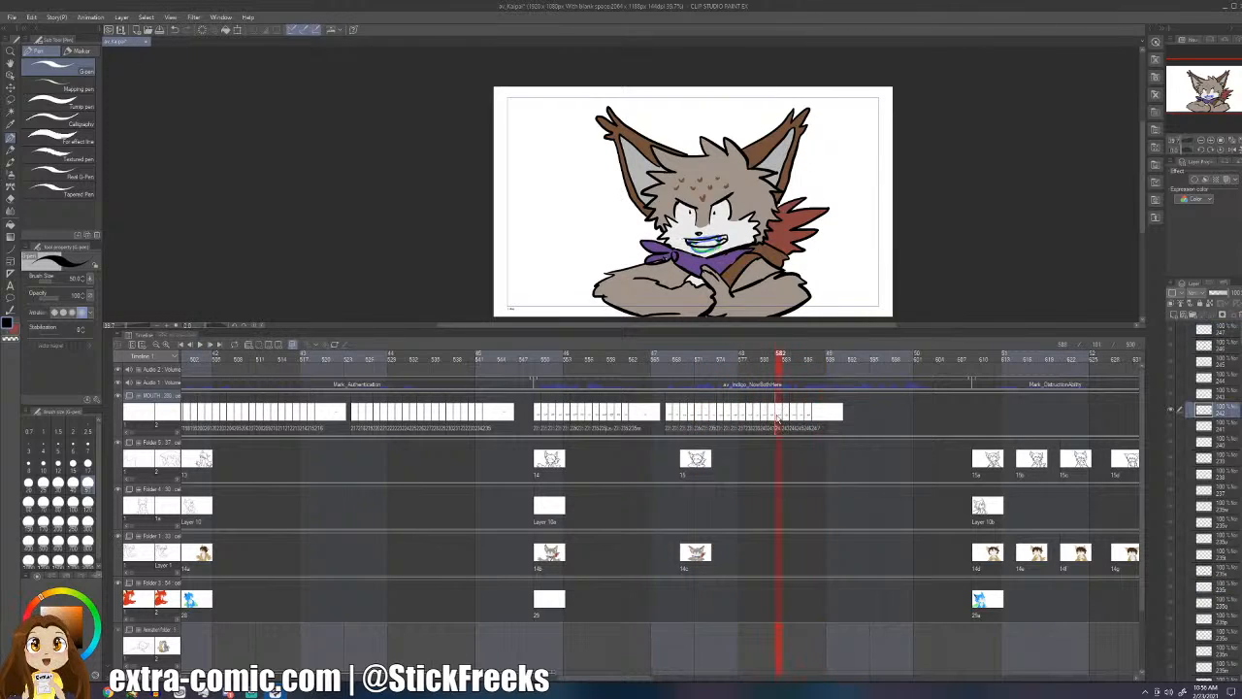
key("Left")
key("Left")
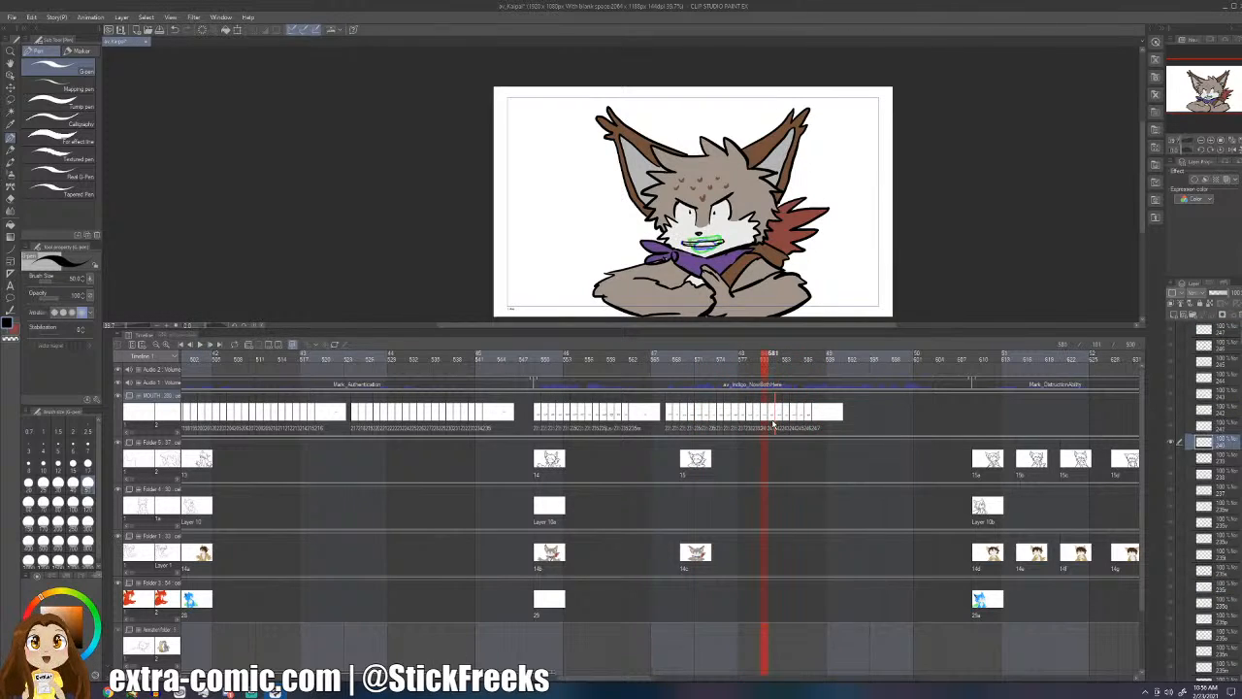
key("Right")
key("Delete")
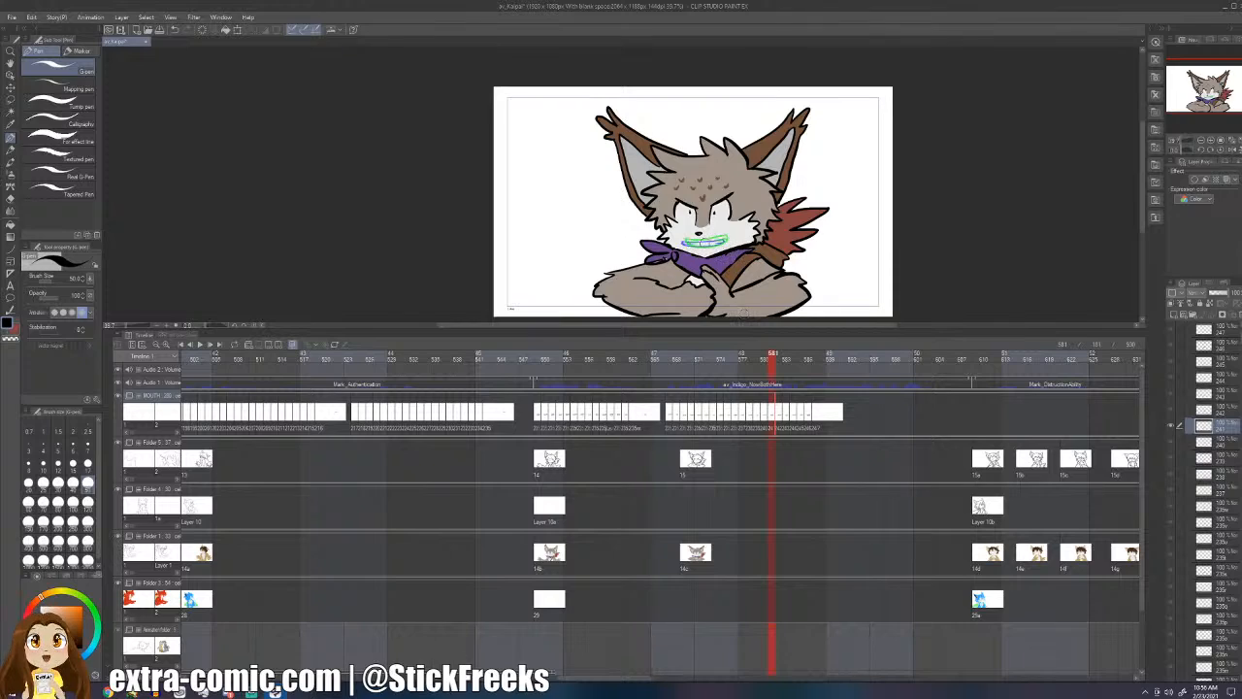
mouse_move(692, 240)
left_mouse_down()
mouse_move(715, 247)
mouse_move(691, 243)
left_mouse_up()
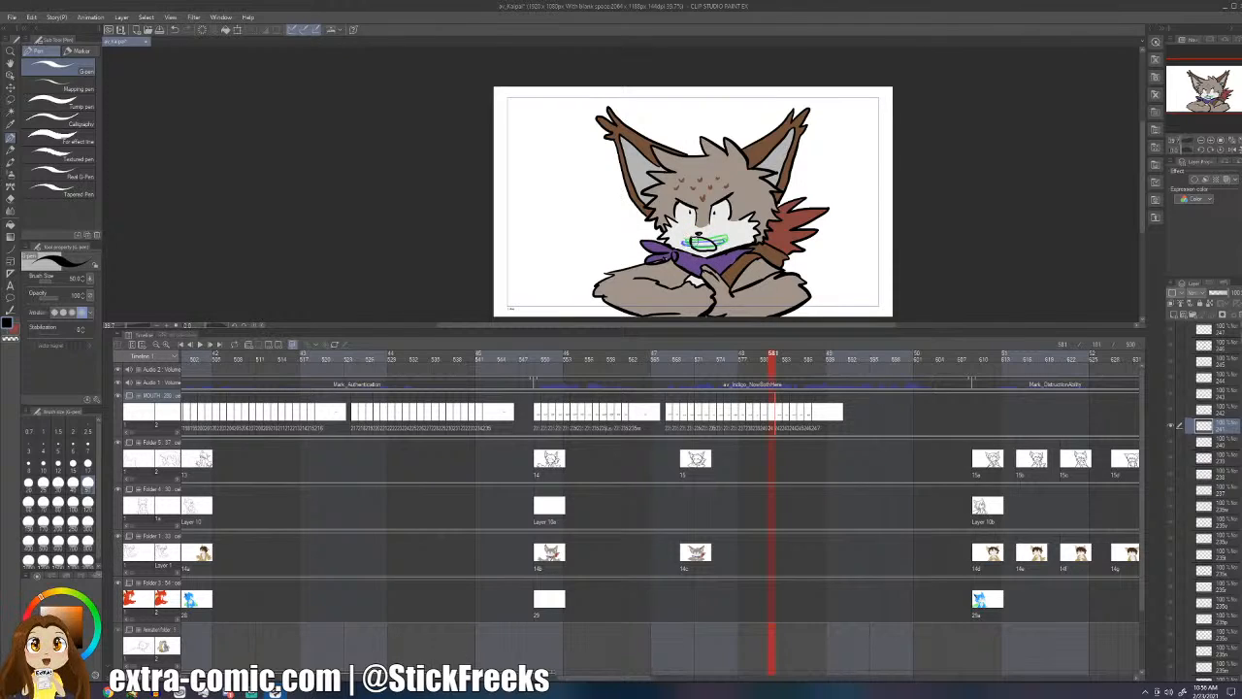
key("Right")
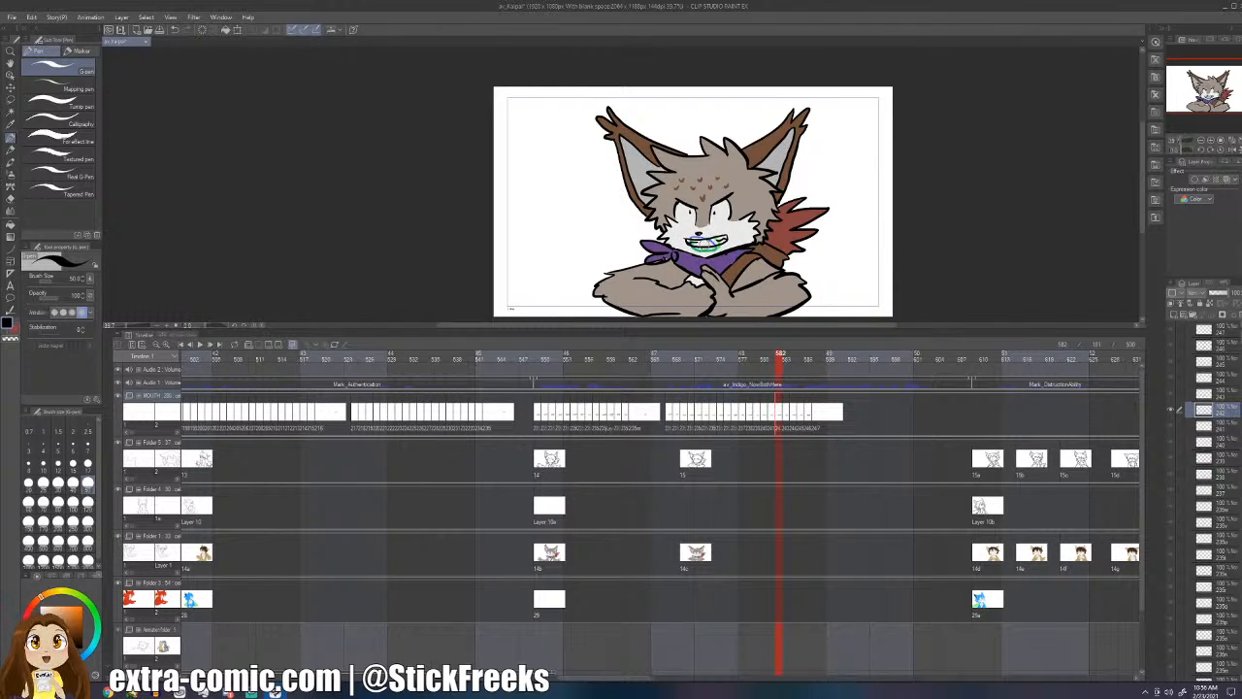
key("Delete")
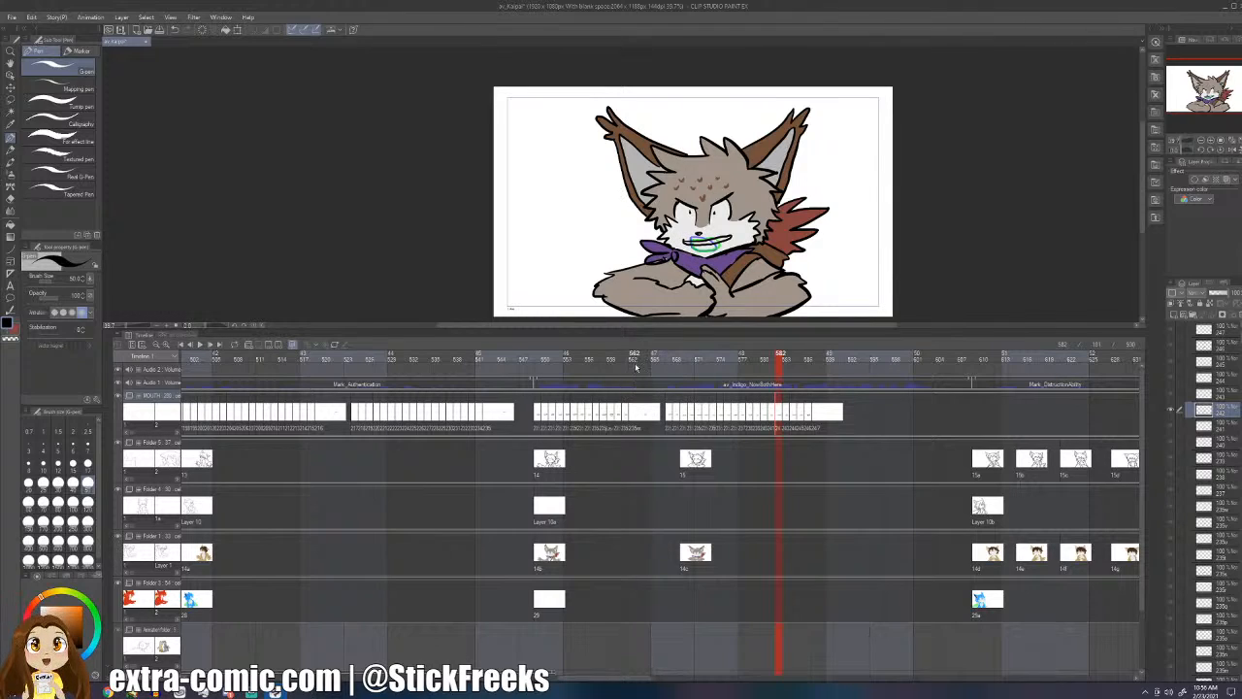
- Play back the lip sync from frame 548 and replay the part from around frame 575
key("e")
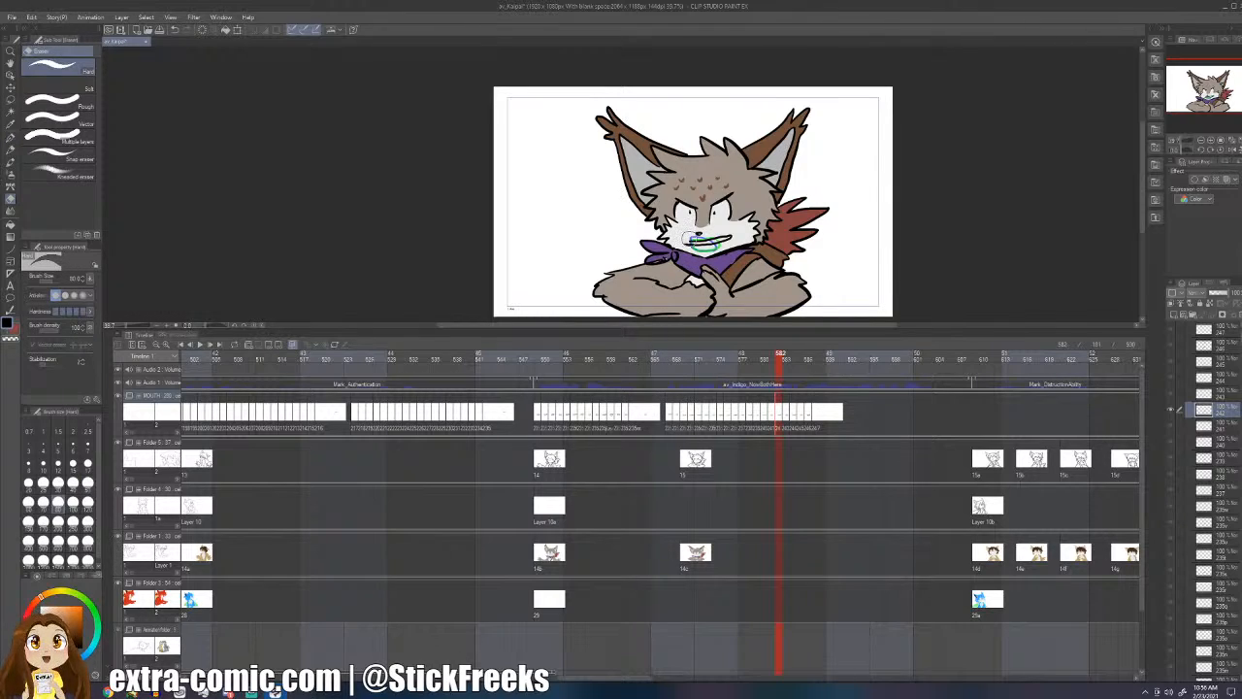
key("p")
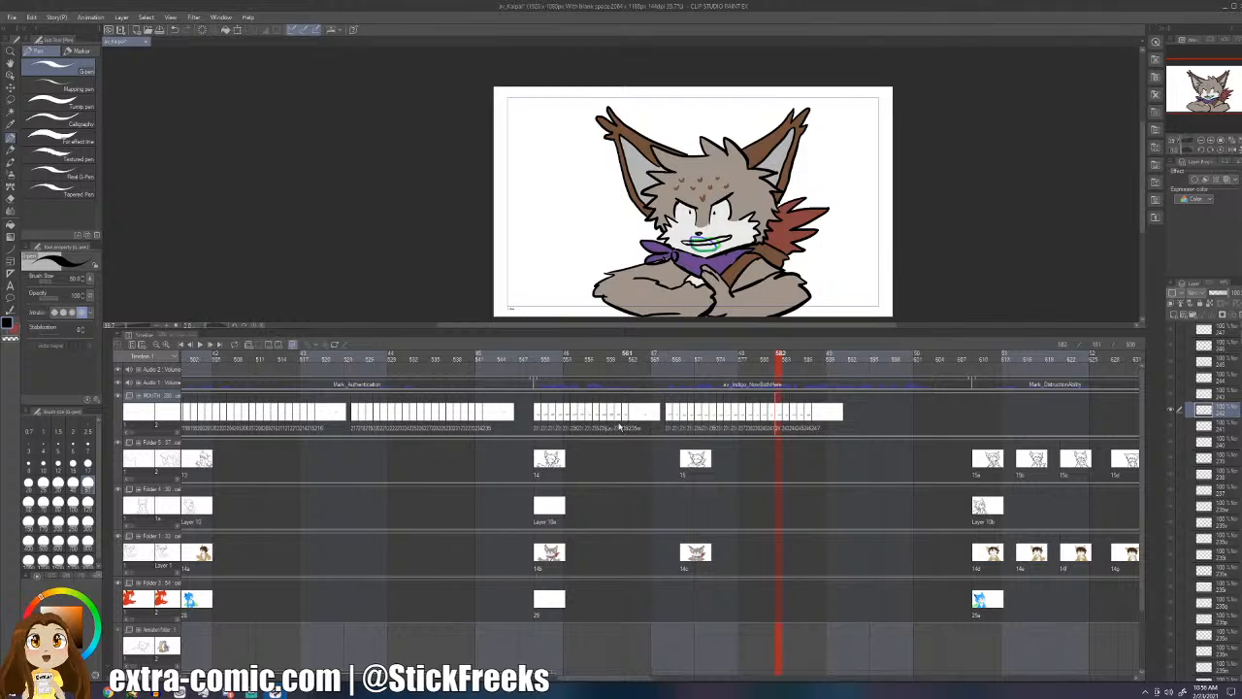
left_click(641, 355)
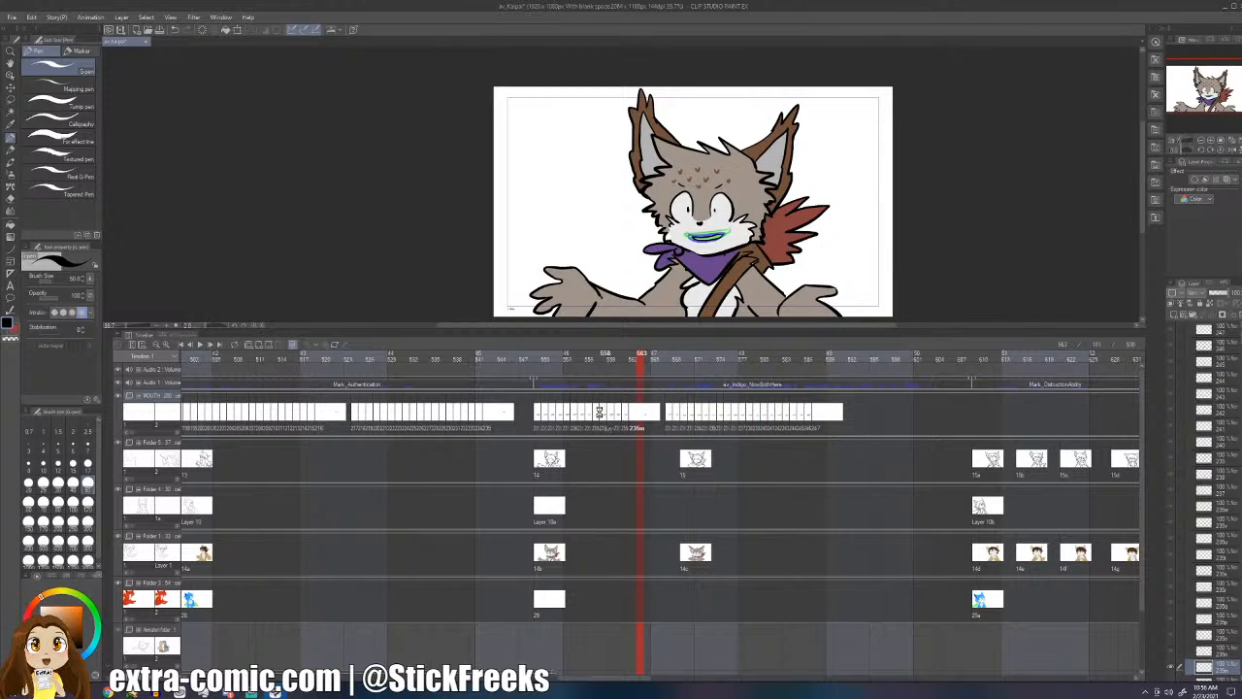
left_click(532, 417)
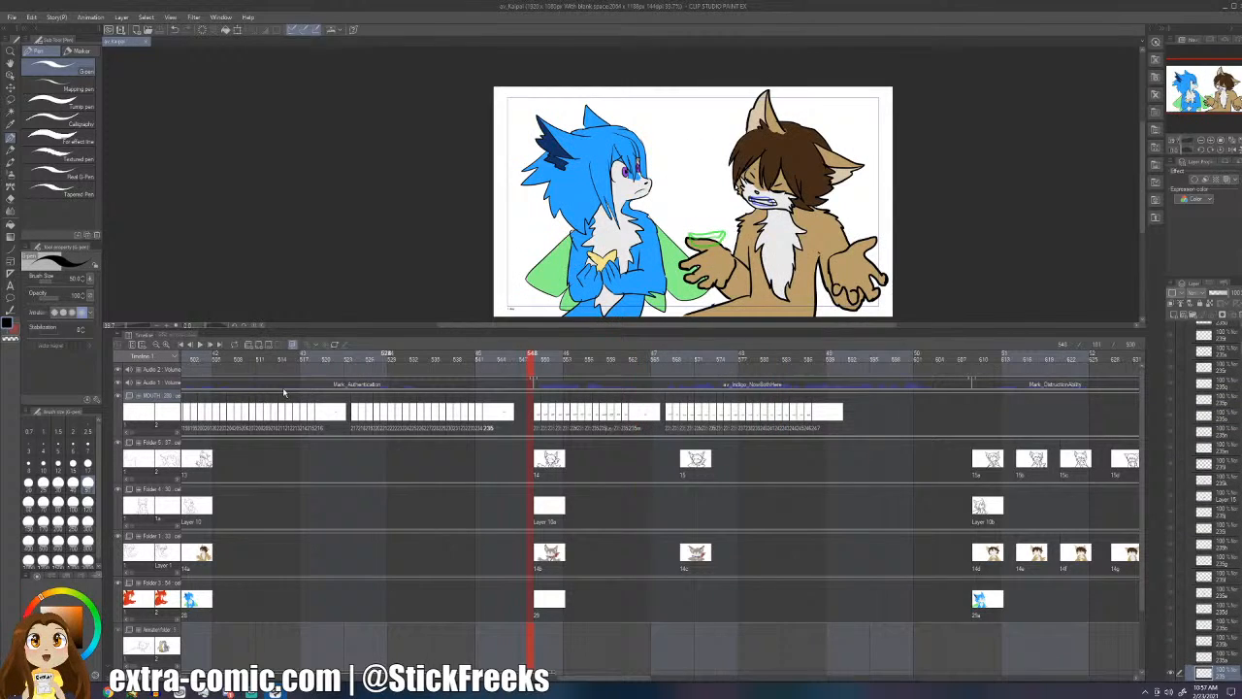
left_click(199, 344)
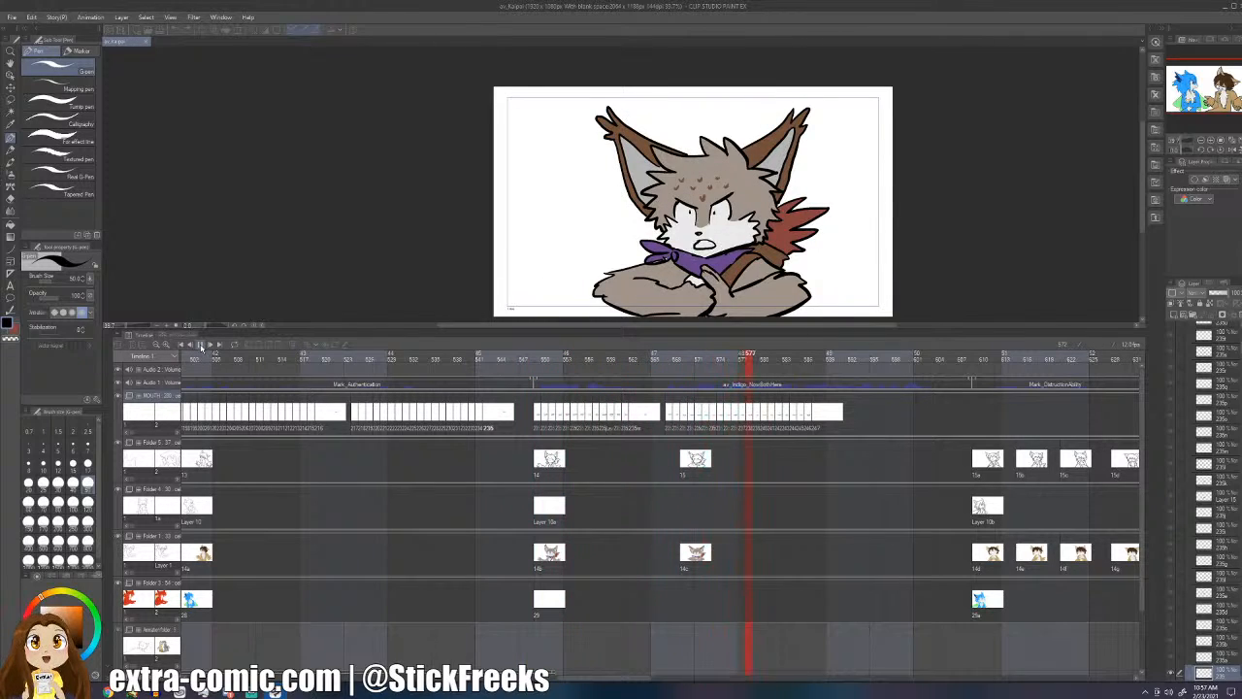
left_click(202, 348)
left_click(733, 354)
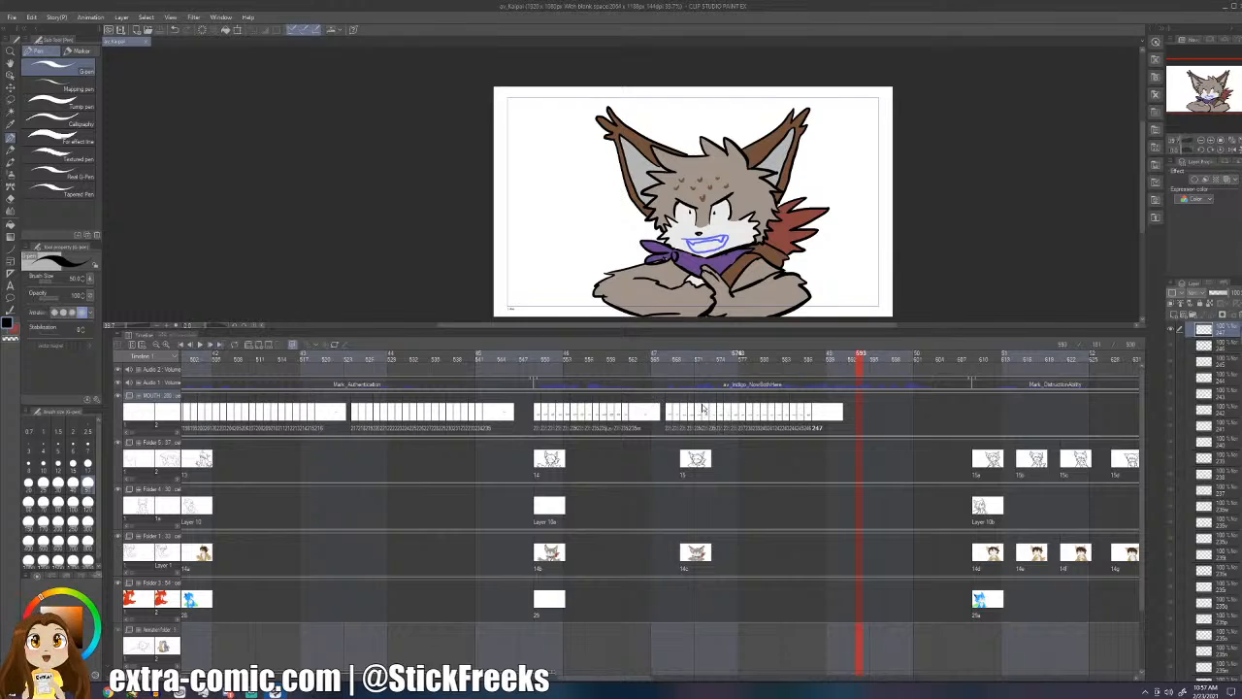
left_click(200, 344)
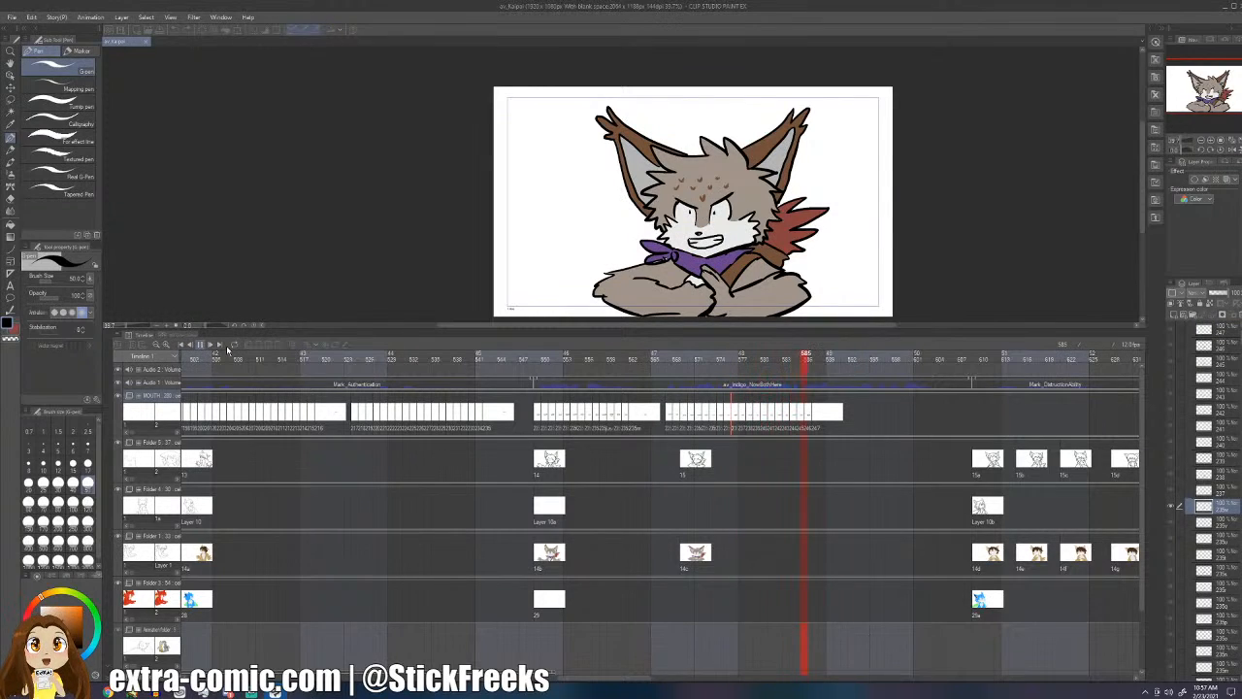
- Draw a wide toothy grin on the mouth cel at frame 587 and a small open mouth on a new cel at frame 588
left_click(800, 419)
key("Right")
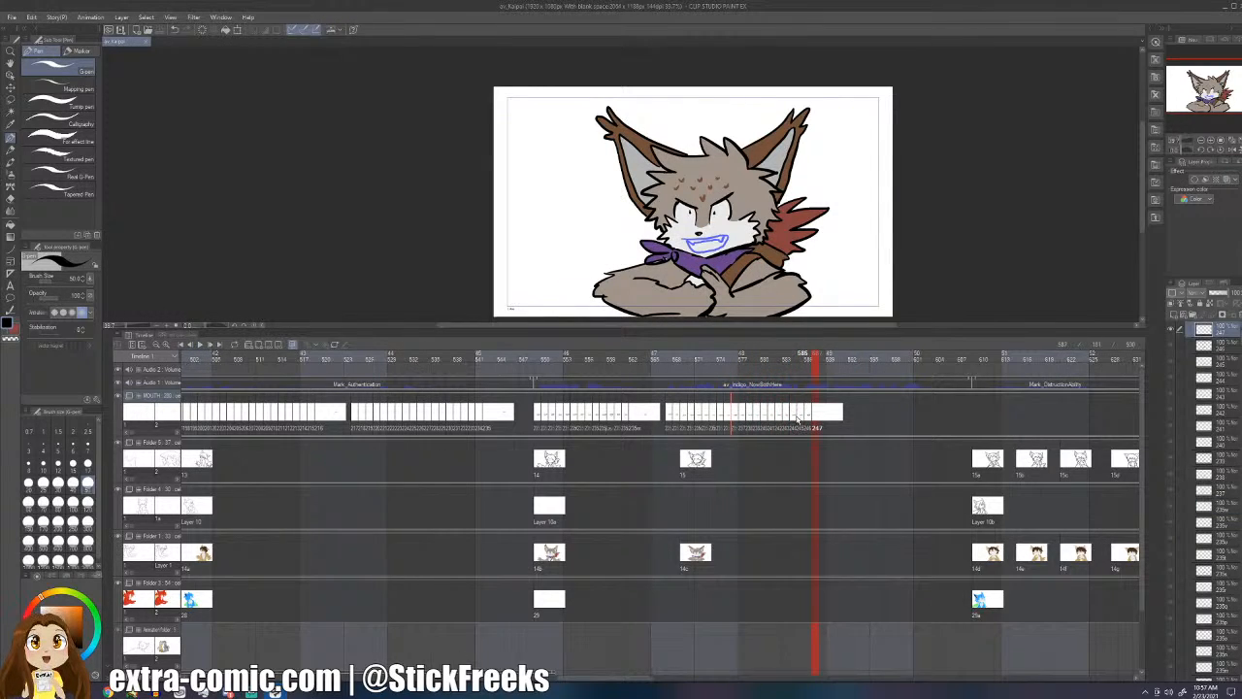
key("Right")
mouse_move(682, 240)
left_mouse_down()
mouse_move(731, 234)
mouse_move(716, 244)
left_mouse_up()
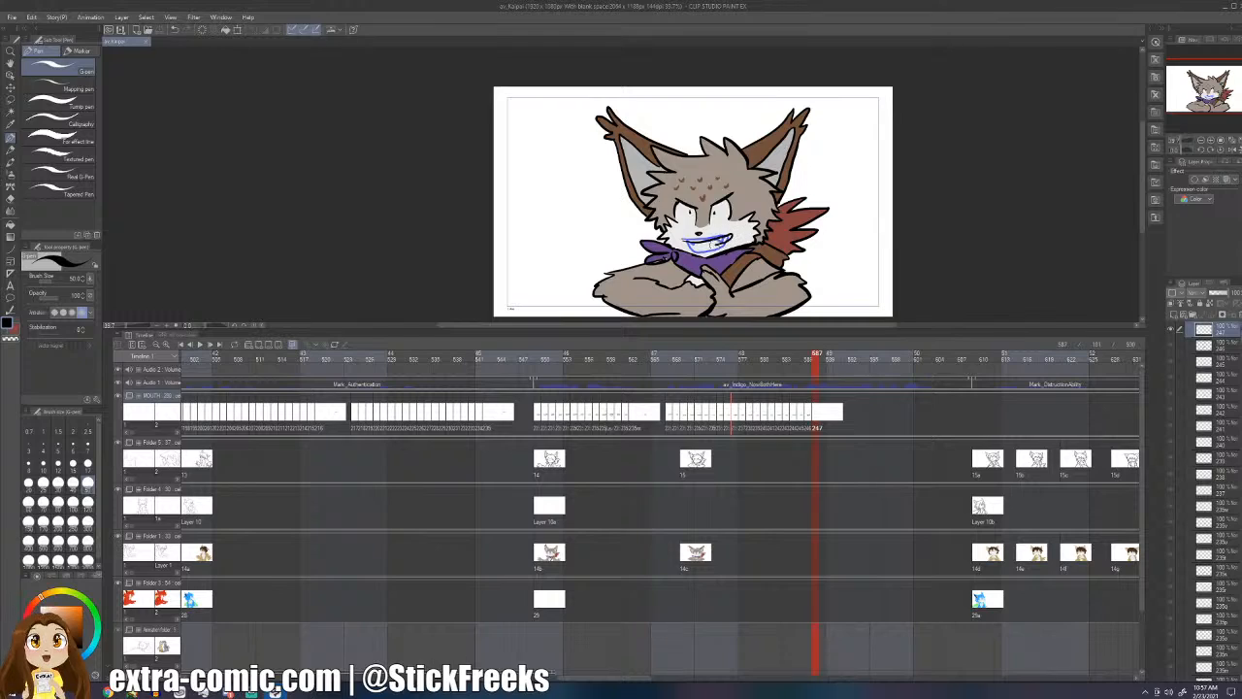
key("Right")
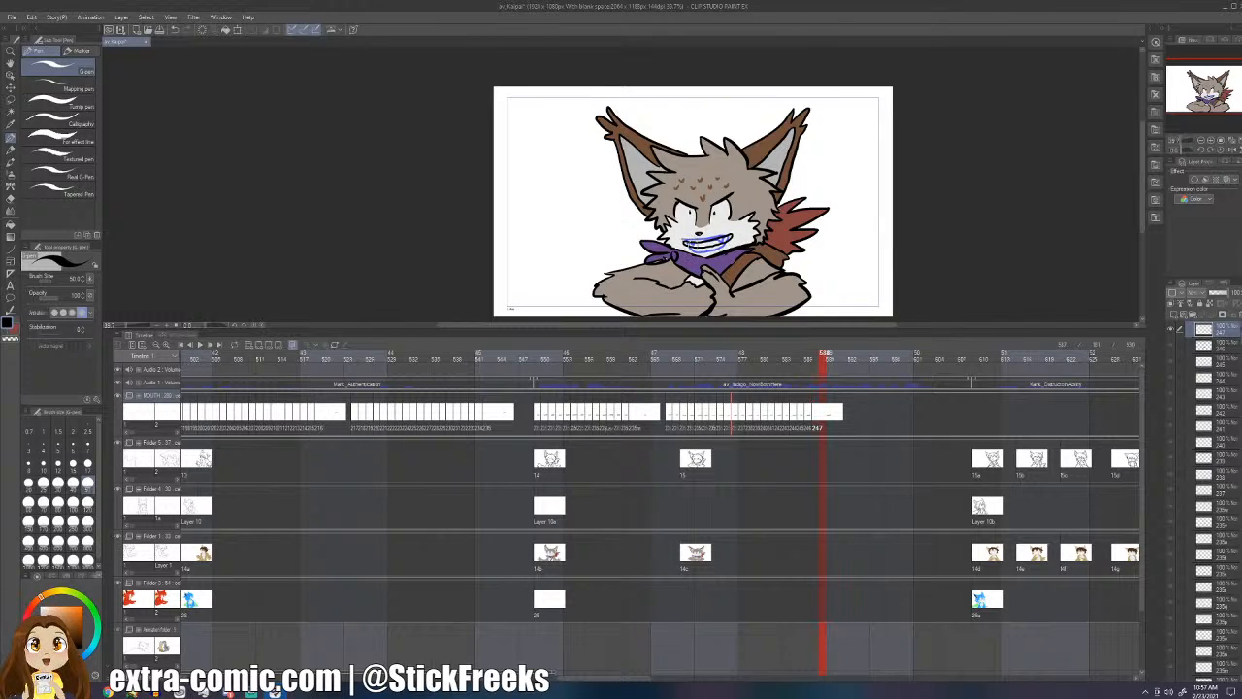
key("ctrl+shift+n")
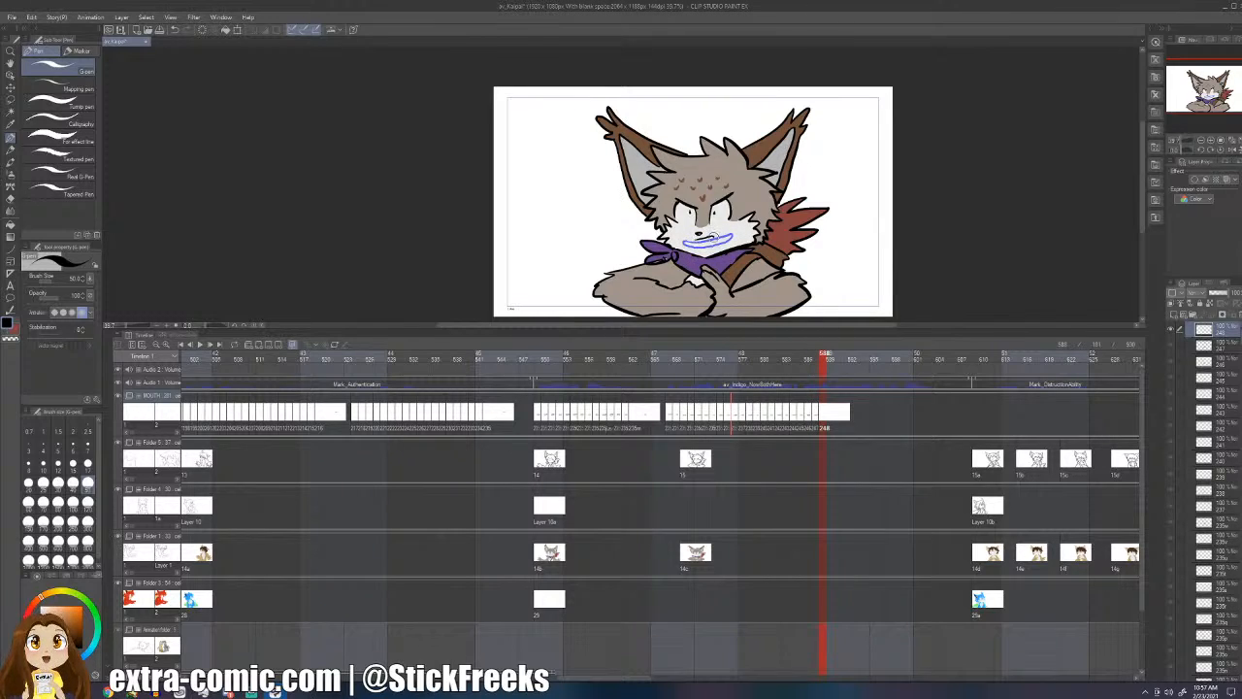
- Add mouth cels at frames 589 and 590 and draw an open smile and a flatter toothy grin
key("Right")
key("ctrl+shift+n")
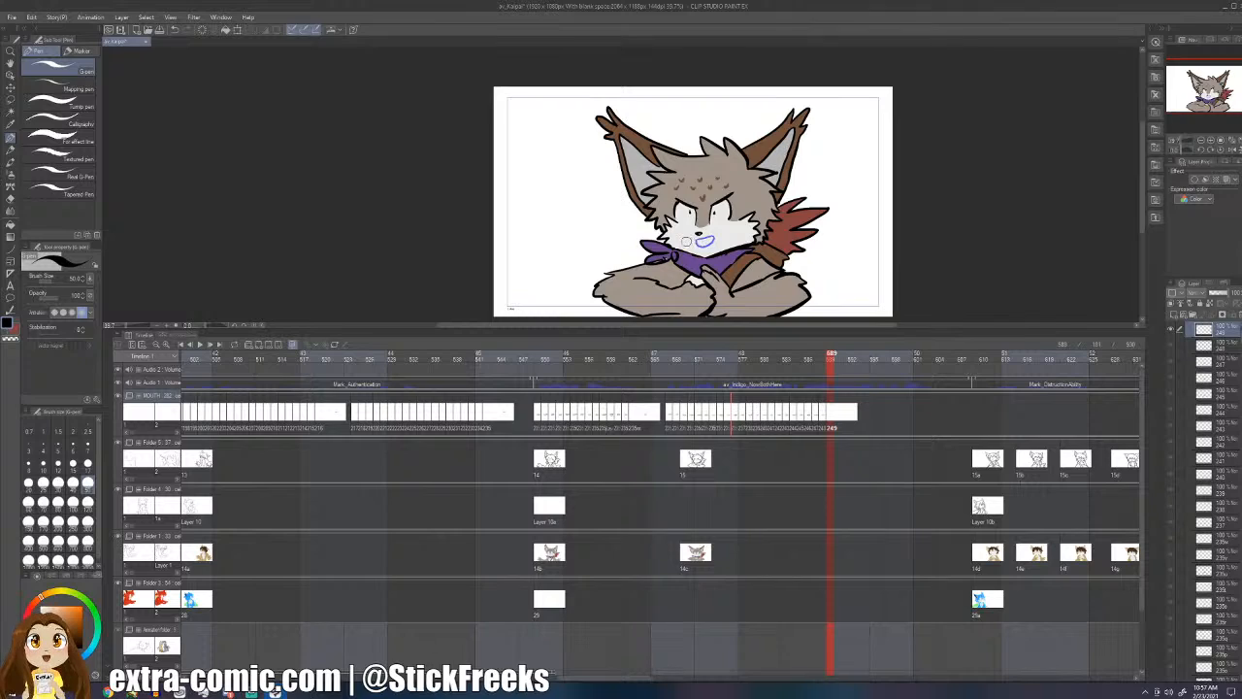
left_click_drag(716, 250, 687, 254)
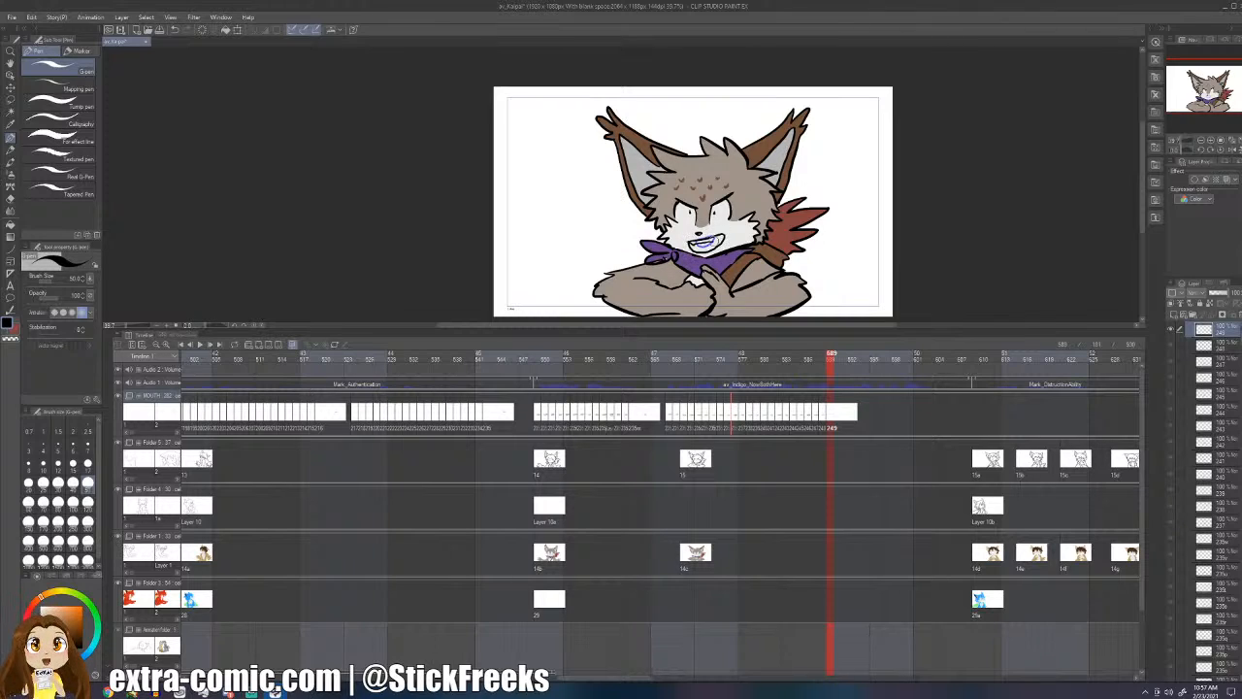
key("Right")
key("ctrl+shift+n")
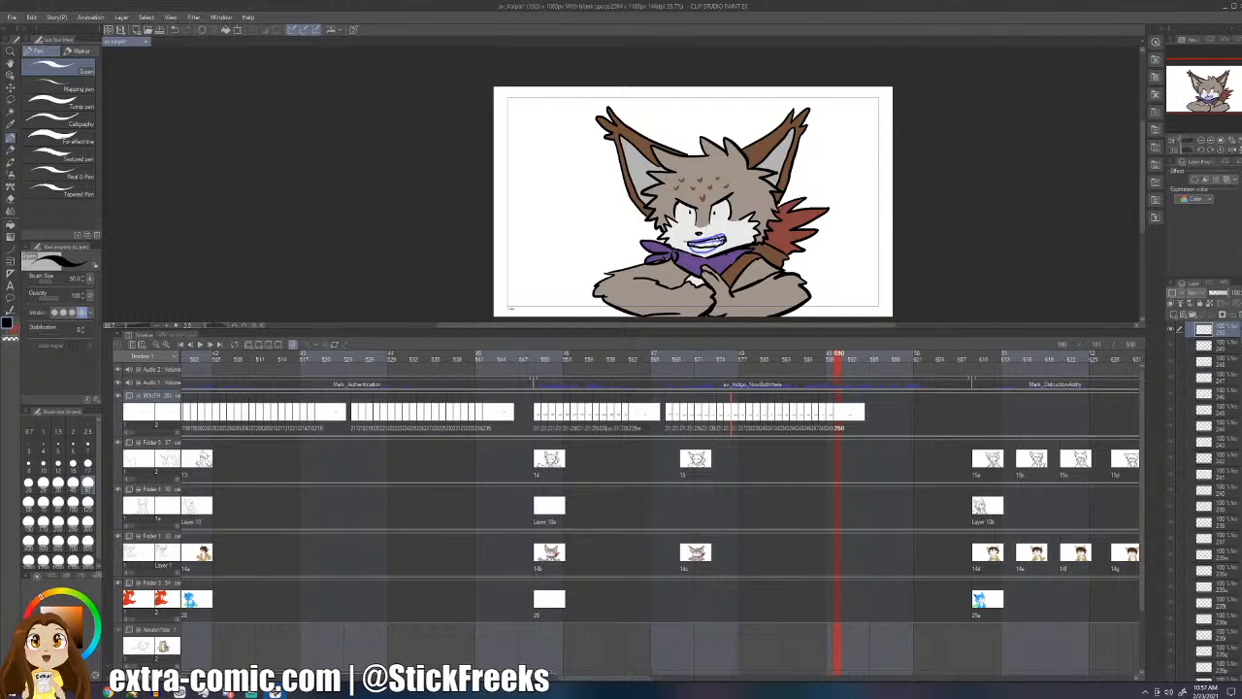
- Add mouth cels at frames 591 and 592 and draw a slanted open smile and a larger, wider open one
key("Right")
key("ctrl+shift+n")
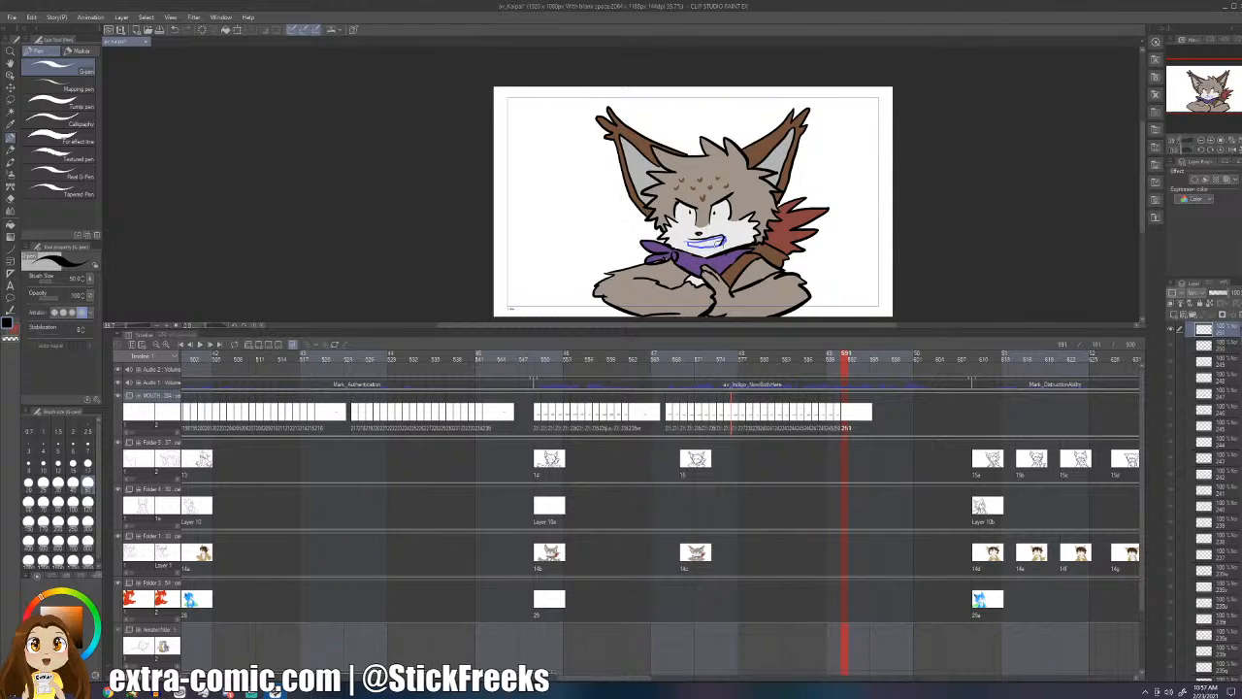
left_click_drag(718, 251, 690, 255)
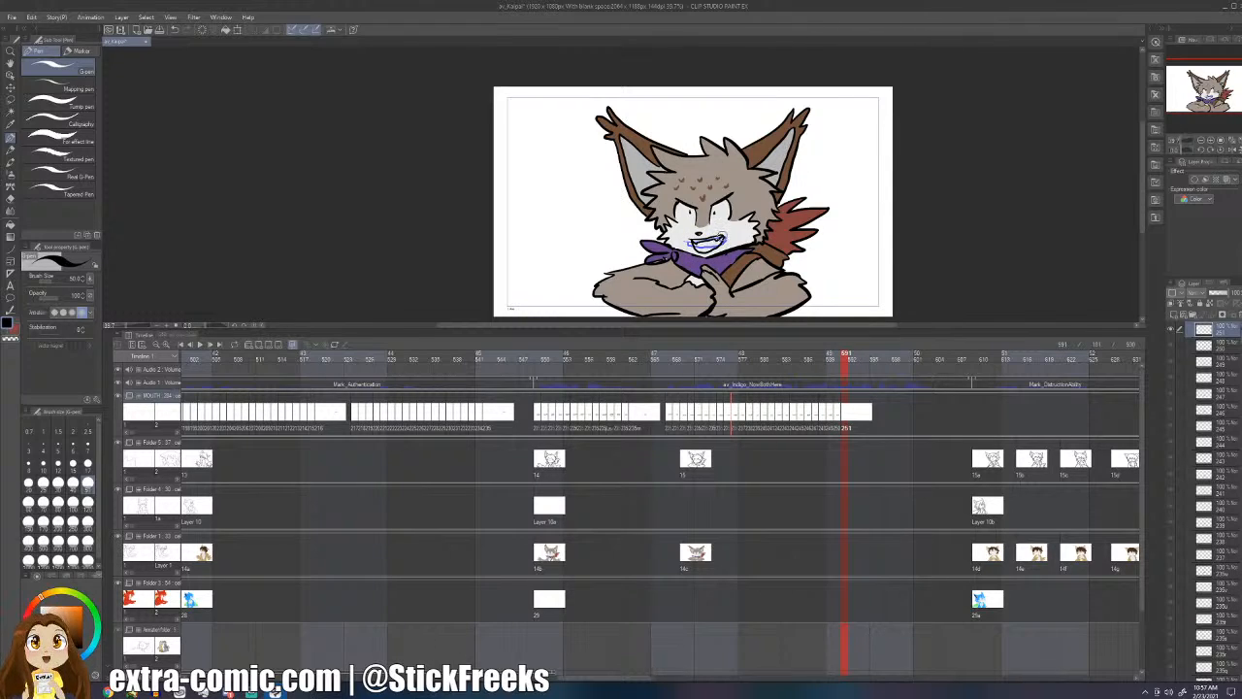
key("Right")
key("ctrl+shift+n")
left_click_drag(730, 250, 685, 254)
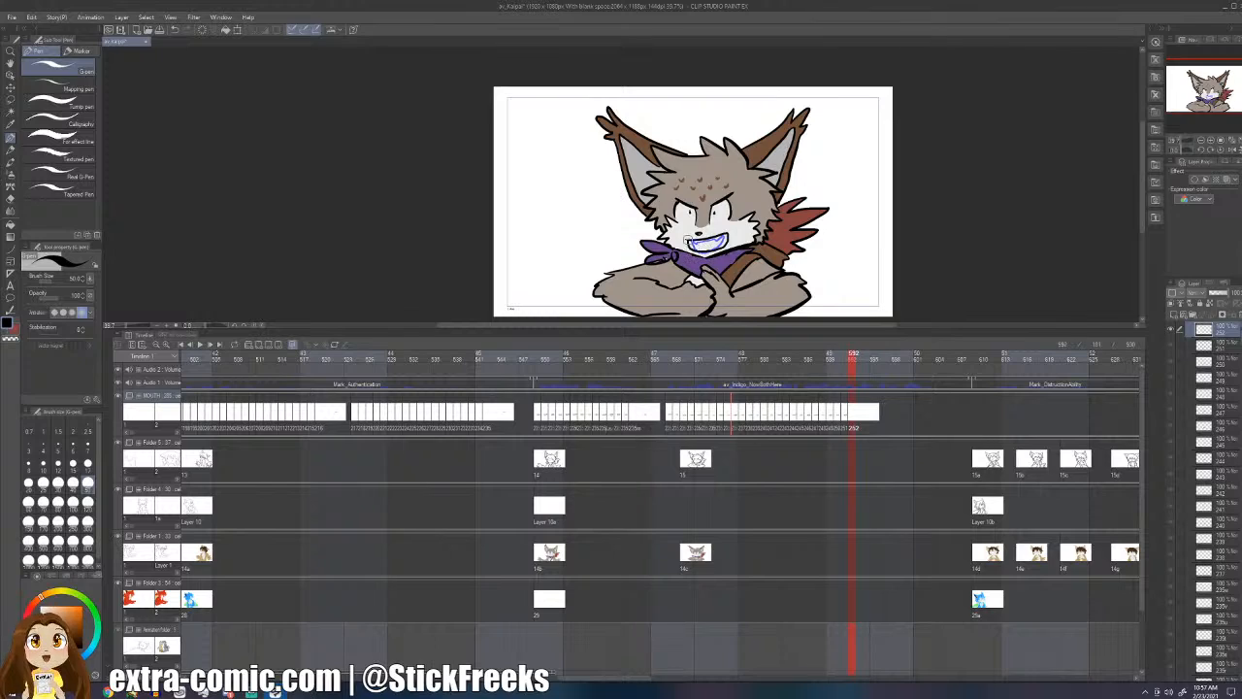
- Add mouth cels at frames 593, 594 and 595 and draw a toothy grin, a small open mouth and a rounder open smile
key("Right")
key("ctrl+shift+n")
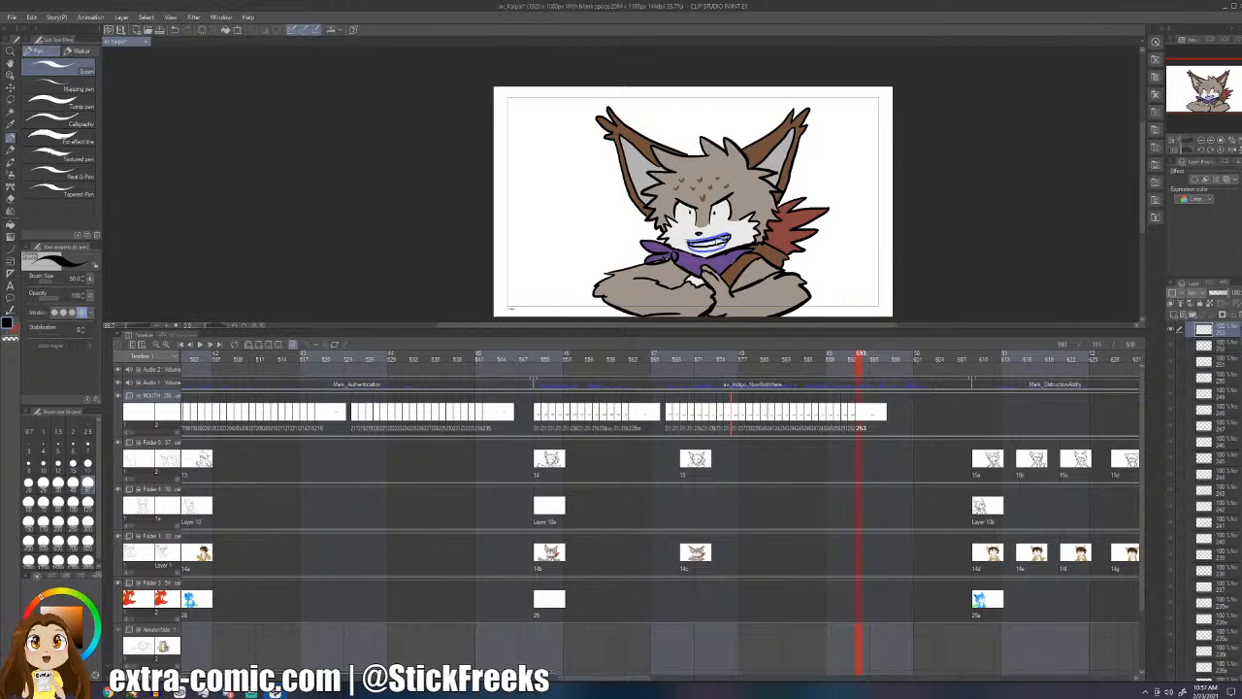
key("Right")
key("ctrl+shift+n")
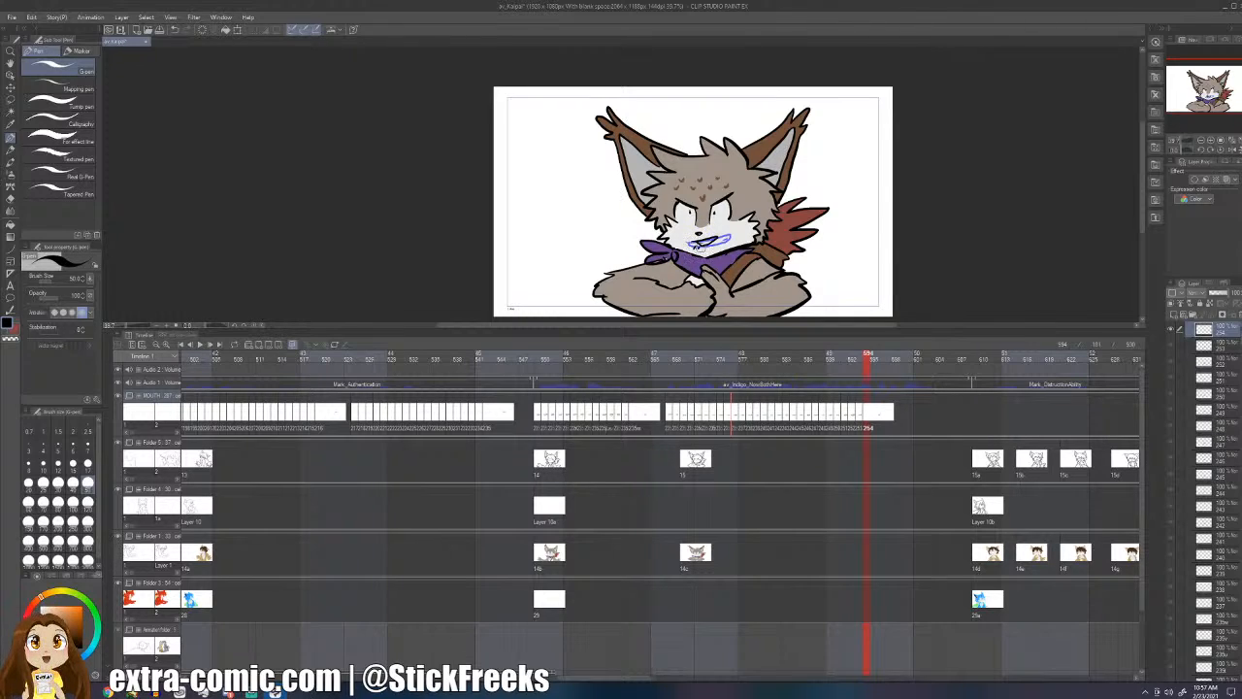
key("Right")
key("ctrl+shift+n")
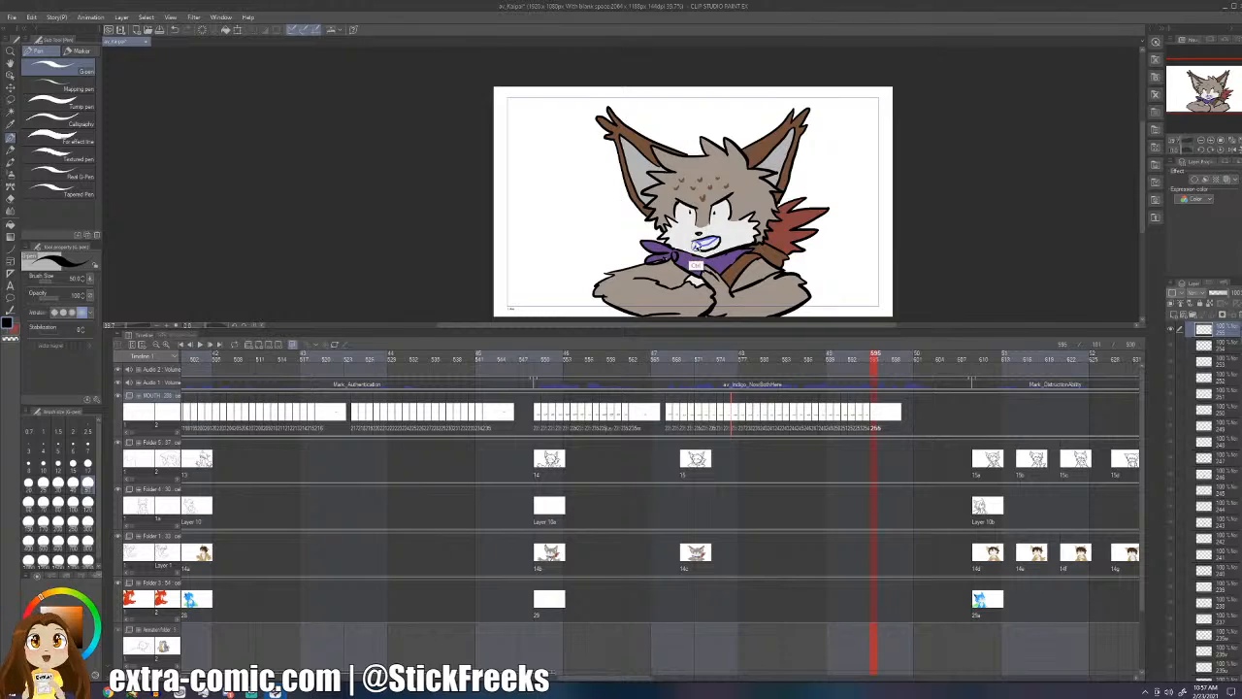
left_click_drag(716, 247, 697, 241)
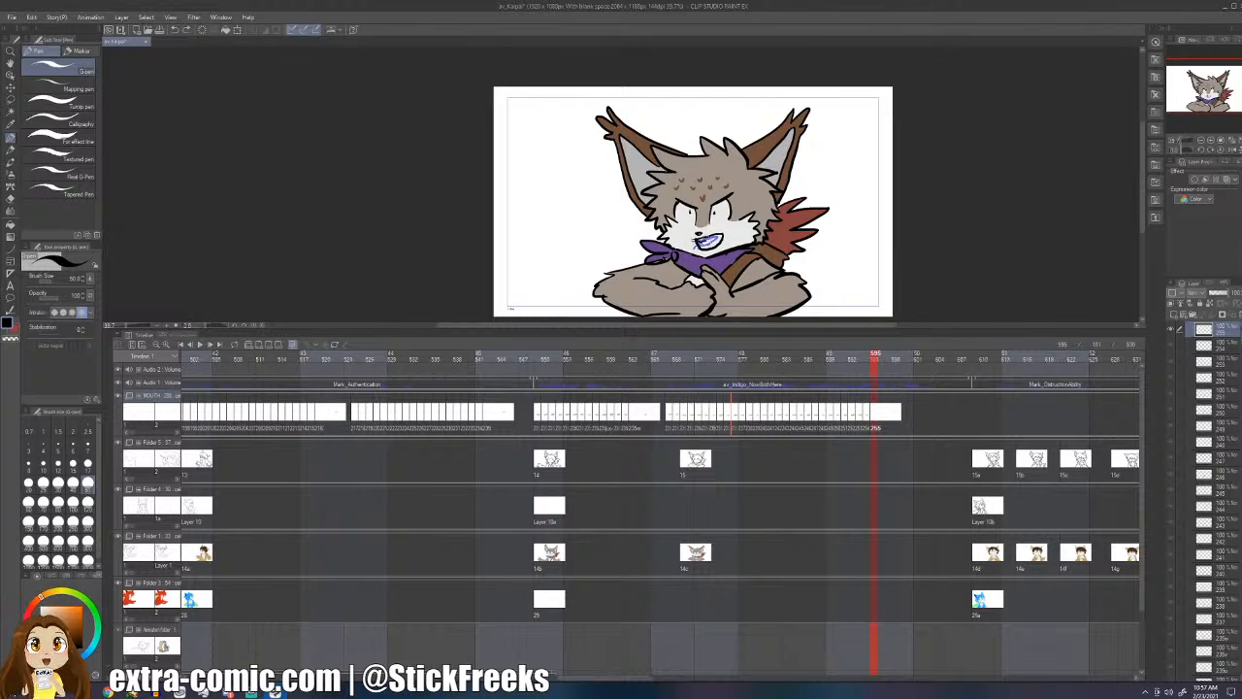
- Add mouth cels at frames 596 and 597 and draw a narrow slanted grin and a wide open grin
key("Right")
key("ctrl+shift+n")
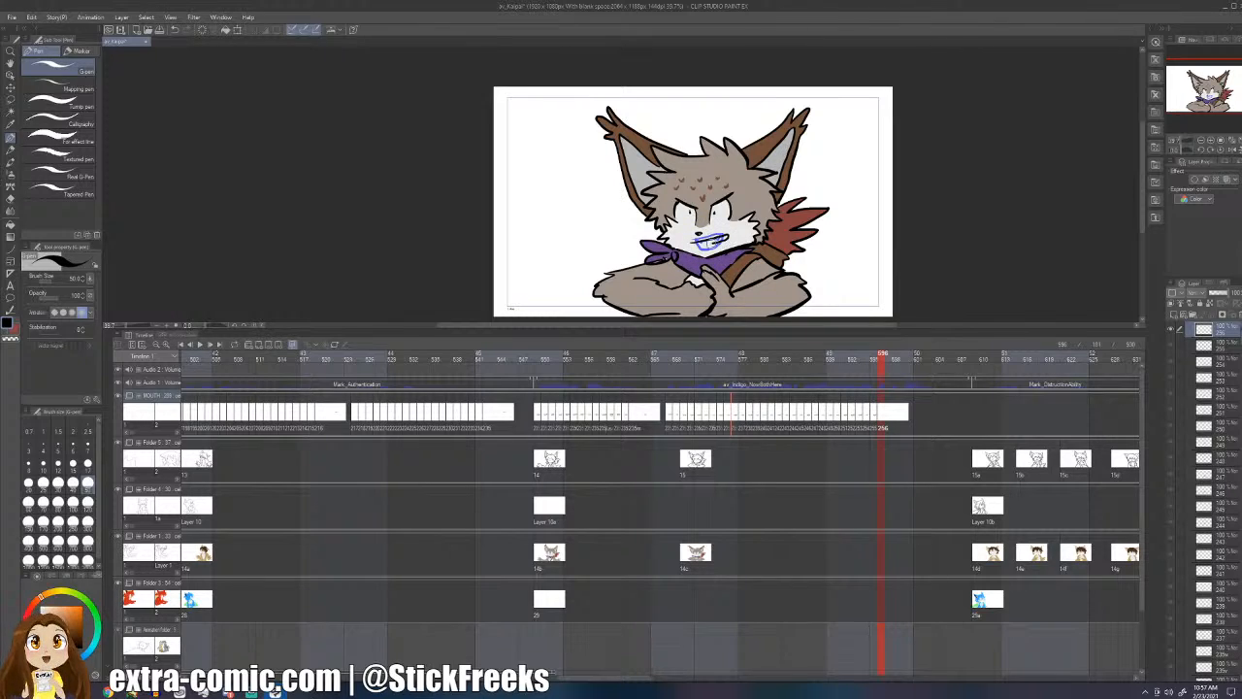
key("Right")
key("ctrl+shift+n")
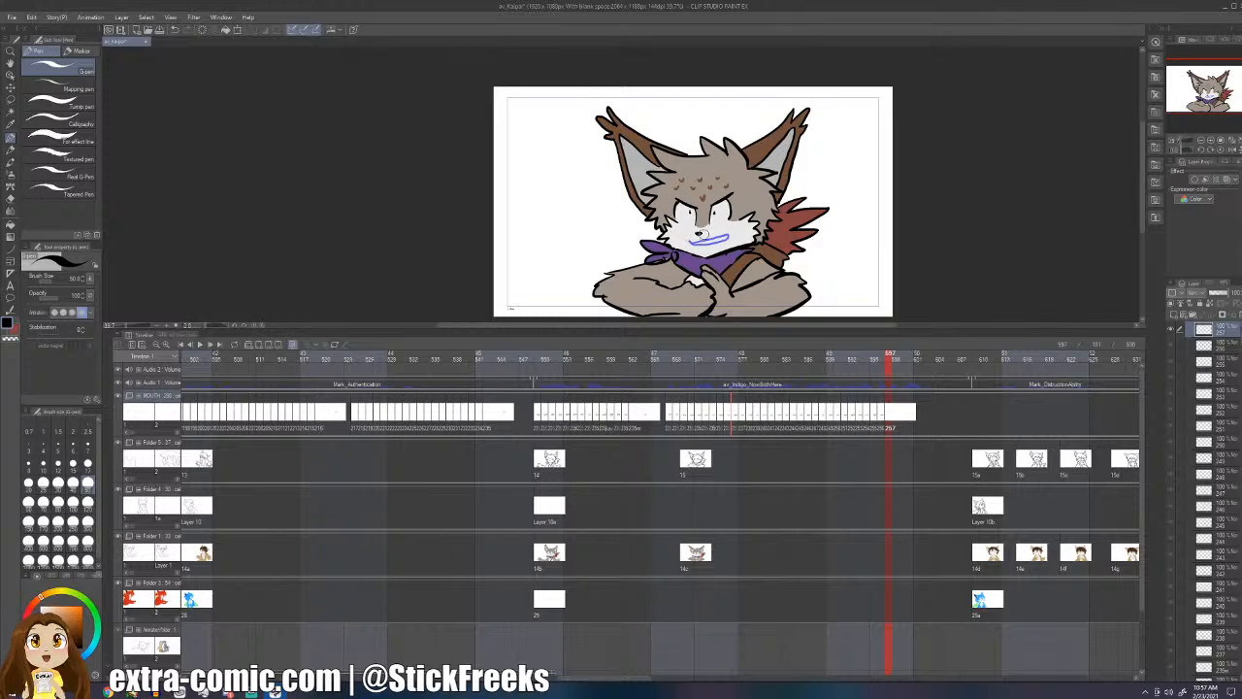
key("ctrl+z")
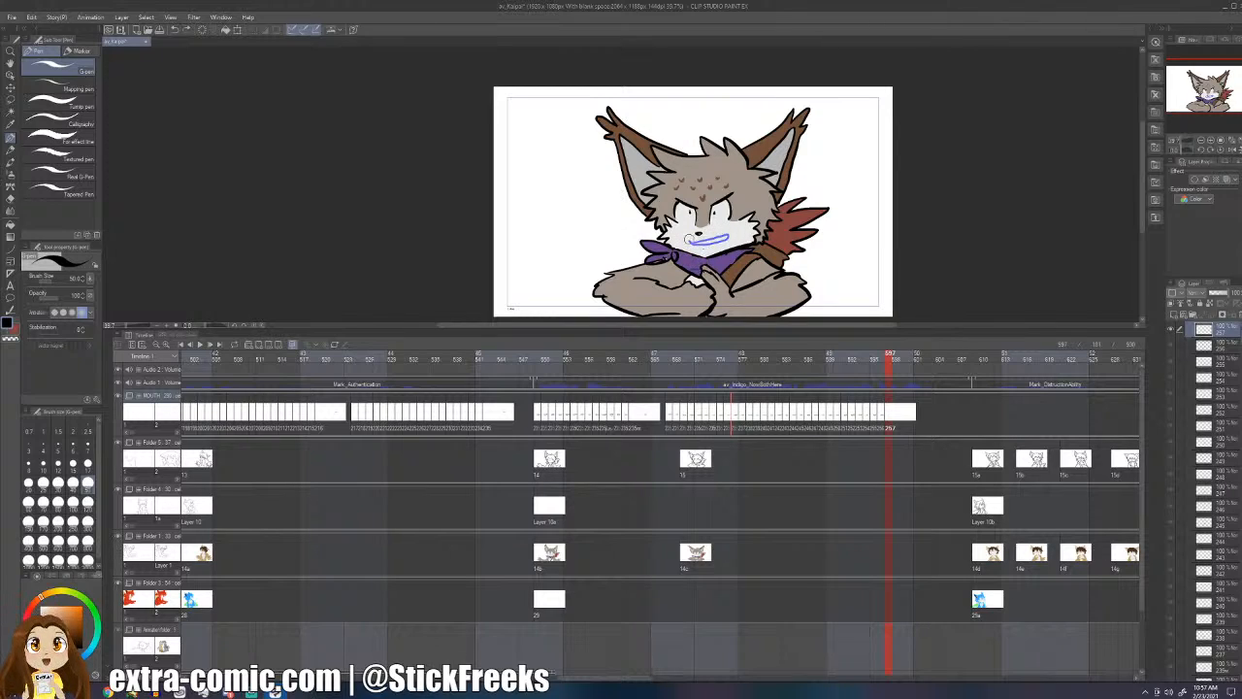
left_click_drag(722, 248, 699, 250)
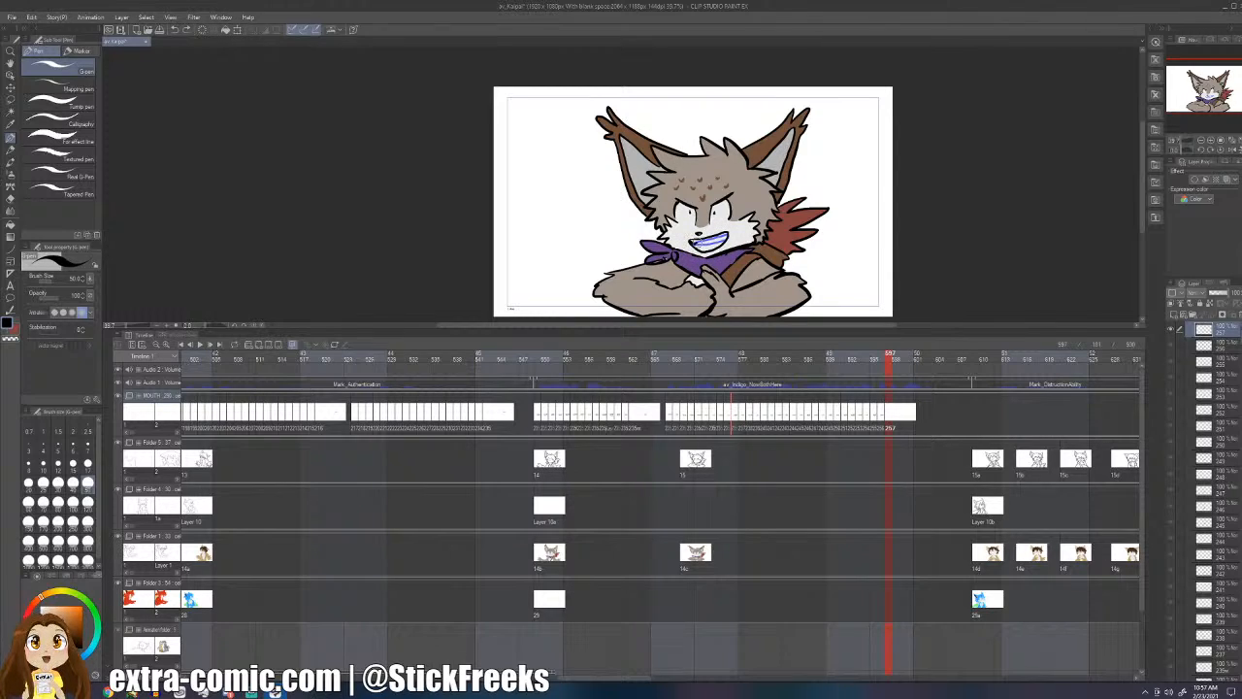
- Draw a slanted toothy grin on a new mouth cel at frame 598 and save the file
key("Right")
key("ctrl+shift+n")
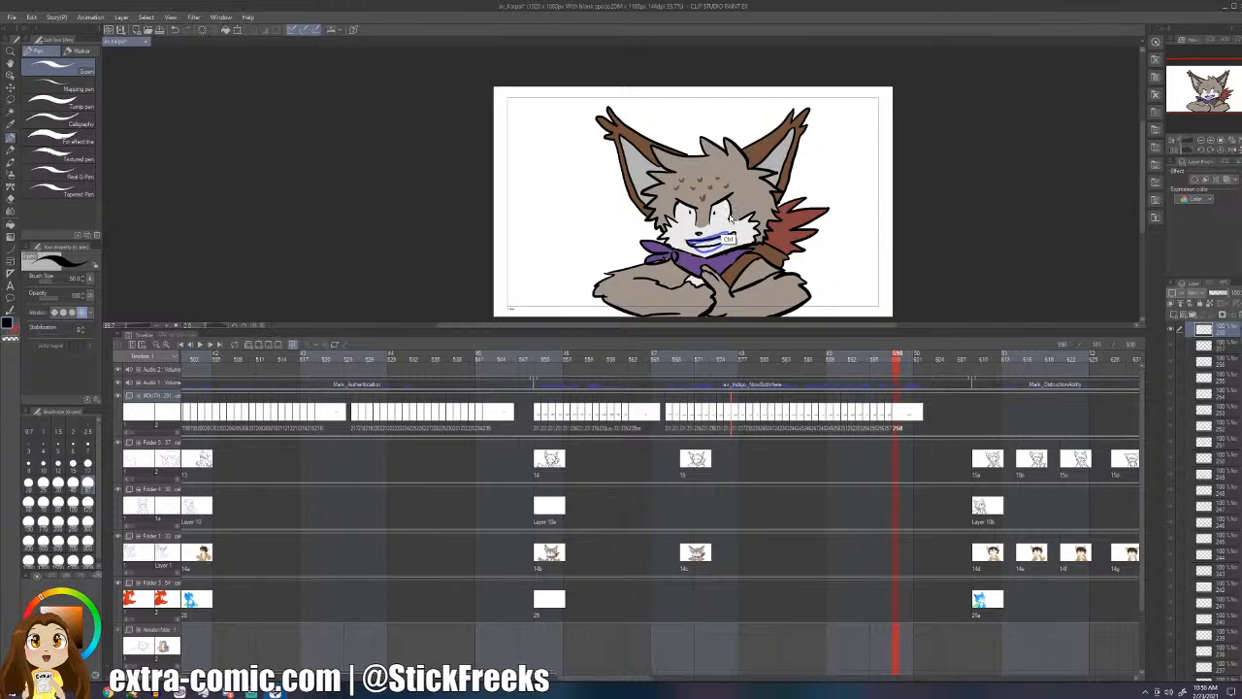
key("ctrl+s")
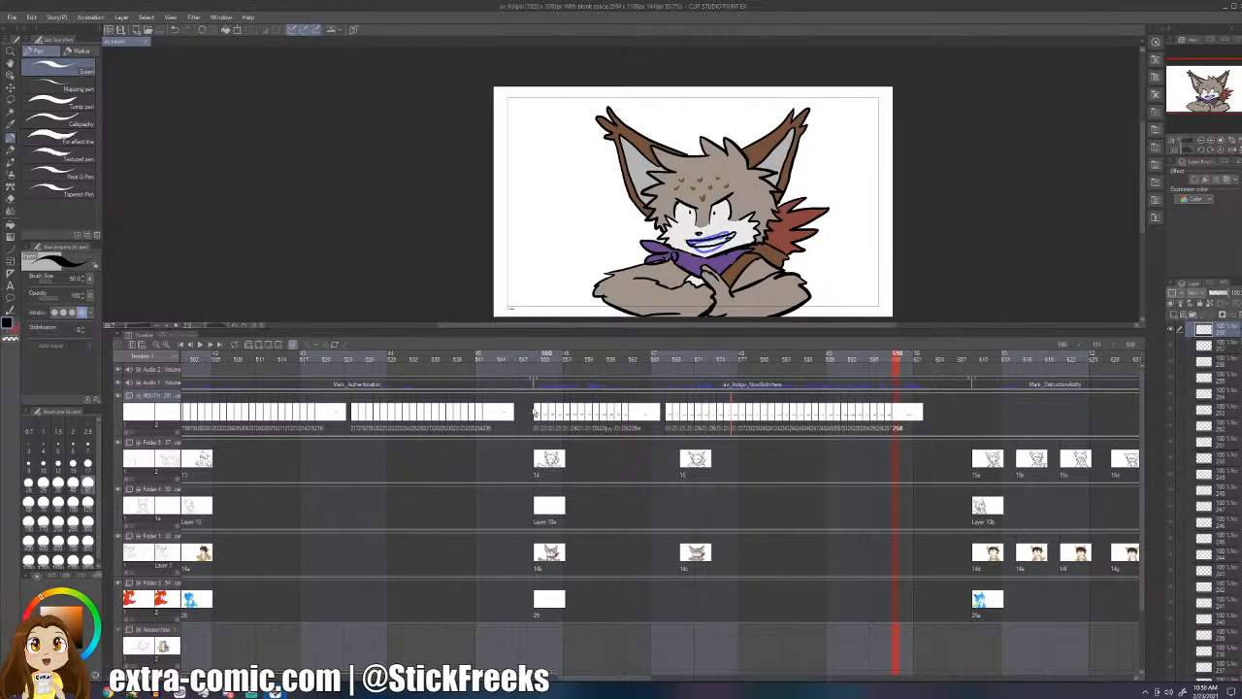
- Play back the mouth animation from frame 549 and replay it from frame 590 to check the lip sync
left_click(538, 356)
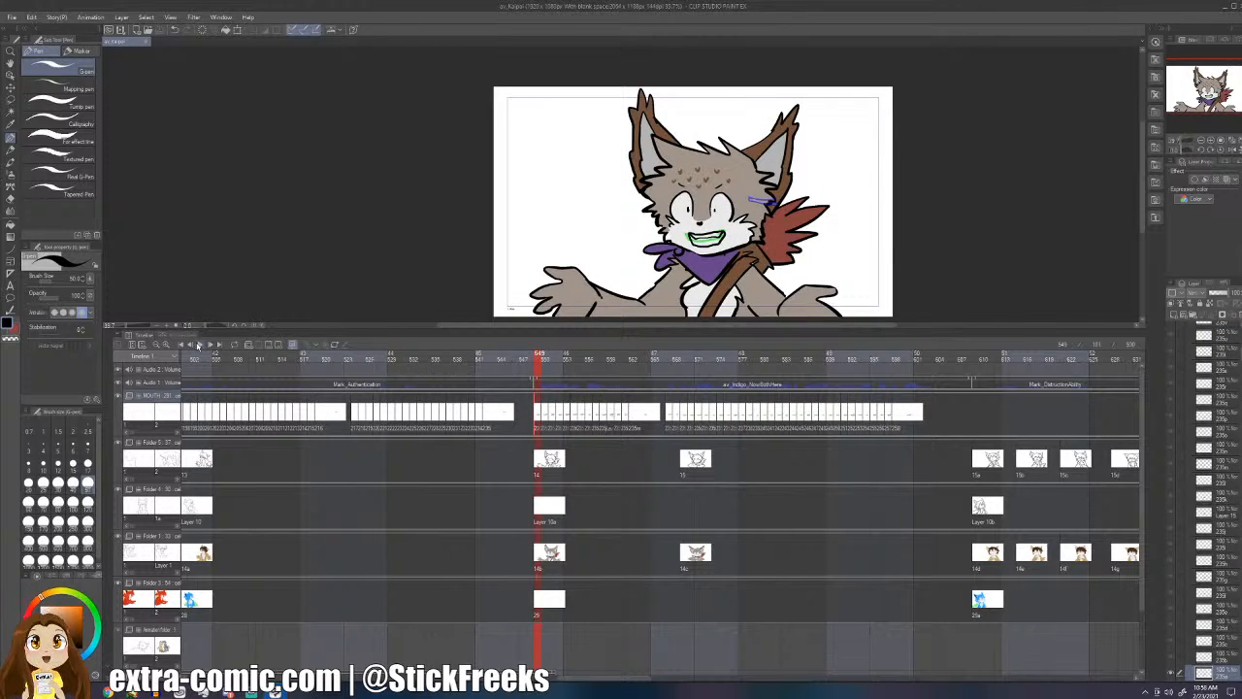
left_click(199, 344)
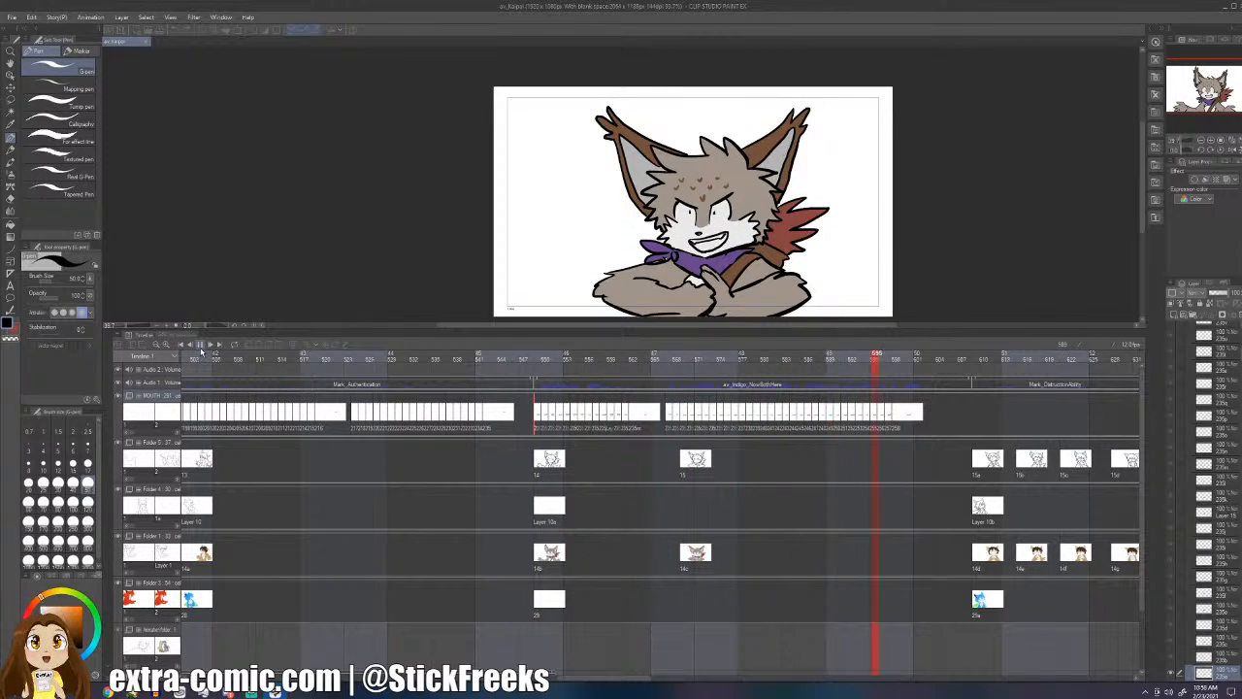
left_click(201, 346)
left_click(841, 415)
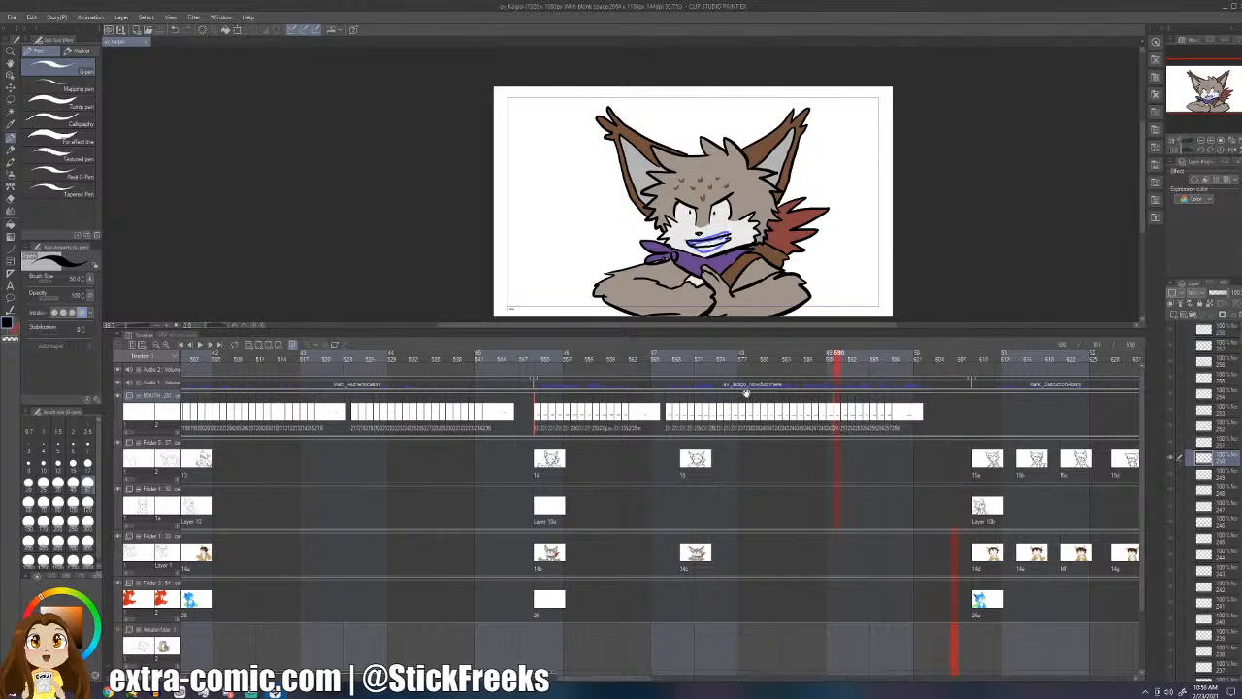
left_click(199, 346)
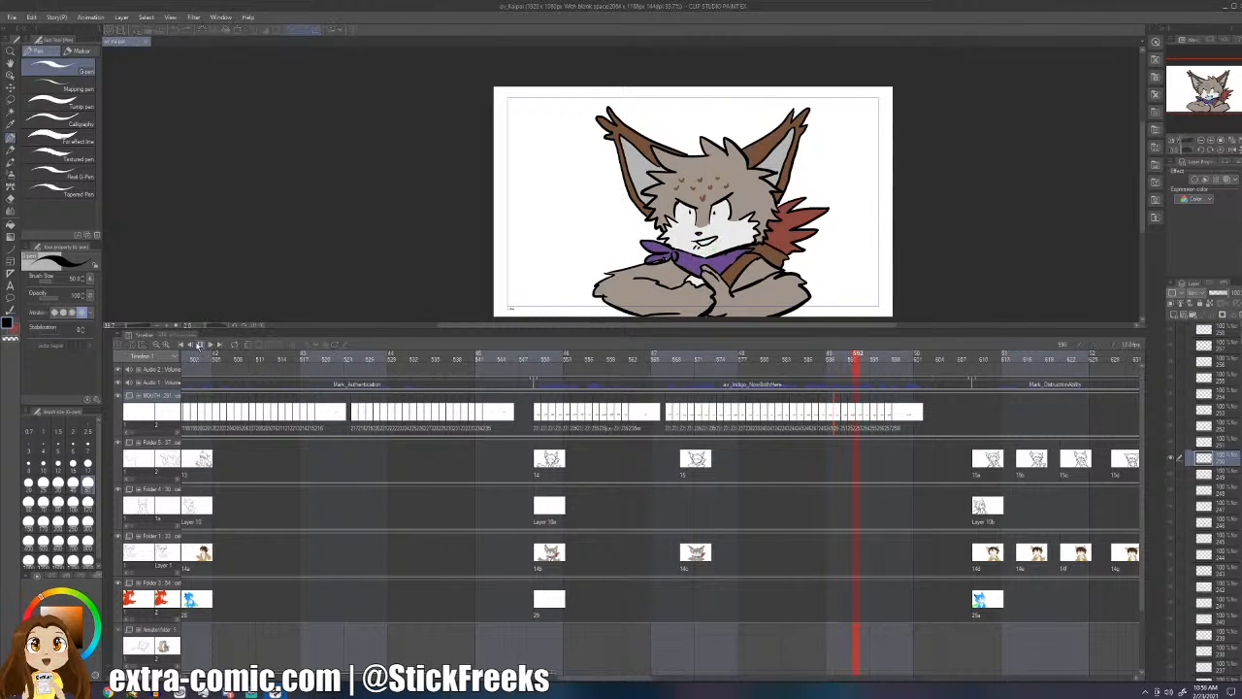
- Step through the mouth cels from frame 594 and shift the cels at frames 597 and 598 one frame later
left_click(870, 417)
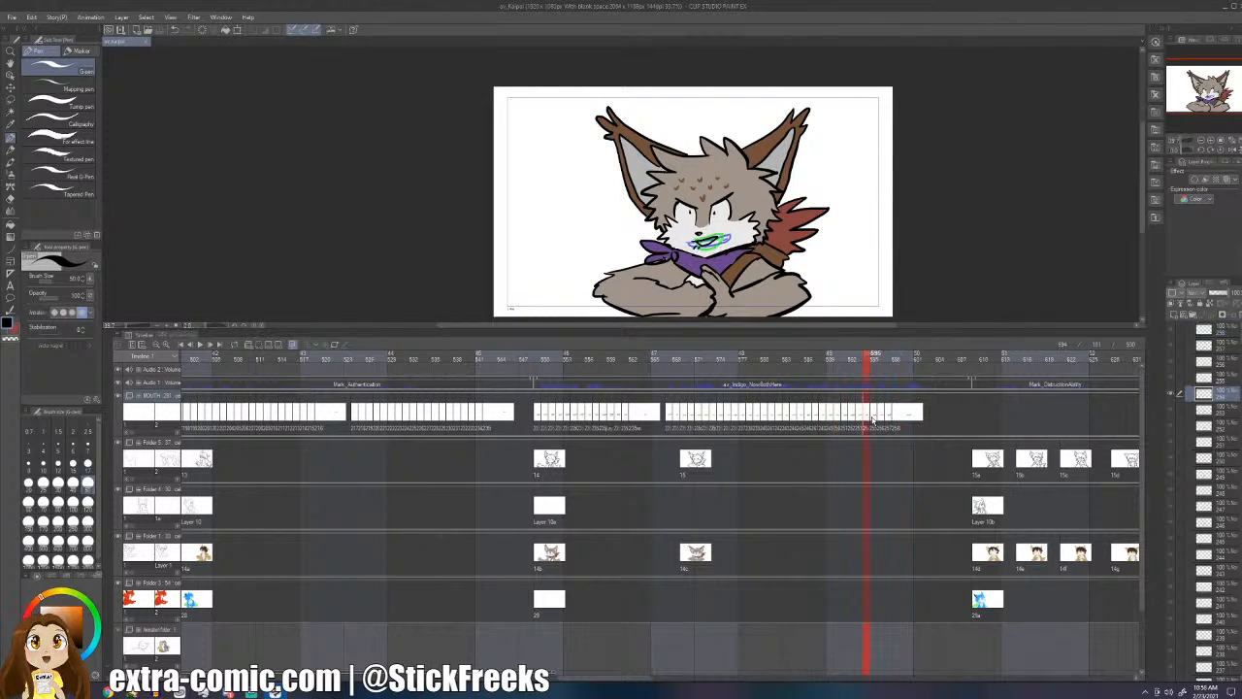
left_click(874, 418)
left_click(878, 419)
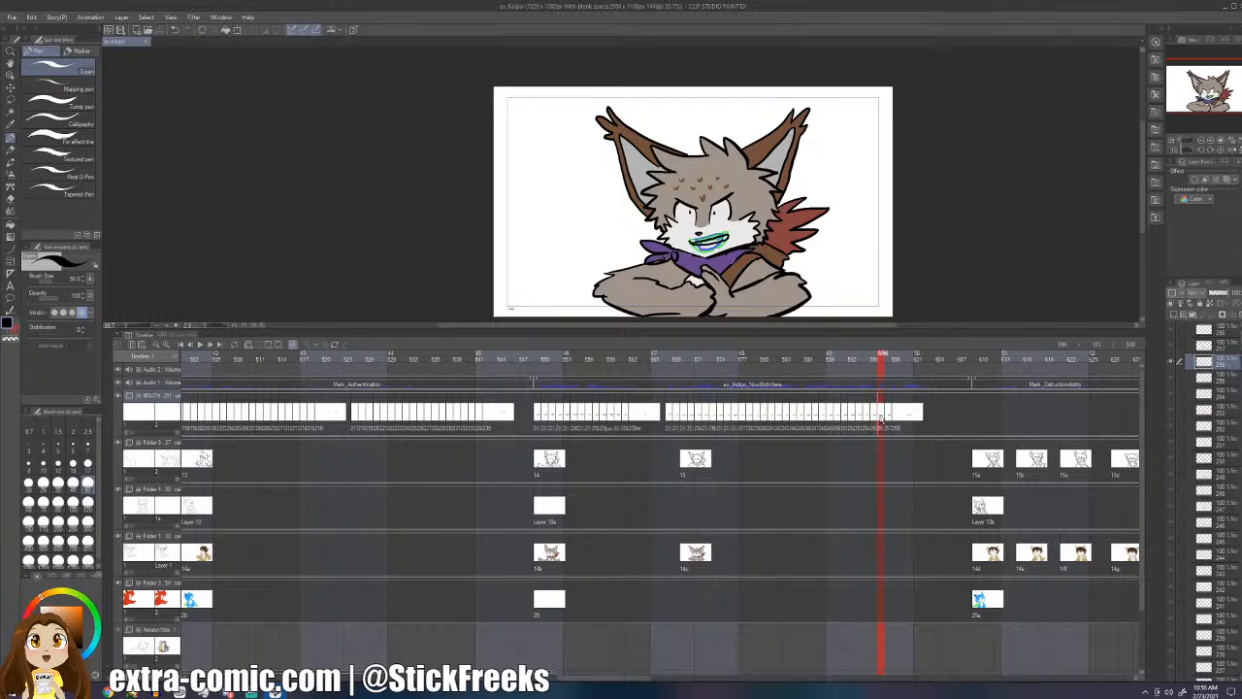
left_click(887, 411)
left_click(889, 416)
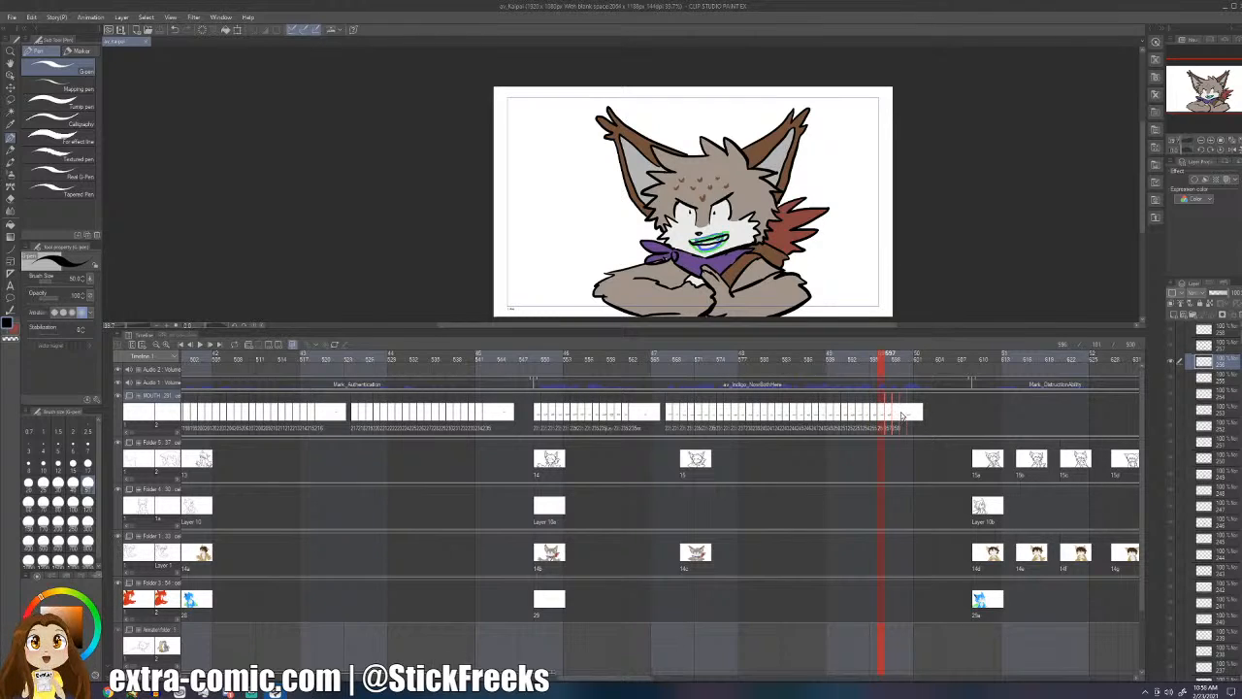
left_click_drag(896, 415, 895, 415)
left_click(897, 417)
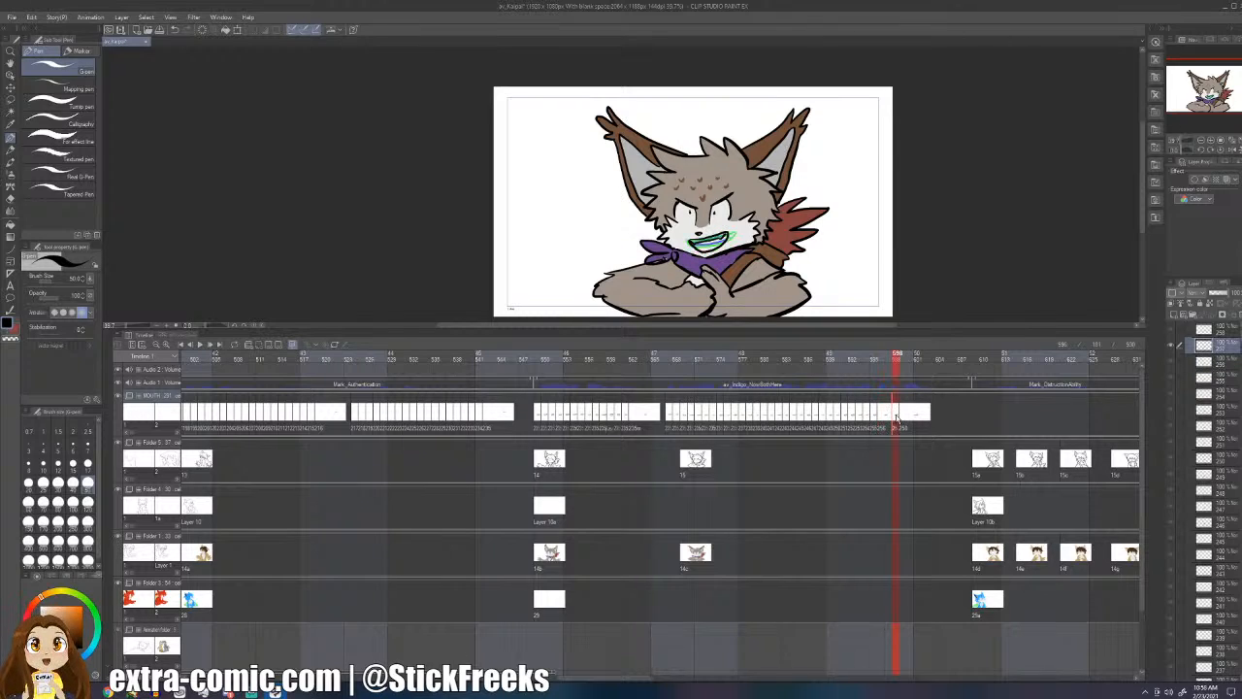
- Move the mouth cel at frame 598 back to frame 597 and redraw its mouth as a small open grin
left_click(903, 418)
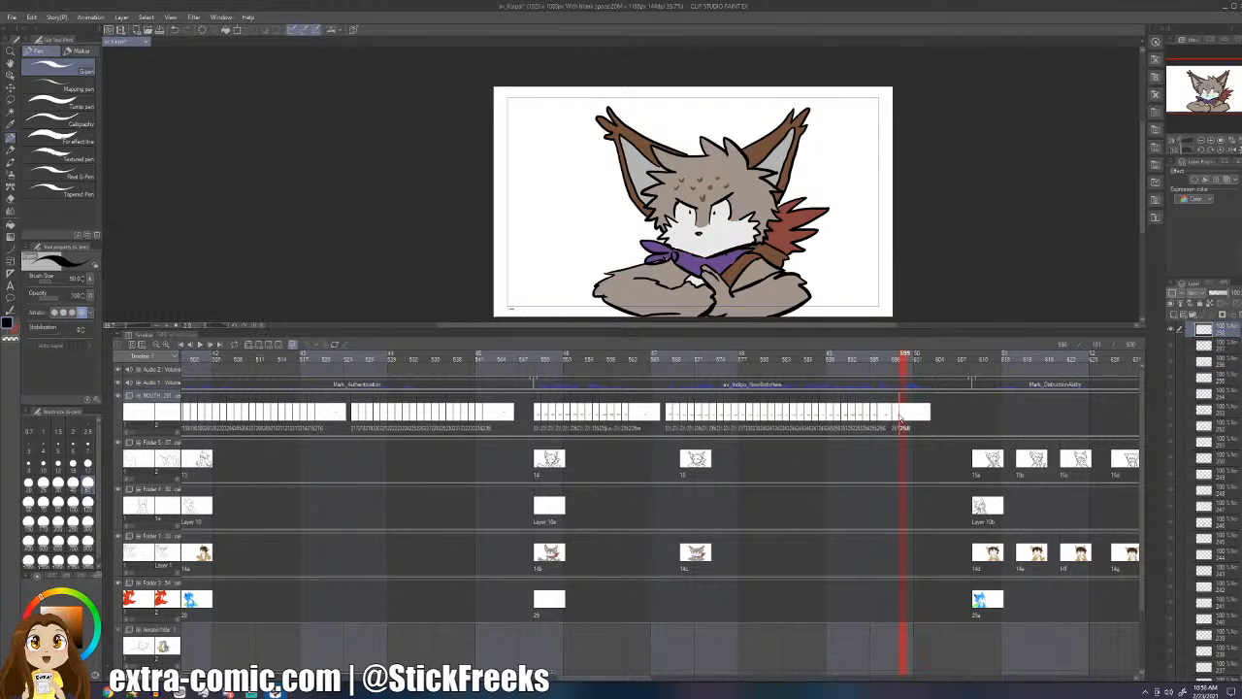
left_click(896, 417)
left_click(896, 417)
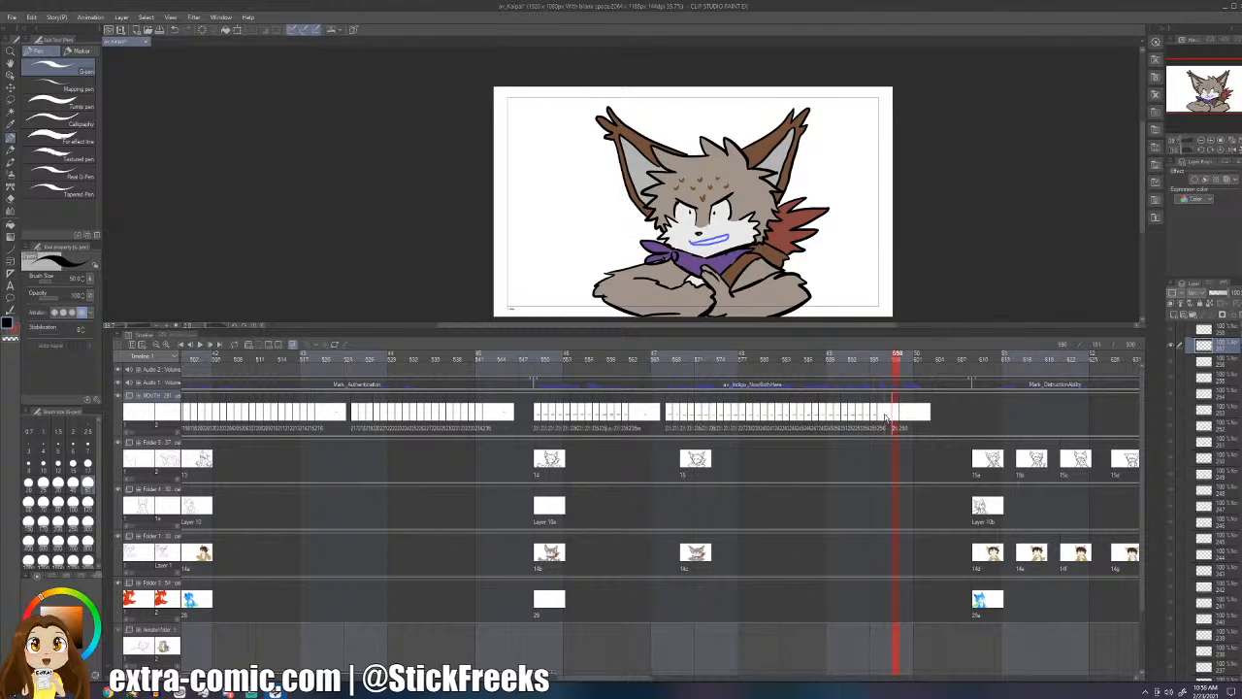
left_click(888, 417)
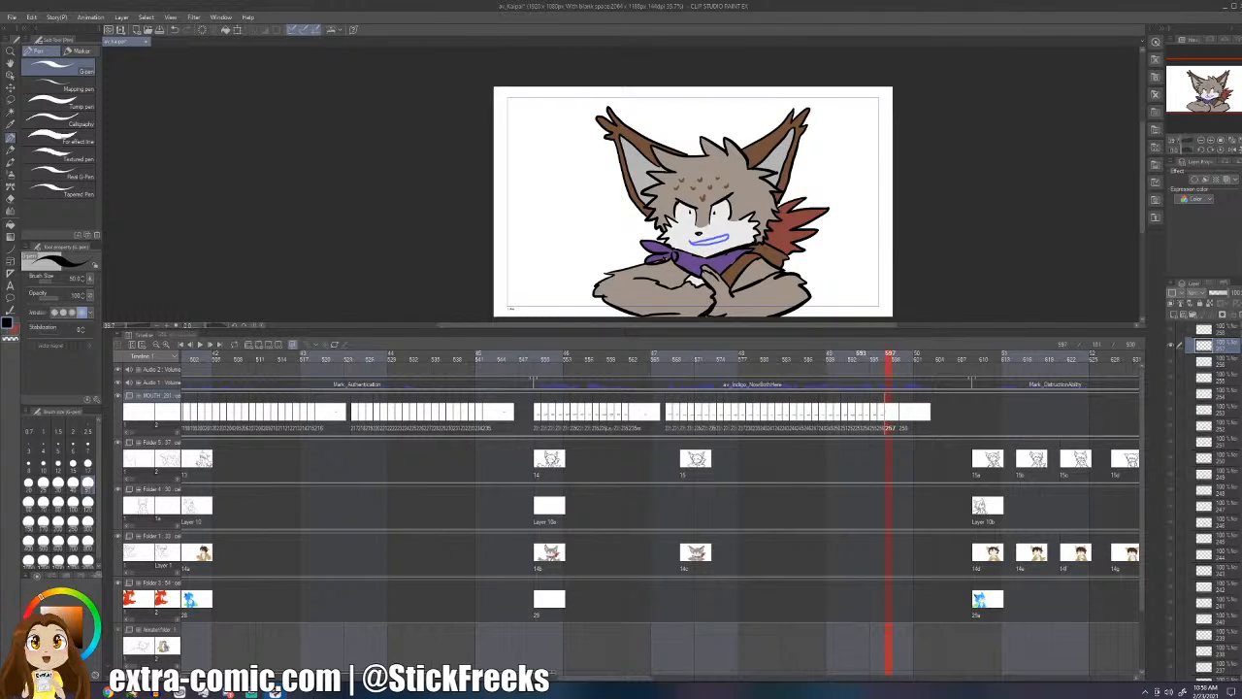
left_click_drag(691, 243, 718, 244)
- Shift the mouth cel at frame 599 to frame 598 and draw an open toothy mouth on it
left_click(904, 419)
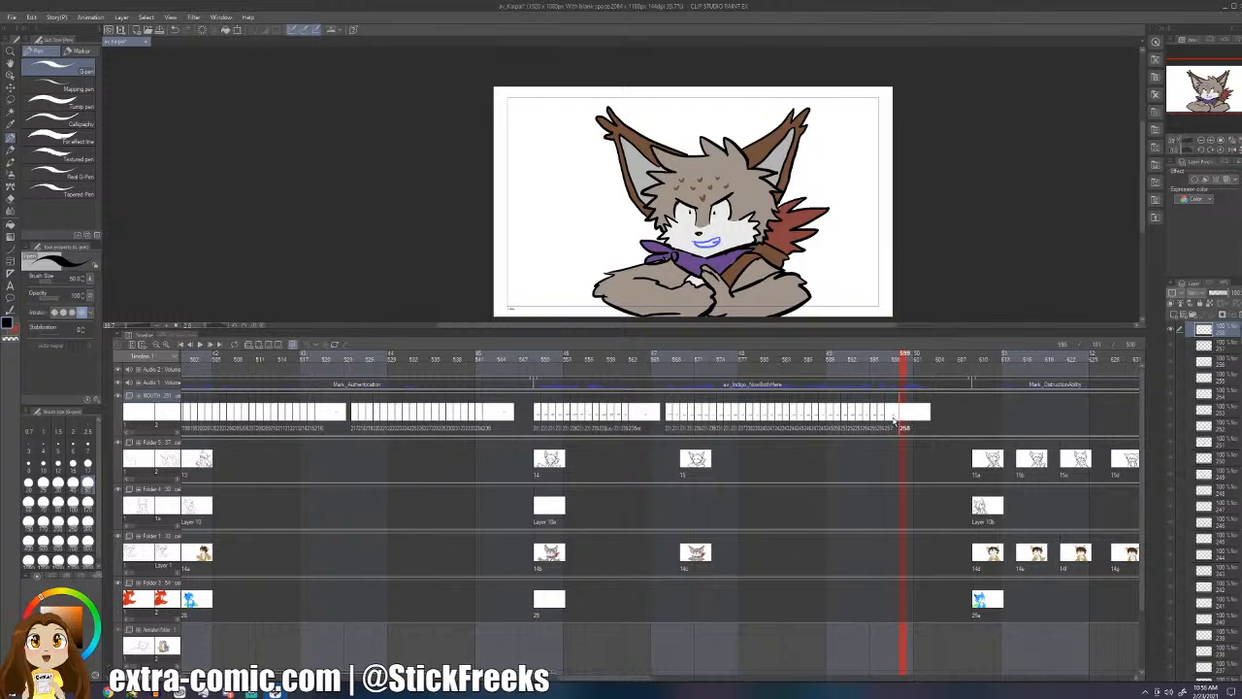
left_click_drag(904, 419, 896, 419)
left_click(896, 419)
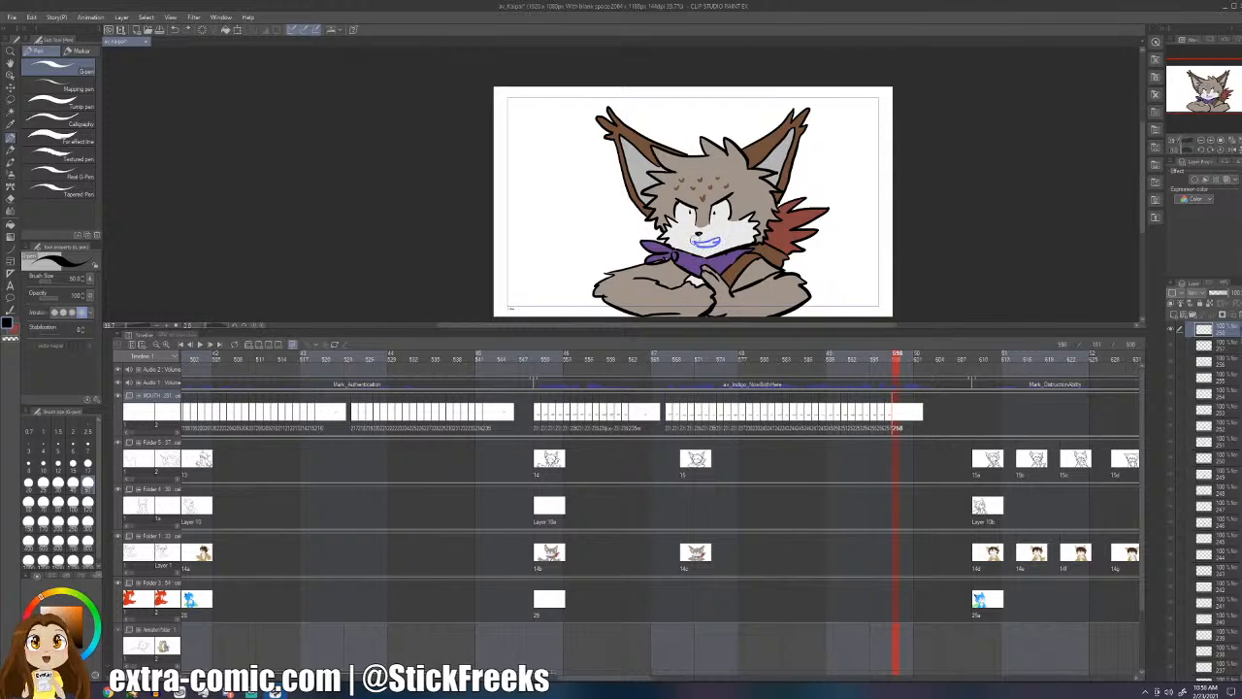
mouse_move(722, 231)
left_mouse_down()
mouse_move(697, 252)
mouse_move(718, 248)
mouse_move(696, 252)
mouse_move(729, 234)
mouse_move(703, 252)
mouse_move(685, 244)
left_mouse_up()
- Add mouth cels at frames 599, 600 and 601 and draw slanted toothy grins on them
key("alt+n")
key("alt+n")
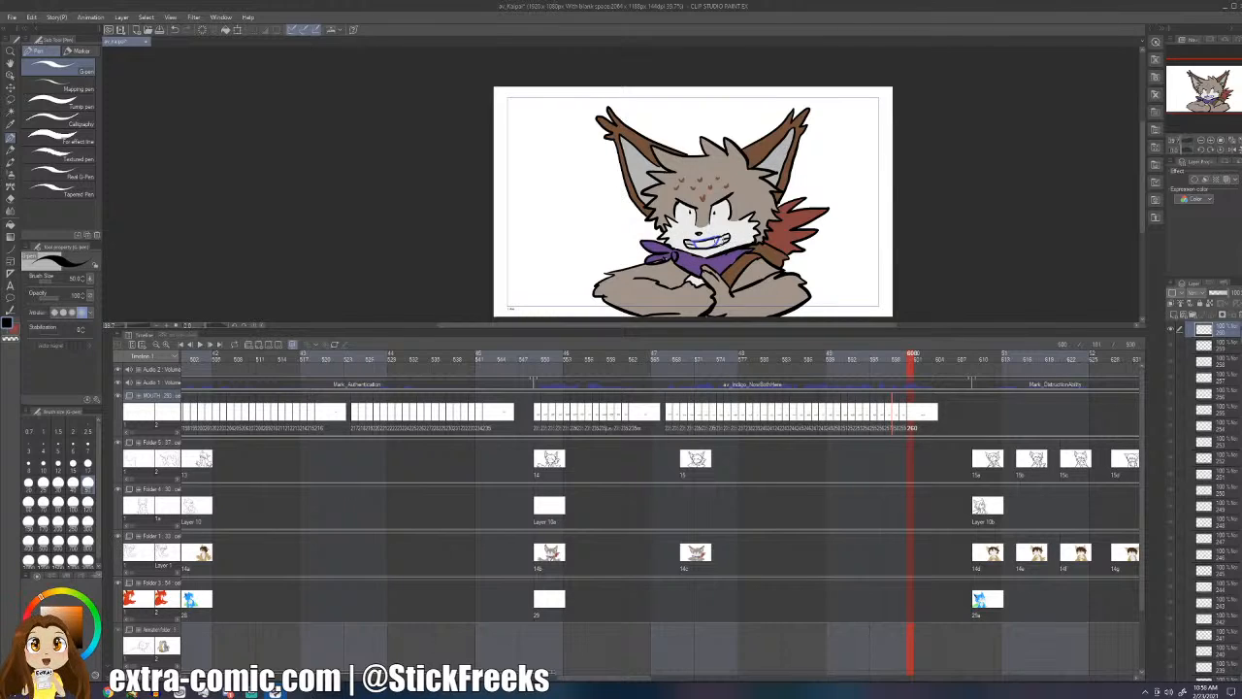
key("alt+n")
mouse_move(710, 239)
left_mouse_down()
mouse_move(729, 234)
mouse_move(691, 246)
left_mouse_up()
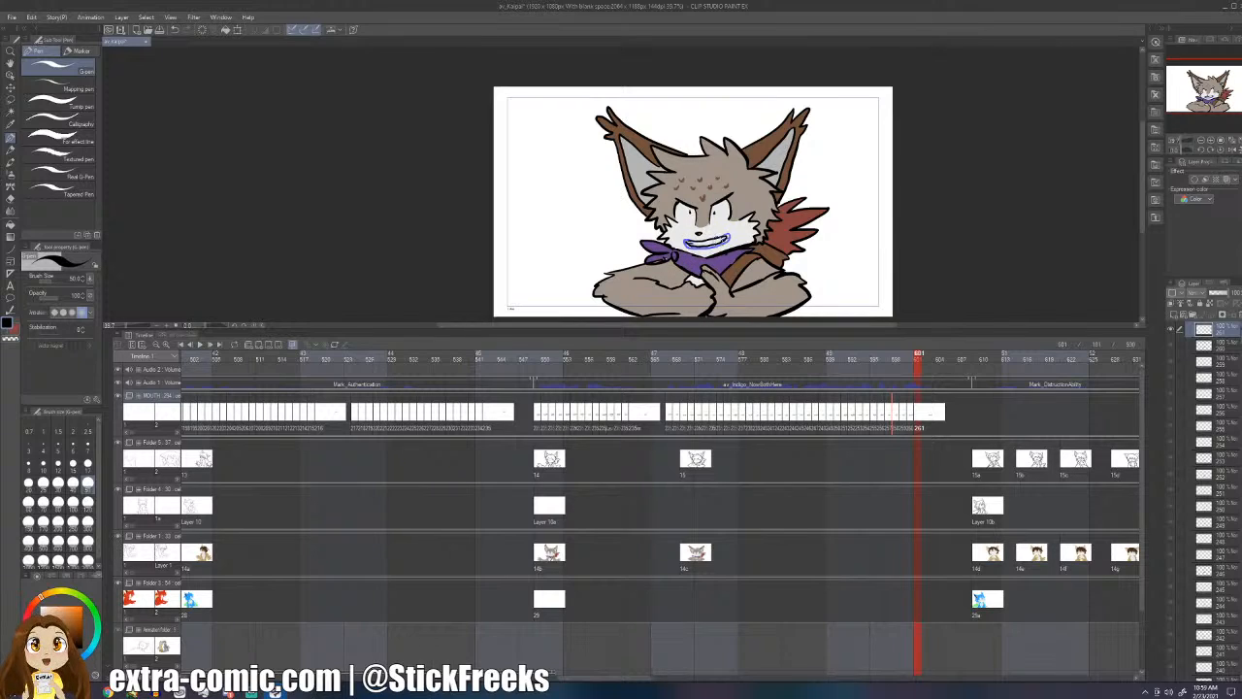
key("ctrl+z")
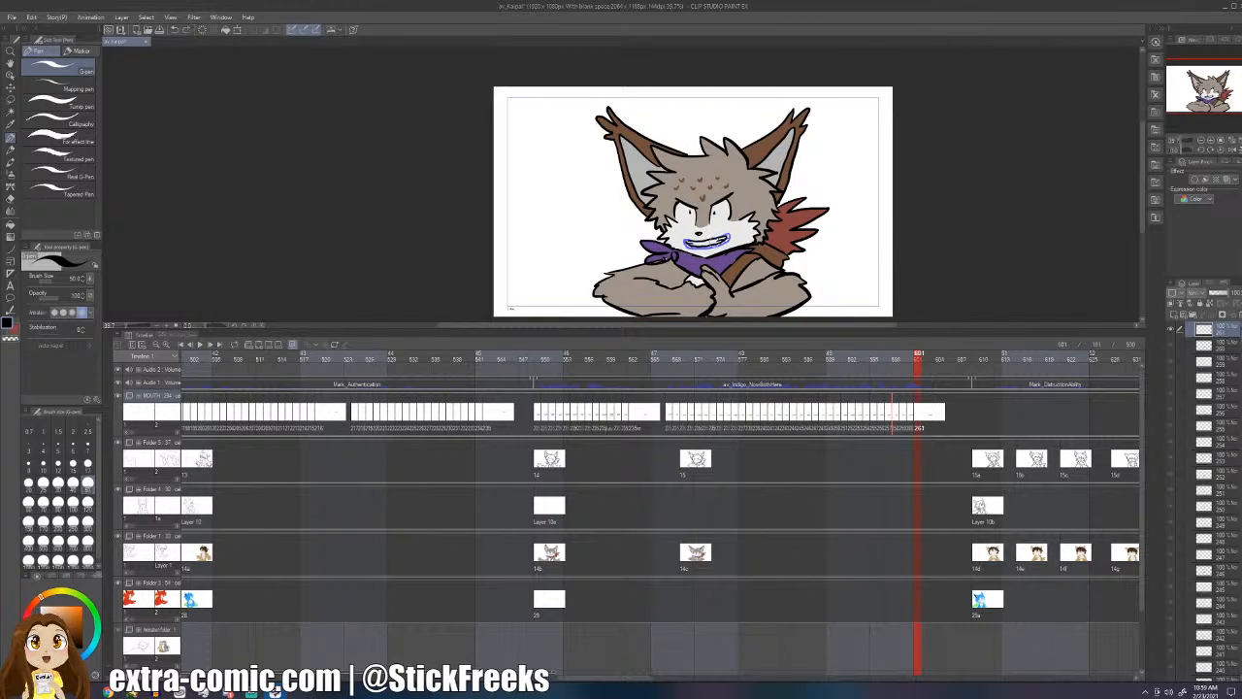
- Play back the mouth animation from frame 563 and replay it from frame 590 to check the lip sync
left_click(641, 355)
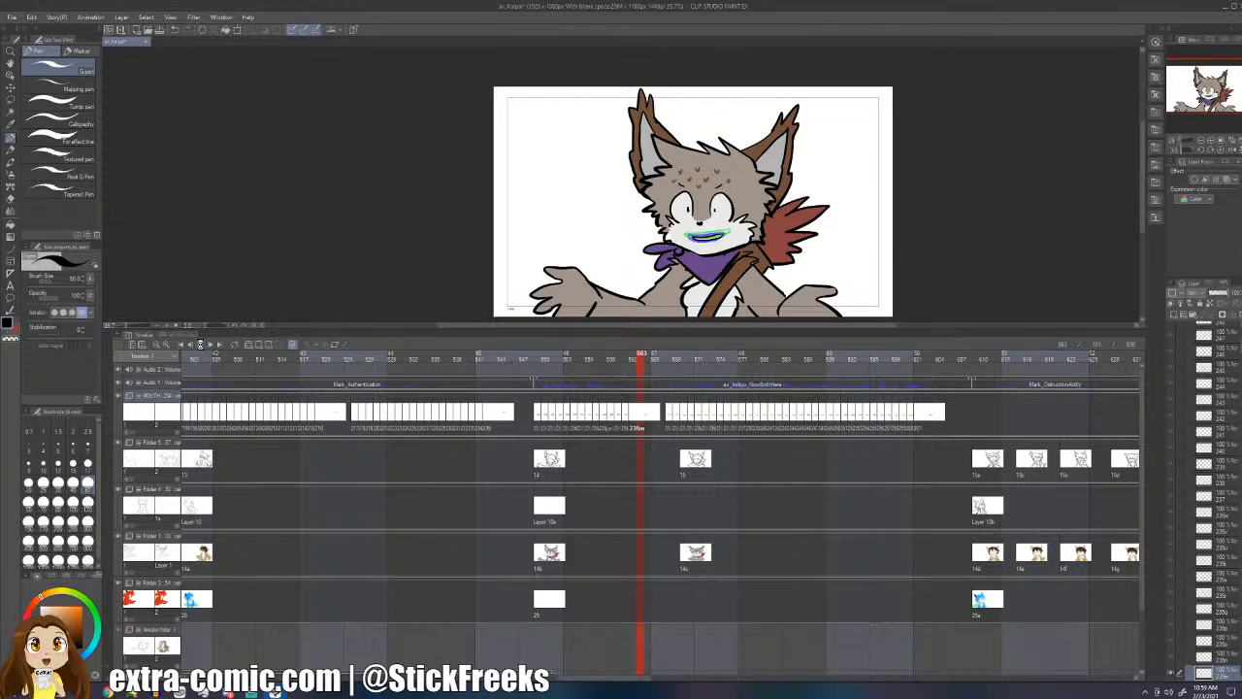
left_click(200, 344)
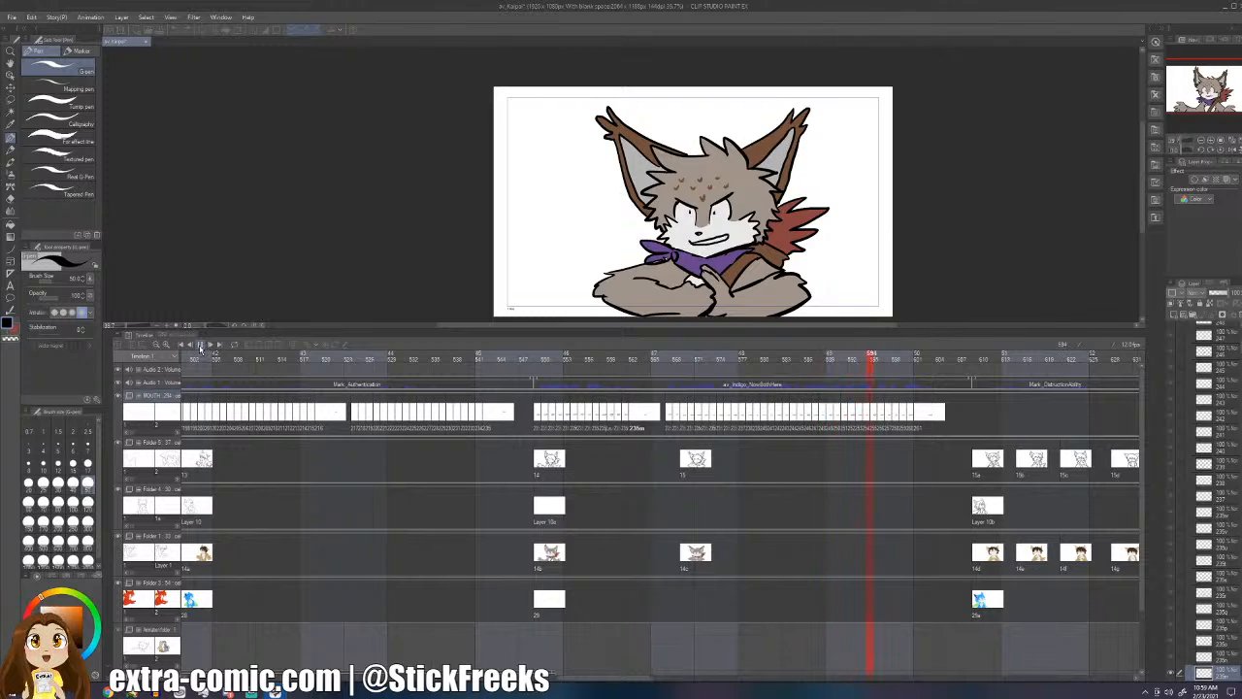
left_click(199, 344)
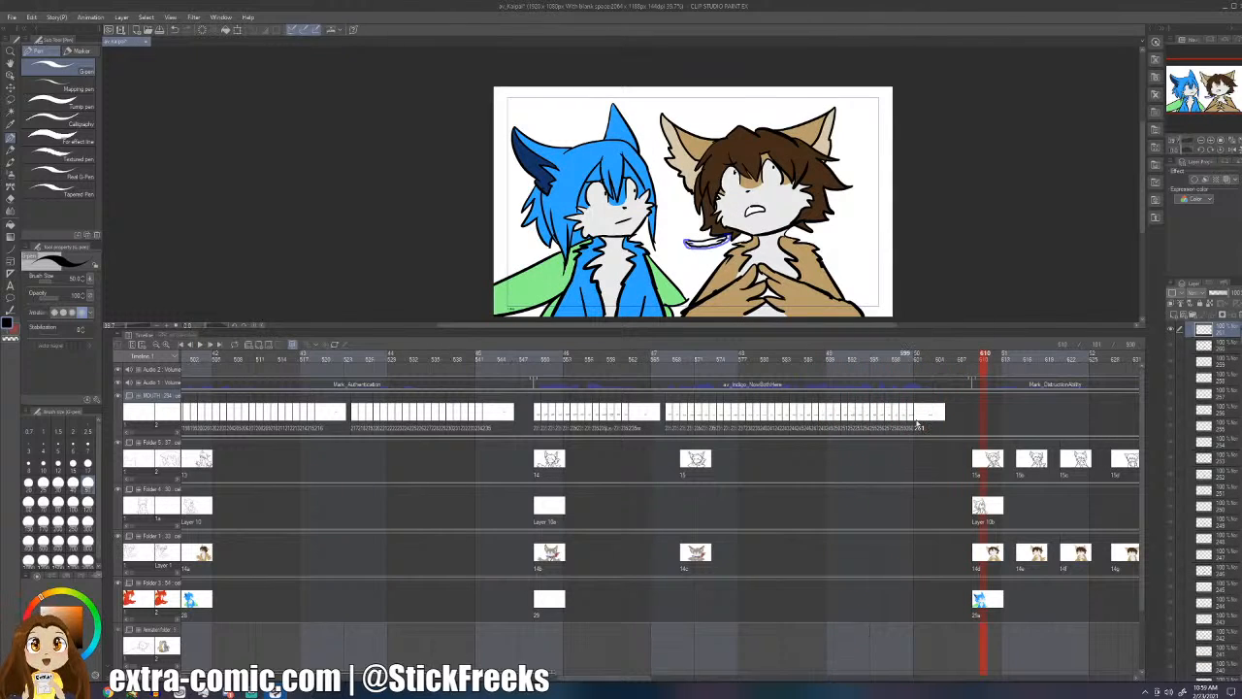
left_click(897, 419)
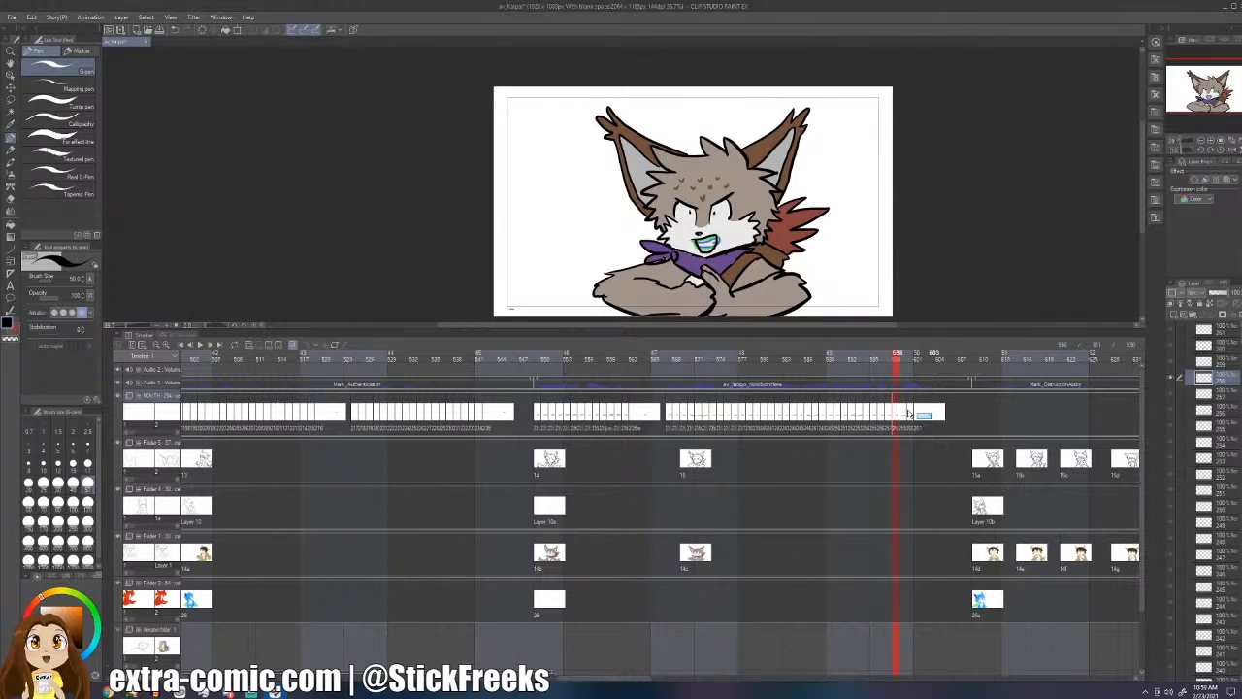
left_click(840, 418)
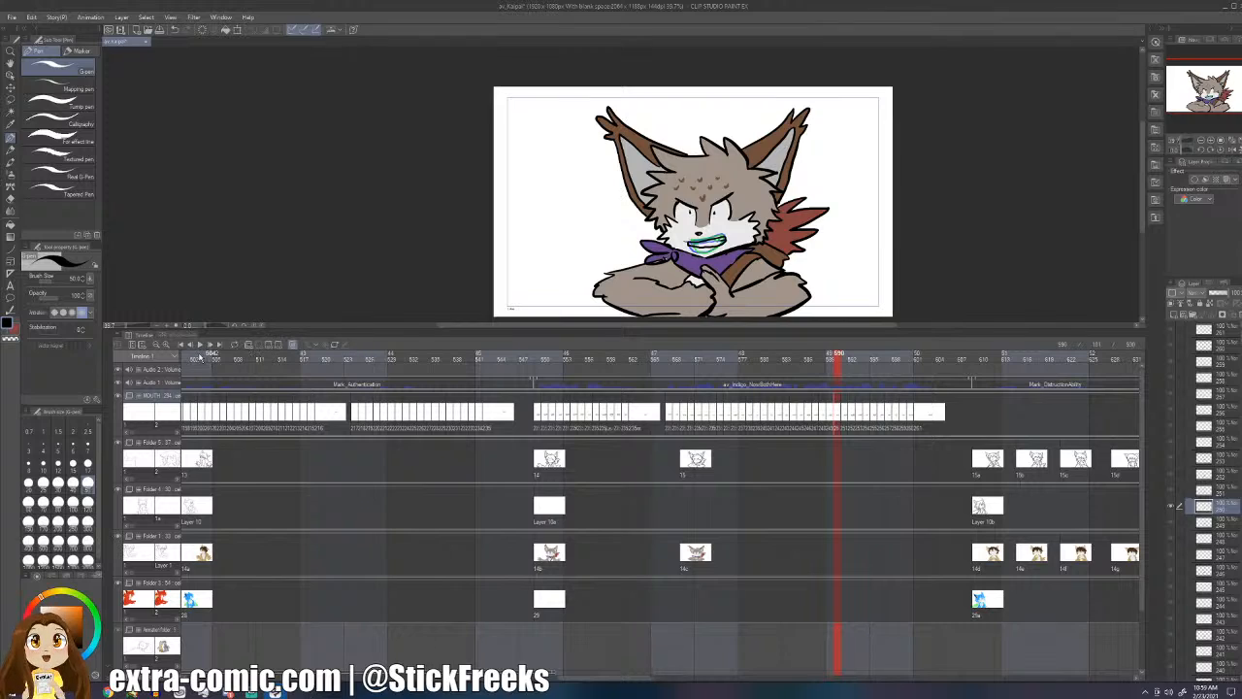
left_click(200, 345)
left_click(199, 345)
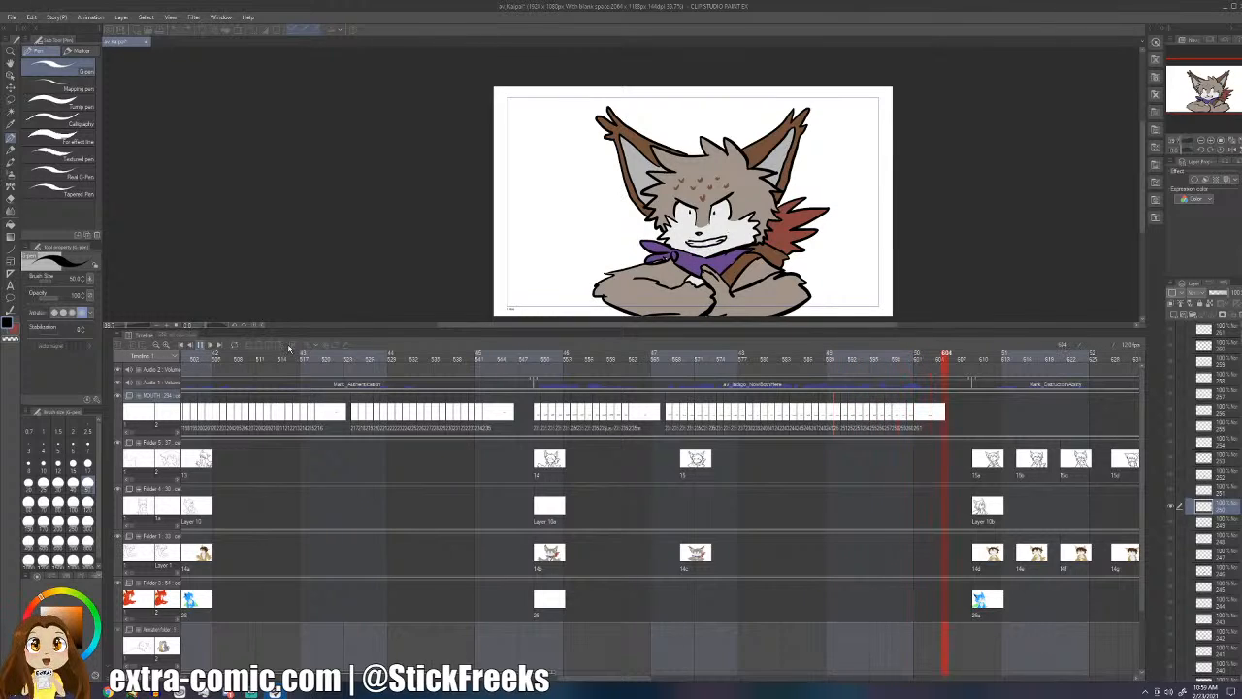
- Shift the mouth cels from frame 598 onward one frame later and draw an open toothy grin on a new cel at frame 598
left_click(894, 419)
mouse_move(894, 419)
left_mouse_down()
mouse_move(887, 407)
mouse_move(905, 418)
left_mouse_up()
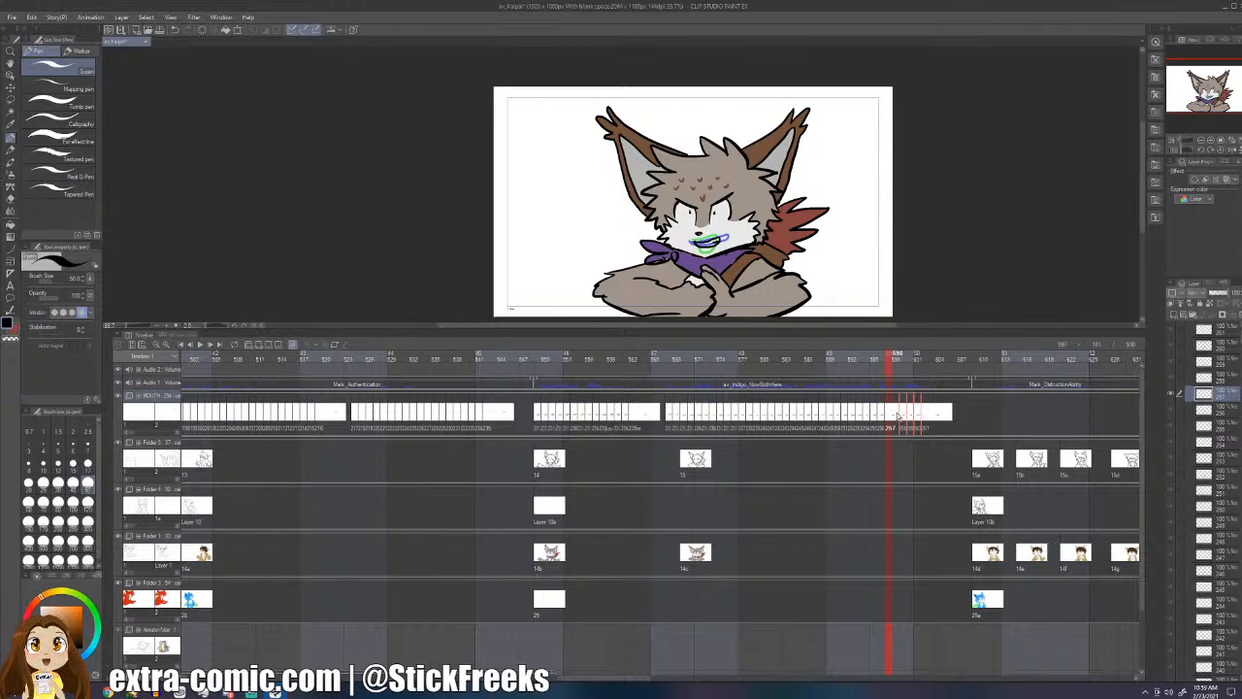
left_click(897, 418)
key("ctrl+shift+n")
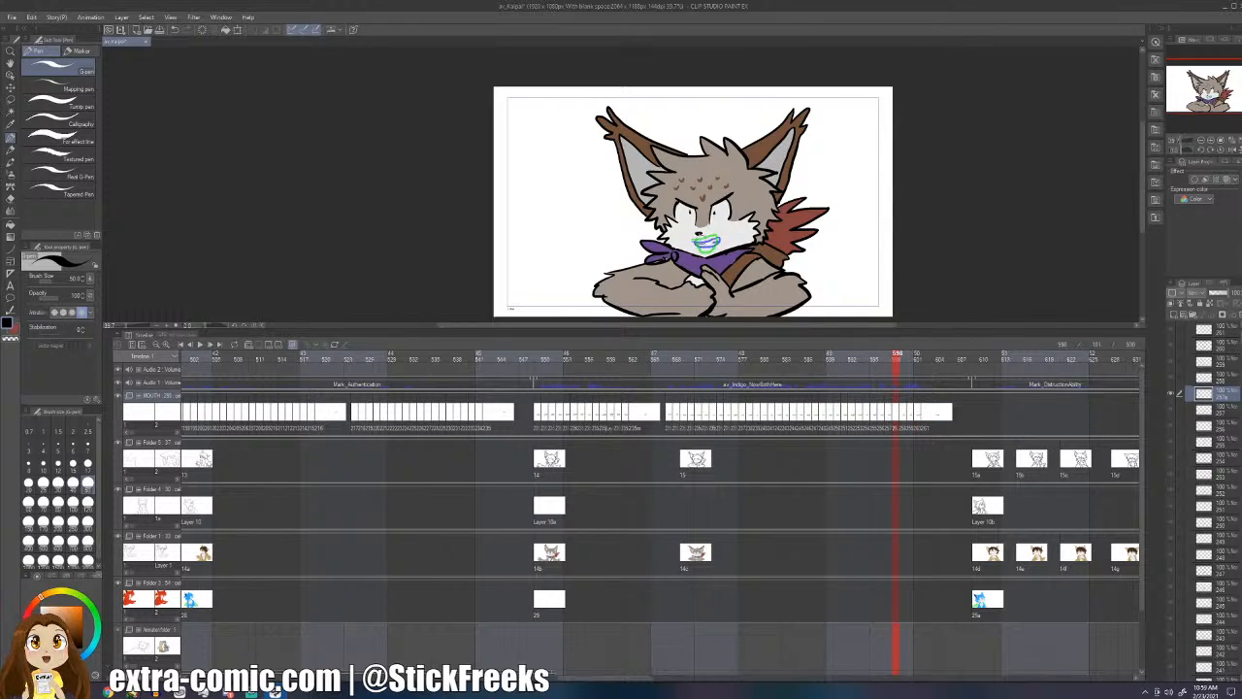
left_click_drag(691, 239, 714, 245)
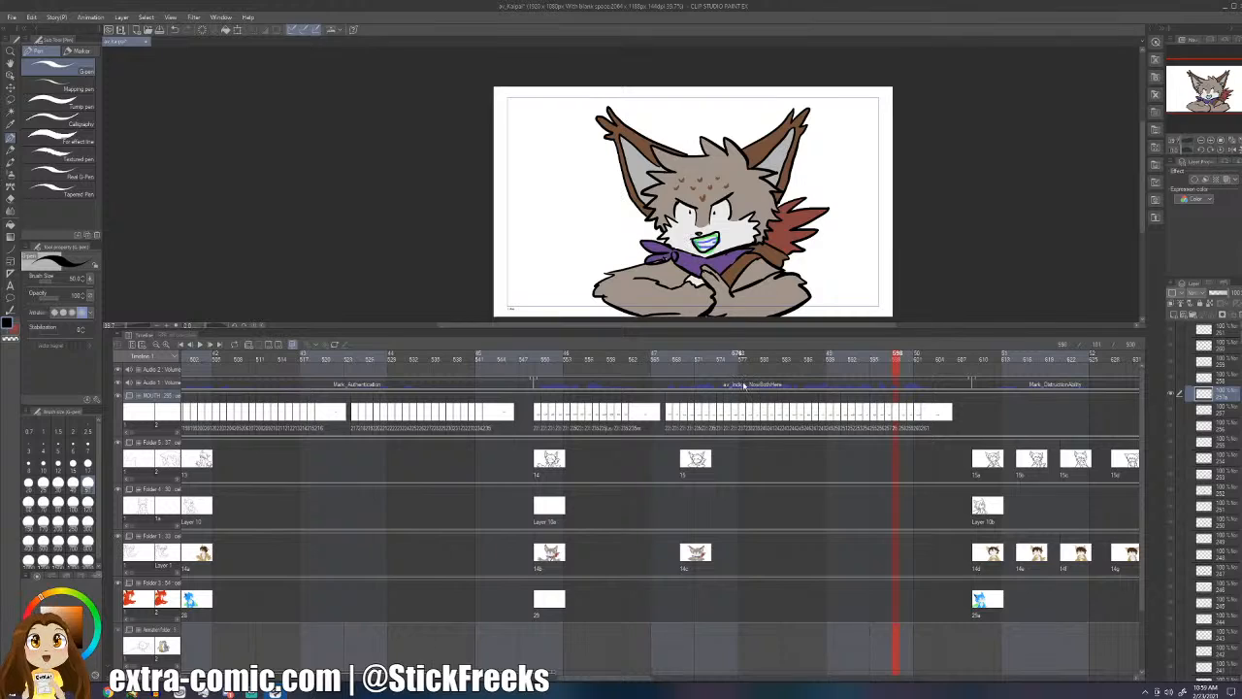
- Play the animation from frame 578, step through the mouth cels at frames 598 to 602, and replay from frame 586
left_click(749, 354)
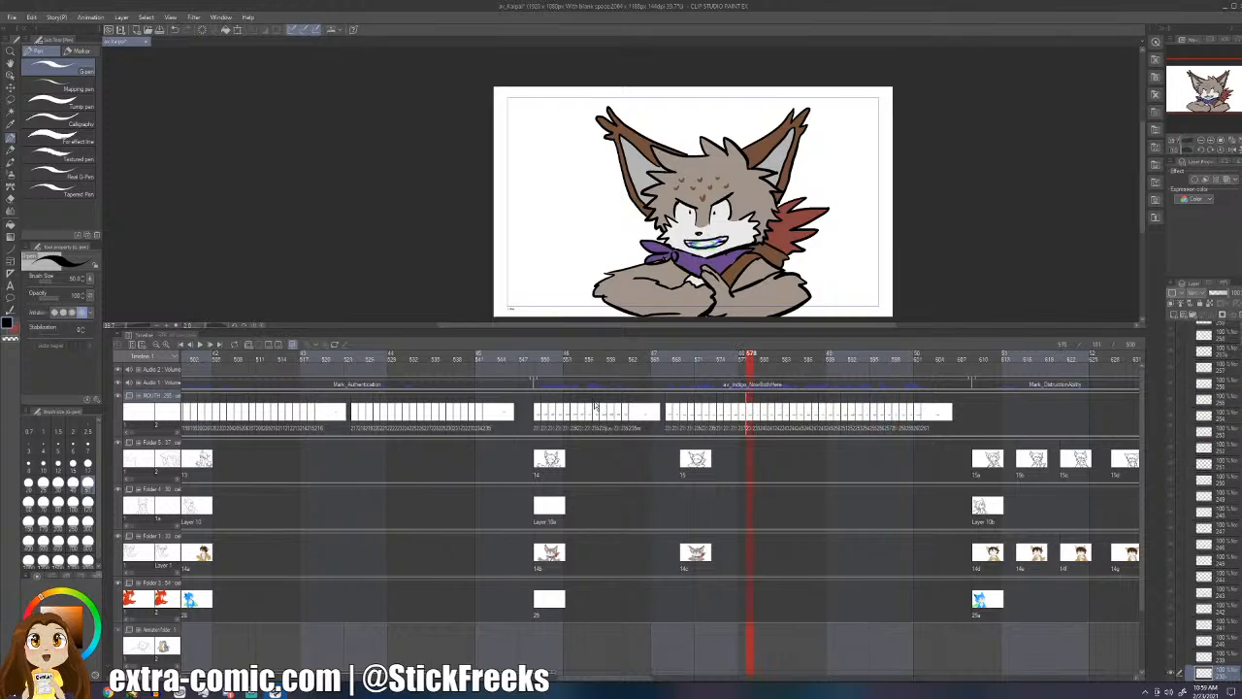
left_click(200, 347)
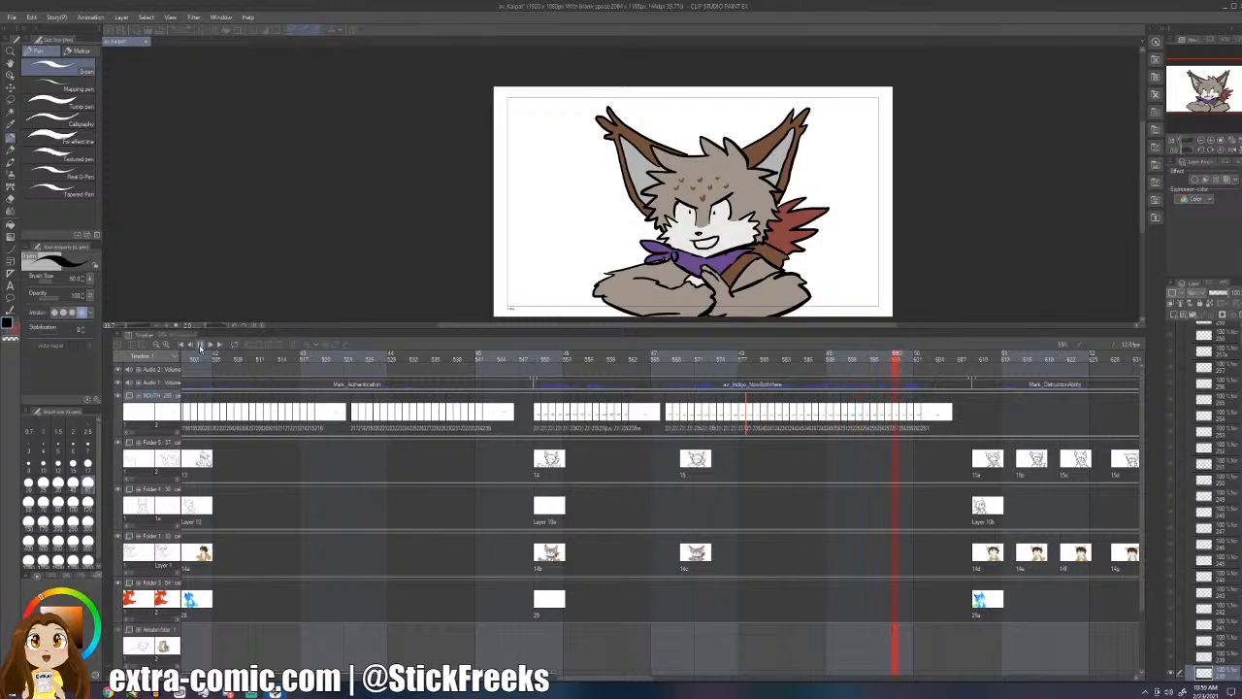
left_click(889, 417)
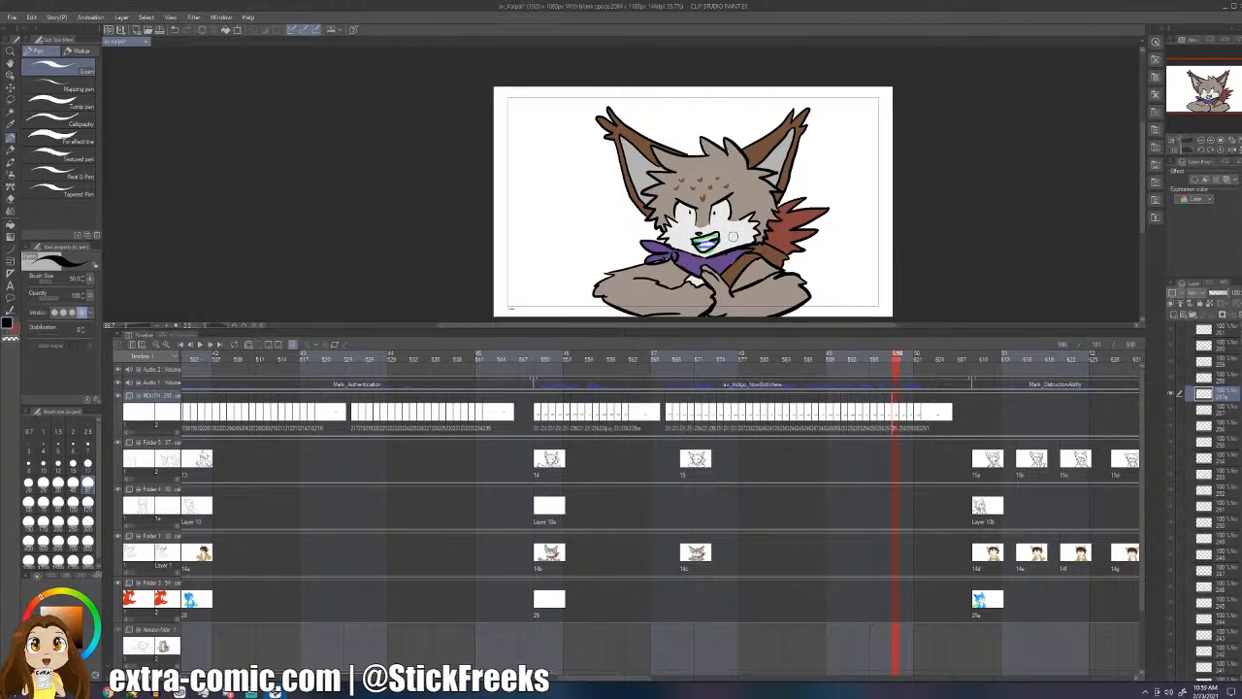
key("Right")
key("Right")
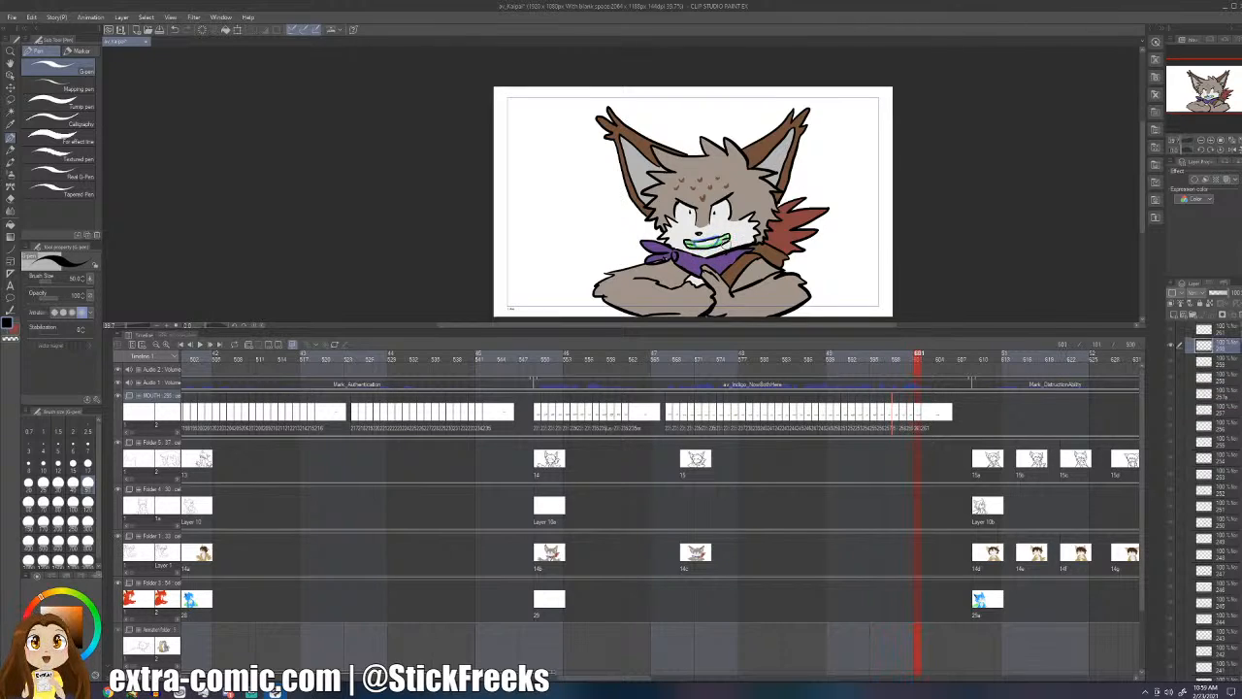
key("Right")
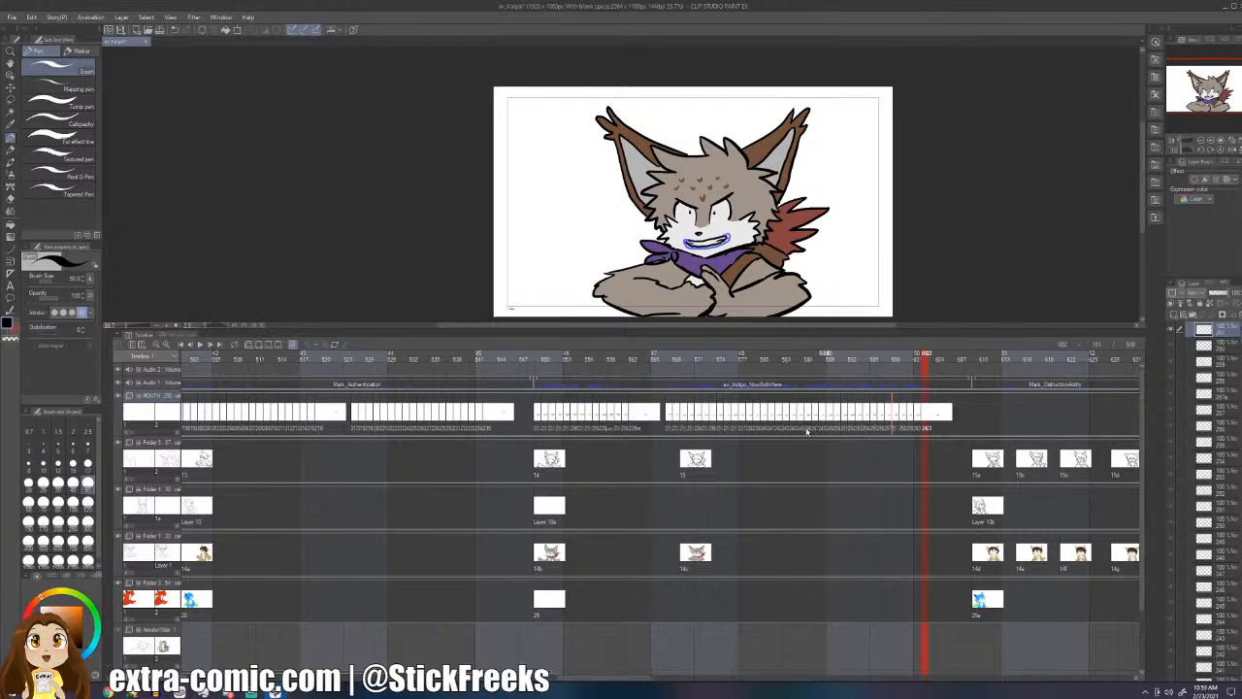
left_click(807, 429)
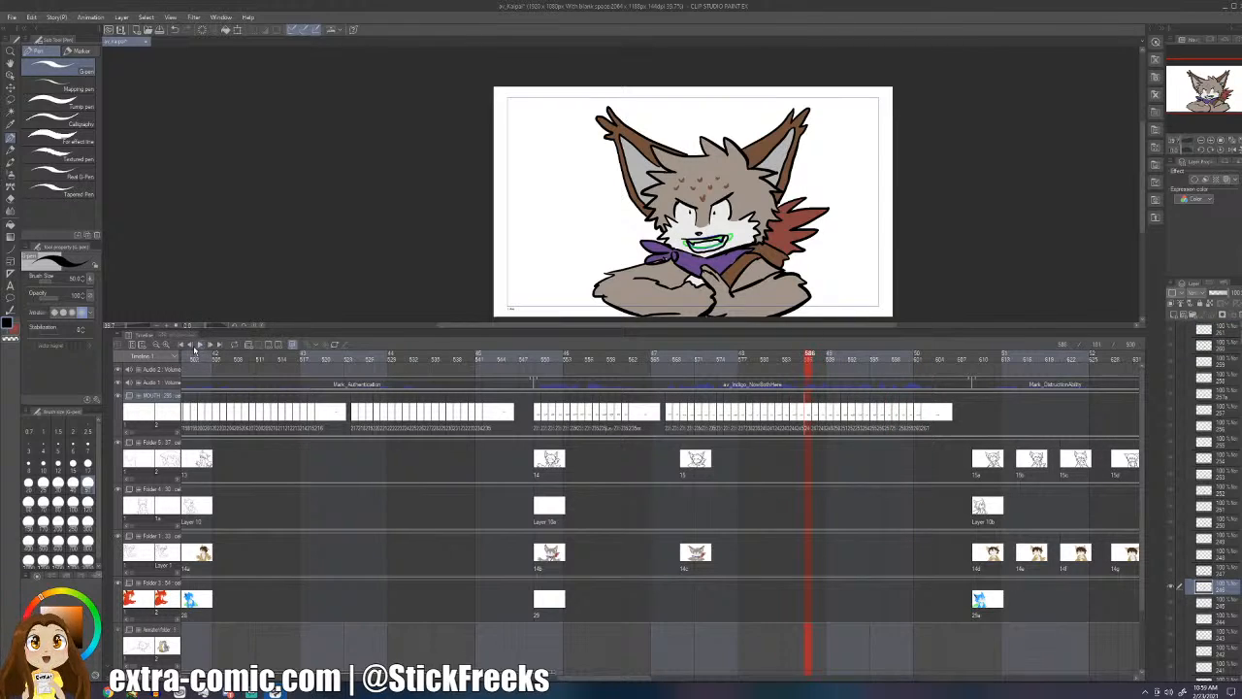
left_click(197, 345)
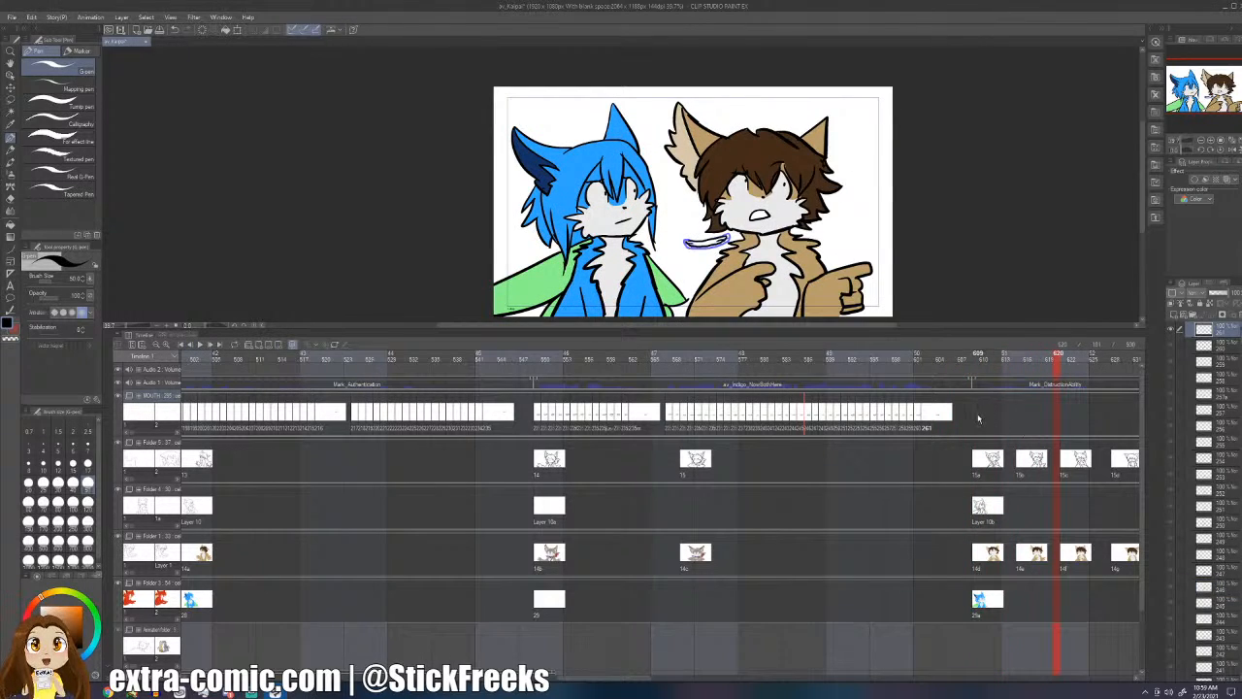
- Add a blank mouth cel at frame 609, save the file, and play the two-character shot against its dialogue
left_click(978, 418)
key("ctrl+shift+n")
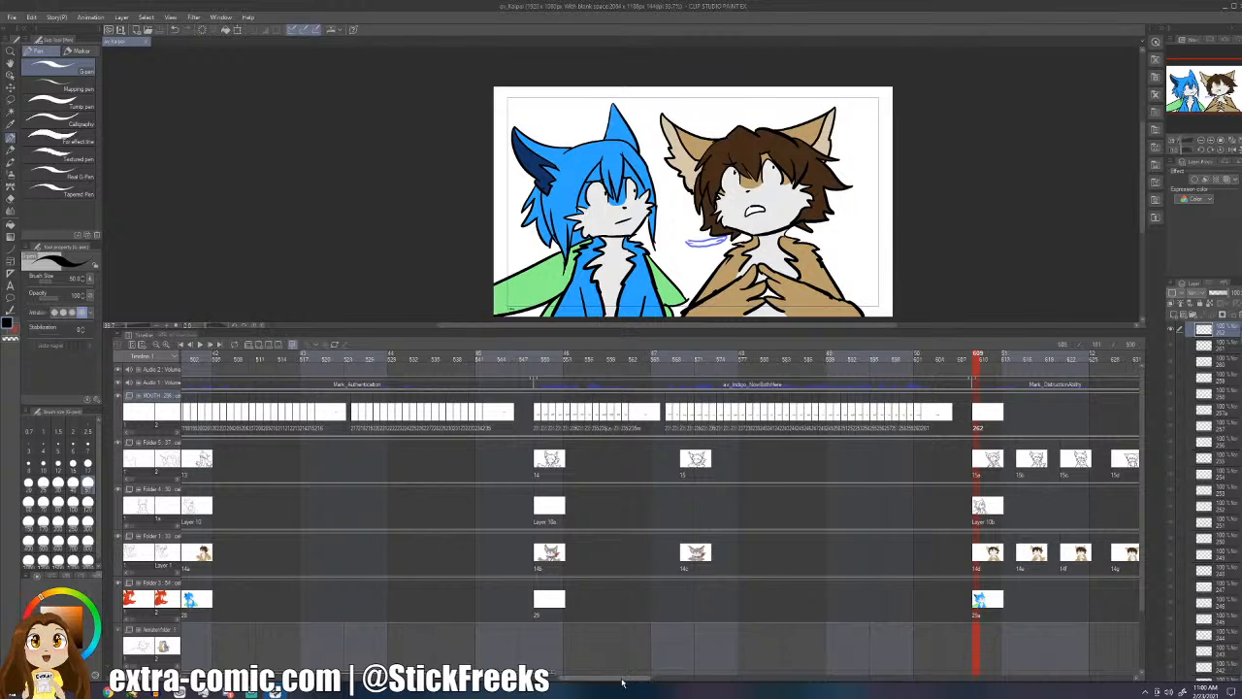
left_click_drag(623, 679, 669, 691)
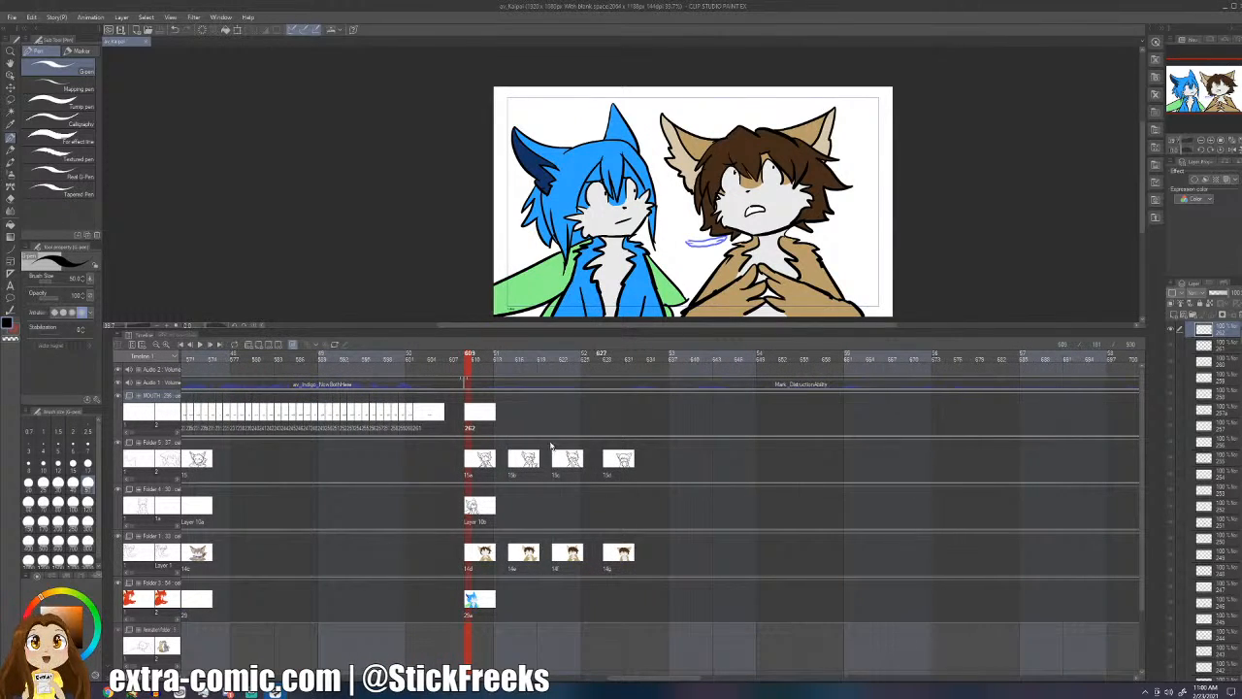
left_click(199, 344)
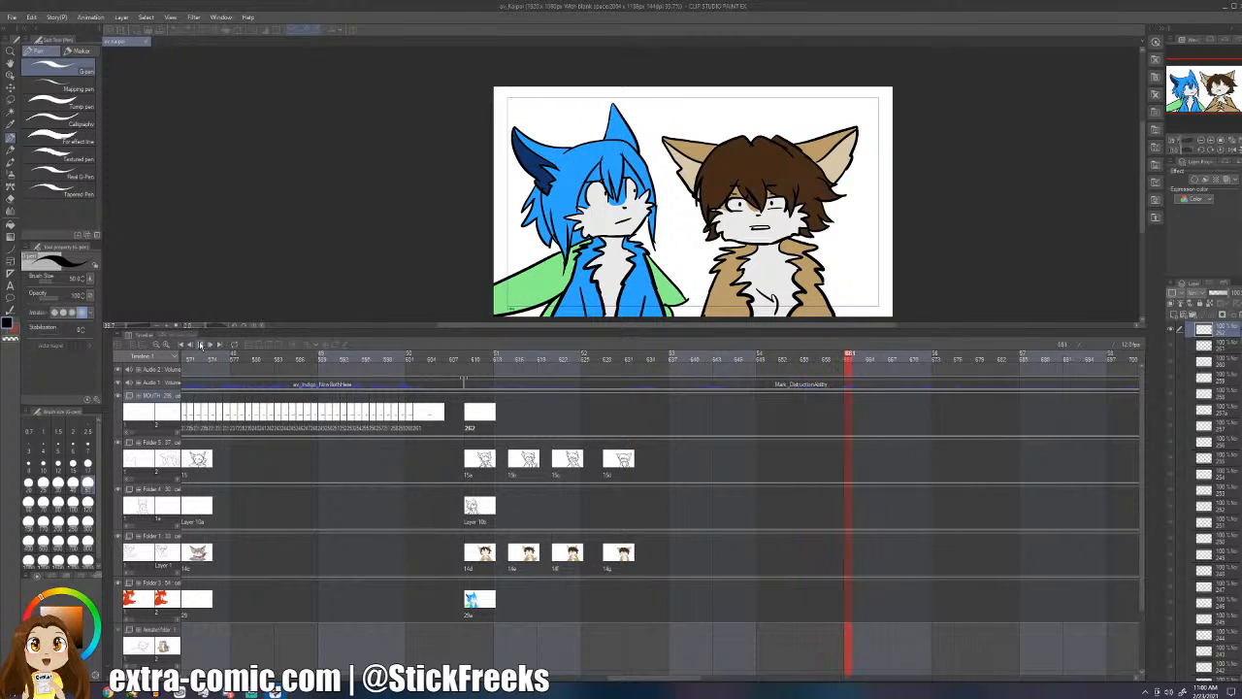
left_click(201, 345)
- Move pose cels 15c, 15d, 14f and 14g later, starting at about frame 689, and pose cels 15b and 14e to frame 651
left_click_drag(600, 525, 545, 452)
left_click_drag(559, 464, 1145, 403)
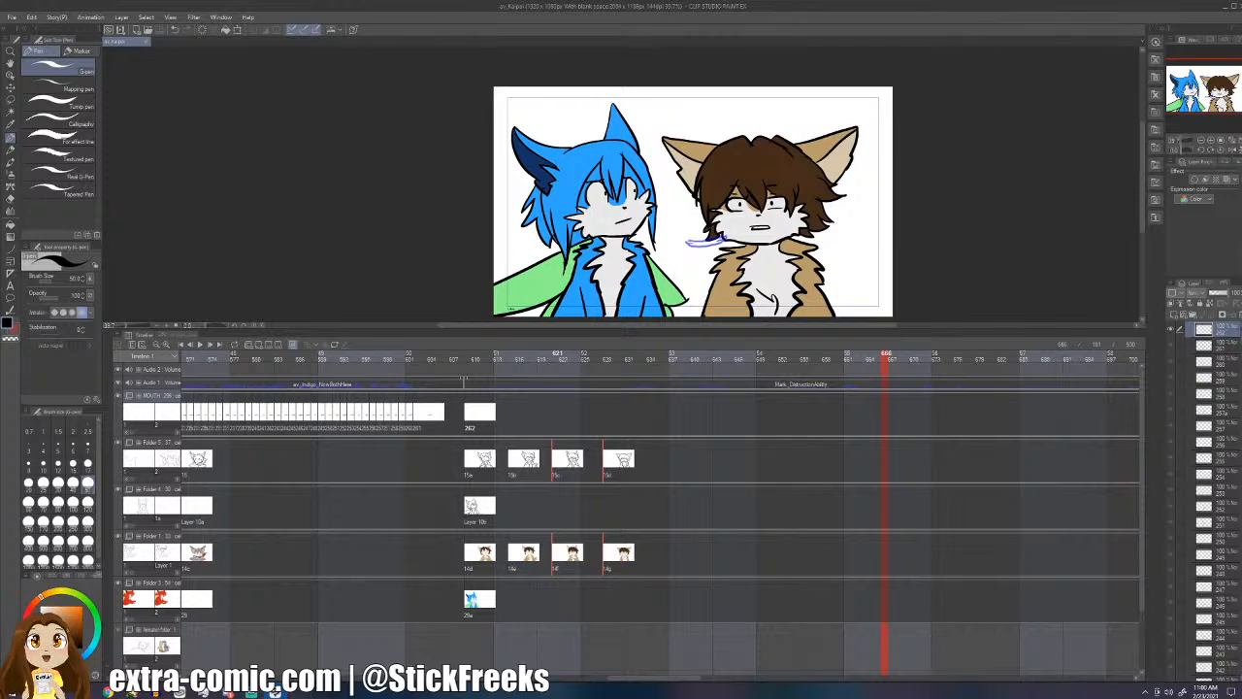
left_click_drag(1014, 435, 1048, 460)
left_click_drag(574, 554, 774, 473)
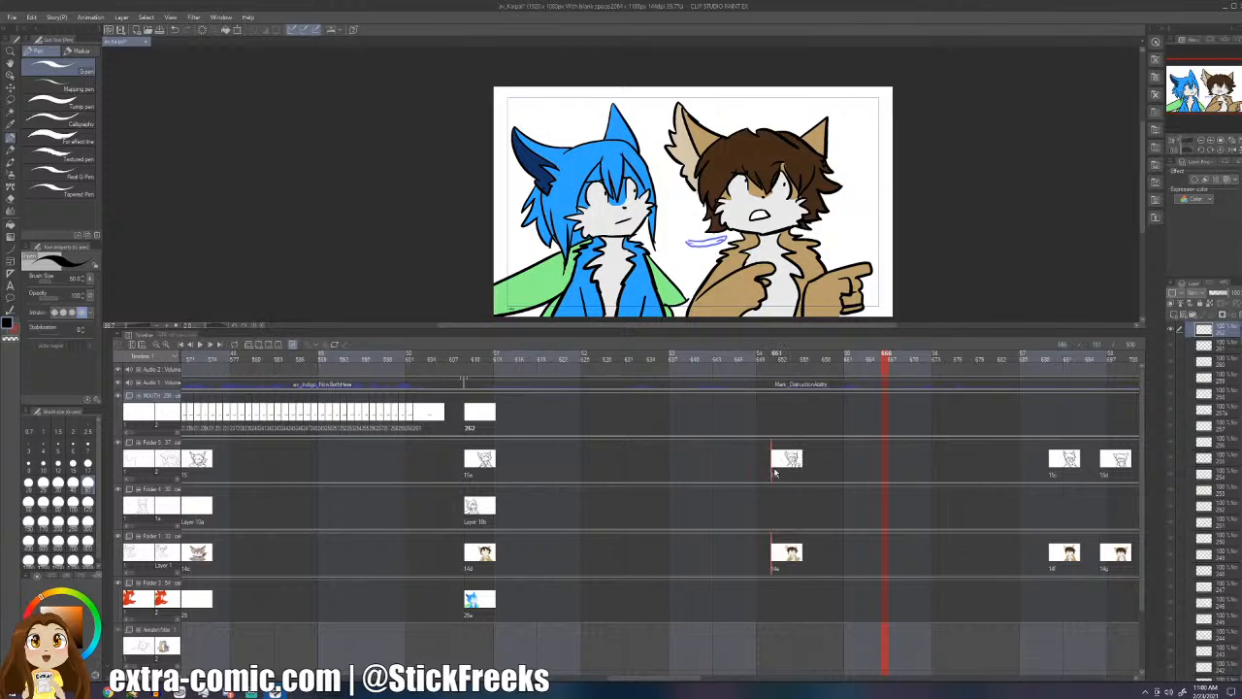
- Play back the two-character shot from frame 607 to check the pose timing against the dialogue
left_click(454, 355)
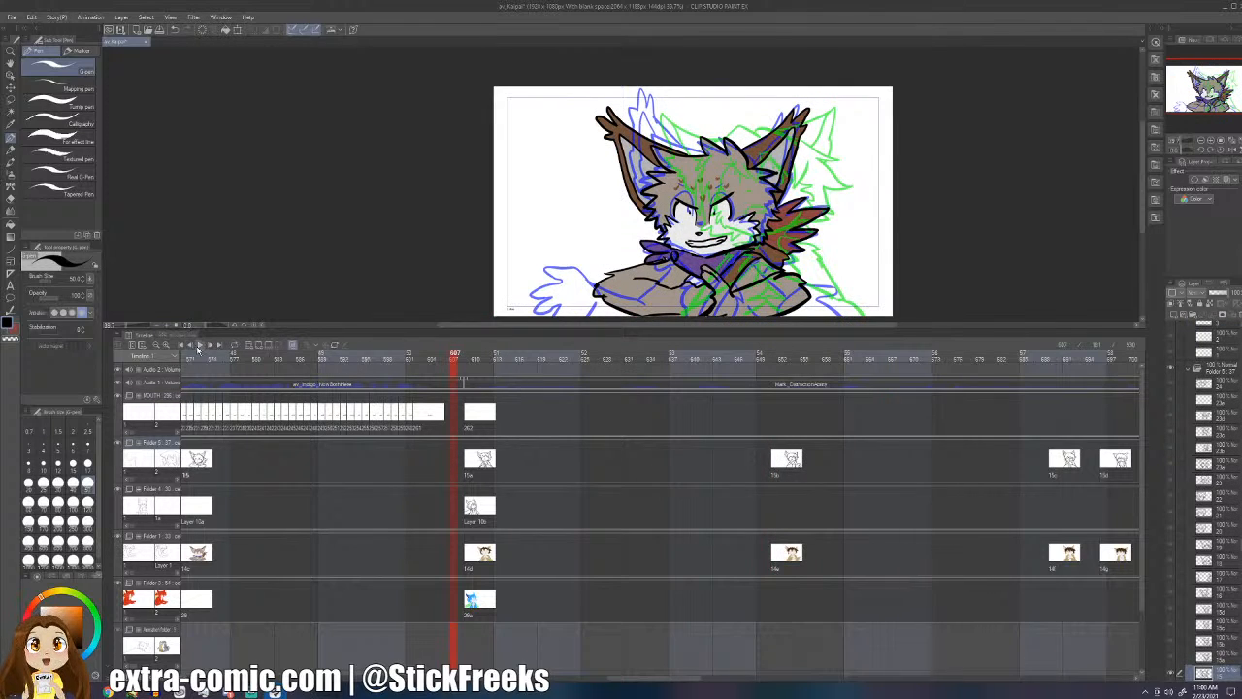
left_click(200, 346)
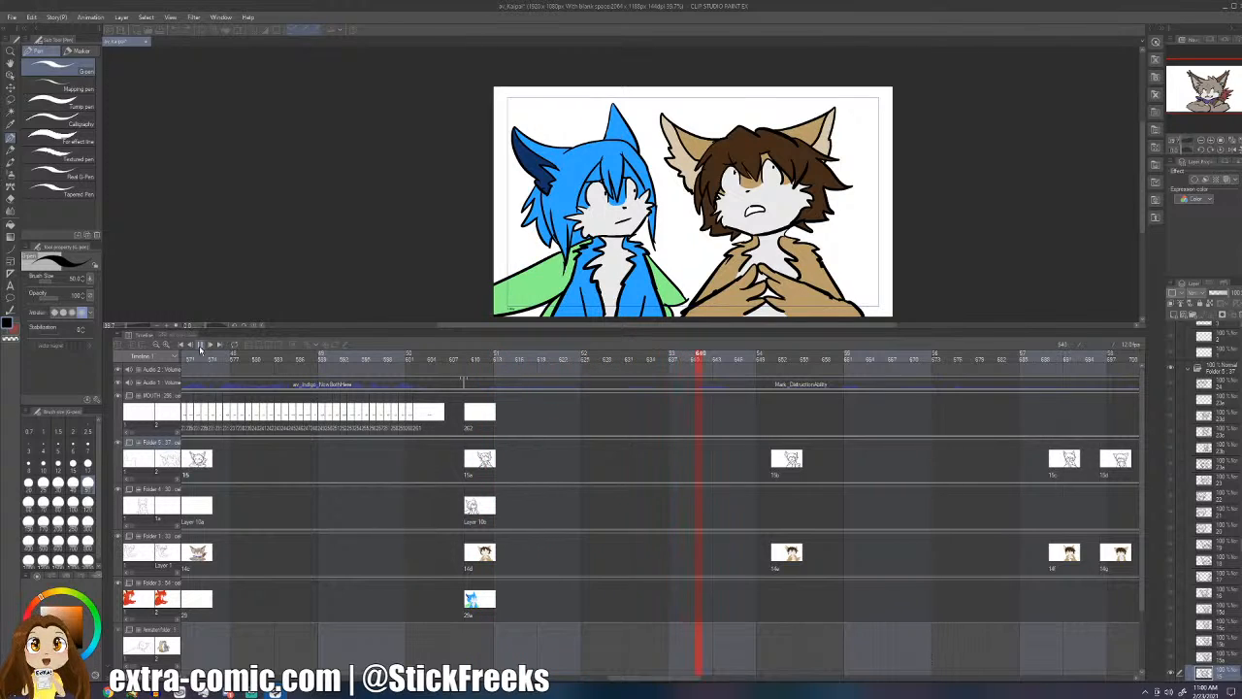
left_click(201, 347)
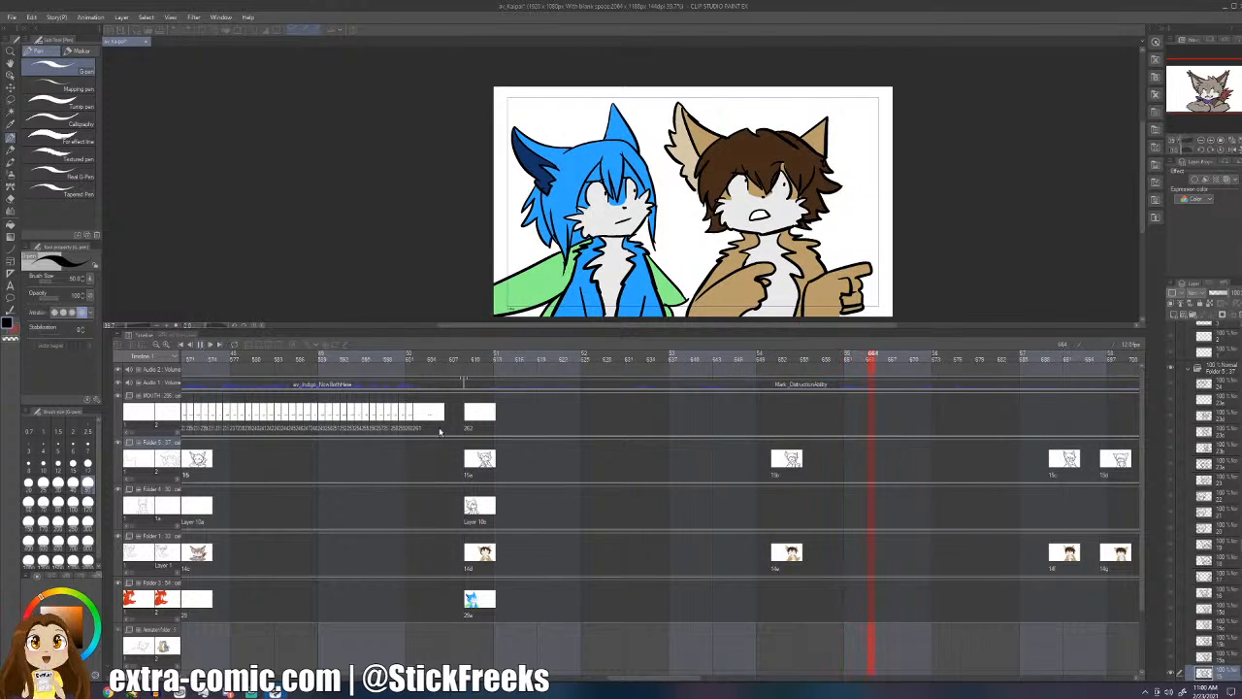
- Move pose cels 15b and 14e to about frame 660 and set the playhead to frame 640
left_click(777, 550)
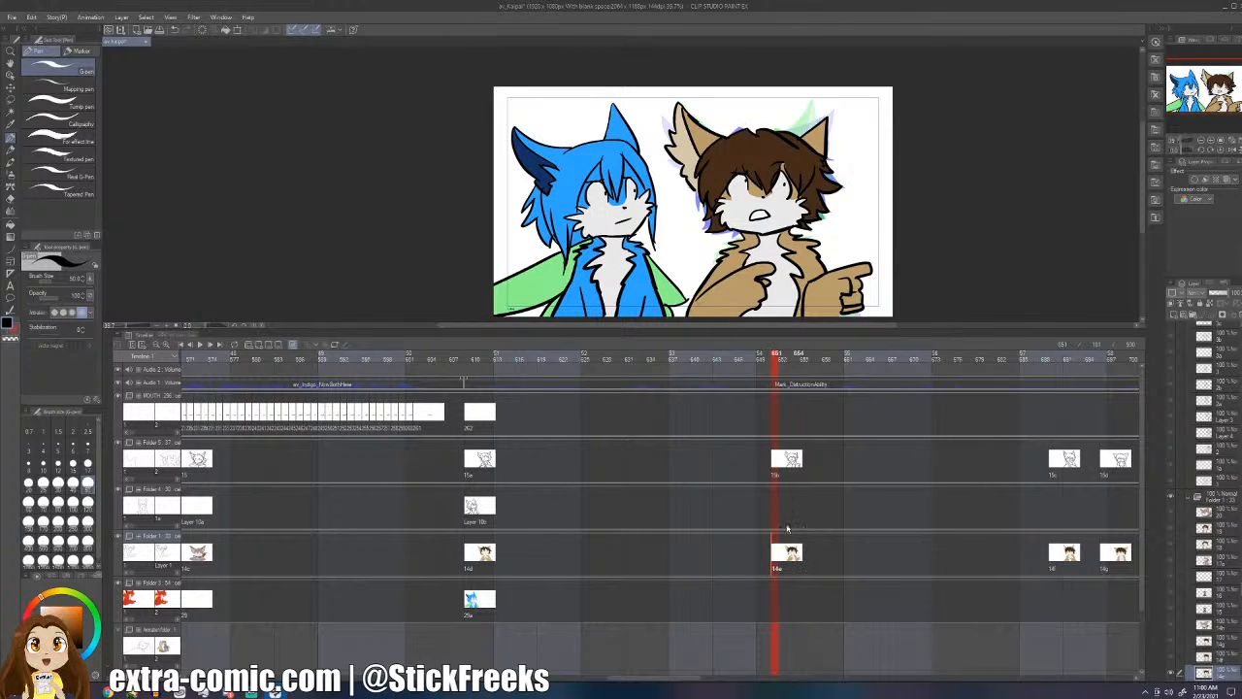
left_click(777, 465)
left_click_drag(773, 464, 839, 468)
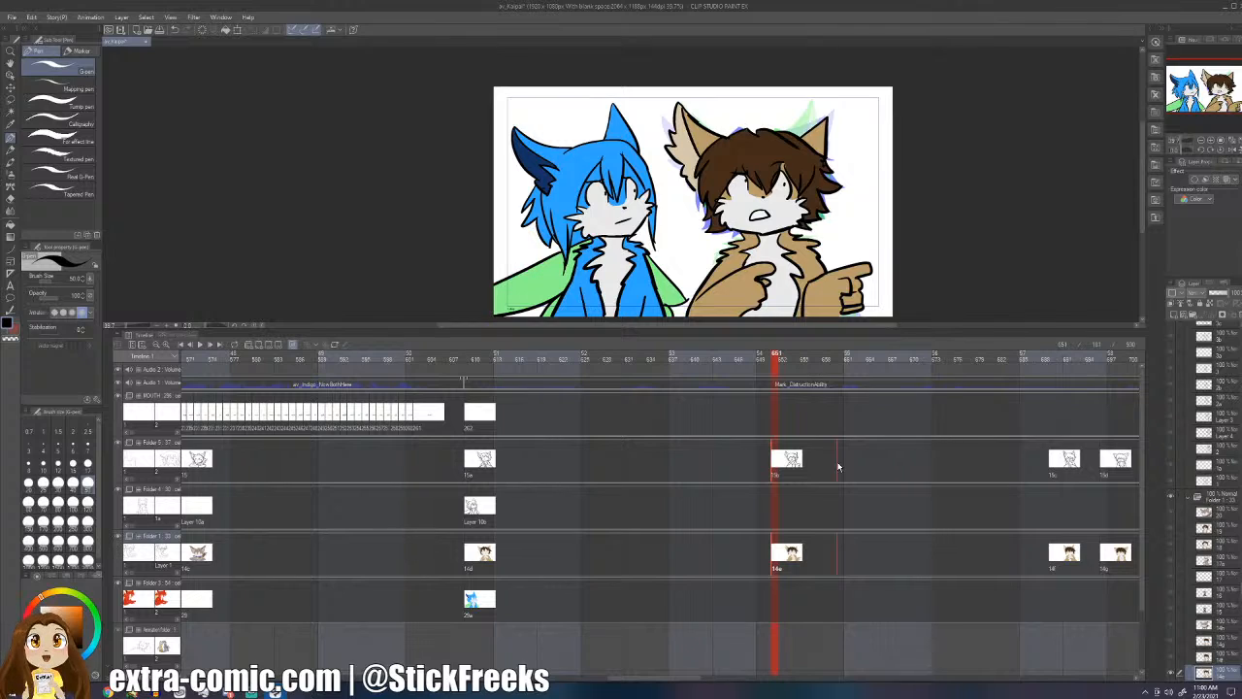
left_click_drag(724, 465, 693, 463)
left_click(695, 356)
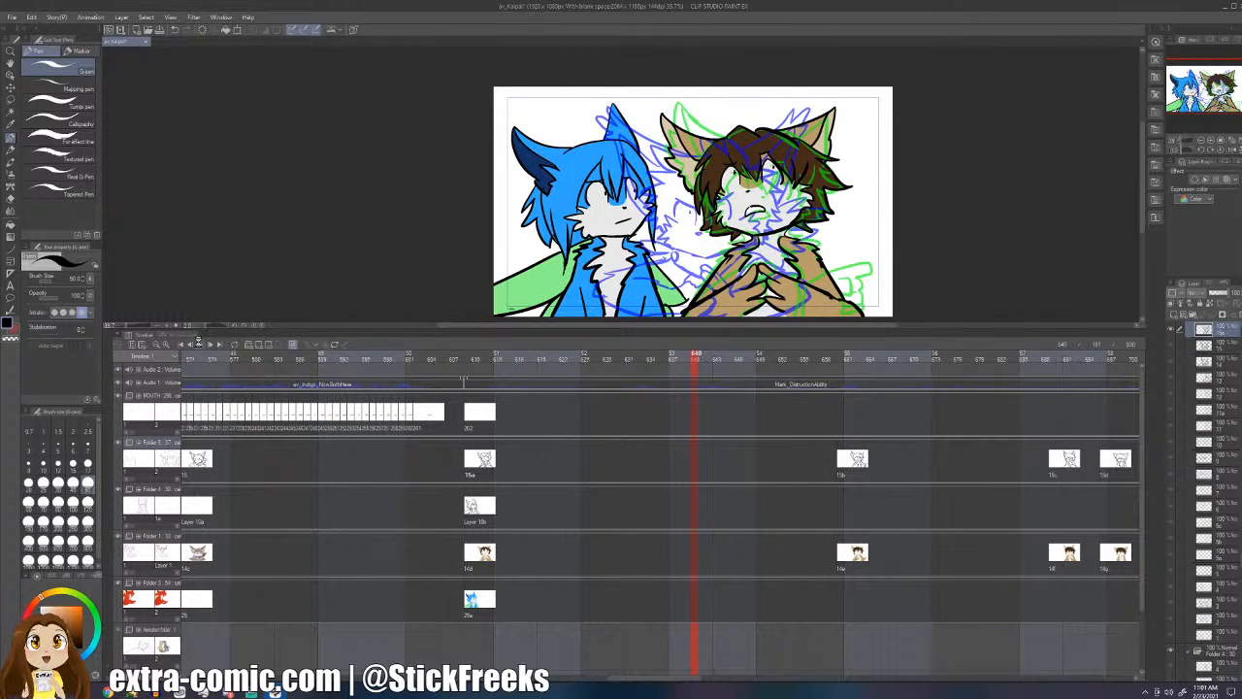
- Play back the two-character shot from frame 640 and move pose cels 15d and 14g later to about frame 734
left_click(199, 343)
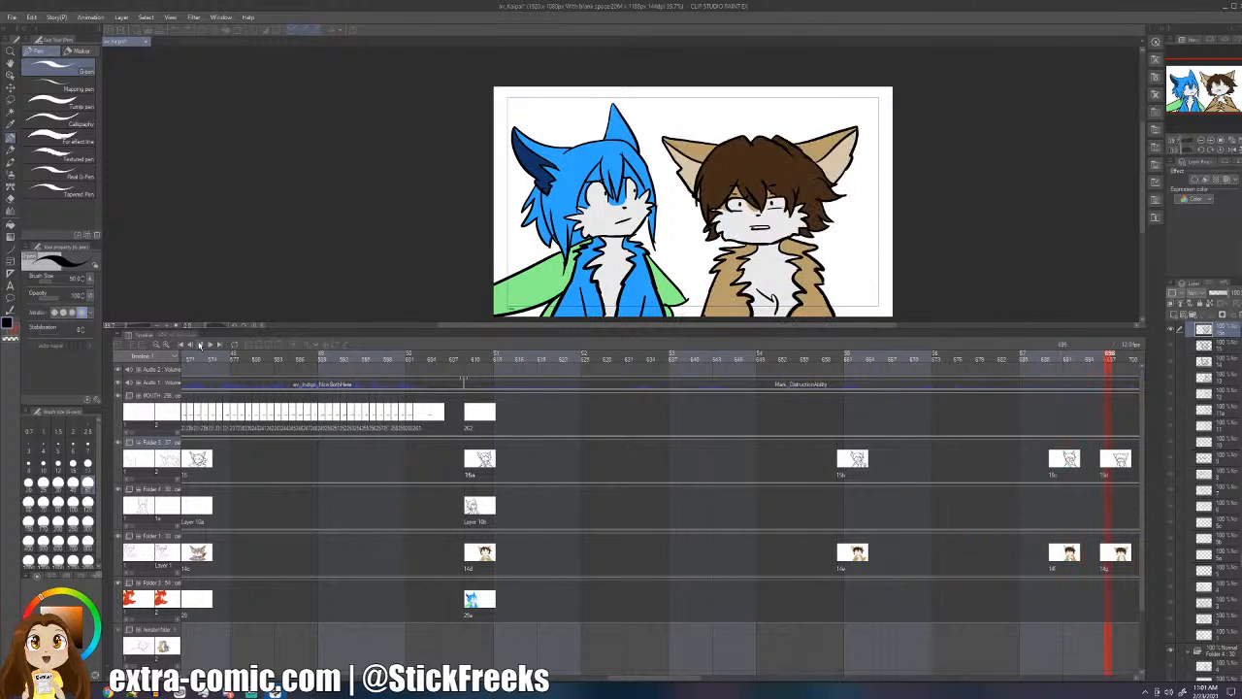
left_click_drag(742, 677, 698, 668)
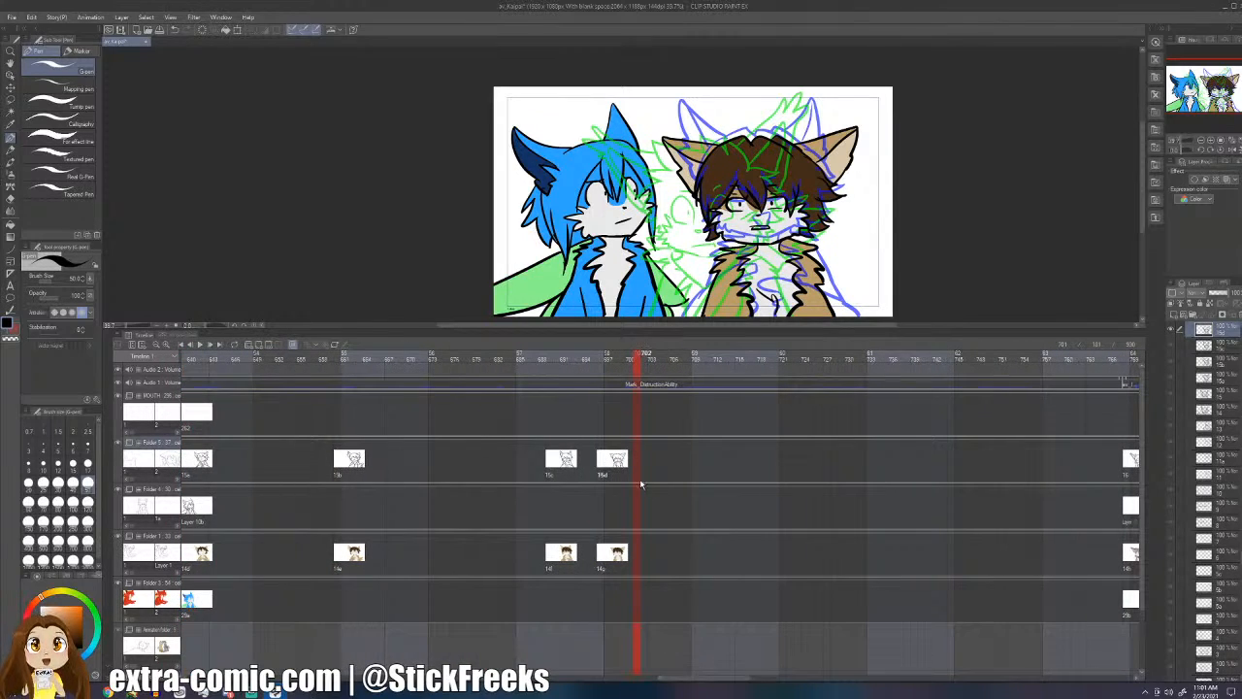
left_click_drag(669, 570, 642, 462)
- Play back the shot from frame 682 and move pose cels 15d and 14g earlier to about frame 715
left_click(497, 355)
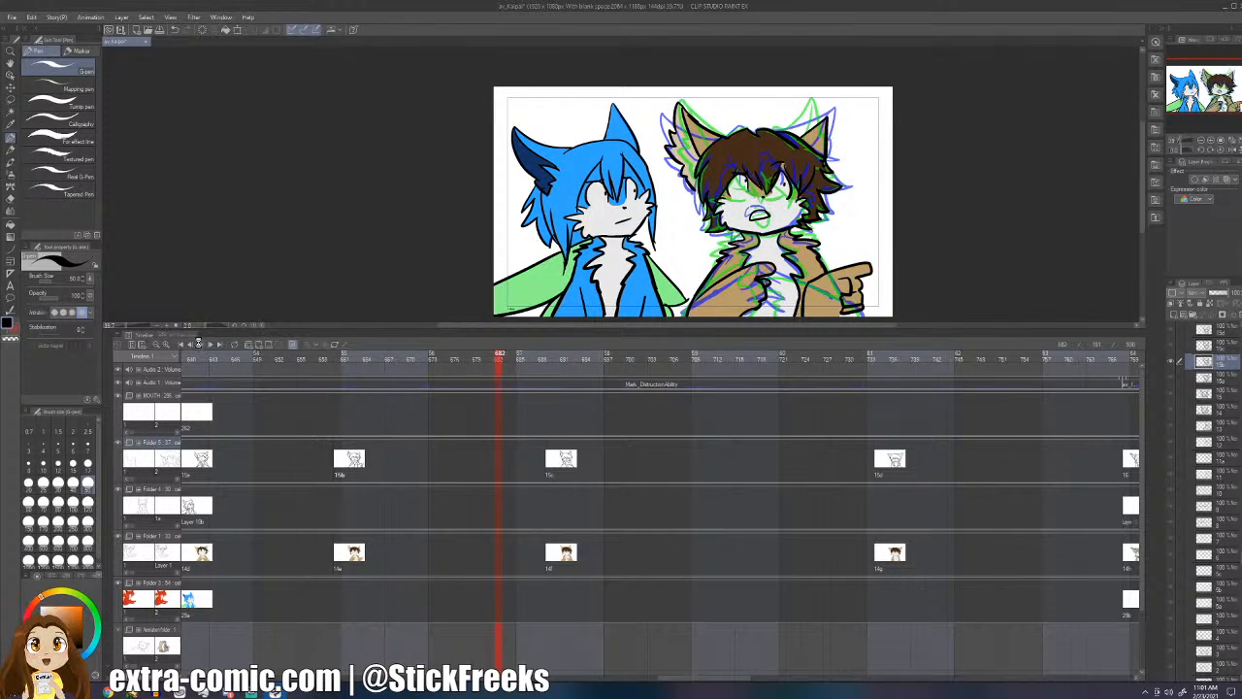
left_click(197, 345)
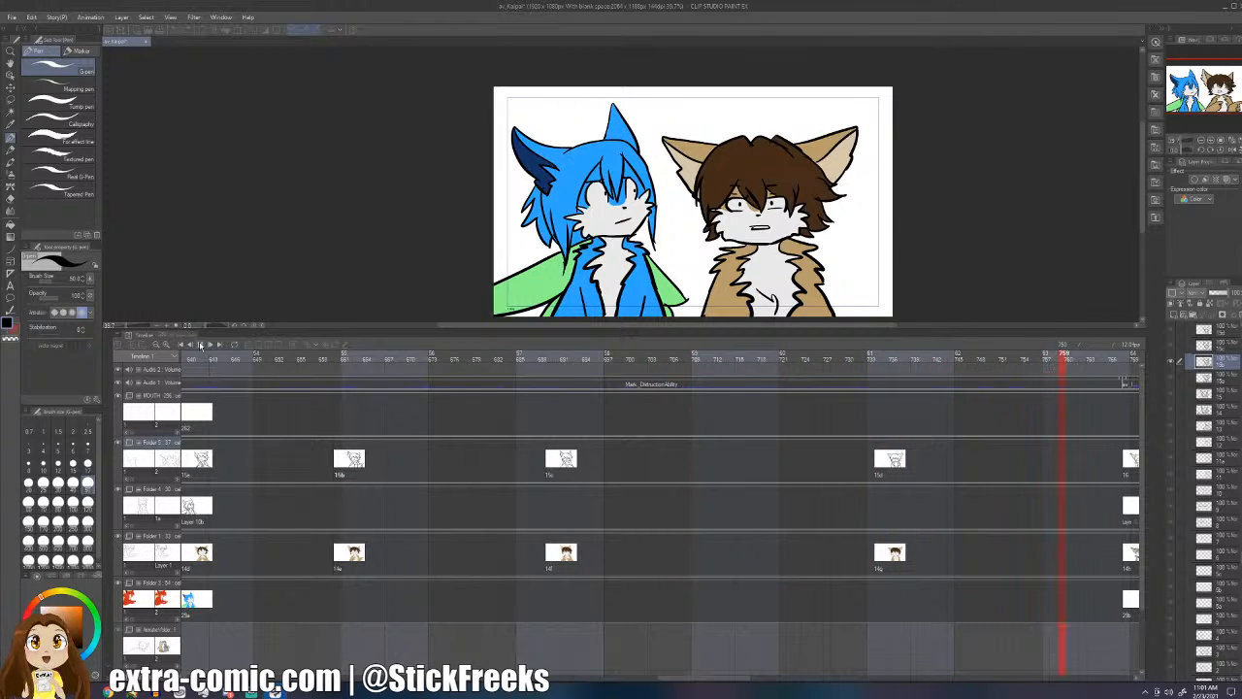
left_click(199, 345)
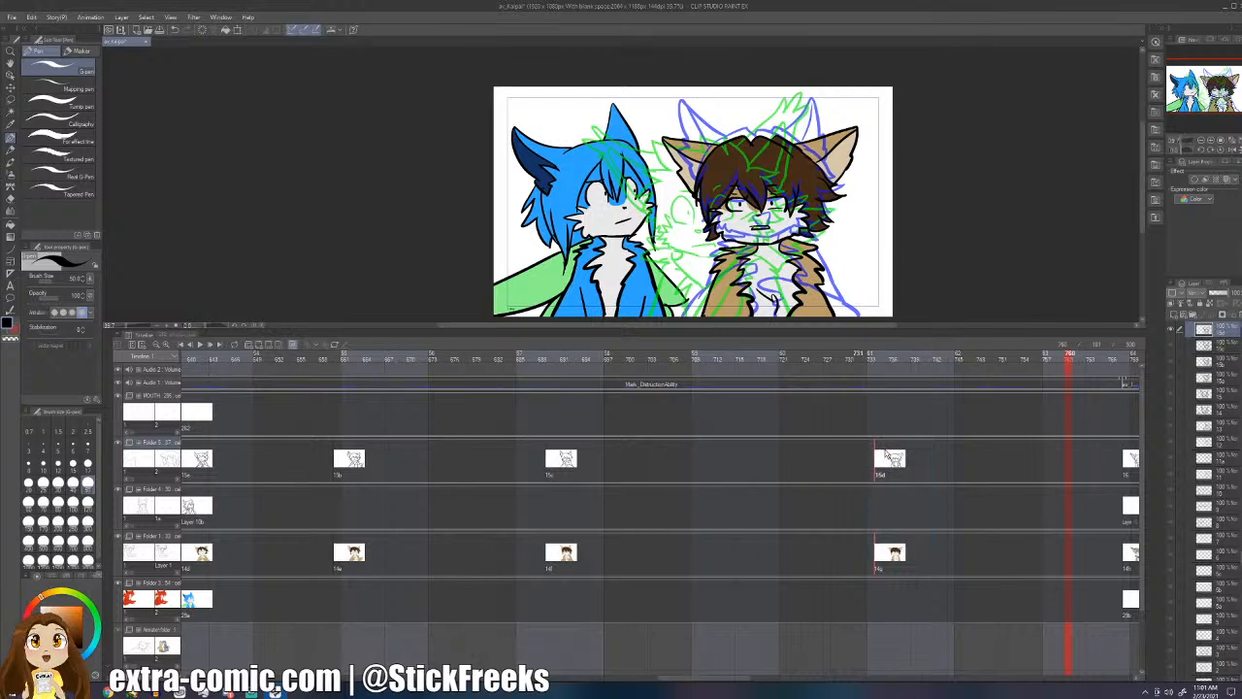
left_click_drag(739, 451, 740, 453)
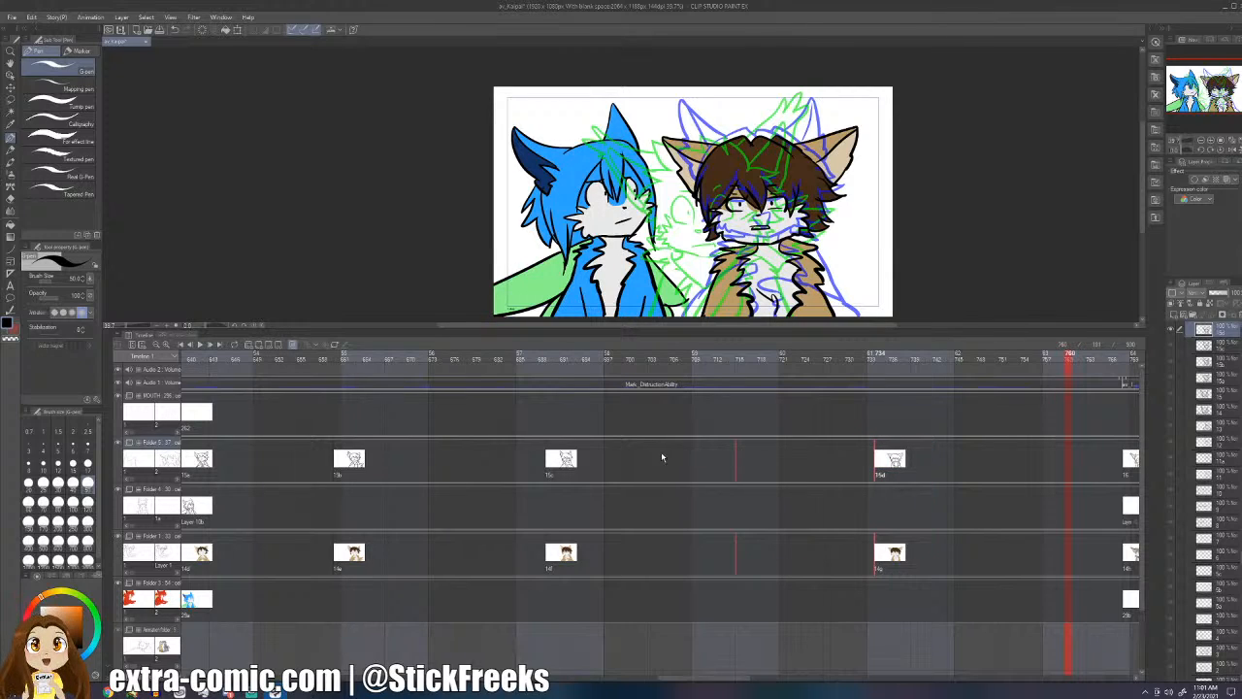
- Check the timing from frame 688 against the dialogue and move pose cels 15d and 14g to frame 707
left_click(543, 354)
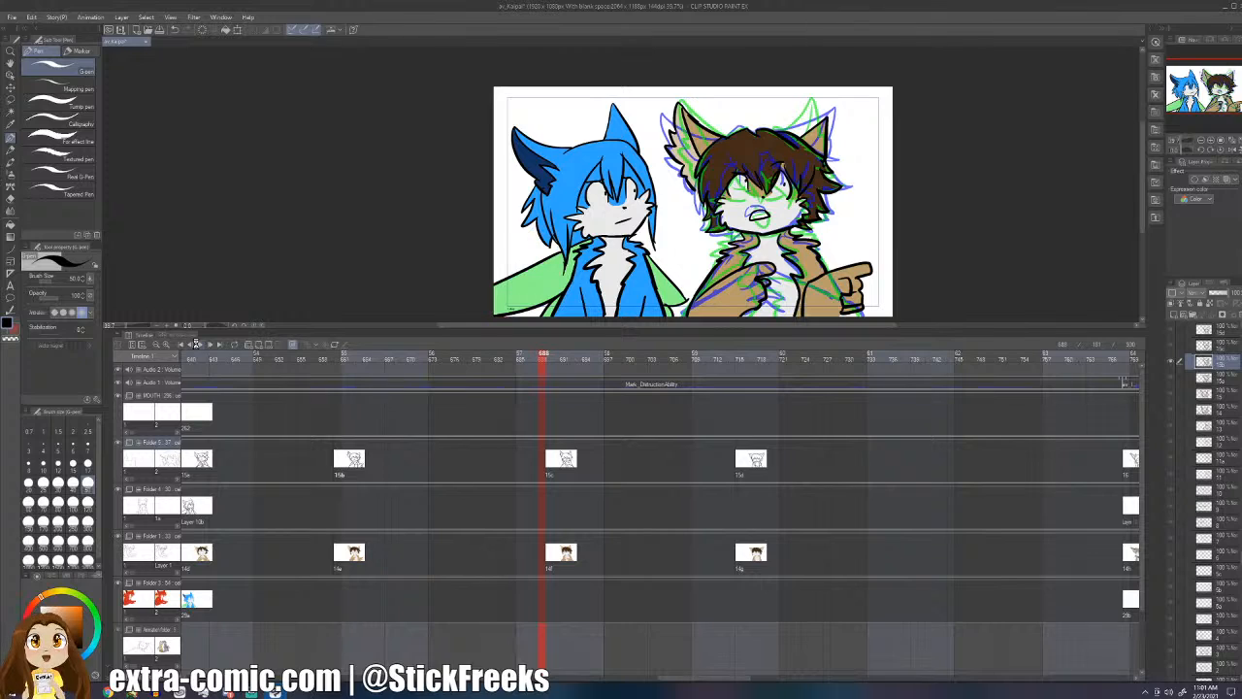
left_click(198, 346)
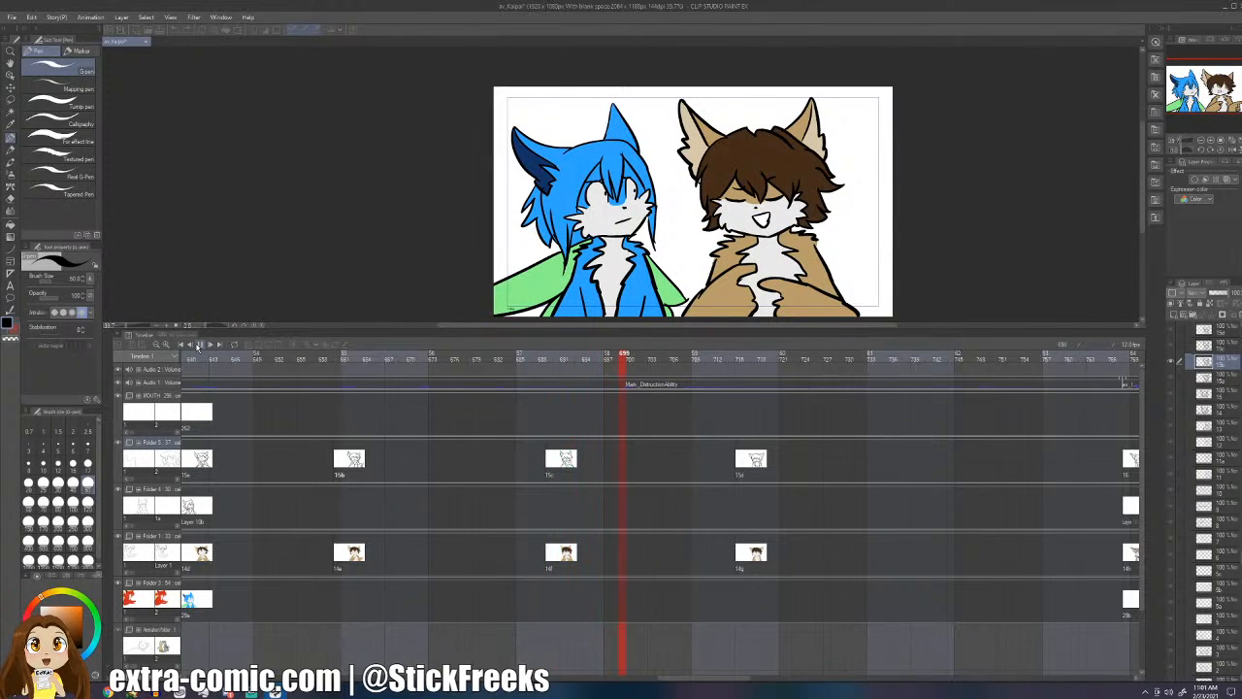
left_click(199, 346)
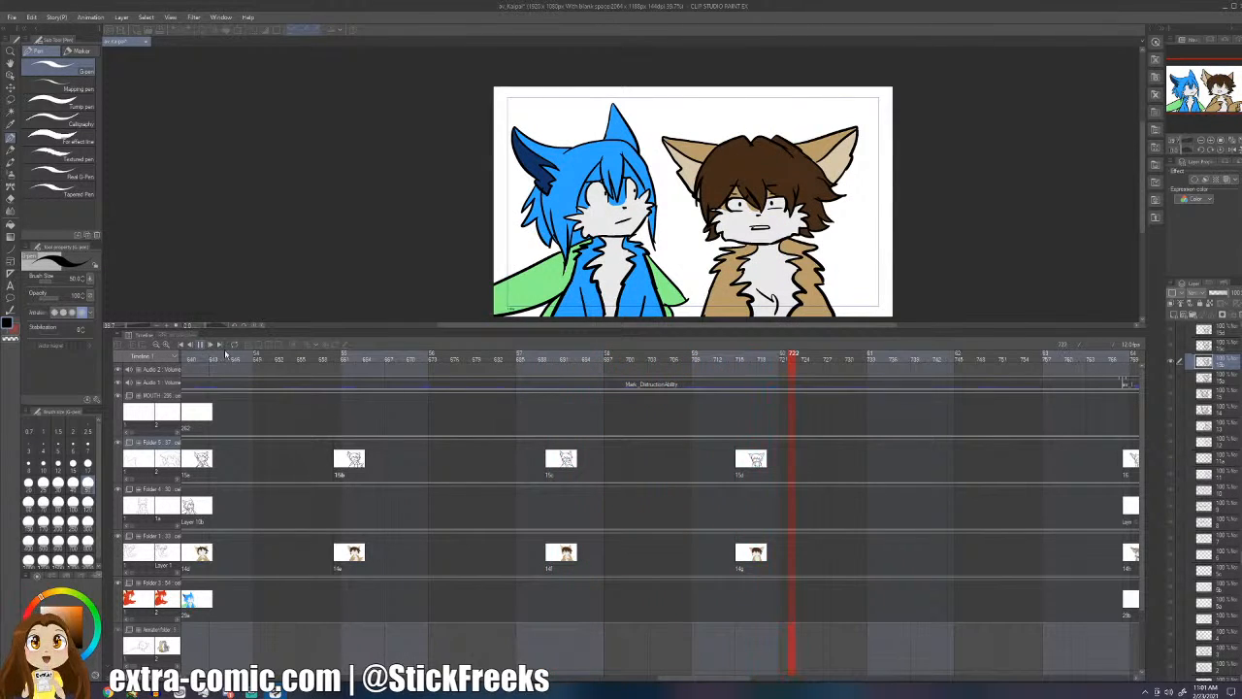
left_click_drag(778, 566, 681, 455)
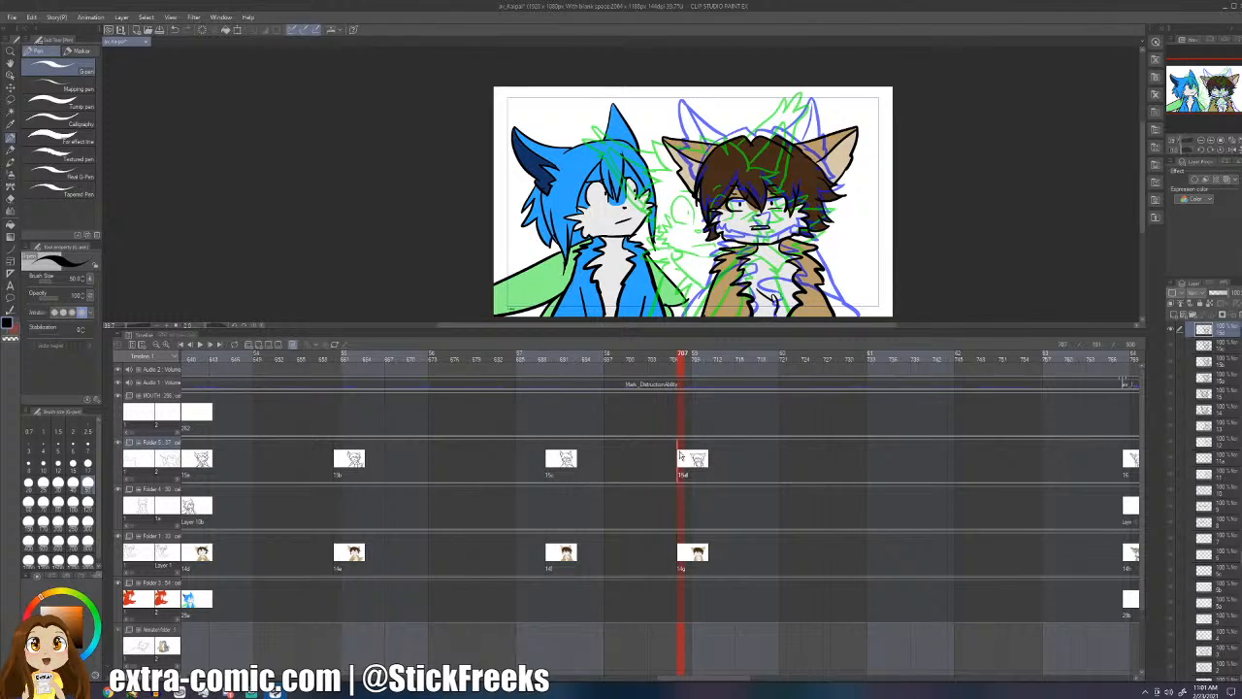
- Play the dialogue from frame 679 and shift pose cels 15d and 14g one frame earlier, to frame 706
left_click(475, 457)
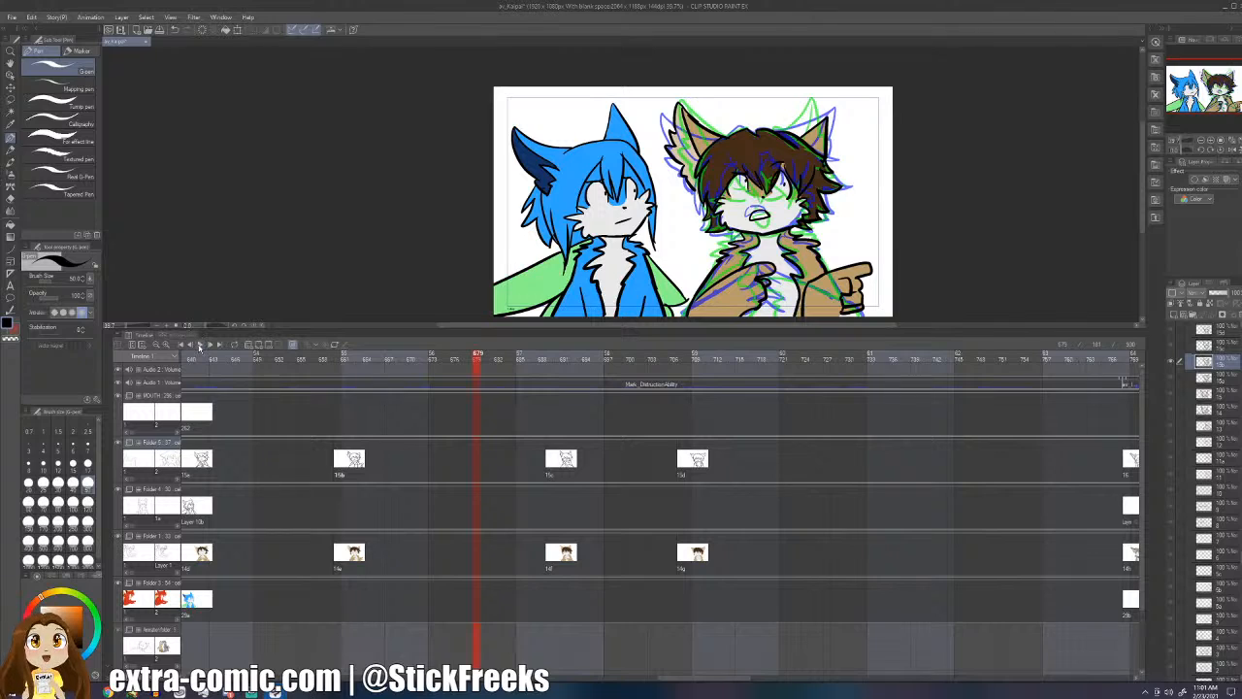
left_click(199, 345)
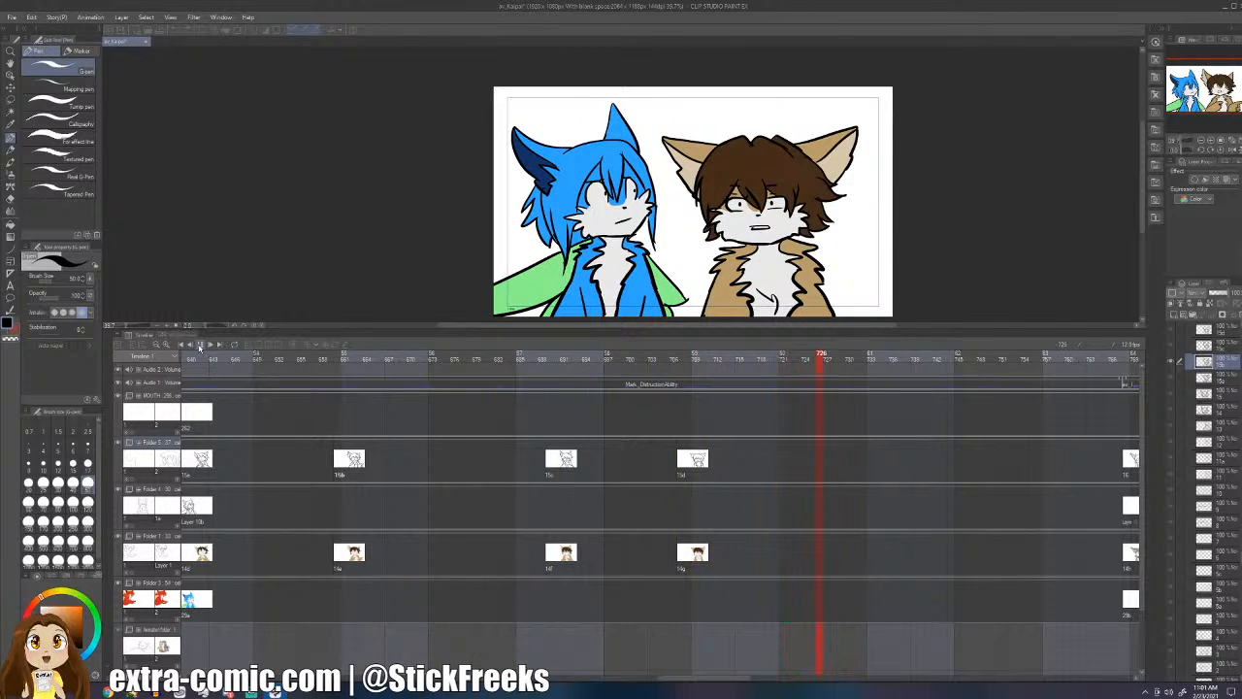
left_click(200, 345)
left_click(679, 466)
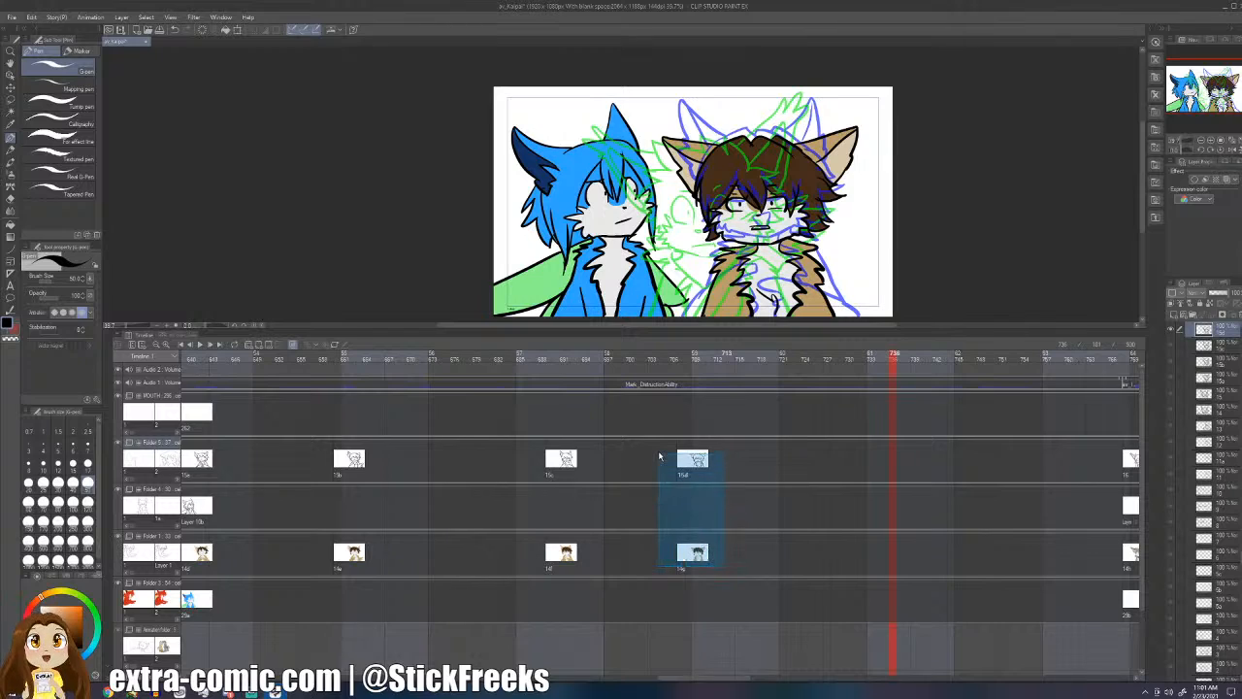
left_click_drag(670, 464, 670, 464)
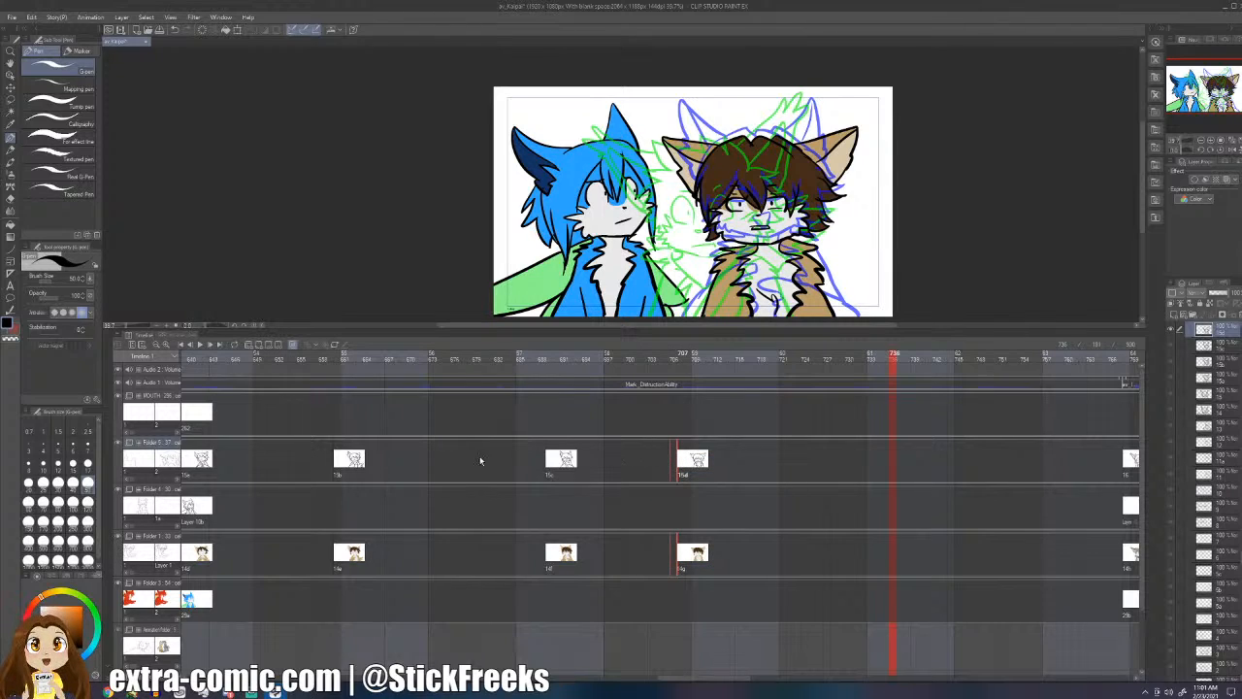
- Play back the shot from frame 650 and move pose cels 15d and 14g later to frame 725
left_click(265, 358)
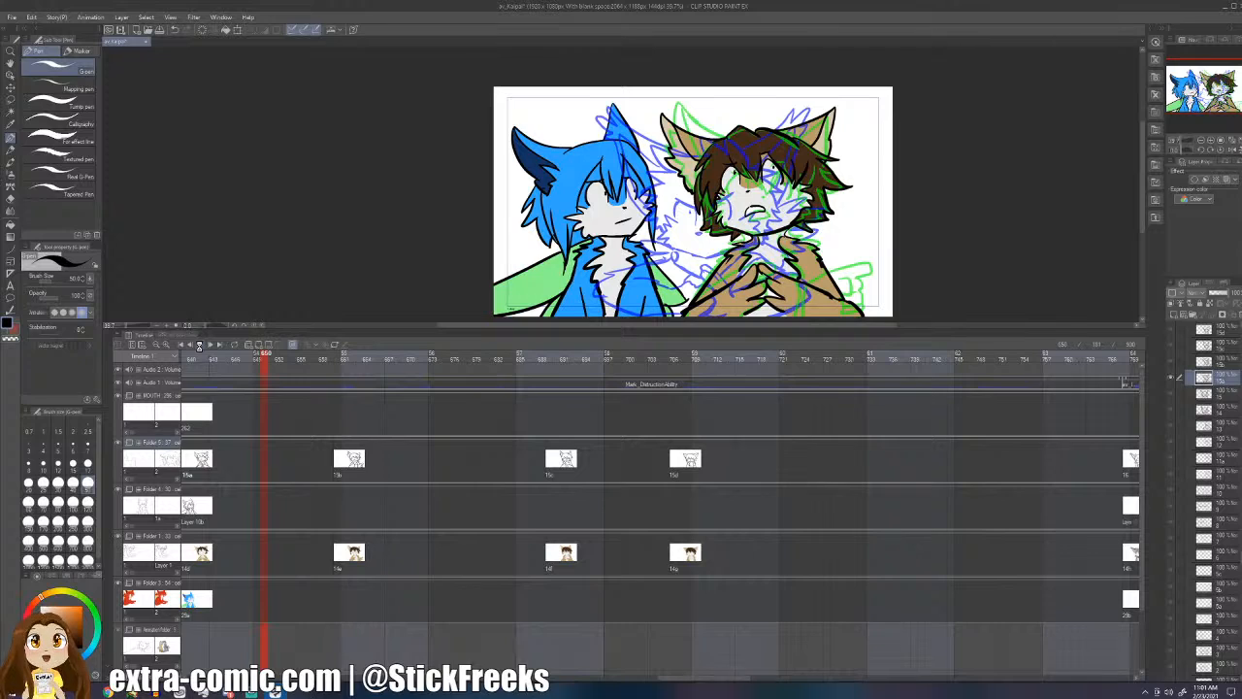
left_click(200, 345)
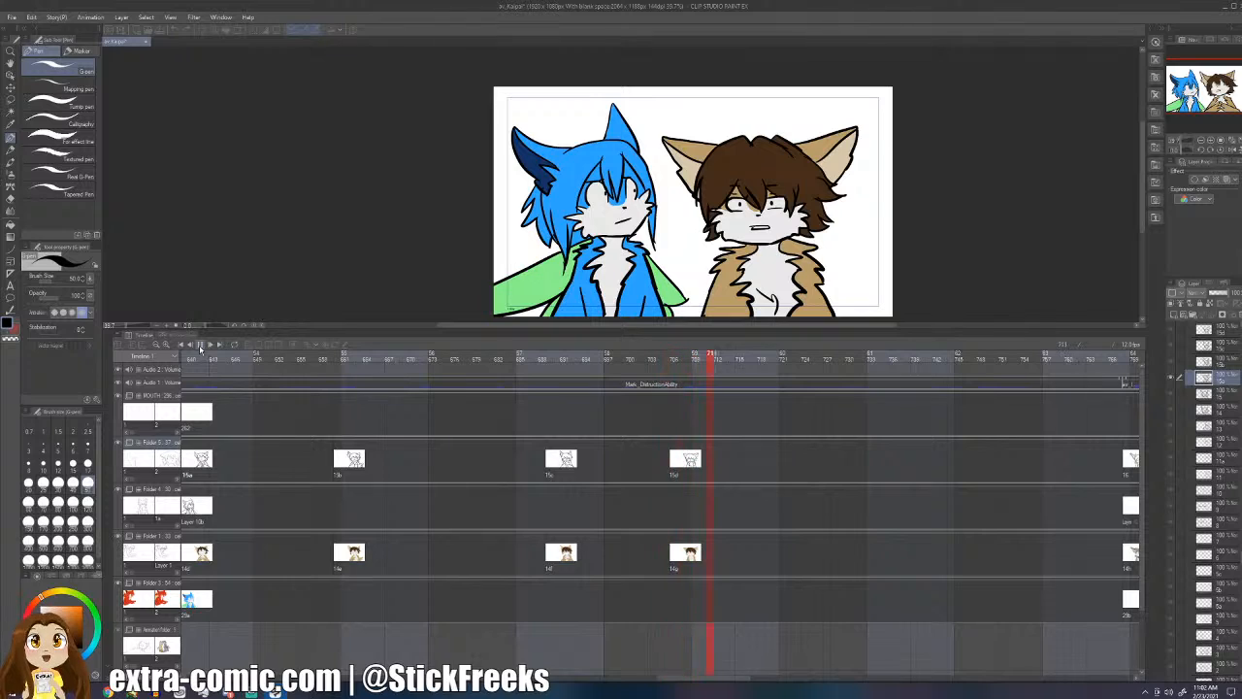
left_click(200, 347)
left_click_drag(737, 561, 810, 462)
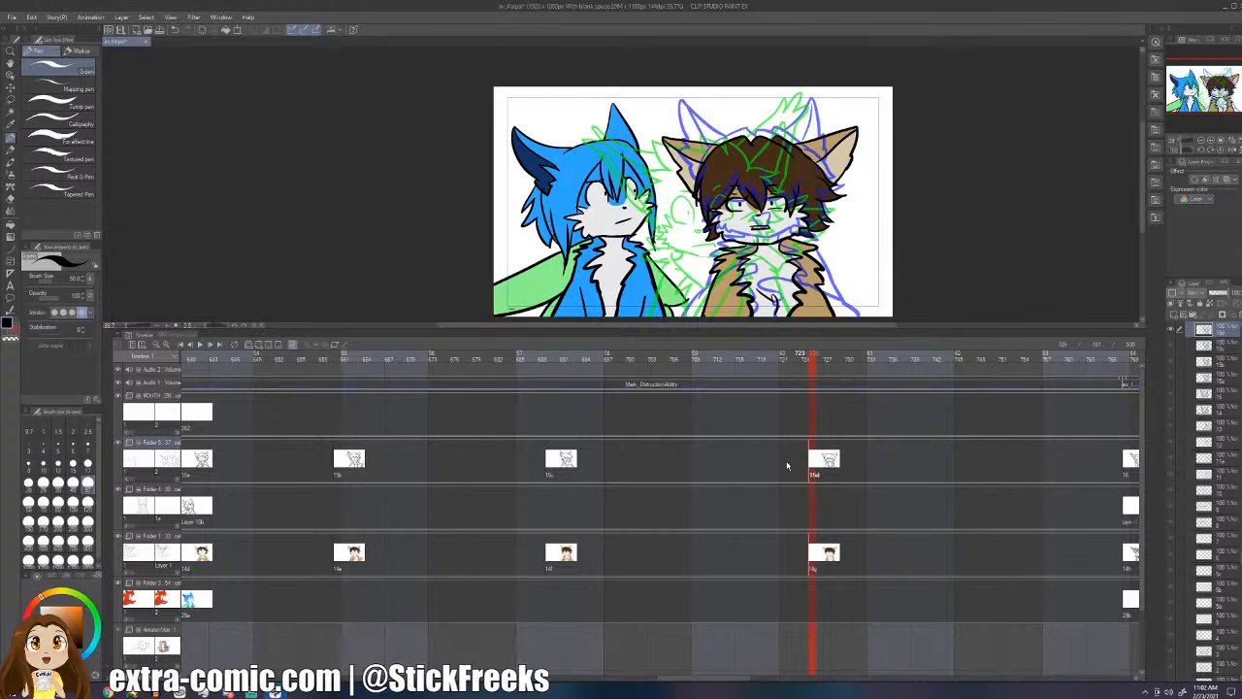
- Play back the shot from frame 683 and move pose cels 15c and 14f one frame later, to about frame 690
left_click(504, 462)
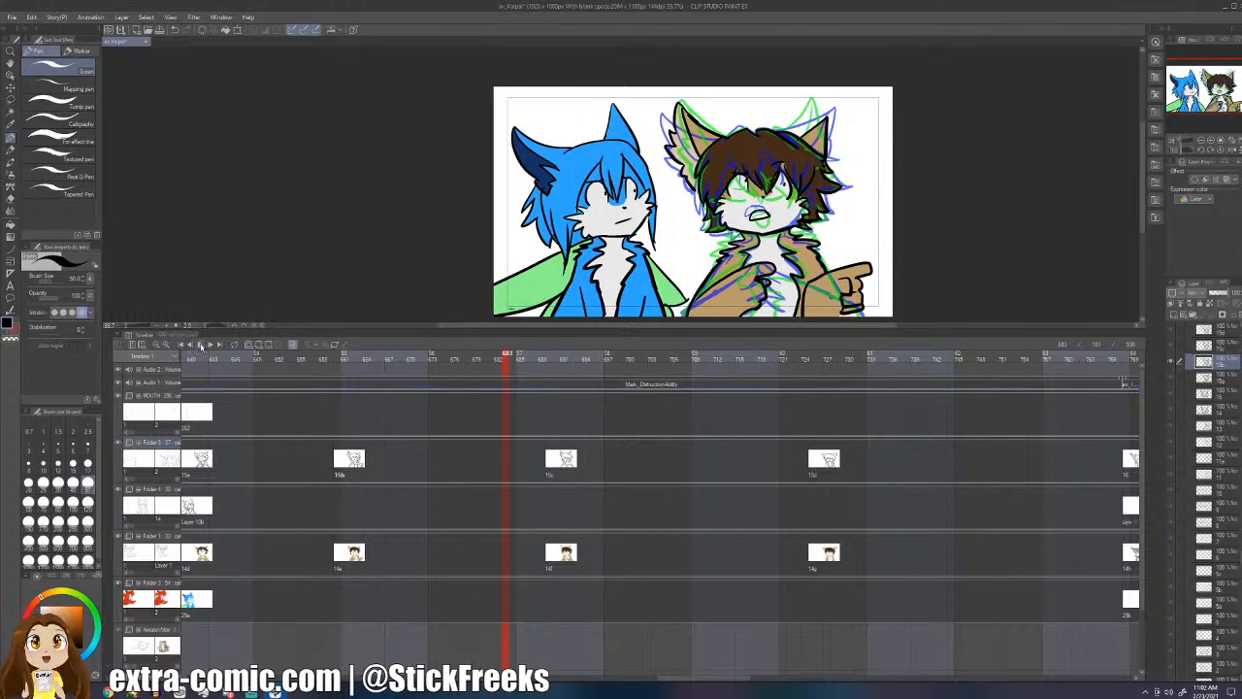
left_click(200, 346)
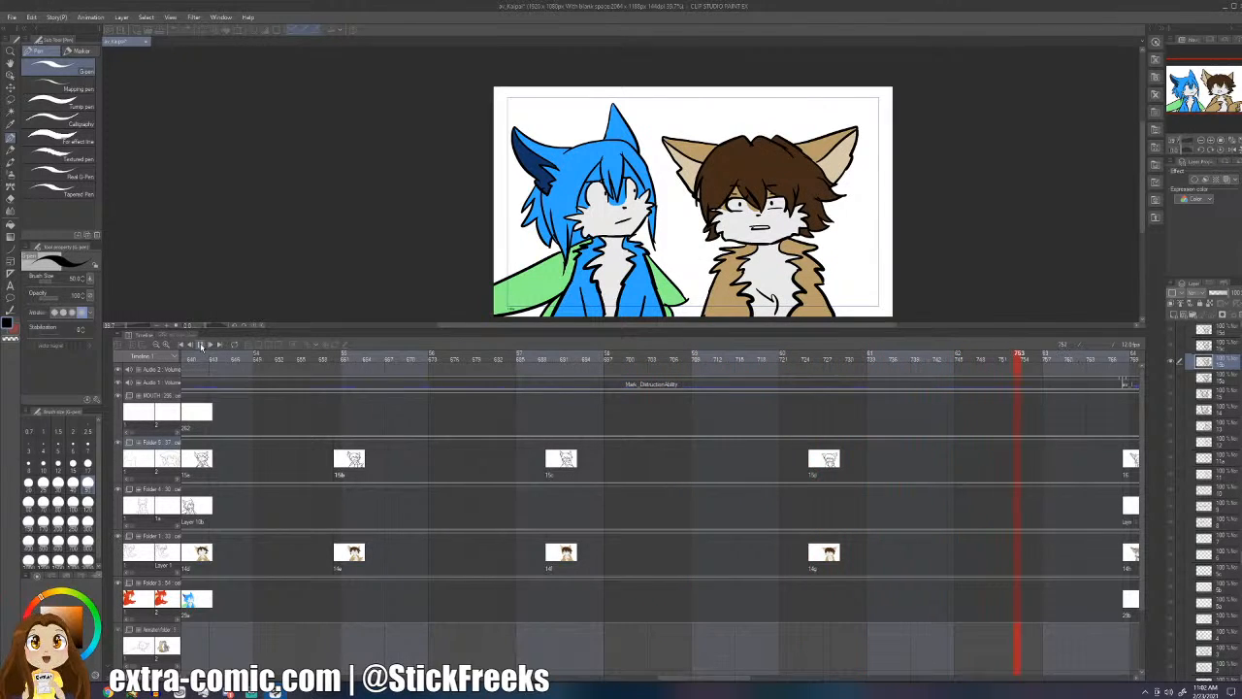
left_click(201, 347)
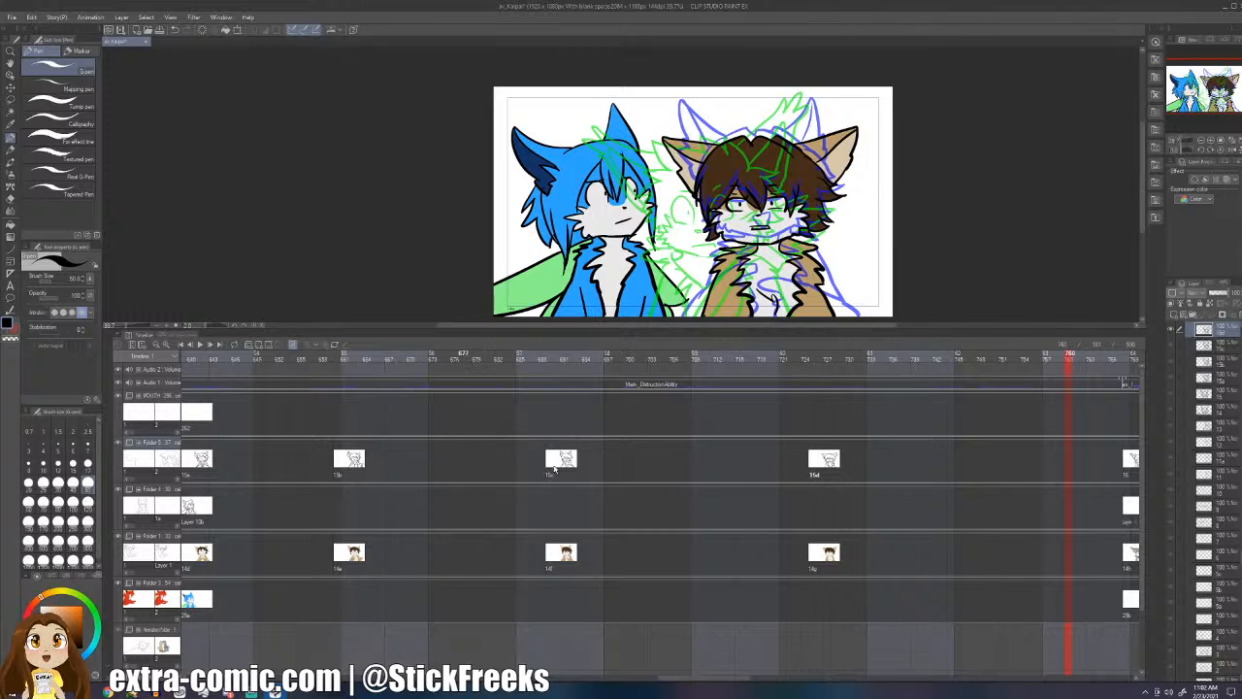
left_click_drag(599, 560, 533, 453)
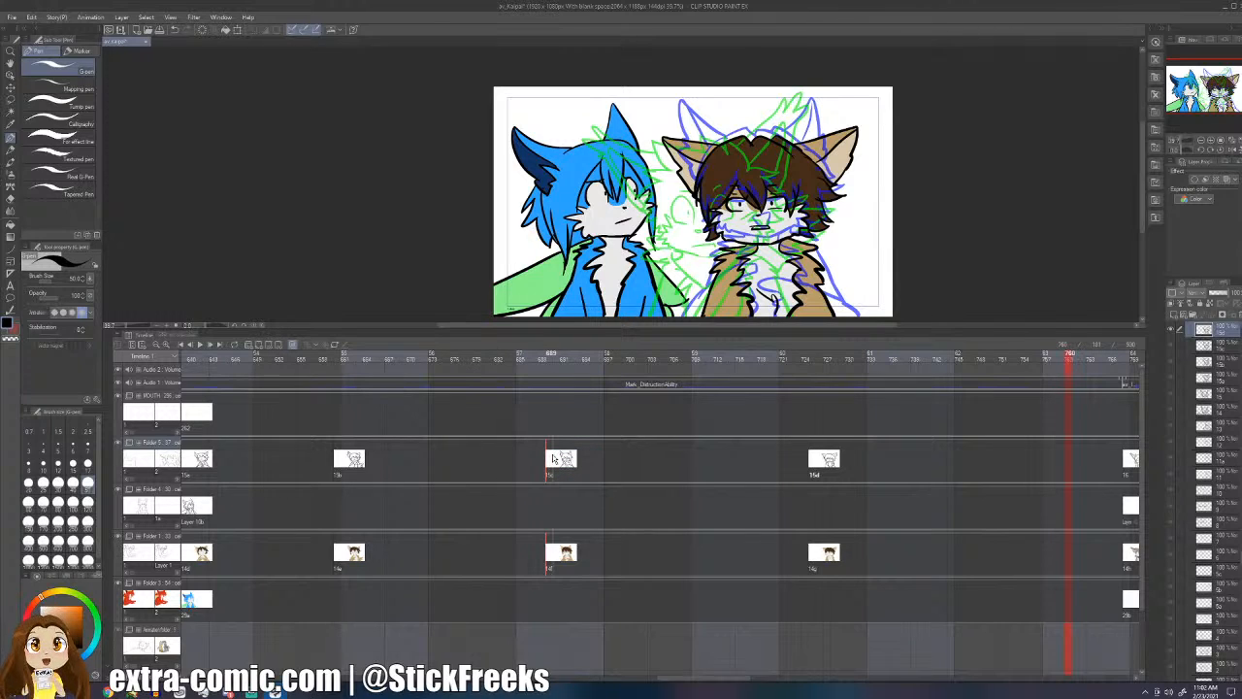
- Compare the poses around frames 707 to 726 and move pose cels 15d and 14g later to about frame 744
left_click(802, 457)
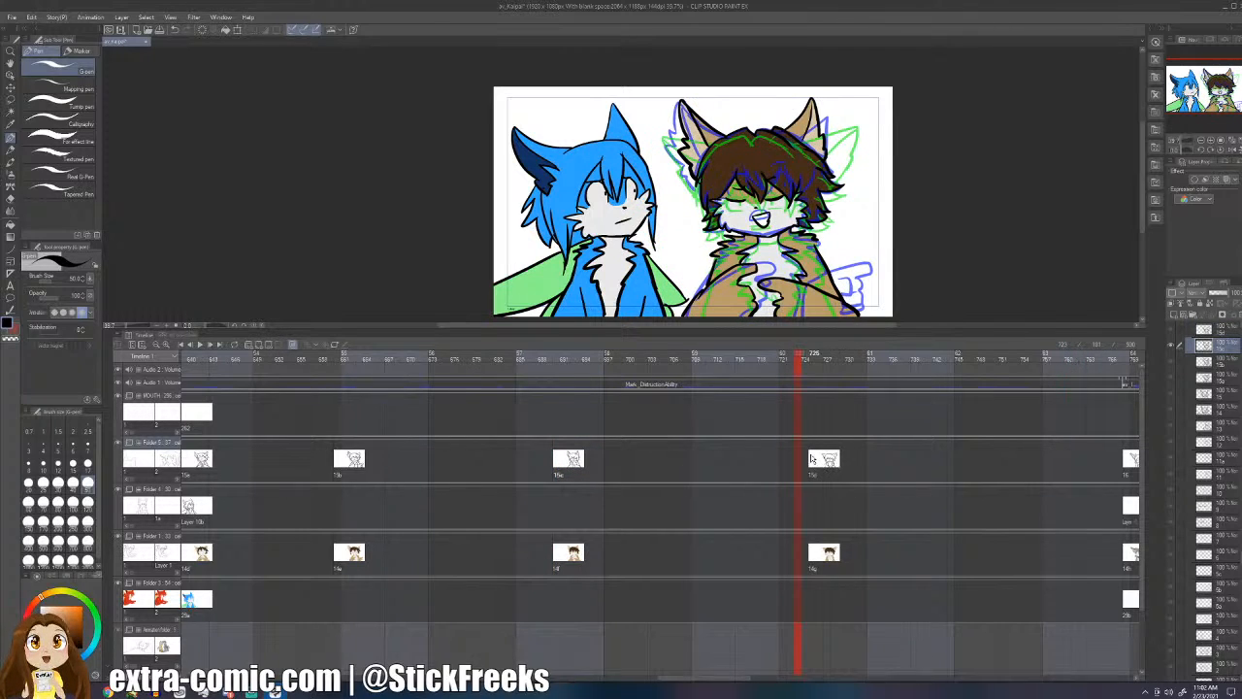
left_click(813, 457)
left_click(682, 440)
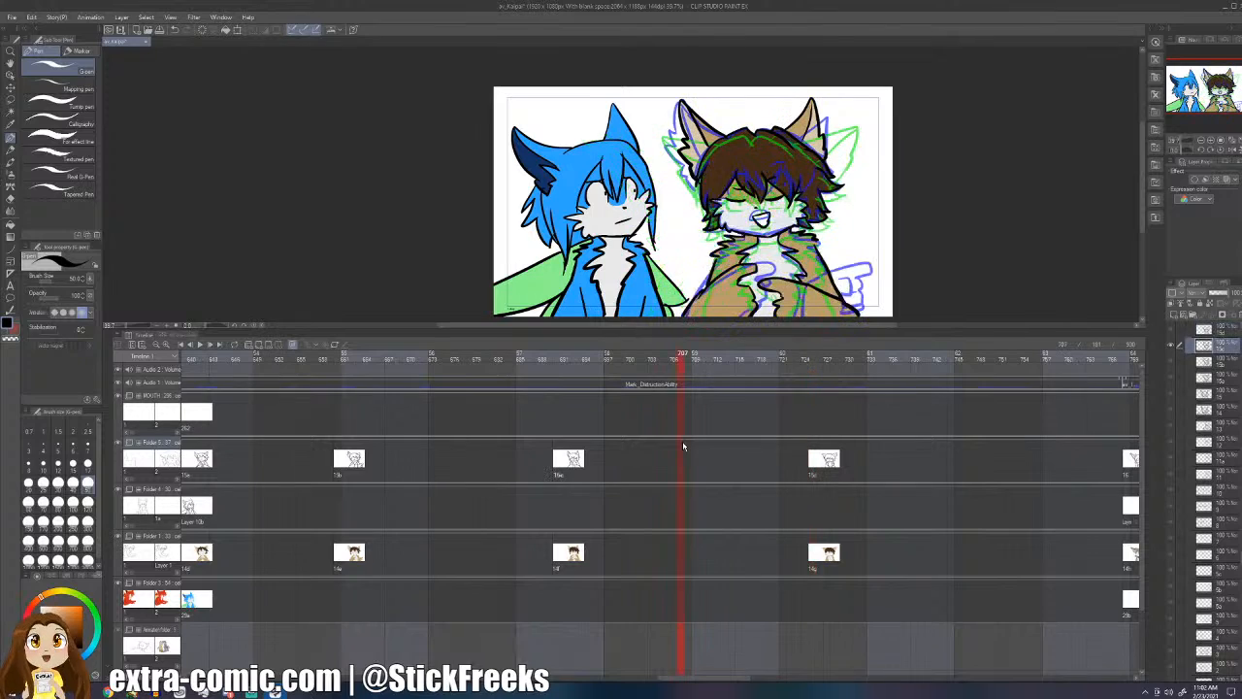
left_click(818, 466)
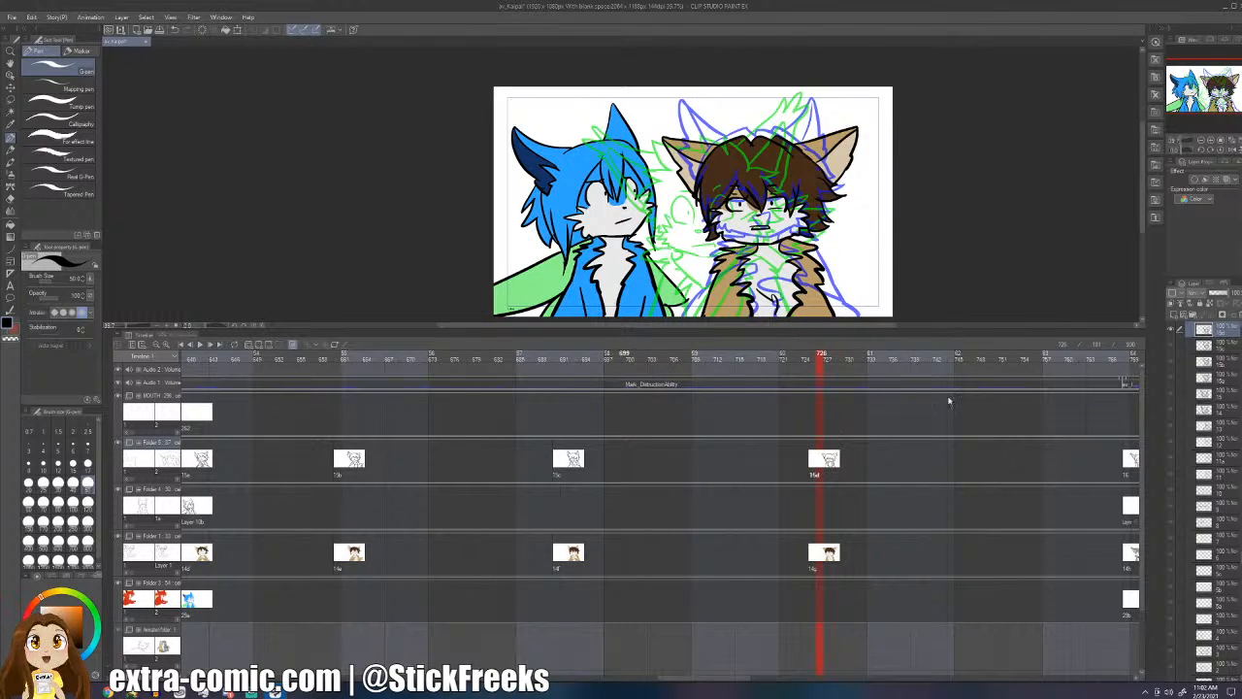
left_click_drag(850, 561, 951, 468)
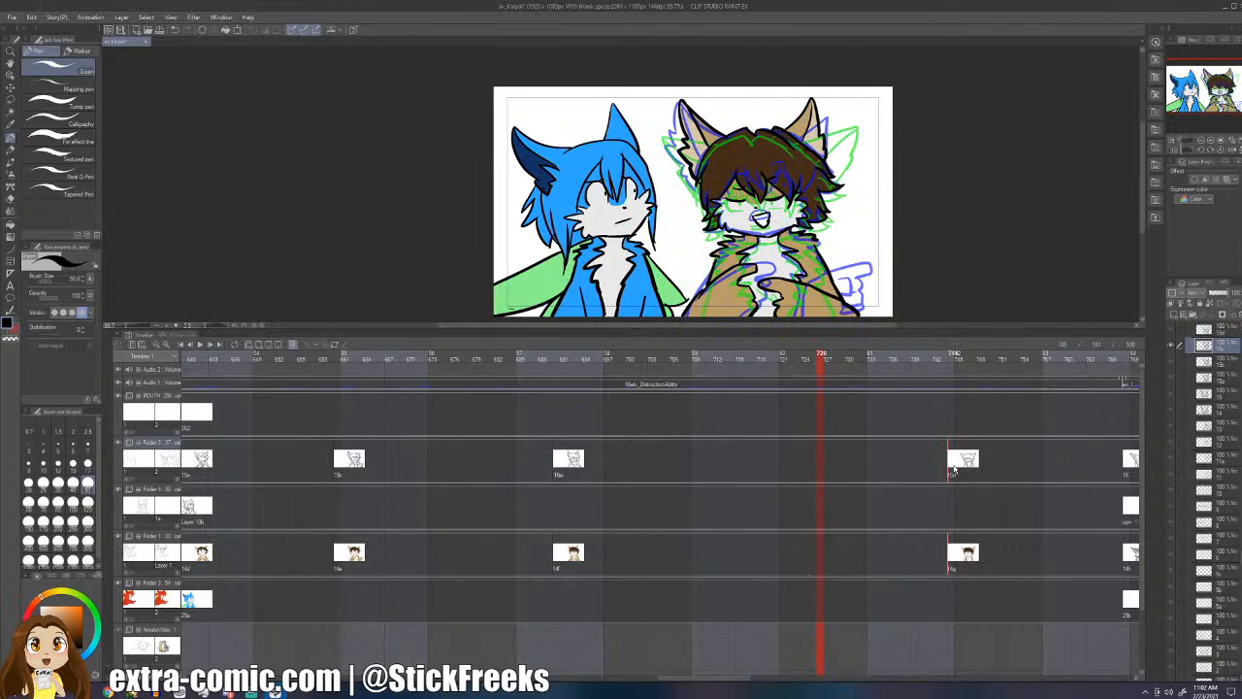
left_click(950, 468)
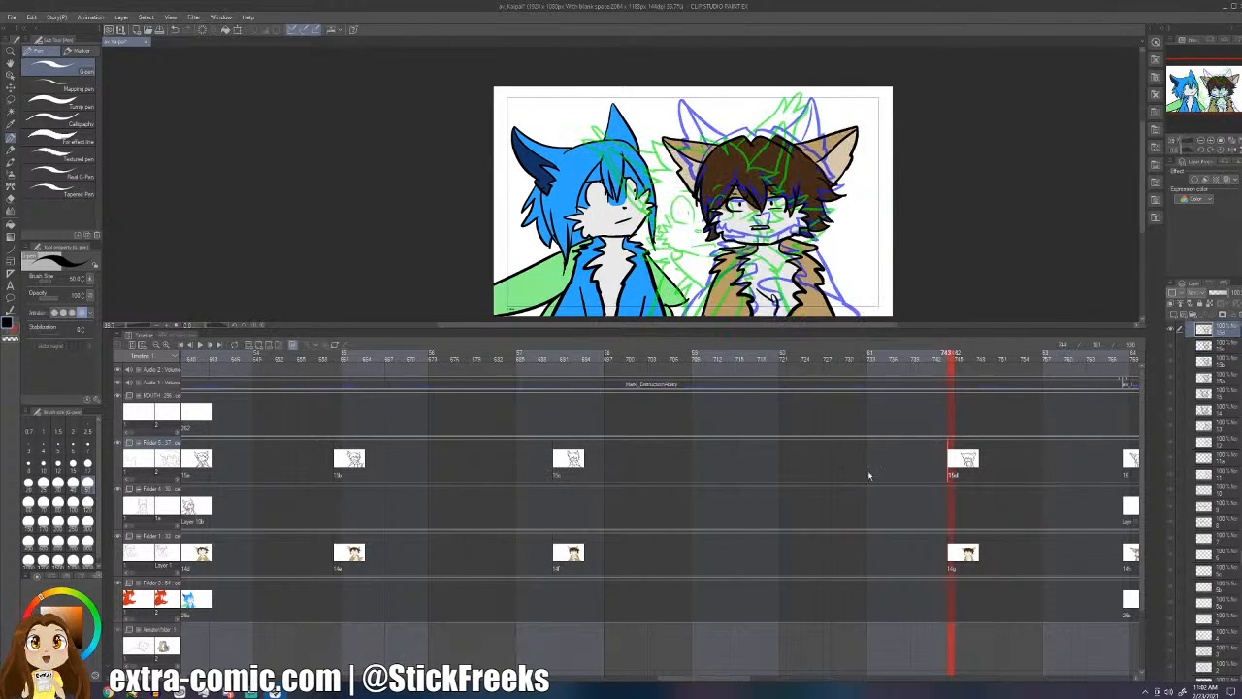
- Play back the shot from frame 677 and move pose cels 15d and 14g one frame earlier, to about frame 743
left_click(464, 355)
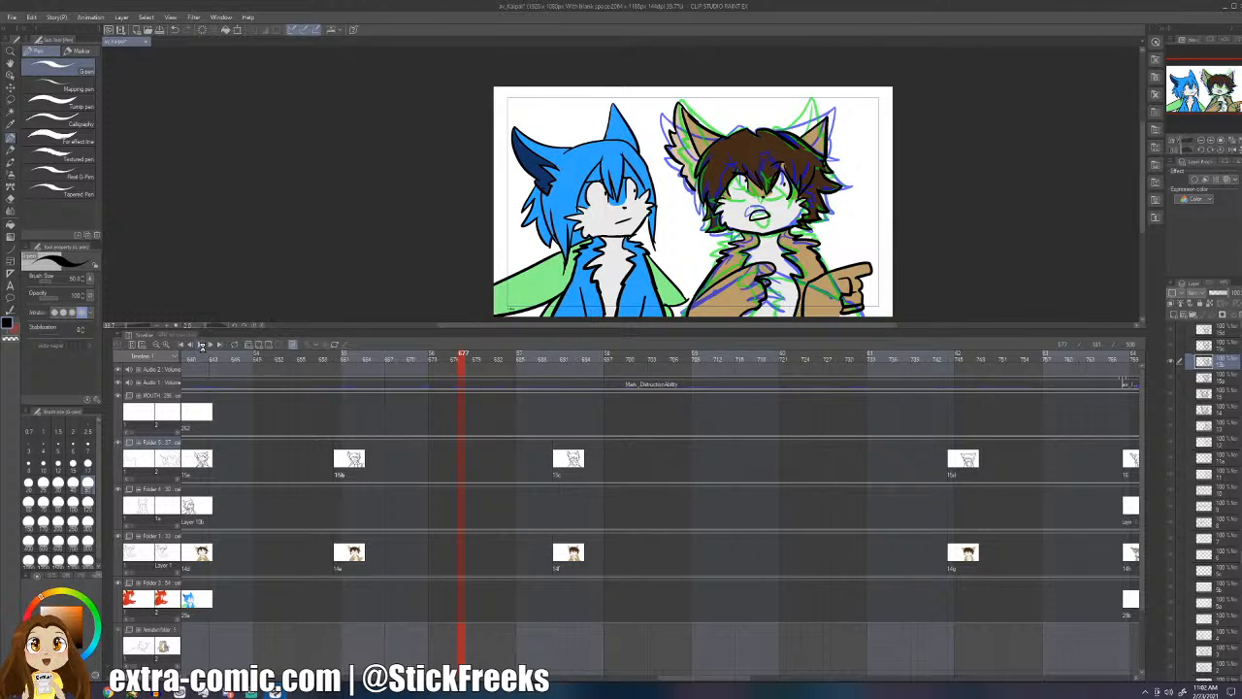
left_click(201, 345)
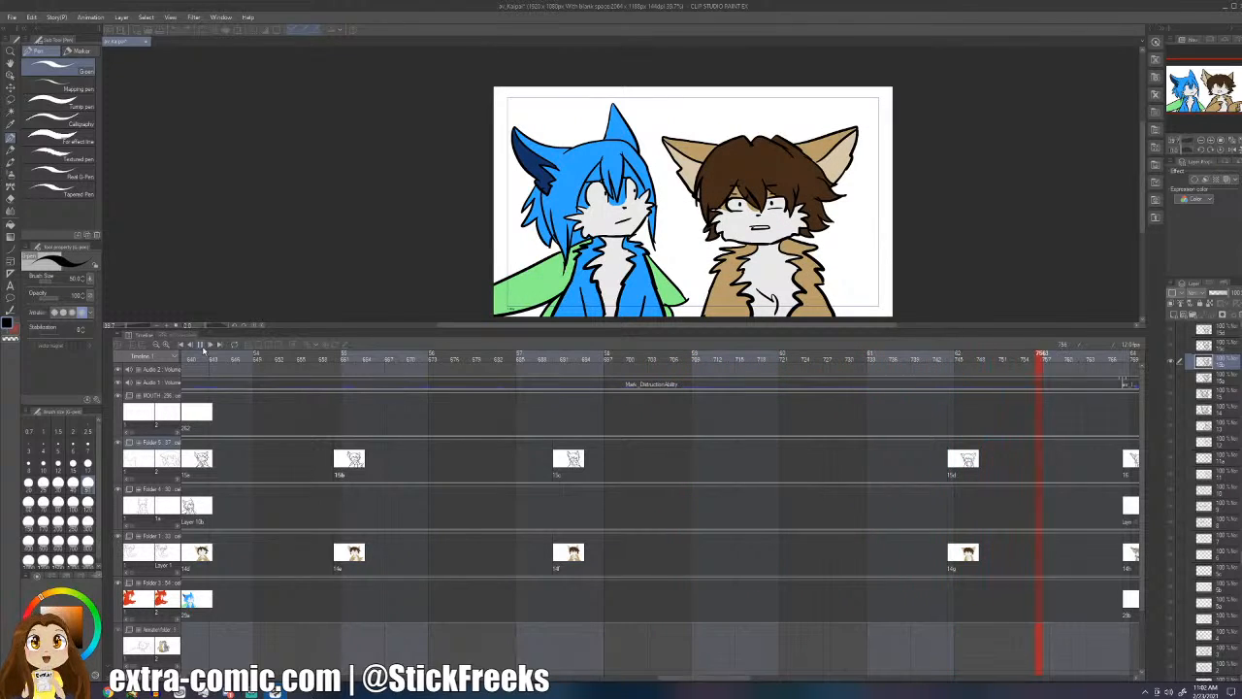
left_click(200, 346)
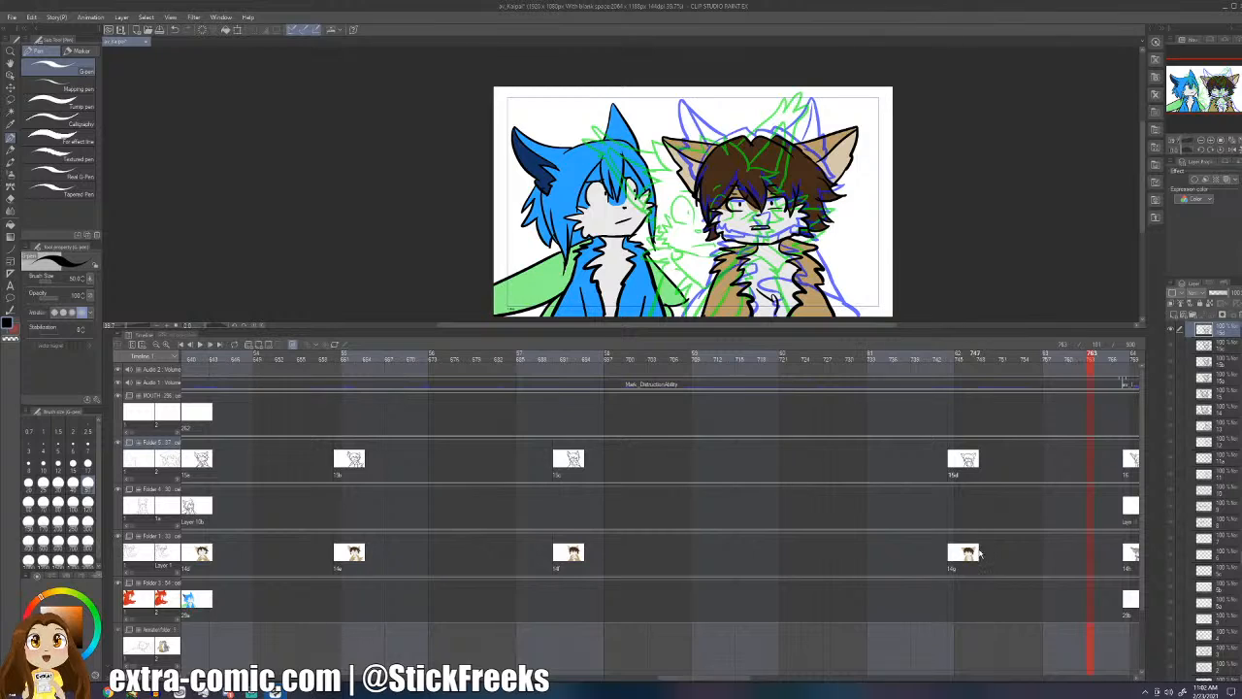
left_click_drag(978, 550, 934, 468)
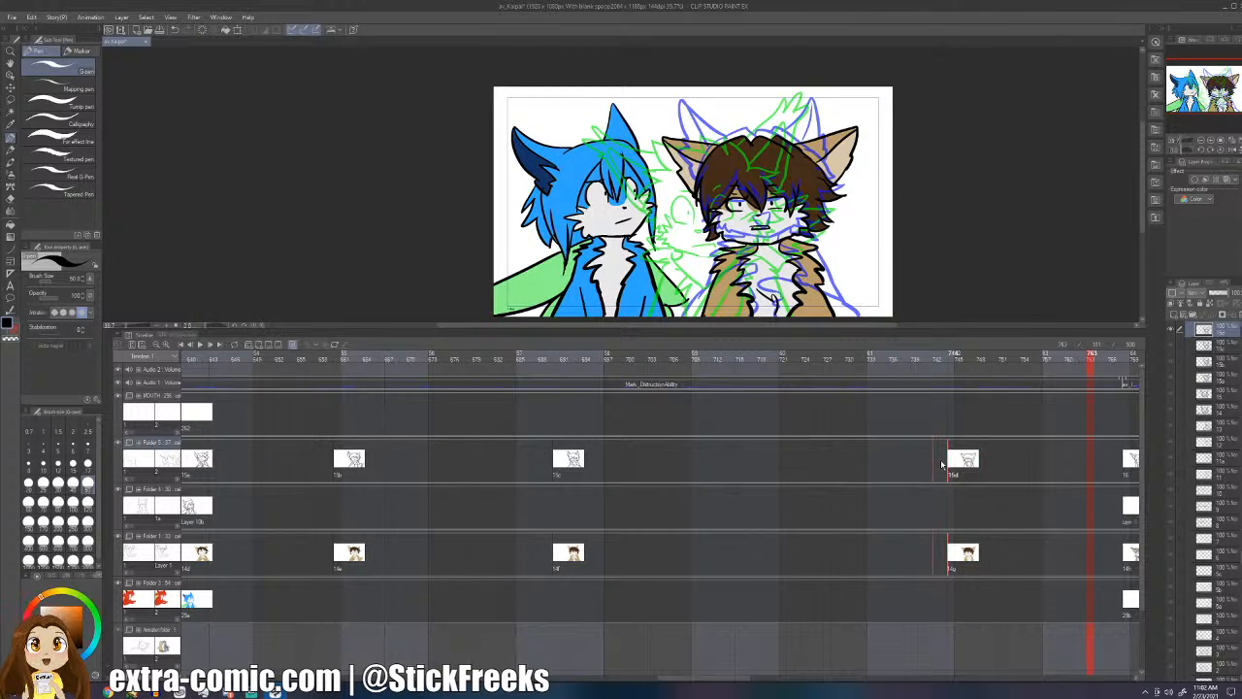
- Play back the shot from frame 683, move pose cels 15c and 14f to about frame 699, and set the playhead to frame 672
left_click(585, 468)
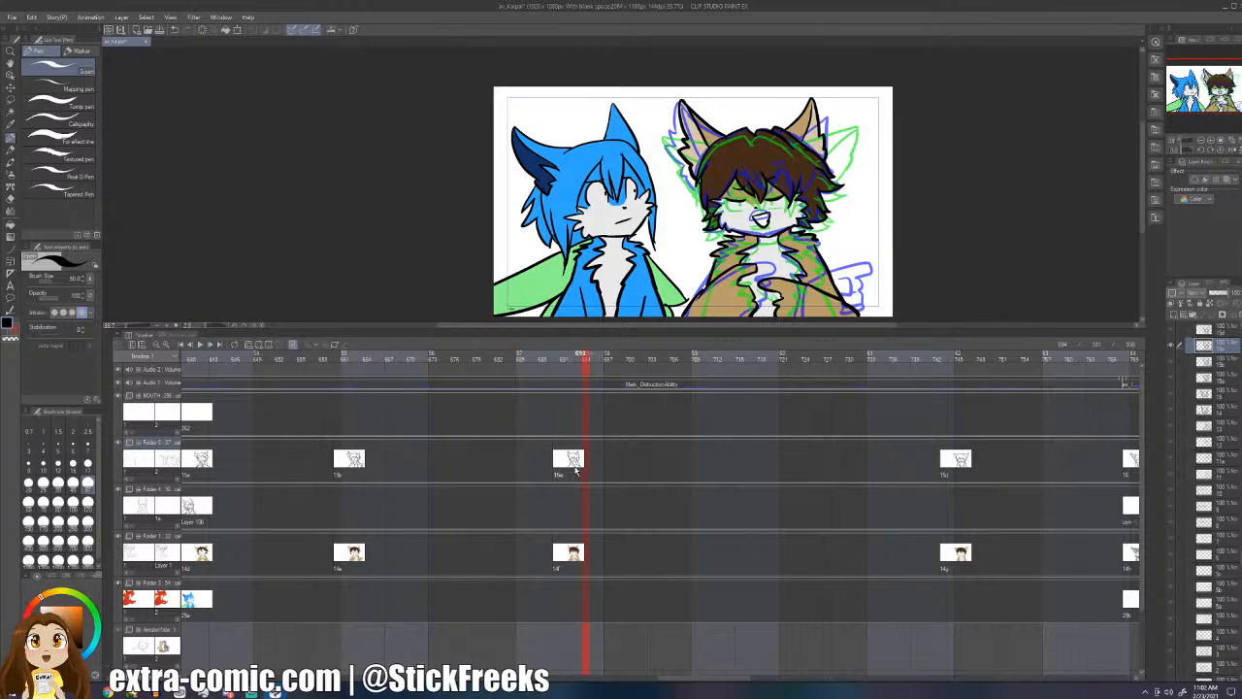
left_click(506, 460)
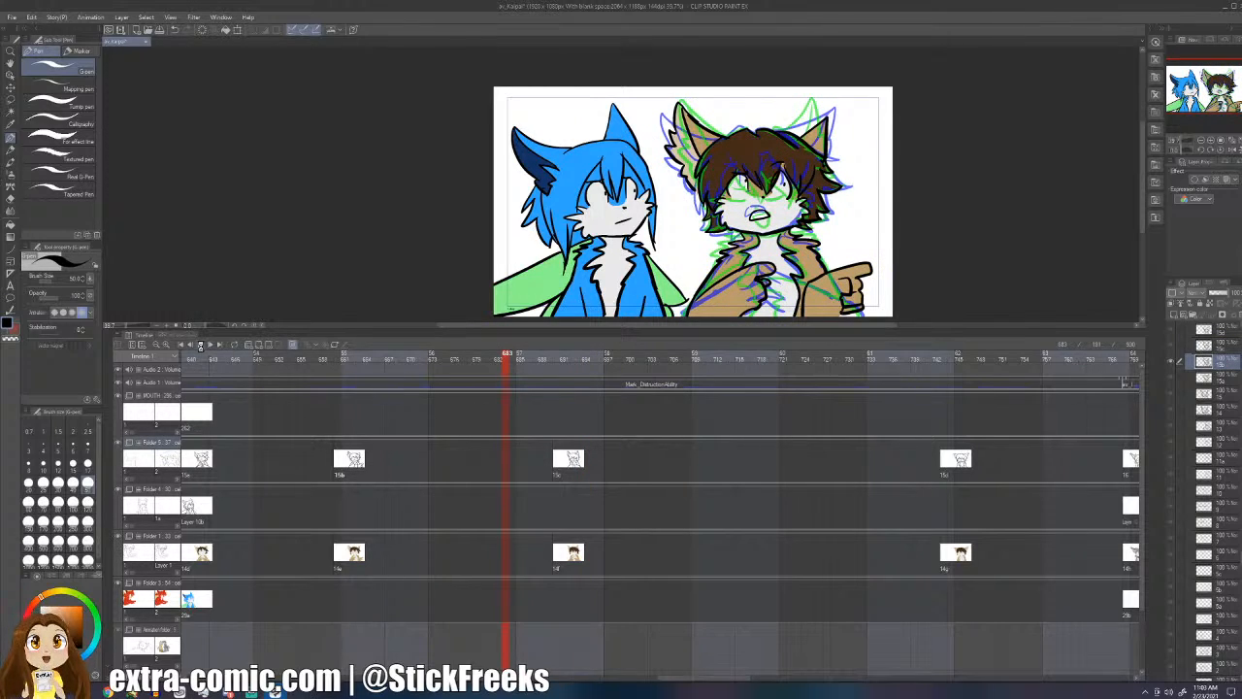
left_click(200, 345)
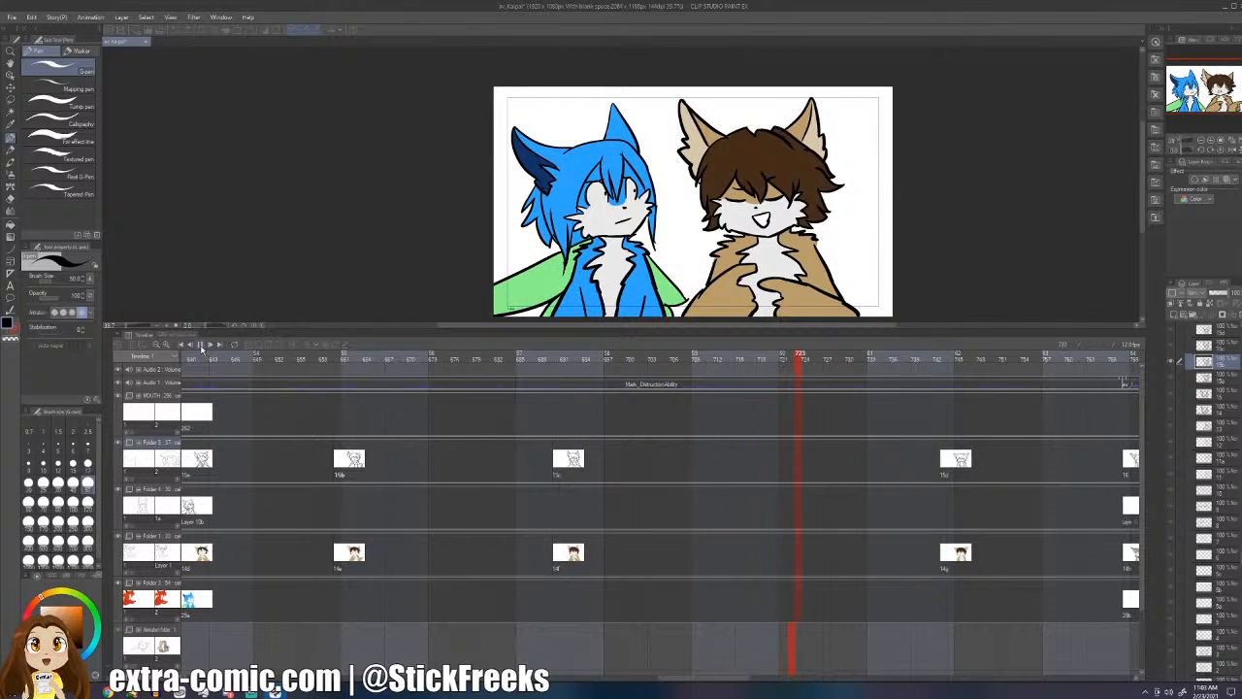
left_click(200, 344)
mouse_move(586, 554)
left_mouse_down()
mouse_move(538, 443)
mouse_move(619, 461)
left_mouse_up()
left_click_drag(619, 461, 621, 462)
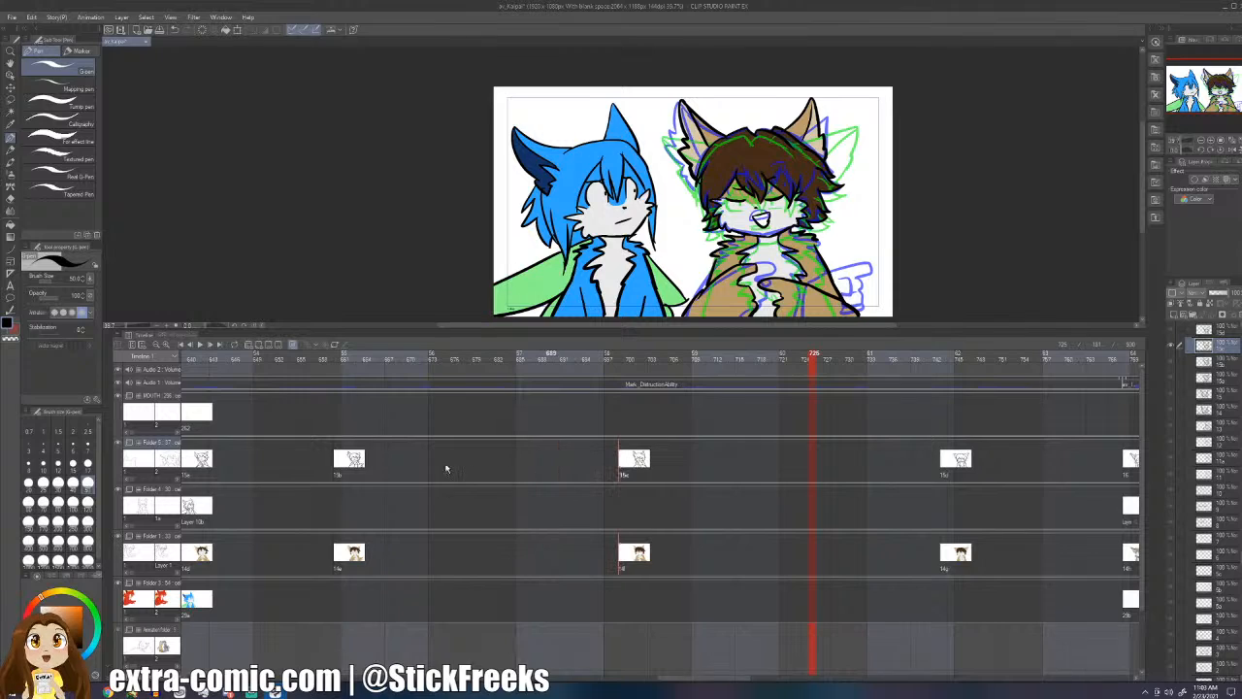
left_click(424, 466)
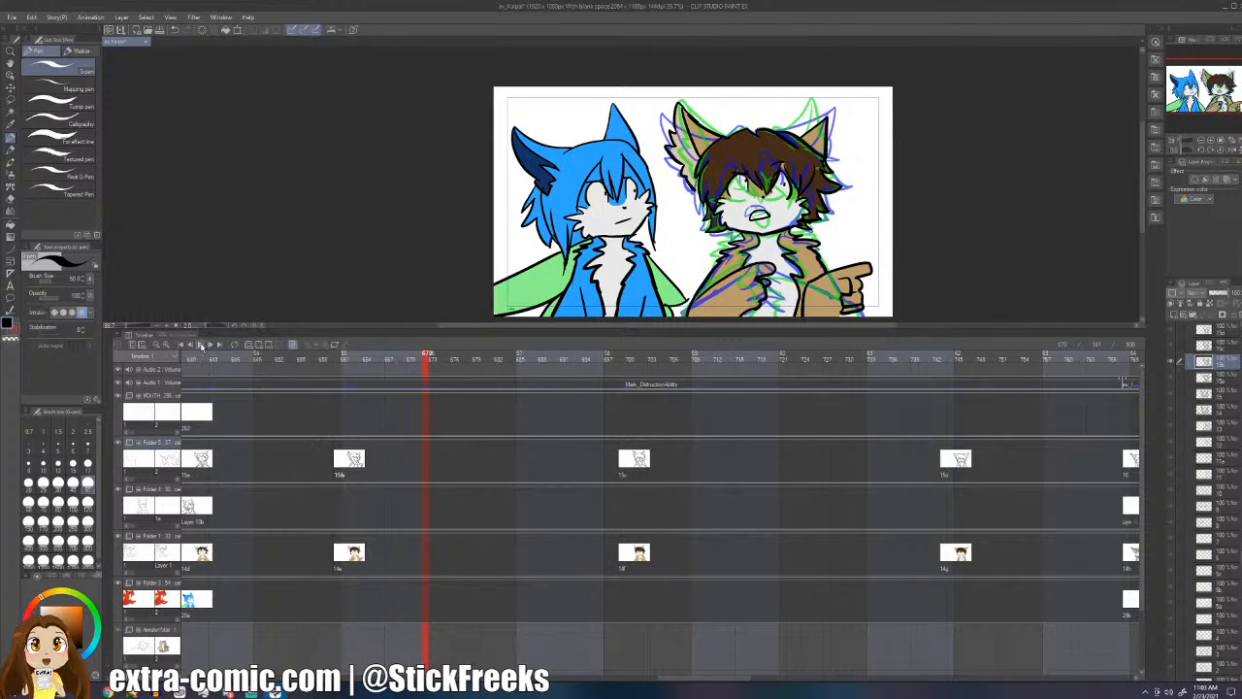
- Play back the shot from frame 672 and move pose cels 15c and 14f one frame later, to about frame 700
left_click(200, 344)
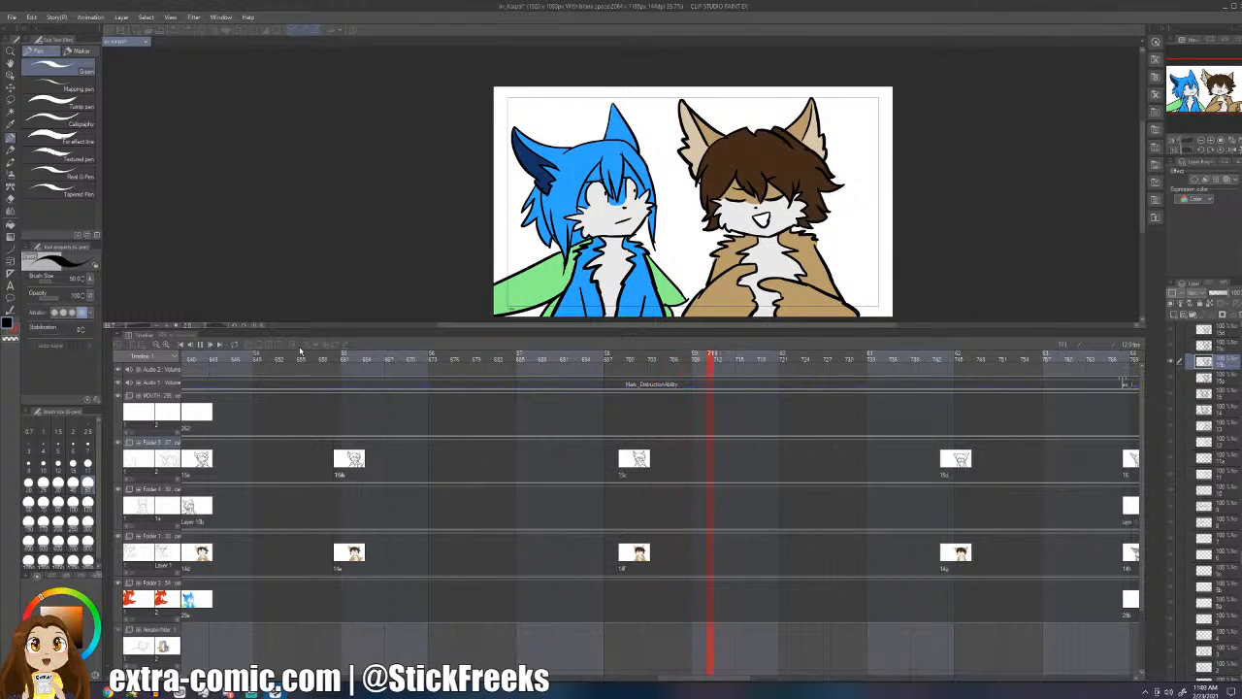
left_click(200, 345)
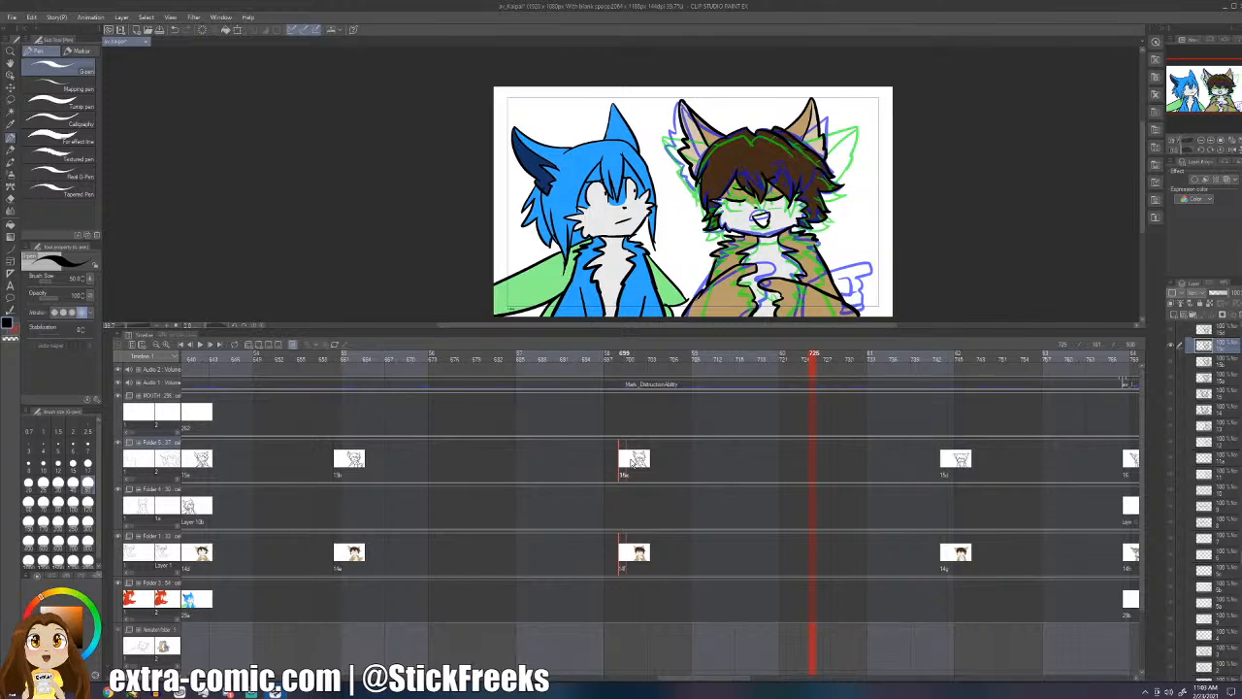
left_click_drag(632, 464, 640, 464)
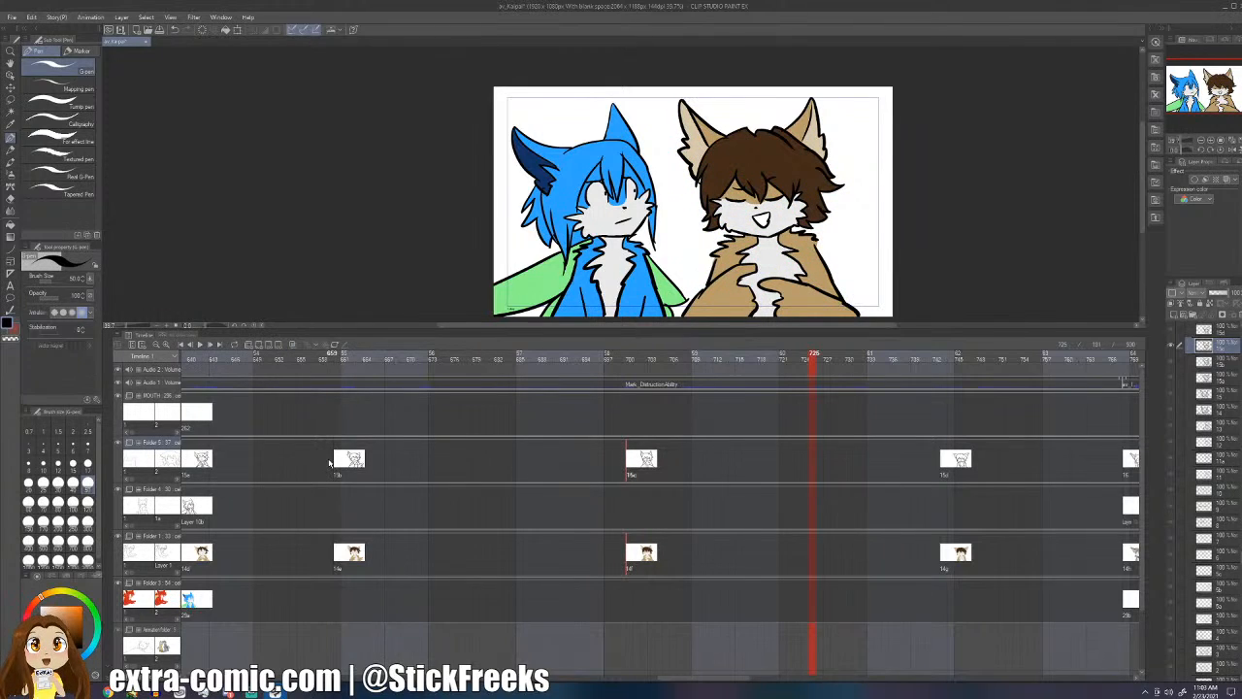
- Play back the shot from frames 659 and 728, and move pose cels 15d and 14g earlier to about frame 737
left_click(330, 464)
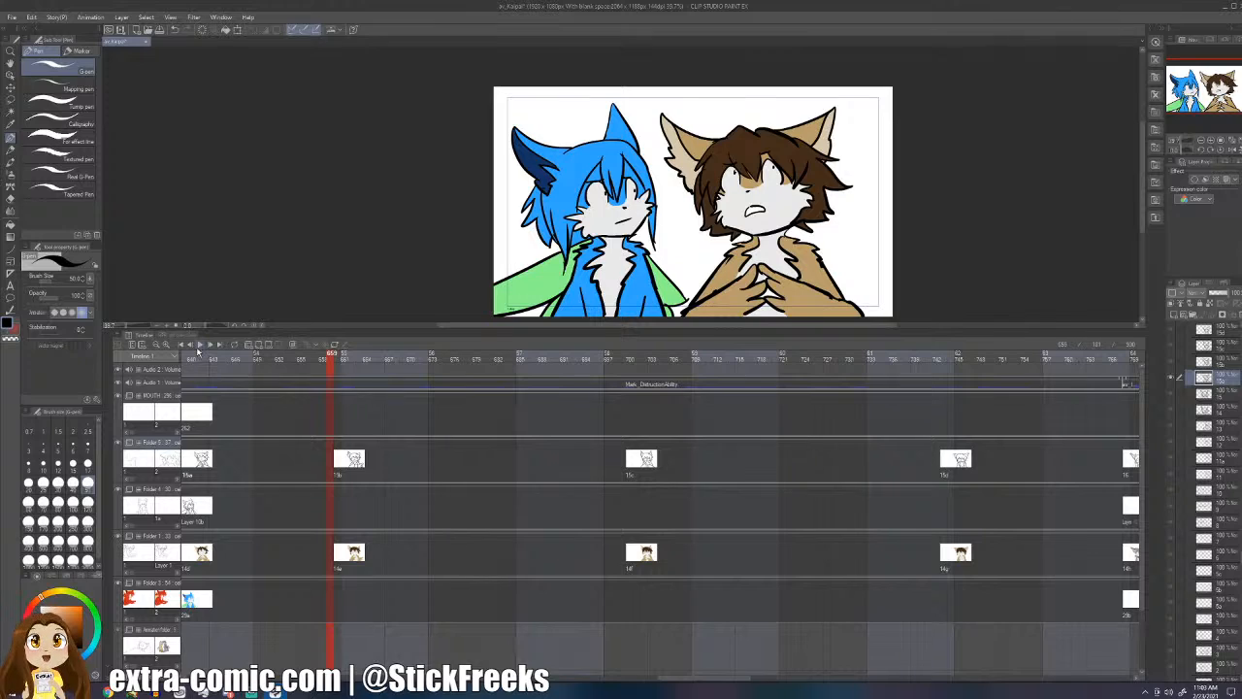
left_click(199, 346)
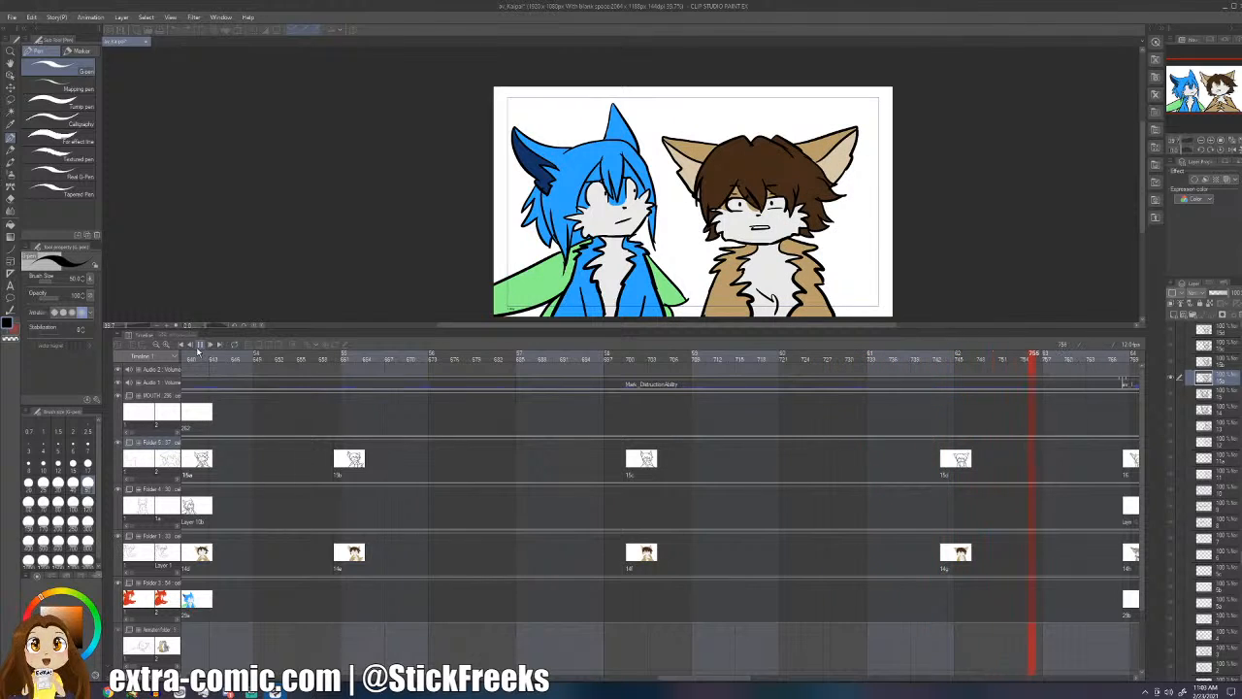
left_click(199, 348)
left_click(836, 456)
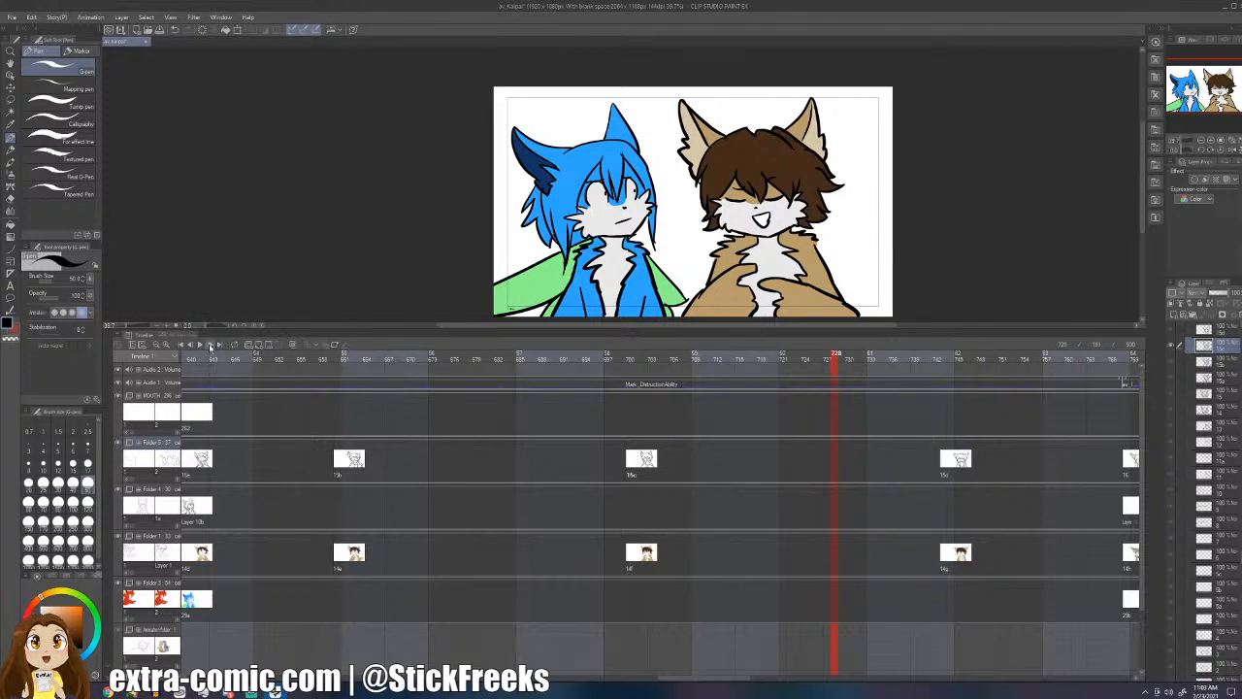
left_click(200, 346)
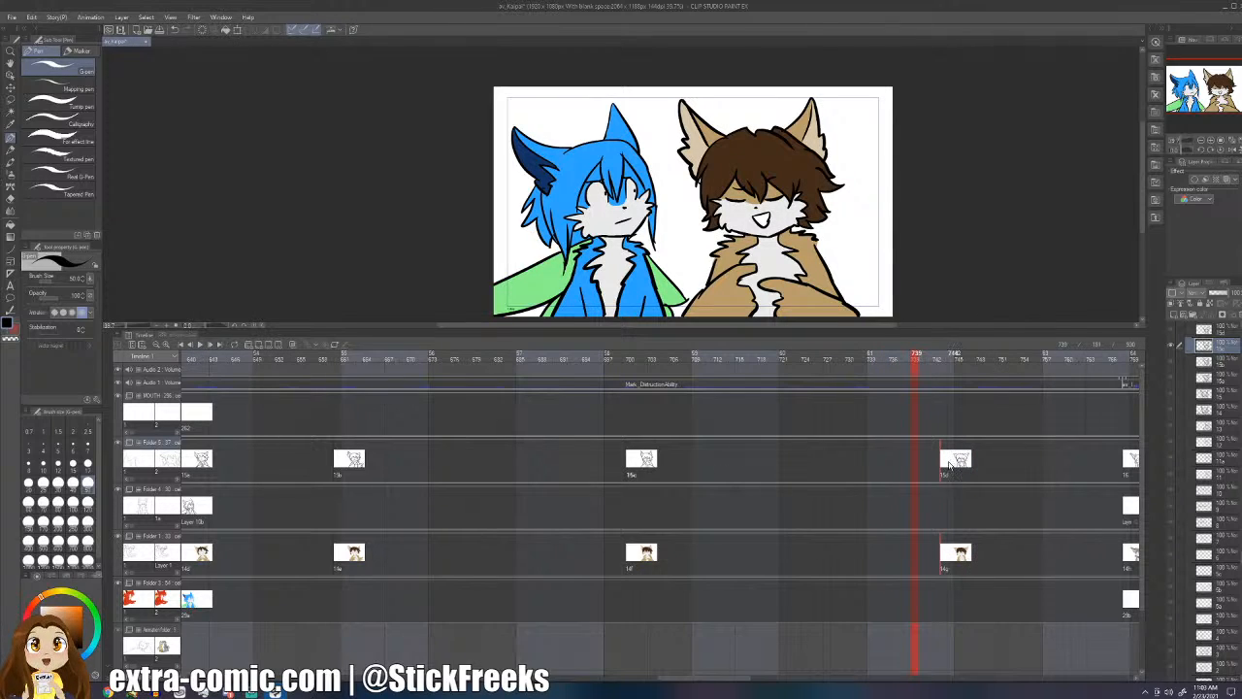
left_click_drag(895, 465, 896, 465)
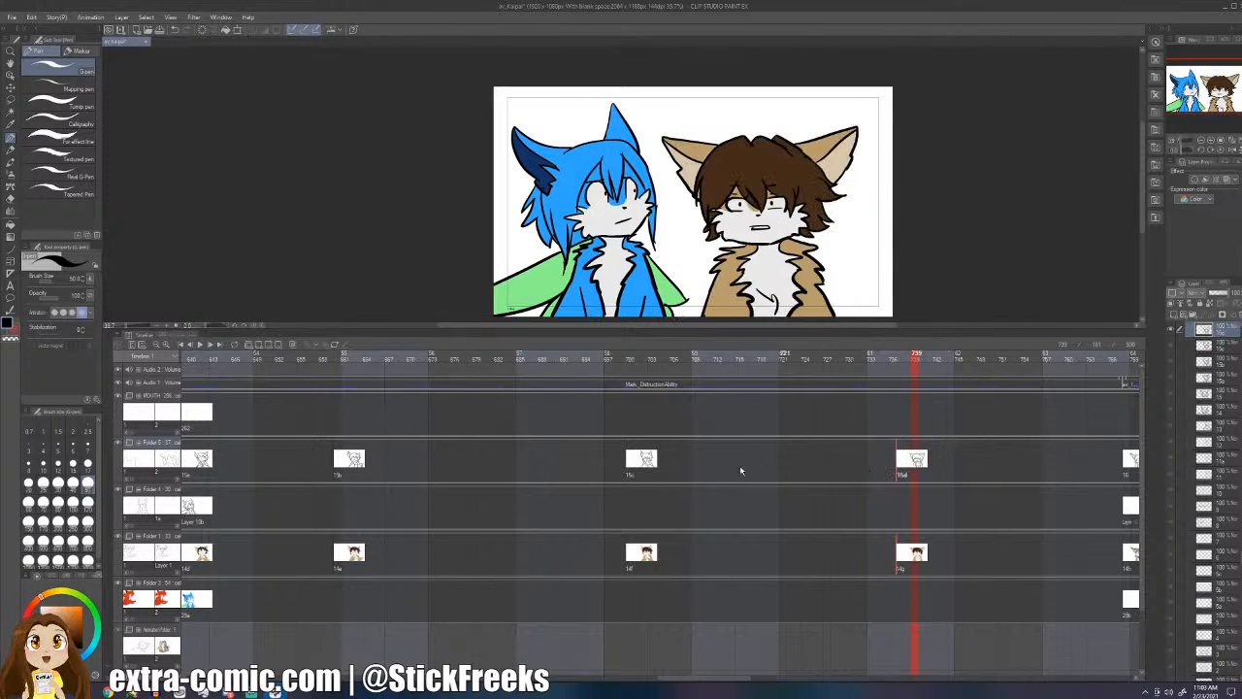
- Play back the shot from frame 682 through the cut to the grey character to check the pose timing
left_click(496, 464)
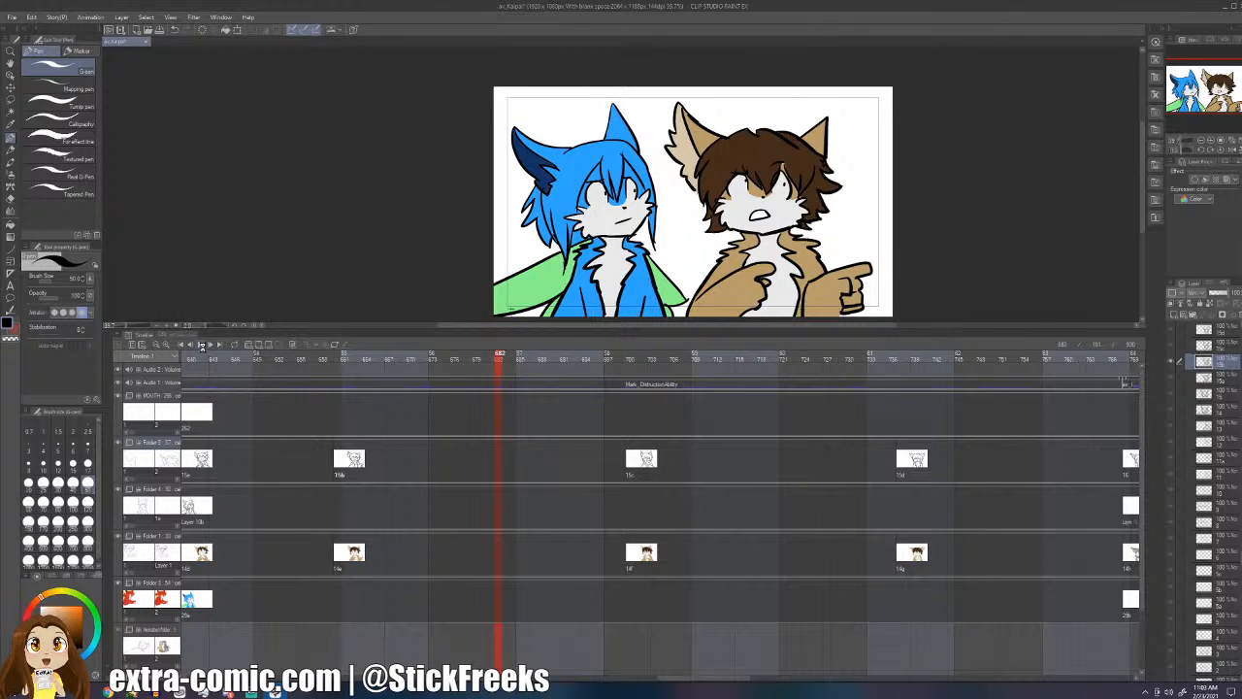
left_click(201, 345)
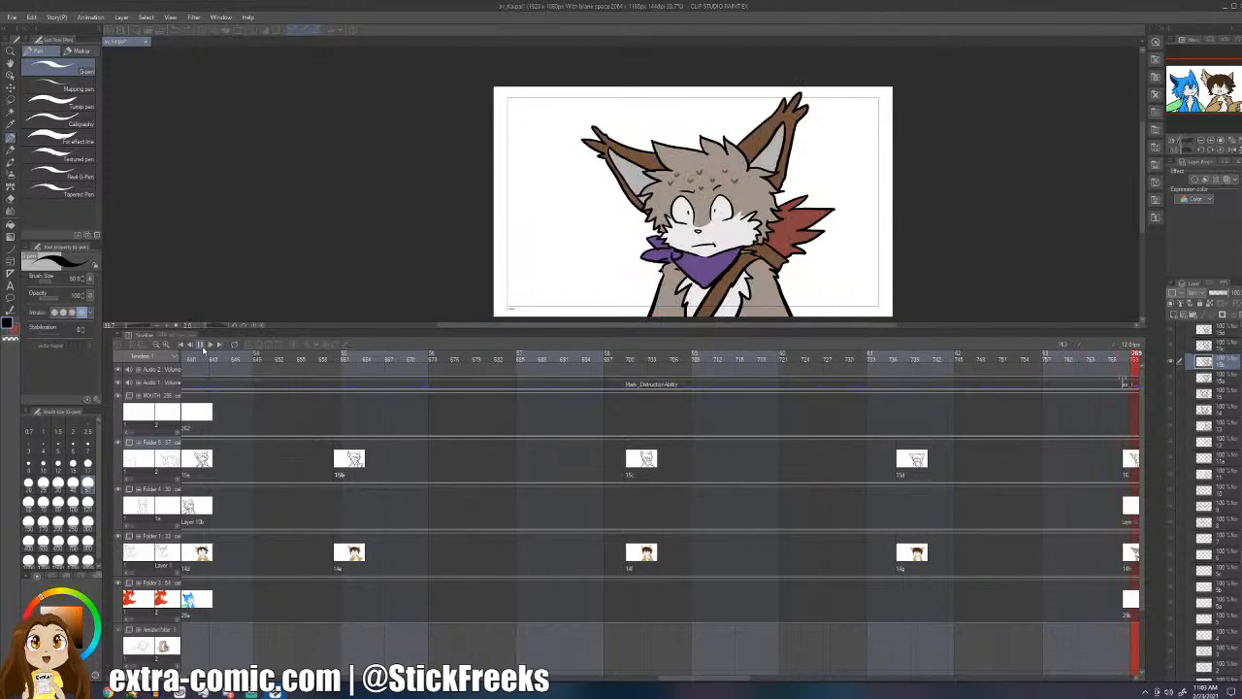
left_click(201, 347)
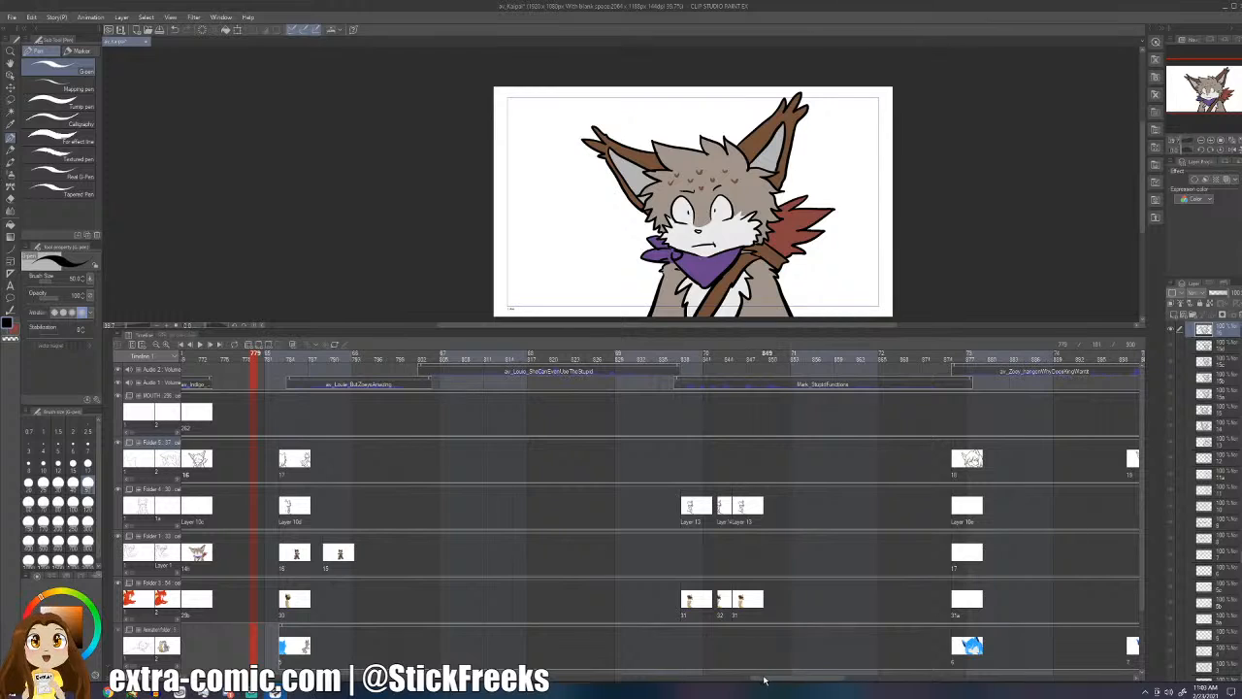
- Examine the mouth cels of the previous shot and the start of the two-character shot, between about frames 581 and 633
left_click_drag(767, 680, 613, 680)
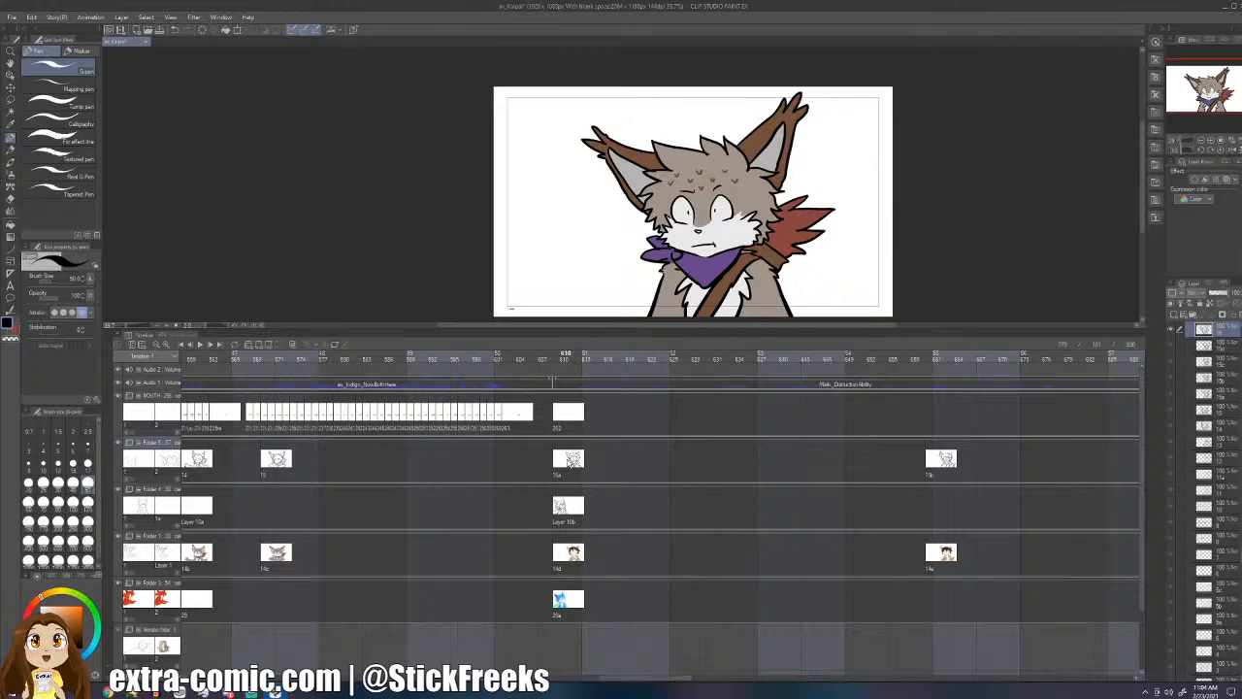
left_click(571, 353)
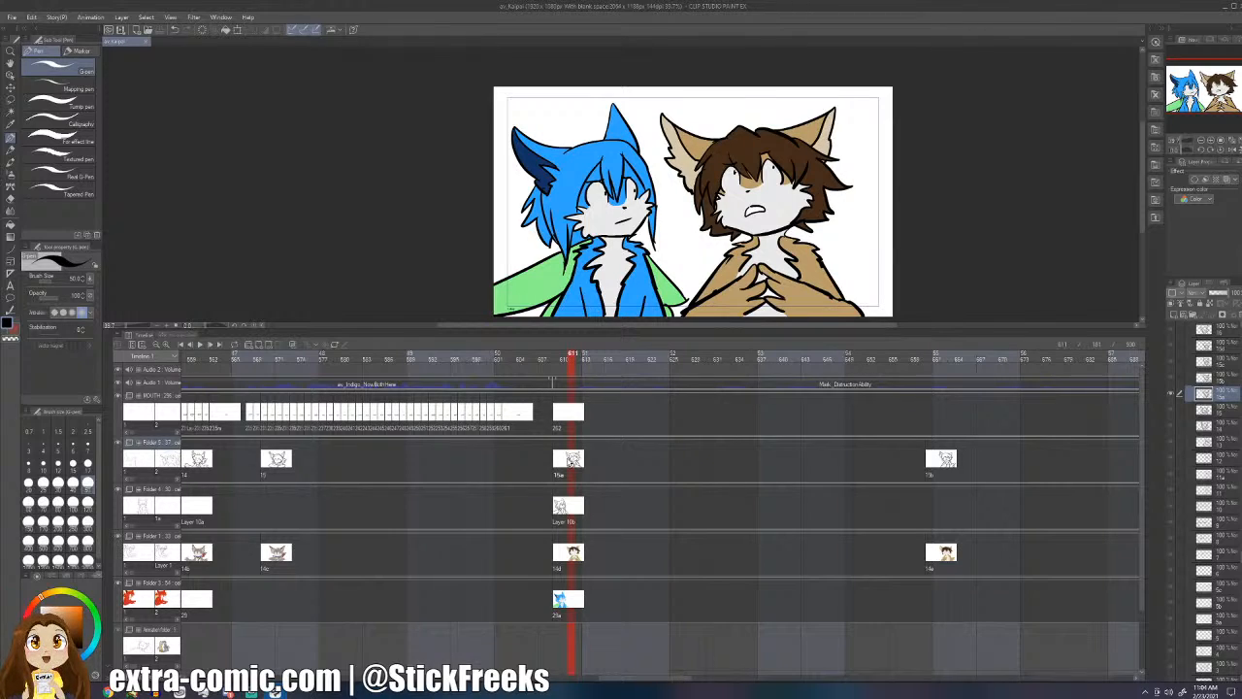
left_click(357, 409)
left_click(356, 406)
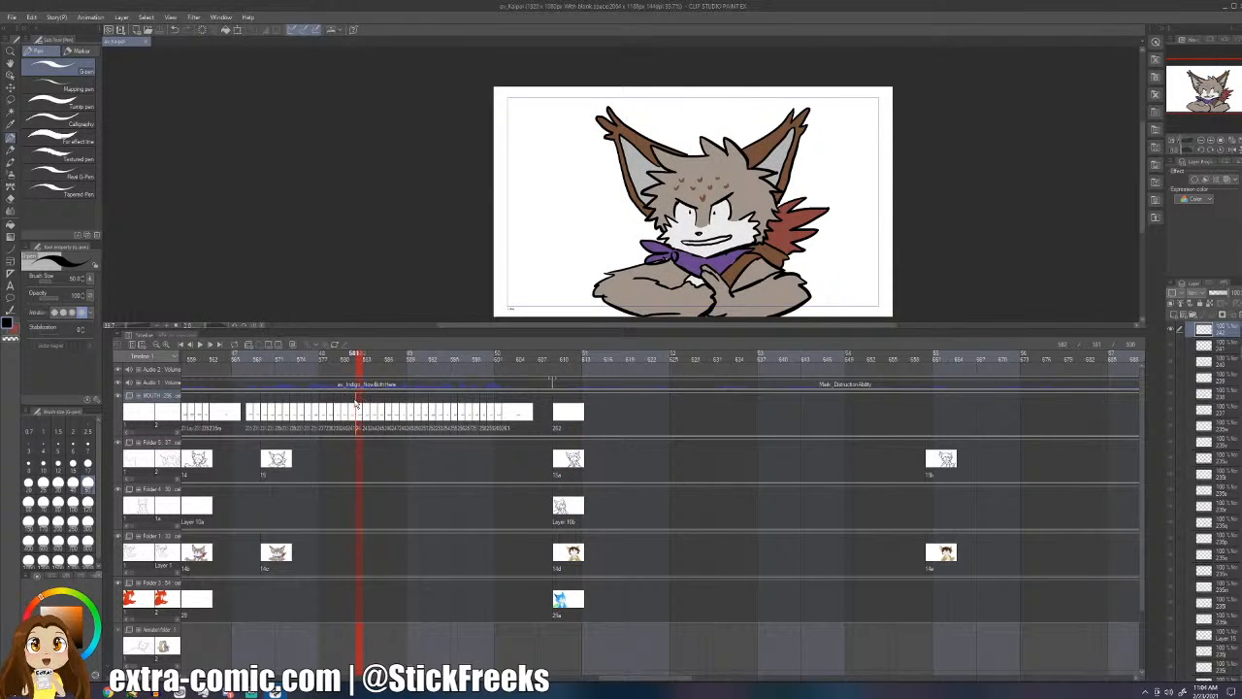
left_click(359, 407)
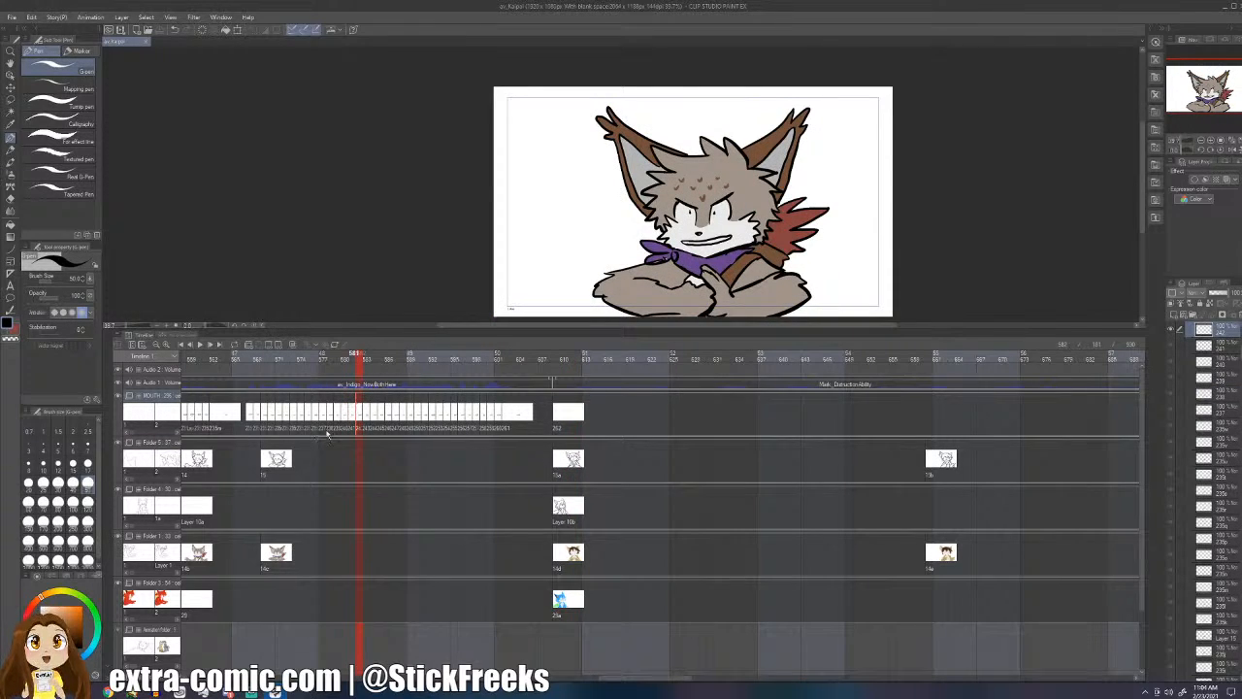
left_click(437, 423)
left_click(506, 419)
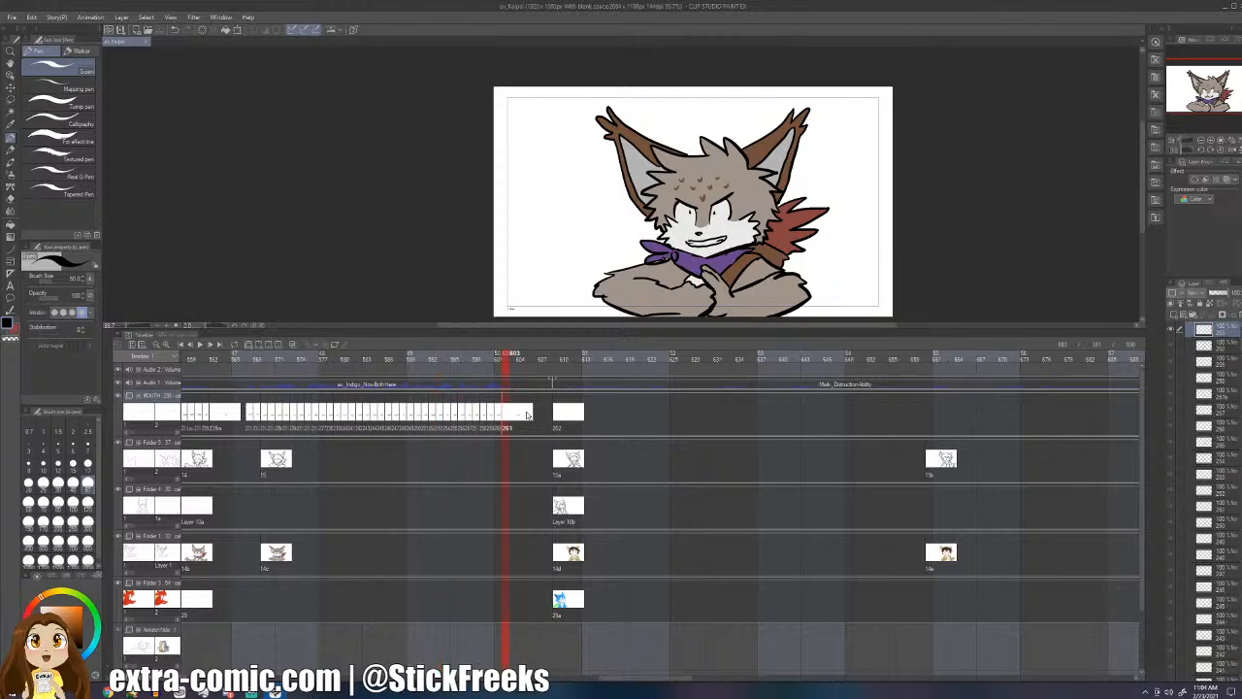
left_click(558, 424)
left_click(558, 420)
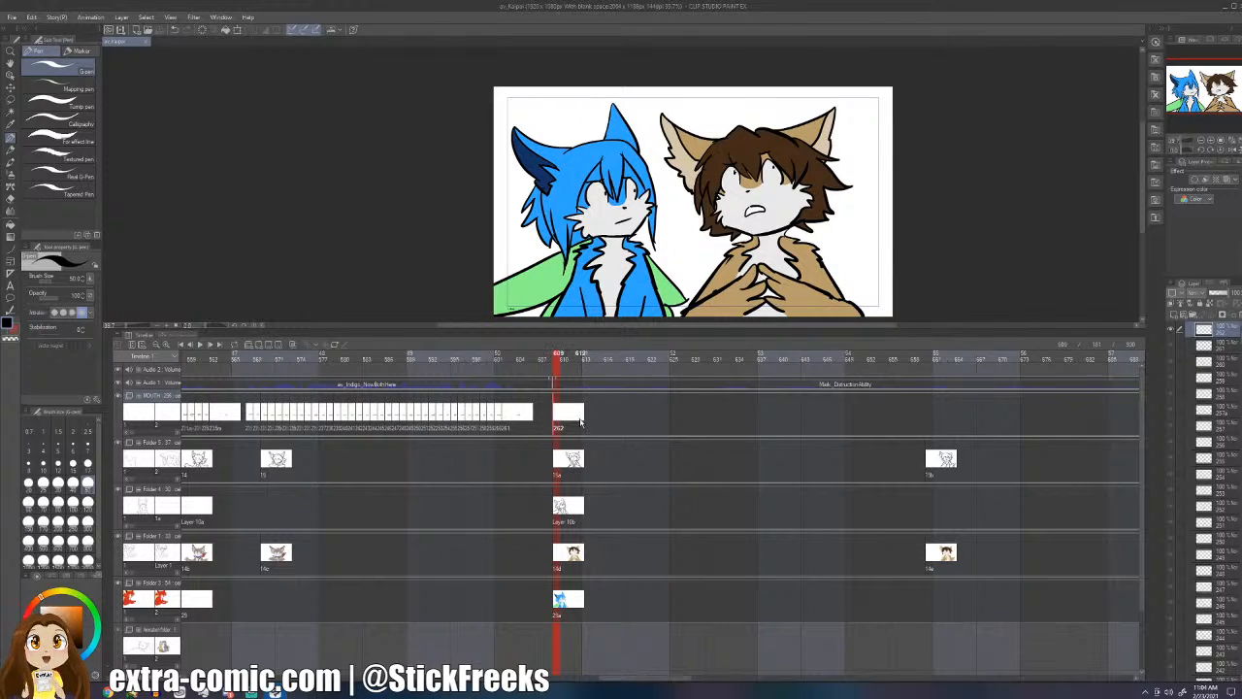
left_click(580, 421)
left_click(636, 427)
left_click(729, 427)
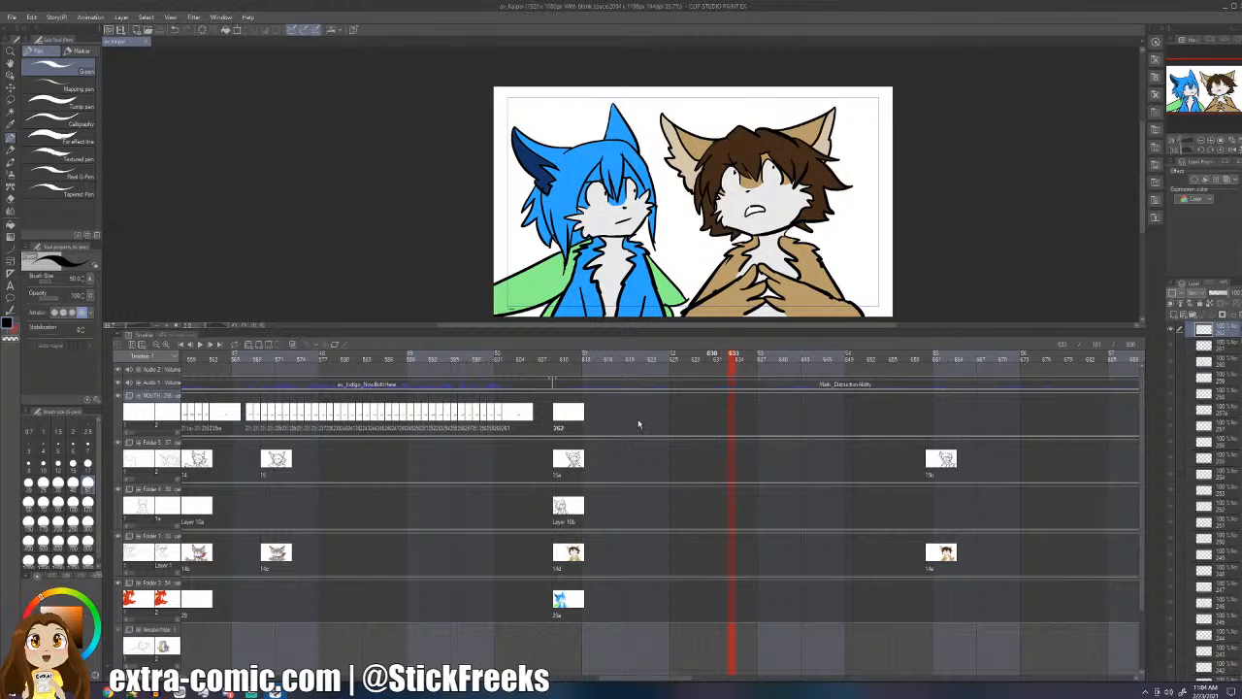
- Lasso and delete the brown-haired character's drawn mouth on line art cels 15a and 15b
left_click(557, 424)
left_click(559, 470)
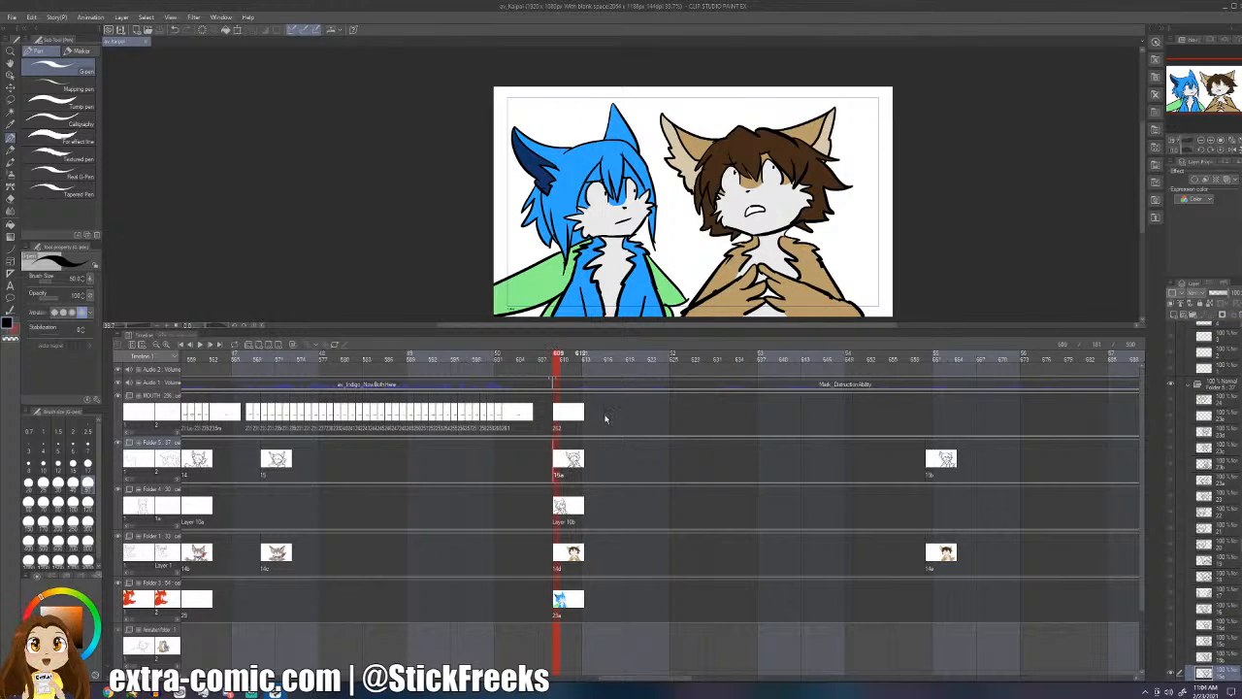
key("m")
mouse_move(754, 197)
left_mouse_down()
mouse_move(780, 200)
mouse_move(762, 193)
left_mouse_up()
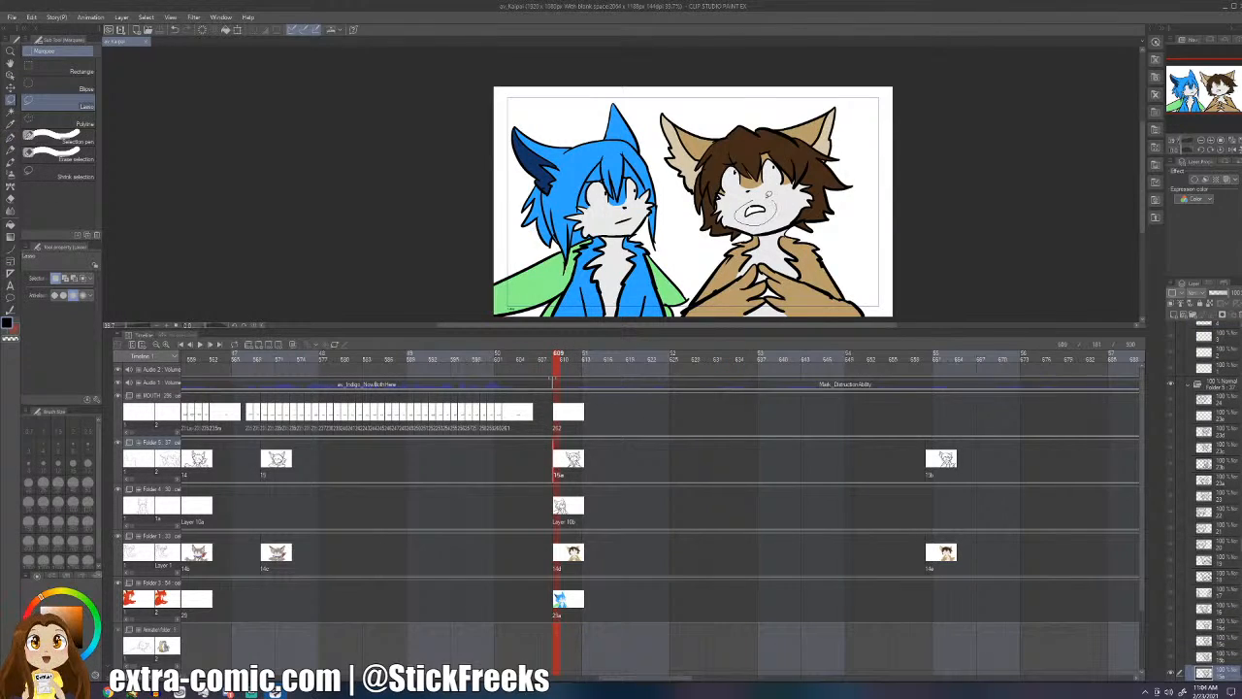
left_click(943, 355)
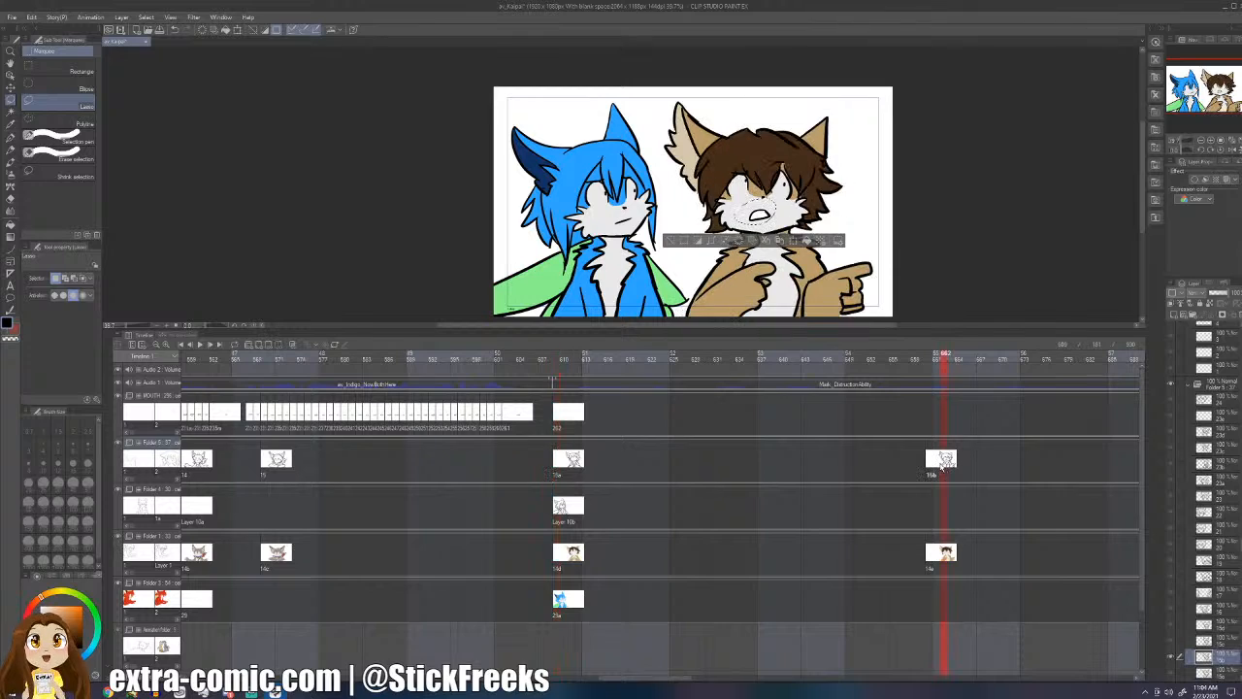
left_click_drag(765, 204, 778, 211)
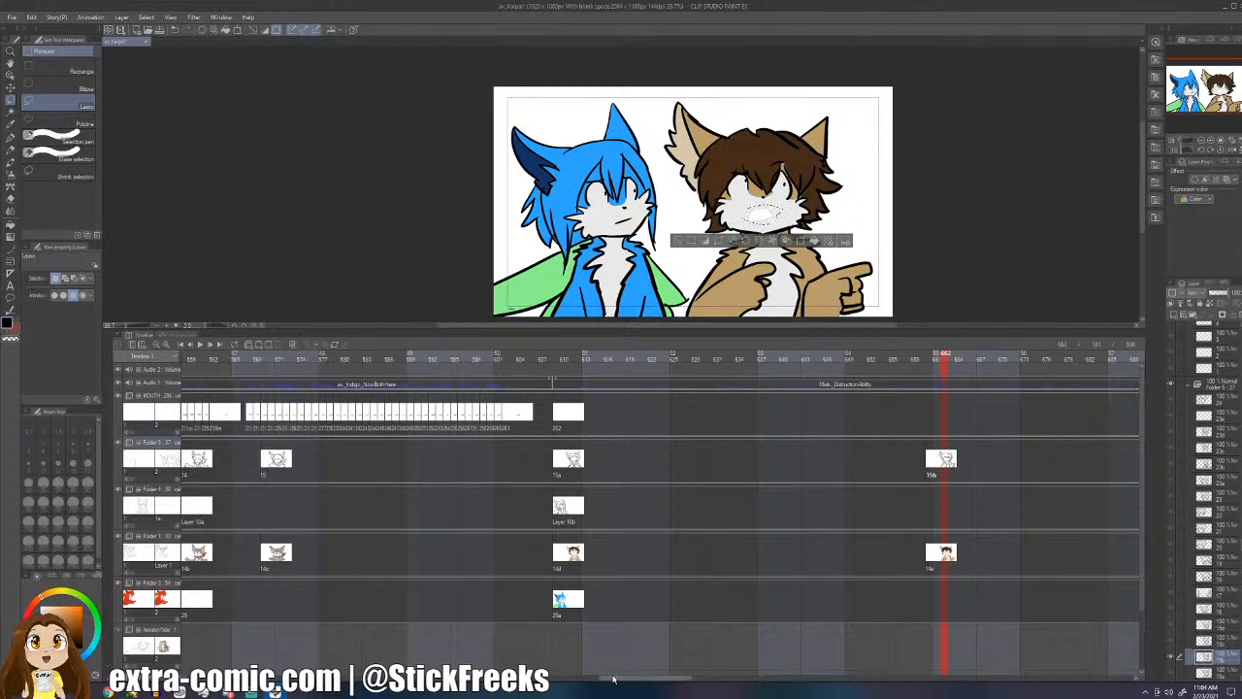
- Lasso and delete the brown-haired character's mouth lines on line art cels 15c and 15d, and clear the selection
left_click_drag(601, 680, 648, 681)
left_click(942, 355)
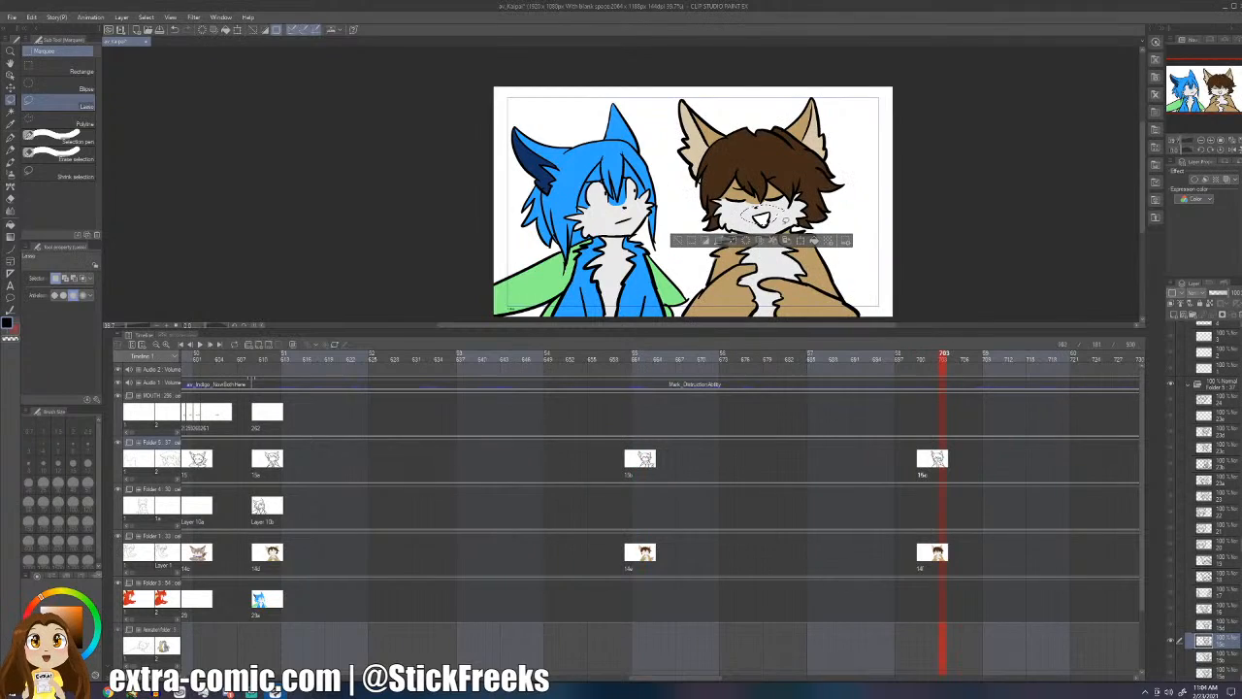
left_click_drag(747, 221, 782, 216)
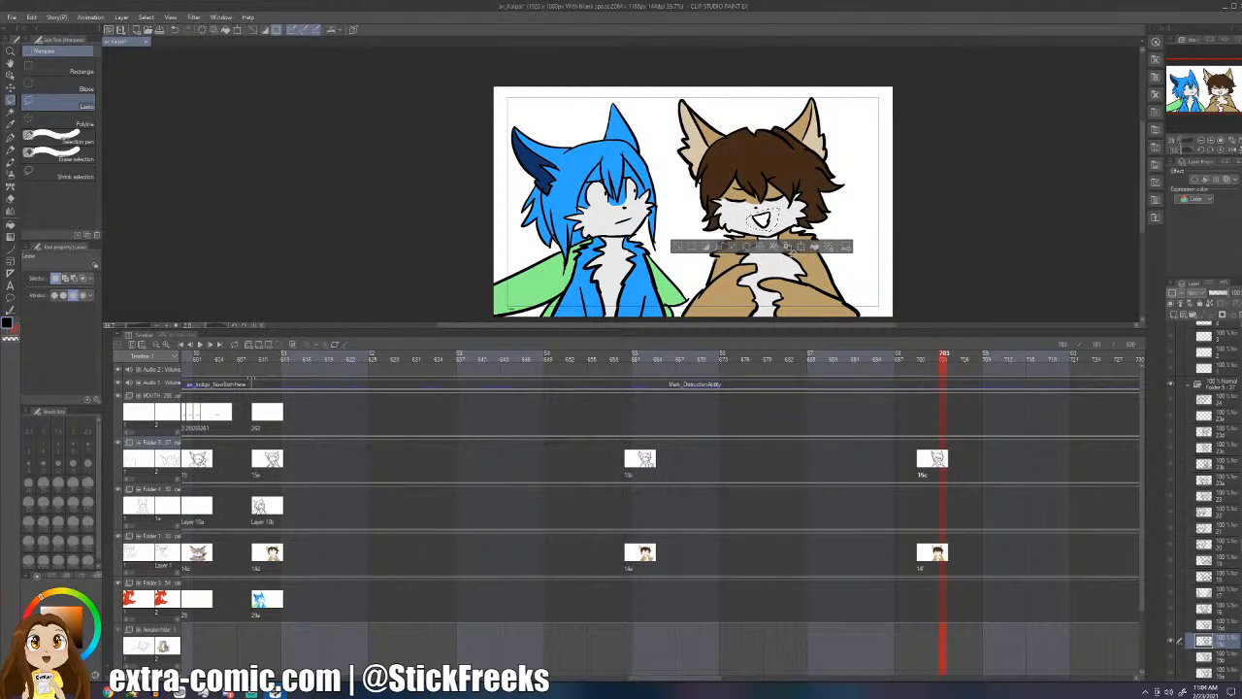
key("Delete")
left_click_drag(674, 679, 703, 679)
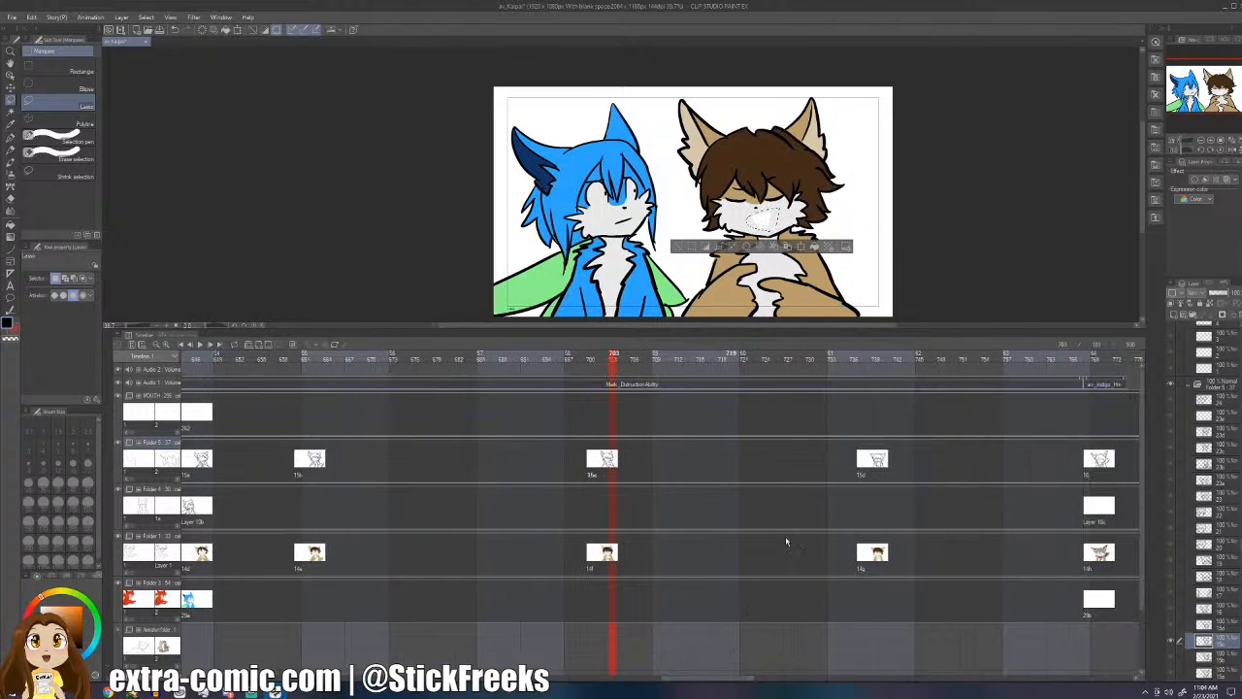
left_click(883, 355)
mouse_move(772, 223)
left_mouse_down()
mouse_move(742, 233)
mouse_move(774, 227)
left_mouse_up()
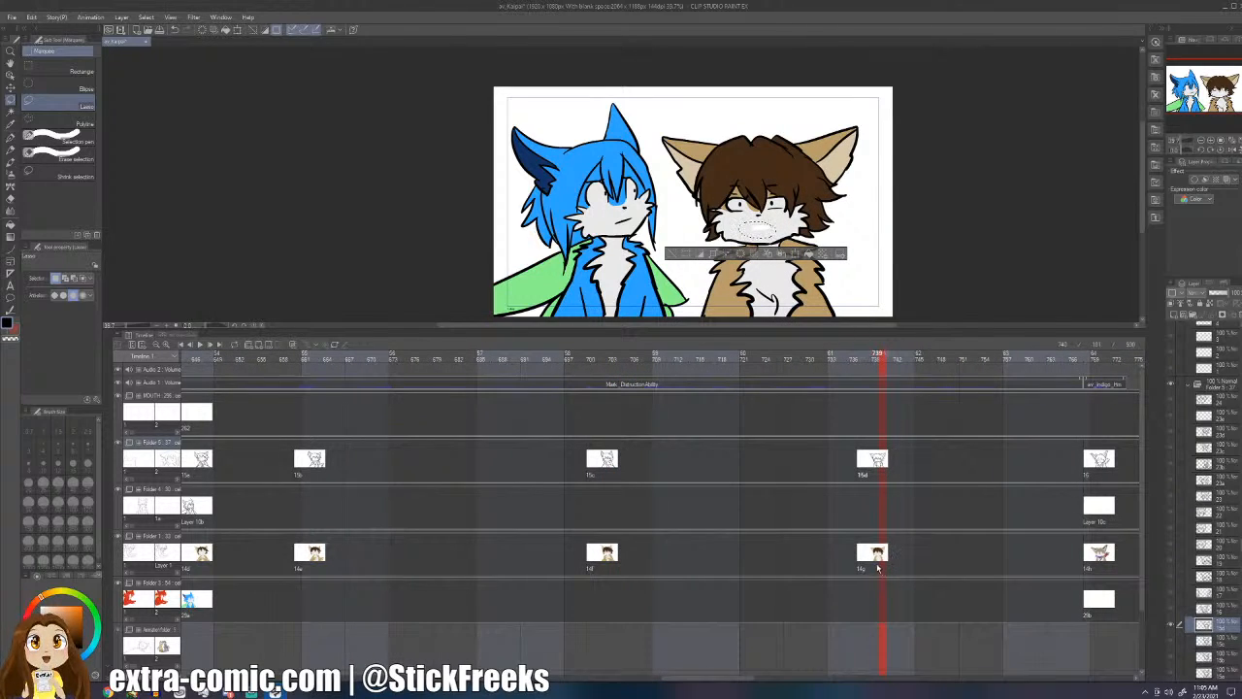
key("ctrl+d")
- On colour cel 14g, sample the light face colour and paint over the white mouth fill with the G-pen at size 70
left_click(878, 559)
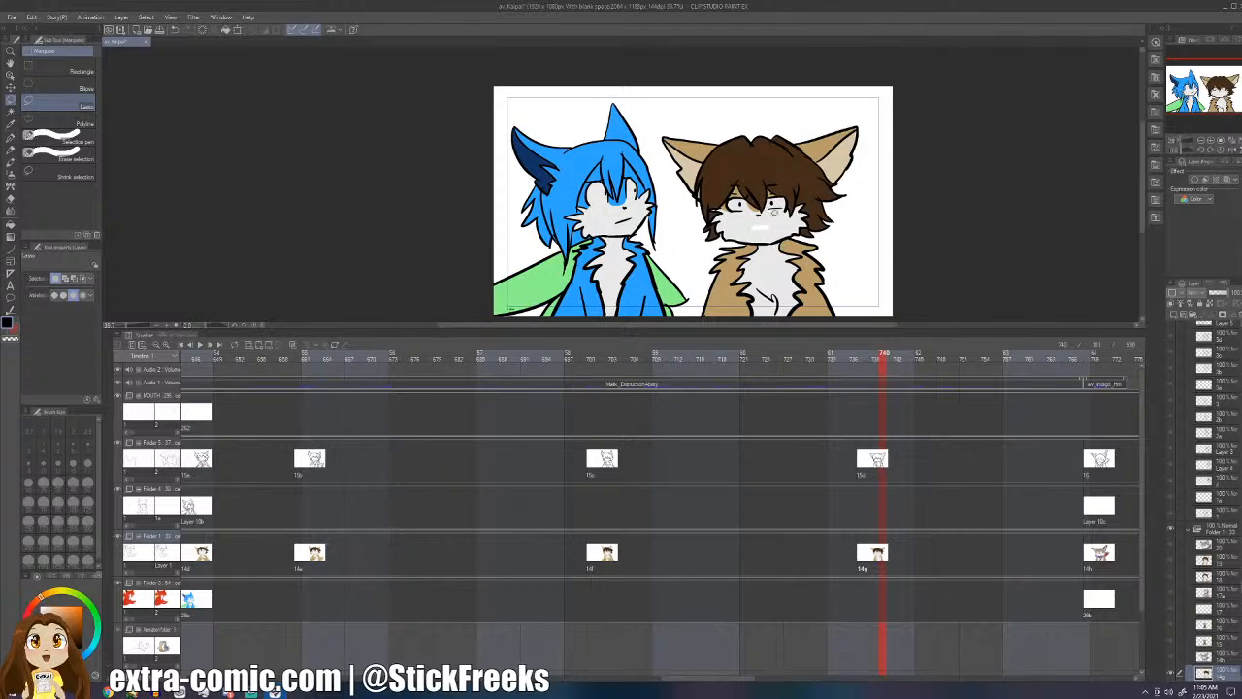
key("i")
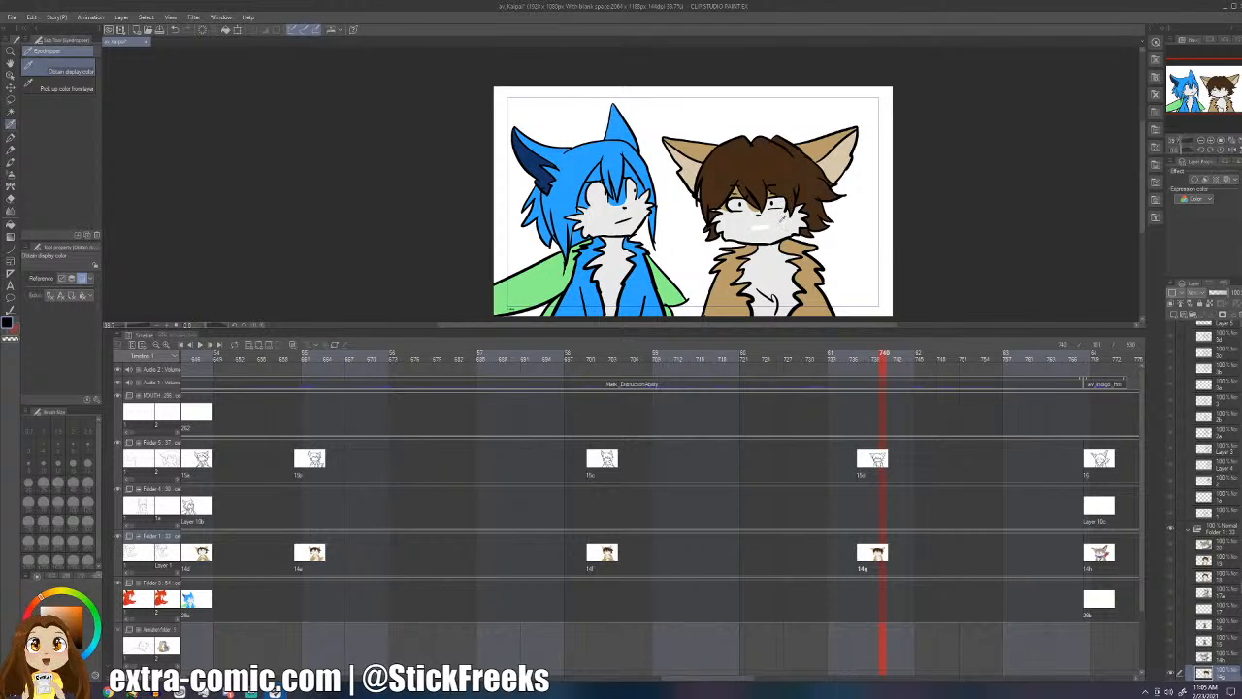
left_click(781, 226)
key("p")
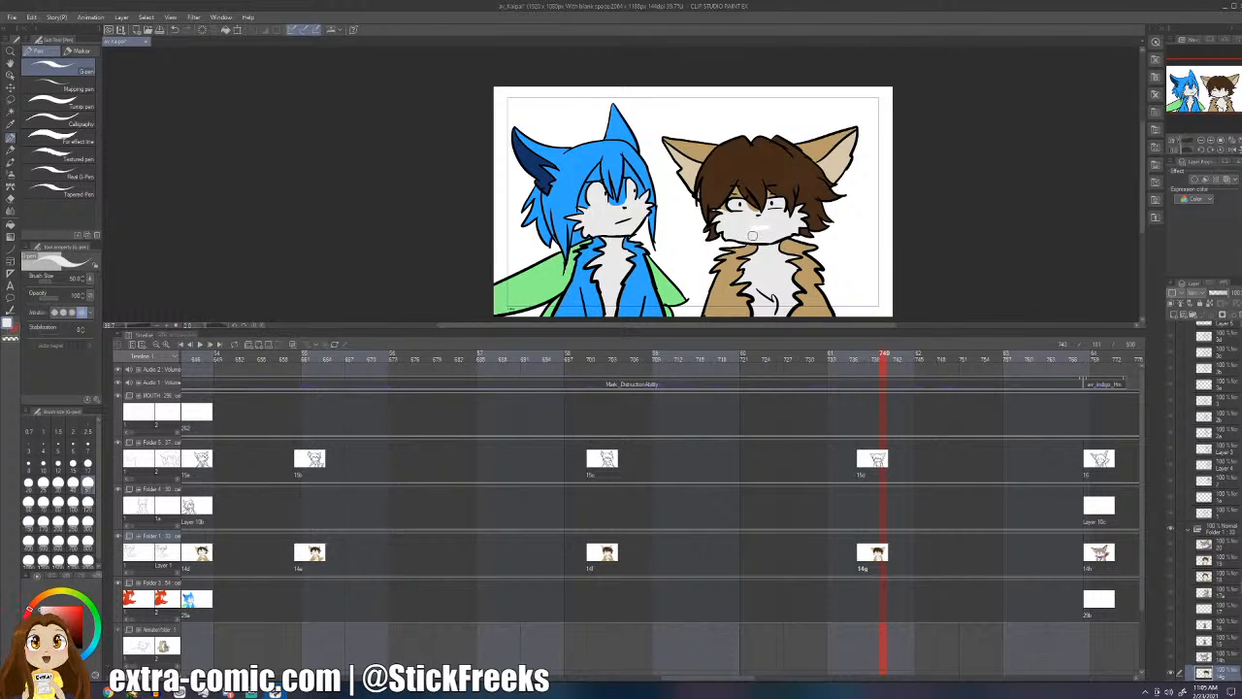
key("bracketright")
key("bracketright")
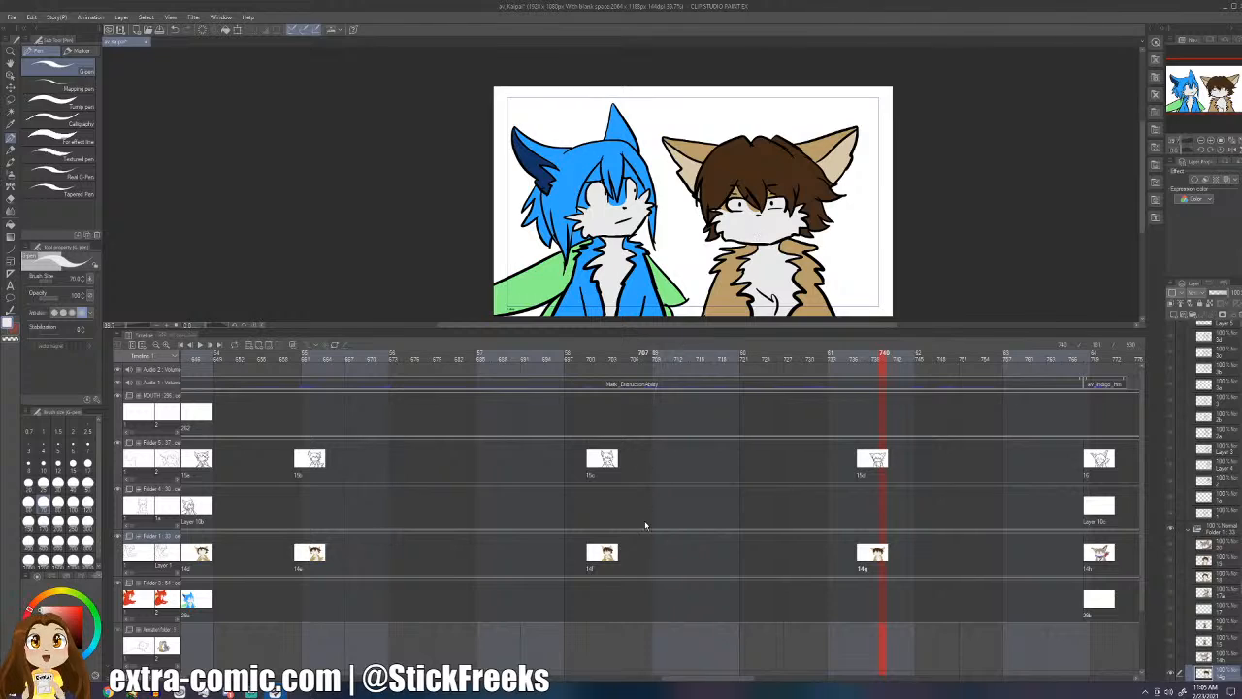
- Paint over the white mouth fill with the face colour on colour cels 14f, 14e and 14d
left_click(655, 538)
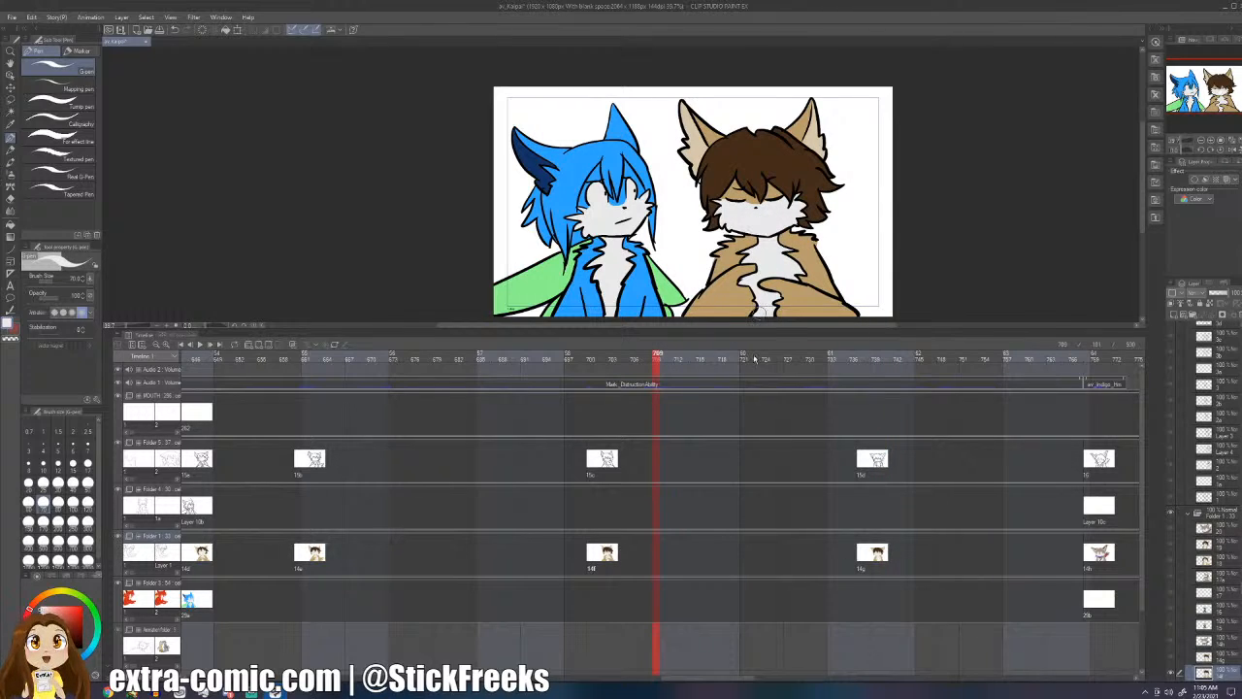
left_click_drag(711, 684, 696, 684)
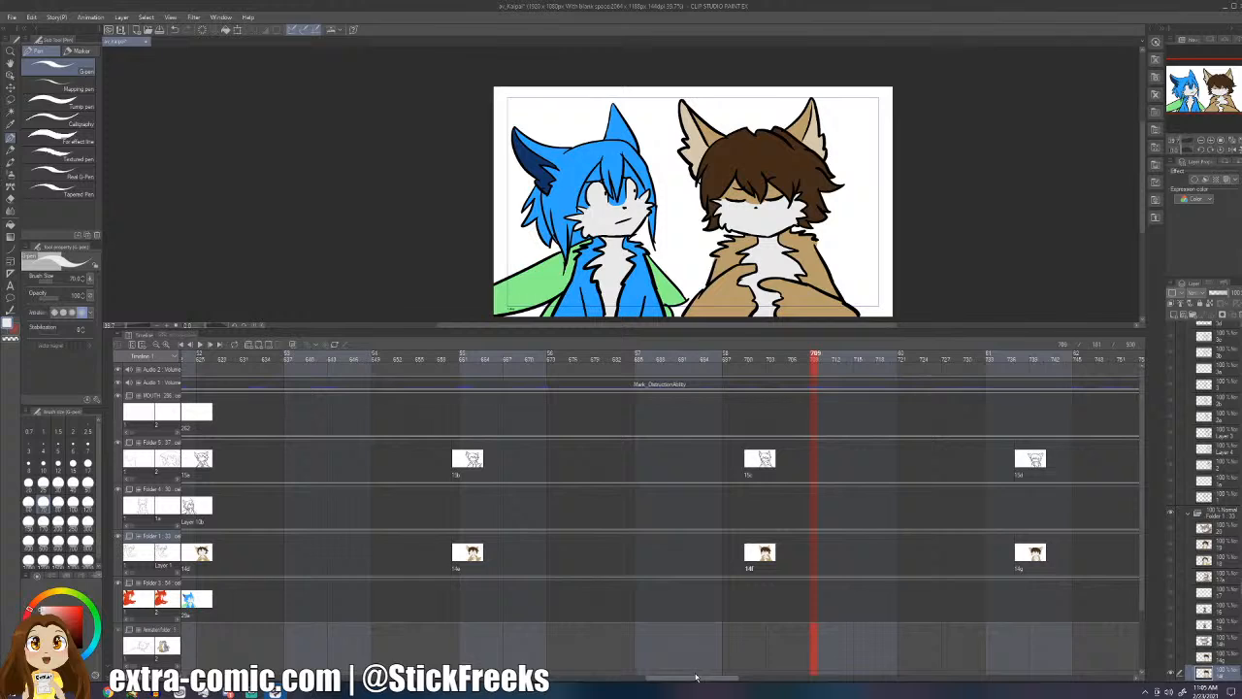
left_click(539, 558)
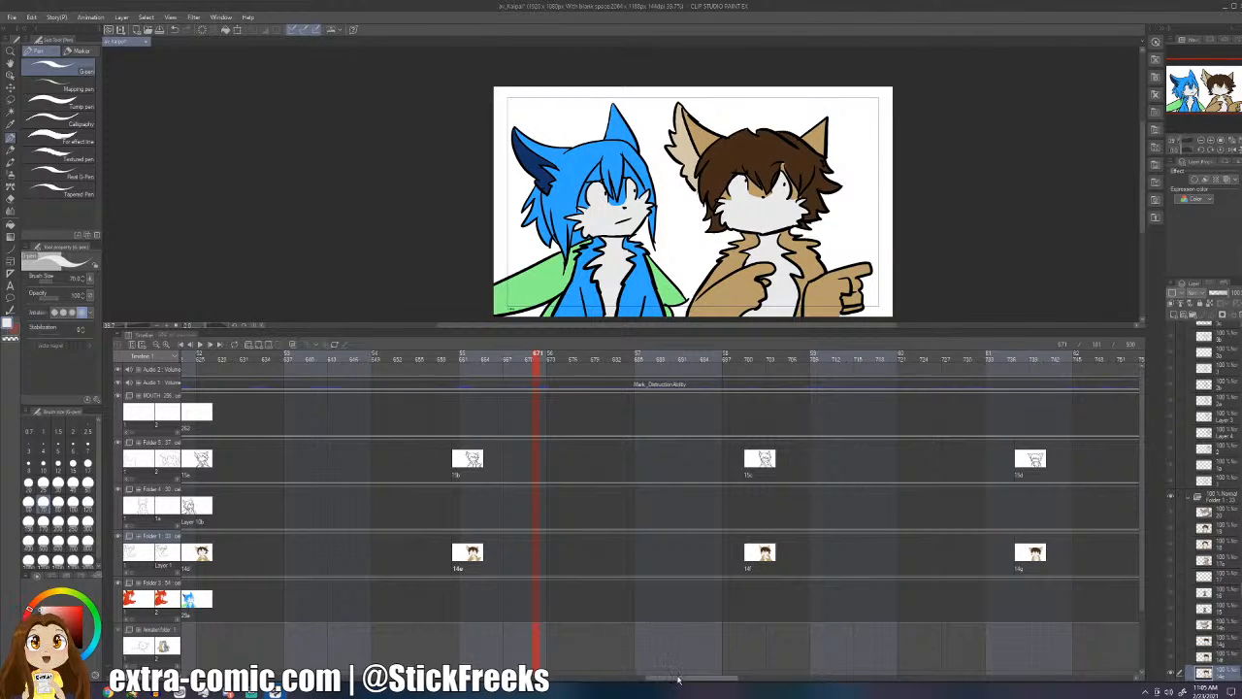
left_click_drag(679, 678, 641, 683)
left_click(596, 570)
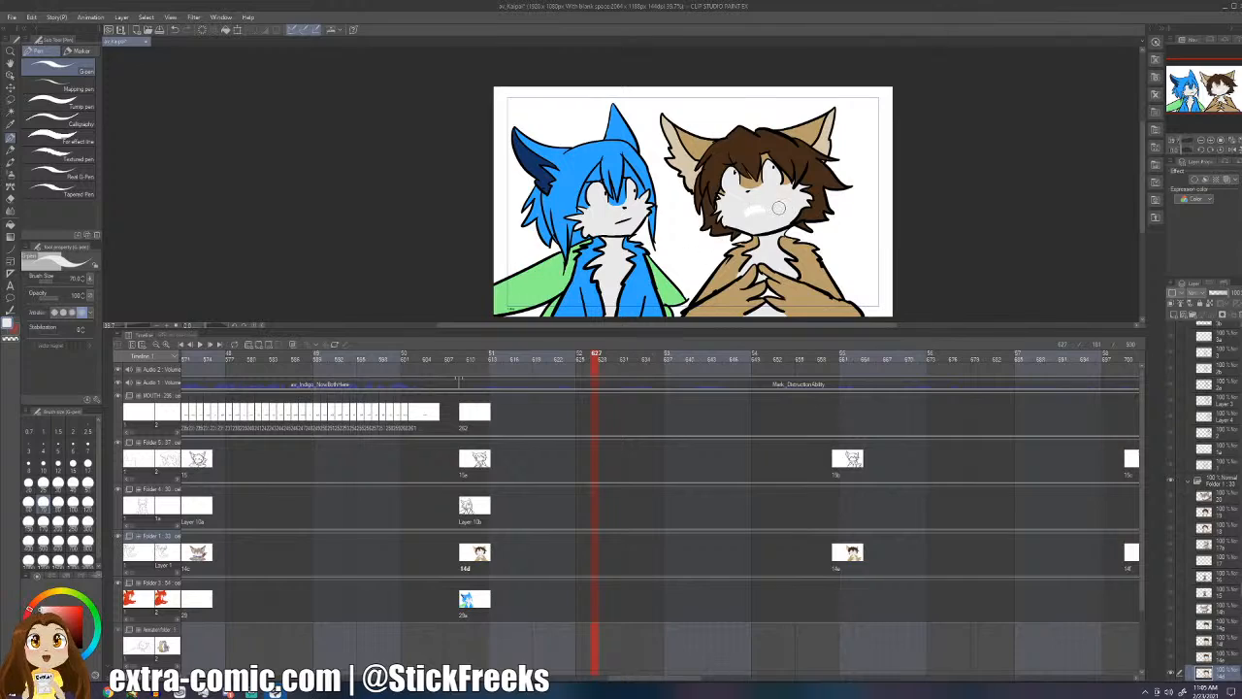
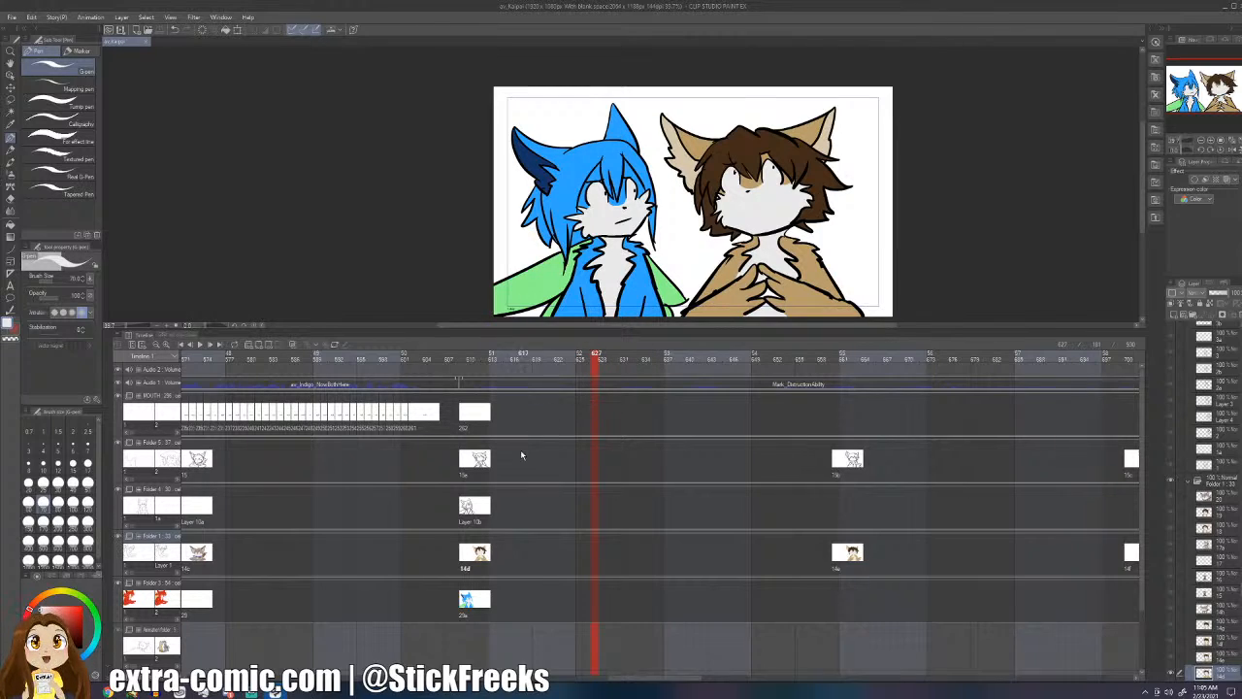
- Select mouth cel 262 at frame 609, the start of the two-character shot, and set the G-pen to black at size 25
left_click(452, 422)
left_click(474, 421)
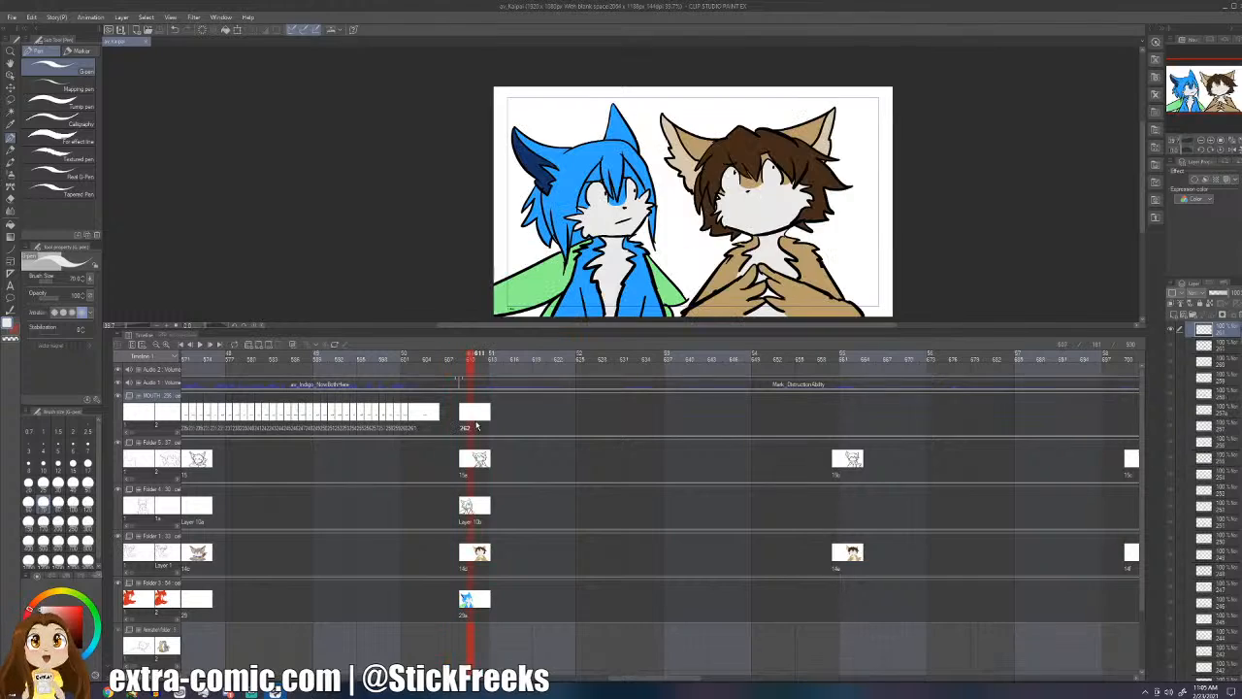
left_click(441, 419)
left_click(469, 420)
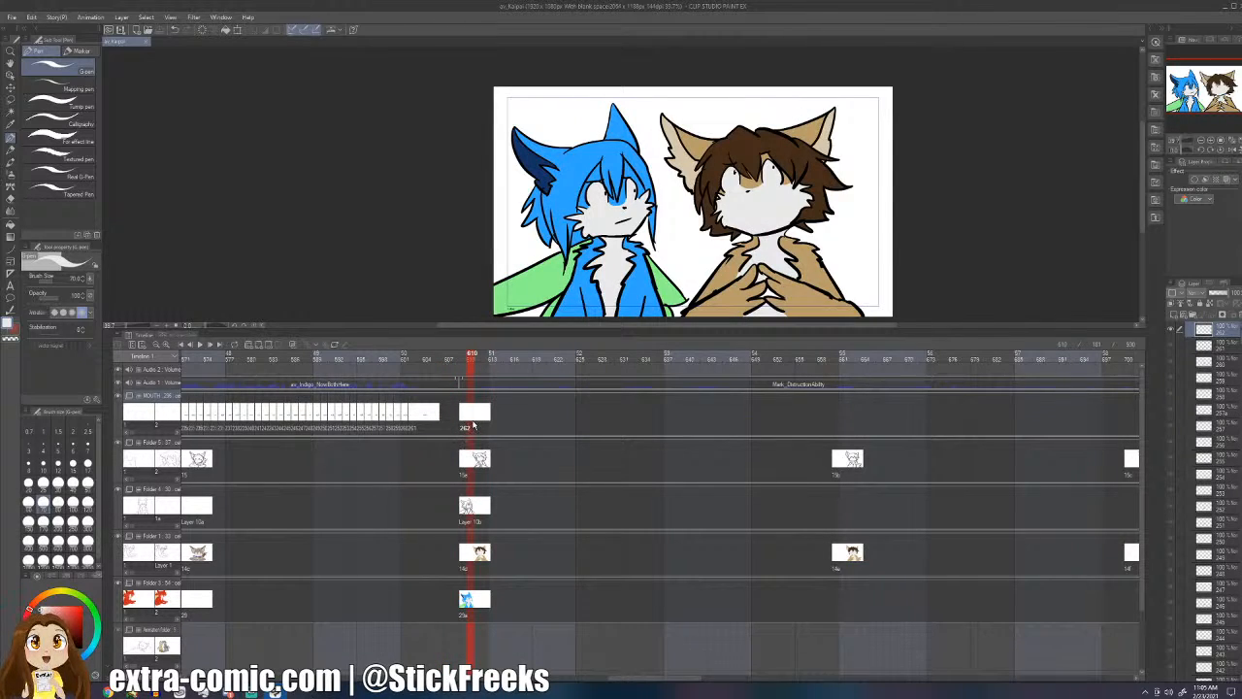
left_click(502, 467)
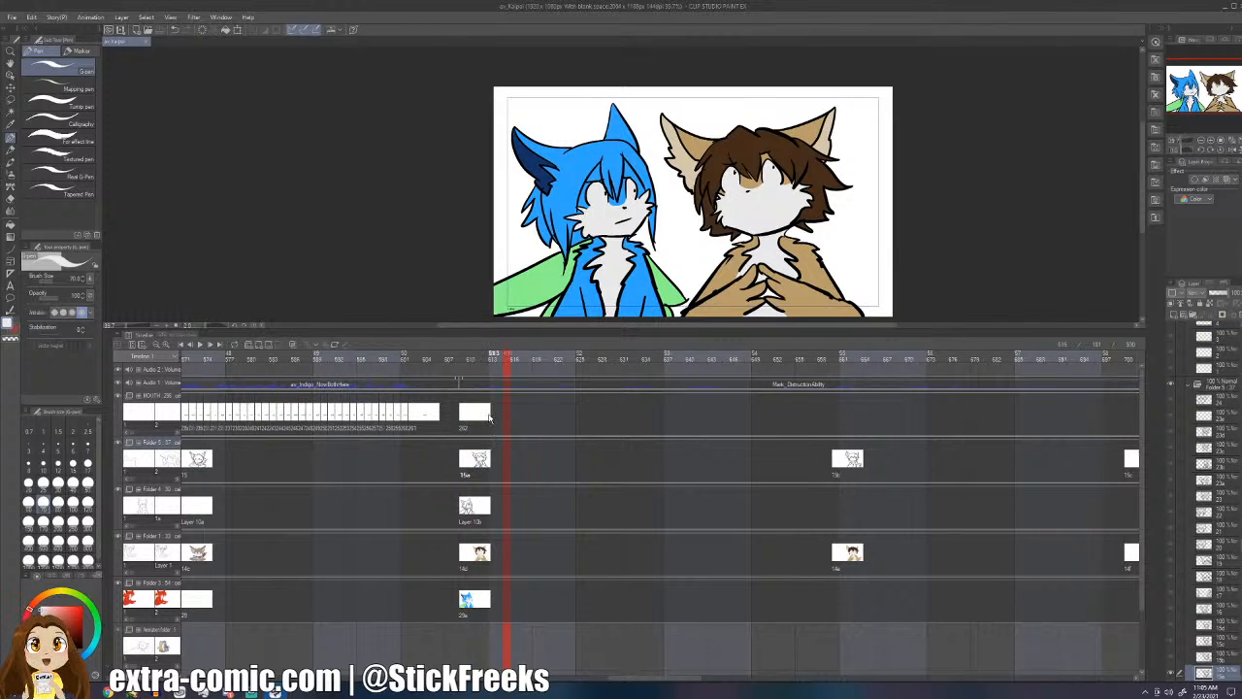
left_click(492, 424)
left_click(463, 424)
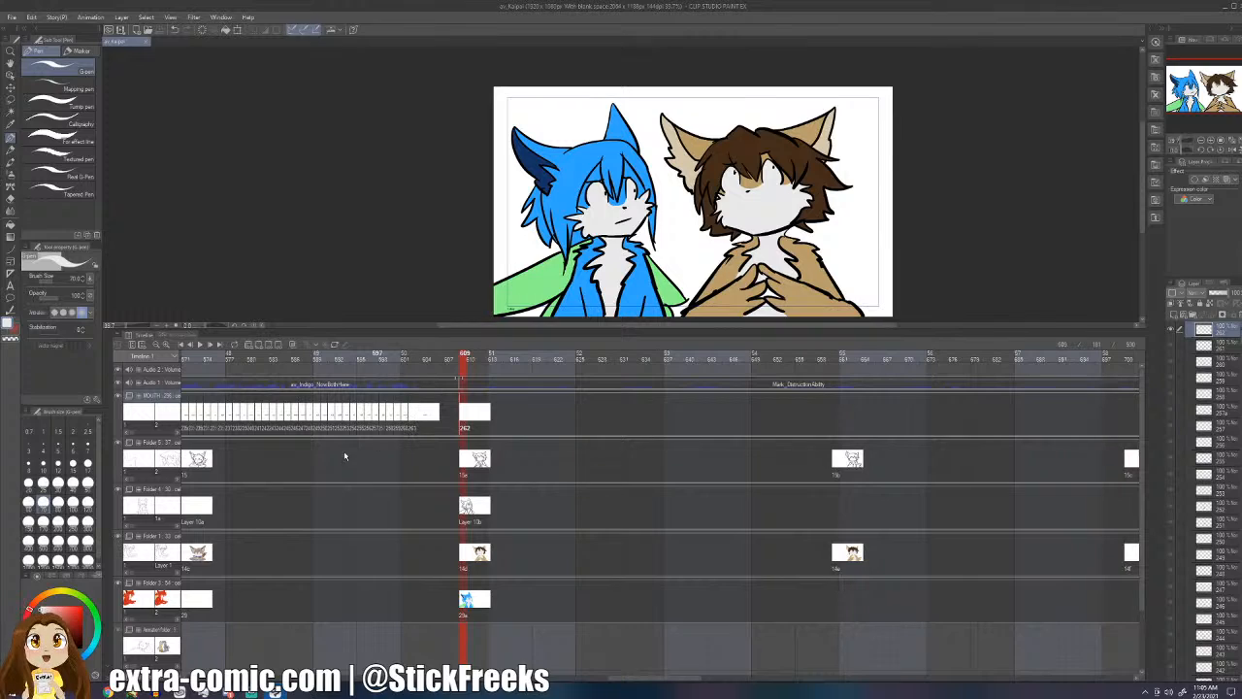
left_click(45, 648)
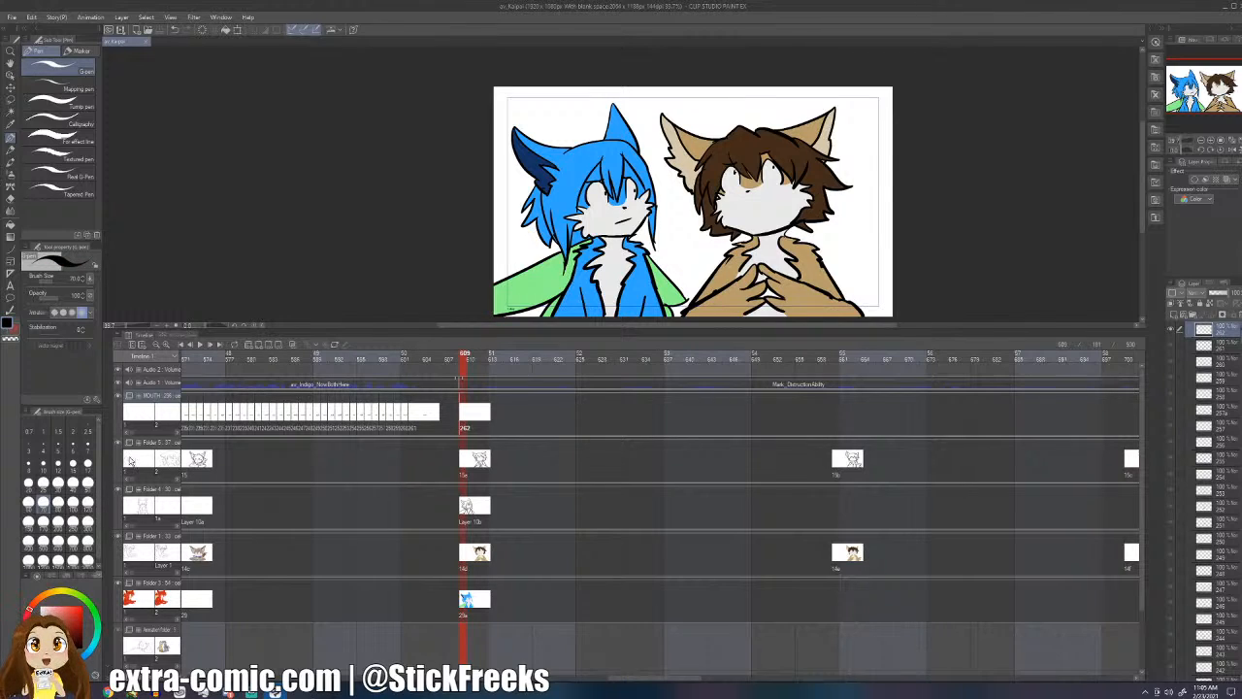
key("bracketleft")
key("bracketleft")
key("bracketleft")
key("bracketleft")
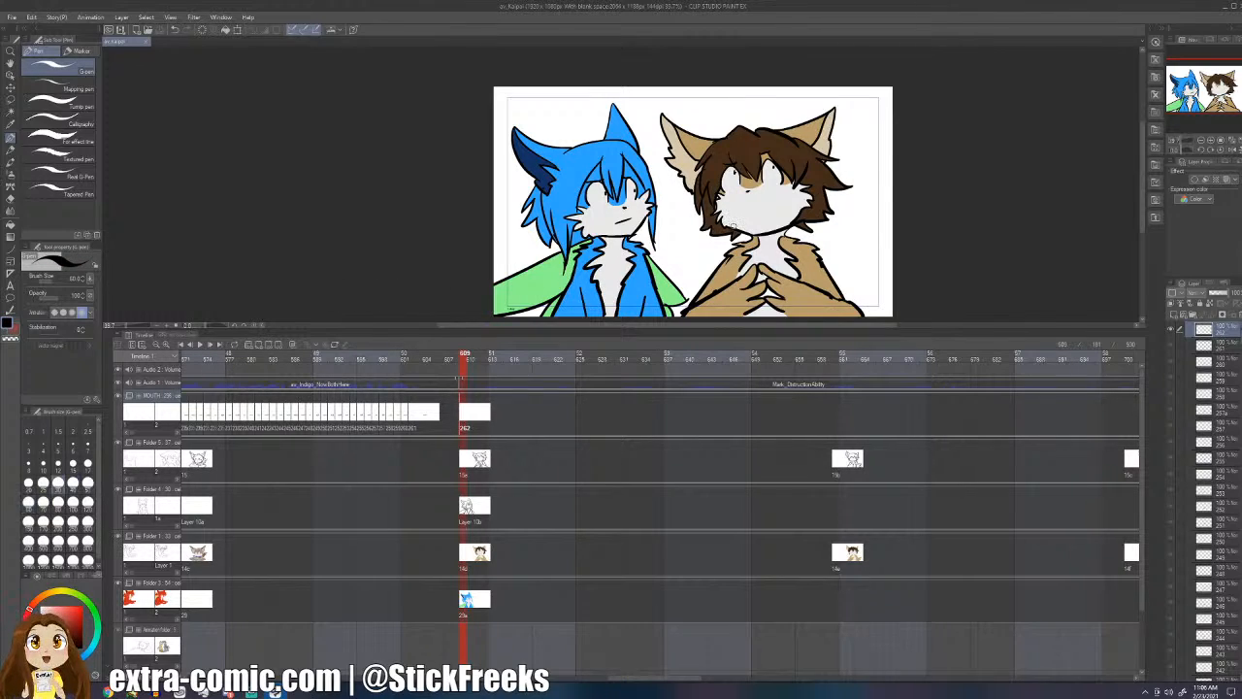
key("bracketleft")
key("bracketleft")
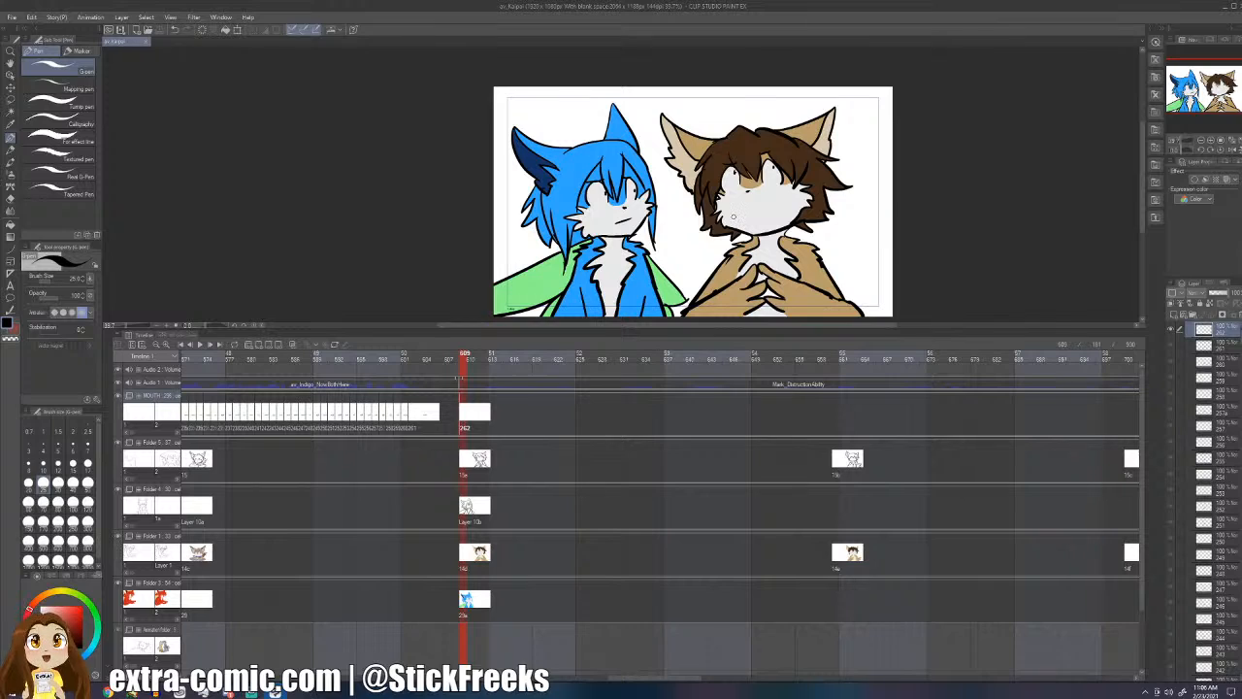
- Play the dialogue across the cut into the two-character shot and return to mouth cel 262 at frame 609
key("Left")
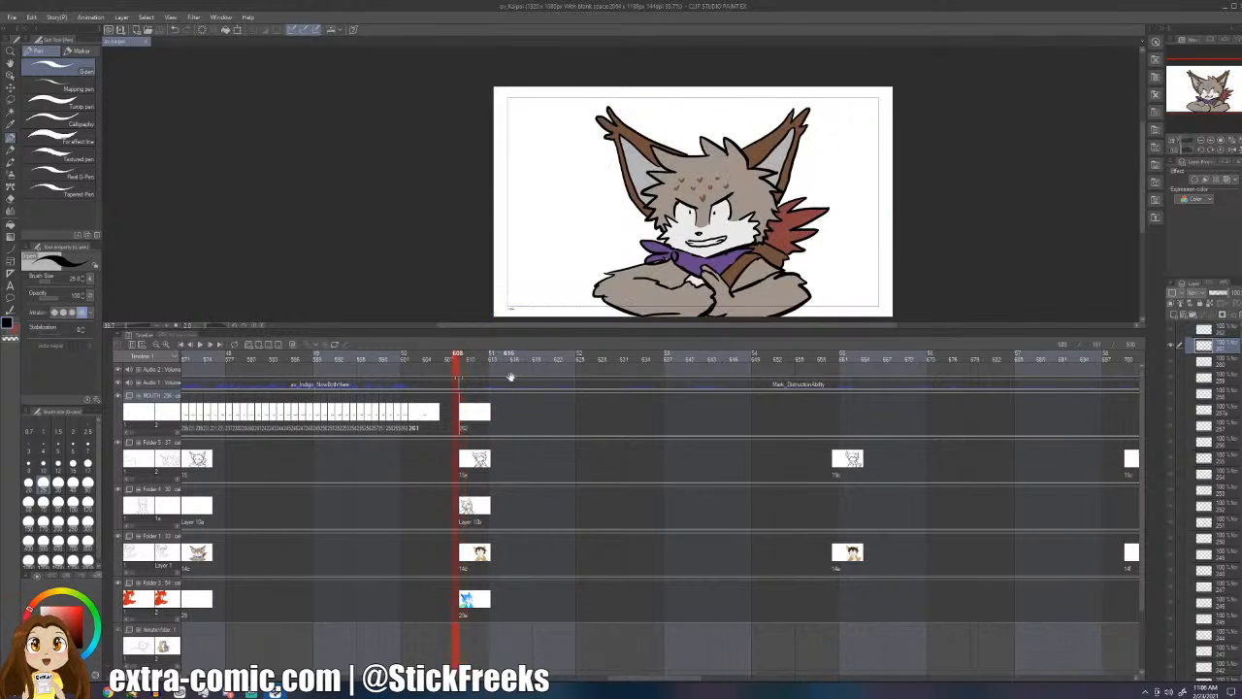
key("Right")
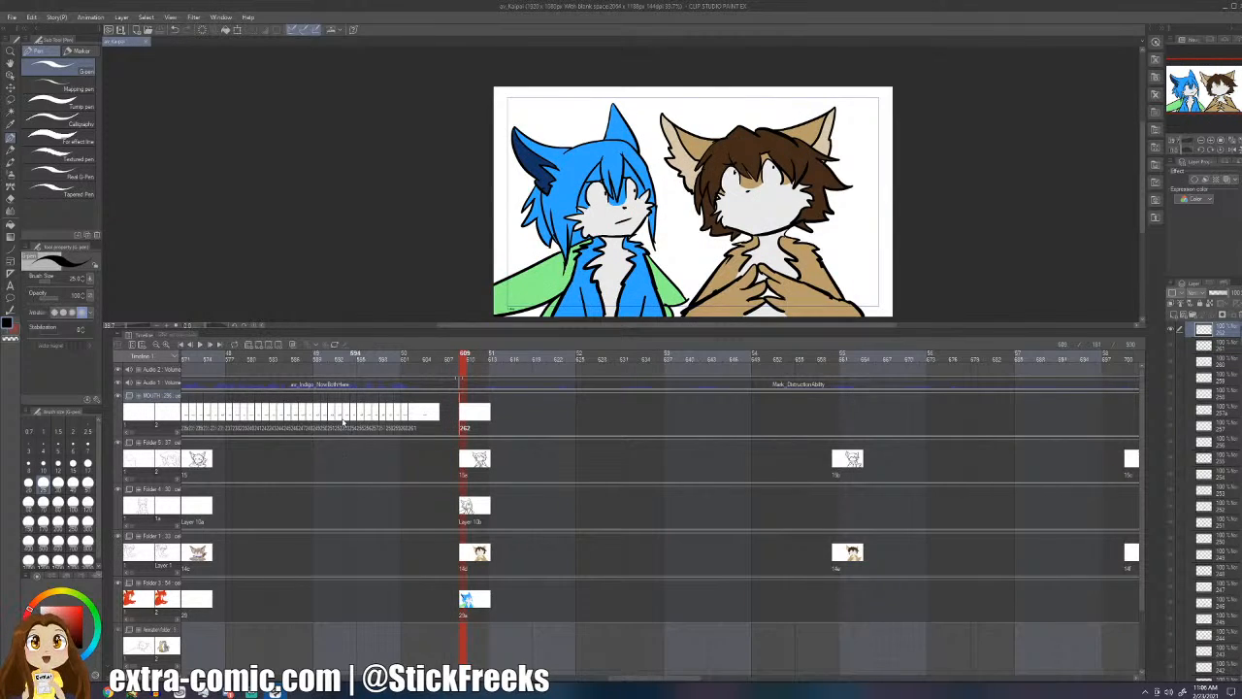
left_click(339, 419)
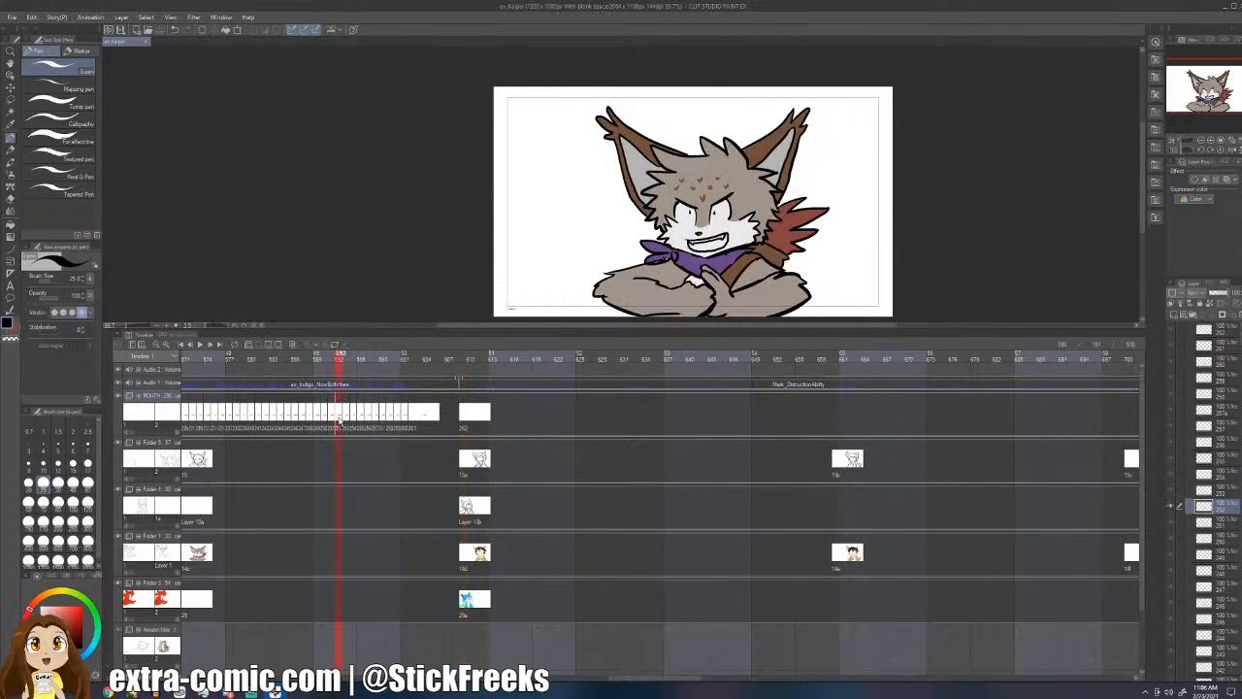
left_click(199, 345)
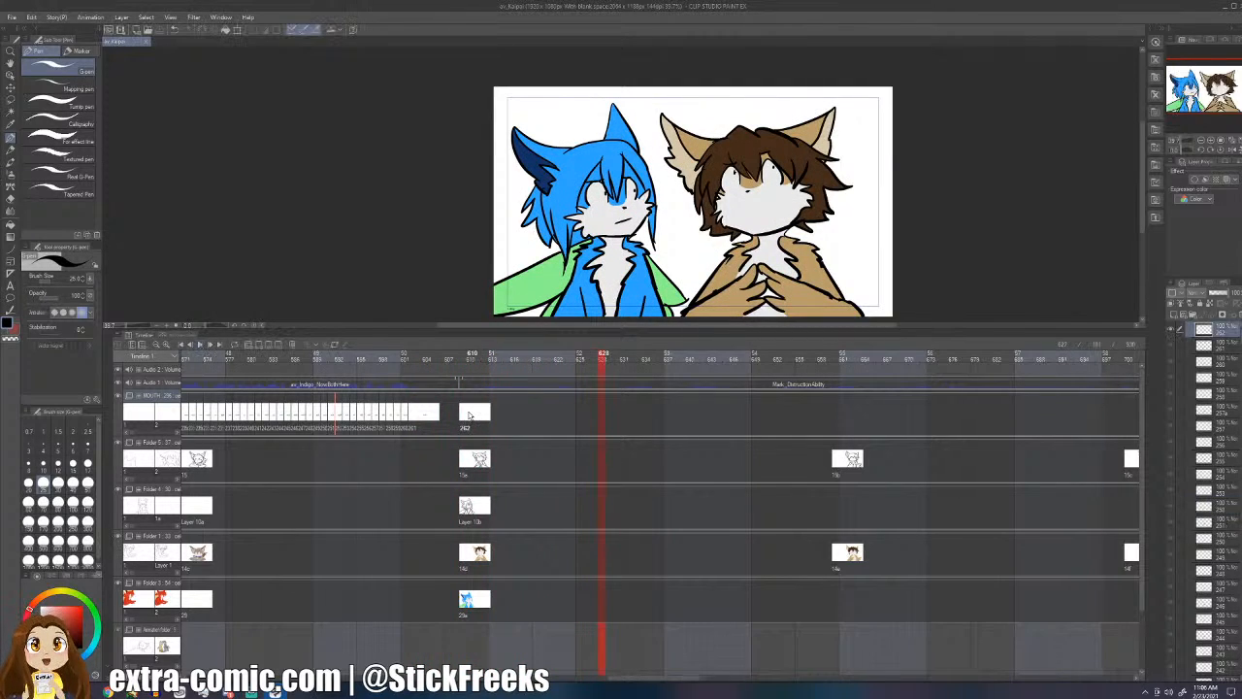
left_click(469, 415)
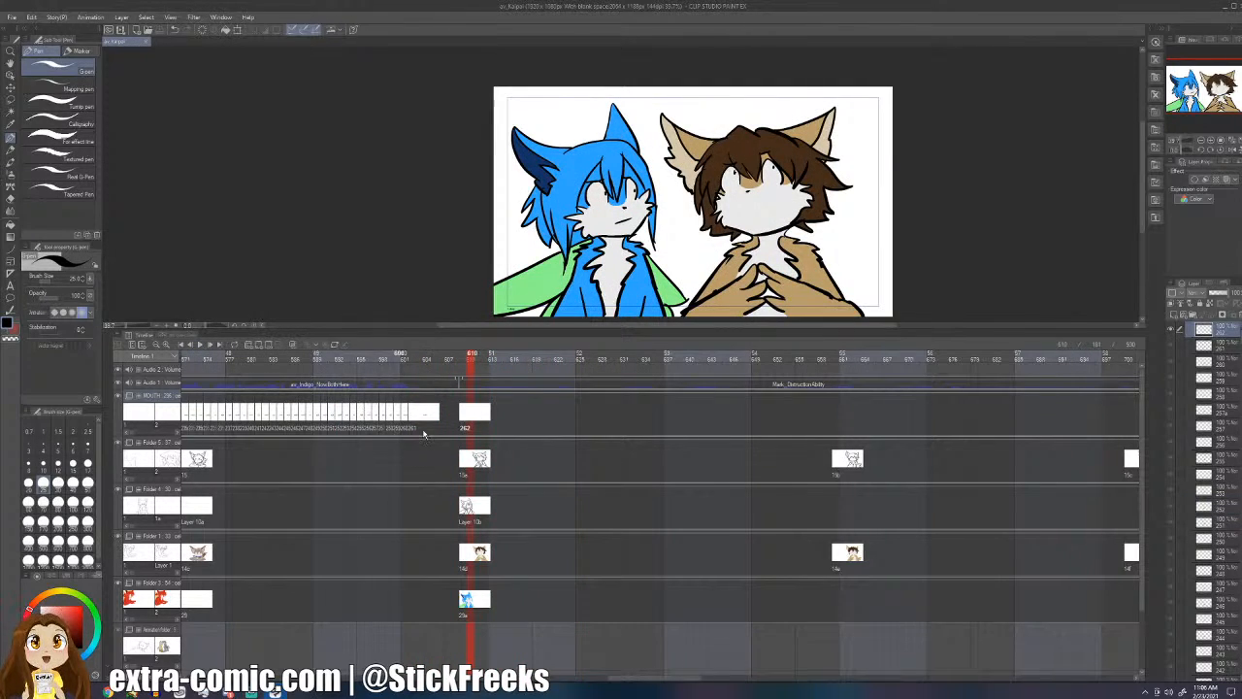
left_click(443, 425)
left_click(200, 345)
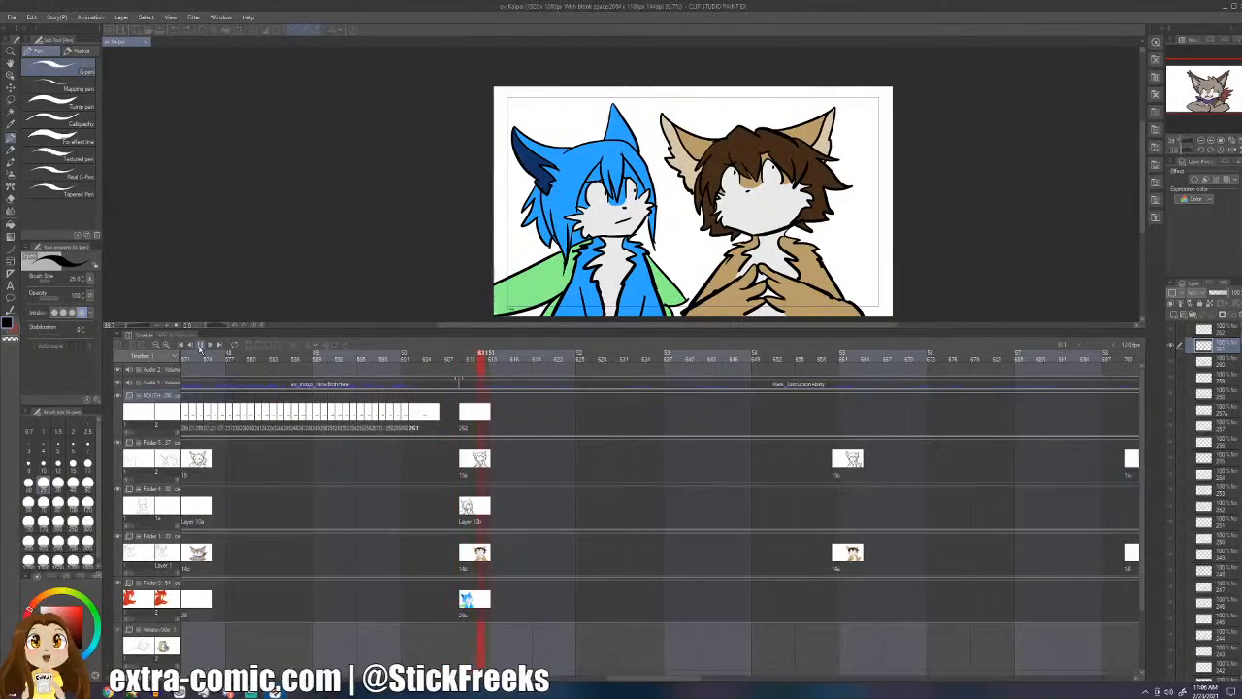
left_click(463, 417)
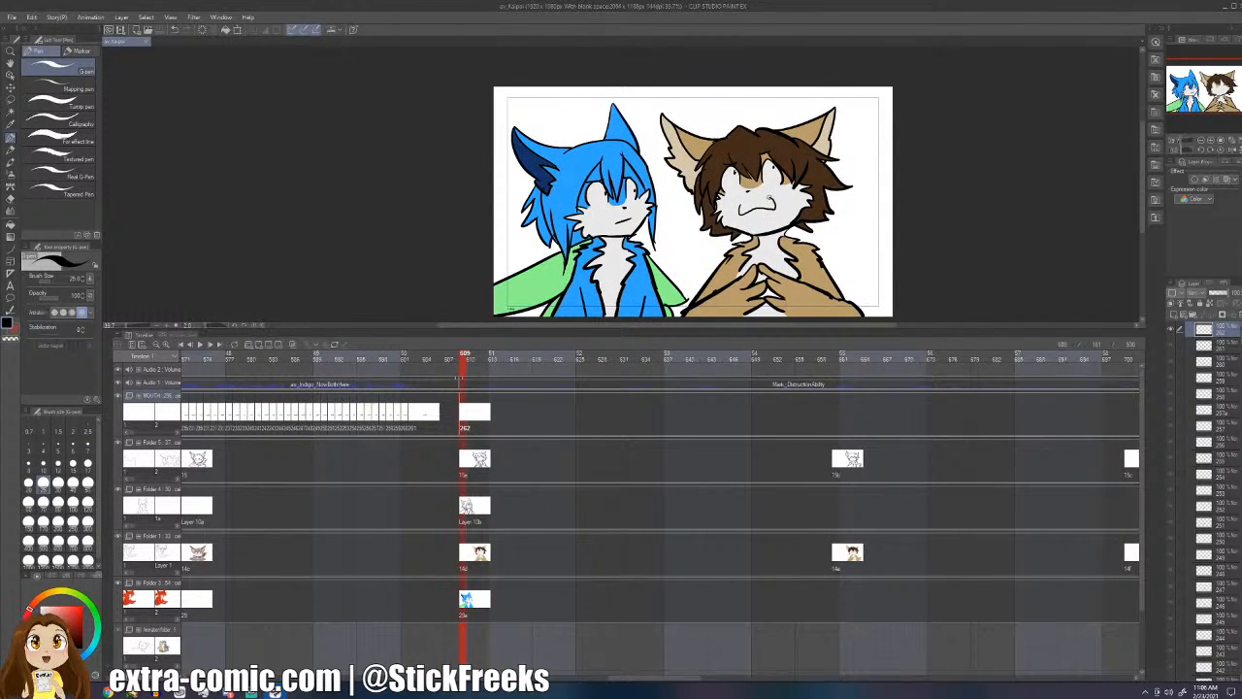
- Draw the brown-haired character's open mouth on cel 262, add a mouth cel at frame 610, and turn on onion skin
left_click_drag(770, 198, 740, 214)
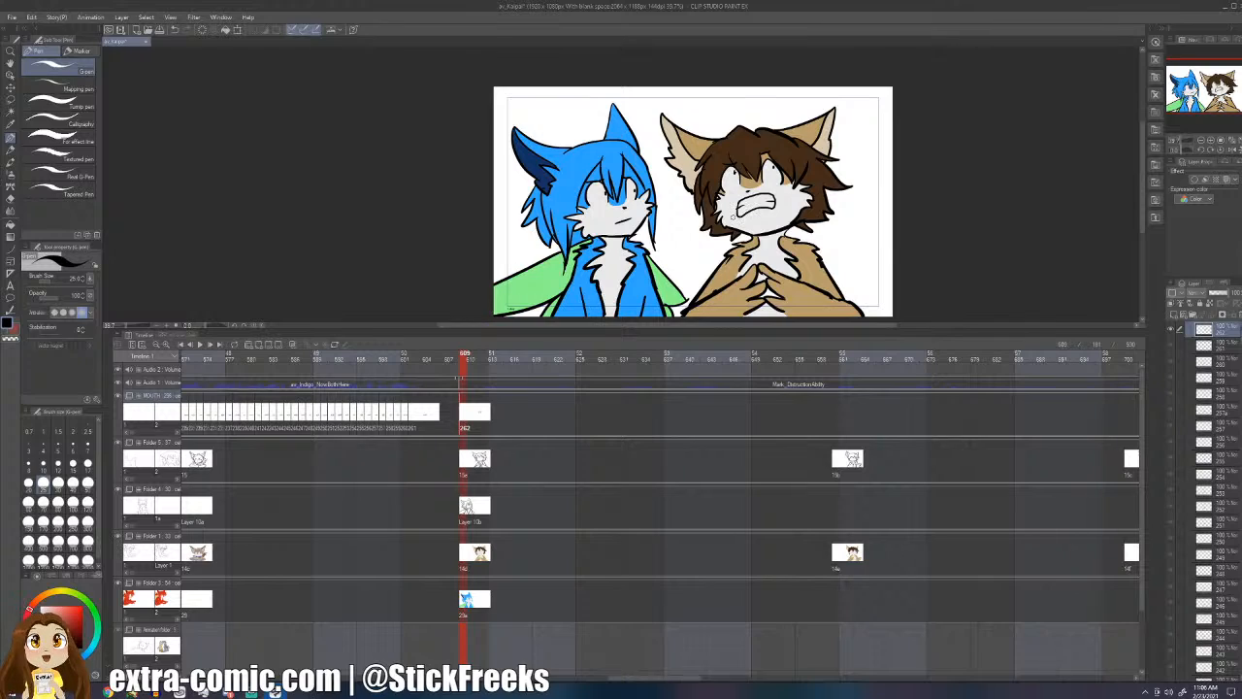
key("Right")
key("ctrl+shift+n")
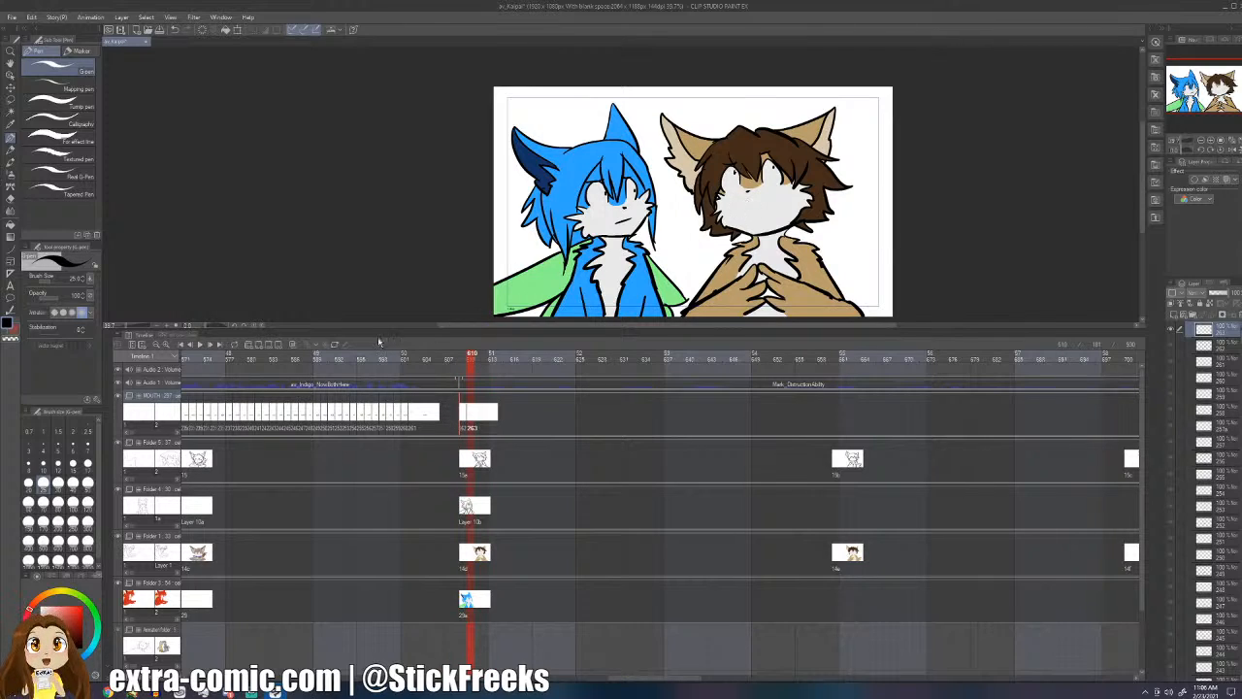
left_click(292, 345)
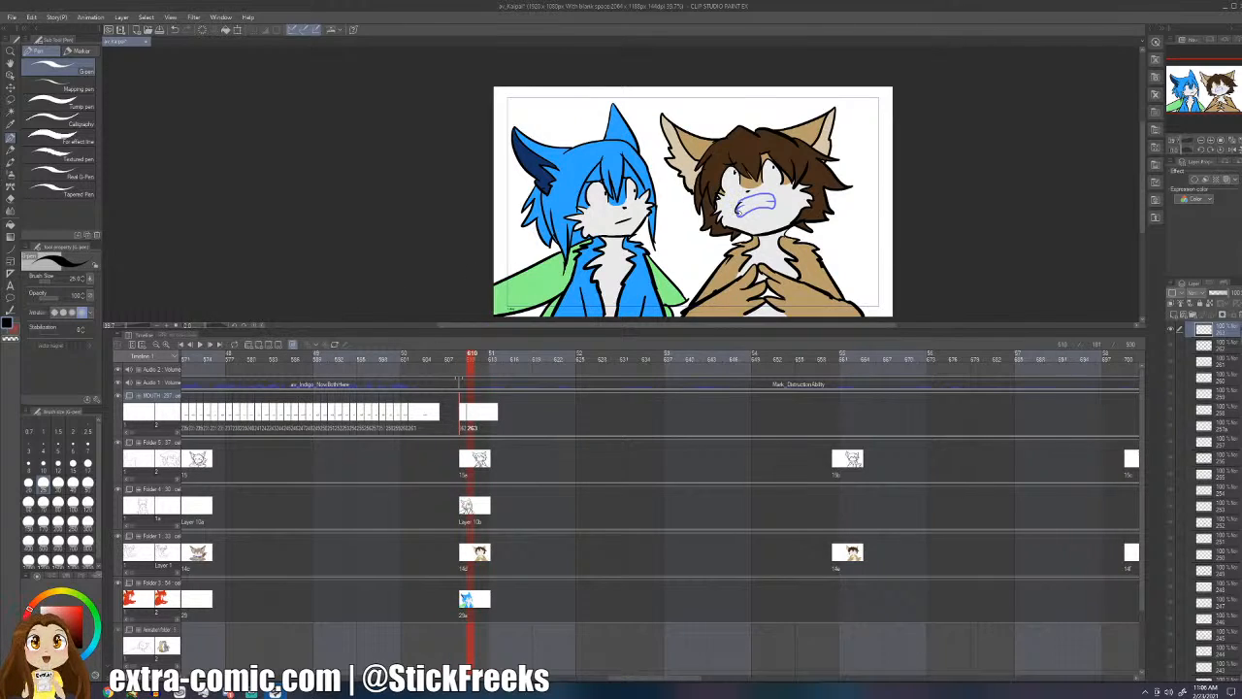
- Add mouth cels at frames 611 and 612, drawing a small round mouth and a wide open mouth
key("Right")
key("ctrl+shift+n")
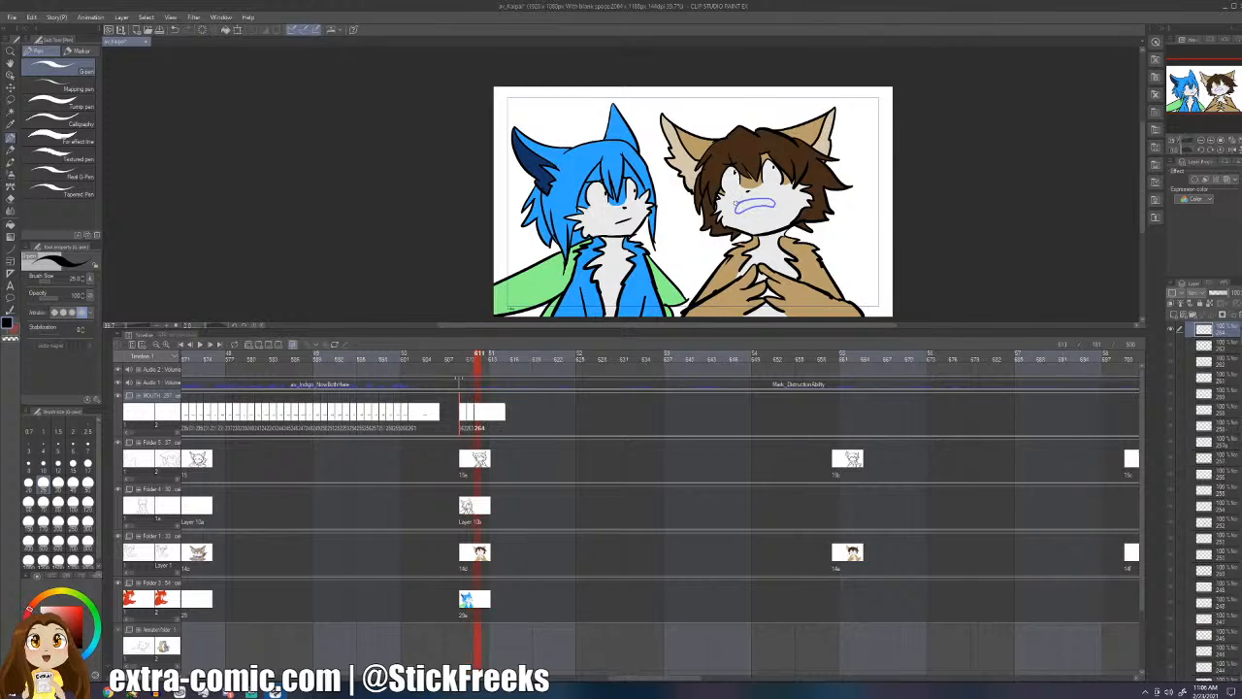
key("Right")
key("ctrl+shift+n")
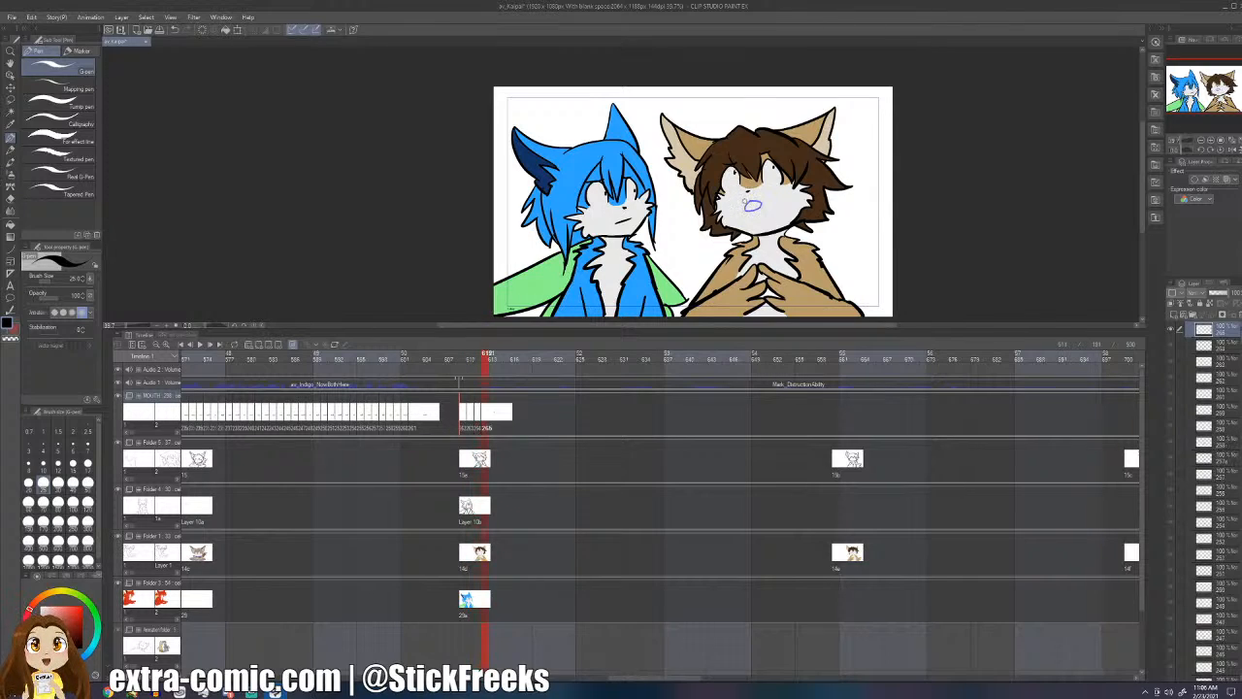
left_click_drag(745, 207, 778, 205)
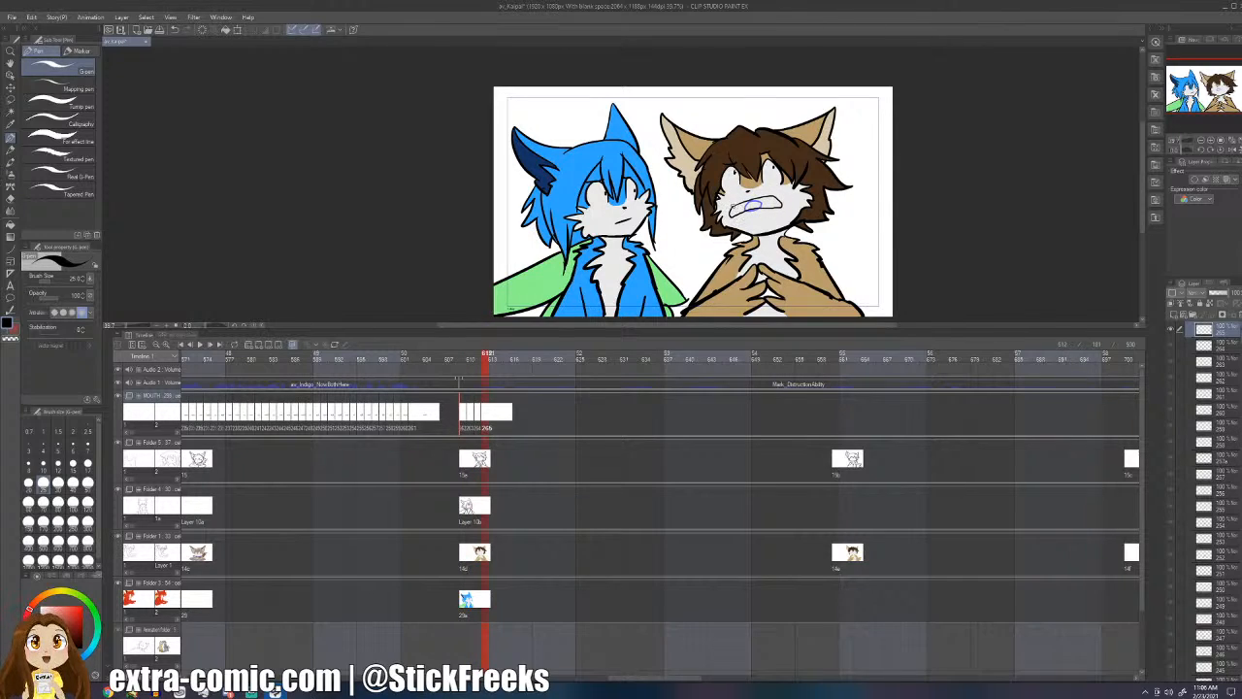
- Add mouth cels at frames 613 and 614 and draw the brown-haired character's next mouth shapes over the onion skin
key("Right")
key("ctrl+shift+n")
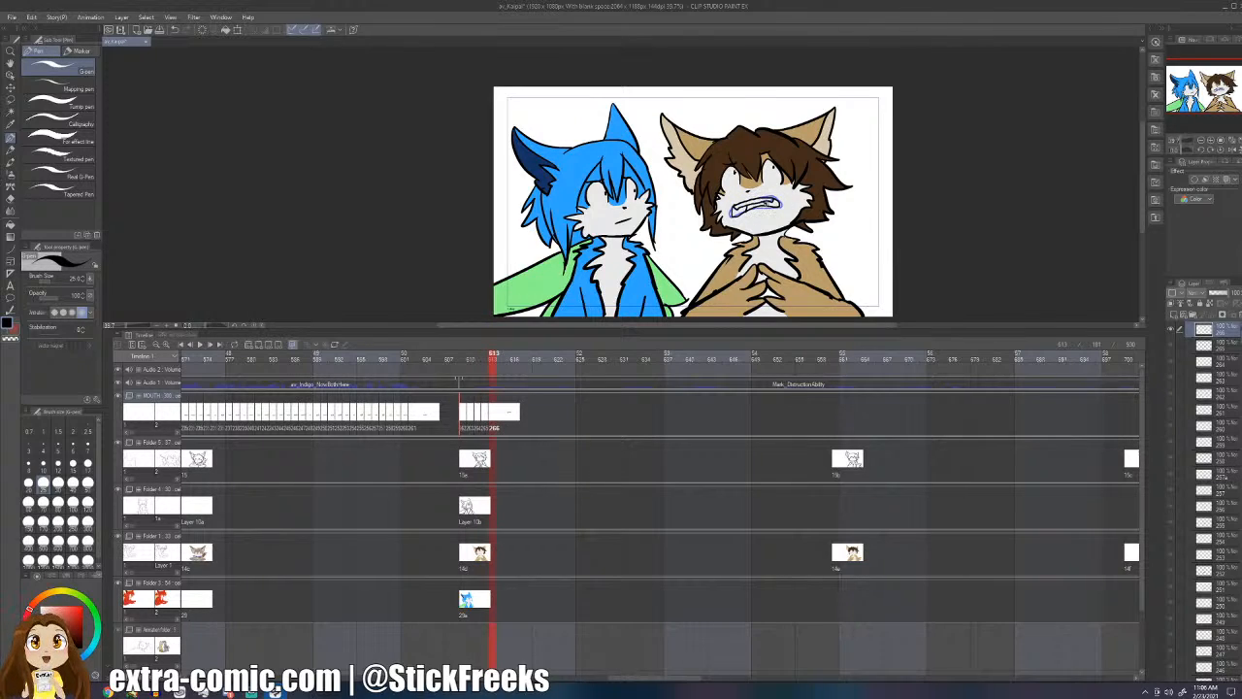
key("Right")
key("ctrl+shift+n")
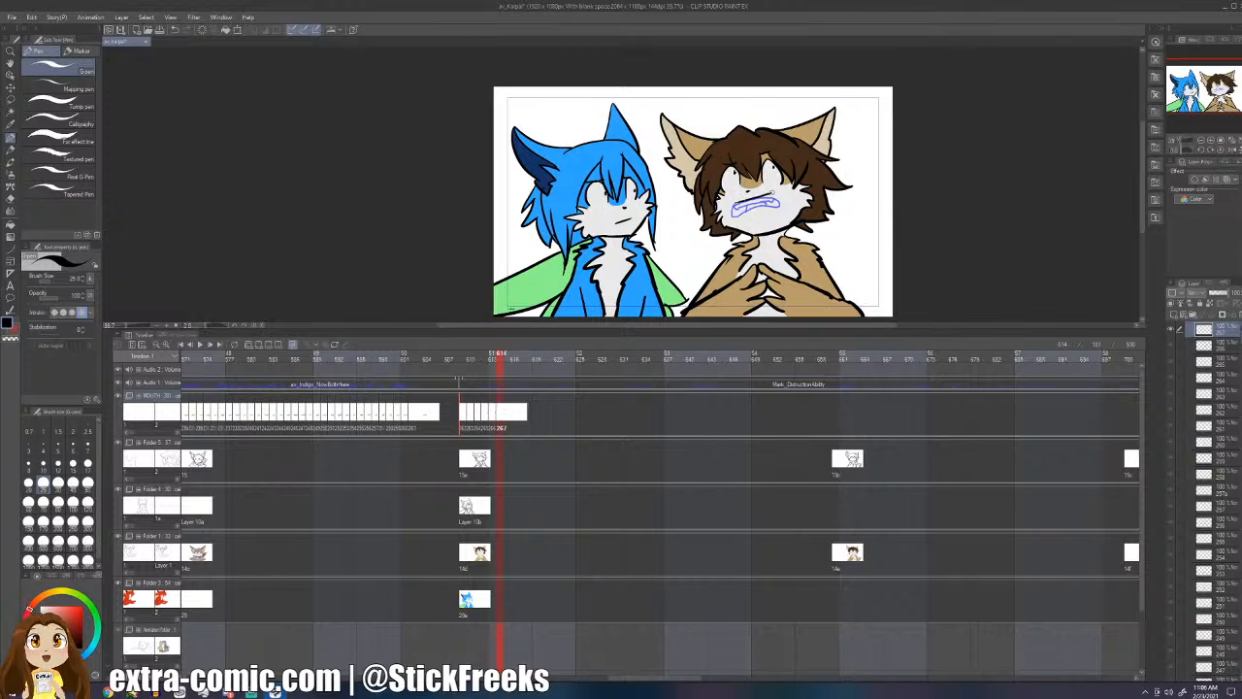
left_click_drag(773, 192, 780, 211)
- Add mouth cels at frames 615, 616 and 617 and draw a slanted open mouth shape on each
key("Right")
key("ctrl+shift+n")
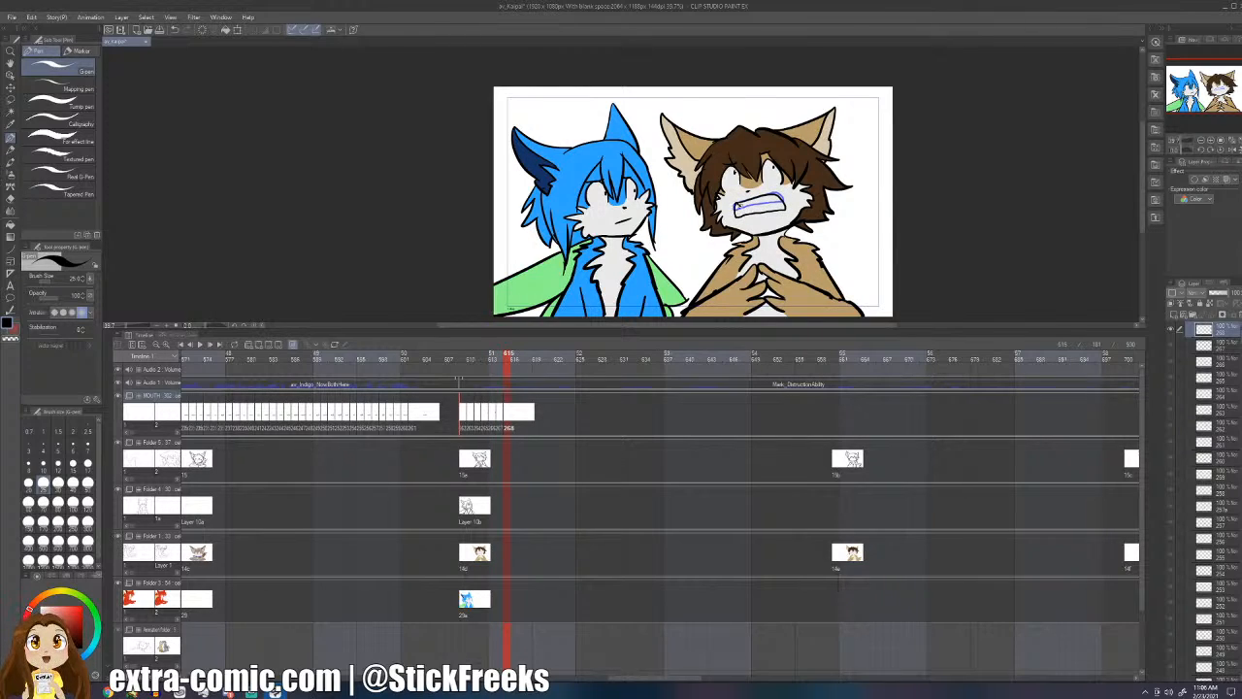
key("Right")
key("ctrl+shift+n")
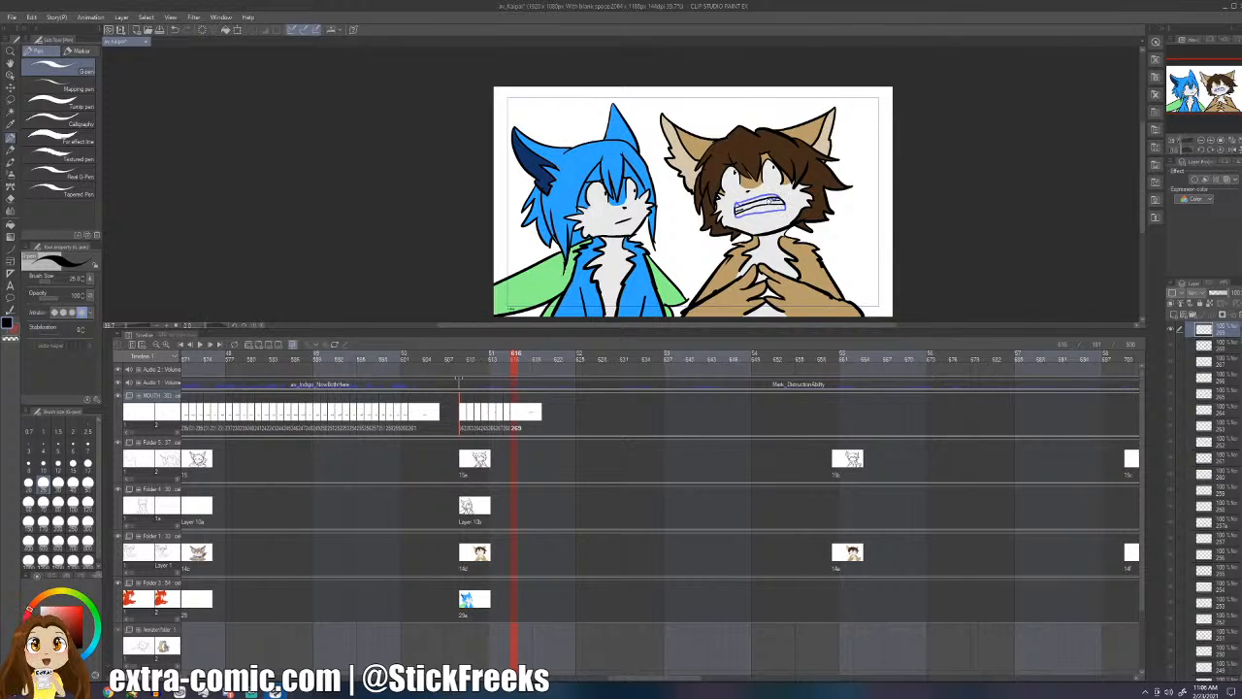
key("Right")
key("ctrl+shift+n")
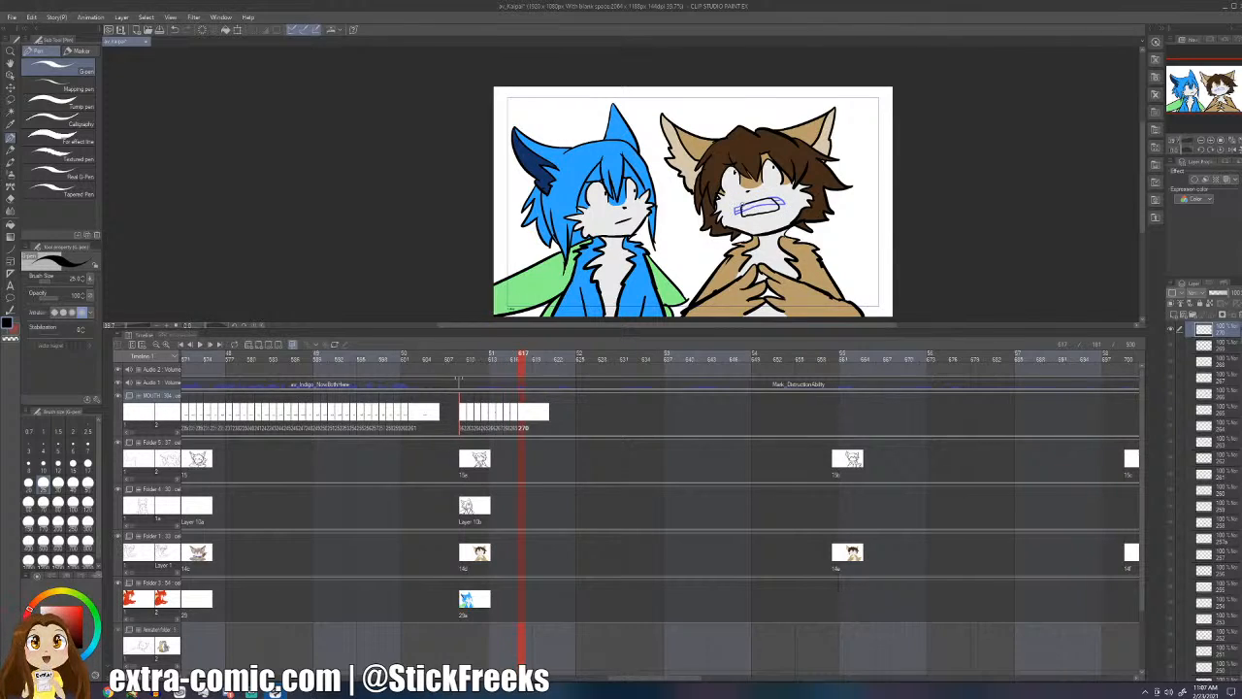
- Add mouth cels at frames 618 to 621 and draw the closing mouth shapes for the end of the line
key("Right")
key("ctrl+shift+n")
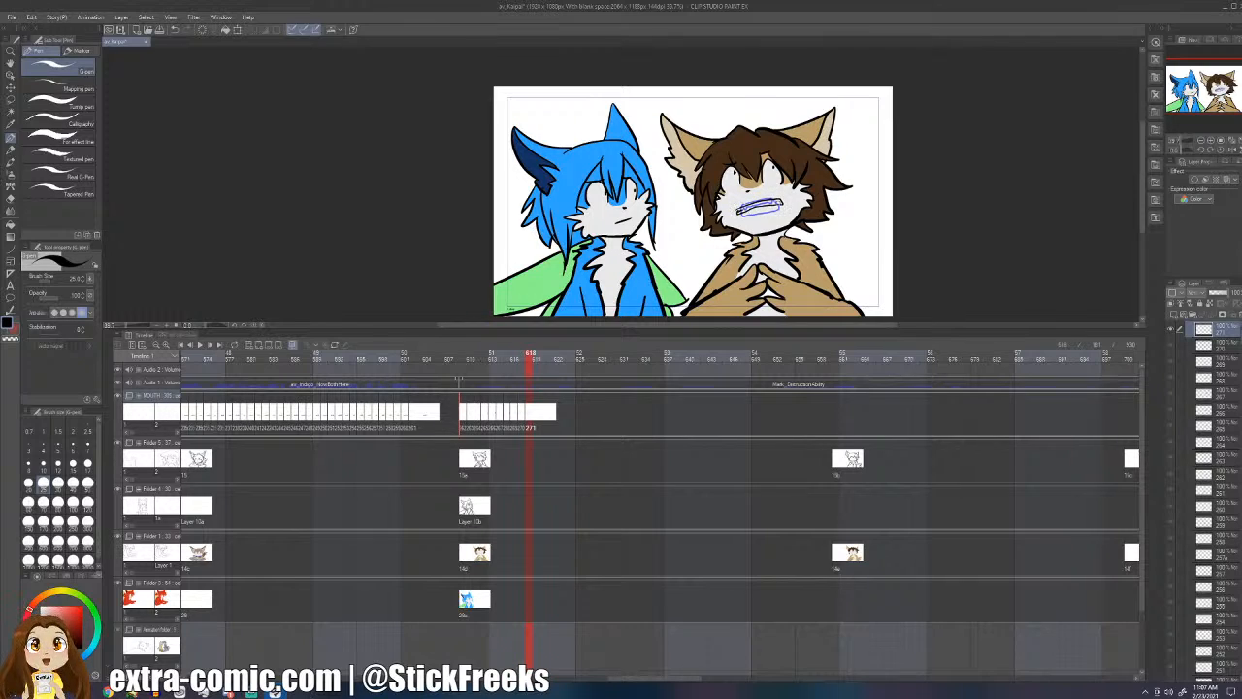
key("Right")
key("ctrl+shift+n")
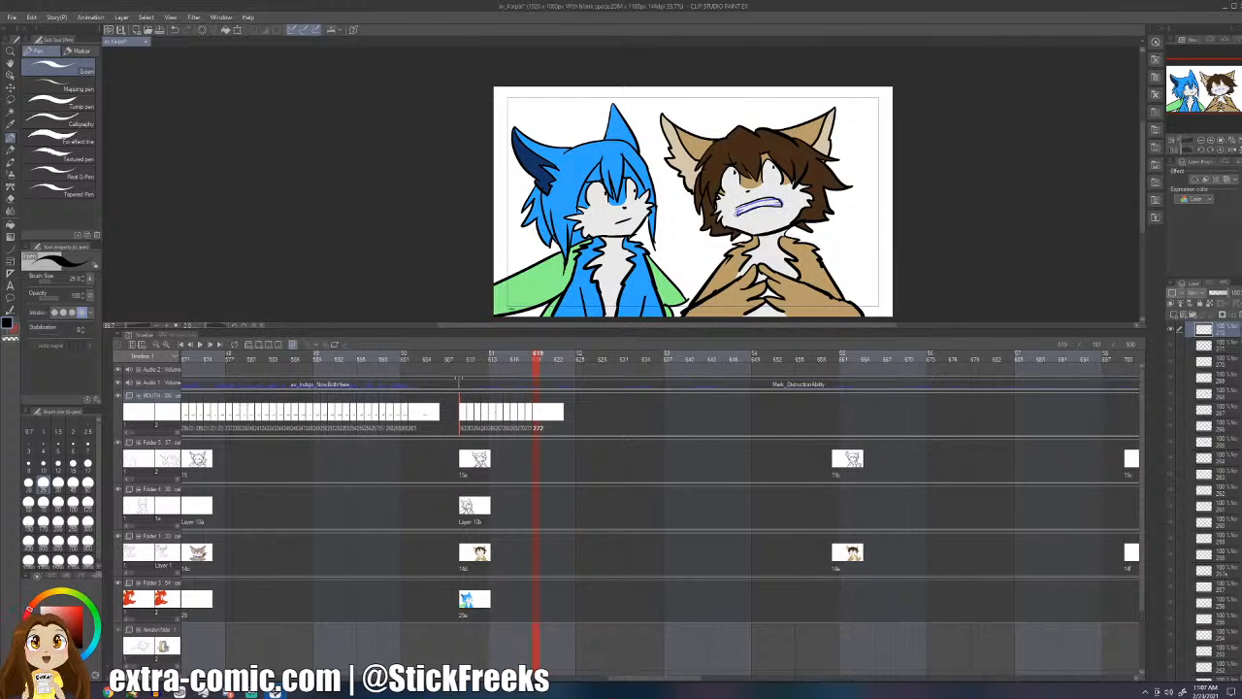
key("Right")
key("ctrl+shift+n")
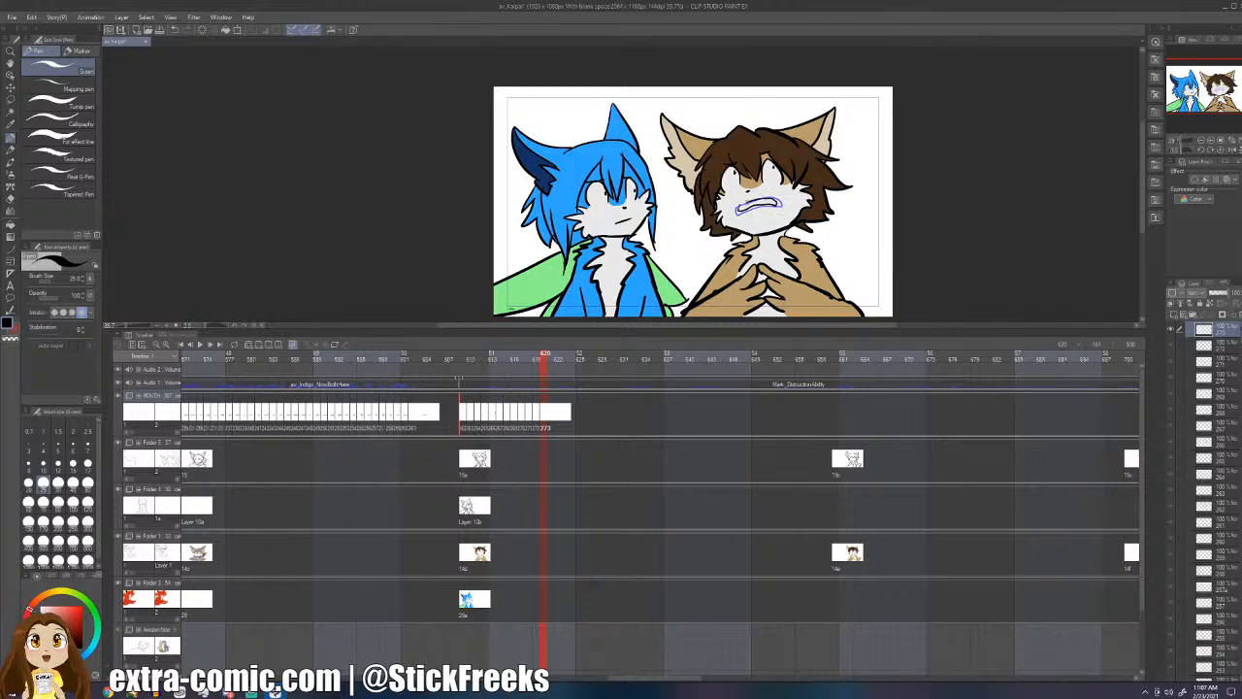
key("Right")
key("ctrl+shift+n")
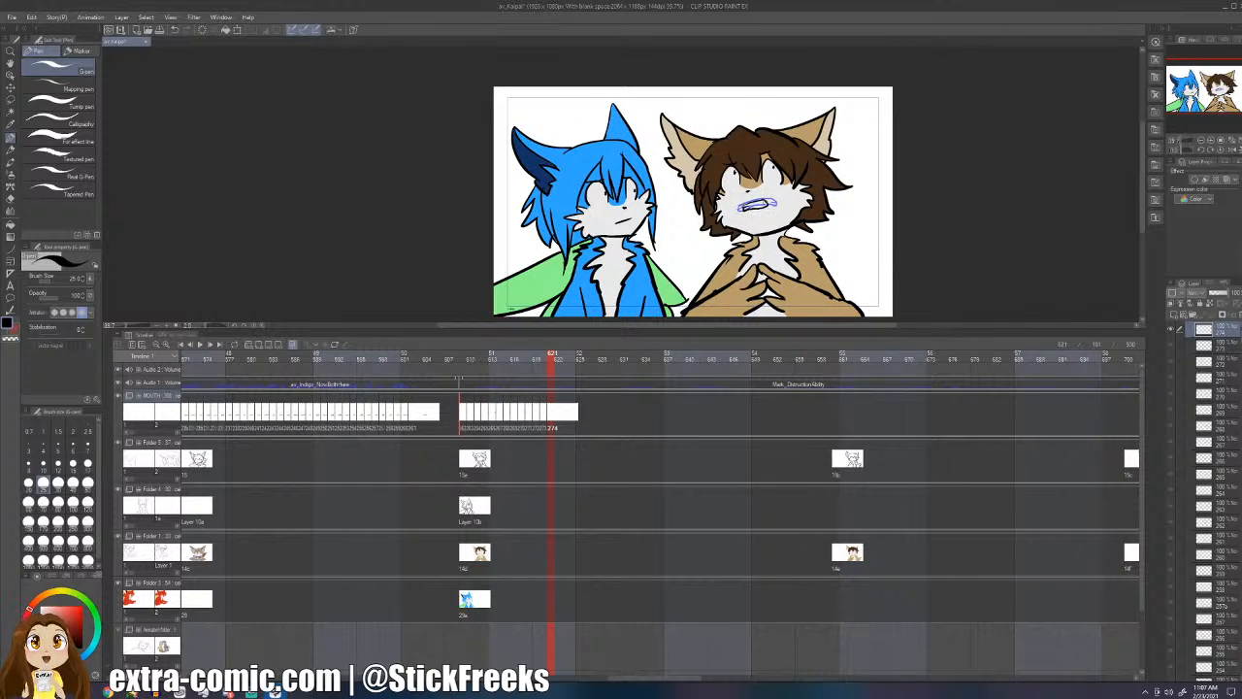
- Play back the shot from just before the cut to check the new mouth shapes against the dialogue
left_click(449, 354)
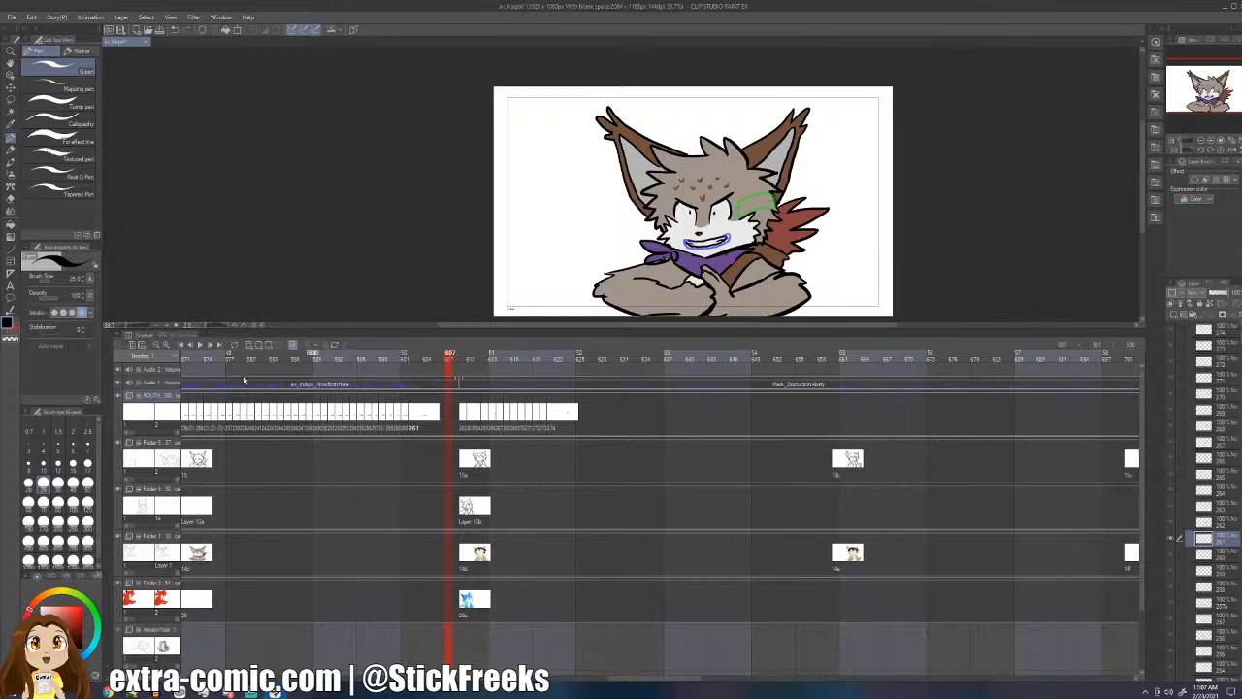
left_click(198, 347)
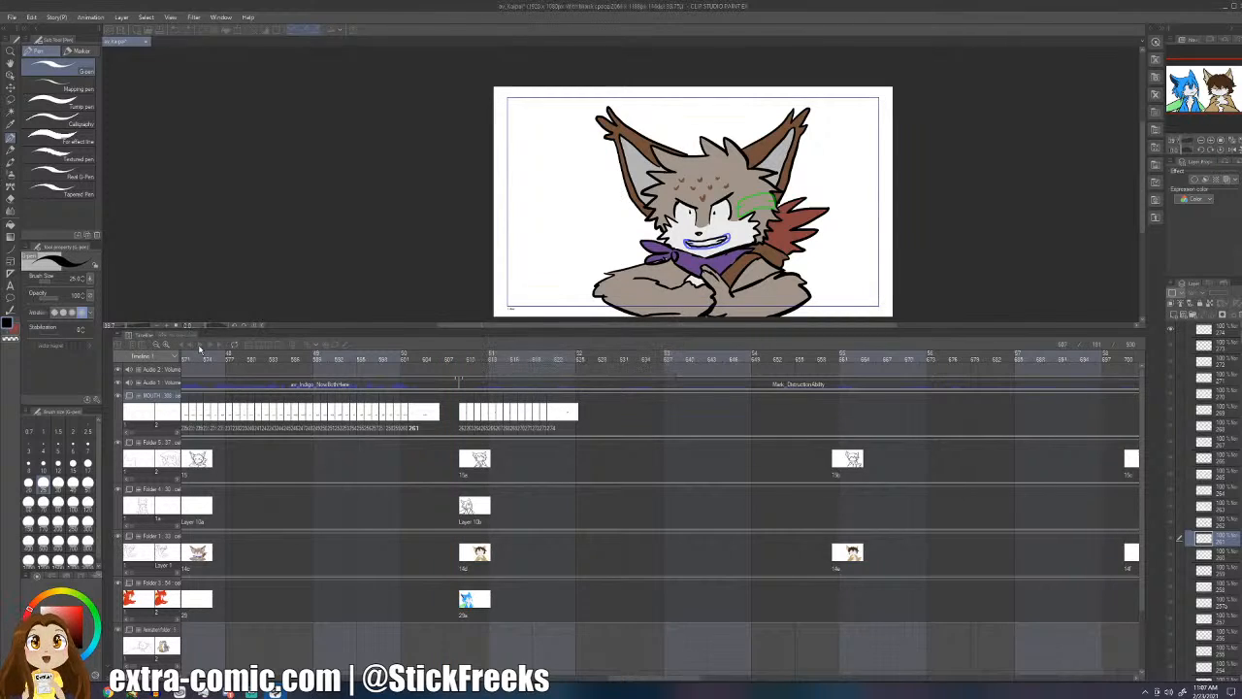
left_click(200, 347)
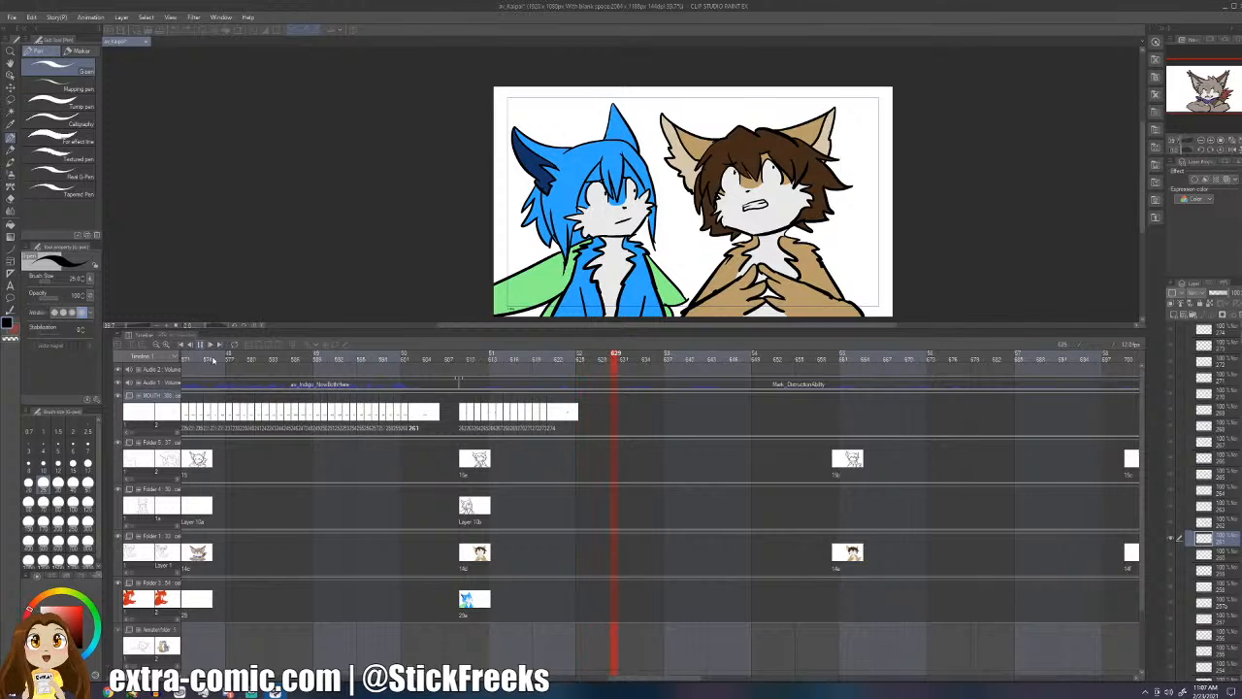
left_click(459, 354)
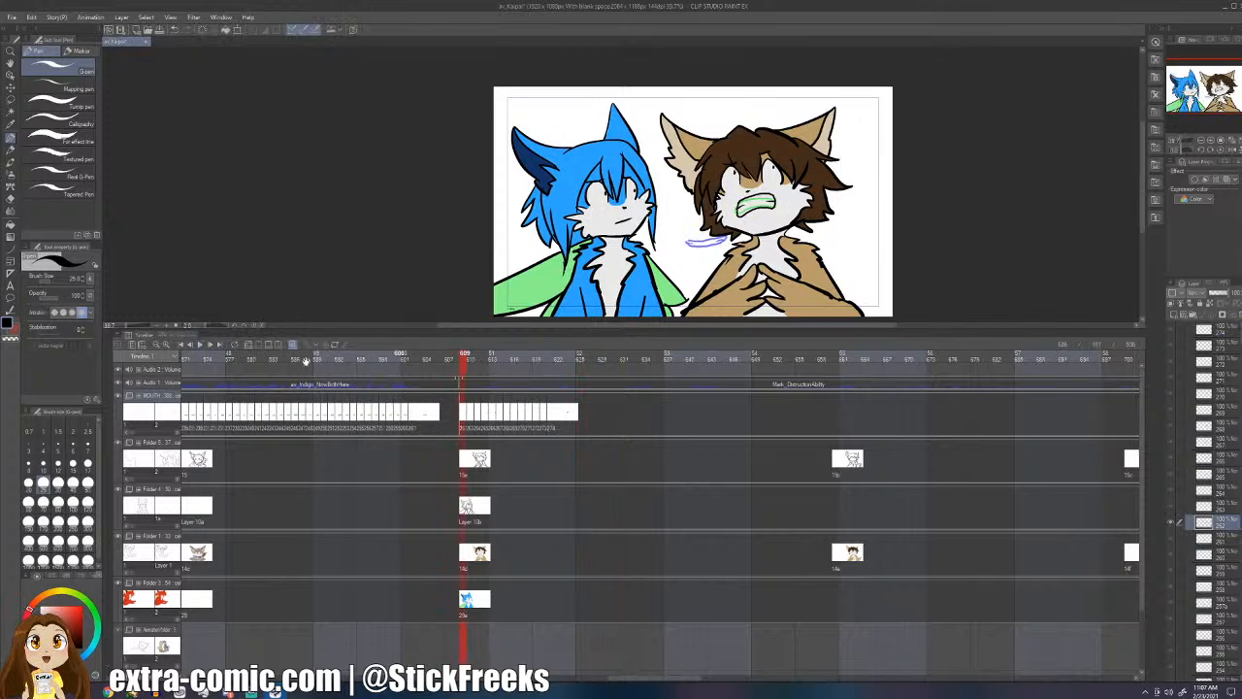
left_click(199, 346)
left_click(199, 347)
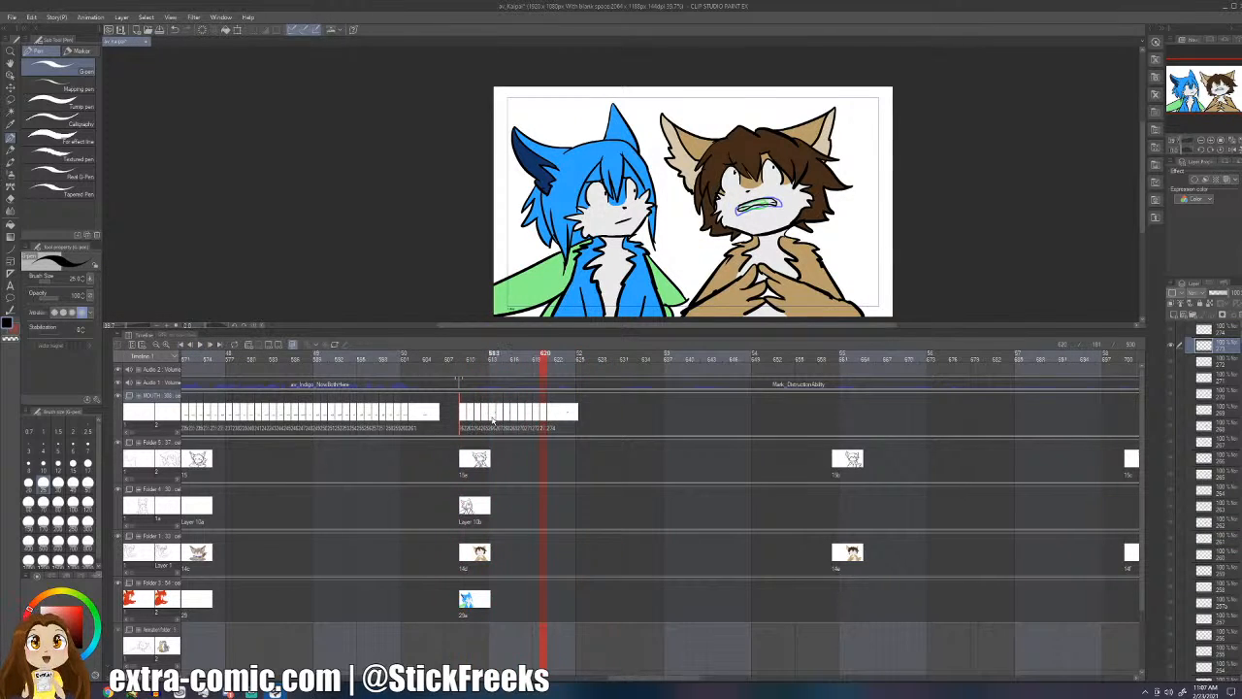
- Shift the later mouth cels further along the mouth track and insert a new mouth cel at frame 614
left_click(493, 355)
left_click_drag(609, 420, 511, 416)
left_click(503, 416)
key("ctrl+shift+n")
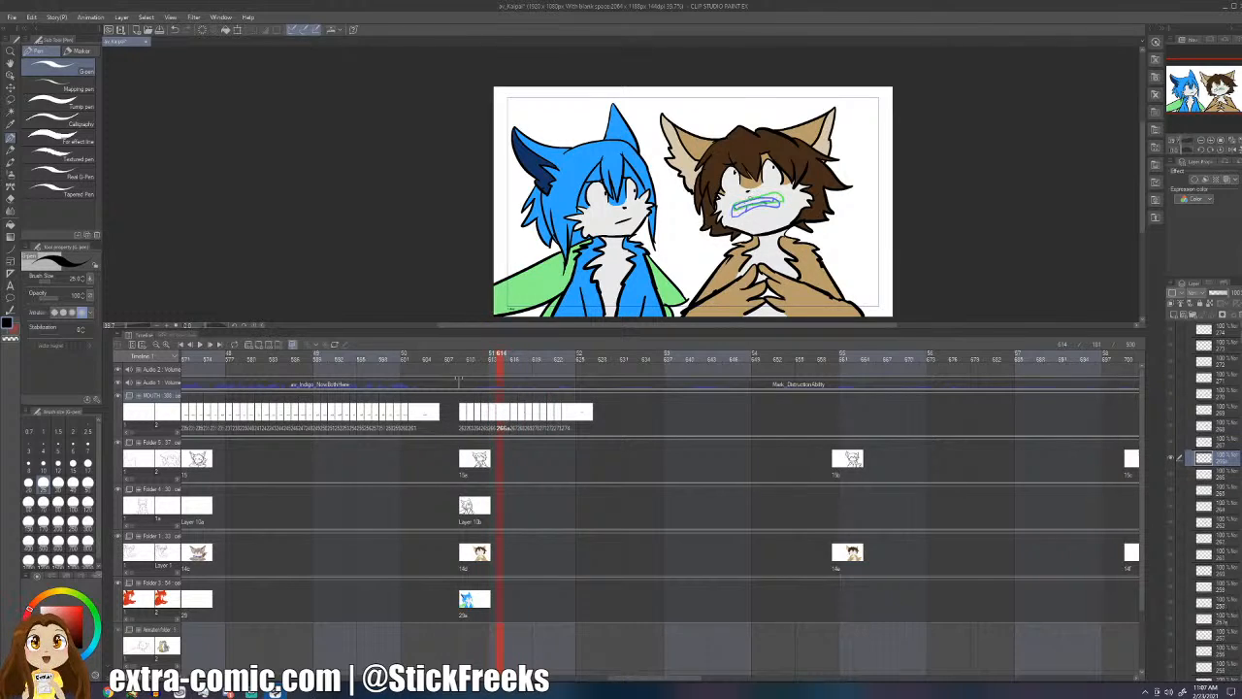
- Draw the slanted open mouth on the cel at frame 614 and play back the shot from just before the cut
mouse_move(735, 204)
left_mouse_down()
mouse_move(776, 199)
mouse_move(745, 212)
mouse_move(766, 209)
left_mouse_up()
key("ctrl+z")
left_click_drag(516, 425, 444, 431)
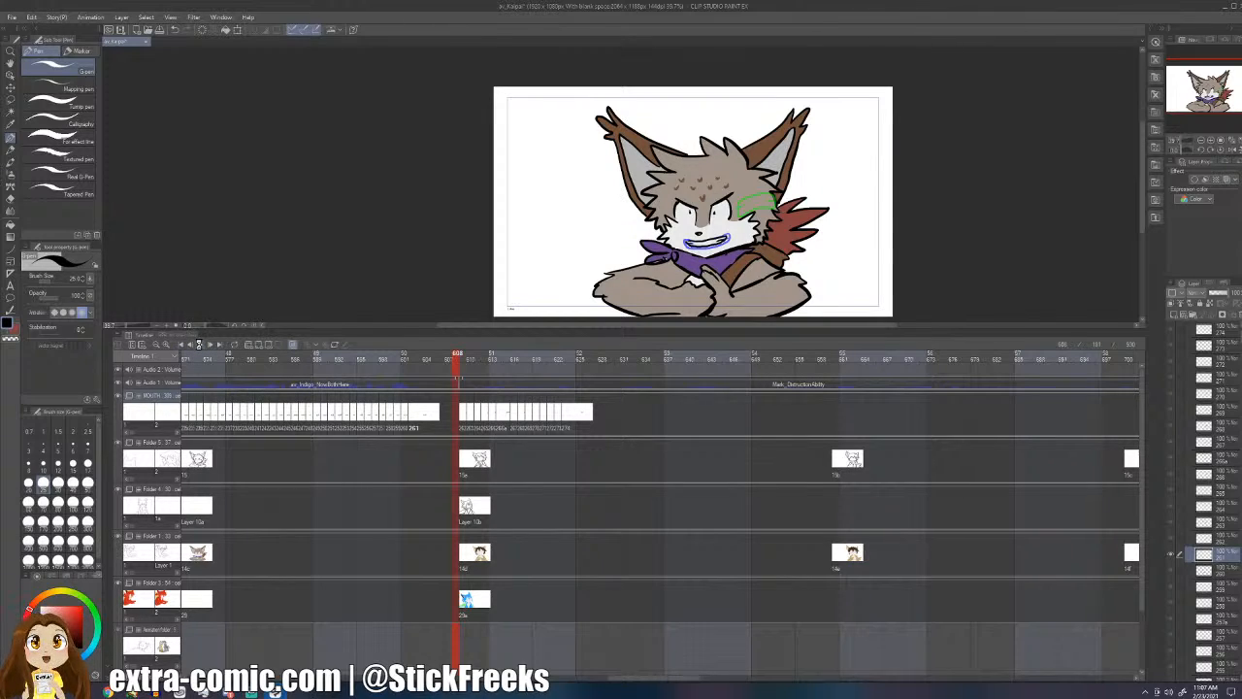
left_click(199, 344)
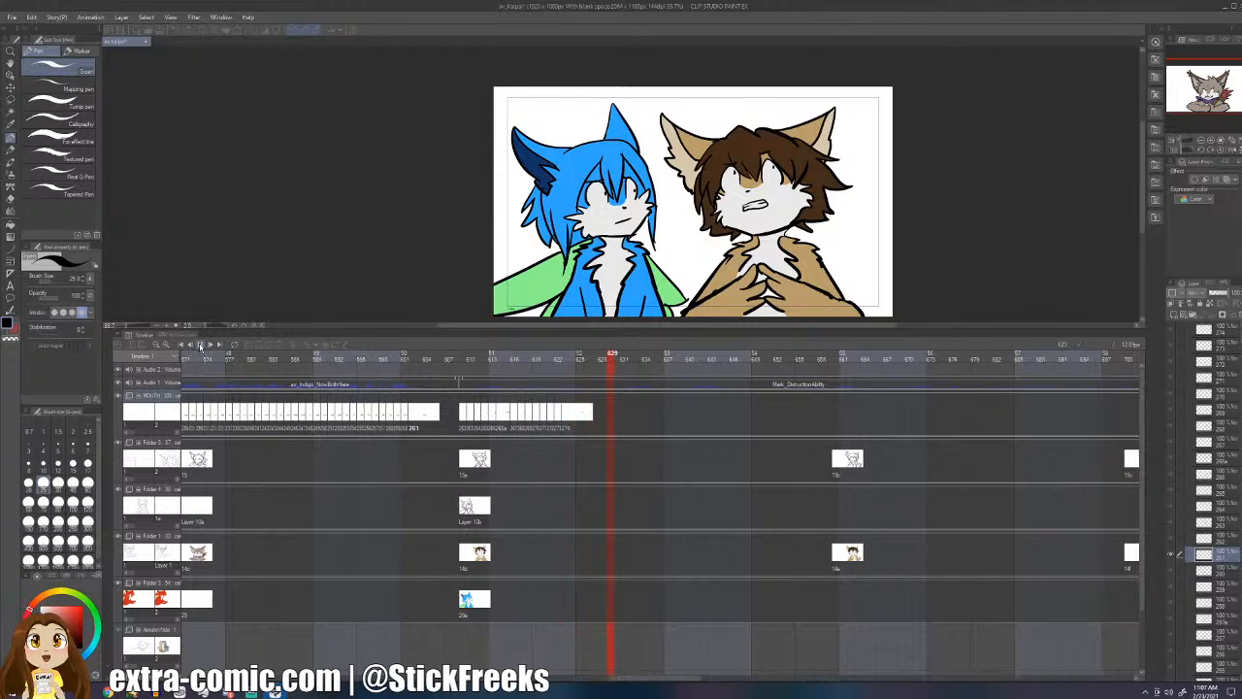
- Clear the mouth cel at frame 621 and redraw it as a wider open mouth
left_click(532, 419)
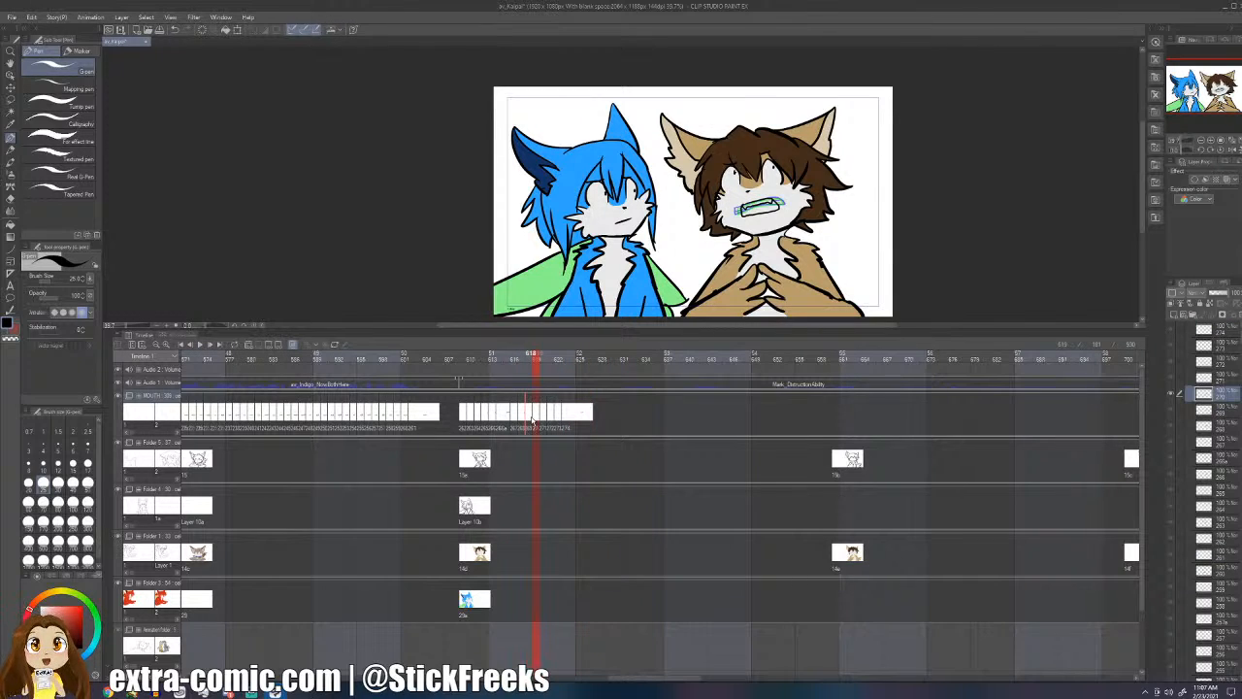
key("Right")
key("Right")
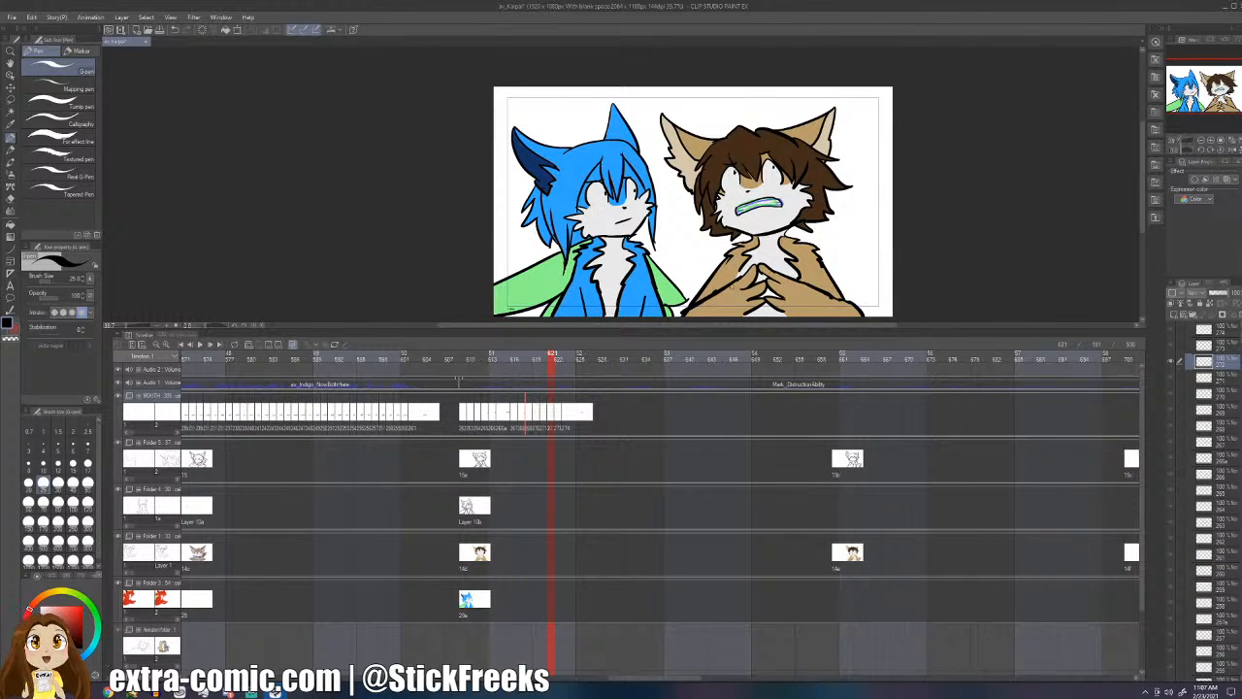
key("Delete")
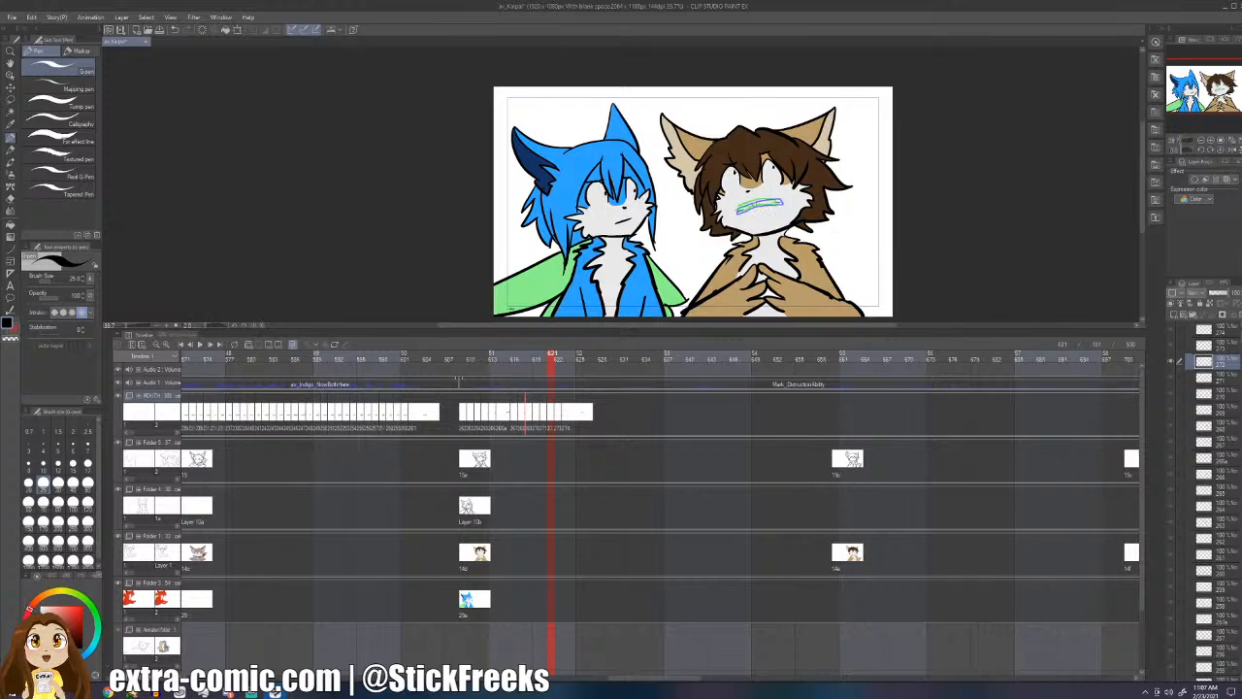
mouse_move(740, 198)
left_mouse_down()
mouse_move(774, 192)
mouse_move(781, 214)
mouse_move(745, 217)
mouse_move(740, 200)
mouse_move(776, 199)
left_mouse_up()
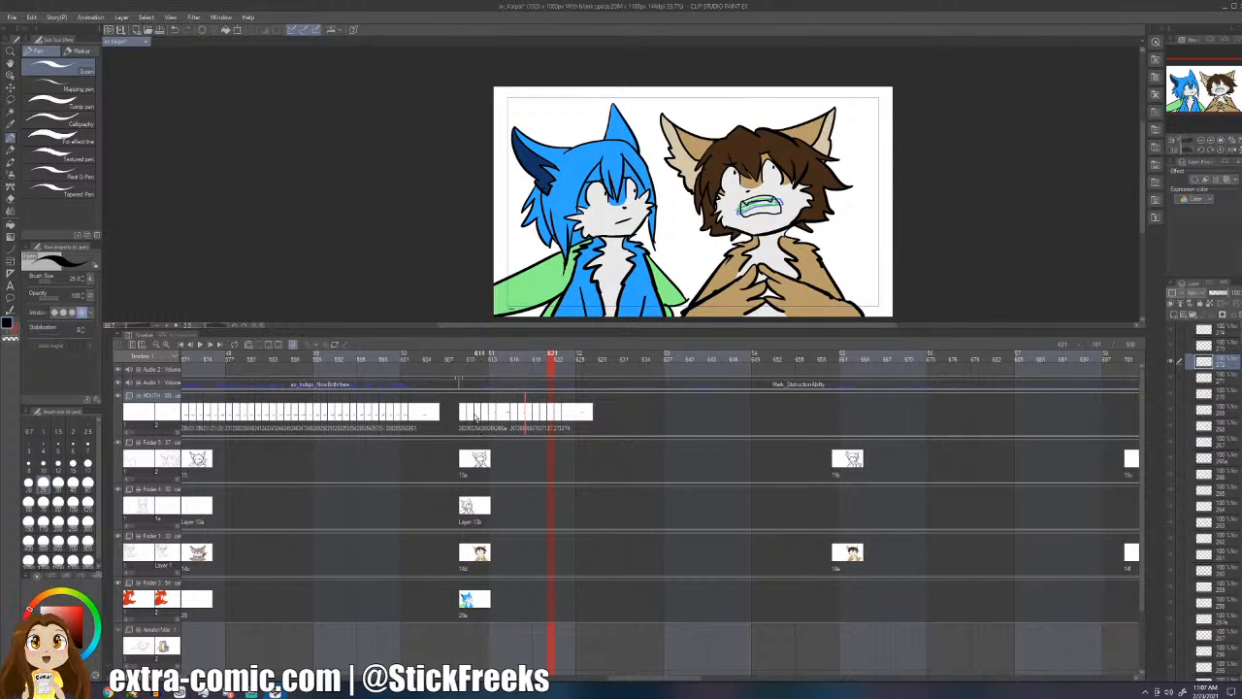
- Play back the shot from just before the cut to check the redrawn mouth against the dialogue
left_click(476, 355)
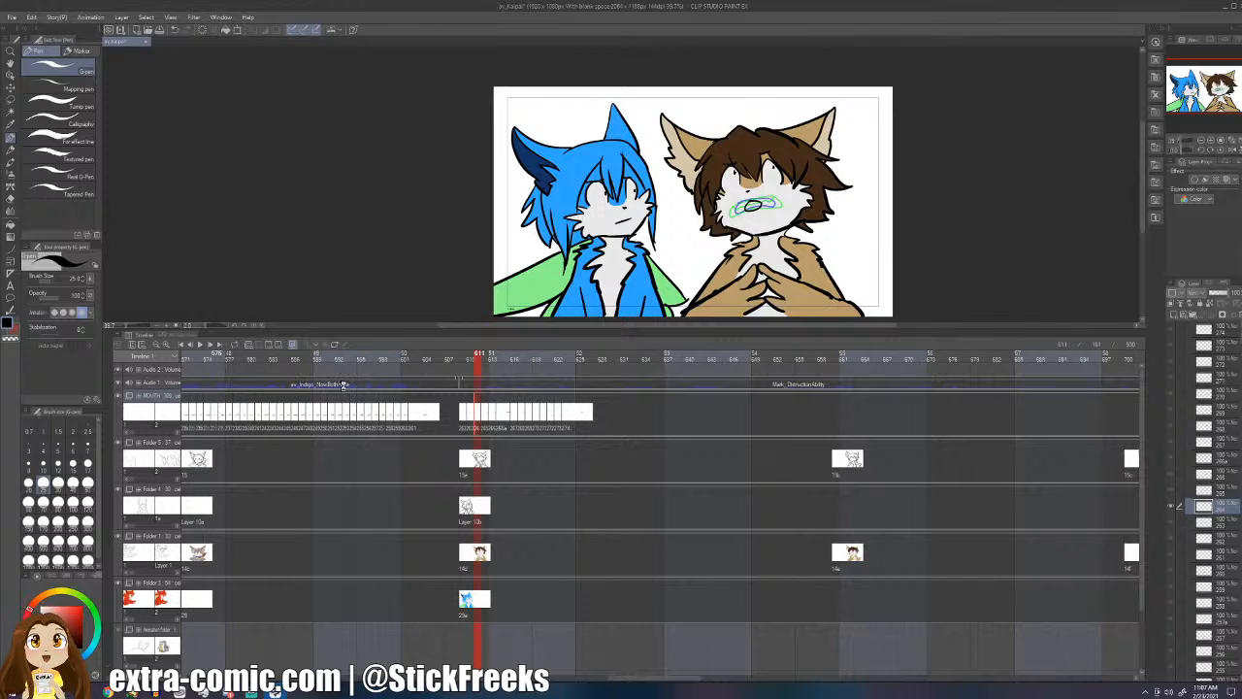
left_click(447, 419)
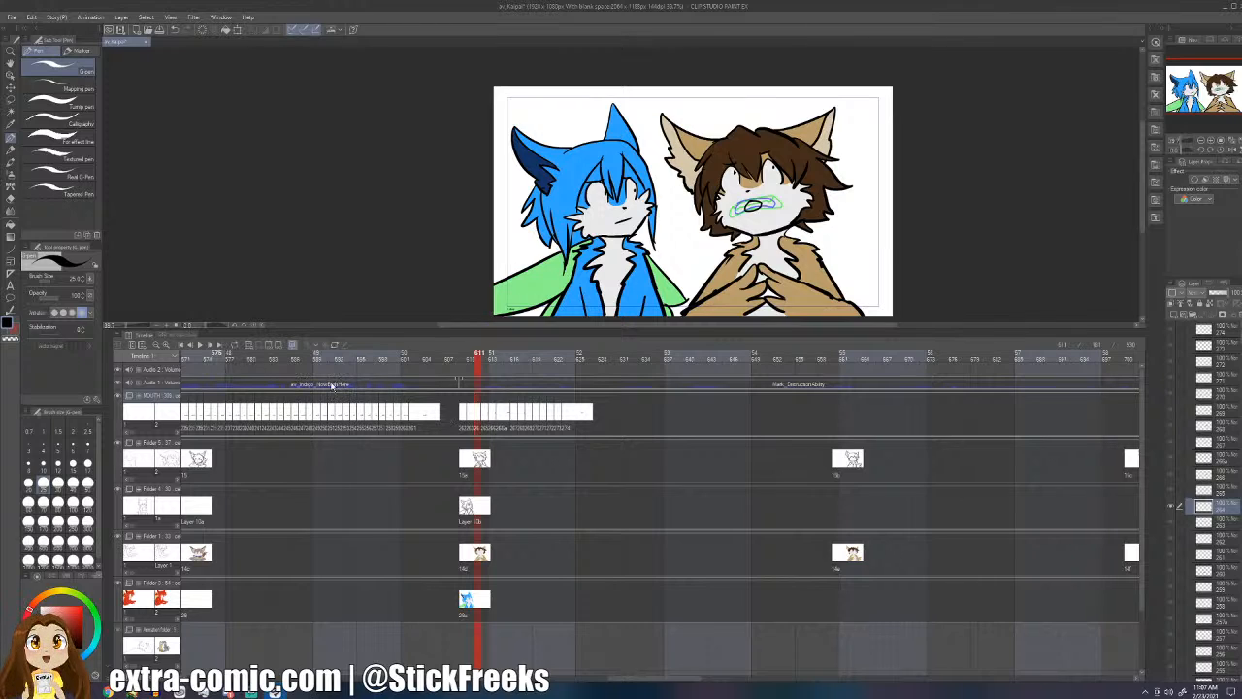
left_click(198, 344)
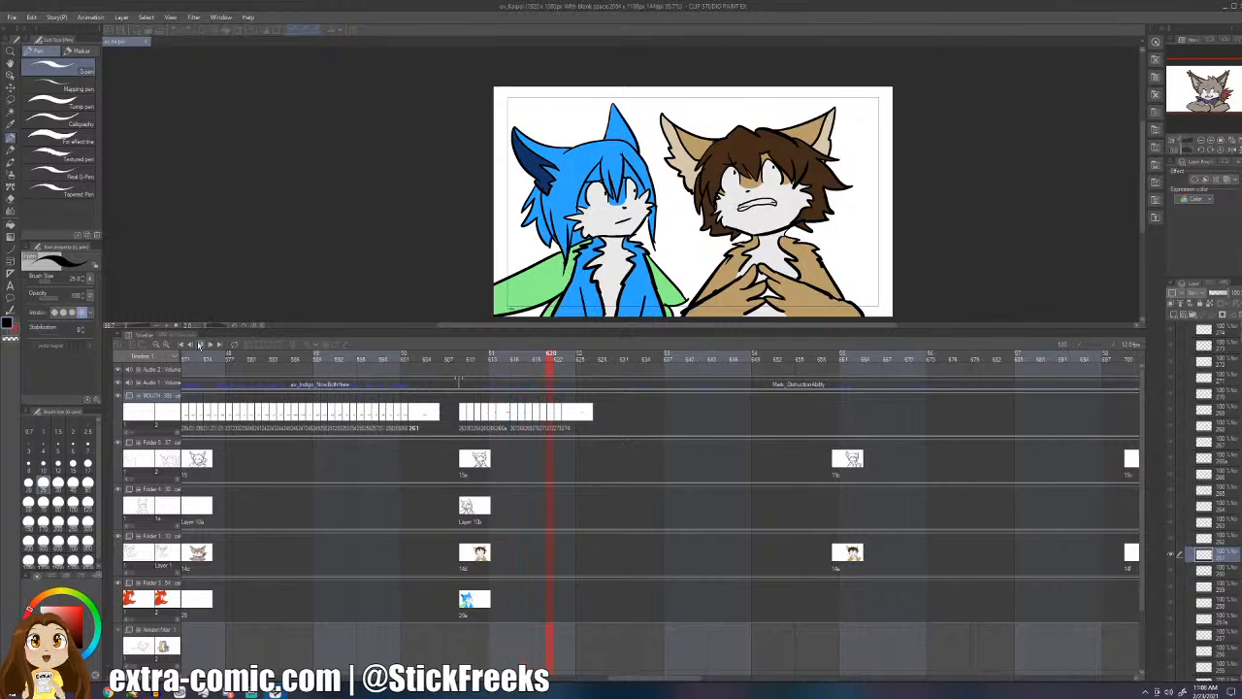
- Clear the mouth cel at frame 622 and redraw it as an open slanted mouth
left_click(540, 417)
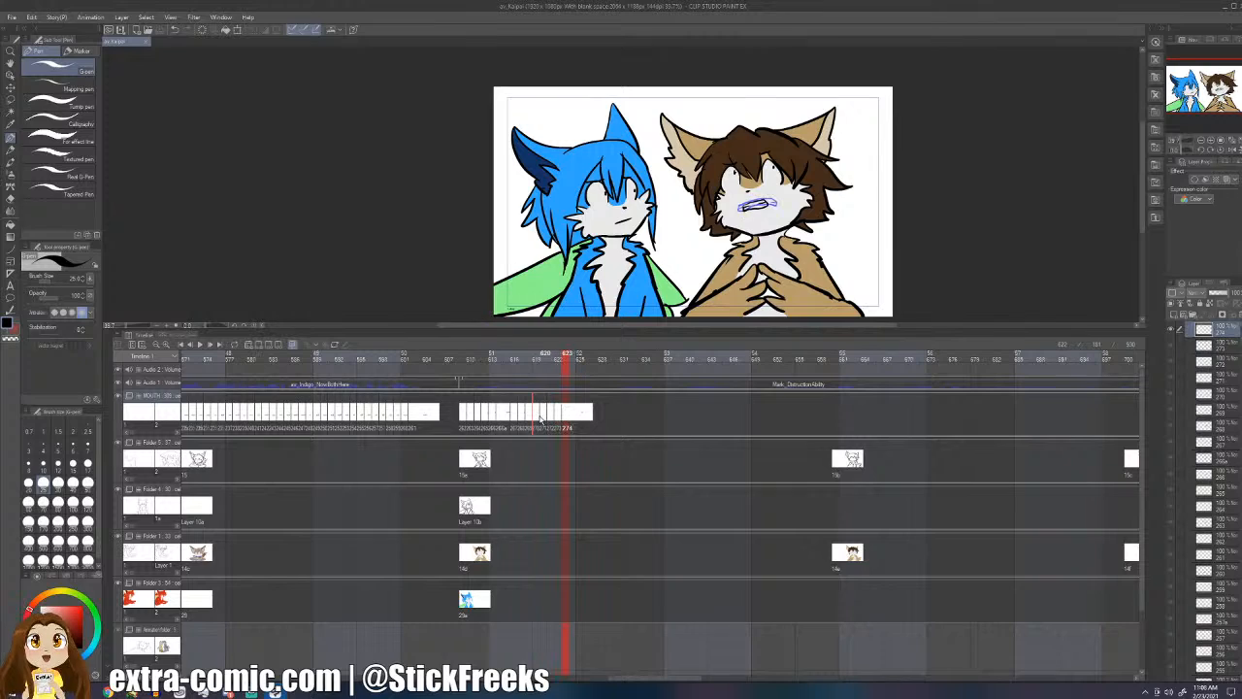
key("e")
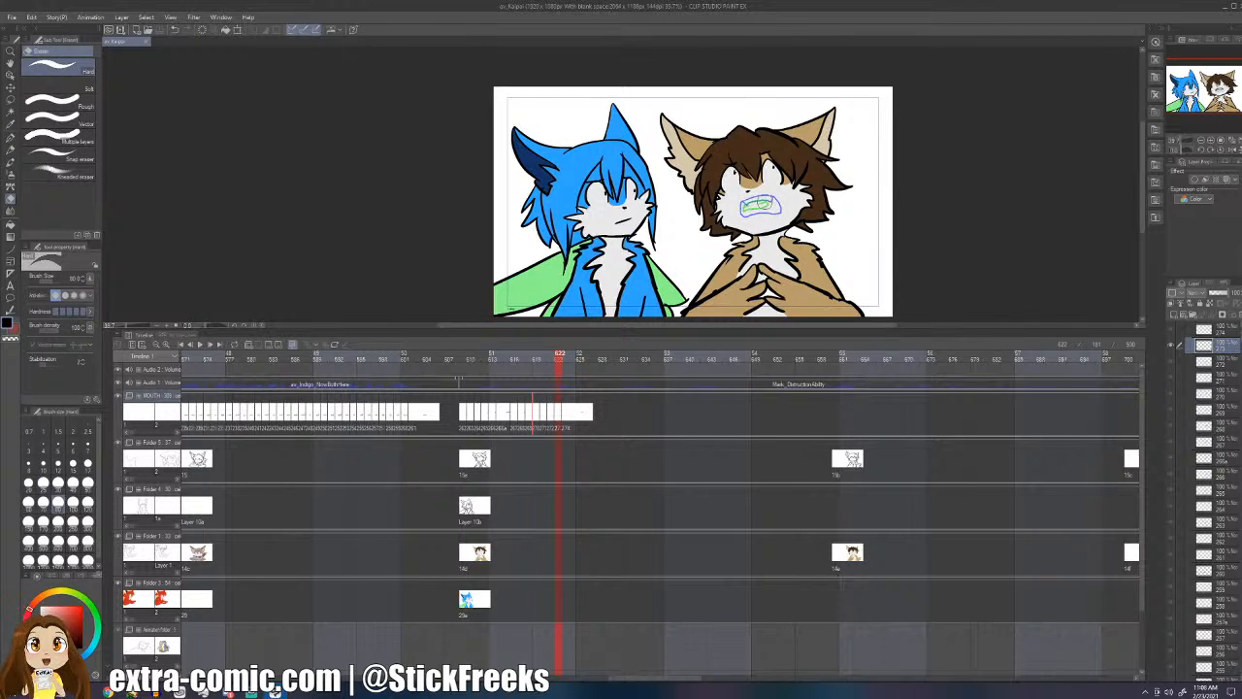
key("p")
mouse_move(745, 203)
left_mouse_down()
mouse_move(736, 218)
mouse_move(780, 212)
left_mouse_up()
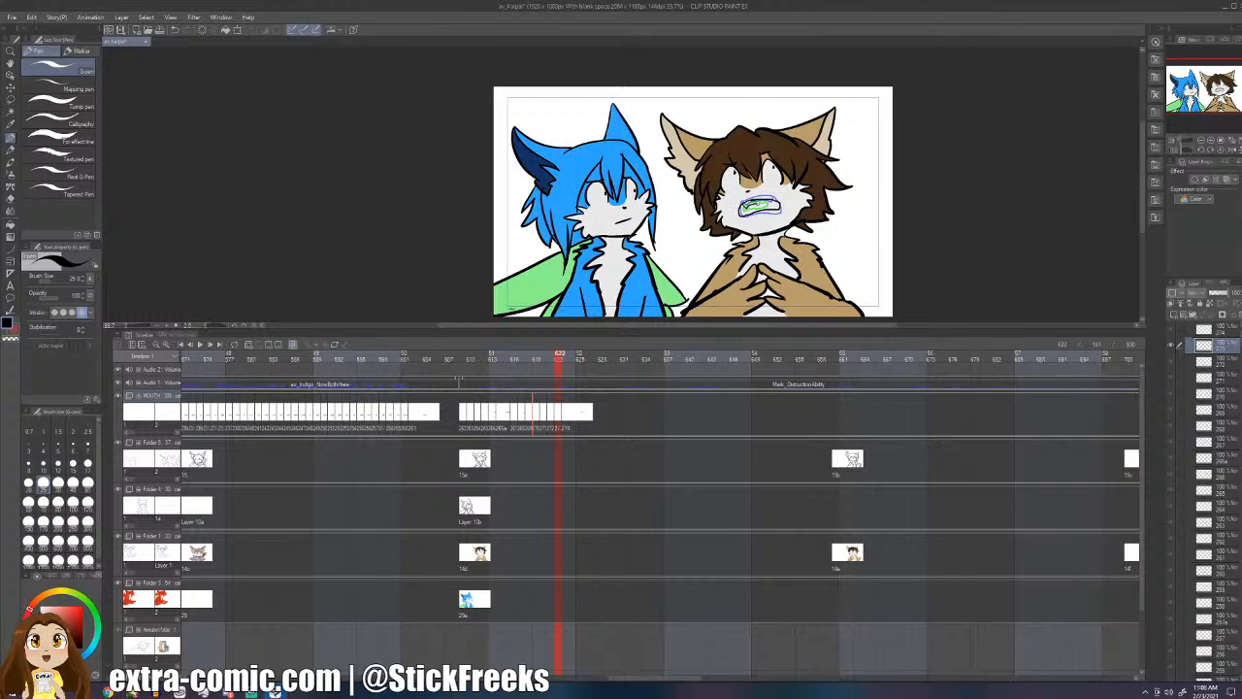
- Add a mouth cel at frame 624 for the small closing mouth and redraw frame 623 as a wider in-between shape
key("Right")
key("Right")
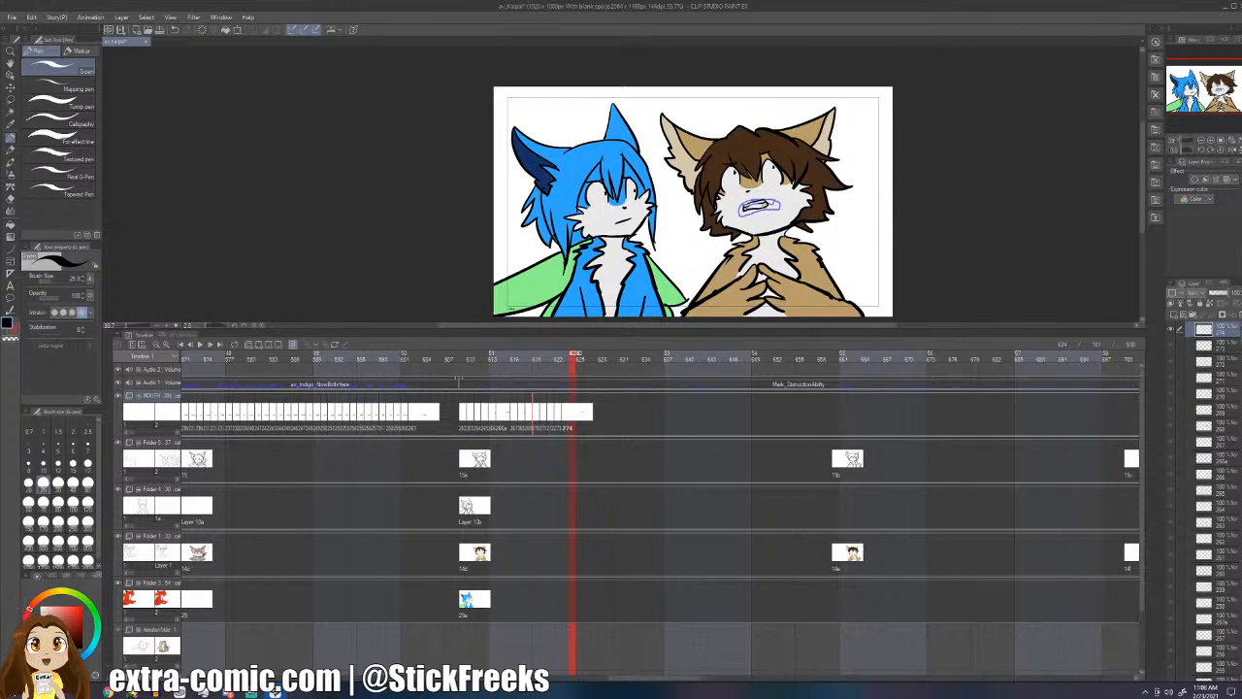
key("ctrl+shift+n")
key("Left")
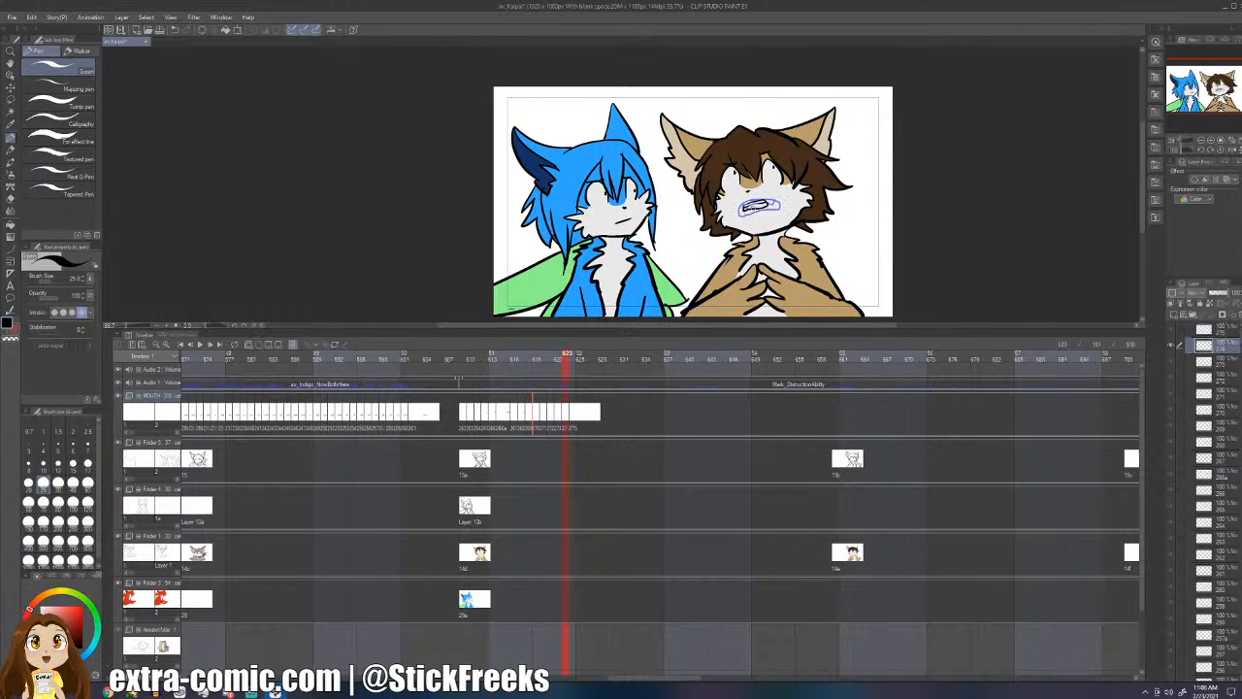
left_click_drag(744, 205, 778, 205)
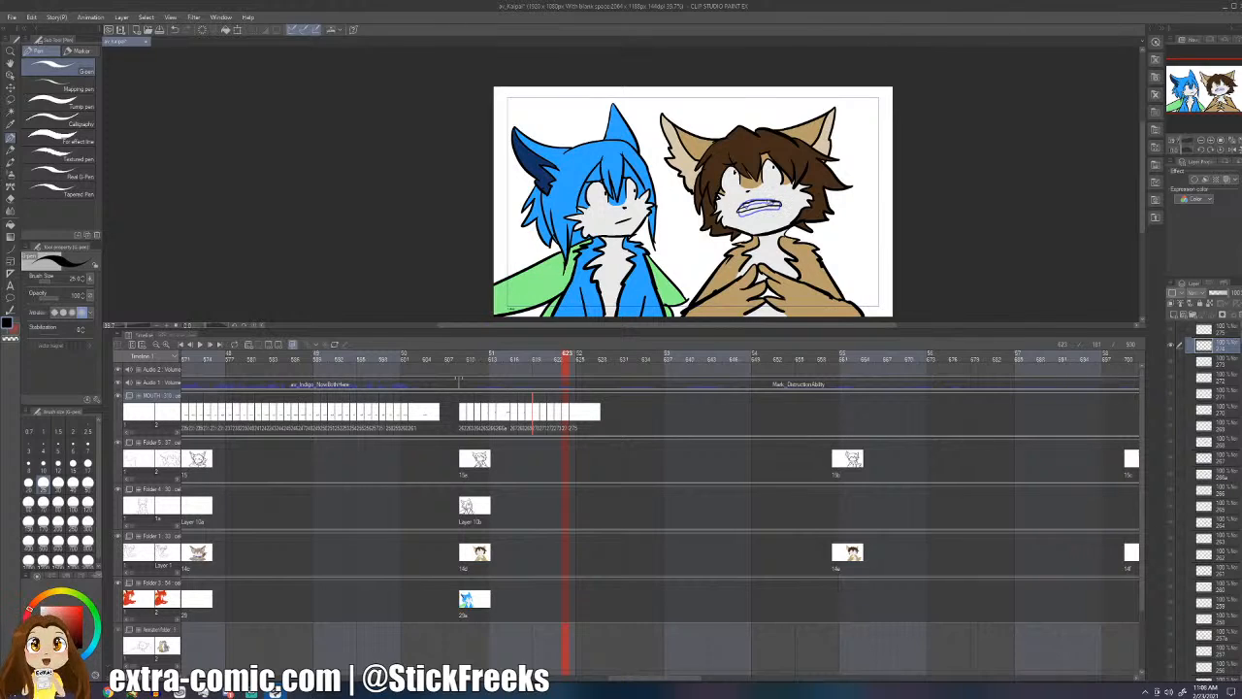
key("Right")
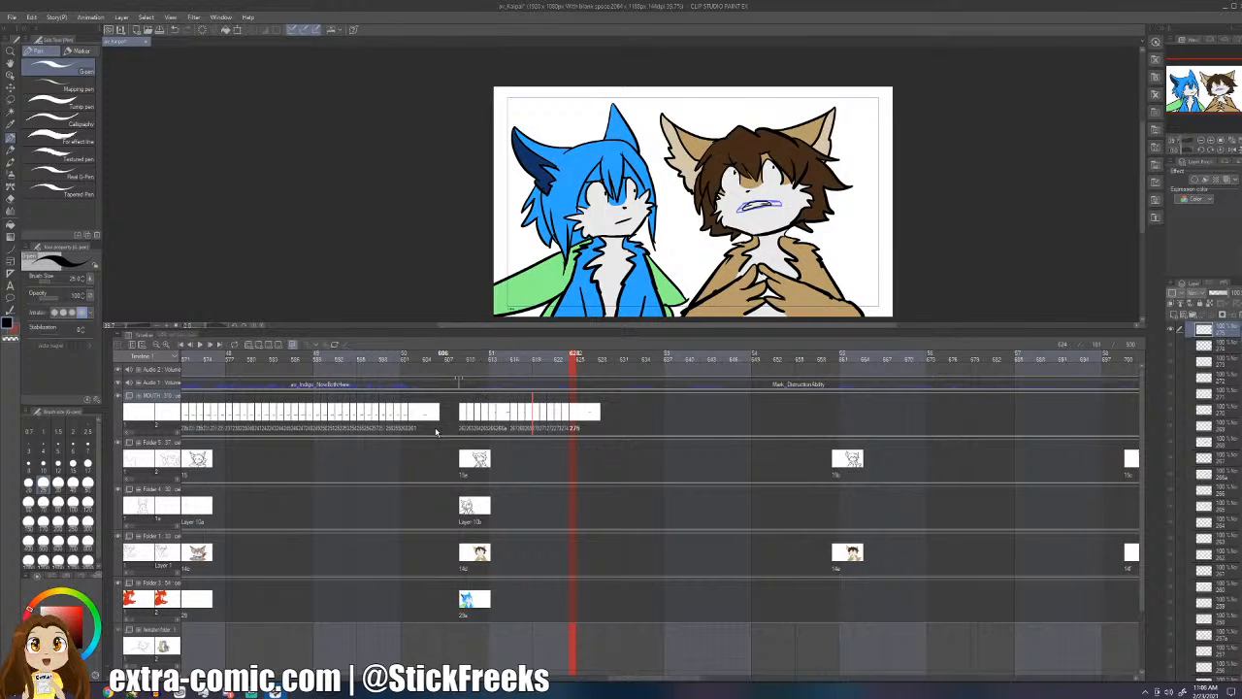
- Play back from frame 606 to check the timing of the revised closing mouth shapes
left_click(442, 355)
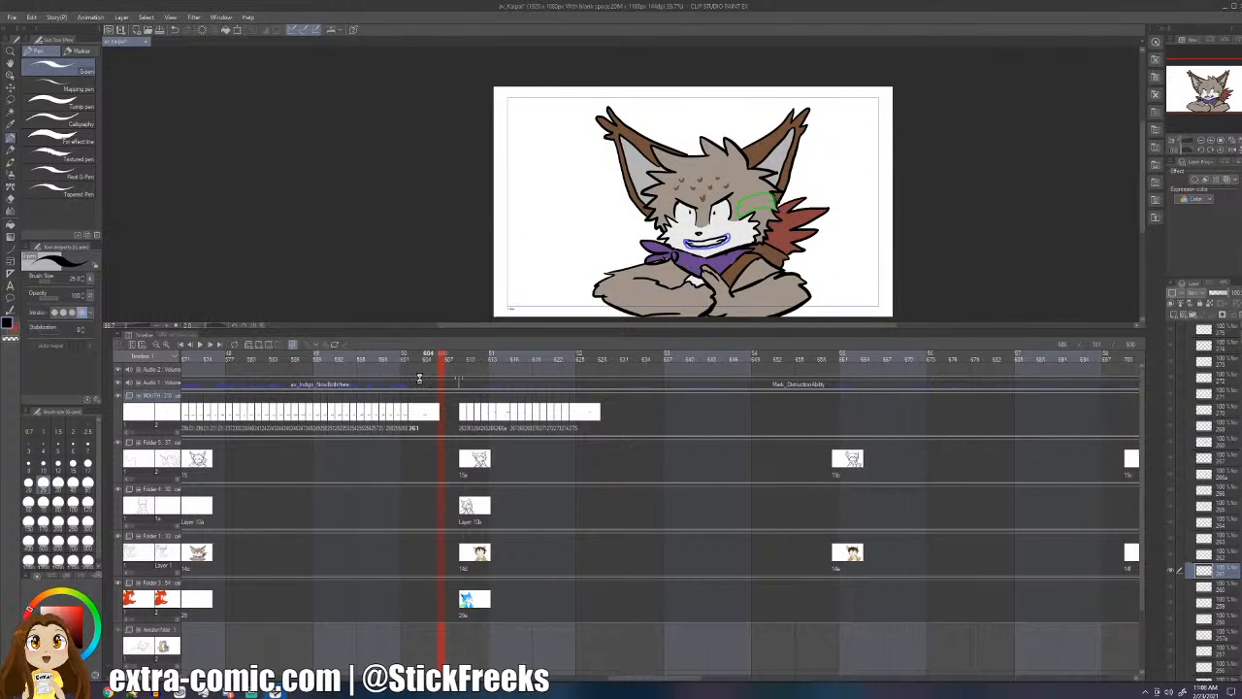
left_click(200, 344)
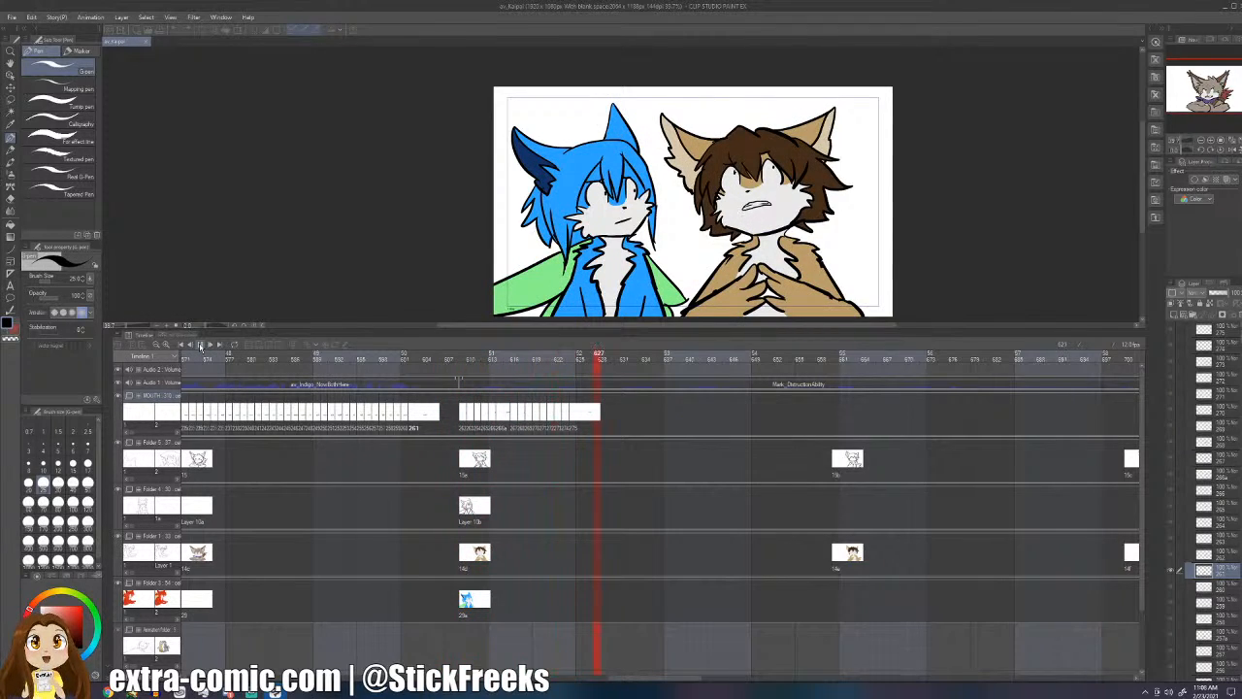
left_click(200, 345)
- Add a mouth cel at frame 631 and draw a small slanted open mouth for the start of the next phrase
left_click(629, 420)
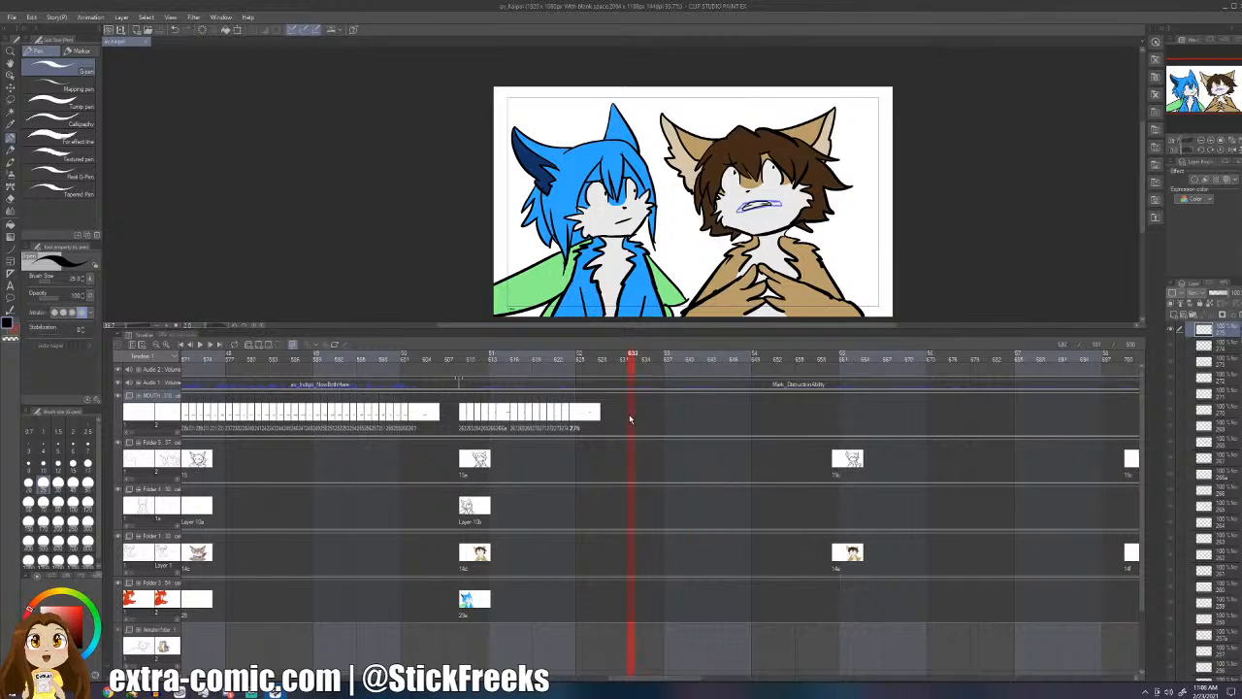
left_click_drag(628, 419, 626, 420)
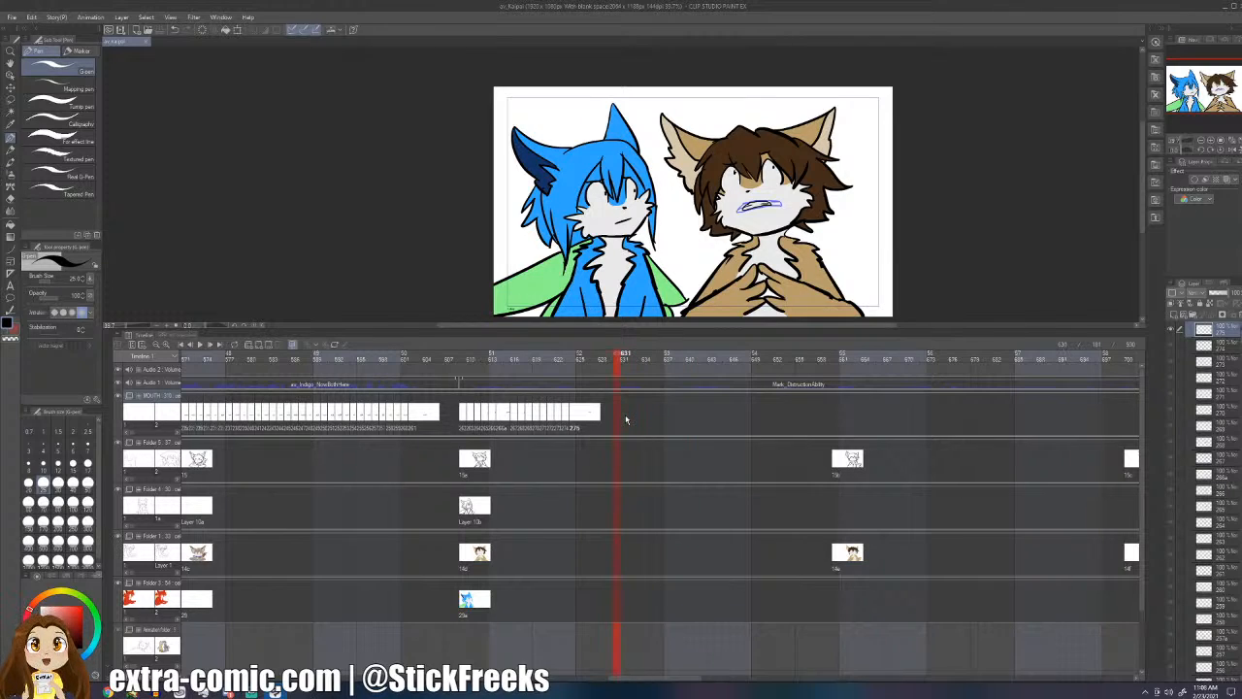
left_click(626, 419)
key("ctrl+shift+n")
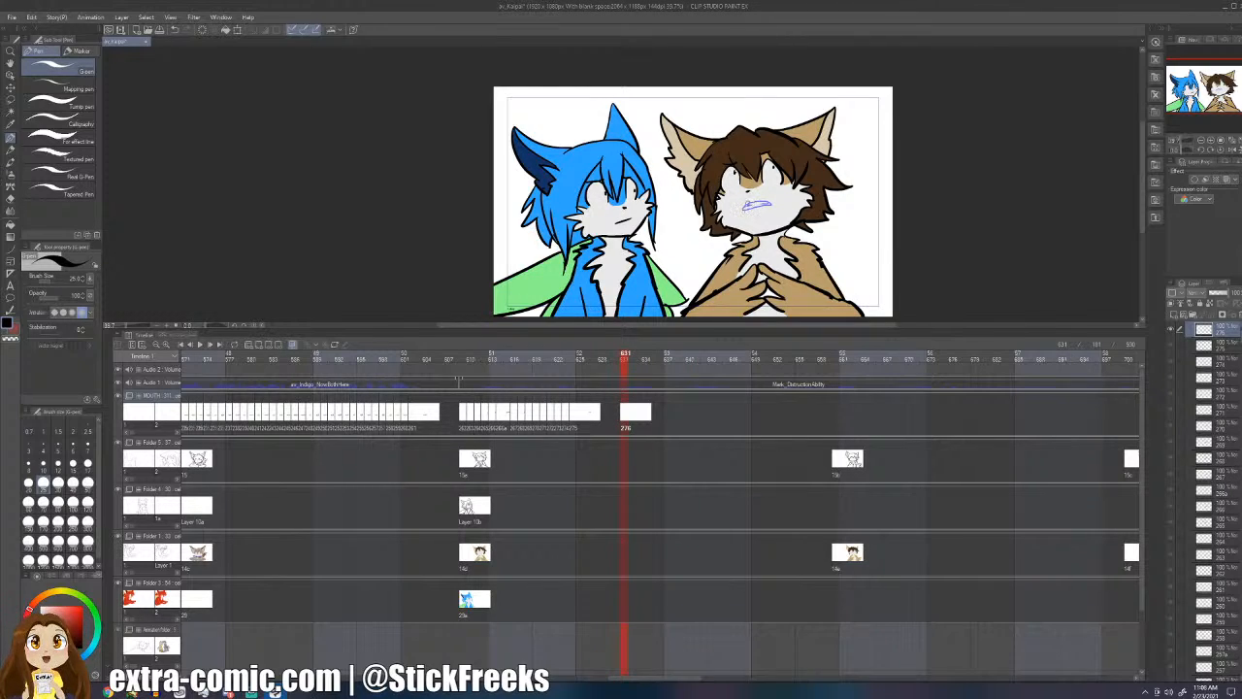
left_click_drag(742, 211, 769, 205)
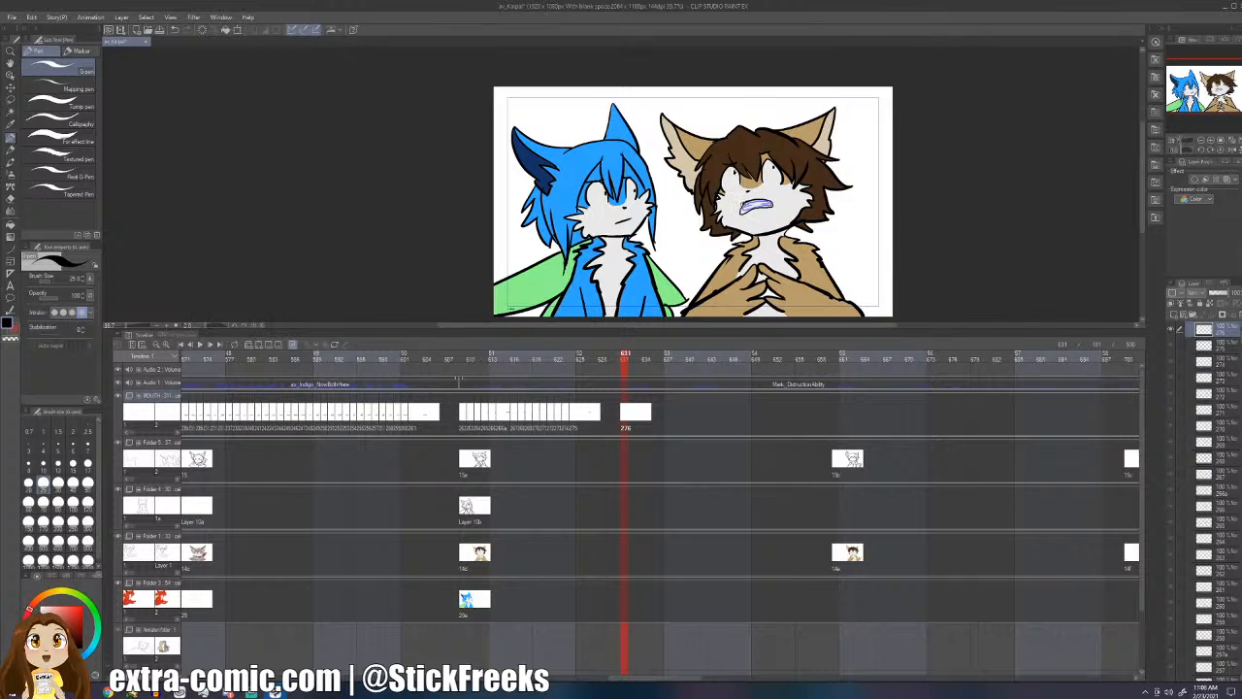
left_click(677, 417)
key("ctrl+shift+n")
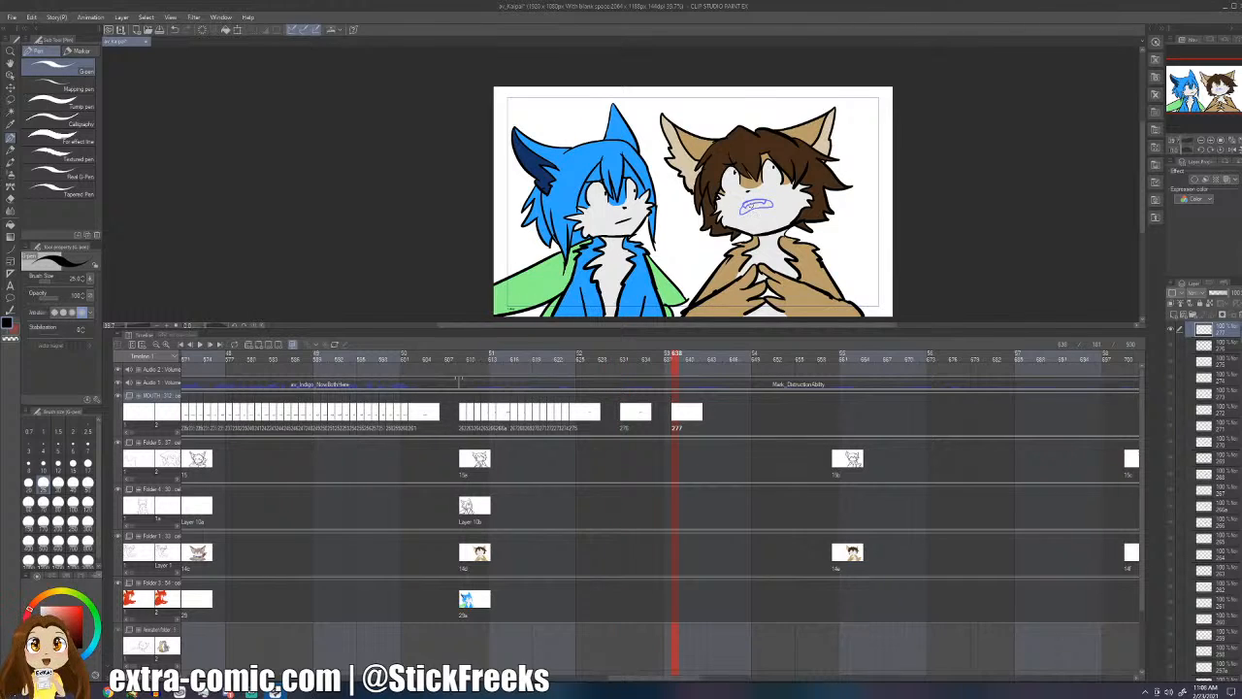
key("ctrl+z")
- Add a mouth cel at frame 632 and draw a wide open mouth on it
key("Left")
key("Left")
key("Left")
key("Left")
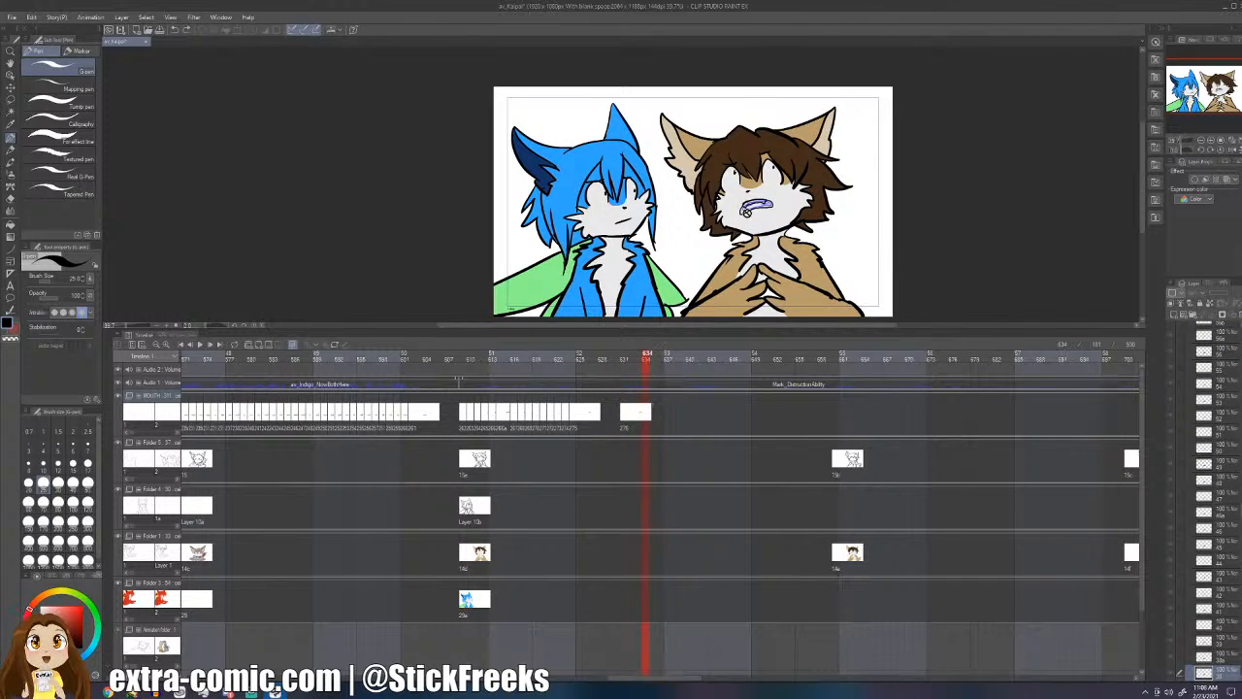
key("Left")
key("Left")
key("ctrl+shift+n")
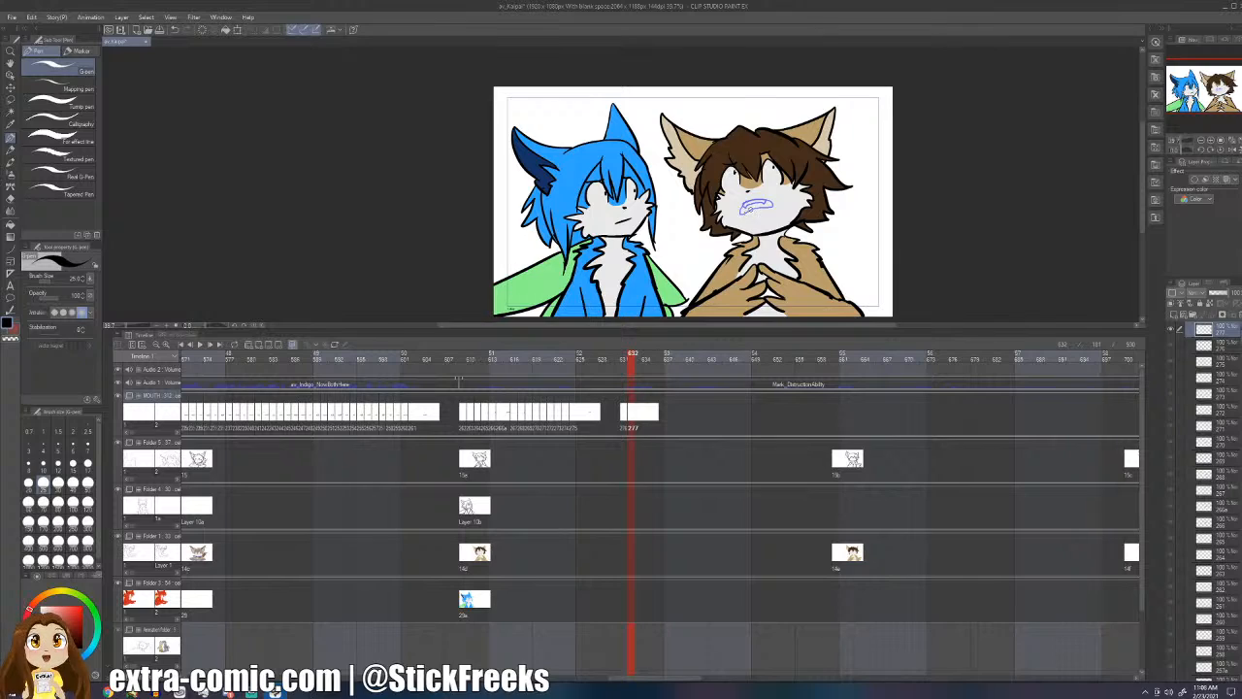
mouse_move(741, 202)
left_mouse_down()
mouse_move(772, 207)
mouse_move(741, 205)
left_mouse_up()
- Add mouth cels at frames 633 and 634 and draw progressively narrower slanted mouth shapes on them
key("Right")
key("ctrl+shift+n")
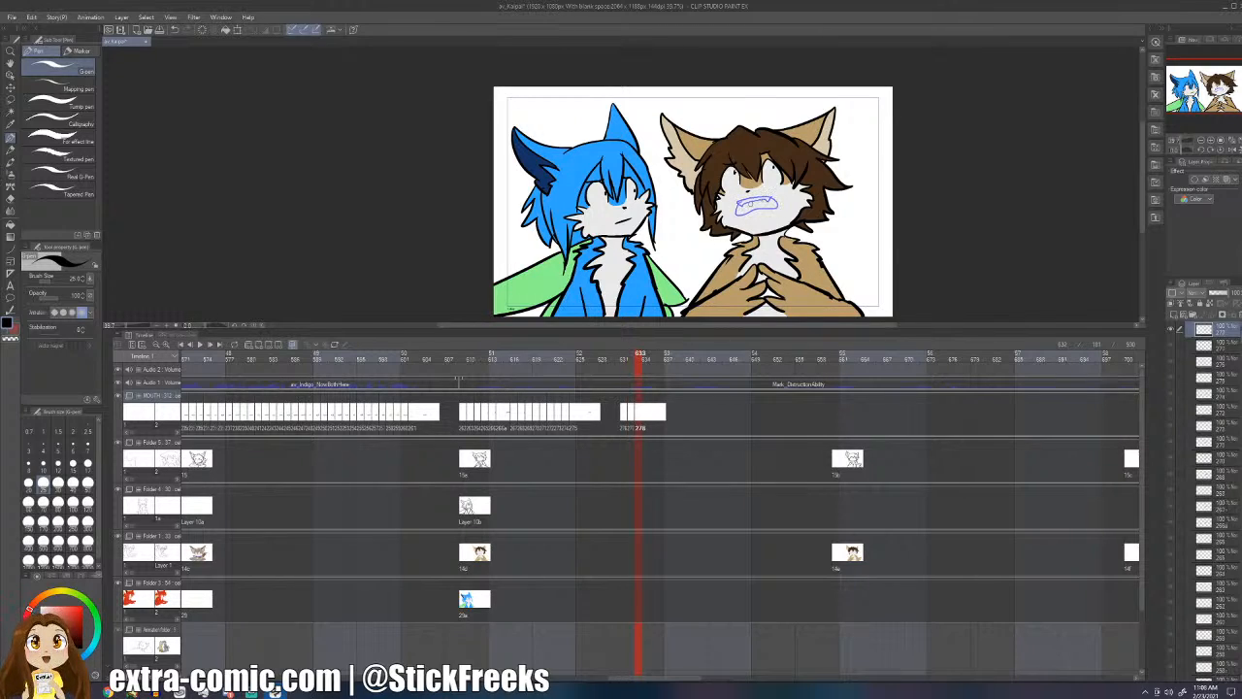
left_click_drag(739, 200, 742, 208)
key("Right")
key("ctrl+shift+n")
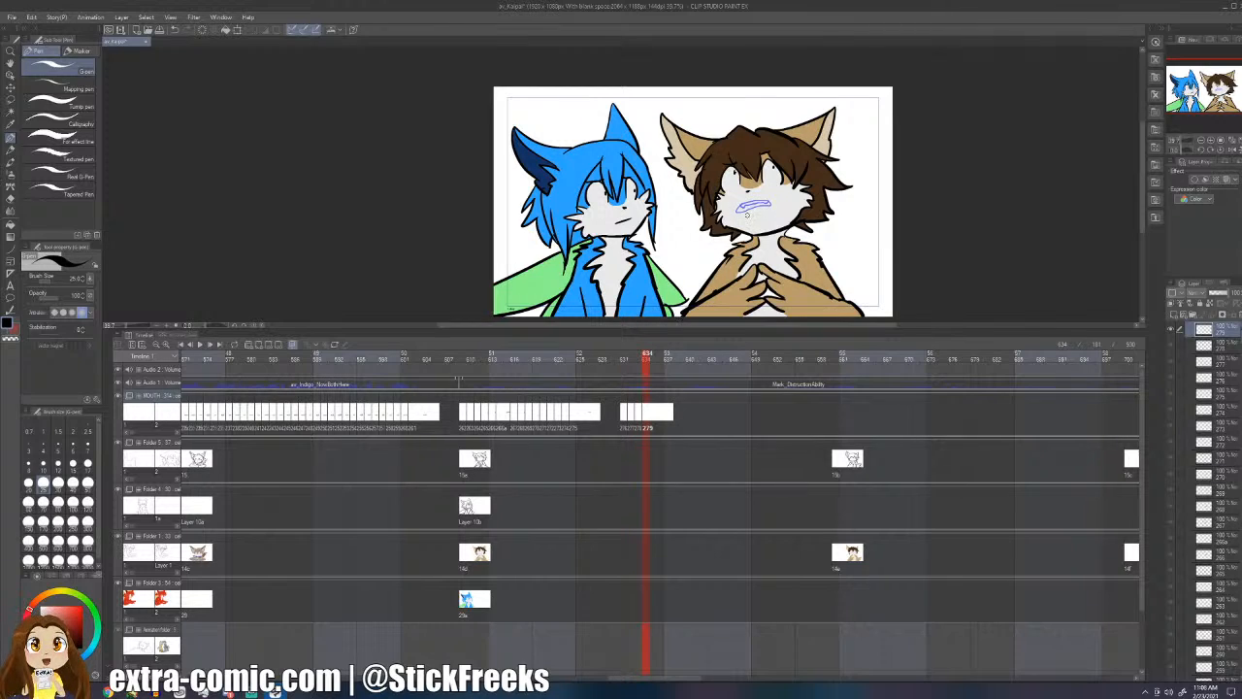
- Play back the shot from before the cut to about frame 641 to check the new phrase's mouth shapes
key("Left")
key("Left")
key("Left")
key("Left")
key("Left")
key("Left")
key("Left")
key("Left")
key("Left")
key("Left")
key("Left")
key("Left")
key("Left")
key("Left")
key("Left")
key("Left")
key("Left")
key("Left")
key("Left")
key("Left")
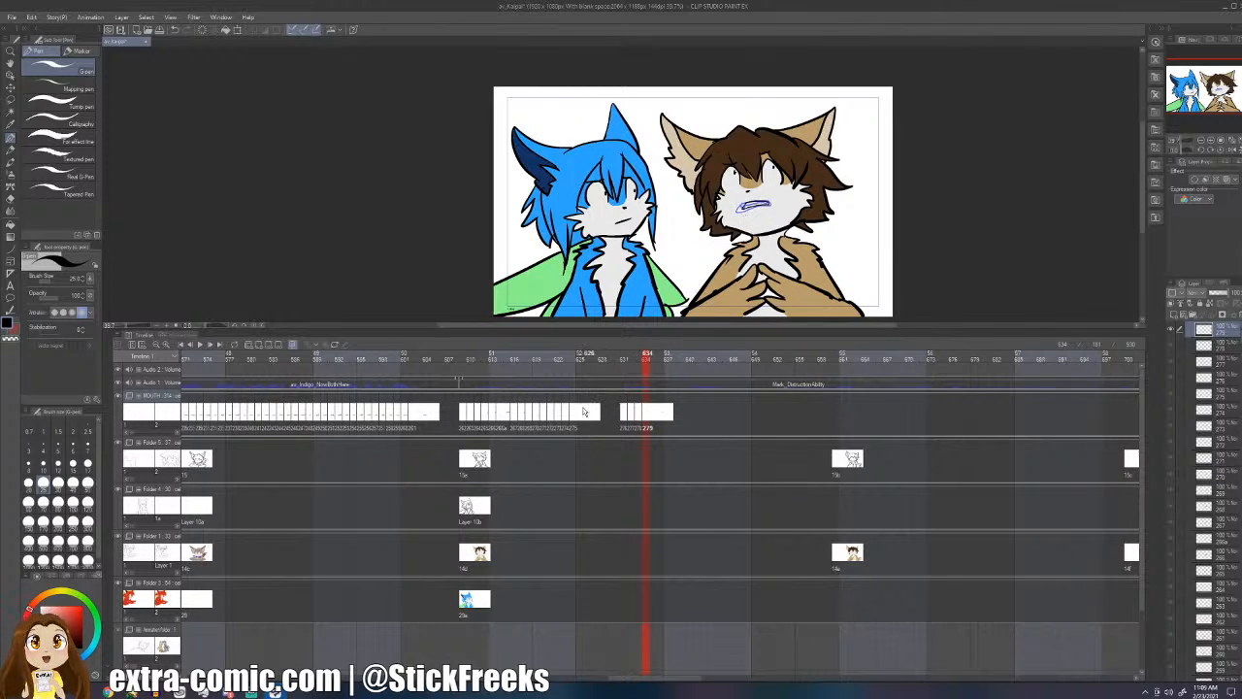
left_click(201, 345)
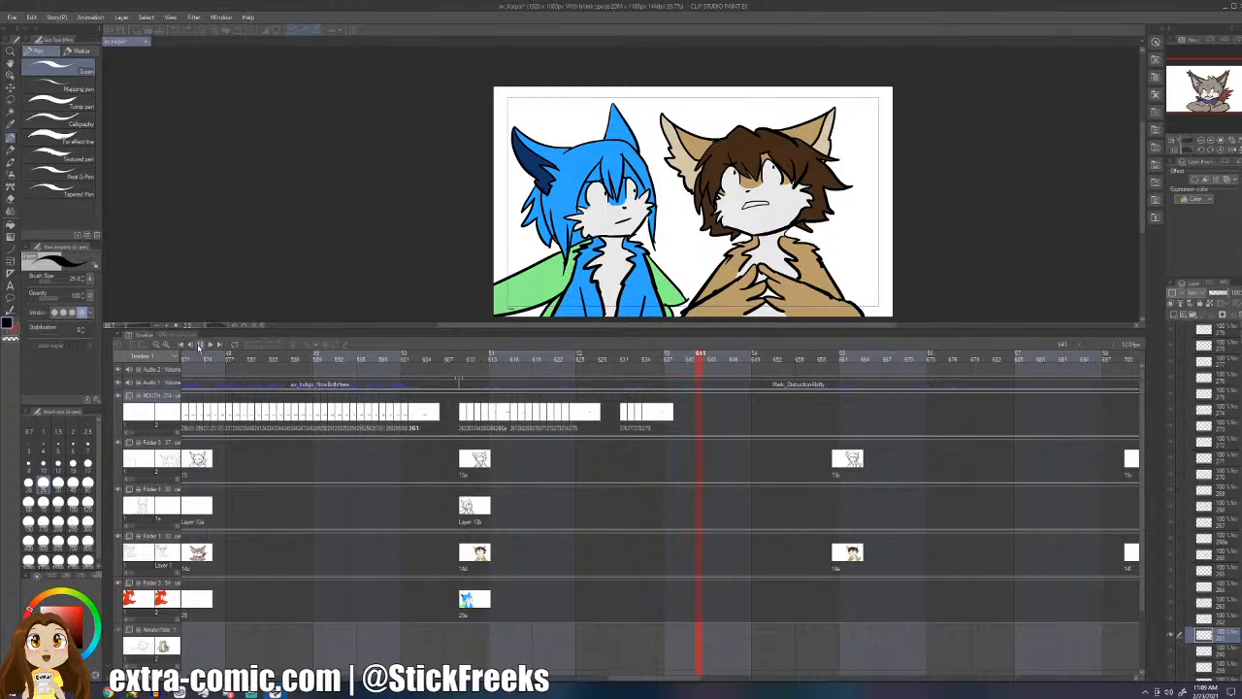
left_click(198, 346)
- Add a mouth cel at frame 641 and draw a small, slightly open mouth on it
left_click(695, 421)
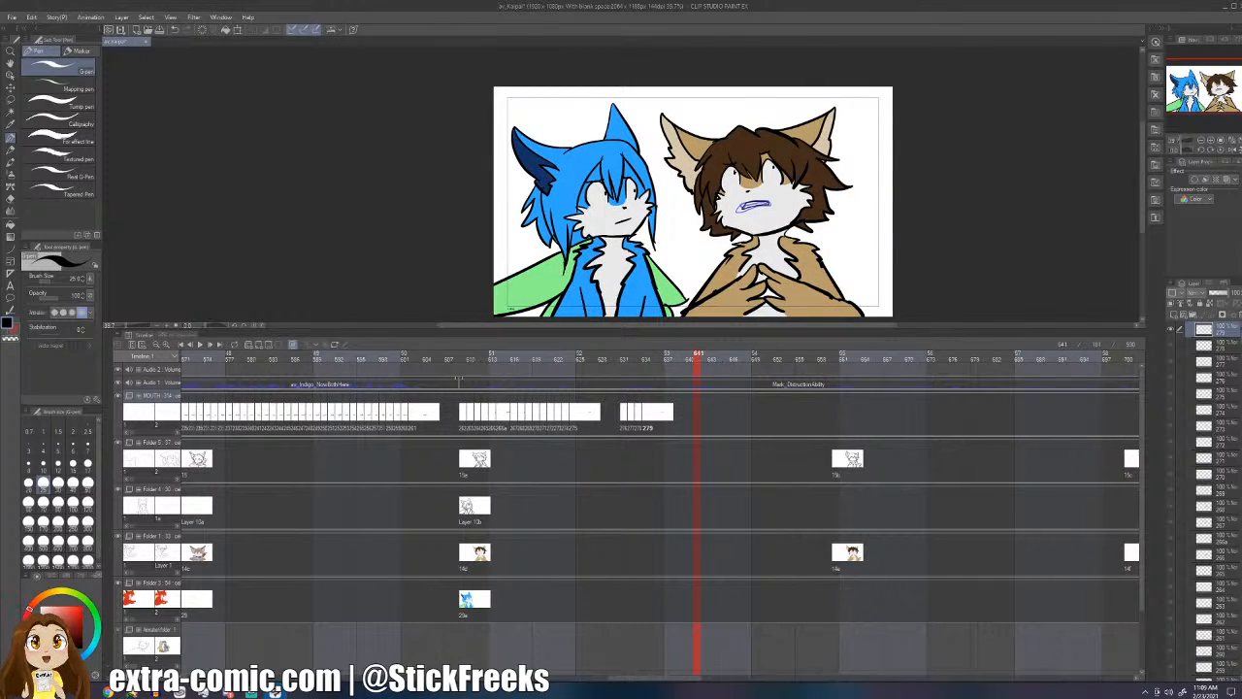
key("ctrl+shift+n")
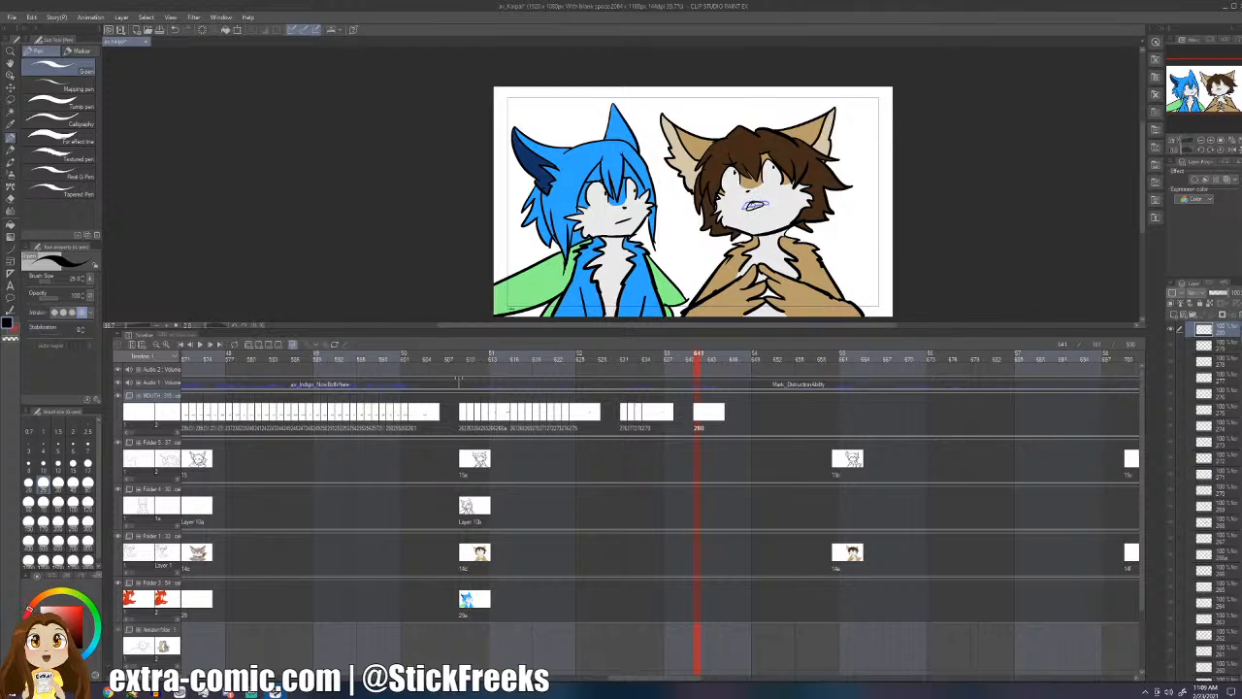
left_click(748, 417)
key("ctrl+shift+n")
key("ctrl+z")
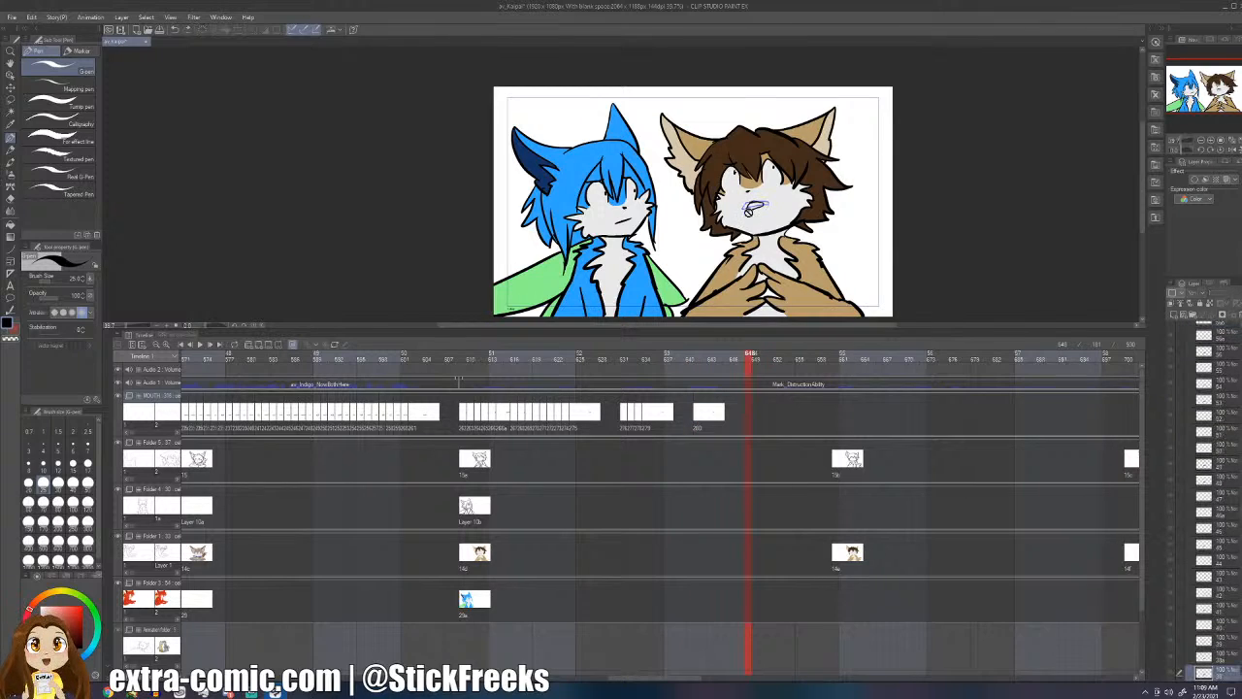
- Add mouth cels at frames 642 and 643 and draw a widening slanted open mouth shape on each
key("Left")
key("Left")
key("Left")
key("Left")
key("Left")
key("Left")
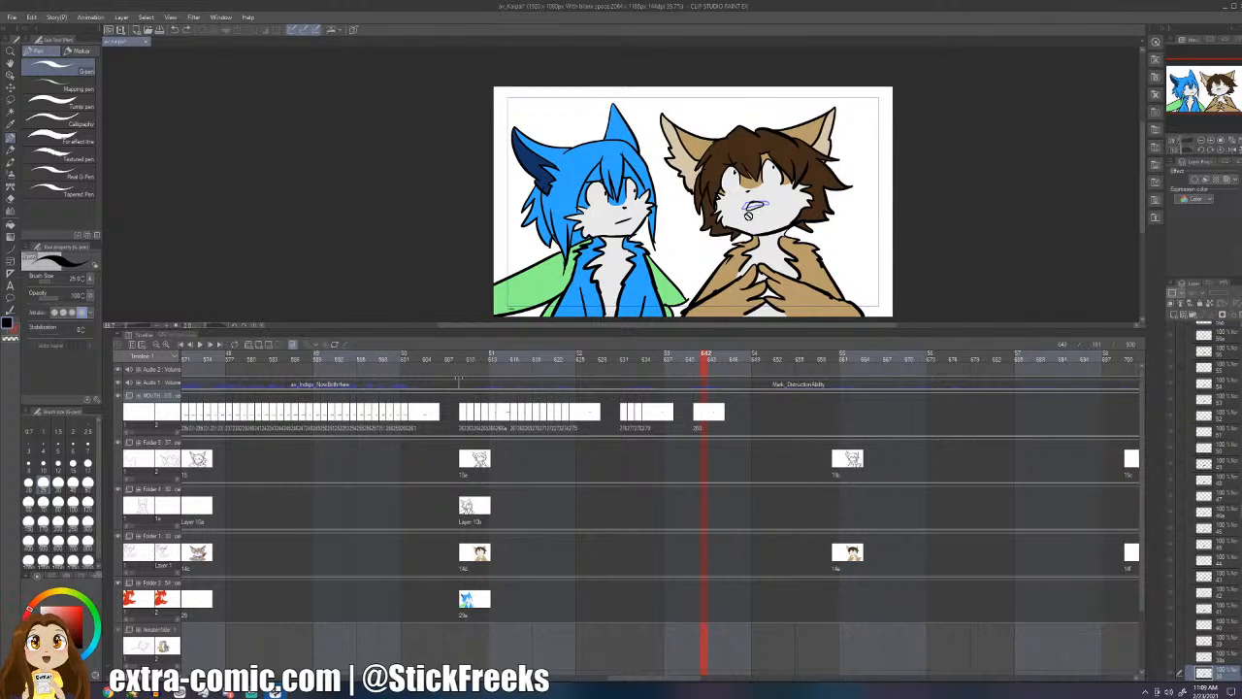
key("ctrl+shift+n")
left_click_drag(740, 205, 769, 207)
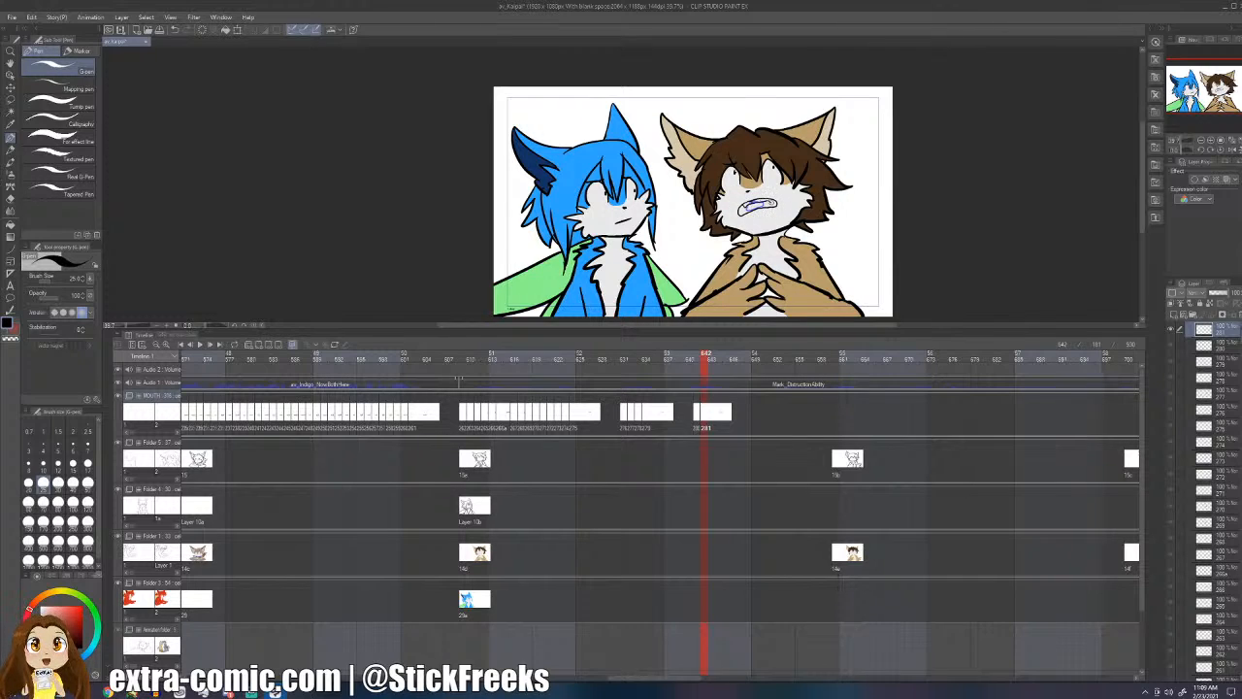
key("Right")
key("ctrl+shift+n")
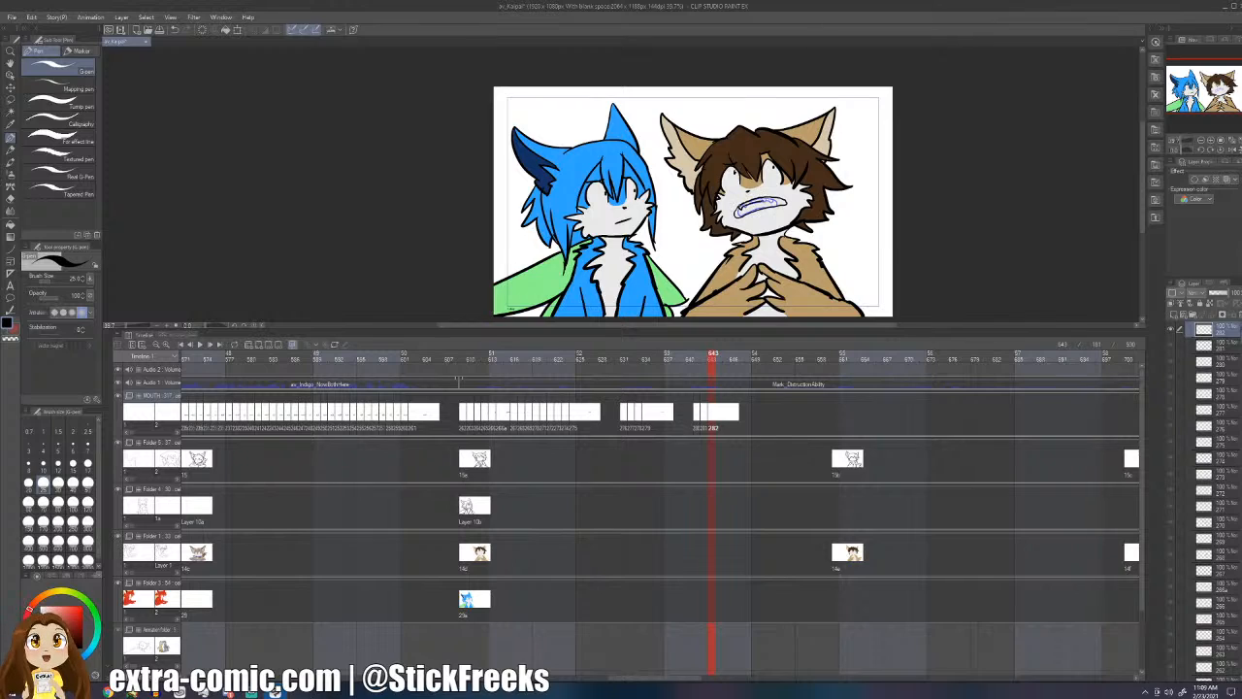
- Finish the teeth on the frame 643 mouth, and add cels at frames 644 and 645 with progressively narrower slanted mouths
left_click_drag(747, 206, 780, 201)
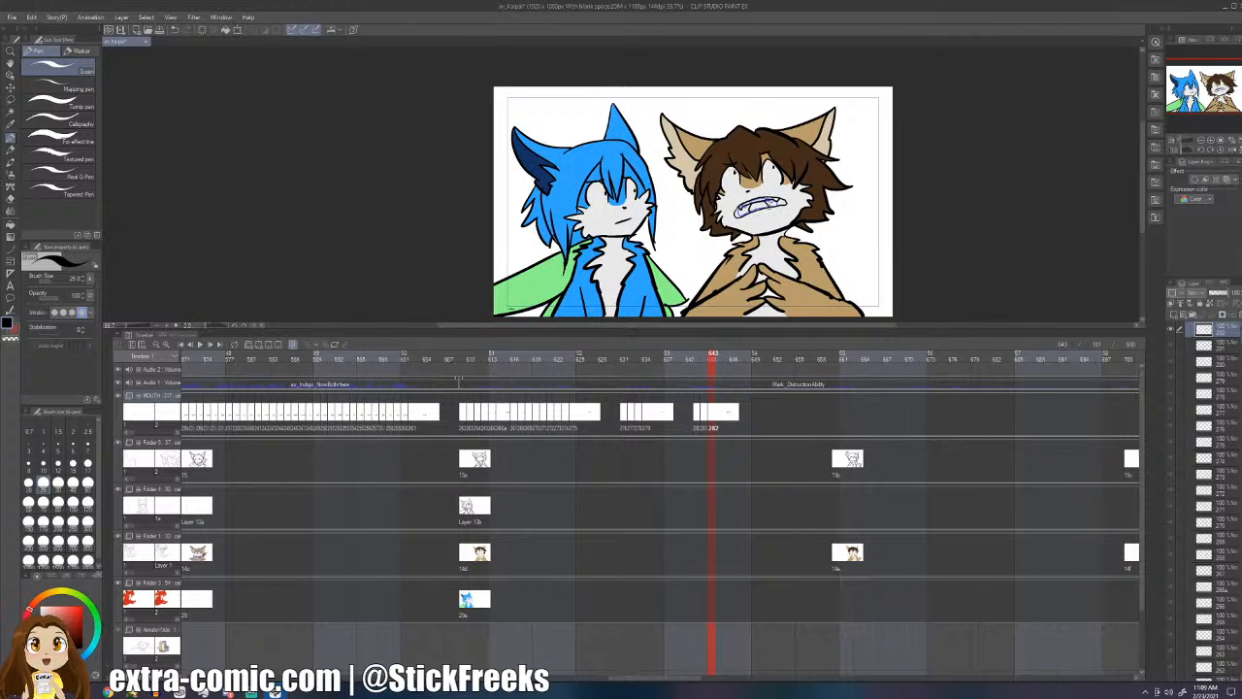
key("Right")
key("ctrl+shift+n")
mouse_move(738, 200)
left_mouse_down()
mouse_move(743, 215)
mouse_move(784, 208)
left_mouse_up()
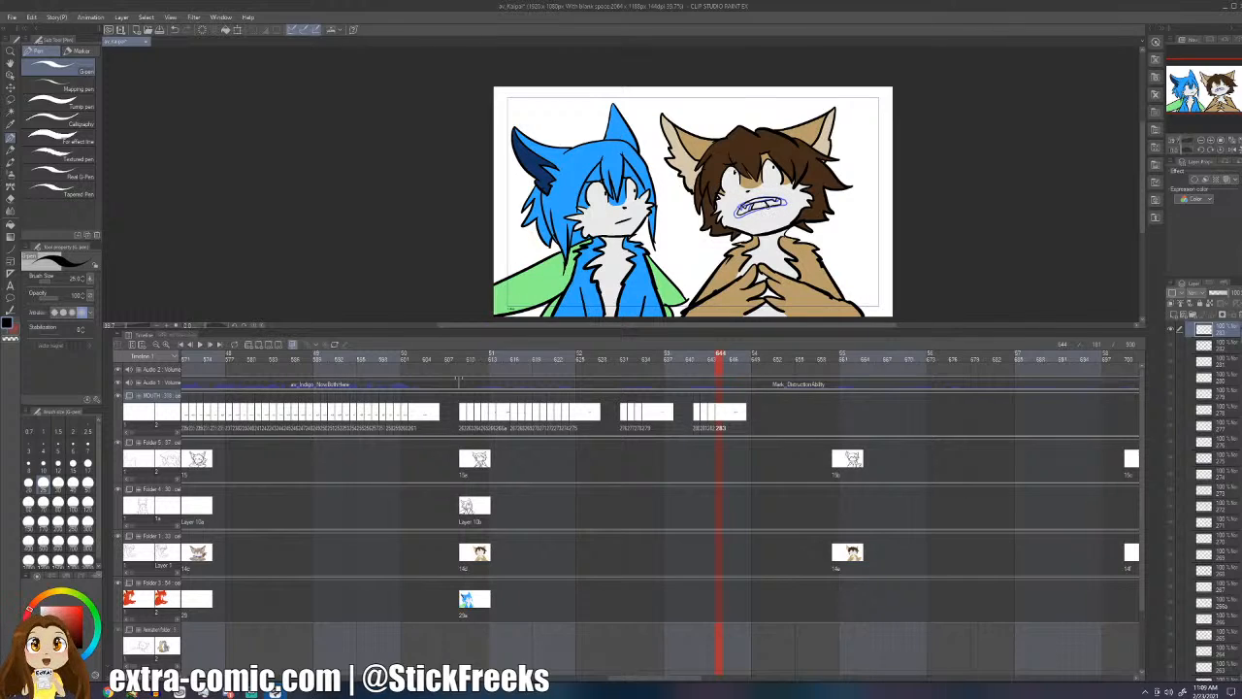
key("Right")
key("ctrl+shift+n")
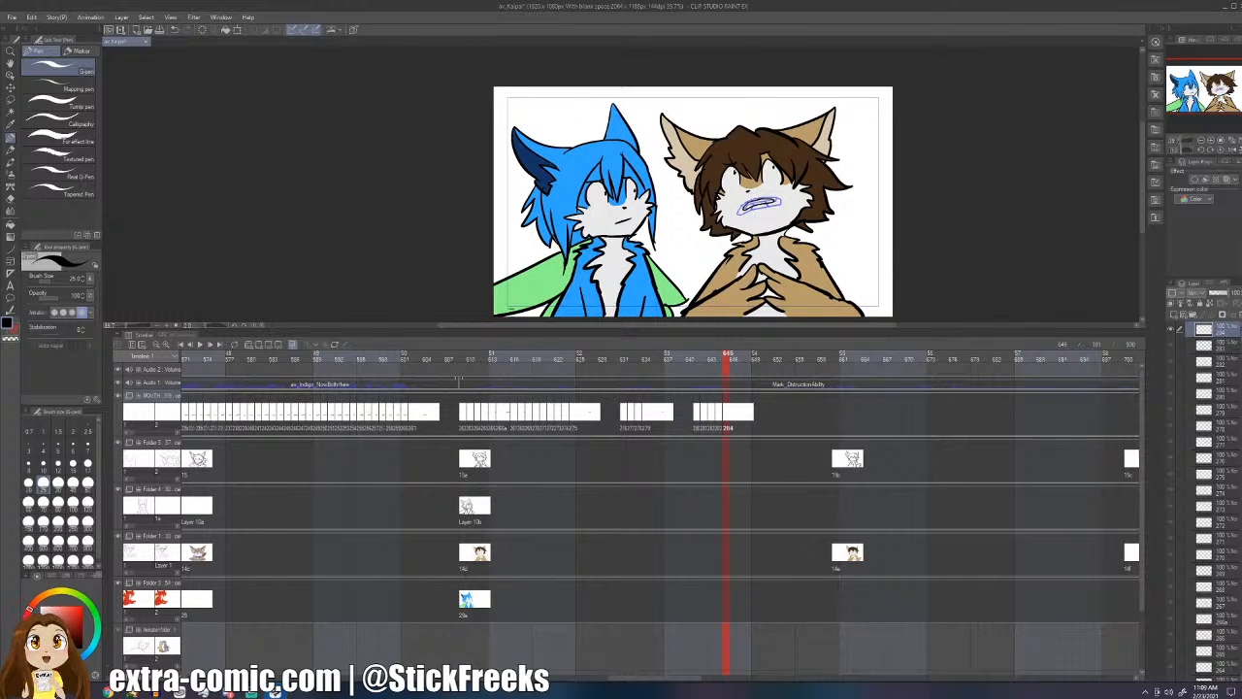
left_click(670, 411)
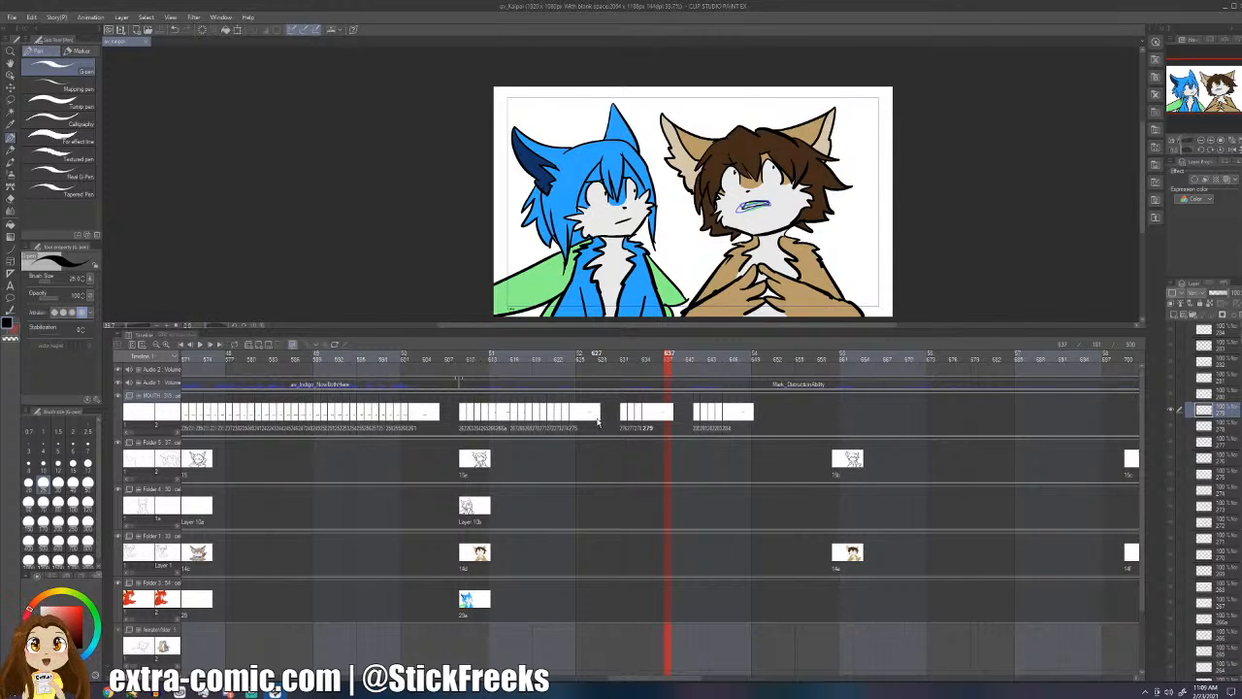
left_click(603, 416)
left_click(607, 417)
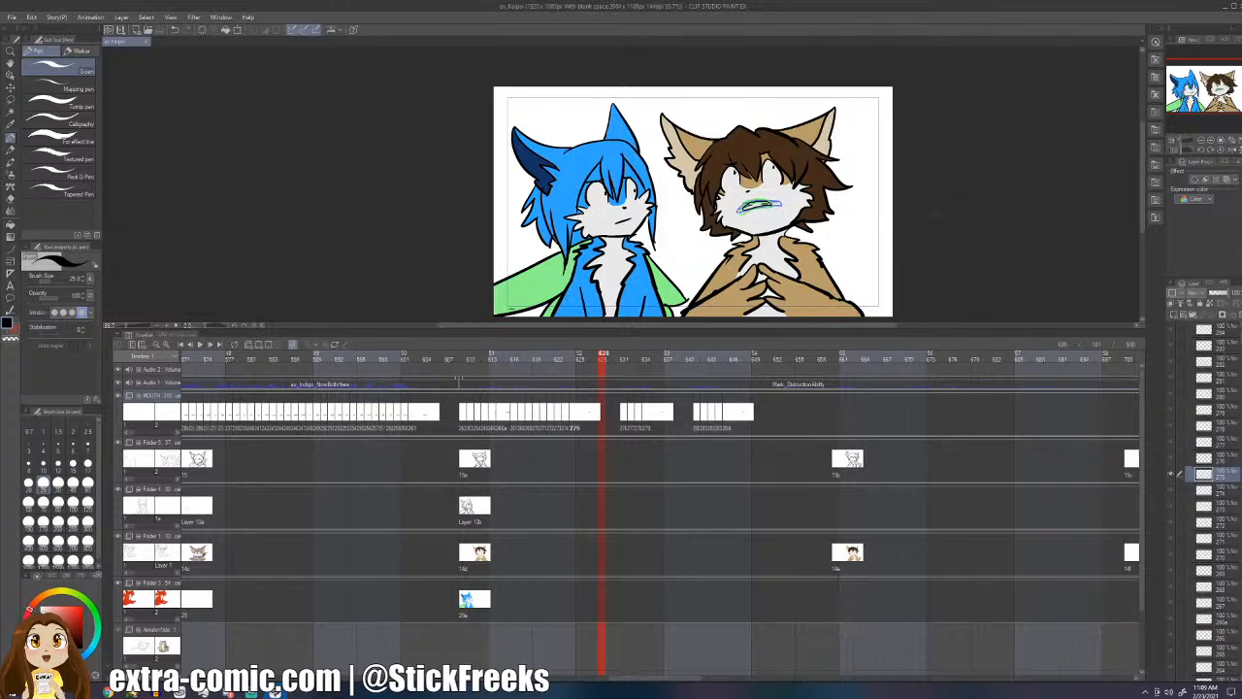
scroll(820, 241, "up", 3)
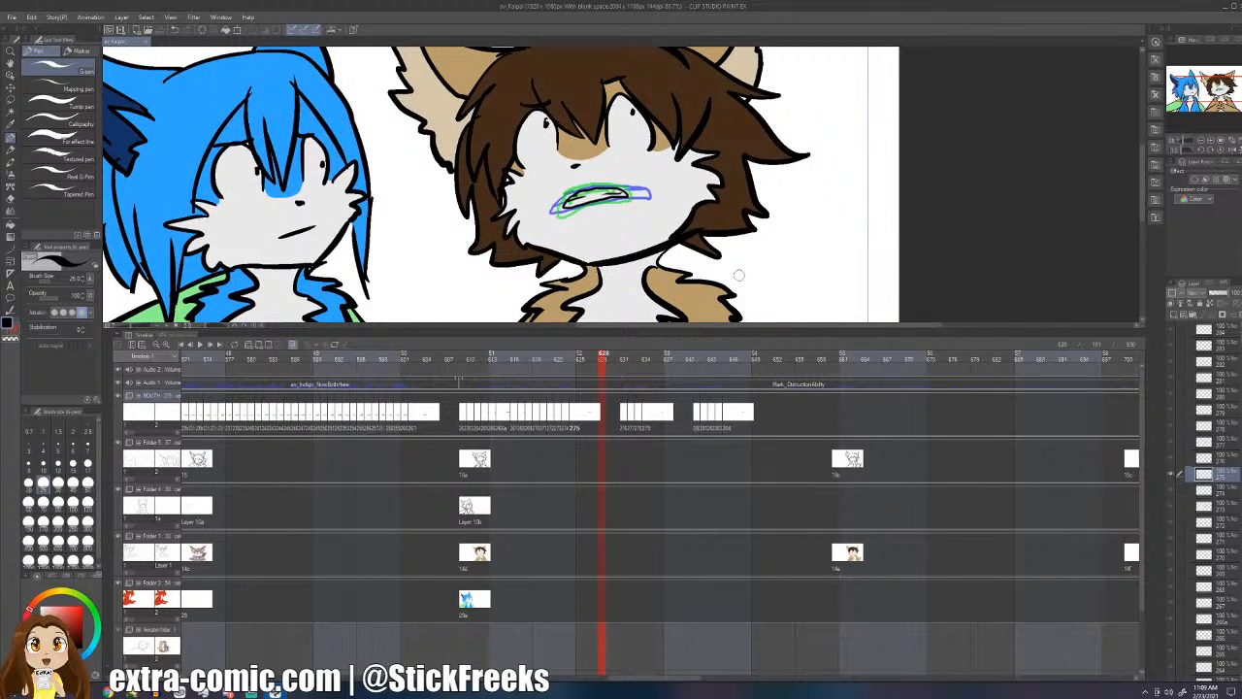
mouse_move(738, 275)
left_mouse_down()
mouse_move(803, 274)
mouse_move(796, 178)
left_mouse_up()
mouse_move(802, 245)
left_mouse_down()
mouse_move(843, 233)
mouse_move(822, 237)
mouse_move(867, 242)
mouse_move(856, 276)
mouse_move(867, 290)
mouse_move(808, 283)
left_mouse_up()
key("ctrl+z")
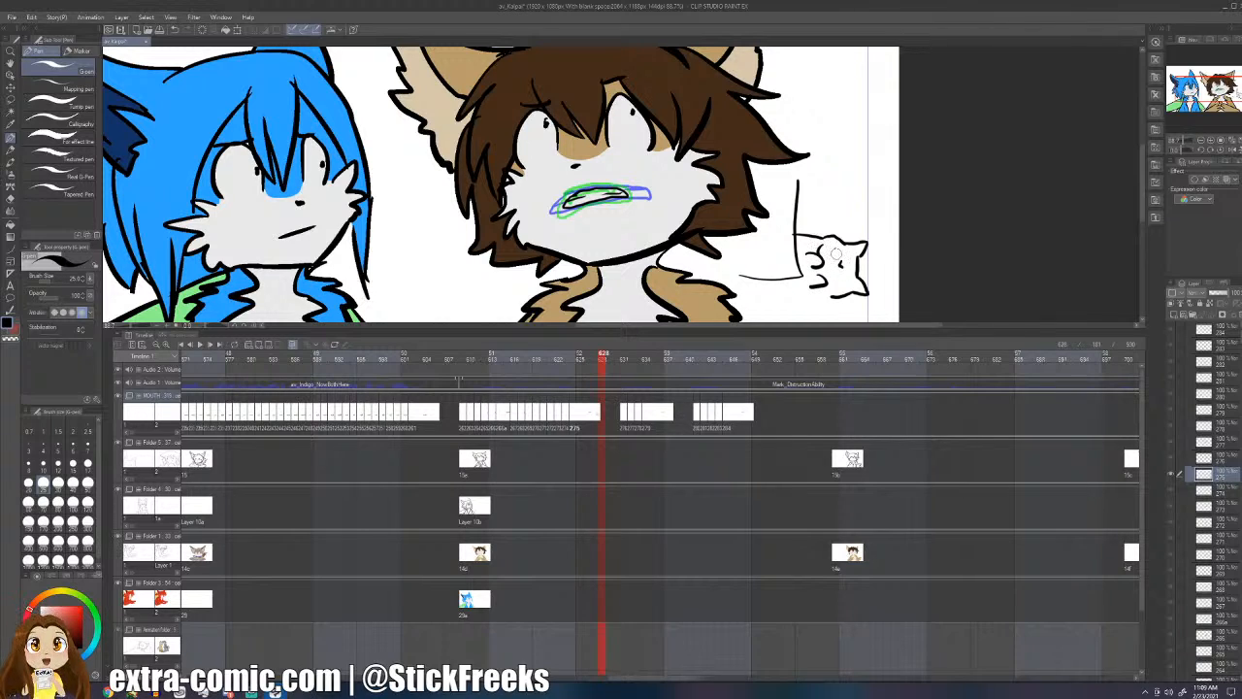
mouse_move(836, 249)
left_mouse_down()
mouse_move(848, 279)
mouse_move(828, 259)
mouse_move(836, 282)
left_mouse_up()
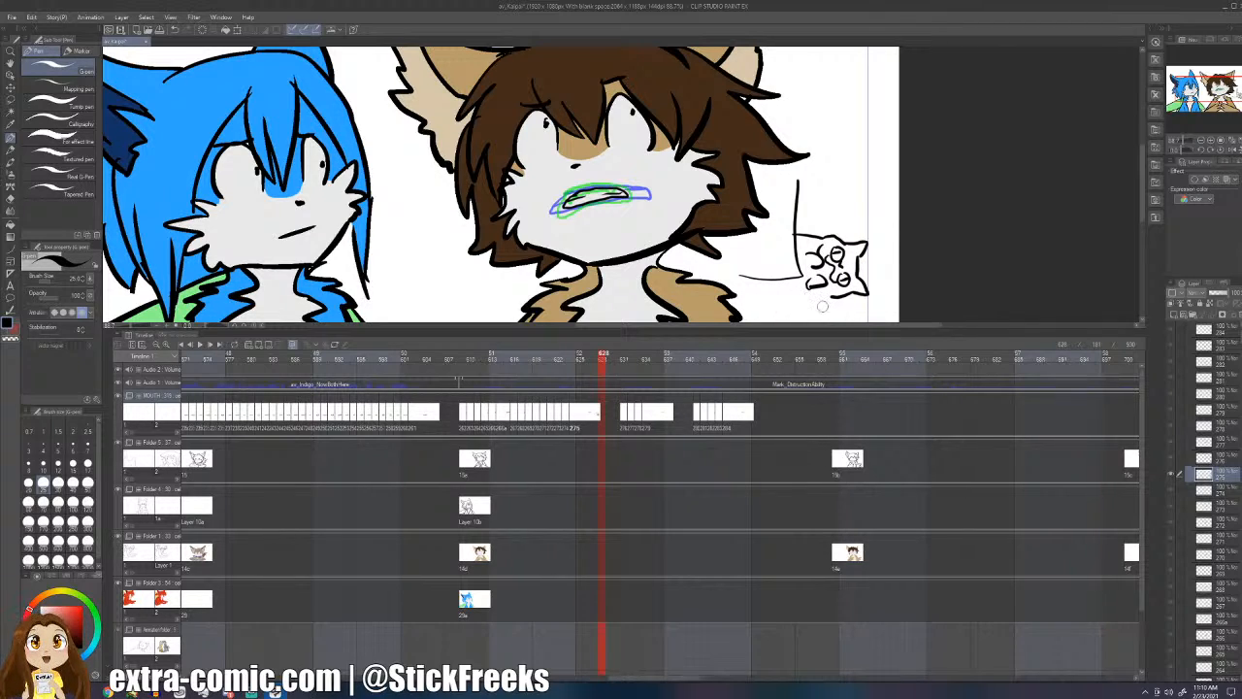
left_click_drag(832, 297, 756, 296)
key("ctrl+z")
key("m")
mouse_move(826, 178)
left_mouse_down()
mouse_move(790, 172)
mouse_move(777, 232)
mouse_move(734, 277)
mouse_move(789, 315)
mouse_move(892, 283)
mouse_move(867, 184)
left_mouse_up()
key("Delete")
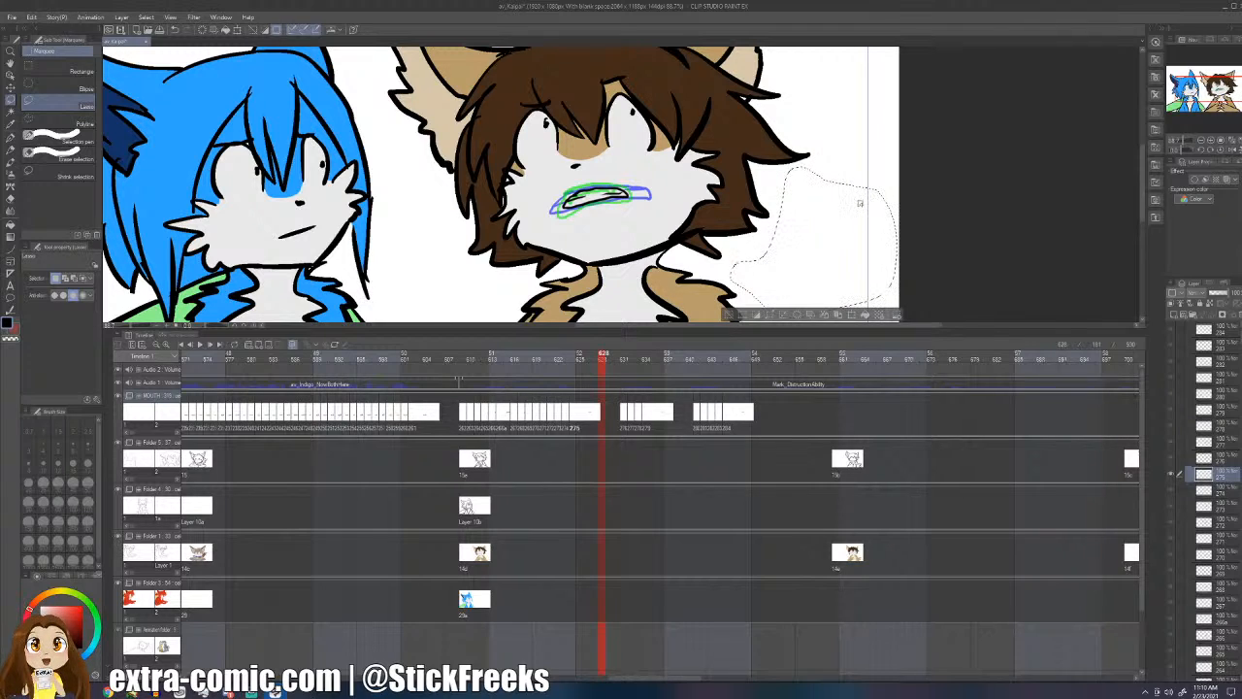
key("ctrl+d")
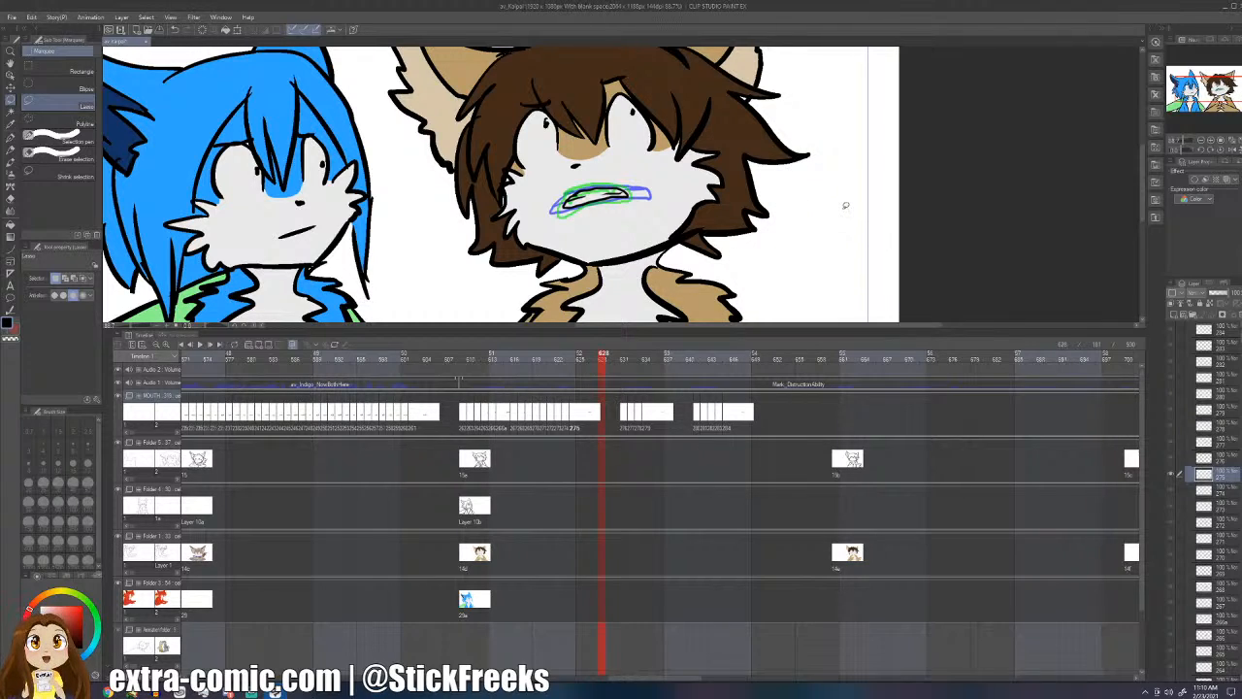
- Play back the shot from the cut at frame 608 to check all the mouth shapes against the audio
left_click_drag(727, 258, 883, 241)
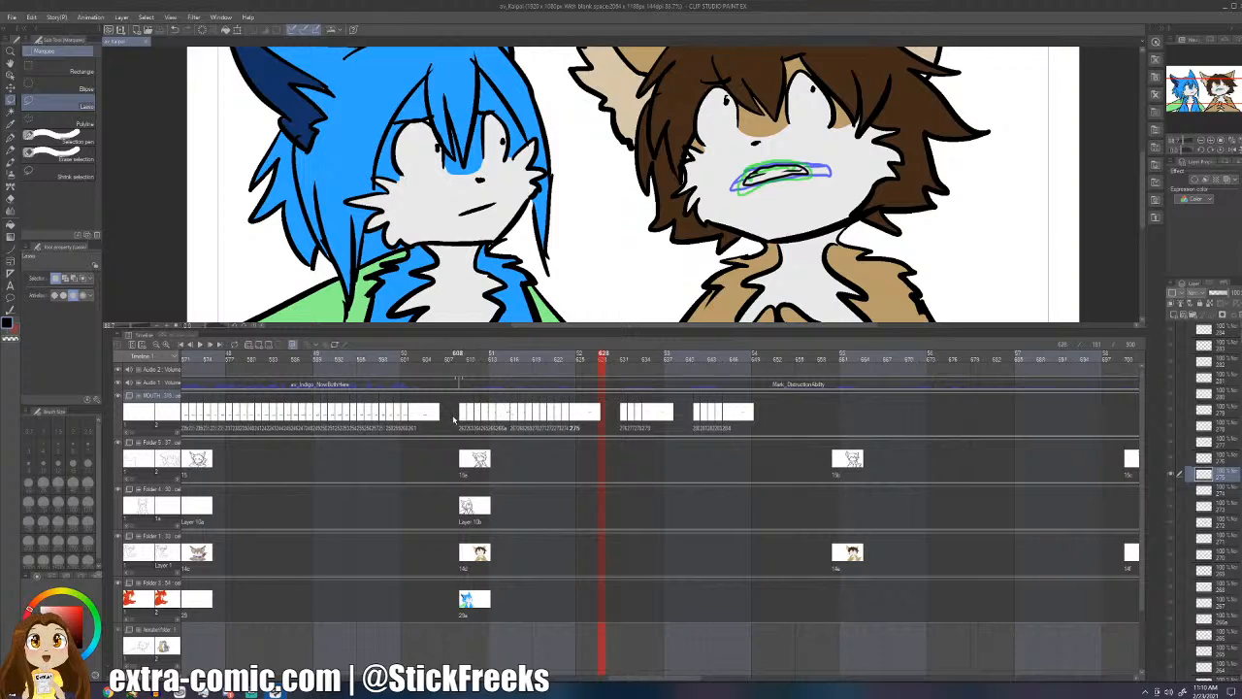
left_click(457, 355)
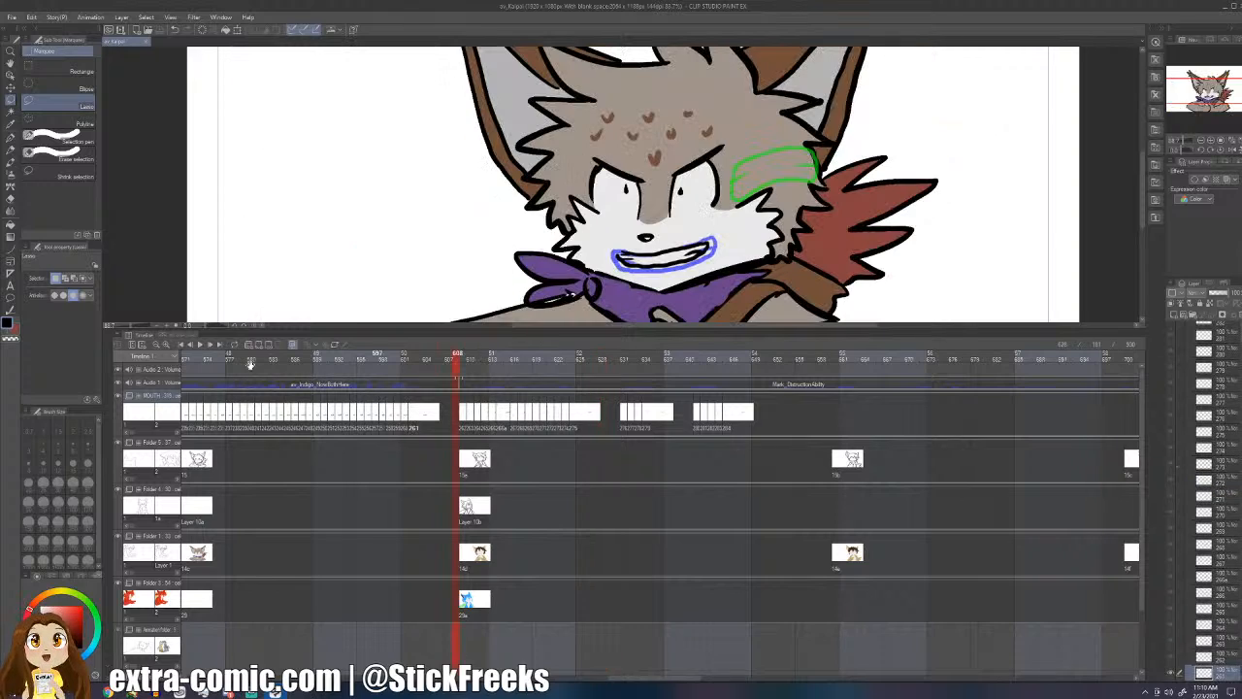
left_click(198, 345)
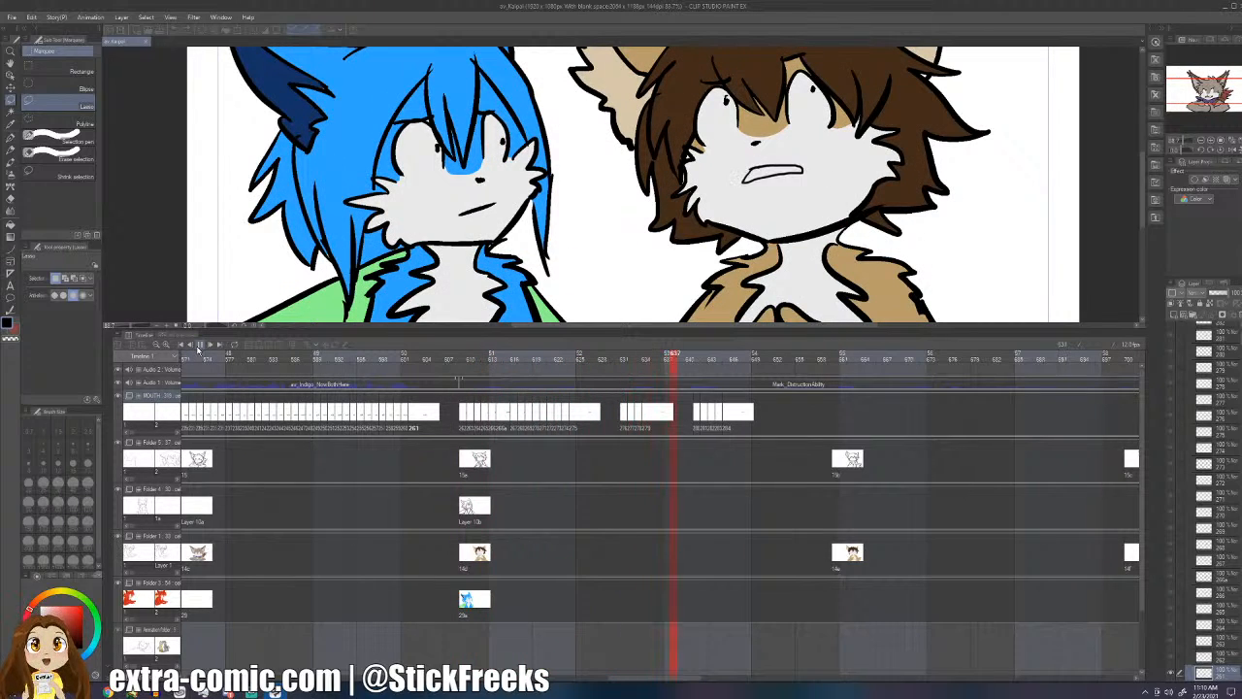
left_click(199, 345)
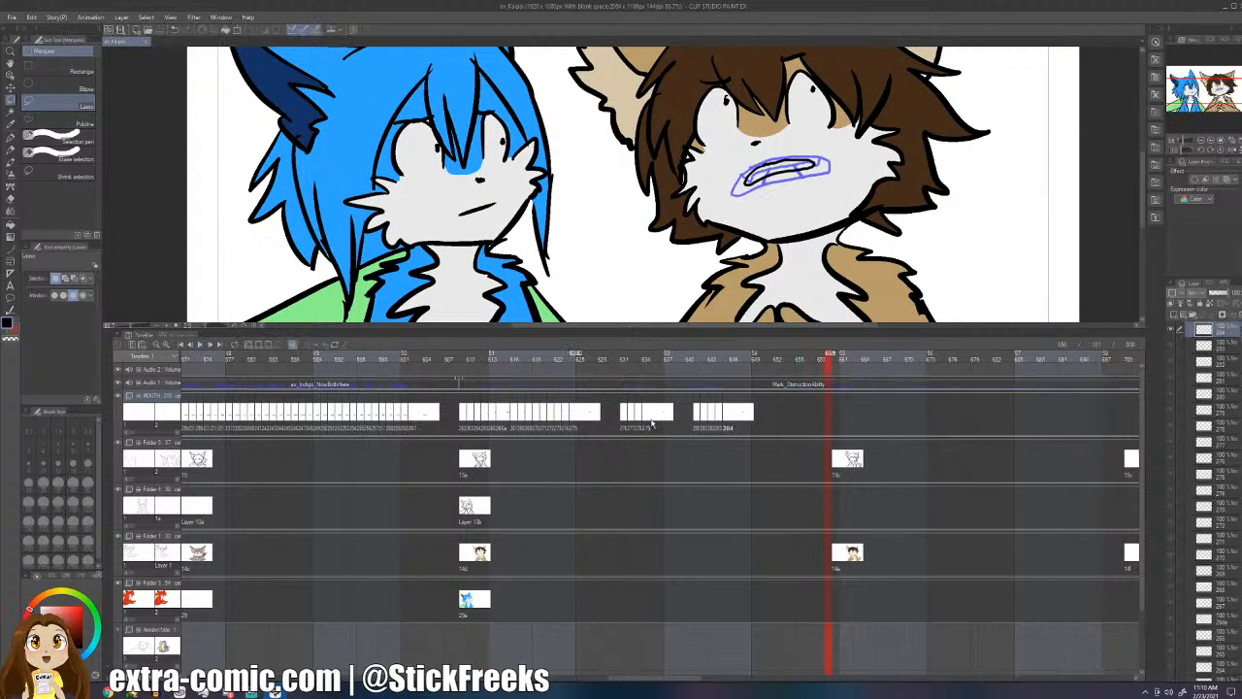
- Clear the mouth drawing at frame 642 and redraw it as a rounder, wide-open mouth with upper teeth
left_click(694, 424)
key("Right")
key("Right")
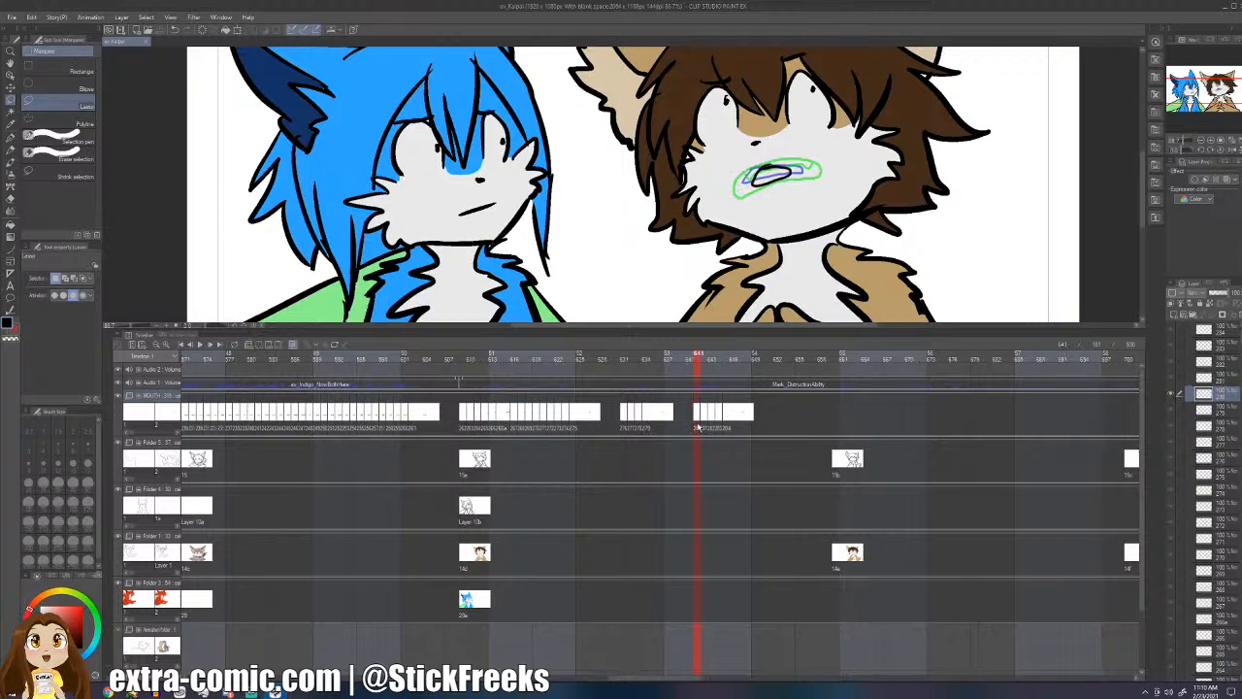
key("Left")
key("Right")
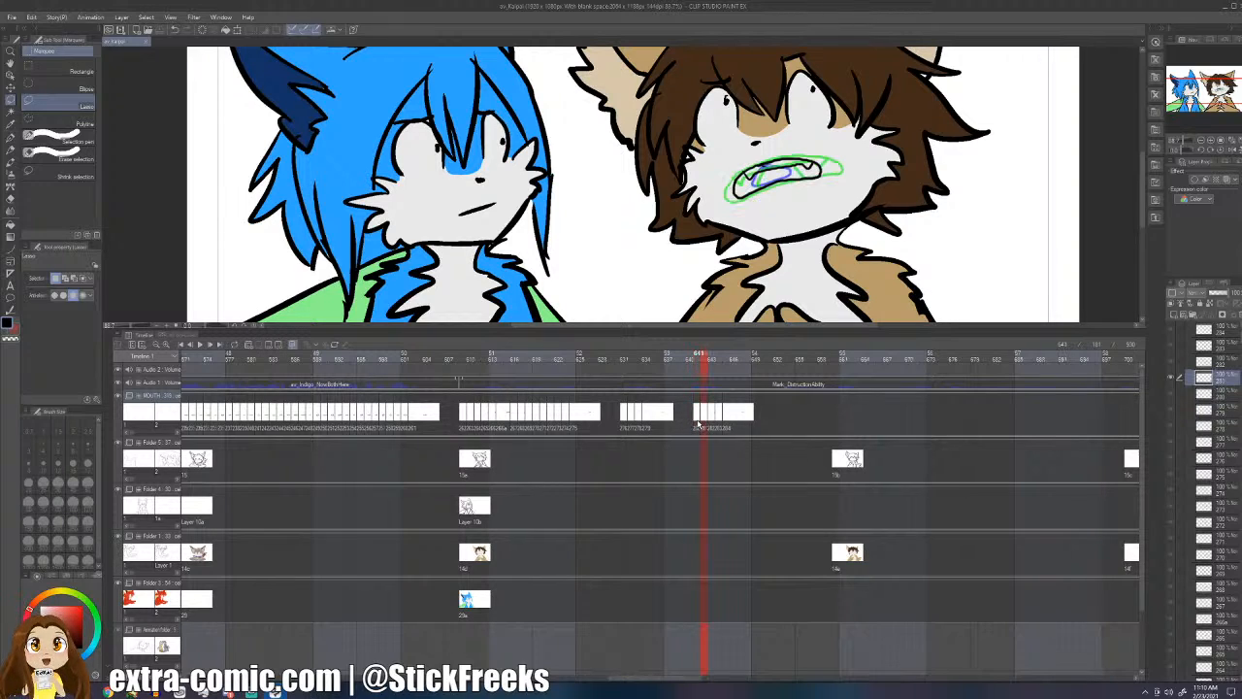
key("Delete")
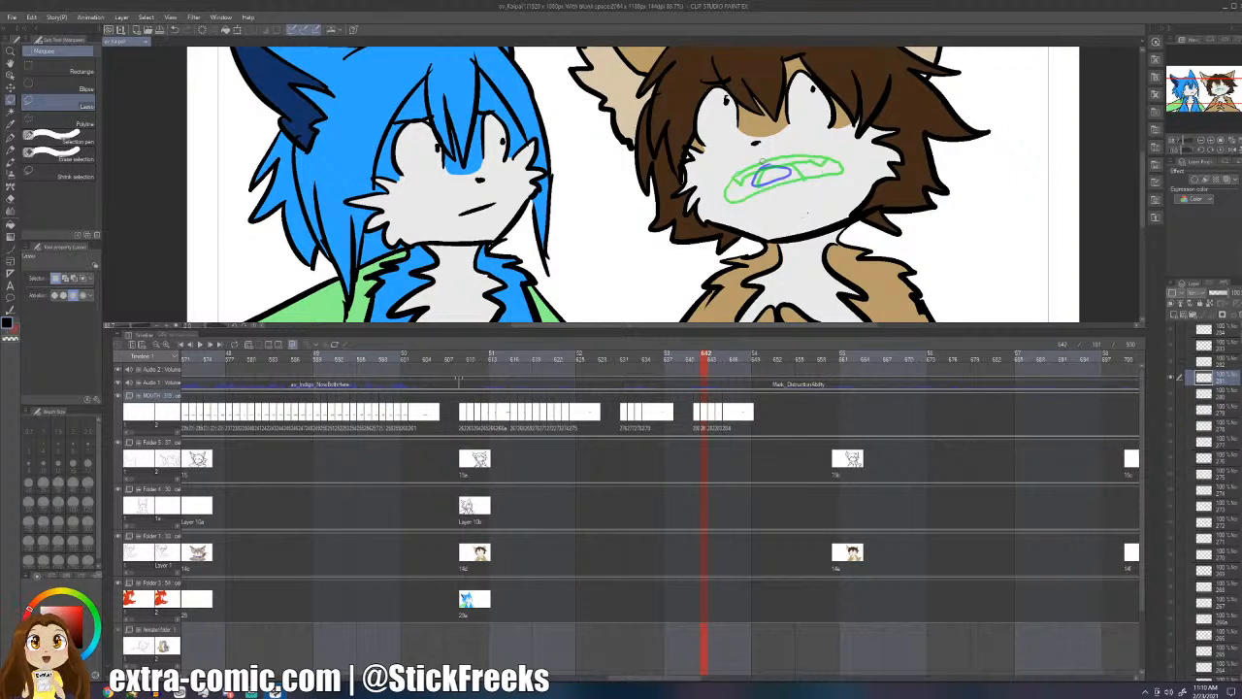
key("ctrl+z")
key("ctrl+y")
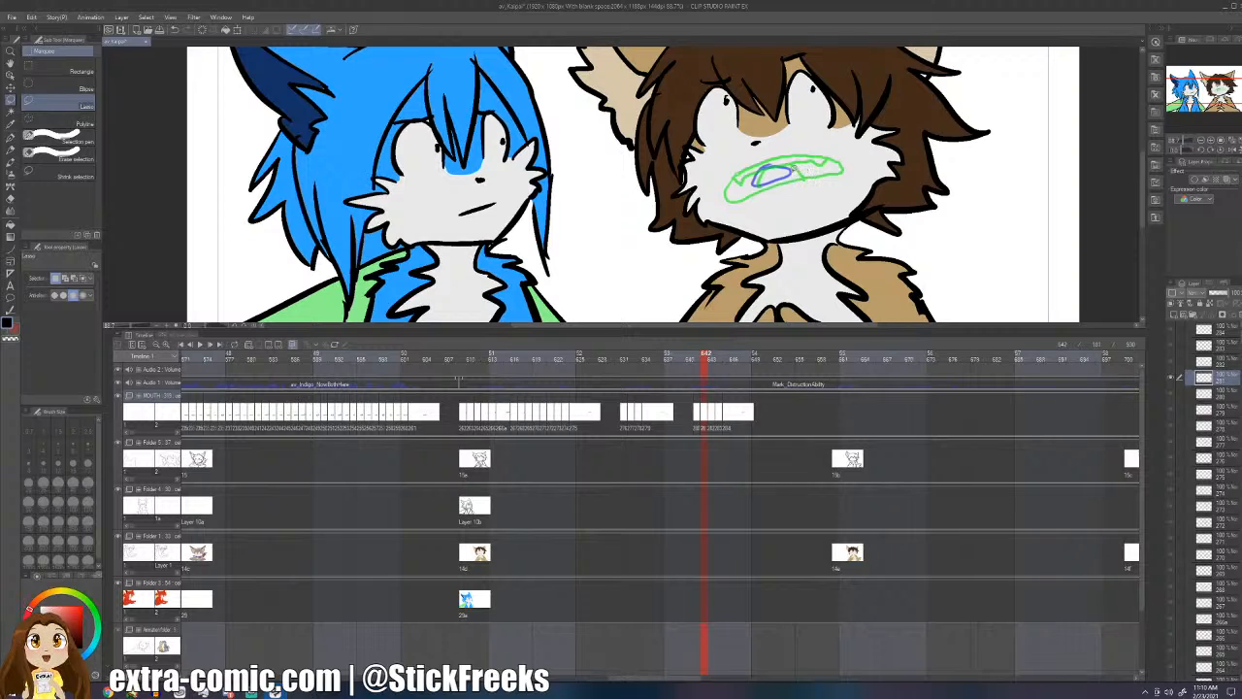
key("p")
mouse_move(739, 163)
left_mouse_down()
mouse_move(798, 155)
mouse_move(782, 206)
mouse_move(739, 186)
mouse_move(745, 161)
mouse_move(784, 152)
mouse_move(796, 163)
left_mouse_up()
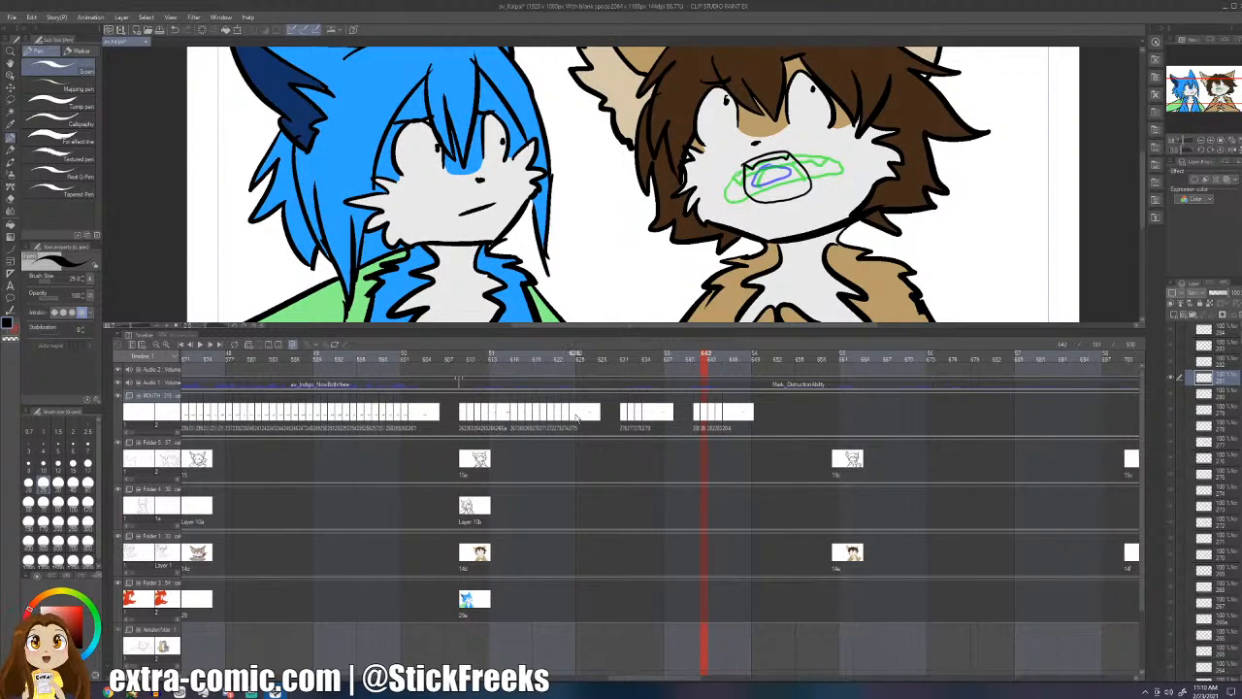
- Play back the shot from about frame 624 to check the redrawn round mouth in motion
left_click(577, 417)
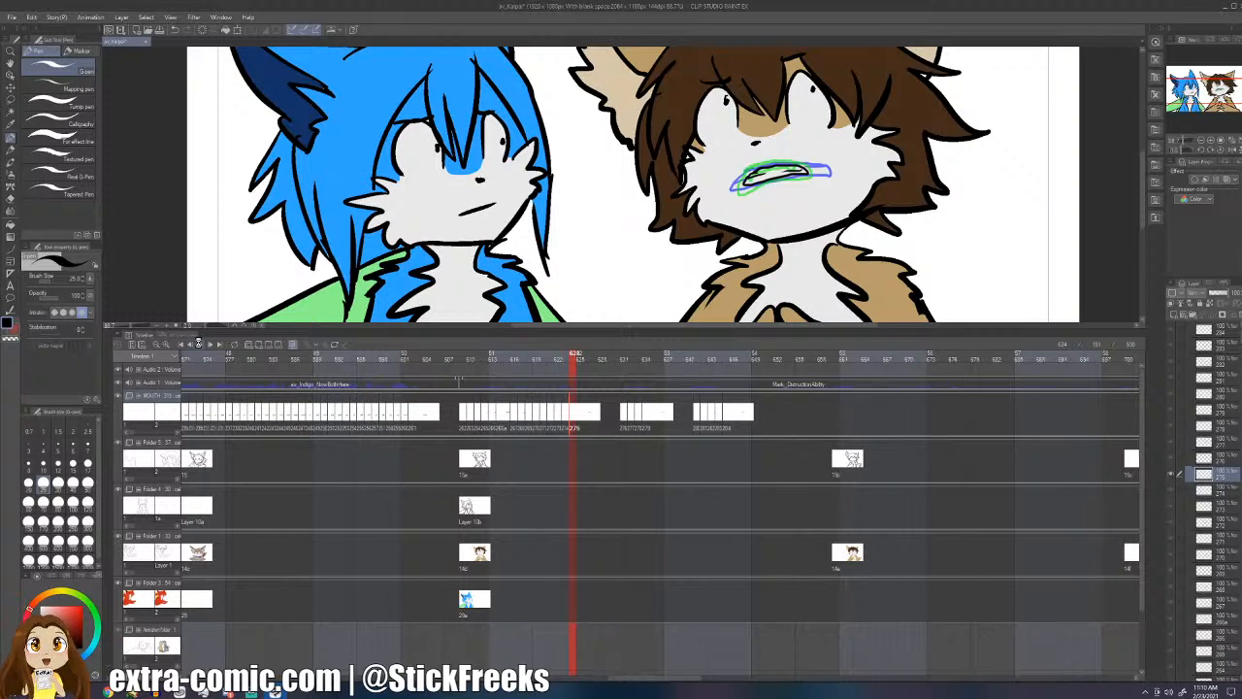
left_click(199, 344)
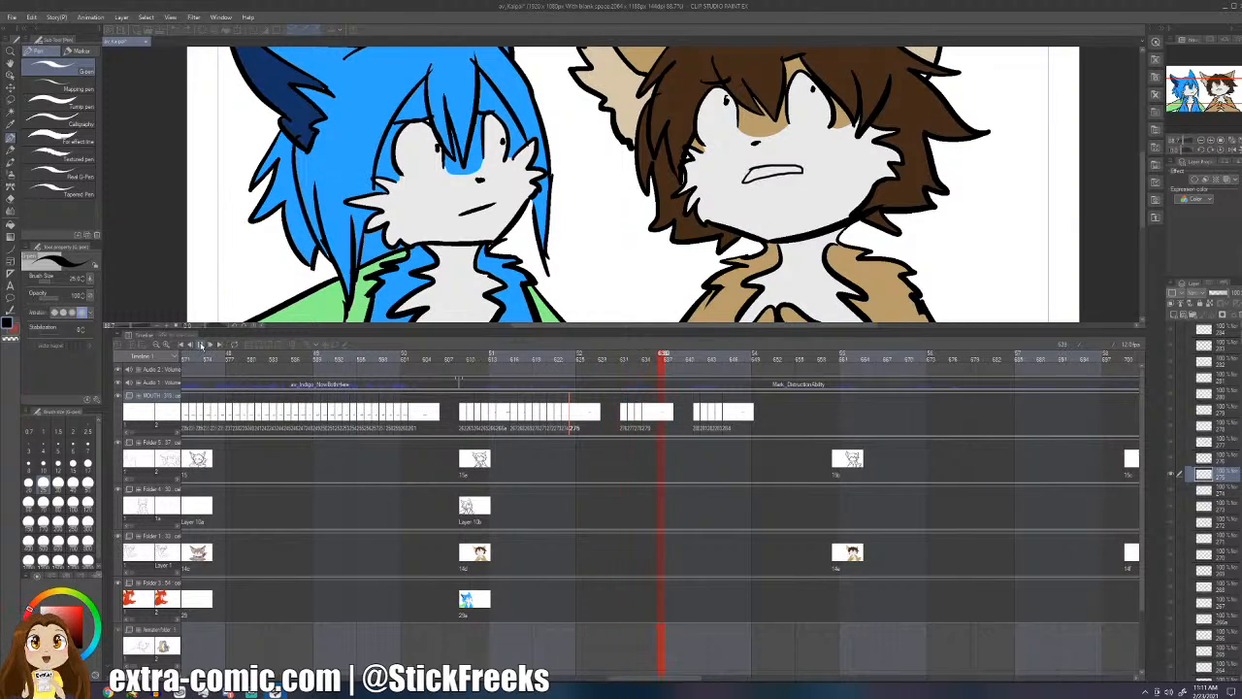
left_click(201, 345)
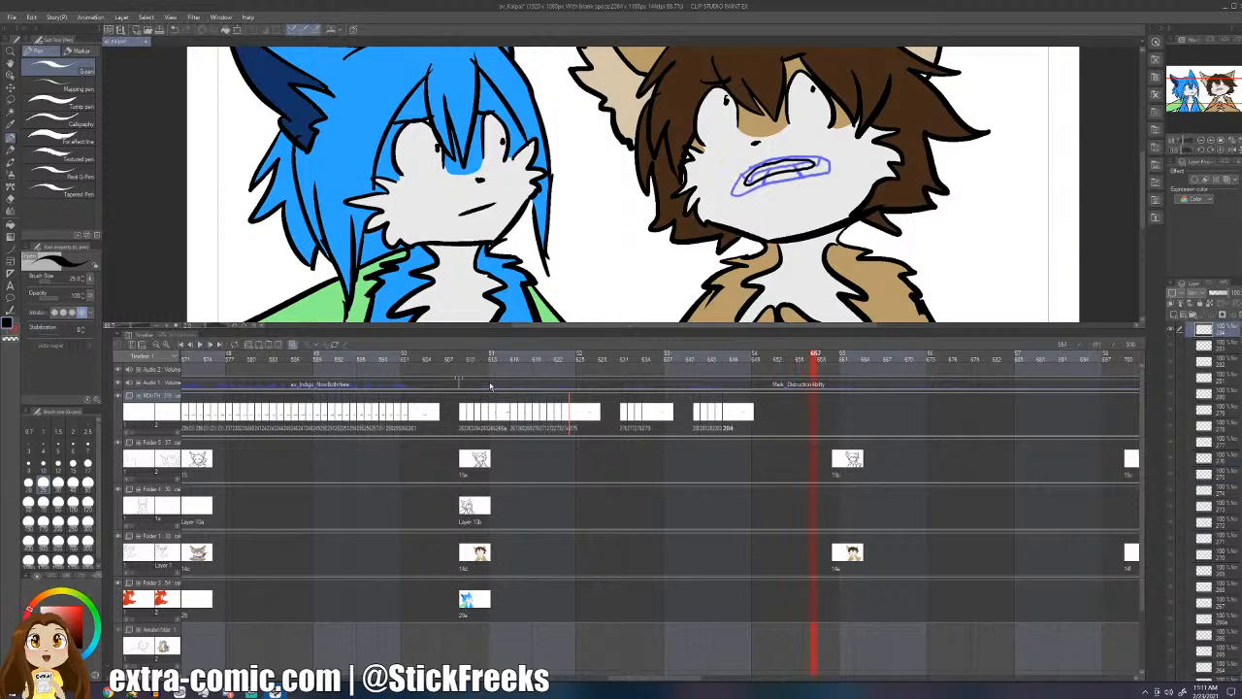
- Move the last group of mouth cels, starting at frame 641, one frame earlier and play back its timing from frame 626
left_click(690, 414)
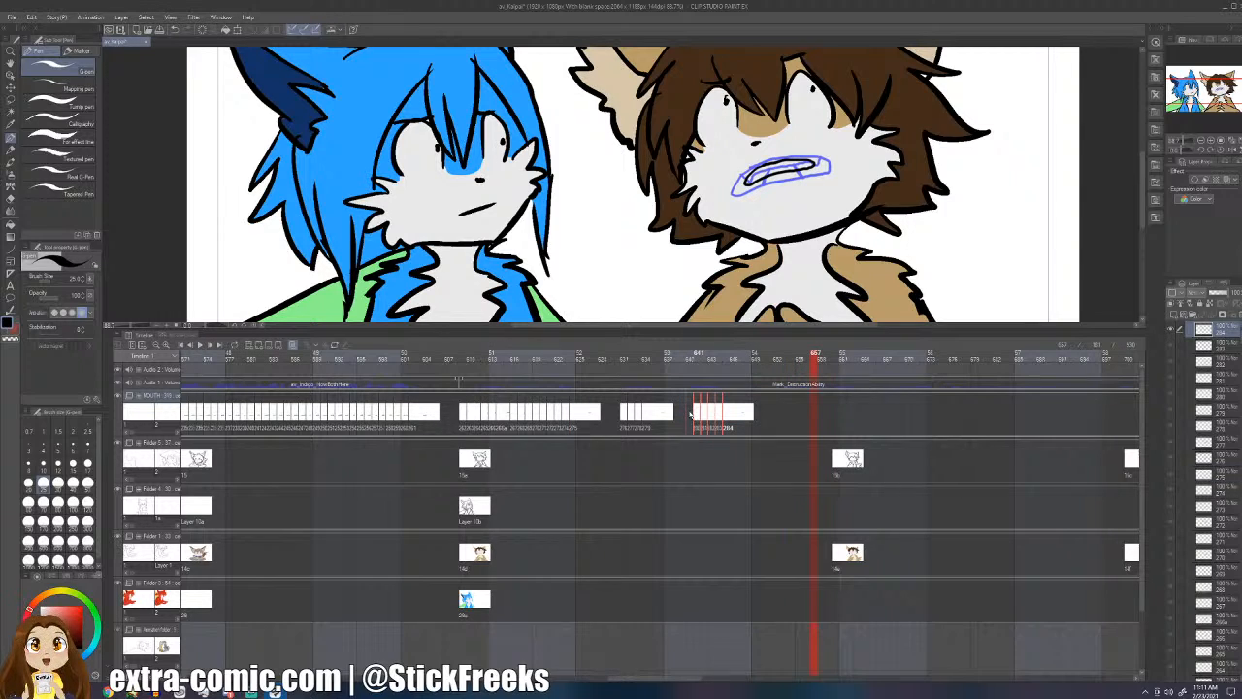
left_click_drag(691, 414, 687, 414)
left_click(586, 356)
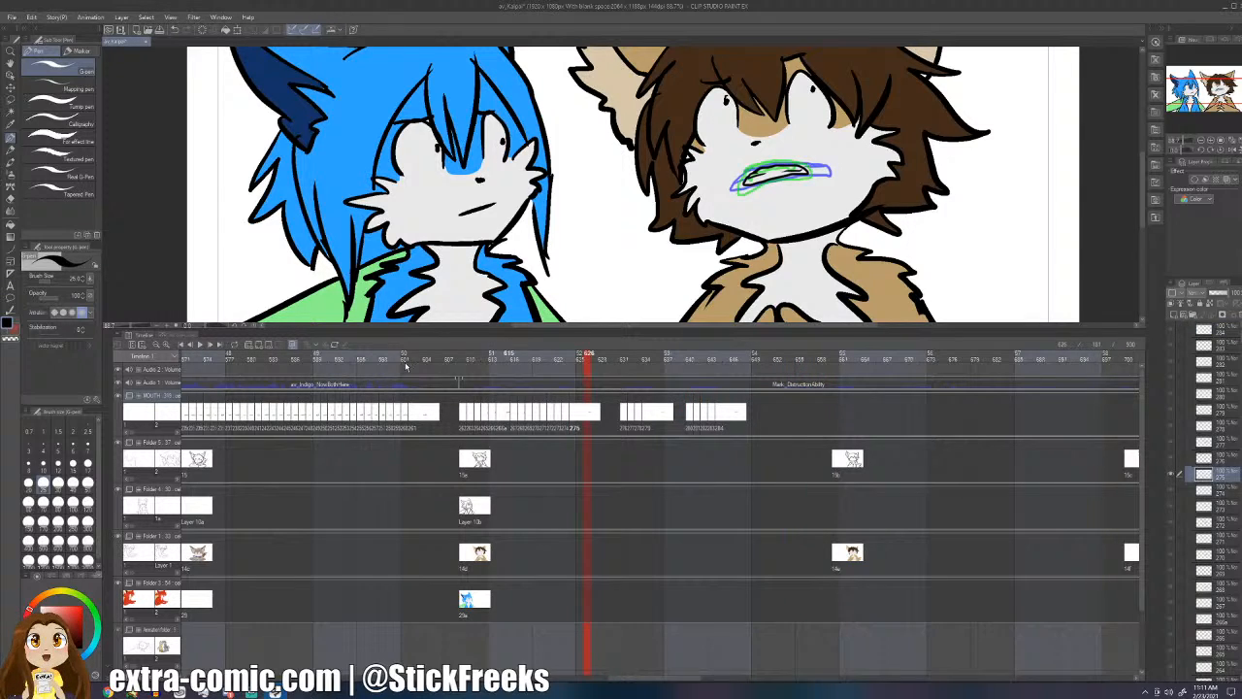
left_click(198, 345)
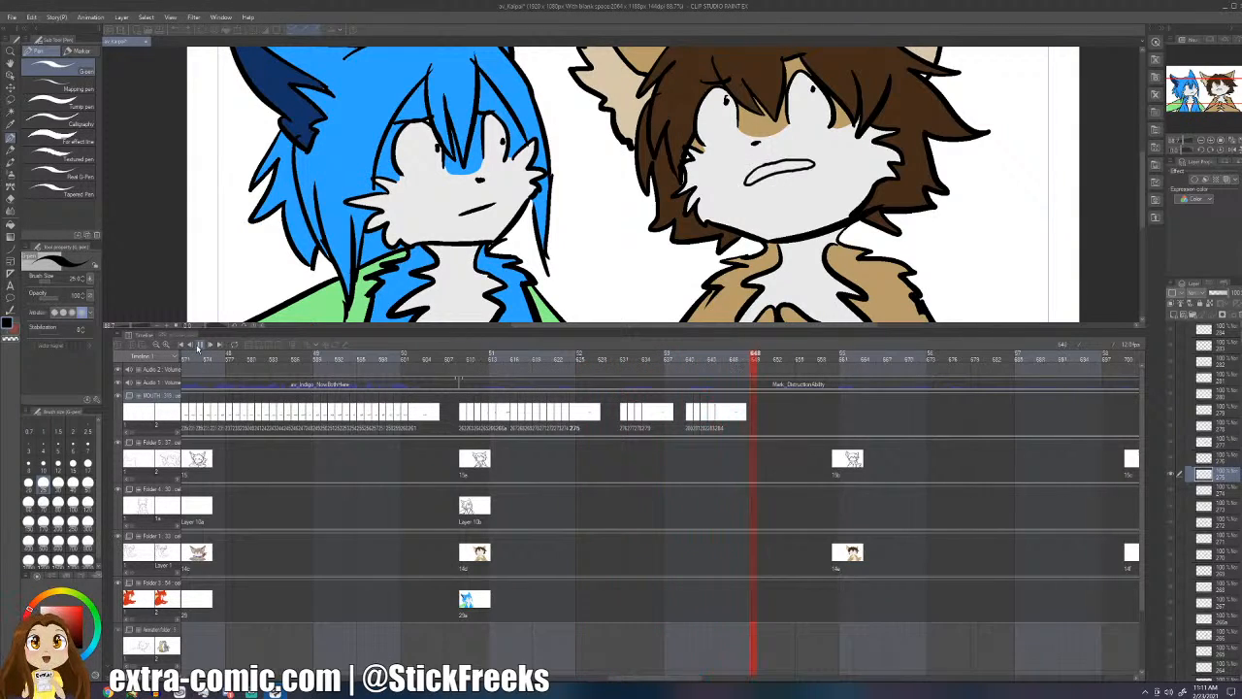
left_click(199, 346)
- Turn off onion skinning and step through frames 642 to 645 to check the toothed mouth drawings
left_click_drag(698, 414, 711, 414)
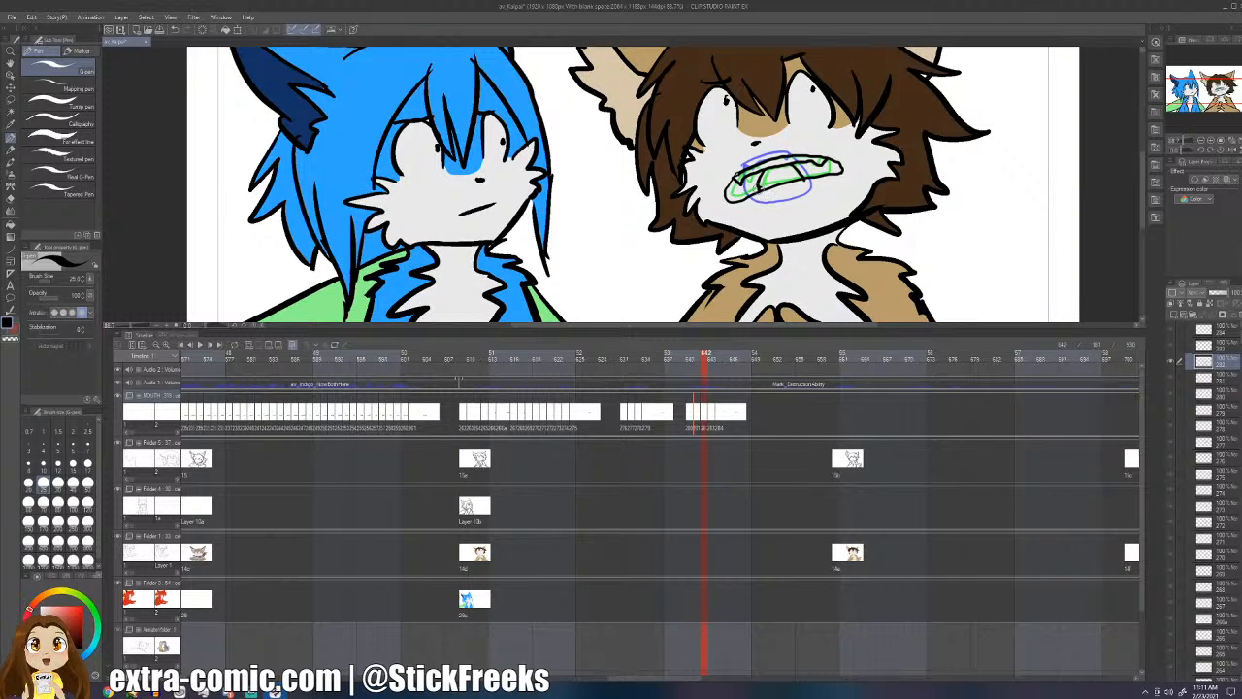
key("e")
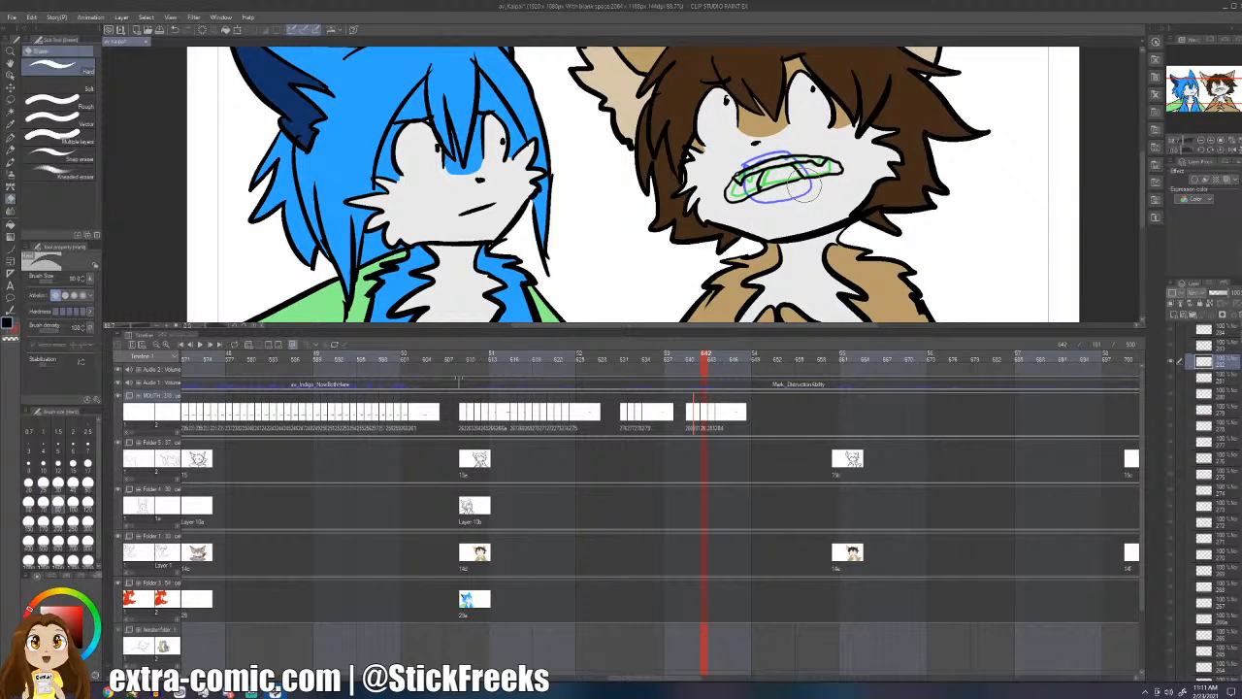
key("Right")
key("Right")
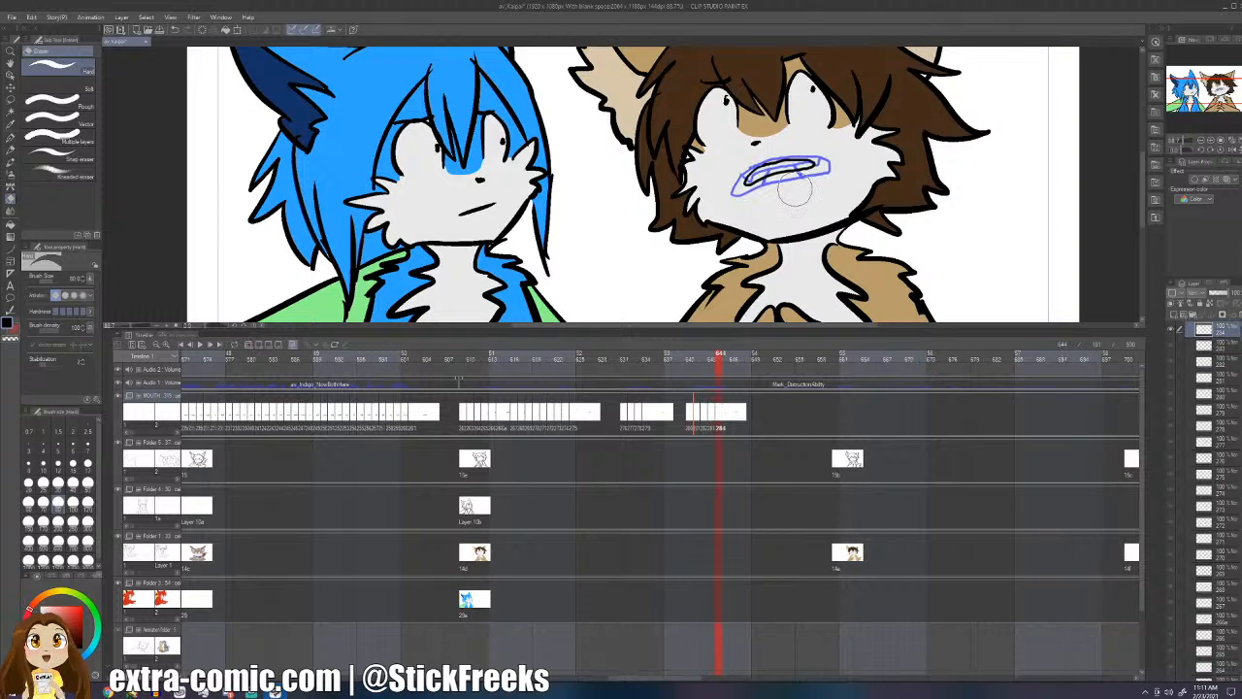
key("Left")
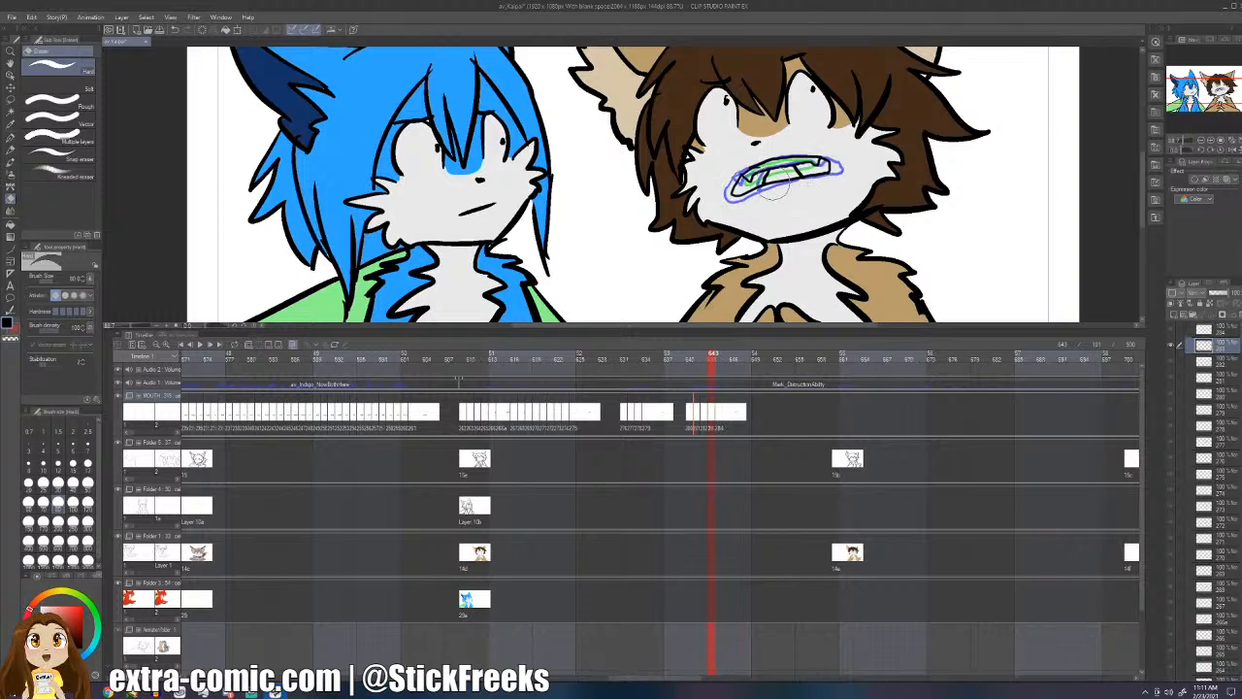
left_click(293, 346)
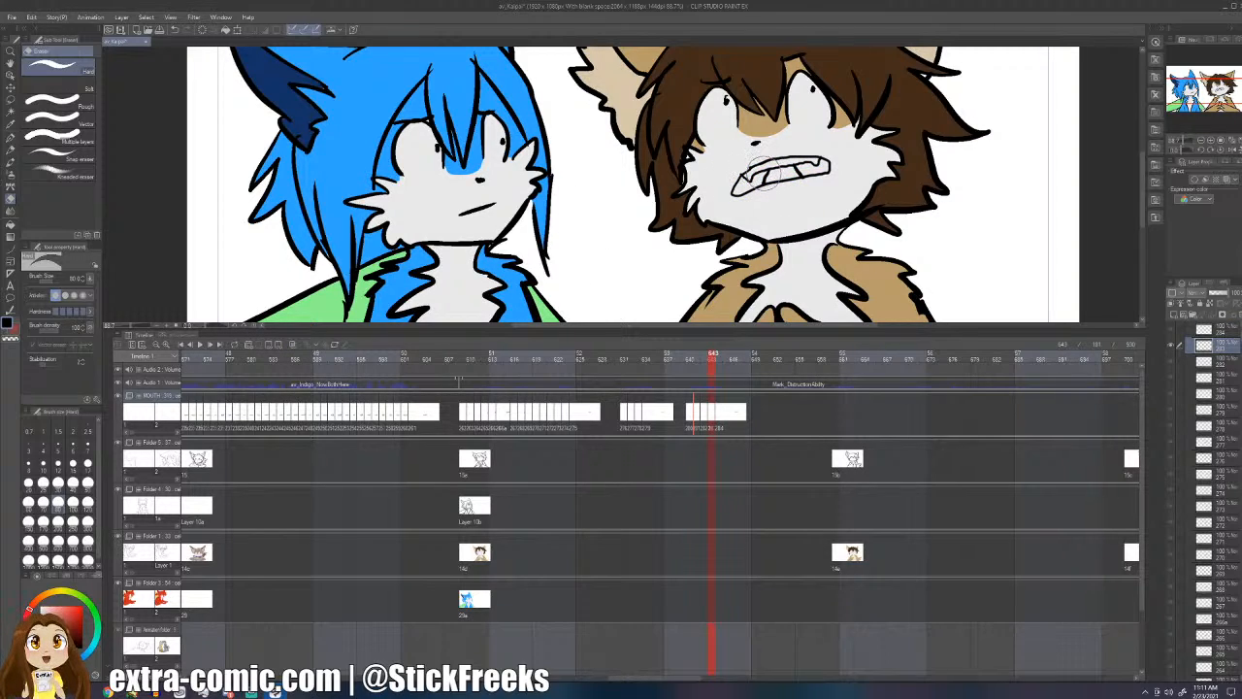
key("Left")
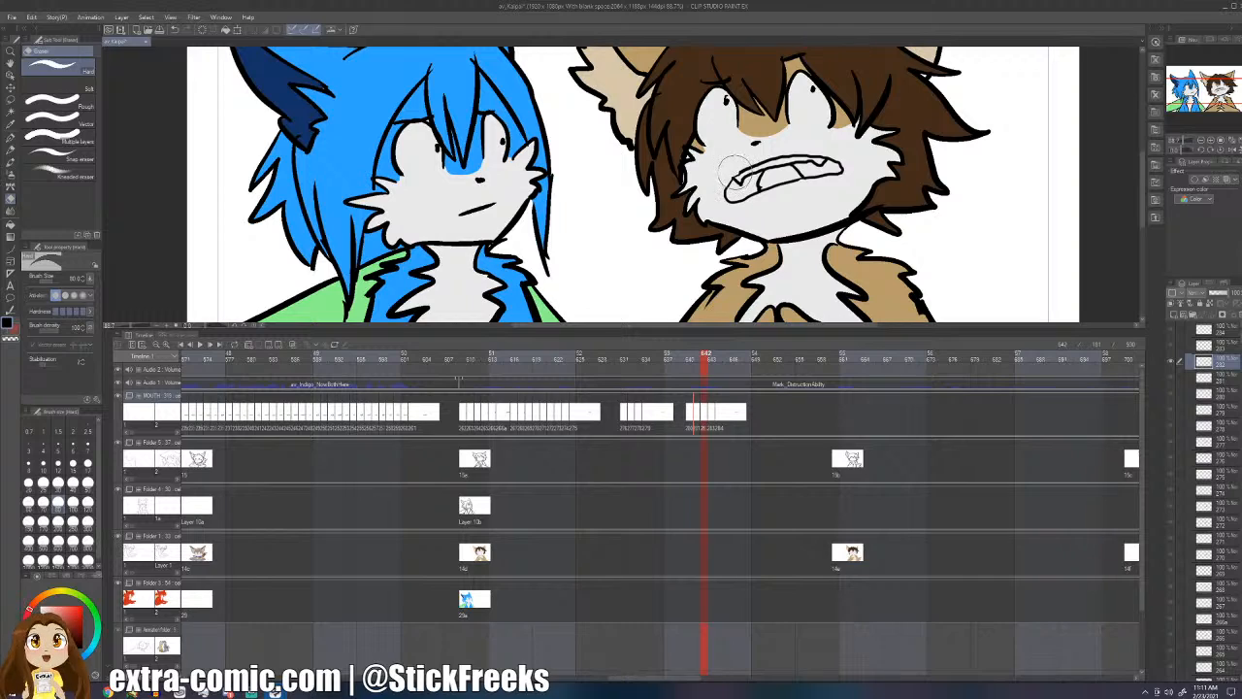
key("p")
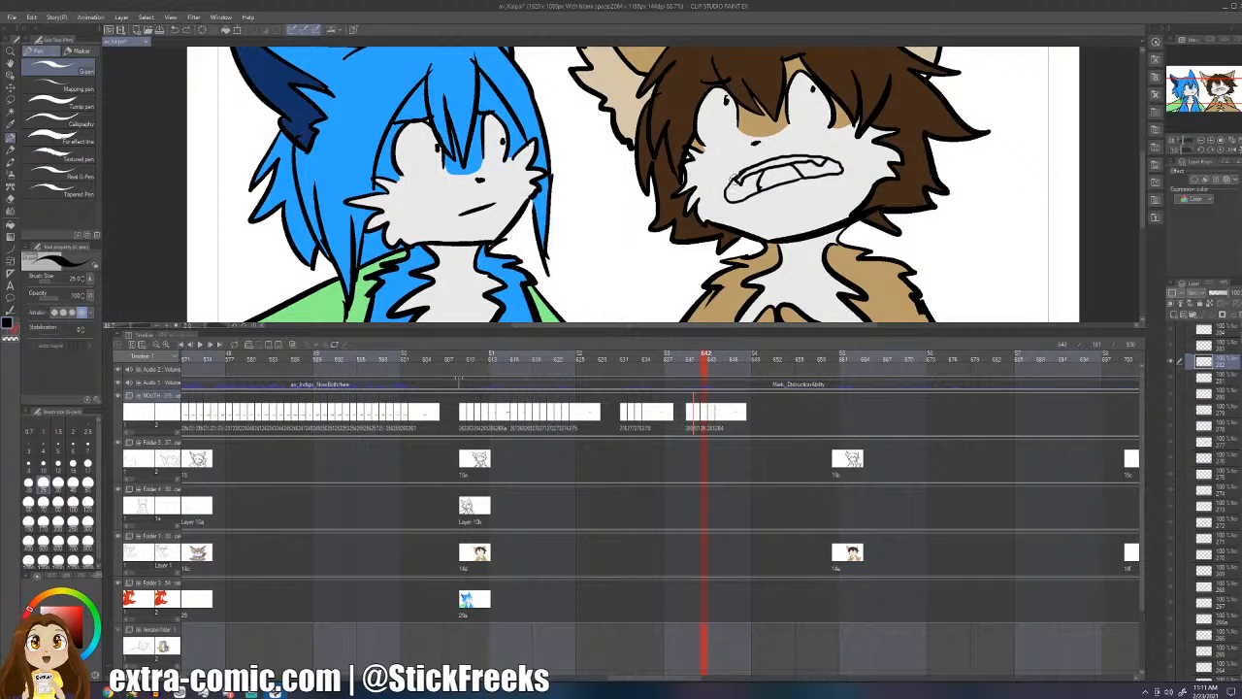
key("Right")
key("Right")
key("Right")
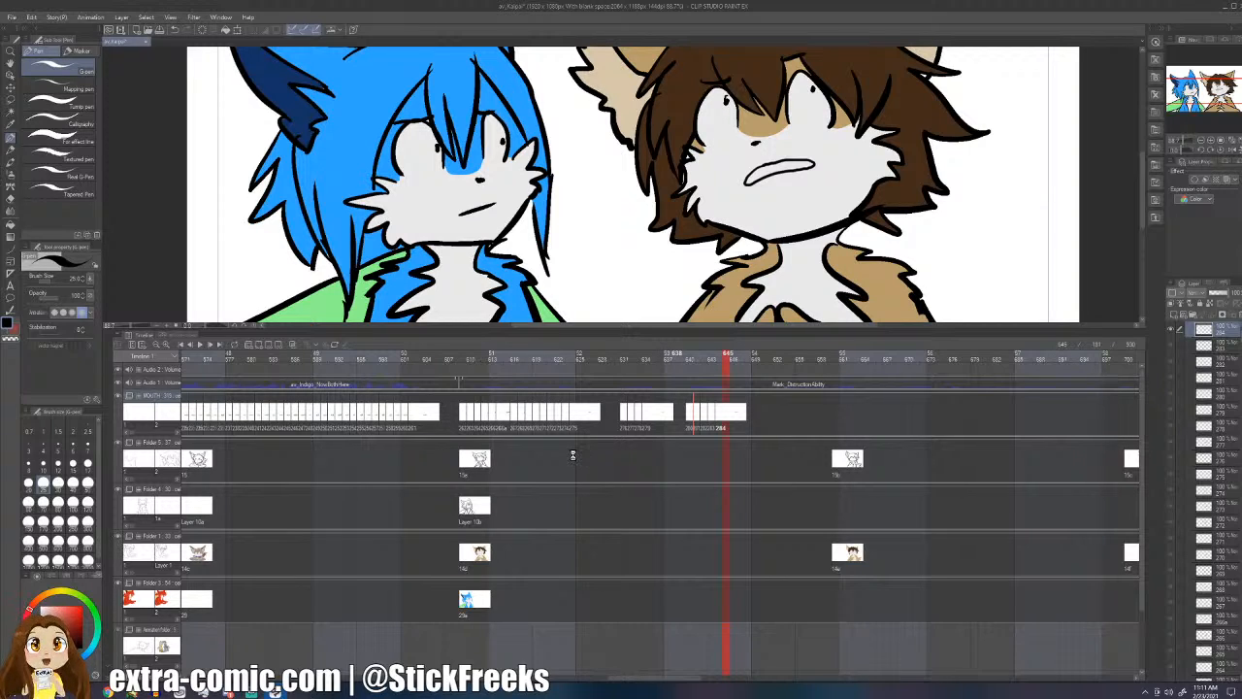
- Play back the shot from frame 627 past the character's pose change to check the retimed mouths
left_click(595, 355)
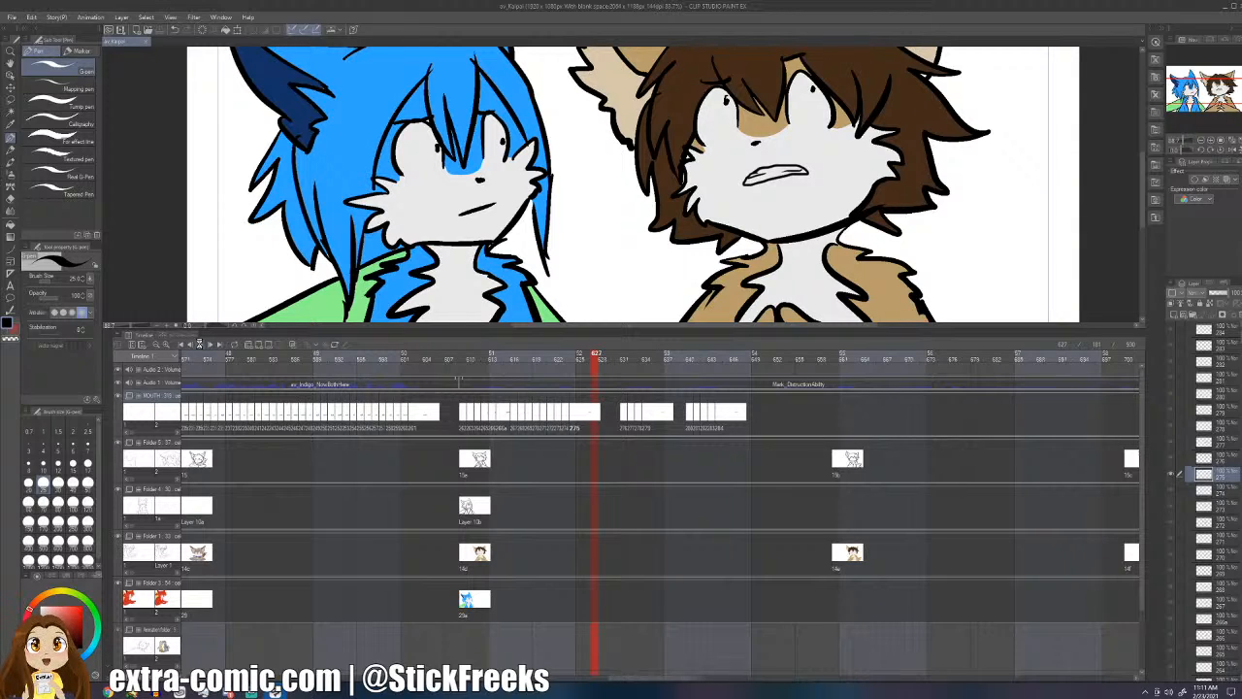
left_click(199, 344)
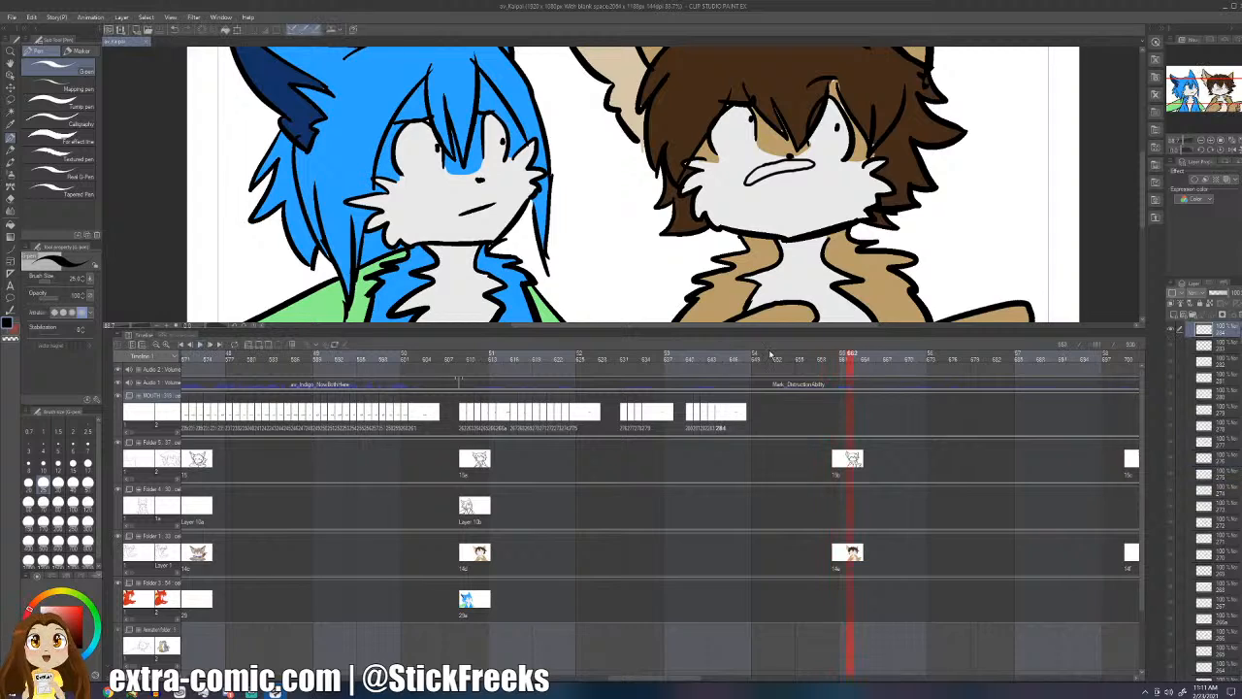
- Draw a wide-open mouth with upper fangs on a new mouth cel at frame 652 and add an empty cel at frame 653
left_click(775, 417)
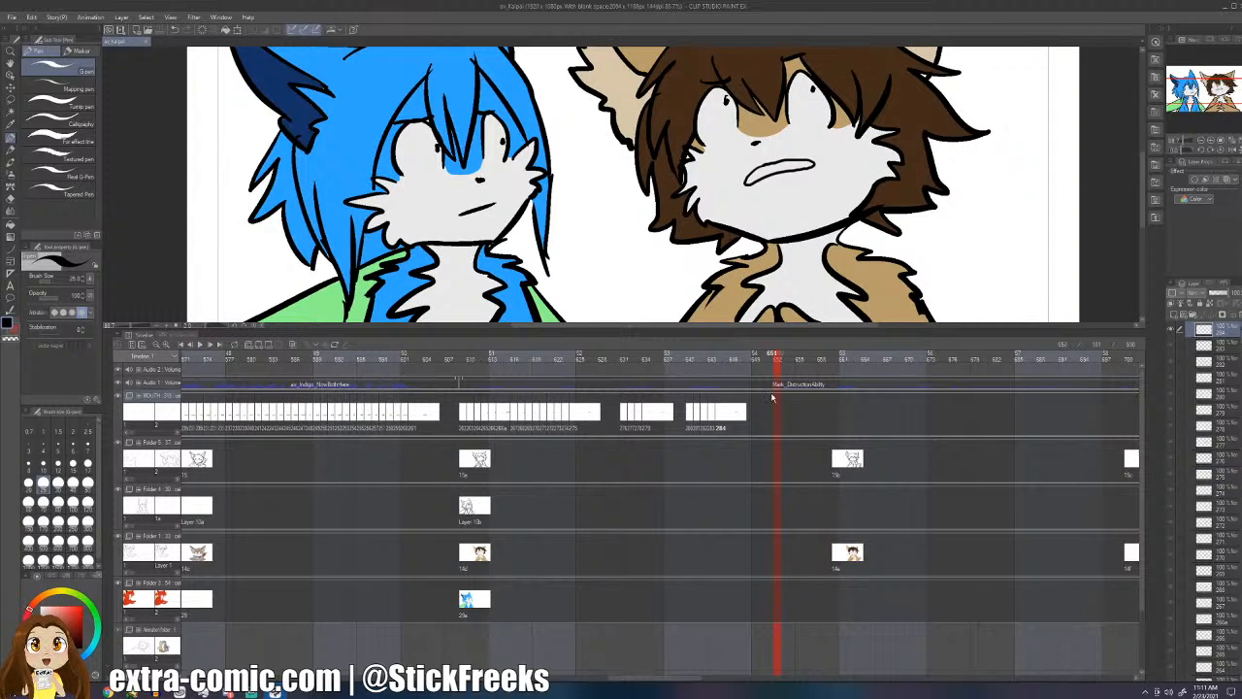
key("alt+a")
mouse_move(760, 166)
left_mouse_down()
mouse_move(739, 176)
mouse_move(767, 211)
mouse_move(809, 192)
mouse_move(784, 162)
mouse_move(760, 174)
mouse_move(792, 167)
left_mouse_up()
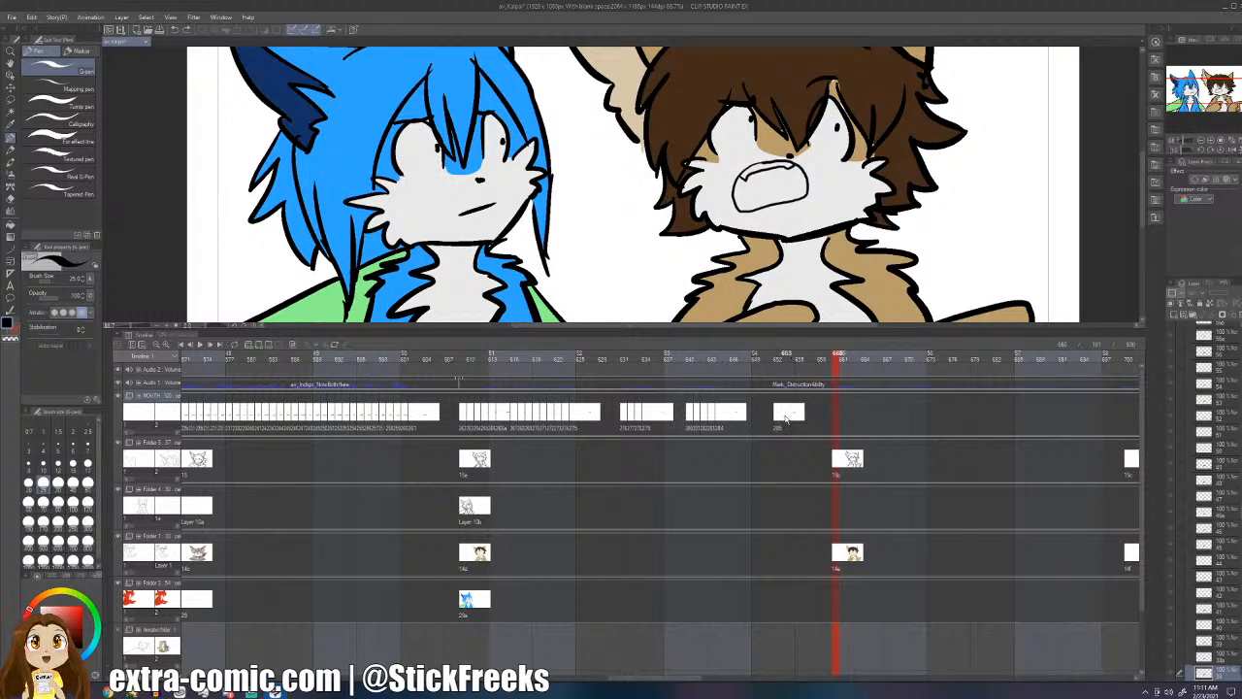
left_click(788, 418)
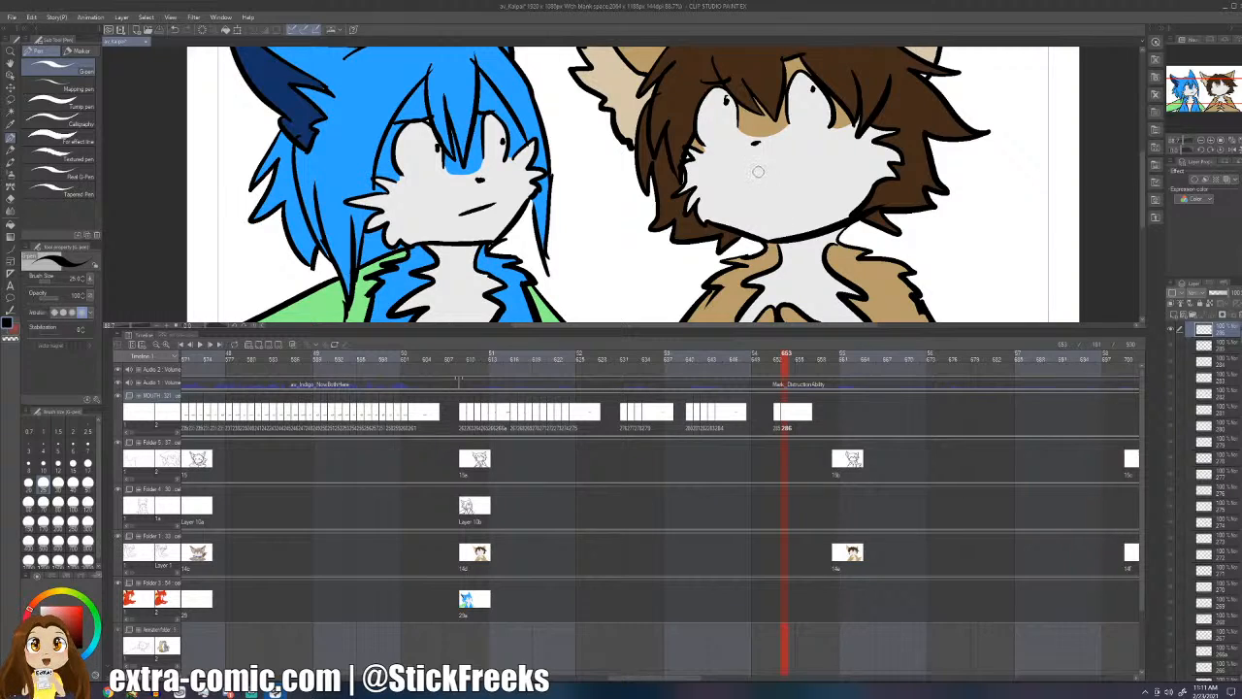
key("Left")
key("Right")
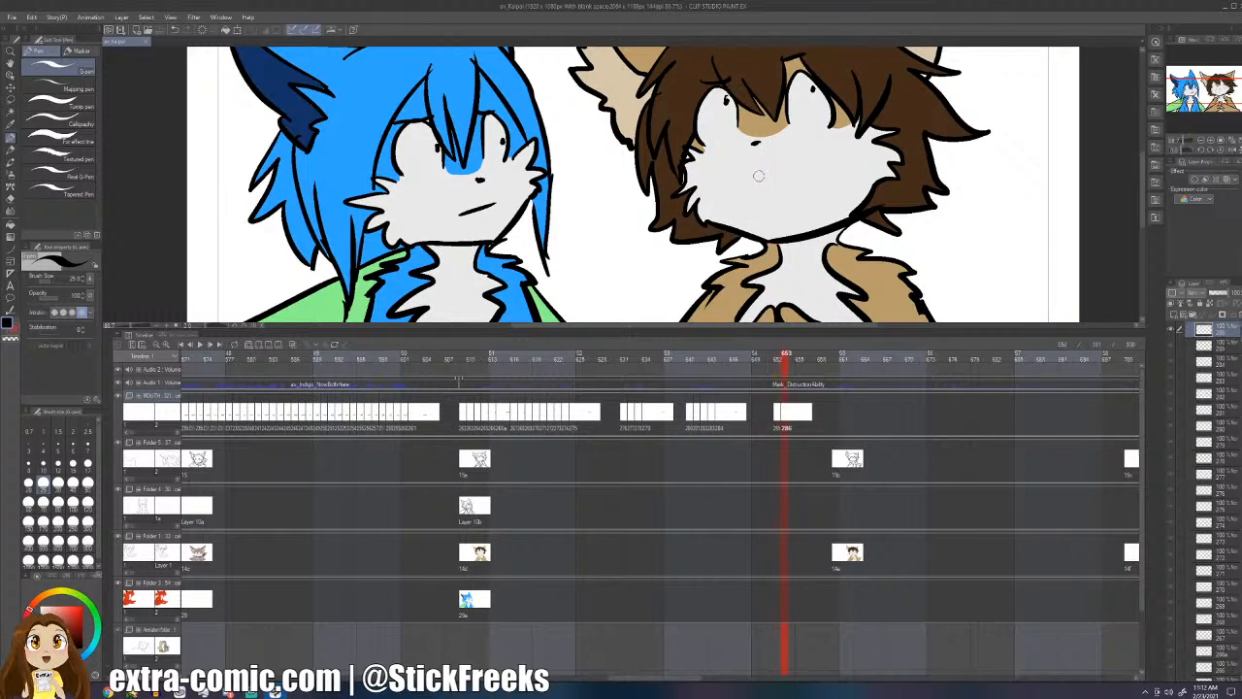
key("Left")
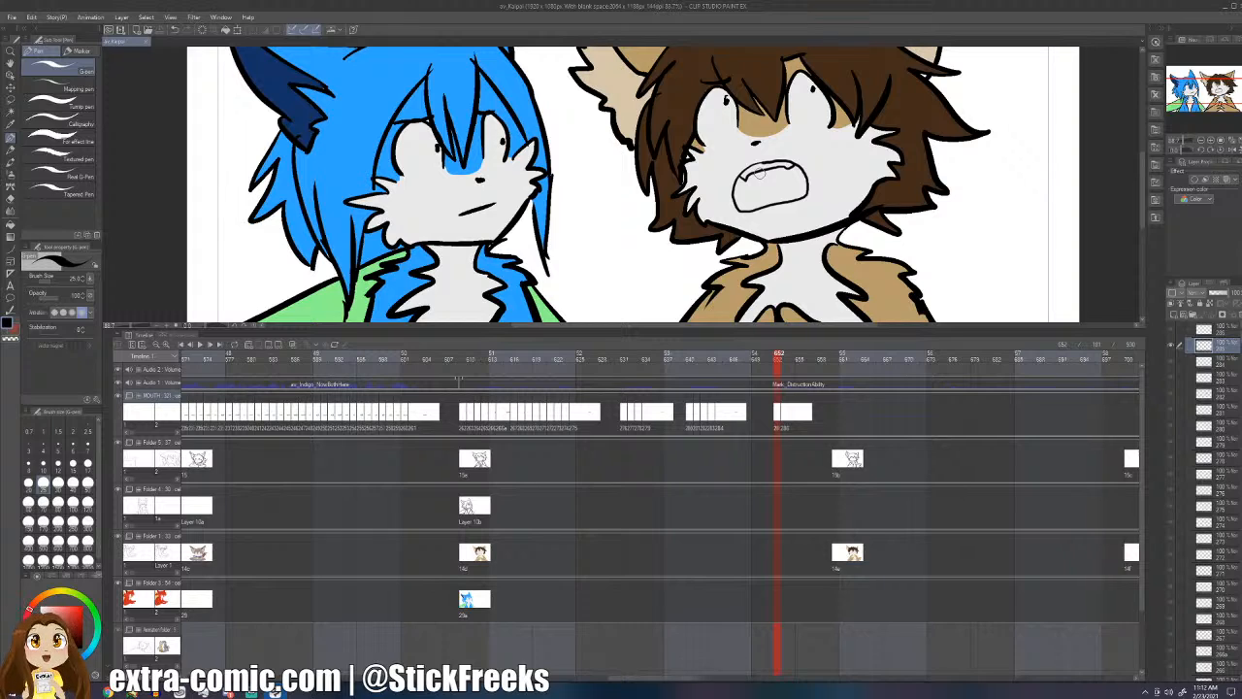
- Shift the wide-open mouth at frame 652 slightly to the right on the brown-haired character's face
left_click_drag(651, 681, 619, 686)
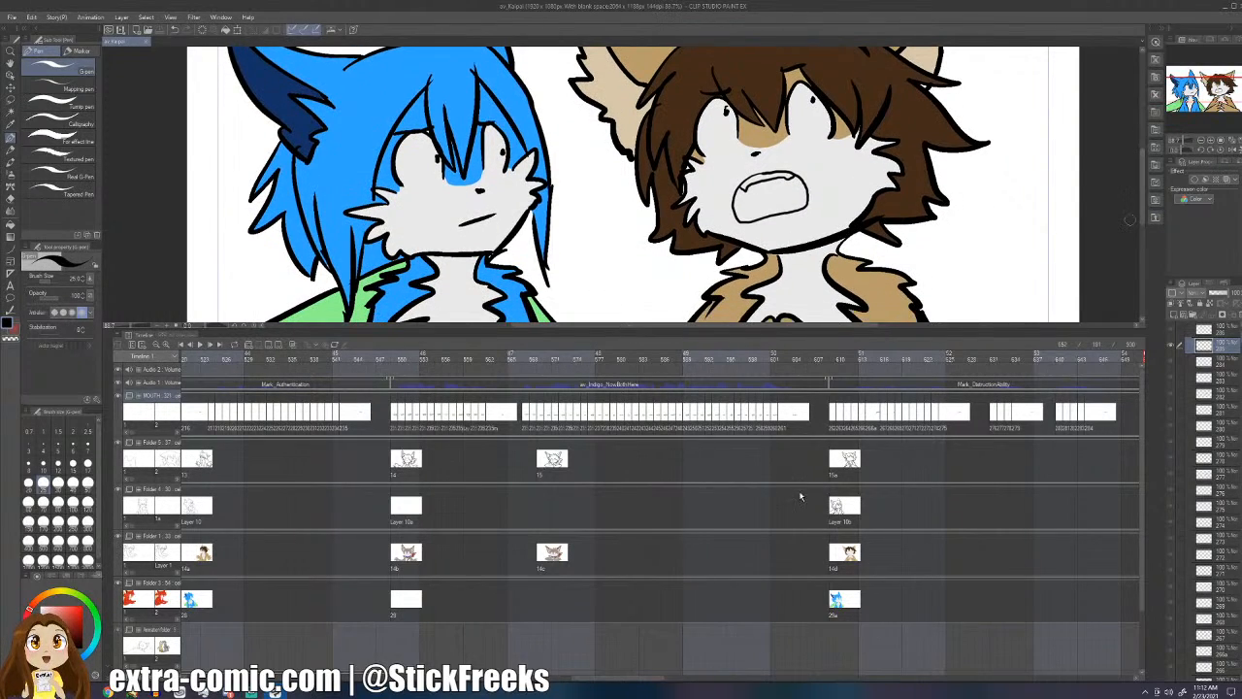
left_click_drag(621, 678, 659, 679)
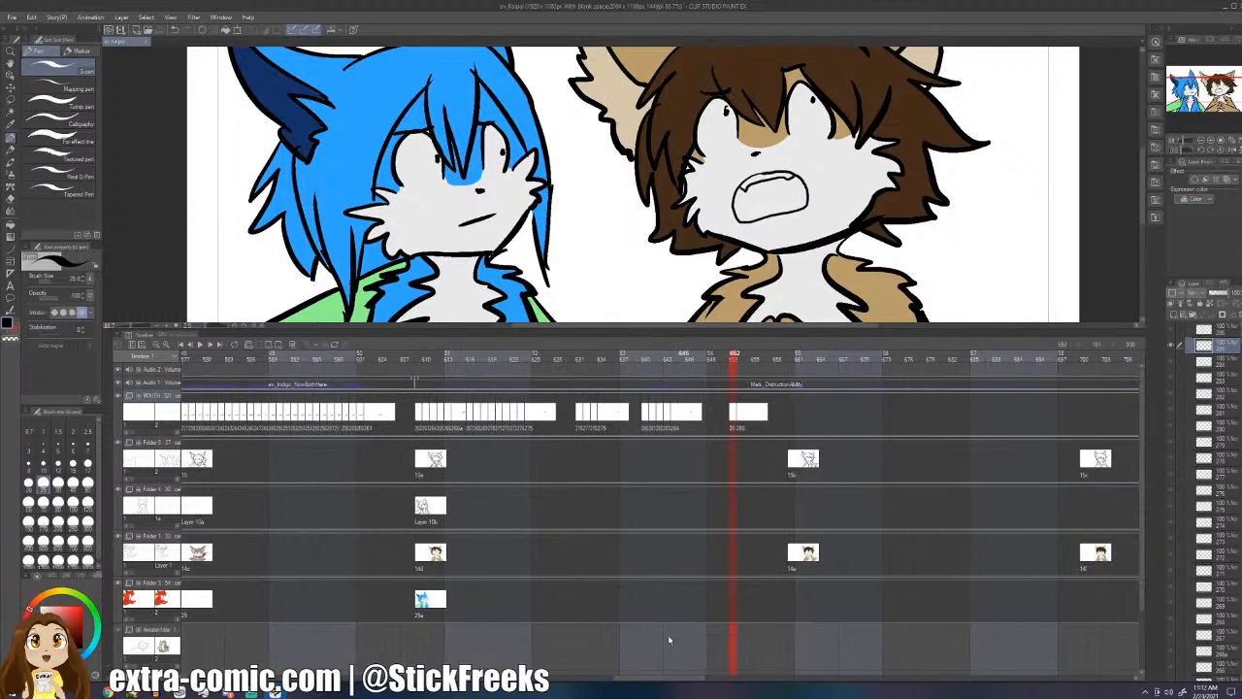
key("Left")
key("Right")
key("Right")
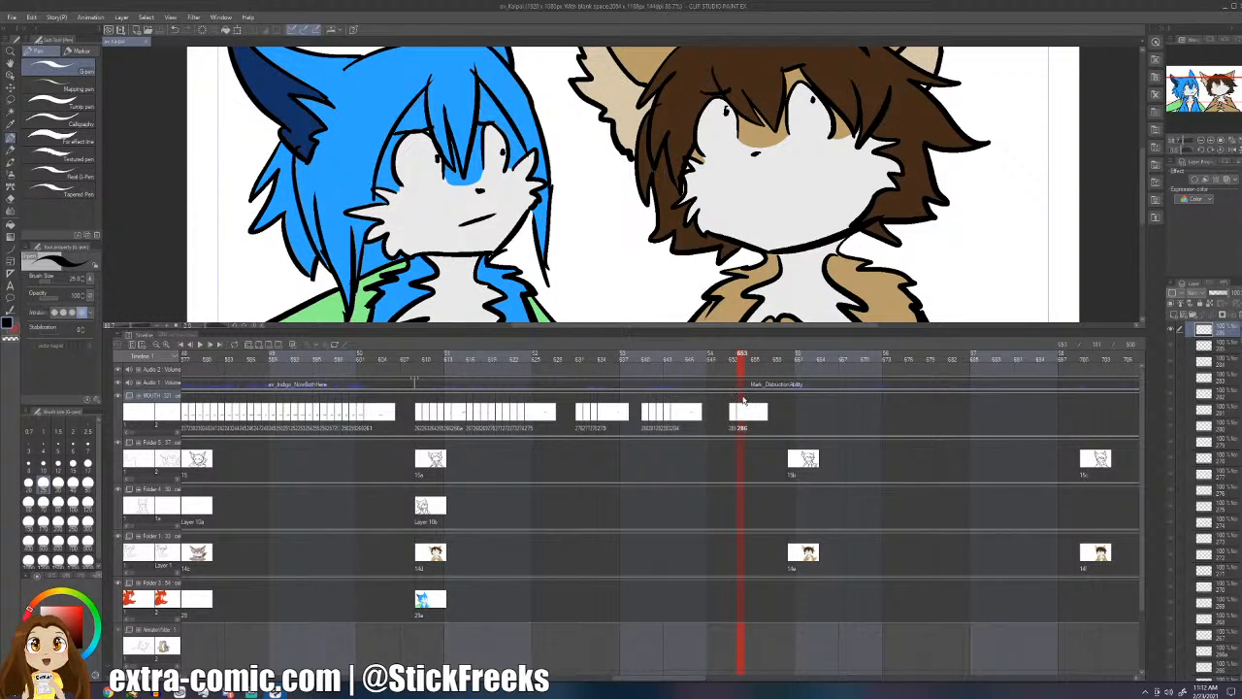
key("Left")
key("Right")
key("Left")
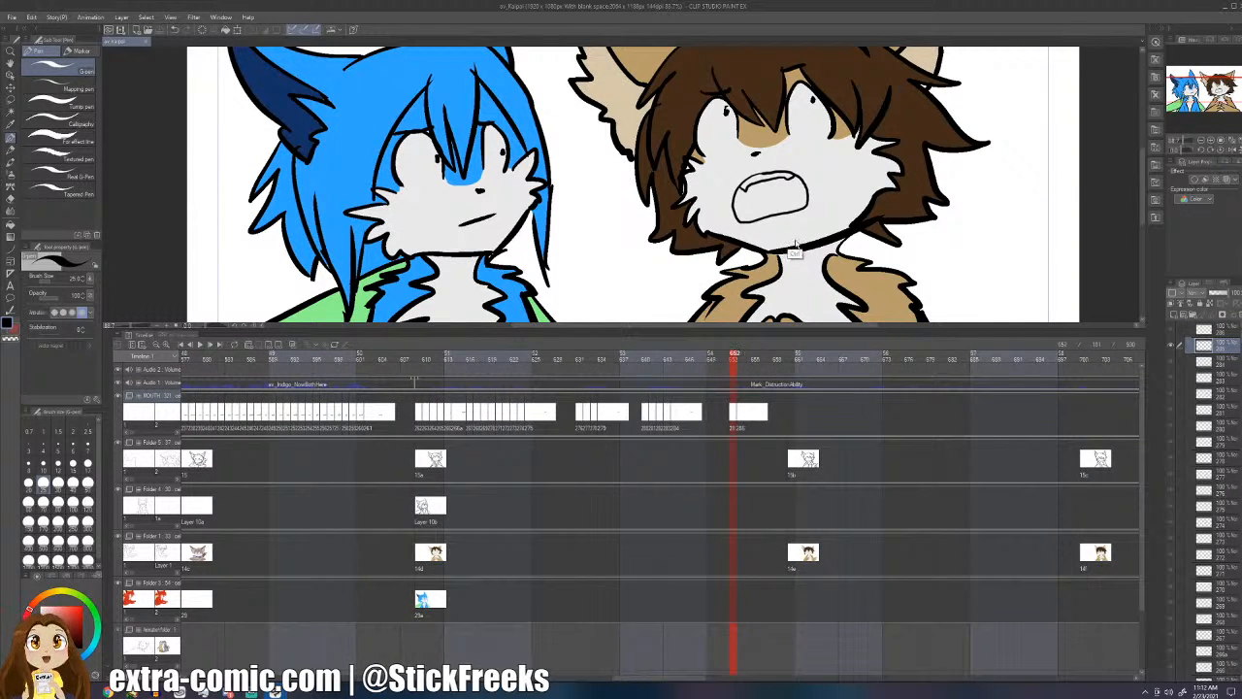
key("ctrl+t")
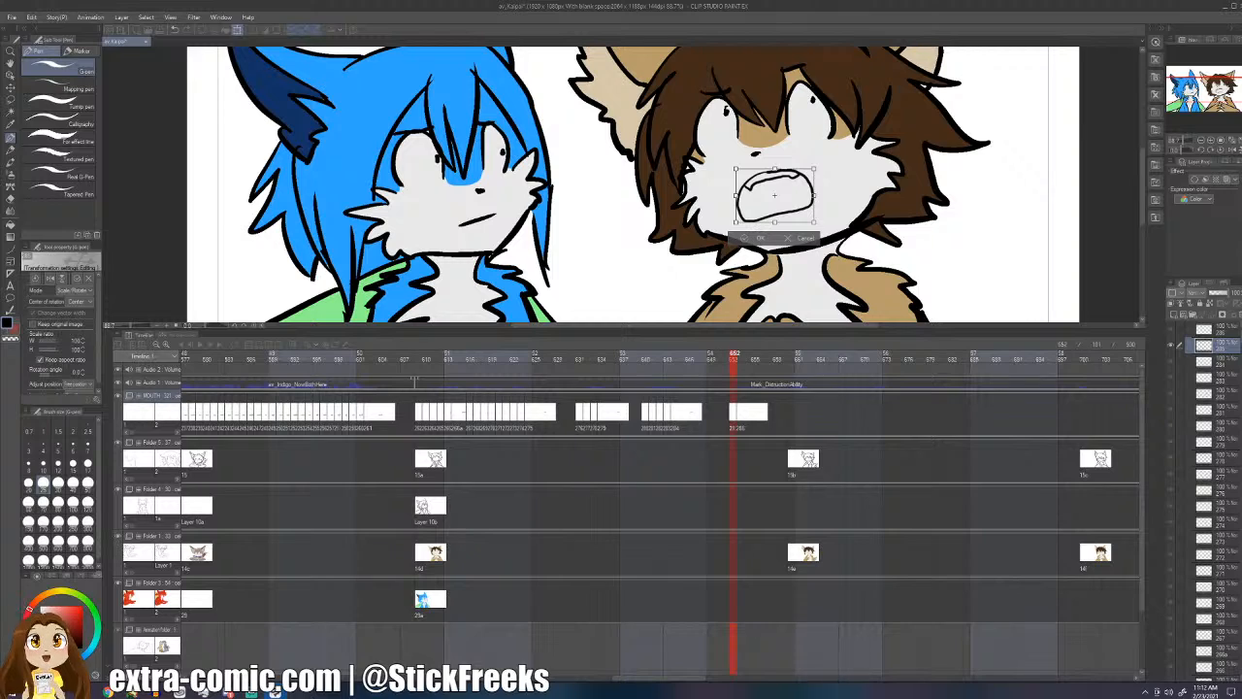
key("Return")
- Turn on onion skinning and draw a wide, flattened mouth with teeth at frame 653
key("Right")
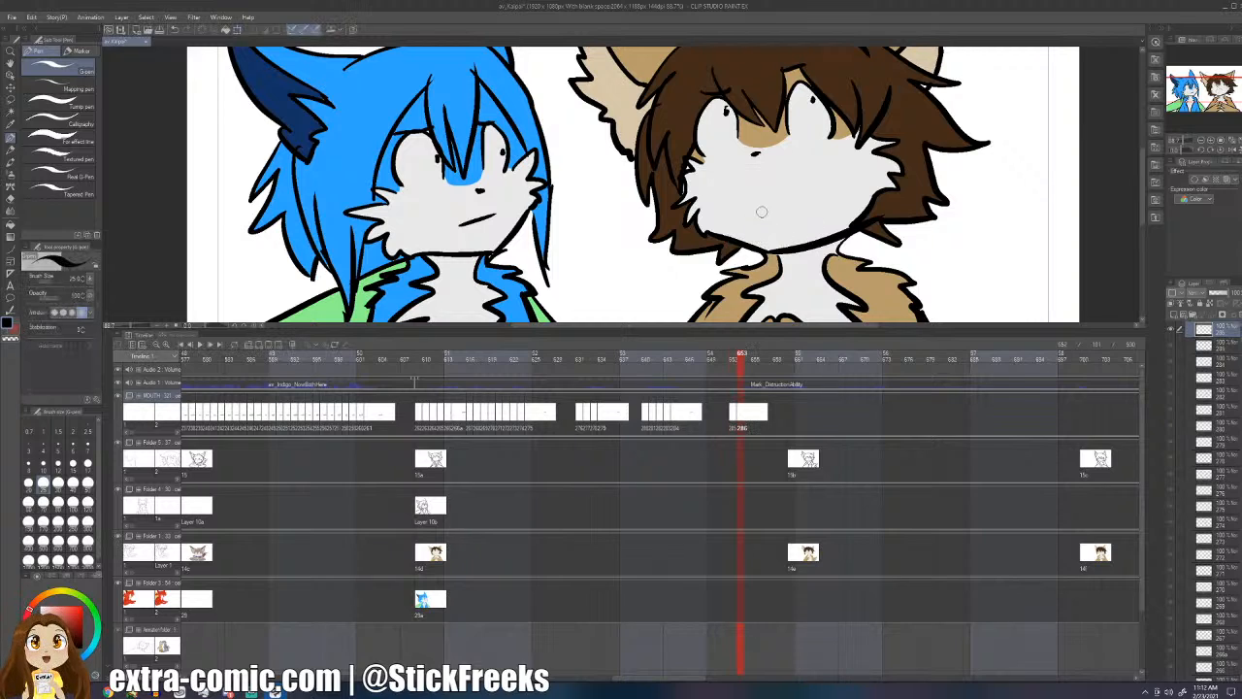
left_click(293, 344)
mouse_move(745, 190)
left_mouse_down()
mouse_move(734, 203)
mouse_move(818, 188)
mouse_move(773, 177)
mouse_move(804, 190)
mouse_move(813, 176)
mouse_move(742, 175)
mouse_move(729, 189)
left_mouse_up()
key("ctrl+z")
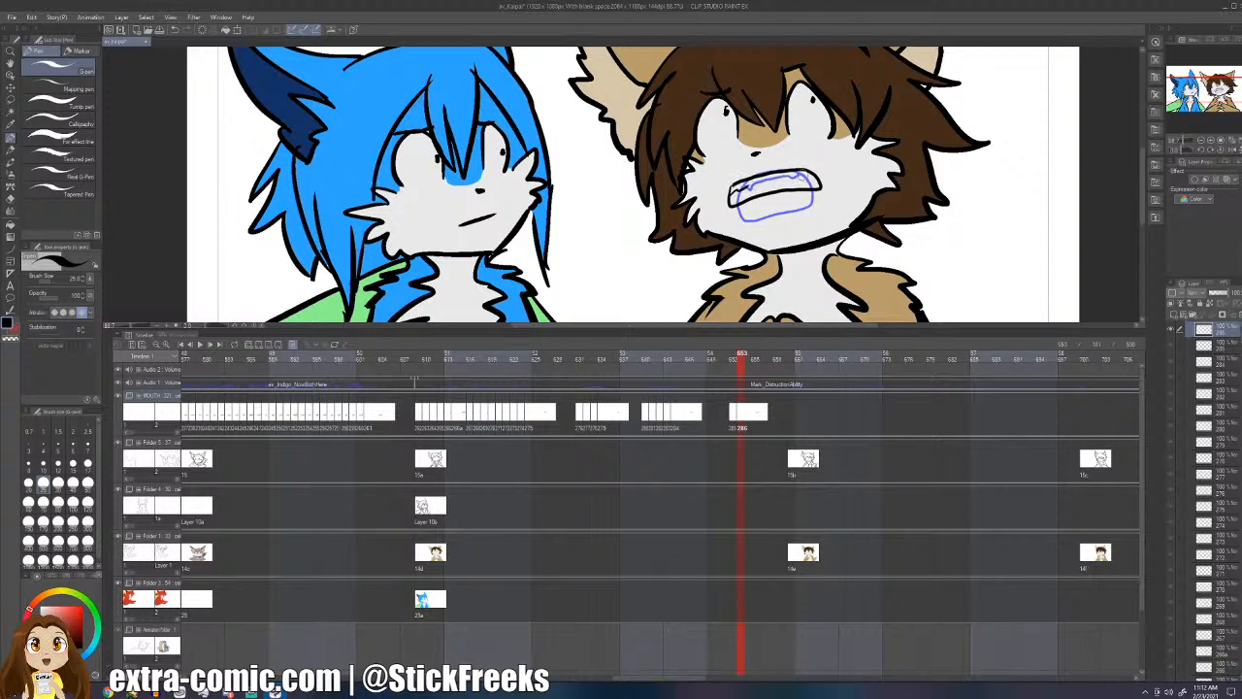
- Add mouth cels at frames 654 to 657 and draw the next mouth shapes, ending with a wide, flat one at frame 657
key("ctrl+shift+n")
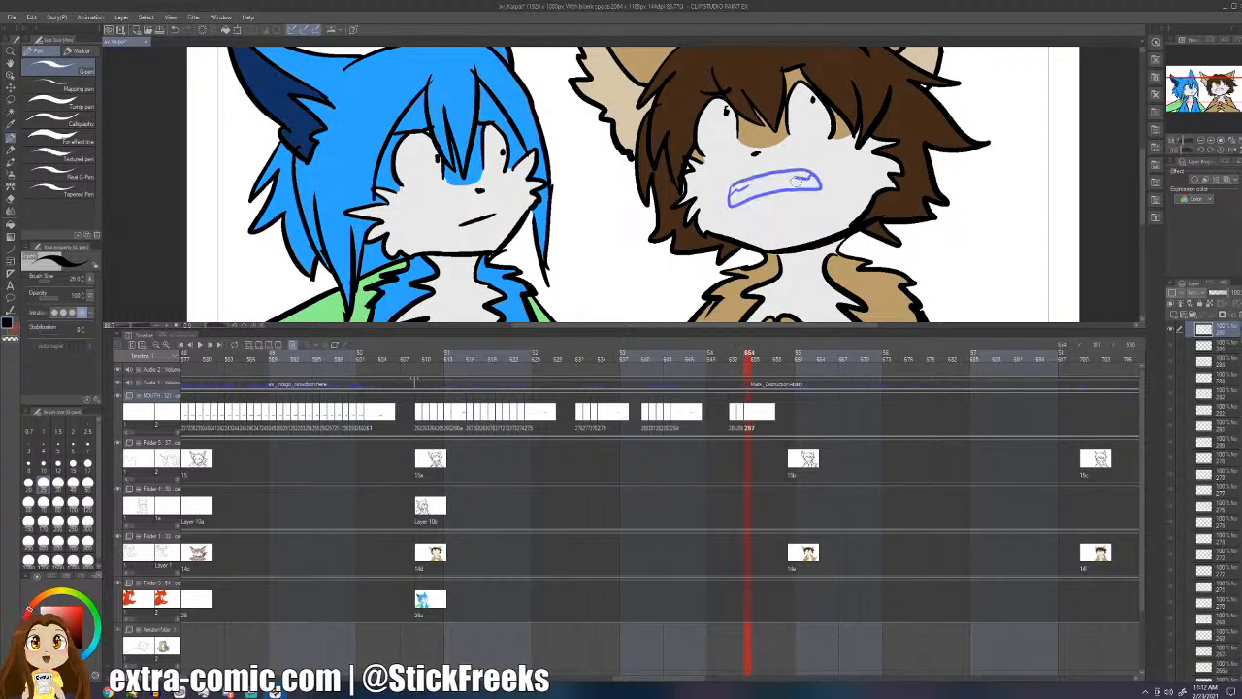
mouse_move(737, 194)
left_mouse_down()
mouse_move(769, 206)
mouse_move(801, 186)
mouse_move(778, 167)
mouse_move(731, 194)
mouse_move(816, 174)
left_mouse_up()
key("ctrl+shift+n")
key("ctrl+z")
mouse_move(733, 185)
left_mouse_down()
mouse_move(813, 192)
mouse_move(809, 171)
mouse_move(786, 165)
mouse_move(739, 179)
mouse_move(734, 194)
mouse_move(807, 180)
mouse_move(734, 213)
mouse_move(817, 190)
mouse_move(793, 171)
mouse_move(754, 172)
mouse_move(792, 177)
mouse_move(753, 185)
mouse_move(734, 207)
mouse_move(832, 186)
mouse_move(739, 193)
left_mouse_up()
key("ctrl+shift+n")
key("ctrl+shift+n")
mouse_move(827, 177)
left_mouse_down()
mouse_move(786, 199)
mouse_move(745, 183)
mouse_move(787, 204)
mouse_move(821, 174)
mouse_move(759, 181)
left_mouse_up()
- Draw a rounded mouth at frame 658, a narrow curved mouth at 659 and a short closed line at 660 on new cels
key("ctrl+shift+n")
key("ctrl+shift+n")
key("ctrl+shift+n")
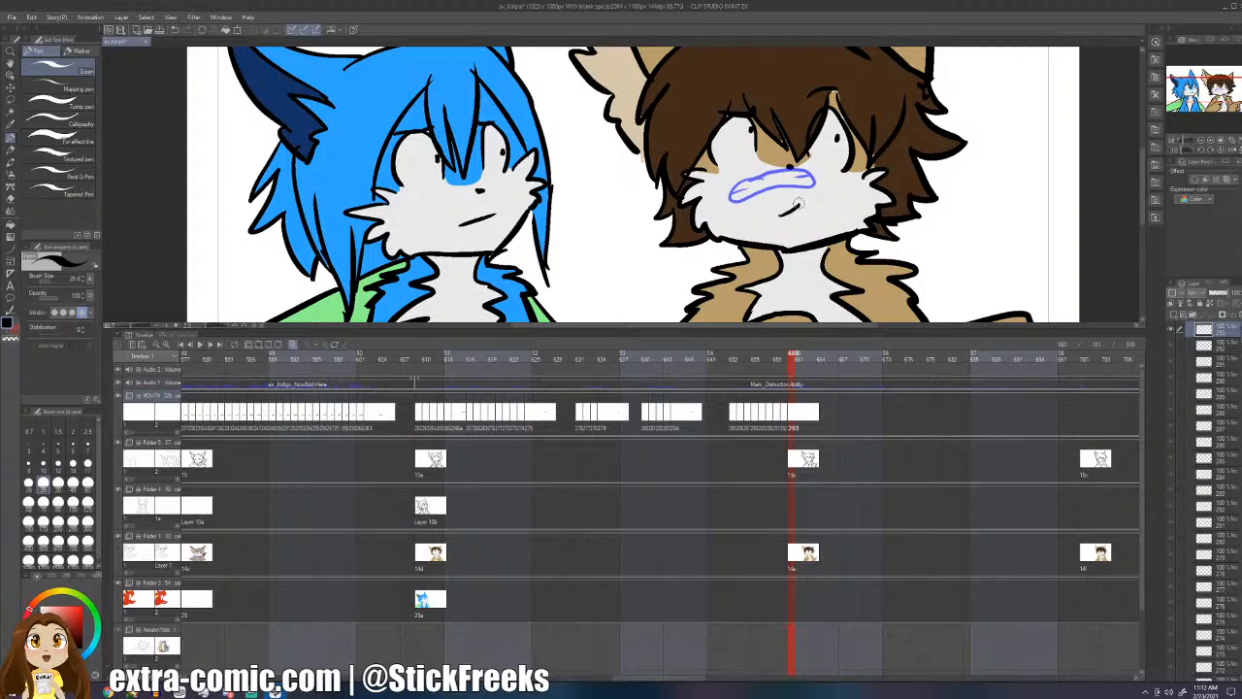
- Draw an open oval mouth at frame 661 and a smaller slanted oval at frame 662 on new cels
key("ctrl+shift+n")
mouse_move(777, 192)
left_mouse_down()
mouse_move(811, 219)
mouse_move(799, 193)
left_mouse_up()
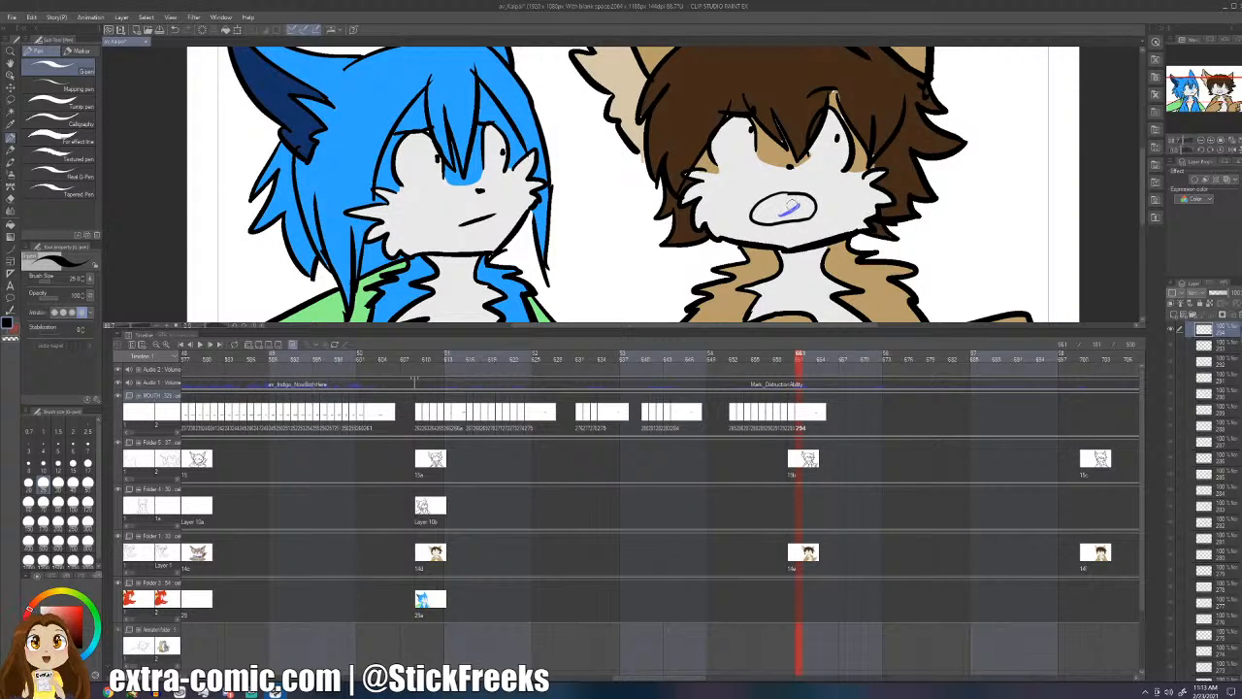
key("ctrl+shift+n")
- Draw a wide mouth with bared teeth on a new cel at frame 663 and compare it with frame 662
key("ctrl+shift+n")
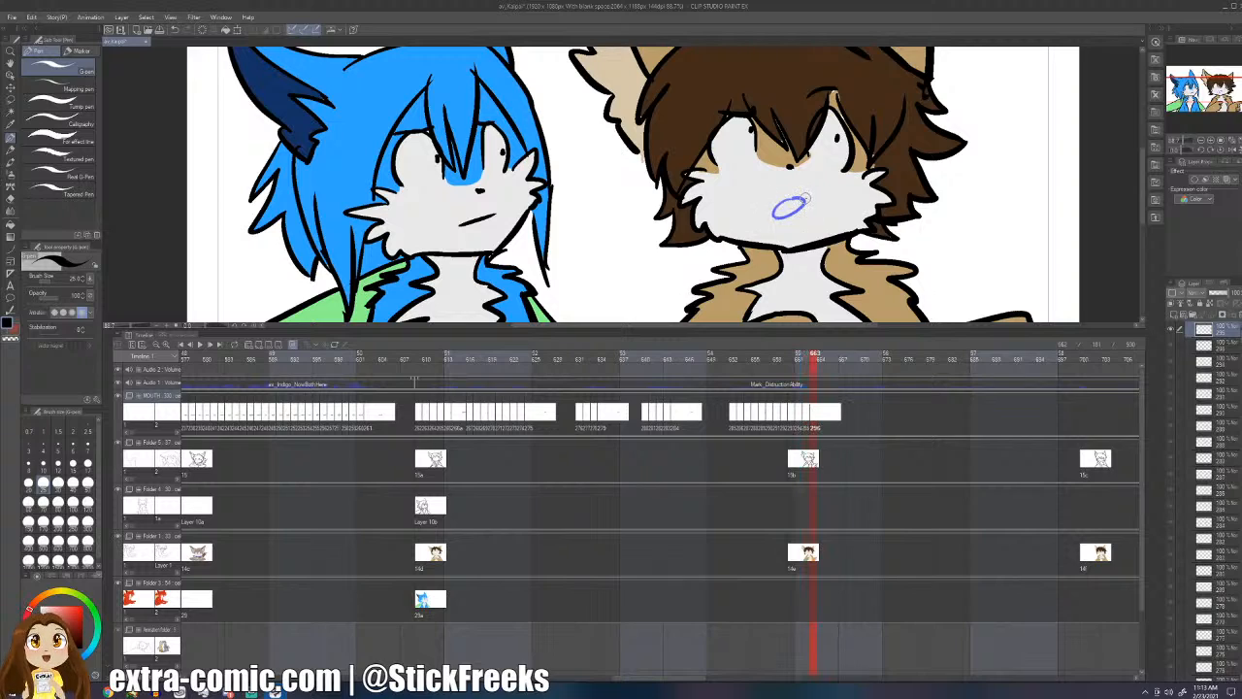
mouse_move(777, 198)
left_mouse_down()
mouse_move(766, 221)
mouse_move(825, 208)
mouse_move(784, 224)
mouse_move(772, 215)
mouse_move(830, 222)
left_mouse_up()
key("ctrl+z")
key("ctrl+z")
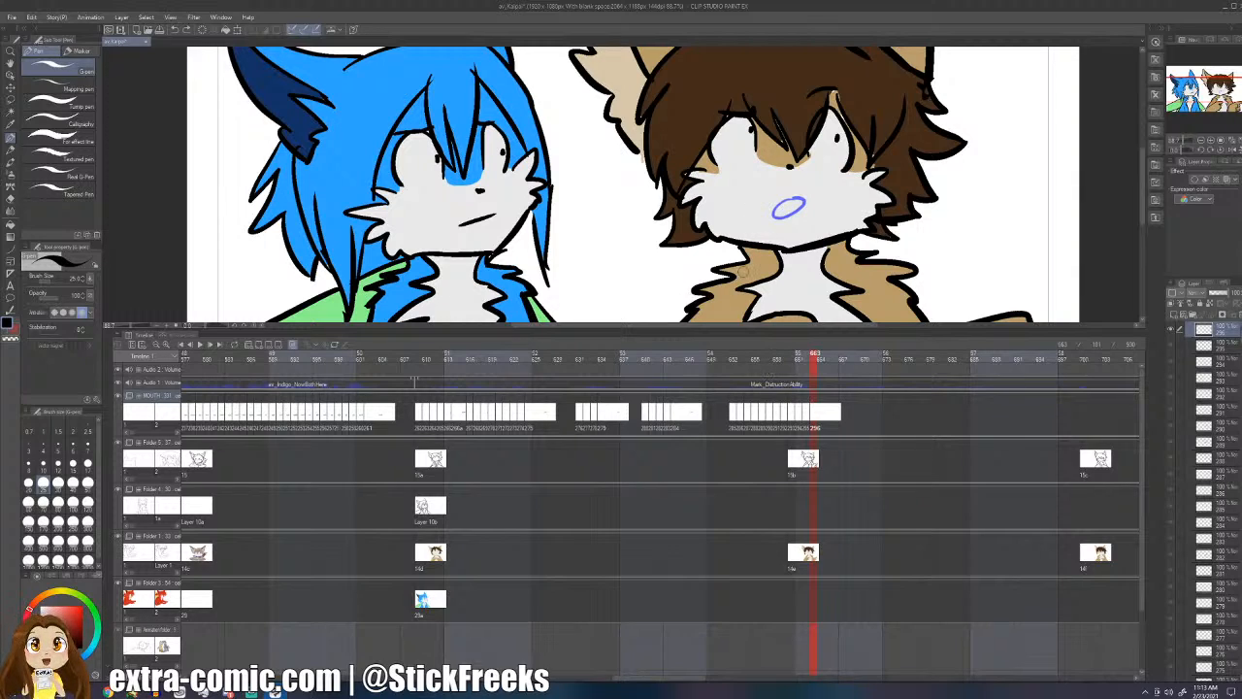
mouse_move(794, 198)
left_mouse_down()
mouse_move(747, 221)
mouse_move(823, 215)
mouse_move(831, 194)
mouse_move(749, 209)
mouse_move(824, 204)
mouse_move(807, 205)
left_mouse_up()
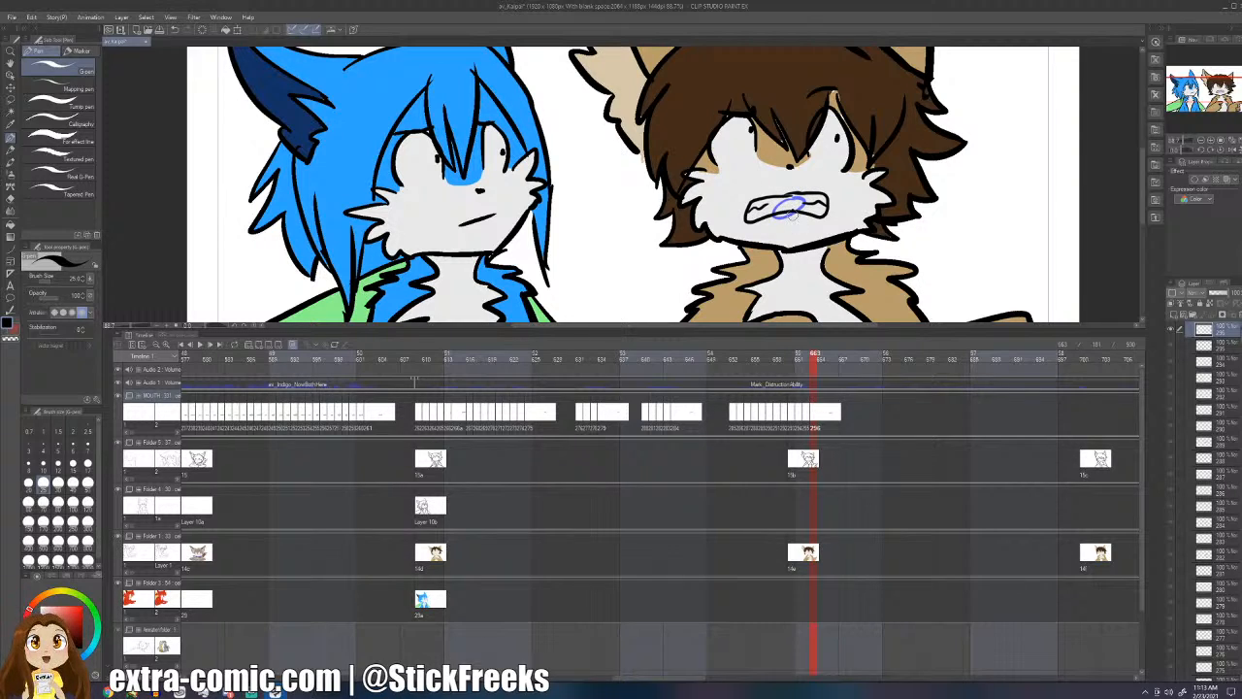
key("Left")
key("F1")
left_click(710, 252)
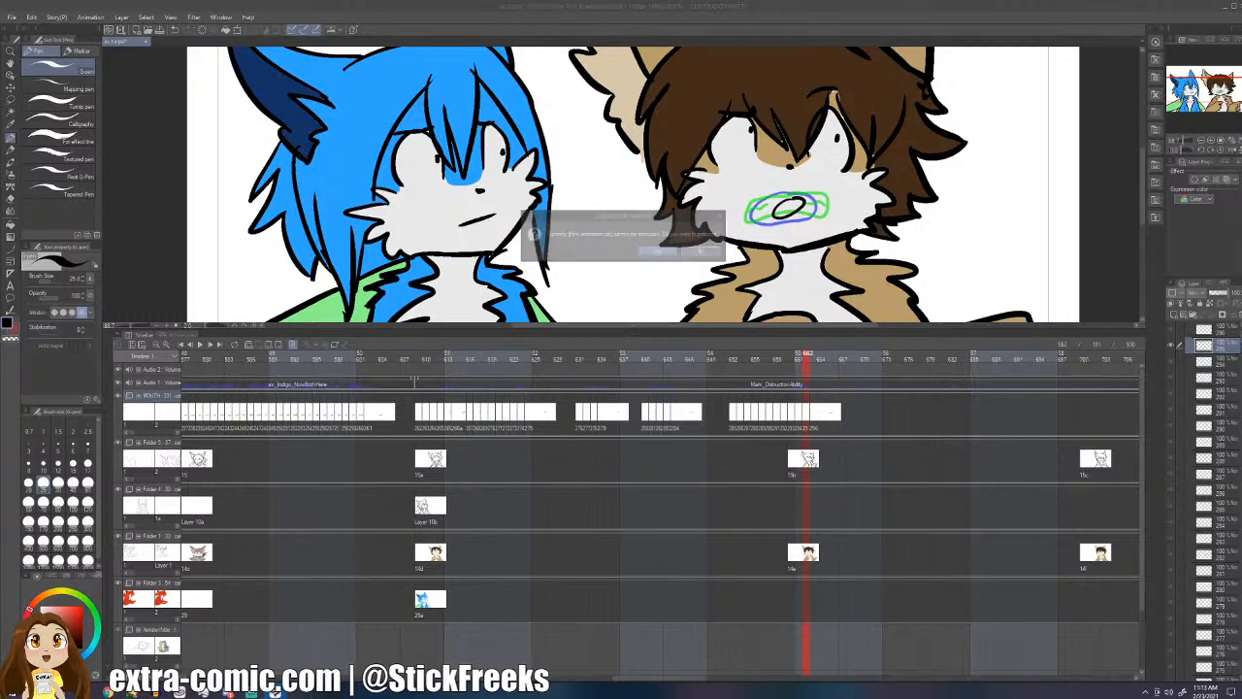
key("Right")
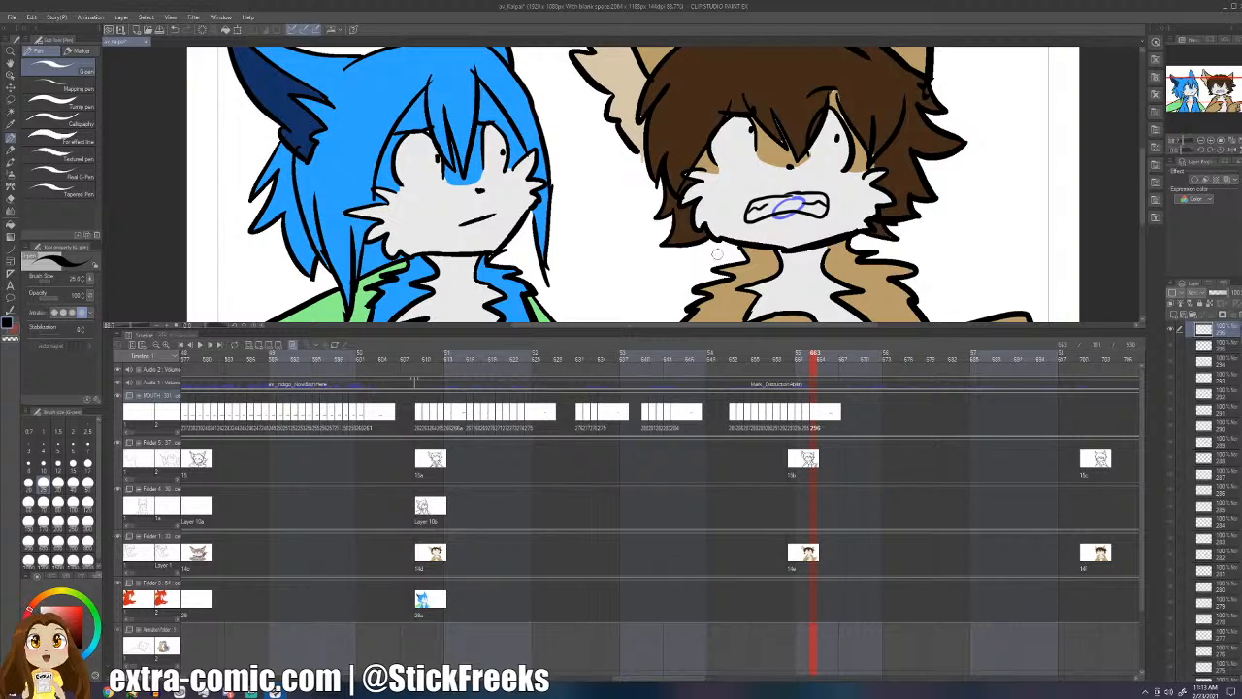
key("Left")
key("Right")
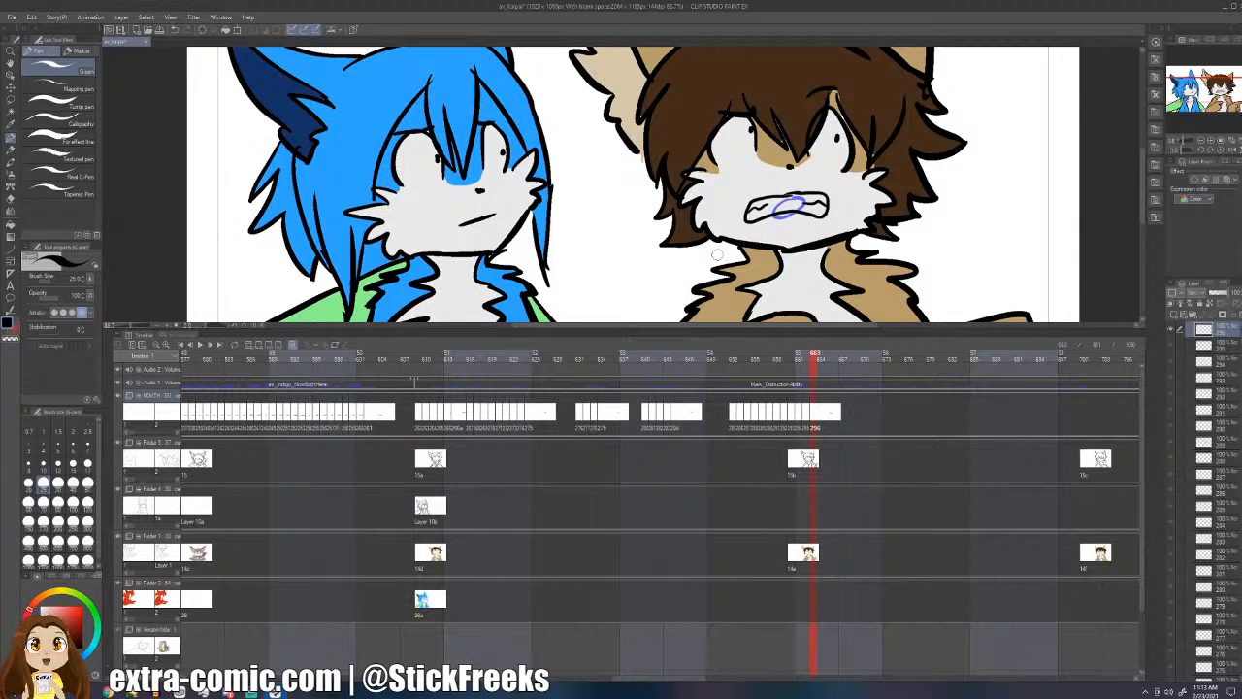
- Draw a downturned, arched mouth with teeth on a new cel at frame 664
key("Right")
key("ctrl+shift+n")
mouse_move(789, 196)
left_mouse_down()
mouse_move(765, 200)
mouse_move(747, 229)
mouse_move(813, 221)
mouse_move(827, 199)
mouse_move(744, 221)
mouse_move(823, 218)
mouse_move(754, 201)
mouse_move(759, 224)
mouse_move(809, 222)
mouse_move(772, 198)
mouse_move(761, 229)
mouse_move(815, 221)
mouse_move(823, 194)
mouse_move(759, 223)
mouse_move(808, 220)
mouse_move(818, 199)
mouse_move(771, 207)
mouse_move(816, 207)
mouse_move(803, 204)
left_mouse_up()
key("ctrl+z")
key("ctrl+z")
key("ctrl+z")
key("ctrl+z")
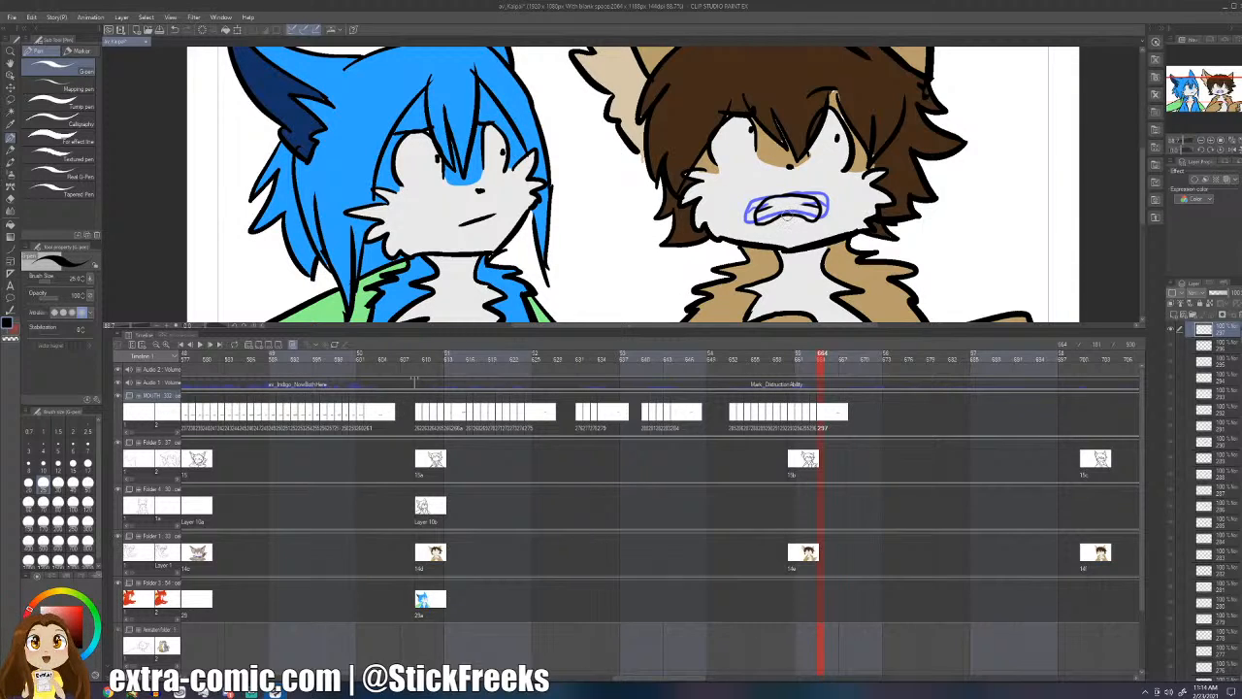
- Compare the arched mouth at frame 664 with its neighbouring frames and save the animation file
key("period")
key("comma")
key("period")
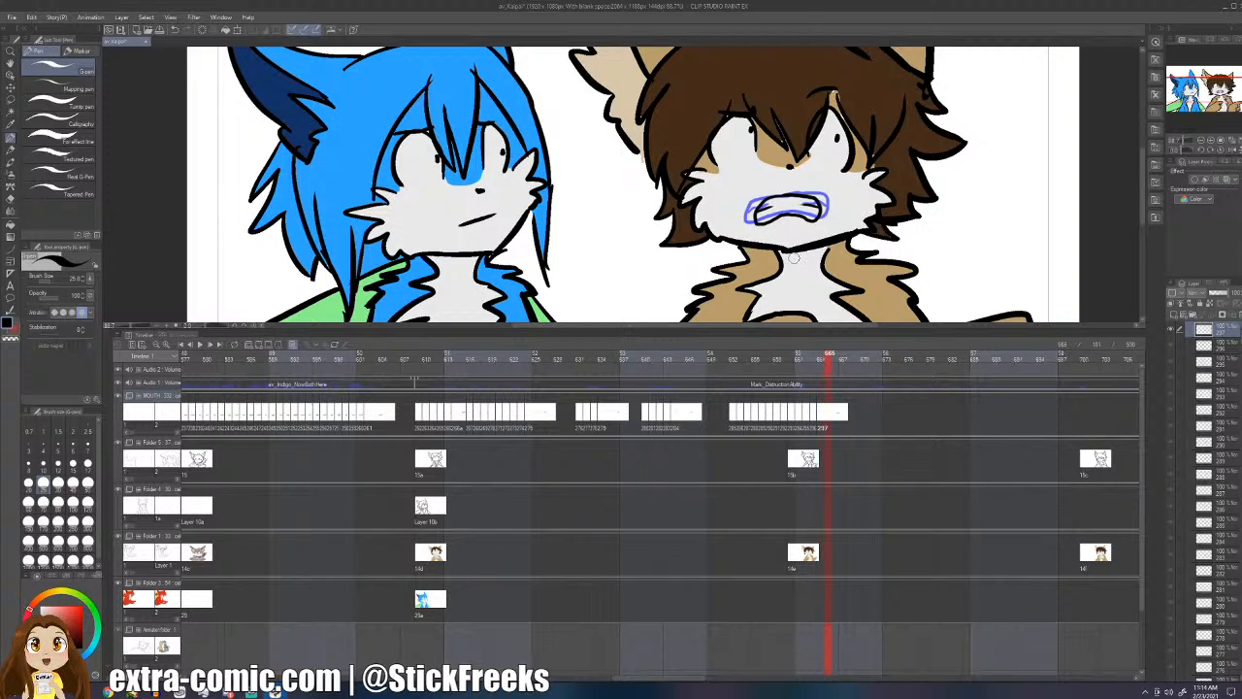
key("comma")
key("comma")
key("period")
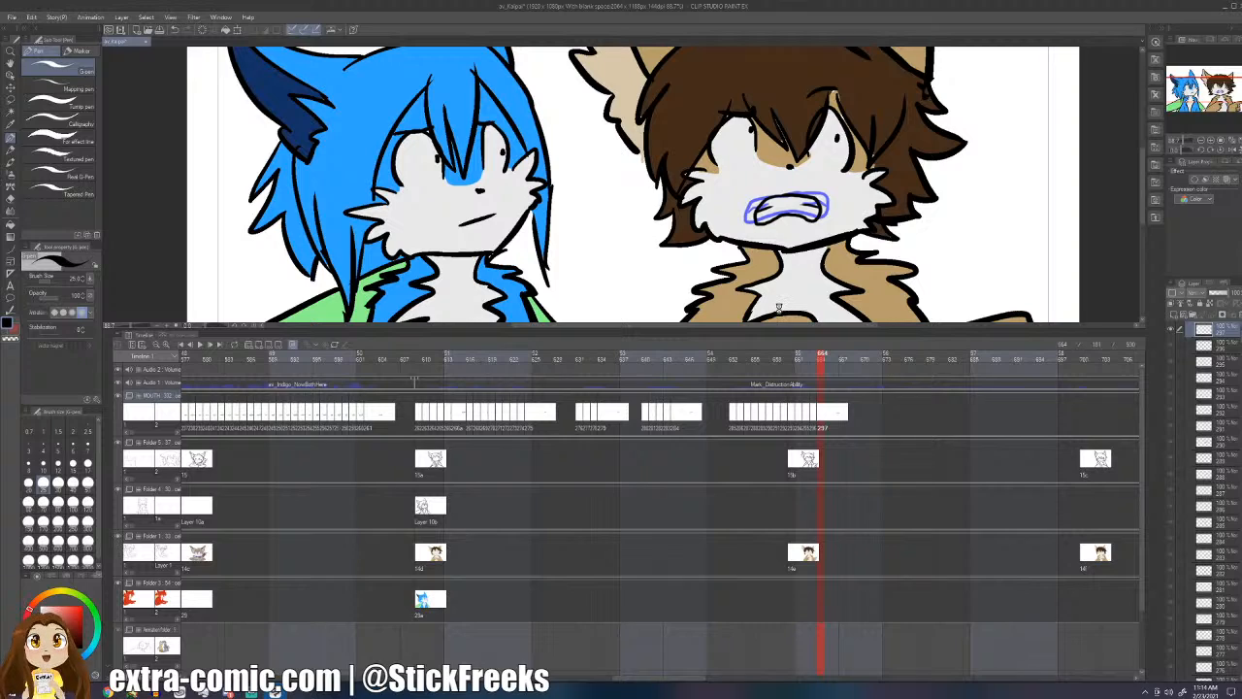
key("ctrl+s")
- Step back and forth through frames 659 to 664 to check the transitions between the new mouth drawings
key("Left")
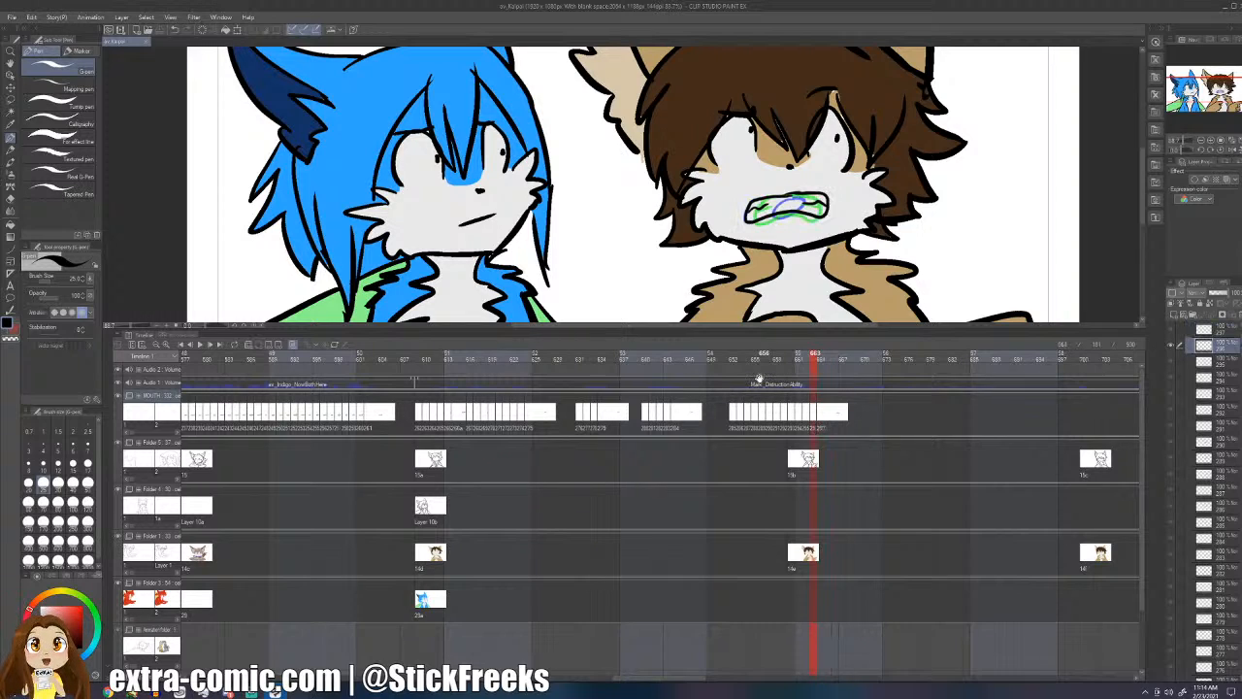
key("Right")
key("Left")
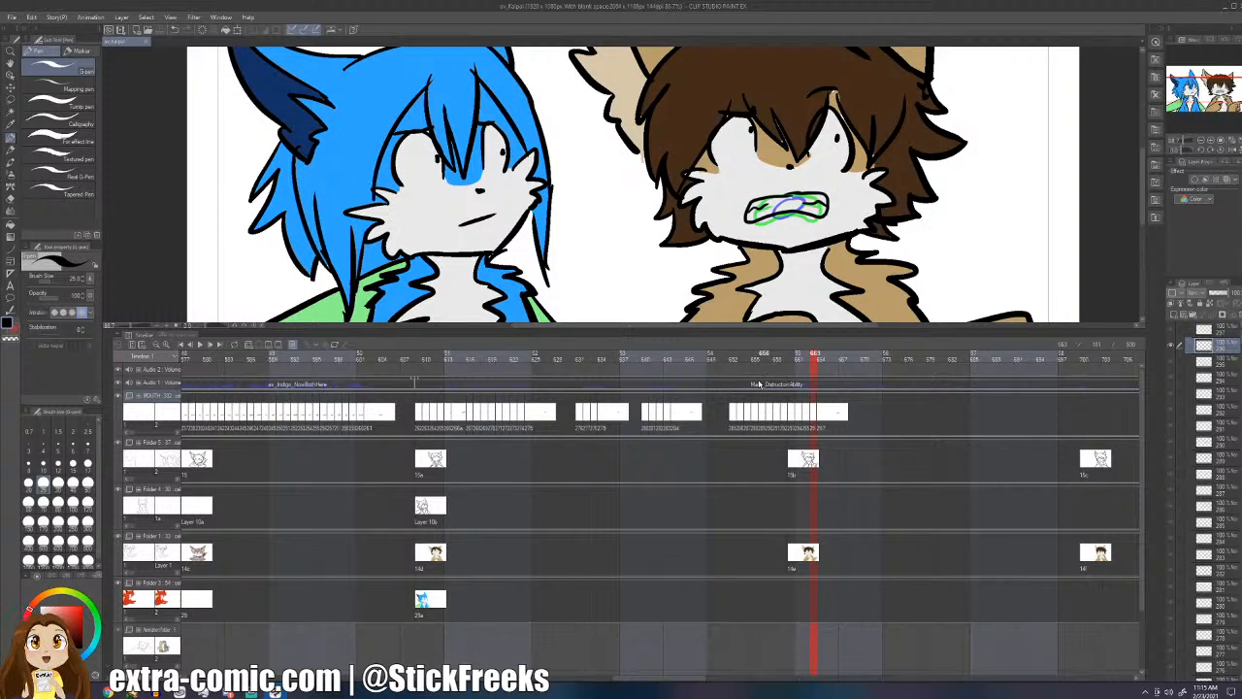
key("Right")
key("Left")
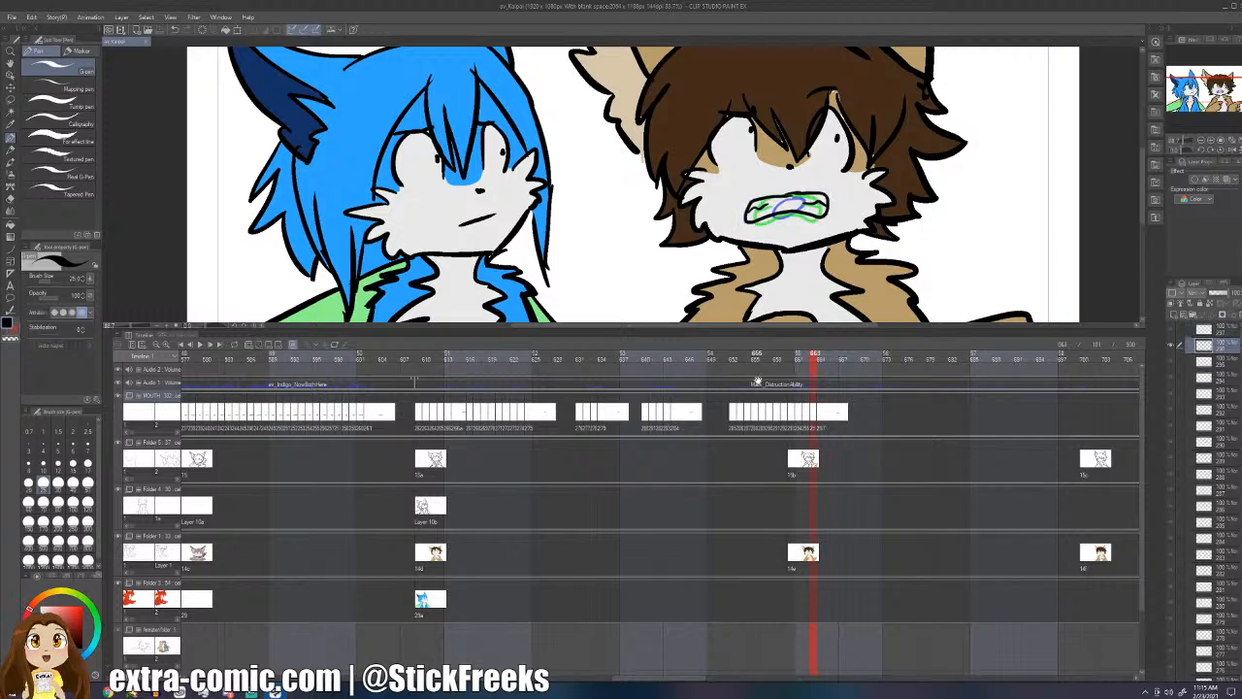
key("Left")
key("Left")
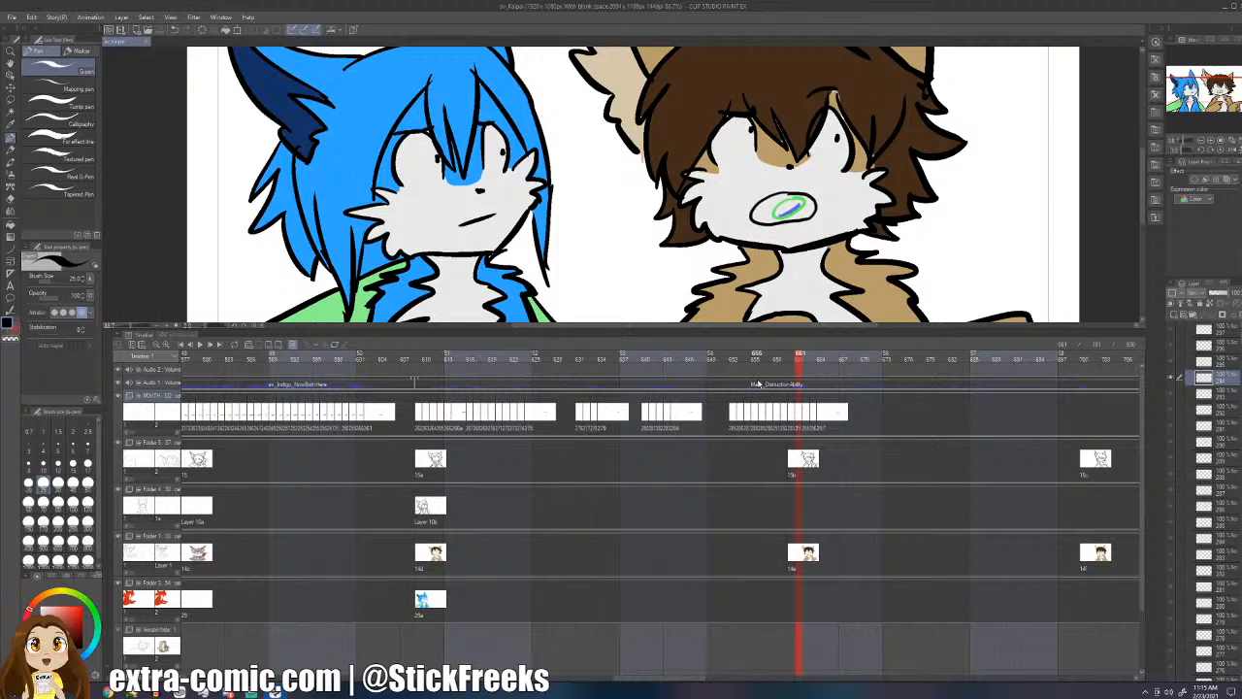
key("Left")
key("Right")
key("Right")
key("Left")
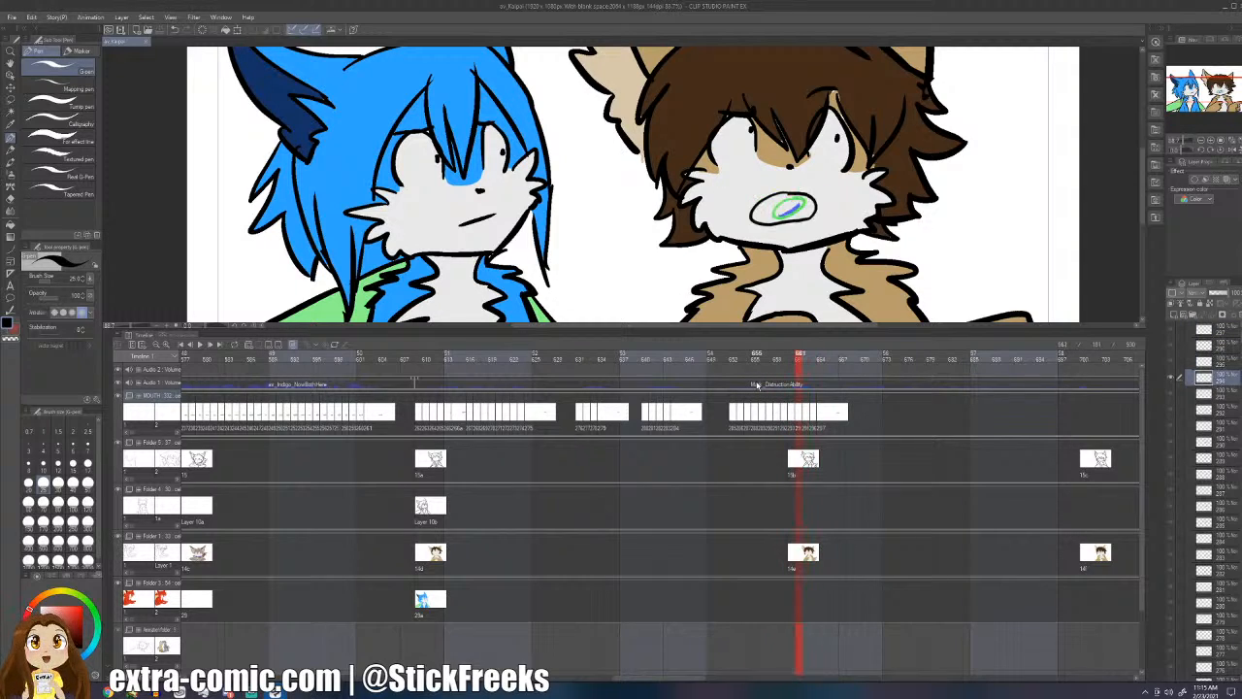
key("Left")
key("Left")
key("Right")
key("Right")
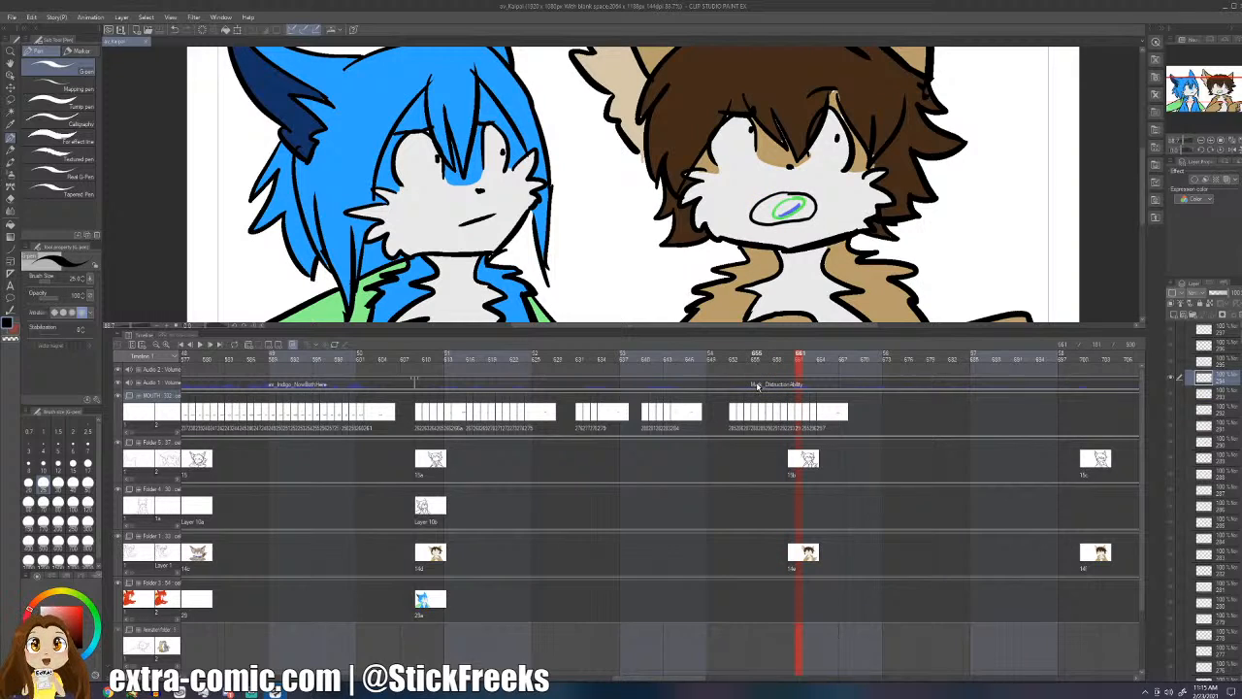
key("Right")
key("Right")
key("Right")
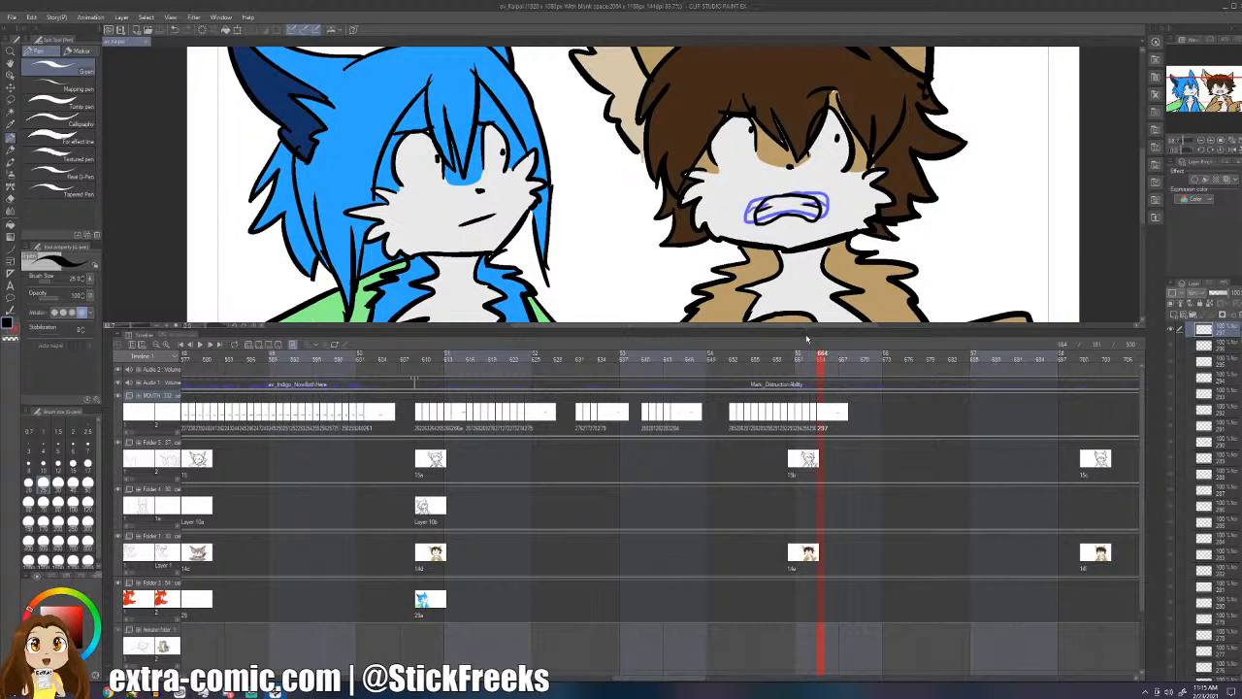
key("Left")
key("Left")
key("Left")
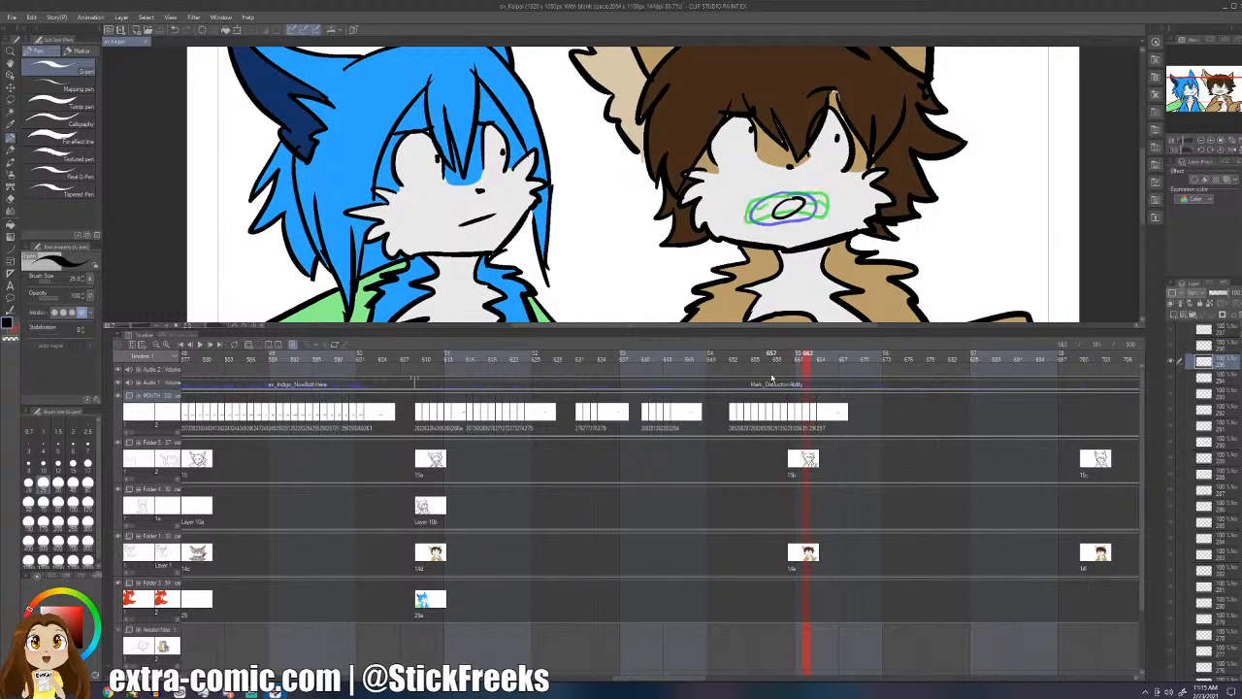
- Play back the shot past frame 664 to check the new mouth shapes in motion
left_click(774, 414)
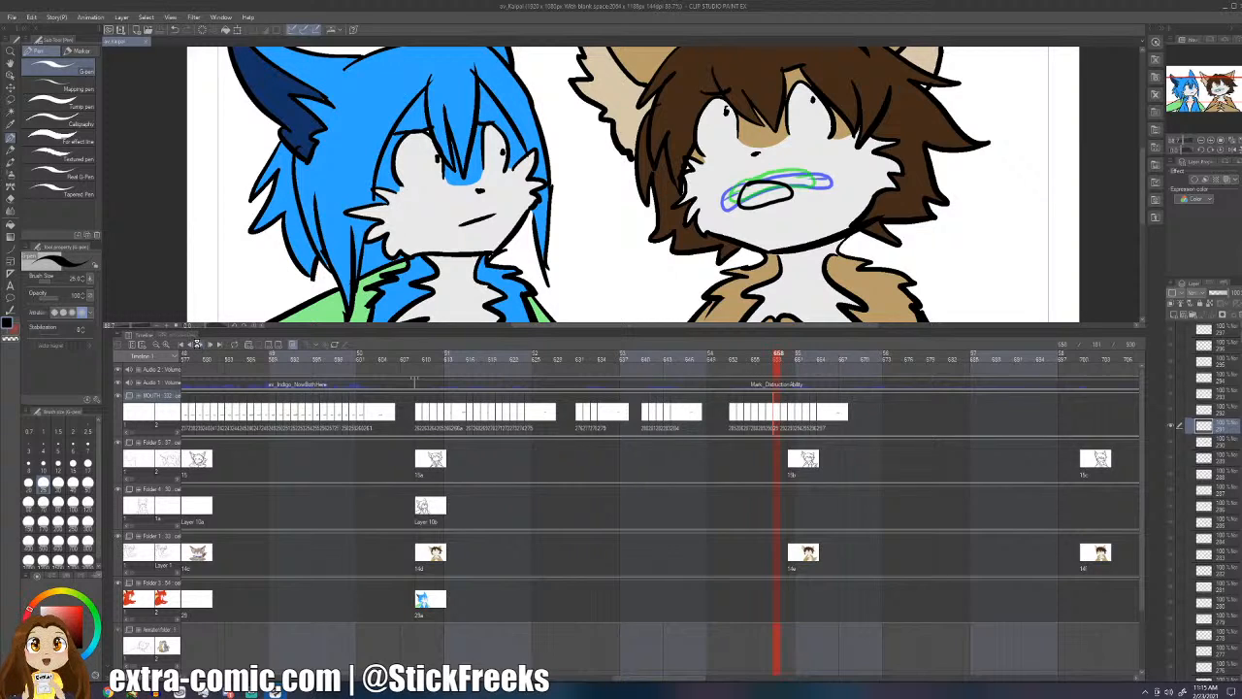
left_click(197, 344)
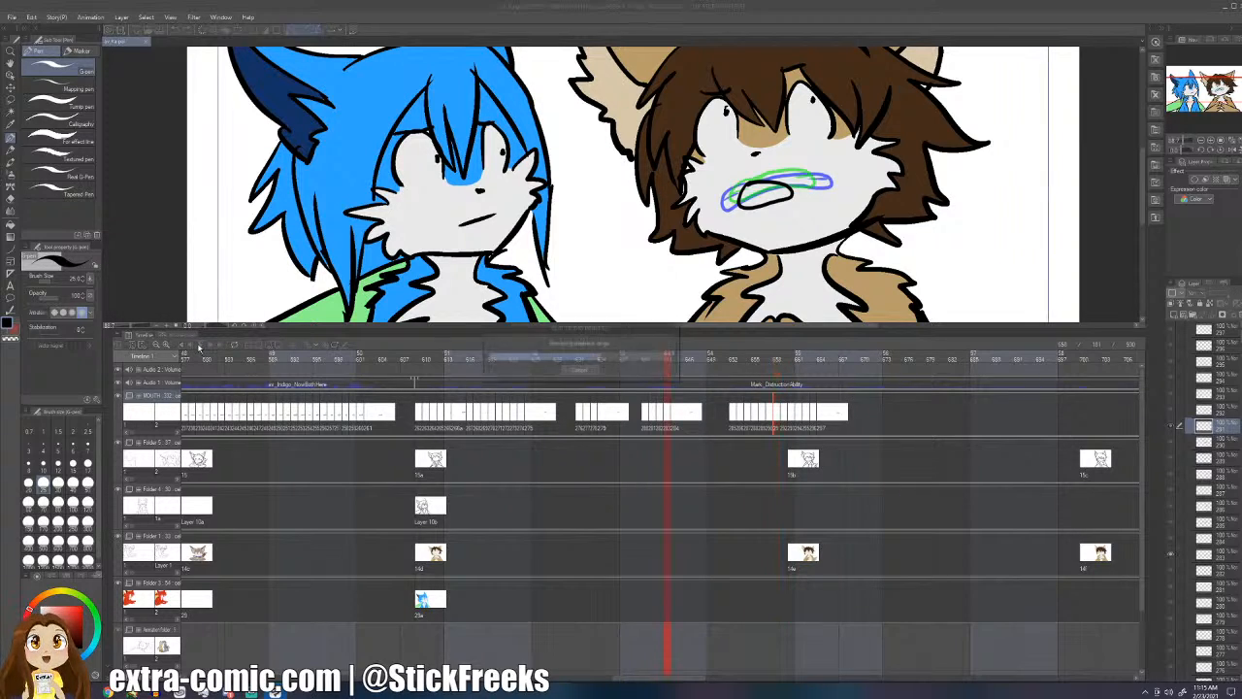
left_click(197, 344)
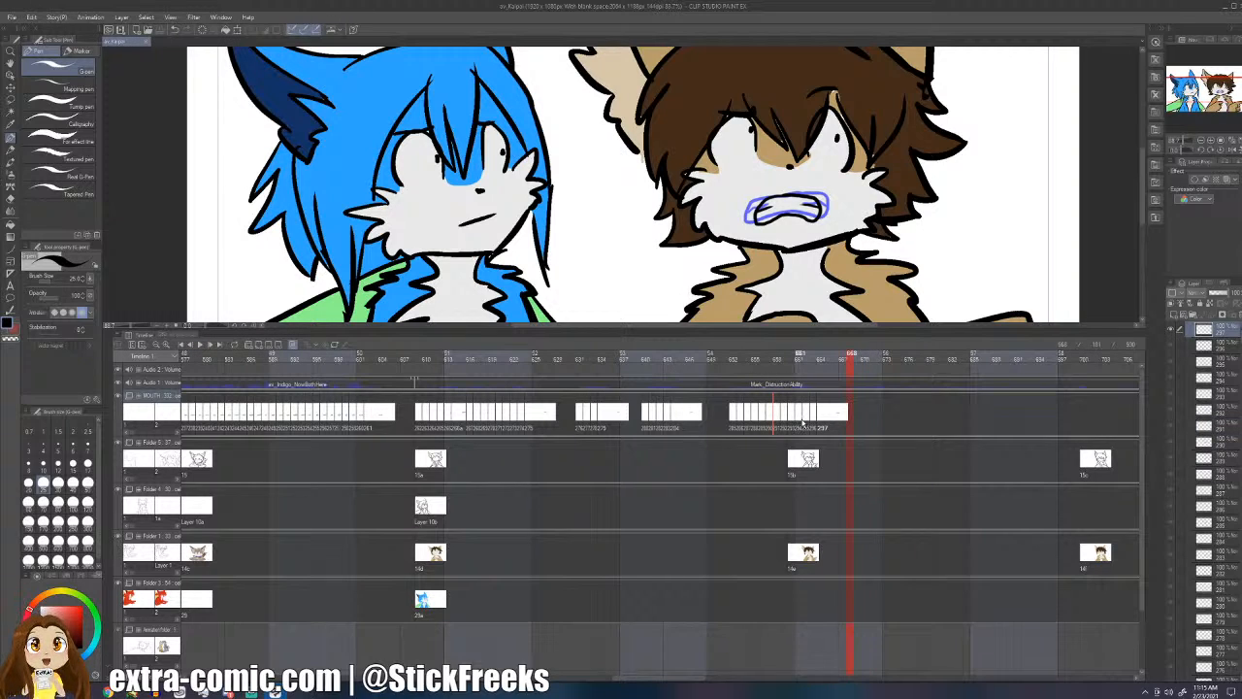
- Play back the shot from frame 646 to check the mouth animation up to the arched mouth
left_click(688, 425)
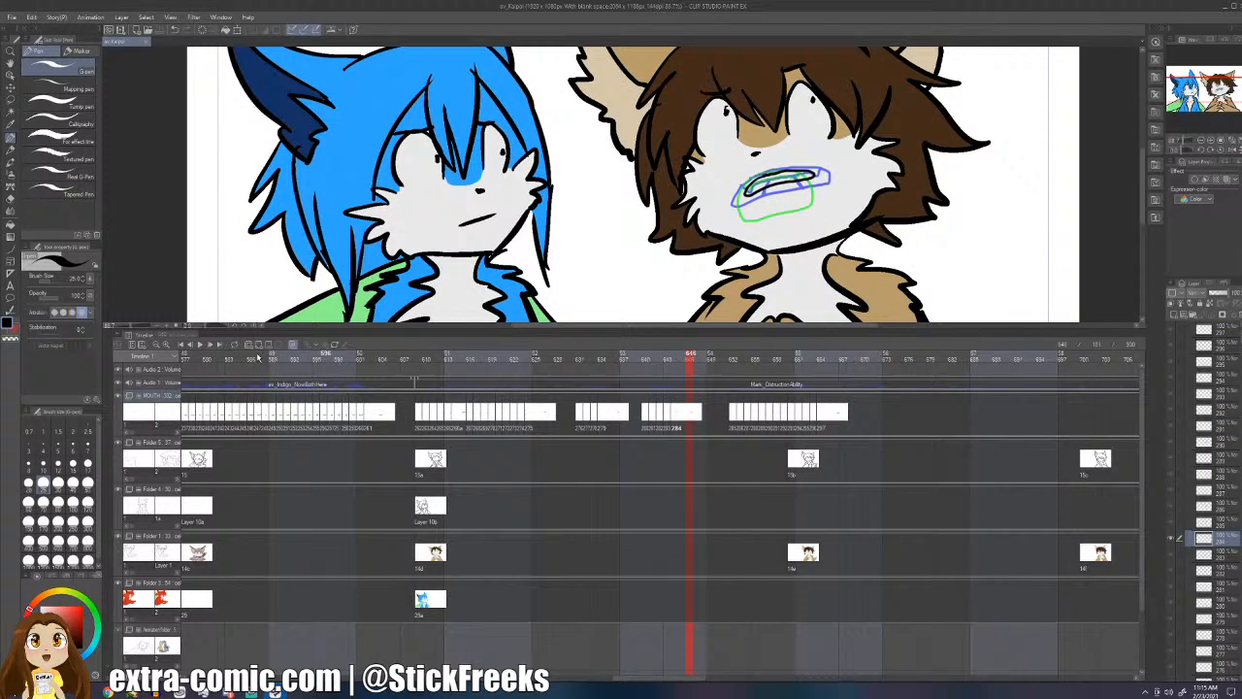
left_click(198, 344)
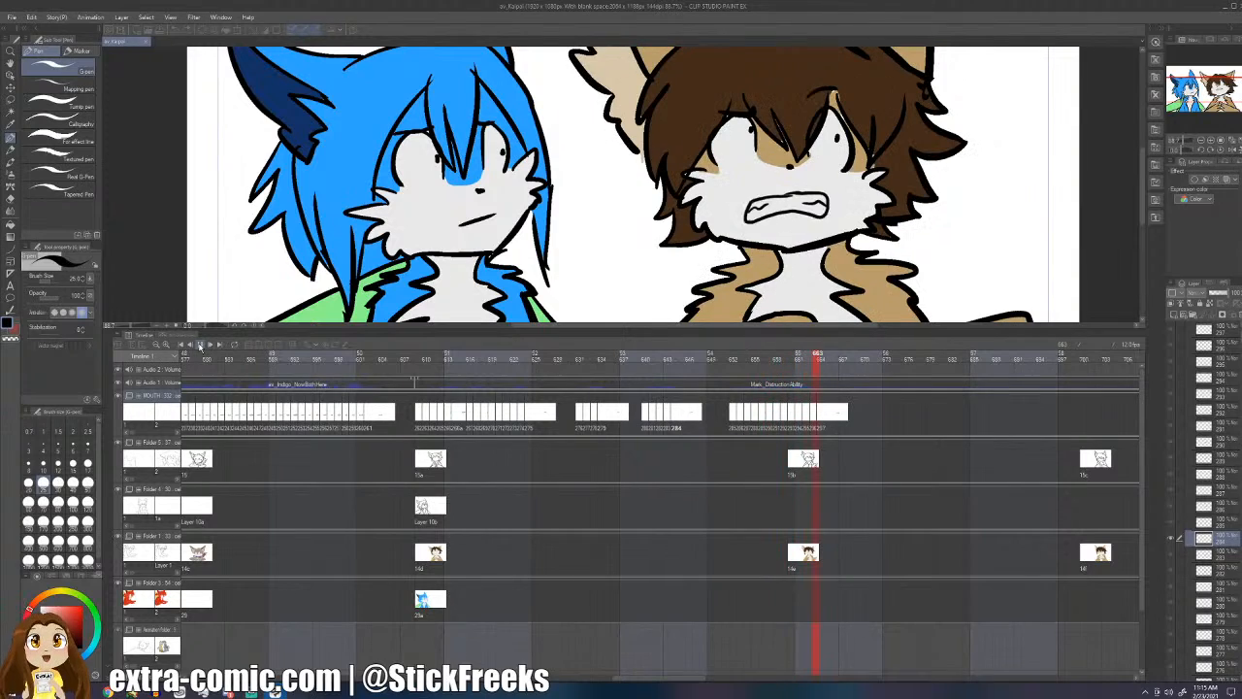
left_click(198, 344)
- Draw a wide, flat mouth with clenched teeth on a new mouth cel at frame 669, checking the timing by playing from frame 654
left_click(850, 417)
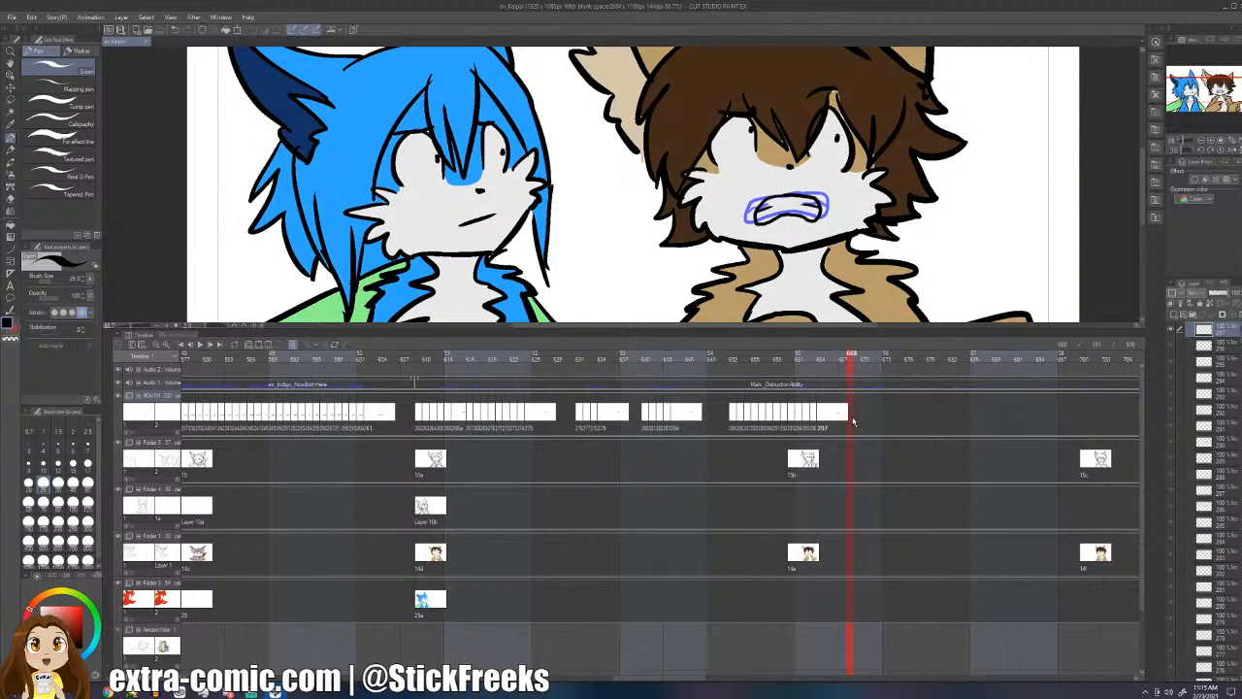
key("ctrl+shift+n")
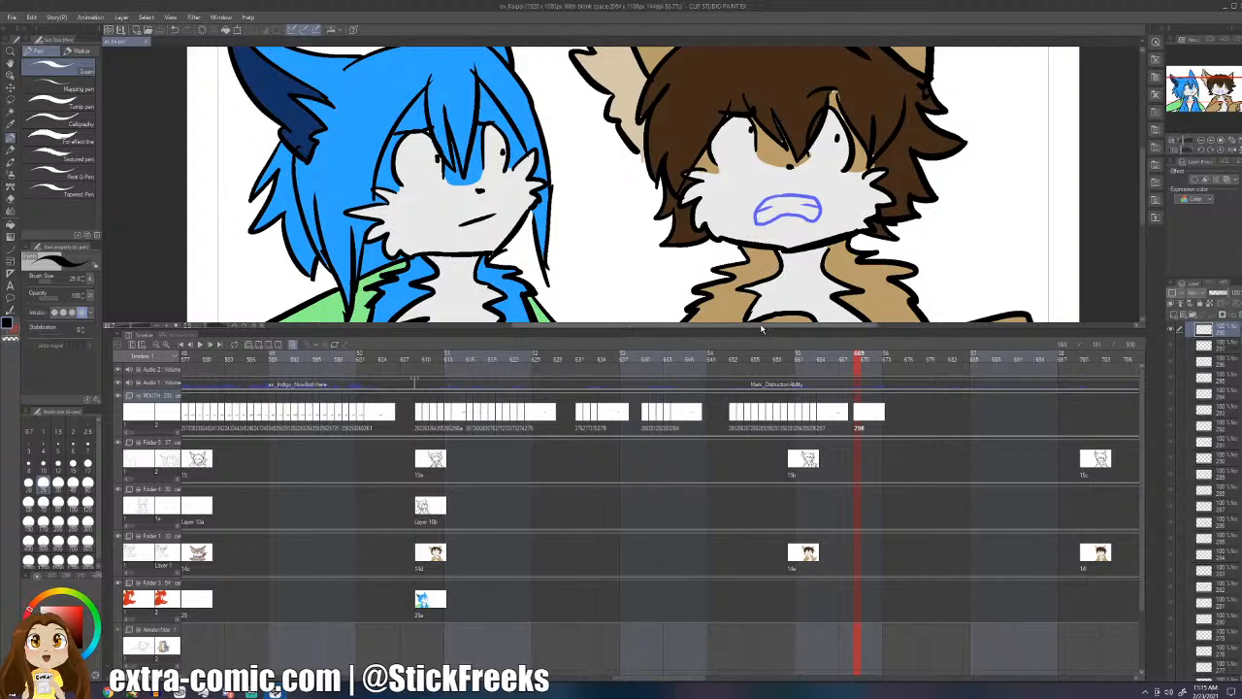
left_click(749, 391)
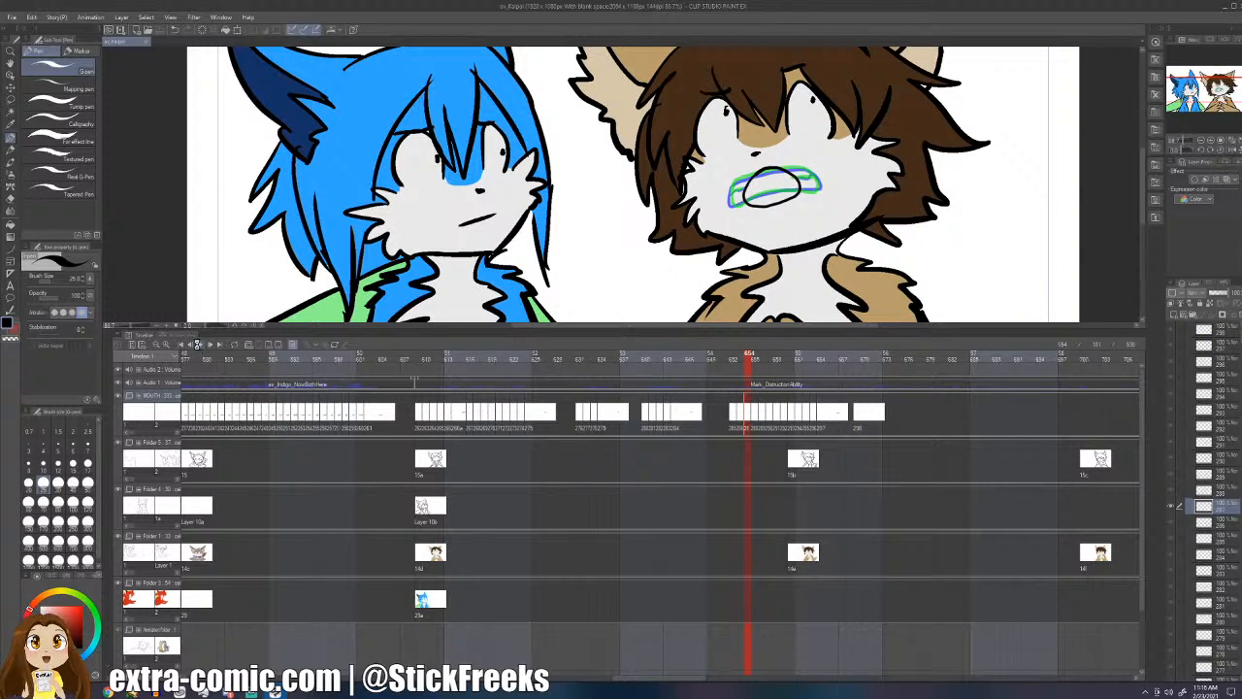
left_click(197, 345)
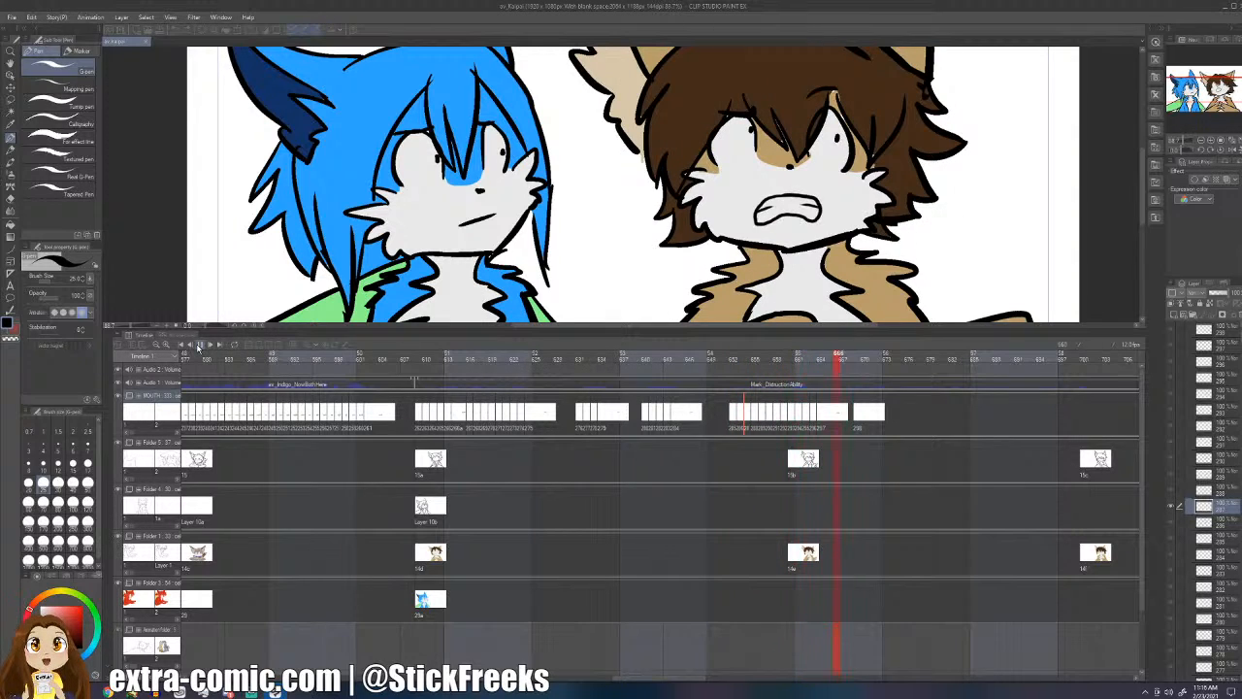
left_click(859, 419)
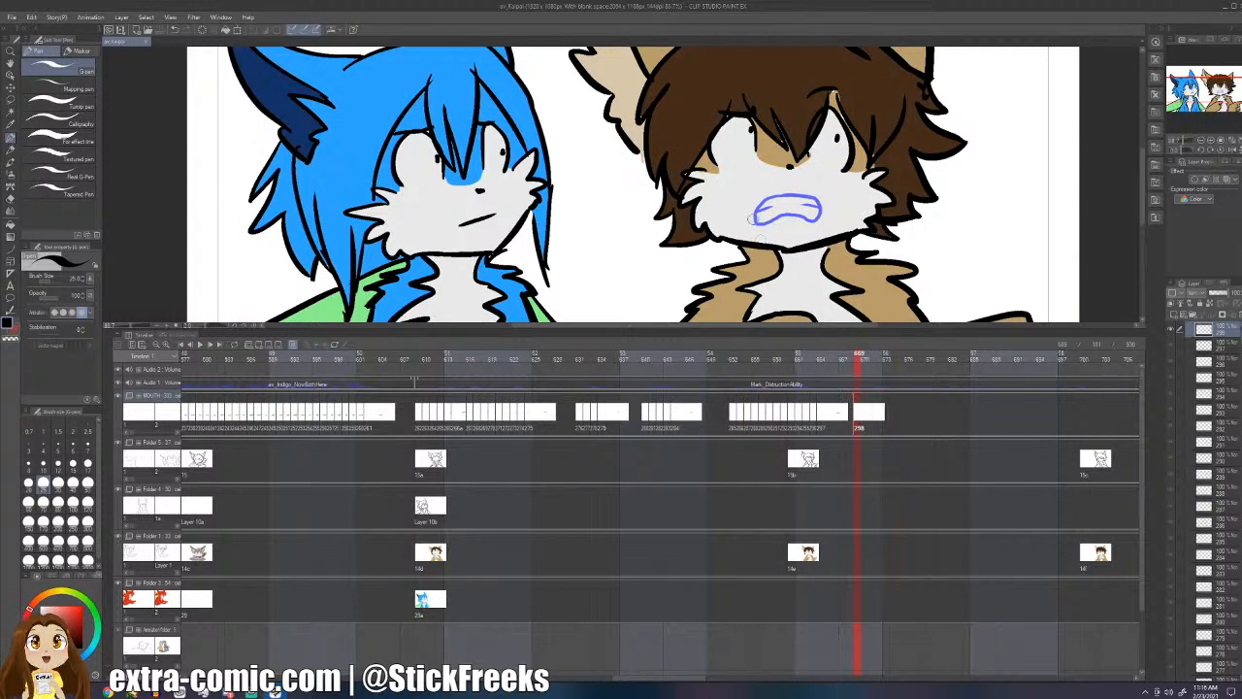
mouse_move(786, 211)
left_mouse_down()
mouse_move(830, 209)
mouse_move(782, 197)
mouse_move(831, 203)
left_mouse_up()
left_click_drag(823, 196, 821, 212)
key("Right")
key("Right")
key("Right")
key("Right")
key("Right")
key("ctrl+shift+n")
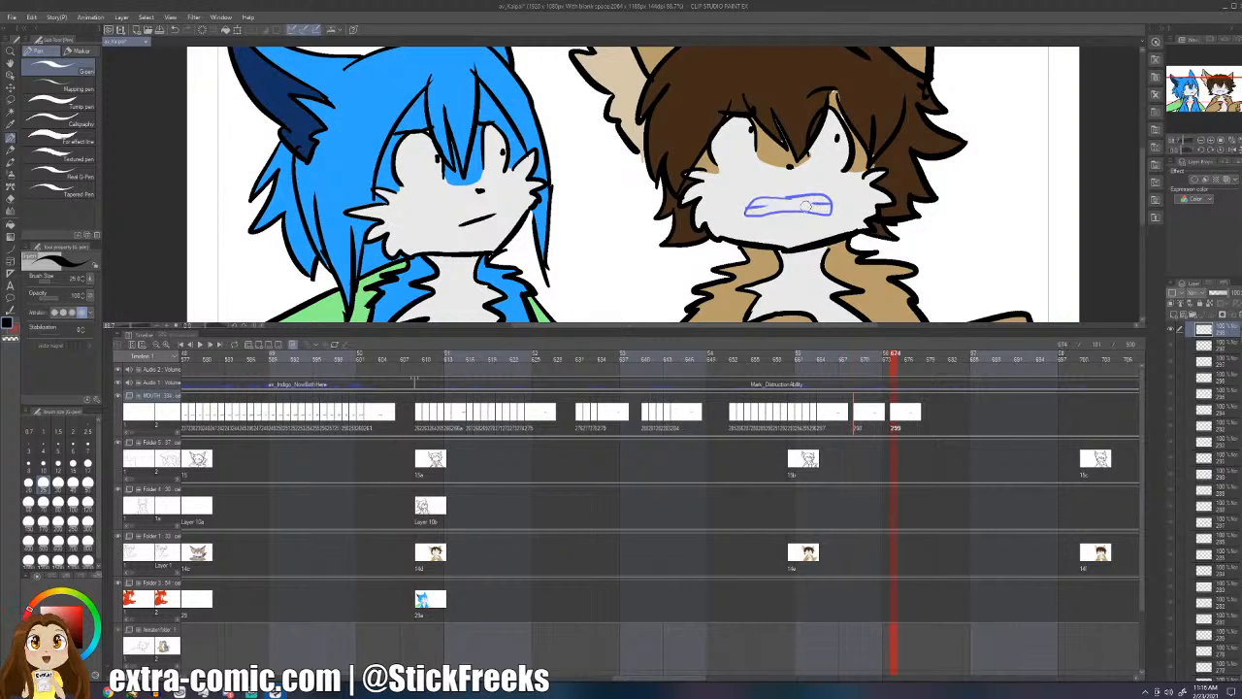
key("ctrl+z")
key("Left")
key("Left")
key("Left")
key("Left")
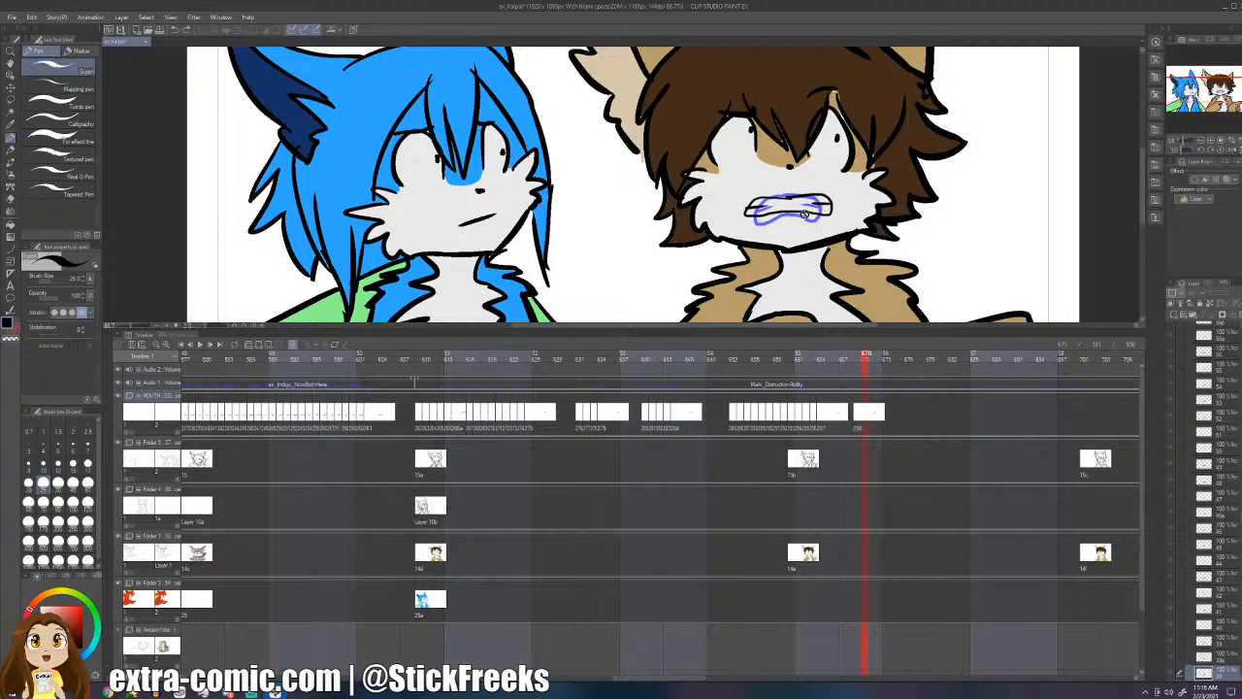
- Draw small oval mouths on new cels at frames 670 and 671 and a wide fanged mouth at 672, and add a cel at 673
key("ctrl+shift+n")
mouse_move(787, 194)
left_mouse_down()
mouse_move(796, 211)
mouse_move(784, 195)
mouse_move(743, 216)
mouse_move(823, 222)
mouse_move(769, 214)
mouse_move(801, 204)
mouse_move(755, 204)
mouse_move(804, 220)
mouse_move(829, 198)
mouse_move(763, 207)
mouse_move(826, 203)
left_mouse_up()
key("Right")
key("ctrl+shift+n")
key("ctrl+z")
key("ctrl+z")
key("Right")
key("ctrl+shift+n")
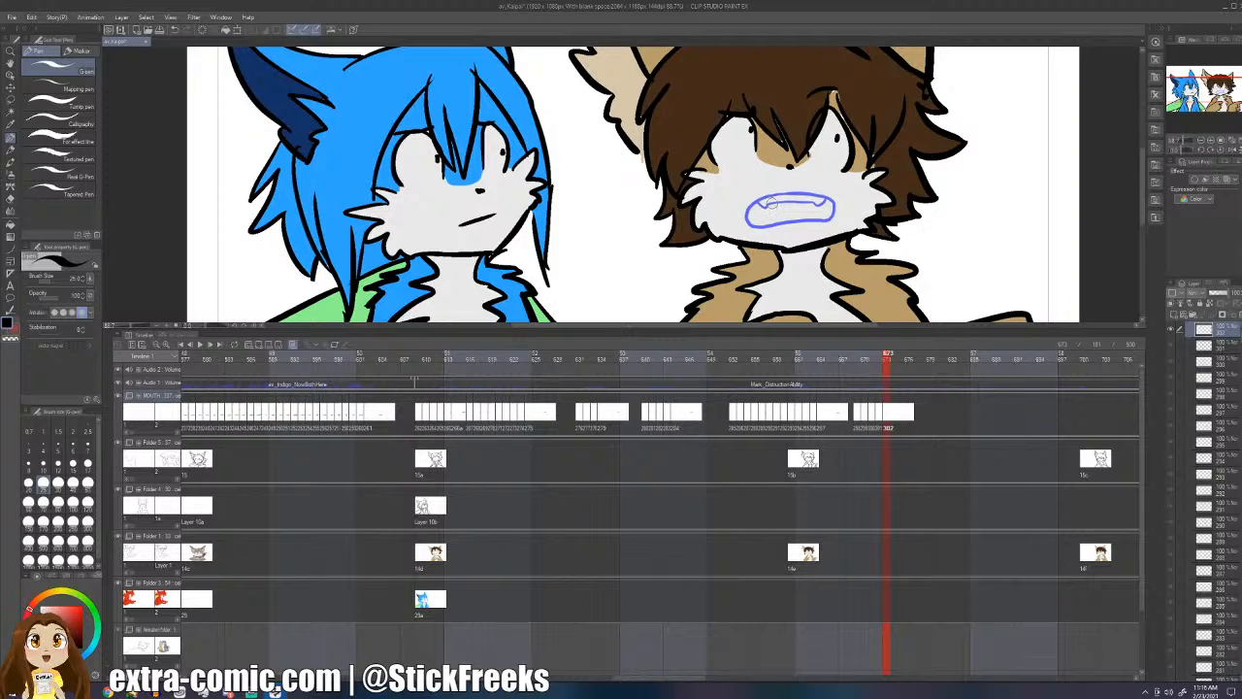
- Step back and forth through frames 669 to 673 to check the transitions from flat to oval to fanged mouth
key("Left")
key("Left")
key("Left")
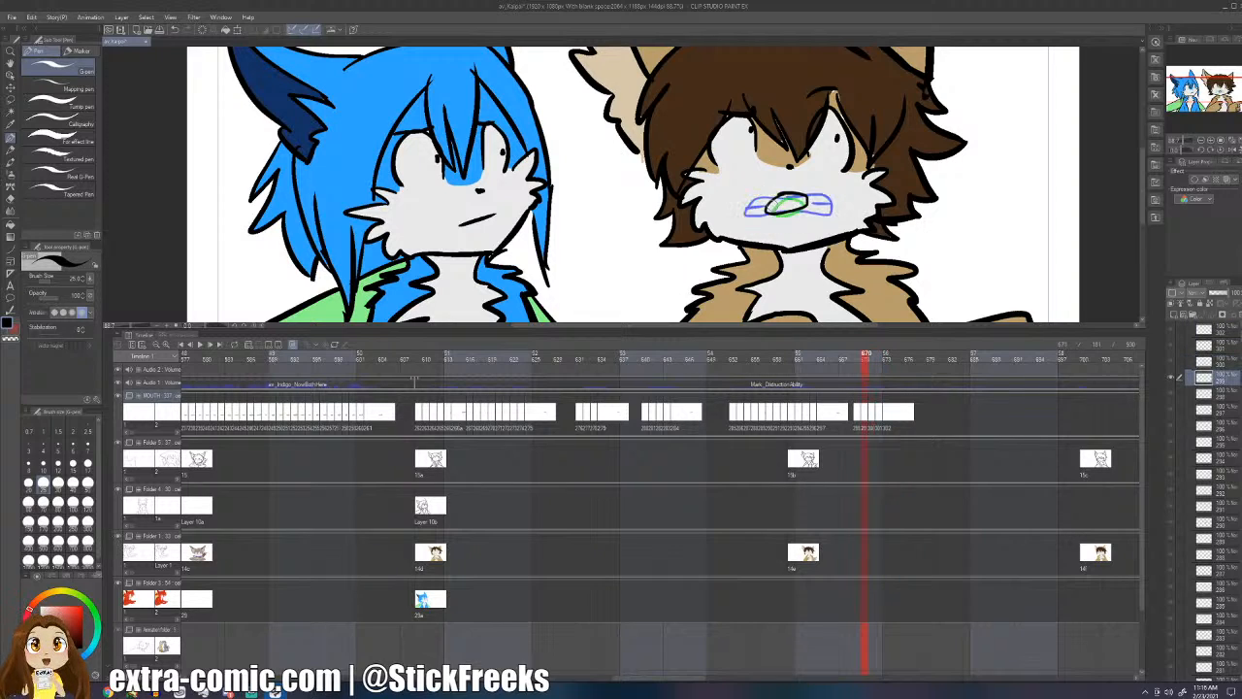
key("Left")
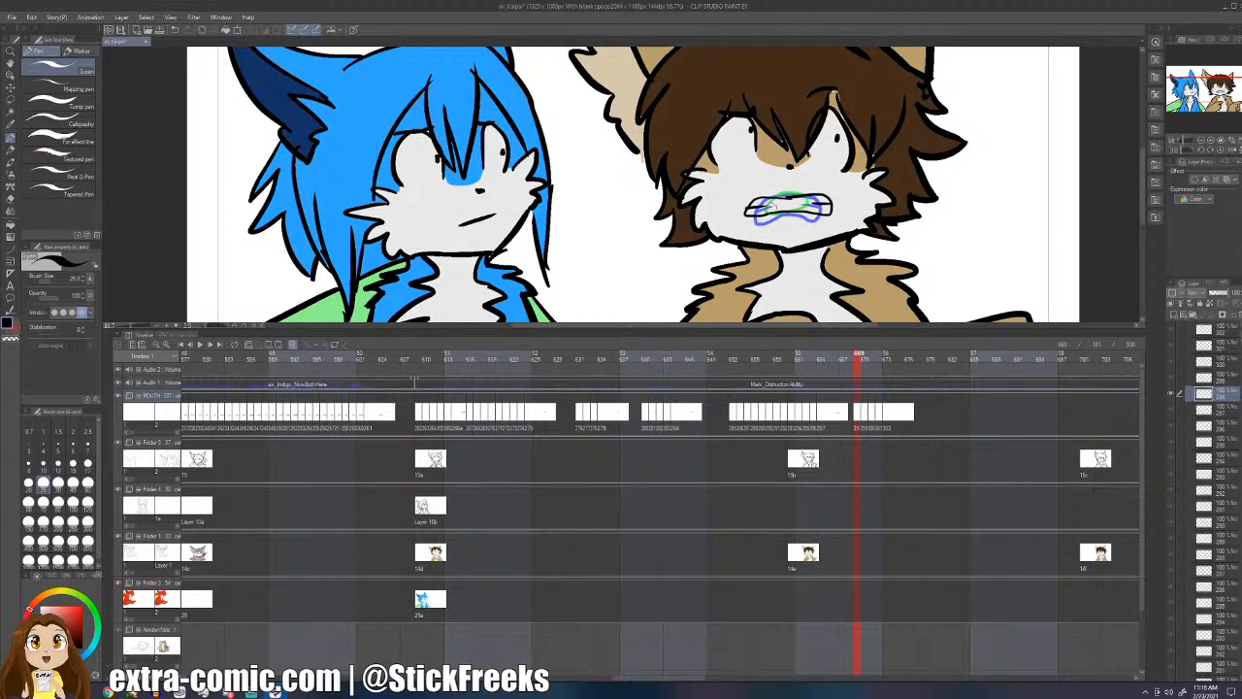
key("Right")
key("Right")
key("Right")
key("Right")
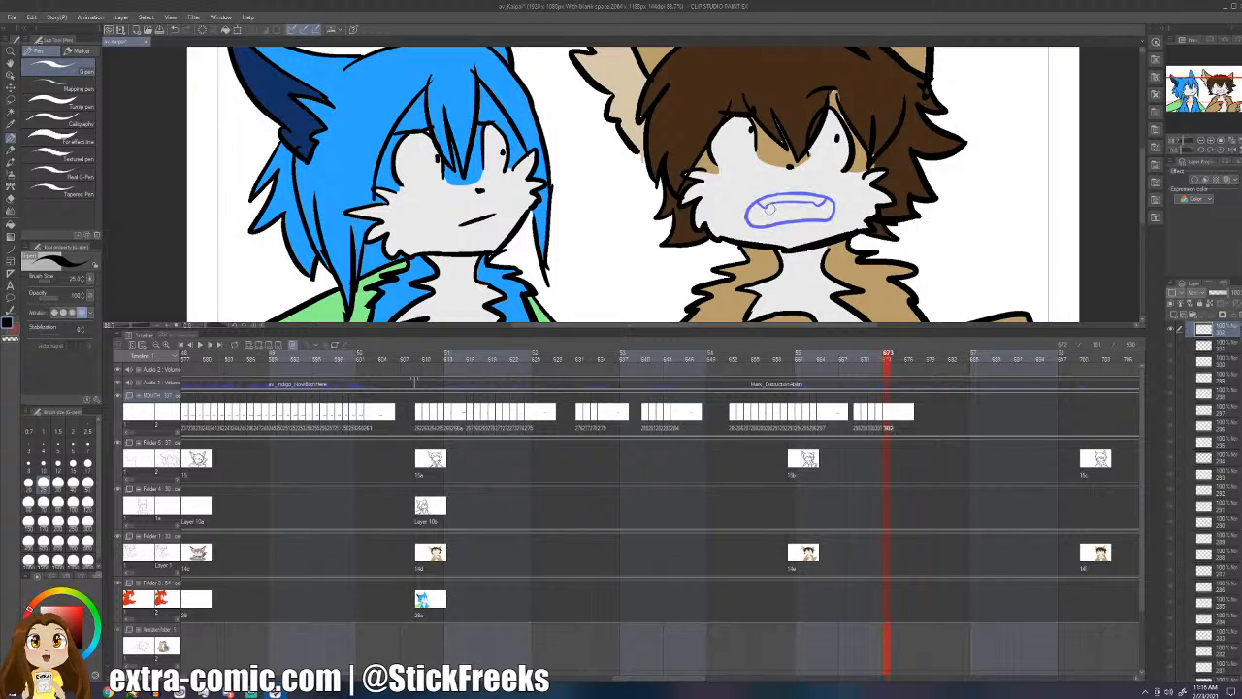
key("Left")
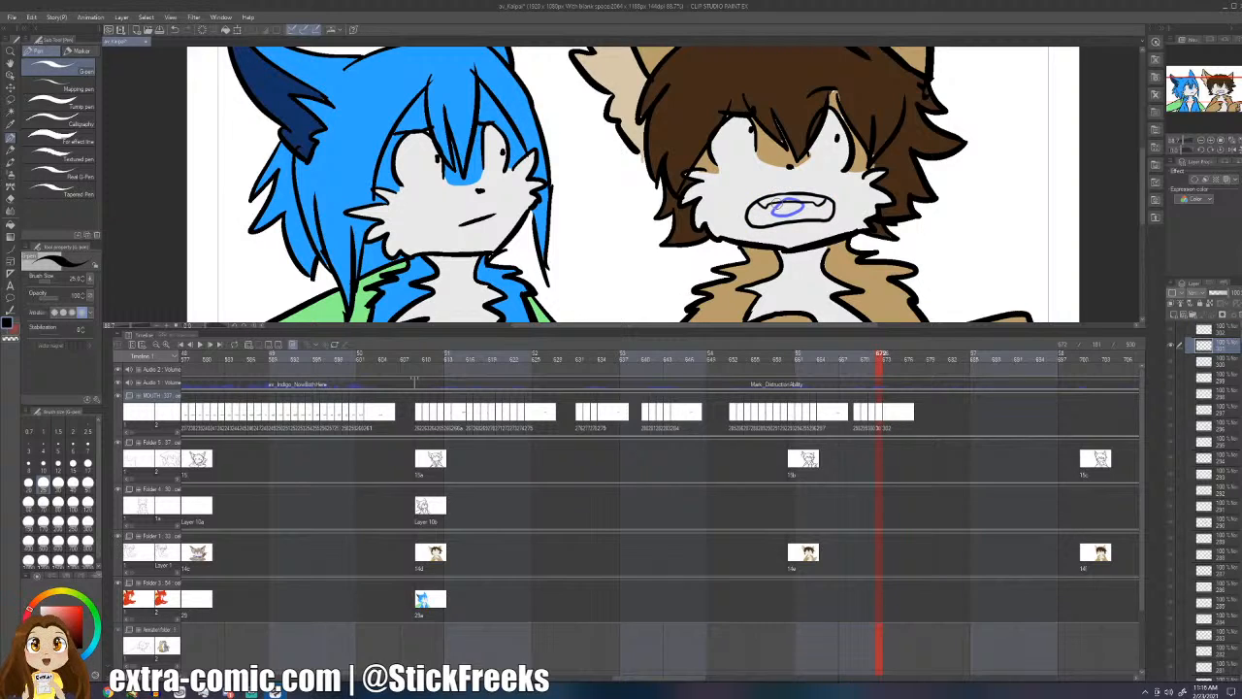
key("Right")
key("Left")
key("Right")
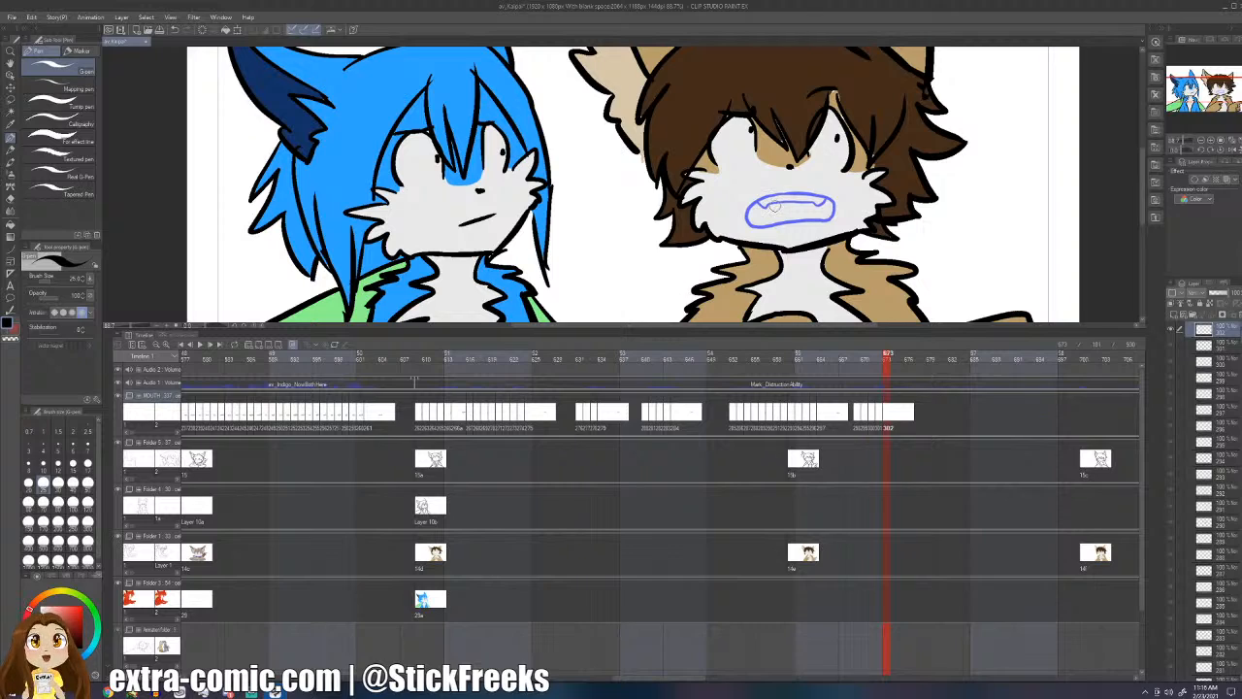
- Play back the shot from frame 644 and draw a narrower mouth with teeth on the empty cel at frame 673
left_click(726, 354)
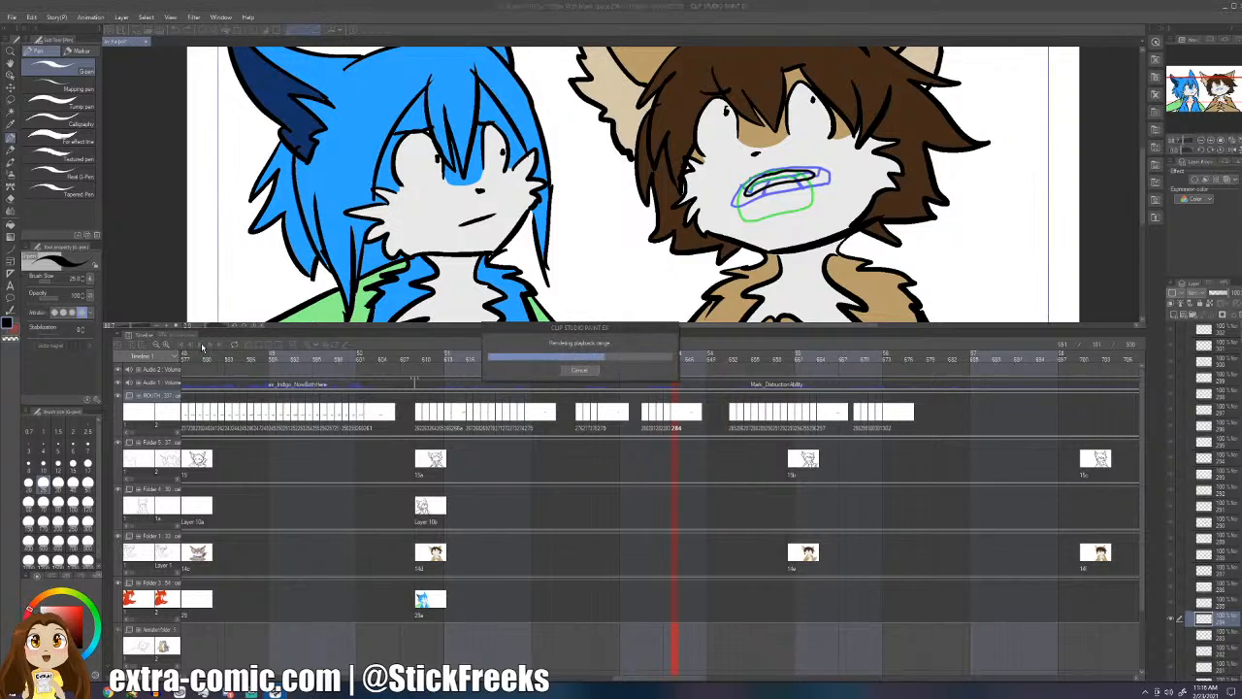
left_click(201, 344)
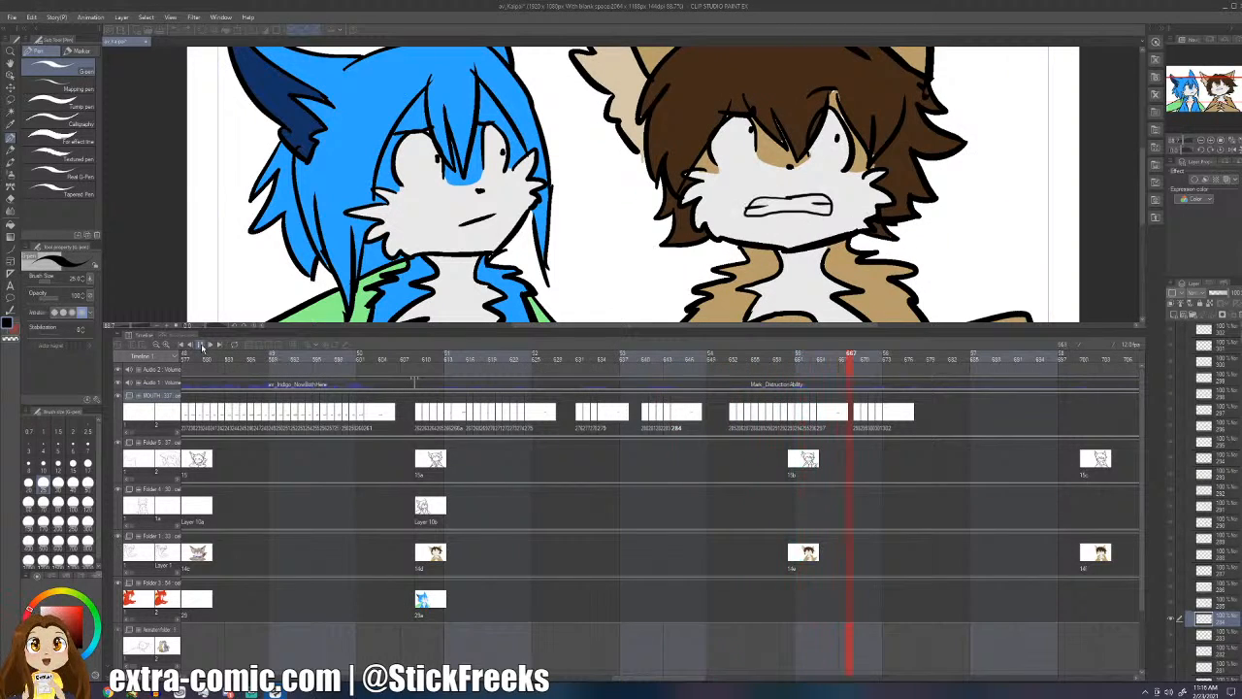
left_click(886, 412)
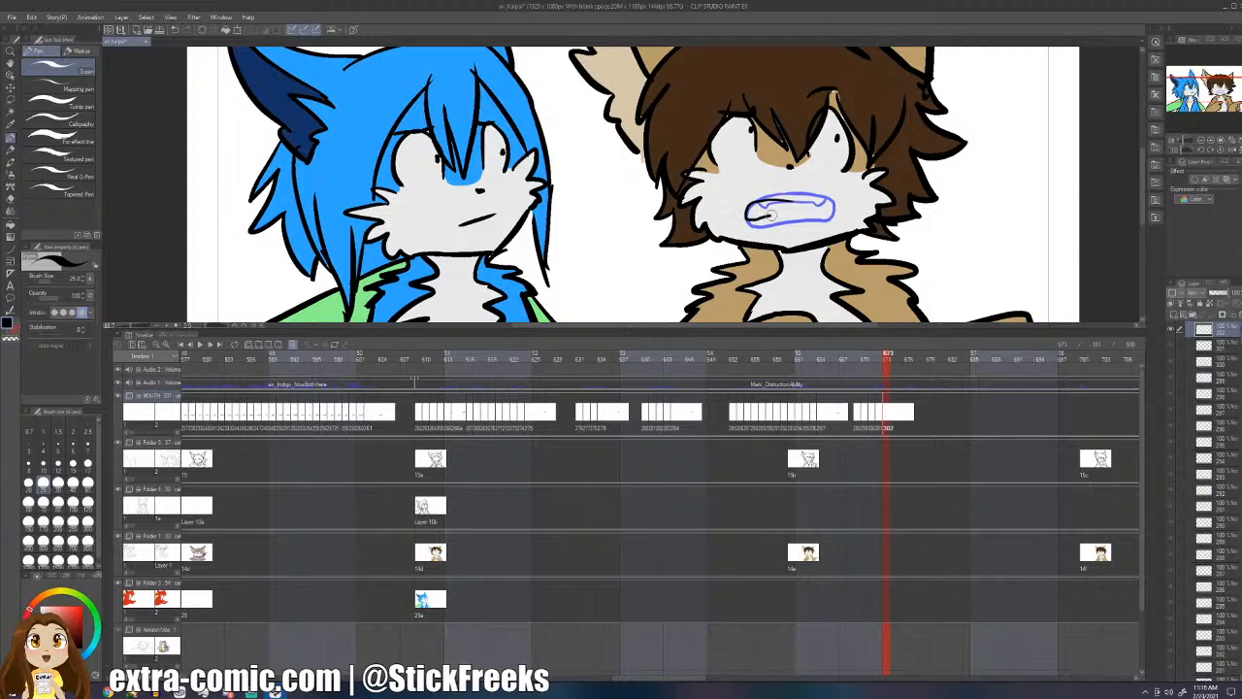
mouse_move(766, 197)
left_mouse_down()
mouse_move(815, 214)
mouse_move(815, 196)
mouse_move(788, 195)
mouse_move(757, 211)
mouse_move(772, 206)
mouse_move(760, 231)
mouse_move(826, 218)
mouse_move(767, 198)
left_mouse_up()
- Draw a boxy open mouth at frame 674, thin nearly closed lips at 675 and an open mouth with teeth at 676, each on a new cel
key("alt+n")
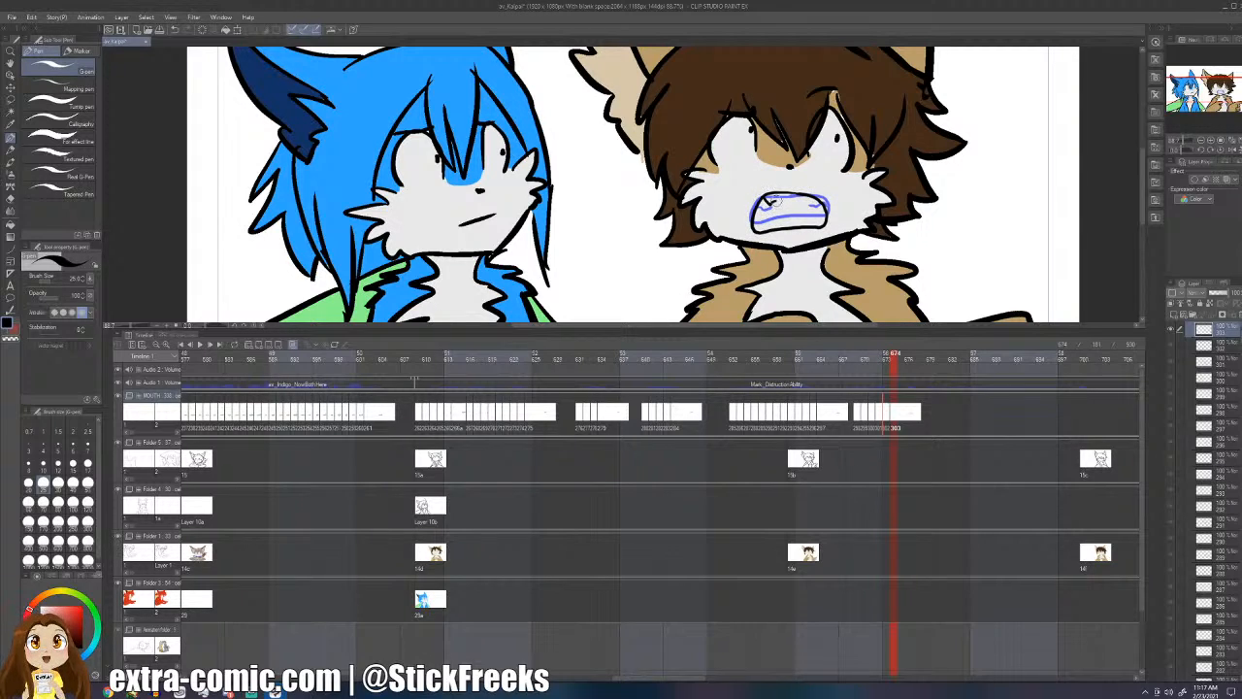
key("alt+n")
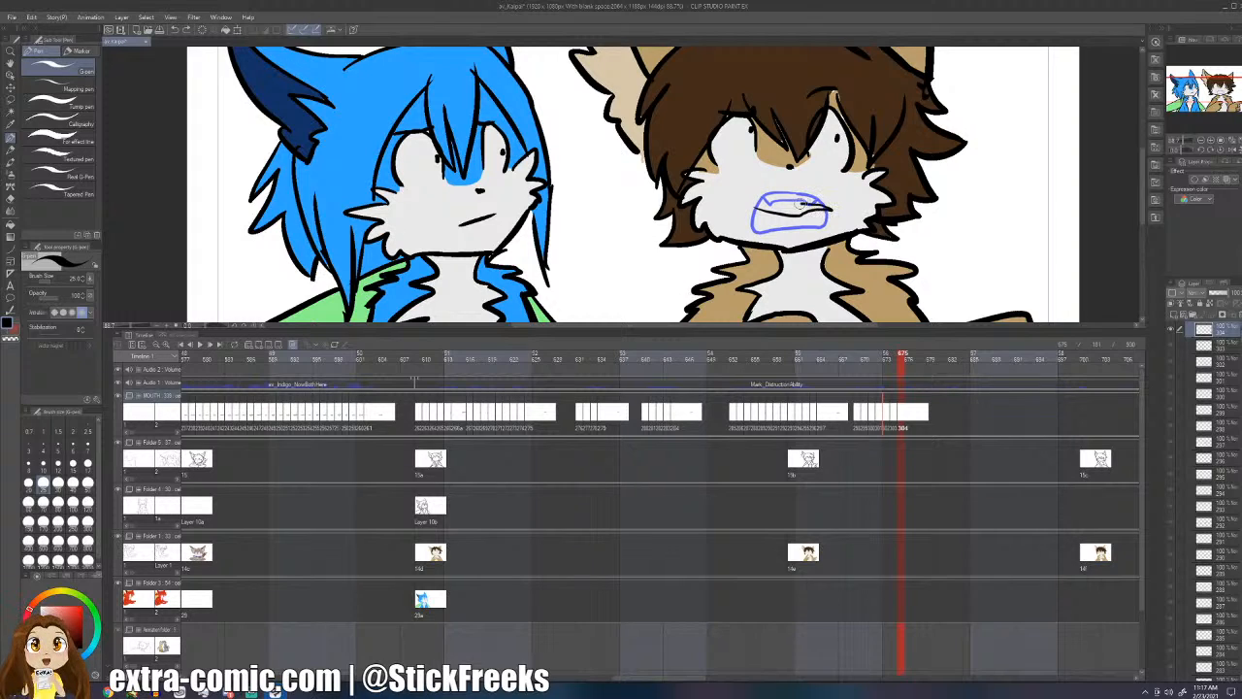
key("alt+n")
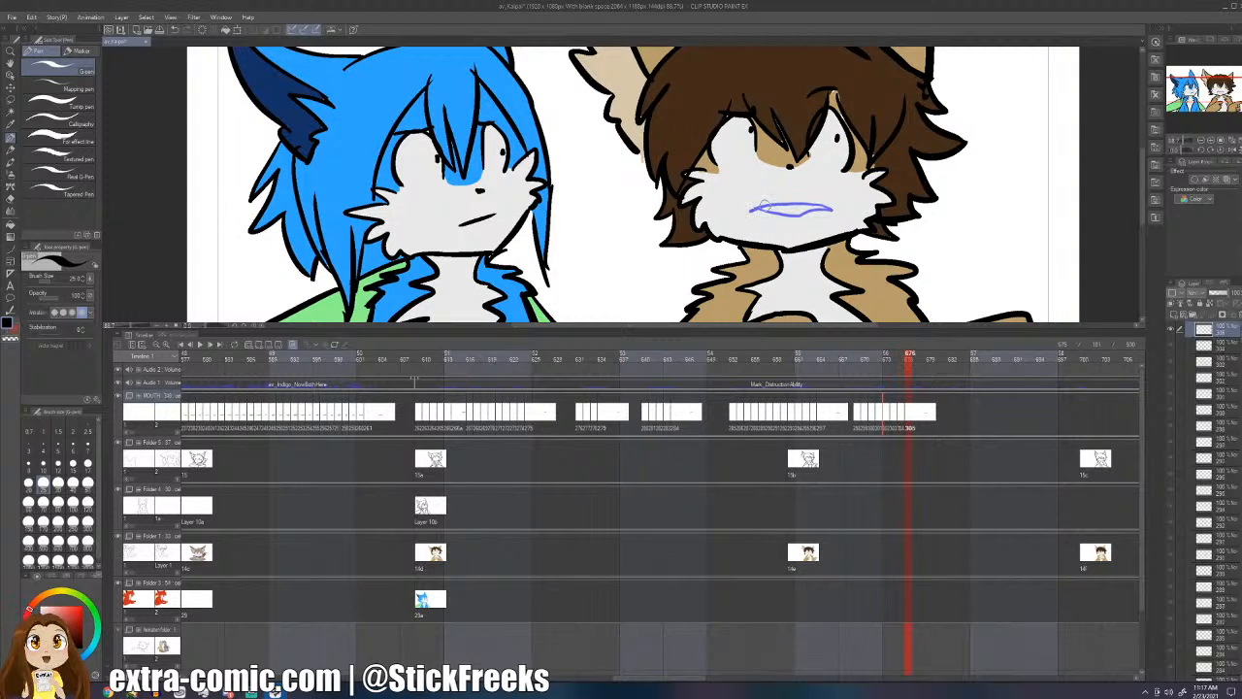
mouse_move(747, 205)
left_mouse_down()
mouse_move(755, 225)
mouse_move(826, 219)
left_mouse_up()
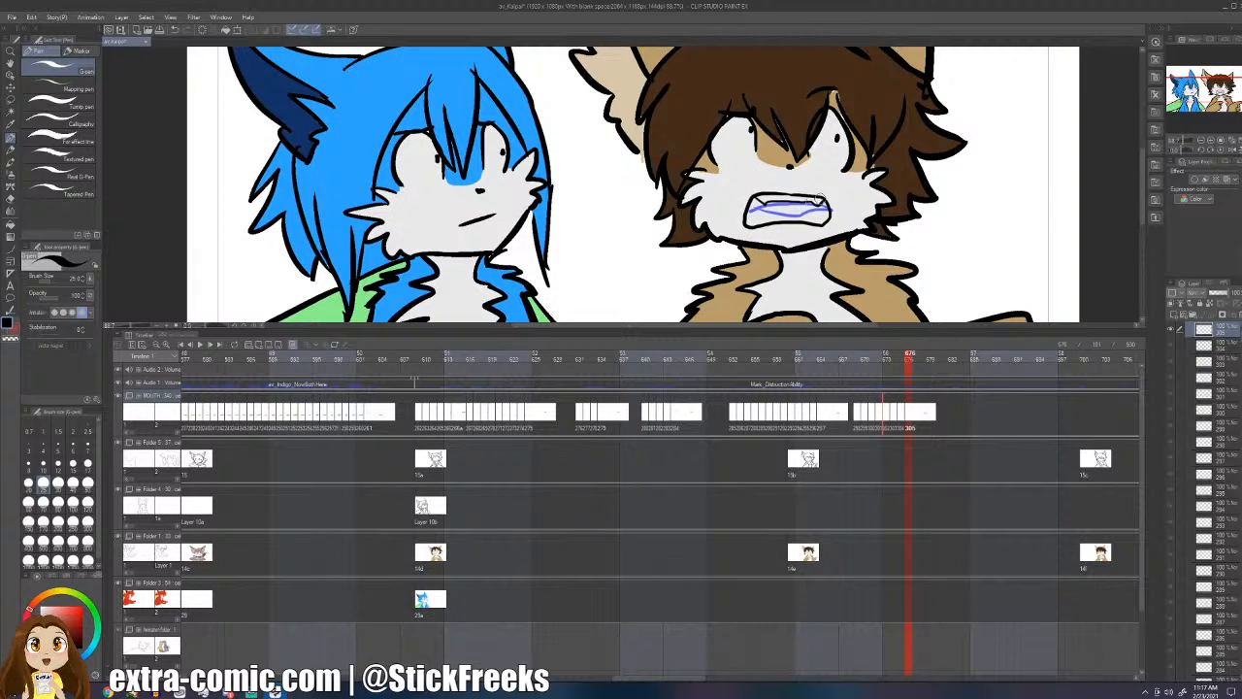
- Draw a narrower fanged mouth at frame 677 and a pinched mouth with teeth at 678 on new cels, and add a cel at 679
key("alt+n")
mouse_move(743, 218)
left_mouse_down()
mouse_move(824, 212)
mouse_move(826, 201)
mouse_move(822, 212)
mouse_move(834, 212)
mouse_move(791, 197)
left_mouse_up()
key("ctrl+z")
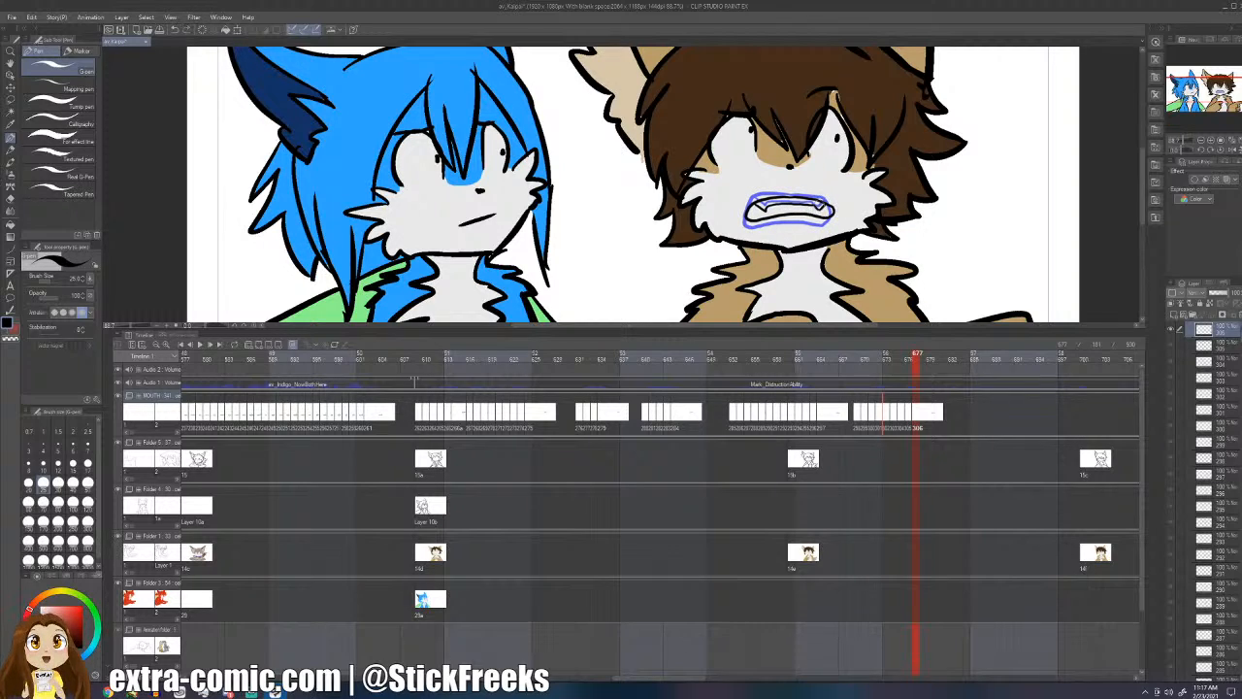
key("ctrl+shift+n")
mouse_move(745, 209)
left_mouse_down()
mouse_move(750, 229)
mouse_move(825, 223)
mouse_move(820, 199)
mouse_move(762, 198)
mouse_move(772, 220)
mouse_move(826, 208)
mouse_move(807, 199)
left_mouse_up()
key("ctrl+z")
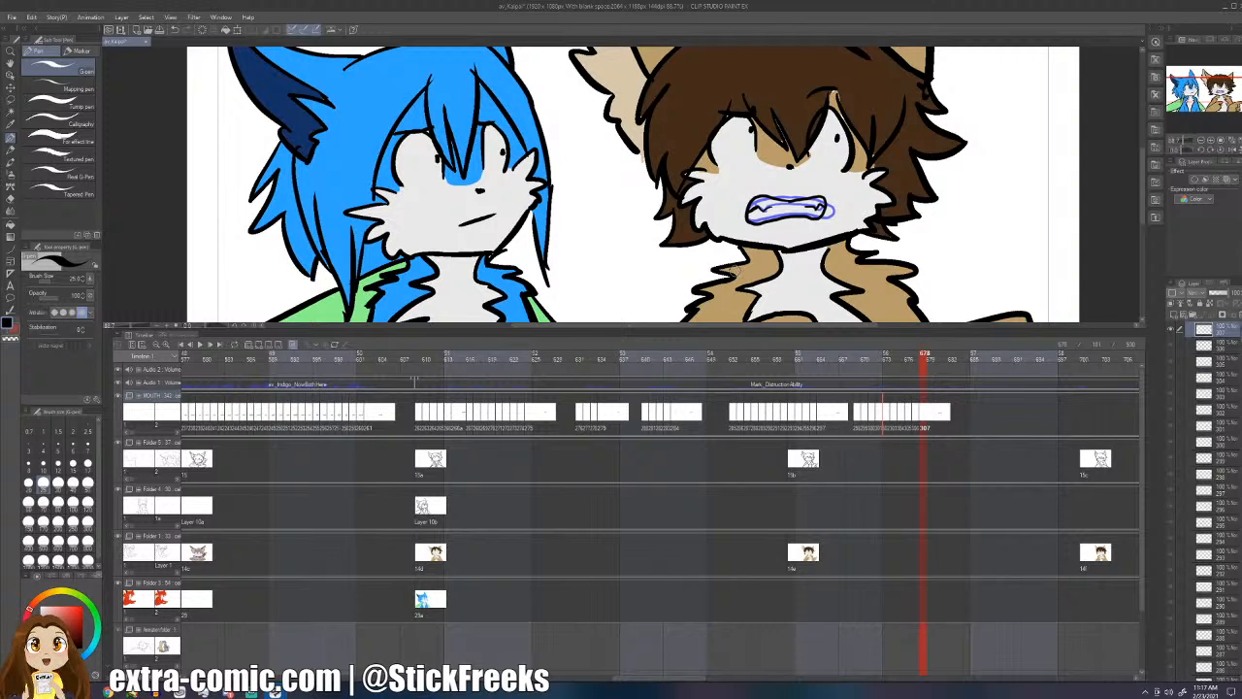
key("alt+n")
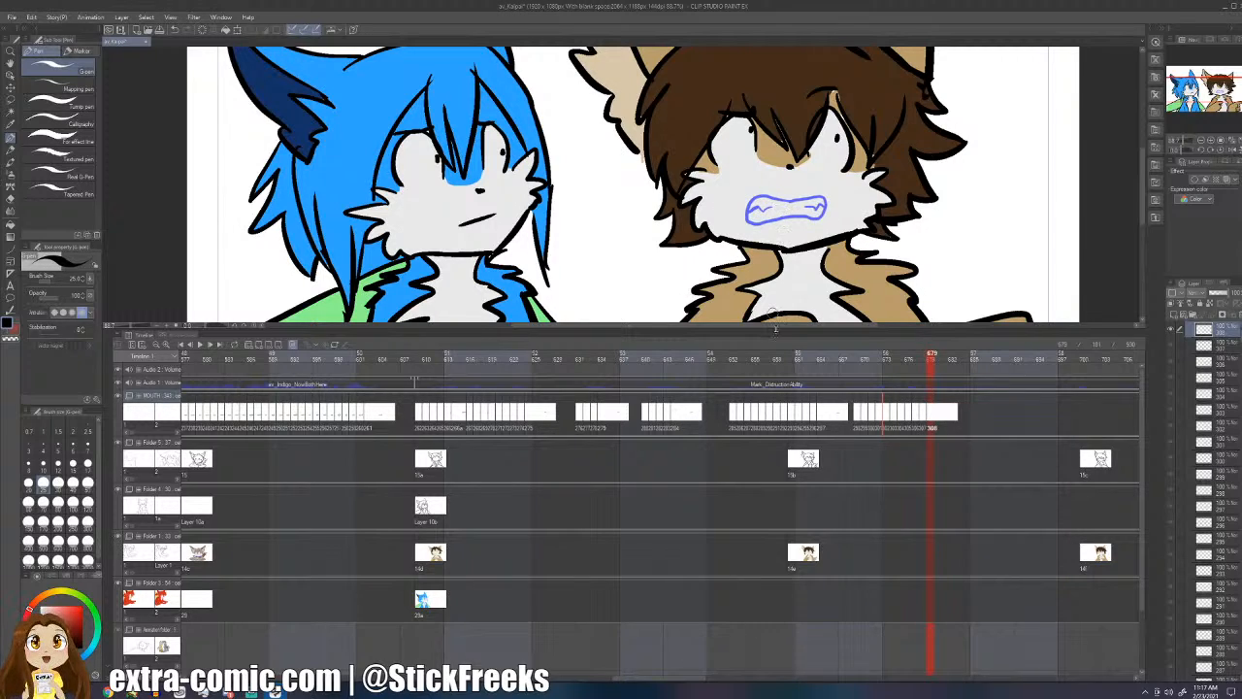
- Play back the shot from frame 652 and again from frame 671 to check the new mouth shapes against the audio
left_click(732, 417)
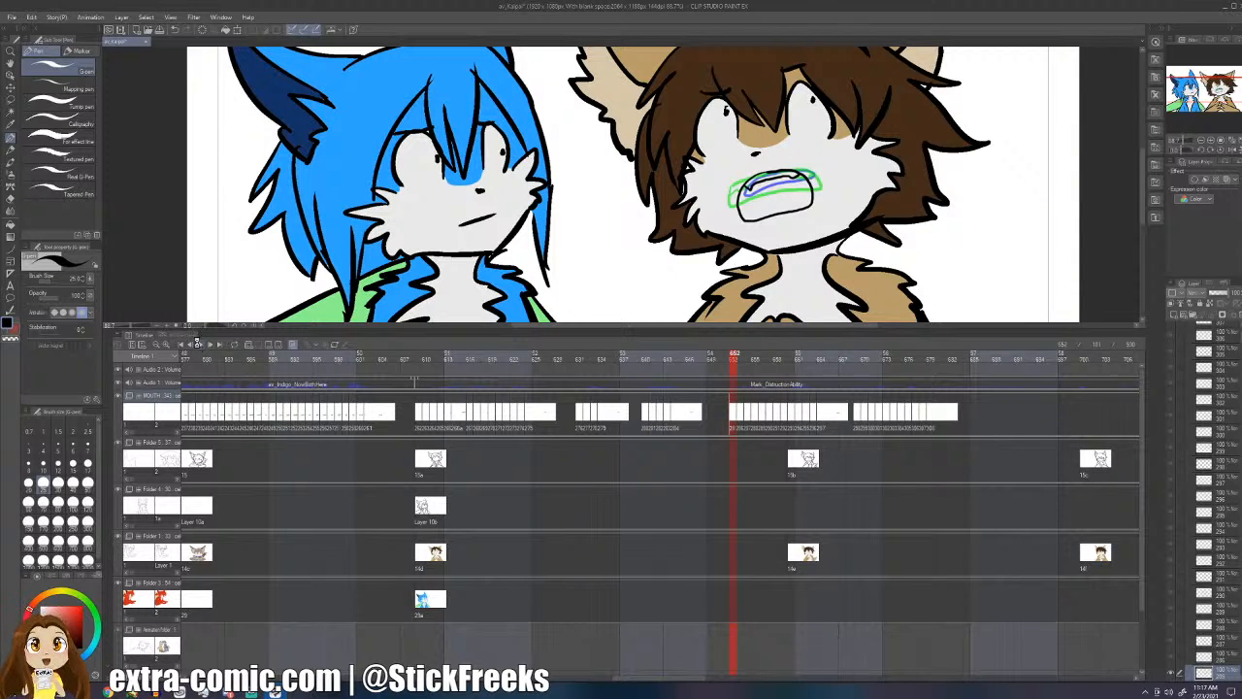
left_click(197, 344)
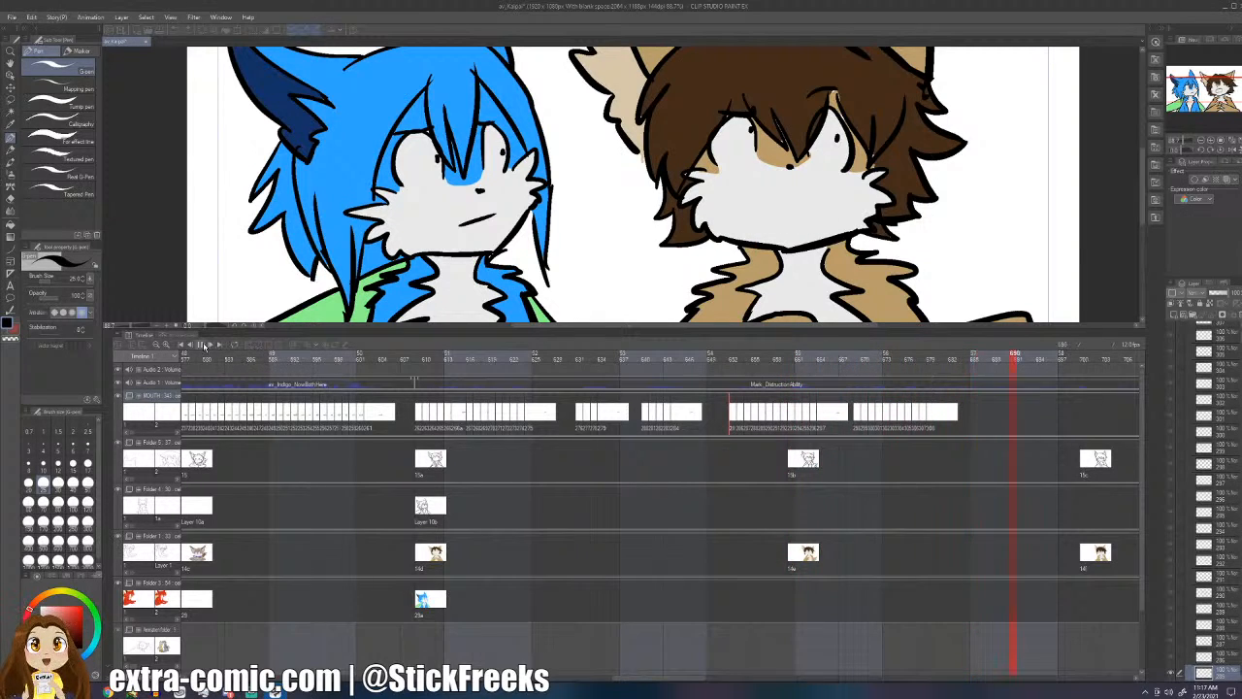
left_click(867, 419)
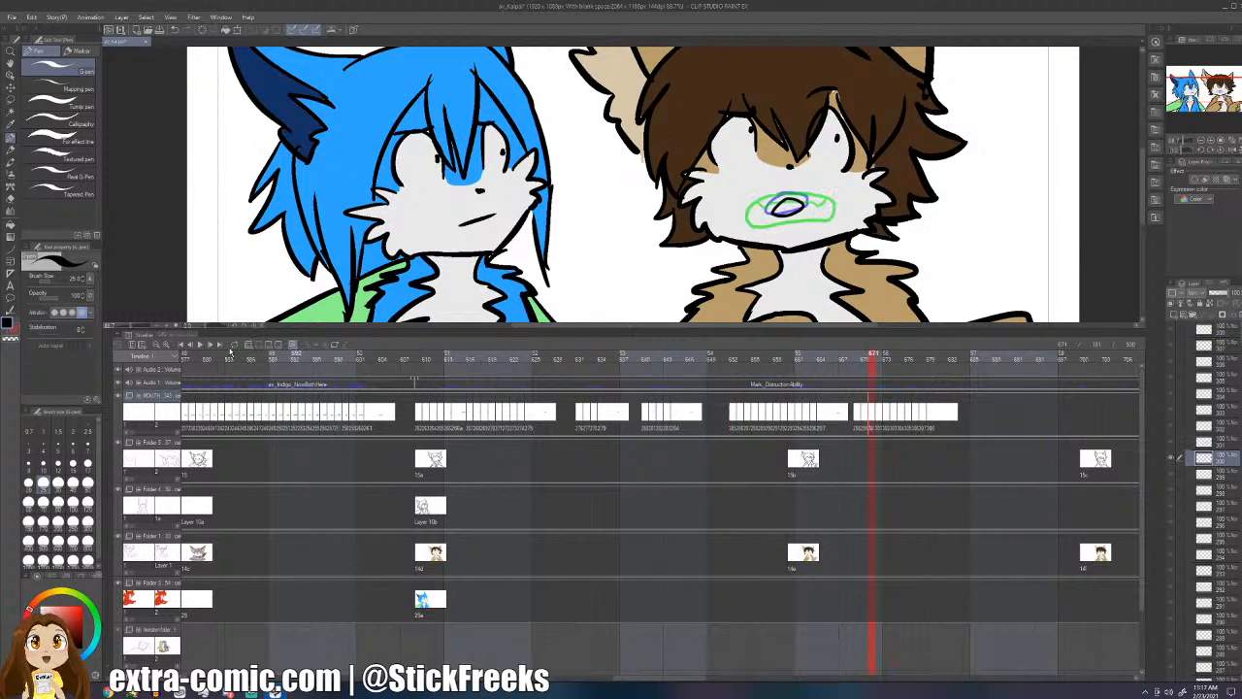
left_click(199, 345)
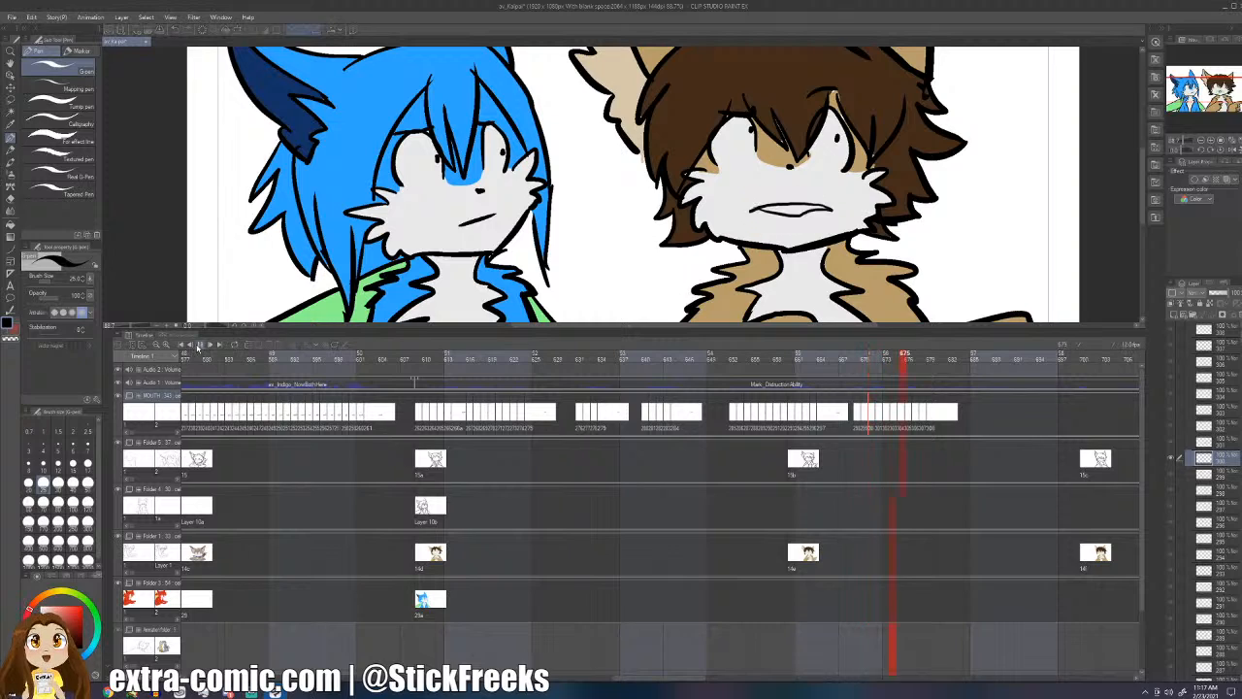
- Draw a tall open mouth with teeth at frame 679 and a wide, flat mouth with clenched teeth on a new cel at frame 680
left_click(927, 412)
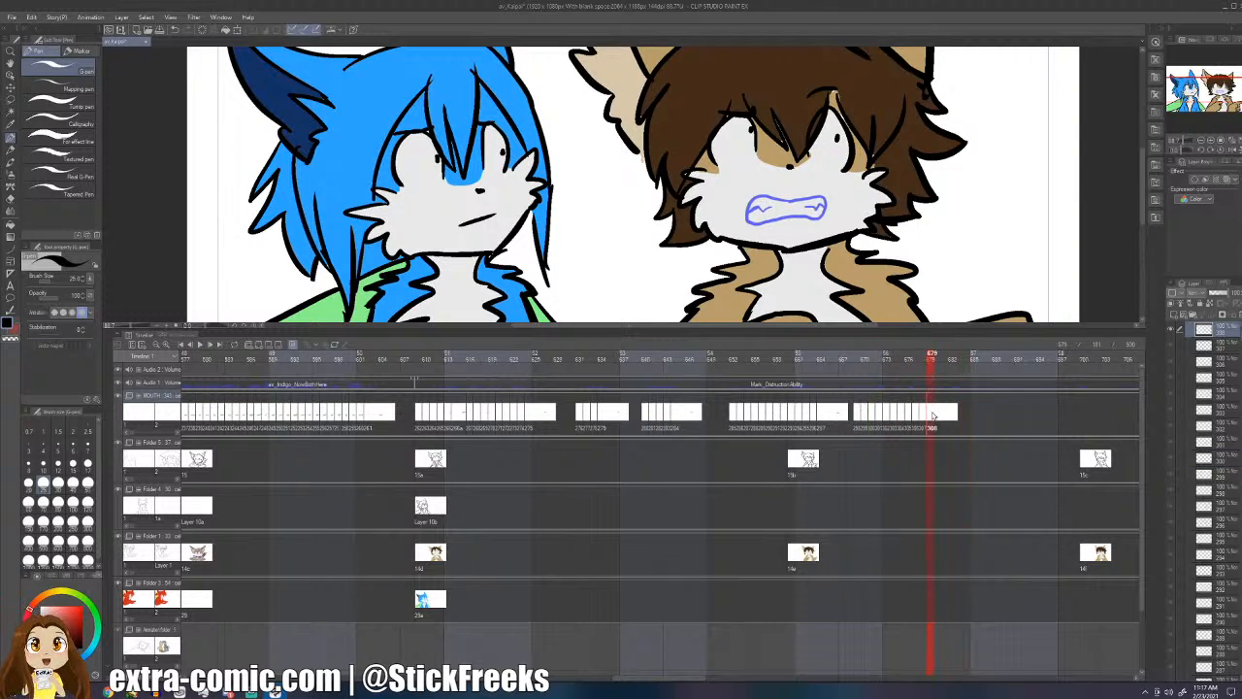
mouse_move(791, 192)
left_mouse_down()
mouse_move(749, 231)
mouse_move(821, 237)
mouse_move(827, 192)
mouse_move(751, 201)
mouse_move(801, 215)
mouse_move(832, 197)
mouse_move(747, 200)
mouse_move(796, 219)
mouse_move(842, 196)
mouse_move(739, 214)
mouse_move(824, 208)
mouse_move(761, 203)
left_mouse_up()
key("ctrl+shift+n")
key("ctrl+z")
key("ctrl+z")
key("ctrl+z")
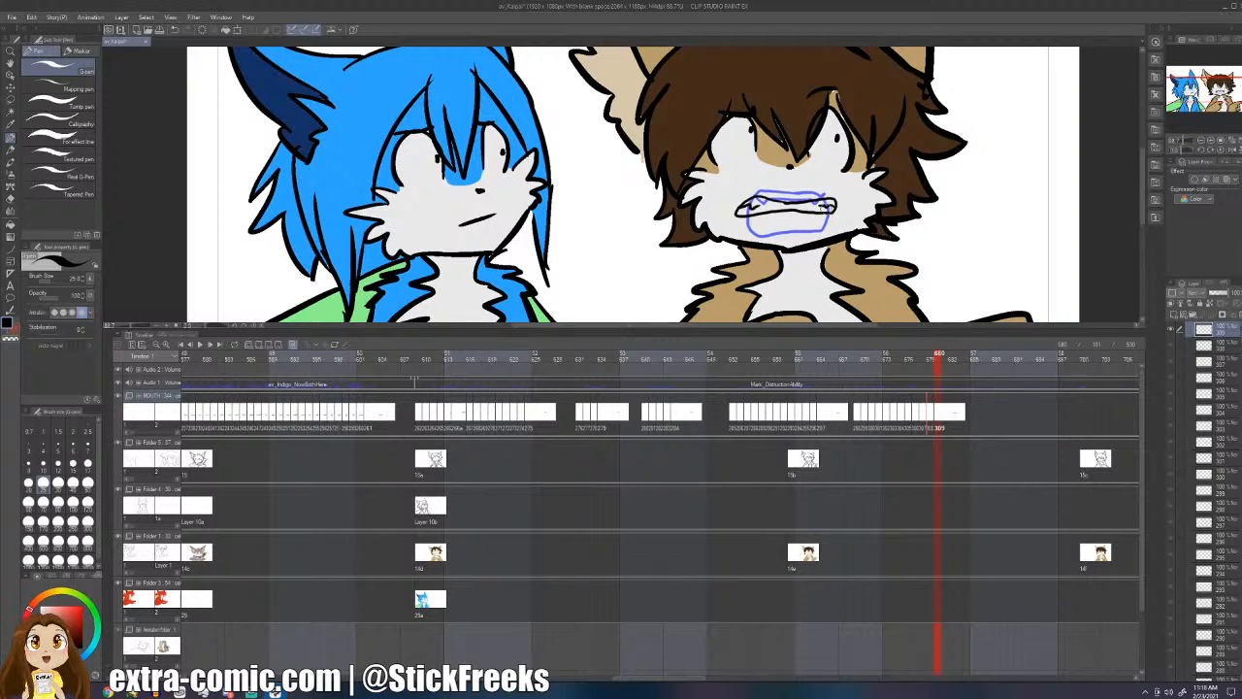
- Add a mouth cel at frame 681 and compare it with the clenched mouth at frame 680
key("Right")
key("ctrl+shift+n")
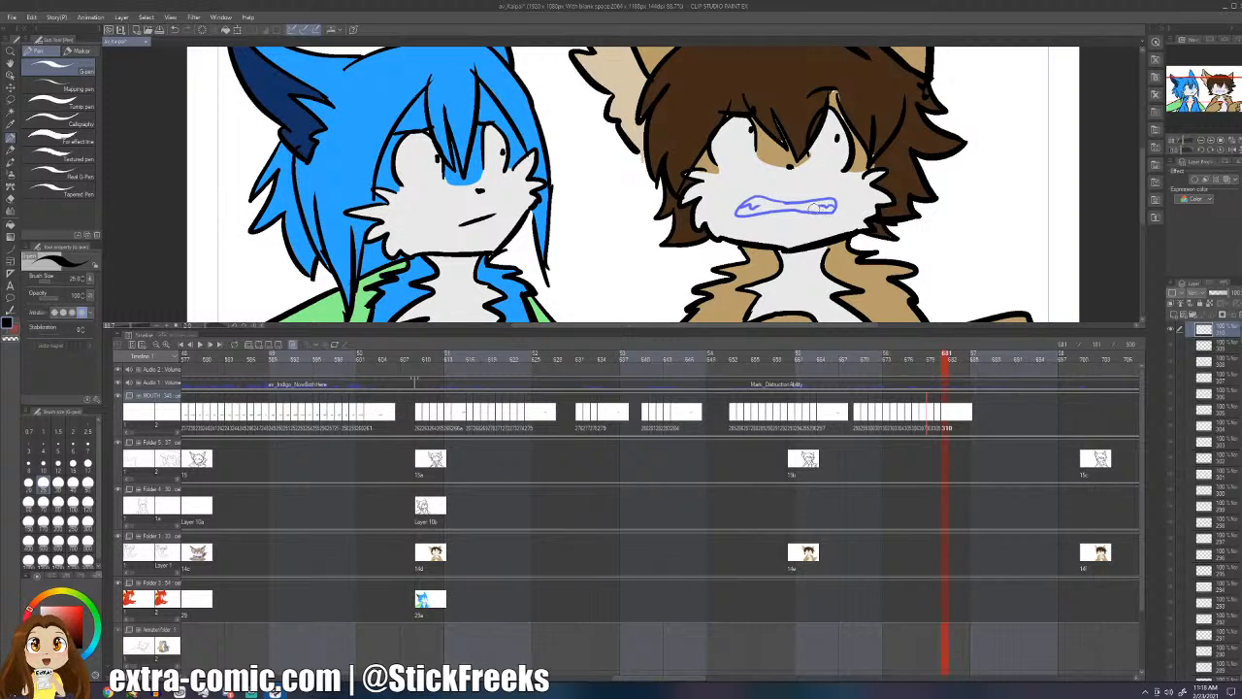
key("Left")
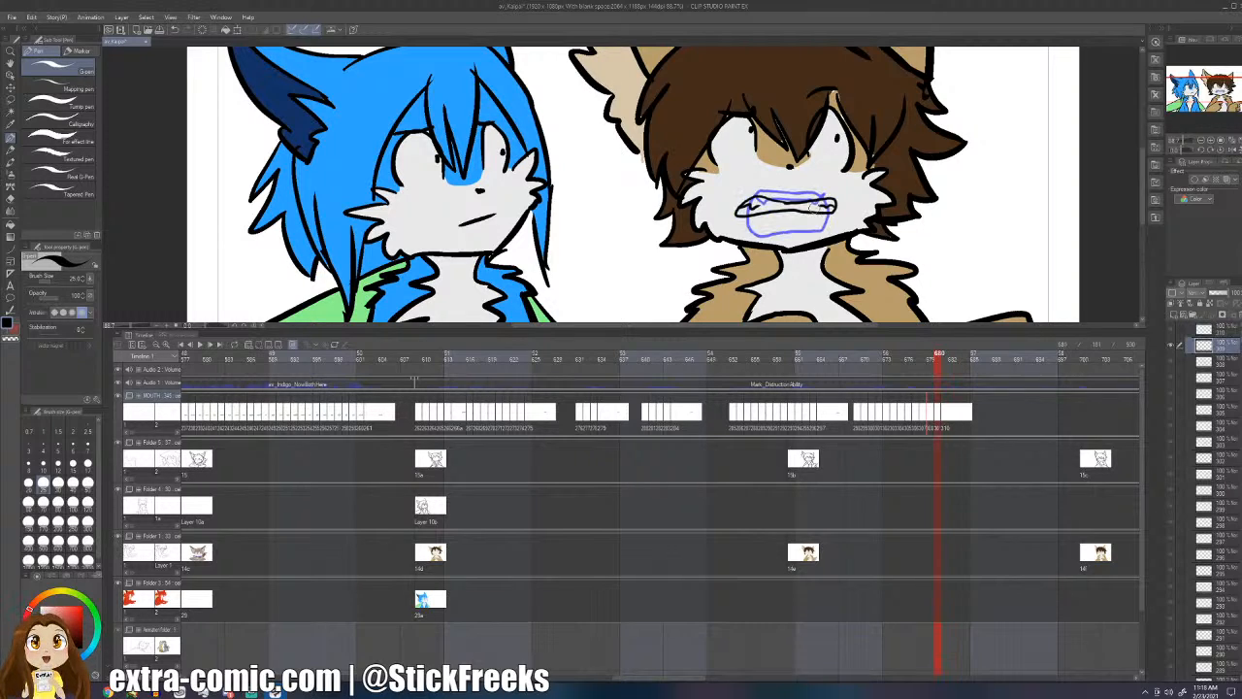
key("Right")
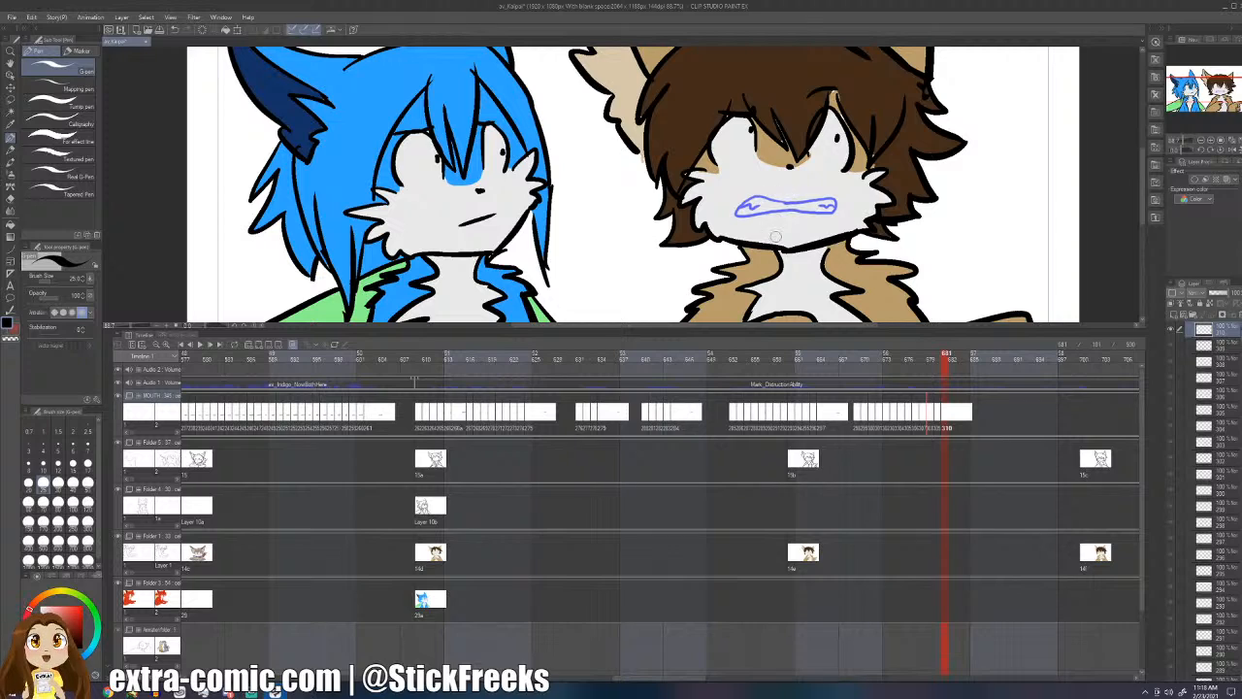
- Play back the shot from frame 653 to check the extended lip-sync through the newest mouth drawings
left_click(740, 354)
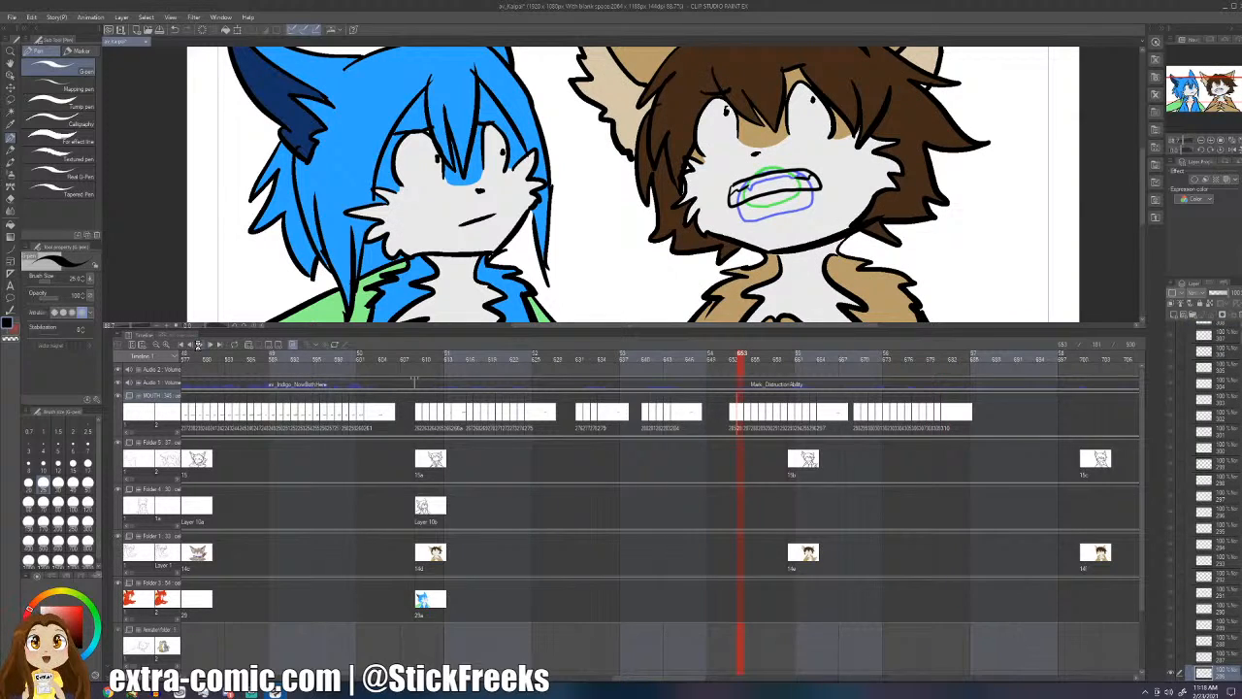
left_click(198, 345)
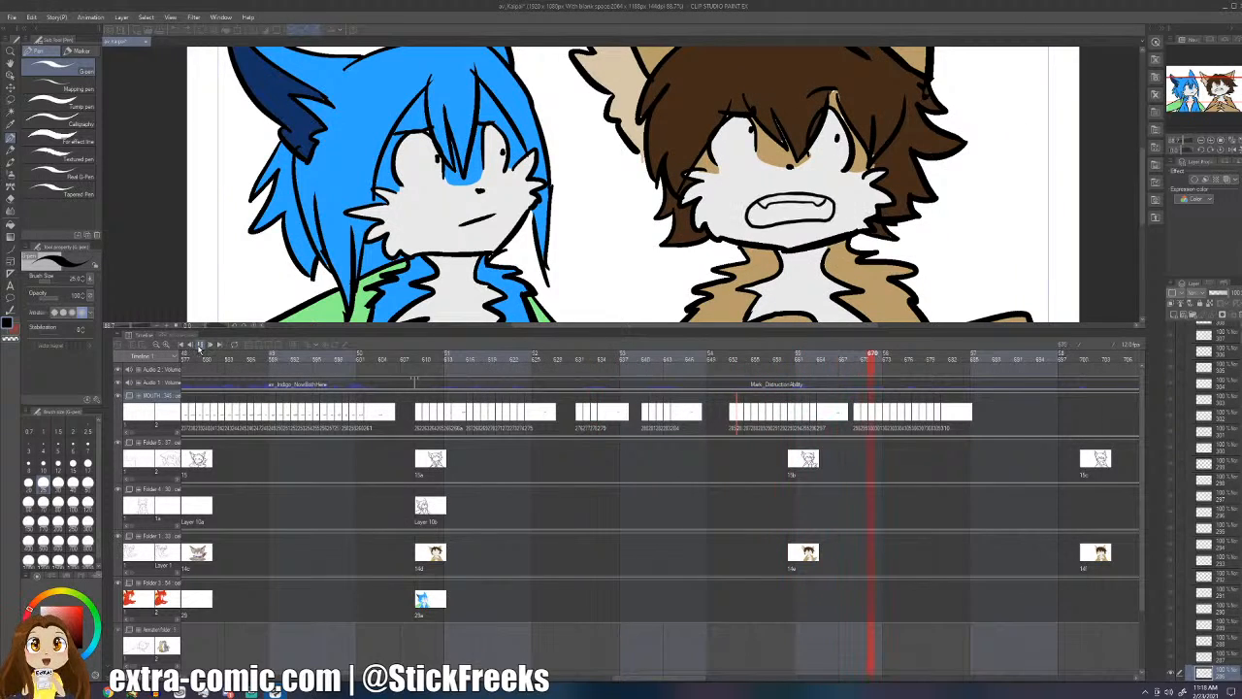
left_click(199, 346)
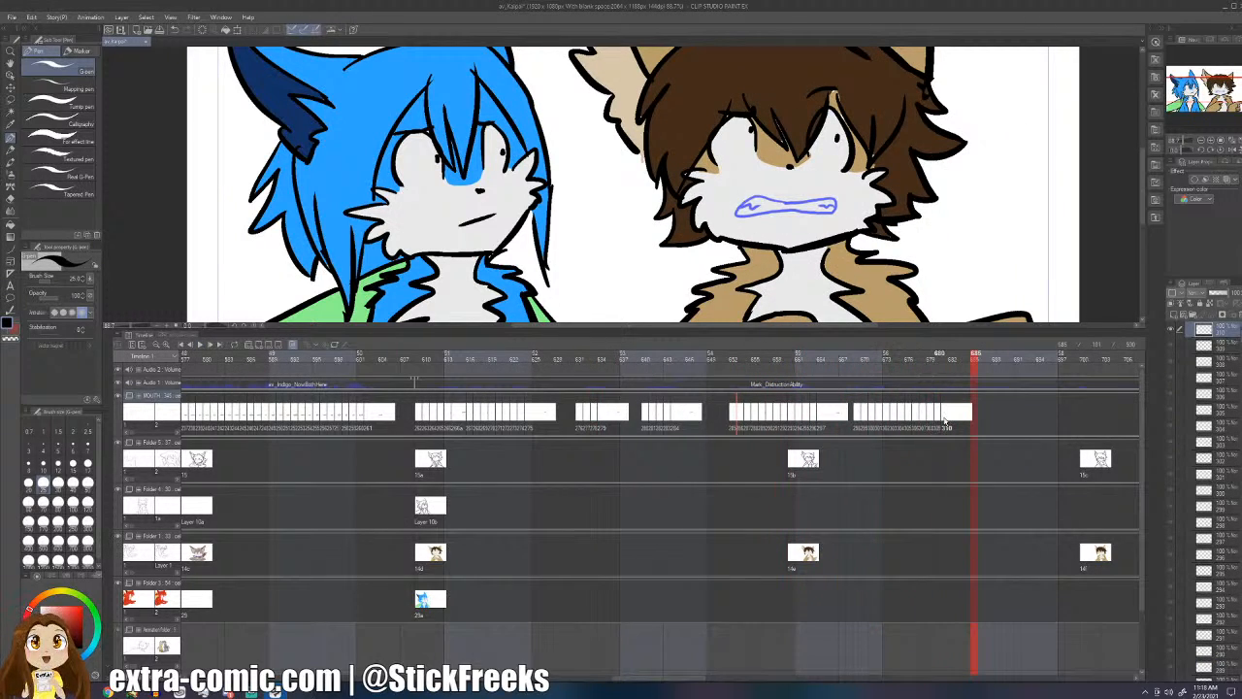
- Draw a wide-open mouth with fangs on the brown-haired character at frame 681 of the MOUTH track
left_click(944, 355)
key("Left")
key("Right")
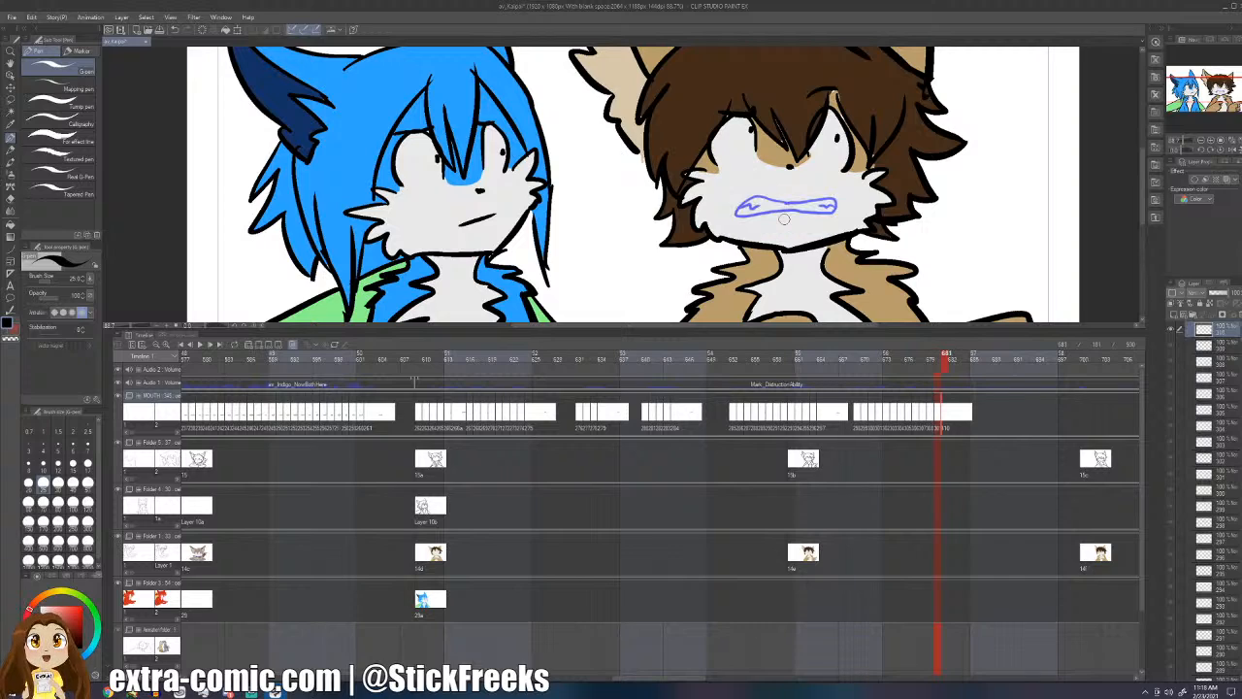
mouse_move(774, 192)
left_mouse_down()
mouse_move(748, 226)
mouse_move(816, 226)
mouse_move(823, 197)
mouse_move(812, 192)
mouse_move(756, 201)
mouse_move(820, 195)
left_mouse_up()
key("Right")
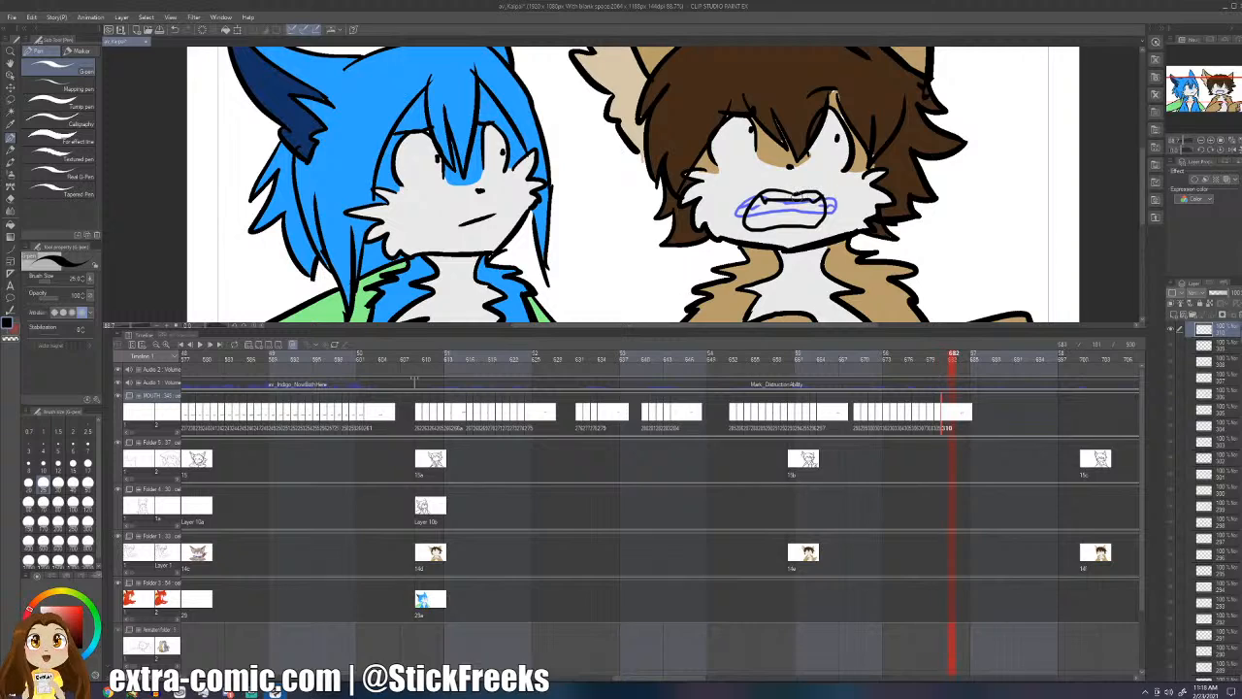
- Add a new mouth cel at frame 682 and draw a narrower mouth with clenched teeth
key("Left")
key("Right")
key("ctrl+shift+n")
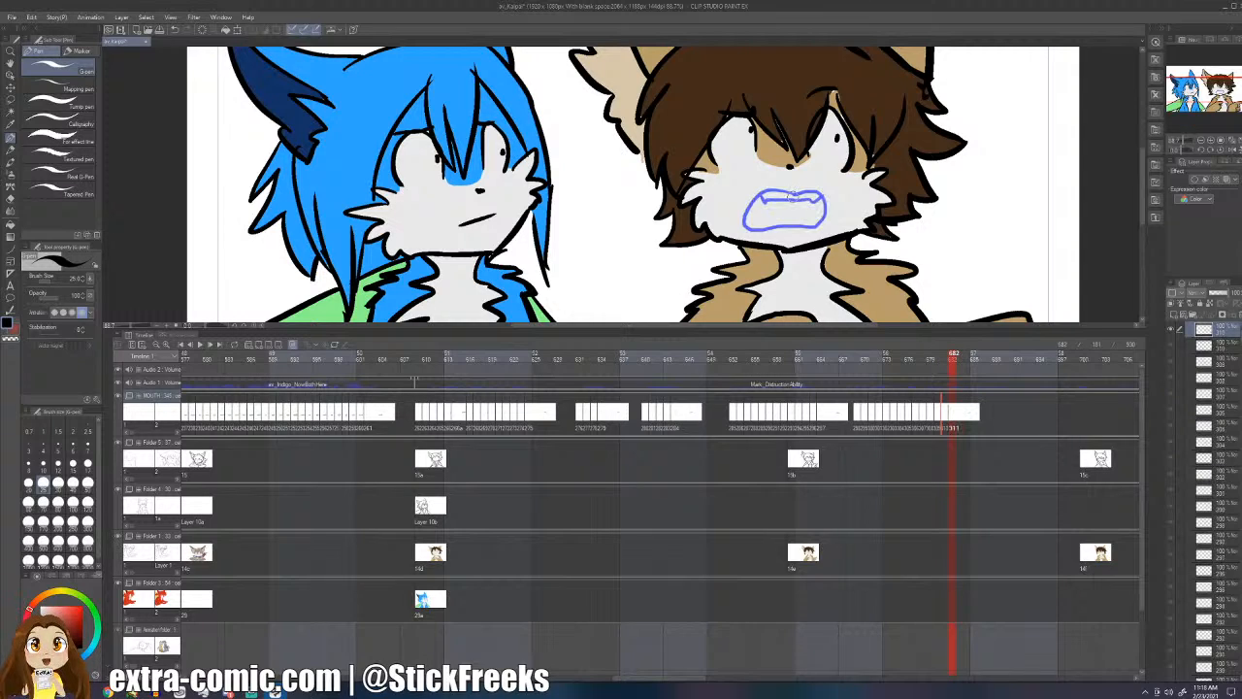
mouse_move(776, 194)
left_mouse_down()
mouse_move(739, 220)
mouse_move(841, 215)
mouse_move(807, 191)
mouse_move(760, 204)
left_mouse_up()
left_click_drag(837, 201, 815, 202)
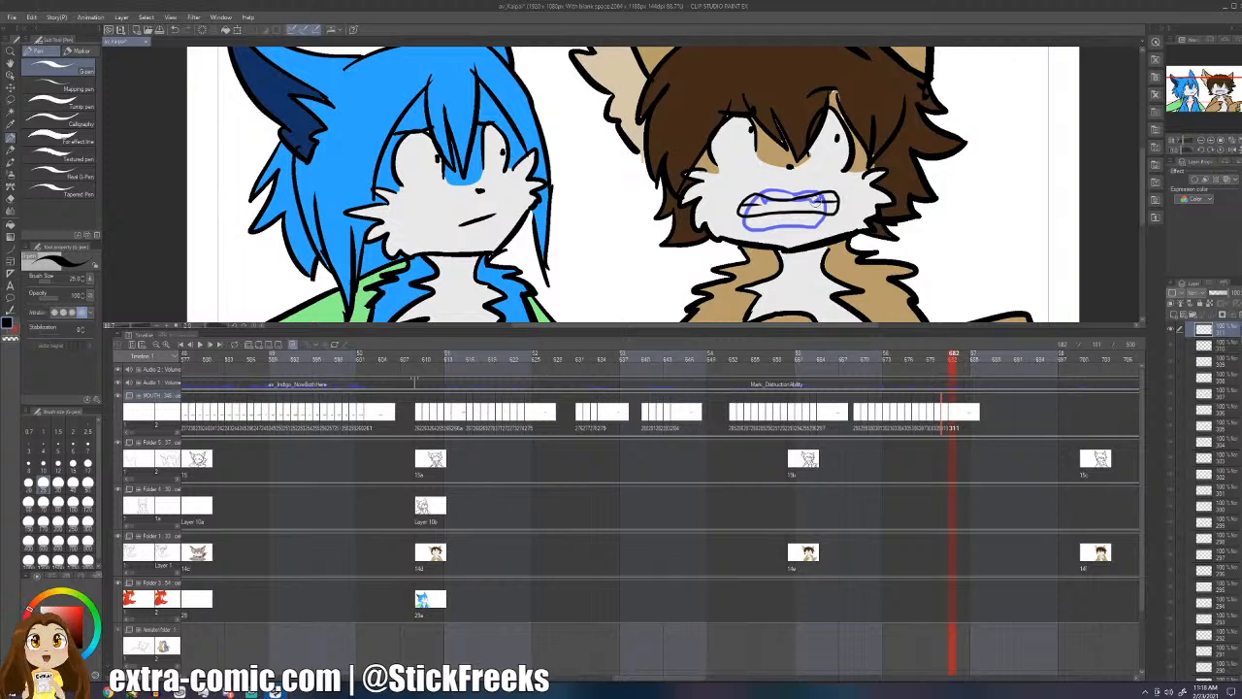
- Add mouth cels at frames 683 and 684, drawing a wide-open fanged mouth followed by a narrower one
key("Right")
key("ctrl+shift+n")
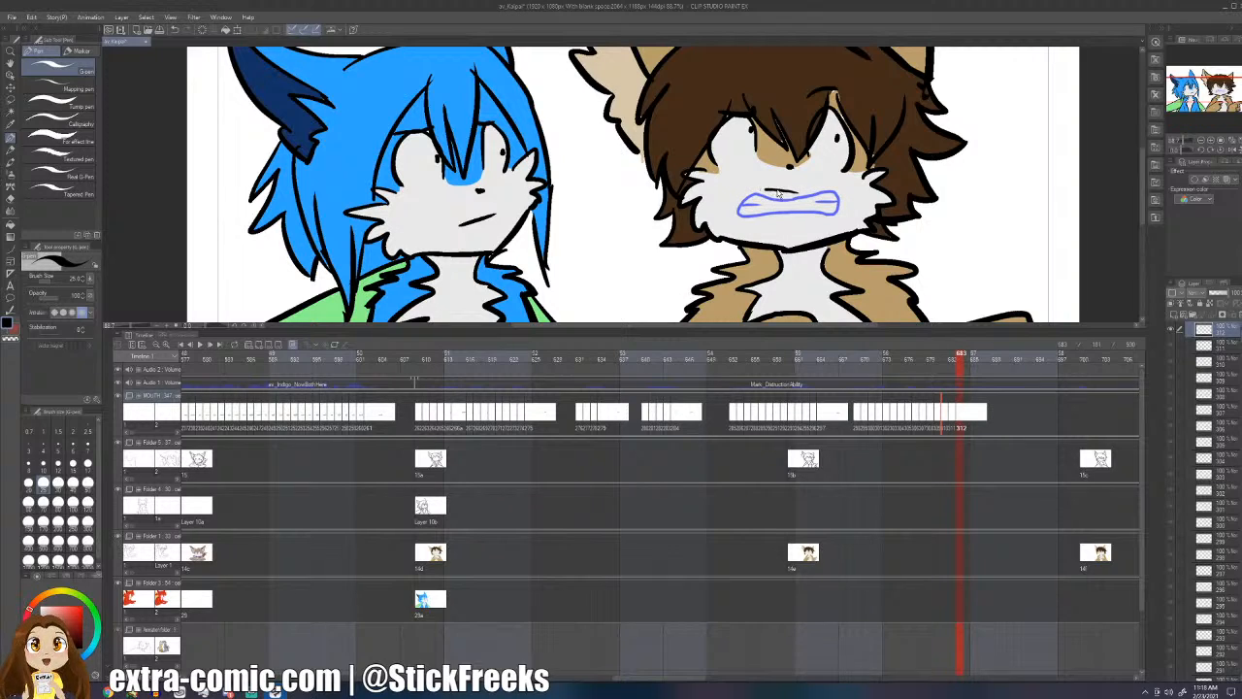
mouse_move(766, 184)
left_mouse_down()
mouse_move(751, 228)
mouse_move(822, 224)
mouse_move(814, 187)
mouse_move(791, 184)
mouse_move(758, 190)
mouse_move(769, 197)
mouse_move(754, 218)
mouse_move(831, 211)
mouse_move(827, 192)
mouse_move(795, 184)
left_mouse_up()
key("ctrl+shift+n")
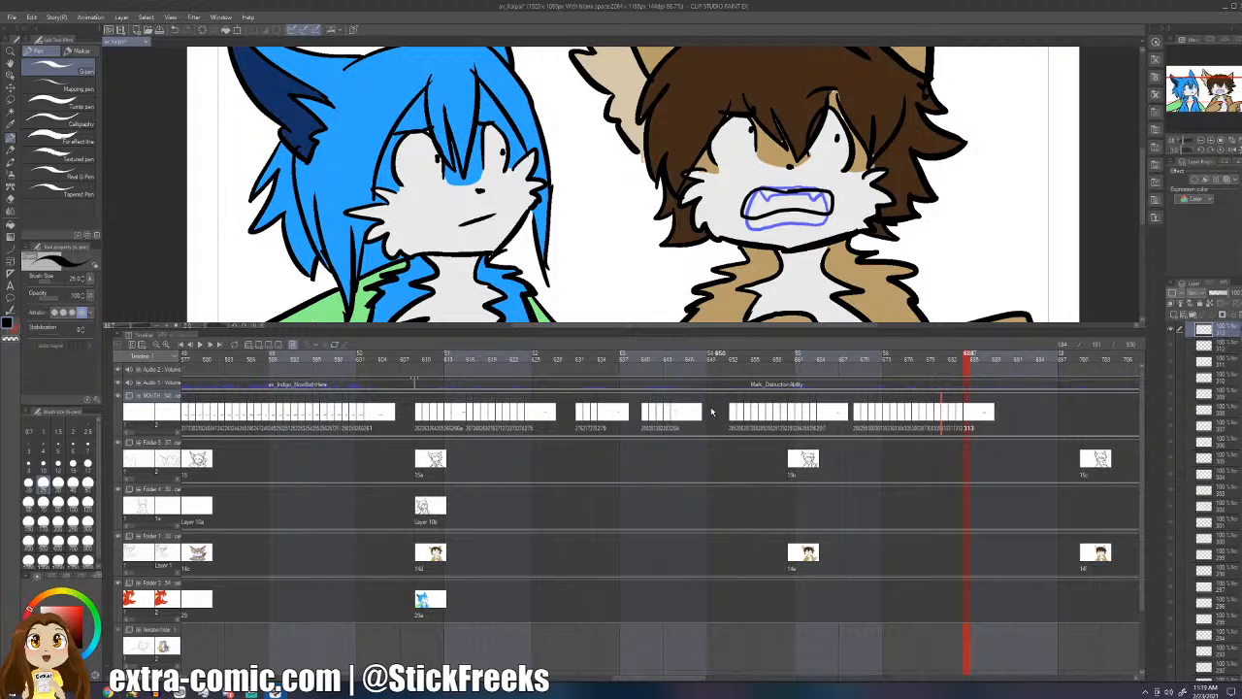
- Play back the lip-sync animation from frame 650 to check the new mouth poses
left_click(719, 412)
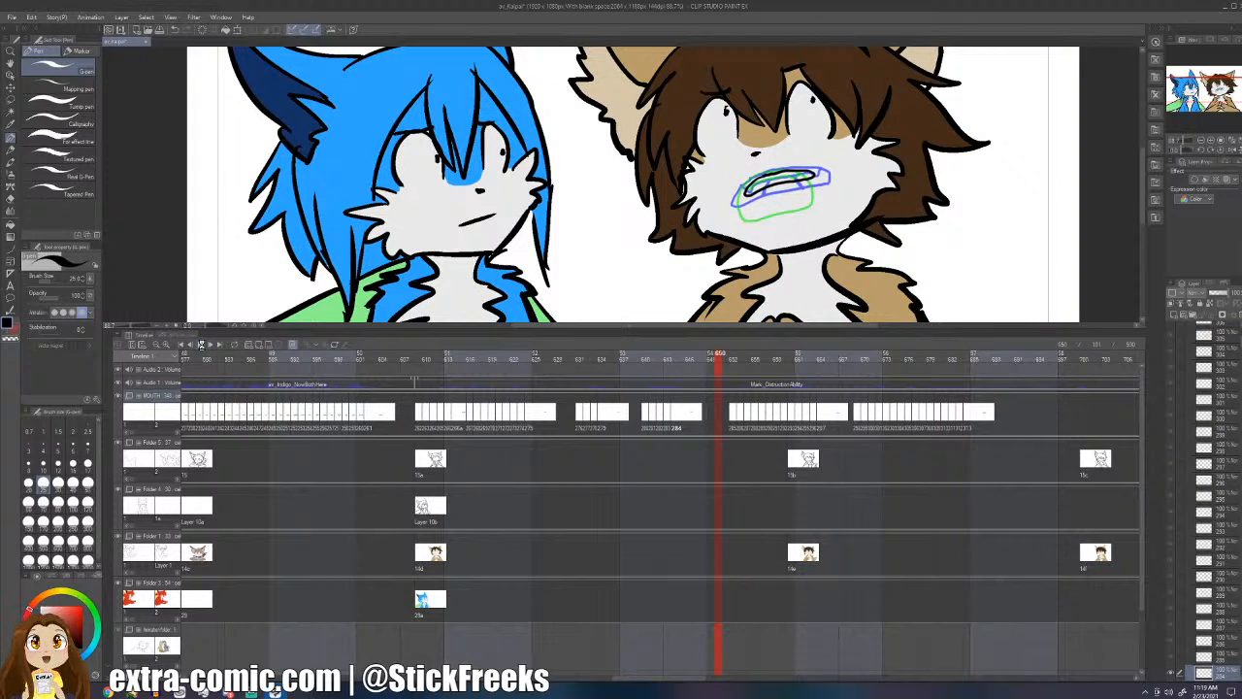
left_click(201, 345)
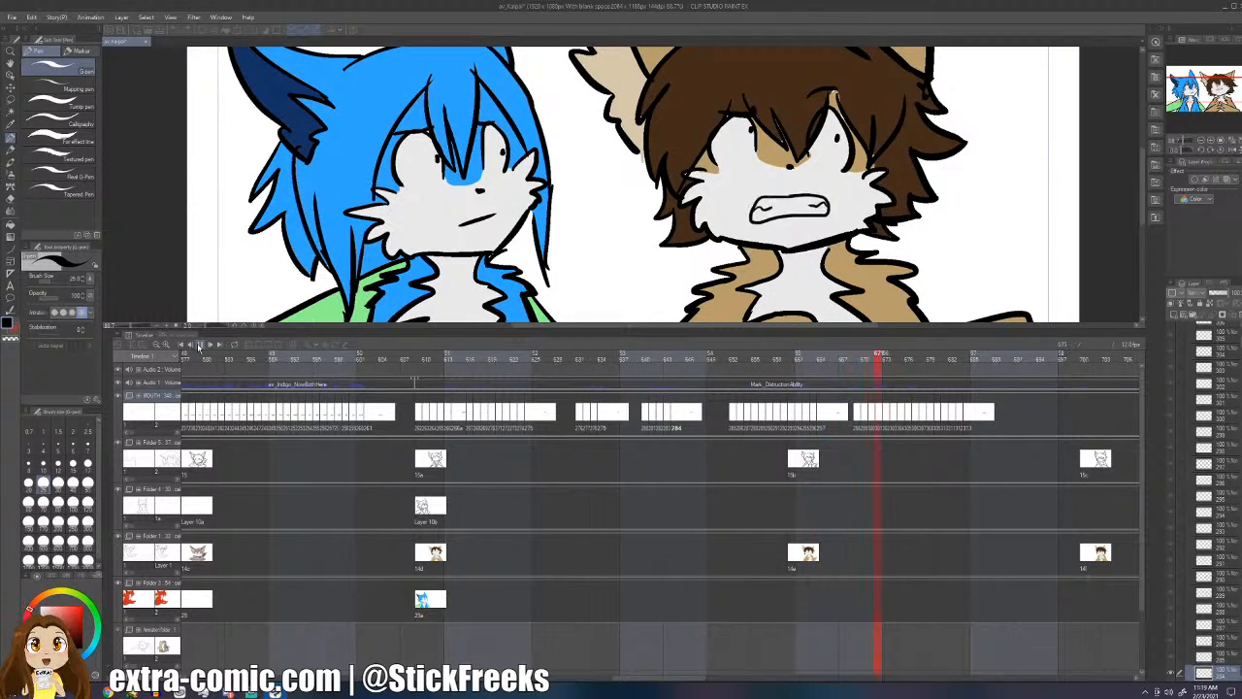
left_click(201, 344)
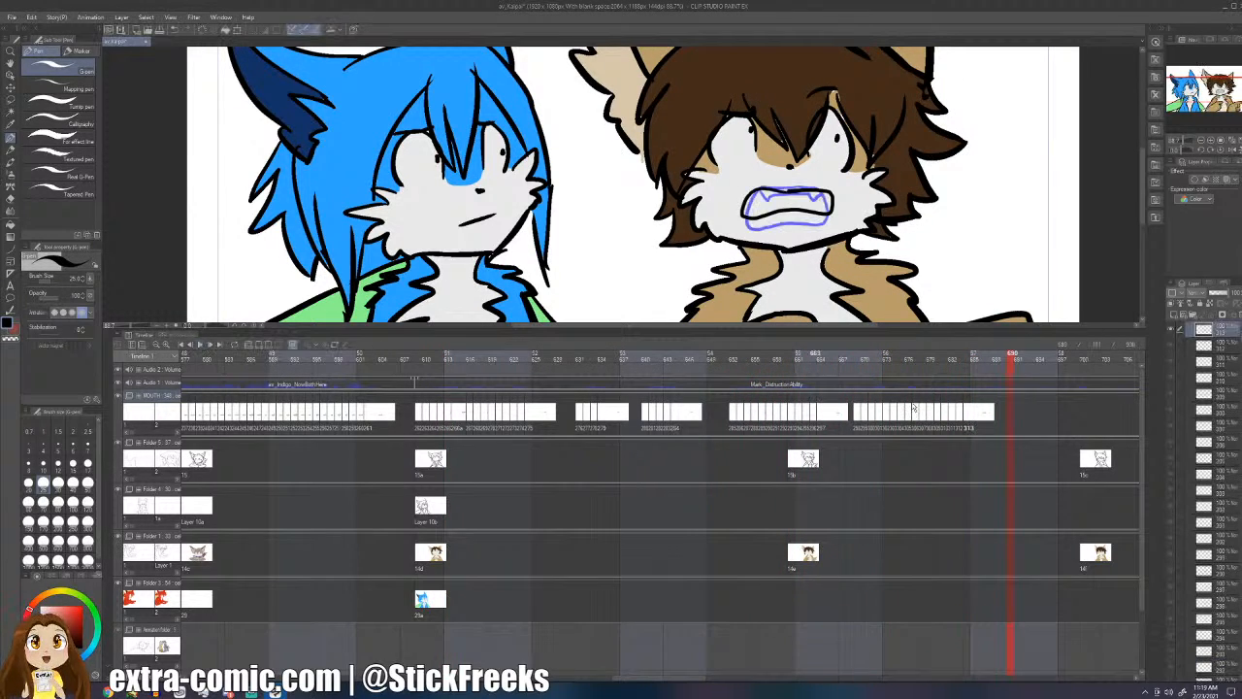
- Add the teeth detail to the mouth at frame 684 and draw a narrow toothed mouth on a new cel at frame 685
left_click(967, 419)
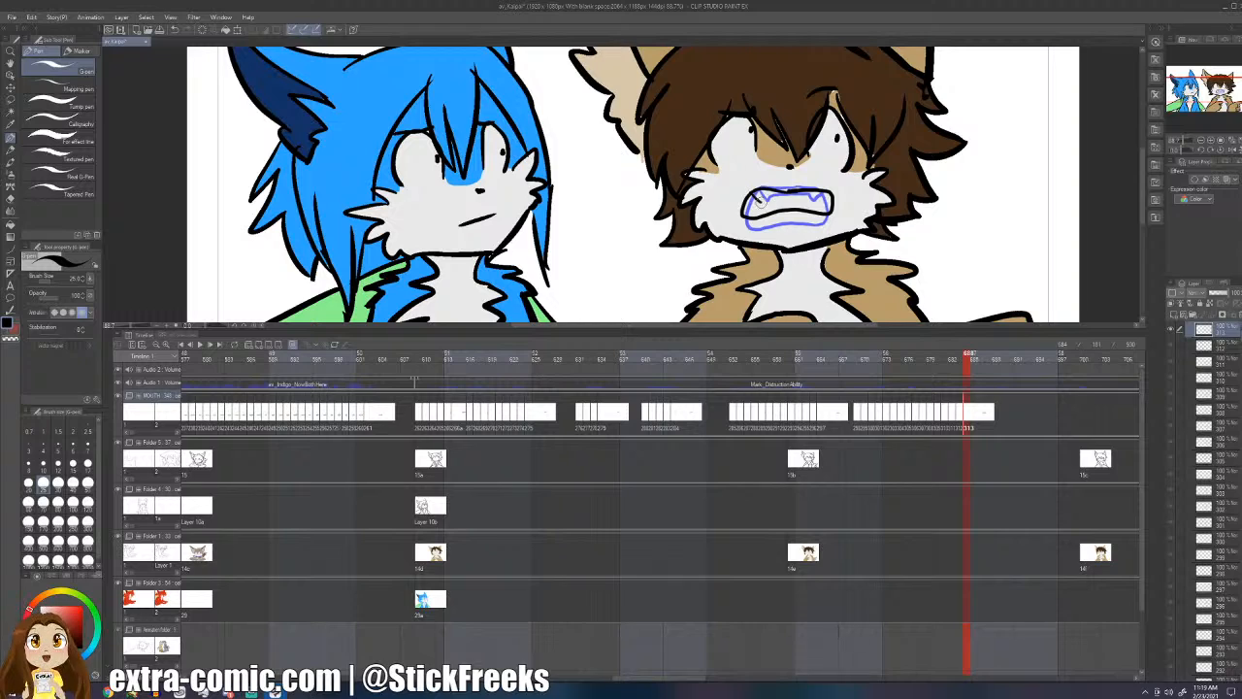
mouse_move(807, 200)
left_mouse_down()
mouse_move(756, 191)
mouse_move(751, 214)
mouse_move(836, 201)
mouse_move(777, 192)
left_mouse_up()
key("ctrl+shift+n")
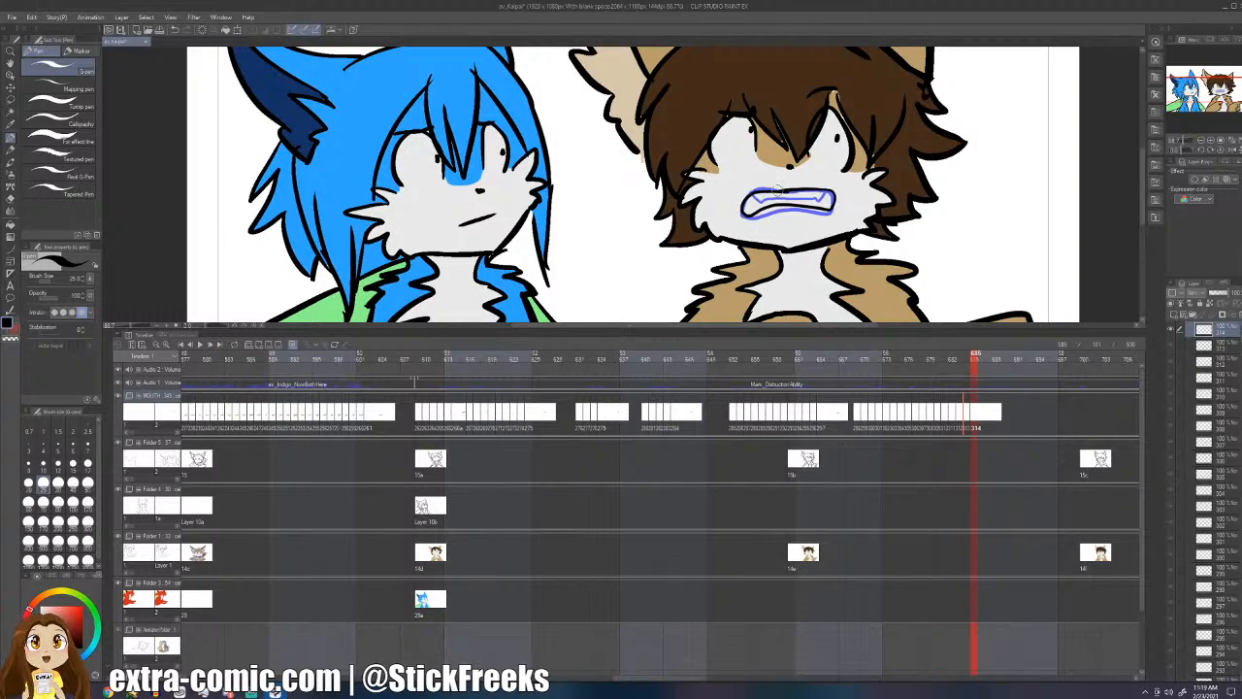
- Add the next mouth cel at frame 686 and draw a wide-open mouth with fangs
key("ctrl+shift+n")
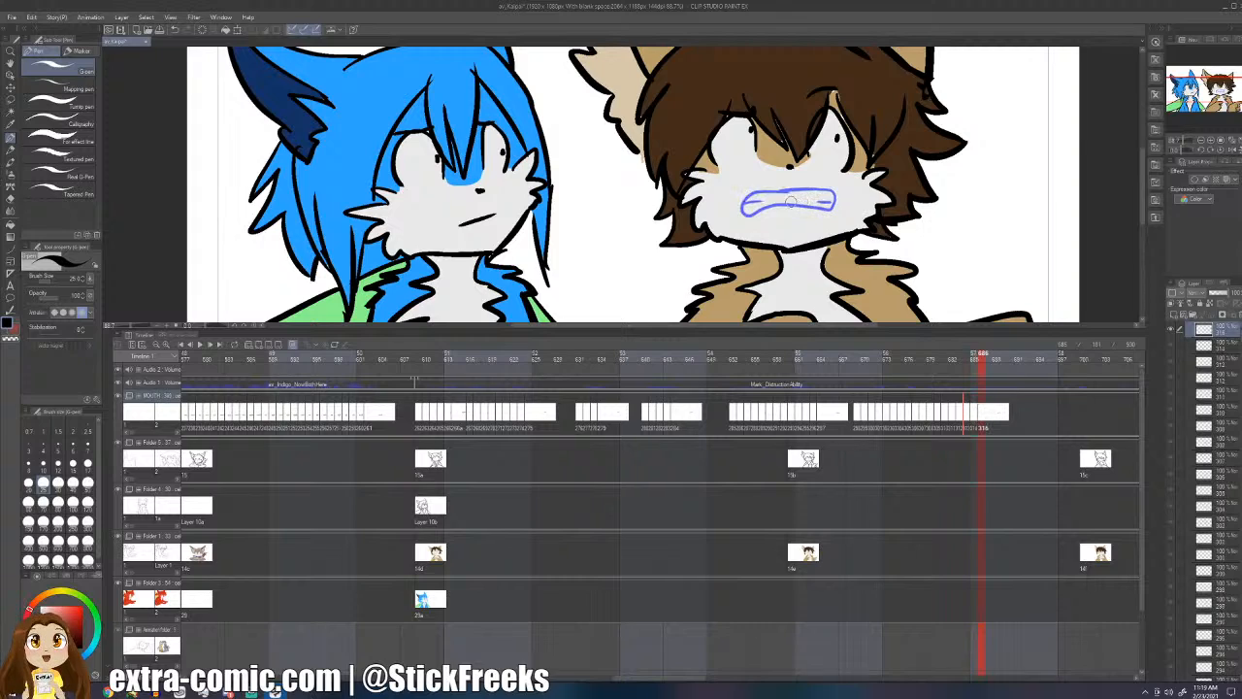
mouse_move(747, 204)
left_mouse_down()
mouse_move(815, 220)
mouse_move(825, 202)
mouse_move(772, 182)
left_mouse_up()
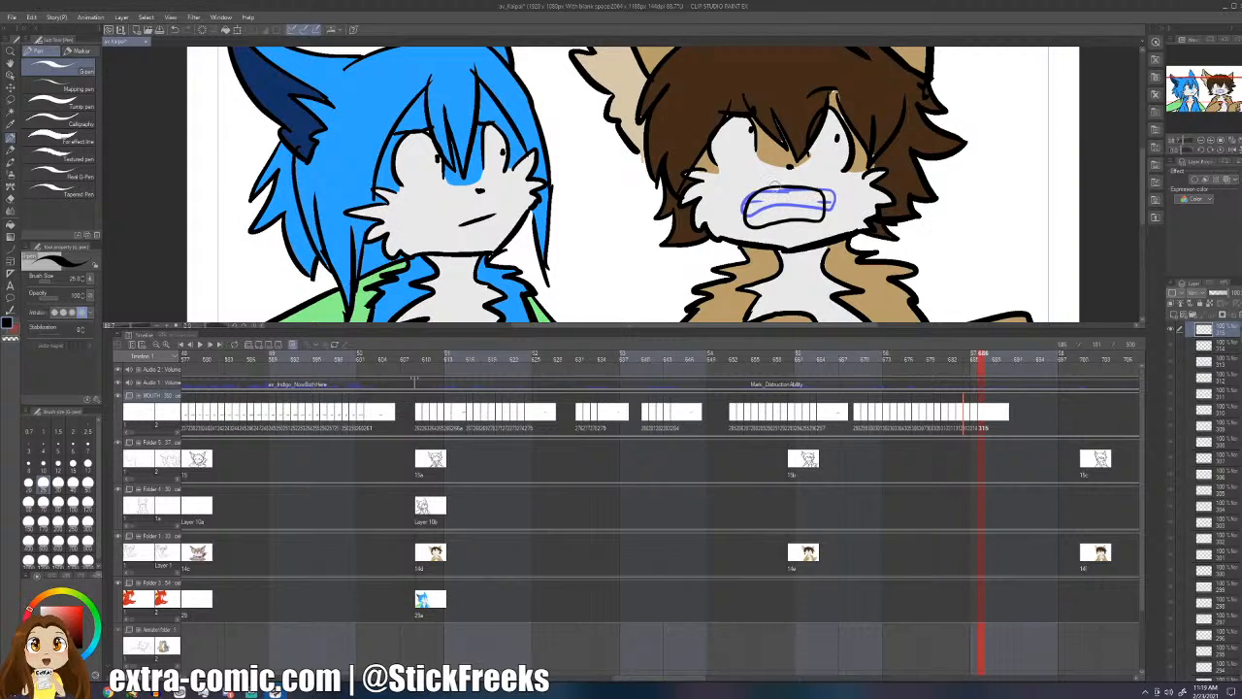
- Add mouth cels at frames 687 and 688, redrawing the small smile at frame 687 as a short downturned line
key("ctrl+shift+n")
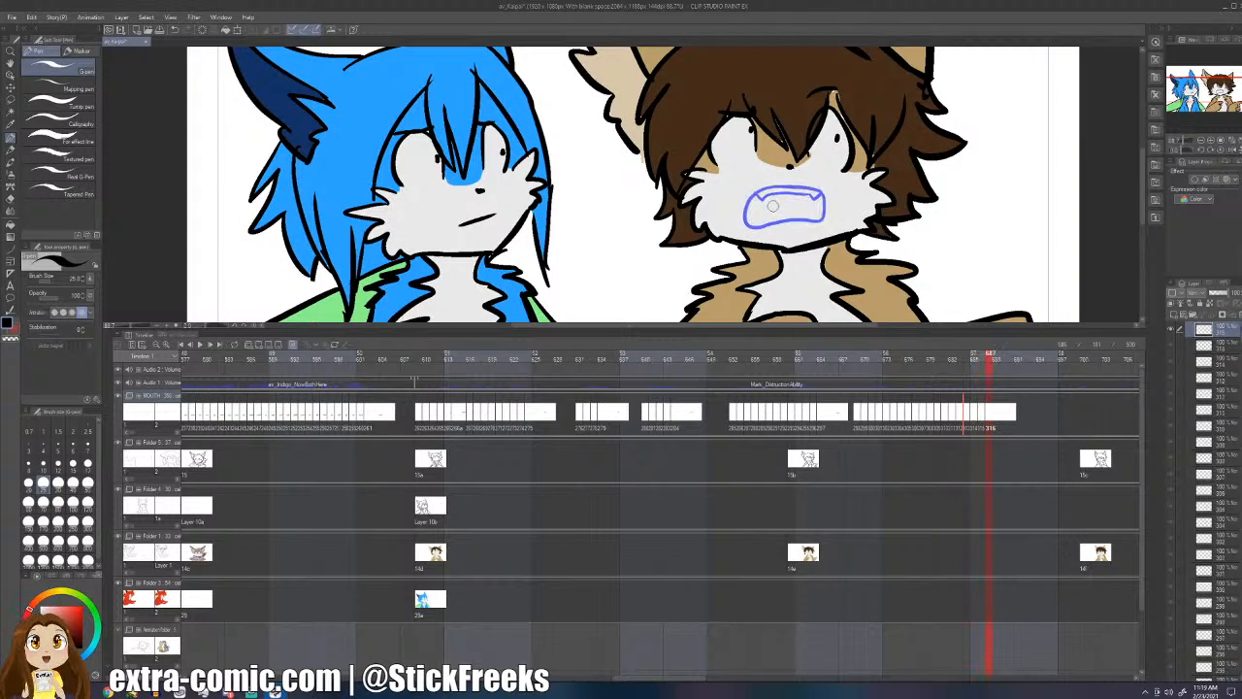
key("ctrl+shift+n")
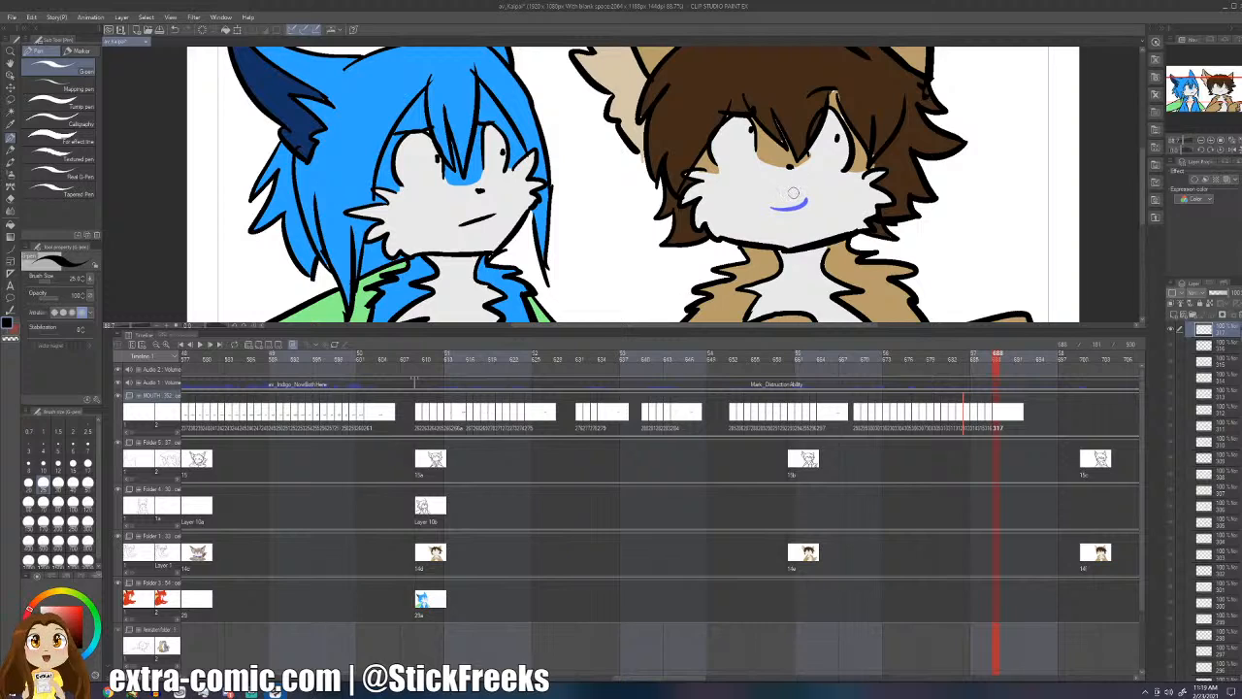
key("comma")
key("e")
left_click_drag(772, 206, 805, 201)
key("p")
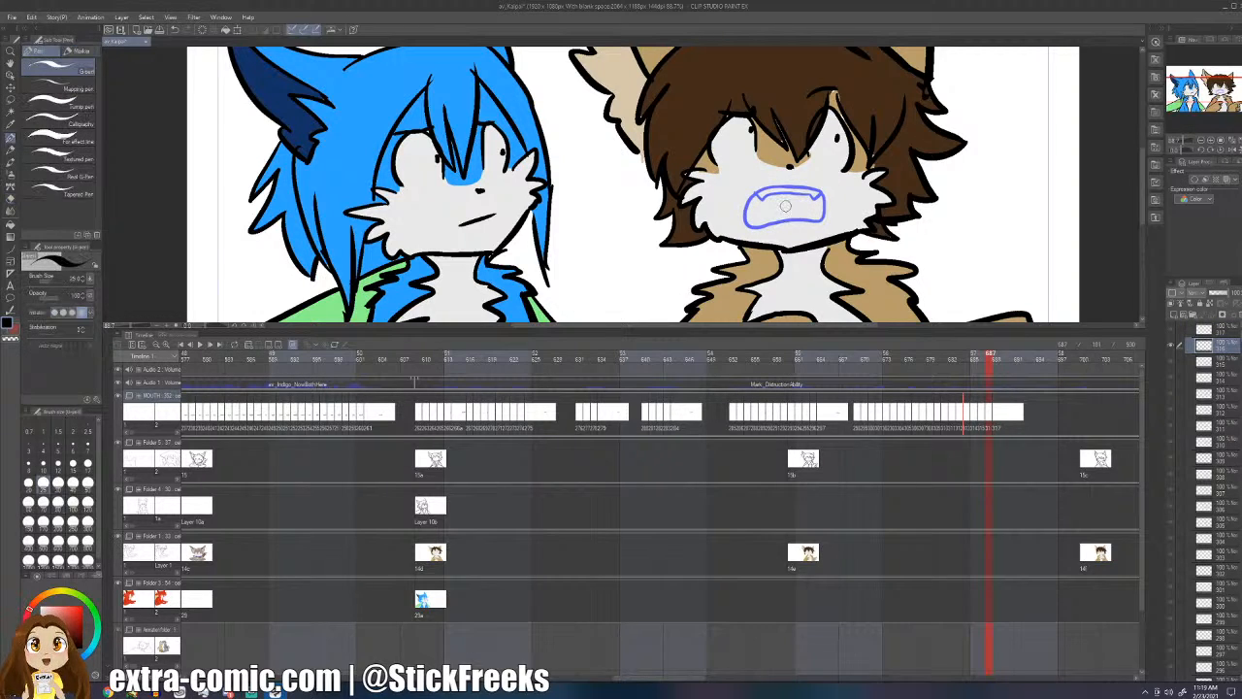
key("period")
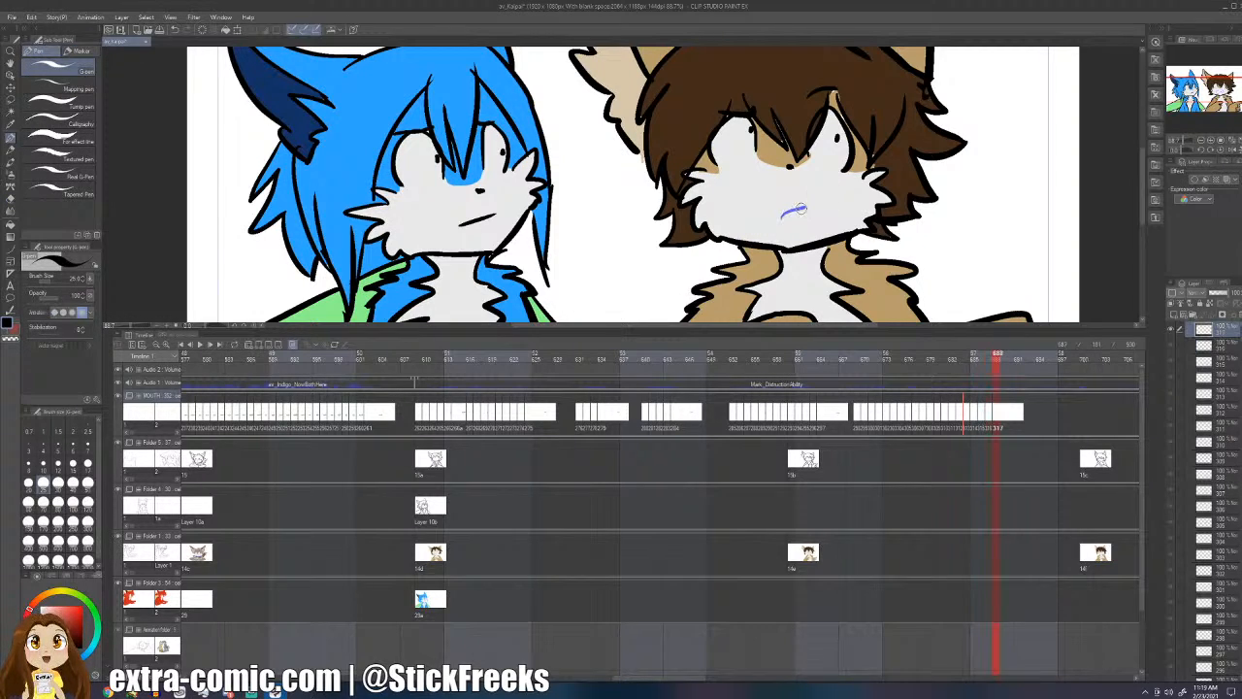
- Draw a medium-open mouth with fangs on the cel at frame 688
mouse_move(788, 194)
left_mouse_down()
mouse_move(747, 221)
mouse_move(831, 209)
mouse_move(817, 194)
mouse_move(755, 197)
mouse_move(825, 199)
left_mouse_up()
key("period")
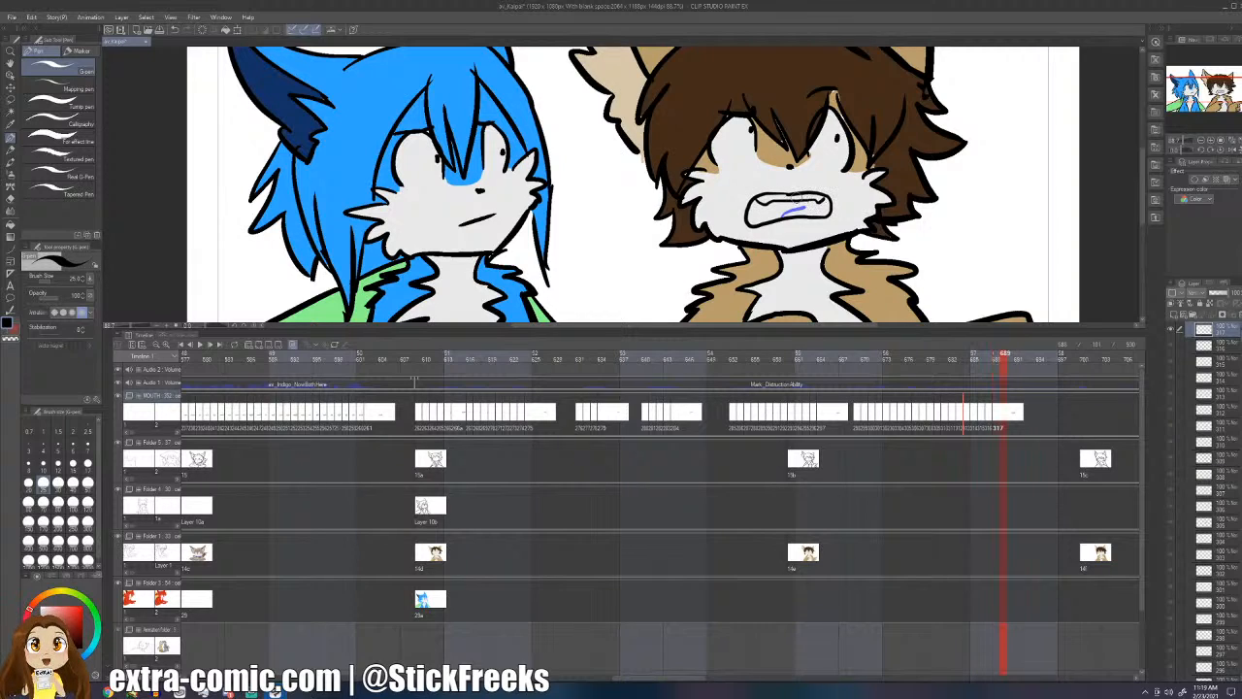
key("comma")
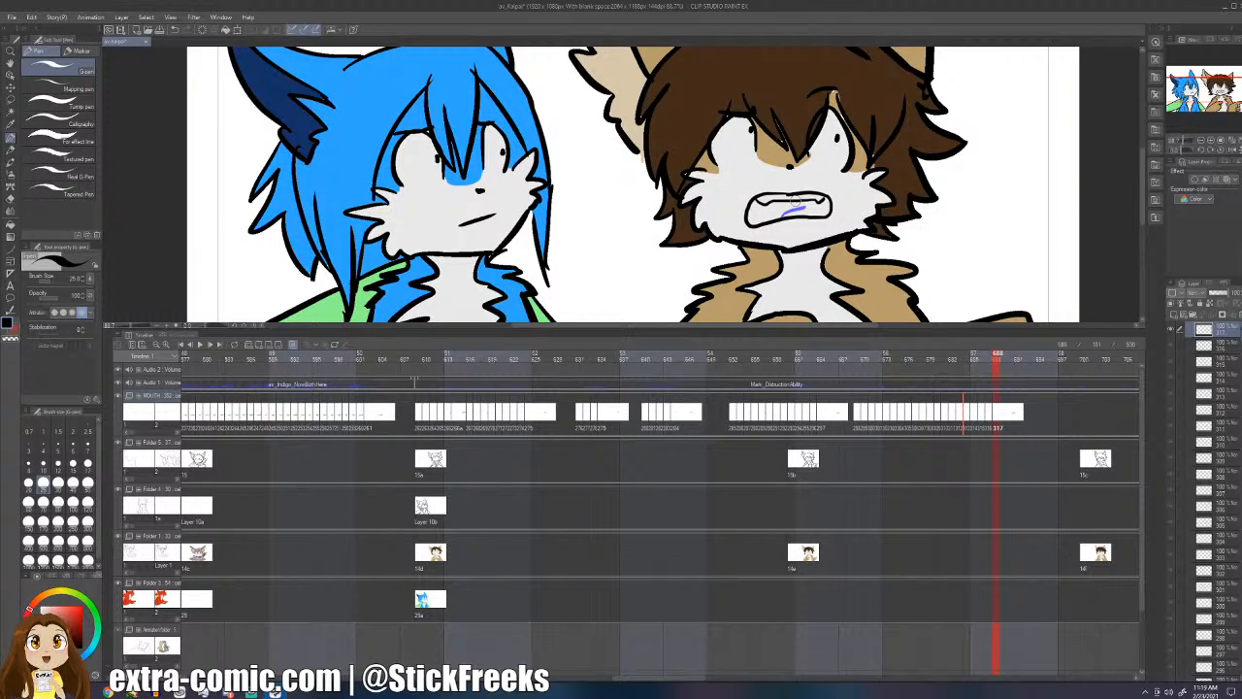
- Add a mouth cel at frame 689 and draw a wider open mouth with fangs and a tongue line
key("period")
mouse_move(771, 192)
left_mouse_down()
mouse_move(749, 222)
mouse_move(840, 210)
mouse_move(793, 193)
mouse_move(762, 201)
mouse_move(836, 199)
left_mouse_up()
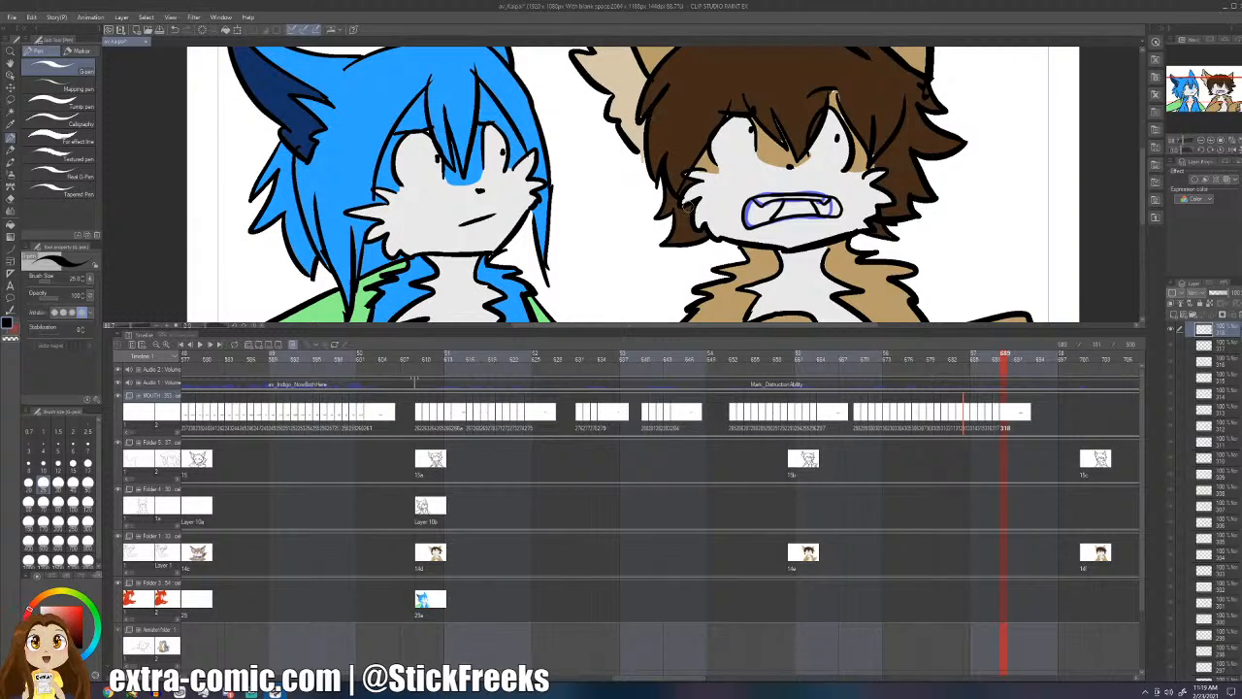
key("Left")
key("Right")
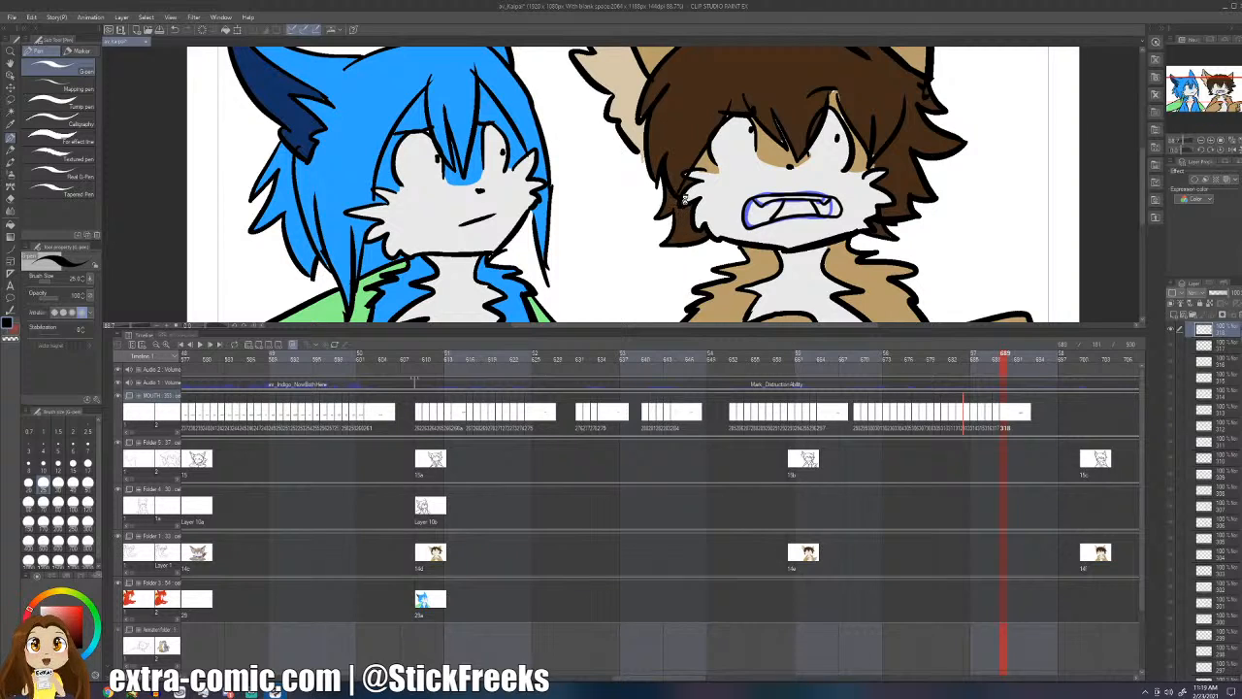
- Step through the latest mouth frames and play the lip-sync back from frame 669 to examine the motion
key("Left")
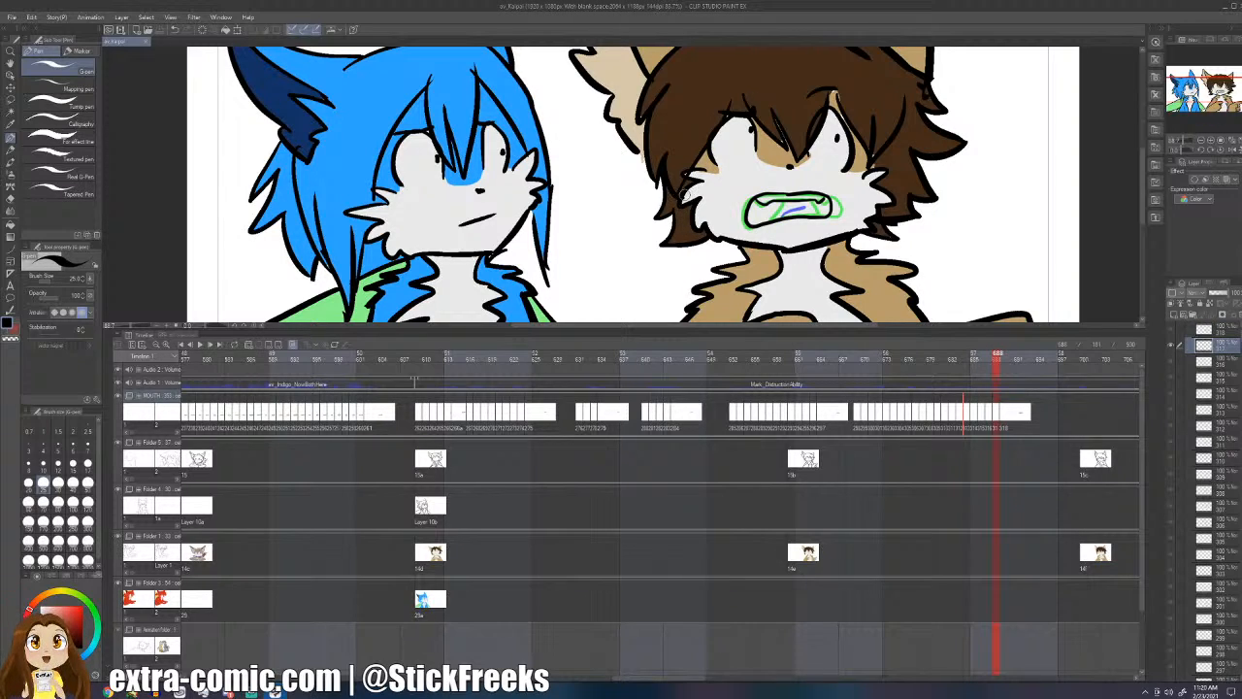
key("Left")
key("Left")
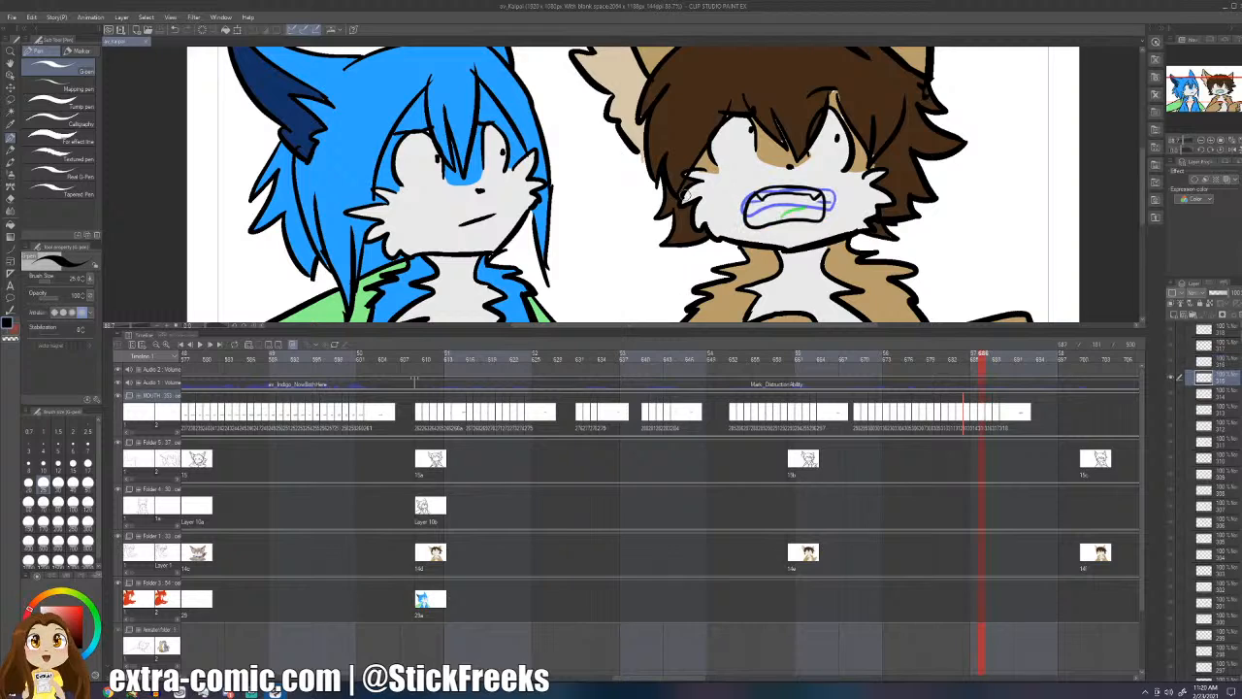
key("Right")
key("Right")
key("Right")
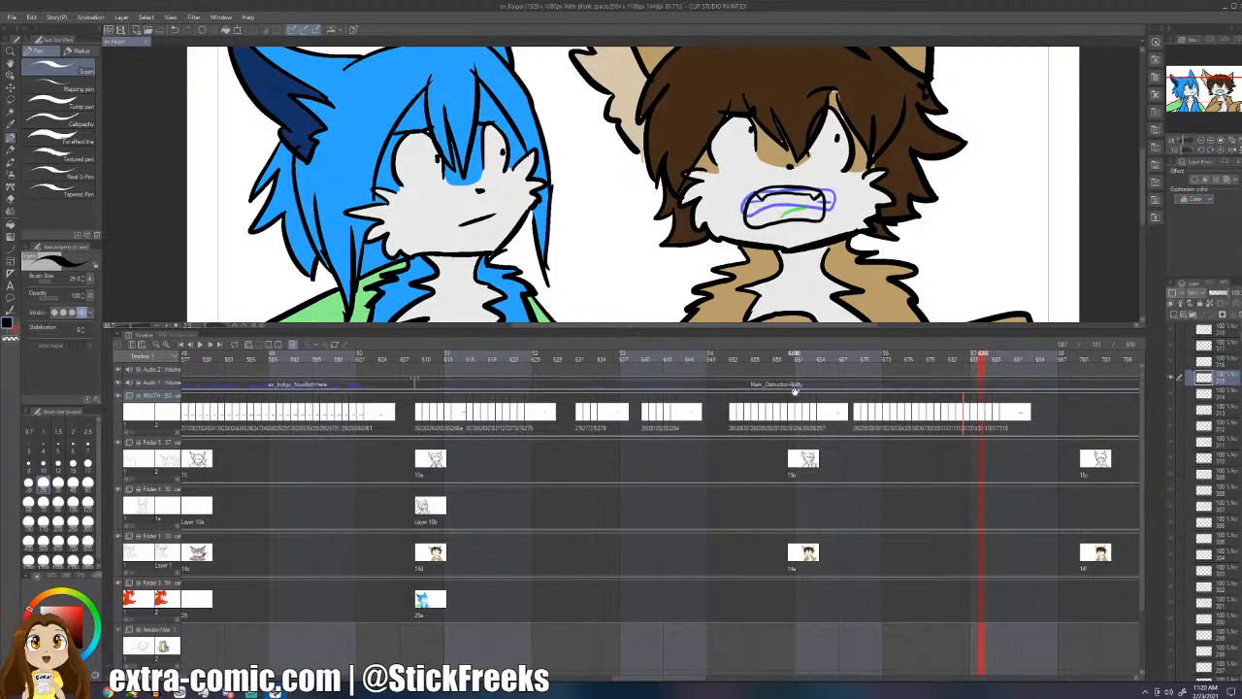
left_click(857, 357)
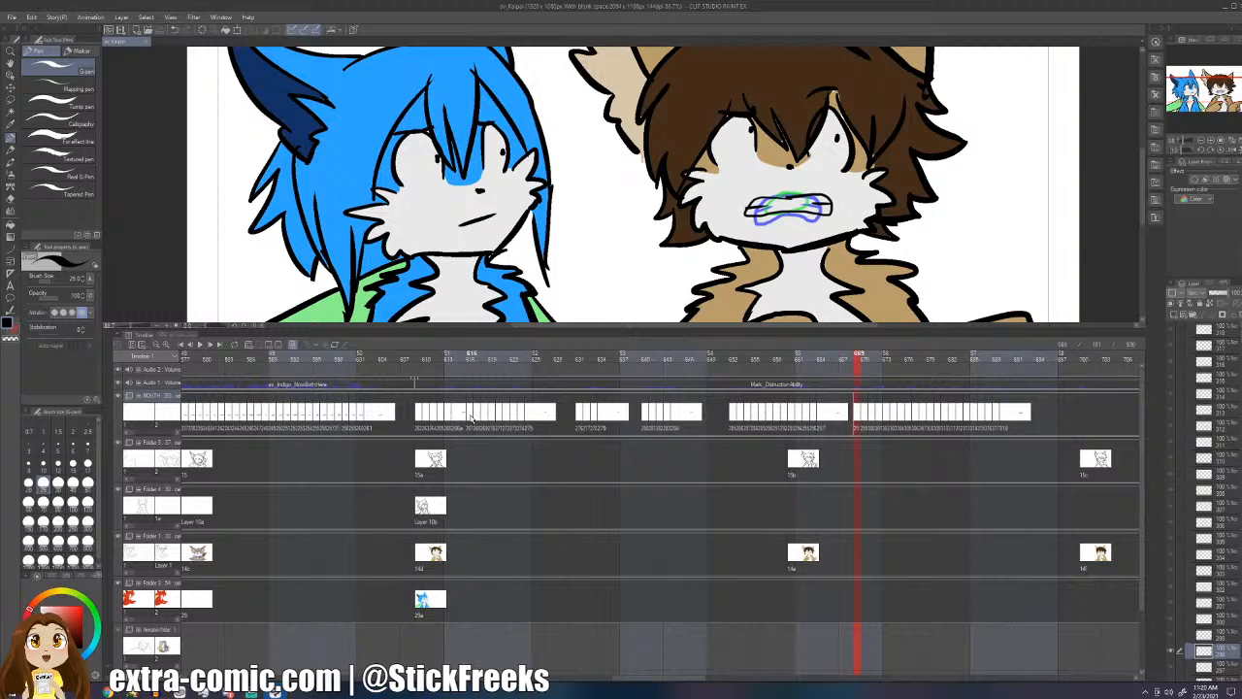
left_click(199, 345)
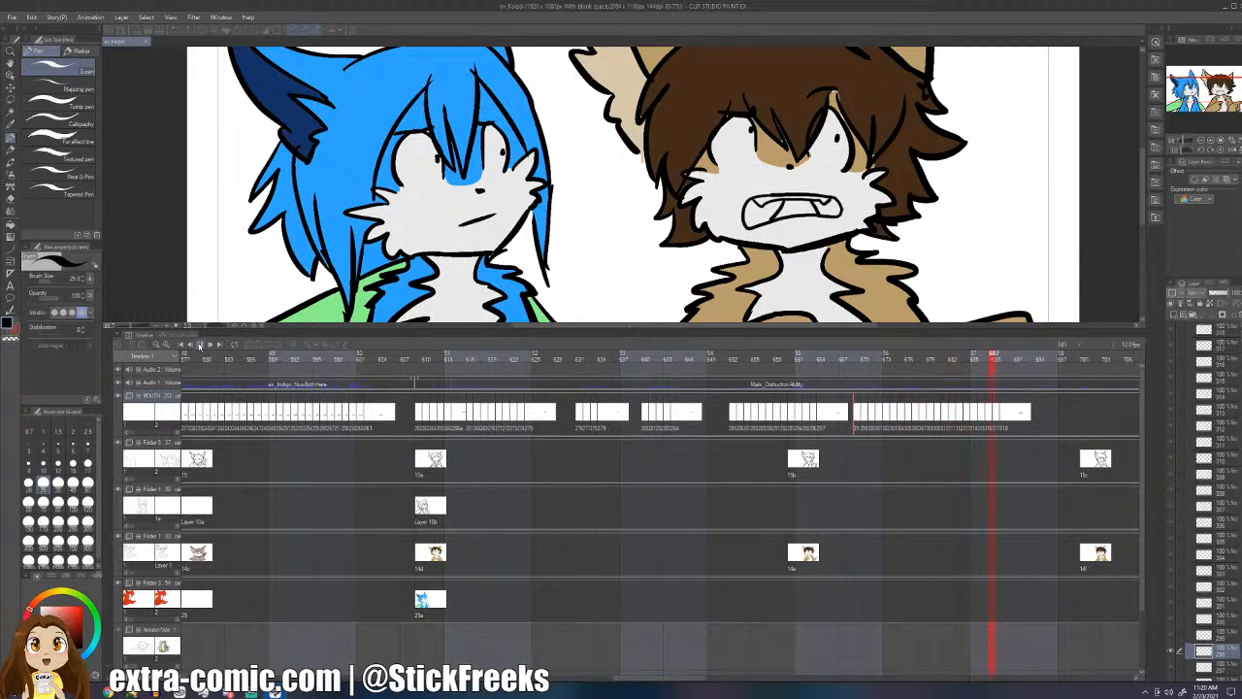
- Add a mouth cel at frame 690 and draw its mouth pose, undoing the stray stroke
left_click(1011, 415)
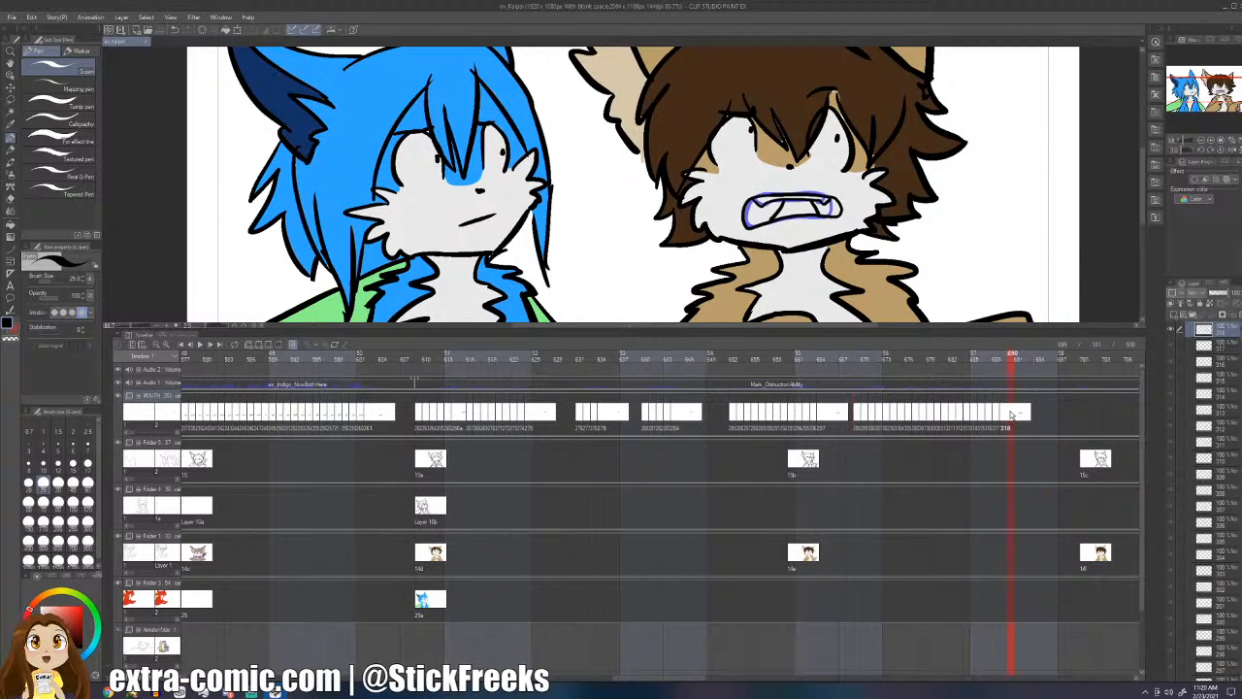
key("alt+n")
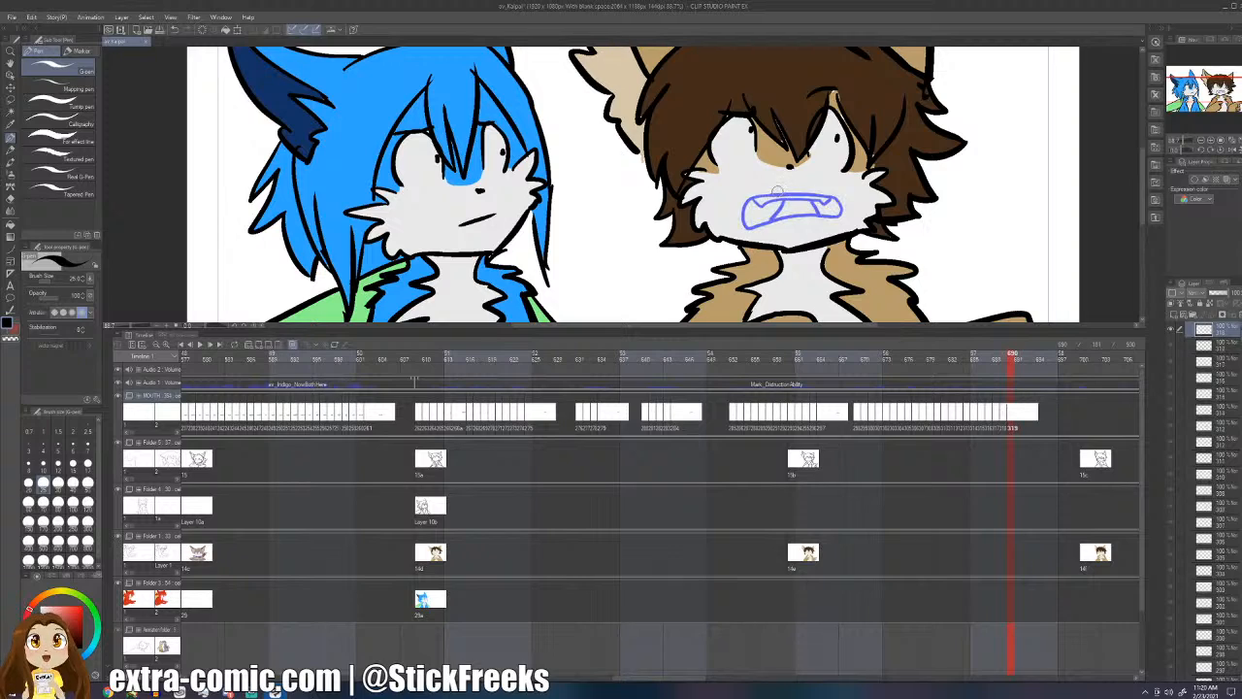
mouse_move(796, 200)
left_mouse_down()
mouse_move(773, 200)
mouse_move(790, 213)
mouse_move(834, 195)
mouse_move(754, 211)
mouse_move(825, 204)
mouse_move(755, 191)
mouse_move(772, 224)
mouse_move(828, 220)
mouse_move(815, 187)
mouse_move(788, 188)
mouse_move(833, 193)
mouse_move(772, 223)
mouse_move(842, 200)
mouse_move(780, 192)
mouse_move(811, 201)
left_mouse_up()
key("ctrl+z")
- Add mouth cels at frames 691 to 693, drawing a wide-open mouth at 691 and a narrow toothed one at 692
key("Right")
key("Right")
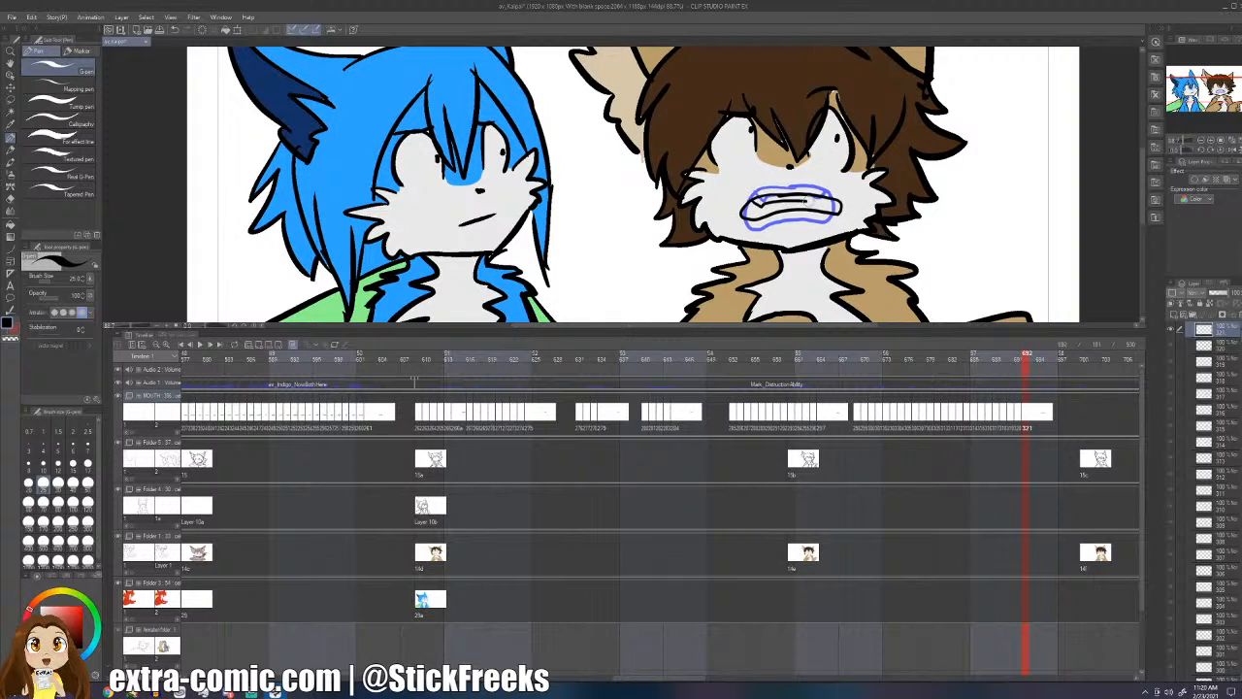
key("Right")
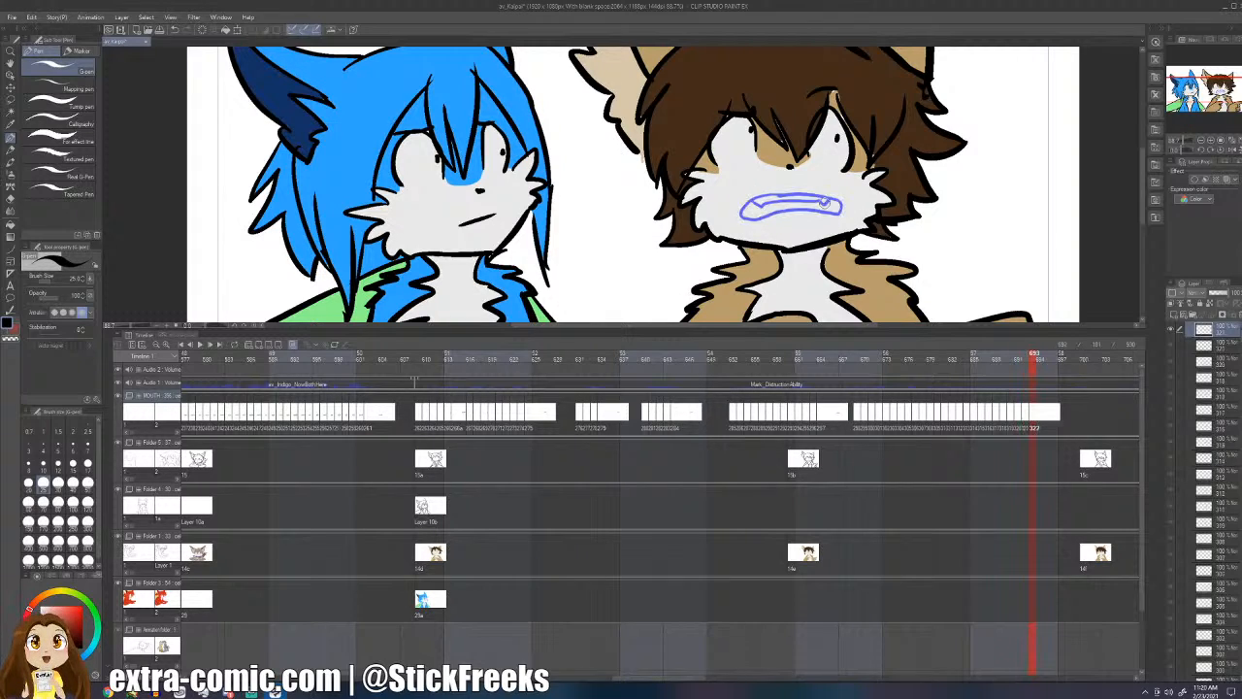
- Play the lip-sync back from frame 650 and again from frame 688 to check the finished mouth sequence
left_click(718, 355)
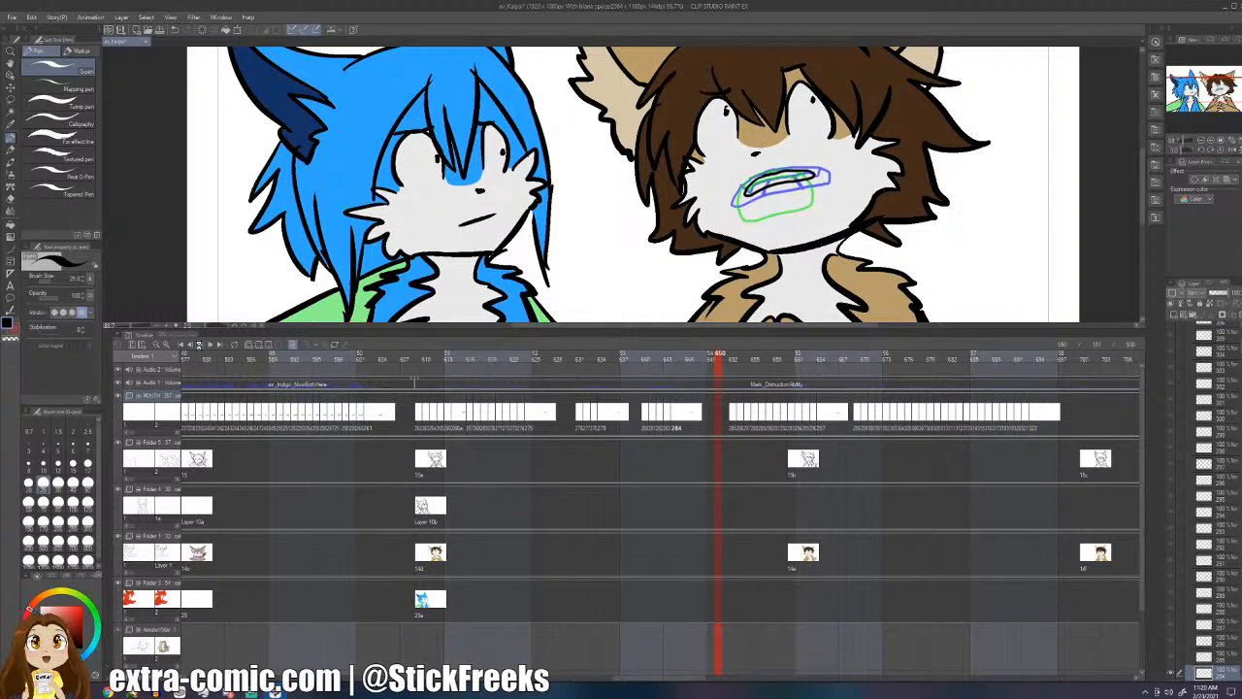
left_click(199, 345)
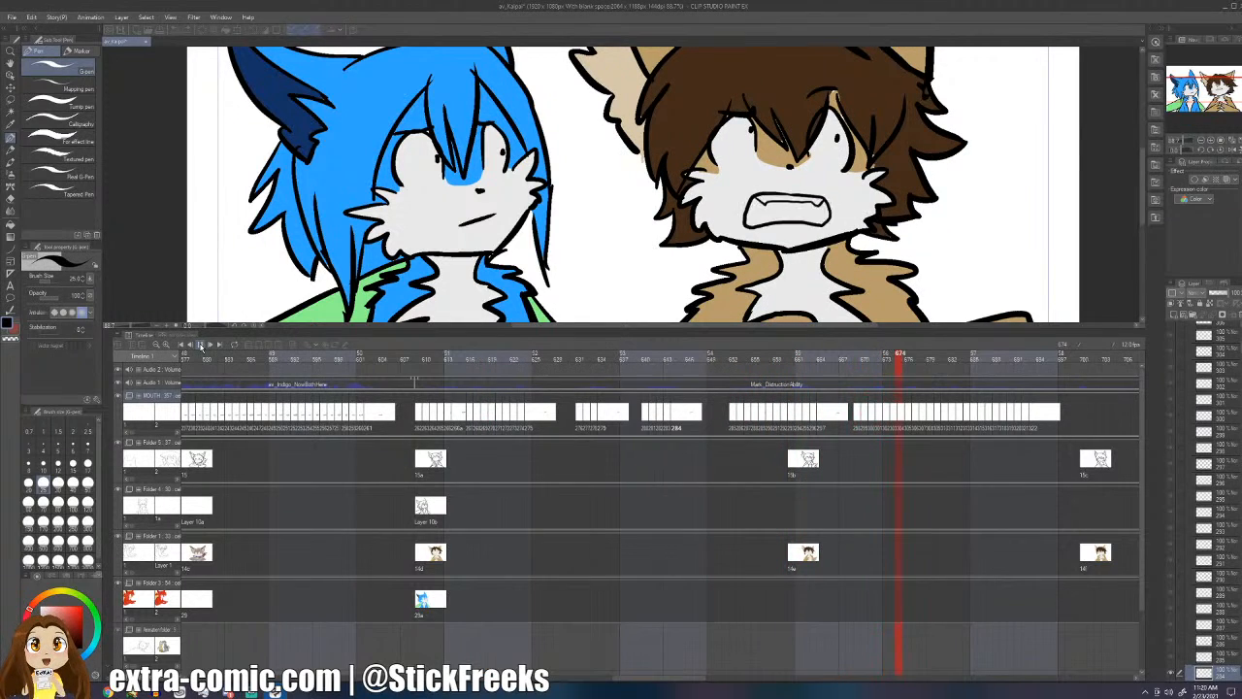
left_click(201, 345)
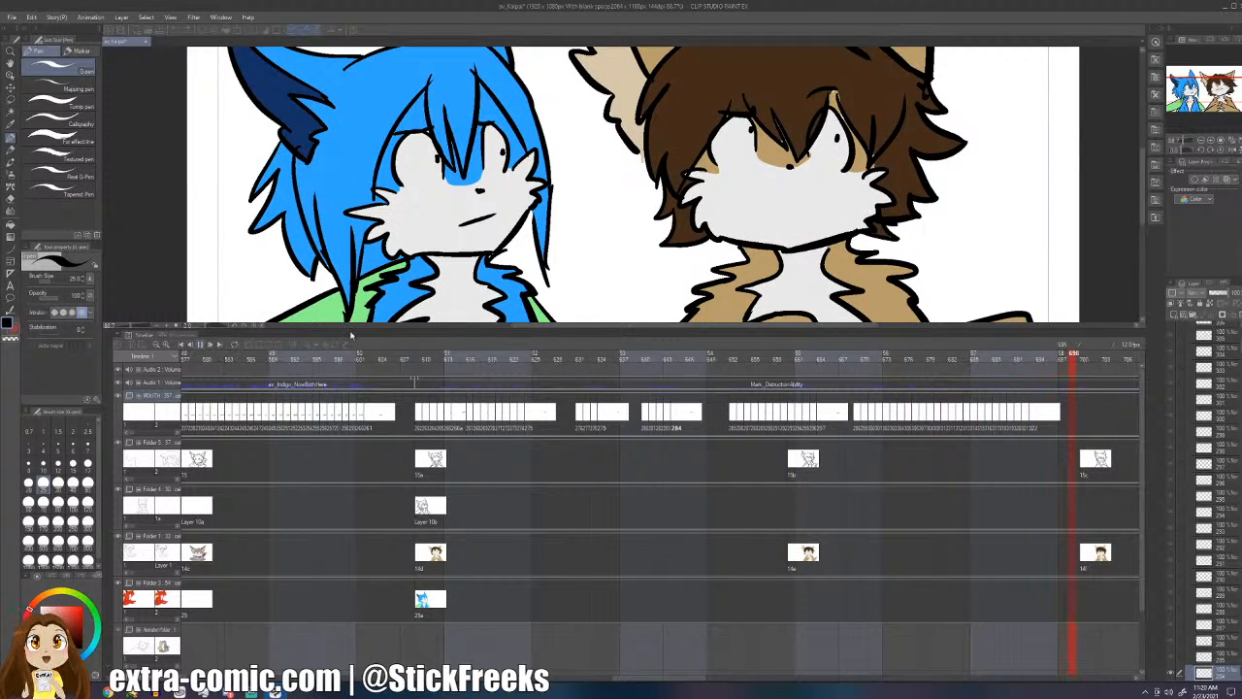
left_click(996, 417)
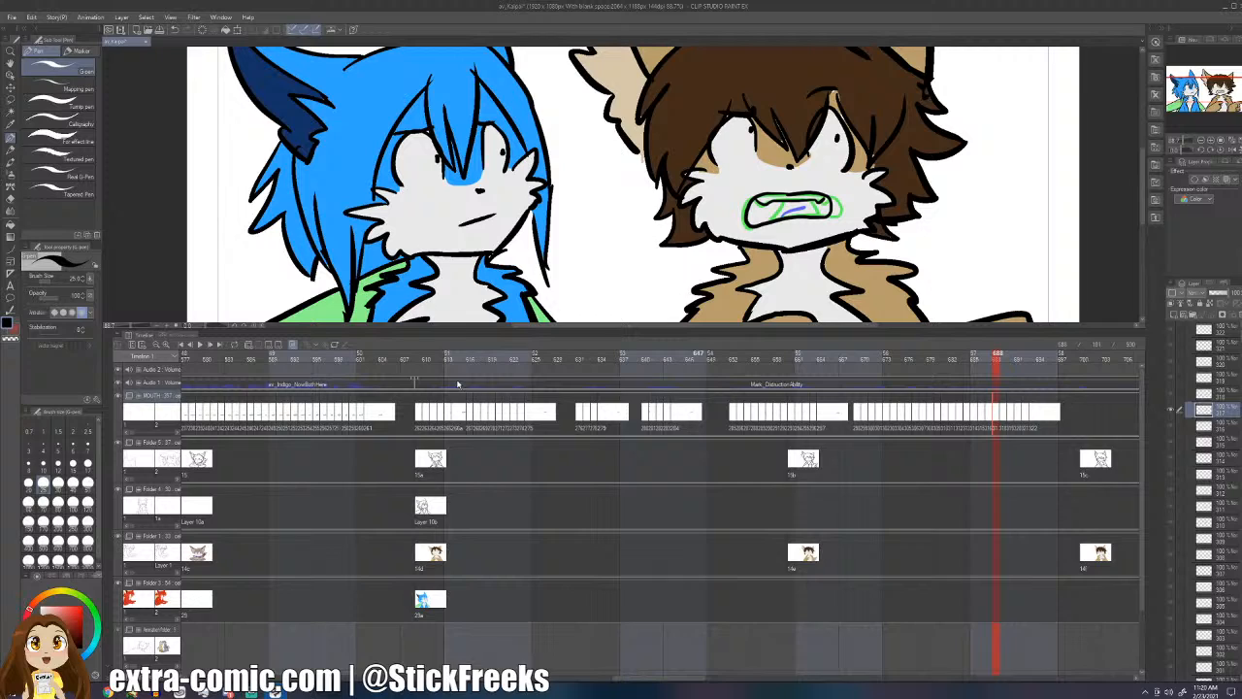
left_click(201, 345)
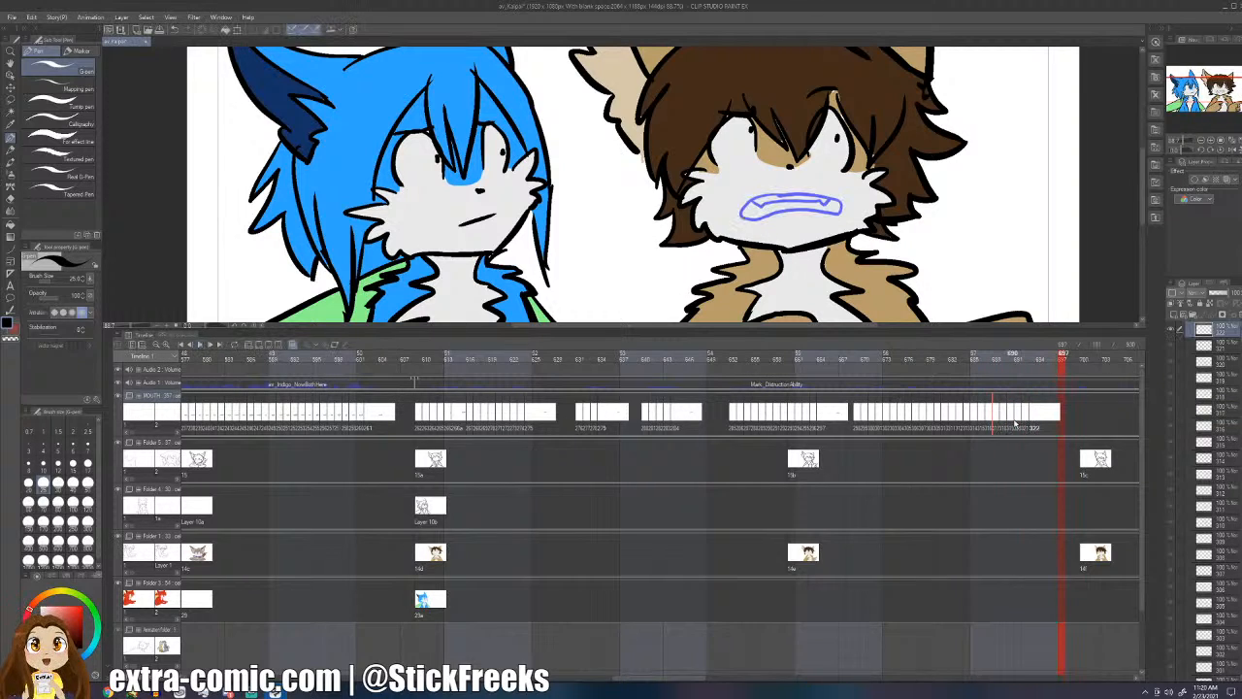
- Move the last mouth cel two frames later to frame 695 and play the lip-sync back from frames 682 and 666
left_click(1026, 418)
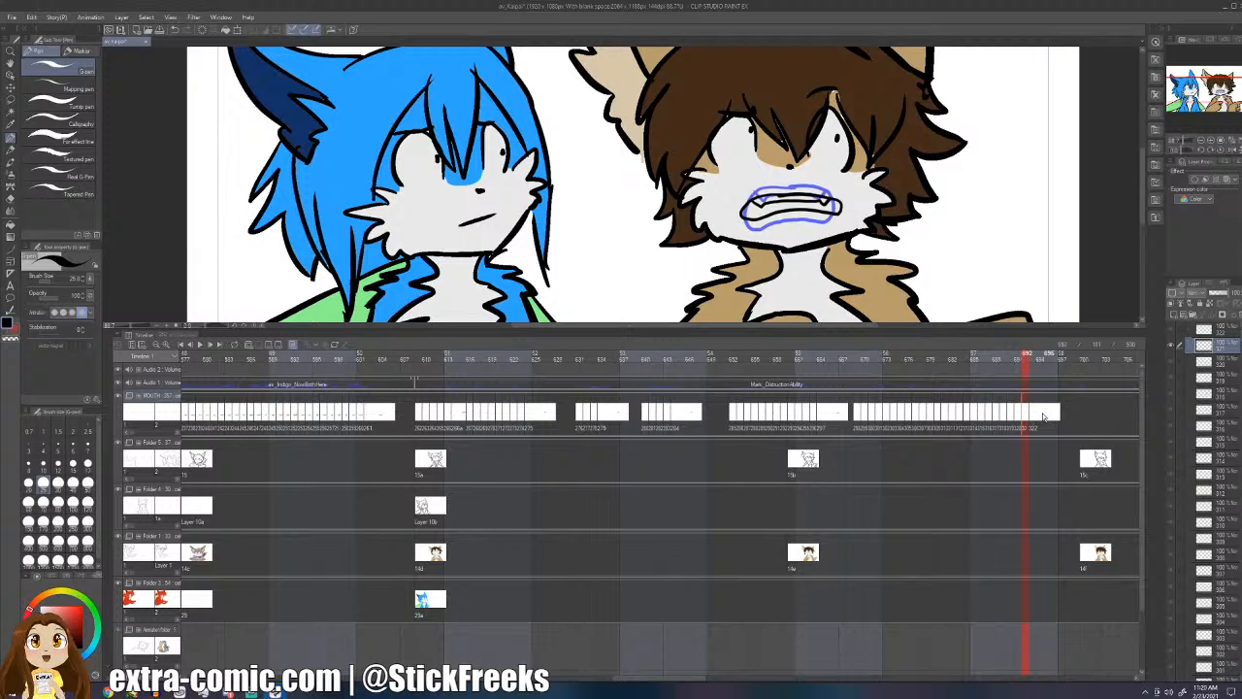
left_click(1039, 416)
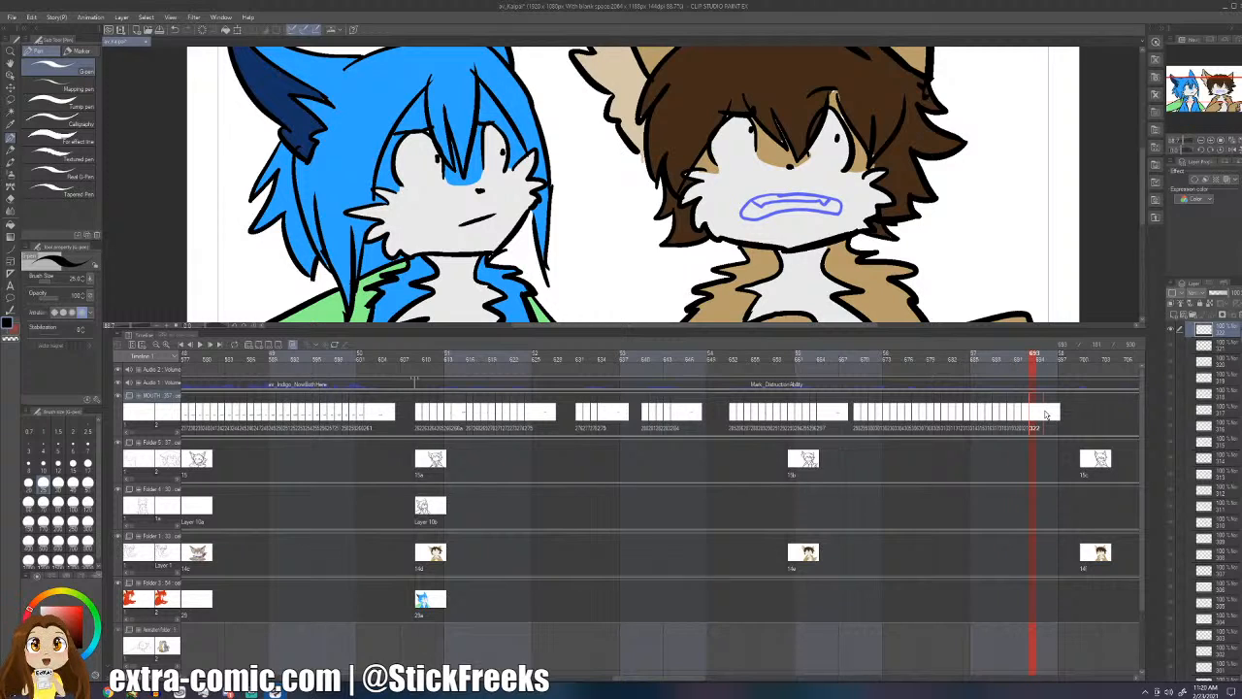
left_click(953, 417)
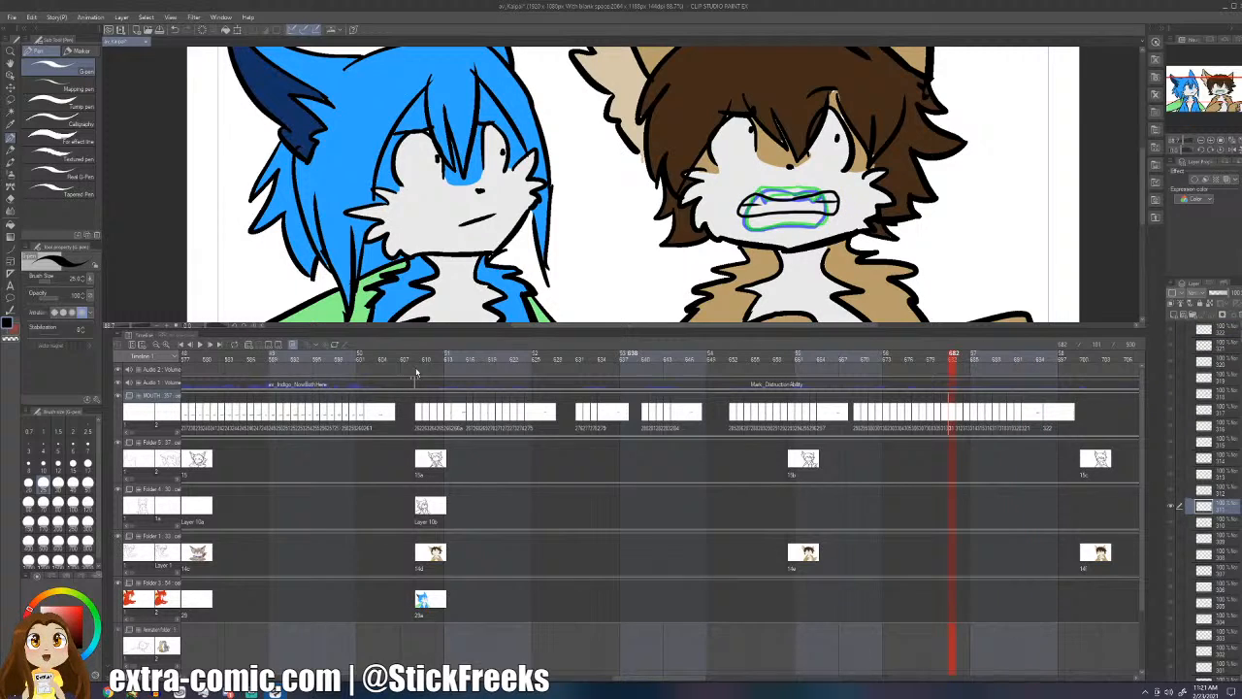
left_click(199, 346)
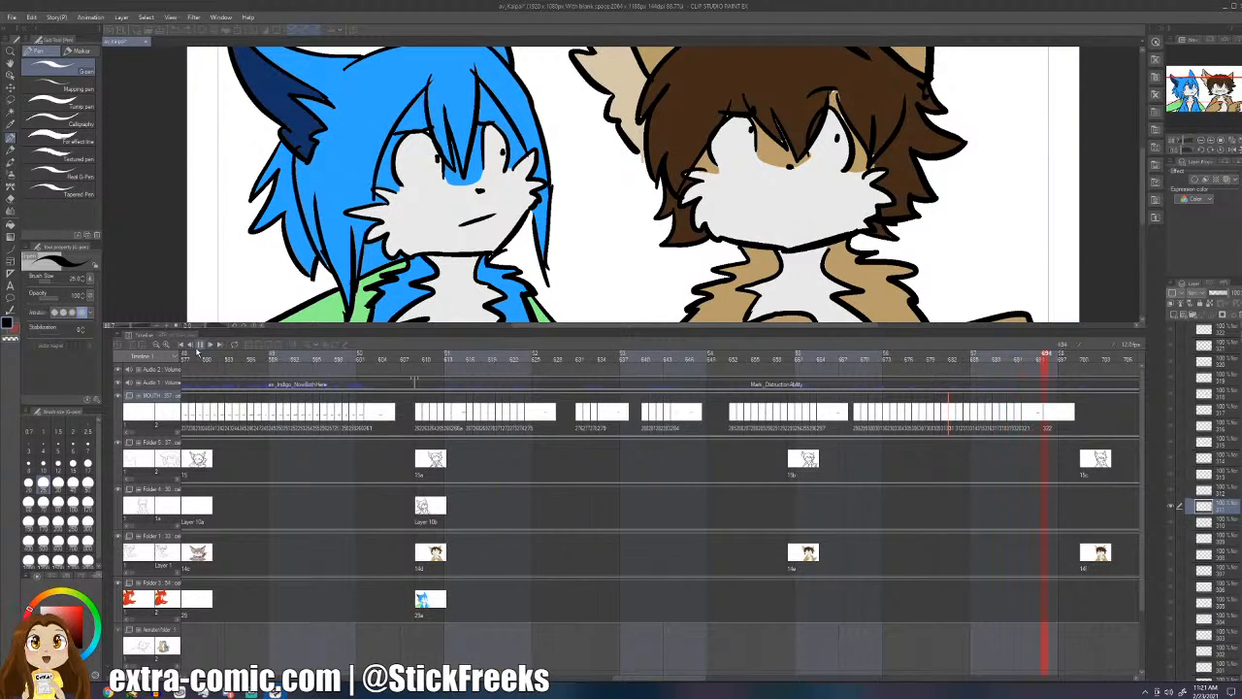
left_click(995, 410)
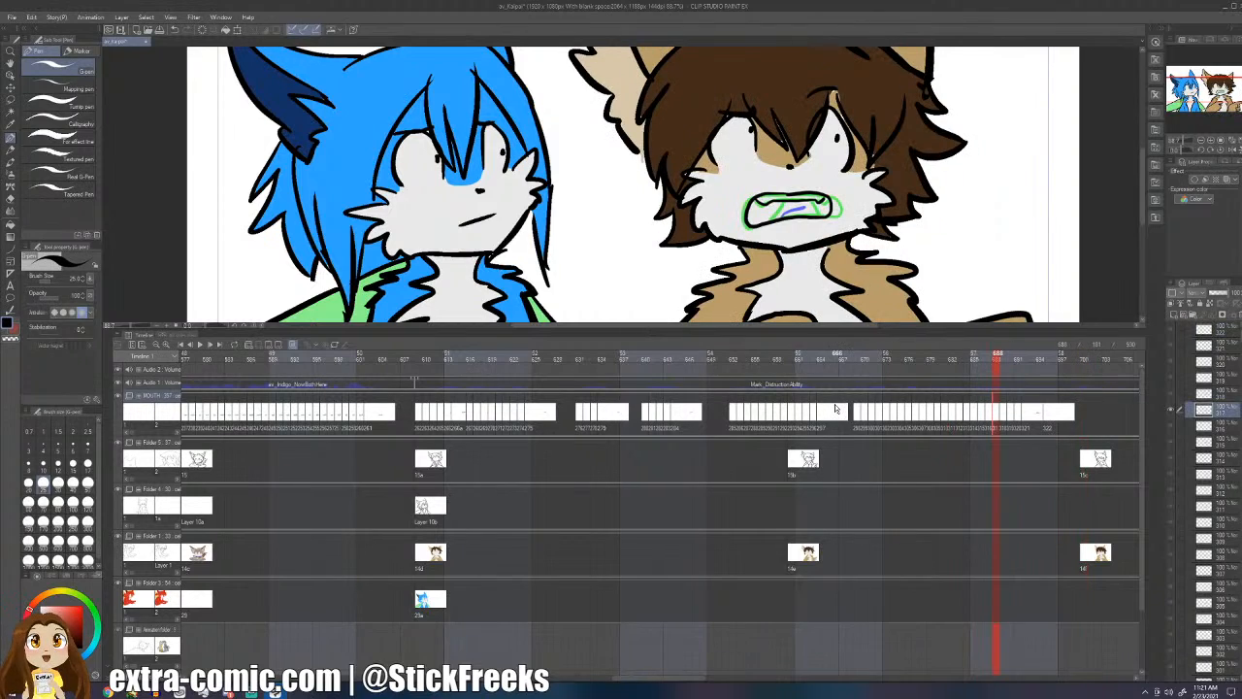
left_click(837, 411)
left_click(199, 345)
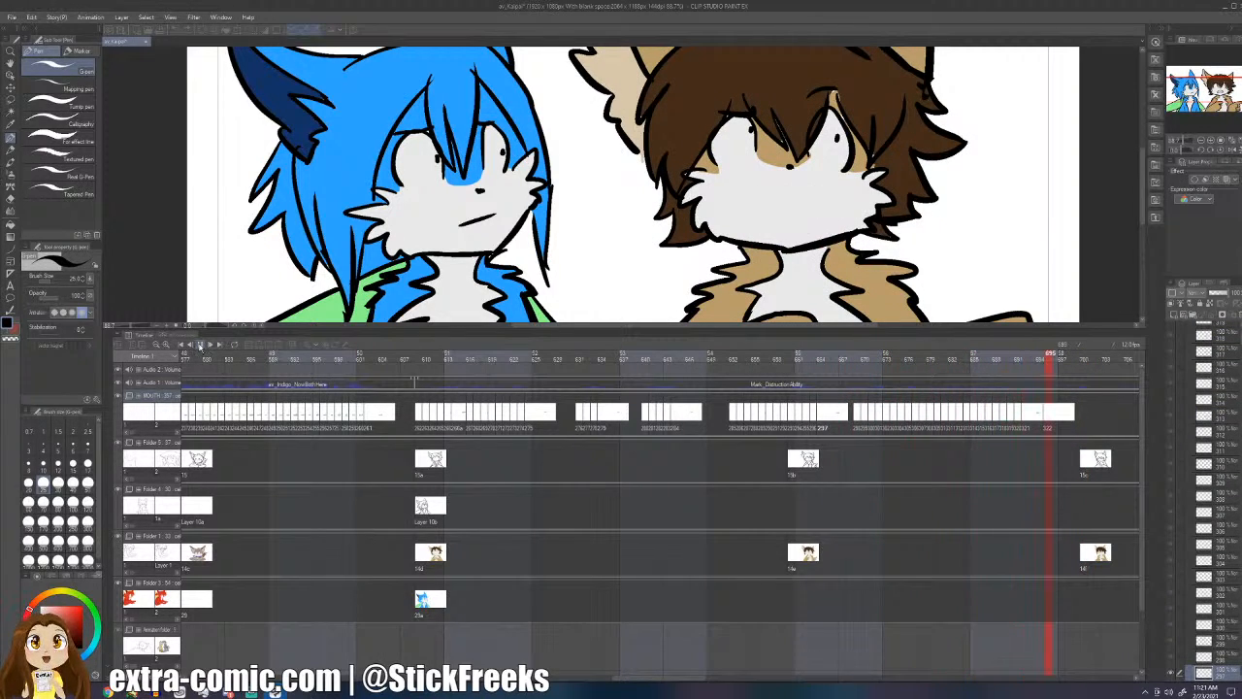
- Delete the mouth cel at frame 688, closing the gap it leaves, and play the lip-sync back from frame 651
left_click(995, 419)
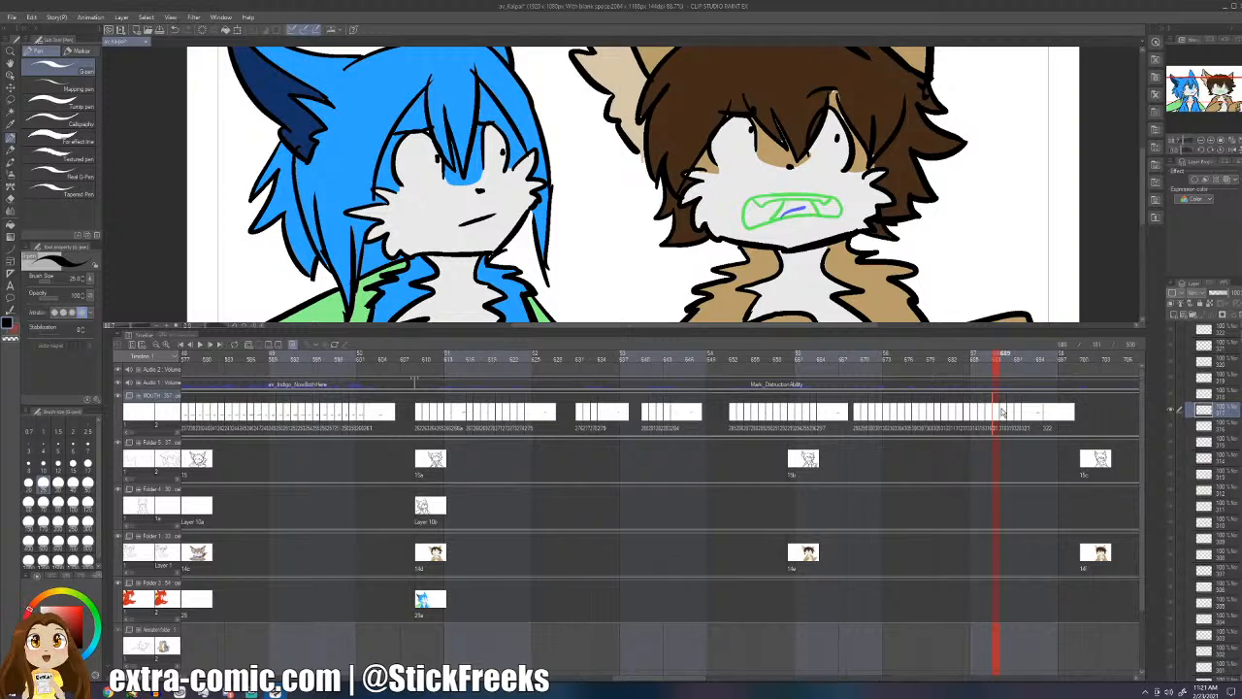
right_click(993, 417)
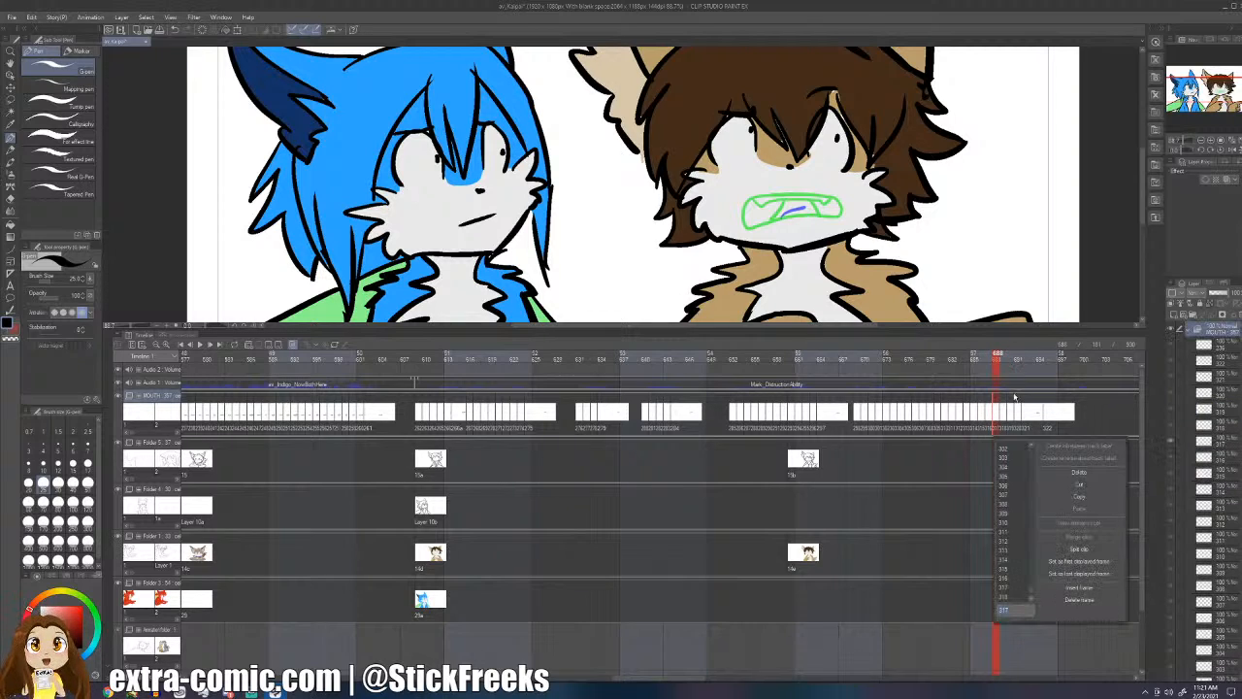
left_click(1071, 474)
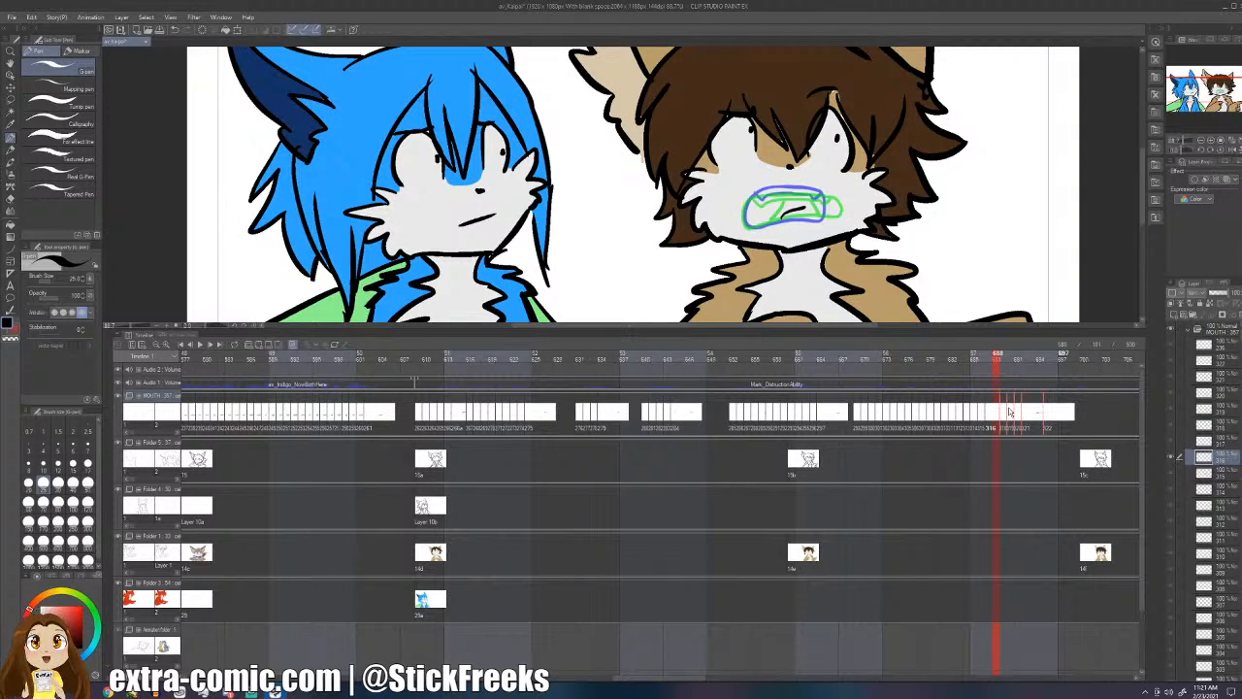
left_click(913, 416)
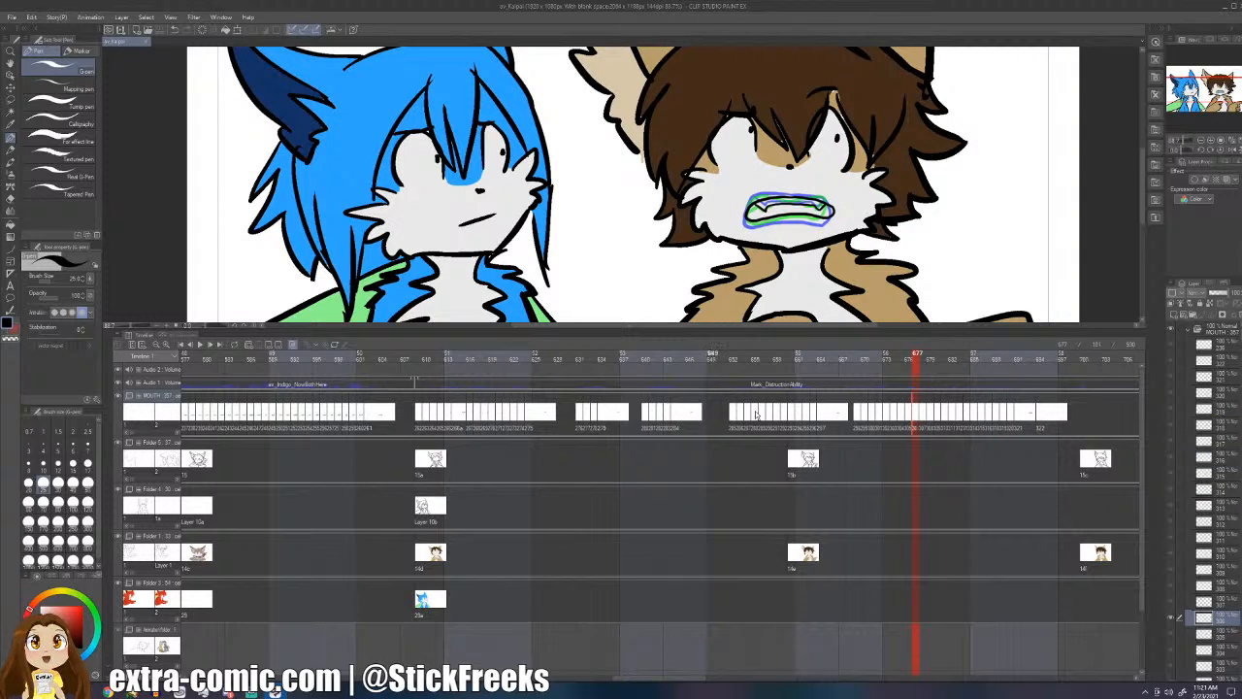
left_click(726, 418)
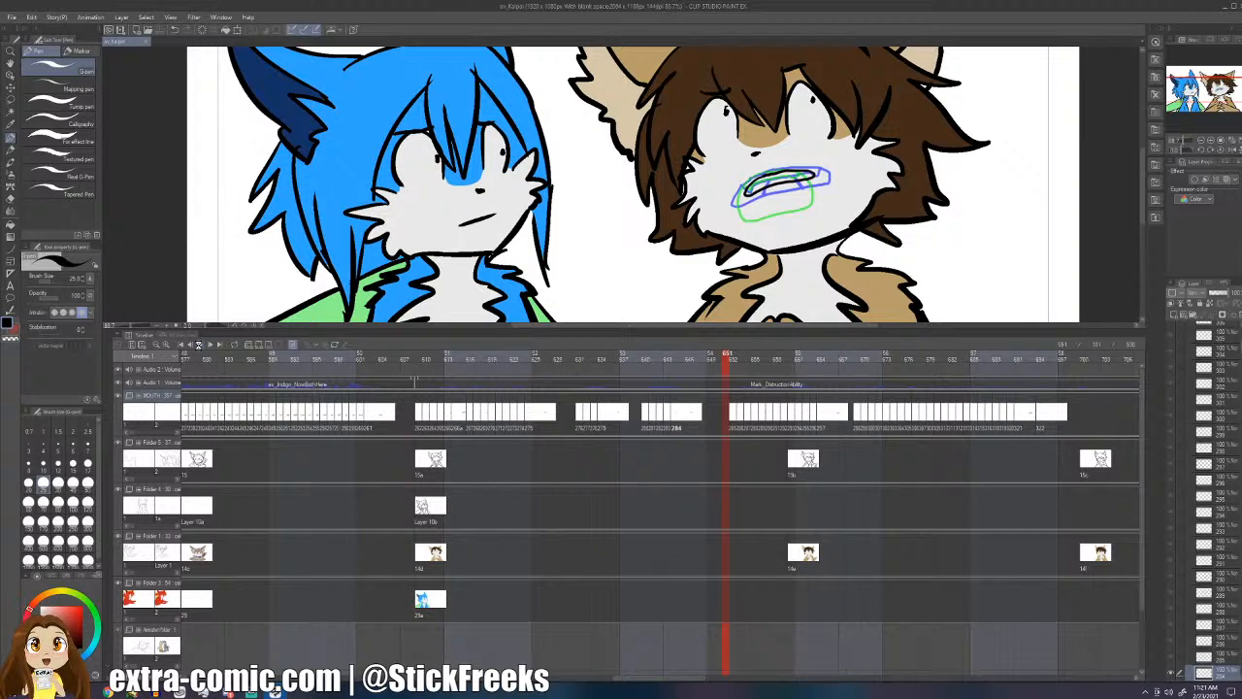
left_click(197, 345)
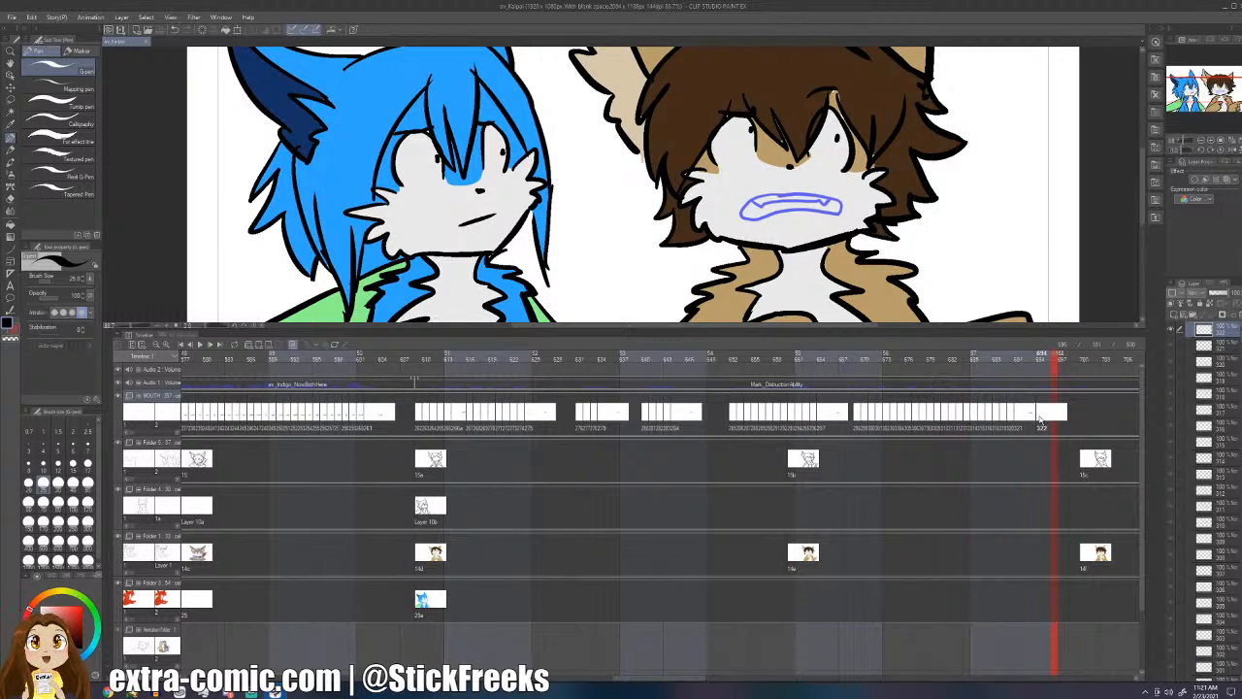
- Draw a boxy wide-open mouth at frame 694 and add a mouth cel at frame 695 with a small oval mouth
left_click(1036, 419)
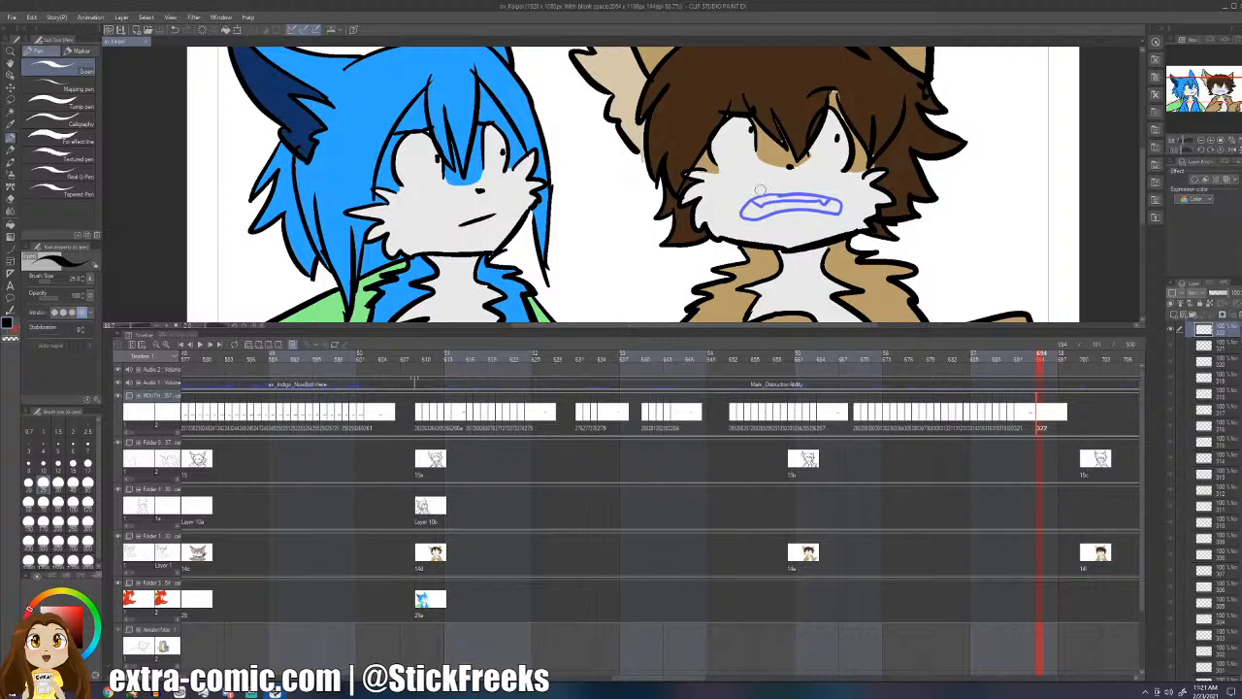
mouse_move(755, 194)
left_mouse_down()
mouse_move(797, 186)
mouse_move(826, 221)
mouse_move(761, 226)
mouse_move(763, 186)
mouse_move(793, 194)
left_mouse_up()
key("Right")
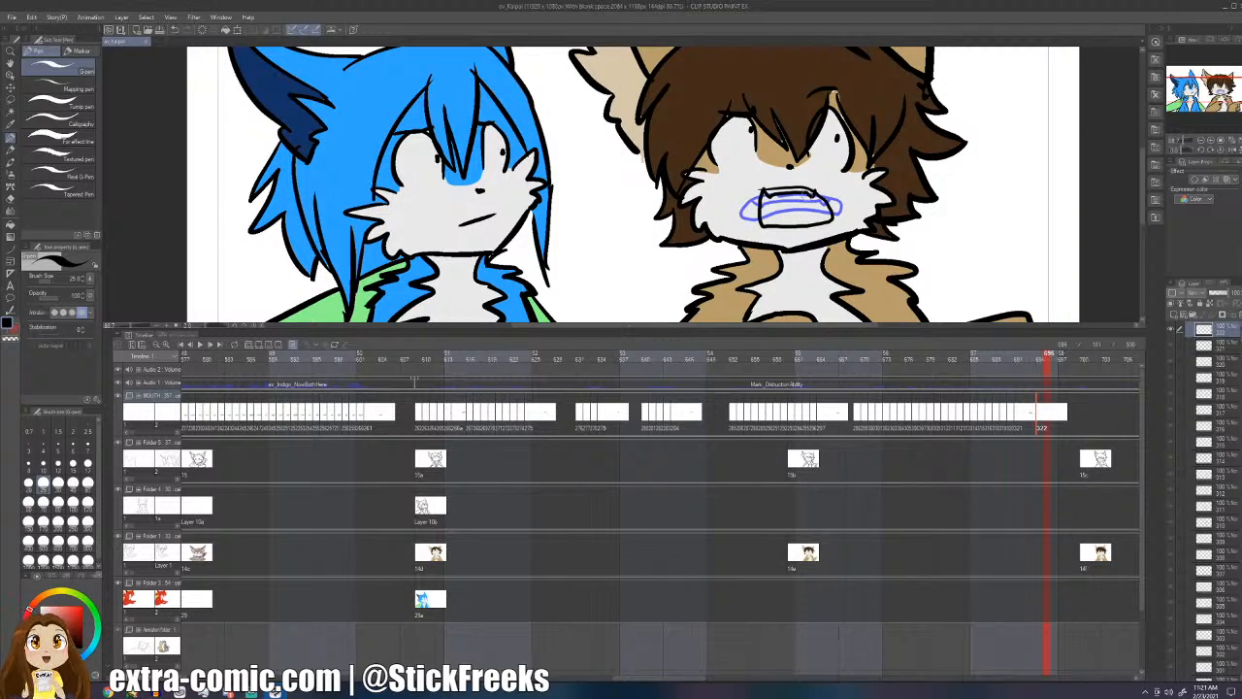
key("Right")
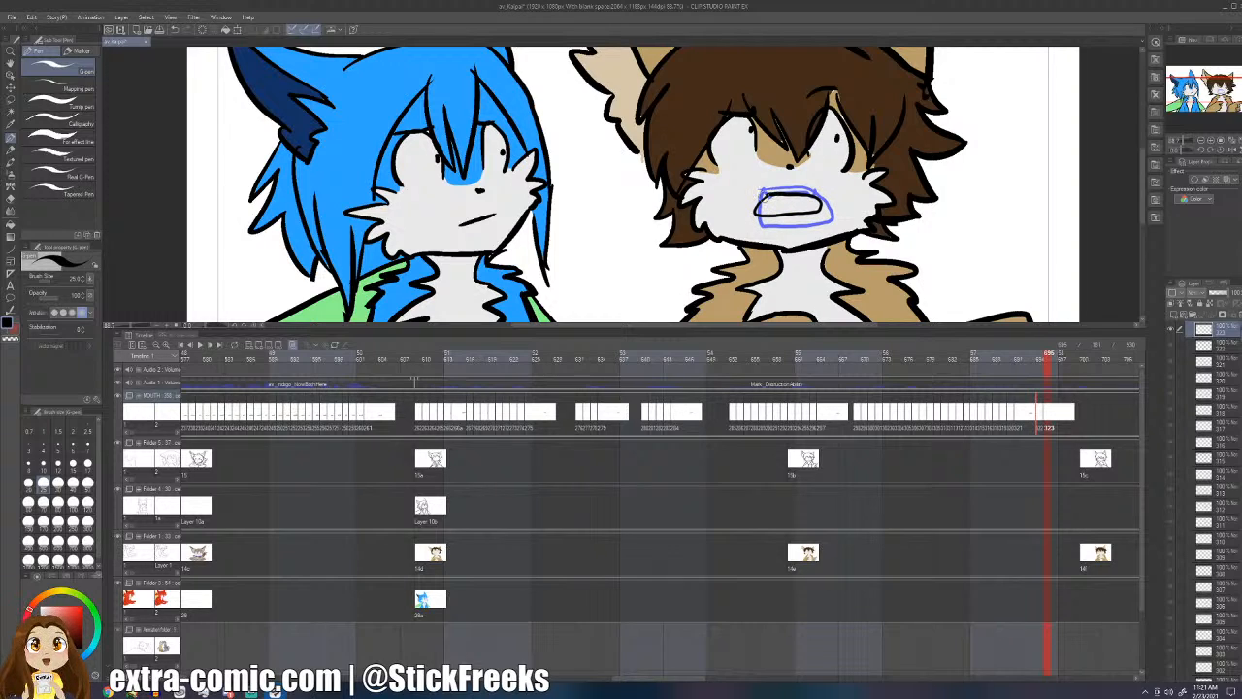
key("ctrl+z")
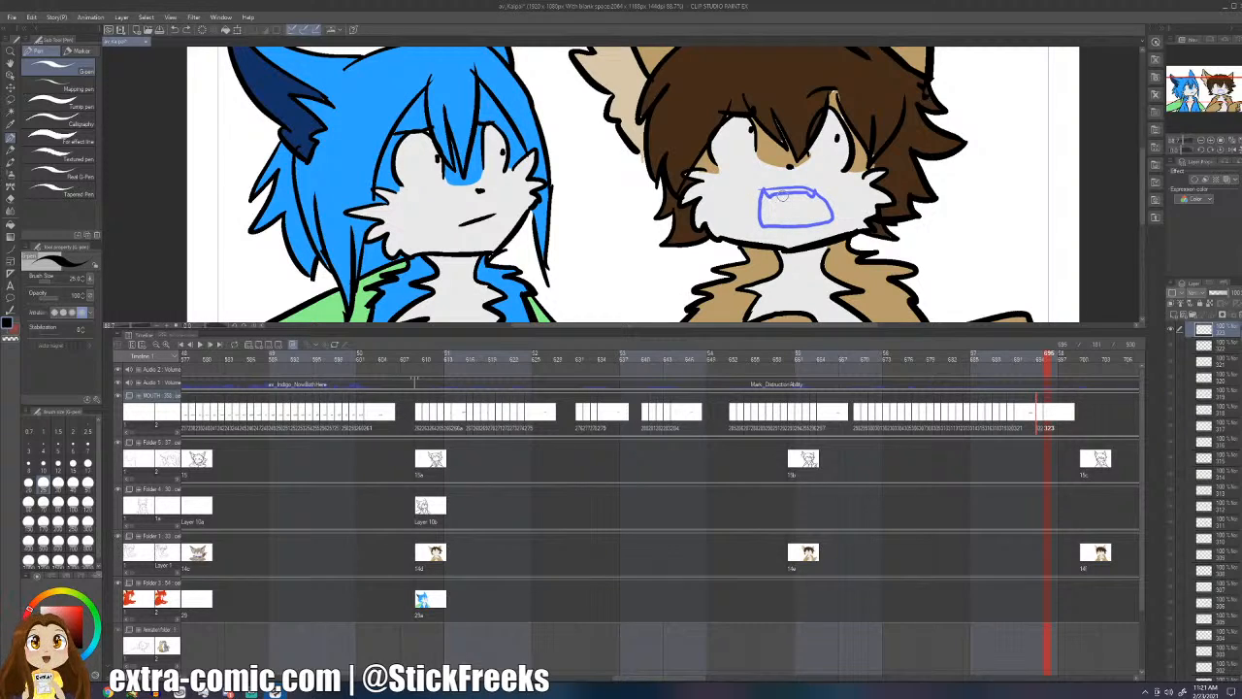
mouse_move(783, 196)
left_mouse_down()
mouse_move(823, 227)
mouse_move(809, 187)
mouse_move(749, 224)
mouse_move(833, 223)
mouse_move(794, 186)
left_mouse_up()
key("ctrl+z")
- Add mouth cels at frames 696 to 698, drawing a wide fanged mouth, a thin barely open one and a toothed grimace
key("Right")
key("ctrl+z")
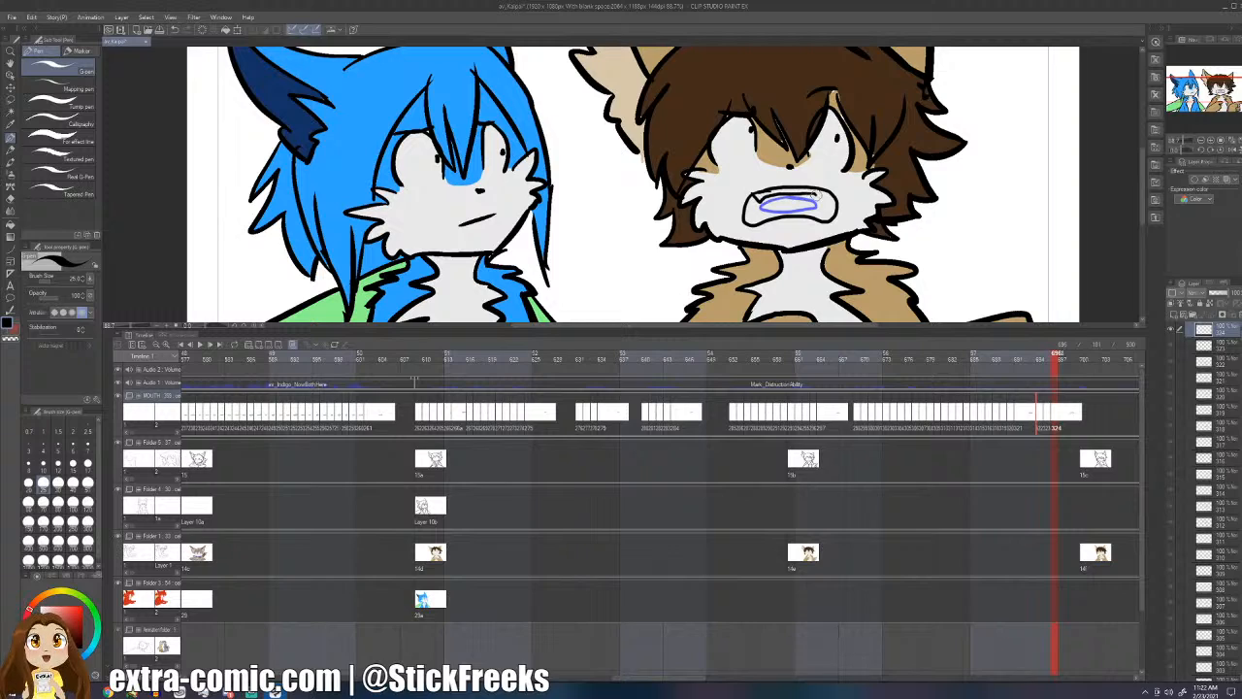
key("Right")
mouse_move(767, 203)
left_mouse_down()
mouse_move(757, 208)
mouse_move(830, 203)
mouse_move(753, 214)
left_mouse_up()
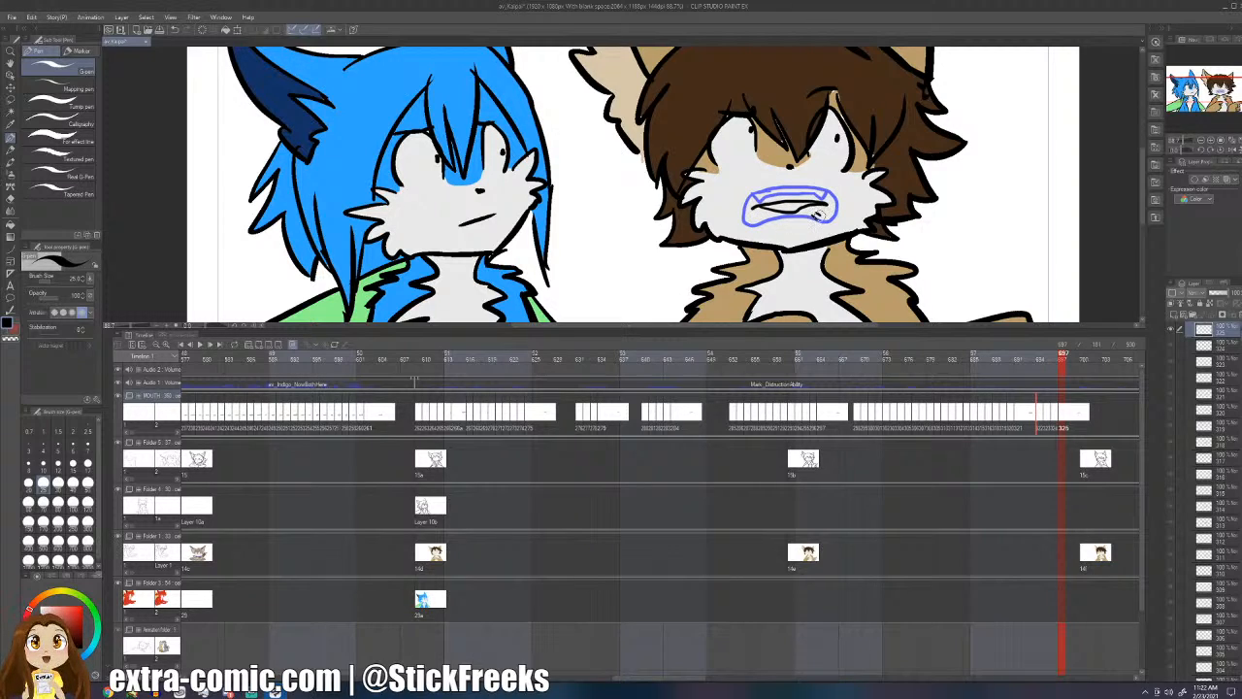
key("Right")
mouse_move(776, 194)
left_mouse_down()
mouse_move(795, 221)
mouse_move(823, 200)
left_mouse_up()
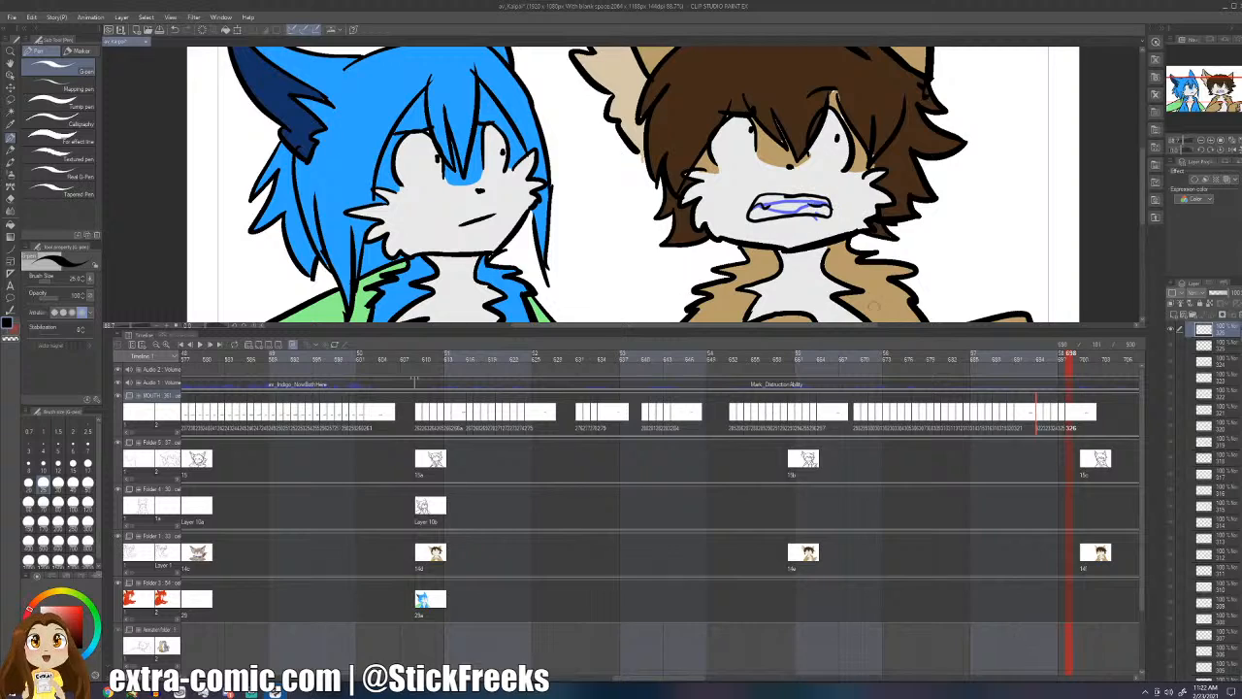
- Shift the last five mouth cels one frame earlier to start at frame 693, playing the lip-sync back from frames 679 and 687
left_click(930, 353)
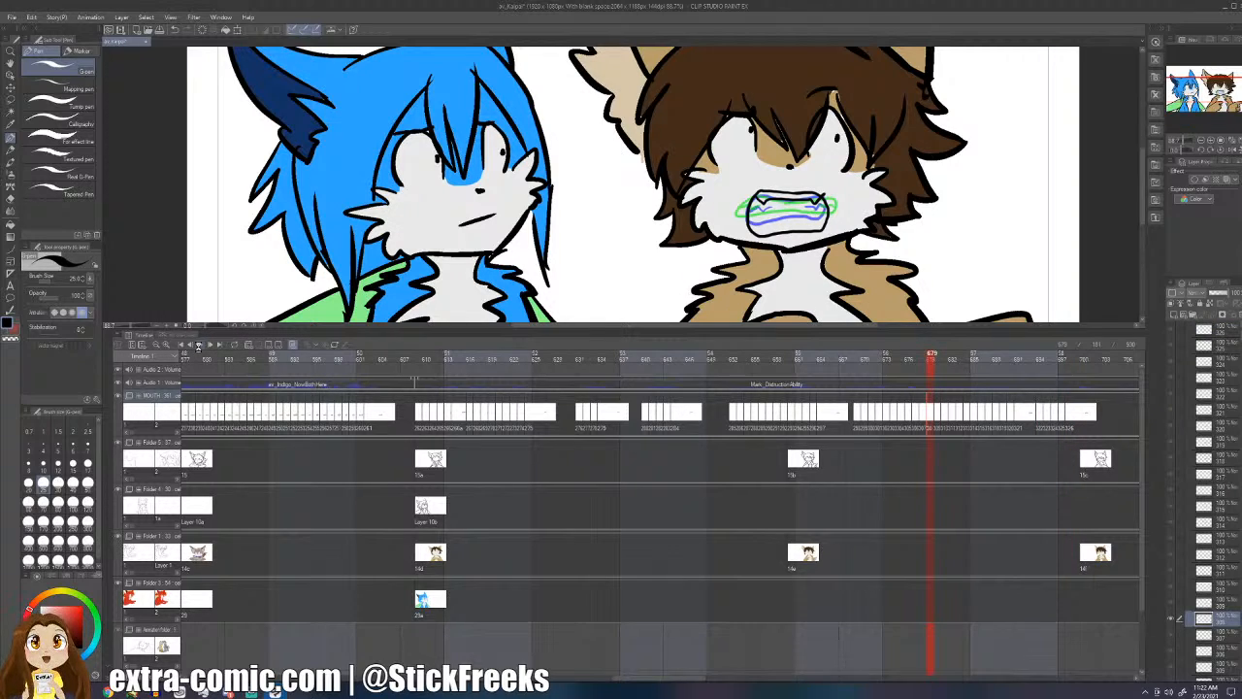
left_click(198, 345)
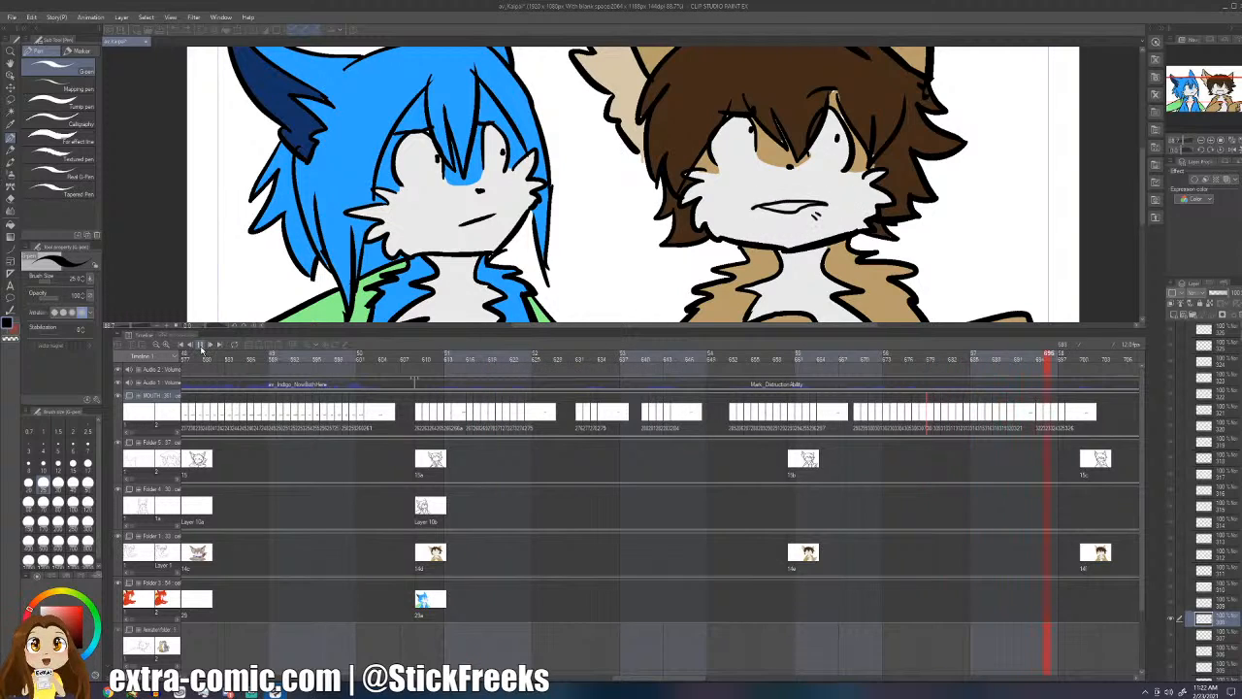
left_click_drag(1089, 420, 1033, 406)
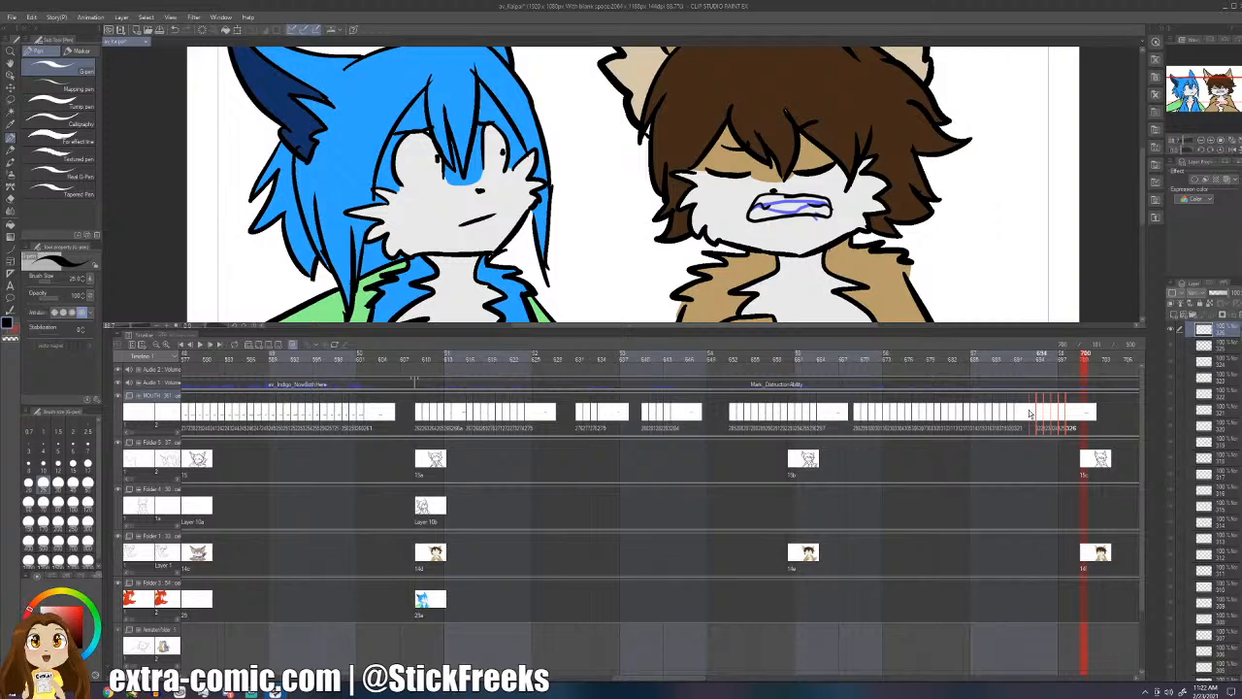
left_click(988, 354)
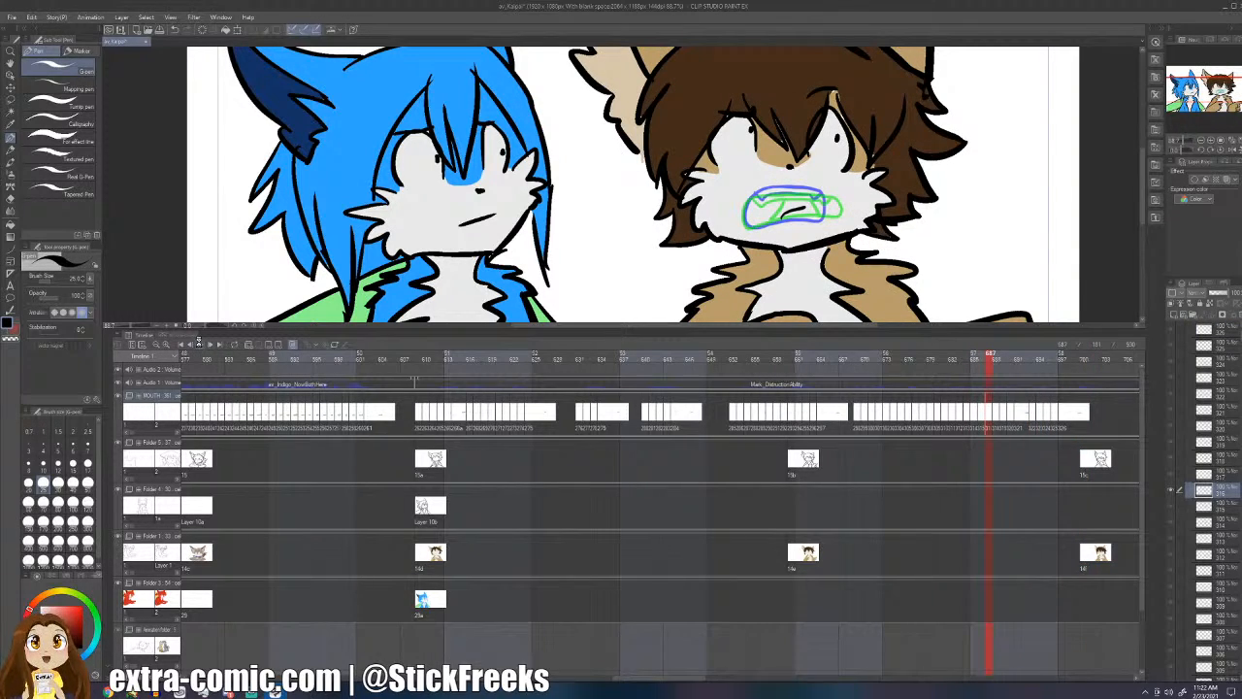
left_click(199, 343)
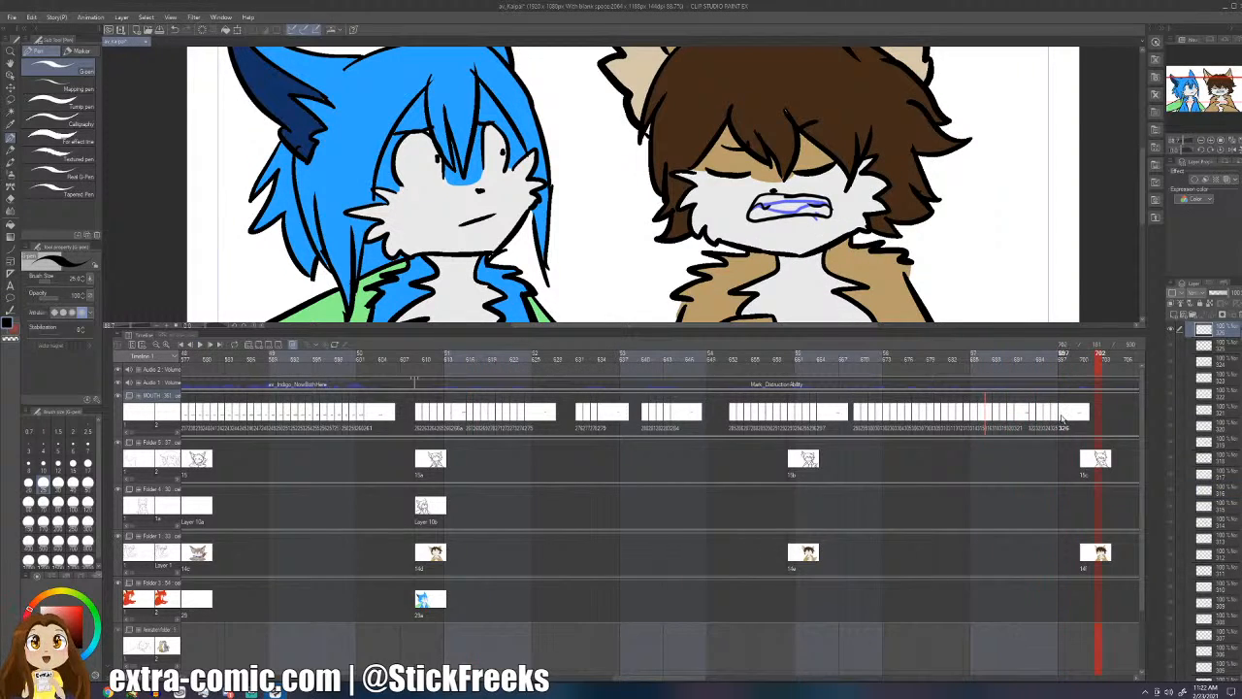
- Add mouth cels at frames 698 and 699, drawing a closed curved line at 698 and an open fanged mouth at 699
left_click(1062, 420)
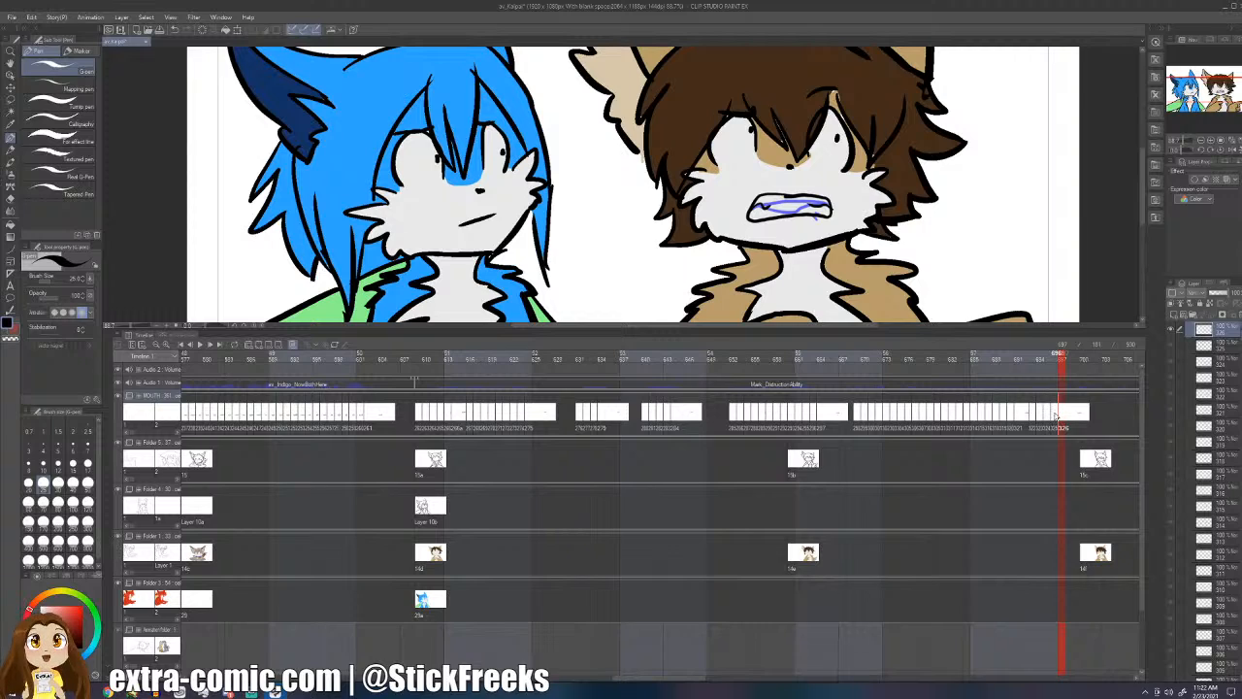
key("Delete")
mouse_move(783, 196)
left_mouse_down()
mouse_move(808, 214)
mouse_move(777, 207)
mouse_move(819, 210)
left_mouse_up()
key("ctrl+shift+n")
key("ctrl+shift+n")
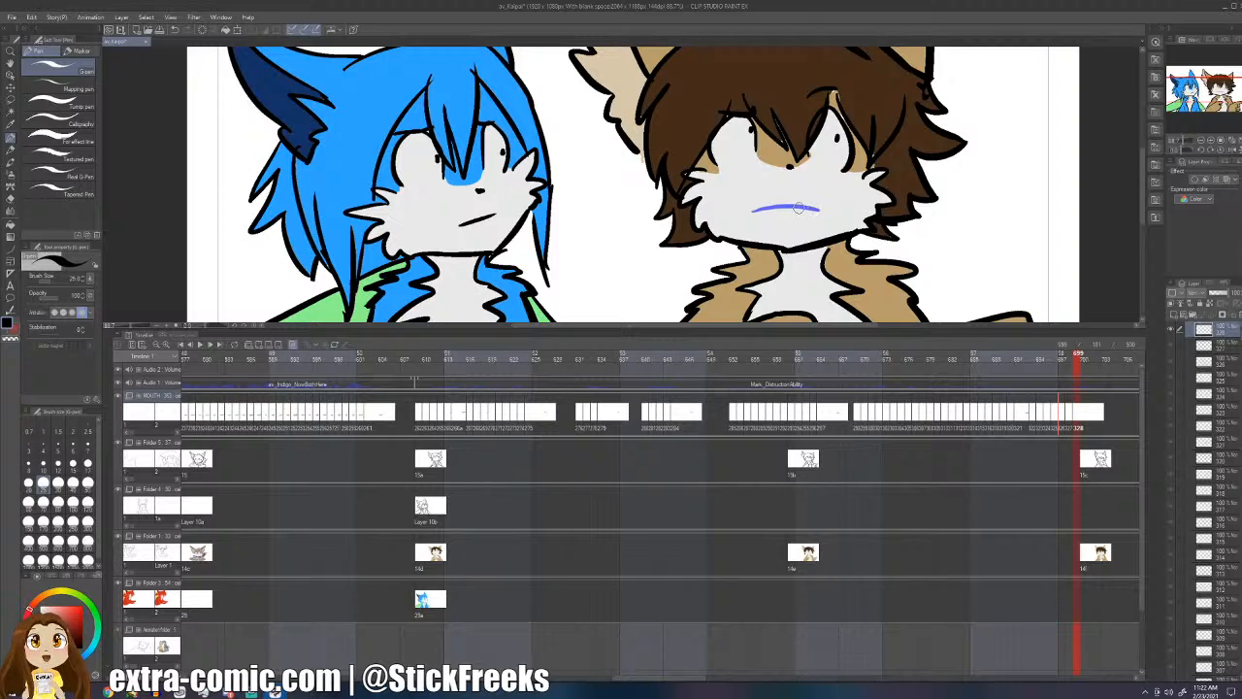
mouse_move(800, 202)
left_mouse_down()
mouse_move(757, 227)
mouse_move(824, 222)
mouse_move(828, 203)
mouse_move(760, 201)
mouse_move(822, 202)
left_mouse_up()
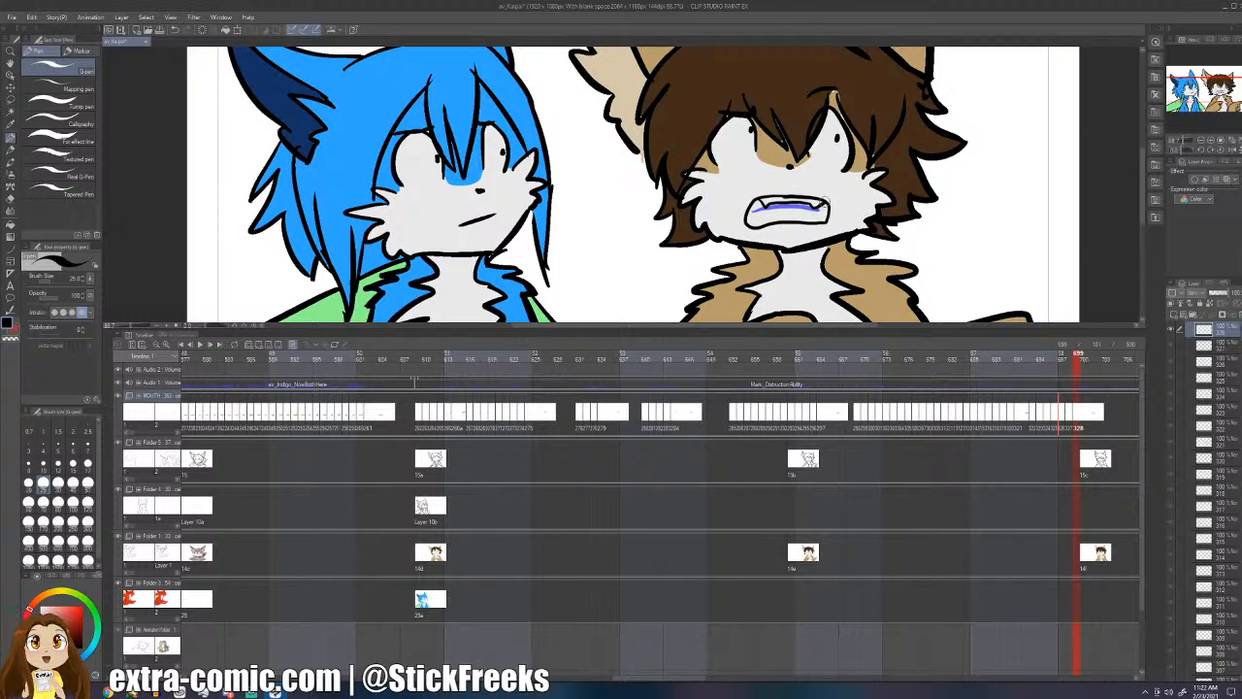
- Add a mouth cel at frame 700 and draw a closed wavy mouth line, undoing the first stroke and redrawing it wider
key("ctrl+shift+n")
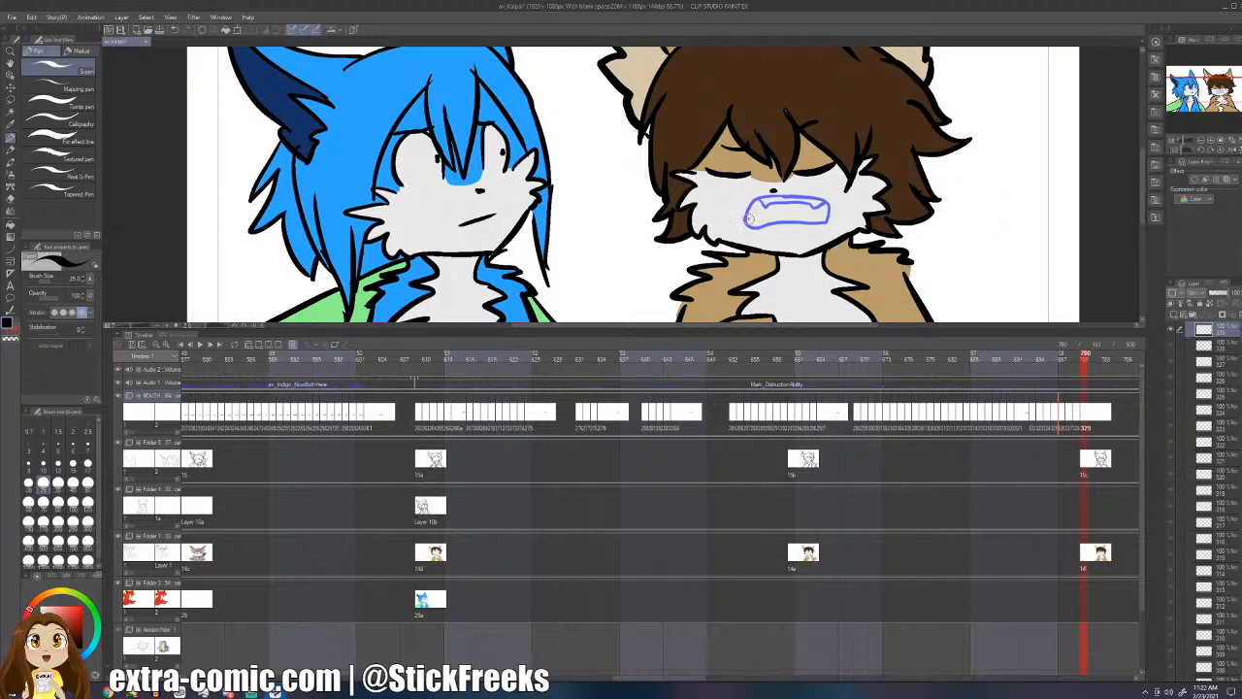
left_click_drag(748, 220, 826, 219)
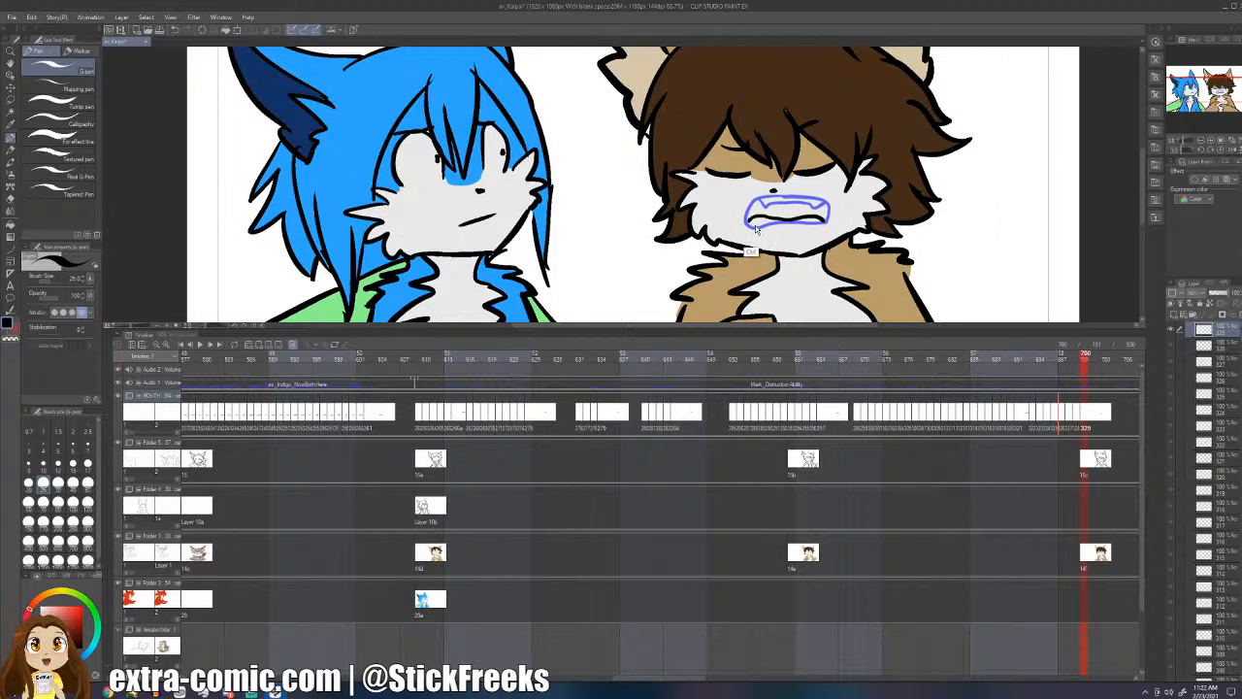
key("ctrl+z")
left_click_drag(740, 222, 830, 221)
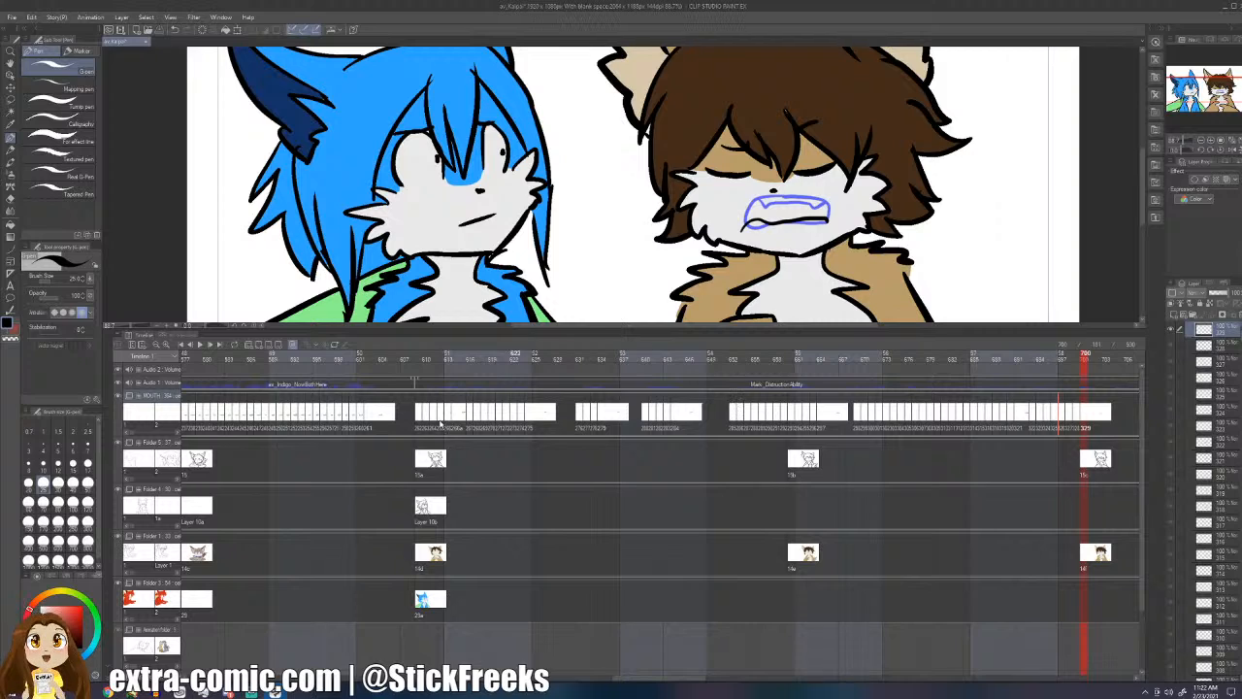
- Play the scene back from frame 608 to check the lip-sync, stop past frame 700 and return to frame 691
left_click(412, 354)
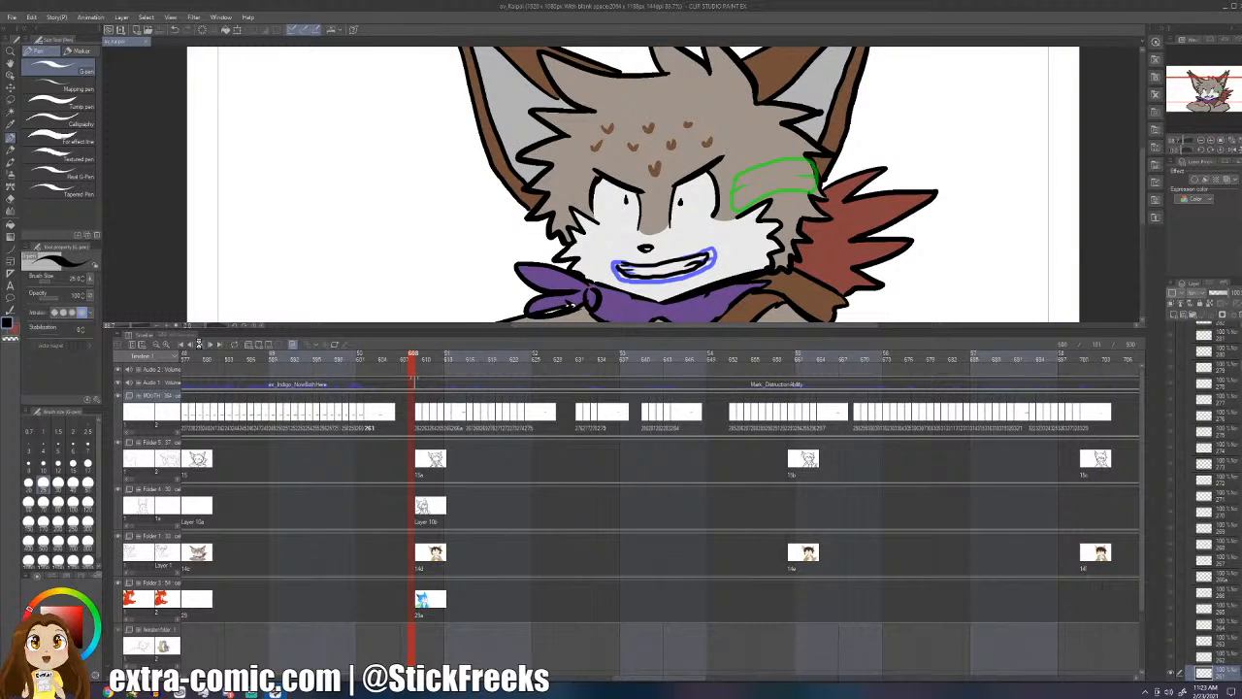
left_click(199, 345)
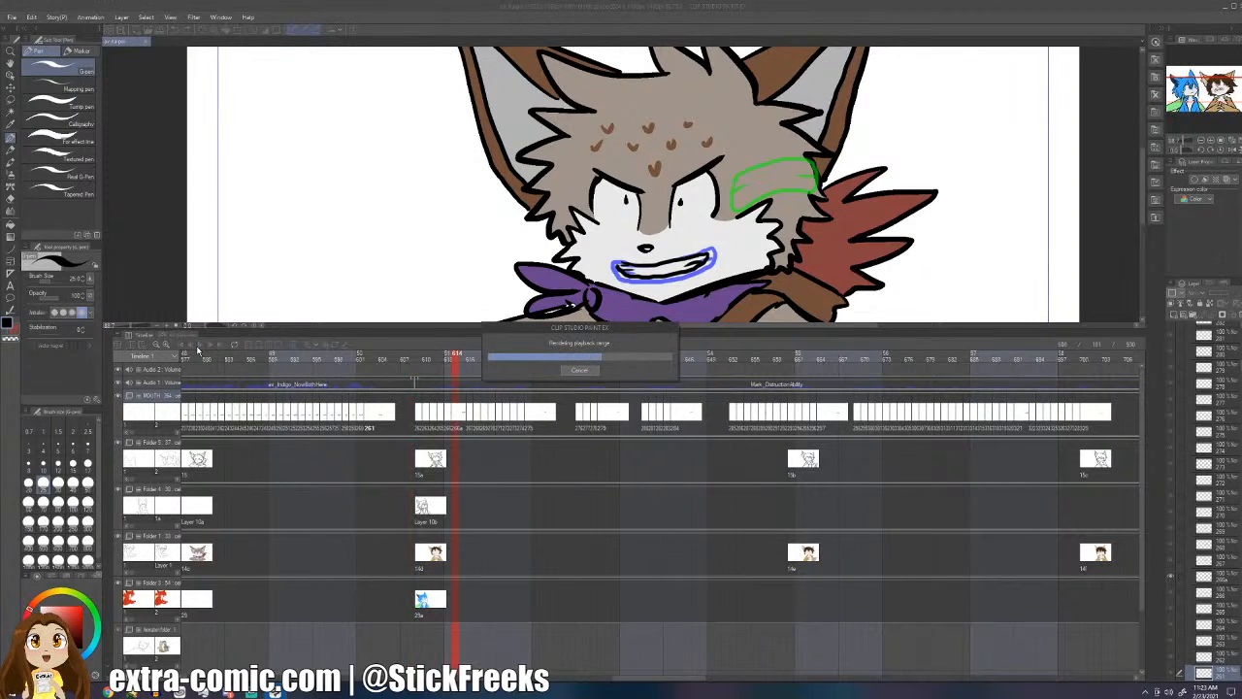
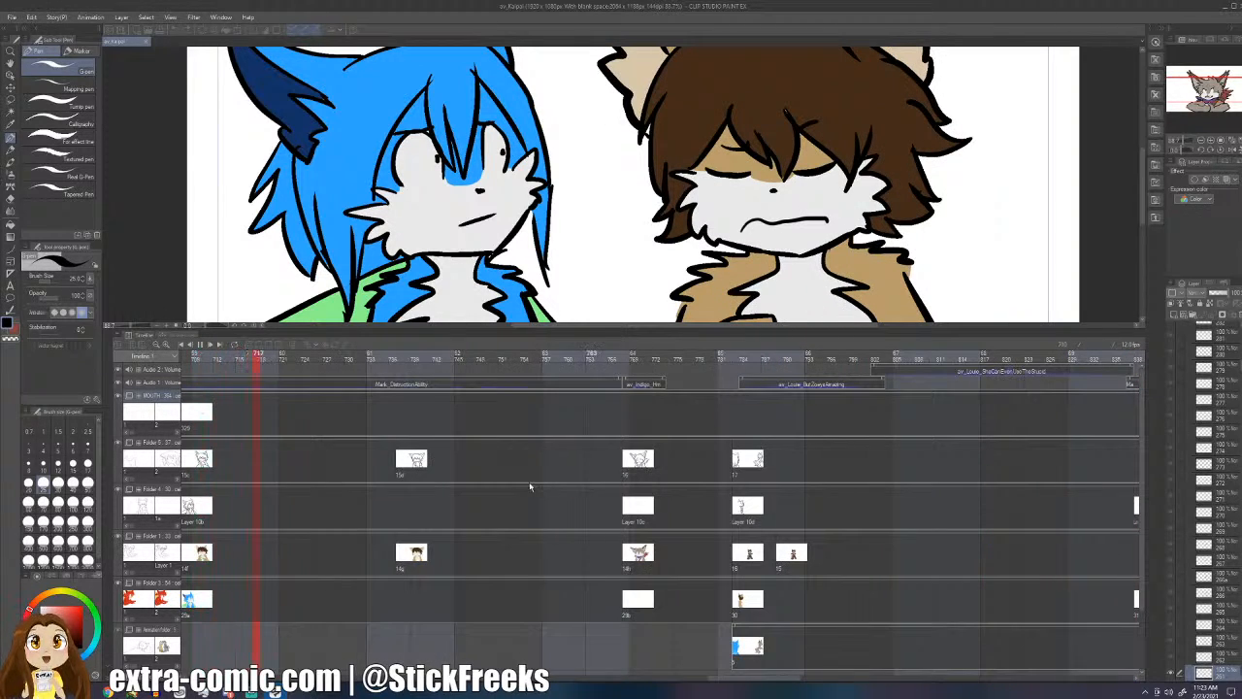
key("space")
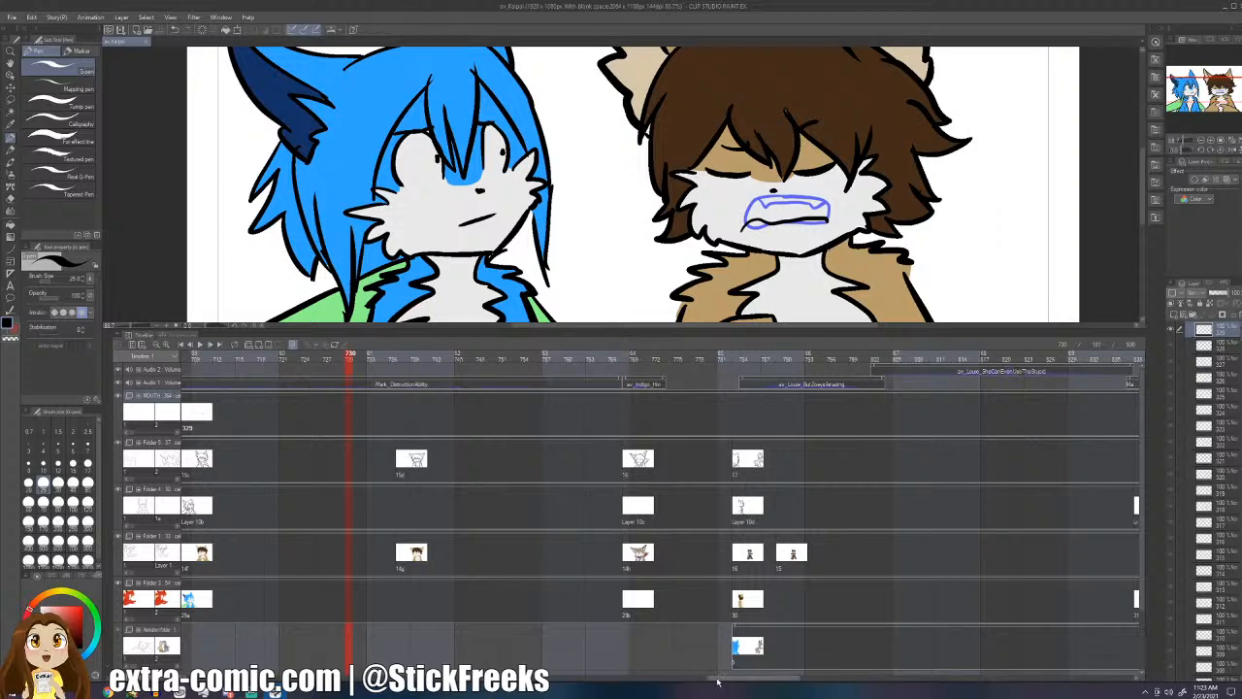
left_click_drag(716, 678, 663, 655)
left_click(576, 427)
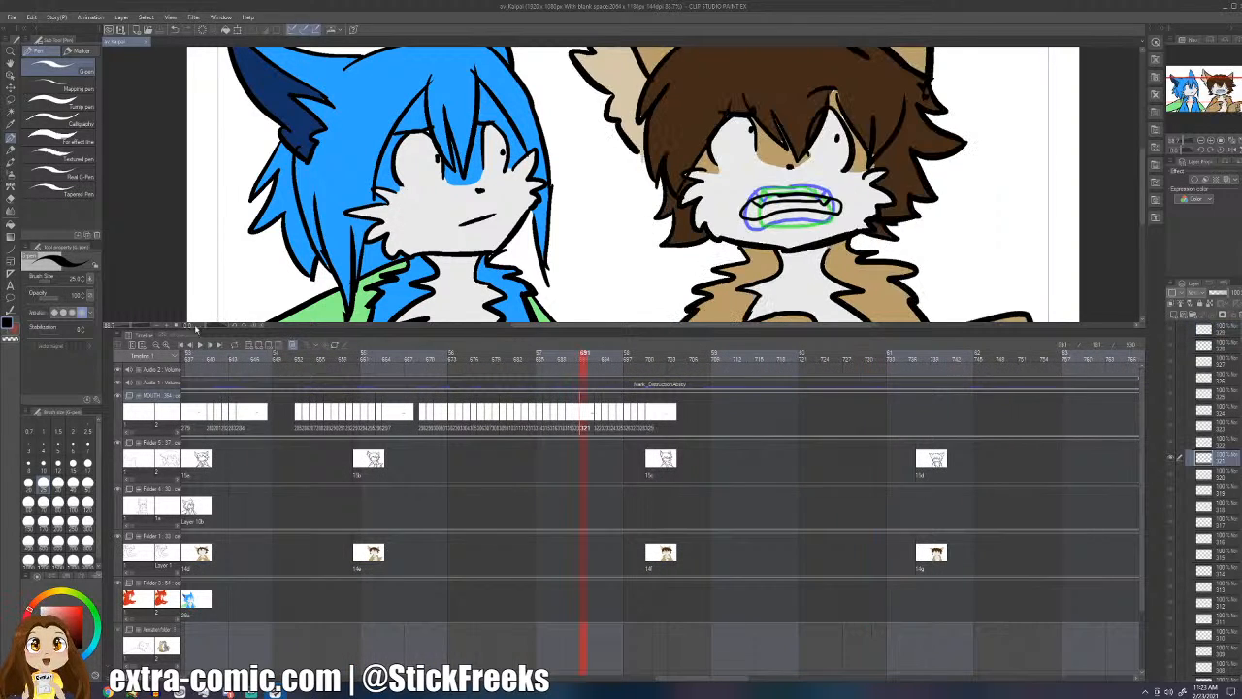
- Play the lip-sync through to frame 701 and sample the dark red mouth colour from the blue-haired character's open mouth at frame 472
left_click(198, 344)
left_click(198, 344)
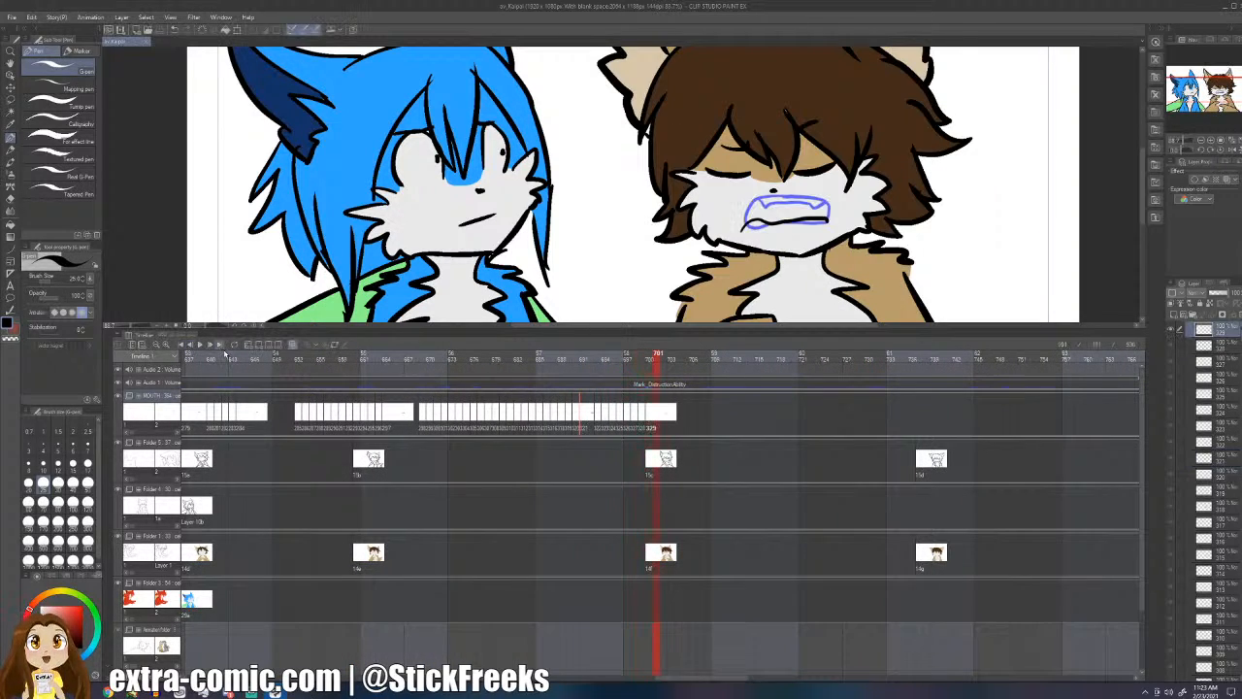
left_click_drag(696, 680, 531, 691)
left_click(624, 418)
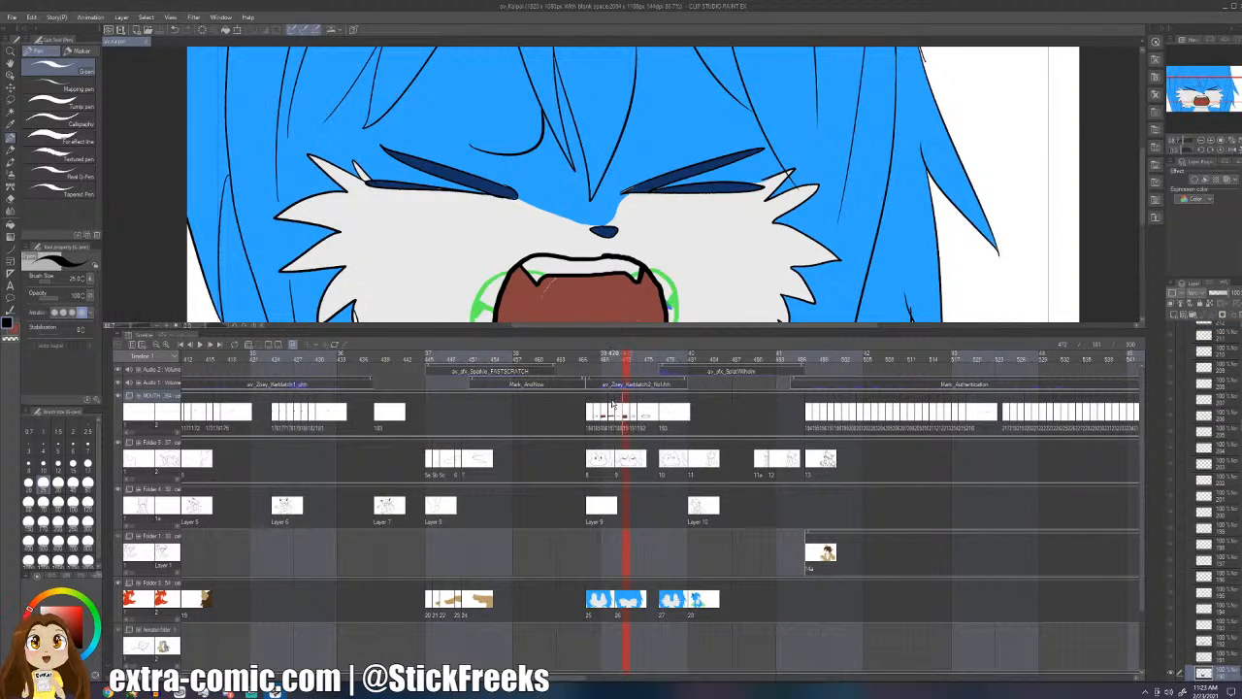
key("i")
- Fill the open mouth interiors of the brown-haired character's first mouth cels with the dark red, from frames 497 to 499
left_click(813, 418)
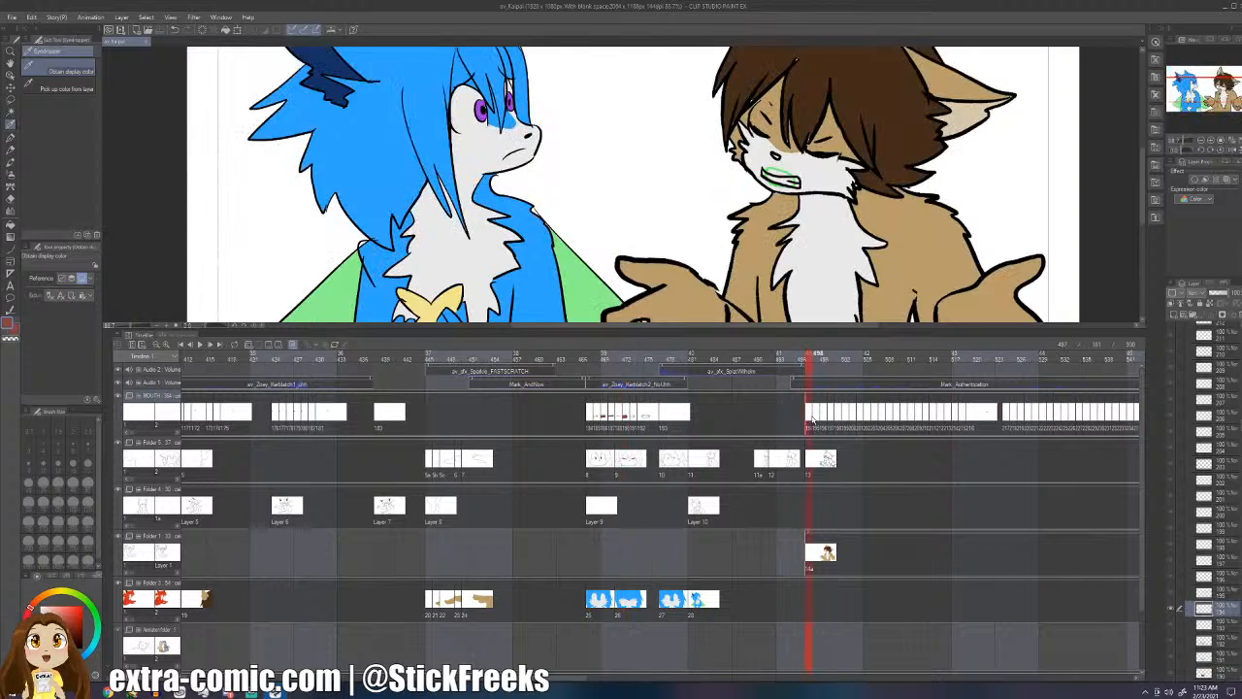
key("Right")
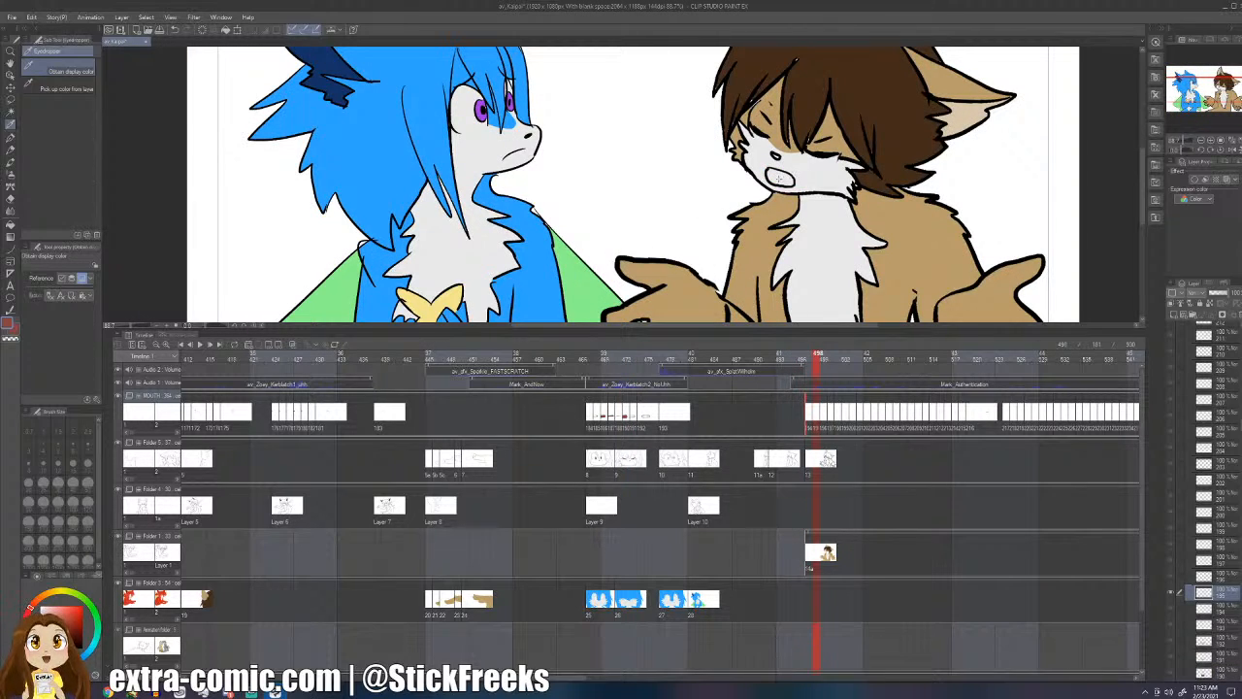
key("g")
key("g")
key("Right")
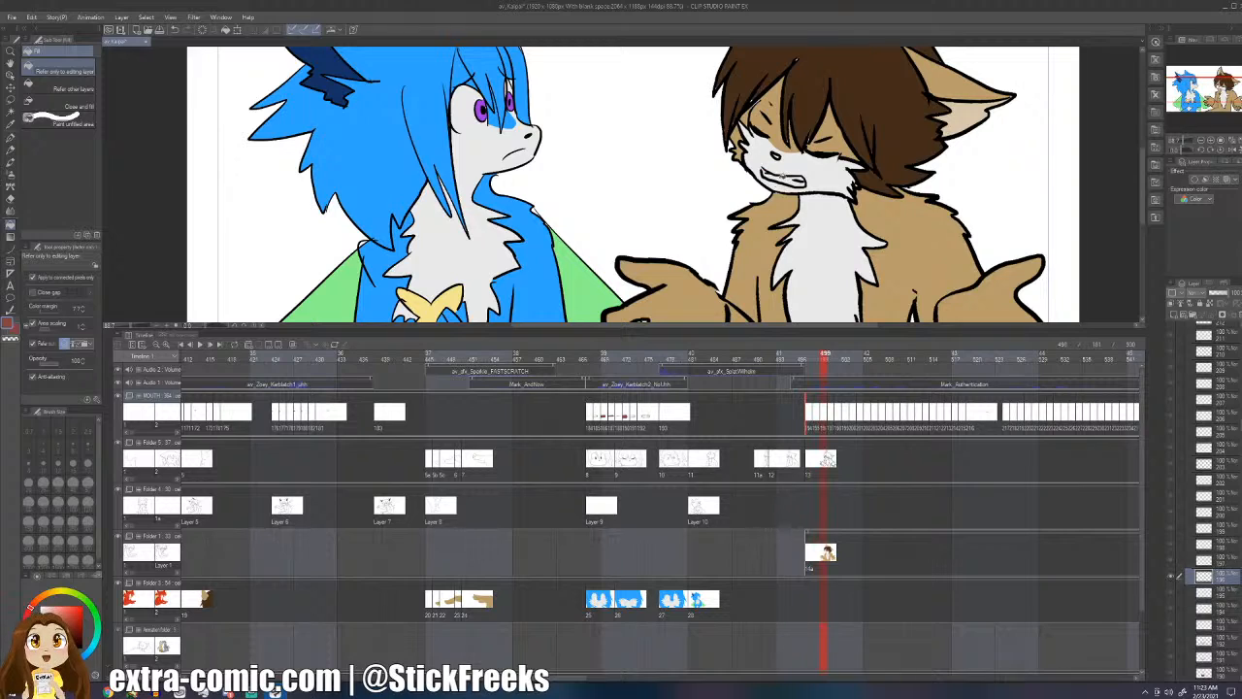
- Fill the brown-haired character's open mouth interiors dark red on the mouth cels from frames 500 to 509
key("Right")
key("Right")
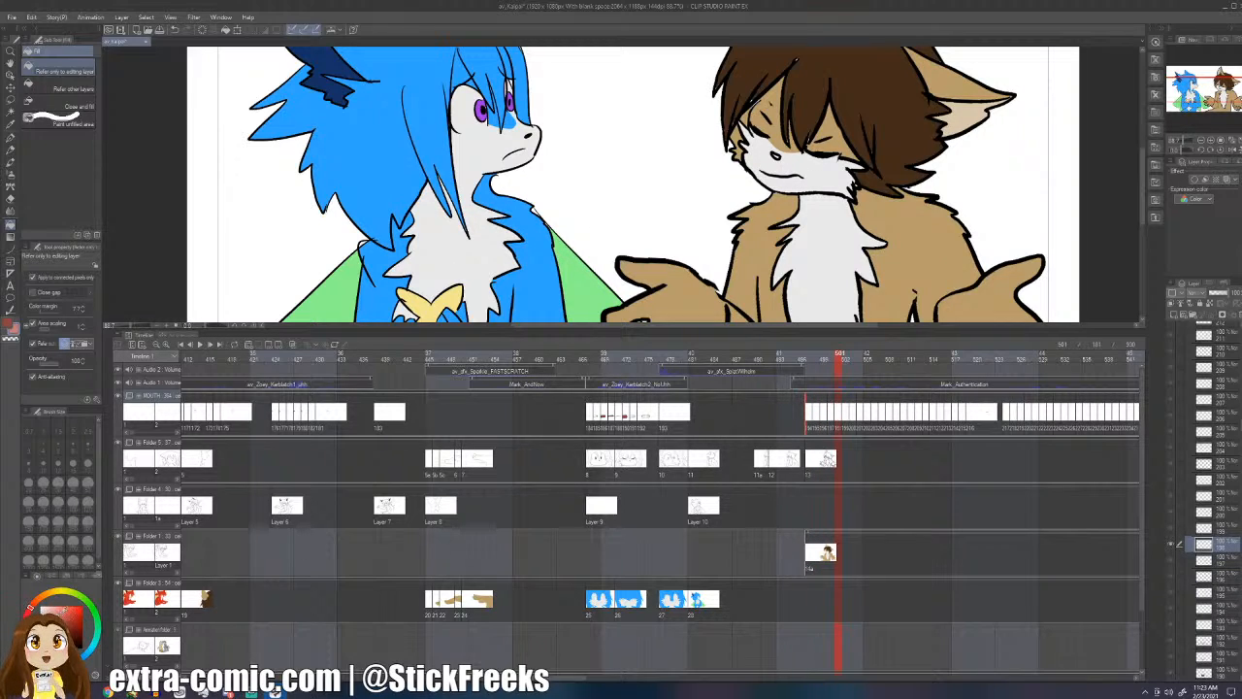
key("Right")
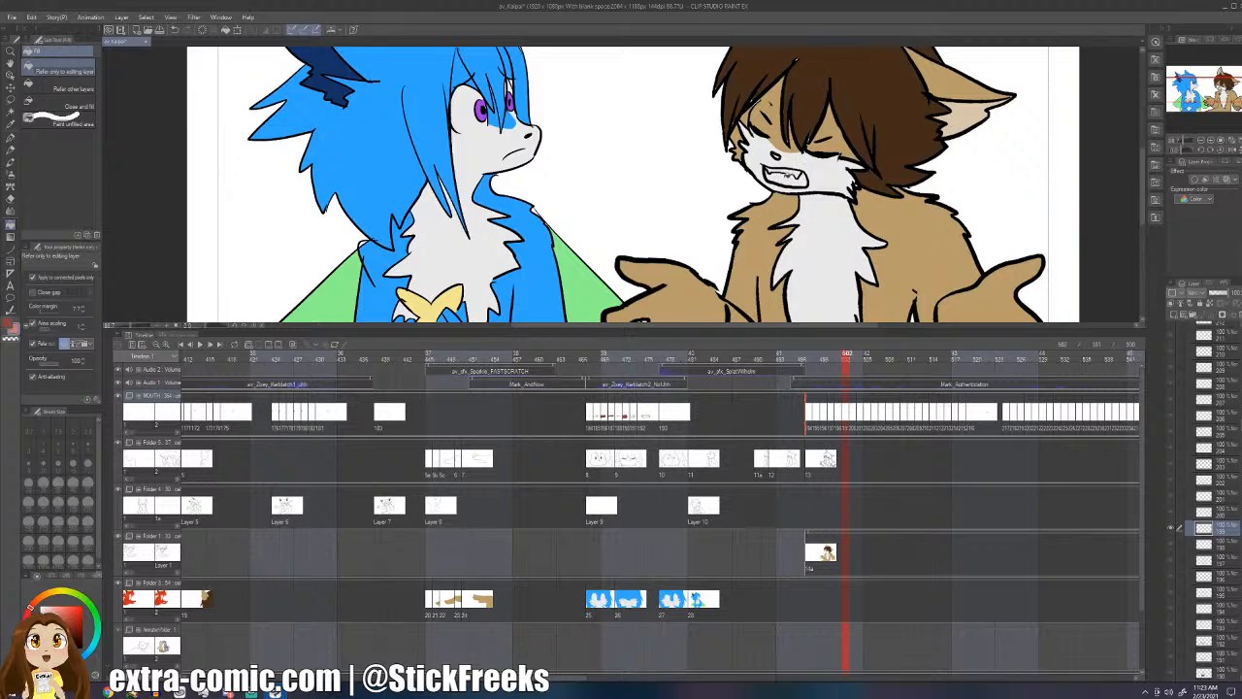
key("Right")
key("Right")
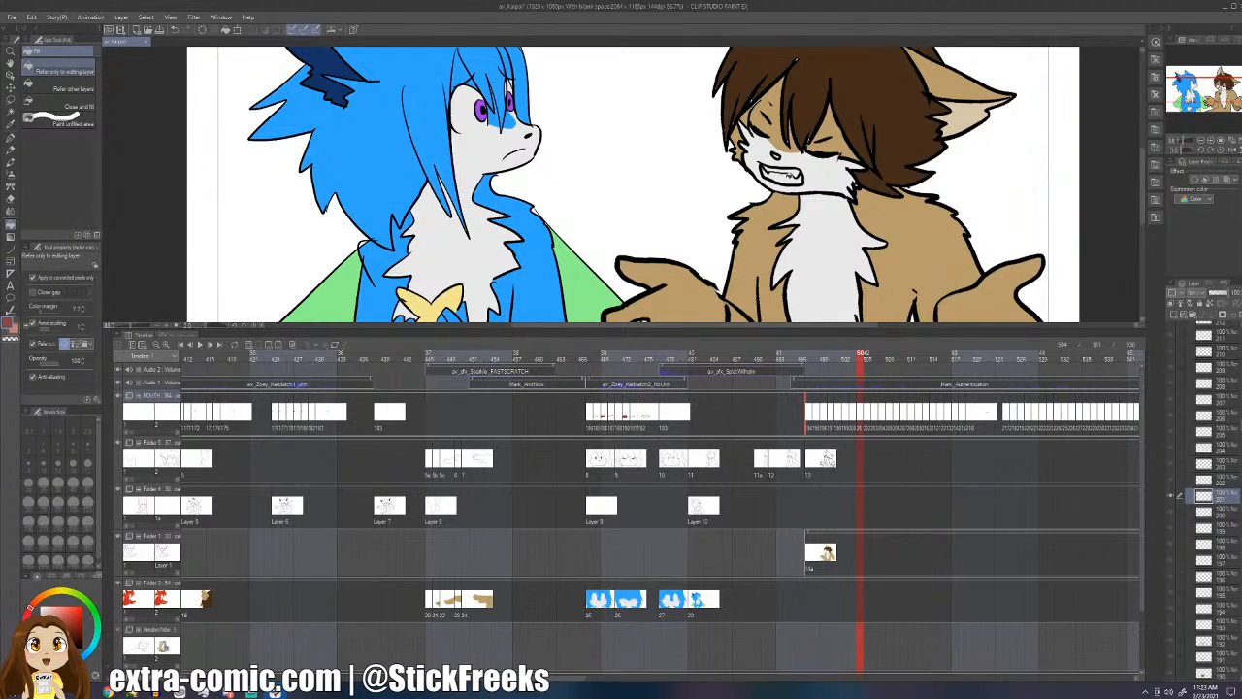
key("Right")
key("Right")
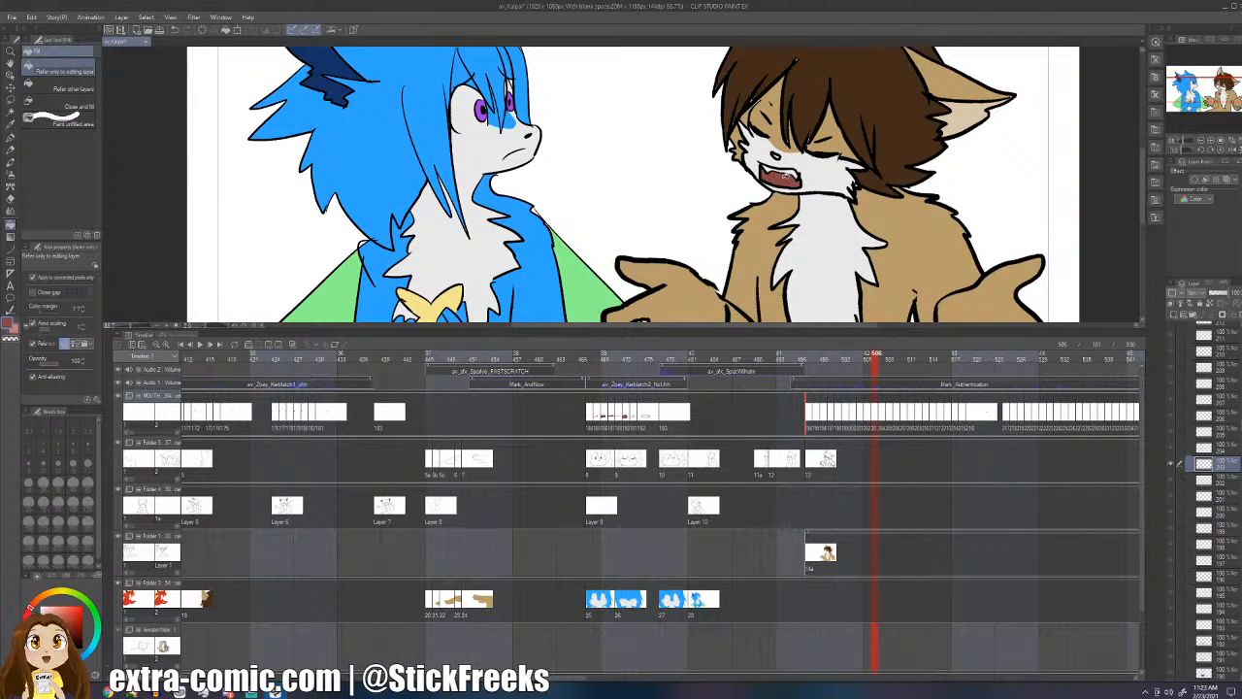
key("Right")
key("Right")
key("Right")
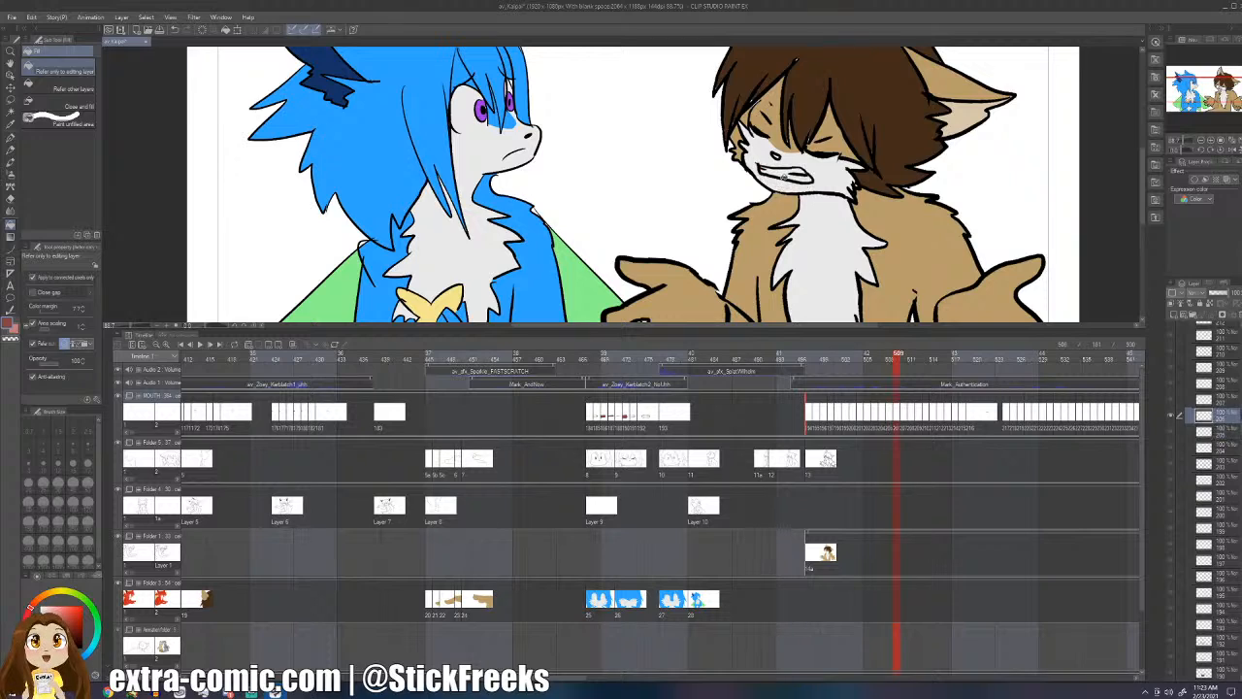
- Continue the dark red mouth fills on the brown-haired character's mouth cels from frames 510 to 518
key("Right")
key("Right")
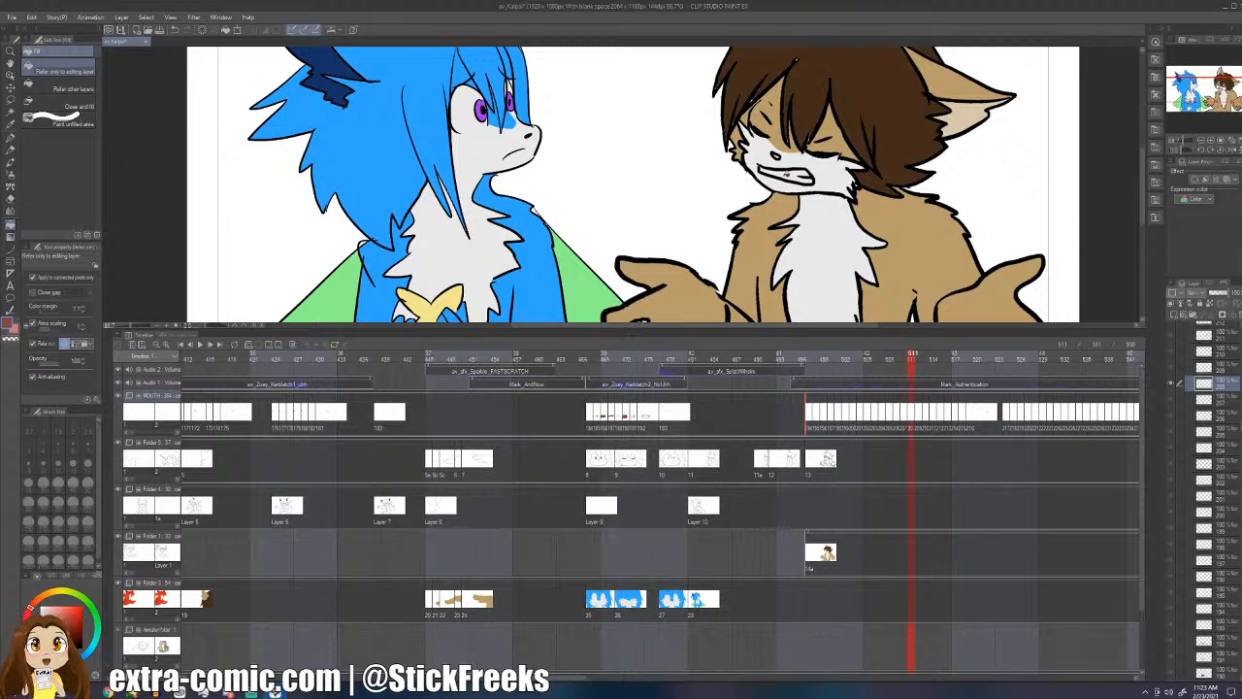
key("Right")
key("Right")
key("Right")
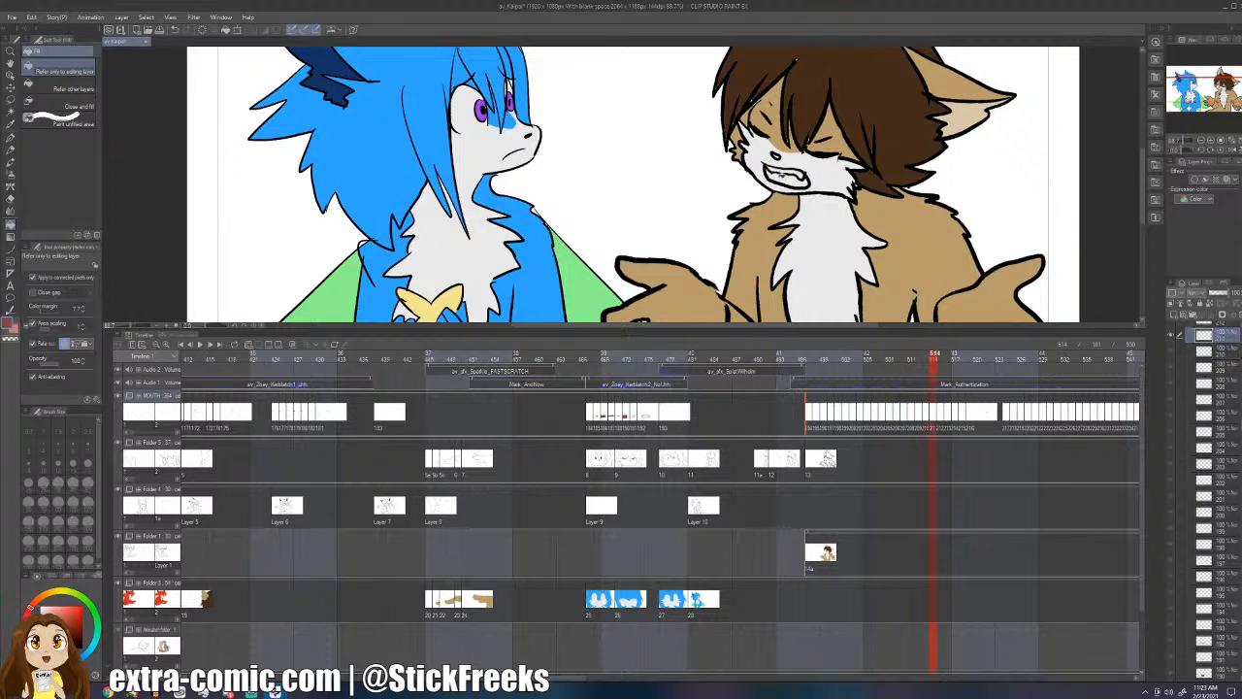
key("Right")
key("Right")
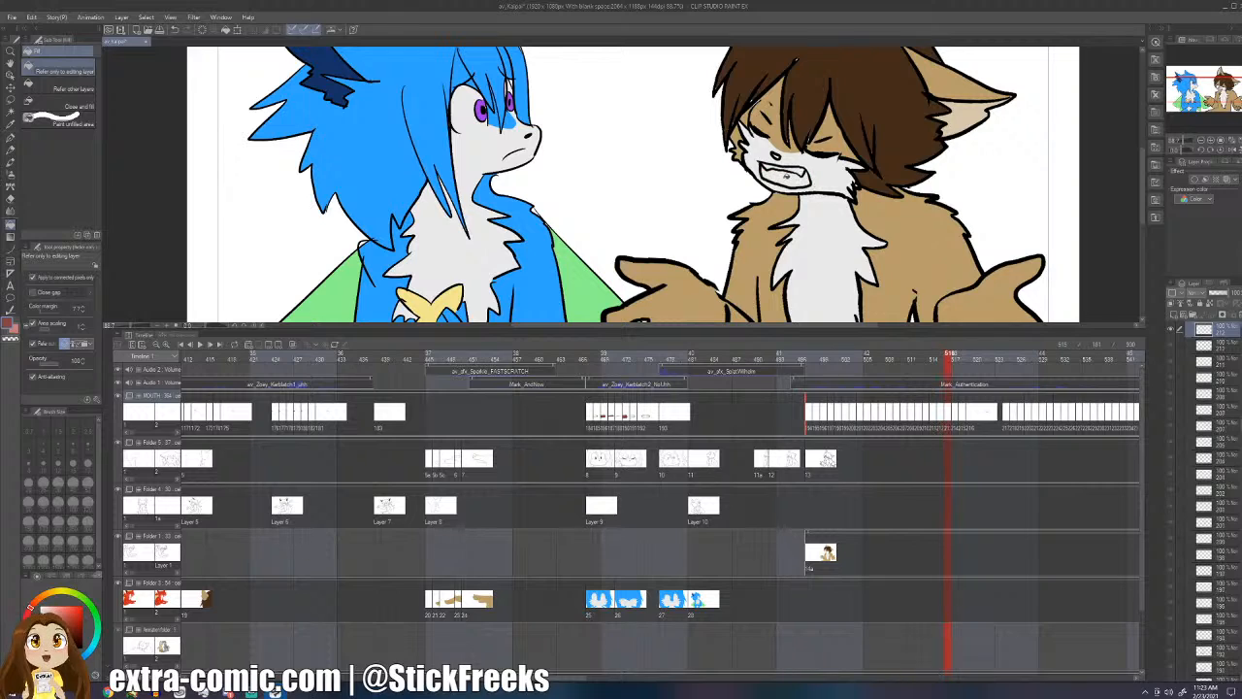
key("Right")
key("Right")
key("Right")
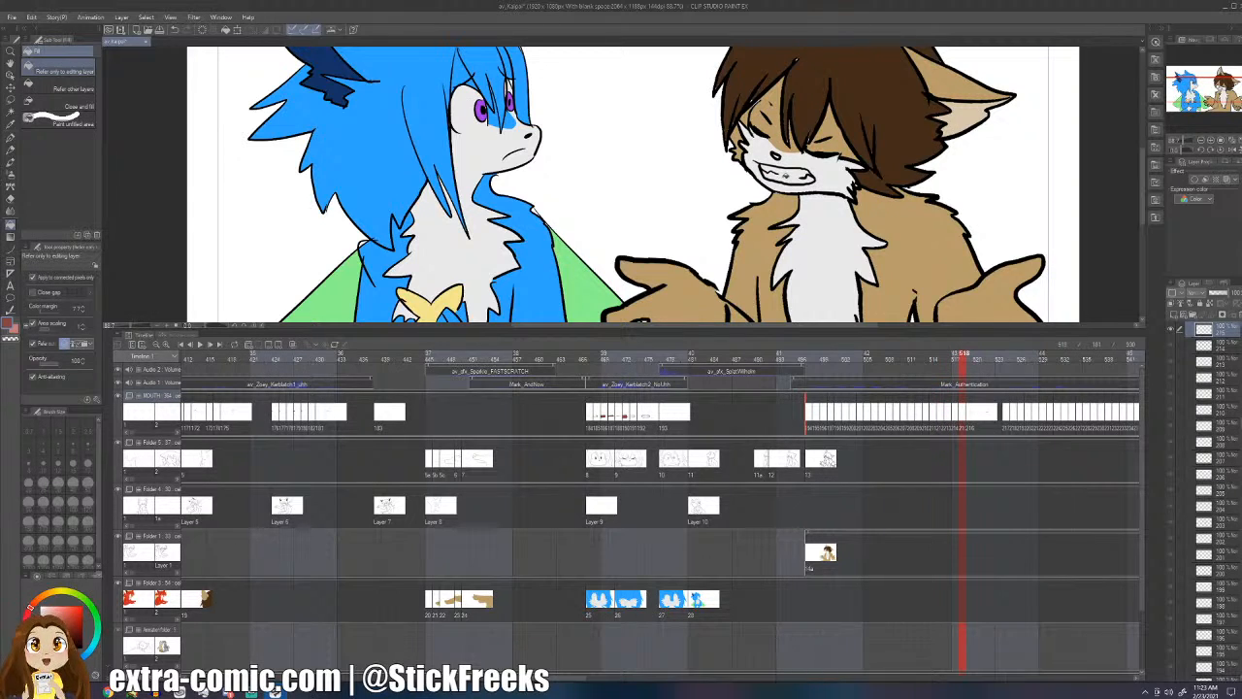
- Fill the brown-haired character's open mouths dark red on the cels from frames 519 to 527, leaving the teeth white
key("Right")
key("Right")
key("Right")
key("Right")
key("Right")
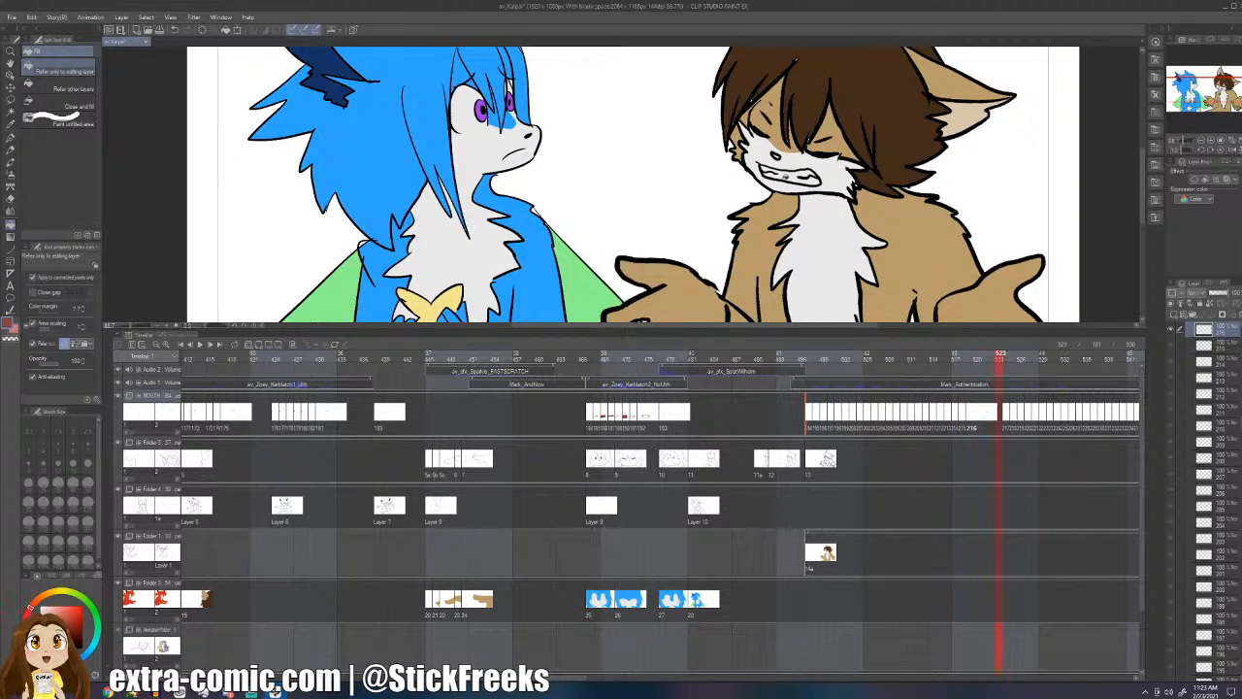
key("Right")
key("Right")
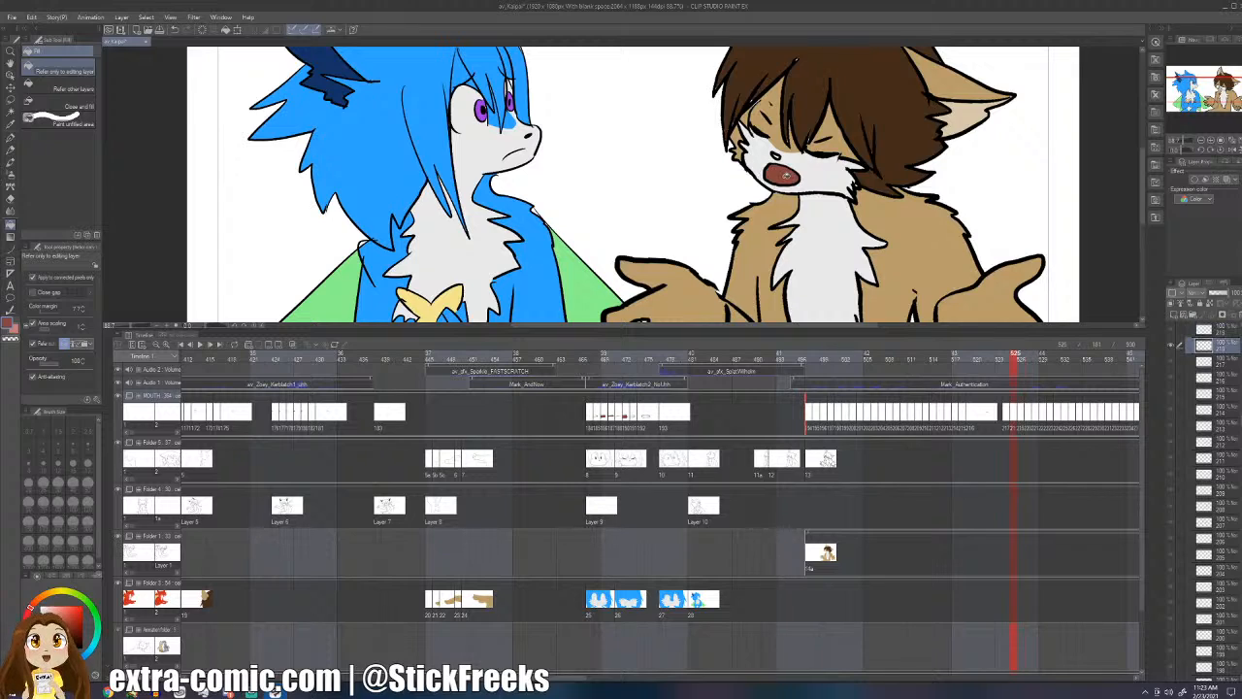
key("Right")
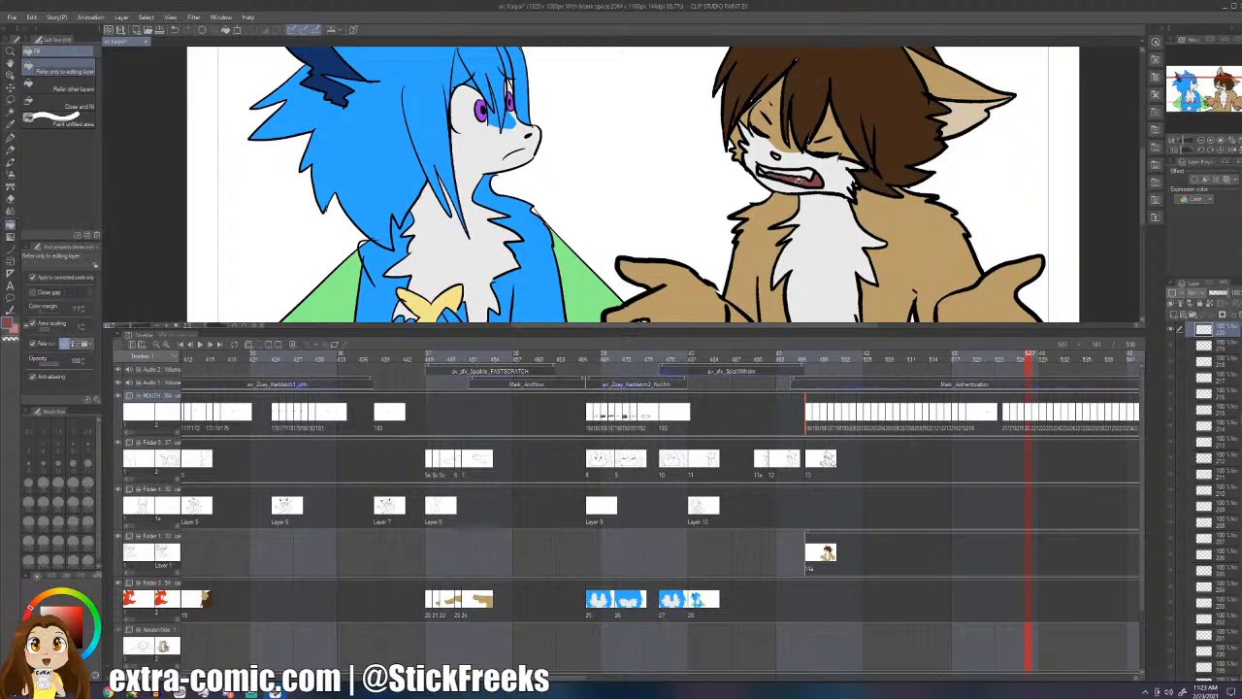
- Colour the brown-haired character's mouth interiors dark red from frame 528 onward, trying the fill on the oval mouth at frame 533
key("Right")
key("Right")
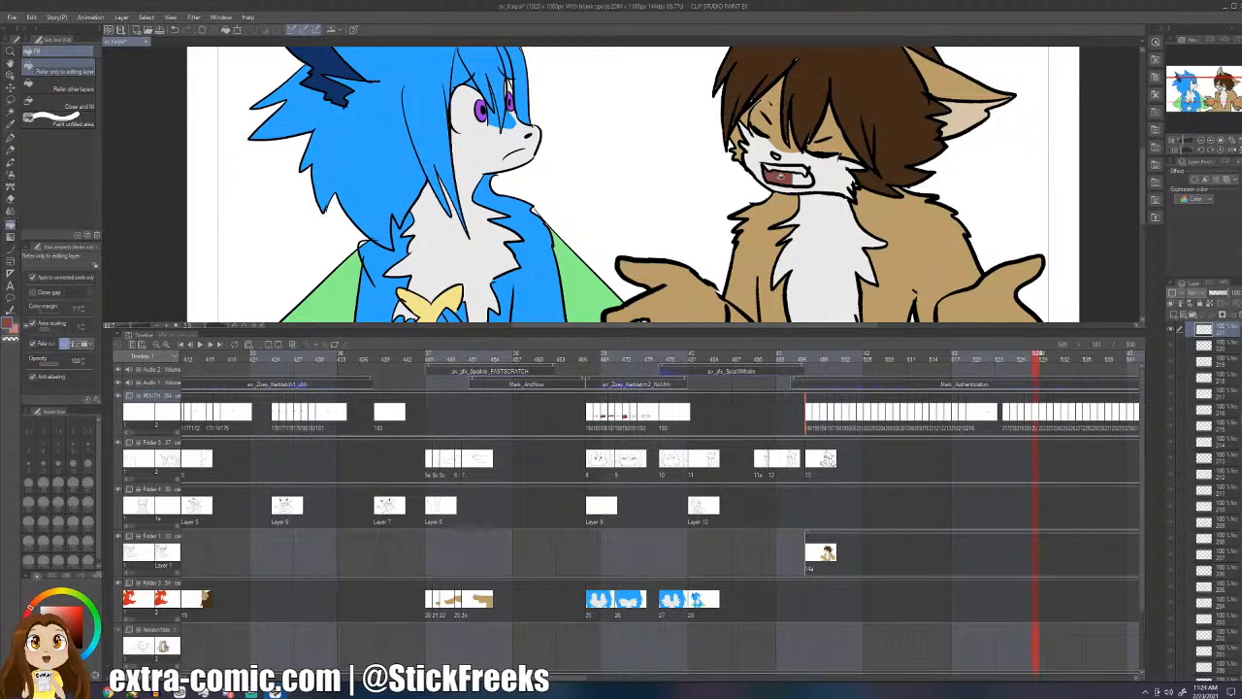
key("Right")
key("Right")
key("Right")
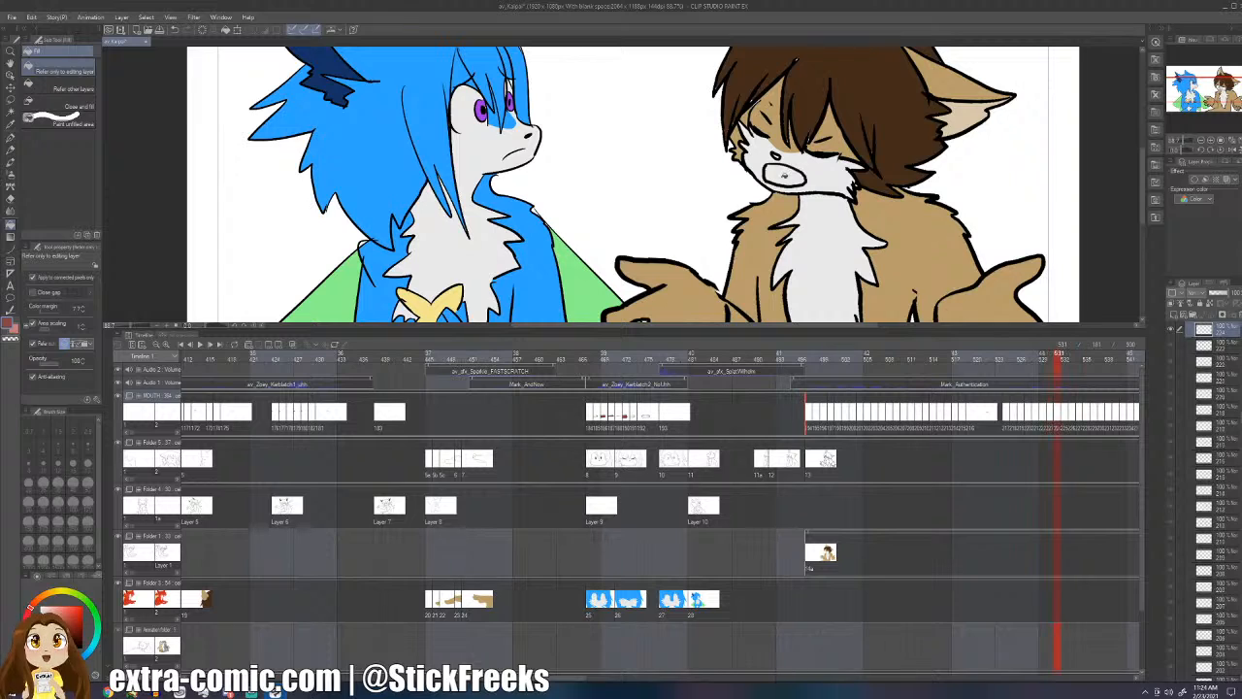
key("Right")
key("Right")
key("Right")
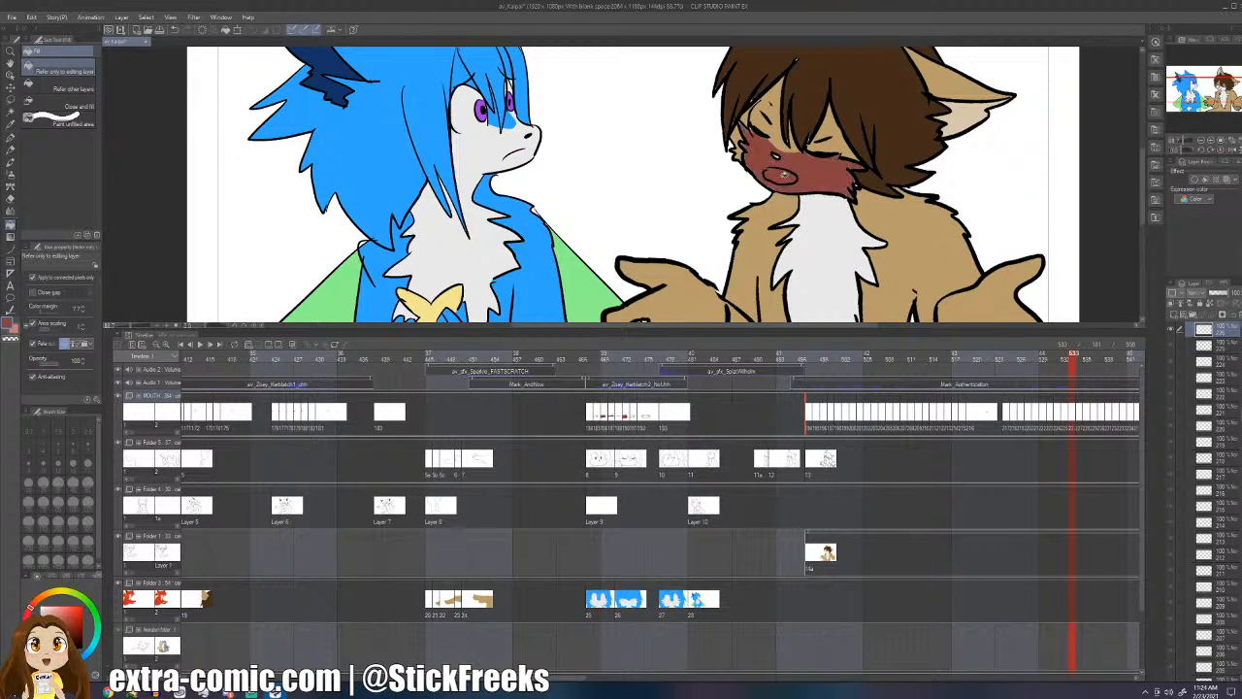
- Undo the spilled fill at frame 533, enable Close gap for the Fill tool, and refill the oval mouth dark red
key("Left")
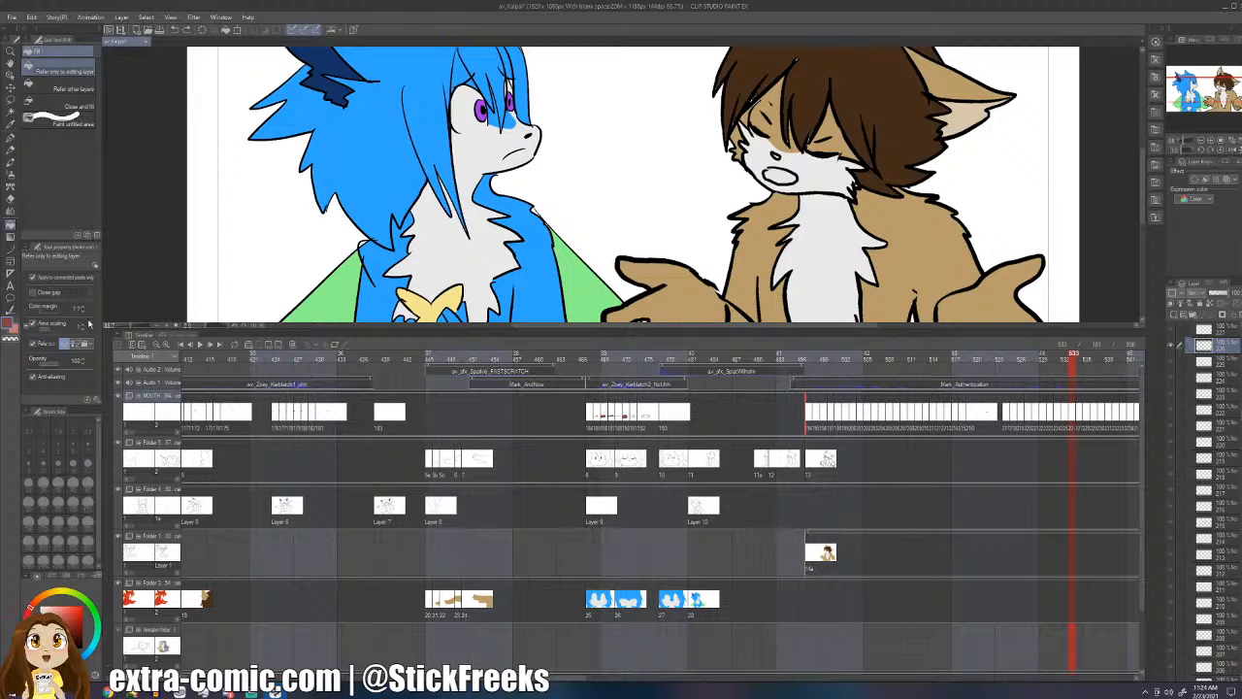
left_click(32, 292)
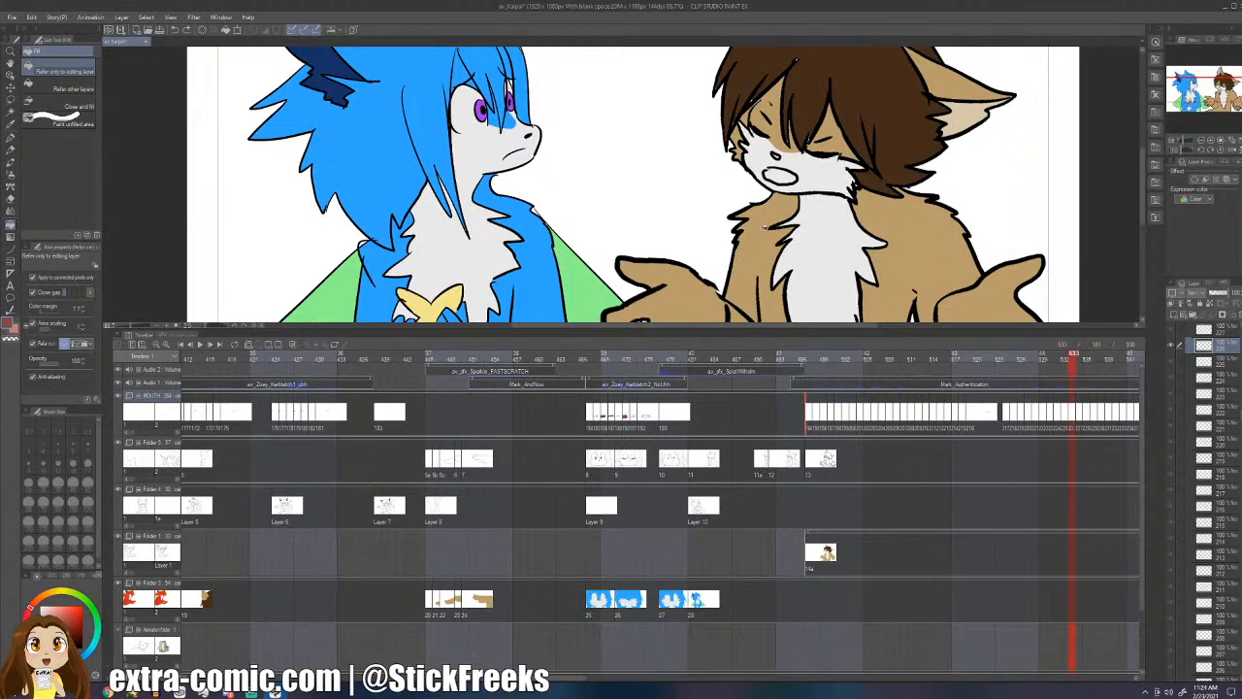
left_click(788, 180)
key("Right")
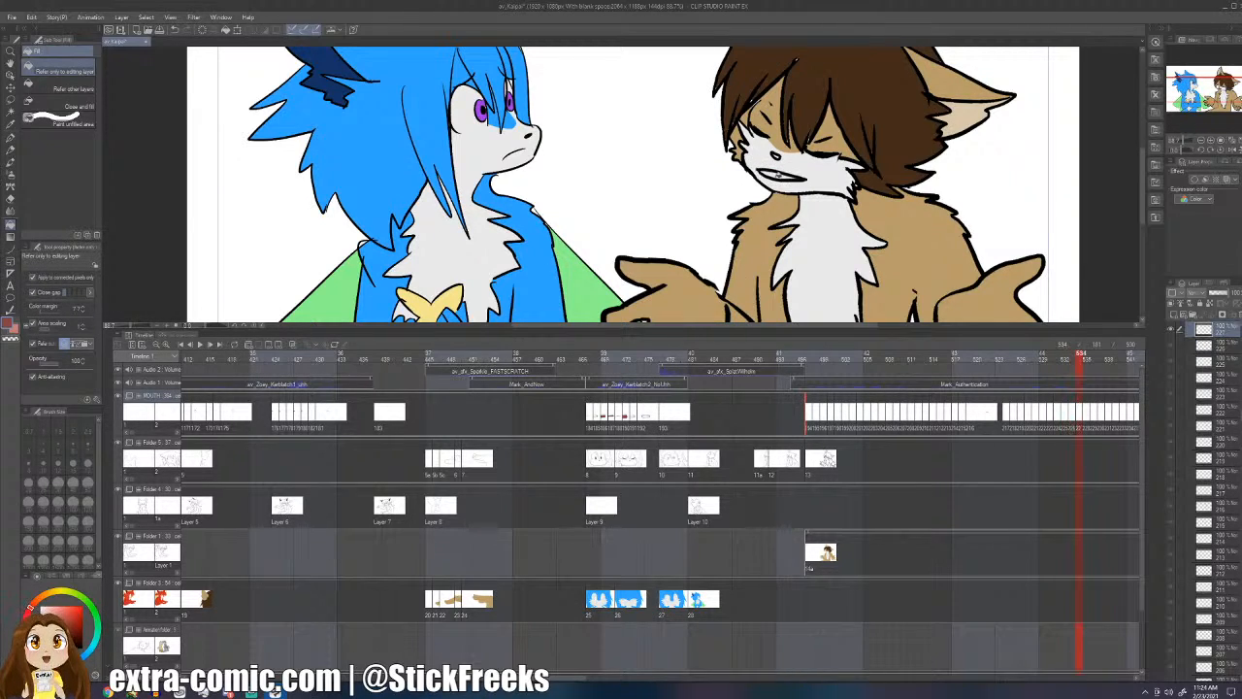
- Fill the brown-haired character's mouth interiors dark red on the cels from frames 534 to 540
key("Right")
key("Right")
key("Right")
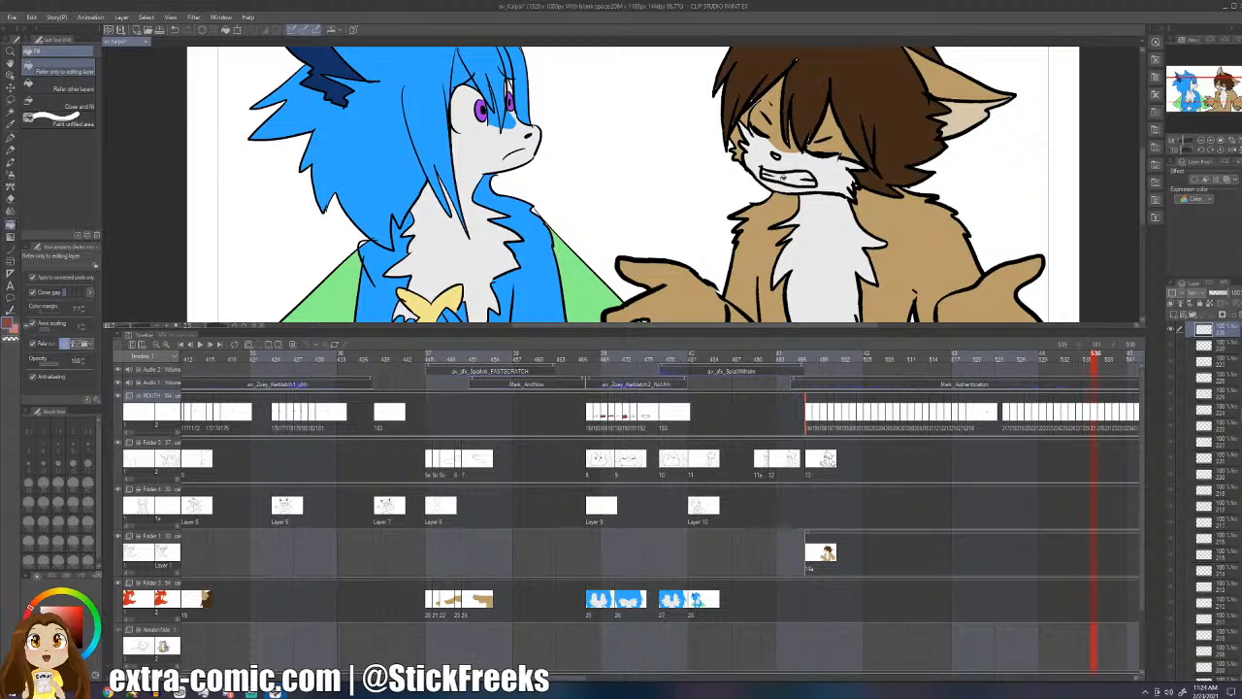
key("Right")
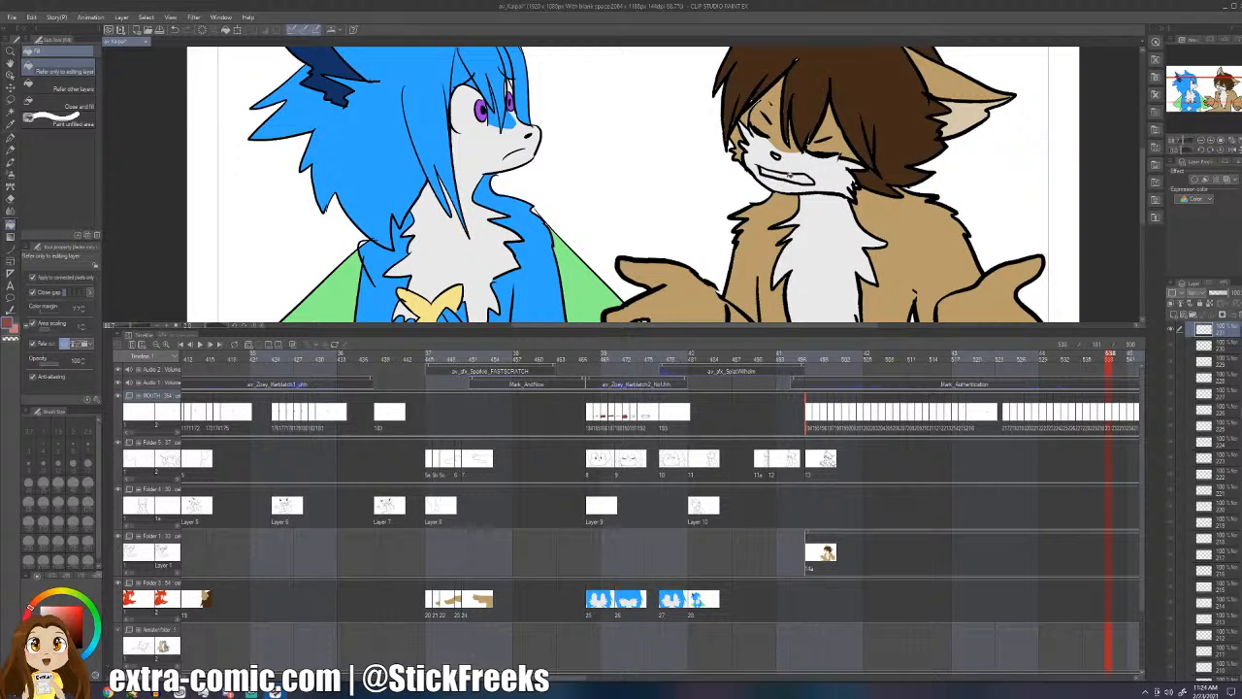
key("Right")
key("Right")
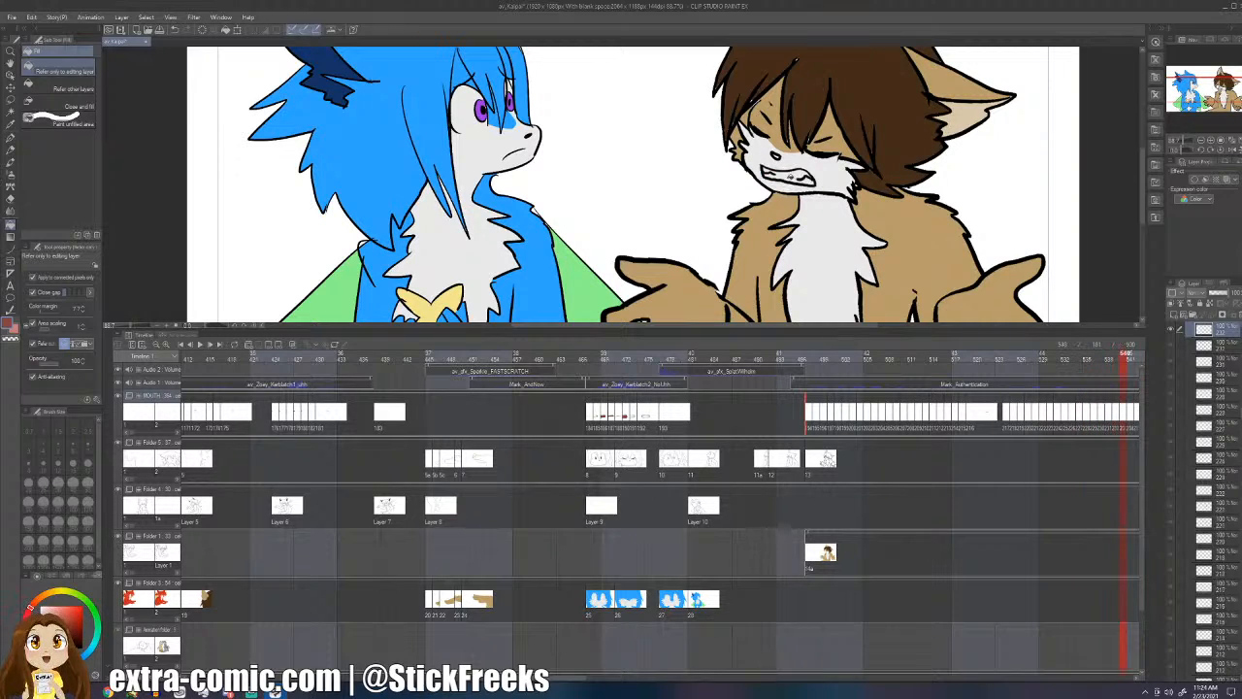
- Finish the dark red mouth fills on the brown-haired character's last cels in this shot, through frame 546
key("Right")
key("Right")
key("Right")
key("Right")
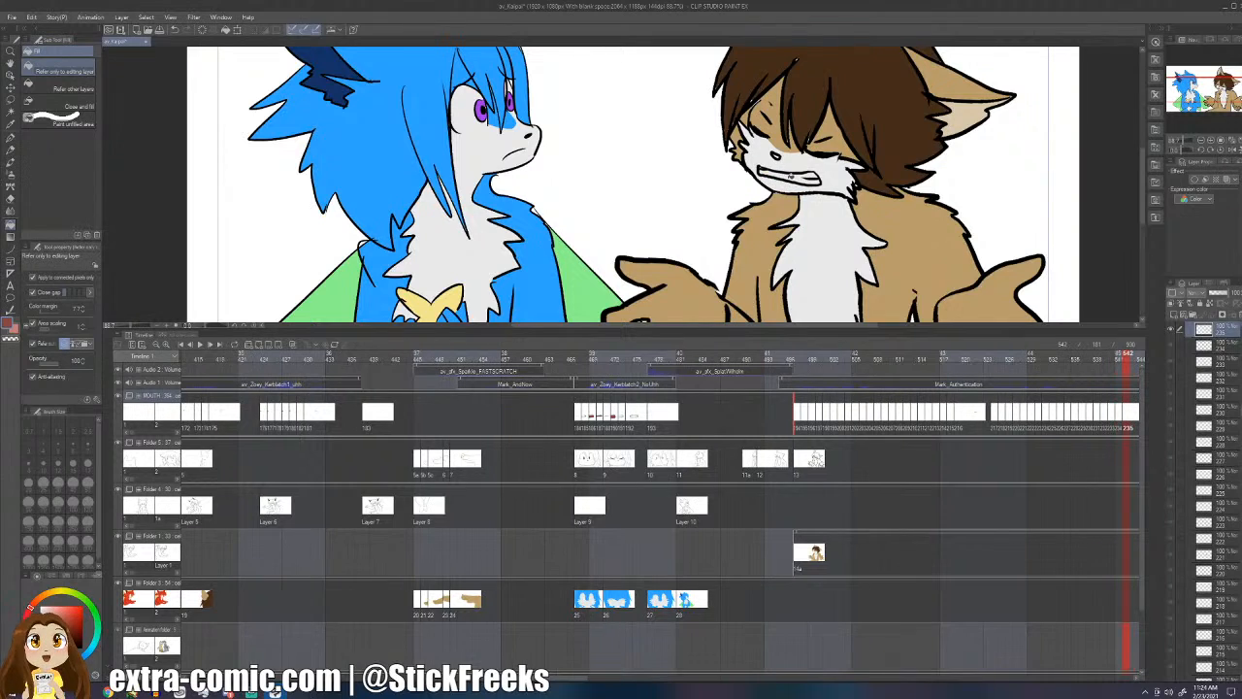
key("Right")
key("Right")
key("Right")
key("Right")
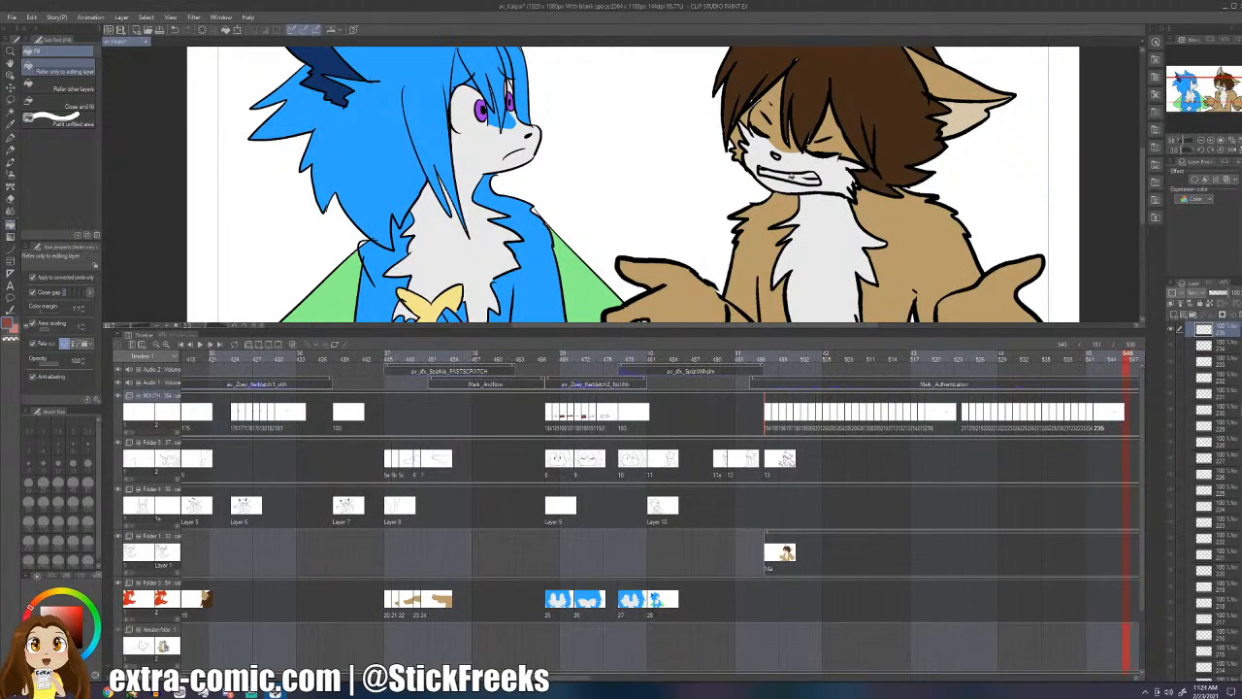
- Fill the grey character's open mouth interiors dark red at the start of the following shot, through frame 554
key("Right")
key("Right")
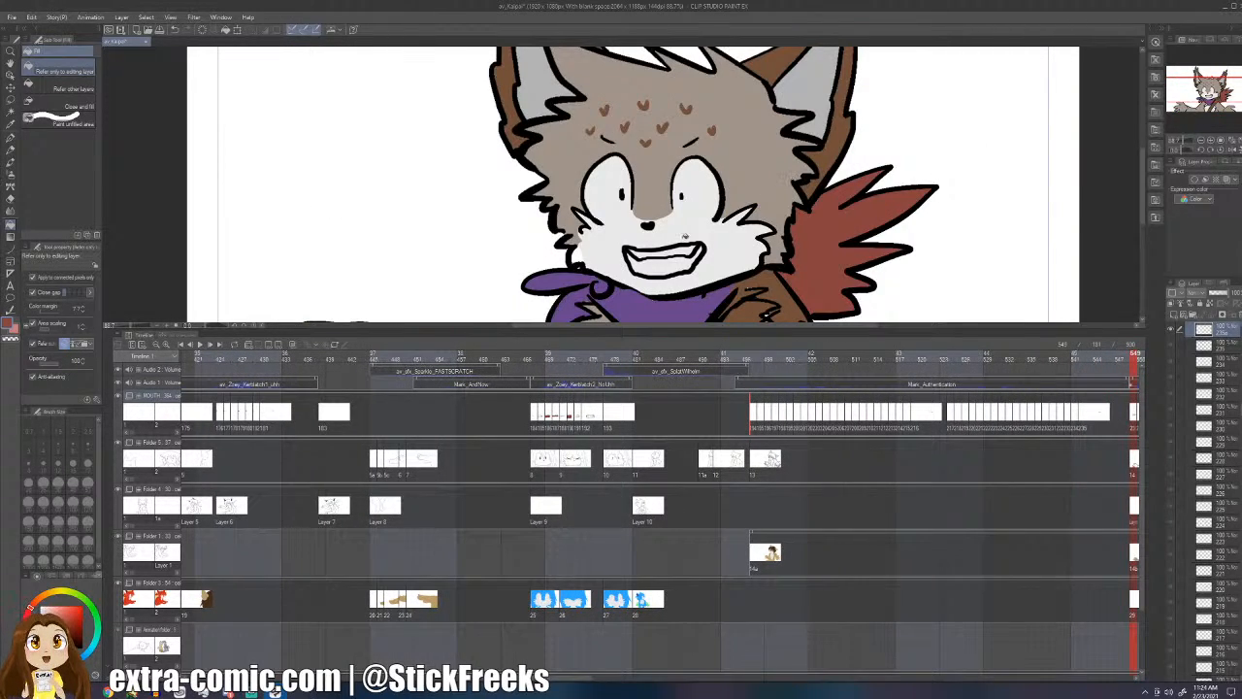
key("Right")
key("Right")
key("Right")
key("Right")
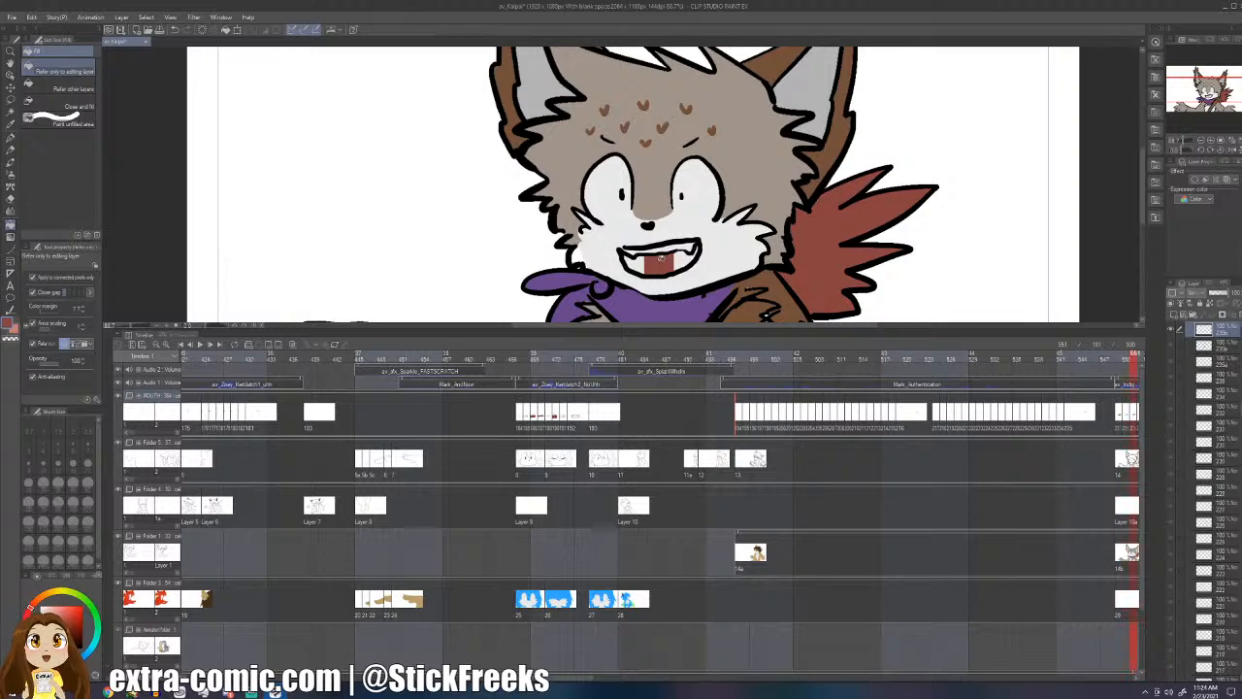
key("Right")
key("Right")
key("Right")
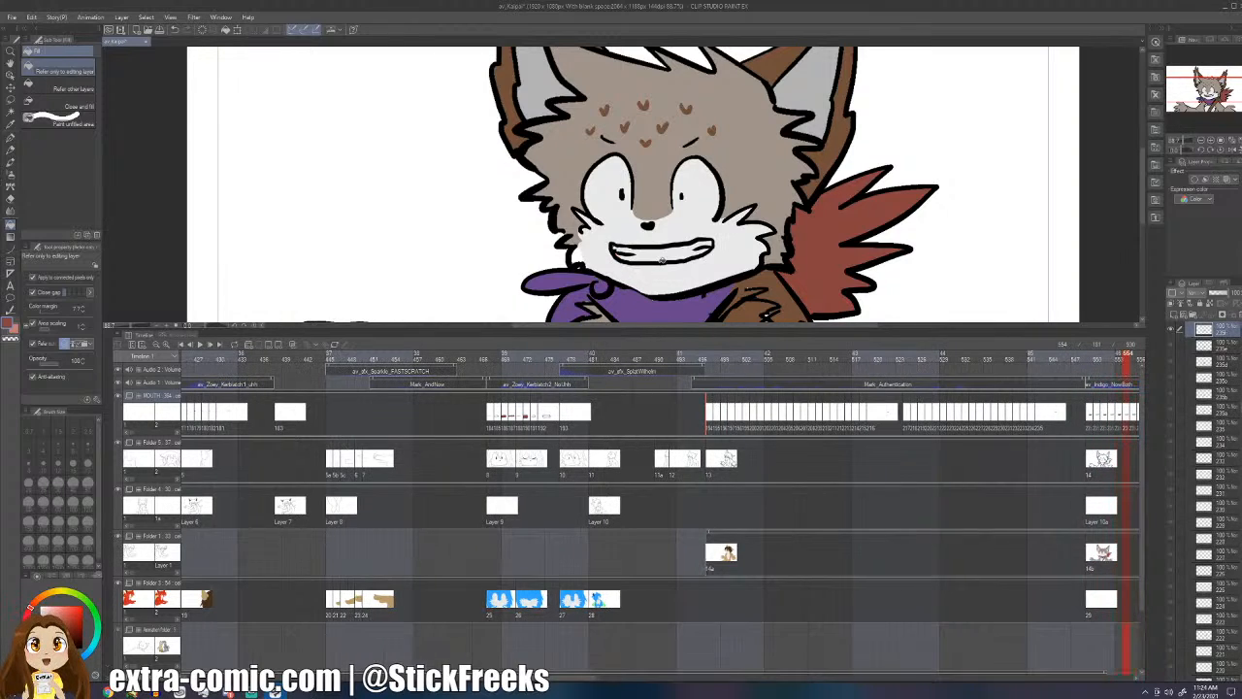
- Fill the grey character's open mouths dark red on the mouth cels from frames 555 to 559
key("Right")
key("Right")
key("Right")
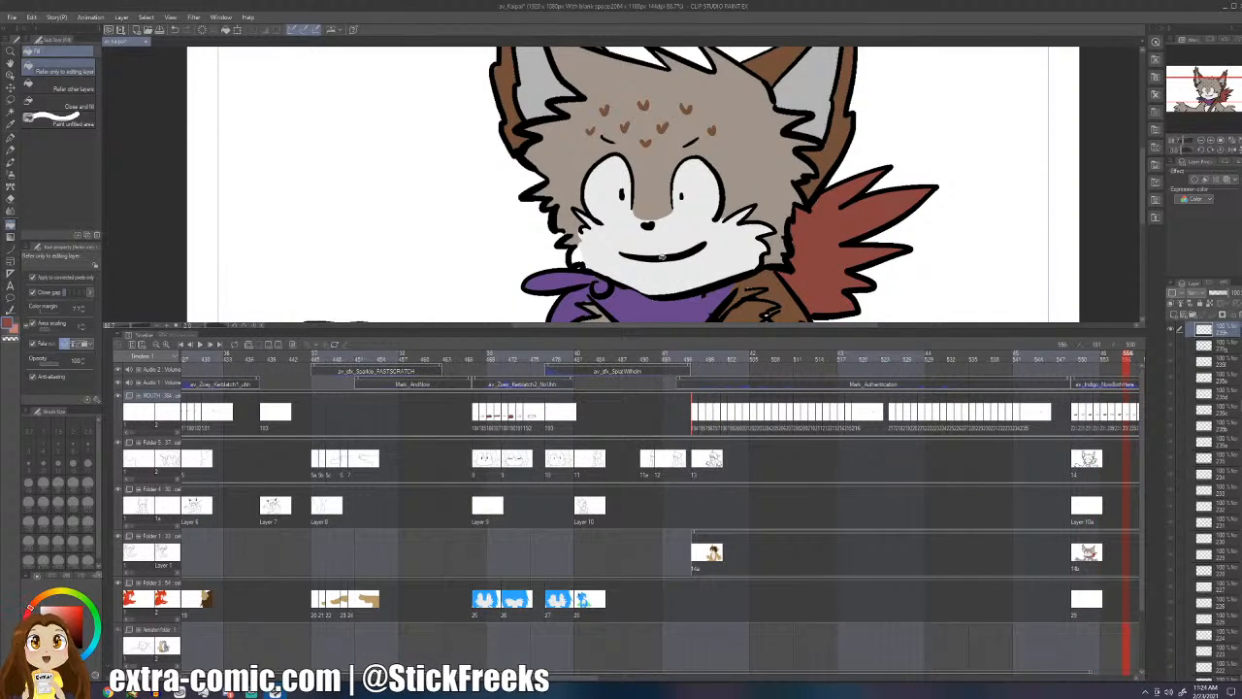
key("Right")
key("Right")
key("Right")
key("Right")
key("Right")
key("Right")
key("Right")
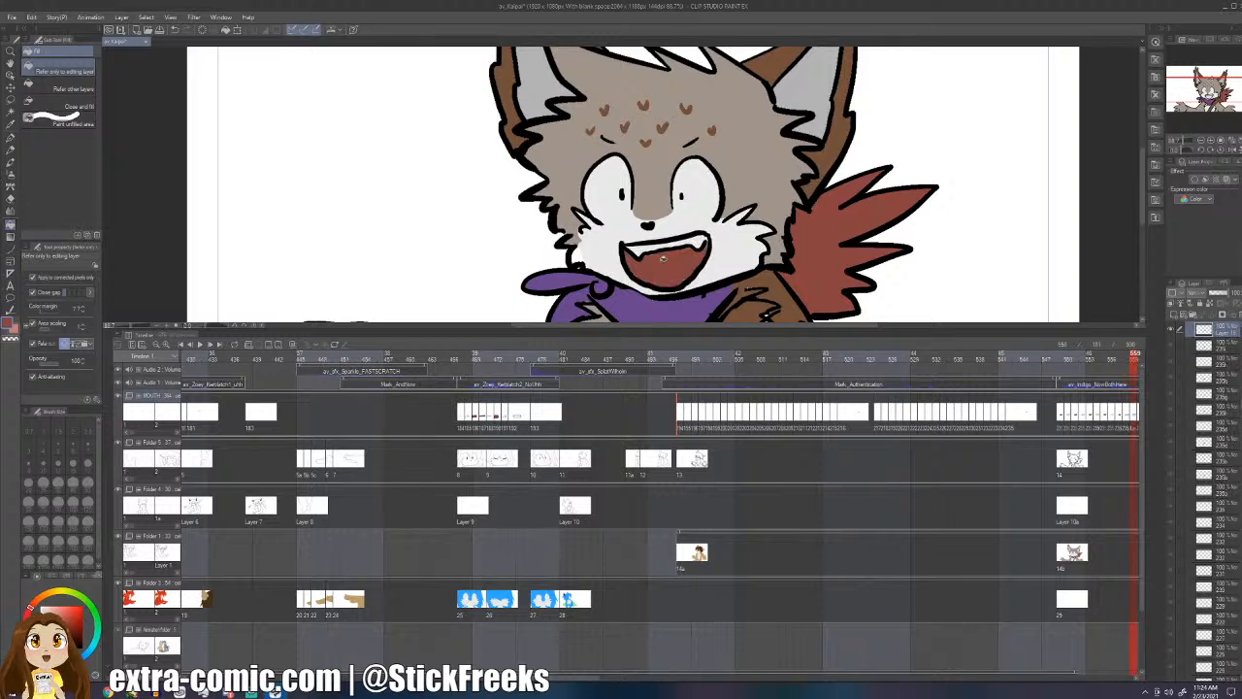
- Fill the grey character's remaining open mouths dark red on the mouth cels from frame 560 to the end of this shot
key("Right")
key("Right")
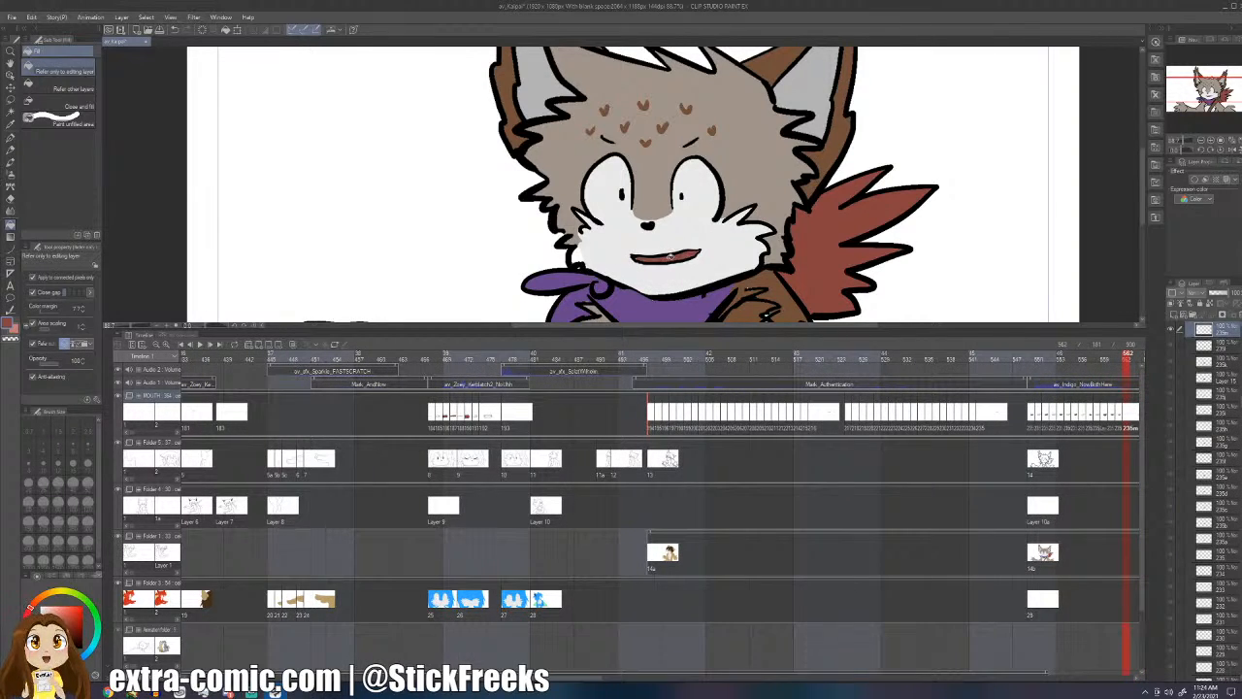
key("Right")
key("Right")
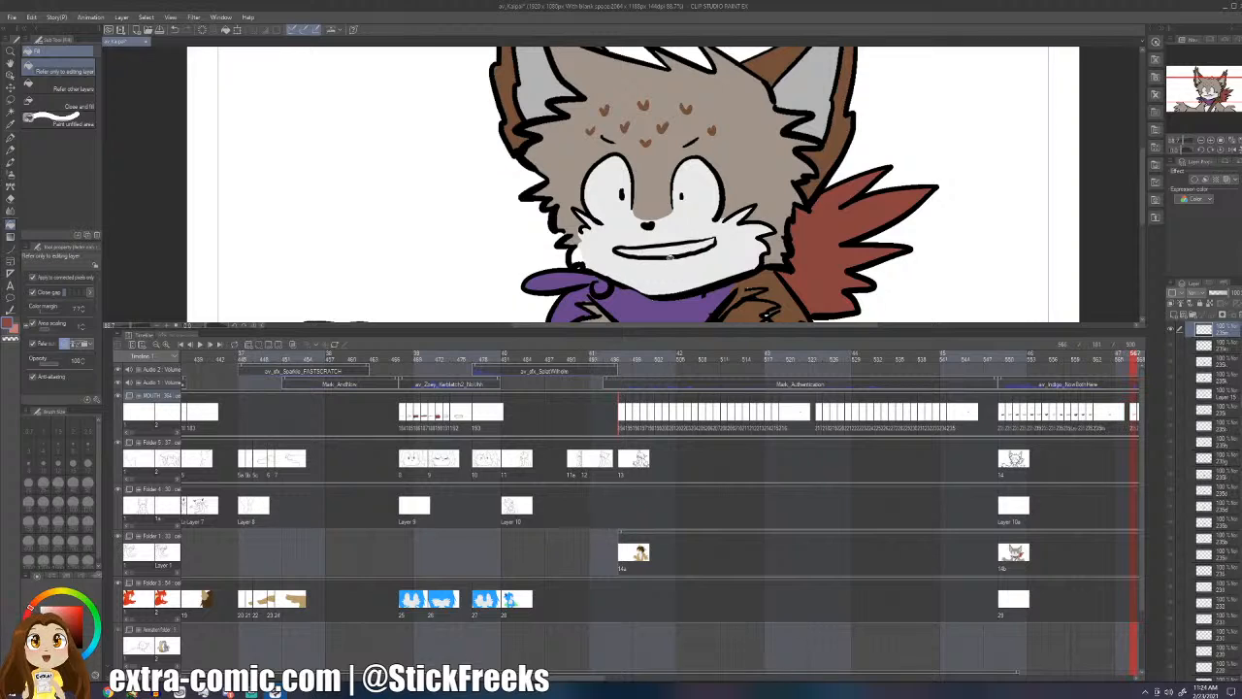
key("Right")
key("Right")
key("Right")
key("Right")
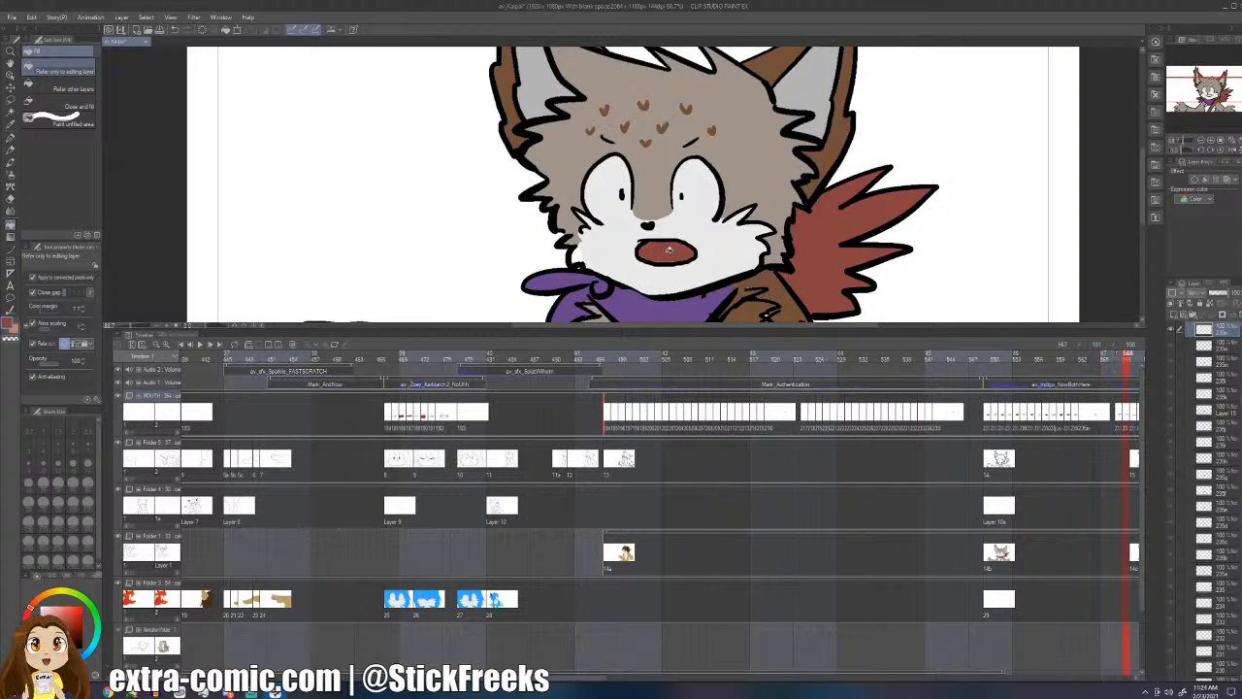
- Undo the fill on the angry grey character's face at frame 570, close the mouth outline with the pen, and refill it dark red
key("Right")
key("Right")
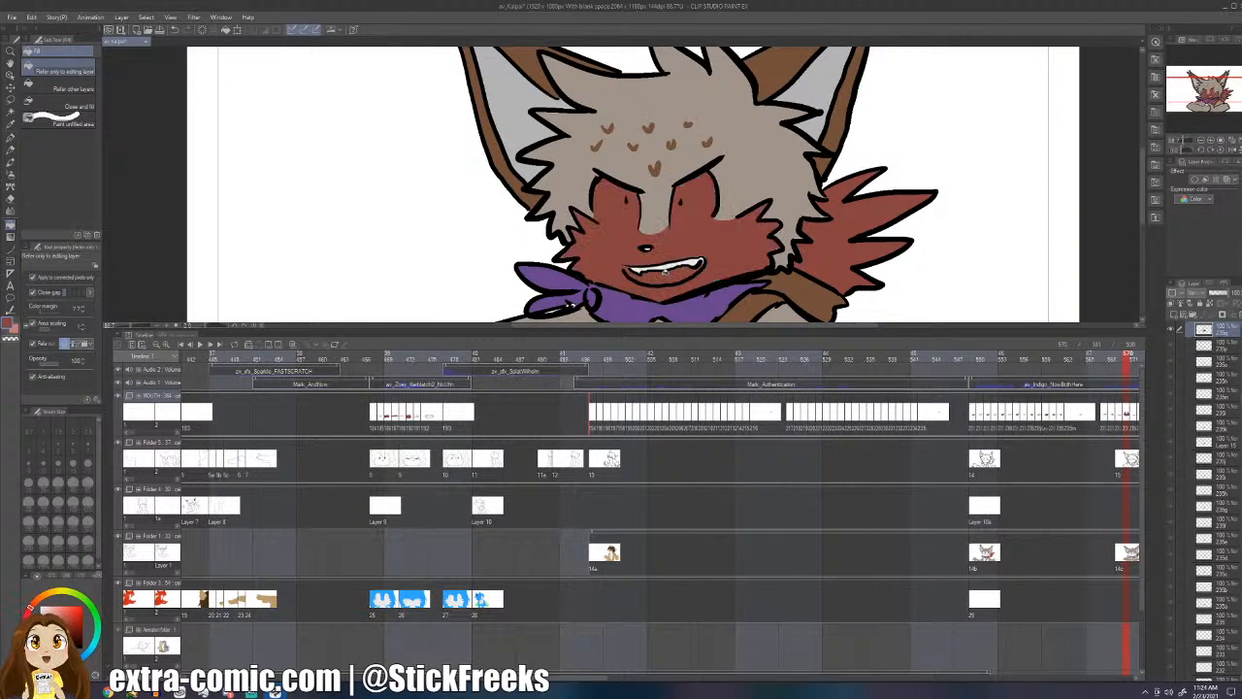
key("p")
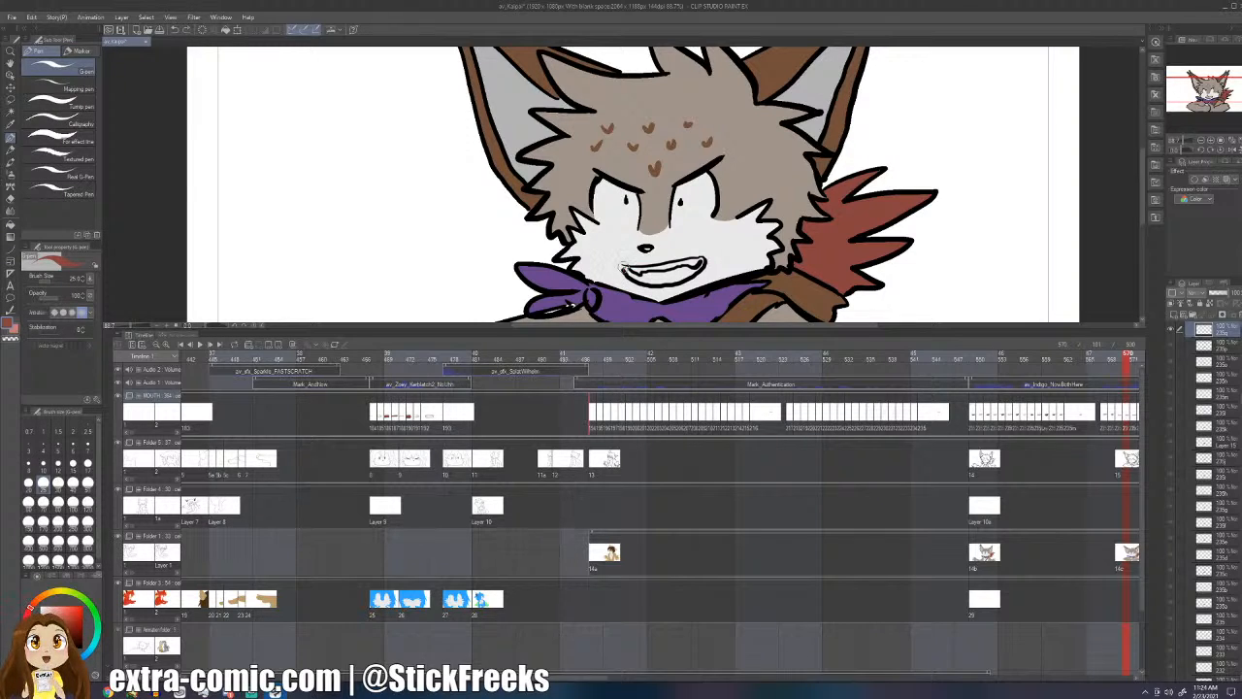
key("g")
key("g")
key("Right")
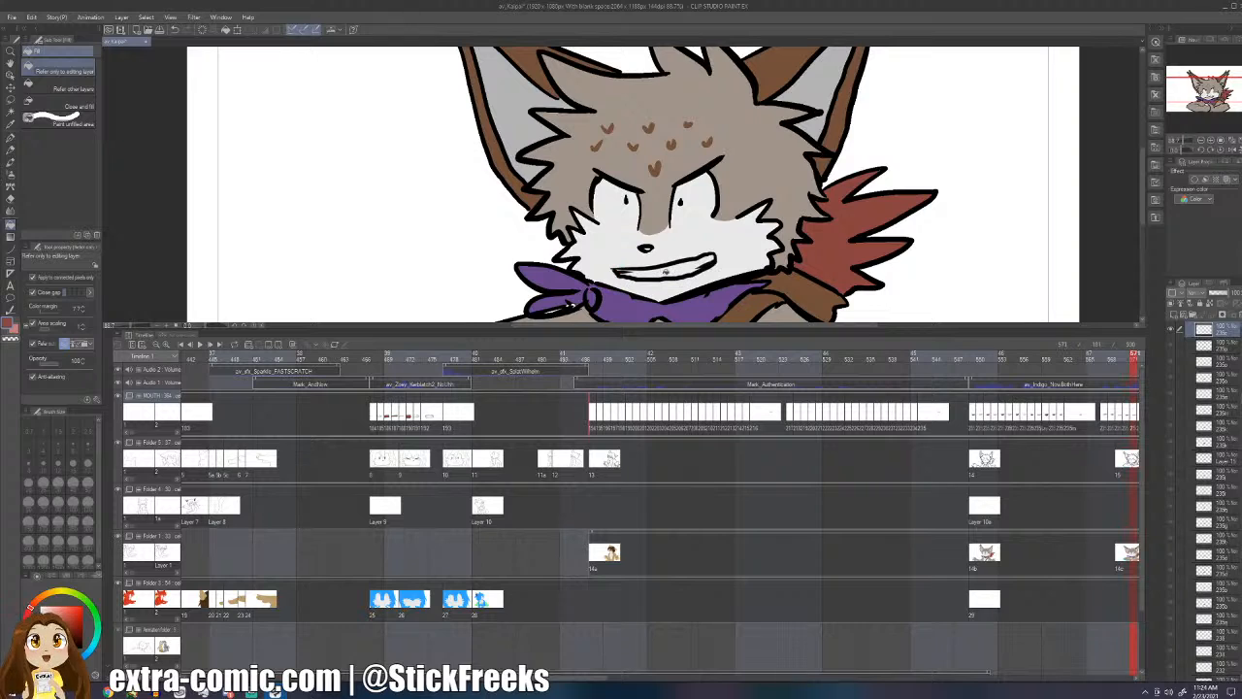
- Fill the angry grey character's open mouth interiors dark red on the mouth cels from frames 571 to 577
key("Right")
key("Right")
key("Right")
key("Right")
key("Right")
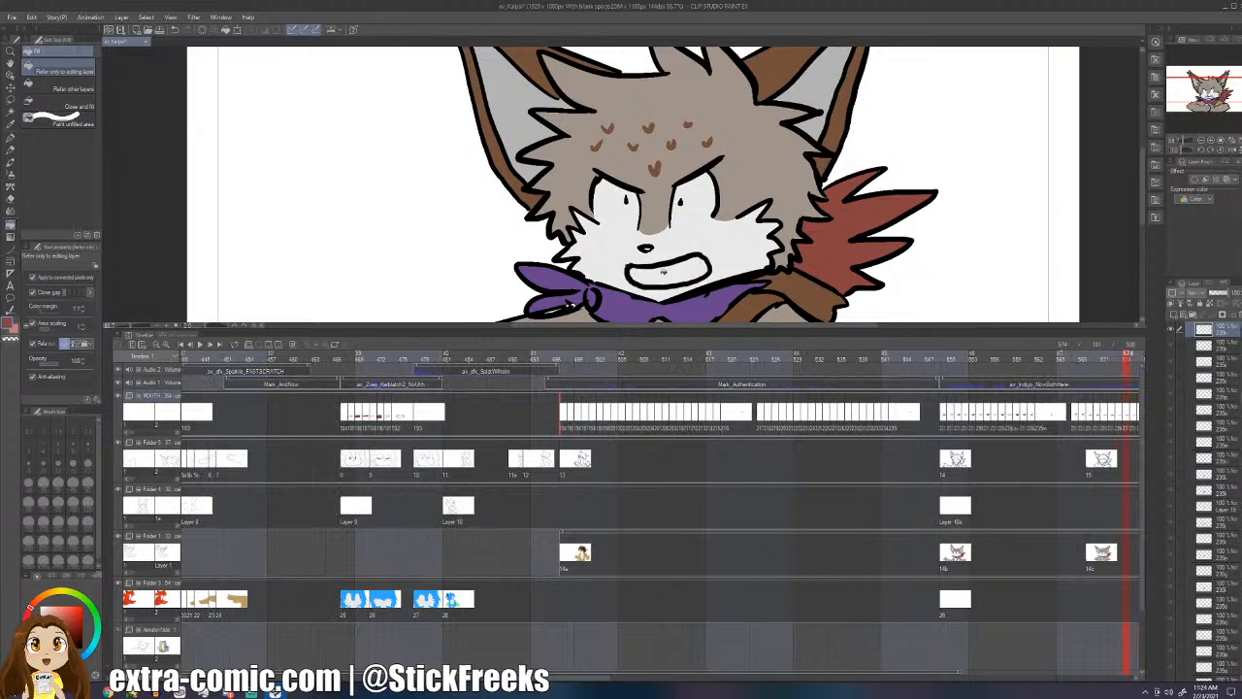
key("Right")
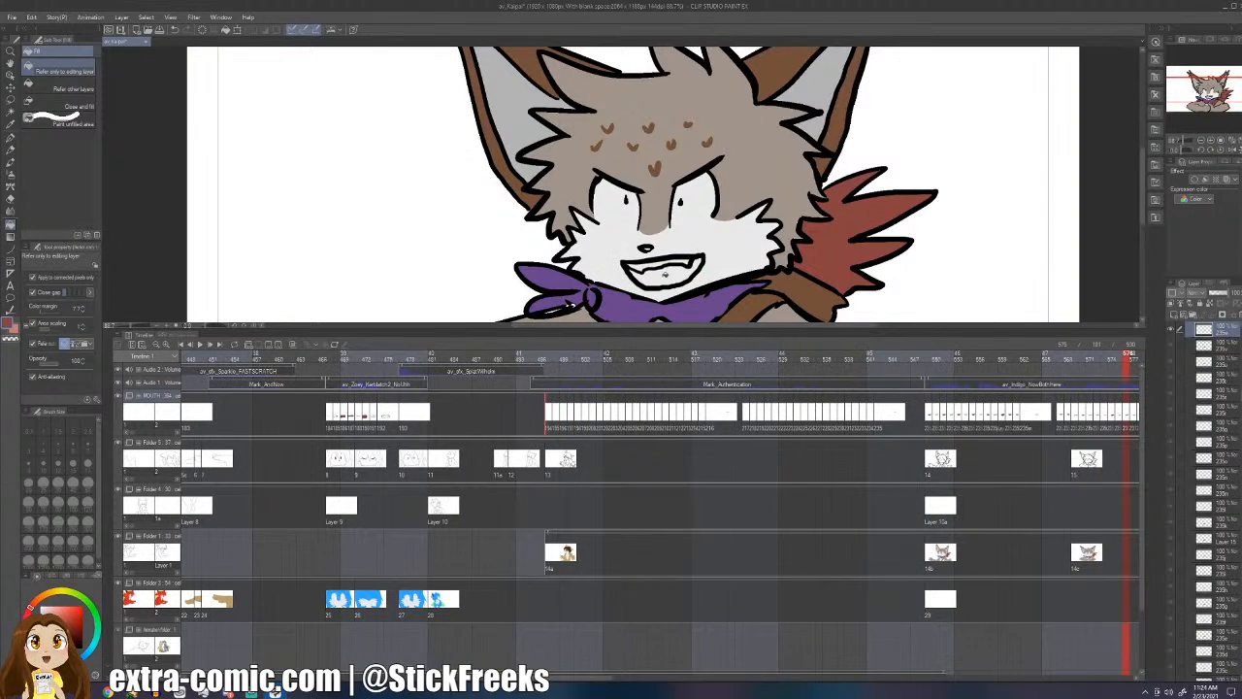
key("Right")
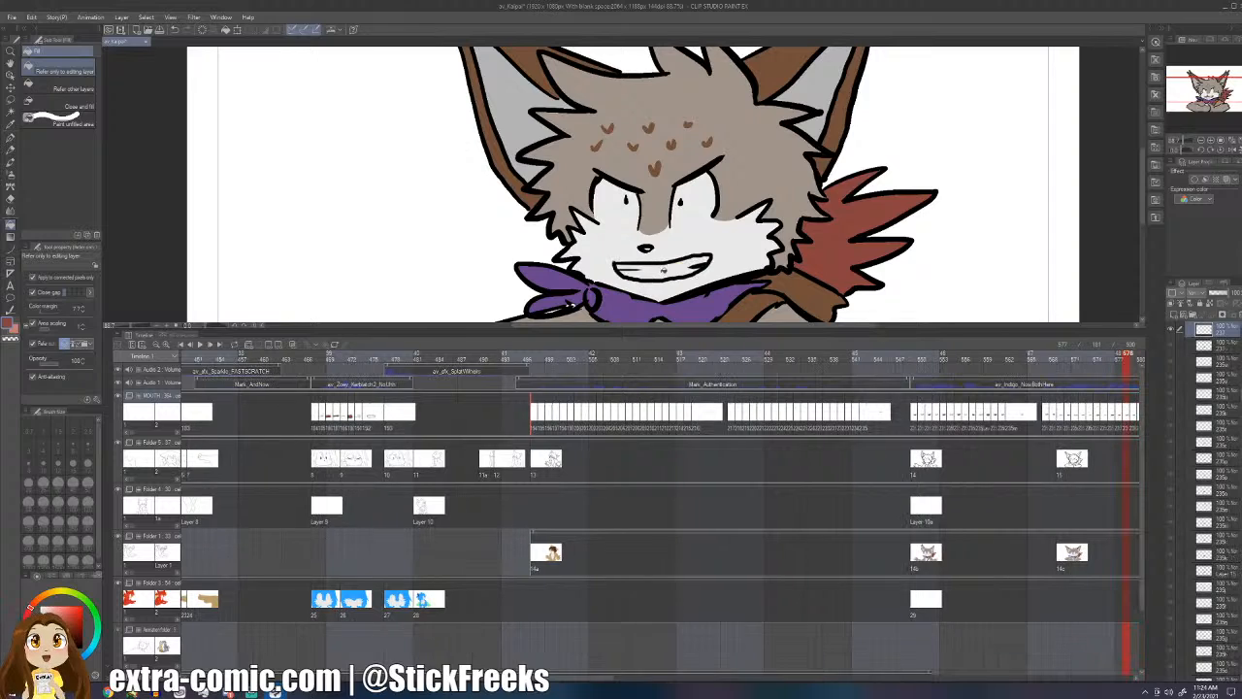
- Undo the fill on the clenched mouth at frame 578 and continue the dark red mouth fills through frame 583
left_click(663, 271)
key("ctrl+z")
key("Right")
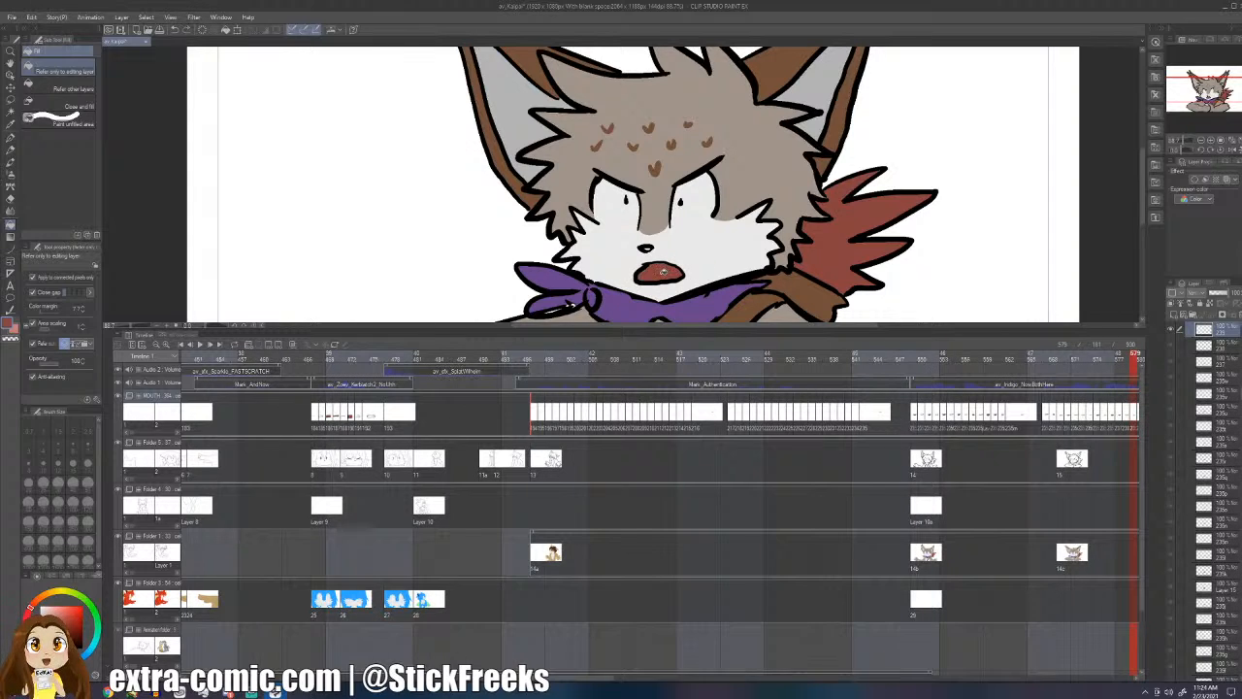
key("Right")
key("Right")
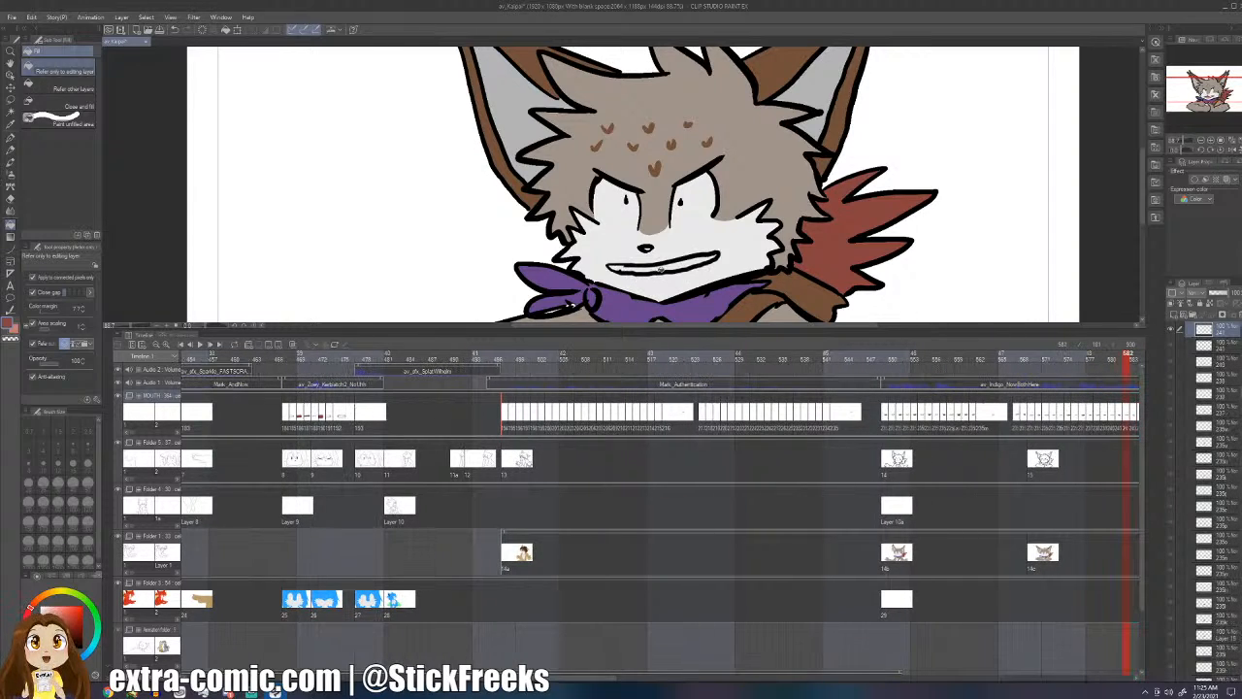
key("Right")
key("Right")
key("Right")
key("Right")
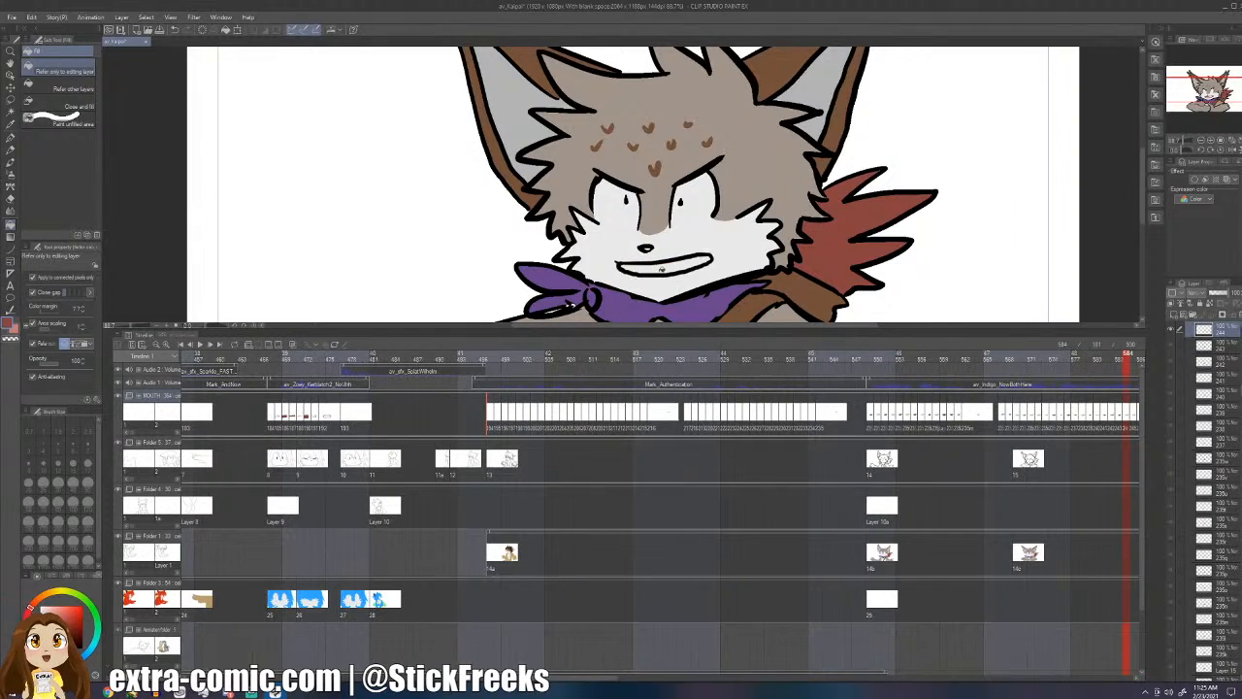
- Fill the angry grey character's mouth interiors below the teeth dark red on the cels from frames 584 to 587
key("Right")
key("Right")
key("Right")
key("Right")
key("Right")
key("Right")
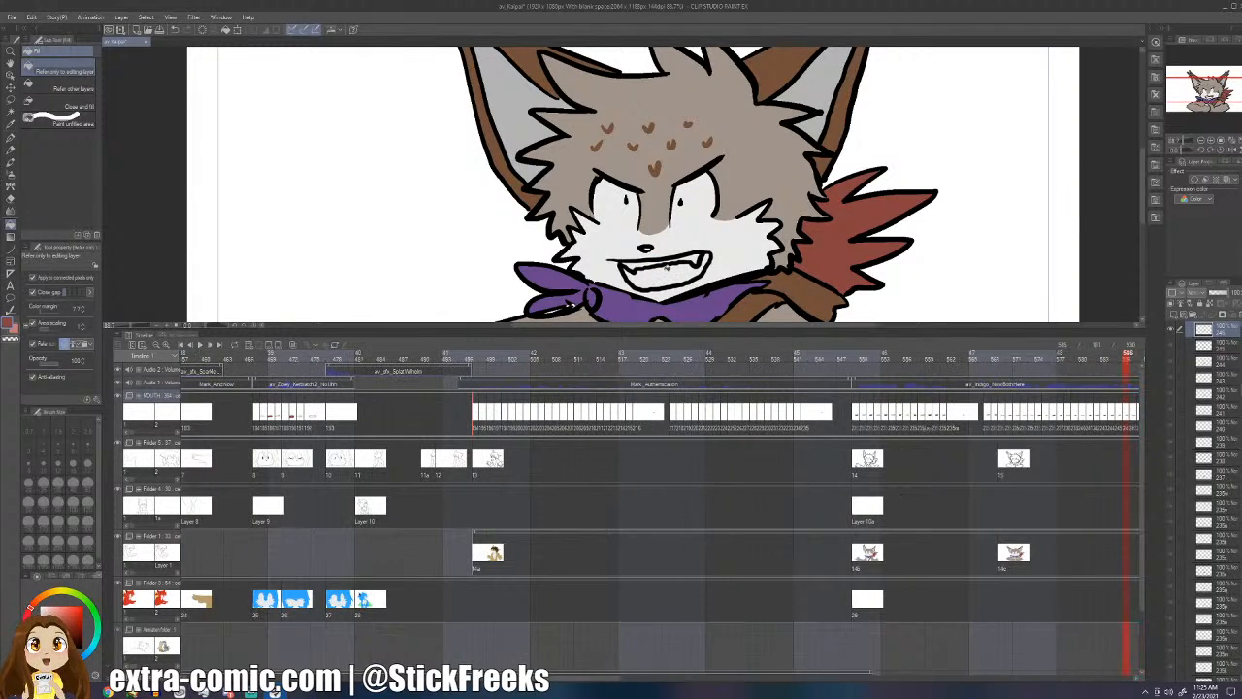
key("Right")
key("Right")
key("Right")
key("Right")
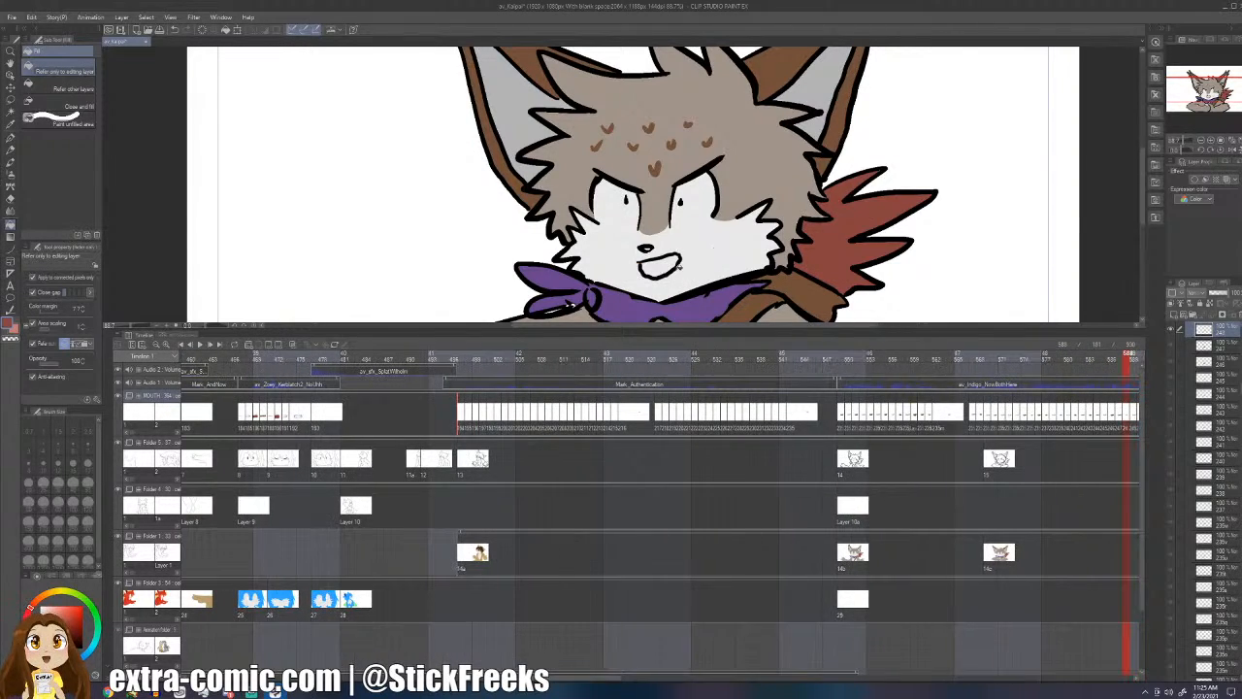
- Fill the angry grey character's open mouths dark red on the mouth cels from frames 588 to 593
key("Right")
key("Right")
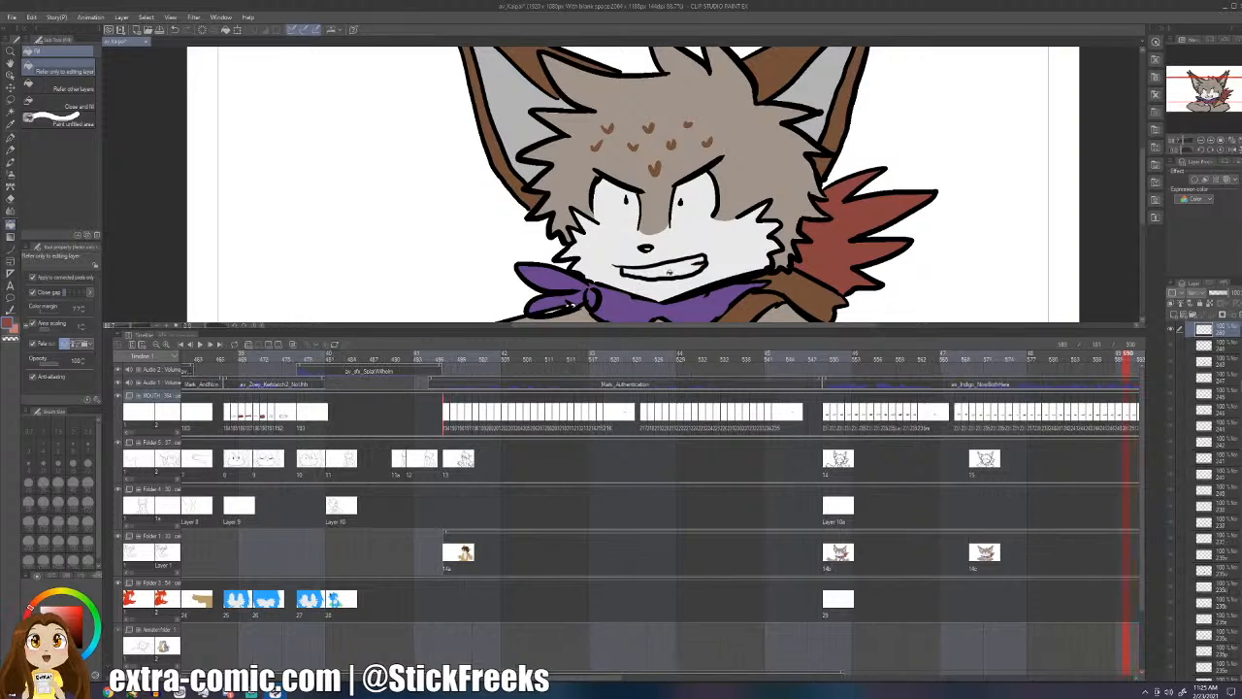
key("Right")
key("Right")
key("Right")
key("Right")
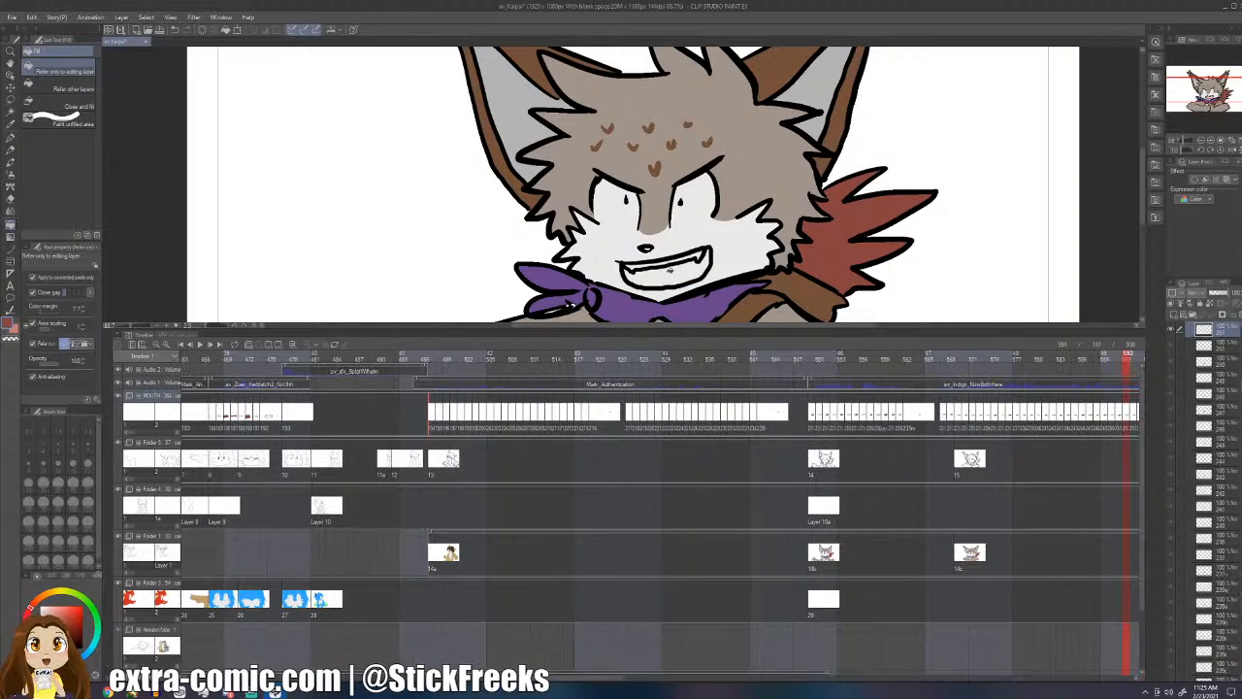
key("Right")
key("Right")
key("Right")
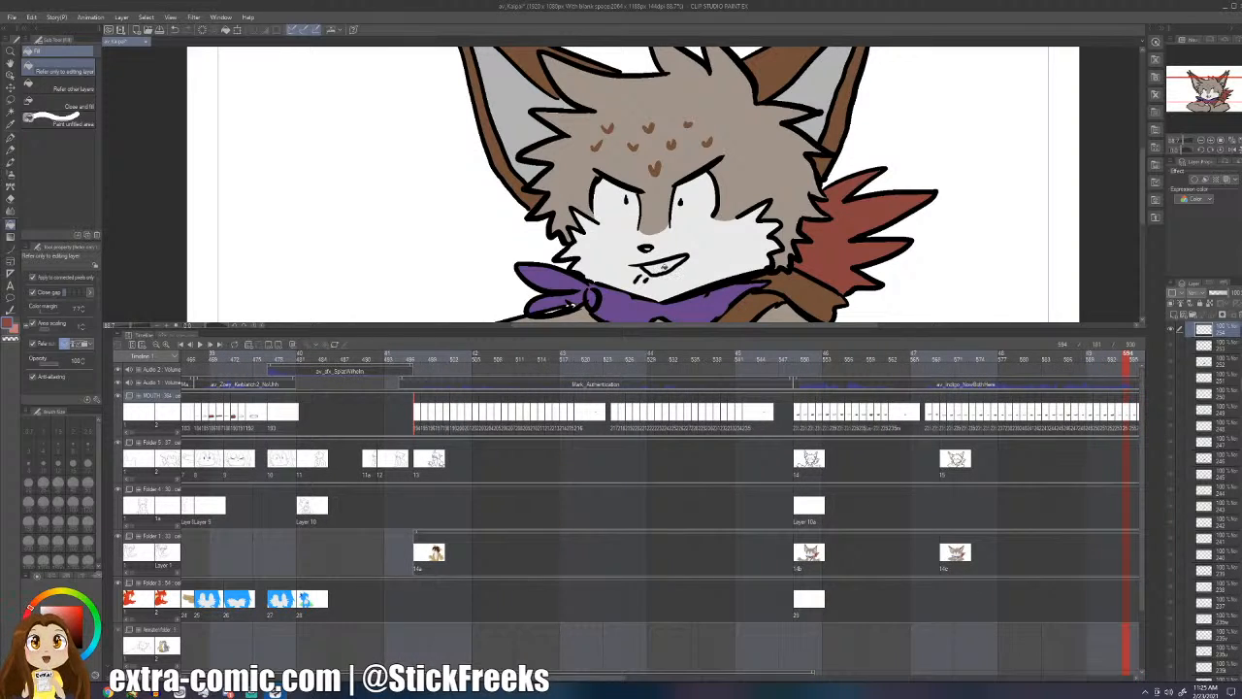
- Continue the dark red mouth fills on the angry grey character's cels from frames 594 to 597
key("Right")
key("Right")
key("Right")
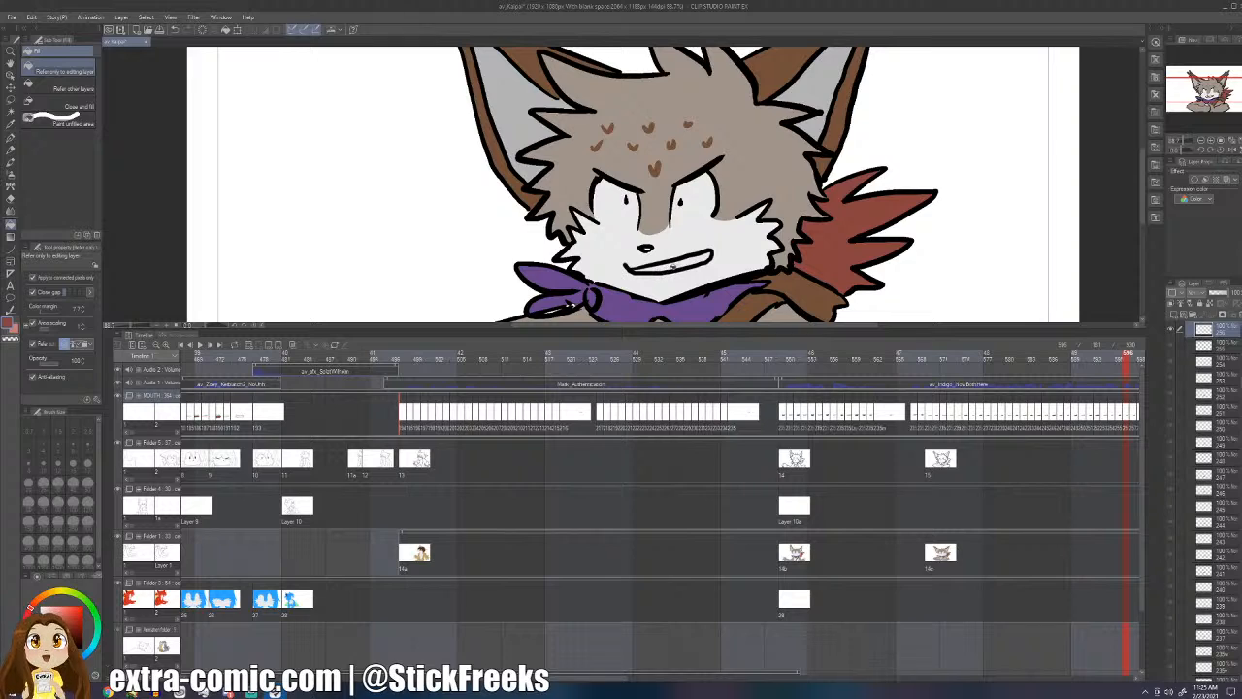
key("Right")
key("Right")
key("Right")
key("Right")
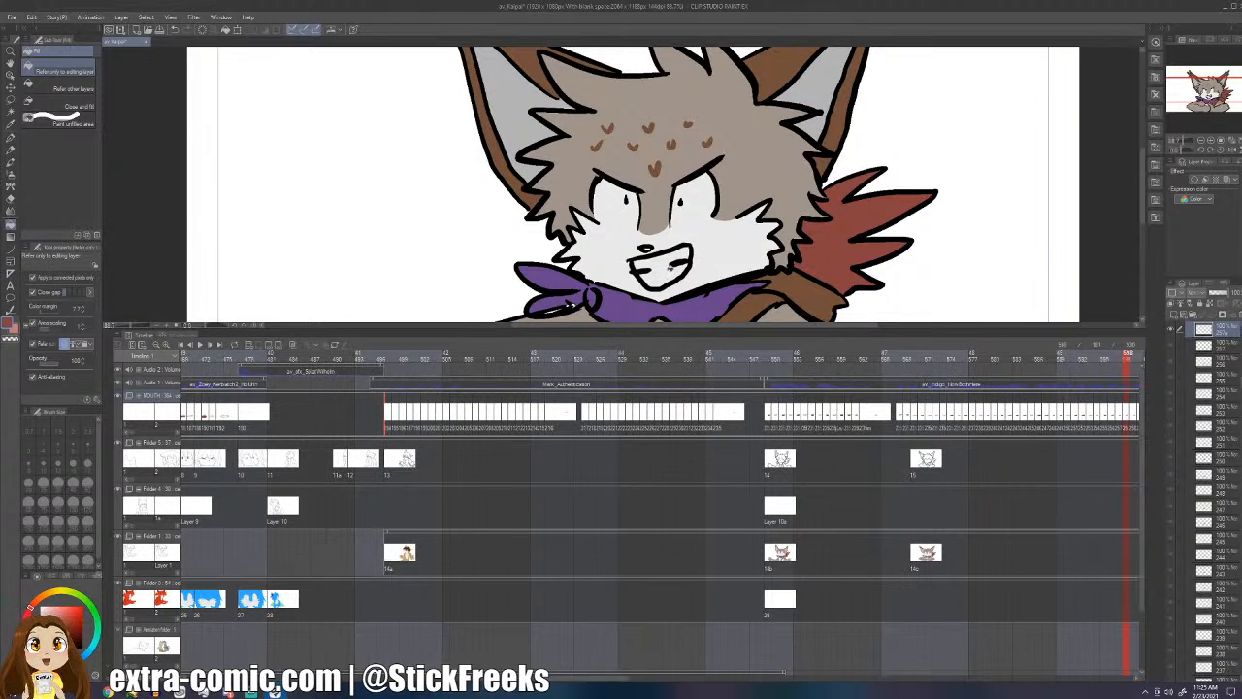
- Fill the angry grey character's wide open mouths dark red on the cels from frames 598 to 600
key("Right")
key("Right")
key("Right")
key("Right")
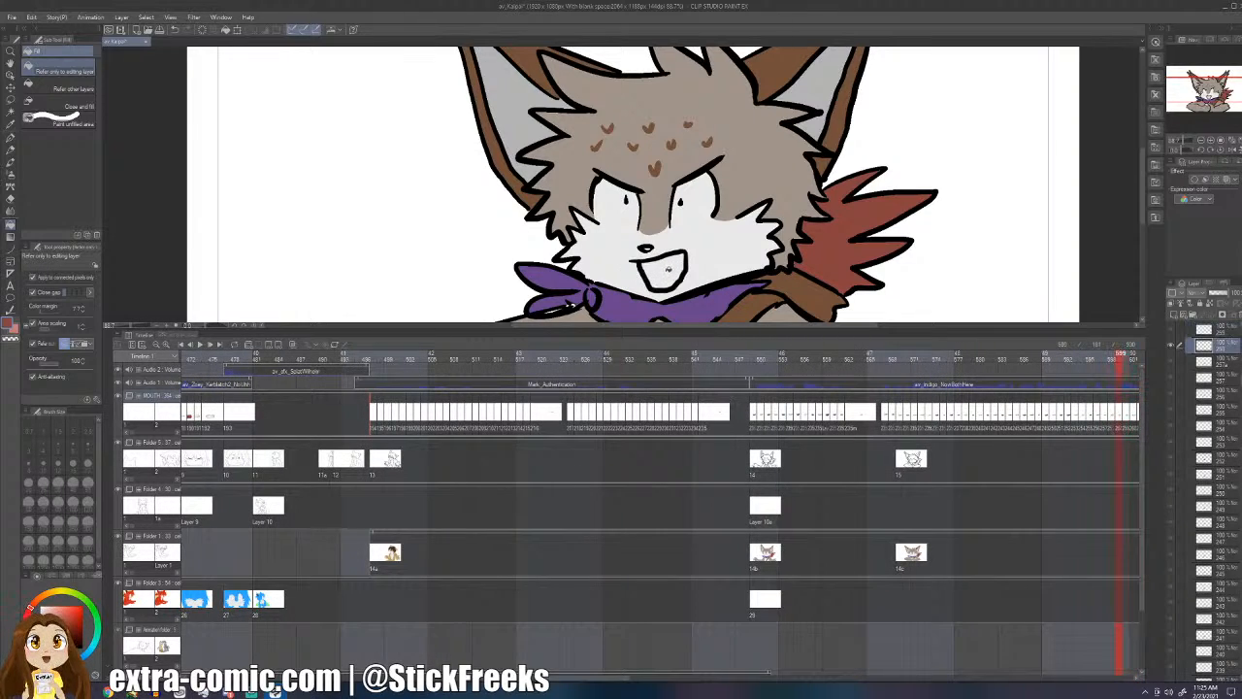
key("Right")
key("Right")
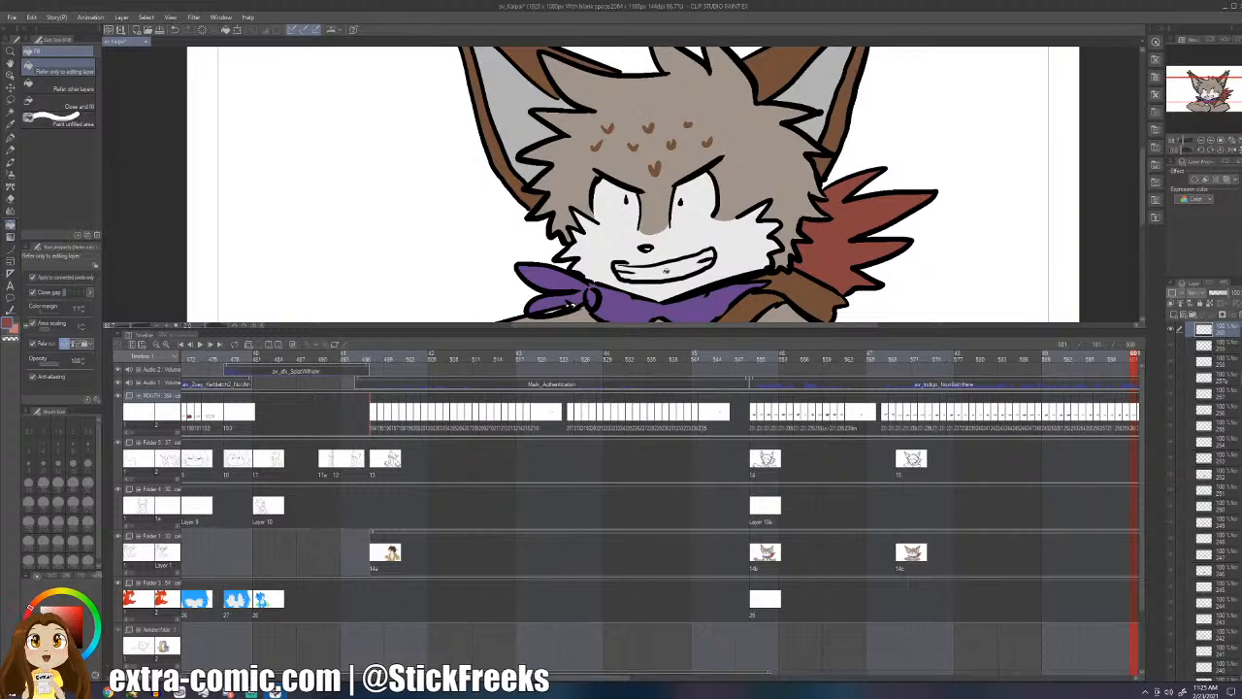
- Finish the dark red mouth fills on the angry grey character's last cels in this shot, from frame 601 onward
key("Right")
key("Right")
key("Right")
key("Right")
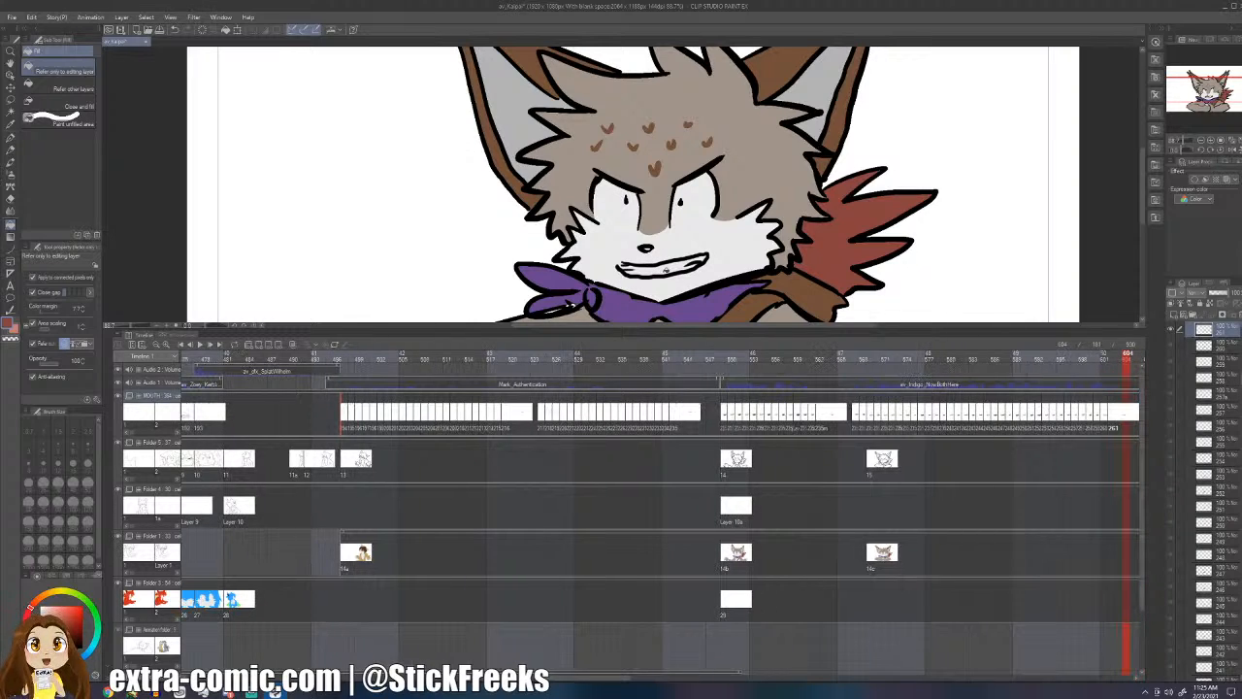
key("Right")
key("Right")
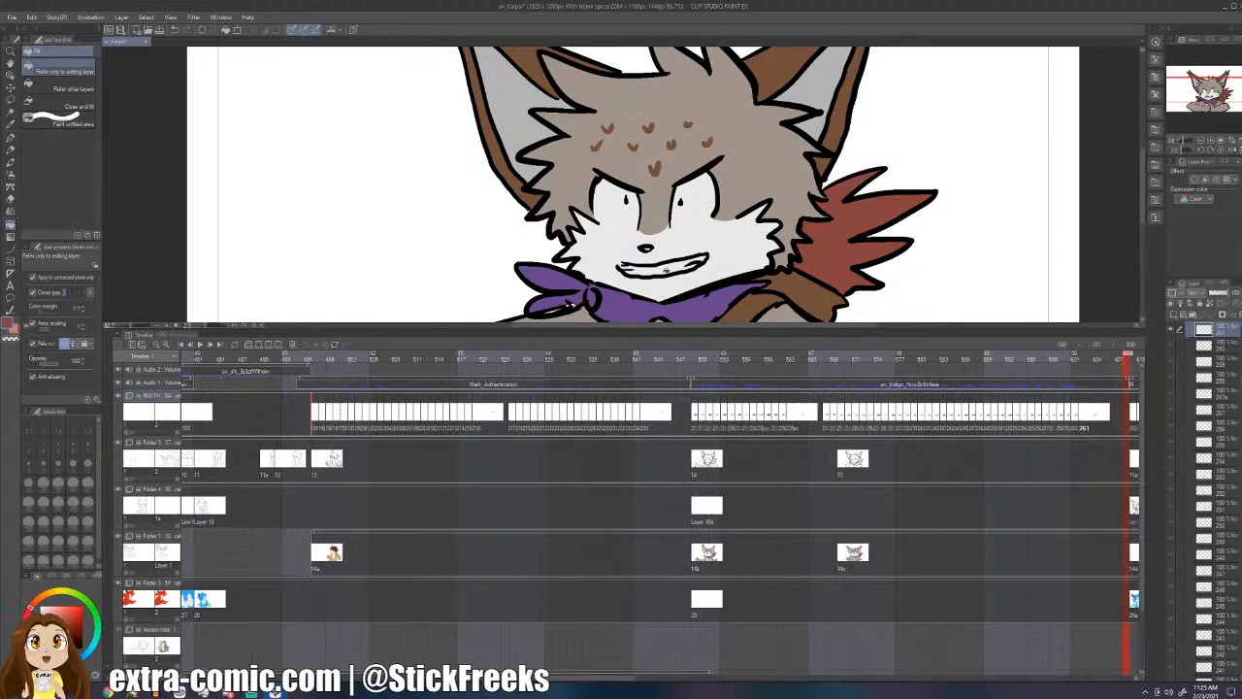
- Fill the brown-haired character's open mouths dark red at the start of the two-character shot, through frame 613
key("Right")
key("Right")
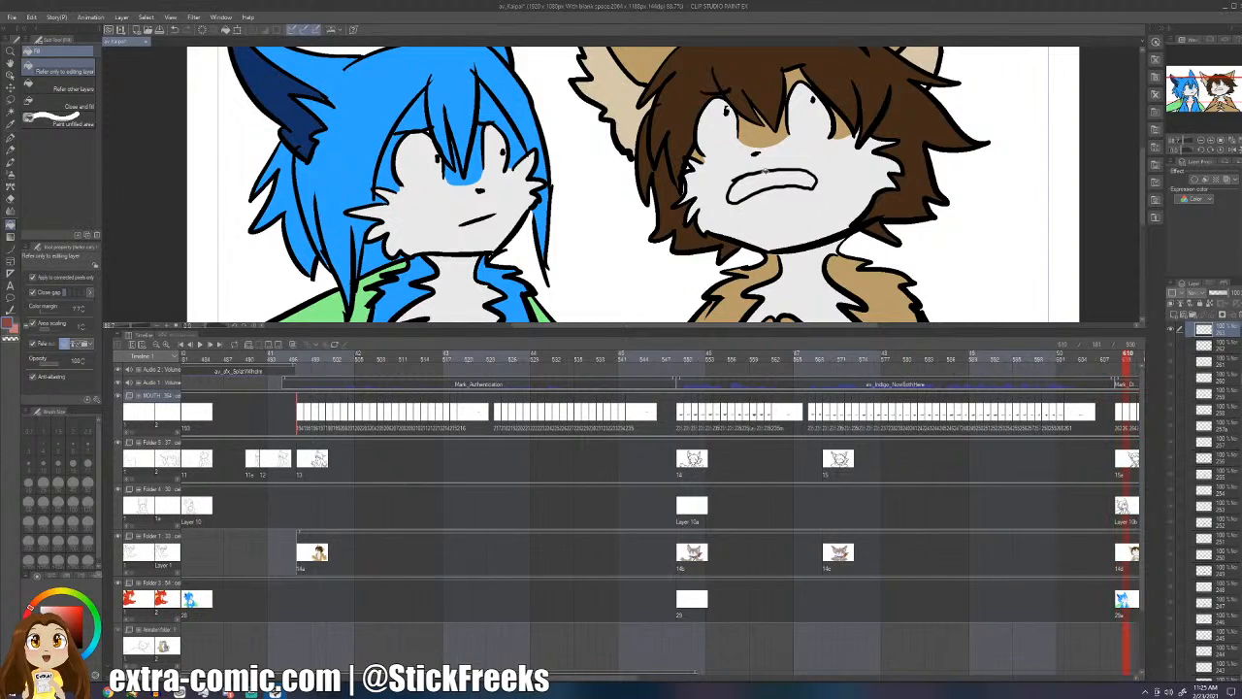
key("Right")
key("Right")
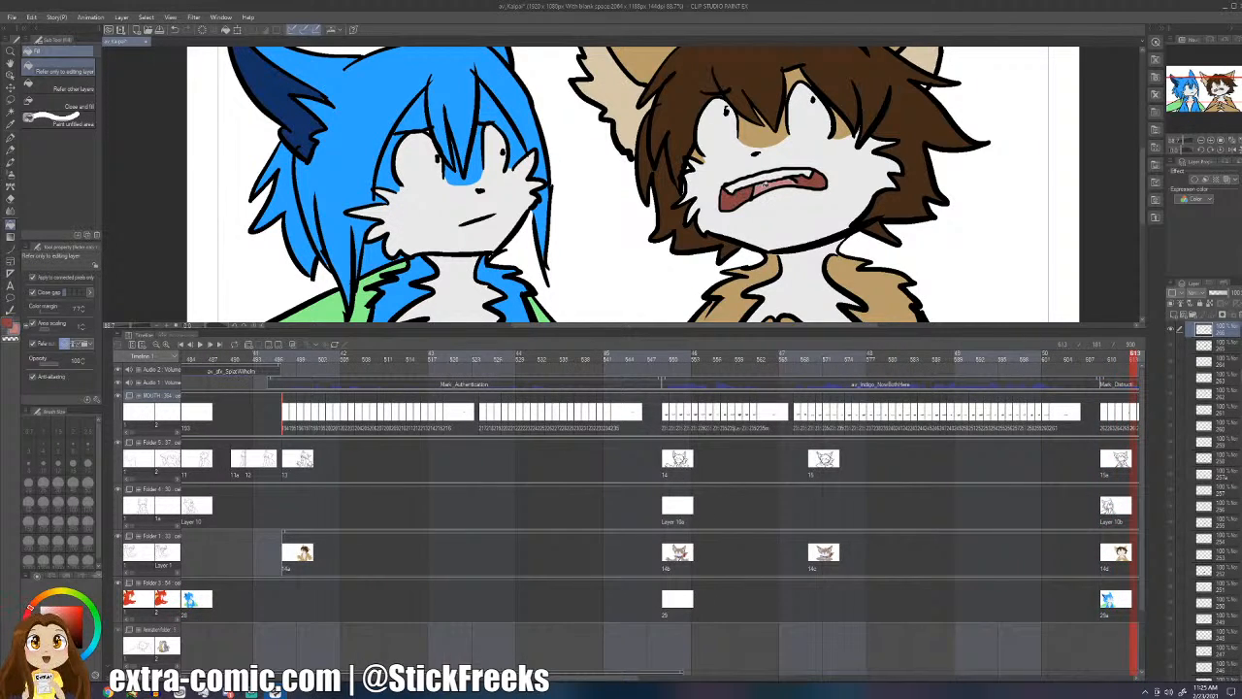
key("Right")
key("Right")
key("Right")
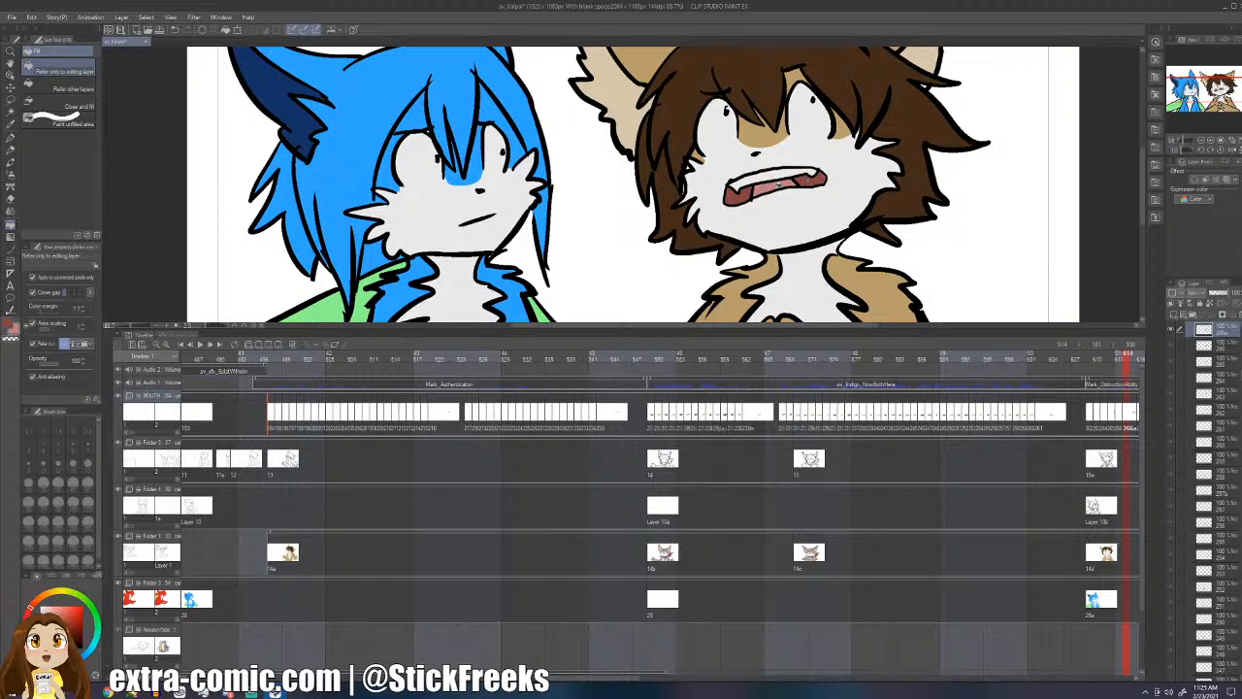
- Fill the brown-haired character's mouth interiors around the teeth dark red on the cels from frames 614 to 619
key("Right")
key("Right")
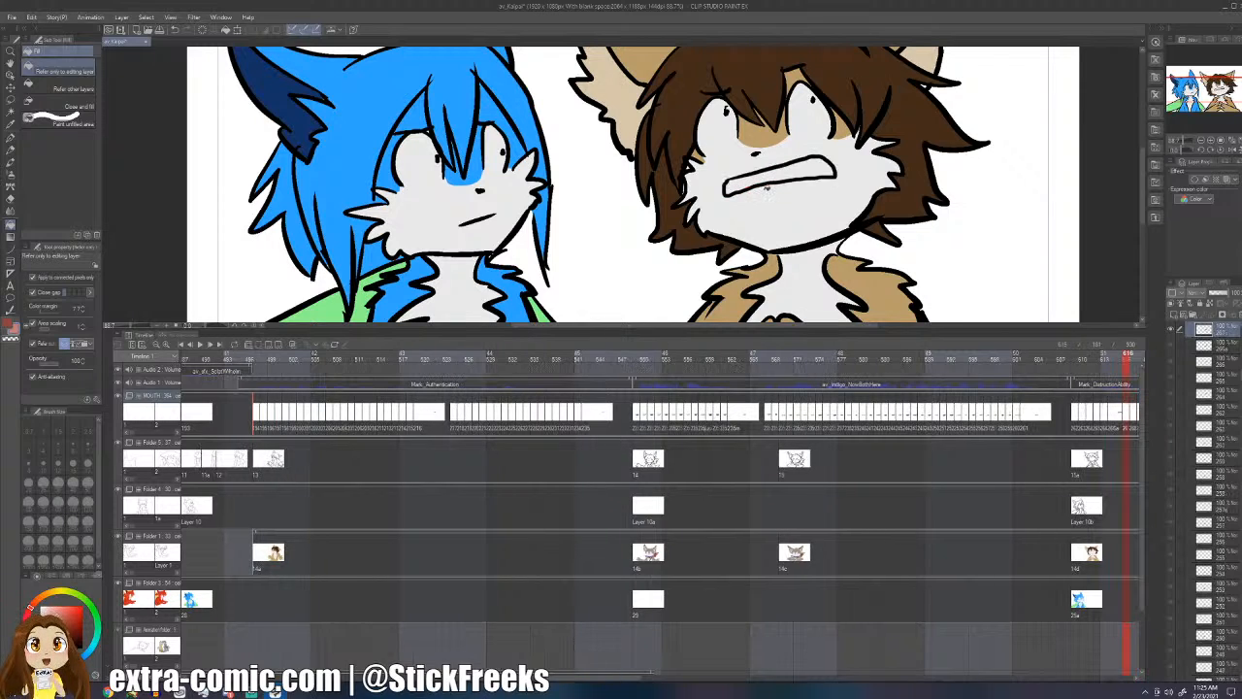
key("Right")
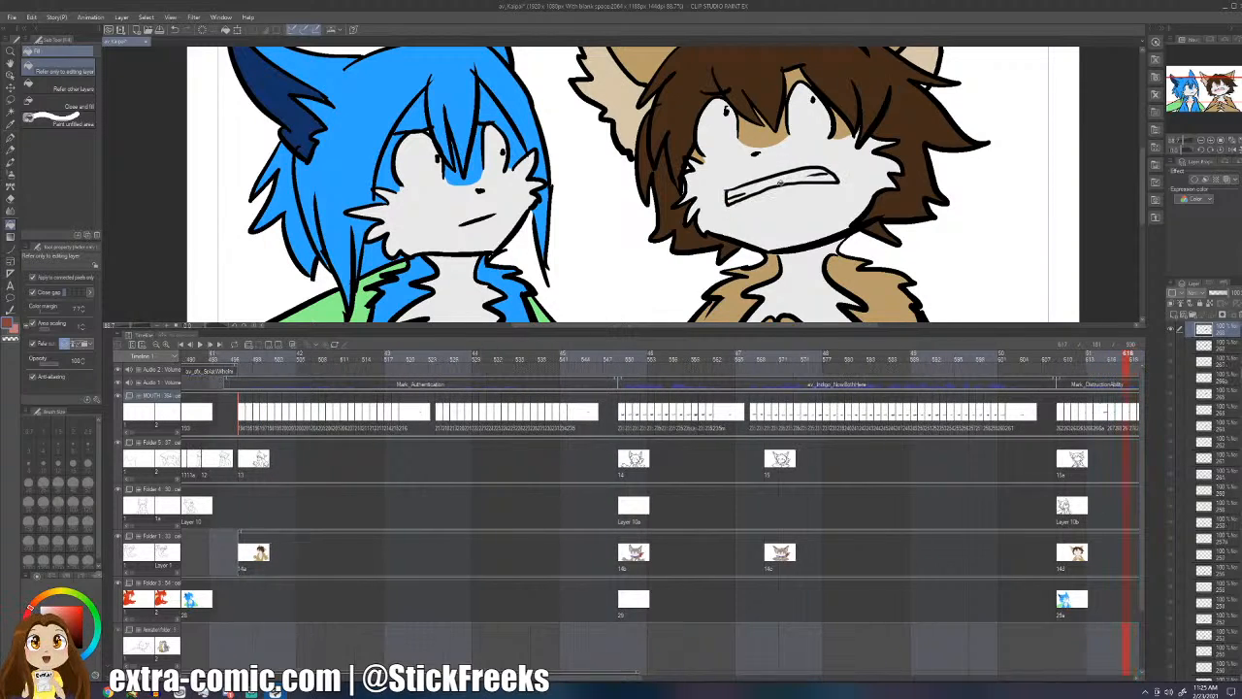
key("Right")
key("Right")
key("Right")
key("Right")
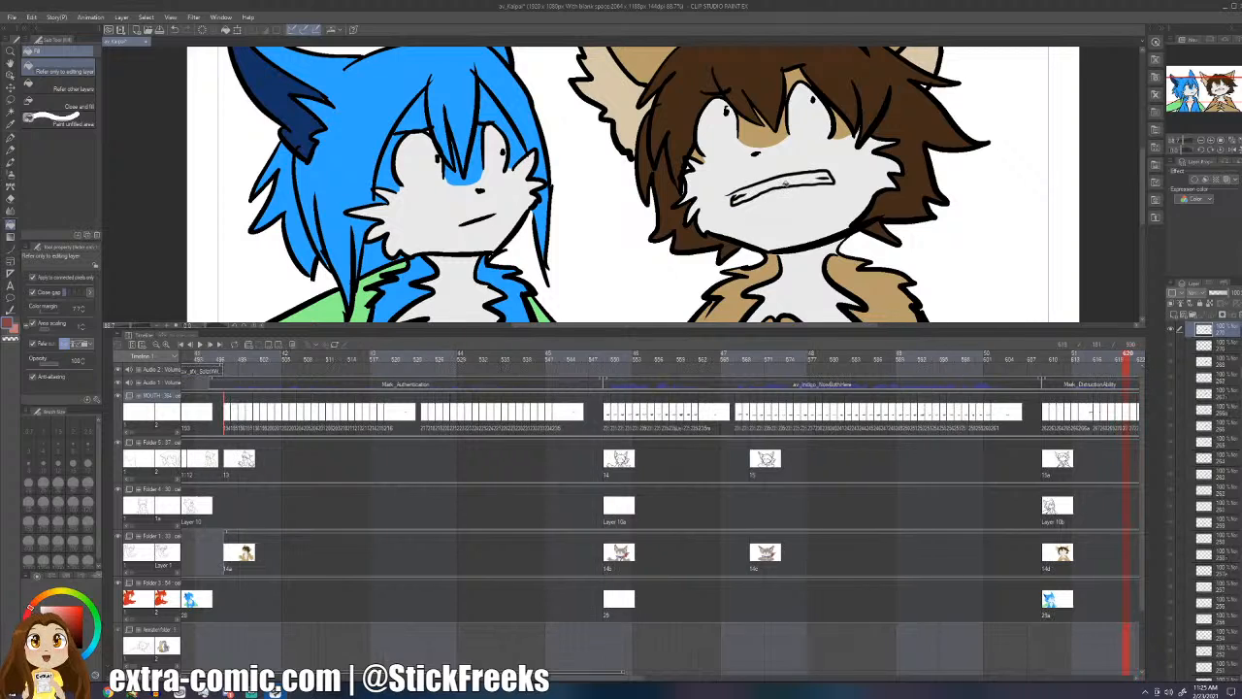
- Fill the brown-haired character's open mouths dark red from frame 620 to the last cel before the gap on the MOUTH track
key("Right")
key("Right")
key("Right")
key("Right")
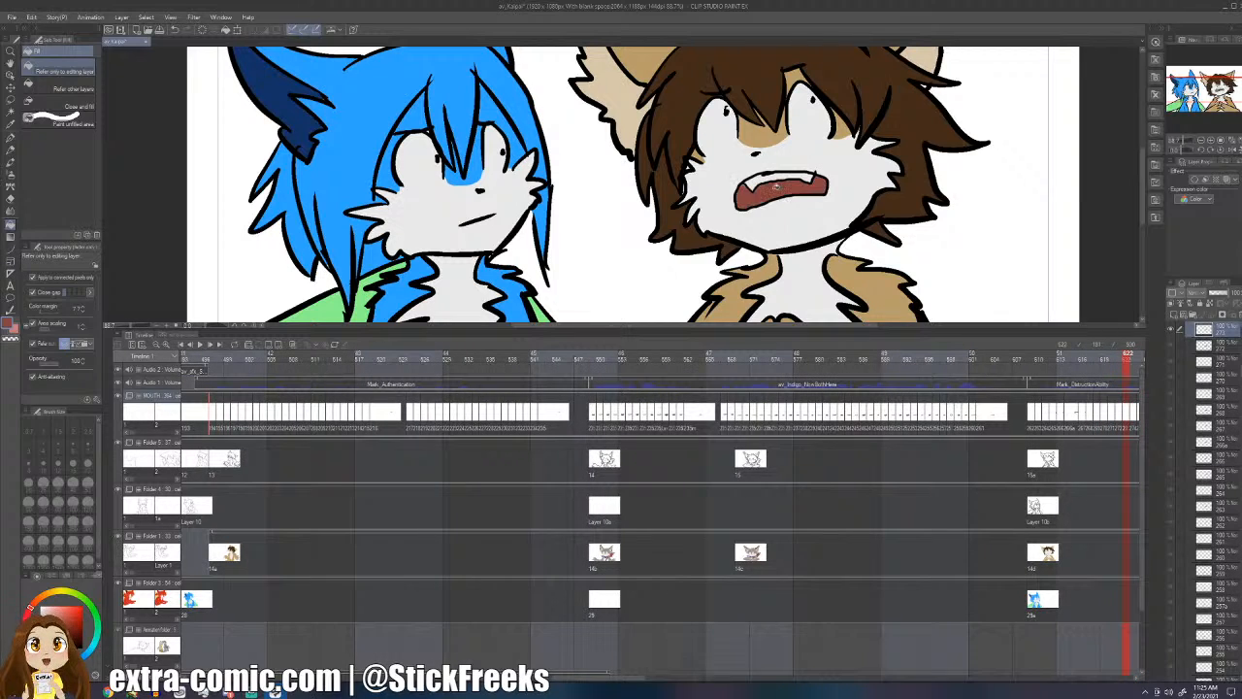
key("Right")
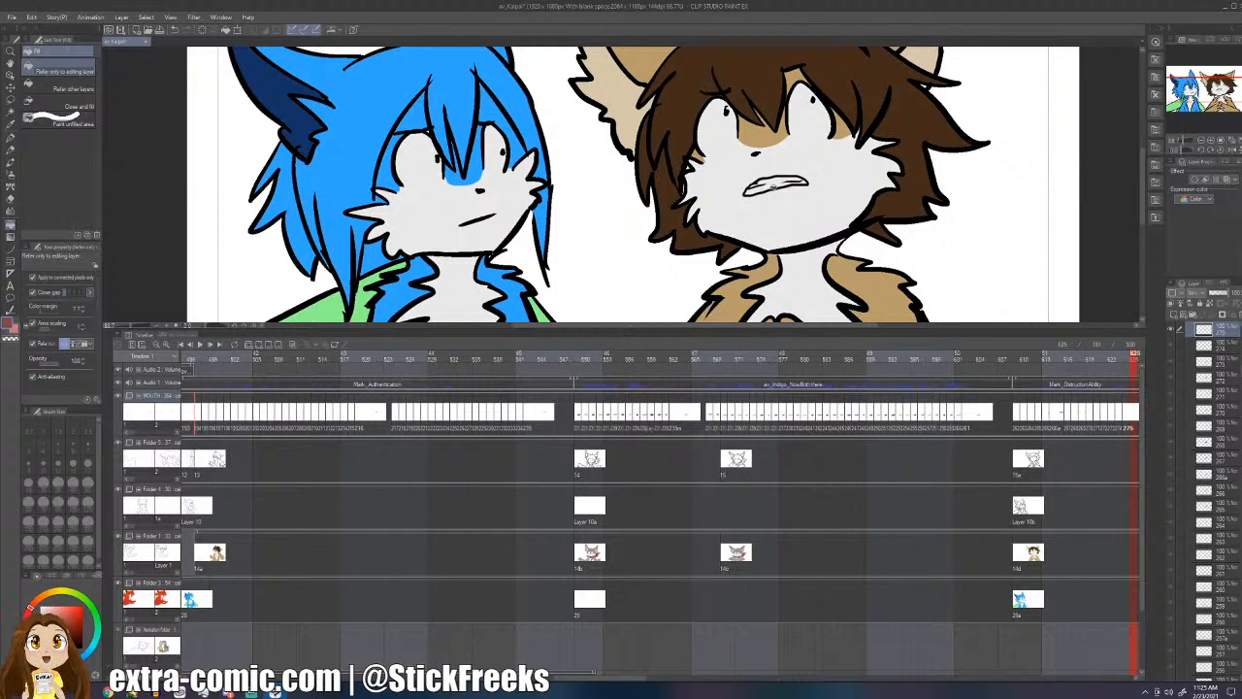
key("Right")
key("Right")
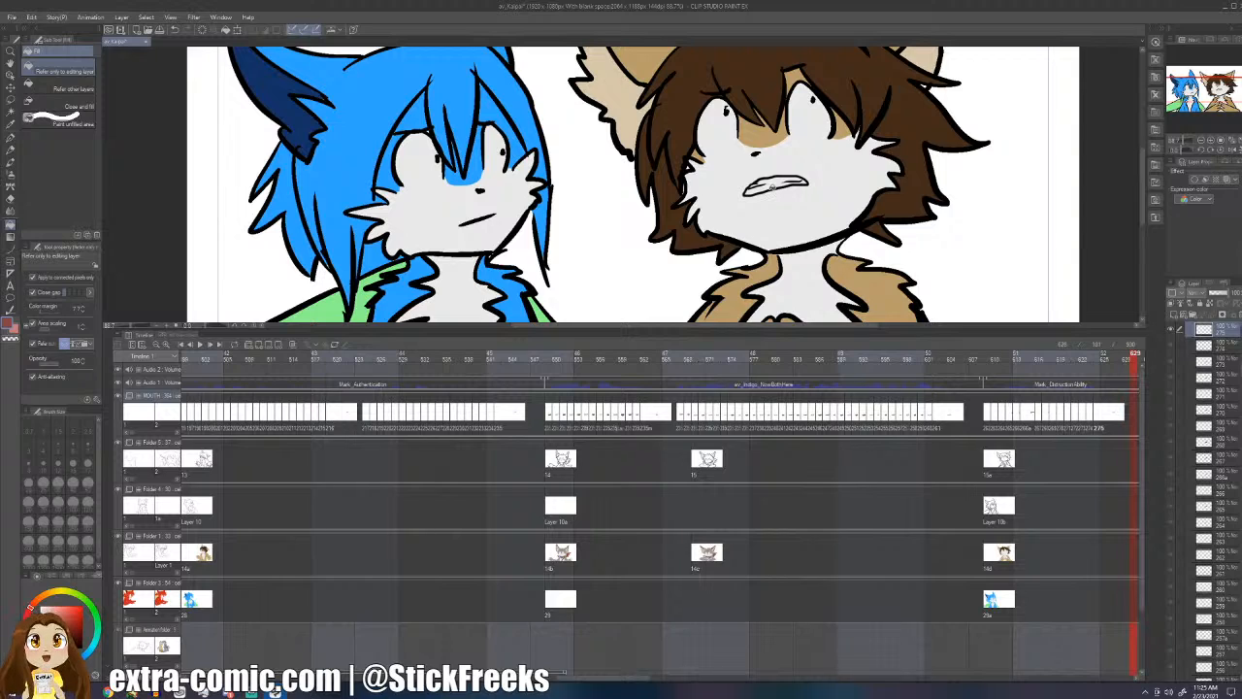
- Fill the brown-haired character's mouths dark red on the group of mouth cels after the gap, through frame 635
key("Right")
key("Right")
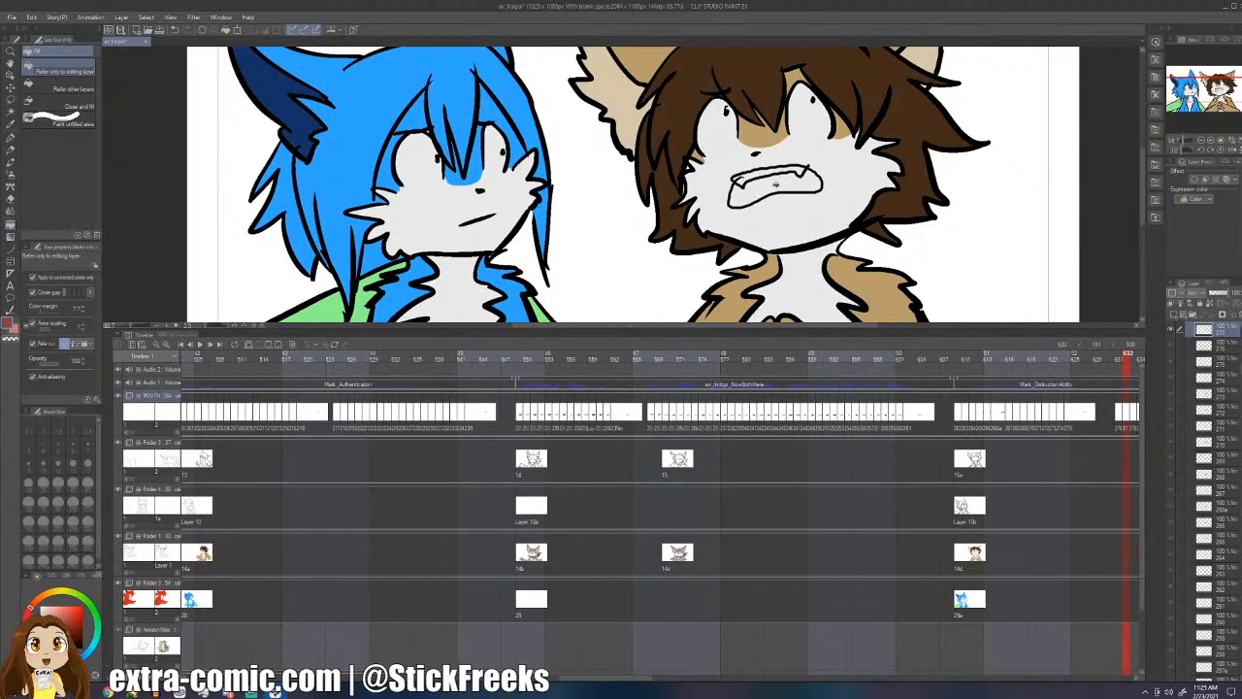
key("Right")
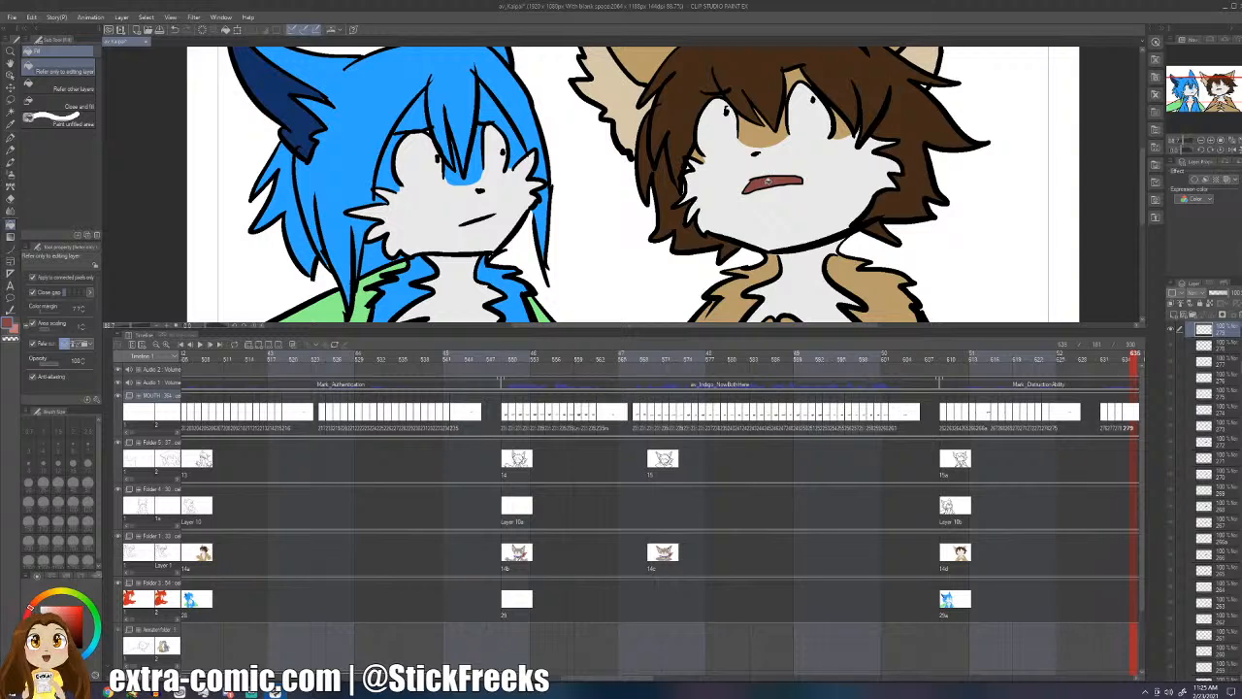
key("Right")
key("Right")
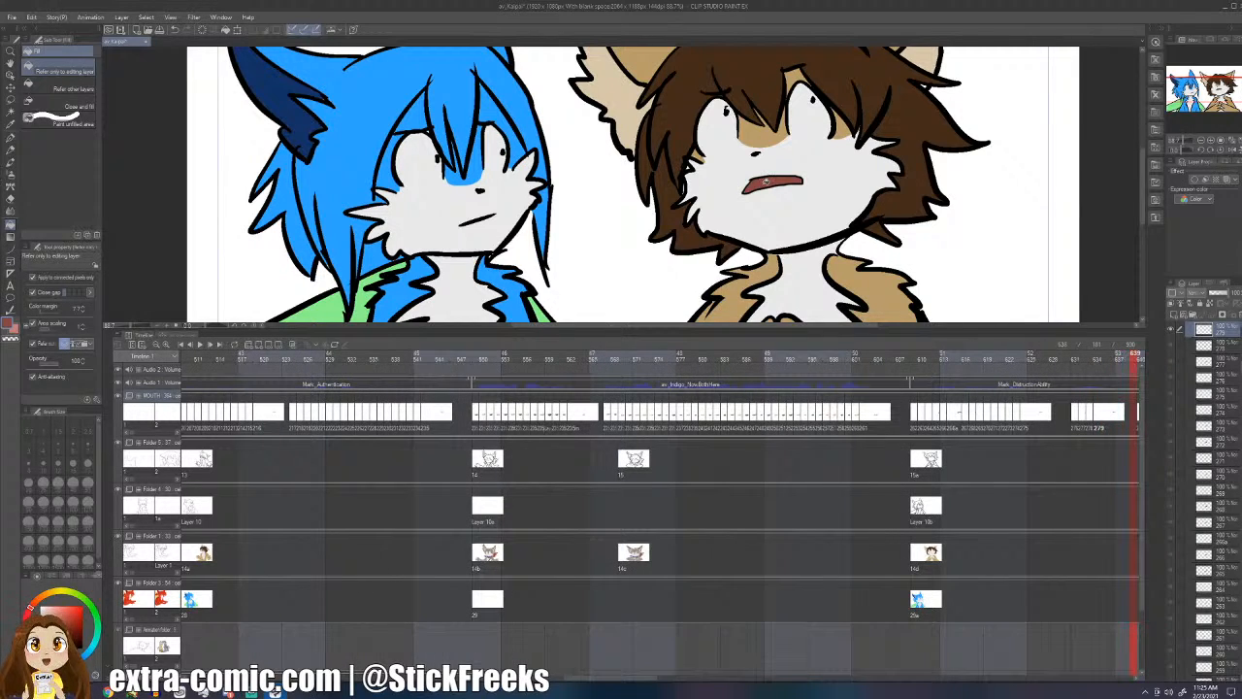
- Fill the brown-haired character's open mouths dark red on the MOUTH cels through frame 642, including the areas around the teeth
key("Right")
key("Right")
left_click(774, 191)
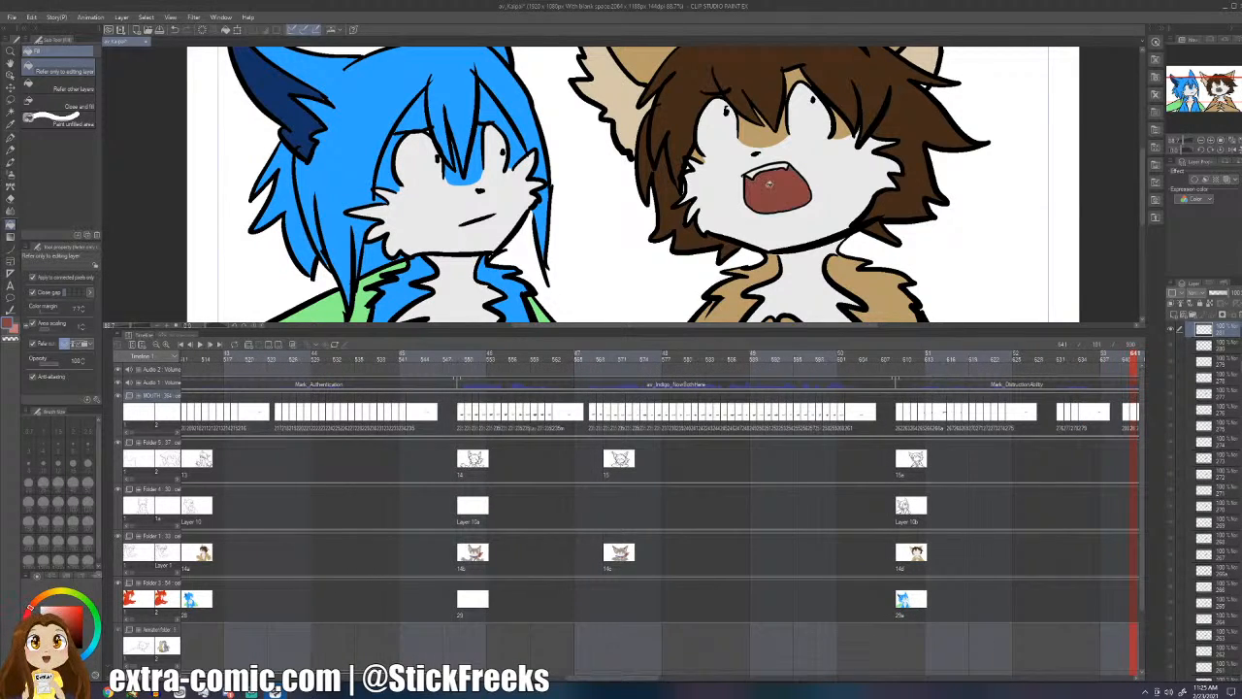
key("Right")
left_click(743, 199)
left_click(817, 181)
key("x")
left_click(781, 183)
- Color the brown-haired character's toothed mouth on frame 643 and fill the narrow open mouth on frame 644 dark red
key("Right")
key("x")
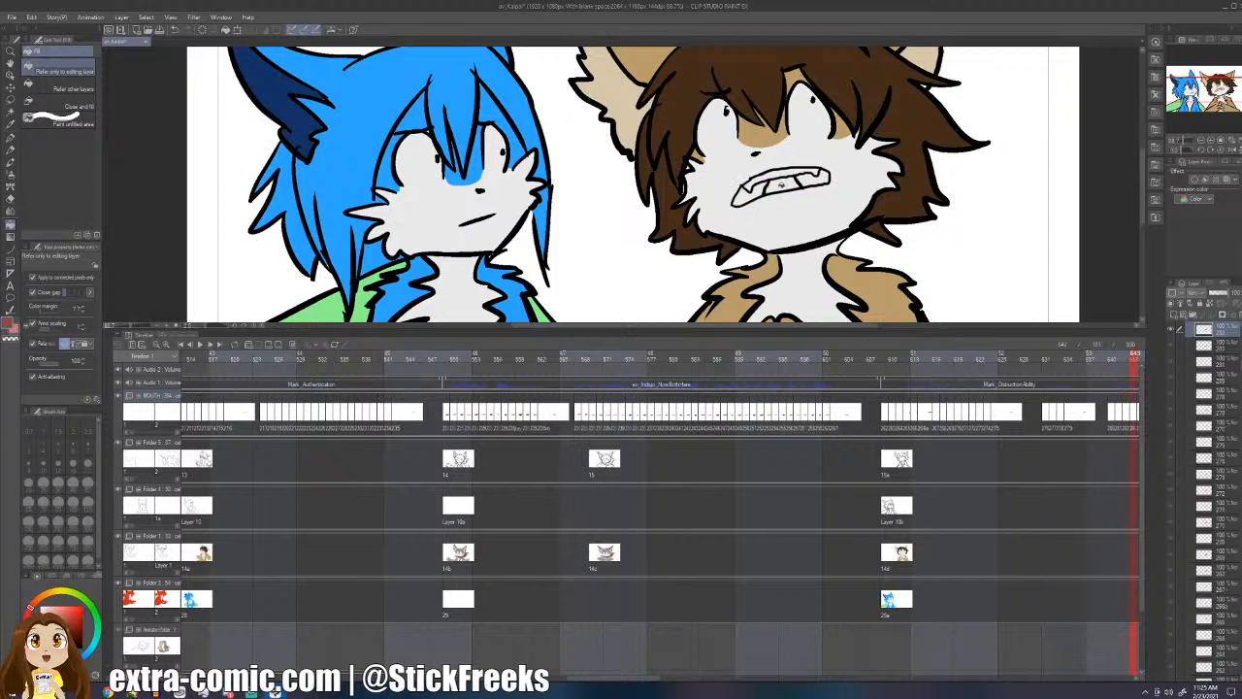
left_click(749, 194)
left_click(813, 179)
key("x")
left_click(786, 182)
key("Right")
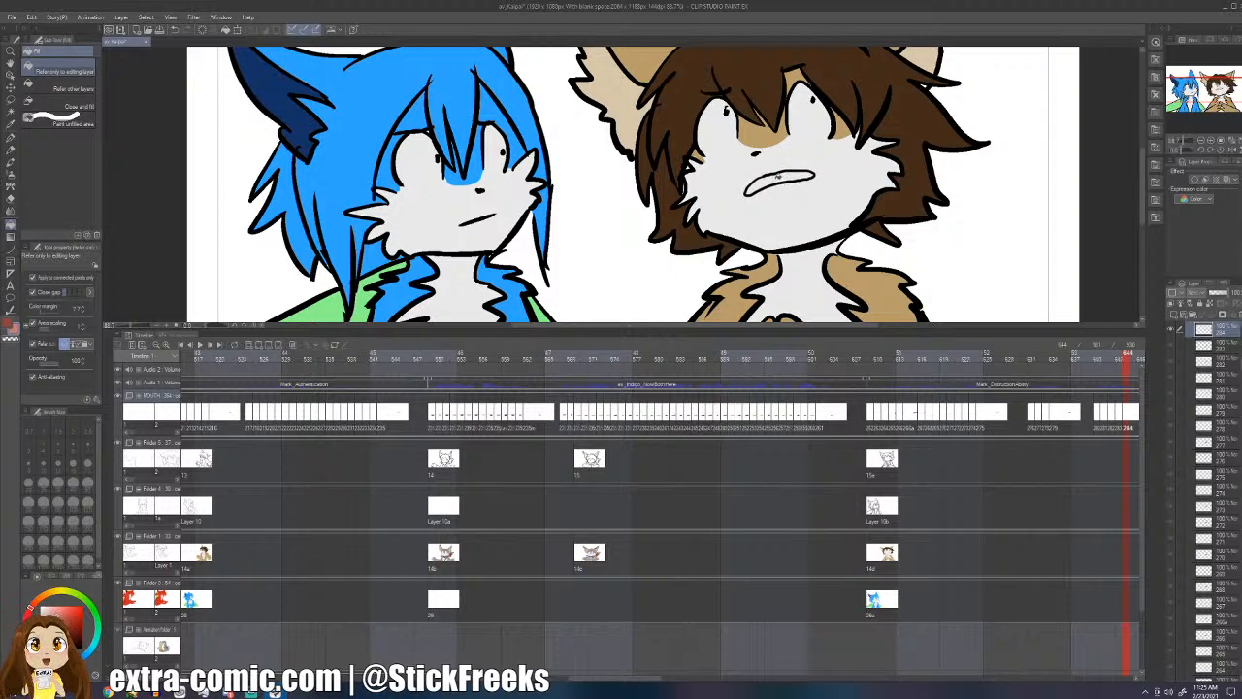
key("x")
left_click(778, 177)
- Fill the brown-haired character's mouths dark red on the first cels of the group after the gap, through frame 655
key("Right")
key("Right")
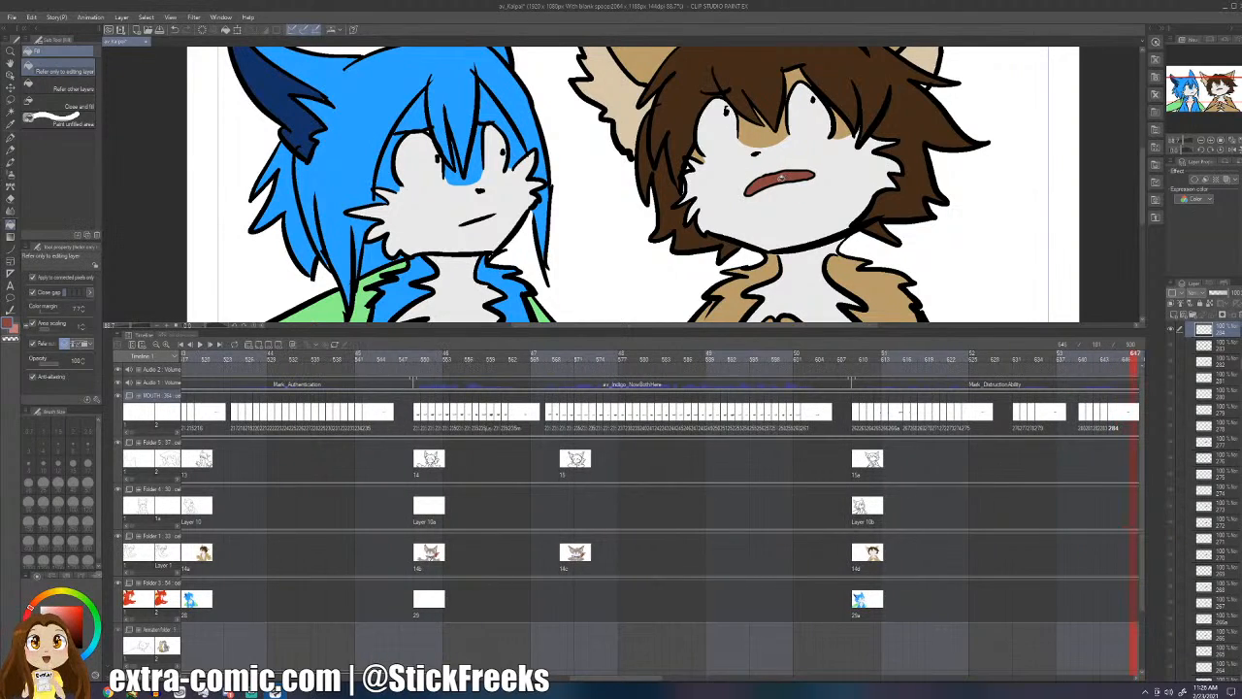
key("Right")
key("Right")
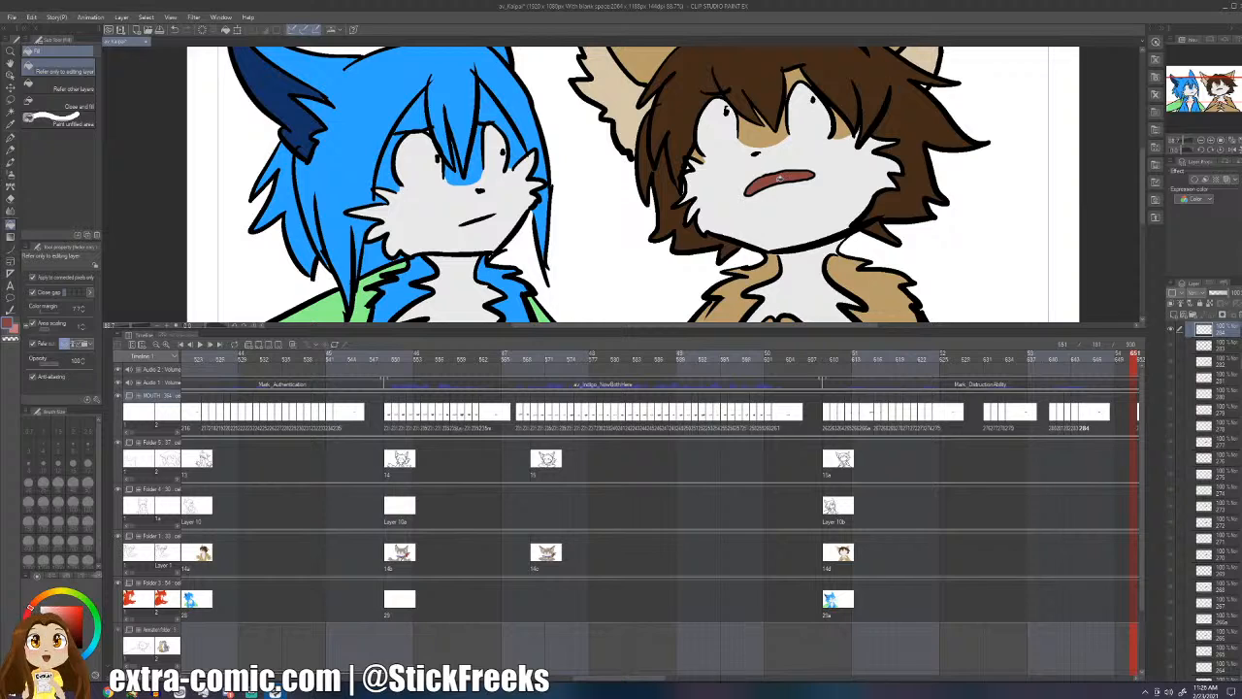
key("Right")
key("Right")
key("Left")
left_click(778, 191)
key("Right")
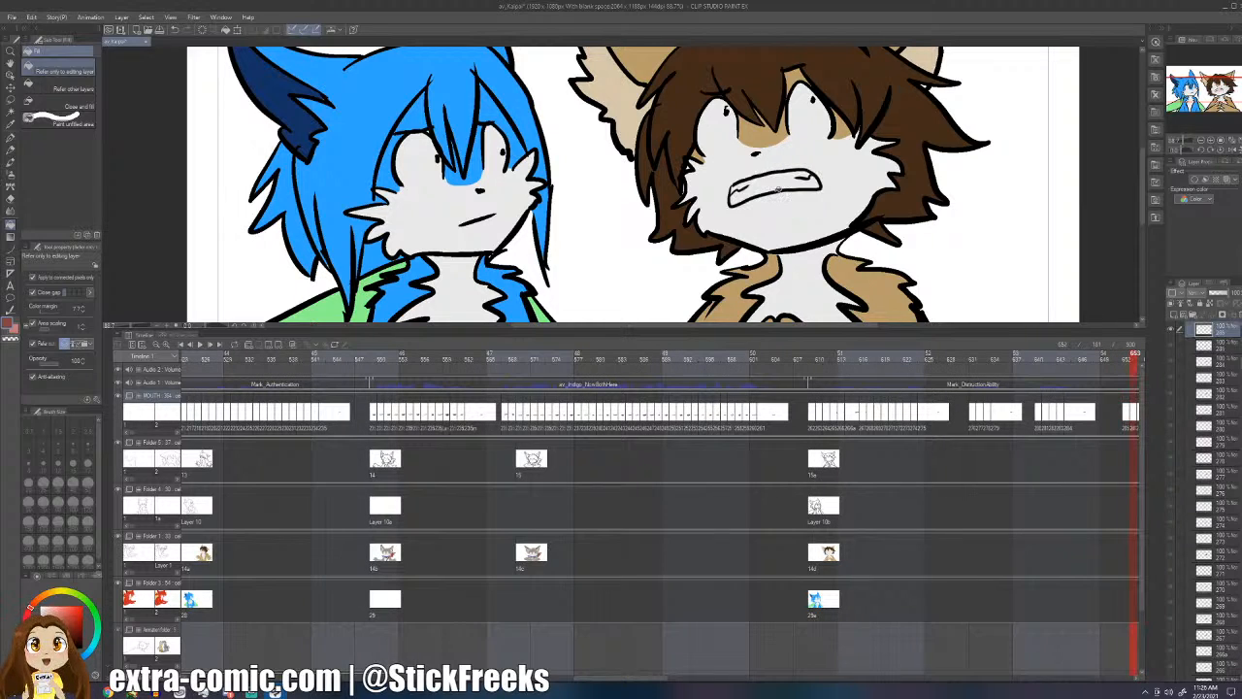
key("Right")
key("Right")
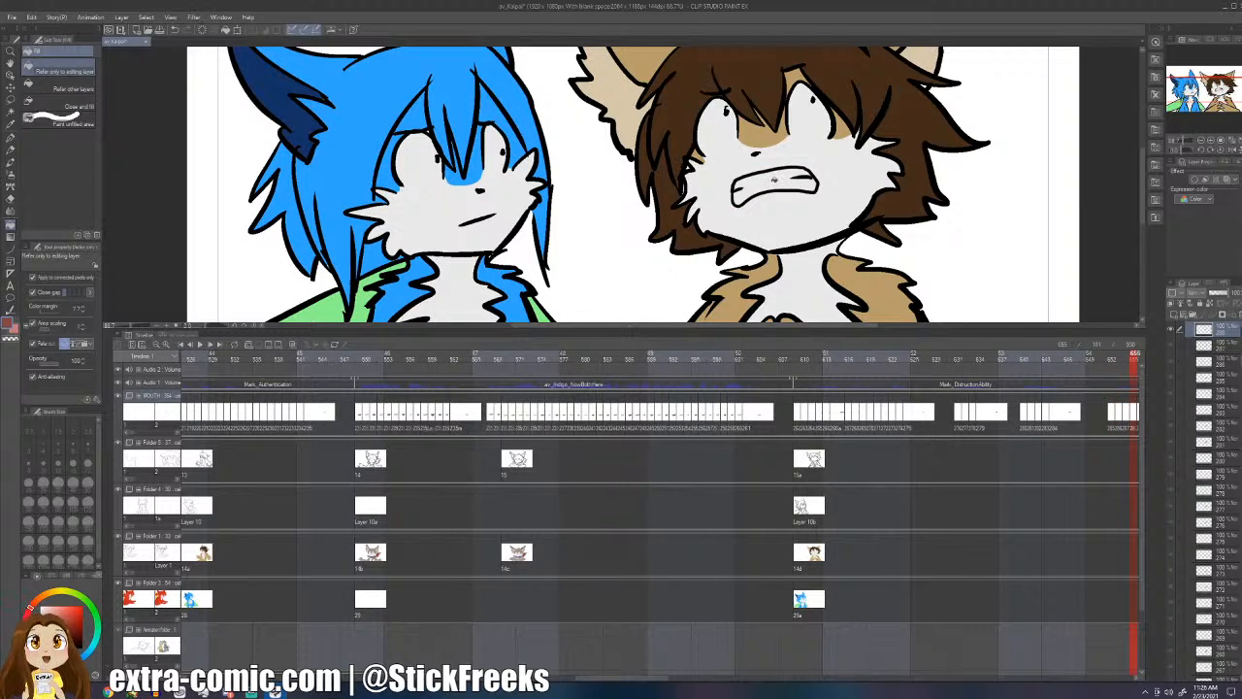
- Fill the brown-haired character's remaining mouths dark red from frame 656 up to the pose change at frame 660
key("Right")
left_click(774, 187)
key("Right")
key("Right")
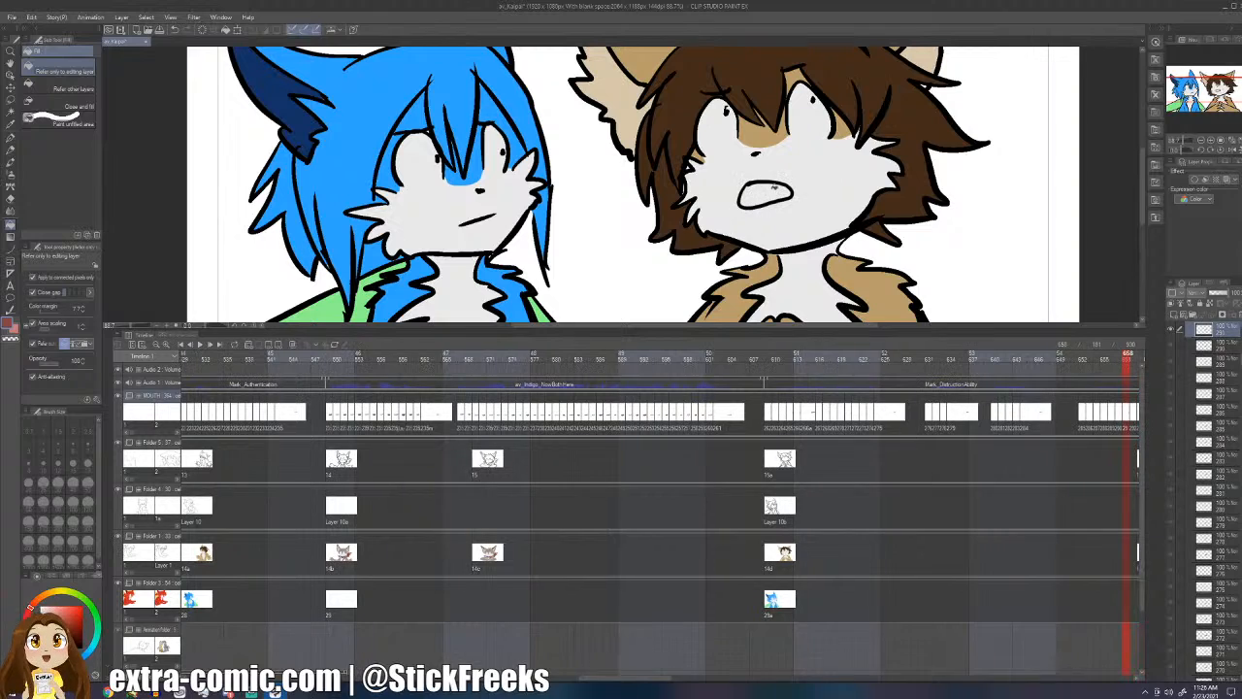
key("Right")
key("Right")
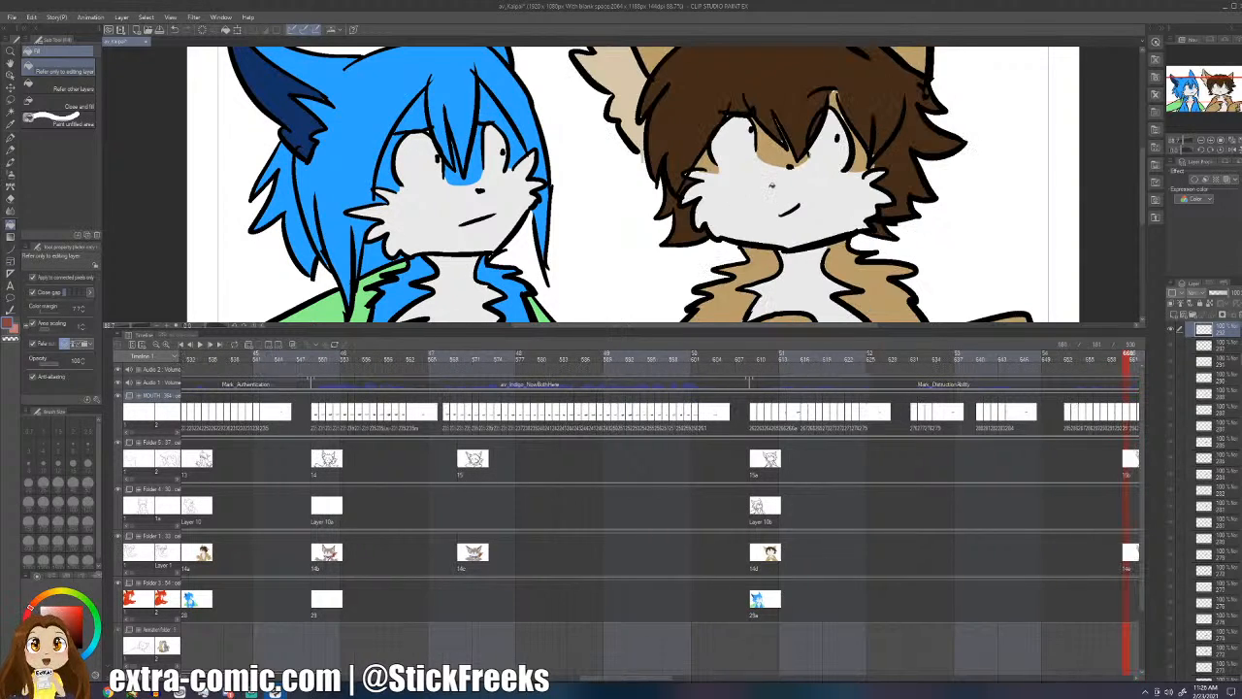
- Fill the brown-haired character's open mouths dark red in the new pose, from frame 661 to the gap on the MOUTH track
key("Right")
key("Right")
key("Right")
key("Right")
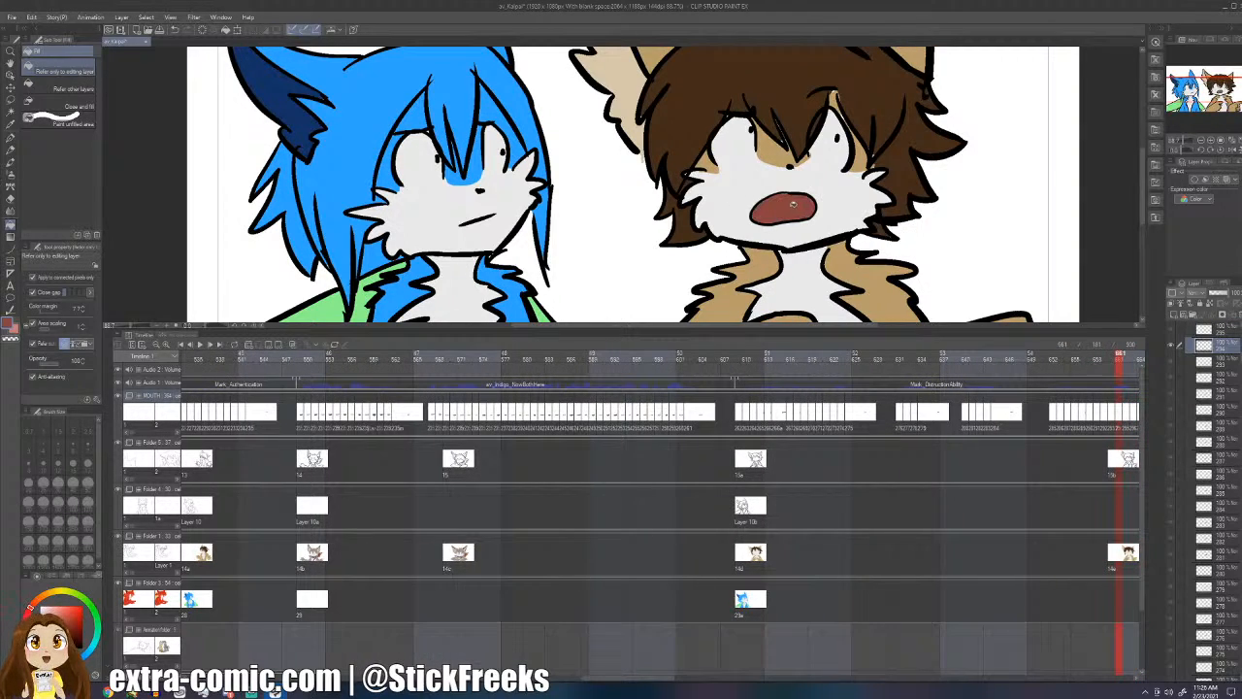
key("Right")
key("Right")
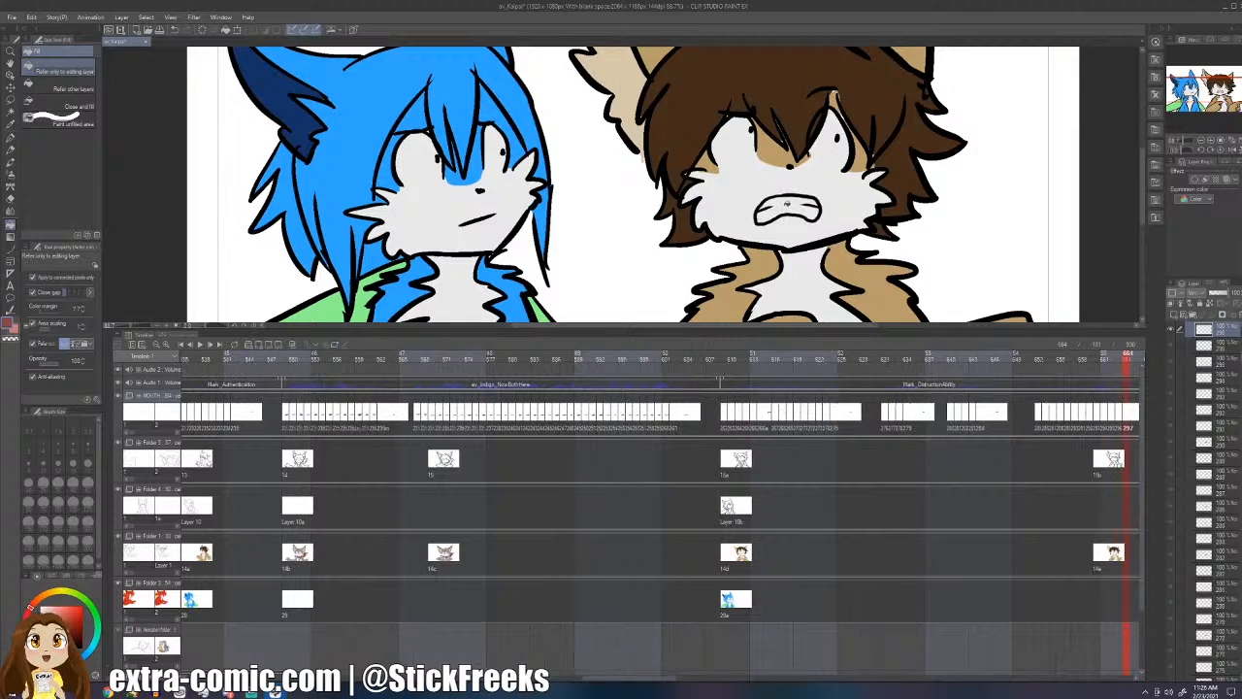
key("Right")
key("Right")
key("Right")
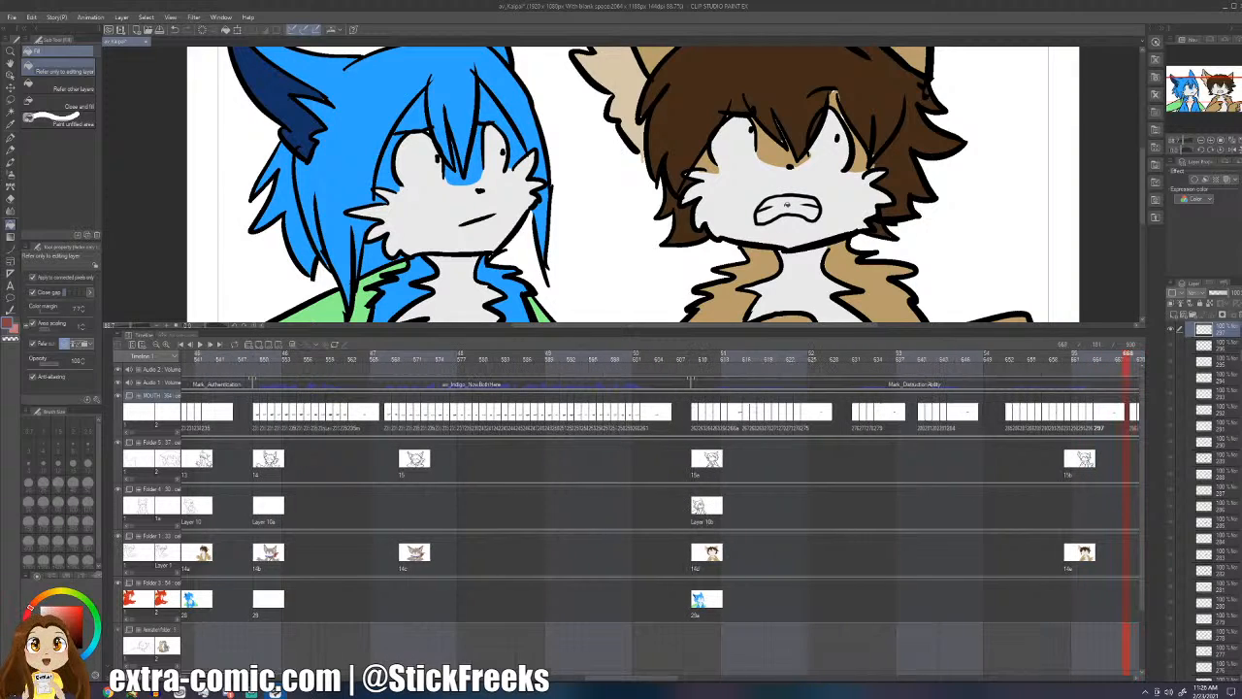
- Fill the brown-haired character's mouths dark red on the cels after the gap, from frame 670 to the last drawn mouth cel
key("Right")
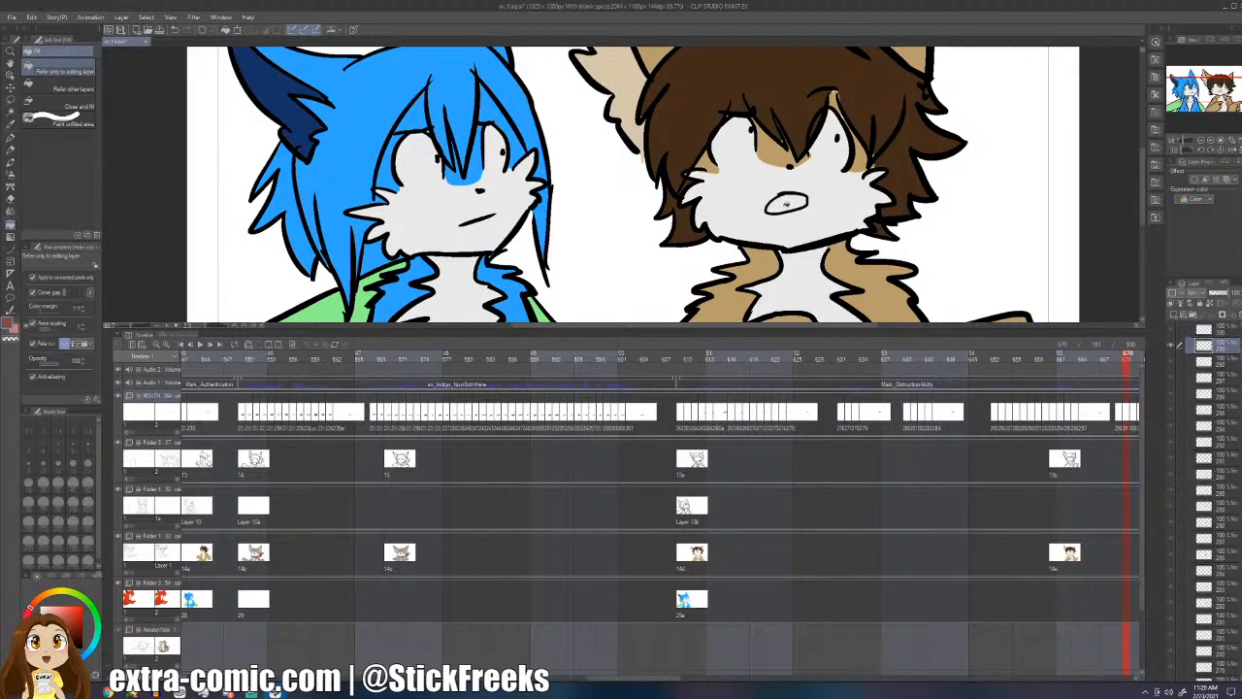
key("Right")
key("Right")
key("Right")
key("Right")
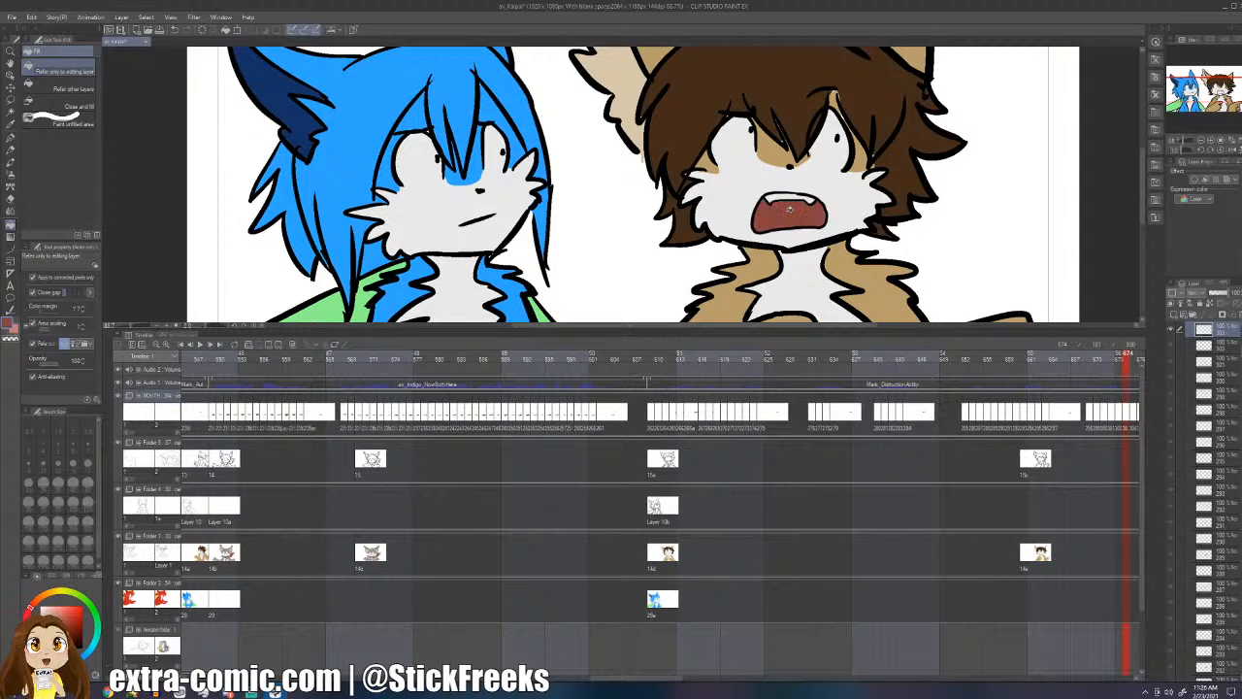
key("Right")
key("Right")
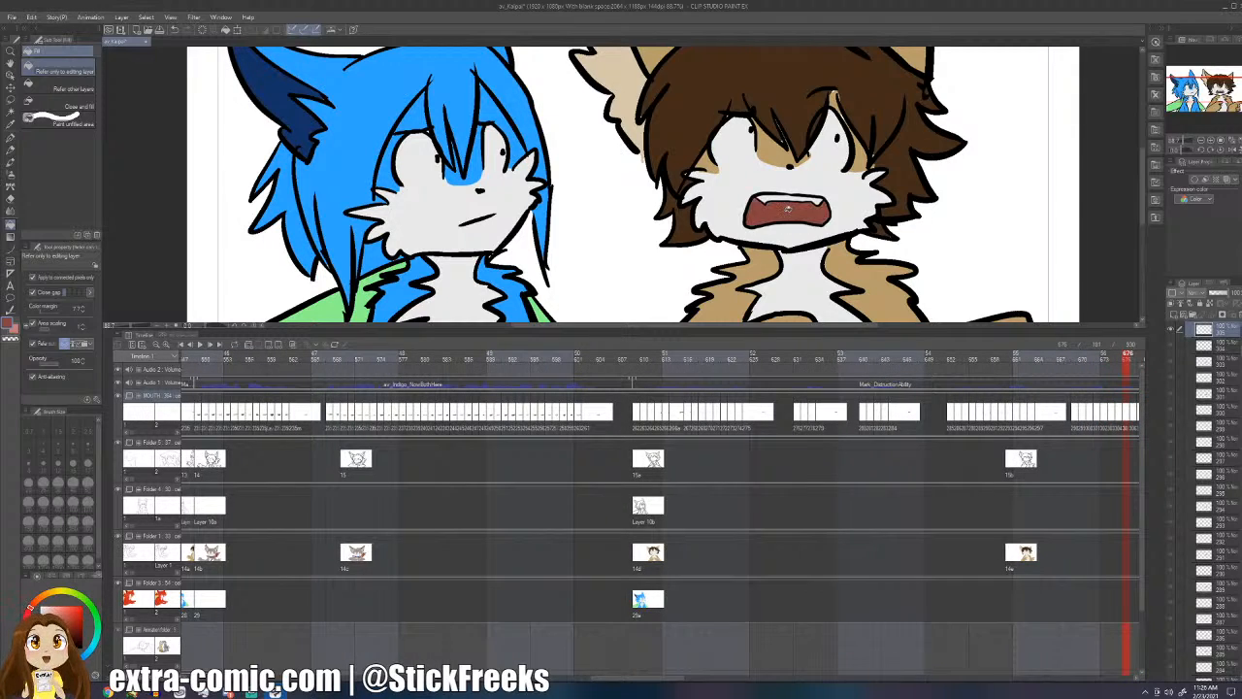
key("Right")
key("Right")
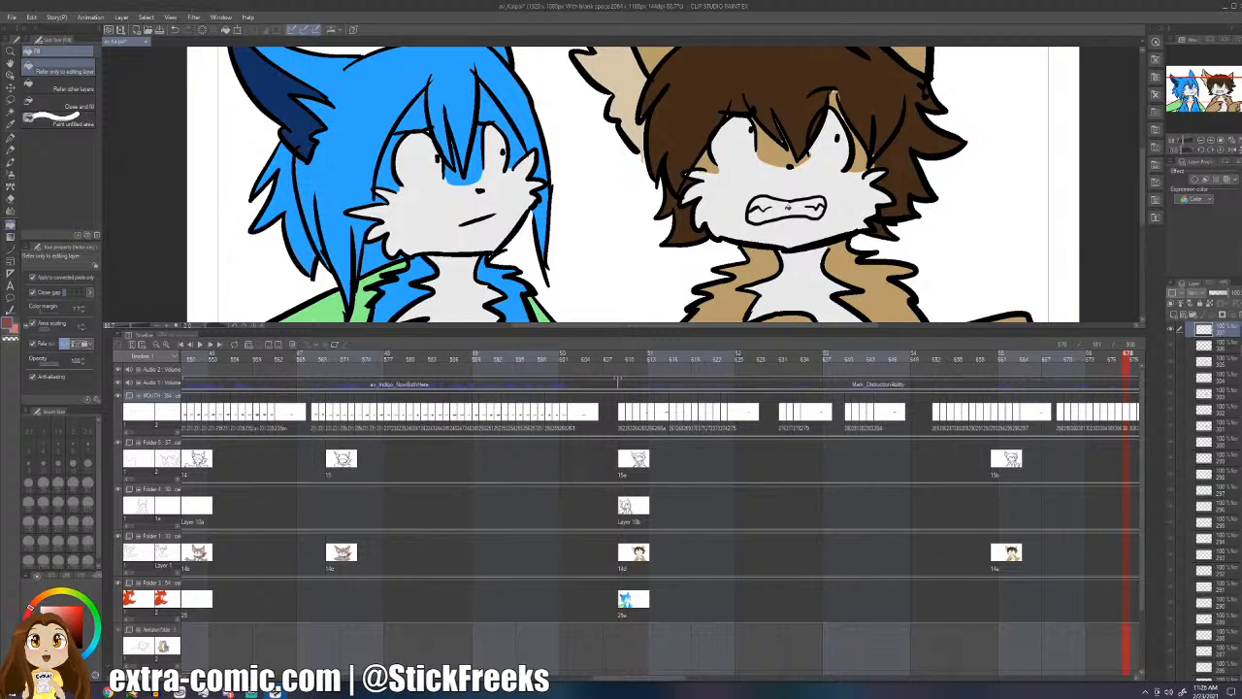
key("Right")
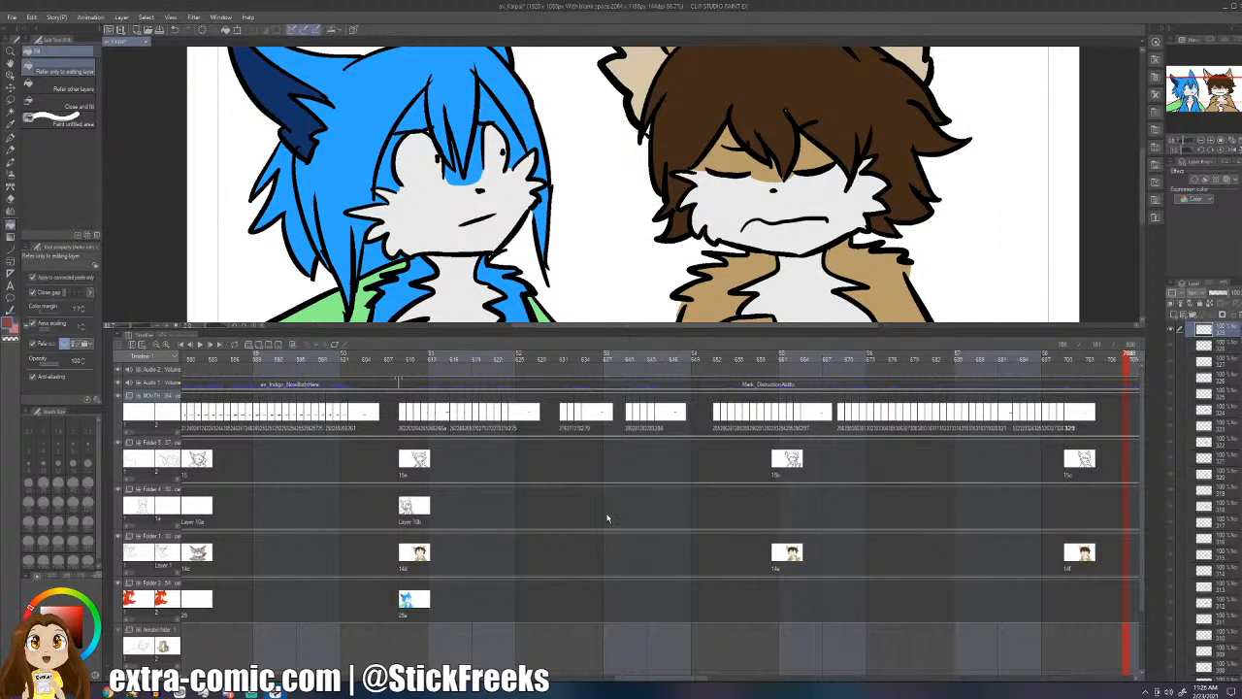
- Play back the colored lip-sync from frame 497 to check the two-character shots
left_click_drag(608, 683, 317, 683)
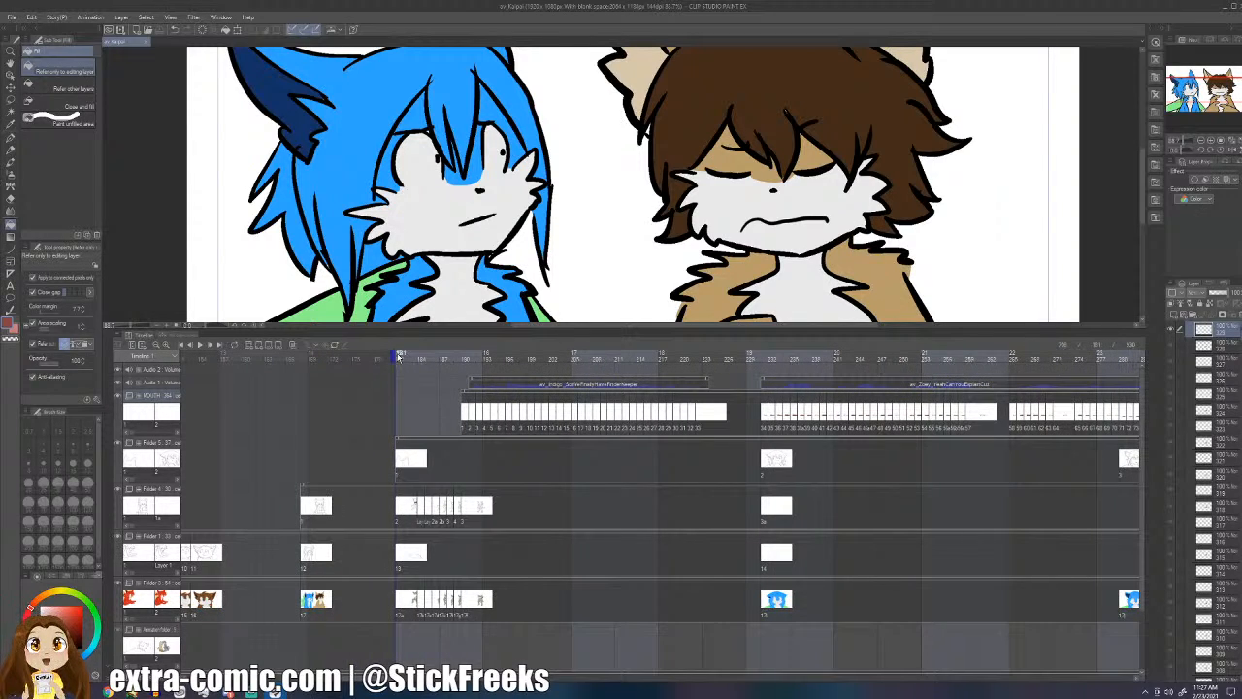
left_click_drag(393, 355, 1135, 293)
left_click_drag(369, 680, 607, 680)
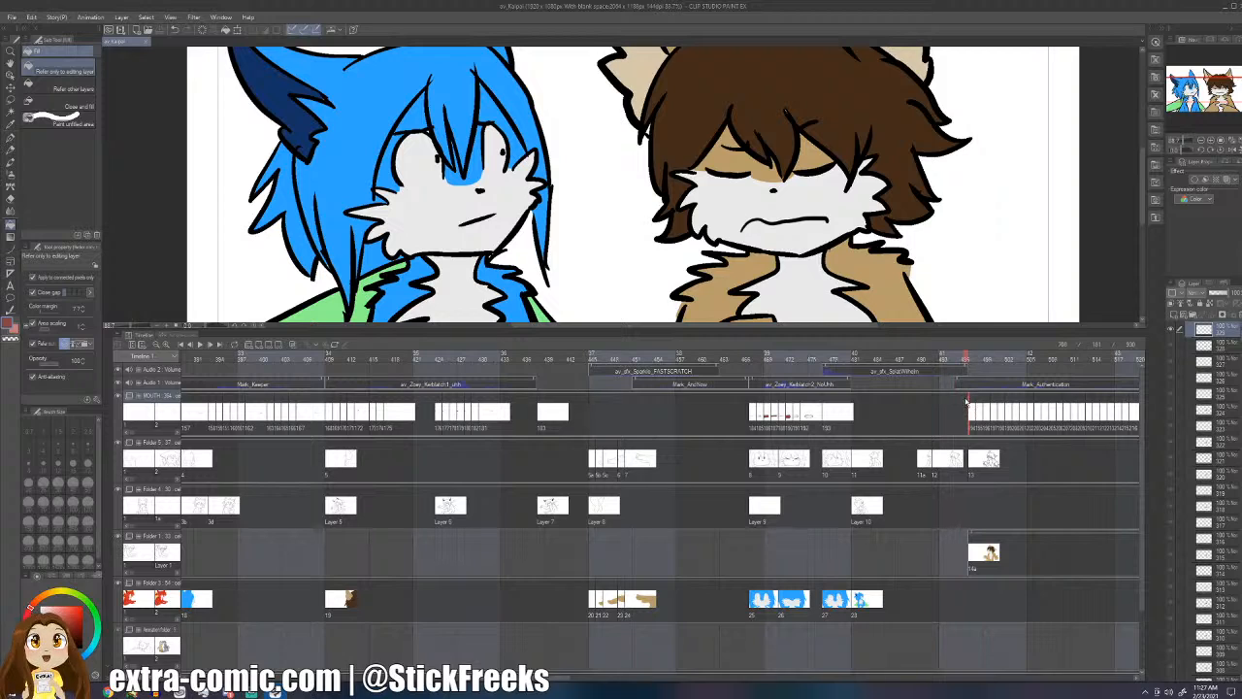
left_click(966, 409)
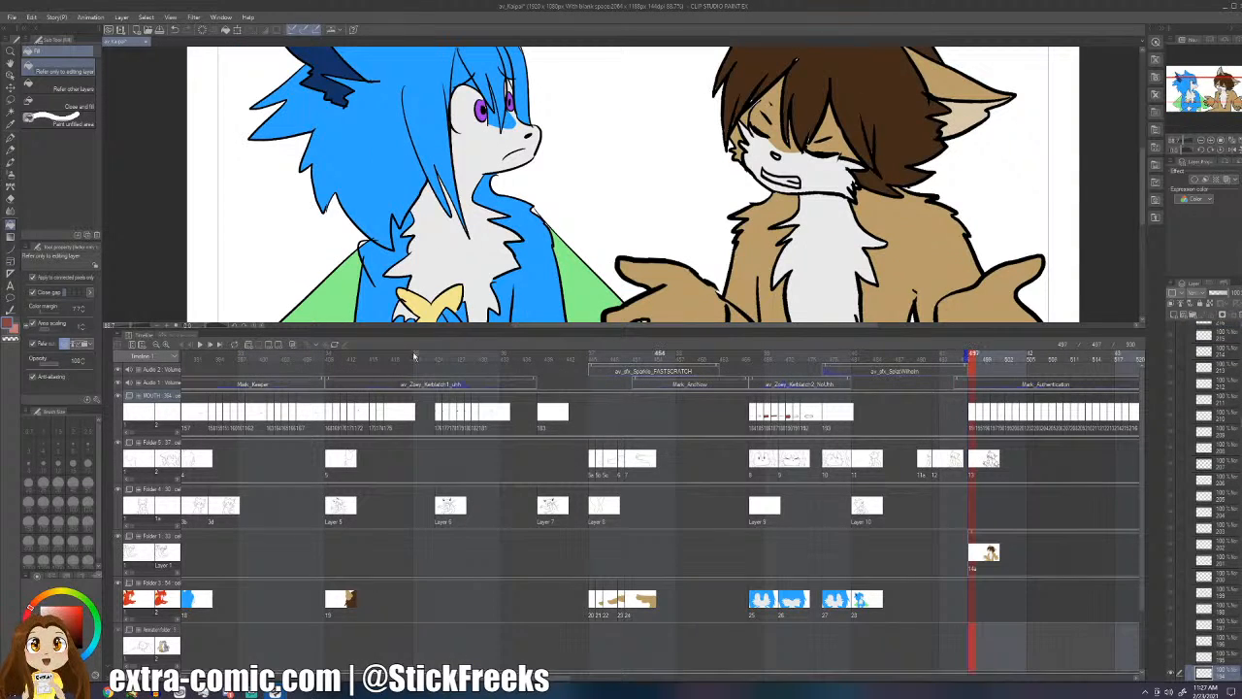
left_click(204, 347)
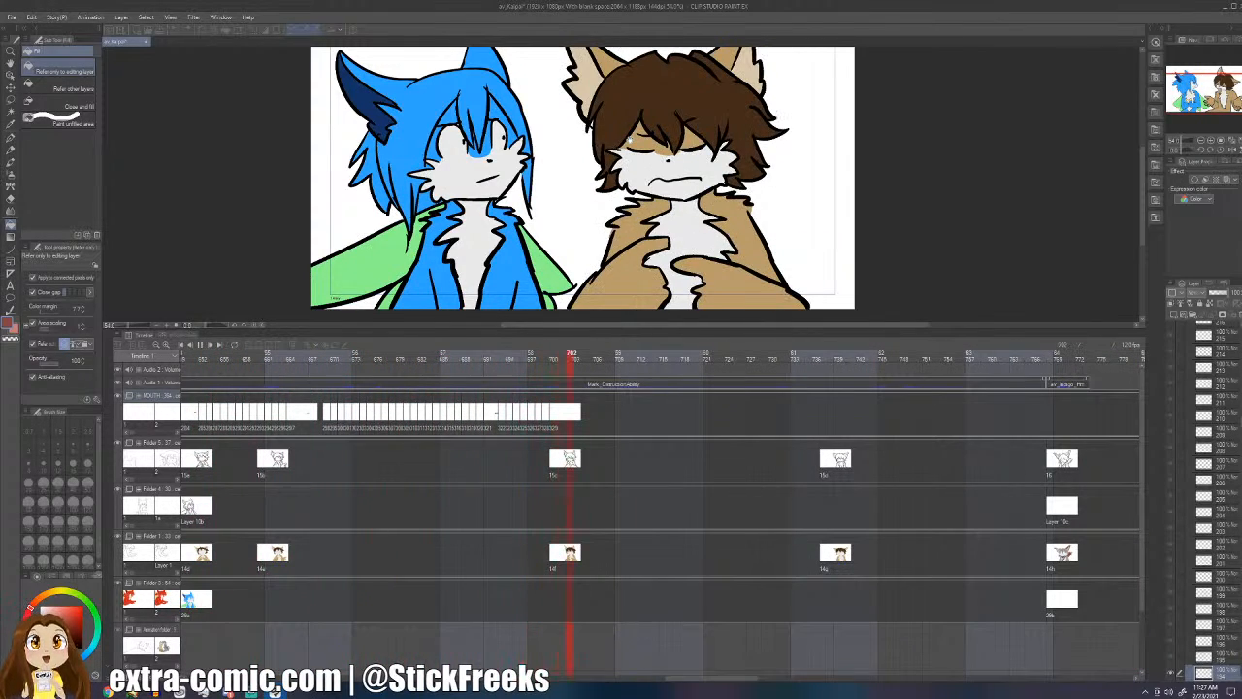
left_click(201, 345)
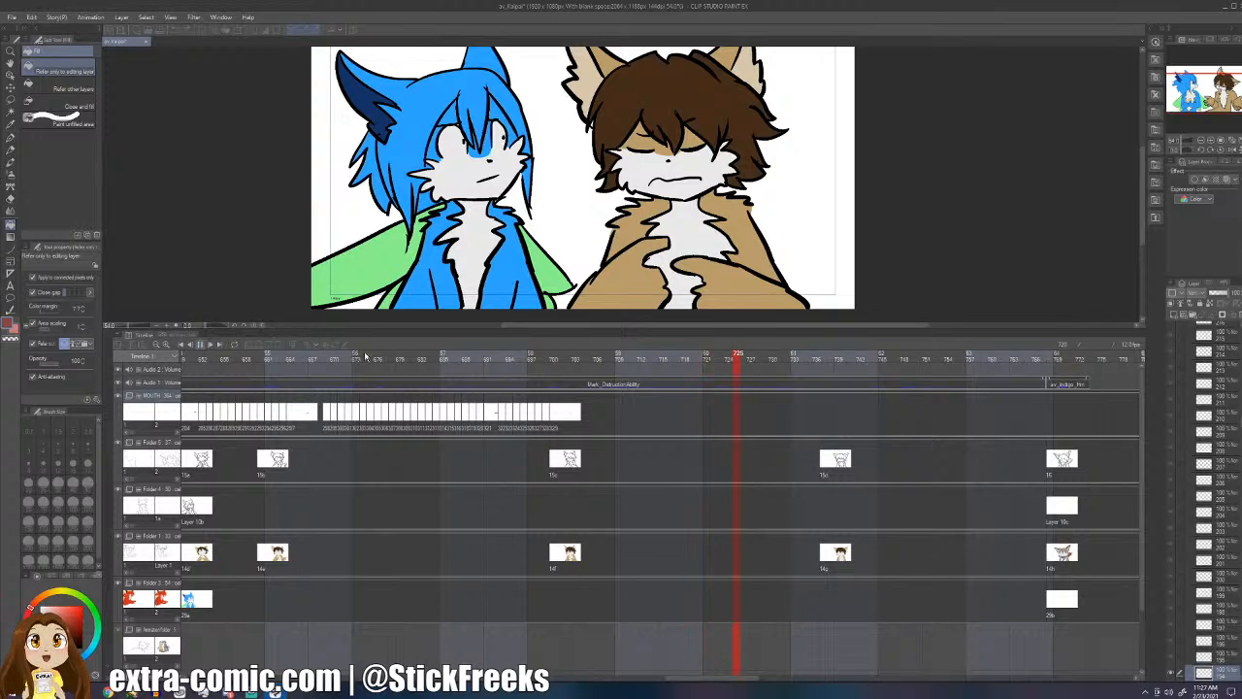
- Compare the poses at frames 699 and 700, and replay the last two groups of mouth cels
left_click(553, 408)
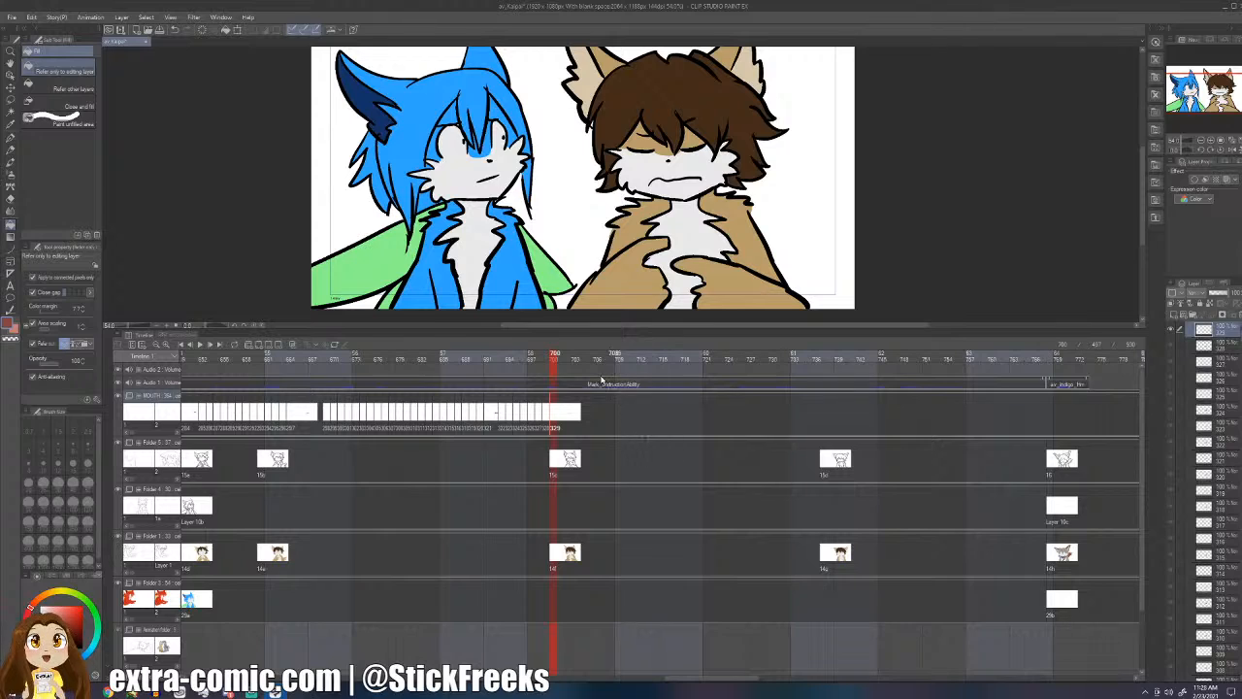
key("Left")
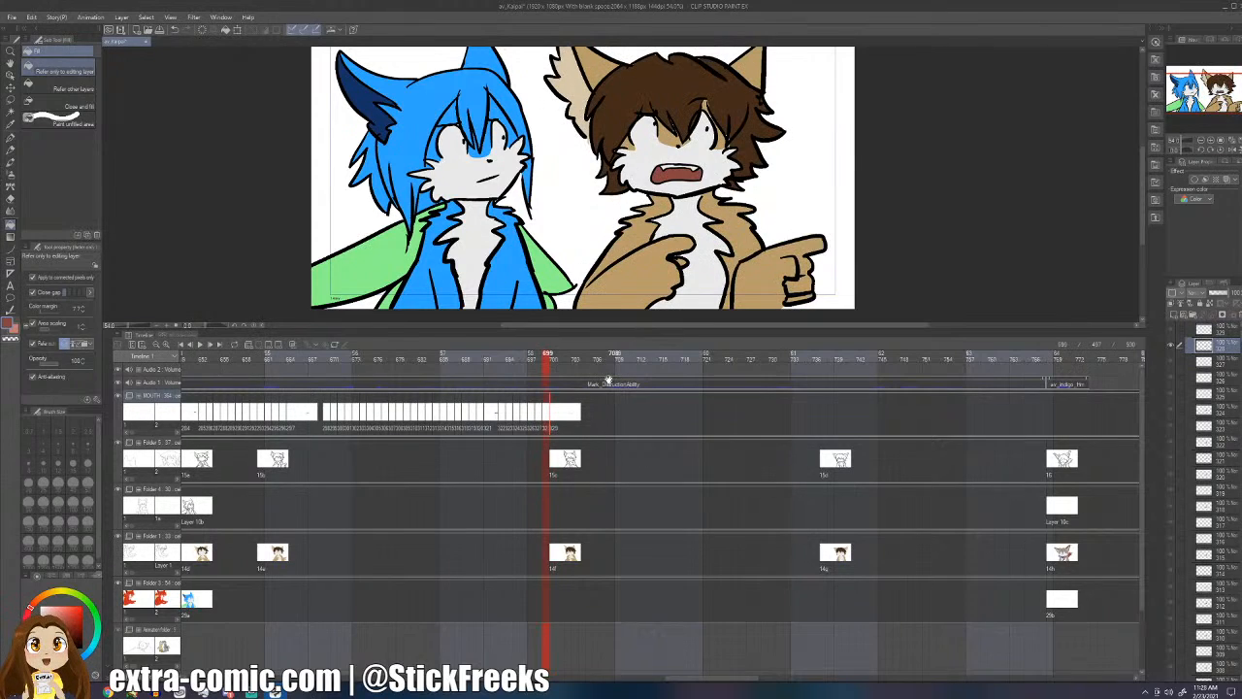
key("Right")
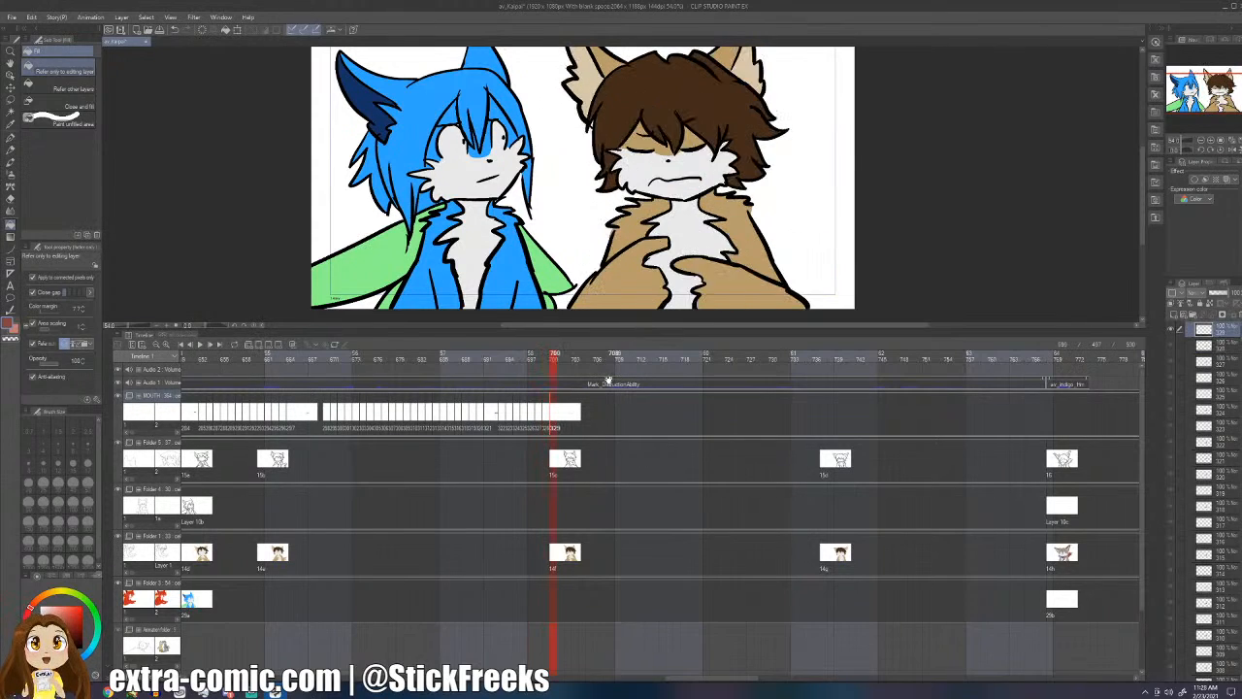
left_click(310, 411)
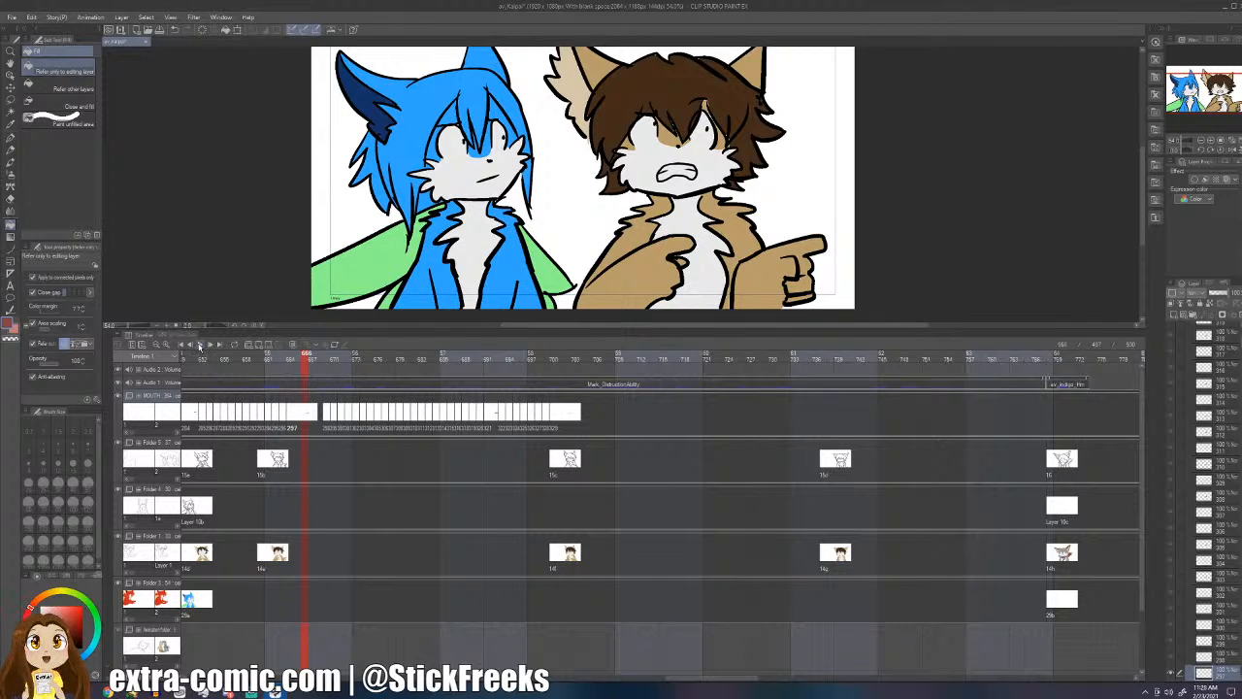
left_click(198, 345)
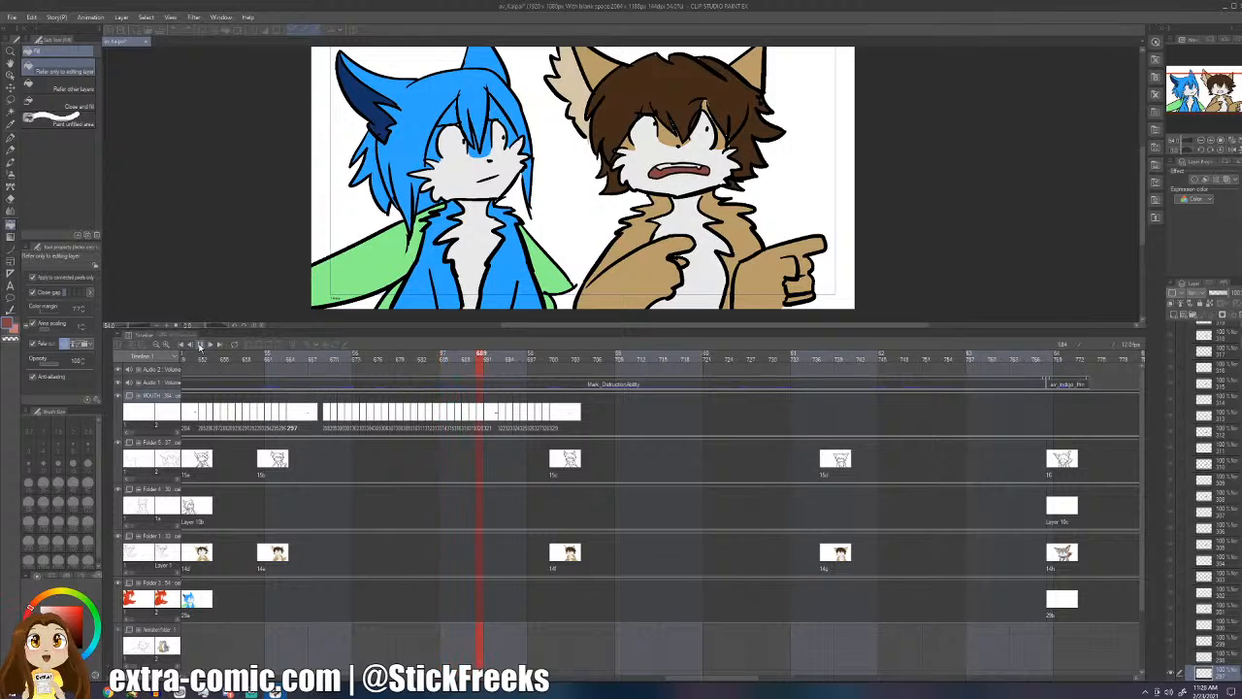
left_click(200, 346)
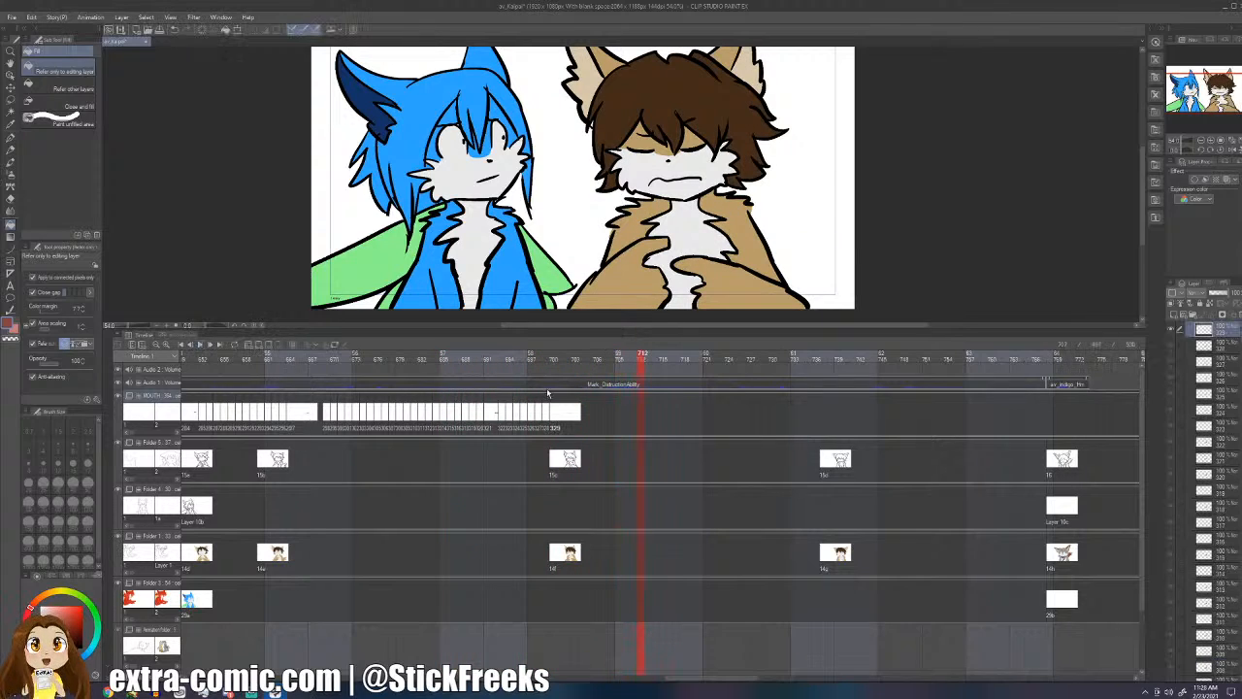
- Create a mouth cel at frame 705 and draw a wide toothed mouth on the brown-haired character with the black G-pen
left_click(588, 421)
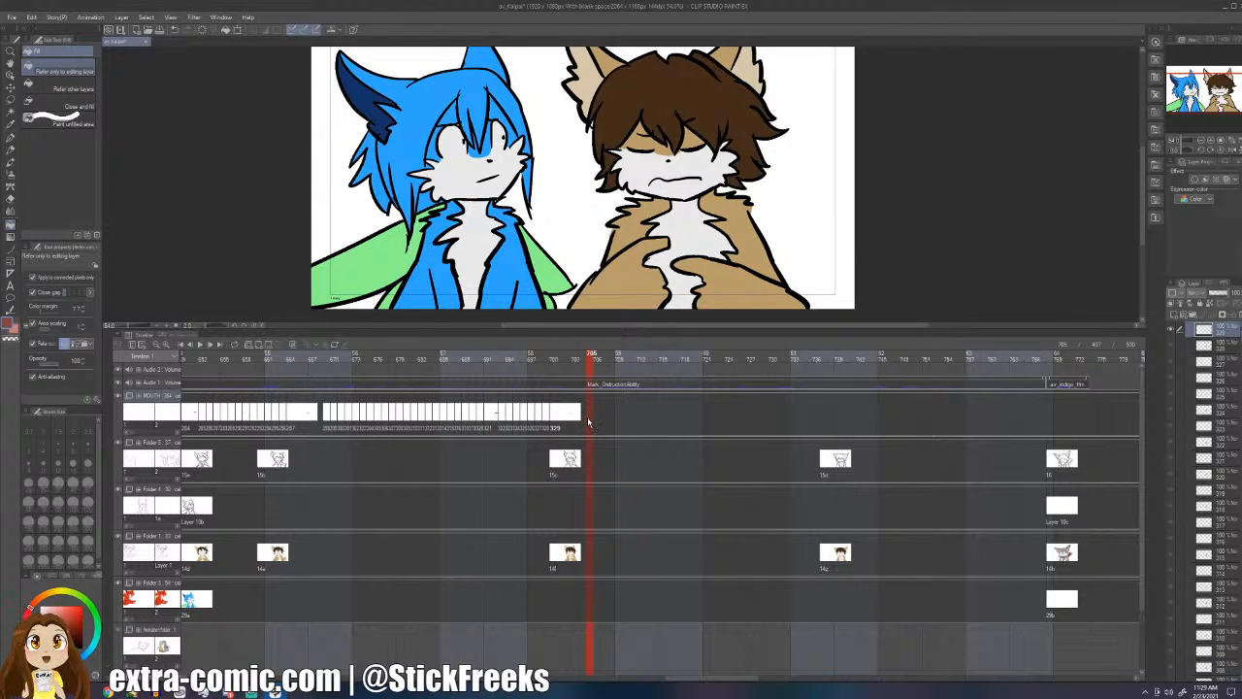
key("ctrl+shift+n")
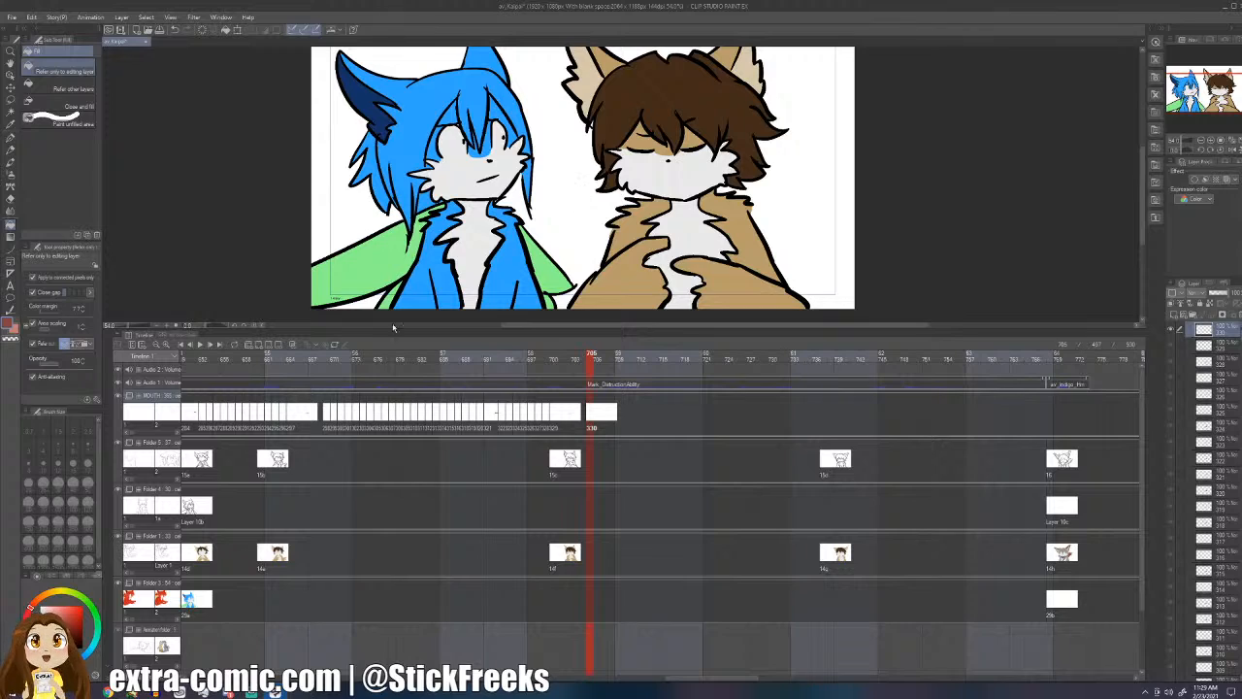
left_click(43, 647)
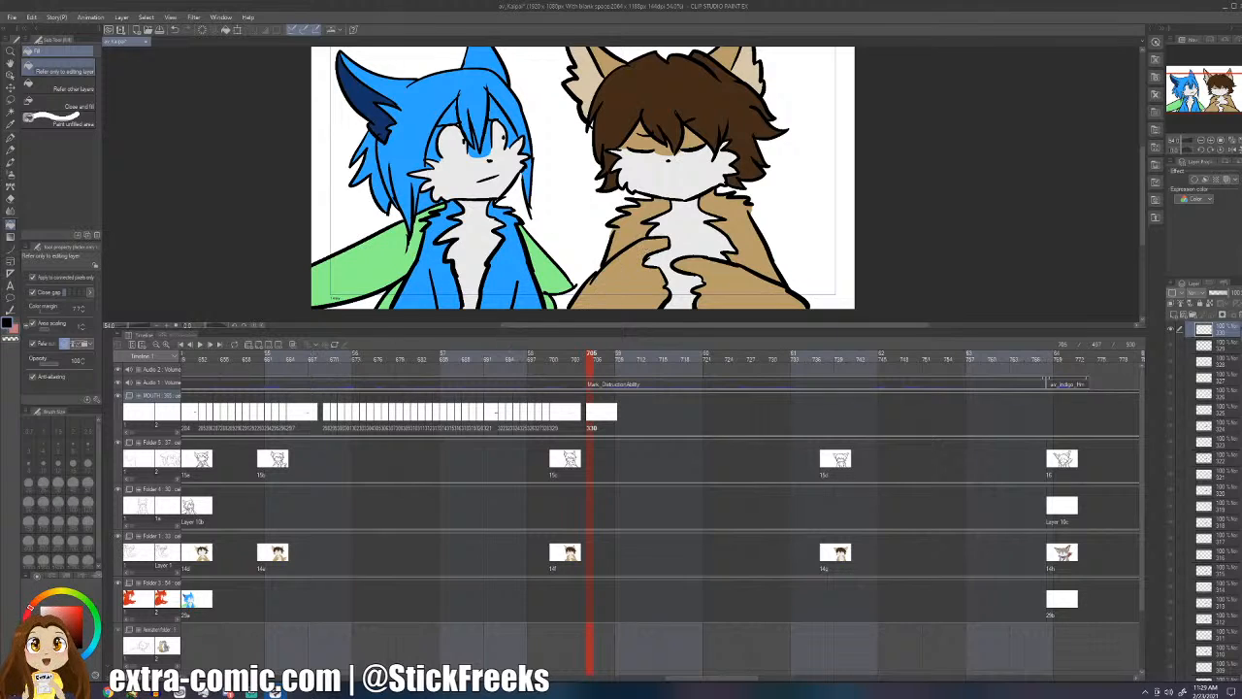
key("p")
mouse_move(653, 176)
left_mouse_down()
mouse_move(702, 181)
mouse_move(652, 194)
mouse_move(650, 181)
mouse_move(703, 182)
mouse_move(677, 171)
mouse_move(663, 190)
mouse_move(713, 171)
mouse_move(644, 175)
mouse_move(656, 190)
mouse_move(708, 183)
mouse_move(685, 165)
mouse_move(645, 176)
mouse_move(698, 176)
left_mouse_up()
key("ctrl+z")
key("ctrl+z")
key("ctrl+z")
- Add a mouth cel at frame 706 and draw a narrow open mouth with onion skin enabled
key("Right")
key("ctrl+shift+n")
key("ctrl+z")
left_click(293, 344)
key("ctrl+z")
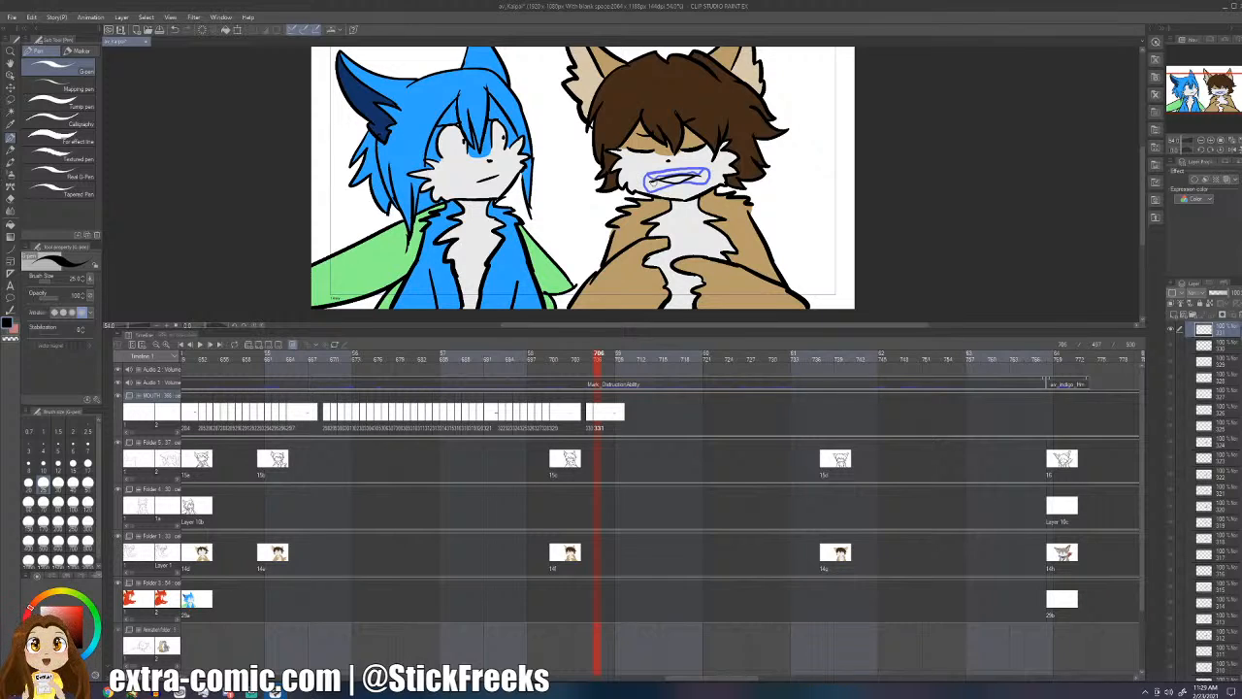
- Add a mouth cel at frame 707 with a small open mouth on the brown-haired character, and create an empty cel at frame 708
key("ctrl+alt+n")
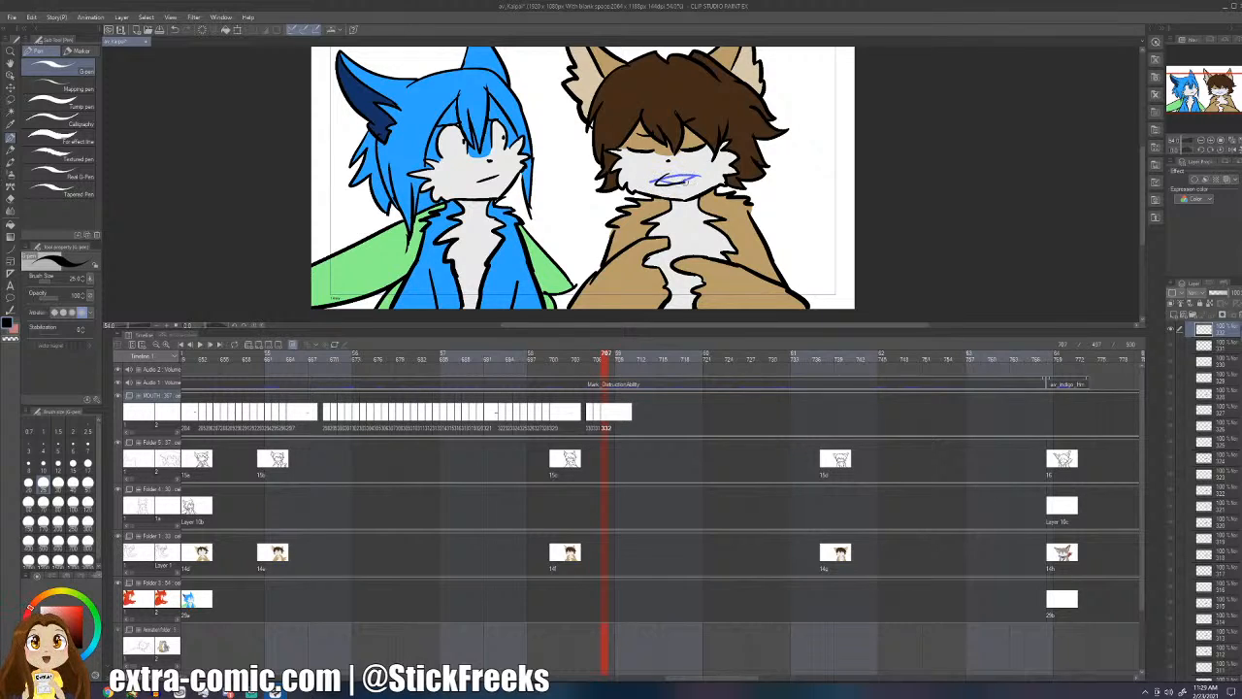
left_click_drag(688, 182, 664, 175)
key("ctrl+z")
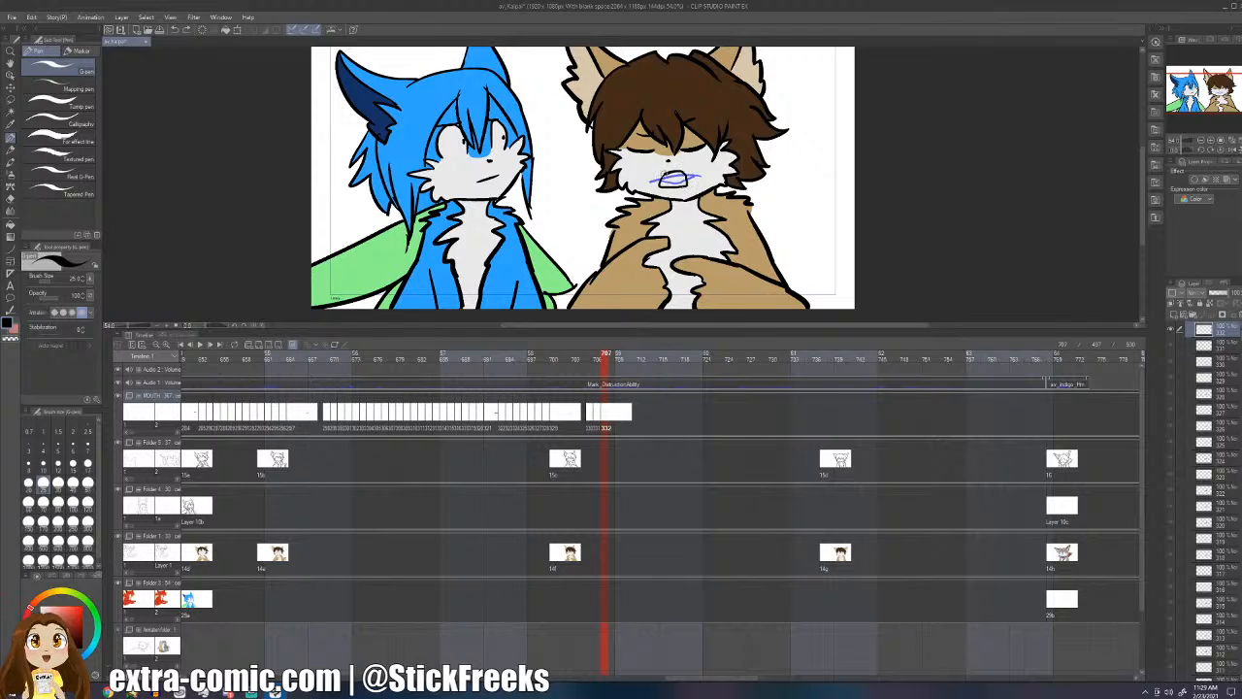
key("ctrl+alt+n")
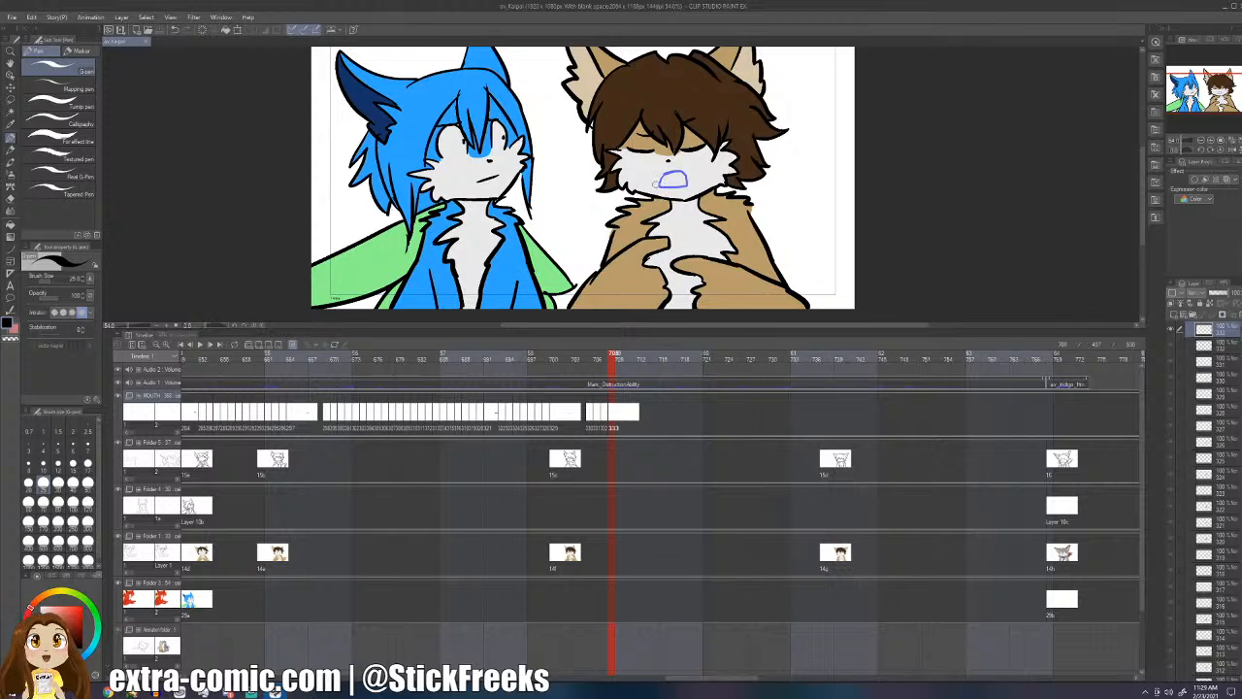
- Flip through frames 705 to 708 to compare the newly drawn mouth shapes through the onion skin
key("Left")
key("Left")
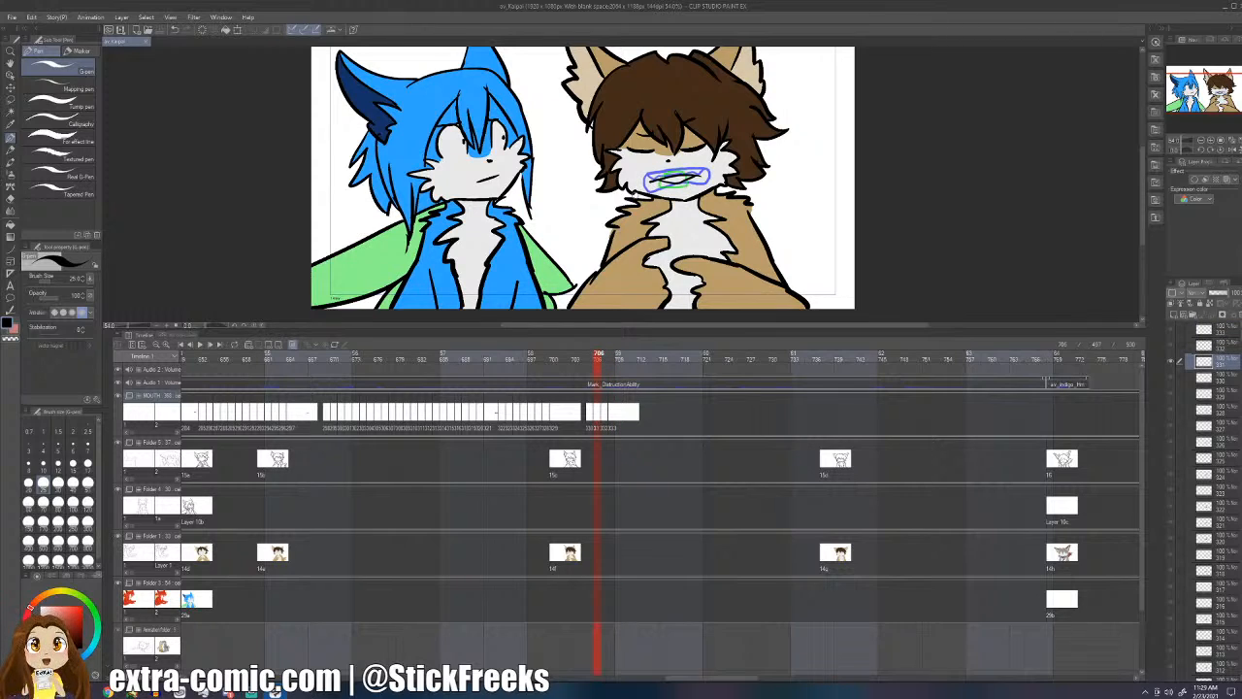
key("Left")
key("Right")
key("Right")
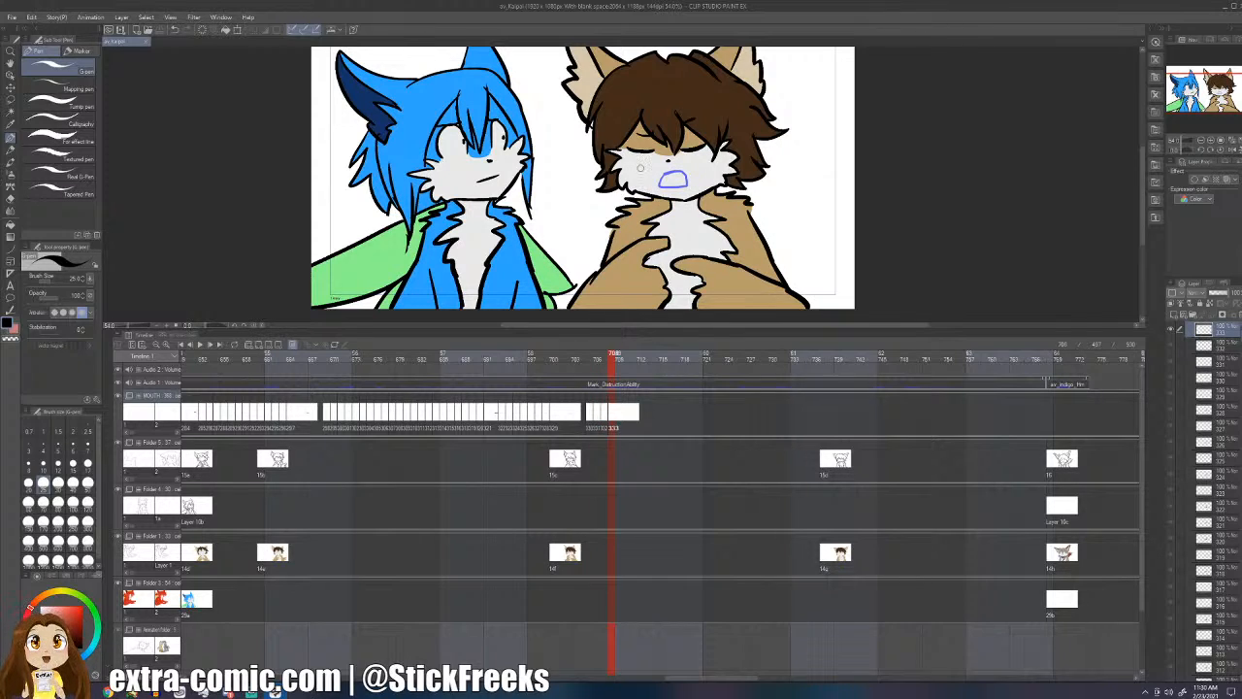
key("Left")
key("Left")
key("Left")
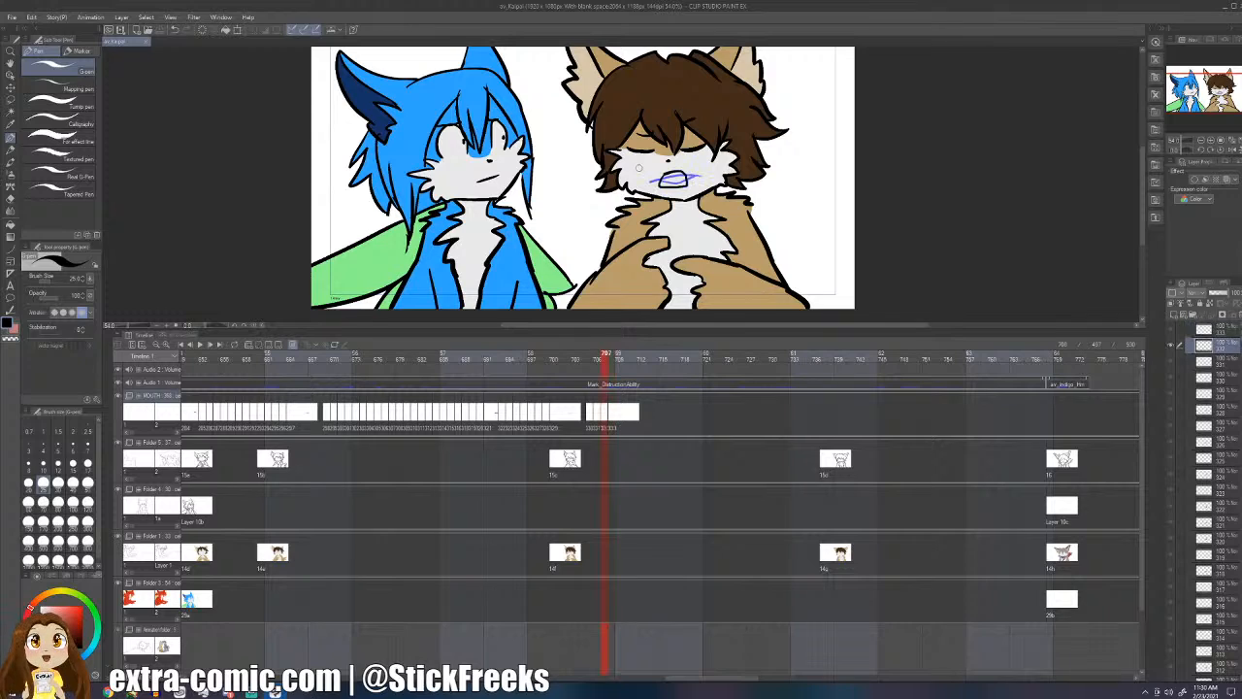
key("Right")
key("Right")
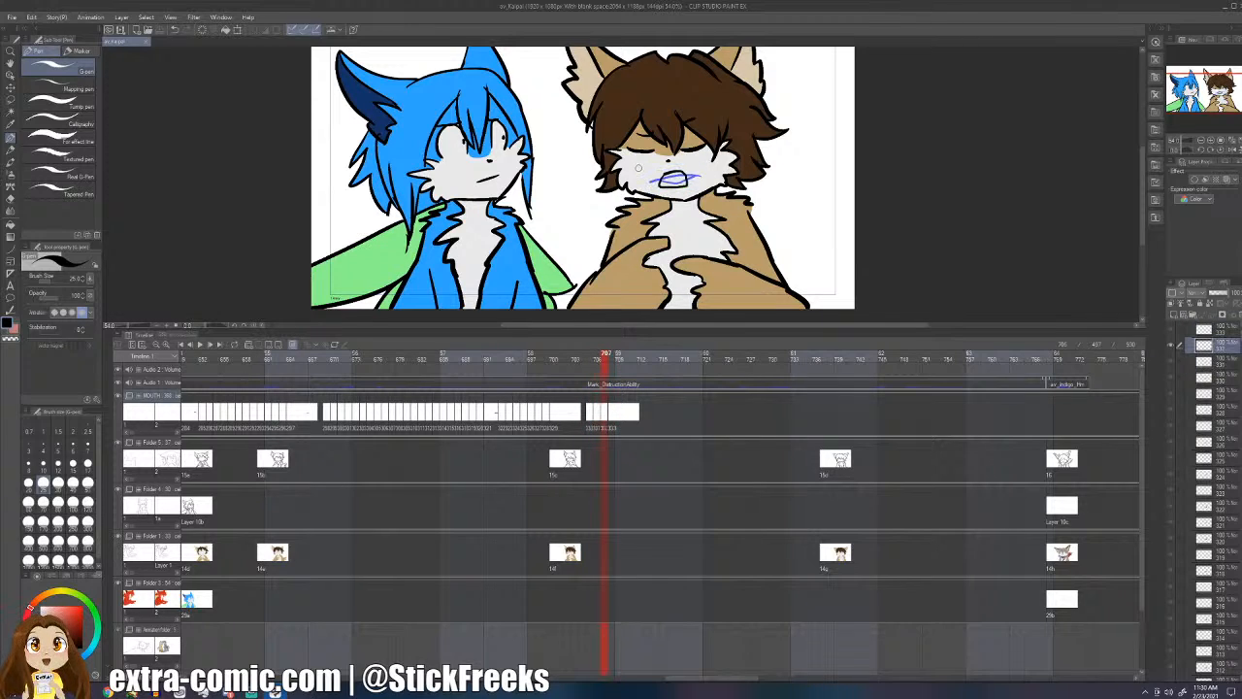
key("Right")
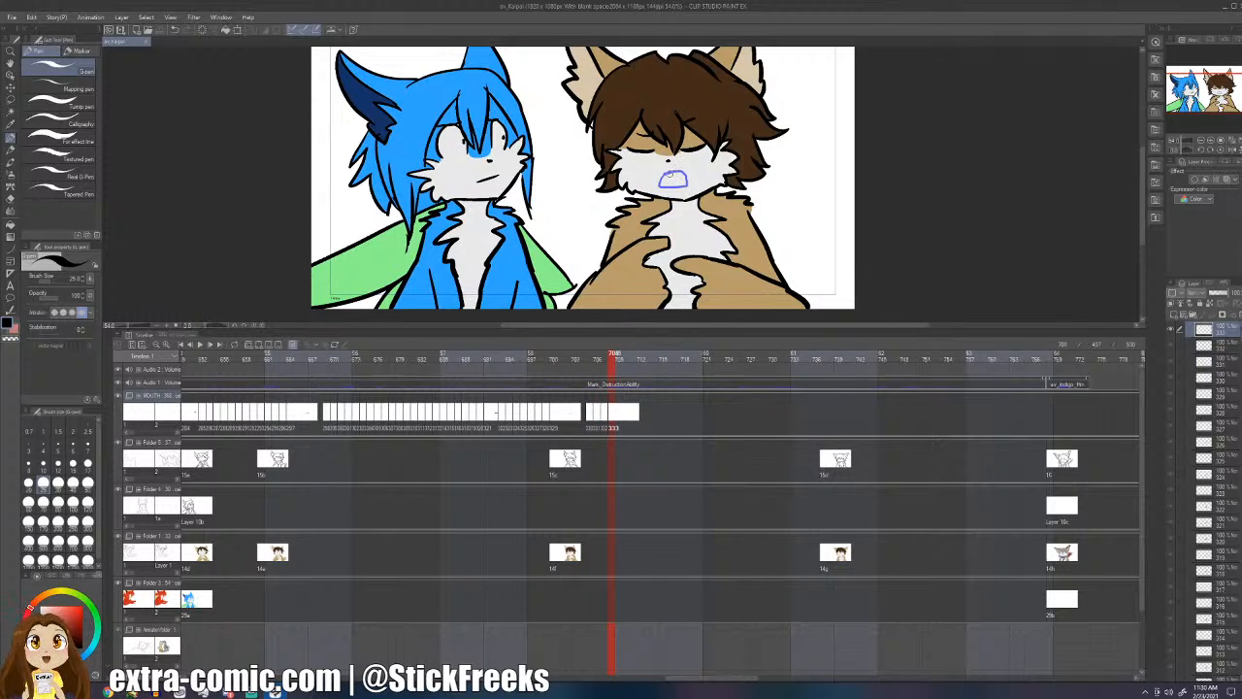
key("Left")
key("Right")
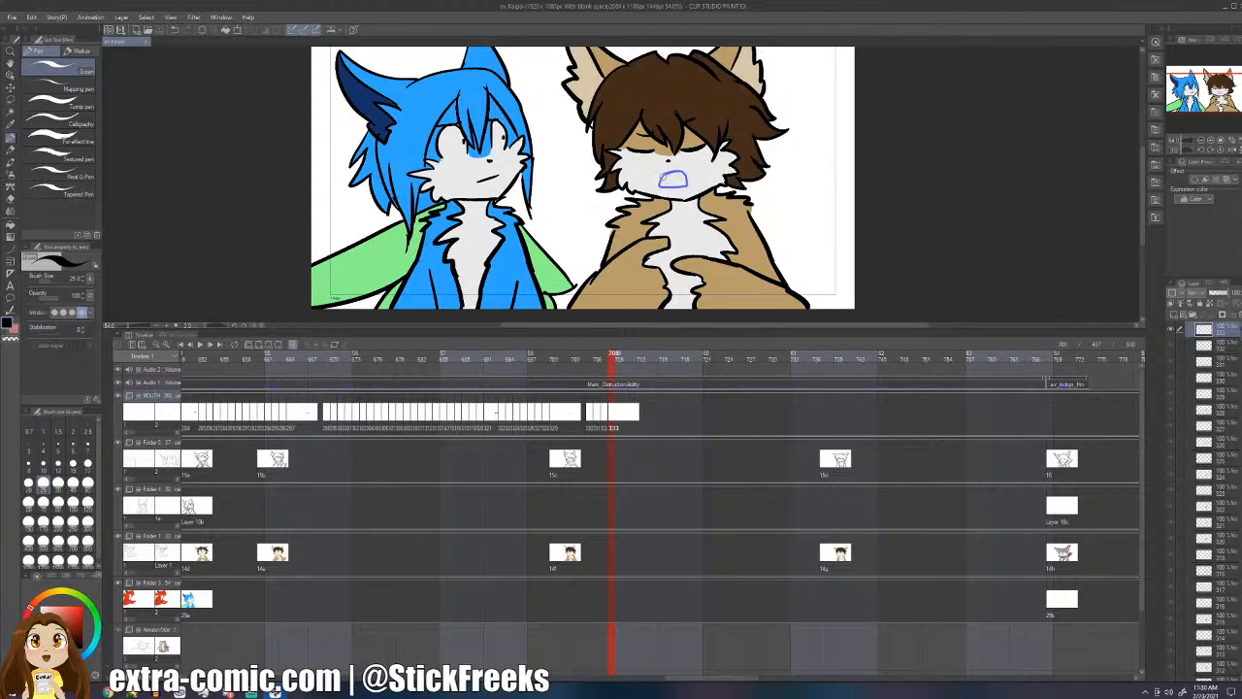
key("Left")
key("Left")
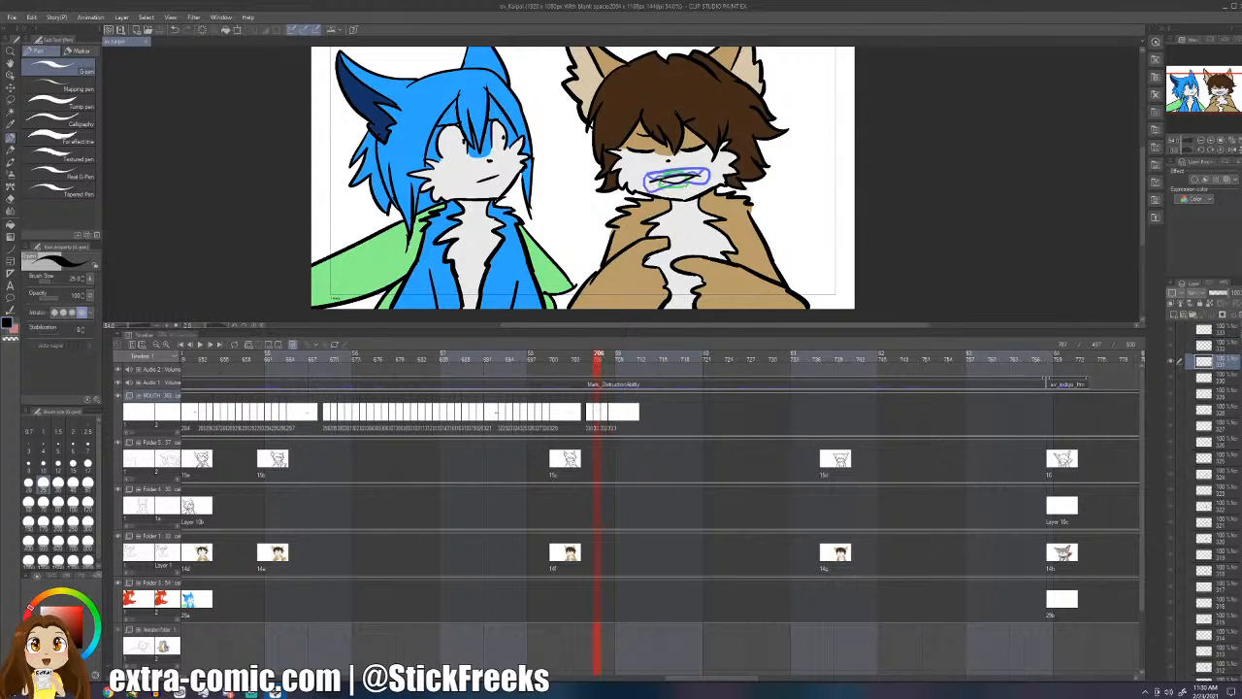
key("Left")
key("Right")
key("Right")
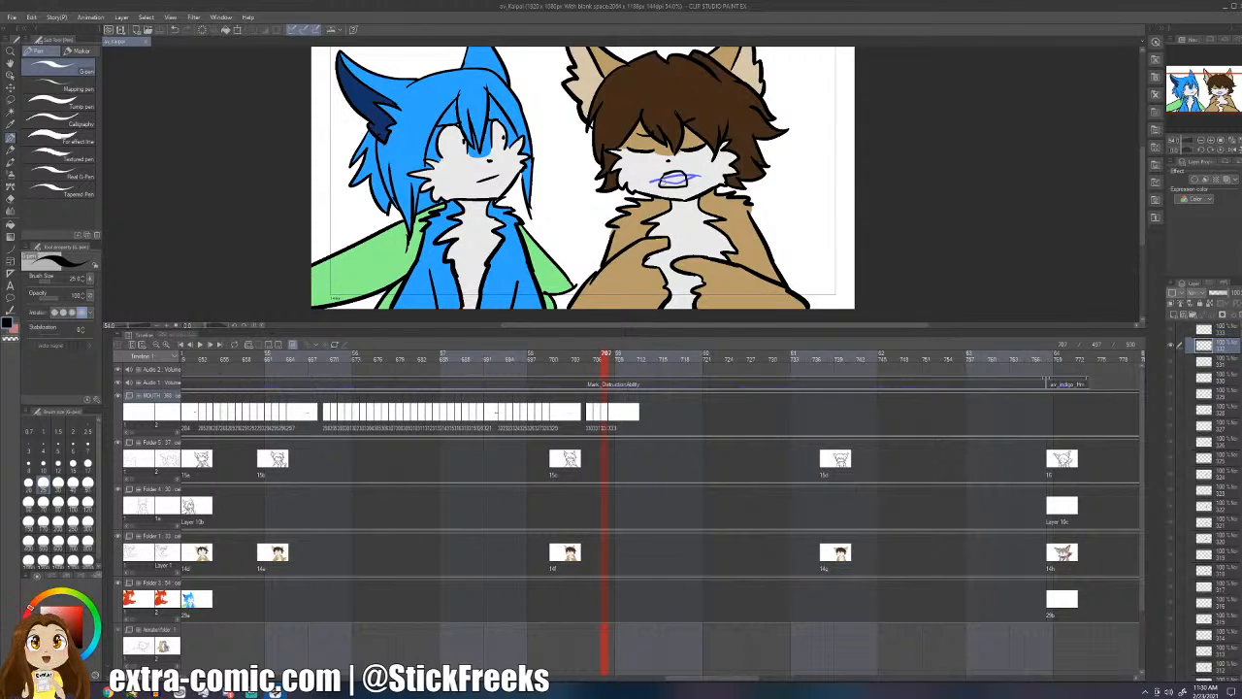
key("Right")
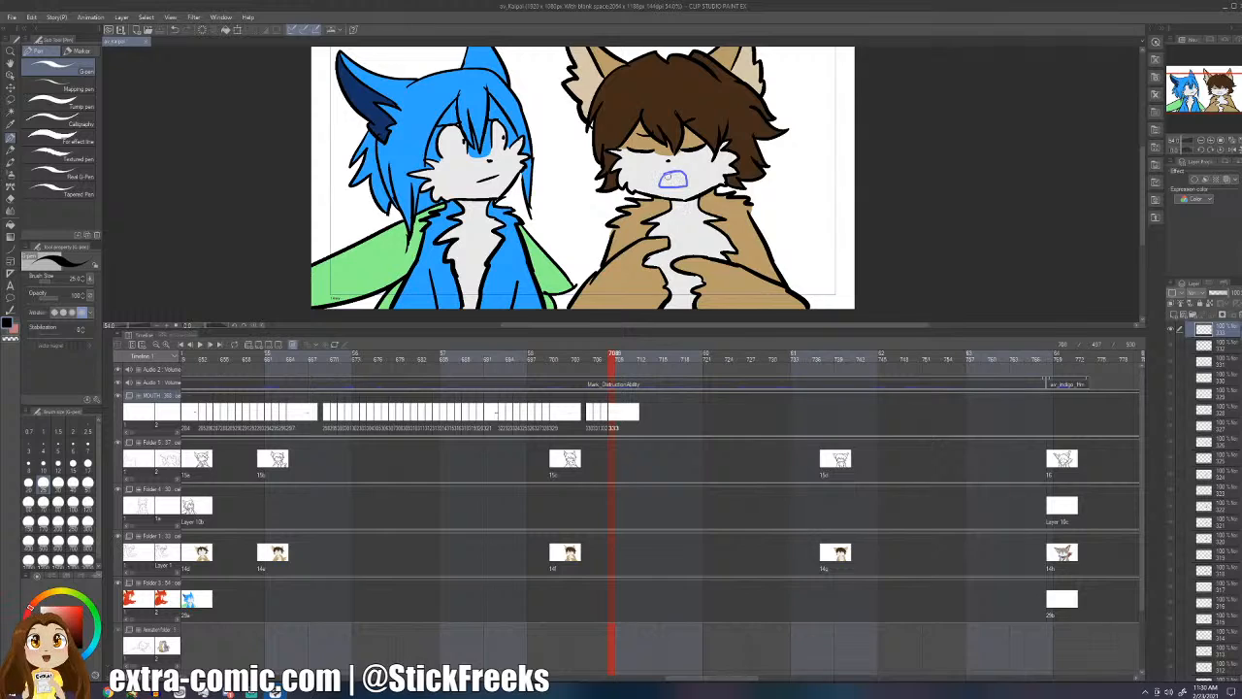
- Try drawing a wide, thin mouth on the brown-haired character at frame 708, and undo its strokes
mouse_move(698, 176)
left_mouse_down()
mouse_move(641, 180)
mouse_move(704, 175)
left_mouse_up()
key("ctrl+z")
key("ctrl+z")
key("ctrl+z")
key("ctrl+z")
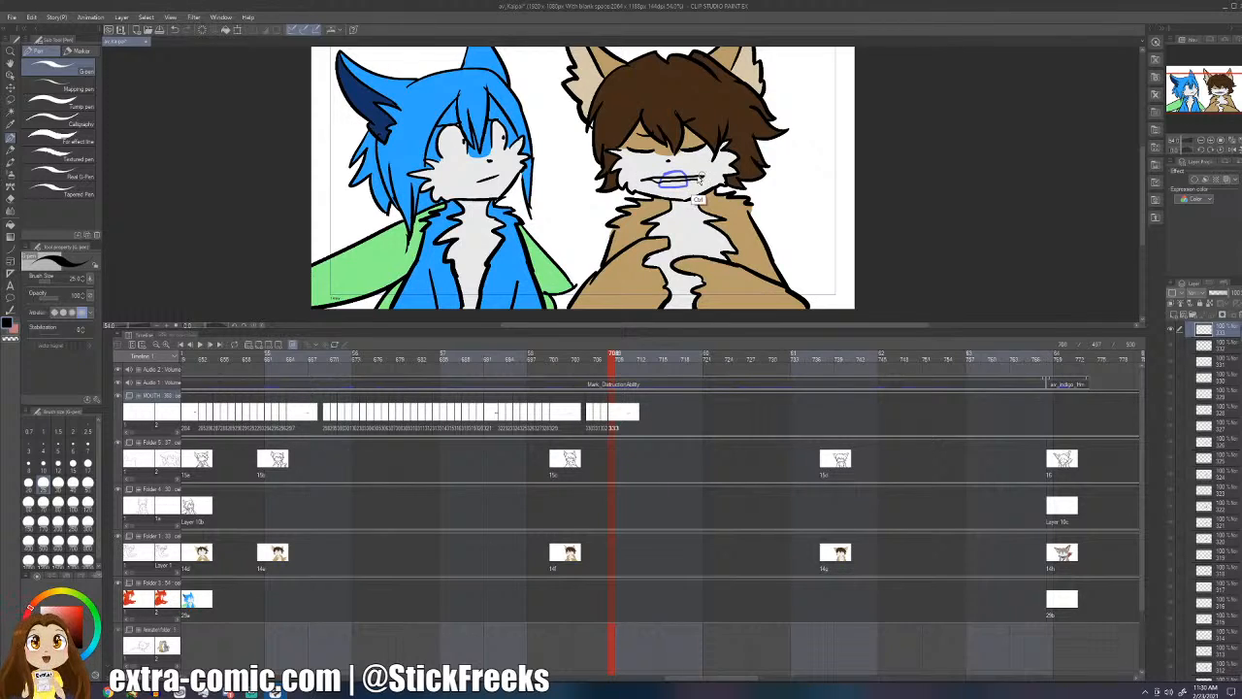
key("ctrl+z")
key("ctrl+z")
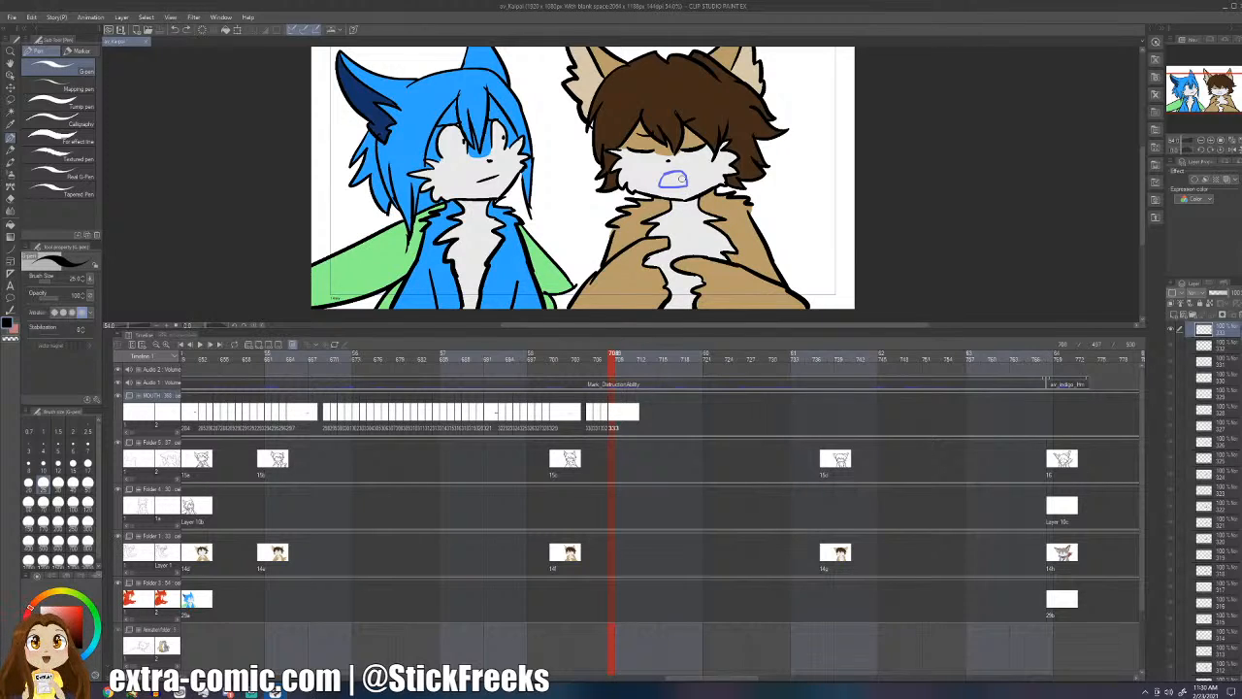
- Step repeatedly between the mouth cels at frames 705 to 708 to judge which shape should follow
key("Left")
key("Left")
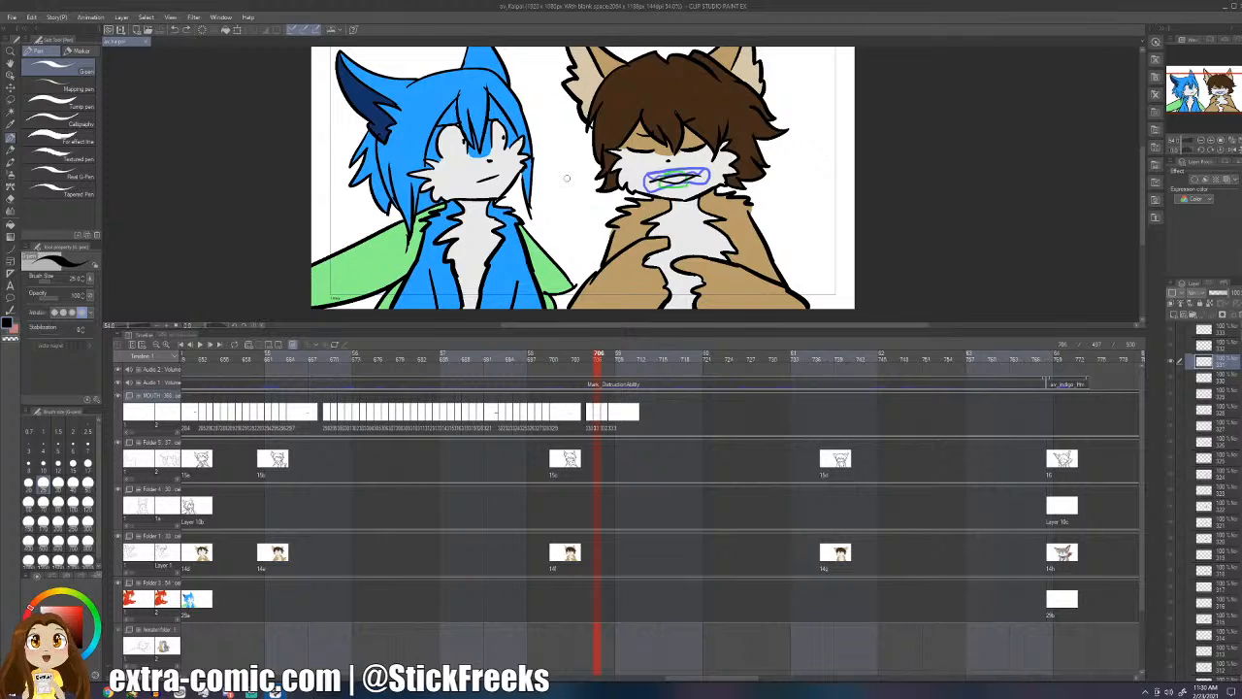
key("Right")
key("Left")
key("Left")
key("Right")
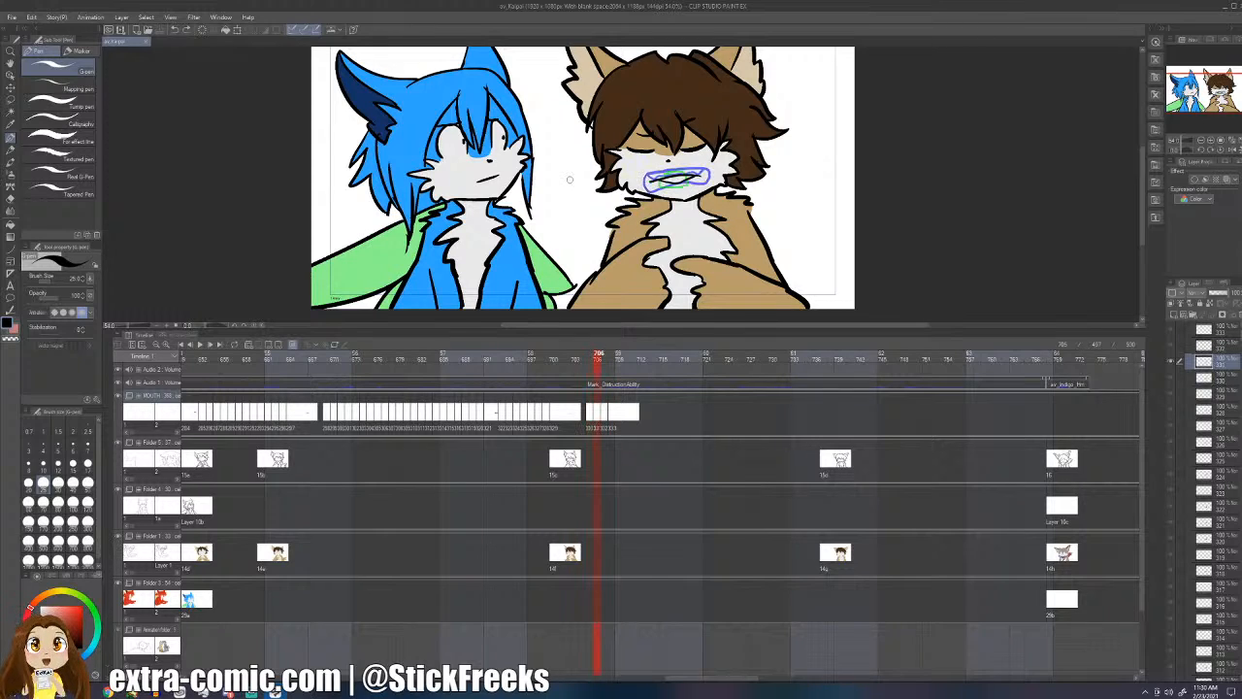
key("Right")
key("Right")
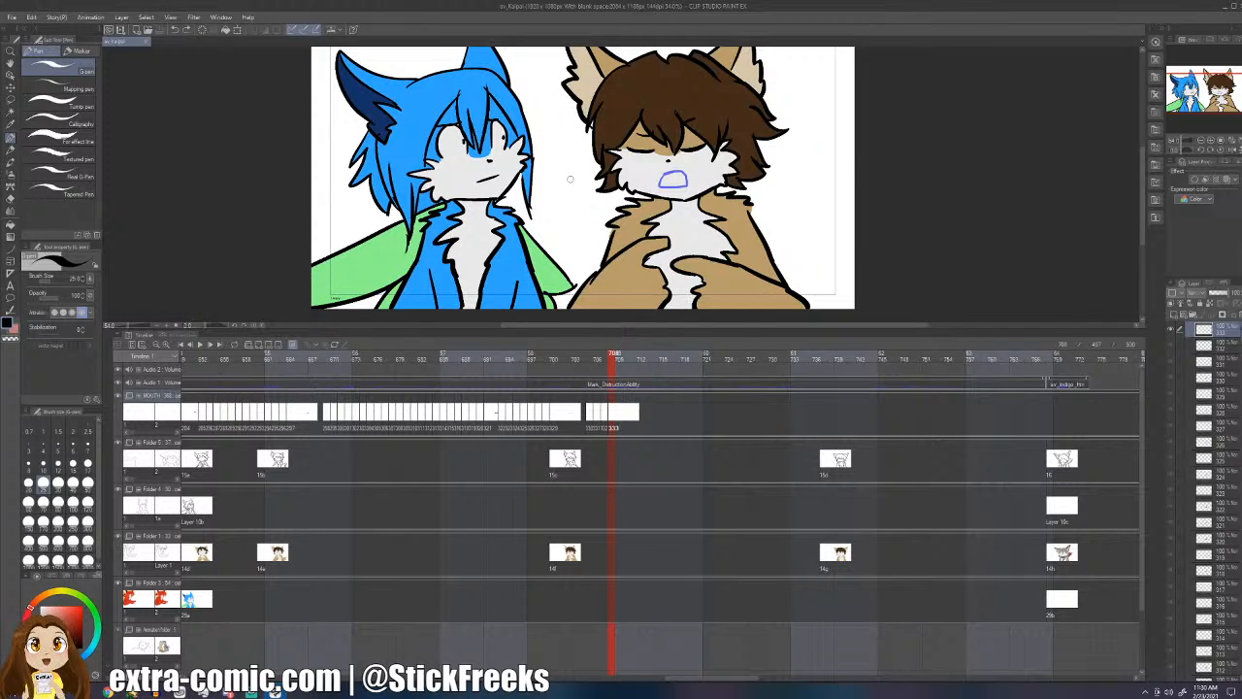
key("Left")
key("Right")
key("Left")
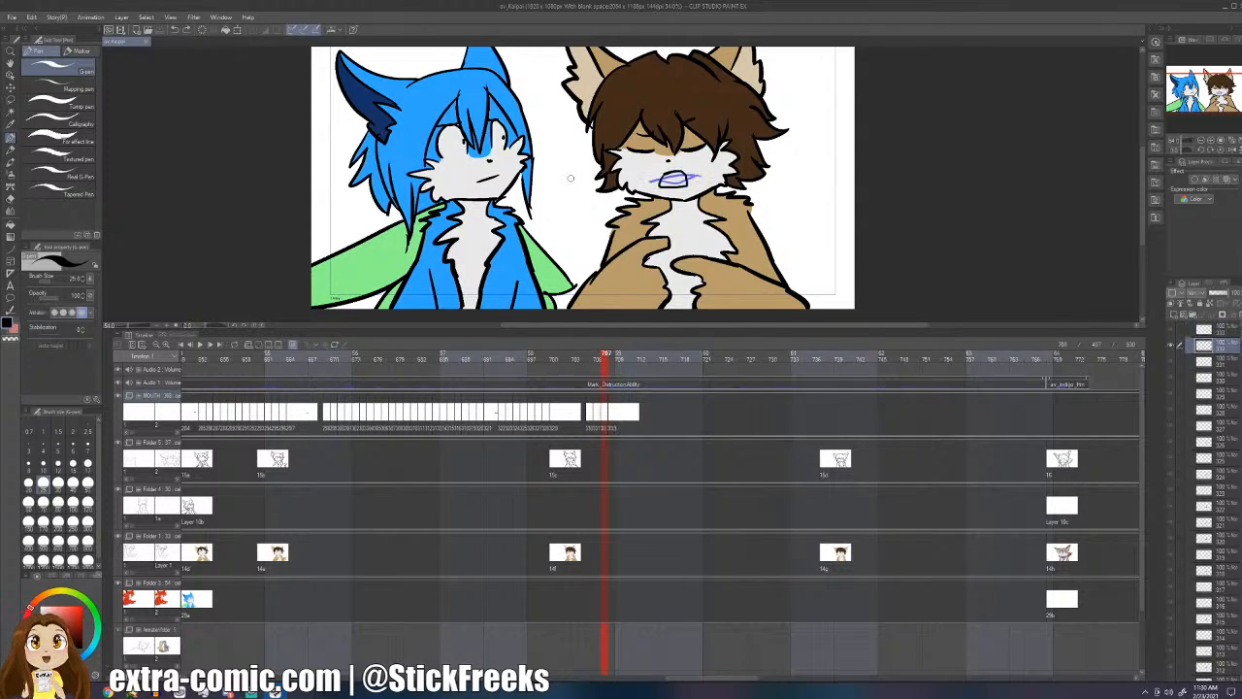
key("Right")
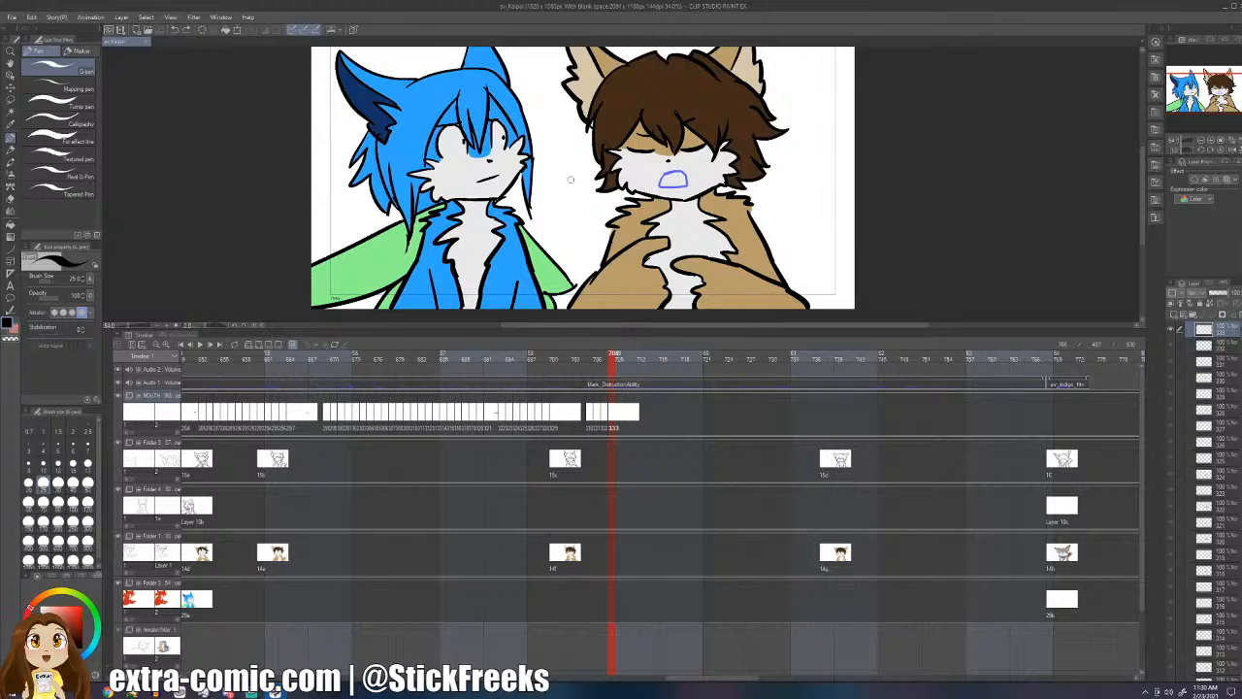
key("Left")
key("Left")
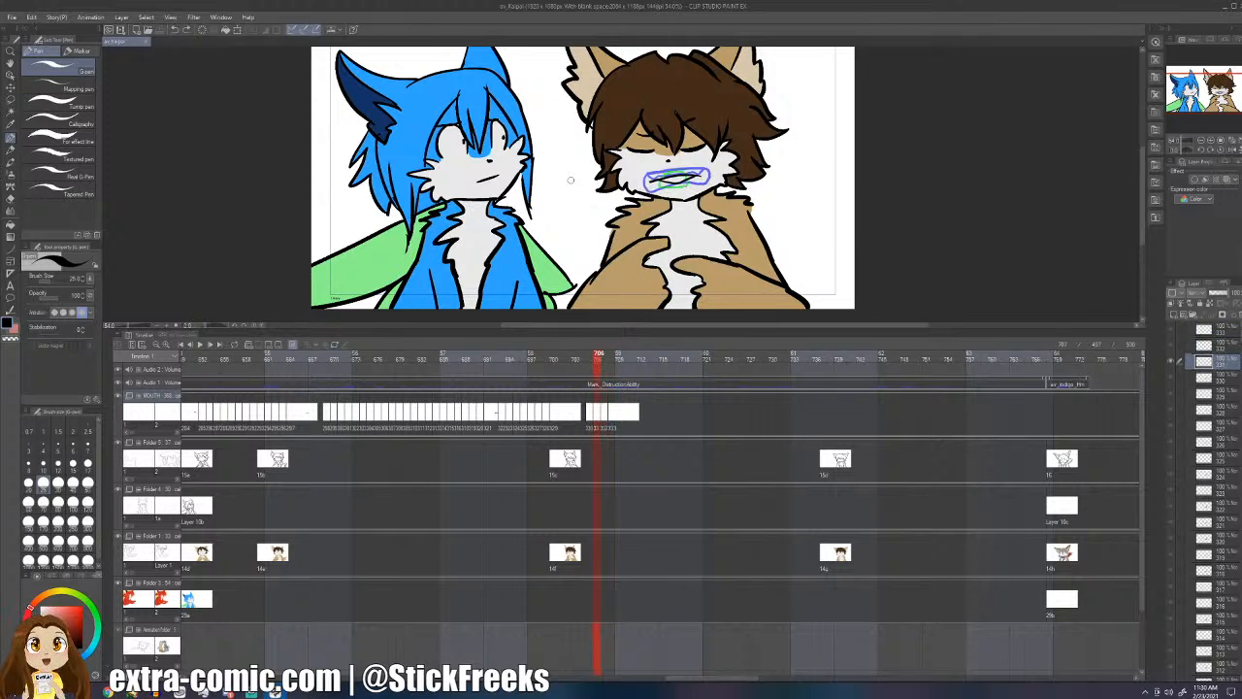
key("Right")
key("Right")
key("Left")
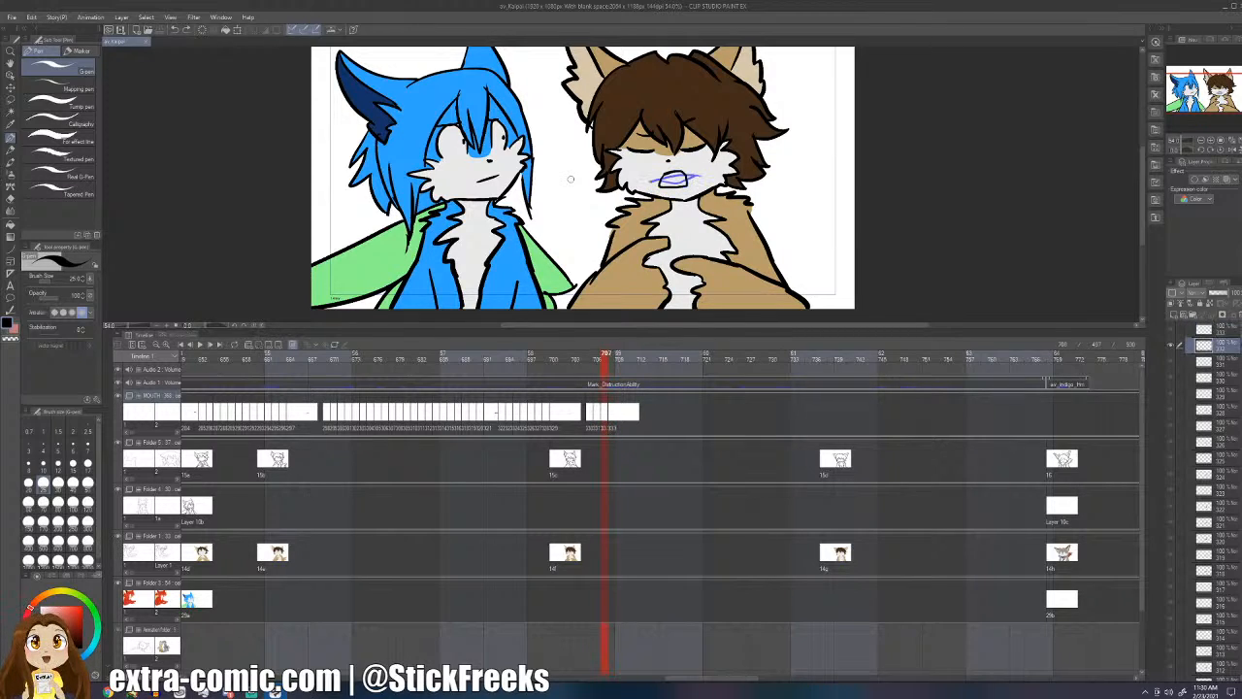
key("Right")
key("Left")
key("Right")
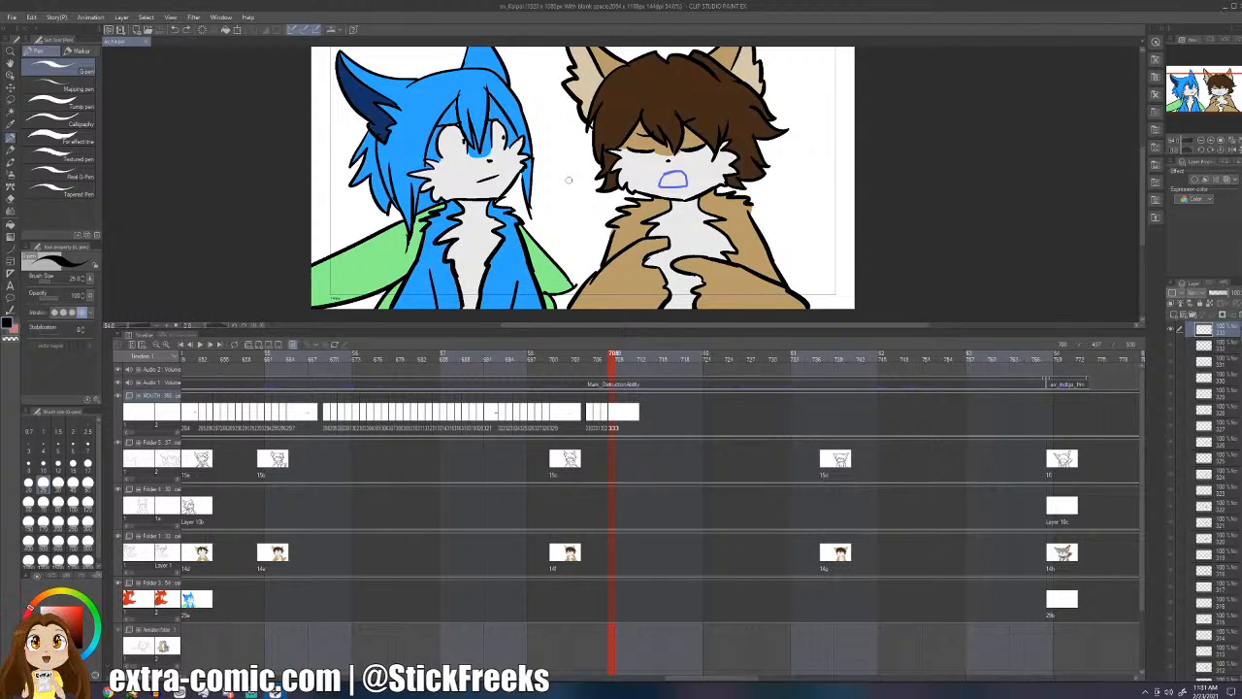
key("Left")
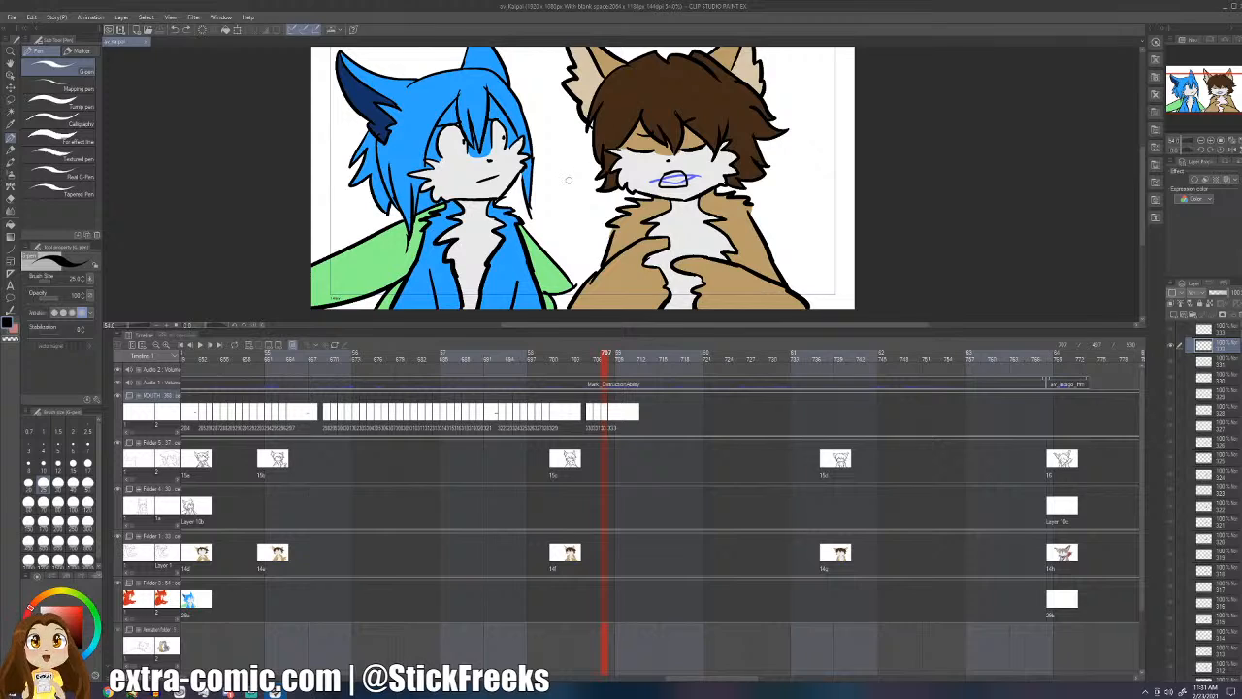
key("Left")
key("Right")
key("Right")
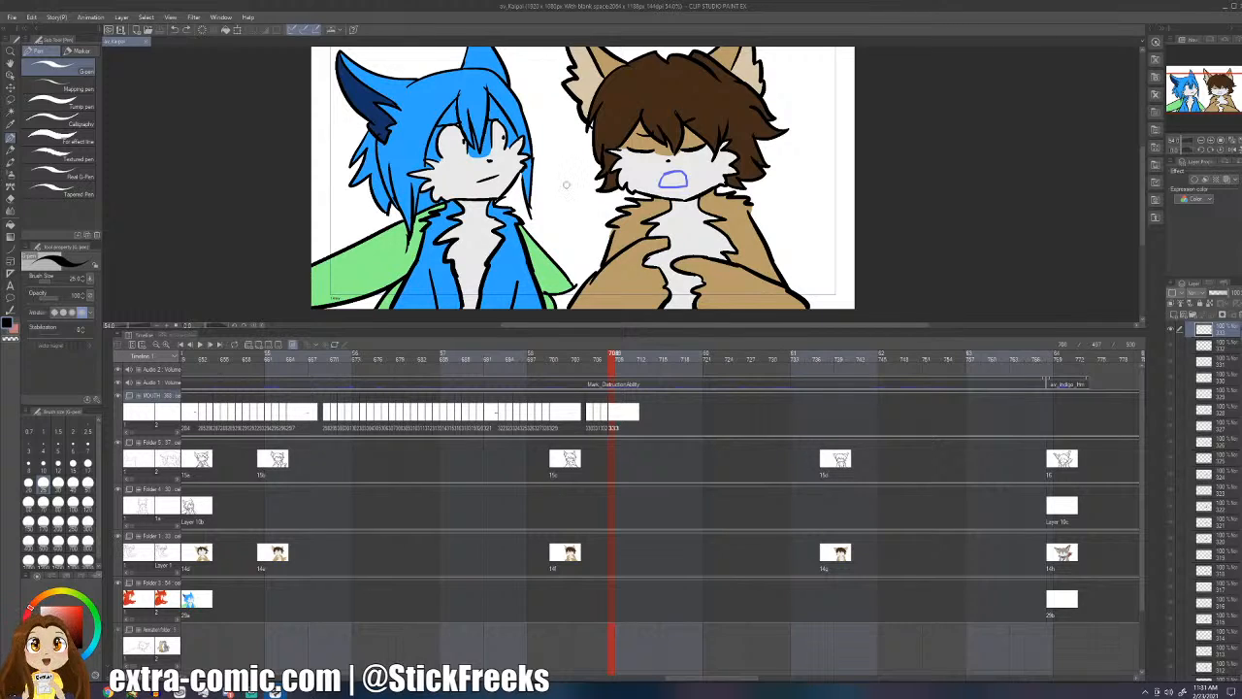
key("ctrl+Left")
key("ctrl+Left")
key("ctrl+Left")
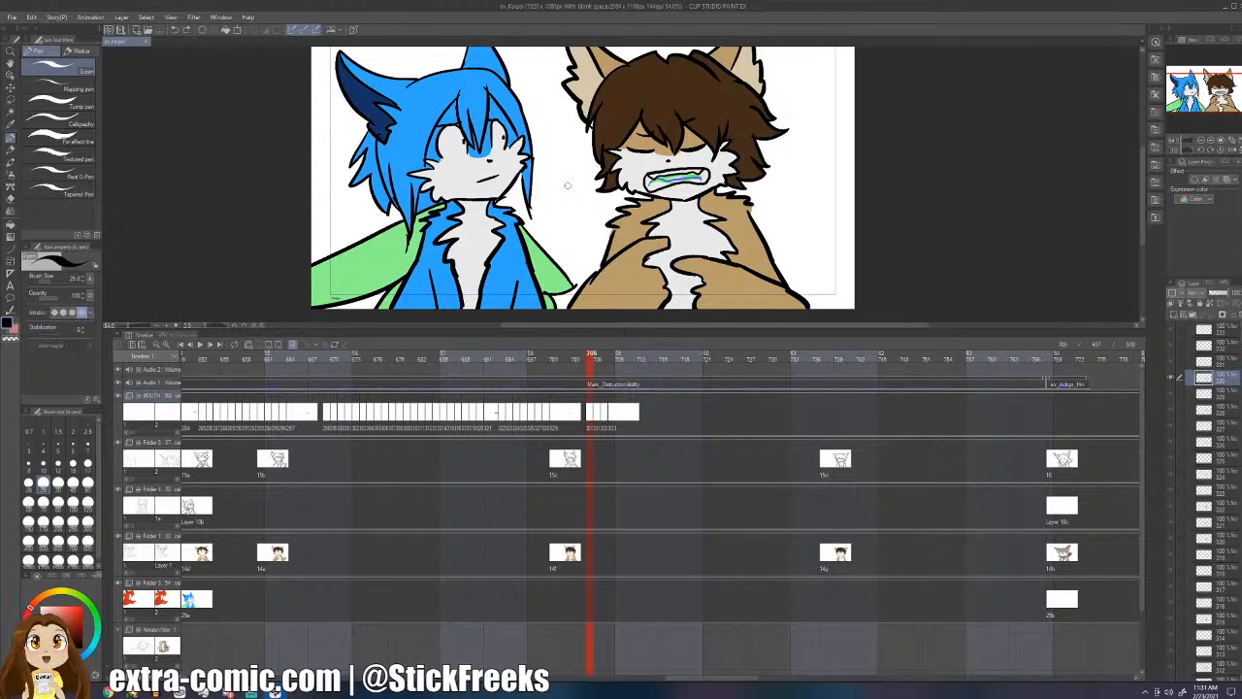
key("ctrl+Right")
key("ctrl+Right")
key("ctrl+Right")
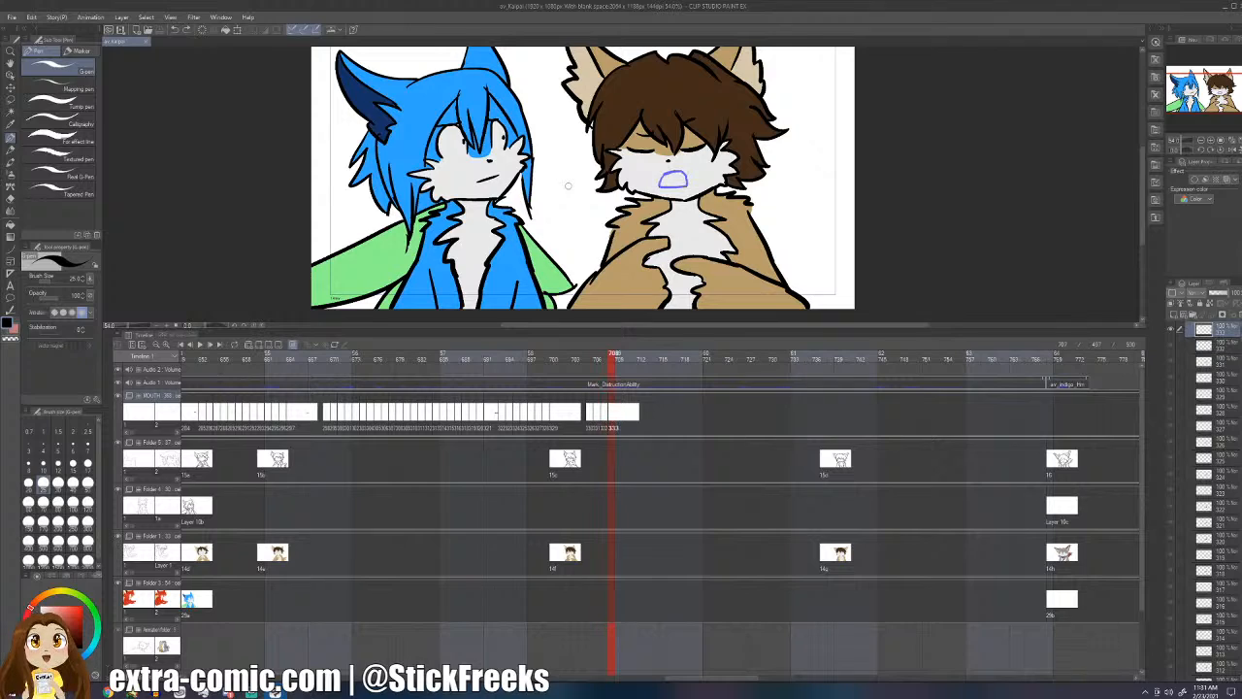
key("ctrl+Left")
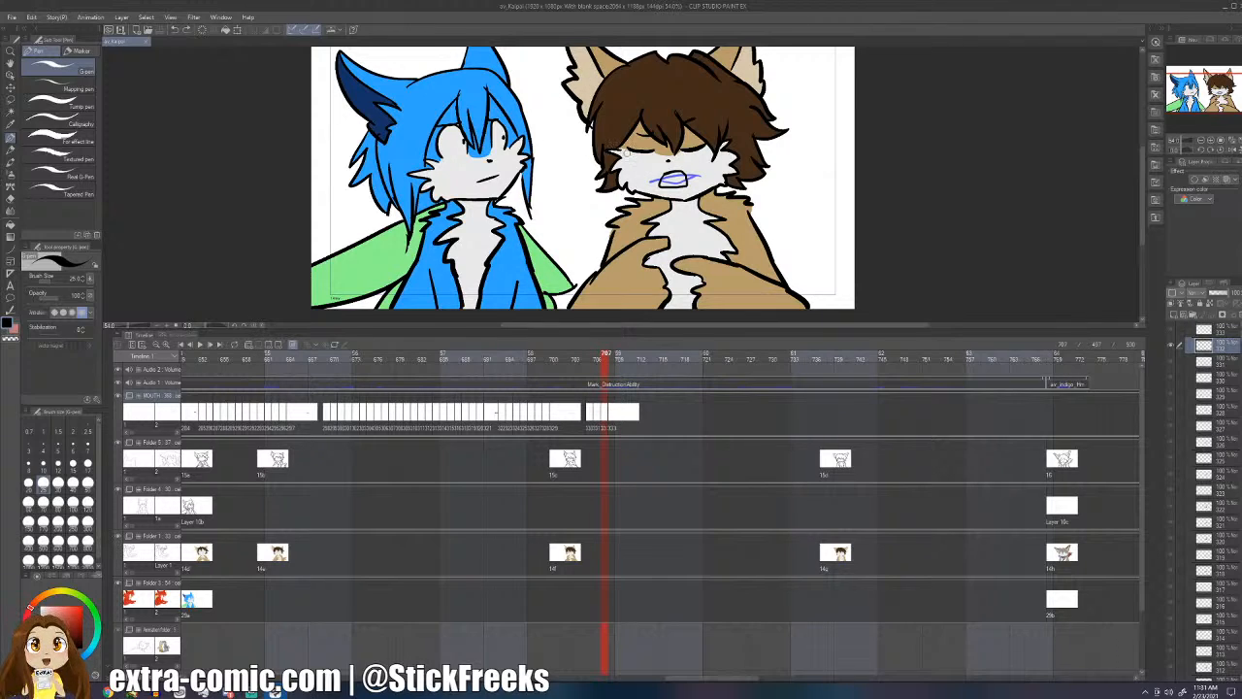
key("ctrl+Right")
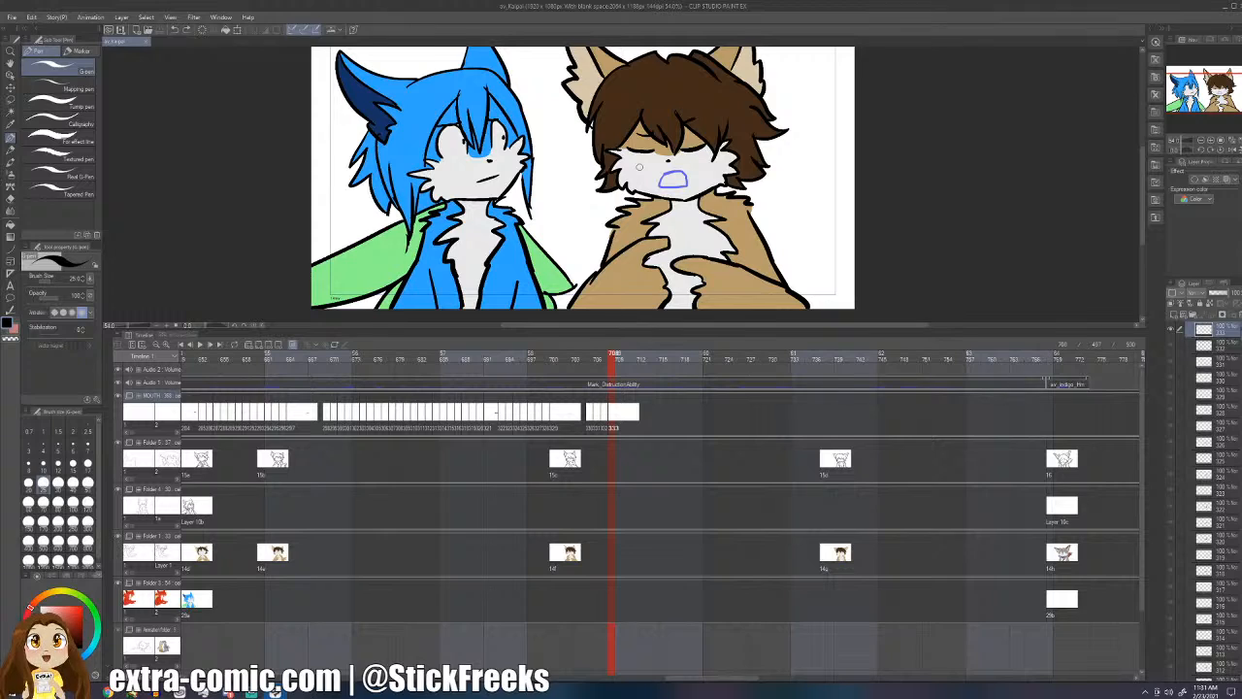
key("ctrl+Left")
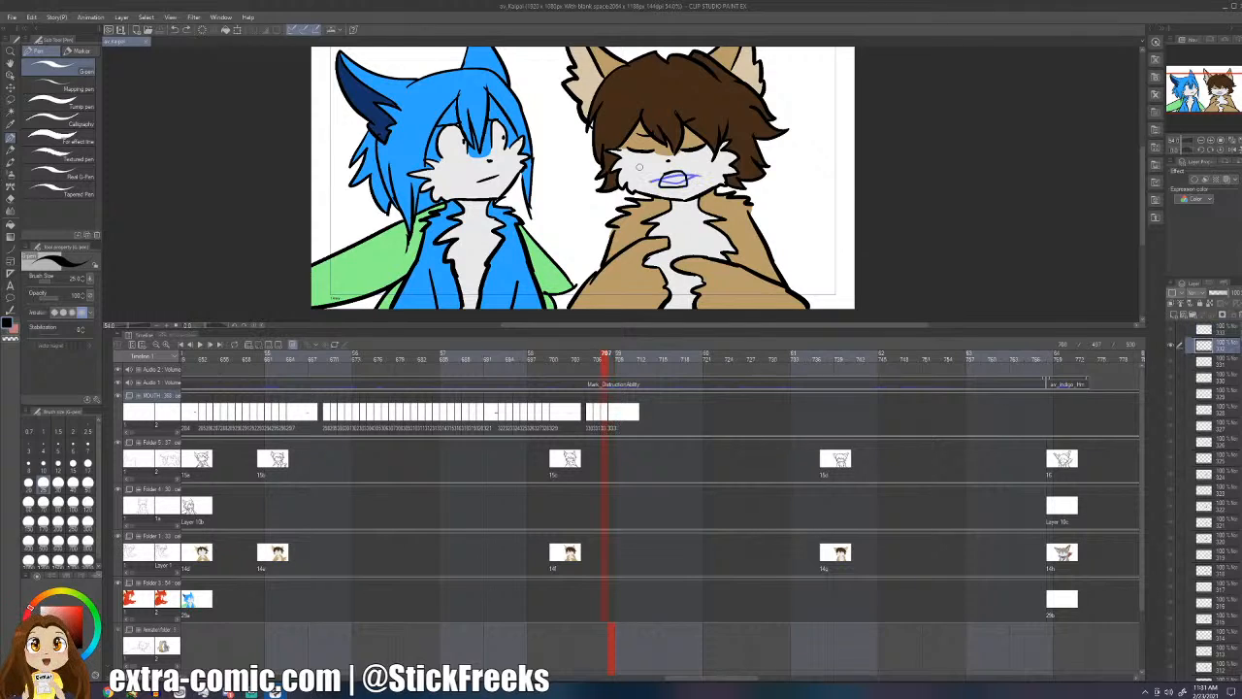
key("ctrl+Left")
key("ctrl+Left")
key("ctrl+Right")
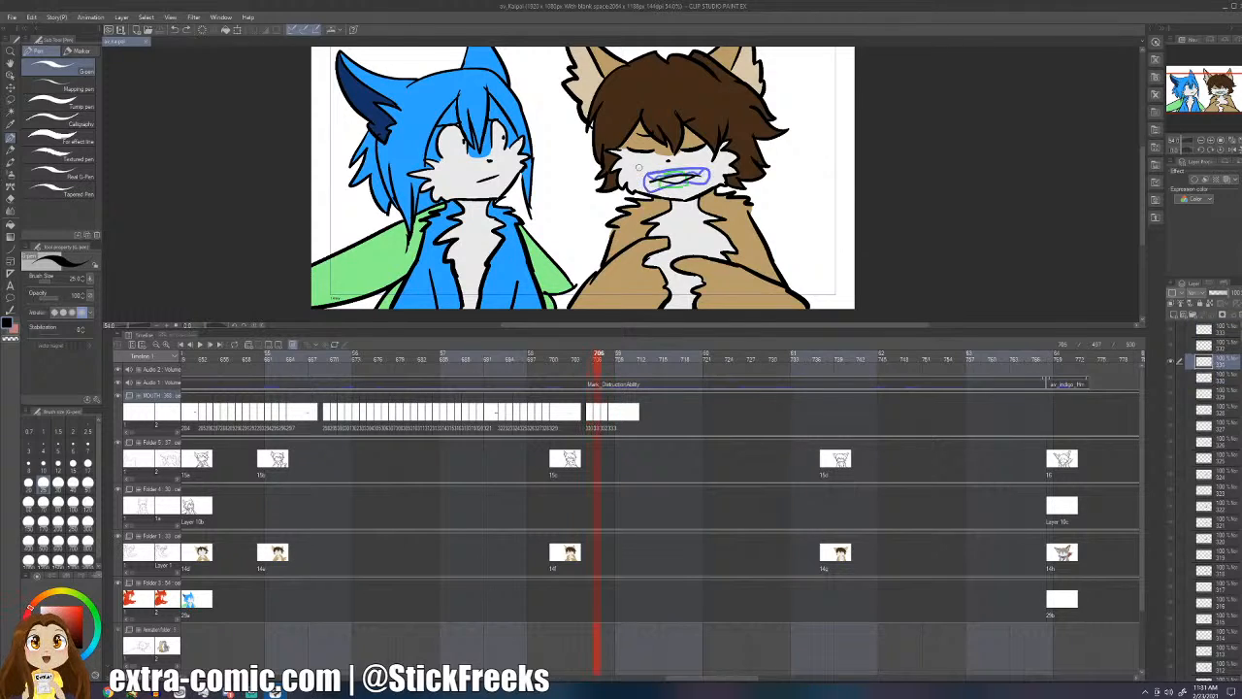
key("ctrl+Right")
key("ctrl+Right")
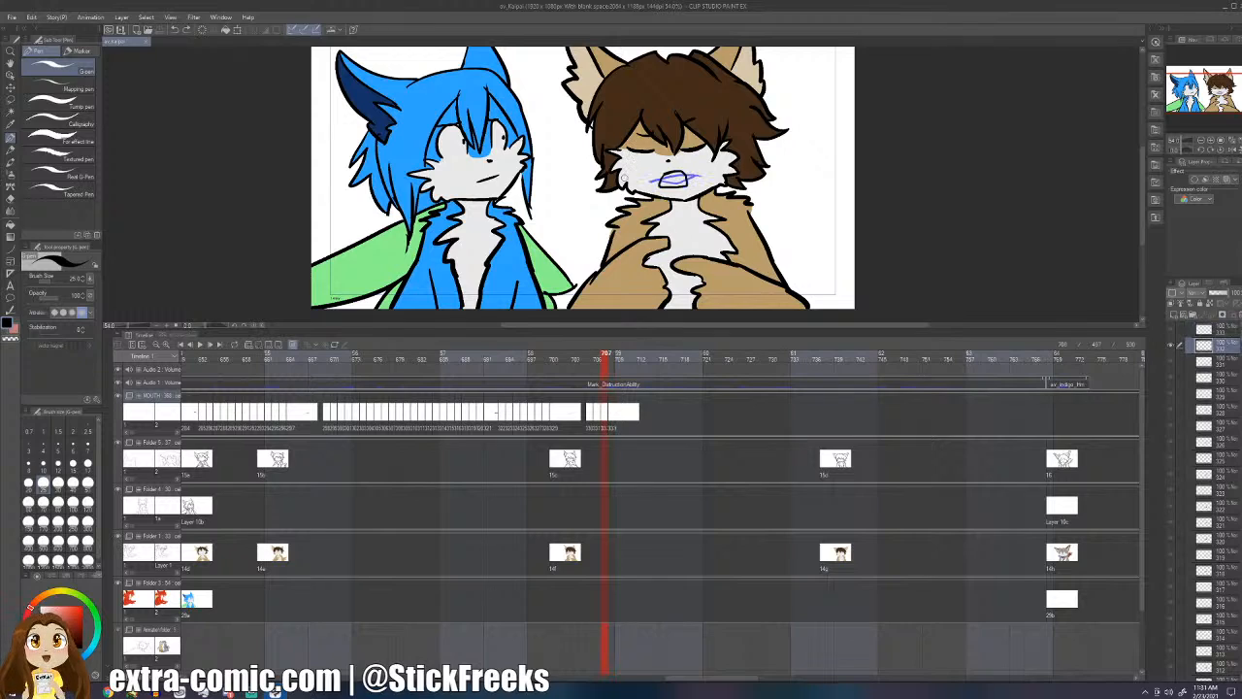
- Play back the lip-sync from frame 691 and again from frame 677 to check the newest mouth cels
left_click(488, 411)
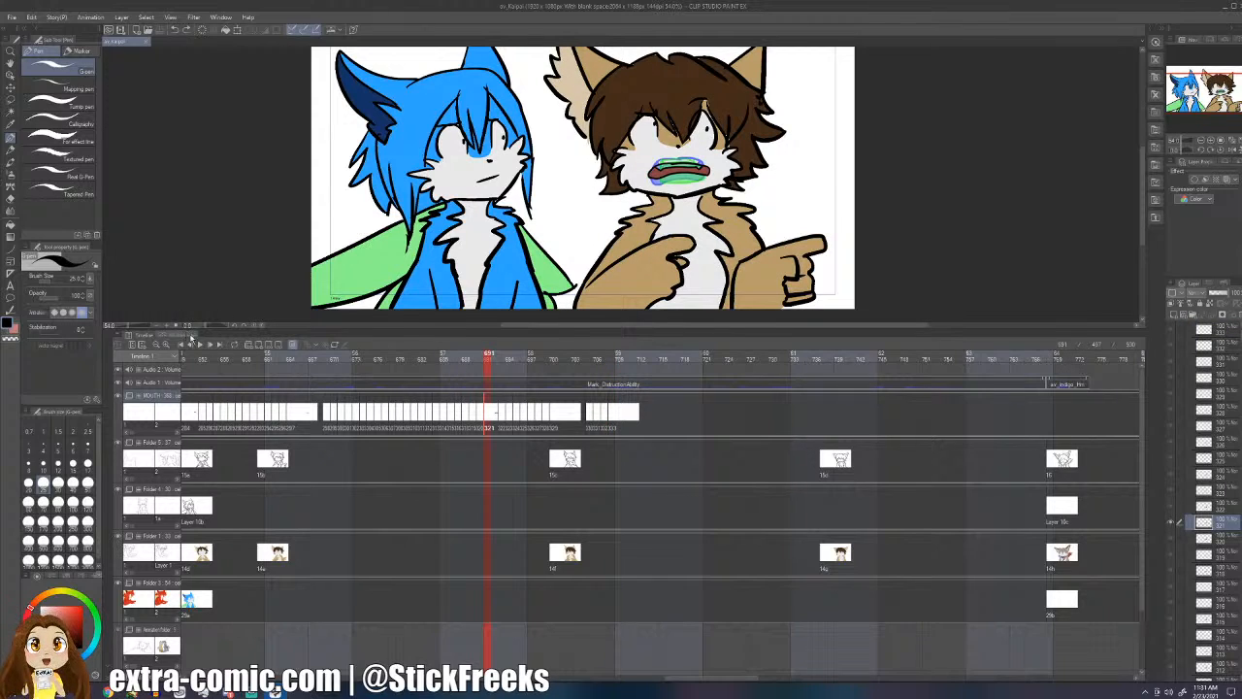
left_click(200, 346)
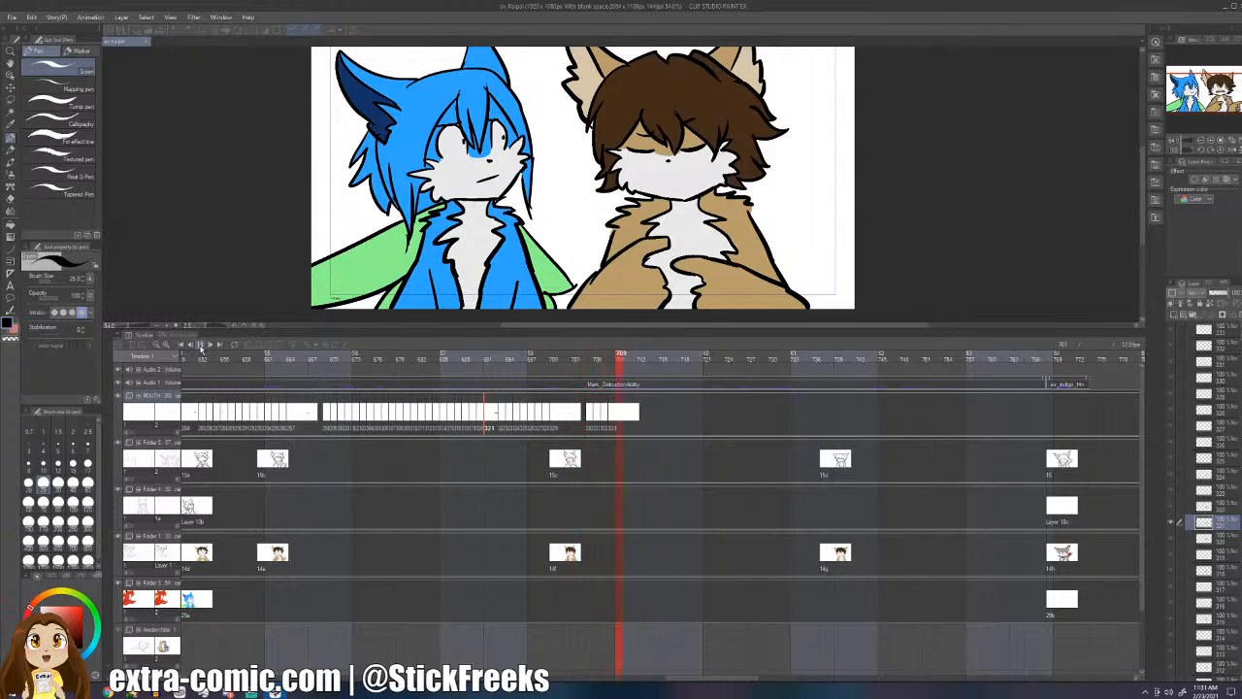
left_click(201, 346)
left_click(385, 419)
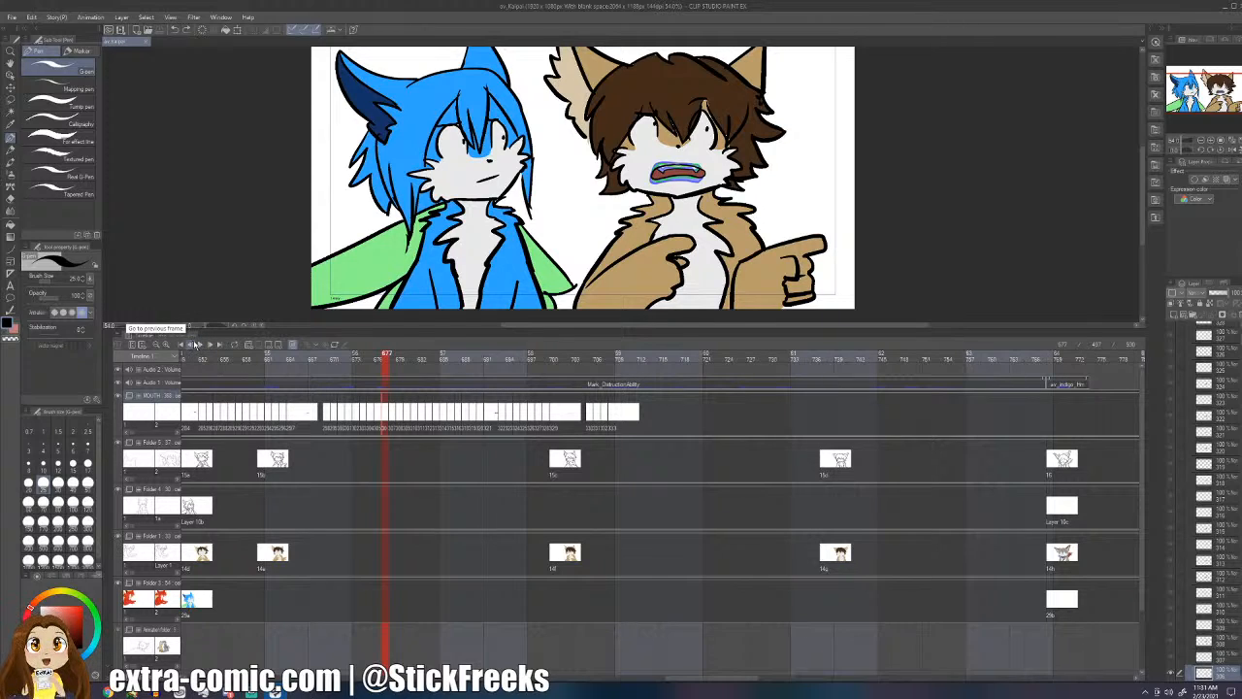
left_click(201, 345)
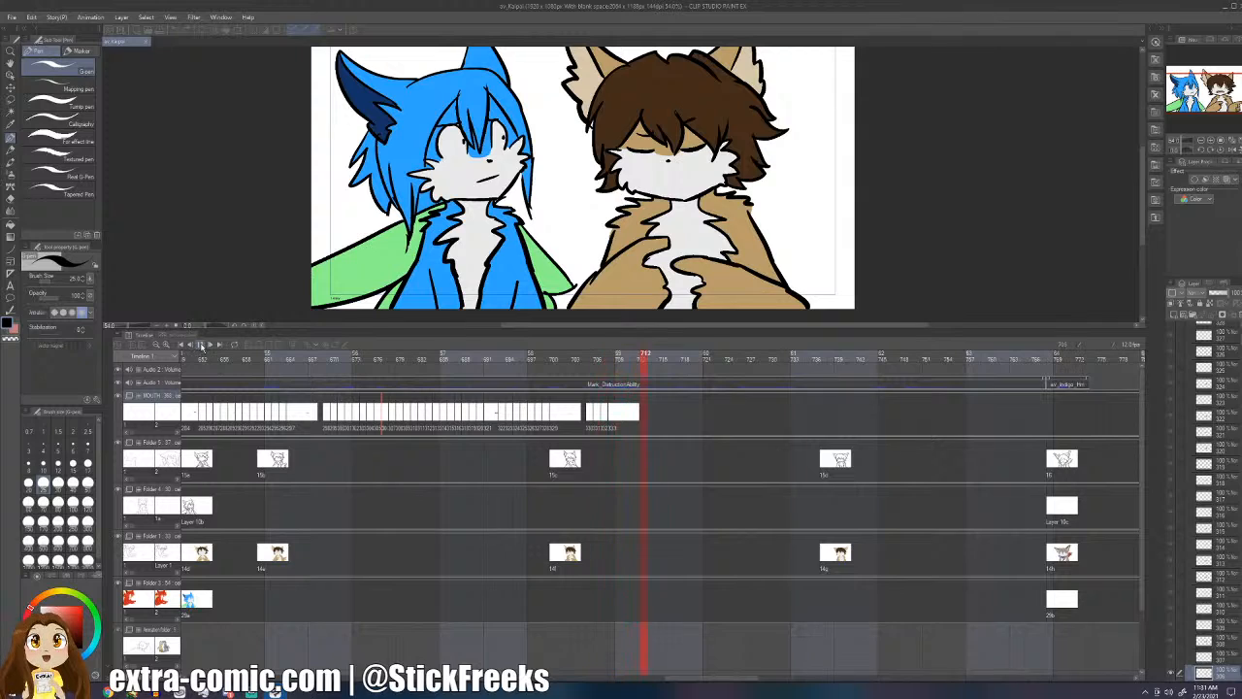
- Draw a wide, open mouth with fangs on the brown-haired character in the mouth cel at frame 708
left_click(200, 345)
left_click(610, 415)
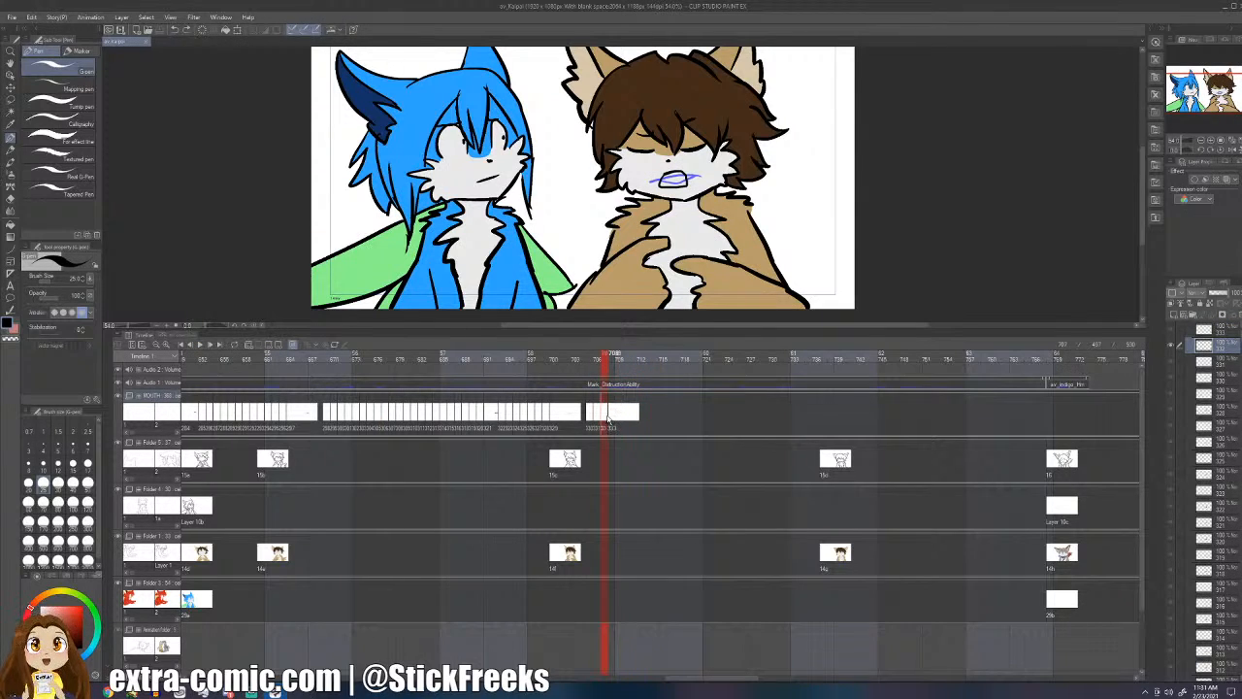
left_click(598, 417)
left_click(602, 417)
left_click(611, 416)
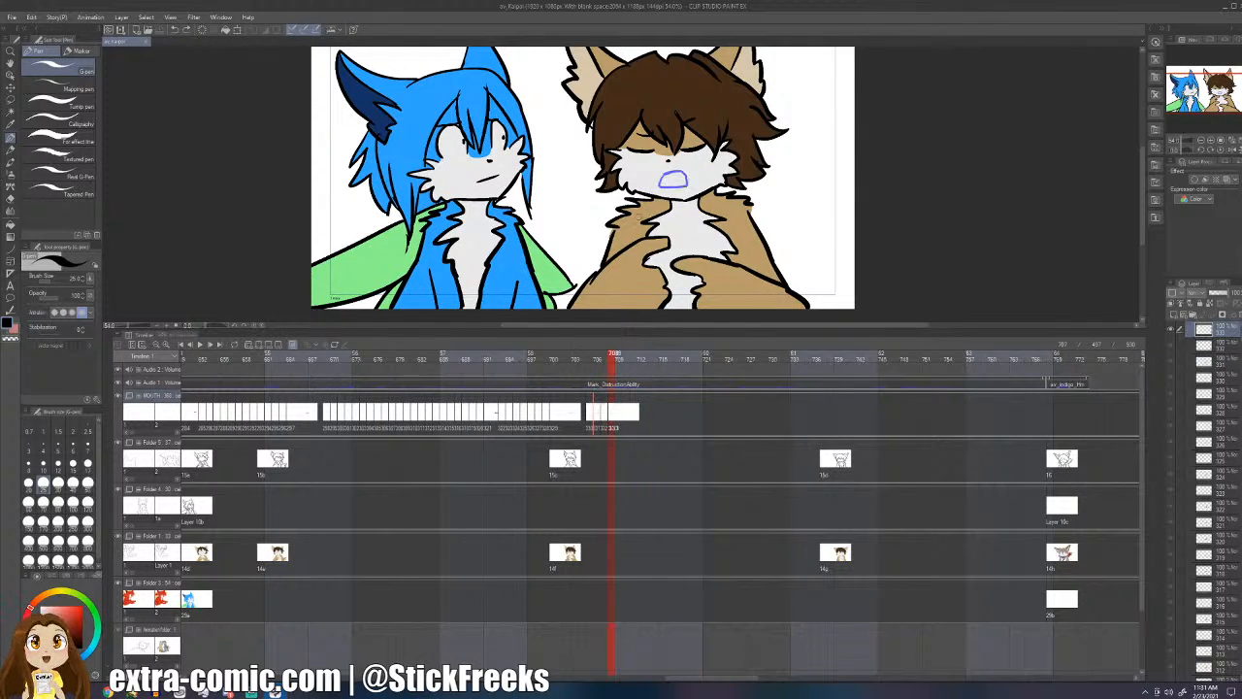
mouse_move(670, 173)
left_mouse_down()
mouse_move(643, 188)
mouse_move(691, 191)
mouse_move(687, 210)
left_mouse_up()
key("ctrl+z")
key("ctrl+z")
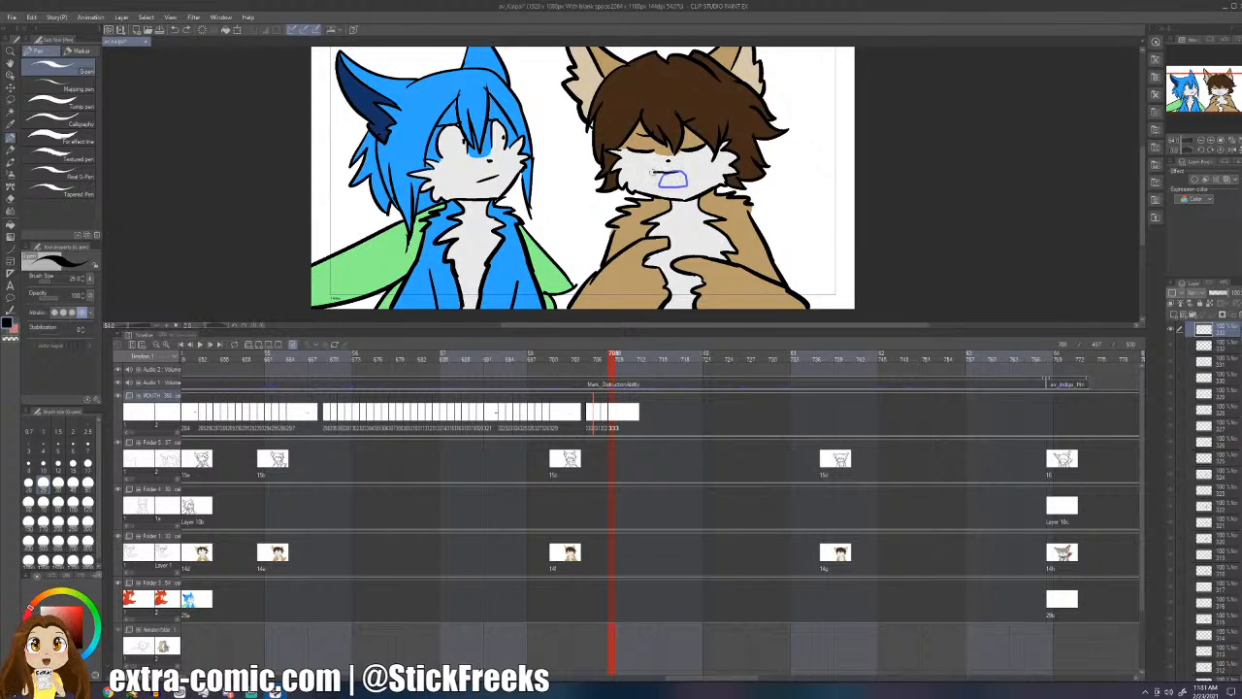
mouse_move(647, 173)
left_mouse_down()
mouse_move(663, 194)
mouse_move(699, 186)
mouse_move(697, 169)
mouse_move(648, 189)
mouse_move(690, 188)
left_mouse_up()
key("ctrl+z")
key("ctrl+z")
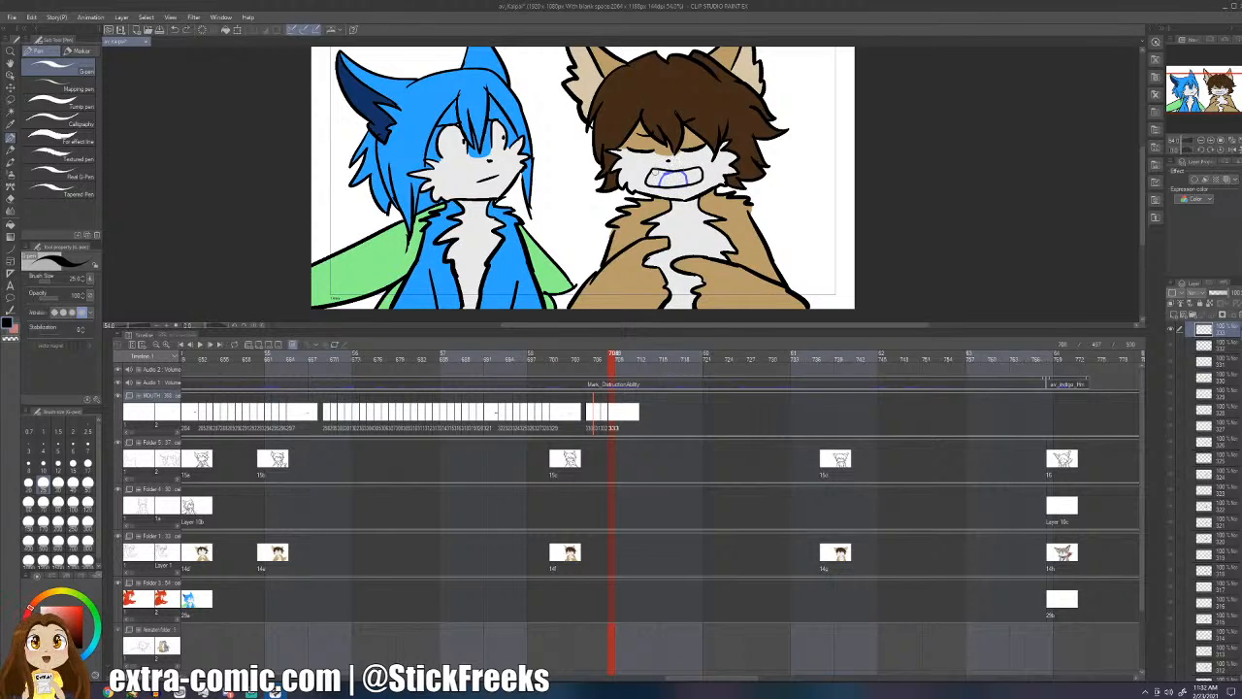
key("ctrl+z")
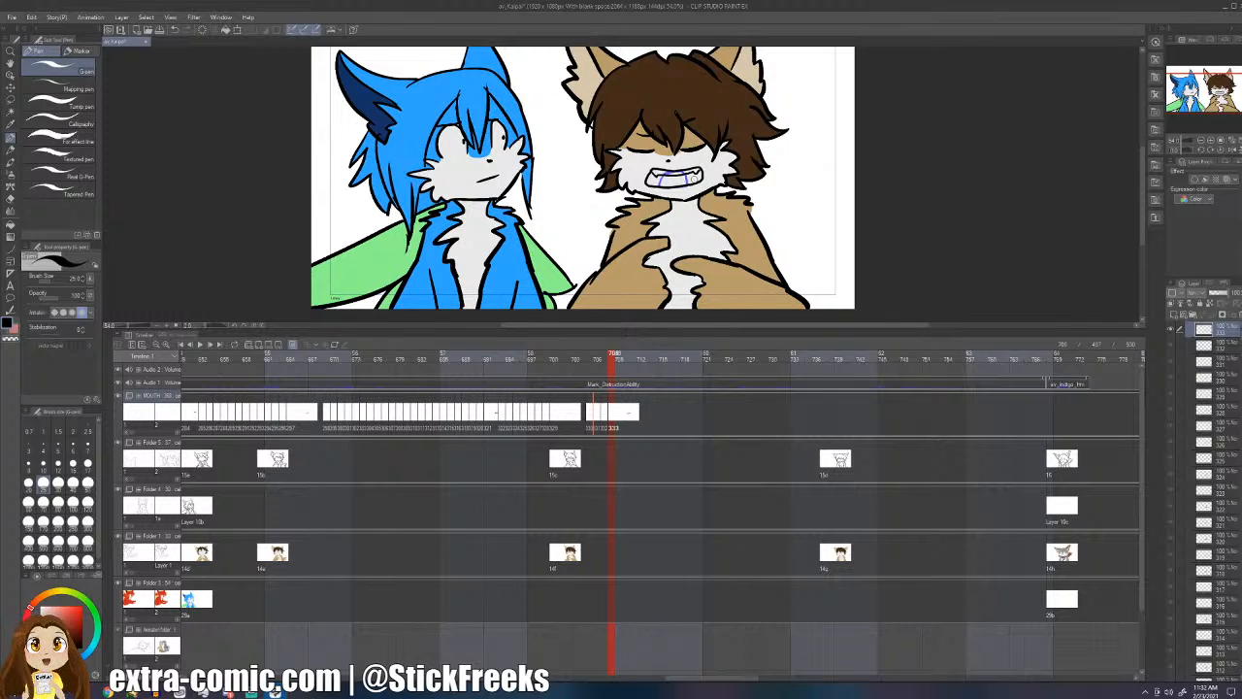
- Compare the new mouth with the cels back to frame 706, and play back the lip-sync from frame 682
key("Left")
key("Left")
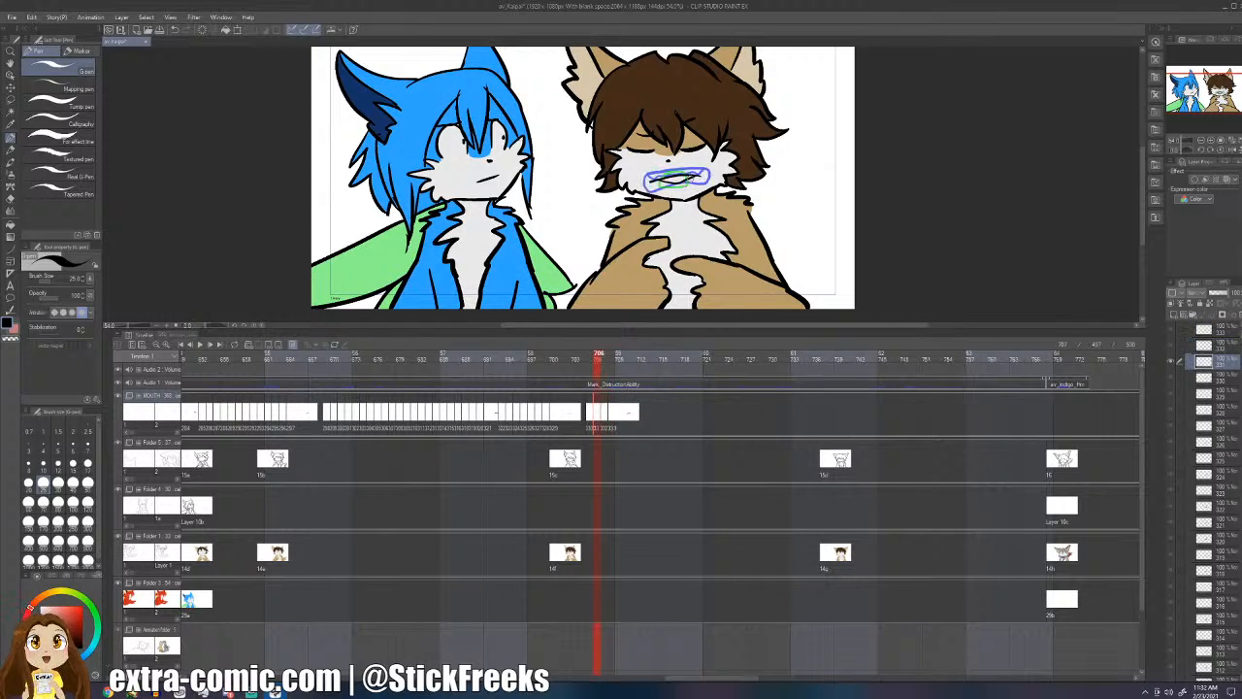
key("Right")
key("Right")
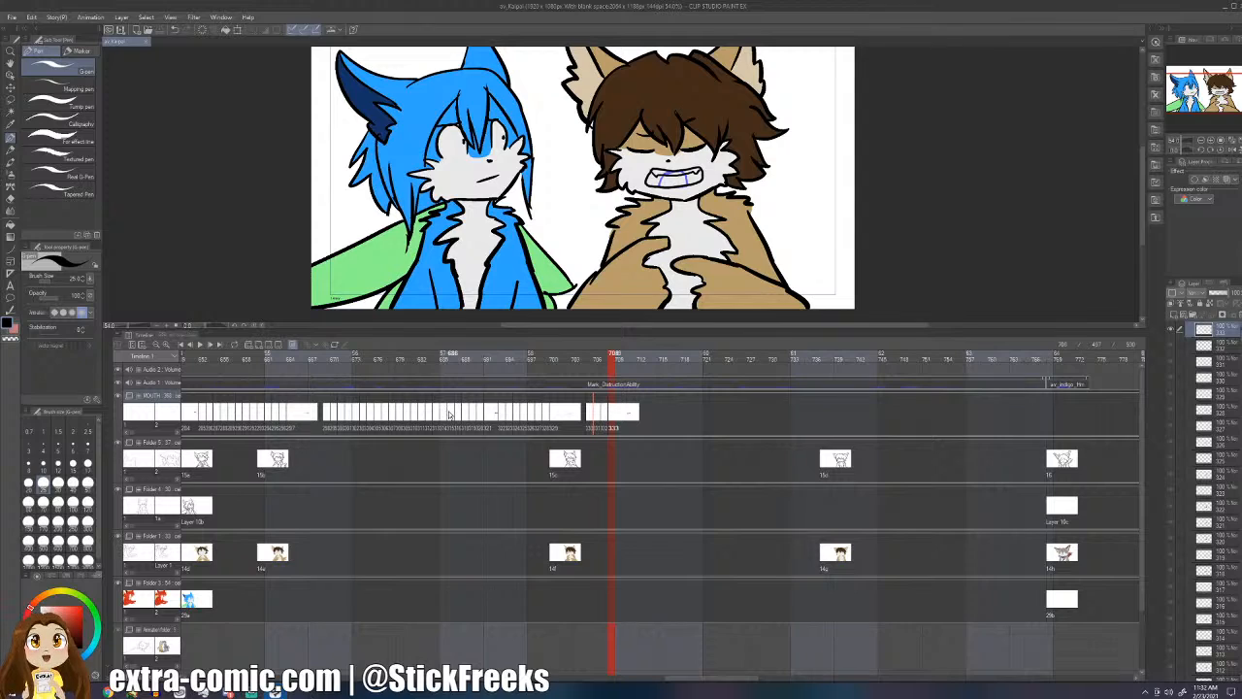
left_click(421, 413)
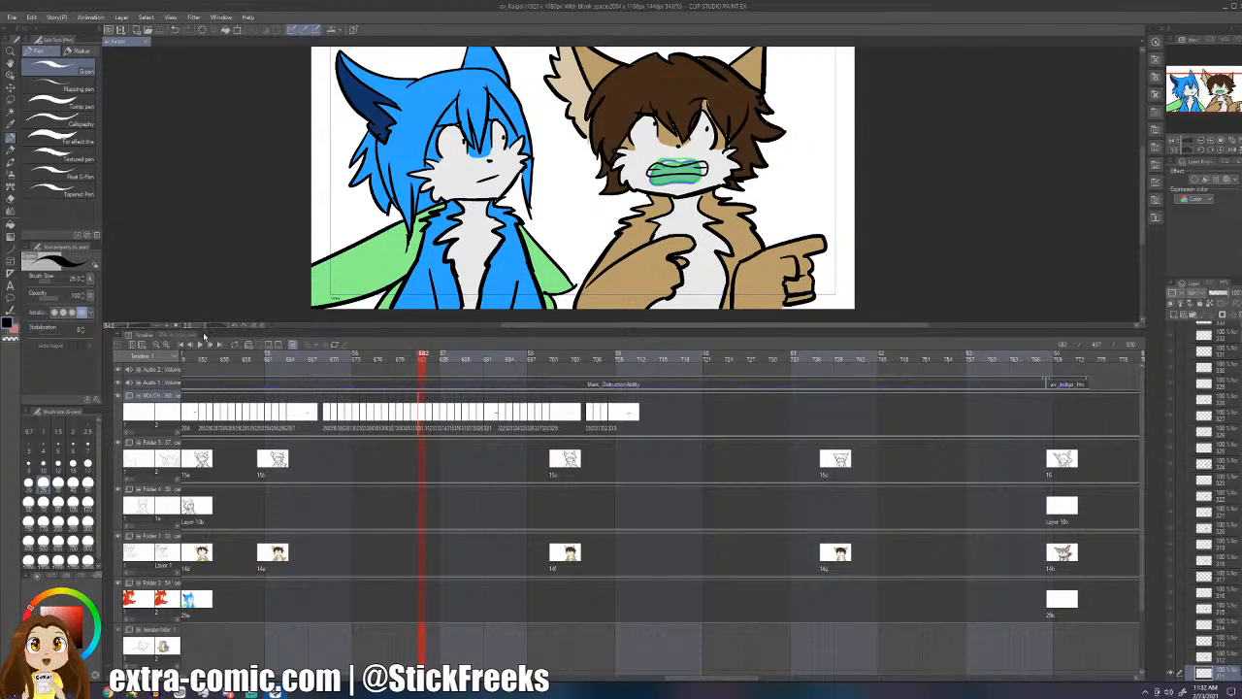
left_click(199, 345)
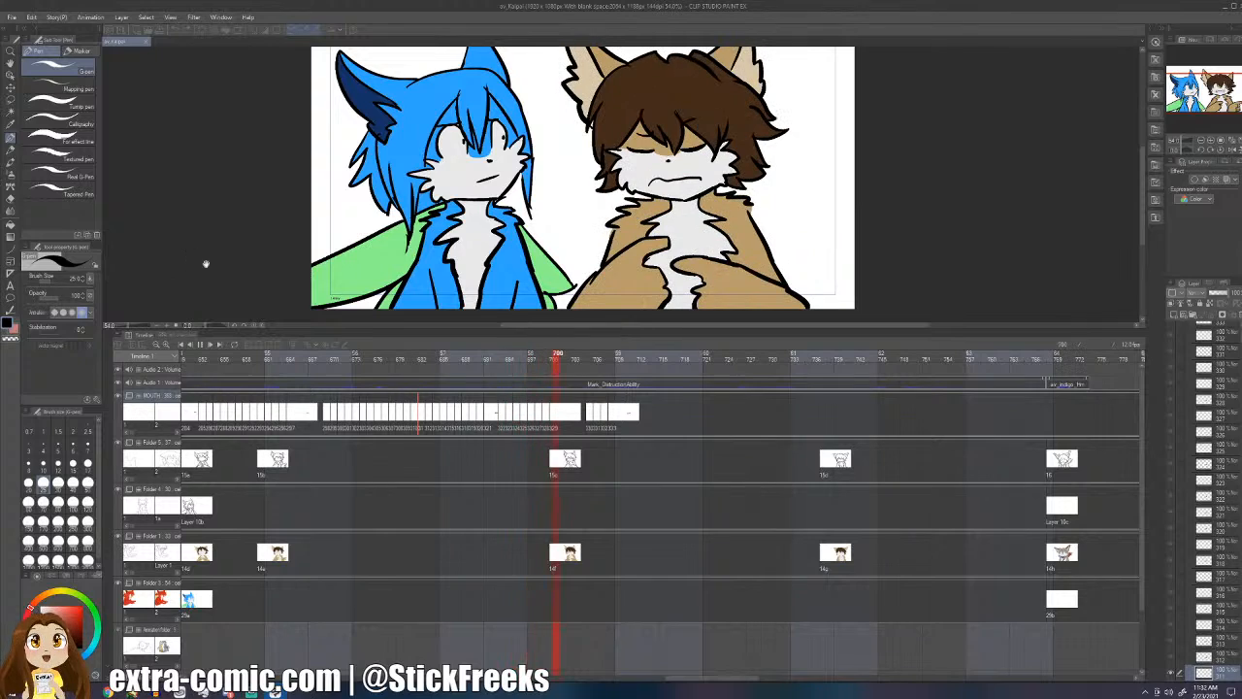
left_click(211, 344)
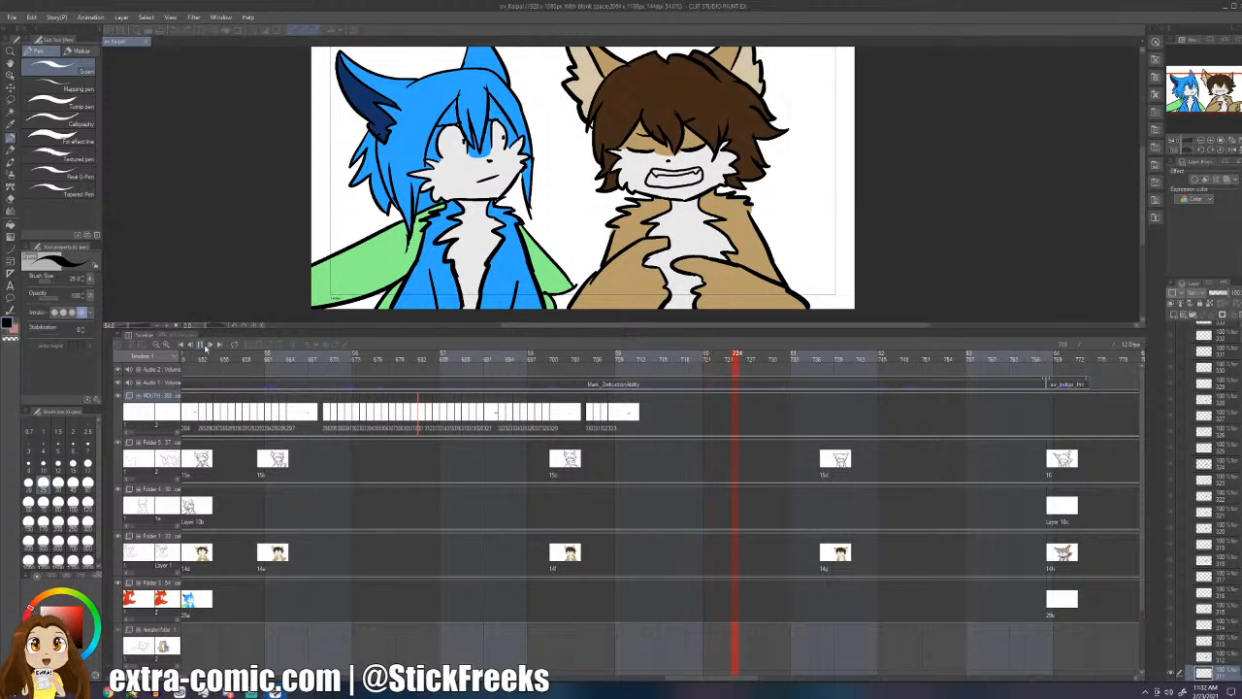
- Add a mouth cel at frame 709 and draw a slightly larger open mouth with fangs on the brown-haired character
left_click(611, 415)
left_click(613, 415)
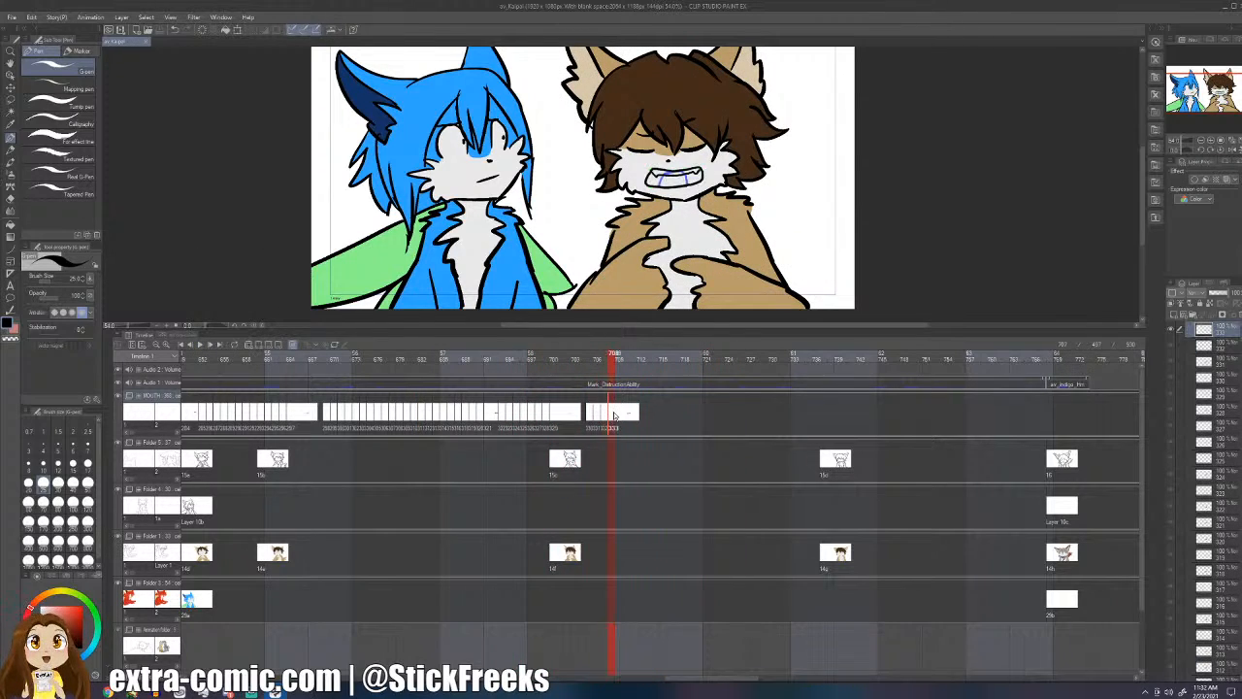
left_click(618, 415)
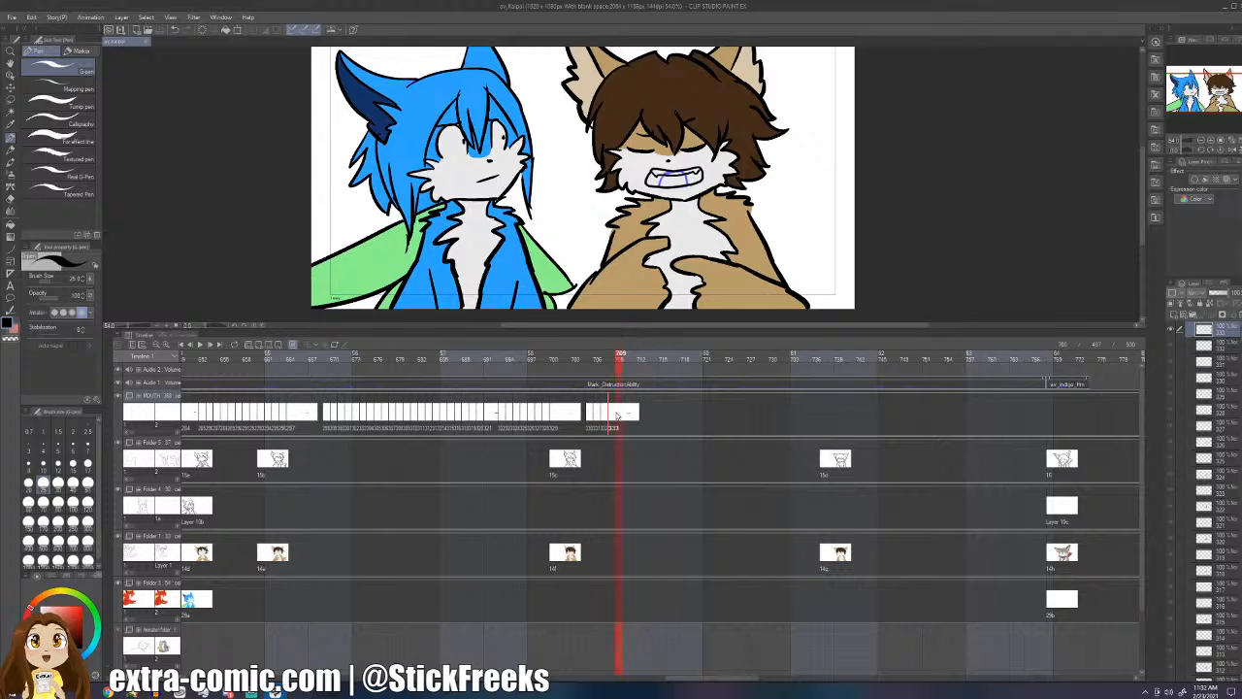
key("ctrl+shift+alt+n")
mouse_move(679, 172)
left_mouse_down()
mouse_move(640, 182)
mouse_move(701, 182)
mouse_move(703, 171)
mouse_move(644, 172)
mouse_move(642, 188)
mouse_move(707, 188)
mouse_move(684, 168)
mouse_move(650, 175)
mouse_move(697, 175)
mouse_move(656, 179)
mouse_move(684, 177)
left_mouse_up()
key("ctrl+z")
key("ctrl+z")
key("ctrl+z")
key("ctrl+z")
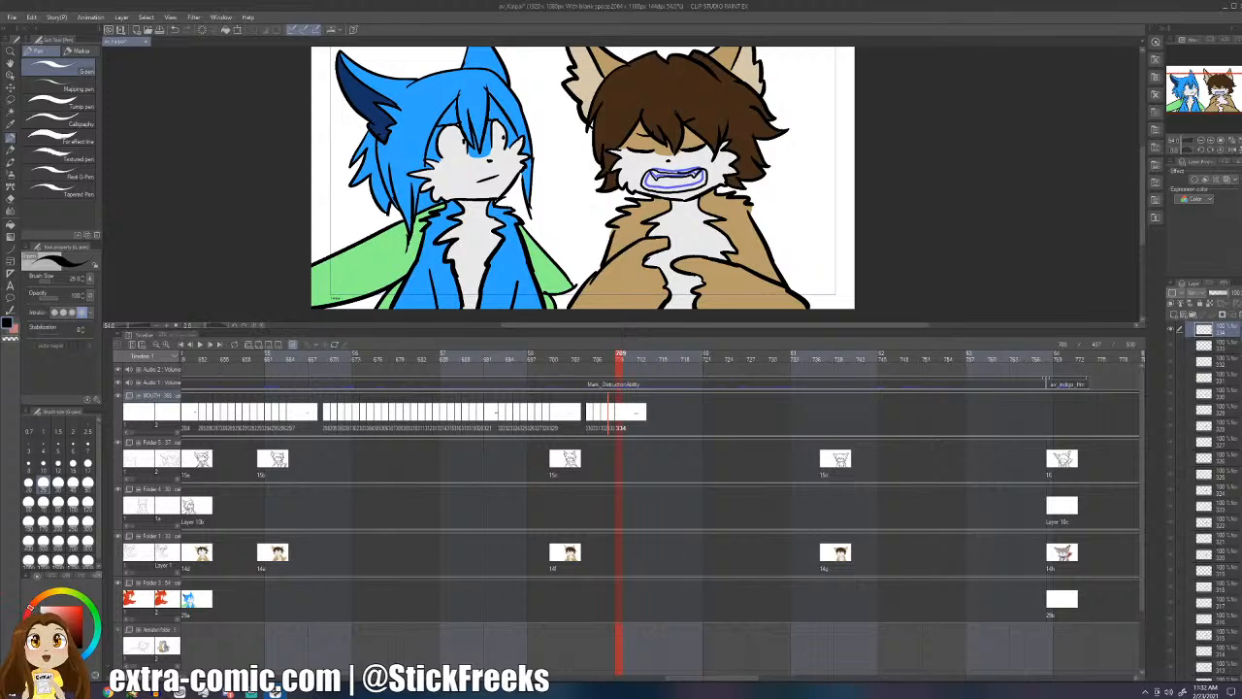
- Compare the mouths at frames 708 and 709, save the file, and add a new mouth cel at frame 710
key("Left")
key("Right")
key("Right")
key("ctrl+s")
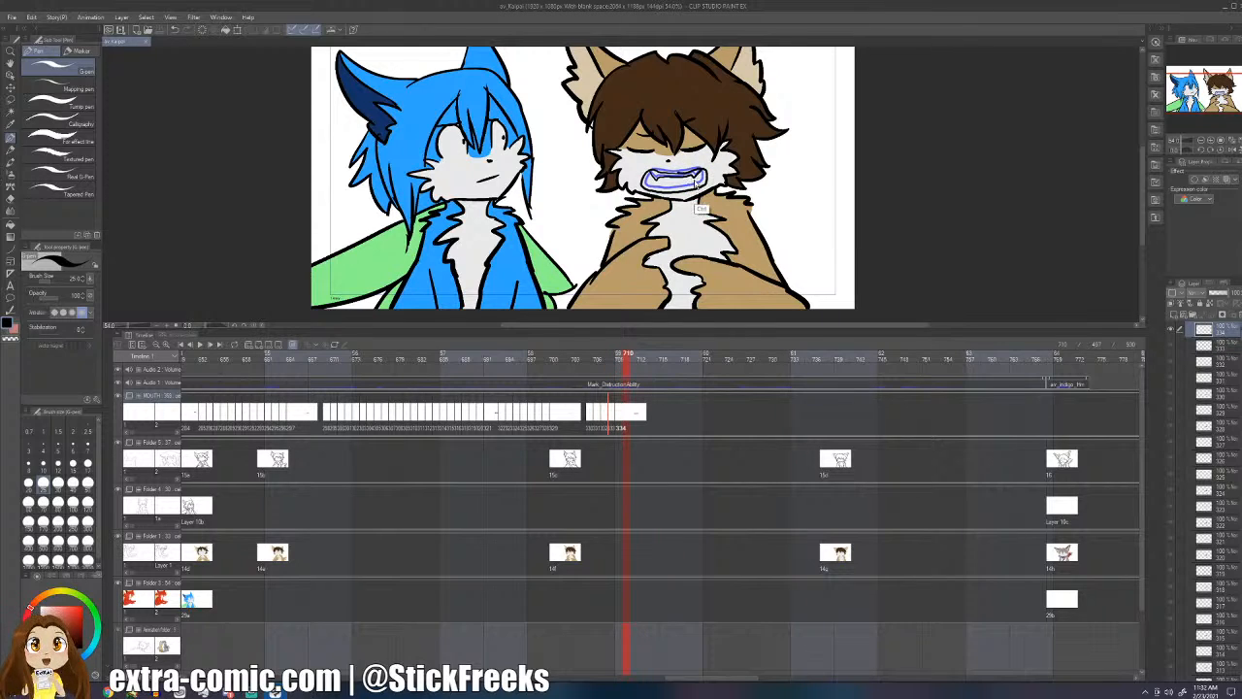
key("Left")
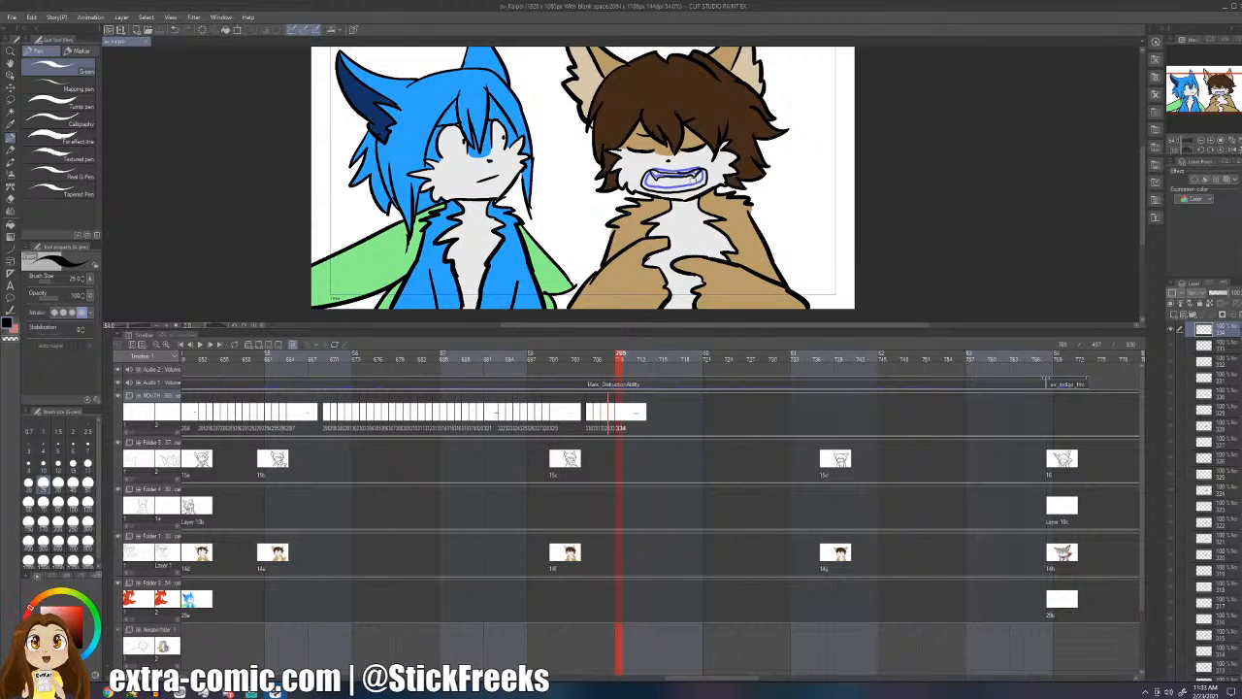
key("Right")
key("ctrl+shift+n")
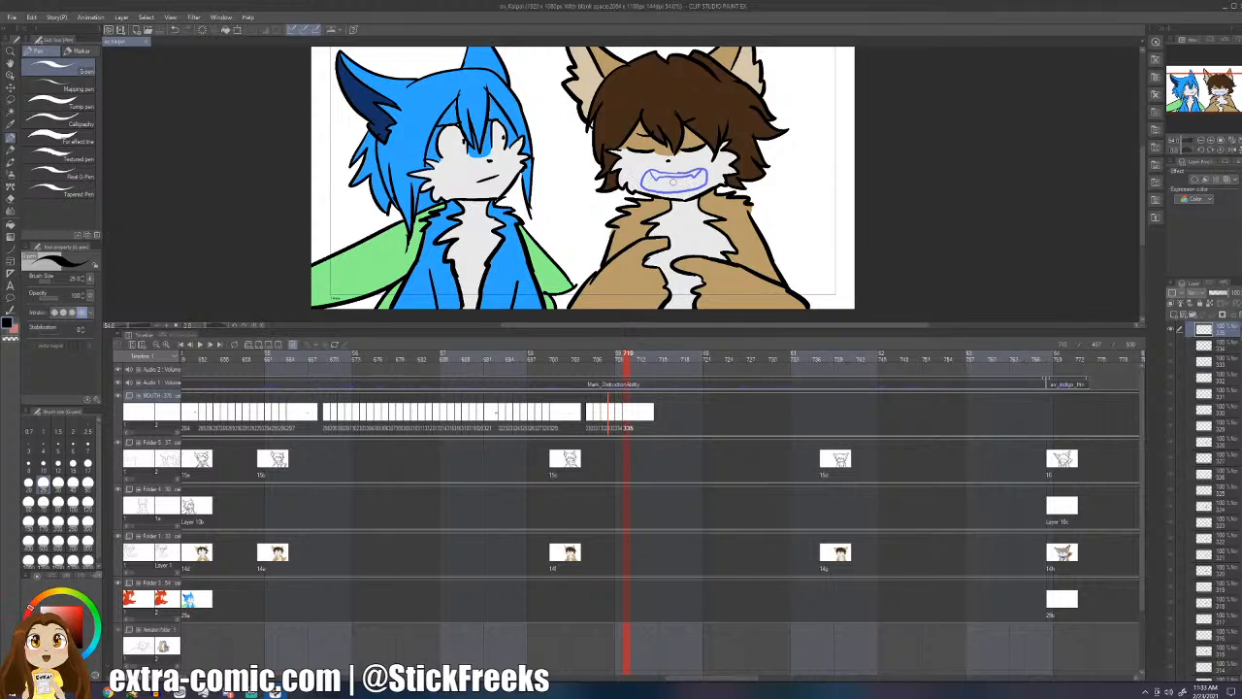
- Sketch a rough doodle in the white space beside the brown-haired character in the frame 710 cel
mouse_move(795, 191)
left_mouse_down()
mouse_move(782, 218)
mouse_move(794, 229)
mouse_move(824, 222)
mouse_move(800, 195)
mouse_move(790, 206)
mouse_move(798, 184)
mouse_move(820, 182)
mouse_move(830, 205)
mouse_move(827, 220)
mouse_move(796, 224)
mouse_move(790, 210)
mouse_move(818, 206)
mouse_move(801, 204)
mouse_move(802, 236)
mouse_move(821, 233)
mouse_move(833, 196)
mouse_move(862, 214)
mouse_move(838, 182)
mouse_move(858, 206)
left_mouse_up()
key("ctrl+z")
key("ctrl+z")
left_click_drag(781, 191, 775, 220)
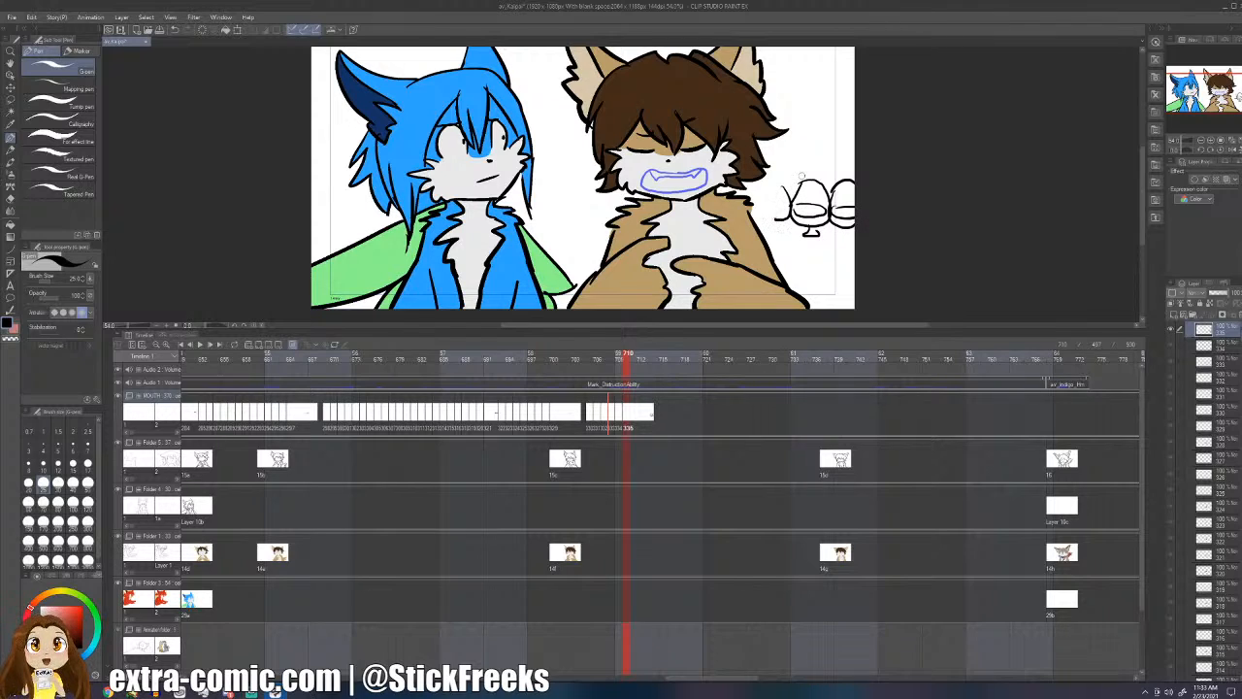
left_click_drag(798, 126, 841, 121)
mouse_move(841, 120)
left_mouse_down()
mouse_move(866, 140)
mouse_move(787, 162)
left_mouse_up()
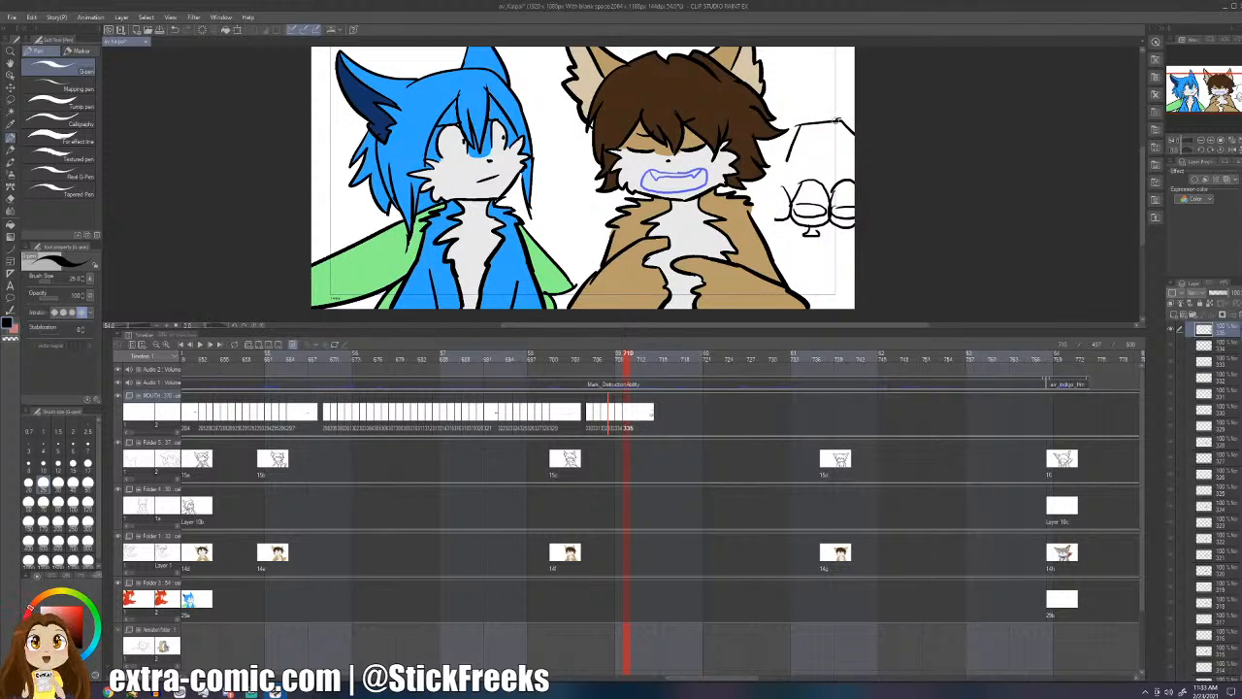
mouse_move(836, 122)
left_mouse_down()
mouse_move(851, 133)
mouse_move(791, 137)
left_mouse_up()
left_click(825, 122)
mouse_move(809, 136)
left_mouse_down()
mouse_move(803, 160)
mouse_move(833, 133)
left_mouse_up()
mouse_move(832, 133)
left_mouse_down()
mouse_move(844, 157)
mouse_move(832, 136)
left_mouse_up()
left_click_drag(840, 130, 848, 151)
mouse_move(809, 131)
left_mouse_down()
mouse_move(833, 128)
mouse_move(814, 139)
left_mouse_up()
left_click_drag(815, 128, 825, 137)
left_click_drag(826, 127, 792, 157)
key("ctrl+z")
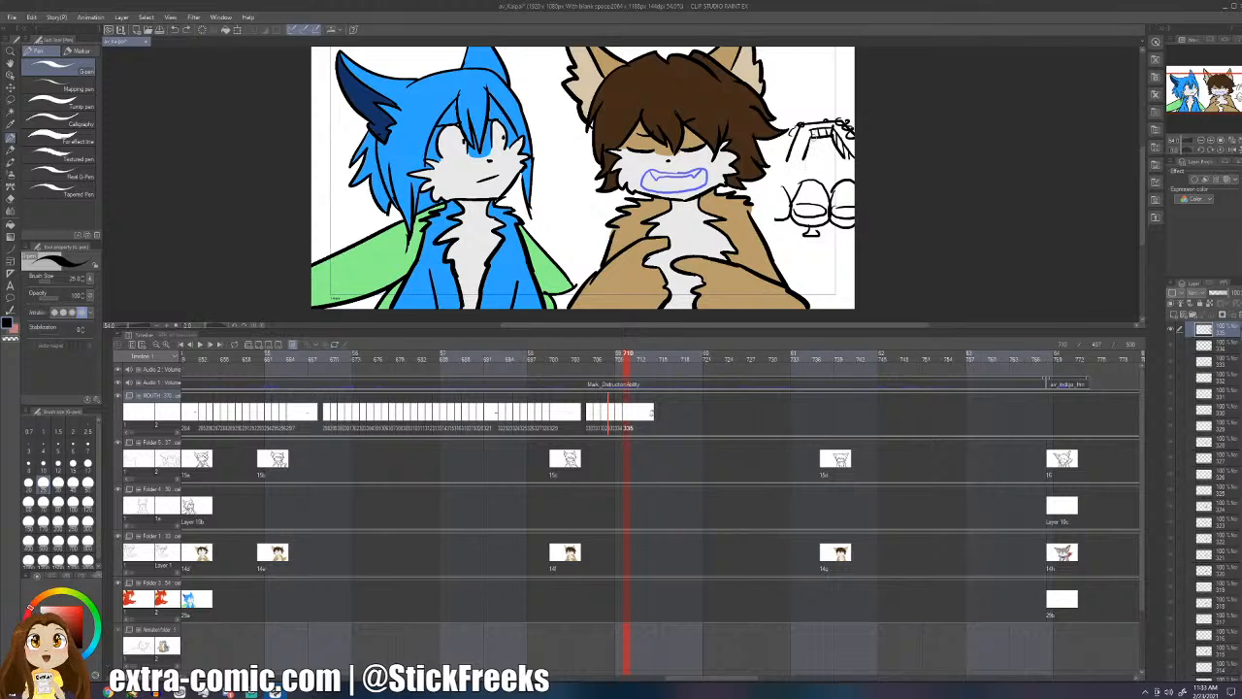
- Lasso the doodle beside the brown-haired character at frame 710, delete it, and clear the selection
key("m")
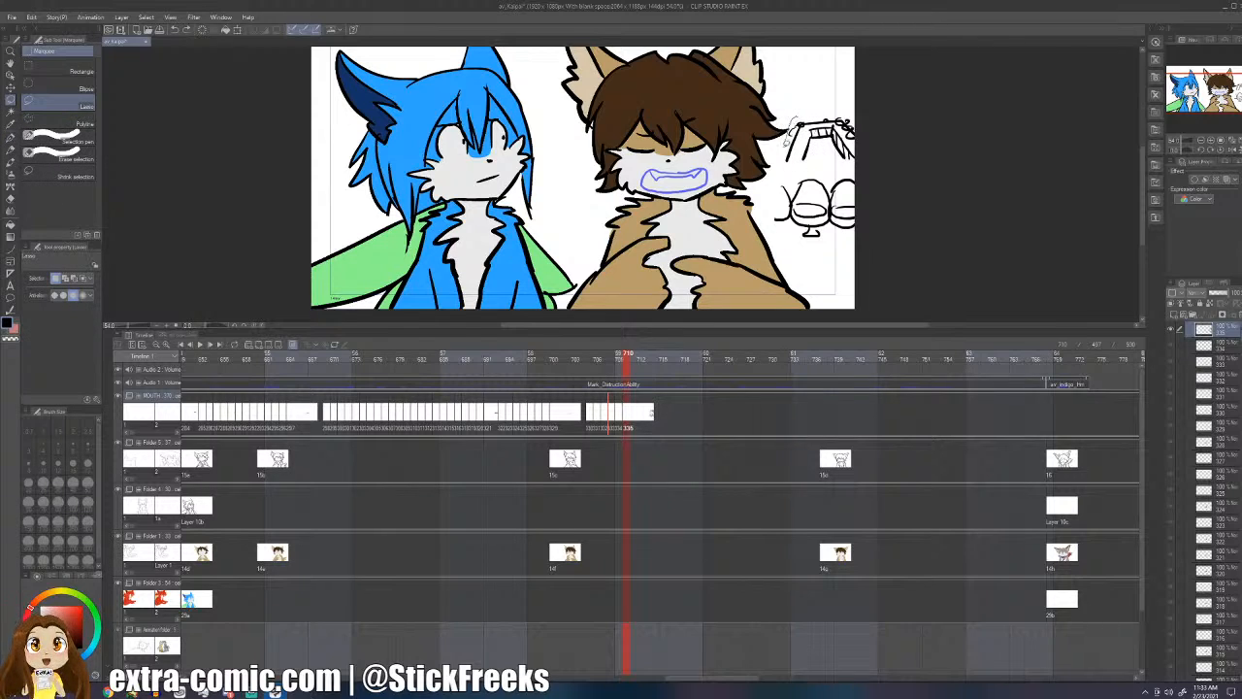
mouse_move(793, 126)
left_mouse_down()
mouse_move(773, 202)
mouse_move(815, 249)
mouse_move(904, 207)
mouse_move(877, 93)
left_mouse_up()
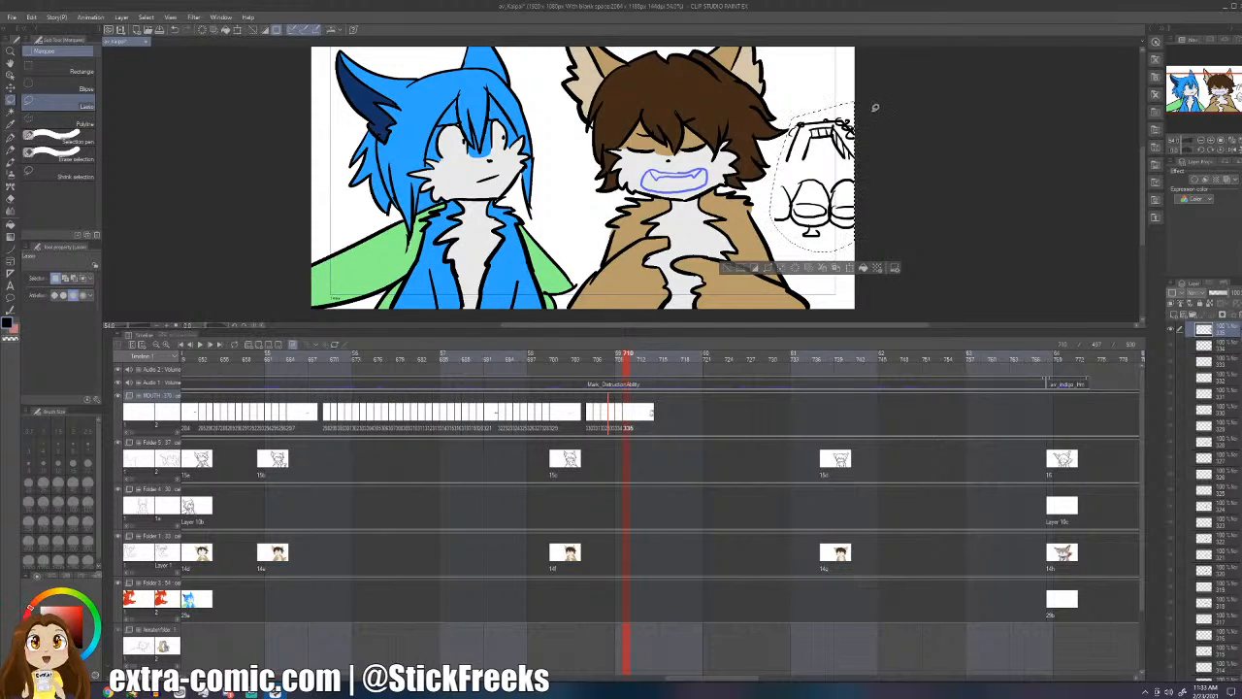
key("Delete")
key("ctrl+d")
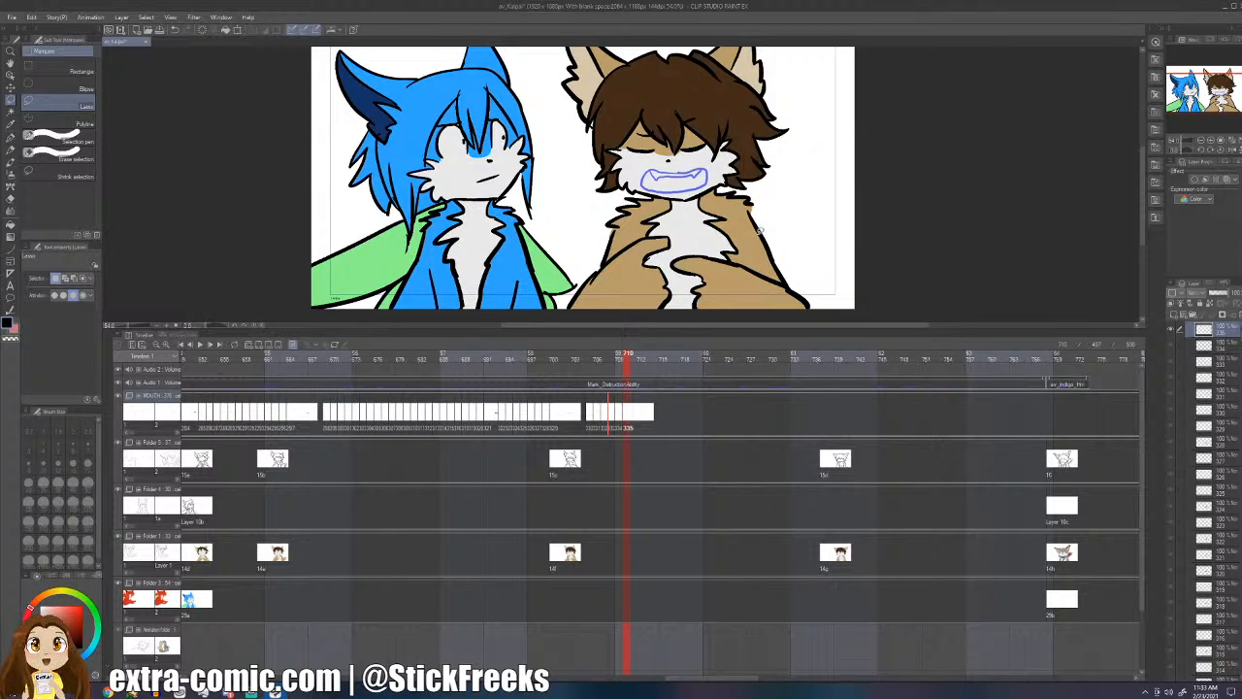
- Step back from frame 710 to 706 and forward to 708 to review the mouth shapes through the onion skin
key("Left")
key("Left")
key("Left")
key("Left")
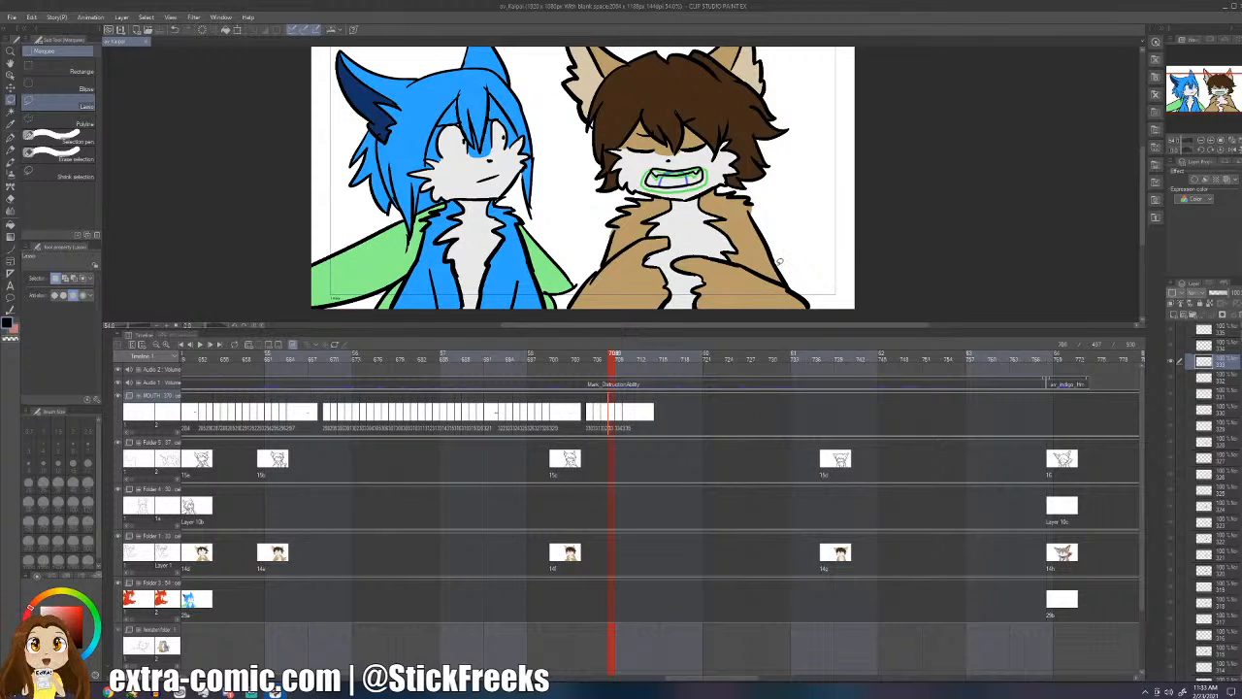
key("Left")
key("Left")
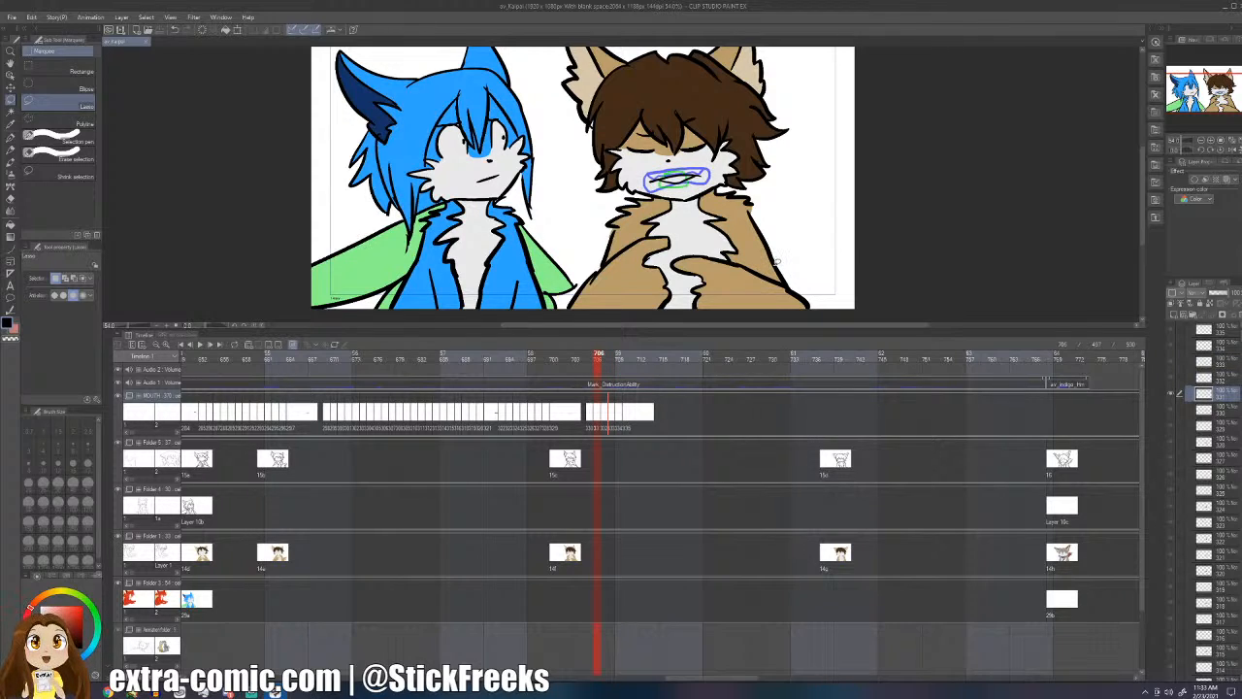
key("Right")
key("Right")
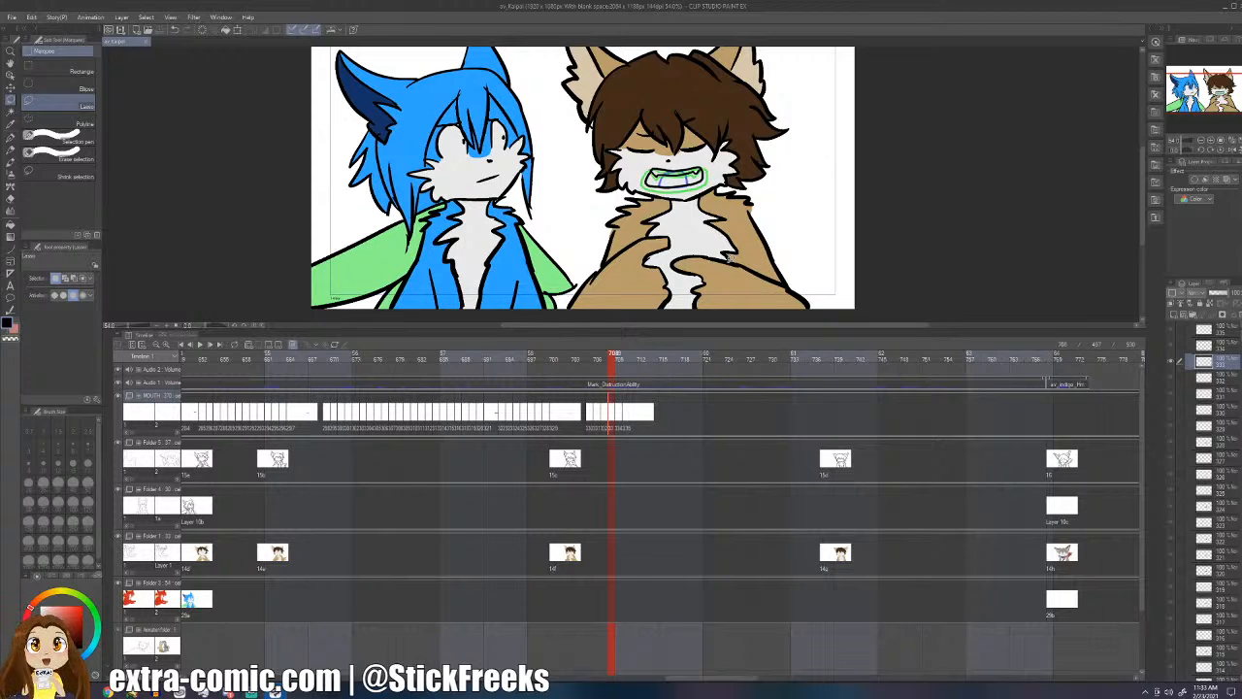
- Switch to the pen and flip through the mouth cels at frames 705 to 710 to judge the next shape
key("p")
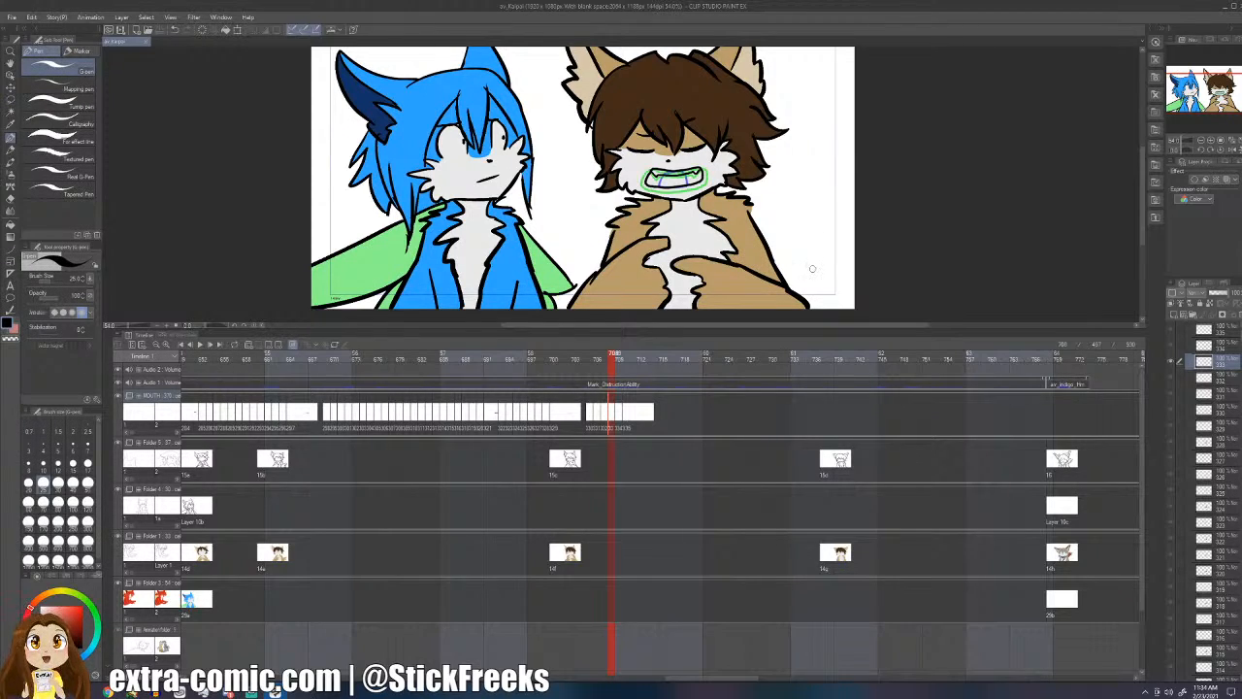
key("Right")
key("Left")
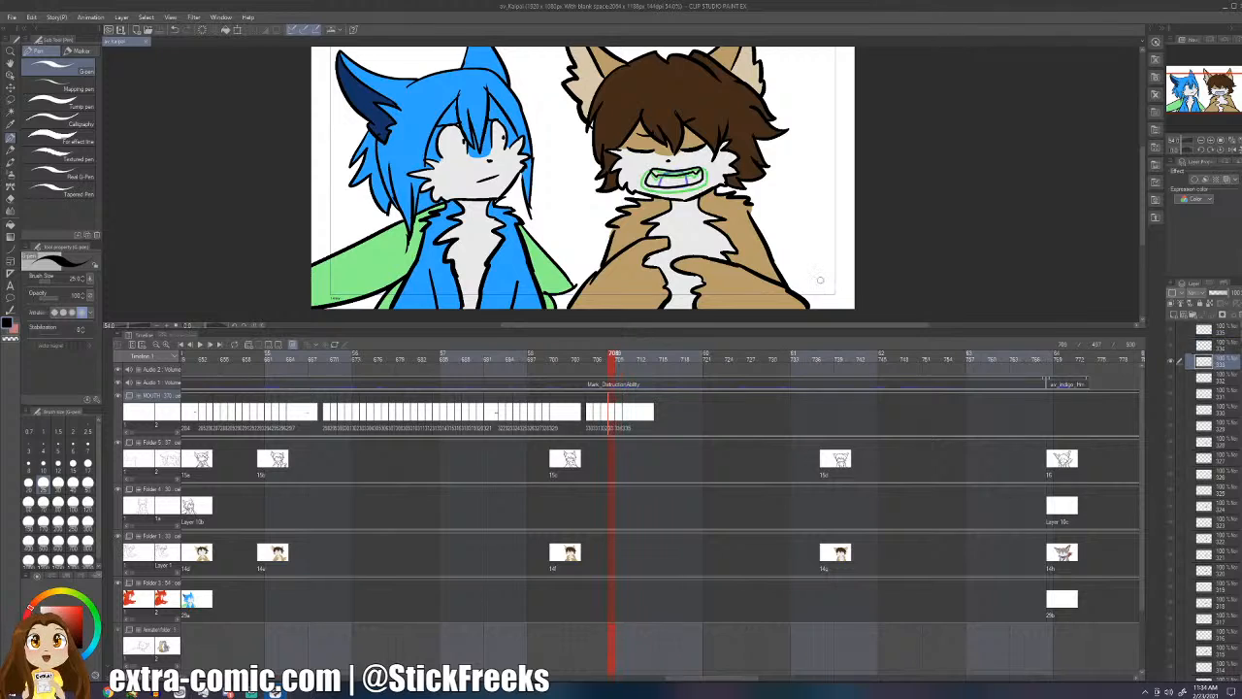
key("Right")
key("Right")
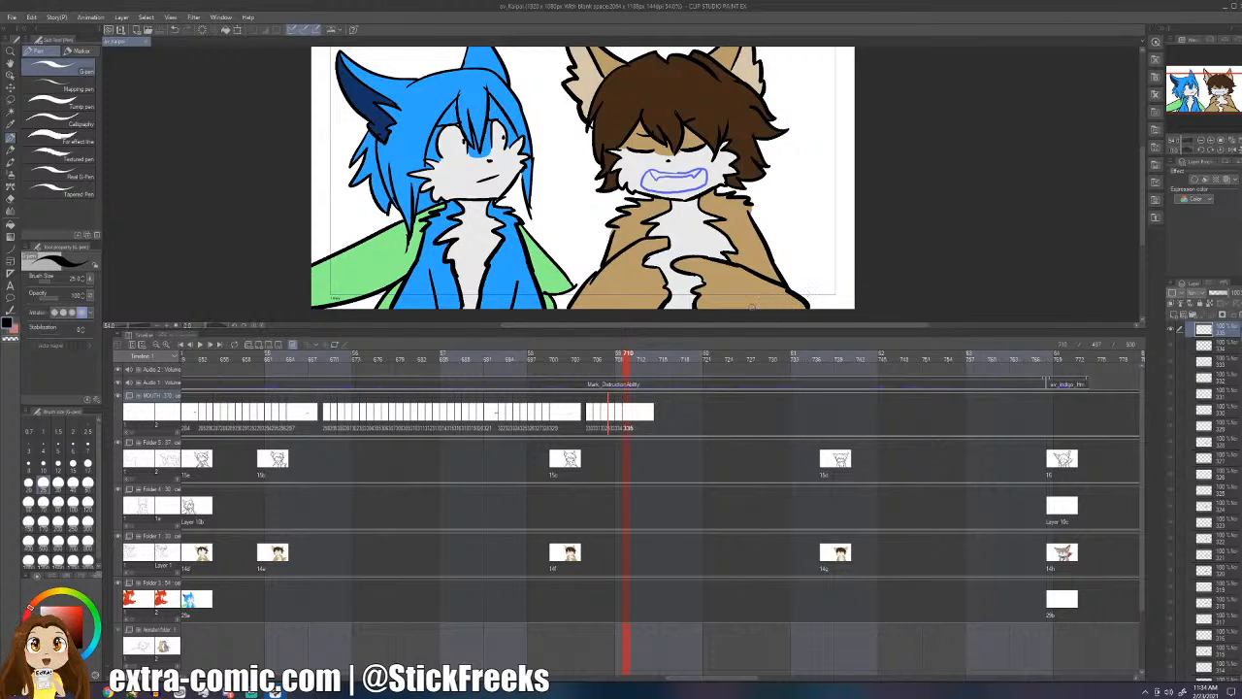
key("Left")
left_click(591, 418)
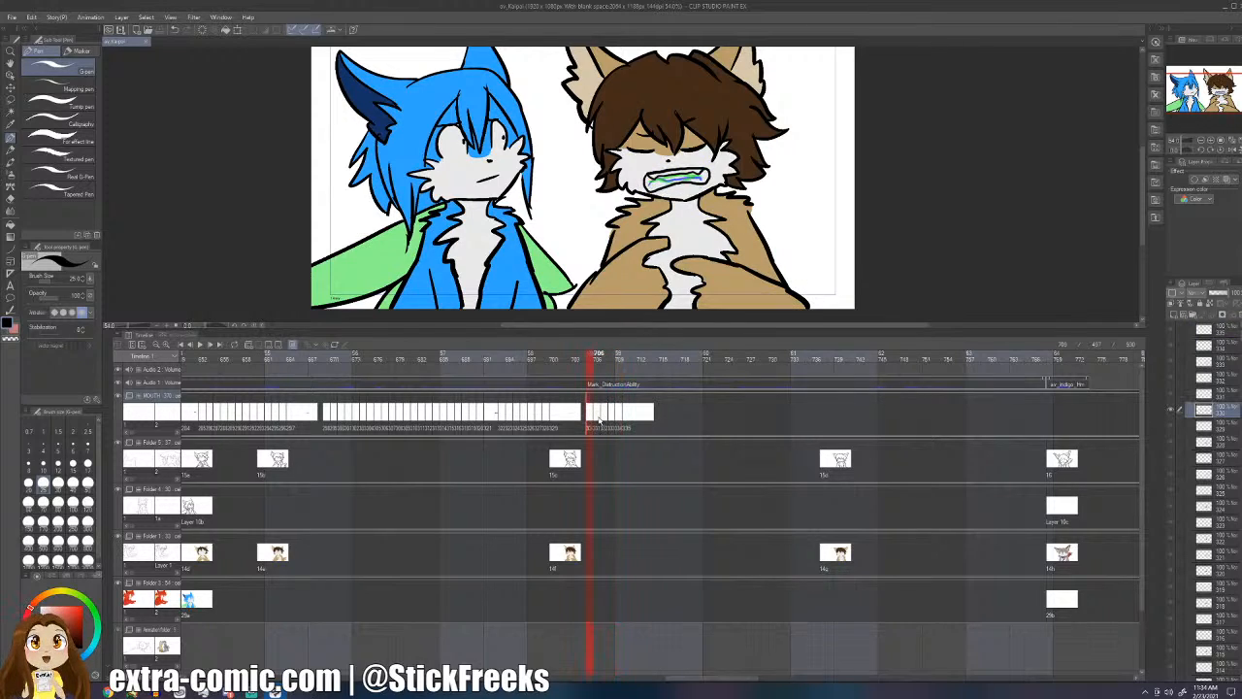
key("Right")
key("Right")
key("Right")
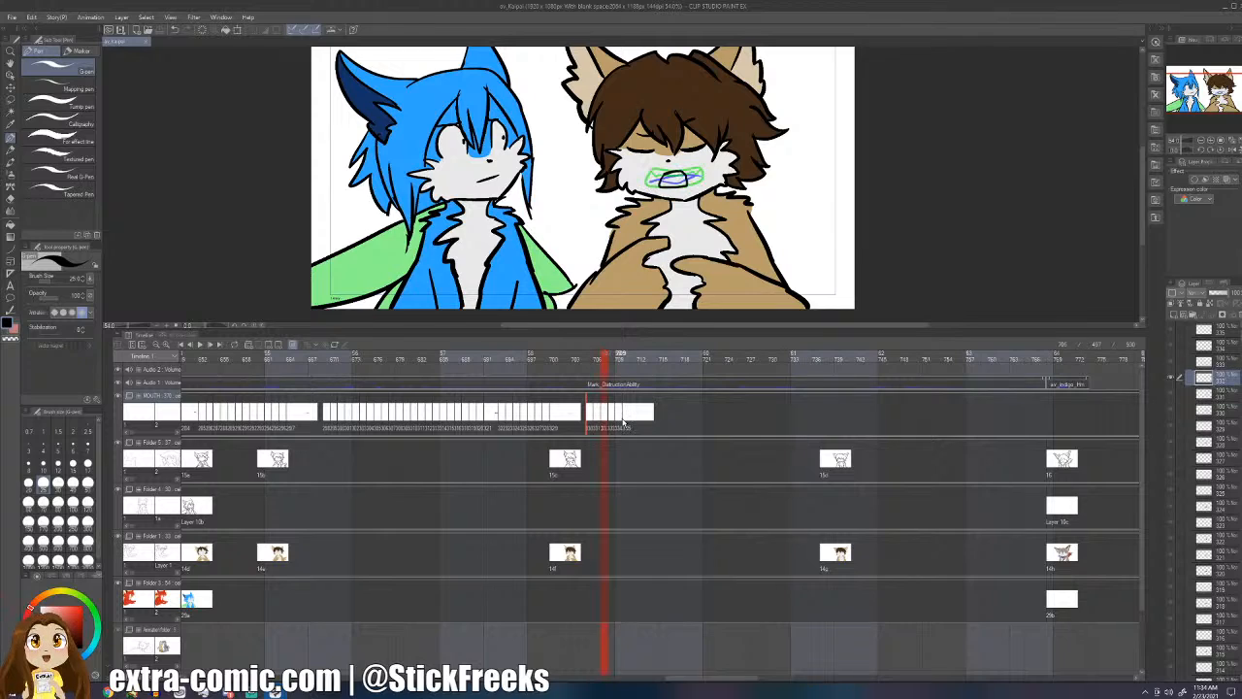
key("Right")
key("Right")
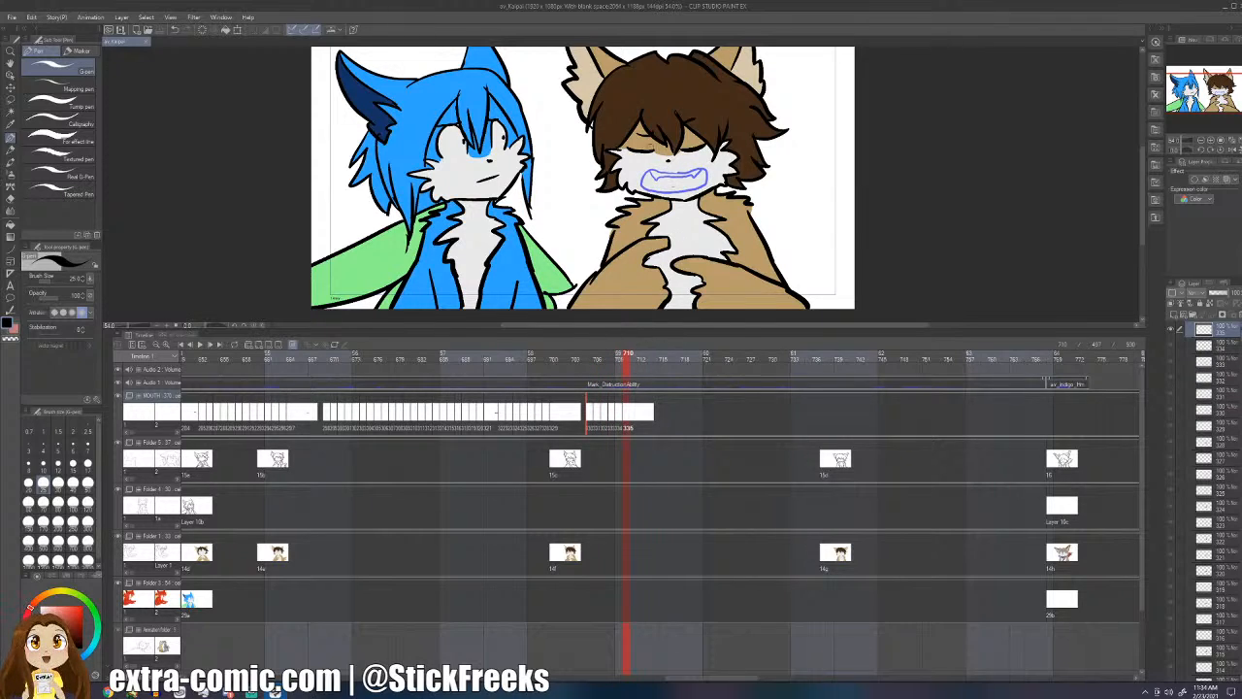
- Try drawing an open, fanged mouth on the brown-haired character at frame 710, and undo its strokes
mouse_move(682, 168)
left_mouse_down()
mouse_move(646, 167)
mouse_move(641, 189)
mouse_move(709, 187)
mouse_move(695, 163)
mouse_move(652, 176)
left_mouse_up()
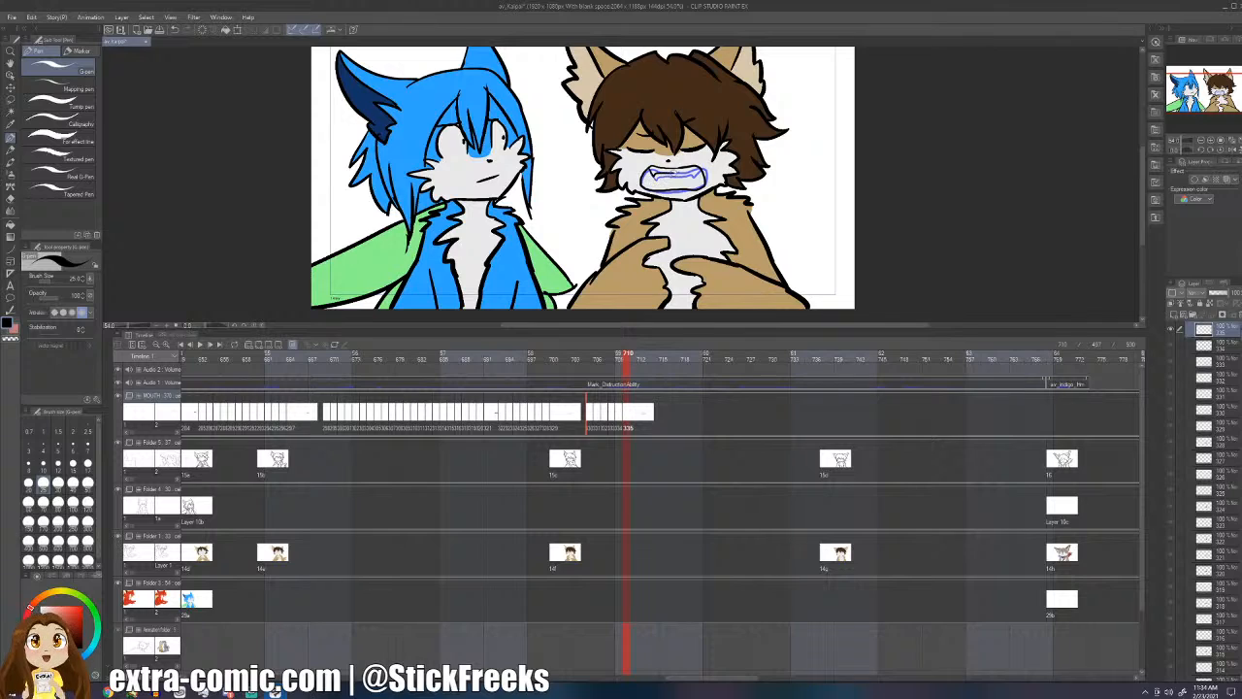
key("ctrl+z")
key("ctrl+z")
key("ctrl+z")
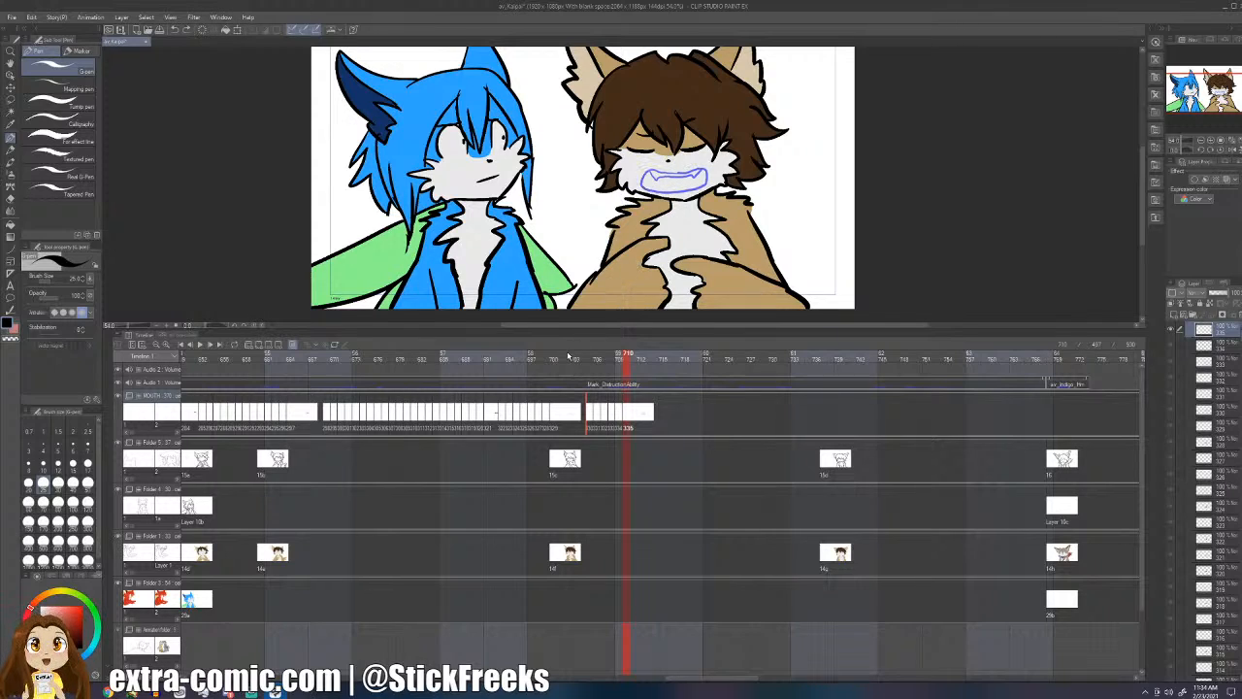
- Play back the lip-sync from frame 700 to check the mouth cels leading up to frame 710
left_click(550, 424)
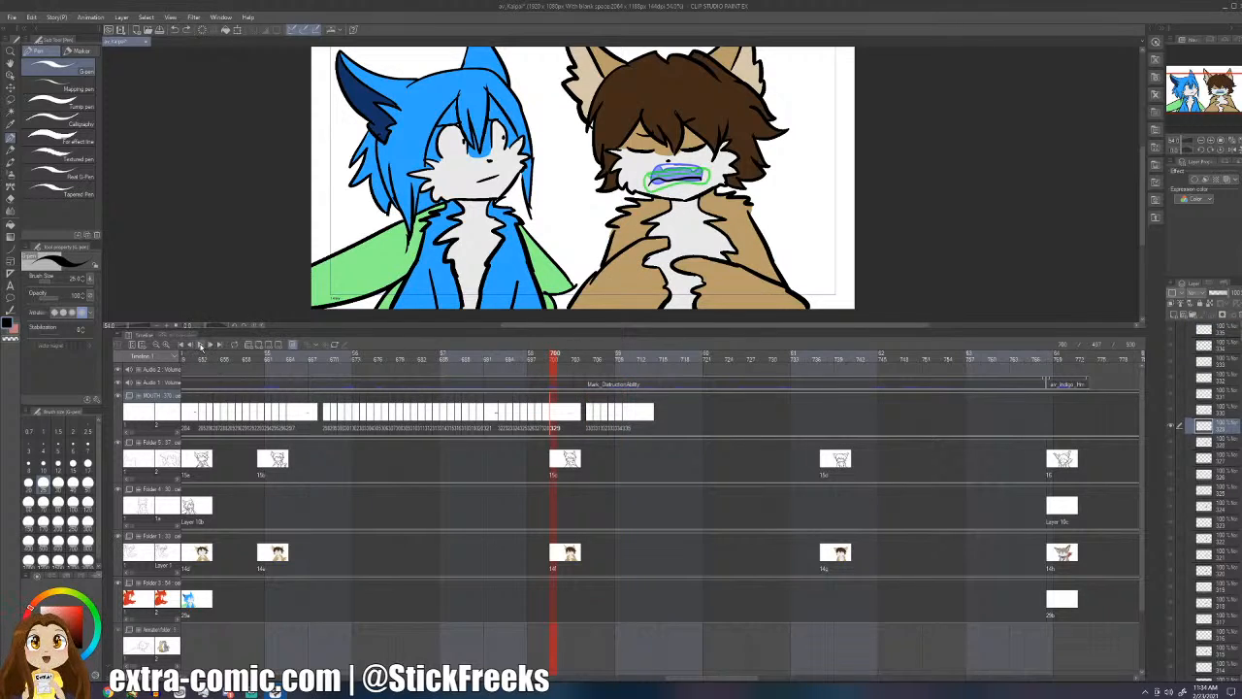
left_click(199, 343)
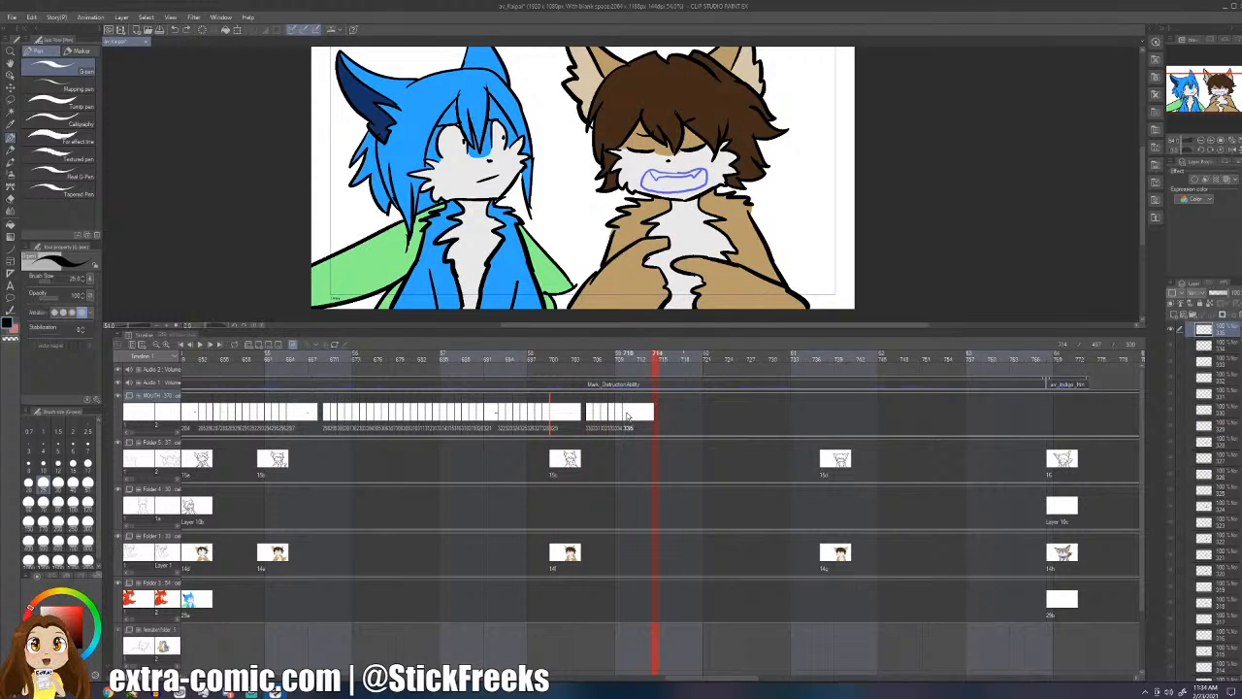
- Draw a wide, fanged open mouth on the brown-haired character at frame 710 and add a new mouth cel at frame 711
left_click(627, 419)
mouse_move(650, 175)
left_mouse_down()
mouse_move(678, 189)
mouse_move(680, 175)
mouse_move(676, 192)
mouse_move(706, 174)
mouse_move(673, 175)
mouse_move(687, 173)
mouse_move(679, 190)
mouse_move(706, 173)
mouse_move(657, 182)
mouse_move(699, 175)
left_mouse_up()
key("ctrl+z")
key("ctrl+z")
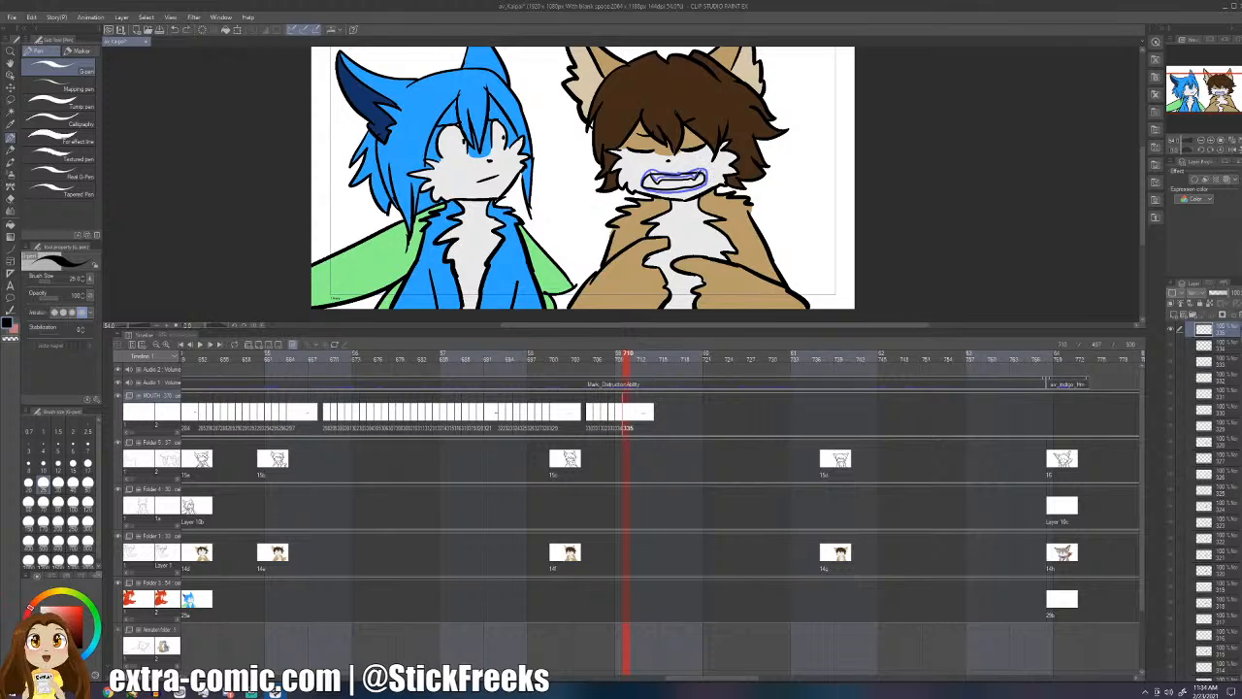
key("Right")
key("ctrl+shift+n")
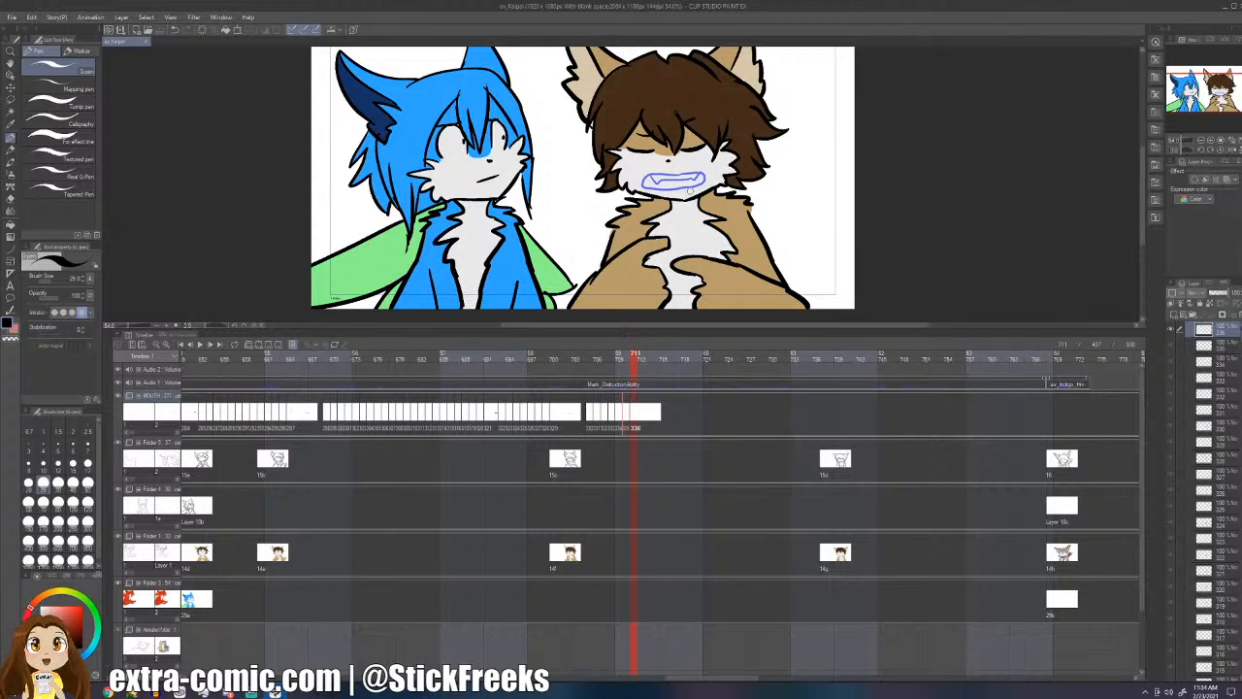
- Compare the mouth cels at frames 709 to 711 and play back the lip-sync from frame 701
key("Left")
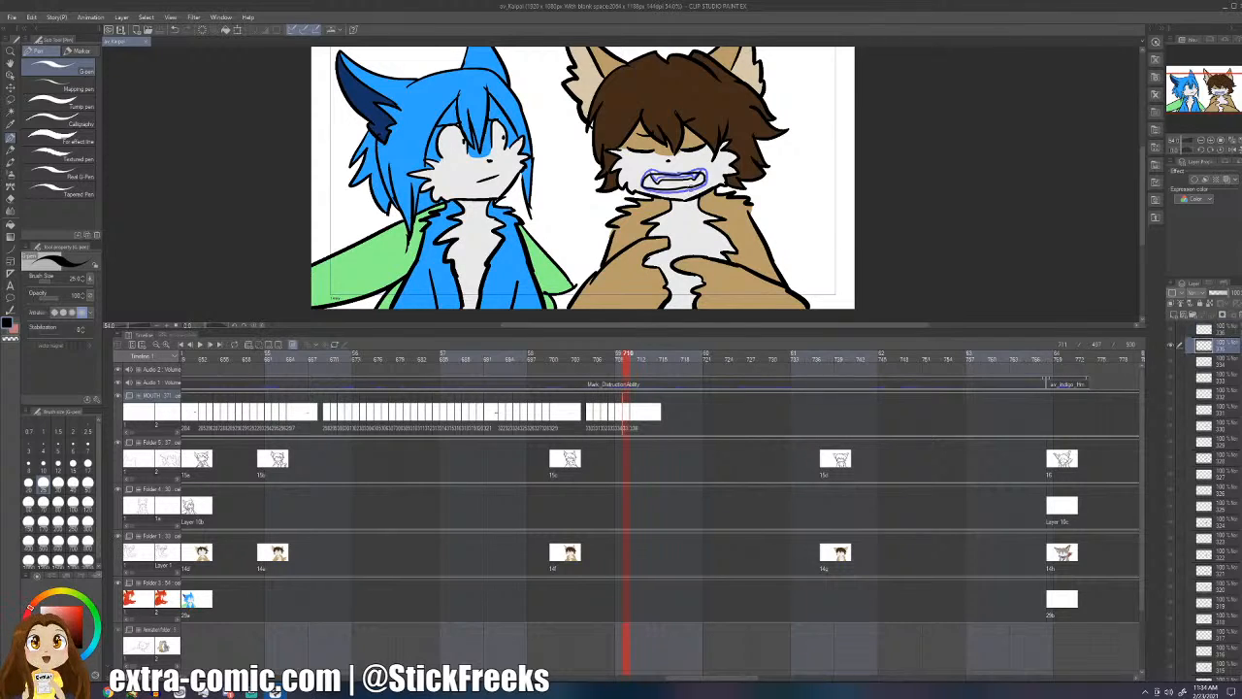
key("Right")
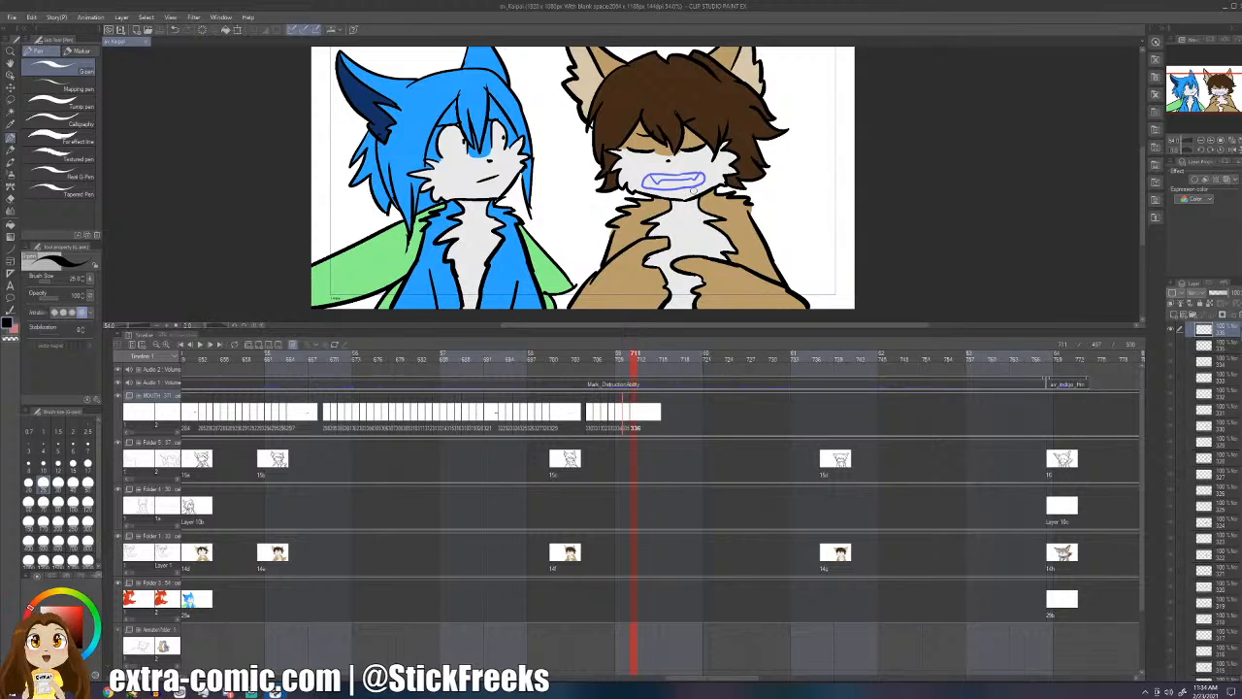
key("Left")
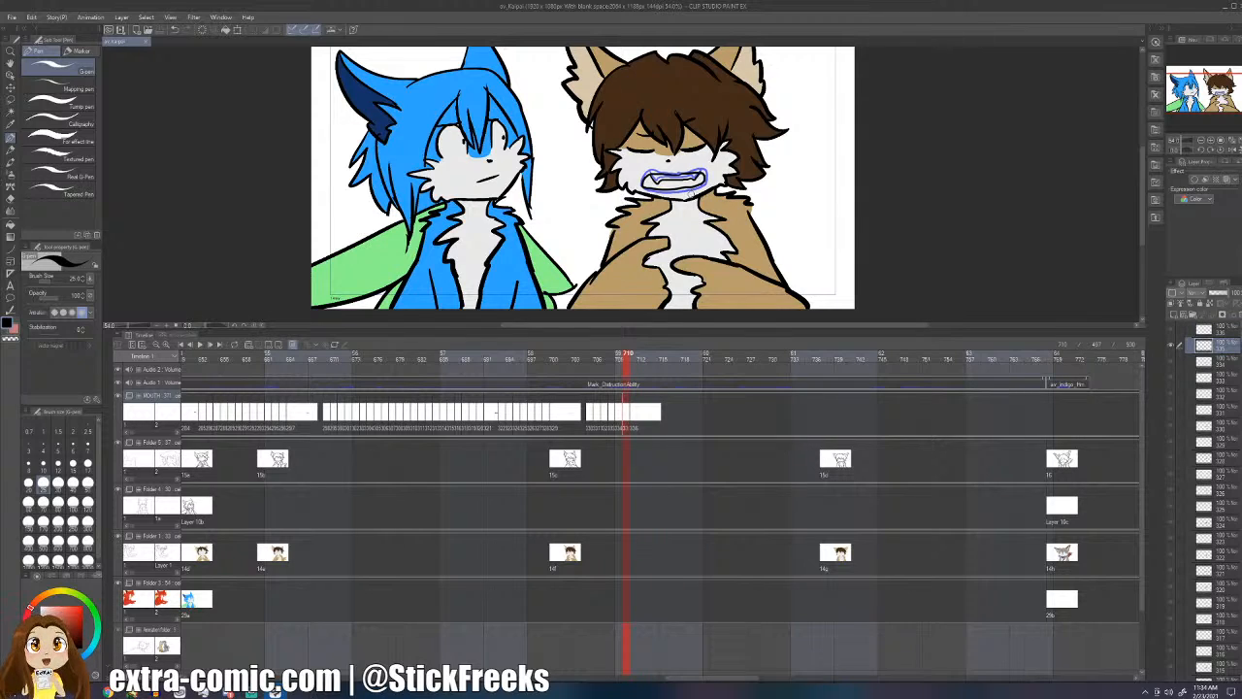
key("Right")
key("Left")
key("Left")
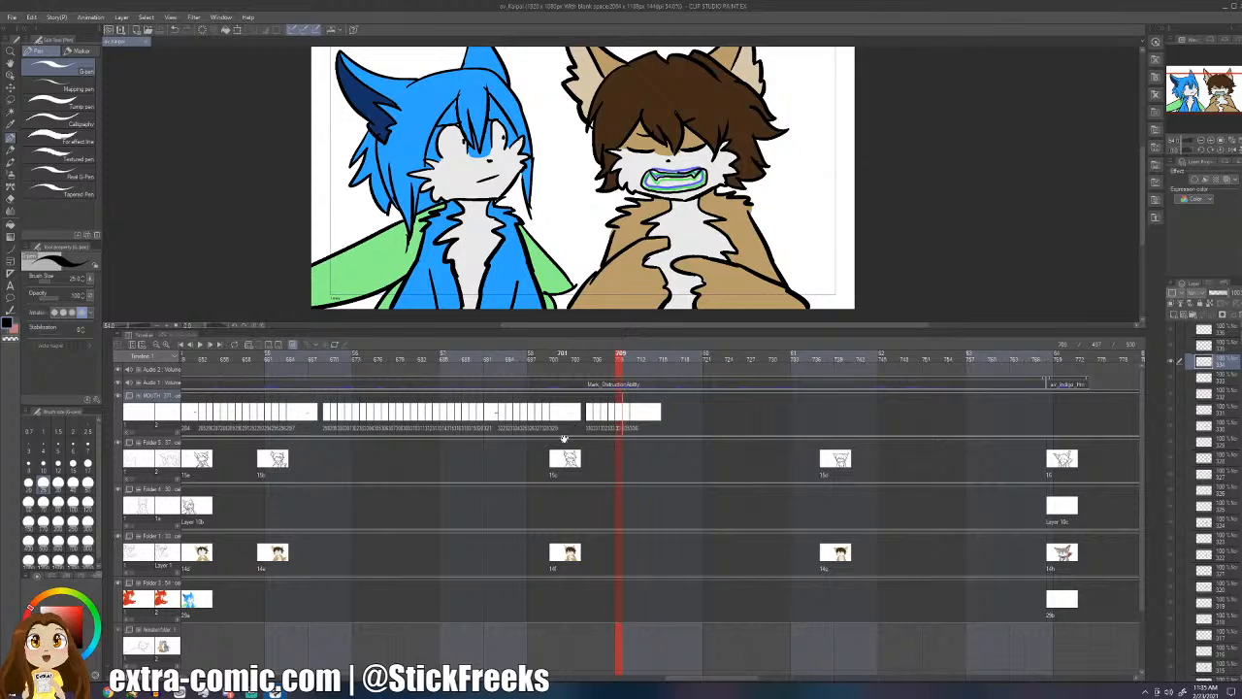
left_click(555, 427)
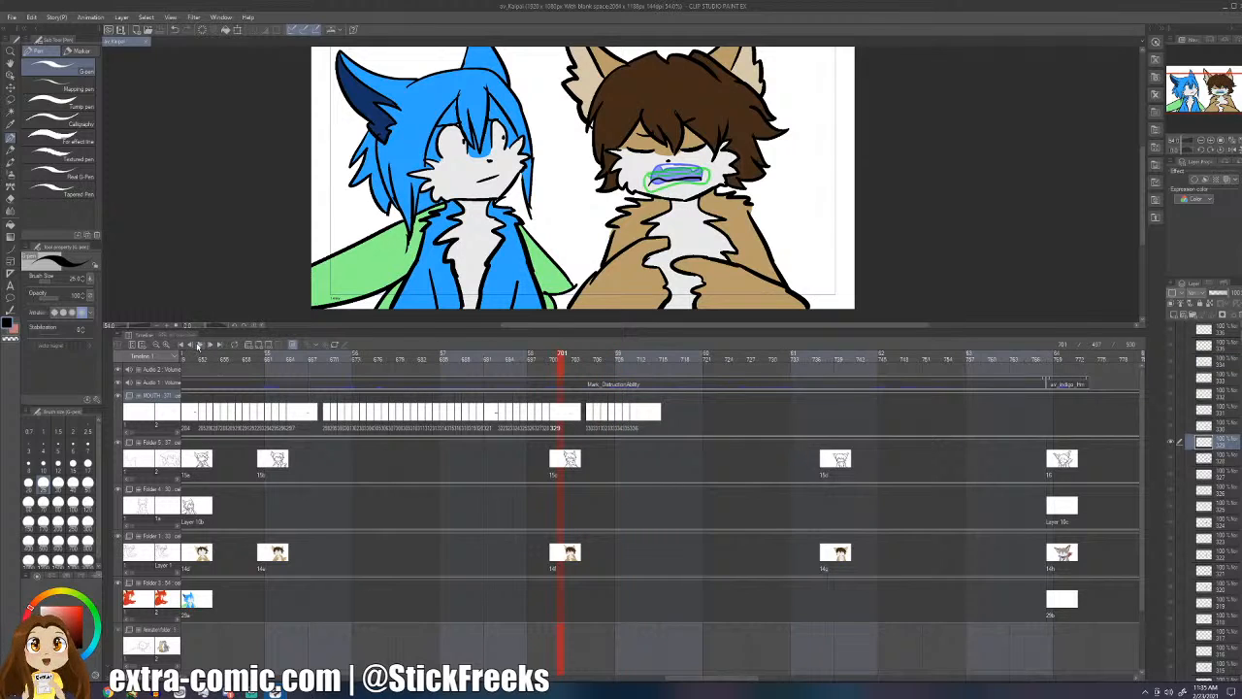
left_click(199, 345)
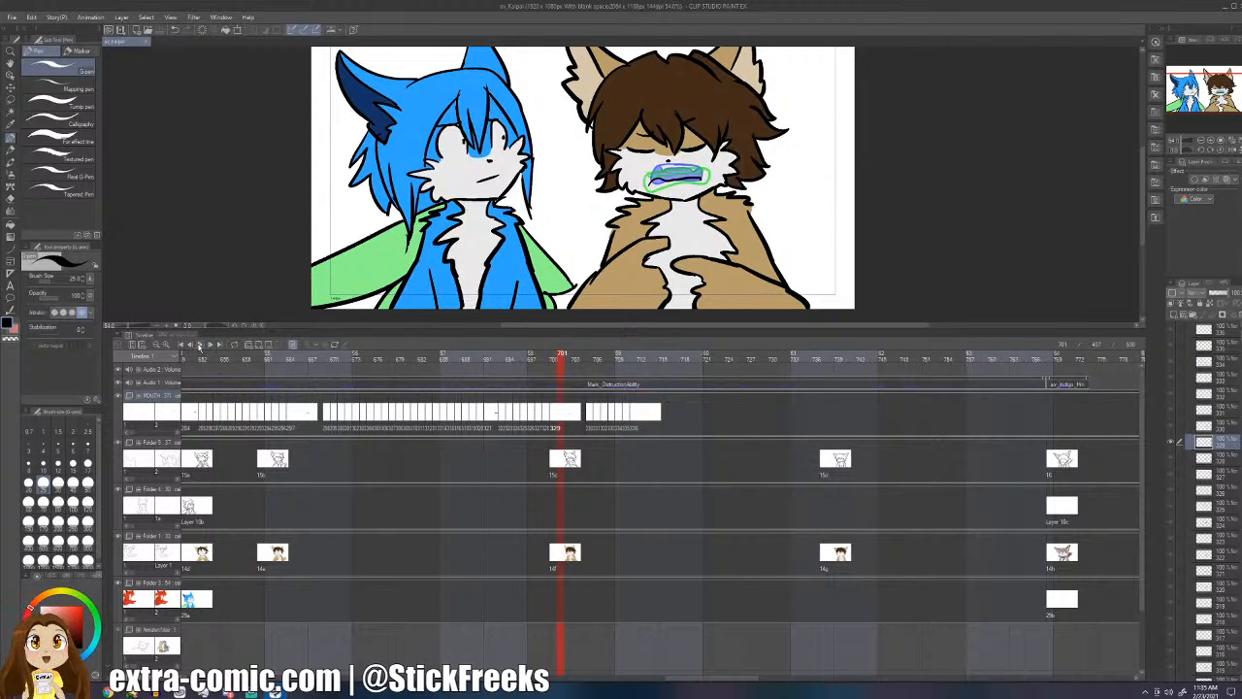
left_click(202, 345)
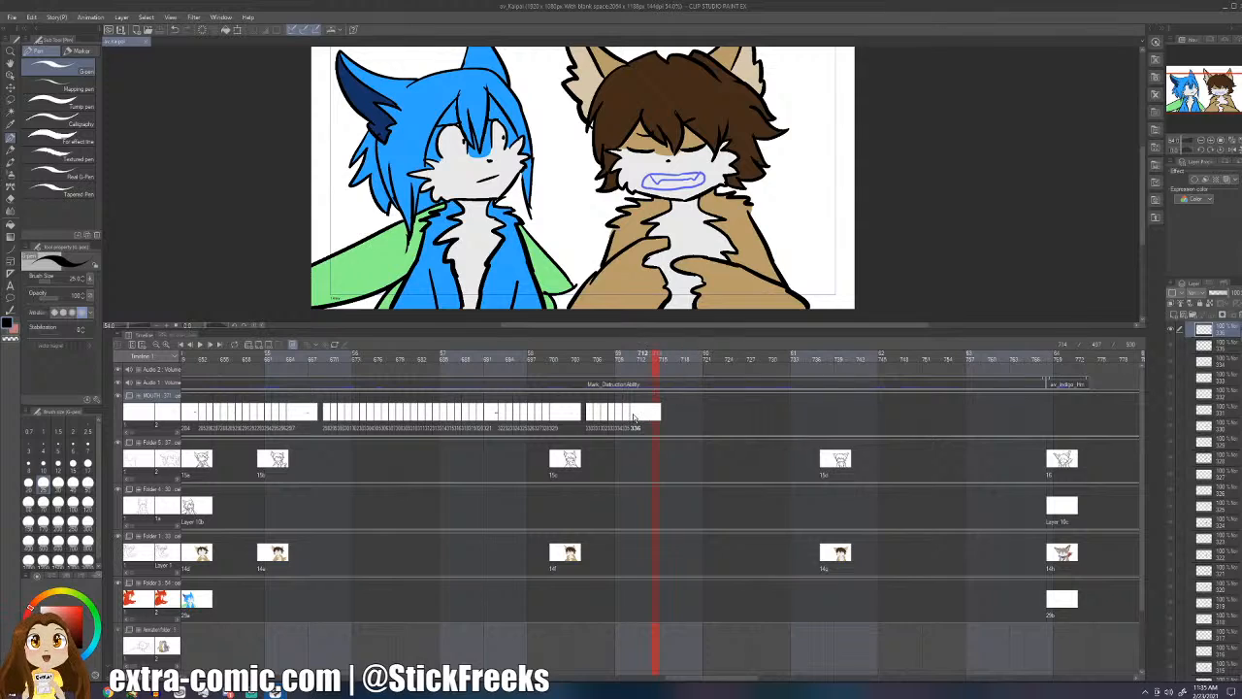
- Draw the brown-haired character's fanged mouth at frames 711, 712 and 713, making it taller at 712 and wider and flatter at 713
mouse_move(648, 168)
left_mouse_down()
mouse_move(642, 180)
mouse_move(669, 188)
mouse_move(695, 184)
mouse_move(694, 167)
mouse_move(650, 174)
mouse_move(701, 180)
left_mouse_up()
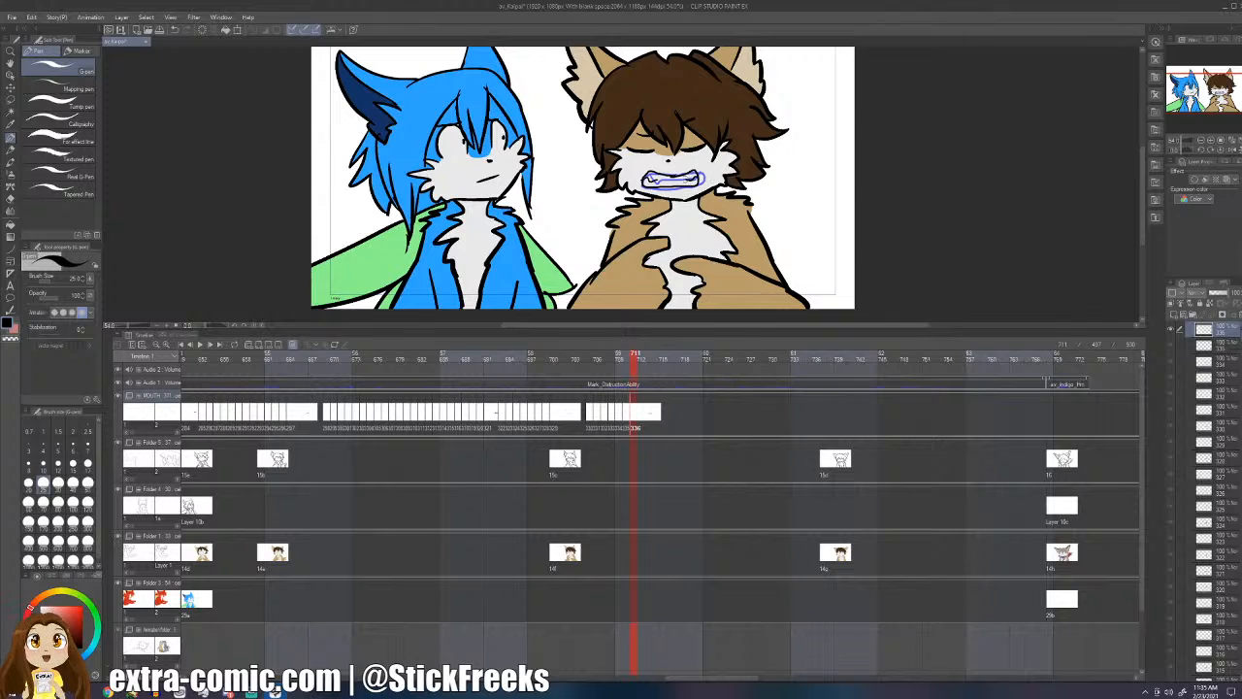
key("ctrl+Right")
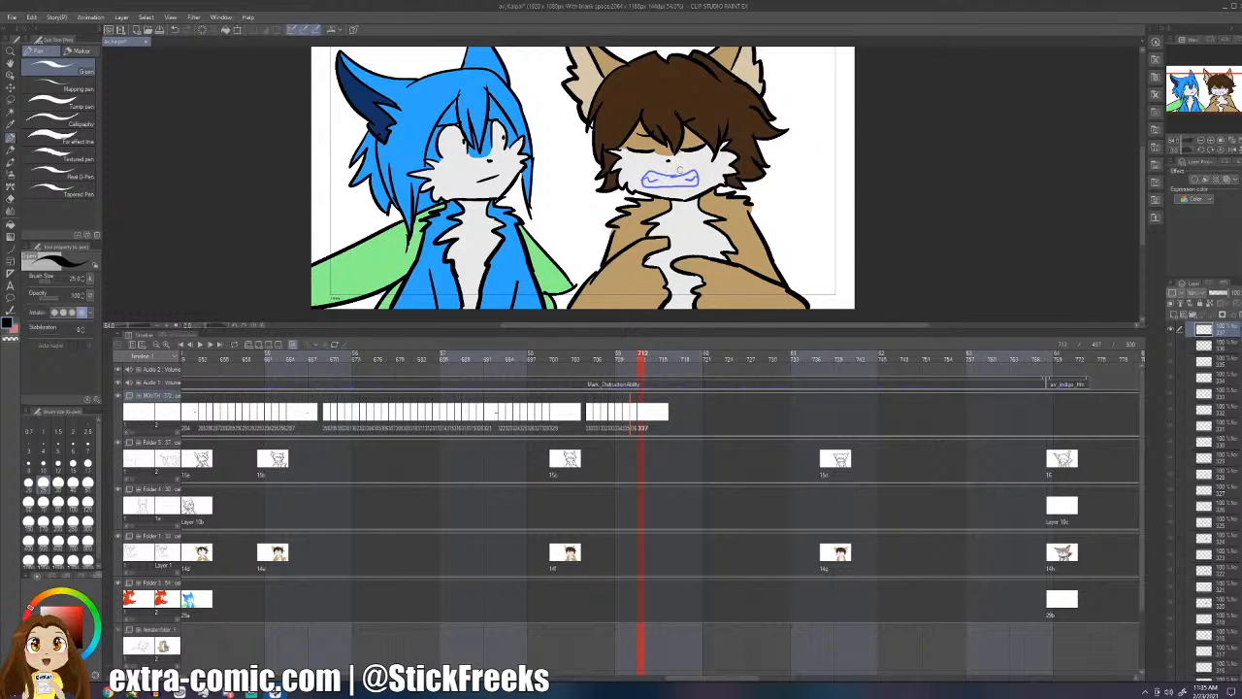
mouse_move(642, 167)
left_mouse_down()
mouse_move(650, 194)
mouse_move(687, 192)
mouse_move(687, 165)
left_mouse_up()
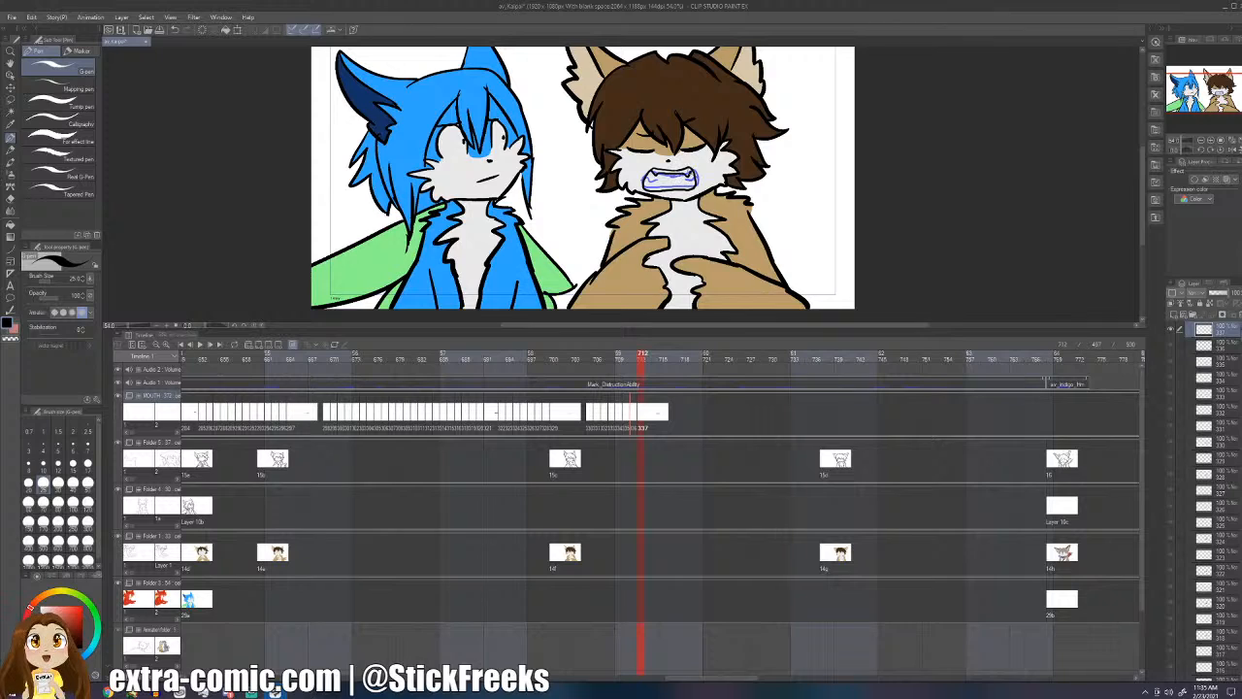
key("ctrl+Right")
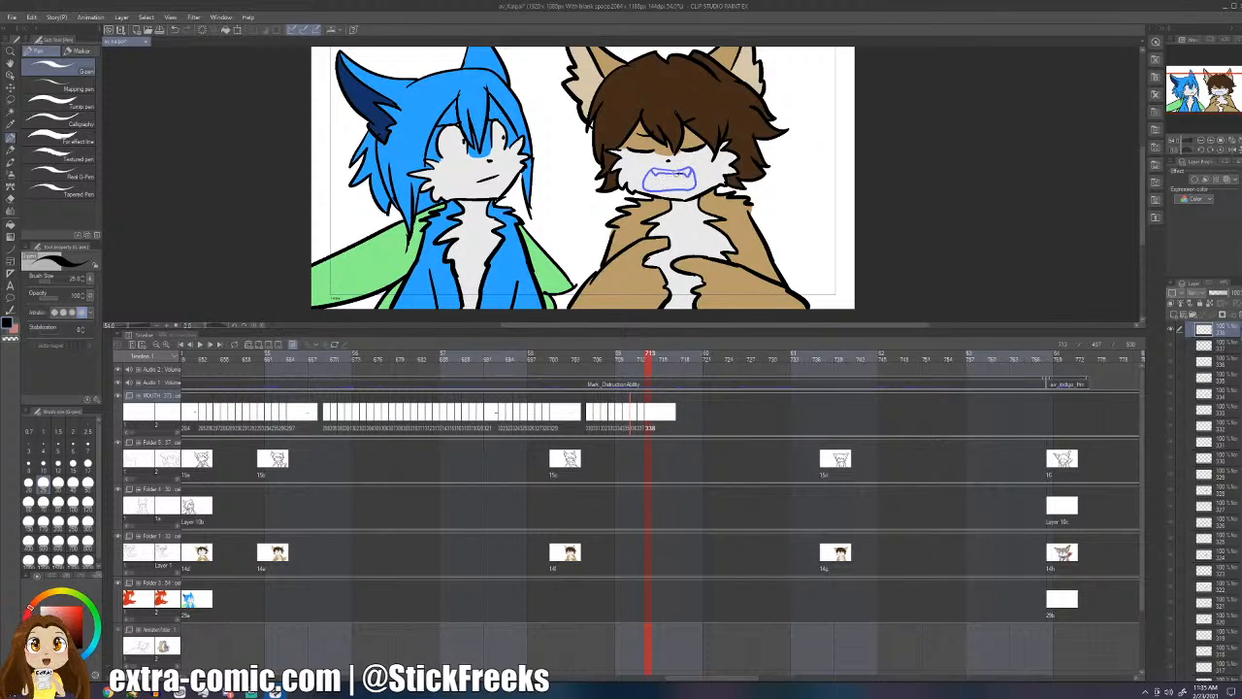
mouse_move(649, 167)
left_mouse_down()
mouse_move(636, 181)
mouse_move(694, 188)
mouse_move(698, 168)
mouse_move(644, 181)
mouse_move(698, 183)
left_mouse_up()
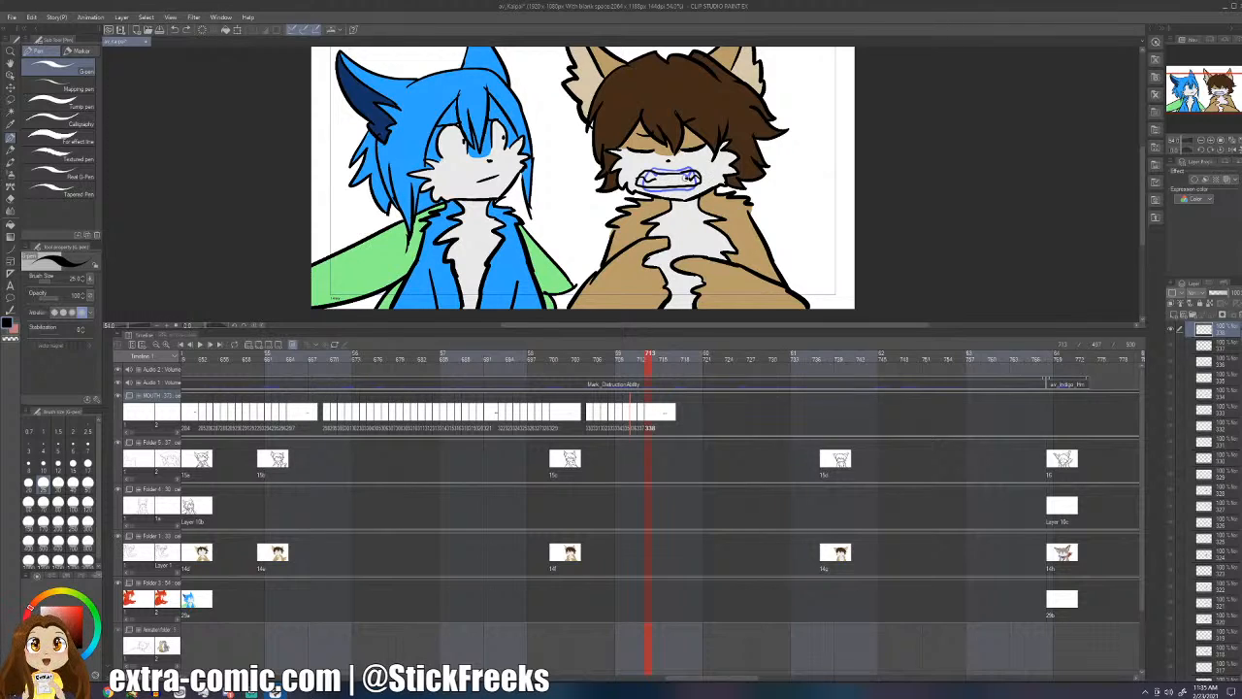
- Add mouth cels at frames 714 to 716, drawing a small toothy mouth at 714 and a large, fanged open mouth at 715
key("alt+n")
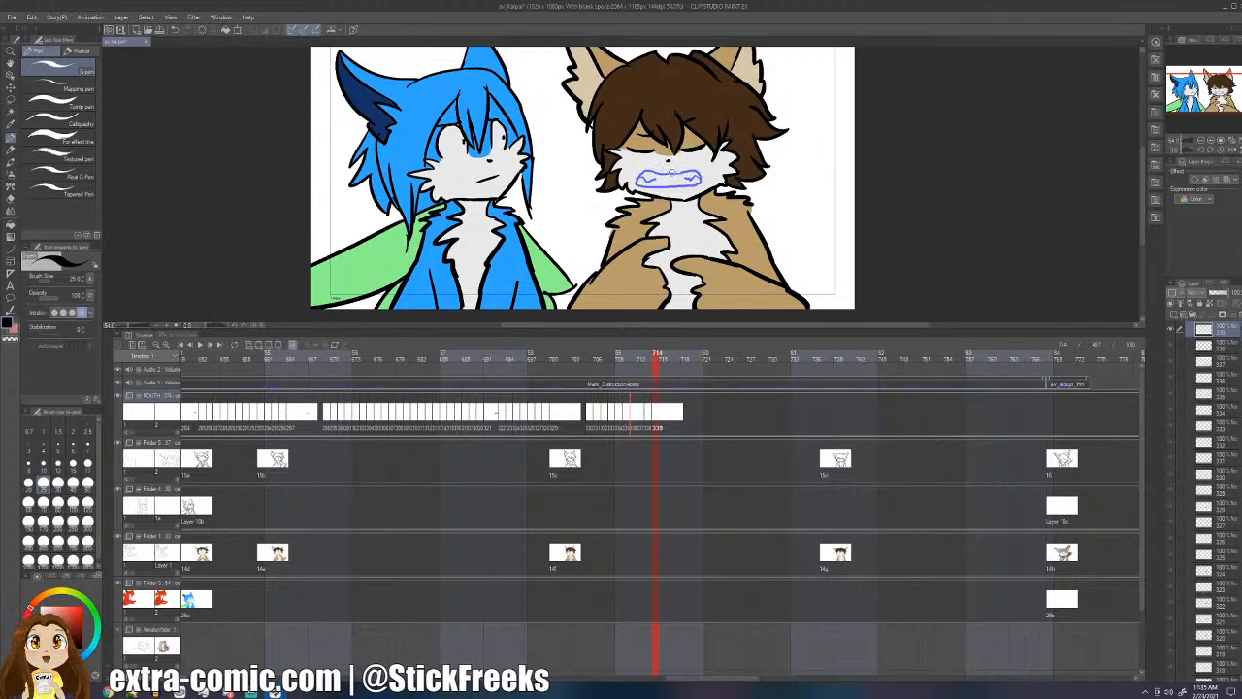
left_click_drag(650, 172, 689, 190)
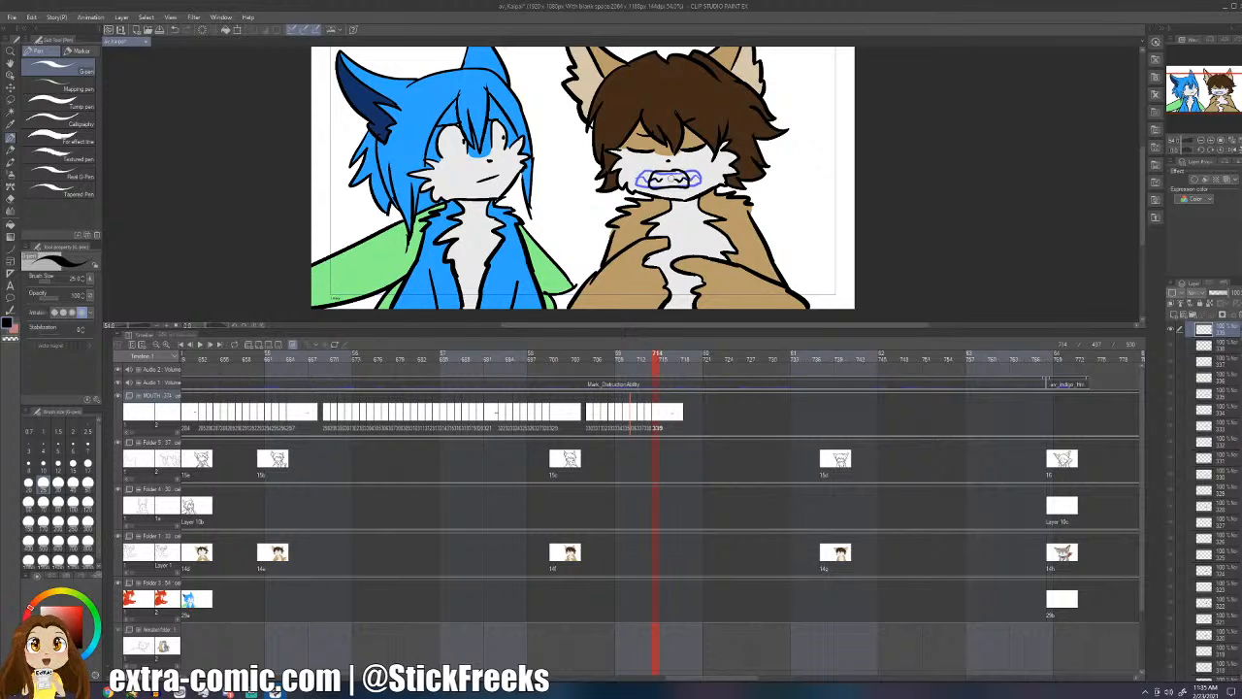
key("alt+n")
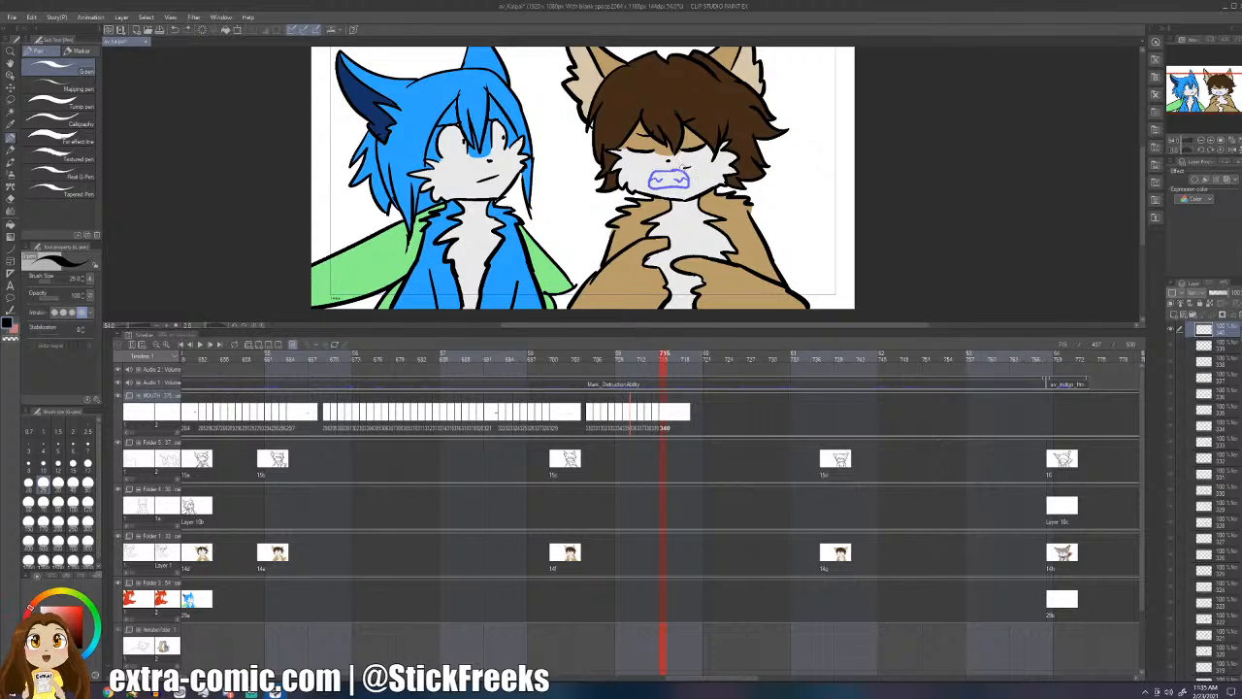
mouse_move(682, 167)
left_mouse_down()
mouse_move(644, 172)
mouse_move(651, 191)
mouse_move(683, 190)
mouse_move(642, 189)
mouse_move(697, 190)
mouse_move(646, 172)
mouse_move(683, 175)
left_mouse_up()
key("ctrl+z")
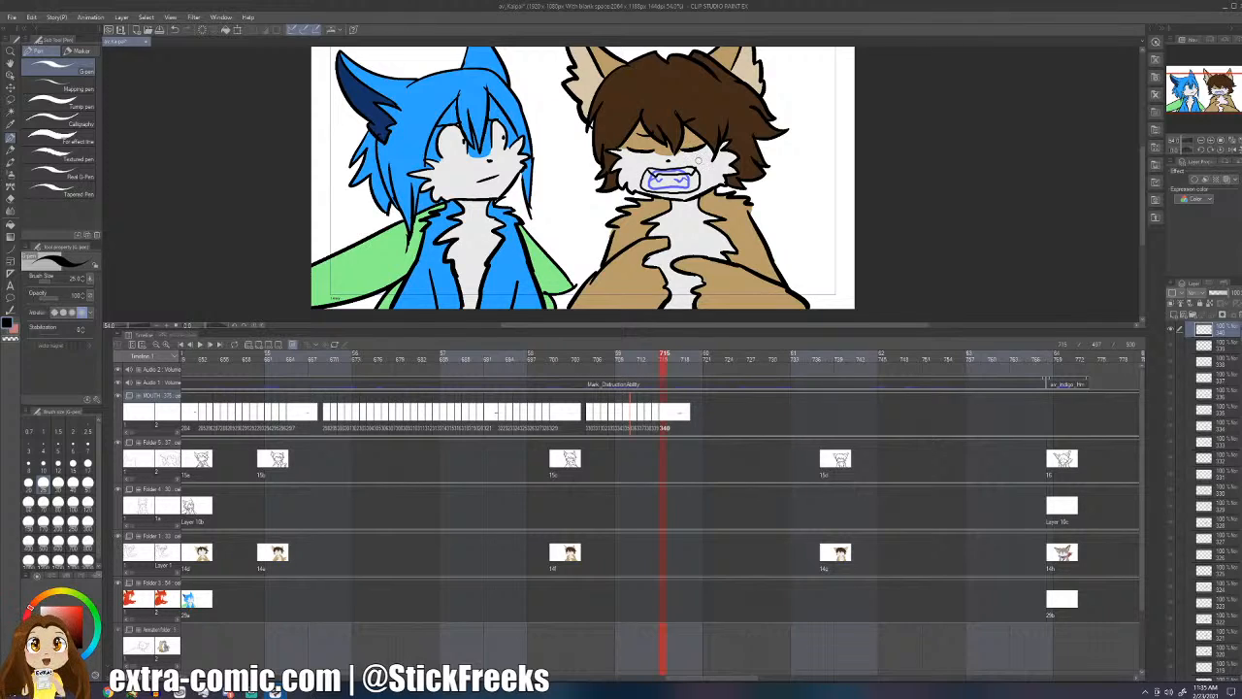
key("alt+n")
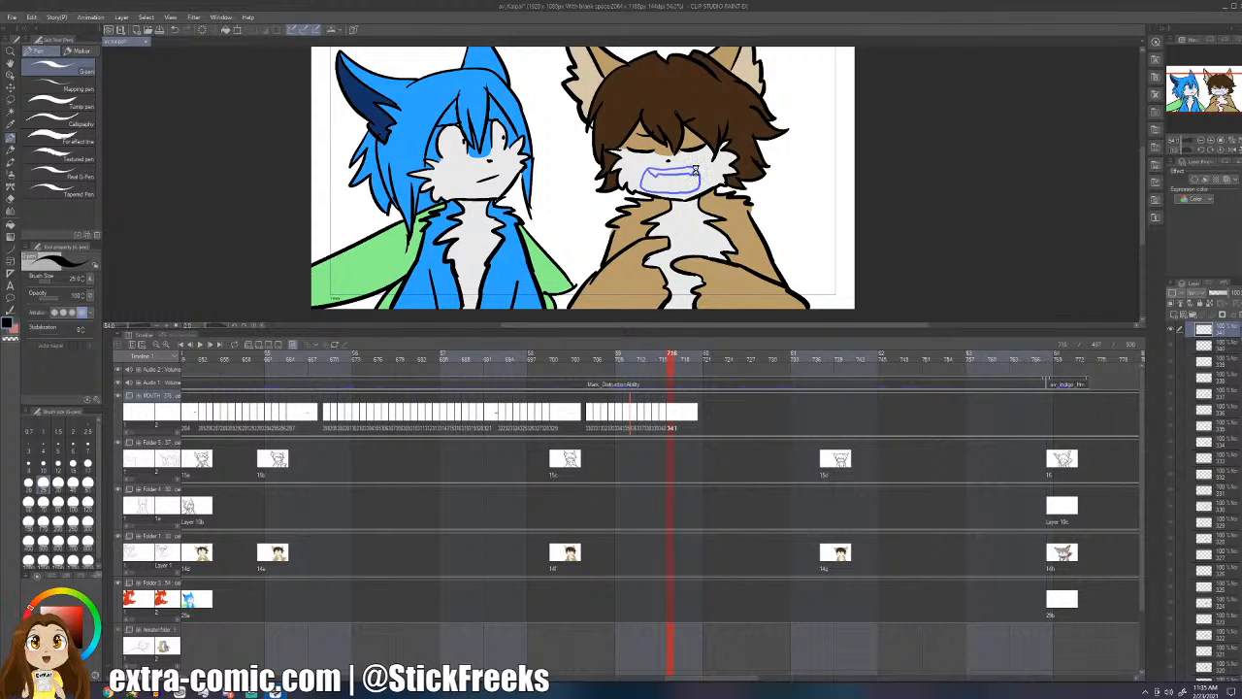
left_click_drag(645, 173, 692, 171)
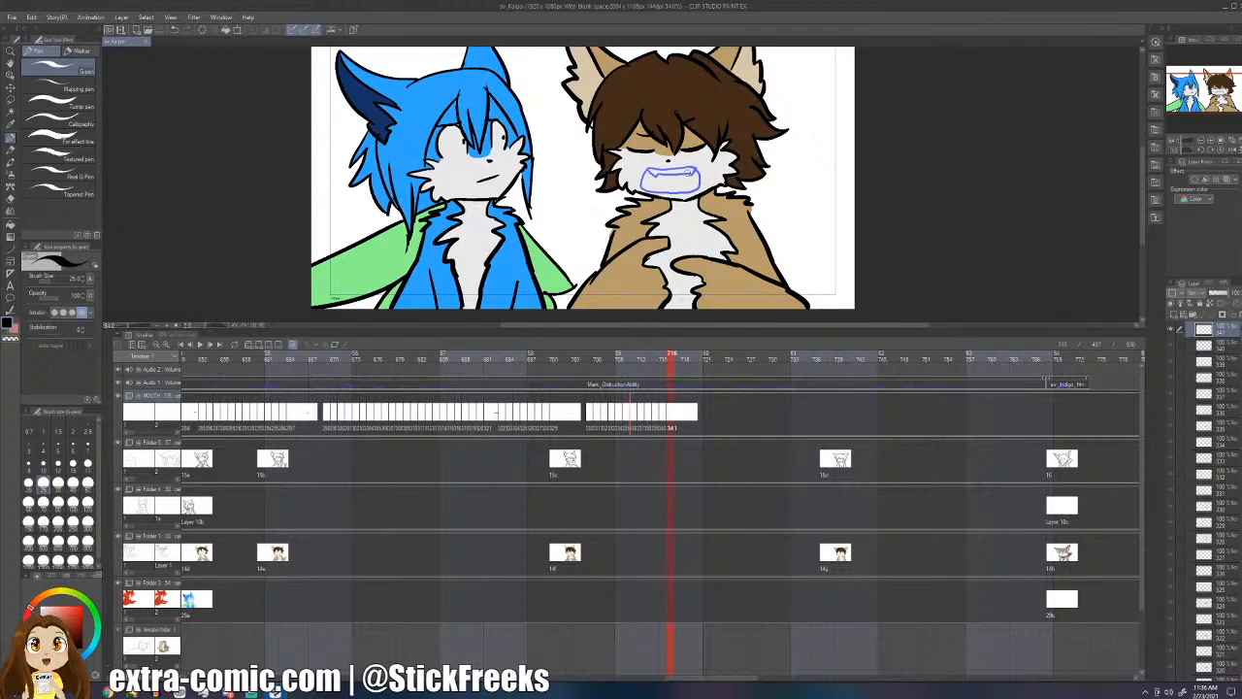
- Flip back and forth through the mouth cels between frames 711 and 716 to compare their shapes through the onion skin
key("Left")
key("Left")
key("Left")
key("Left")
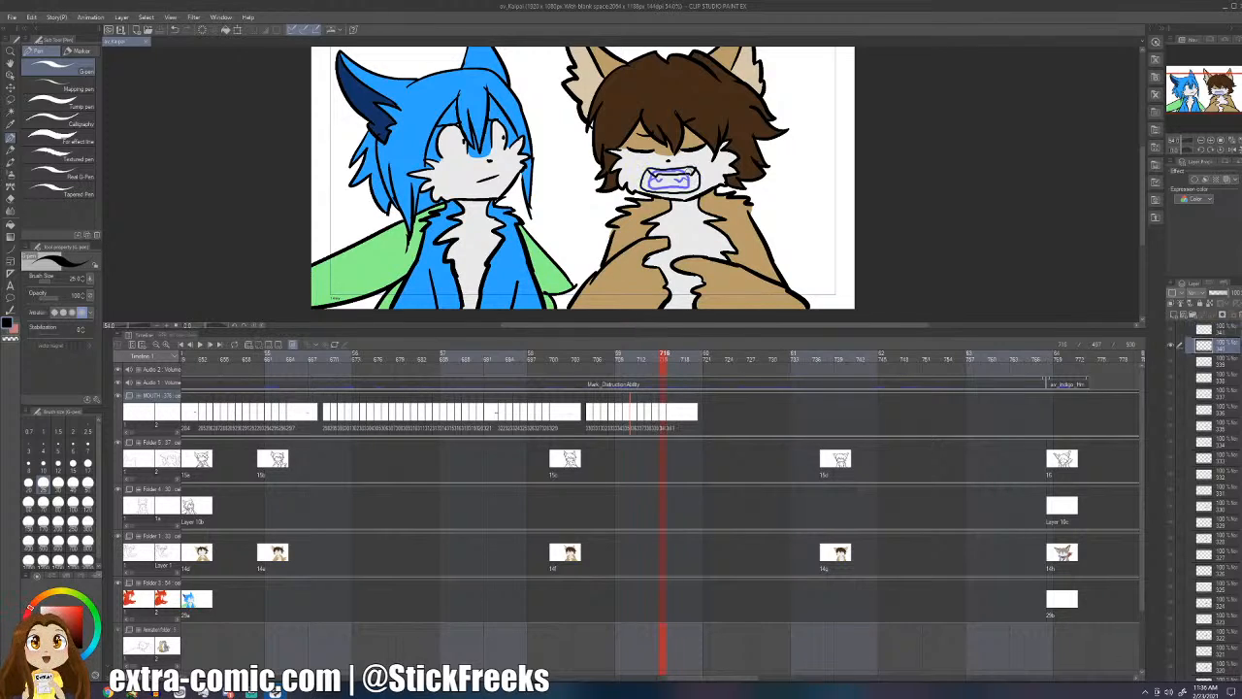
key("Right")
key("Right")
key("Right")
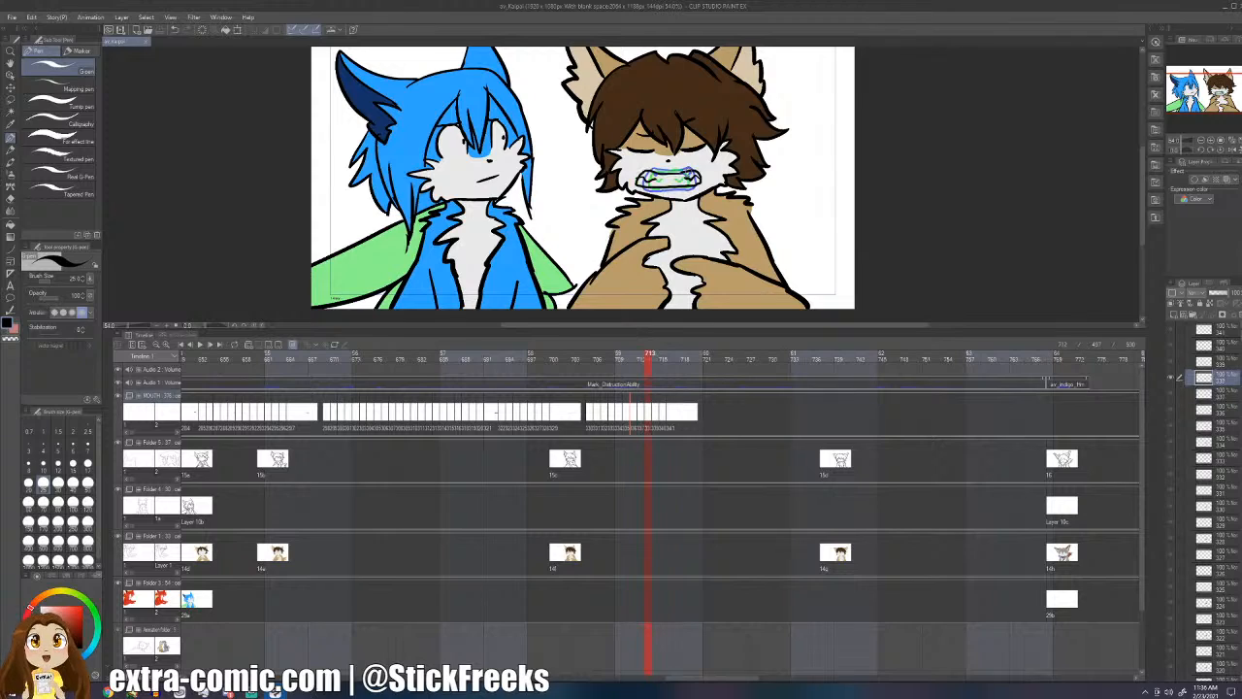
key("Right")
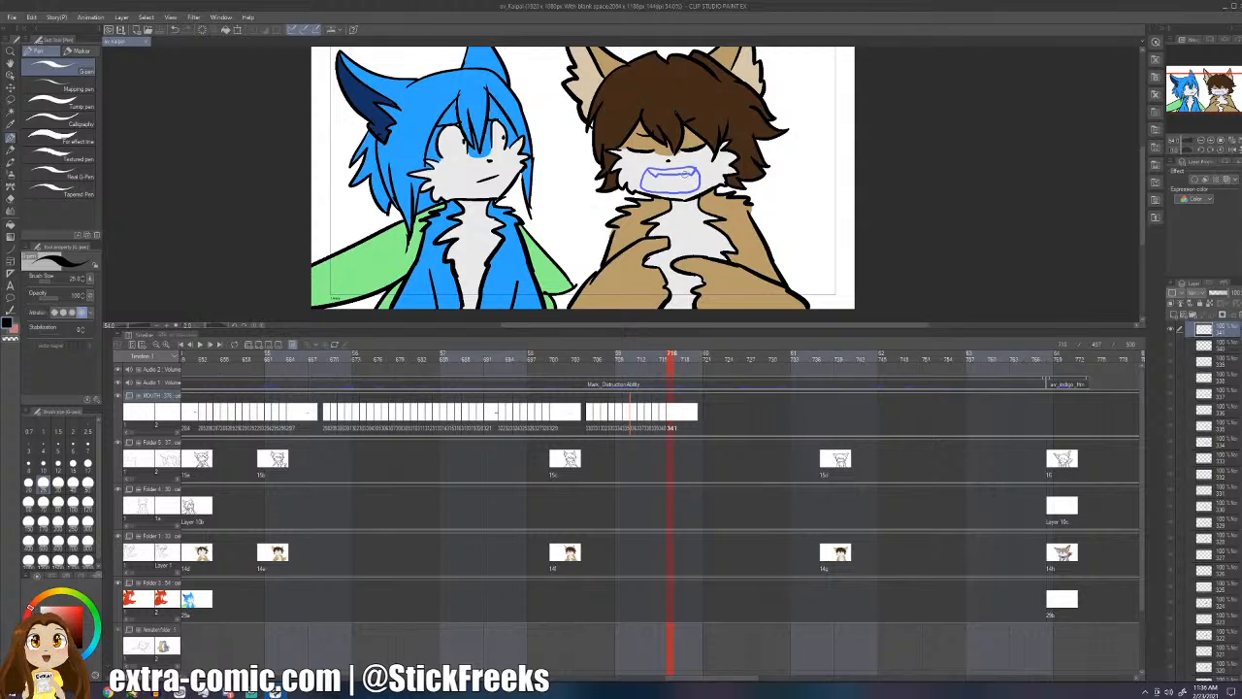
key("Left")
key("Left")
key("Left")
key("Left")
key("Left")
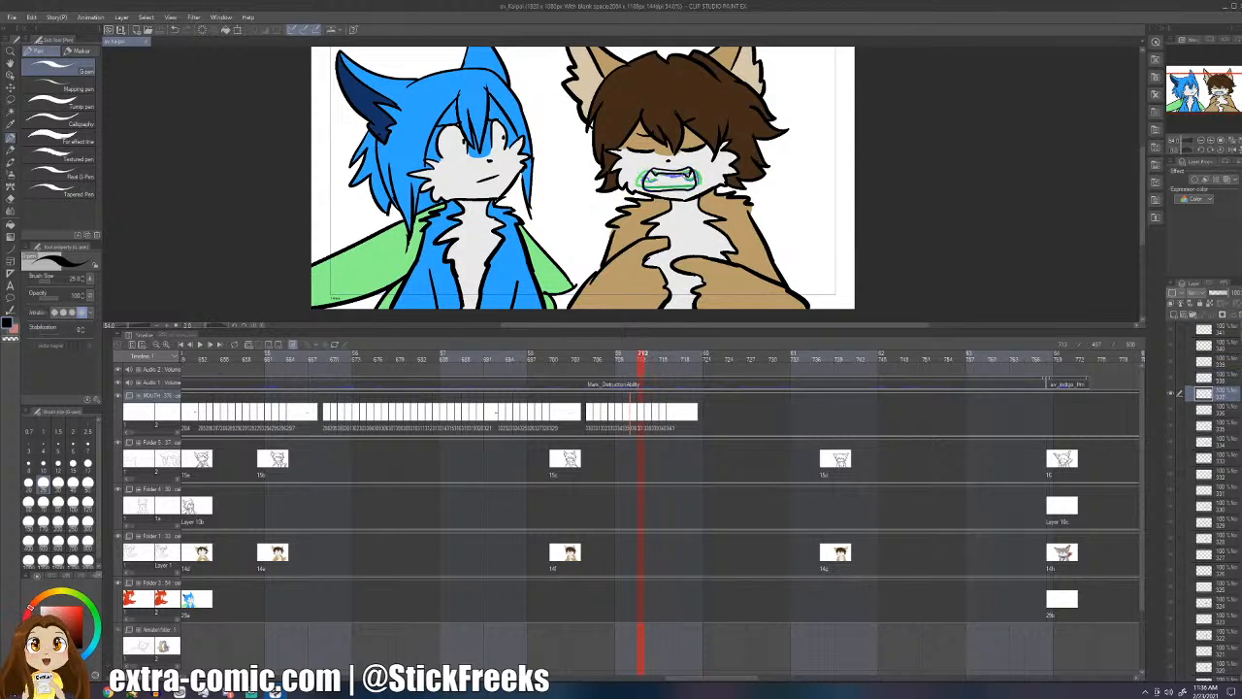
key("Right")
key("Right")
key("Right")
key("Right")
key("Right")
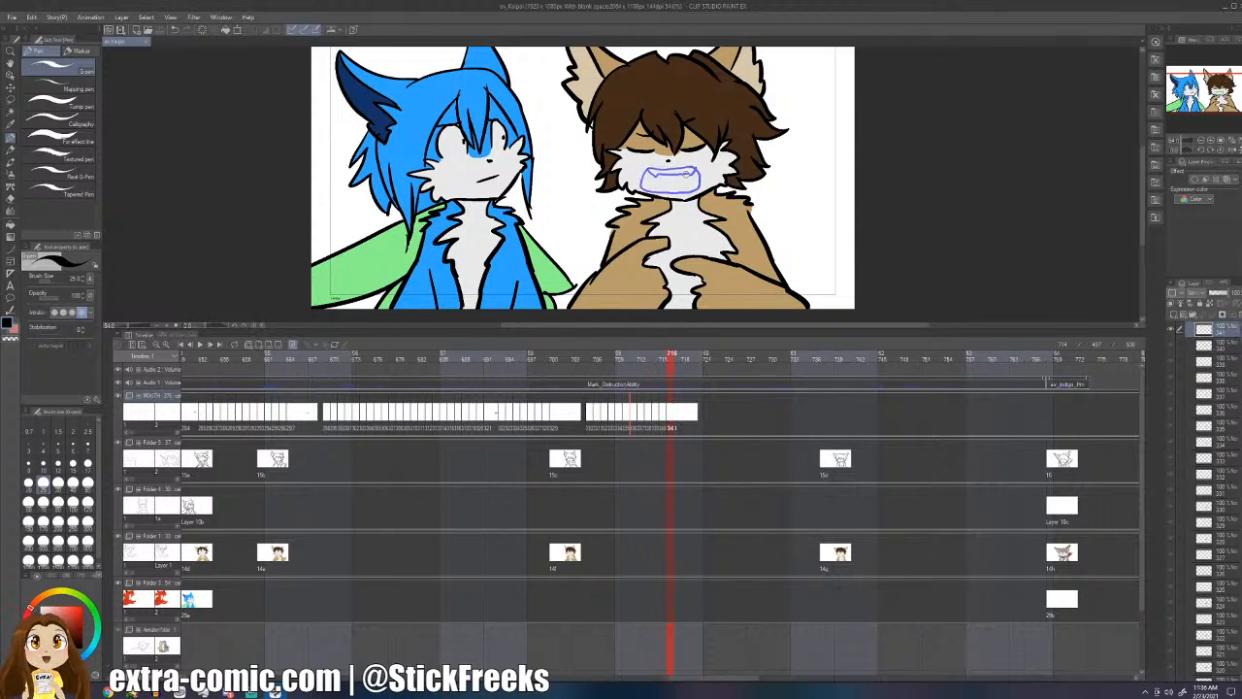
key("Left")
key("Left")
key("Left")
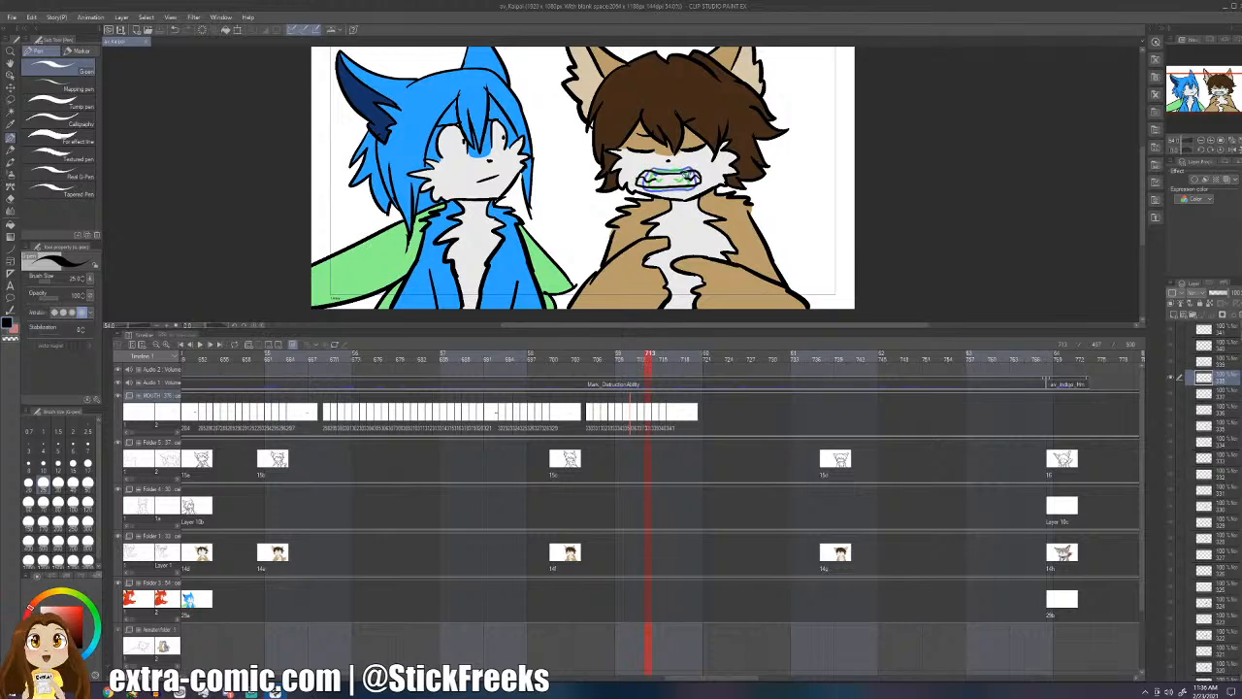
key("Right")
key("Right")
key("Right")
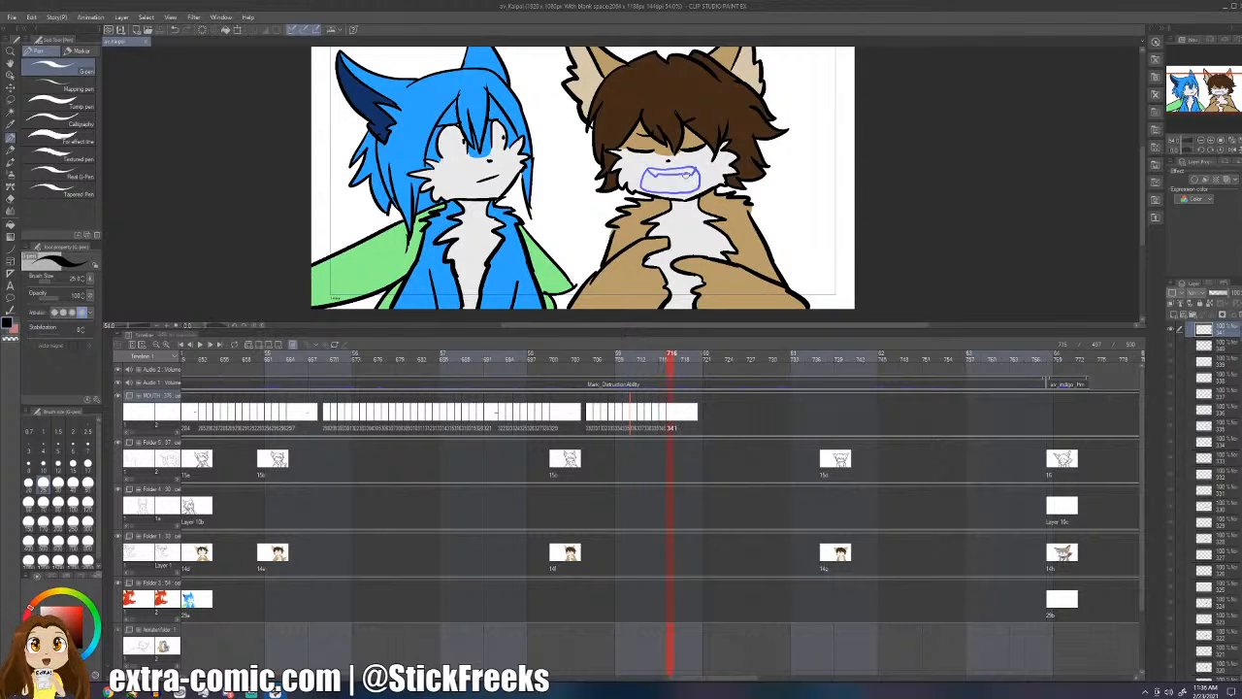
key("Left")
key("Left")
key("Left")
key("Left")
key("Left")
key("Left")
key("Left")
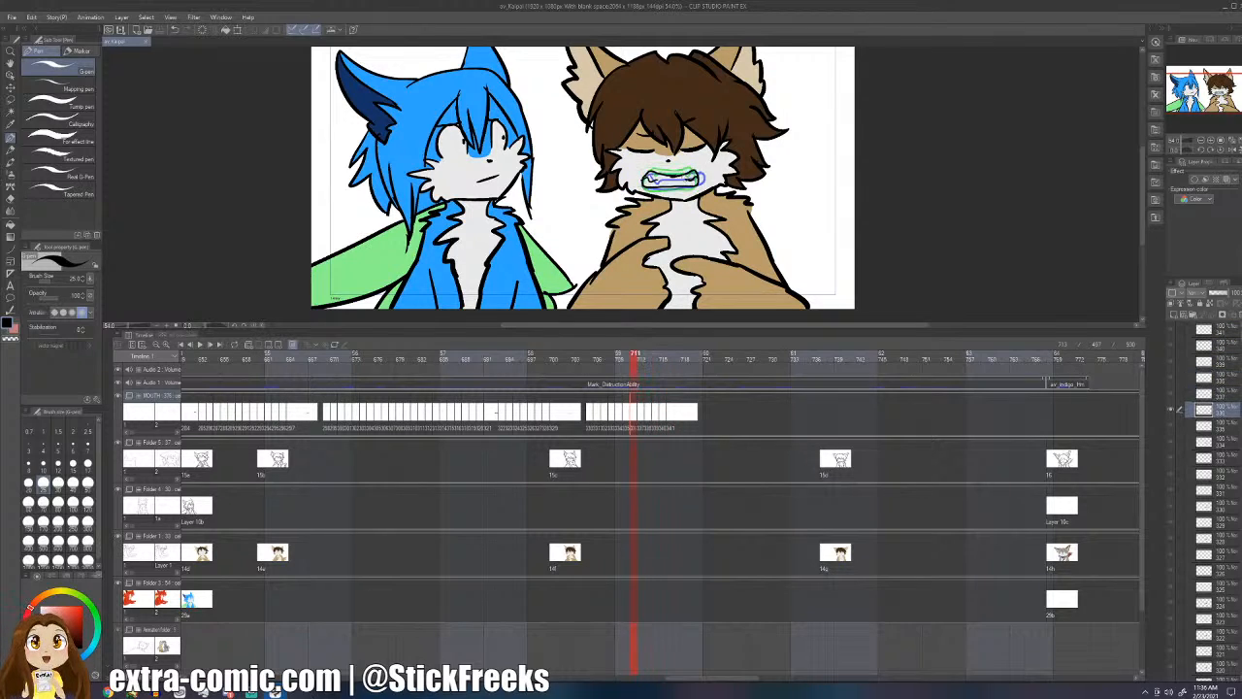
key("Right")
key("Right")
key("Right")
key("Right")
key("Right")
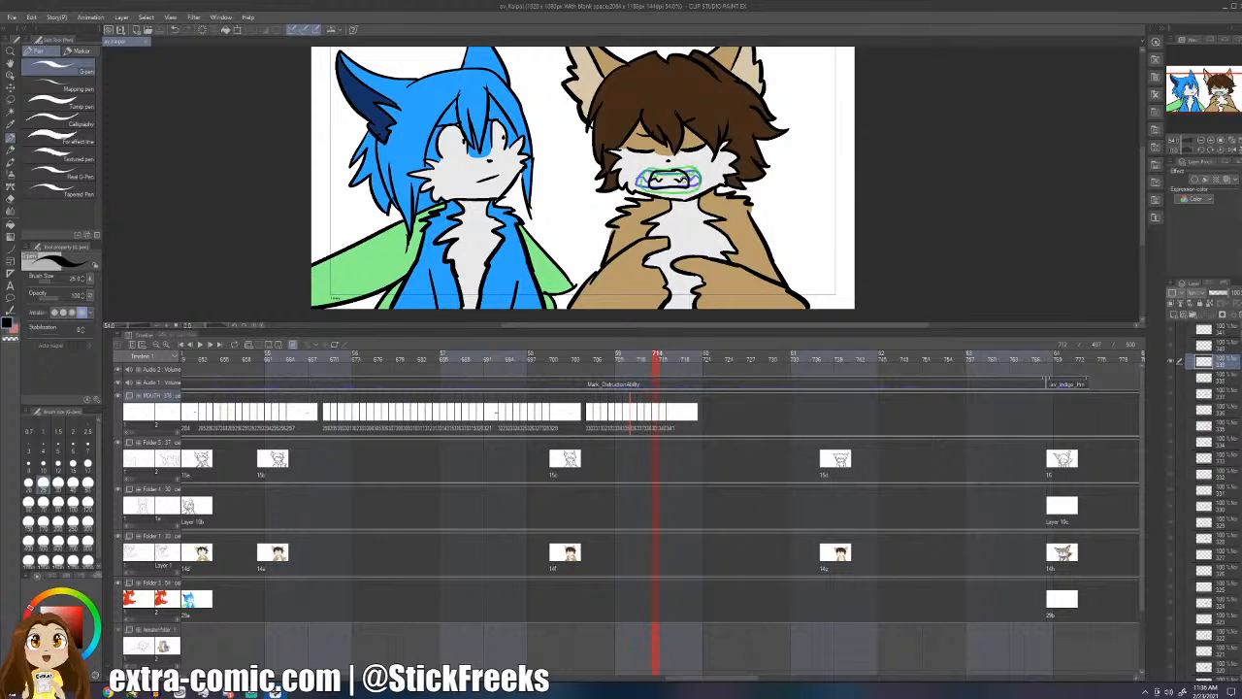
key("Right")
key("Right")
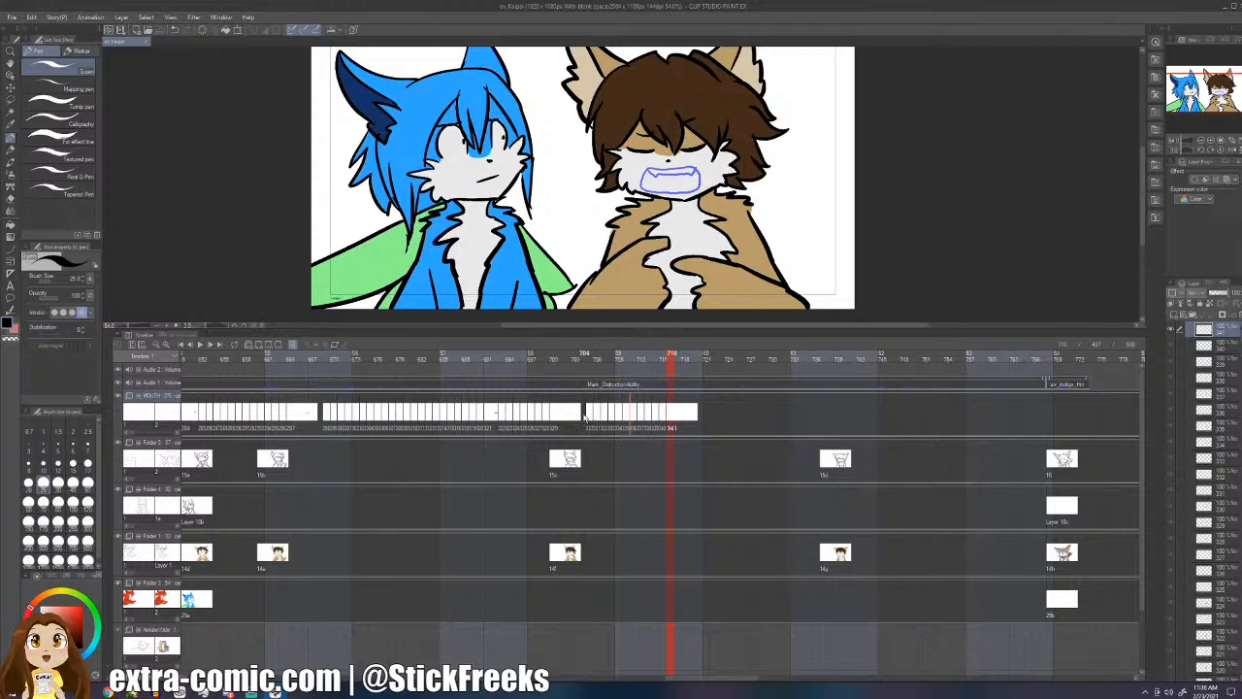
- Play back the lip-sync from frame 704 to check the new mouth cels
left_click(586, 420)
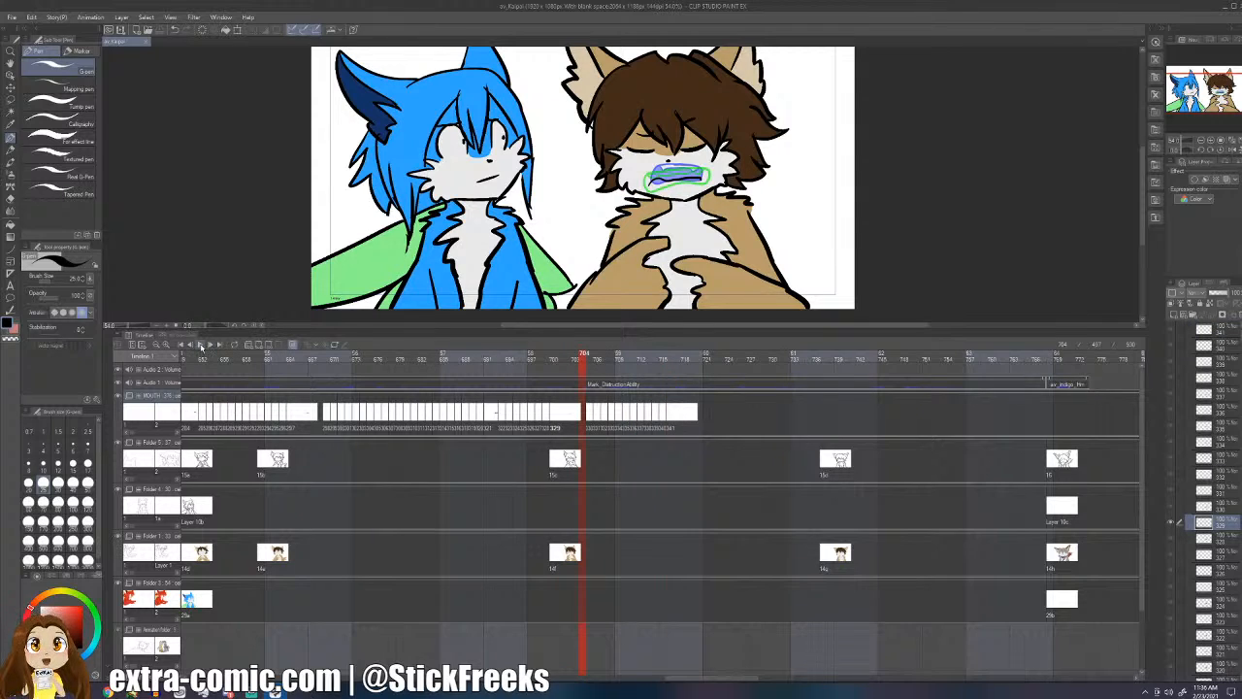
left_click(200, 345)
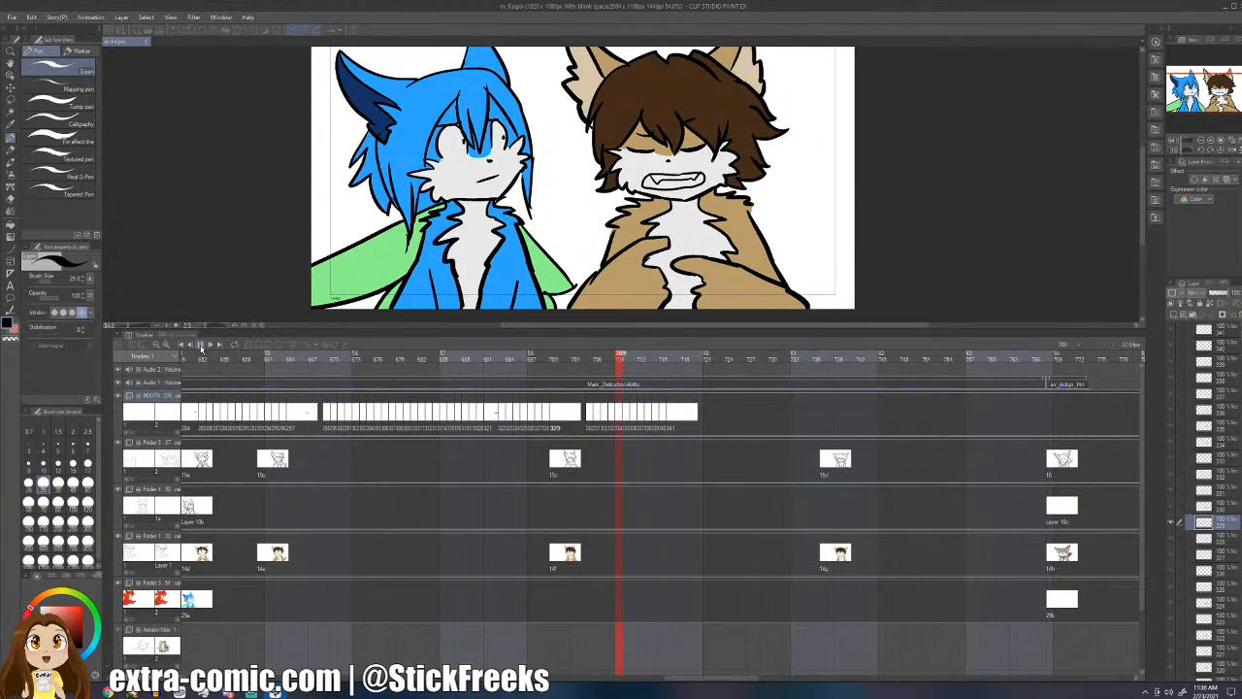
left_click(201, 348)
- Draw a wide mouth on the brown-haired character at frame 716, and a smaller toothy mouth on a new cel at frame 717
left_click(672, 418)
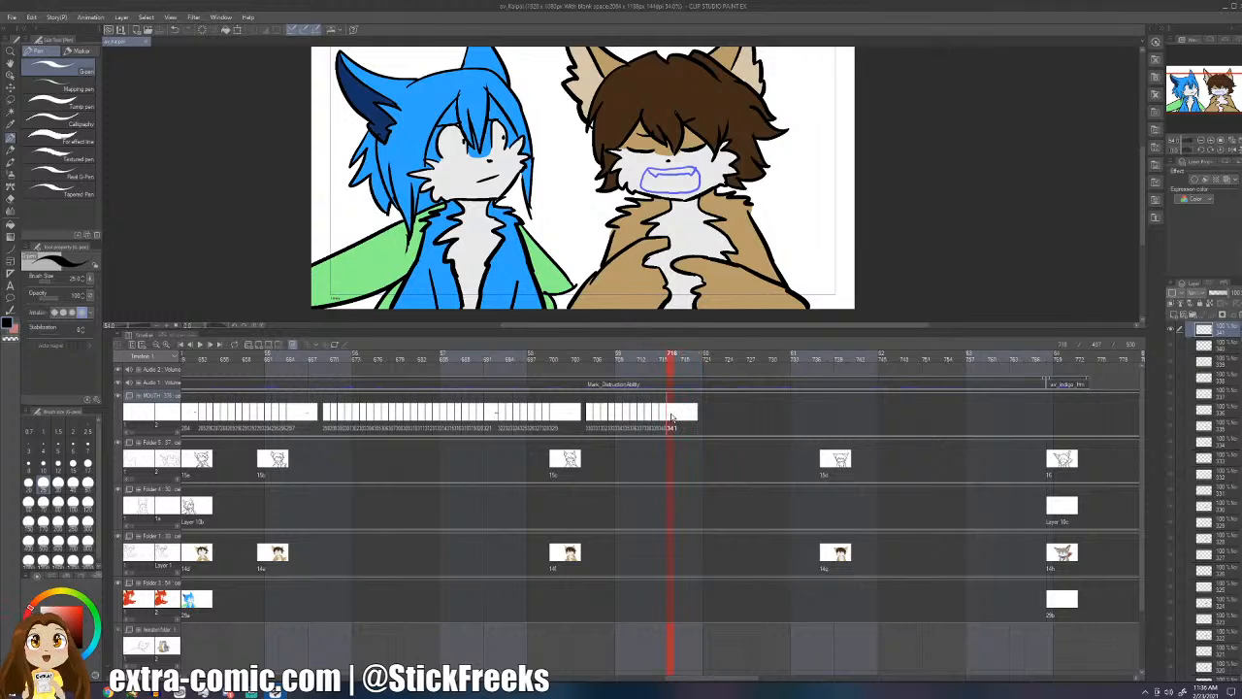
mouse_move(680, 173)
left_mouse_down()
mouse_move(642, 186)
mouse_move(690, 191)
mouse_move(697, 181)
mouse_move(660, 173)
mouse_move(638, 188)
mouse_move(692, 191)
mouse_move(701, 171)
mouse_move(640, 178)
mouse_move(684, 192)
mouse_move(696, 175)
mouse_move(674, 173)
left_mouse_up()
key("ctrl+z")
key("alt+n")
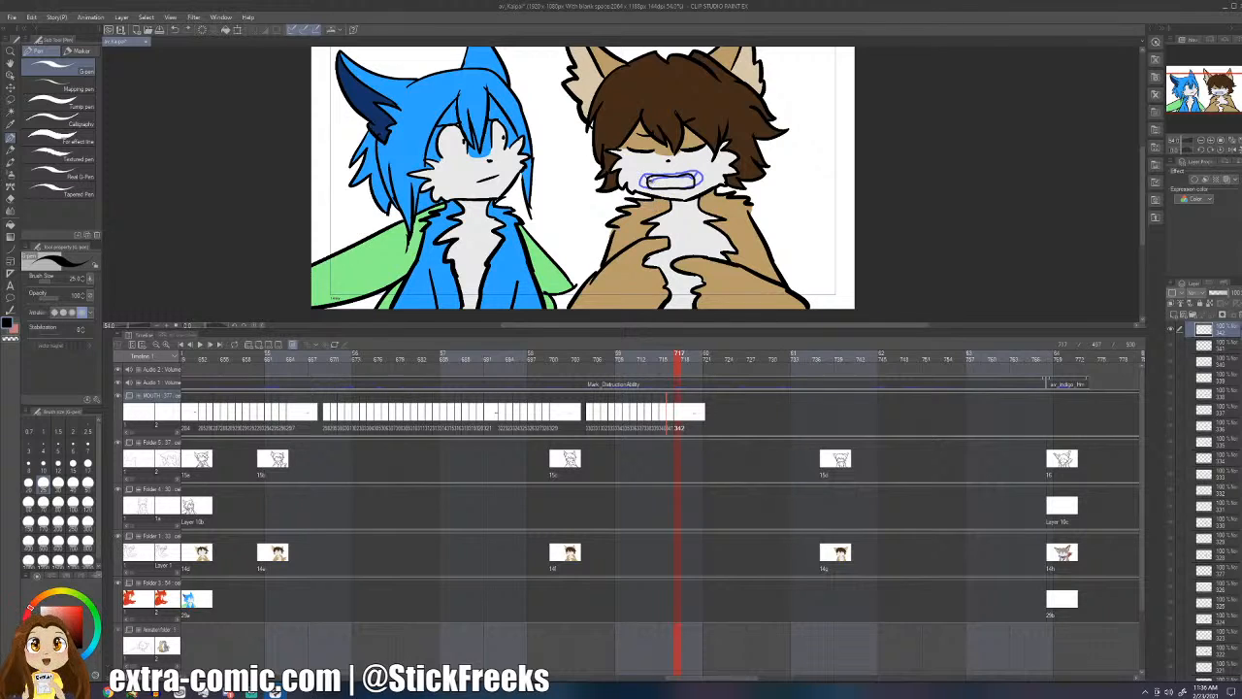
left_click_drag(649, 183, 695, 178)
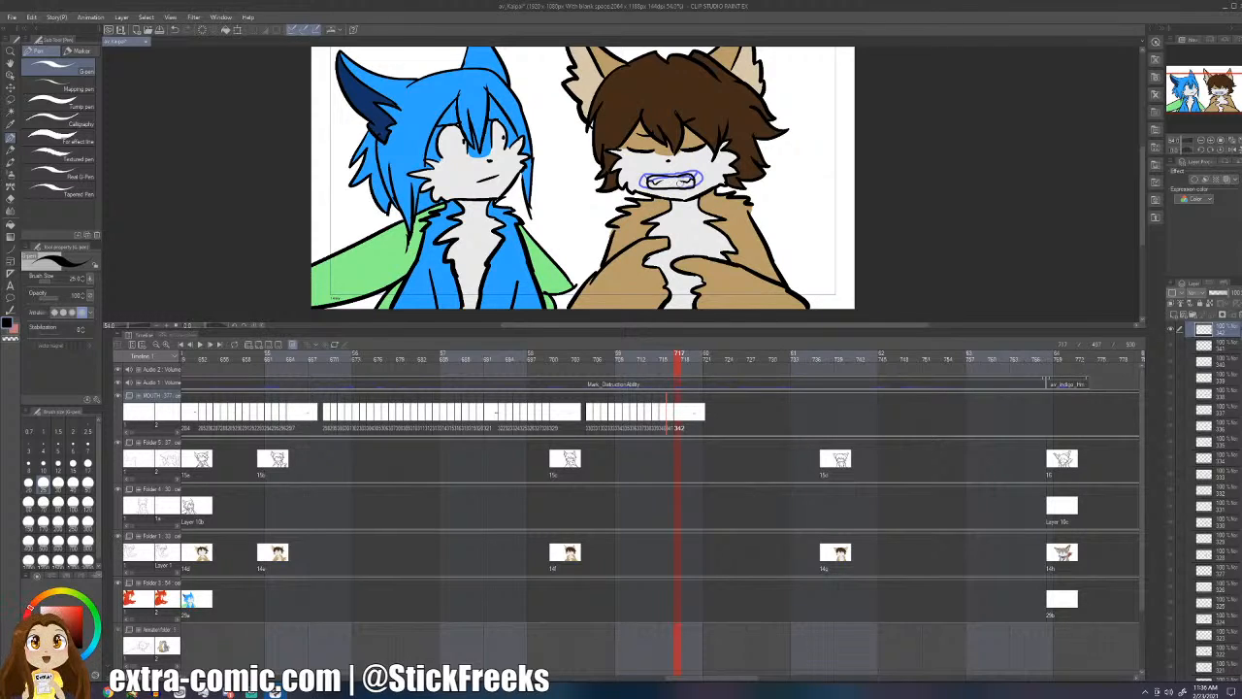
- Add a mouth cel with a fanged open mouth at frame 718 and play back the lip-sync from frame 708
key("ctrl+shift+n")
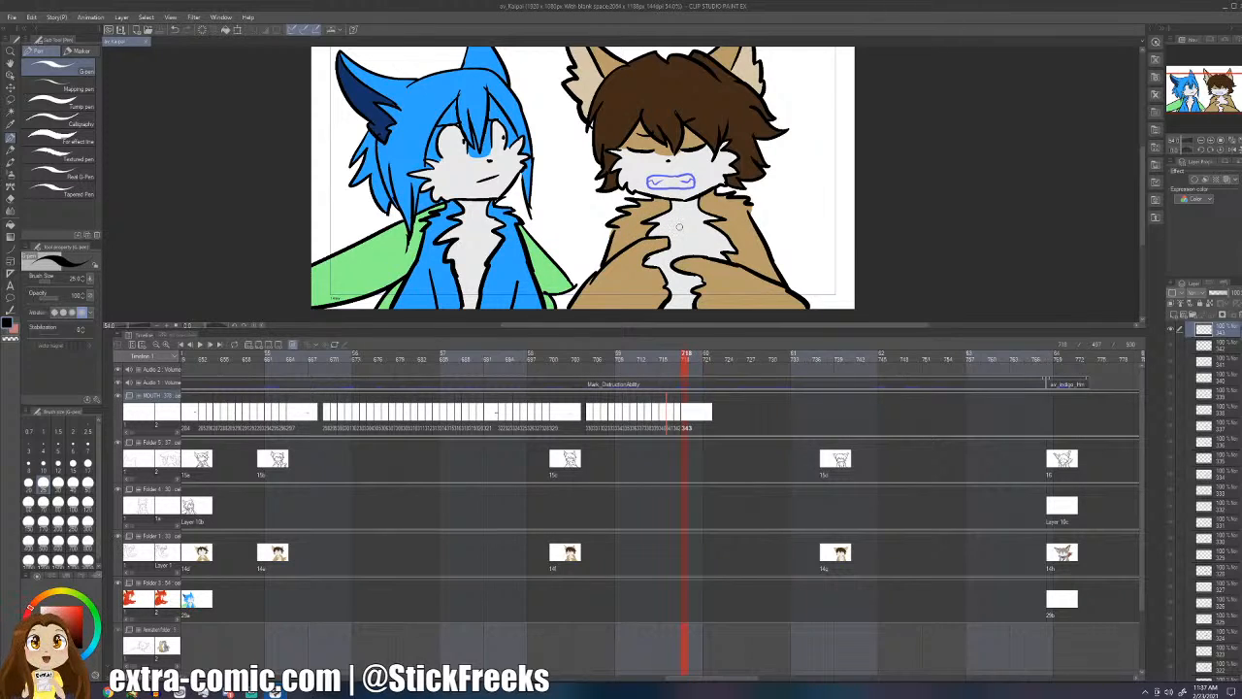
key("ctrl")
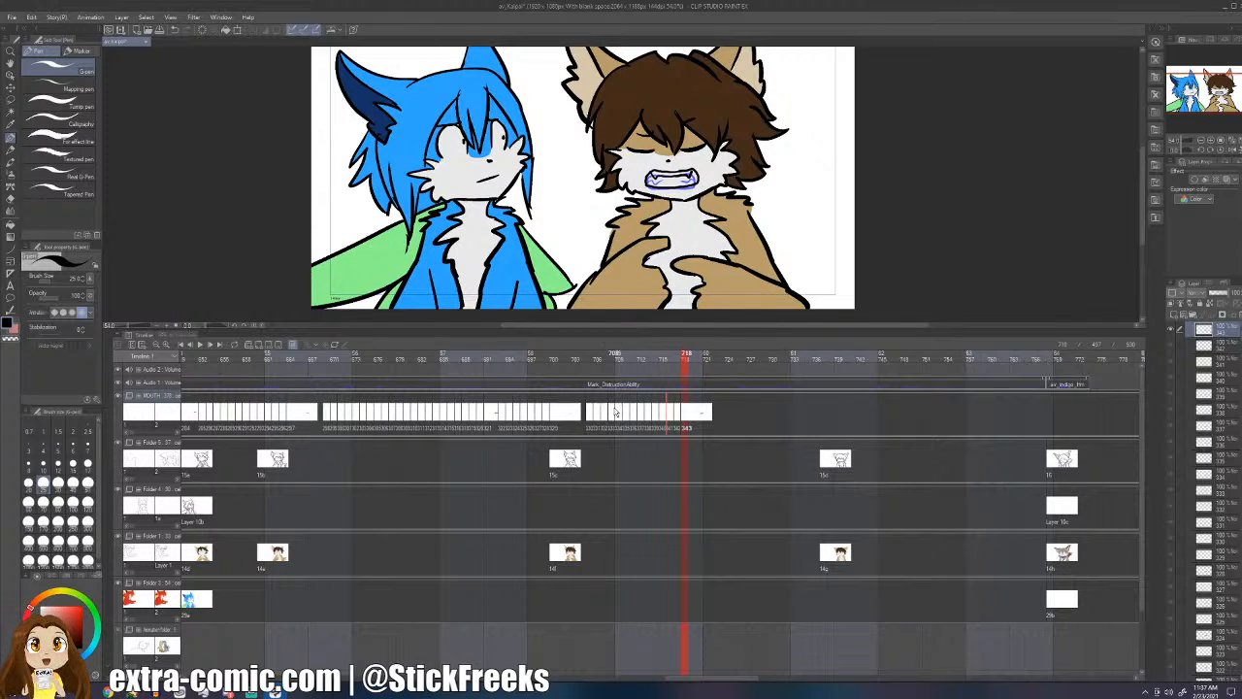
left_click(614, 387)
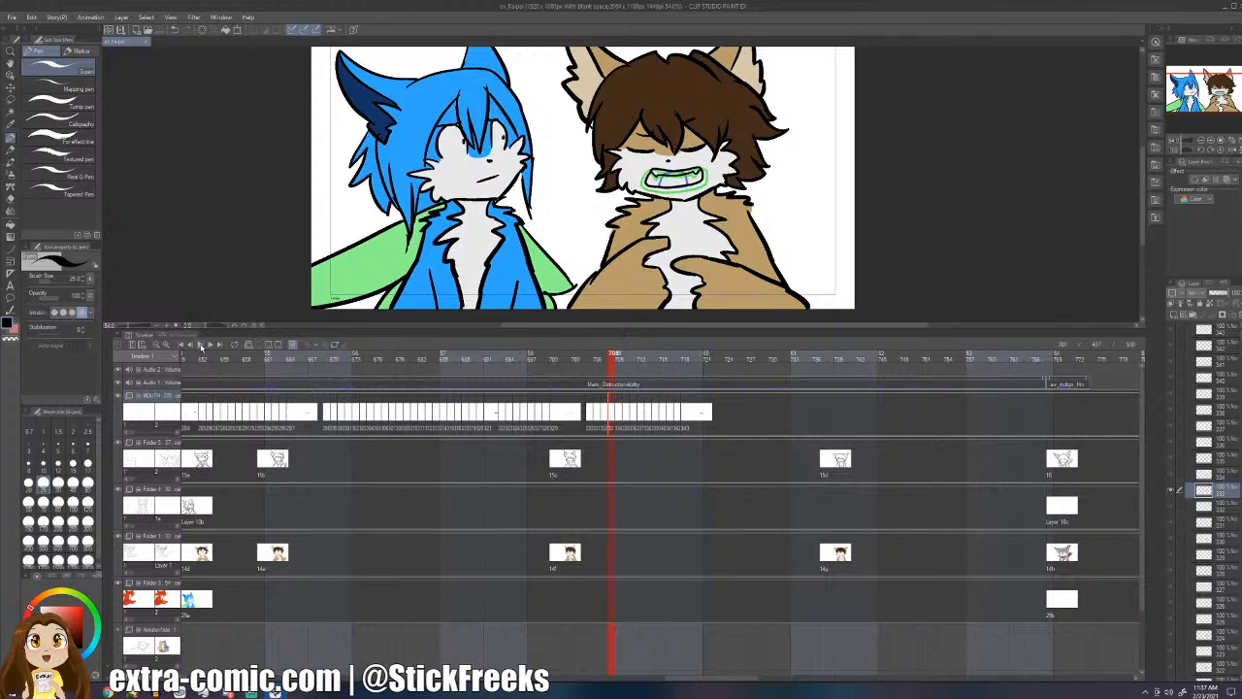
left_click(201, 345)
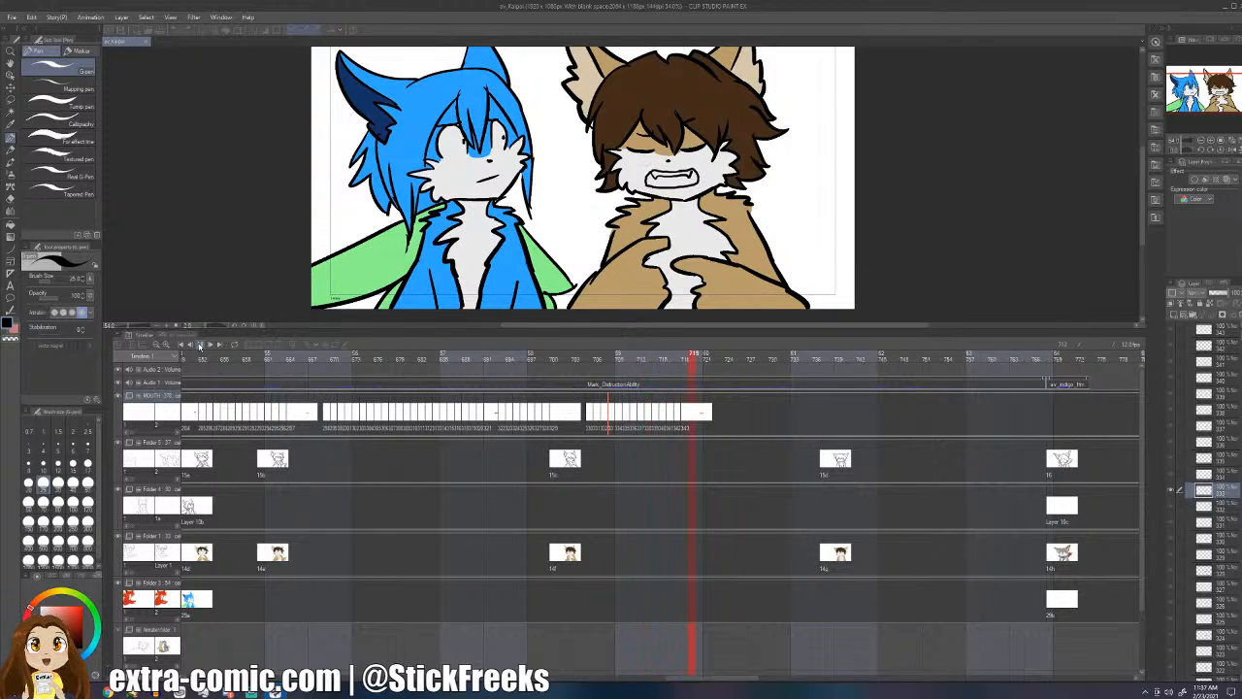
left_click(201, 345)
- Clear the brown-haired character's mouth at frame 718 and redraw it as a wide, flat mouth outline
left_click(681, 425)
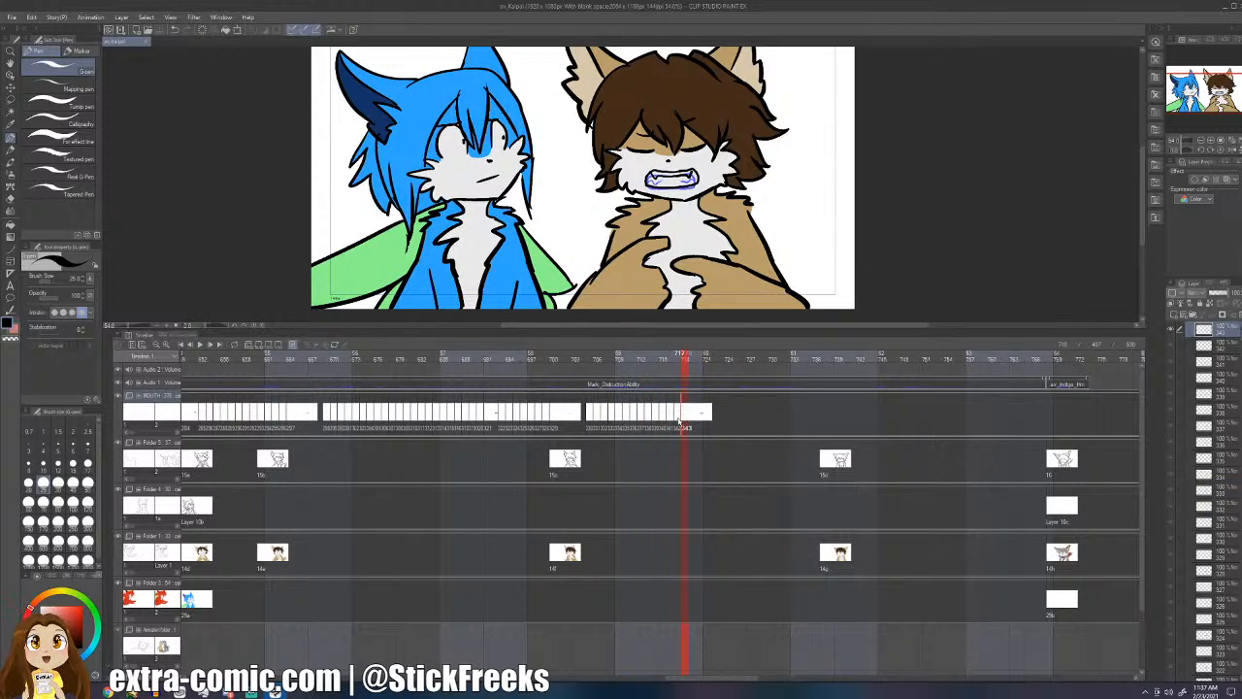
left_click(678, 422)
left_click(682, 419)
key("Delete")
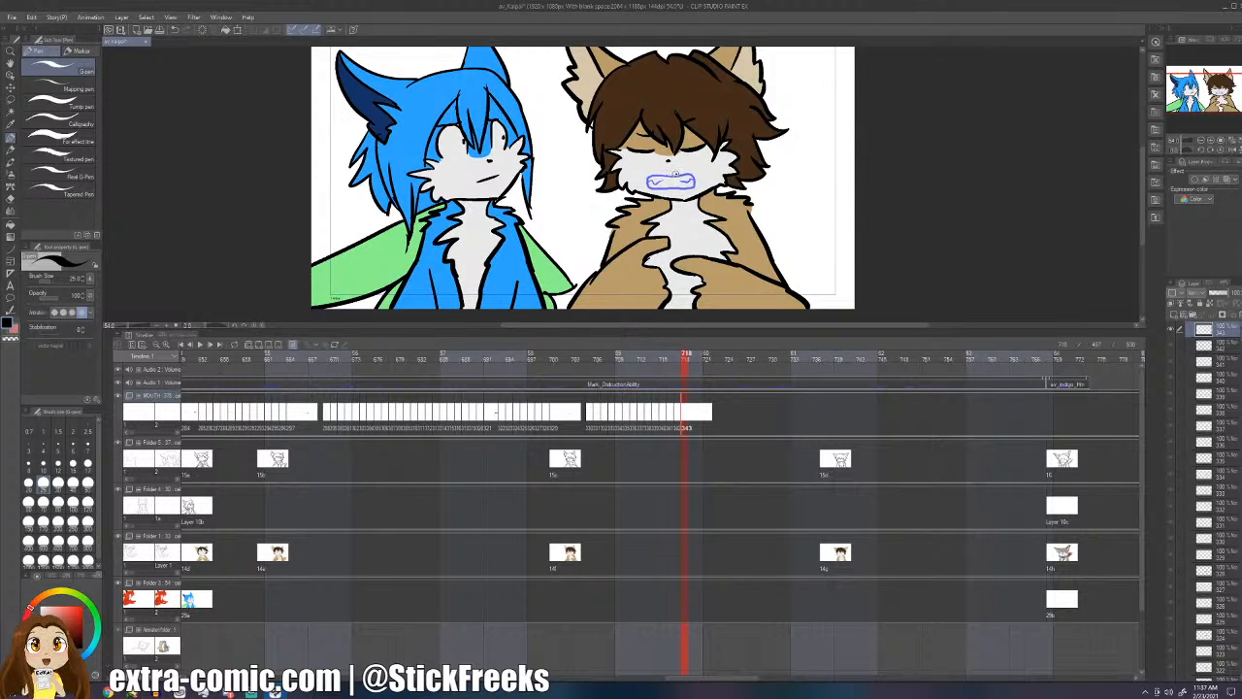
mouse_move(678, 173)
left_mouse_down()
mouse_move(644, 174)
mouse_move(640, 188)
mouse_move(701, 190)
mouse_move(699, 171)
mouse_move(673, 175)
left_mouse_up()
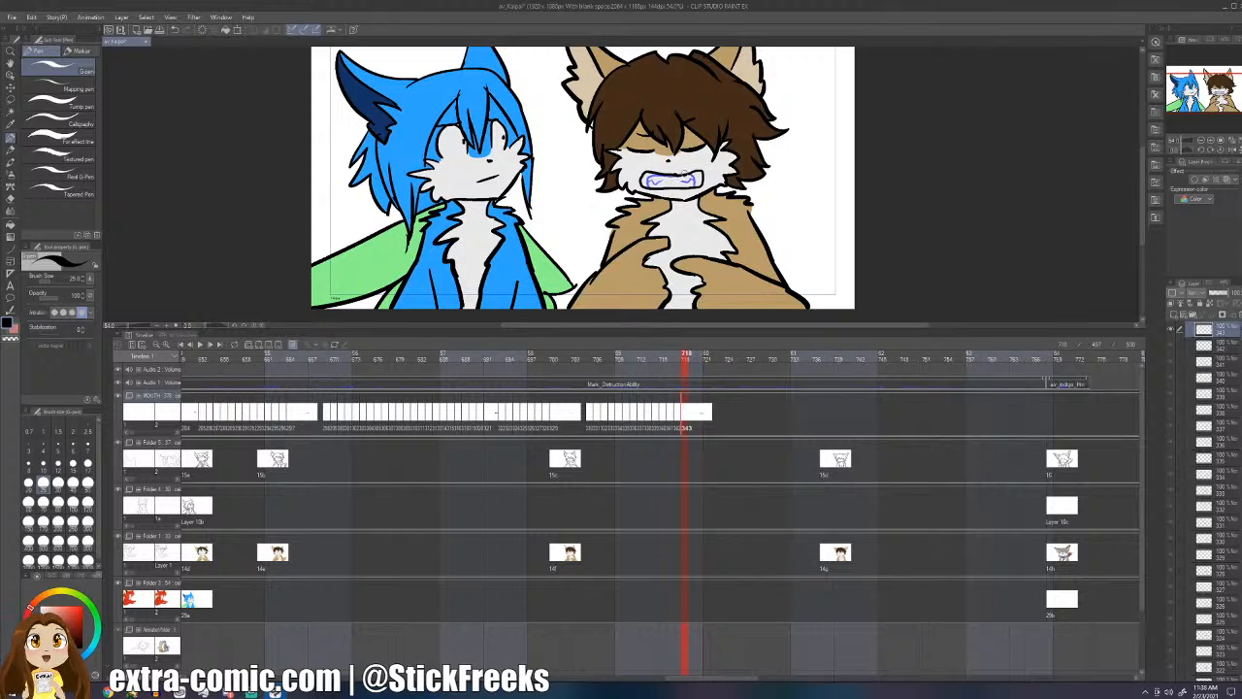
key("e")
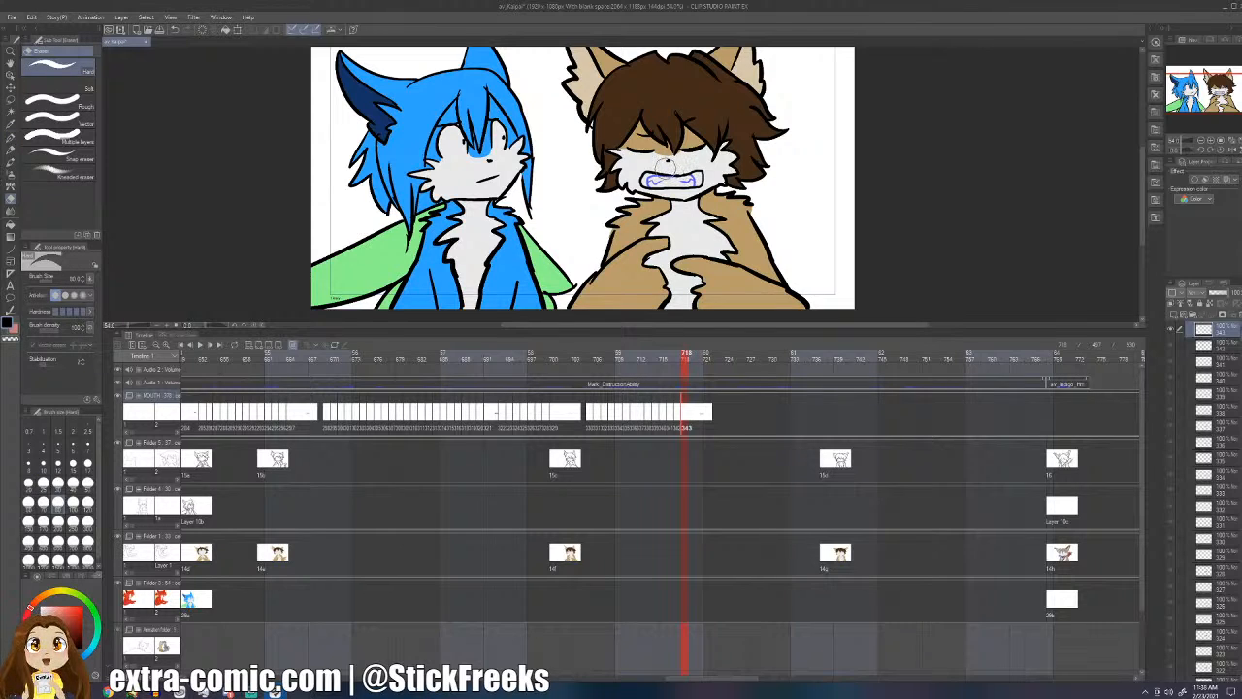
key("p")
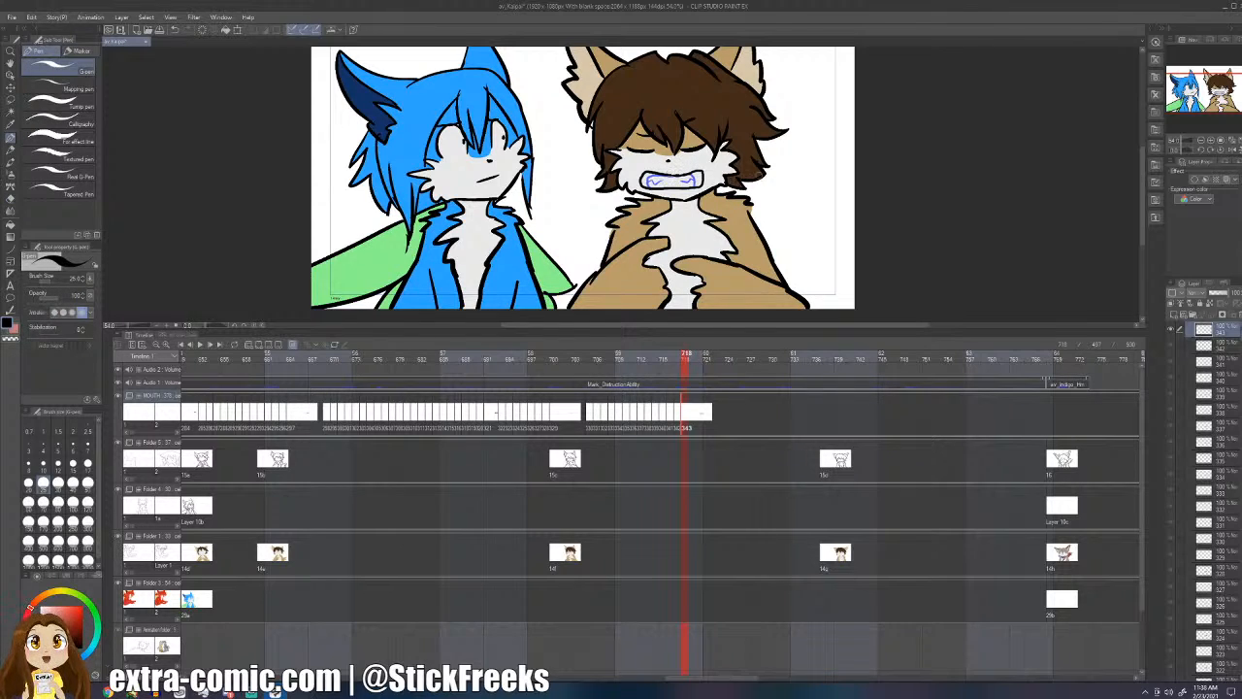
mouse_move(796, 205)
left_mouse_down()
mouse_move(767, 202)
mouse_move(788, 238)
mouse_move(832, 180)
mouse_move(836, 215)
mouse_move(801, 203)
mouse_move(782, 215)
mouse_move(811, 227)
mouse_move(823, 198)
mouse_move(826, 212)
left_mouse_up()
mouse_move(826, 208)
left_mouse_down()
mouse_move(809, 217)
mouse_move(793, 187)
mouse_move(763, 200)
mouse_move(796, 254)
mouse_move(826, 153)
left_mouse_up()
key("m")
key("Delete")
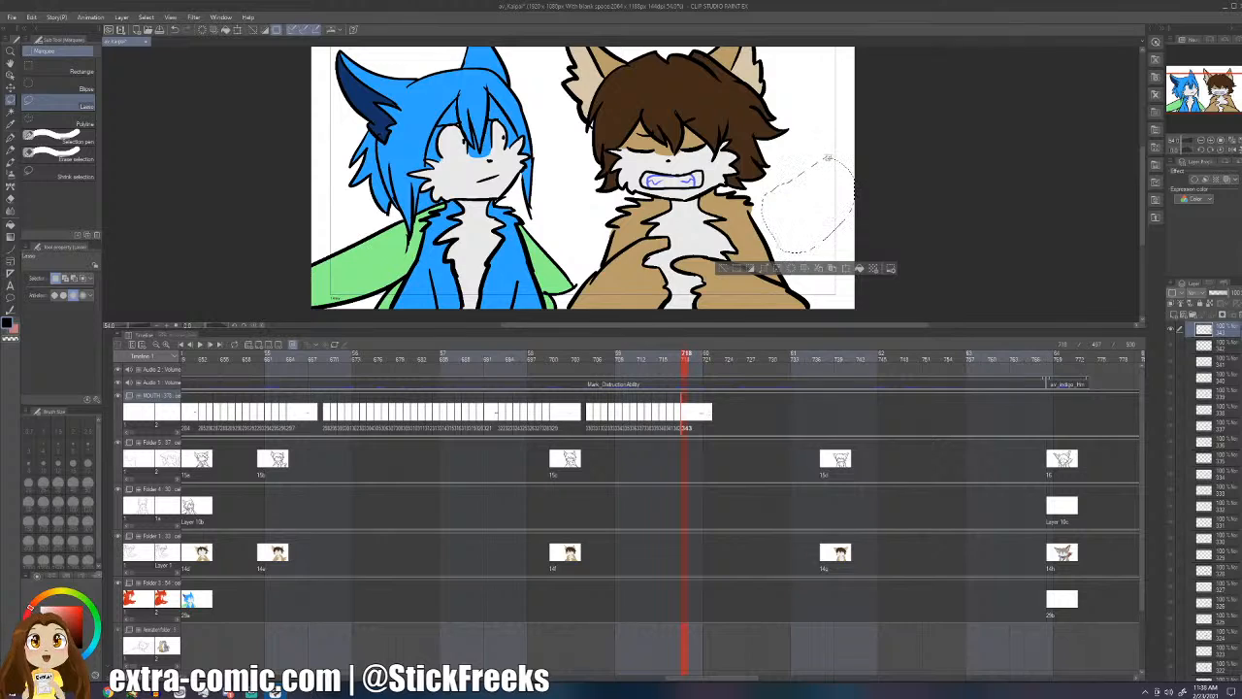
key("ctrl+d")
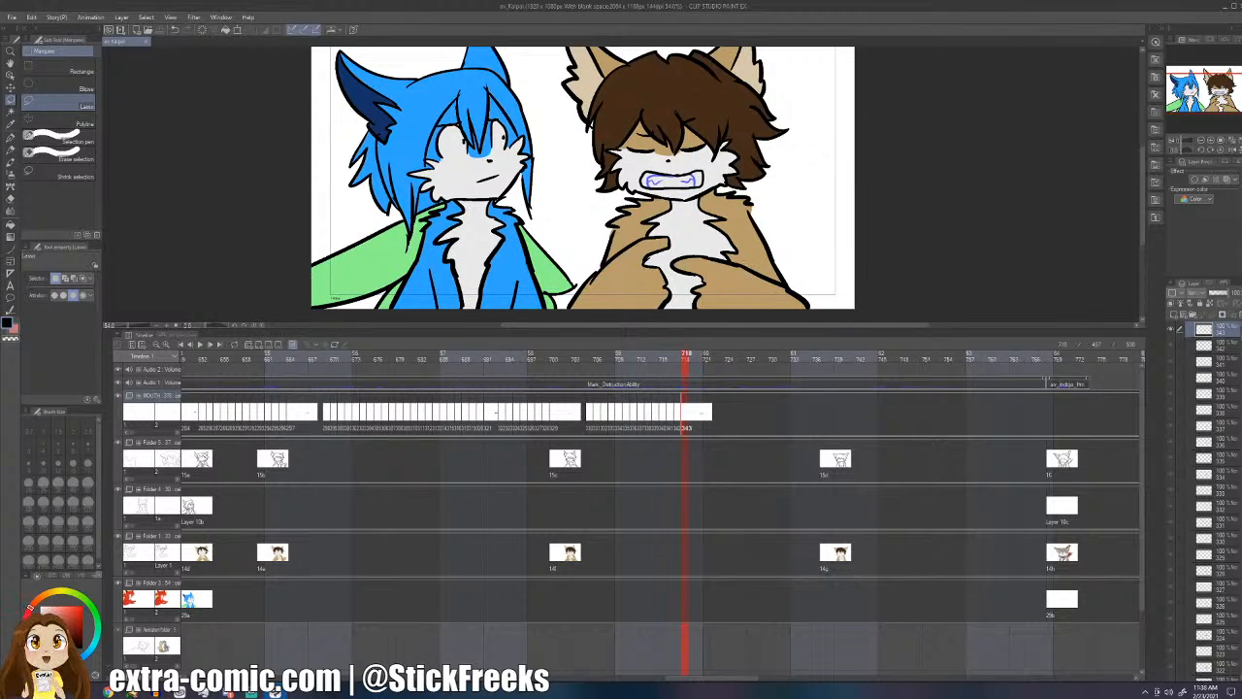
- Compare frame 718 with the preceding cel, draw the teeth inside its wide mouth, and save the file
key("Left")
key("Right")
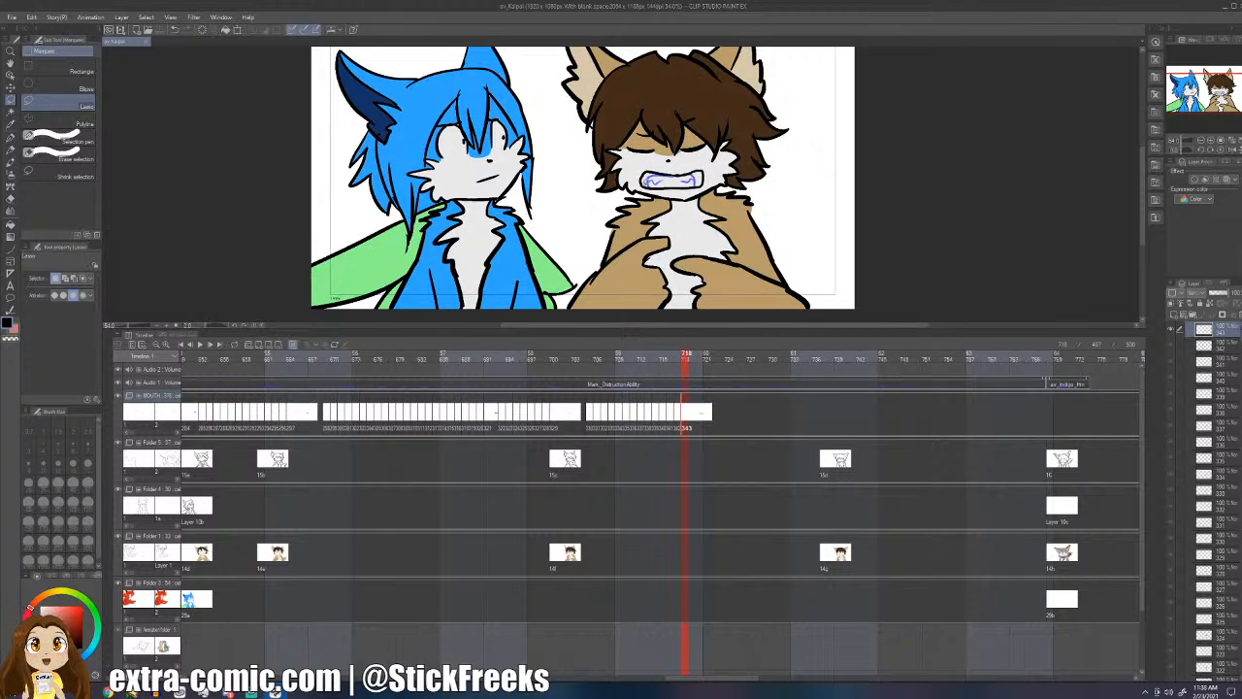
key("p")
left_click_drag(644, 180, 658, 180)
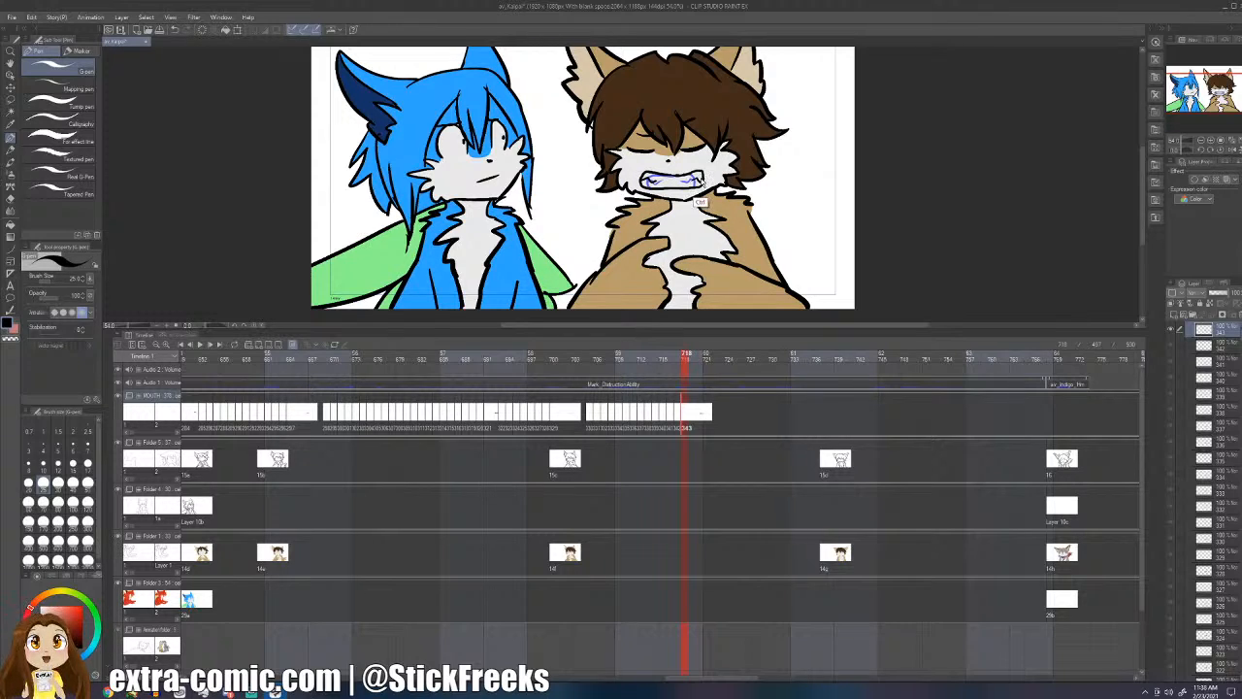
key("ctrl+s")
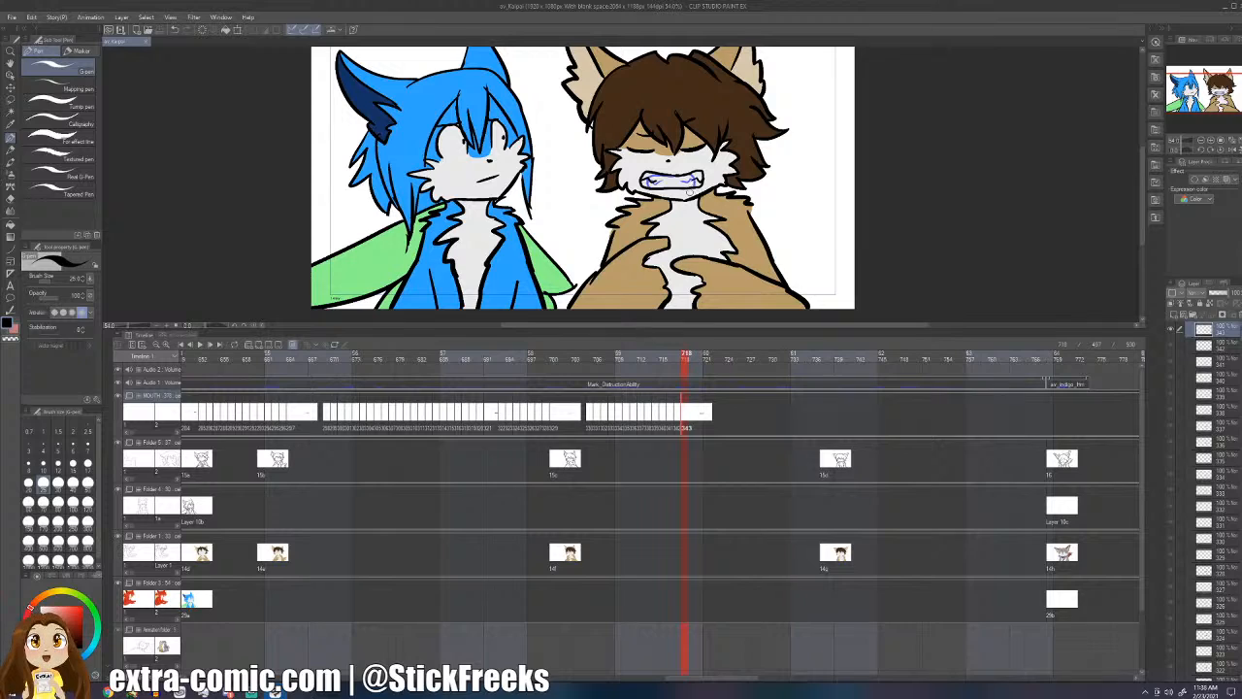
- Step back through the mouth cels to frame 713, and play back the lip-sync from frame 703
key("Left")
key("Left")
key("Left")
key("Left")
key("Left")
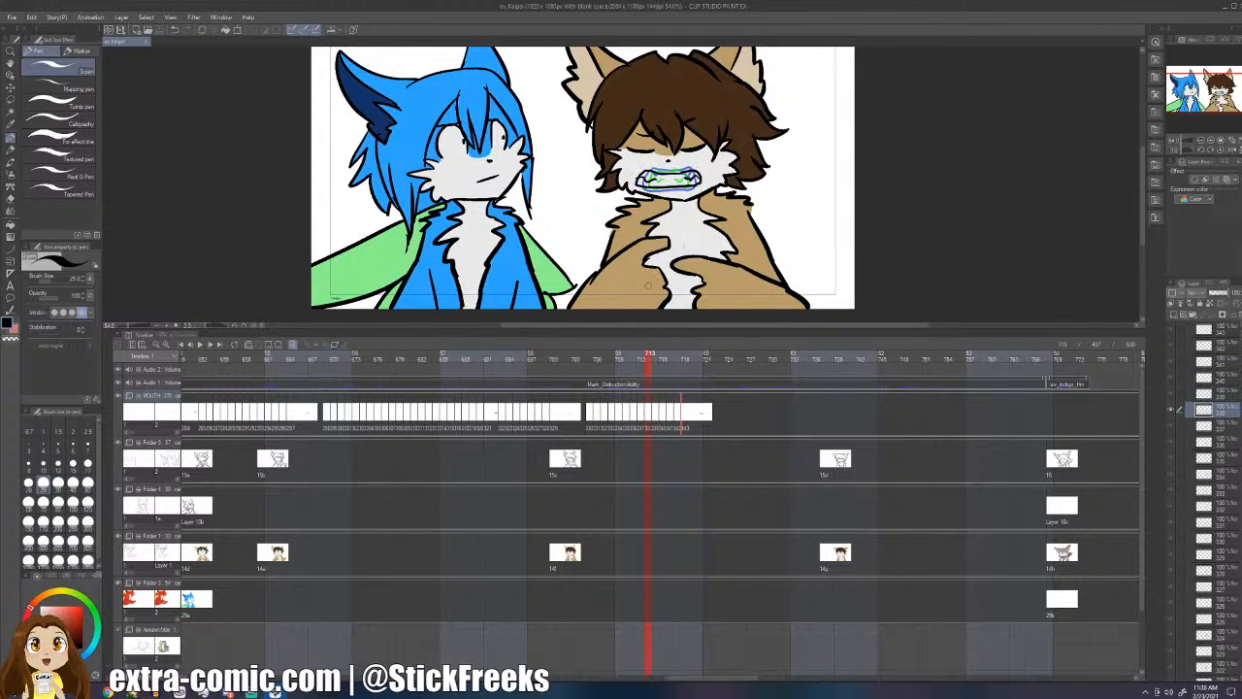
left_click(575, 414)
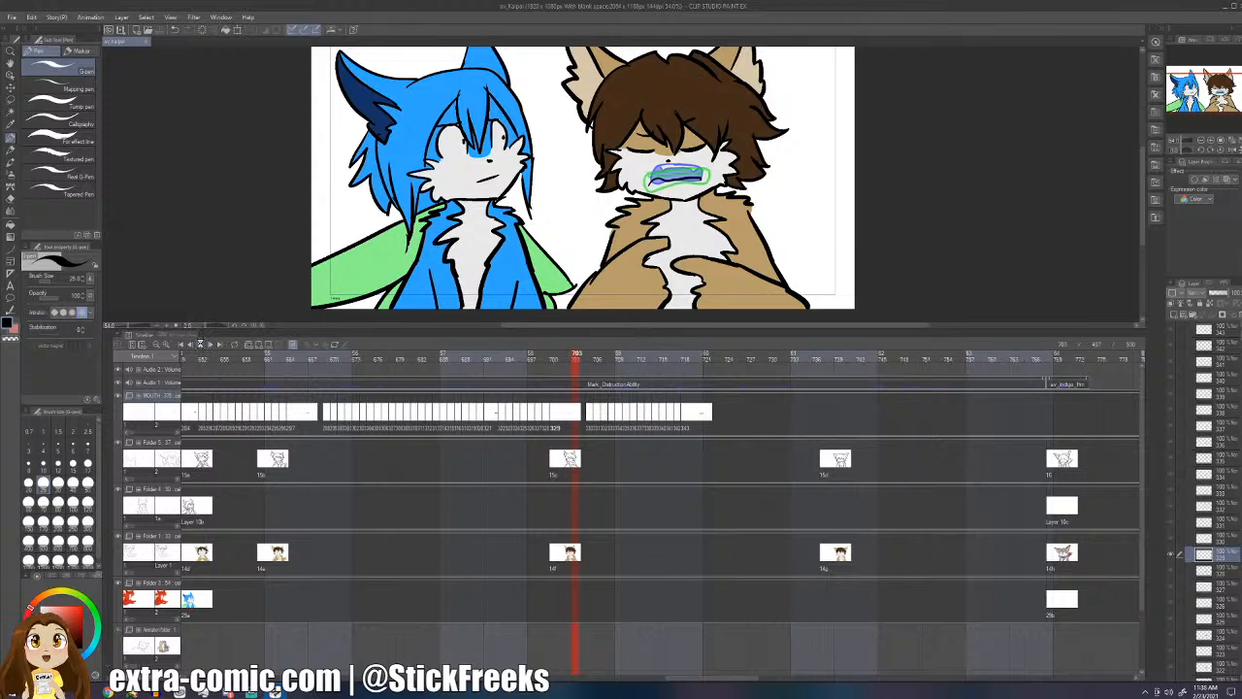
left_click(201, 346)
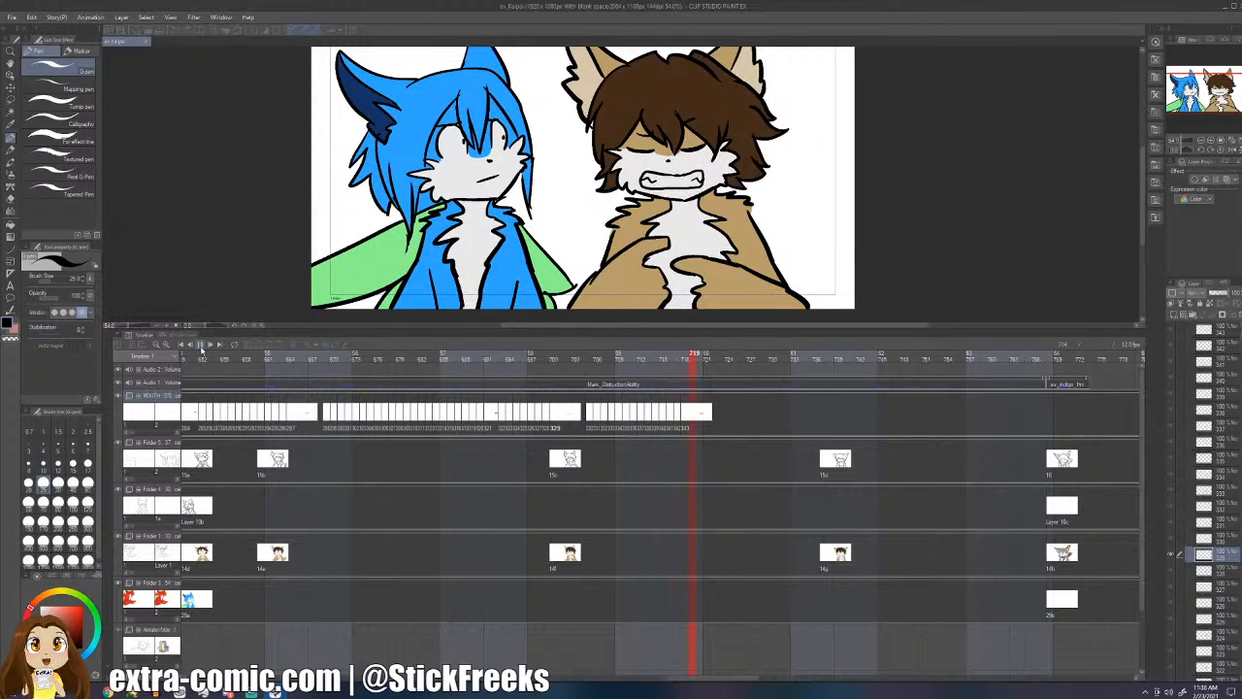
left_click(692, 417)
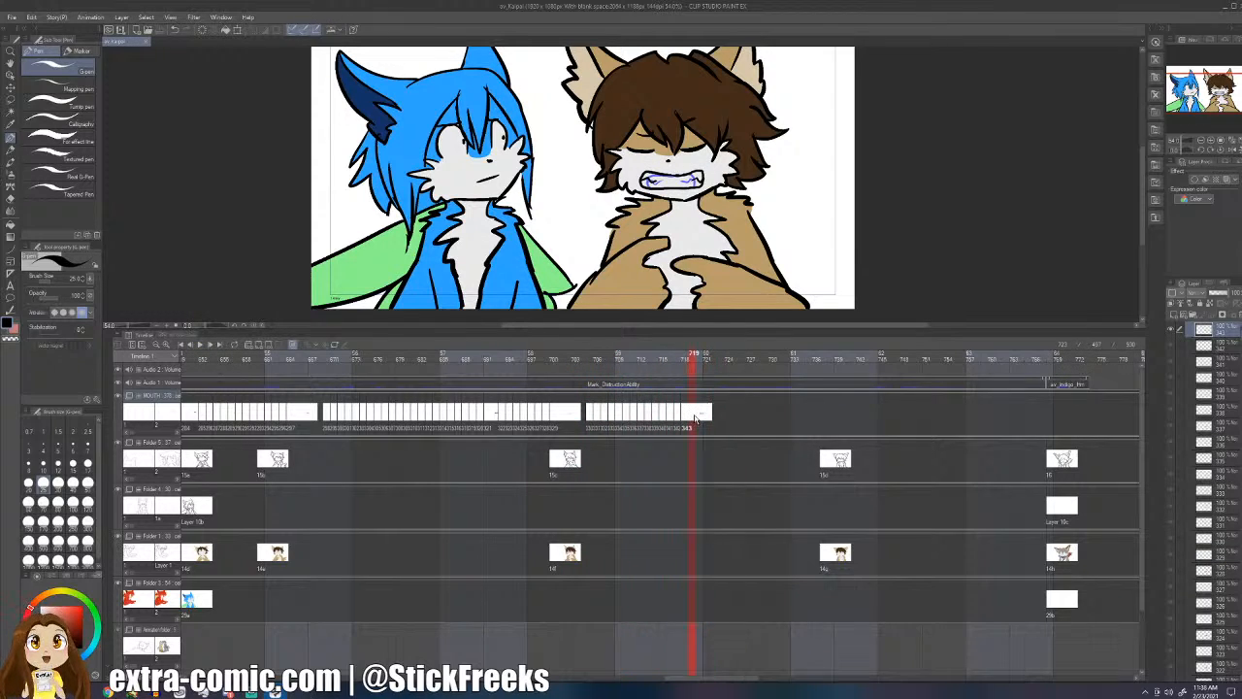
- Play back the lip-sync from frame 700 to check the mouth timing past frame 718
left_click(560, 353)
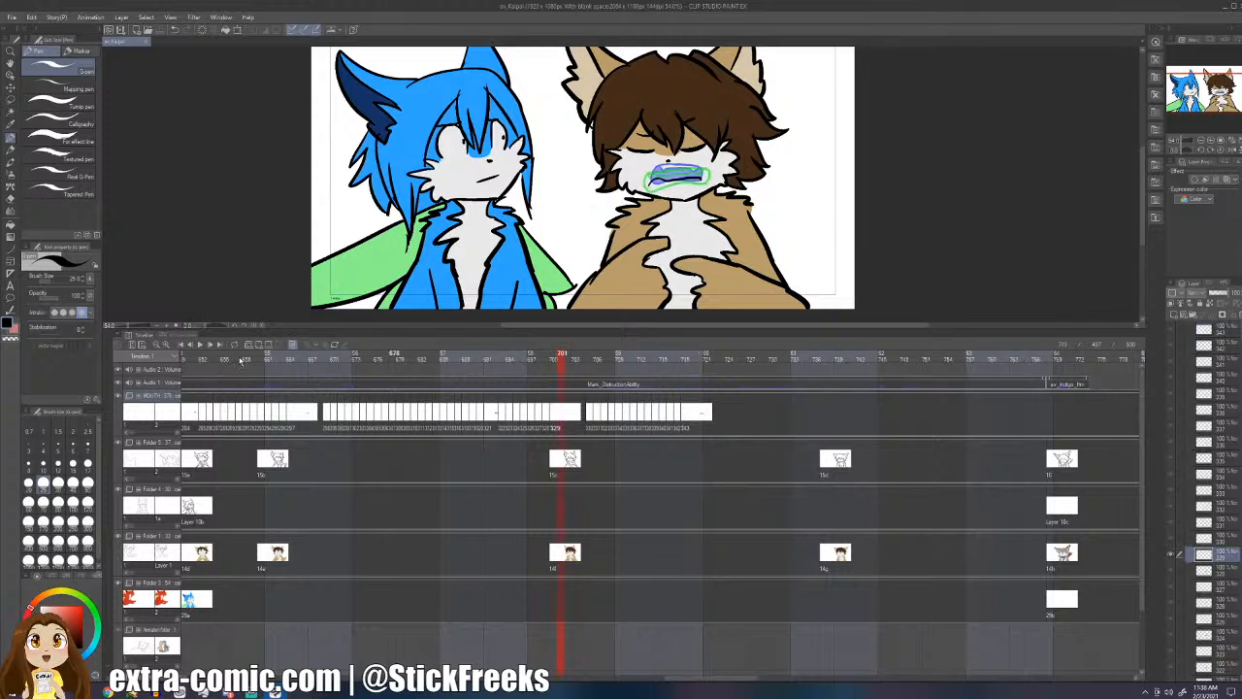
left_click(193, 346)
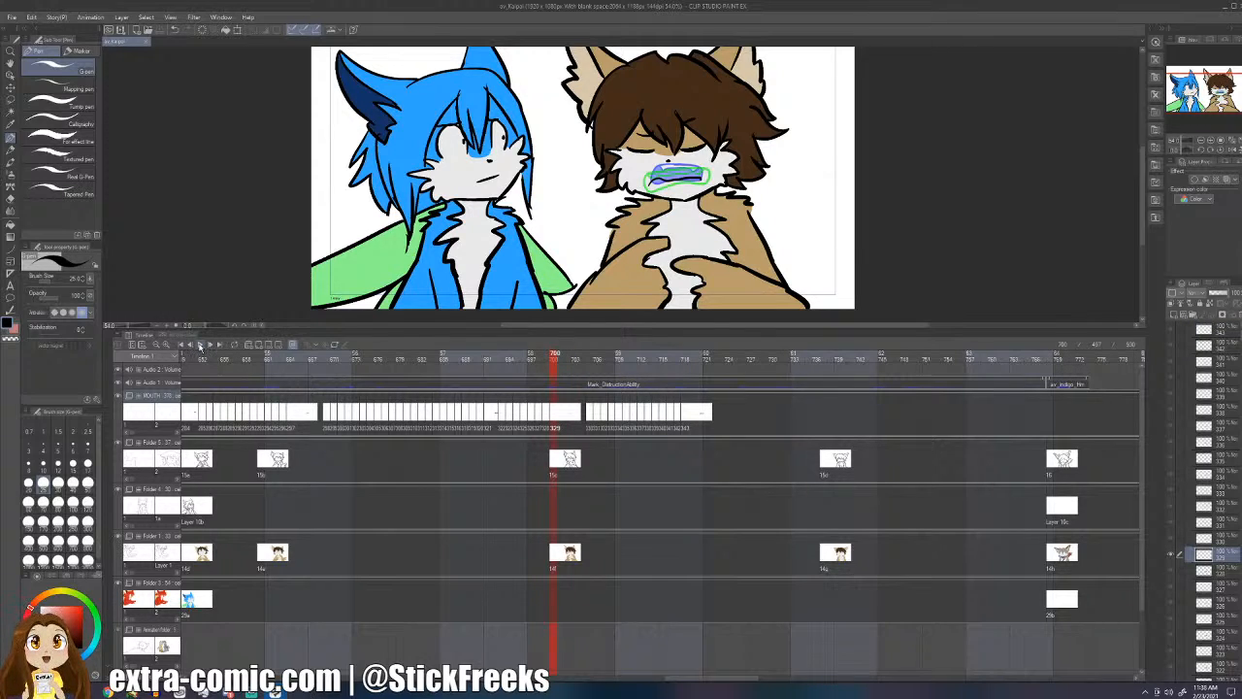
left_click(200, 345)
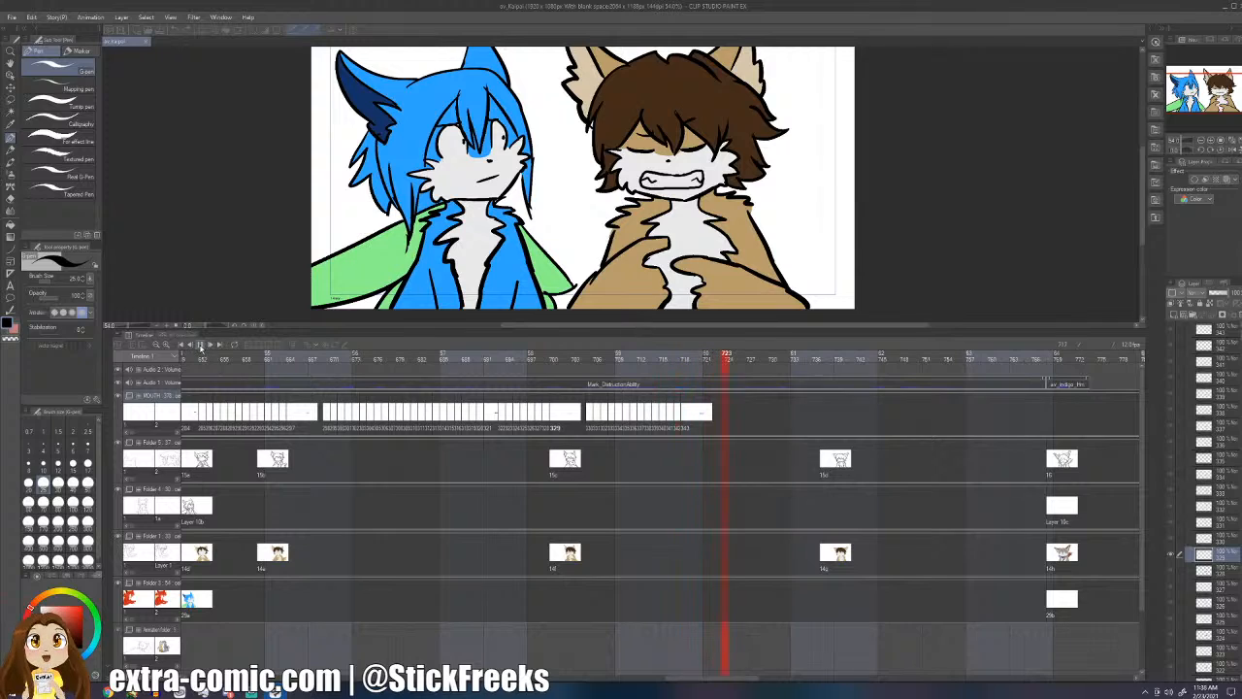
left_click(199, 345)
- Add a mouth cel at frame 722 and draw a narrower open mouth with upper fangs on the brown-haired character
left_click(713, 420)
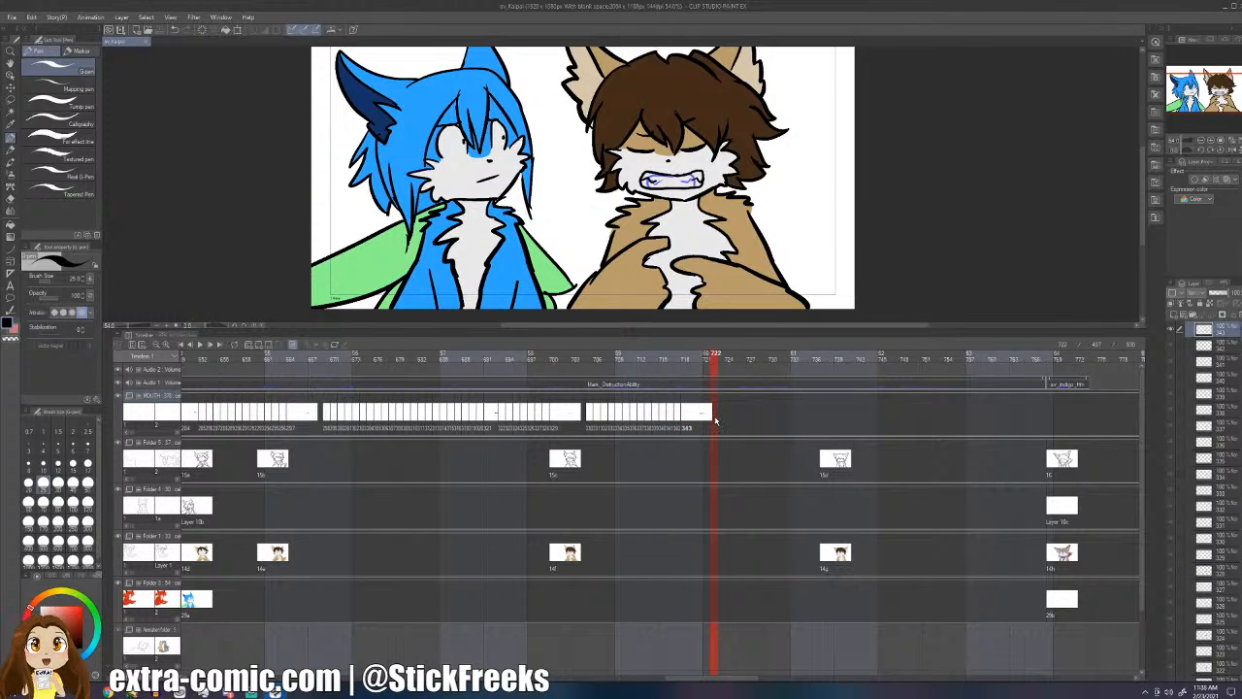
key("ctrl+shift+n")
mouse_move(664, 172)
left_mouse_down()
mouse_move(693, 196)
mouse_move(697, 187)
mouse_move(683, 193)
mouse_move(697, 167)
mouse_move(679, 193)
mouse_move(687, 165)
left_mouse_up()
key("ctrl+z")
key("ctrl+z")
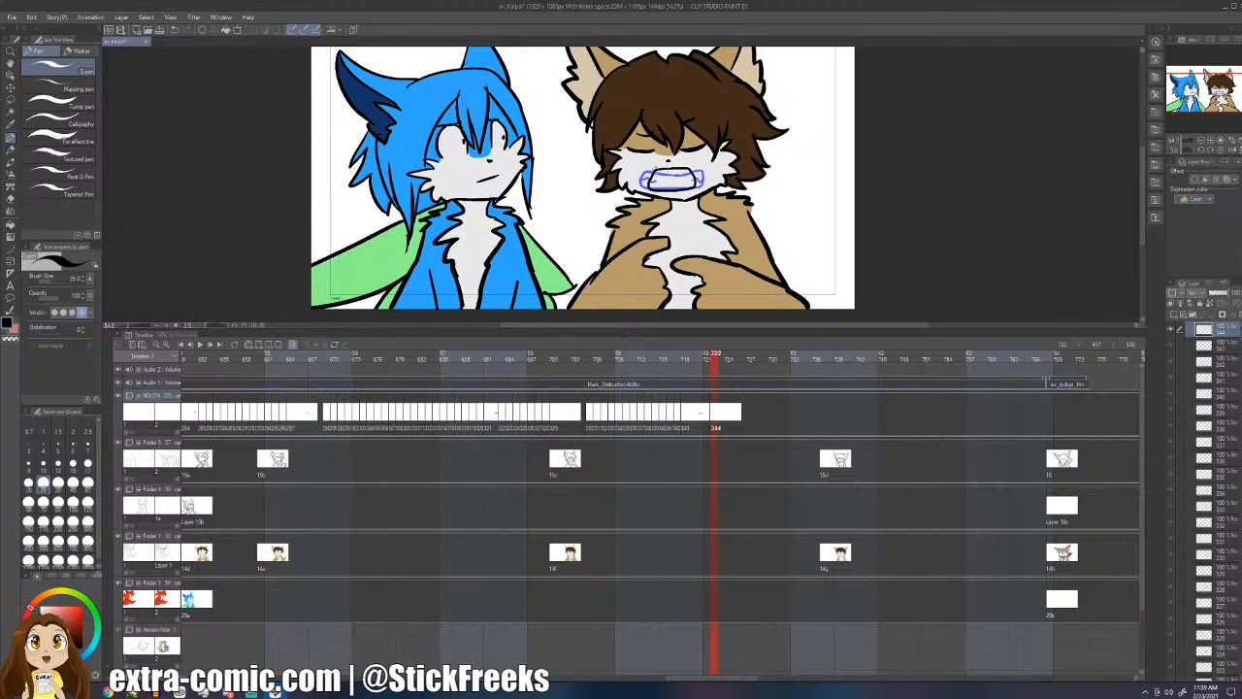
key("ctrl+z")
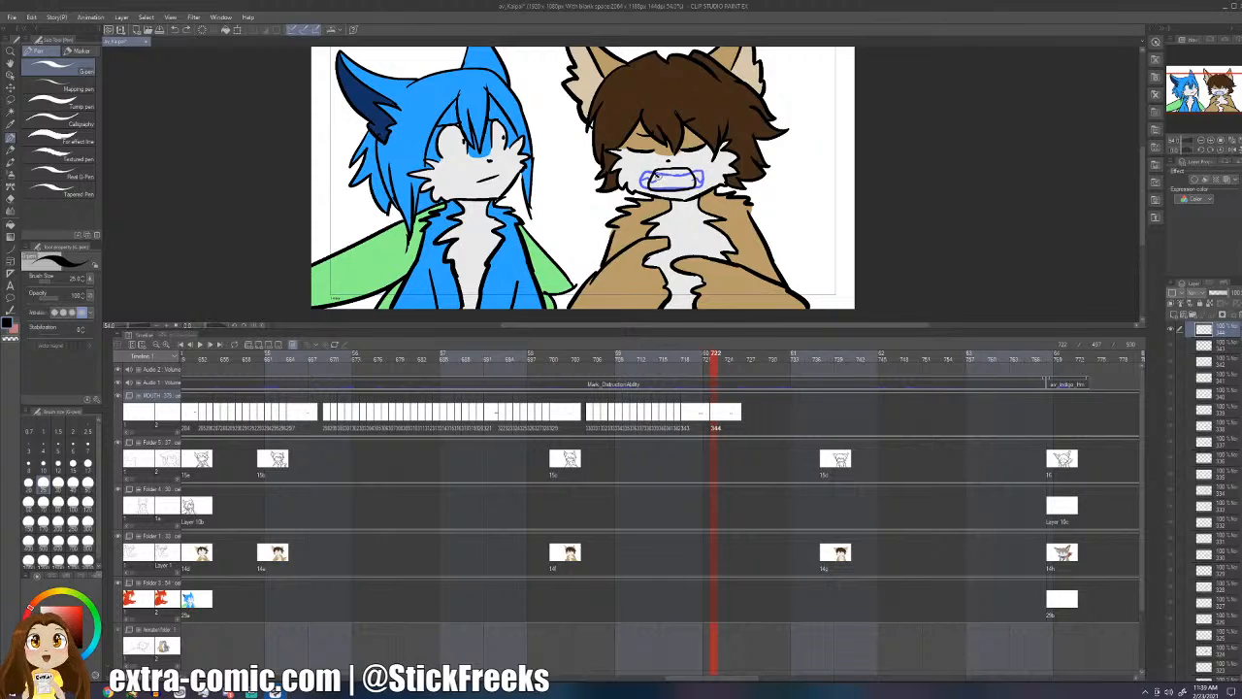
left_click_drag(688, 169, 688, 183)
- Add mouth cels at frames 723 and 724, drawing a wide mouth at 723 and a fanged open mouth at 724
key("Right")
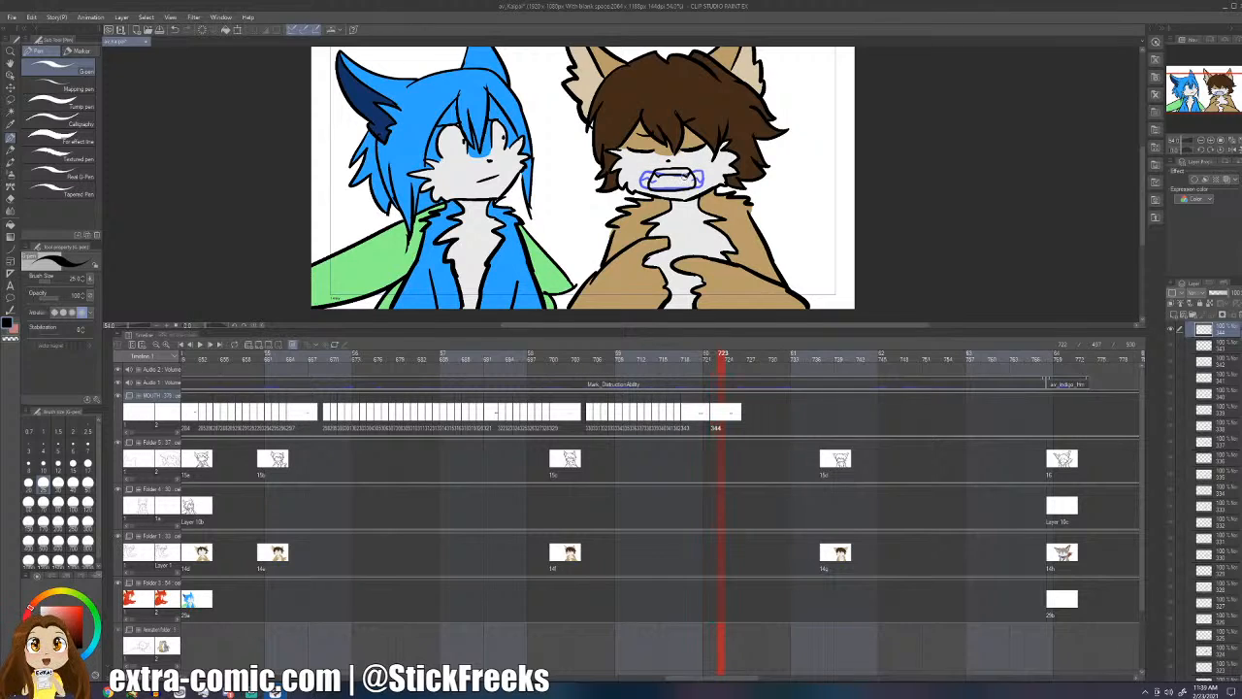
key("ctrl+shift+n")
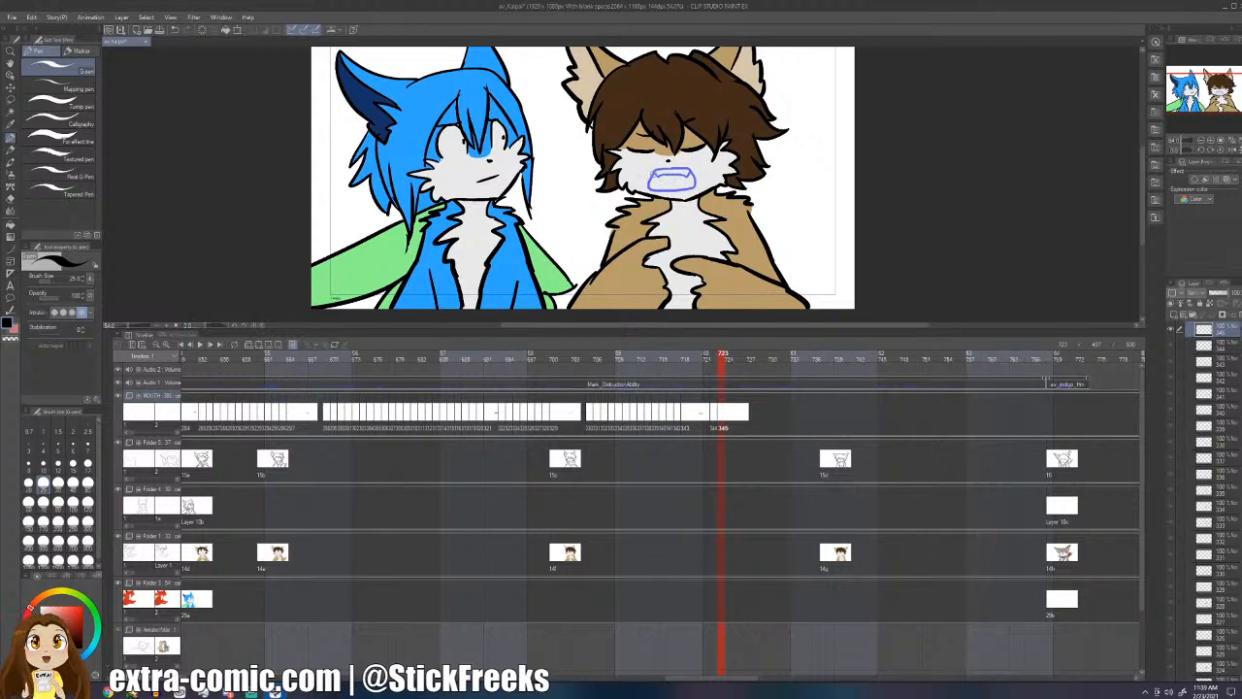
mouse_move(649, 172)
left_mouse_down()
mouse_move(643, 181)
mouse_move(669, 186)
mouse_move(700, 175)
mouse_move(648, 172)
mouse_move(701, 176)
mouse_move(669, 170)
mouse_move(687, 176)
mouse_move(655, 191)
mouse_move(695, 190)
mouse_move(682, 168)
mouse_move(648, 185)
mouse_move(673, 193)
mouse_move(695, 181)
mouse_move(685, 165)
left_mouse_up()
key("ctrl+z")
key("ctrl+shift+n")
key("ctrl+z")
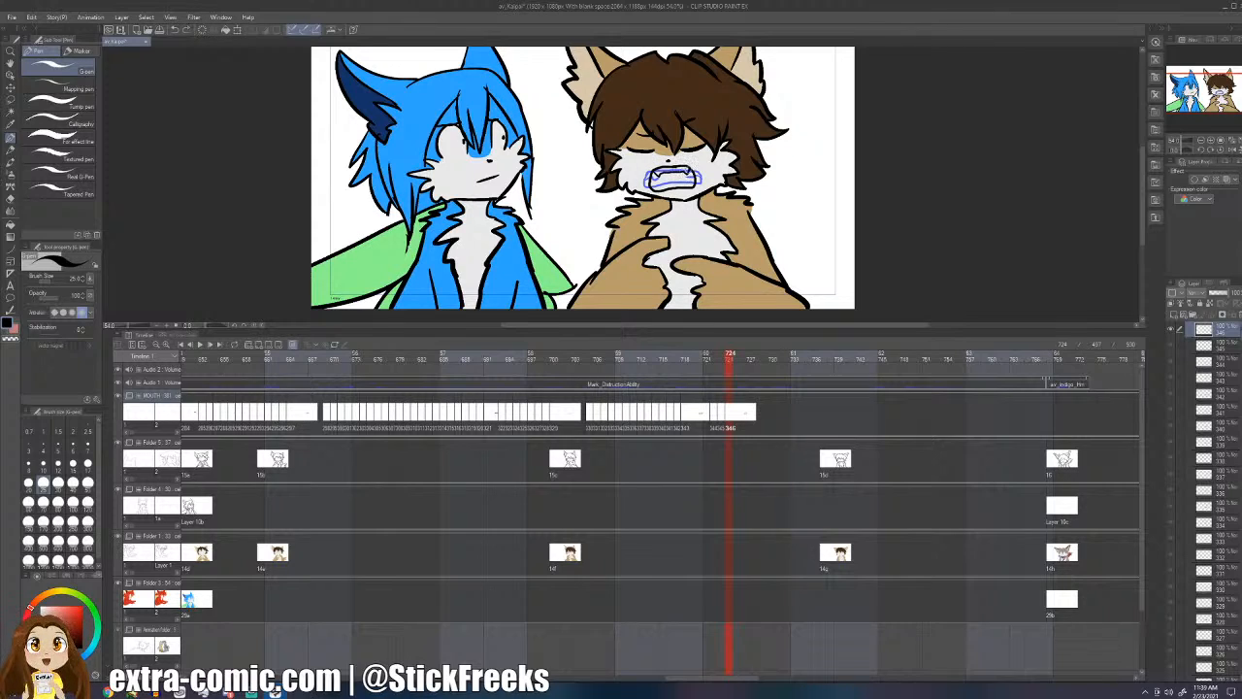
- Draw a thin, barely open mouth on a new cel at frame 725, and add a blank cel at frame 726
key("Right")
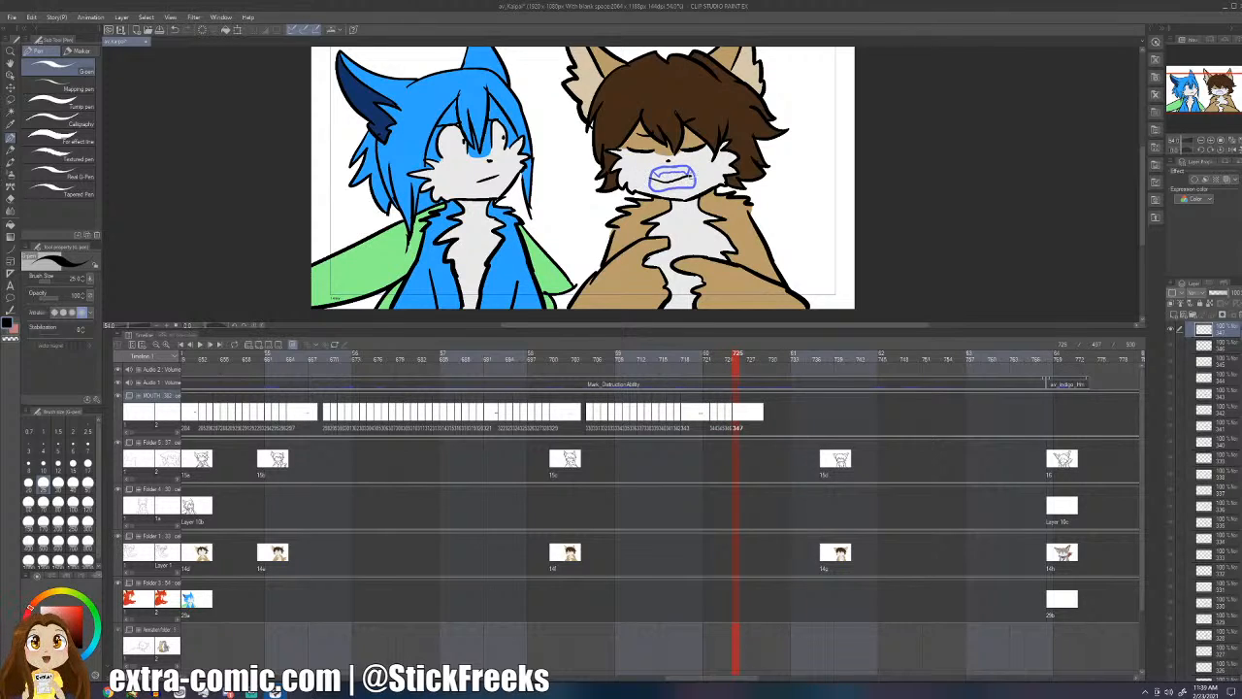
key("ctrl+z")
mouse_move(690, 177)
left_mouse_down()
mouse_move(702, 176)
mouse_move(657, 174)
left_mouse_up()
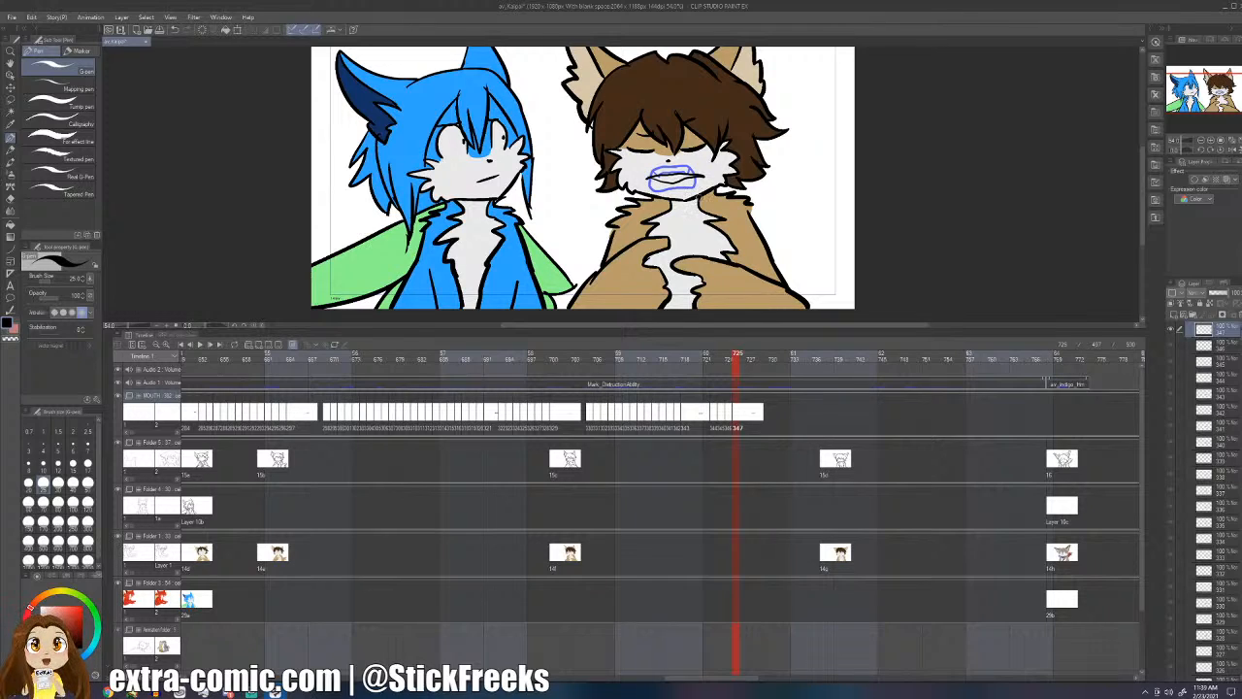
key("Right")
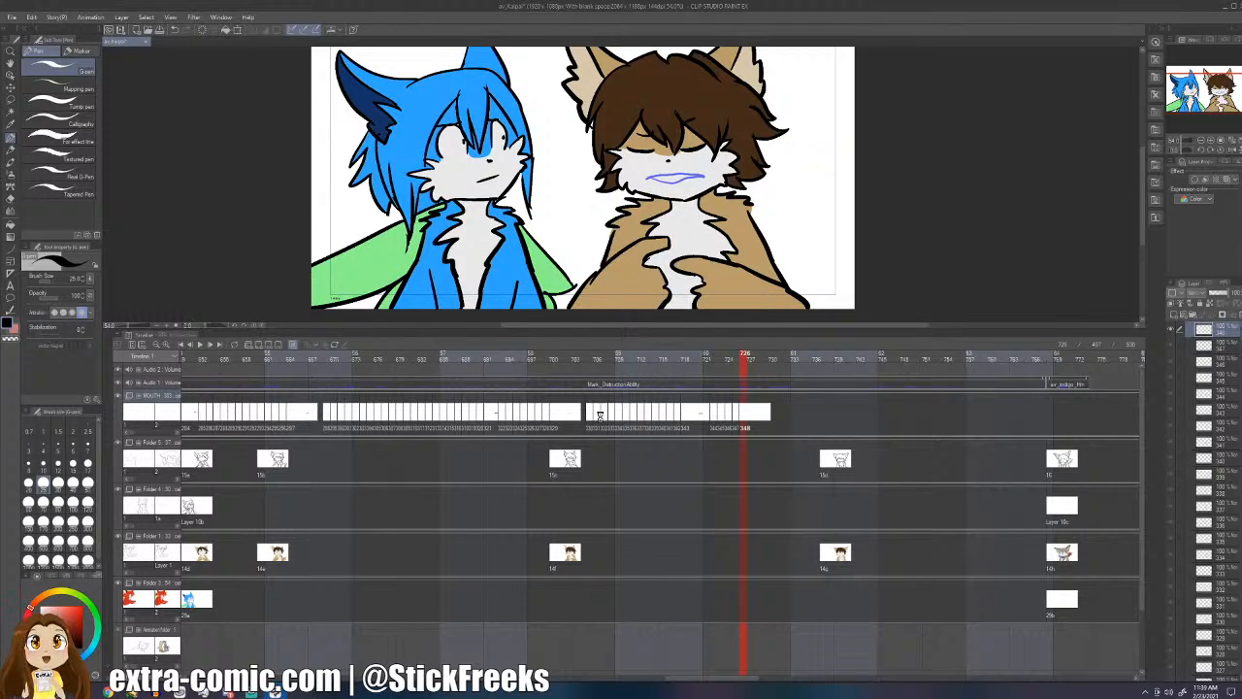
- Play back the lip-sync from frame 706 and return to the blank mouth cel at frame 726
left_click(599, 415)
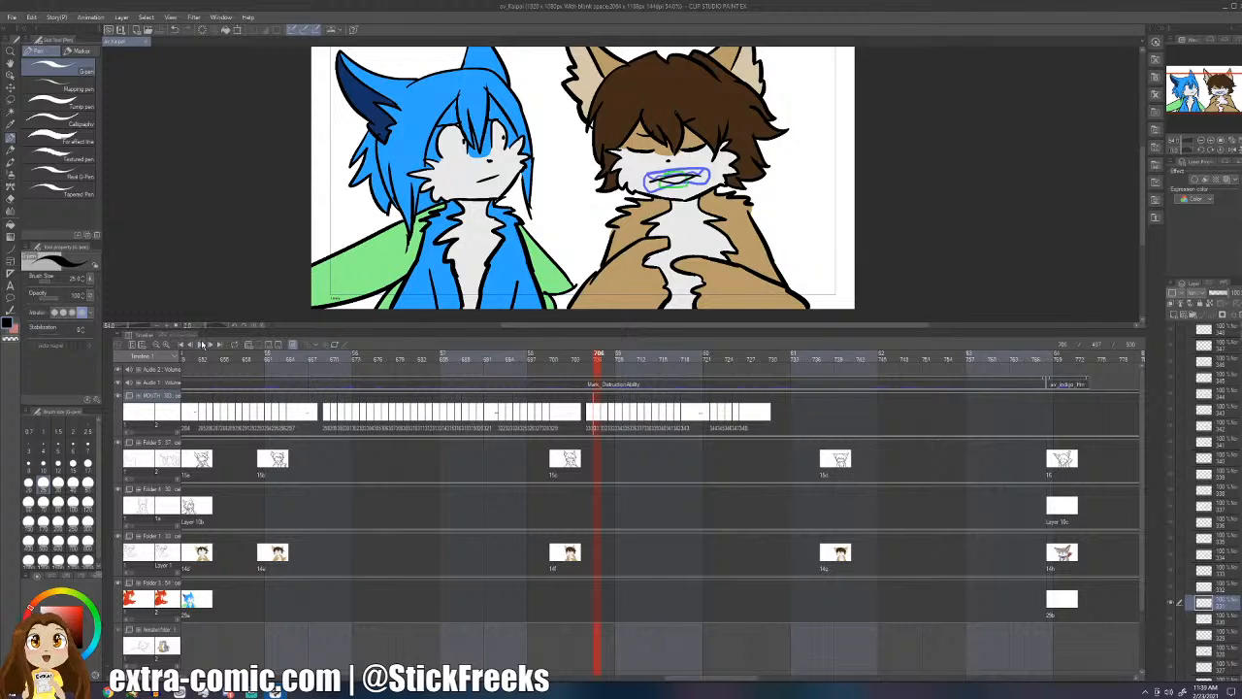
left_click(200, 344)
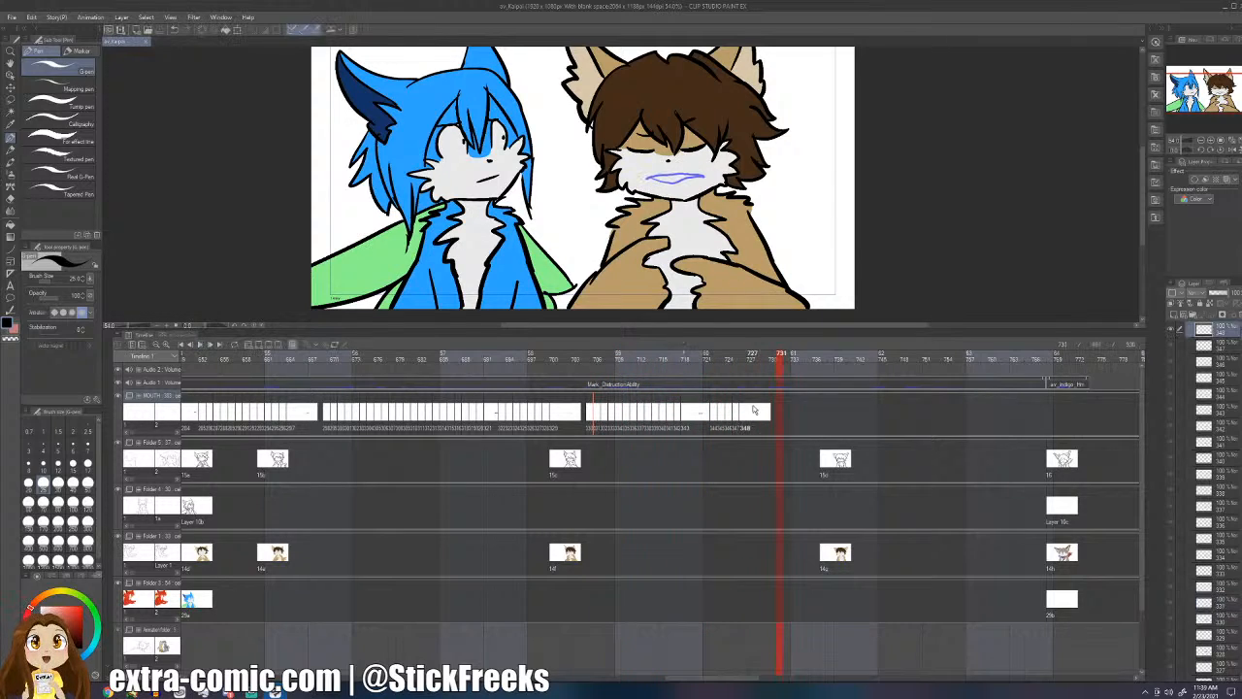
left_click(747, 415)
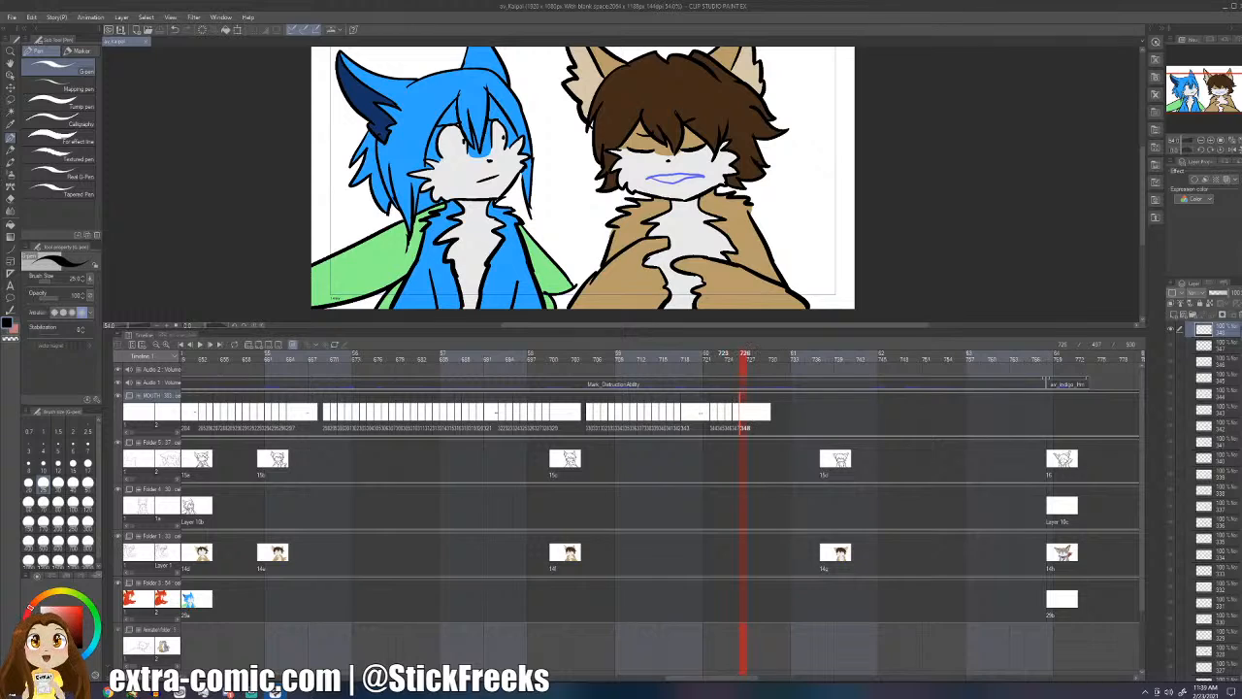
- Draw a wide open mouth with upper teeth at frame 726 and a thin mouth at 727, then add a blank cel at 728
mouse_move(652, 173)
left_mouse_down()
mouse_move(706, 185)
mouse_move(661, 190)
mouse_move(646, 174)
left_mouse_up()
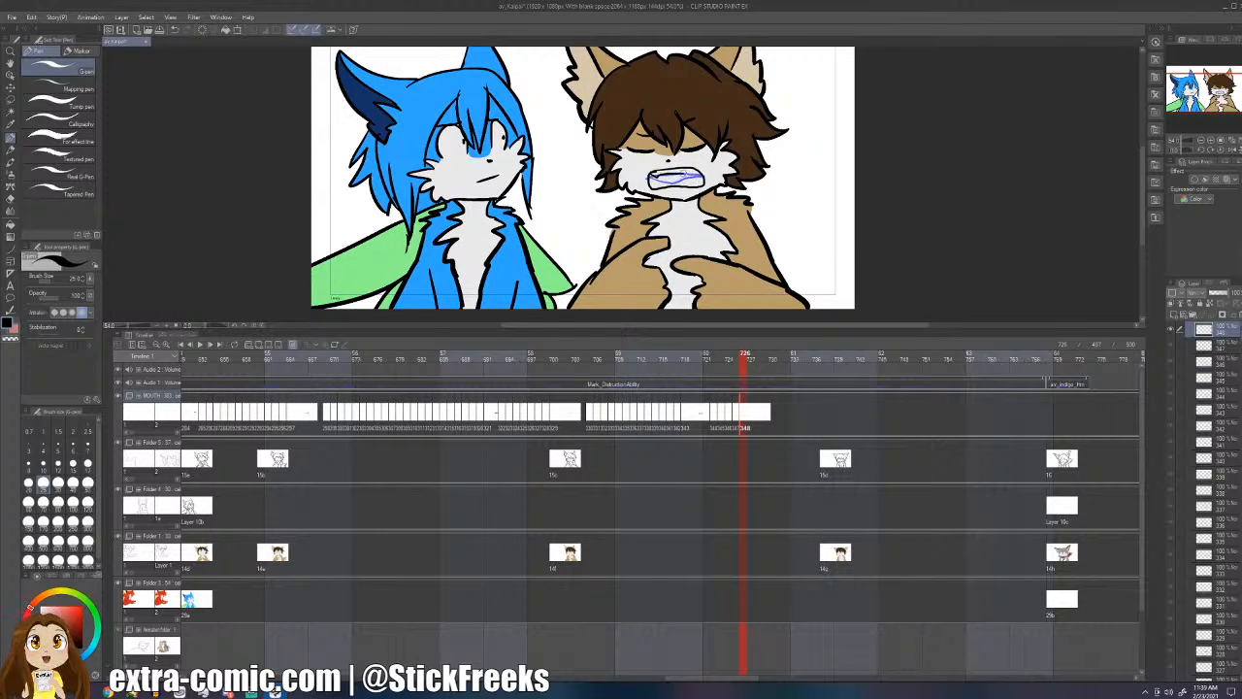
mouse_move(686, 175)
left_mouse_down()
mouse_move(706, 175)
mouse_move(684, 172)
left_mouse_up()
key("ctrl+shift+n")
key("ctrl+z")
key("ctrl+shift+n")
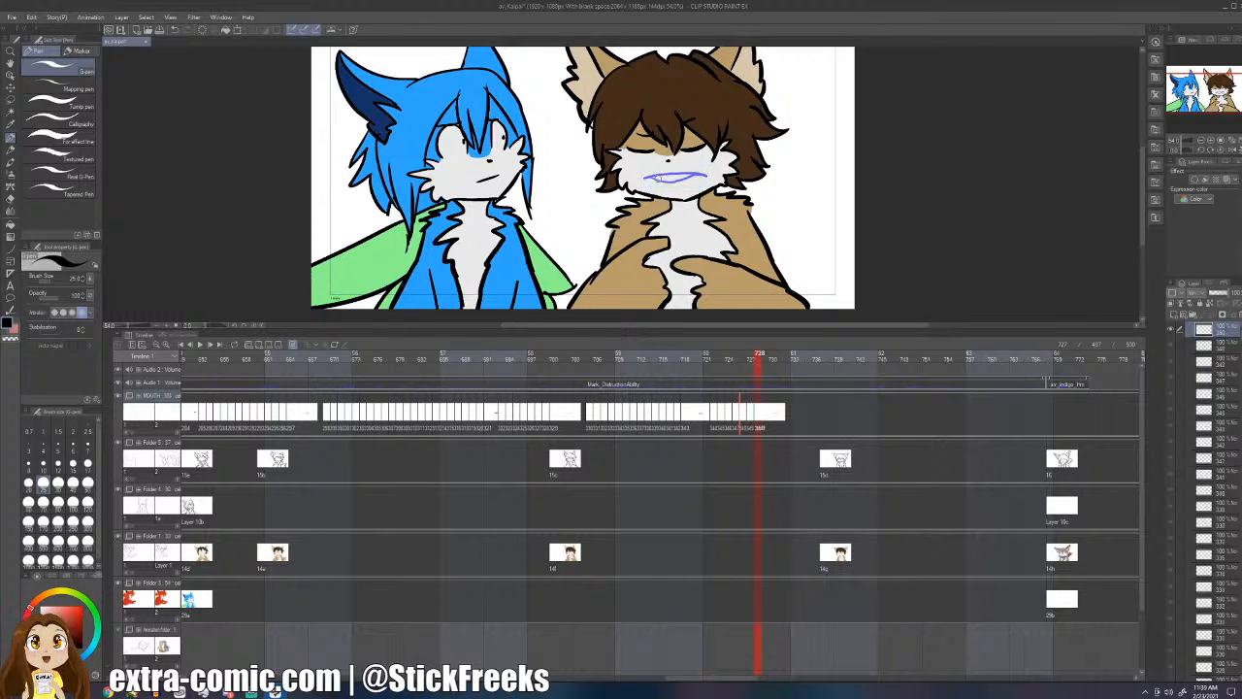
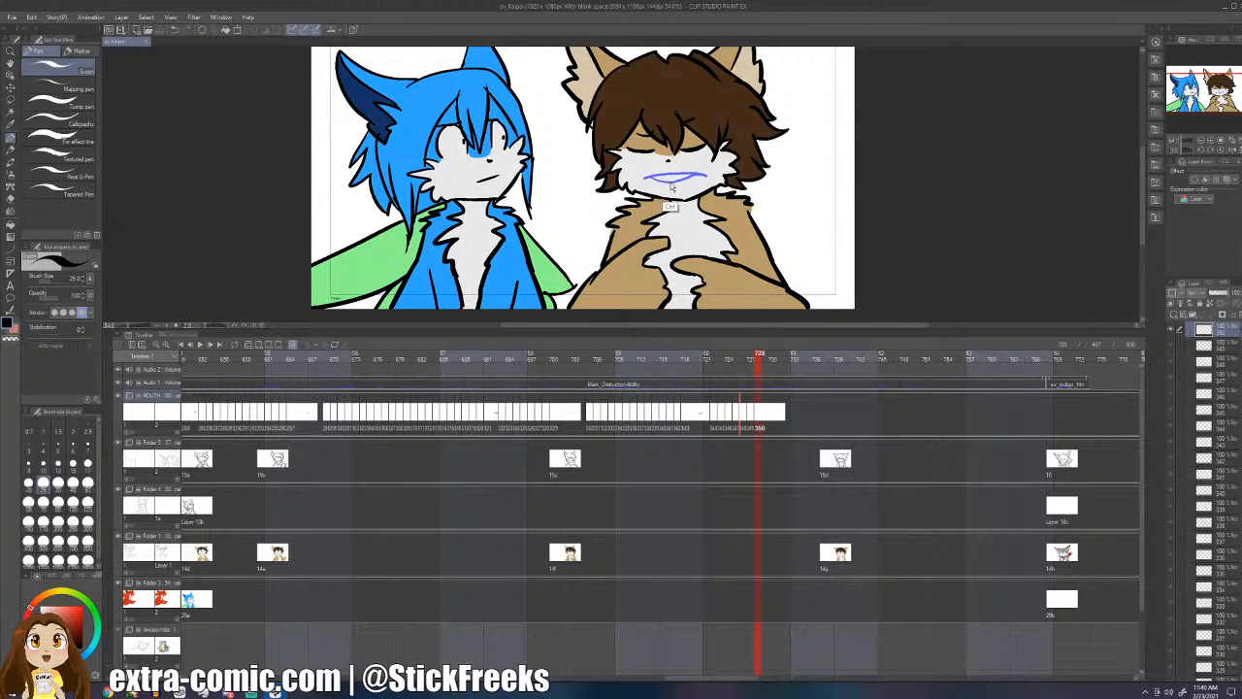
- Step back and forth through frames 725 to 728 to compare the brown-haired character's mouth shapes
key("comma")
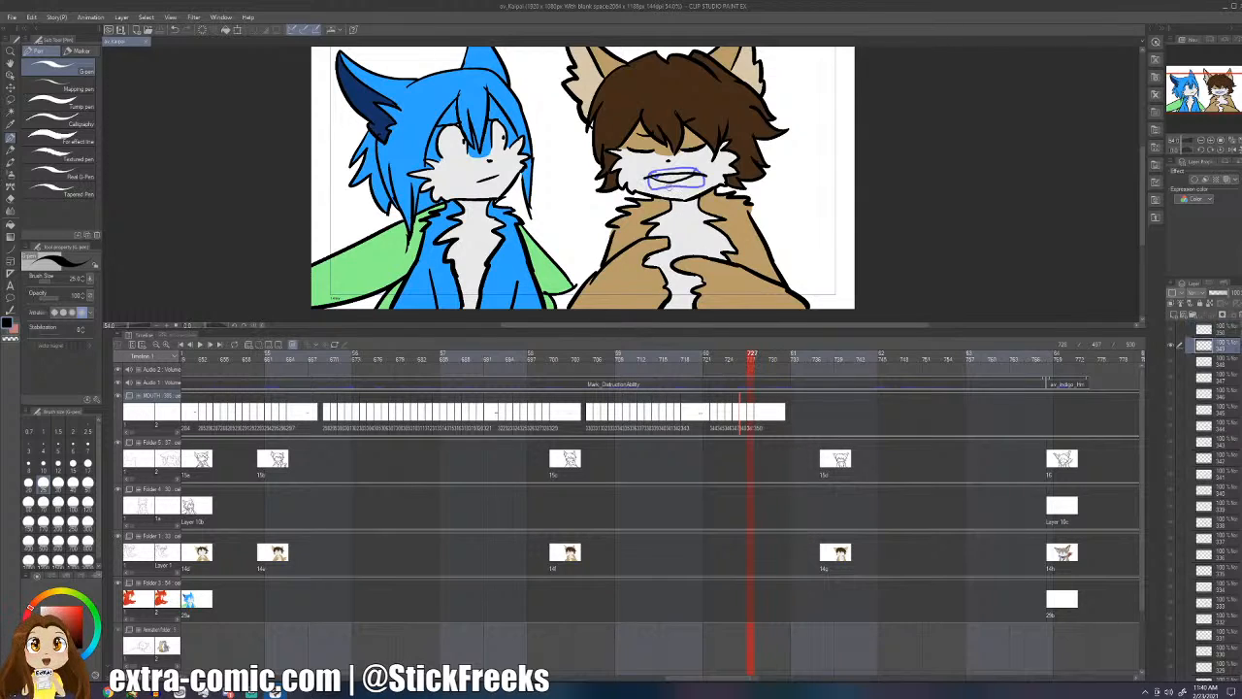
key("period")
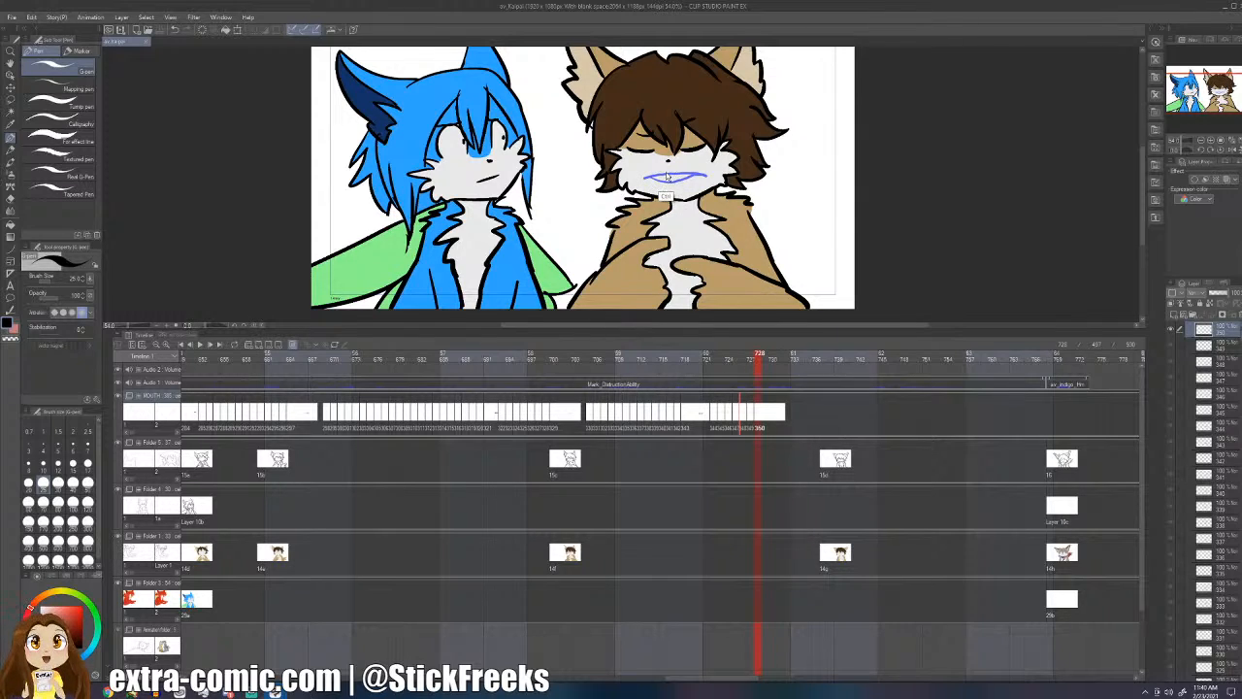
key("comma")
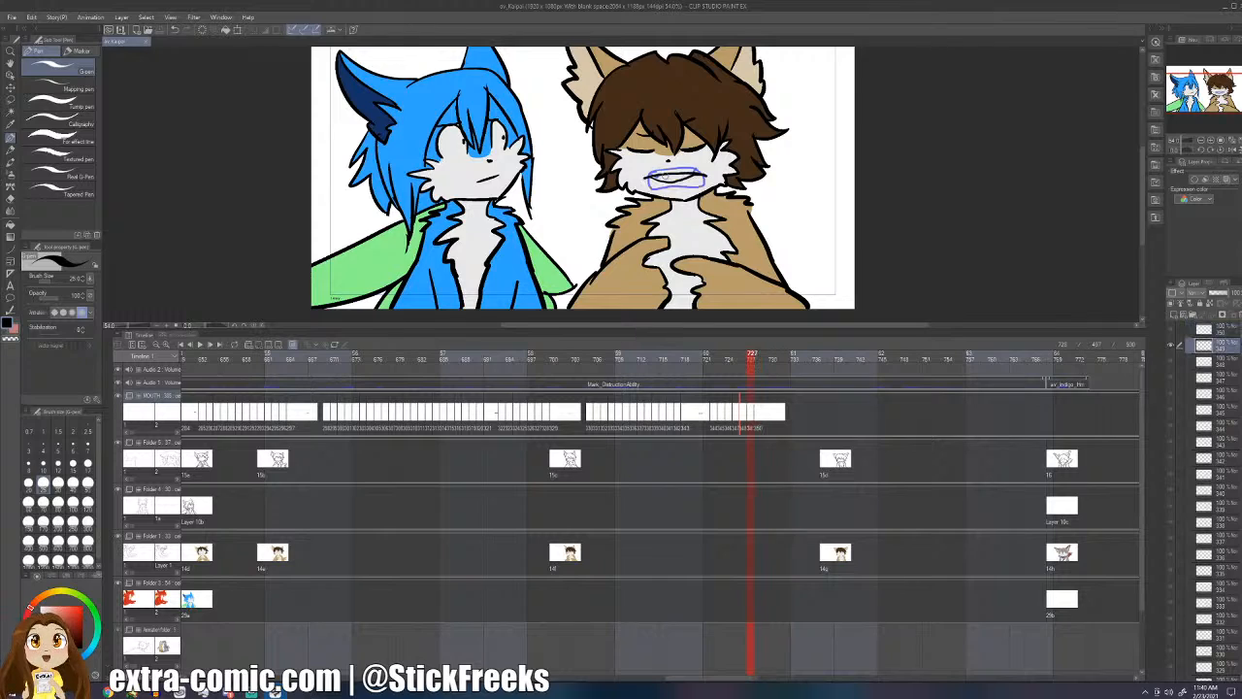
key("comma")
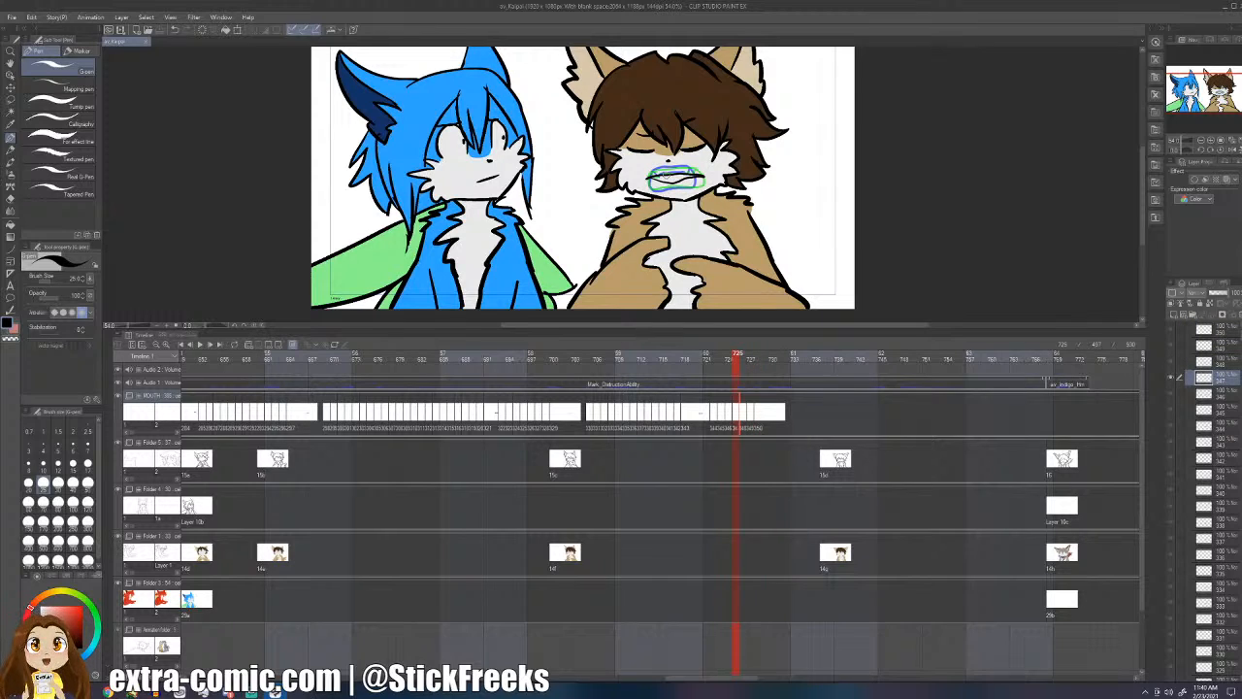
key("period")
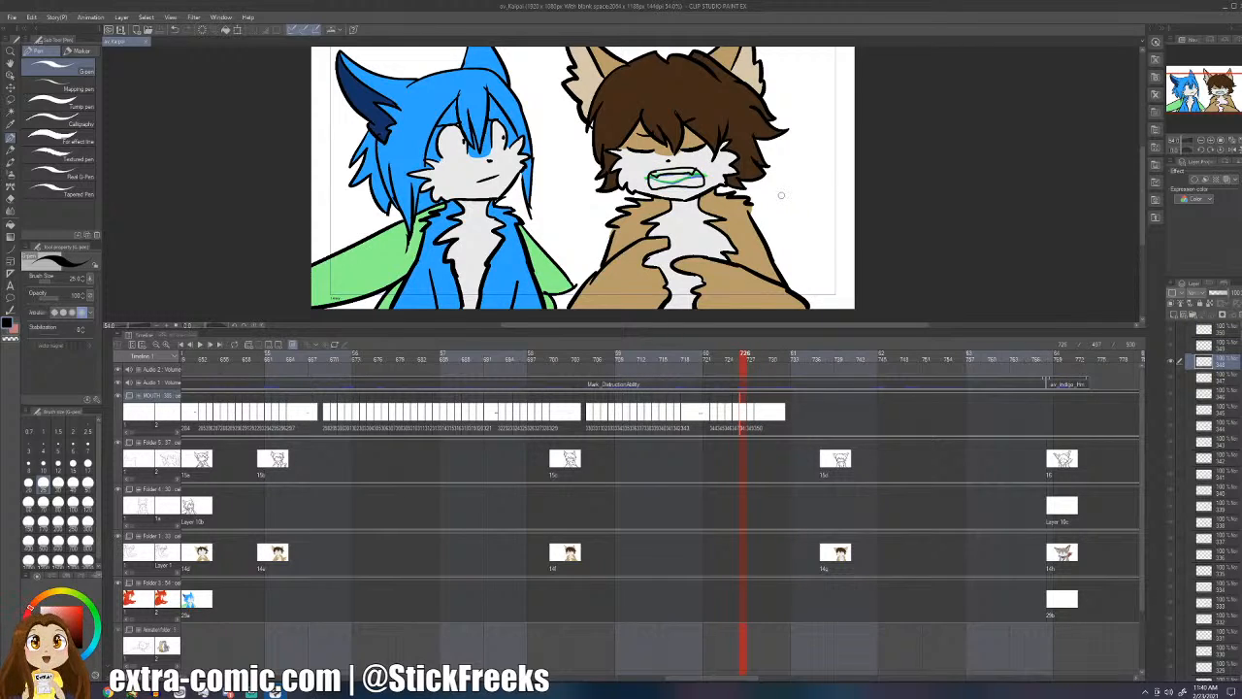
key("comma")
key("comma")
key("period")
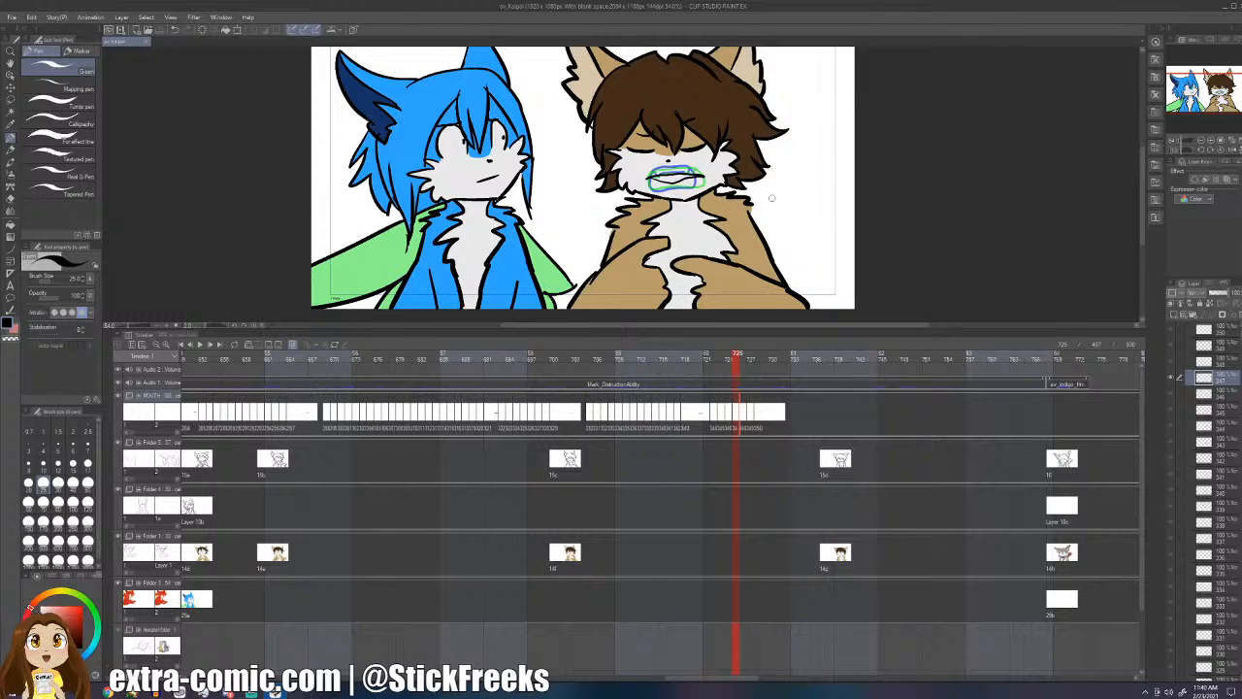
key("period")
key("period")
key("period")
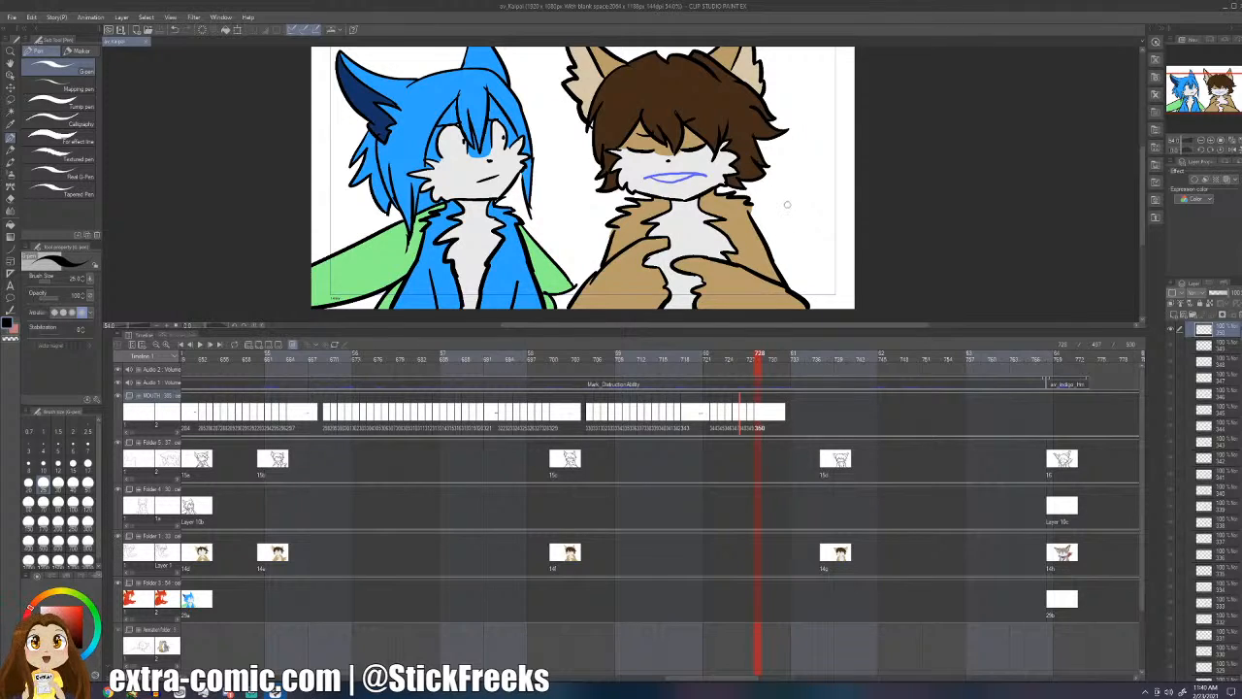
mouse_move(782, 204)
left_mouse_down()
mouse_move(795, 246)
mouse_move(800, 206)
mouse_move(804, 252)
mouse_move(819, 209)
mouse_move(785, 200)
mouse_move(789, 185)
mouse_move(820, 186)
mouse_move(810, 167)
mouse_move(790, 166)
mouse_move(813, 153)
mouse_move(795, 175)
mouse_move(812, 177)
mouse_move(787, 170)
mouse_move(789, 180)
mouse_move(764, 180)
left_mouse_up()
left_click_drag(825, 152, 846, 168)
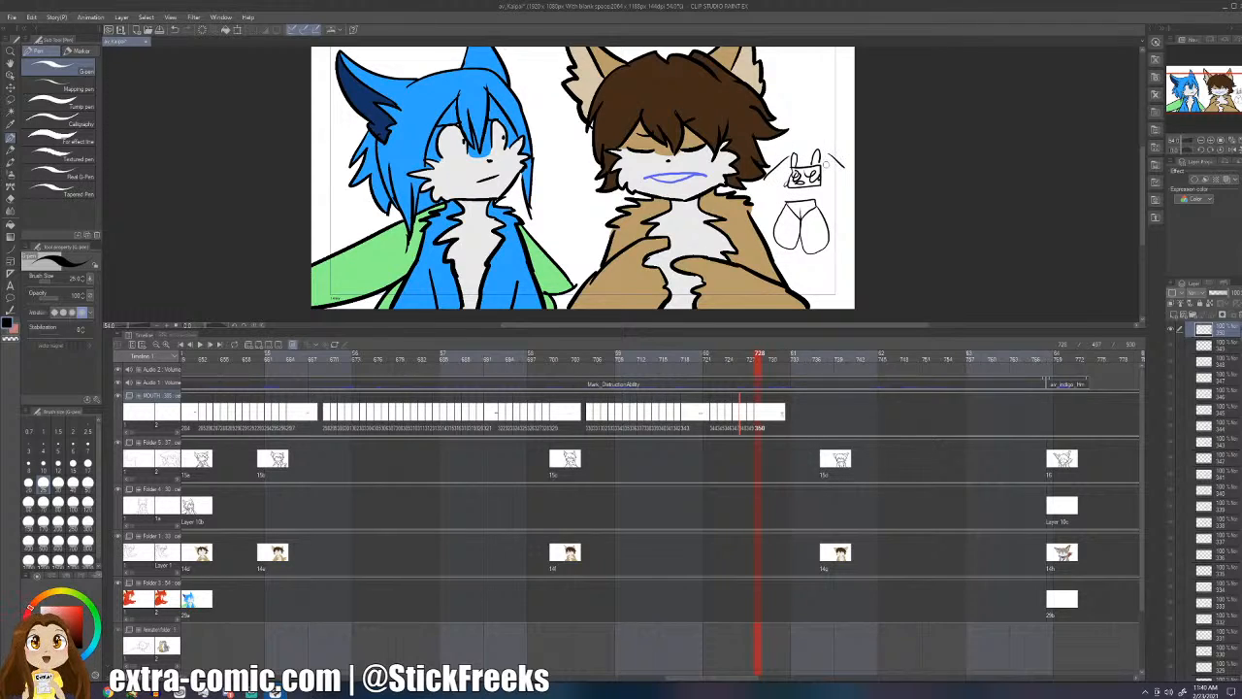
key("ctrl+z")
key("ctrl+z")
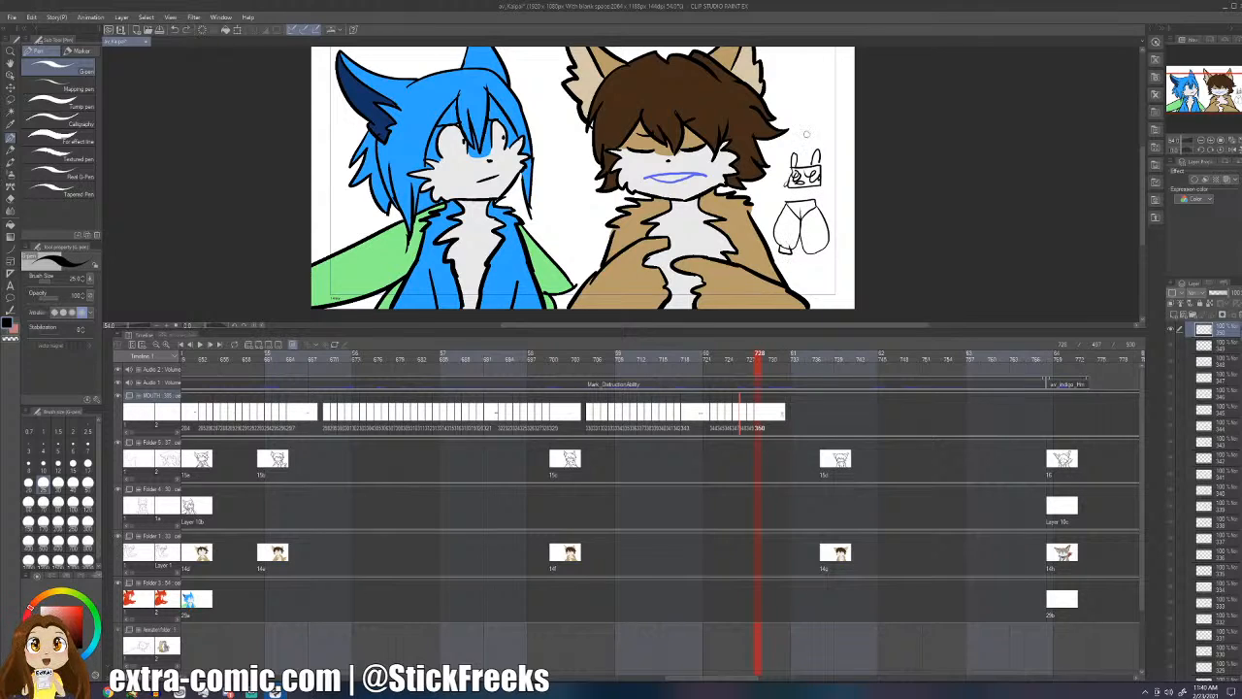
mouse_move(799, 111)
left_mouse_down()
mouse_move(794, 124)
mouse_move(797, 108)
mouse_move(811, 119)
left_mouse_up()
left_click_drag(819, 109, 831, 125)
key("ctrl+z")
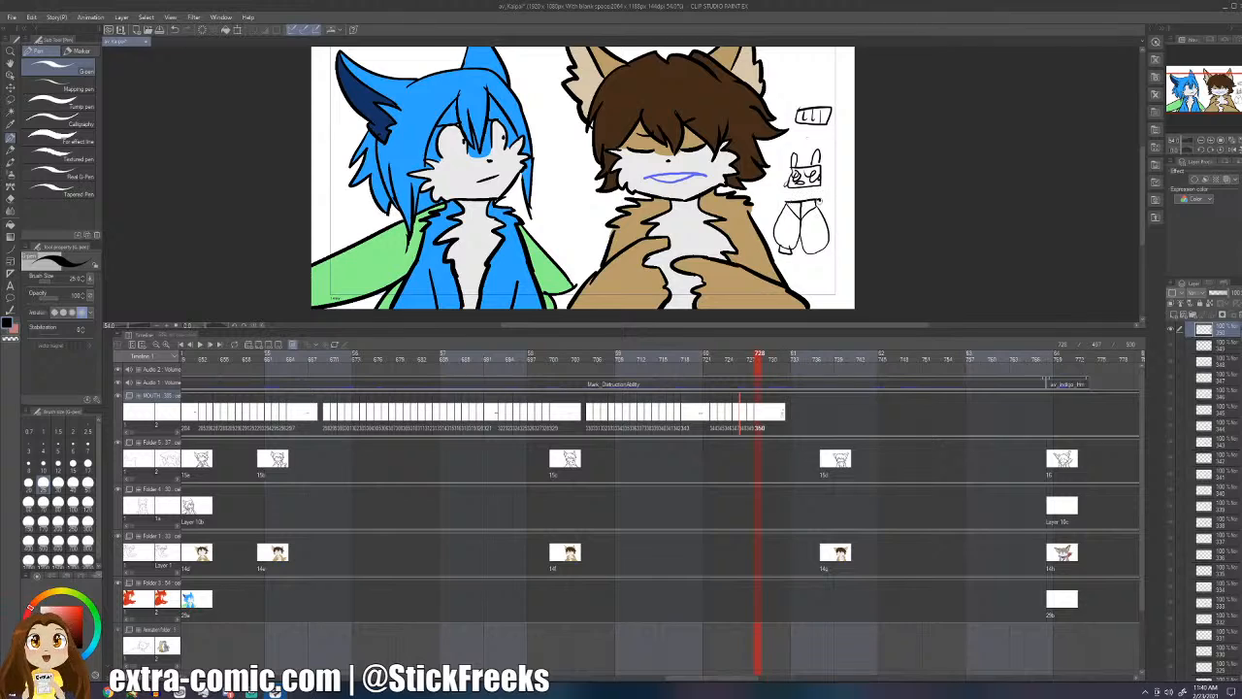
mouse_move(788, 202)
left_mouse_down()
mouse_move(777, 229)
mouse_move(802, 248)
mouse_move(823, 215)
left_mouse_up()
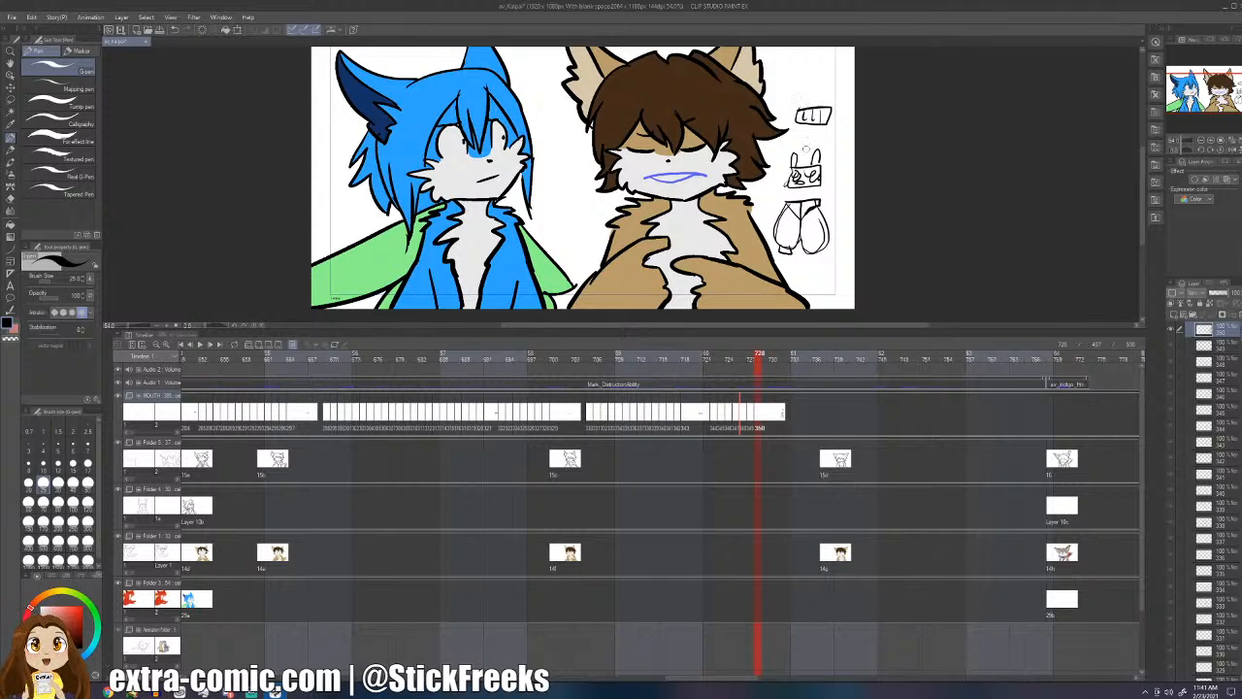
mouse_move(788, 82)
left_mouse_down()
mouse_move(811, 101)
mouse_move(791, 82)
mouse_move(773, 231)
mouse_move(839, 254)
mouse_move(804, 56)
left_mouse_up()
key("m")
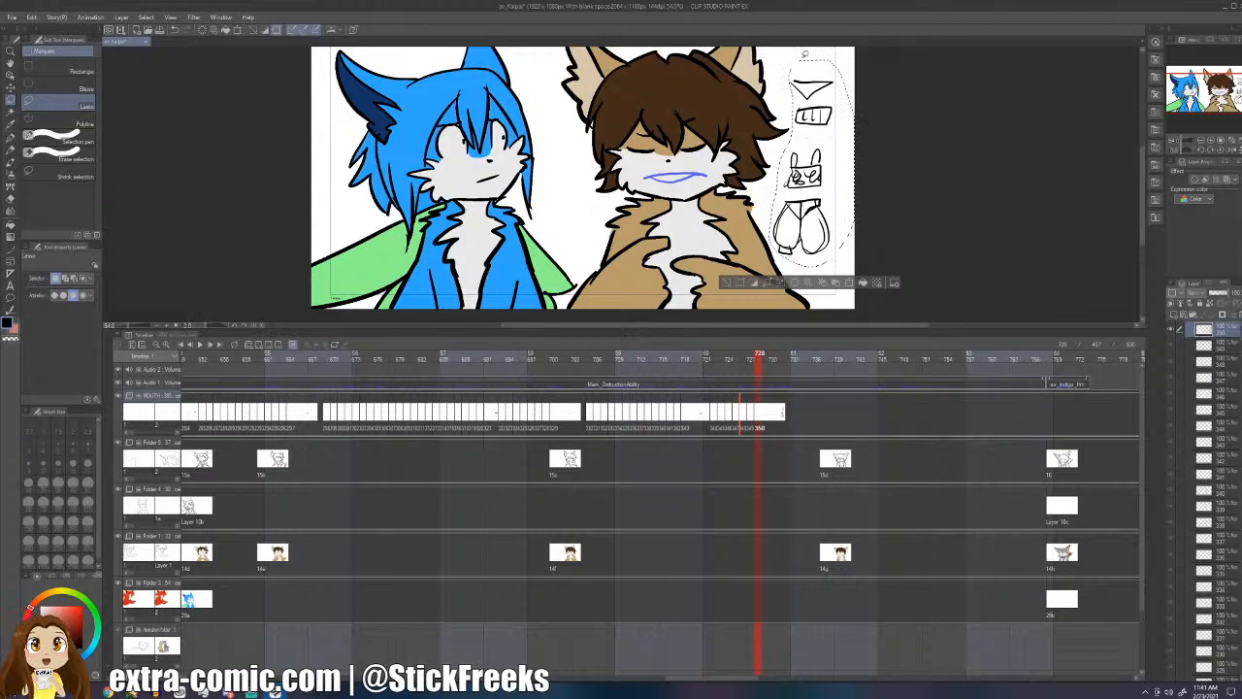
key("Delete")
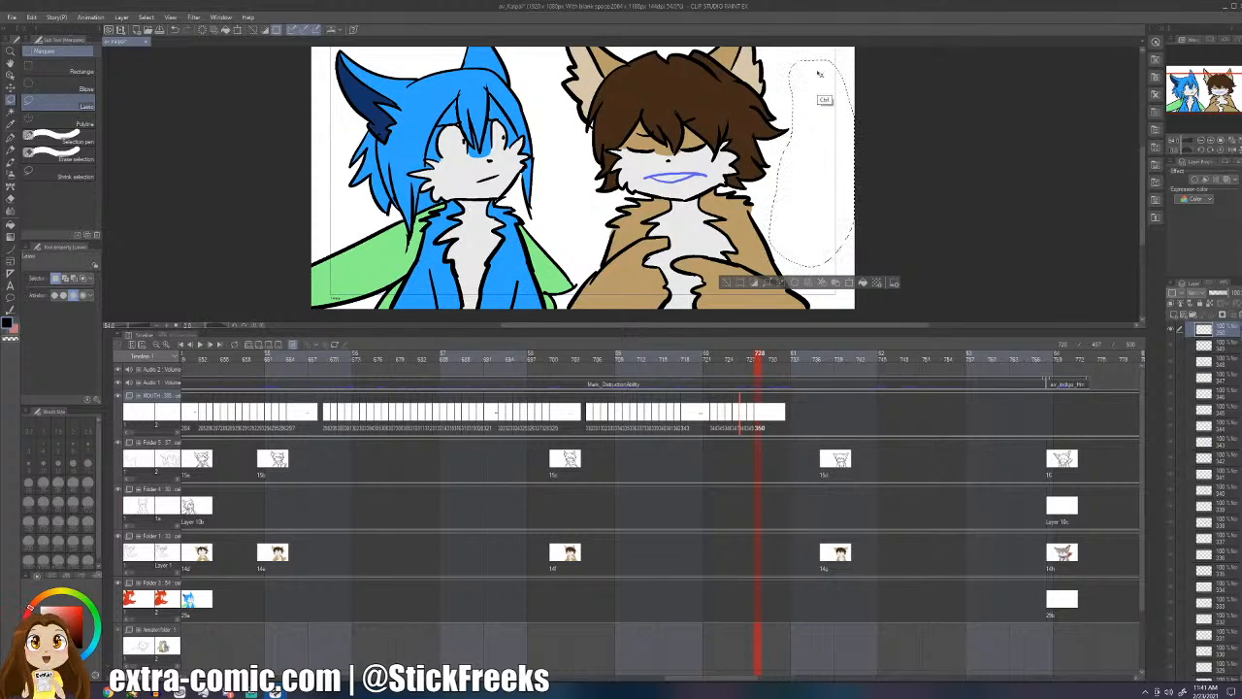
key("ctrl+d")
key("p")
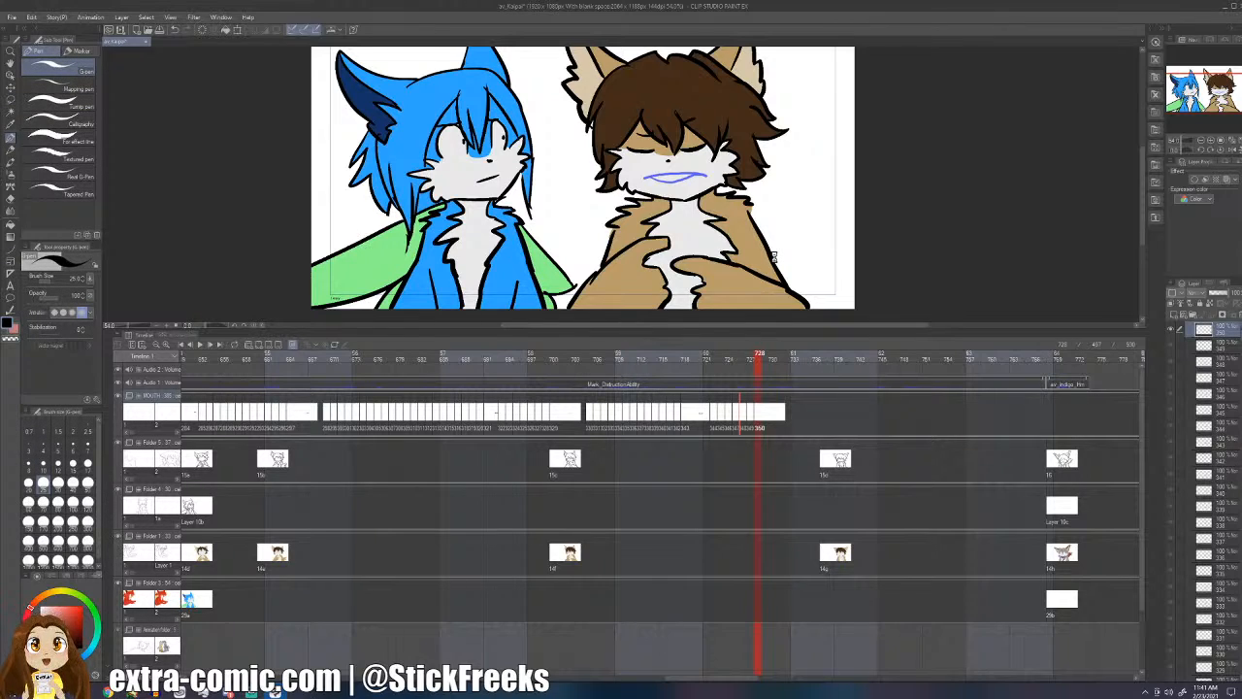
- Flip between the mouth cels at frames 726, 727 and 728 to judge the mouth movement leading into frame 728
key("Left")
key("Left")
key("Right")
key("Right")
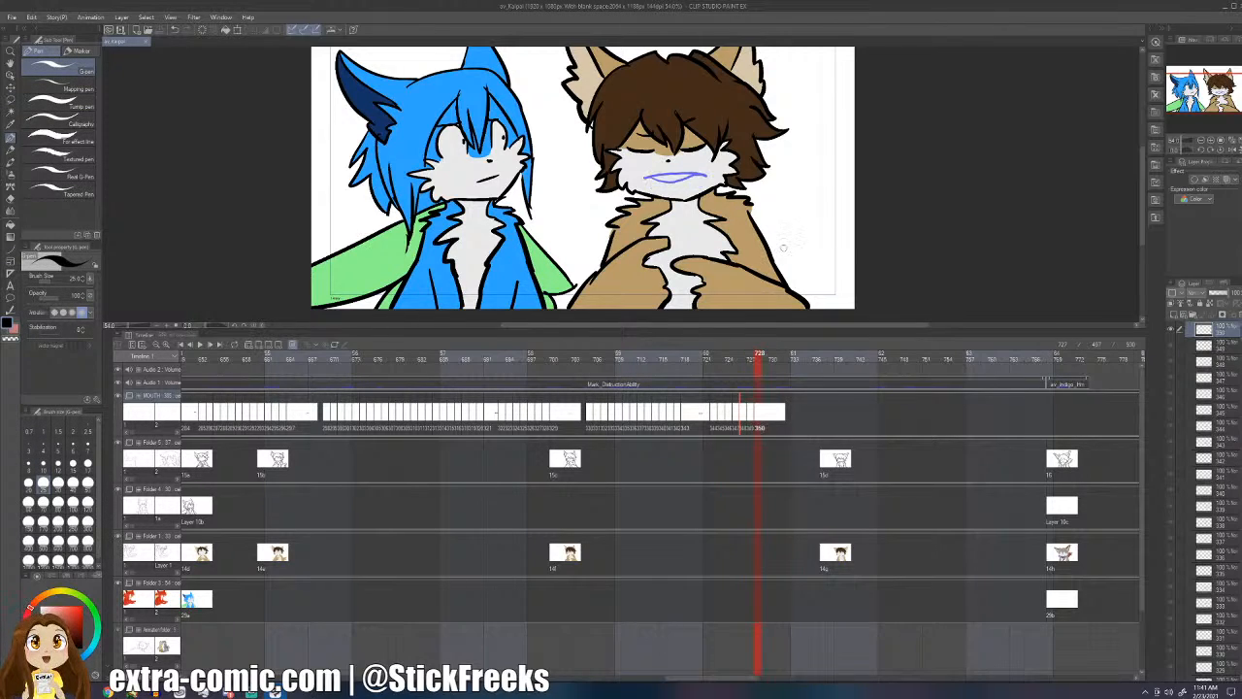
key("Left")
key("Left")
key("Right")
key("Right")
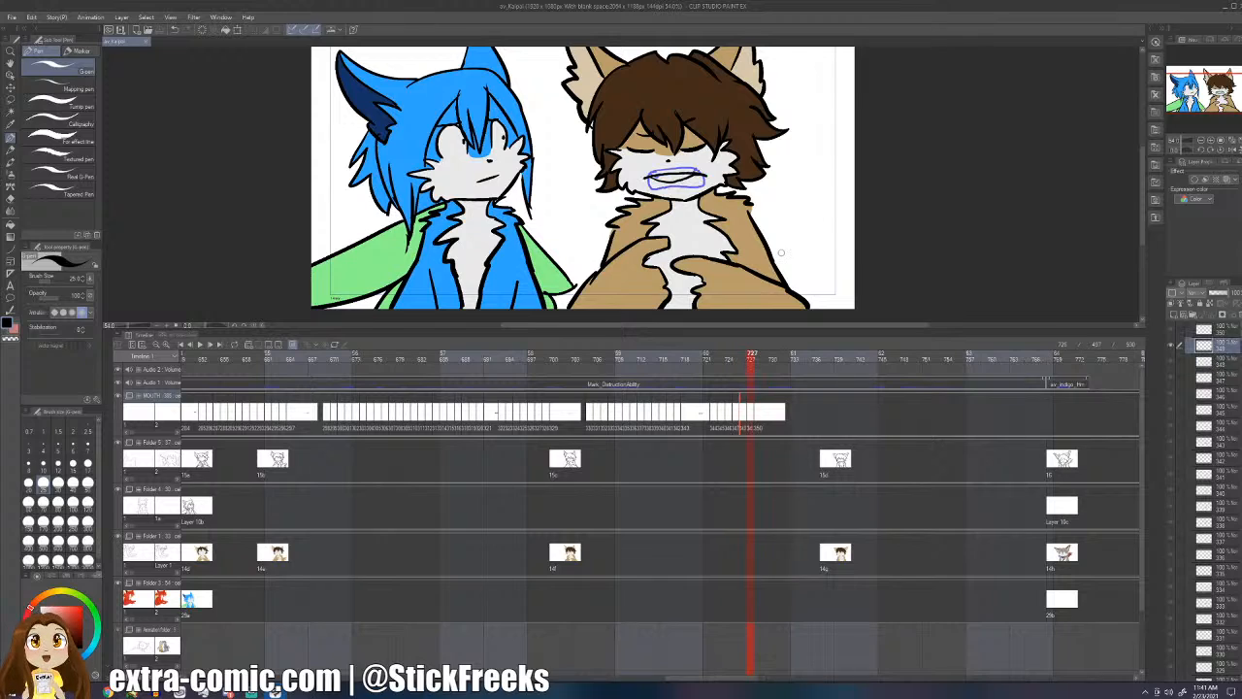
key("Left")
key("Right")
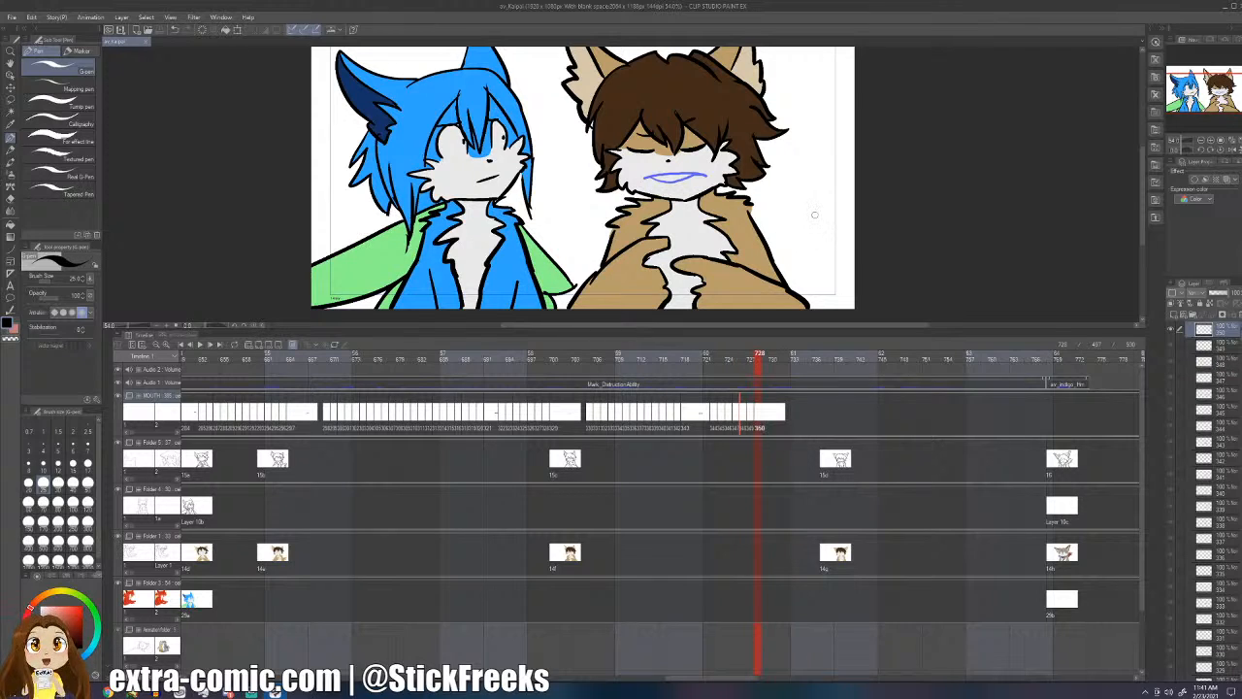
key("Left")
key("Left")
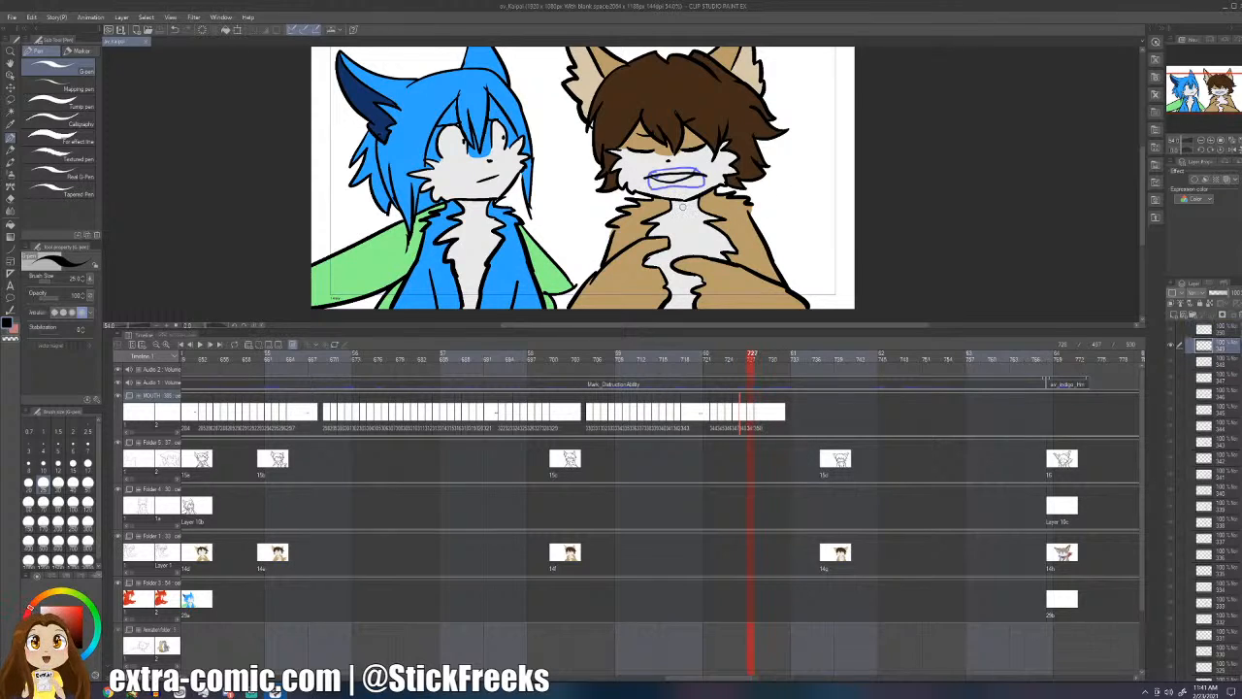
key("Right")
key("Right")
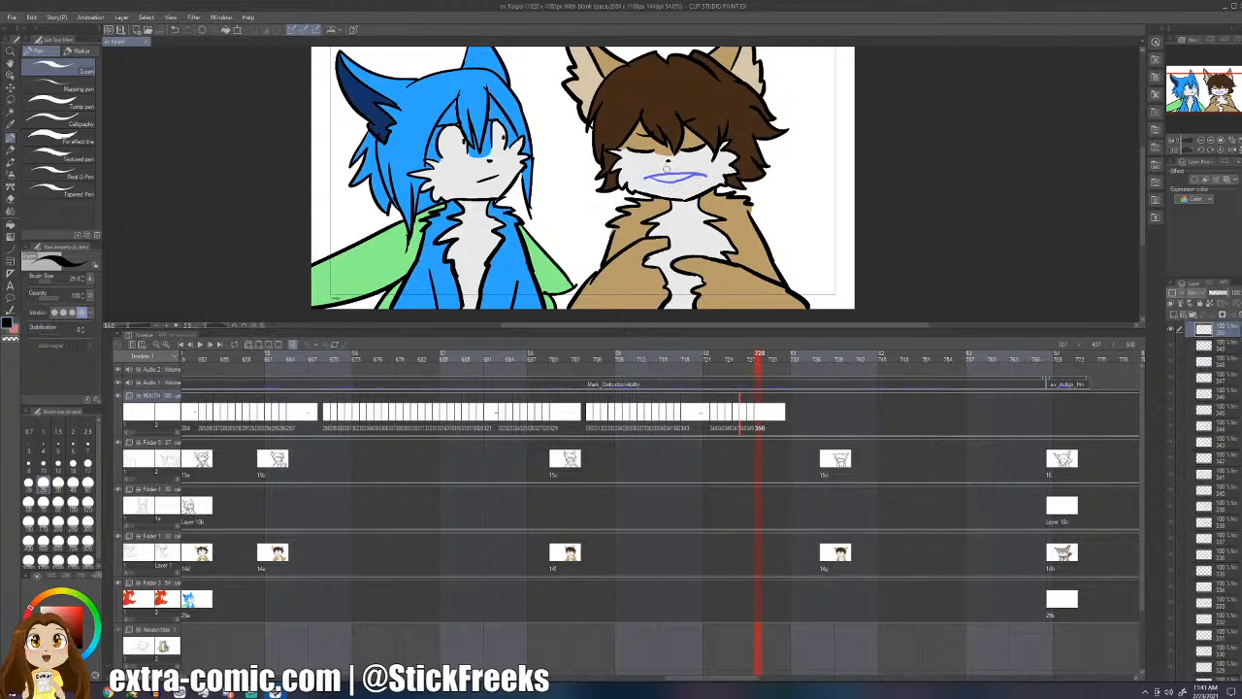
- Draw a narrower open mouth with upper fangs on the brown-haired character at frame 728 and compare it with frame 727
mouse_move(651, 174)
left_mouse_down()
mouse_move(699, 183)
mouse_move(660, 191)
mouse_move(658, 171)
left_mouse_up()
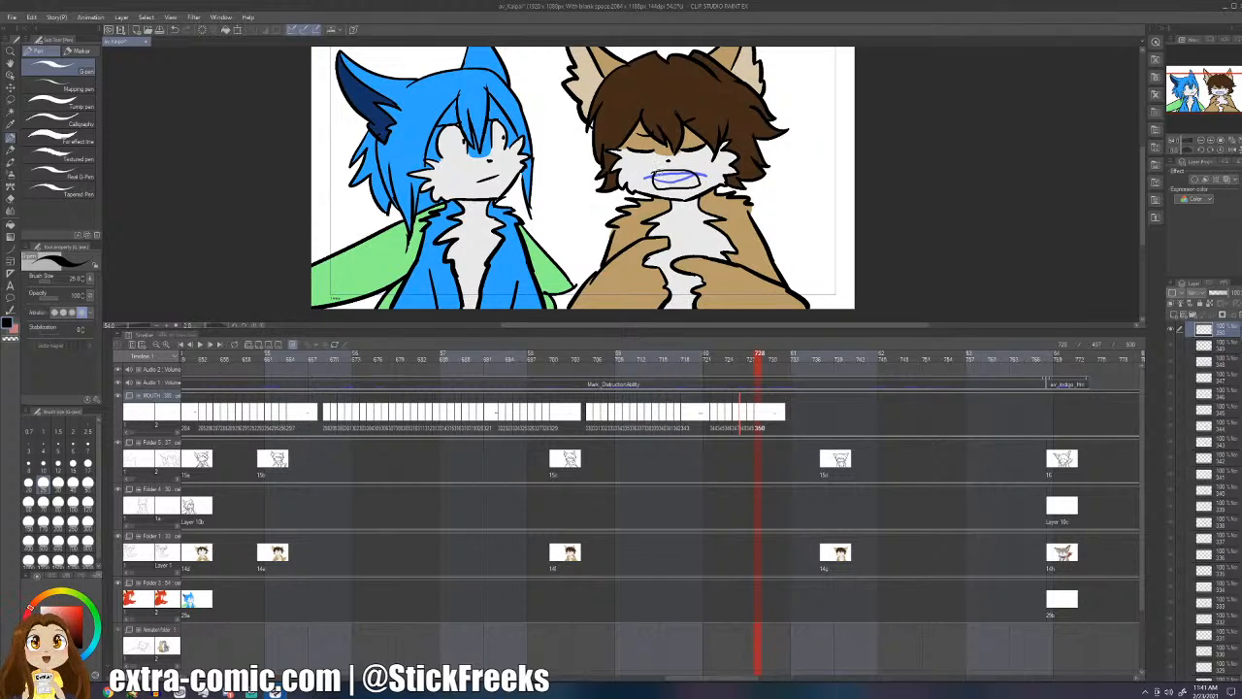
key("Left")
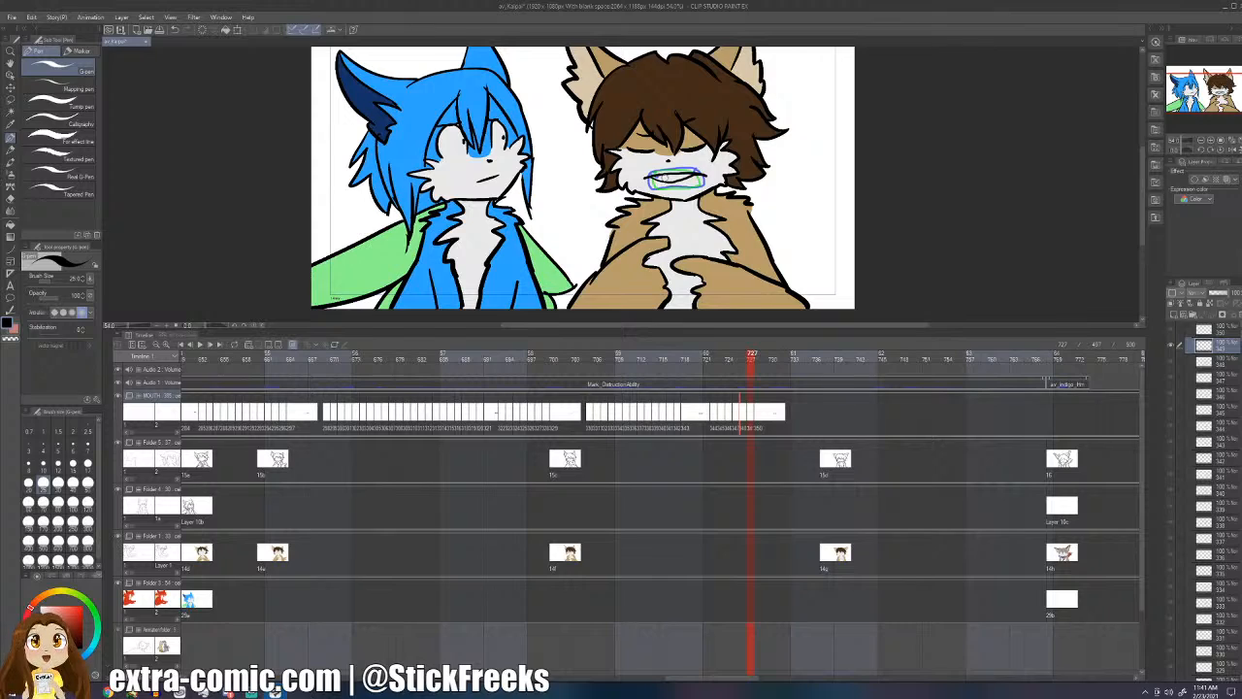
key("Right")
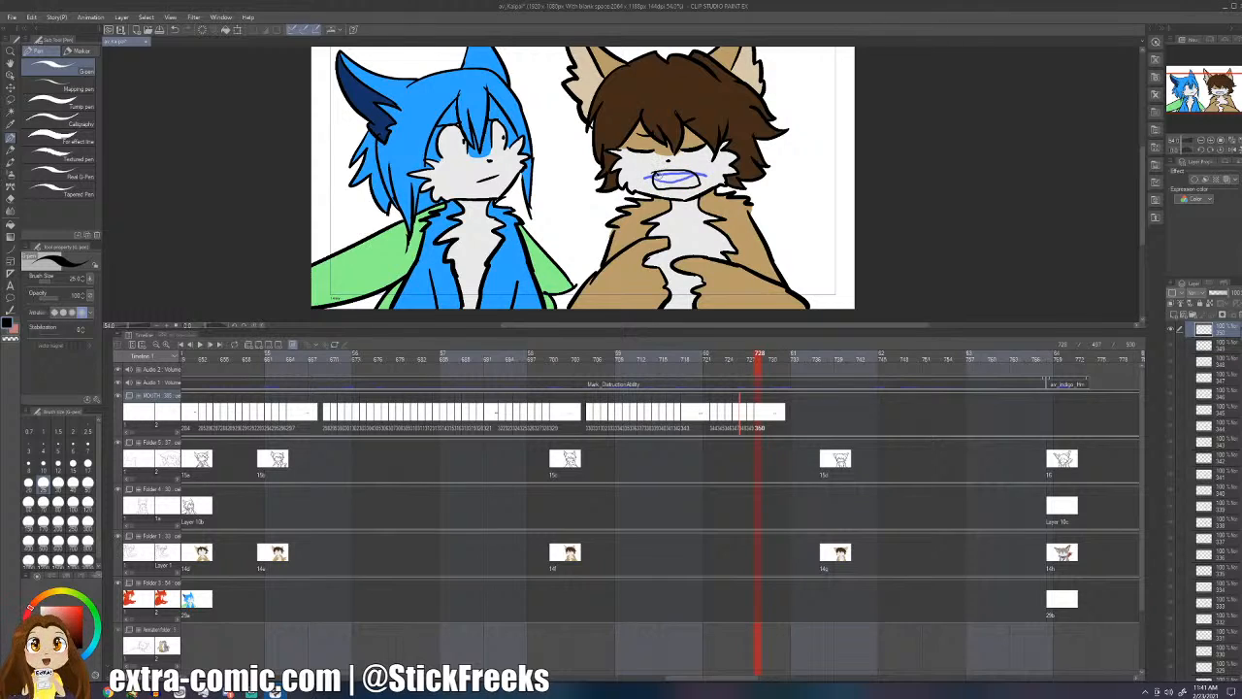
left_click_drag(655, 176, 698, 172)
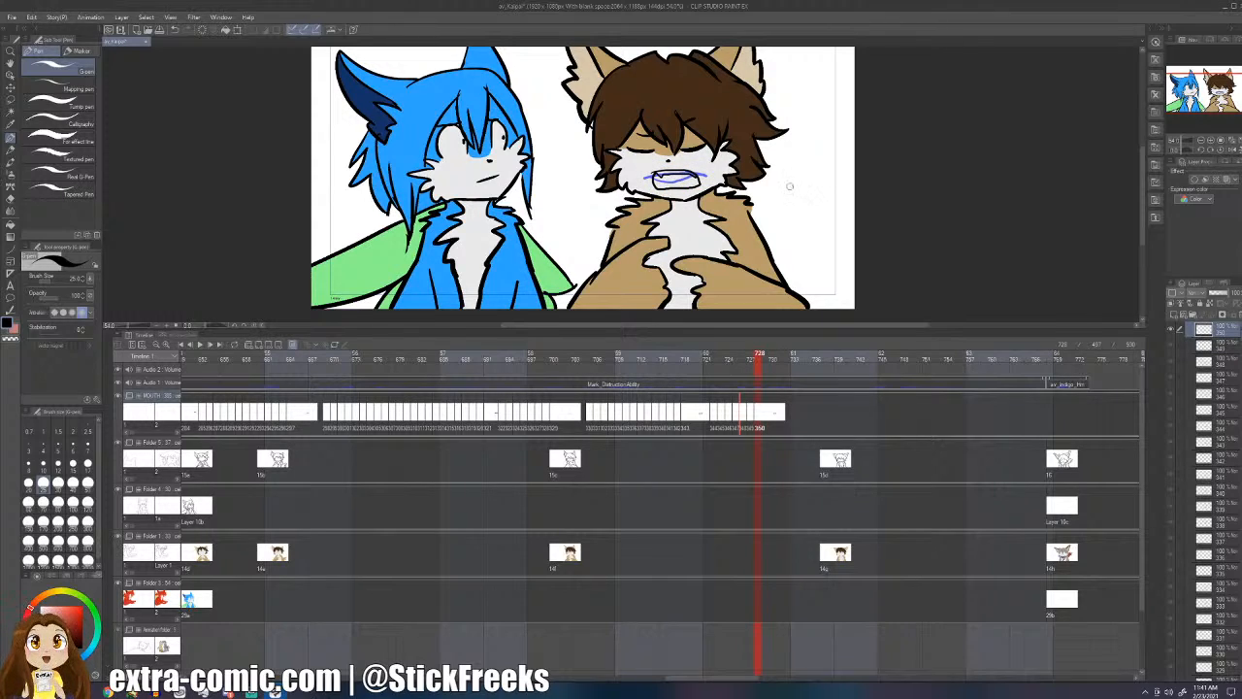
mouse_move(789, 186)
left_mouse_down()
mouse_move(771, 195)
mouse_move(785, 206)
left_mouse_up()
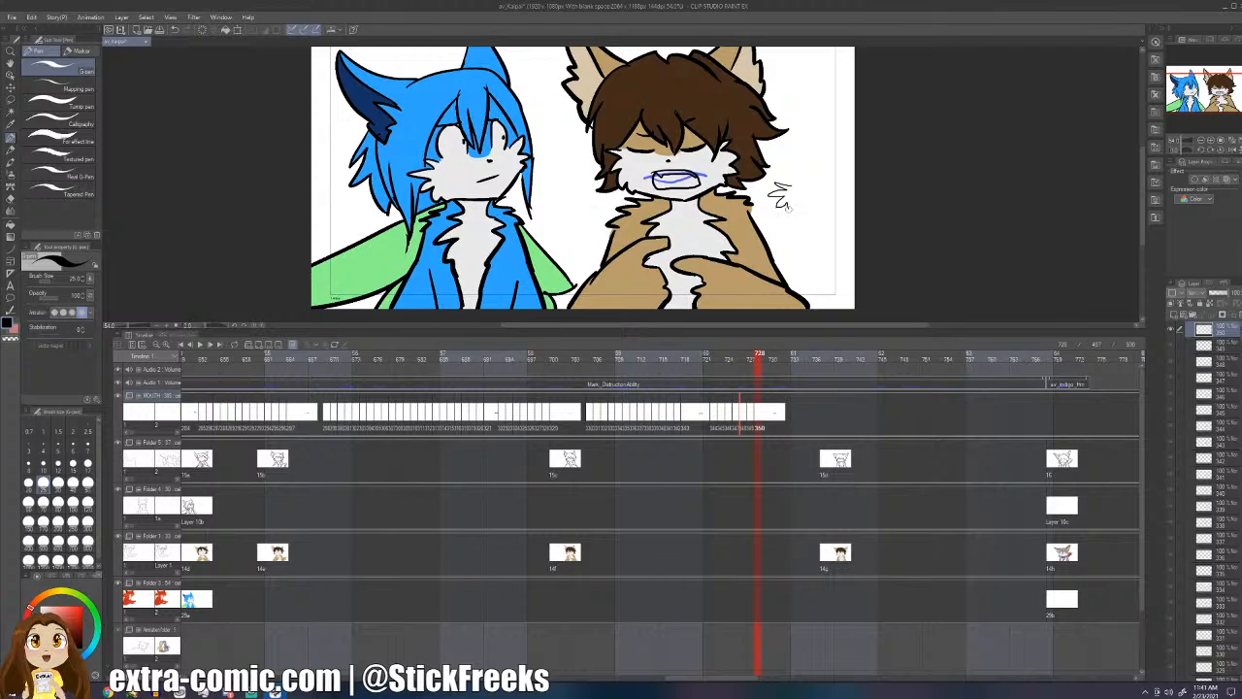
key("ctrl+z")
key("Left")
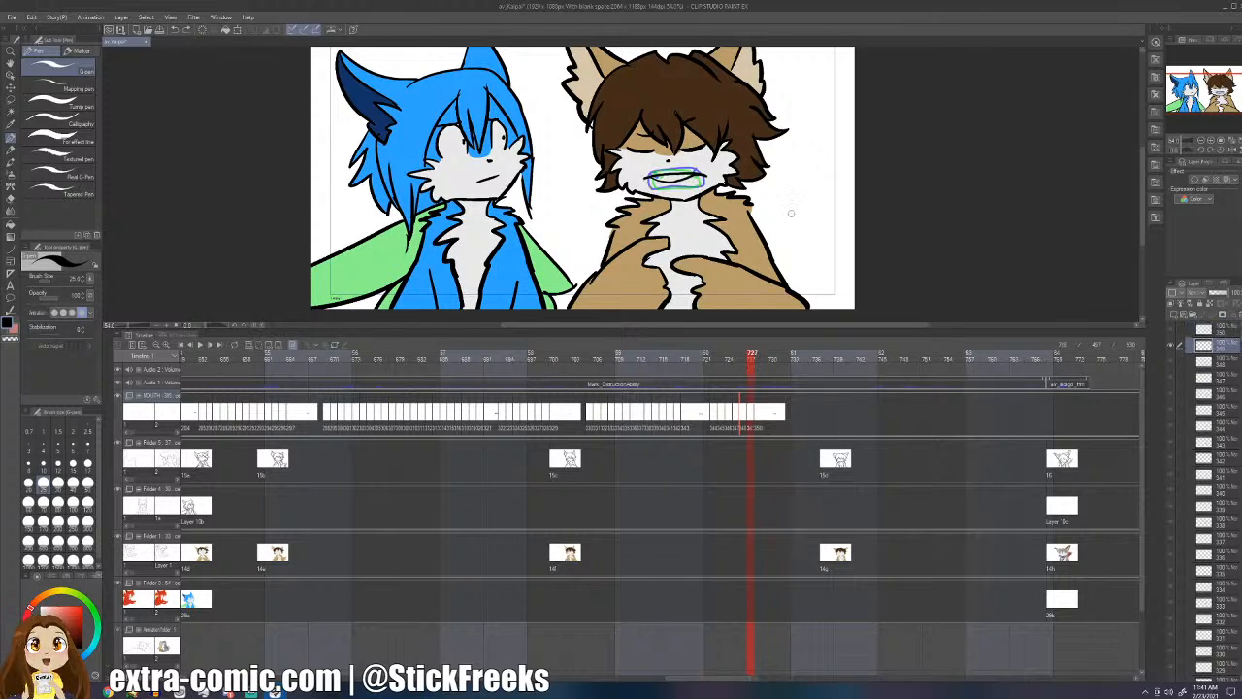
key("Right")
key("Left")
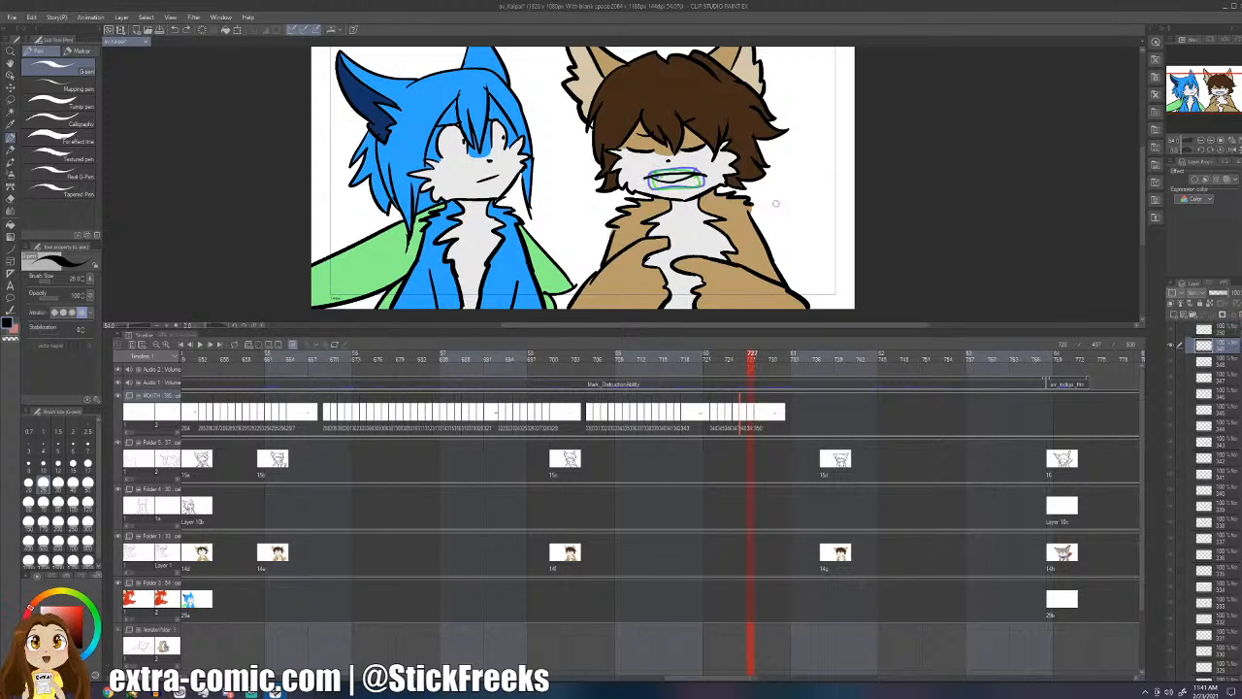
key("Right")
key("Left")
key("Right")
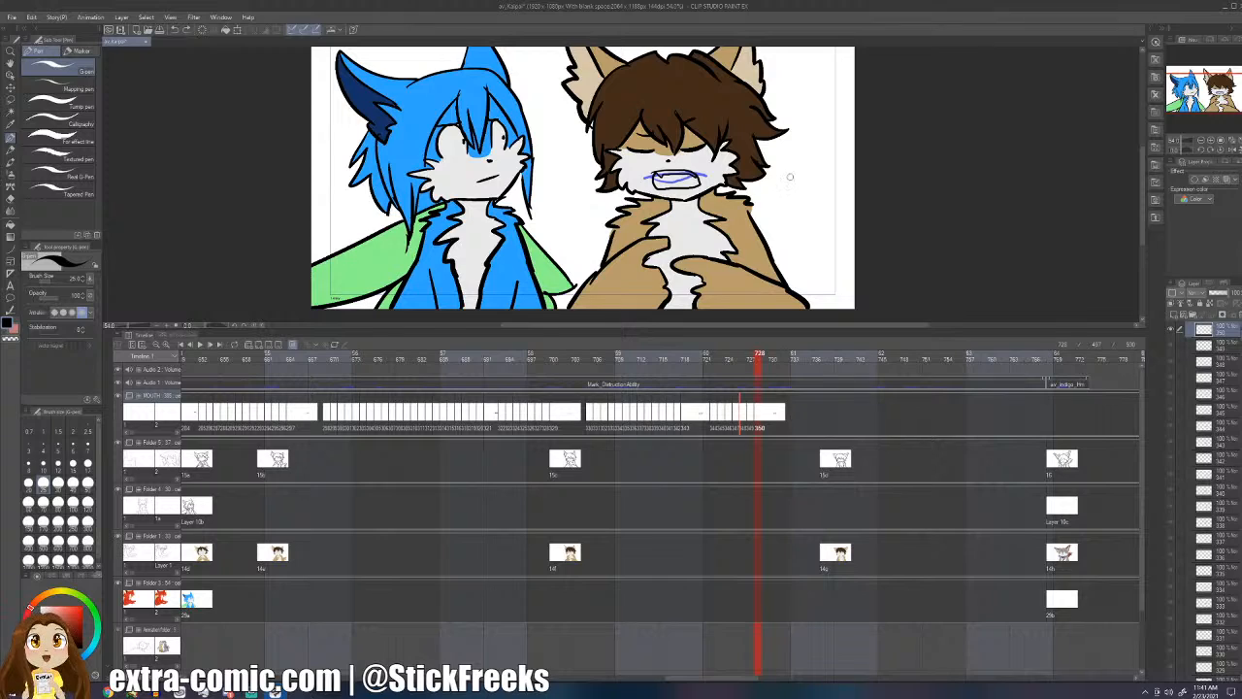
mouse_move(779, 186)
left_mouse_down()
mouse_move(771, 219)
mouse_move(817, 206)
mouse_move(817, 167)
left_mouse_up()
key("ctrl+z")
key("ctrl+z")
mouse_move(794, 218)
left_mouse_down()
mouse_move(832, 205)
mouse_move(833, 231)
mouse_move(786, 229)
mouse_move(805, 230)
mouse_move(819, 192)
left_mouse_up()
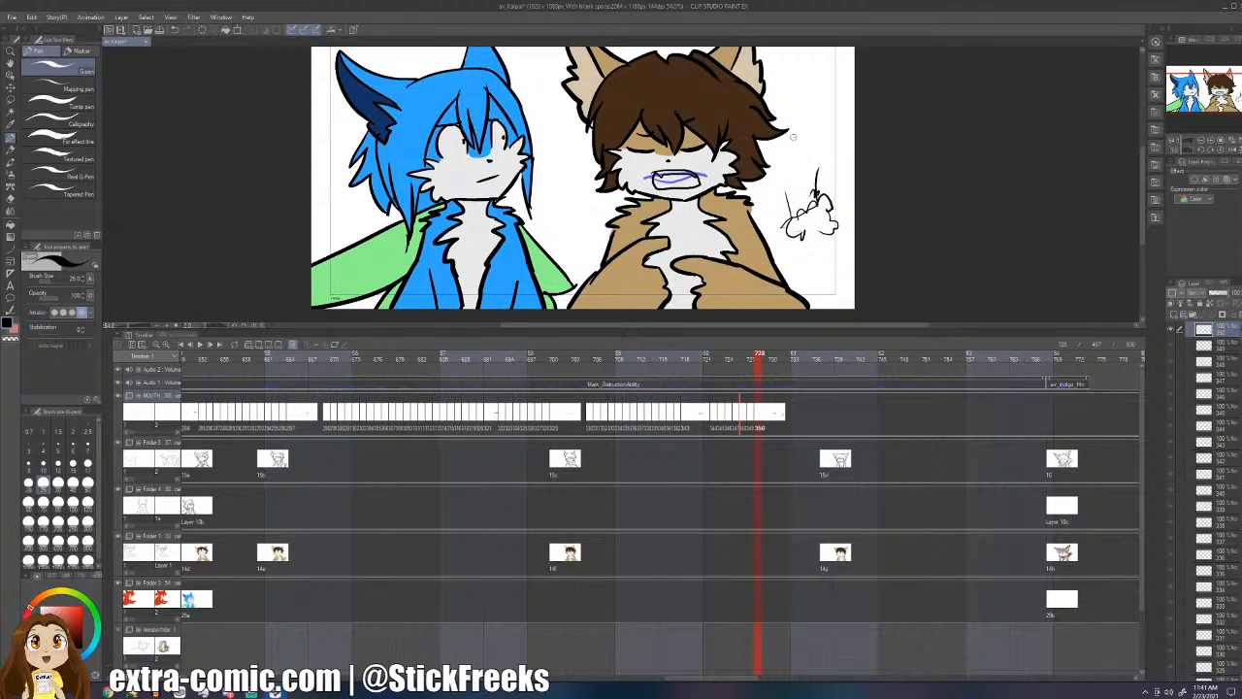
mouse_move(792, 139)
left_mouse_down()
mouse_move(826, 161)
mouse_move(802, 144)
mouse_move(823, 151)
left_mouse_up()
key("ctrl+z")
key("ctrl+z")
key("ctrl+z")
key("ctrl+z")
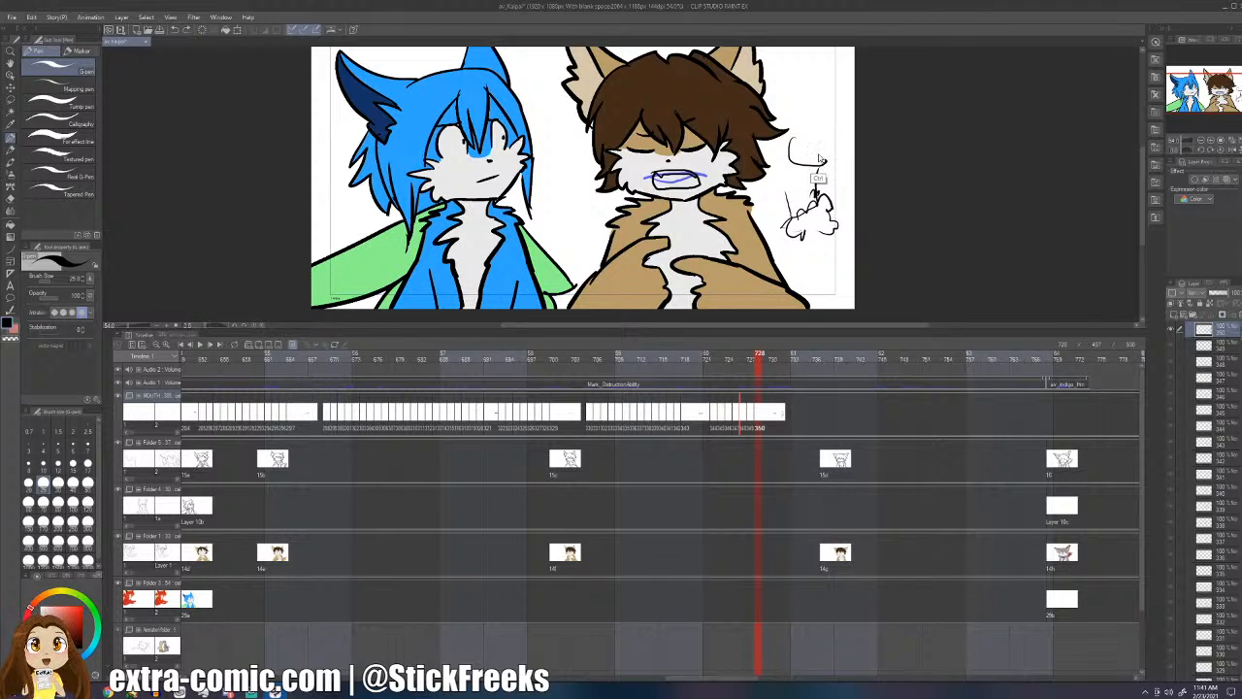
key("m")
mouse_move(810, 124)
left_mouse_down()
mouse_move(786, 146)
mouse_move(771, 225)
mouse_move(835, 105)
left_mouse_up()
key("Delete")
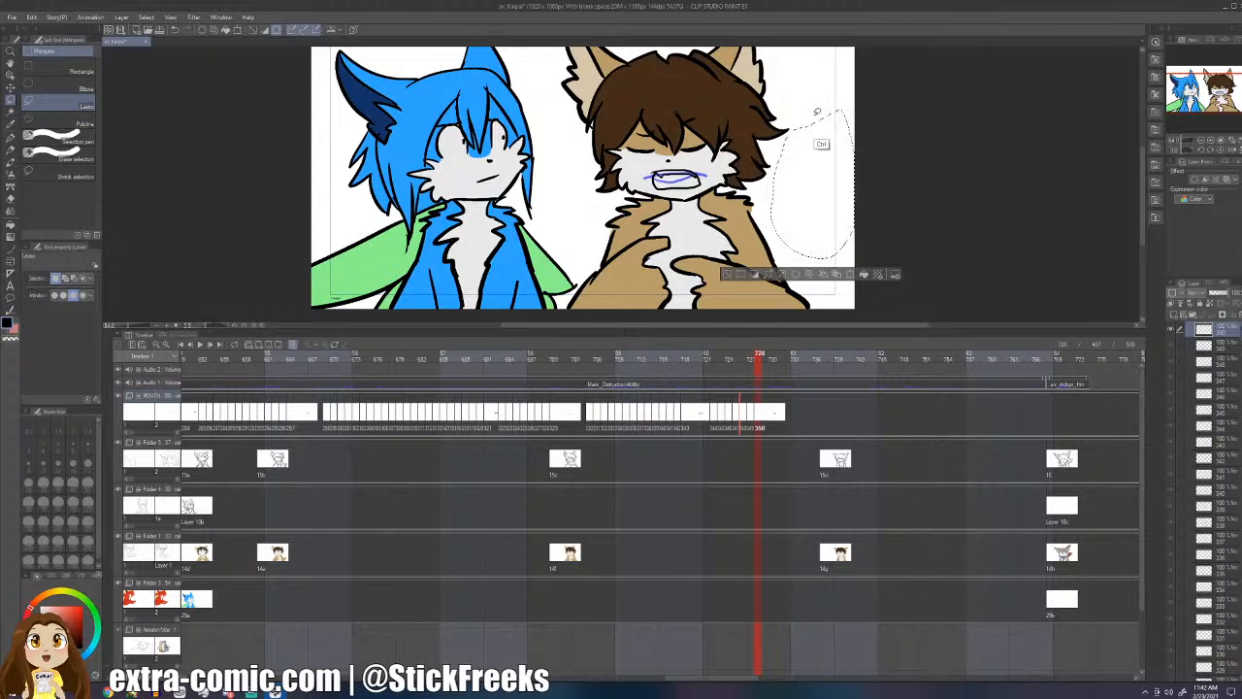
key("ctrl+d")
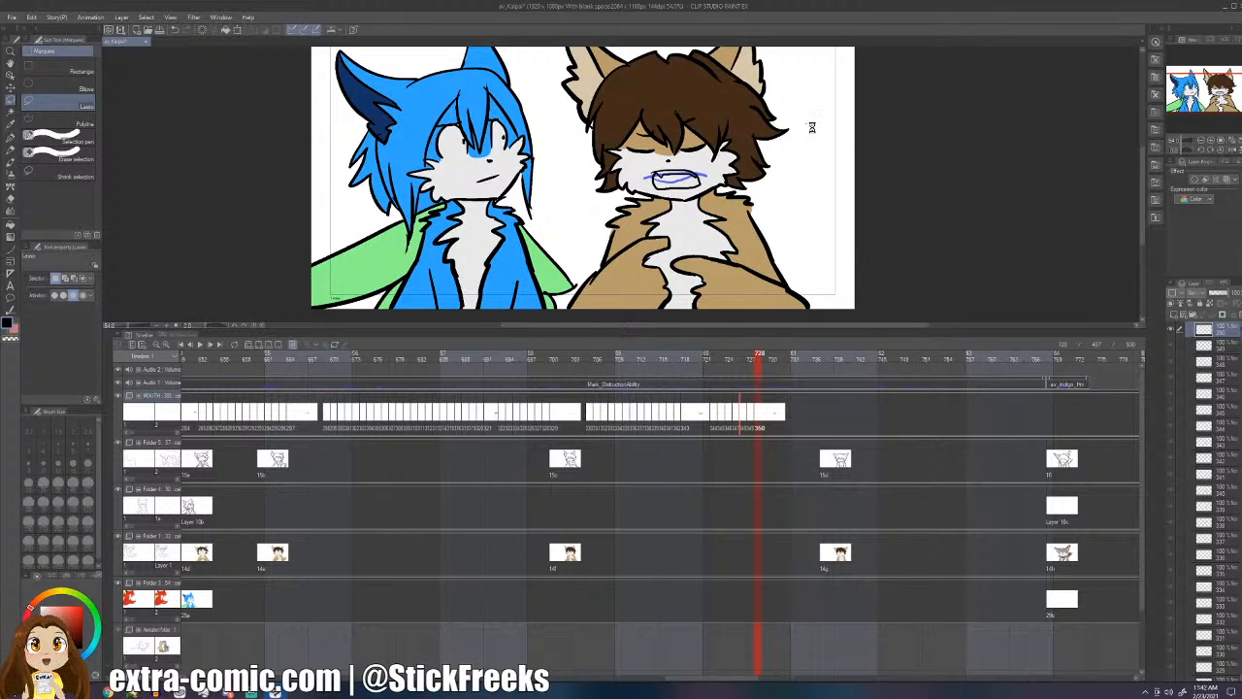
key("p")
- Flip back and forth through frames 726 to 728 to check the brown-haired character's new fanged mouth against the two preceding mouth cels
key("Left")
key("Left")
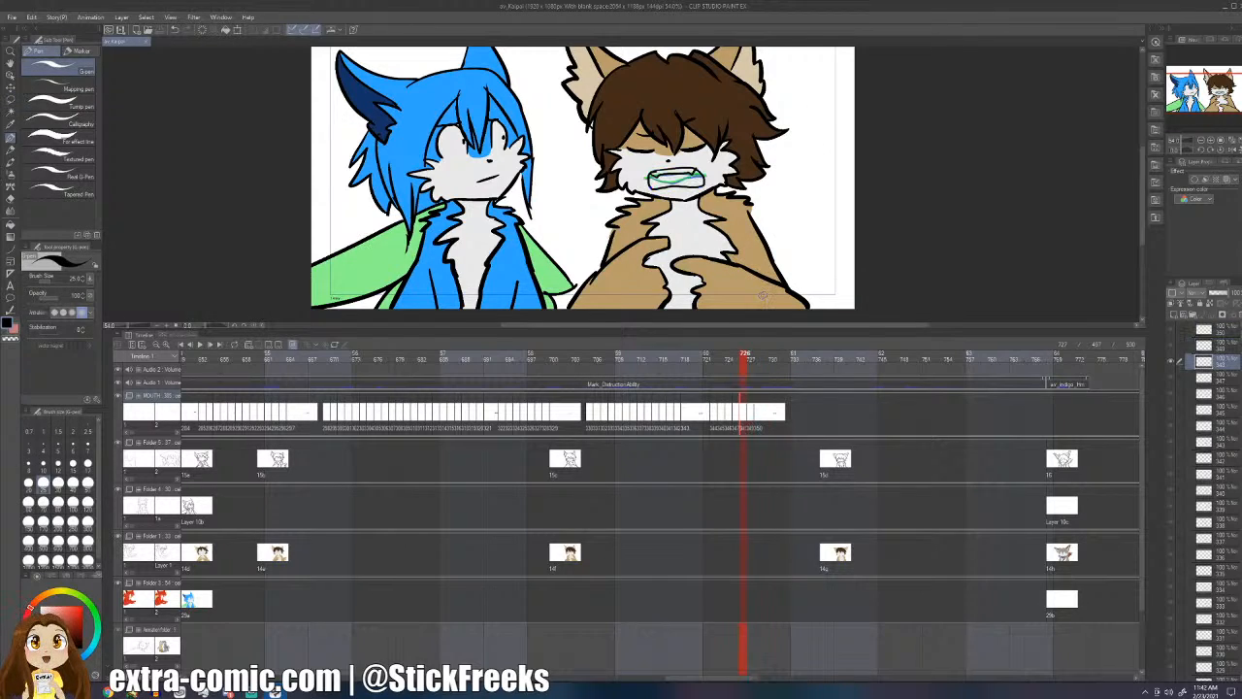
key("Right")
key("Right")
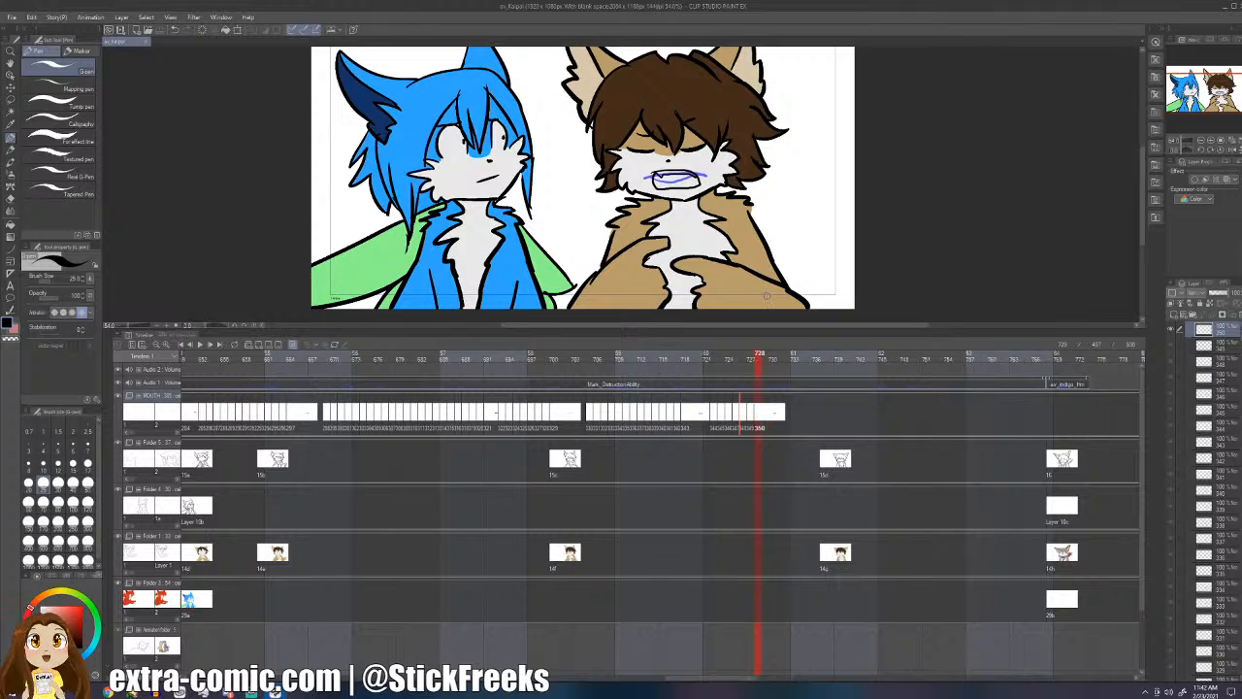
key("Left")
key("Left")
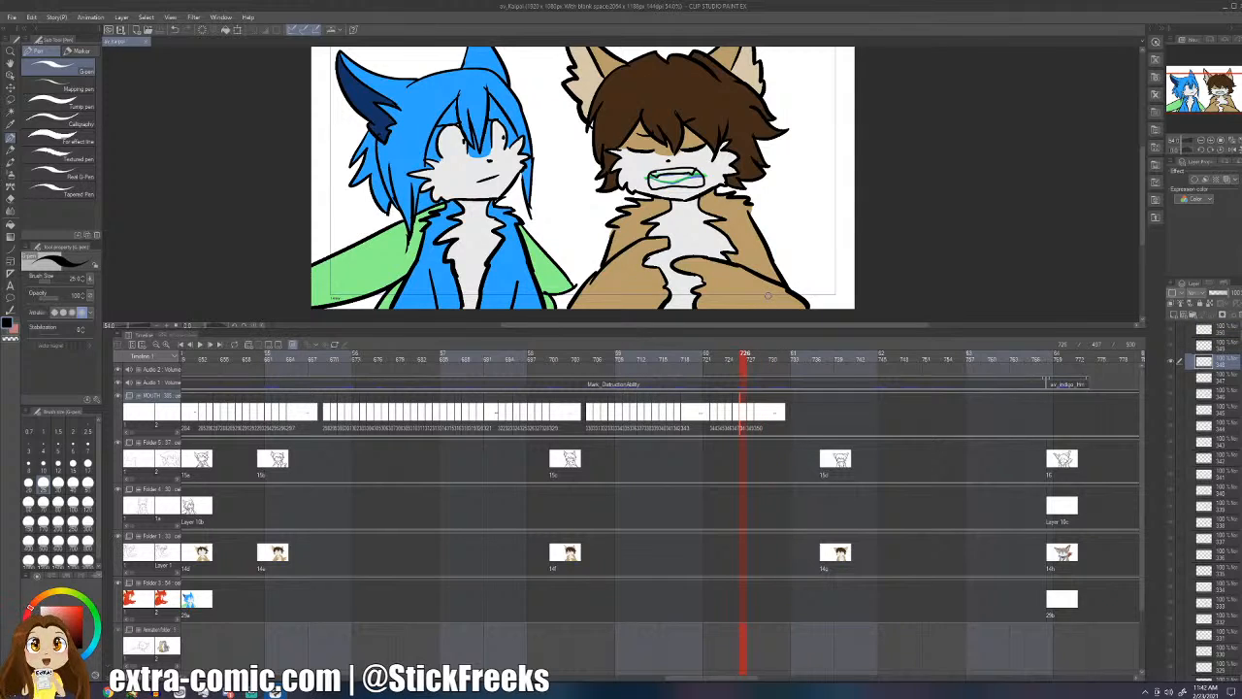
key("Right")
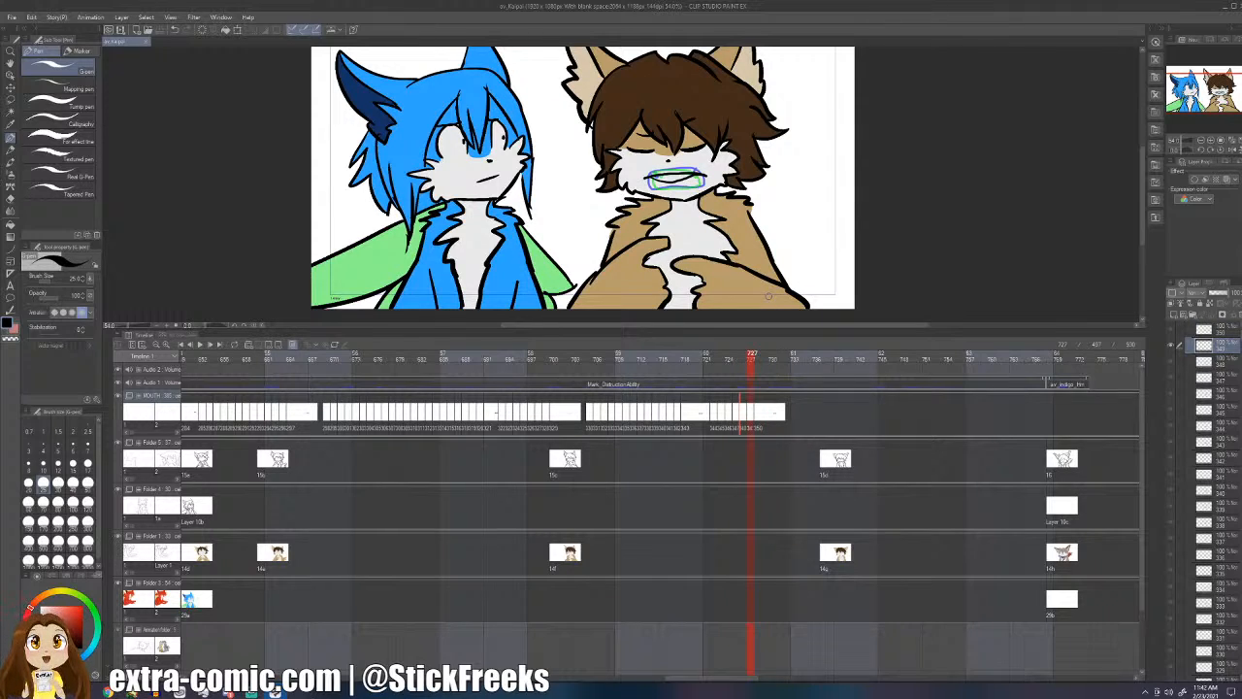
key("Right")
key("Left")
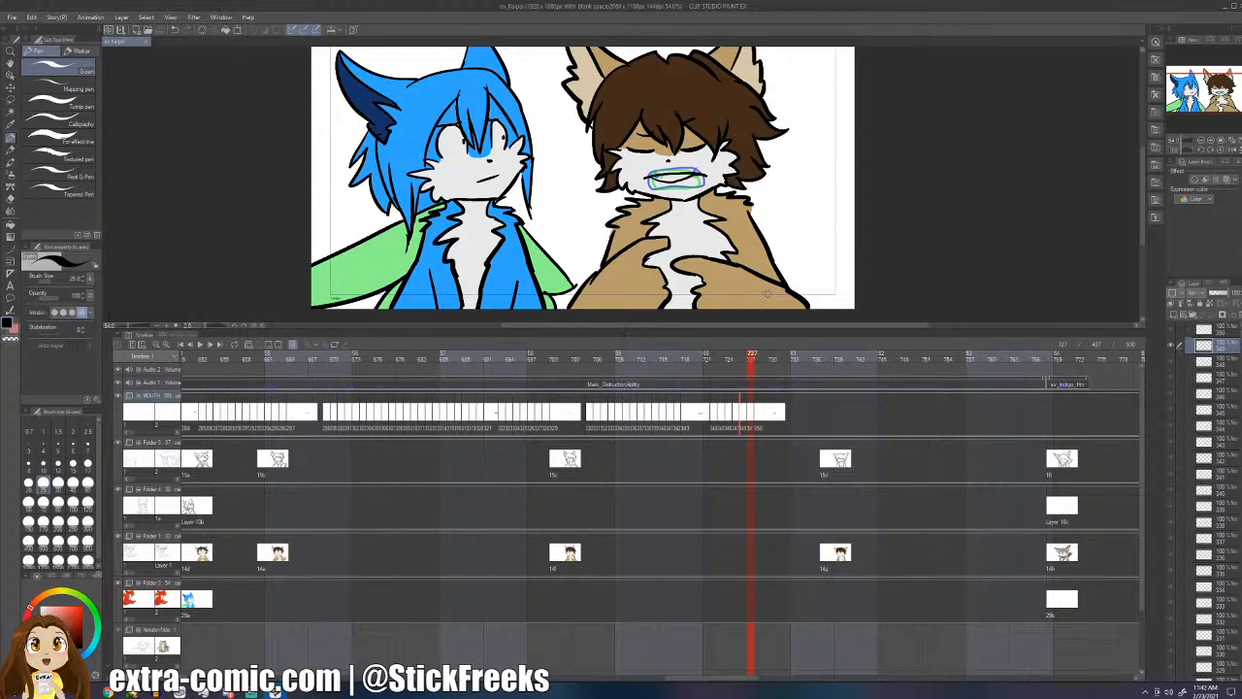
key("Right")
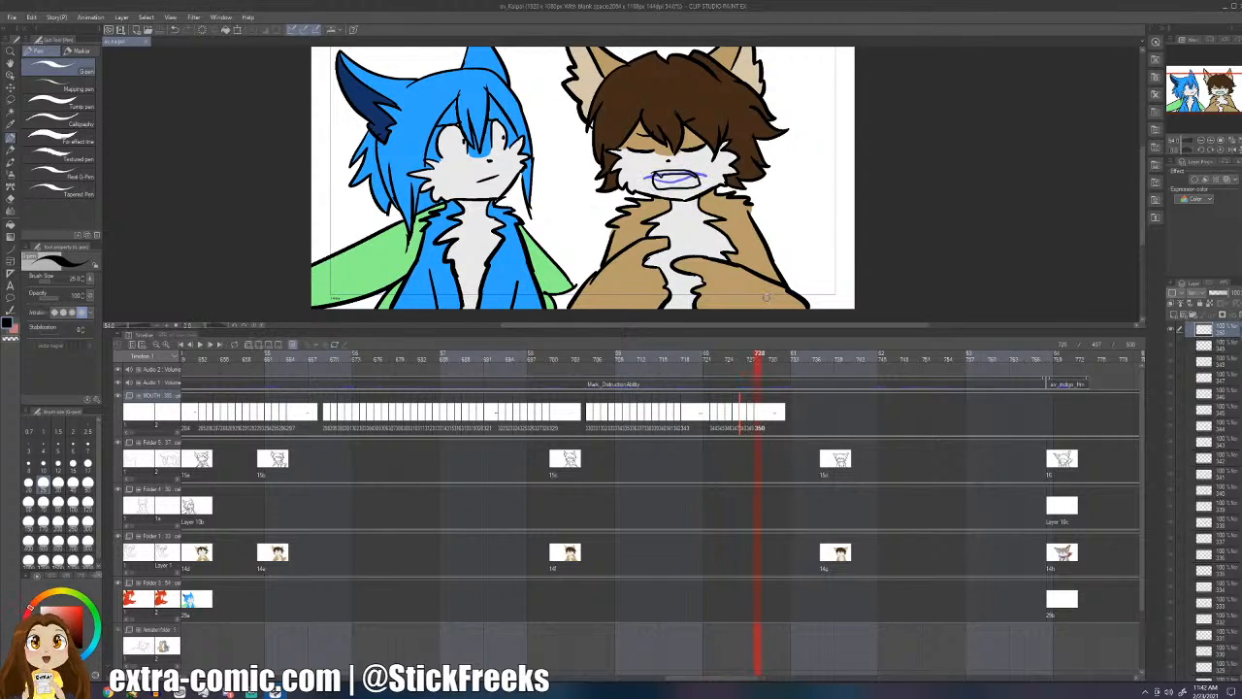
- Step back to frame 725 and forward again to 728 to review the whole mouth sequence, ending on frame 727
key("Left")
key("Left")
key("Left")
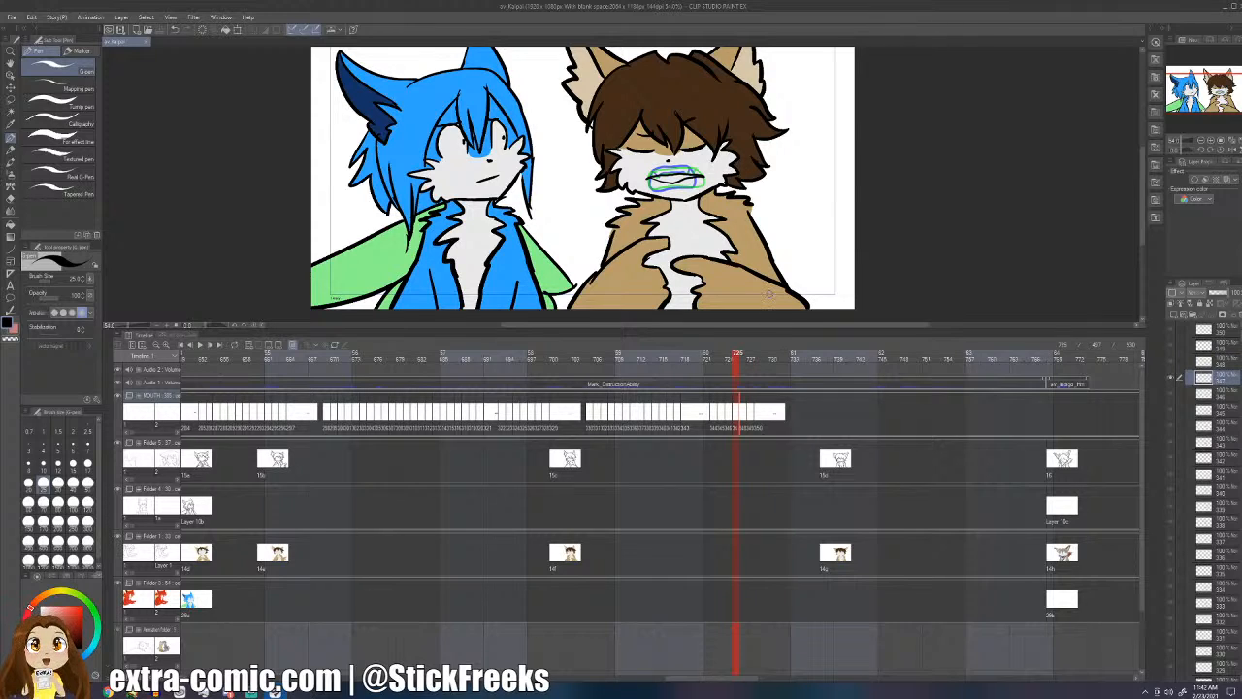
key("Right")
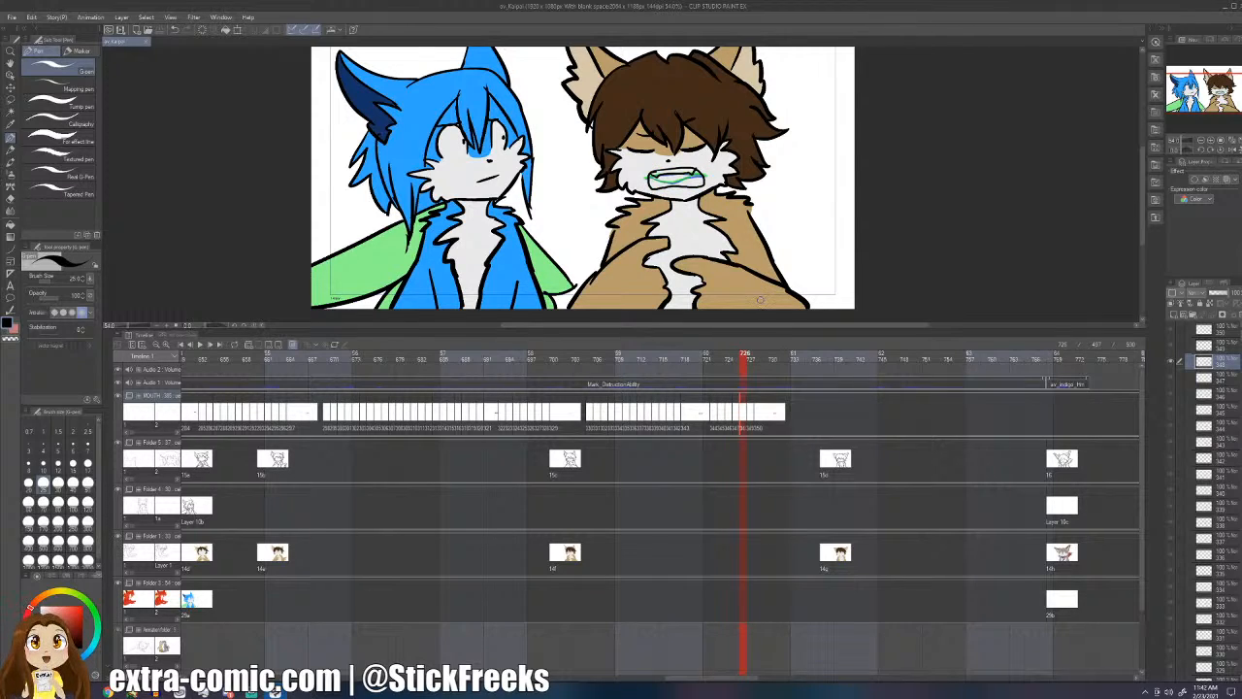
key("Right")
key("Right")
key("Left")
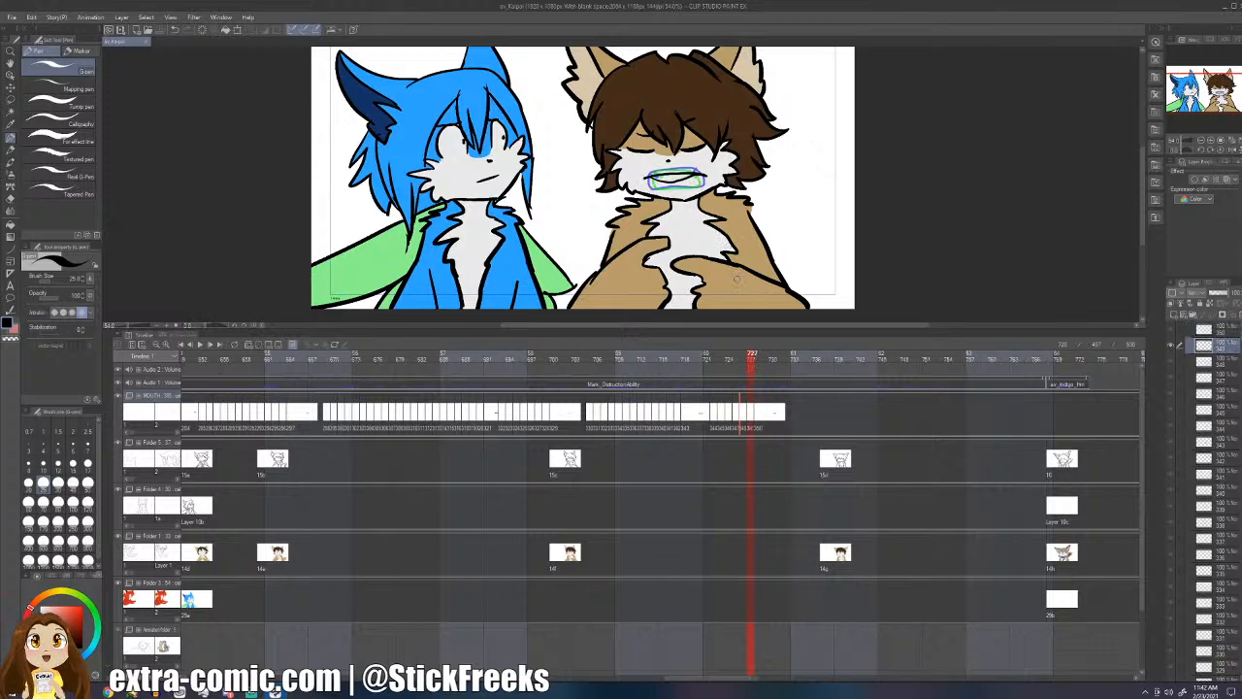
- Review the brown-haired character's mouth animation by stepping through its frames and playing it back from frames 681 and 721
key("Left")
key("Left")
key("Left")
key("Left")
key("Right")
key("Right")
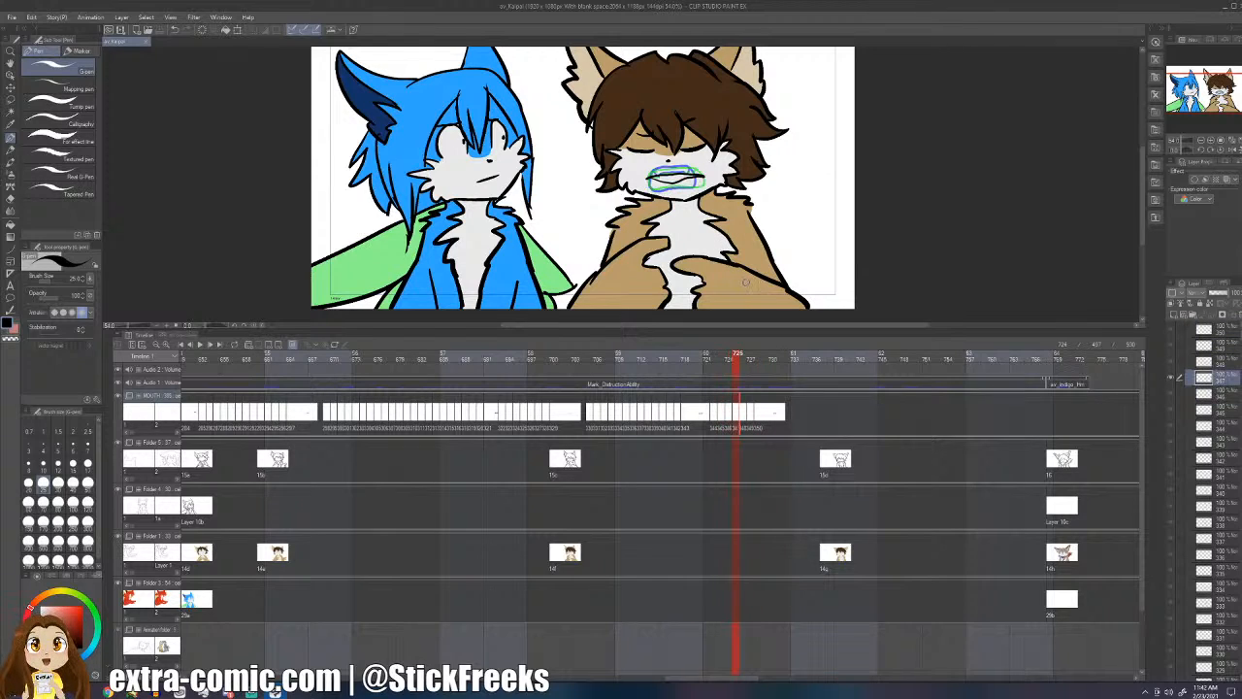
left_click(582, 417)
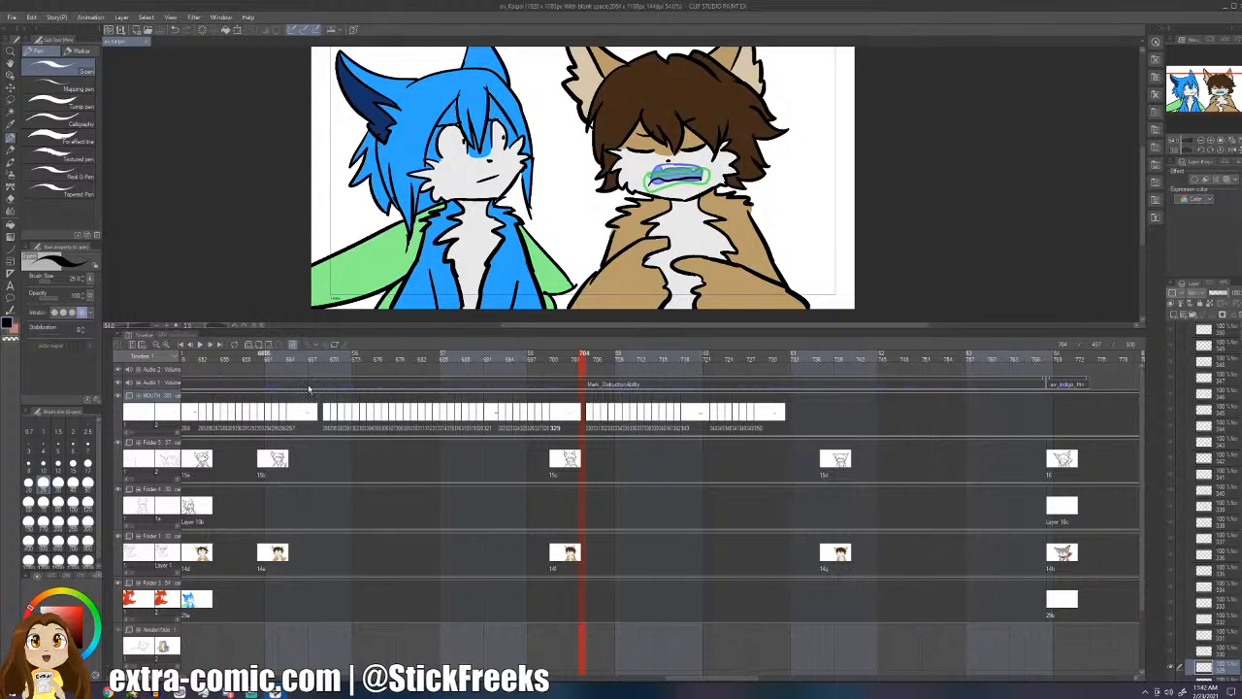
left_click(413, 417)
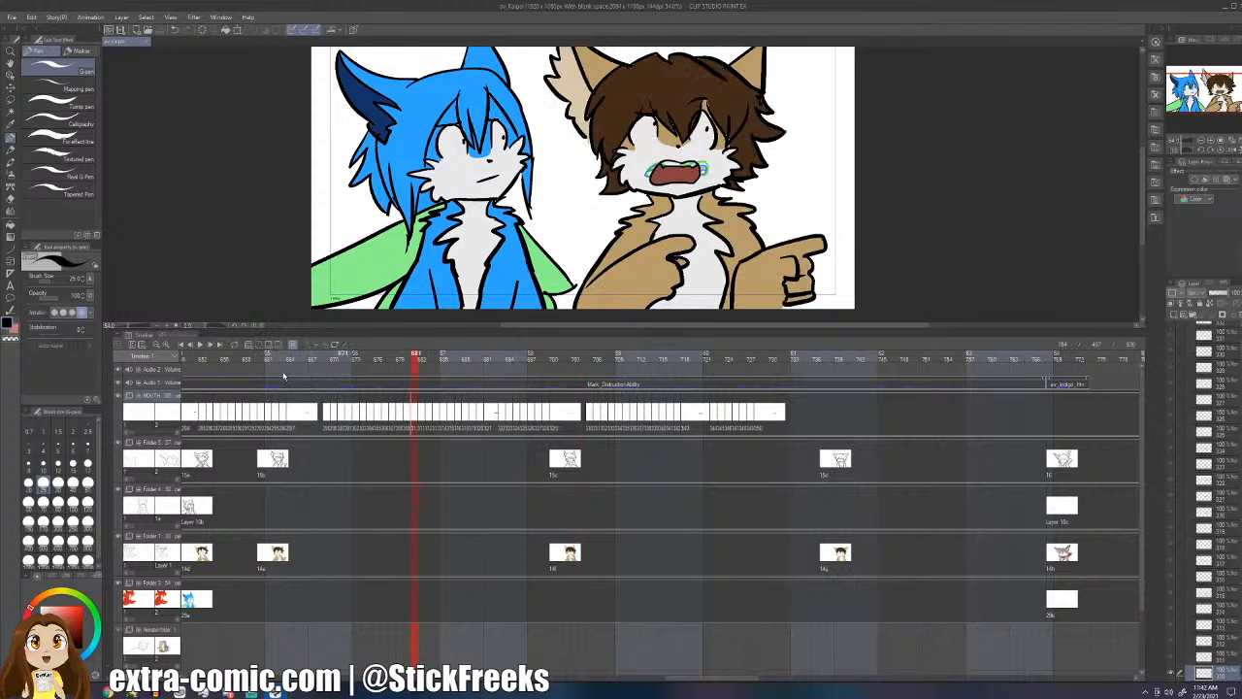
left_click(201, 346)
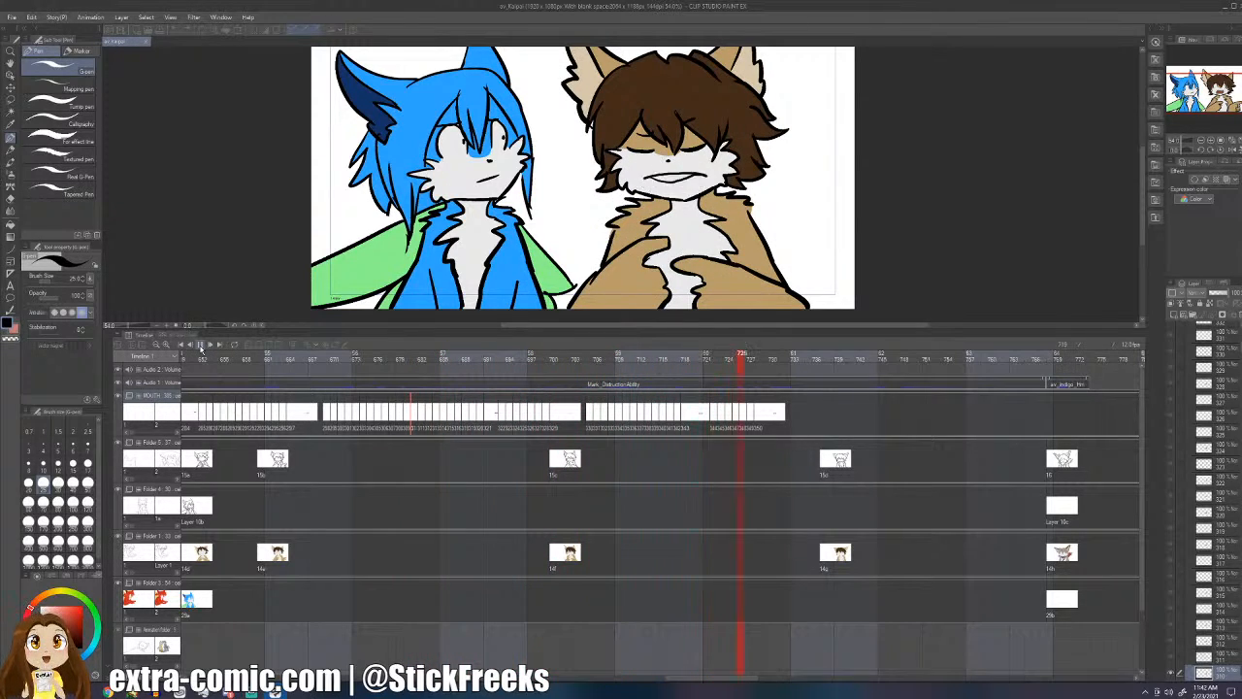
left_click(201, 346)
left_click(757, 419)
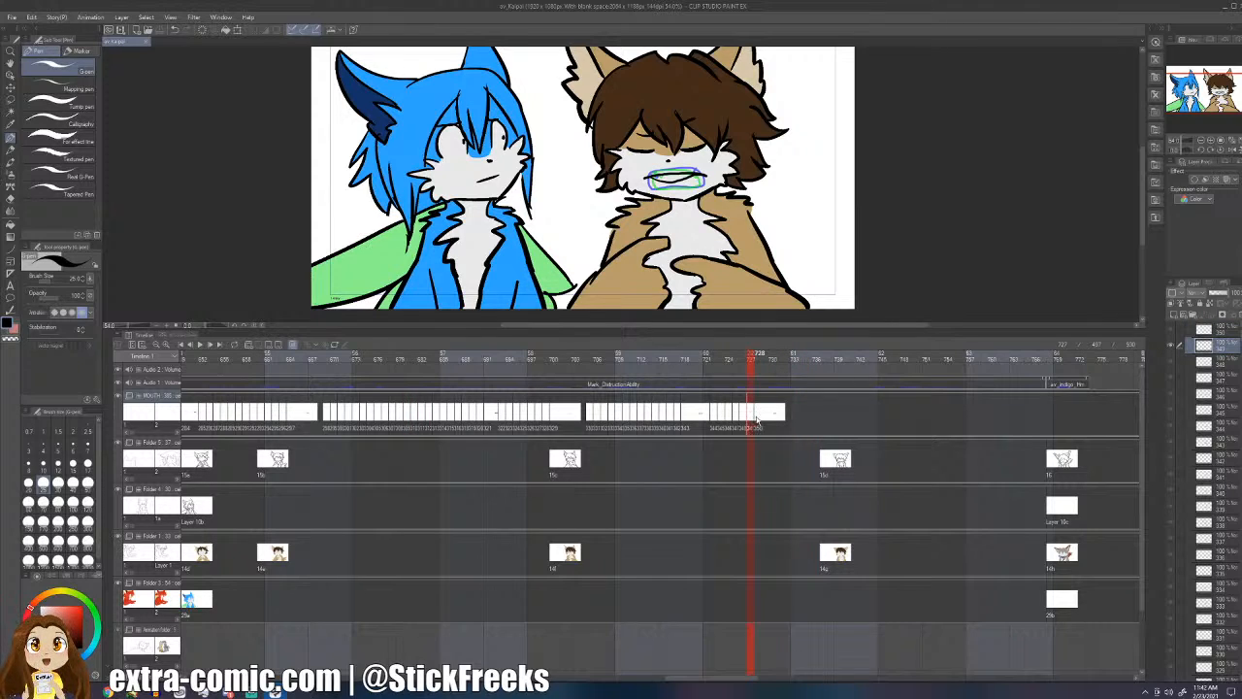
left_click(707, 417)
left_click(201, 344)
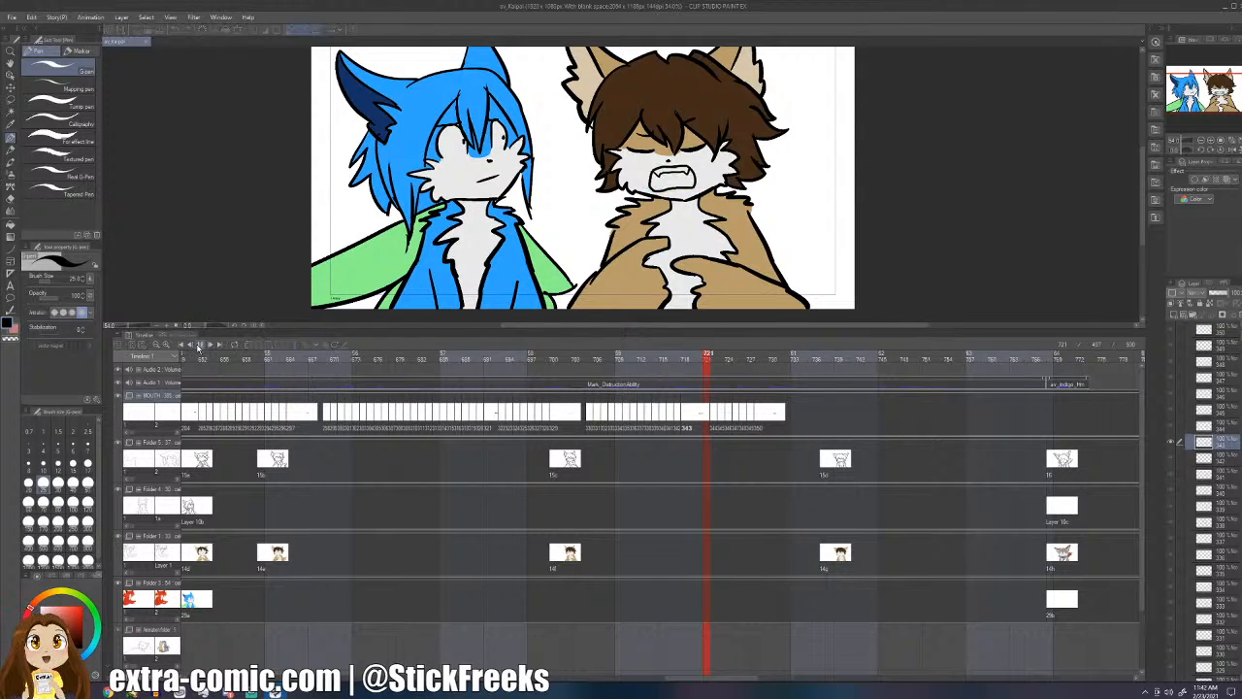
- Add a mouth cel at frame 729 and draw a thin, nearly closed mouth on the brown-haired character
left_click(768, 417)
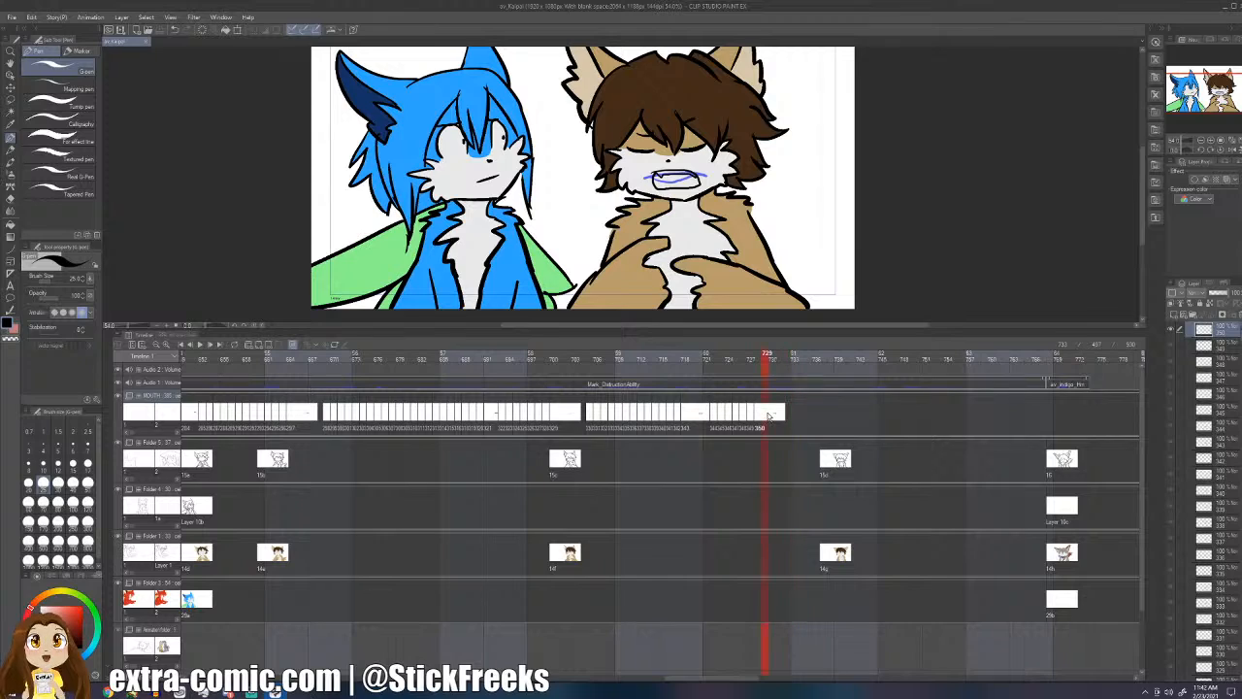
key("ctrl+shift+n")
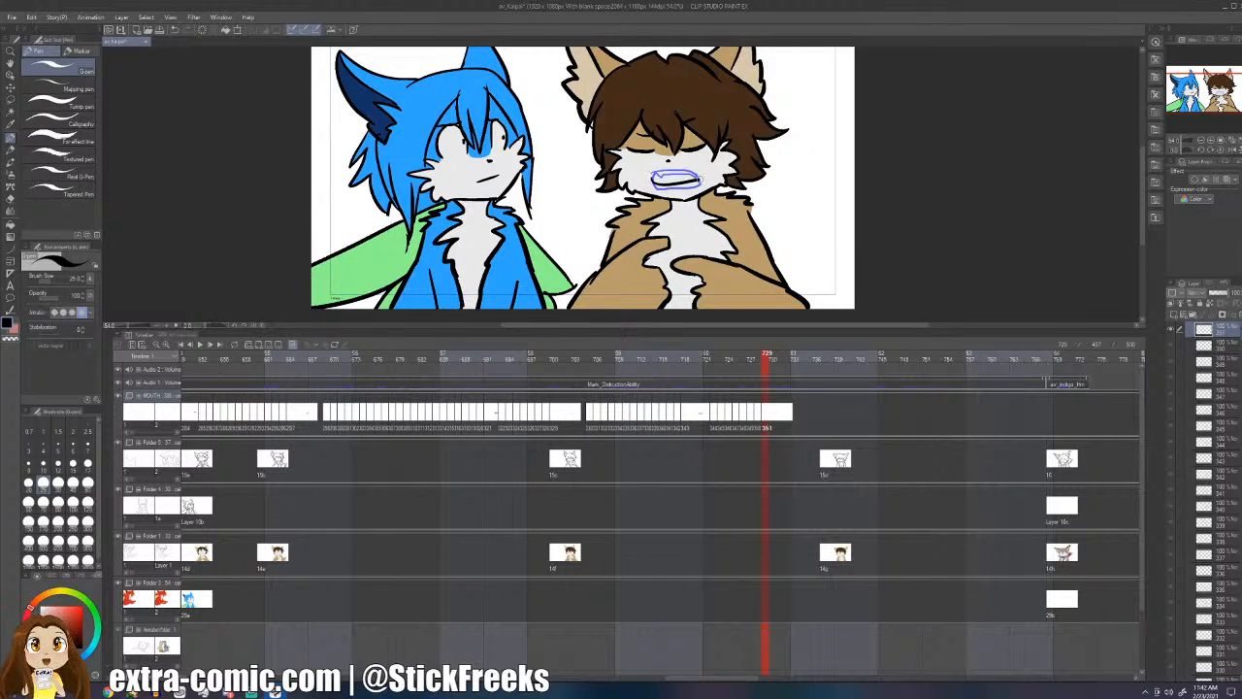
left_click_drag(649, 180, 661, 175)
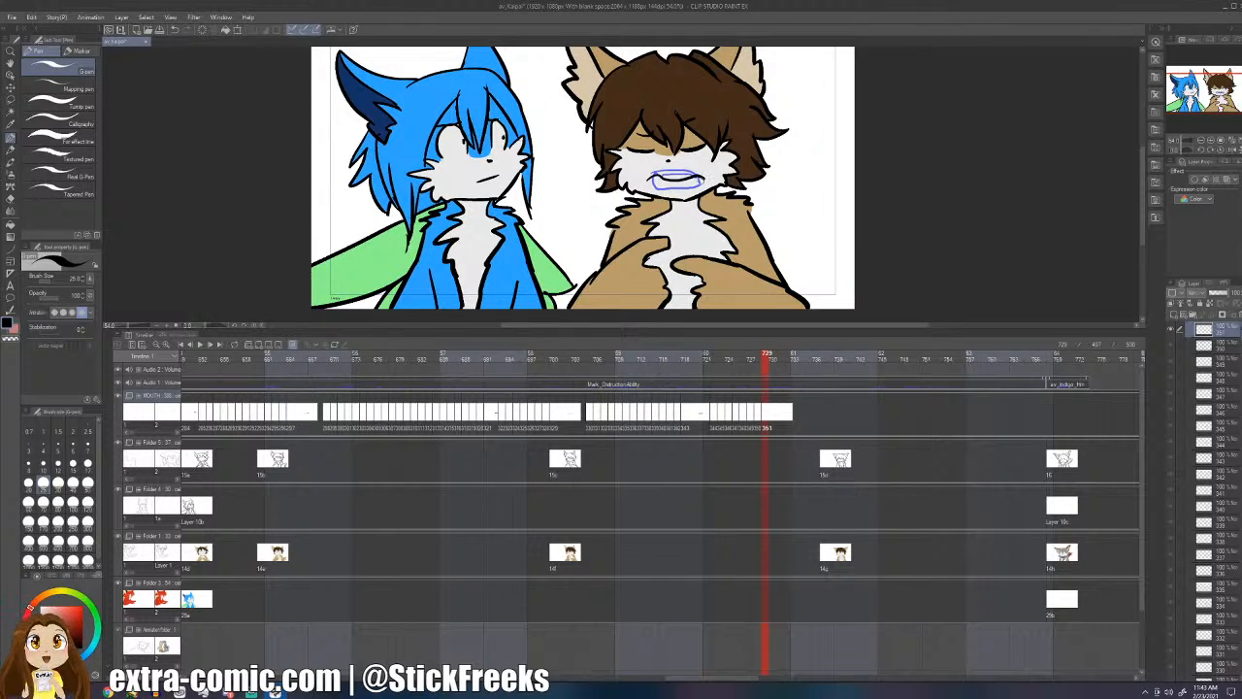
key("Right")
key("Left")
- Add a mouth cel at frame 730 and draw a wide bared-teeth mouth with fangs on the brown-haired character
key("Right")
key("ctrl+shift+n")
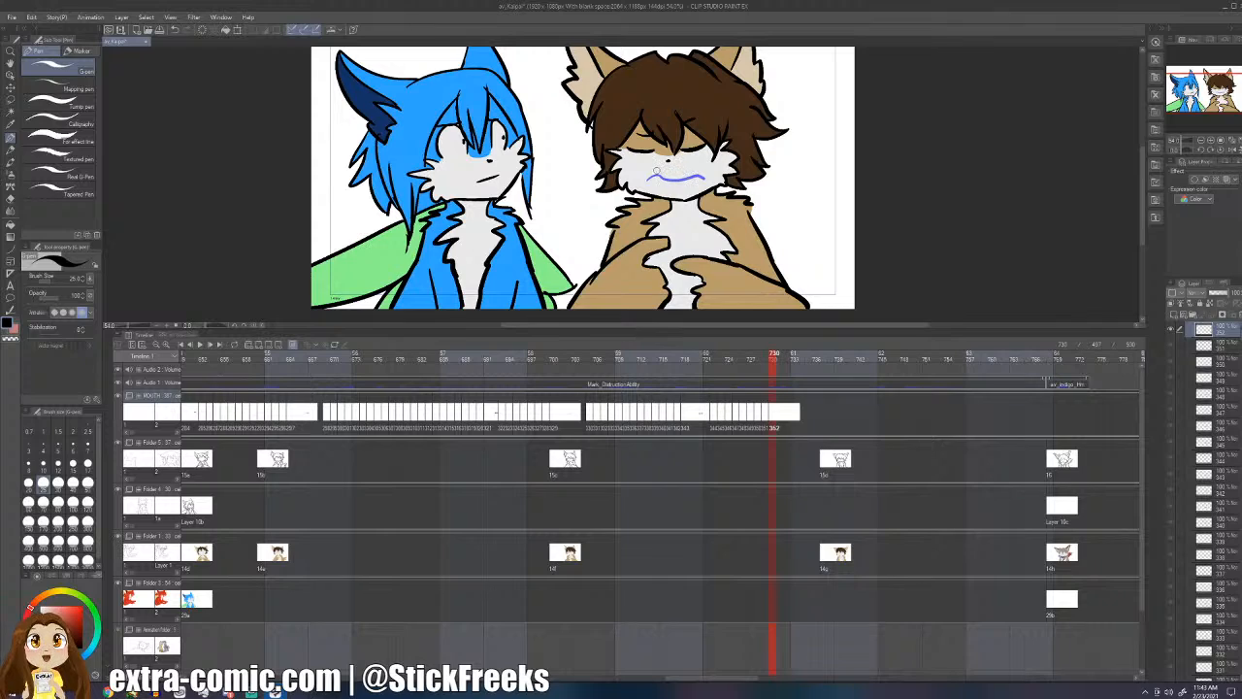
mouse_move(646, 181)
left_mouse_down()
mouse_move(700, 174)
mouse_move(706, 185)
mouse_move(642, 183)
left_mouse_up()
key("ctrl+z")
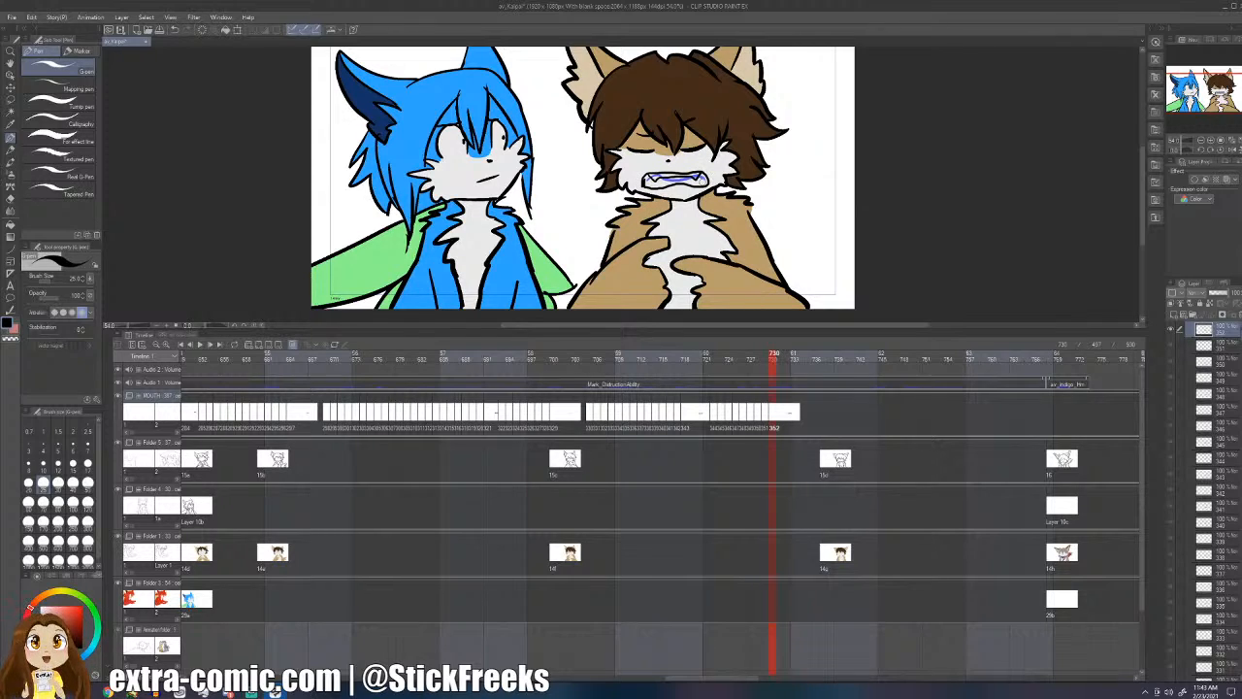
- Add a blank mouth cel at frame 731 and touch up the fanged mouth at frame 730 with the eraser
key("alt+n")
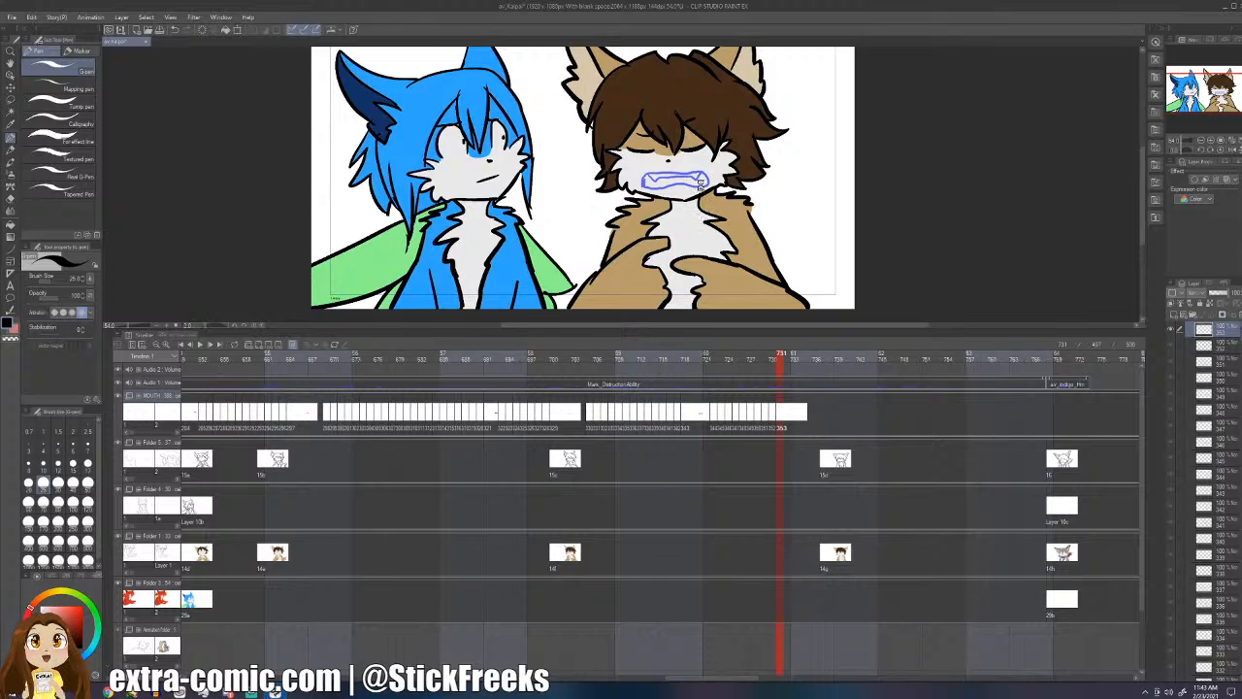
key("Left")
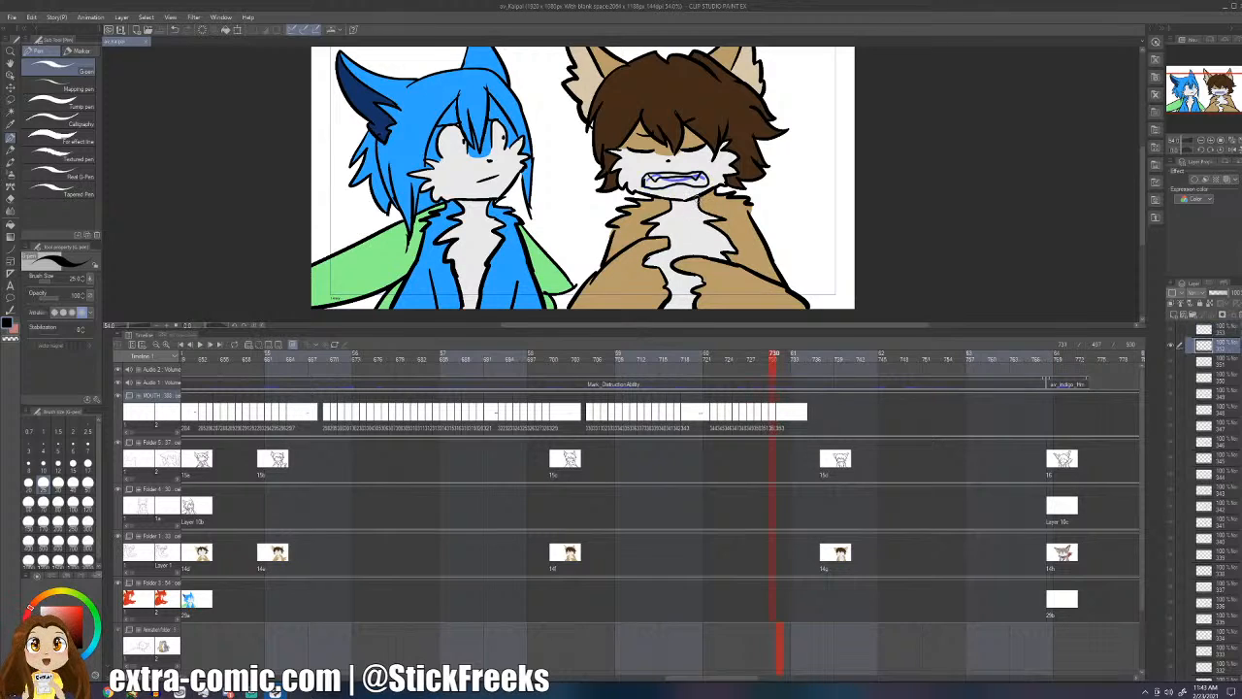
key("e")
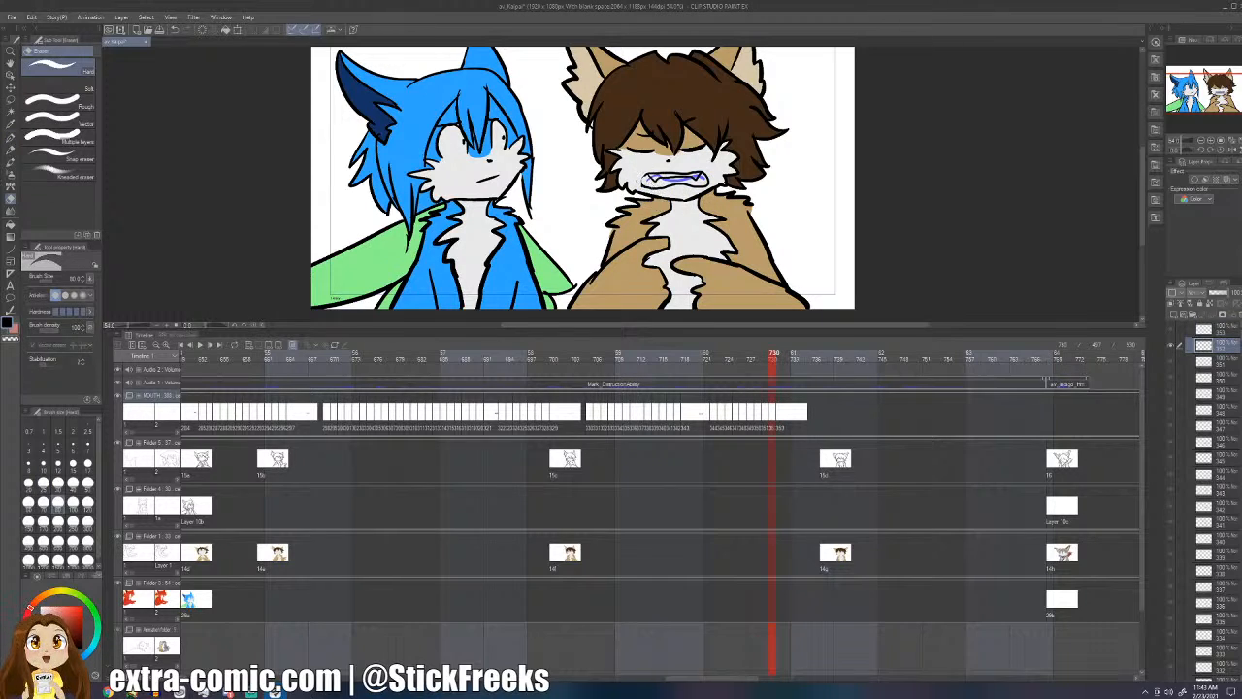
key("Right")
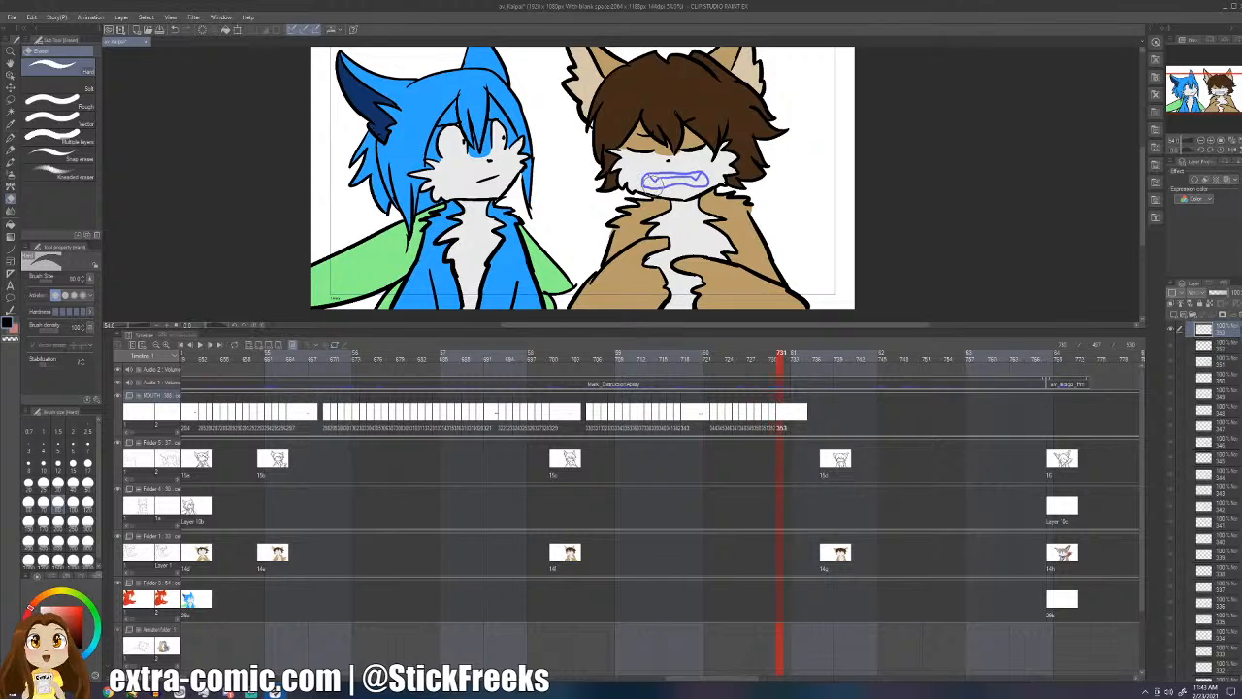
key("p")
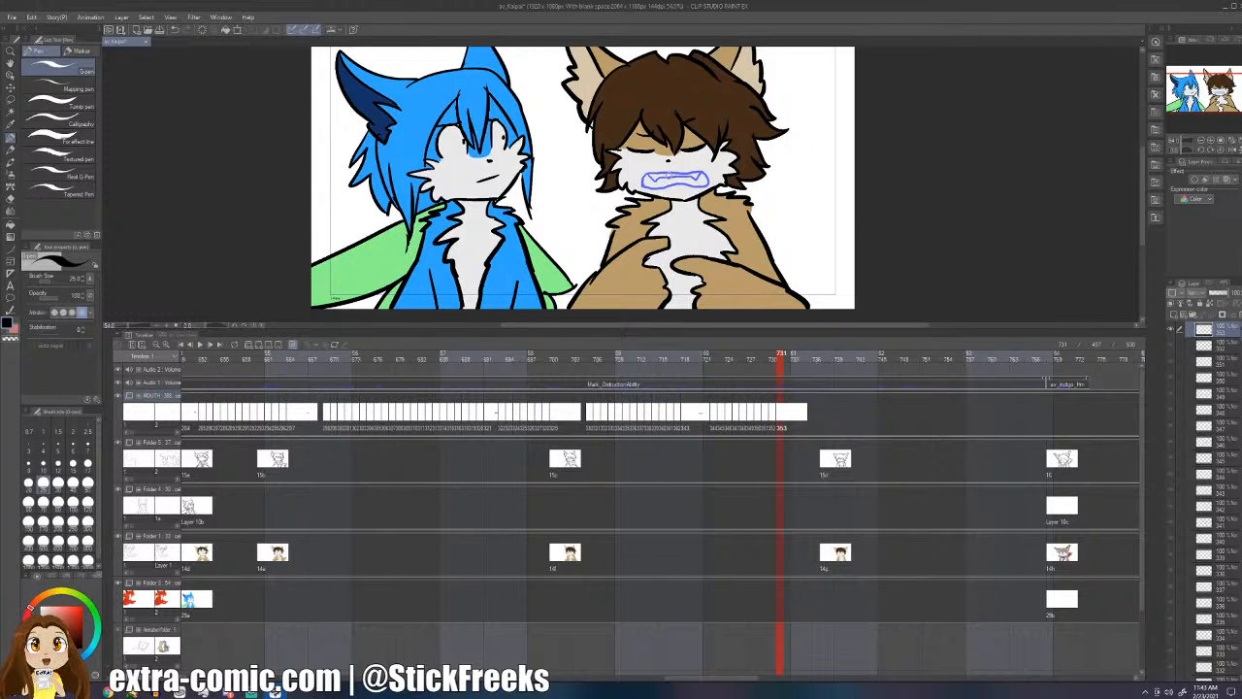
- Flip back and forth between frames 727 and 731 to compare the mouth shapes
key("Left")
key("Left")
key("Left")
key("Left")
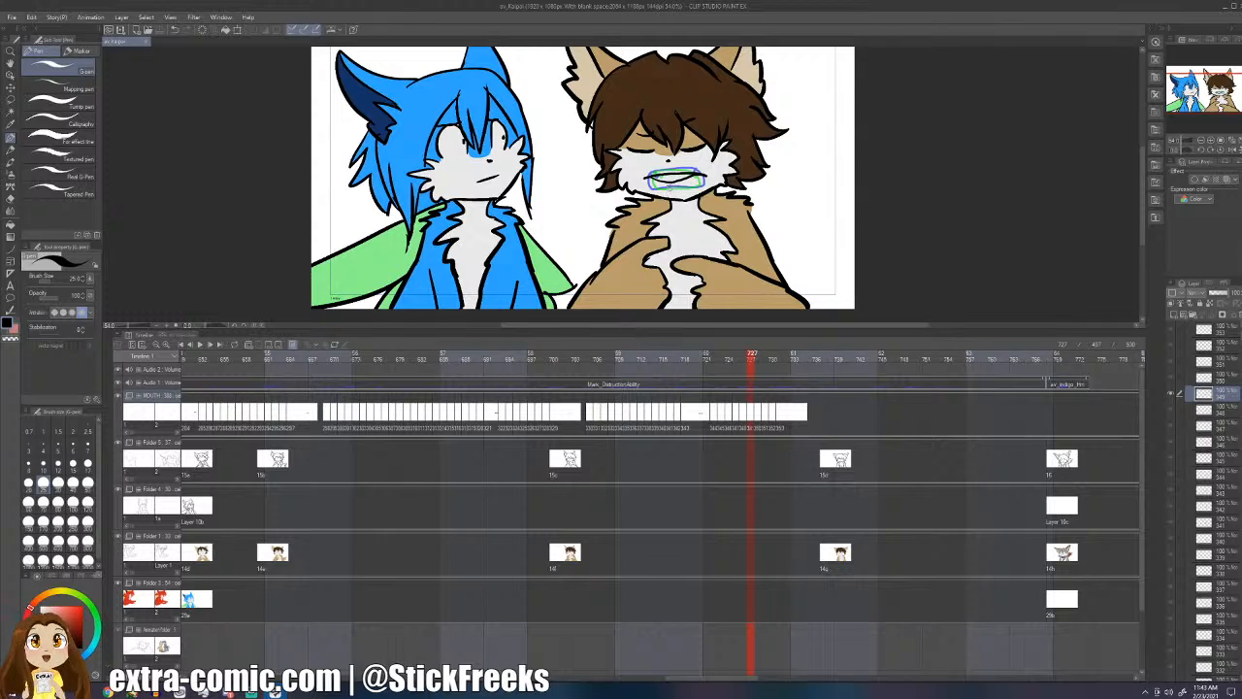
key("Right")
key("Right")
key("Right")
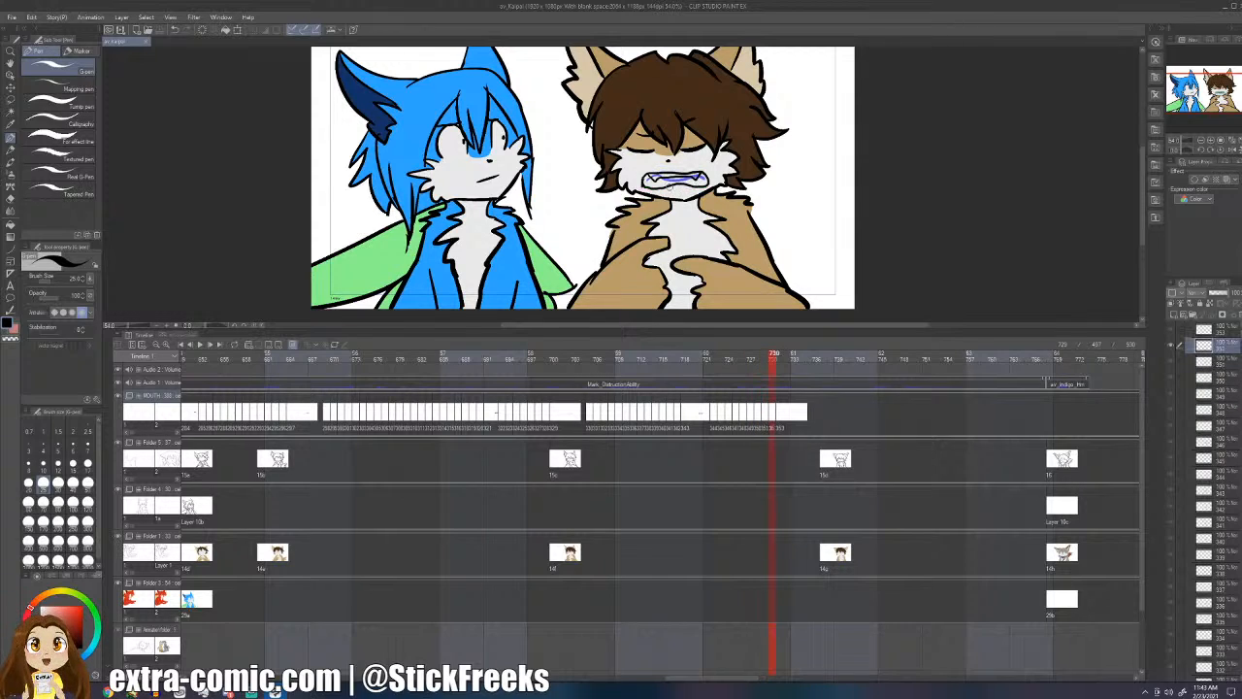
key("Right")
key("Left")
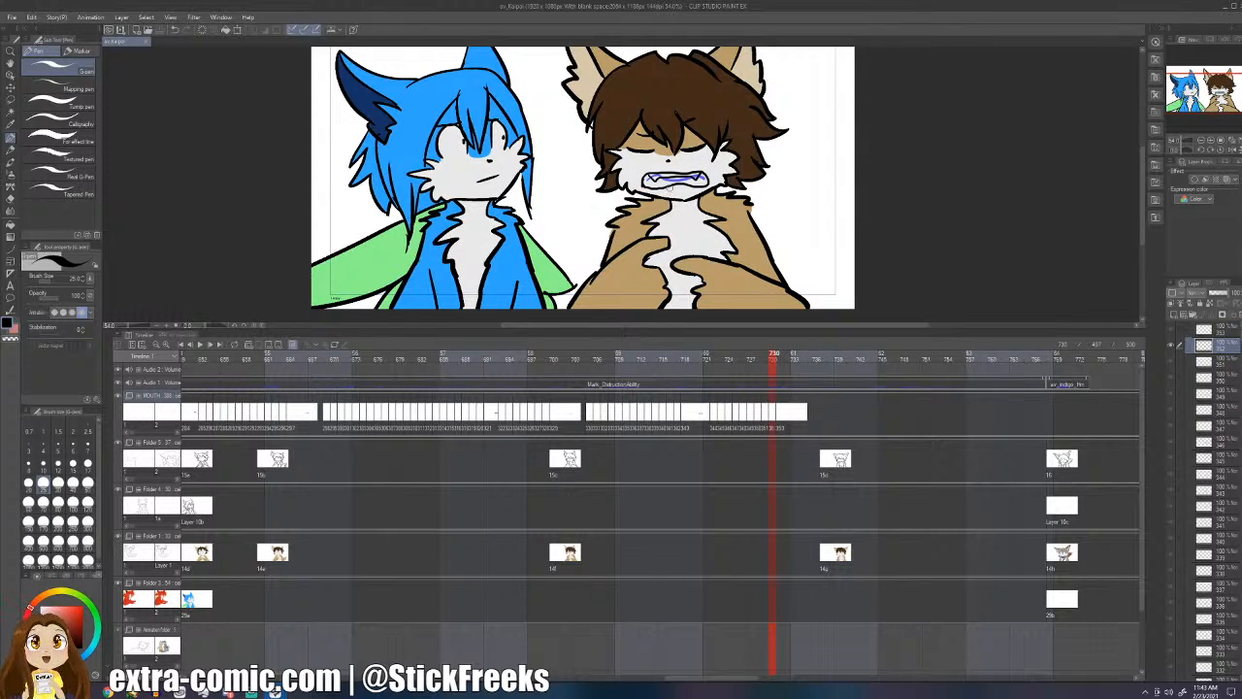
key("Left")
key("Left")
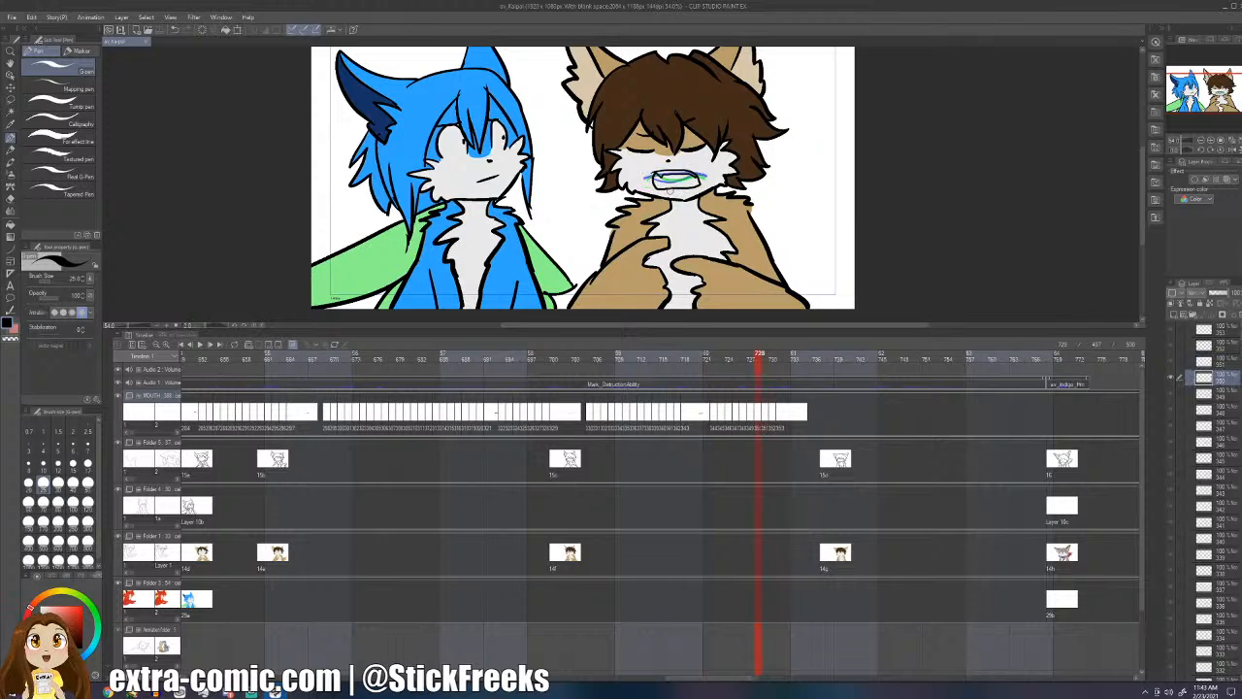
key("Right")
key("Right")
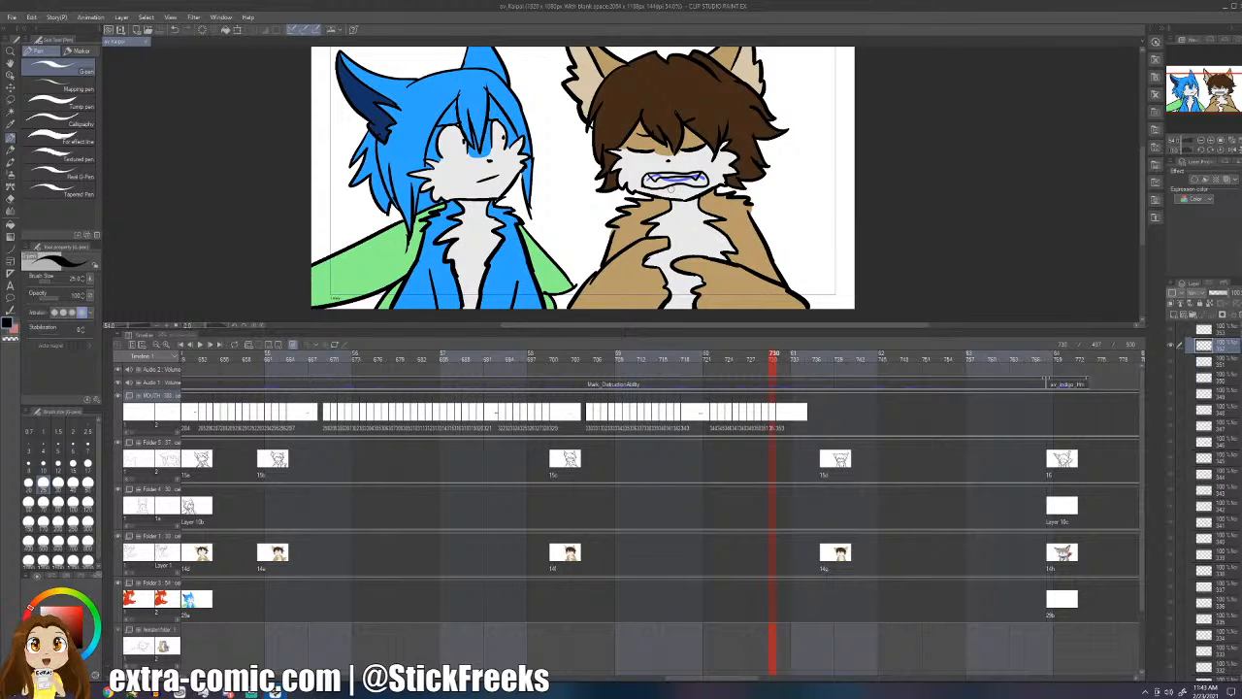
key("Right")
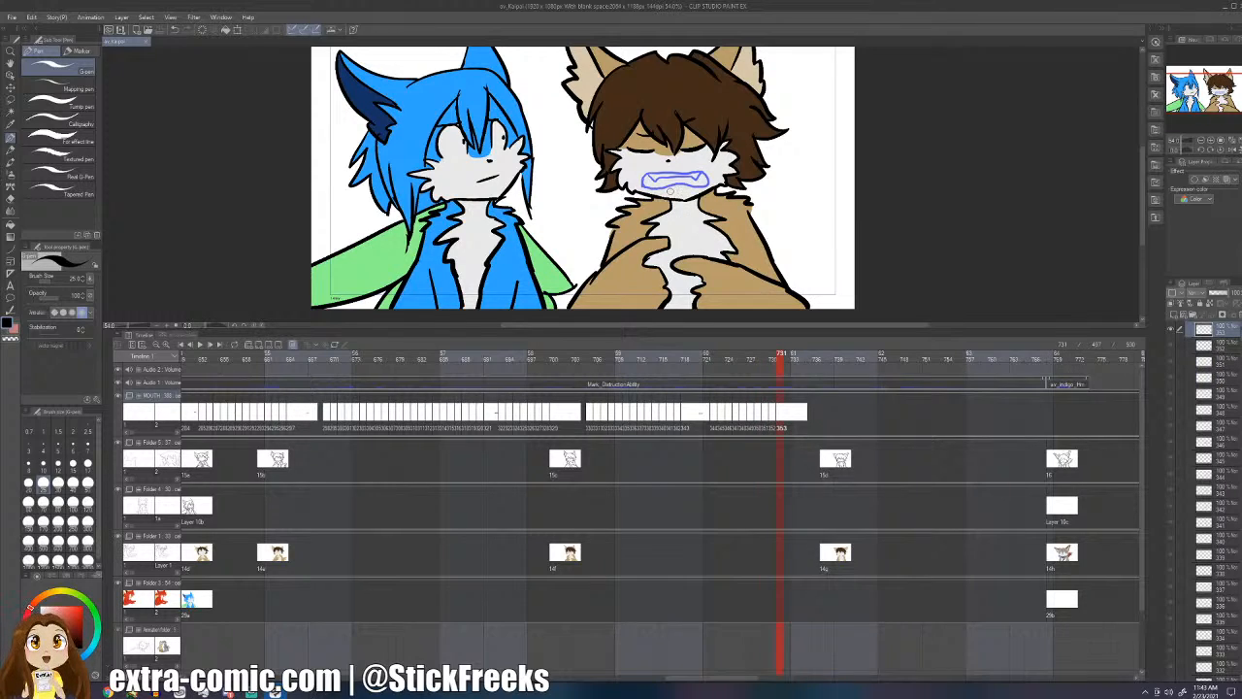
key("Left")
key("Left")
key("Right")
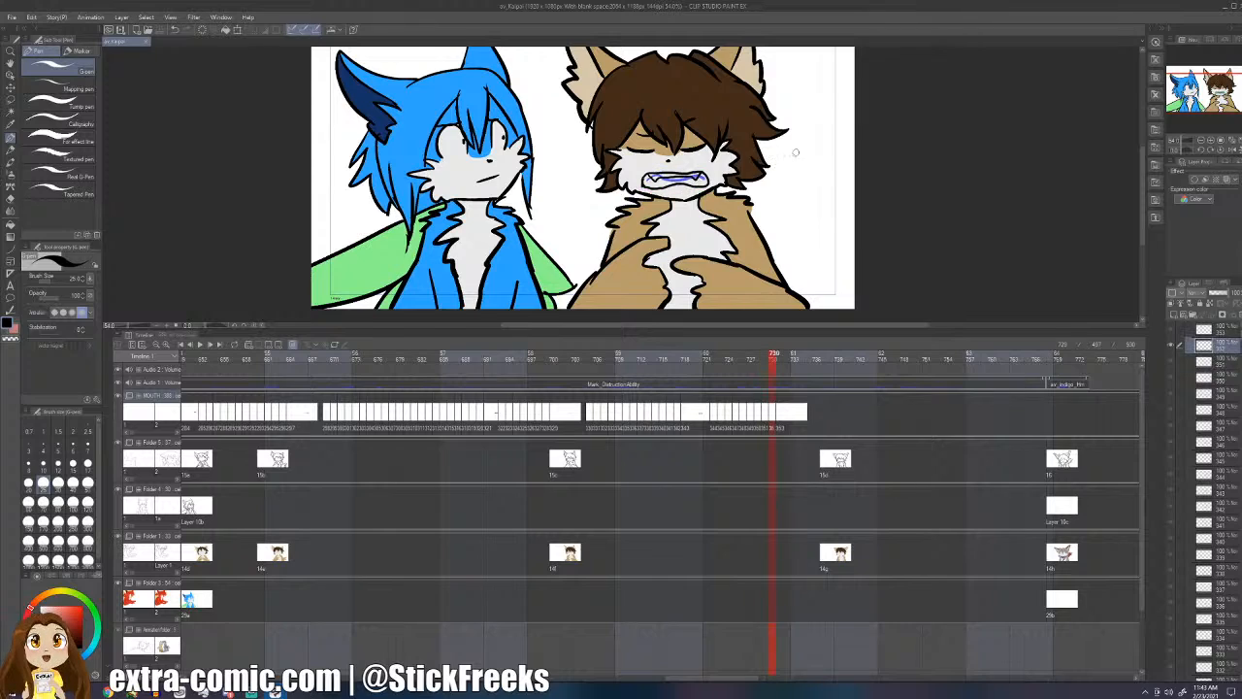
mouse_move(786, 203)
left_mouse_down()
mouse_move(819, 148)
mouse_move(827, 193)
mouse_move(805, 205)
mouse_move(798, 184)
mouse_move(813, 163)
mouse_move(827, 179)
mouse_move(815, 192)
mouse_move(787, 190)
mouse_move(807, 157)
left_mouse_up()
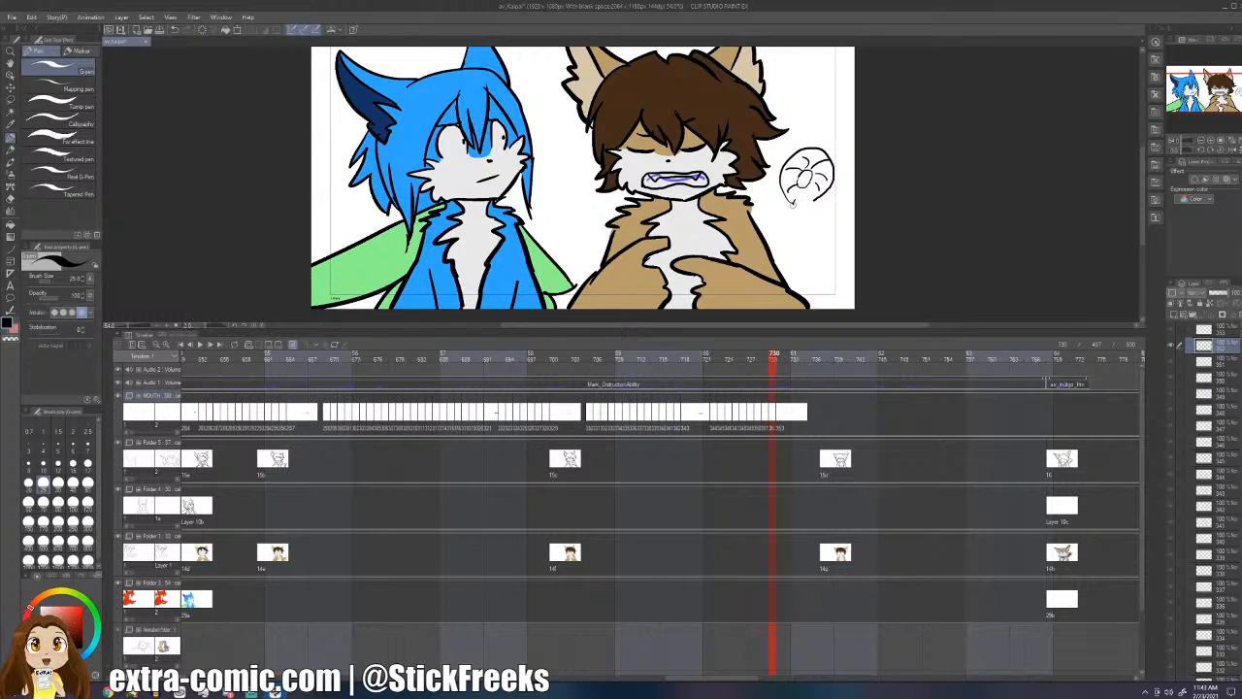
left_click_drag(792, 202, 797, 200)
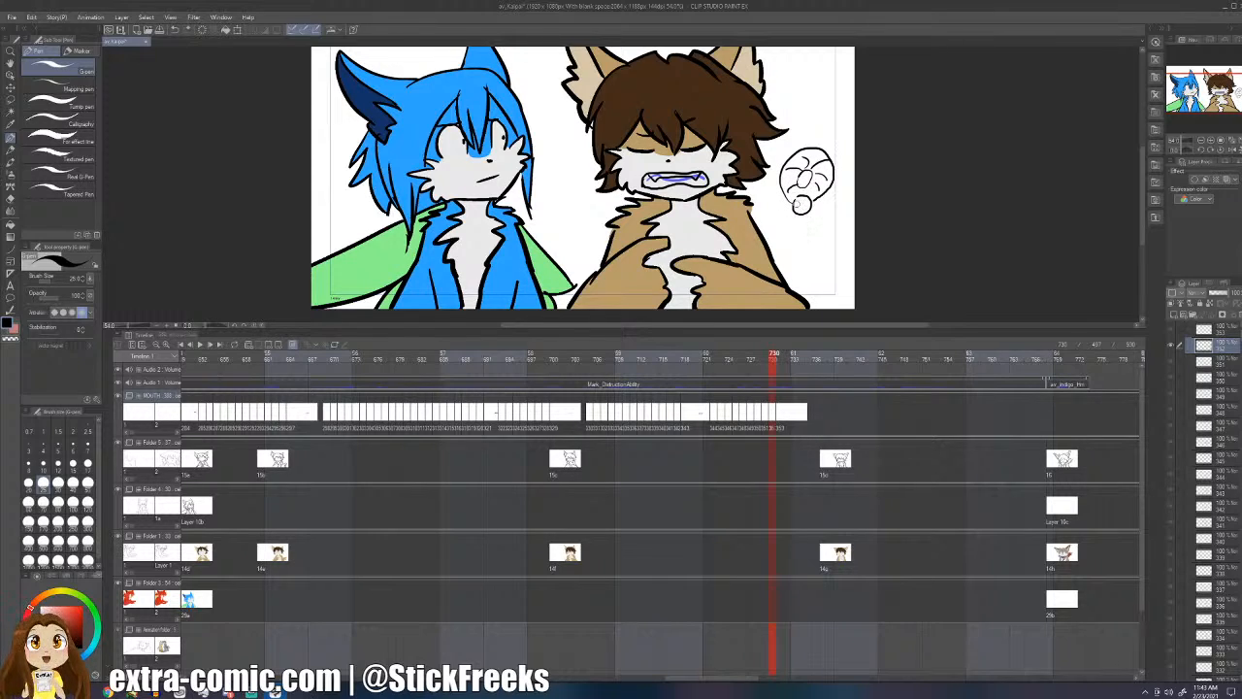
mouse_move(793, 215)
left_mouse_down()
mouse_move(821, 219)
mouse_move(814, 237)
mouse_move(786, 218)
mouse_move(801, 175)
mouse_move(809, 194)
mouse_move(822, 181)
left_mouse_up()
key("ctrl+z")
key("ctrl+z")
key("m")
mouse_move(813, 137)
left_mouse_down()
mouse_move(774, 194)
mouse_move(814, 243)
mouse_move(846, 207)
mouse_move(815, 139)
left_mouse_up()
key("Delete")
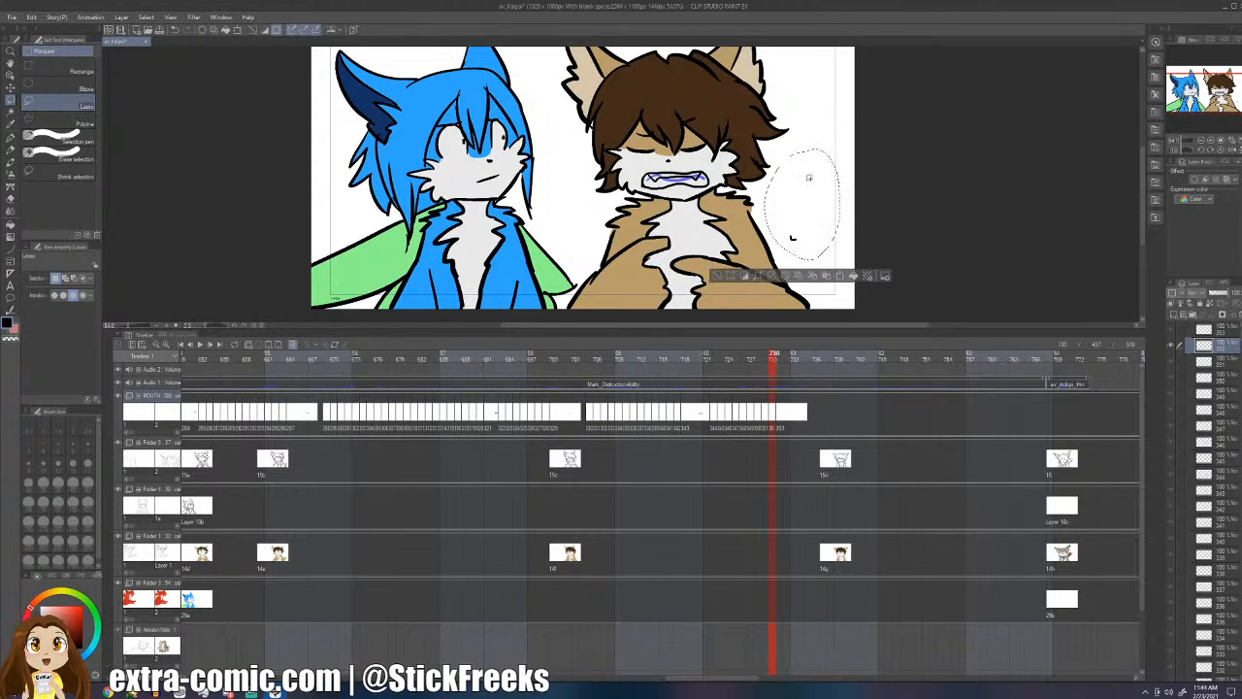
key("ctrl+d")
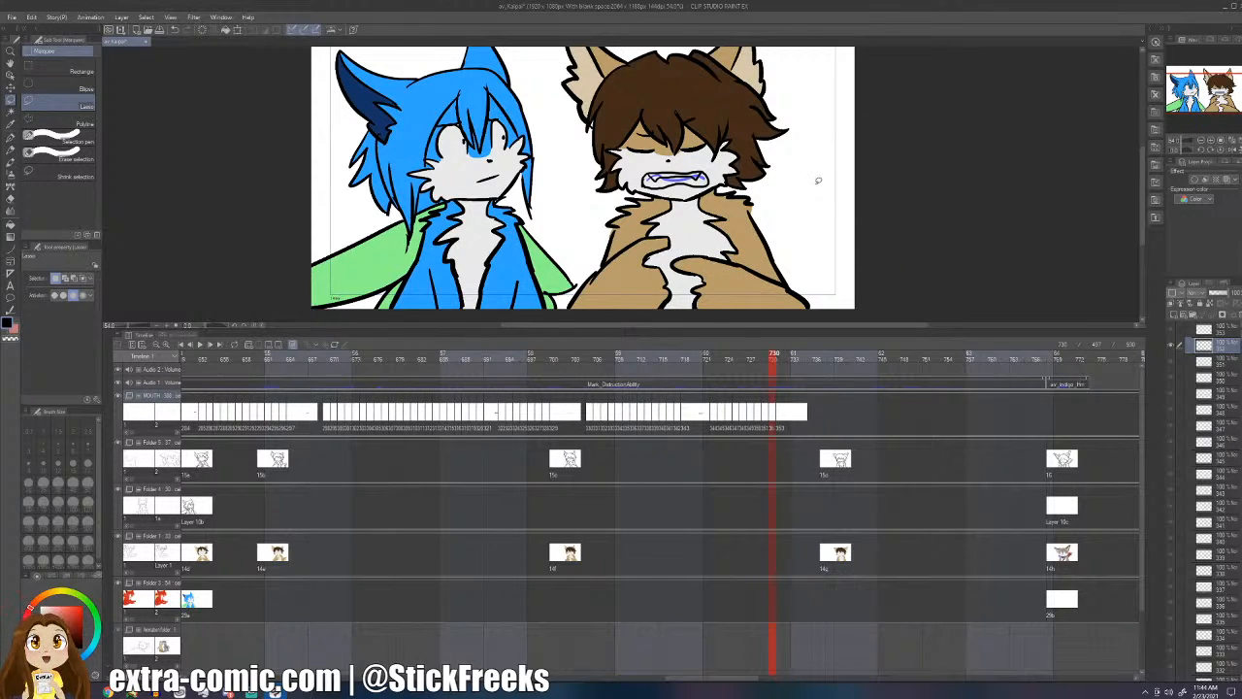
- Check the recent mouth frames and play the animation back from frame 704
key("ctrl+Left")
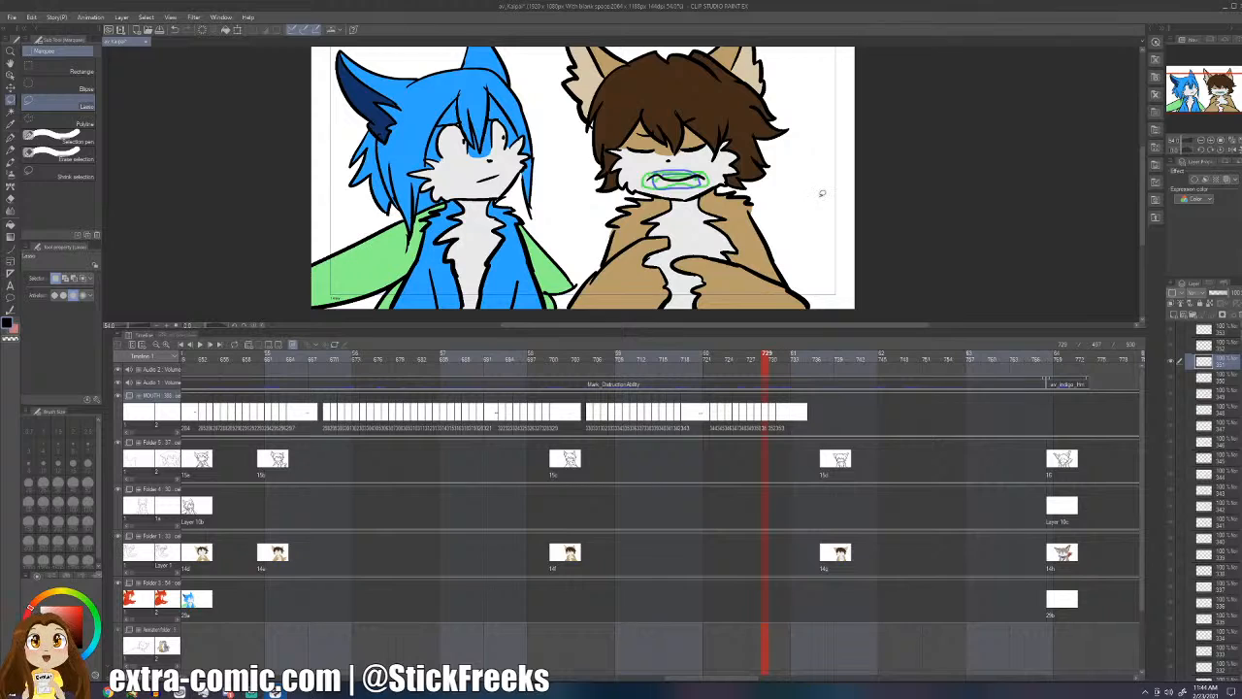
key("ctrl+Left")
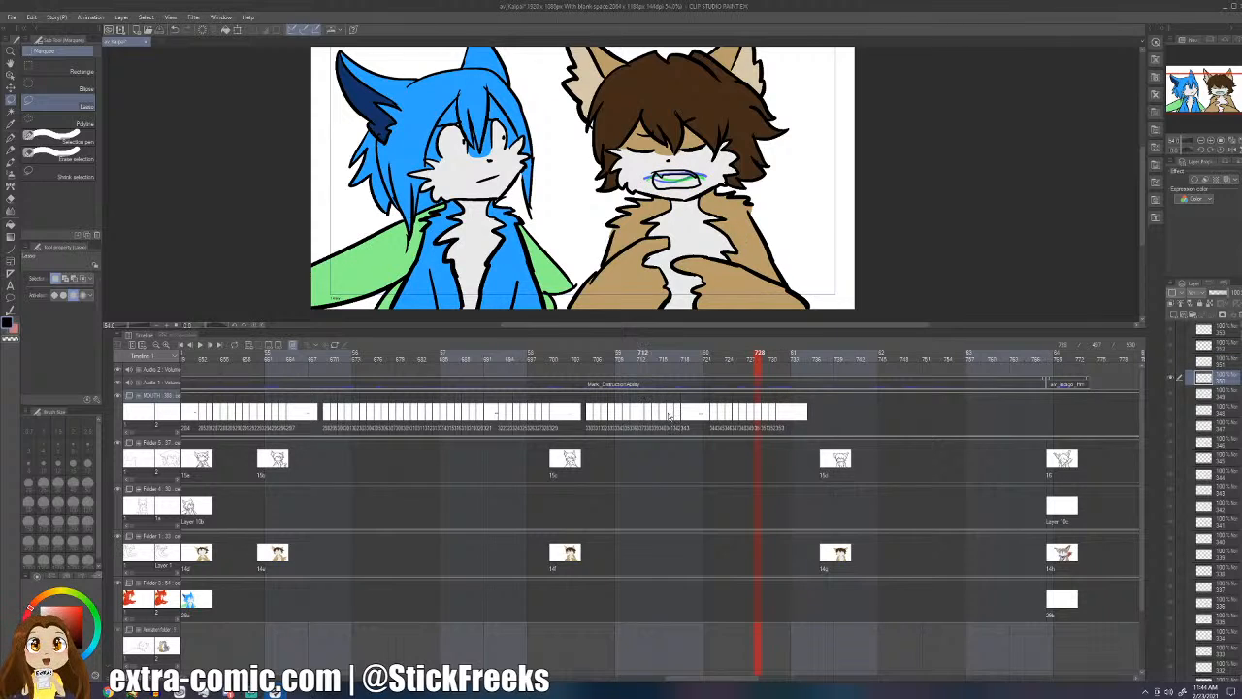
left_click(623, 355)
left_click(582, 354)
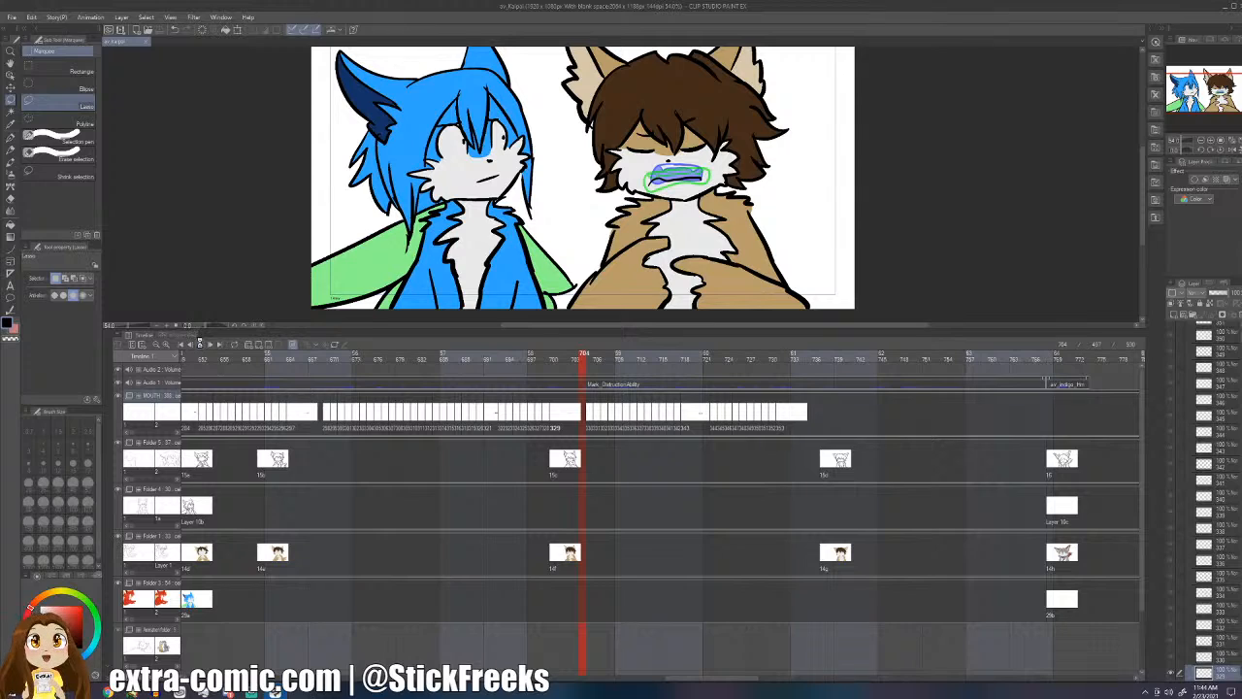
left_click(199, 344)
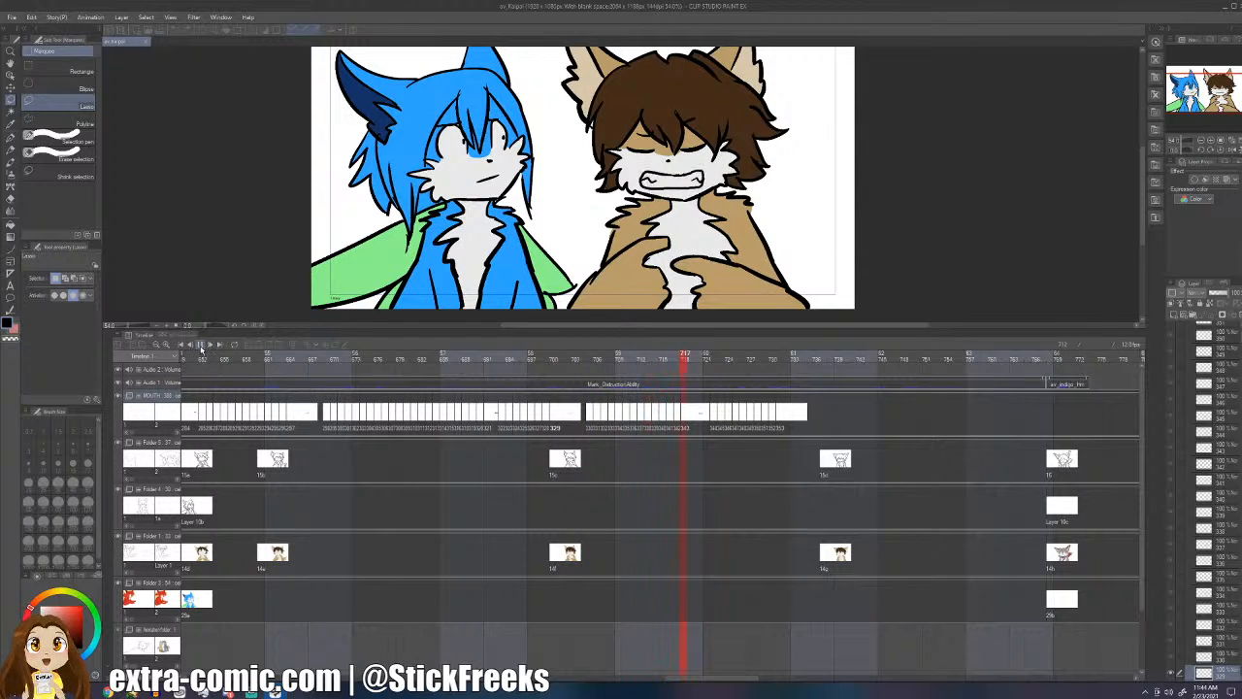
left_click(199, 344)
- Draw an open mouth with upper fangs on the mouth cel at frame 731, using the onion skin as guide
left_click(783, 420)
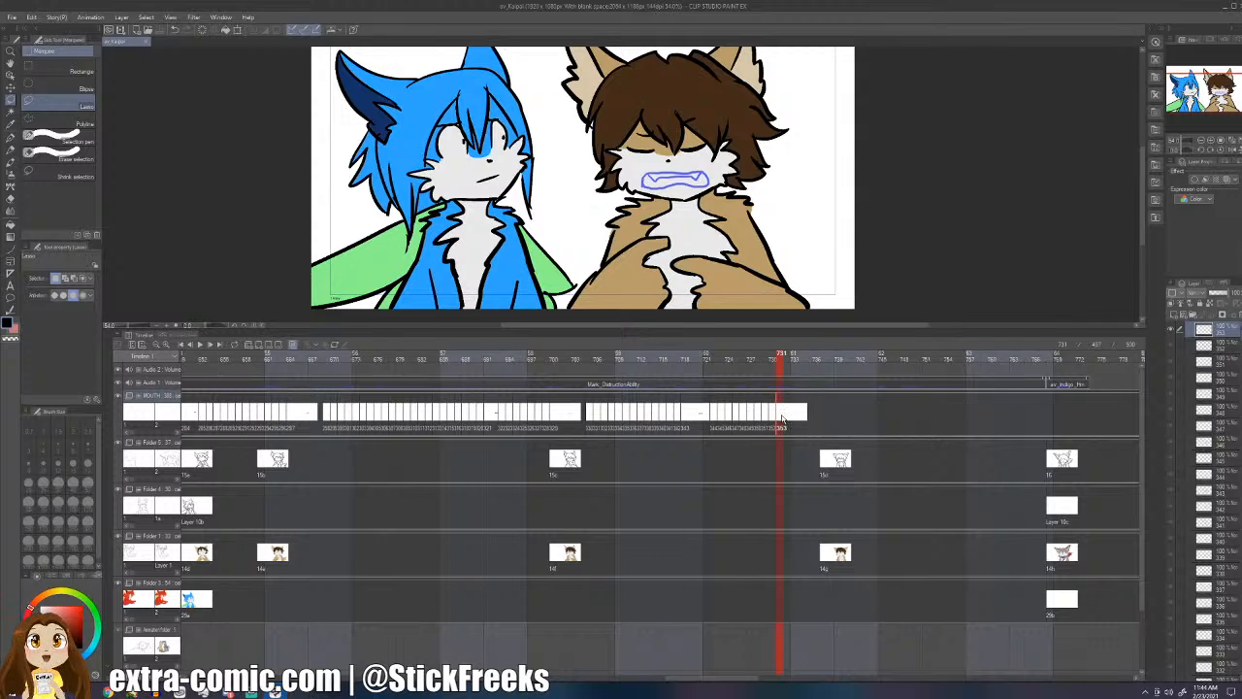
key("p")
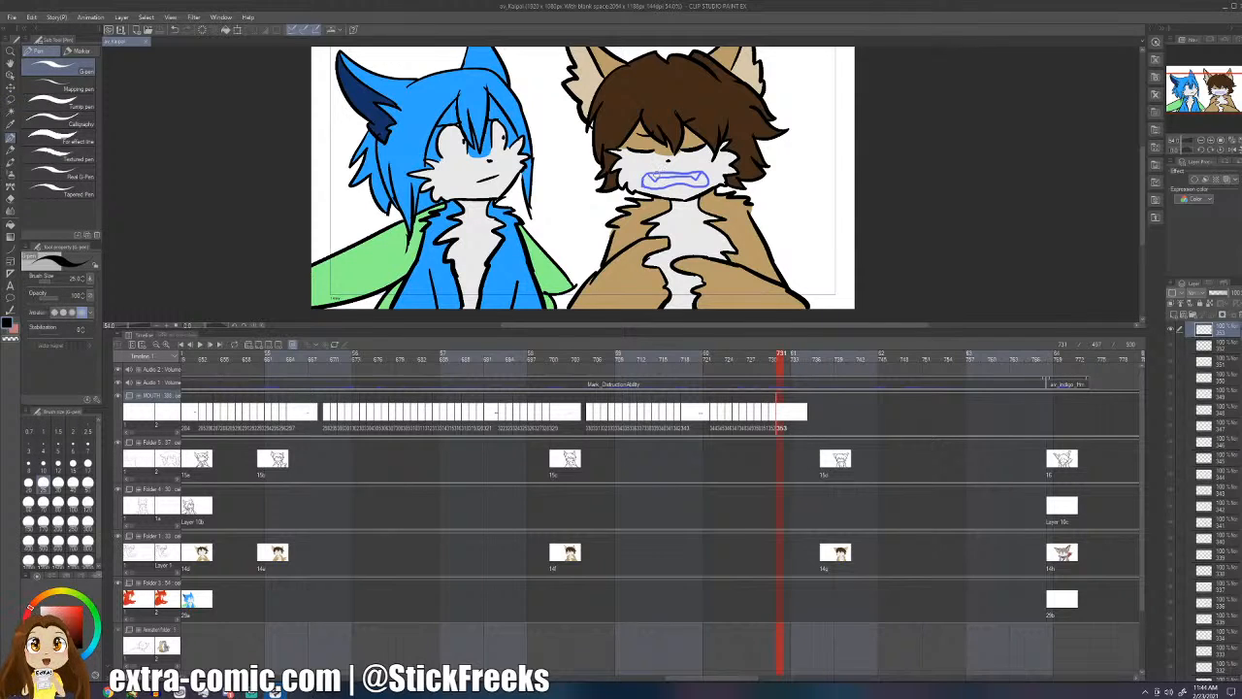
mouse_move(648, 175)
left_mouse_down()
mouse_move(670, 164)
mouse_move(704, 185)
mouse_move(658, 192)
mouse_move(648, 172)
mouse_move(687, 173)
left_mouse_up()
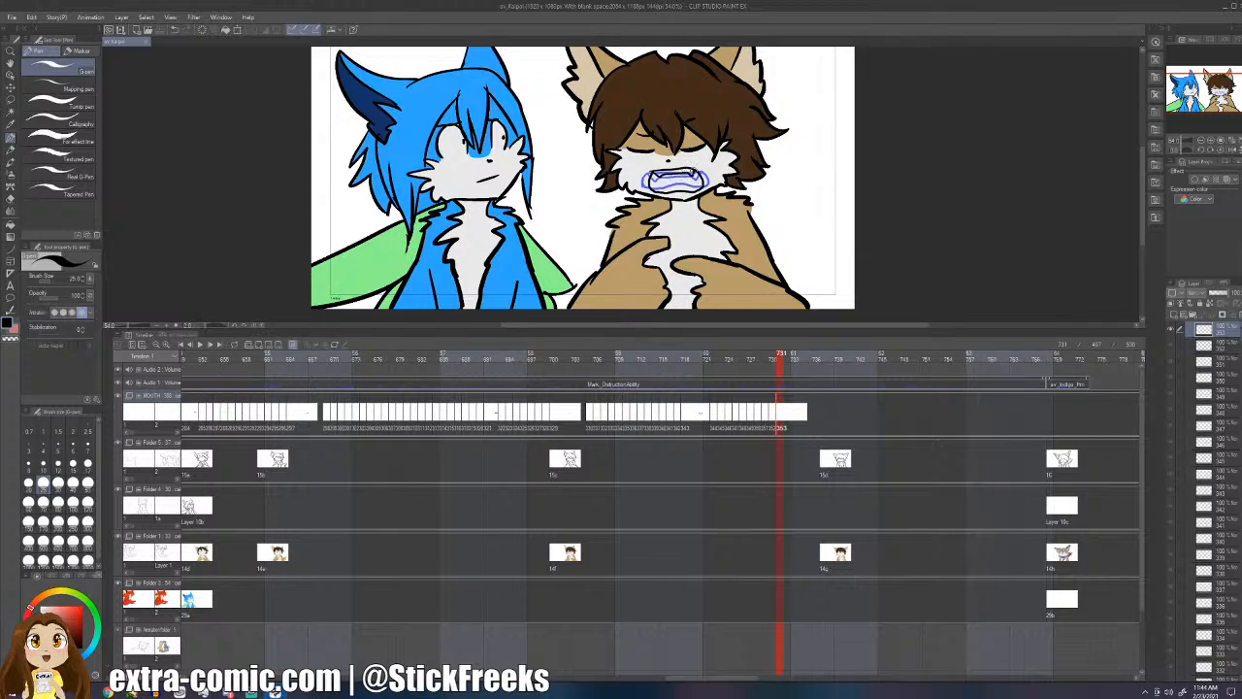
key("Right")
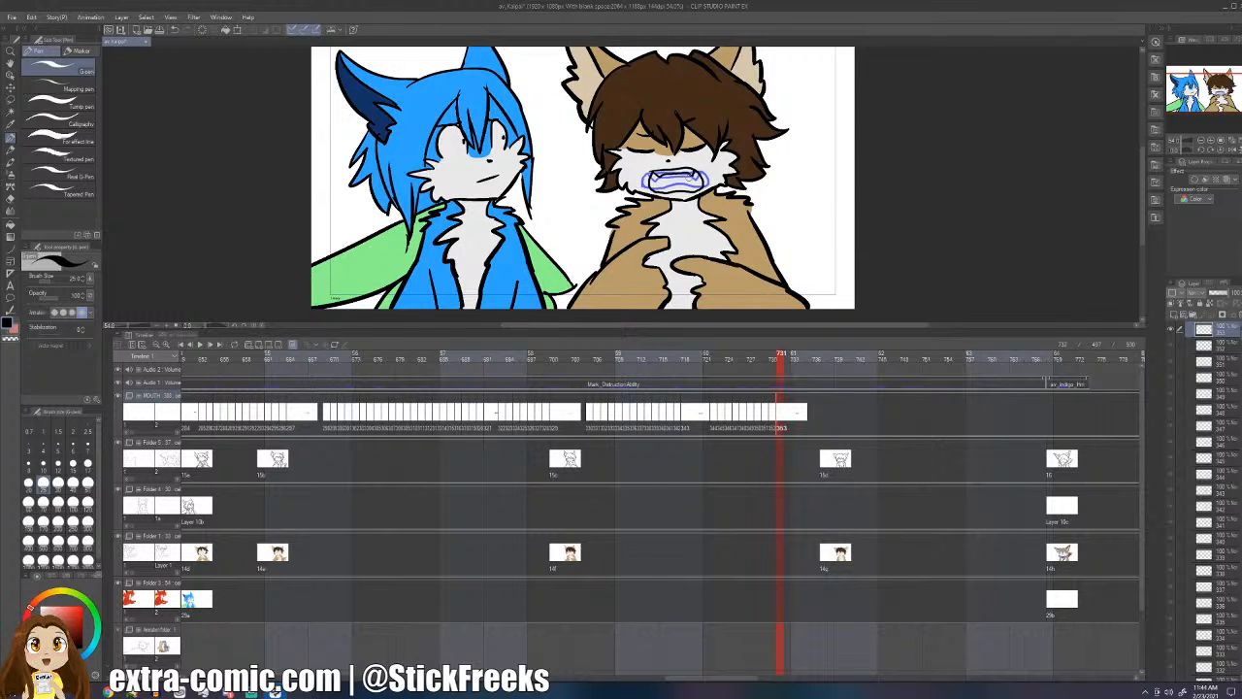
- Add mouth cels at frames 732 and 733 and draw narrow clenched, fanged mouths on them, using the onion skin as guide
key("Right")
mouse_move(651, 172)
left_mouse_down()
mouse_move(645, 185)
mouse_move(704, 177)
mouse_move(652, 171)
mouse_move(642, 184)
mouse_move(687, 185)
left_mouse_up()
key("ctrl+z")
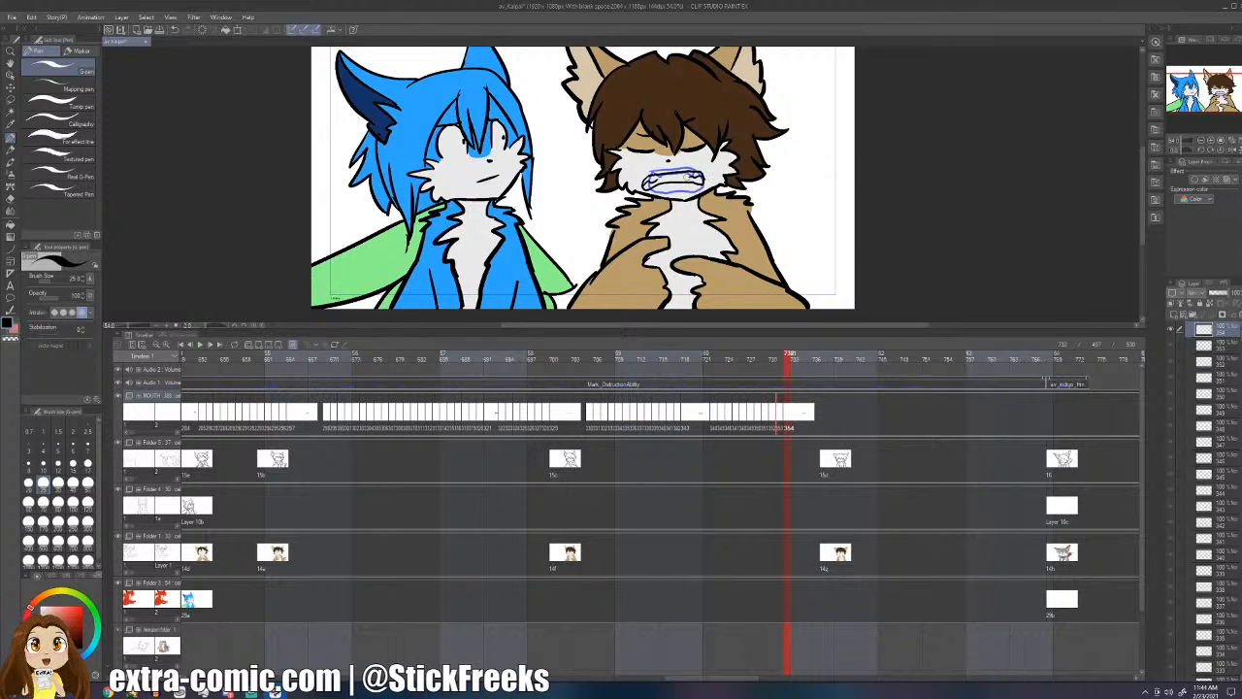
key("Right")
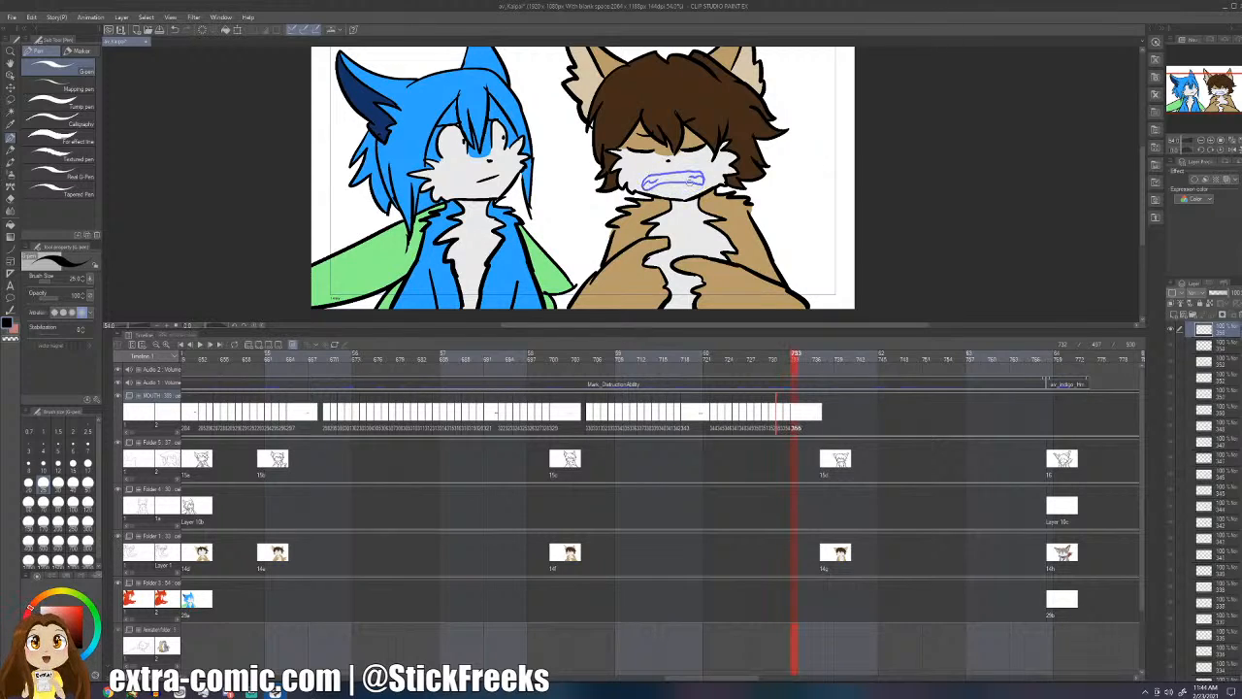
mouse_move(660, 176)
left_mouse_down()
mouse_move(648, 182)
mouse_move(698, 174)
mouse_move(659, 175)
mouse_move(683, 179)
left_mouse_up()
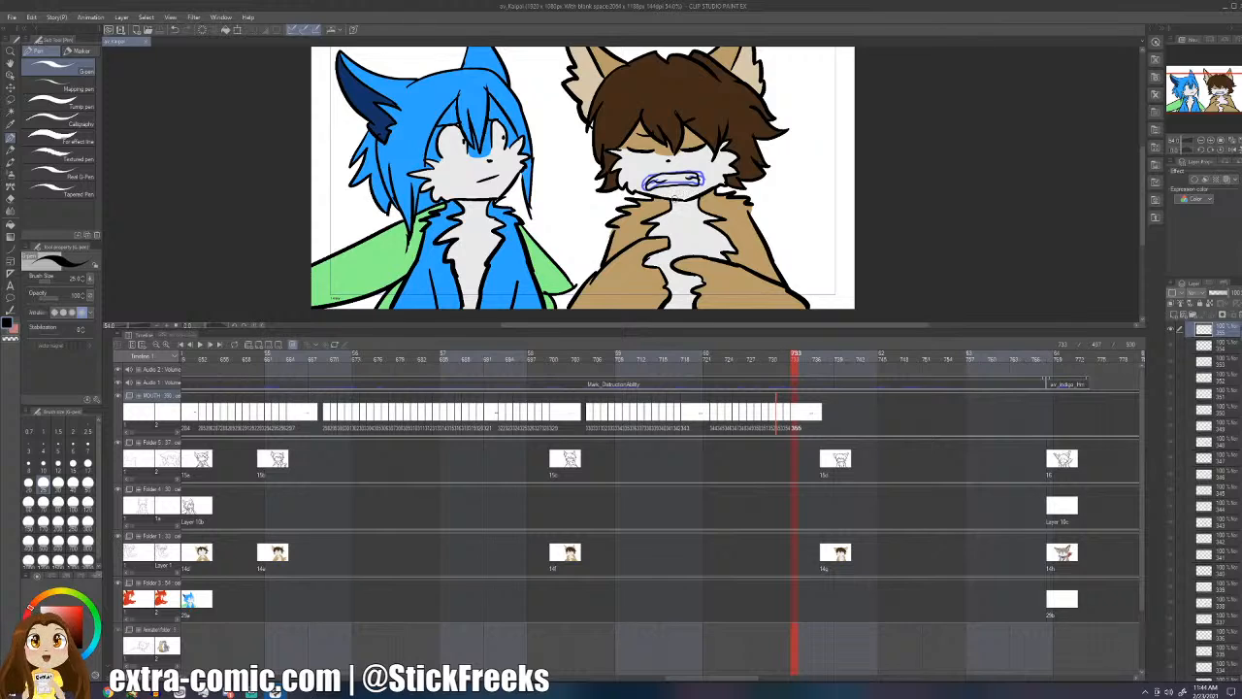
- Check the mouth shapes around frames 713 to 716 and play the animation back from frame 704
left_click(666, 415)
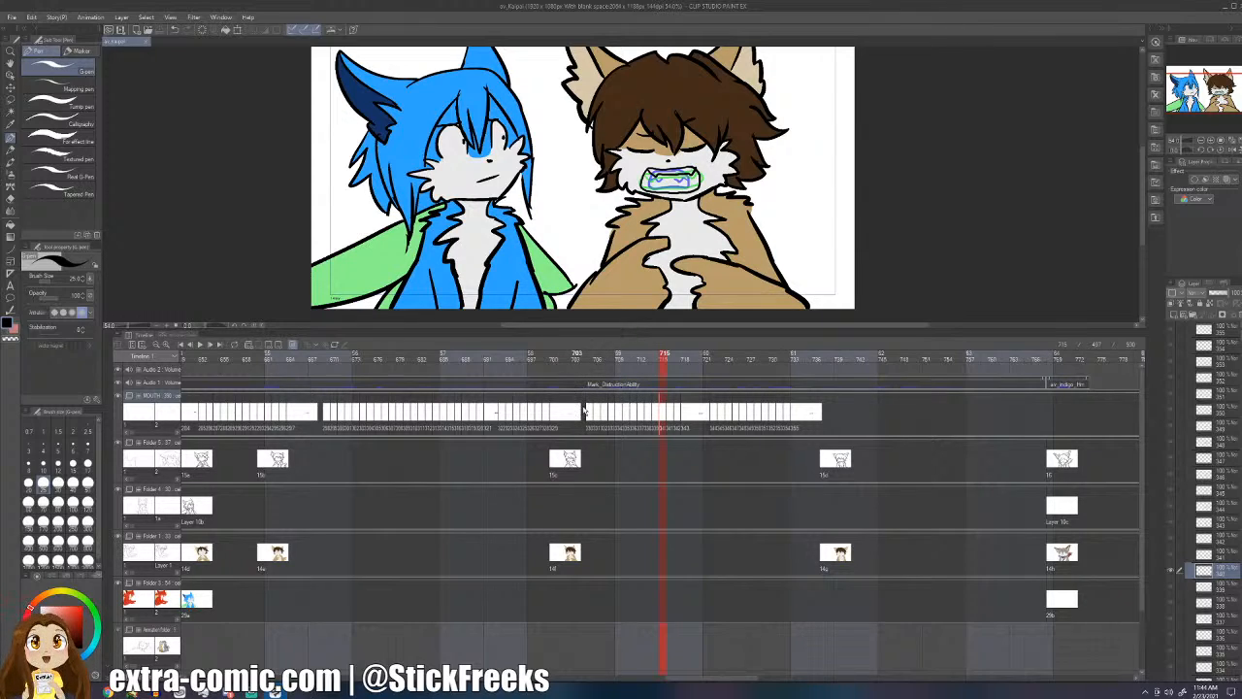
left_click(645, 431)
left_click(656, 430)
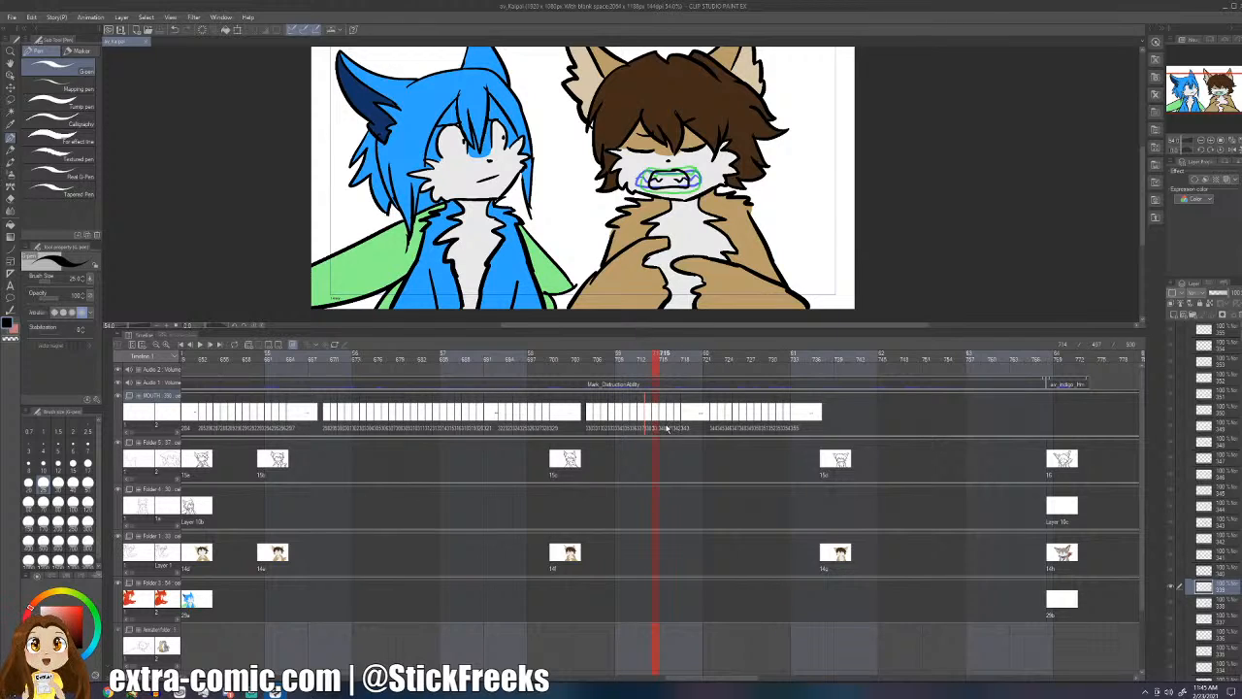
key("Left")
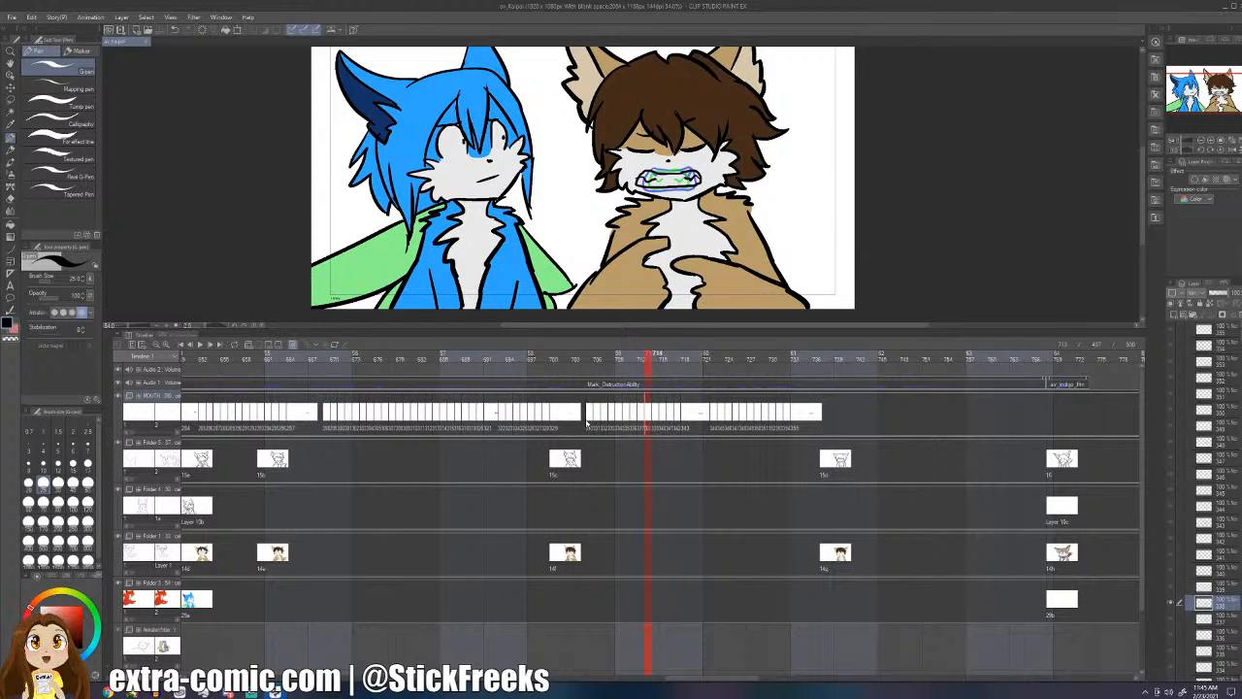
left_click(586, 424)
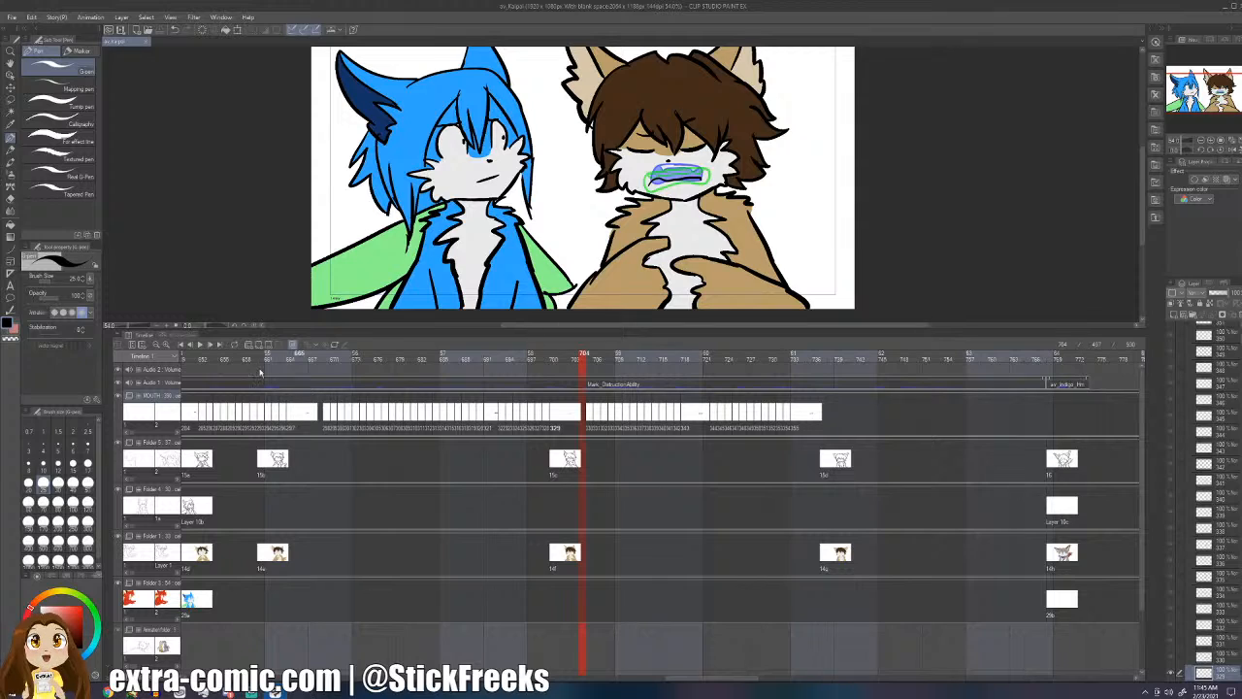
left_click(199, 346)
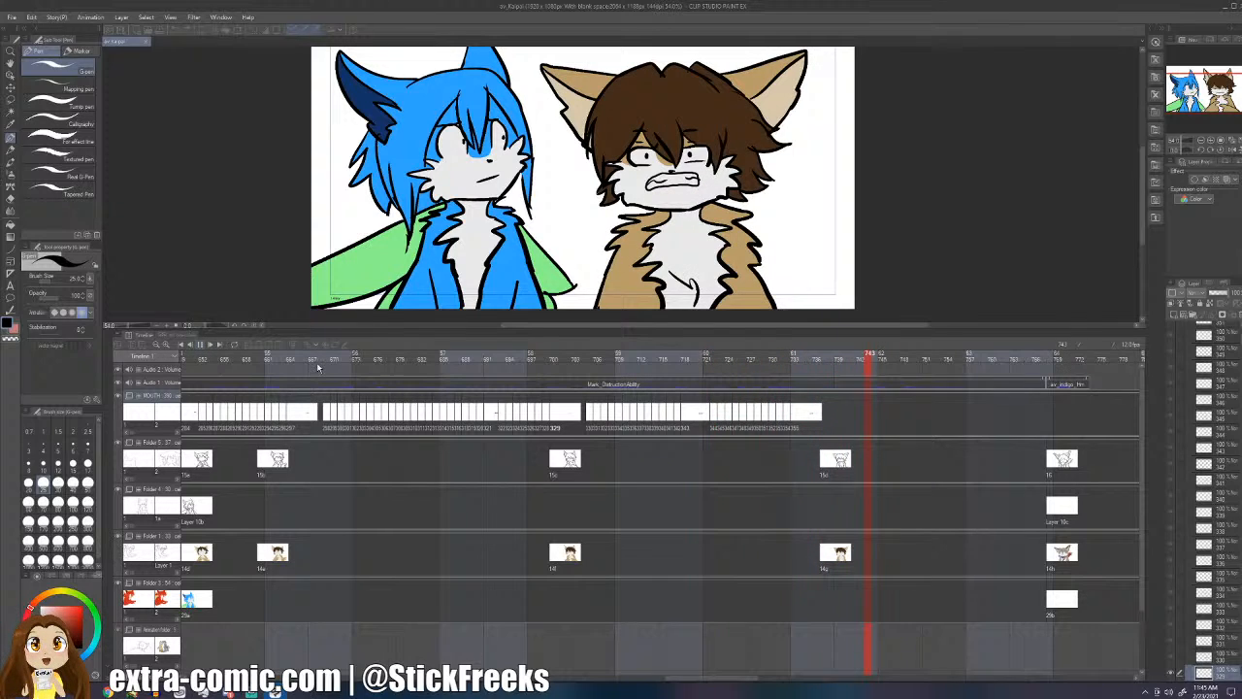
- Check the newest mouth cels around frames 731 to 734 and replay the animation from about frame 716
left_click(825, 418)
left_click(777, 418)
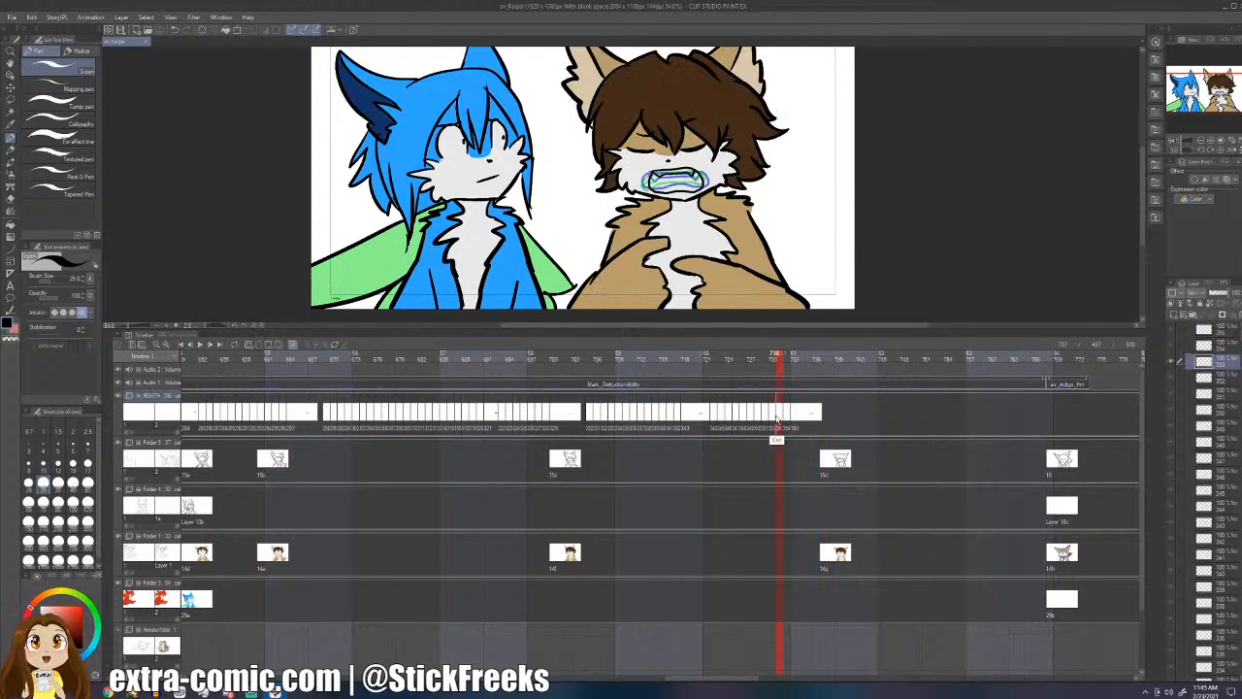
left_click(797, 422)
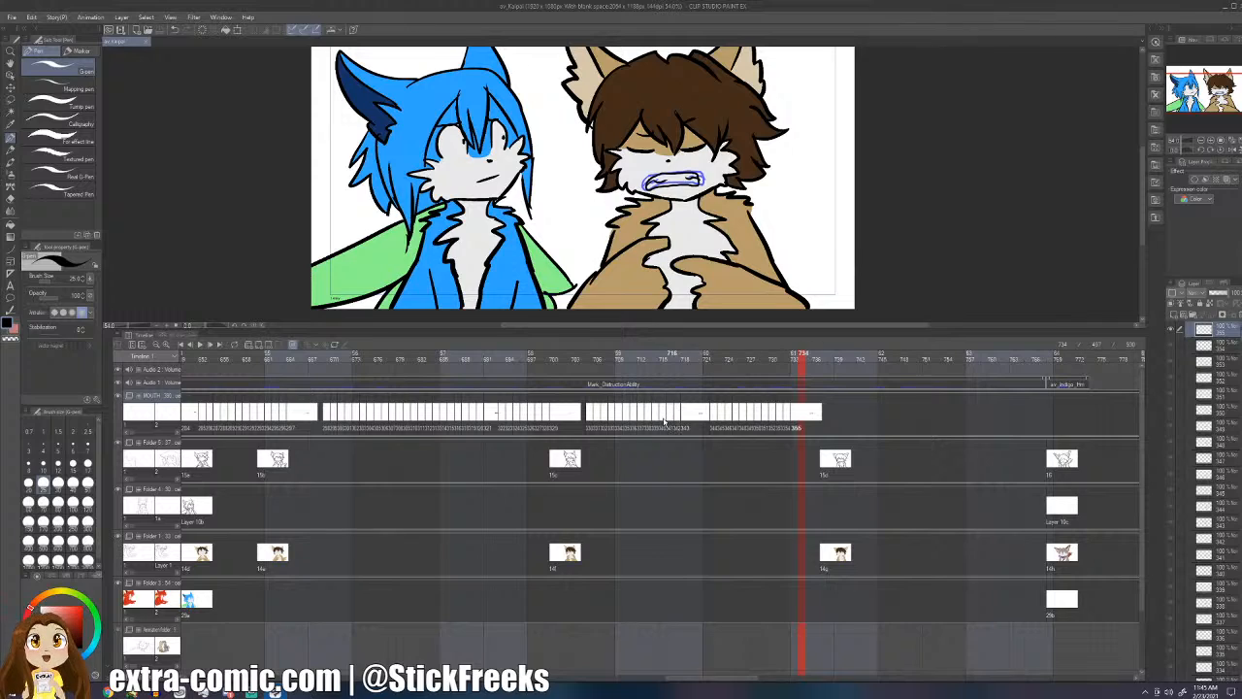
left_click(670, 420)
left_click(199, 346)
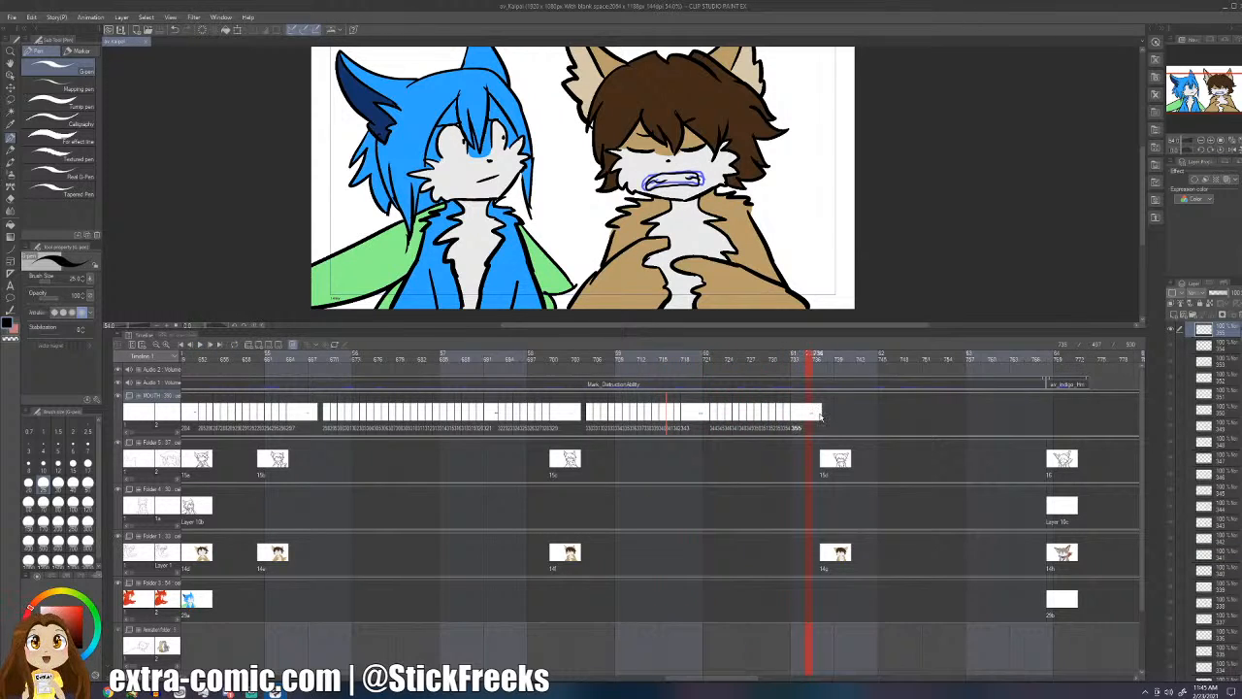
- Add mouth cels at frames 737 and 741, drawing a small frown on the first and a wide open mouth on the second
left_click(822, 419)
key("ctrl+shift+n")
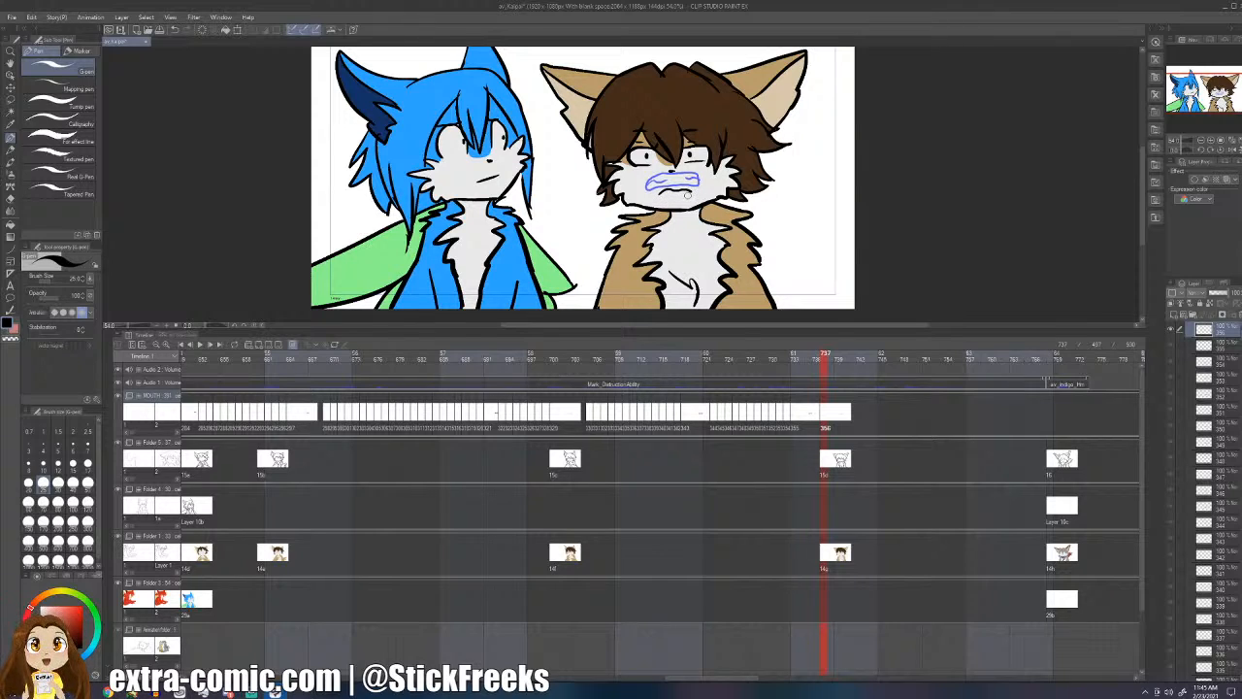
key("ctrl+shift+n")
mouse_move(680, 182)
left_mouse_down()
mouse_move(659, 182)
mouse_move(708, 192)
mouse_move(644, 197)
mouse_move(704, 185)
mouse_move(671, 183)
left_mouse_up()
key("ctrl+z")
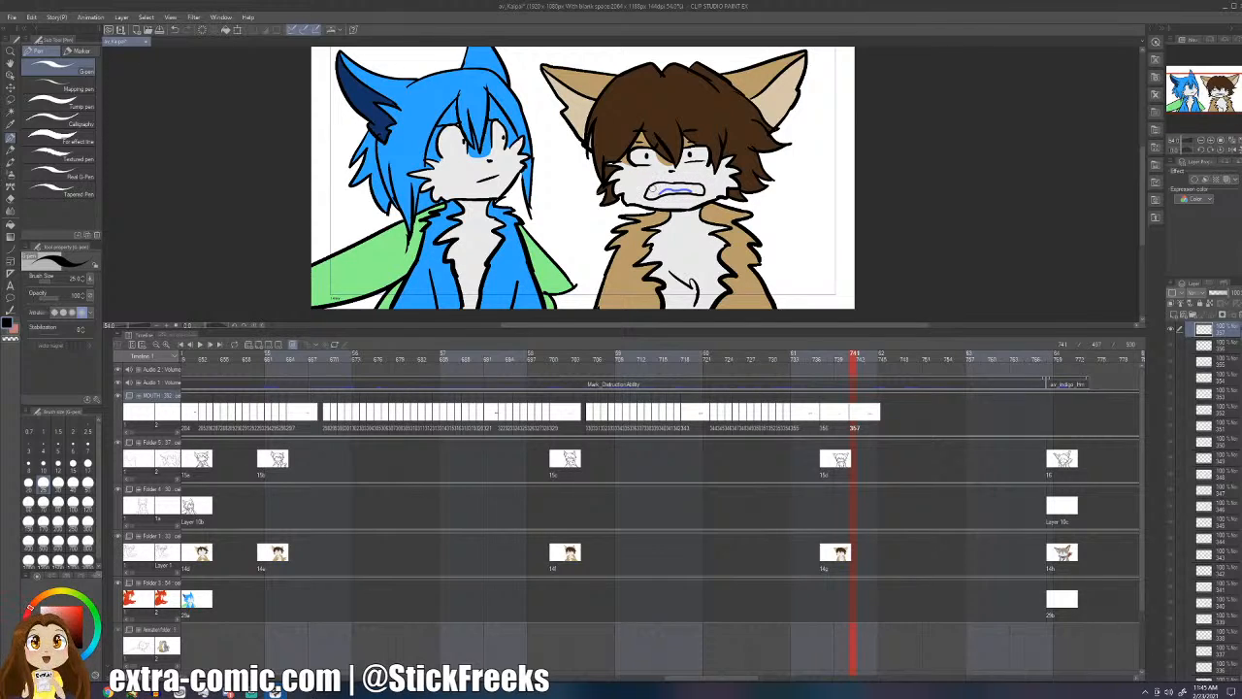
- Shape fangs in the open mouth with the eraser and pen, and move its cel from frame 741 to frame 738
key("e")
mouse_move(679, 189)
left_mouse_down()
mouse_move(645, 196)
mouse_move(703, 189)
mouse_move(647, 182)
mouse_move(704, 180)
left_mouse_up()
key("p")
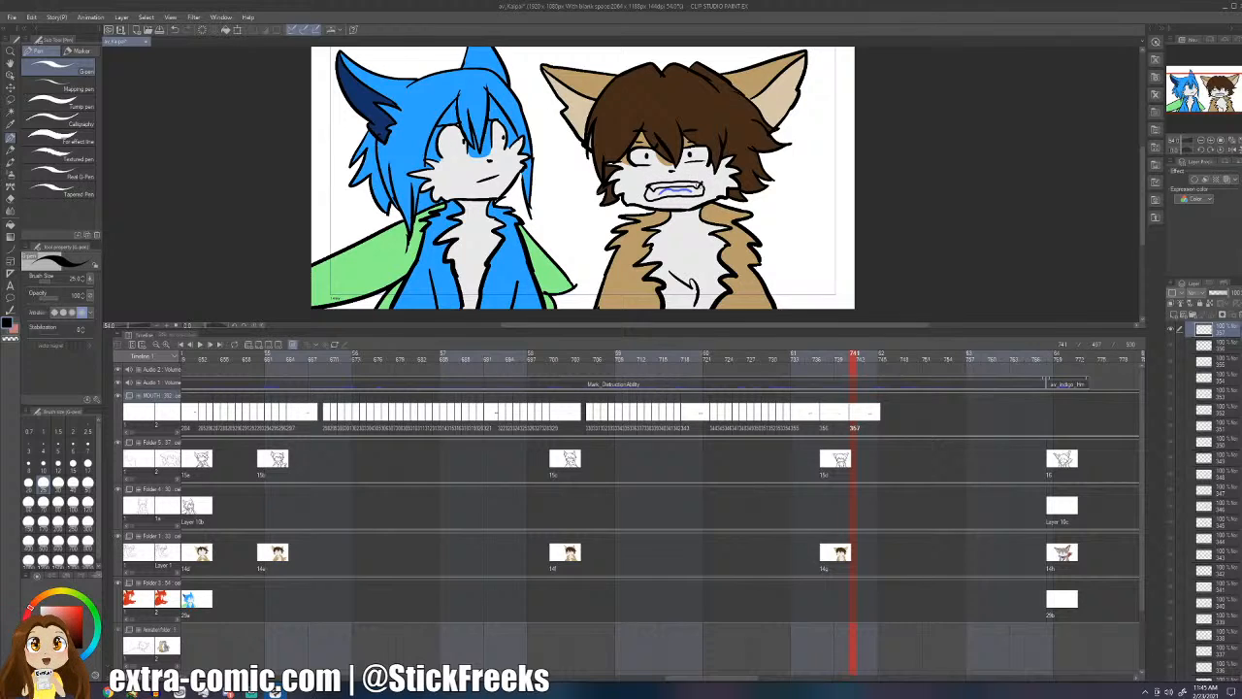
left_click_drag(855, 422, 832, 421)
- Add mouth cels at frames 739 and 740 and draw a small, narrow open mouth on each
left_click(839, 418)
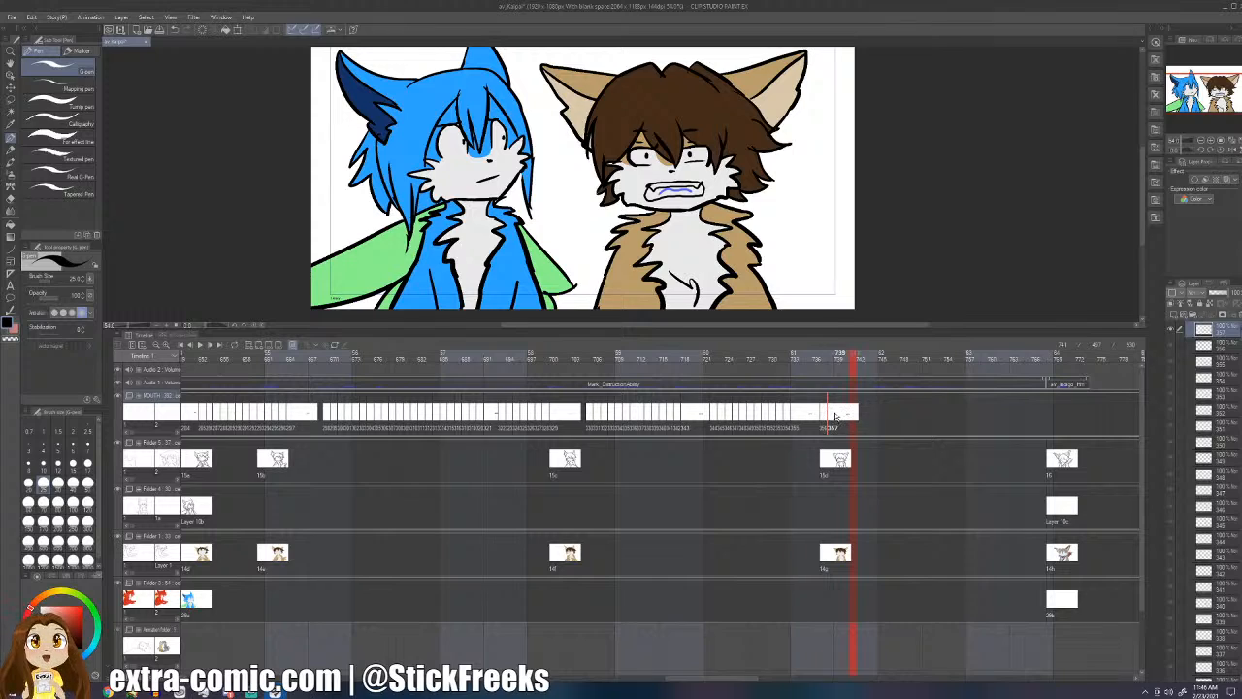
key("ctrl+shift+n")
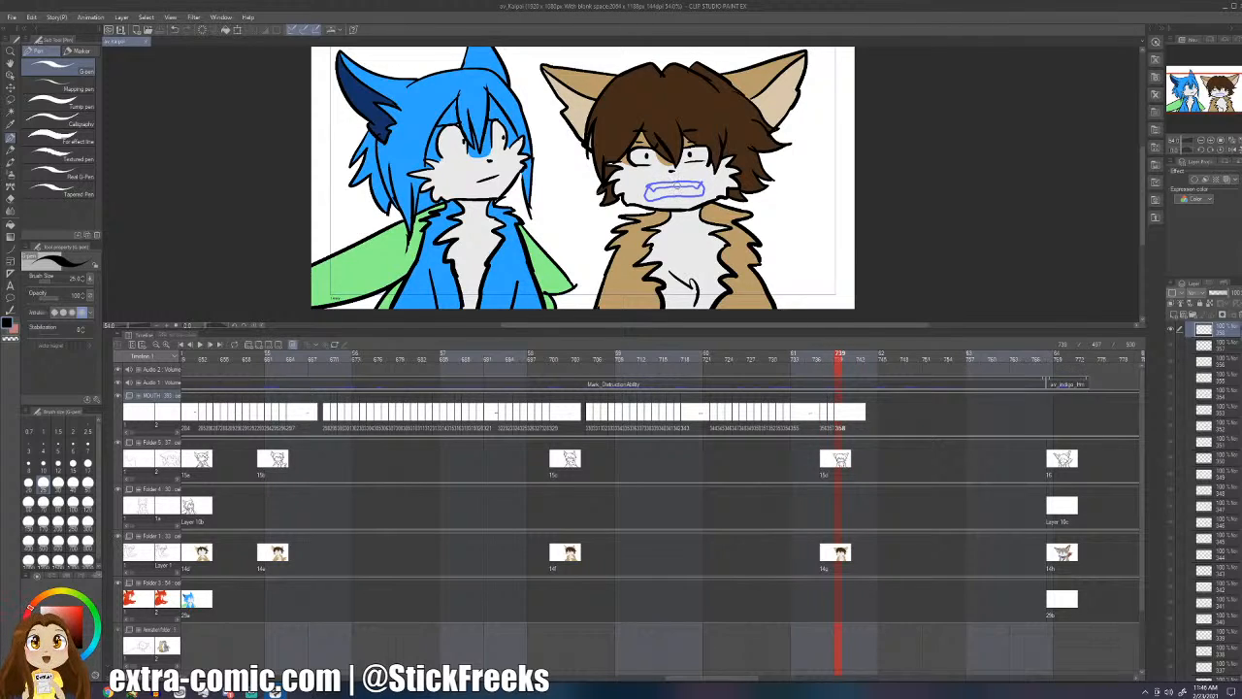
left_click_drag(677, 190, 690, 185)
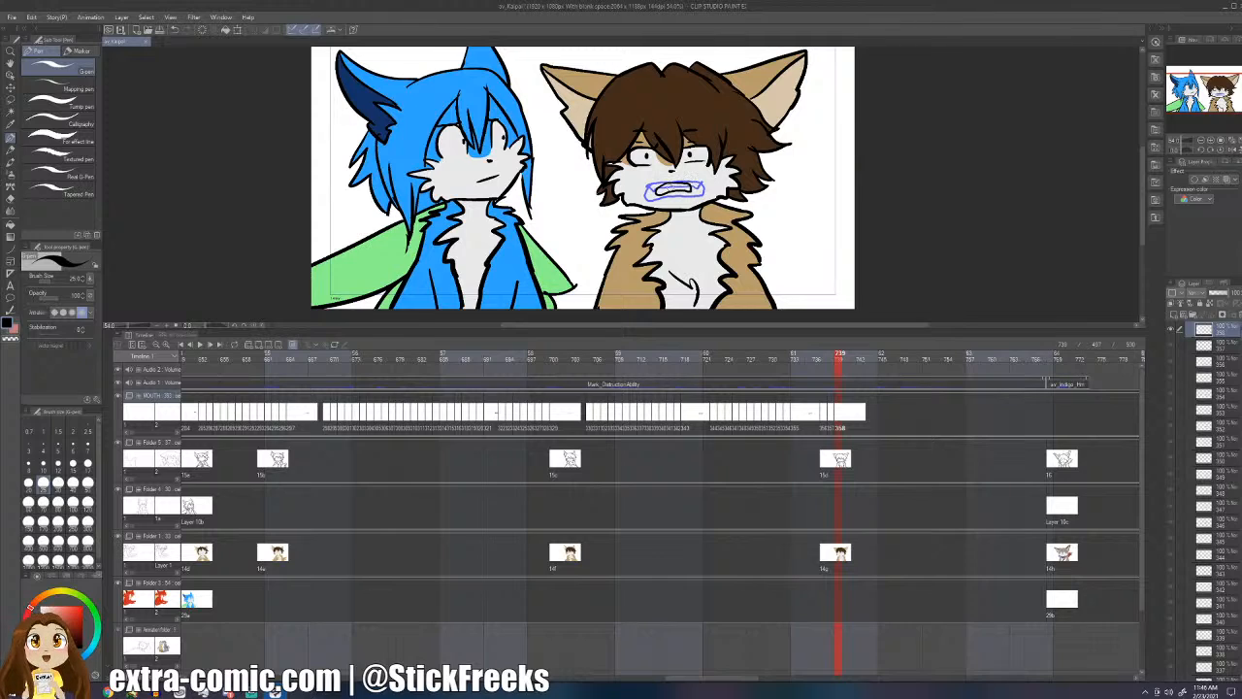
key("ctrl+shift+n")
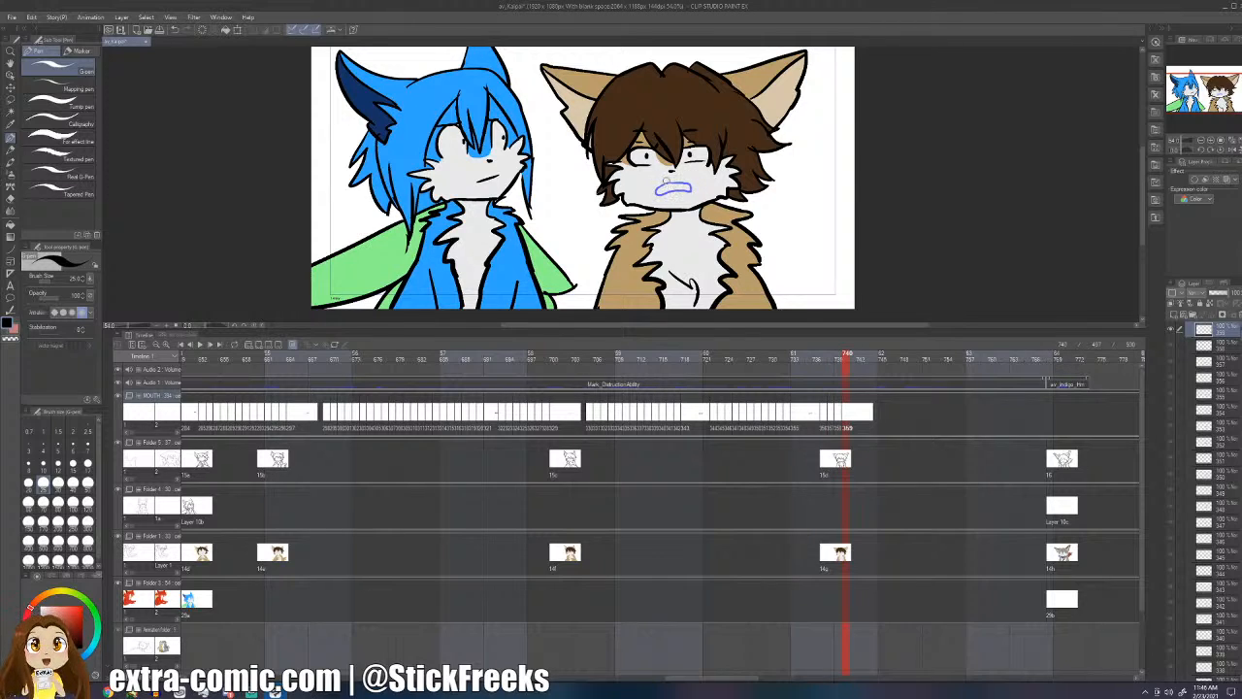
mouse_move(670, 182)
left_mouse_down()
mouse_move(649, 189)
mouse_move(693, 188)
mouse_move(649, 188)
mouse_move(693, 187)
mouse_move(665, 183)
left_mouse_up()
key("ctrl+z")
key("ctrl+z")
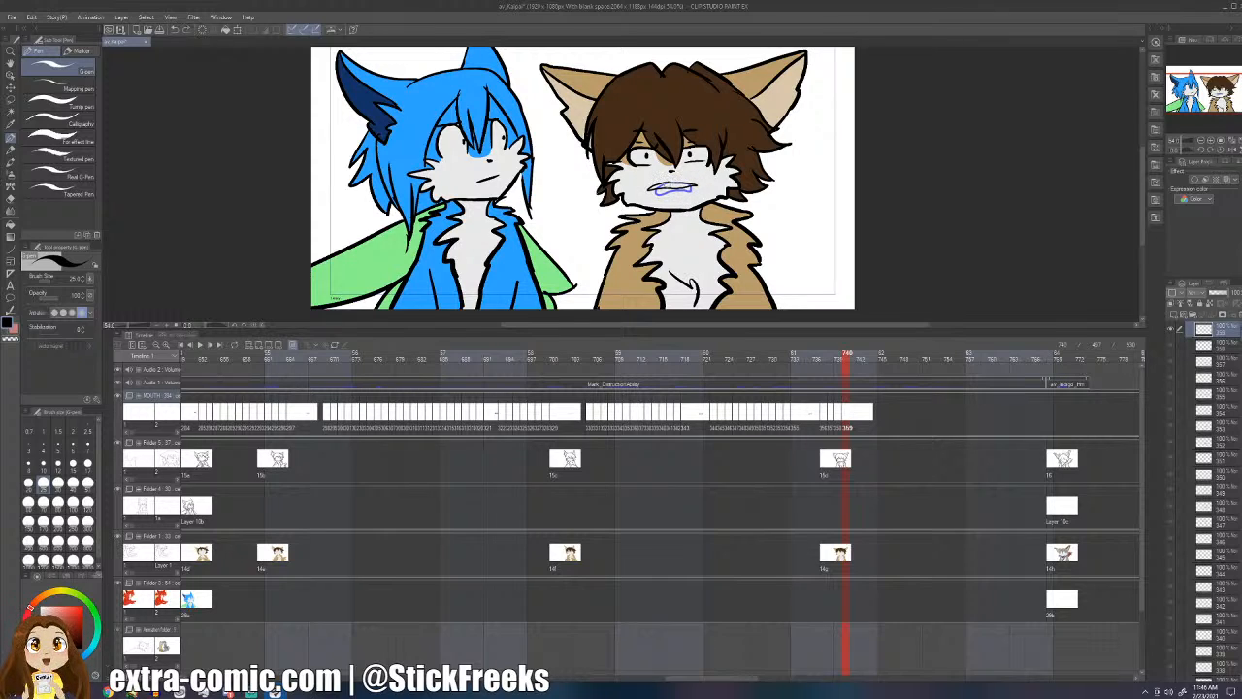
- Play the newest mouth frames back from frame 736 and replay them from frame 735
key("Left")
key("Left")
key("Left")
key("Left")
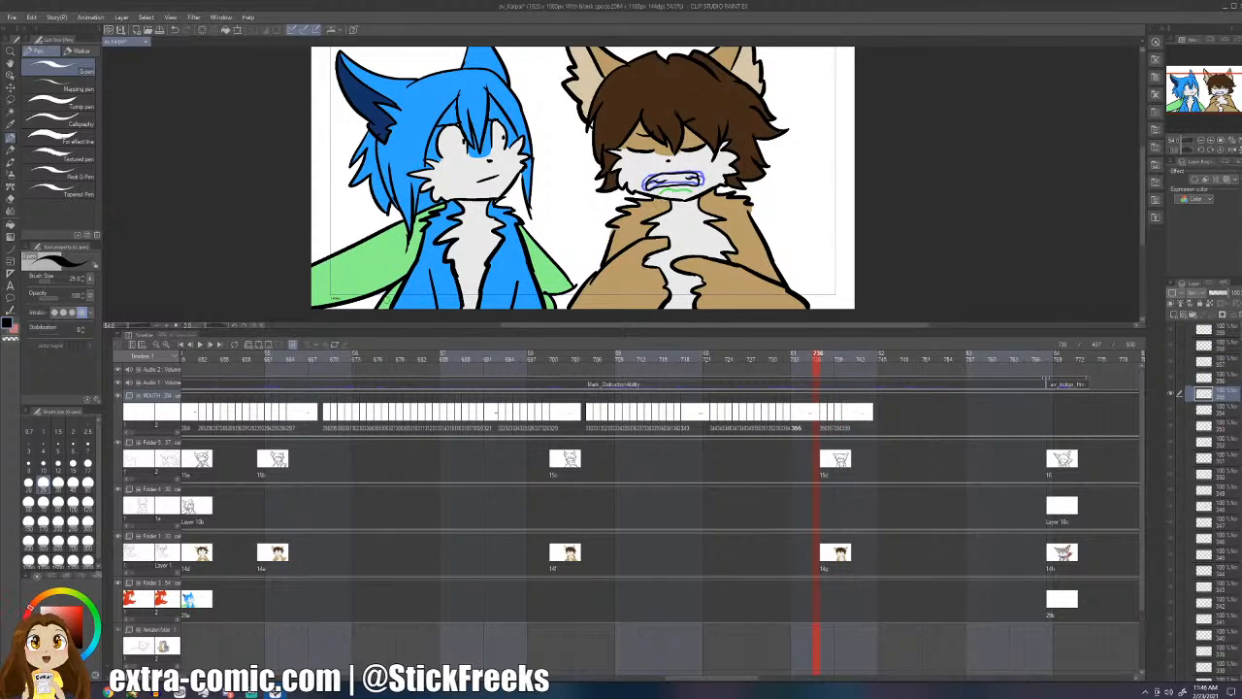
left_click(199, 344)
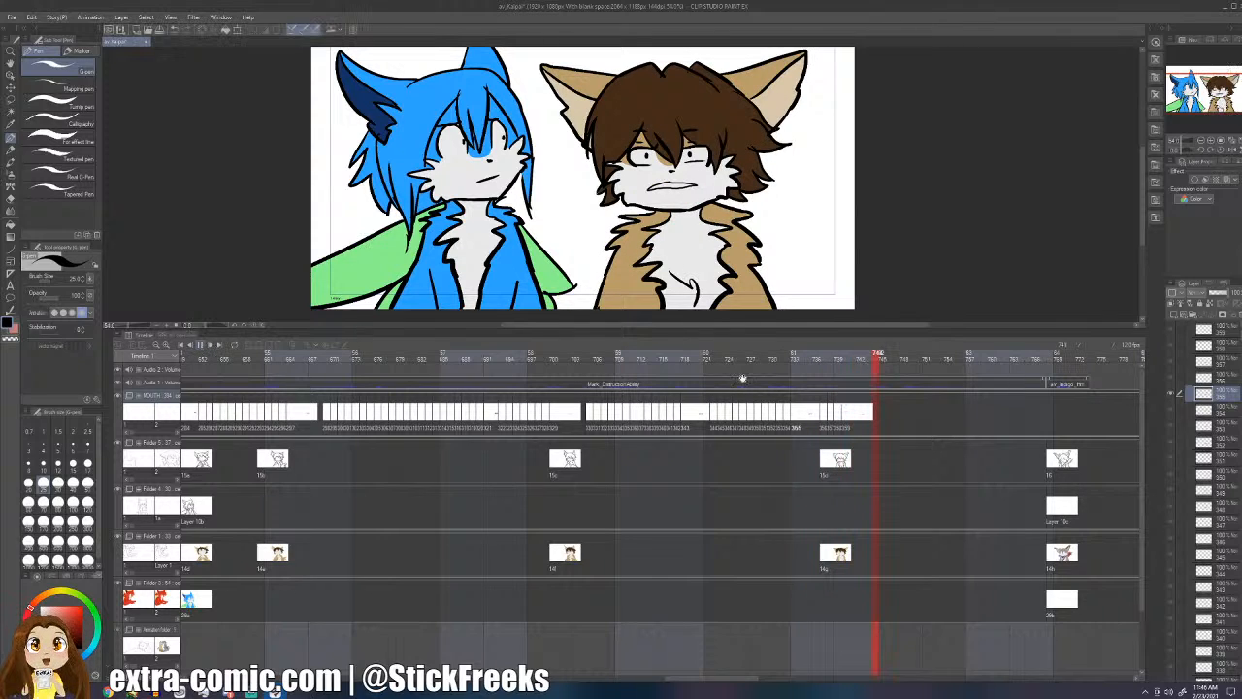
left_click(853, 418)
left_click(810, 417)
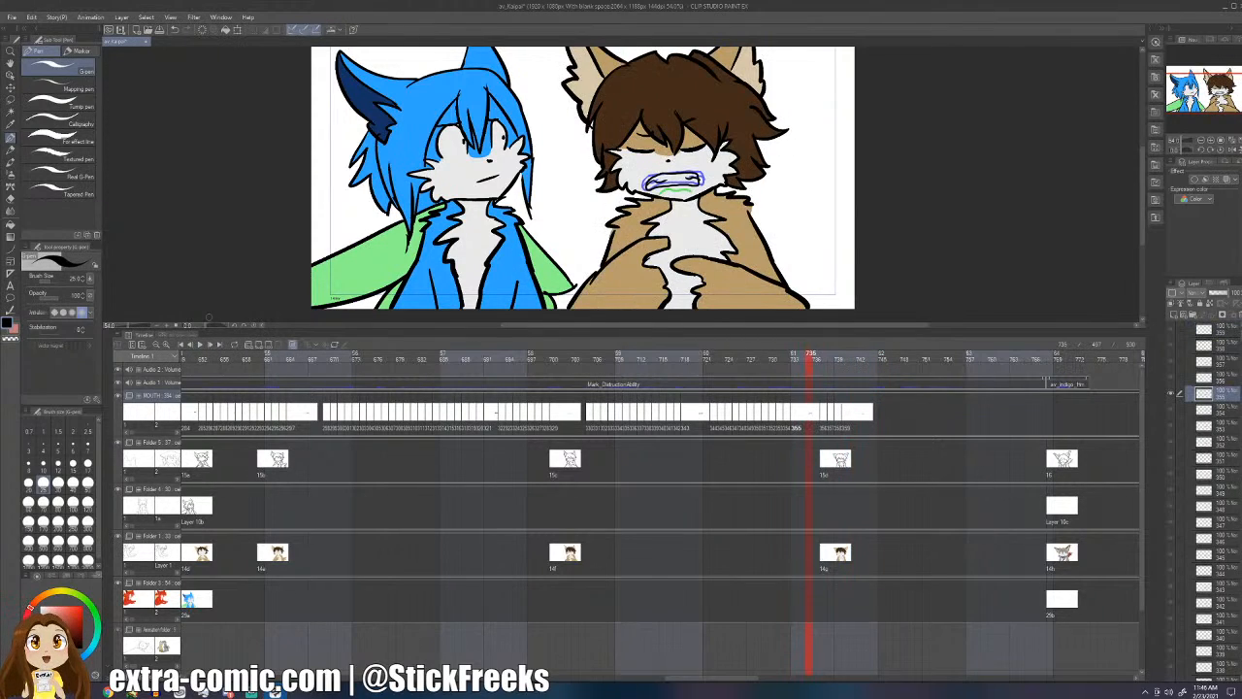
left_click(199, 344)
- Draw a wide open mouth with fangs and a tongue line on a new cel at frame 741, and add a blank cel at frame 742
left_click(854, 417)
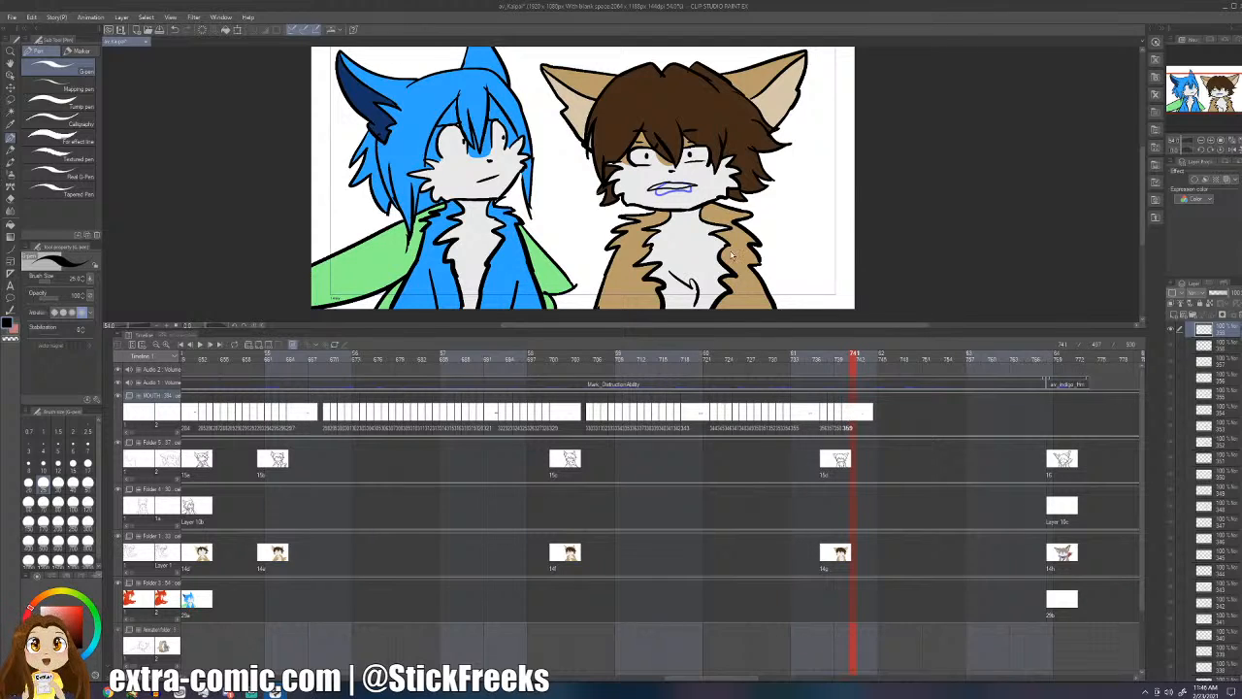
key("ctrl+shift+n")
mouse_move(648, 183)
left_mouse_down()
mouse_move(648, 204)
mouse_move(706, 192)
mouse_move(685, 179)
mouse_move(649, 190)
left_mouse_up()
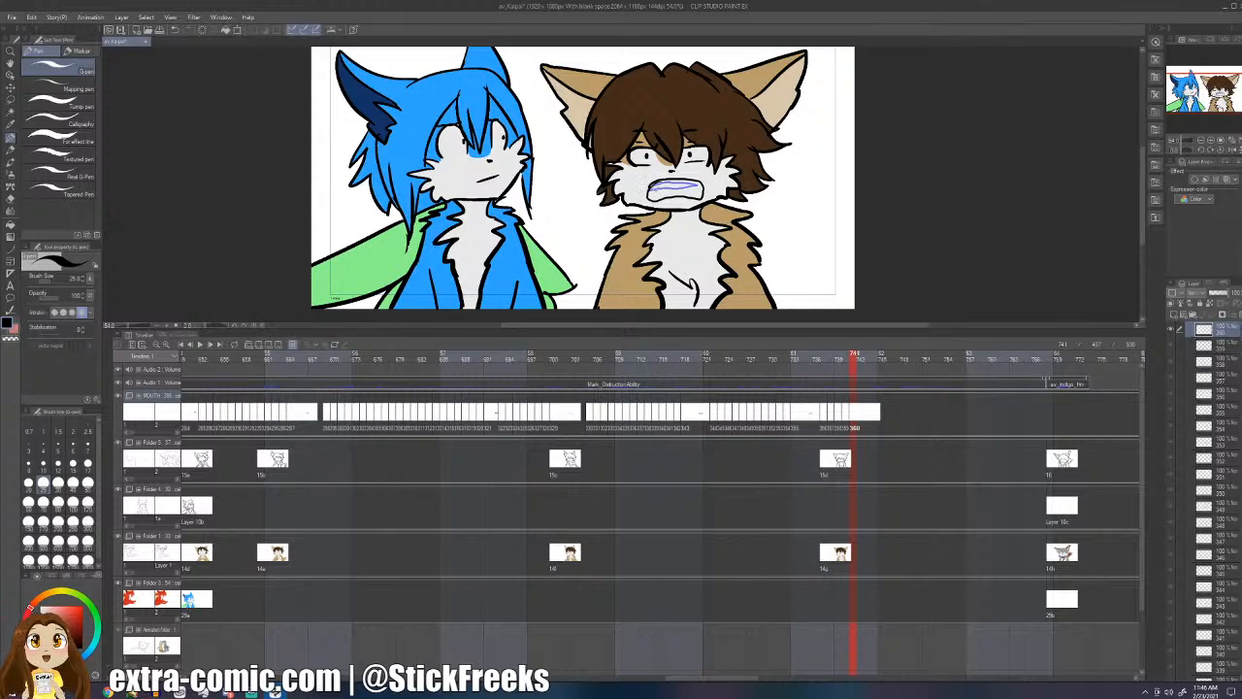
key("e")
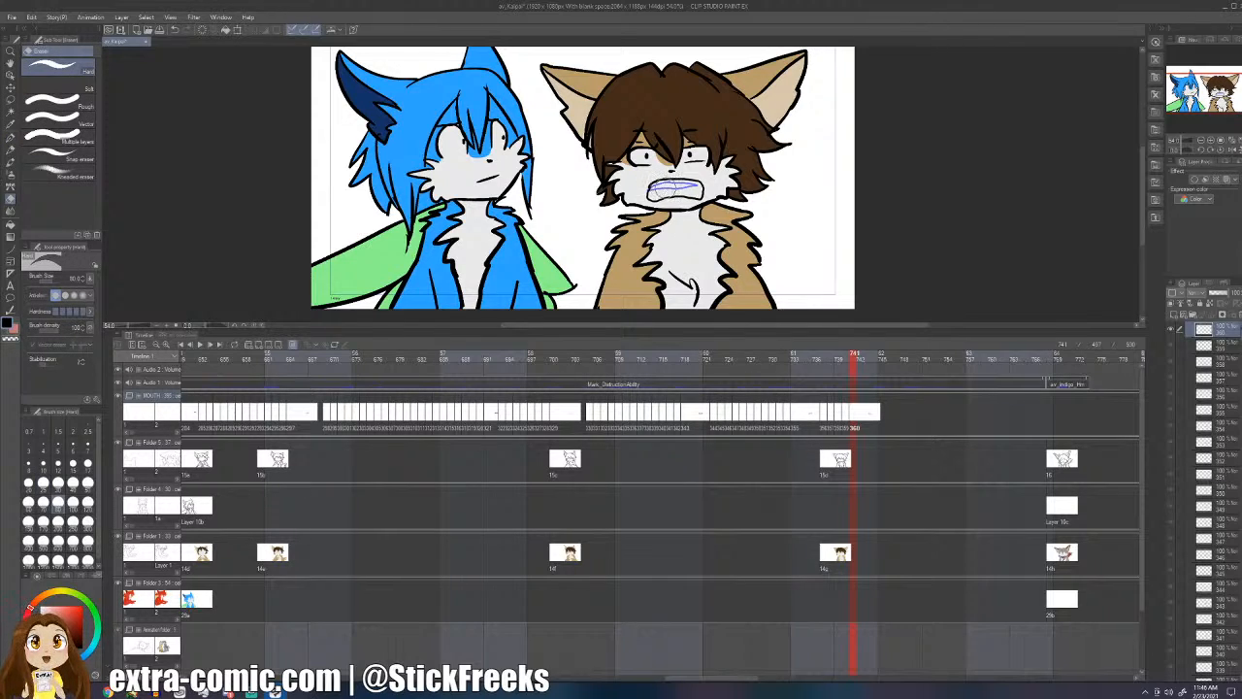
key("p")
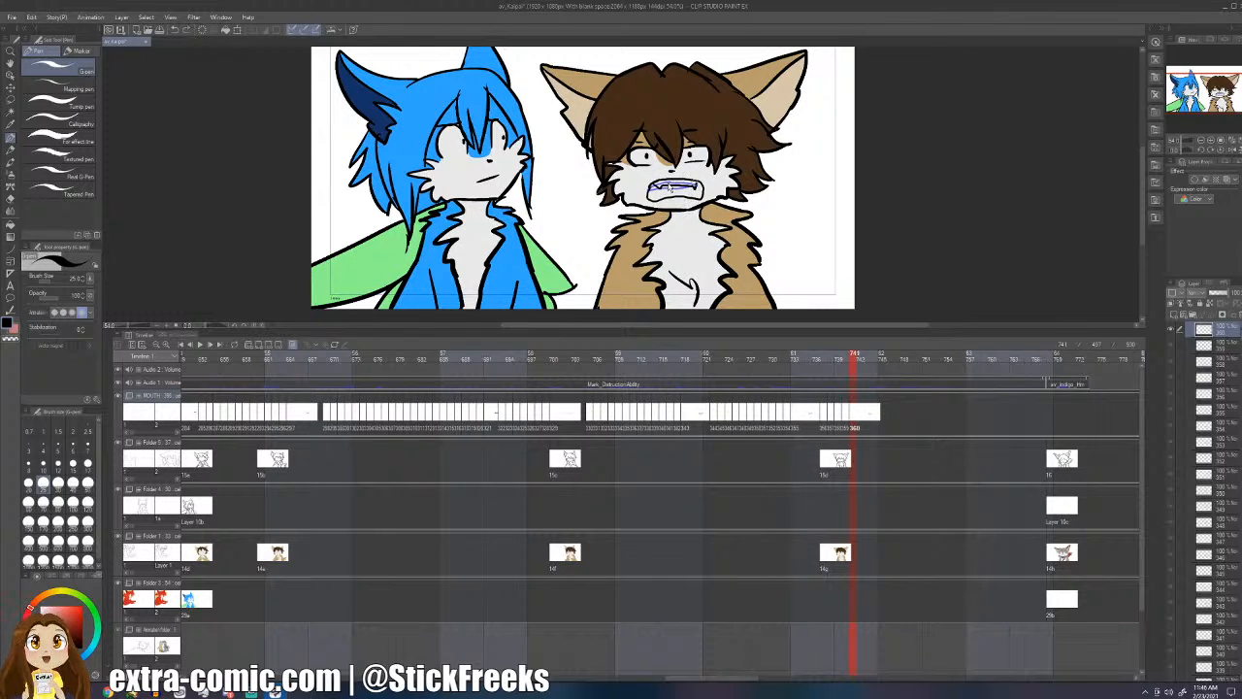
left_click_drag(678, 182, 701, 184)
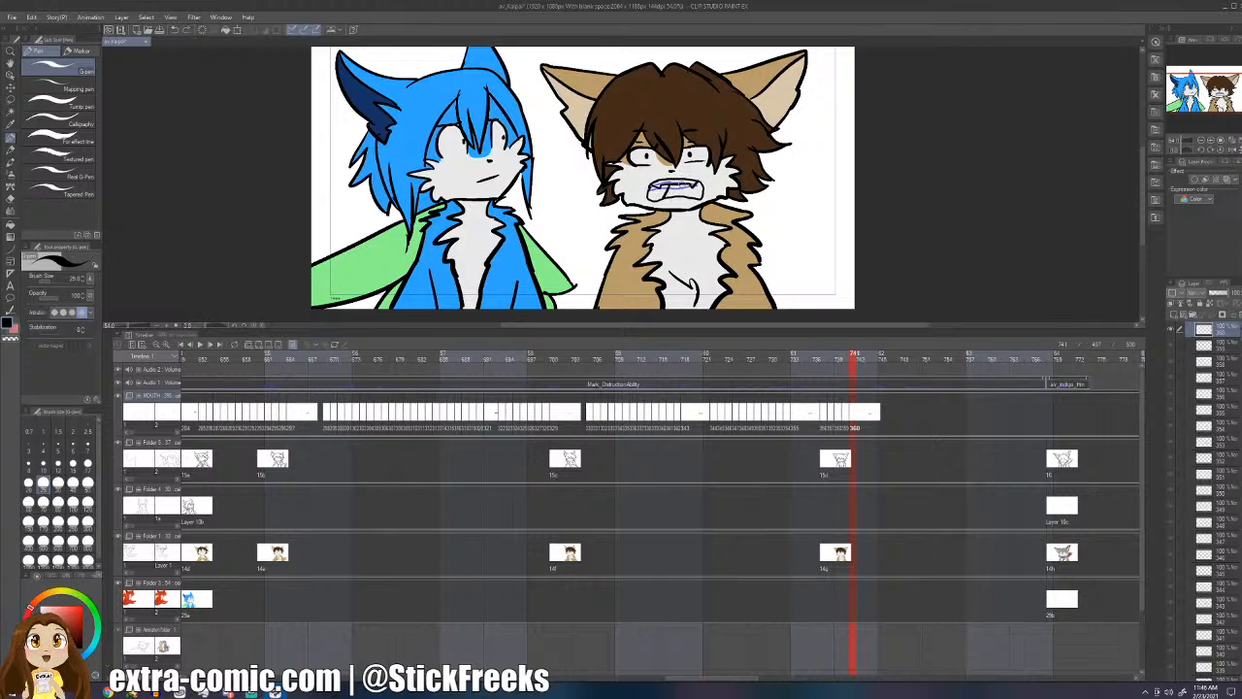
left_click_drag(685, 185, 691, 200)
key("ctrl+Right")
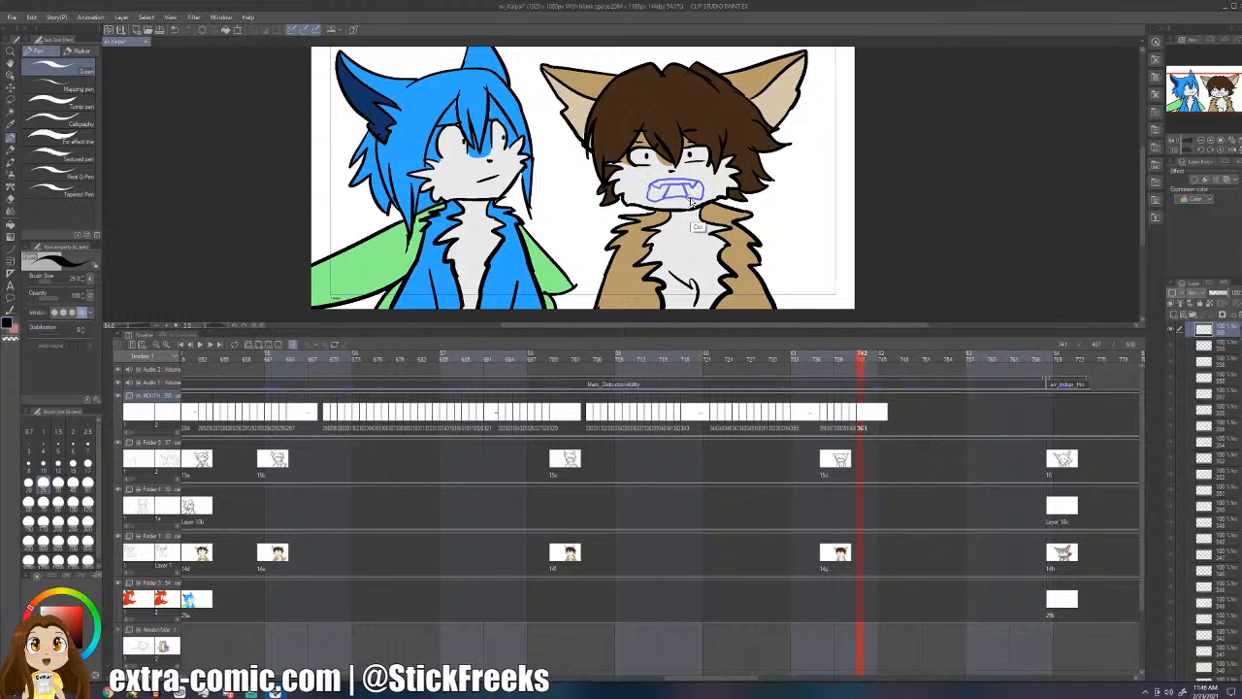
- Flip back and forth between the mouth cels from frame 736 to frame 742 to compare their shapes
left_click(815, 419)
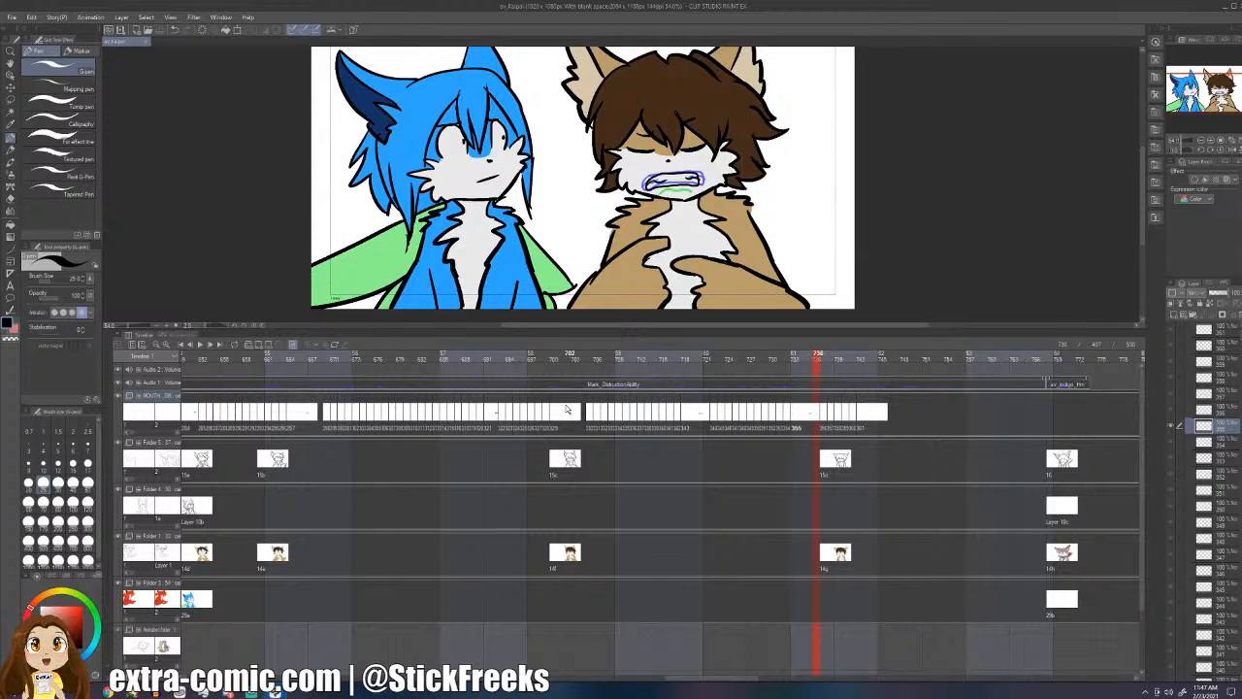
left_click(856, 421)
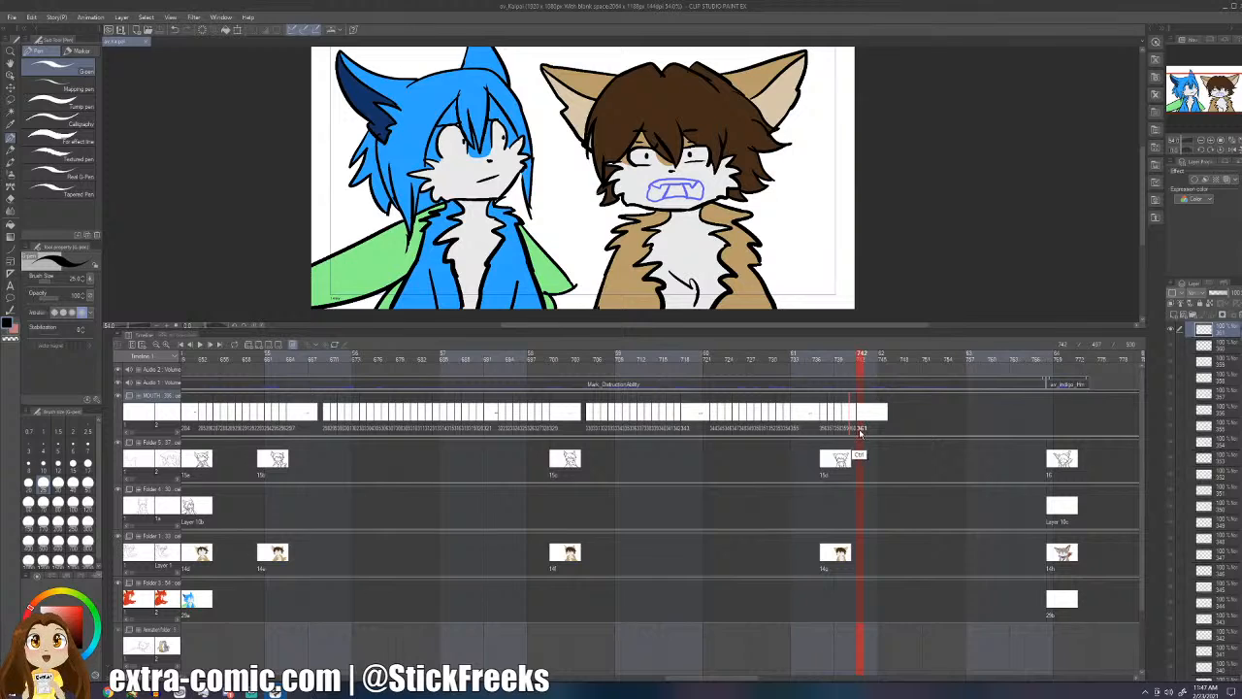
key("Left")
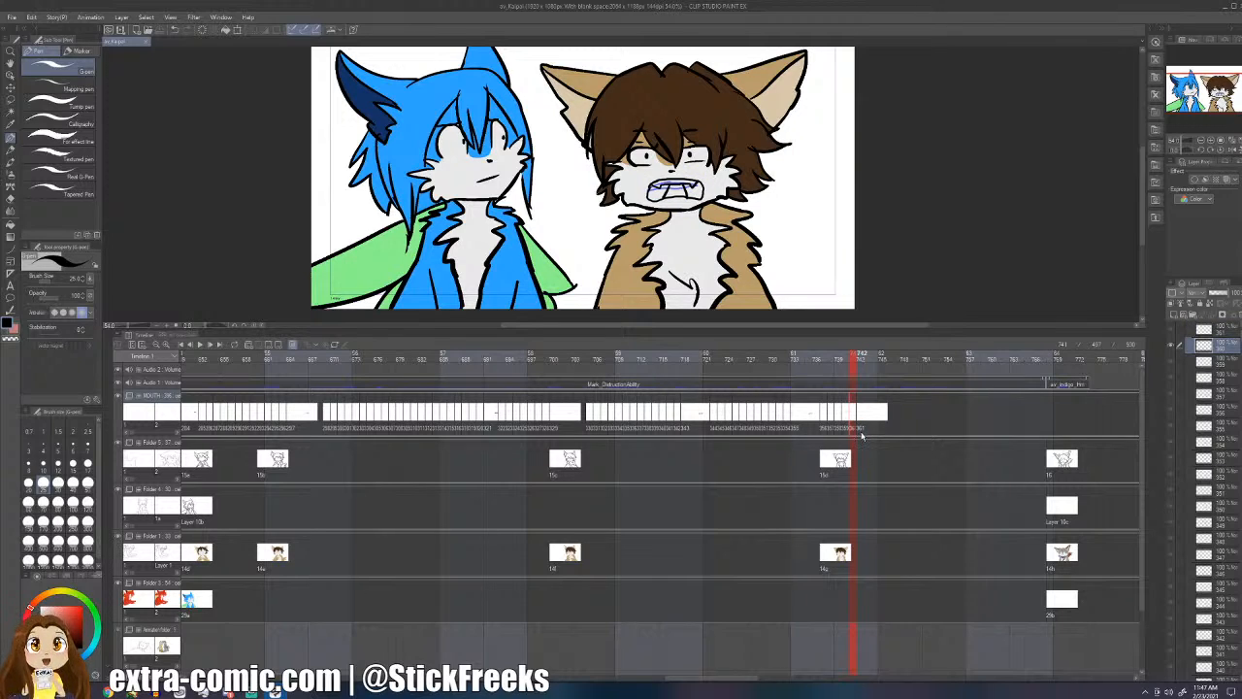
key("Right")
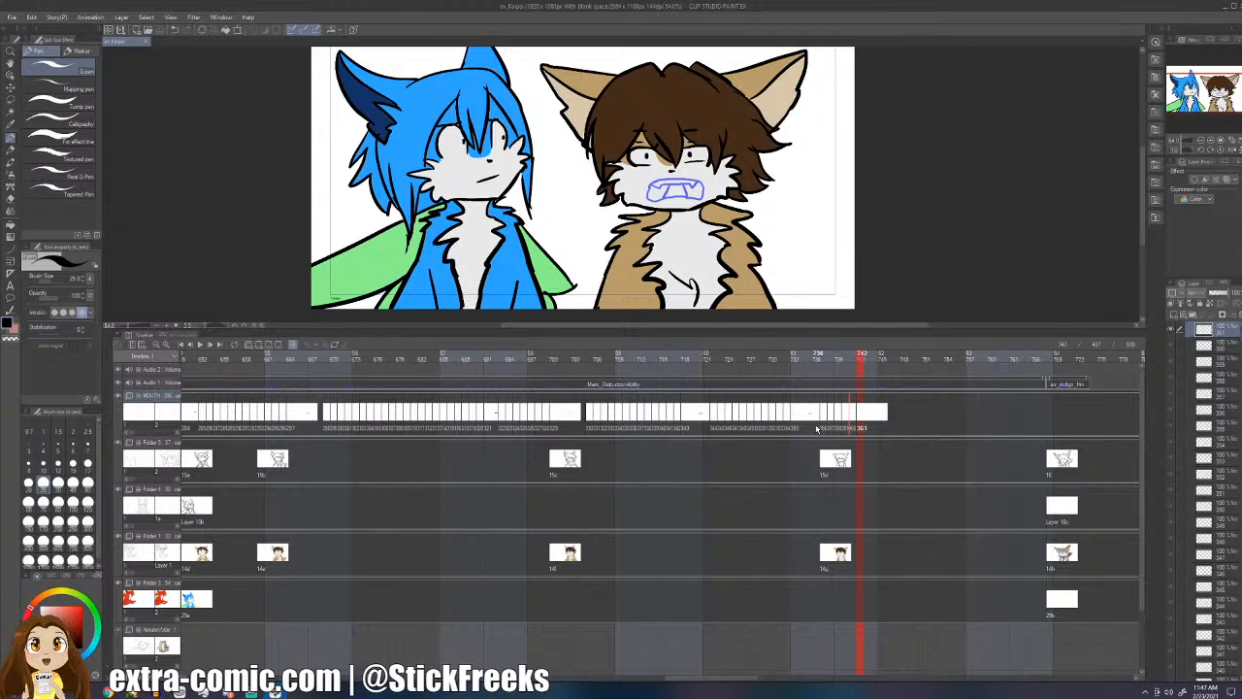
key("Left")
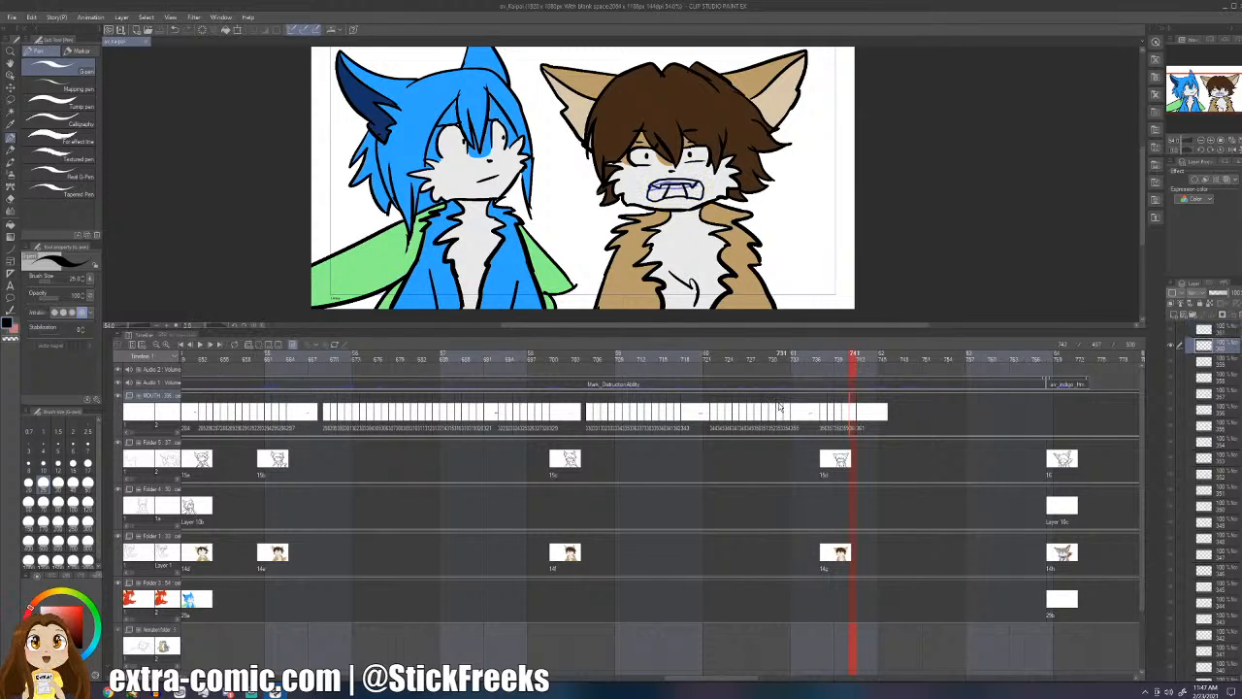
key("Right")
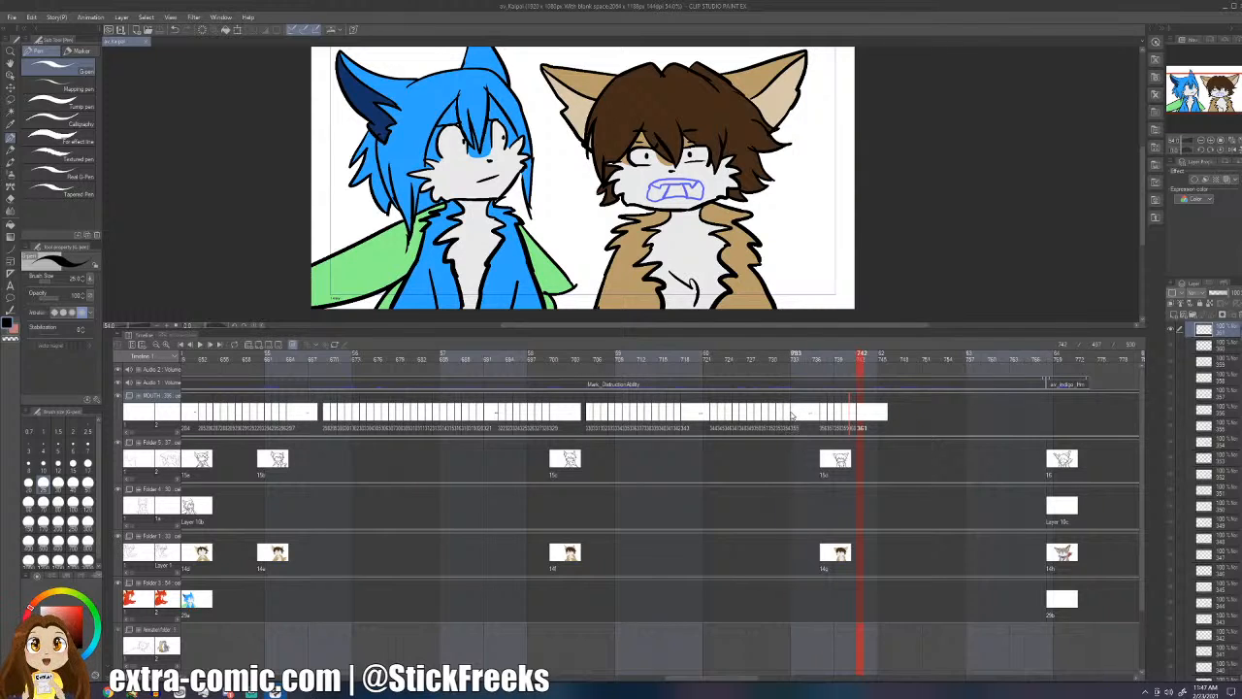
key("Left")
key("Left")
key("Left")
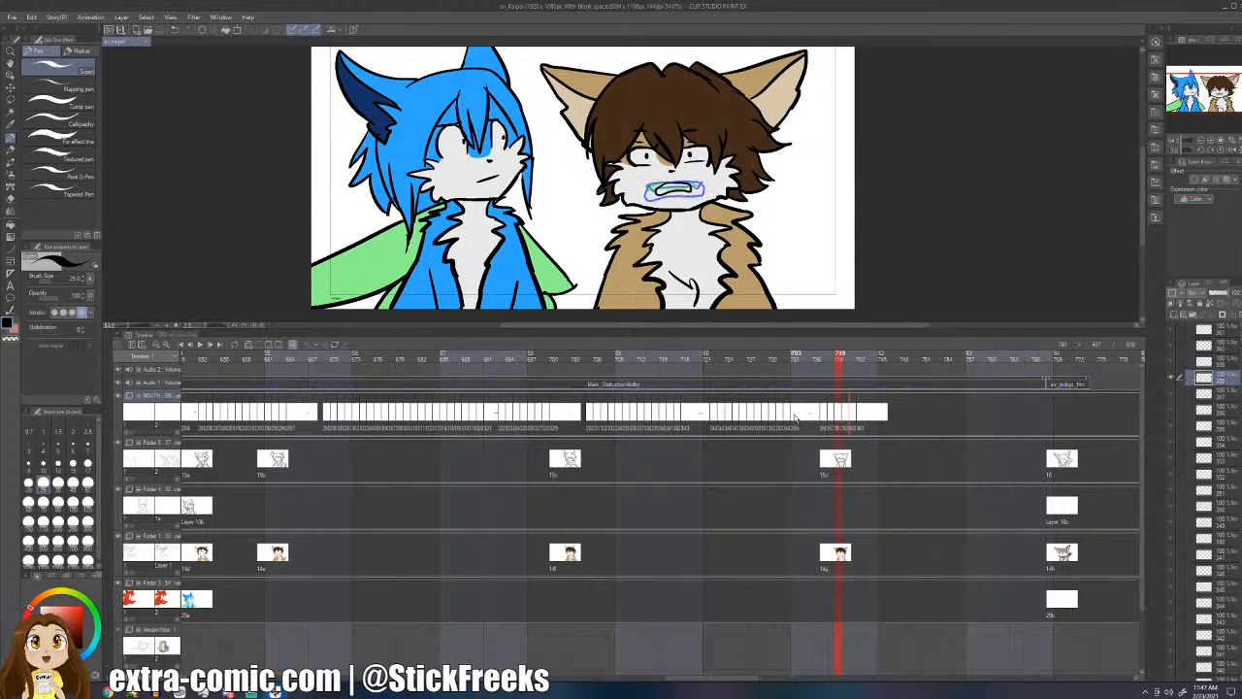
- Step through the mouth cels leading up to the blank frame 742, going back as far as frame 736, to judge the motion
key("Right")
key("Right")
key("Right")
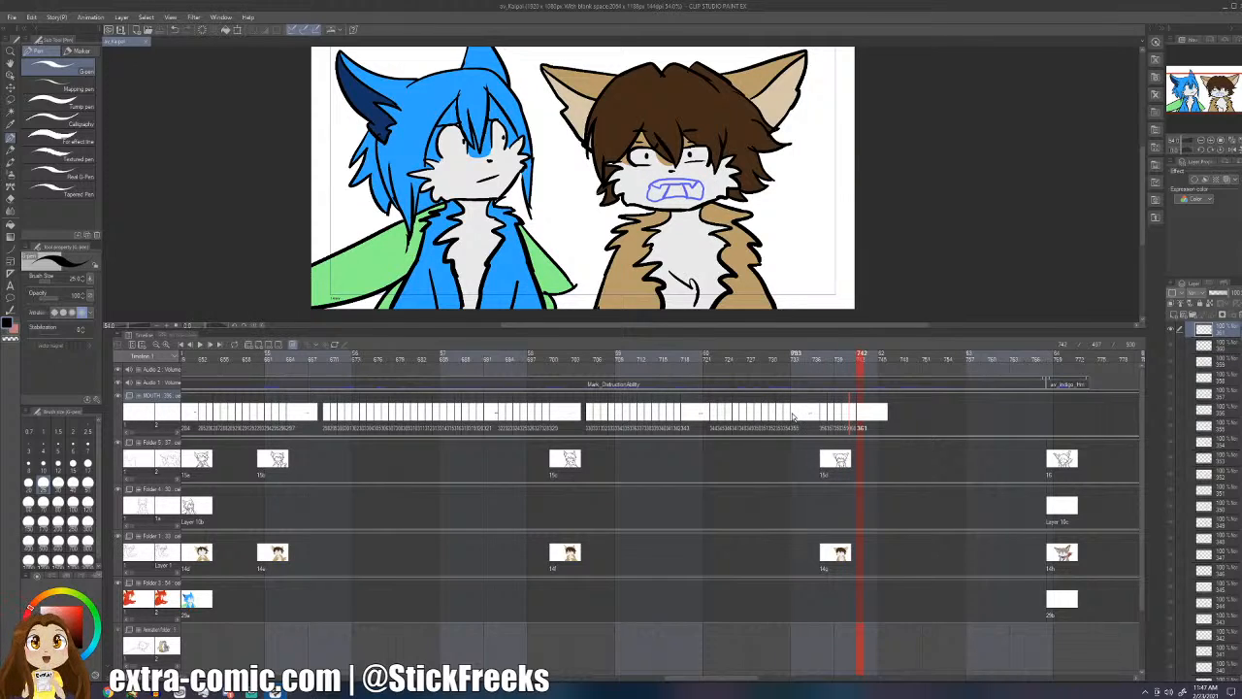
key("Left")
key("Left")
key("Right")
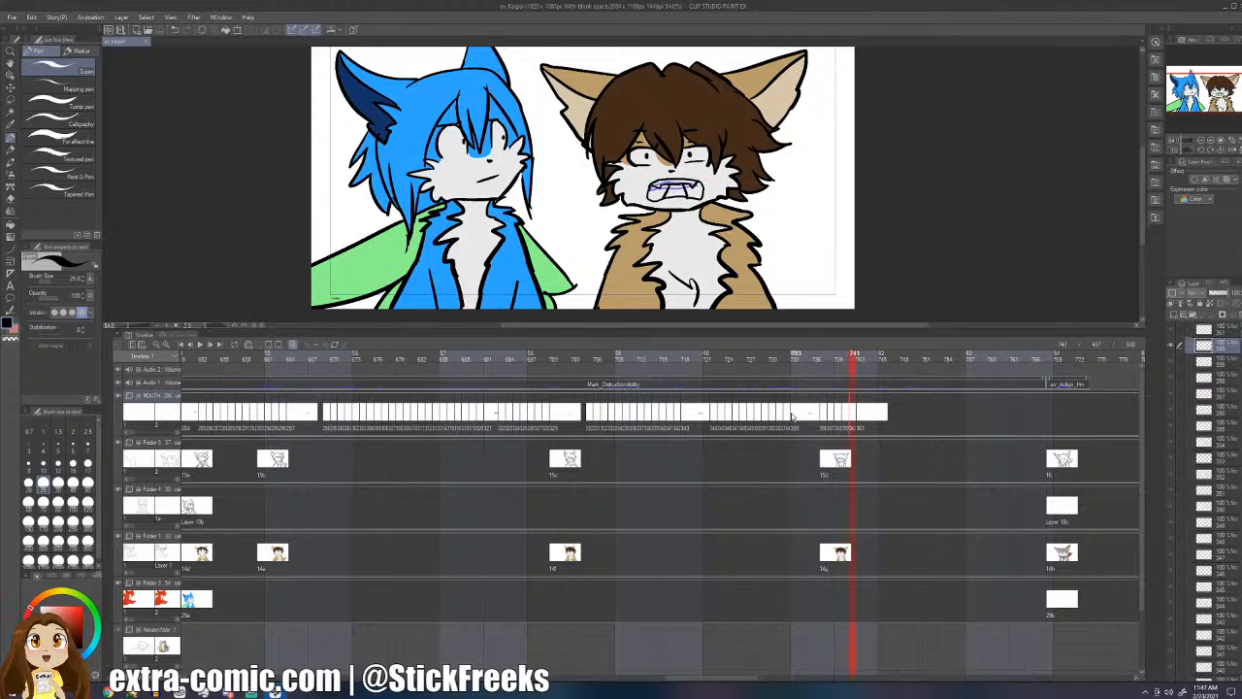
key("Right")
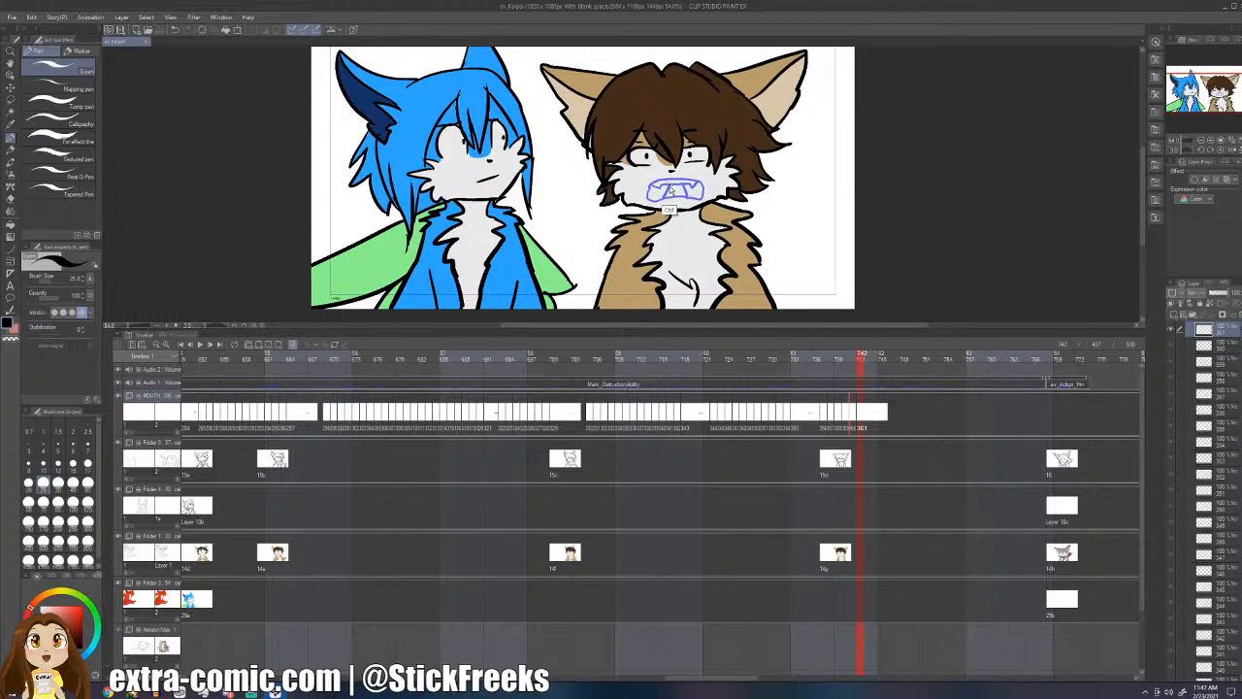
key("Left")
key("Left")
key("Left")
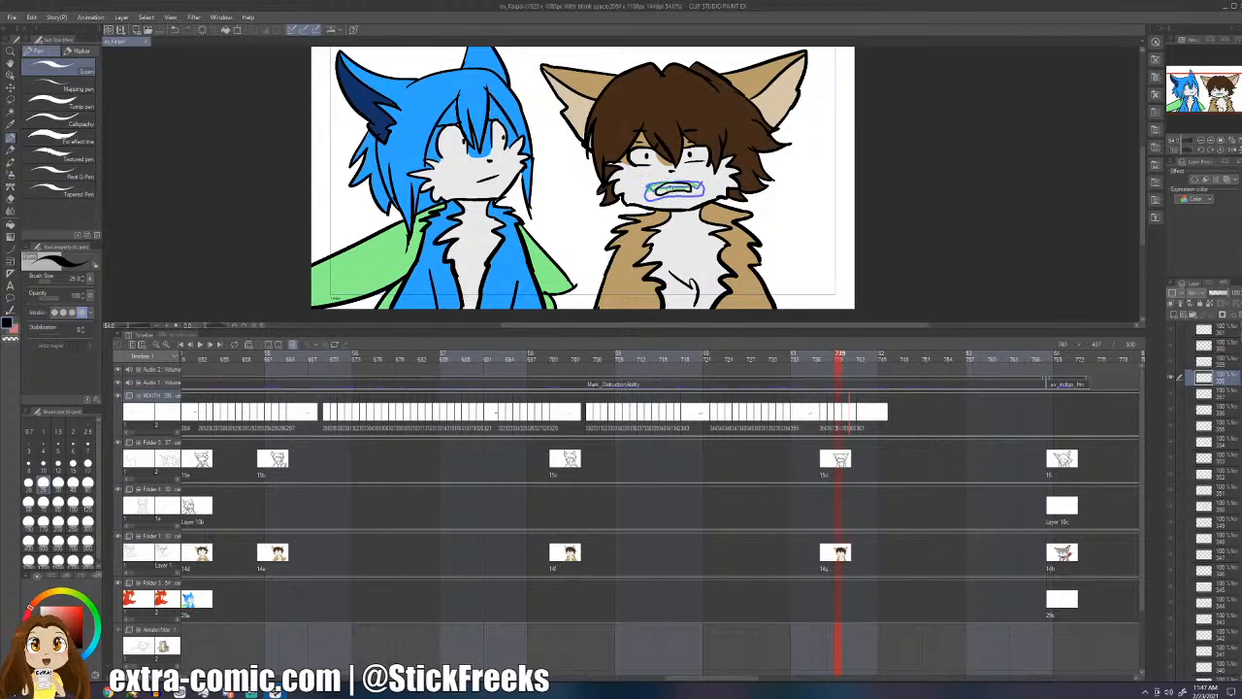
key("Left")
key("Left")
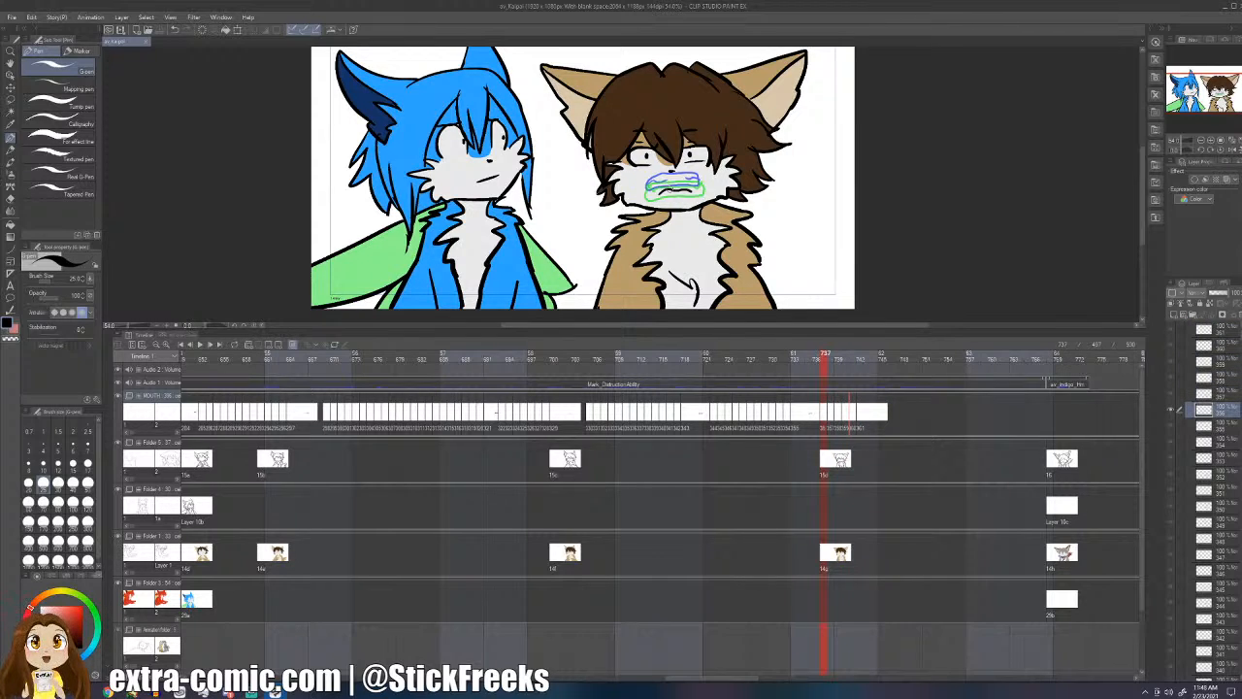
key("Left")
key("Right")
key("Right")
key("Right")
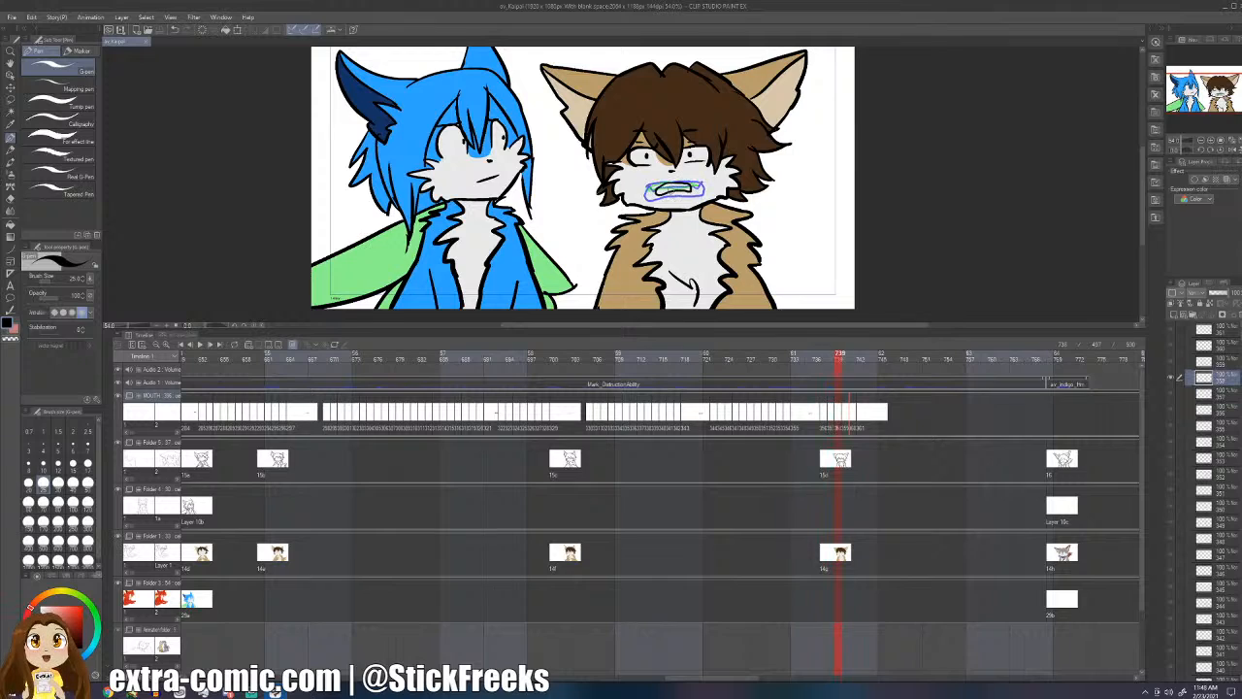
key("Right")
key("Right")
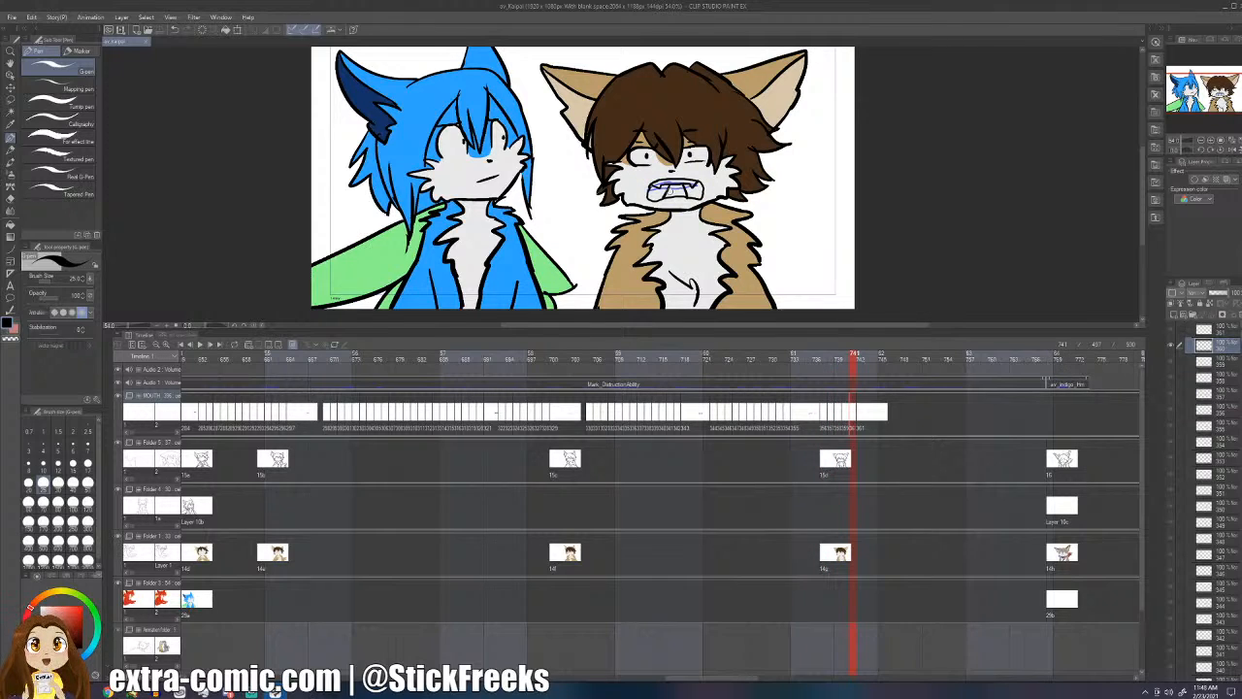
key("Right")
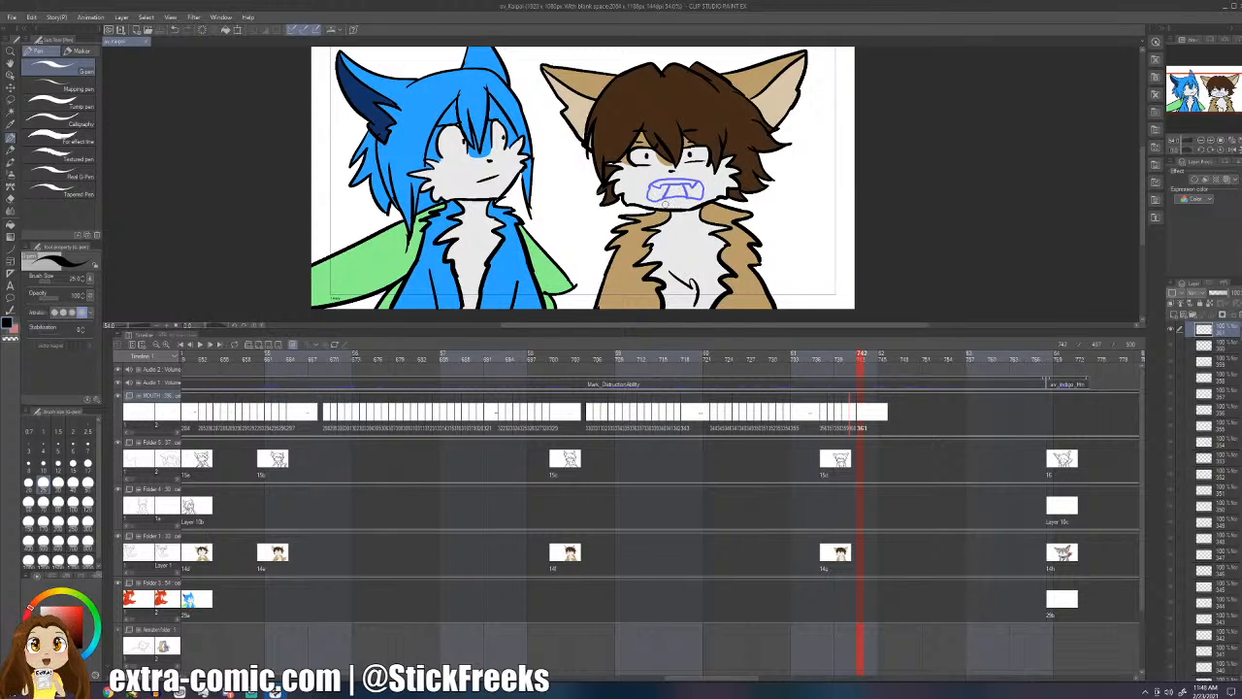
- Try a mouth stroke on the blank cel at frame 742 and undo it
key("Left")
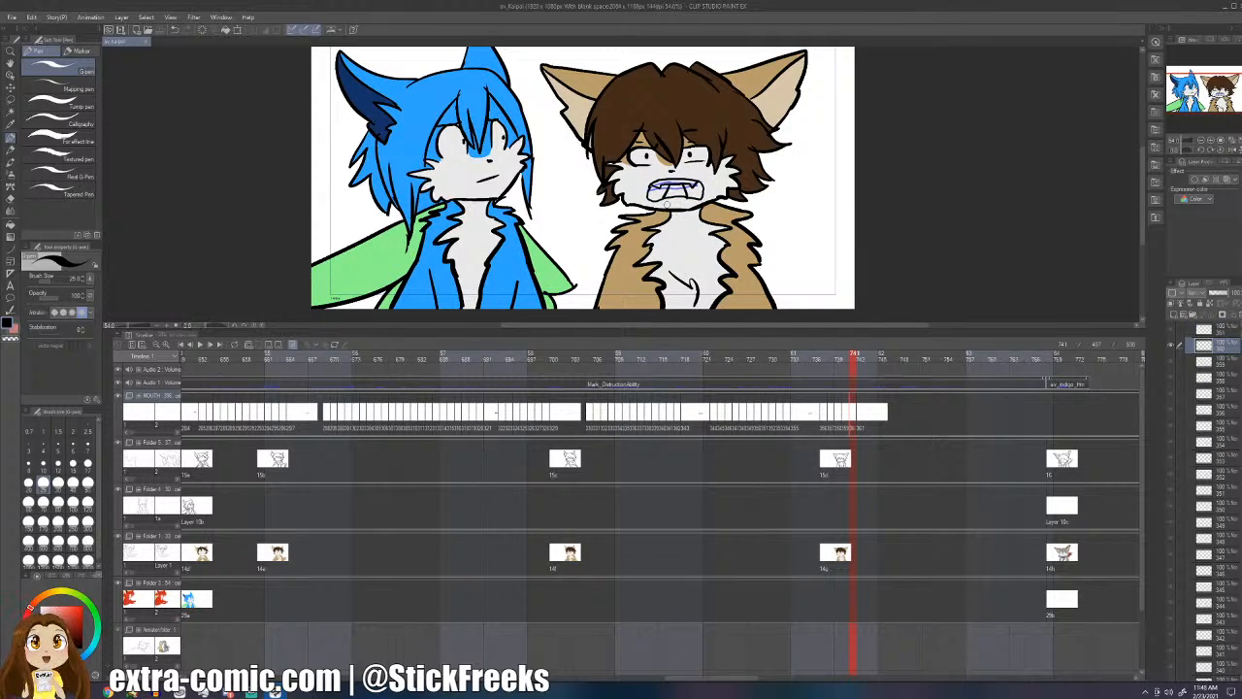
key("Right")
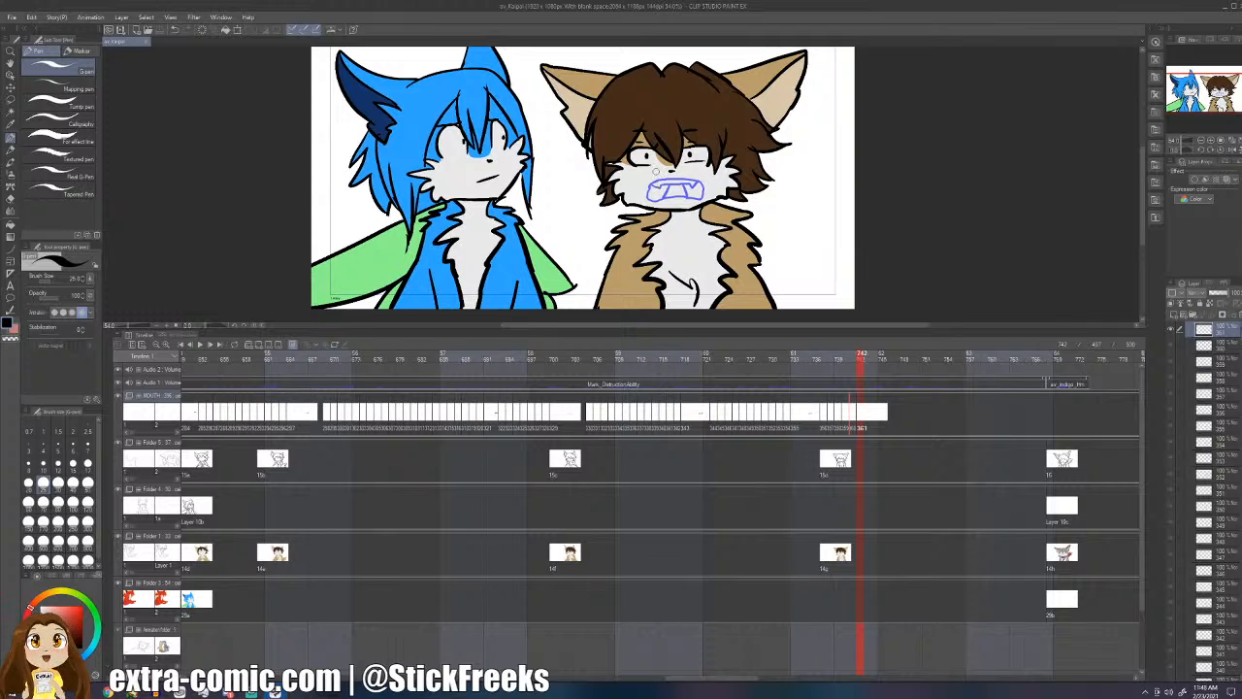
mouse_move(681, 182)
left_mouse_down()
mouse_move(643, 190)
mouse_move(692, 192)
left_mouse_up()
key("ctrl+z")
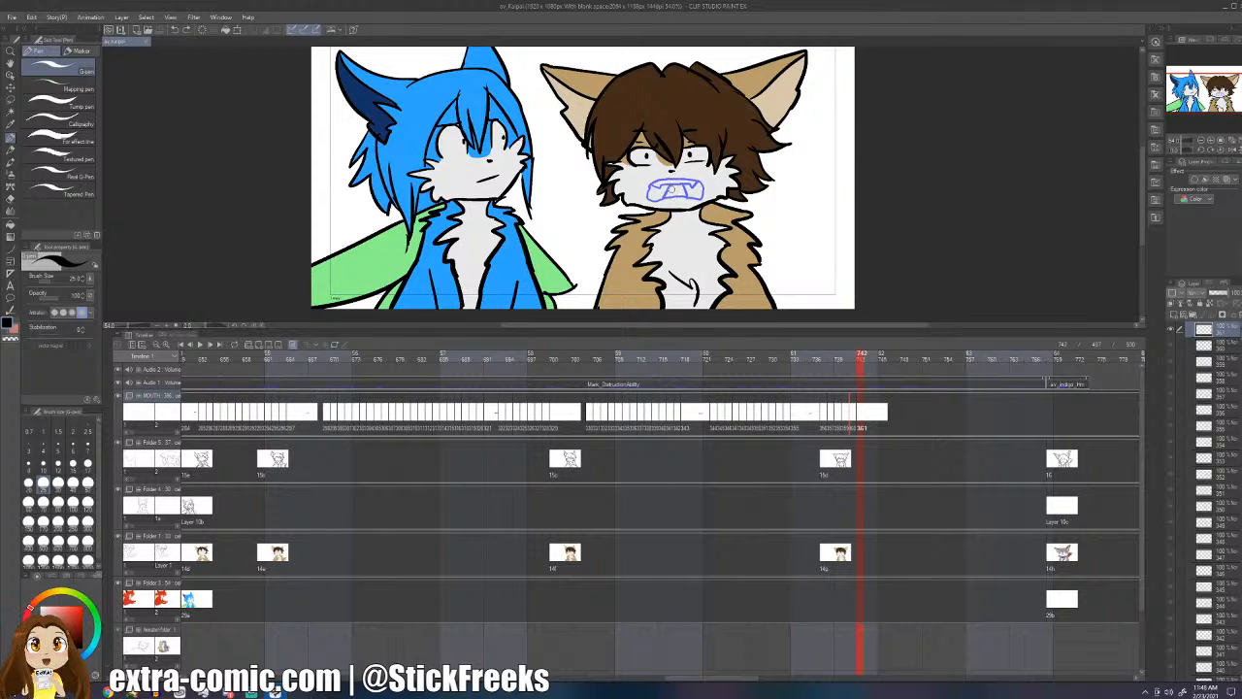
- Play the lip-sync back from about frame 725 and stop at frame 733
key("Left")
key("Left")
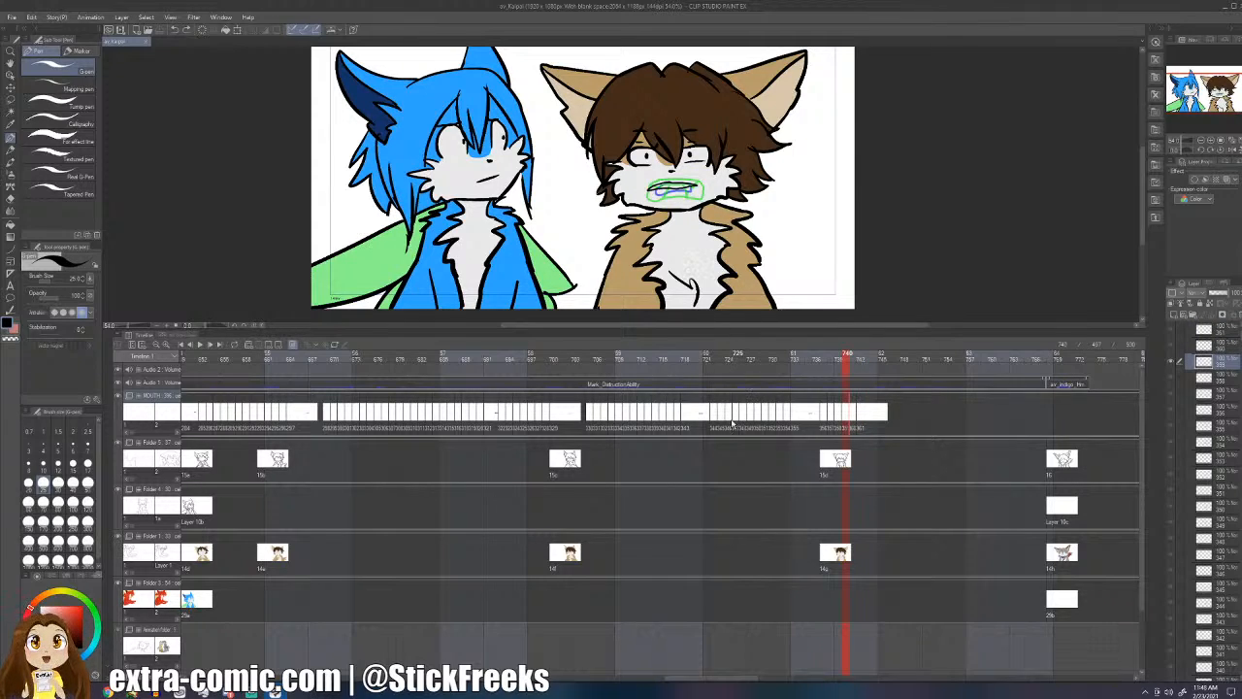
left_click(739, 418)
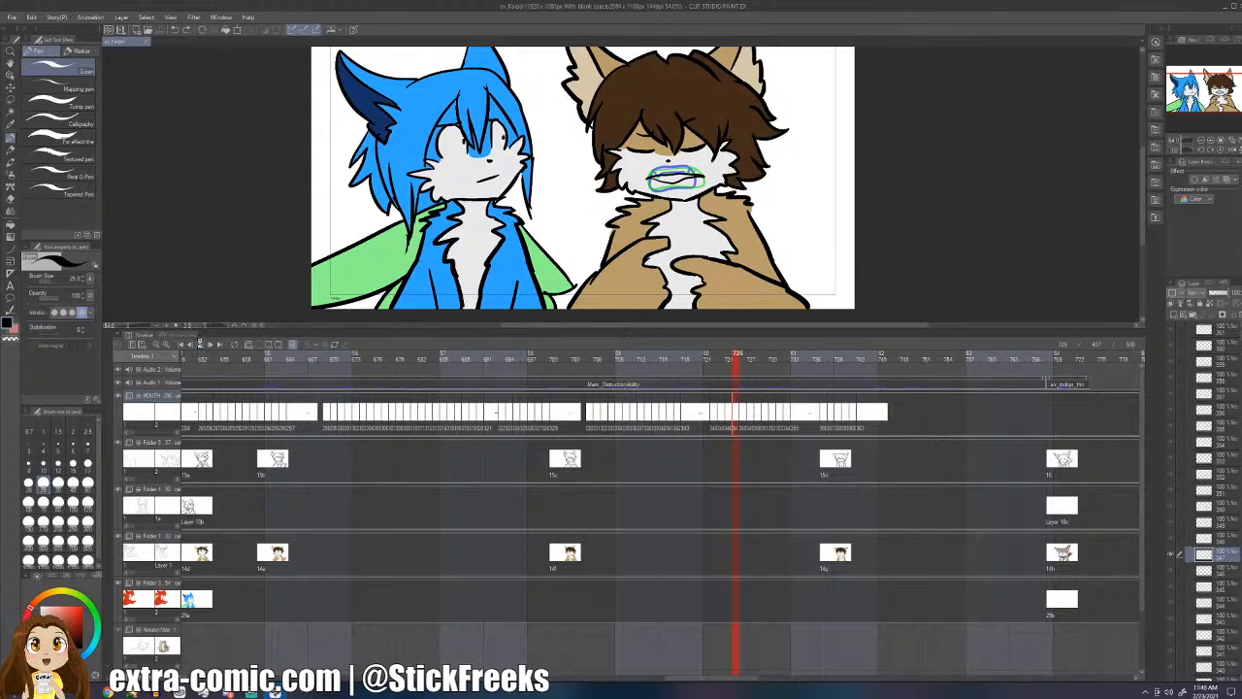
left_click(200, 343)
left_click(797, 392)
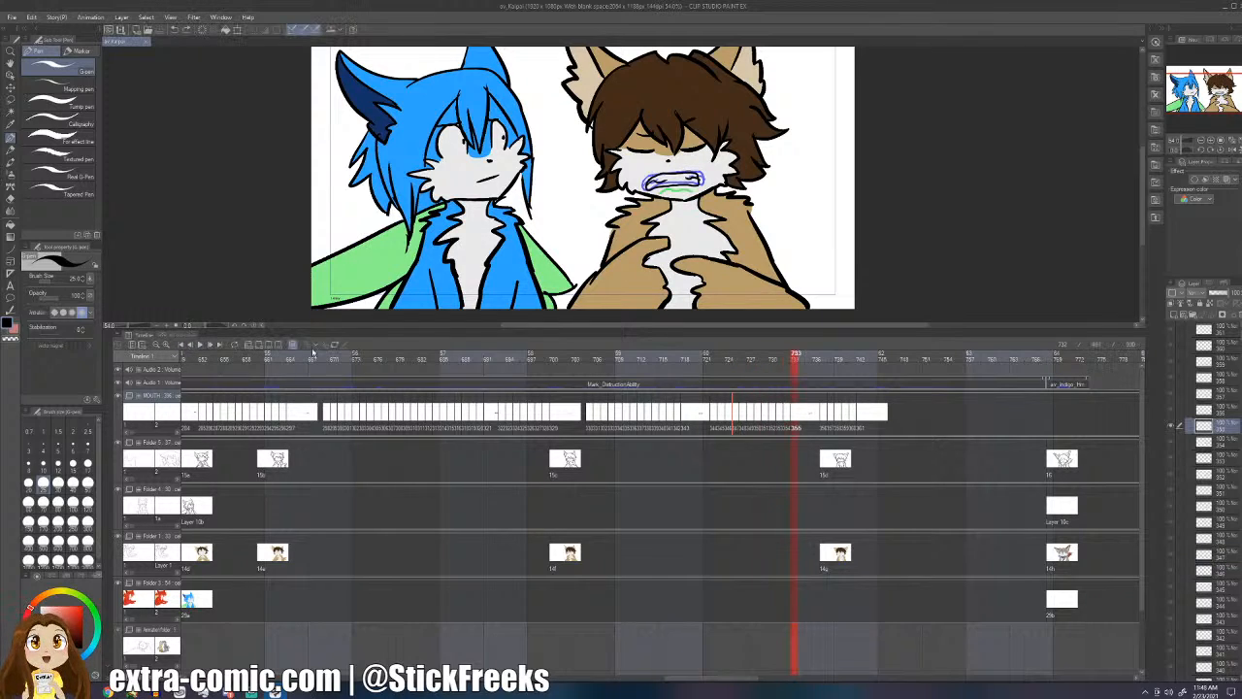
- Flip between frames 741, 742 and 743 to compare the fanged open mouth with the blank cel that follows it
left_click(859, 418)
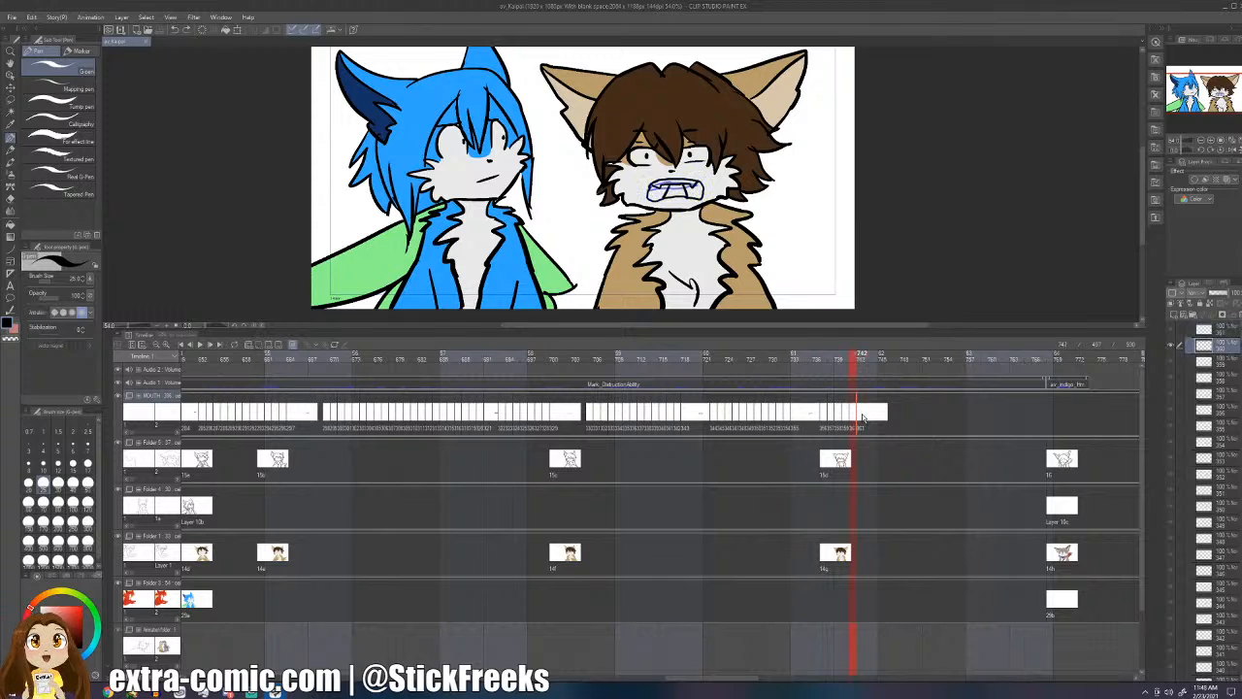
left_click(861, 417)
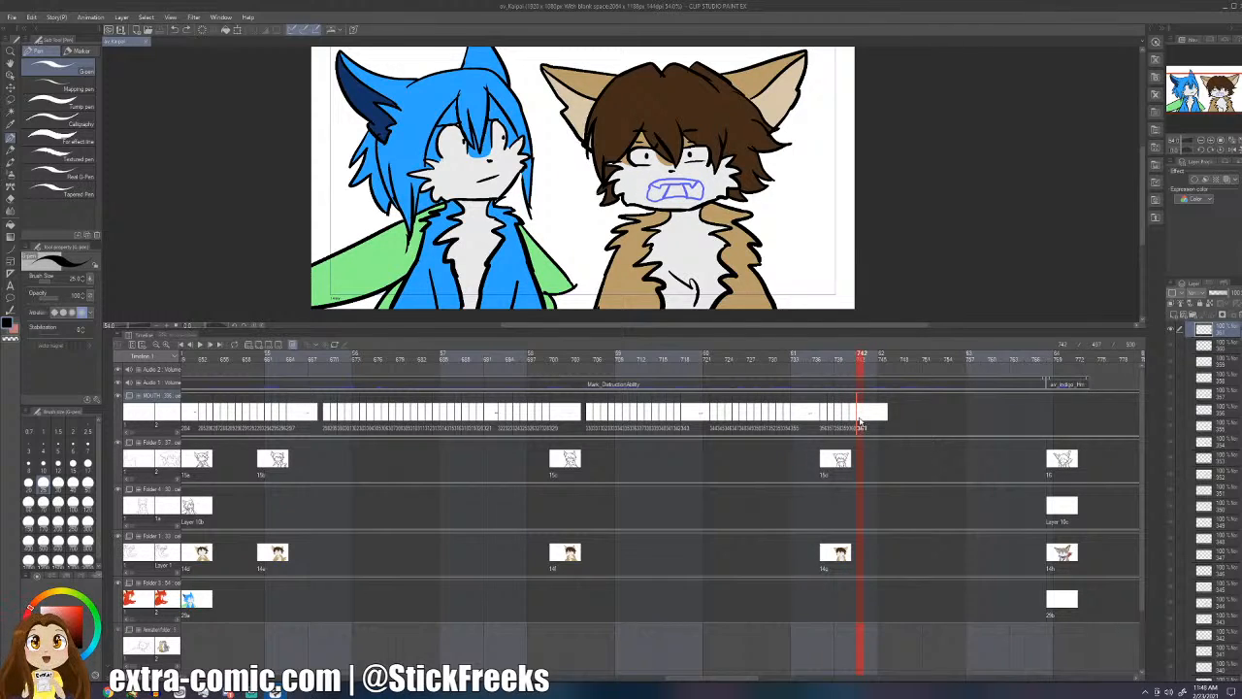
left_click(854, 420)
left_click(861, 420)
key("Left")
key("Right")
key("Right")
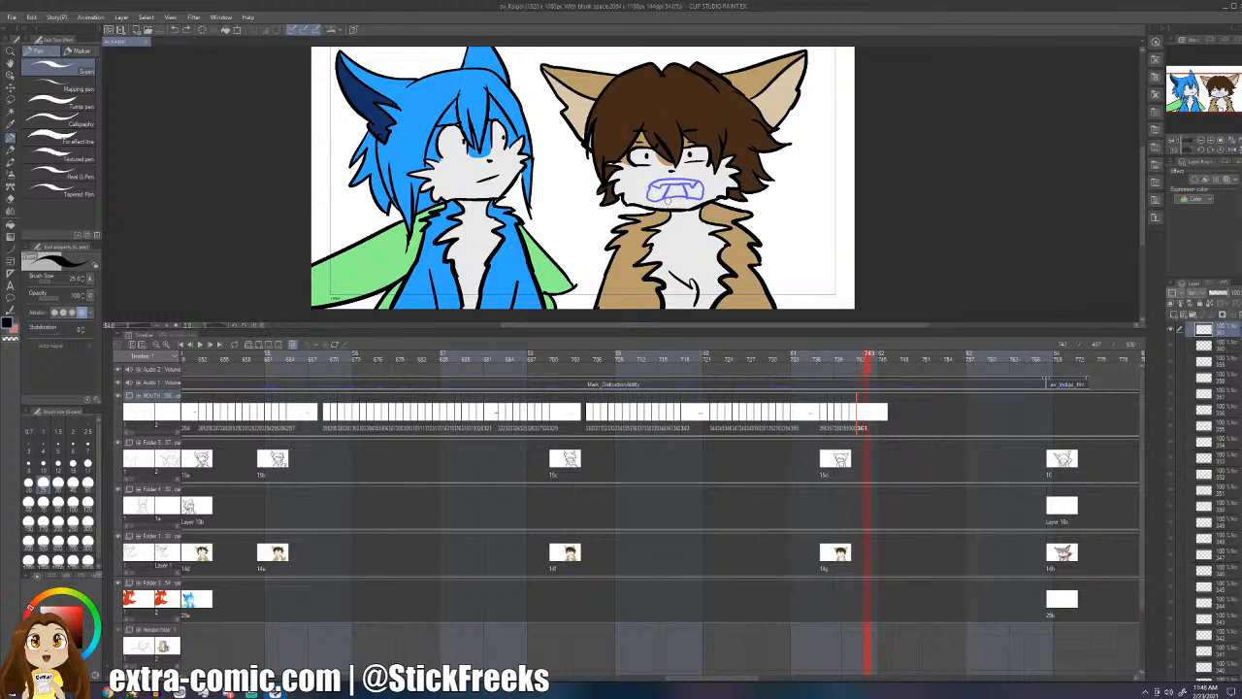
key("Left")
key("Left")
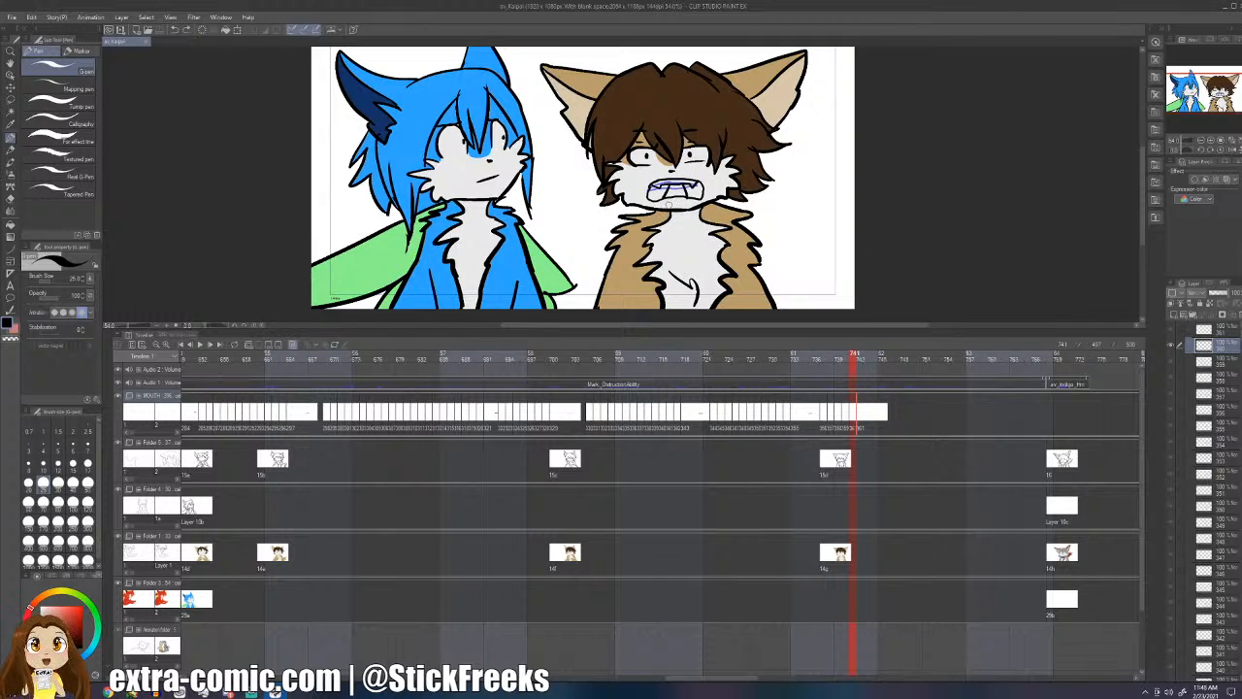
key("Right")
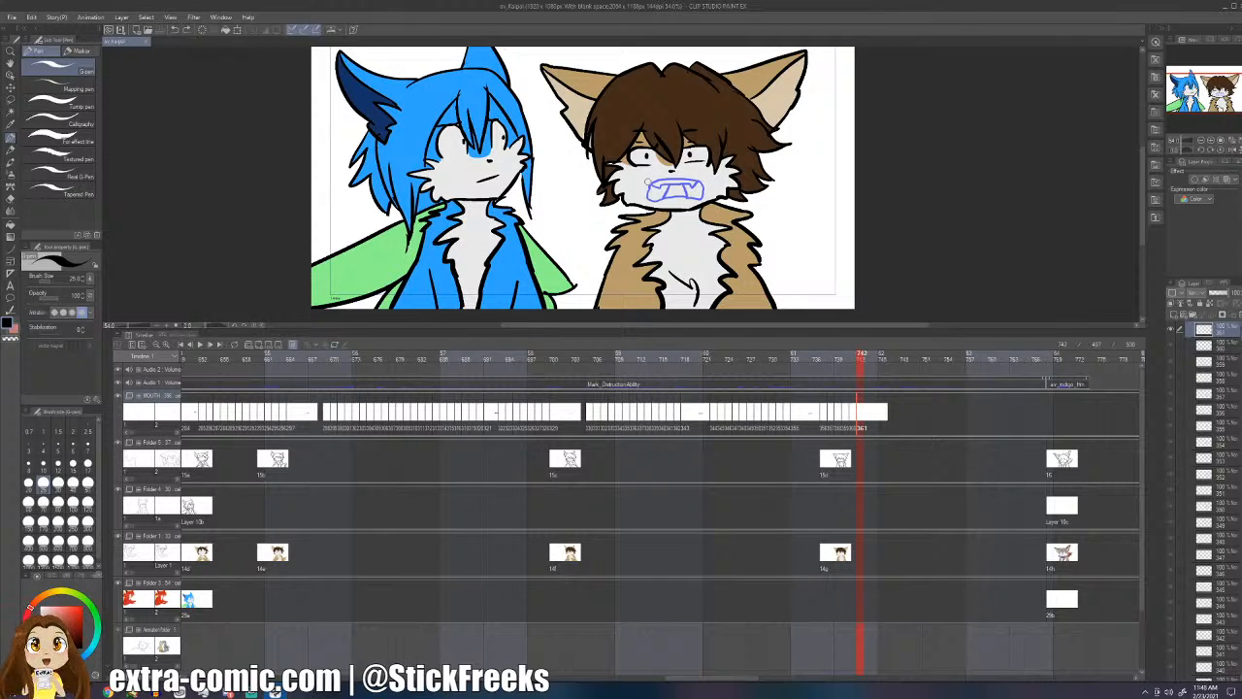
- Play the lip-sync with its audio from frame 705 until past the last mouth cel
left_click(589, 354)
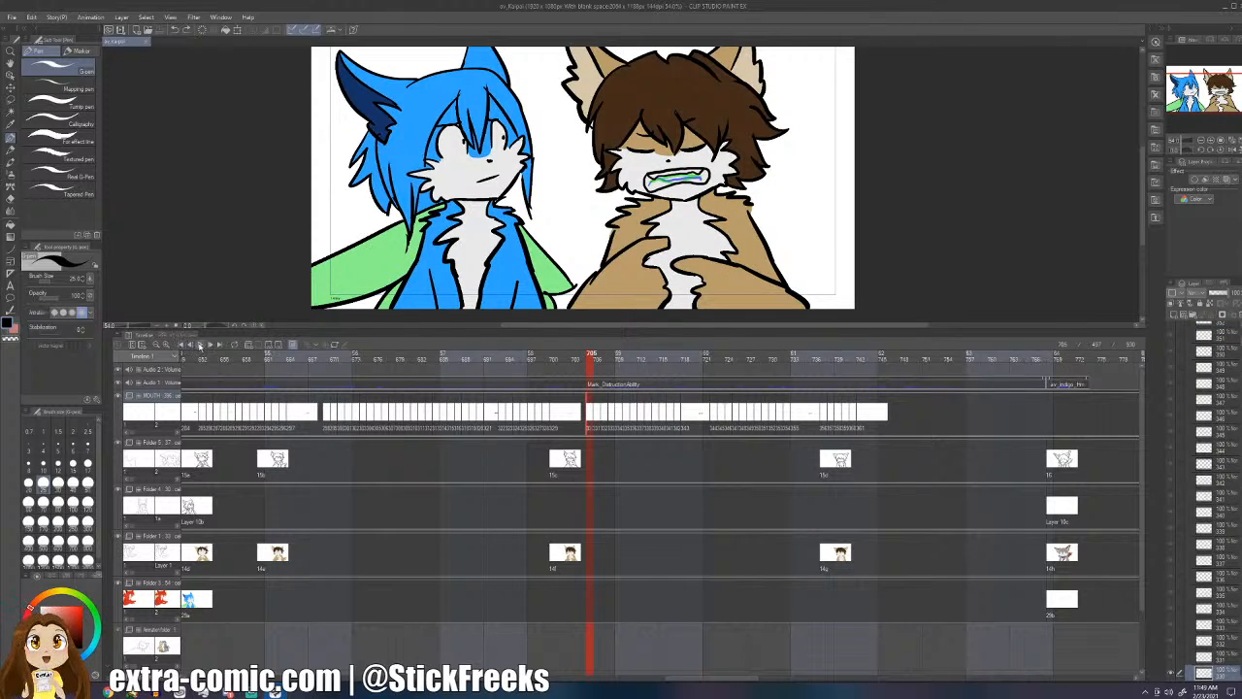
left_click(199, 345)
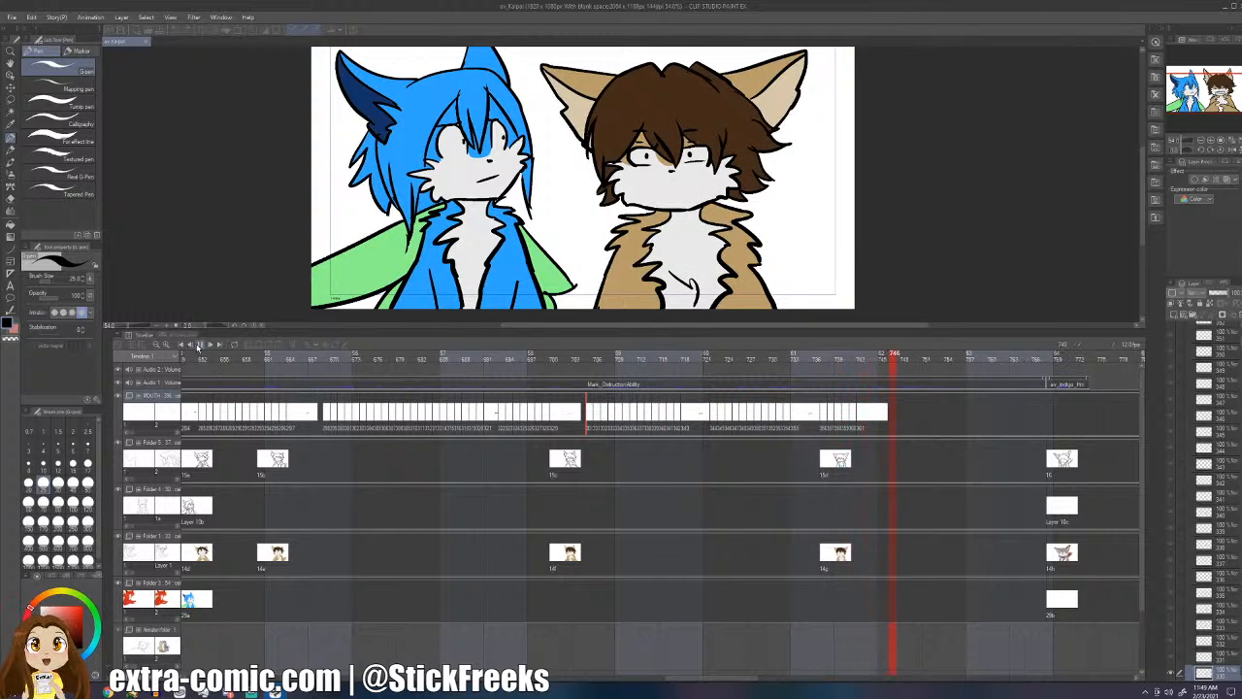
left_click(199, 345)
- Draw a narrow, slightly open mouth low on the brown-haired character's face on the cel at frame 742
left_click(863, 420)
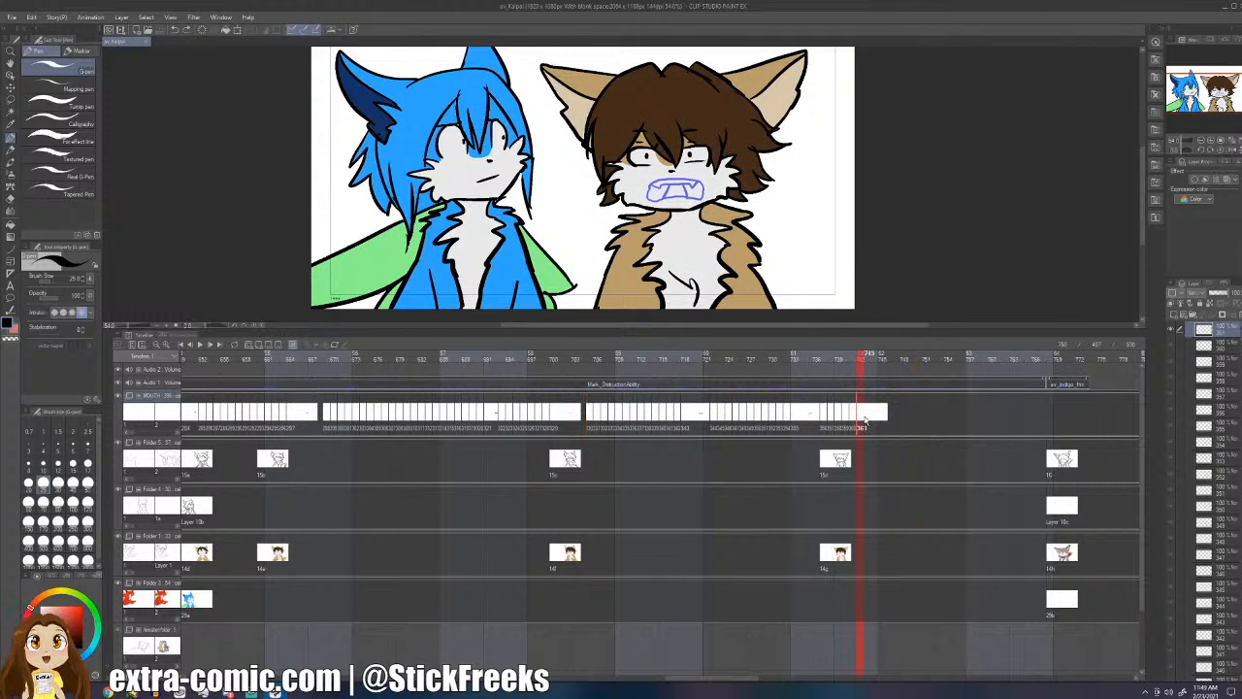
left_click(858, 420)
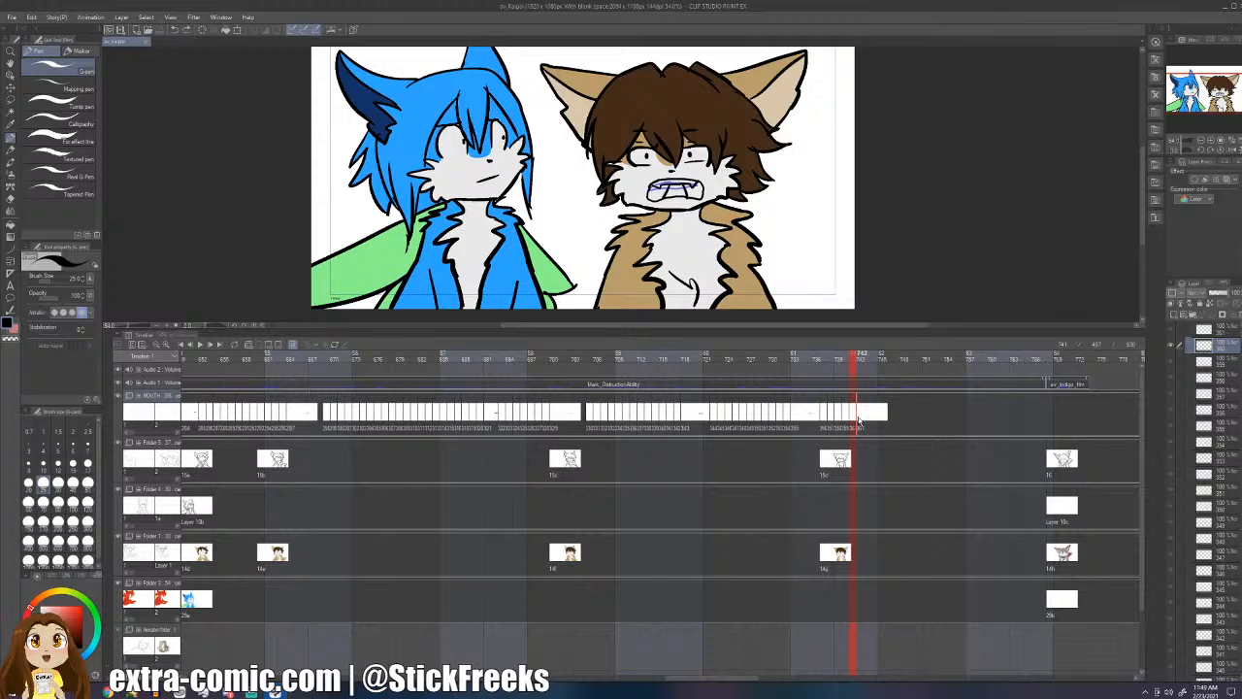
left_click(860, 420)
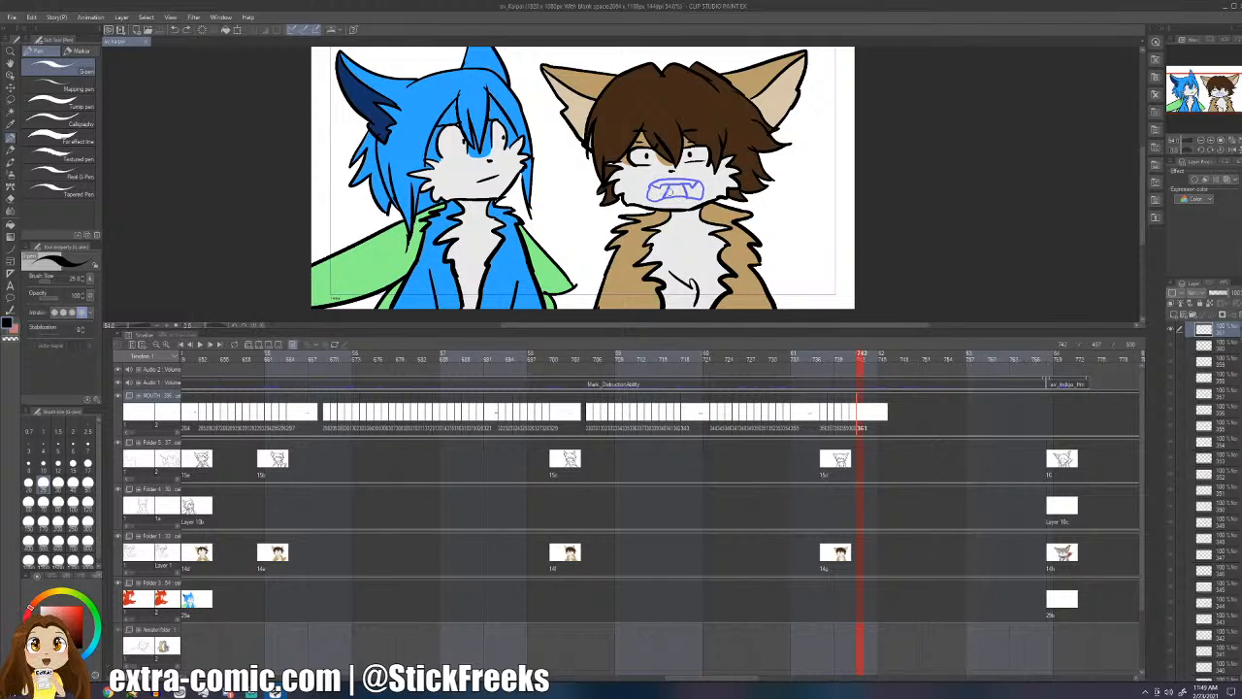
mouse_move(645, 192)
left_mouse_down()
mouse_move(698, 198)
mouse_move(664, 194)
left_mouse_up()
key("Right")
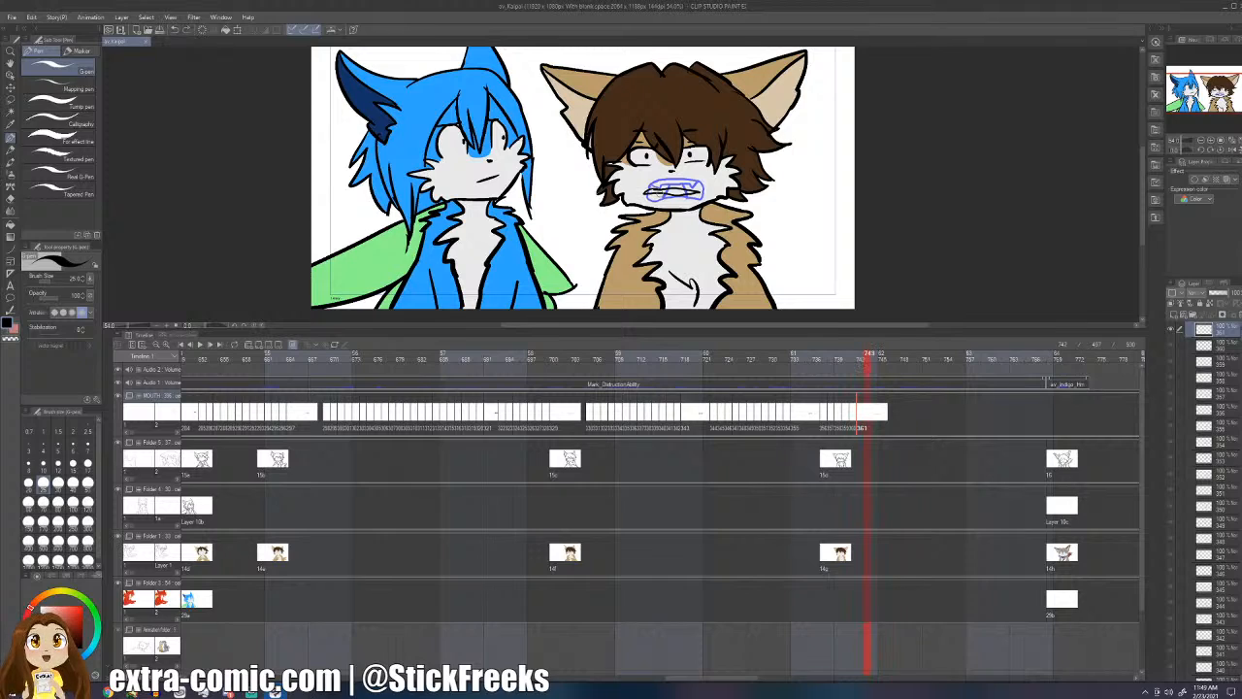
key("Left")
- Add mouth cels at frames 743 to 746, drawing a large open mouth on 743 and a narrow one on 744
key("ctrl+shift+n")
mouse_move(685, 181)
left_mouse_down()
mouse_move(648, 202)
mouse_move(702, 192)
mouse_move(685, 182)
mouse_move(698, 184)
mouse_move(648, 198)
mouse_move(698, 193)
mouse_move(662, 184)
left_mouse_up()
key("ctrl+shift+n")
key("ctrl+z")
key("ctrl+z")
key("ctrl+z")
key("Right")
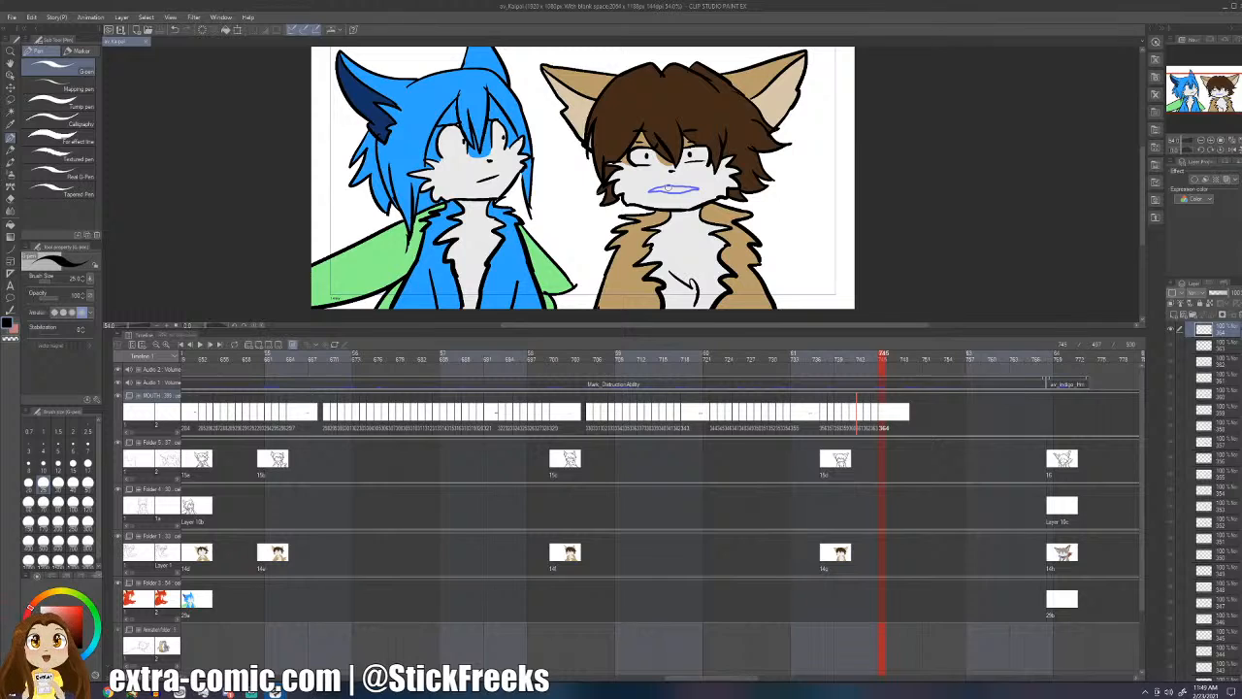
key("Right")
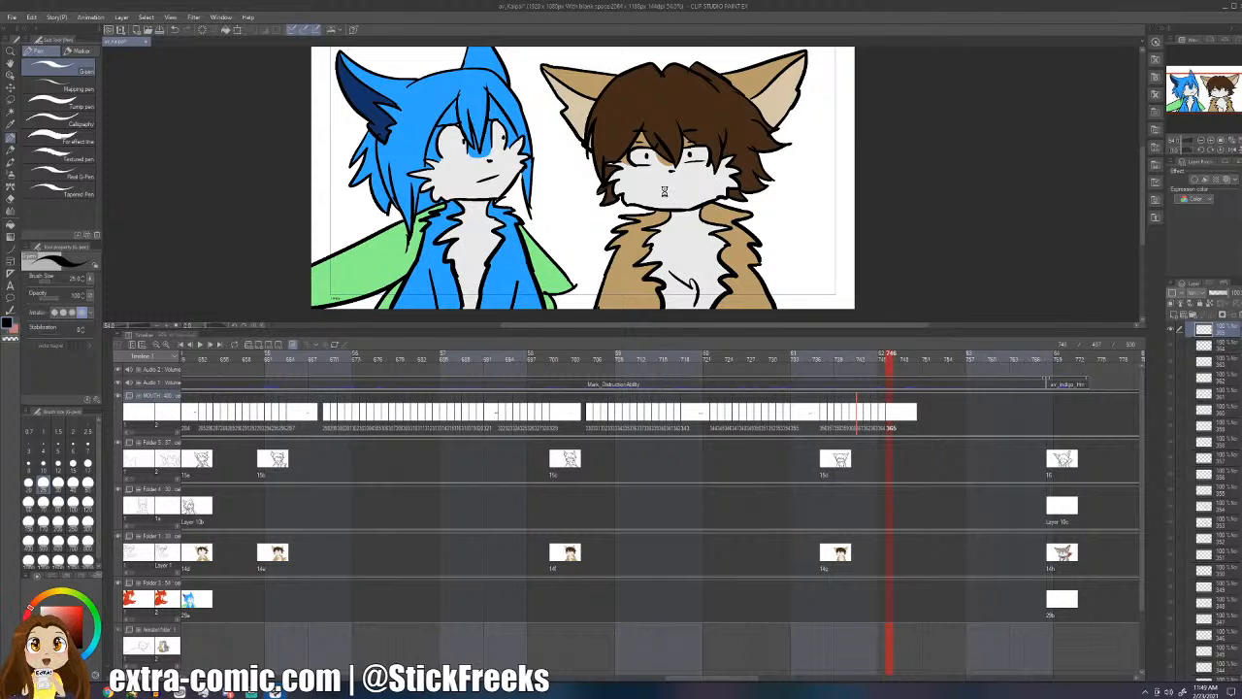
- Flip between the narrow mouth at frame 744 and the blank cel at frame 745, and go back to frame 733
key("Left")
key("Left")
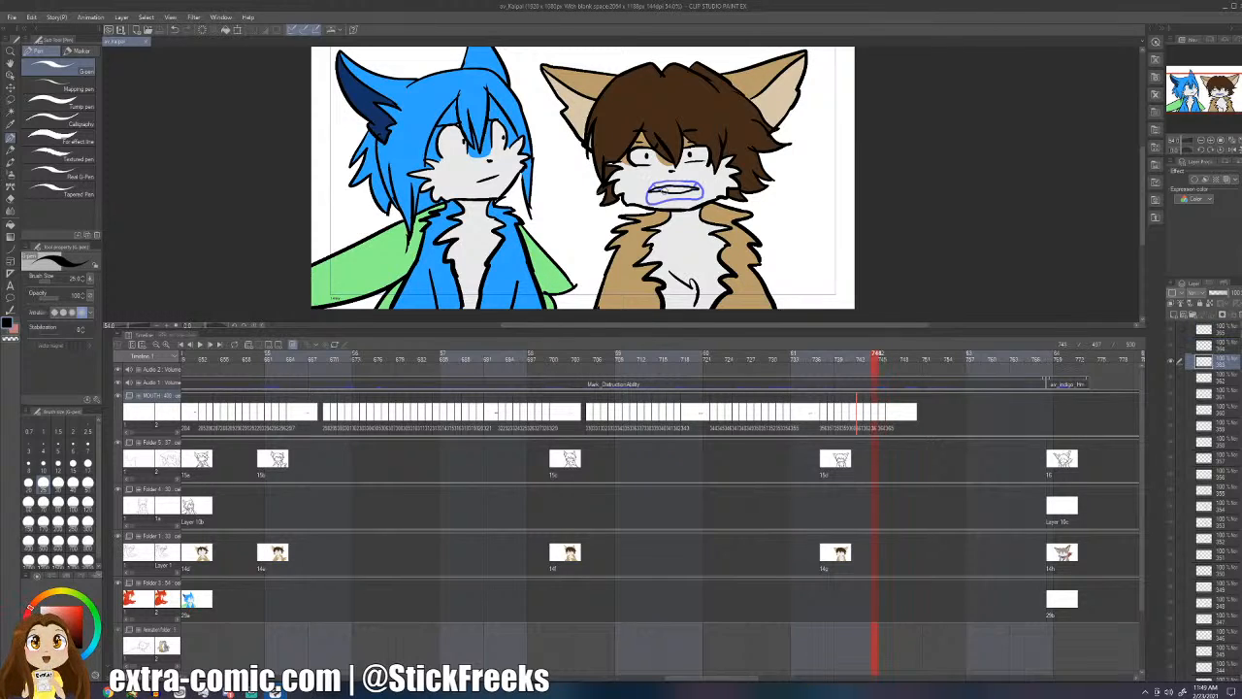
key("Right")
key("Left")
key("Right")
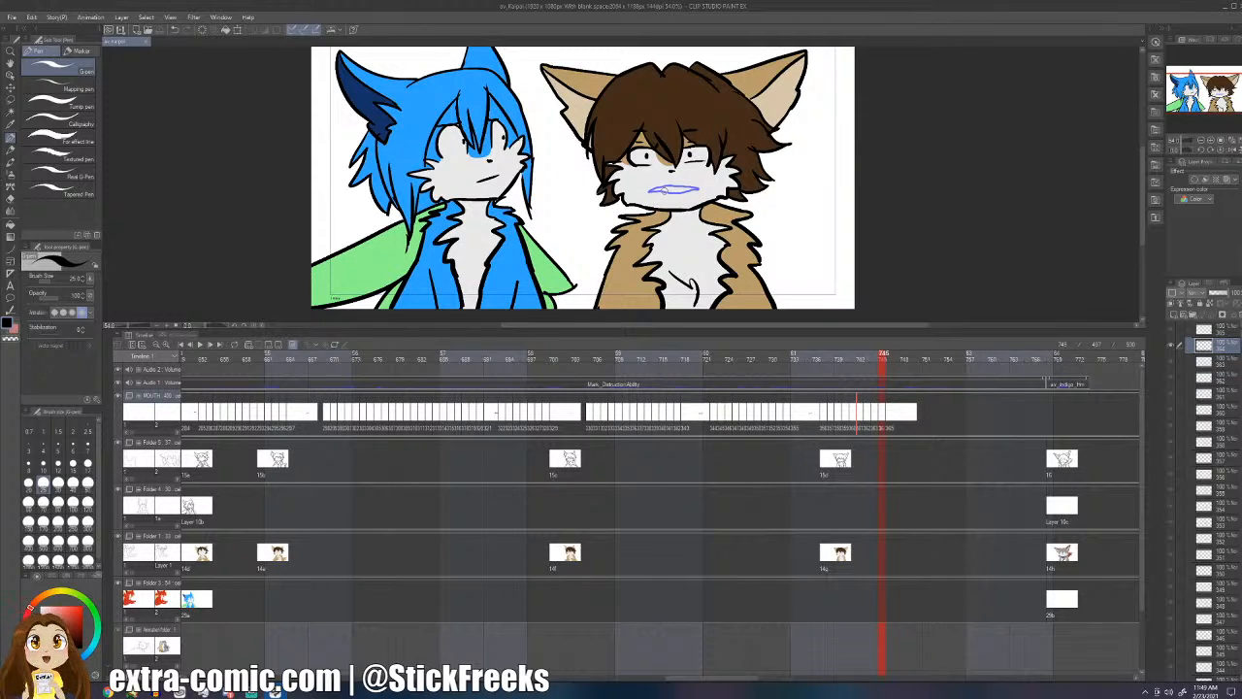
key("Left")
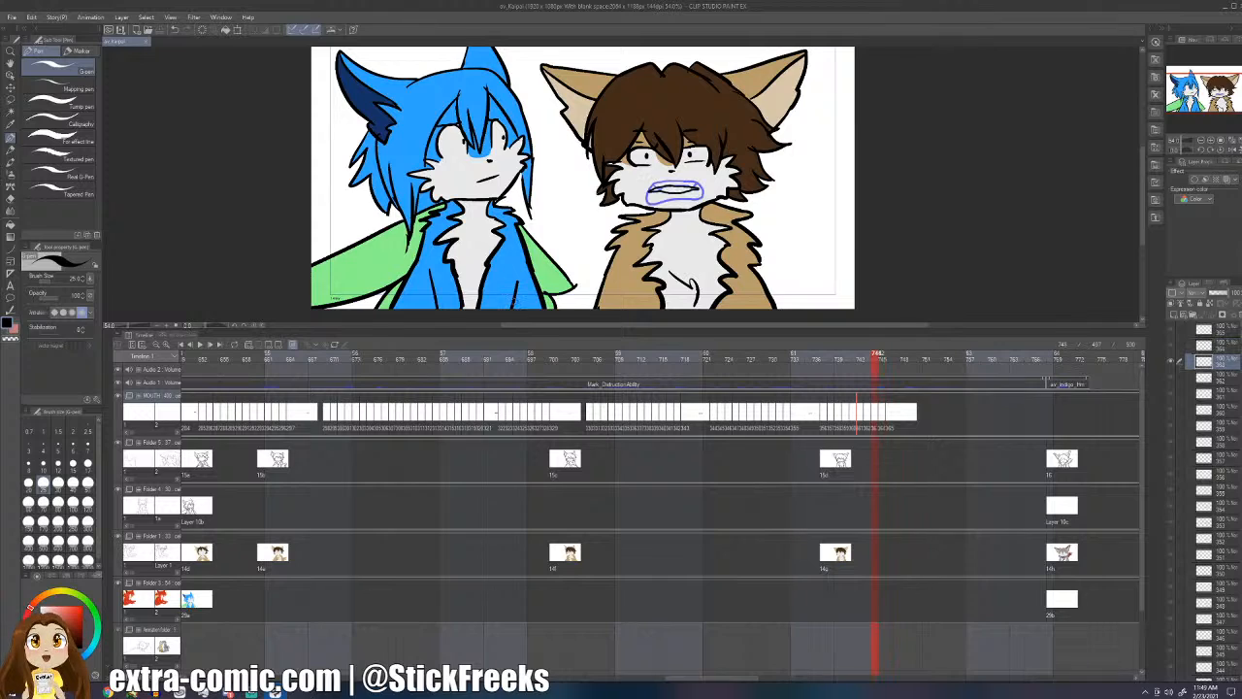
key("Right")
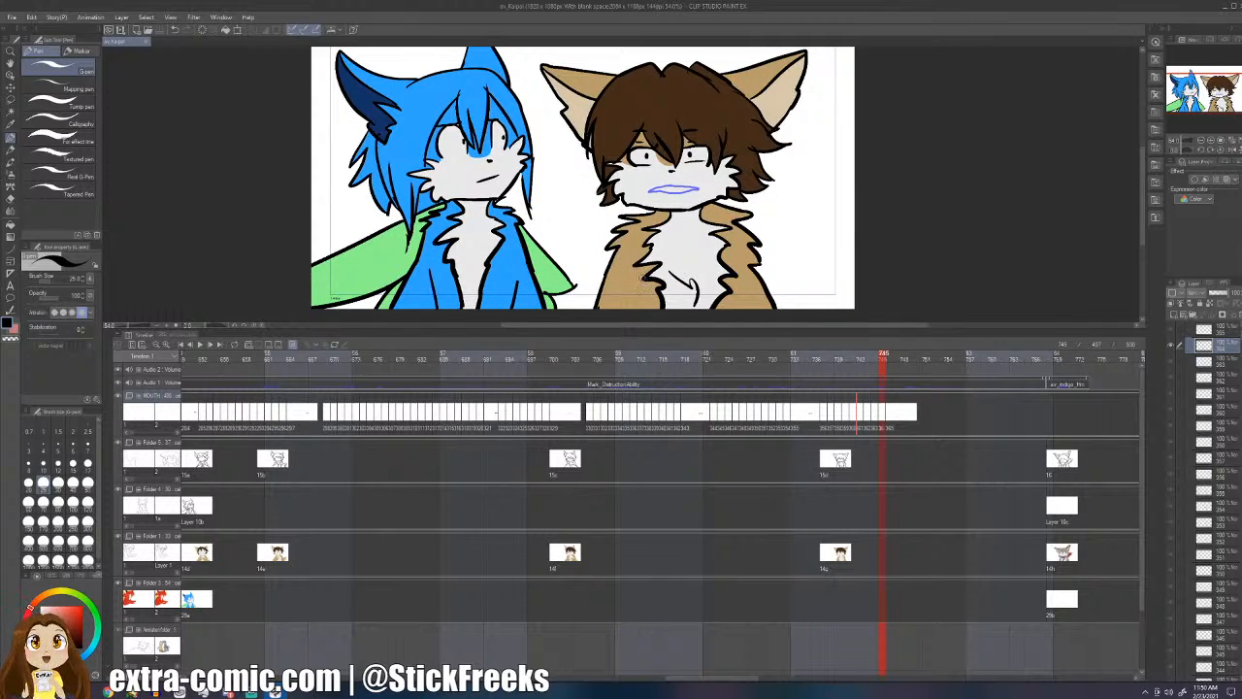
key("Left")
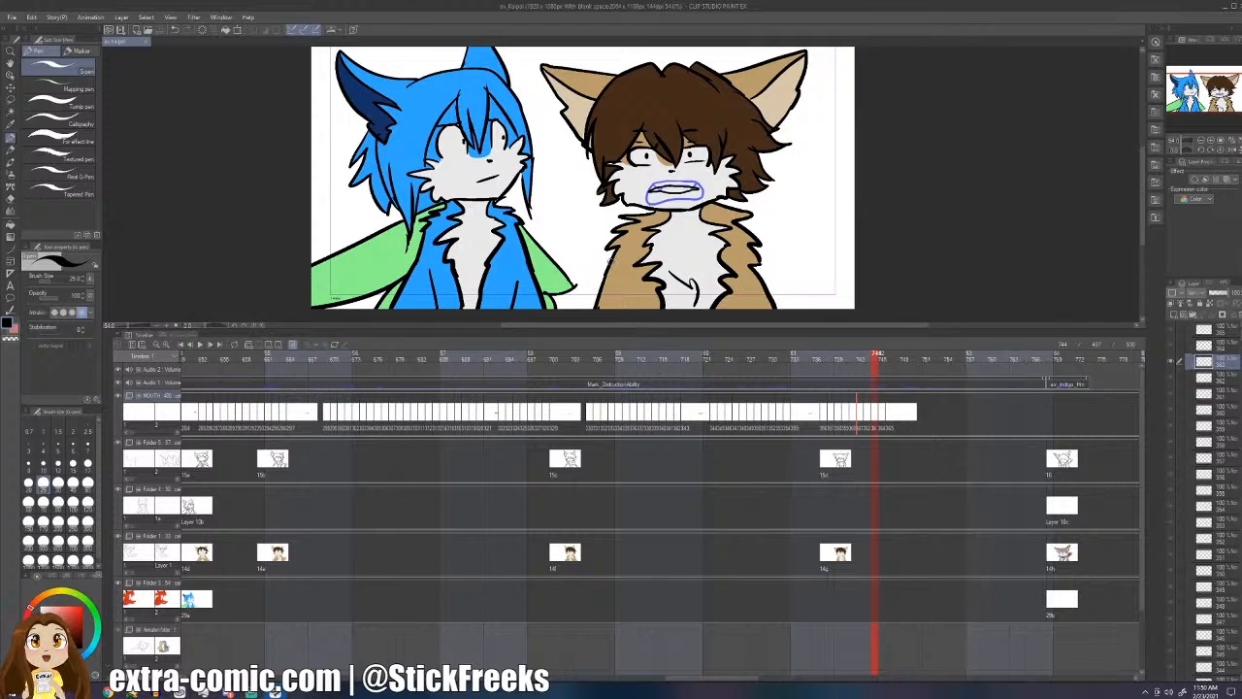
key("Right")
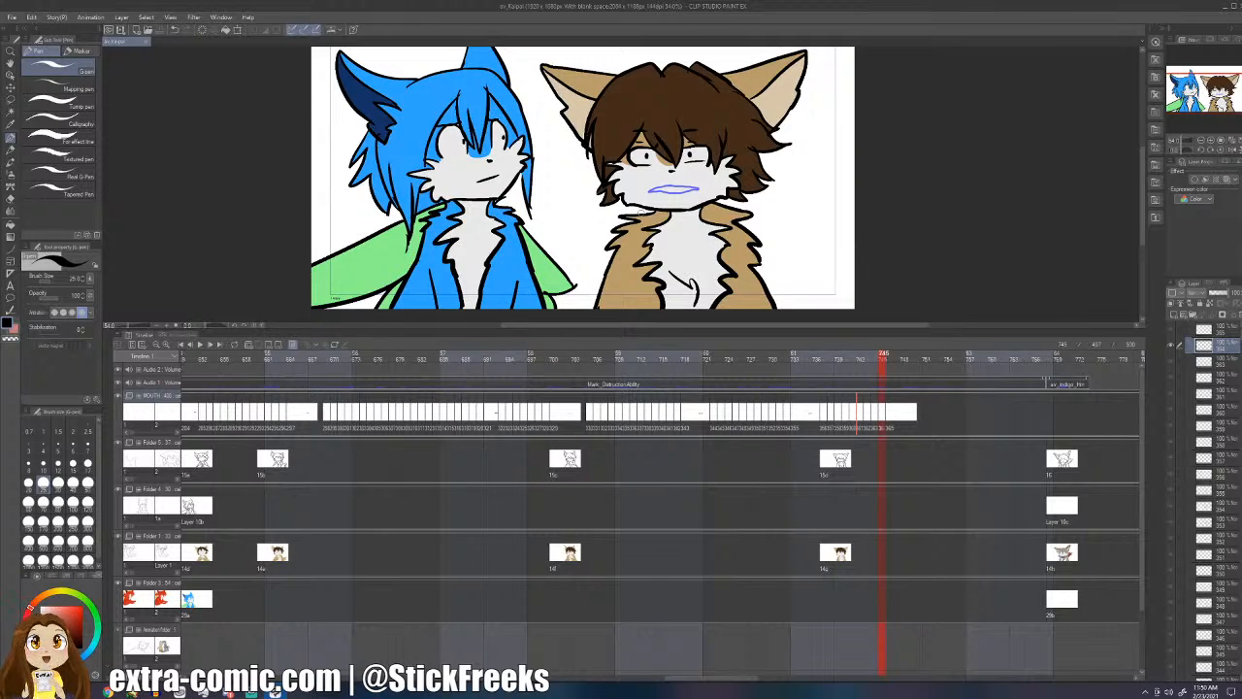
key("Left")
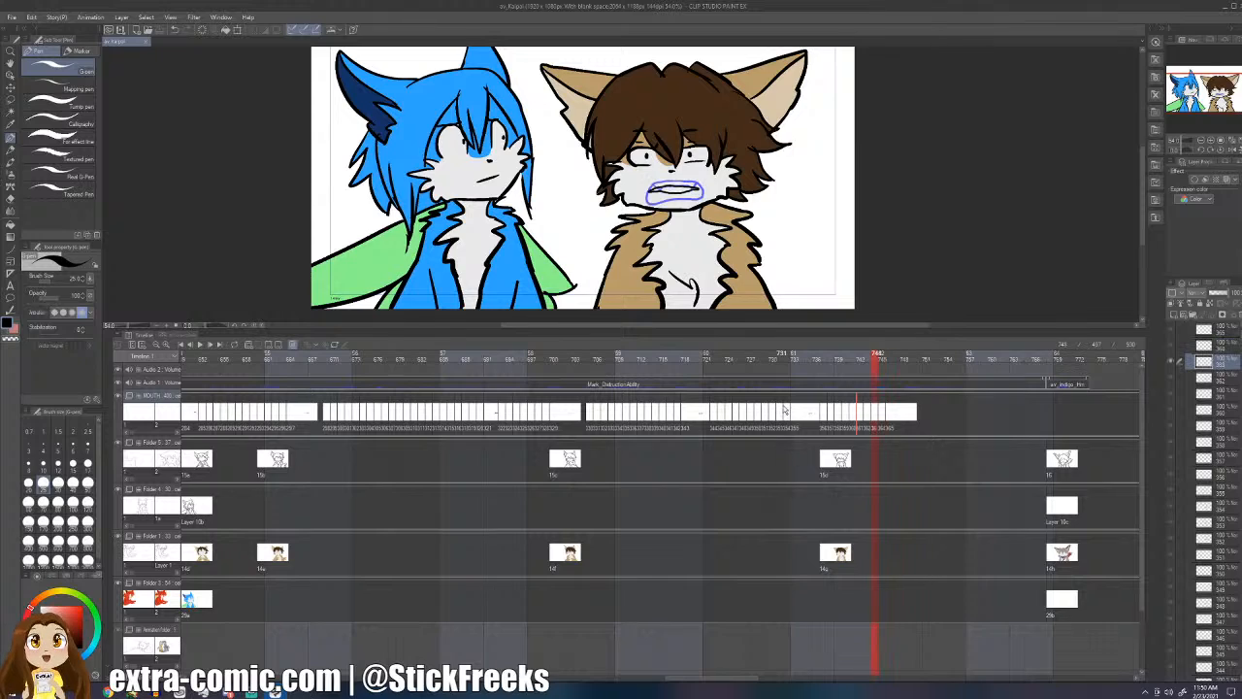
left_click(791, 416)
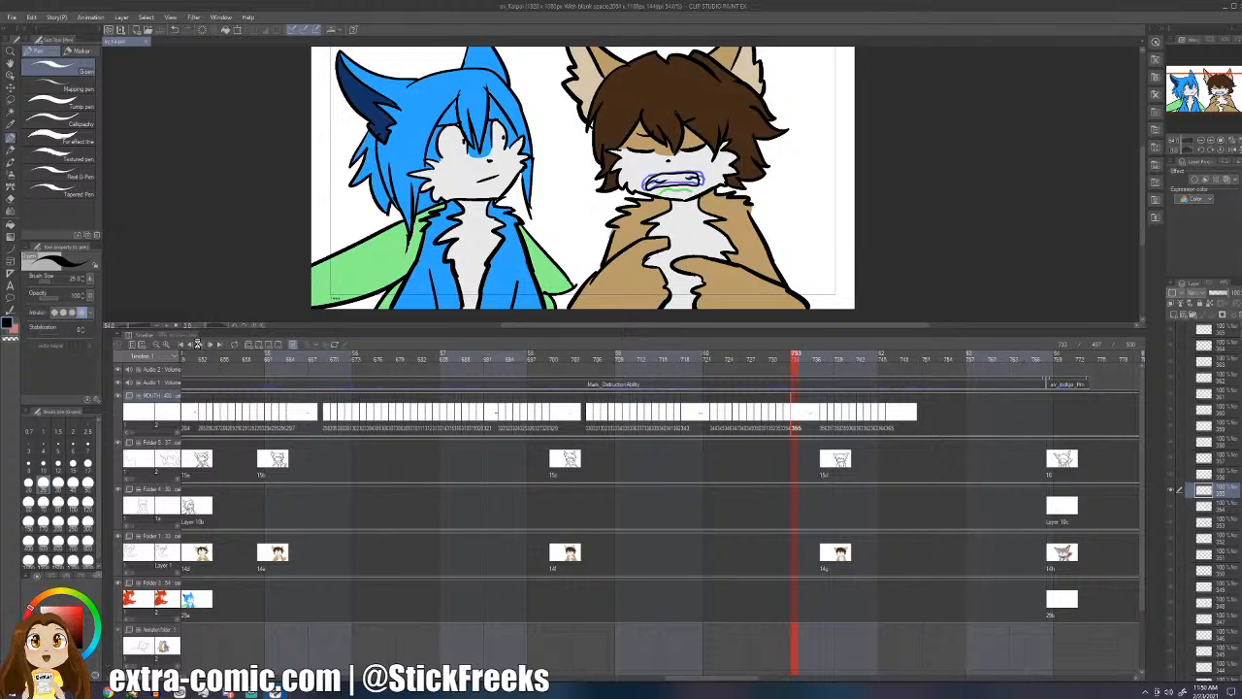
- Play the lip-sync from frame 733 and check the mouth cels around frames 743 to 746
left_click(197, 344)
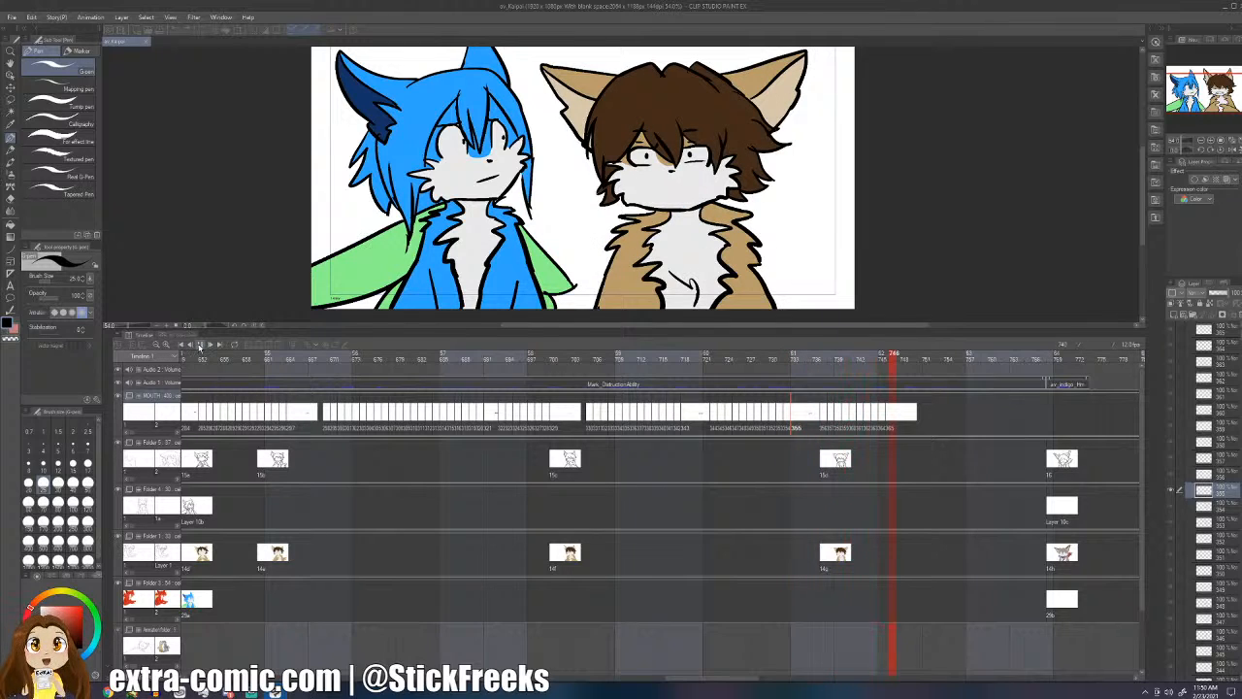
left_click(889, 417)
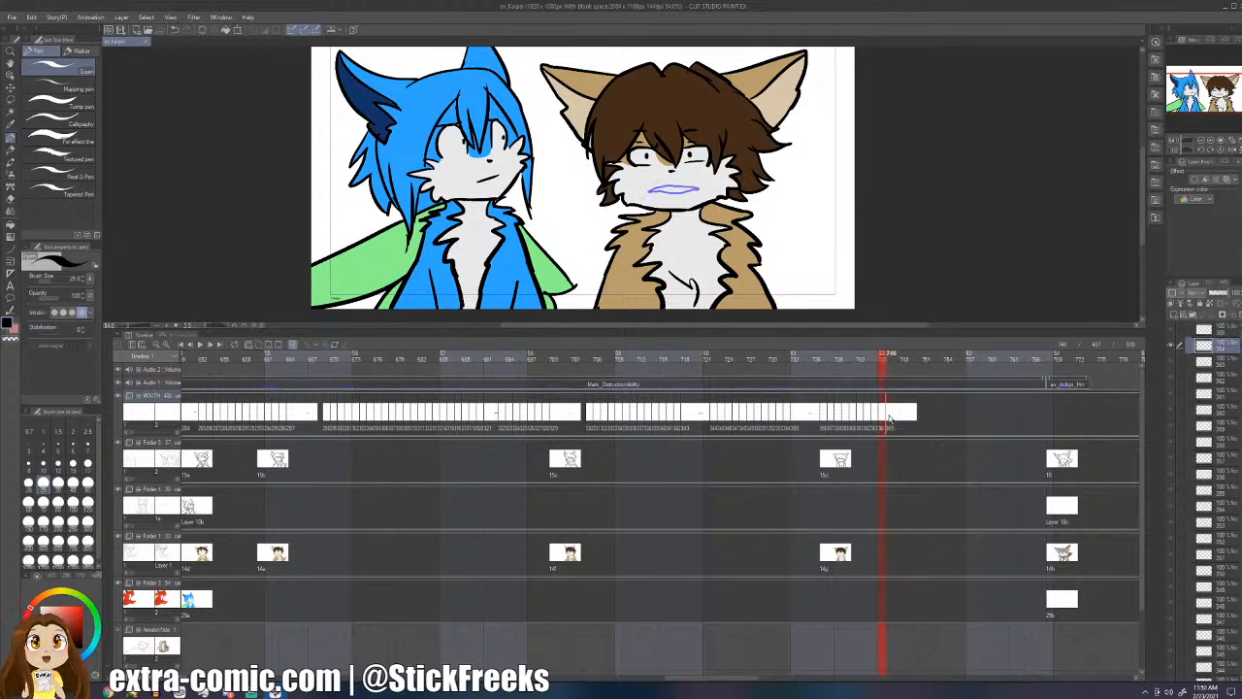
left_click(888, 418)
left_click(882, 419)
left_click(875, 418)
left_click(882, 418)
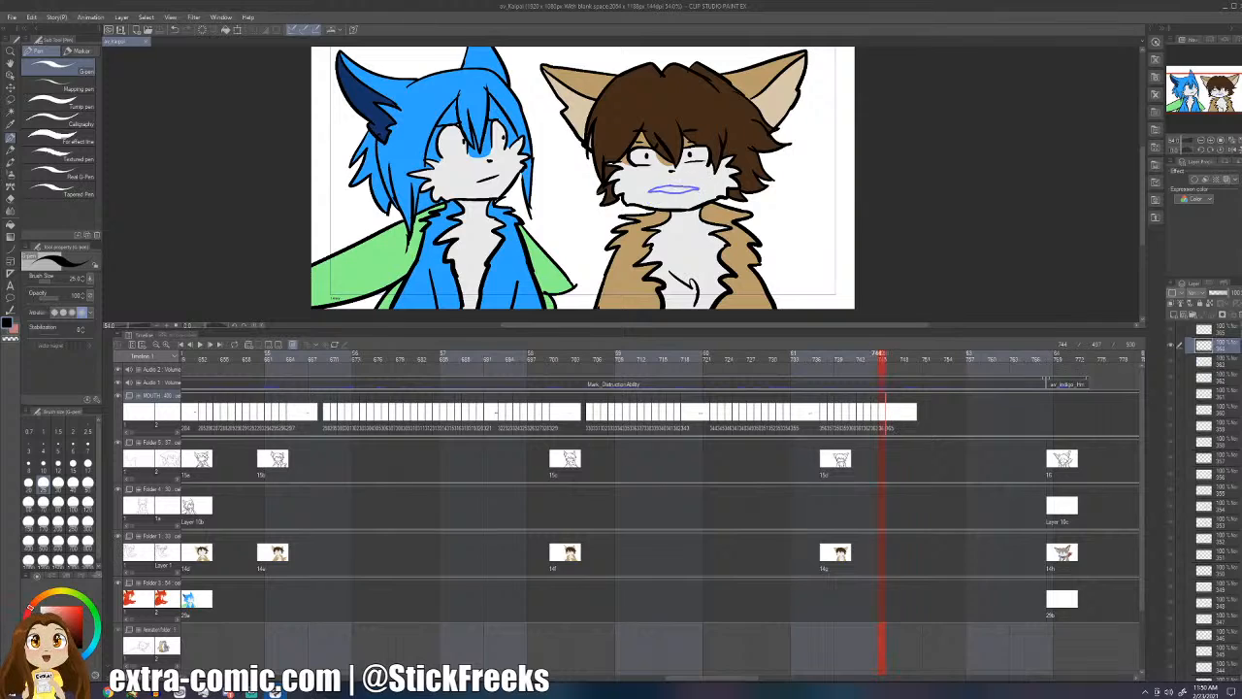
- Draw an open mouth with small upper fangs on the brown-haired character's cel at frame 745
key("comma")
key("period")
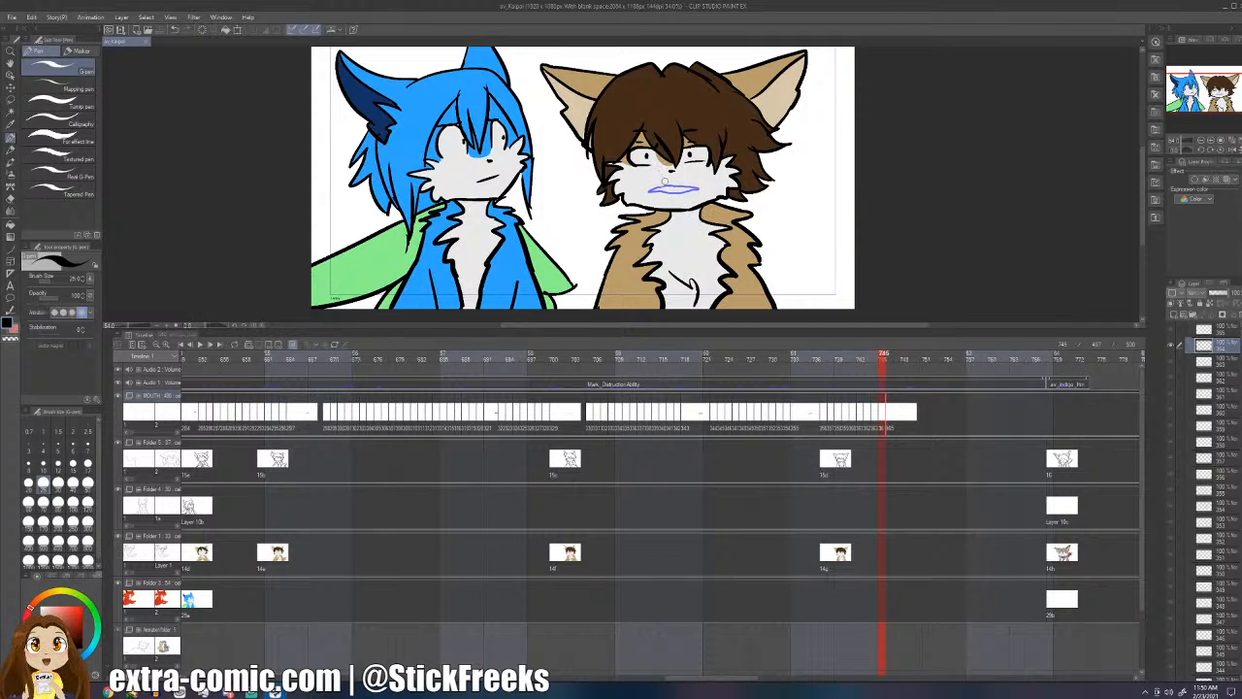
mouse_move(675, 180)
left_mouse_down()
mouse_move(650, 203)
mouse_move(698, 193)
mouse_move(671, 181)
mouse_move(653, 183)
mouse_move(695, 180)
mouse_move(649, 196)
mouse_move(696, 199)
mouse_move(699, 188)
mouse_move(647, 196)
mouse_move(697, 194)
mouse_move(685, 182)
left_mouse_up()
key("period")
key("ctrl+z")
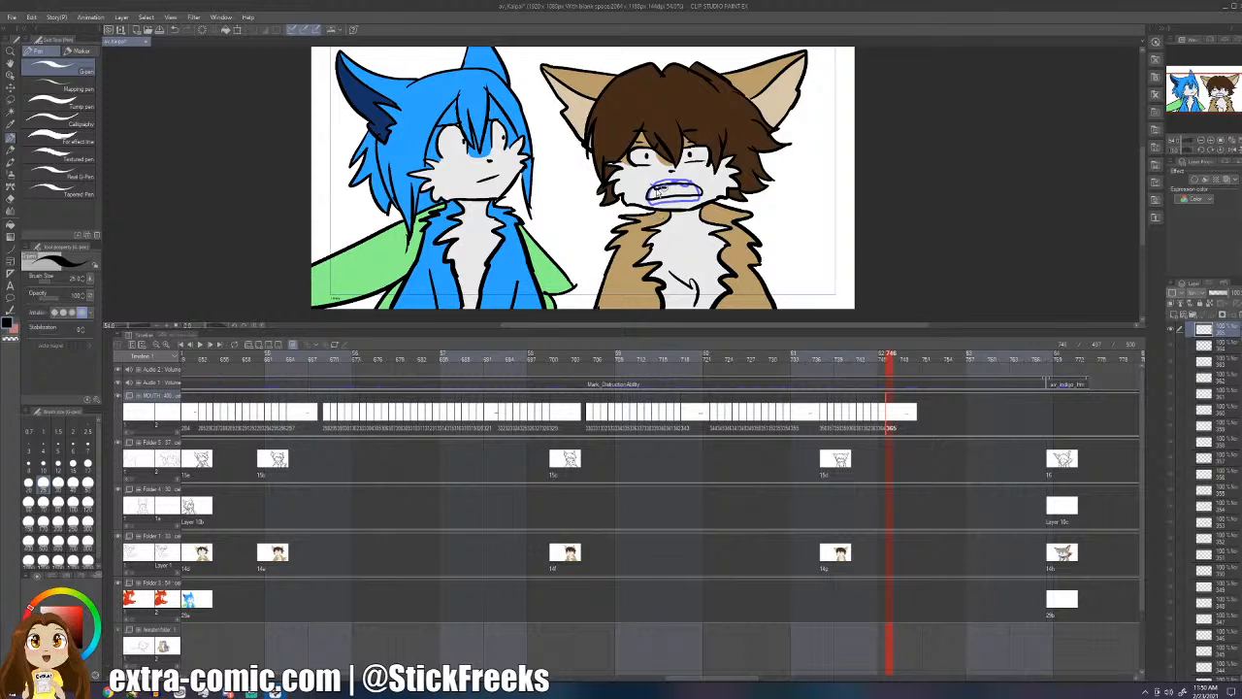
- Draw the open mouth at frame 746 and extend the mouth track with cels at frames 747 to 749
mouse_move(685, 183)
left_mouse_down()
mouse_move(697, 188)
mouse_move(650, 198)
mouse_move(710, 190)
mouse_move(648, 191)
mouse_move(677, 200)
left_mouse_up()
key("period")
key("period")
key("ctrl+z")
key("ctrl+shift+n")
key("ctrl+z")
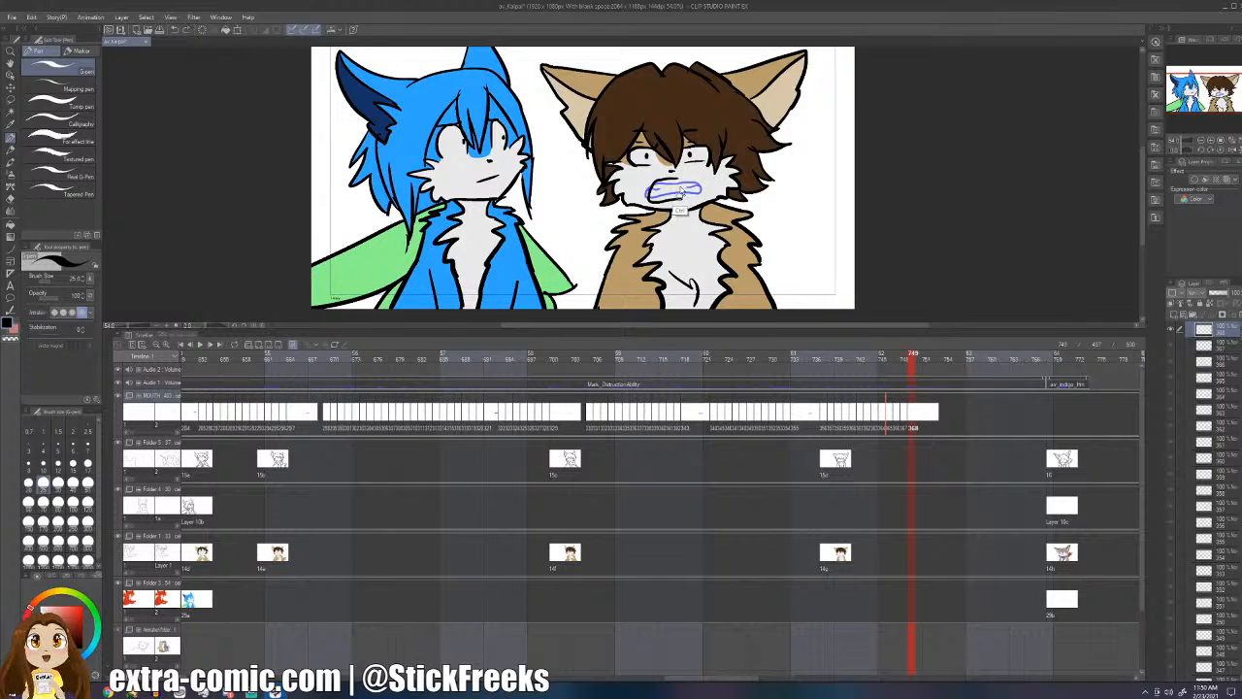
- Draw a wide open mouth with upper fangs on the cel at frame 749 and add a new cel at frame 750
key("ctrl+z")
key("ctrl+z")
mouse_move(687, 182)
left_mouse_down()
mouse_move(662, 181)
mouse_move(649, 197)
mouse_move(696, 197)
mouse_move(690, 180)
mouse_move(670, 183)
mouse_move(691, 183)
left_mouse_up()
key("ctrl+z")
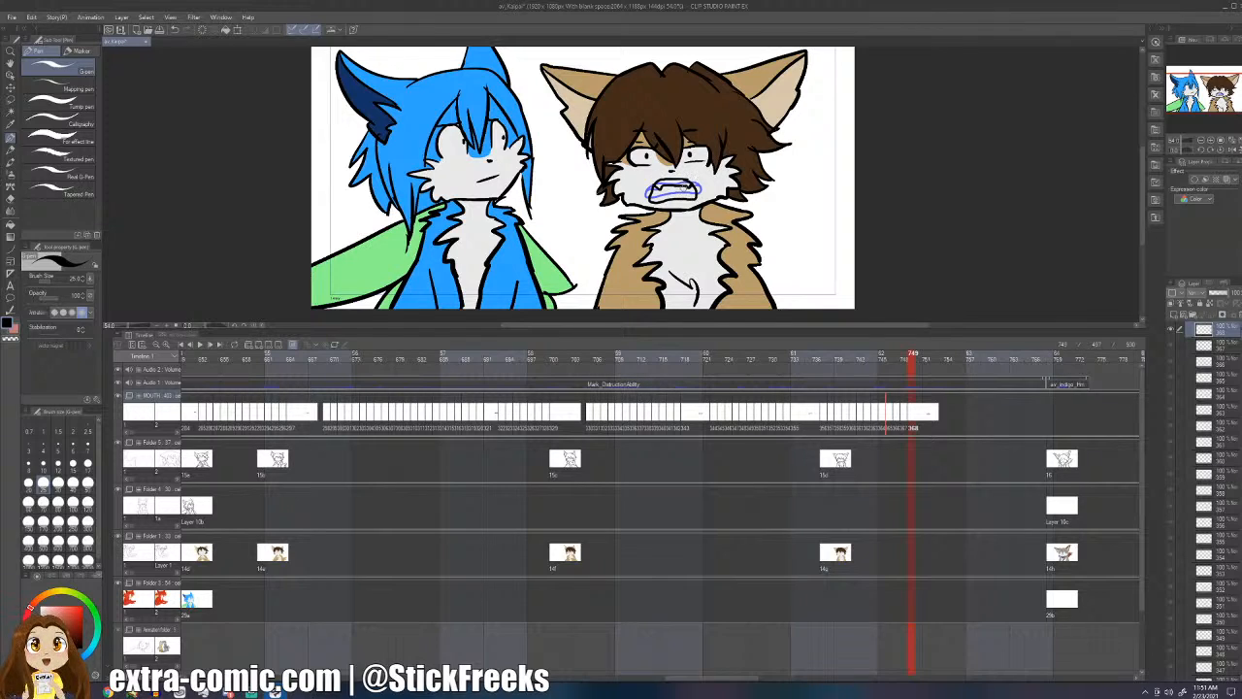
key("alt+n")
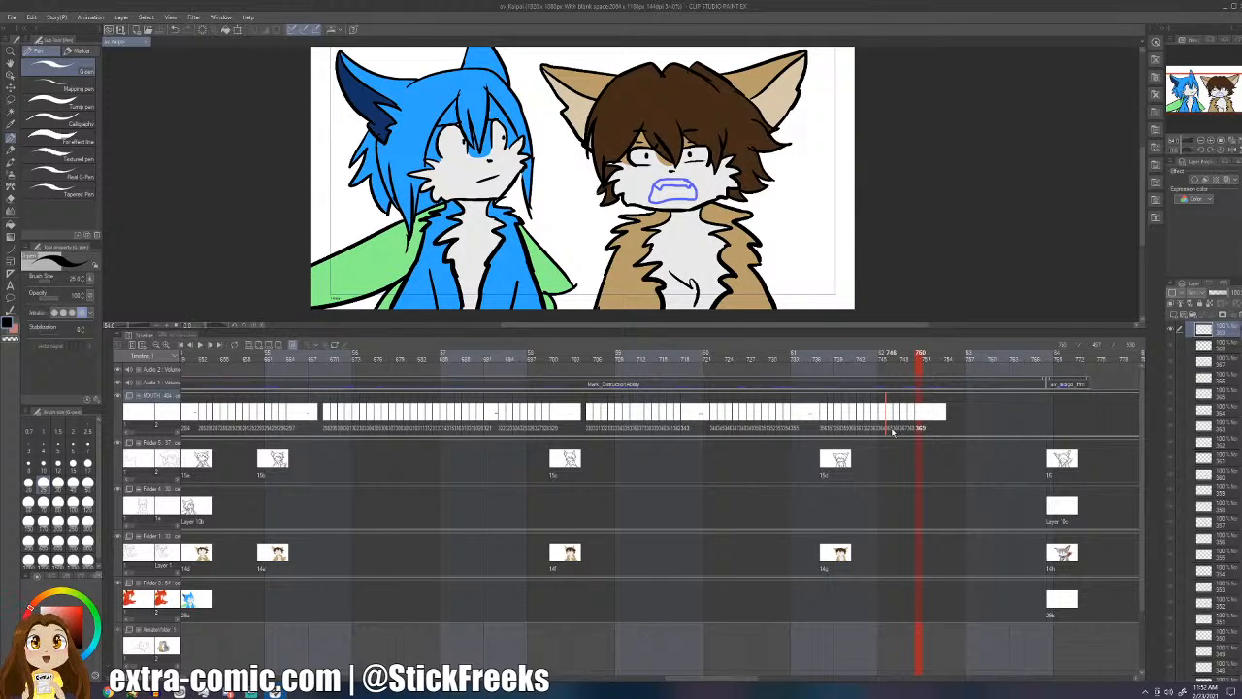
- Compare the mouth cels at frames 745, 747, 750 and 752
left_click(931, 423)
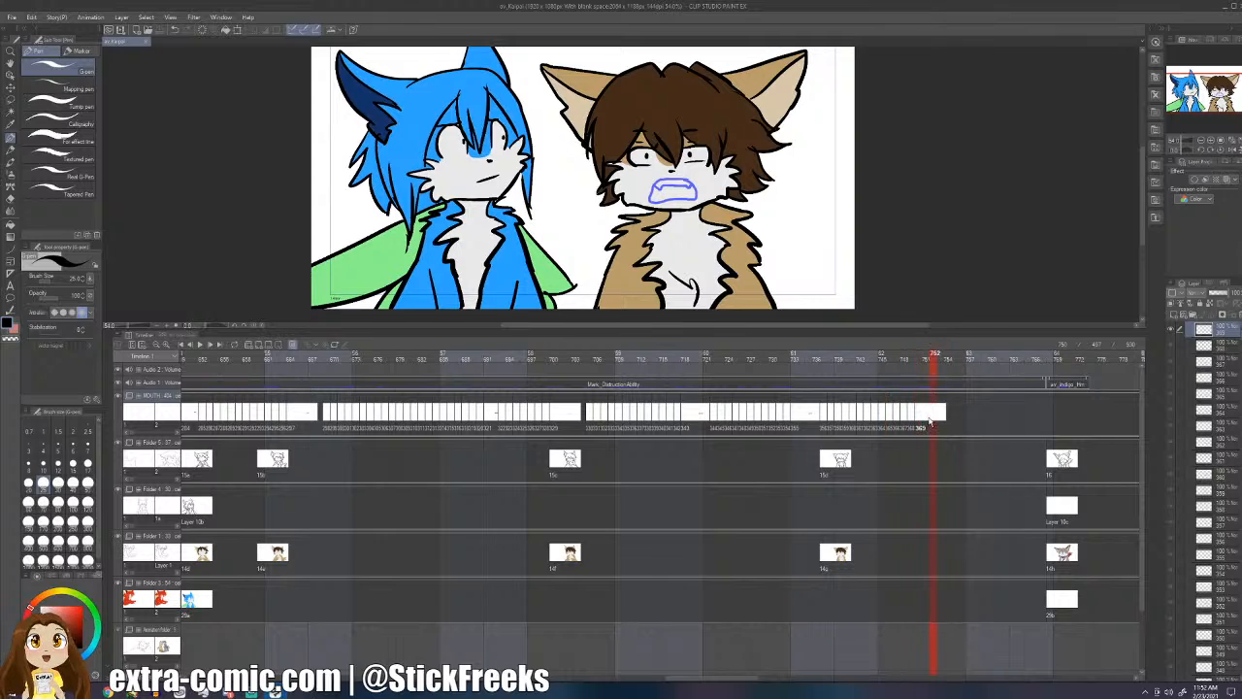
left_click(919, 418)
left_click(883, 420)
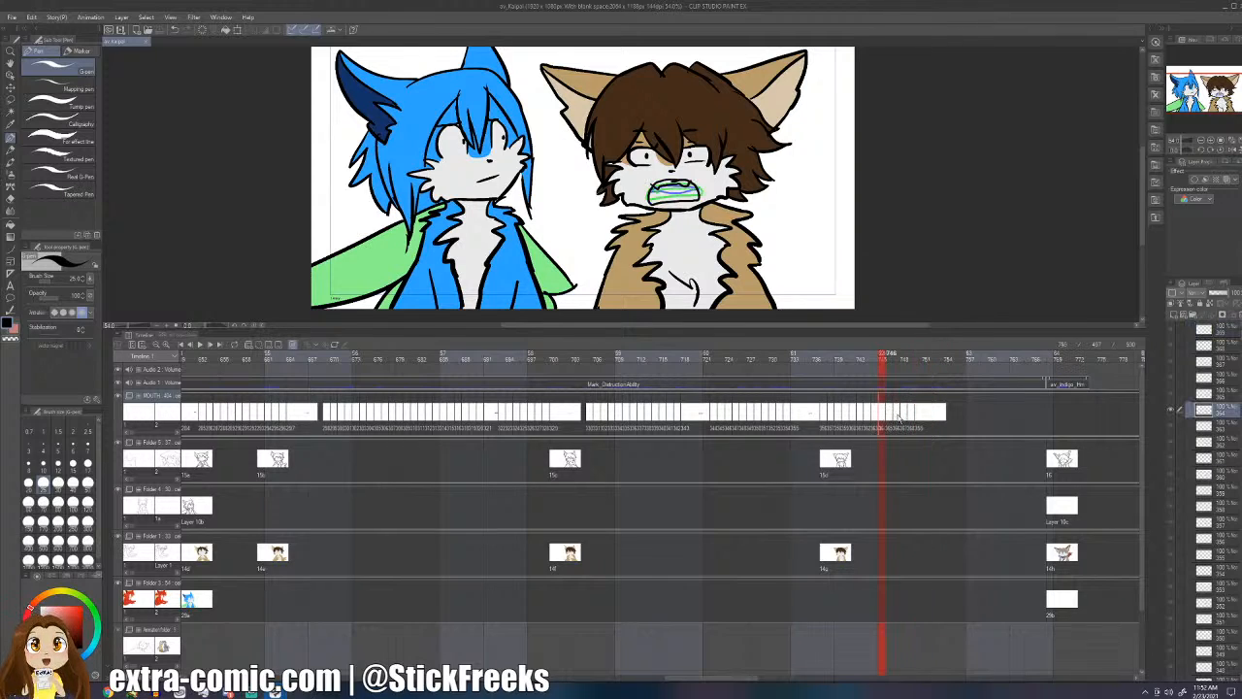
left_click(897, 419)
left_click(900, 418)
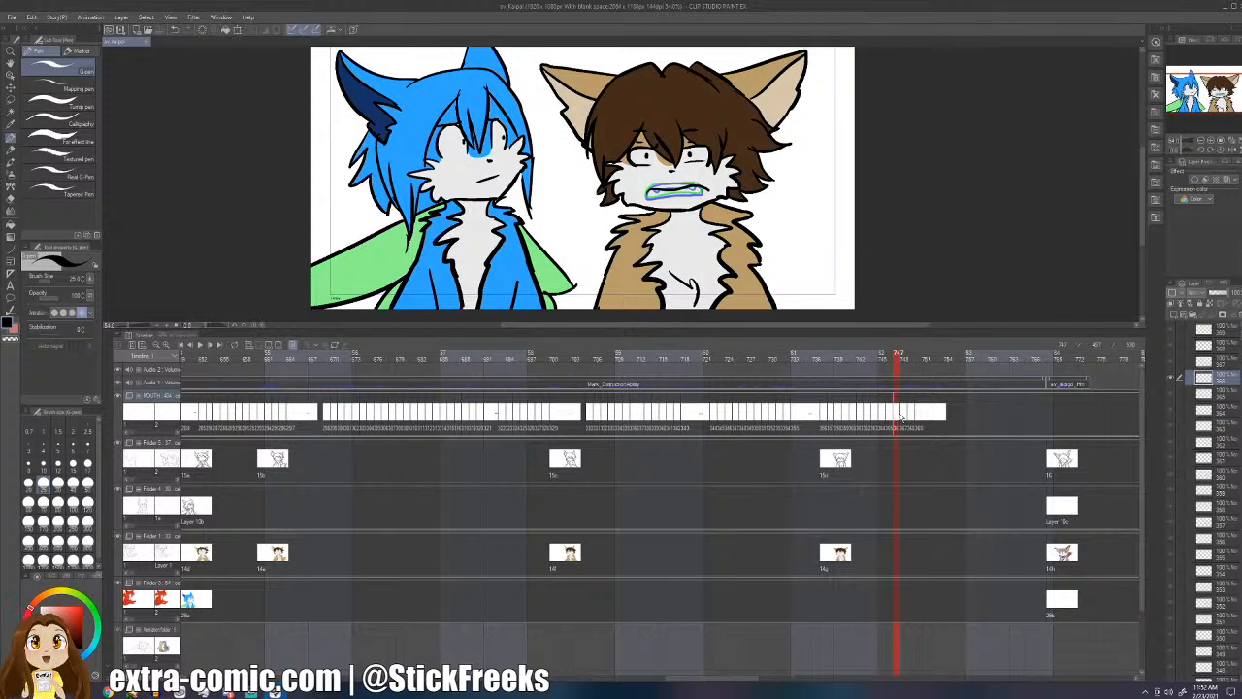
- Draw a narrow, wide mouth over the onion skin of the open one on the cel at frame 750
key("Right")
key("Right")
key("Right")
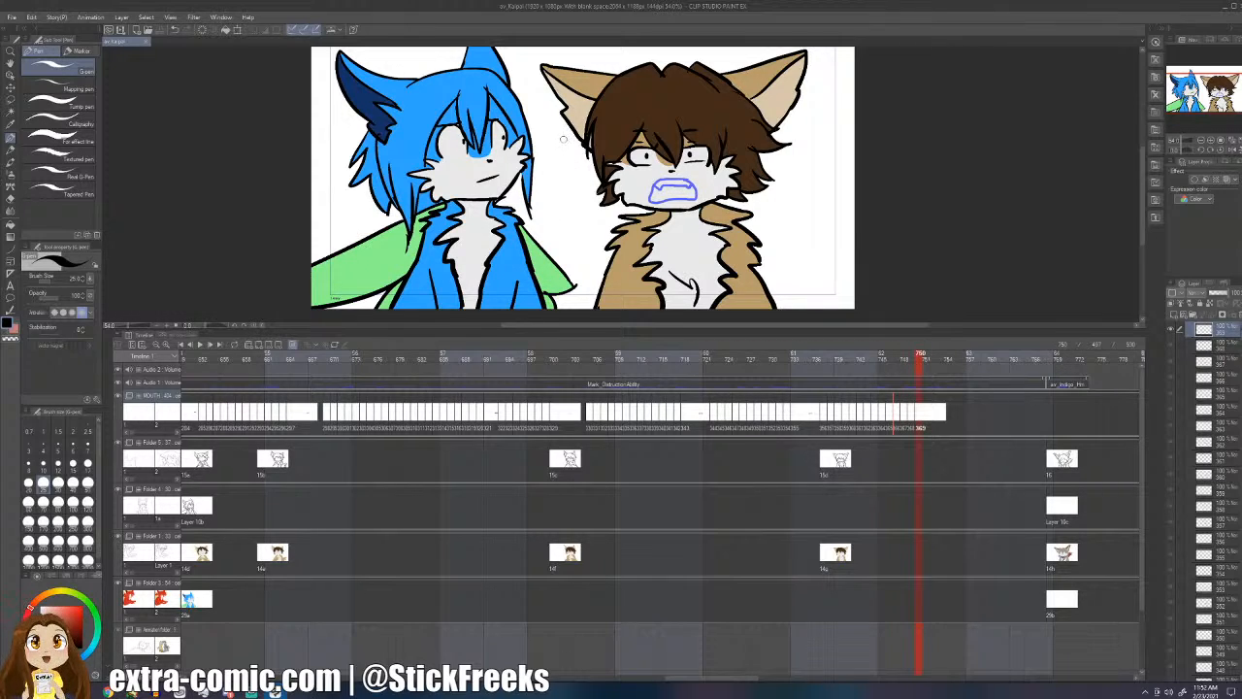
mouse_move(658, 188)
left_mouse_down()
mouse_move(702, 190)
mouse_move(658, 192)
left_mouse_up()
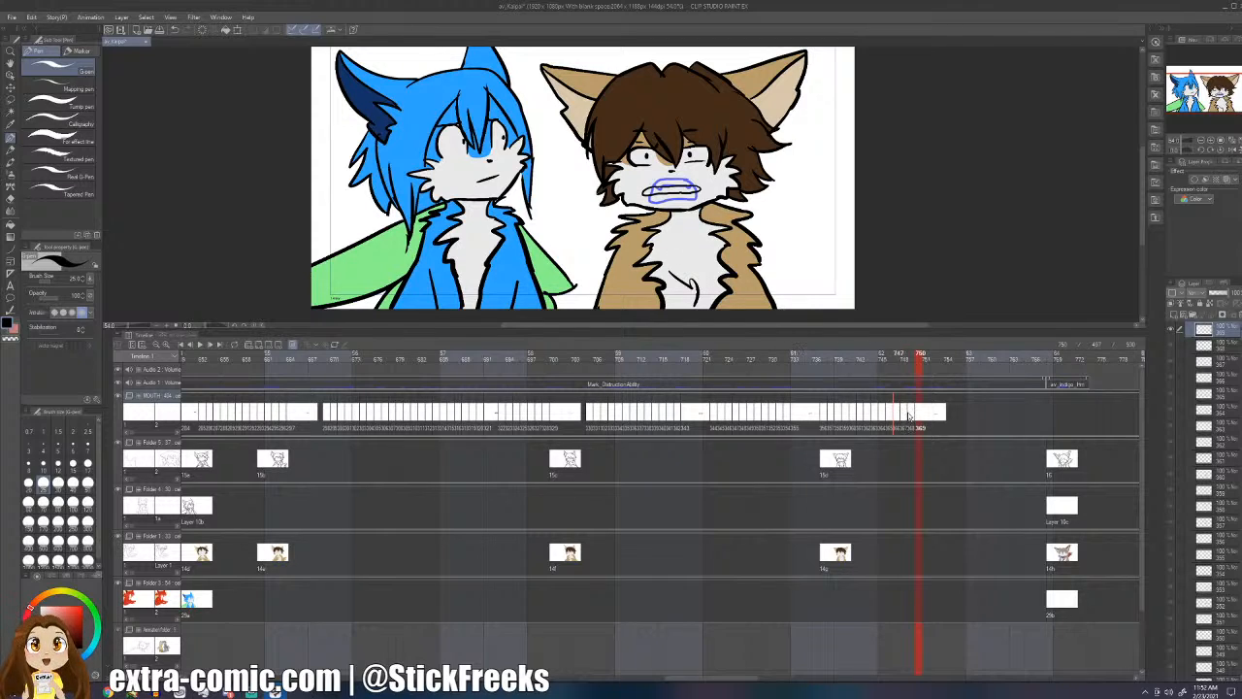
- Recheck the mouth cels between frames 745 and 750 and add a new mouth cel at frame 751
left_click(908, 415)
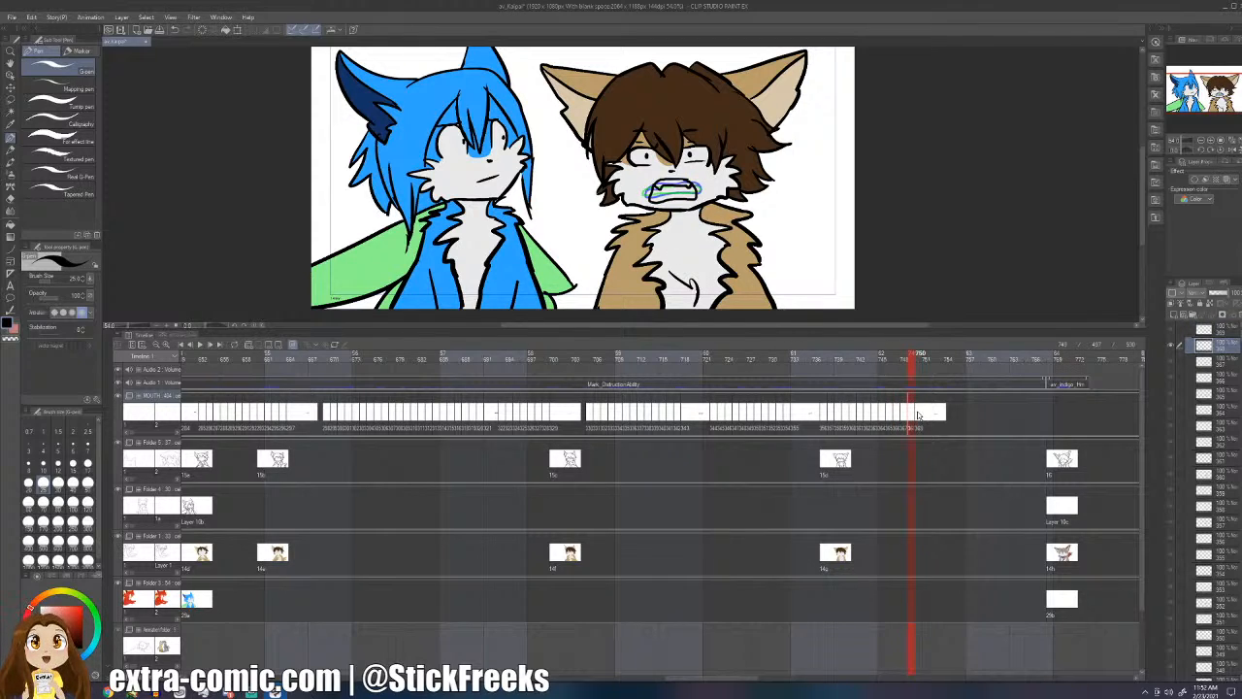
left_click(919, 415)
left_click(935, 417)
left_click(883, 416)
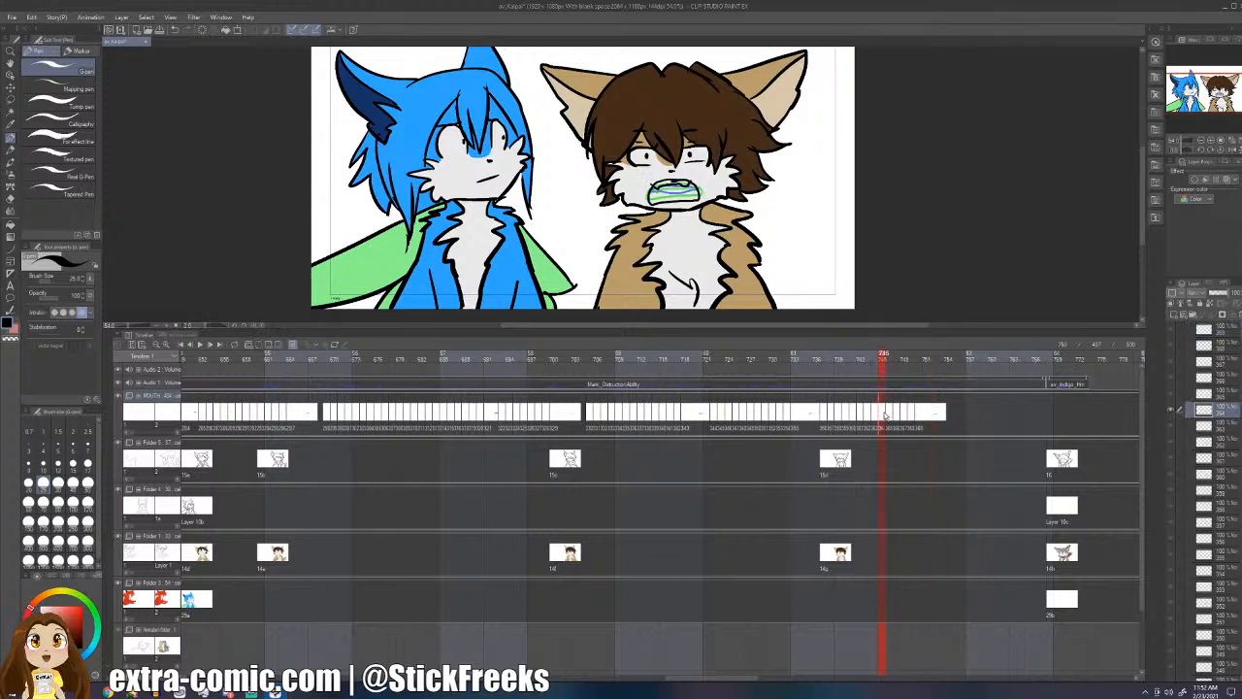
left_click(909, 417)
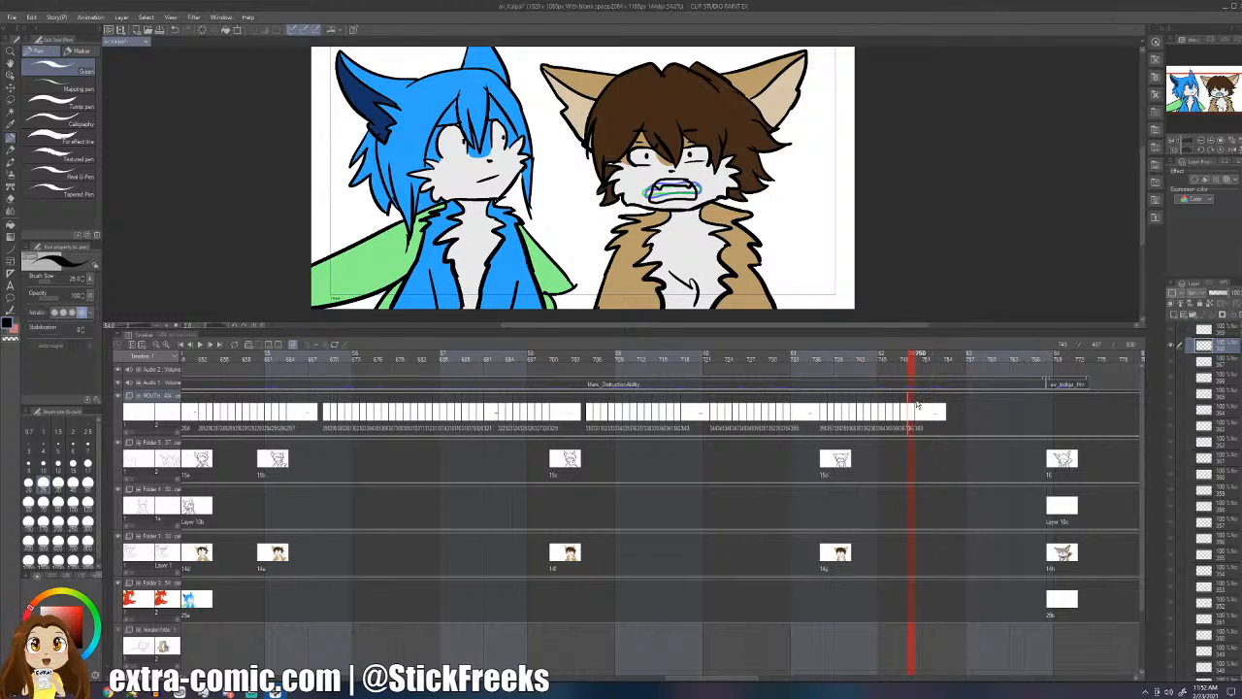
left_click(917, 404)
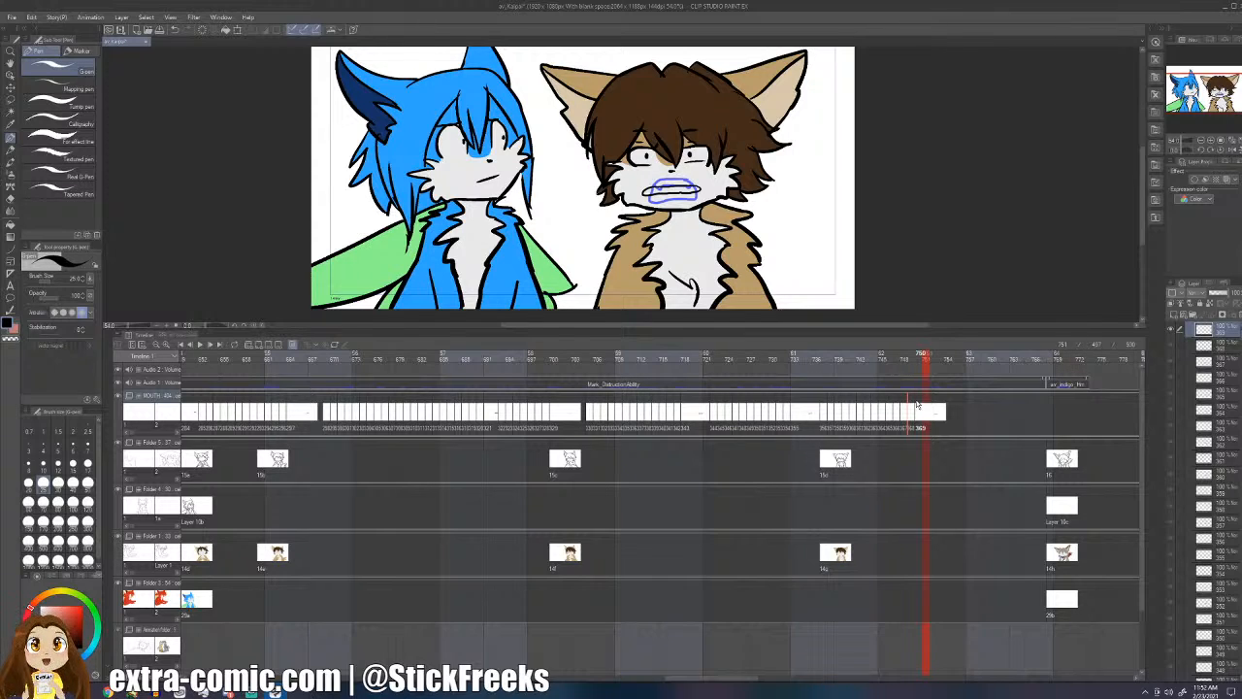
key("ctrl+shift+n")
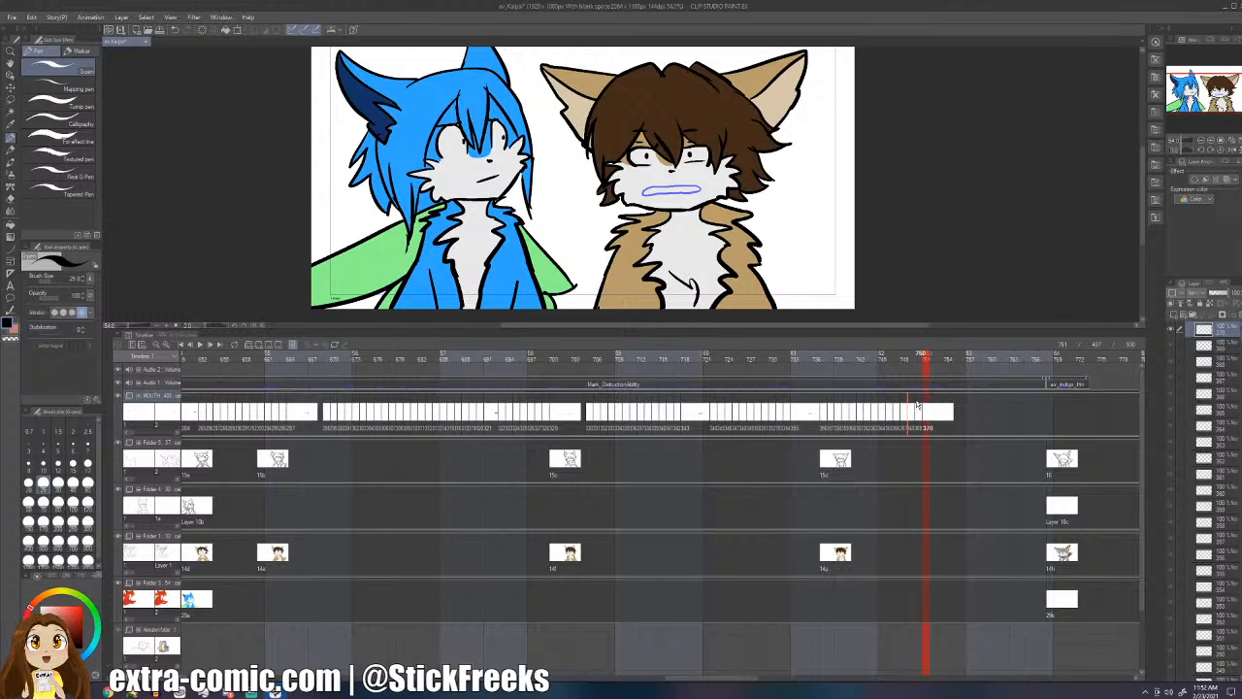
- Flip back and forth through the brown-haired character's mouth cels between frames 703 and 708
left_click(580, 414)
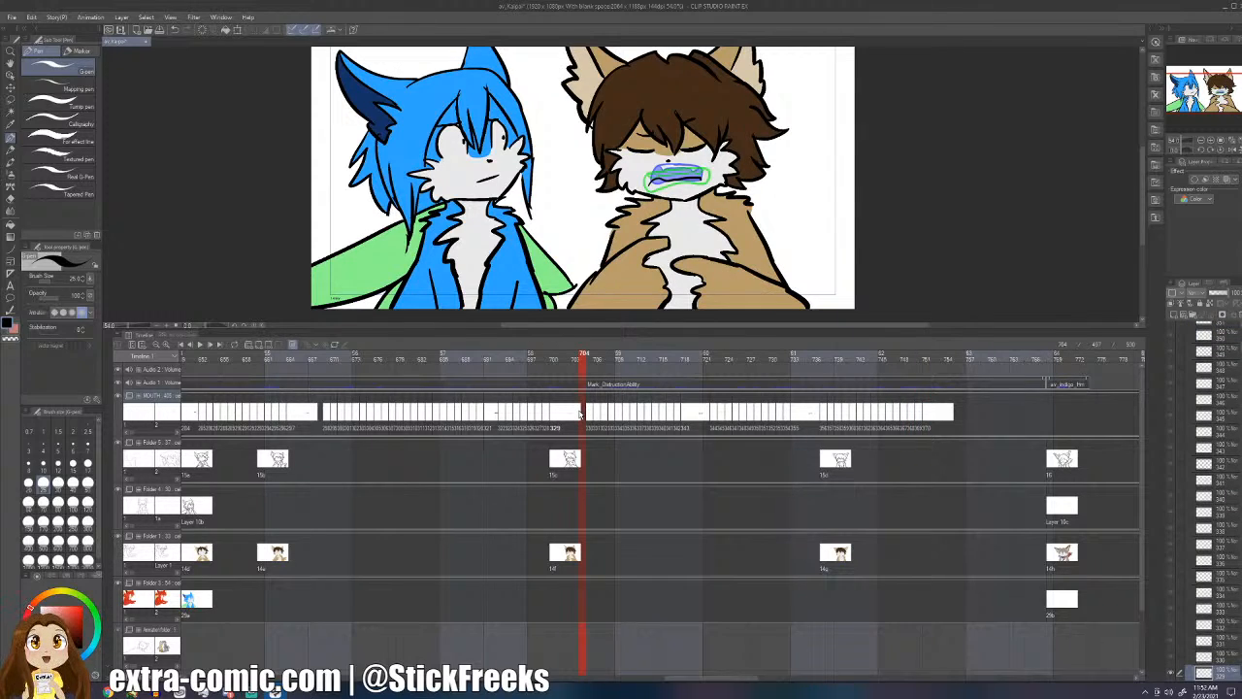
key("Right")
key("Right")
key("Right")
key("Right")
key("Right")
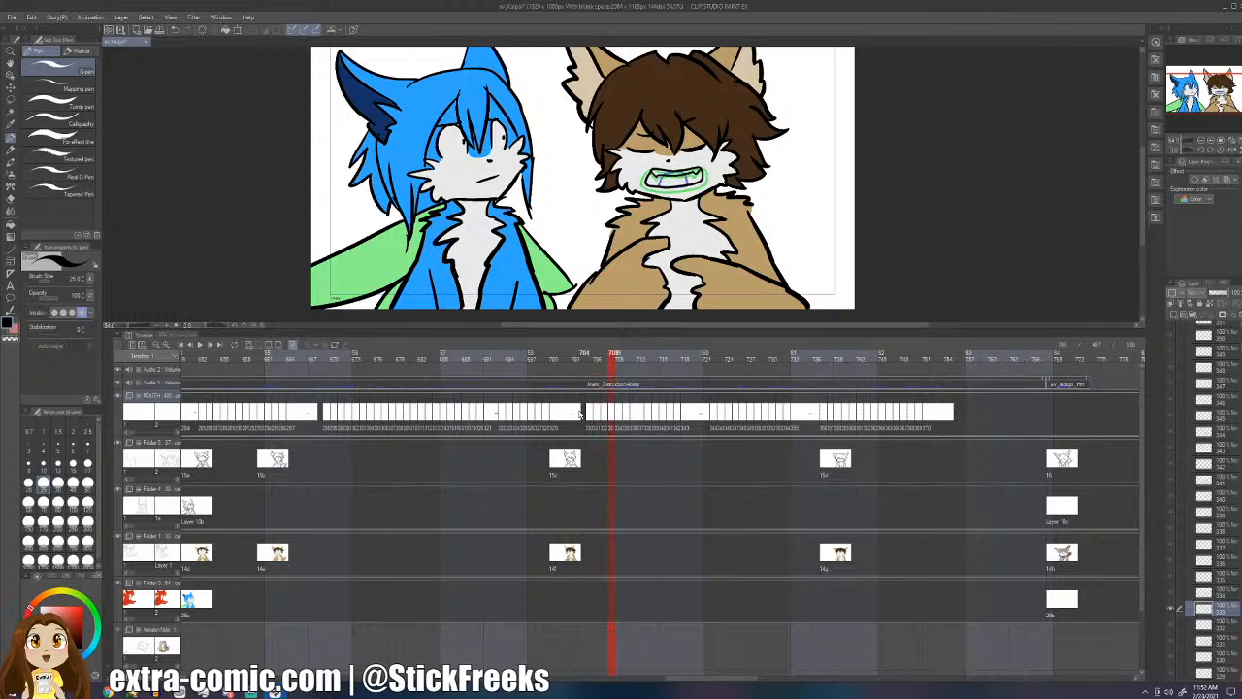
key("Right")
key("Right")
key("Left")
key("Left")
key("Left")
key("Left")
key("Left")
key("Left")
key("Left")
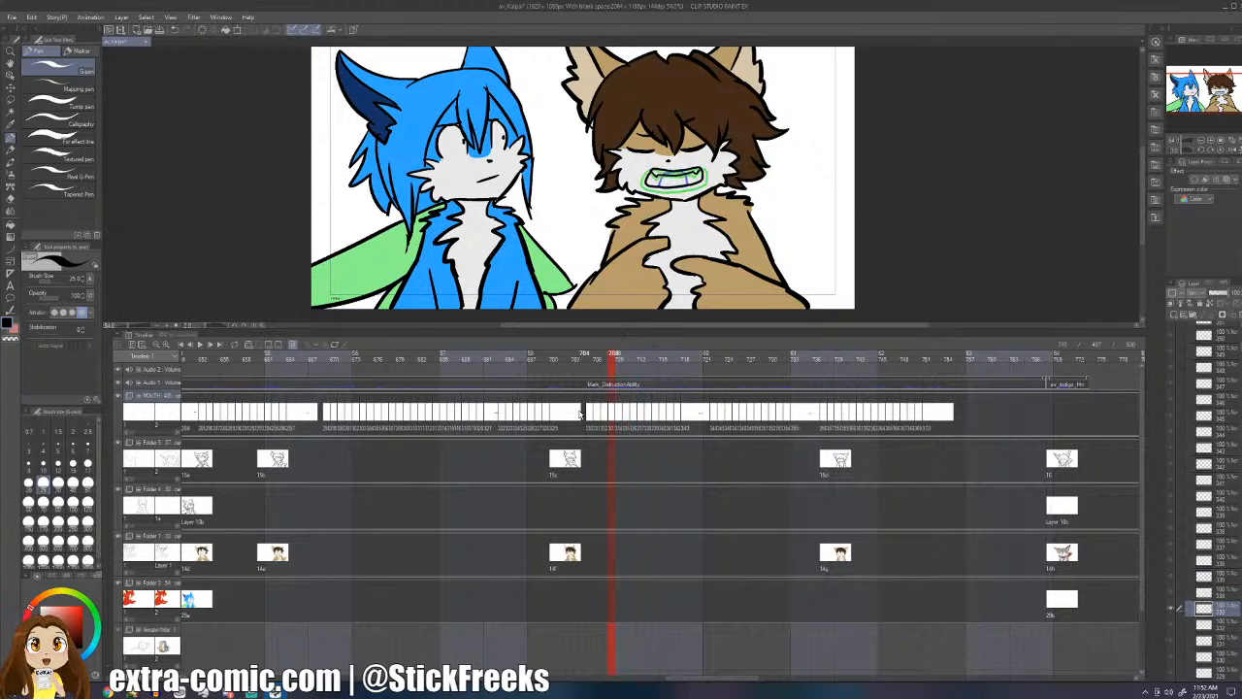
key("Left")
key("Left")
key("Left")
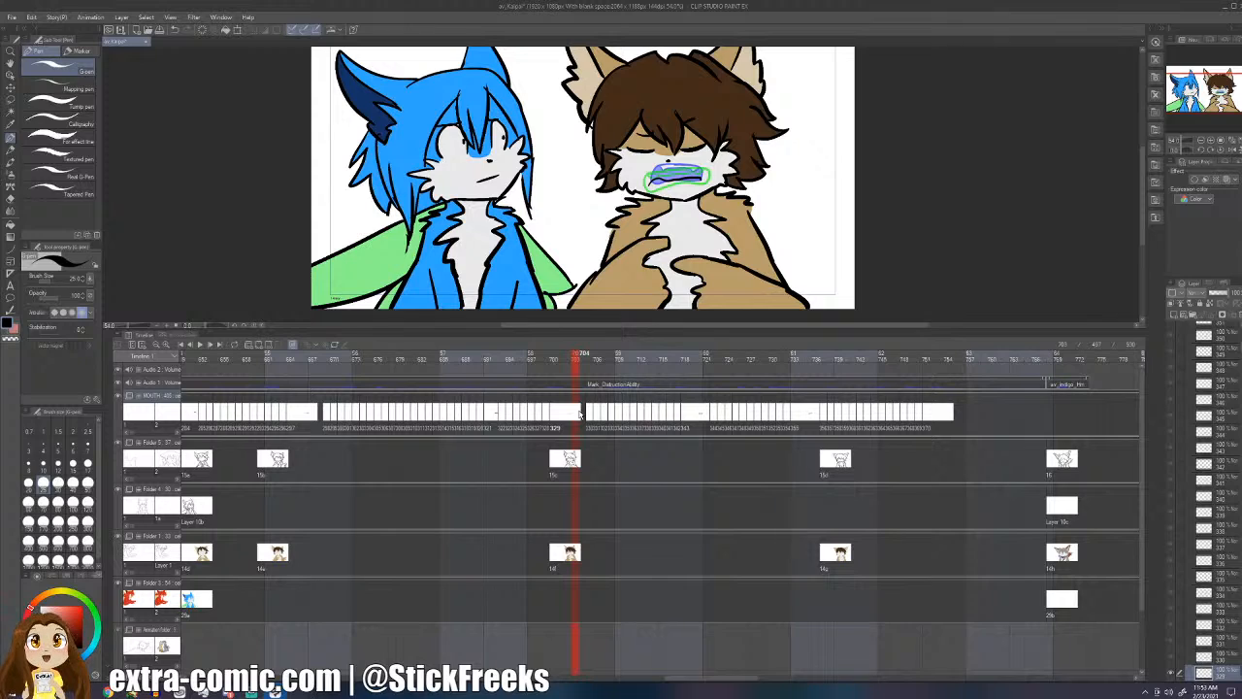
- Step forward one frame at a time from frame 703 past frame 718 to examine each mouth shape
key("Right")
key("Right")
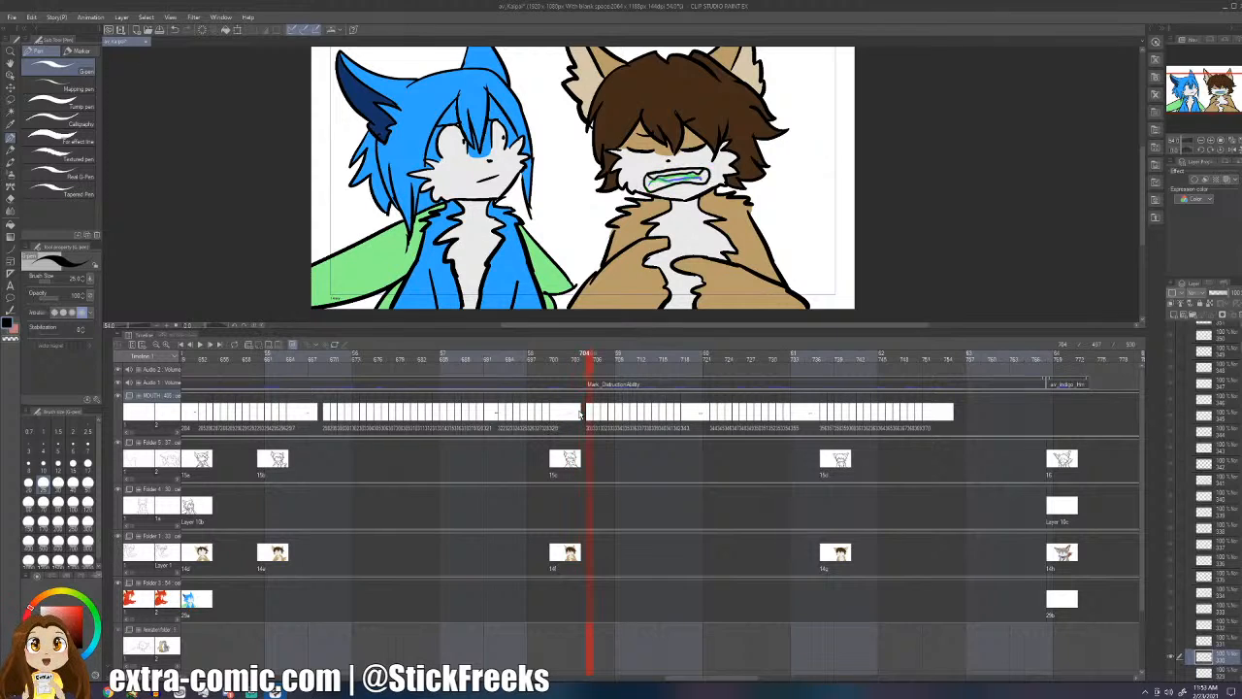
key("Right")
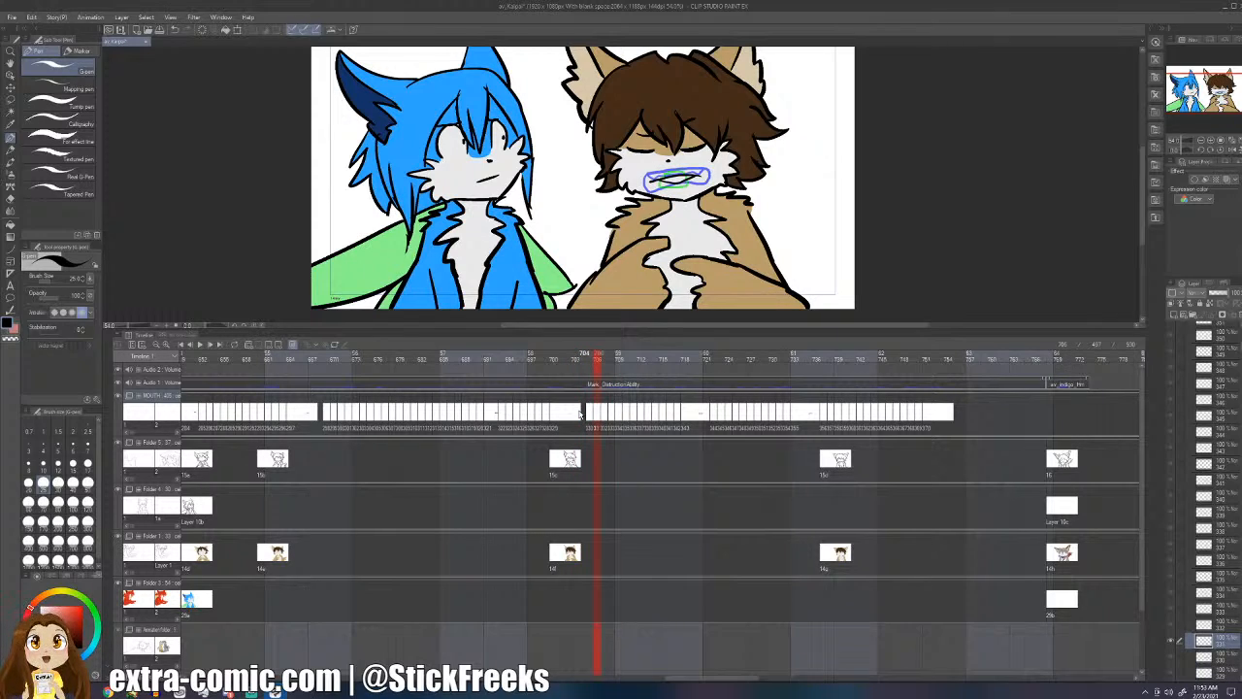
key("Right")
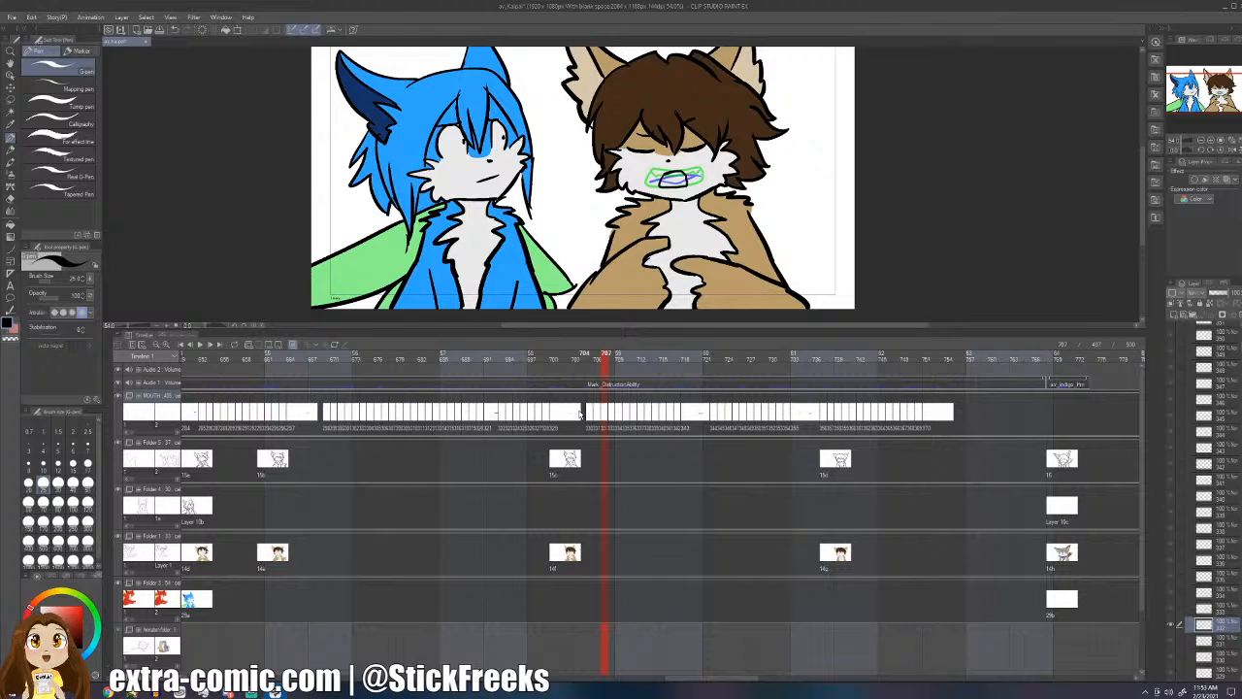
key("Right")
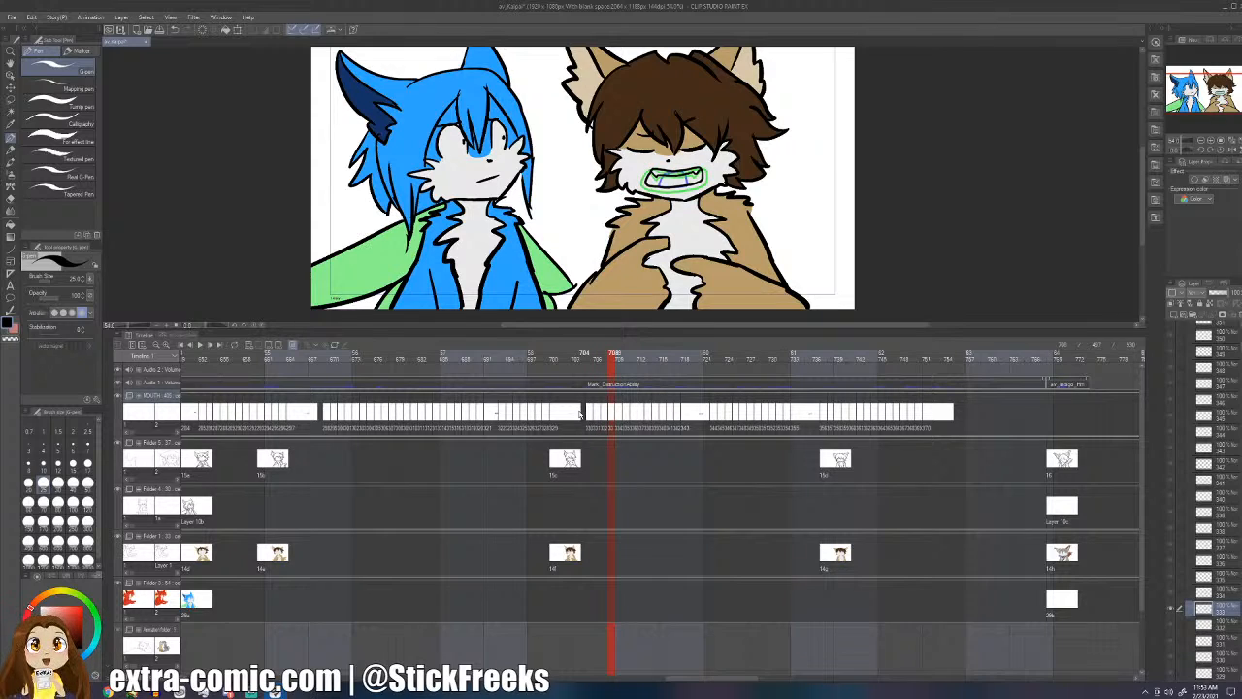
key("Right")
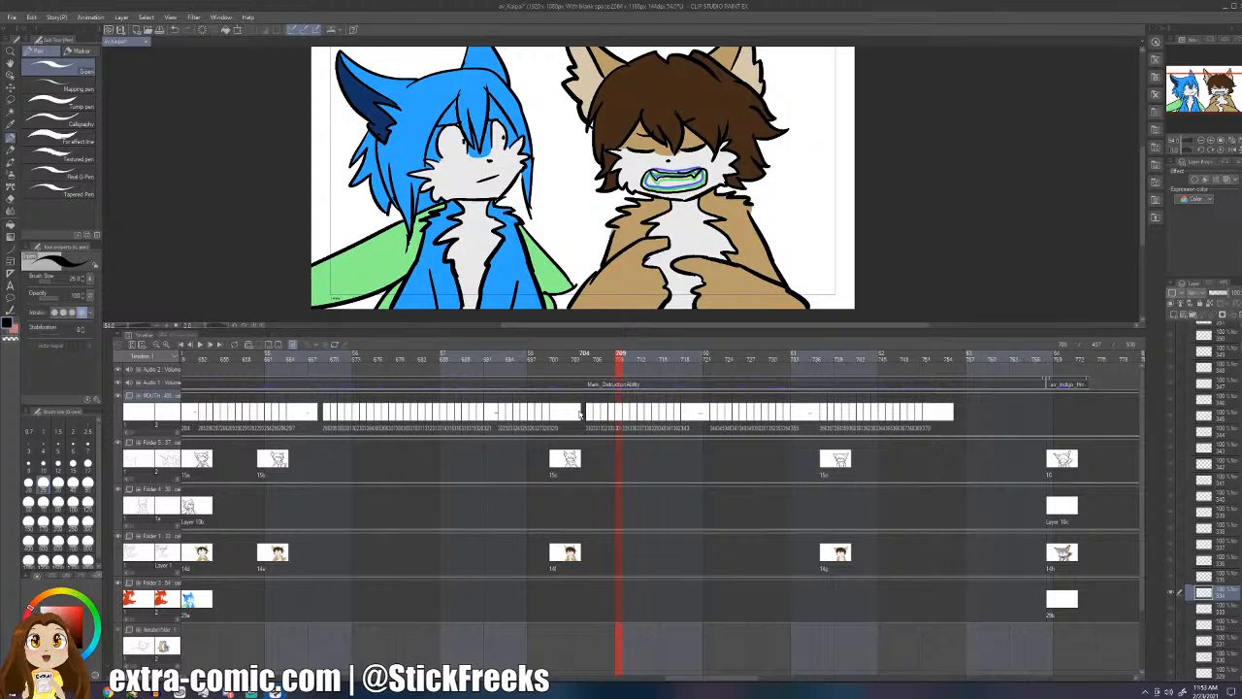
key("Right")
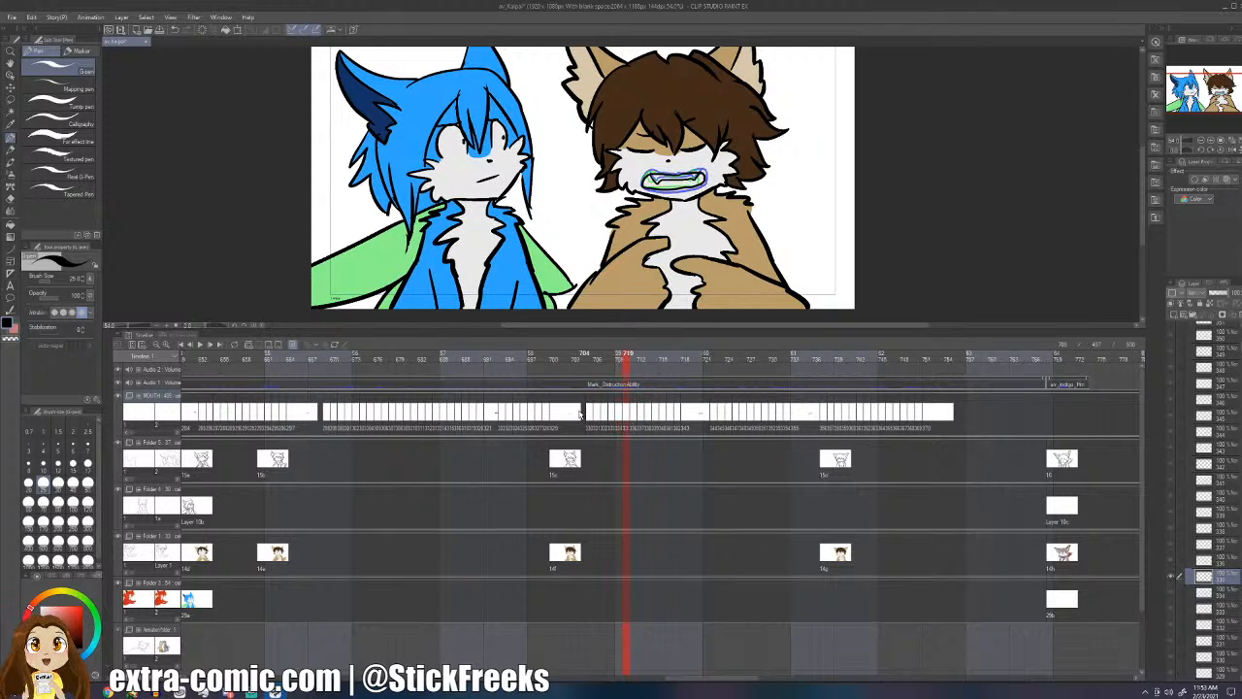
key("Right")
key("Right")
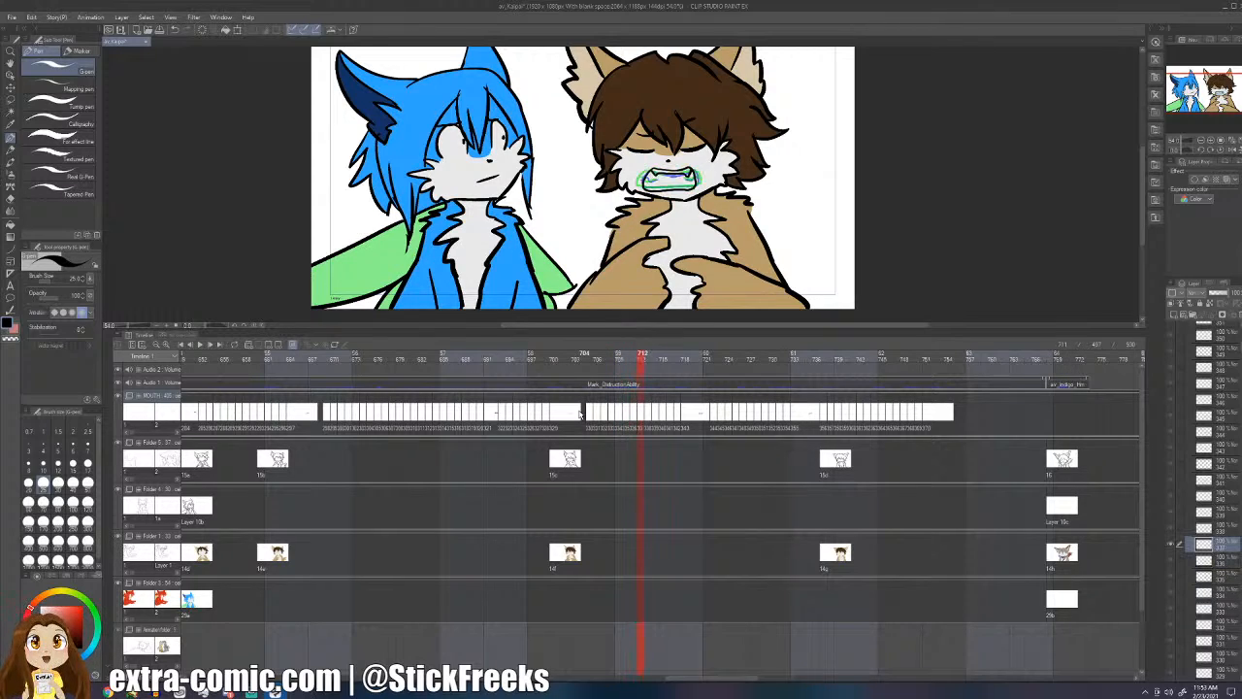
key("Right")
key("Right")
key("Right")
key("Right")
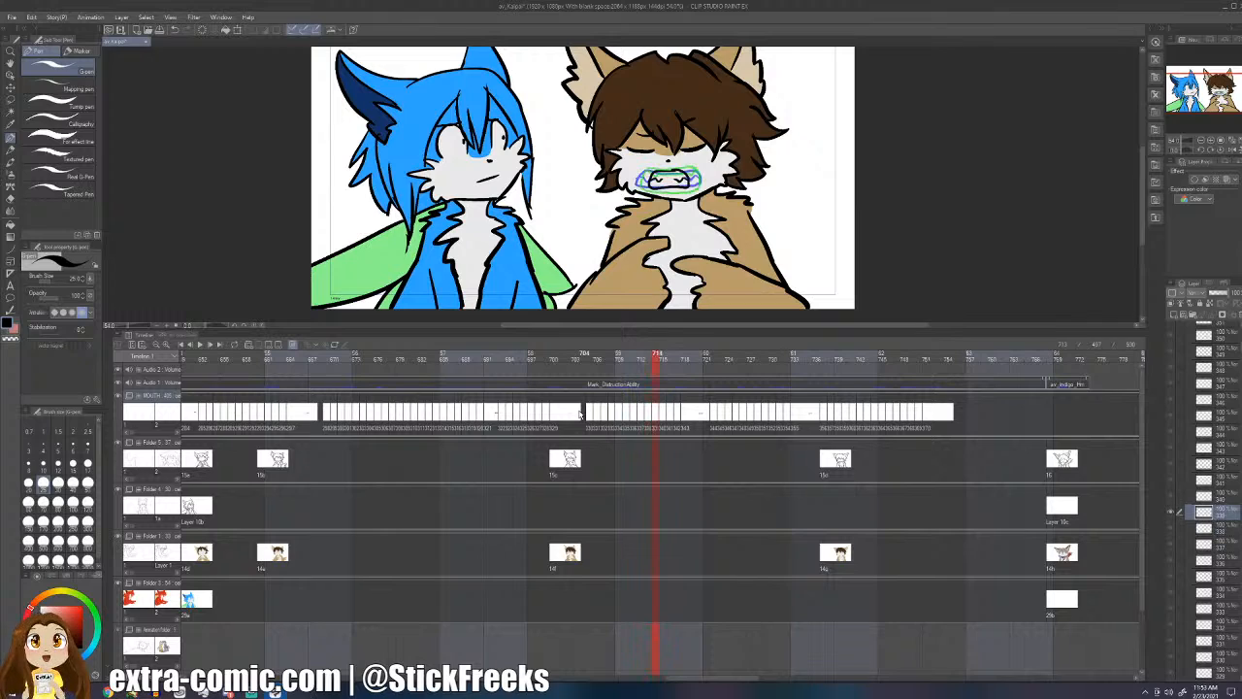
key("Right")
key("Right")
key("Right")
key("Right")
key("Right")
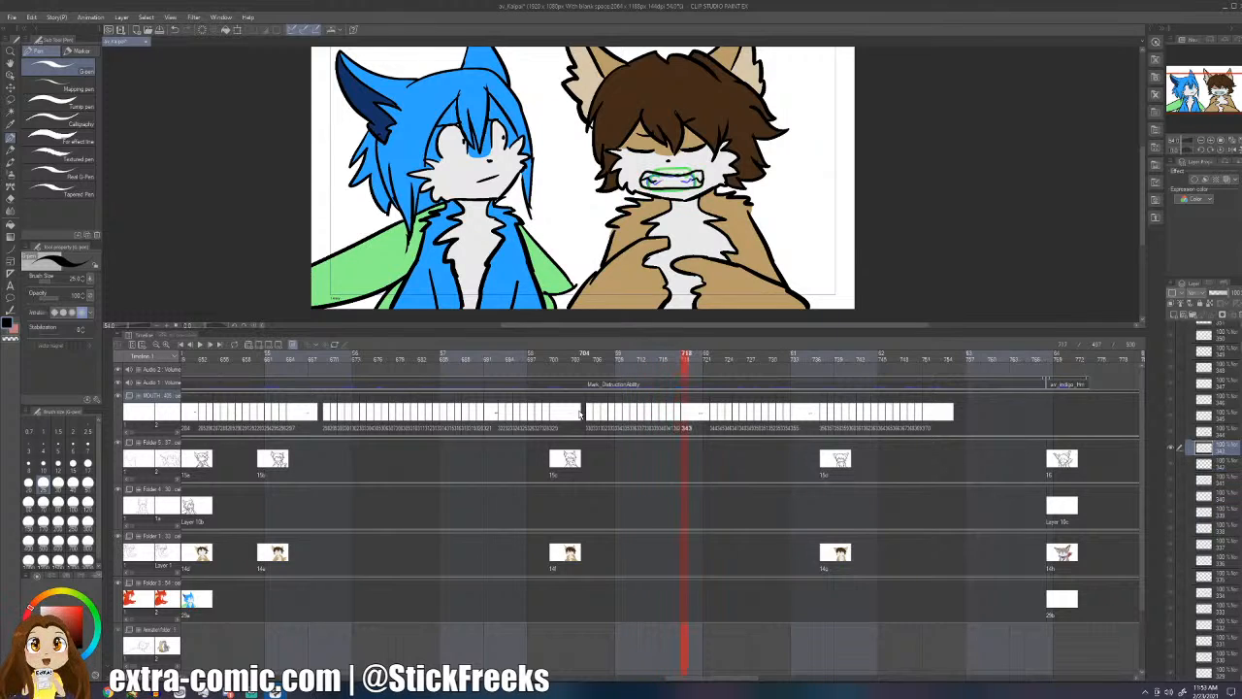
key("Right")
key("Right")
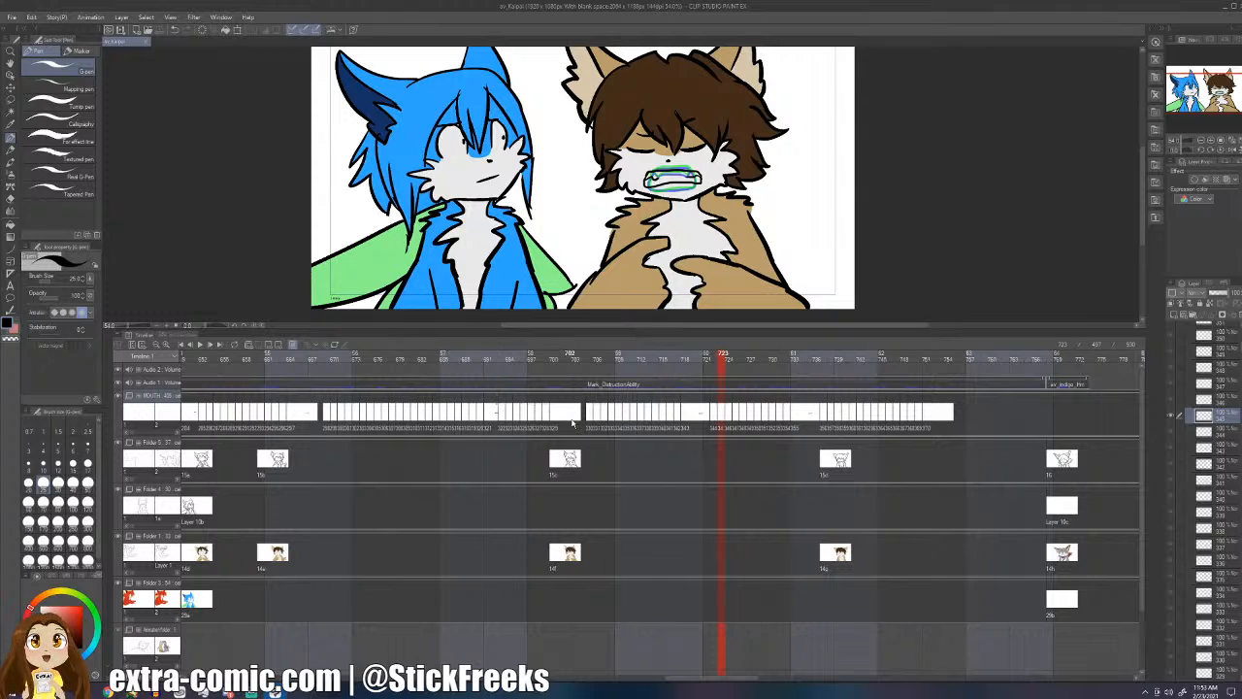
- Go to frame 723 and step through the mouth cels frame by frame up to frame 732
left_click(576, 412)
left_click_drag(704, 420, 719, 433)
key("Right")
key("Right")
key("Right")
key("Right")
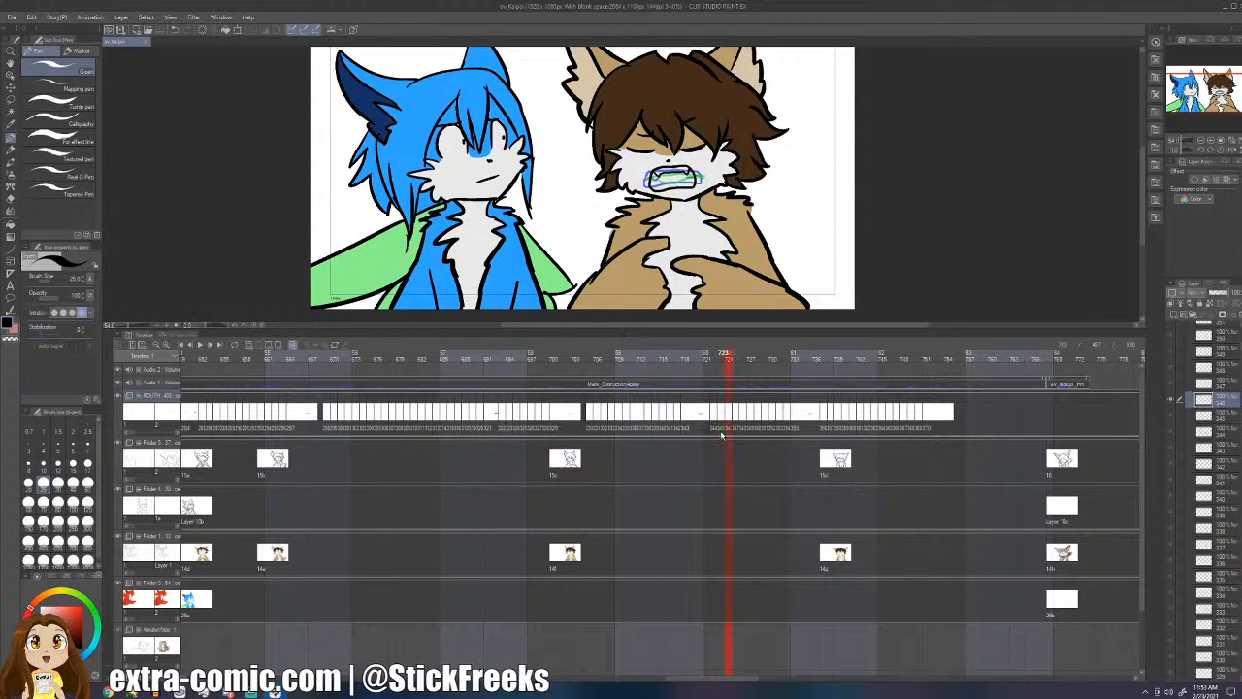
key("Right")
key("Right")
key("Right")
key("Right")
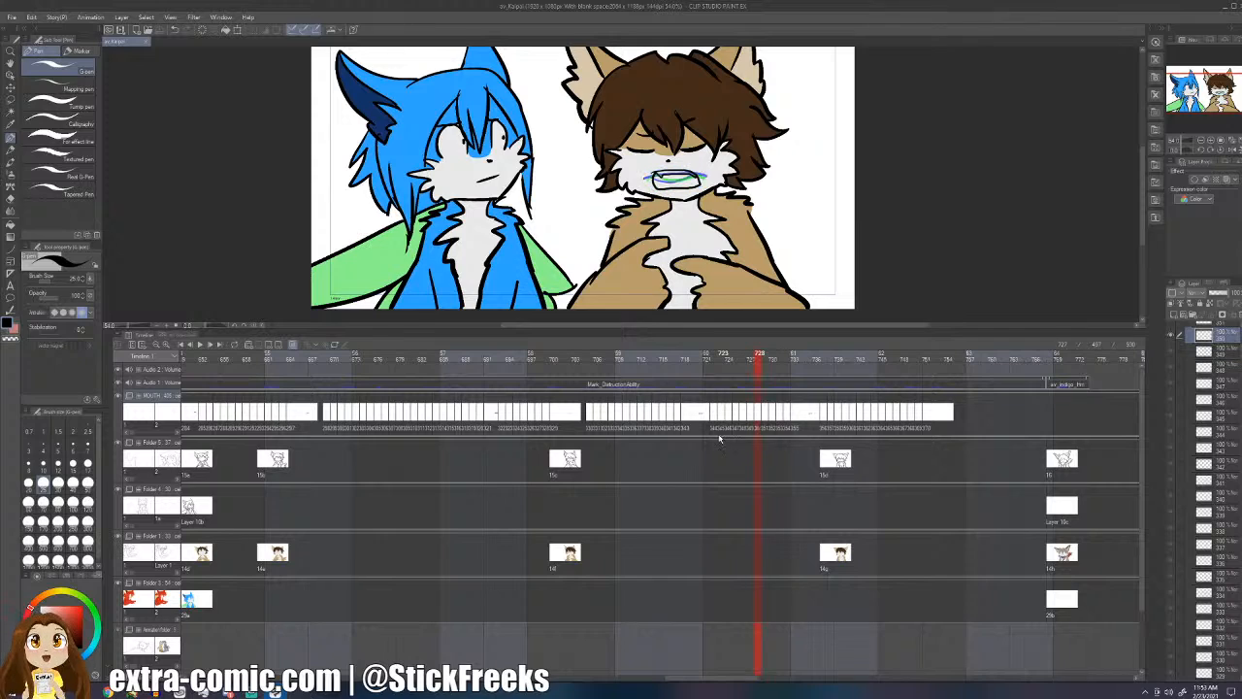
key("Right")
key("Right")
key("Right")
key("Right")
key("Right")
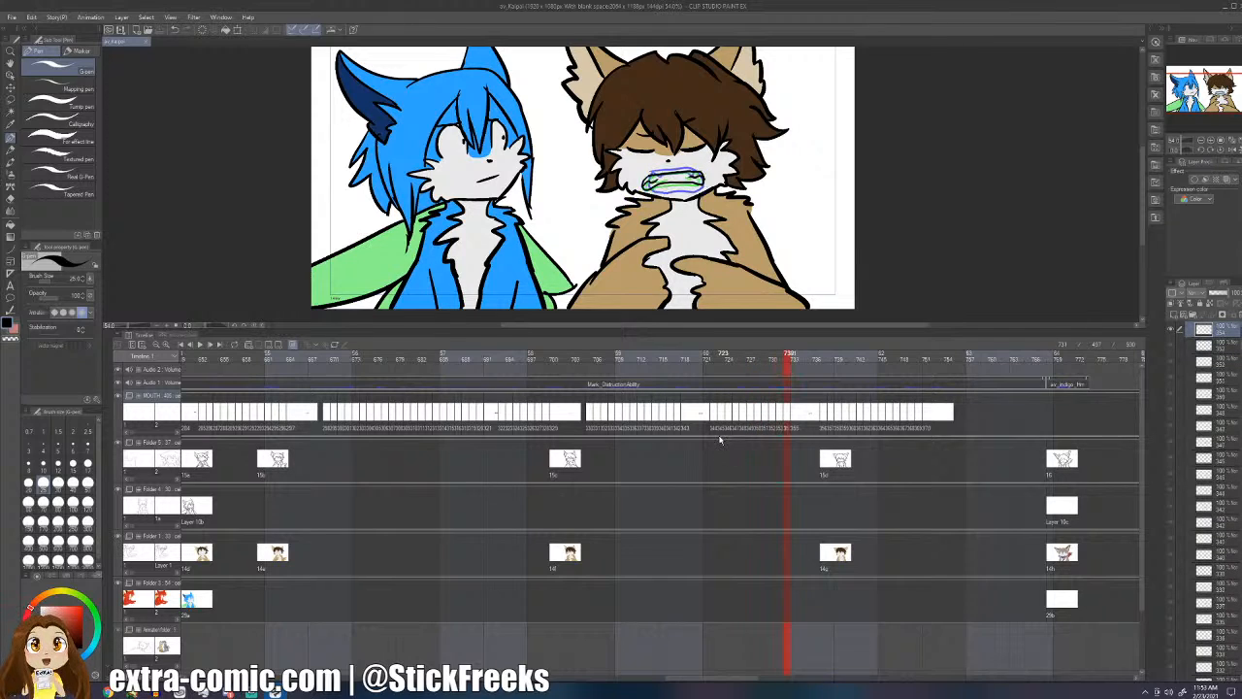
- Step forward through the brown-haired character's mouth cels from frame 732 to frame 751 to examine how the shapes flow
key("Right")
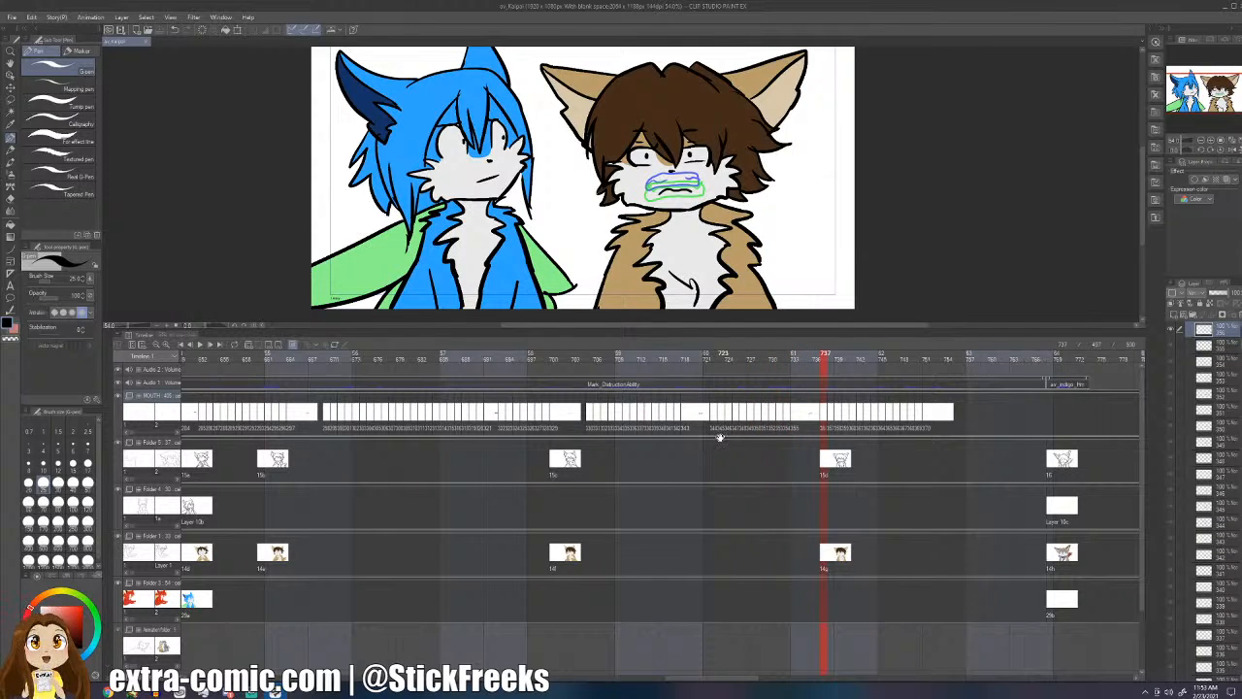
key("Left")
key("Right")
key("Right")
key("Right")
key("Right")
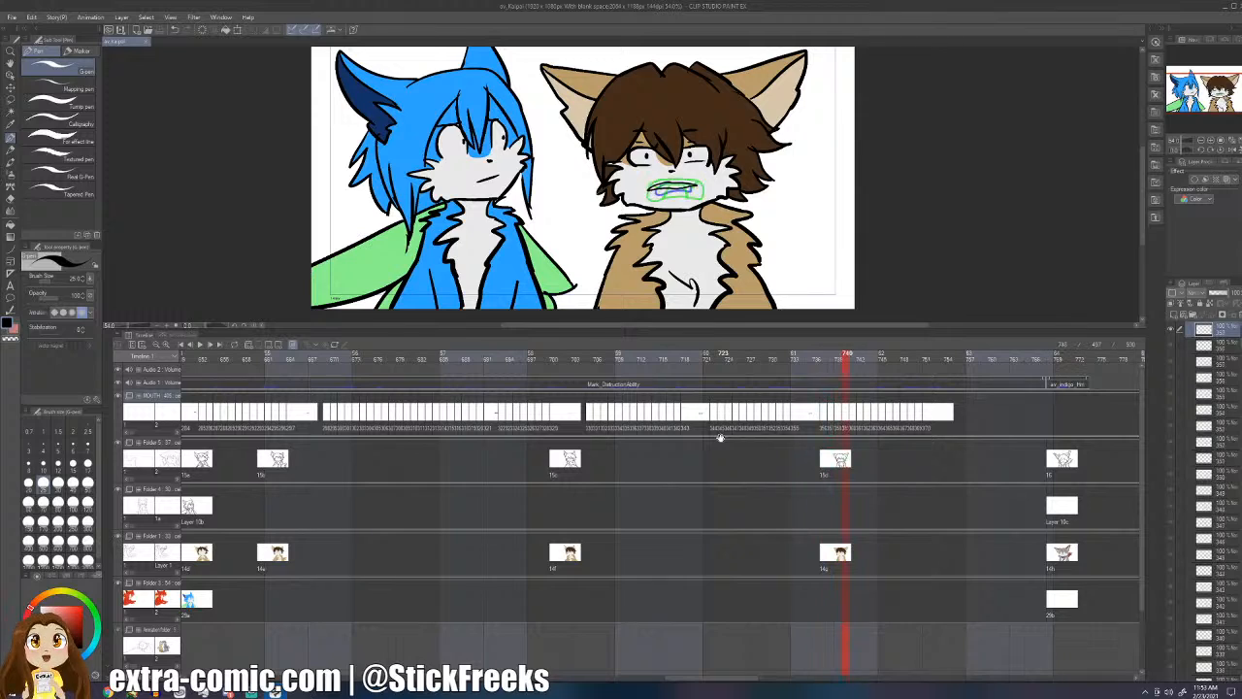
key("Right")
key("Right")
key("Right")
key("Right")
key("Right")
key("Right")
key("Right")
key("Right")
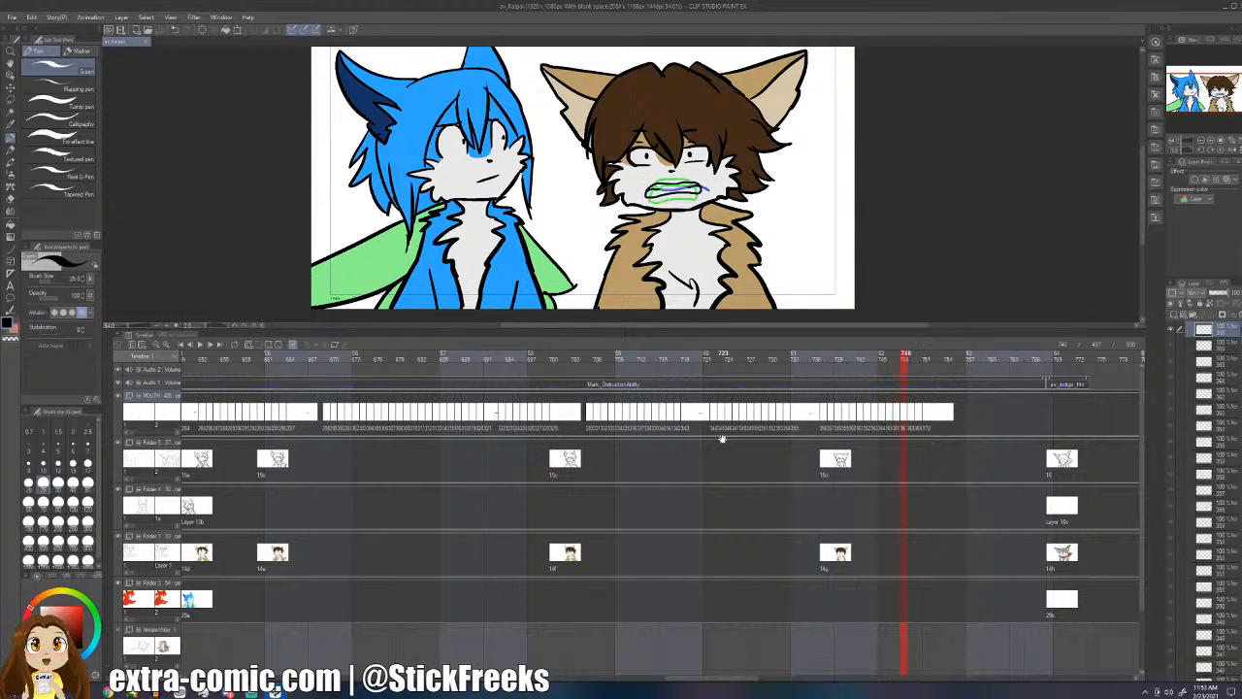
key("Right")
key("Right")
key("Right")
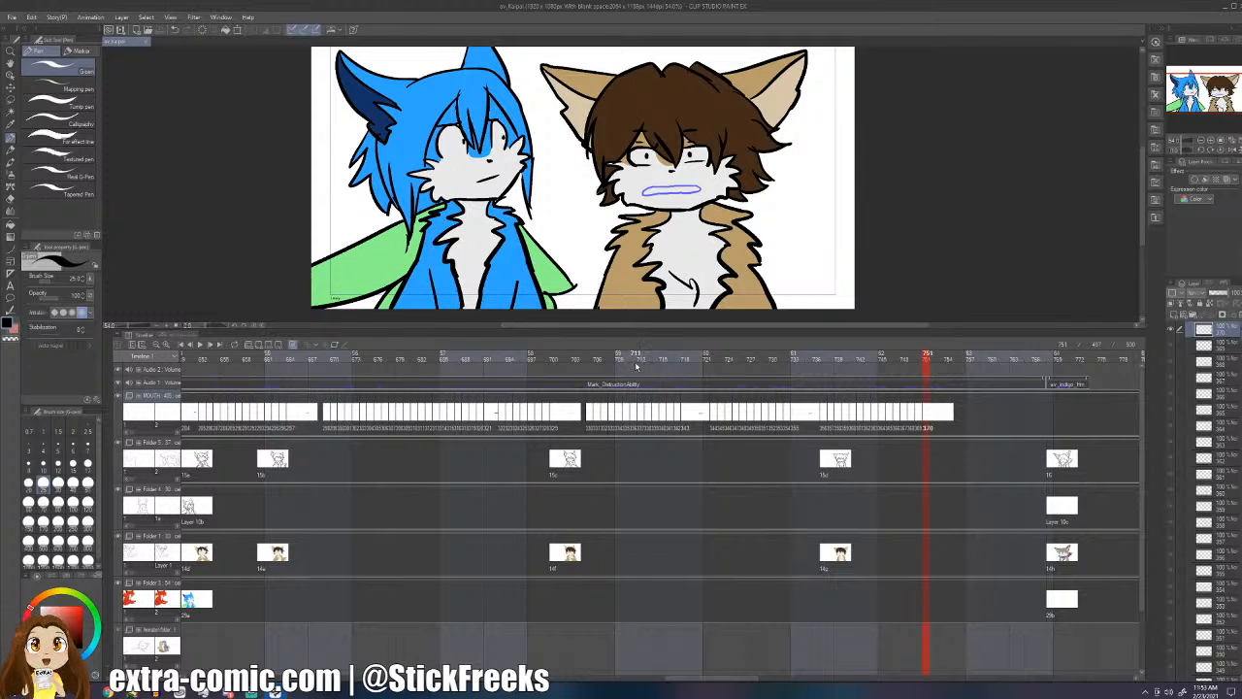
- Go back to frame 701 and compare the mouth shapes around frames 704 and 705
left_click(560, 422)
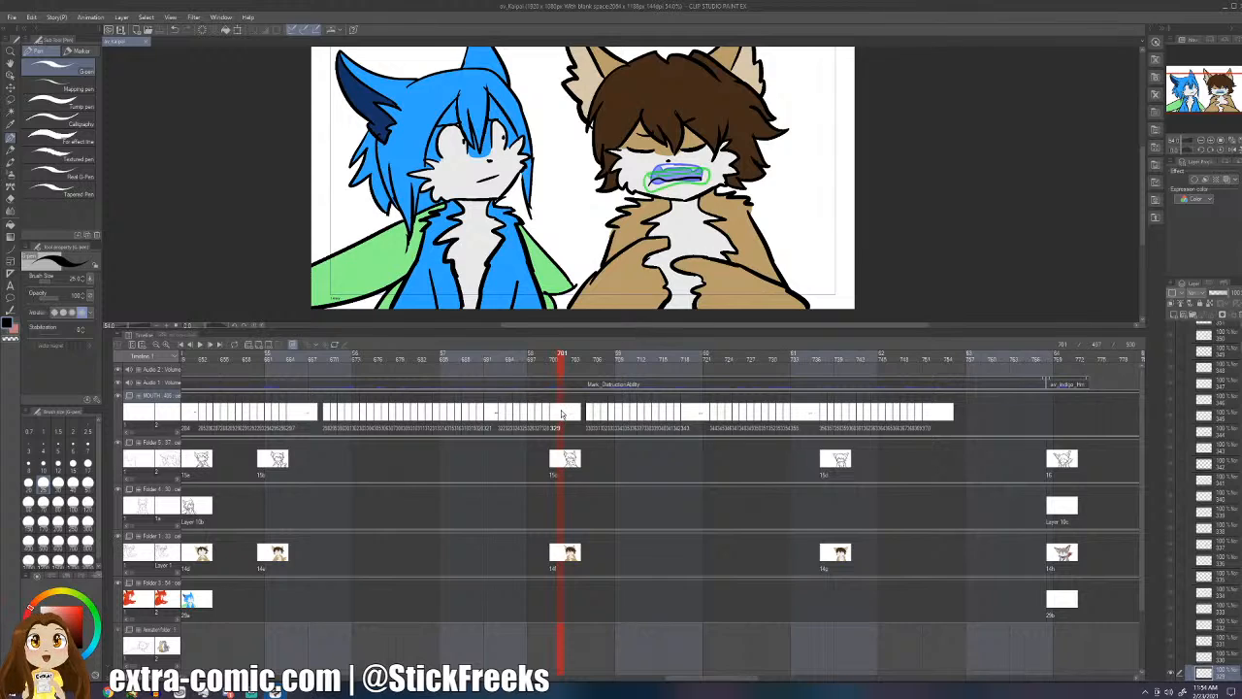
left_click(586, 420)
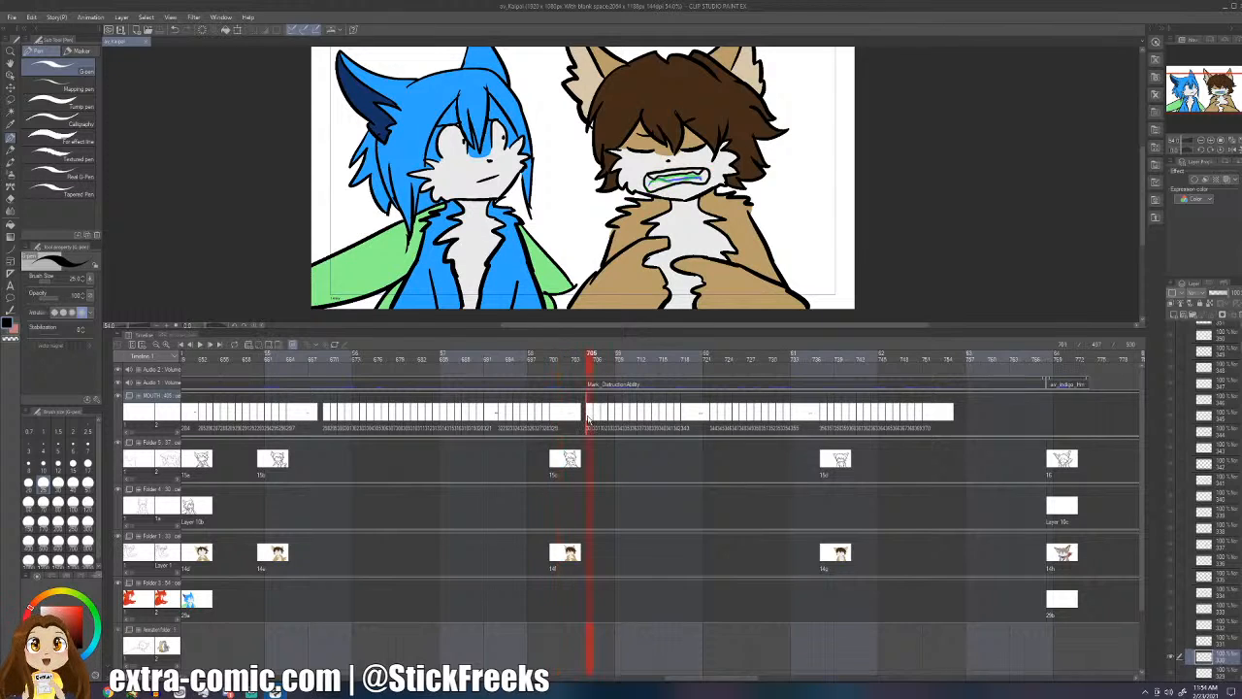
key("Left")
key("Right")
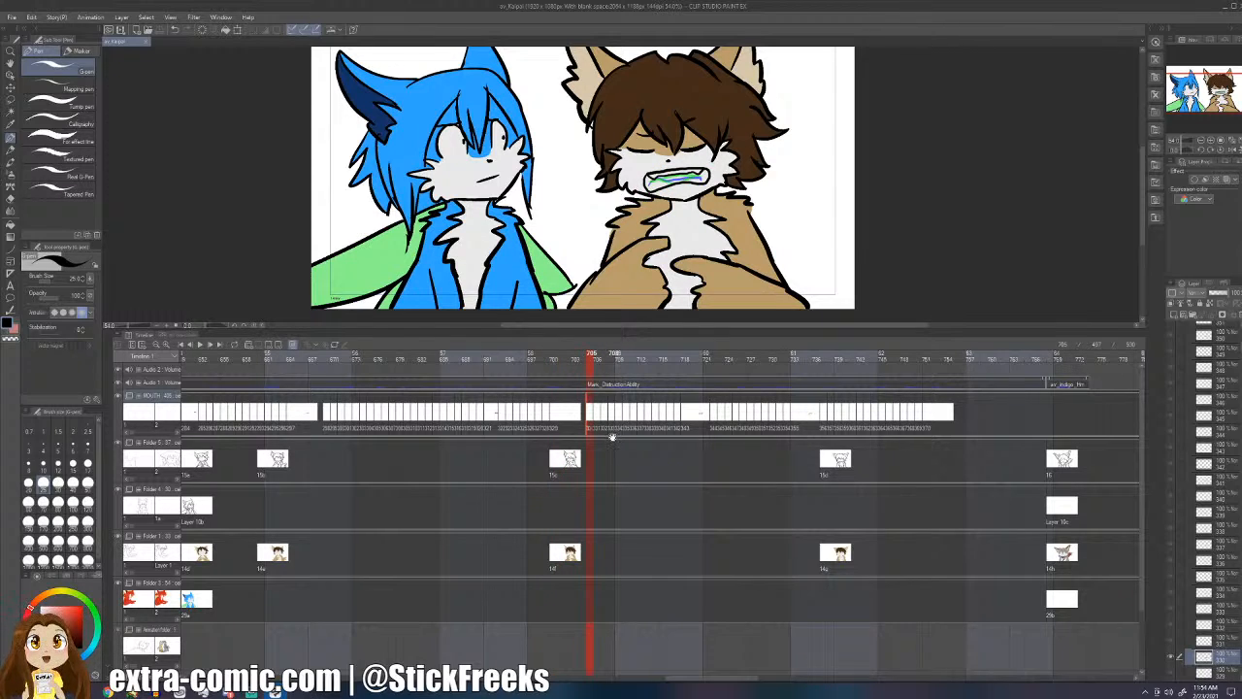
key("Left")
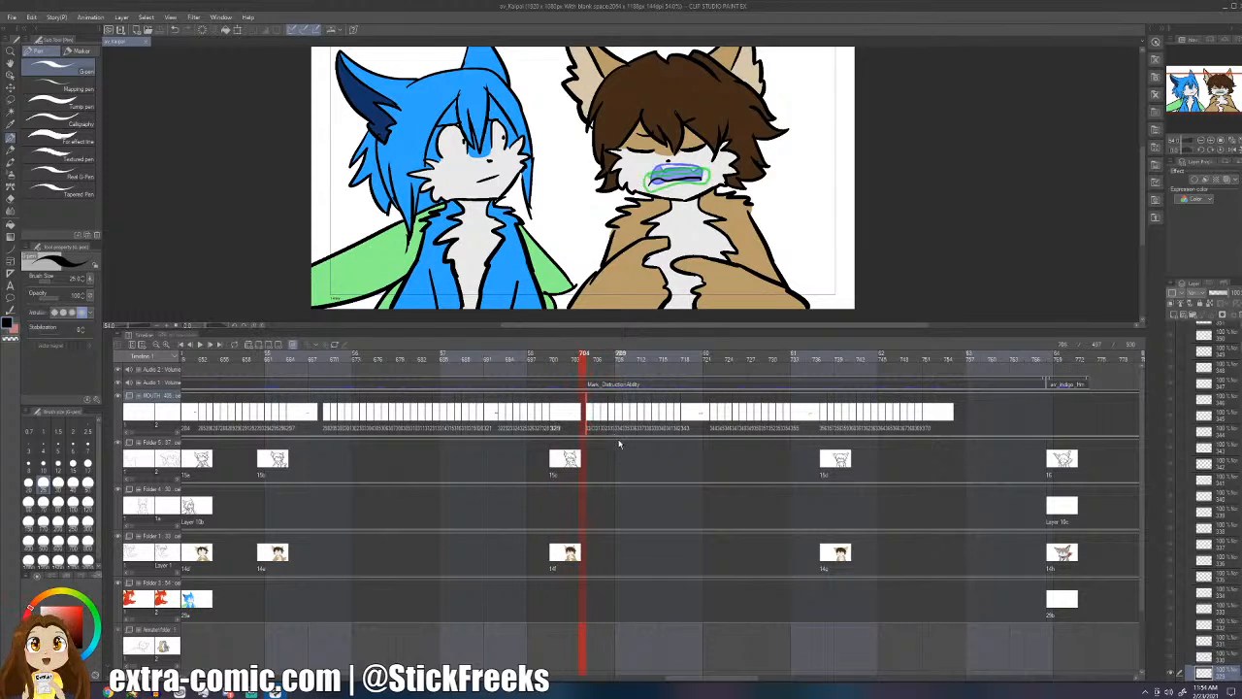
- Play the lip-sync from frame 698 past the last drawn mouth cel to check it against the dialogue
left_click(562, 417)
left_click(540, 415)
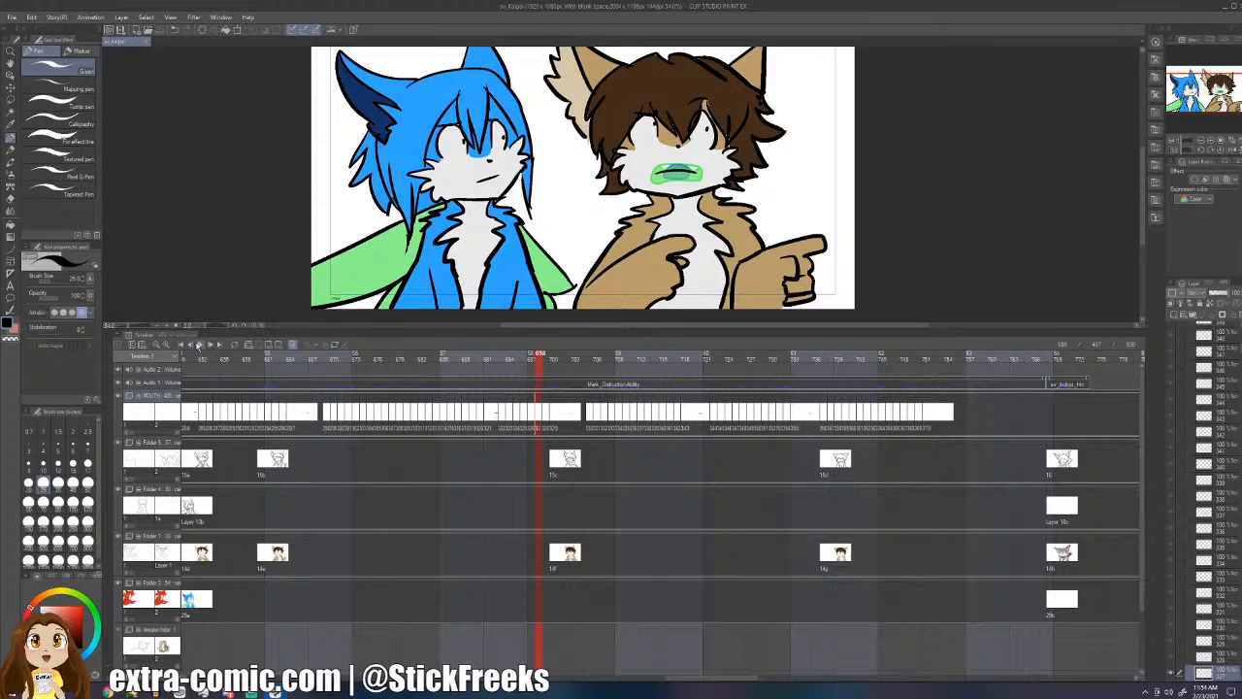
left_click(198, 344)
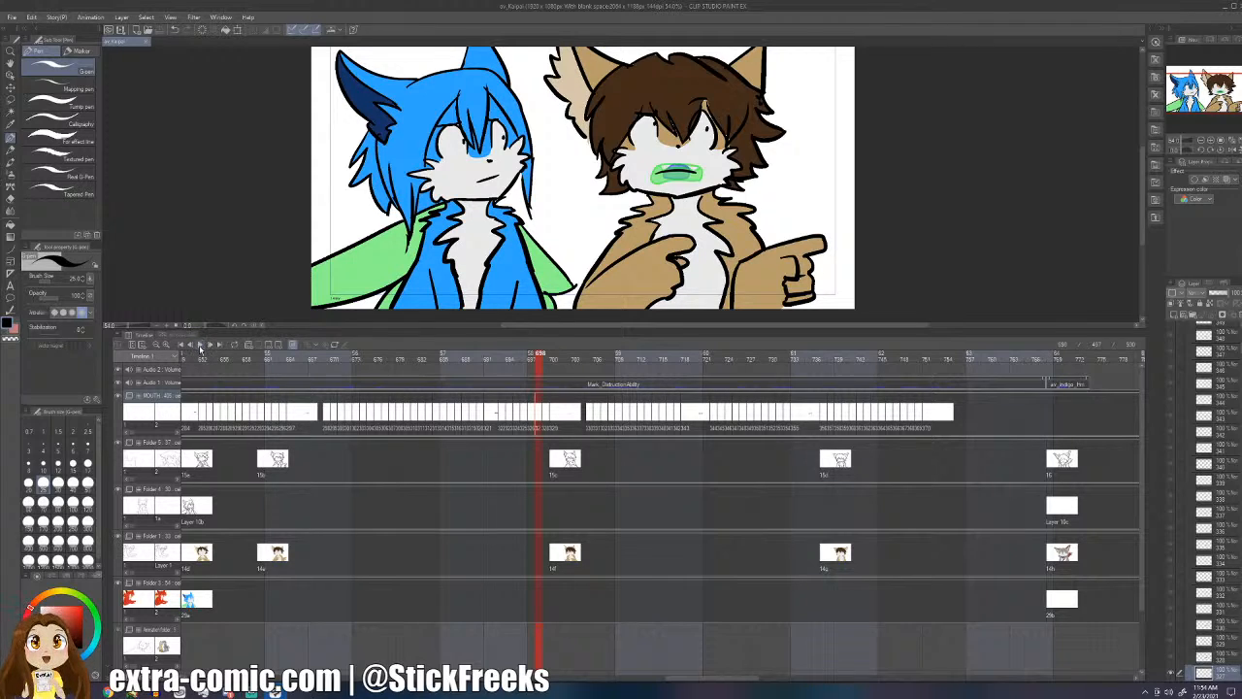
left_click(201, 346)
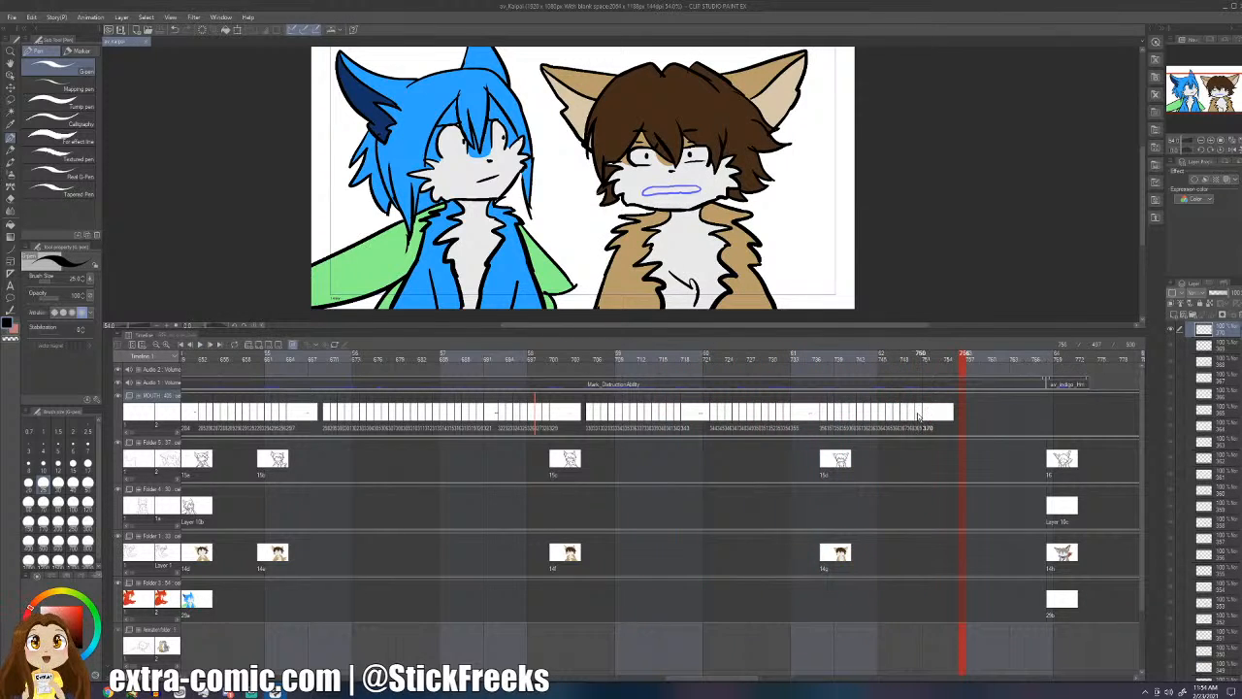
- Touch up the teeth line of the brown-haired character's mouth at frame 750 and move on to frame 751
left_click(920, 415)
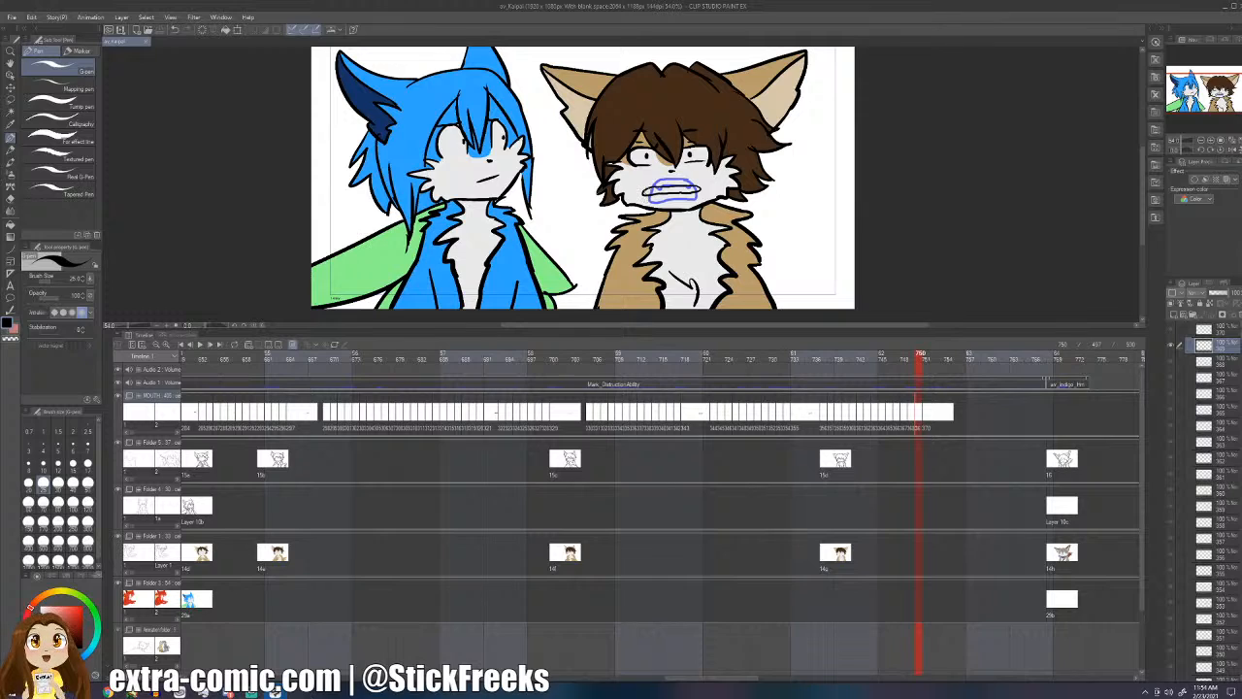
left_click_drag(646, 195, 653, 190)
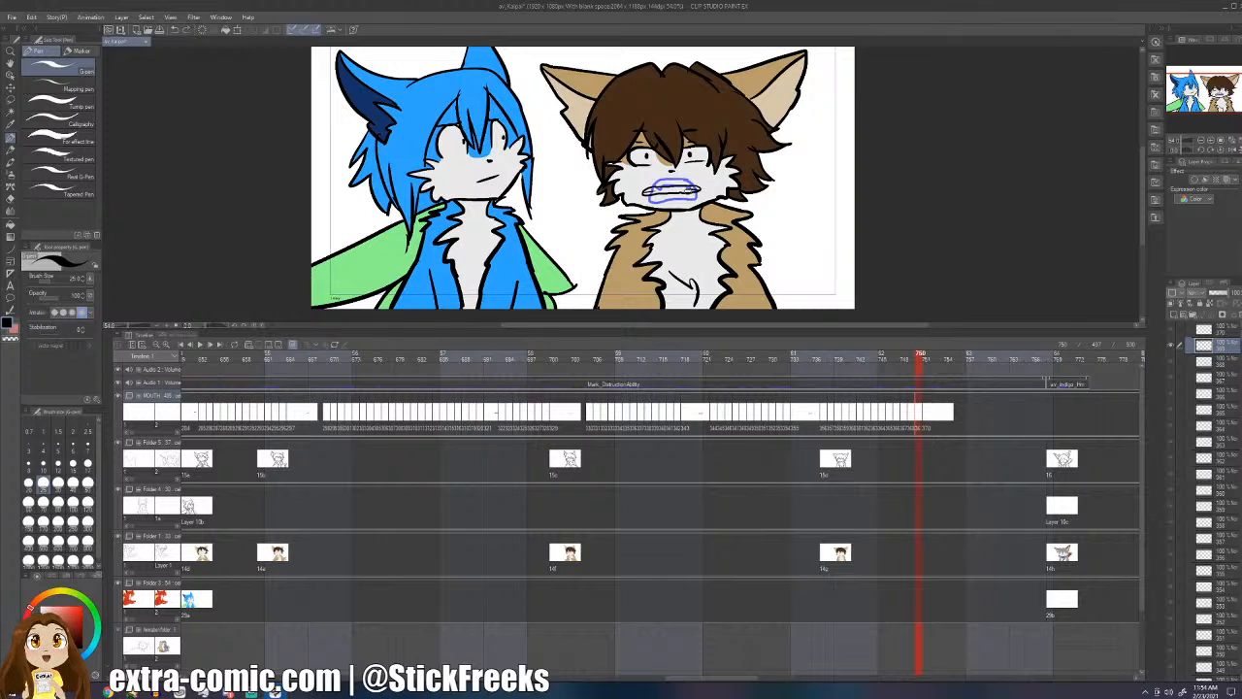
key("Right")
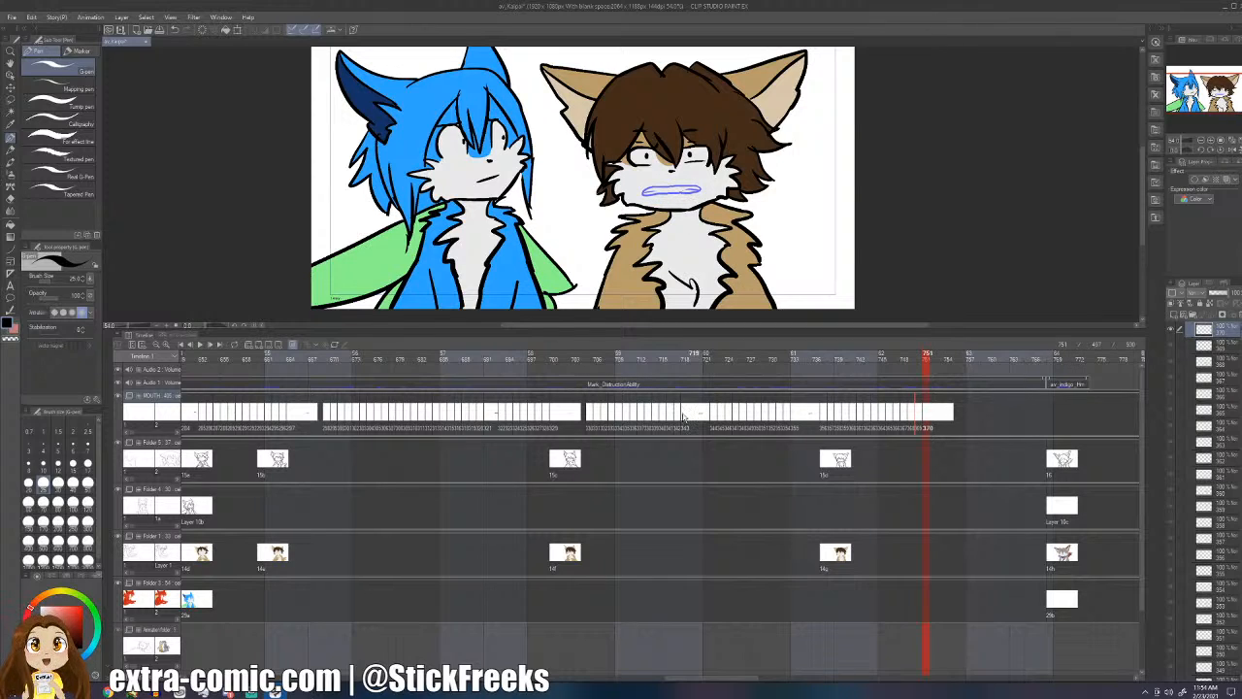
- Play the animation from frame 714 to the end of the mouth cels to review the timing
left_click(658, 355)
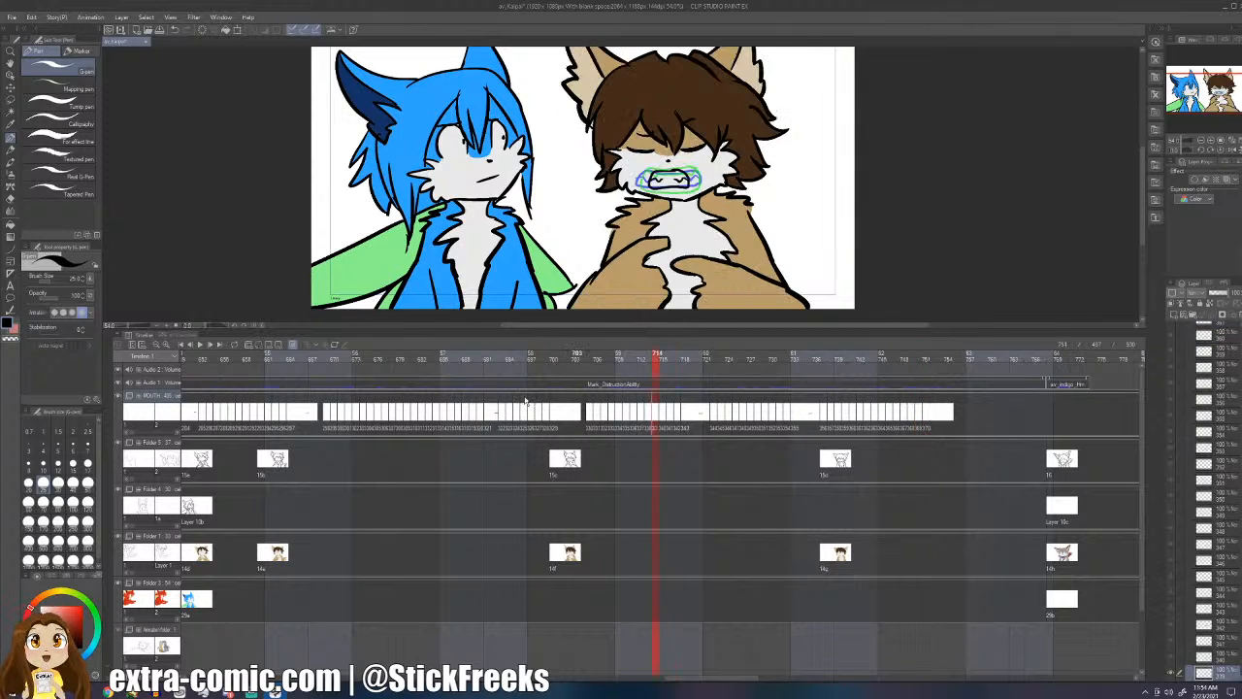
left_click(198, 345)
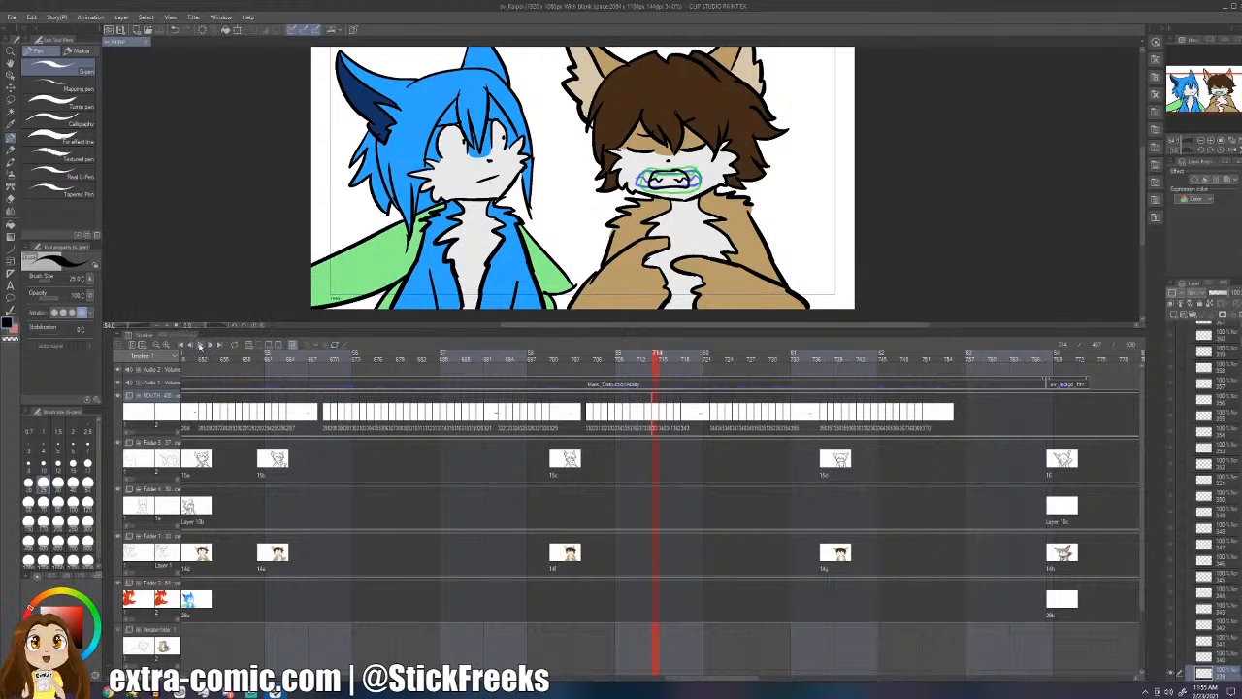
left_click(200, 345)
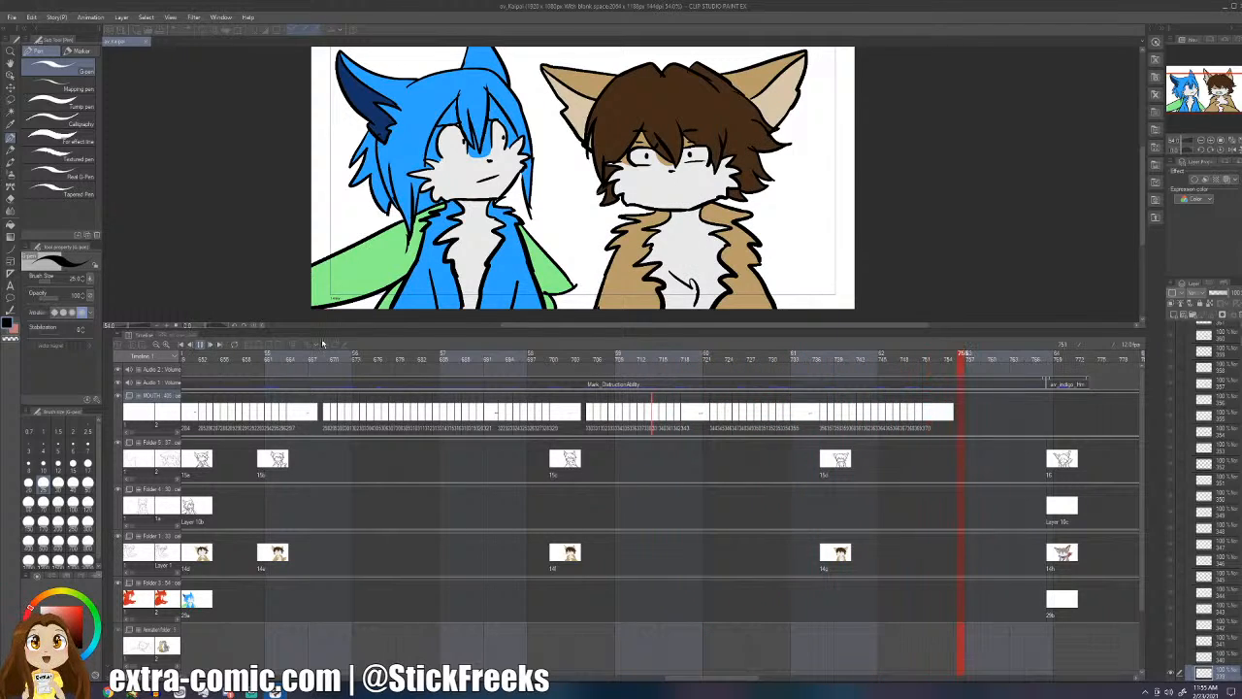
- Draw open, toothed mouths at frames 751 and 752, adding new mouth cels at frames 752 and 753
left_click(932, 415)
left_click(928, 415)
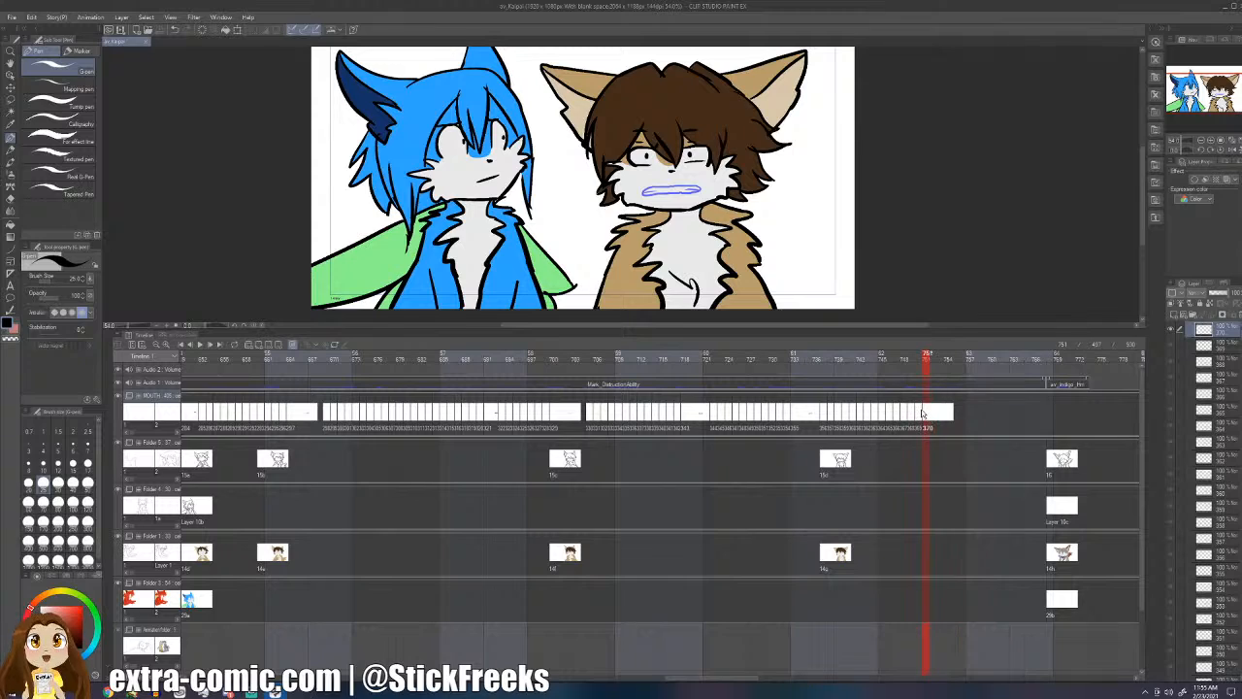
mouse_move(661, 182)
left_mouse_down()
mouse_move(699, 192)
mouse_move(658, 182)
mouse_move(696, 188)
mouse_move(649, 189)
mouse_move(660, 197)
mouse_move(700, 184)
mouse_move(667, 181)
left_mouse_up()
key("Right")
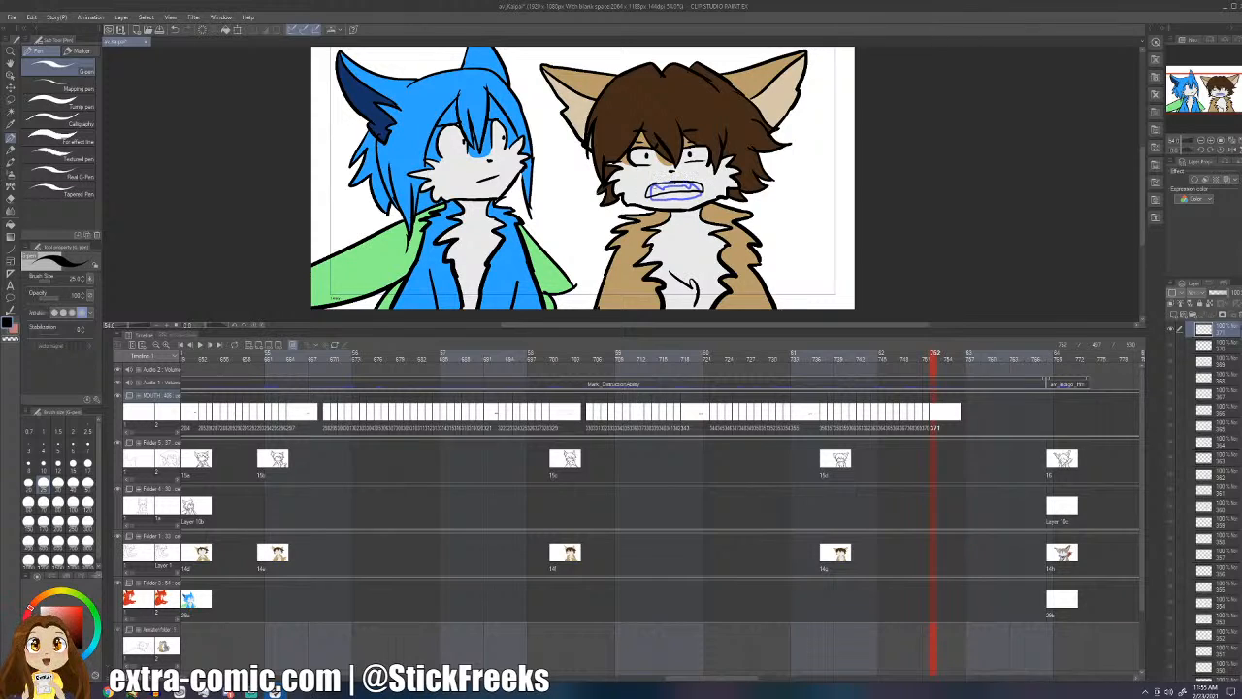
key("Right")
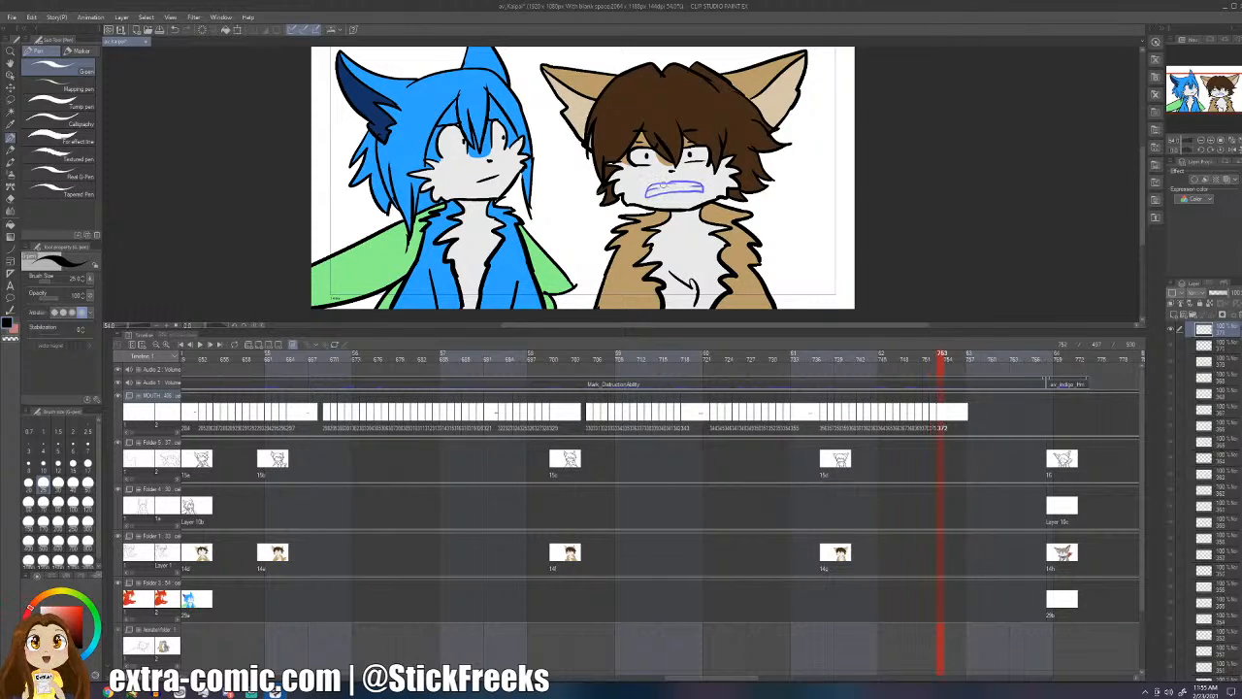
- Draw an open mouth with fangs at frame 753, undoing misplaced strokes, and add a blank mouth cel at frame 754
mouse_move(703, 184)
left_mouse_down()
mouse_move(666, 181)
mouse_move(687, 196)
mouse_move(701, 188)
mouse_move(647, 199)
mouse_move(697, 190)
mouse_move(672, 181)
mouse_move(693, 190)
left_mouse_up()
key("ctrl+z")
key("ctrl+z")
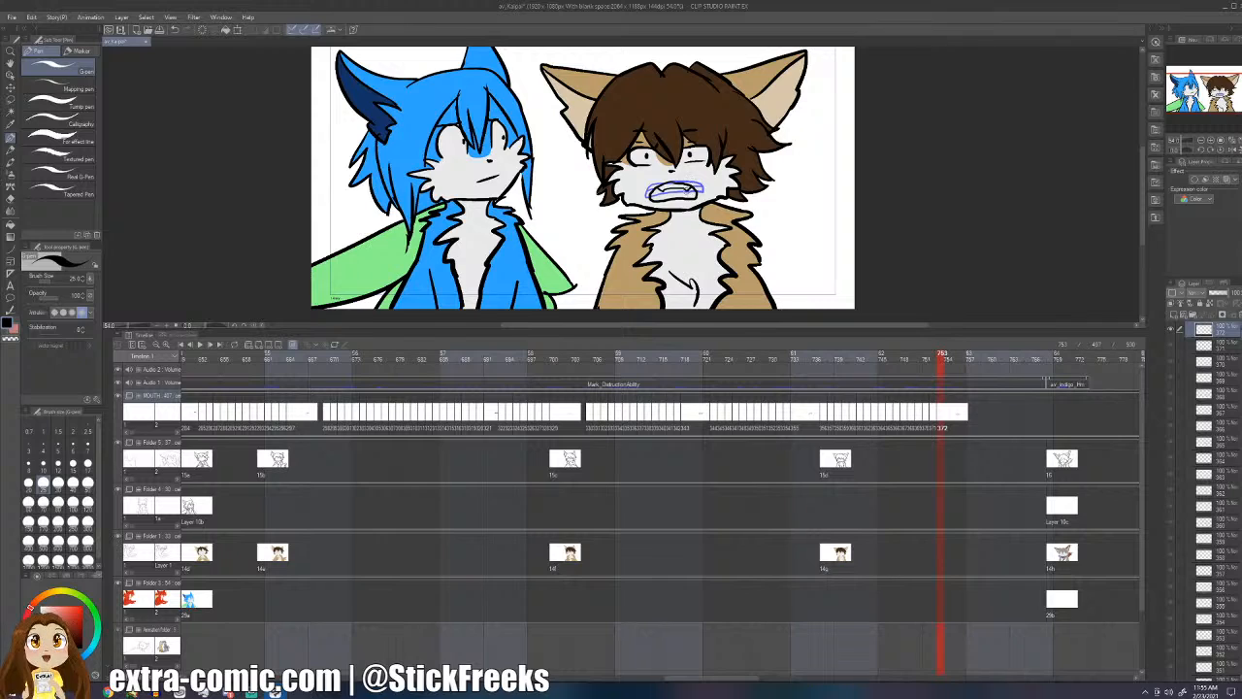
key("ctrl+Right")
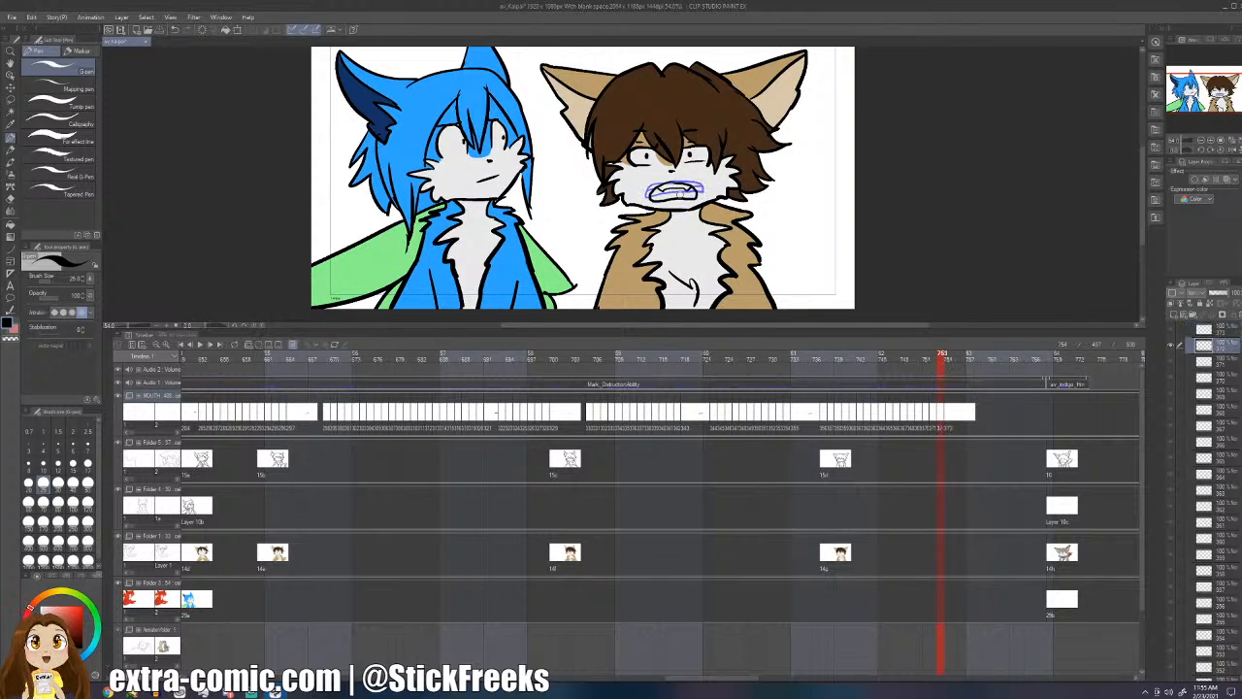
- Flip between frames 753 and 754 and back to frame 750 to compare the mouth shapes
key("ctrl+Left")
key("ctrl+Right")
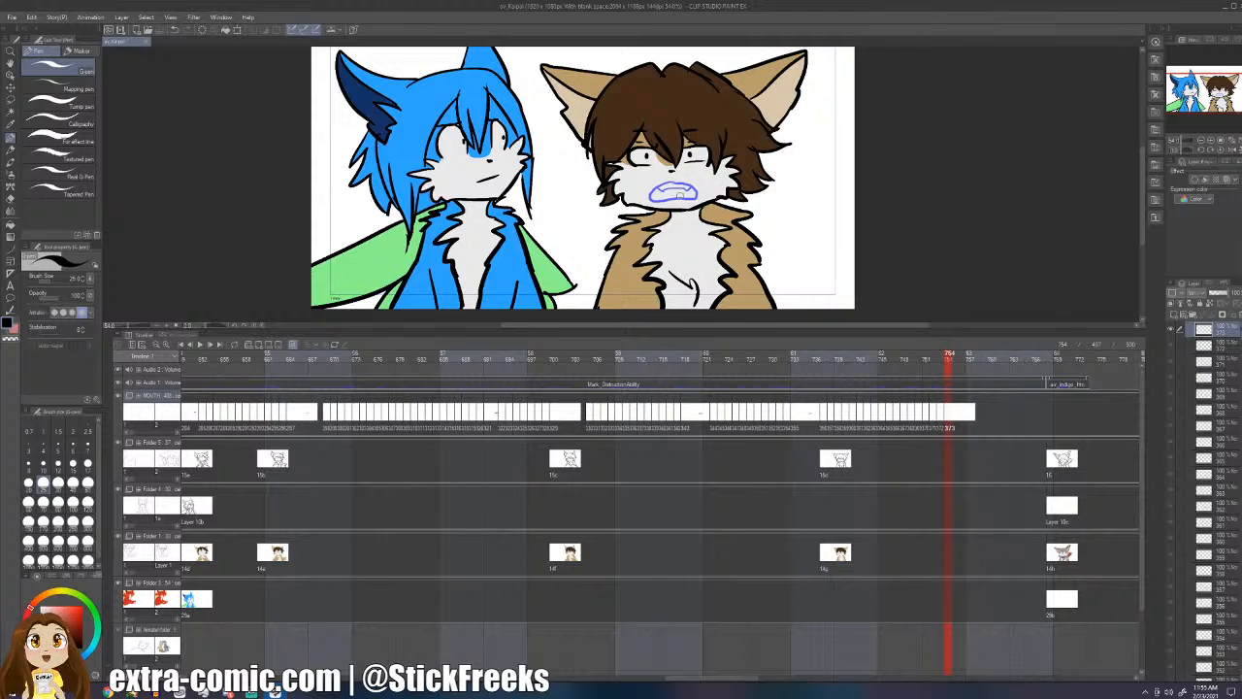
key("ctrl+Left")
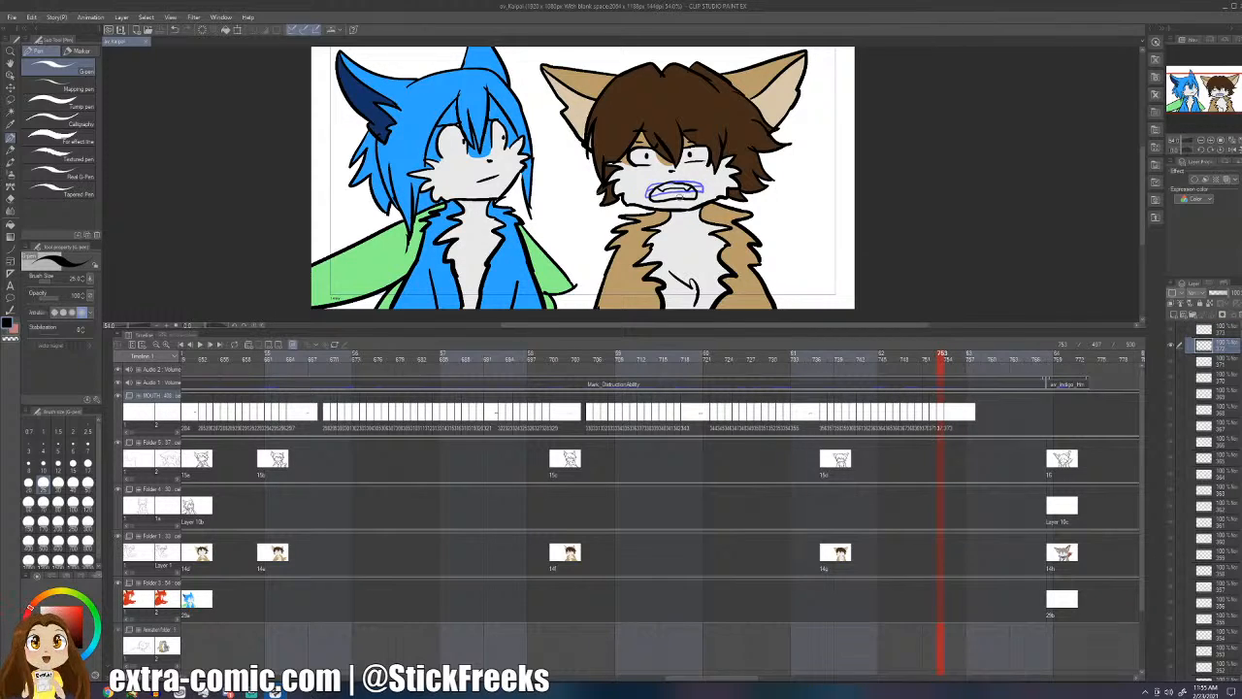
key("ctrl+Left")
key("ctrl+Left")
key("ctrl+Left")
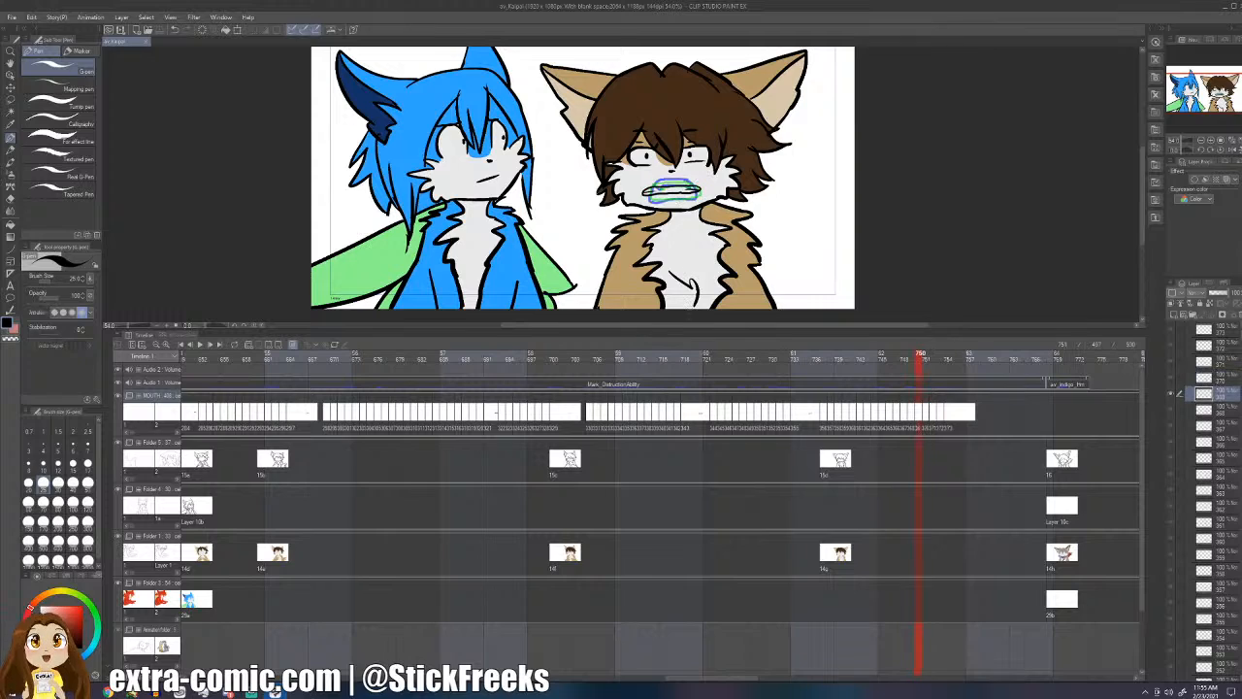
- Play the lip-sync from frame 702 through the newly drawn mouth cels to check the motion
left_click(570, 354)
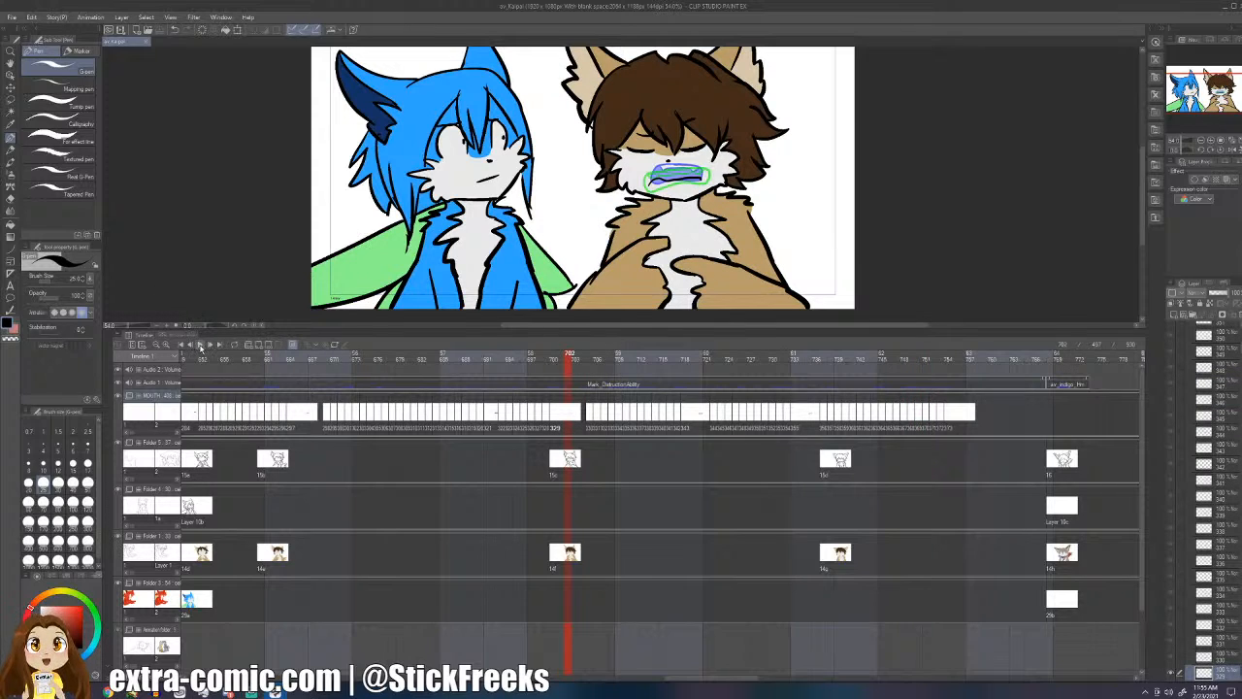
left_click(199, 344)
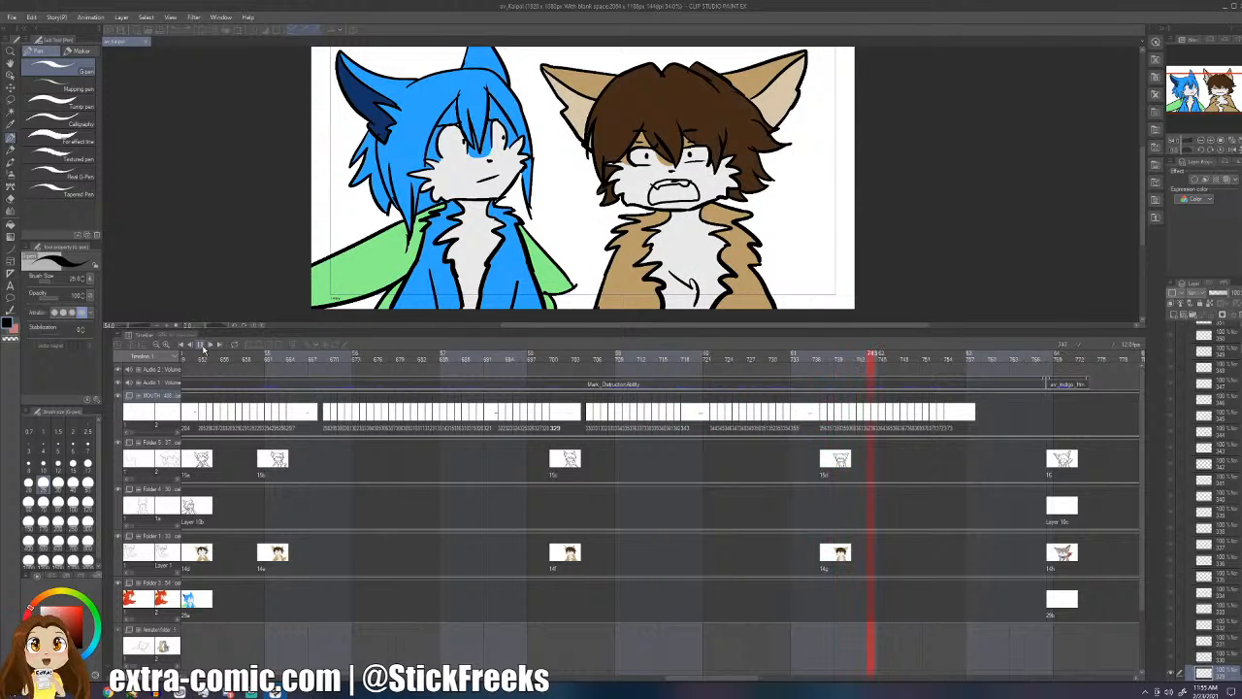
left_click(201, 345)
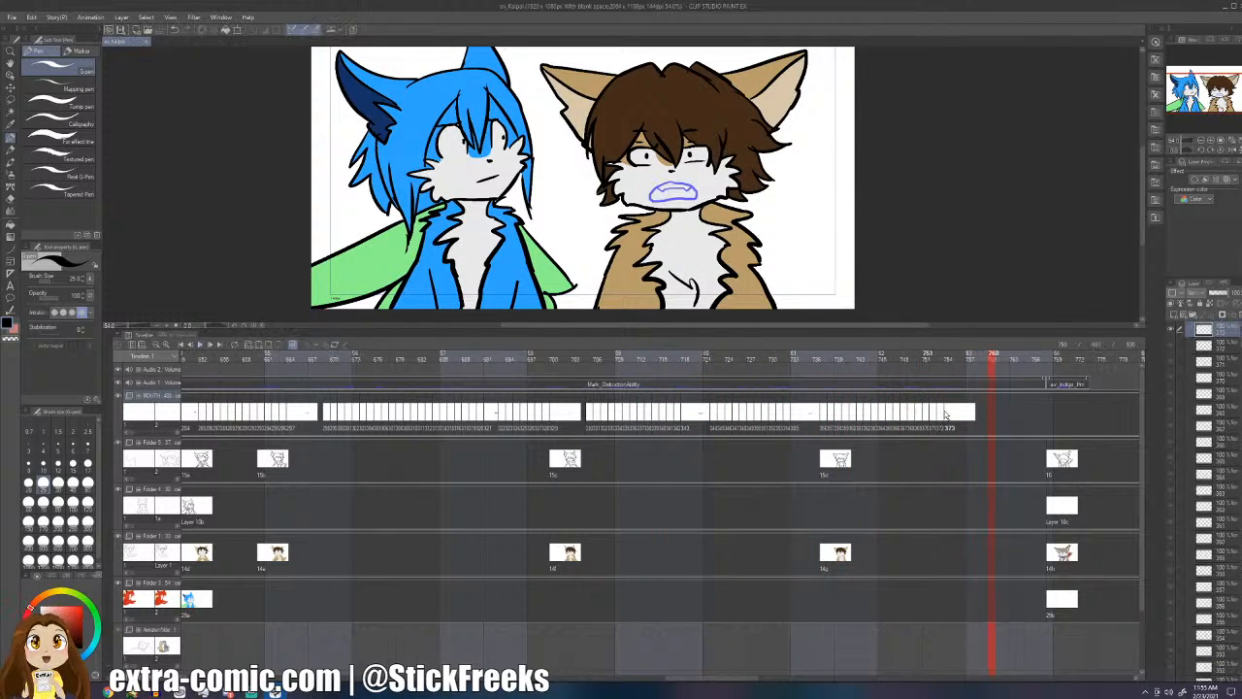
- Draw progressively smaller open mouths at frames 754 and 755, adding new mouth cels at frames 755 and 756
left_click(955, 418)
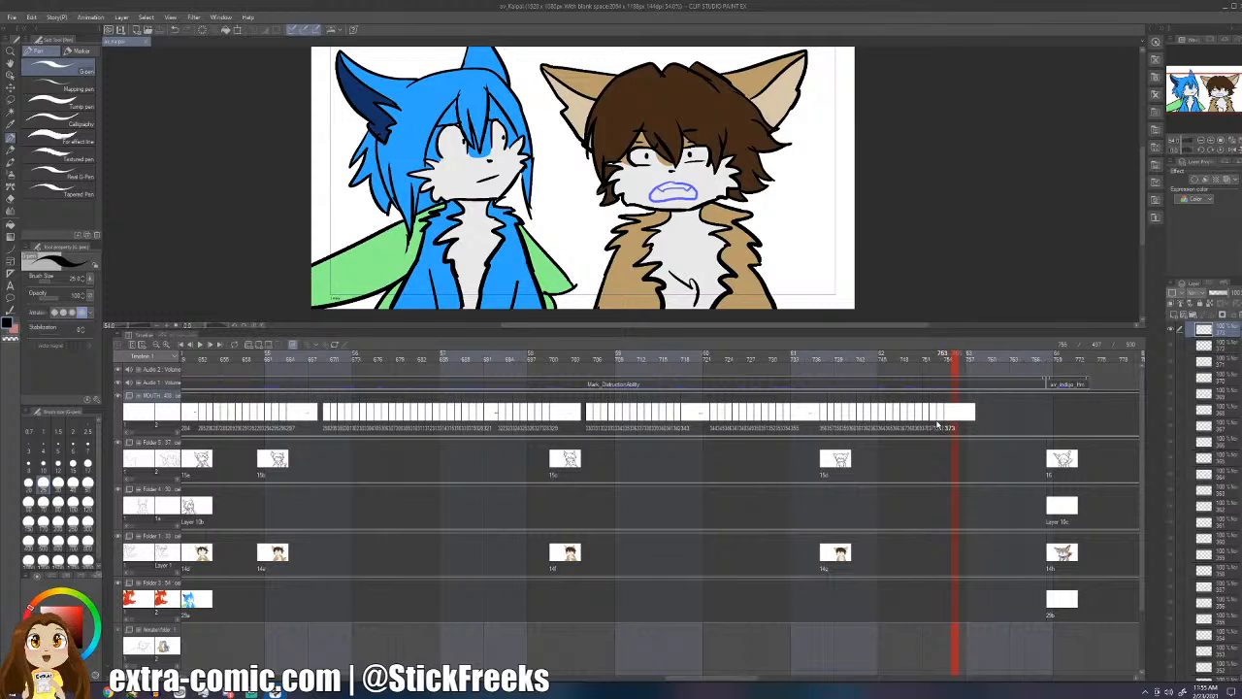
left_click(947, 425)
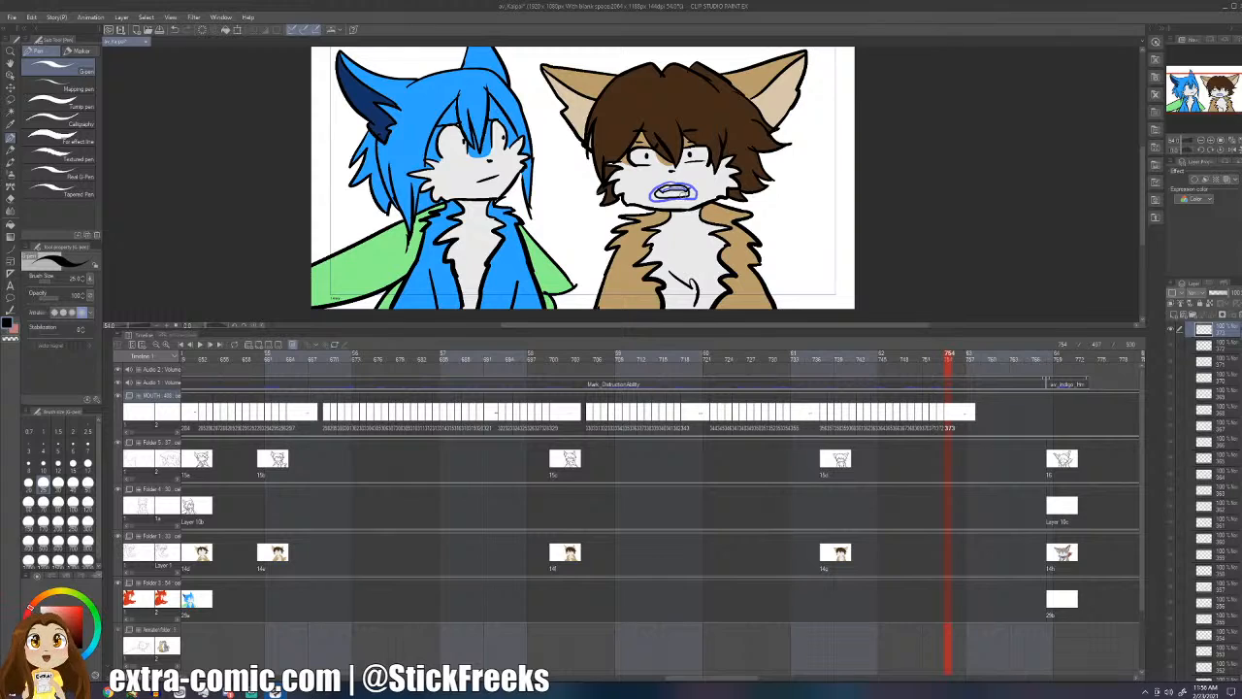
key("ctrl+shift+n")
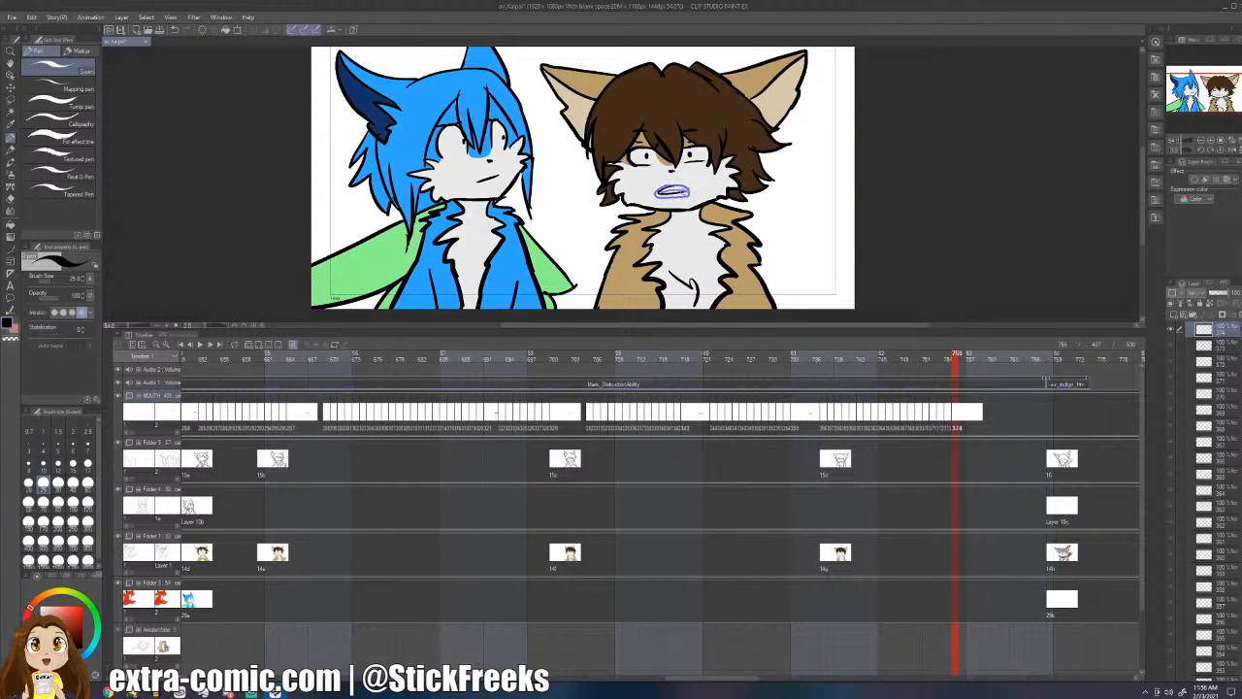
key("ctrl+shift+n")
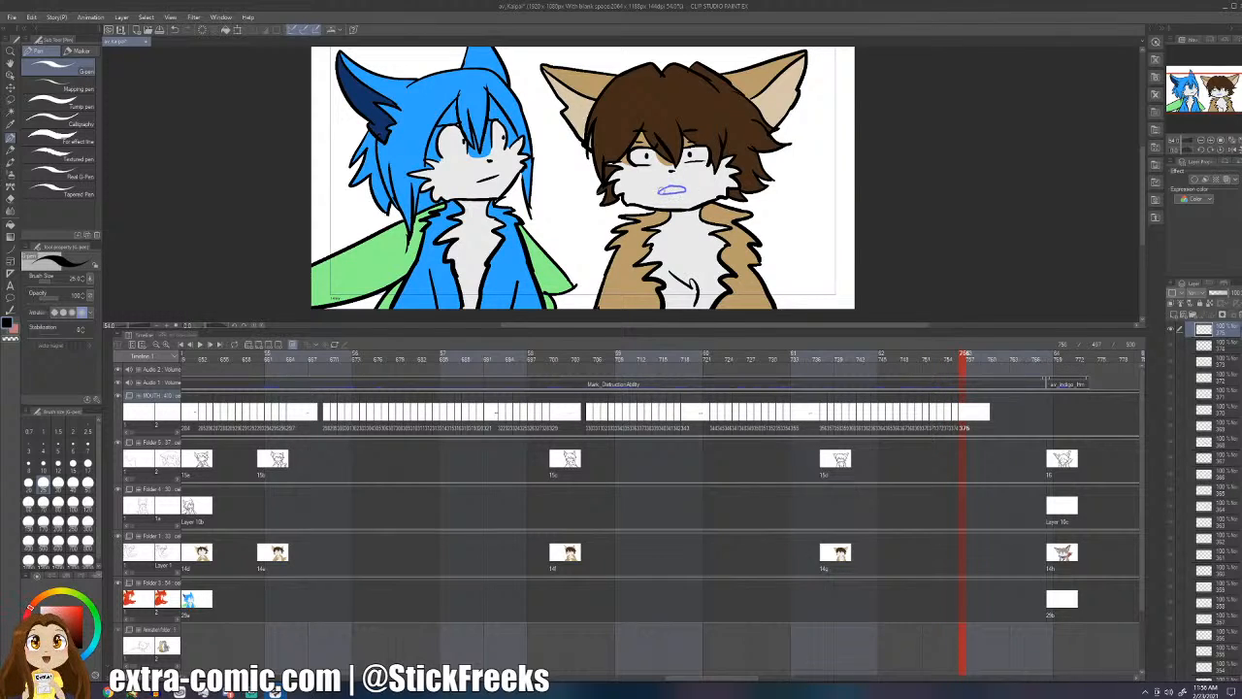
- Draw a nearly closed mouth at frame 756, add a new mouth cel at frame 757, and compare the two frames
mouse_move(685, 188)
left_mouse_down()
mouse_move(652, 192)
mouse_move(693, 191)
left_mouse_up()
key("Right")
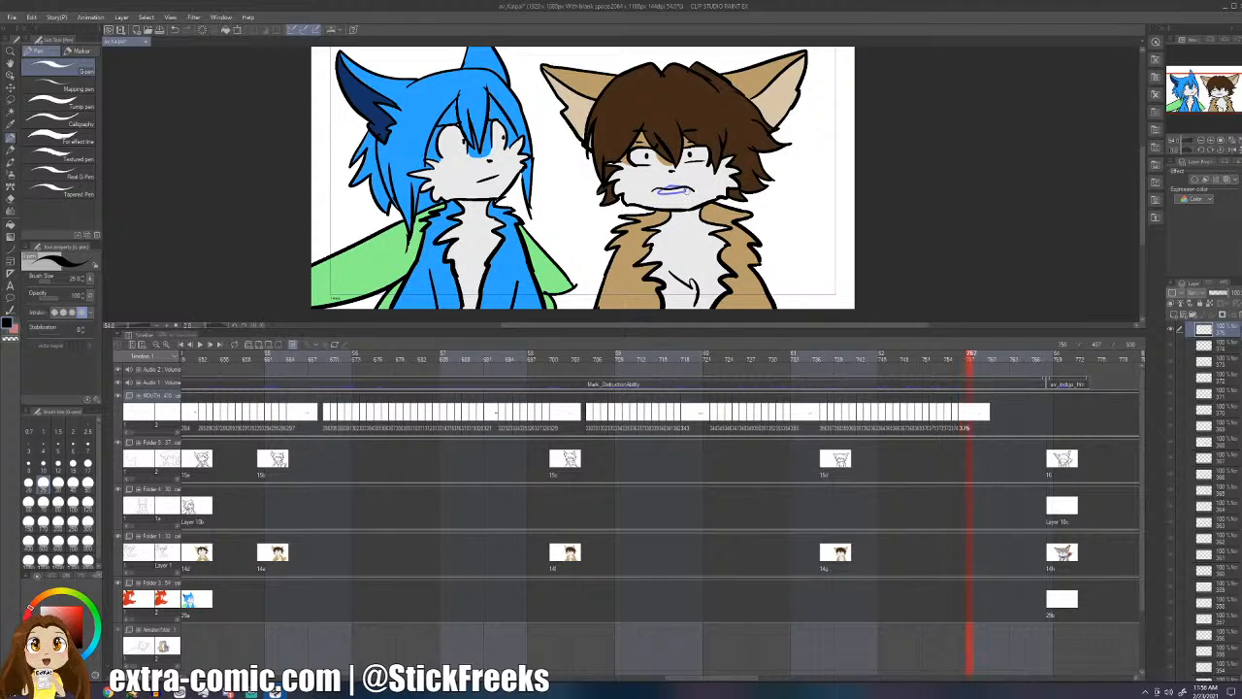
key("Left")
key("Right")
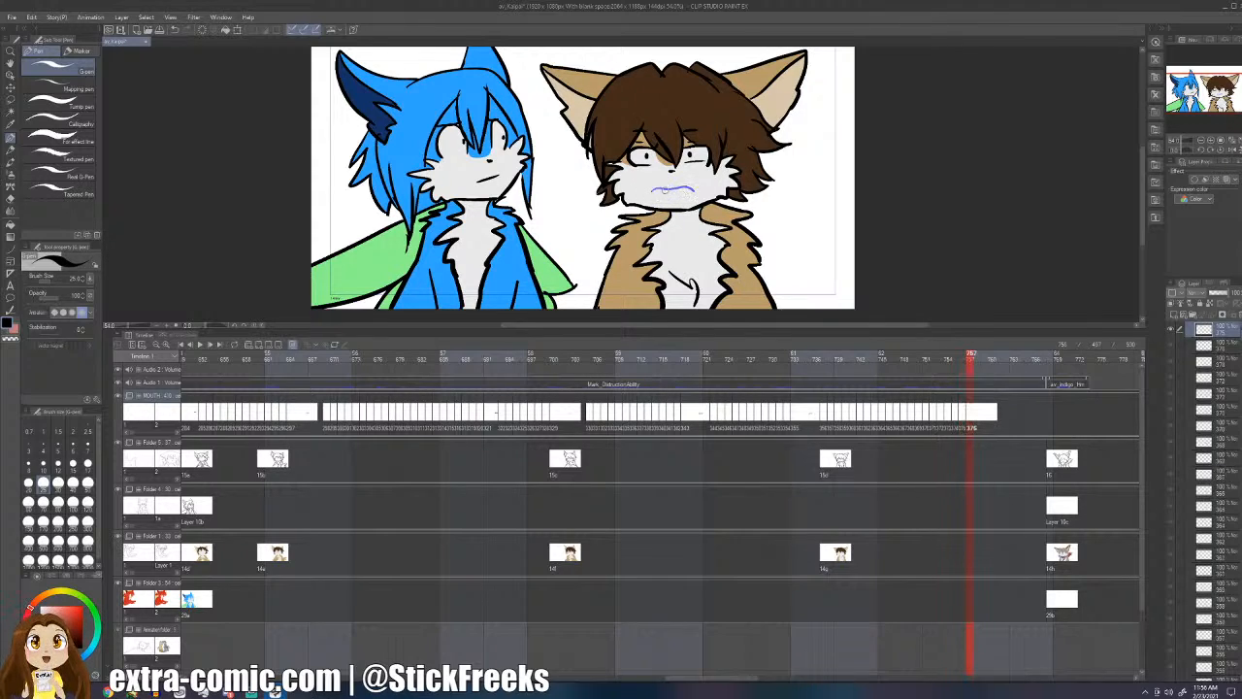
key("Left")
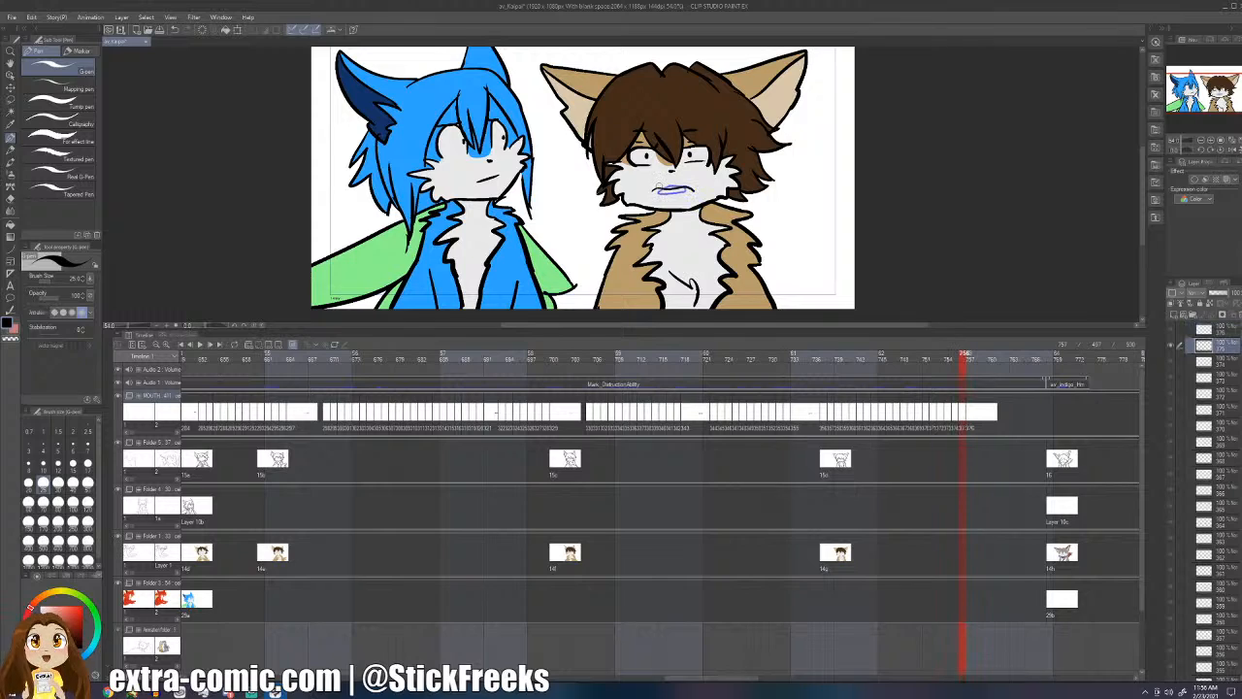
- Finish the nearly closed mouth at frame 756, draw a wide teeth-baring mouth at frame 757, and save the file
left_click_drag(685, 189, 690, 191)
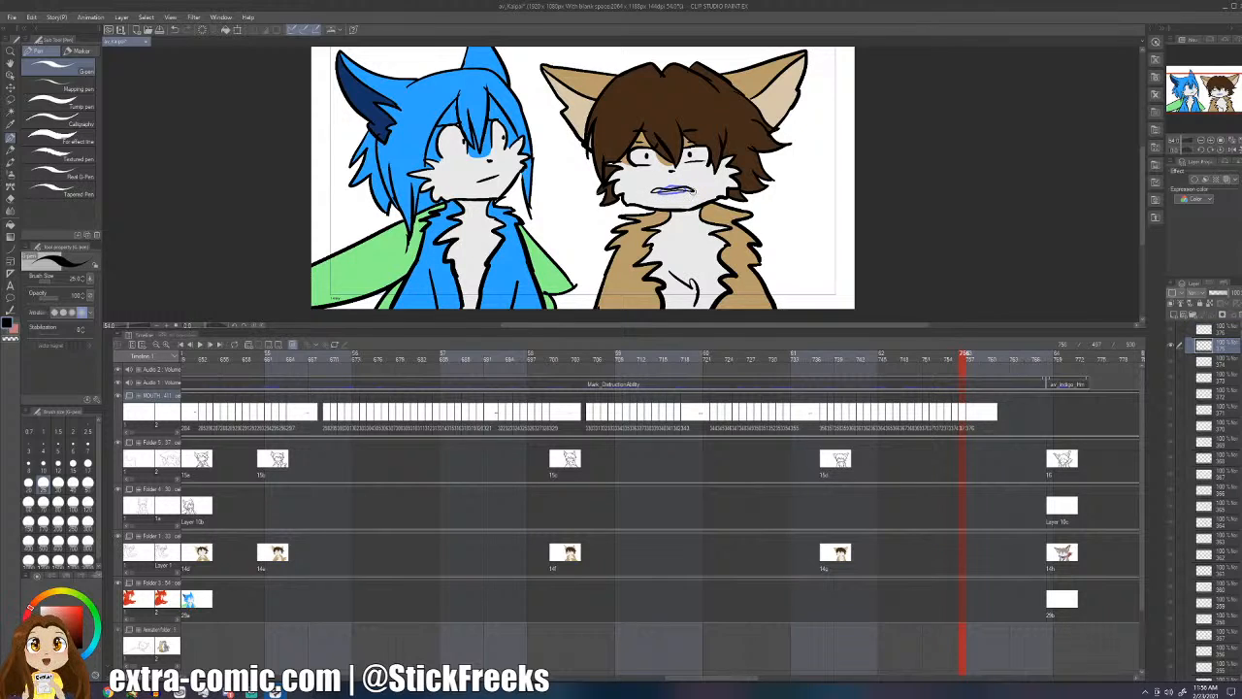
key("F1")
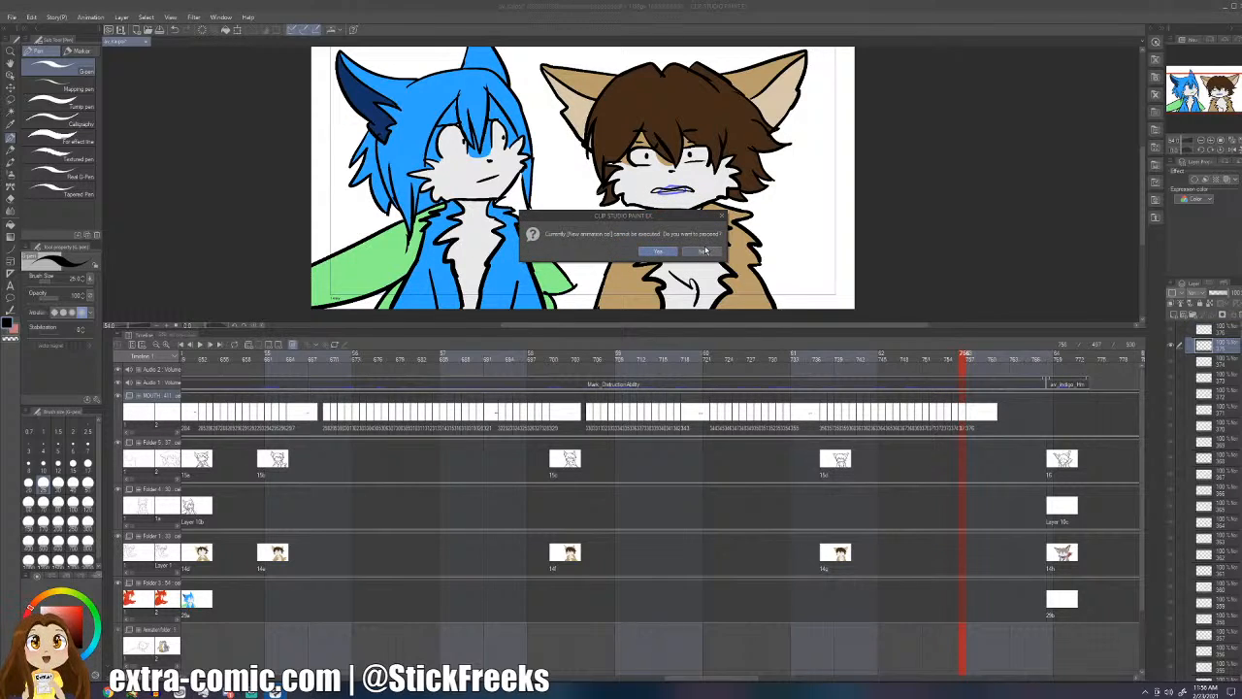
left_click(704, 252)
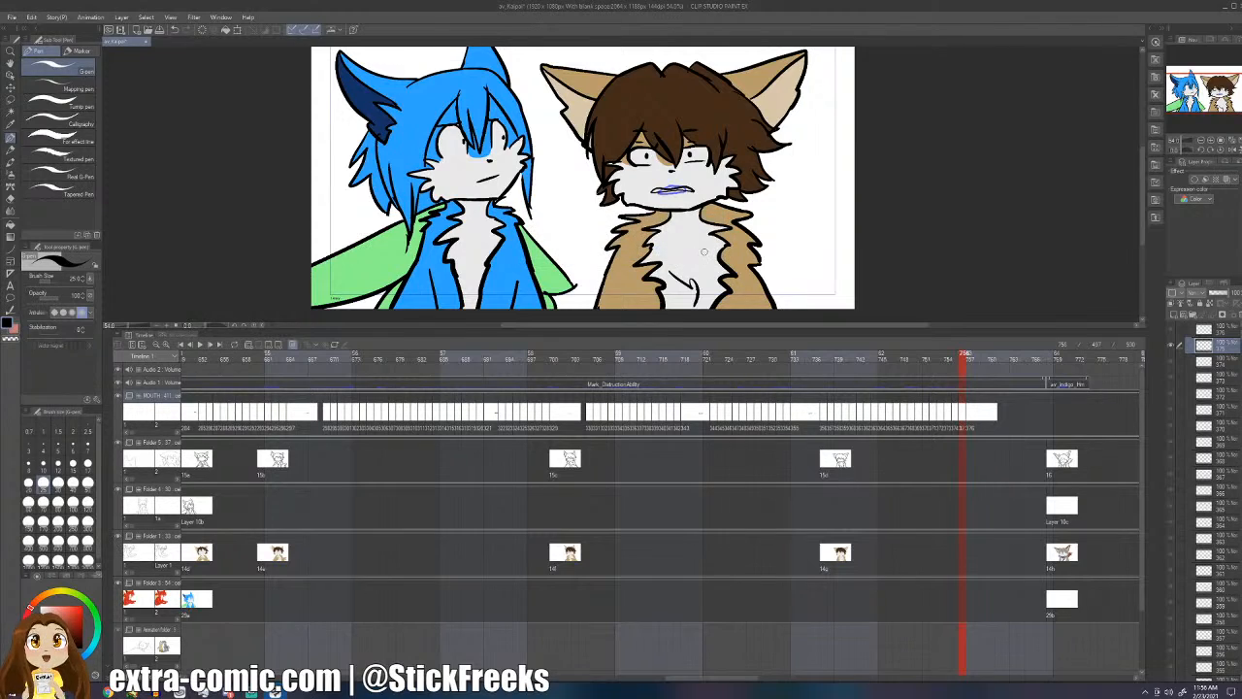
mouse_move(673, 184)
left_mouse_down()
mouse_move(647, 193)
mouse_move(696, 196)
mouse_move(695, 181)
mouse_move(669, 181)
mouse_move(694, 189)
left_mouse_up()
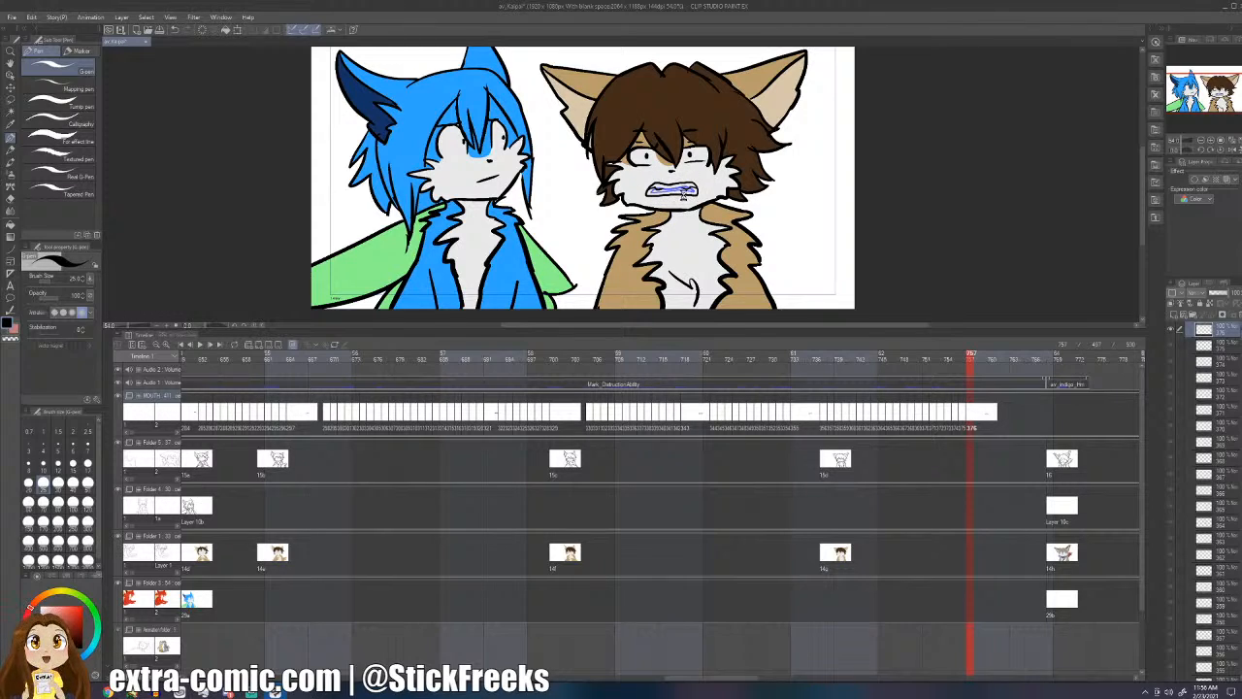
key("ctrl+s")
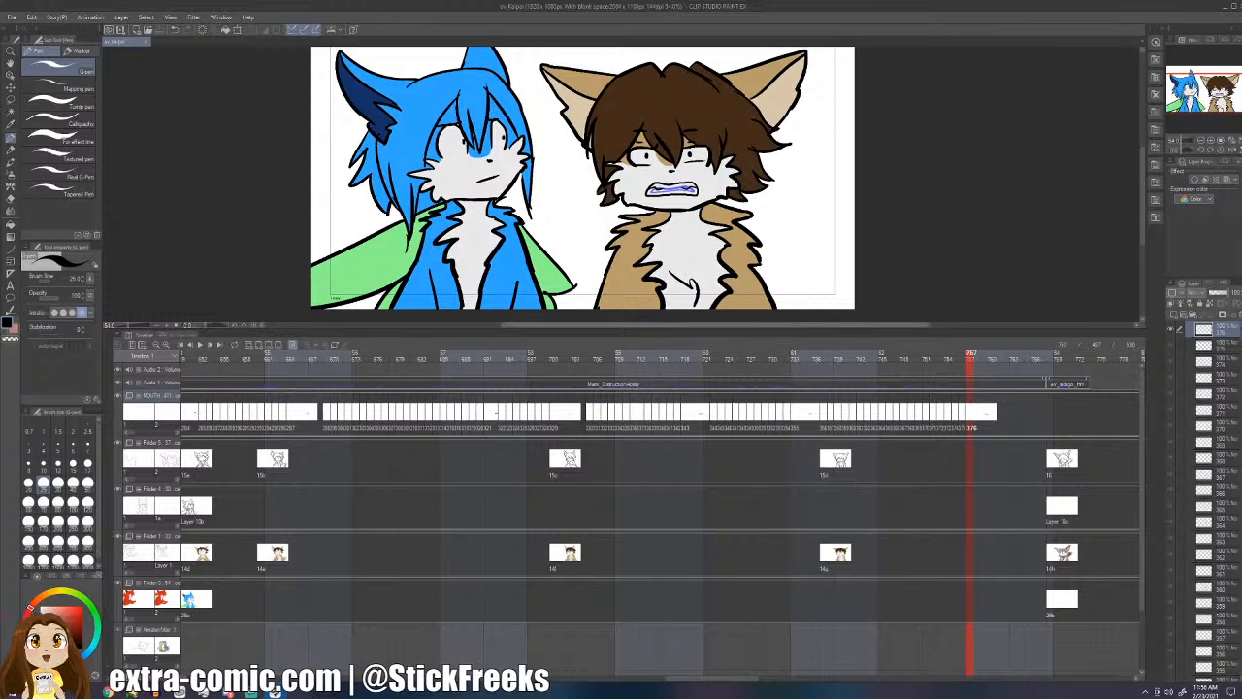
- Play the lip-sync from frame 703 past the last mouth cel to check the motion against the dialogue
left_click(576, 353)
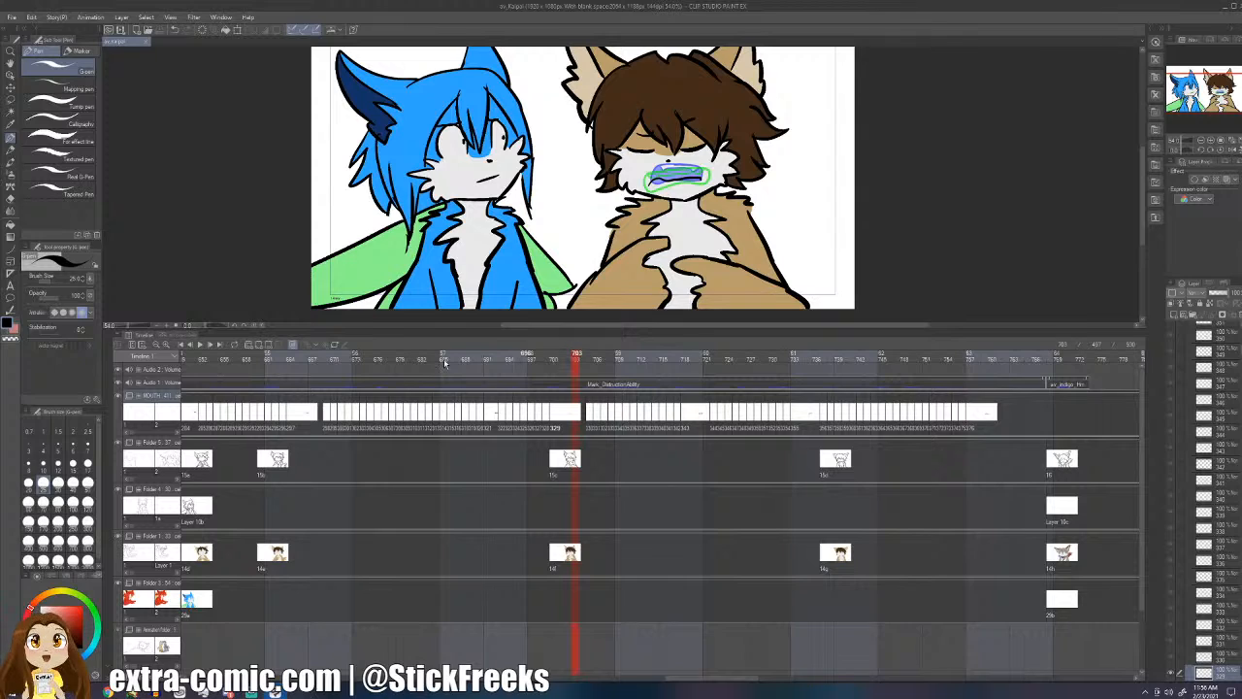
left_click(197, 344)
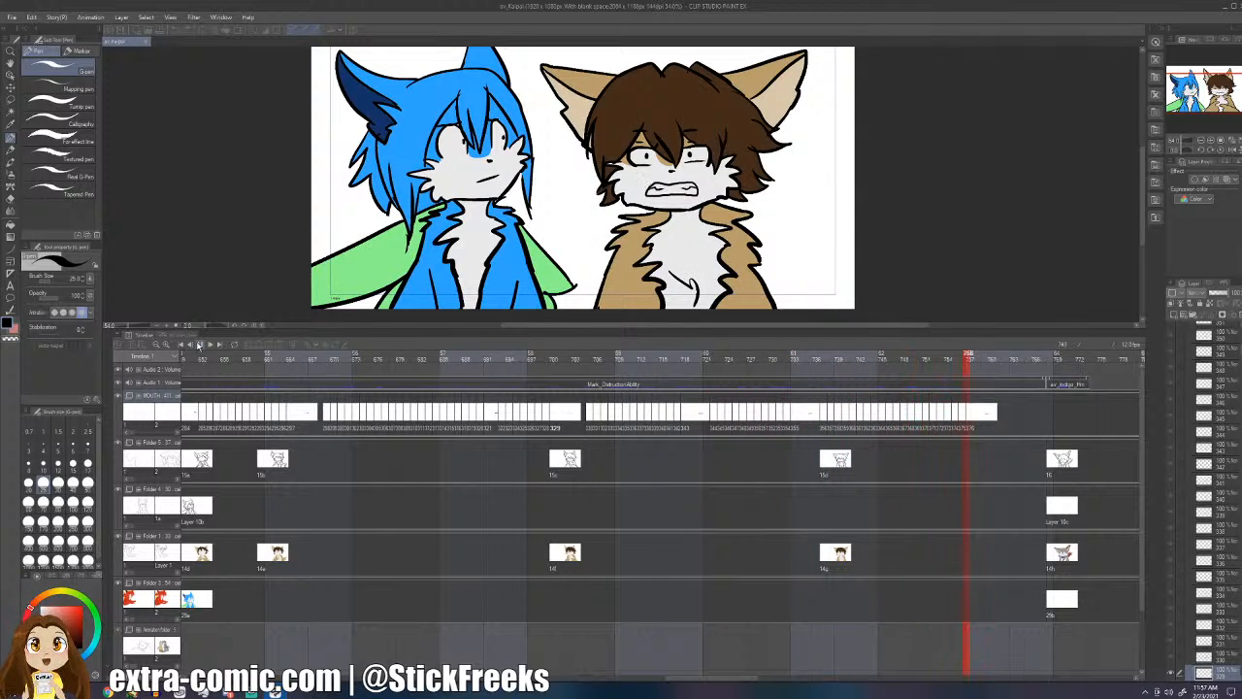
left_click(200, 345)
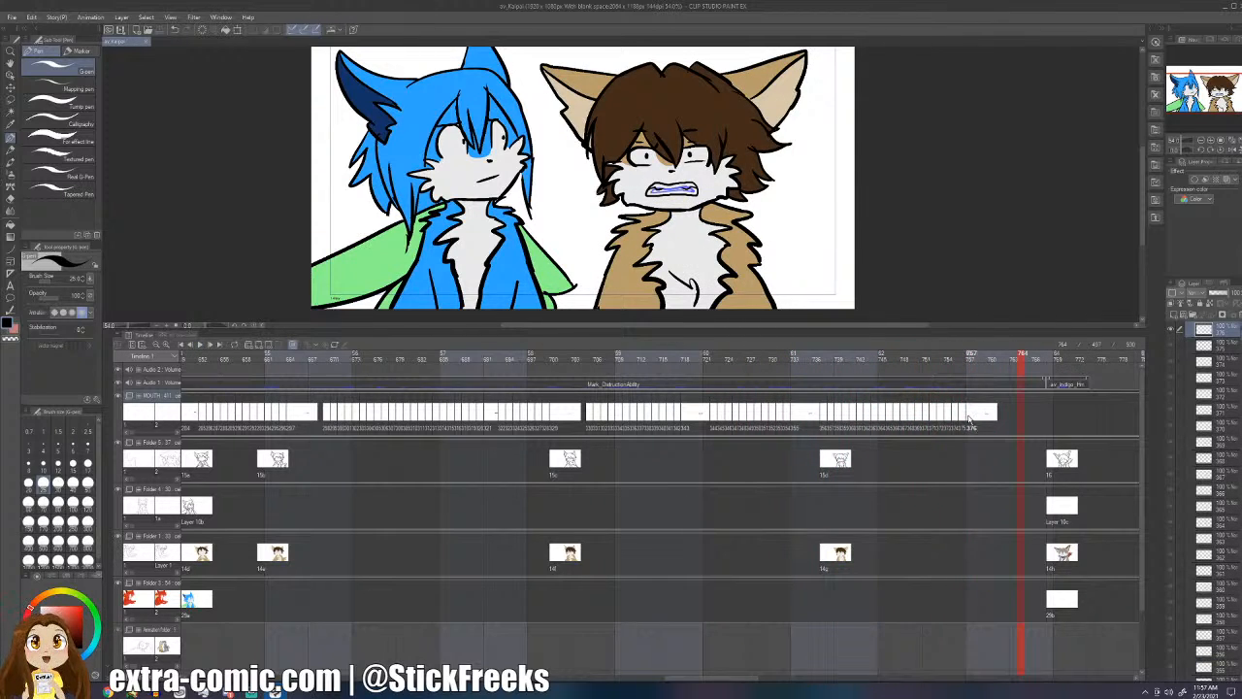
- Clear the mouth drawing at frame 757 and redraw it as a wide mouth showing the teeth
left_click(971, 425)
key("Delete")
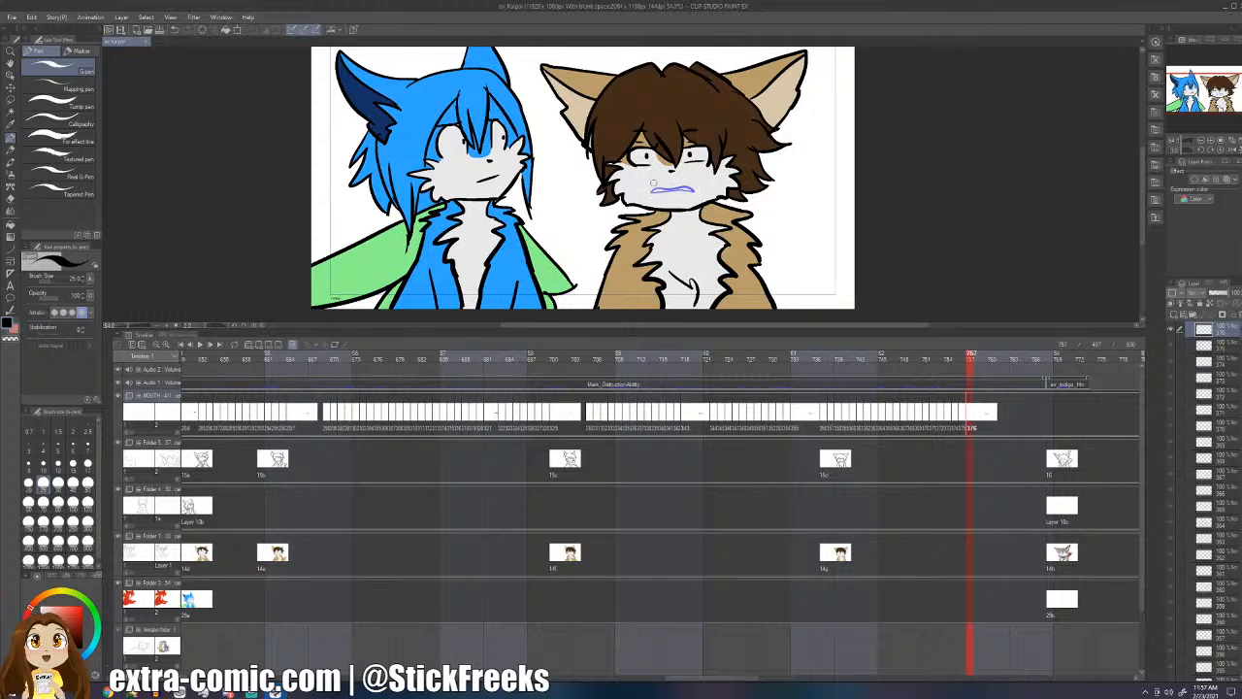
mouse_move(665, 183)
left_mouse_down()
mouse_move(646, 194)
mouse_move(699, 192)
mouse_move(656, 185)
mouse_move(685, 192)
left_mouse_up()
- Play the animation from frame 722 to review the redrawn final mouth in motion
left_click(713, 358)
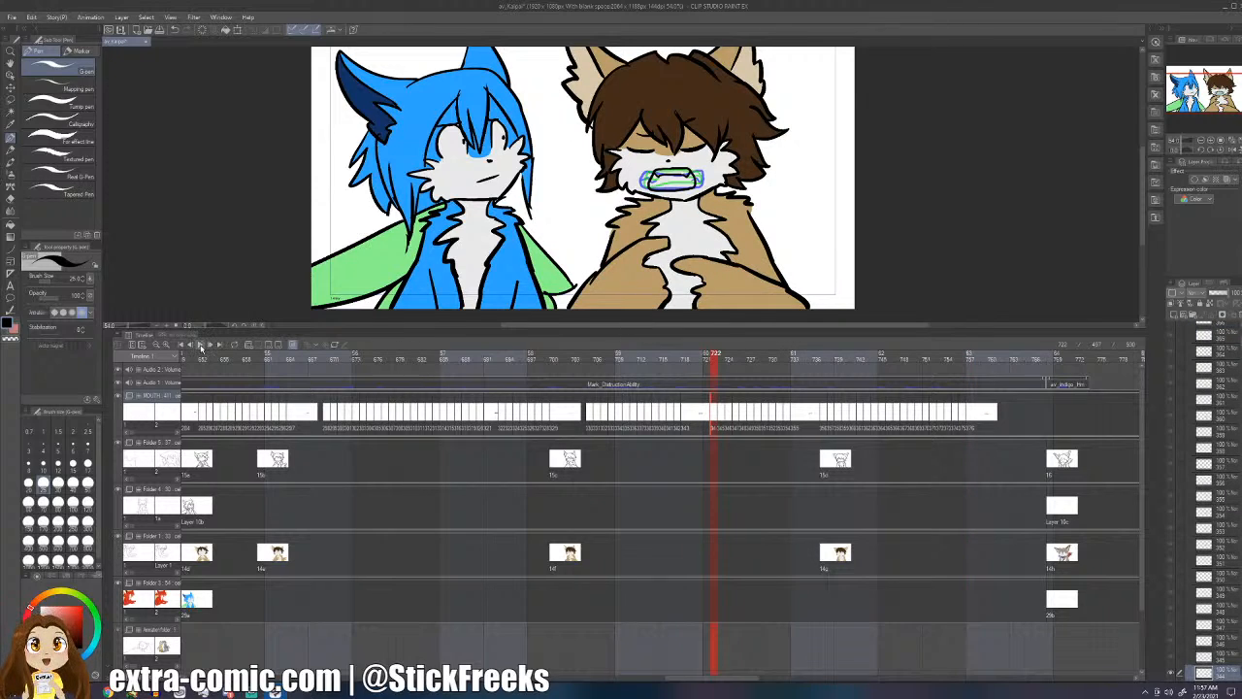
left_click(199, 344)
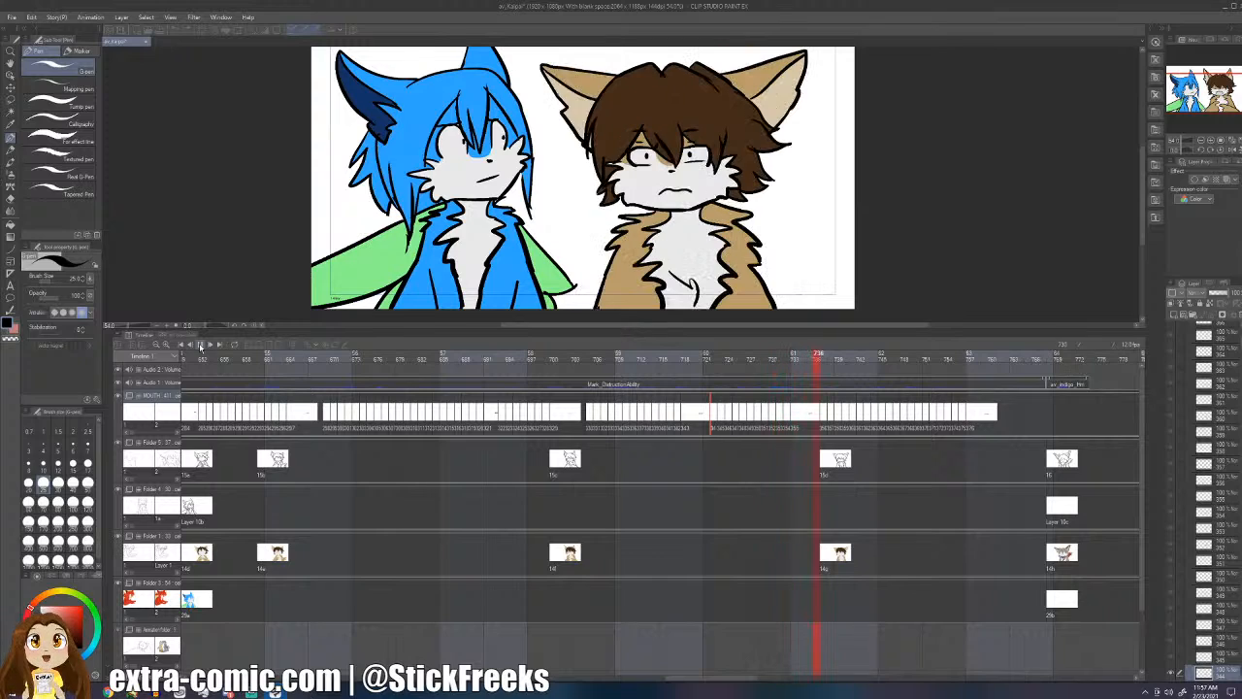
left_click(199, 344)
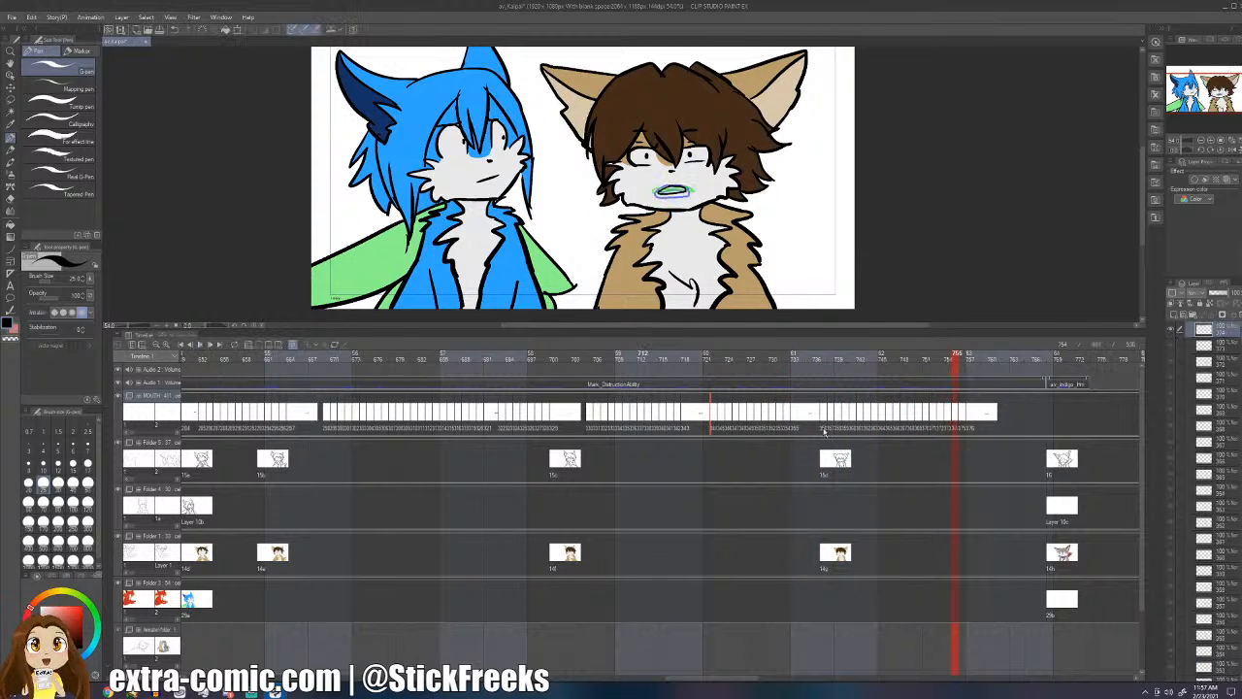
- Step frame by frame through the open-eyed pose's mouth cels up to frame 758 to examine how the shapes flow
left_click(847, 415)
key("Right")
key("Right")
key("Right")
key("Right")
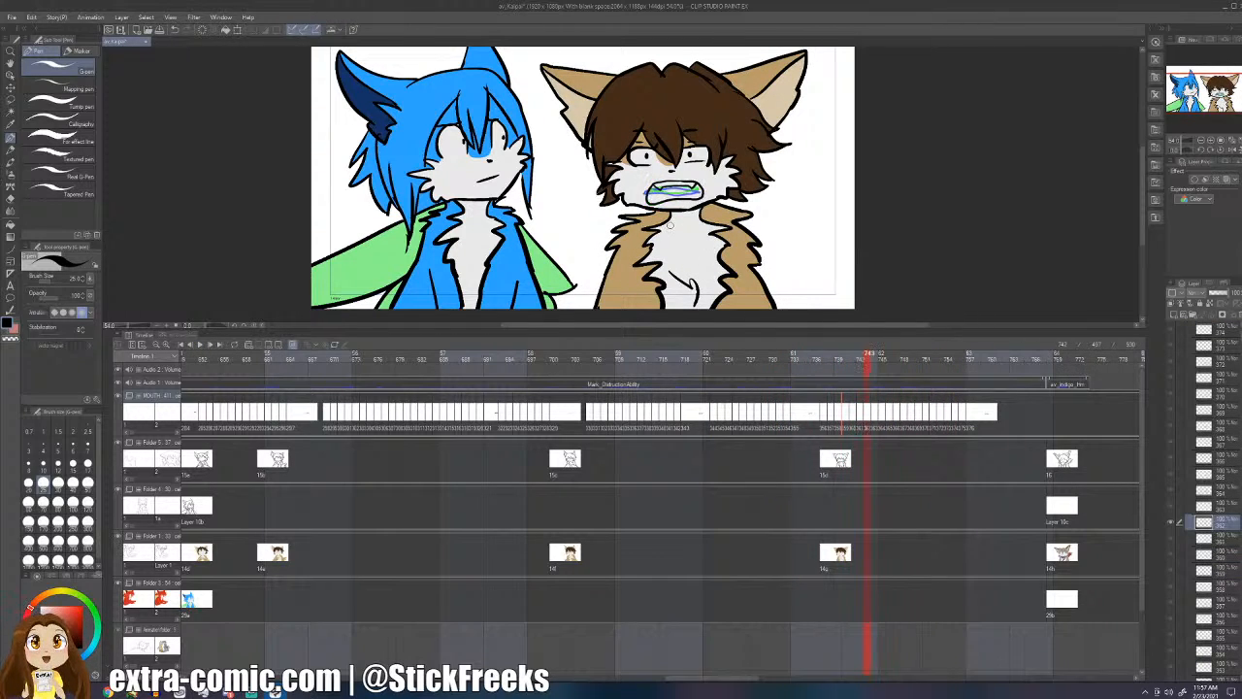
key("Right")
key("e")
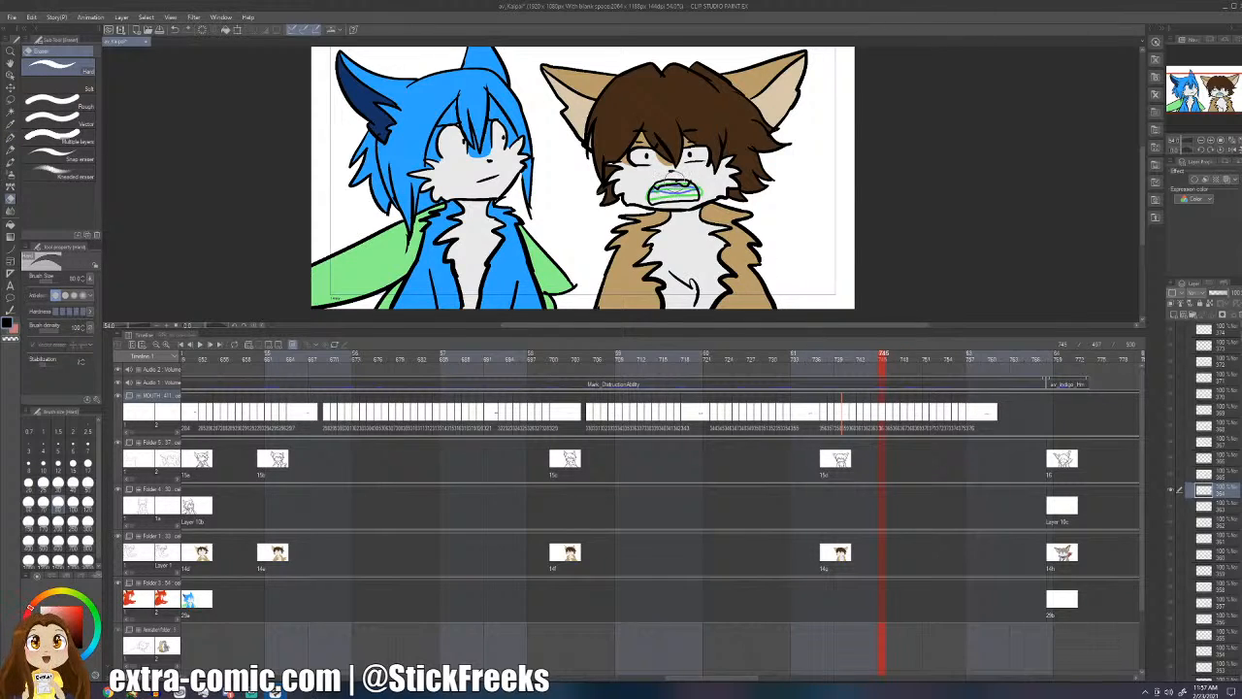
key("Right")
key("Right")
key("Right")
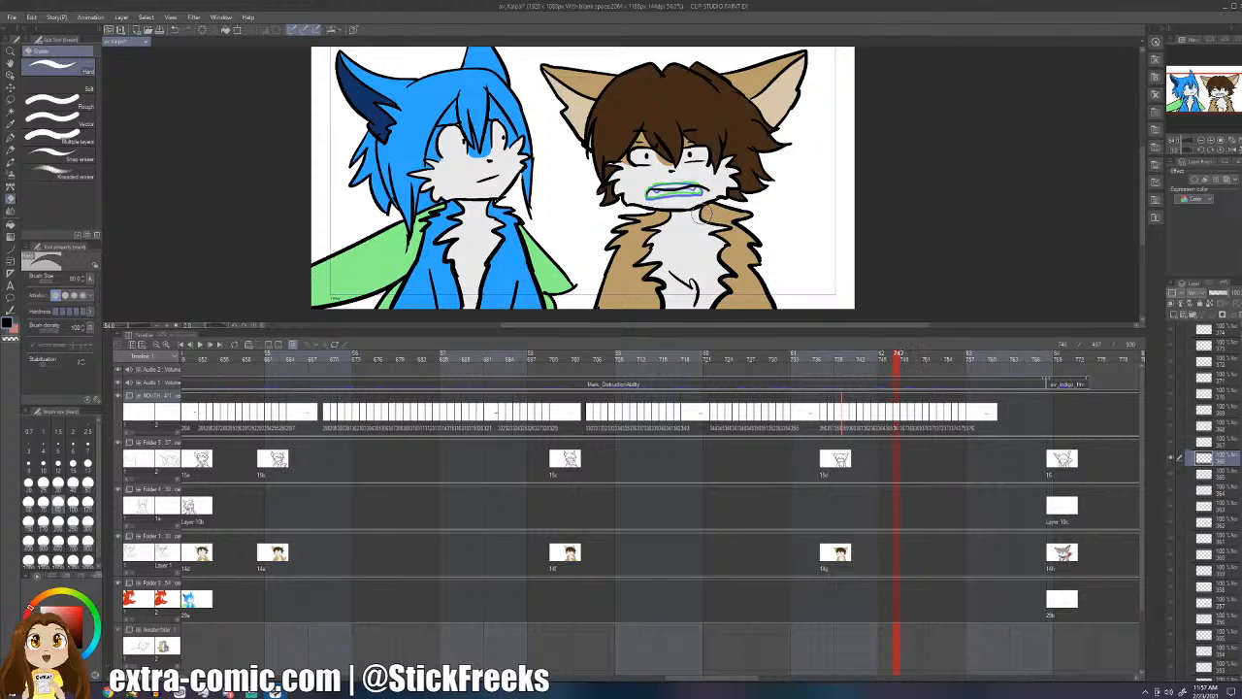
key("Right")
key("Right")
key("Right")
key("Right")
key("Right")
key("Right")
key("Right")
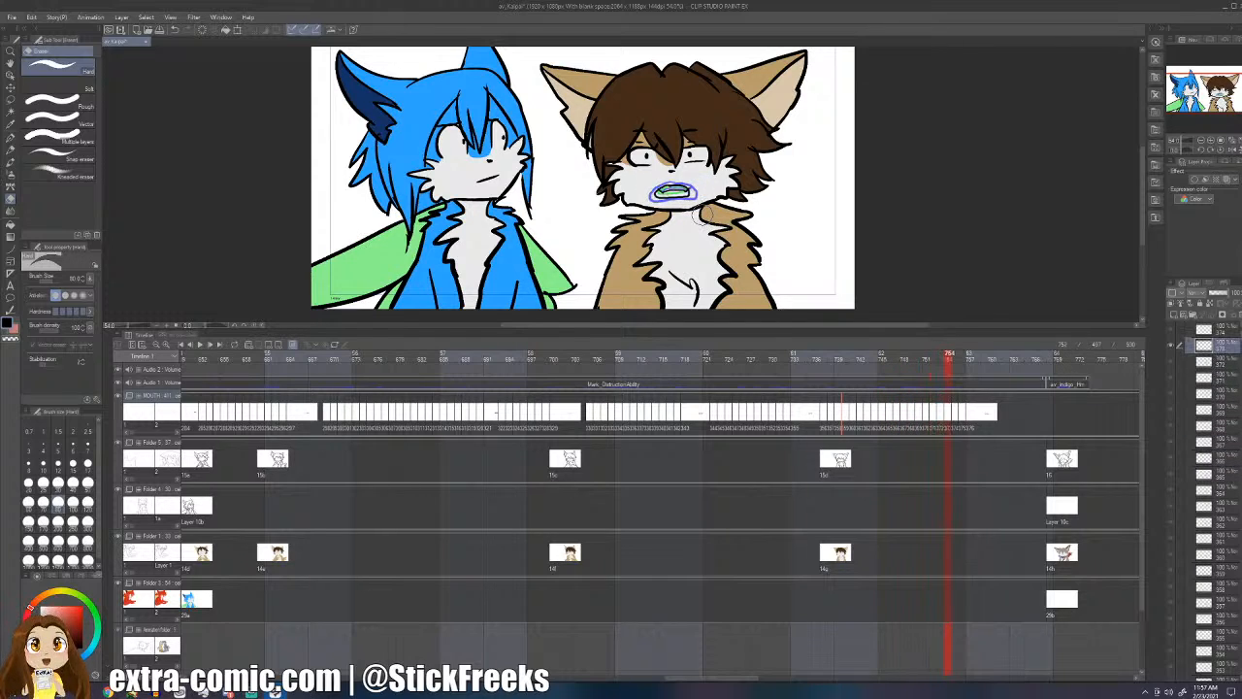
key("Right")
key("Right")
key("Right")
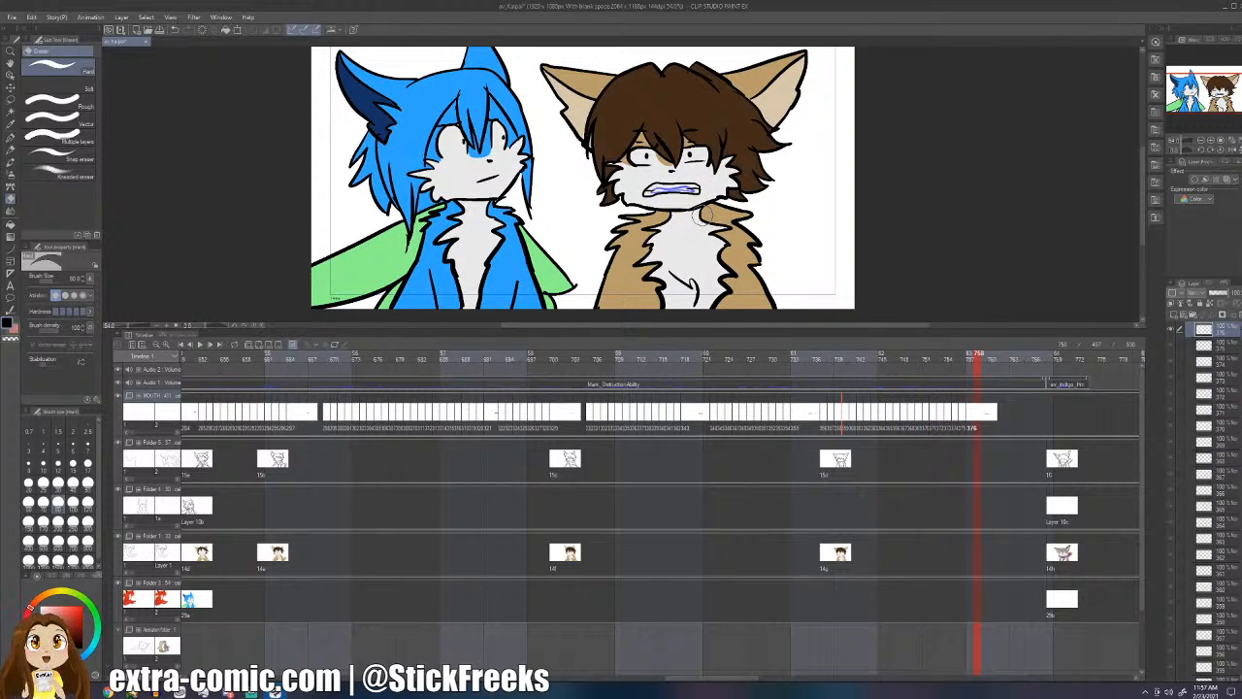
- Play the lip-sync from frame 715 through the final mouth cel to check the timing
left_click(660, 355)
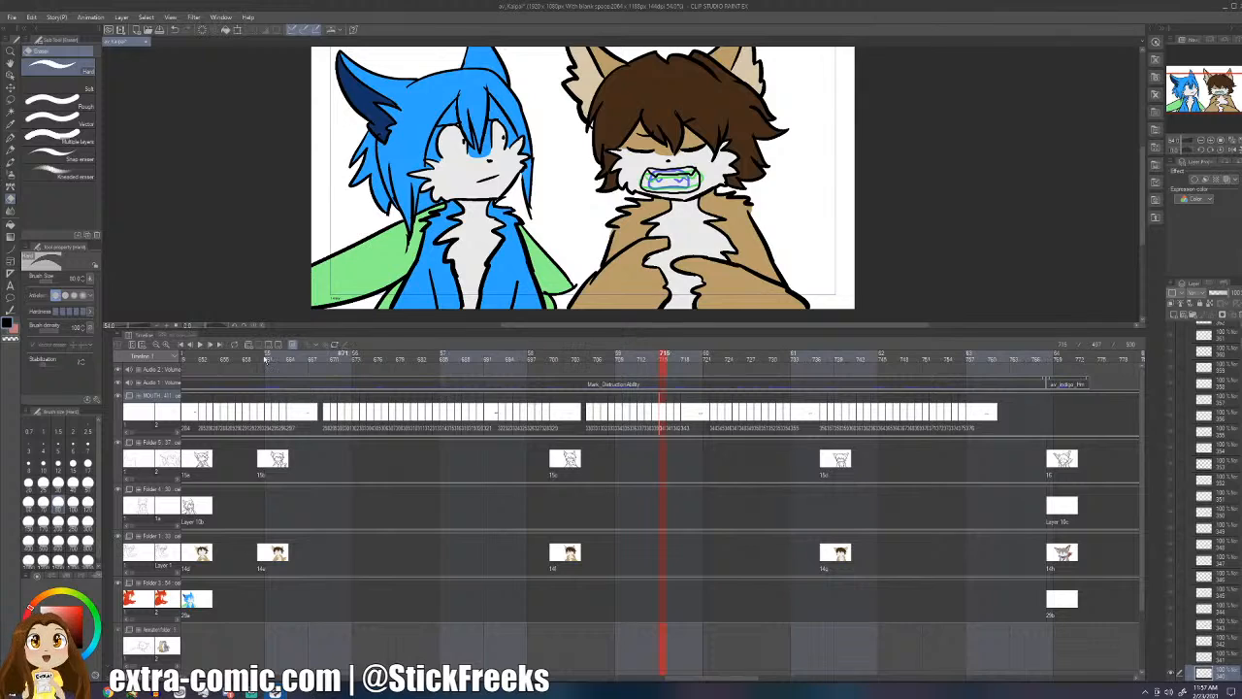
left_click(198, 344)
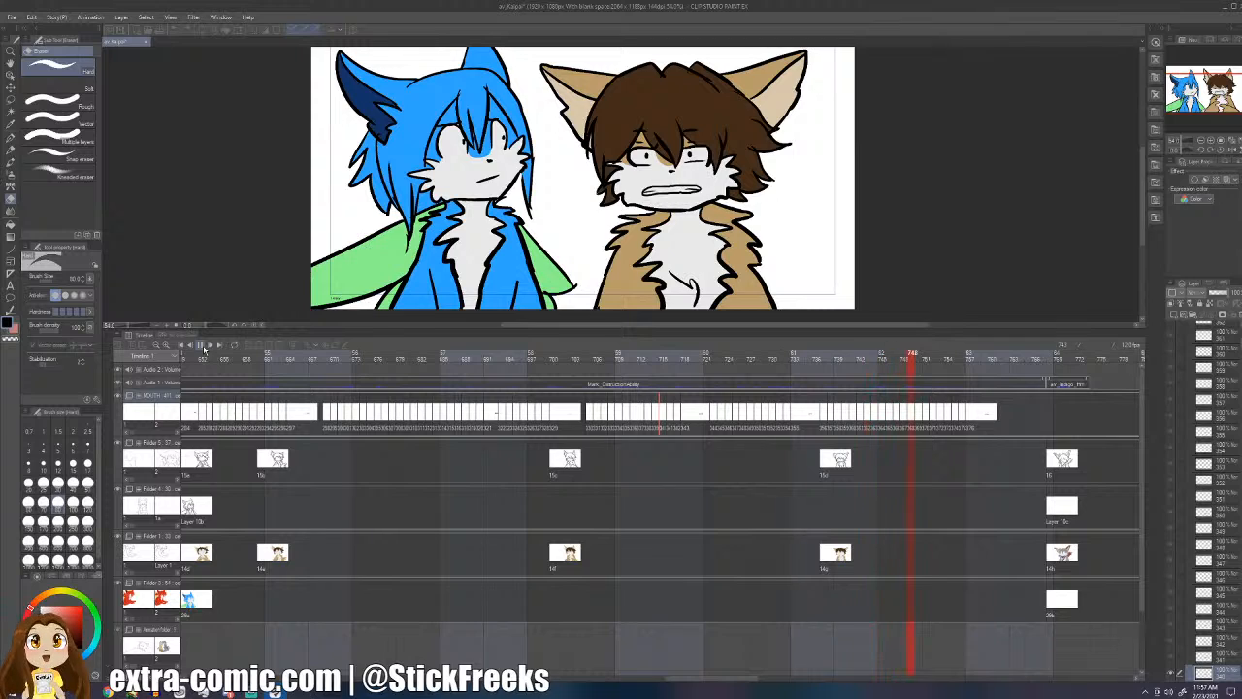
left_click(203, 345)
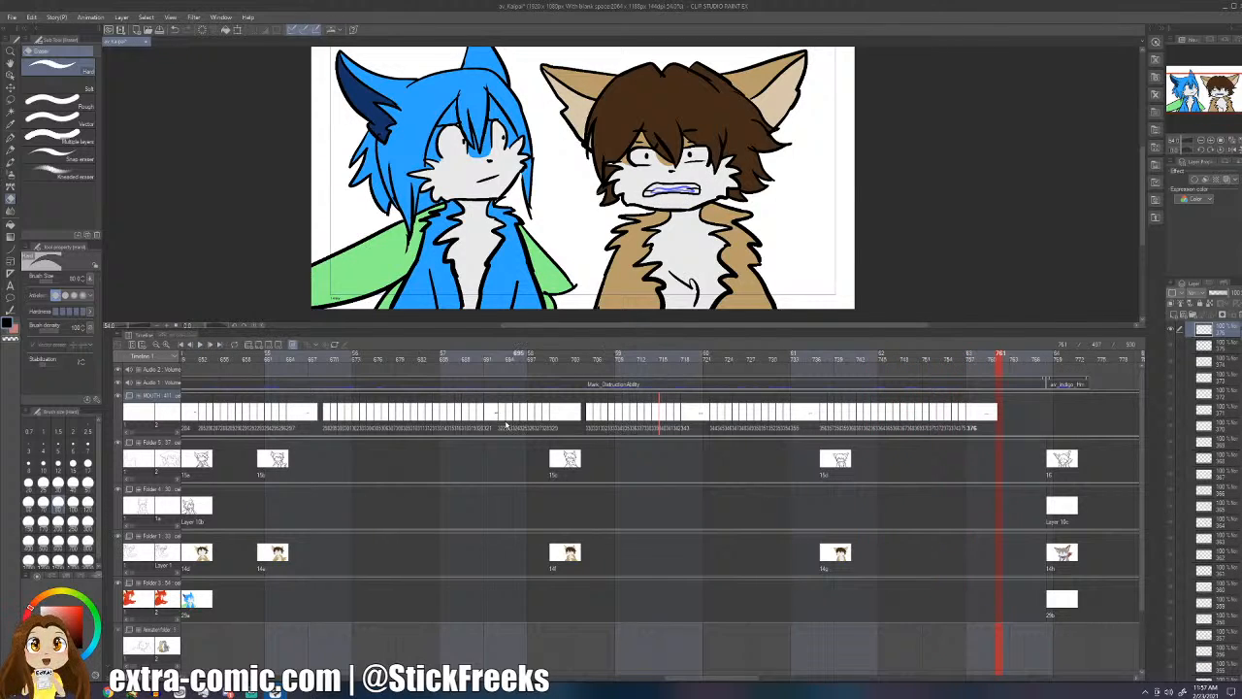
- Sample the red mouth-interior colour at frame 692, then go to frame 705 and turn off onion skinning
left_click(494, 354)
key("i")
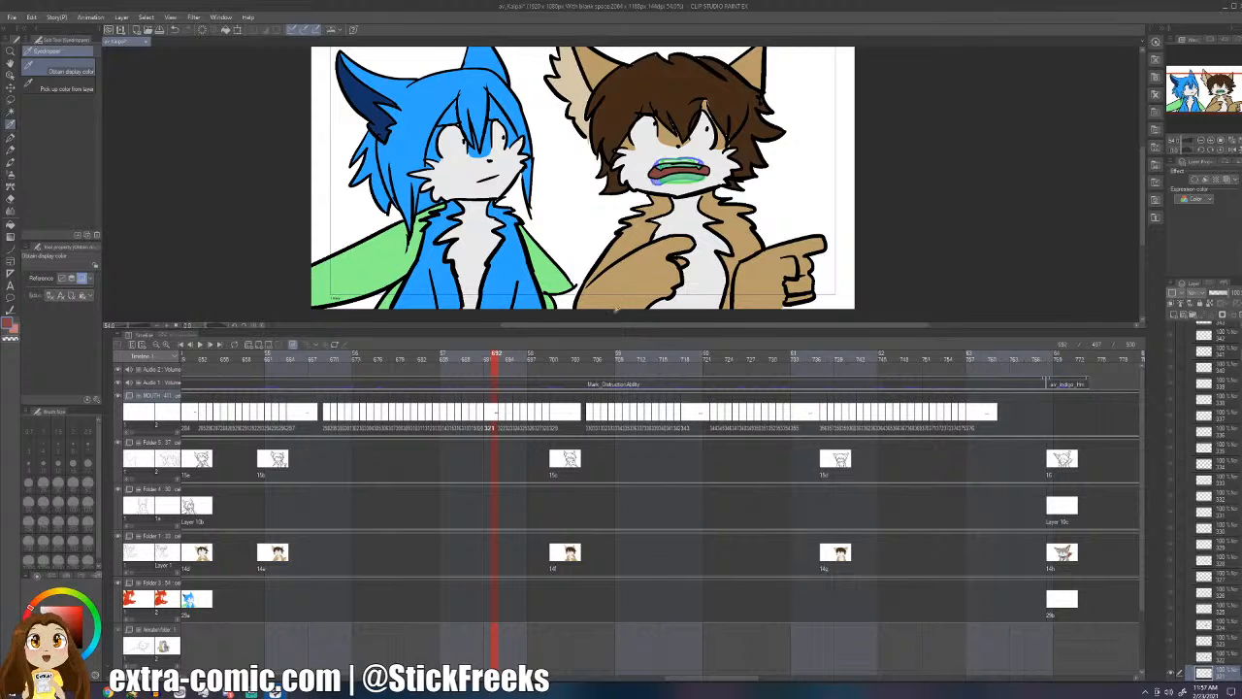
left_click(588, 354)
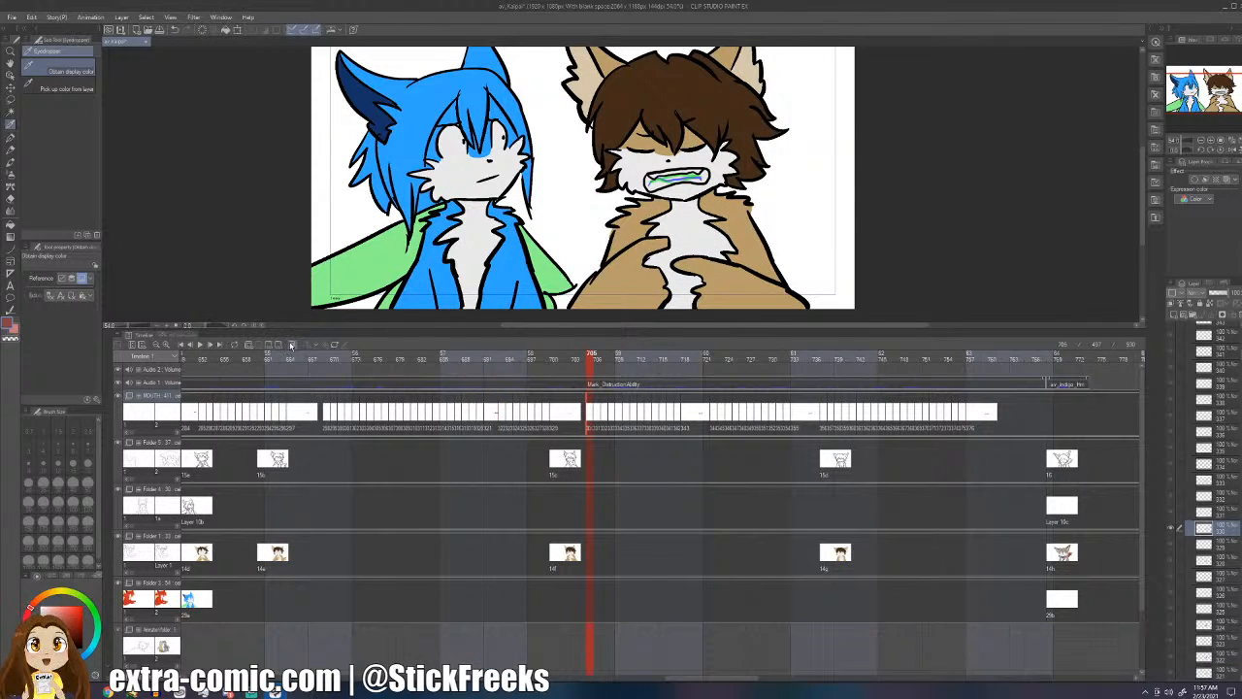
left_click(291, 344)
- Fill the insides of the brown-haired character's open mouths with the sampled red from frame 705 to frame 710
key("g")
key("g")
left_click(665, 180)
key("Right")
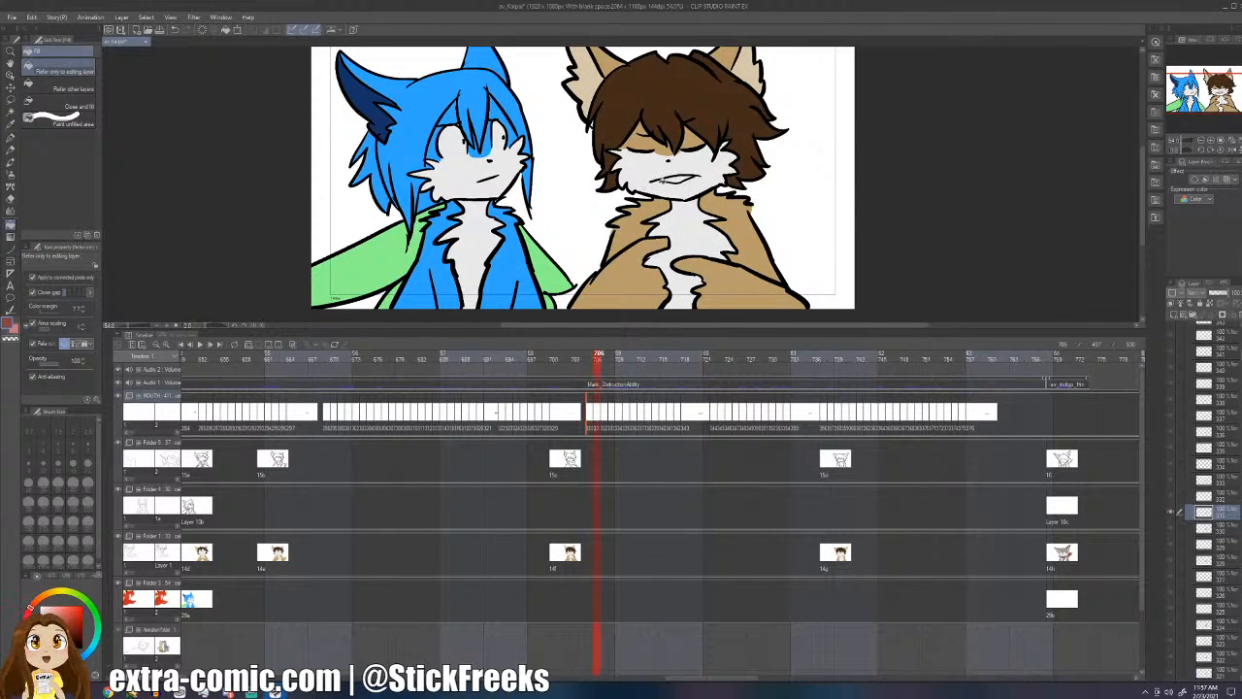
key("Right")
key("Right")
key("Right")
key("Right")
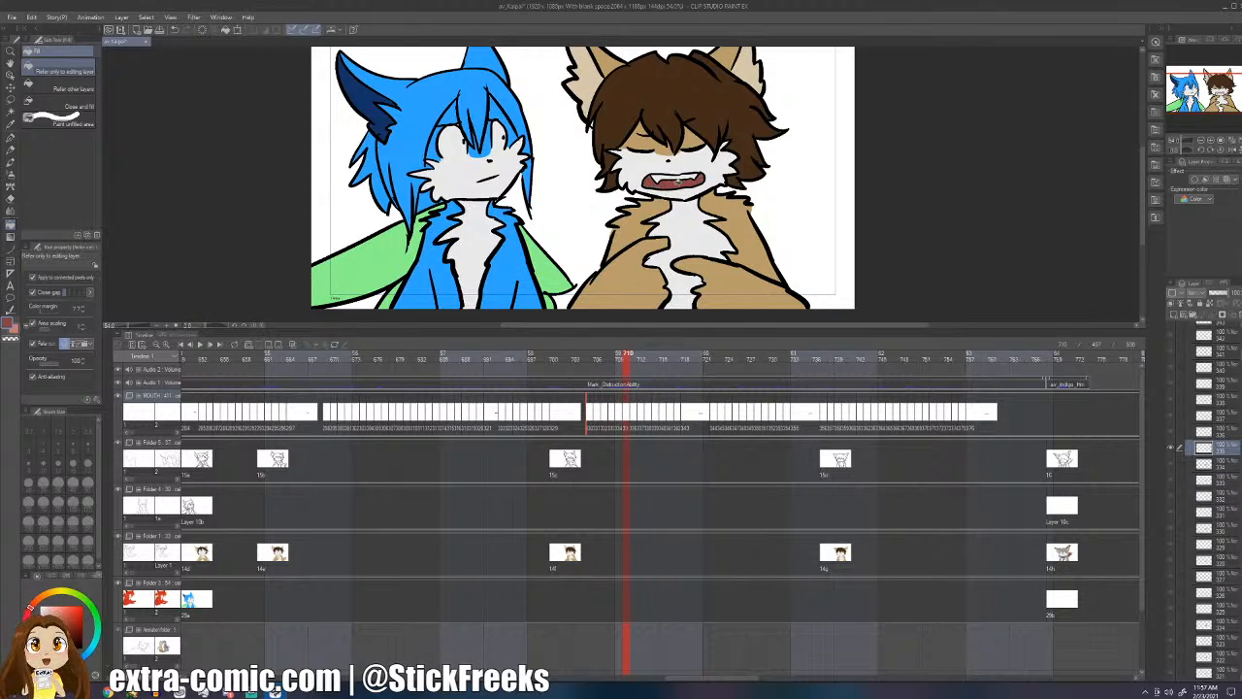
- Fill the open mouth interiors with the same red on the cels from frame 711 to frame 715
key("Right")
key("Right")
key("Right")
key("Right")
key("Right")
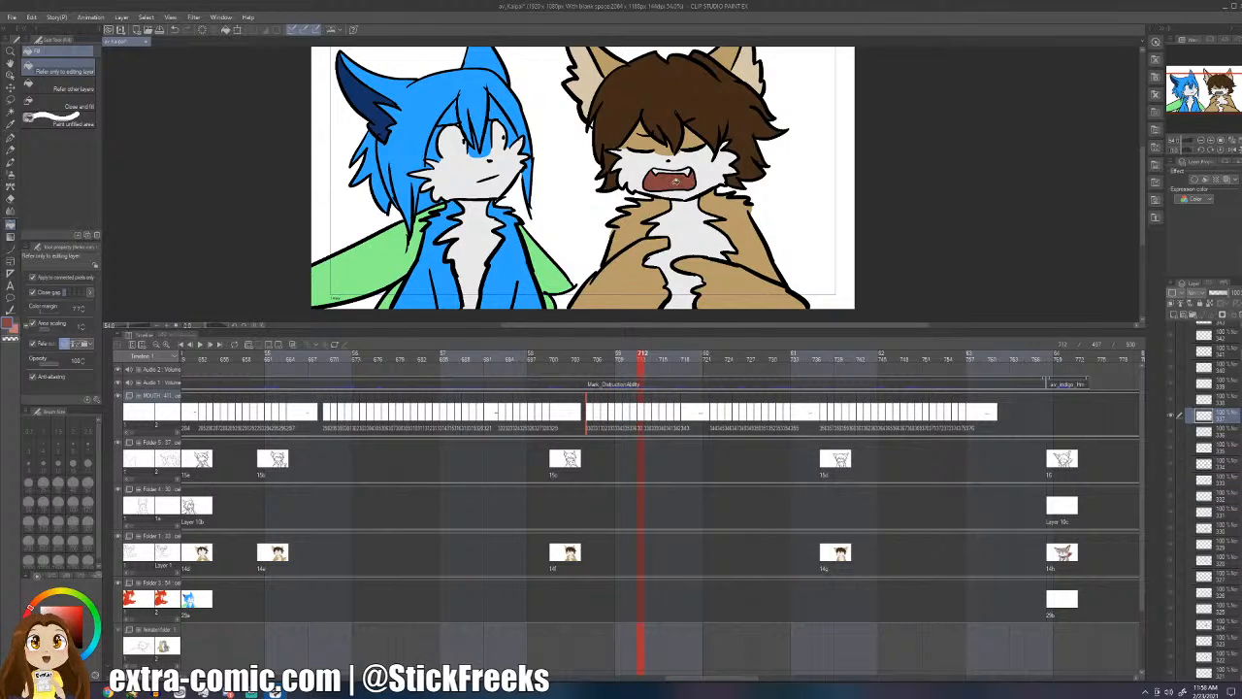
key("Right")
key("Right")
key("Right")
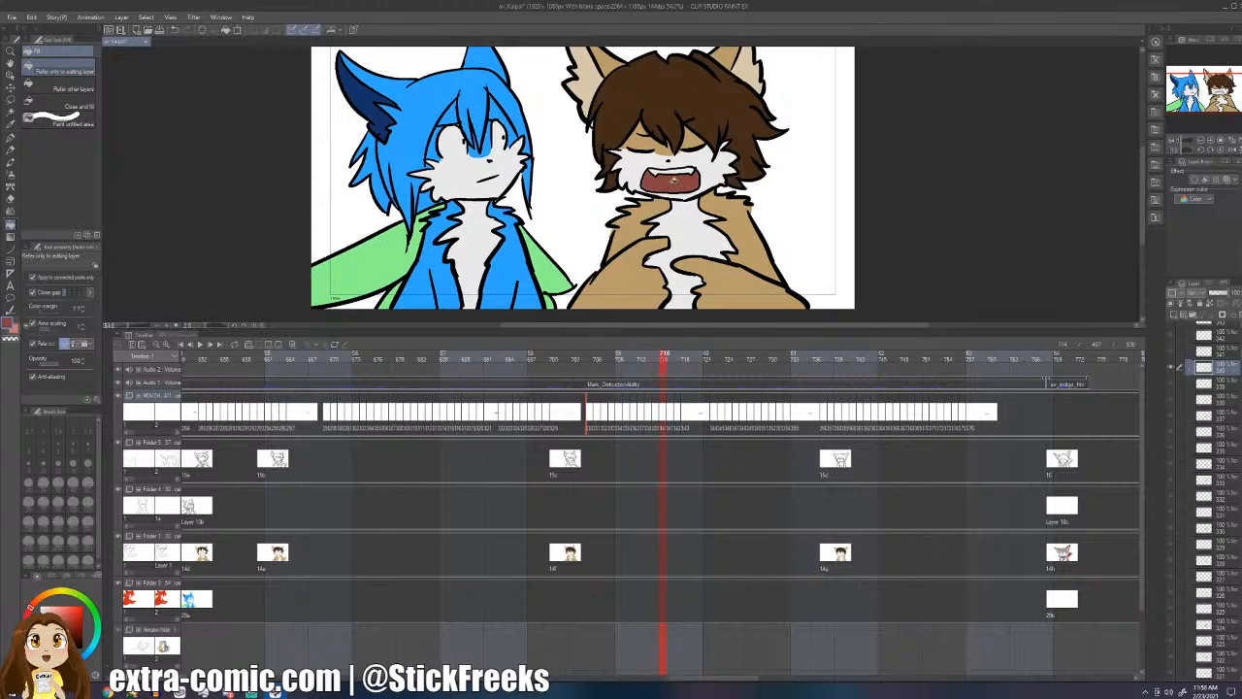
- Fill the open mouths red from frame 716 to frame 728, leaving the clenched-teeth mouths unfilled
key("Right")
key("Right")
key("Right")
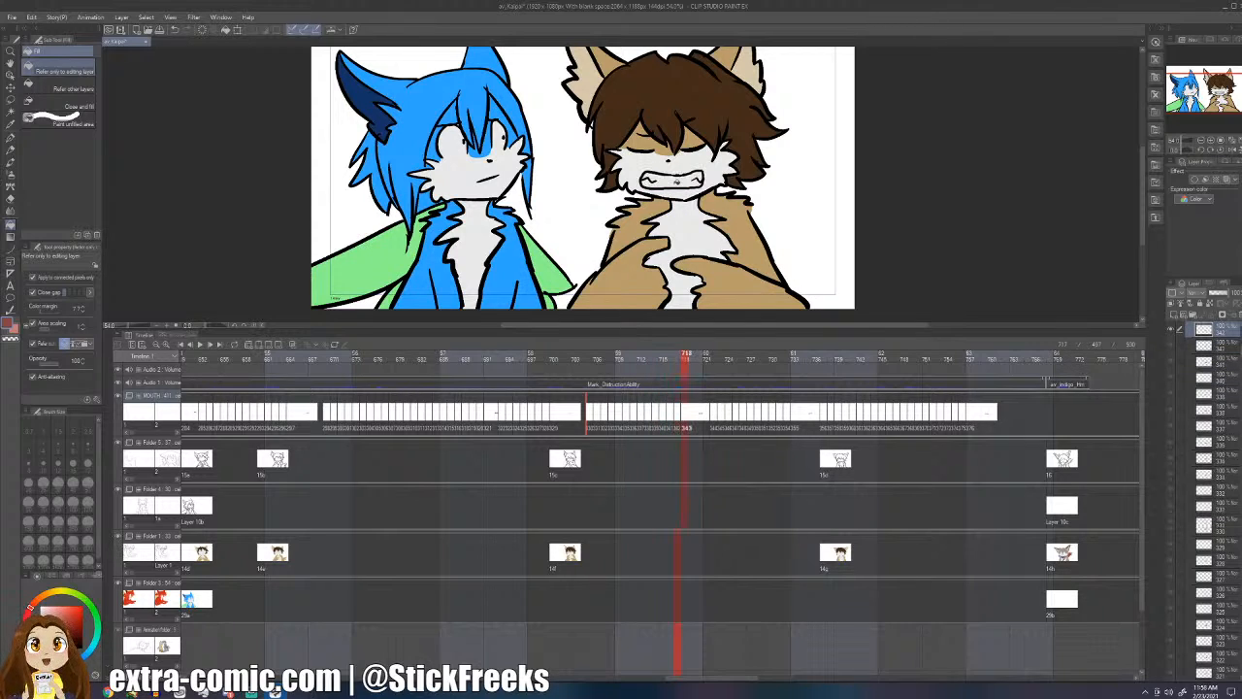
key("Right")
key("Right")
key("Right")
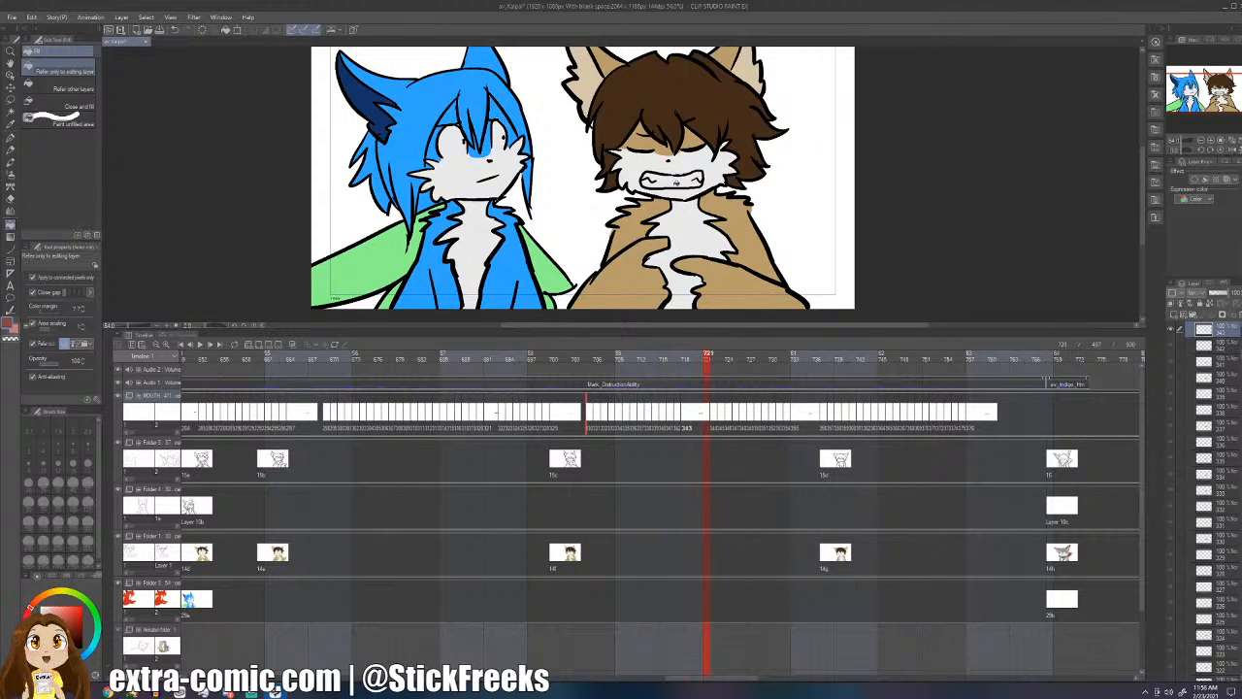
key("Right")
key("Right")
key("Right")
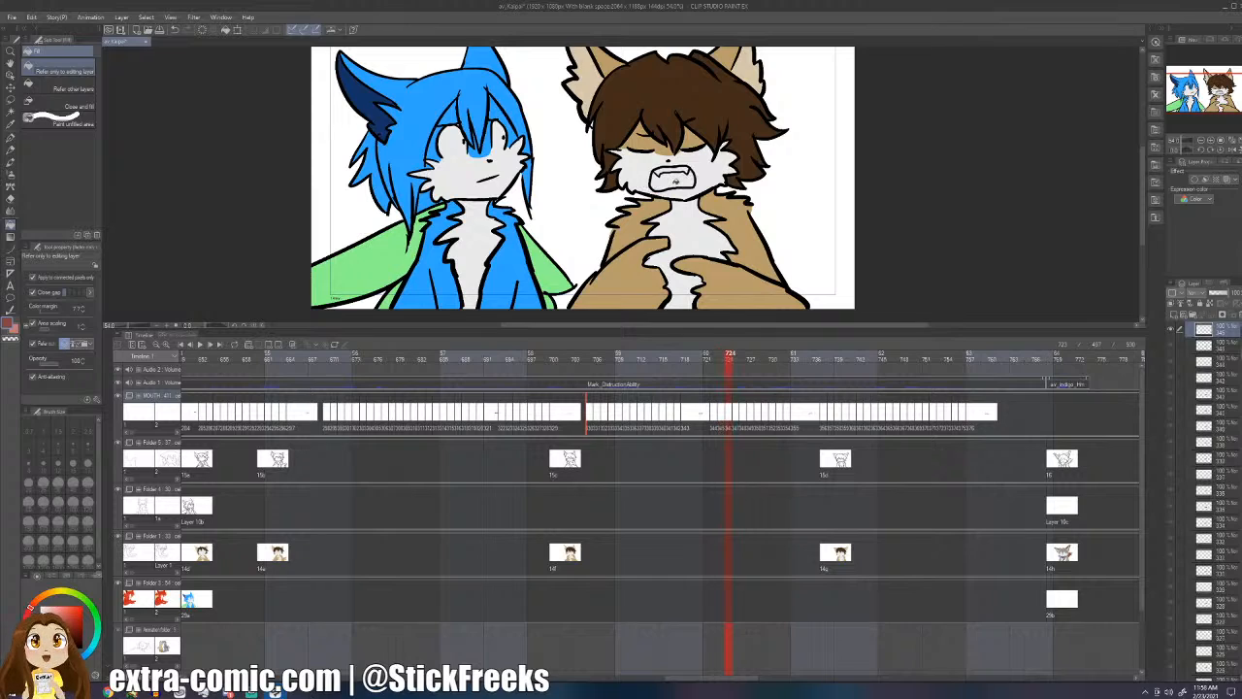
key("Right")
key("Right")
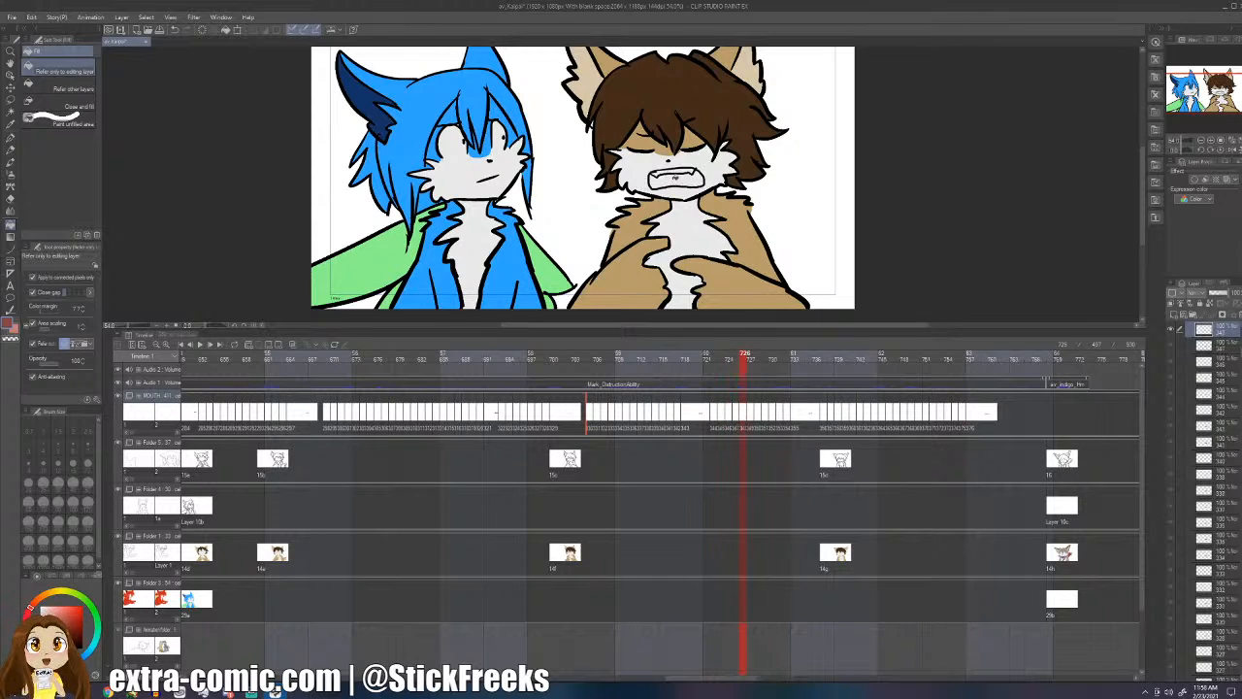
key("Right")
key("Right")
key("Right")
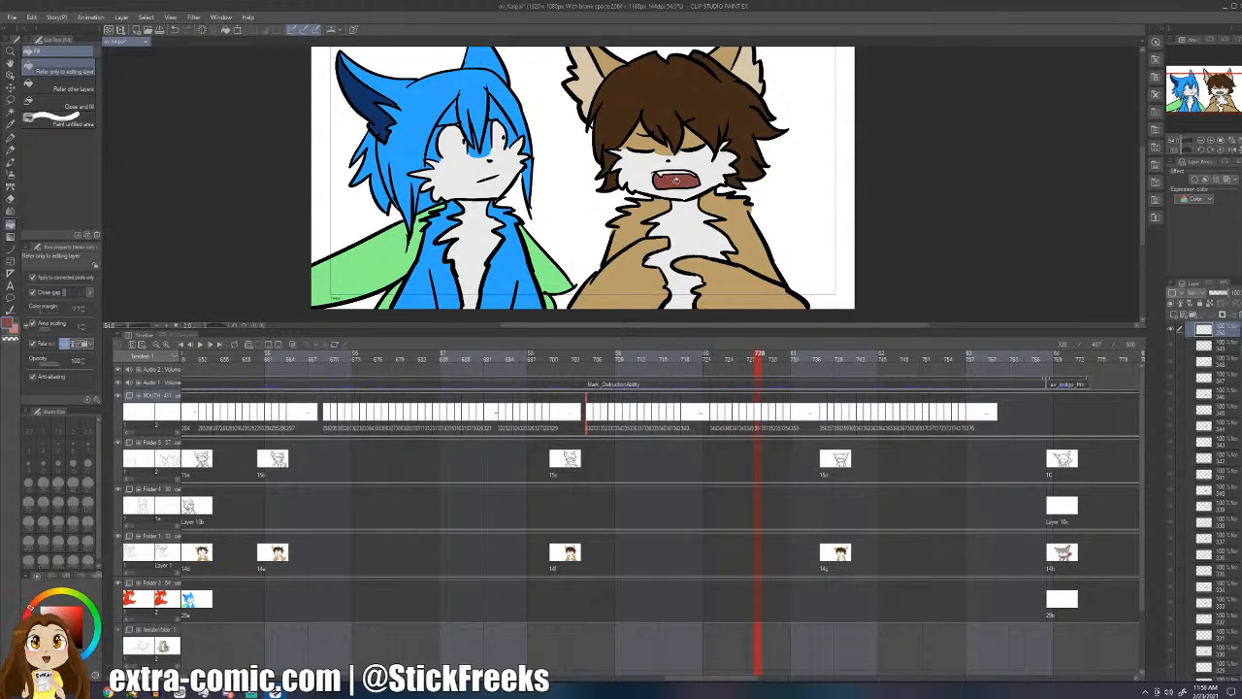
- Fill the brown-haired character's open mouths with the red from frame 729 to frame 738, leaving the clenched-teeth mouths unfilled
key("Right")
key("Right")
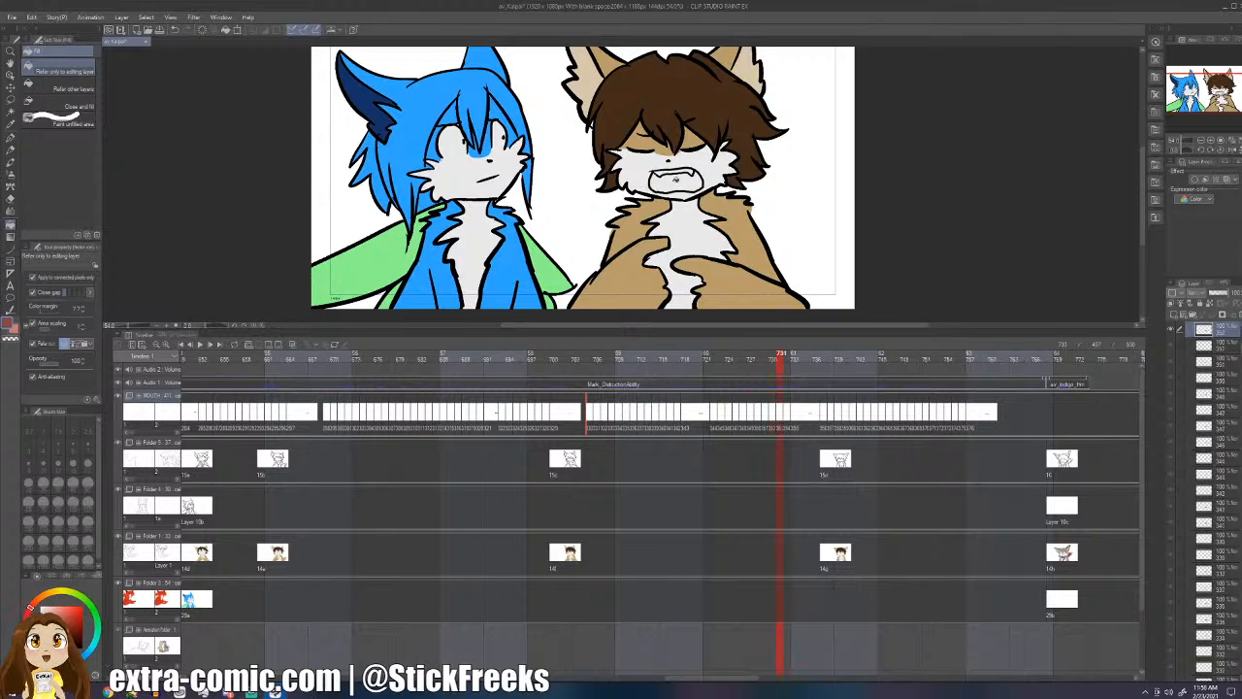
key("Right")
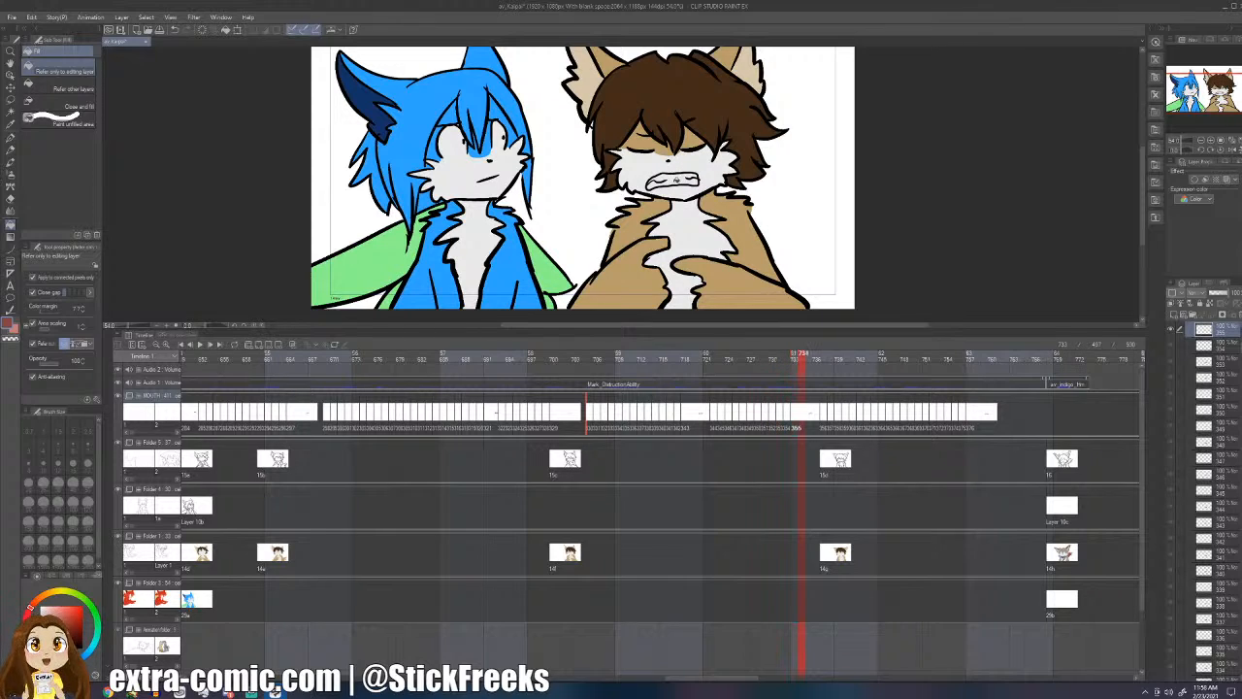
key("Right")
key("Right")
key("Right")
key("Right")
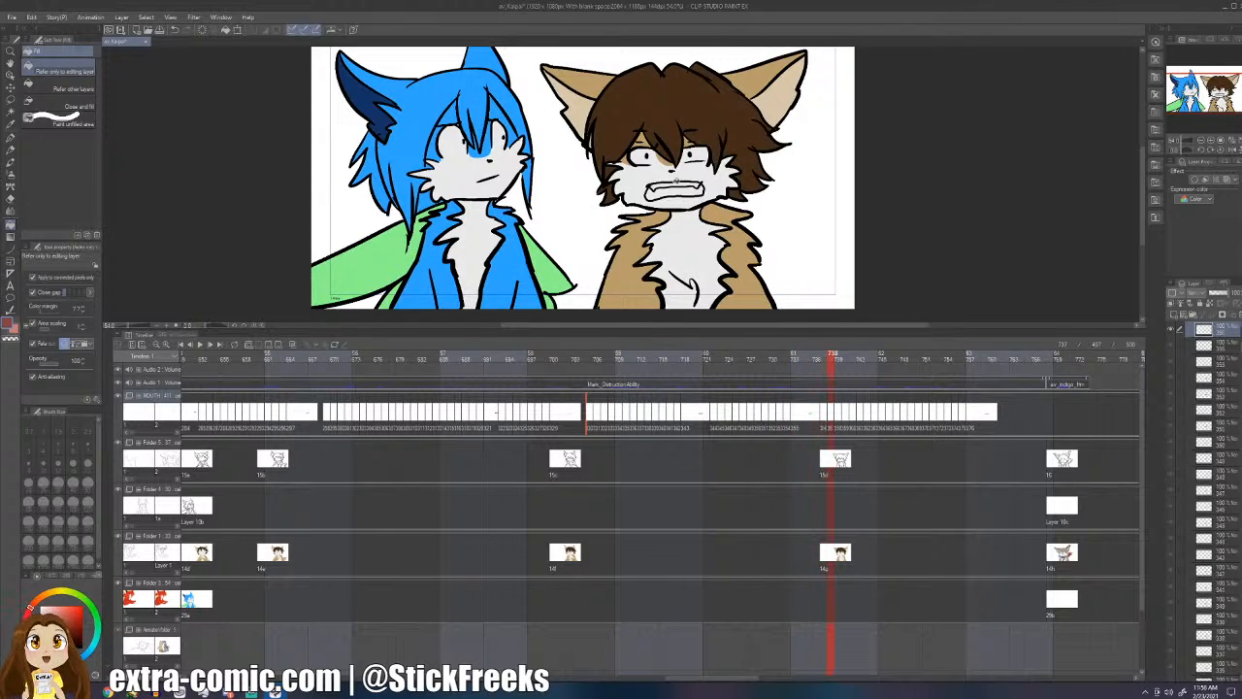
- Fill the open mouth interiors with the same red on the cels from frame 739 to frame 746
key("Right")
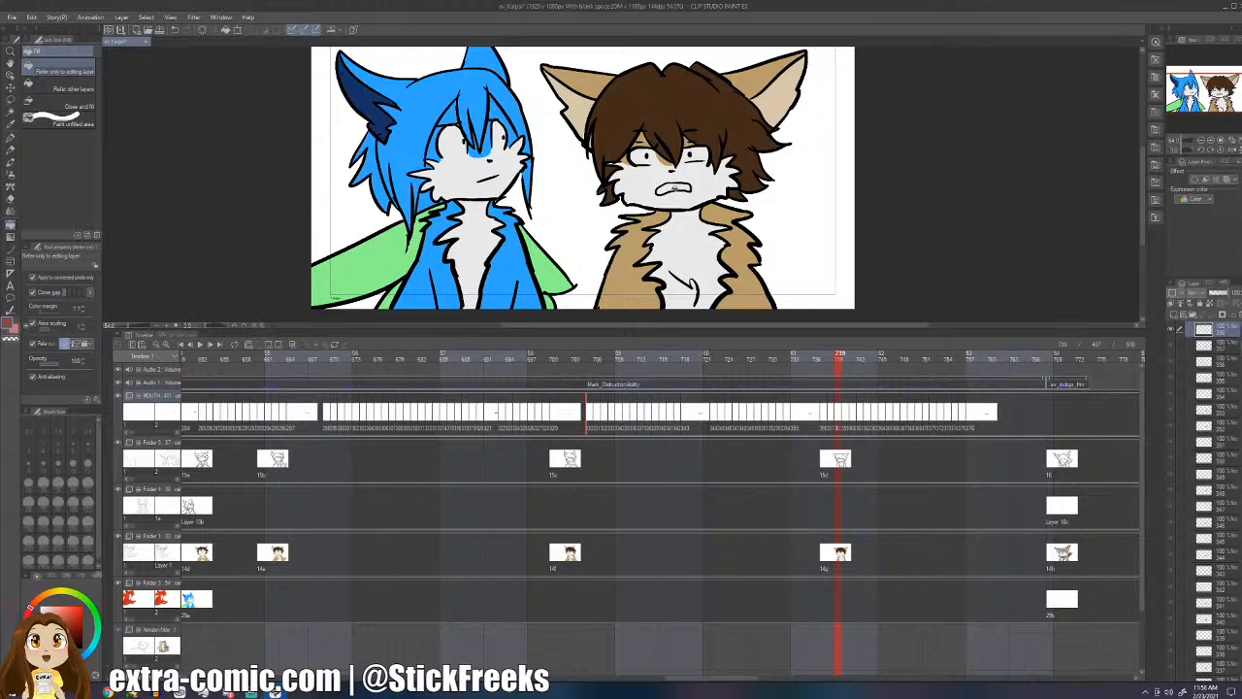
key("Right")
key("Right")
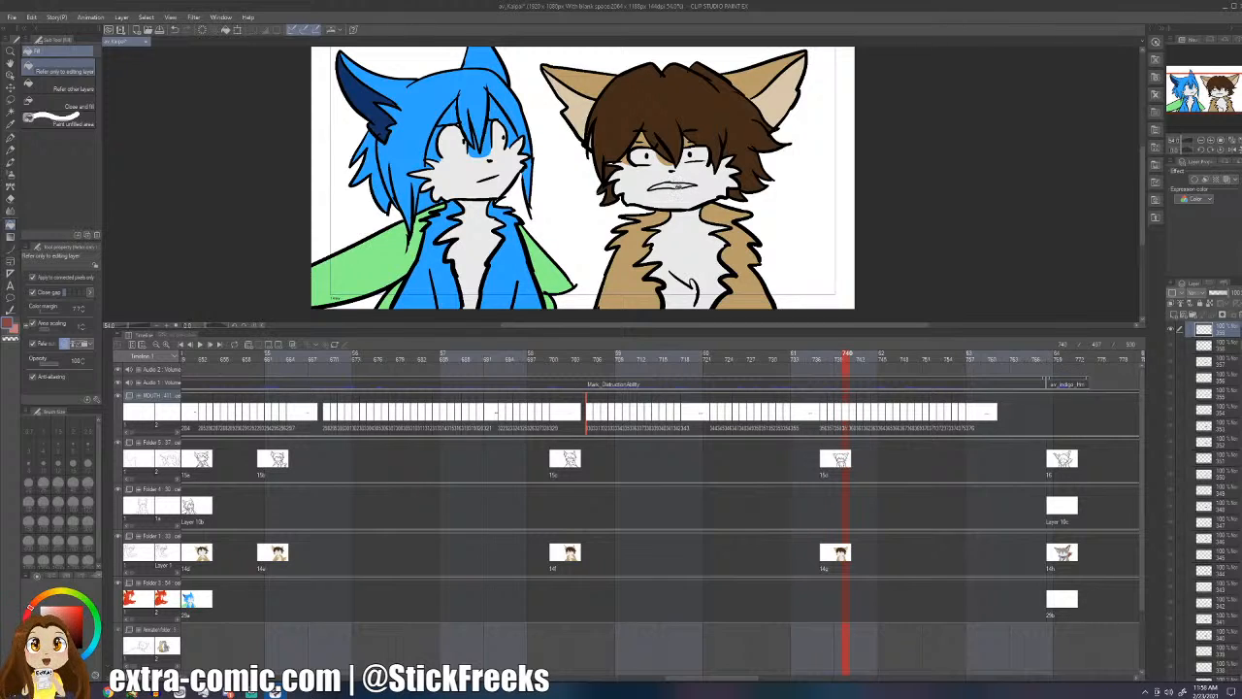
key("Right")
key("Right")
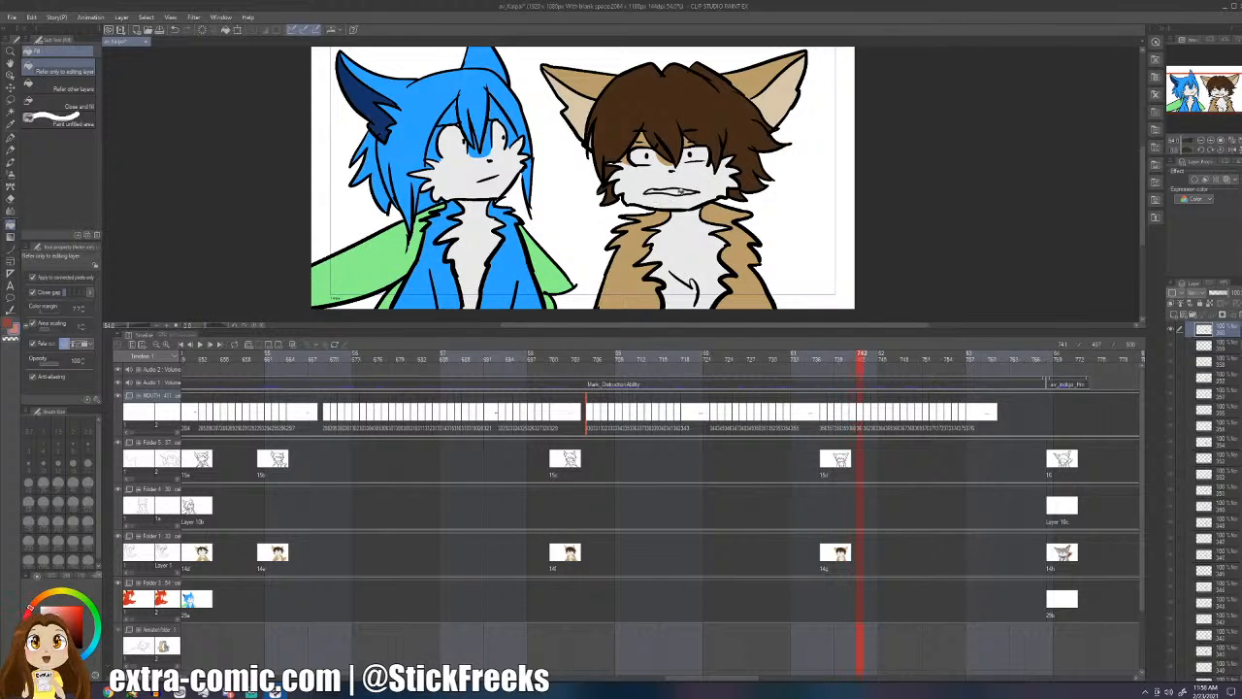
key("Right")
key("Right")
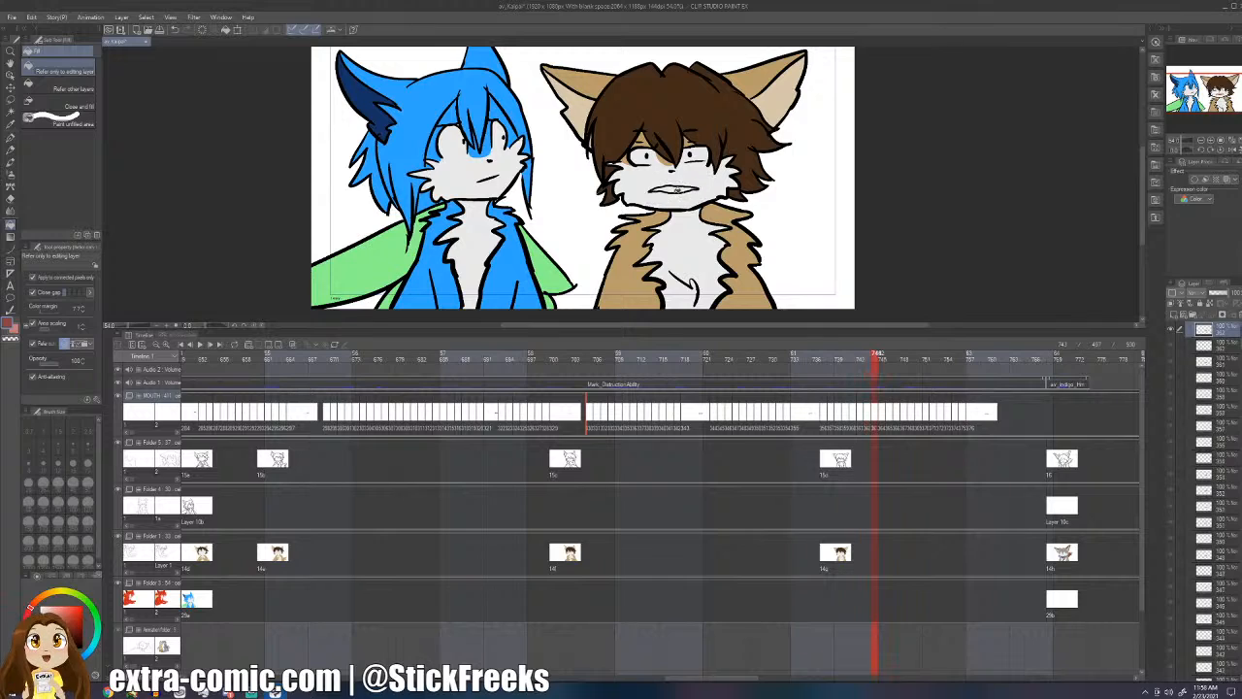
key("Right")
key("Right")
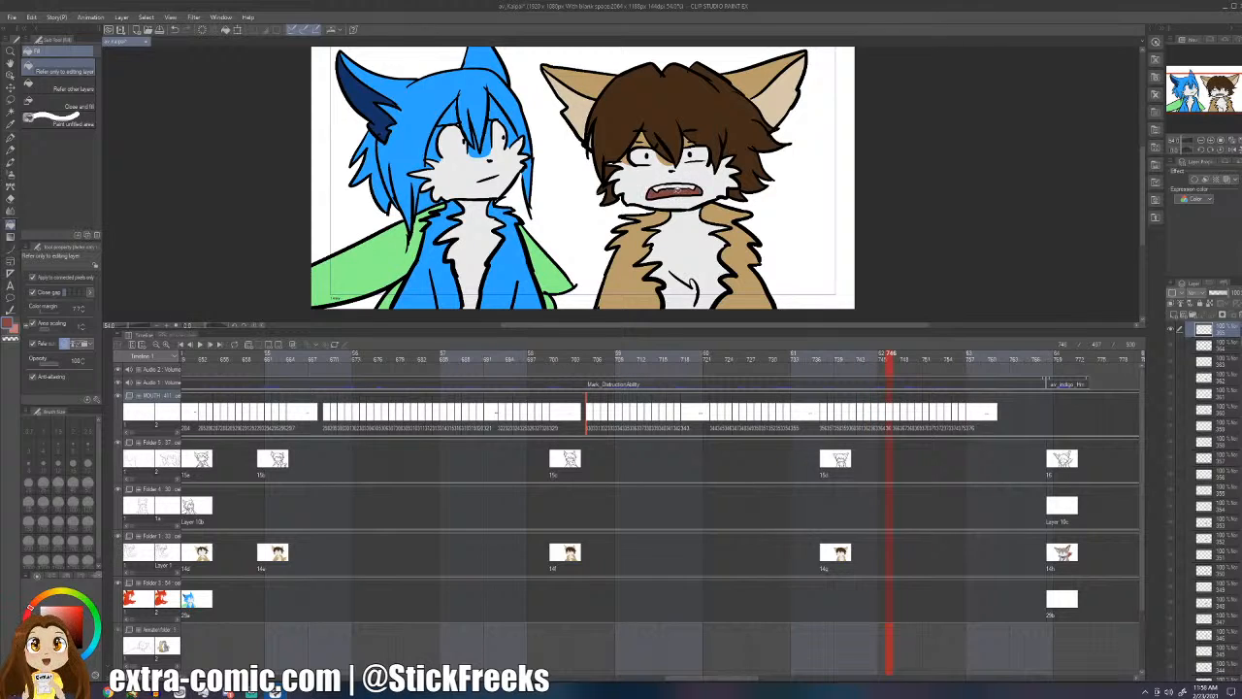
- Fill the open mouths red on the cels from frame 747 to frame 755
key("Right")
key("Right")
key("Right")
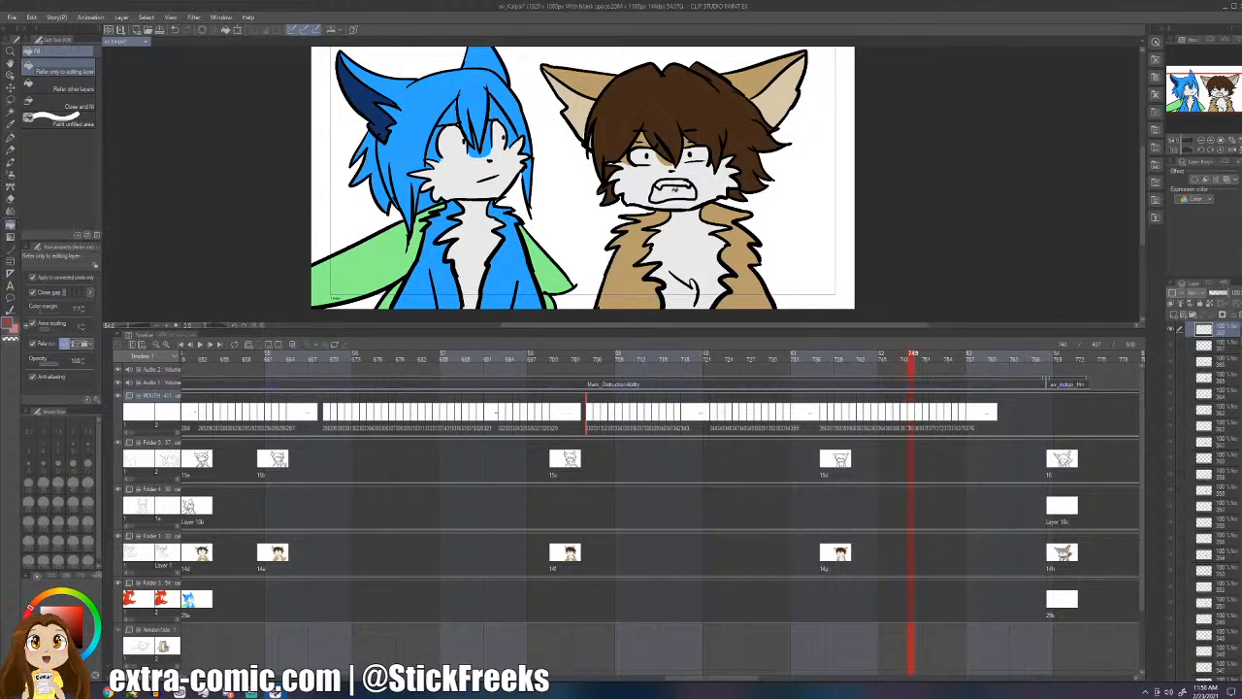
key("Right")
key("Right")
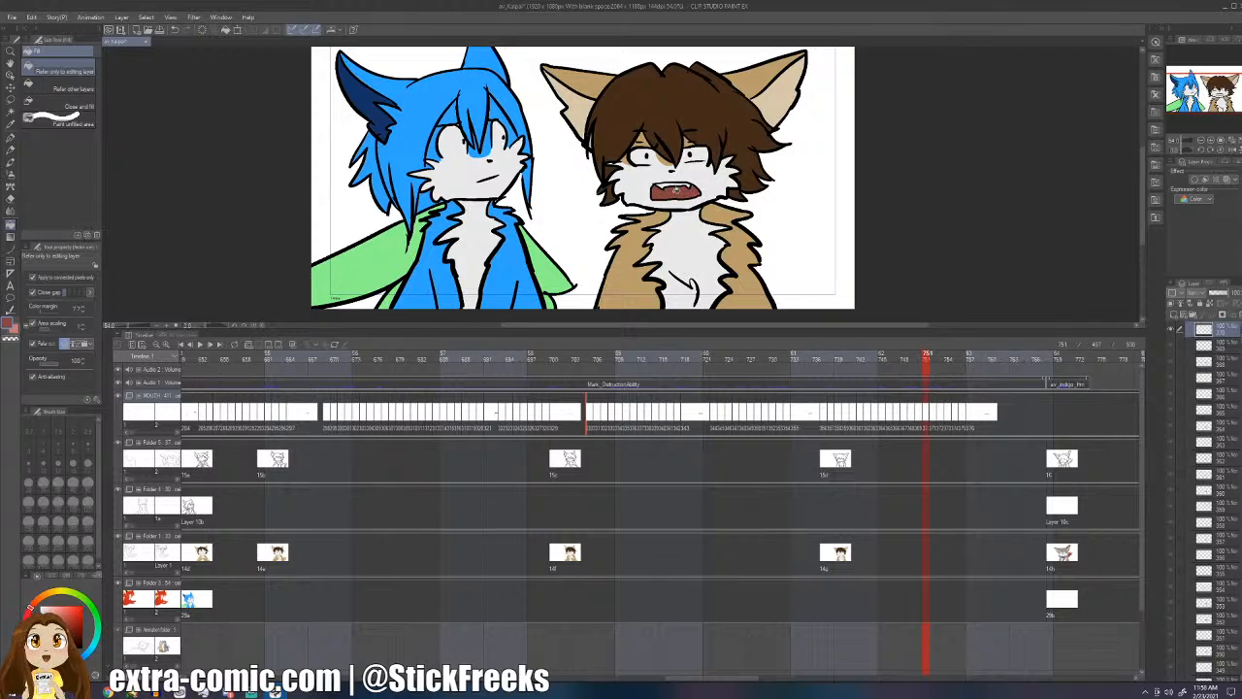
key("Right")
key("Right")
key("Right")
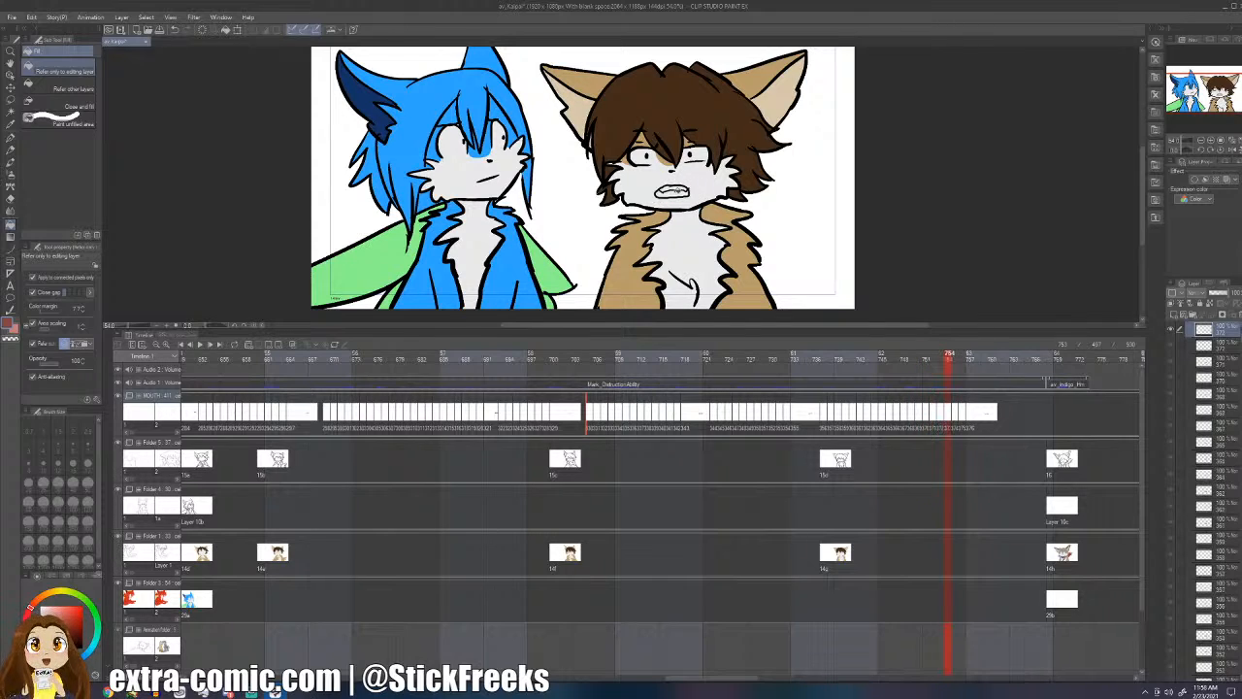
key("Right")
key("Right")
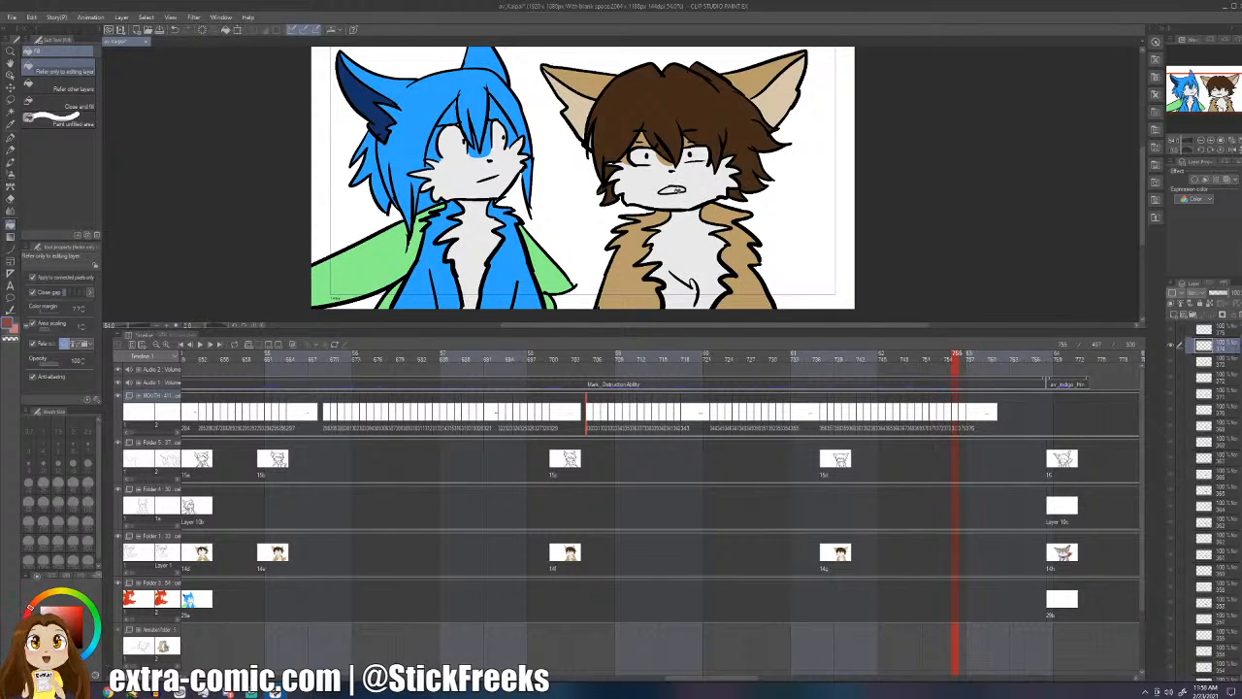
- Colour the narrow open mouth at frame 756 red, touching up its unfilled gaps with the G-pen, and go to frame 757
key("Right")
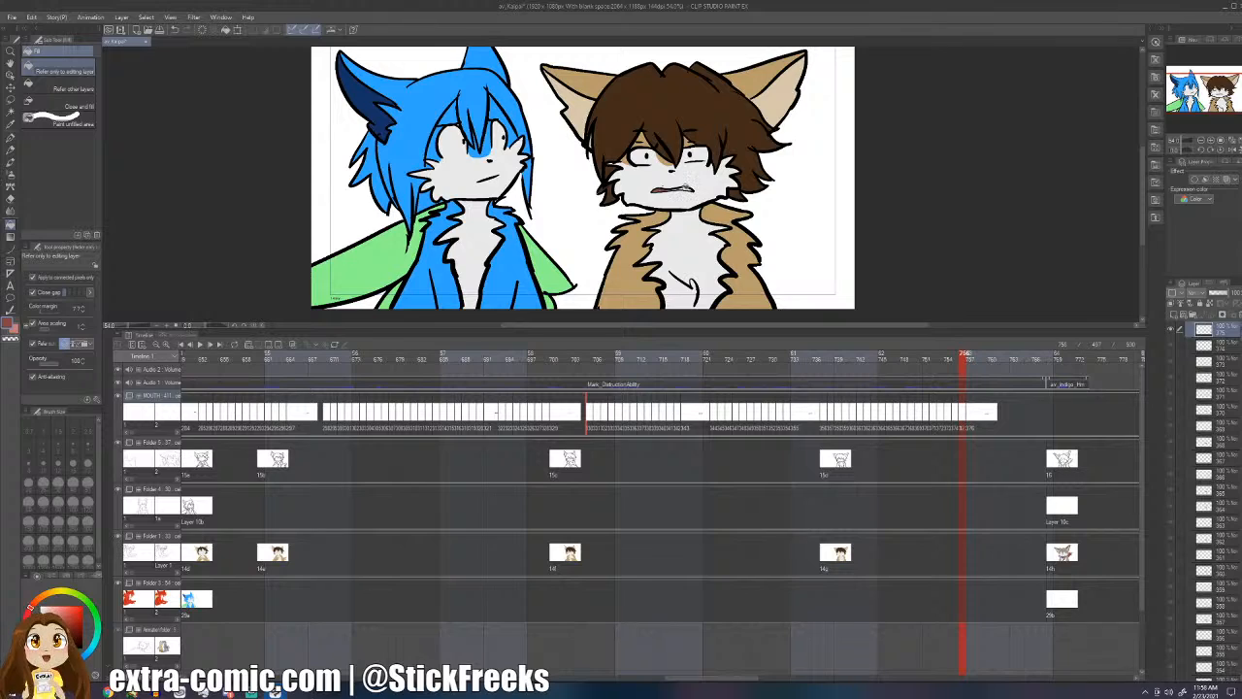
key("p")
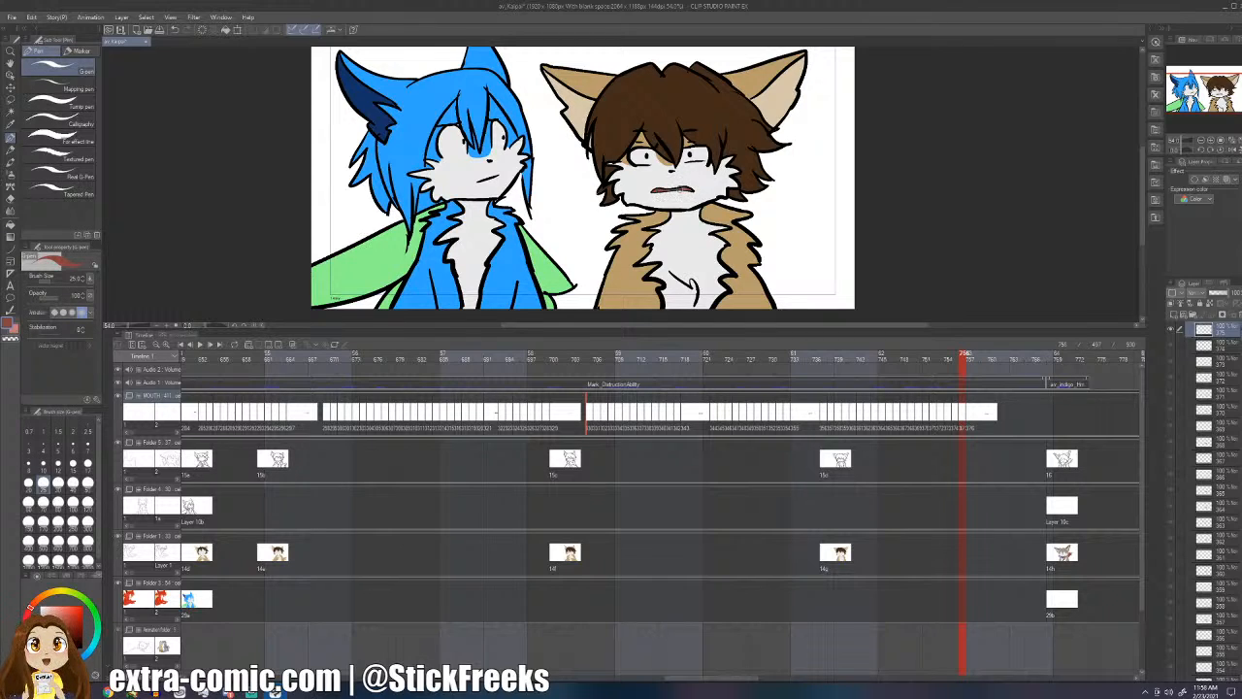
key("Right")
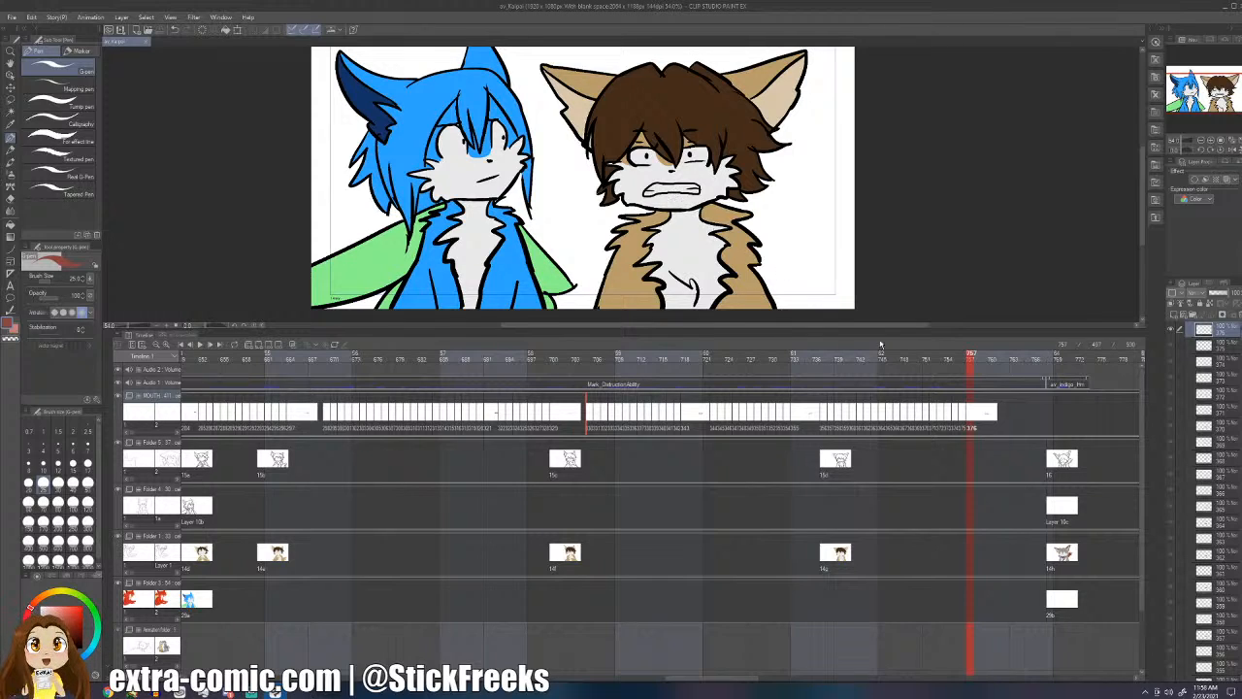
- Play back the coloured lip-sync from frame 700 to look for mouths missing the red fill
left_click(553, 355)
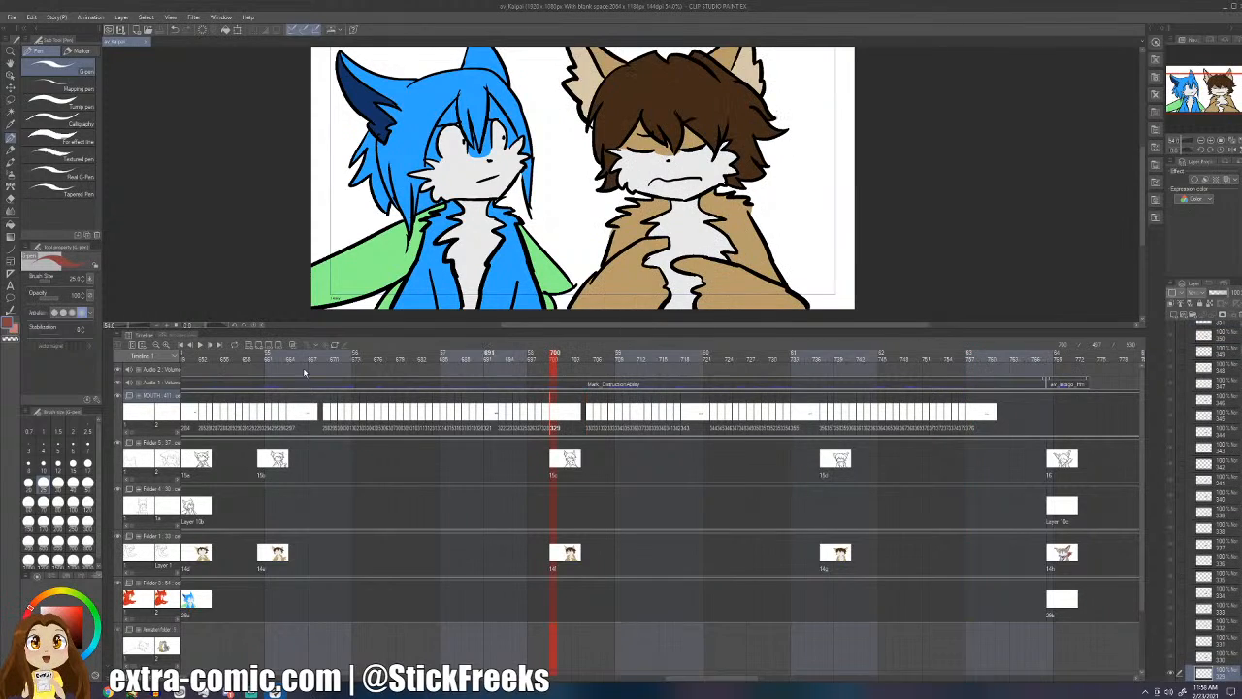
left_click(201, 346)
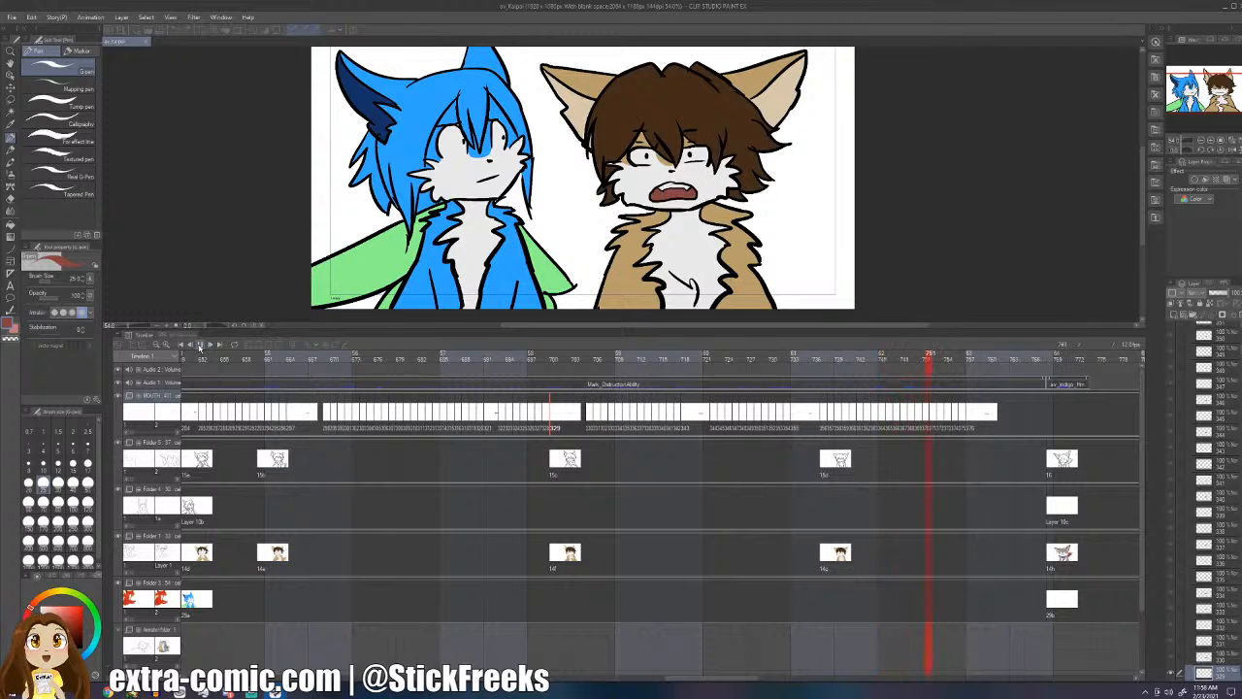
left_click(200, 347)
- Locate the unfilled open mouth at frame 742 and fill its interior with the red
left_click(846, 415)
key("Right")
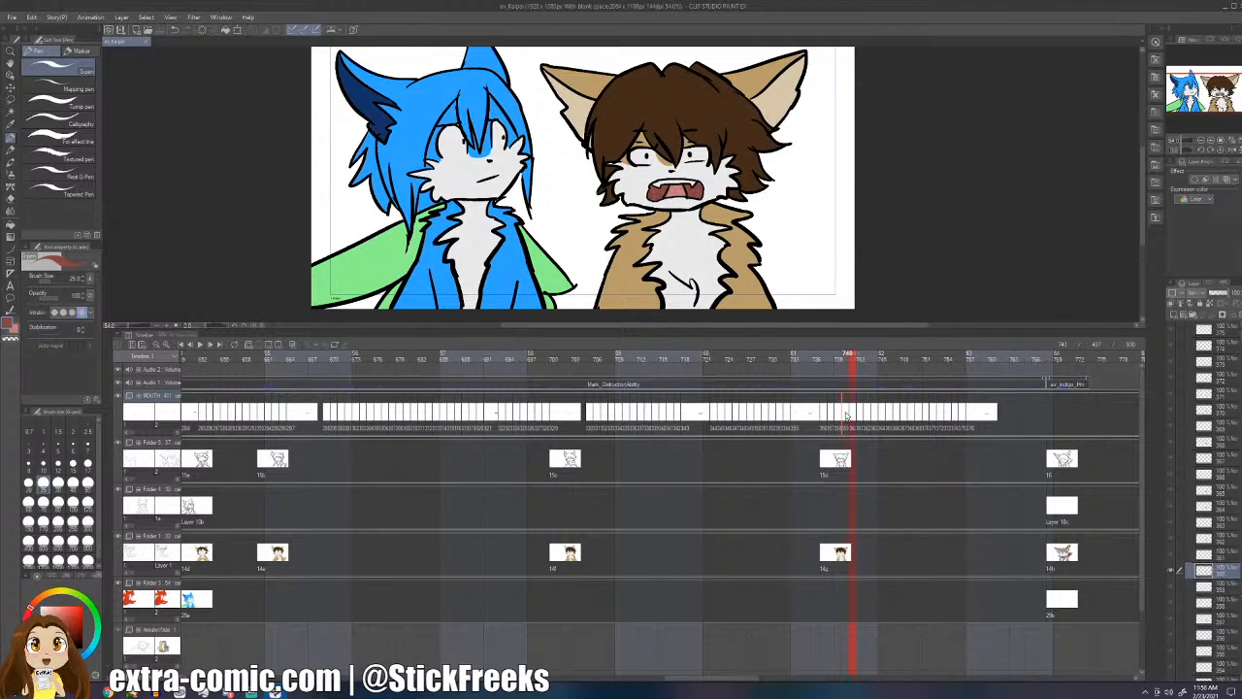
key("Left")
key("Left")
key("Left")
key("Right")
key("Right")
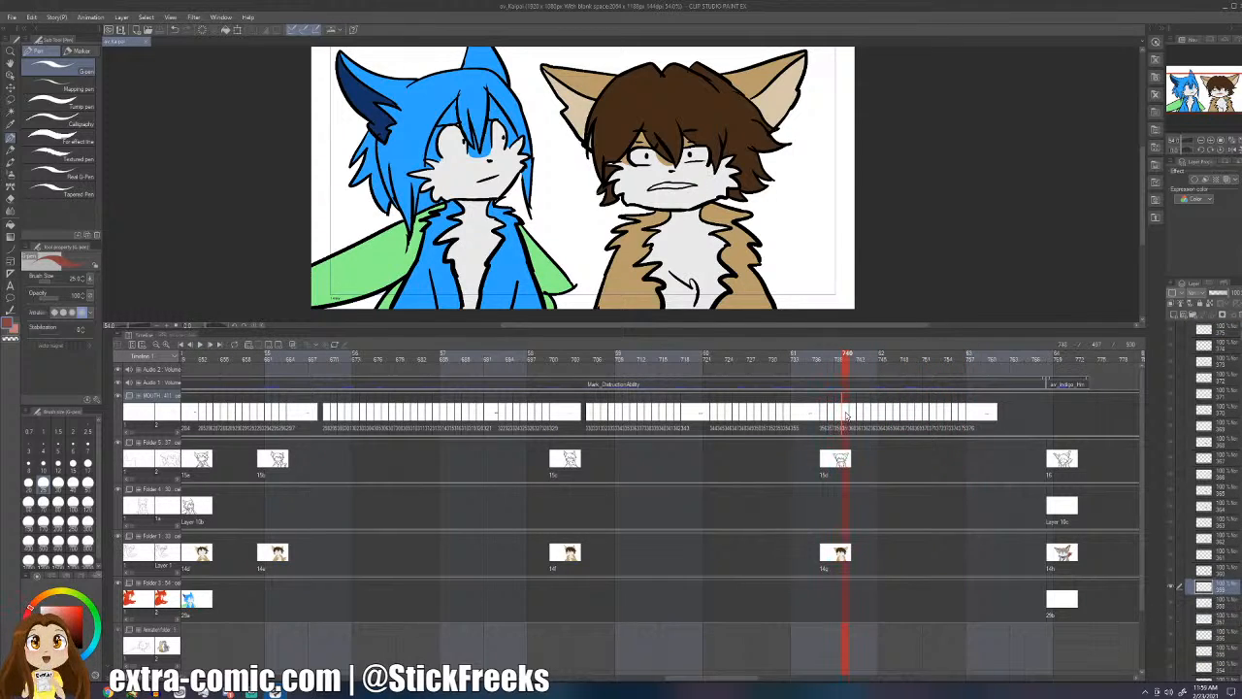
key("Right")
key("Right")
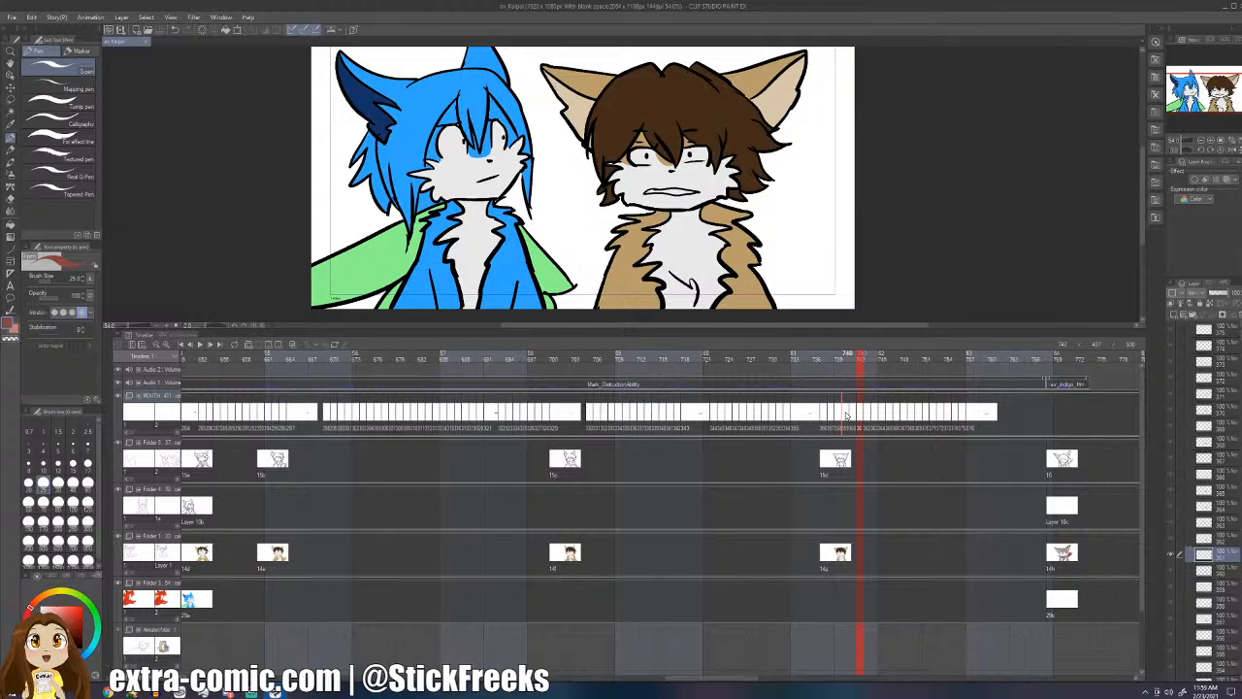
key("g")
left_click(672, 192)
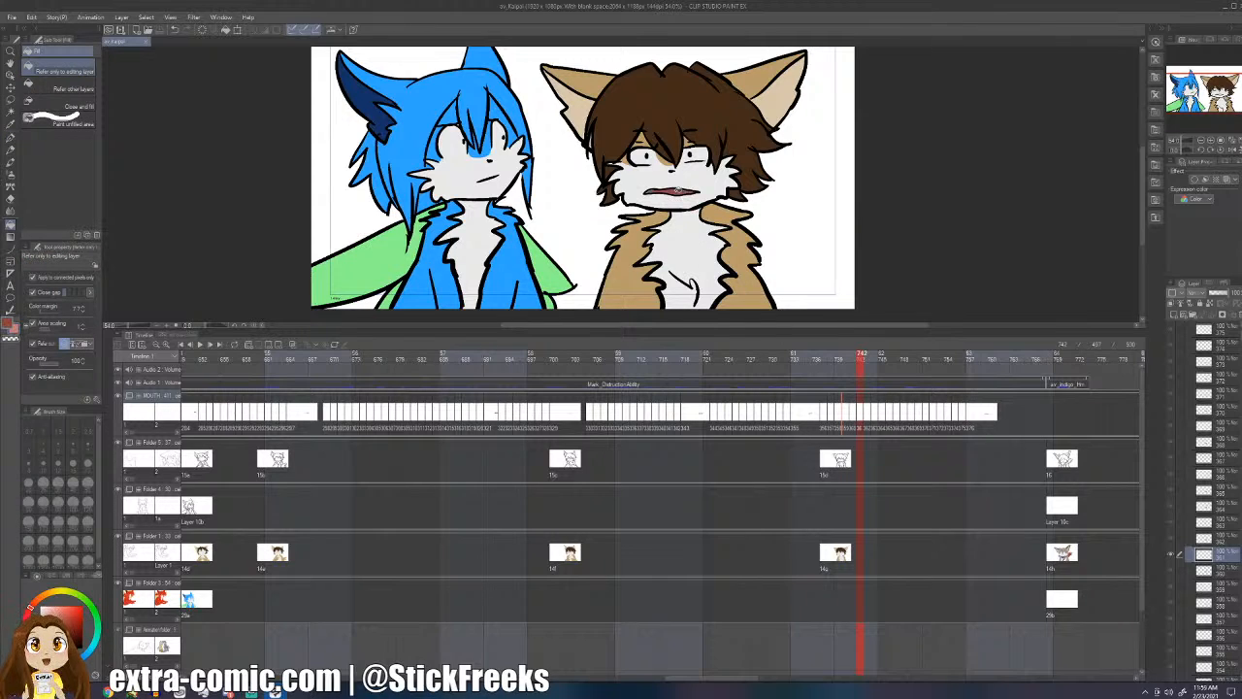
key("g")
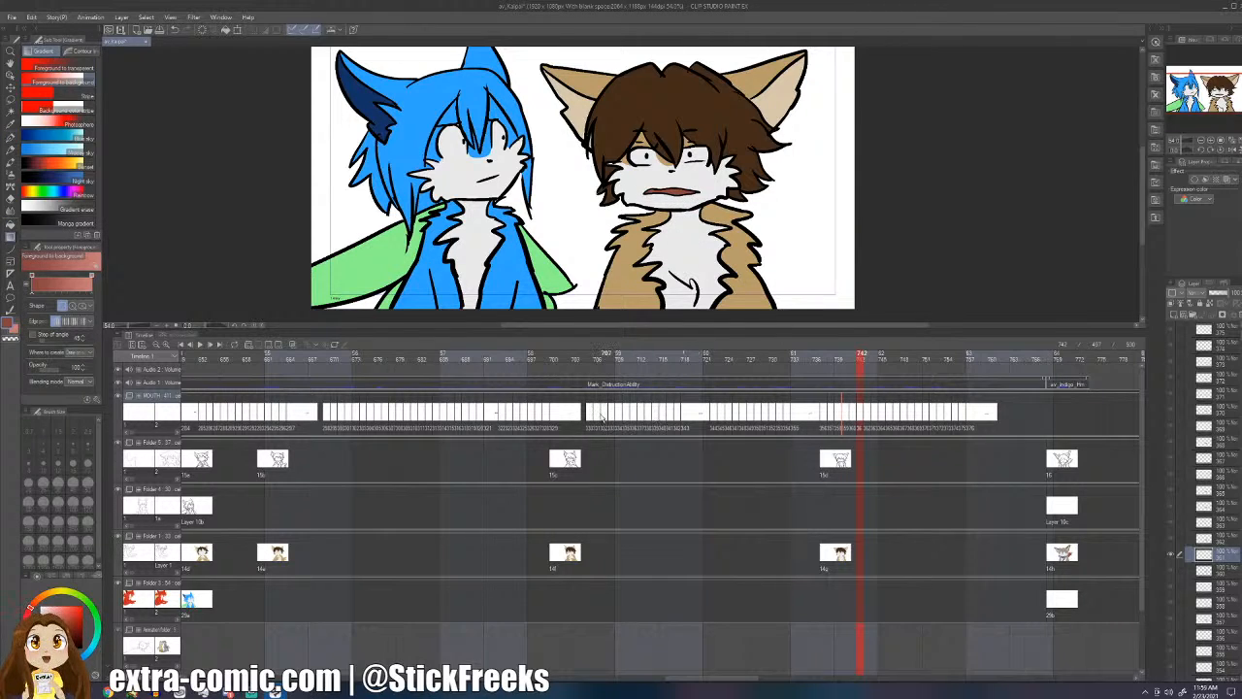
- Replay the lip-sync from frame 707, and again from an earlier mouth cel around frame 657 through the following shots
left_click(605, 355)
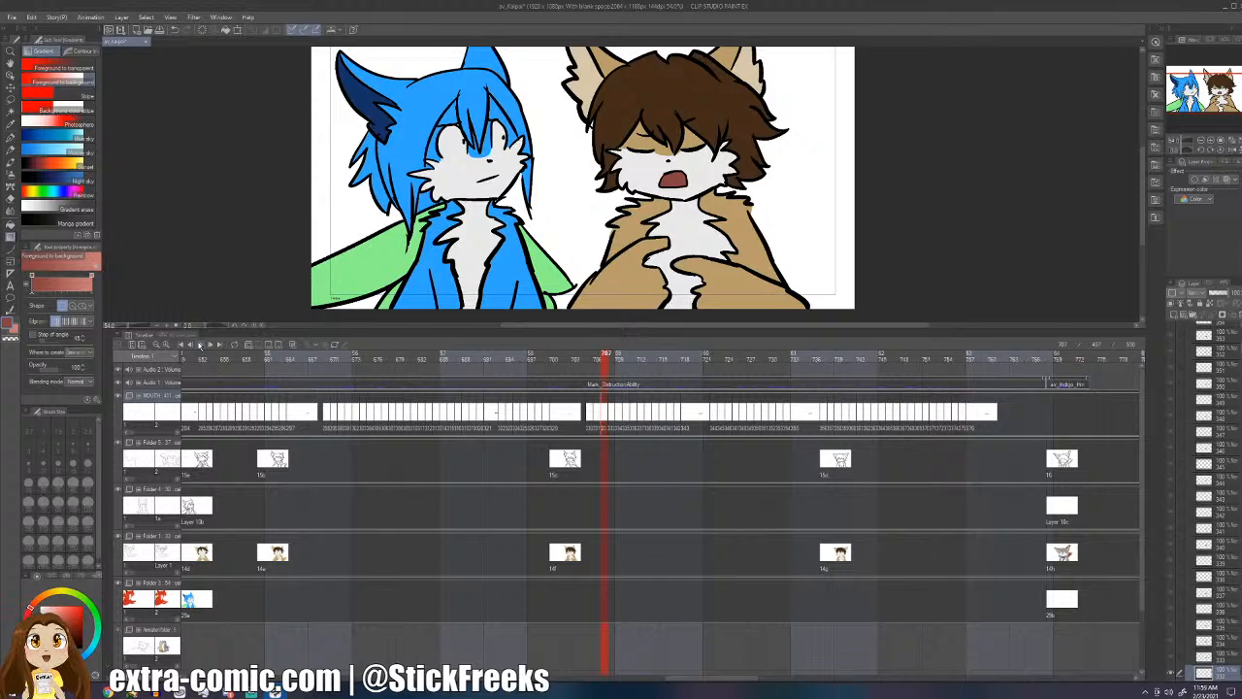
left_click(199, 344)
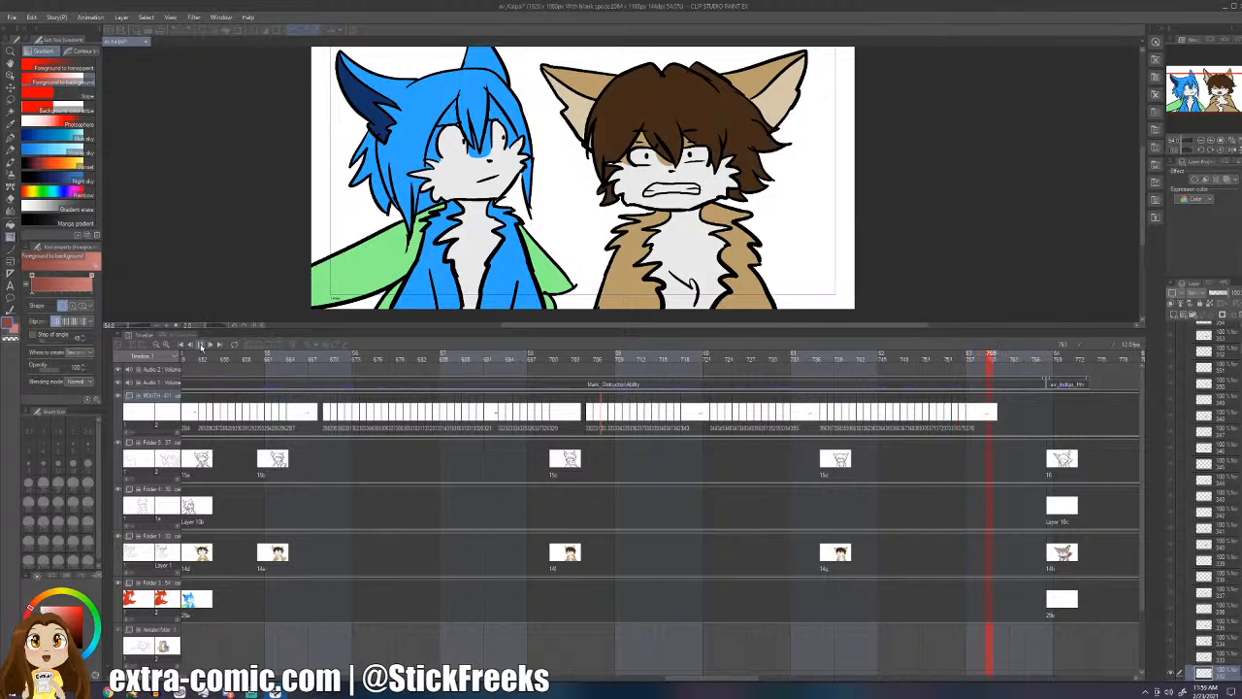
left_click(201, 345)
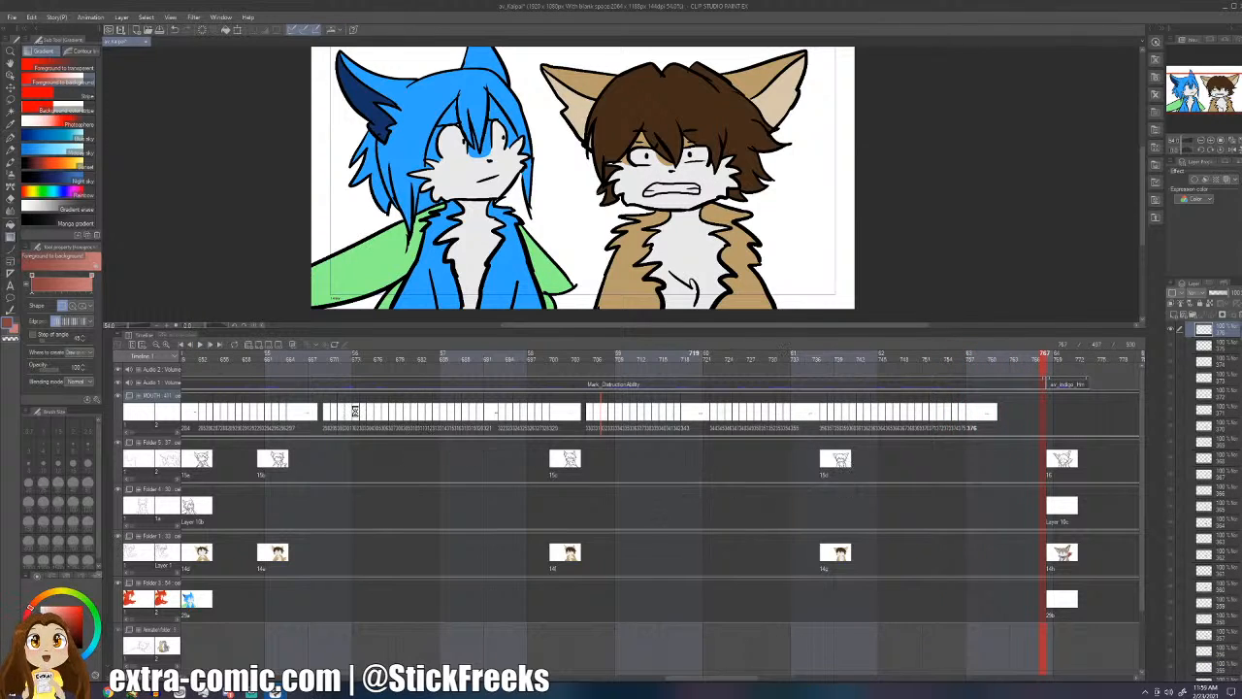
left_click(243, 415)
left_click(201, 345)
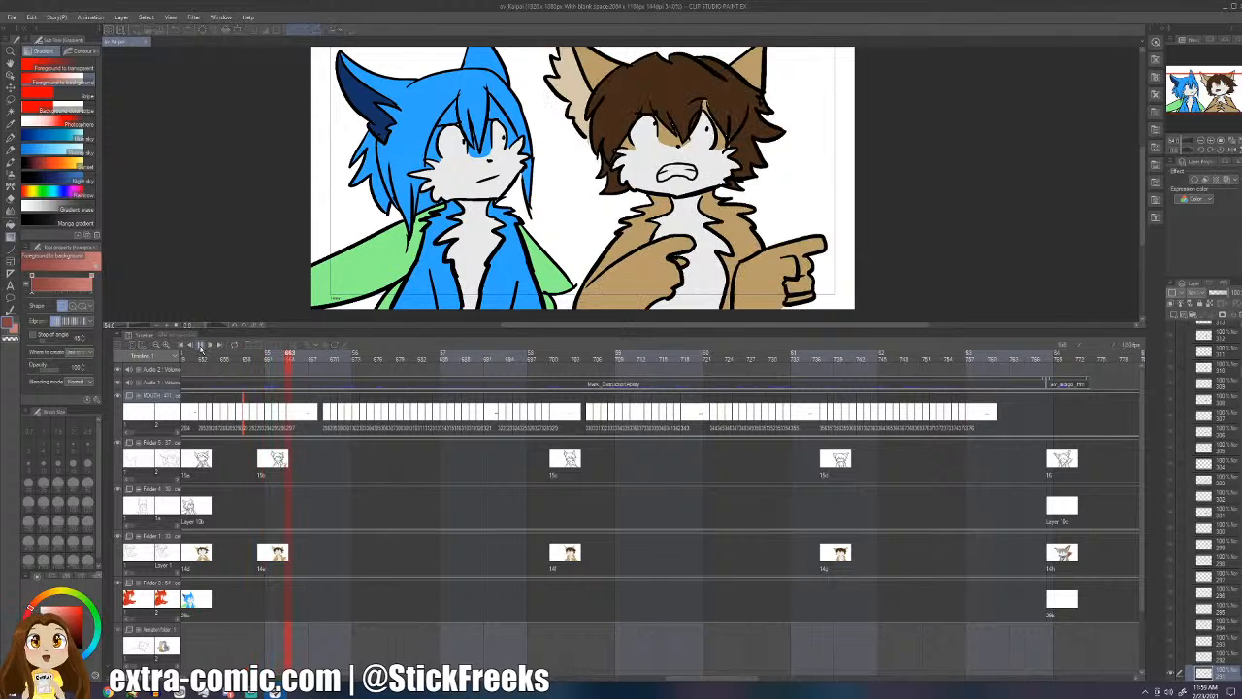
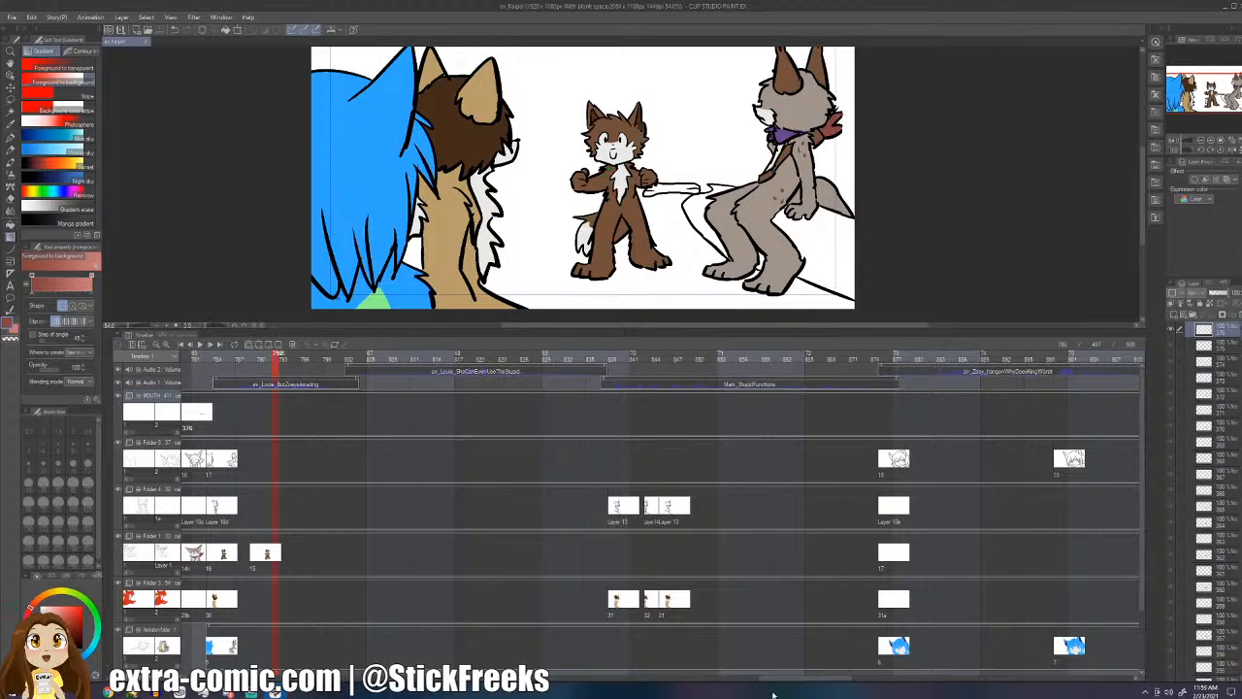
- Add a new mouth cel in the MOUTH folder at the start of the av_Indigo_Hm audio clip
left_click_drag(773, 680, 739, 688)
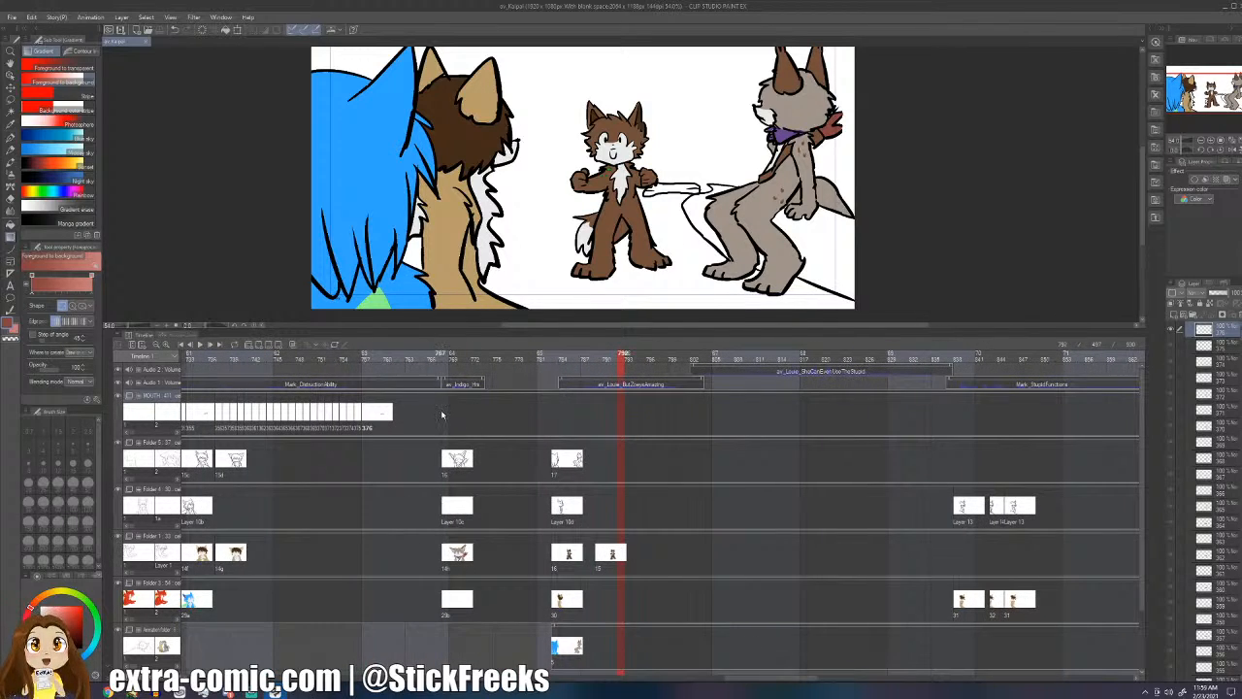
left_click(443, 417)
key("alt+n")
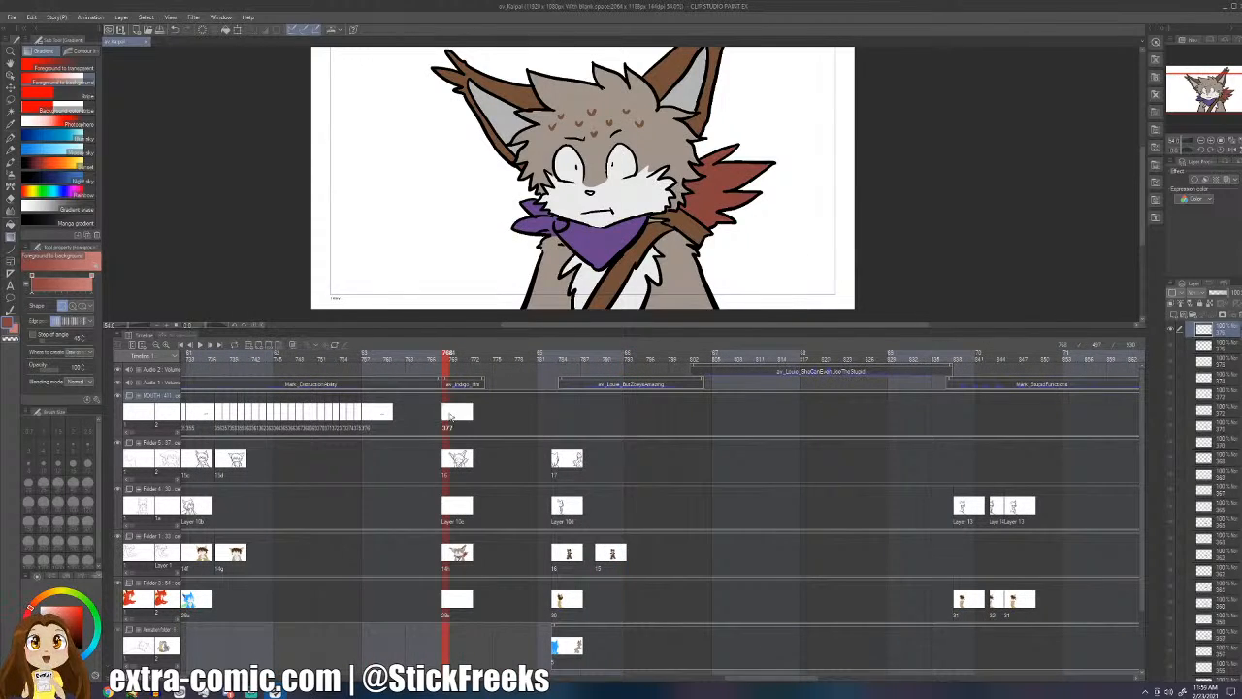
- Move cel 15 of Folder 1 to the end of the audio clip that starts near frame 783
left_click(558, 418)
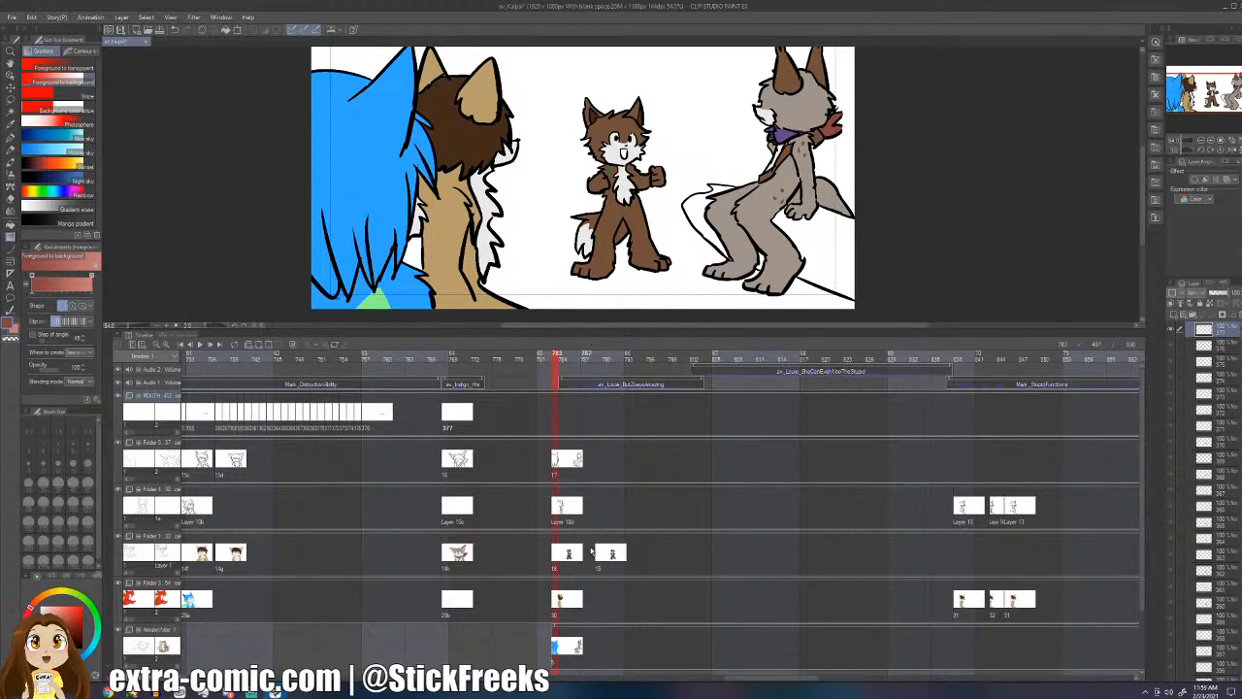
left_click(597, 555)
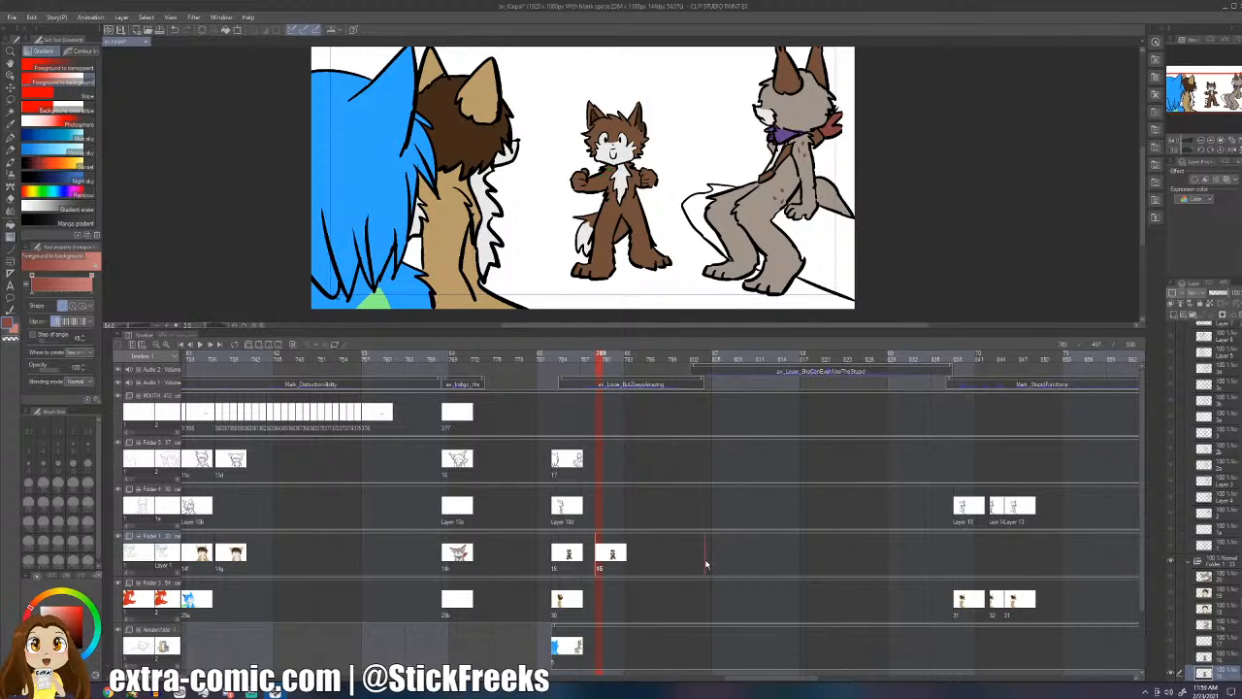
left_click_drag(706, 564, 707, 564)
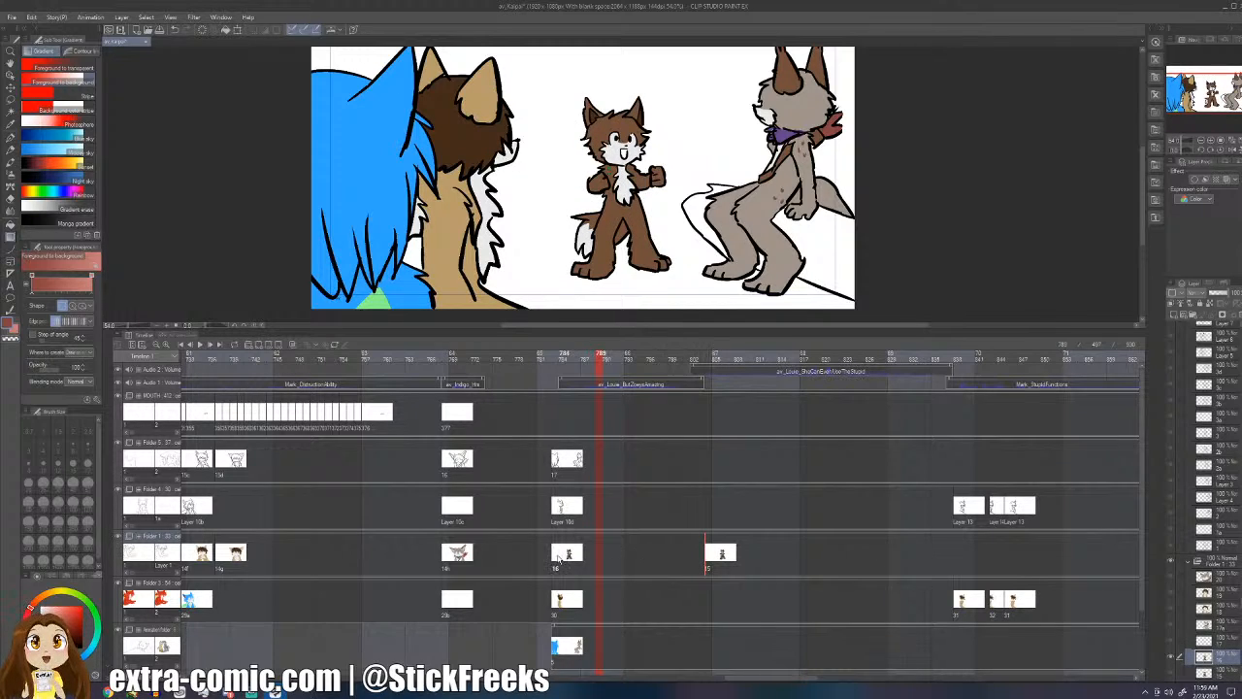
- Play back the group shot from frame 783 to check the small brown character's new pose timing
left_click(557, 558)
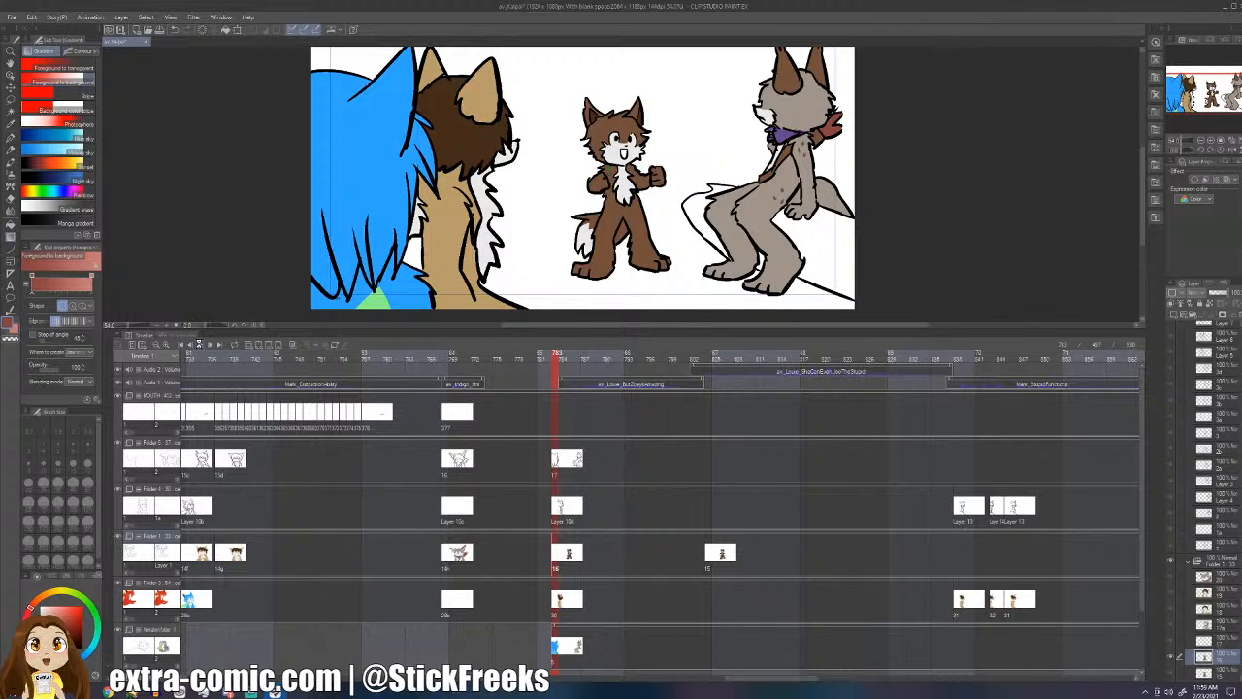
left_click(199, 344)
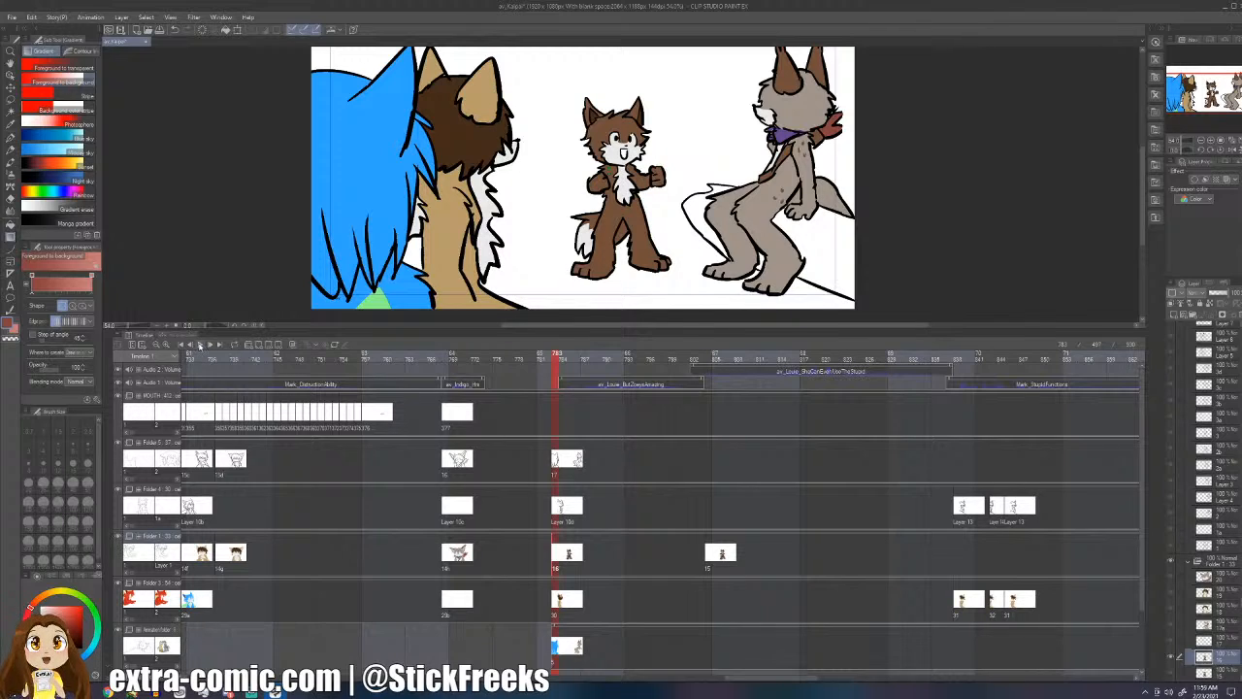
left_click(200, 346)
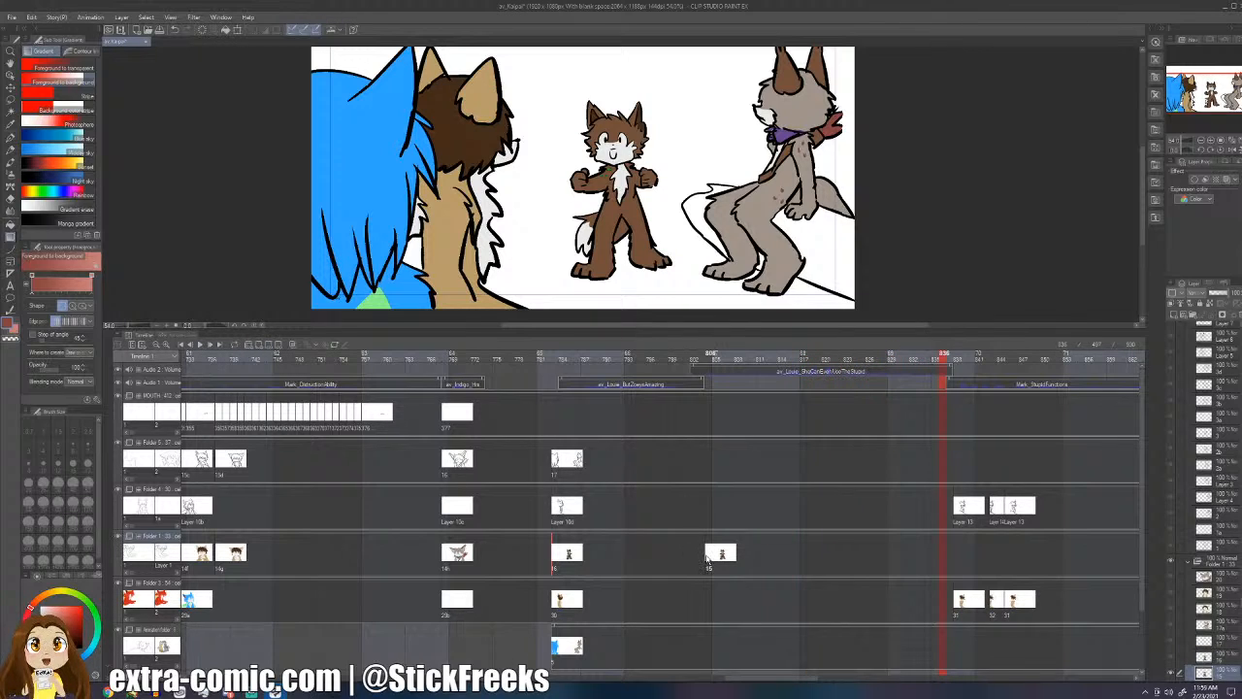
- Move cel 15 of Folder 1 to about frame 818 and play back from frame 784 to check the pose timing
left_click(707, 558)
left_click_drag(810, 555, 812, 556)
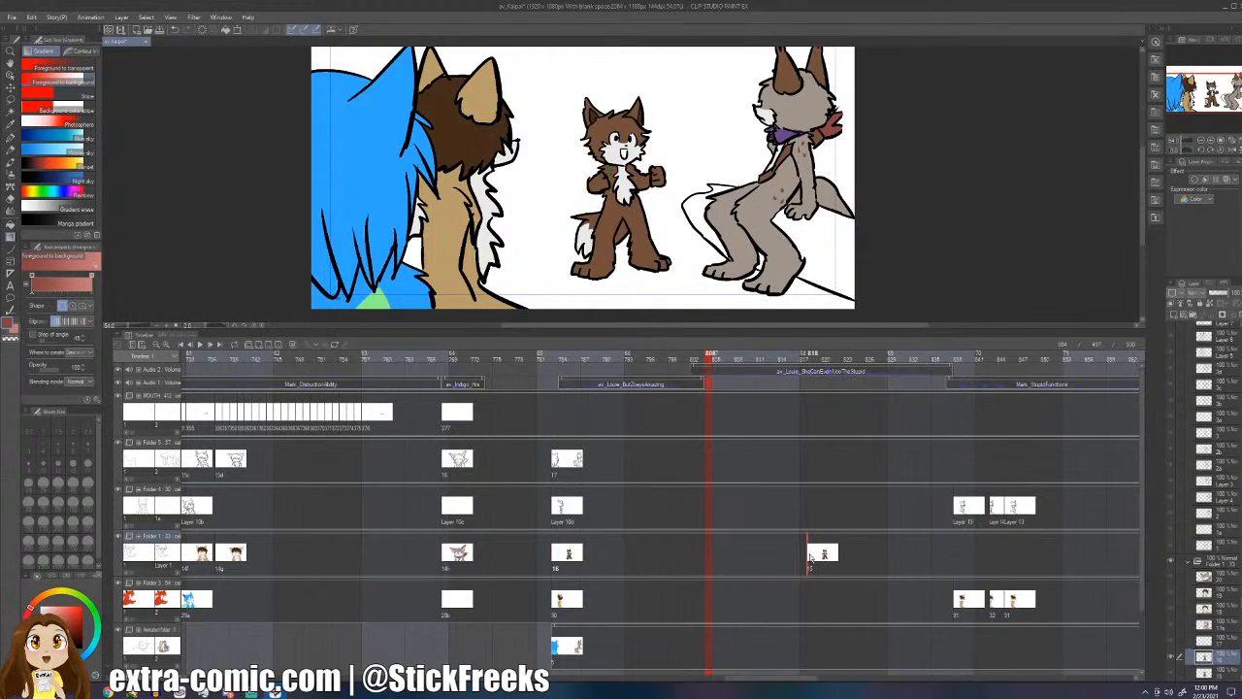
left_click(812, 556)
left_click(562, 553)
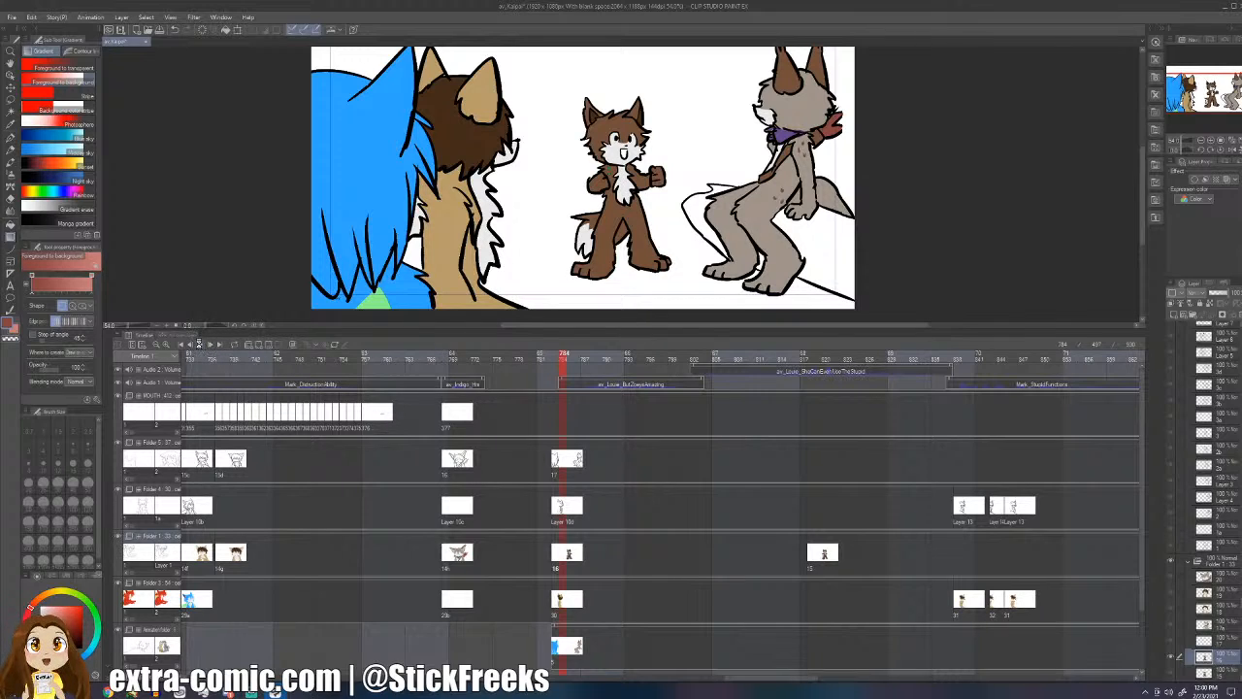
left_click(199, 345)
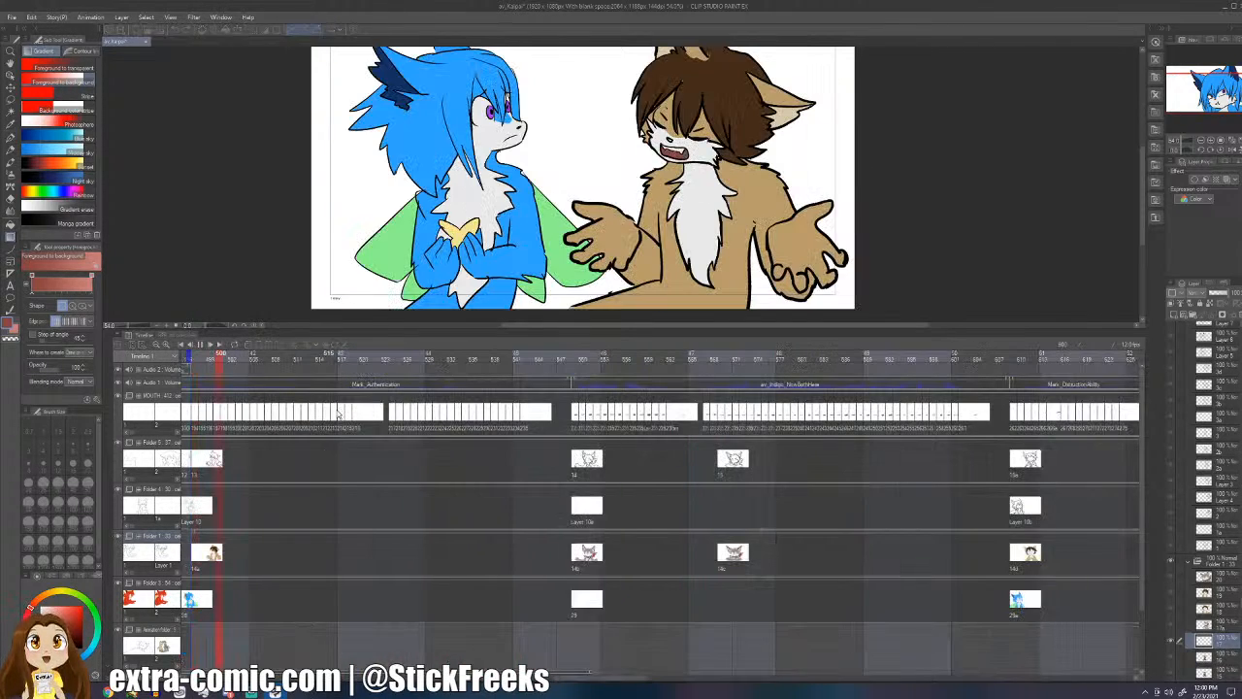
left_click(201, 346)
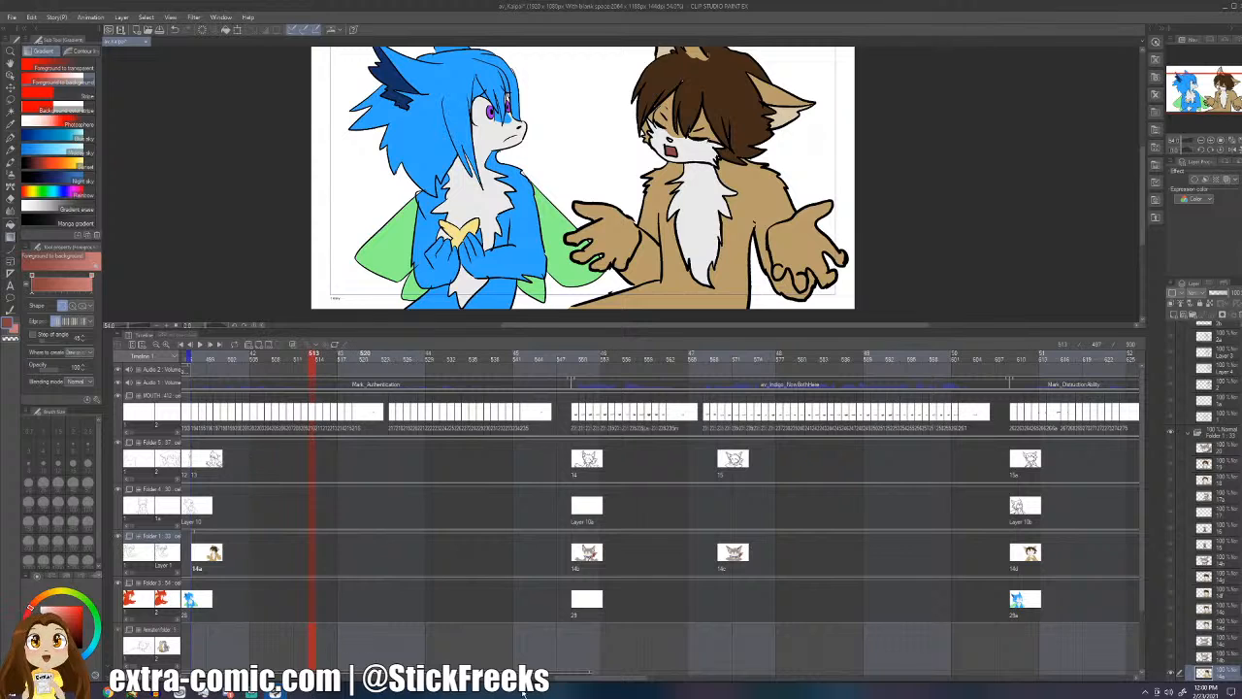
- Scrub through the blue-haired character's close-up shots from about frame 890 to frame 923
left_click_drag(571, 682, 818, 692)
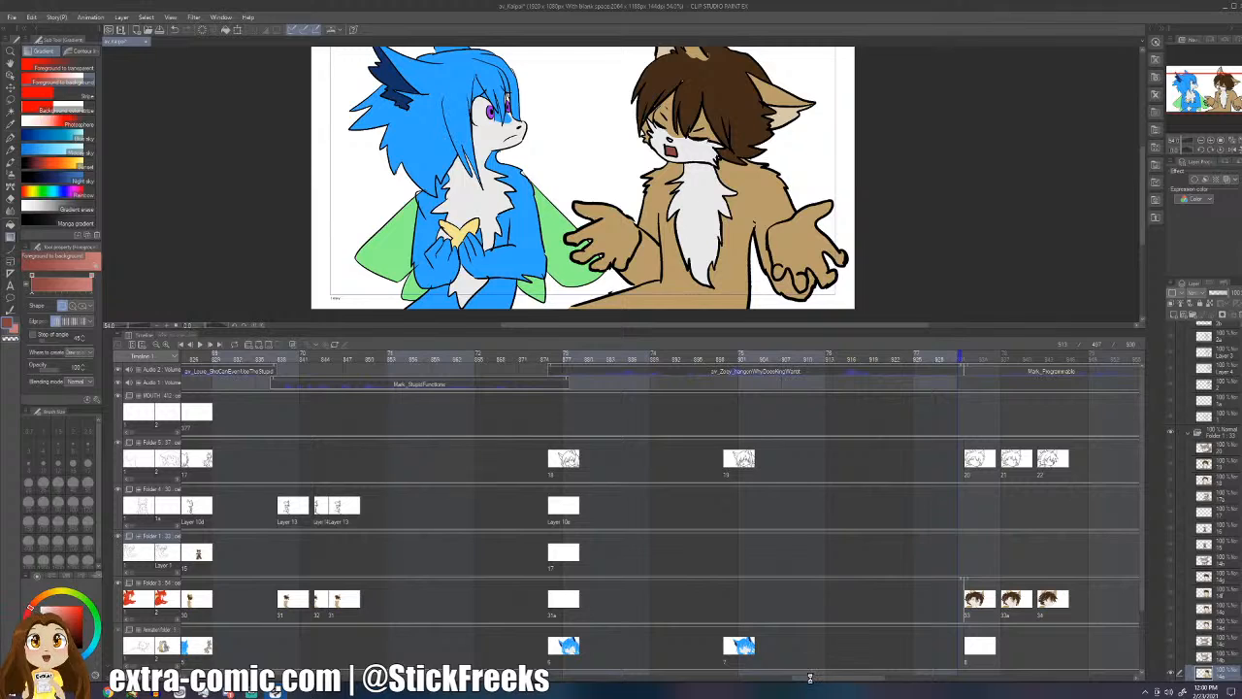
left_click(662, 418)
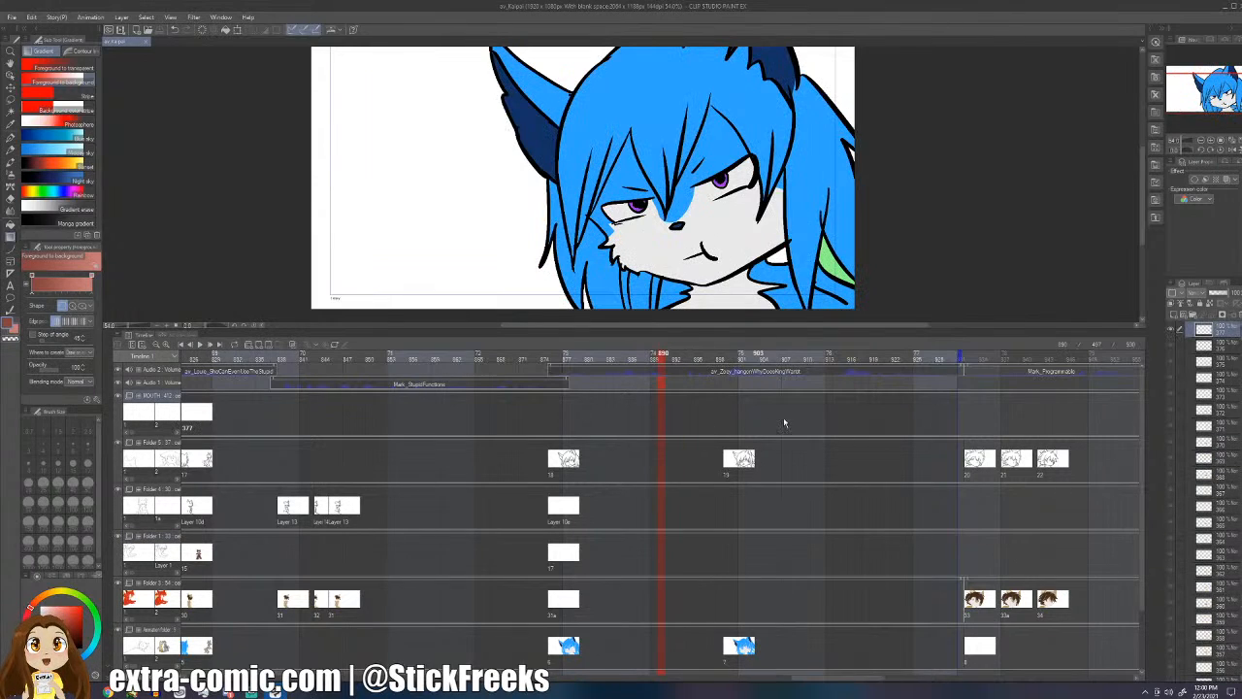
left_click(800, 417)
left_click_drag(859, 412, 897, 424)
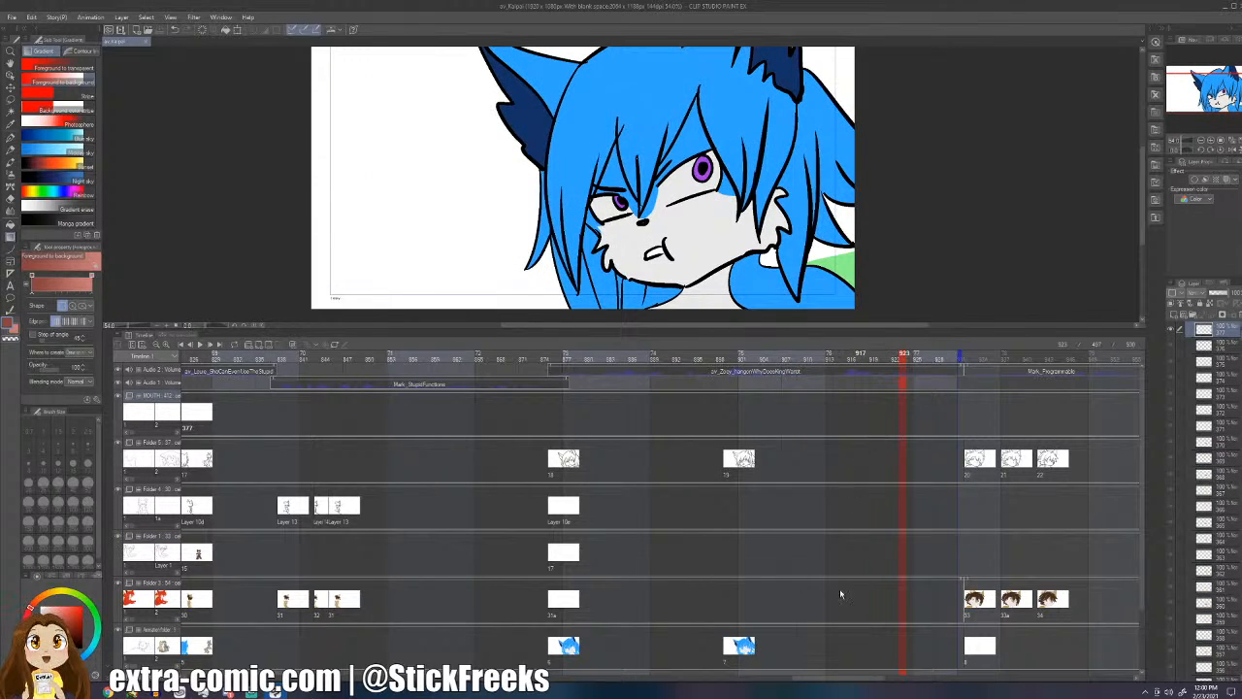
- Paint out the small brown character's mouth on both of its group-shot pose cels in Folder 1, using the white sampled from its muzzle
left_click_drag(797, 676, 718, 676)
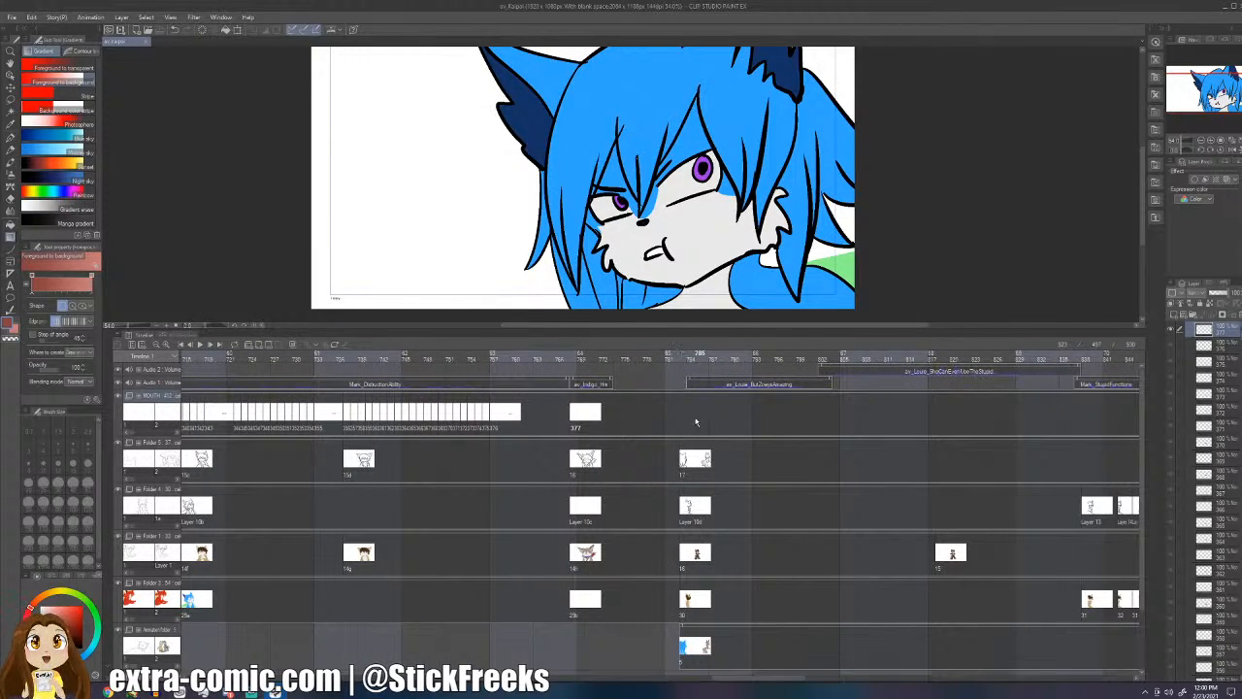
left_click(699, 438)
left_click(721, 563)
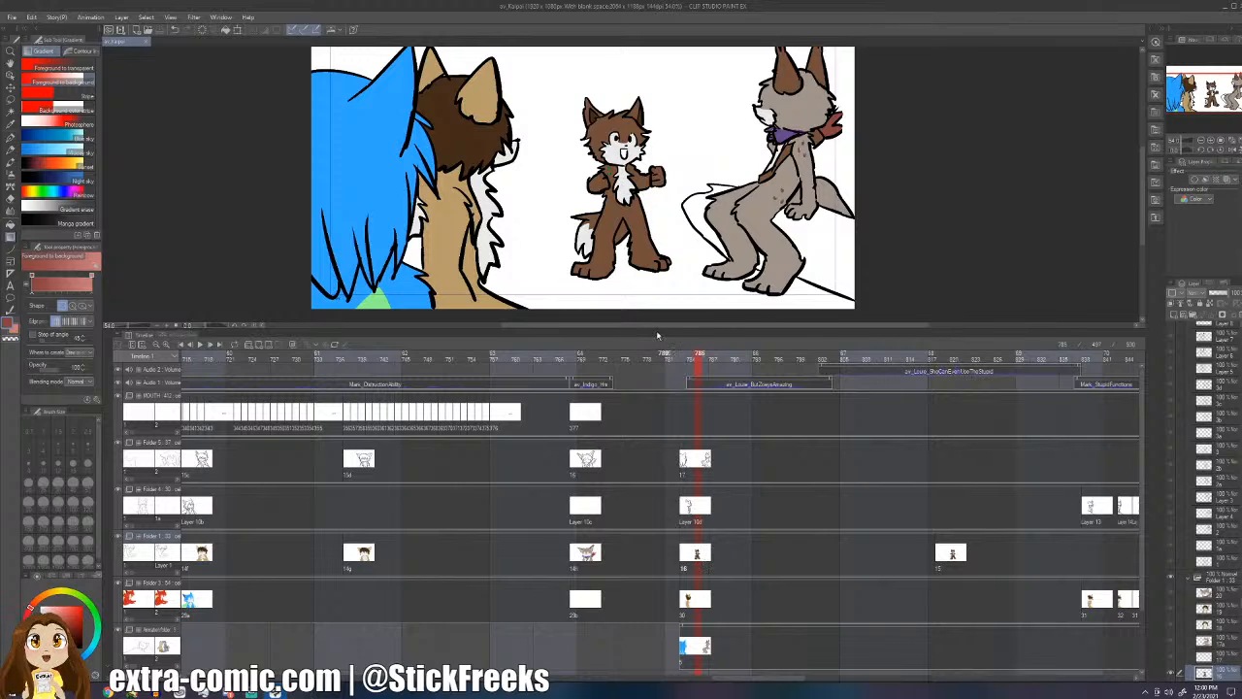
key("i")
left_click(622, 152)
key("p")
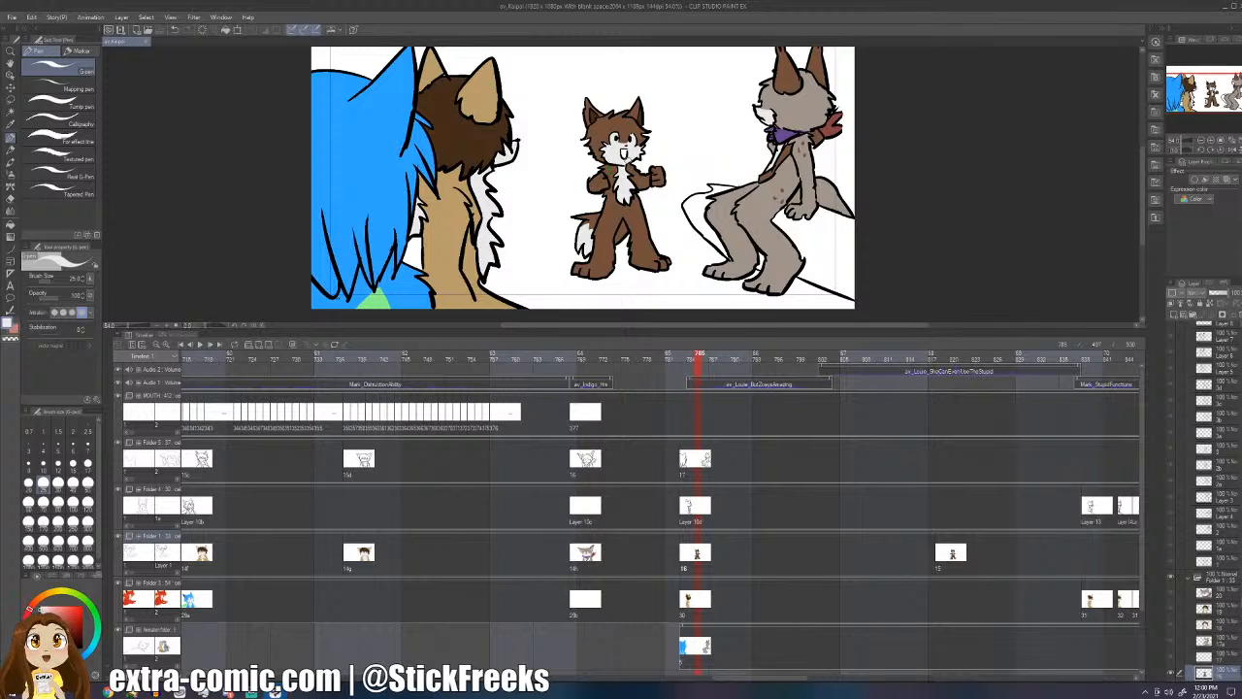
left_click_drag(624, 160, 628, 154)
left_click(953, 354)
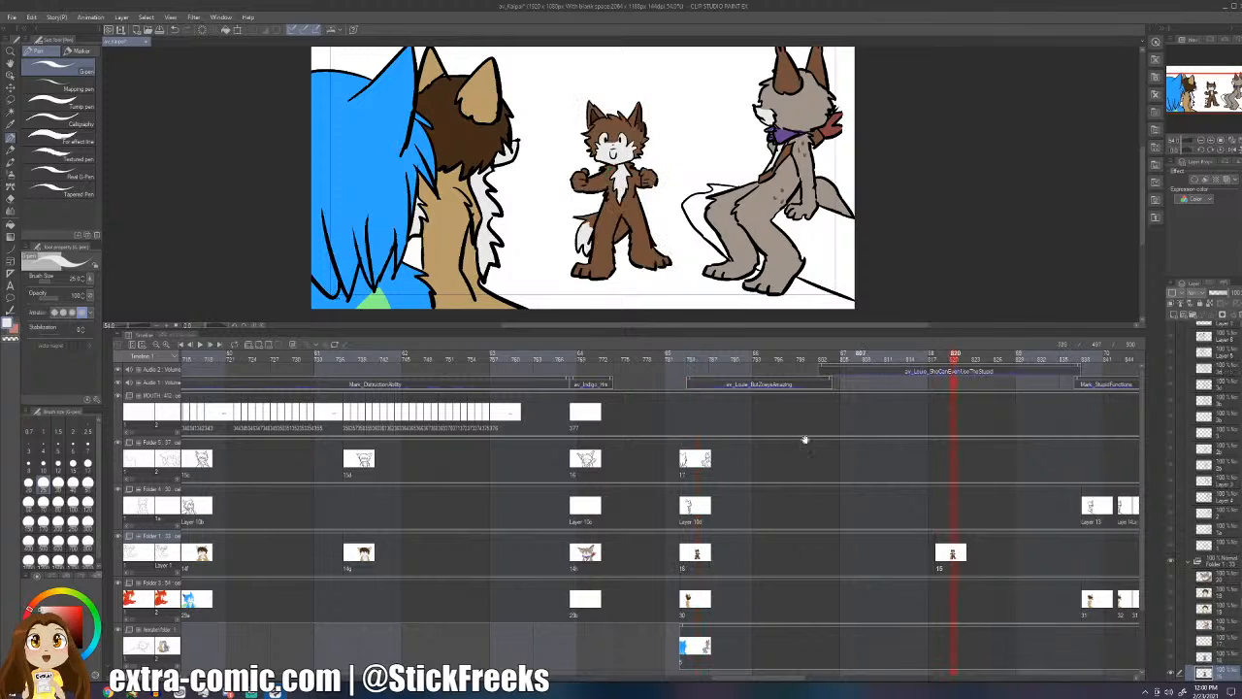
left_click_drag(612, 151, 624, 160)
left_click(805, 558)
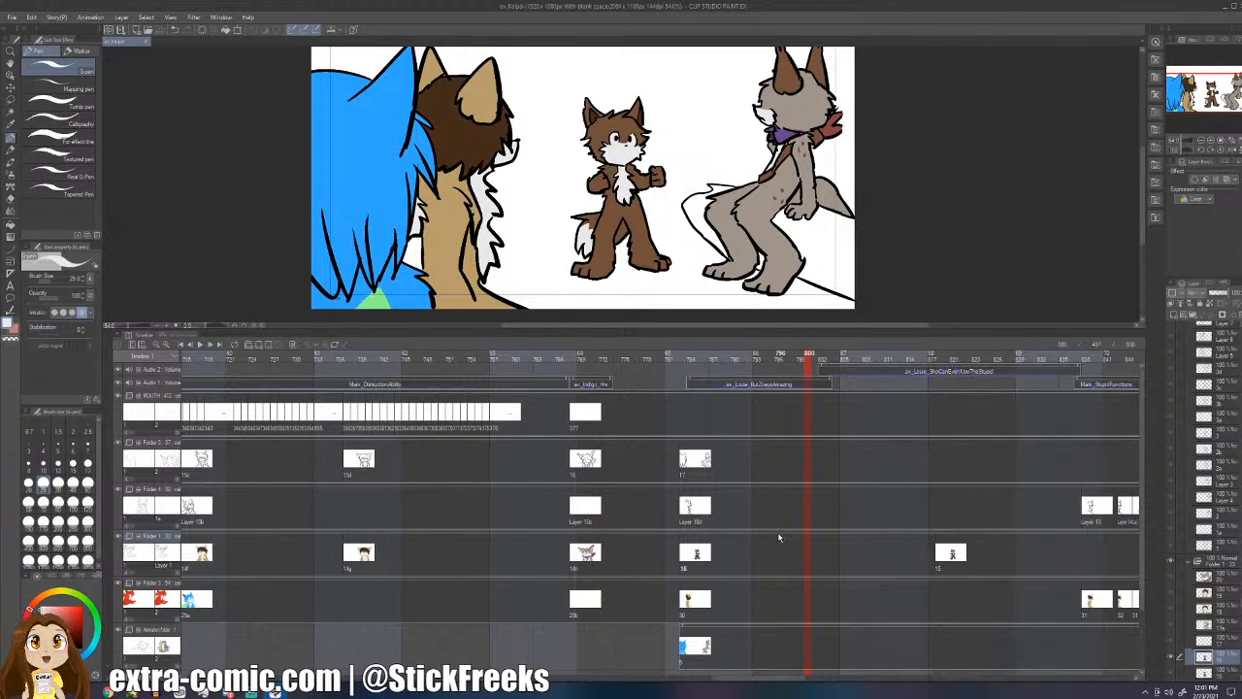
- Add a new mouth cel in the MOUTH folder at frame 783, where the group shot starts
left_click(684, 427)
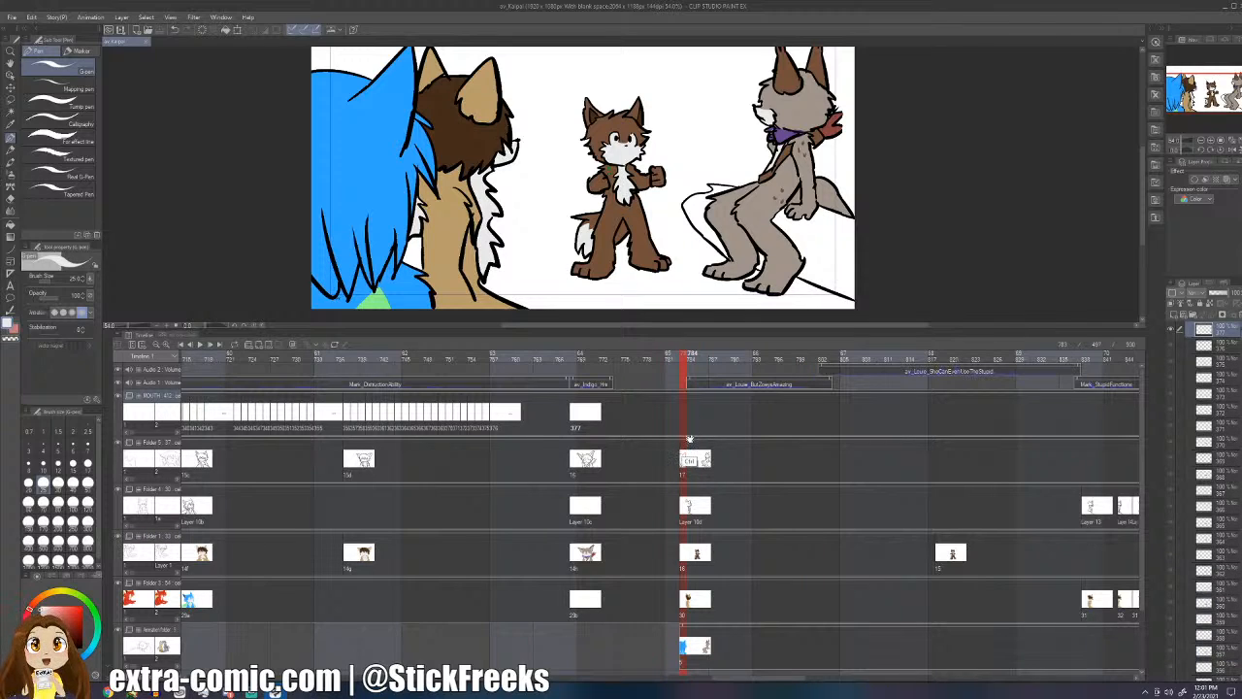
left_click(670, 433)
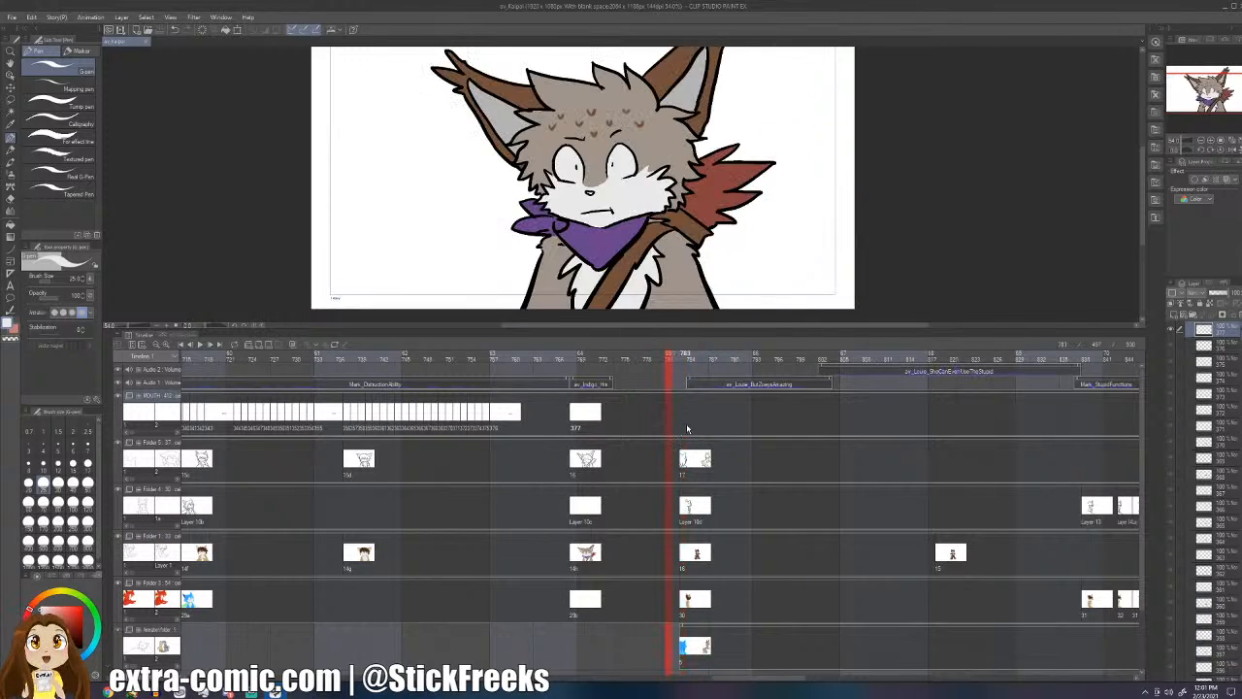
left_click(693, 427)
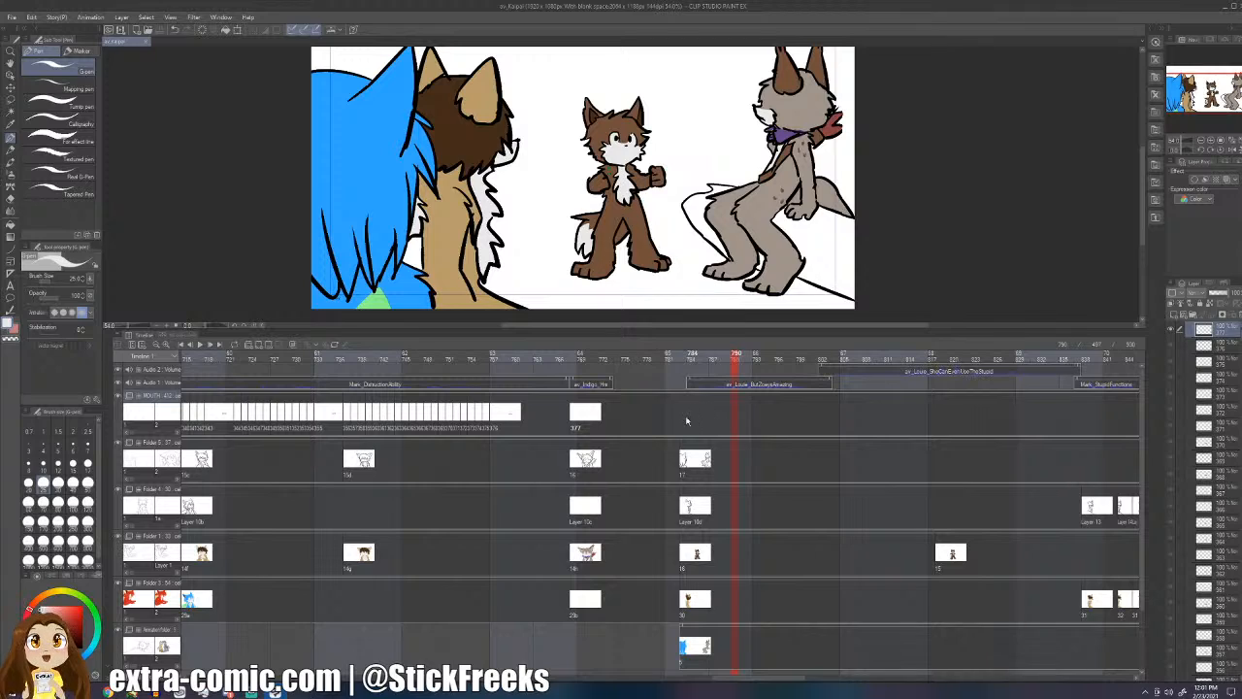
left_click(683, 424)
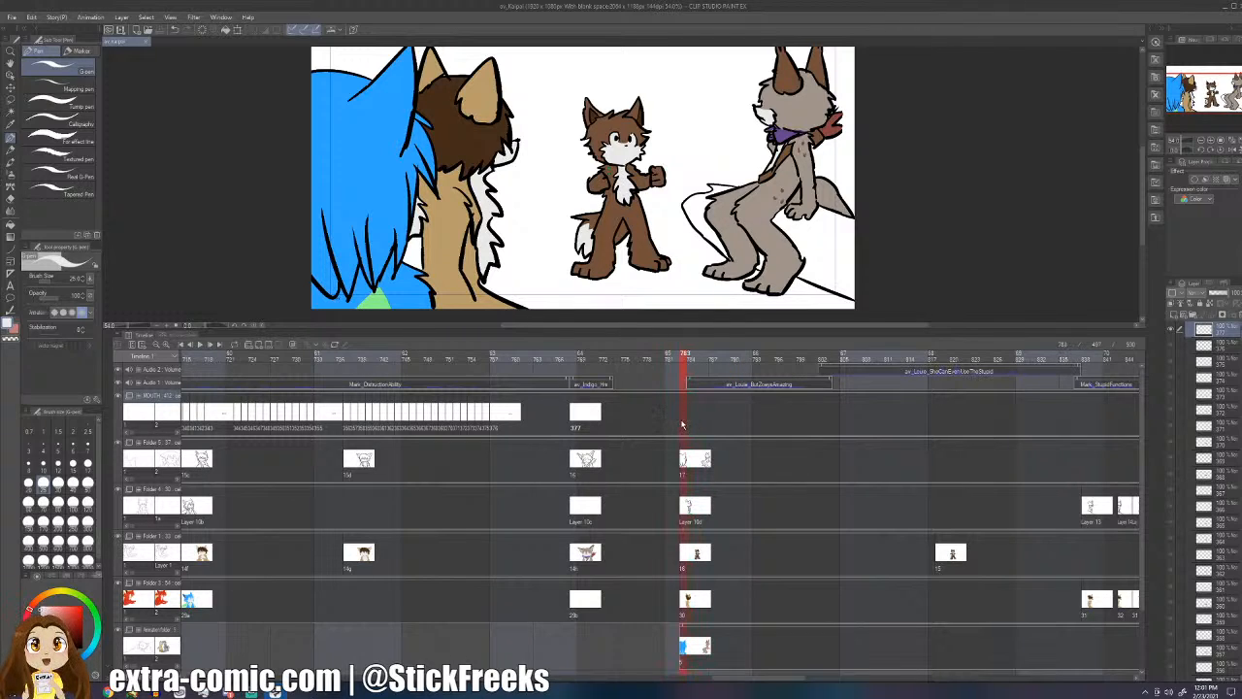
key("ctrl+shift+n")
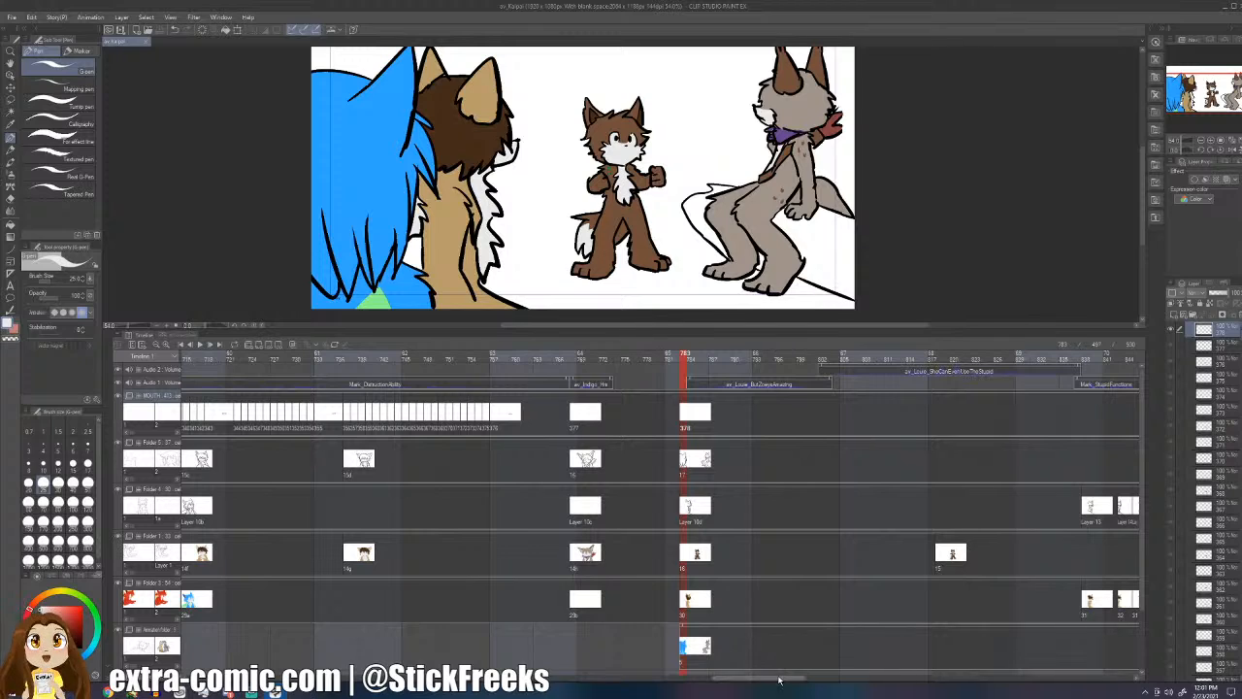
- Check the group shot up to frame 843 and hold the closed-eyes cels in Folders 3 and 4 one frame longer
left_click_drag(778, 680, 812, 684)
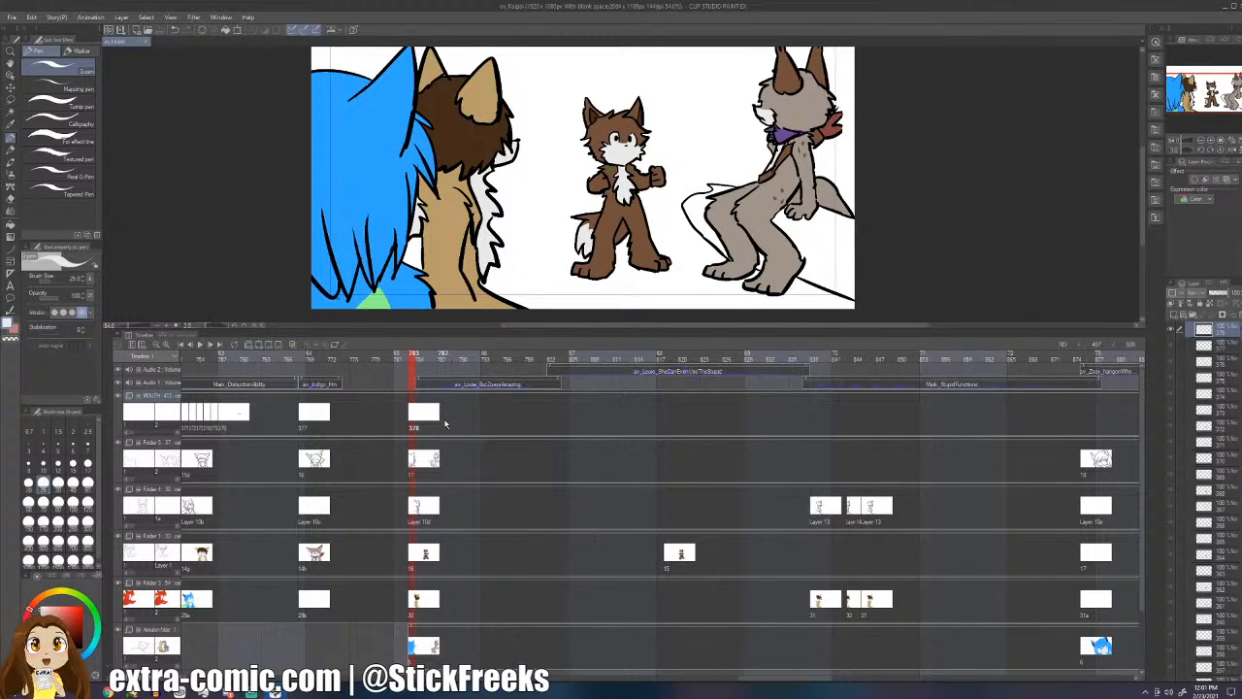
left_click(507, 414)
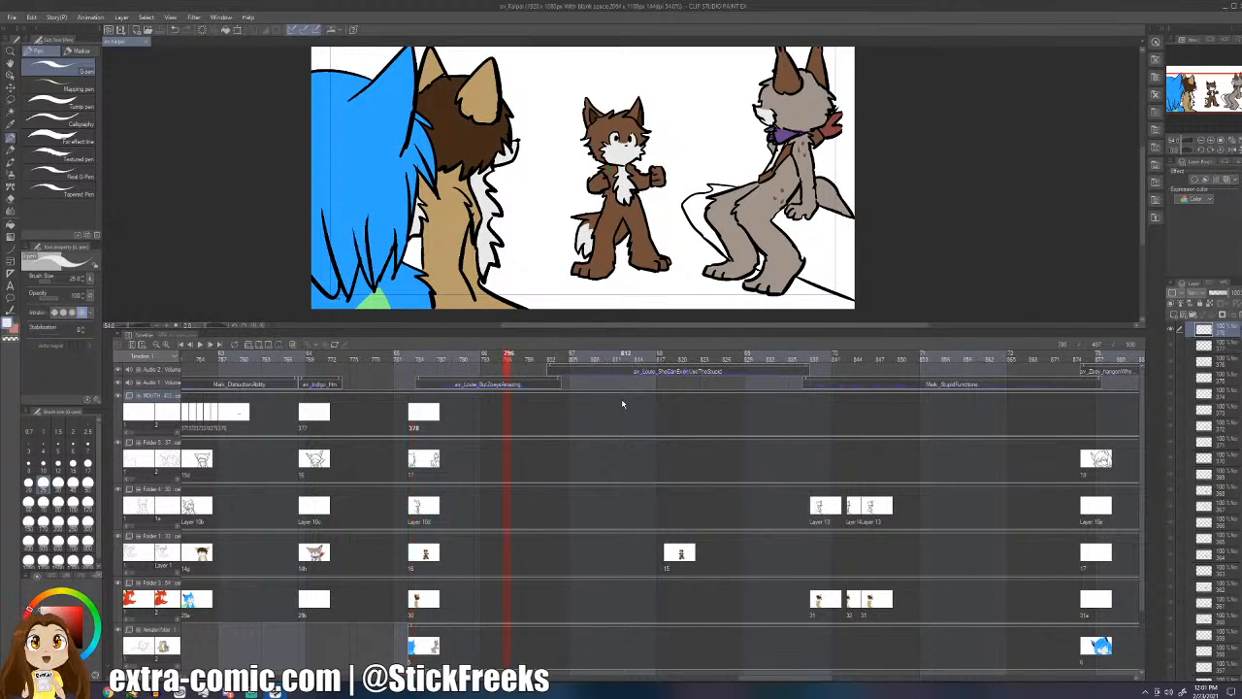
left_click(734, 414)
left_click(826, 431)
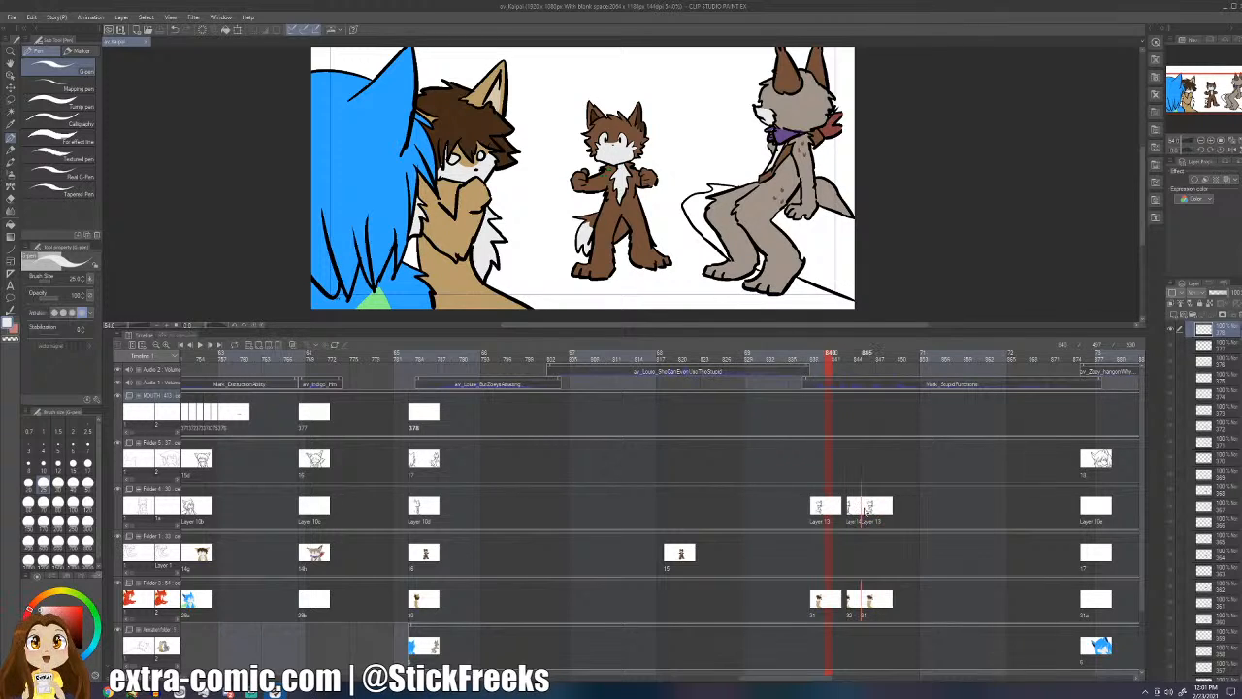
left_click(851, 512)
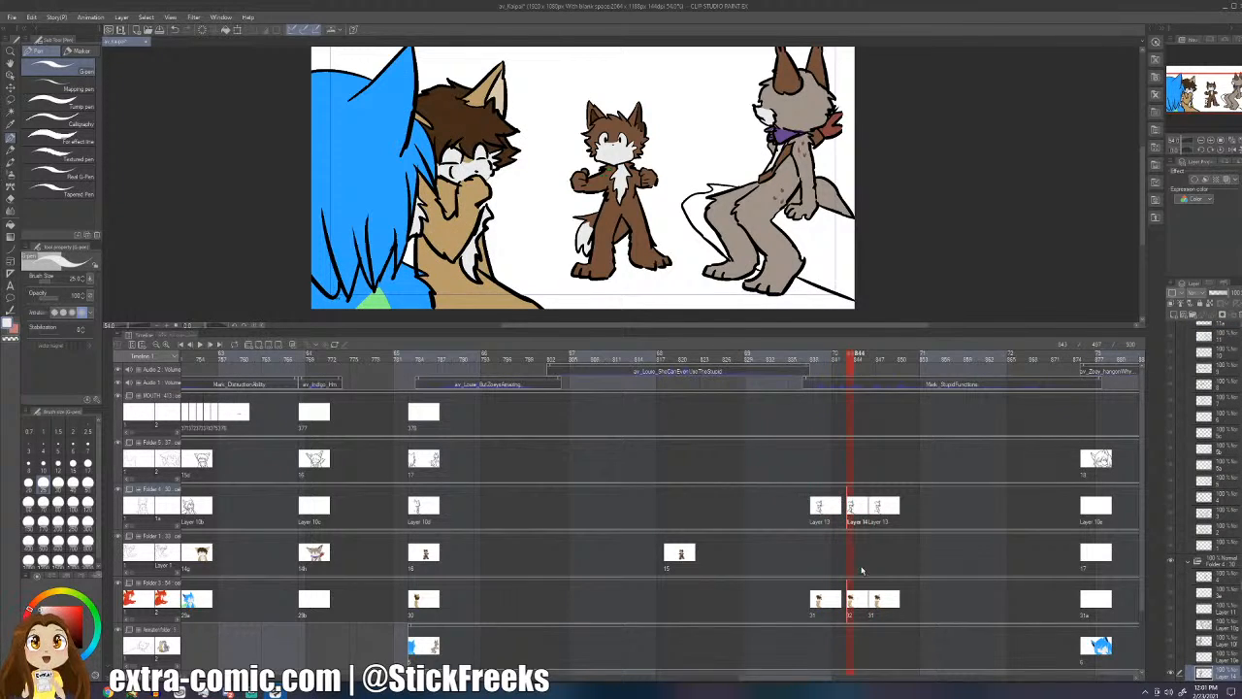
- Try to copy the Layer 14 cel and the Layer 13 cel after it to frame 866 in Folder 4
left_click_drag(897, 611, 851, 508)
right_click(851, 511)
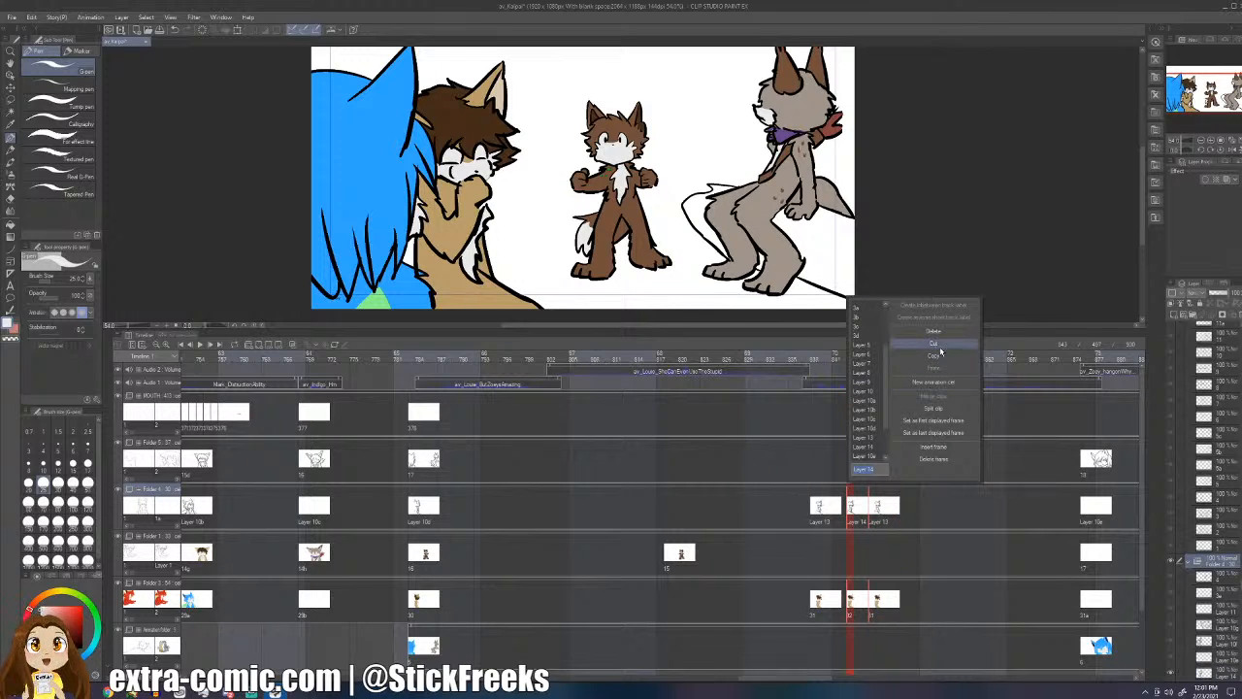
left_click(937, 354)
left_click(1019, 499)
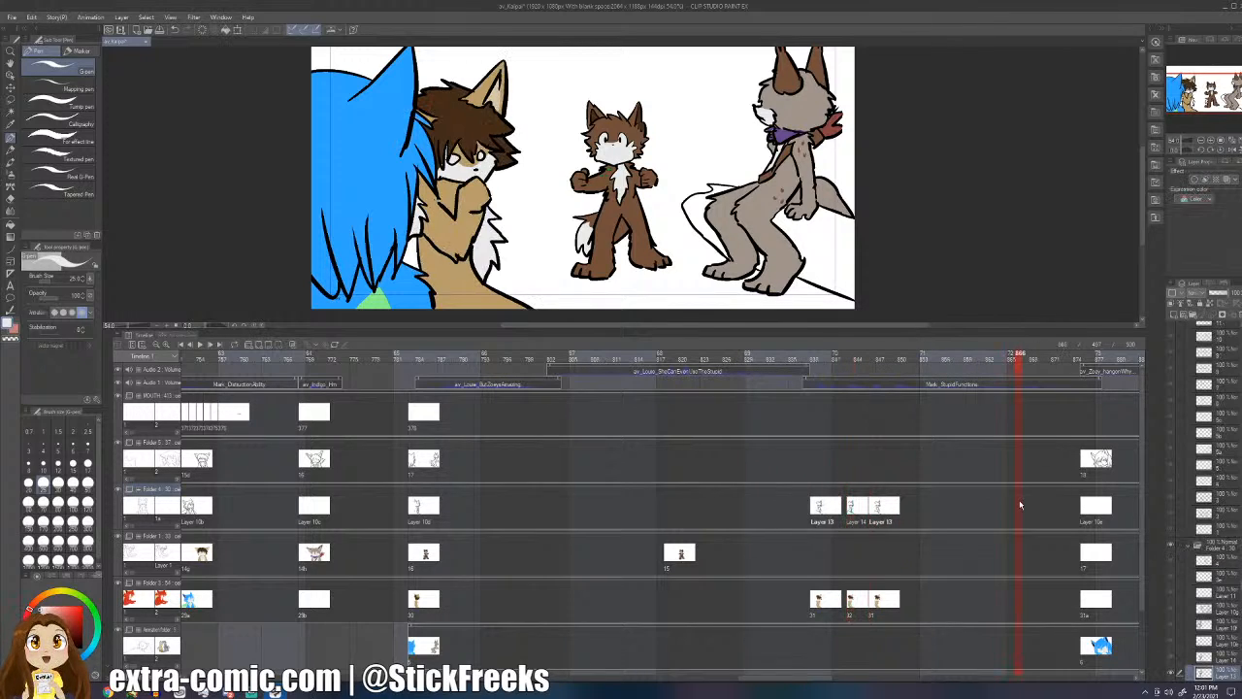
right_click(1019, 497)
left_click(1099, 370)
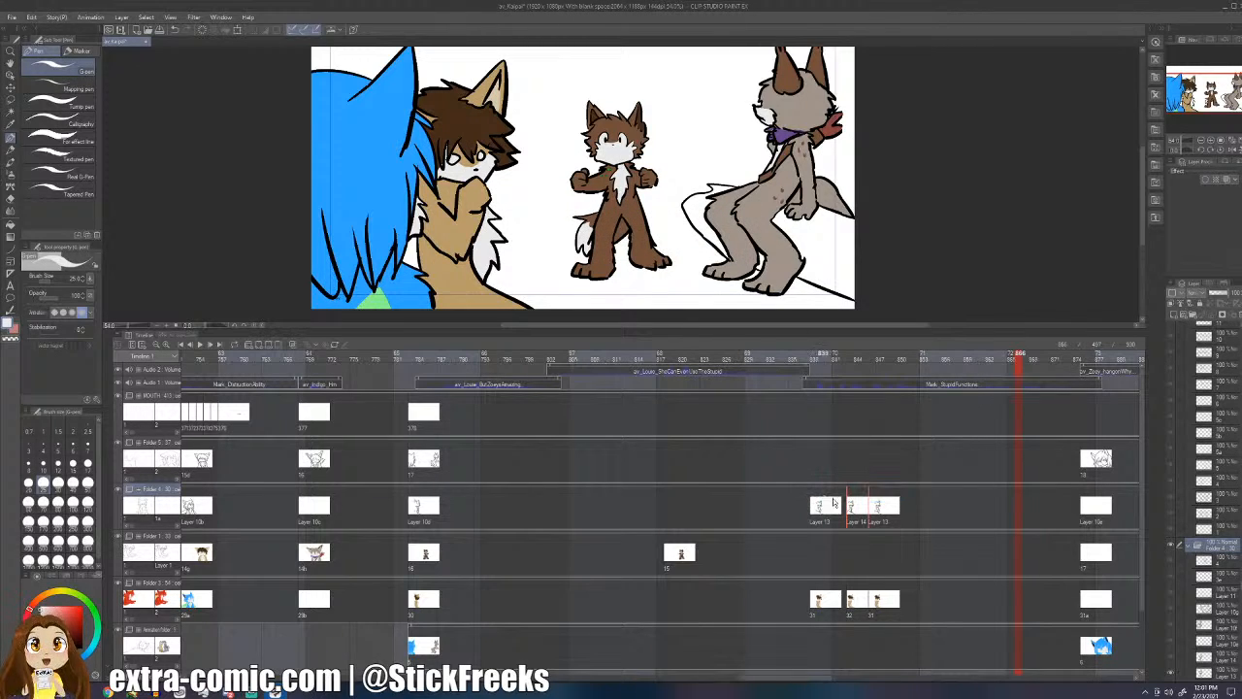
- Copy Folder 4's Layer 14 cel and the Layer 13 cel following it, and paste them at frame 866
right_click(858, 490)
left_click(941, 356)
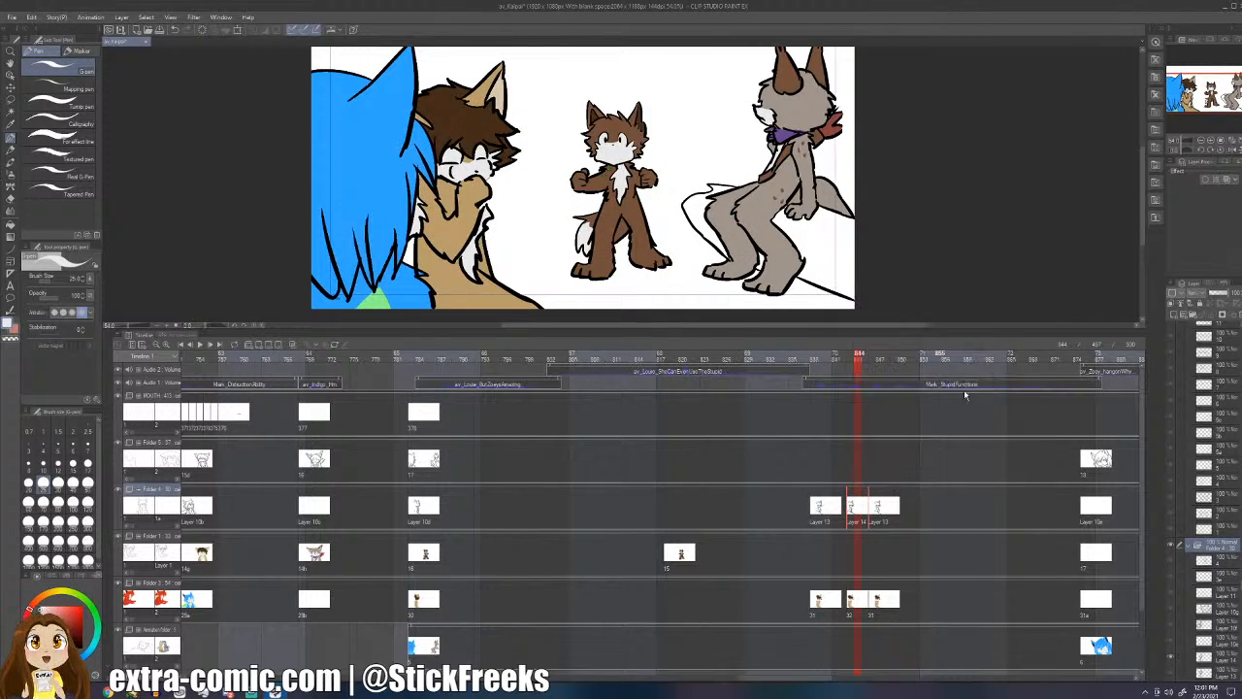
left_click(1022, 504)
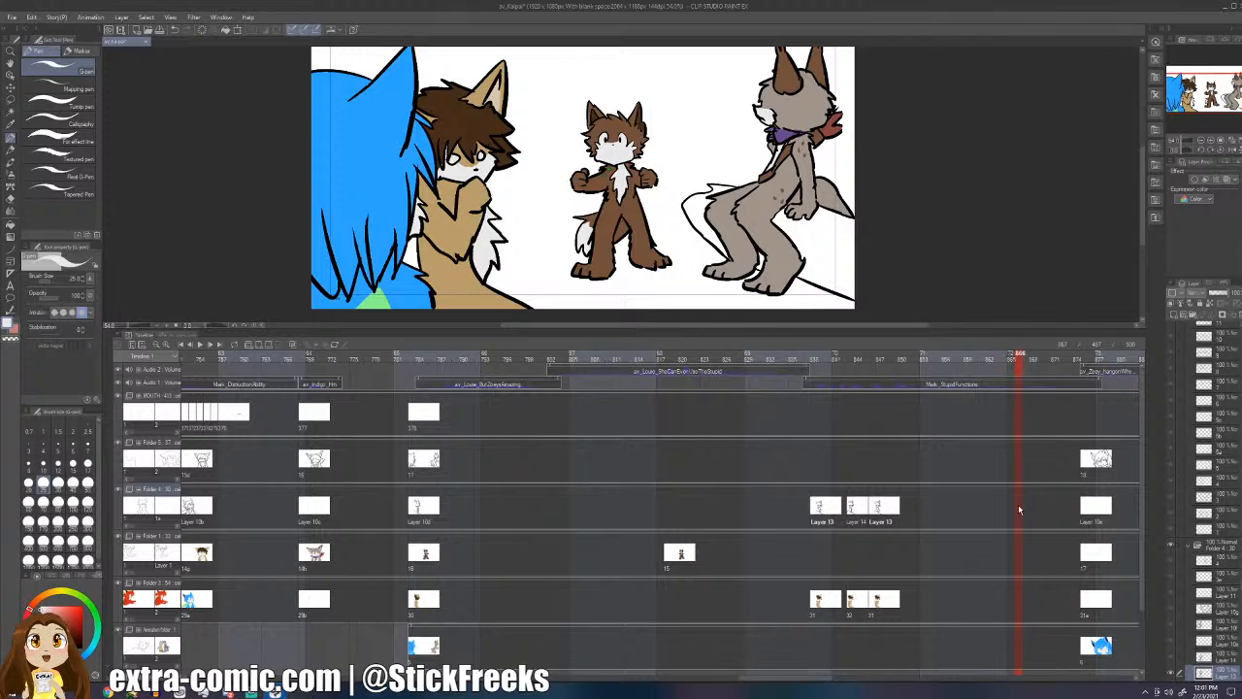
right_click(1018, 504)
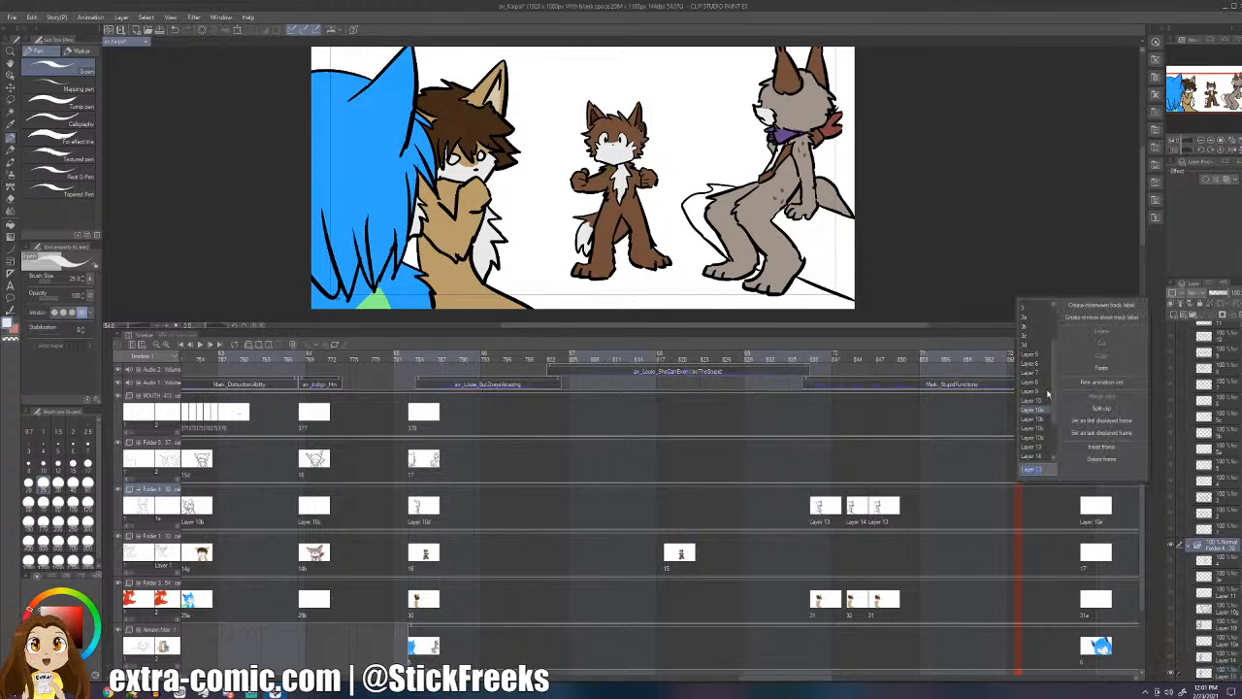
left_click(1079, 372)
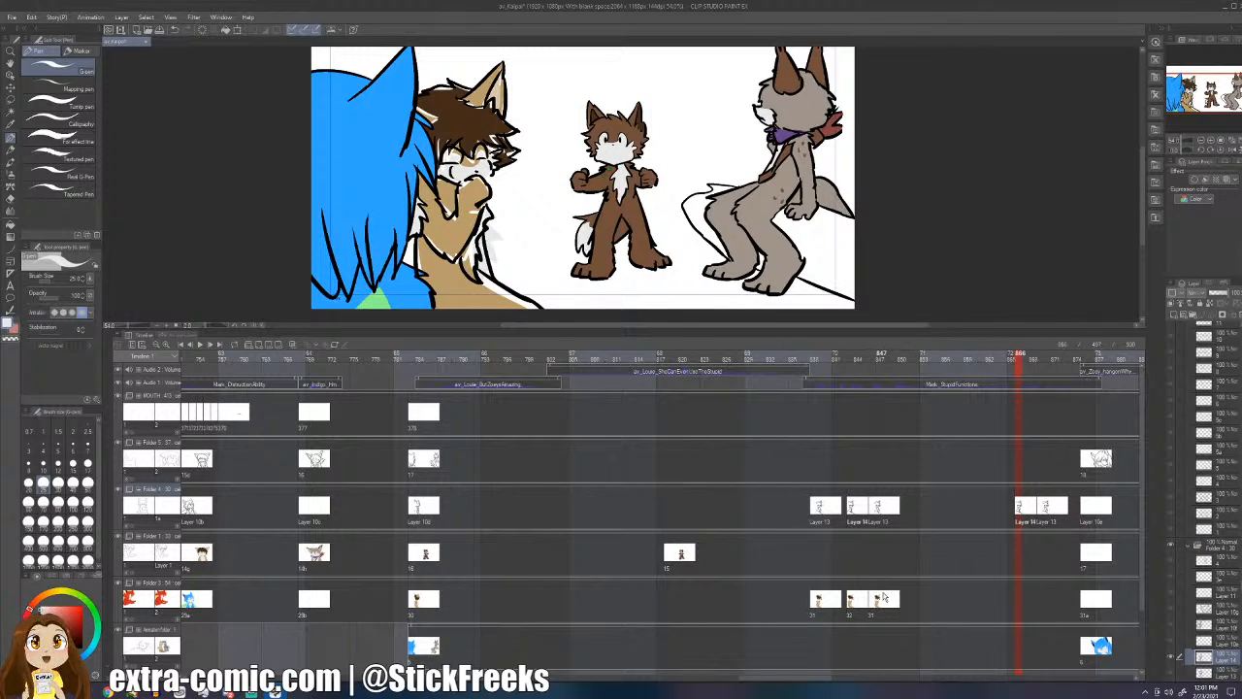
- Copy the matching color cels 32 and 31 of Folder 3 and paste them at frame 866
right_click(850, 596)
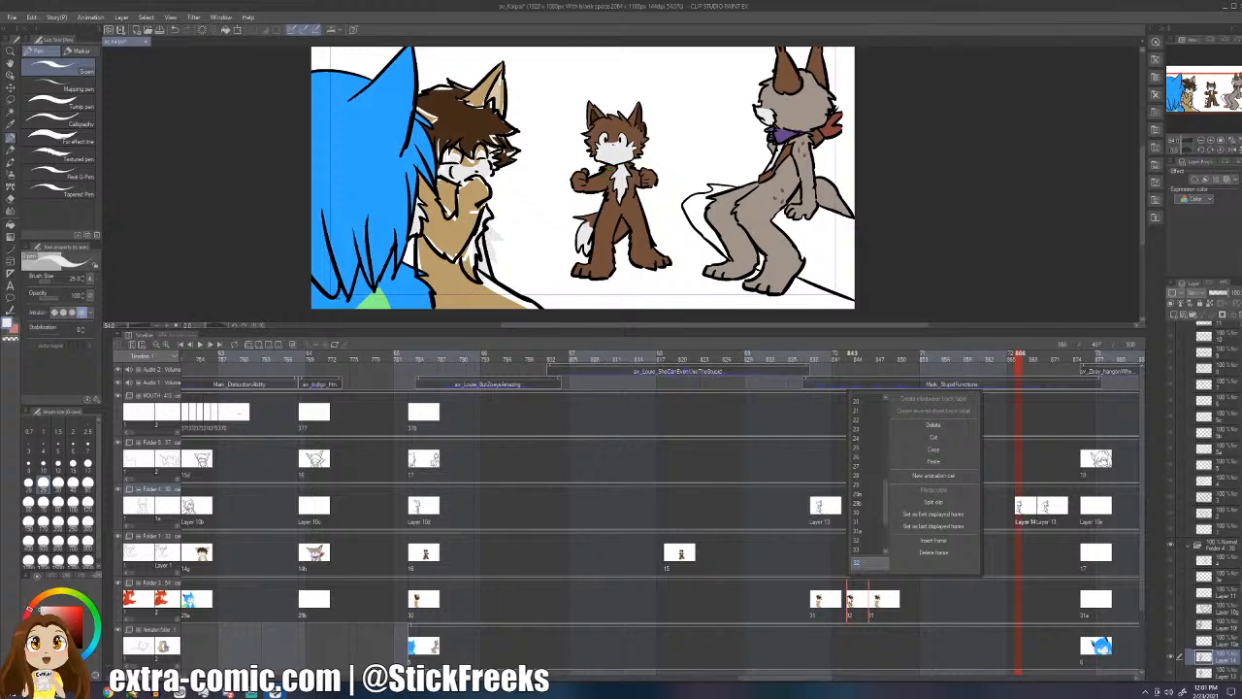
left_click(935, 452)
right_click(1016, 587)
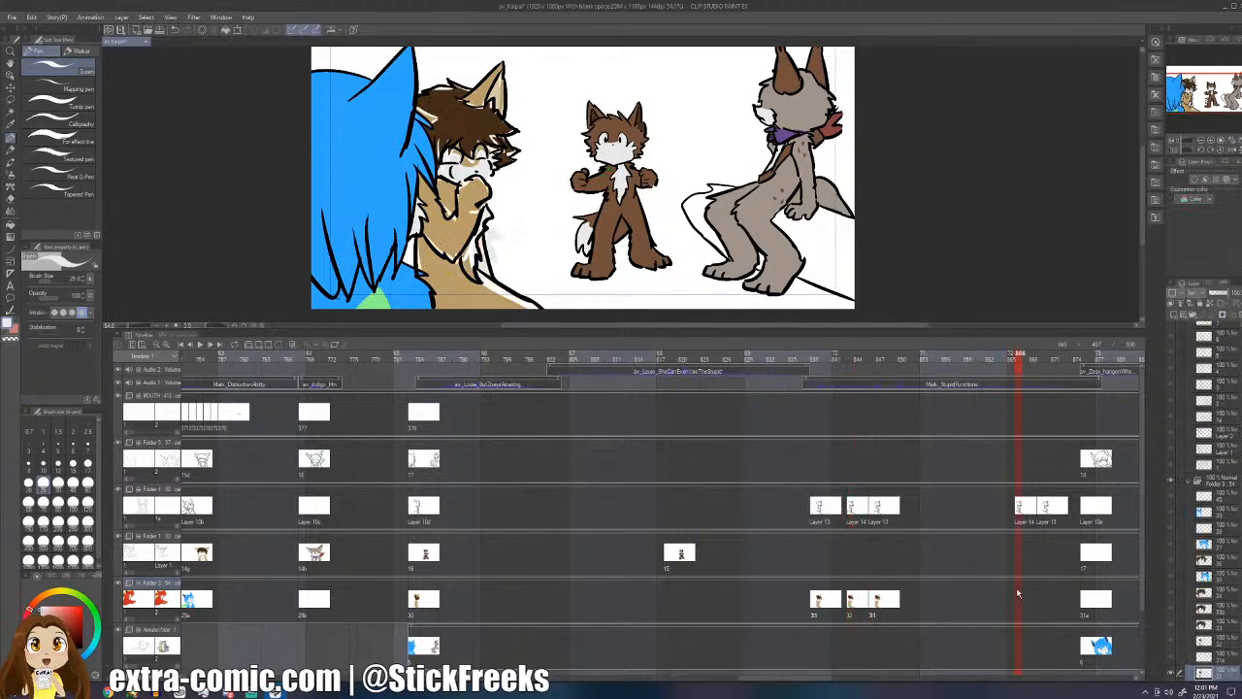
left_click(1093, 463)
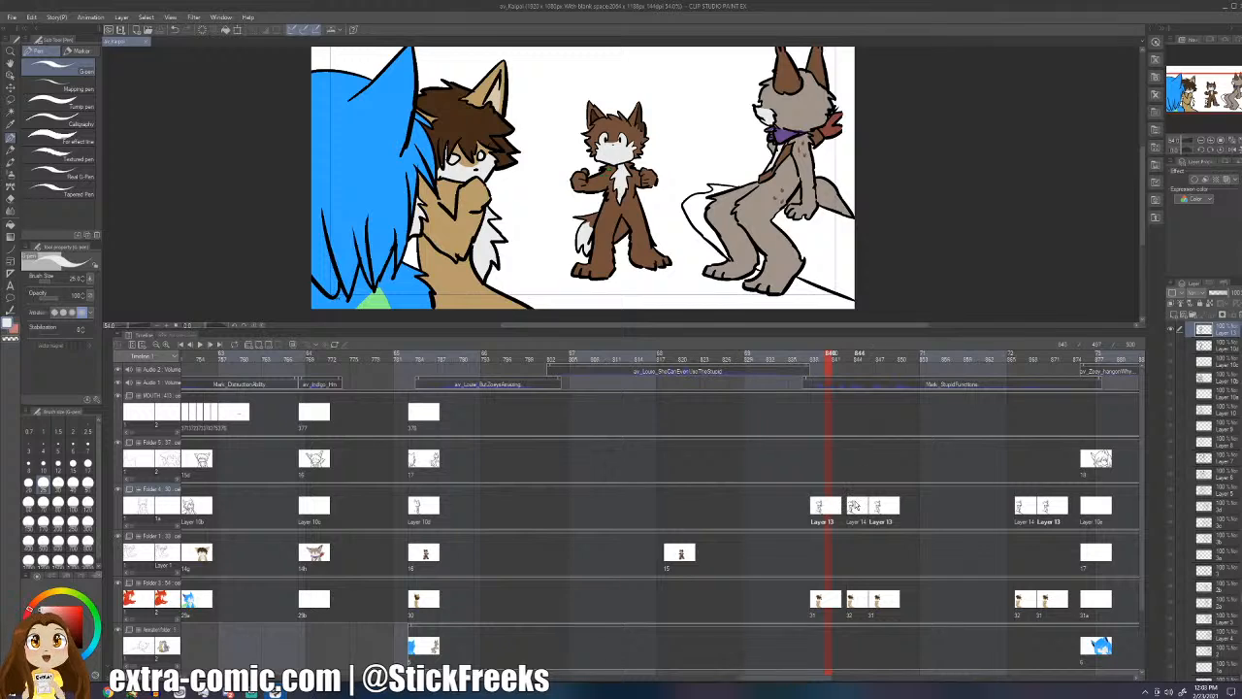
left_click(858, 501)
left_click(892, 507)
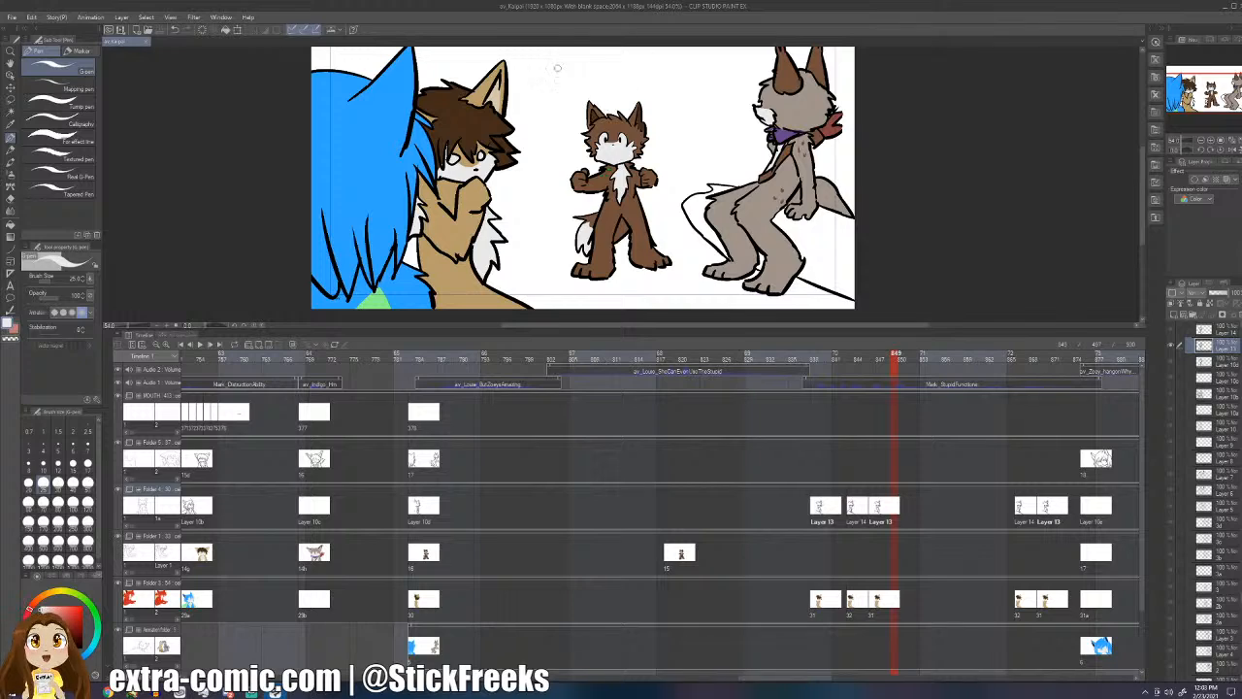
mouse_move(557, 69)
left_mouse_down()
mouse_move(541, 101)
mouse_move(549, 72)
mouse_move(546, 111)
mouse_move(571, 67)
mouse_move(577, 89)
mouse_move(590, 66)
mouse_move(598, 93)
mouse_move(635, 74)
mouse_move(660, 93)
left_mouse_up()
key("ctrl+z")
key("ctrl+z")
- Handwrite the note "BRB CAT feeding time" in red on the Layer 13 cel, above and beside the small brown character
key("x")
left_click_drag(636, 79, 664, 99)
left_click_drag(656, 73, 691, 70)
mouse_move(660, 114)
left_mouse_down()
mouse_move(671, 111)
mouse_move(656, 140)
left_mouse_up()
left_click_drag(656, 124, 691, 124)
mouse_move(691, 124)
left_mouse_down()
mouse_move(705, 122)
mouse_move(712, 88)
mouse_move(718, 116)
left_mouse_up()
mouse_move(722, 117)
left_mouse_down()
mouse_move(731, 146)
mouse_move(703, 146)
mouse_move(671, 170)
left_mouse_up()
mouse_move(668, 157)
left_mouse_down()
mouse_move(685, 152)
mouse_move(687, 167)
left_mouse_up()
left_click_drag(693, 165, 720, 136)
left_click_drag(720, 146, 737, 117)
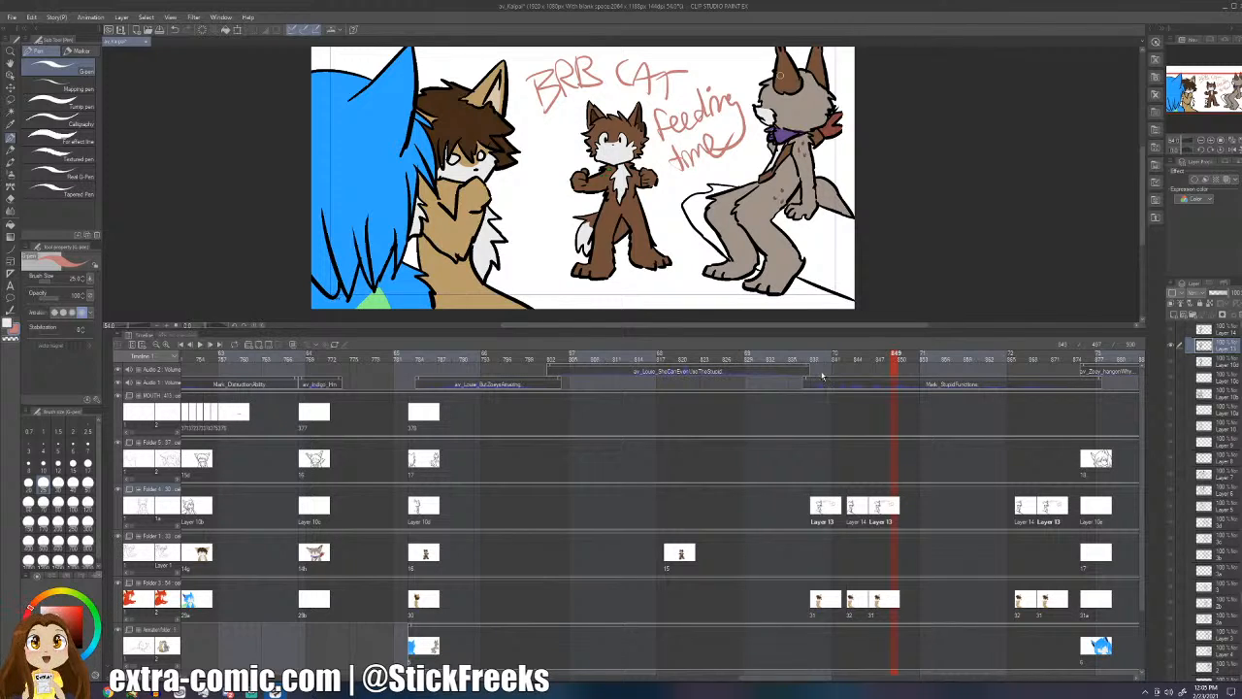
- Lasso the red handwritten note around the small brown character, delete it and clear the selection
key("m")
mouse_move(650, 118)
left_mouse_down()
mouse_move(675, 177)
mouse_move(739, 165)
mouse_move(755, 132)
mouse_move(742, 70)
left_mouse_up()
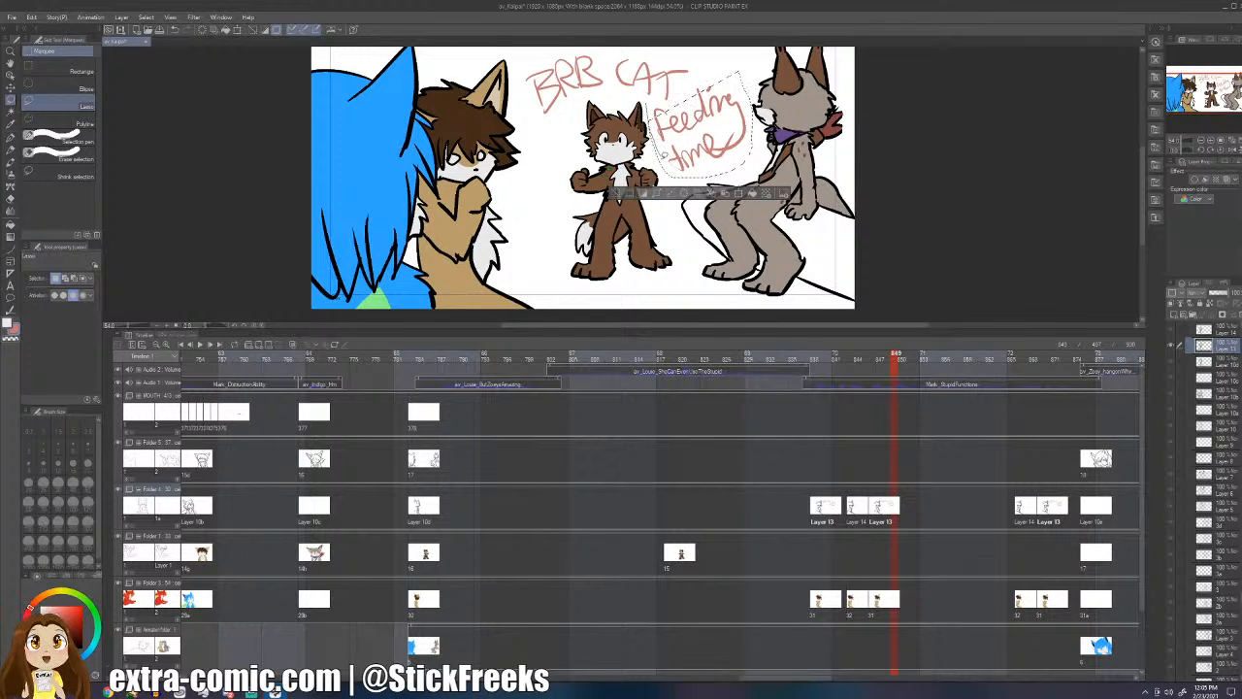
mouse_move(753, 119)
left_mouse_down()
mouse_move(712, 50)
mouse_move(578, 41)
mouse_move(533, 115)
mouse_move(524, 160)
mouse_move(567, 191)
mouse_move(596, 161)
mouse_move(649, 165)
left_mouse_up()
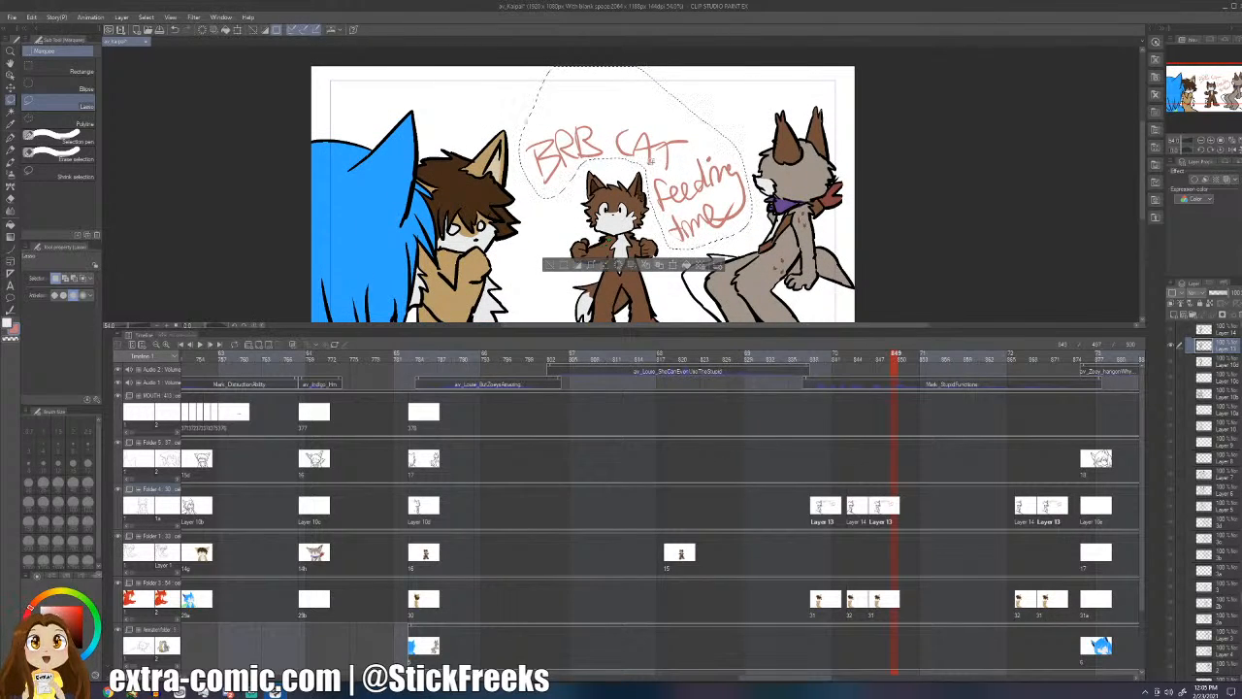
key("Delete")
key("ctrl+d")
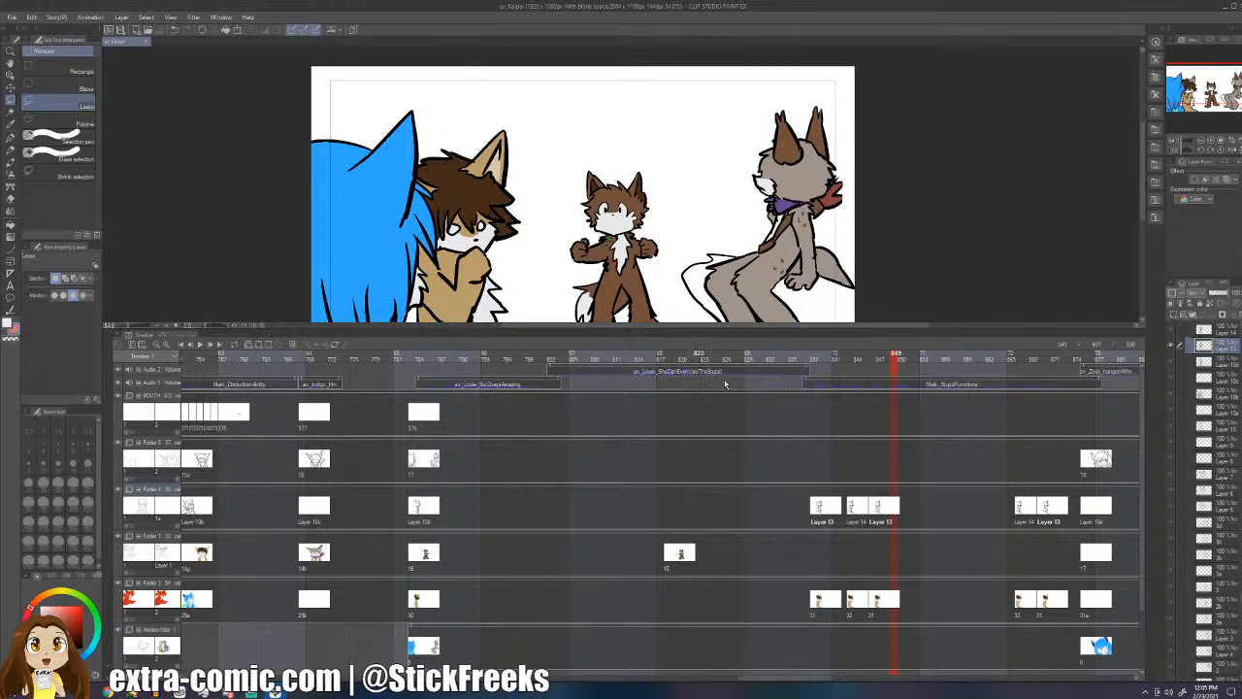
- Compare the Layer 13 and Layer 14 blink cels in Folder 4 and check the MOUTH track above them
left_click(821, 504)
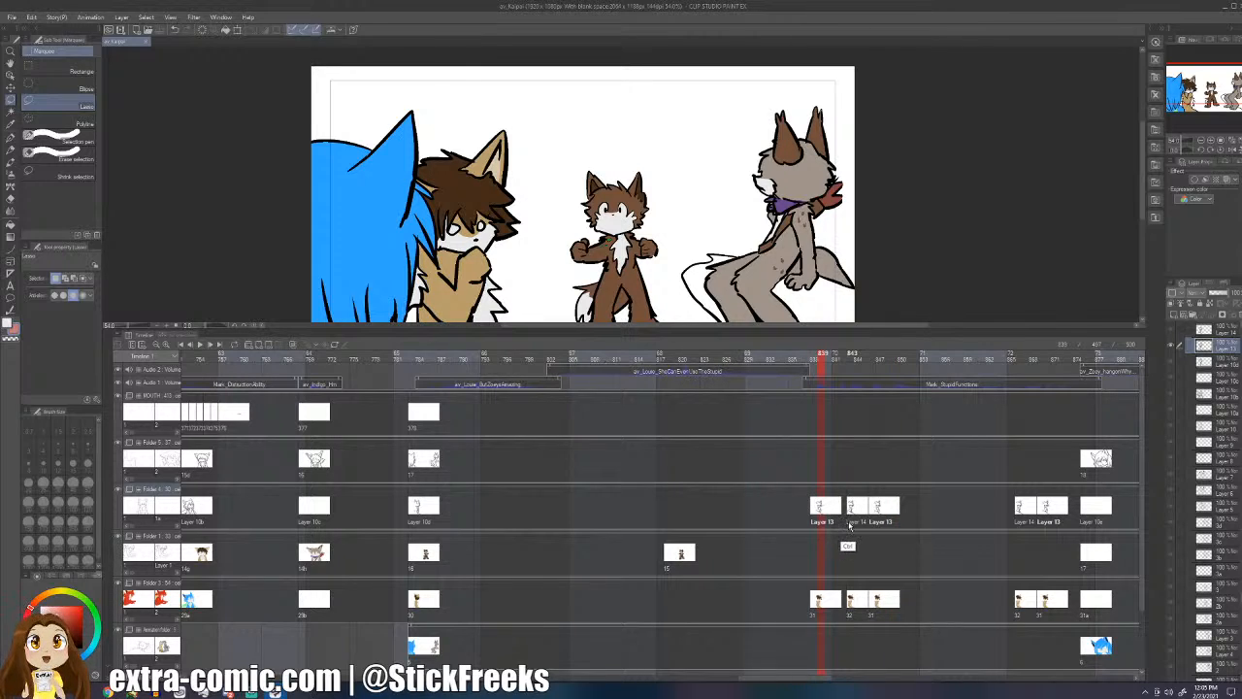
left_click(858, 521)
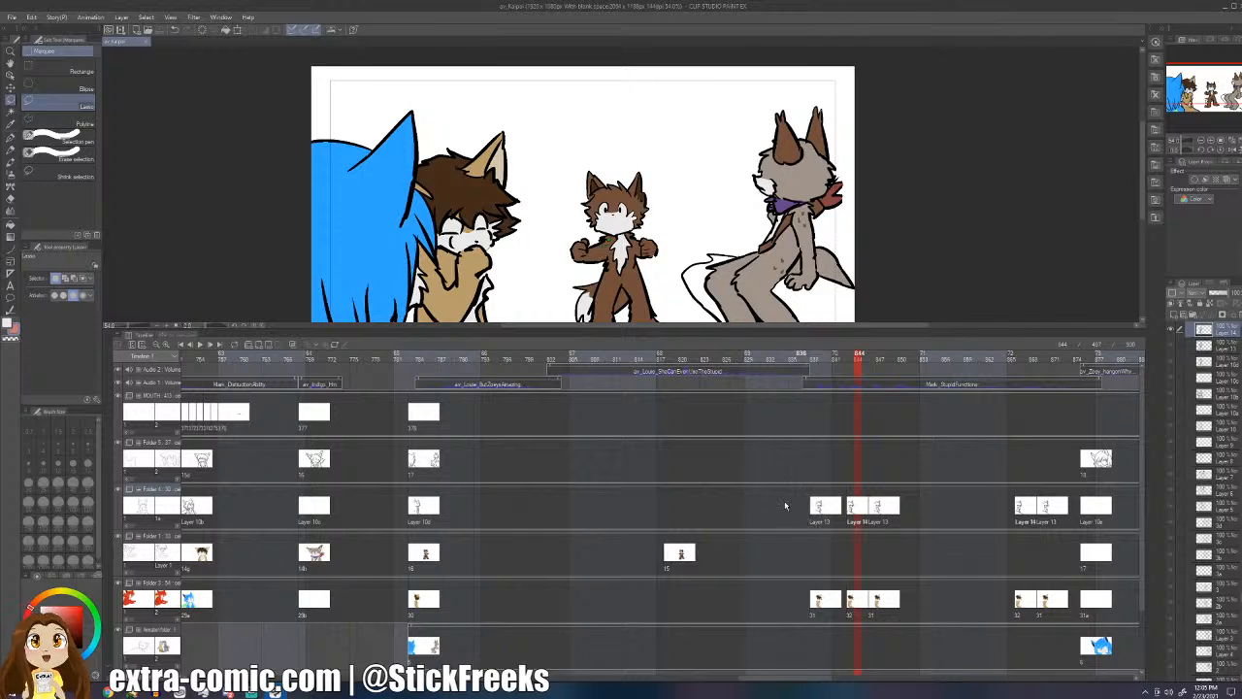
left_click(784, 507)
left_click(823, 504)
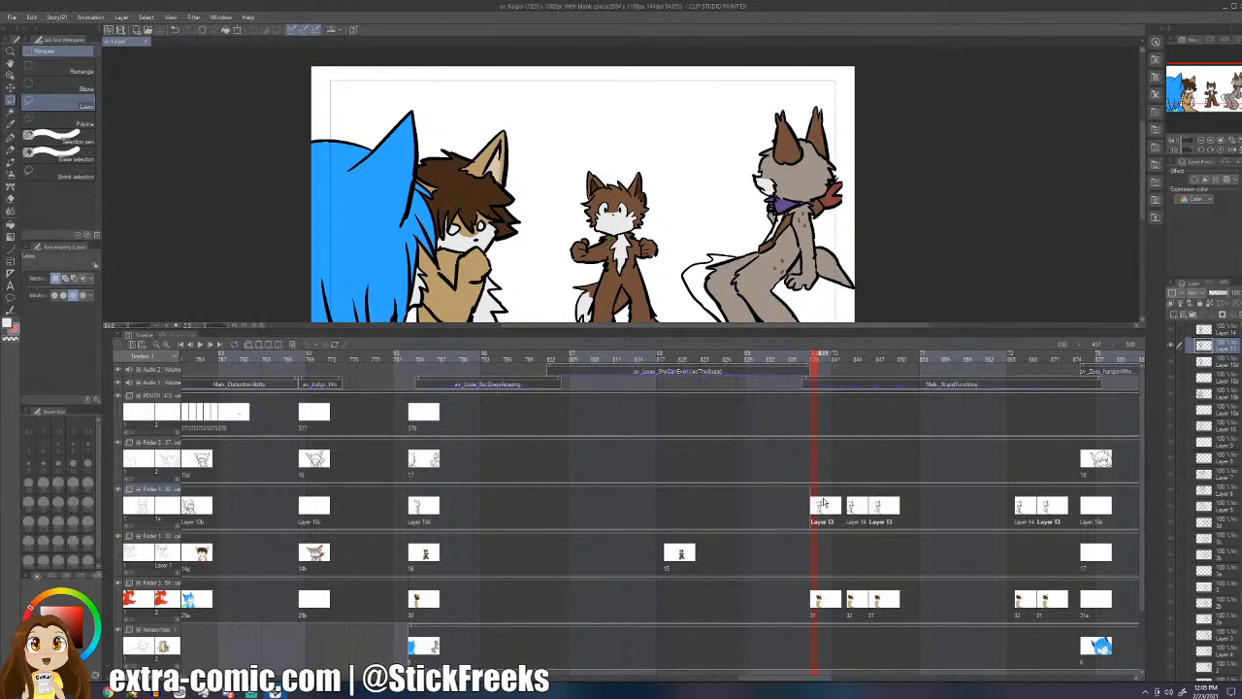
left_click(808, 417)
left_click(784, 416)
left_click(818, 418)
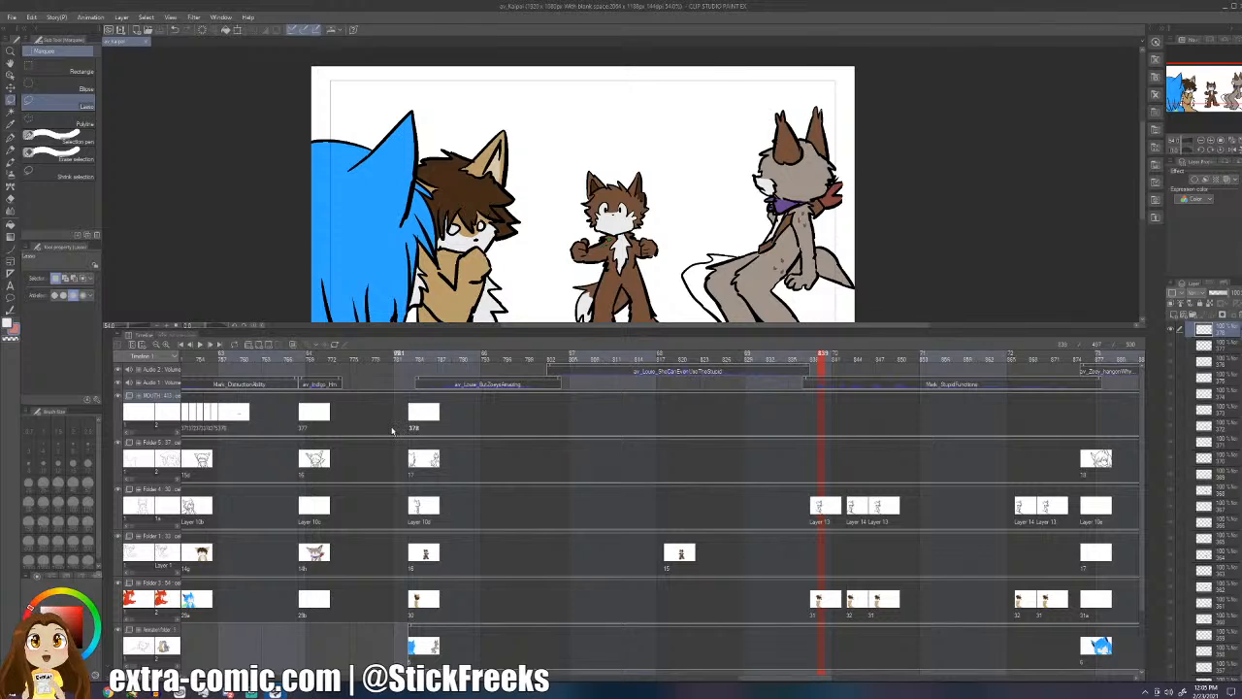
- Inspect the shot changes around mouth cels 376, 377 and 378 to find where the group shot begins
left_click(395, 433)
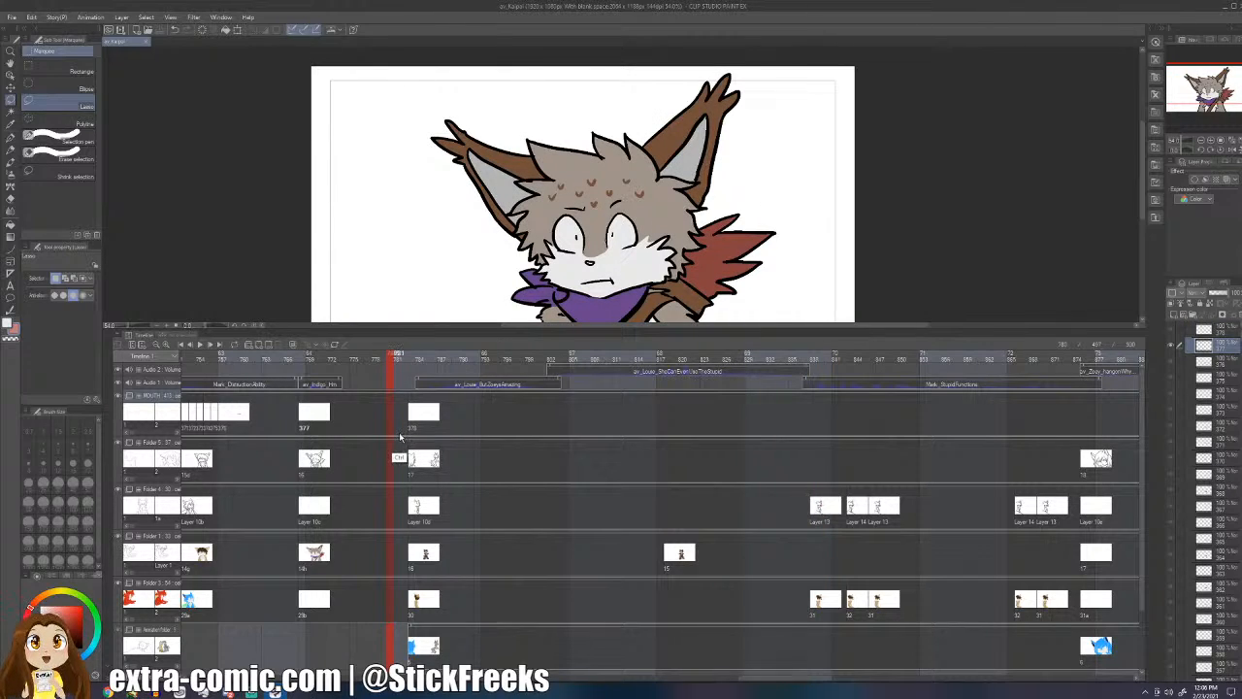
left_click(302, 427)
left_click(279, 424)
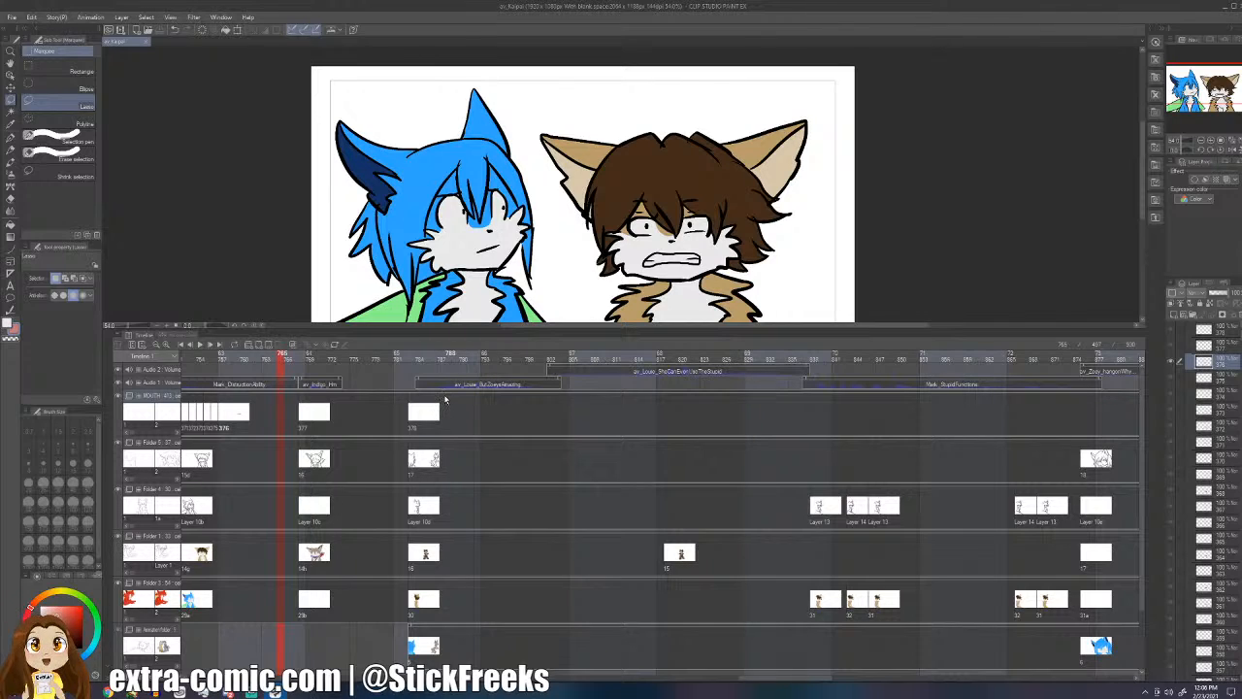
left_click(256, 419)
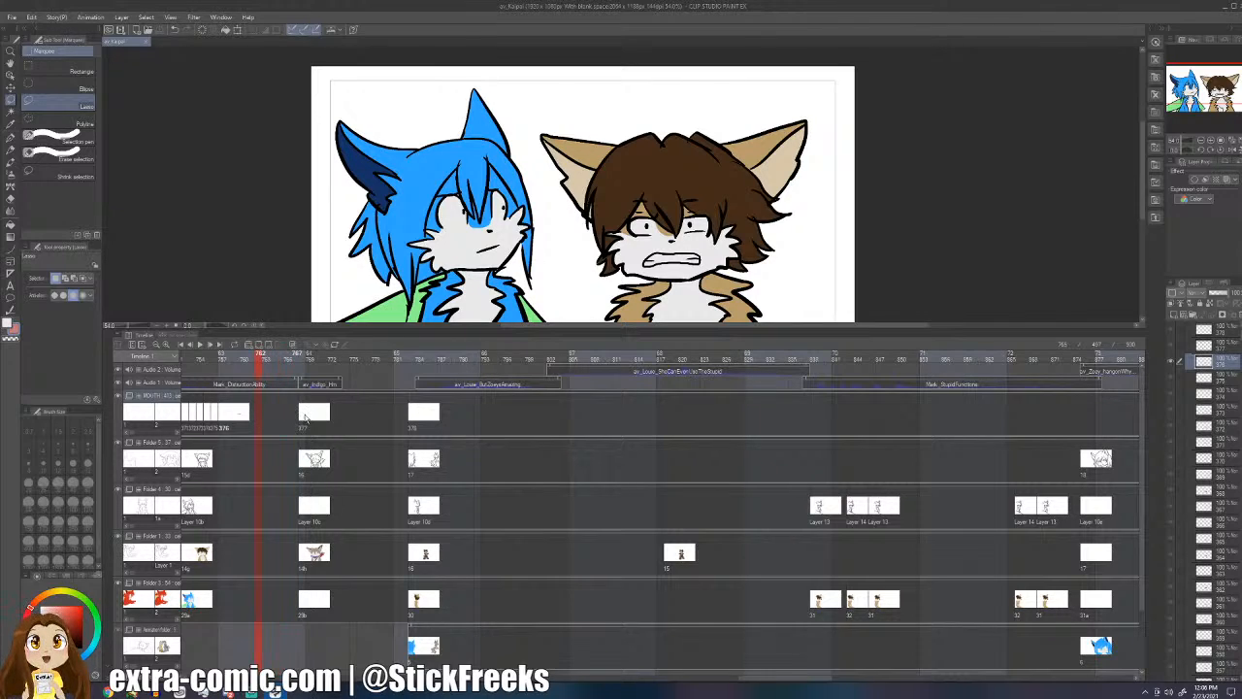
left_click(305, 417)
left_click(415, 419)
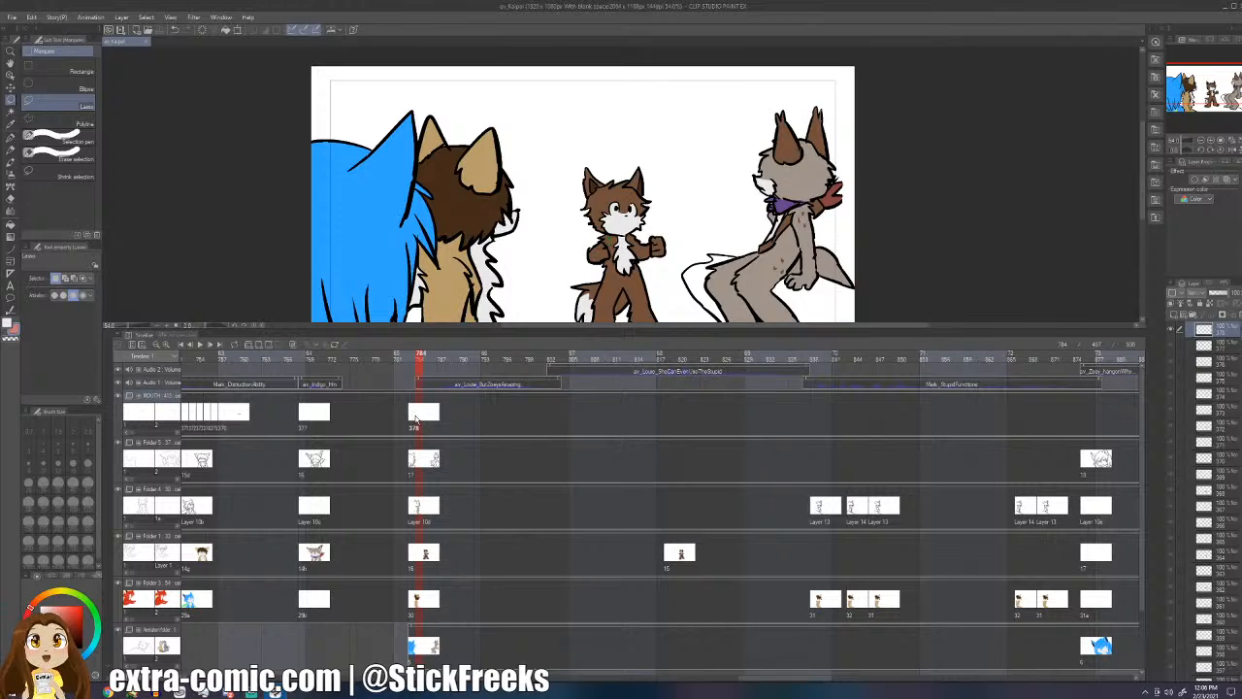
left_click(392, 416)
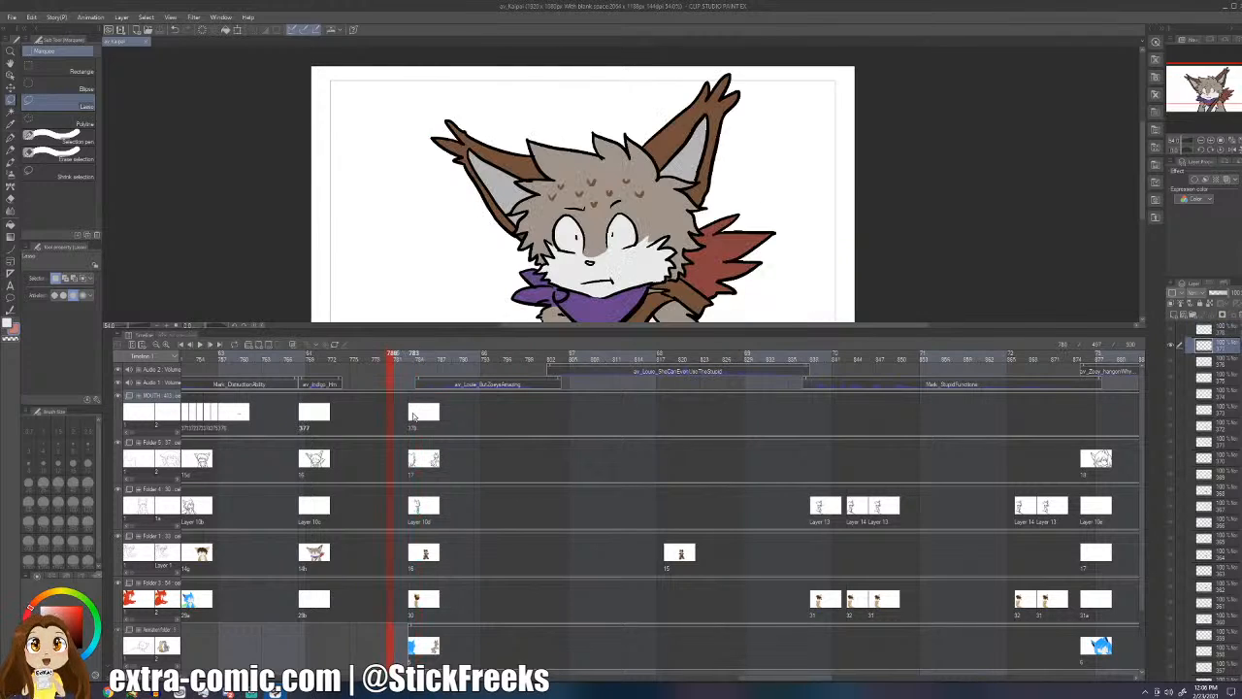
left_click(413, 417)
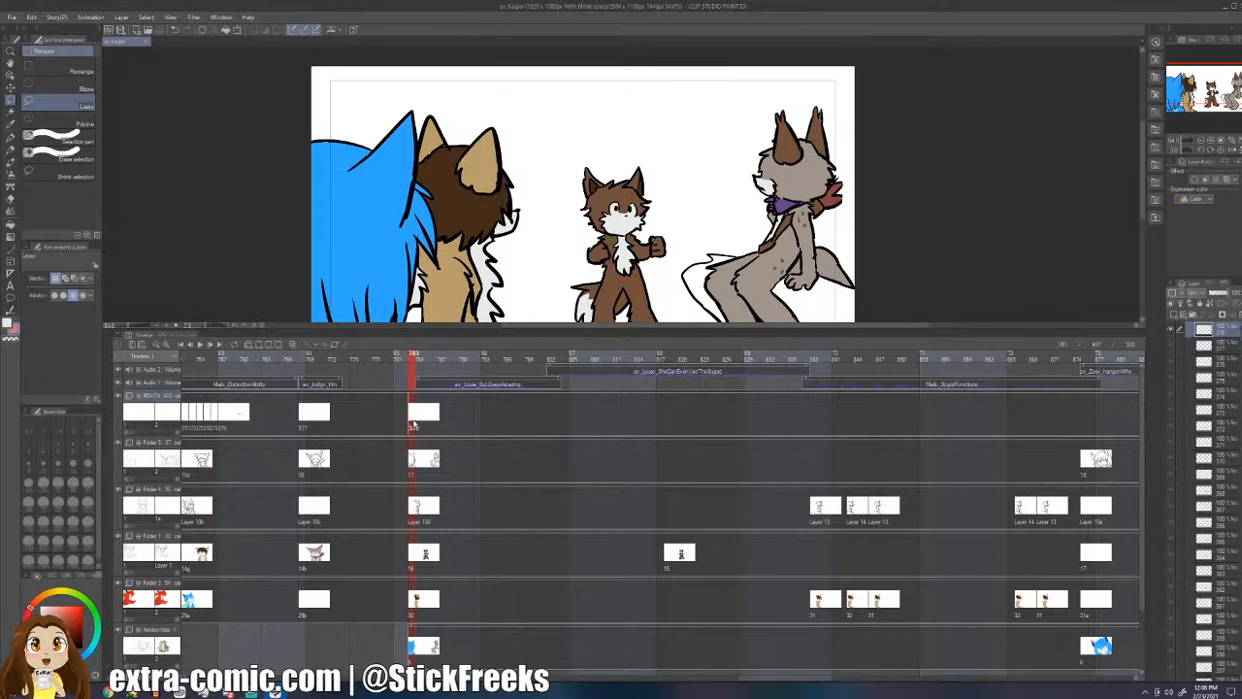
left_click(398, 420)
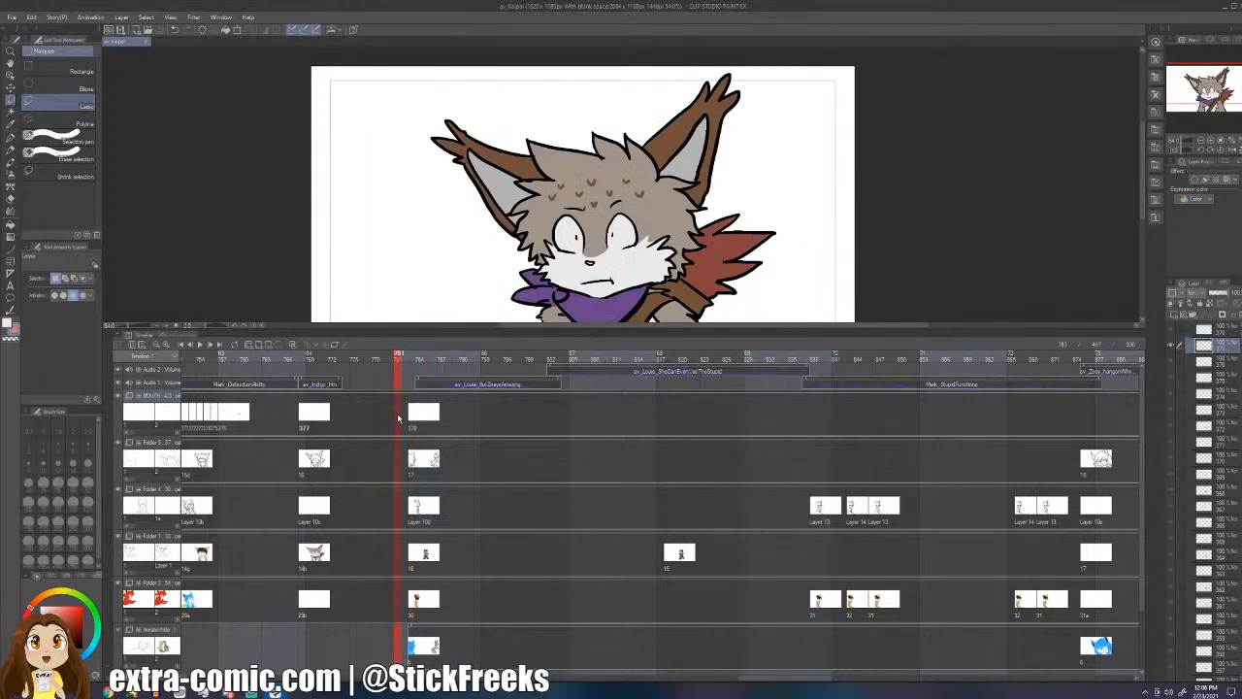
- Open mouth cel 378 at frame 783 and set up the G-pen with black for drawing
left_click(410, 419)
left_click_drag(551, 216, 614, 185)
key("x")
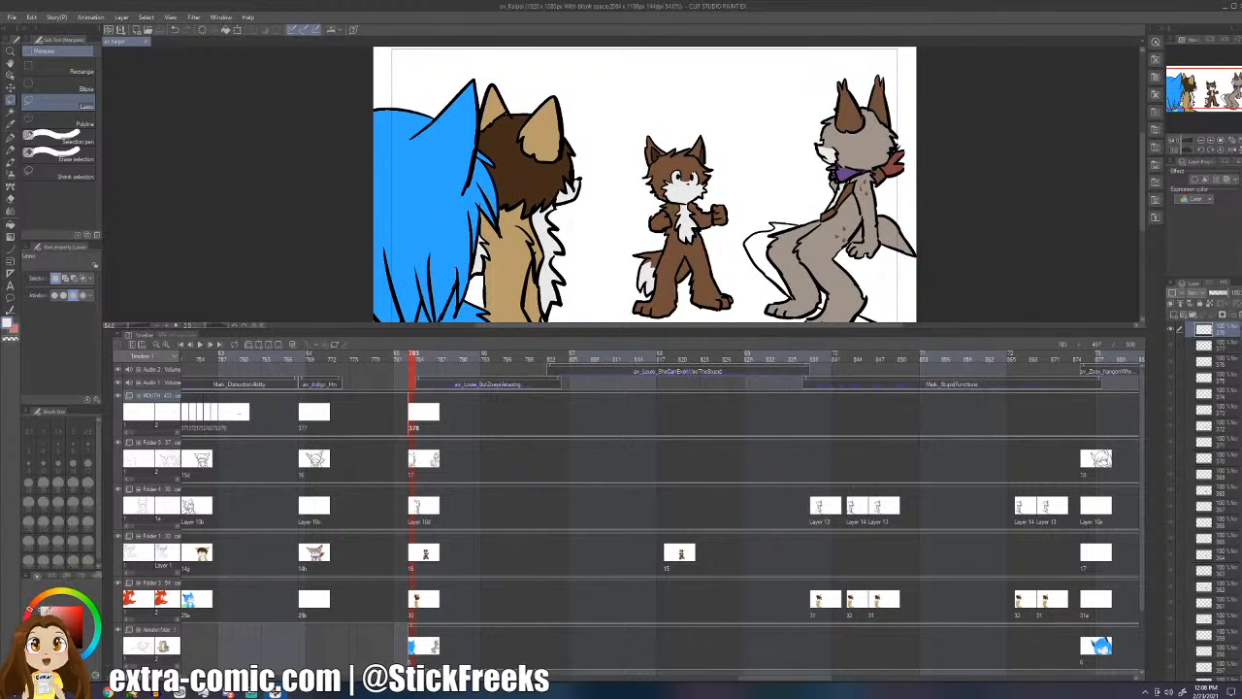
left_click_drag(45, 611, 41, 647)
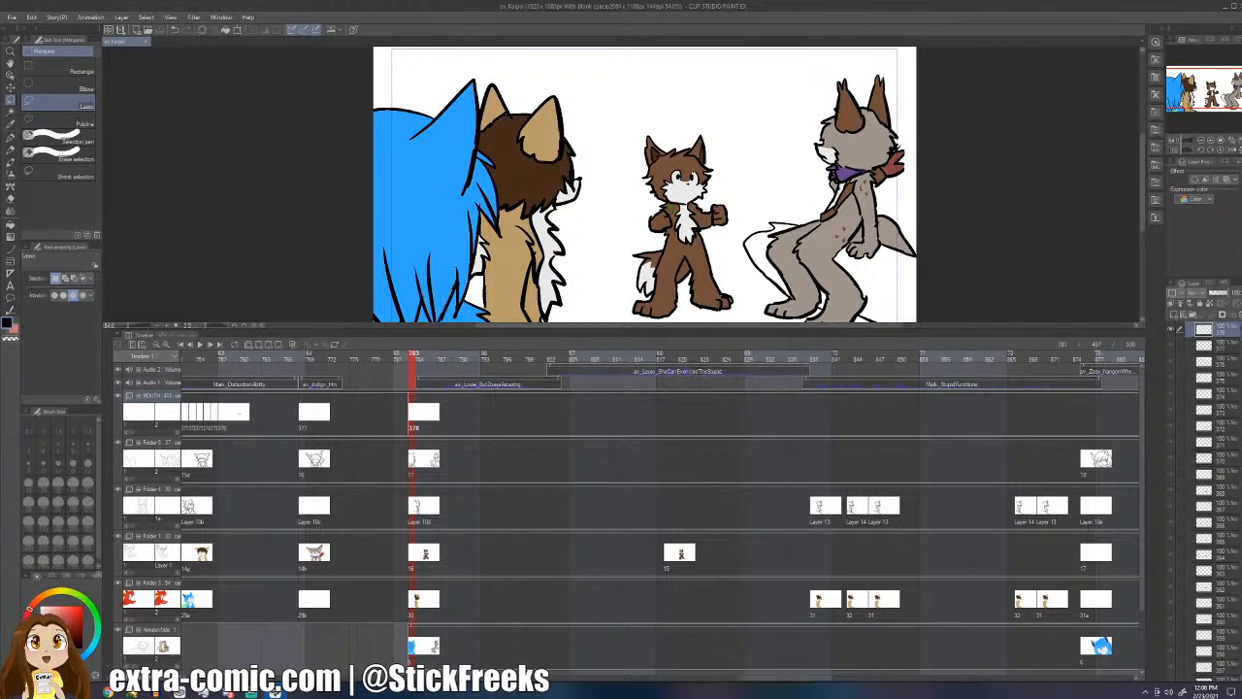
key("p")
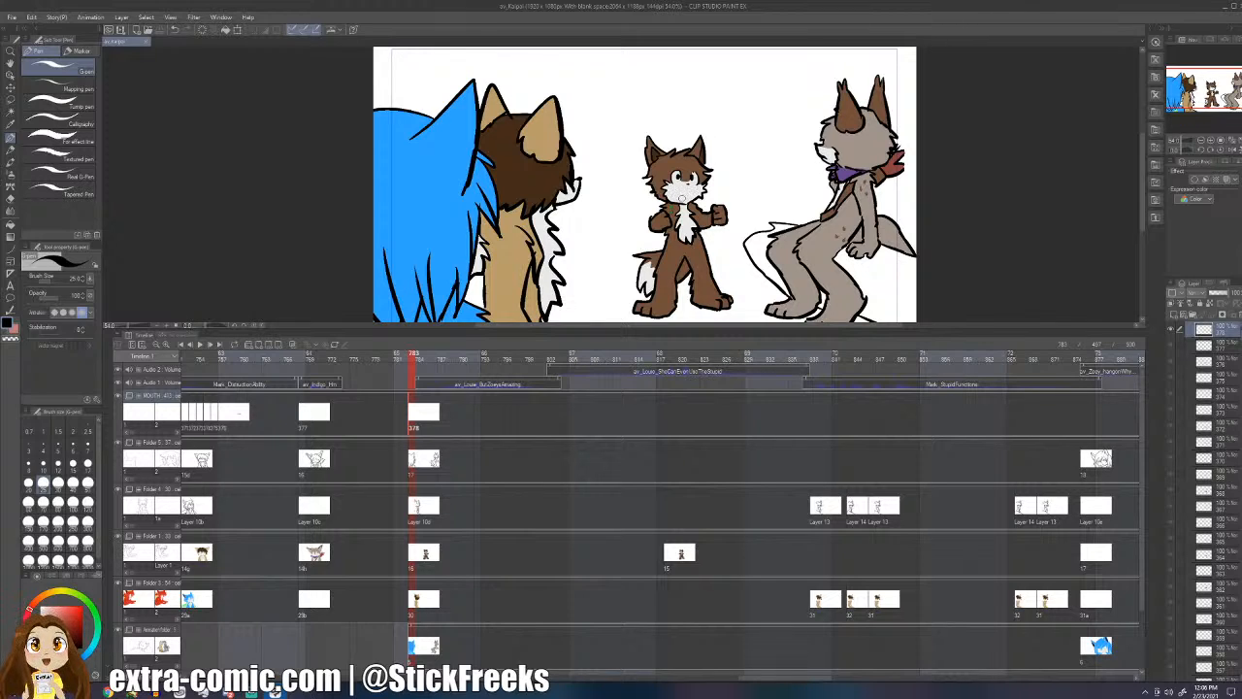
scroll(679, 194, "up", 1)
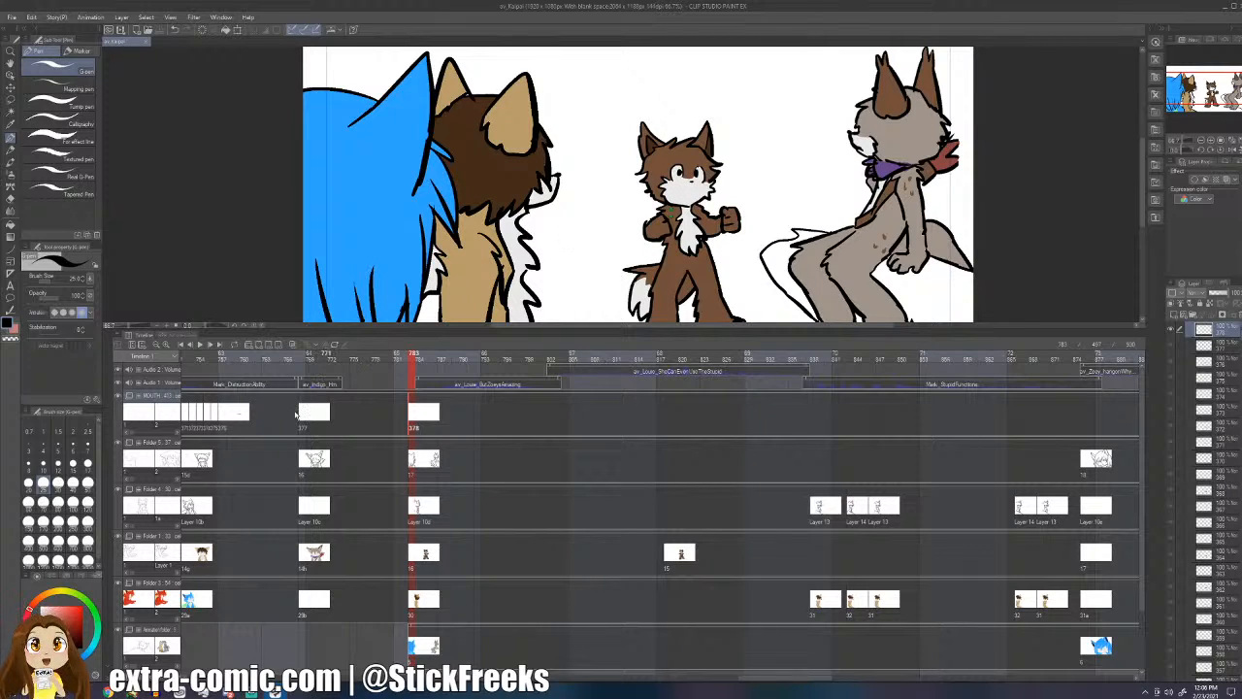
- Play the animation with its dialogue from frame 763, and replay it from the group shot's start at frame 783
left_click(266, 353)
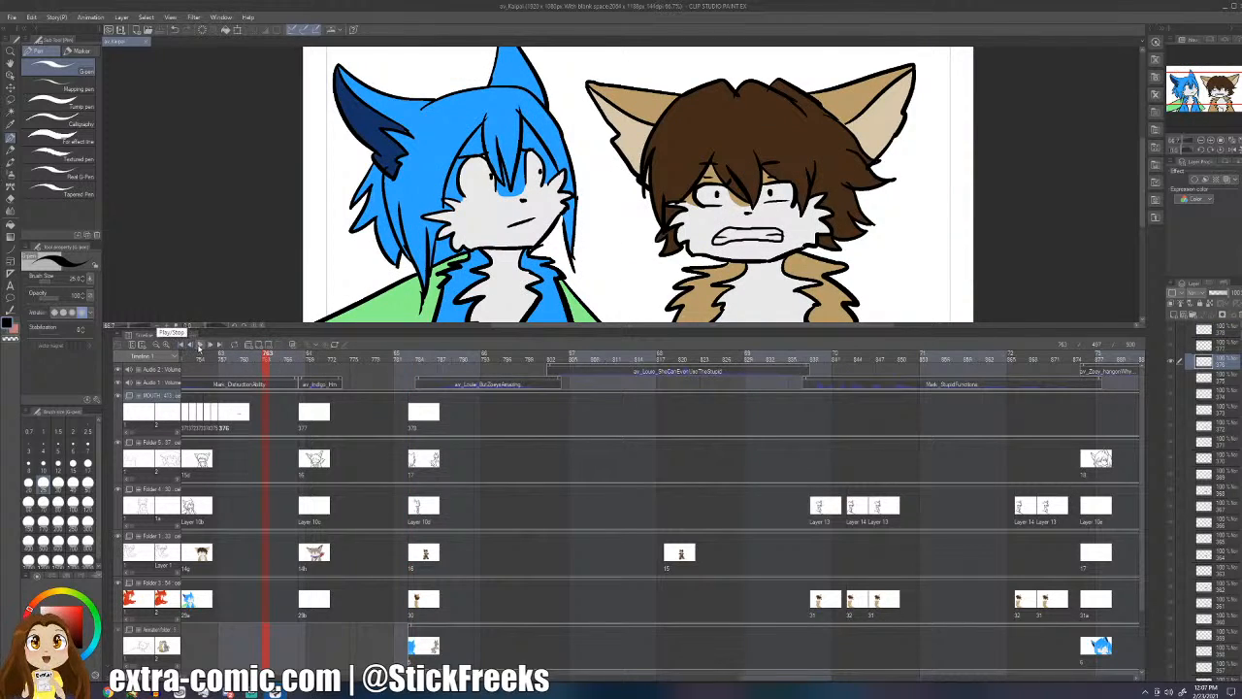
left_click(199, 347)
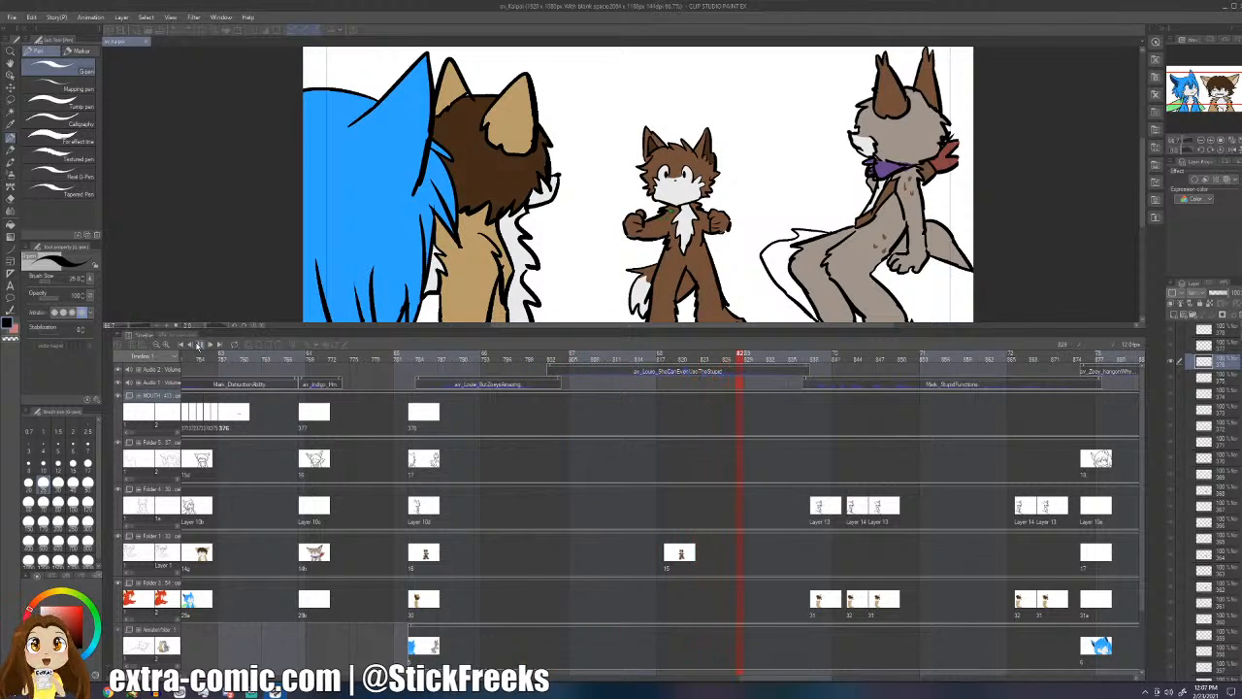
left_click(200, 345)
left_click(409, 413)
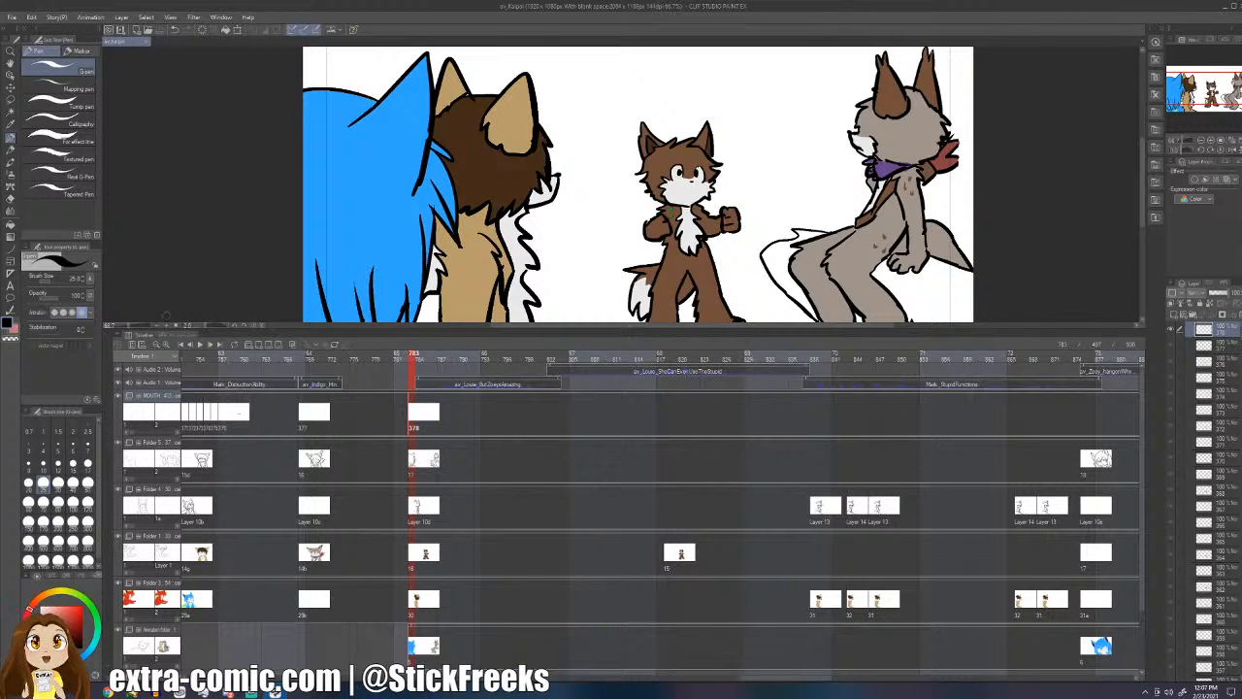
left_click(200, 345)
left_click(200, 346)
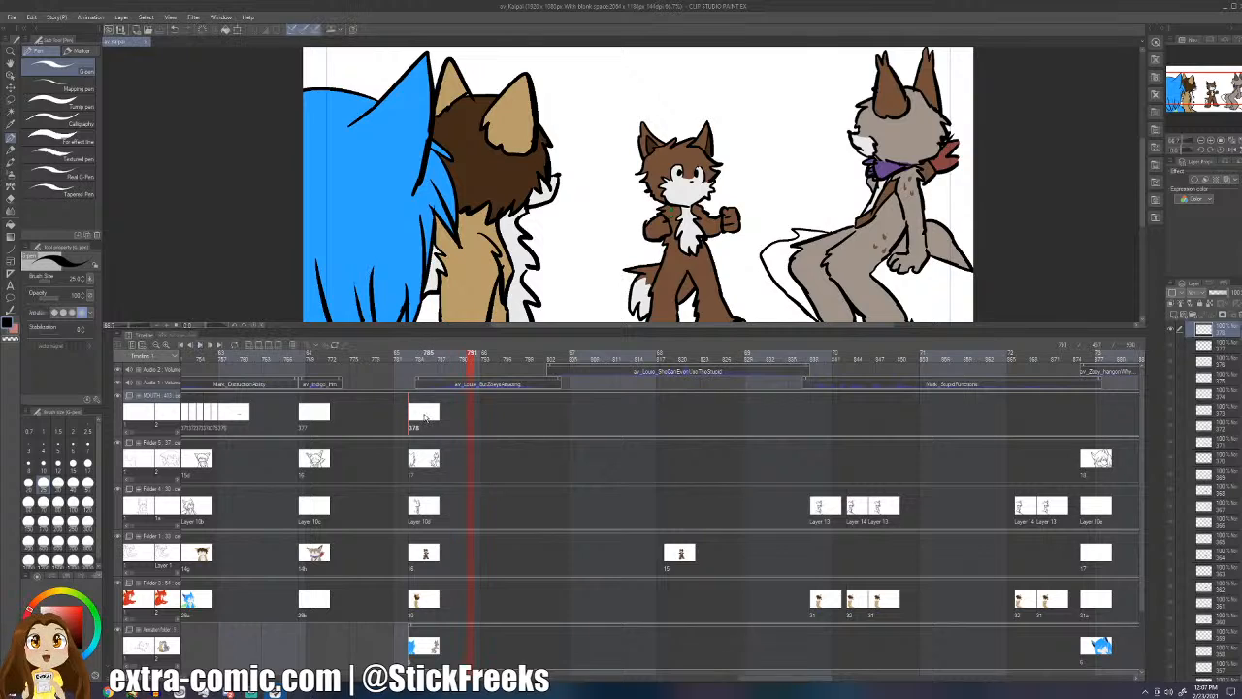
- Draw the small brown character's closed smile at frame 783, and draw its mouth on new cels at frames 784 and 785
left_click(424, 416)
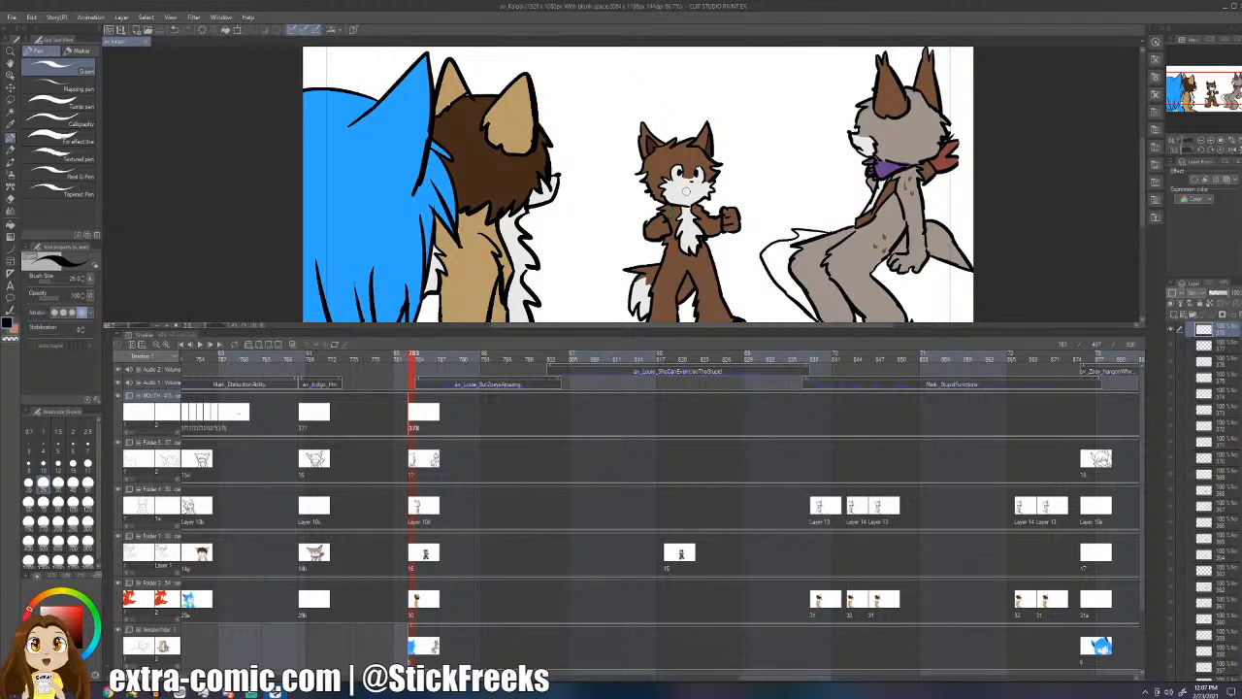
key("Right")
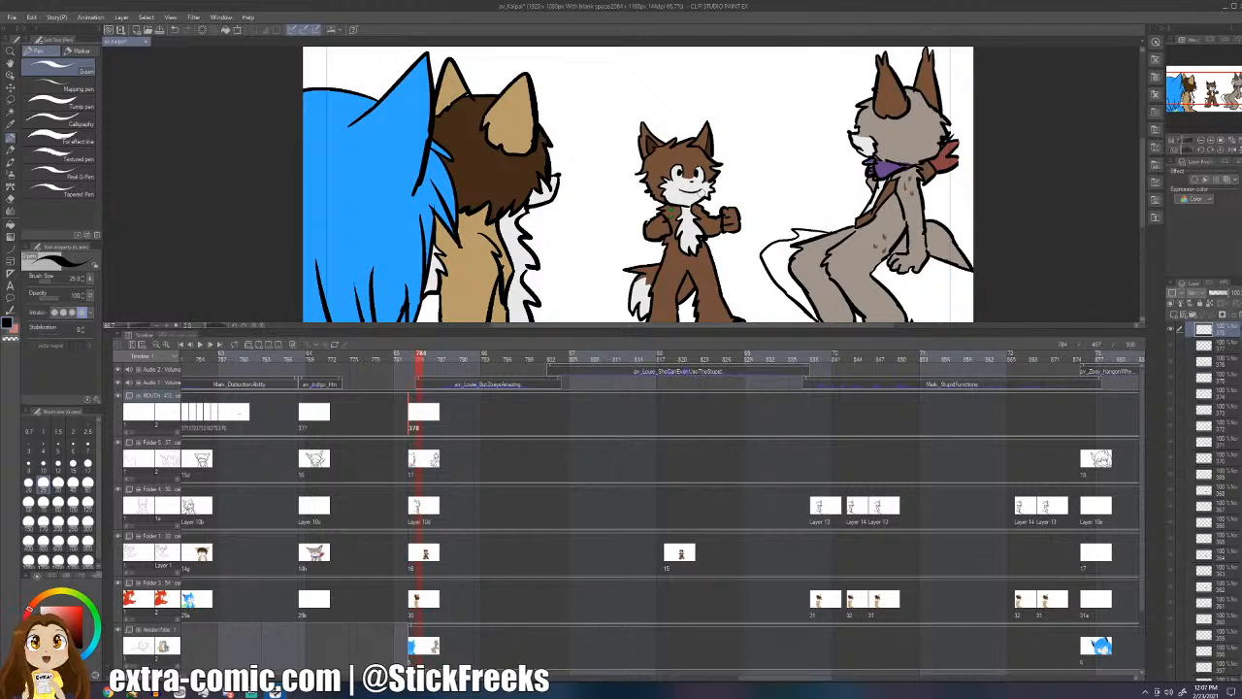
key("alt+shift+n")
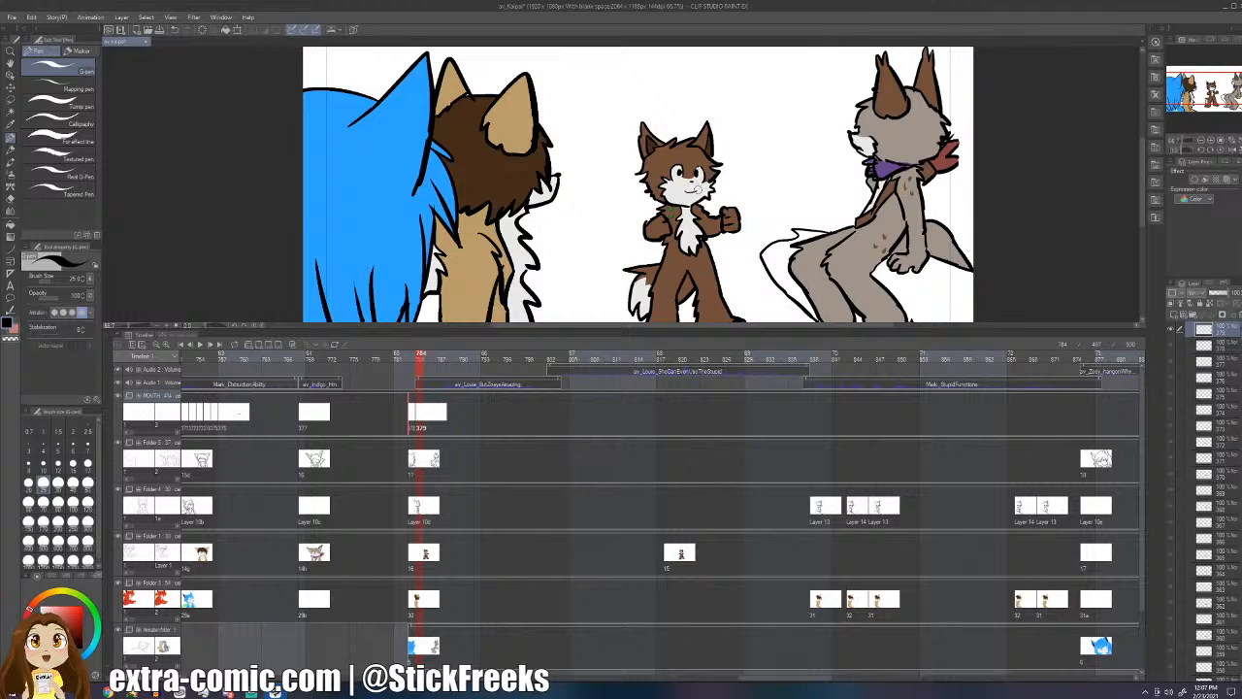
key("Right")
key("alt+shift+n")
mouse_move(696, 187)
left_mouse_down()
mouse_move(676, 190)
mouse_move(683, 199)
left_mouse_up()
- Add mouth cels at frames 786 and 787, draw the small character's toothy grin on them, and save the file
key("Right")
key("alt+shift+n")
key("Right")
key("alt+shift+n")
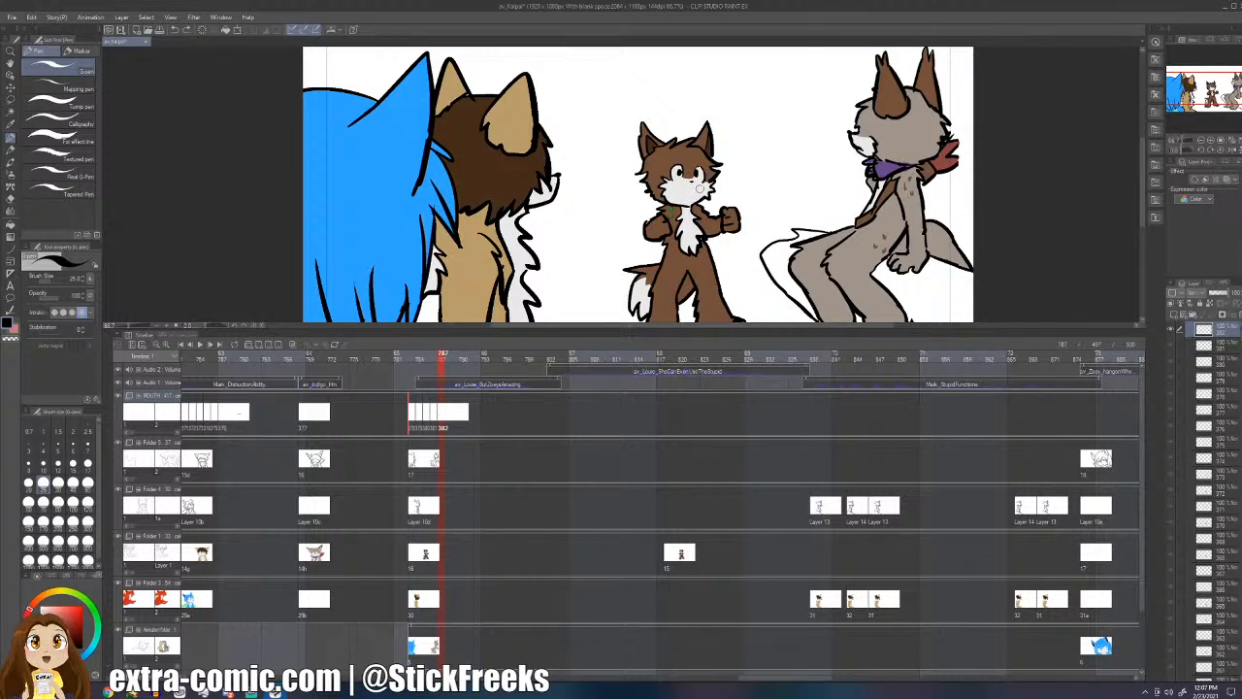
mouse_move(699, 189)
left_mouse_down()
mouse_move(674, 185)
mouse_move(698, 191)
left_mouse_up()
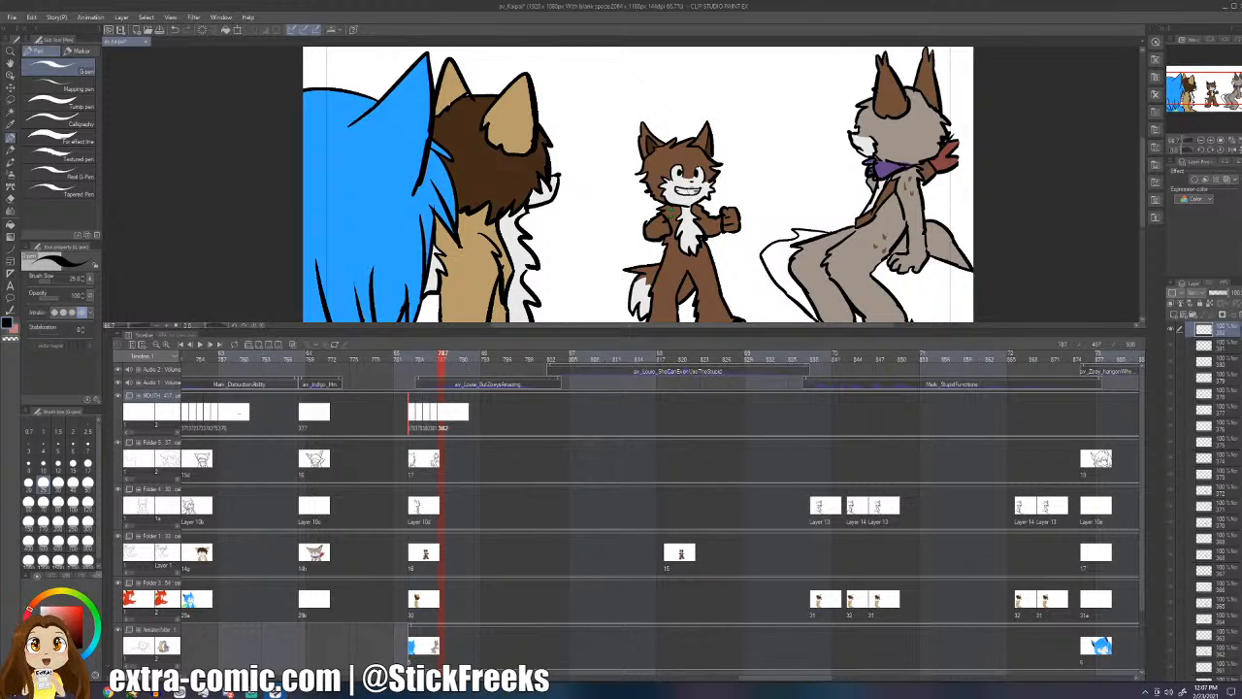
key("Left")
key("Right")
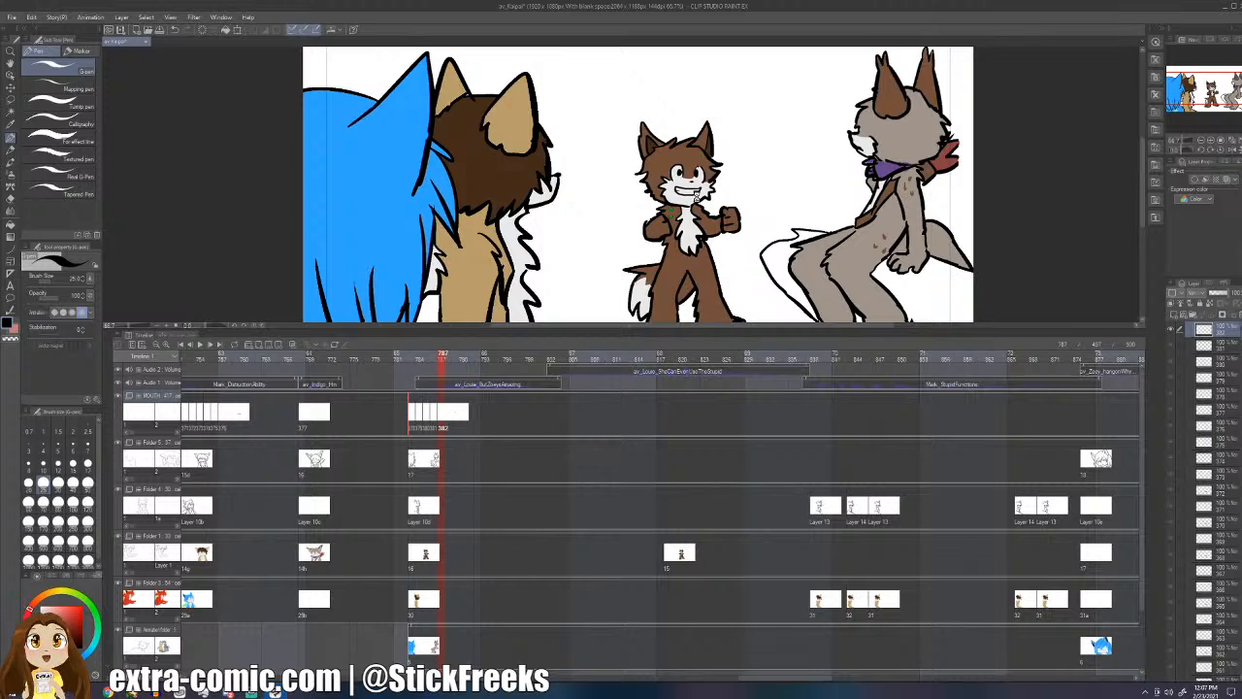
key("ctrl+s")
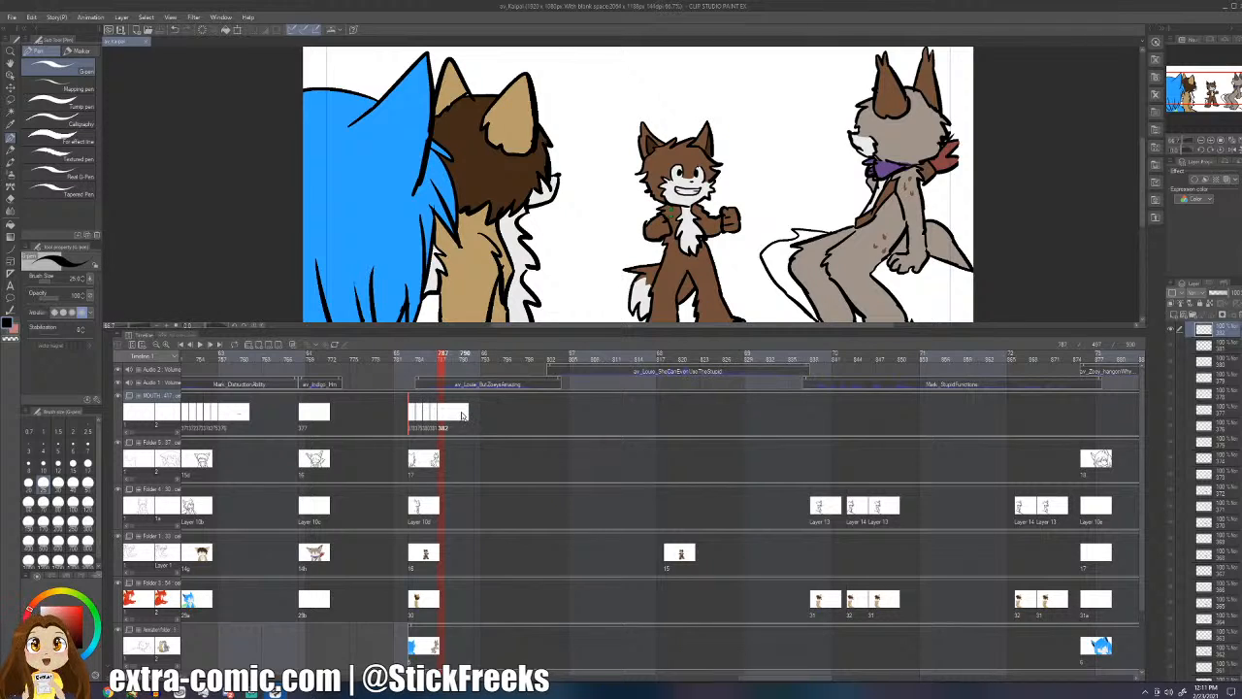
- Step through the newly drawn mouth cels and play them back with the dialogue from just before frame 783
key("Left")
key("Right")
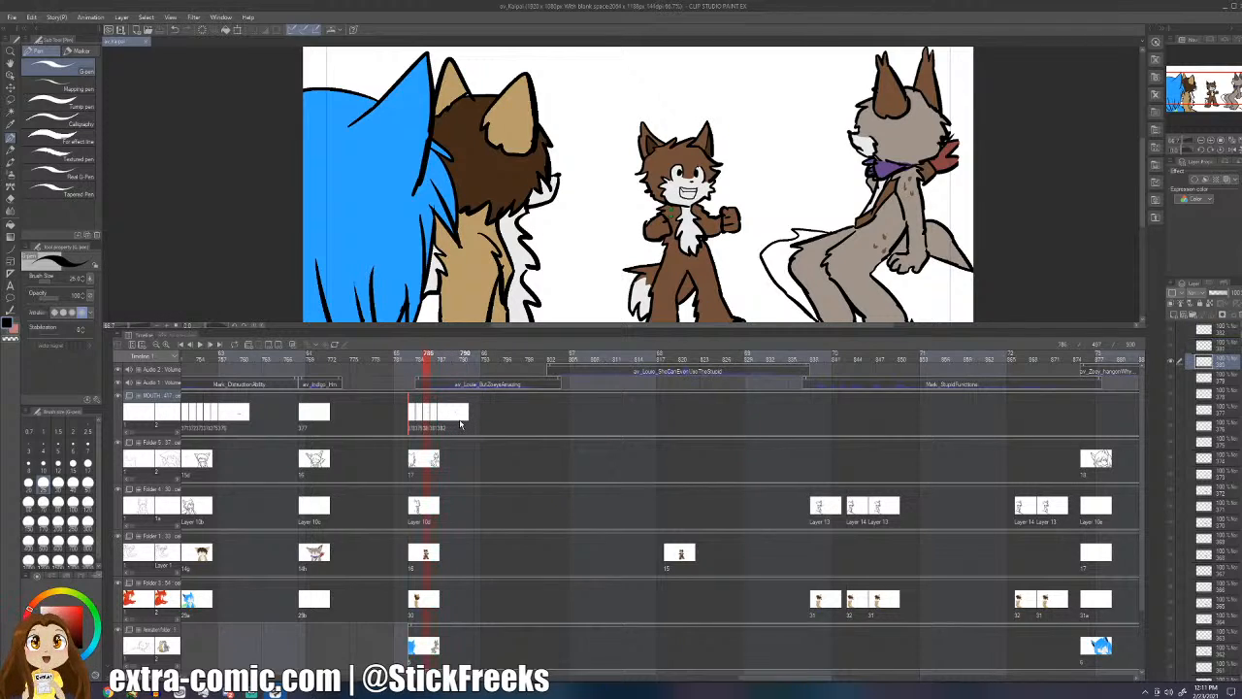
key("Left")
key("Left")
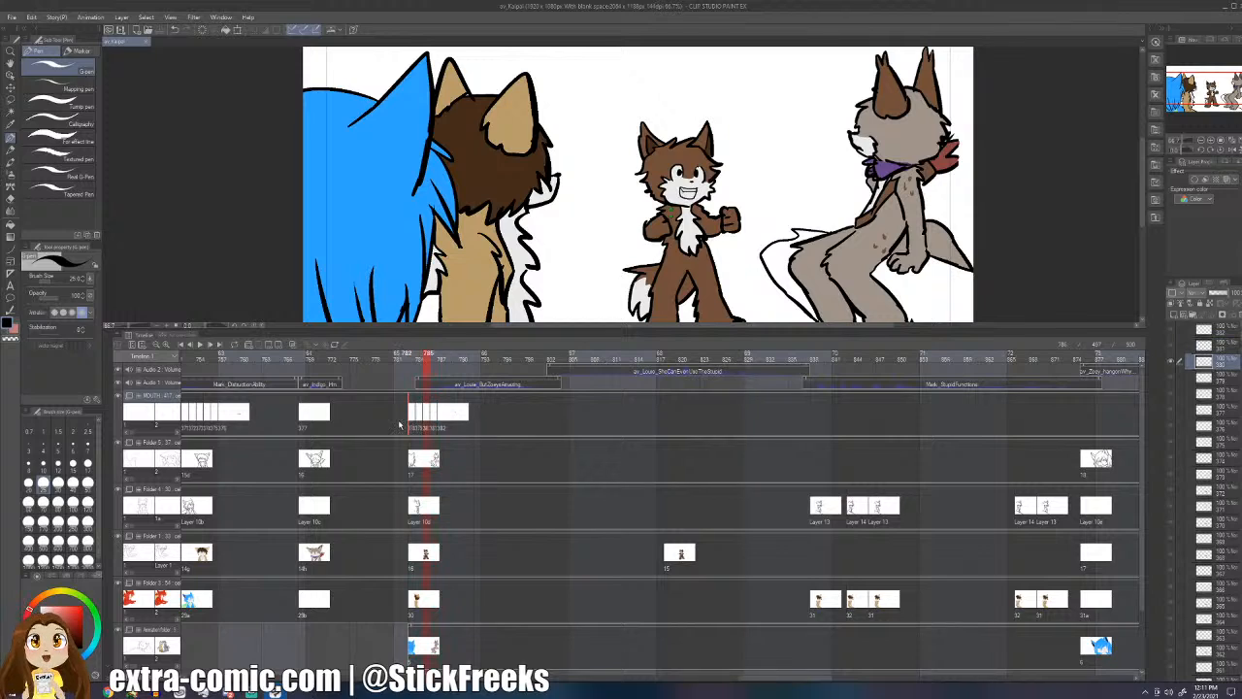
left_click(396, 424)
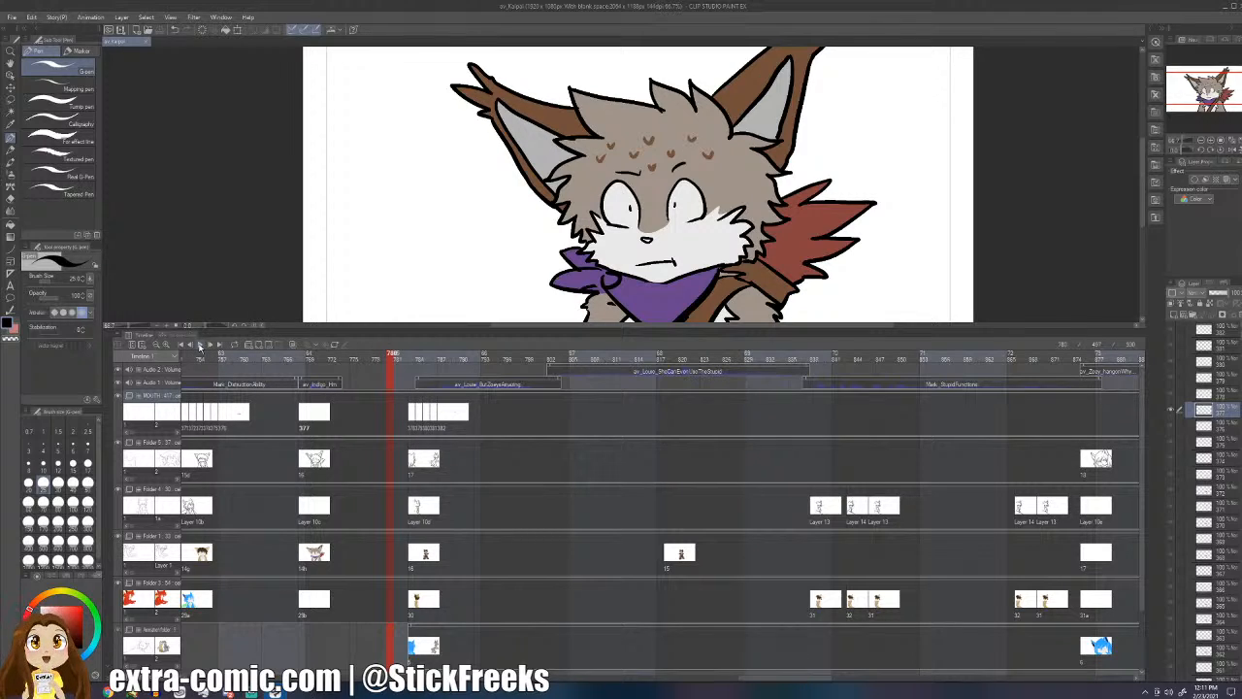
left_click(199, 344)
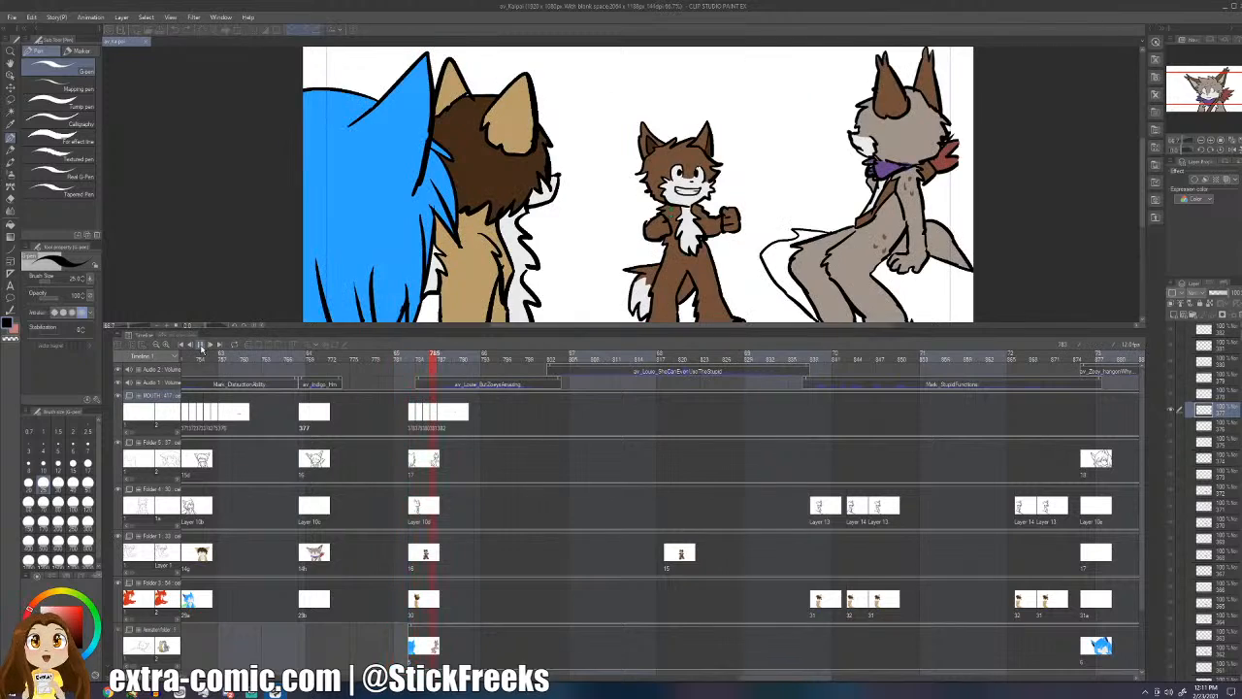
- Add a mouth cel at frame 788 and draw the small brown character's small, slightly open mouth on it
left_click(452, 418)
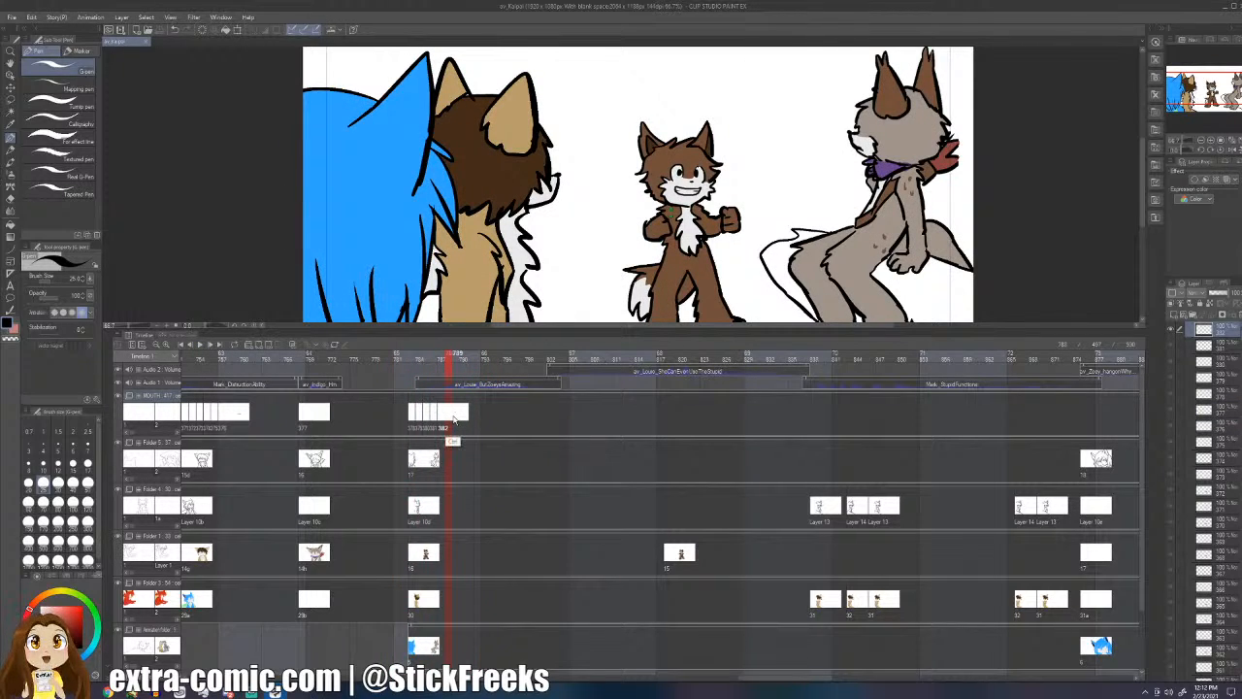
key("ctrl+shift+n")
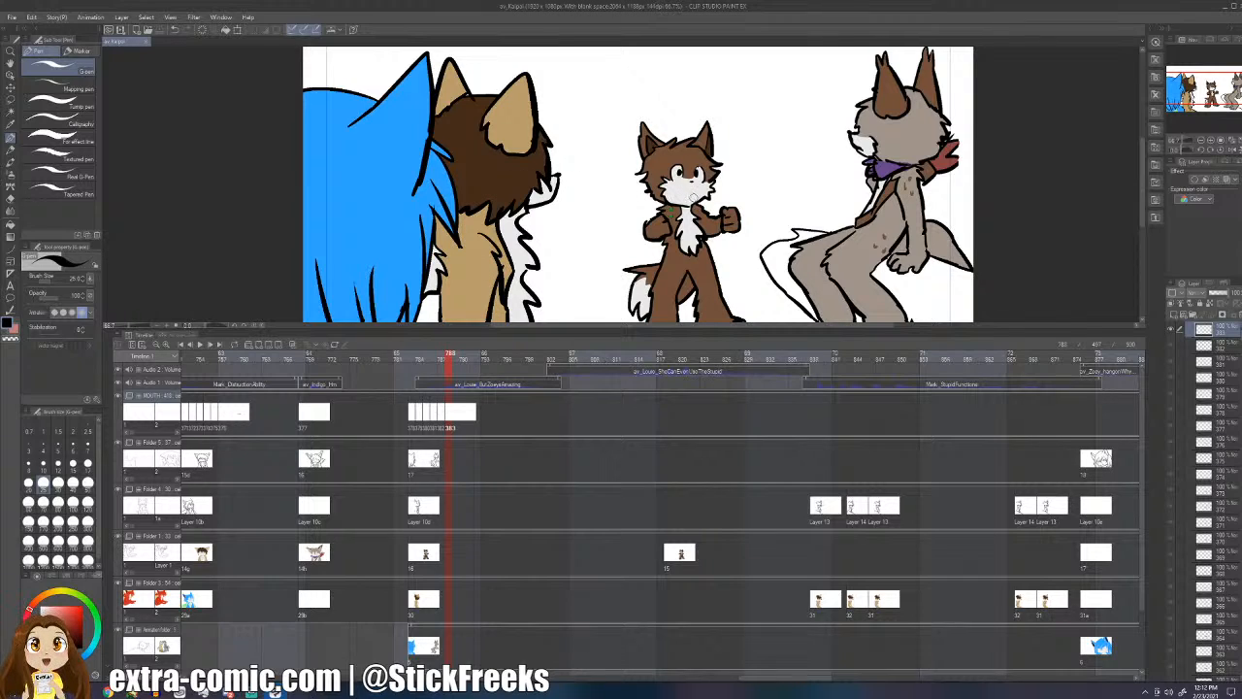
mouse_move(696, 187)
left_mouse_down()
mouse_move(679, 192)
mouse_move(693, 199)
left_mouse_up()
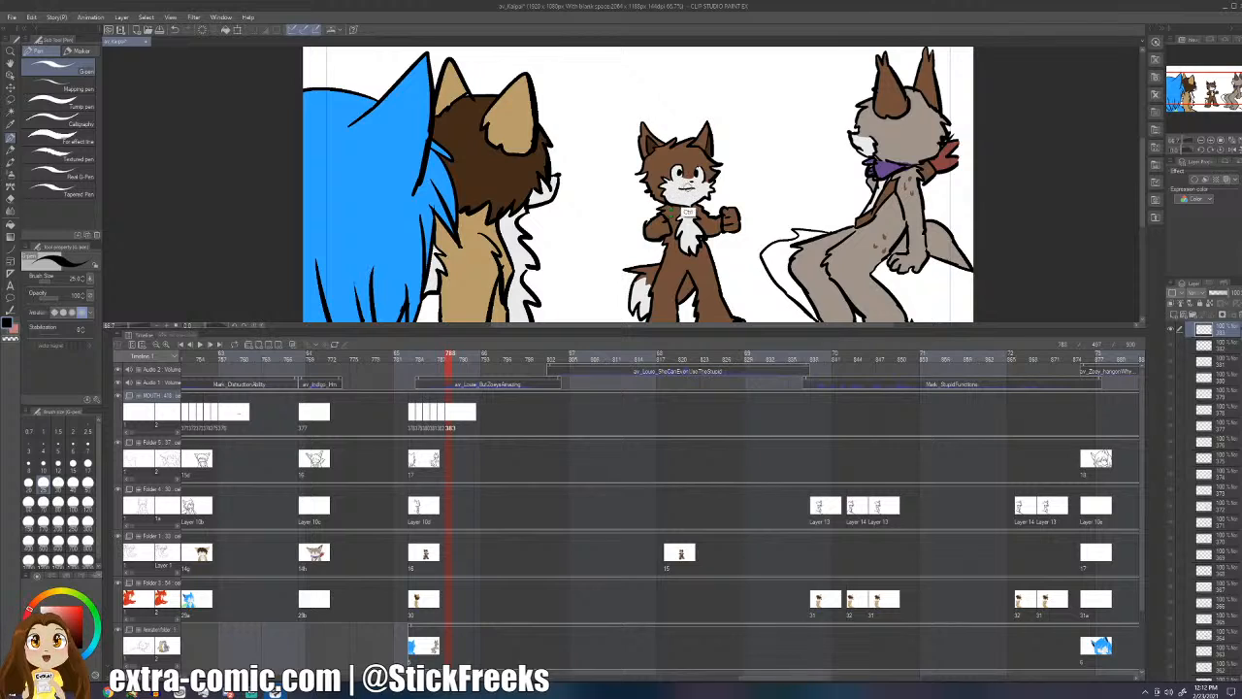
mouse_move(700, 188)
left_mouse_down()
mouse_move(679, 189)
mouse_move(687, 201)
left_mouse_up()
- Add an empty mouth cel at frame 789 and play the dialogue from frame 783
key("ctrl+shift+n")
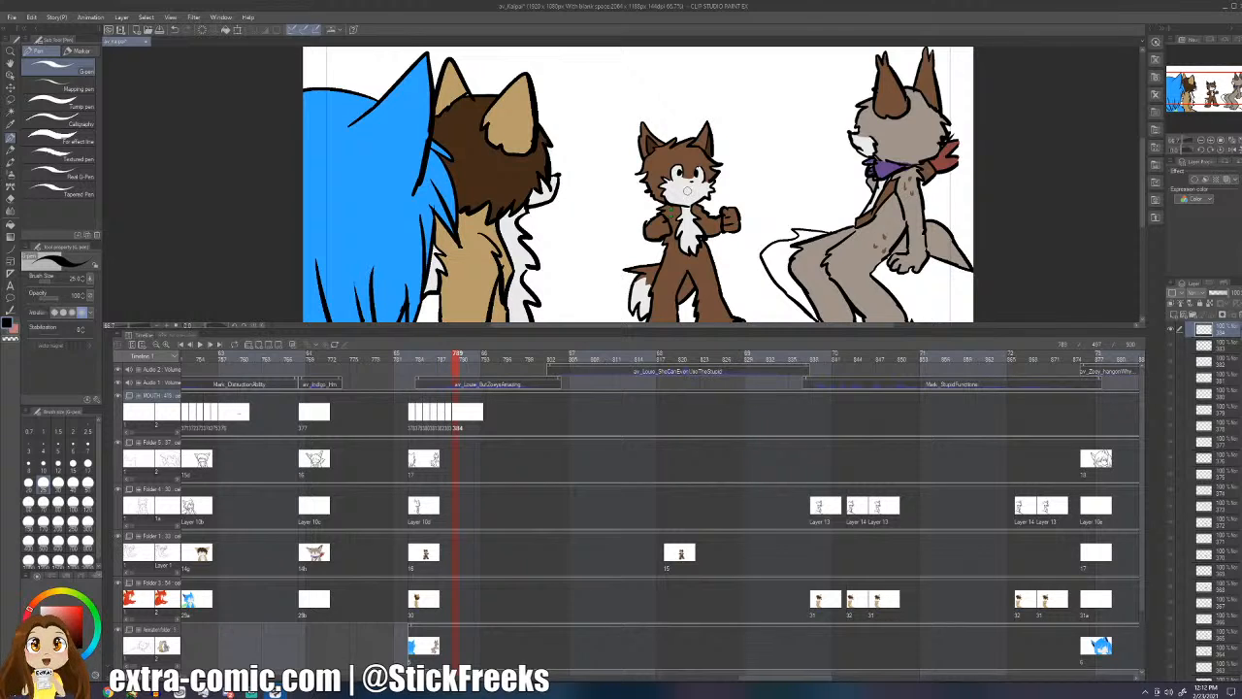
left_click(411, 423)
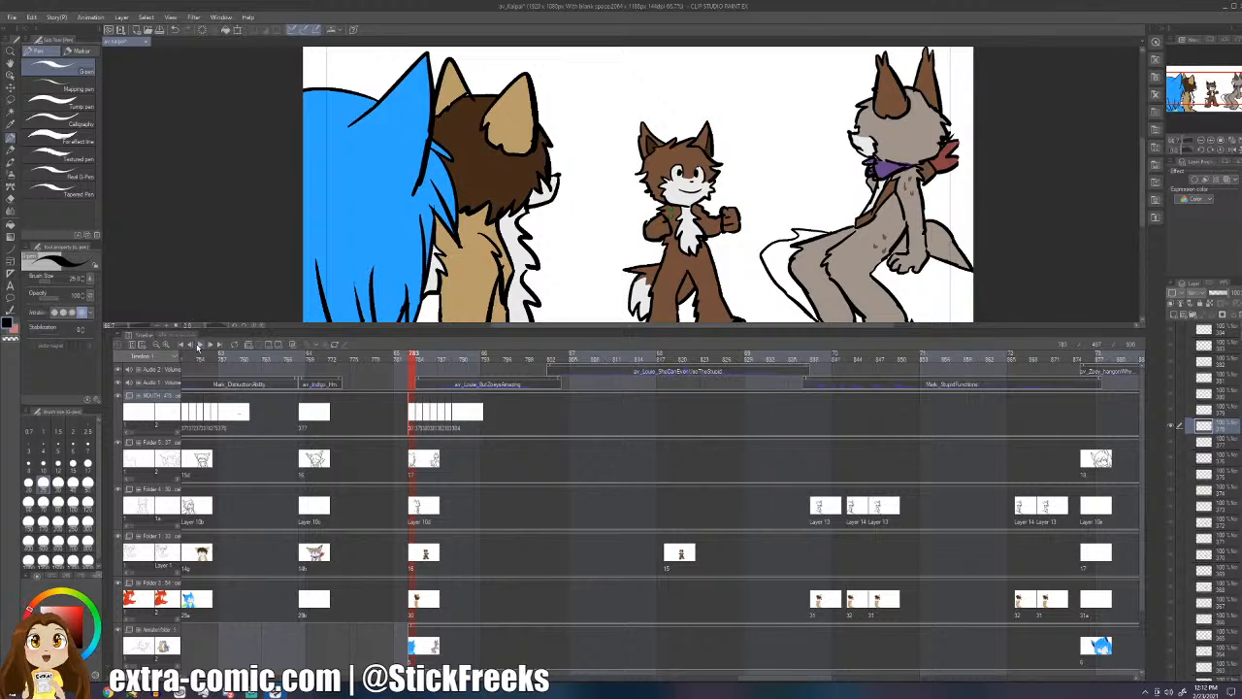
left_click(197, 345)
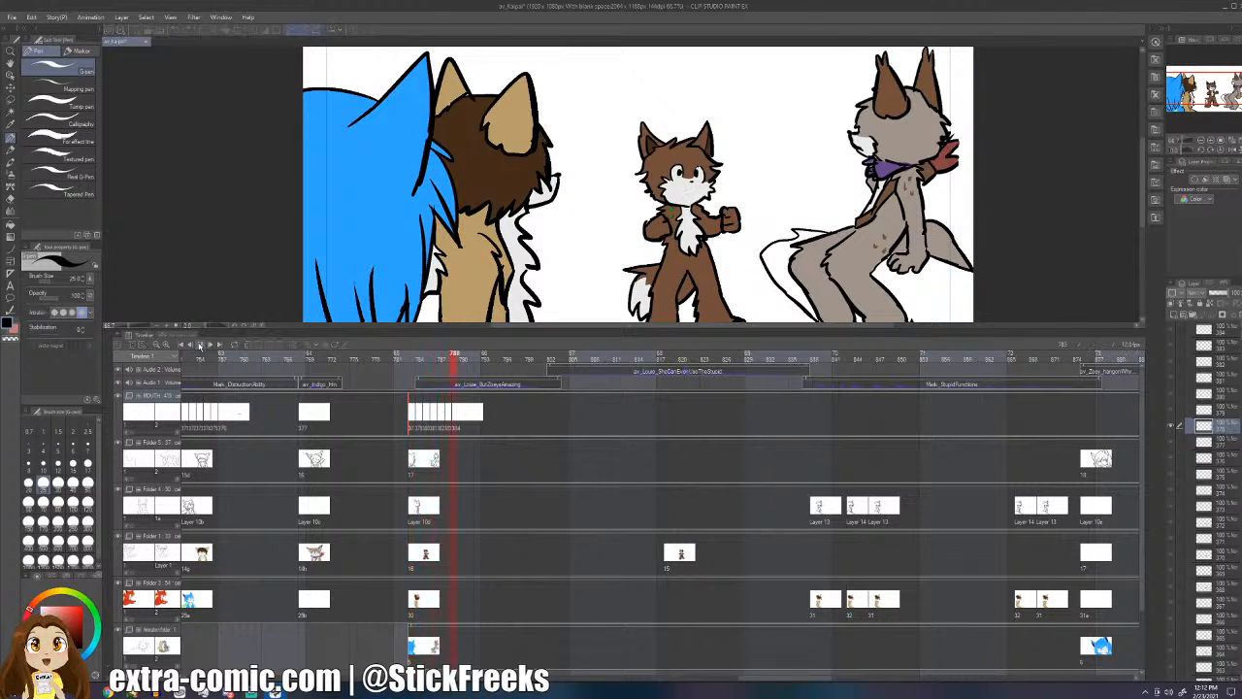
- Draw the small brown character's toothy grin at frame 789 and compare it with the neighbouring frame
left_click(456, 417)
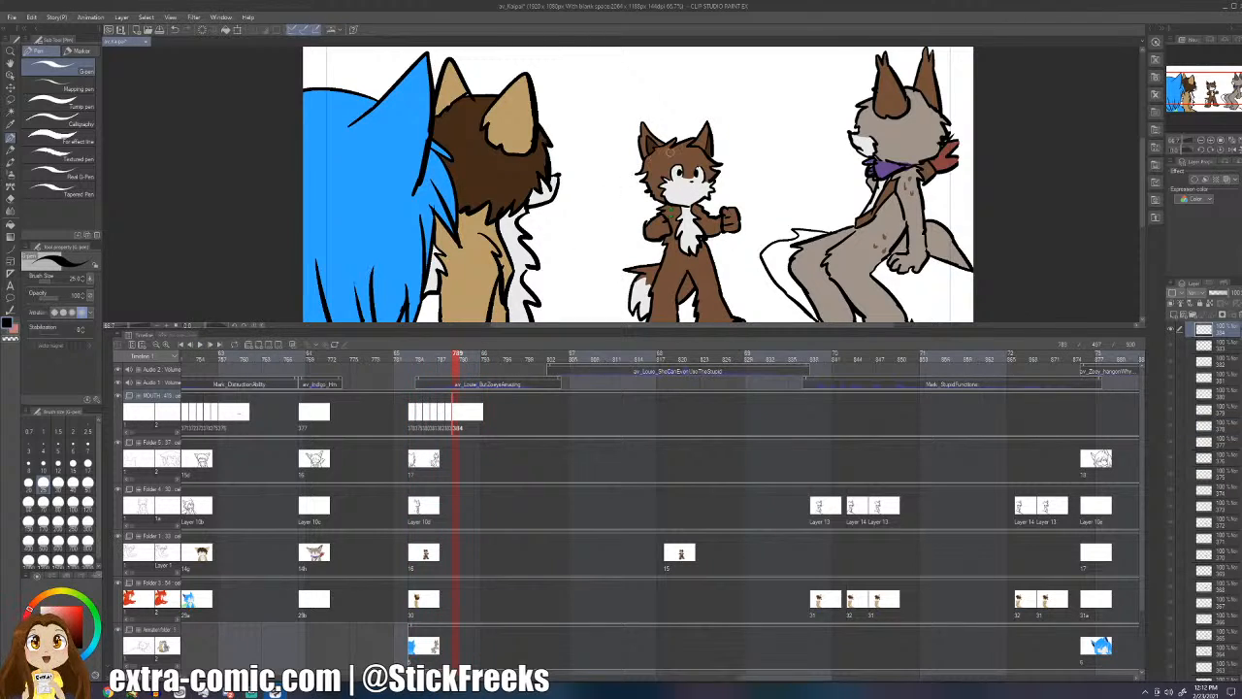
left_click_drag(694, 188, 682, 194)
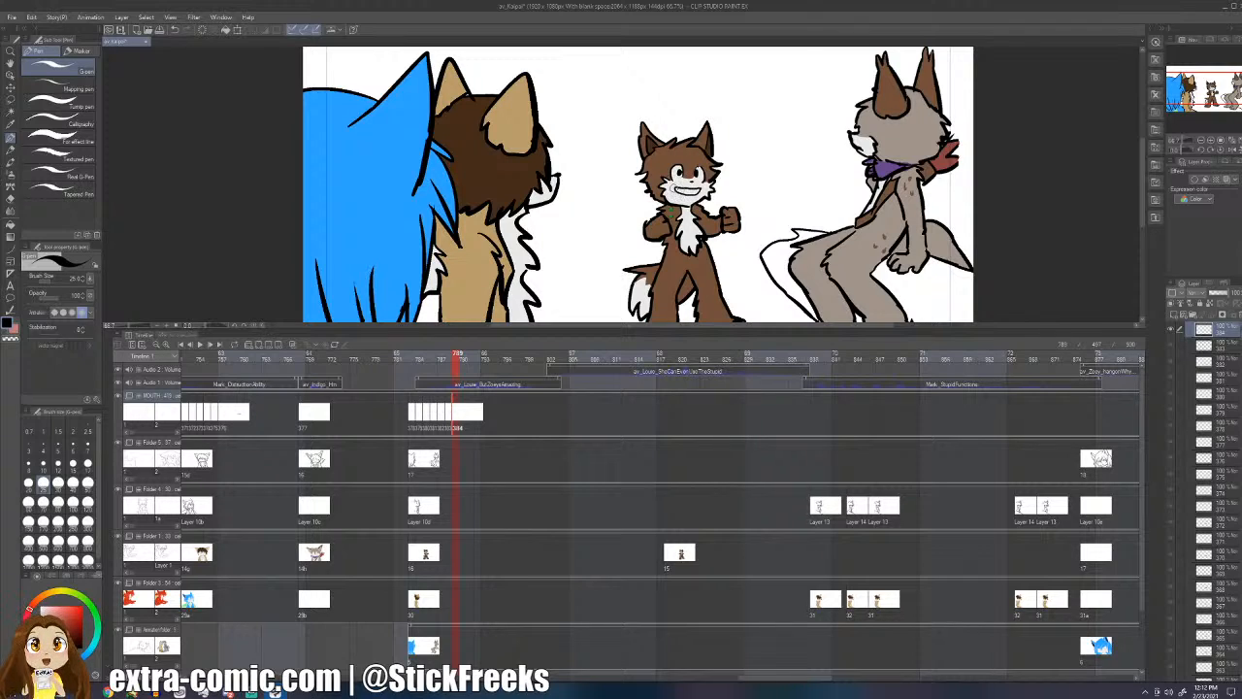
key("ctrl+z")
key("ctrl+z")
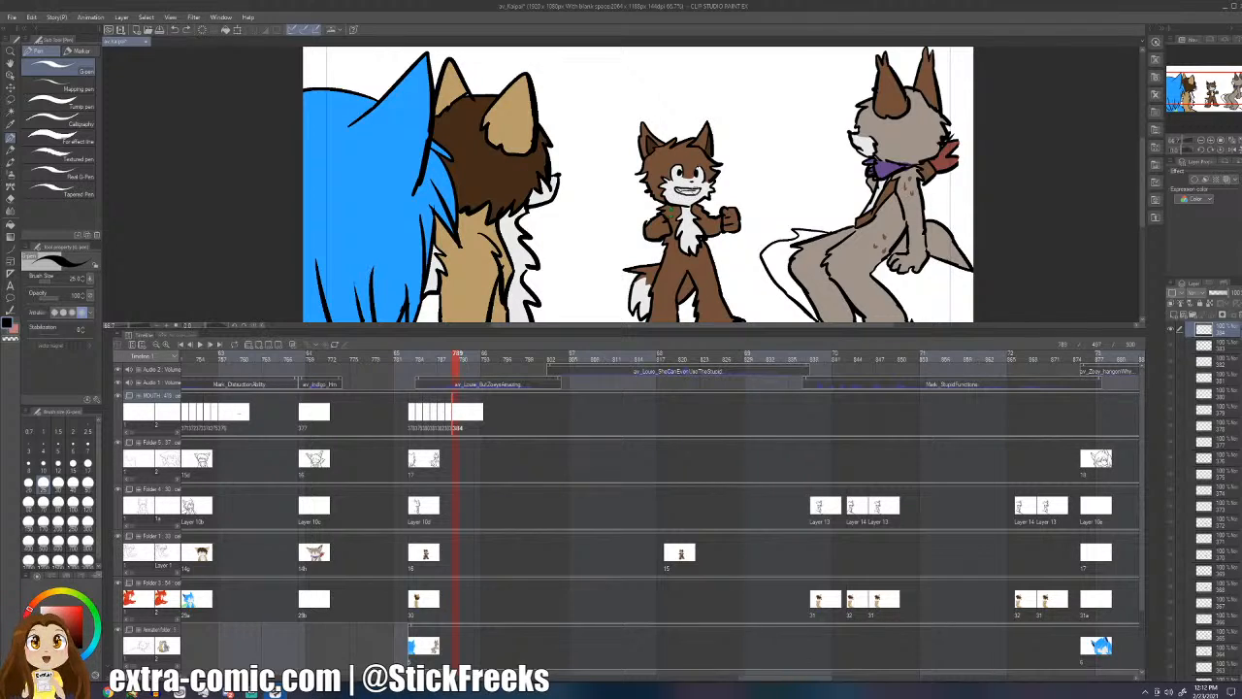
key("Right")
key("Left")
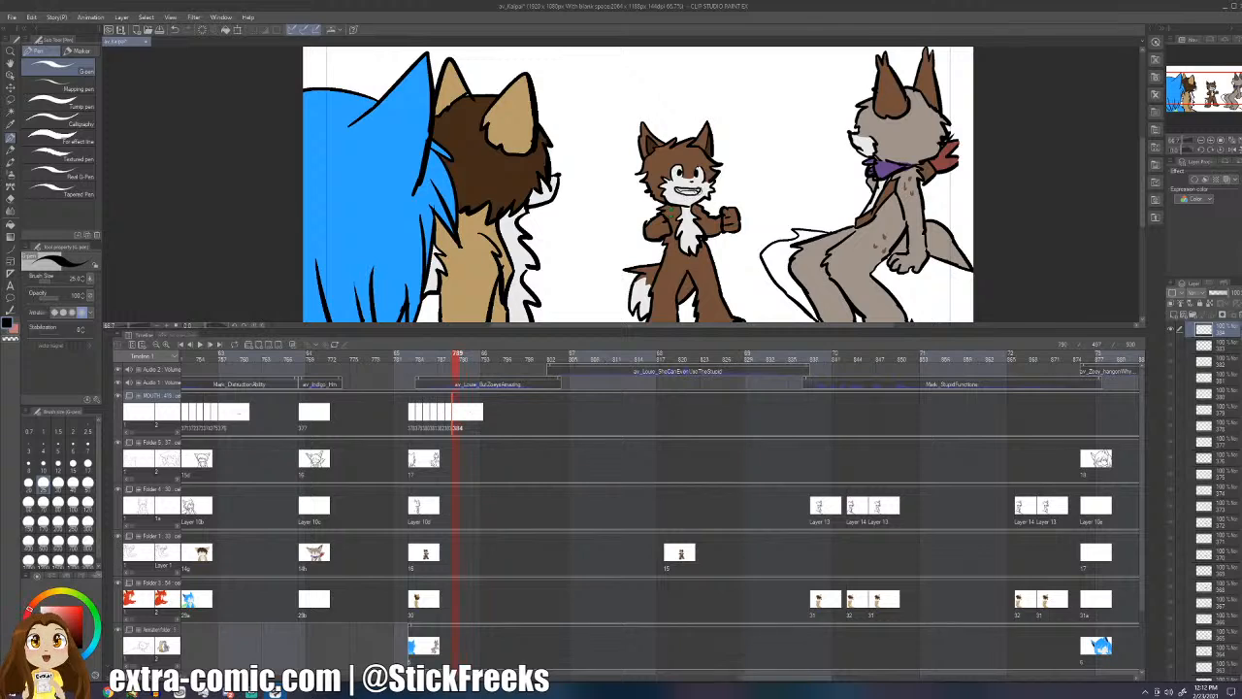
- Add a mouth cel at frame 790, turn on onion skin, and draw the small character's open mouth over the previous grin
key("Right")
key("alt+n")
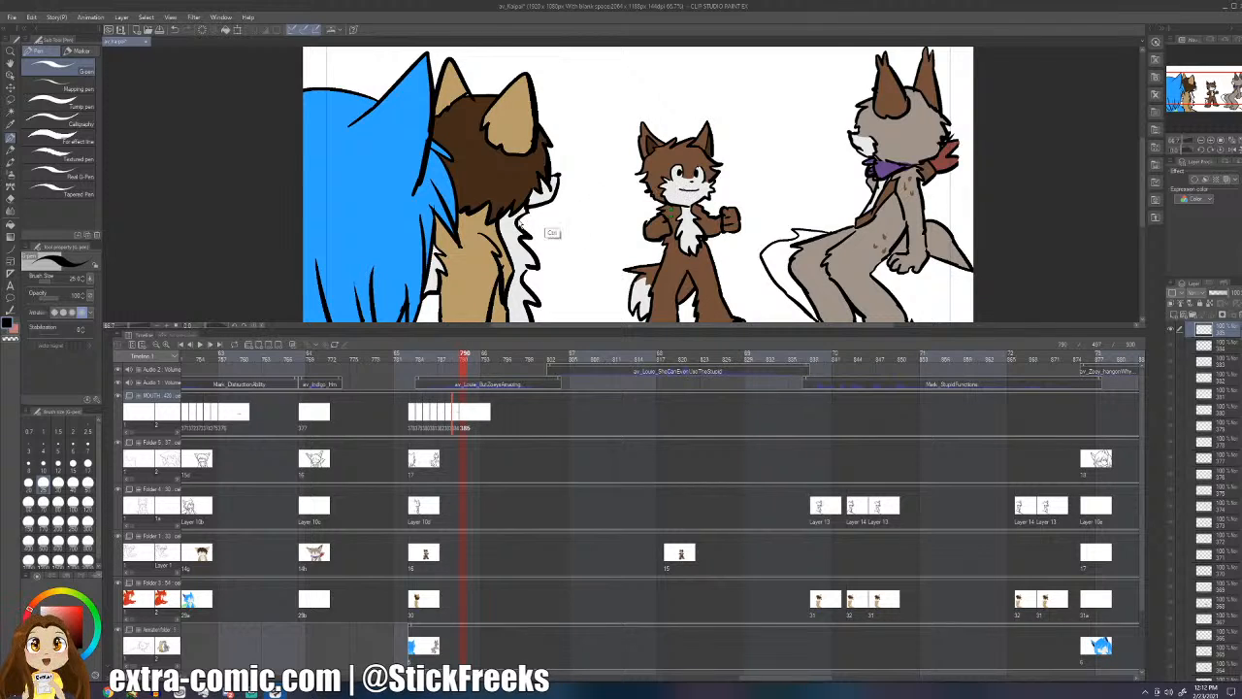
left_click(292, 344)
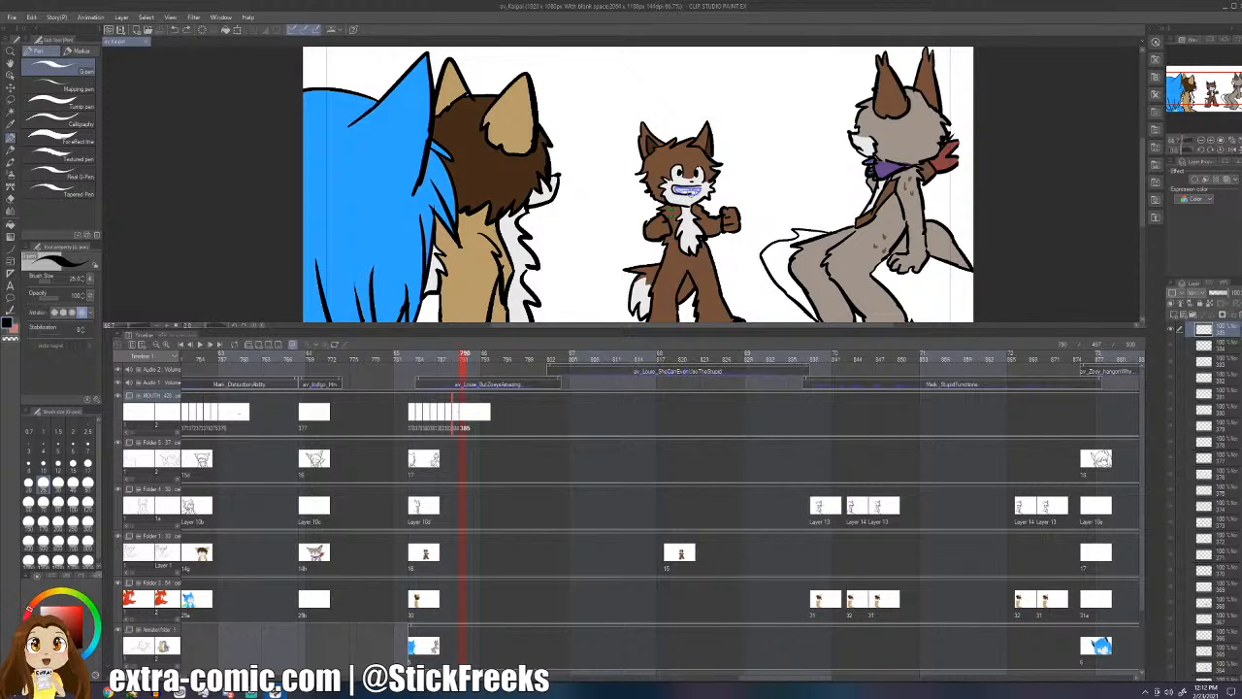
key("ctrl+z")
left_click_drag(702, 184, 671, 185)
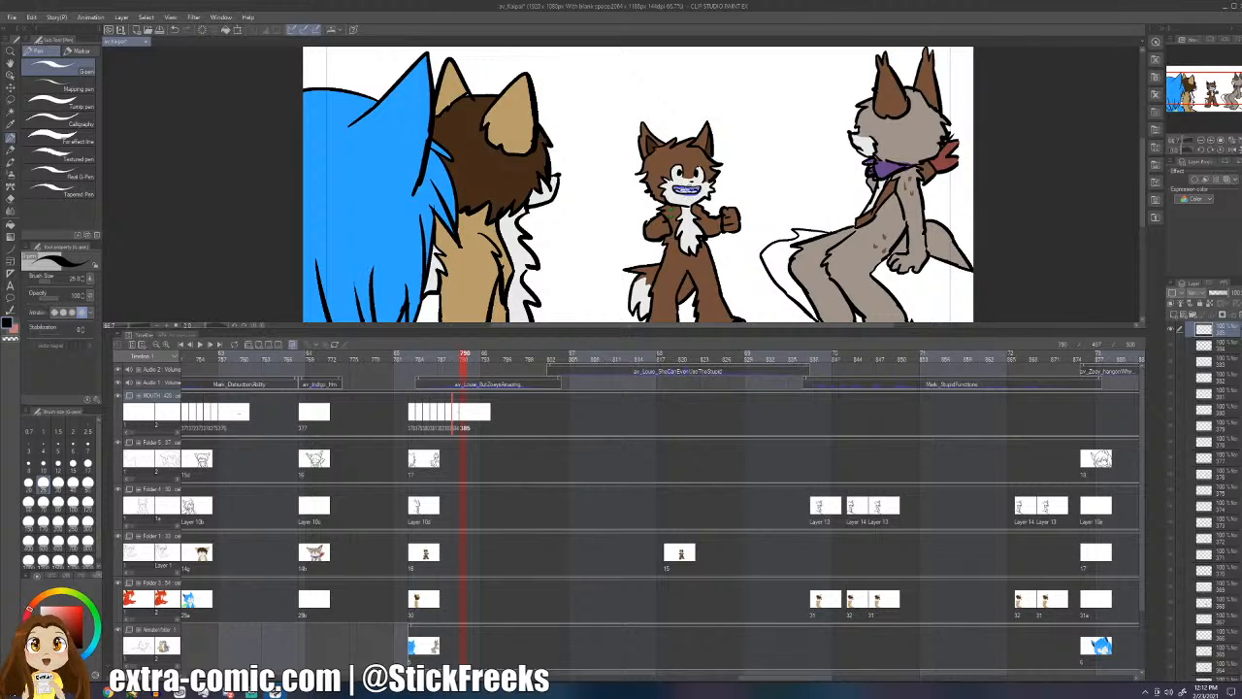
- Add mouth cels at frames 791, 792, 793 and 794, drawing the small character's successive talking mouths on them
key("alt+a")
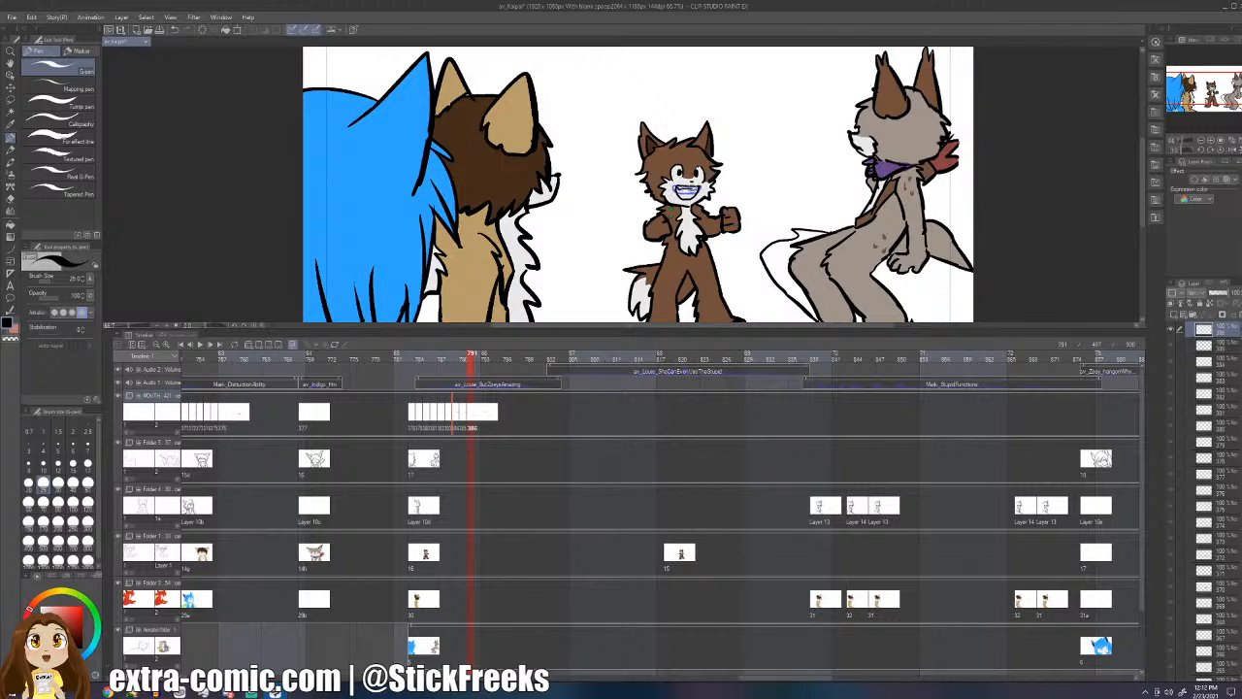
key("alt+a")
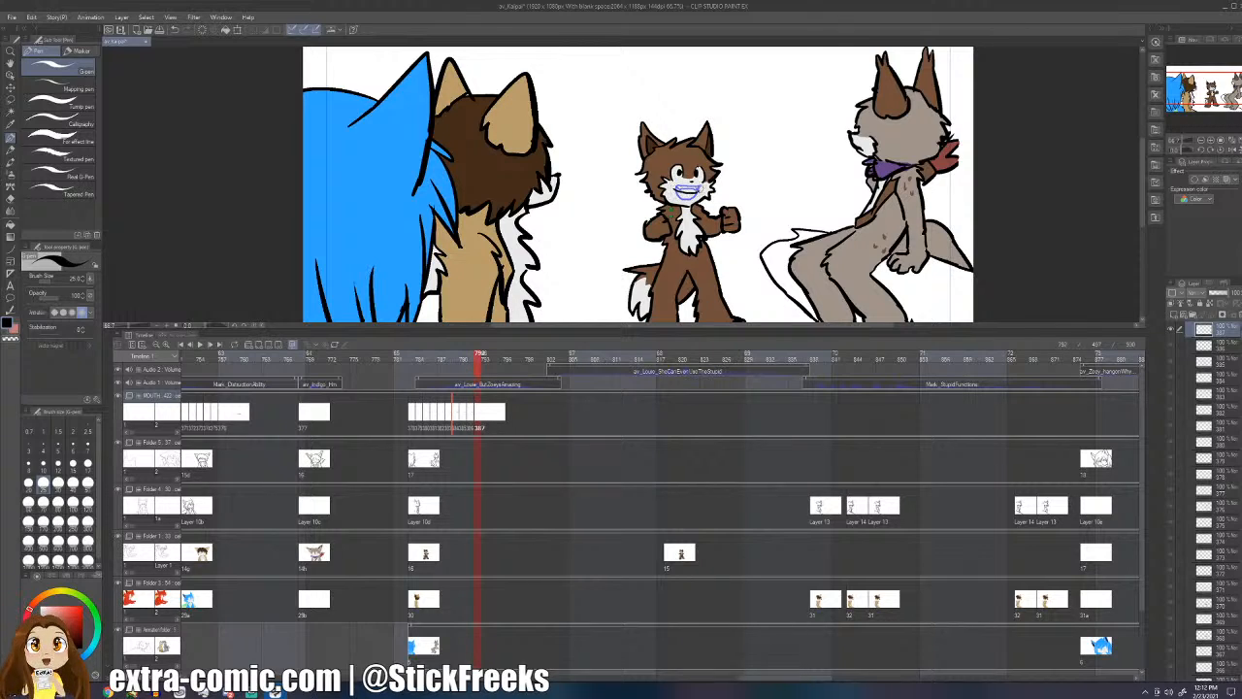
key("alt+a")
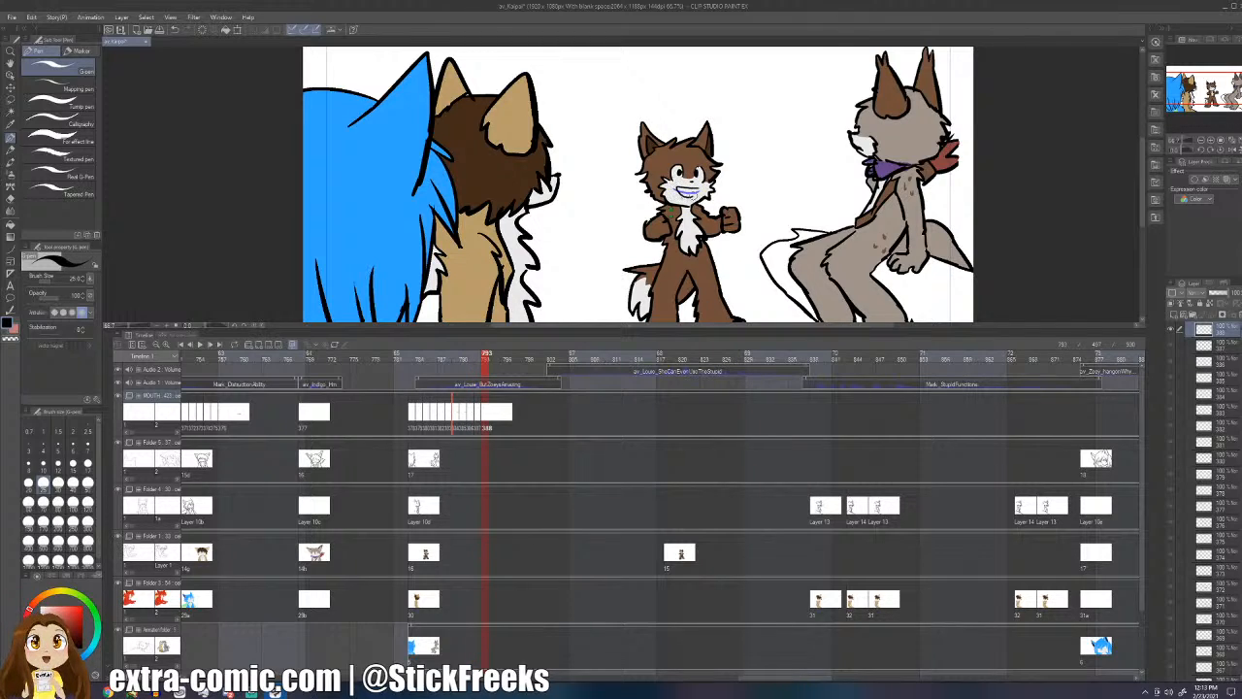
key("alt+a")
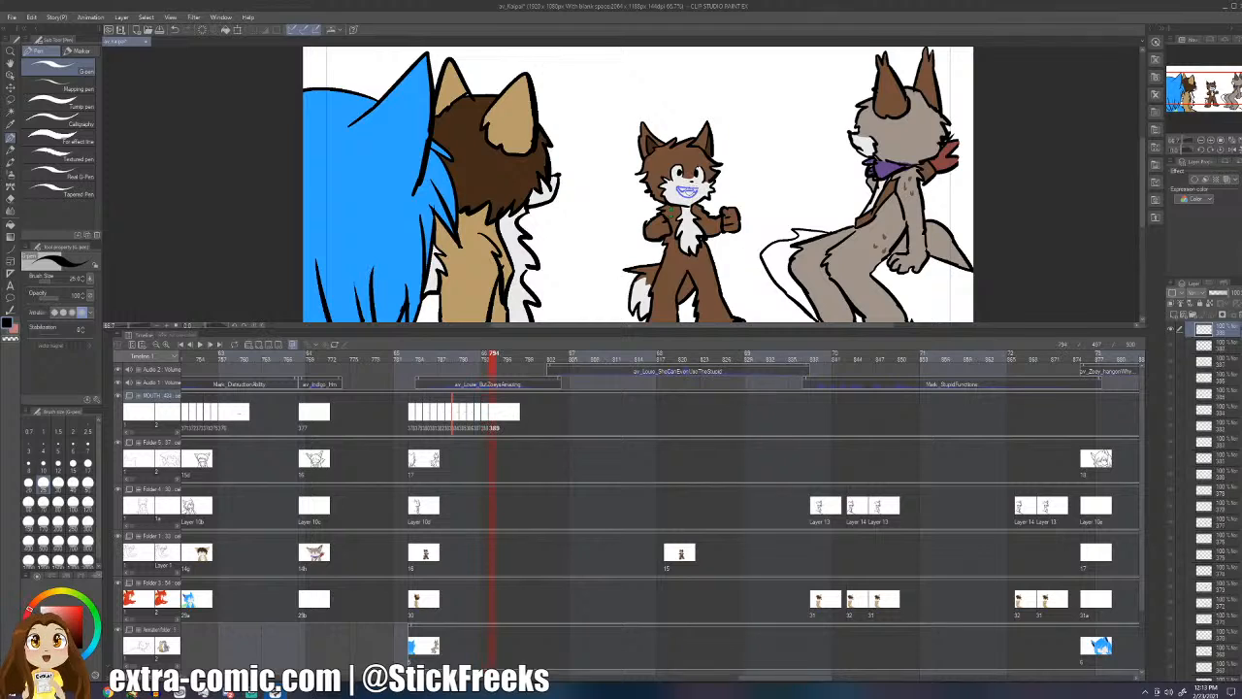
- Refine the mouth at frame 794 against the cel at frame 793, and play the animation with dialogue from frame 784
key("Left")
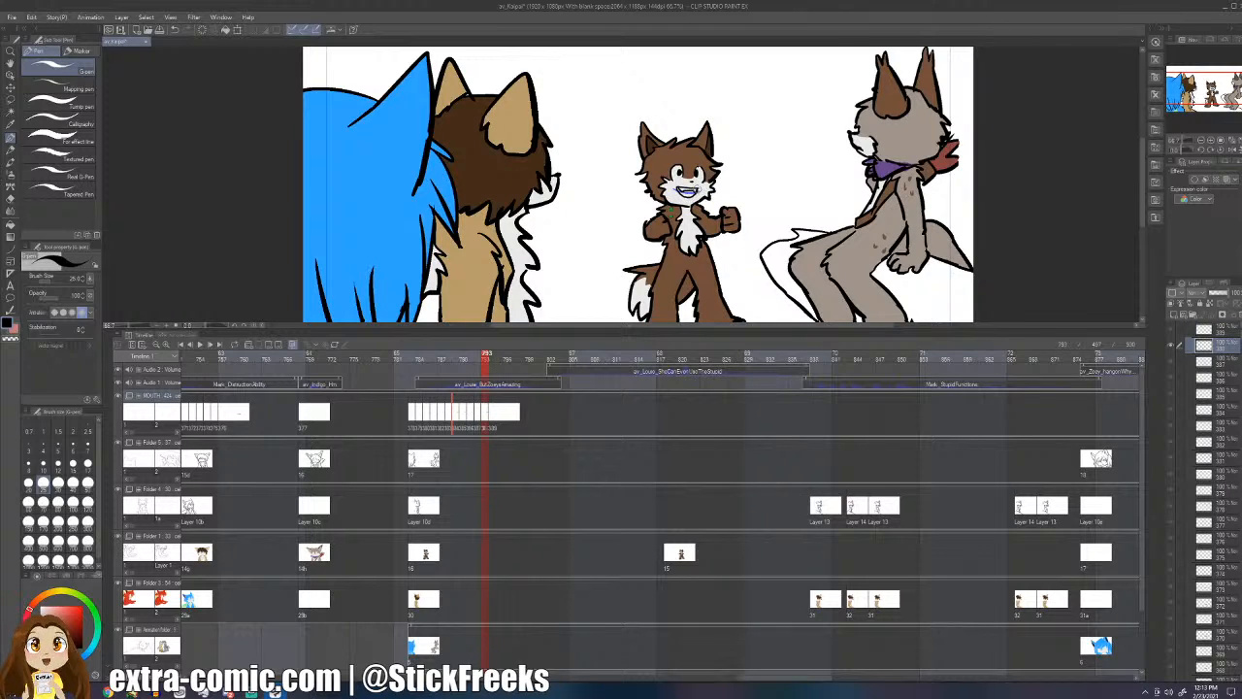
key("Right")
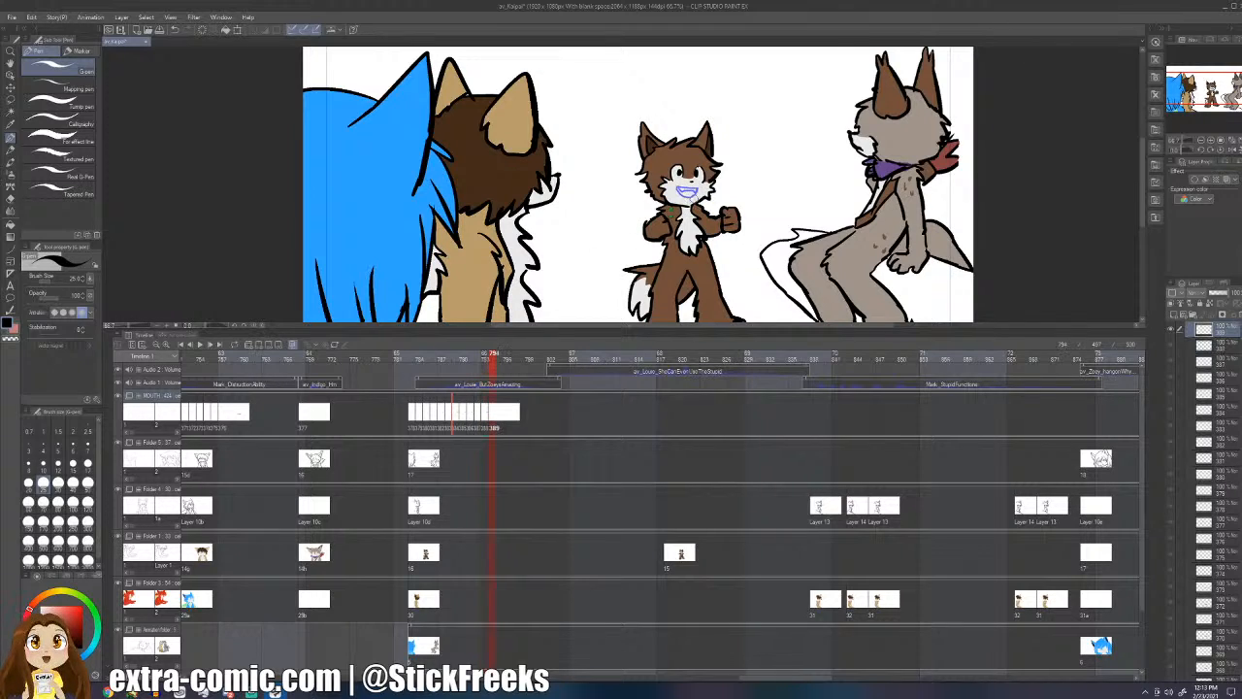
mouse_move(672, 185)
left_mouse_down()
mouse_move(701, 189)
mouse_move(682, 193)
left_mouse_up()
key("ctrl+z")
left_click(418, 414)
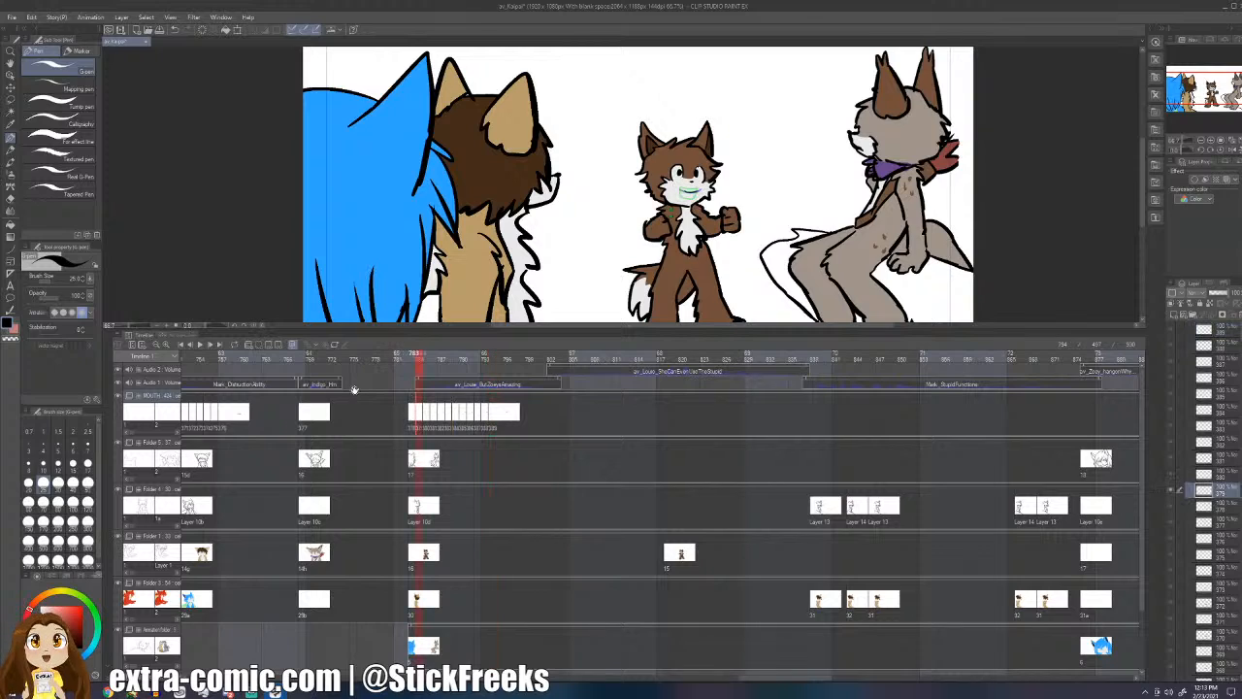
left_click(198, 345)
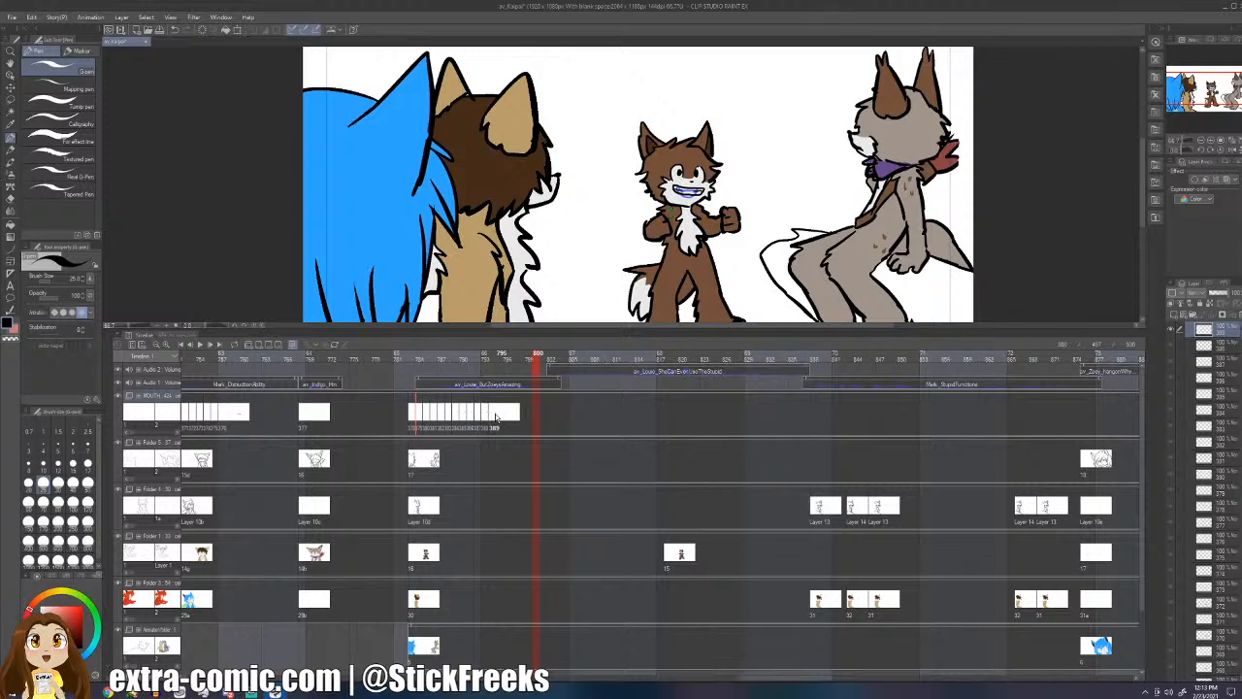
- Add mouth cels at frames 795, 796 and 797, draw the small character's talking mouth on each, and compare neighbouring frames
left_click(490, 390)
key("ctrl+shift+n")
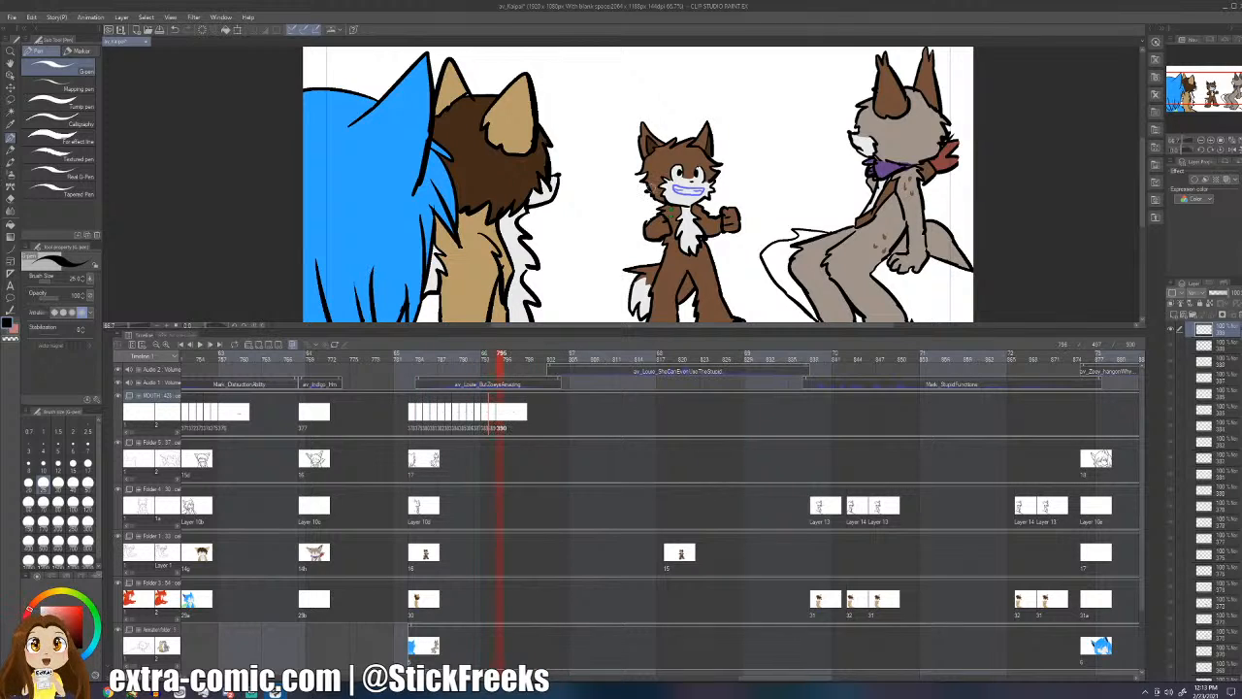
left_click_drag(676, 187, 684, 195)
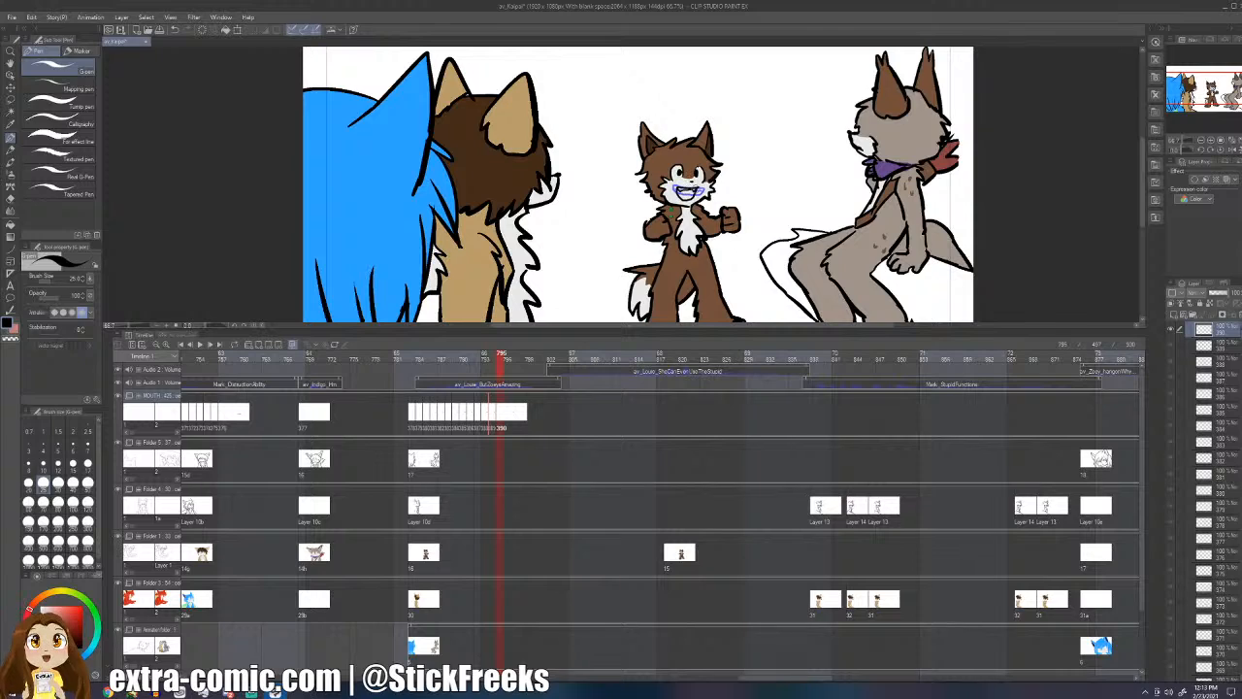
key("ctrl+shift+n")
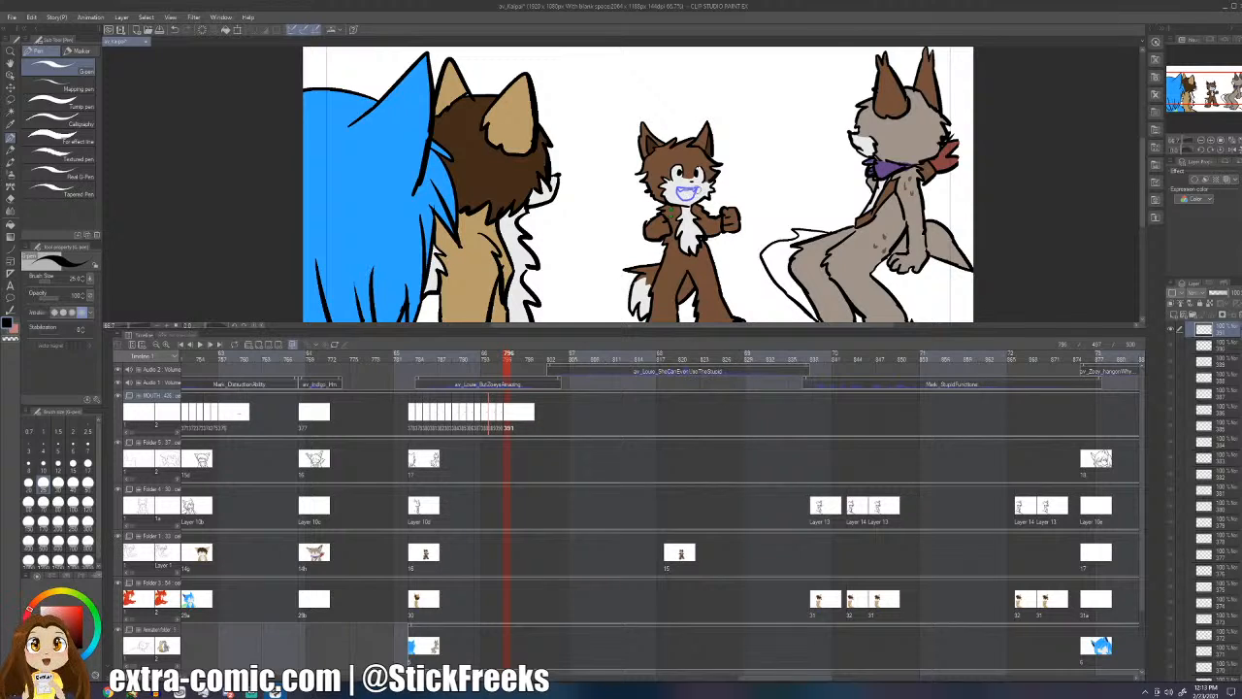
mouse_move(670, 182)
left_mouse_down()
mouse_move(681, 200)
mouse_move(698, 191)
left_mouse_up()
key("ctrl+shift+n")
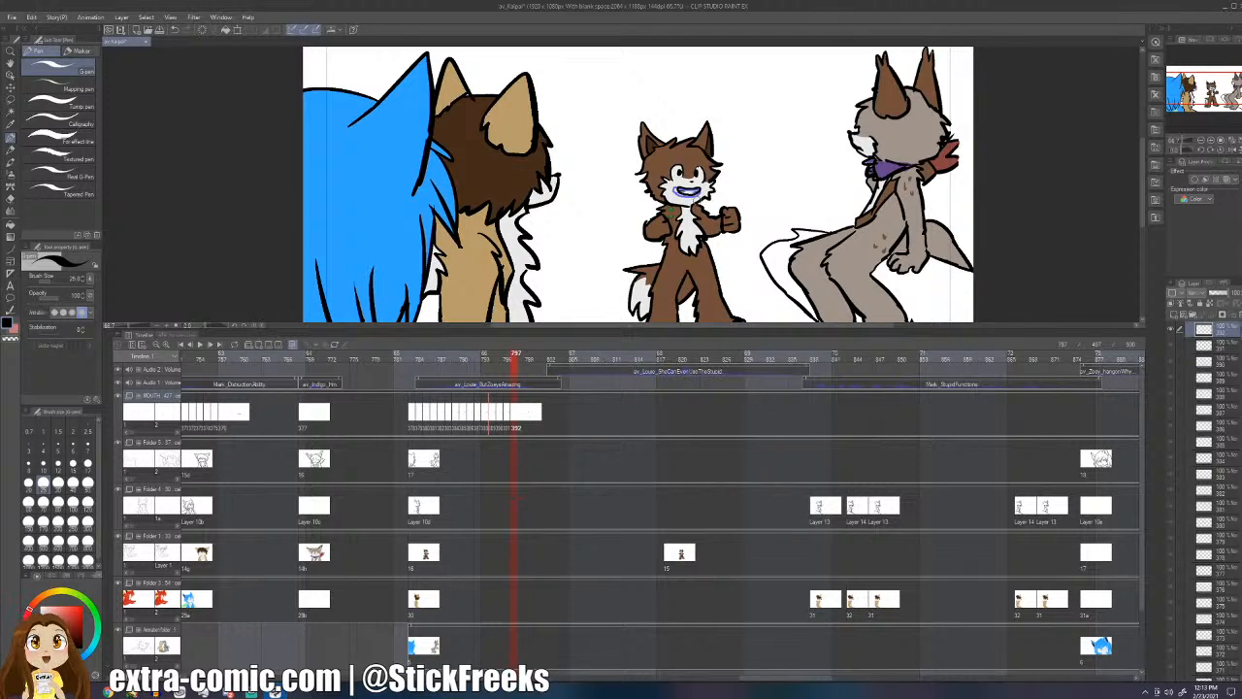
key("Left")
key("Right")
key("Right")
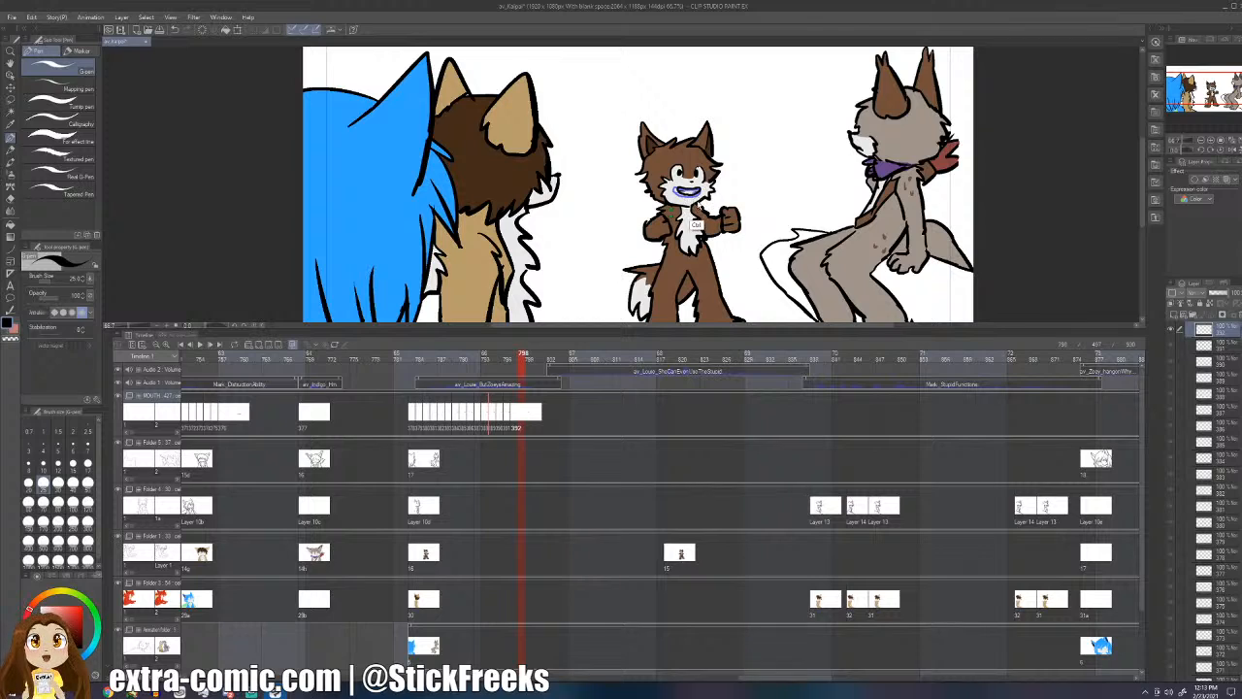
- Play the group shot's lip-sync with the dialogue from frame 783, and stop it past the last mouth cel
left_click(412, 417)
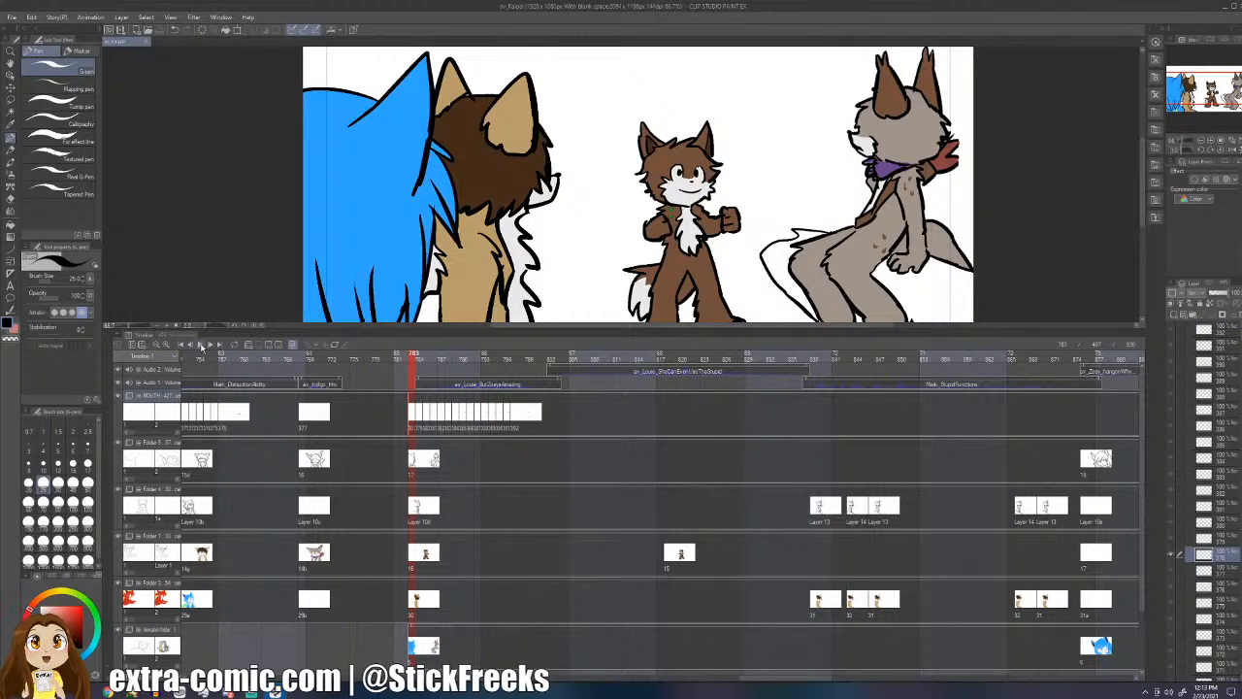
left_click(200, 344)
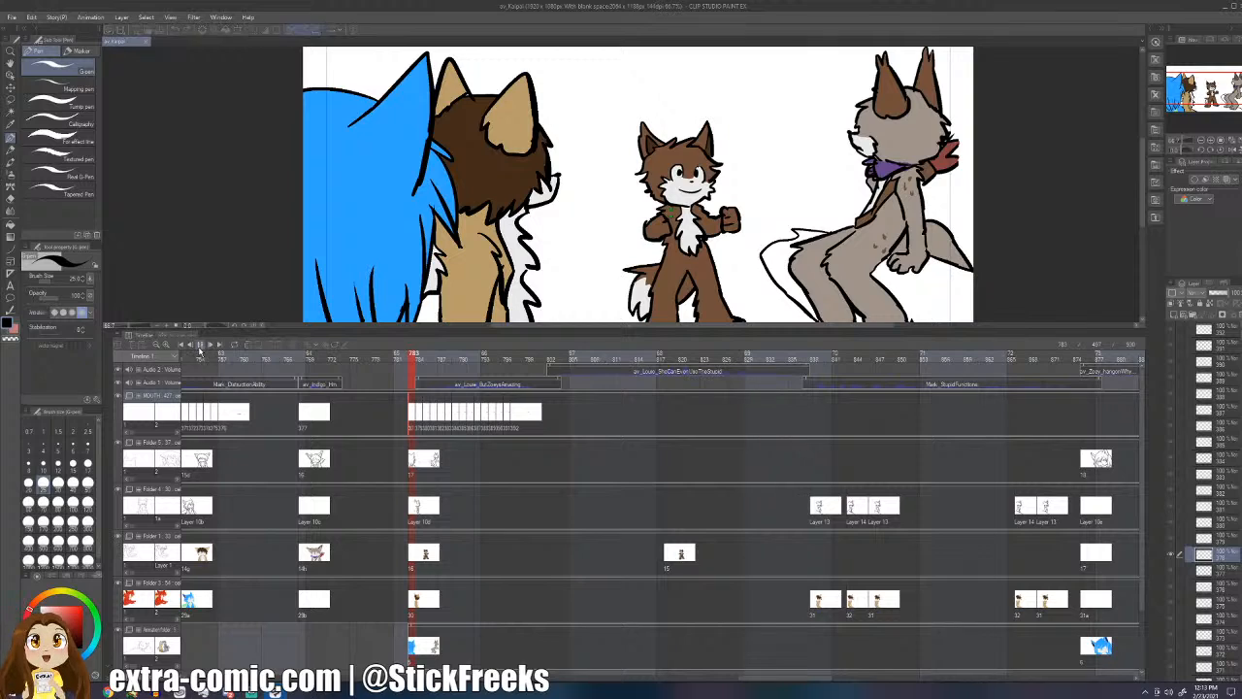
left_click(200, 344)
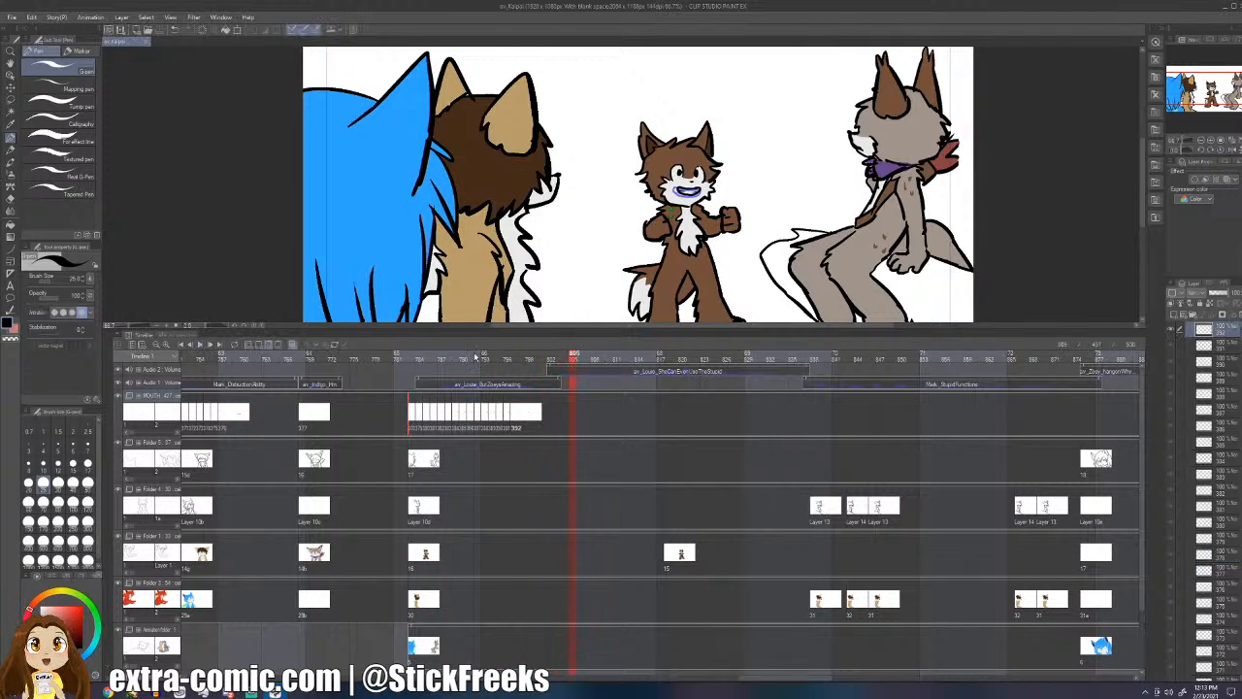
- Add a mouth cel at frame 798 and draw the small brown character's toothy grin on it
left_click(519, 416)
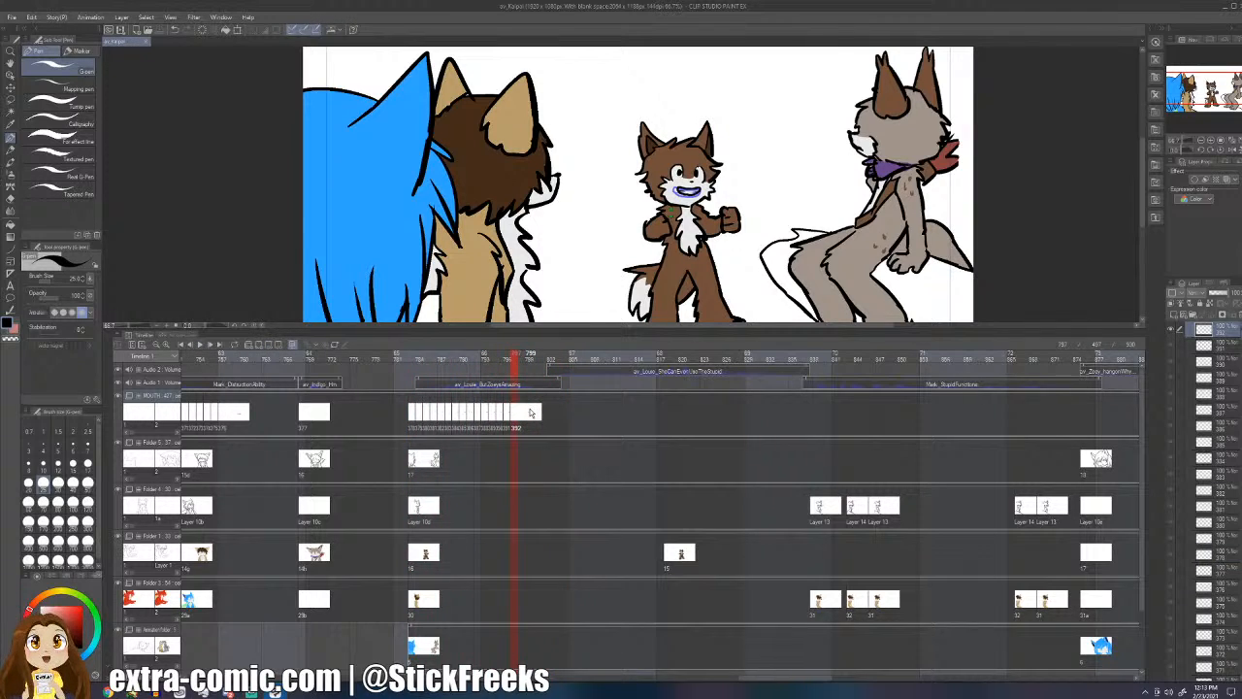
key("alt+n")
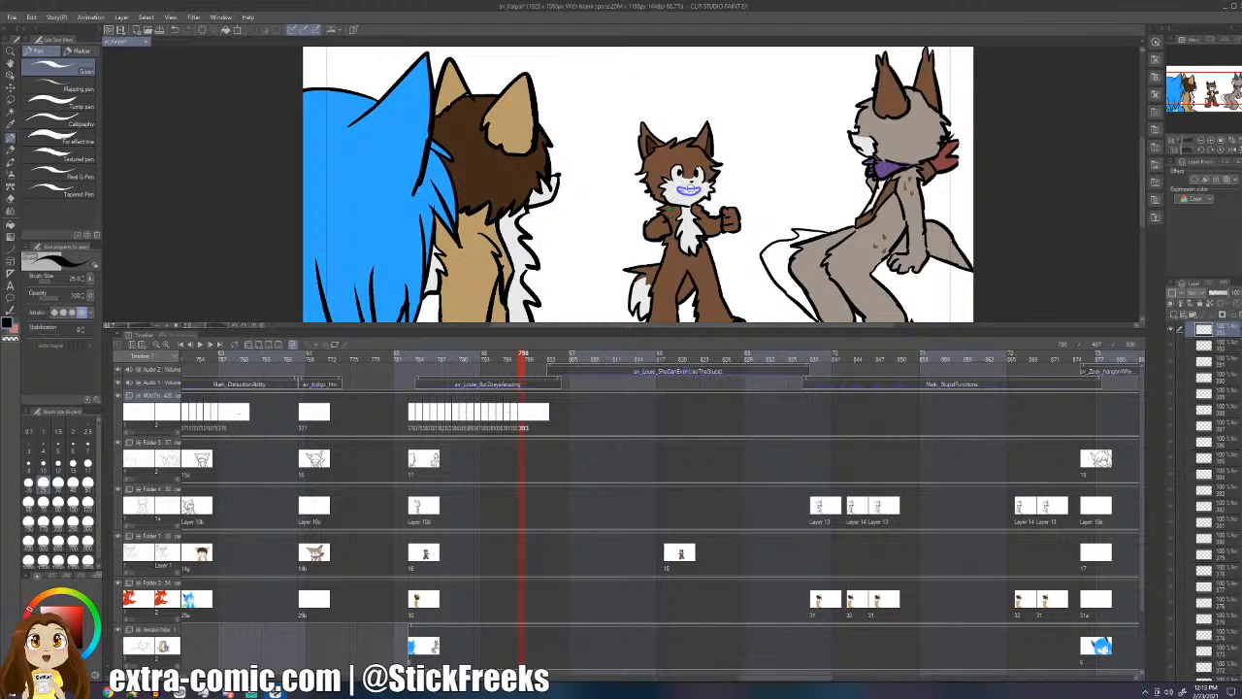
mouse_move(674, 187)
left_mouse_down()
mouse_move(701, 190)
mouse_move(673, 188)
left_mouse_up()
key("ctrl+z")
key("ctrl+z")
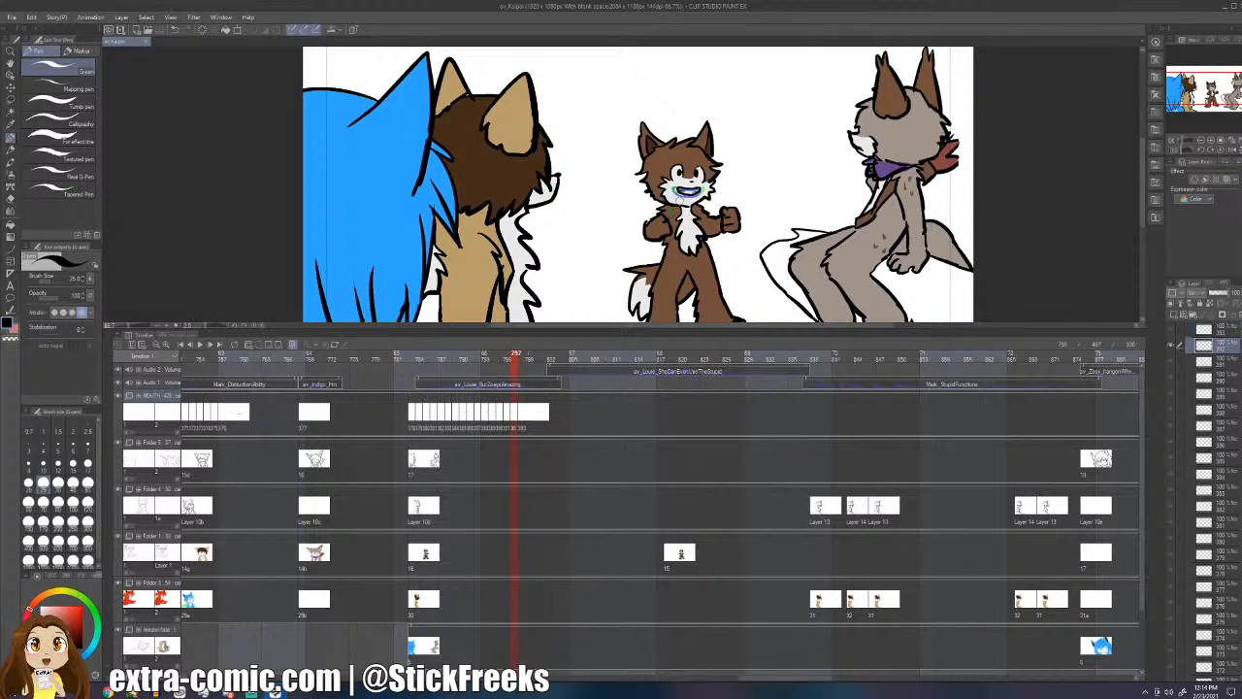
- Play the animation with dialogue from frame 781, through the cut into the group shot
left_click(398, 354)
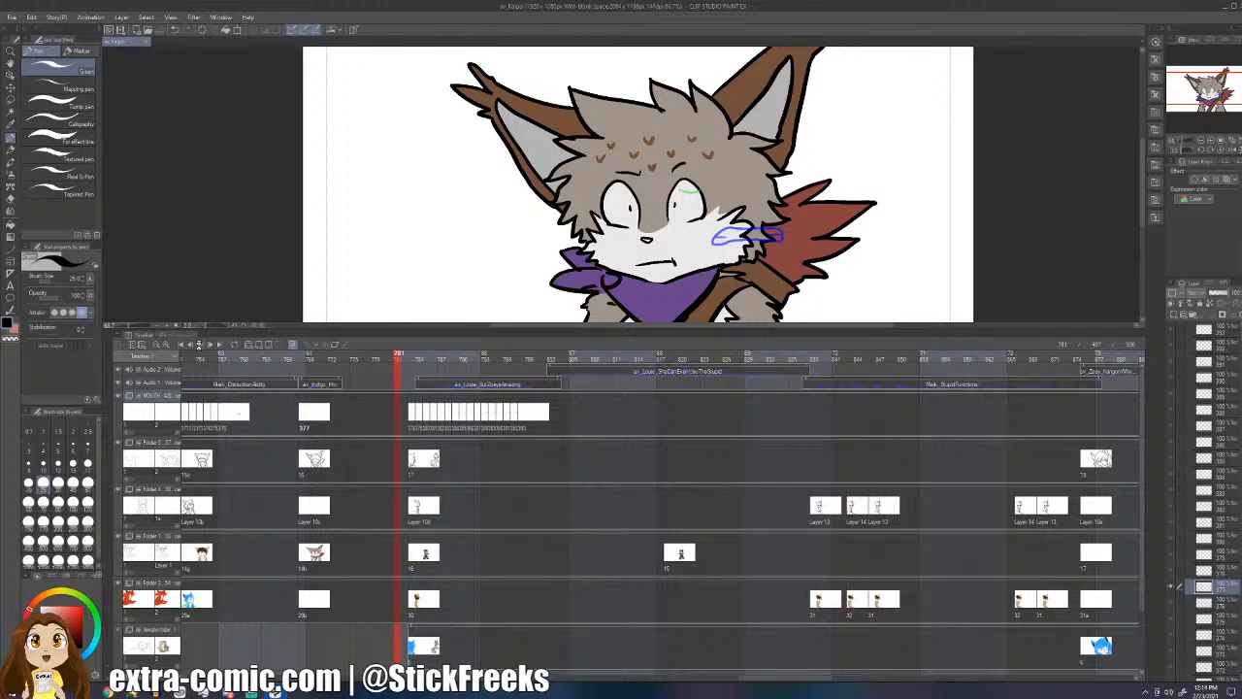
left_click(199, 345)
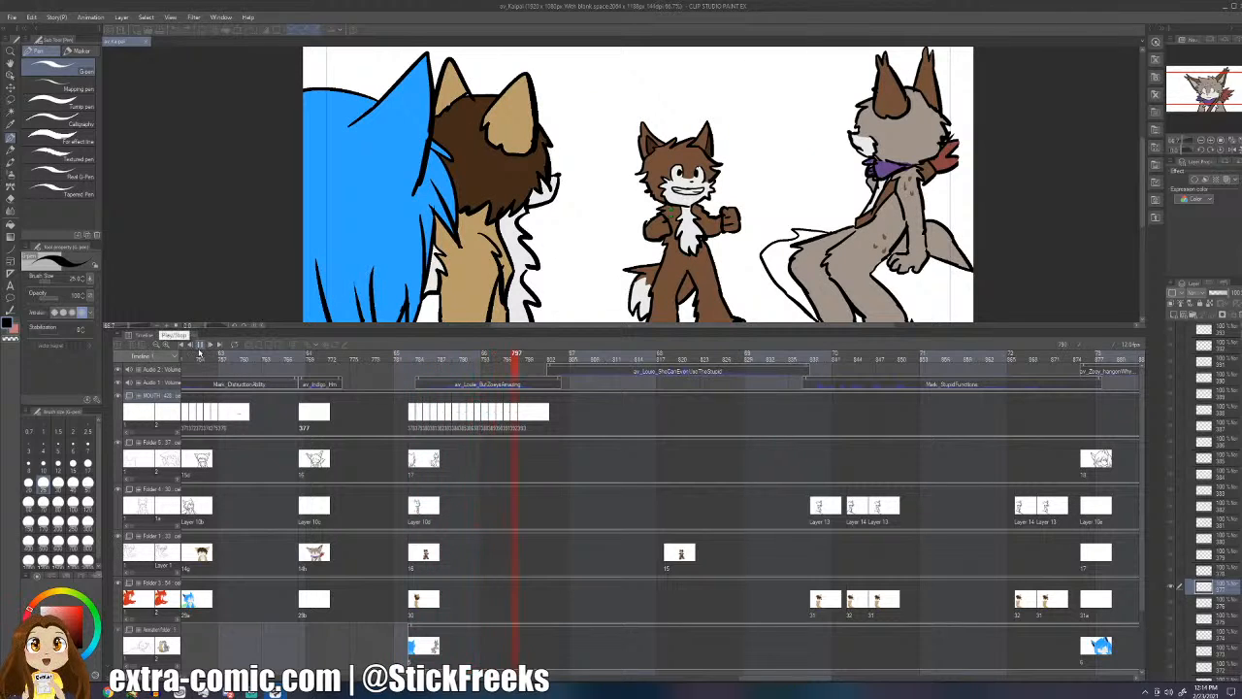
left_click(200, 349)
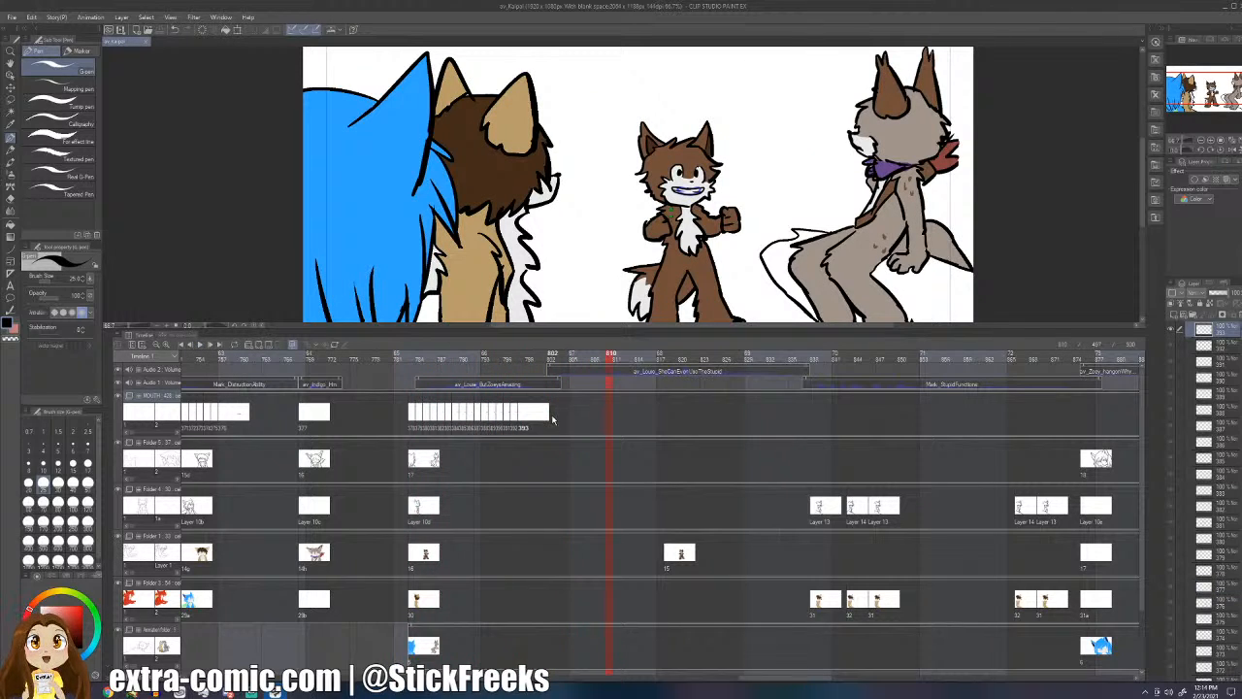
- Add mouth cels at frames 803 and 808 and draw the small brown character's talking mouth on each
left_click(553, 418)
left_click(559, 418)
key("ctrl+shift+n")
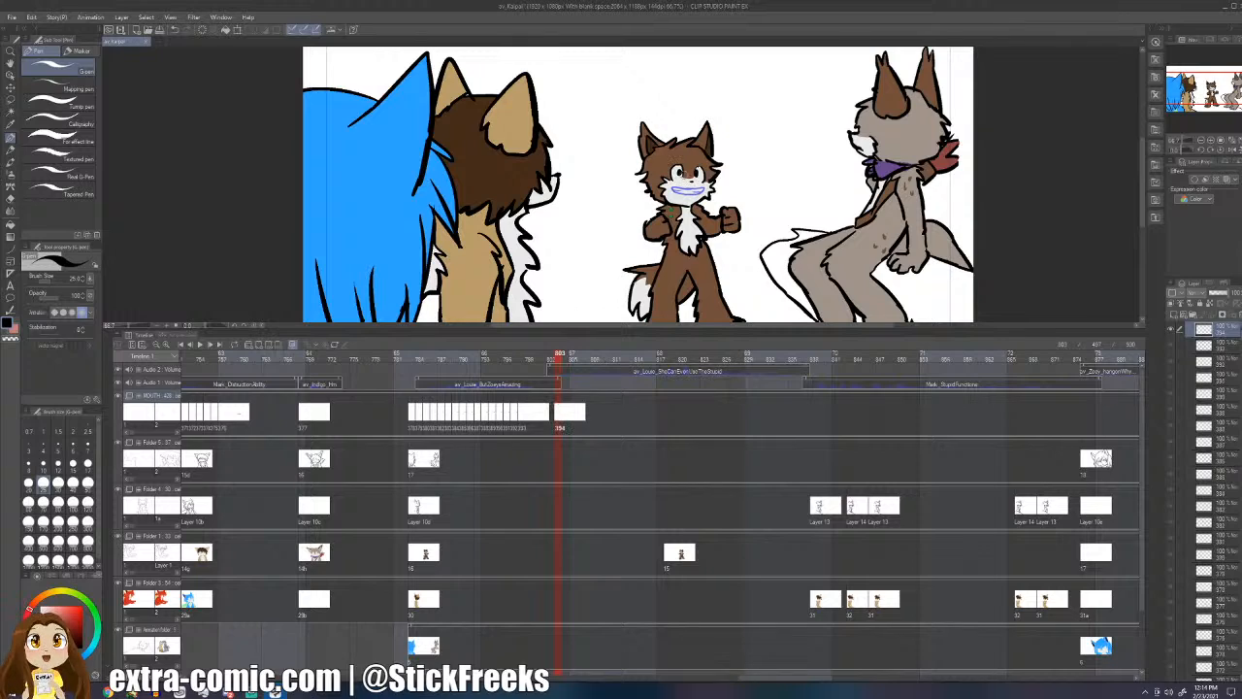
mouse_move(678, 188)
left_mouse_down()
mouse_move(693, 194)
mouse_move(679, 198)
left_mouse_up()
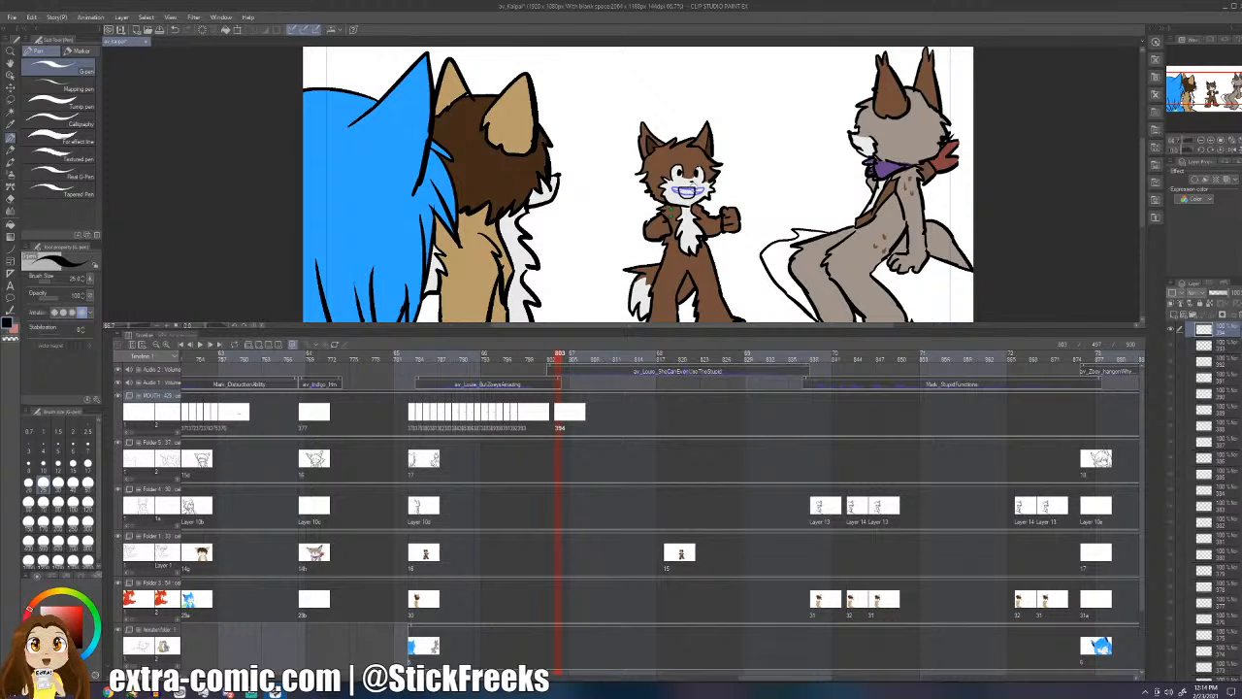
left_click(595, 419)
key("ctrl+shift+n")
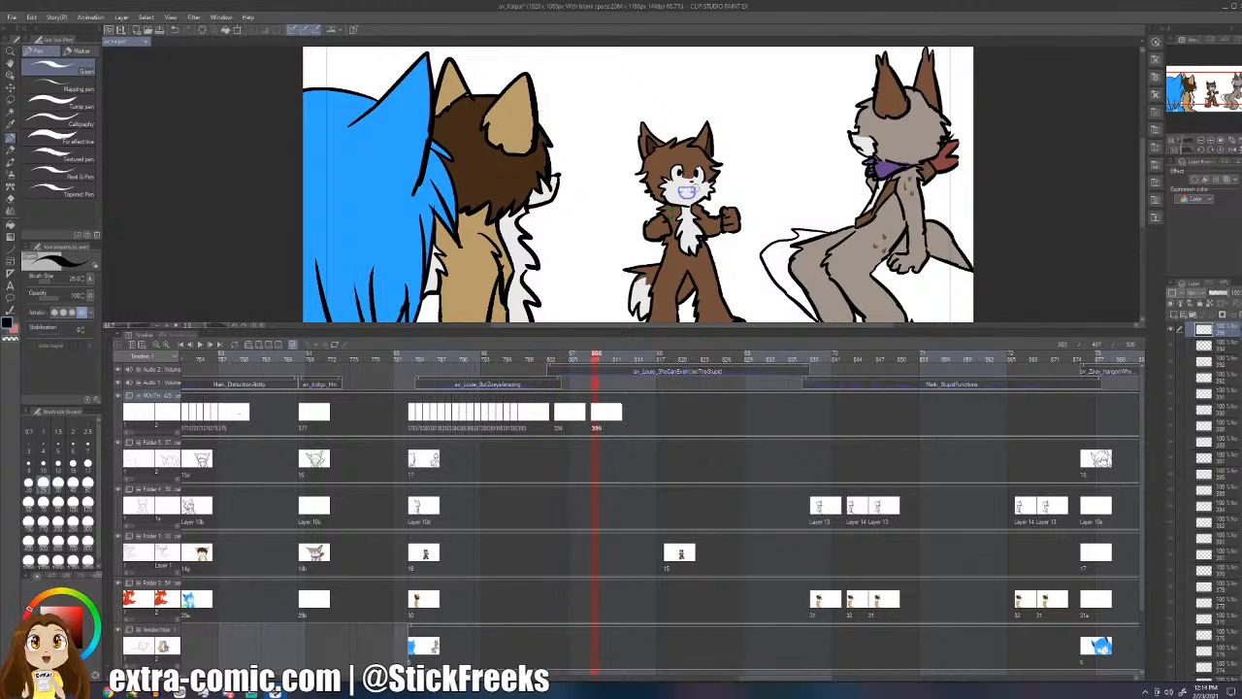
mouse_move(673, 187)
left_mouse_down()
mouse_move(702, 189)
mouse_move(682, 190)
left_mouse_up()
- Add two more mouth cels at frames 813 and 818 and draw the small brown character's mouth shapes
left_click(632, 417)
key("ctrl+shift+n")
left_click(668, 417)
key("ctrl+shift+n")
left_click_drag(665, 187, 676, 195)
- Move the four newest mouth cels together onto consecutive frames 799 to 802, directly after the toothy grin cel
left_click(538, 420)
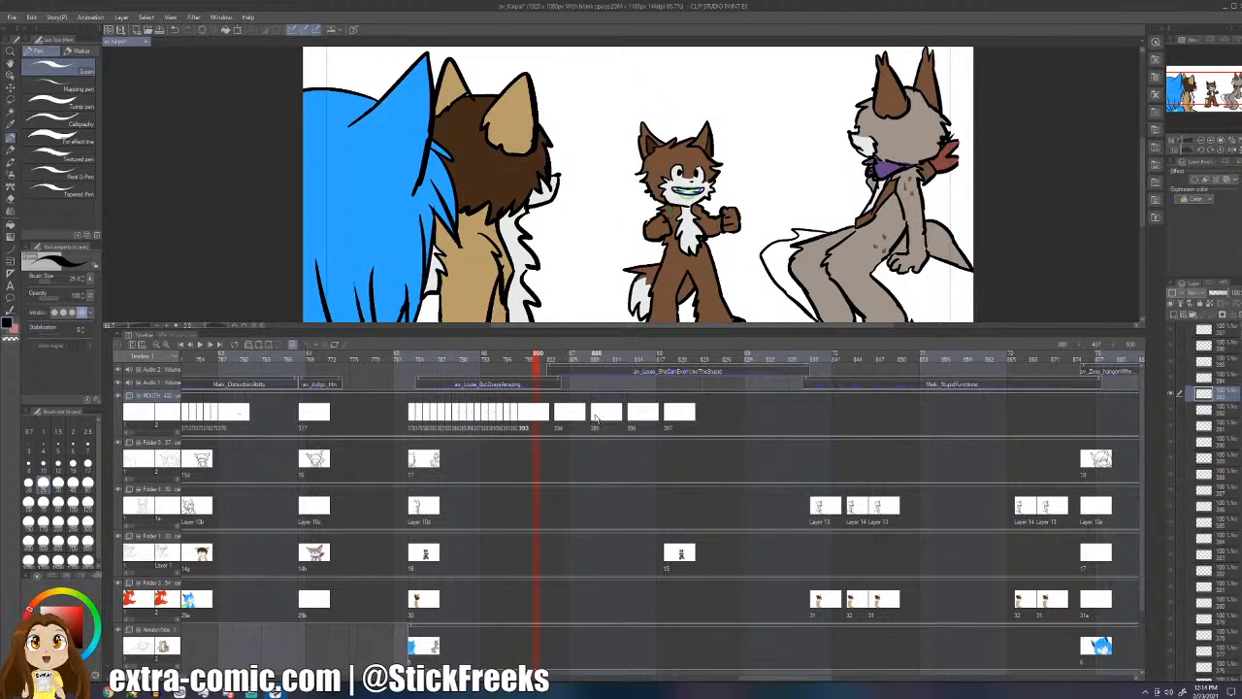
left_click(597, 418)
mouse_move(559, 417)
left_mouse_down()
mouse_move(530, 423)
mouse_move(540, 417)
left_mouse_up()
left_click_drag(631, 417, 544, 416)
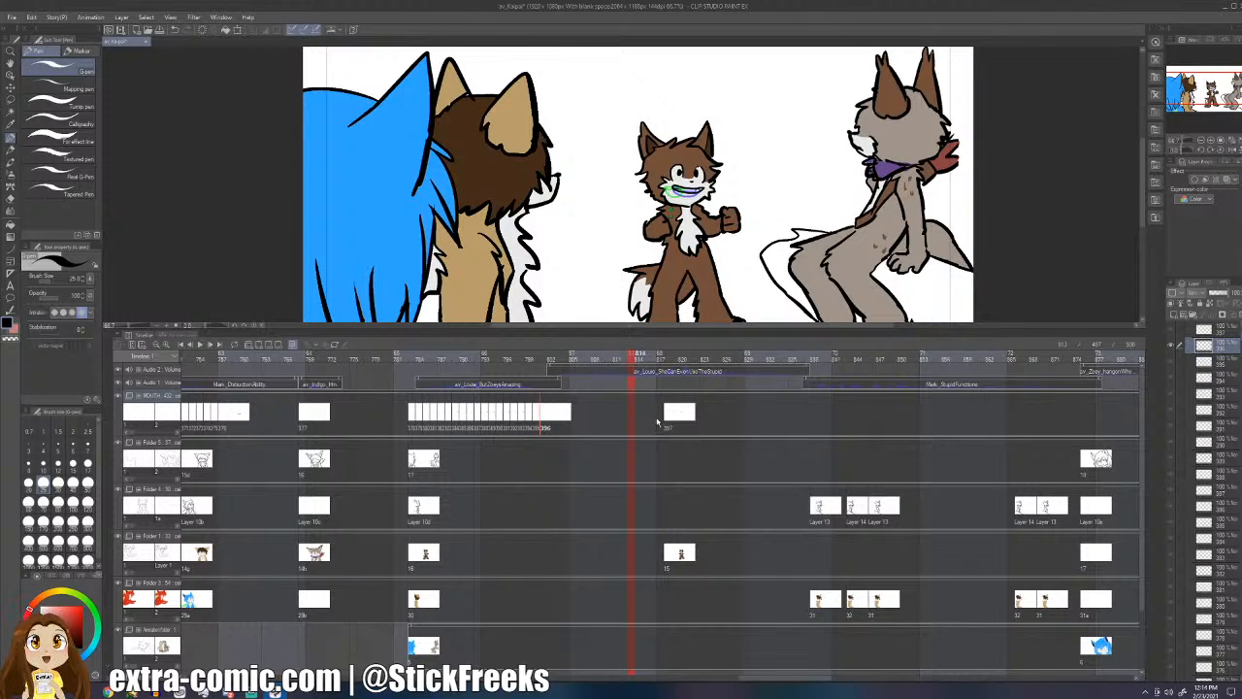
left_click_drag(669, 420, 554, 421)
- Clear the mouth cel at frame 802, redraw its mouth as a small centred open mouth, and add a mouth cel at frame 803
left_click(553, 420)
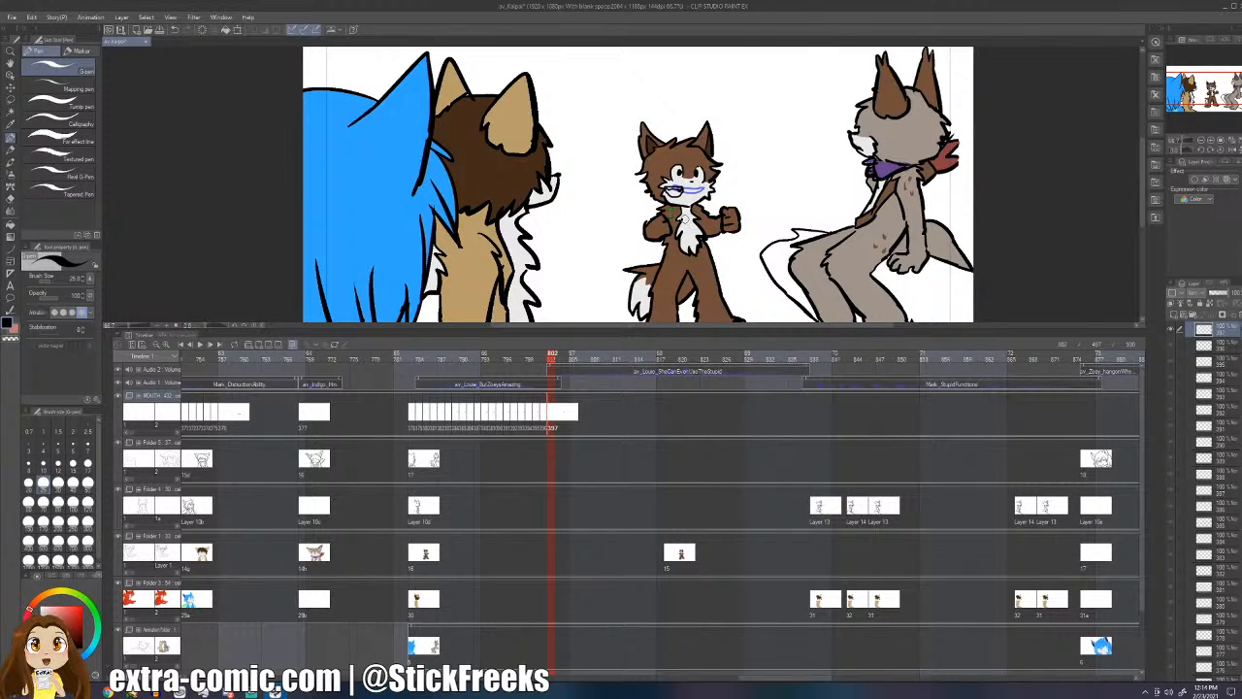
key("Delete")
mouse_move(695, 186)
left_mouse_down()
mouse_move(679, 194)
mouse_move(693, 191)
left_mouse_up()
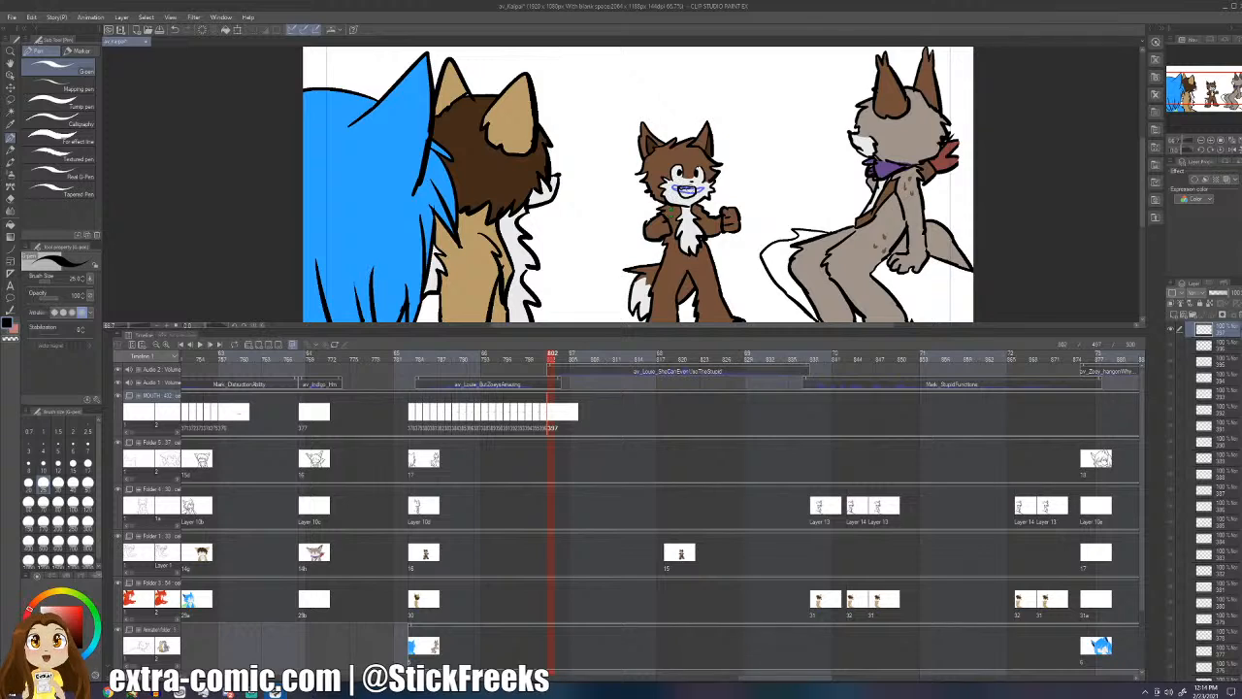
key("Right")
key("ctrl+shift+n")
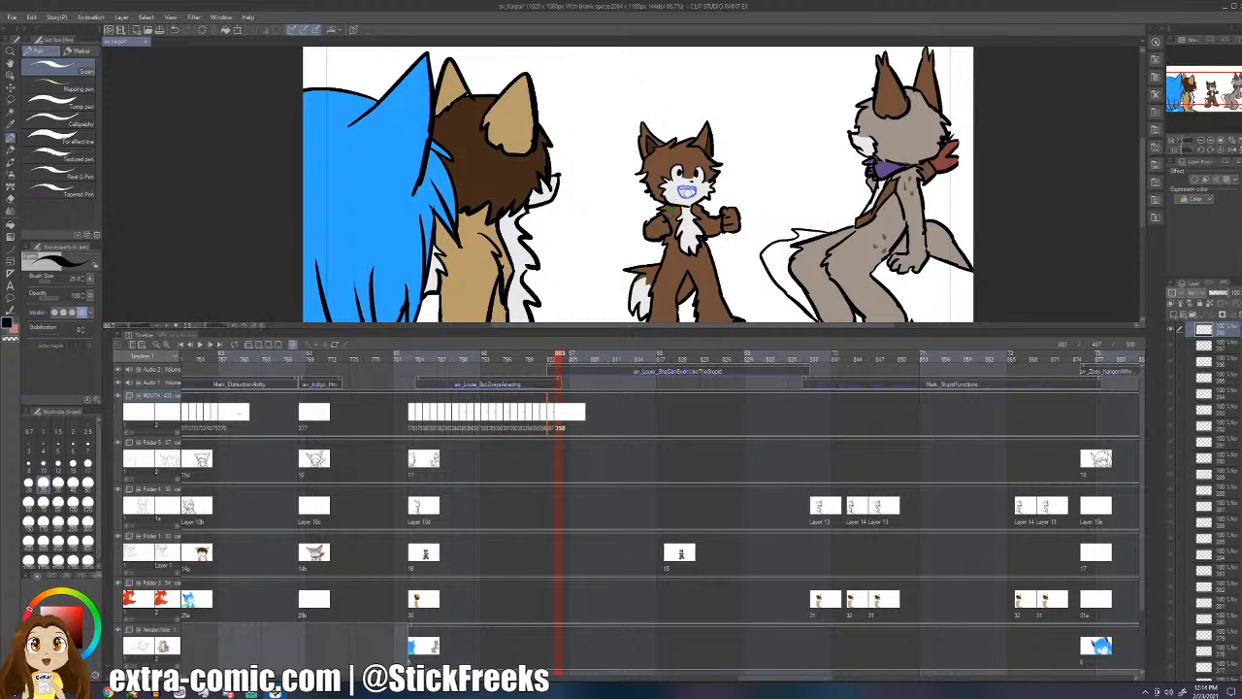
- Play the group shot's lip-sync with the dialogue from frame 794
left_click(484, 417)
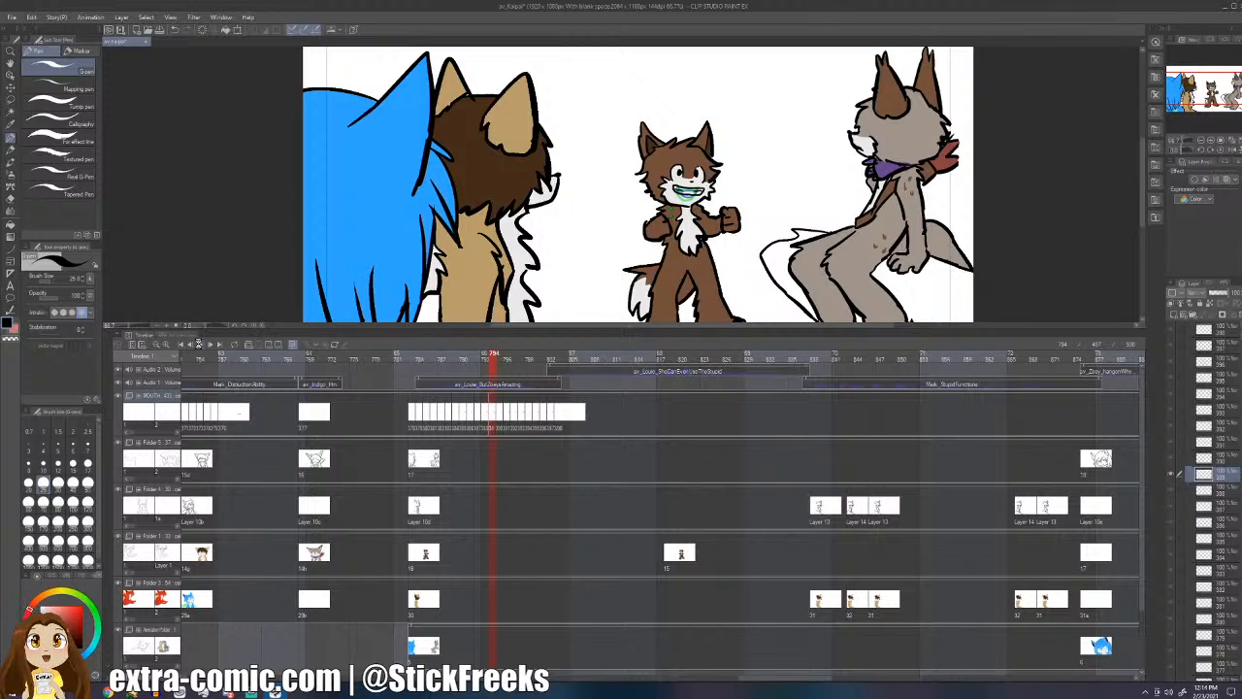
left_click(199, 344)
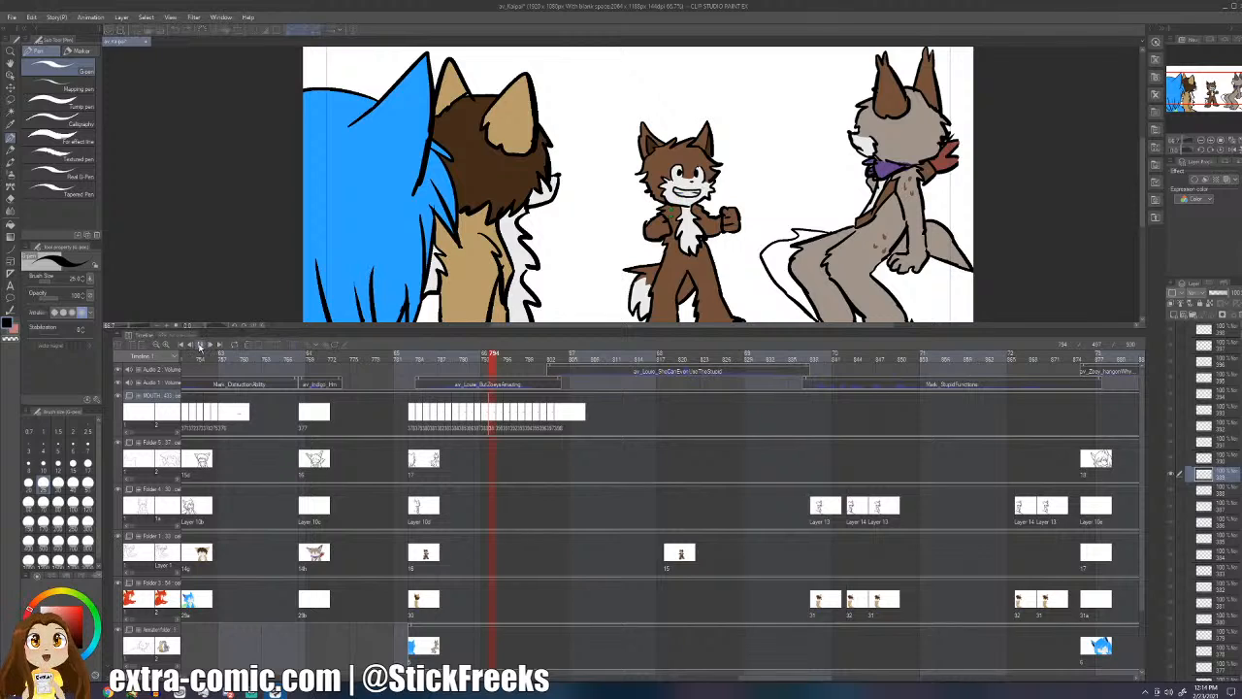
- Shift mouth cels 394 through 398 three frames later so the group starts at frame 802
left_click(514, 418)
key("Left")
key("Right")
key("Right")
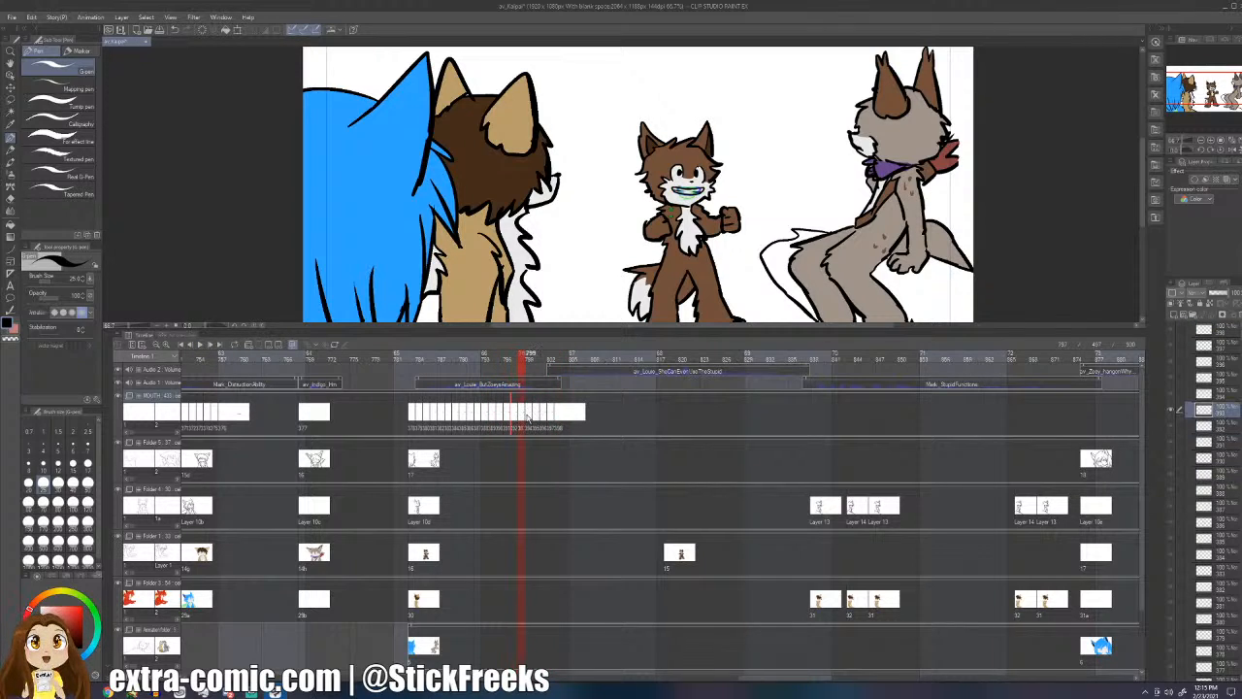
key("Left")
key("Right")
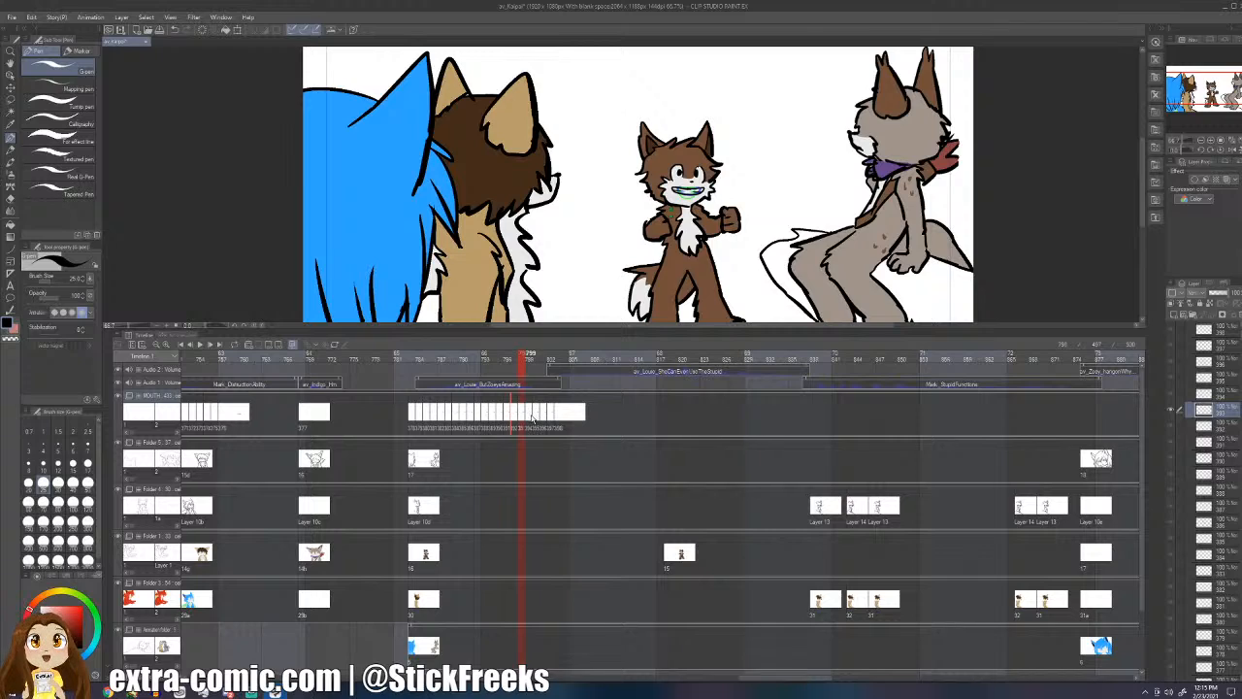
key("Right")
left_click_drag(586, 419, 530, 412)
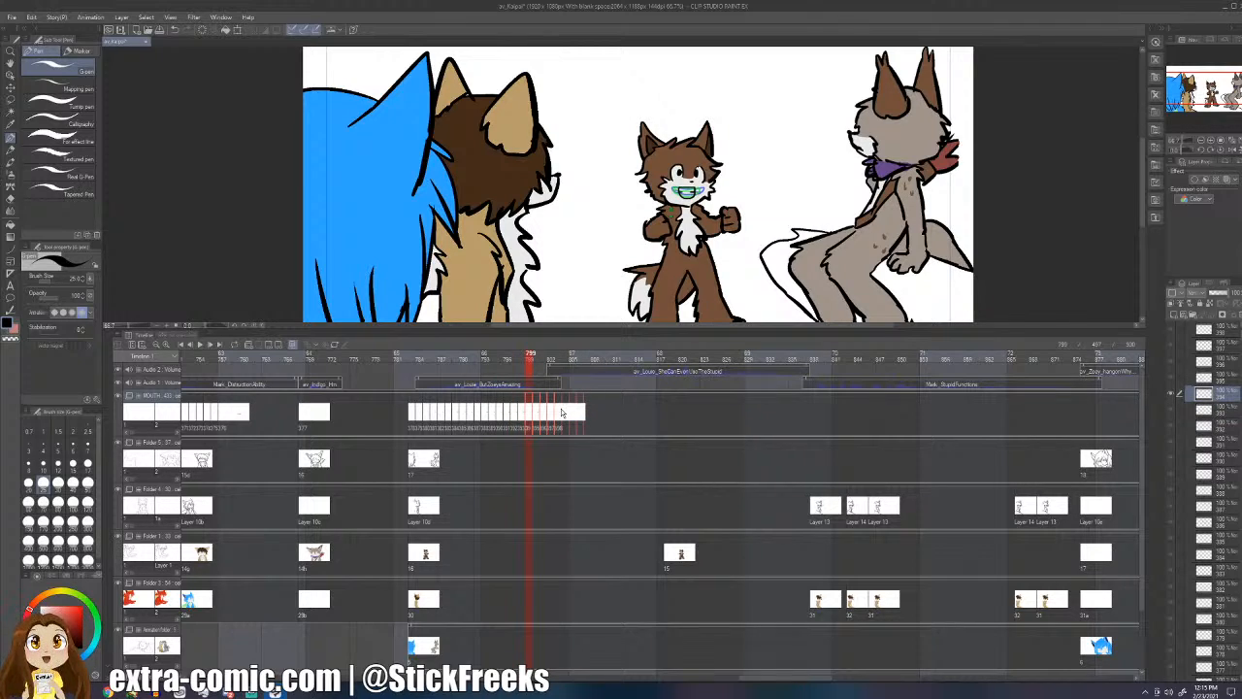
left_click_drag(553, 413, 554, 412)
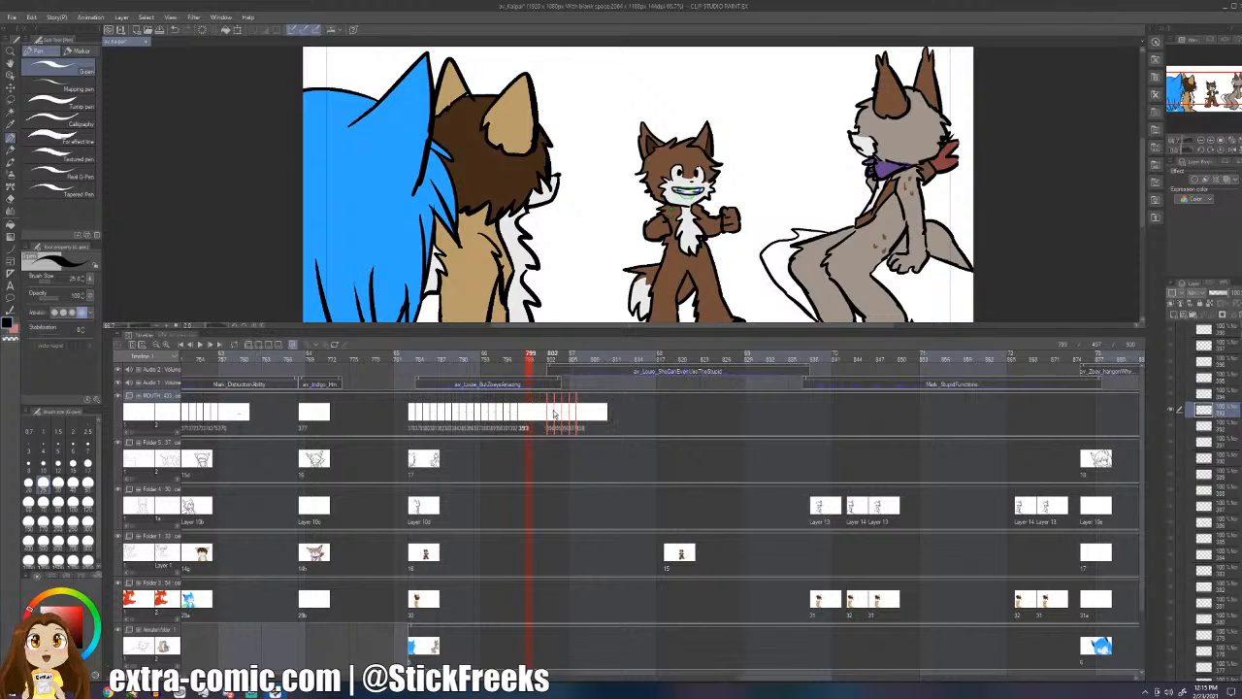
- Play back the mouth animation from frame 793 to check the timing of the shifted cels
left_click(487, 353)
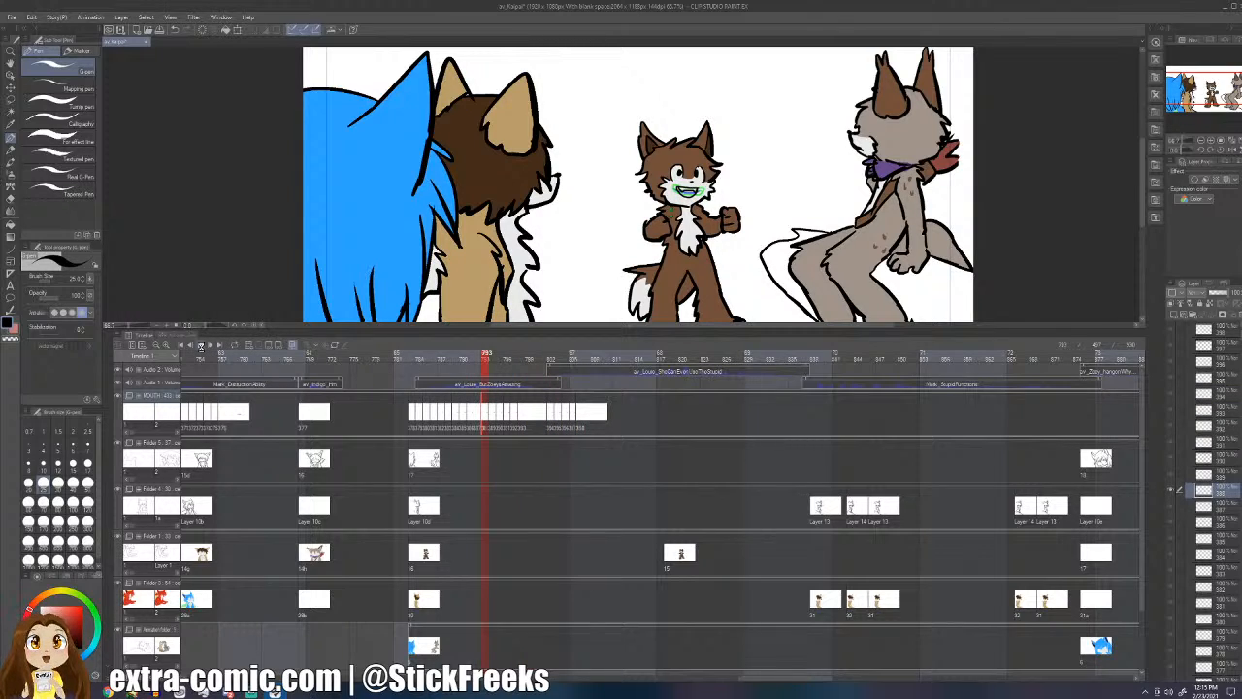
left_click(201, 345)
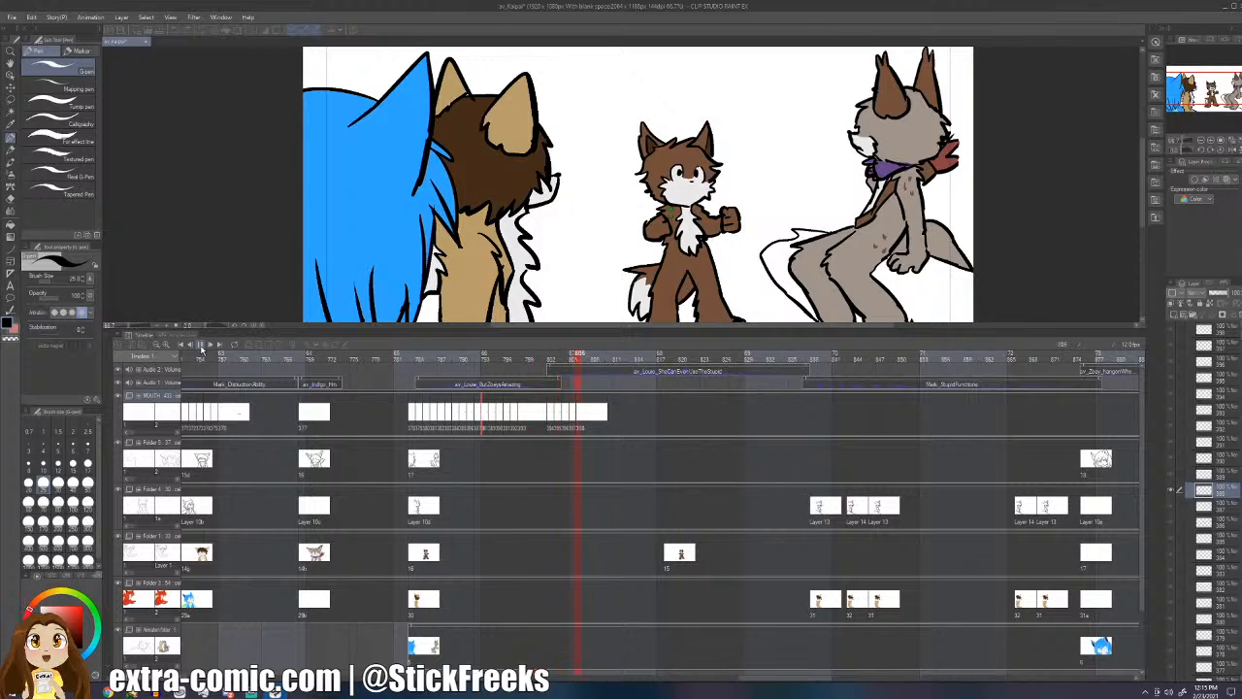
left_click(553, 417)
key("Right")
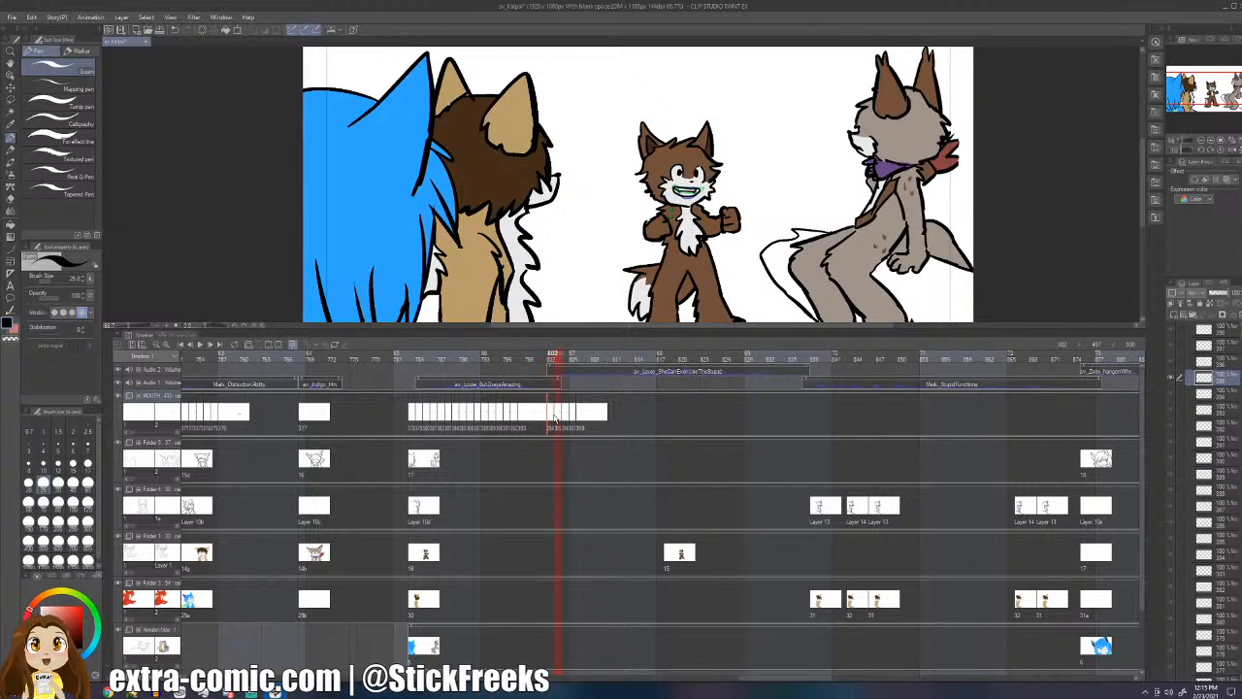
- Redraw the small brown character's open mouth with teeth on cel 398 at frame 806, and save the file
key("Right")
key("Right")
key("Right")
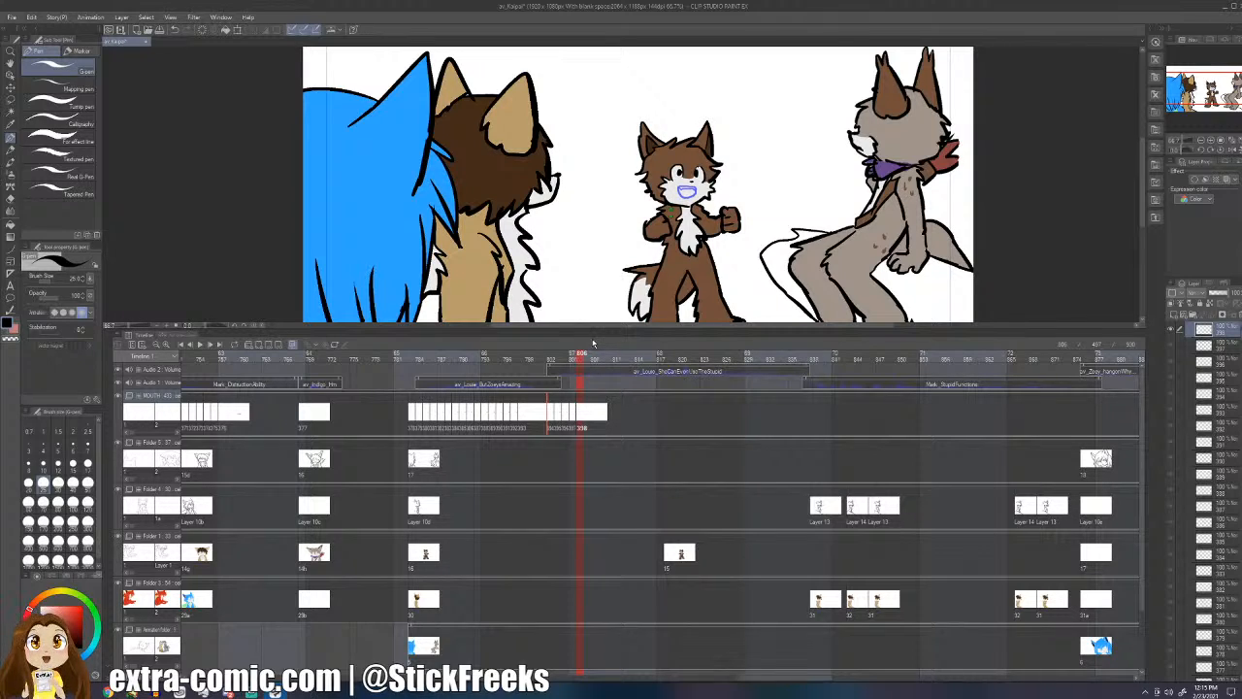
key("ctrl+s")
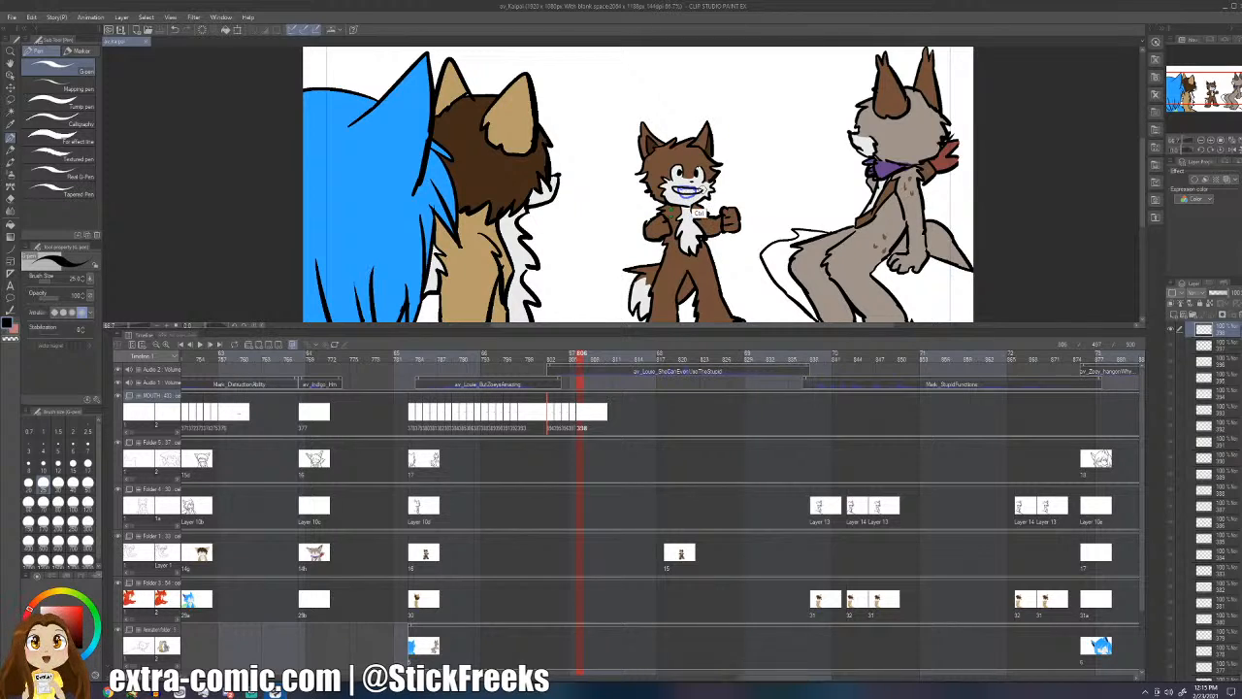
key("ctrl+z")
left_click_drag(677, 186, 698, 186)
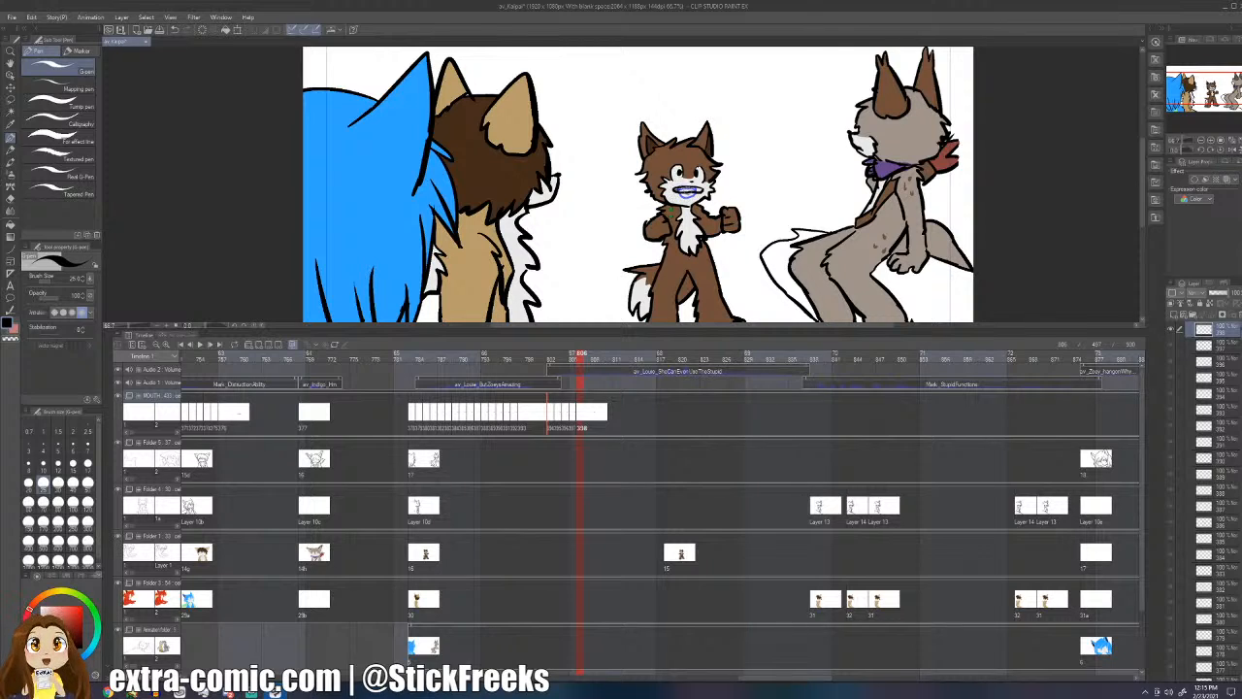
key("ctrl+z")
key("ctrl+z")
left_click_drag(676, 187, 699, 188)
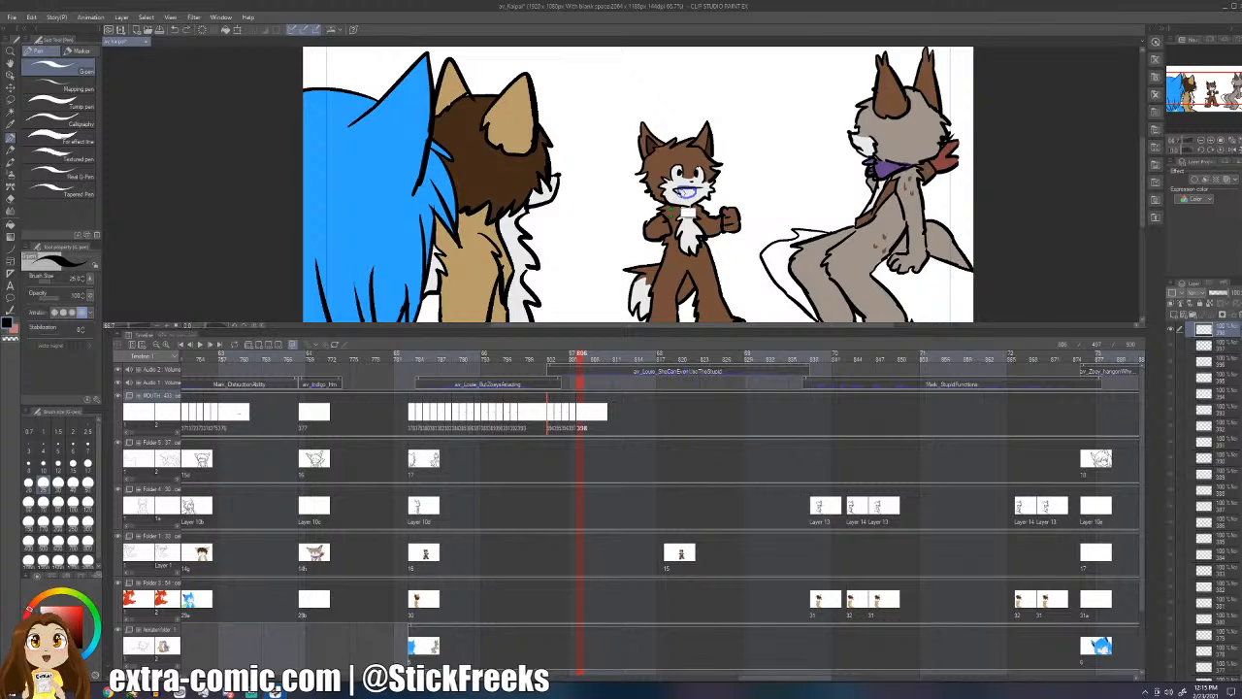
left_click_drag(701, 186, 676, 184)
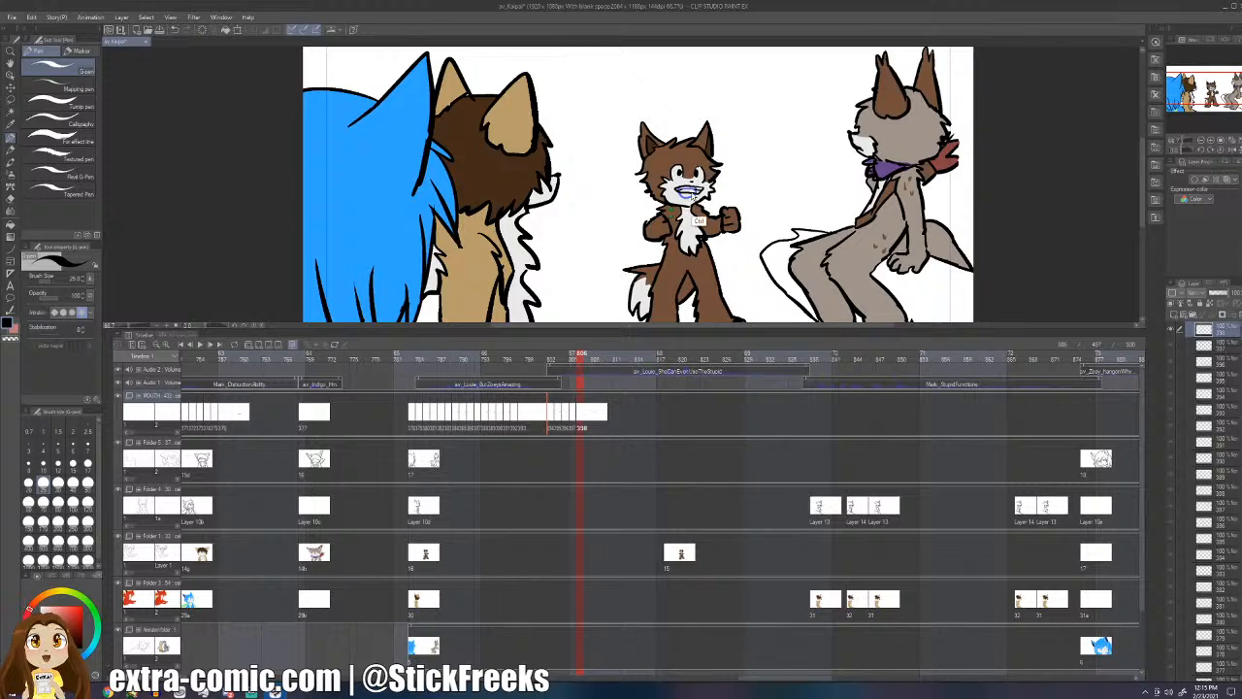
key("ctrl+s")
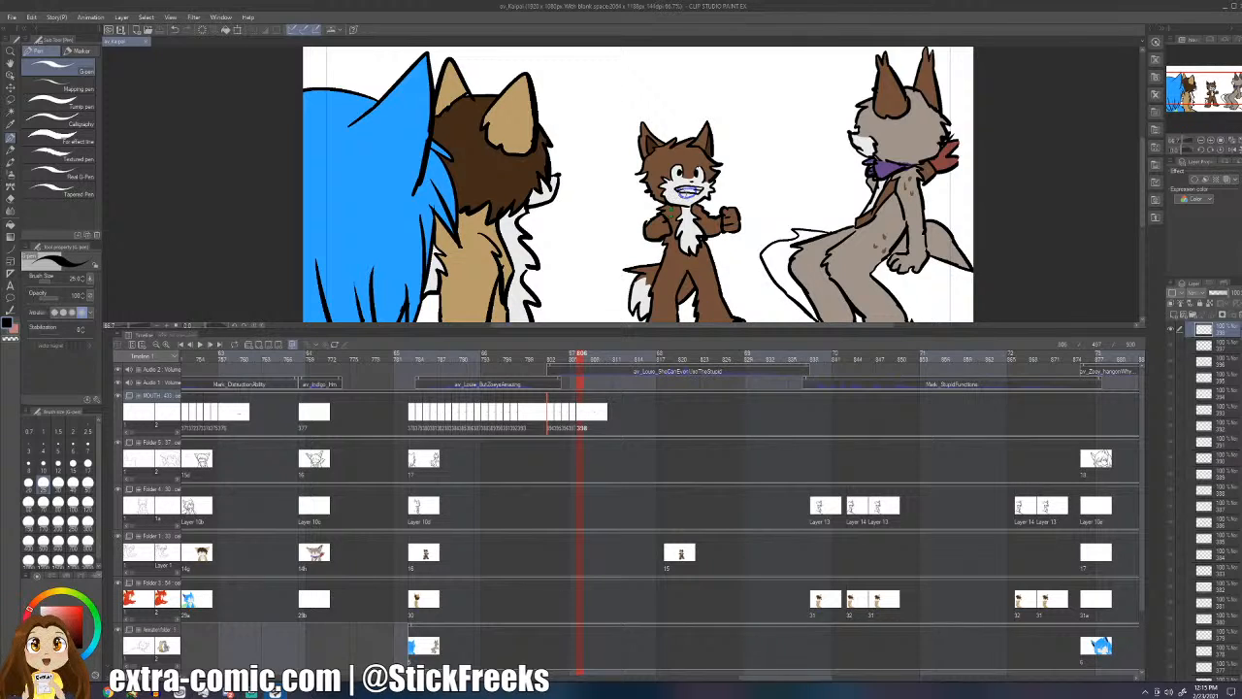
- Step back and forth through the mouth cels between frames 806 and 801 to compare the mouth shapes
key("Left")
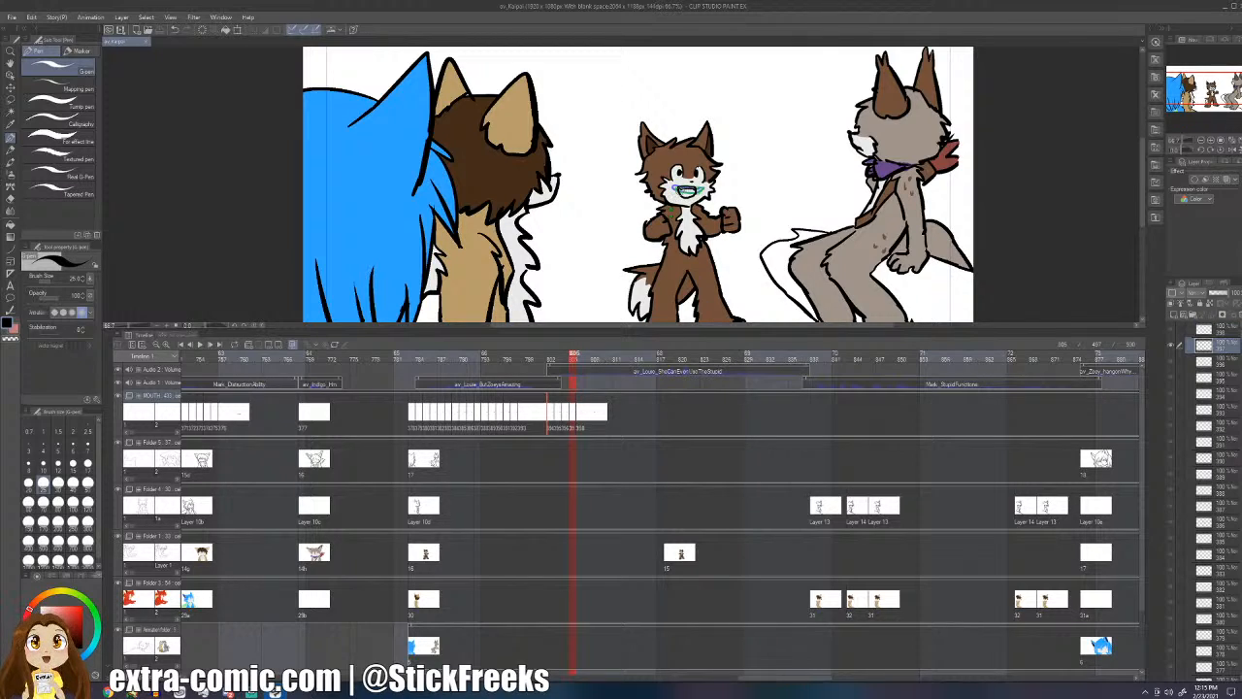
key("Left")
key("Right")
key("Right")
key("Left")
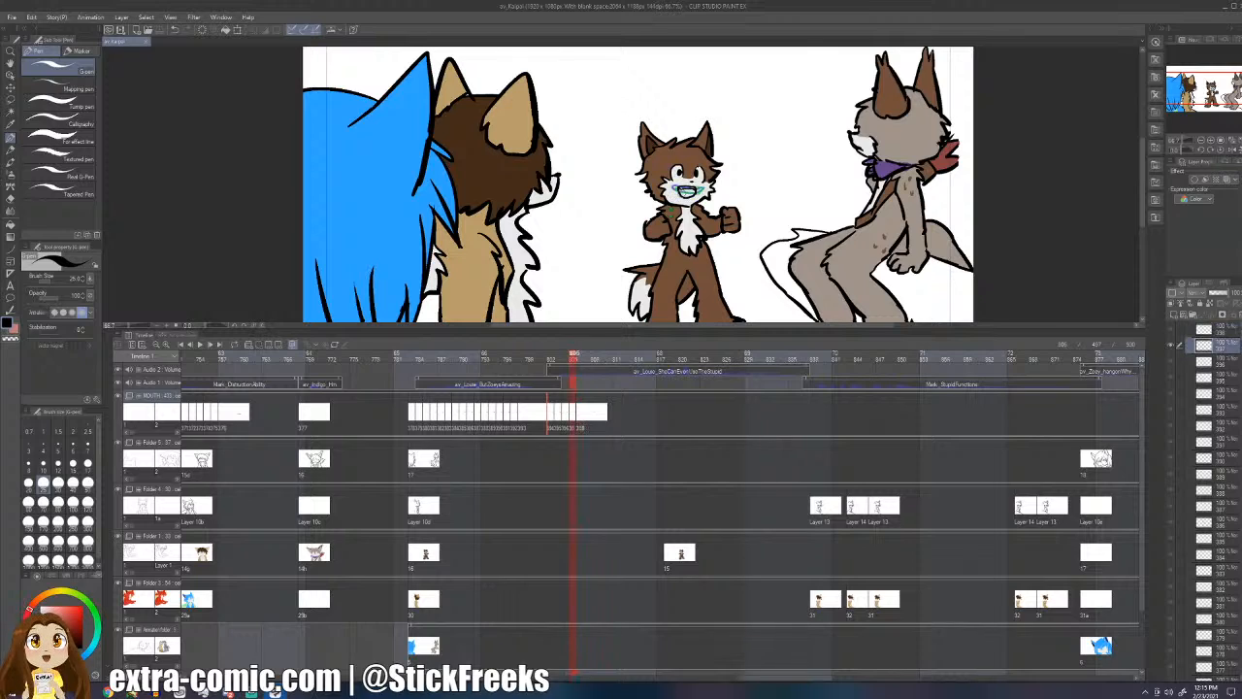
key("Left")
key("Left")
key("Left")
key("Left")
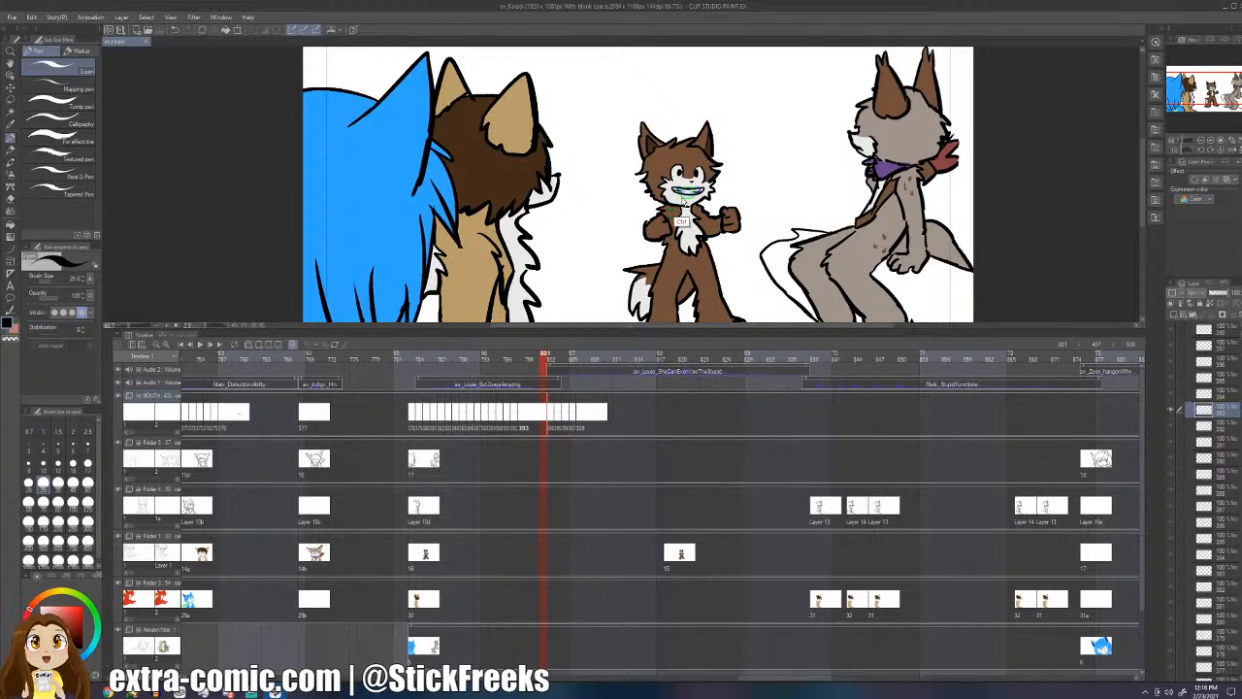
- Play back the shot from frame 783 to check the lip sync against the audio
left_click(483, 415)
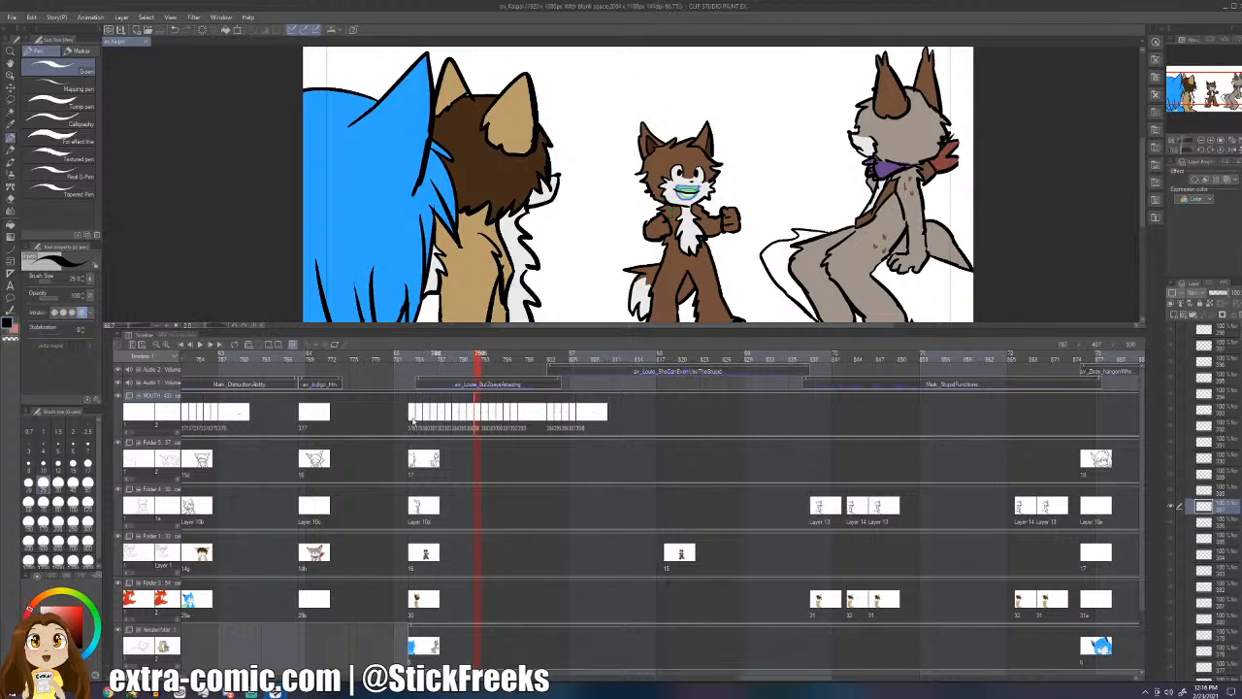
left_click(407, 424)
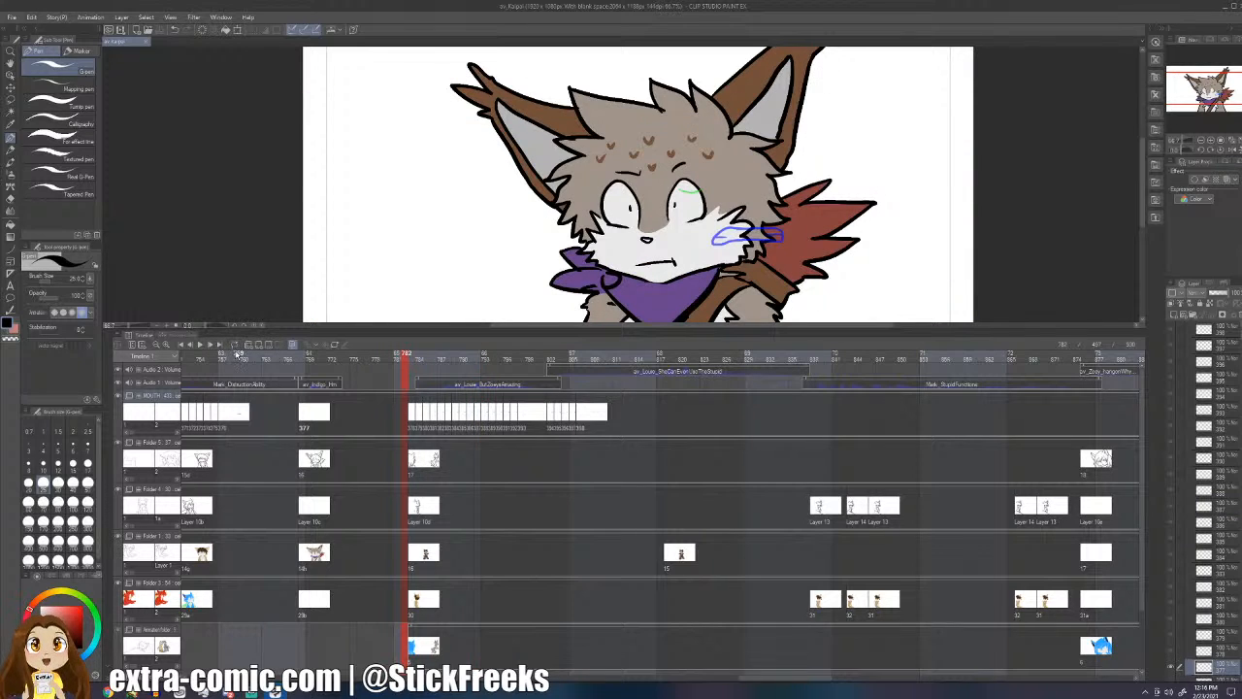
key("Right")
key("Left")
key("Right")
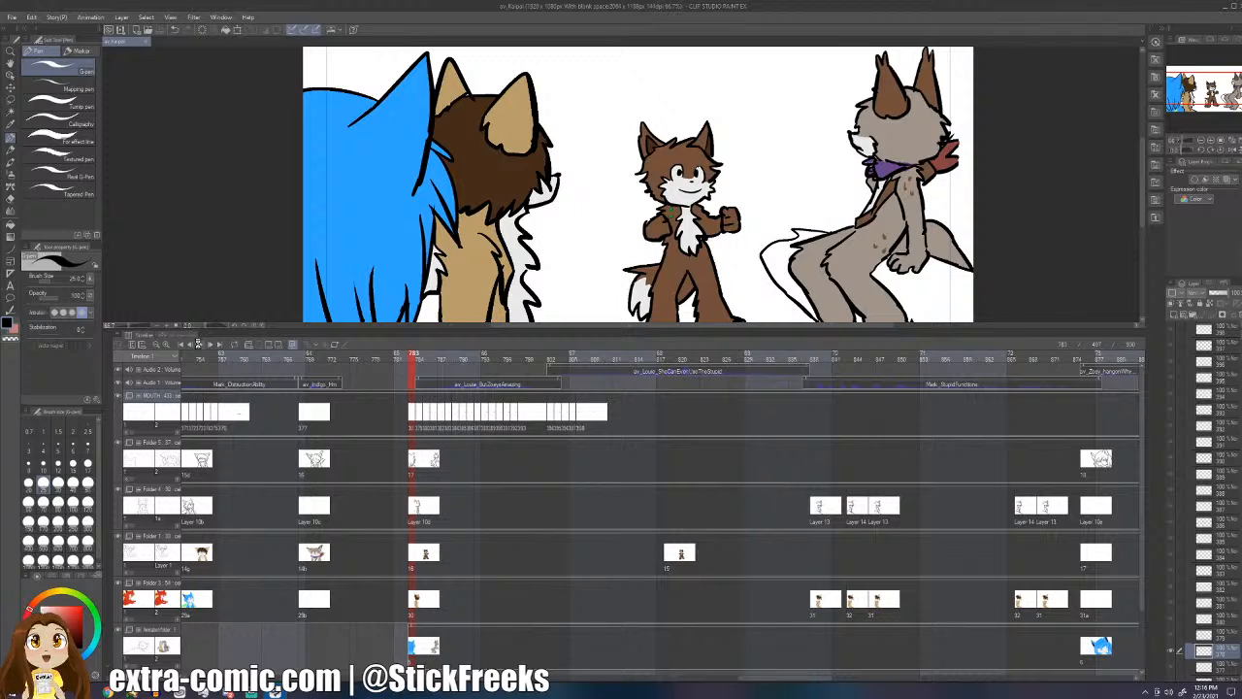
left_click(198, 344)
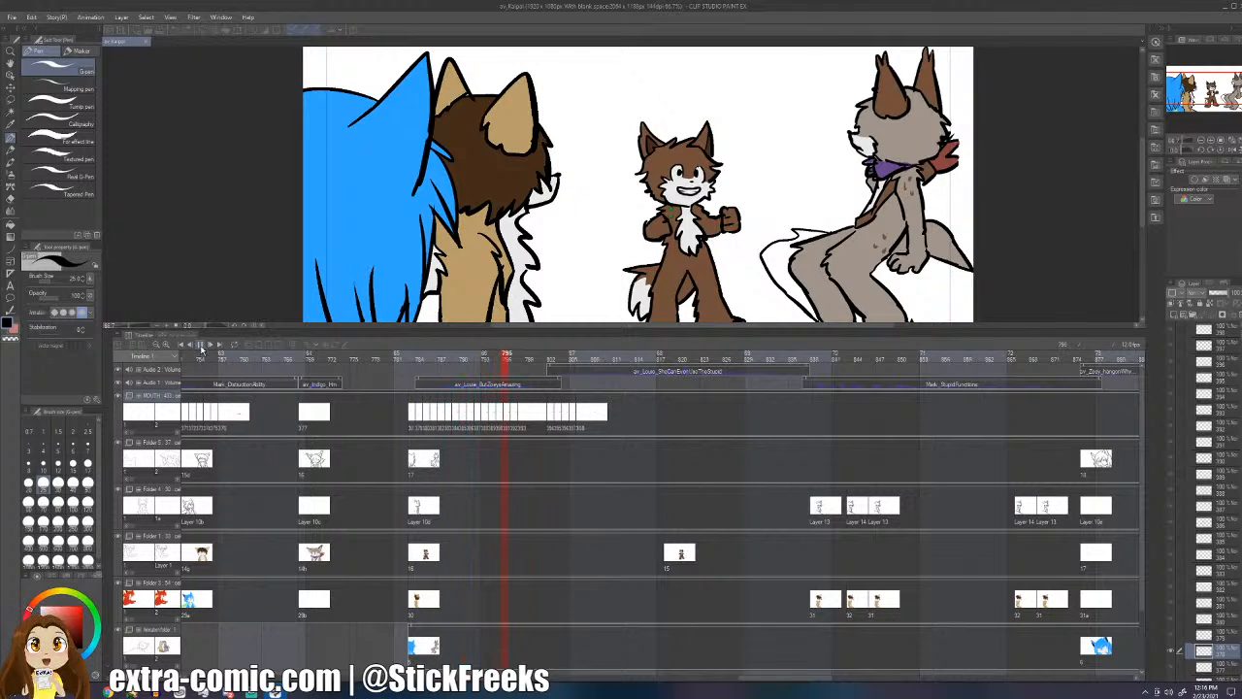
left_click(201, 346)
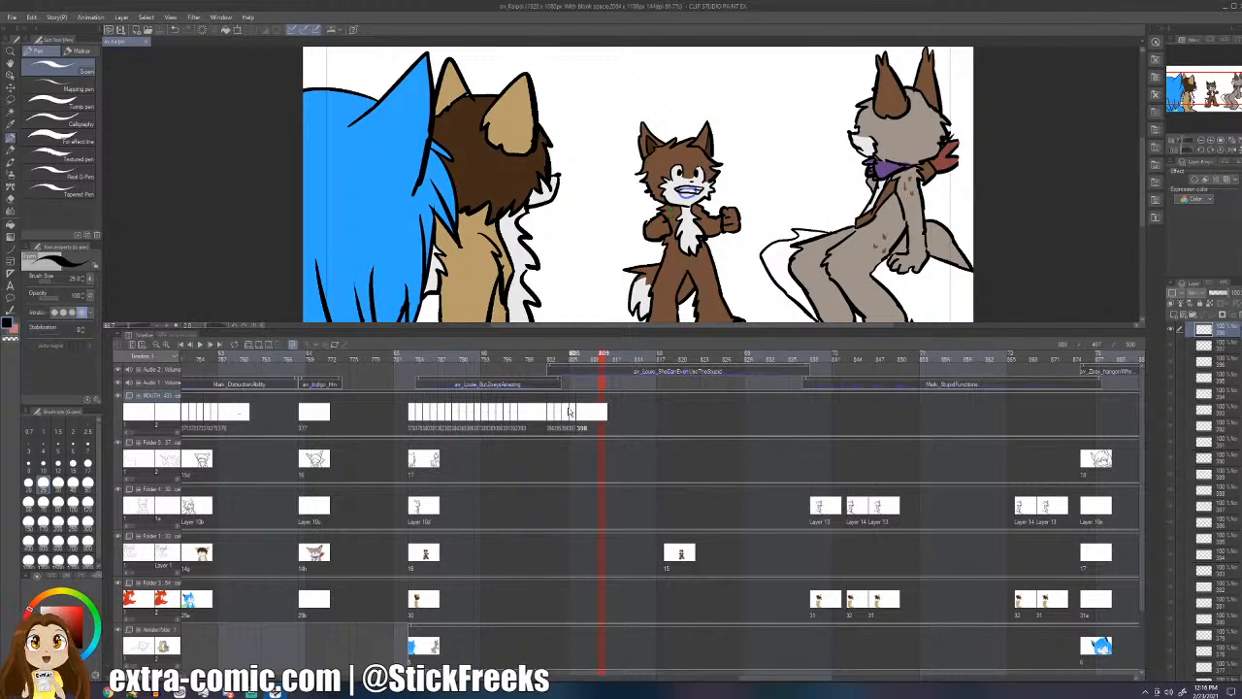
- Shift mouth cels 396 through 398 one frame later on the timeline
left_click(570, 409)
left_click(573, 412)
left_click(566, 413)
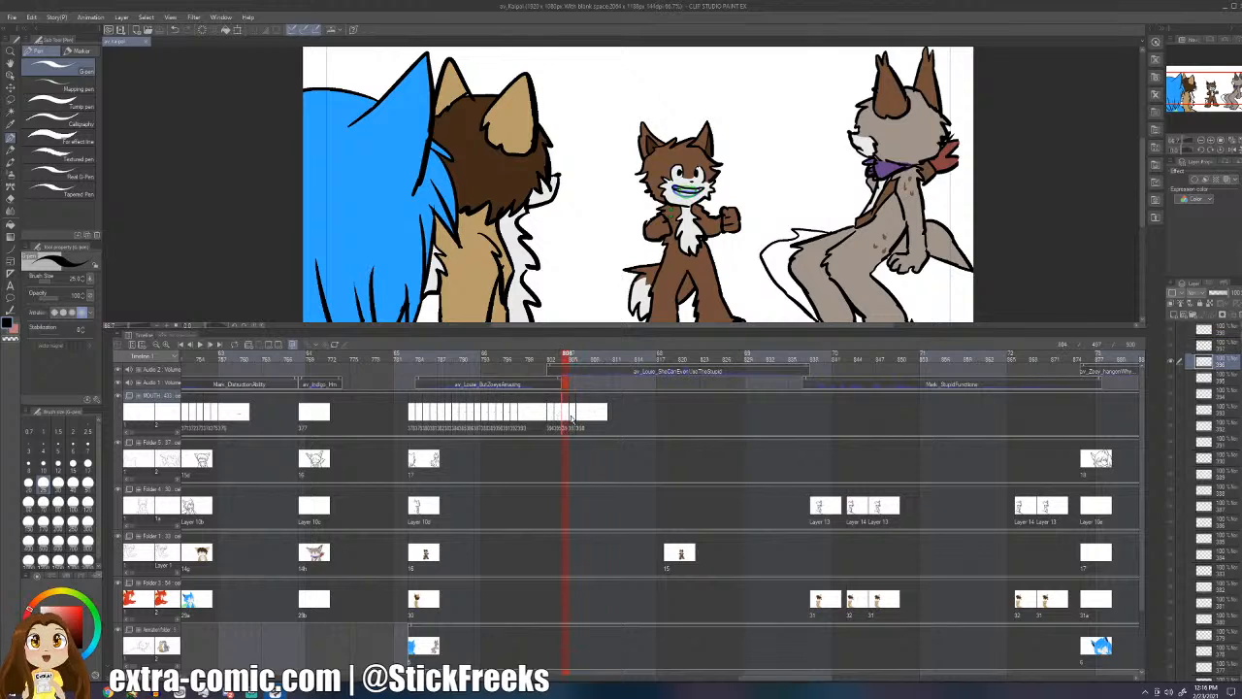
left_click_drag(565, 415, 573, 417)
- Play back the shot from frame 783 to review the adjusted mouth timing
left_click(524, 418)
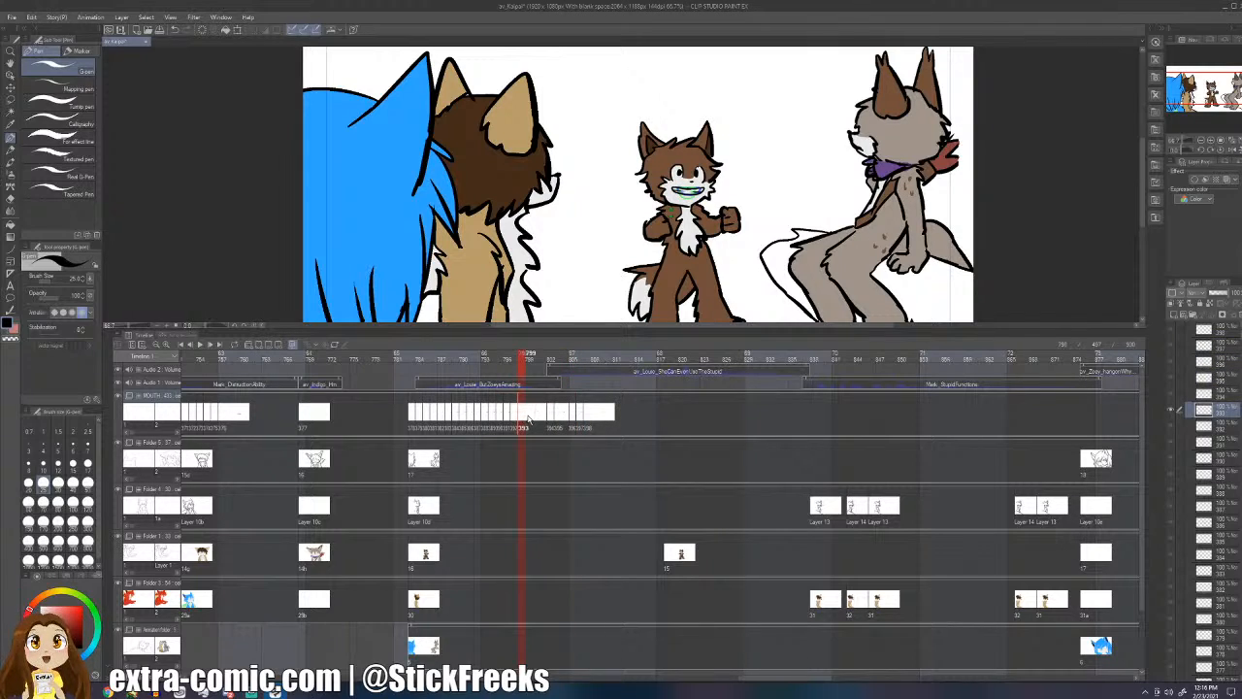
left_click(410, 375)
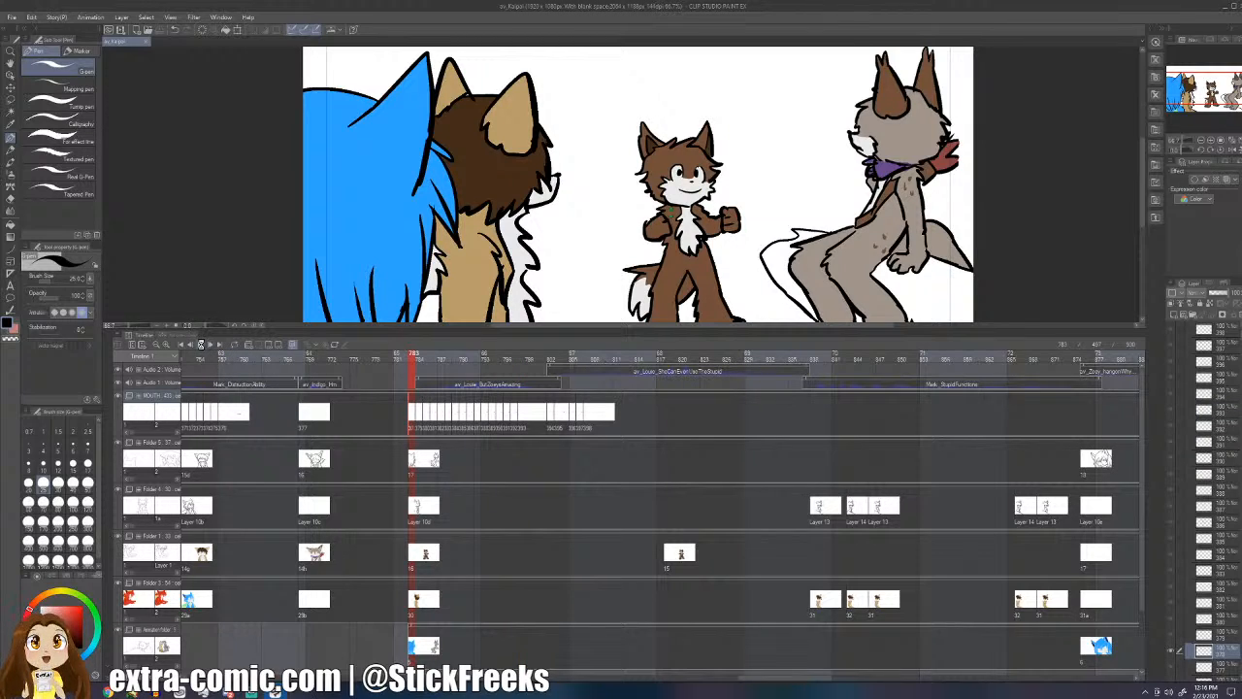
left_click(200, 344)
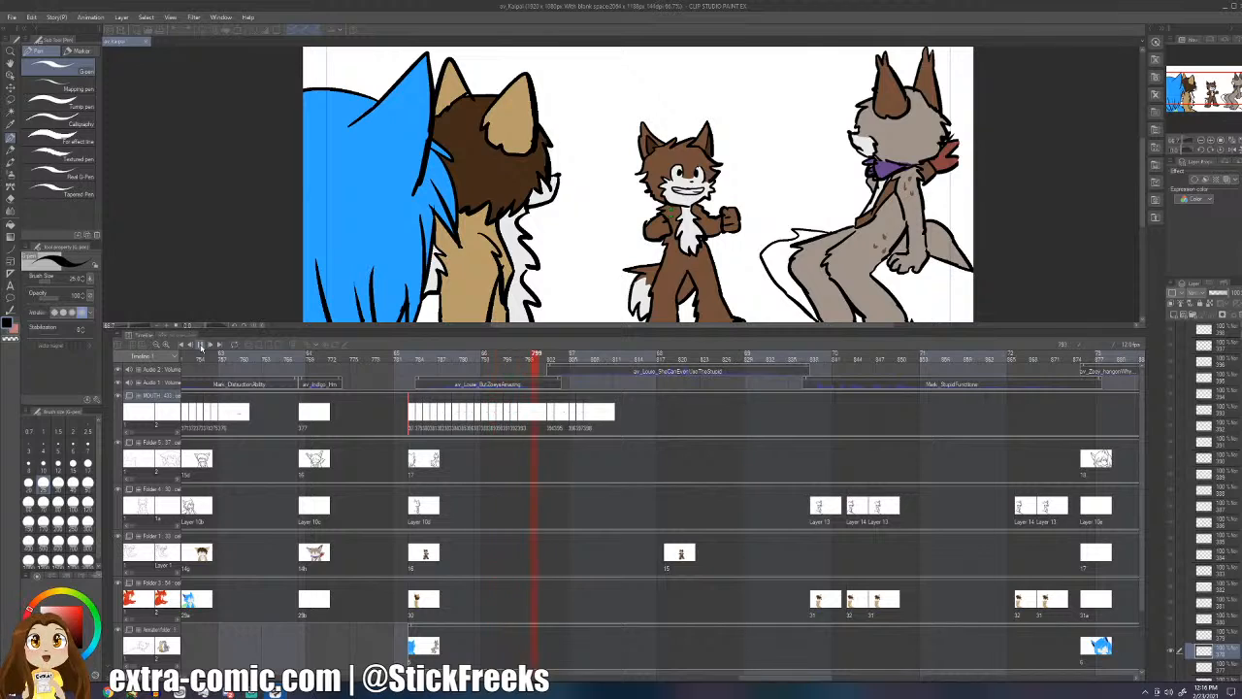
left_click(200, 346)
- Add a new mouth cel at frame 808 and draw the small brown character's open, toothy mouth on it
left_click(583, 415)
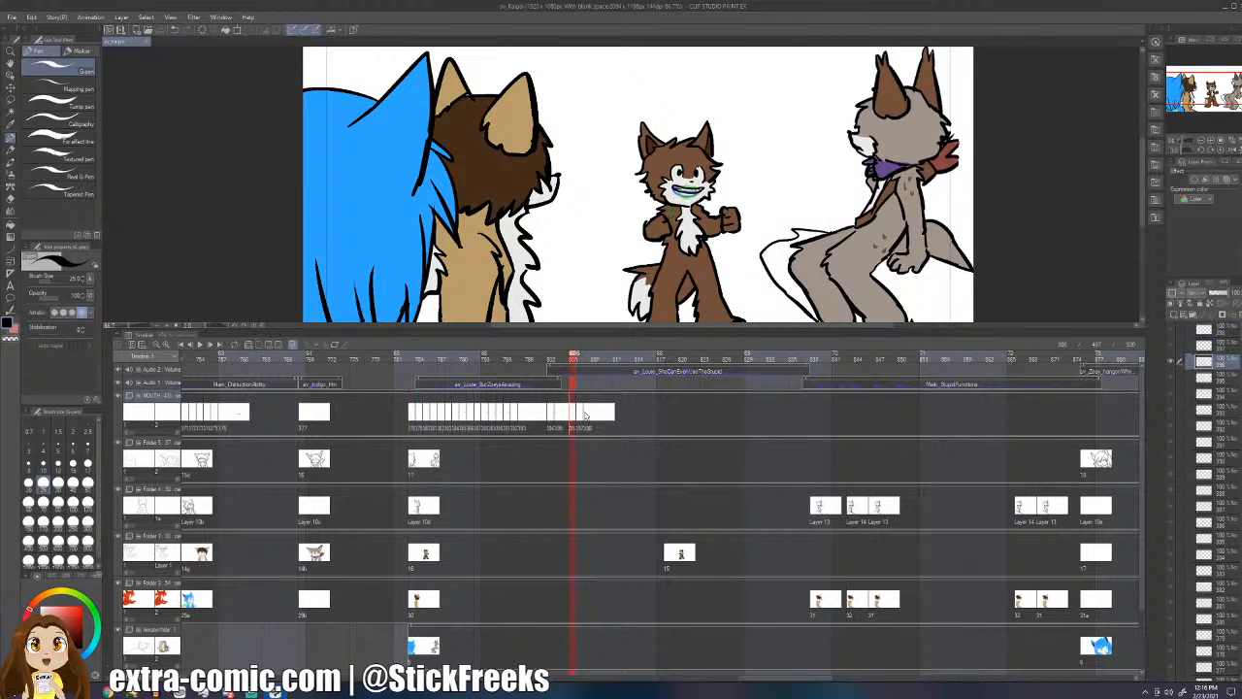
left_click(591, 419)
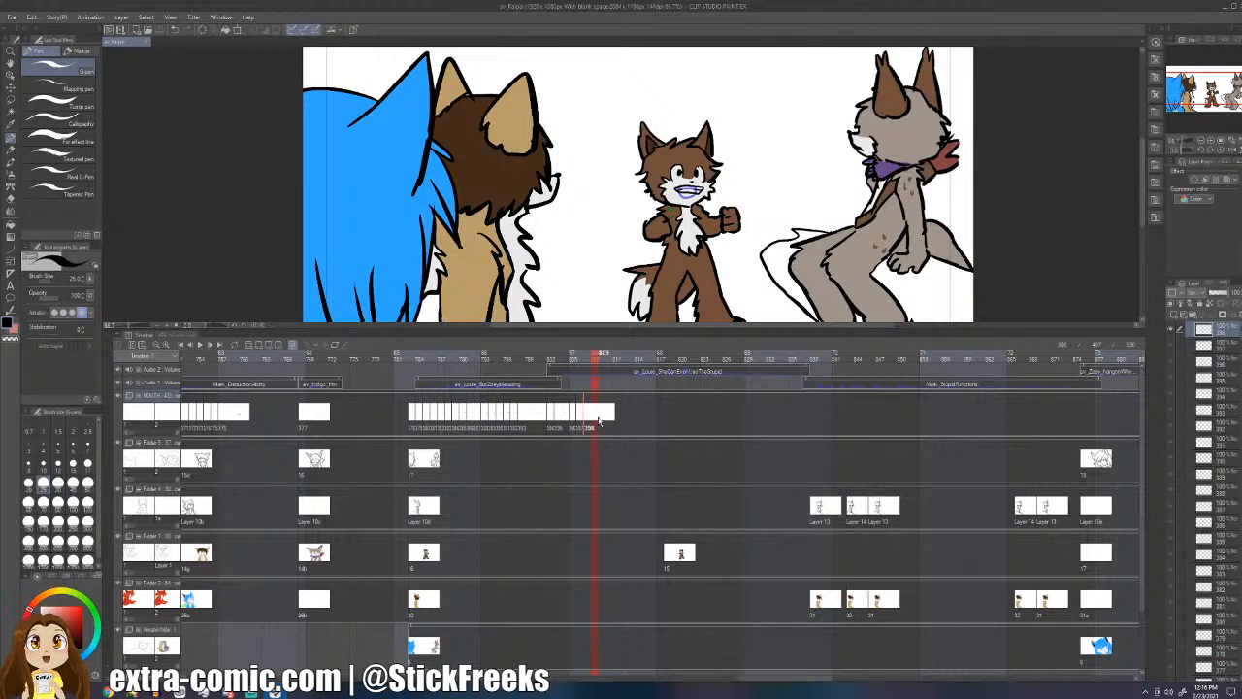
key("ctrl+shift+n")
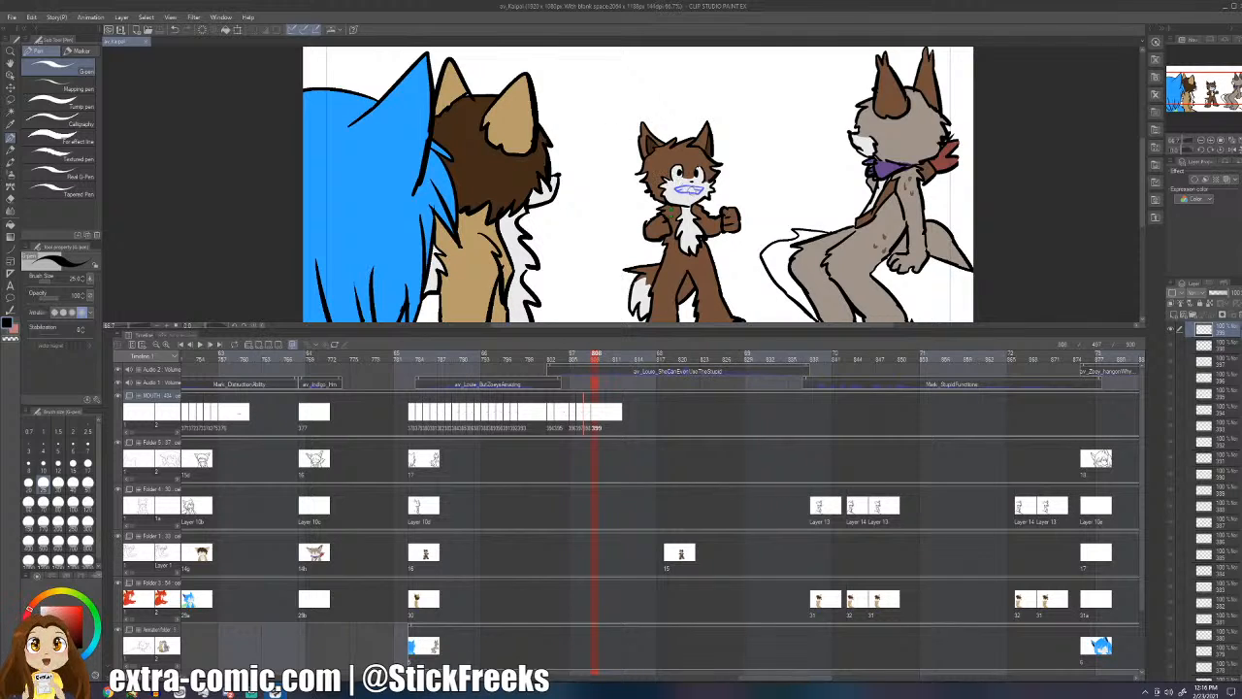
mouse_move(677, 188)
left_mouse_down()
mouse_move(701, 187)
mouse_move(680, 195)
mouse_move(695, 196)
left_mouse_up()
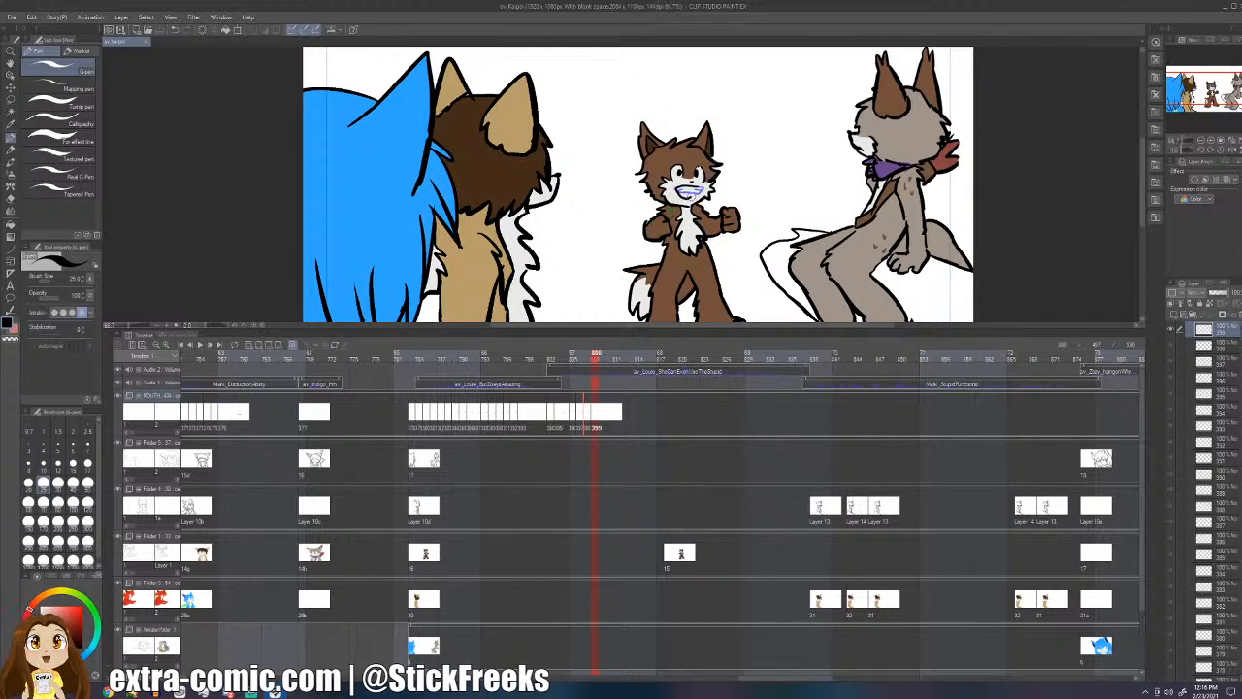
key("ctrl+z")
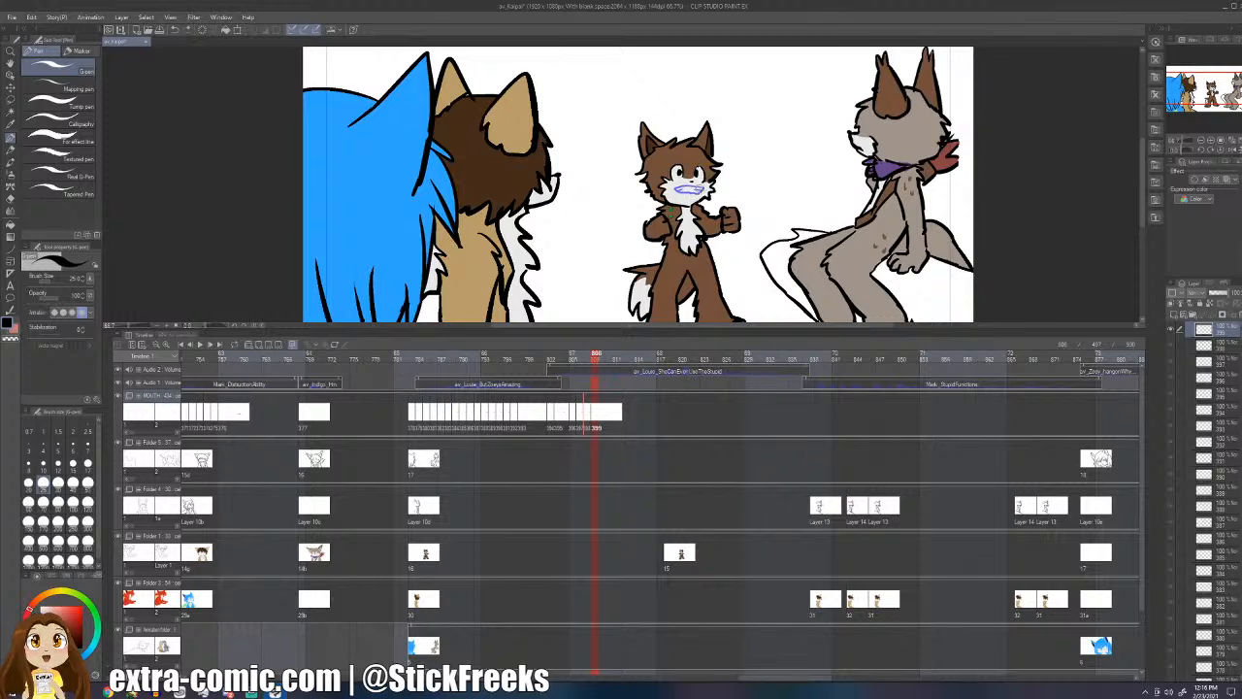
mouse_move(680, 185)
left_mouse_down()
mouse_move(669, 194)
mouse_move(690, 195)
left_mouse_up()
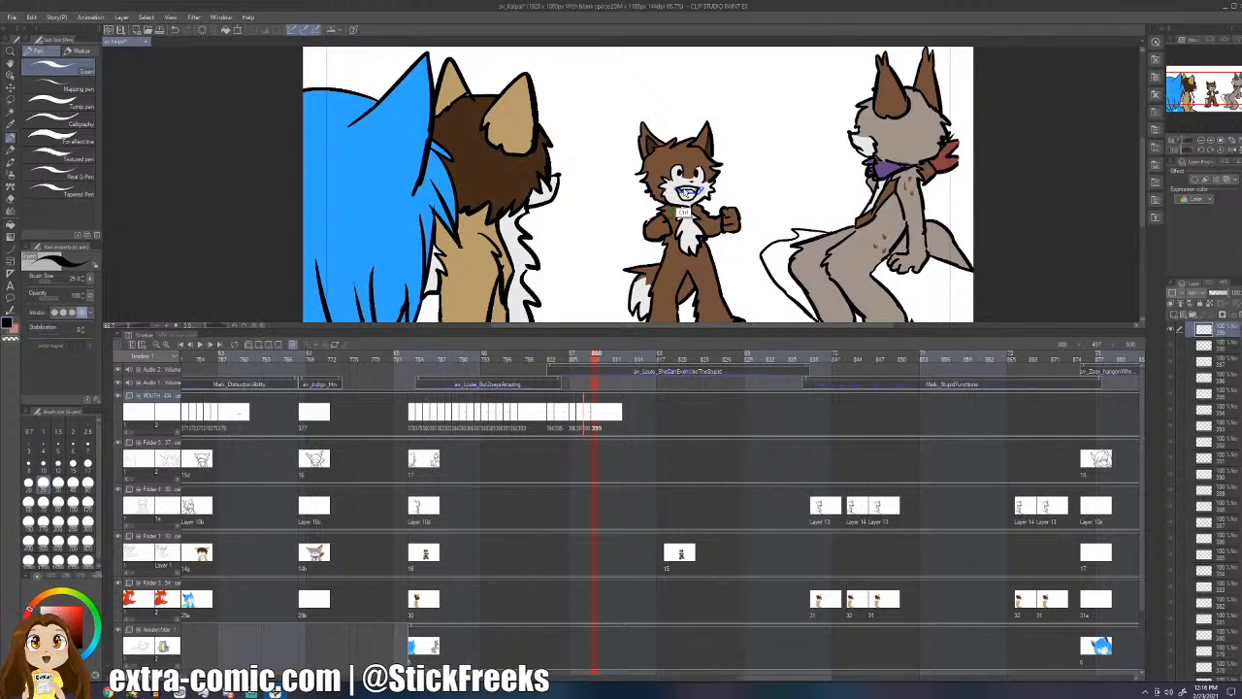
key("ctrl+z")
left_click_drag(678, 187, 698, 192)
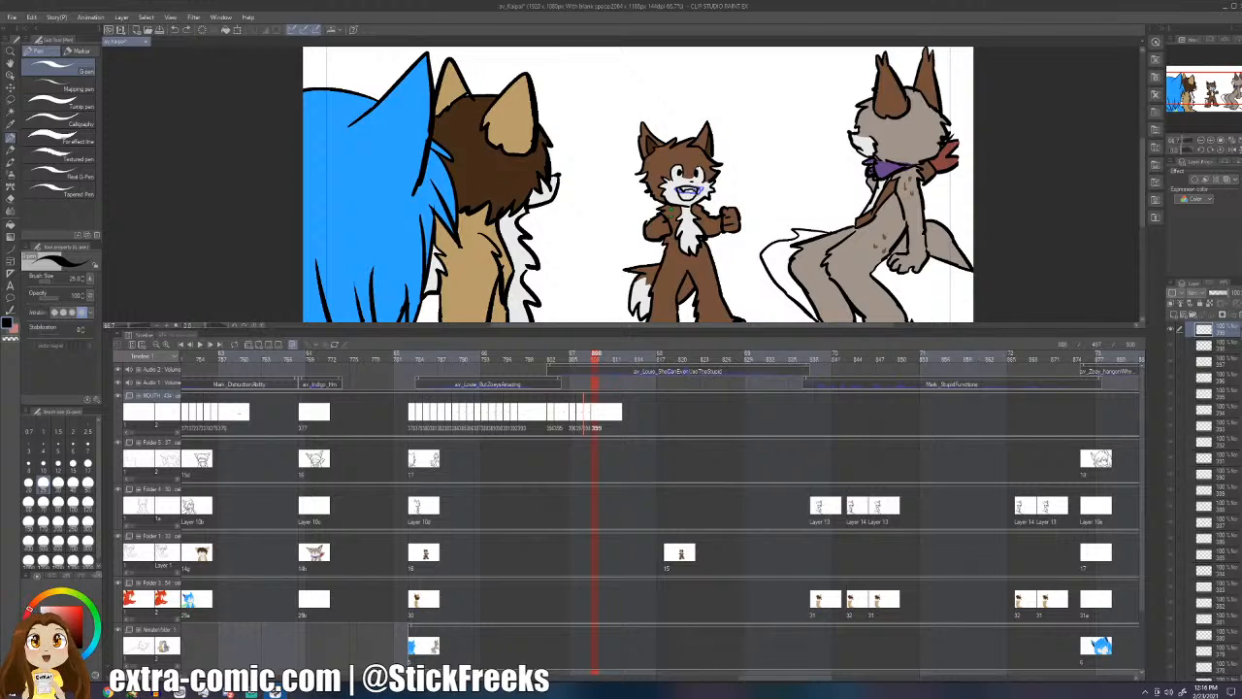
- Compare the new mouth drawing with the cels back to frame 805, and save the file
key("Left")
key("Left")
key("Left")
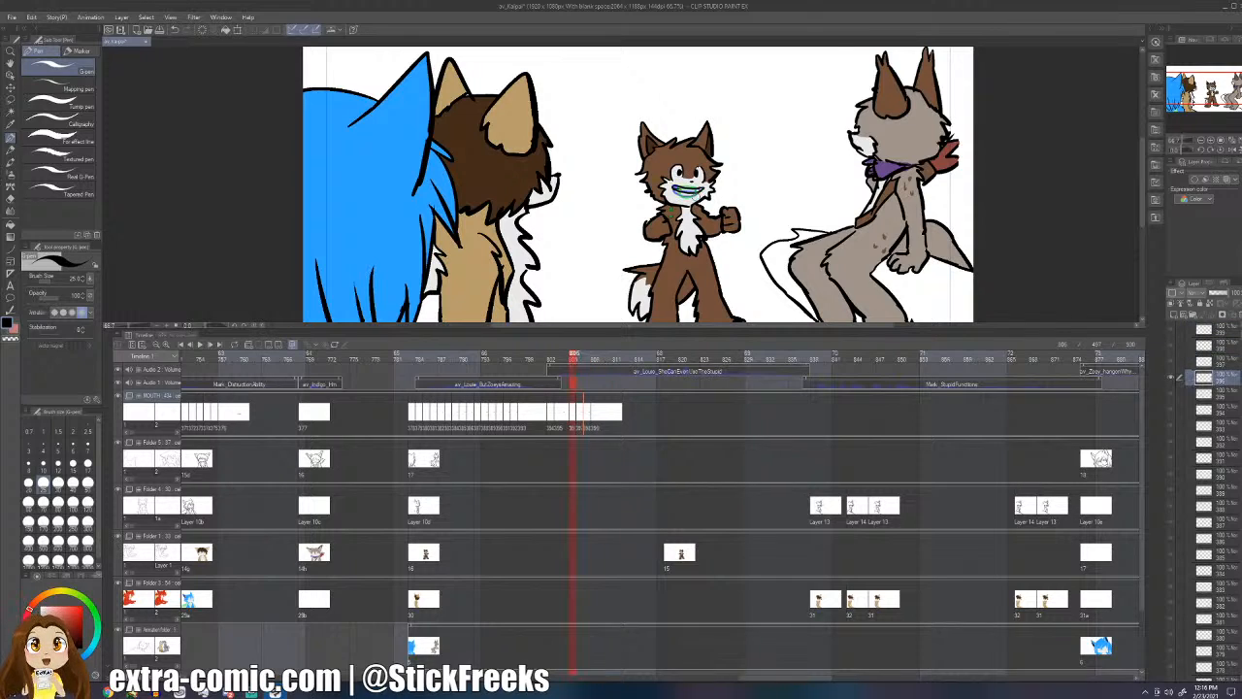
key("Right")
key("Right")
key("Right")
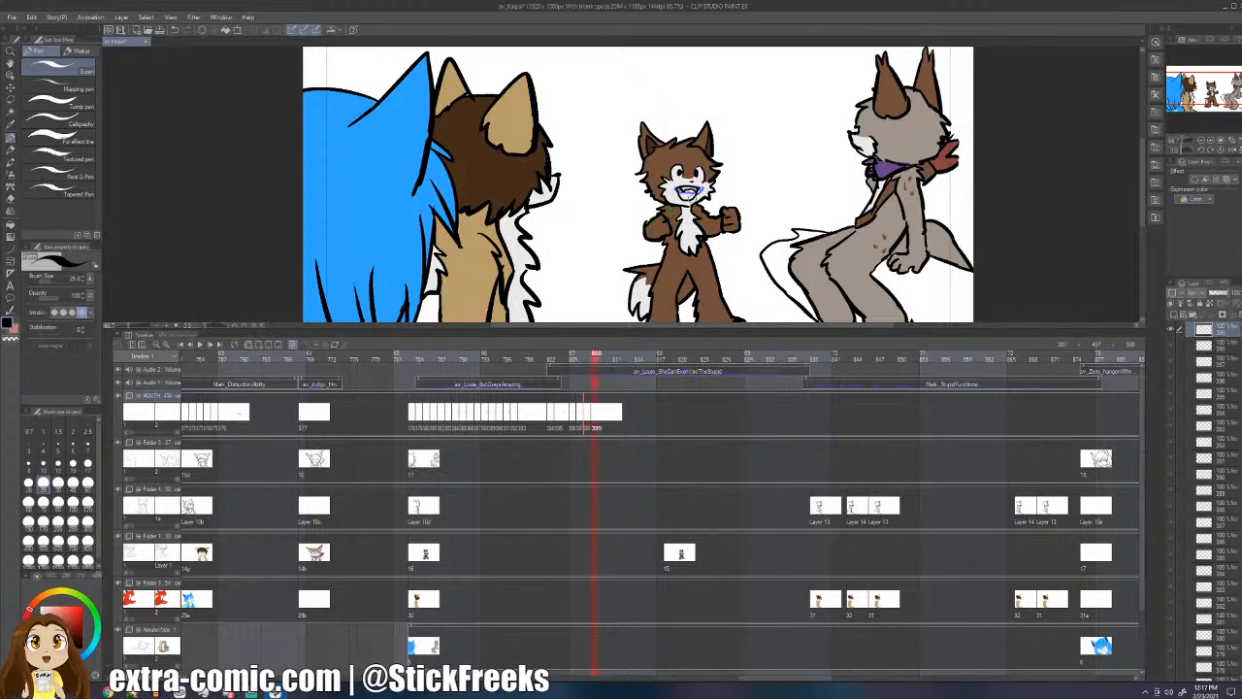
key("ctrl+s")
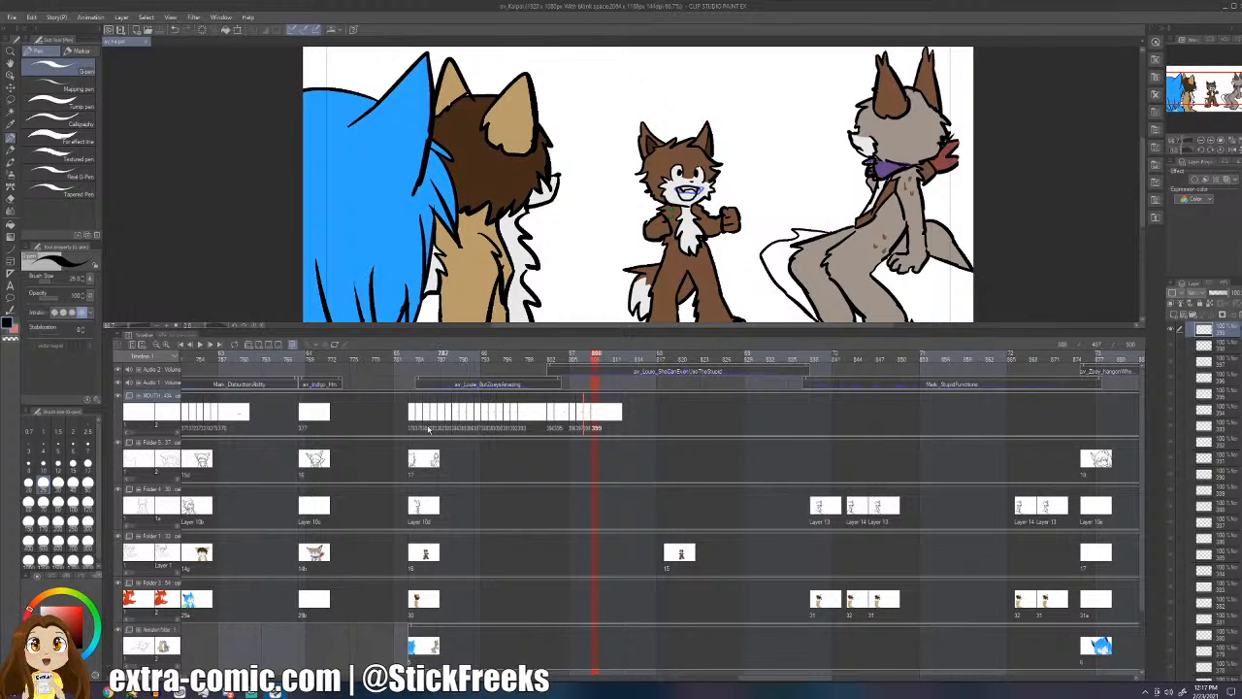
- Play back the shot from frame 783 to check the mouth animation, ending on the mouth cel at frame 808
left_click(411, 420)
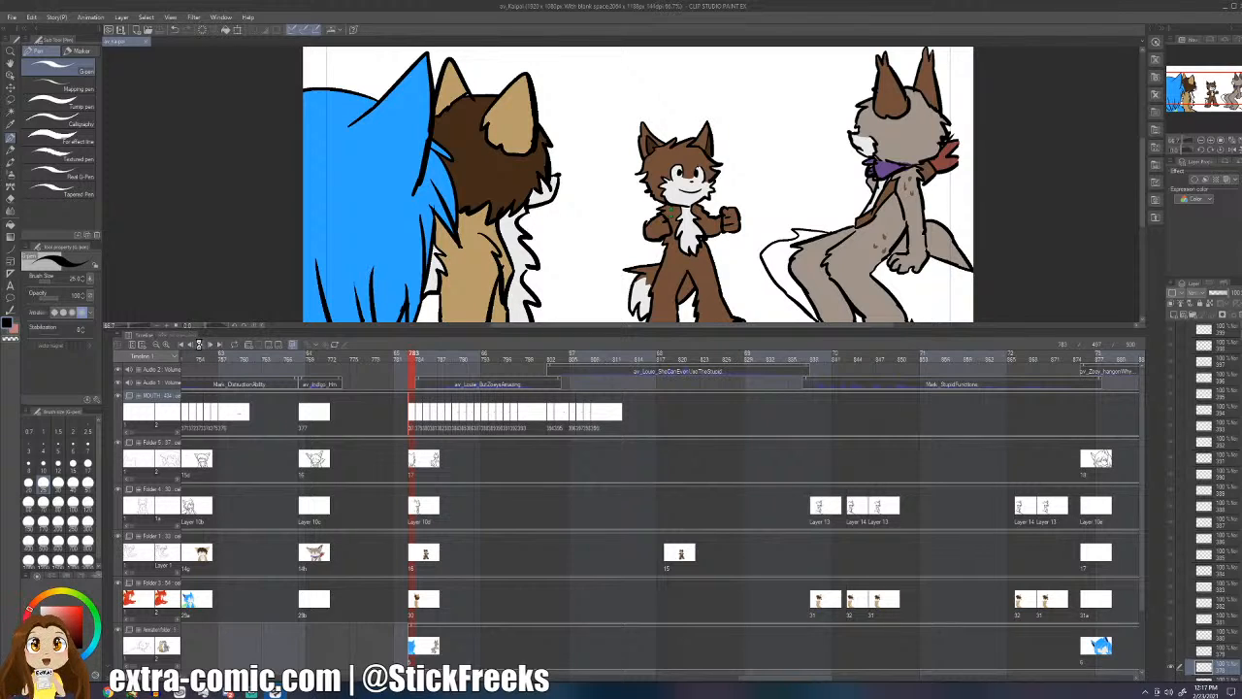
left_click(199, 344)
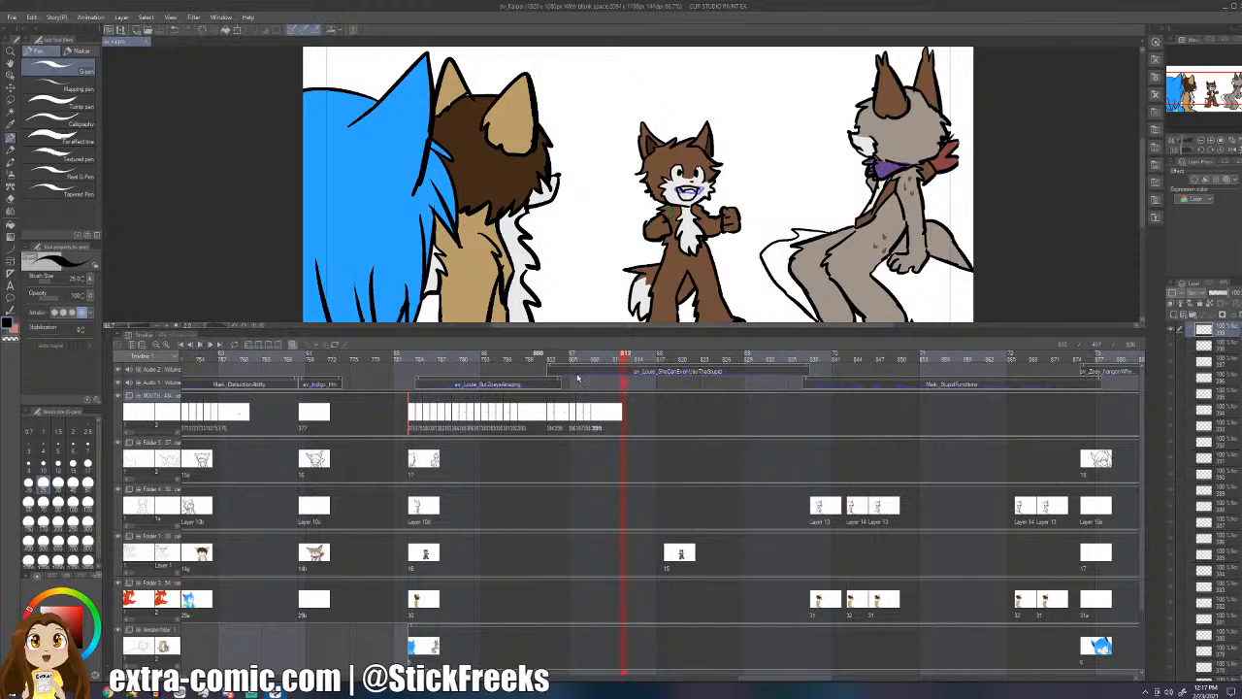
left_click(596, 412)
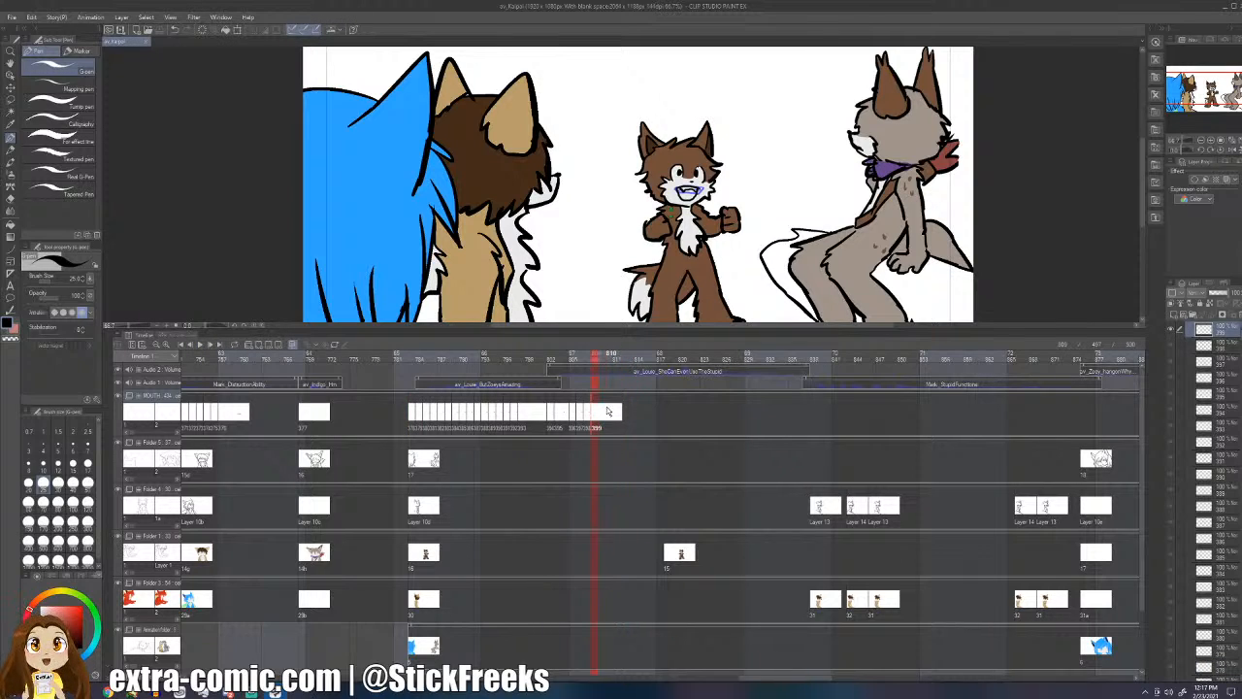
- Add new mouth cels at frames 809 and 810 and draw the small brown character's open mouth on them
left_click(605, 412)
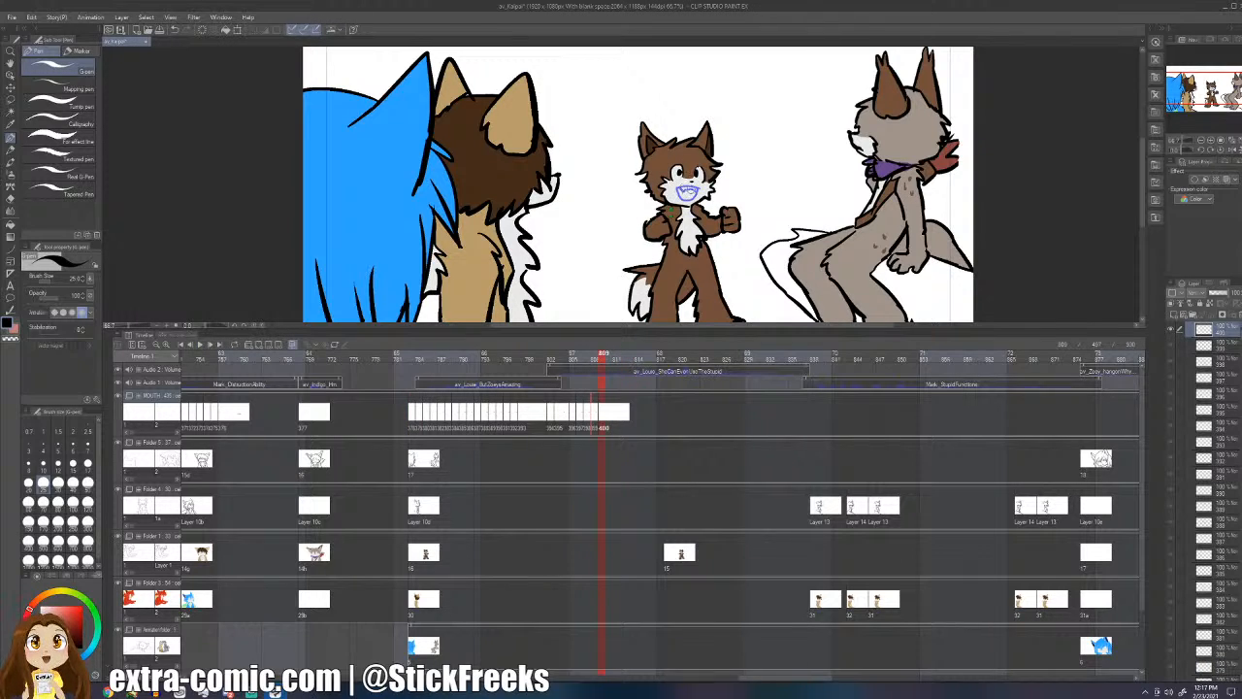
key("ctrl+z")
left_click_drag(679, 197, 683, 197)
key("alt+n")
mouse_move(673, 193)
left_mouse_down()
mouse_move(702, 182)
mouse_move(683, 189)
left_mouse_up()
key("ctrl+z")
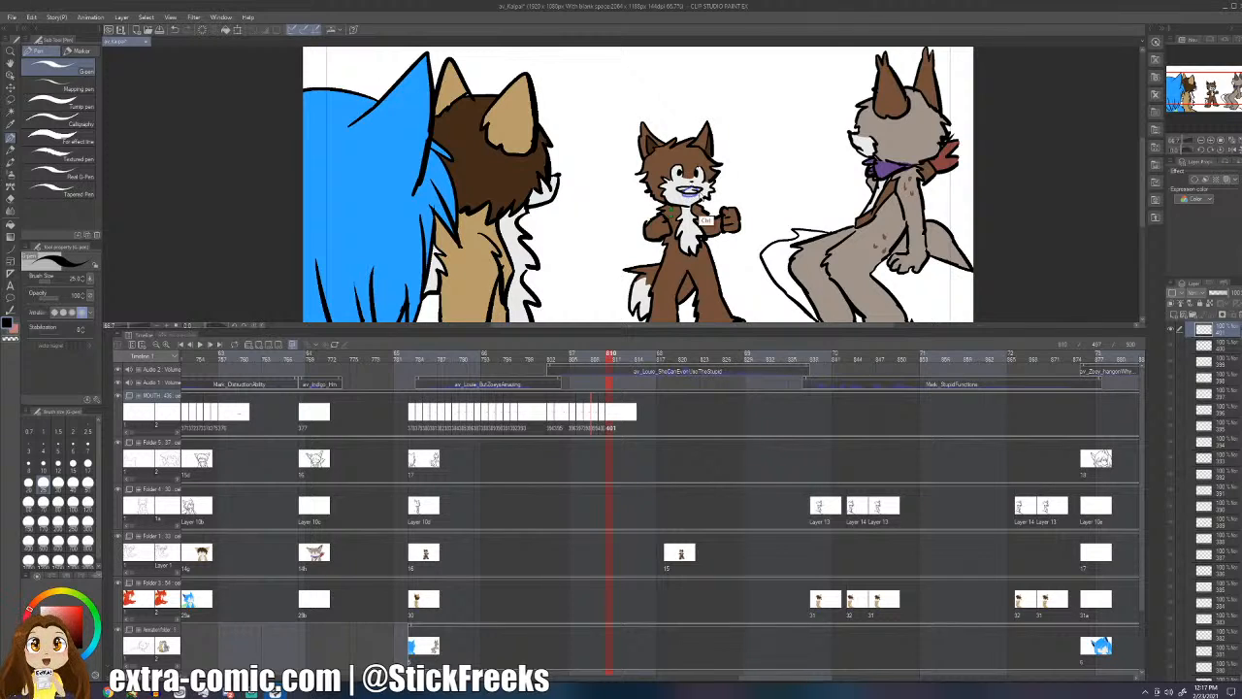
- Add a mouth cel at frame 811, sketch on it, save the file, and compare it with frame 810
key("Right")
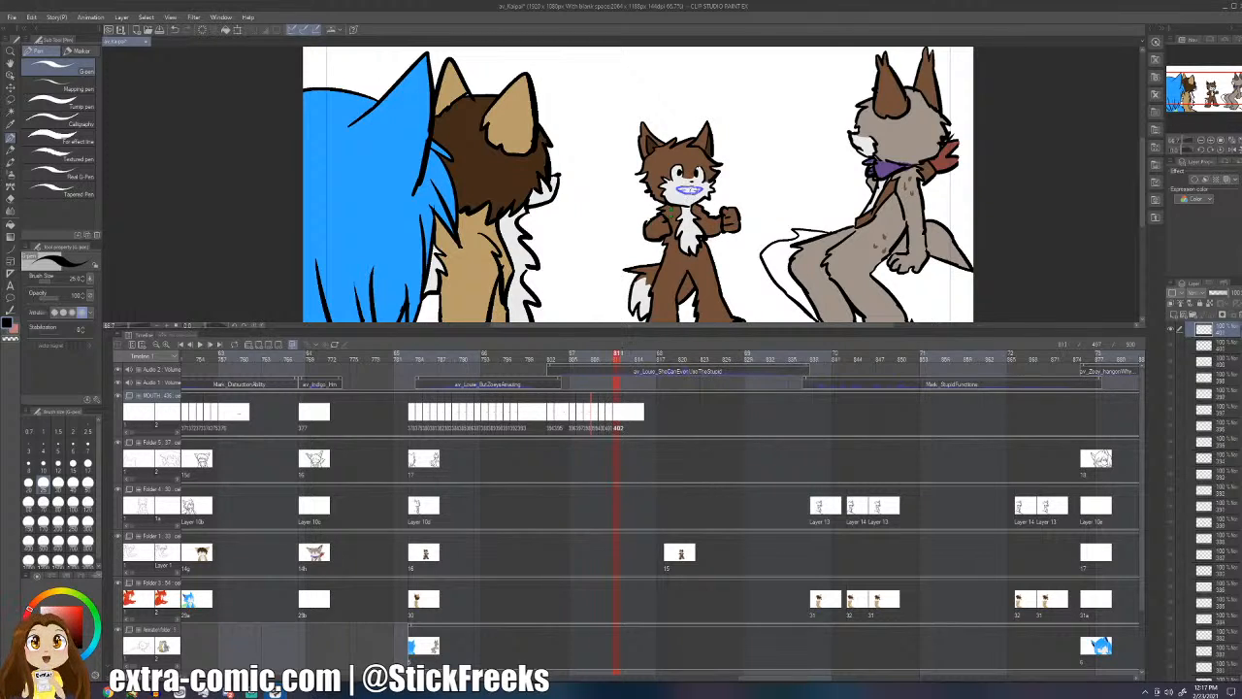
left_click_drag(692, 188, 687, 191)
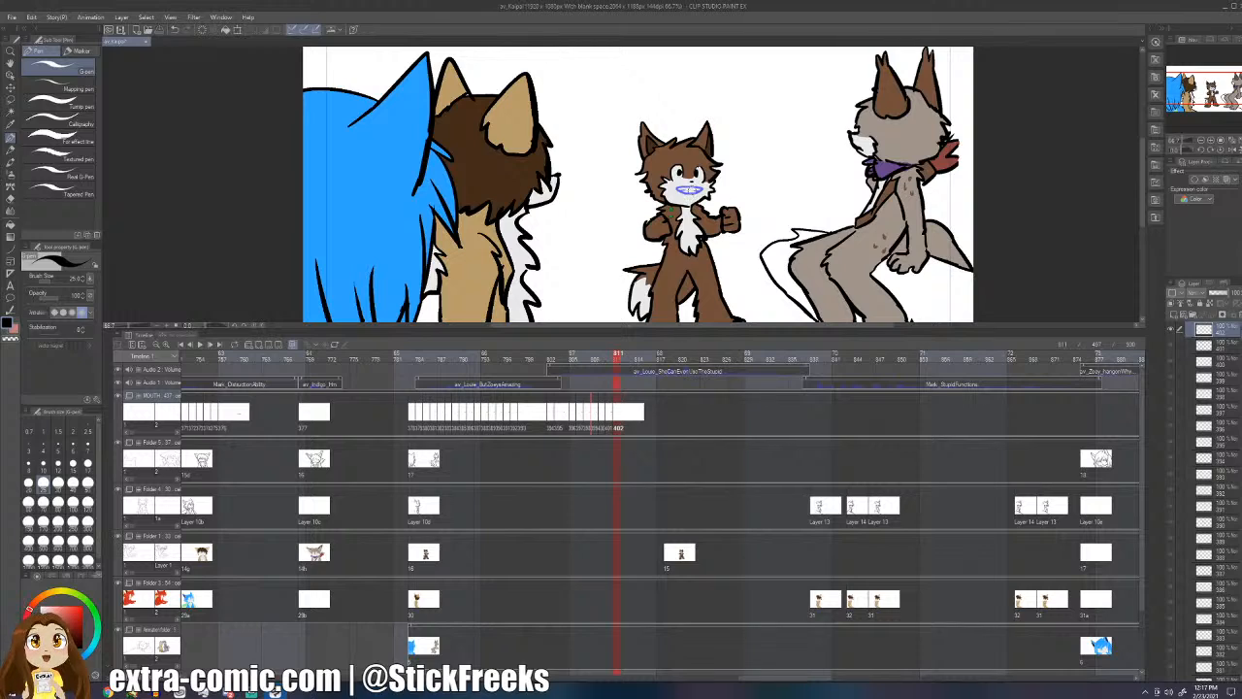
key("ctrl+s")
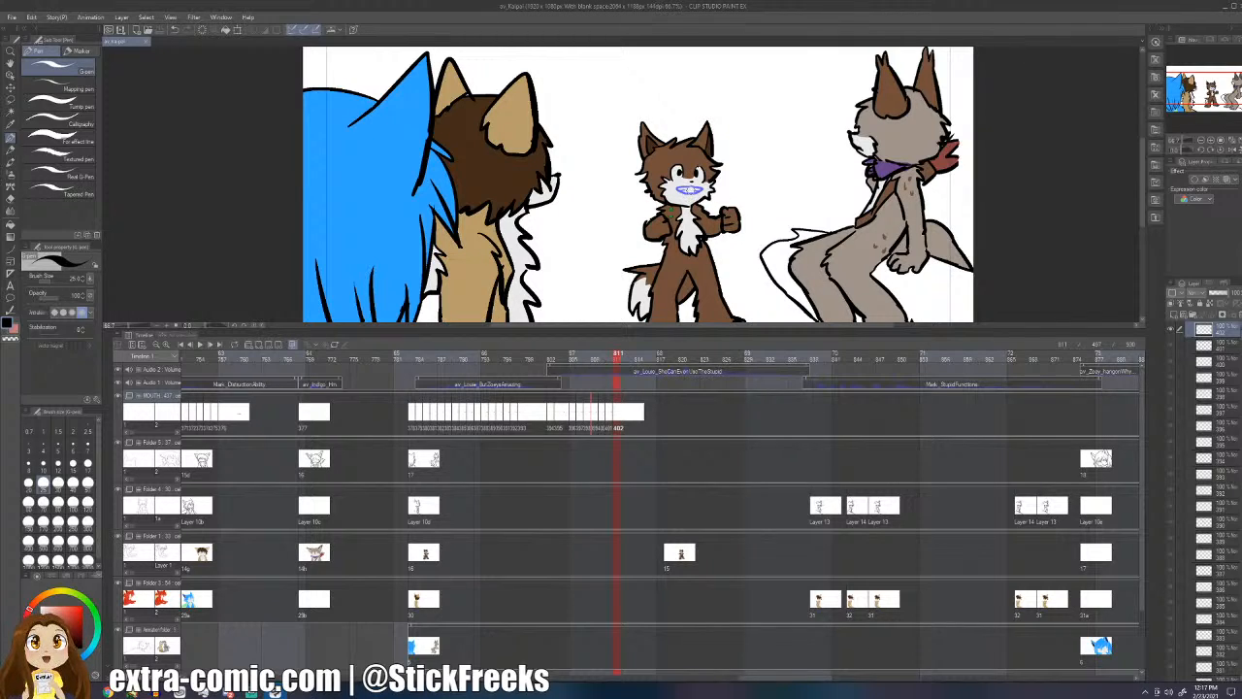
key("ctrl+Left")
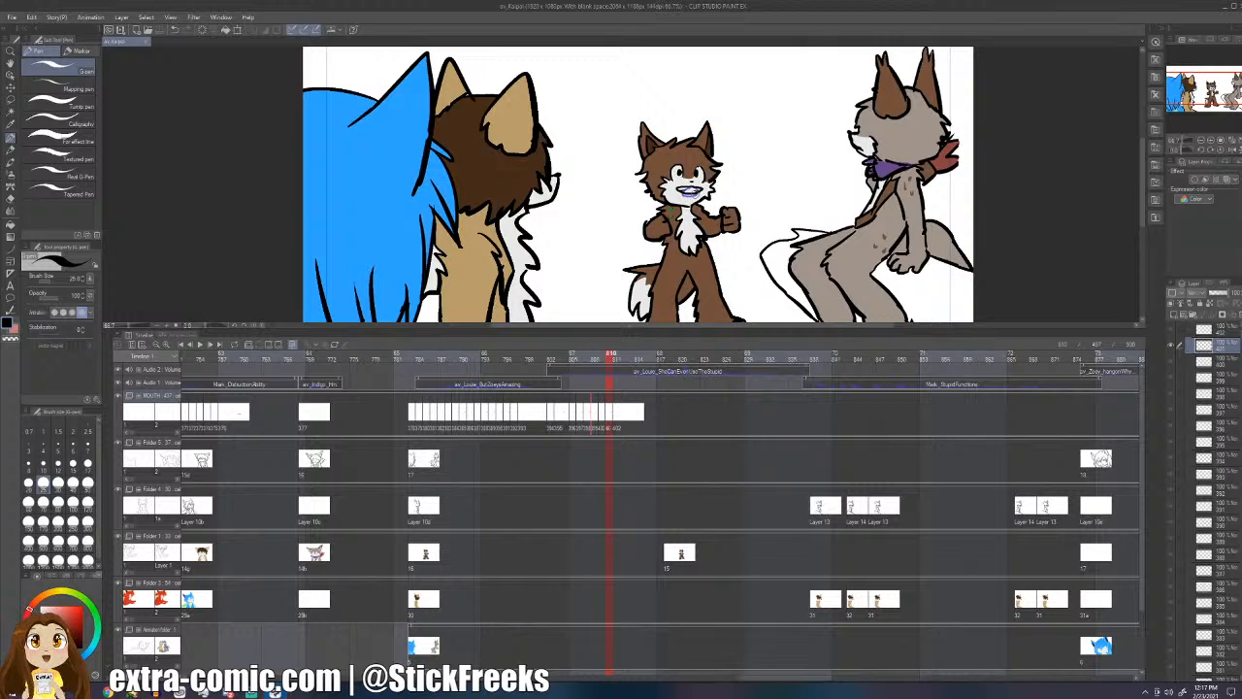
key("ctrl+Right")
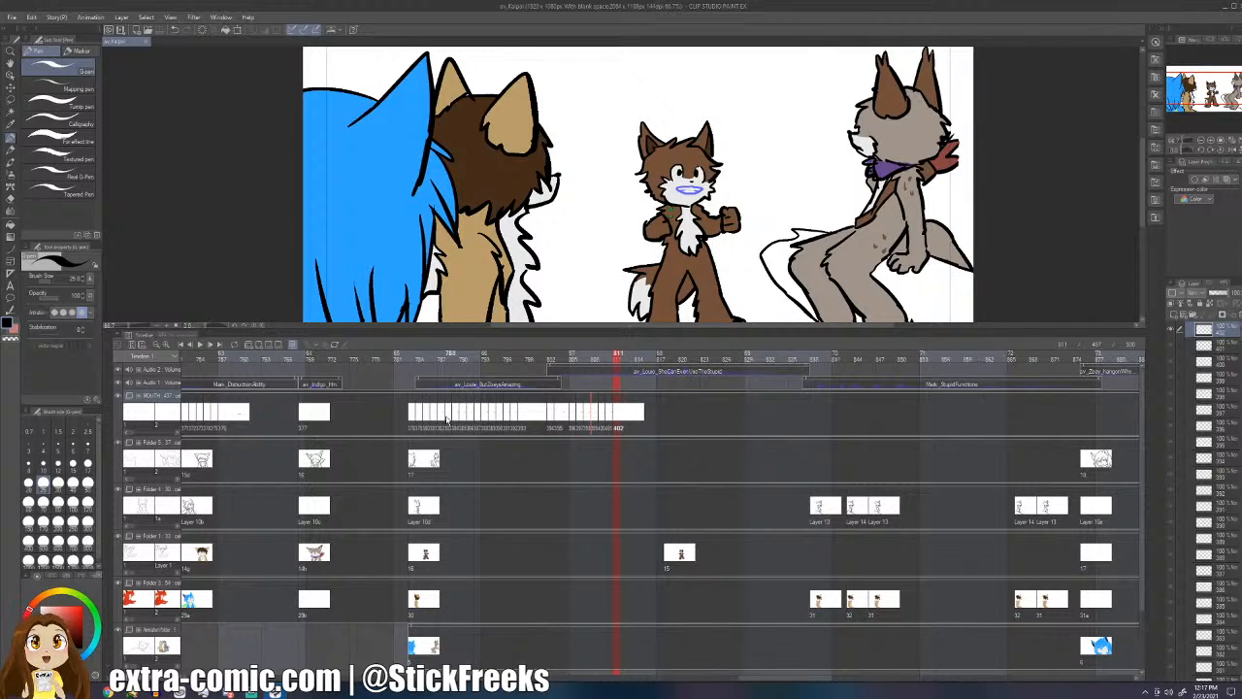
- Play back the dialogue leading up to frame 811 to review the mouth timing
left_click(448, 419)
left_click(560, 419)
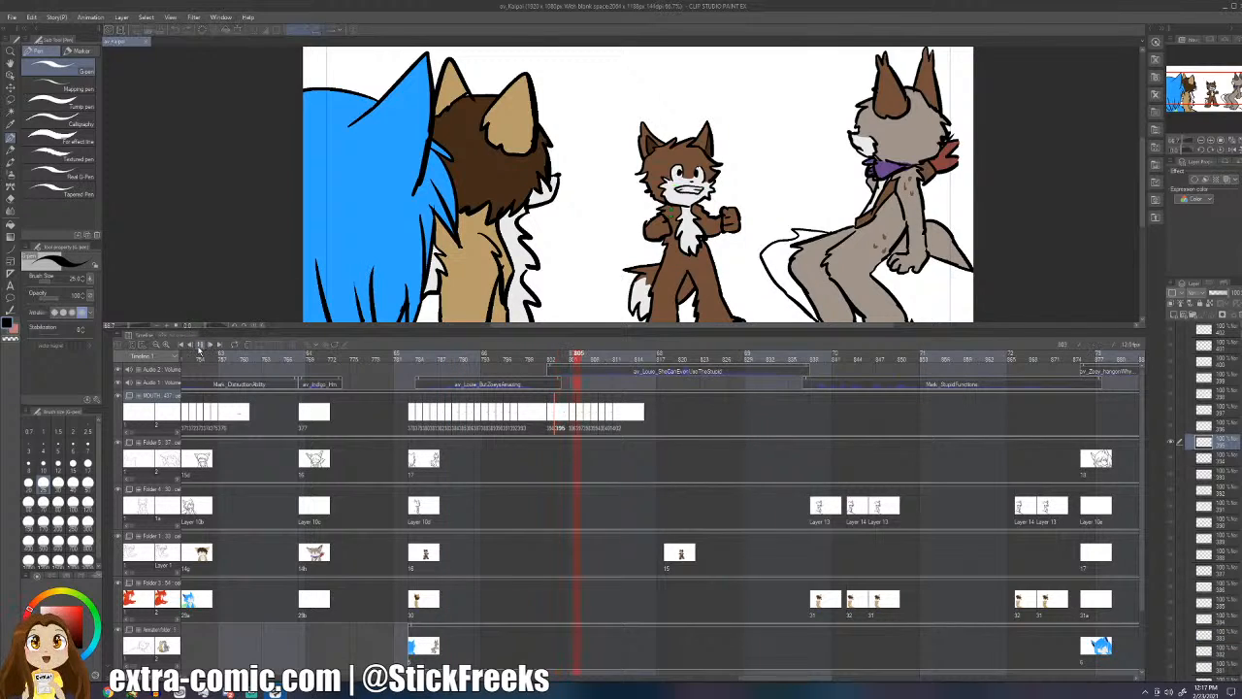
left_click(200, 345)
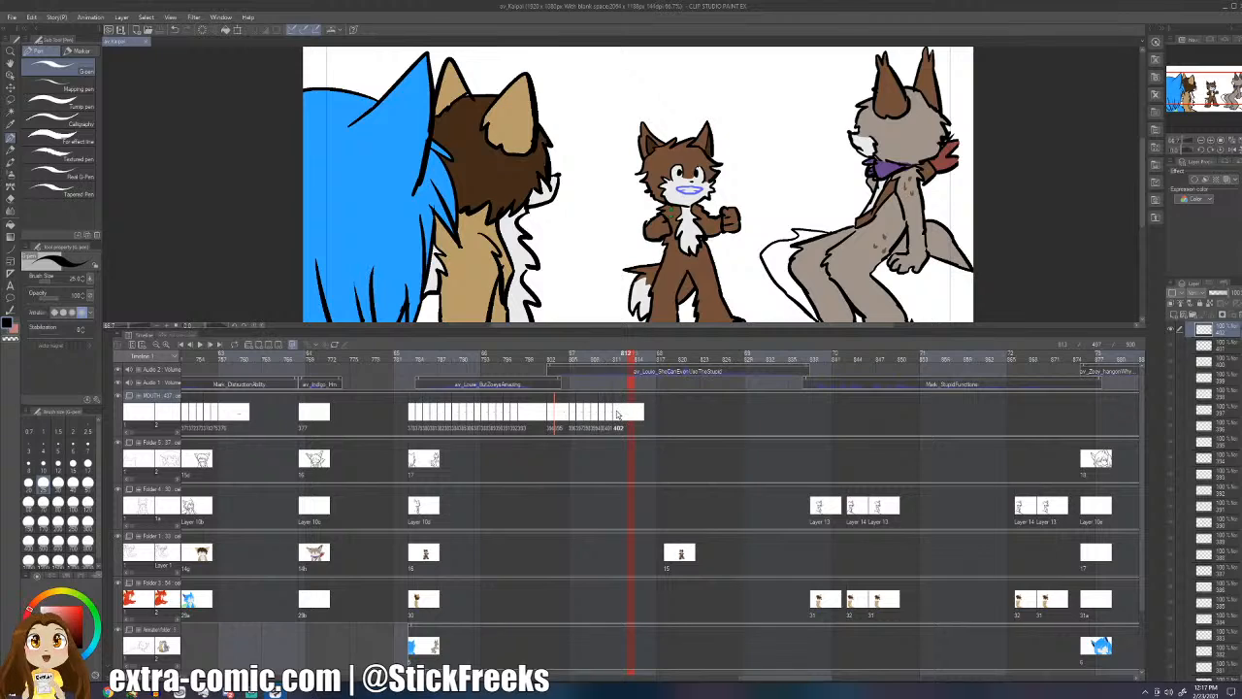
- Draw the open mouth on the cel at frame 811, and add and draw another mouth cel at frame 812
left_click(621, 415)
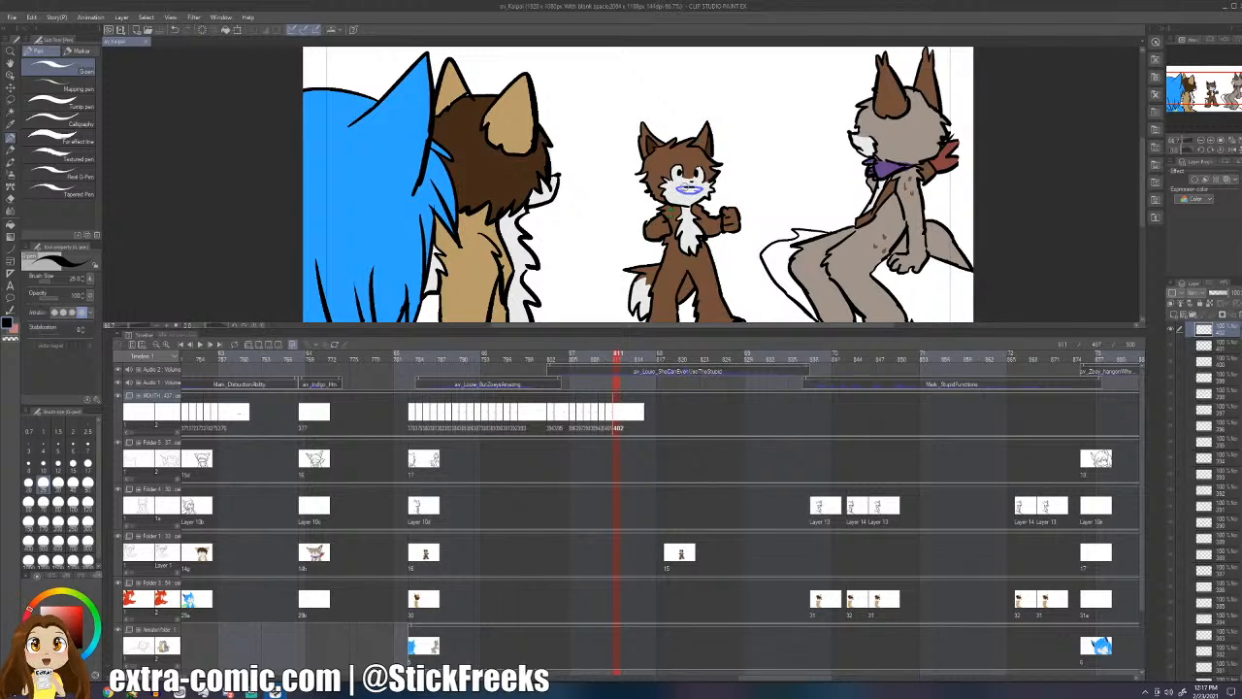
mouse_move(686, 183)
left_mouse_down()
mouse_move(669, 200)
mouse_move(696, 191)
left_mouse_up()
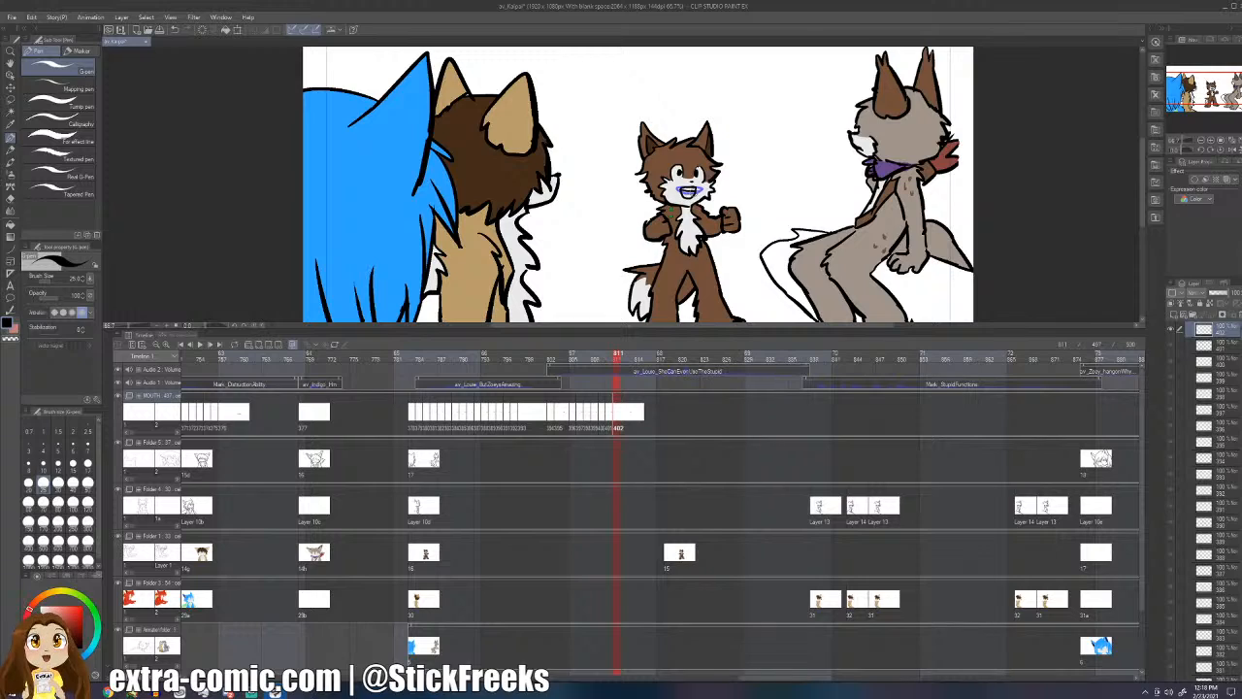
key(".")
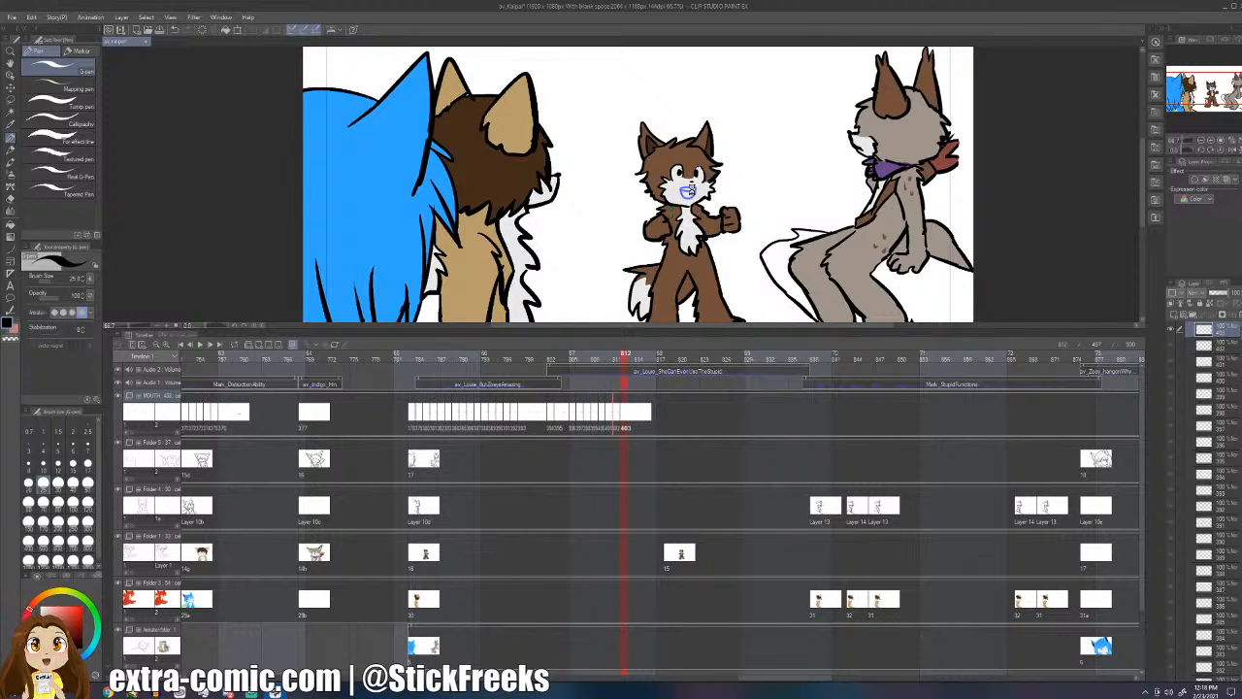
left_click_drag(680, 188, 695, 189)
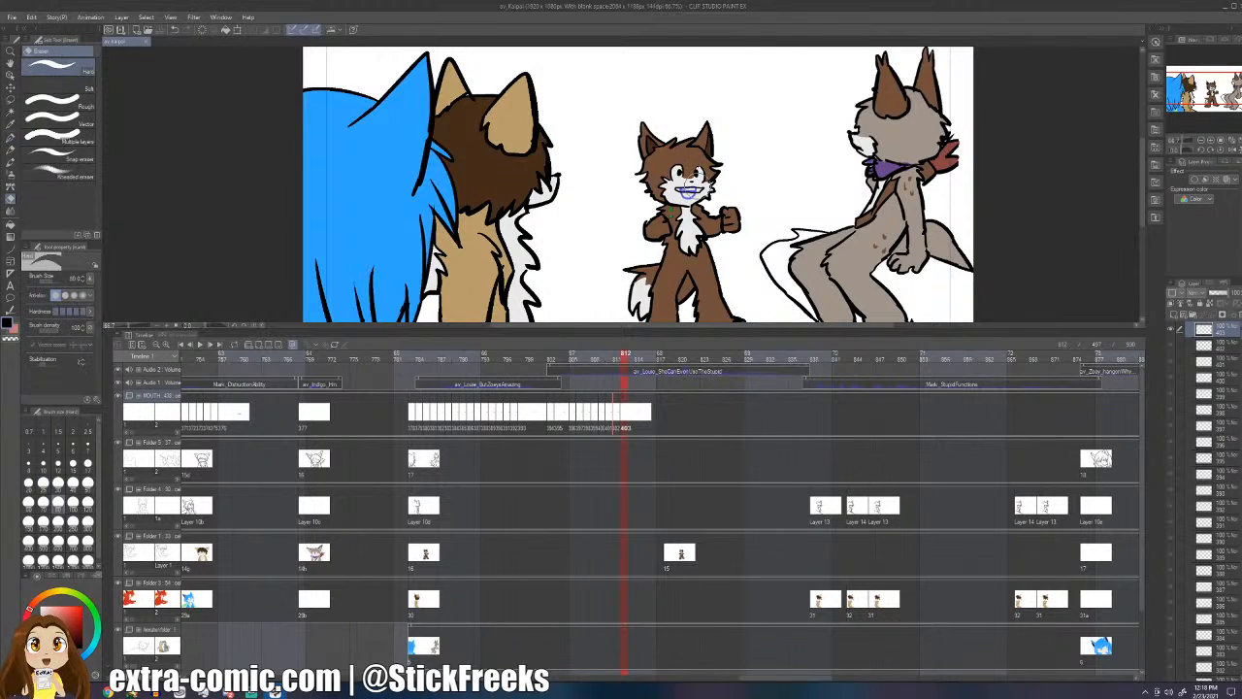
left_click_drag(677, 189, 697, 190)
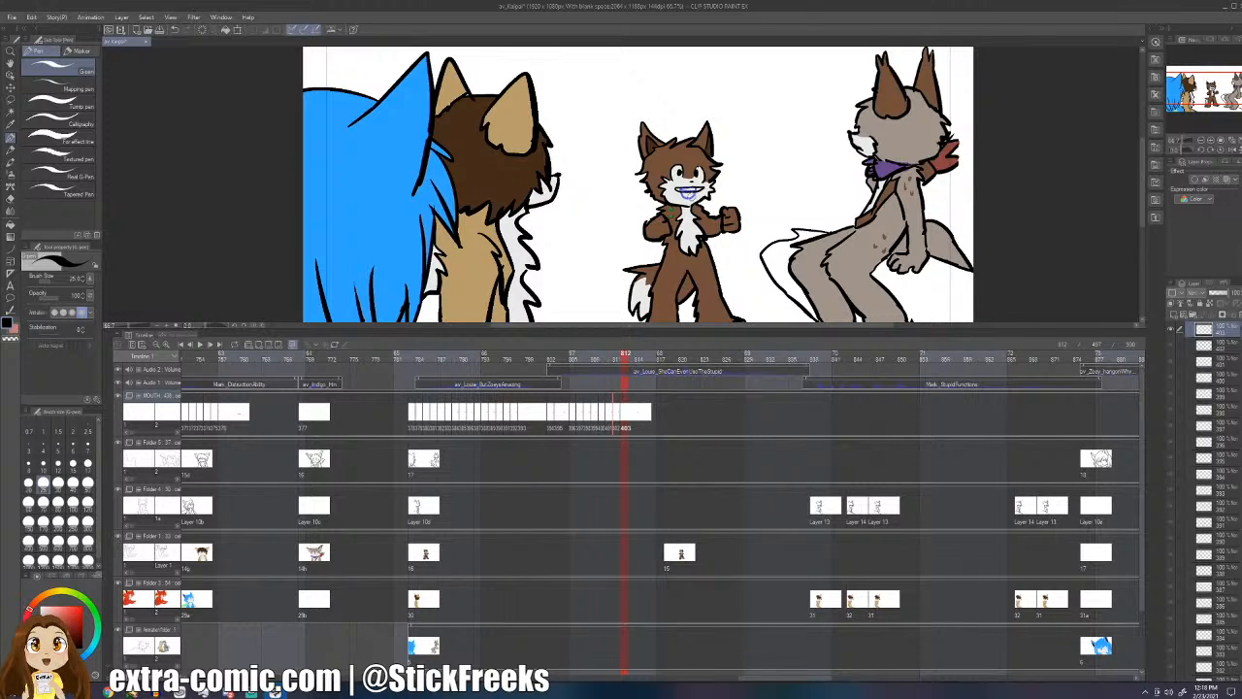
- Play back the shot from frame 784 to check the mouth cels against the audio
left_click(420, 353)
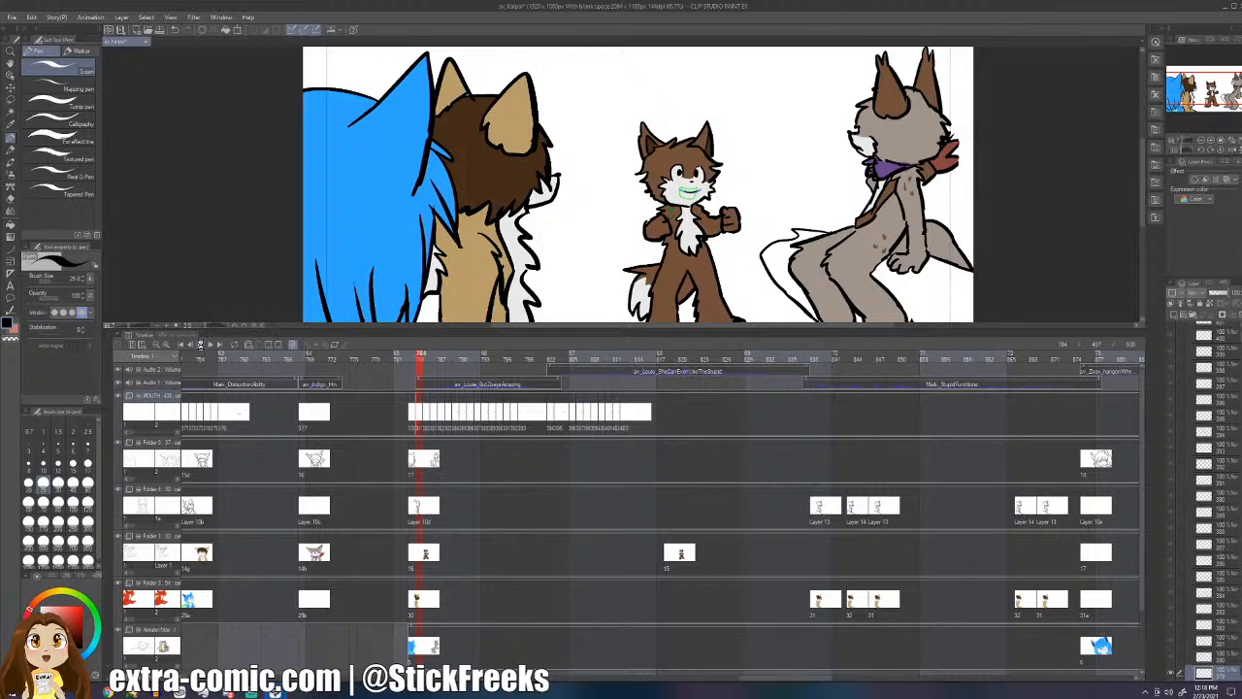
left_click(199, 344)
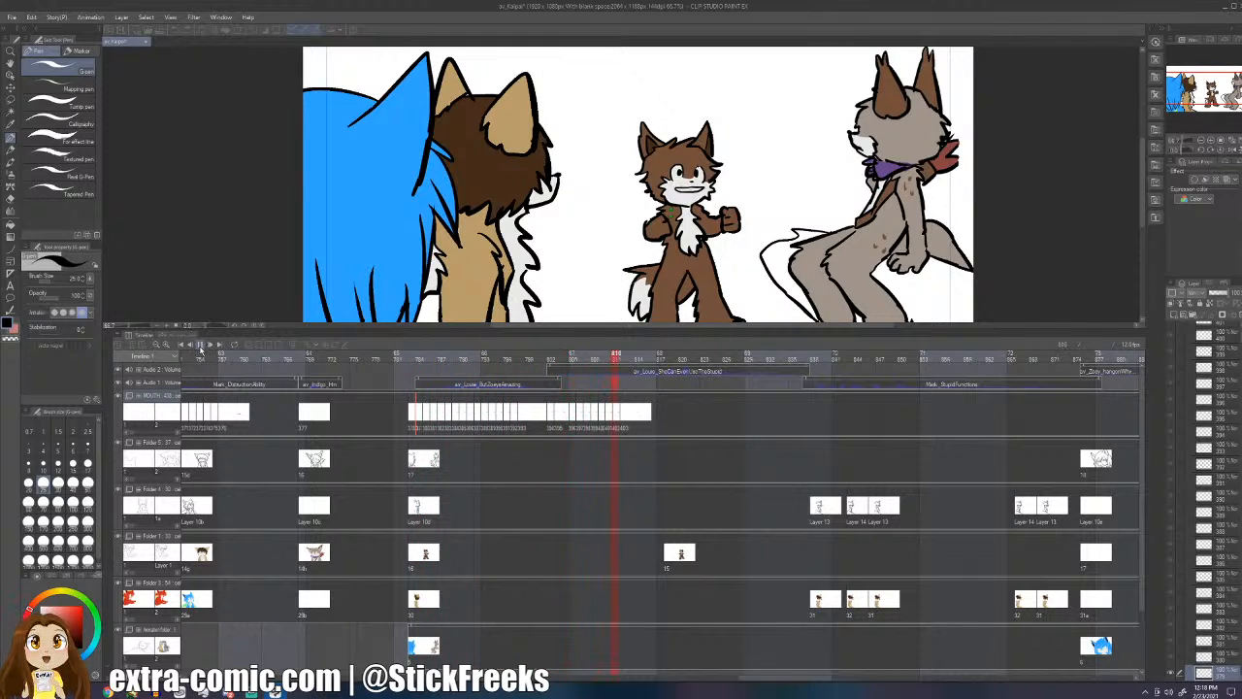
left_click(200, 346)
- Add mouth cels at frames 813 and 814 and draw the small brown character's open, toothy mouth on each
left_click(626, 414)
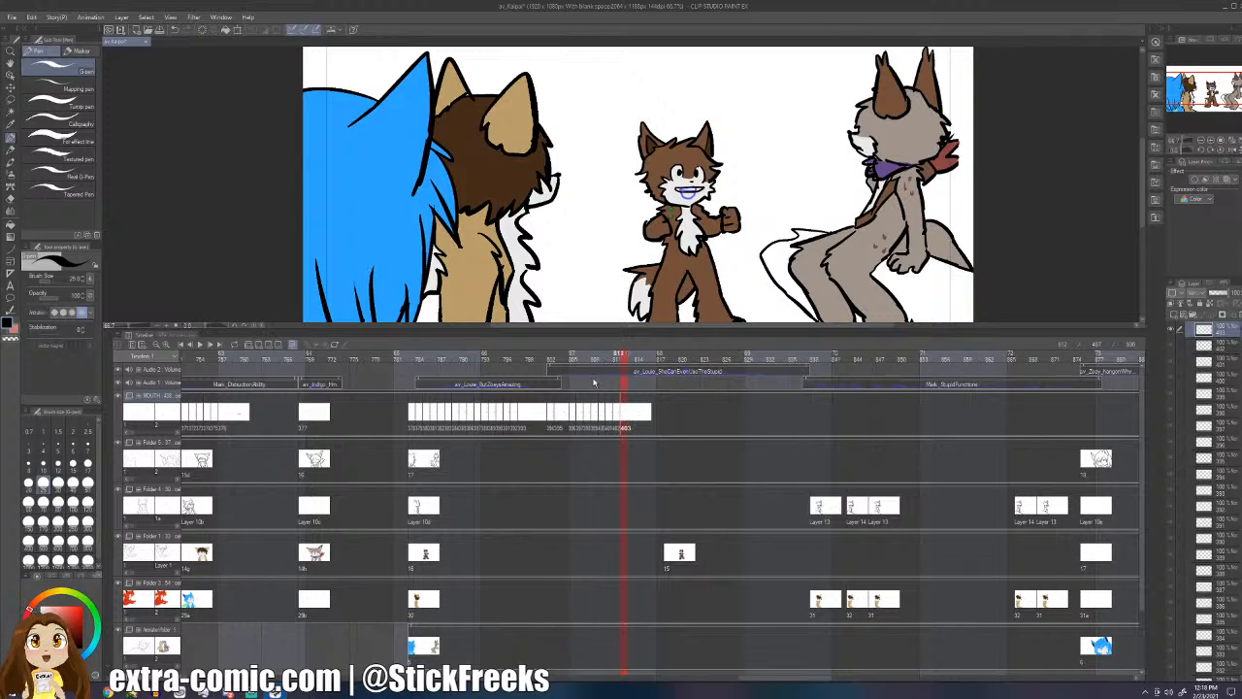
key("ctrl+shift+n")
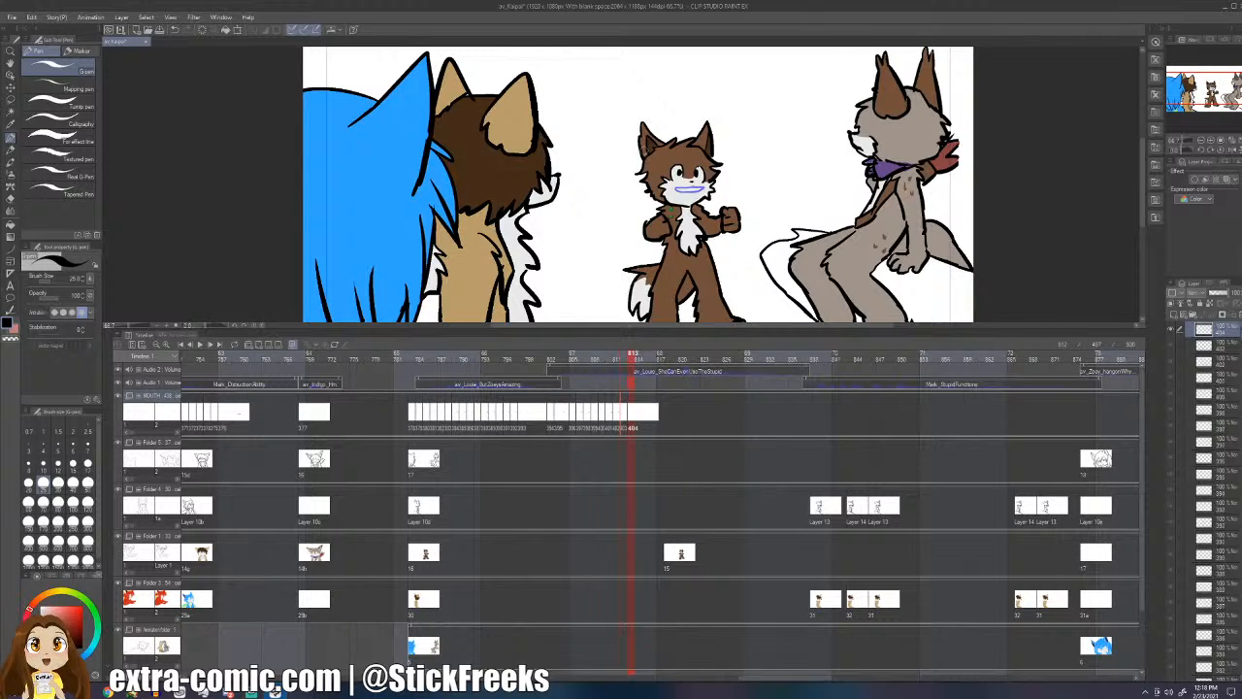
mouse_move(701, 188)
left_mouse_down()
mouse_move(678, 189)
mouse_move(685, 202)
left_mouse_up()
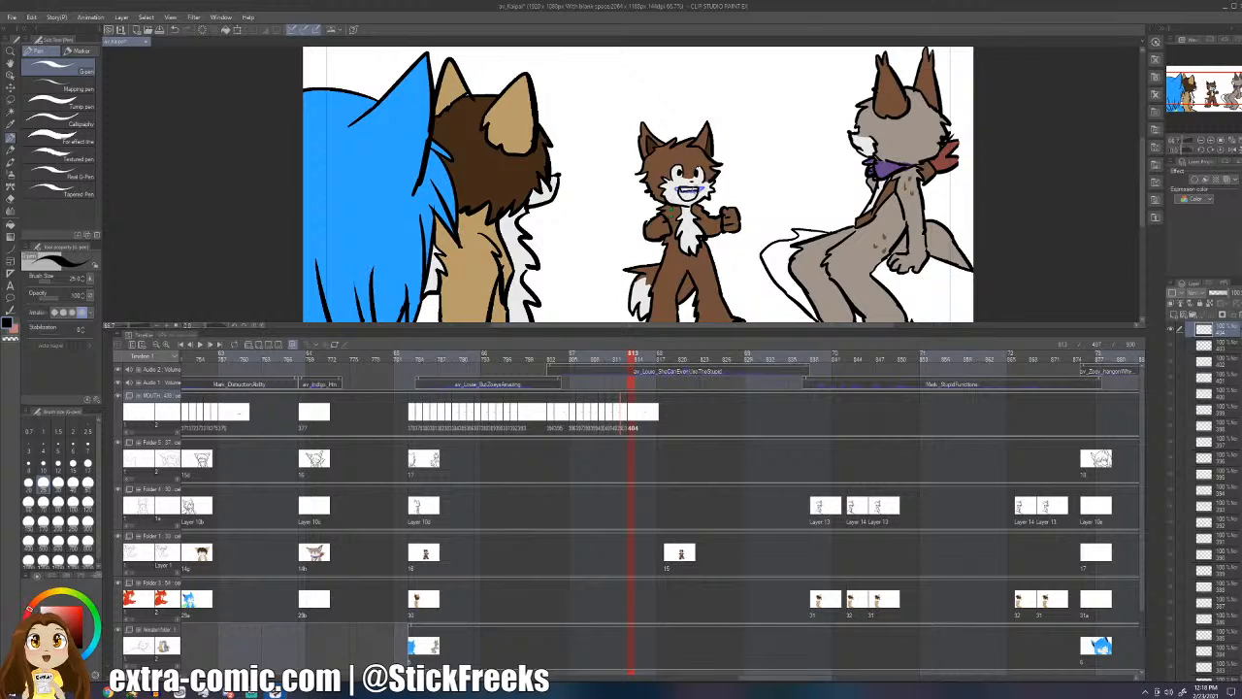
key("ctrl+shift+n")
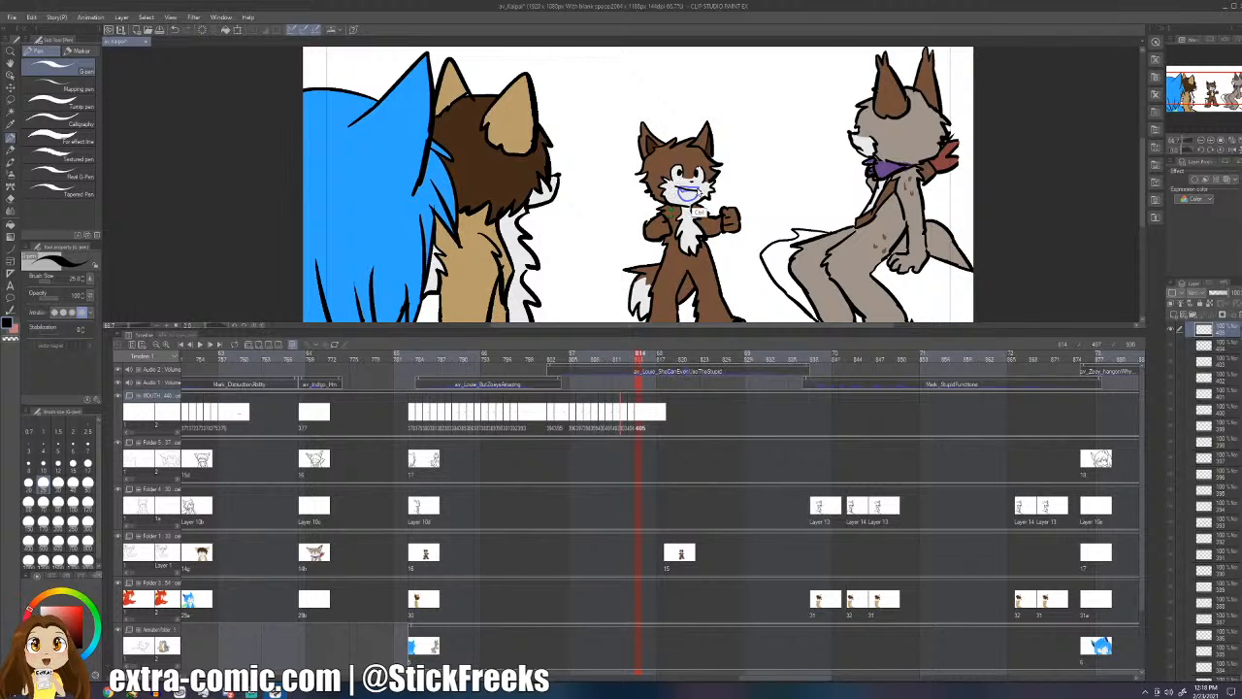
left_click_drag(676, 188, 685, 193)
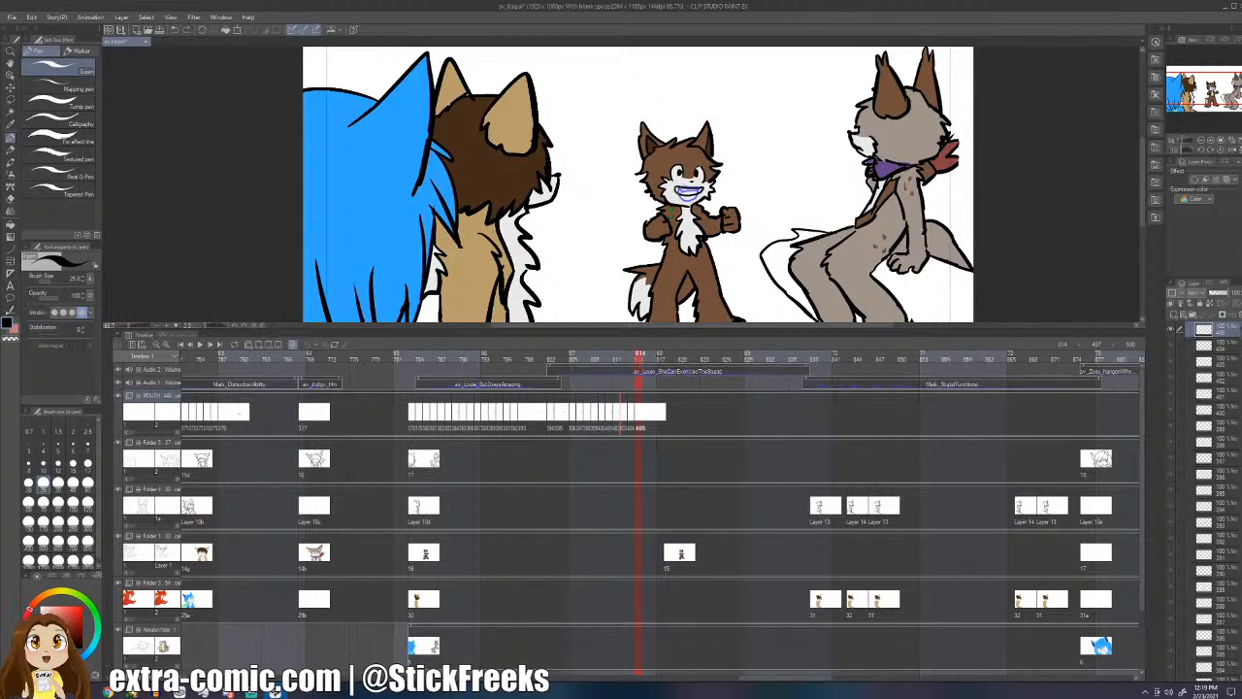
- Add mouth cels at frames 815, 816 and 817 and draw the next mouth shapes for the small brown character
key("ctrl+shift+n")
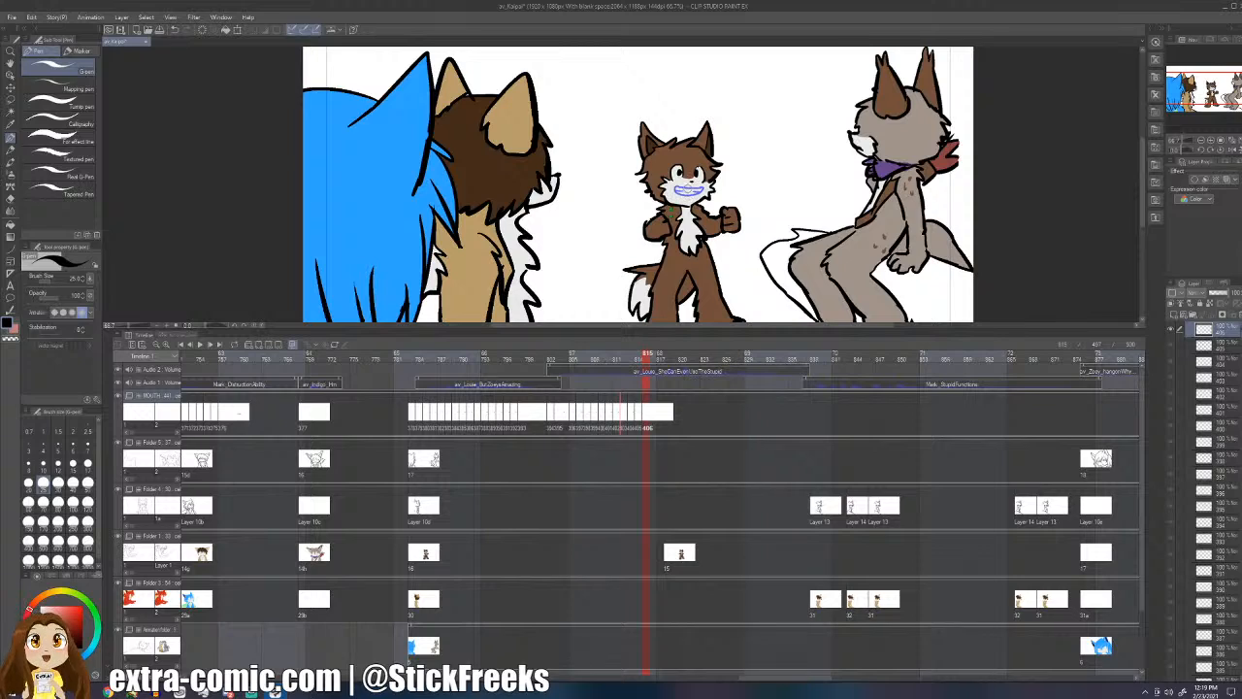
key("ctrl+z")
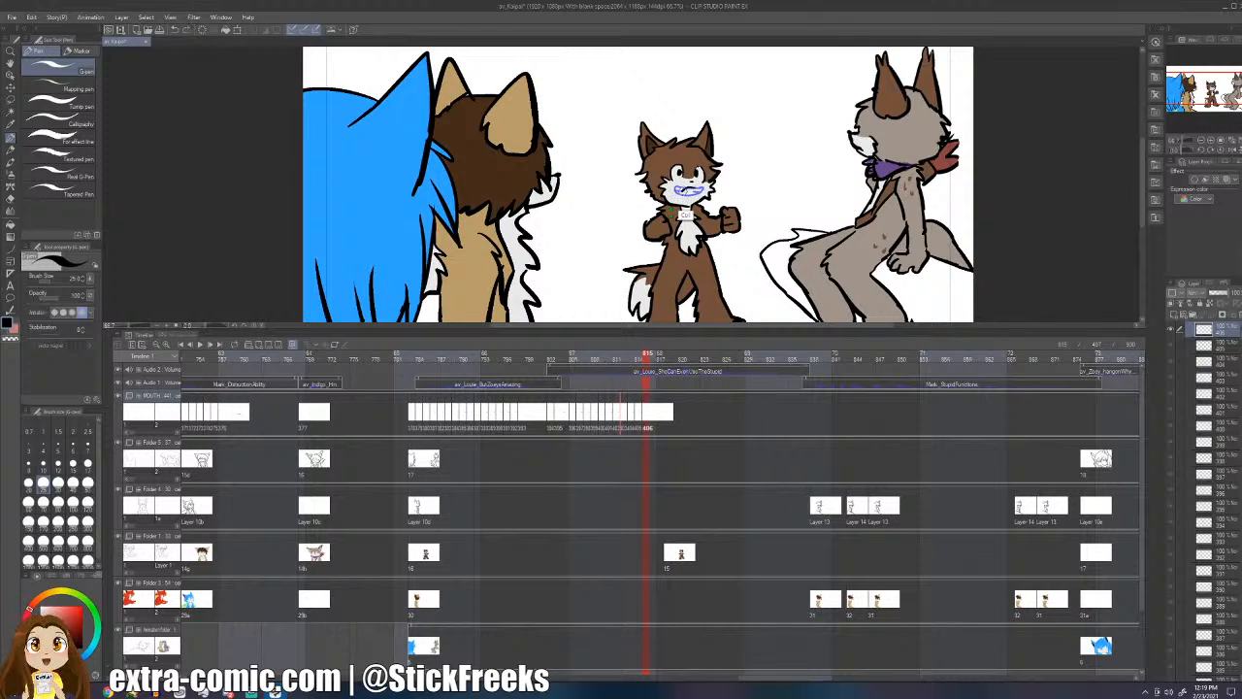
key("ctrl+shift+n")
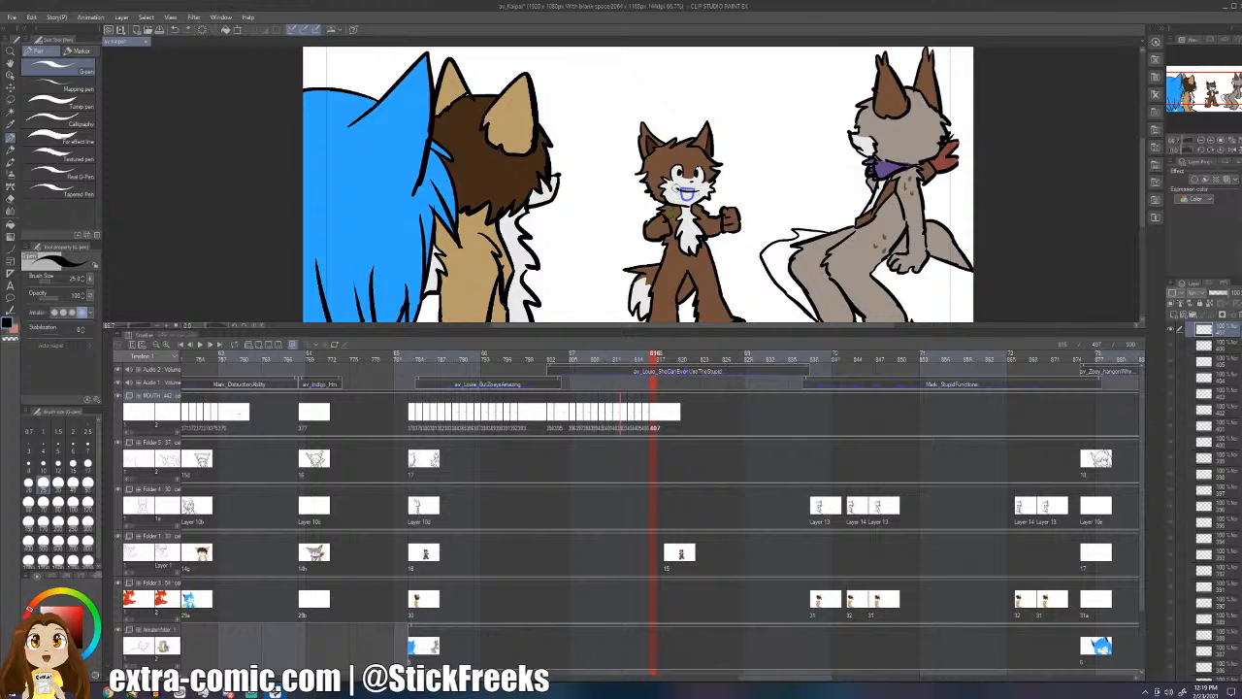
key("ctrl+shift+n")
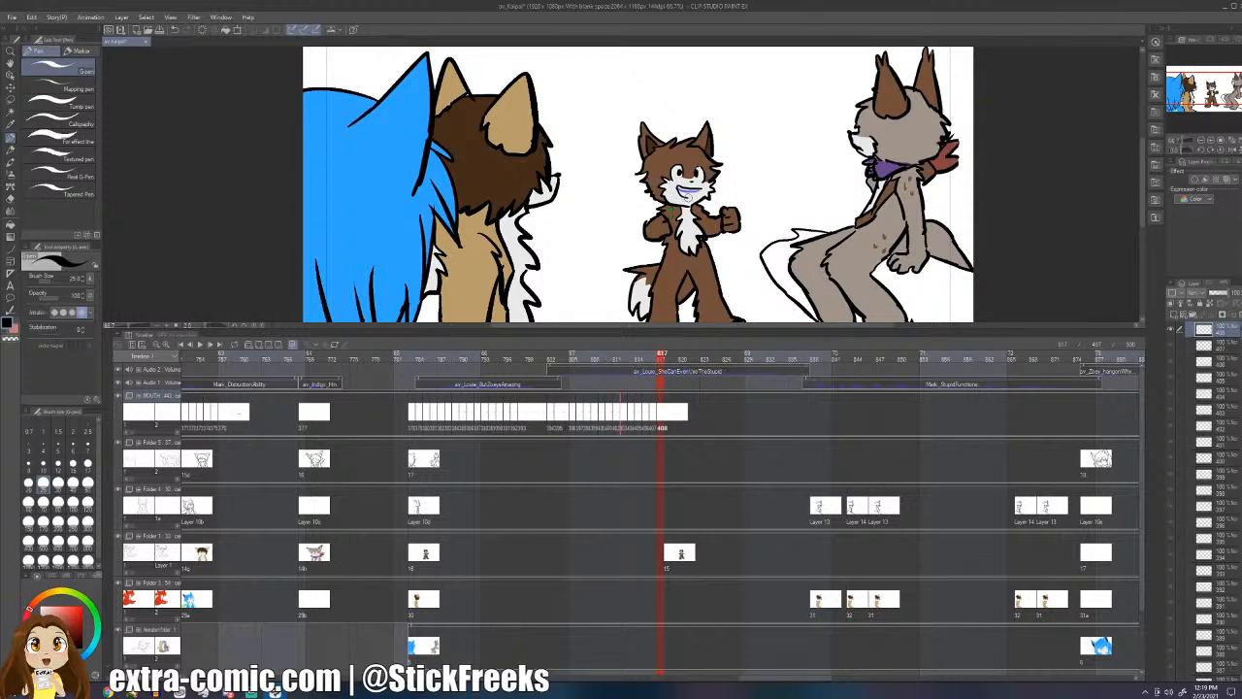
left_click_drag(676, 187, 699, 187)
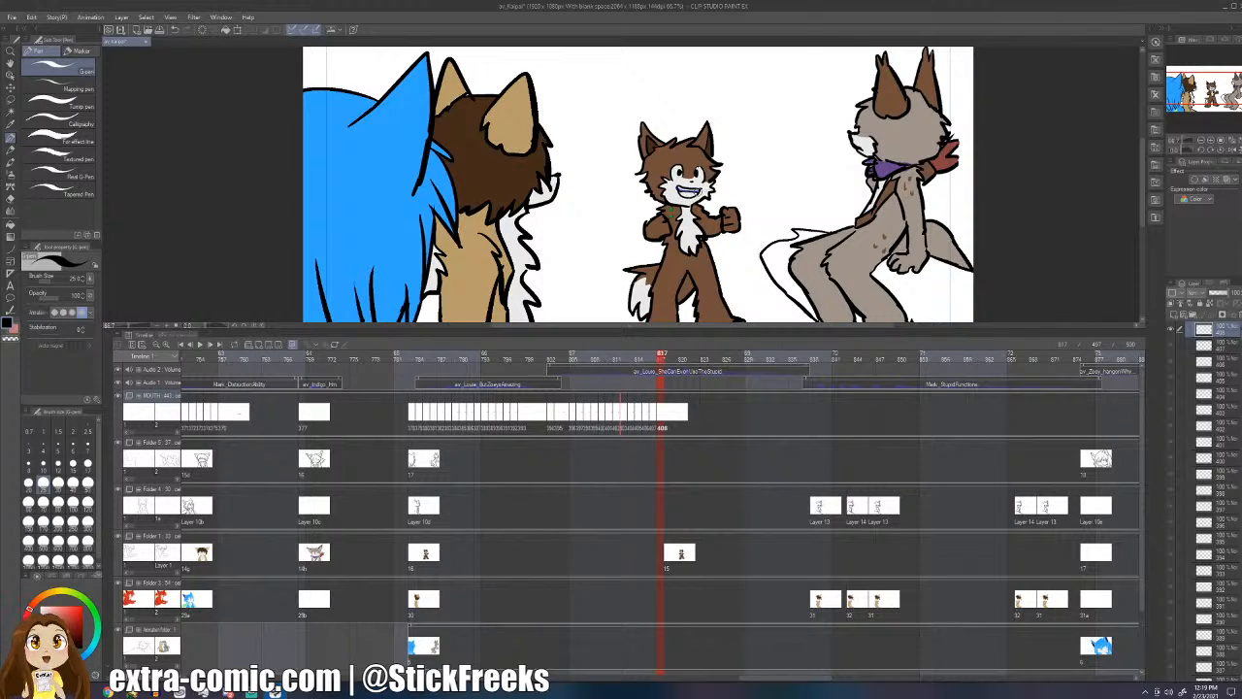
- Add a mouth cel at frame 818, draw the mouth on the turned head, and compare it with the neighbouring frames
key("ctrl+shift+n")
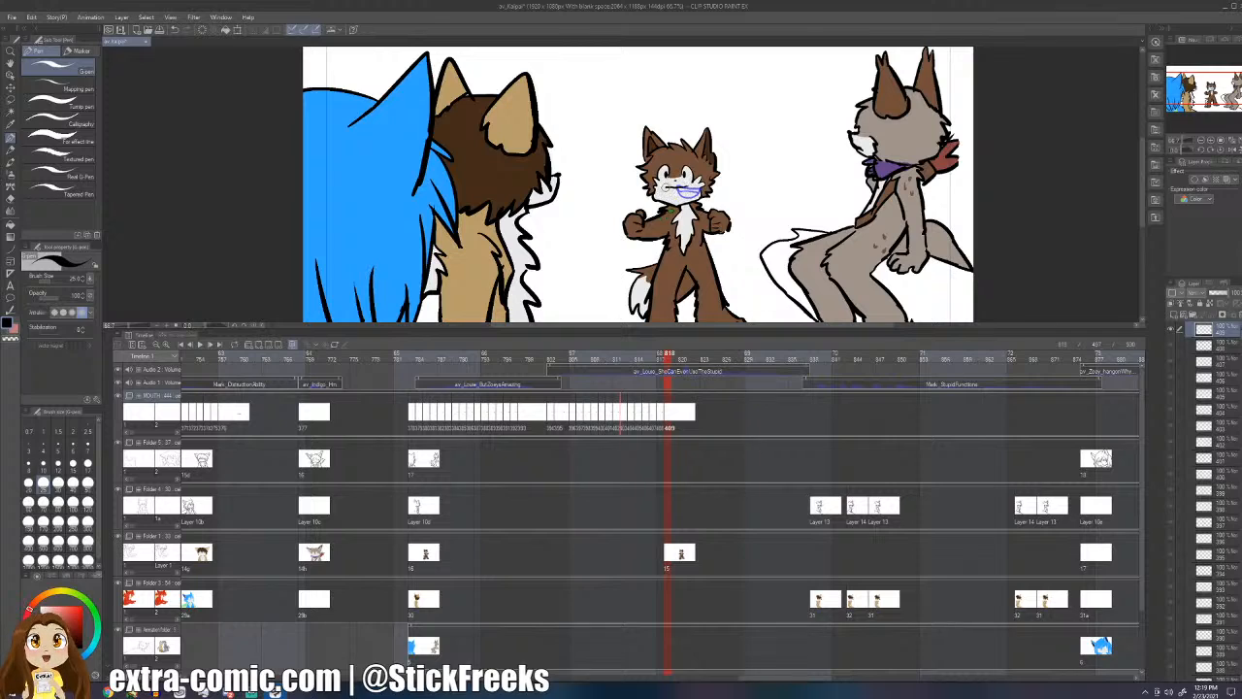
left_click_drag(663, 184, 697, 185)
key("Left")
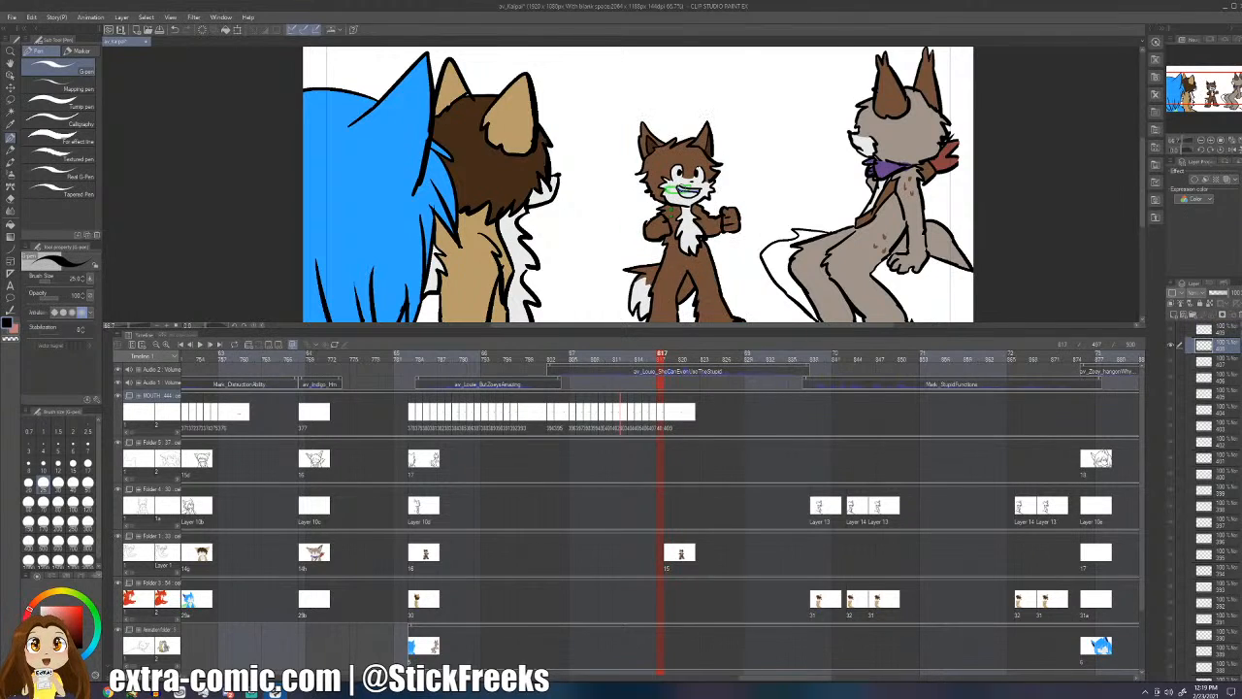
key("Right")
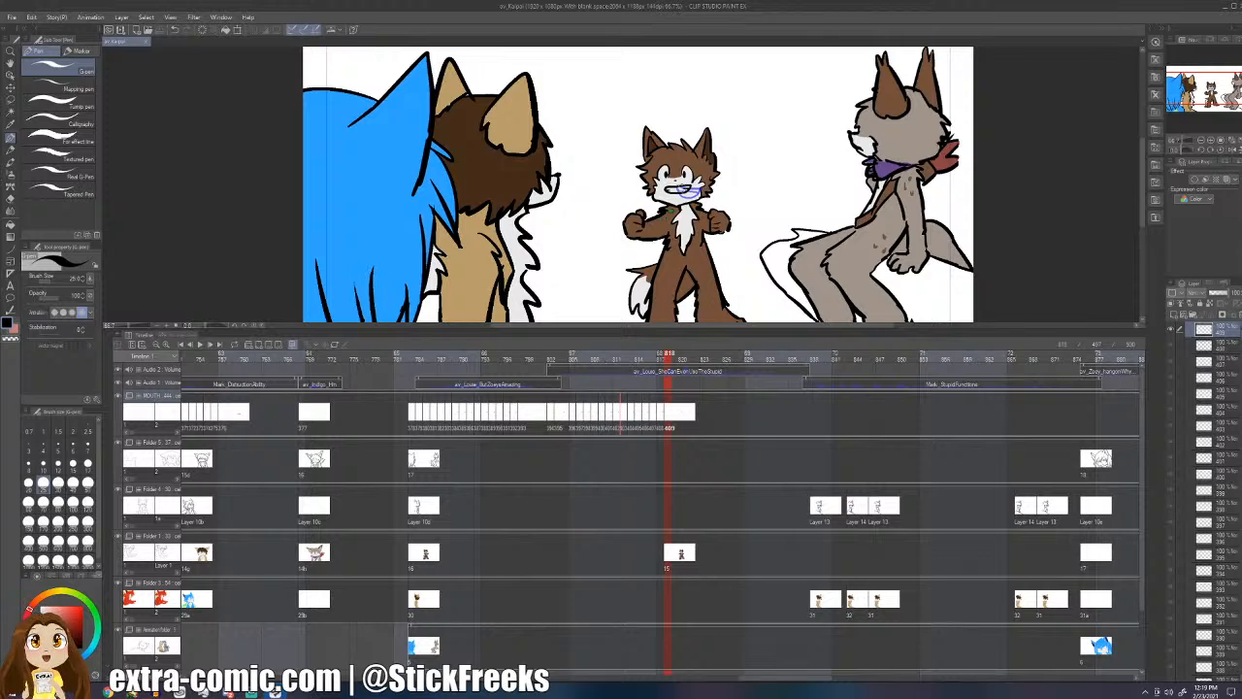
key("Left")
key("Right")
key("Right")
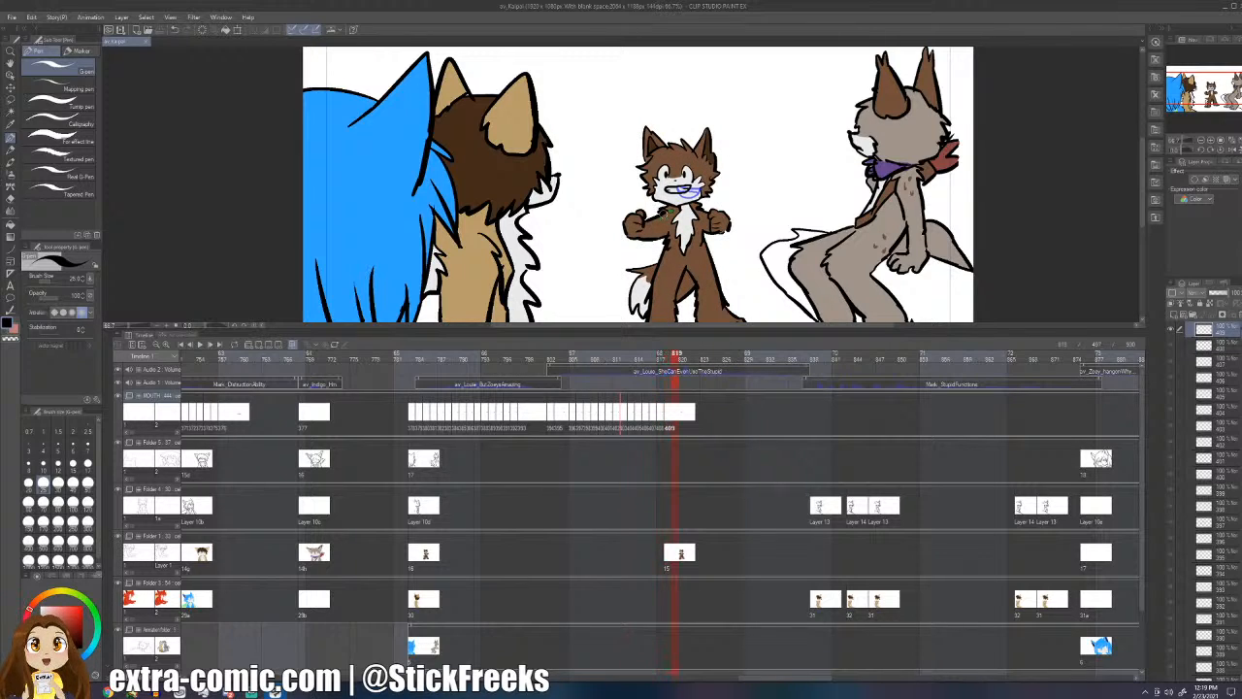
key("Left")
key("Left")
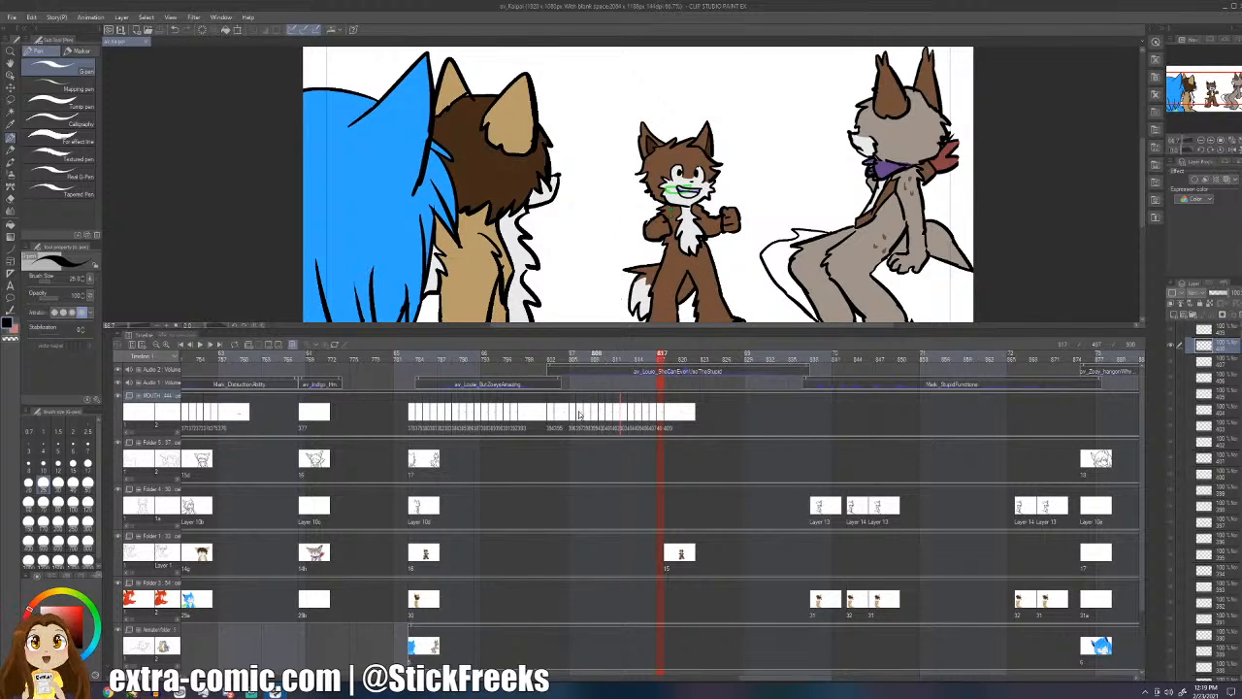
- Play back the dialogue from frame 806 and again from frame 815 to check the mouth timing
left_click(581, 415)
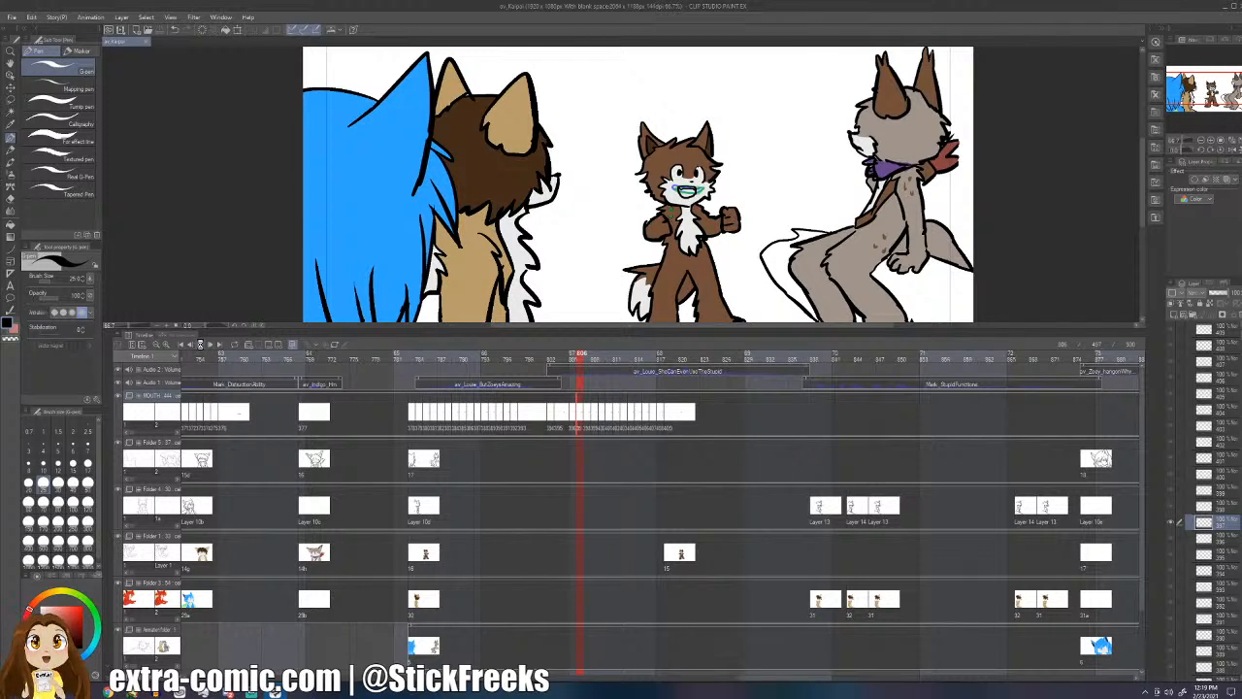
left_click(200, 344)
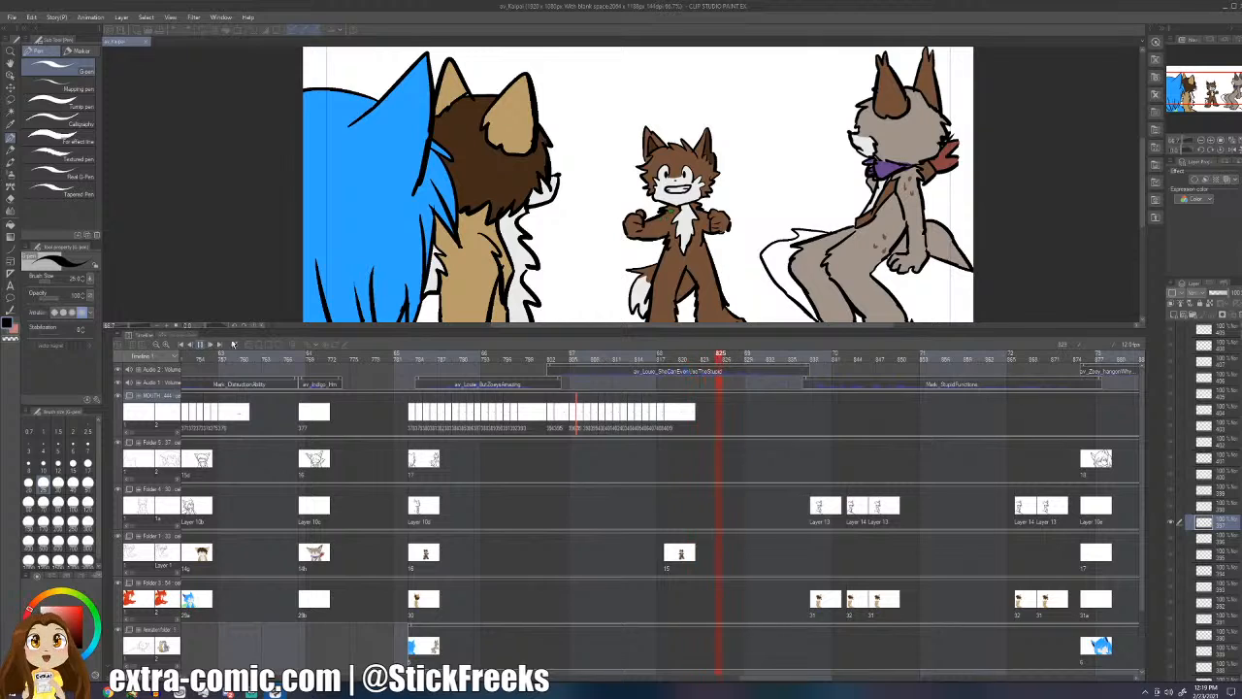
left_click(200, 344)
left_click(647, 411)
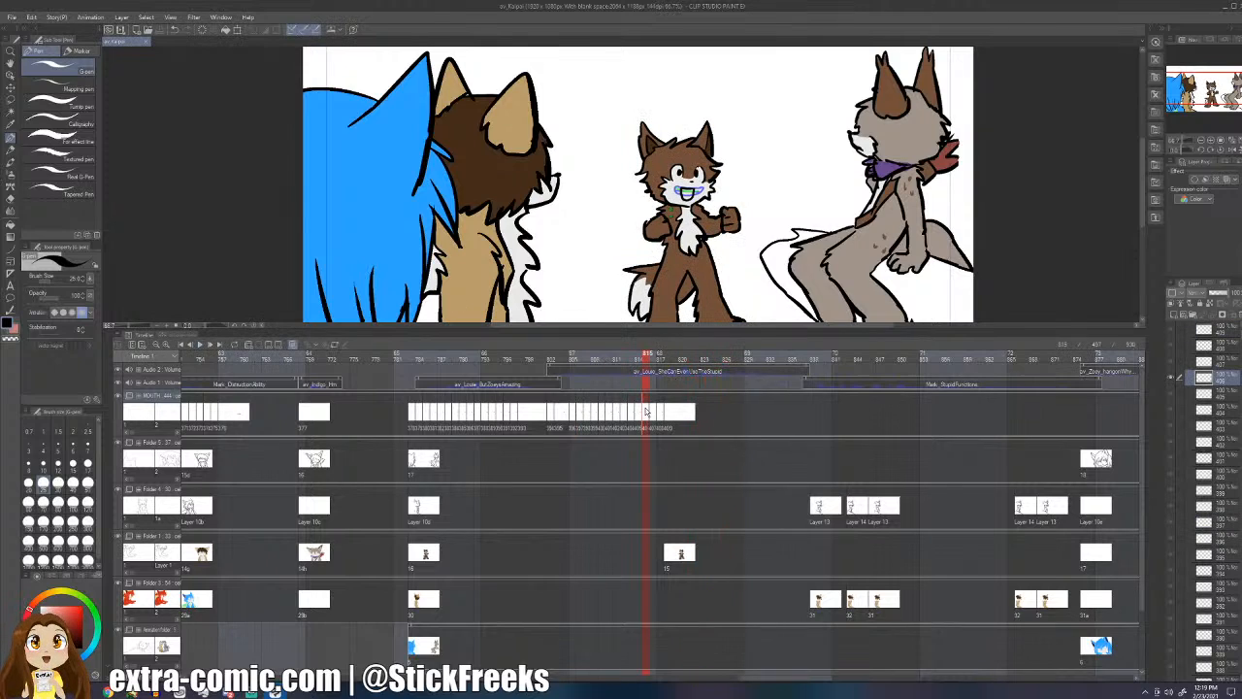
left_click(200, 344)
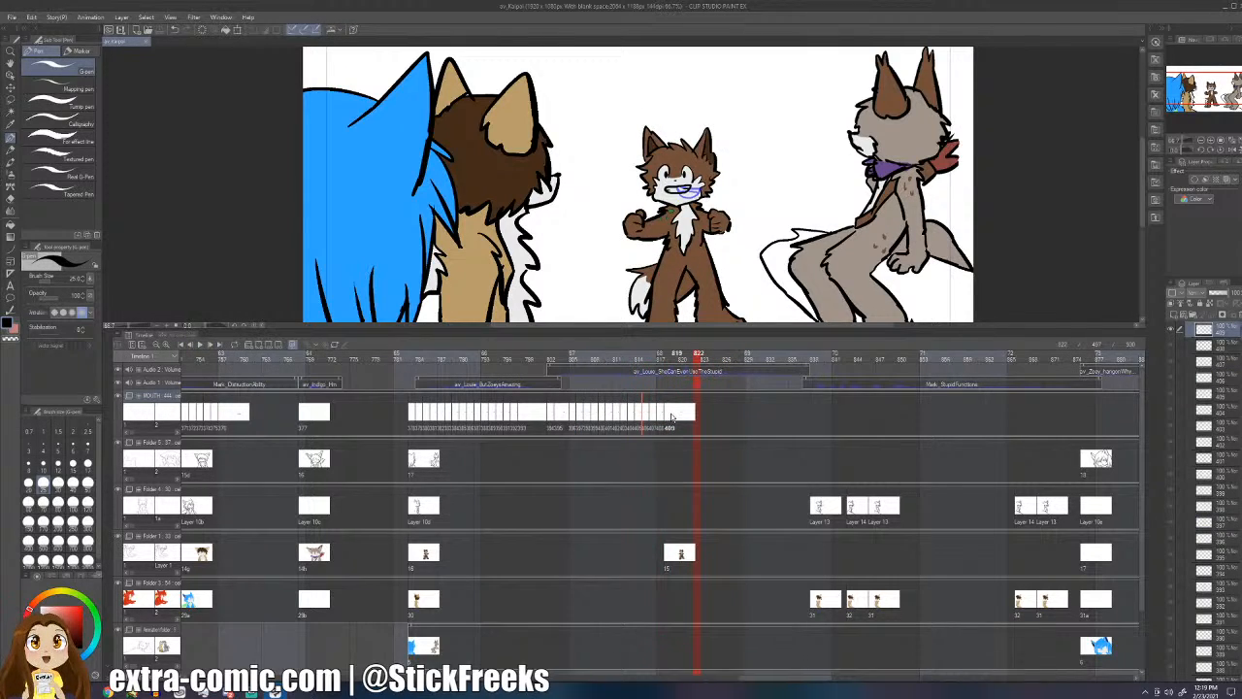
- Add mouth cels at frames 819 to 822 and draw the small brown character's toothy, opening mouth shapes on them
left_click(671, 417)
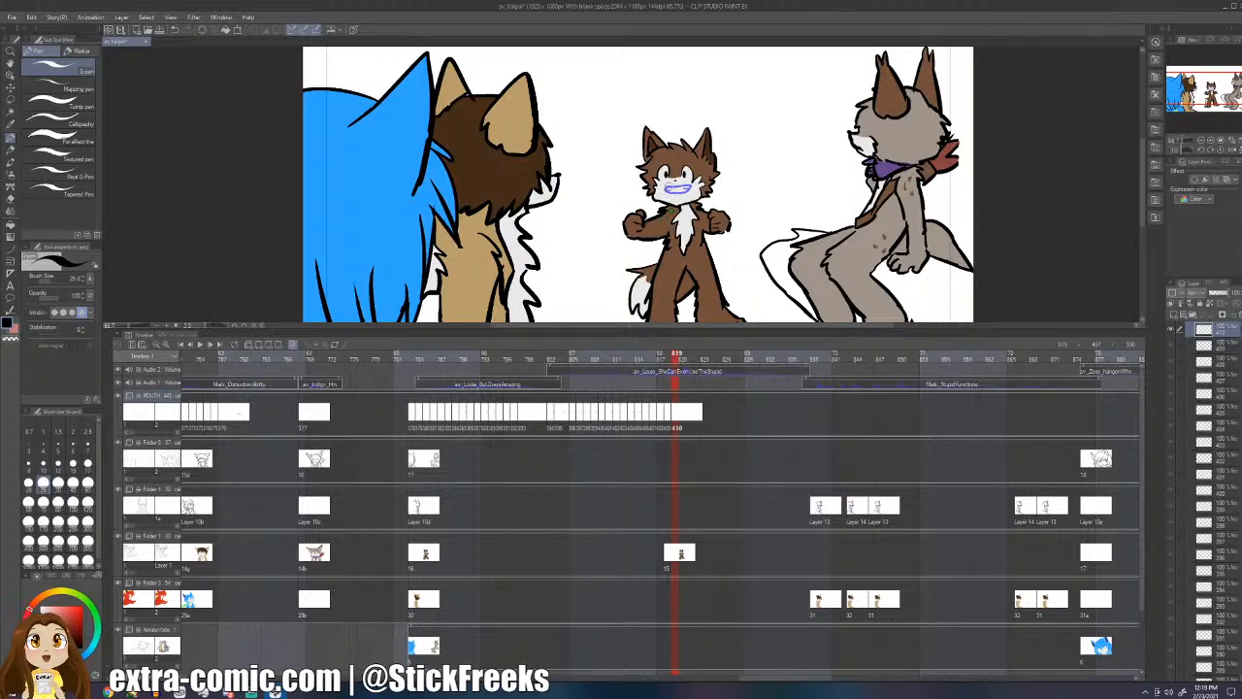
mouse_move(666, 186)
left_mouse_down()
mouse_move(690, 186)
mouse_move(678, 200)
mouse_move(664, 187)
mouse_move(690, 188)
left_mouse_up()
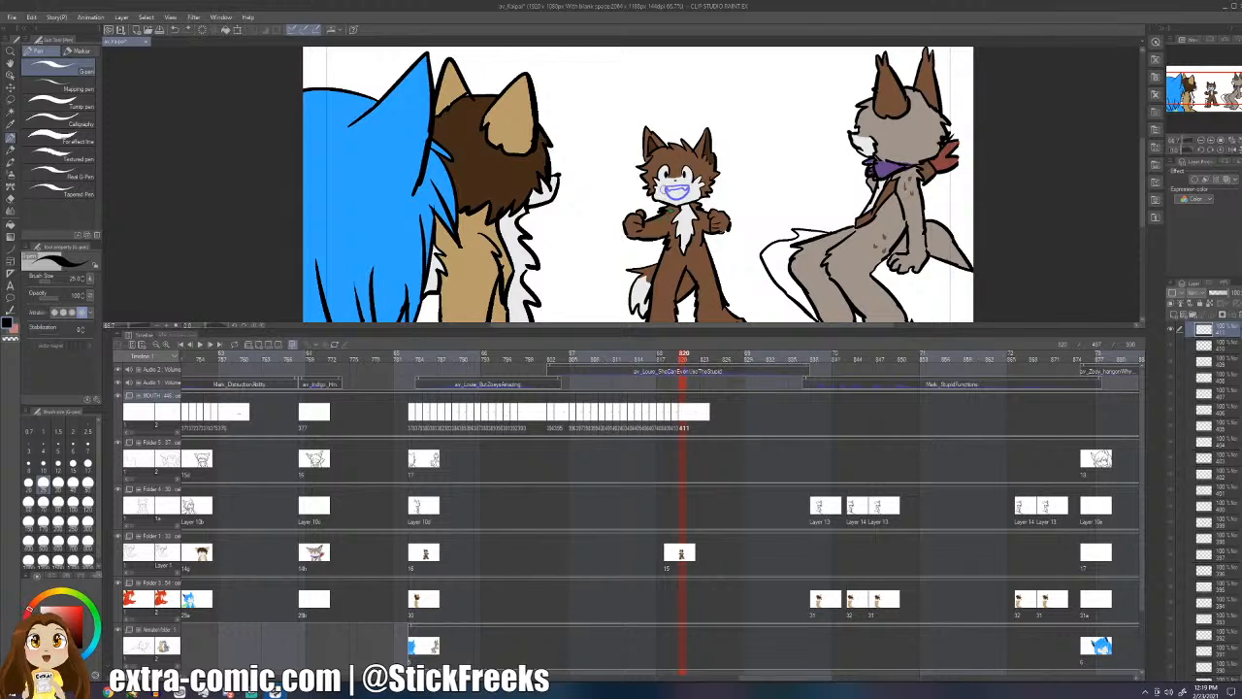
mouse_move(666, 185)
left_mouse_down()
mouse_move(687, 185)
mouse_move(682, 194)
mouse_move(687, 183)
left_mouse_up()
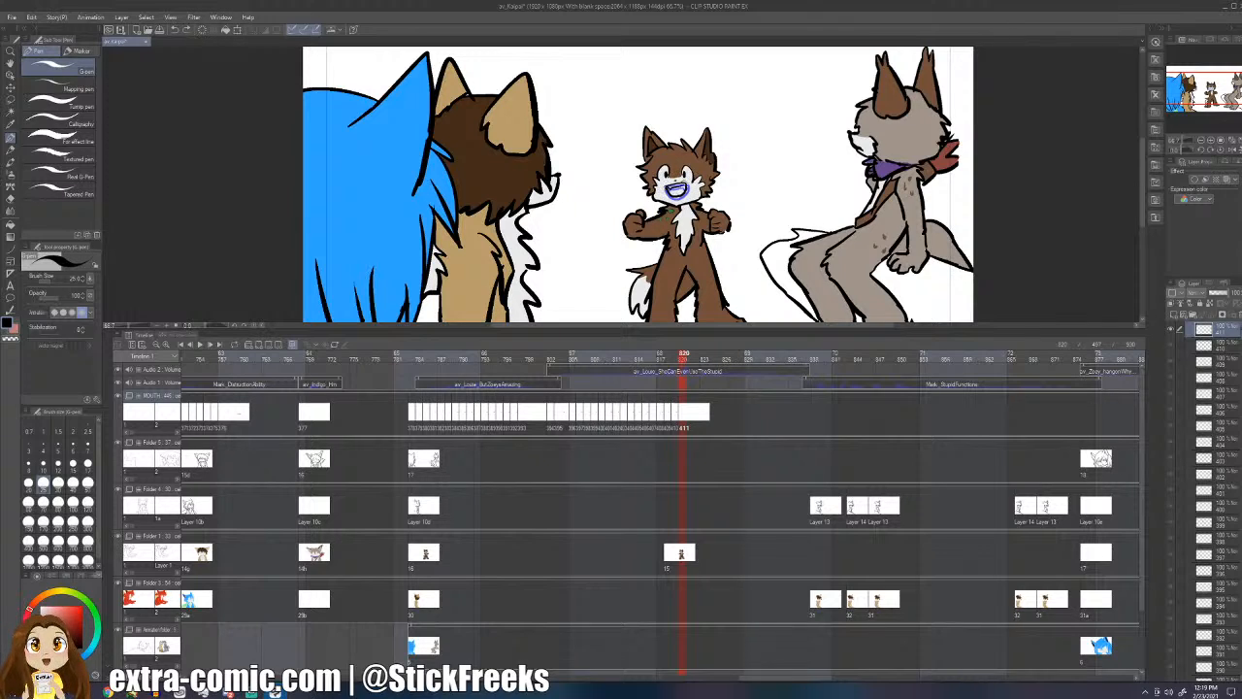
key("alt+n")
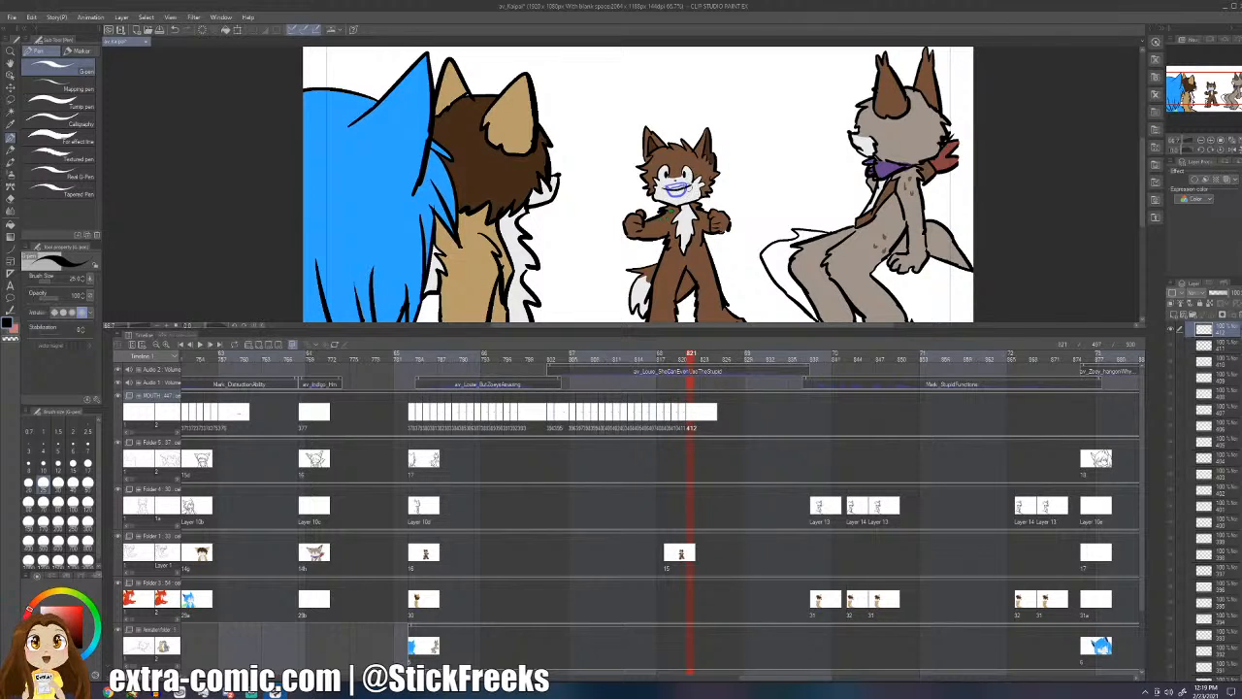
key("alt+n")
mouse_move(664, 185)
left_mouse_down()
mouse_move(687, 184)
mouse_move(671, 196)
mouse_move(687, 186)
left_mouse_up()
- Add mouth cels at frames 823, 824 and 825 and draw the small brown character's changing mouth shape on each
key("alt+n")
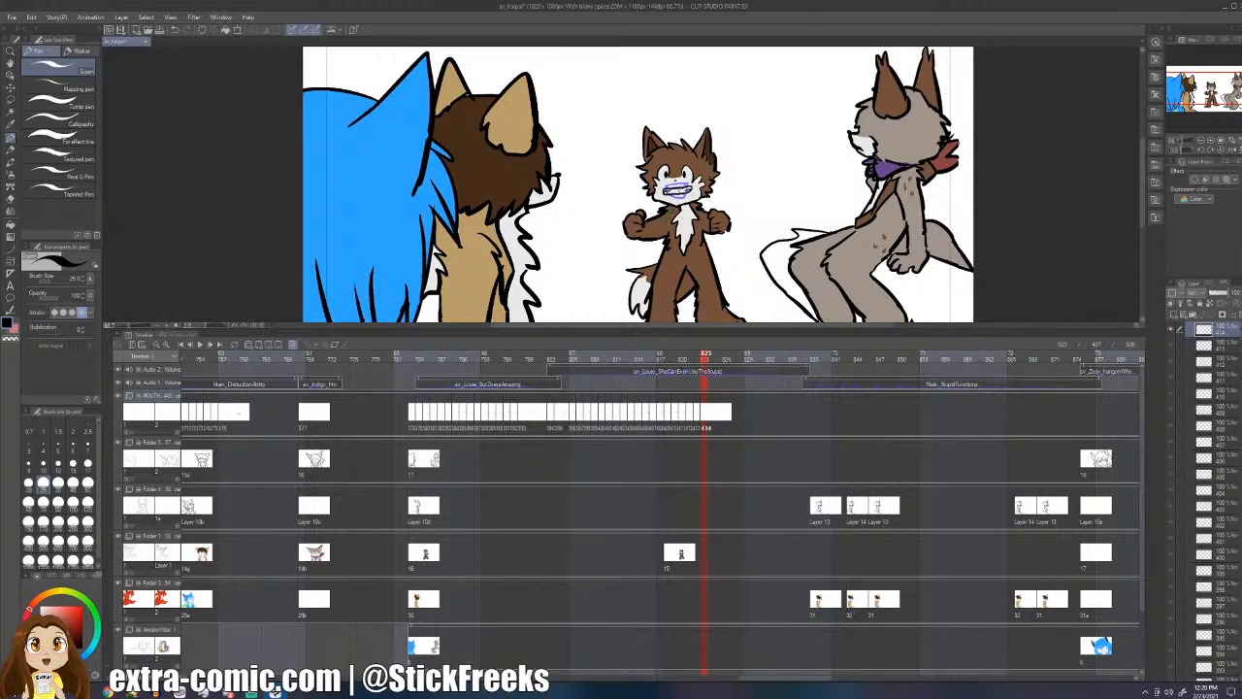
key("alt+n")
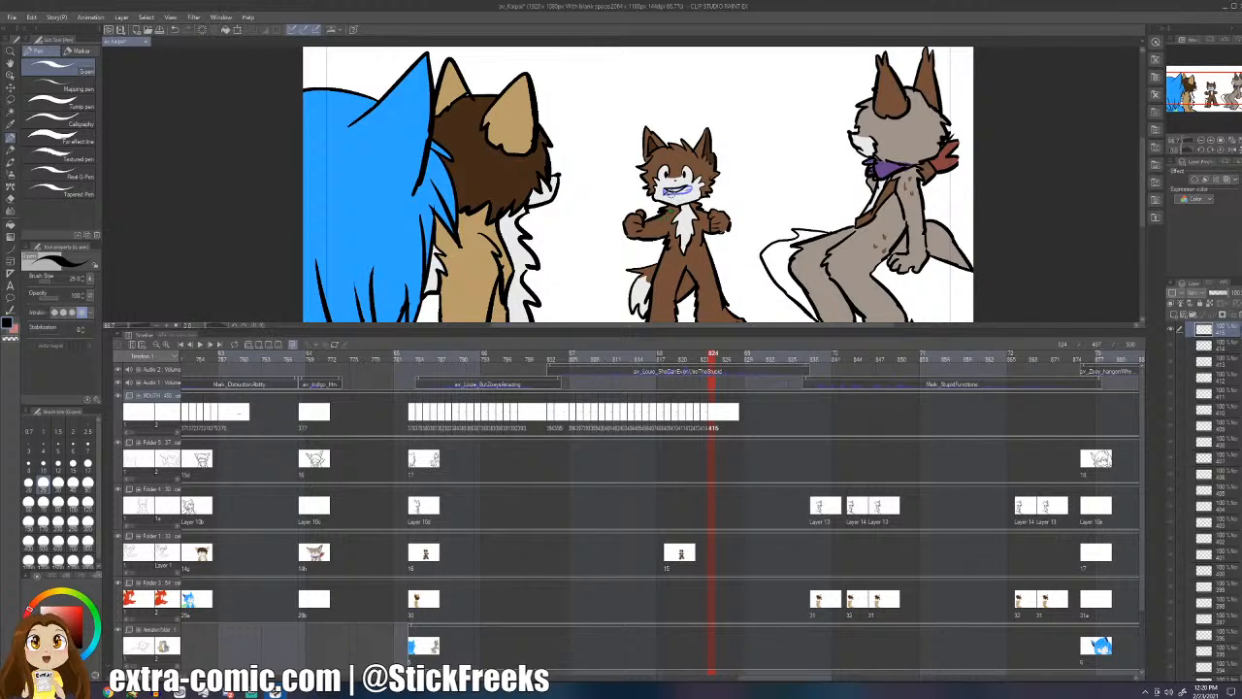
key("alt+n")
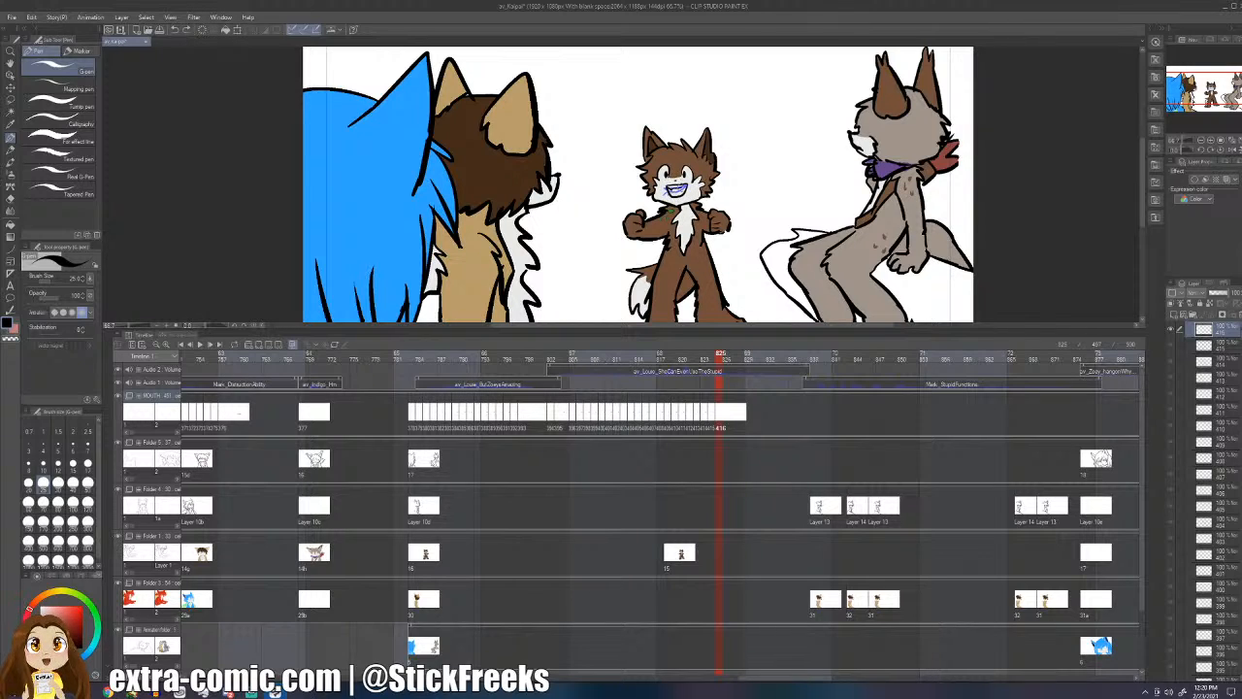
- Add mouth cels at frames 826, 827 and 828 and draw their mouth shapes, undoing and redrawing strokes on the last one
key("alt+n")
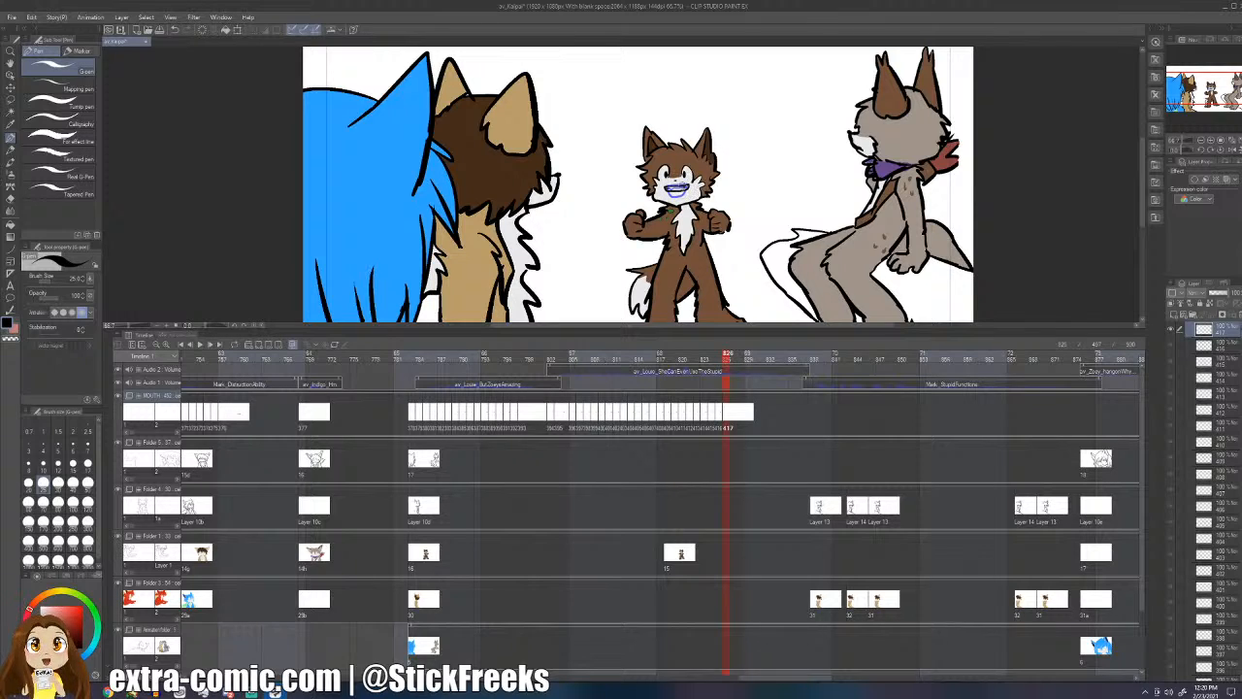
key("alt+n")
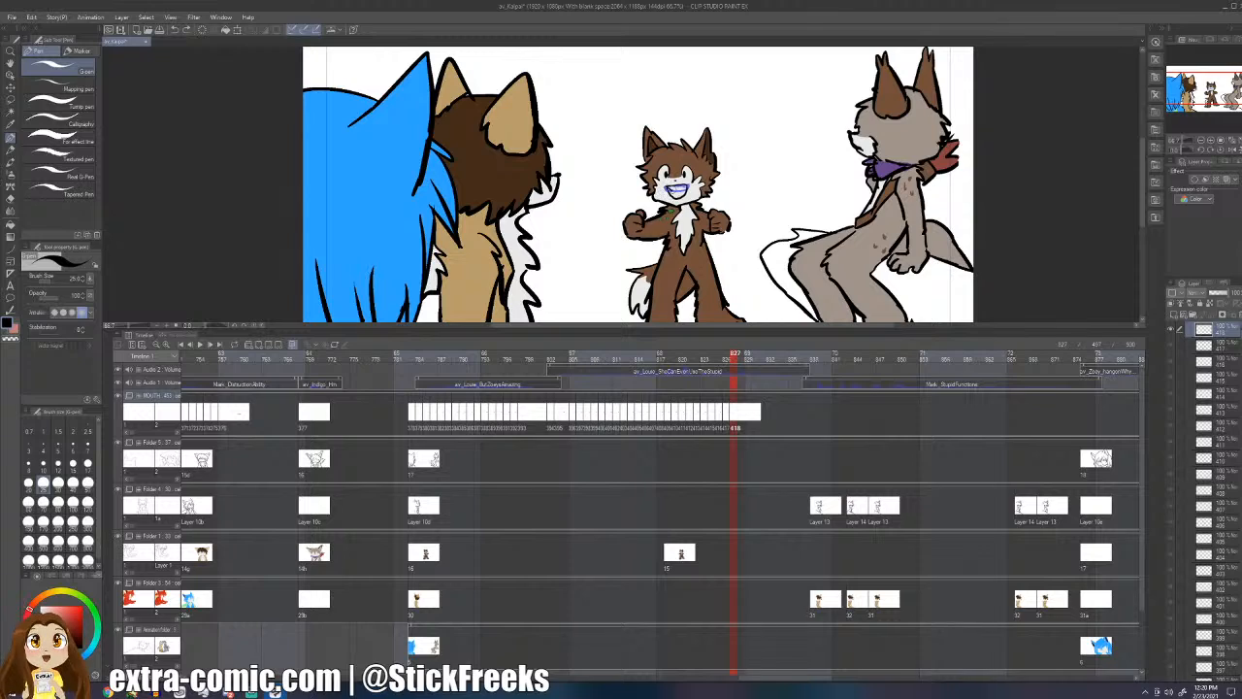
key("alt+n")
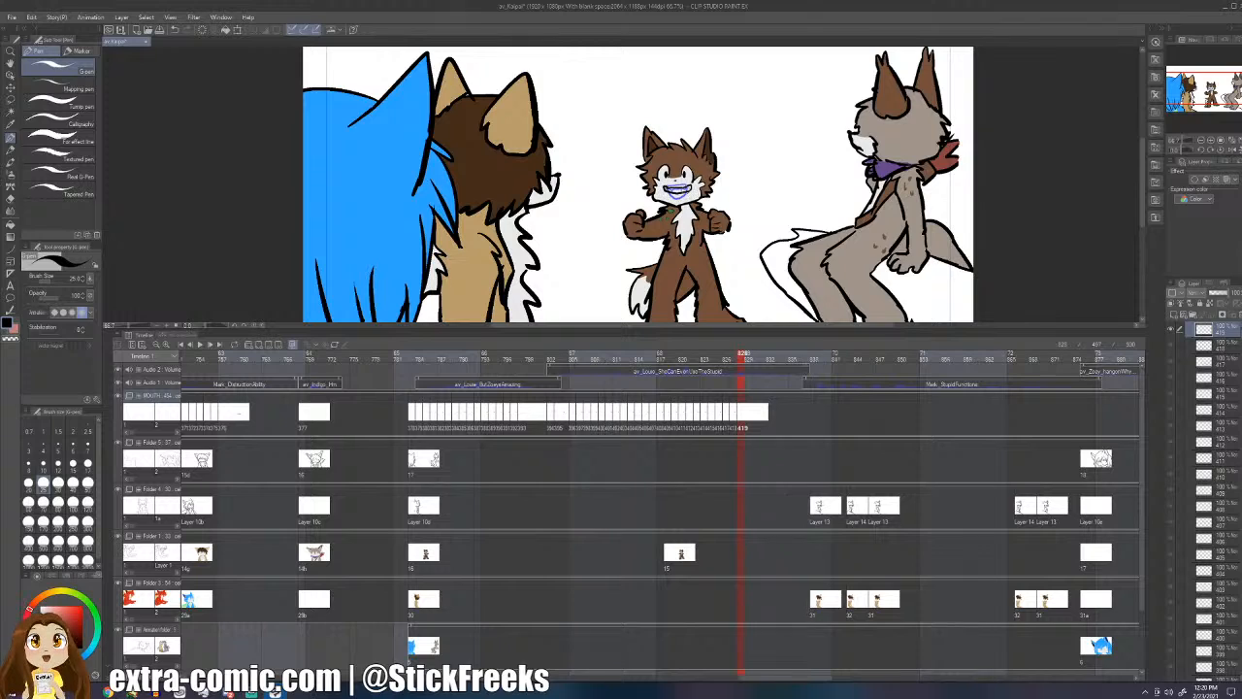
key("ctrl+z")
key("ctrl+z")
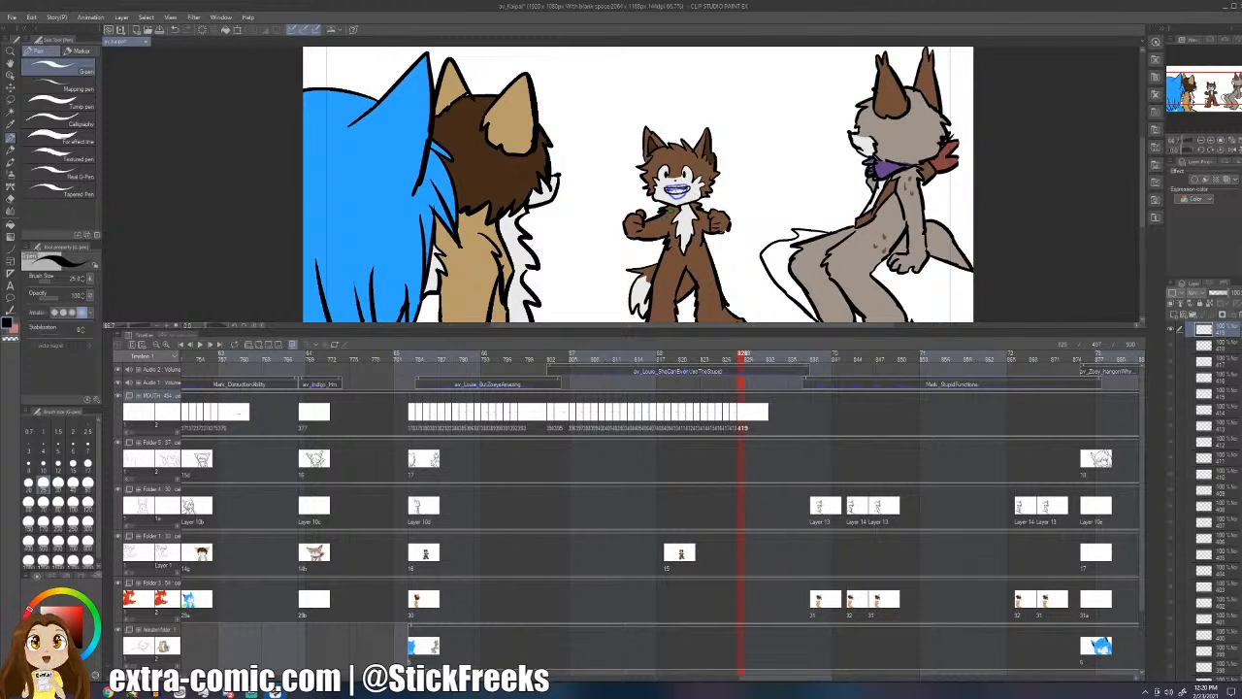
- Add a mouth cel at frame 829 and draw an open mouth with teeth, redoing the strokes that do not fit
key("ctrl+shift+n")
key("ctrl+z")
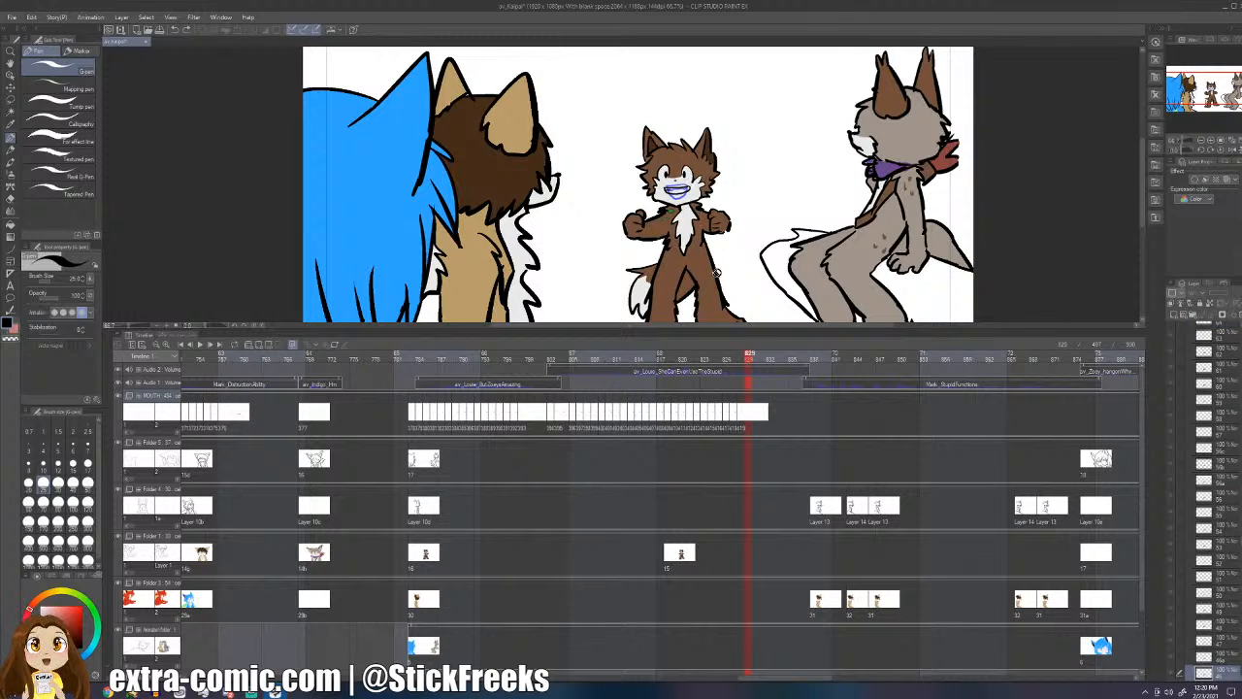
key("Left")
key("Left")
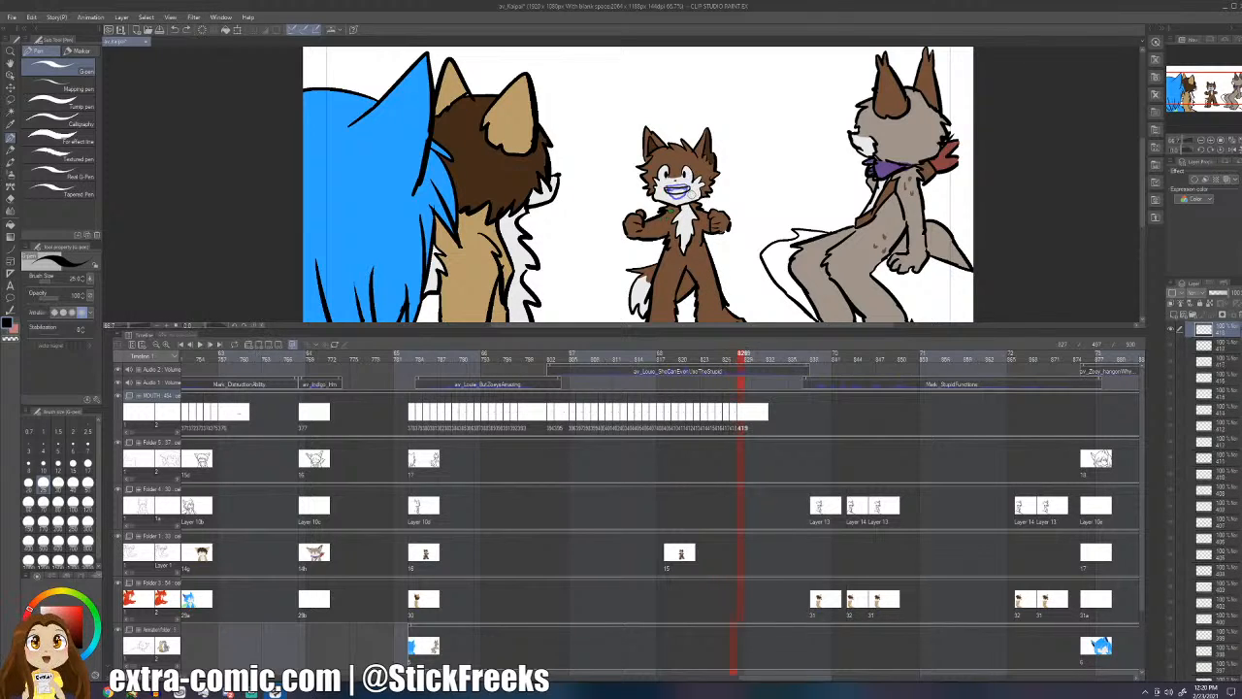
key("Right")
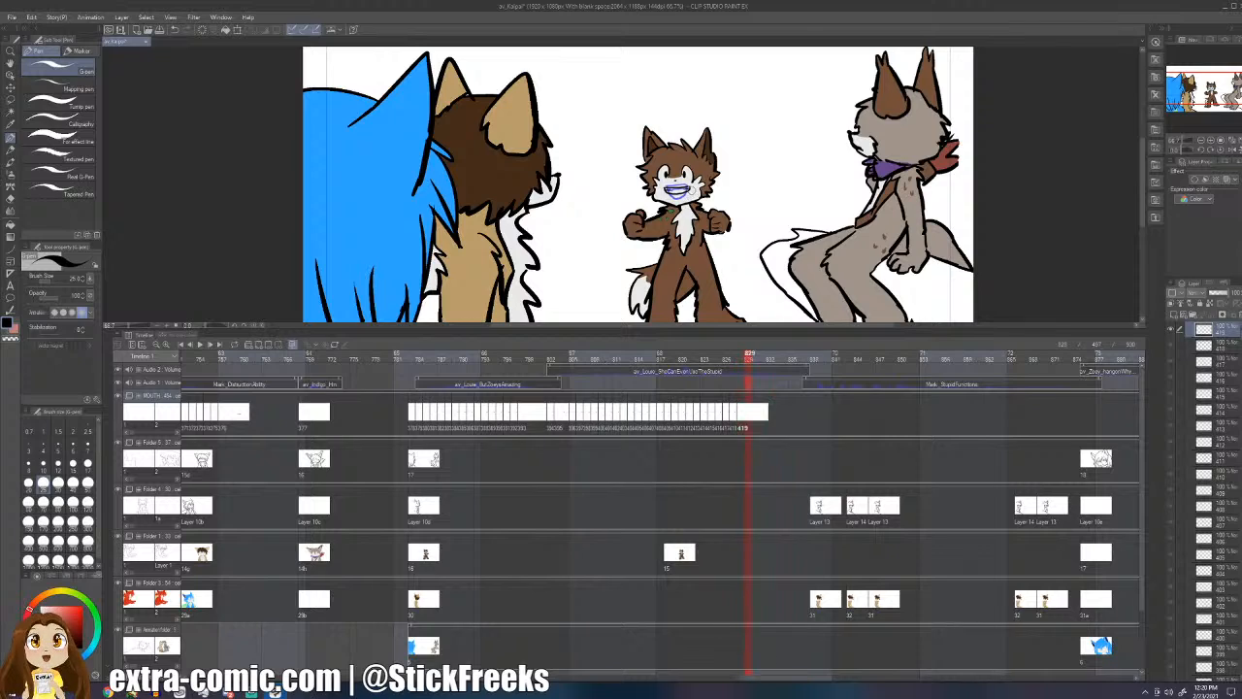
key("ctrl+shift+n")
left_click_drag(664, 186, 684, 184)
key("ctrl+z")
key("ctrl+z")
key("ctrl+z")
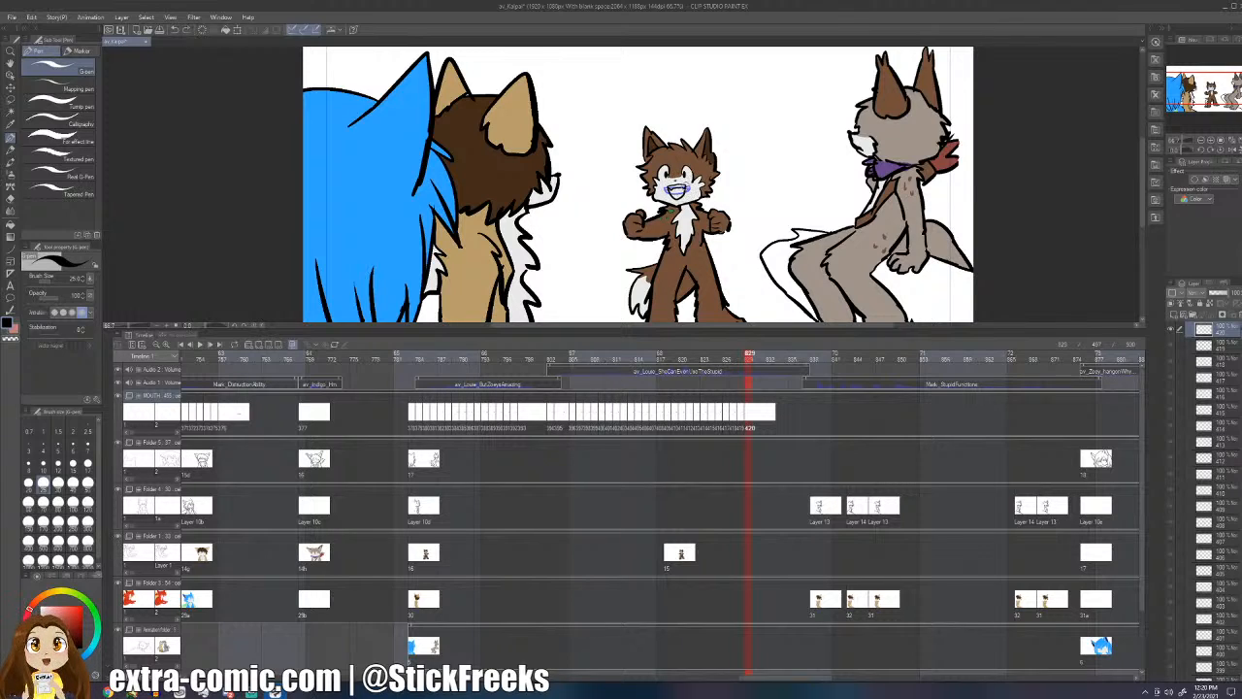
mouse_move(668, 191)
left_mouse_down()
mouse_move(686, 190)
mouse_move(677, 198)
left_mouse_up()
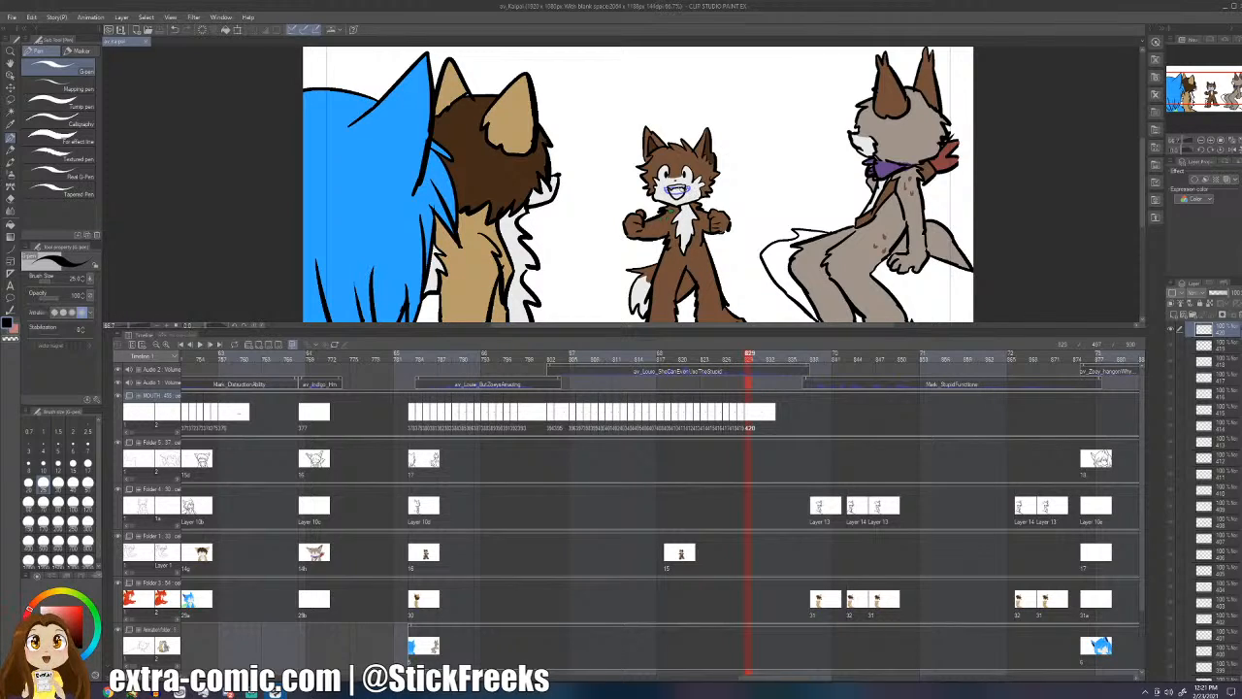
- Compare frames 828 and 829, add a mouth cel at frame 830 with a wide-open mouth, and save the file
key("ctrl+Left")
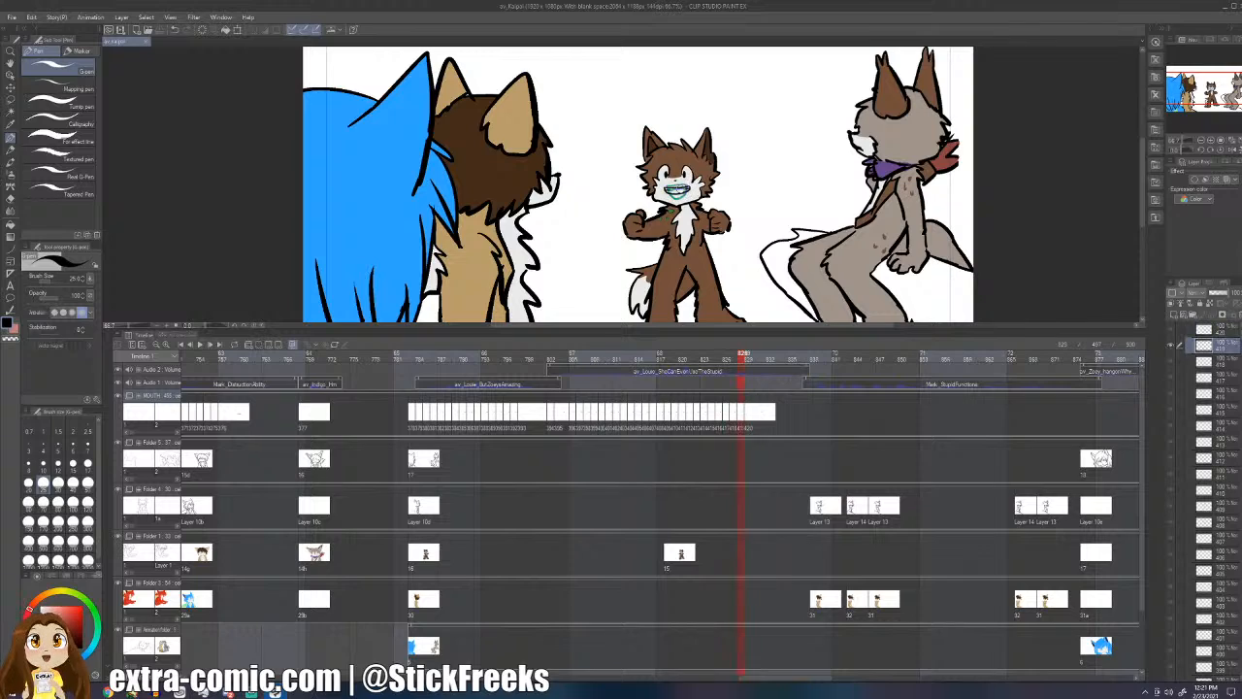
key("ctrl+Right")
key("ctrl+Right")
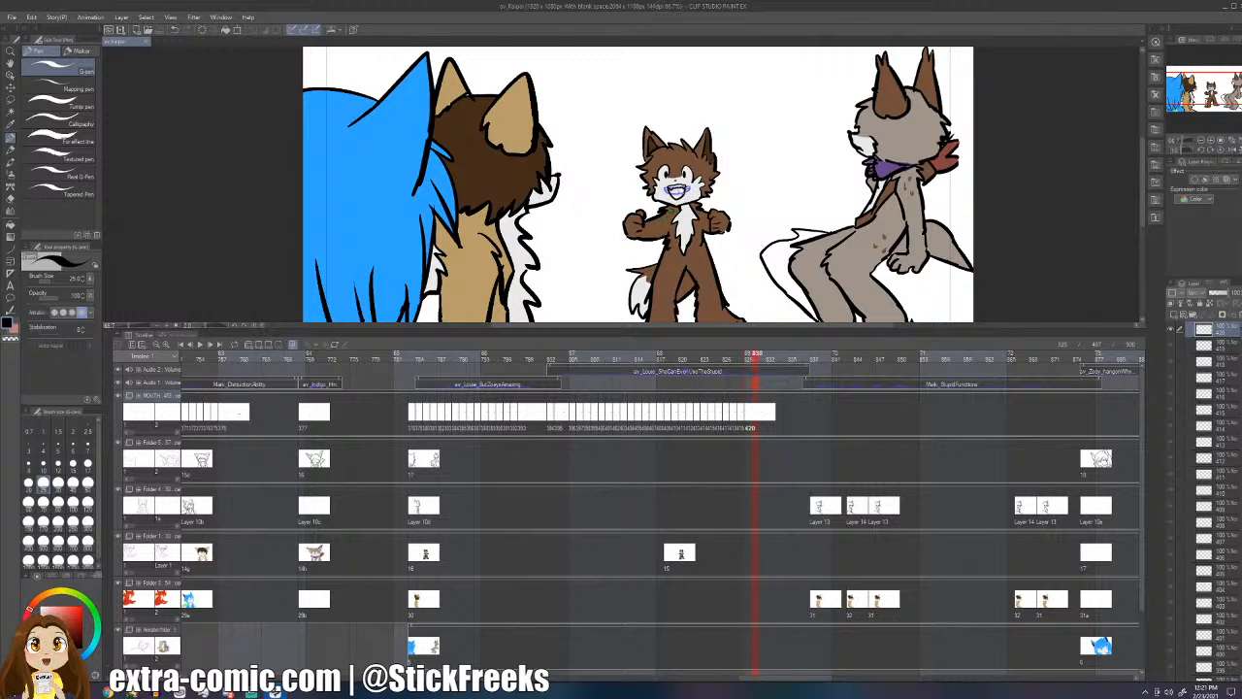
key("alt+n")
key("ctrl+s")
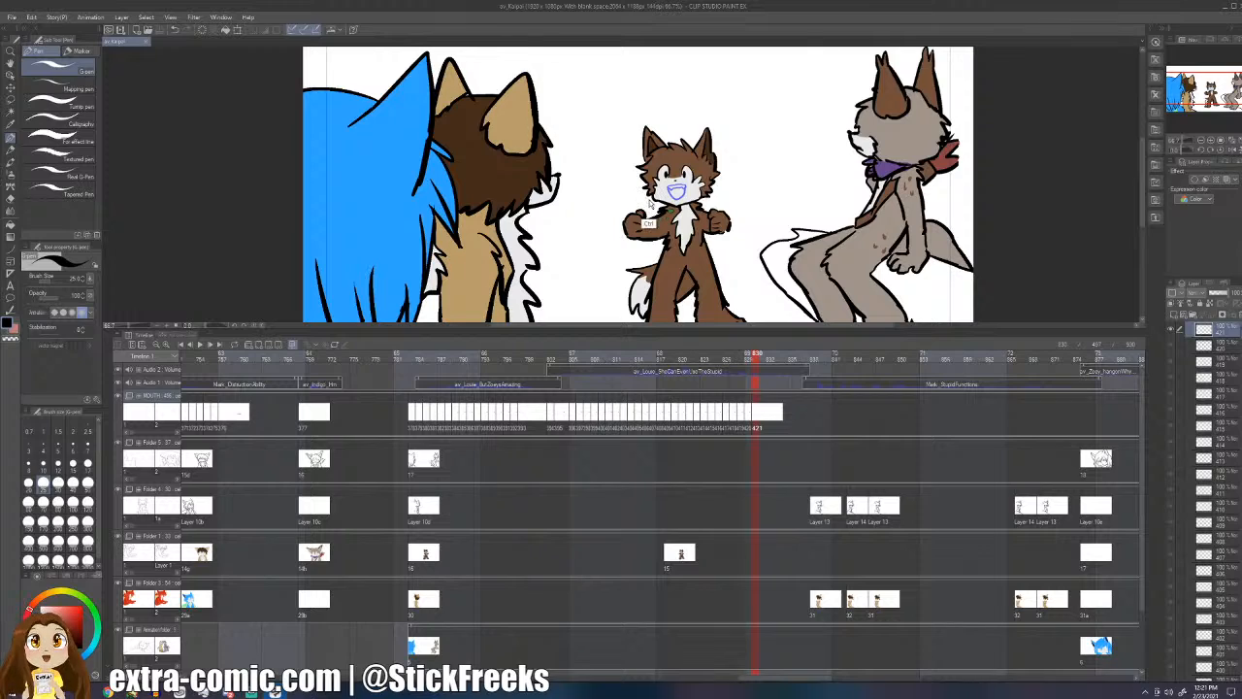
- Step back and forth through frames 828 to 830 to compare how the mouth shapes flow into each other
key("comma")
key("comma")
key("comma")
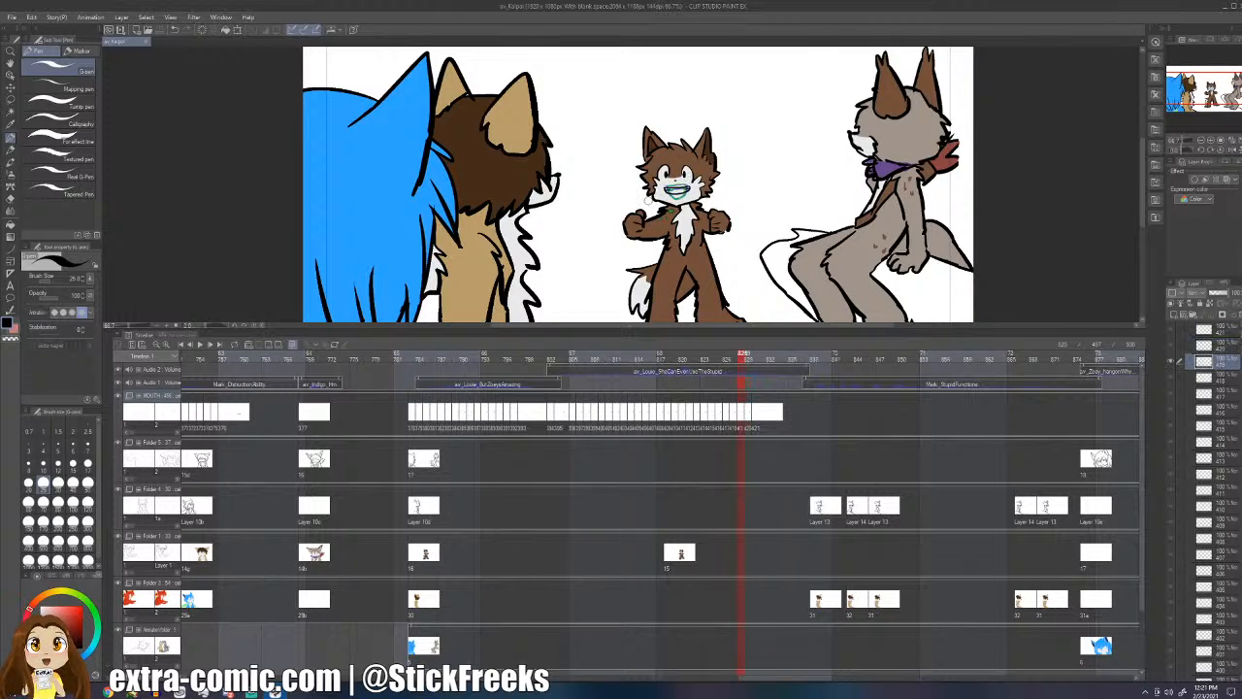
key("period")
key("period")
key("period")
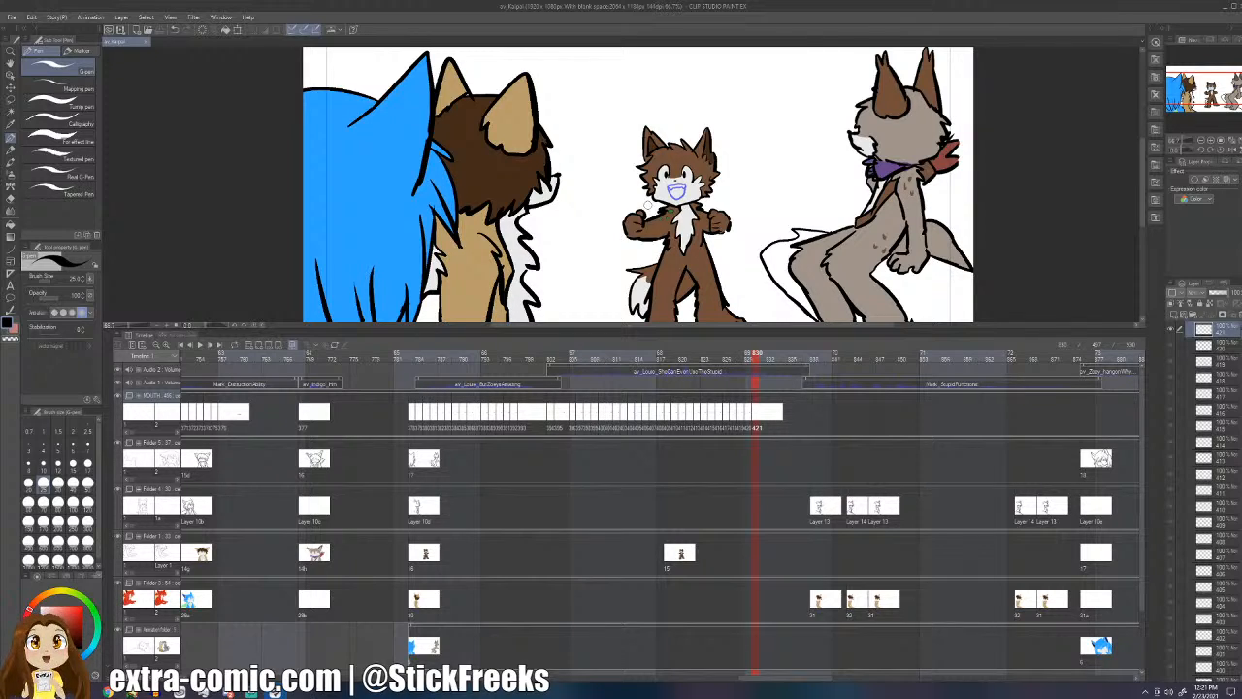
key("Left")
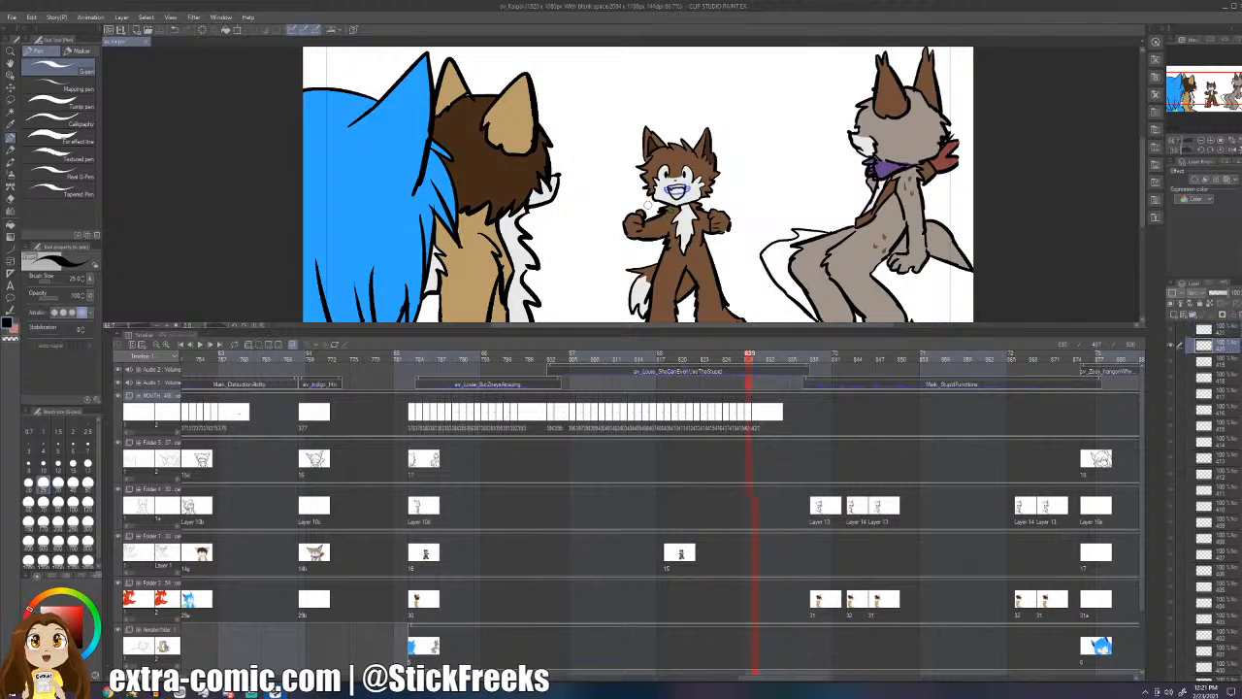
key("Right")
key("Right")
key("Right")
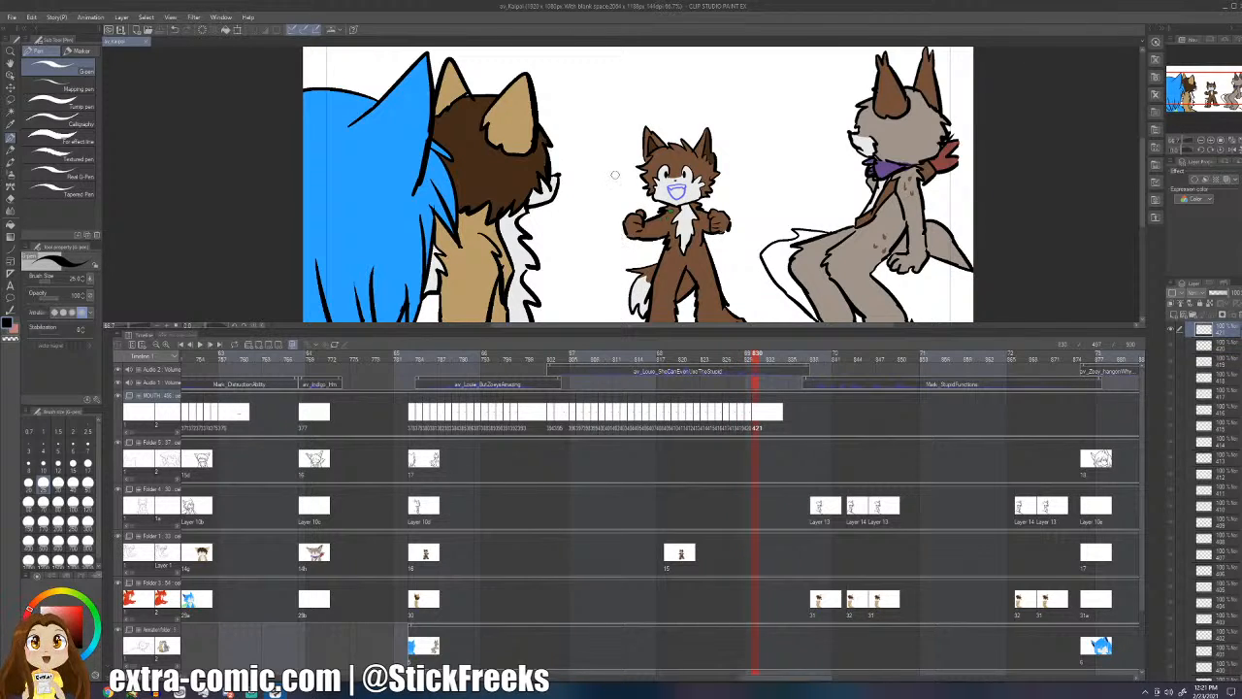
key("Left")
- Play back the dialogue from frame 813 to check the mouth cels against the audio
left_click(631, 353)
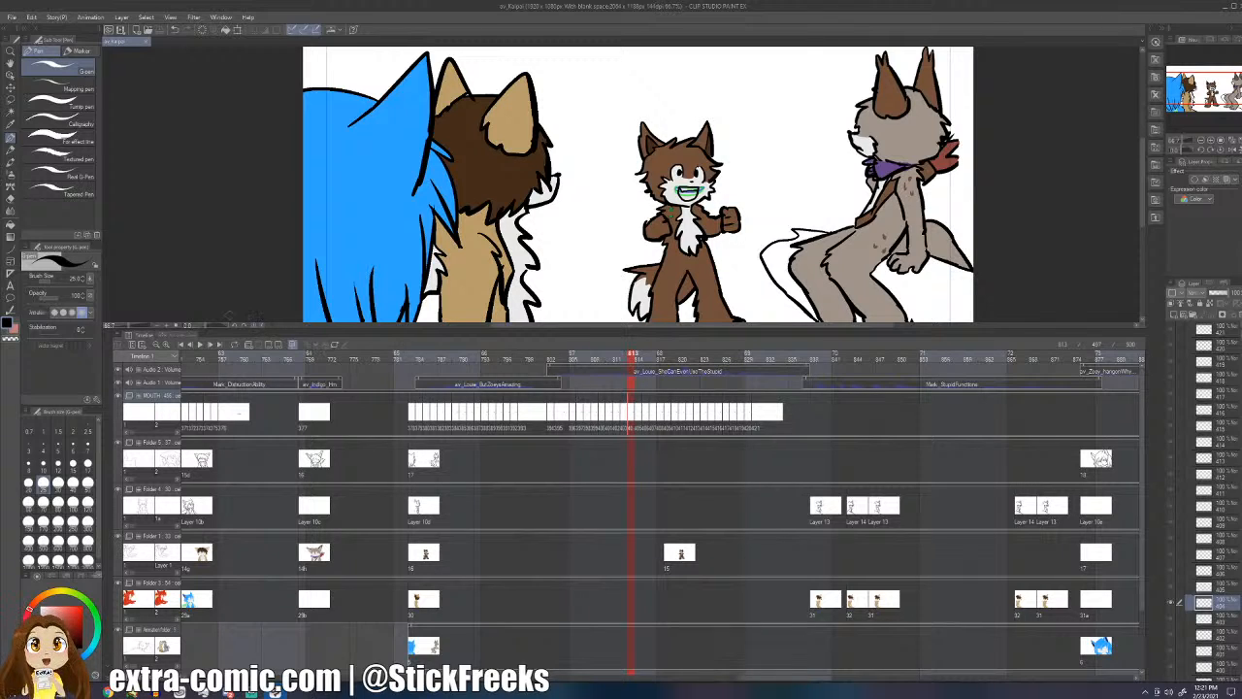
left_click(199, 344)
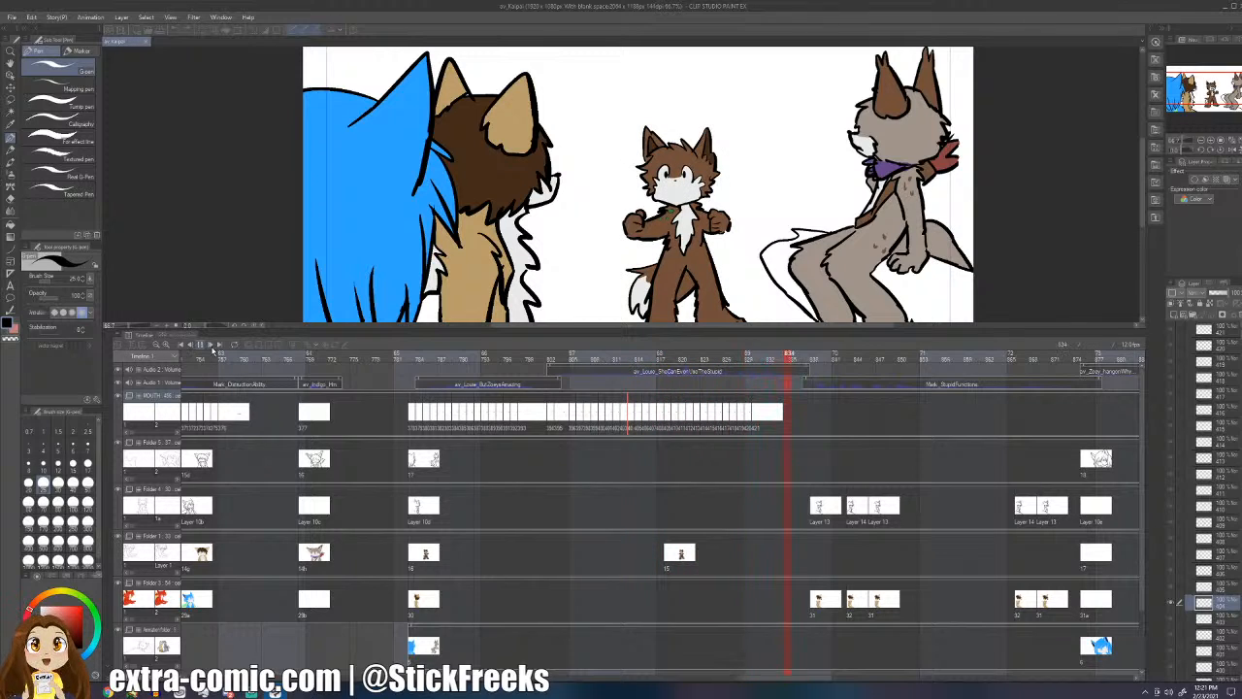
left_click(200, 346)
- Redraw the small brown character's open mouth on the frame 830 cel and save the file
left_click(758, 417)
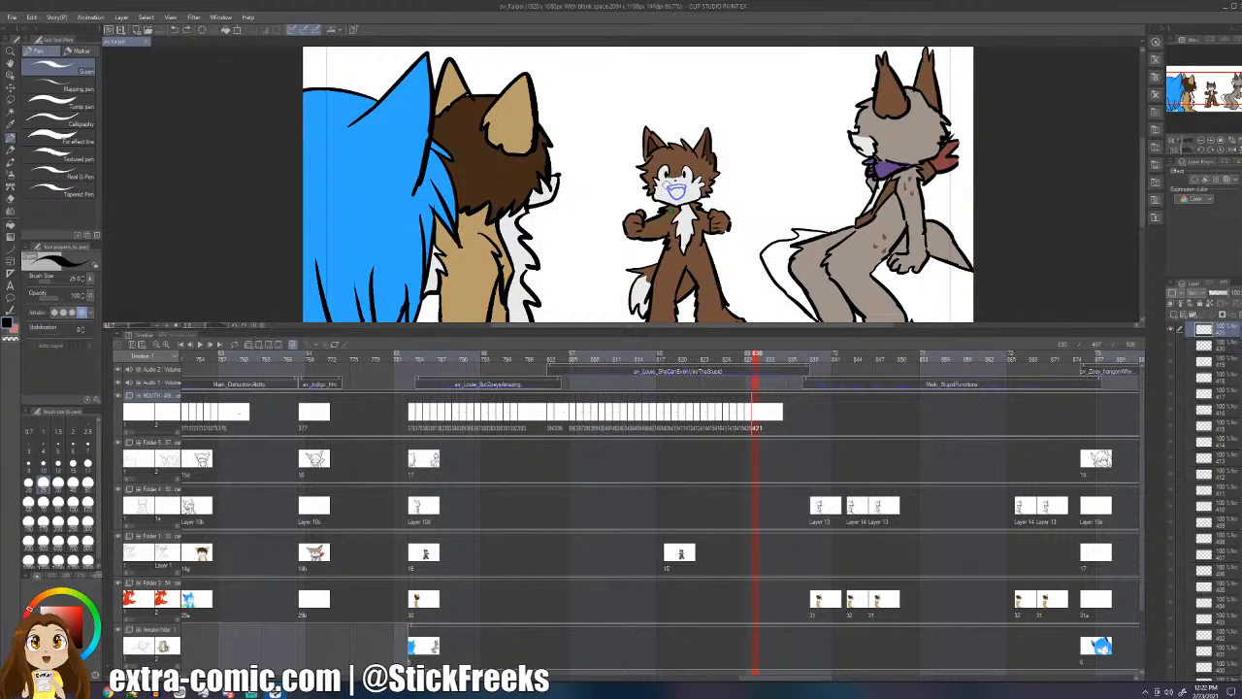
mouse_move(665, 188)
left_mouse_down()
mouse_move(694, 182)
mouse_move(666, 187)
mouse_move(690, 185)
mouse_move(675, 191)
left_mouse_up()
key("ctrl+z")
key("ctrl+z")
key("ctrl+z")
key("ctrl+z")
key("ctrl+z")
key("ctrl+z")
key("ctrl+z")
key("ctrl+z")
key("ctrl+s")
- Add a mouth cel at frame 831 and draw an open, toothy grin for the small brown character
key("Right")
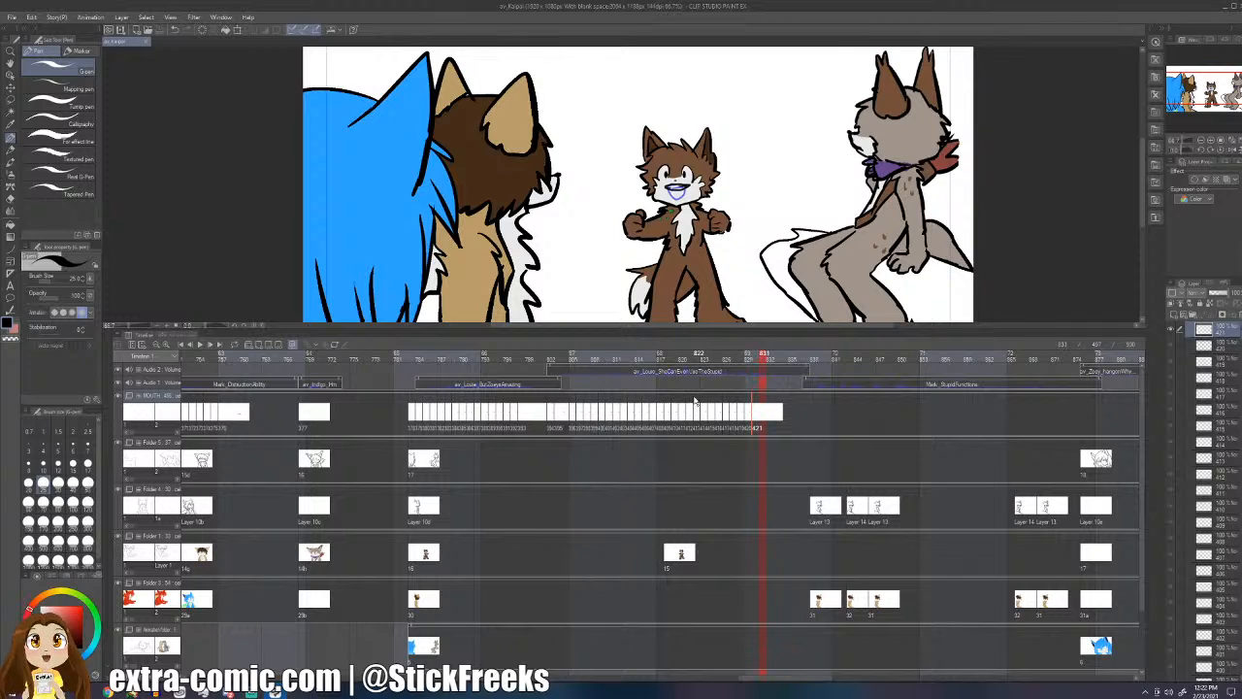
key("ctrl+shift+n")
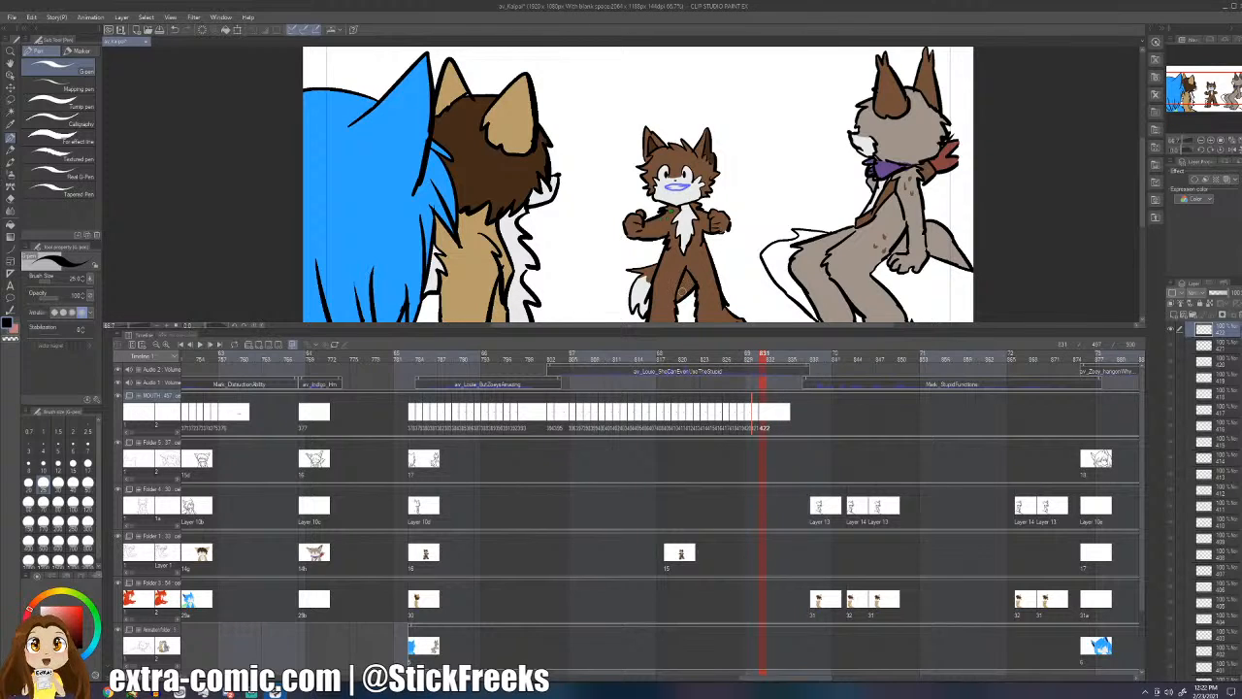
key("Left")
key("Right")
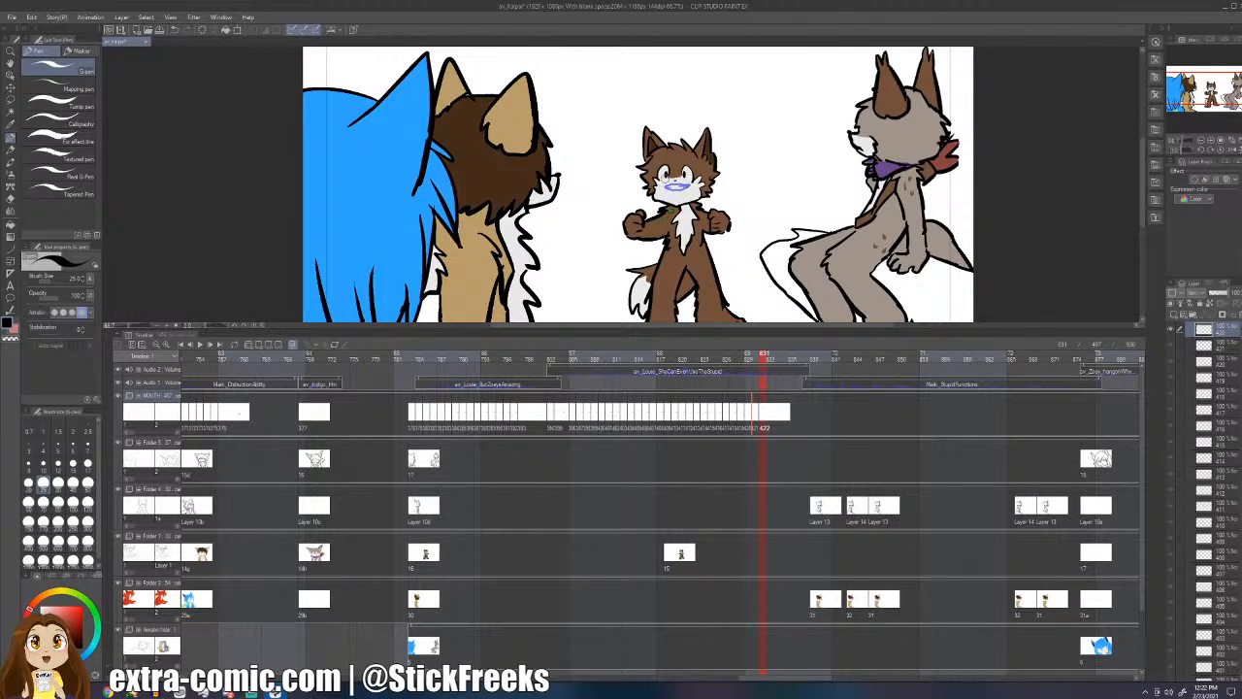
mouse_move(664, 184)
left_mouse_down()
mouse_move(690, 185)
mouse_move(694, 200)
mouse_move(670, 191)
mouse_move(688, 191)
left_mouse_up()
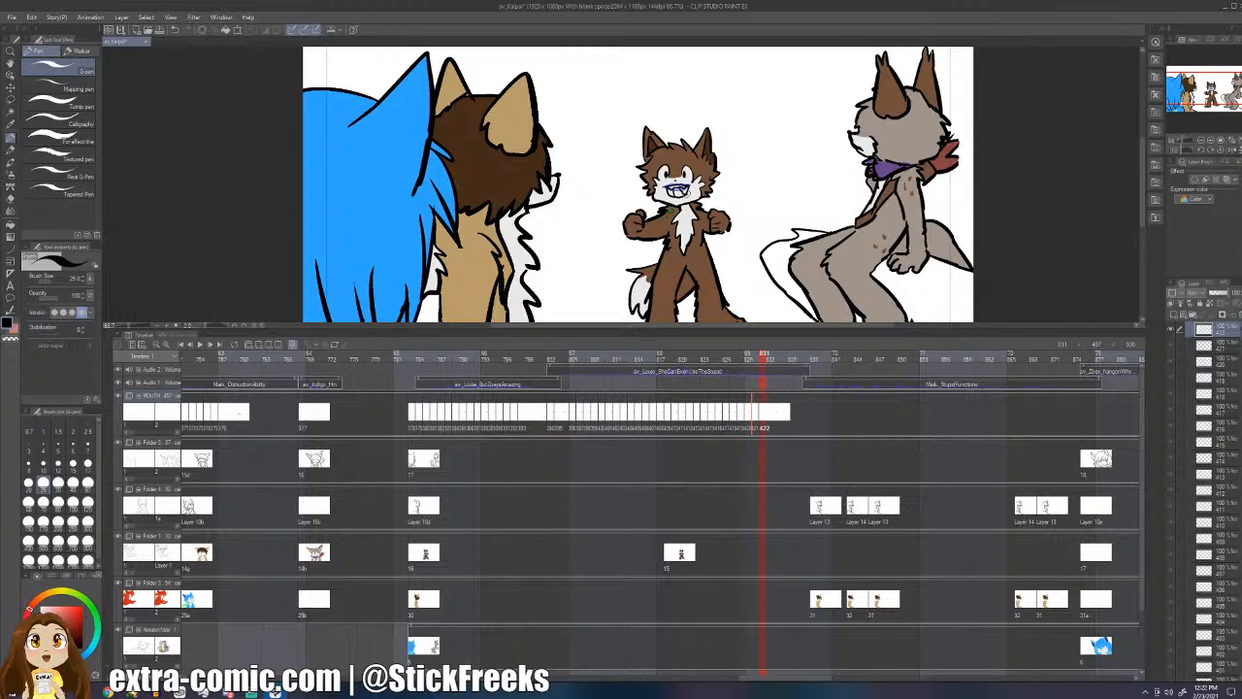
- Add mouth cels at frames 832 and 833, draw the small brown character's mouth narrowing across them, and save the file
key("alt+n")
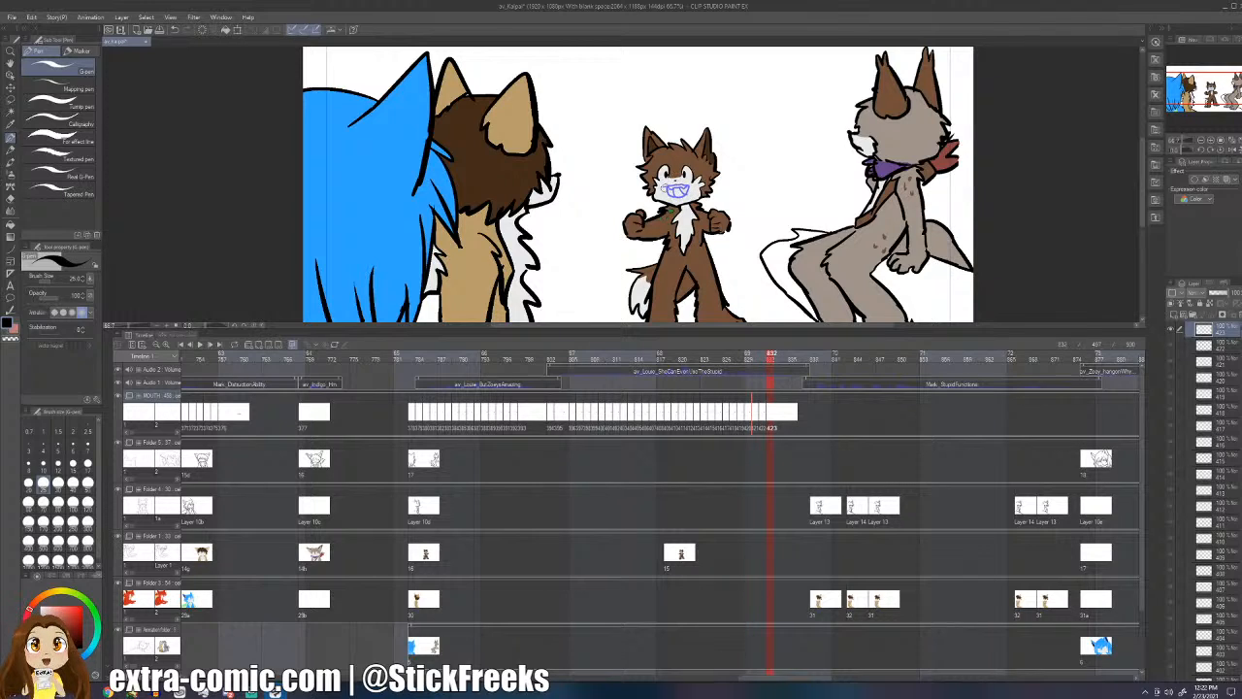
left_click_drag(670, 186, 689, 184)
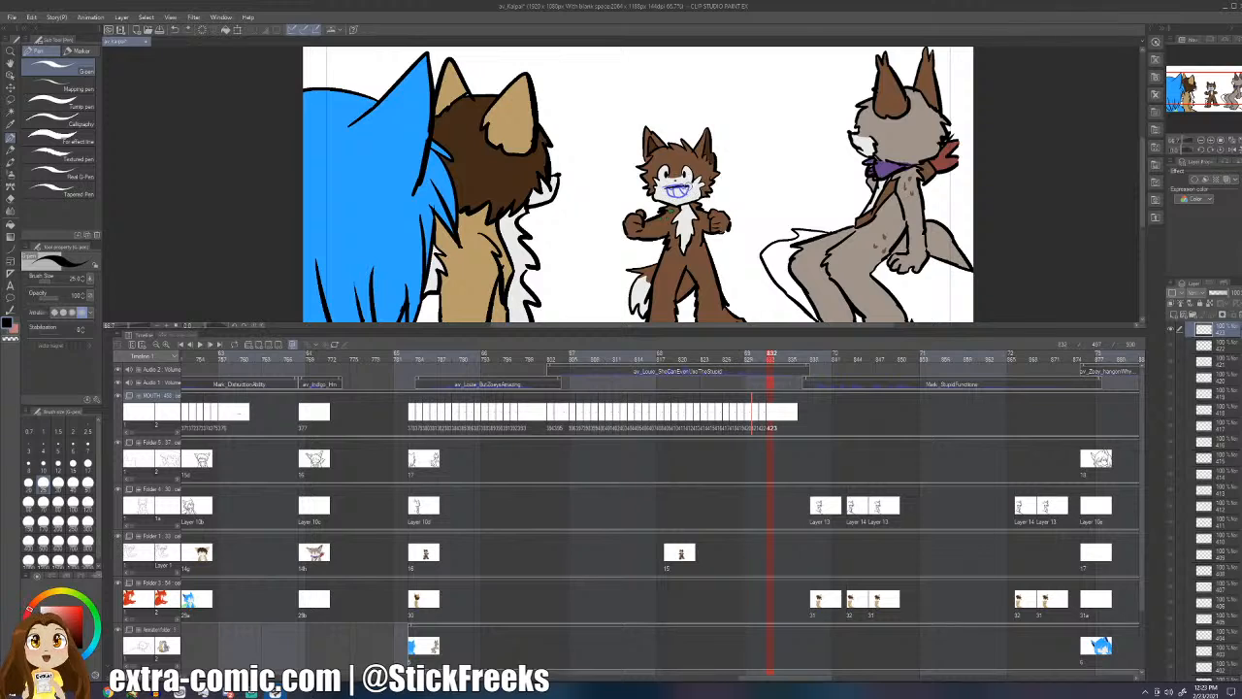
key("ctrl+z")
key("ctrl+z")
key("alt+shift+n")
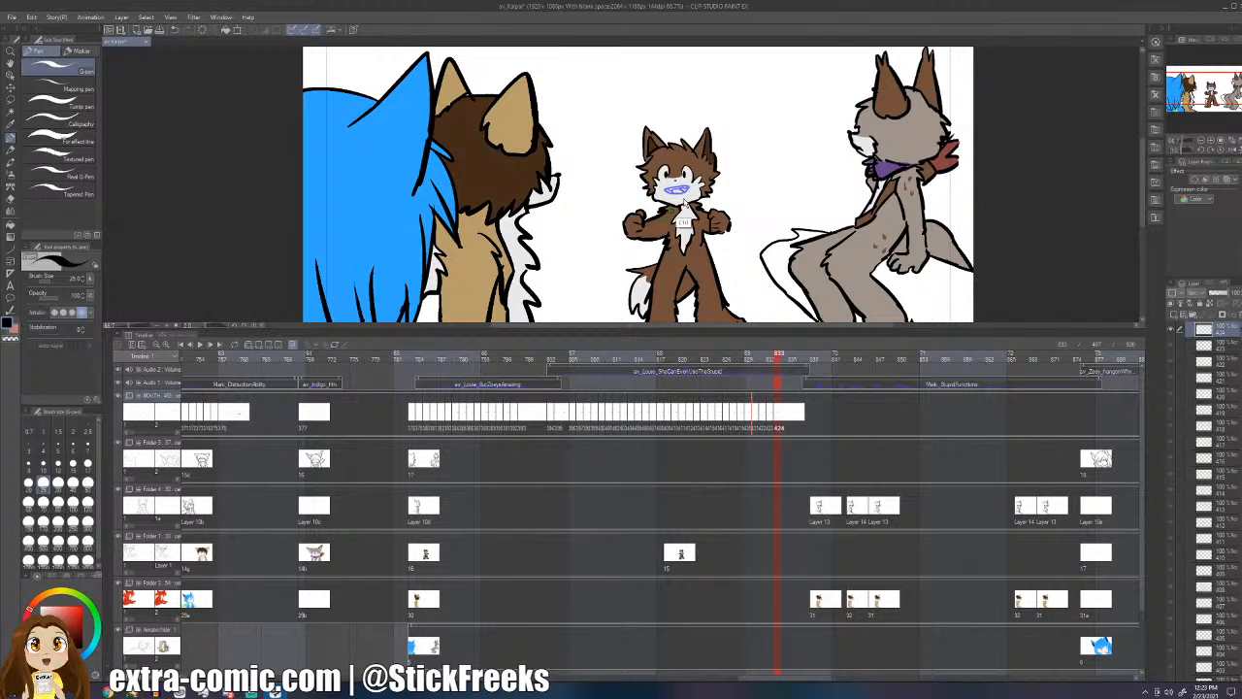
key("ctrl+s")
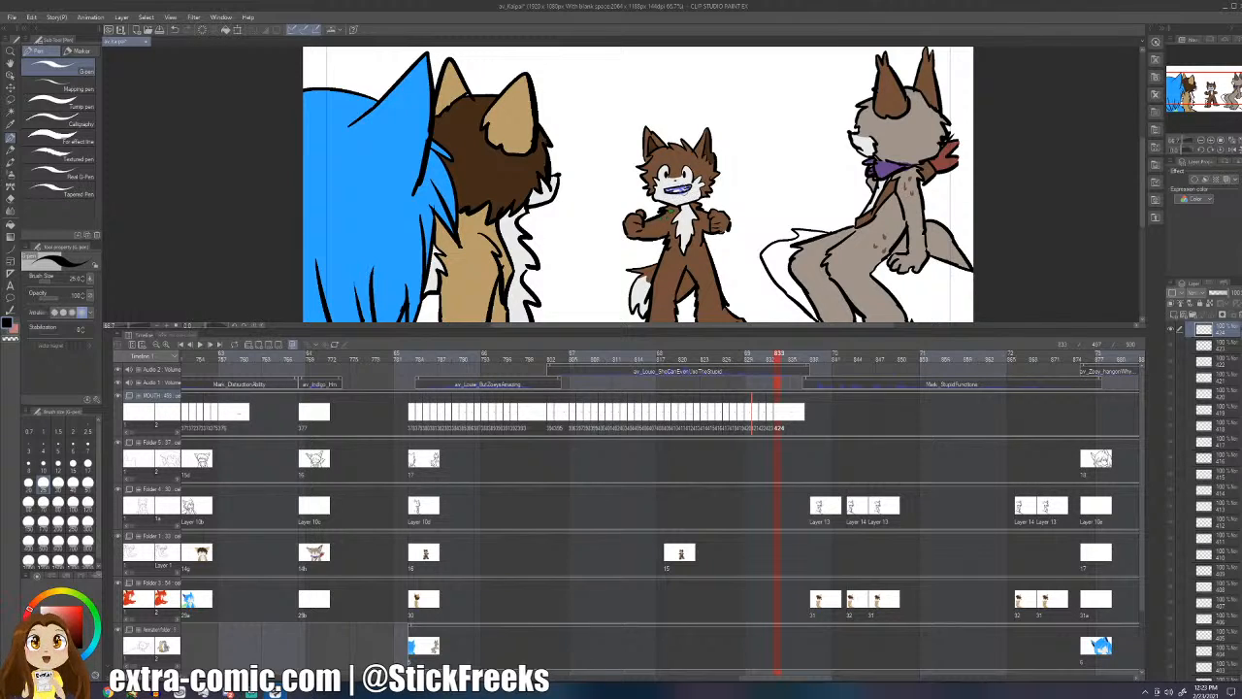
- Add a mouth cel at frame 834, draw a narrow, slightly tilted grin on it, and save the file
key("alt+shift+n")
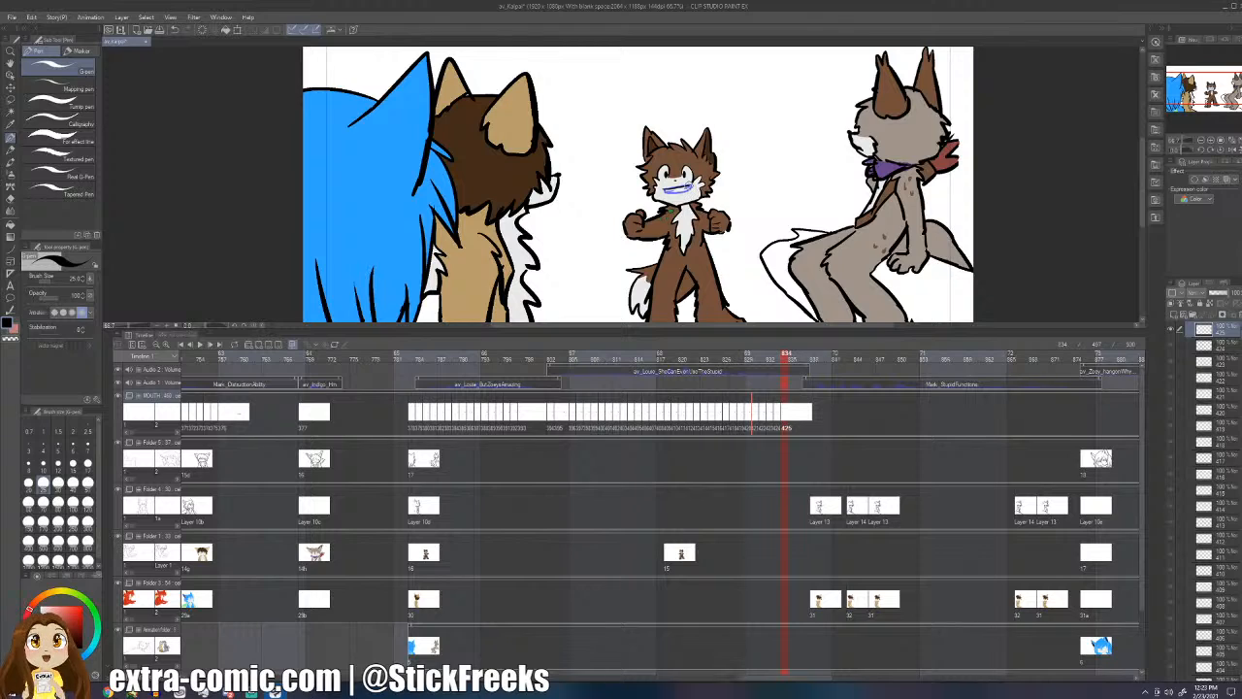
left_click_drag(665, 184, 692, 184)
key("ctrl+z")
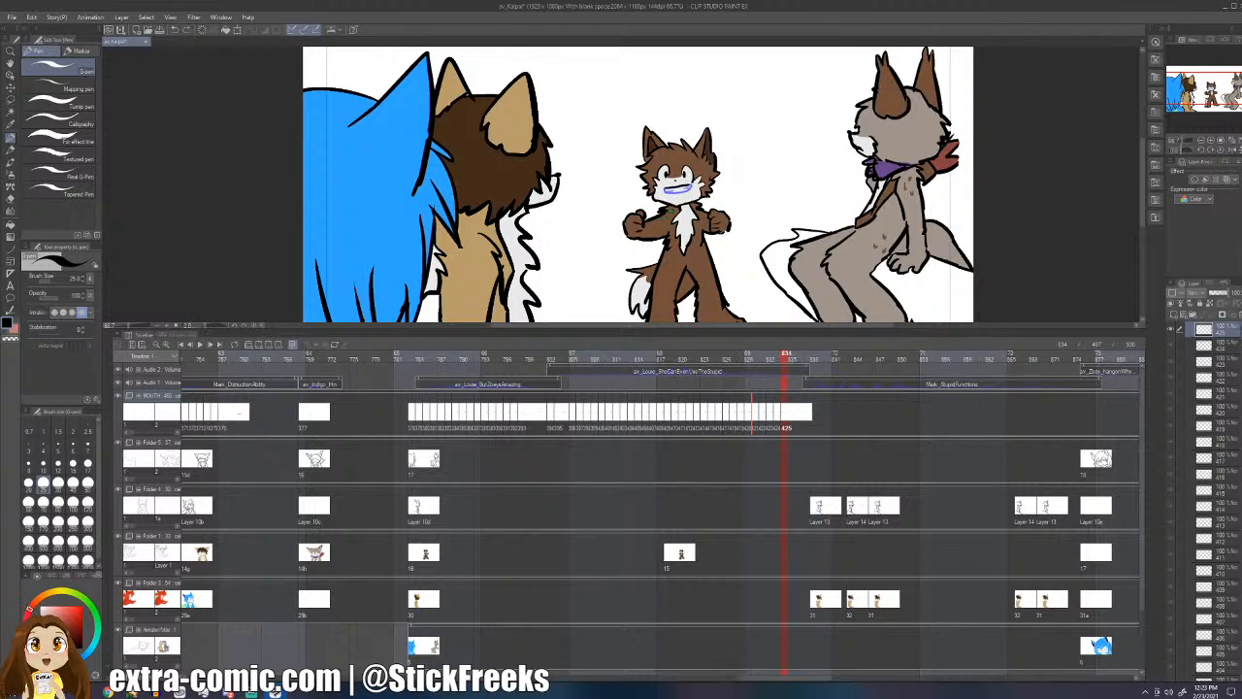
left_click_drag(664, 184, 693, 190)
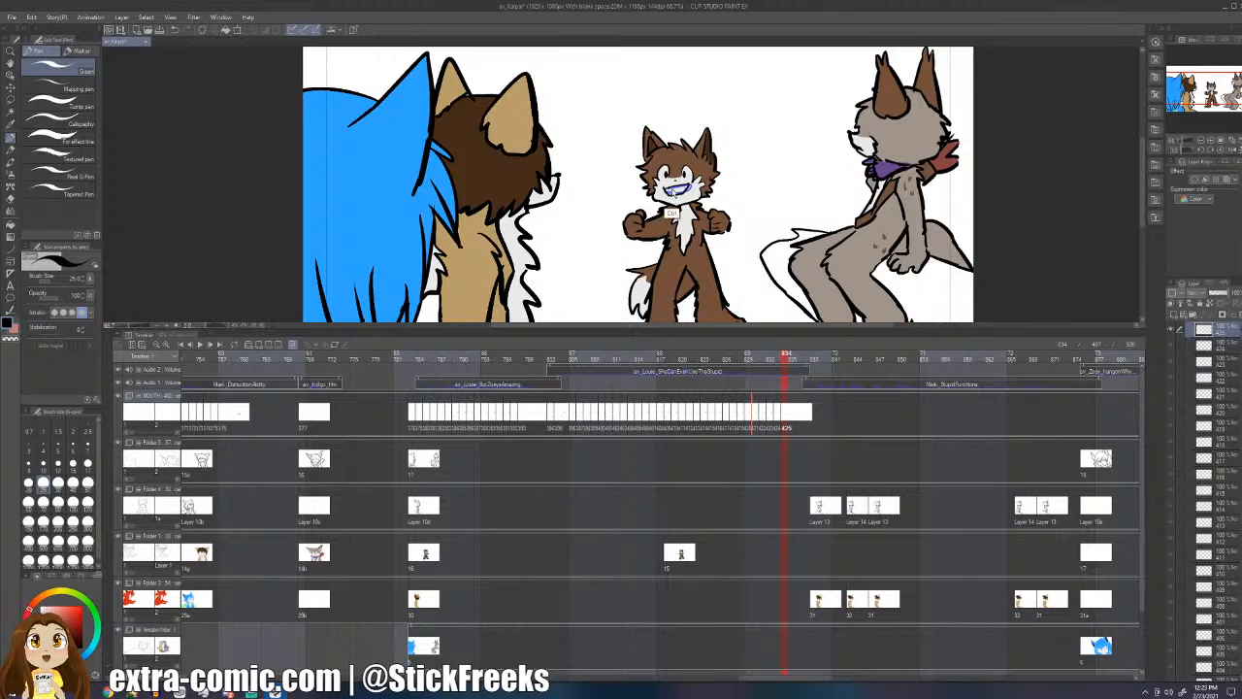
key("ctrl+z")
left_click_drag(668, 183, 688, 190)
key("ctrl+z")
key("ctrl+z")
key("ctrl+s")
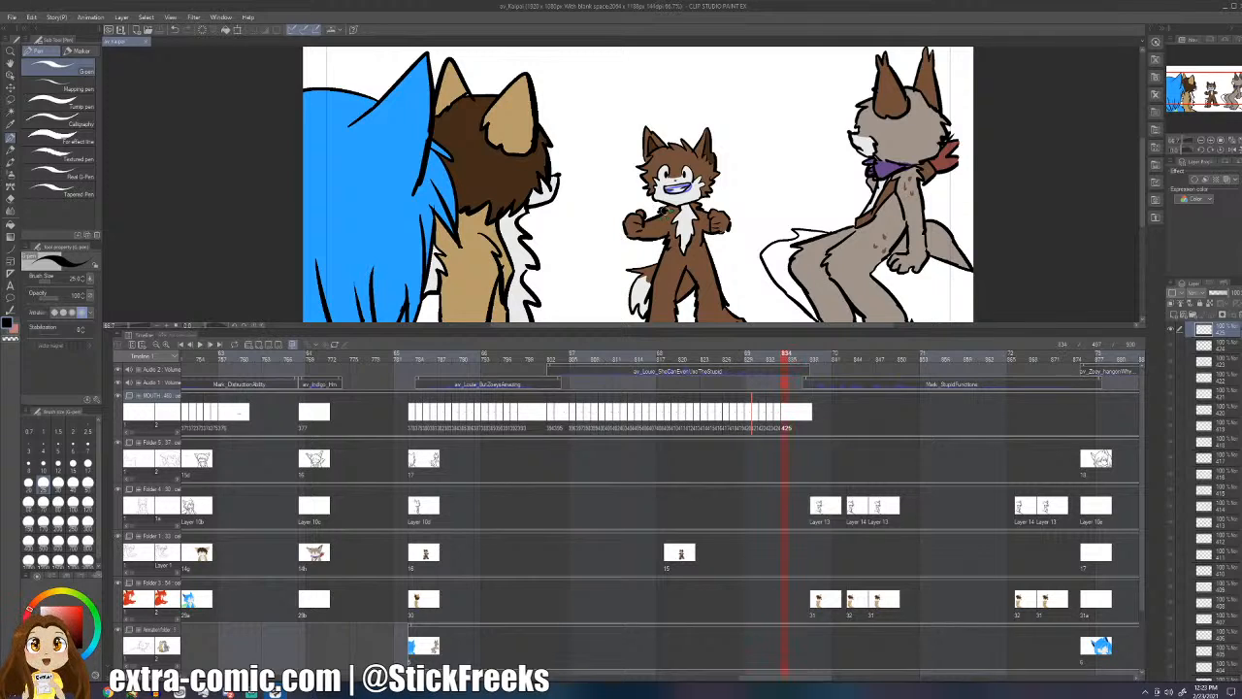
- Add a mouth cel at frame 835 and draw an open smile on it, comparing it with frame 834
key("Right")
key("n")
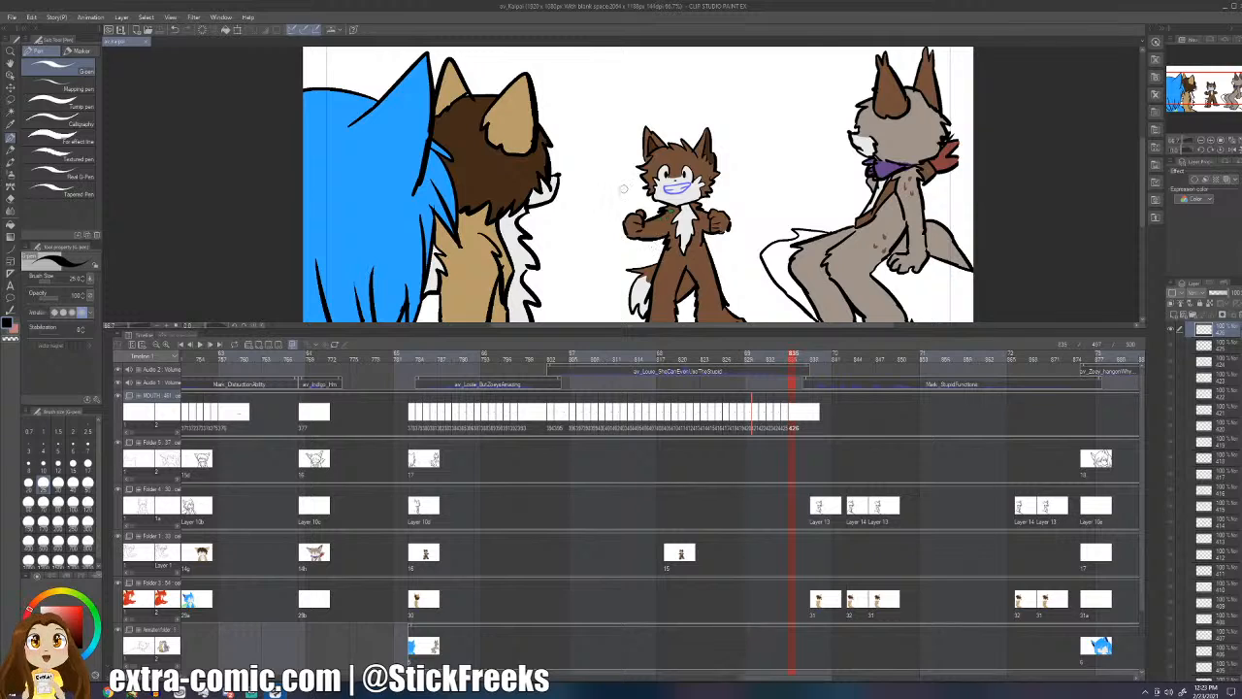
key("Left")
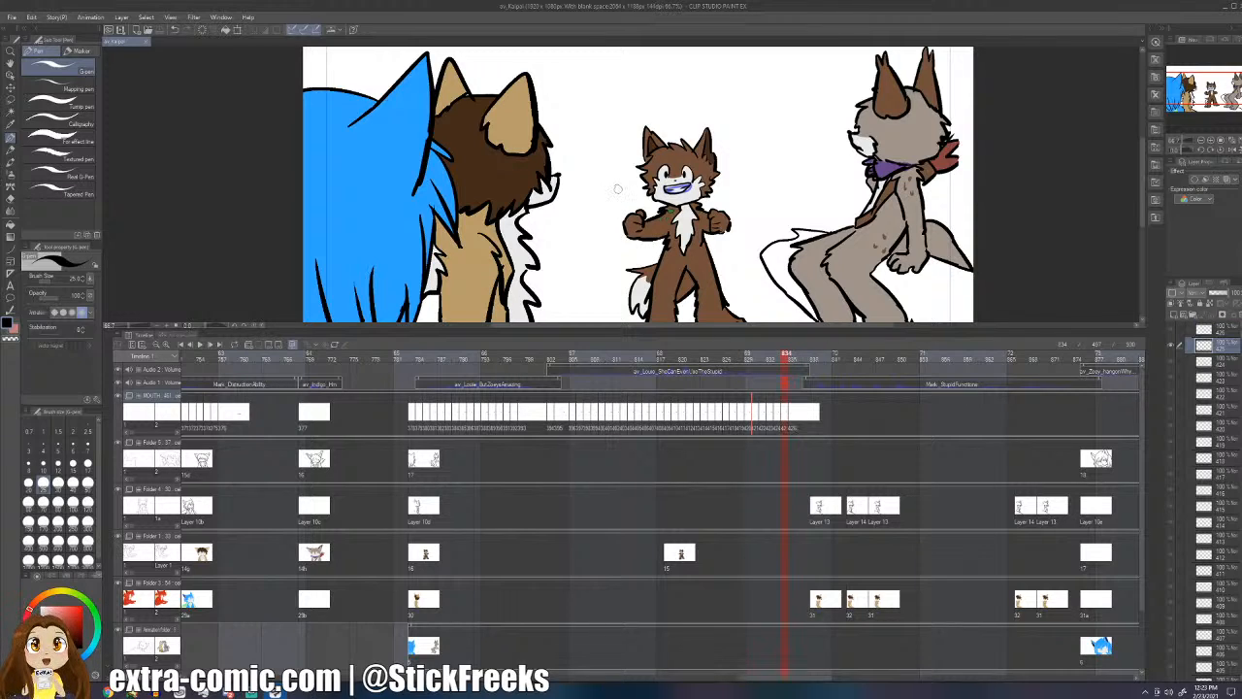
key("Right")
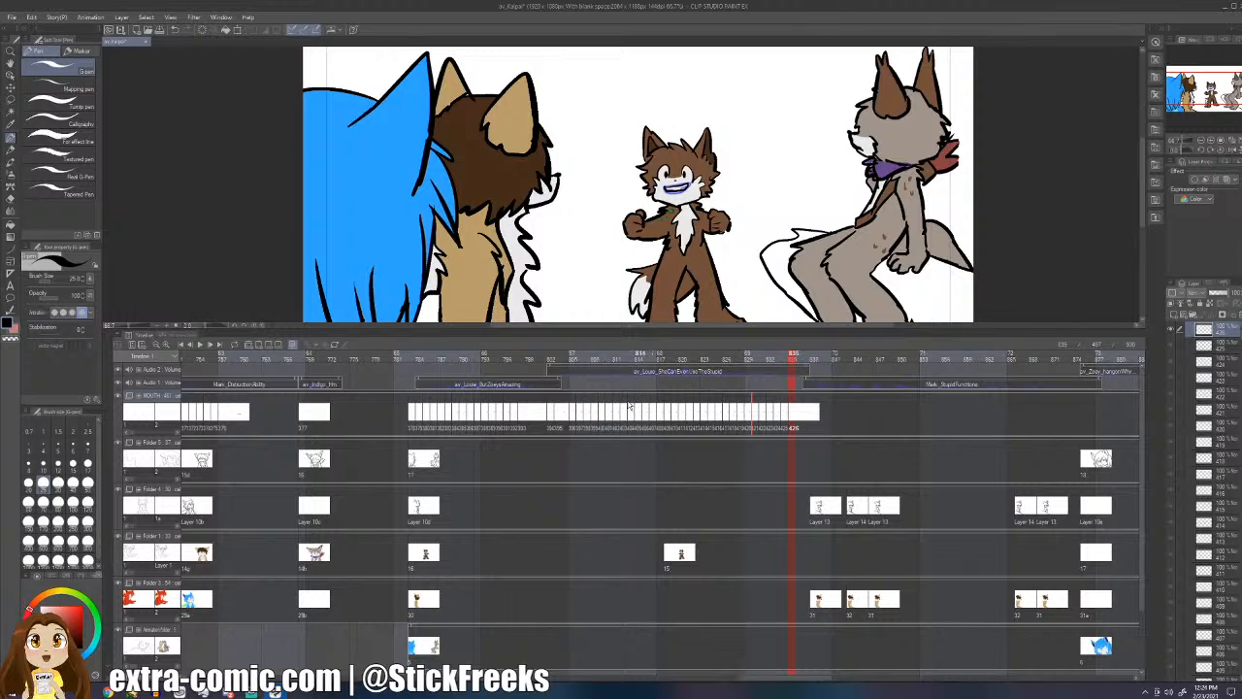
- Play back the dialogue from frame 812 to check the new mouth cels against the audio
left_click(624, 355)
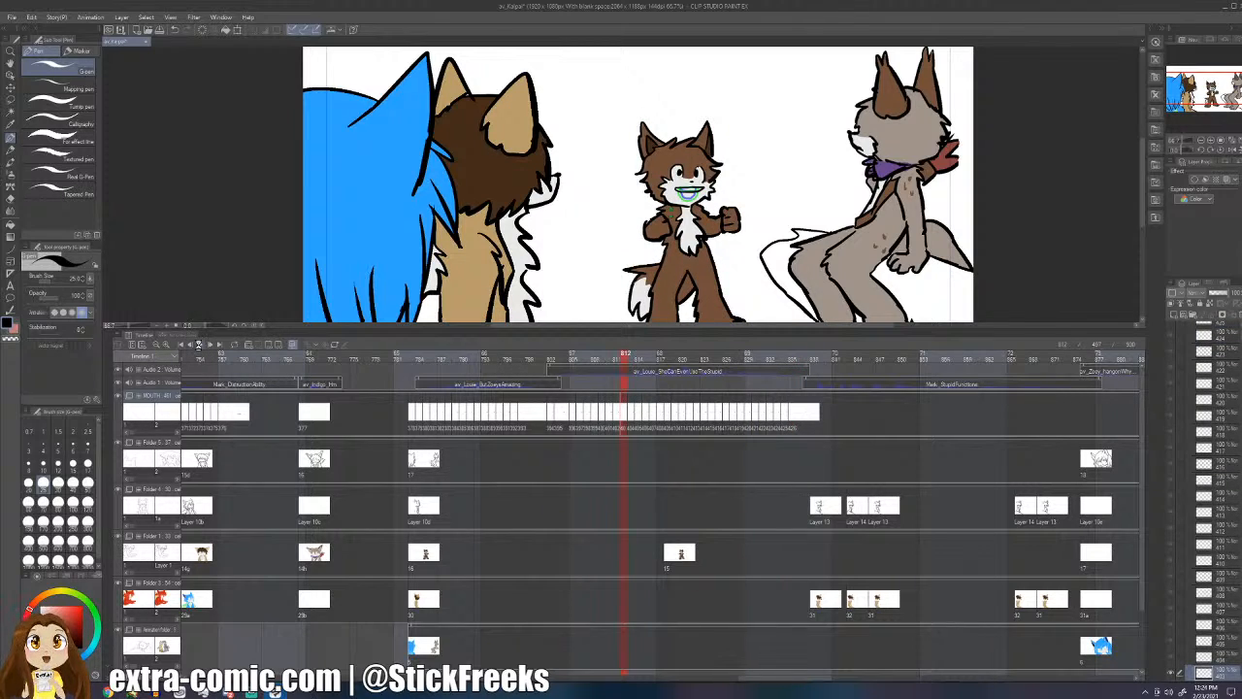
left_click(199, 345)
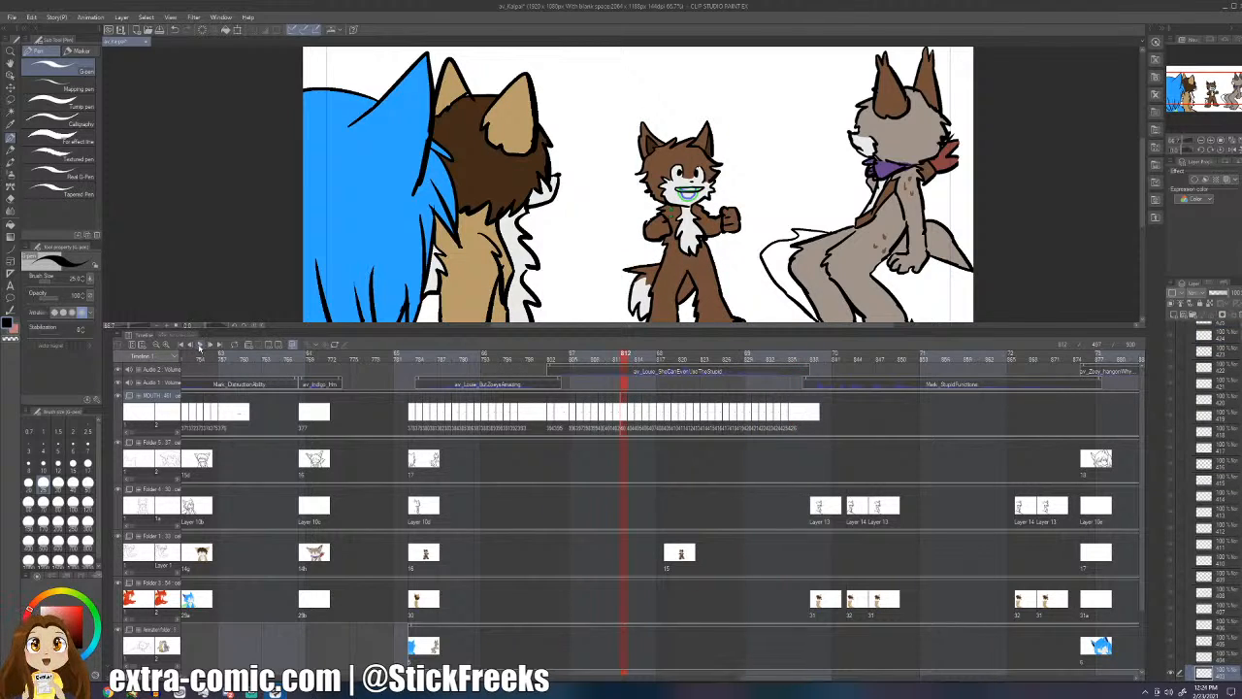
left_click(199, 344)
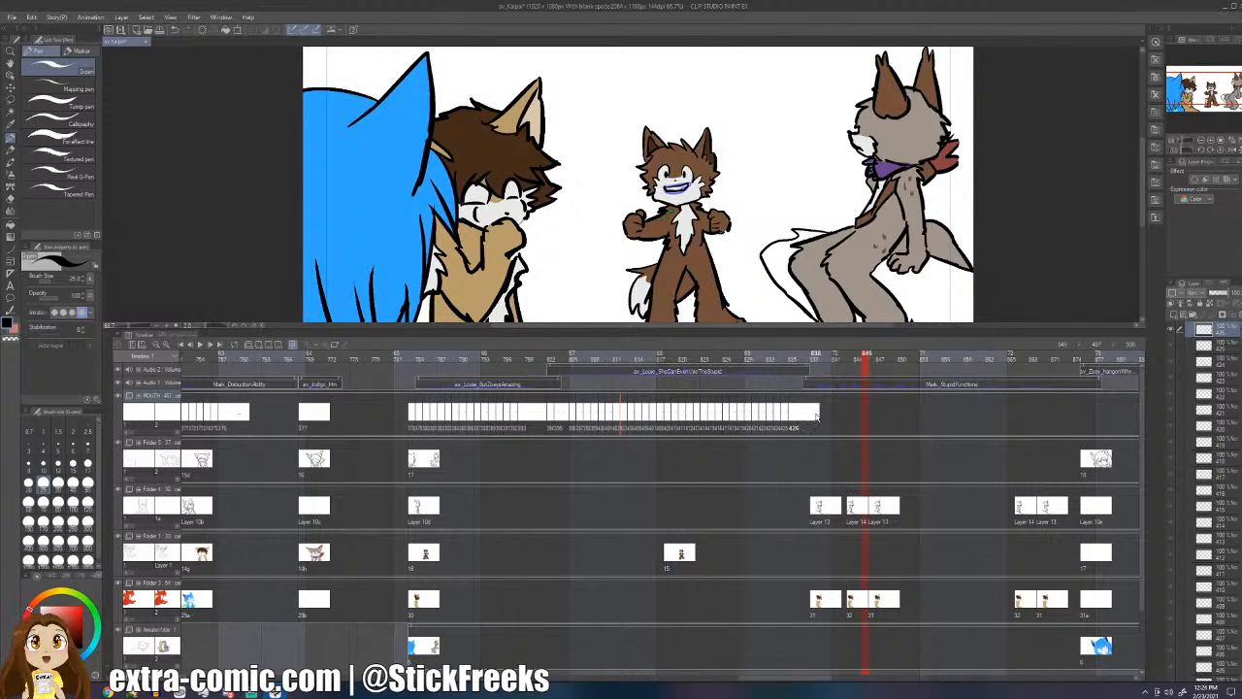
- Play back the audio from frame 838 to find where the small brown character's smile should change
left_click(811, 415)
left_click(806, 414)
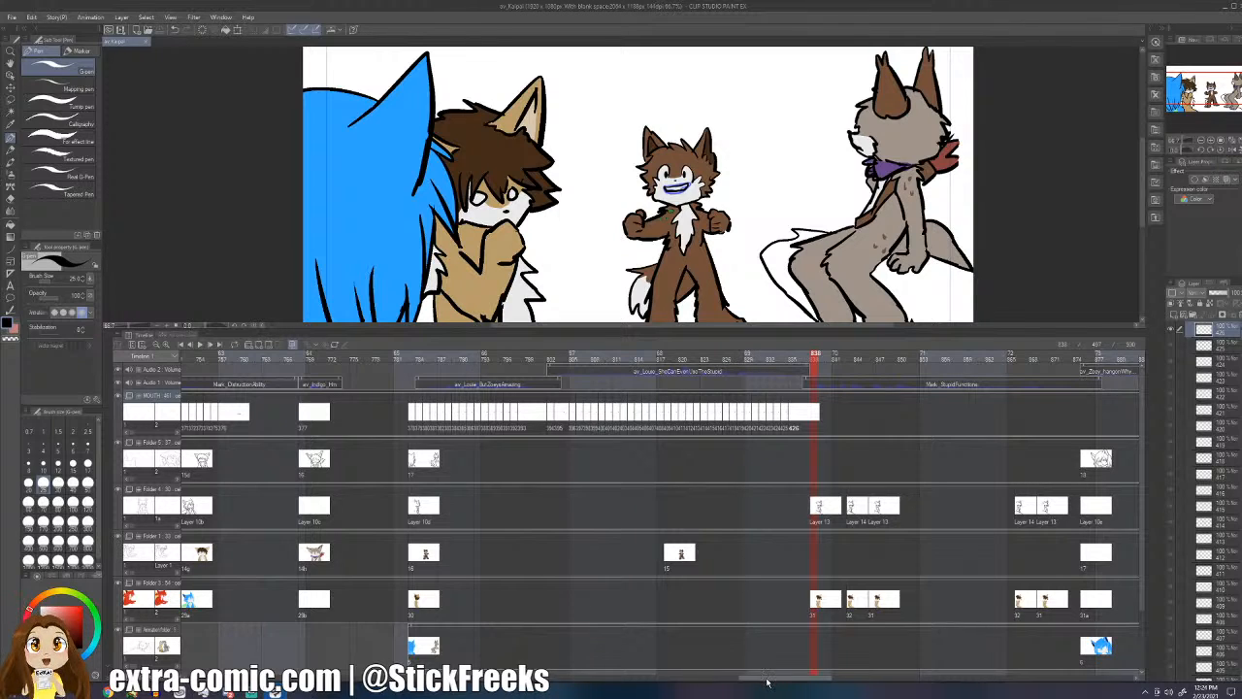
left_click_drag(764, 678, 788, 664)
left_click(199, 344)
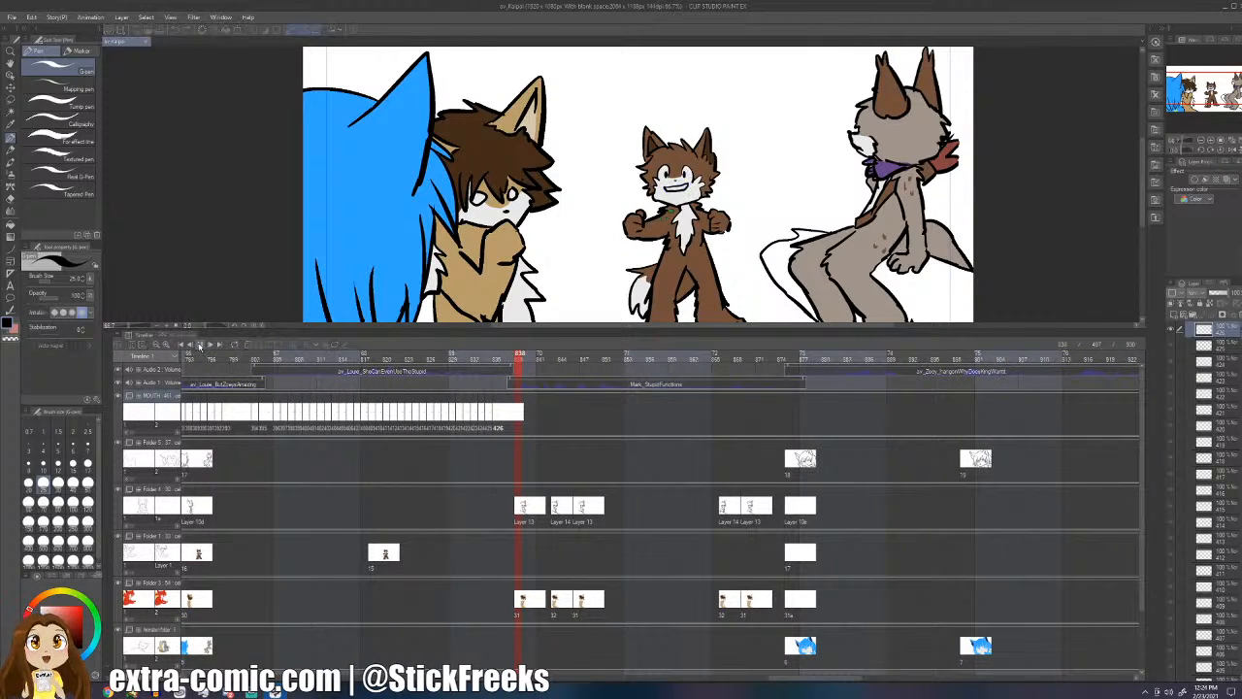
key("space")
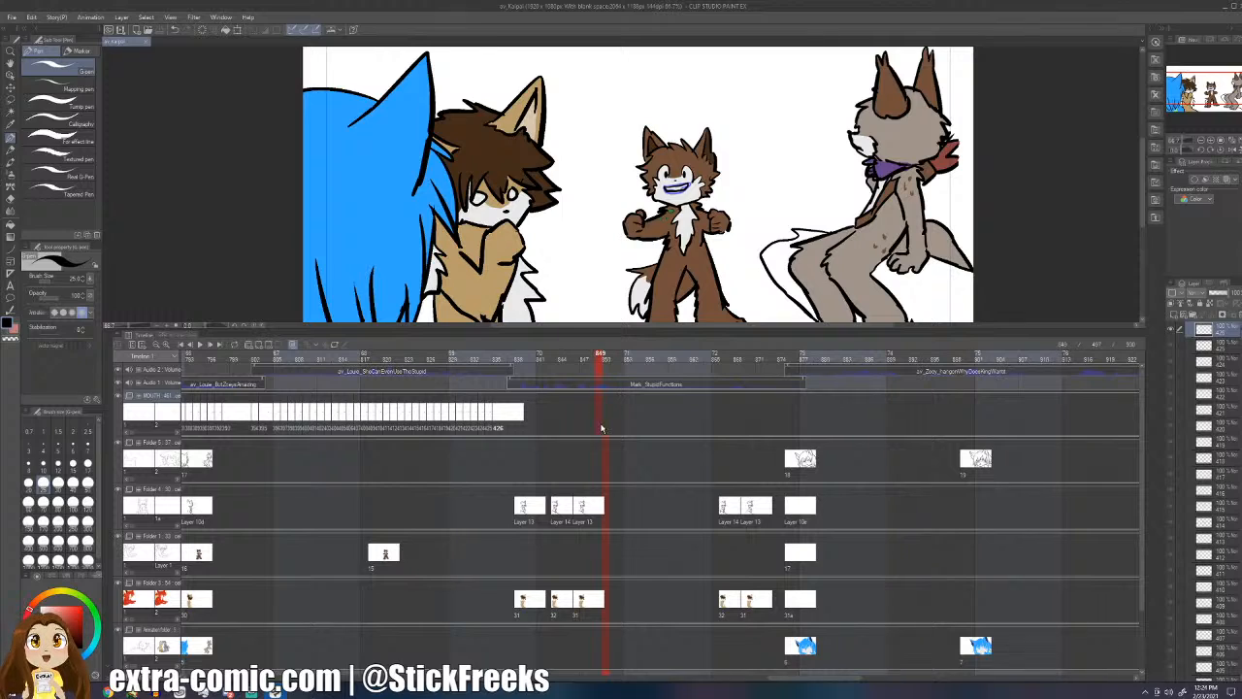
- Add a mouth cel at frame 849 with a flat, closed mouth and play back from frame 842 to check it
key("ctrl+shift+n")
left_click_drag(665, 189, 689, 185)
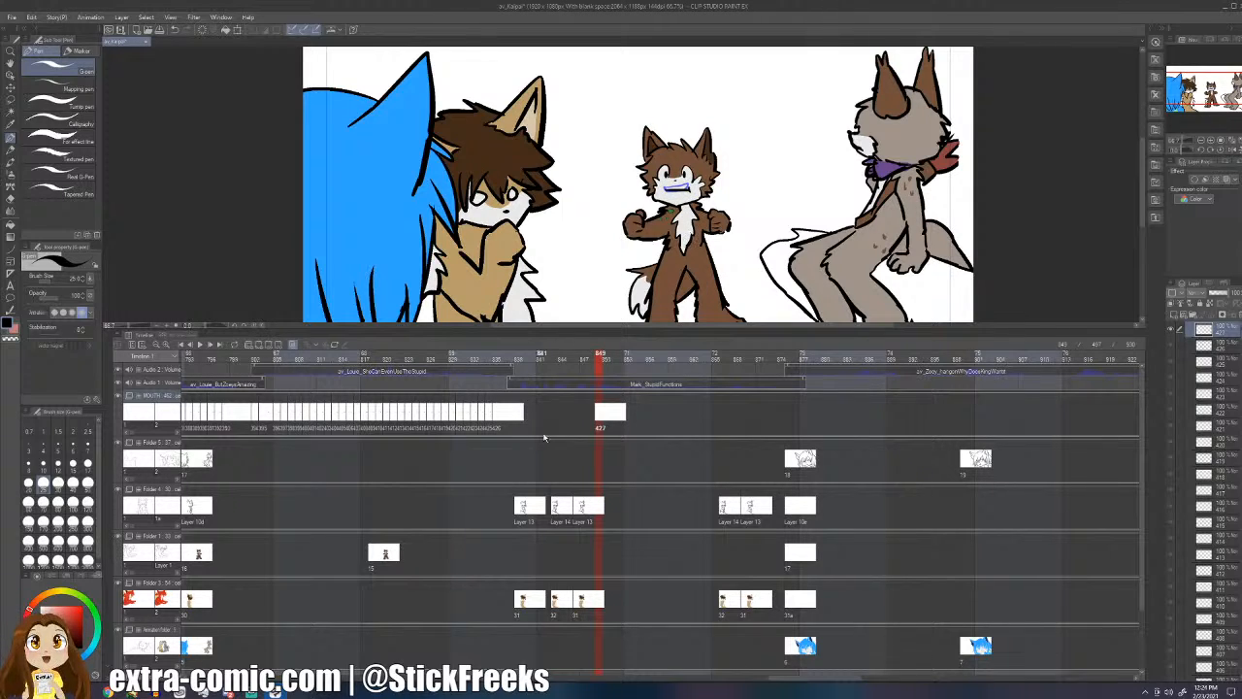
left_click(543, 437)
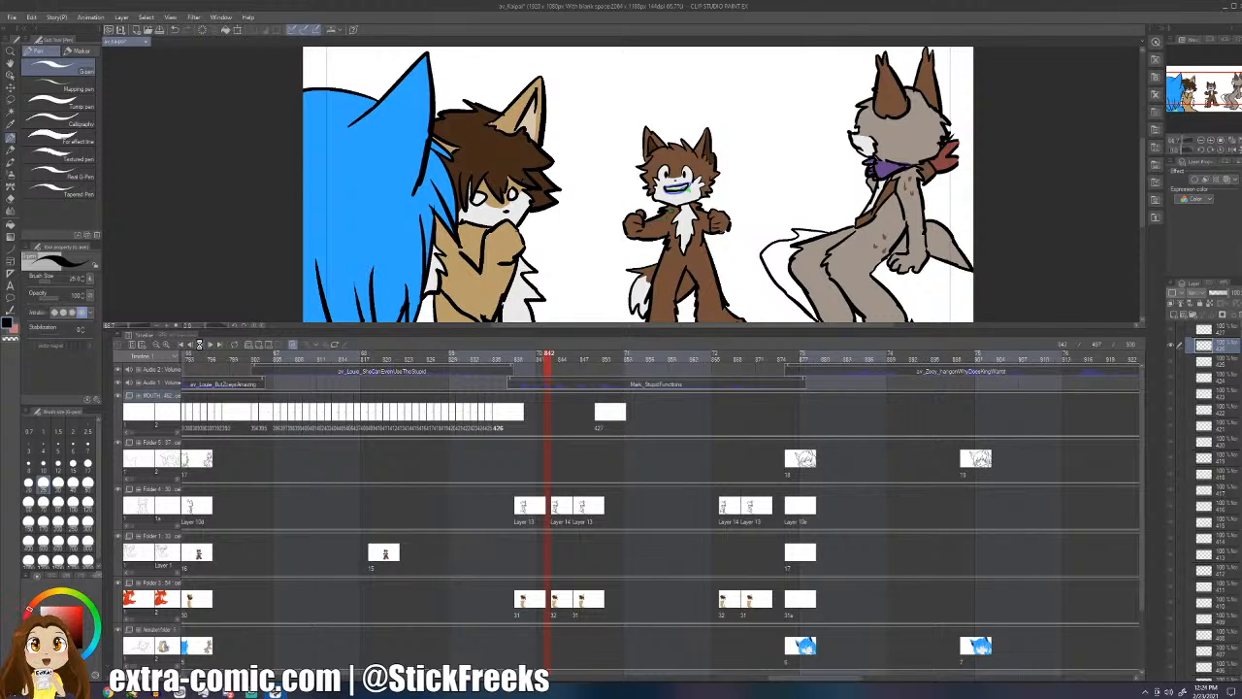
left_click(199, 345)
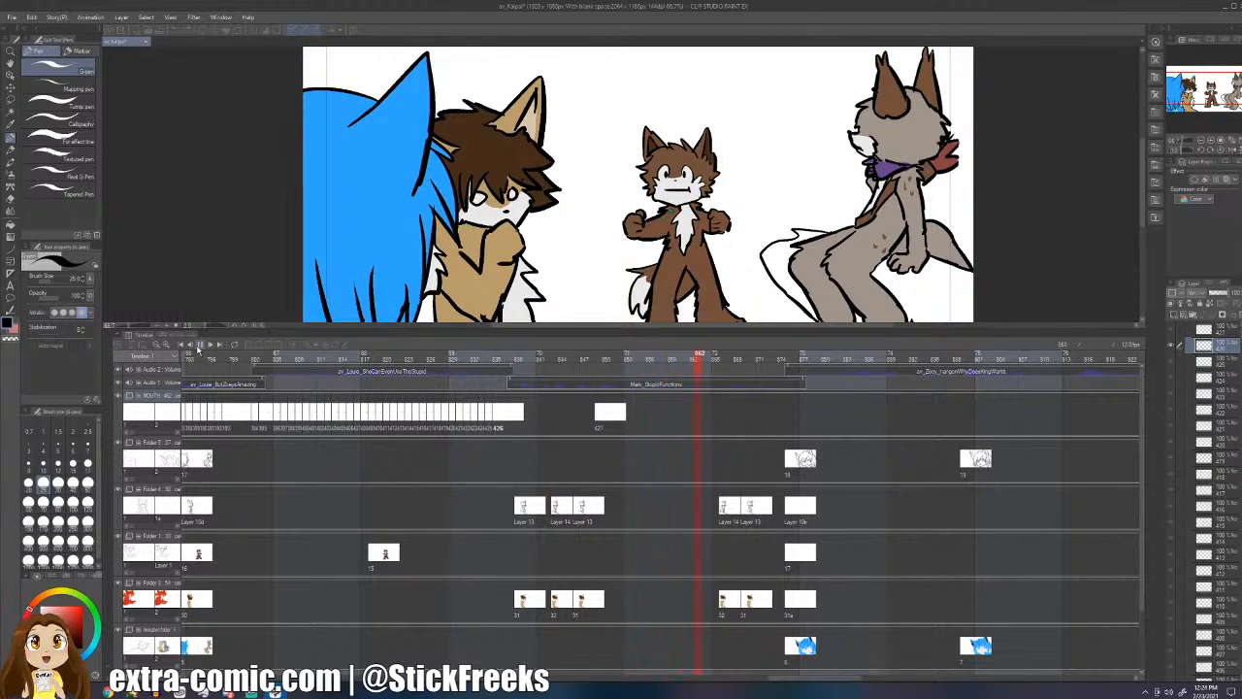
left_click(199, 346)
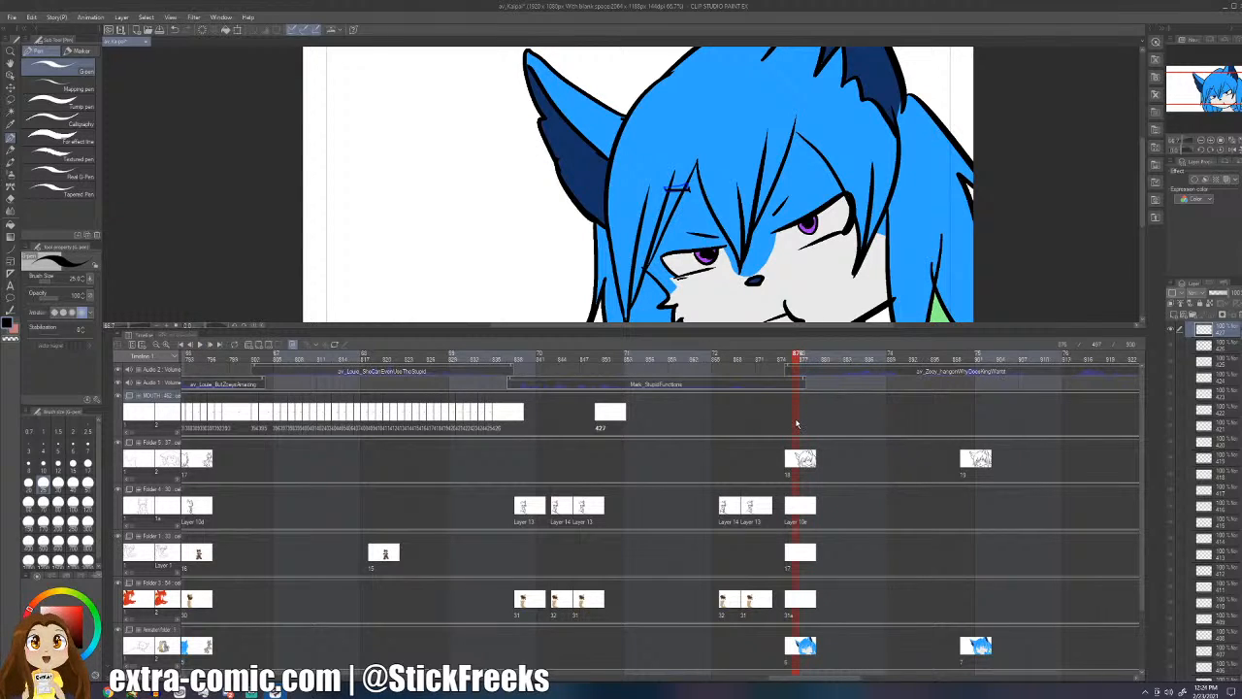
- Add a mouth cel at frame 876 and erase the blue-haired character's lassoed mouth lines from line art cel 18
key("alt+n")
left_click(804, 461)
mouse_move(771, 252)
left_mouse_down()
mouse_move(746, 221)
mouse_move(717, 258)
mouse_move(765, 233)
left_mouse_up()
key("m")
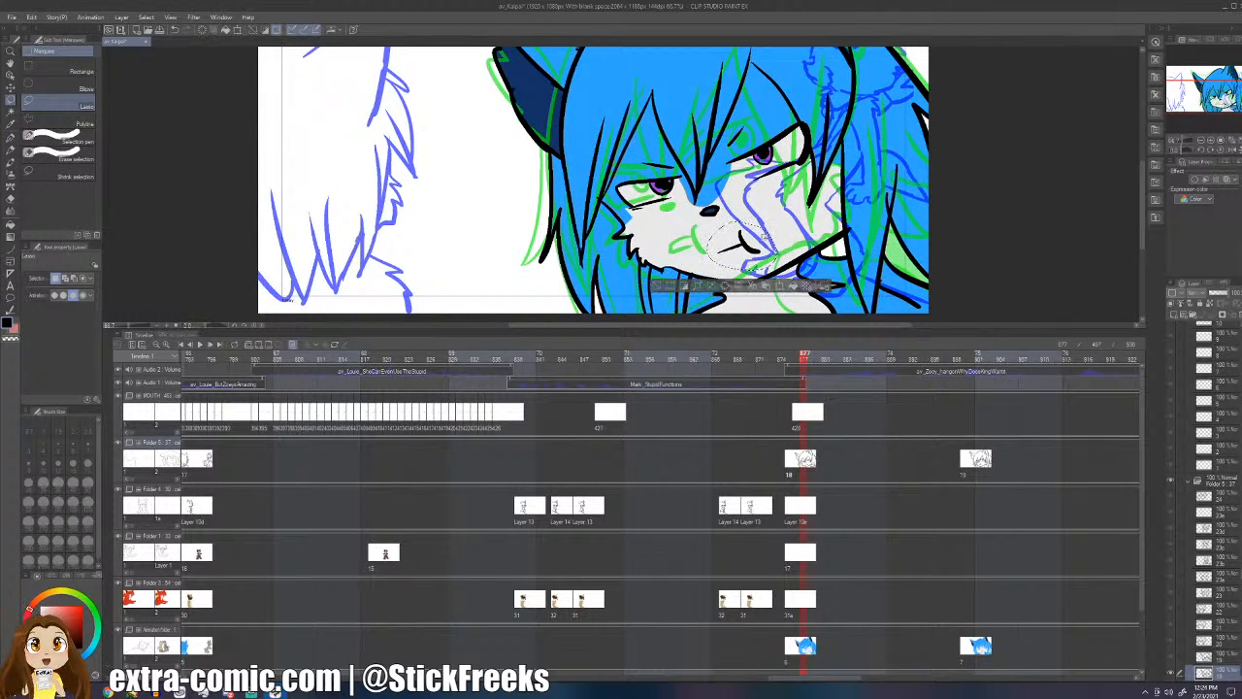
- Paint over the mouth gap on the blue-haired character's colour cel 6 with the sampled muzzle colour and a larger G-pen
left_click(813, 646)
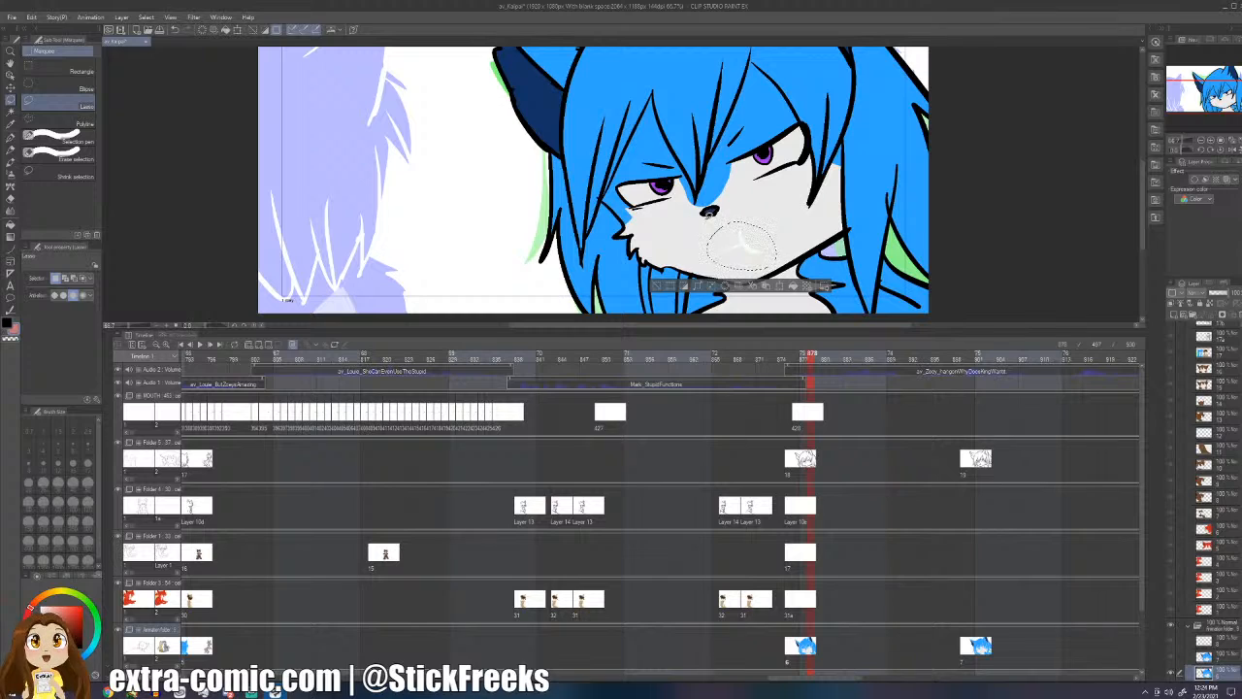
key("i")
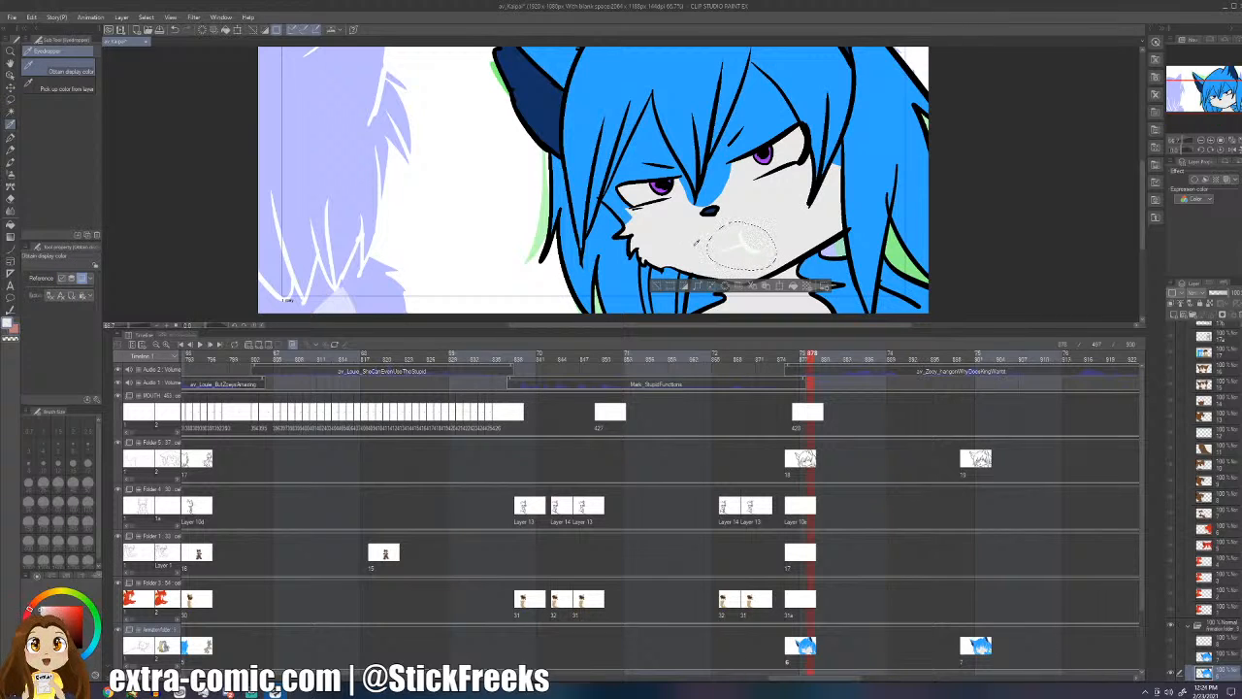
key("p")
key("bracketright")
key("bracketright")
key("bracketright")
key("bracketright")
key("bracketright")
key("bracketright")
key("bracketright")
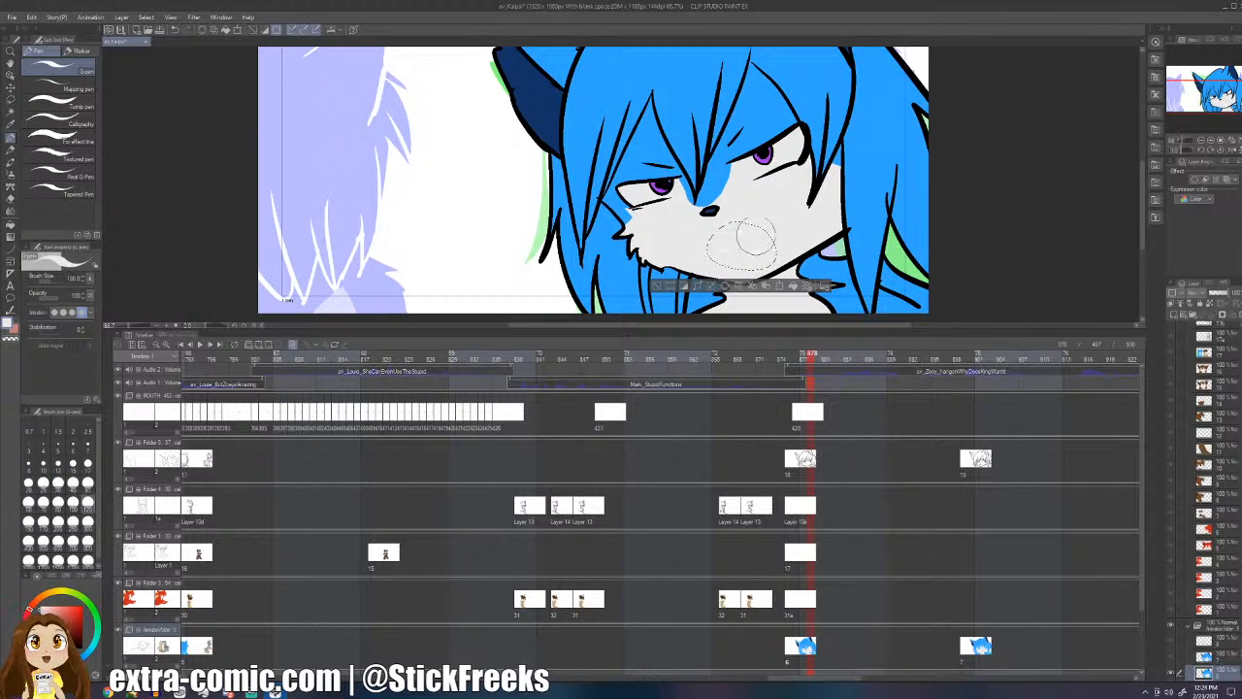
- Erase the lassoed mouth lines from line art cel 19 and cover the gap with the muzzle colour on colour cel 7
left_click(976, 470)
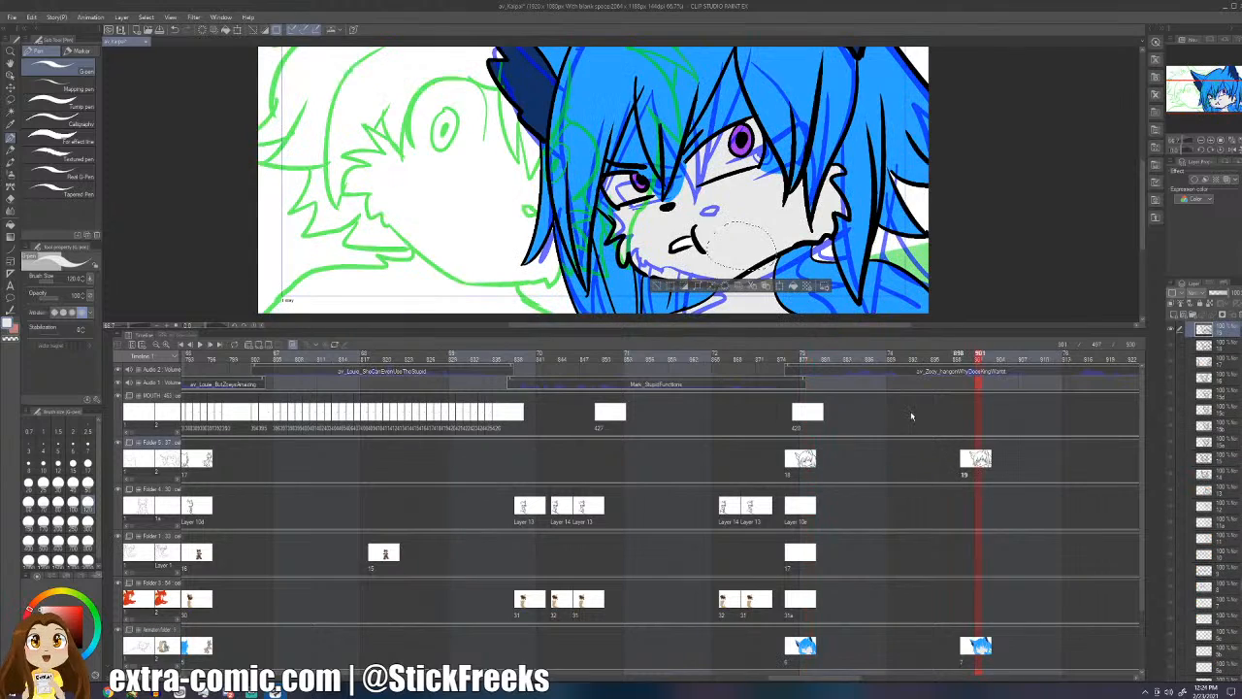
key("m")
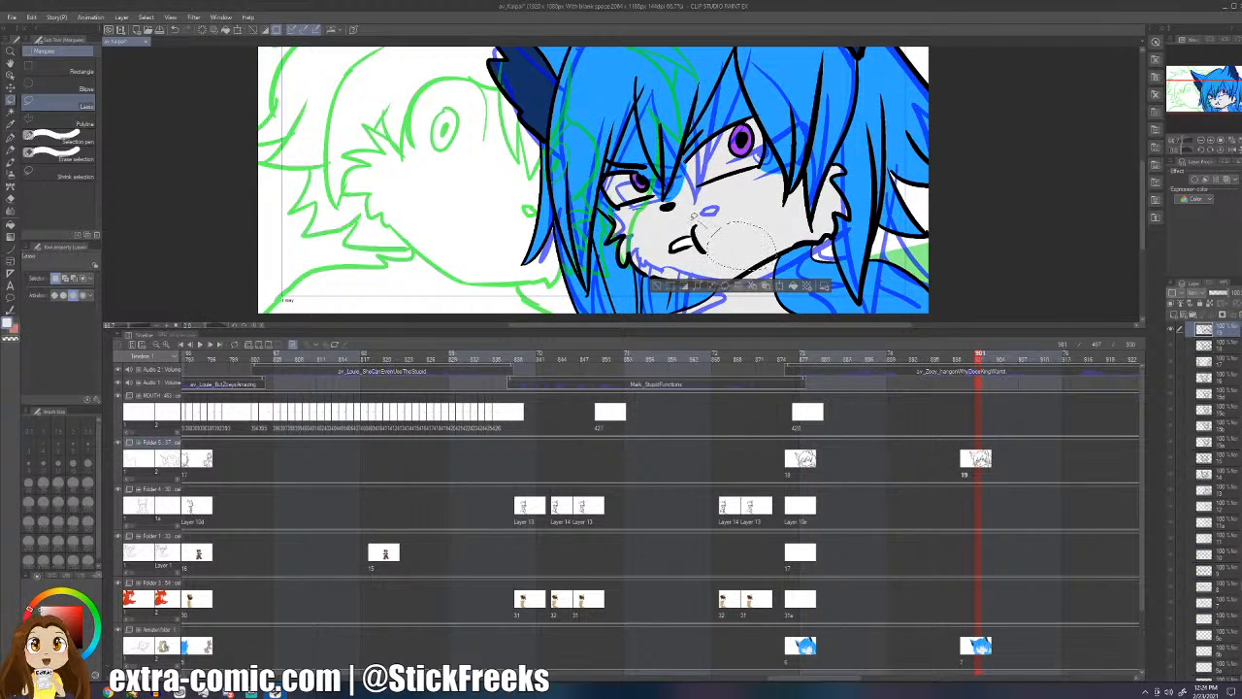
mouse_move(718, 231)
left_mouse_down()
mouse_move(670, 258)
mouse_move(716, 243)
left_mouse_up()
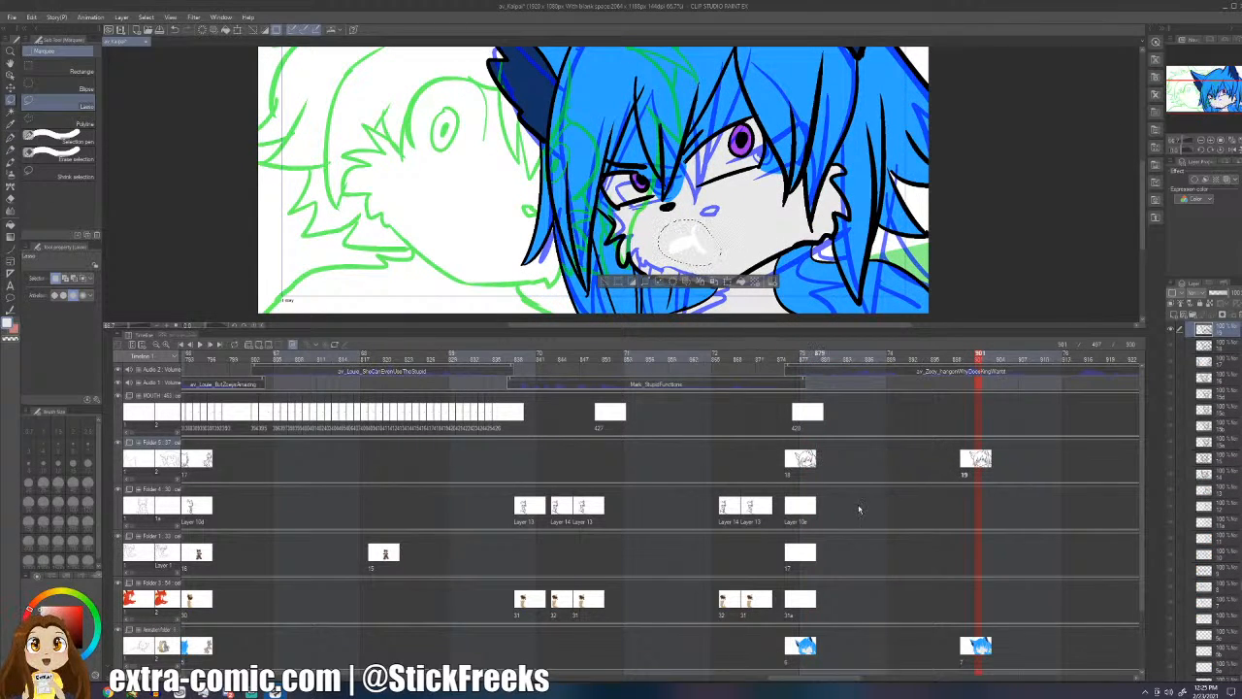
left_click(976, 646)
key("p")
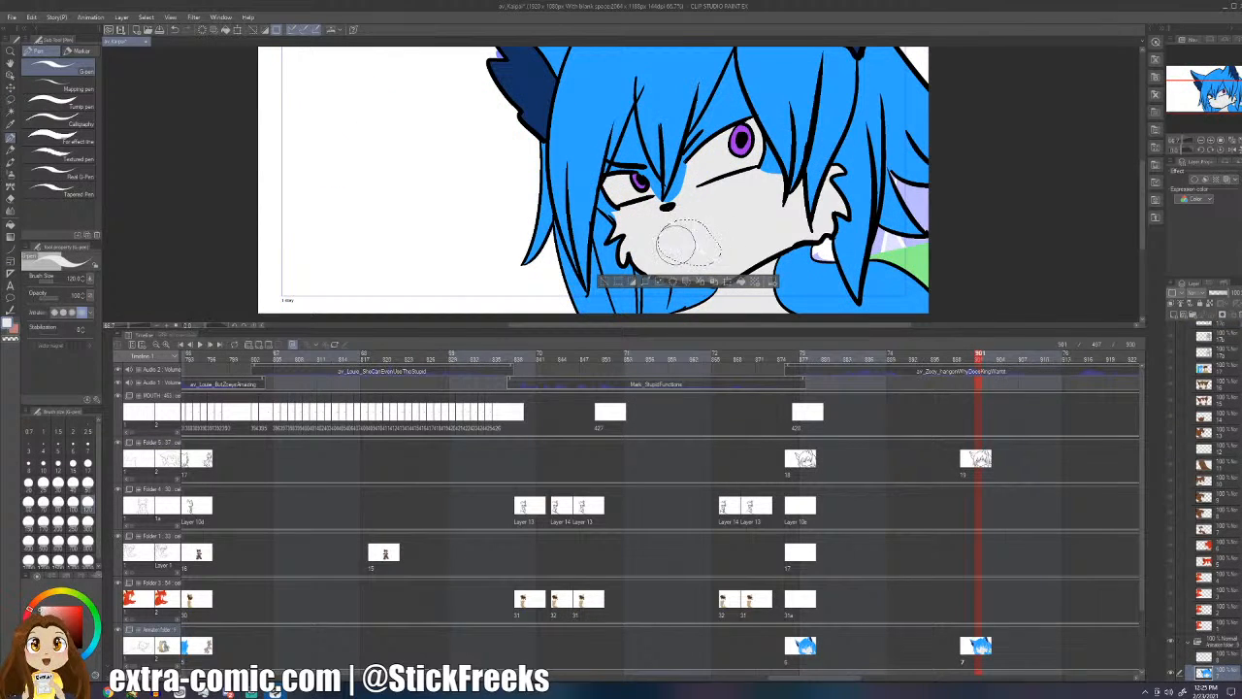
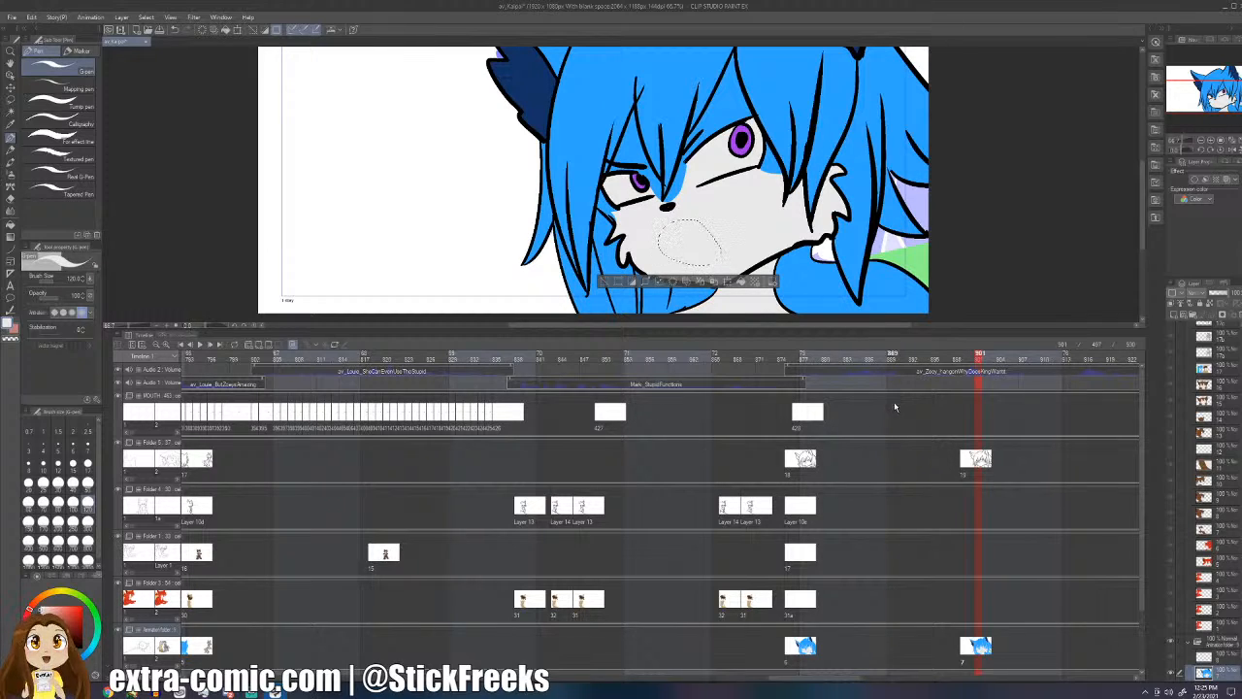
key("ctrl+d")
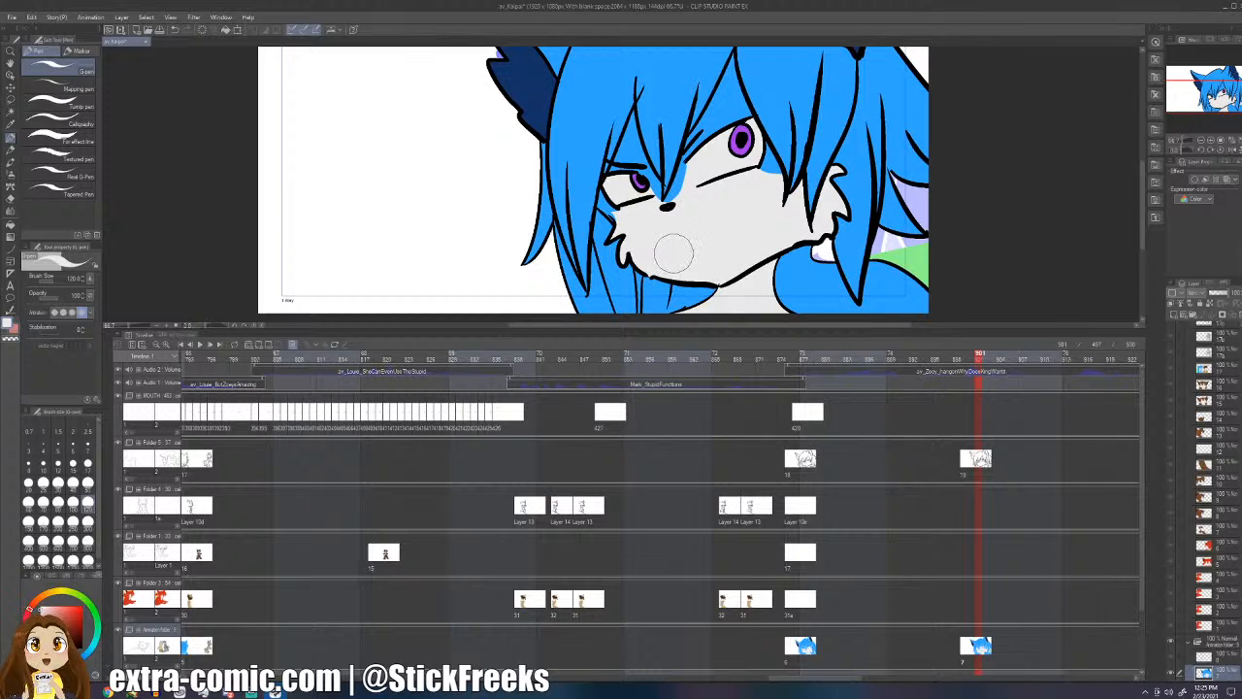
- Move the blue-haired character's first mouth cel to frame 875 and set the G-pen to black at size 17
left_click(993, 353)
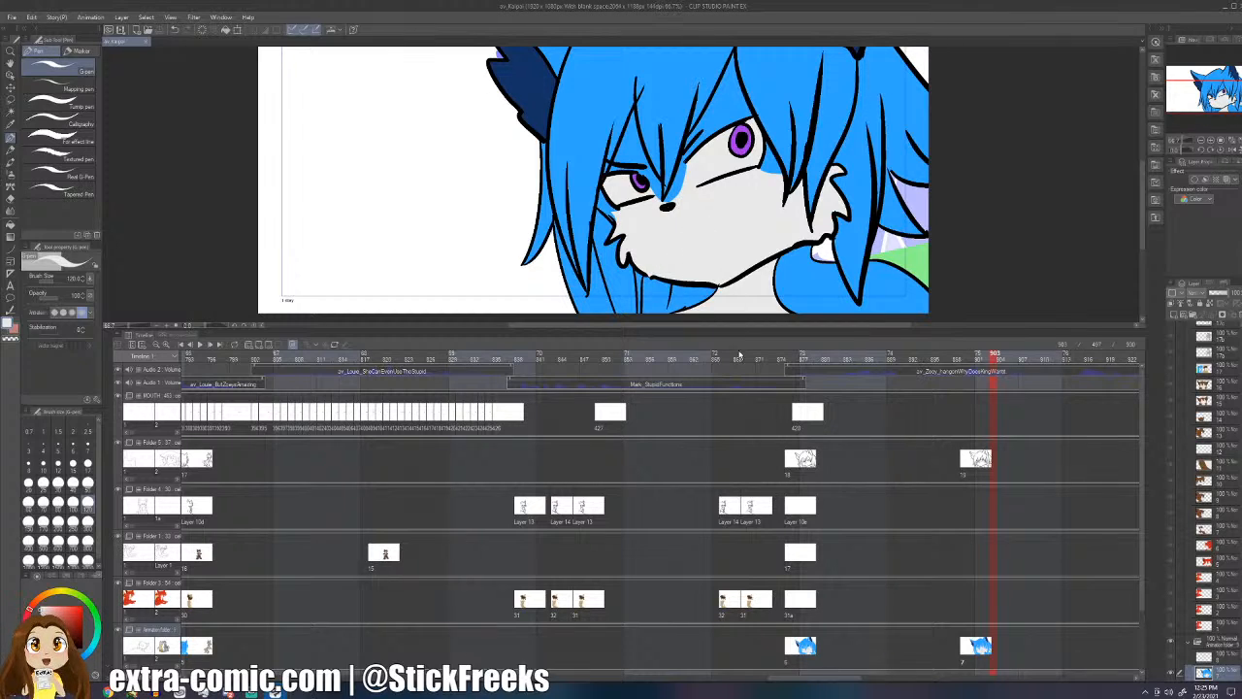
left_click(776, 353)
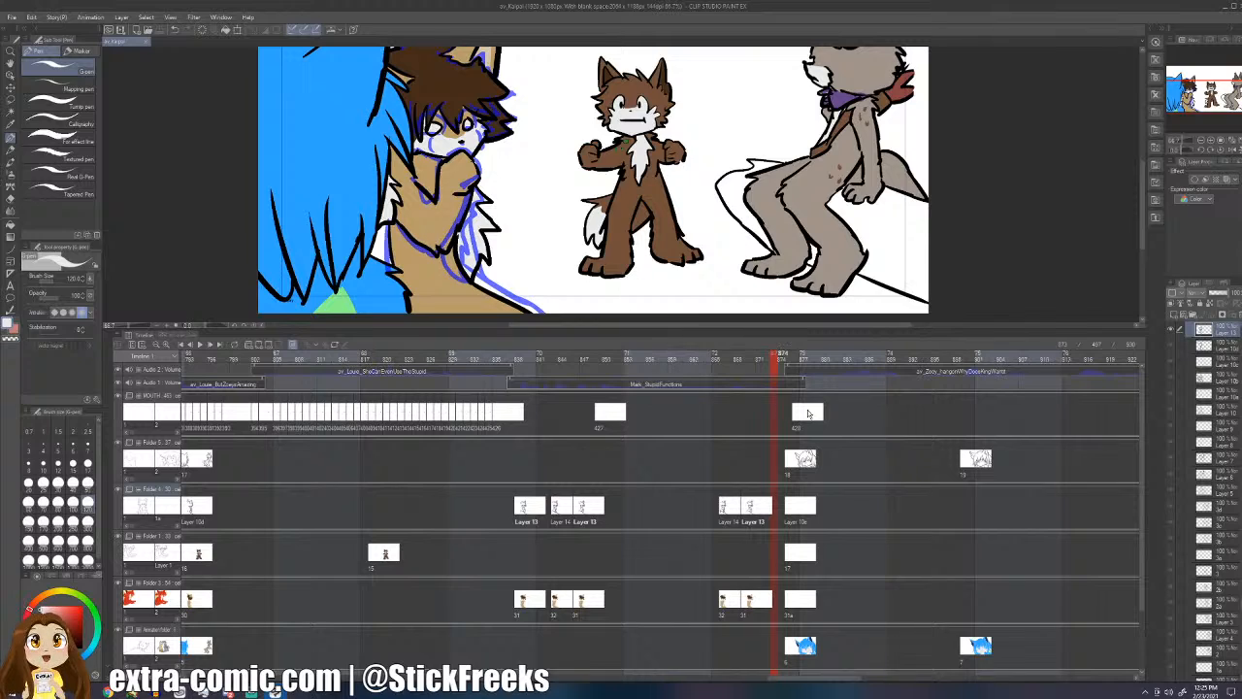
left_click(796, 422)
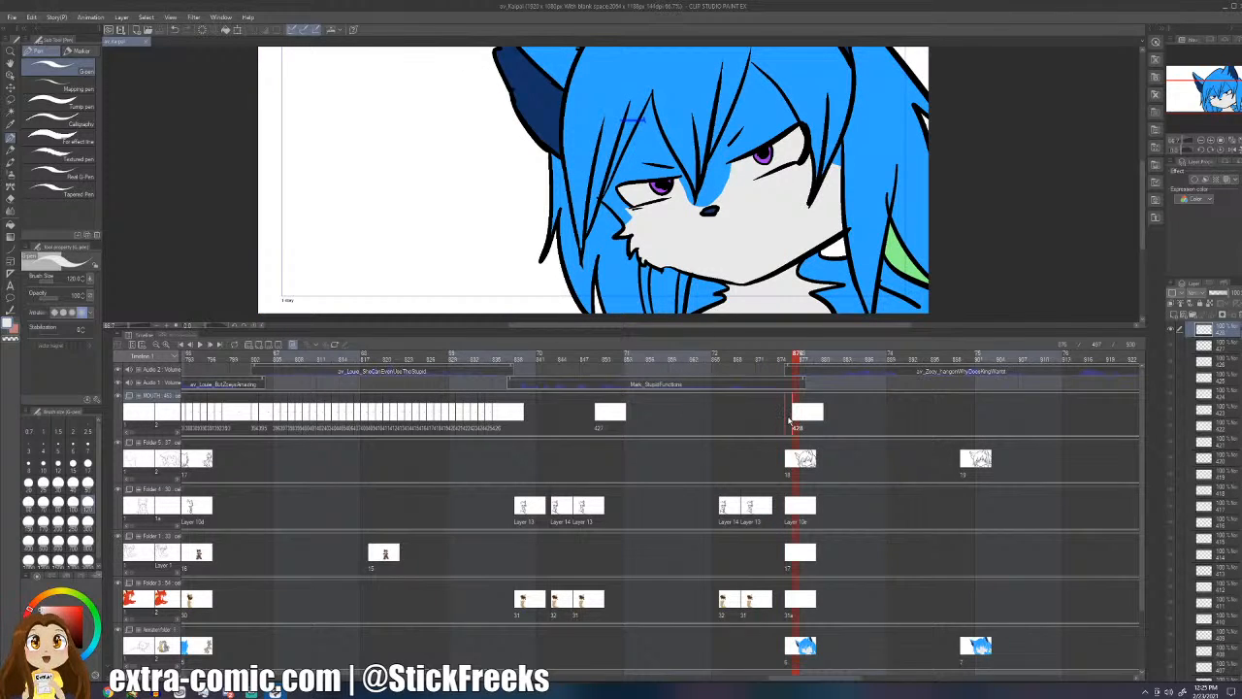
left_click_drag(789, 421, 786, 421)
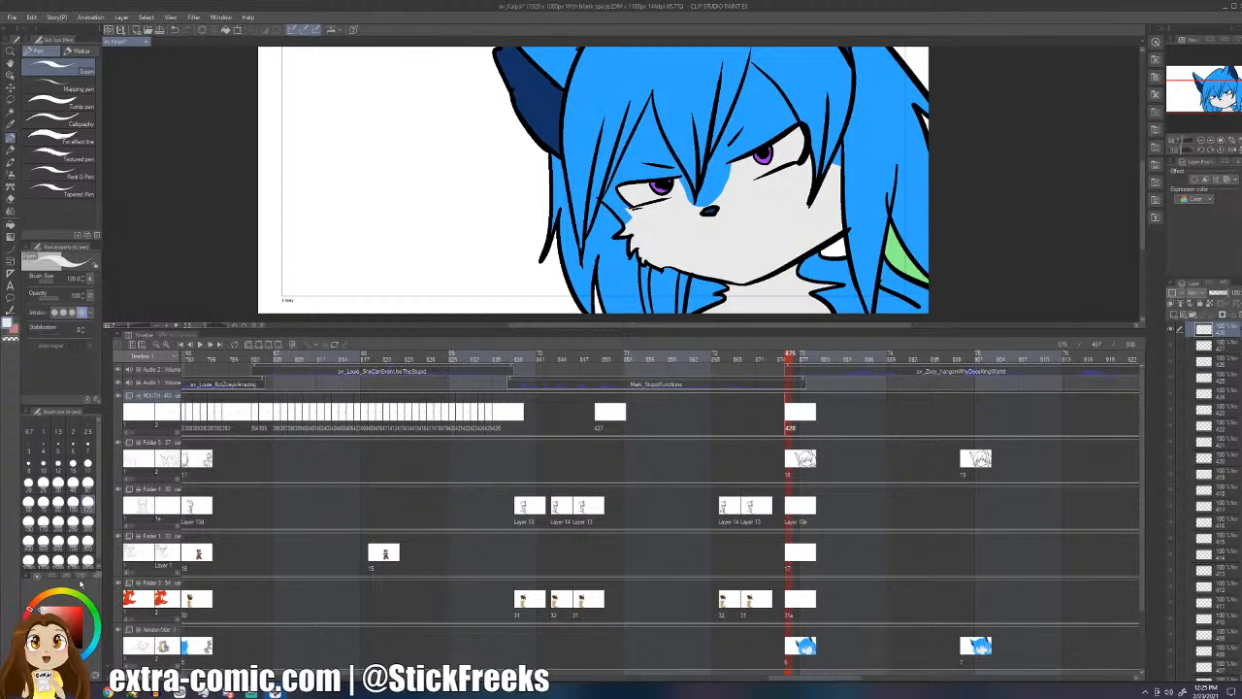
key("x")
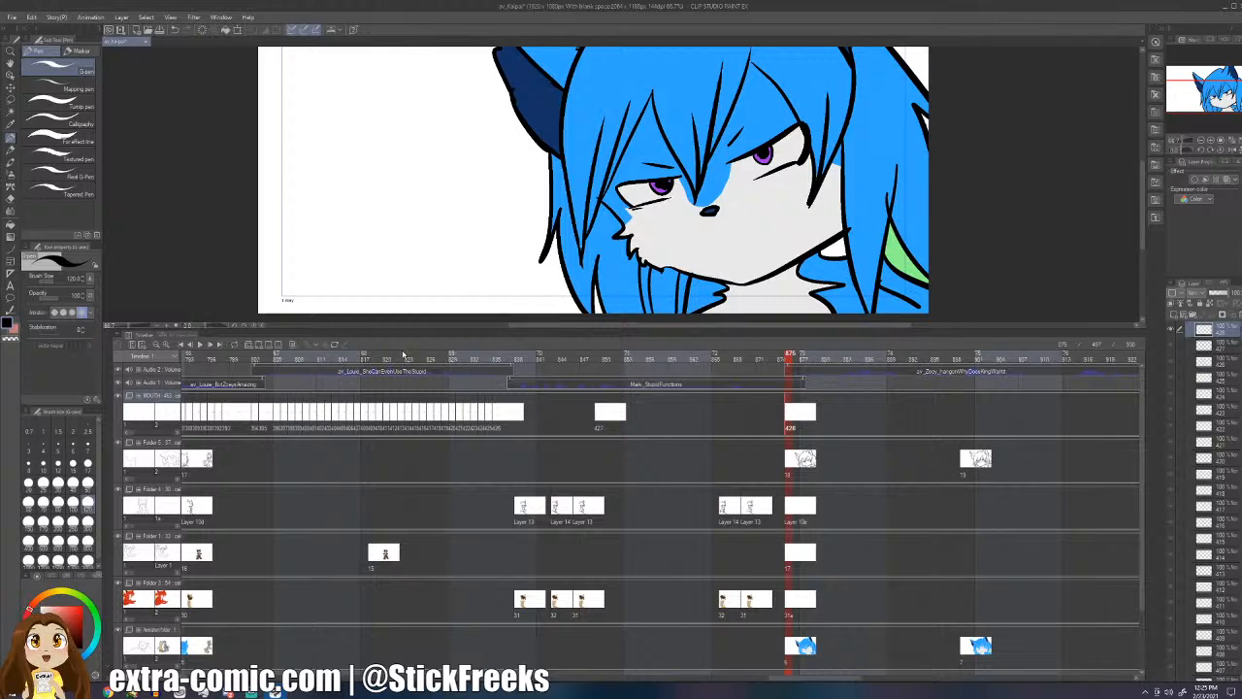
left_click(87, 464)
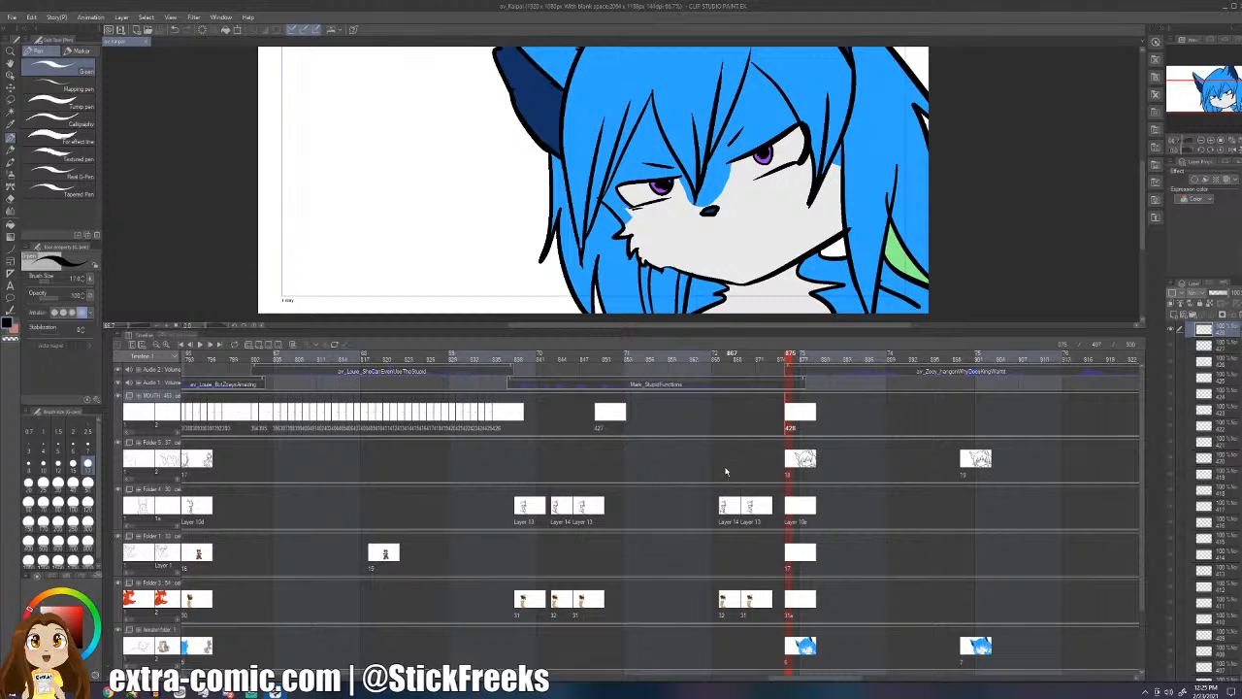
- Play back the timeline from frame 820 and again from frame 861 to check the dialogue leading into the blue-haired character's close-up
left_click(539, 459)
left_click(388, 456)
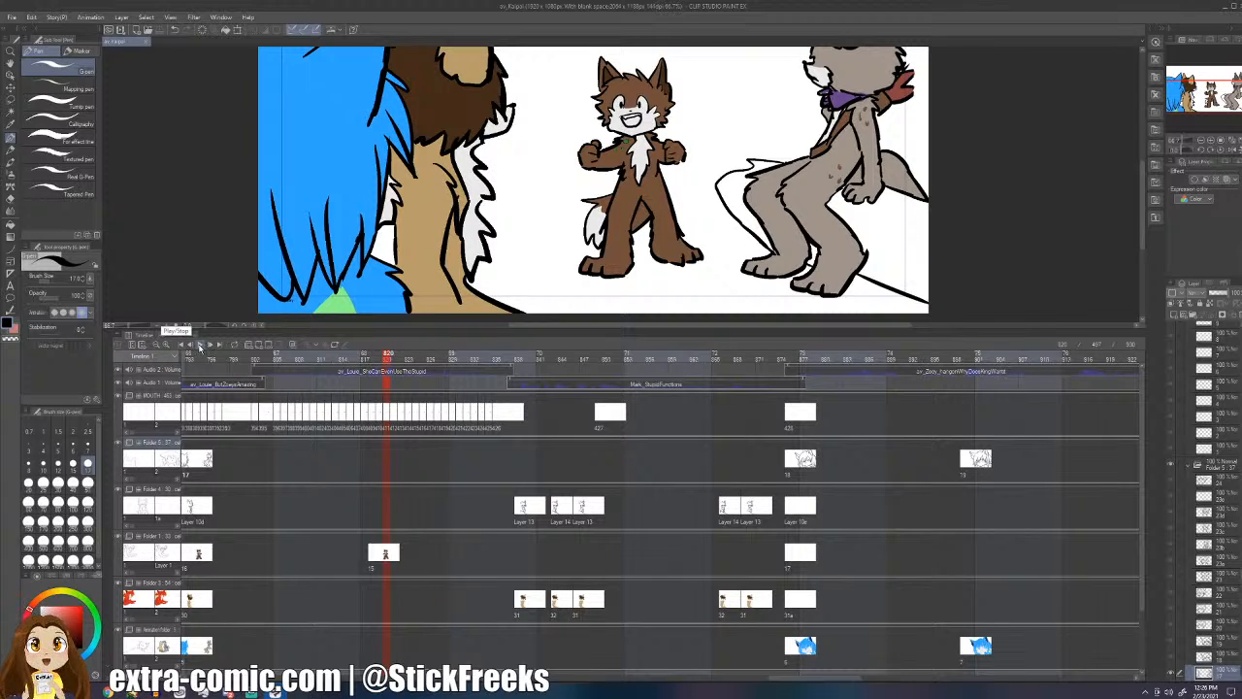
left_click(199, 346)
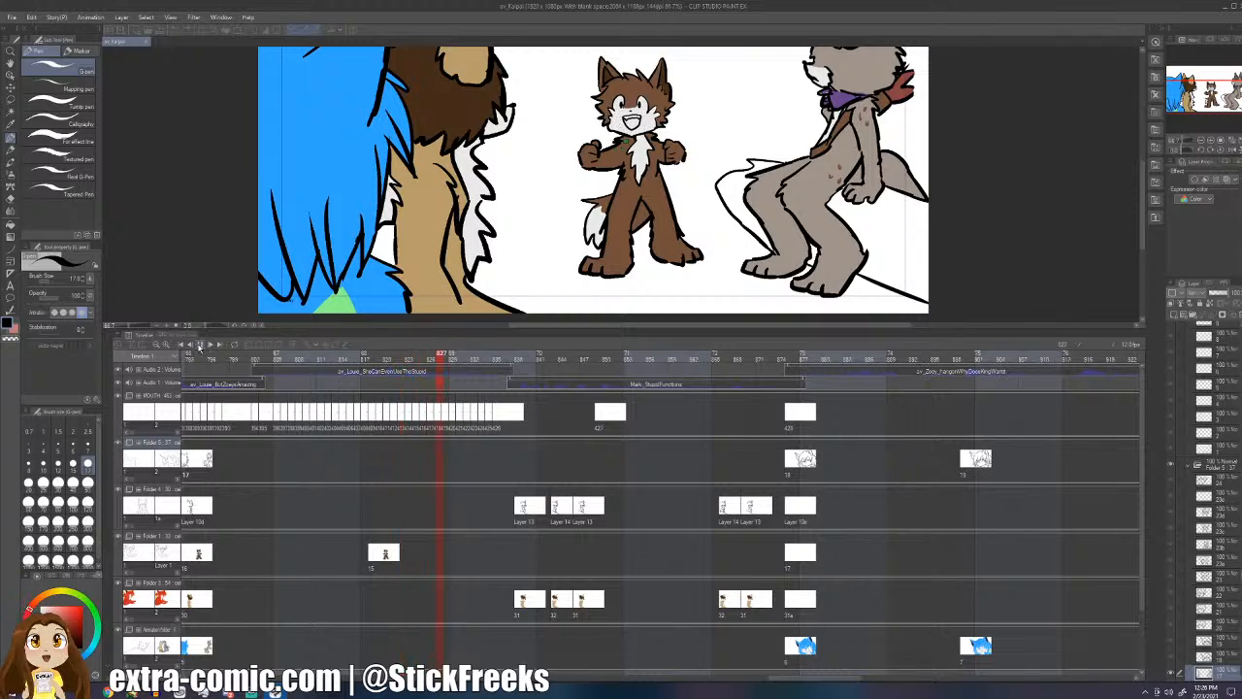
left_click(787, 419)
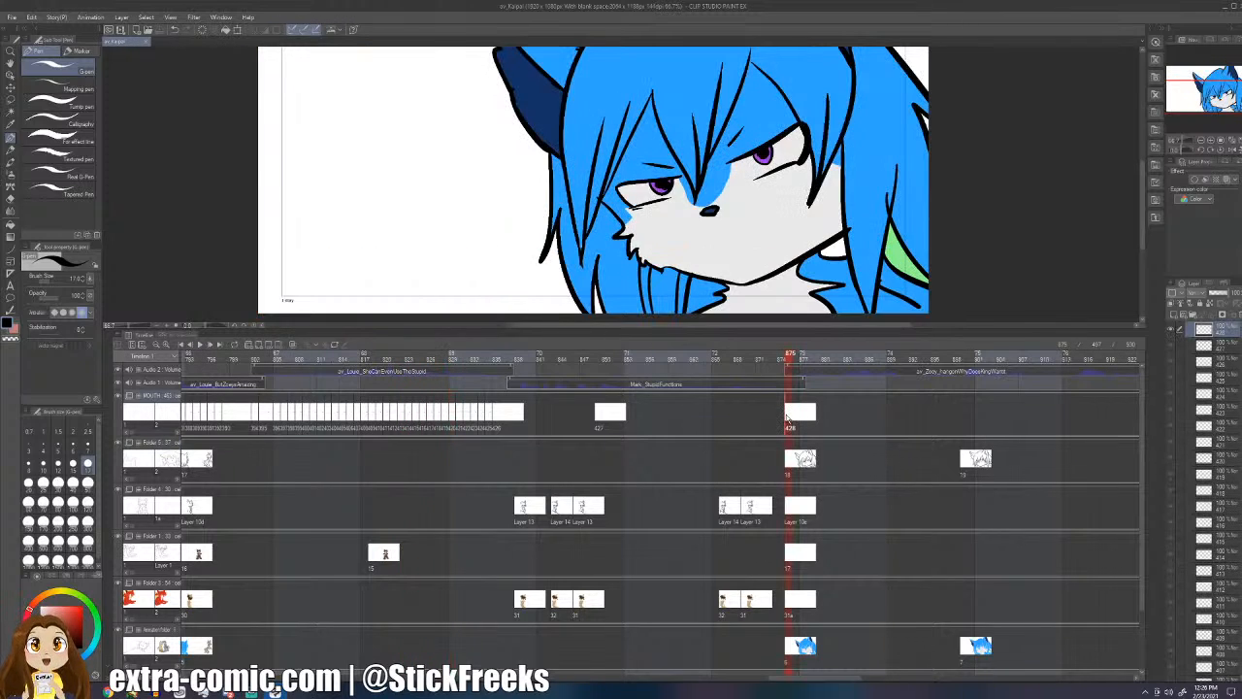
left_click(687, 424)
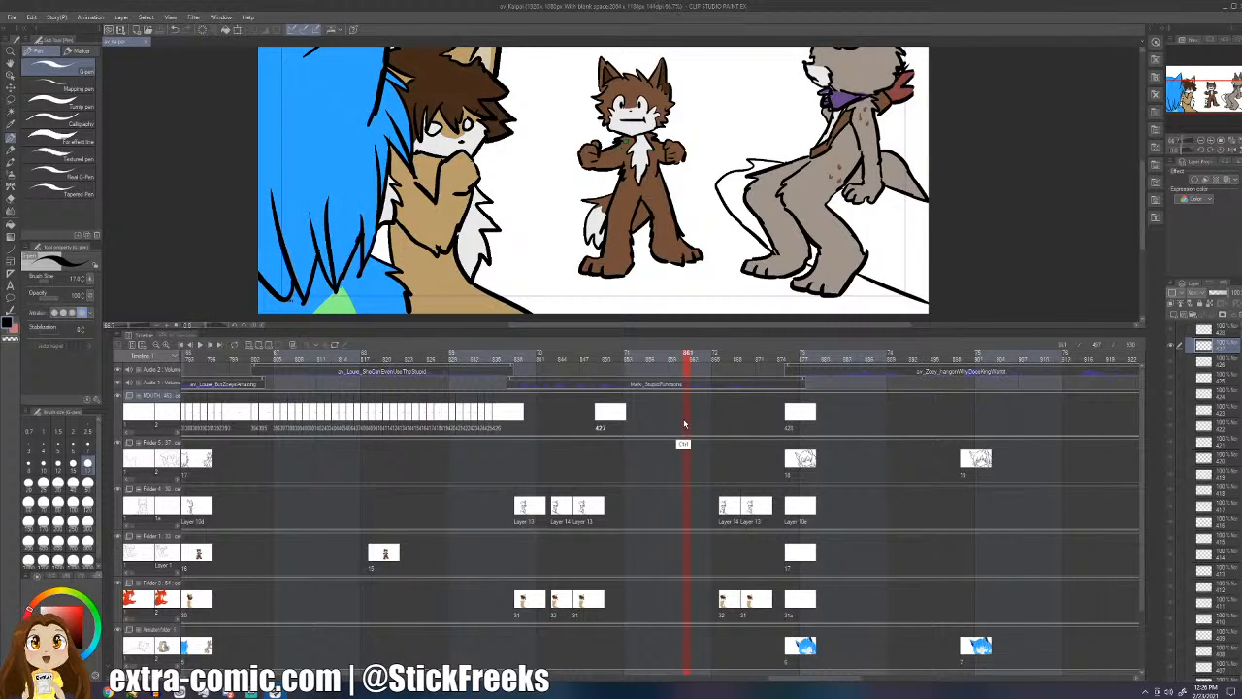
left_click(200, 345)
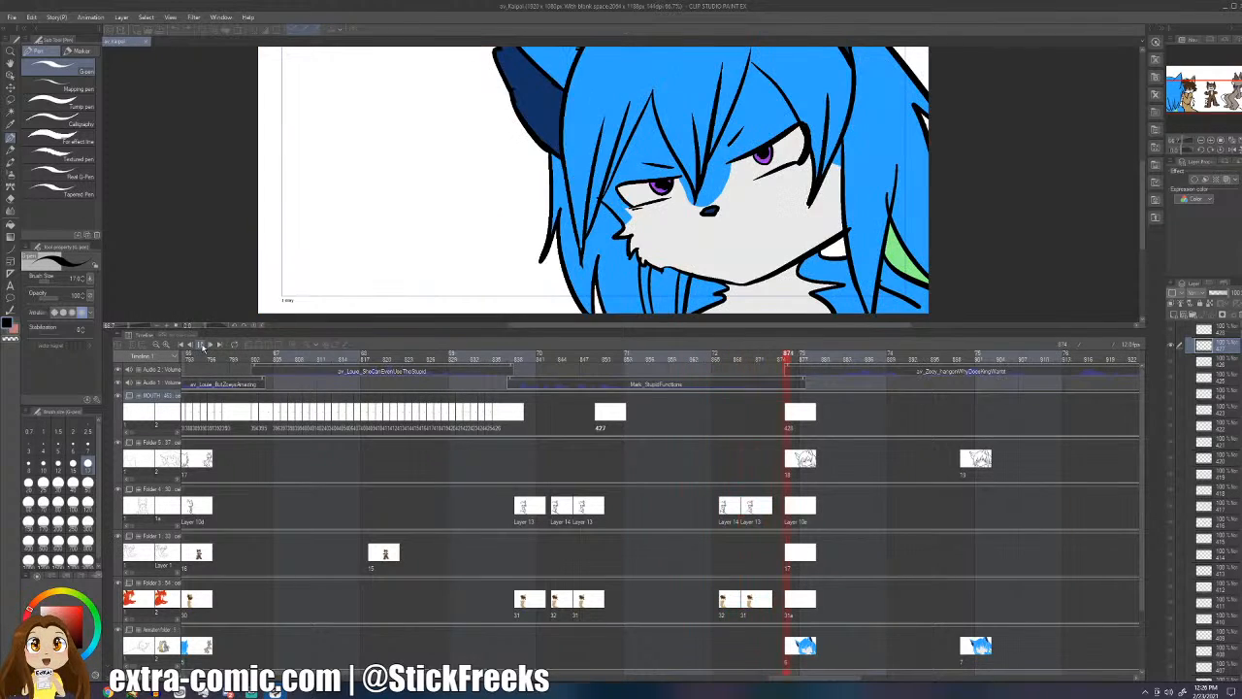
left_click(202, 346)
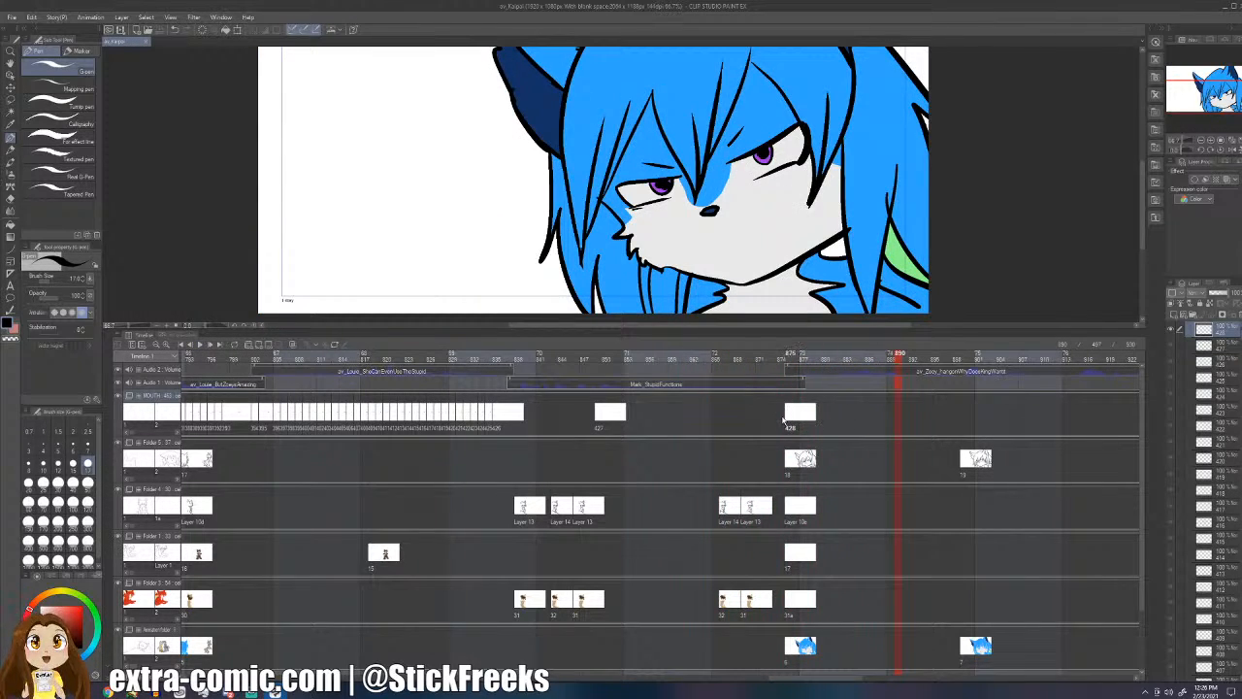
- Draw a closed, frowning mouth on the frame 875 cel and a small open mouth on a new cel at frame 876
left_click(789, 419)
left_click_drag(705, 245, 752, 240)
key("Right")
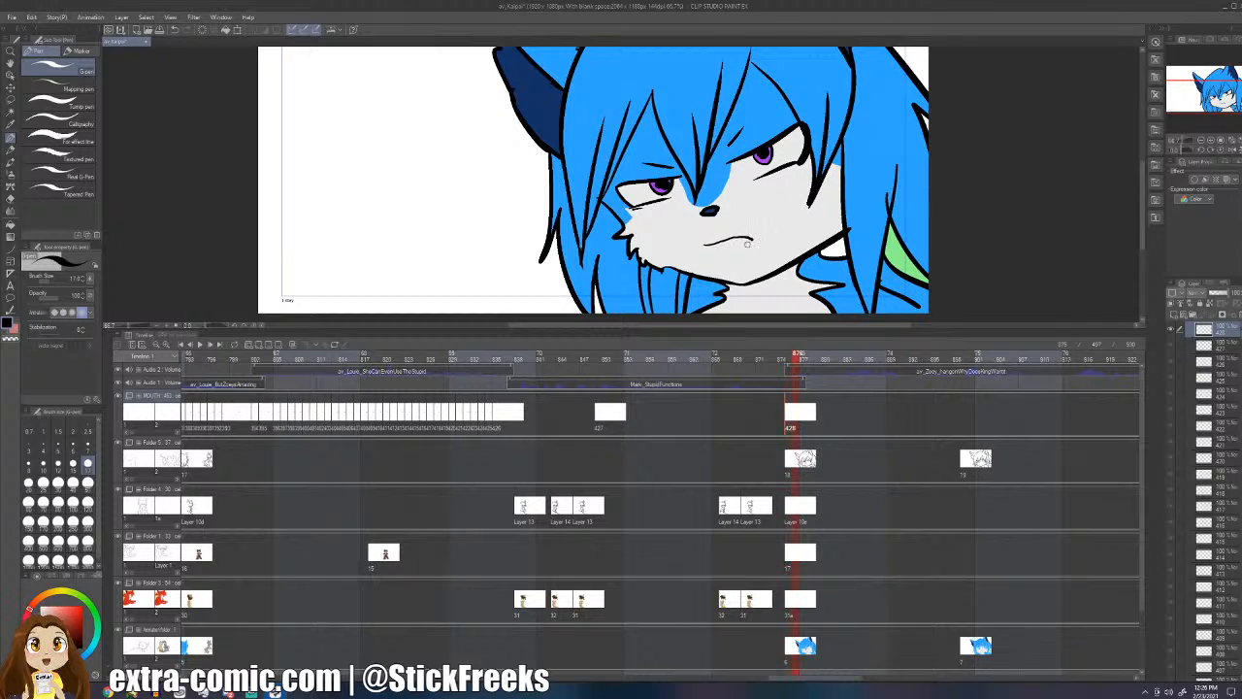
key("n")
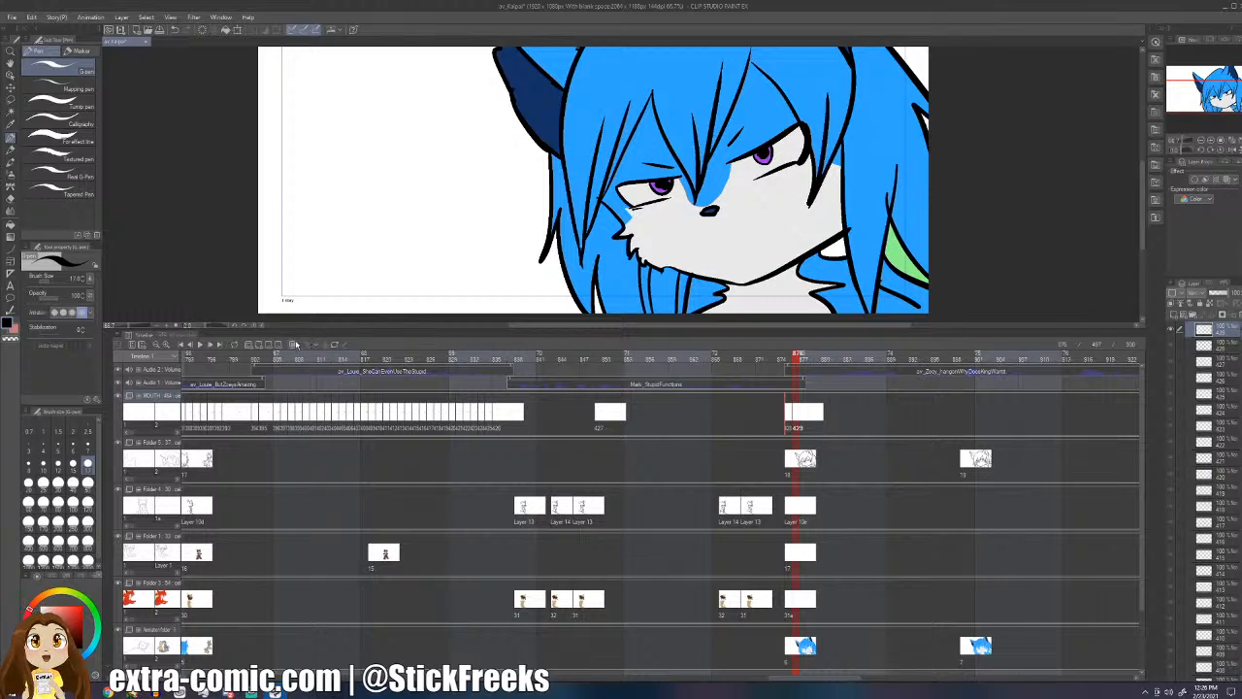
mouse_move(706, 243)
left_mouse_down()
mouse_move(752, 237)
mouse_move(733, 227)
mouse_move(764, 249)
mouse_move(708, 246)
left_mouse_up()
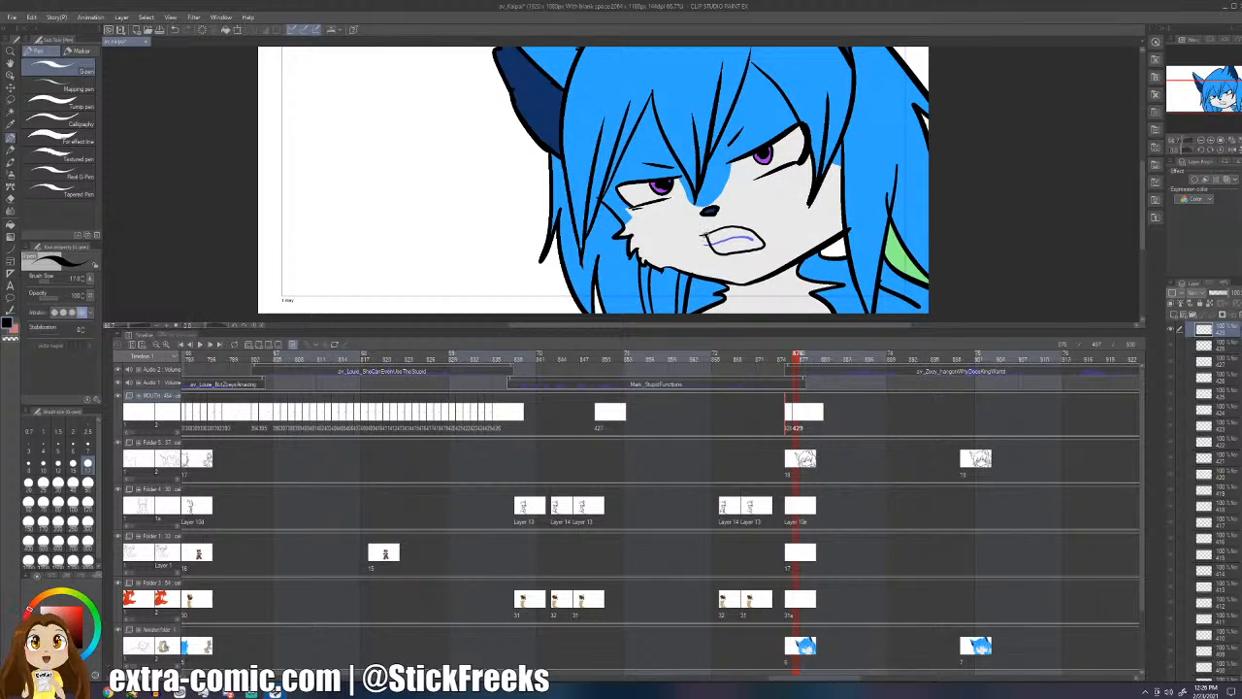
- Add a wider open mouth at frame 877 and a toothed snarl with pen size 20 at frame 878, plus an empty cel at frame 879
key("ctrl+shift+n")
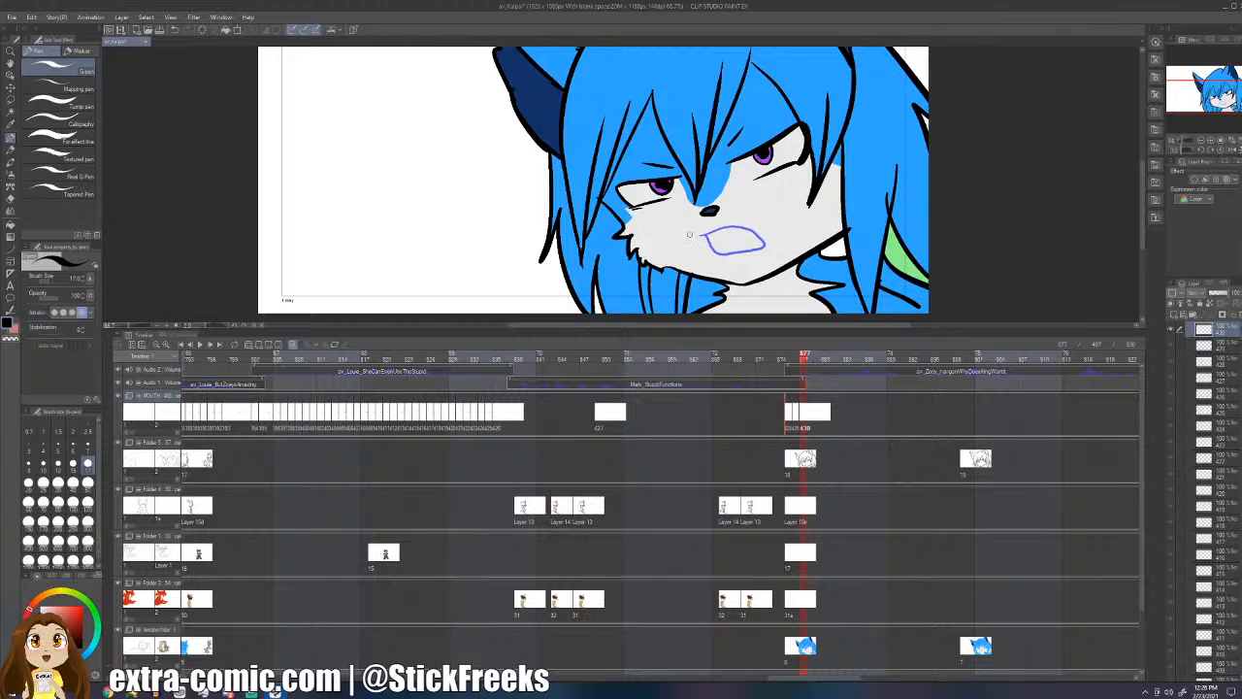
mouse_move(691, 233)
left_mouse_down()
mouse_move(782, 239)
mouse_move(739, 254)
mouse_move(702, 258)
mouse_move(693, 235)
mouse_move(714, 245)
mouse_move(766, 221)
left_mouse_up()
key("ctrl+shift+n")
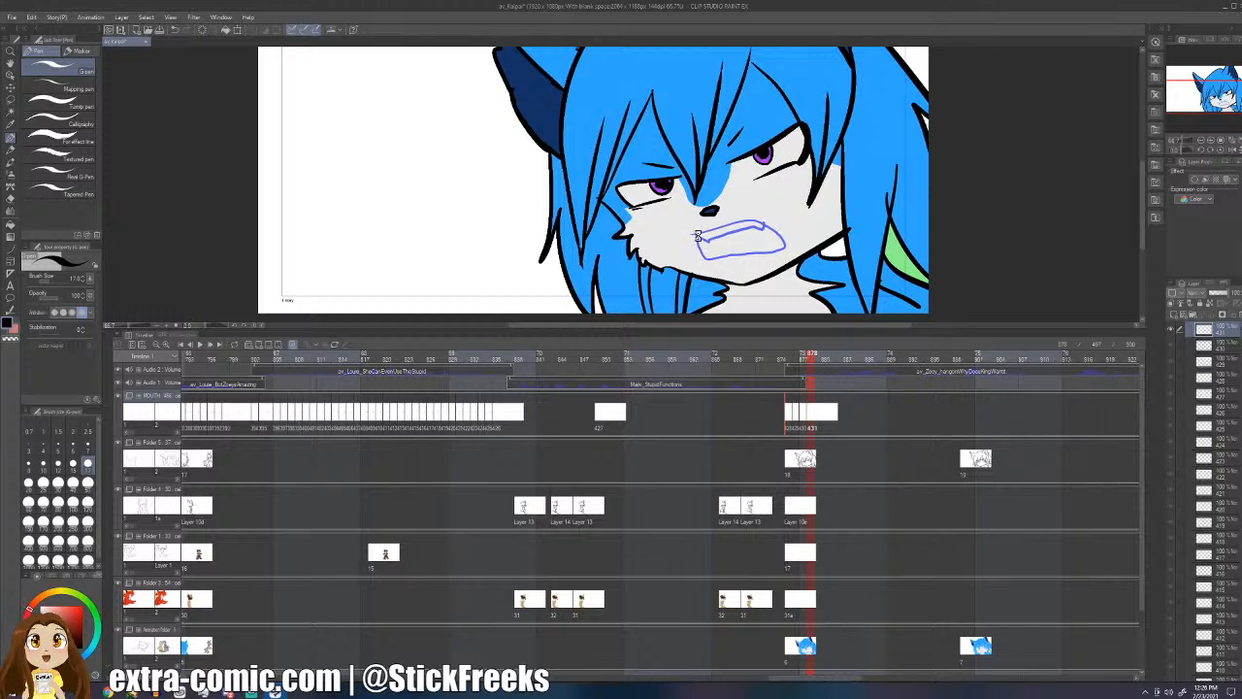
key("bracketright")
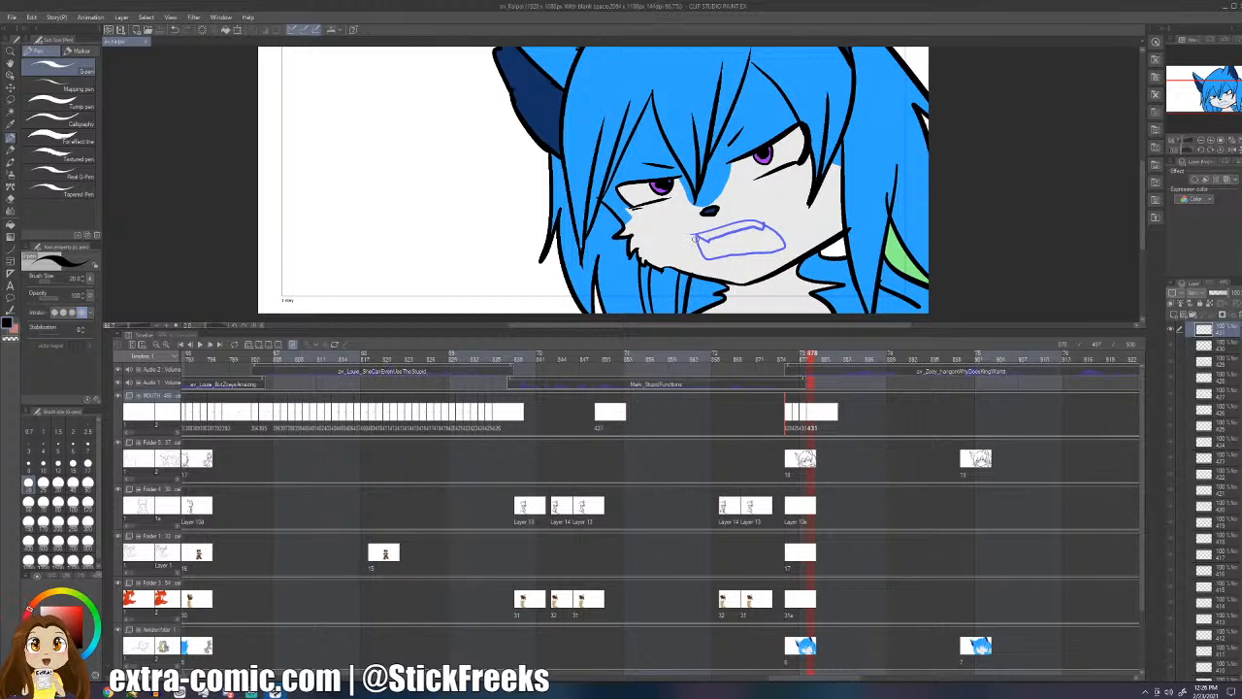
mouse_move(685, 237)
left_mouse_down()
mouse_move(790, 231)
mouse_move(702, 258)
mouse_move(689, 239)
left_mouse_up()
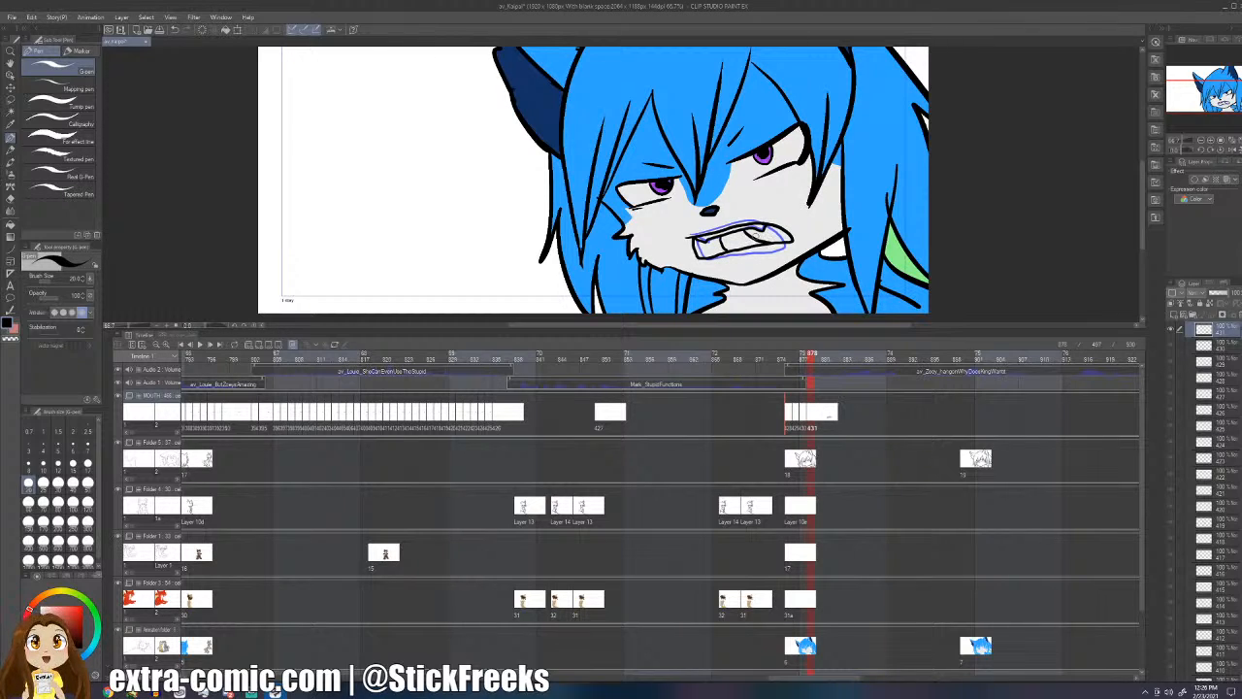
key("alt+n")
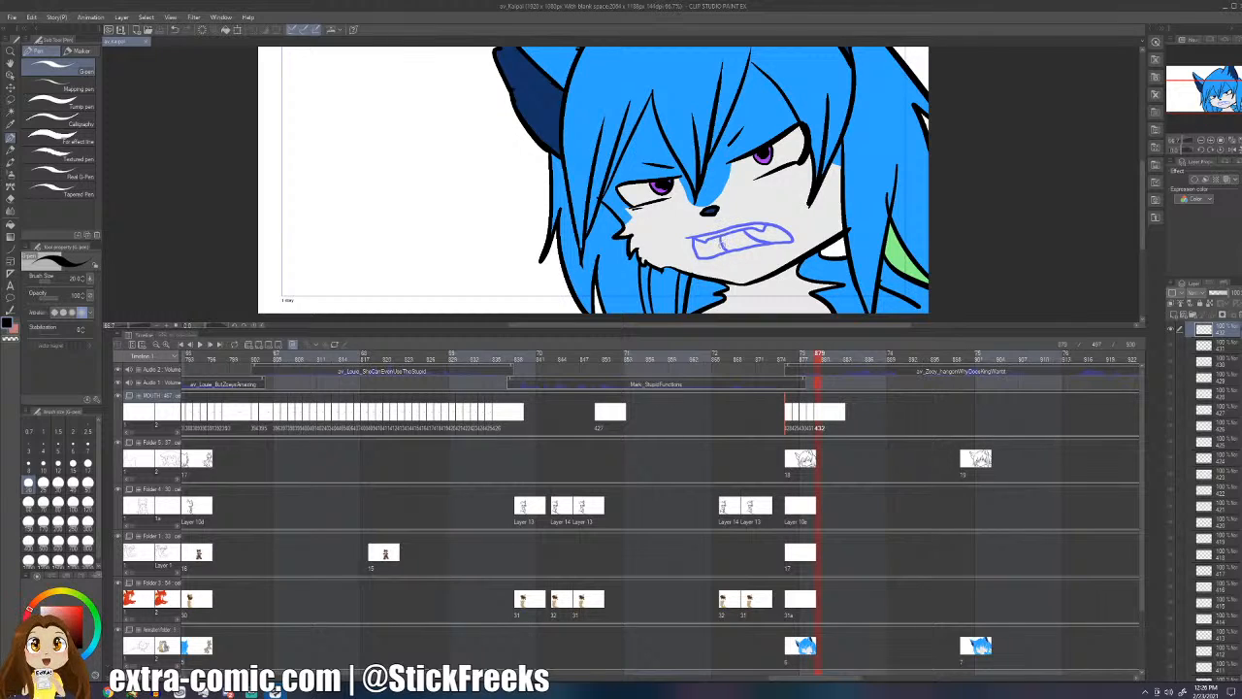
- Flip through the new mouth cels up to frame 879 and play back from frame 870 to check the mouth movement
key("Left")
key("Left")
key("Left")
key("Left")
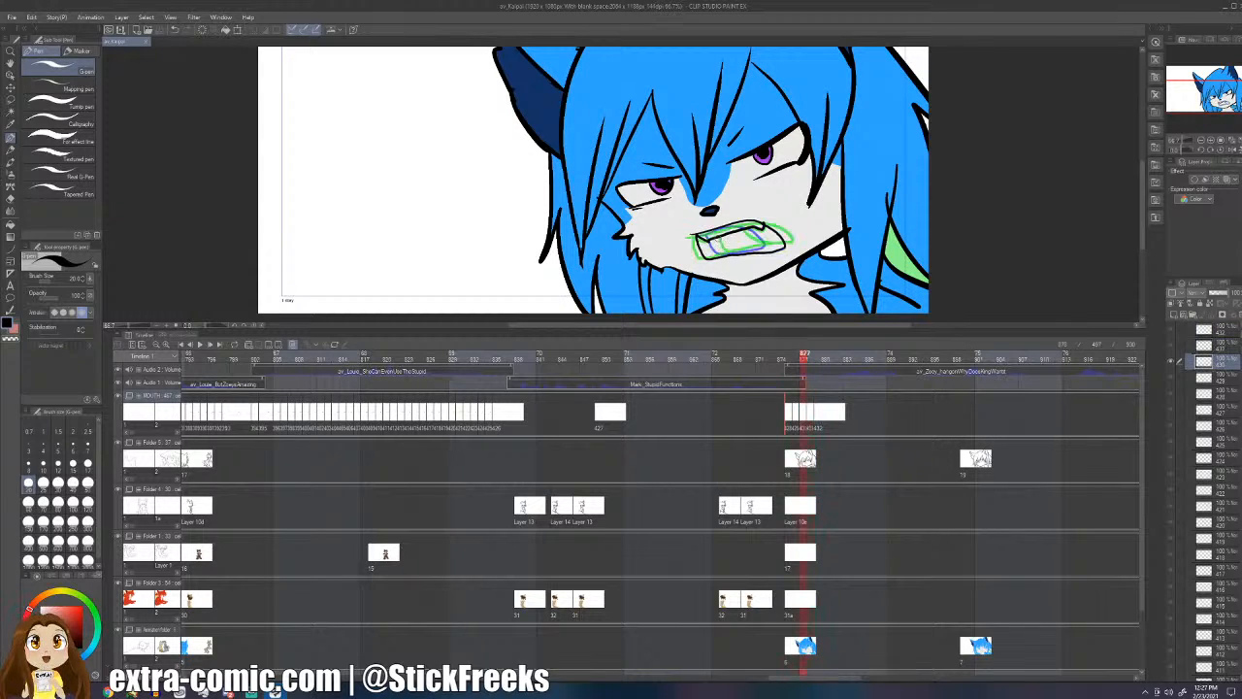
key("Right")
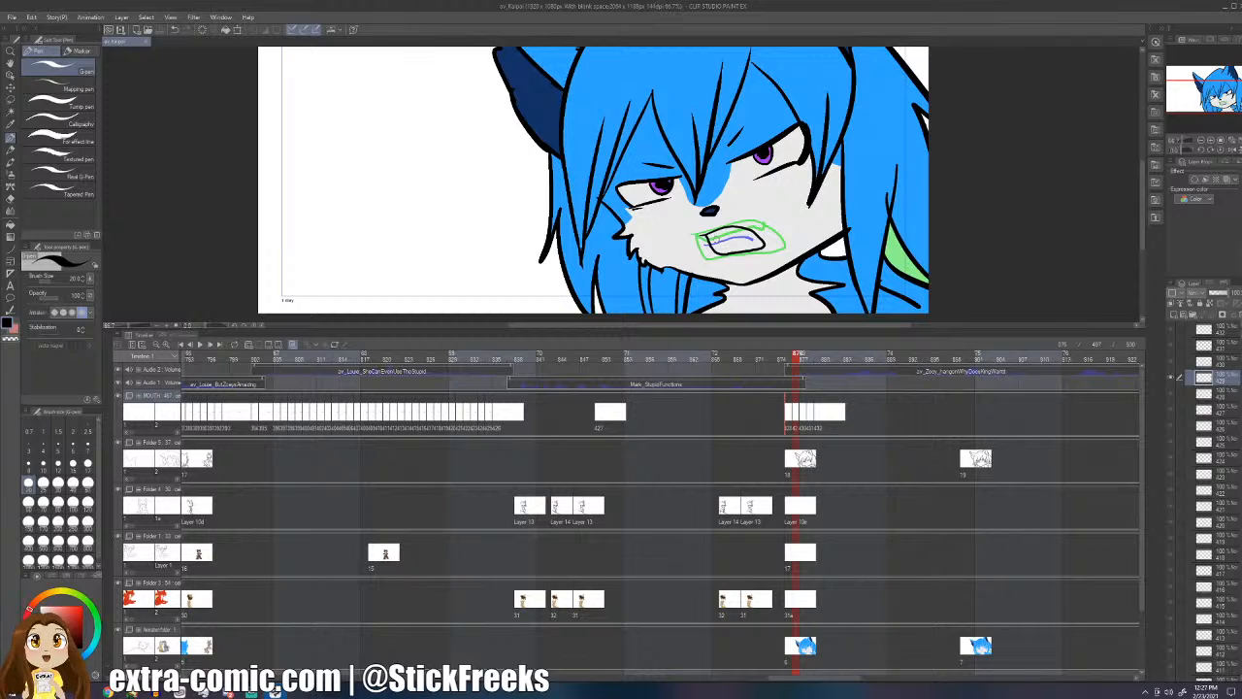
key("Right")
key("Right")
key("Right")
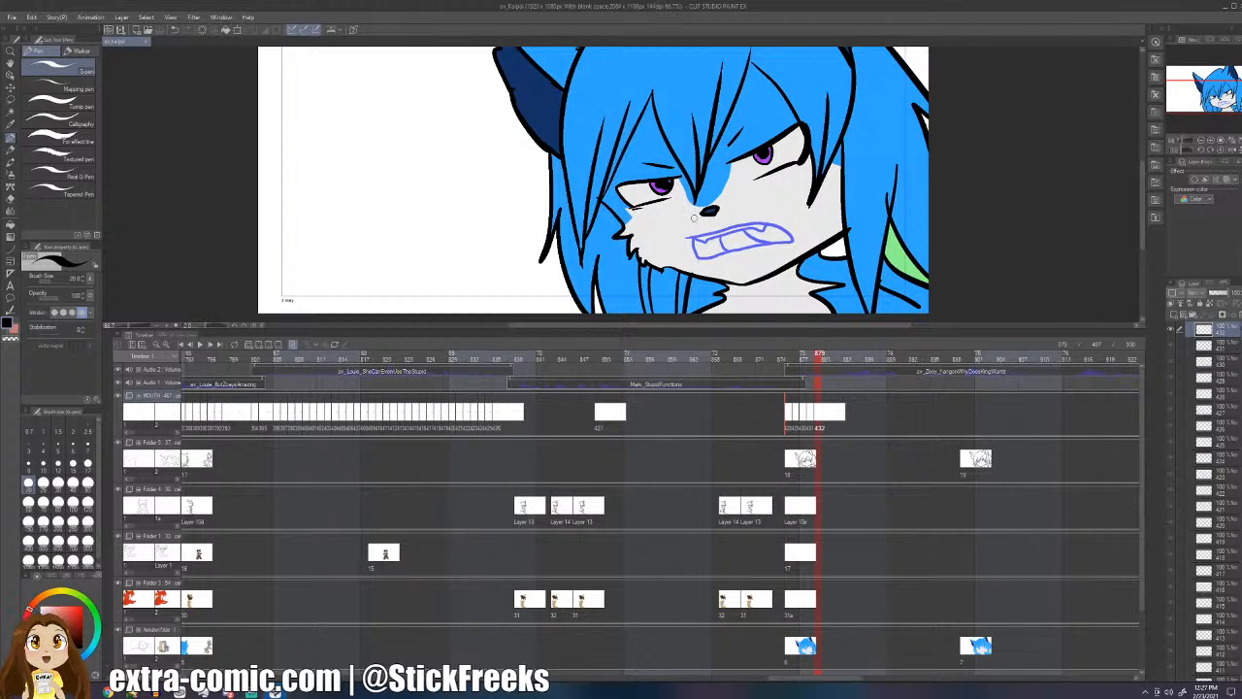
key("Left")
key("Right")
left_click(753, 429)
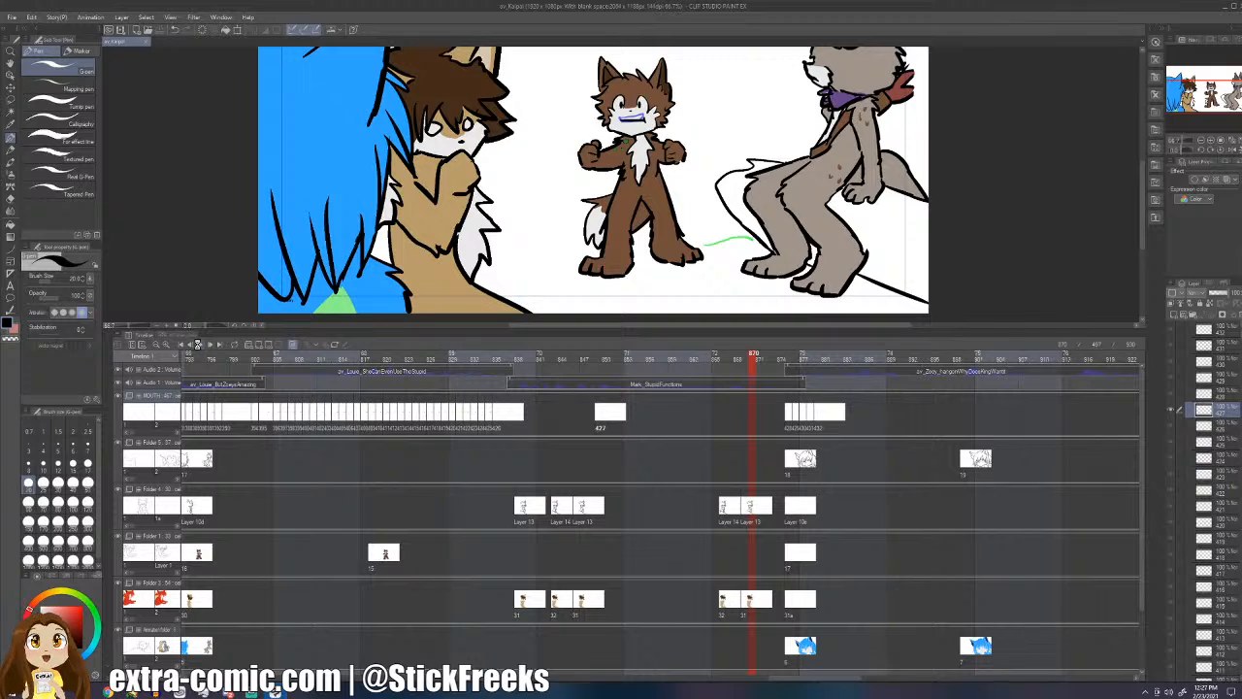
left_click(197, 344)
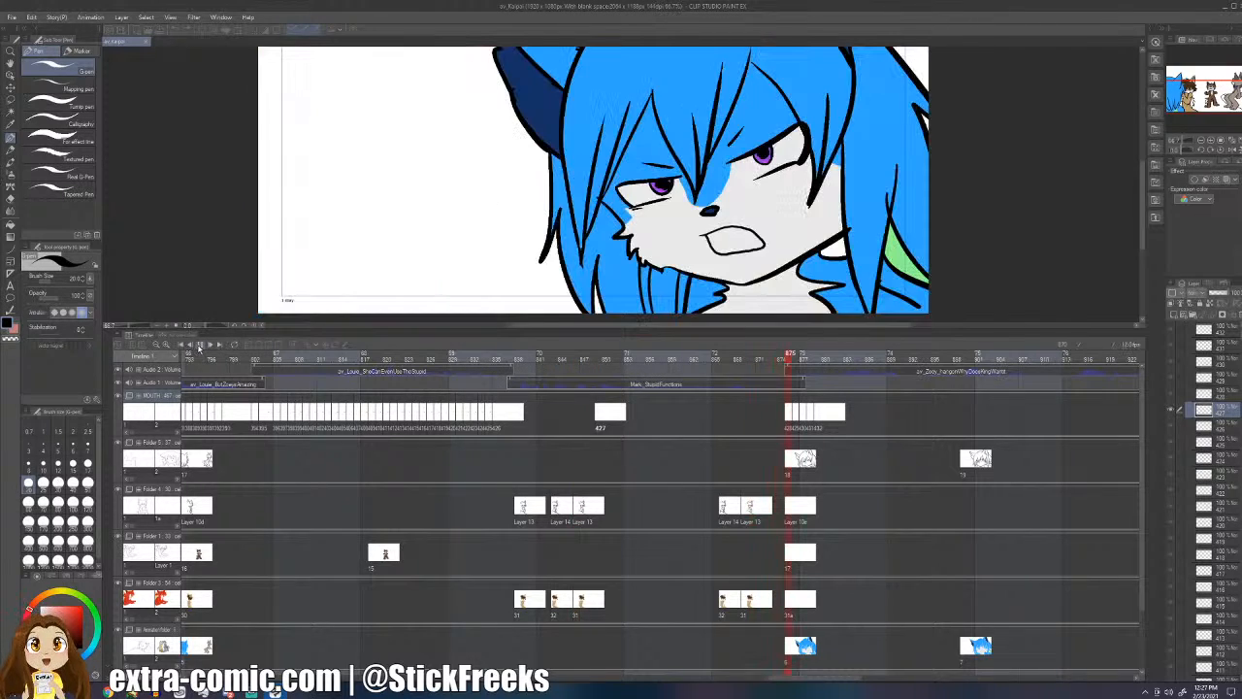
left_click(199, 344)
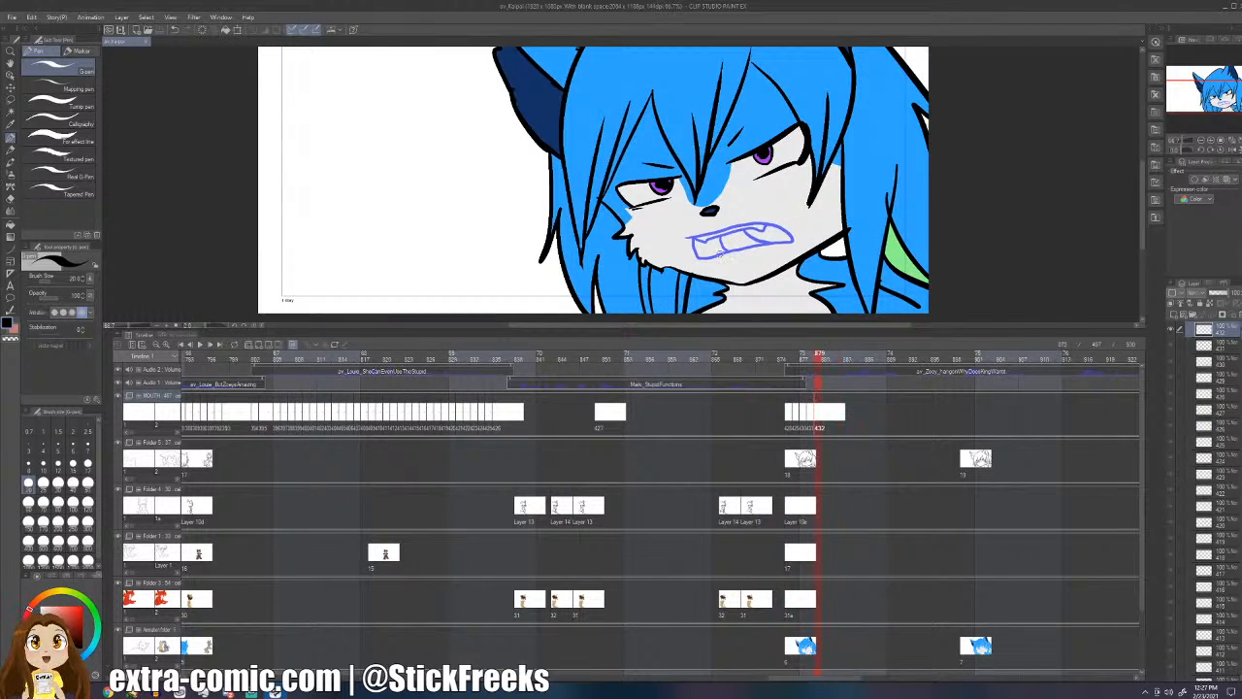
- Draw a slightly narrower toothed mouth at frame 879 and continue the snarl on new mouth cels at frames 880 and 881
mouse_move(683, 236)
left_mouse_down()
mouse_move(784, 219)
mouse_move(763, 241)
mouse_move(706, 255)
mouse_move(688, 236)
mouse_move(765, 213)
mouse_move(724, 237)
mouse_move(723, 254)
mouse_move(761, 235)
left_mouse_up()
key("ctrl+z")
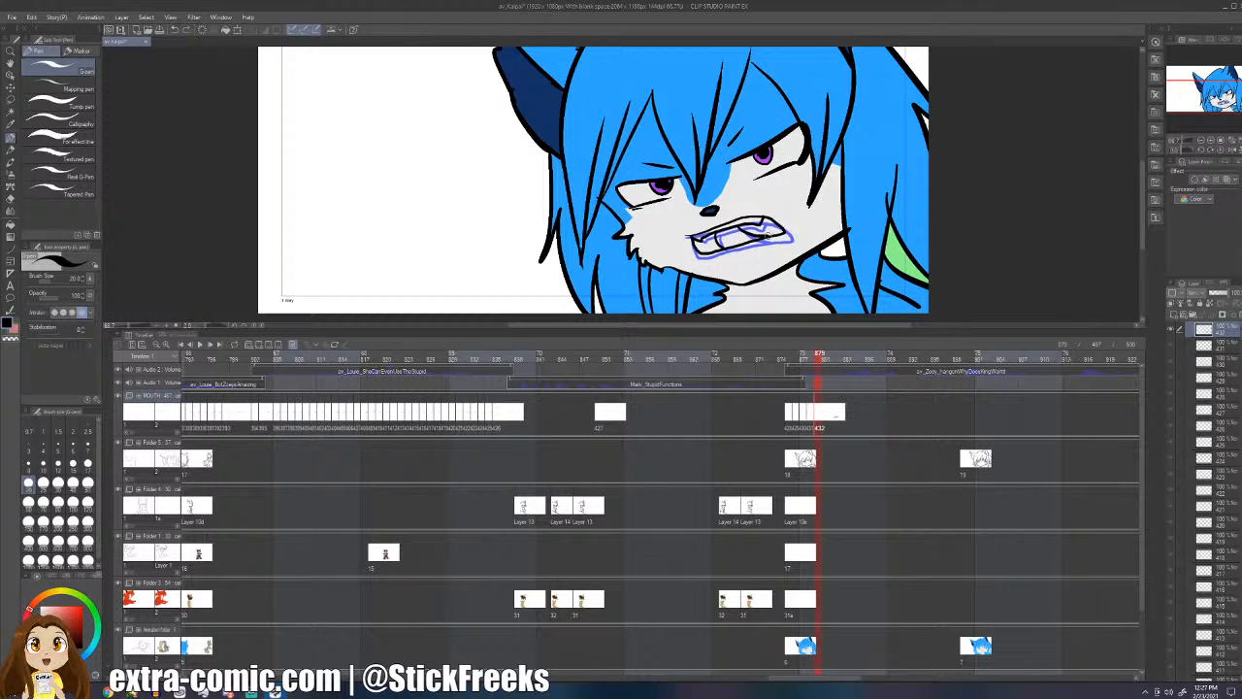
key("ctrl+Right")
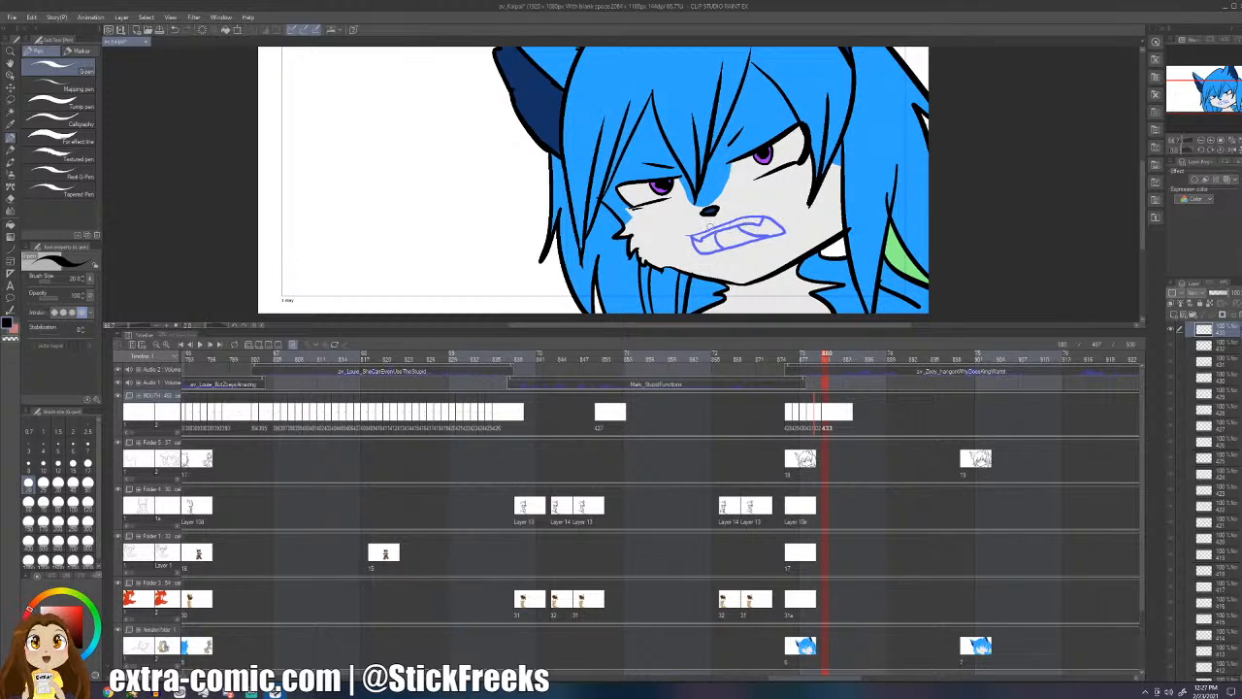
mouse_move(722, 231)
left_mouse_down()
mouse_move(779, 230)
mouse_move(694, 242)
mouse_move(766, 221)
mouse_move(782, 231)
mouse_move(701, 254)
left_mouse_up()
key("ctrl+Right")
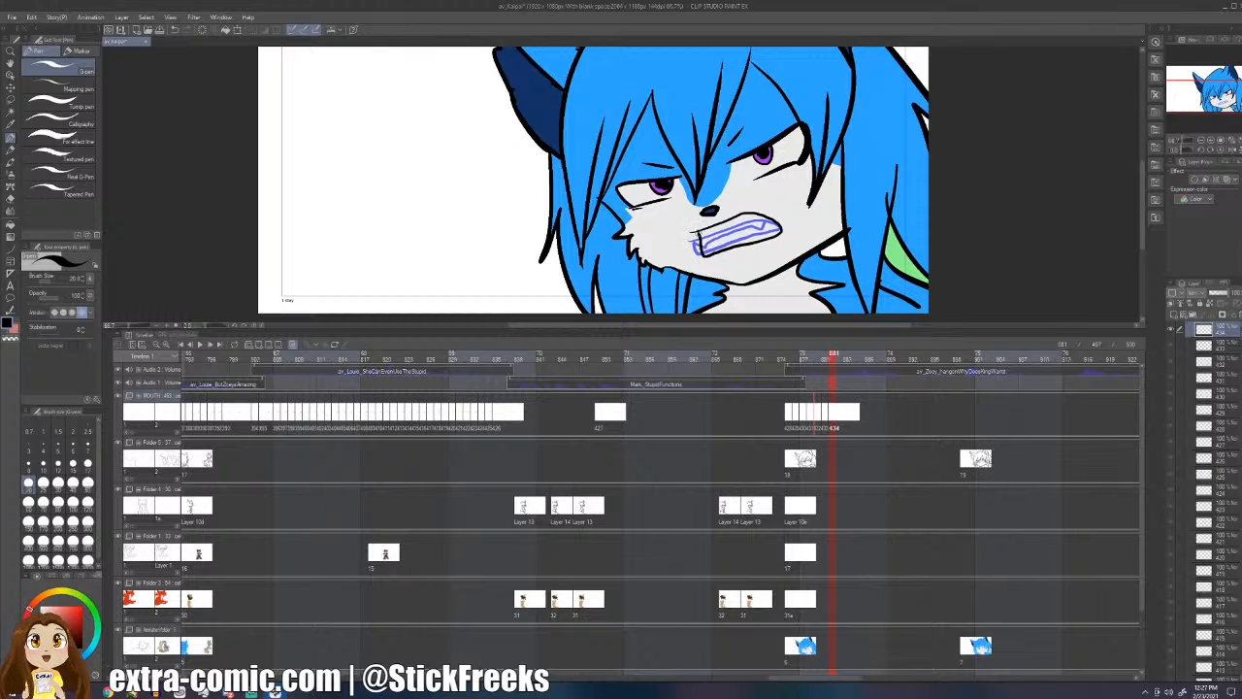
- Add a mouth cel at frame 882 with a slanted snarl and jagged teeth, followed by an empty cel at frame 883
key("ctrl+Right")
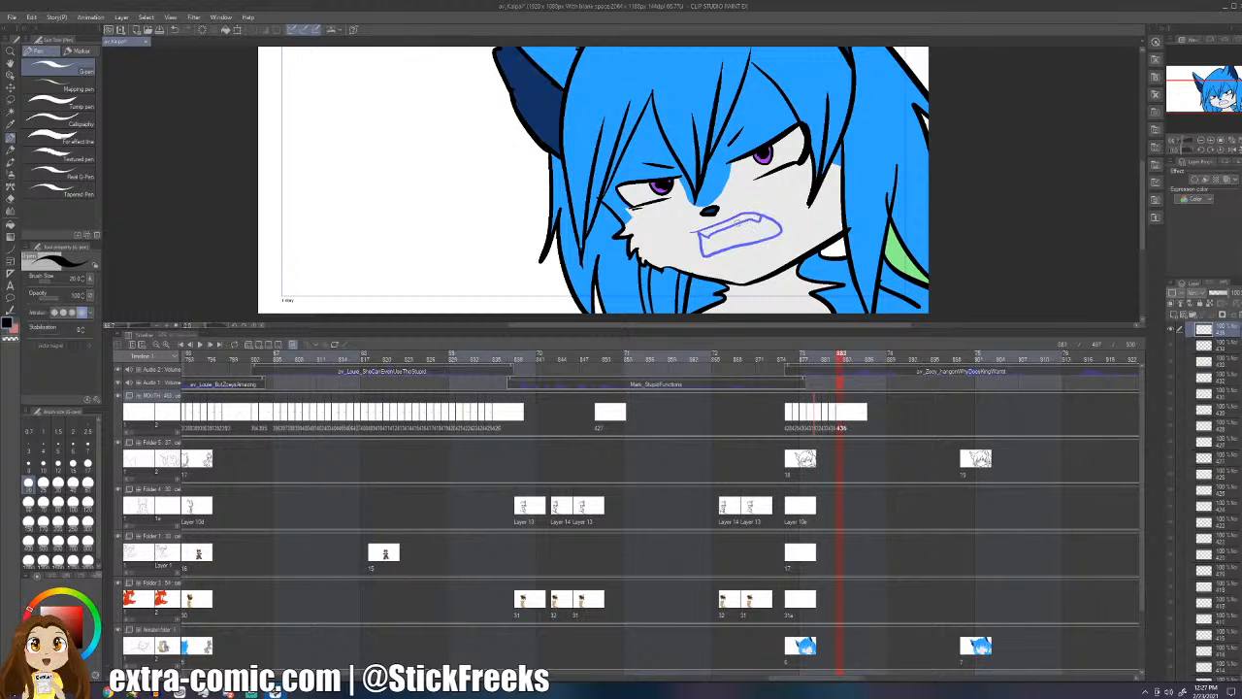
mouse_move(709, 233)
left_mouse_down()
mouse_move(789, 217)
mouse_move(695, 254)
left_mouse_up()
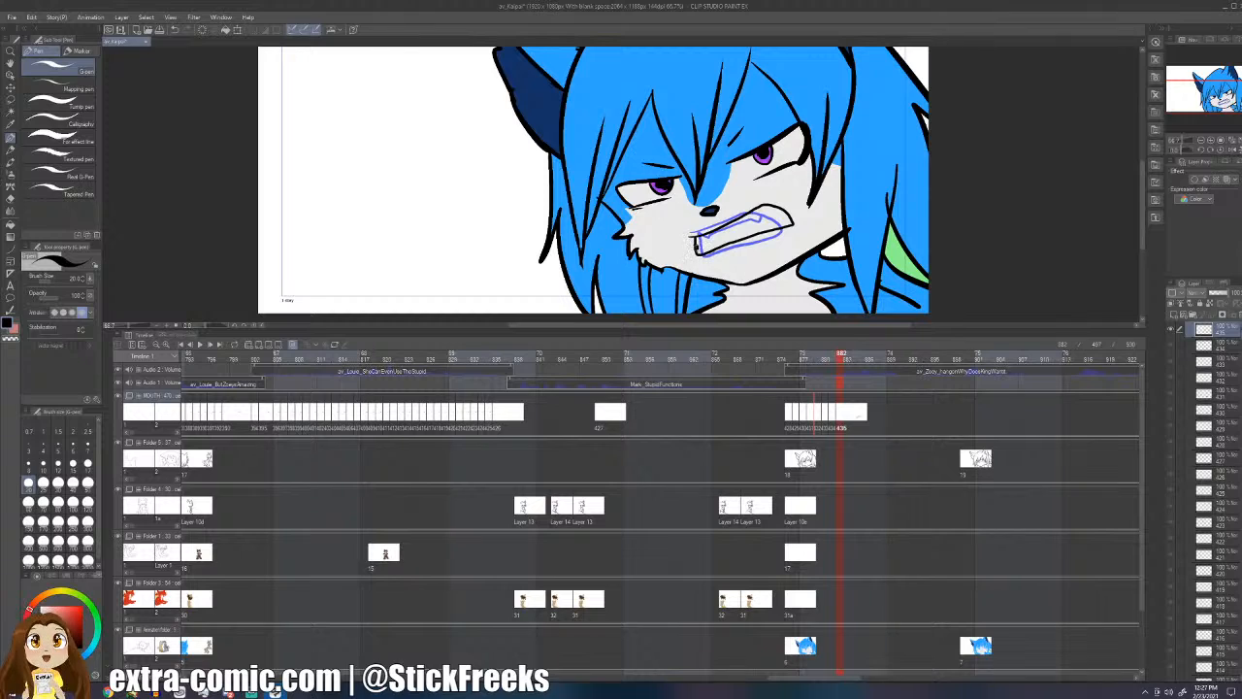
mouse_move(777, 208)
left_mouse_down()
mouse_move(707, 247)
mouse_move(719, 237)
left_mouse_up()
key("ctrl+alt+n")
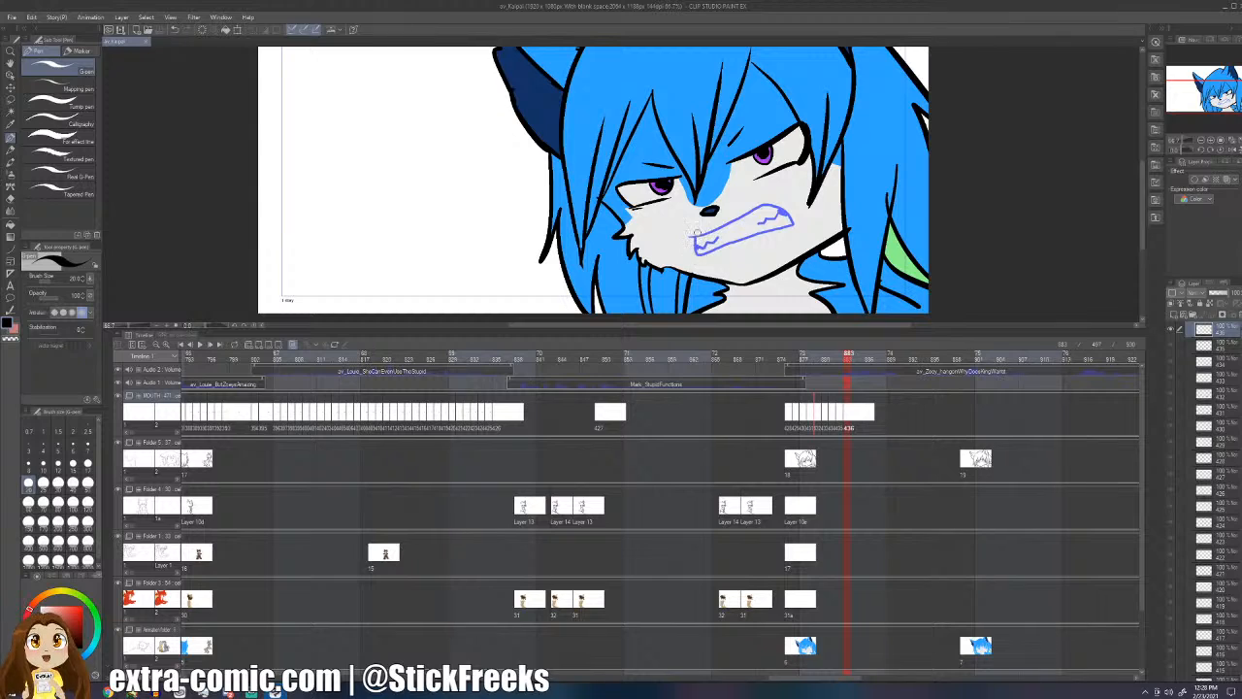
- Flip back through the mouth cels from frame 883 to frame 879 to compare the successive mouth shapes
key("Left")
key("Right")
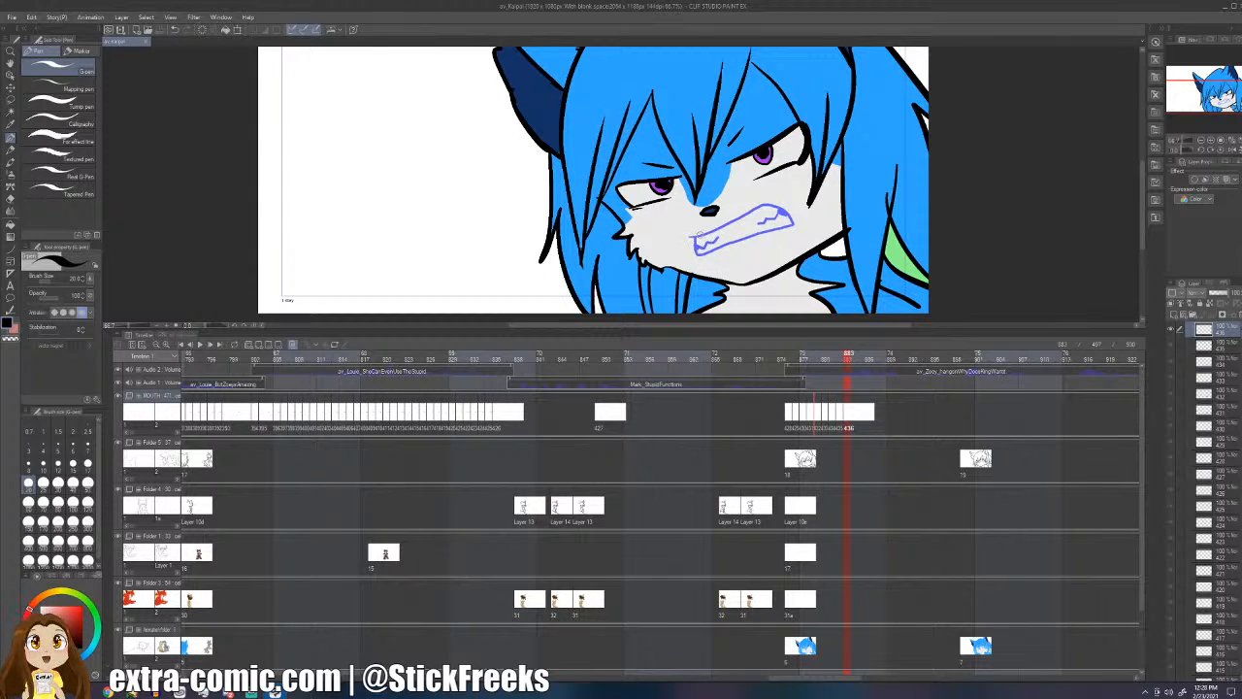
key("Left")
key("Left")
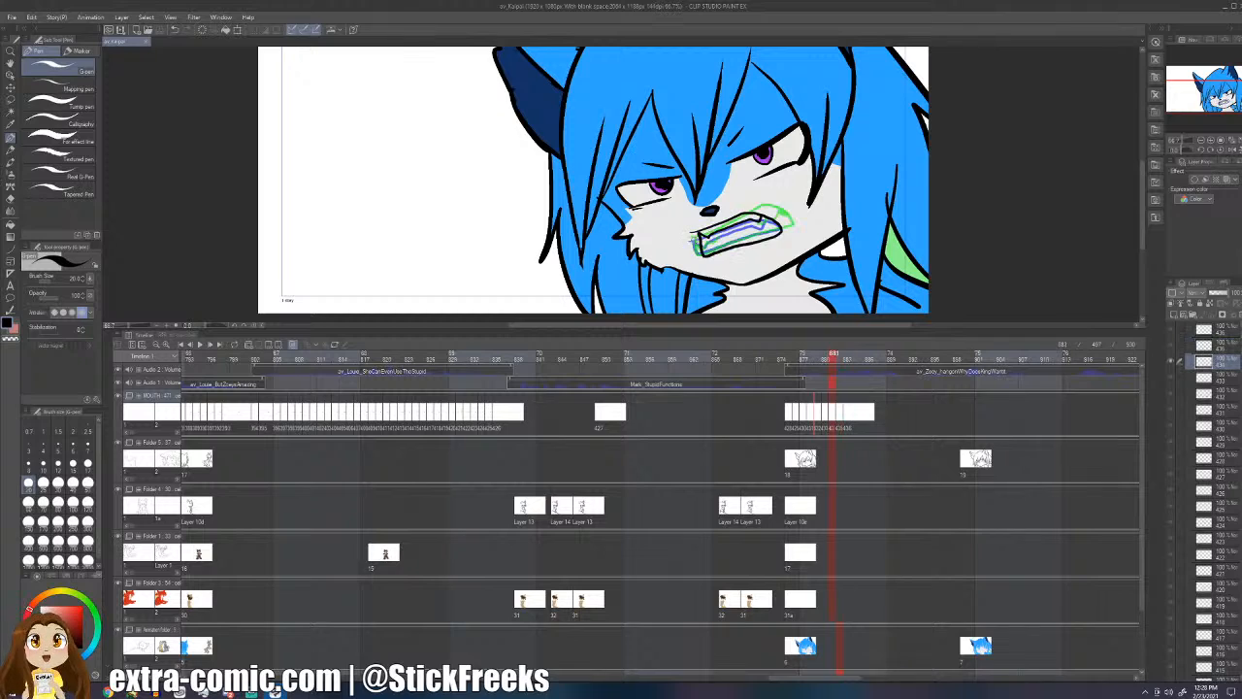
key("Left")
key("Left")
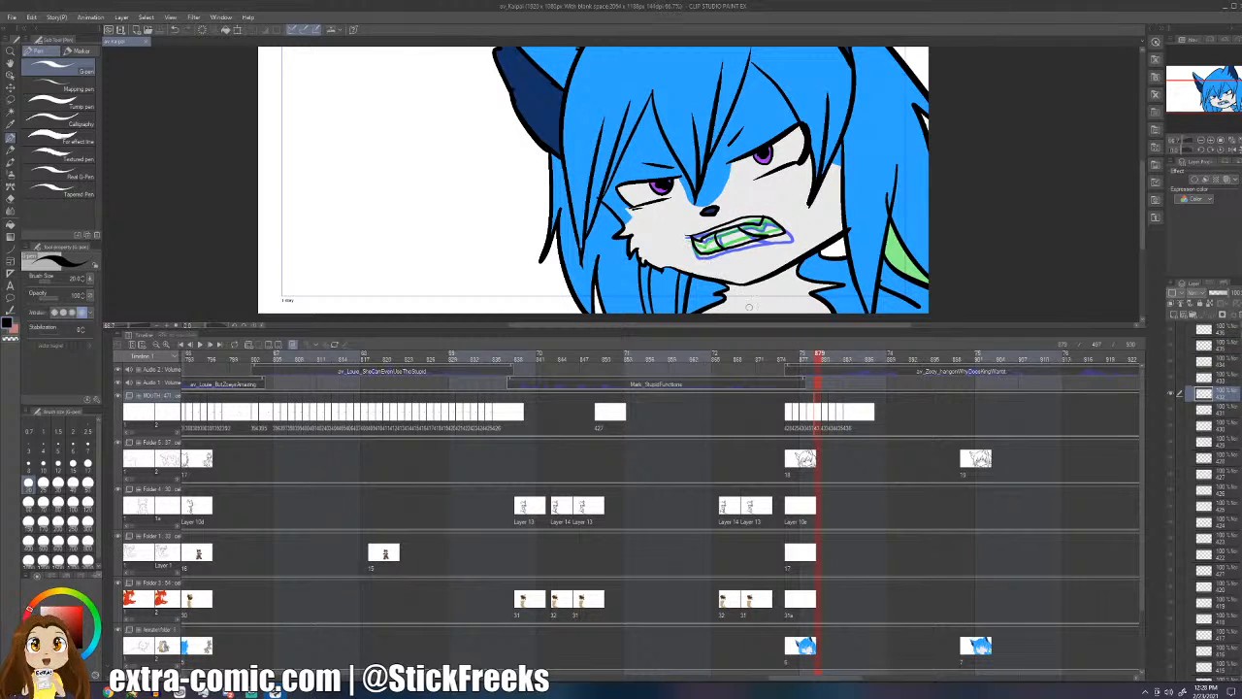
- Flip through the blue-haired character's mouth cels from frame 875 to frame 883 to examine the snarl sequence
left_click(785, 421)
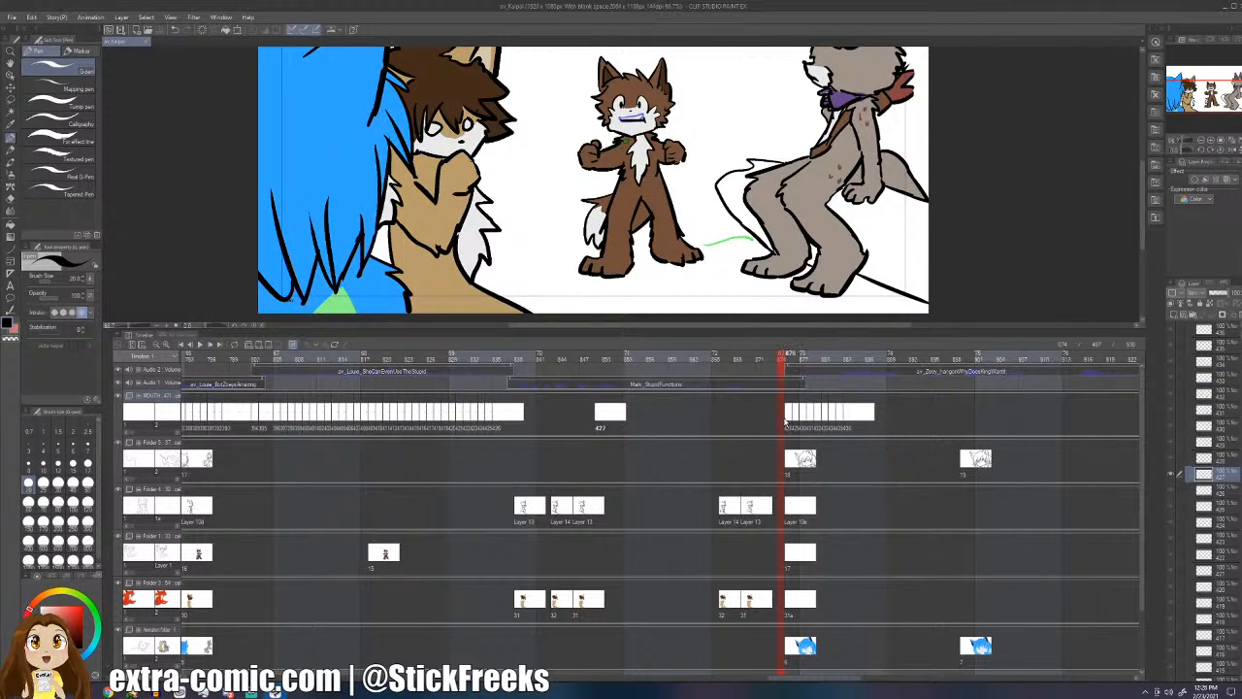
left_click(788, 421)
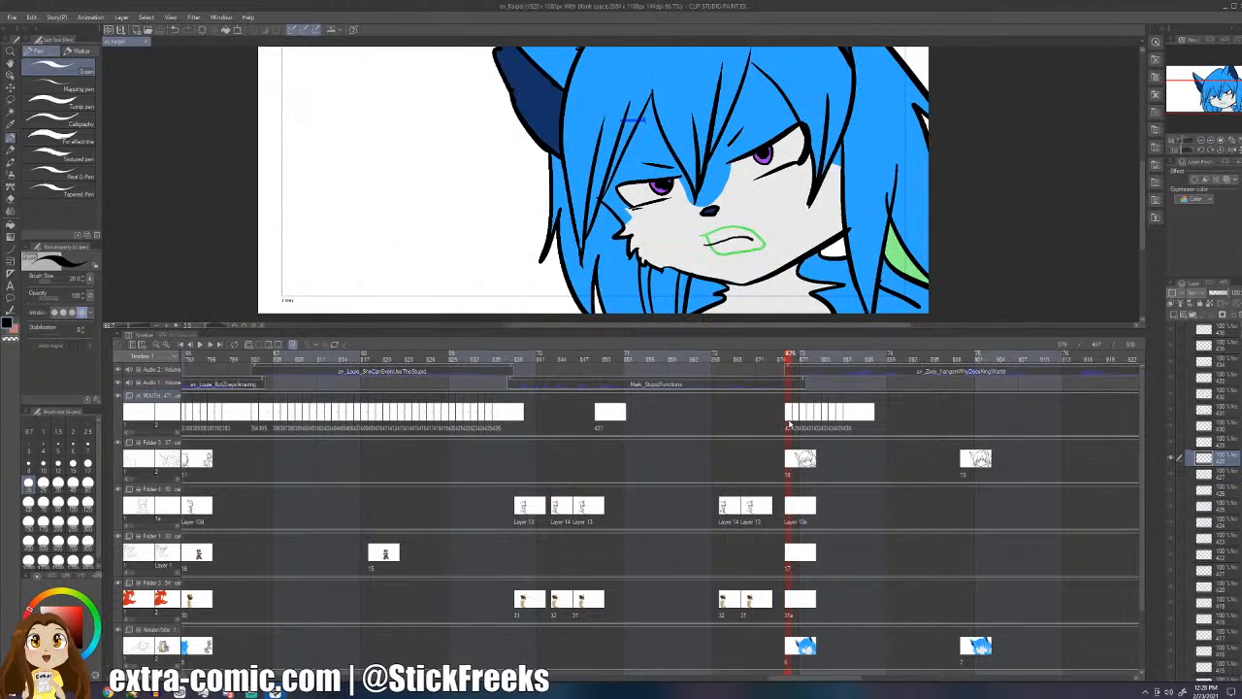
key("Right")
key("Right")
key("Right")
key("Right")
key("Right")
key("Right")
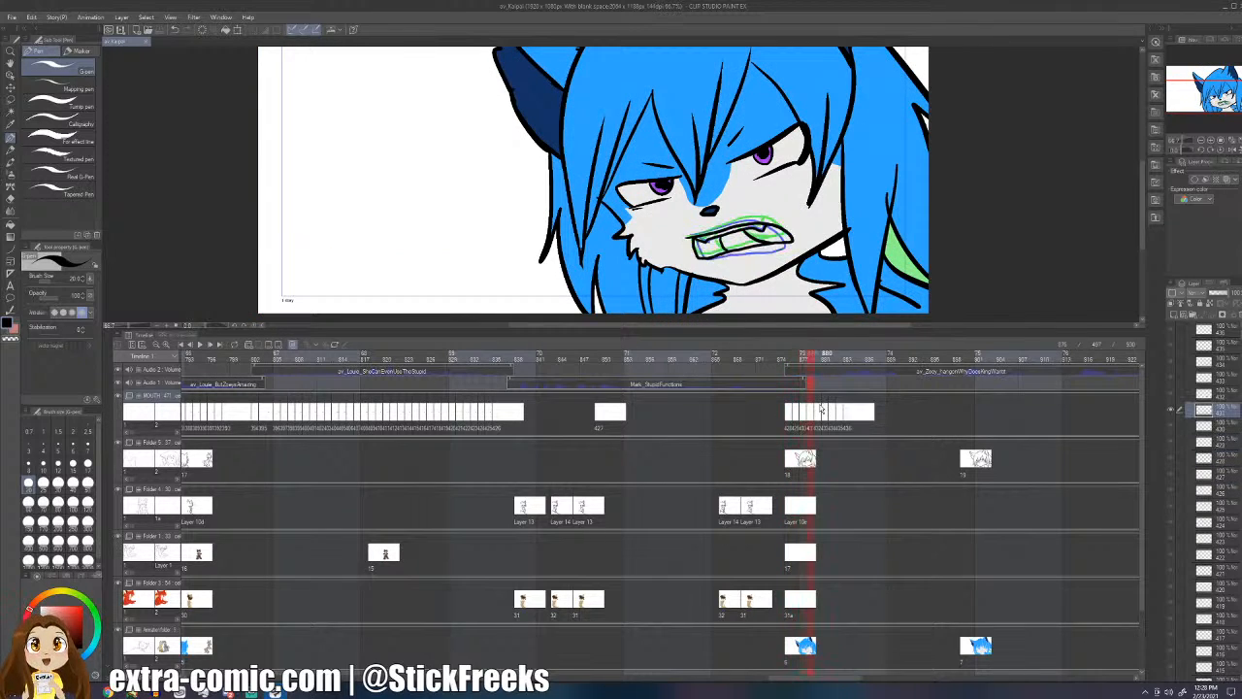
key("Right")
key("Right")
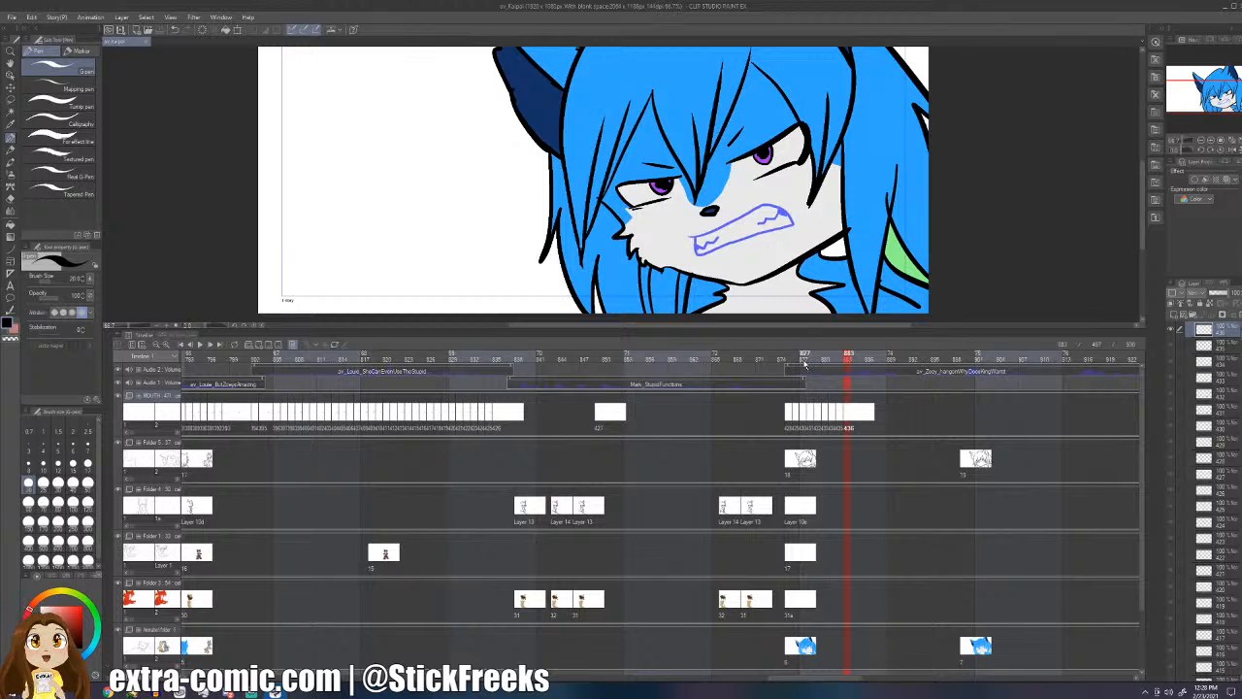
key("Left")
key("Right")
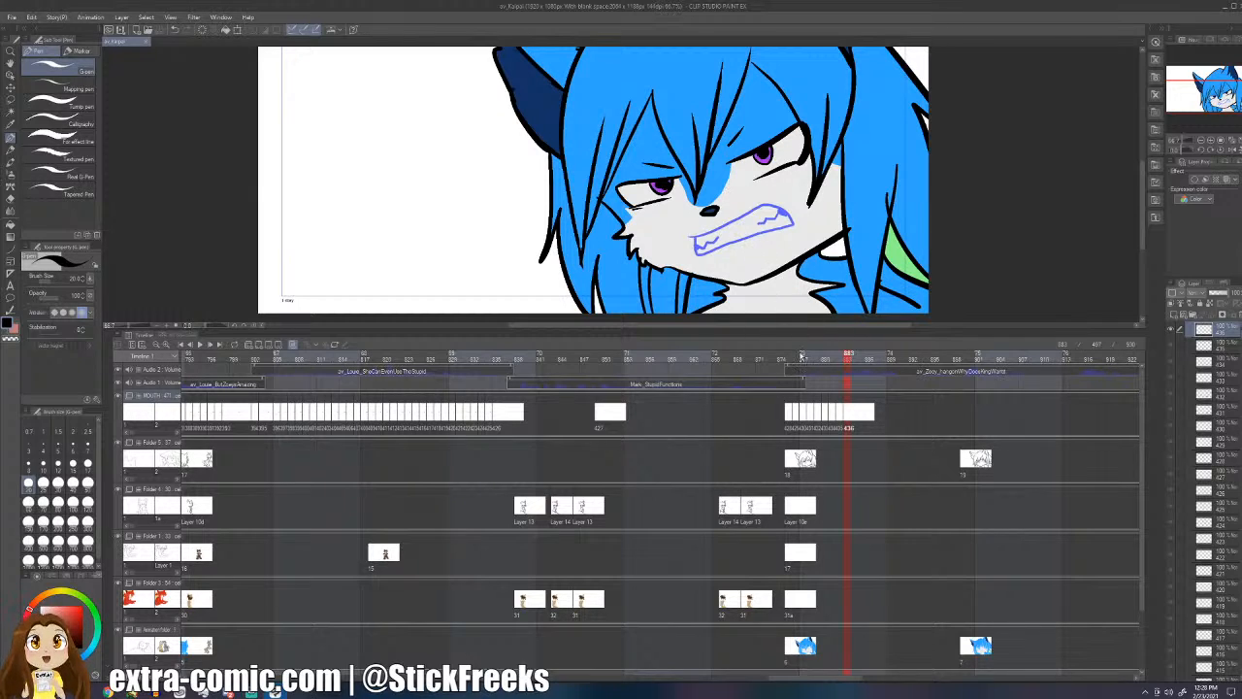
- Play back the mouth animation from frame 874 and again from frame 873 to check its timing against the dialogue
left_click(782, 355)
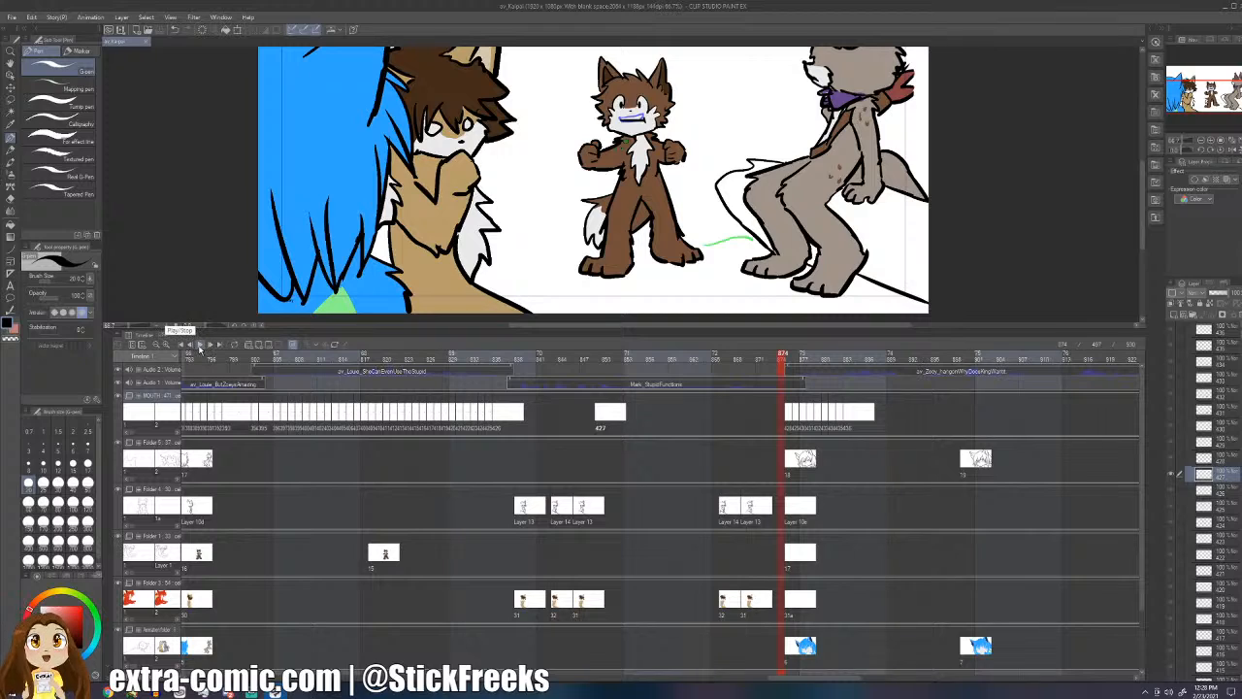
left_click(200, 346)
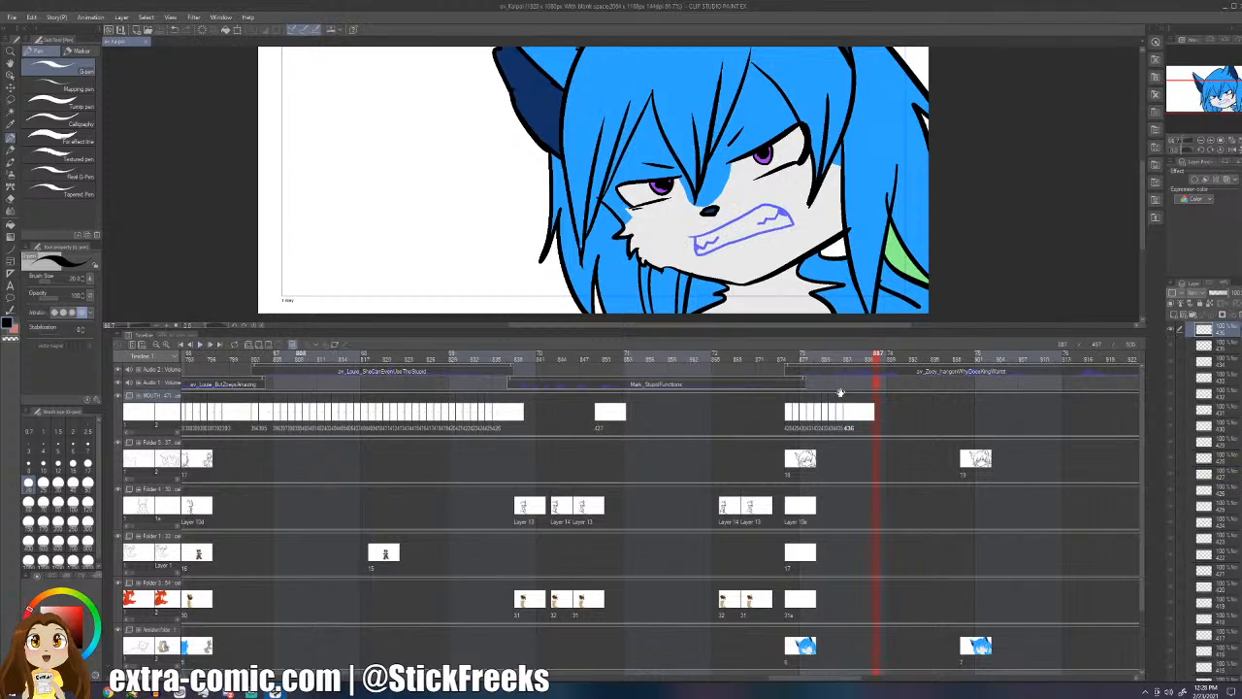
left_click(200, 346)
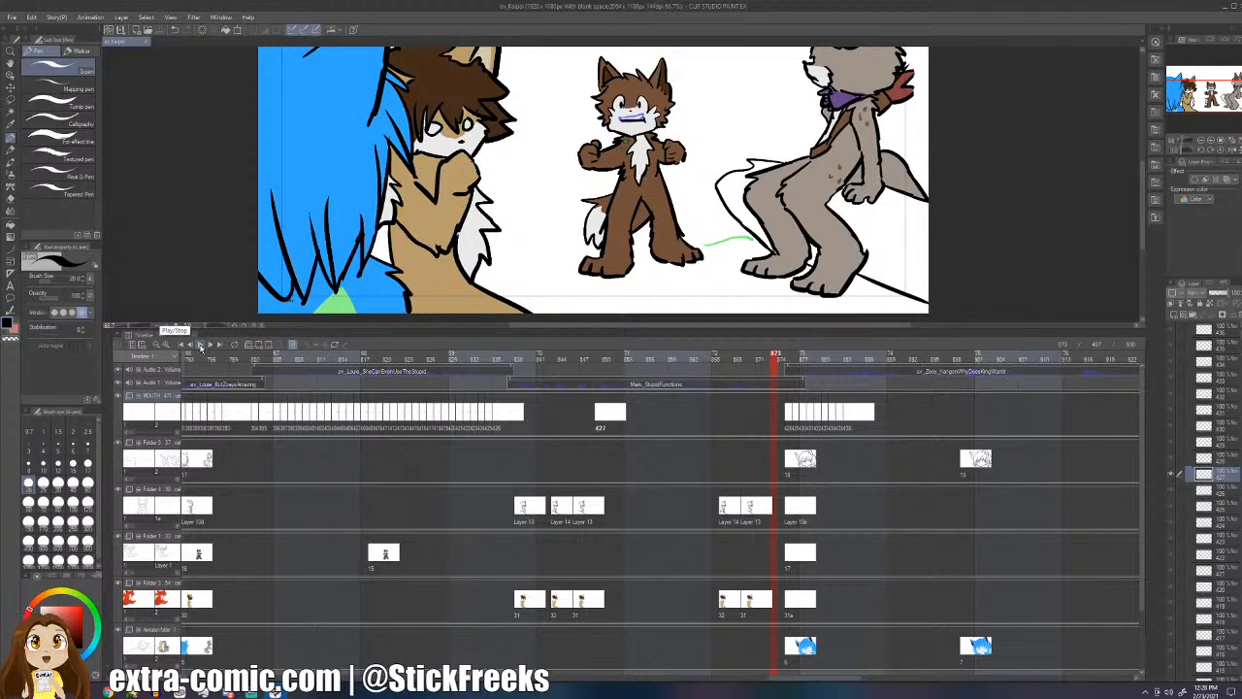
left_click(200, 346)
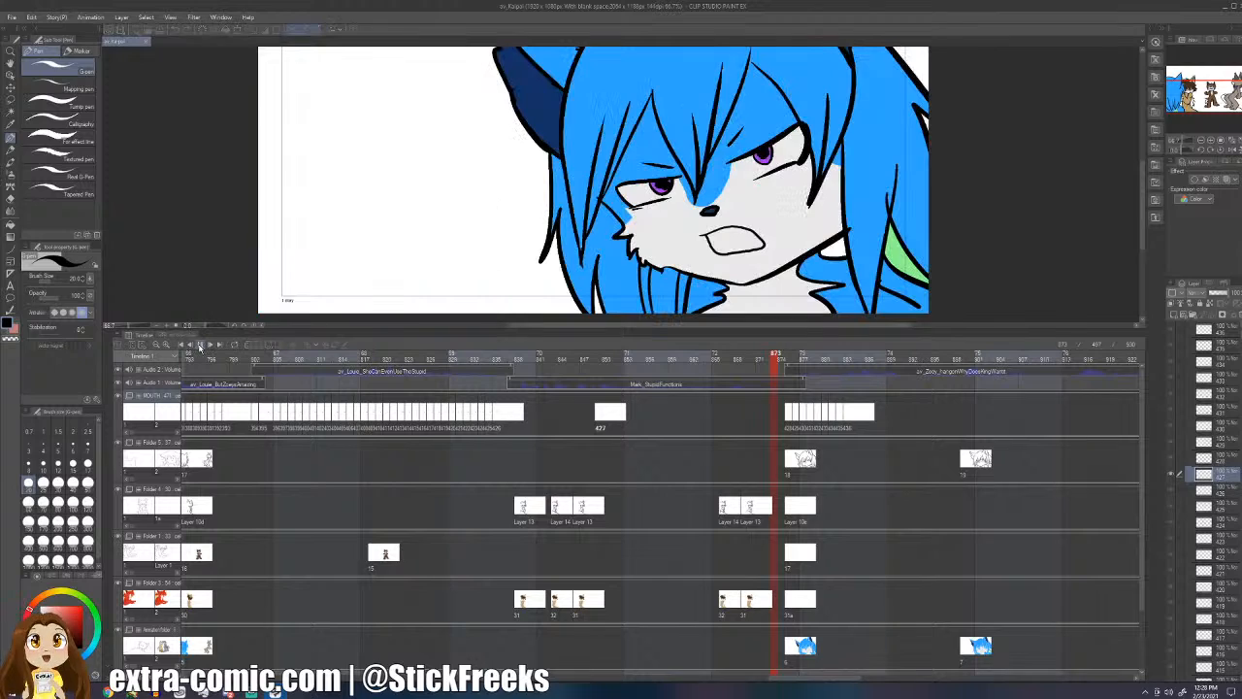
- Shift the last two mouth cels to frames 884 and 885, and move the cel at frame 881 to frame 883
left_click(838, 419)
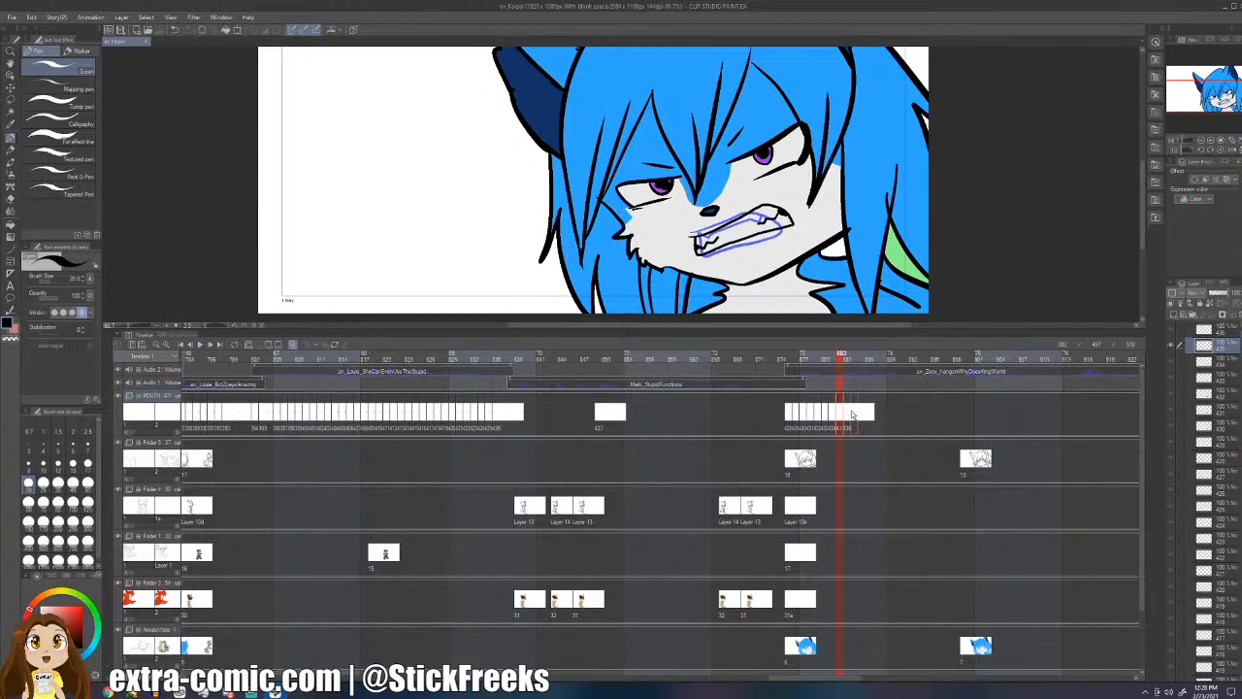
left_click_drag(853, 414, 853, 416)
left_click(833, 417)
left_click(827, 416)
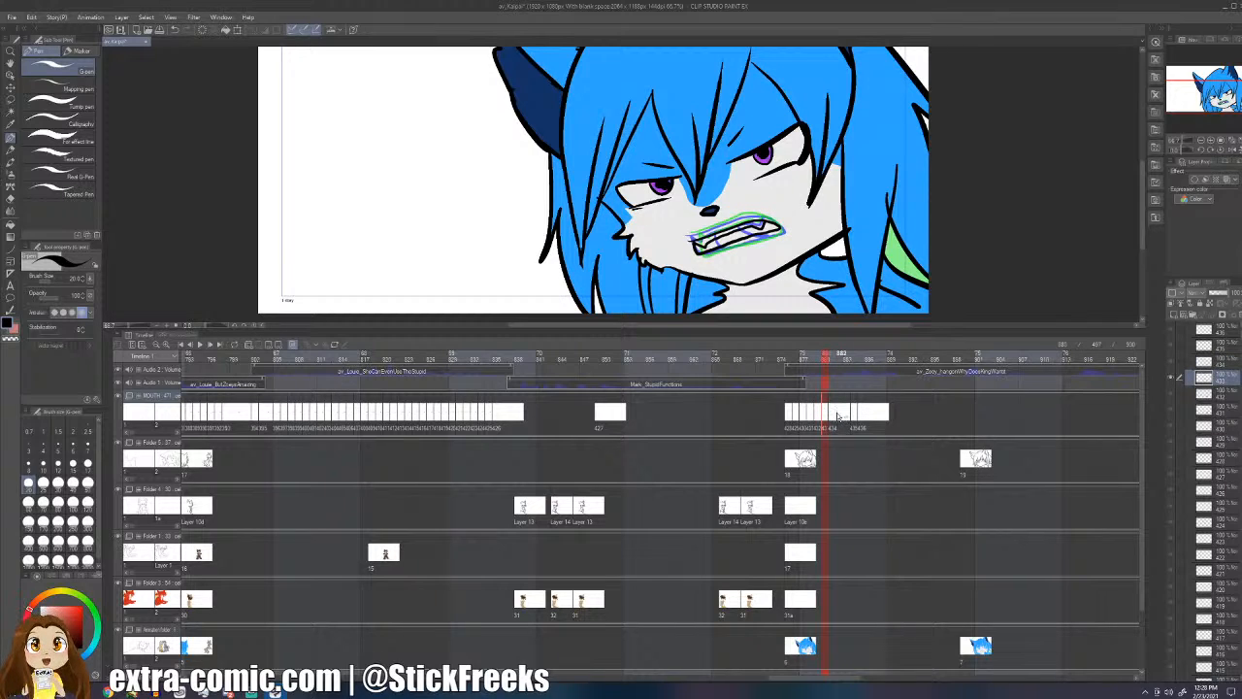
left_click(832, 416)
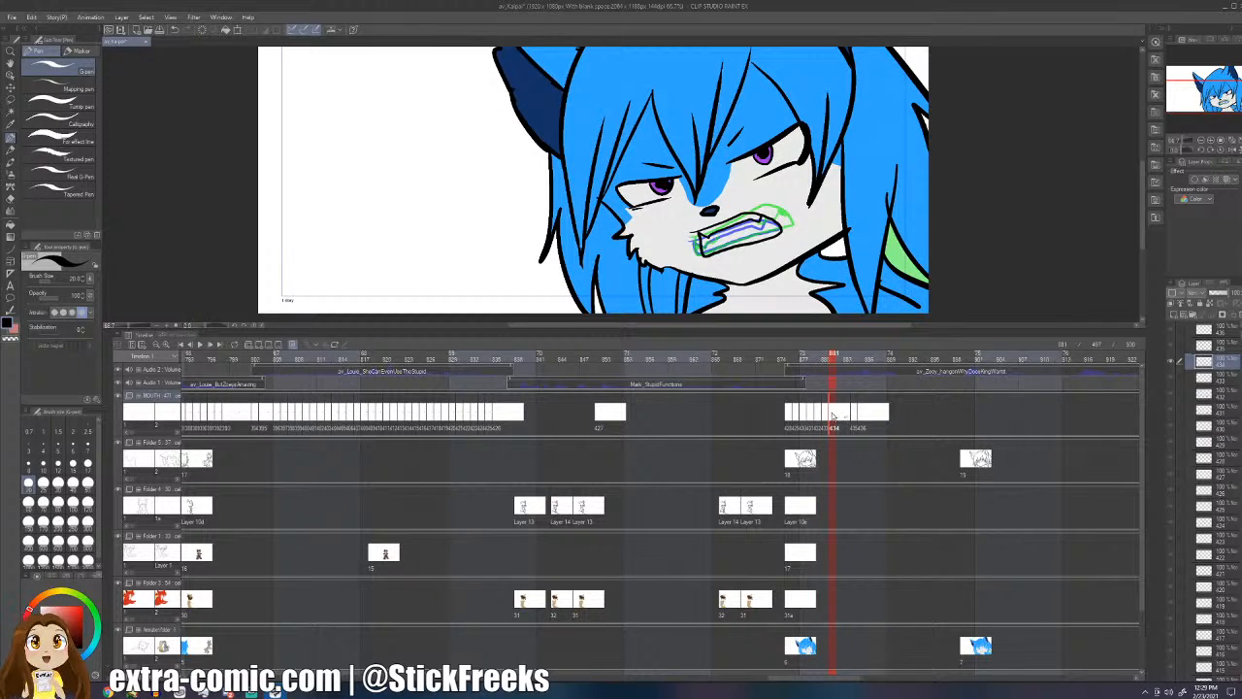
left_click_drag(834, 417, 847, 417)
- Clear the snarl on the mouth cel at frame 884 and redraw it as a wider open mouth with upper teeth
left_click(854, 416)
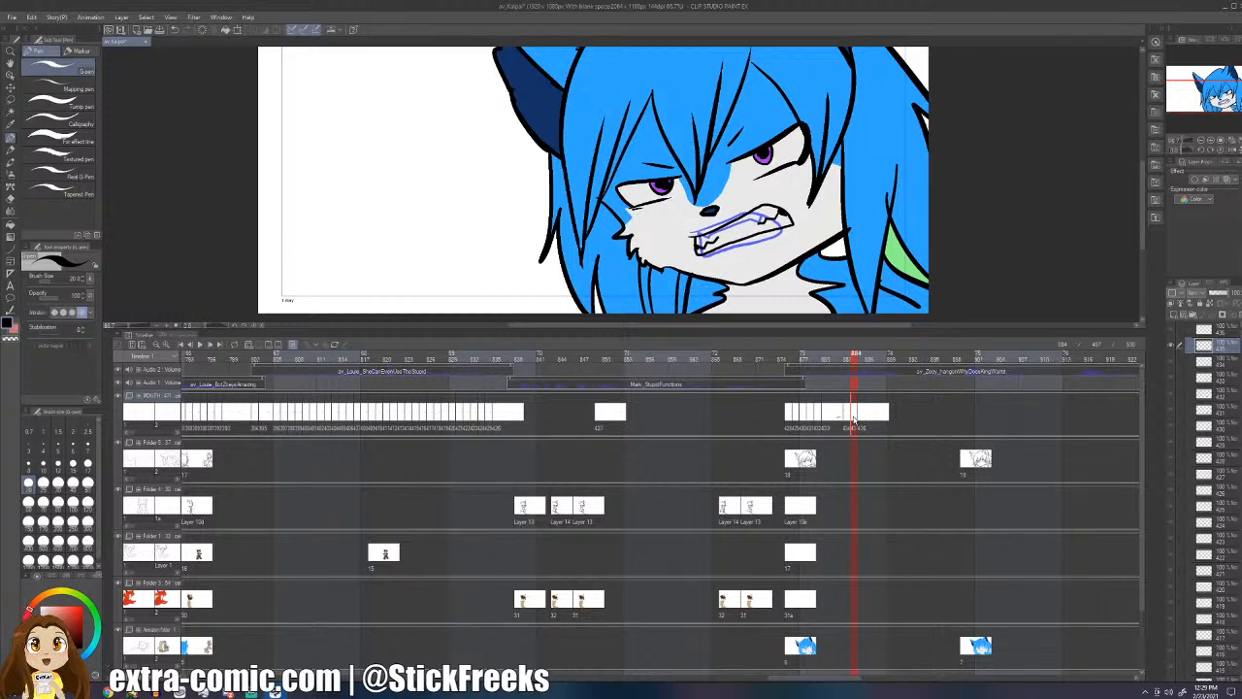
key("Delete")
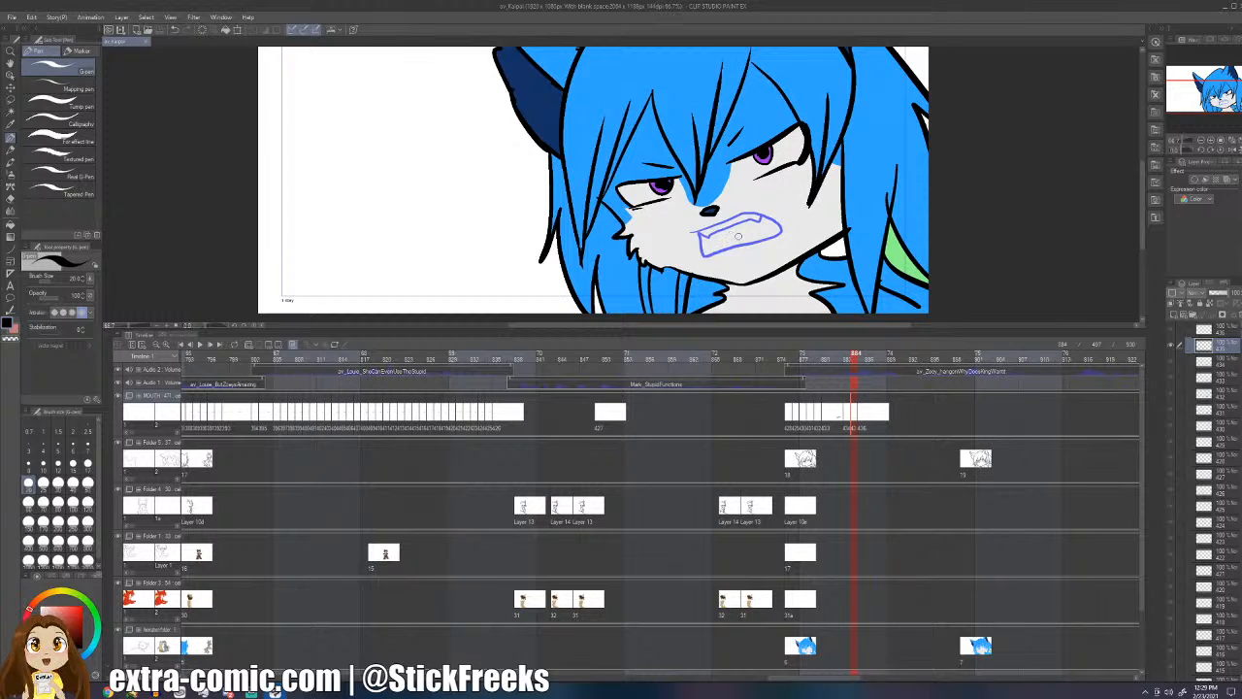
left_click_drag(683, 230, 769, 213)
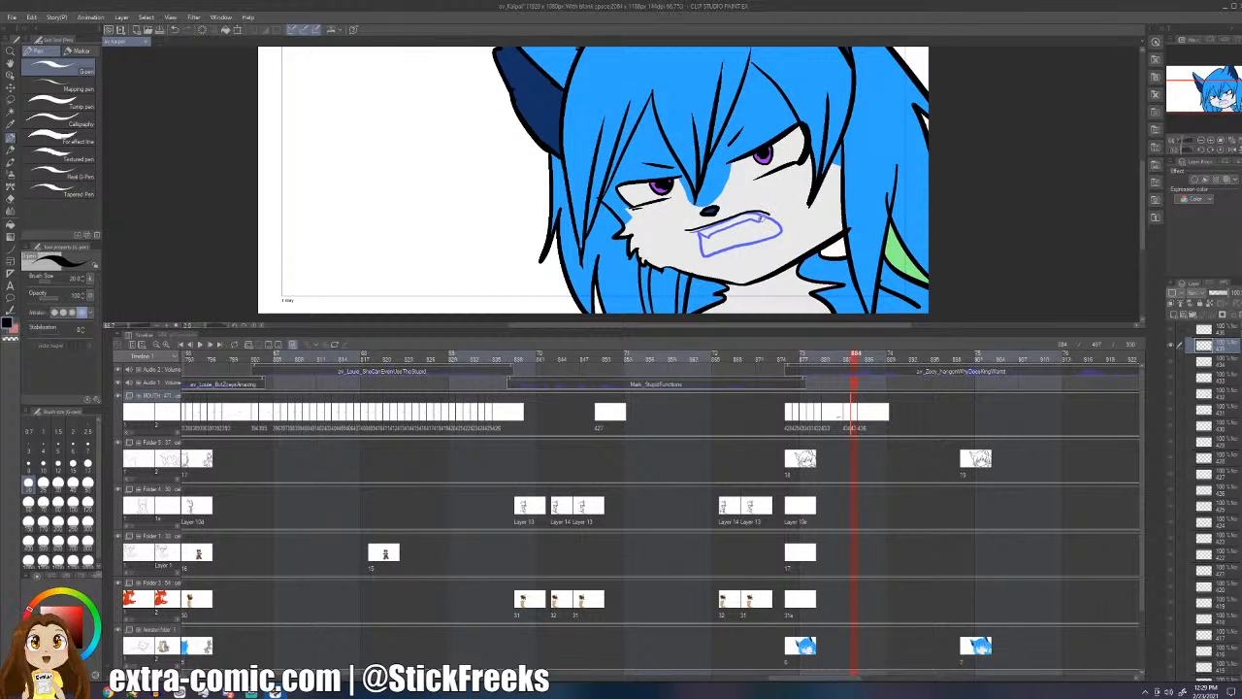
key("ctrl+z")
mouse_move(687, 230)
left_mouse_down()
mouse_move(785, 225)
mouse_move(764, 216)
mouse_move(791, 243)
mouse_move(725, 259)
mouse_move(701, 242)
mouse_move(699, 232)
mouse_move(772, 212)
left_mouse_up()
key("ctrl+z")
- Compare the mouth at frame 884 with its neighbouring cels and play back from frame 875
key("Right")
key("Left")
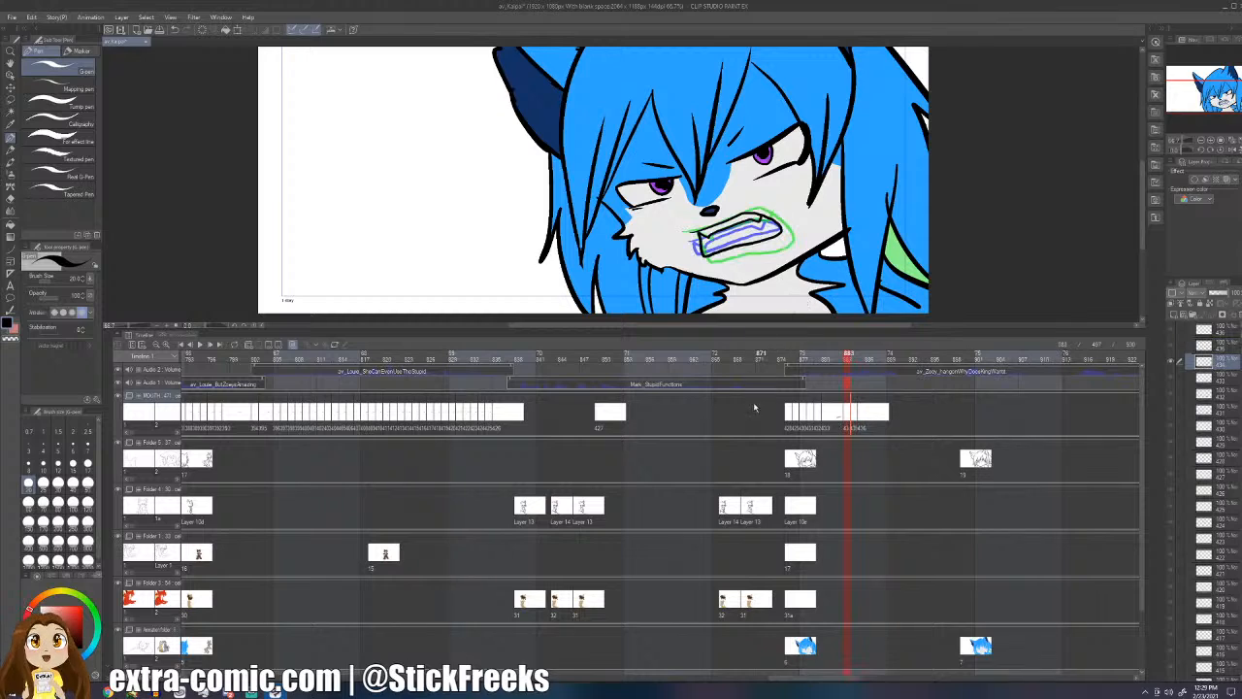
left_click(788, 355)
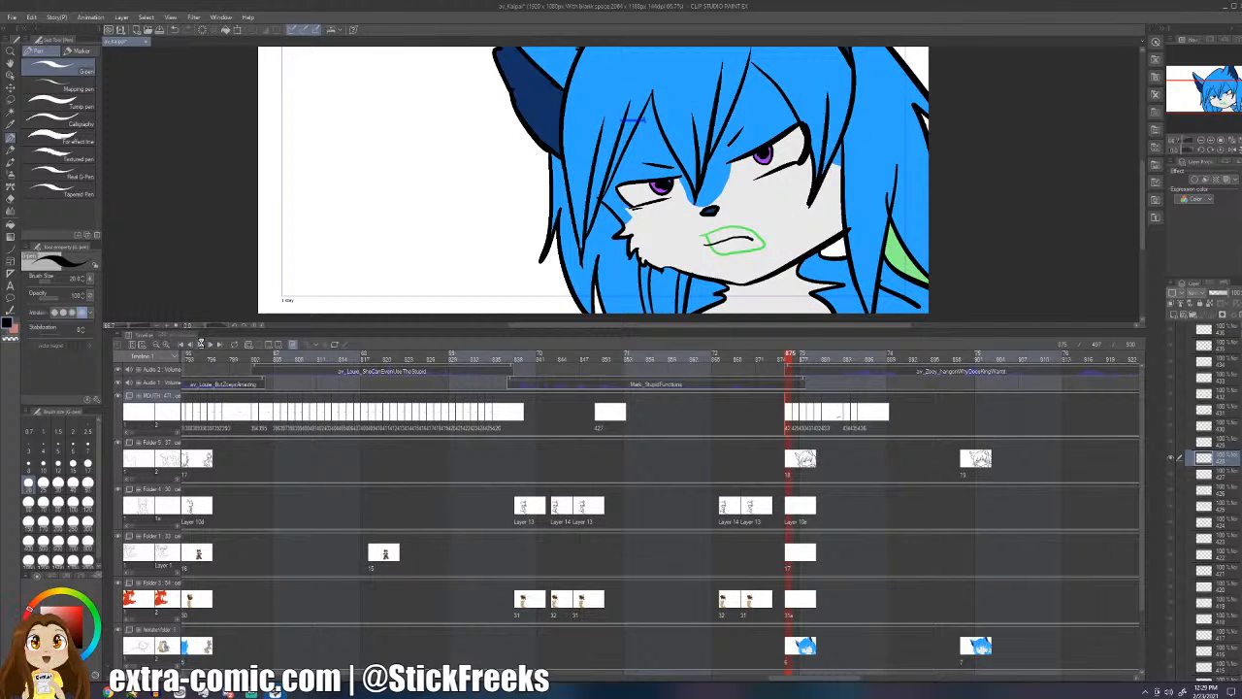
left_click(201, 343)
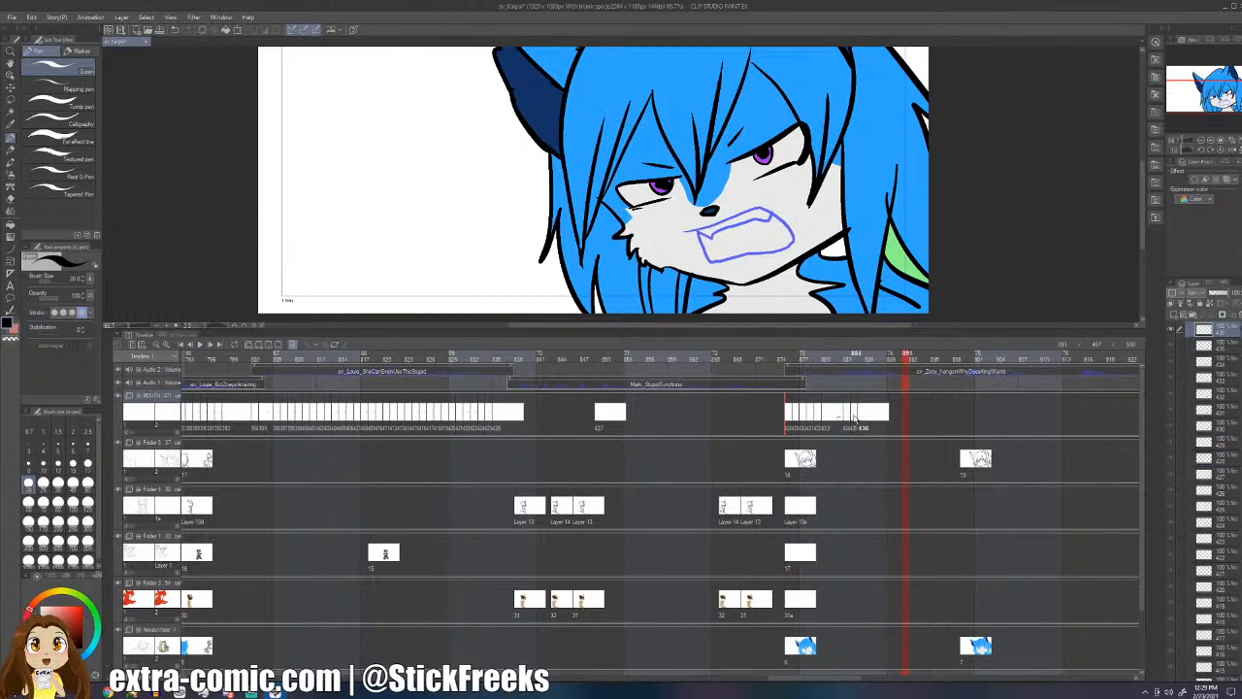
- Draw a slanted snarl with jagged teeth at both corners on frame 885 and add an empty mouth cel at frame 886
left_click(857, 419)
left_click(862, 420)
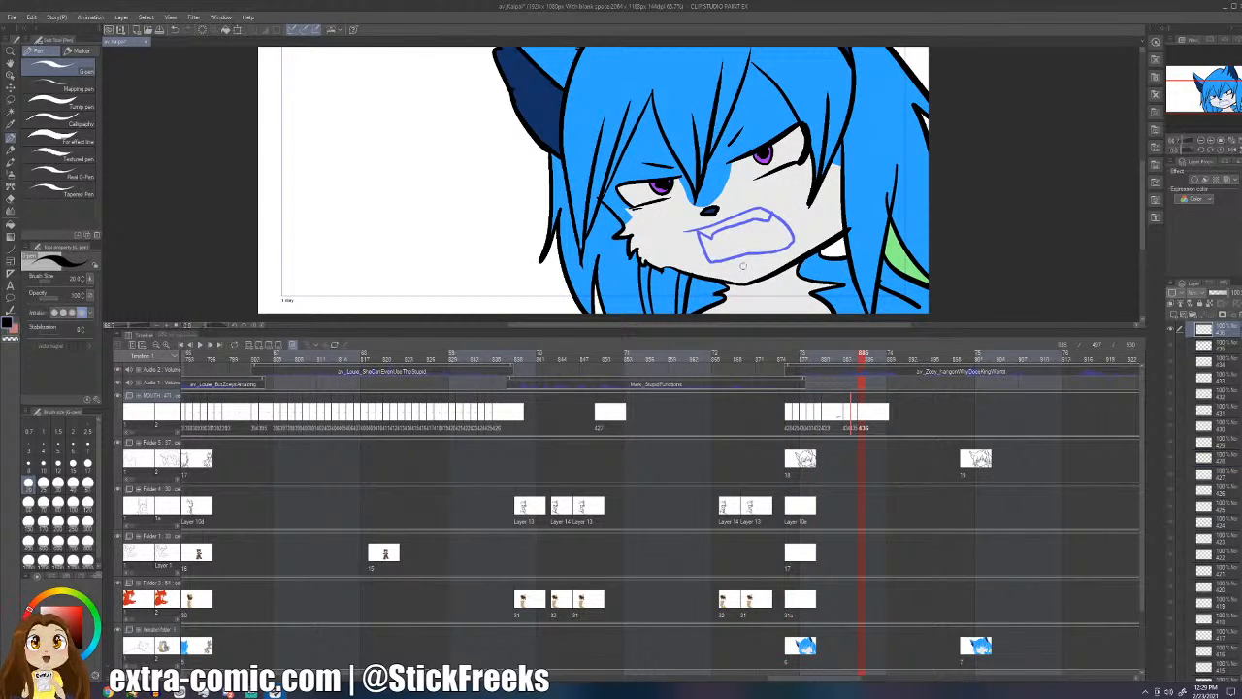
mouse_move(691, 238)
left_mouse_down()
mouse_move(766, 216)
mouse_move(799, 229)
mouse_move(705, 258)
mouse_move(692, 241)
left_mouse_up()
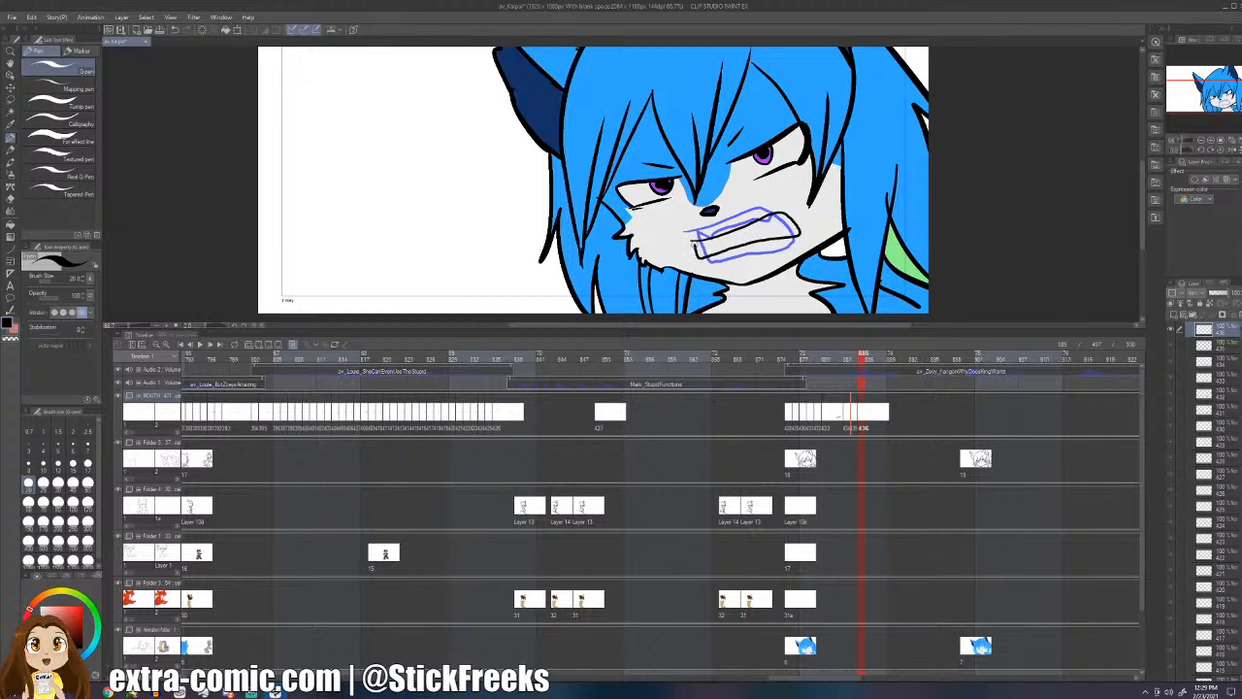
key("ctrl+z")
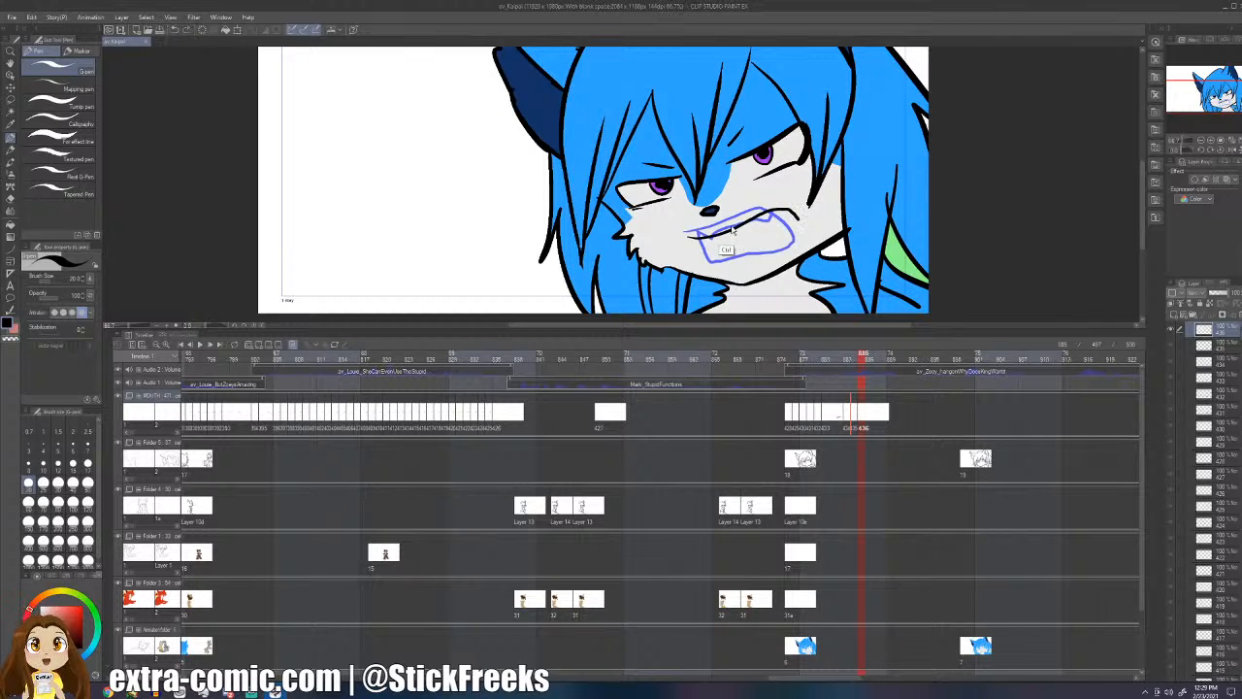
mouse_move(681, 237)
left_mouse_down()
mouse_move(792, 210)
mouse_move(804, 234)
mouse_move(696, 259)
mouse_move(685, 237)
left_mouse_up()
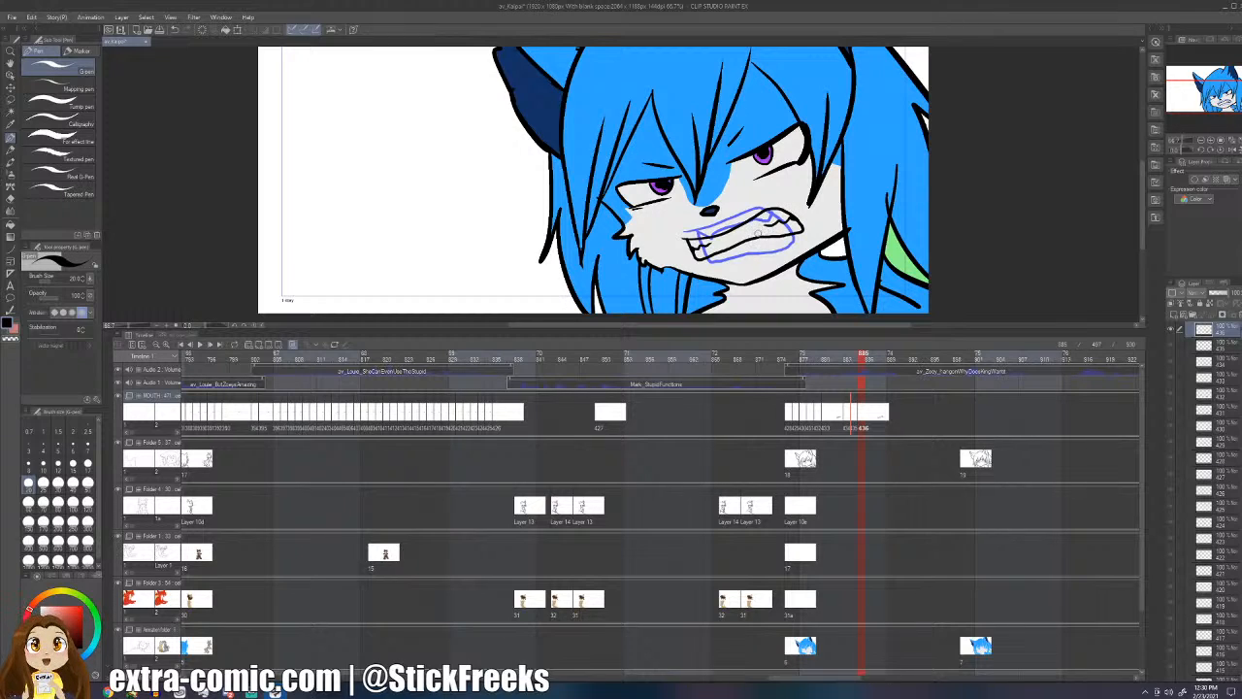
key("alt+n")
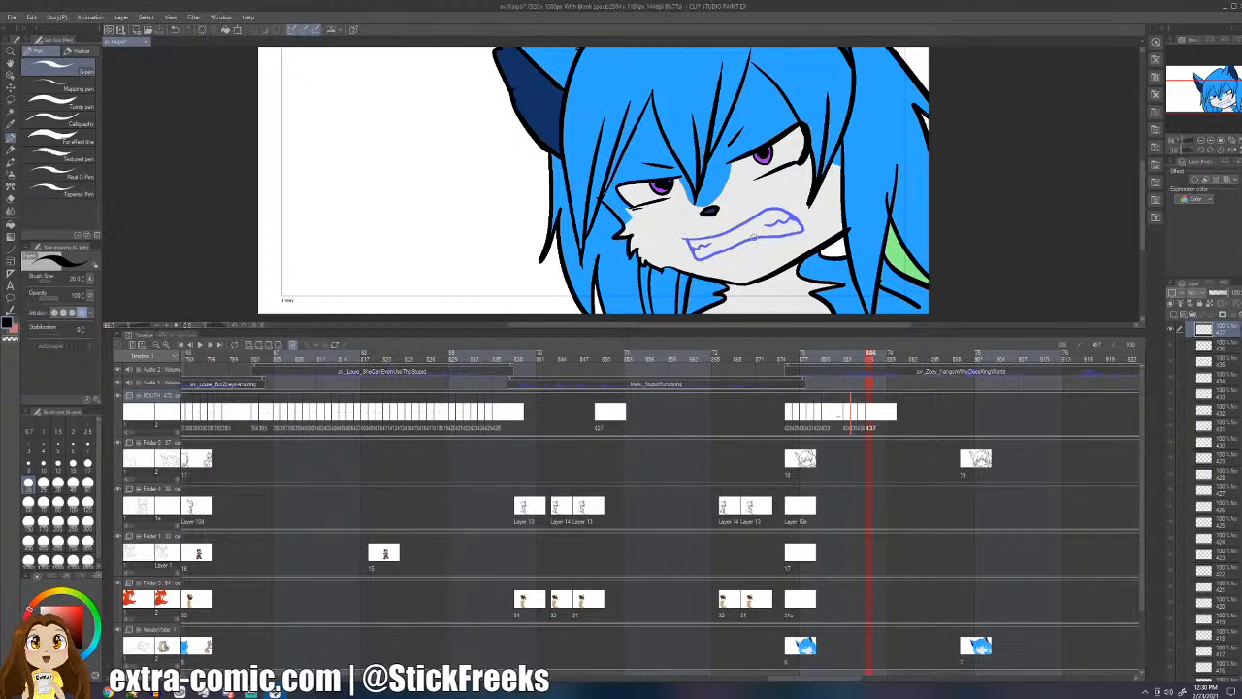
- Flip back through the mouth cels to frame 883 and play back from frame 872 to check the lip sync
key("Left")
key("Left")
key("Left")
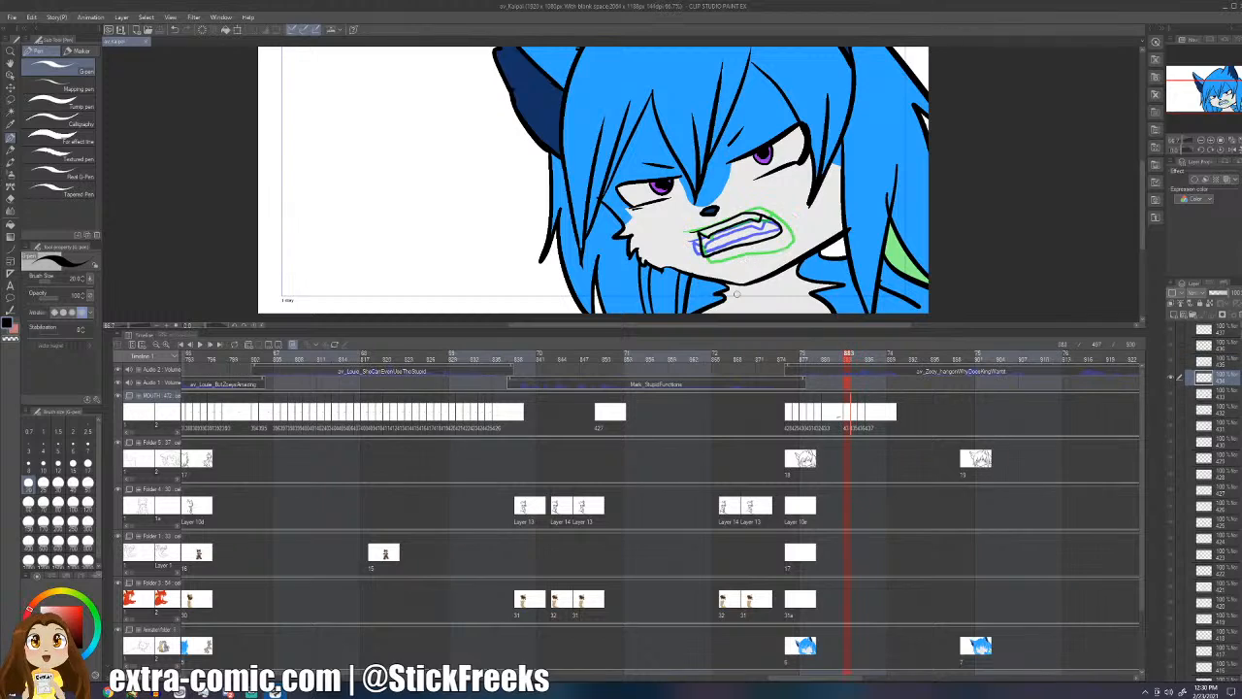
left_click(767, 415)
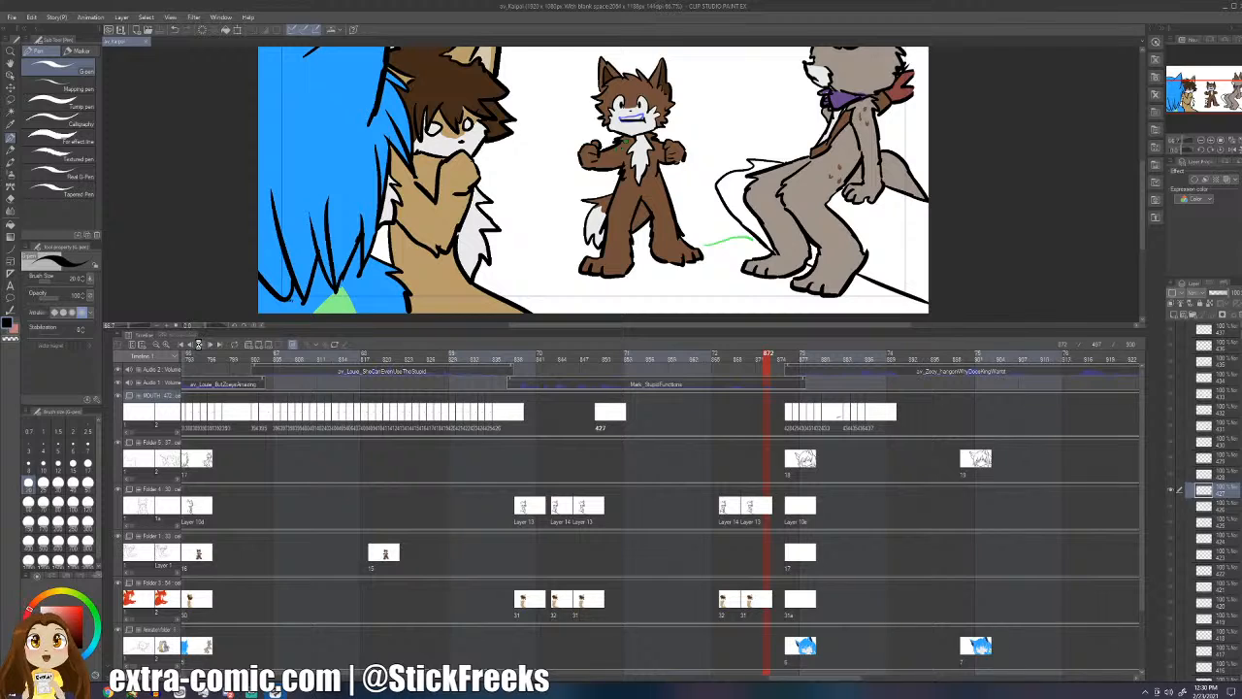
left_click(198, 344)
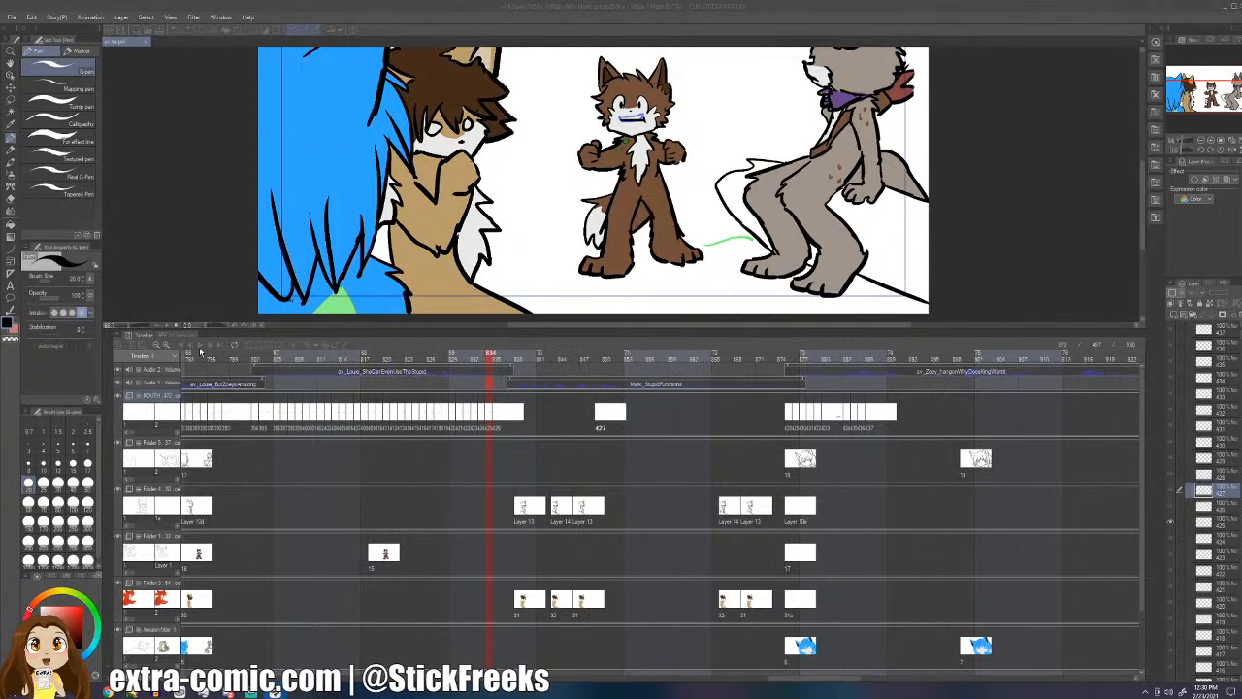
left_click(199, 345)
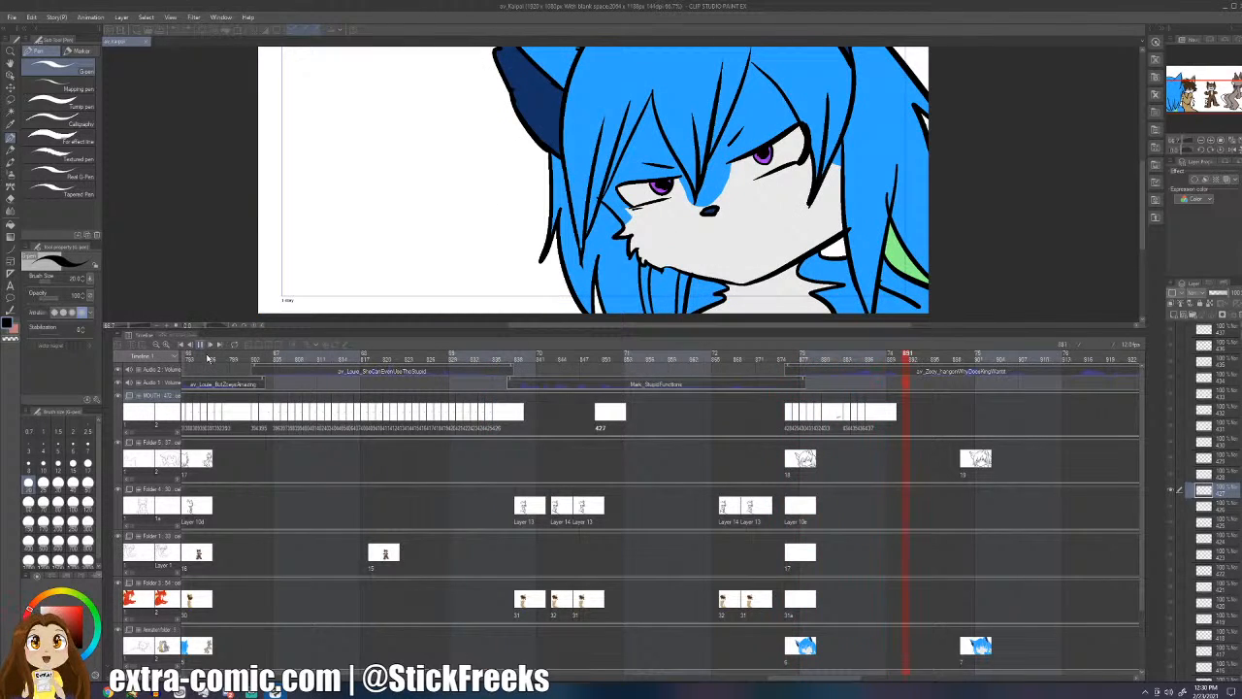
- Draw a wide open mouth with upper fangs at frame 886 and a narrow slanted snarl at frame 887, adding mouth cels through frame 888
left_click(870, 419)
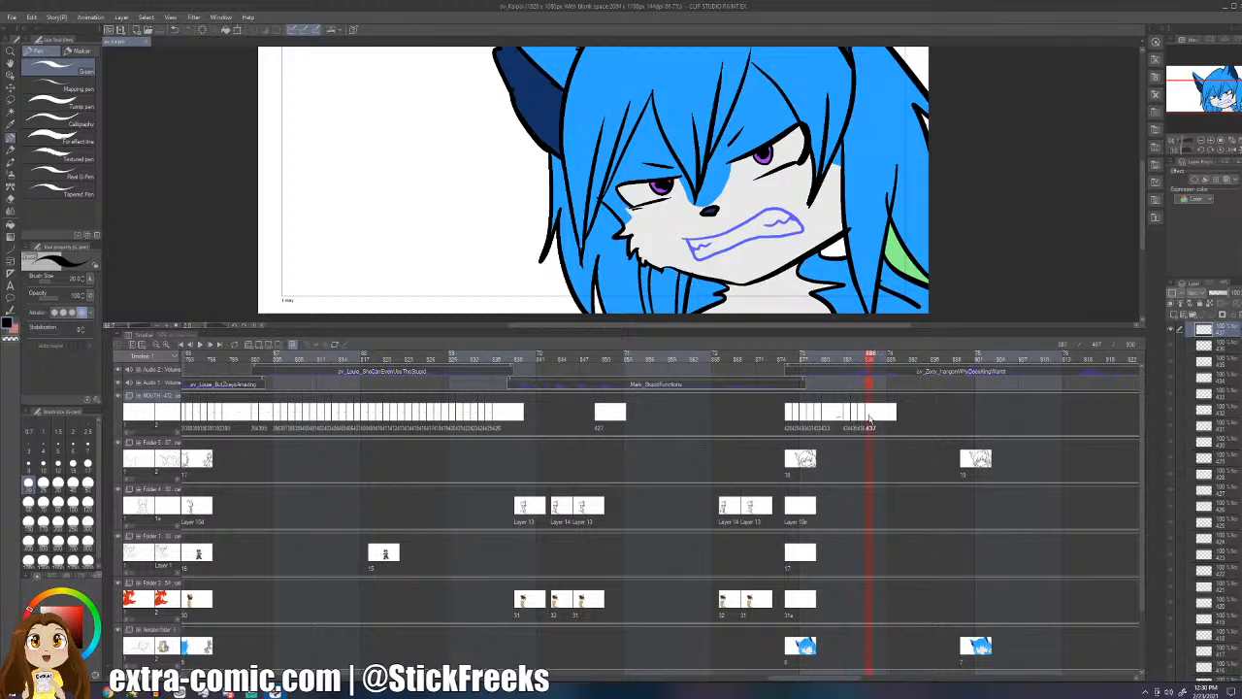
mouse_move(689, 236)
left_mouse_down()
mouse_move(782, 210)
mouse_move(775, 254)
mouse_move(725, 262)
mouse_move(691, 233)
mouse_move(708, 239)
mouse_move(766, 208)
left_mouse_up()
key("ctrl+shift+n")
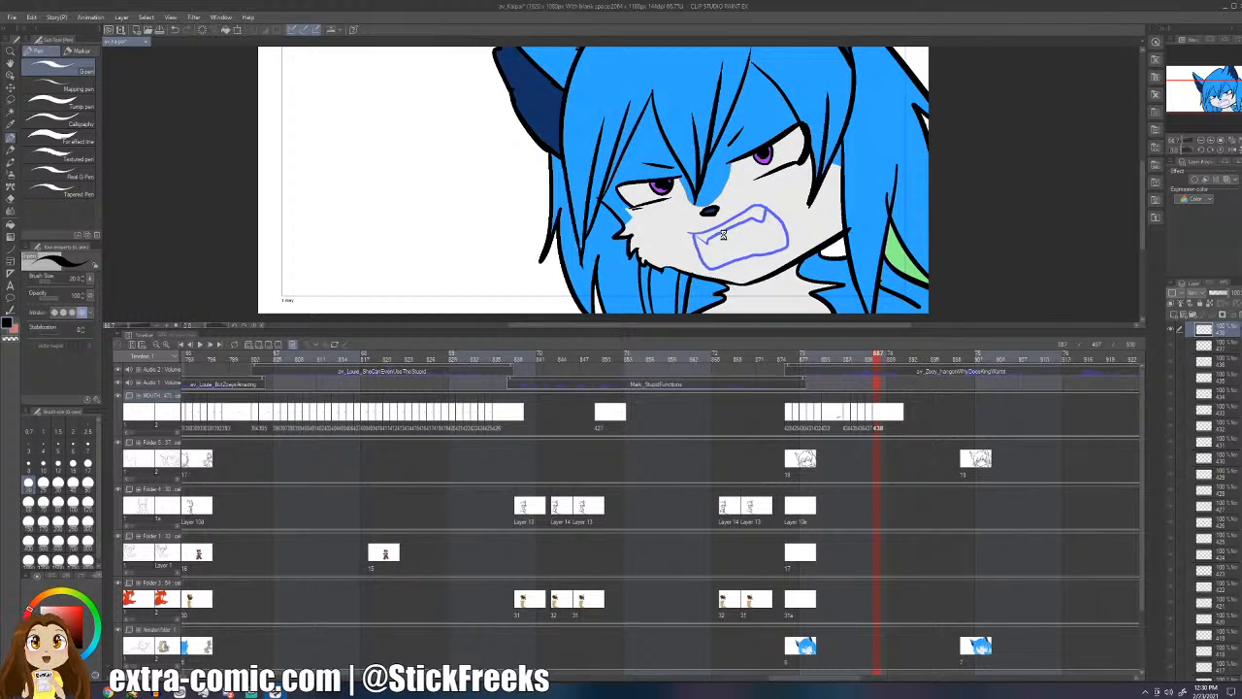
mouse_move(687, 246)
left_mouse_down()
mouse_move(768, 218)
mouse_move(795, 228)
left_mouse_up()
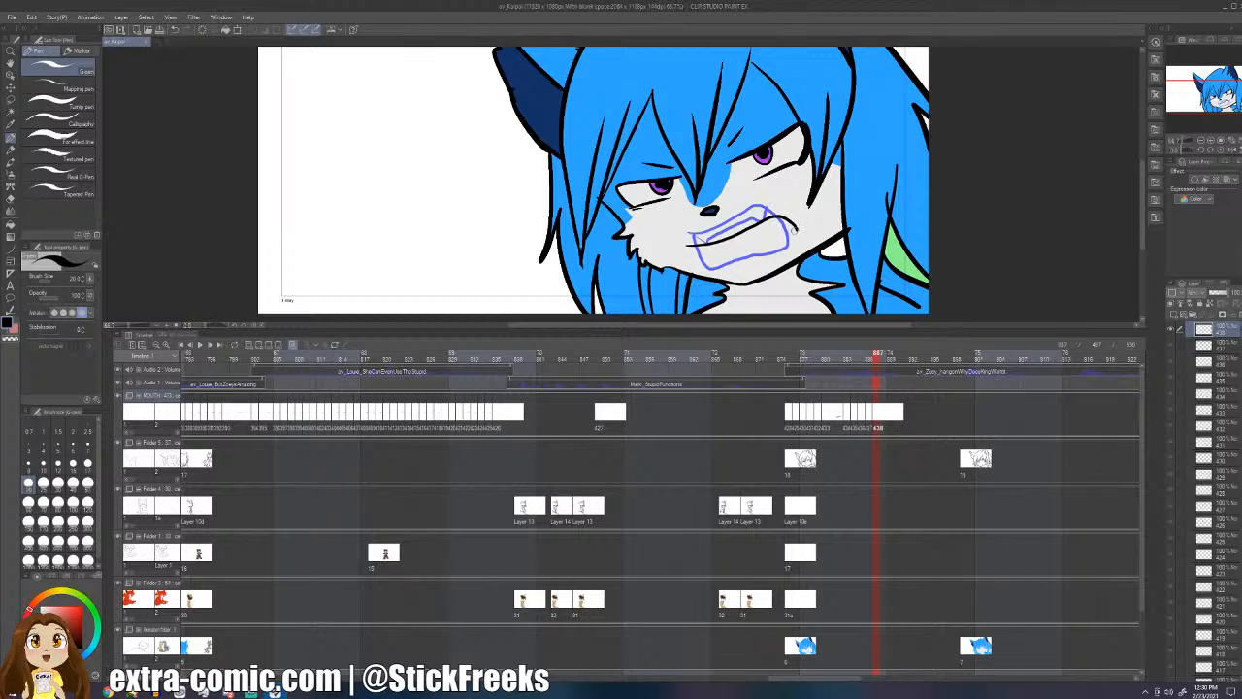
key("ctrl+z")
mouse_move(691, 243)
left_mouse_down()
mouse_move(763, 215)
mouse_move(795, 235)
mouse_move(698, 264)
mouse_move(692, 245)
mouse_move(779, 214)
left_mouse_up()
key("ctrl+shift+n")
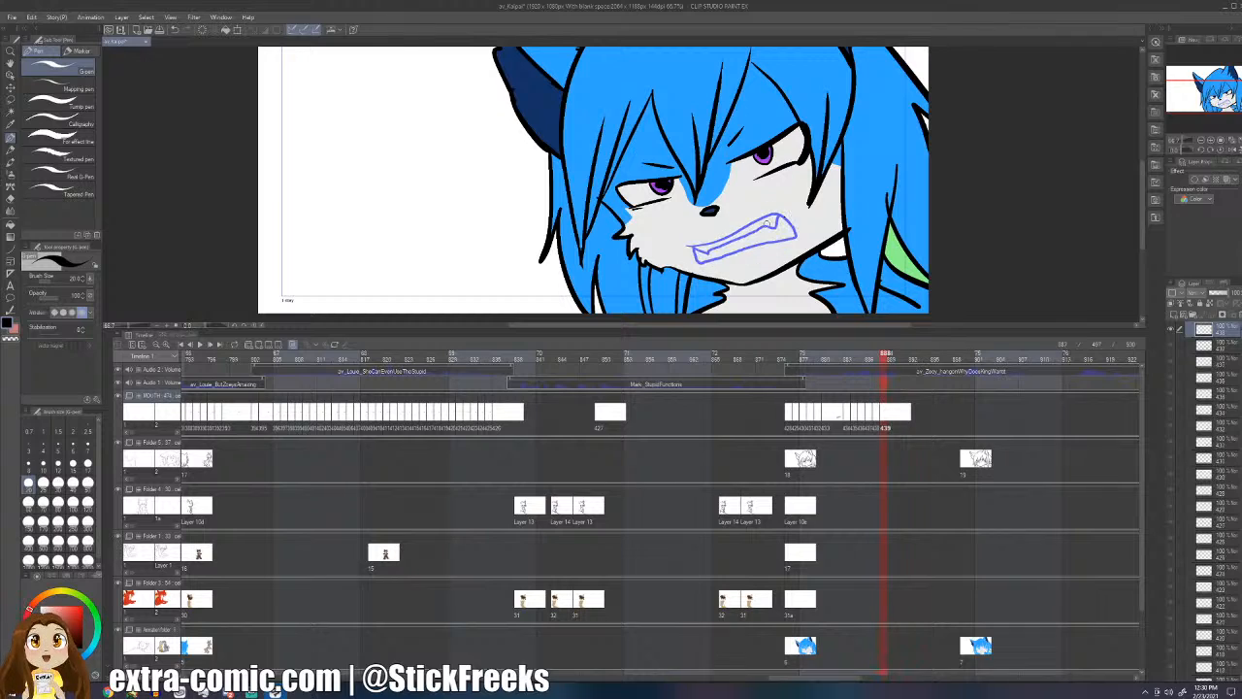
- Continue the mouth shapes at frames 888 to 890 with an open mouth at 889 and a jagged-toothed snarl at 890, adding cels through frame 891
mouse_move(690, 242)
left_mouse_down()
mouse_move(795, 235)
mouse_move(718, 258)
mouse_move(697, 243)
mouse_move(784, 219)
mouse_move(768, 229)
mouse_move(752, 213)
mouse_move(775, 214)
mouse_move(774, 244)
mouse_move(723, 254)
mouse_move(701, 237)
mouse_move(774, 208)
left_mouse_up()
key("Right")
key("ctrl+z")
key("Right")
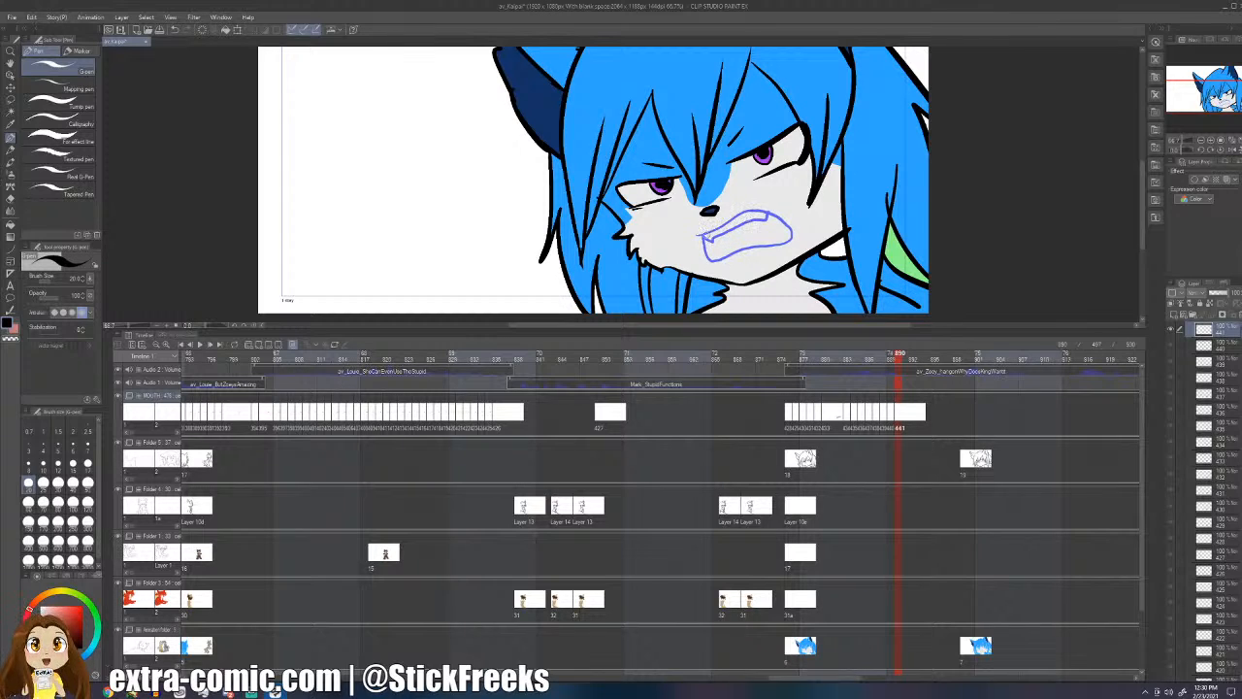
mouse_move(696, 238)
left_mouse_down()
mouse_move(742, 219)
mouse_move(790, 225)
mouse_move(698, 254)
mouse_move(696, 240)
mouse_move(721, 242)
left_mouse_up()
mouse_move(779, 209)
left_mouse_down()
mouse_move(787, 221)
mouse_move(754, 226)
left_mouse_up()
key("Right")
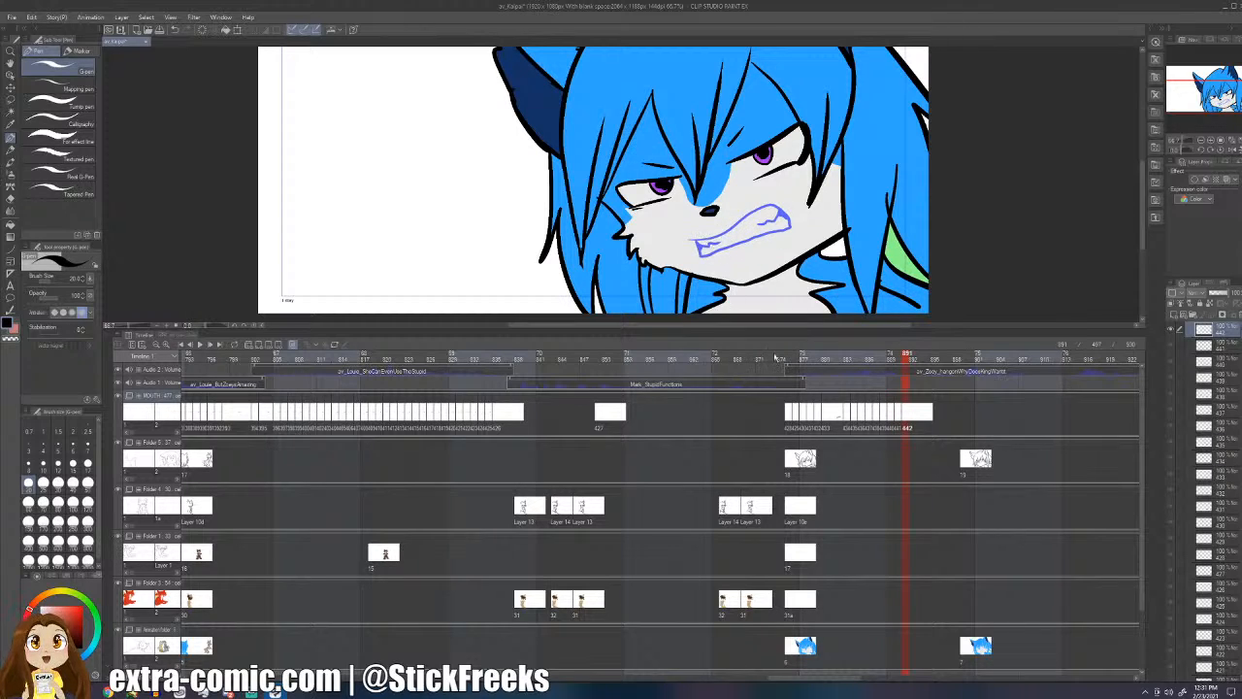
- Play back the extended mouth animation from frame 877 to check it against the dialogue
left_click(804, 355)
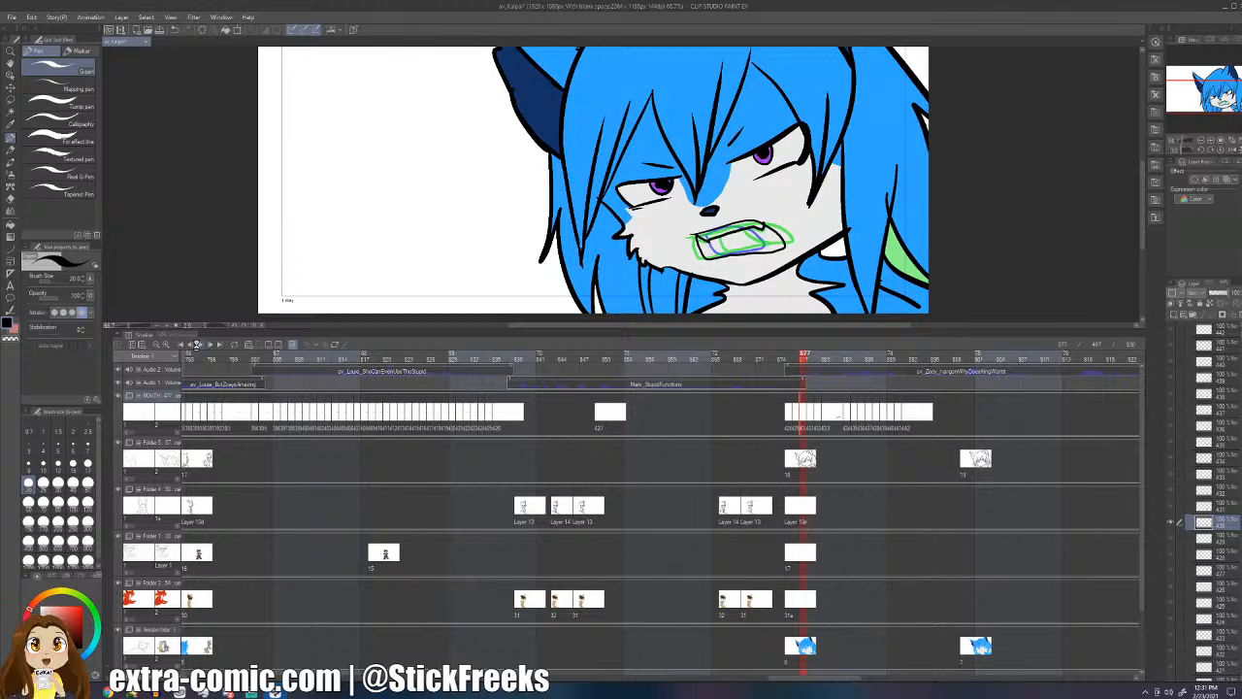
left_click(197, 345)
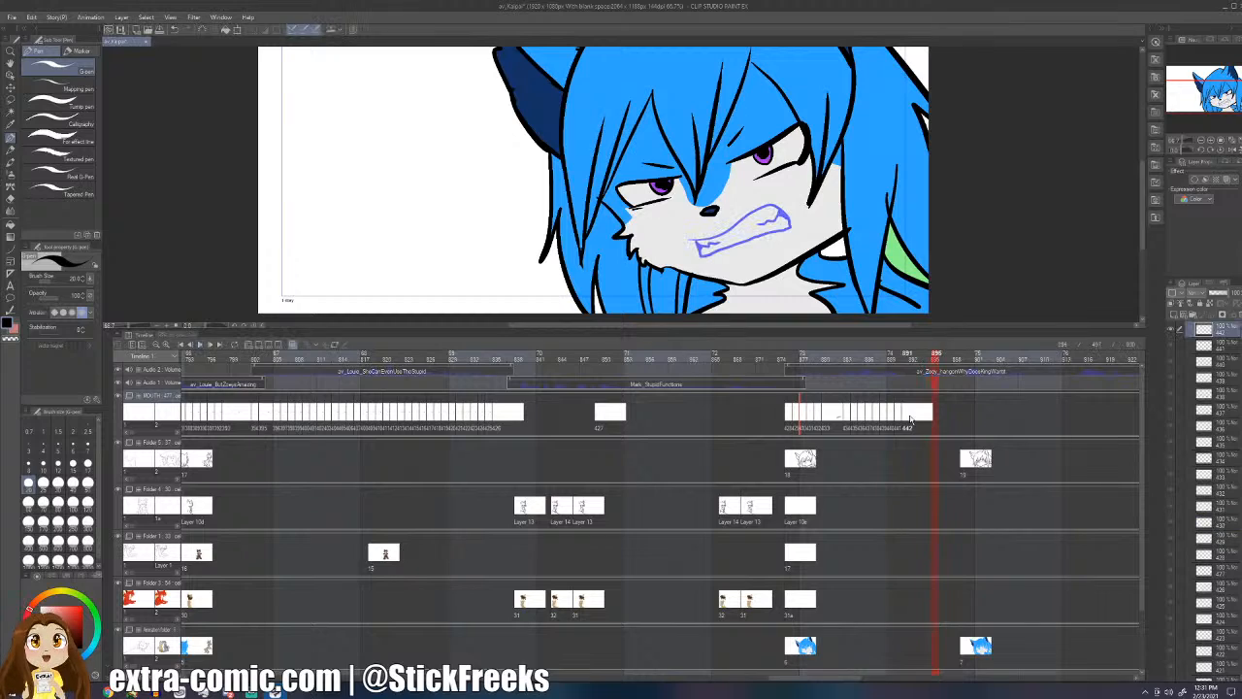
- Draw a slanted snarl with jagged teeth at frame 891 and add a mouth cel at frame 894
left_click(906, 420)
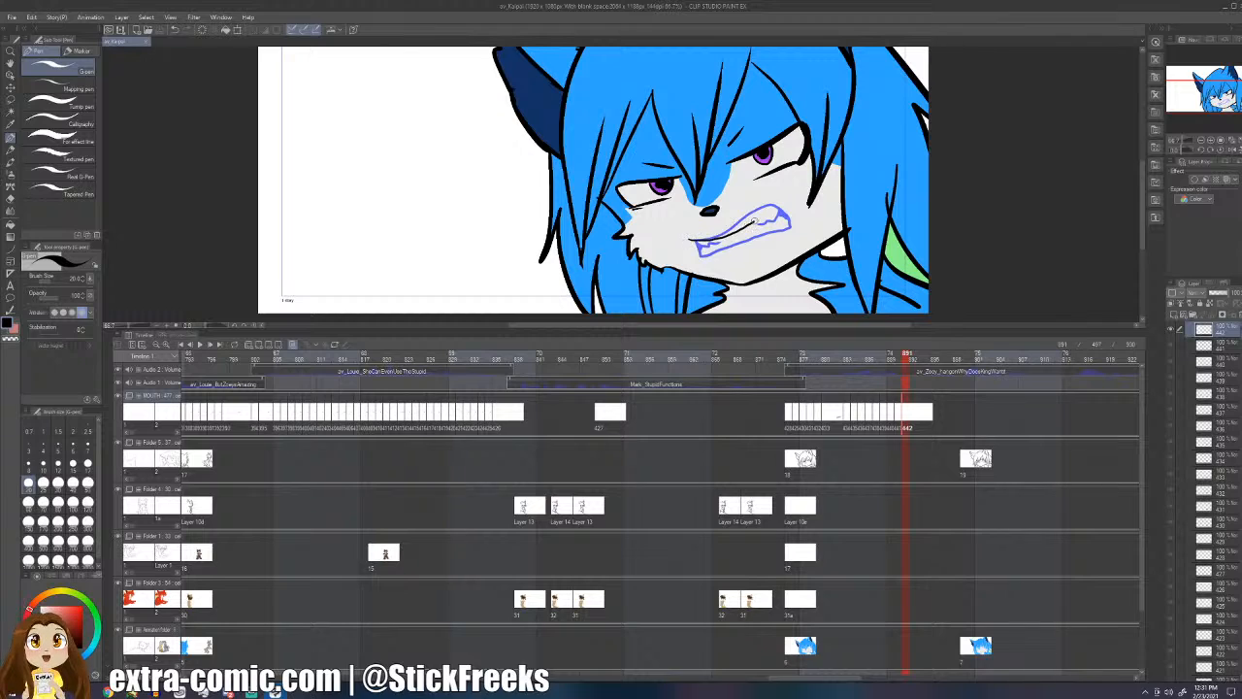
mouse_move(686, 237)
left_mouse_down()
mouse_move(761, 208)
mouse_move(786, 229)
mouse_move(722, 252)
mouse_move(693, 250)
mouse_move(694, 240)
mouse_move(710, 249)
left_mouse_up()
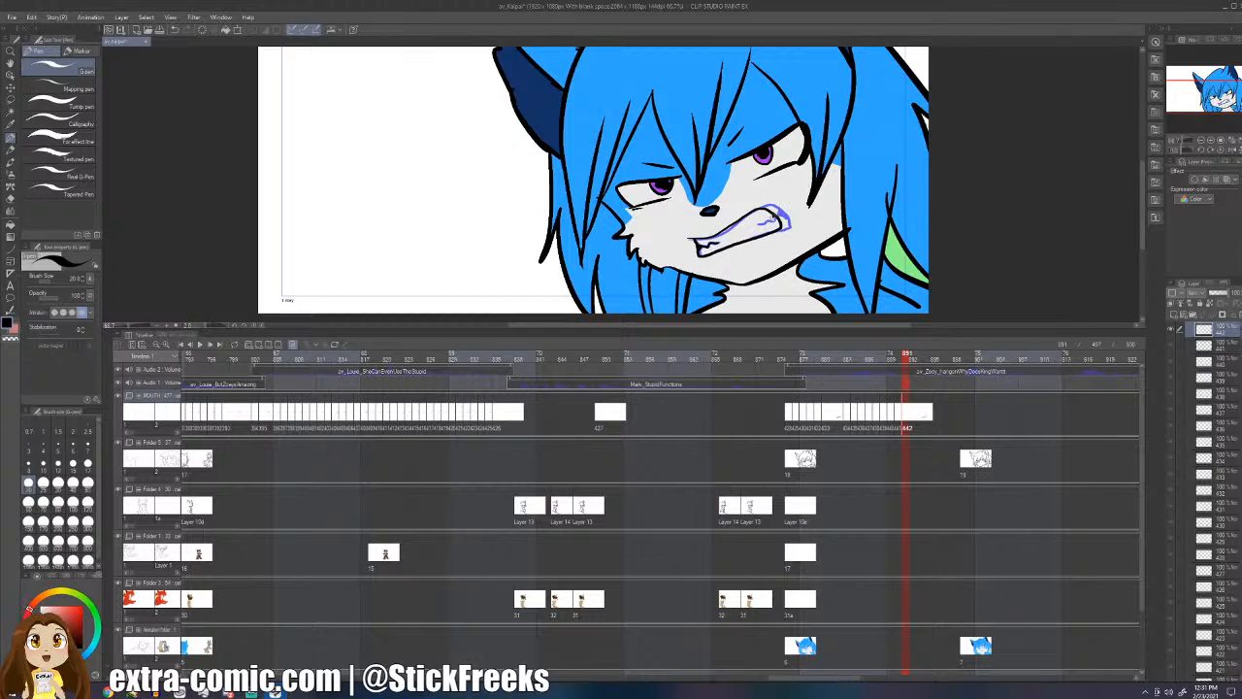
left_click_drag(776, 212, 755, 225)
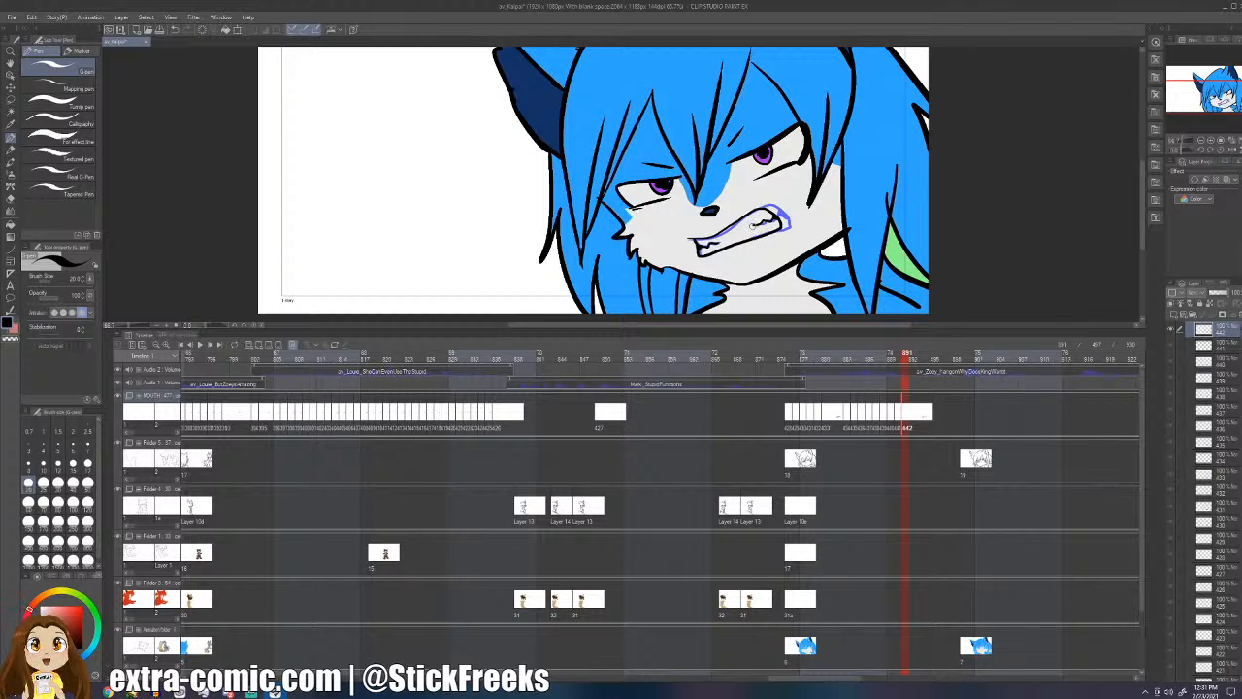
key("ctrl+shift+n")
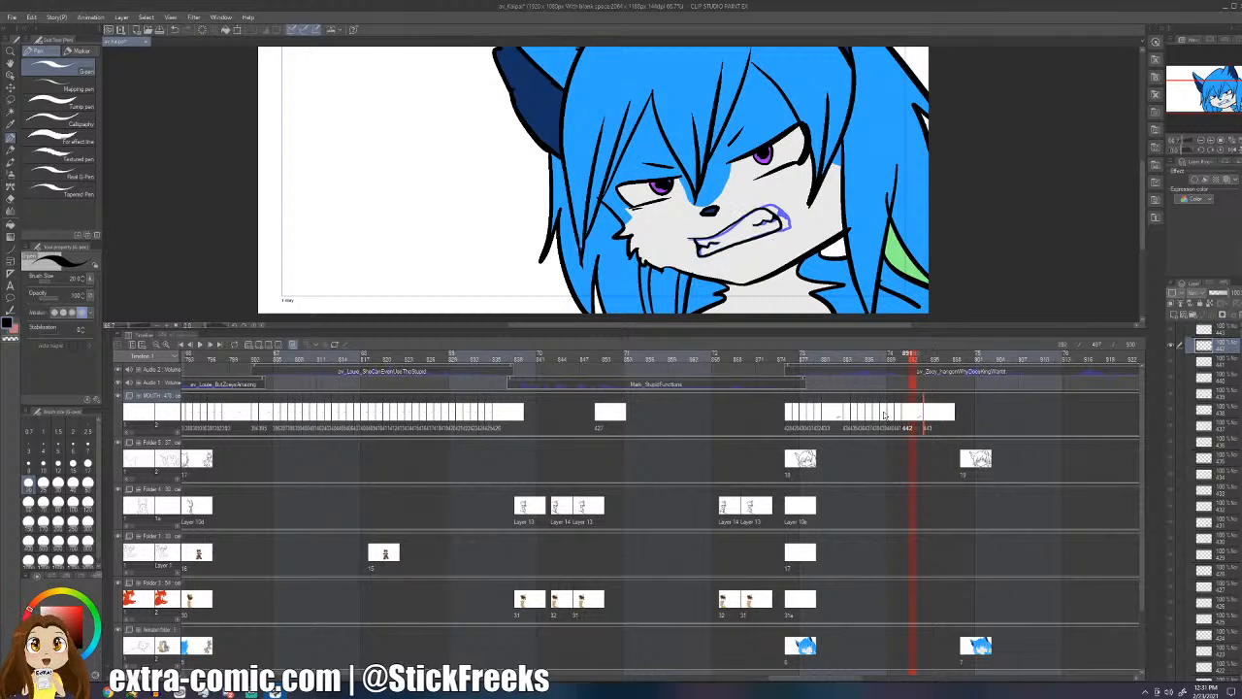
- Play back the mouth animation from frame 870 to check it against the dialogue
left_click(803, 416)
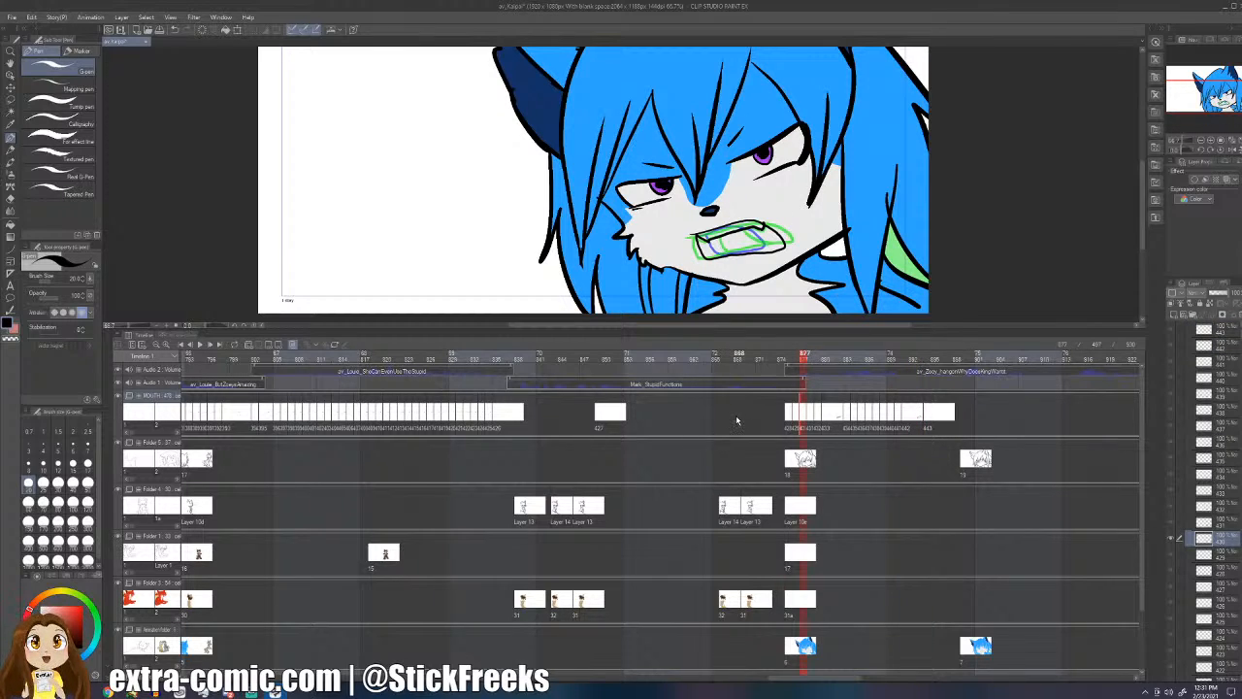
left_click(752, 417)
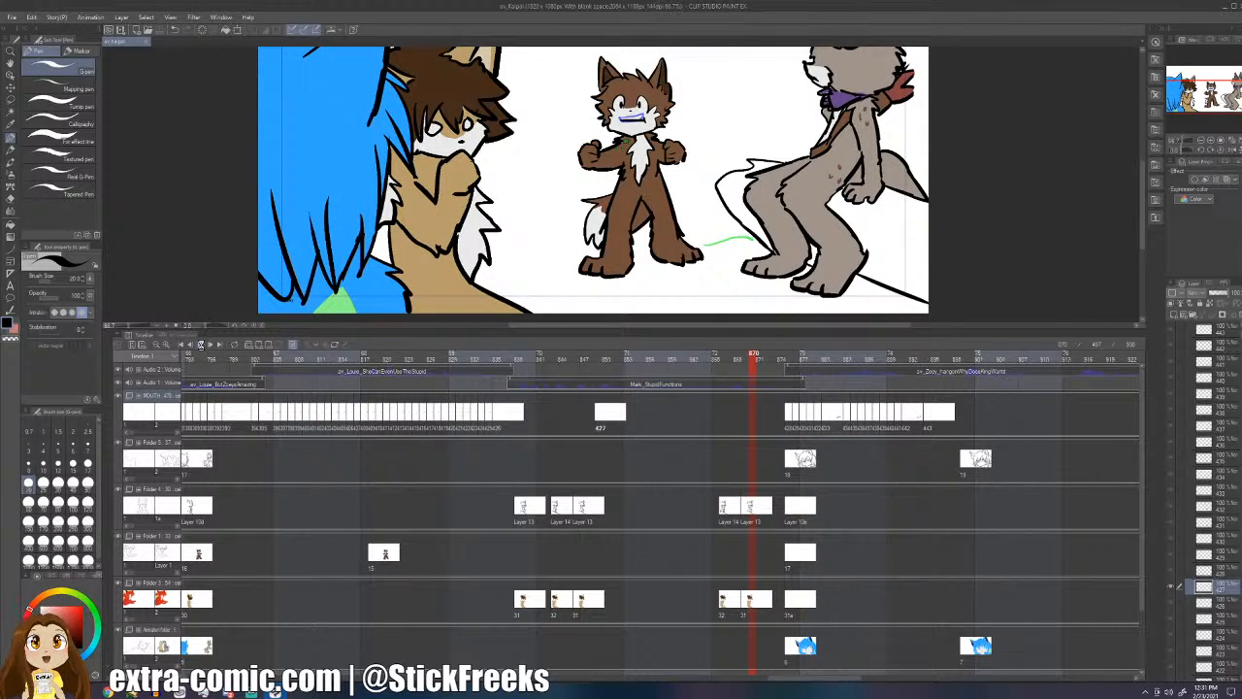
left_click(201, 345)
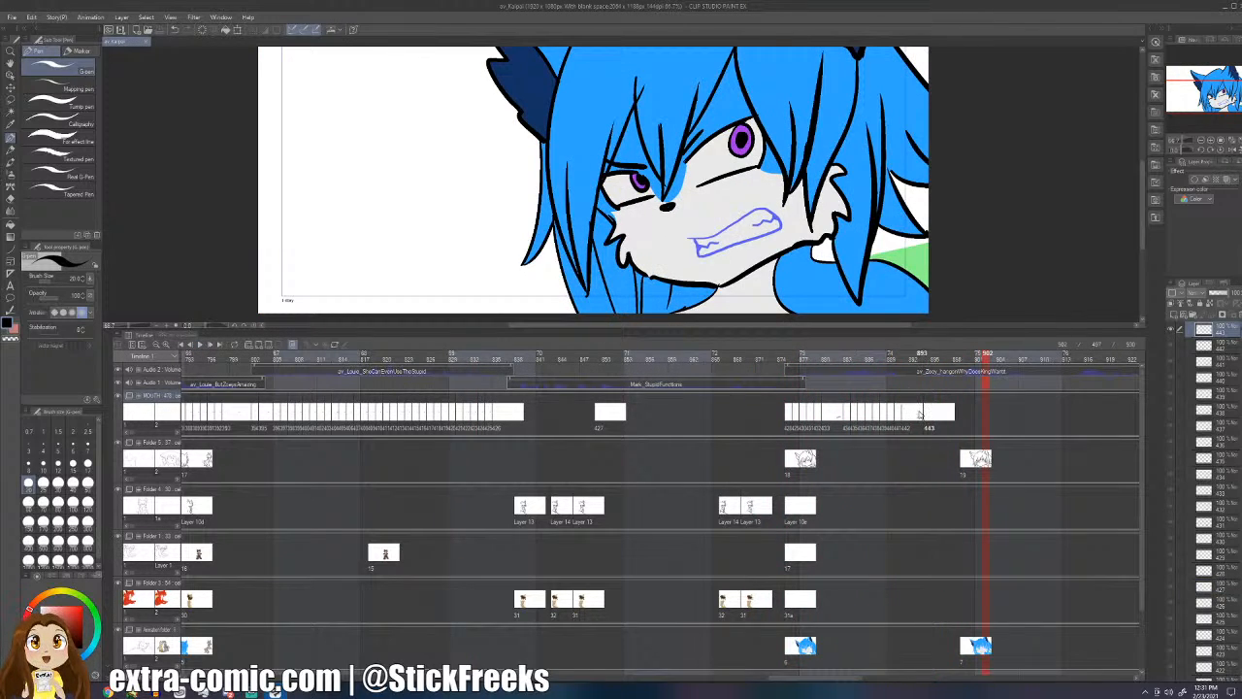
- Draw a wide open mouth with upper fangs at frame 894 and narrow slanted lips at frame 897, adding mouth cels through frame 900
left_click(920, 415)
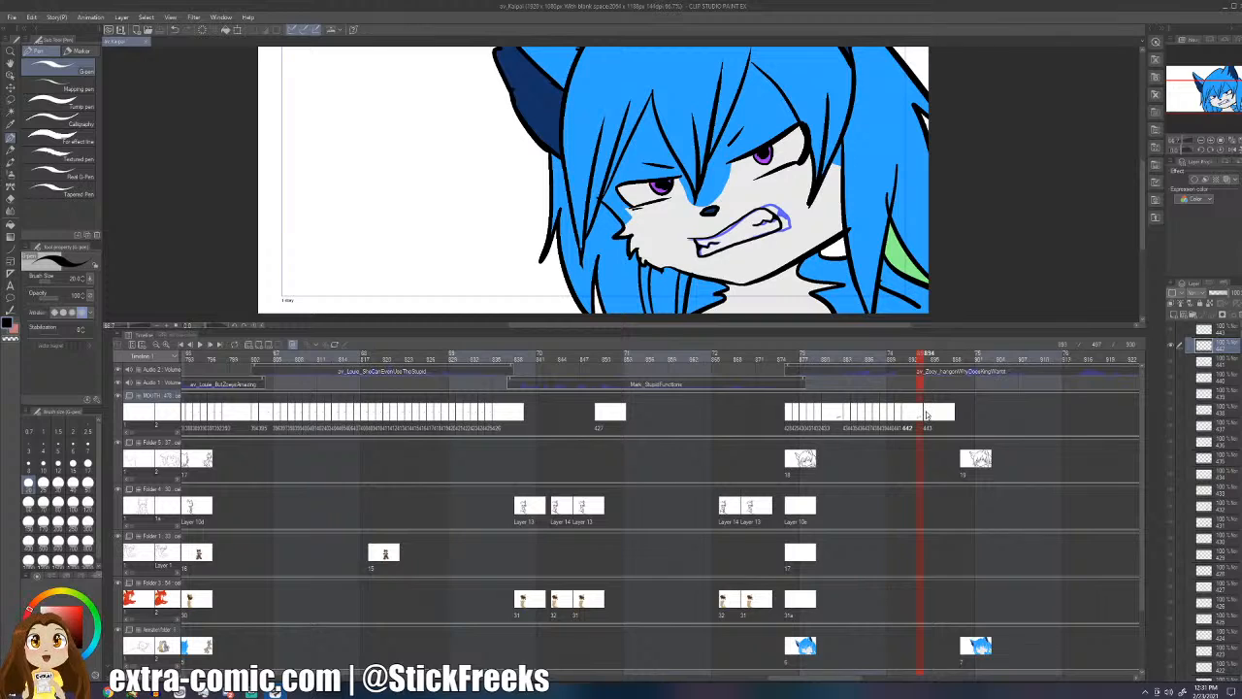
left_click(927, 415)
mouse_move(697, 235)
left_mouse_down()
mouse_move(778, 212)
mouse_move(779, 243)
mouse_move(728, 258)
mouse_move(780, 214)
mouse_move(791, 230)
mouse_move(716, 225)
mouse_move(787, 225)
mouse_move(753, 254)
mouse_move(706, 264)
mouse_move(690, 233)
mouse_move(766, 206)
left_mouse_up()
key("ctrl+z")
key("ctrl+z")
key("F1")
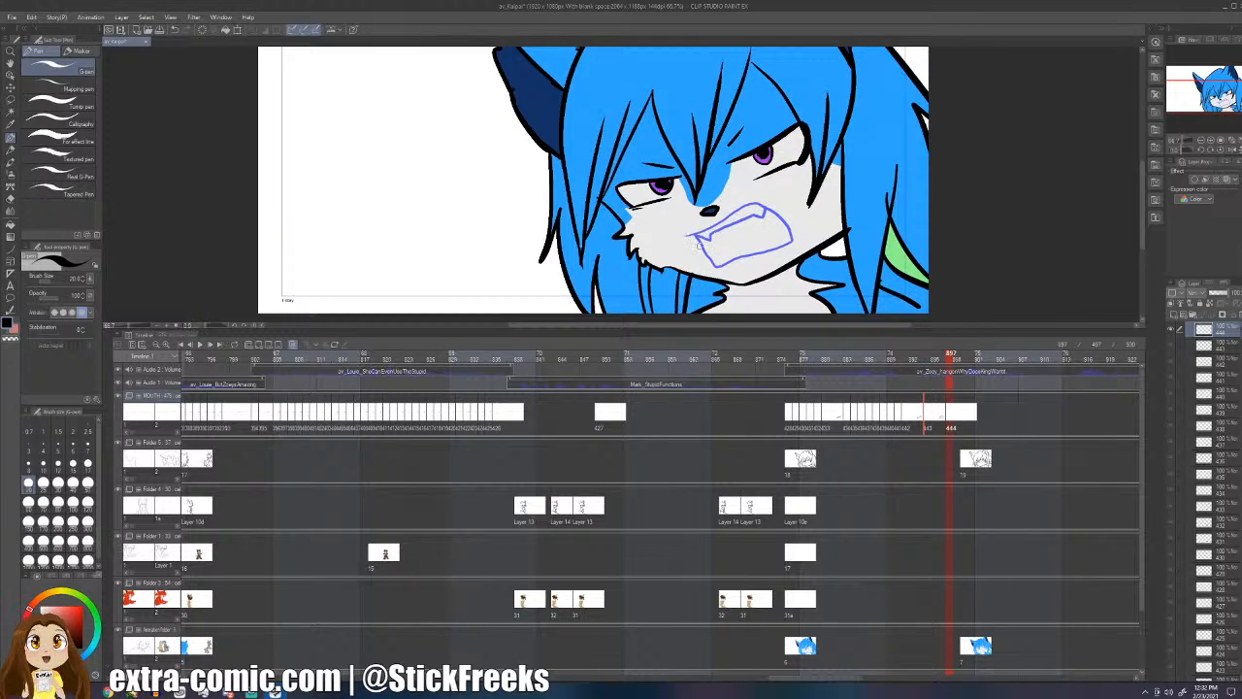
mouse_move(697, 245)
left_mouse_down()
mouse_move(780, 221)
mouse_move(701, 250)
mouse_move(704, 264)
mouse_move(715, 257)
left_mouse_up()
key("F1")
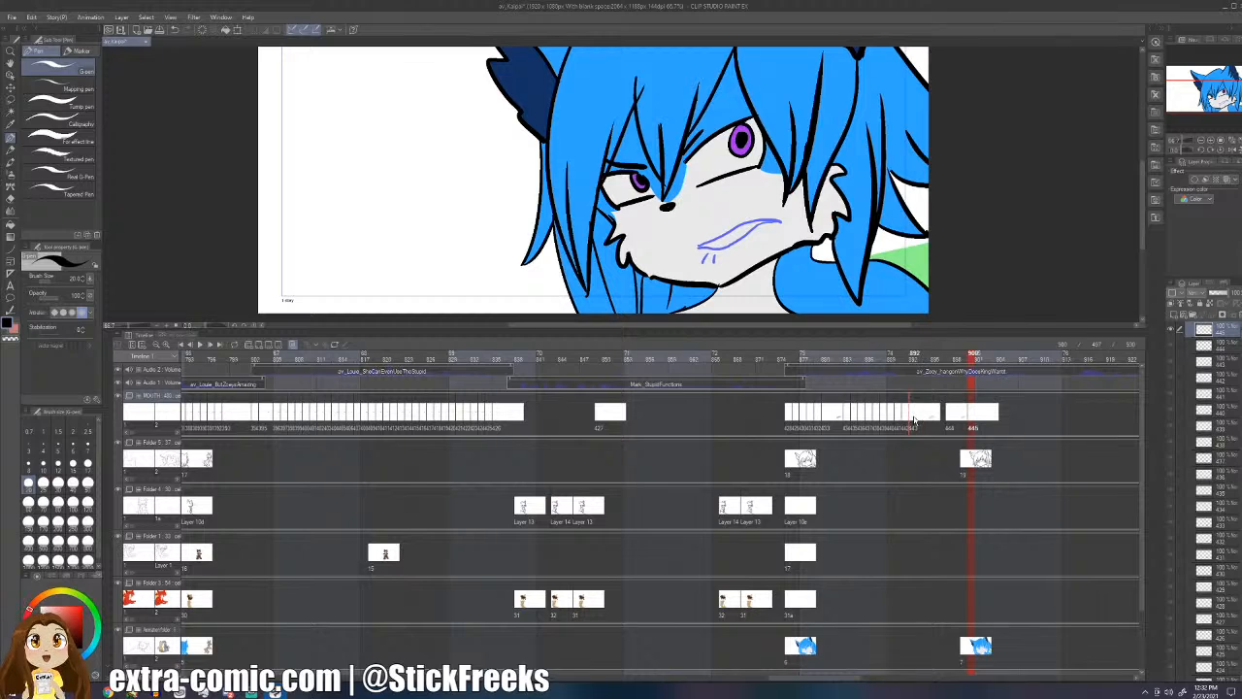
- Retime the last two mouth cels to start earlier, at frames 895 and 896
left_click(947, 417)
mouse_move(933, 418)
left_mouse_down()
mouse_move(950, 416)
mouse_move(934, 418)
left_mouse_up()
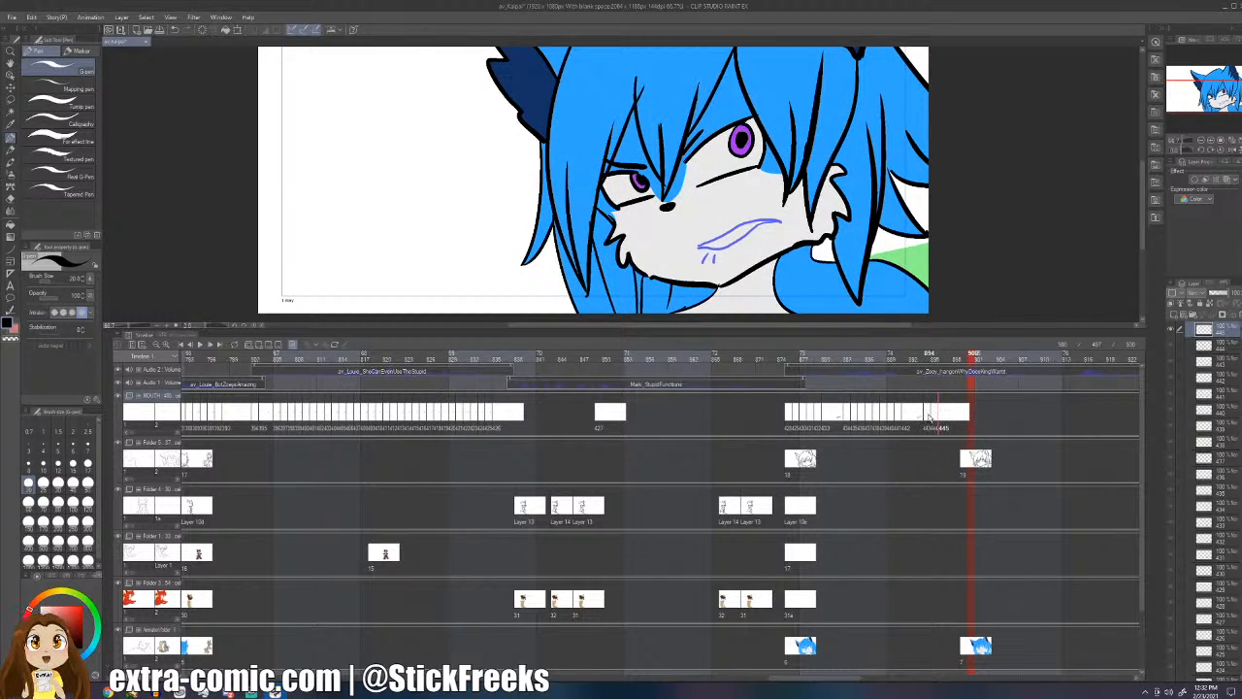
left_click(930, 419)
key("Right")
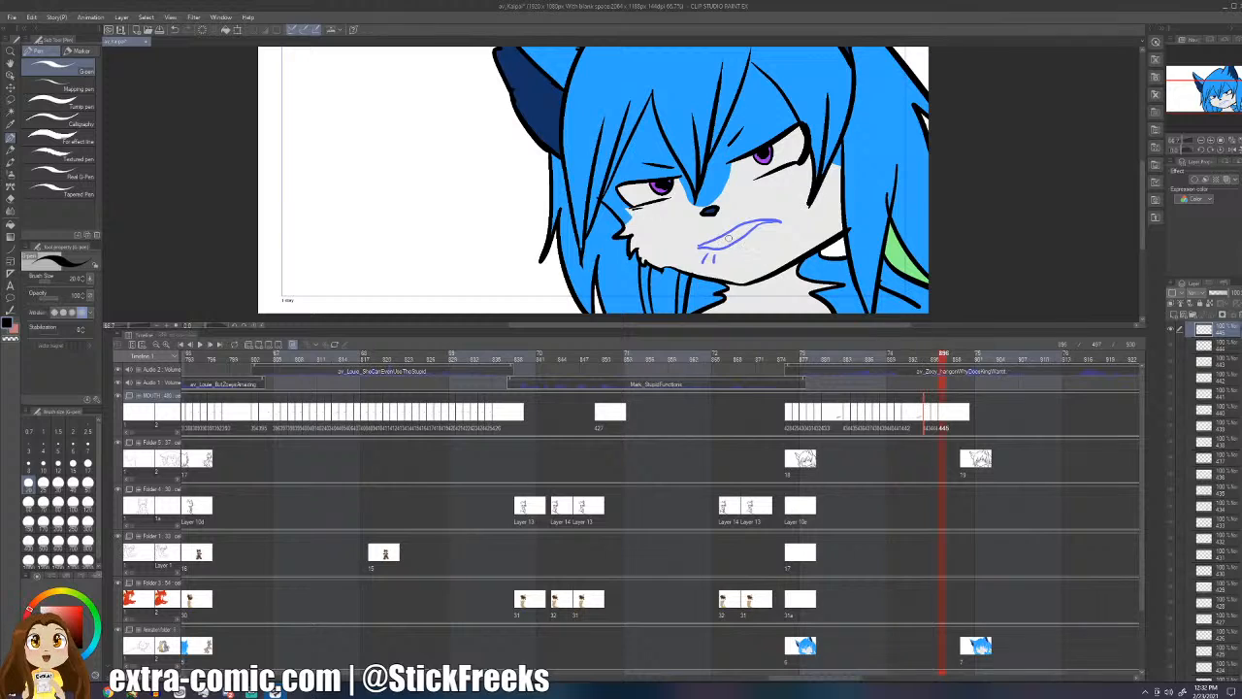
- Draw an open mouth with upper fangs at frame 896 and jagged-toothed snarls at frames 897 and 898, adding the needed mouth cels
mouse_move(690, 239)
left_mouse_down()
mouse_move(794, 228)
mouse_move(703, 251)
mouse_move(698, 239)
mouse_move(767, 207)
left_mouse_up()
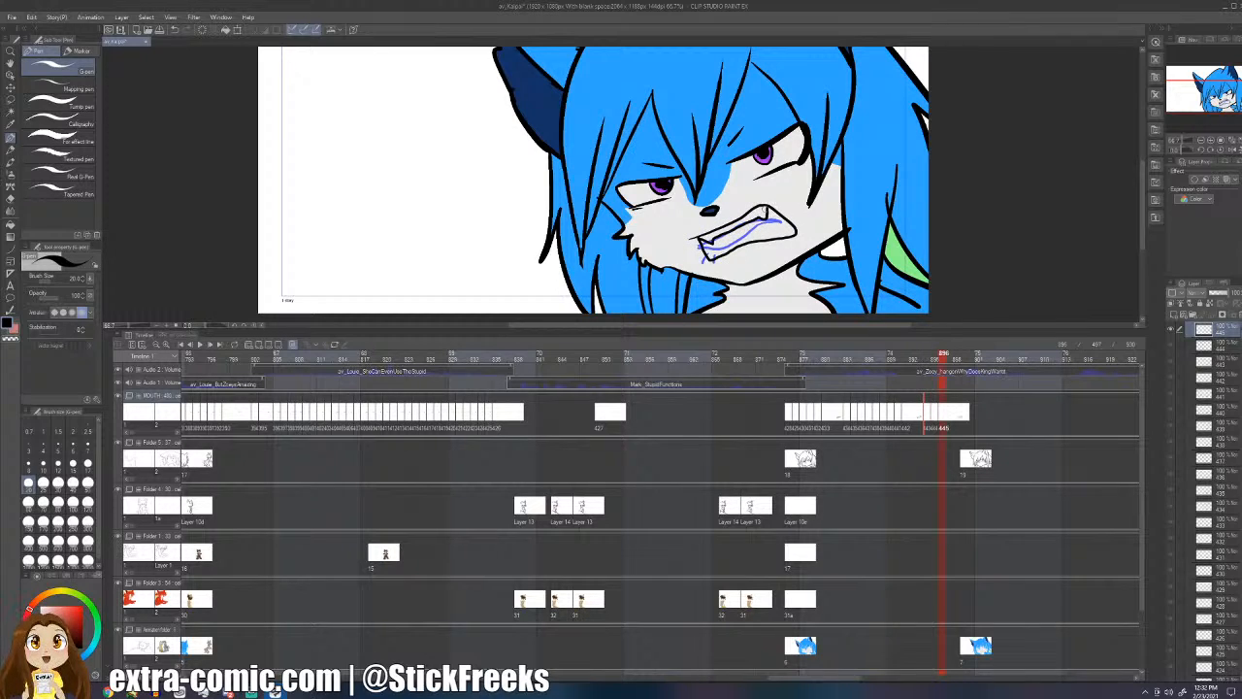
key("Right")
mouse_move(694, 241)
left_mouse_down()
mouse_move(790, 231)
mouse_move(720, 256)
mouse_move(697, 243)
mouse_move(782, 211)
mouse_move(790, 236)
mouse_move(720, 256)
mouse_move(704, 239)
mouse_move(767, 223)
mouse_move(751, 229)
left_mouse_up()
key("Right")
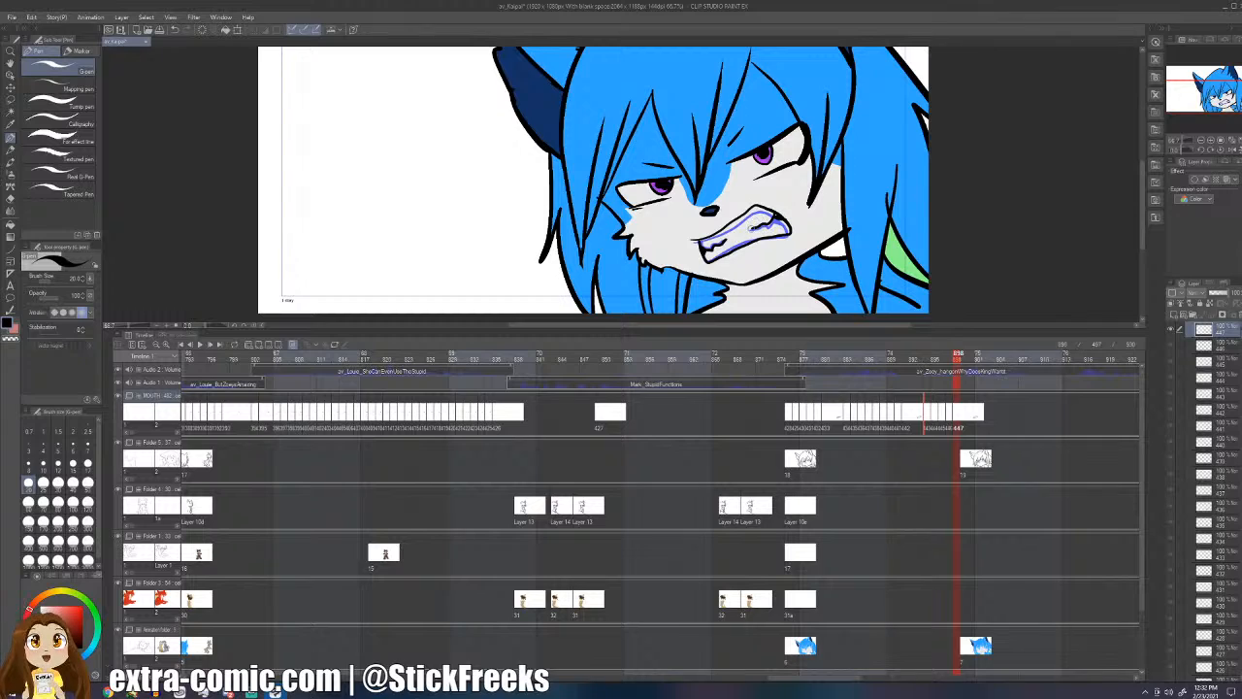
- Draw a wide open fanged mouth at frame 899 and a jagged-toothed snarl at frame 900, adding mouth cels through frame 901
key("alt+shift+n")
mouse_move(662, 233)
left_mouse_down()
mouse_move(710, 203)
mouse_move(751, 231)
mouse_move(672, 262)
mouse_move(665, 236)
mouse_move(709, 247)
mouse_move(719, 209)
left_mouse_up()
key("alt+shift+n")
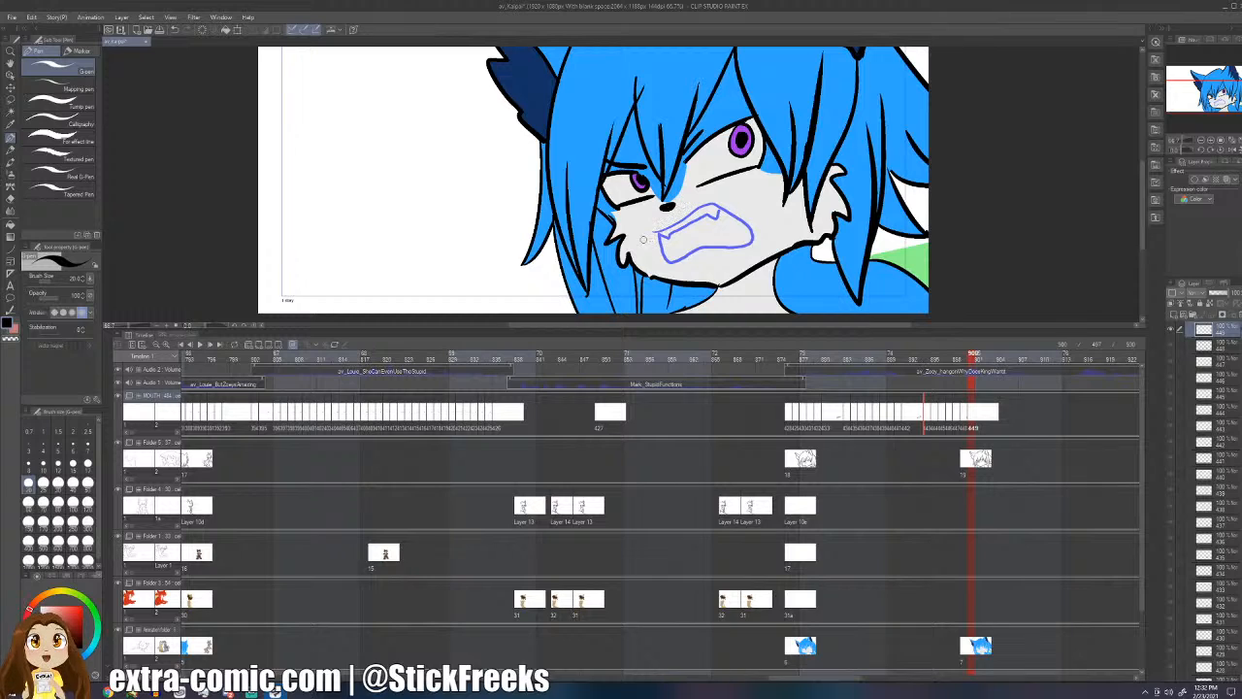
mouse_move(643, 239)
left_mouse_down()
mouse_move(716, 206)
mouse_move(759, 232)
mouse_move(666, 260)
mouse_move(648, 239)
mouse_move(677, 240)
left_mouse_up()
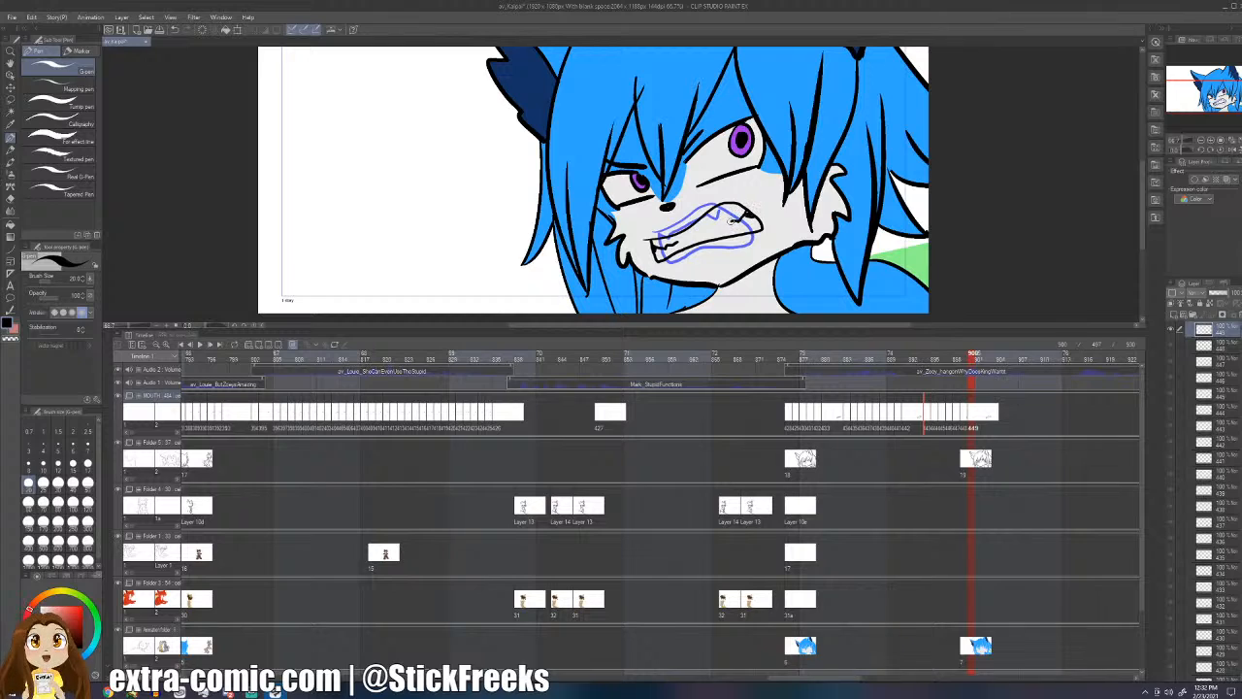
key("ctrl+Right")
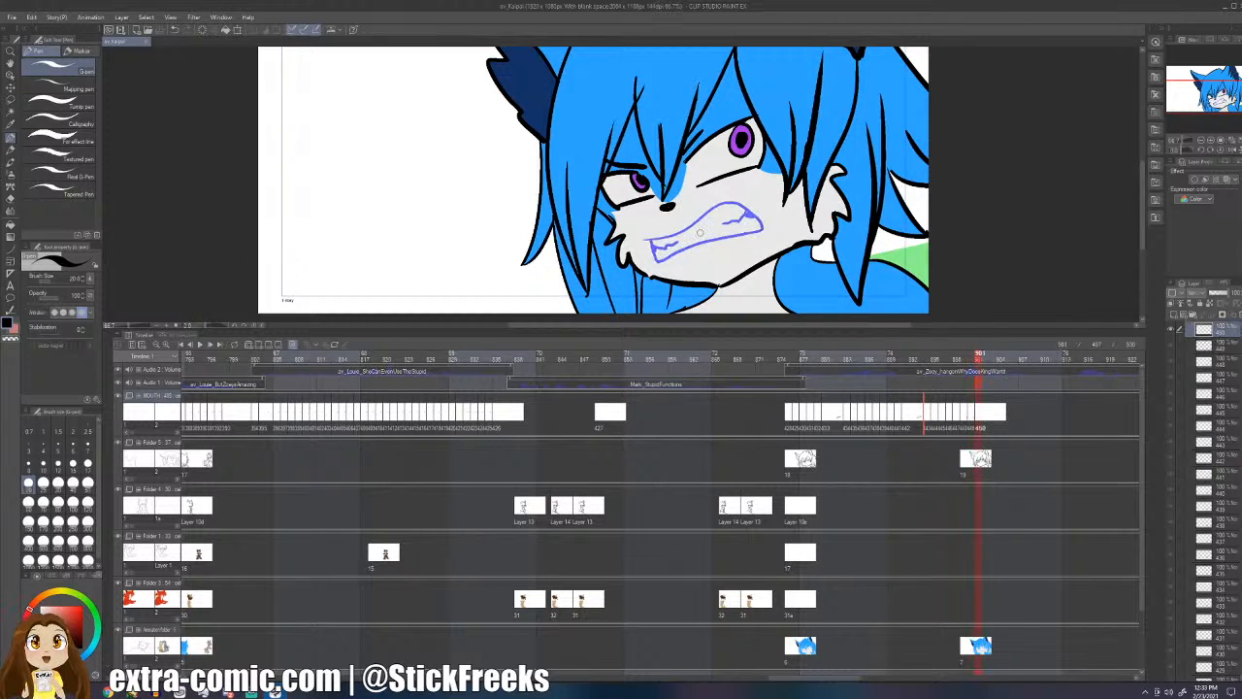
- Play back the blue-haired character's mouth animation from frame 875 to check the lip sync
key("Left")
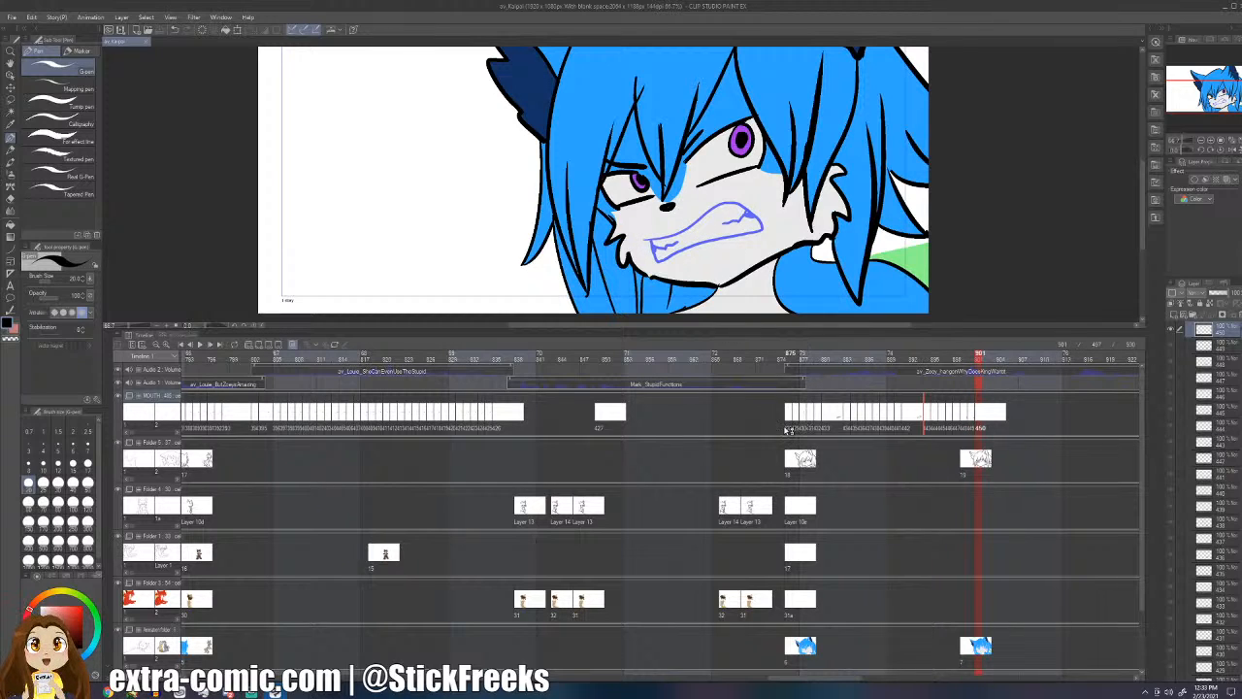
left_click(788, 427)
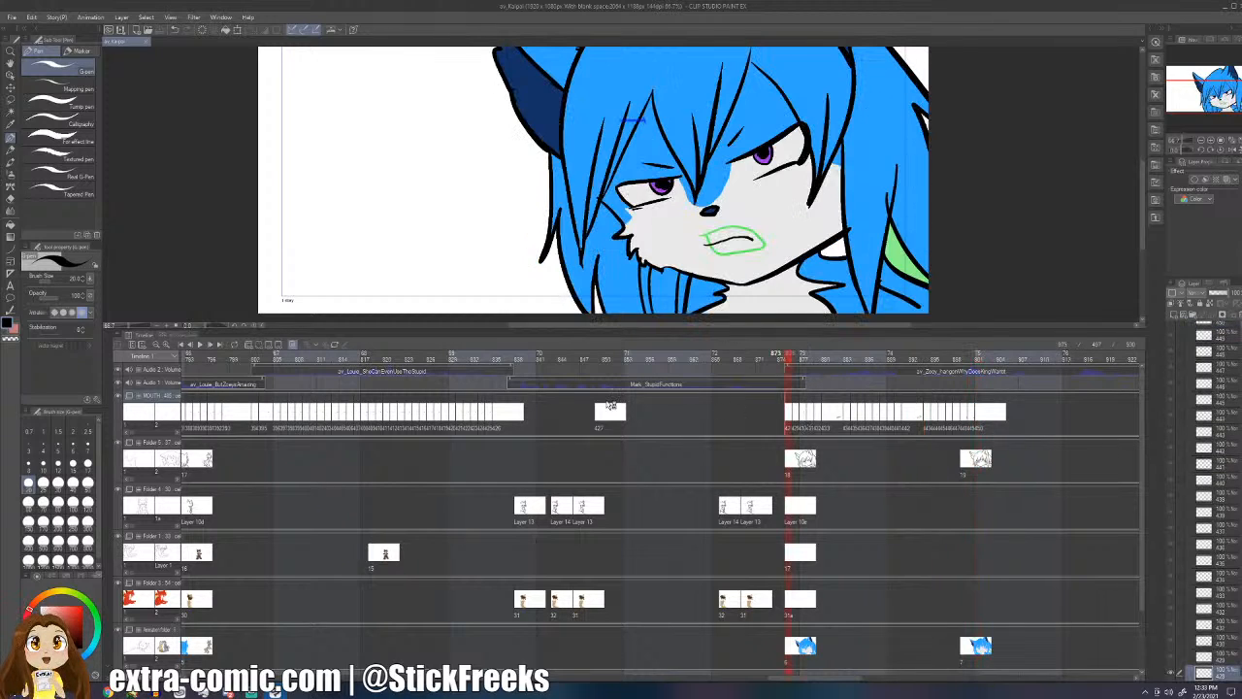
left_click(199, 344)
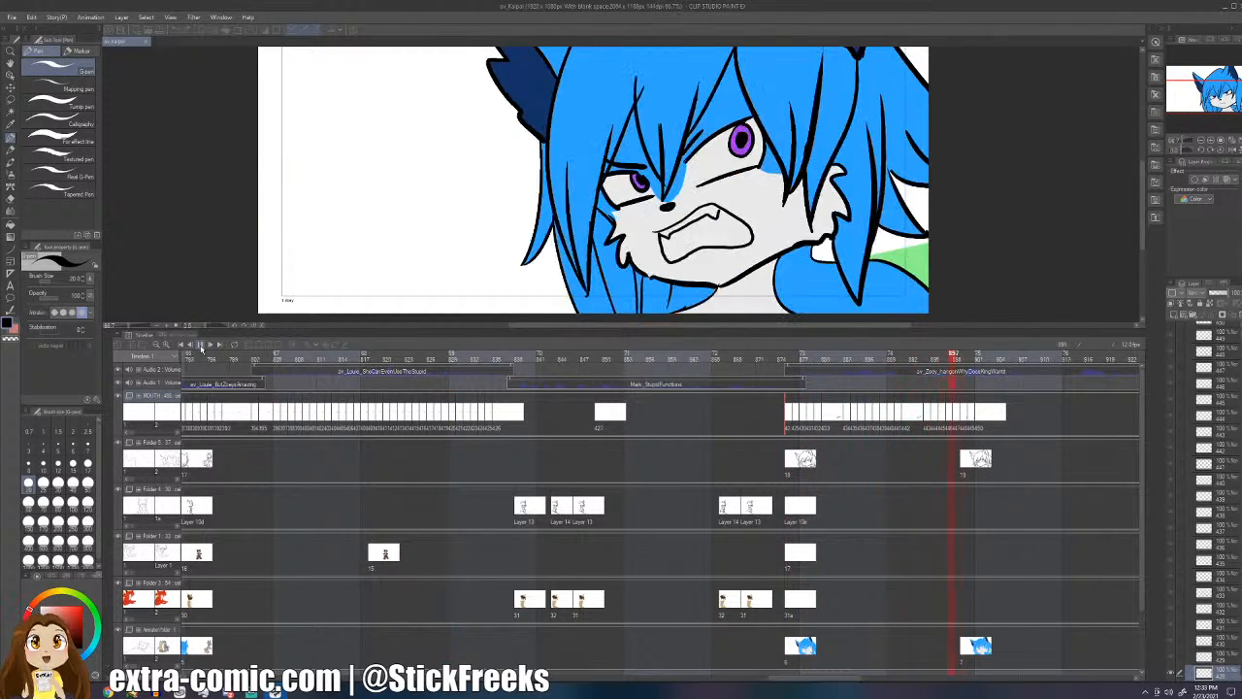
left_click(200, 346)
- Shift the last two mouth cels one frame later and insert a cel at frame 900 with an open mouth with upper fangs
left_click(971, 415)
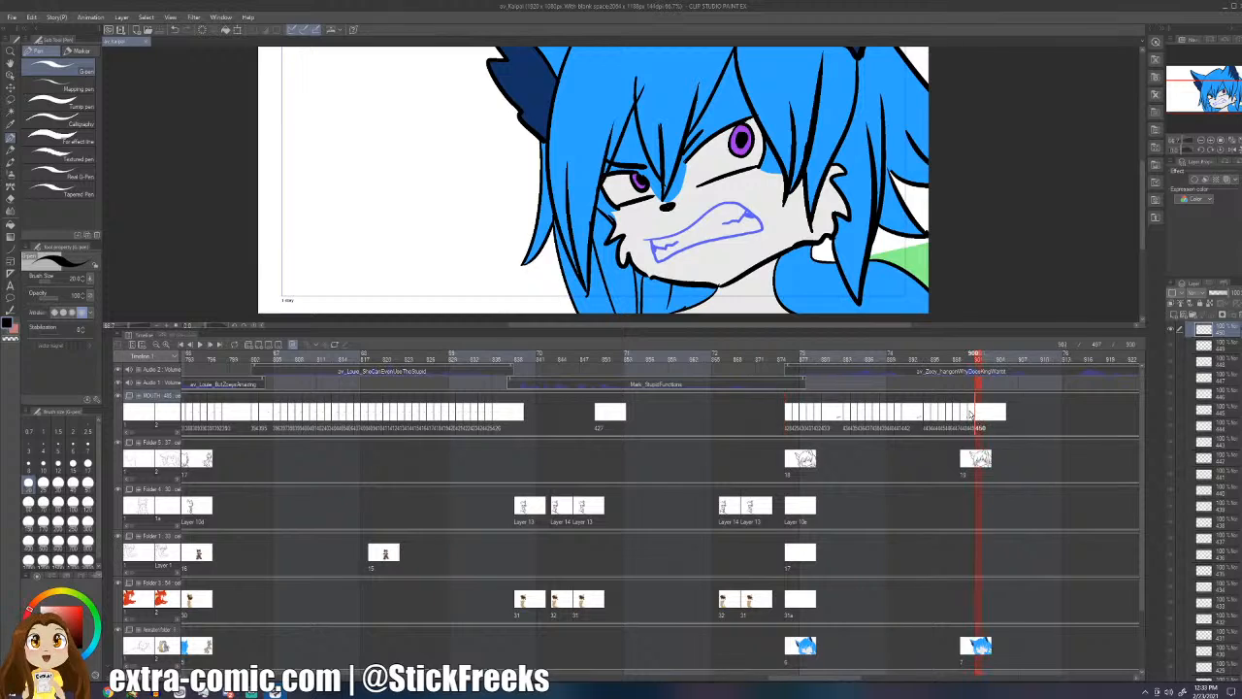
left_click(970, 415)
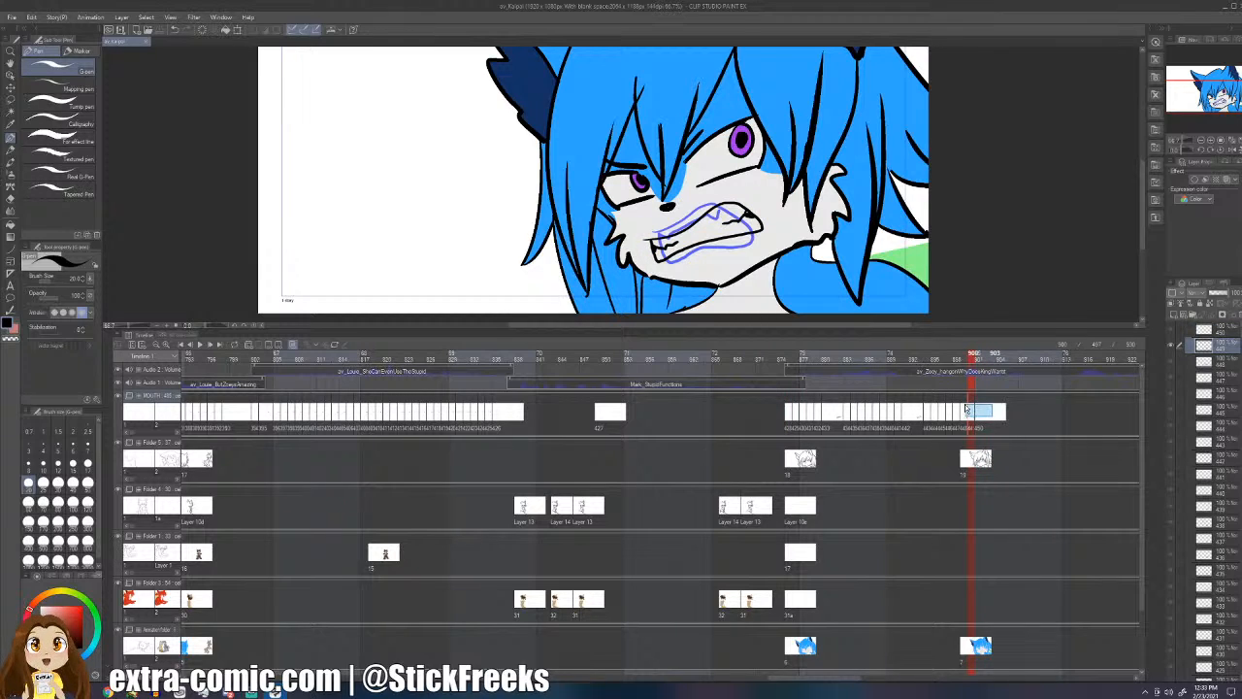
left_click(971, 415)
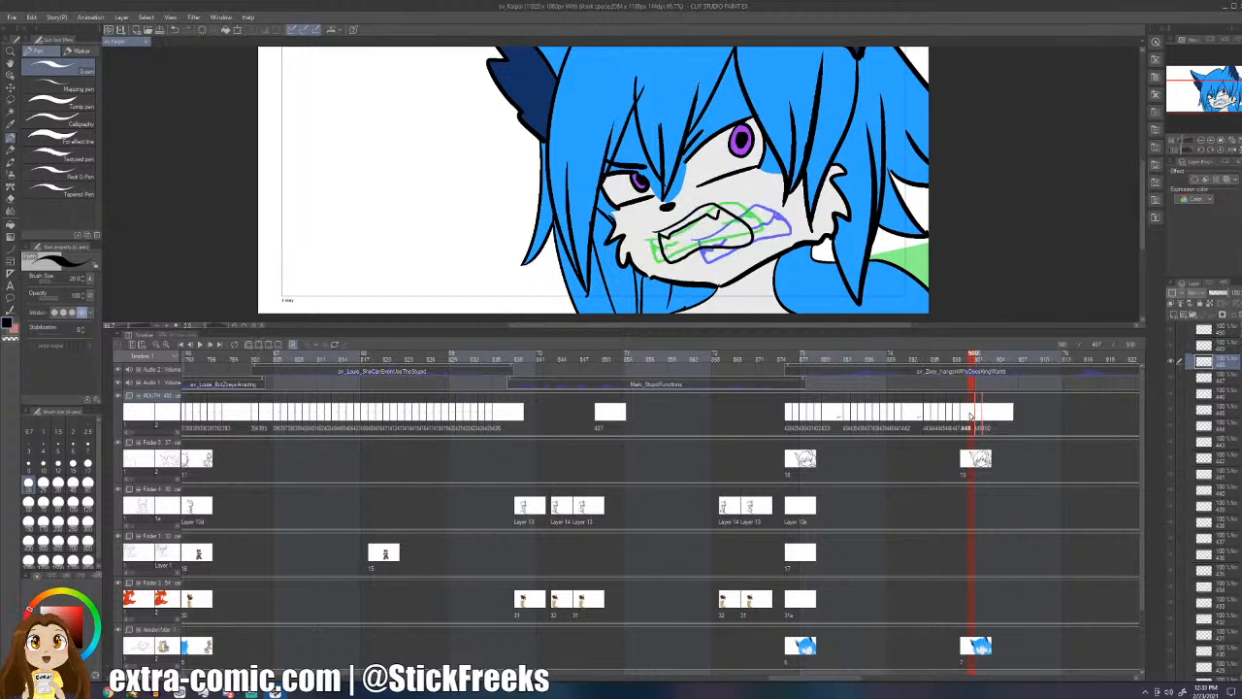
key("ctrl+shift+n")
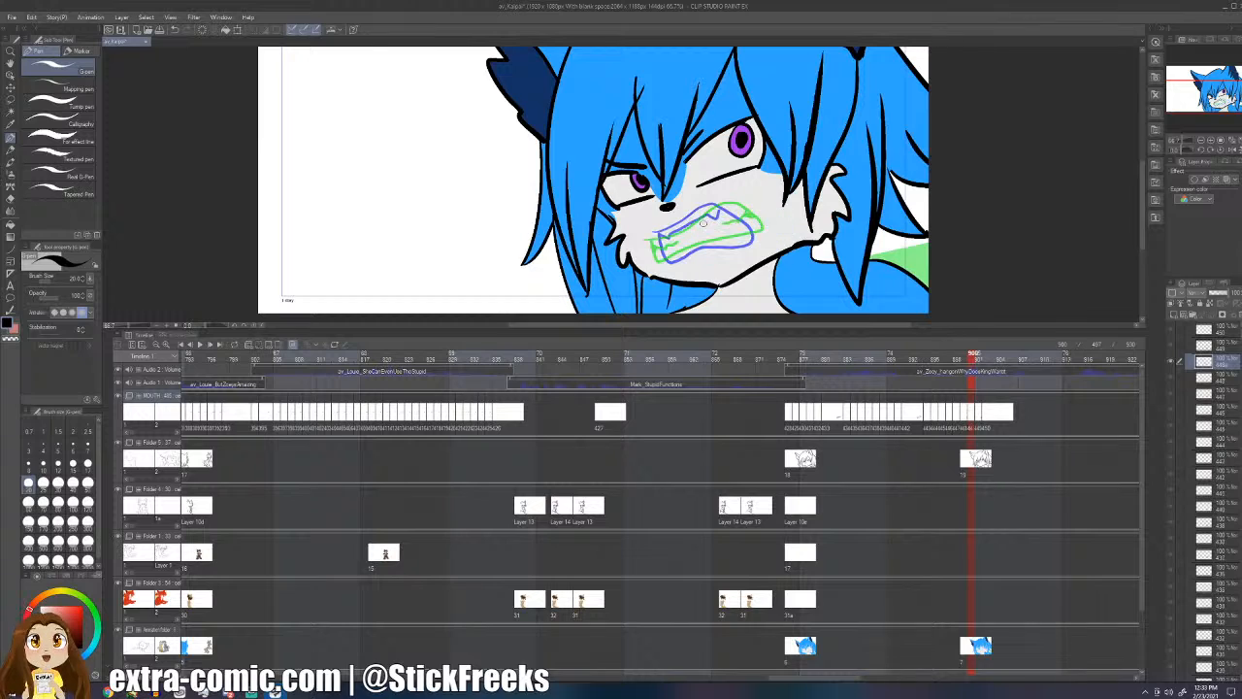
mouse_move(650, 234)
left_mouse_down()
mouse_move(734, 204)
mouse_move(763, 229)
mouse_move(659, 233)
mouse_move(734, 202)
mouse_move(762, 235)
mouse_move(673, 260)
mouse_move(656, 244)
mouse_move(655, 233)
mouse_move(712, 221)
mouse_move(723, 203)
left_mouse_up()
key("ctrl+z")
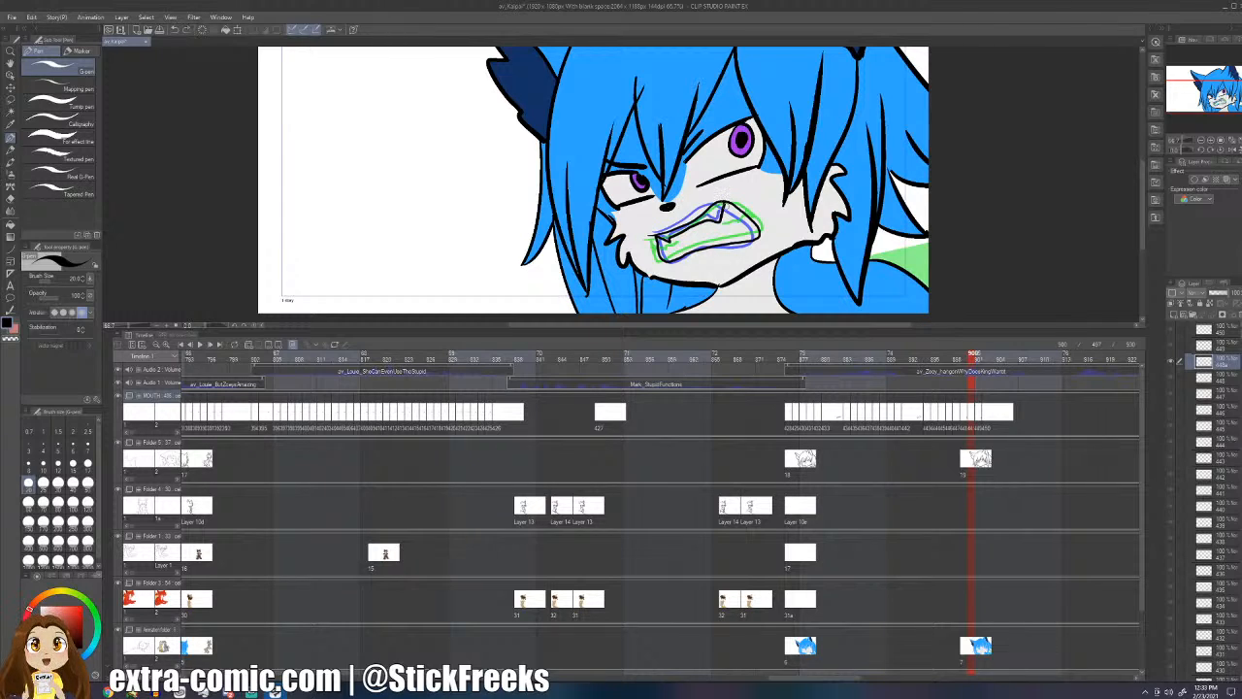
- Draw a narrow slanted snarl with a fang at frame 902 and add a mouth cel at frame 903
key("Right")
key("Right")
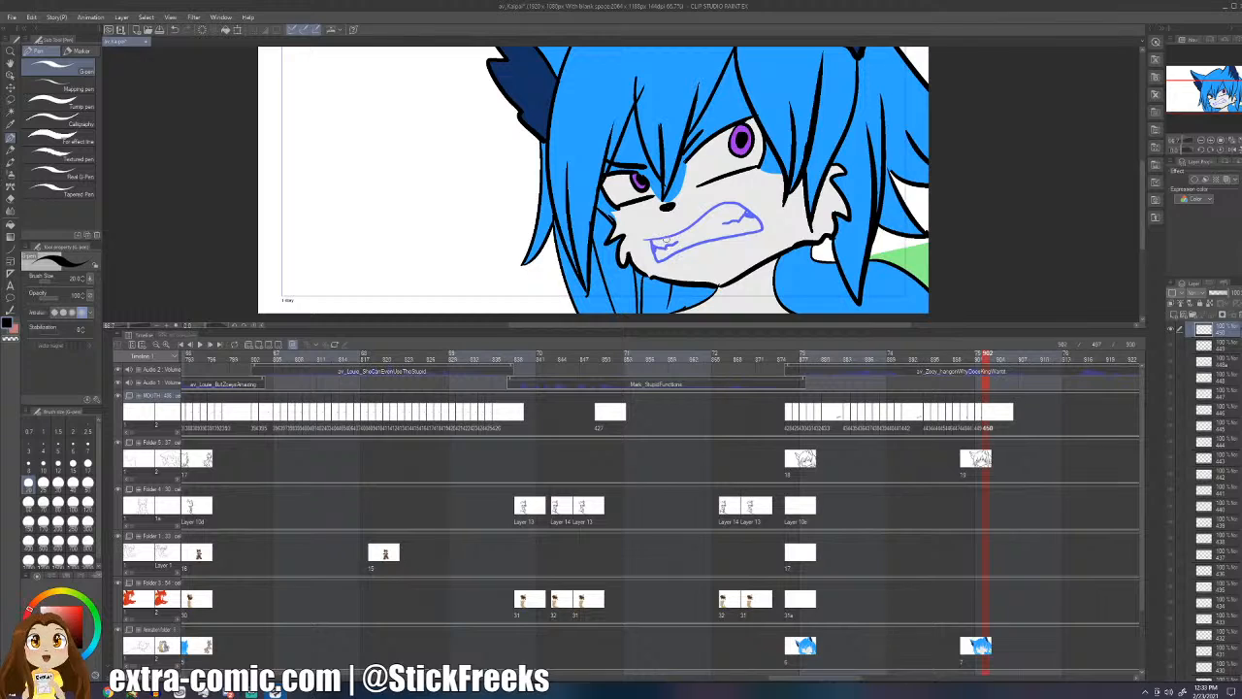
mouse_move(685, 235)
left_mouse_down()
mouse_move(757, 216)
mouse_move(650, 254)
mouse_move(739, 205)
mouse_move(708, 217)
mouse_move(726, 248)
mouse_move(665, 256)
left_mouse_up()
key("Right")
- Draw a small wedge-shaped open mouth at frame 903 and a jagged-toothed snarl at frame 904, adding the cel for it
key("ctrl+z")
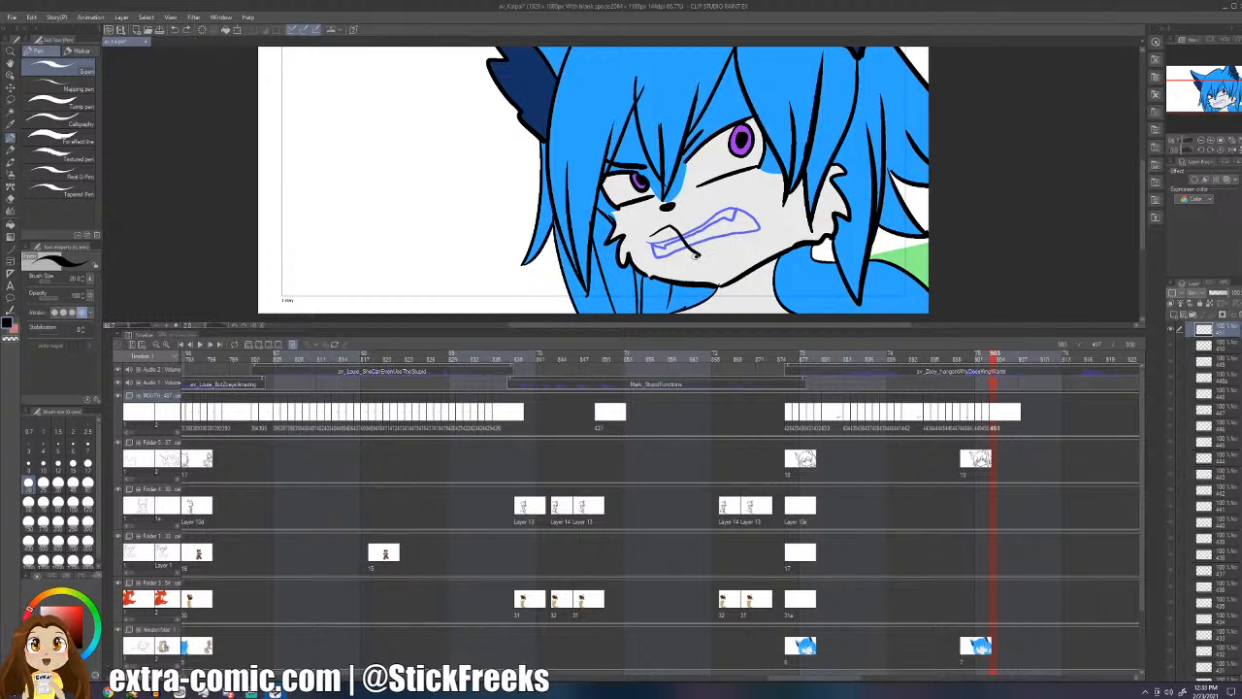
mouse_move(680, 225)
left_mouse_down()
mouse_move(695, 256)
mouse_move(703, 248)
mouse_move(675, 256)
left_mouse_up()
key("ctrl+z")
key("ctrl+z")
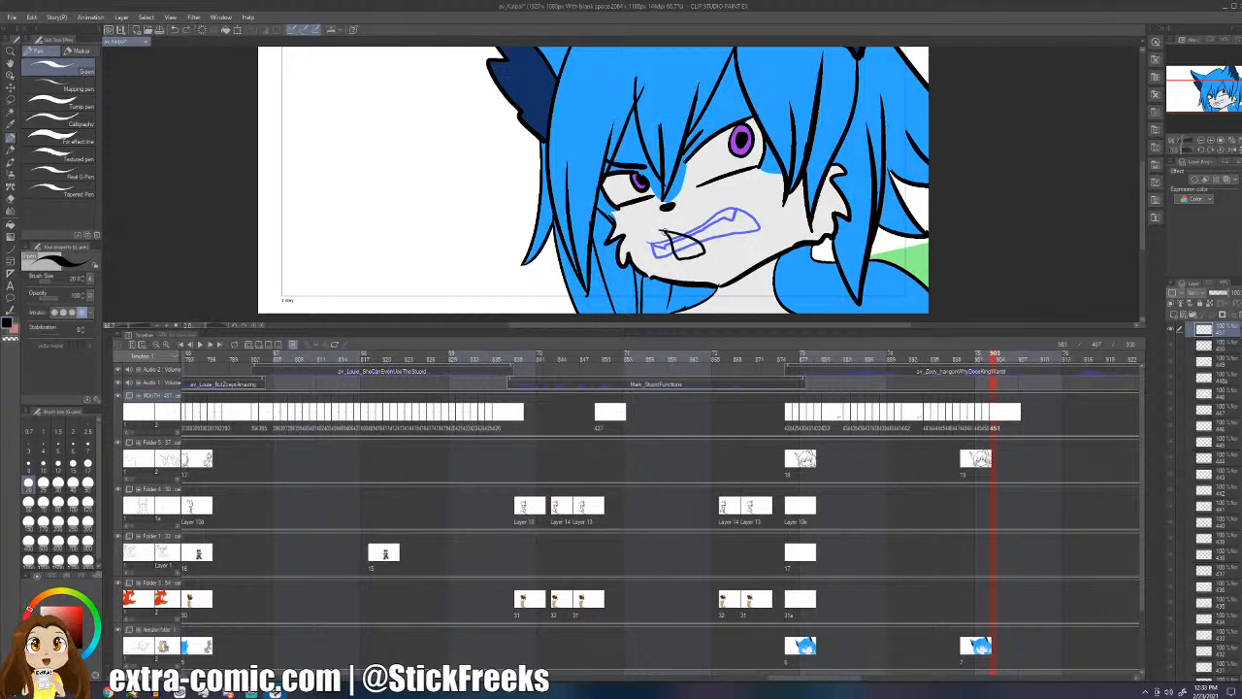
key("Right")
key("Right")
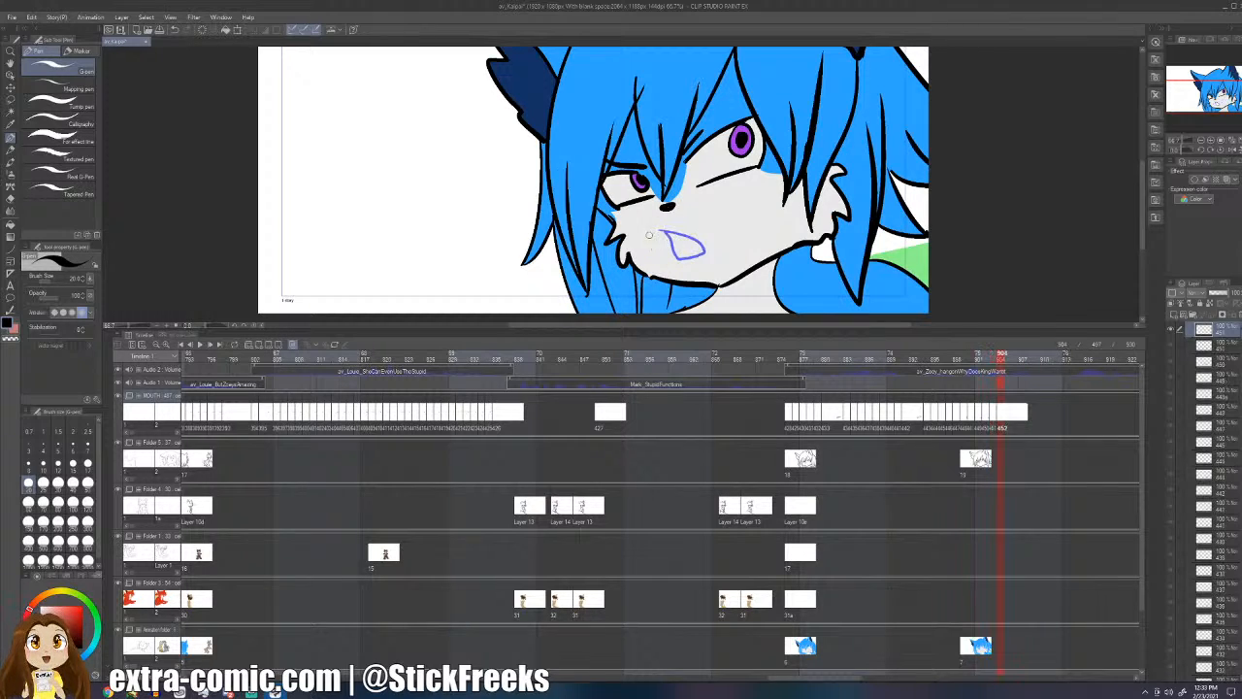
mouse_move(648, 237)
left_mouse_down()
mouse_move(729, 218)
mouse_move(743, 238)
mouse_move(689, 256)
mouse_move(658, 236)
mouse_move(706, 233)
mouse_move(665, 245)
mouse_move(685, 249)
left_mouse_up()
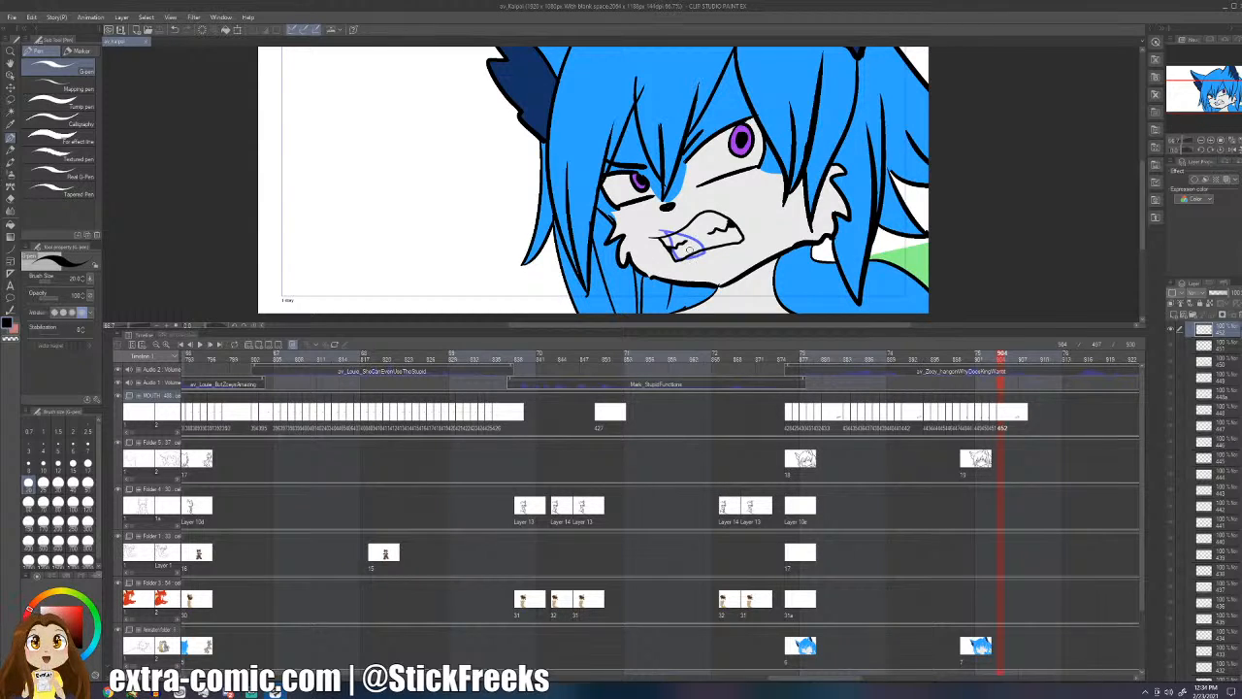
- Flip between the mouth drawings at frames 902 to 904, and play back the line from frame 873 to check the lip sync
key("Left")
key("Left")
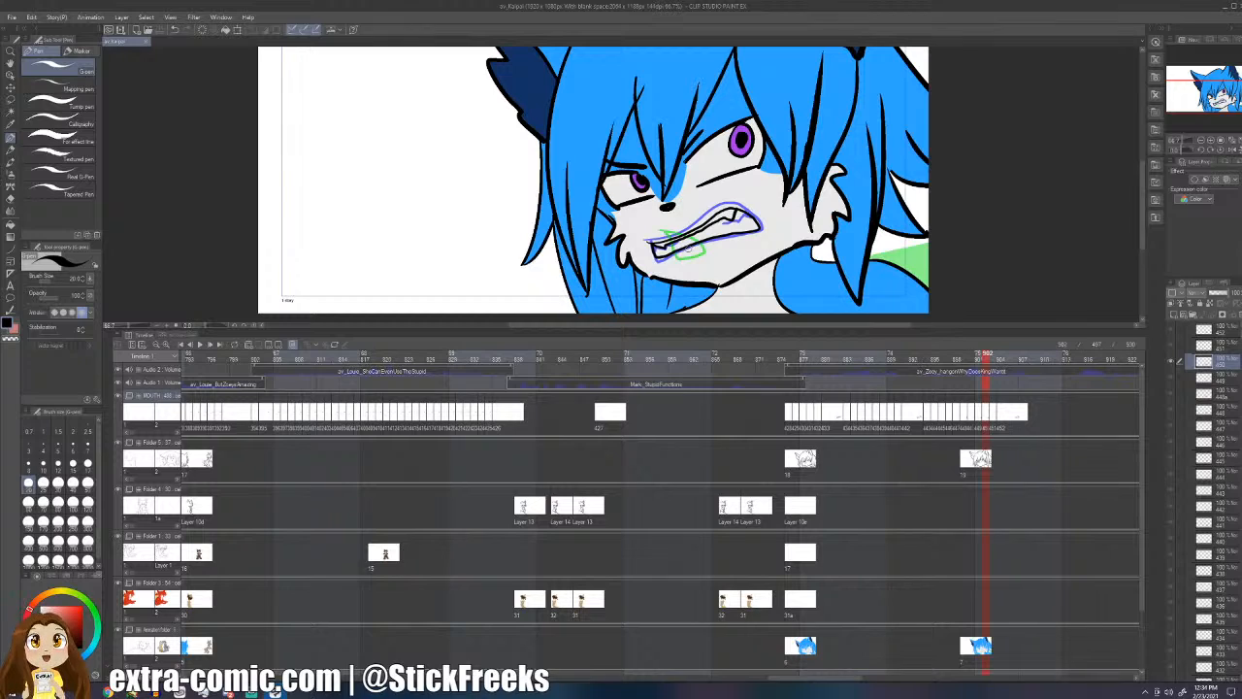
key("Left")
key("Right")
key("Right")
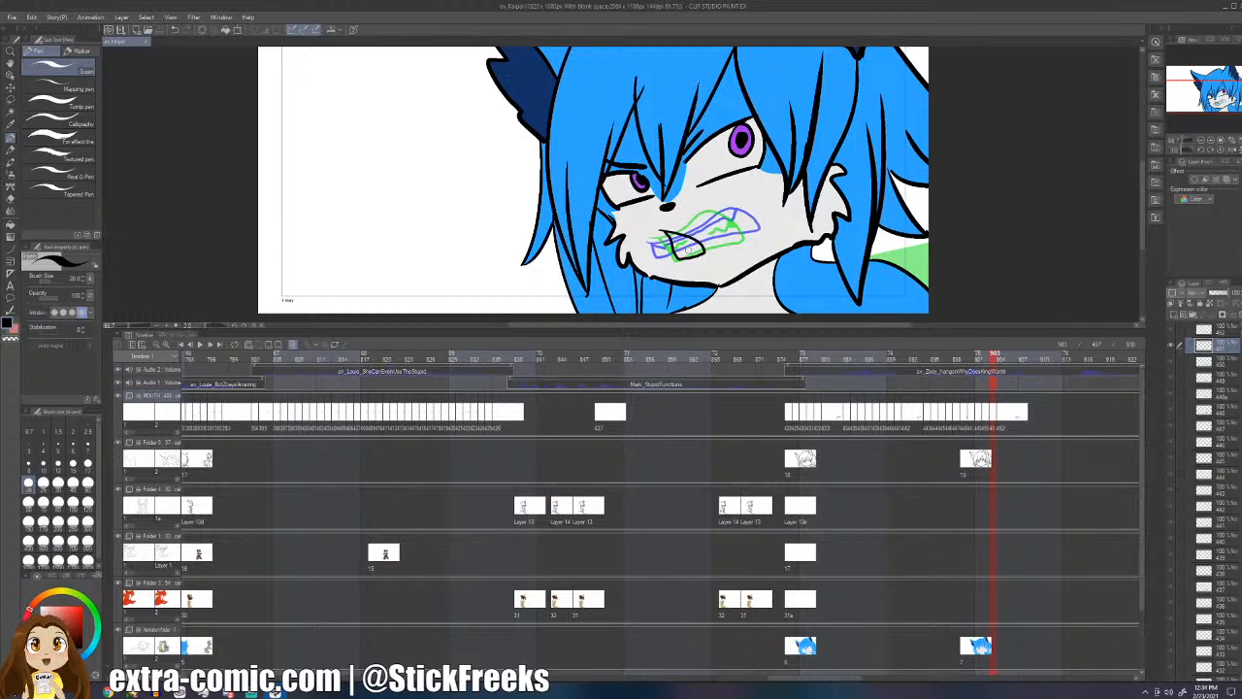
key("Right")
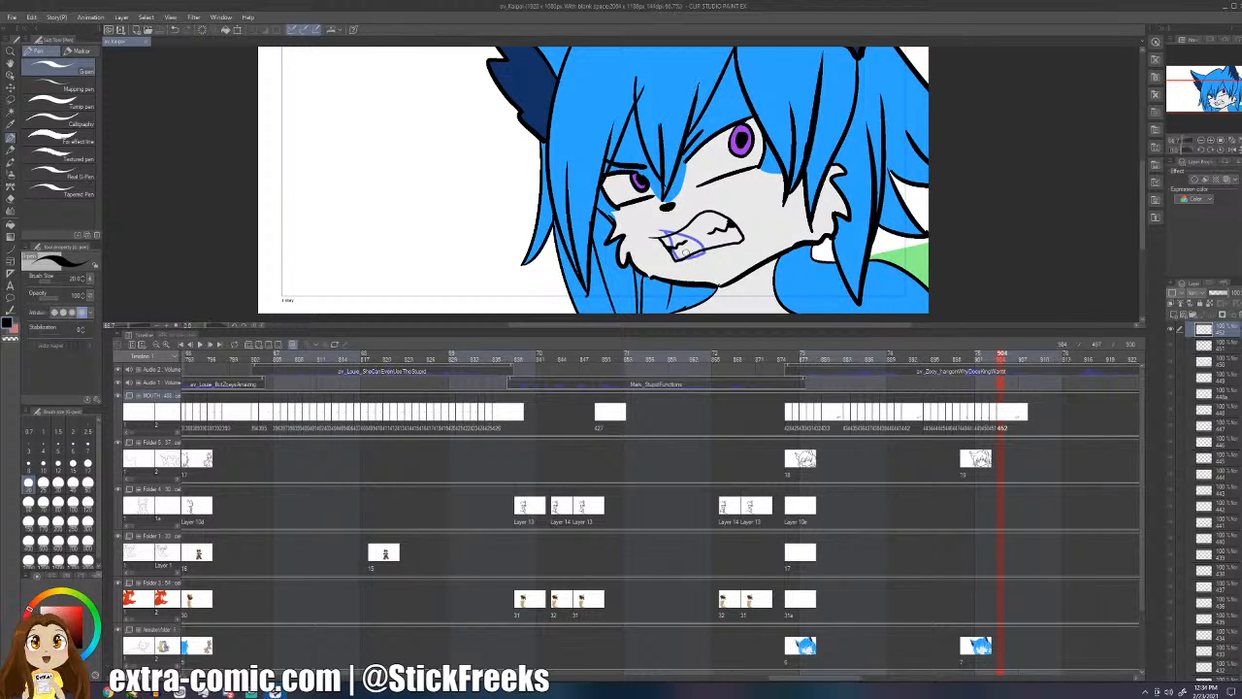
key("Right")
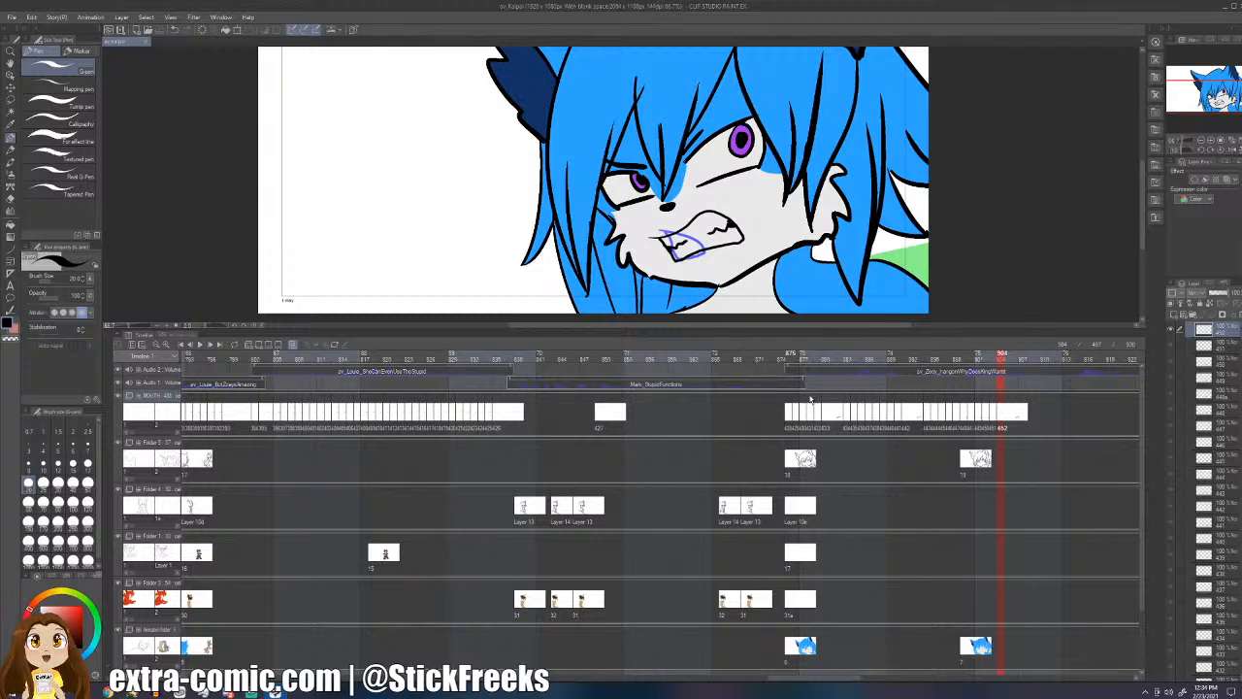
left_click(776, 354)
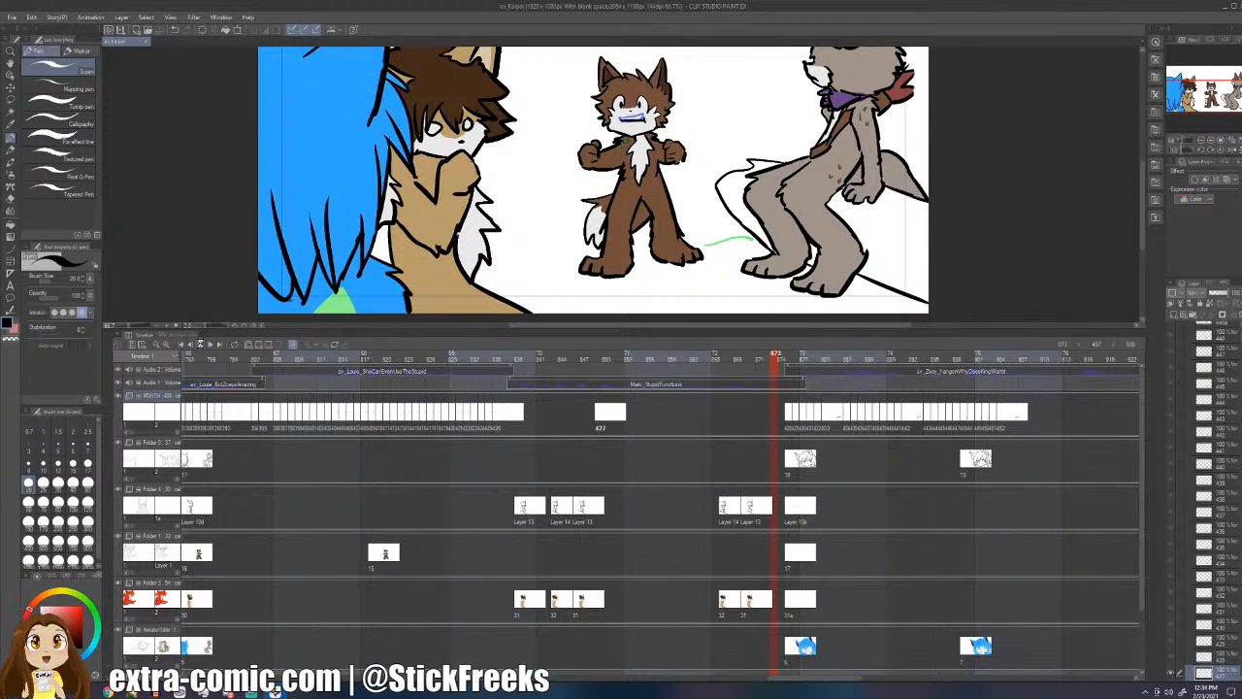
left_click(201, 345)
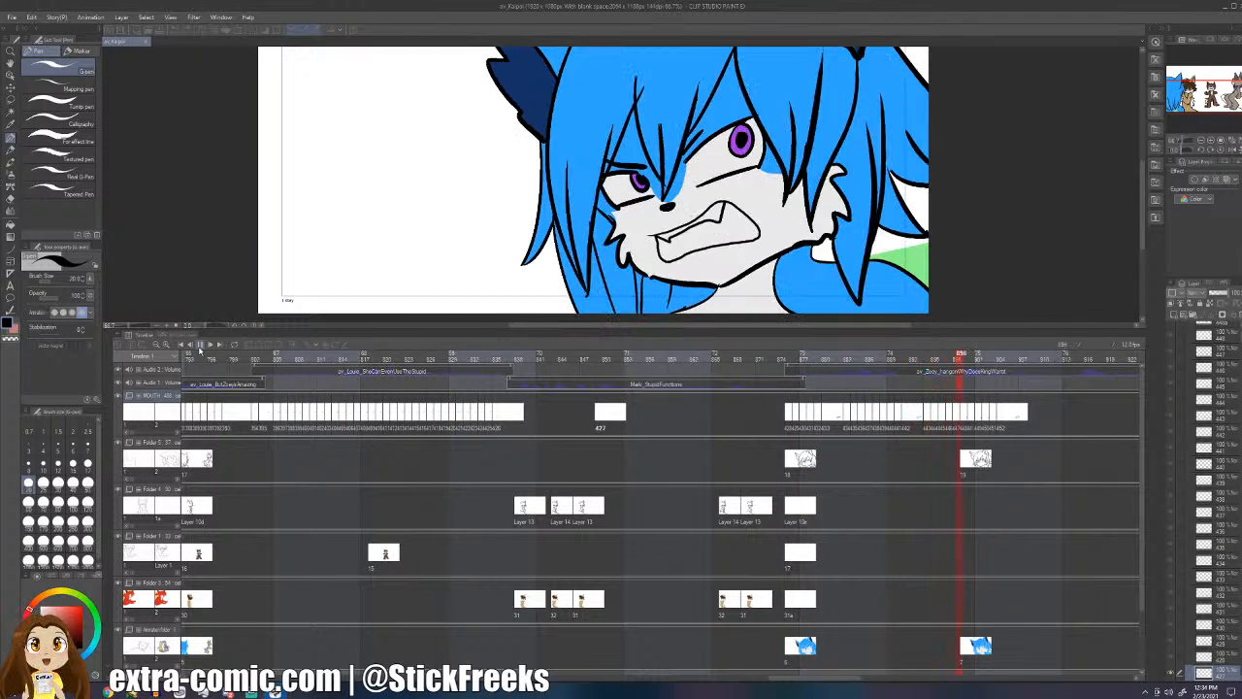
left_click(201, 345)
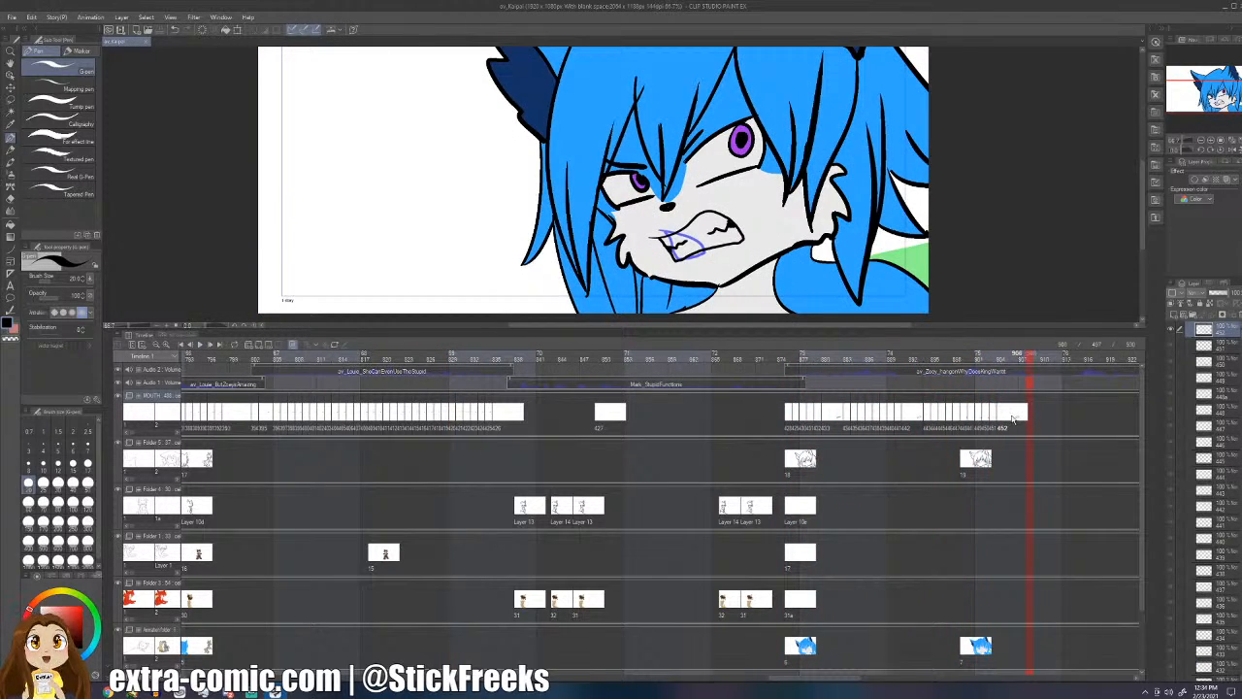
- Add mouth cels at frames 905 to 907, drawing slanted fanged snarls at frames 905 and 906
left_click(1009, 420)
key("ctrl+shift+n")
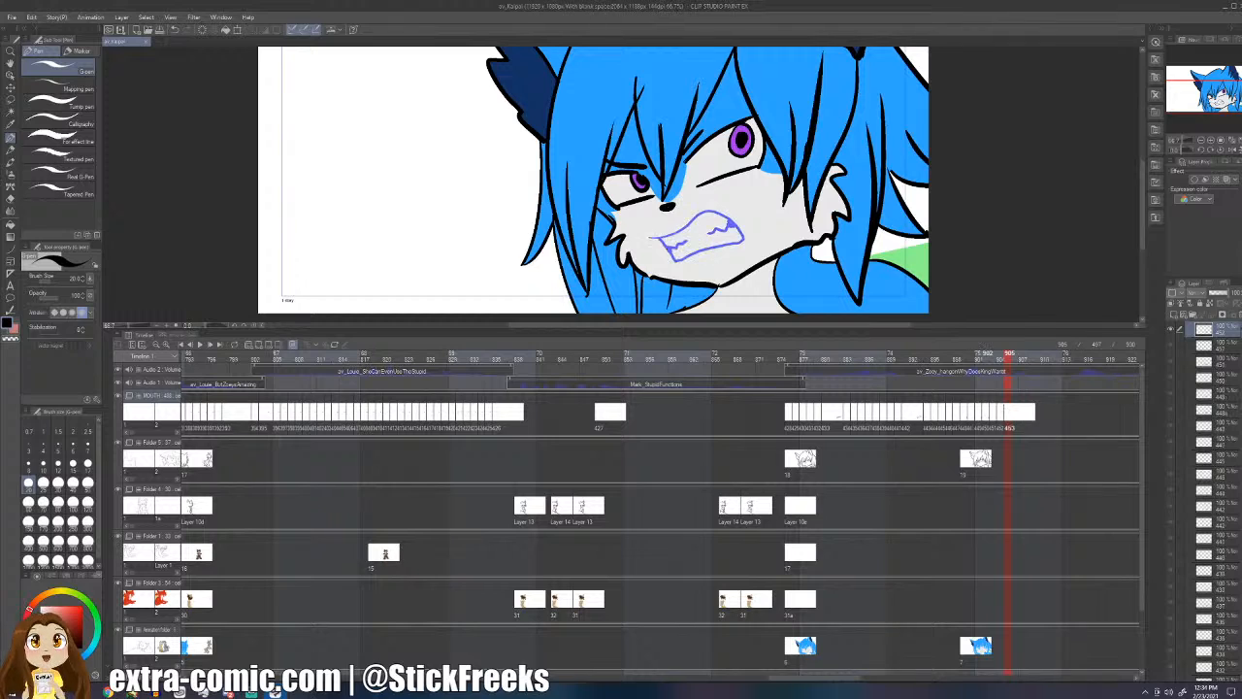
mouse_move(650, 232)
left_mouse_down()
mouse_move(711, 210)
mouse_move(746, 236)
mouse_move(671, 260)
mouse_move(659, 233)
mouse_move(721, 206)
mouse_move(689, 238)
mouse_move(699, 251)
mouse_move(738, 208)
mouse_move(757, 241)
mouse_move(672, 260)
mouse_move(658, 237)
mouse_move(743, 208)
left_mouse_up()
key("Right")
key("Right")
- Draw a jagged-toothed snarl at frame 907 and a narrower one on a new cel at frame 908
mouse_move(656, 237)
left_mouse_down()
mouse_move(742, 197)
mouse_move(765, 233)
mouse_move(660, 254)
mouse_move(654, 237)
mouse_move(666, 246)
left_mouse_up()
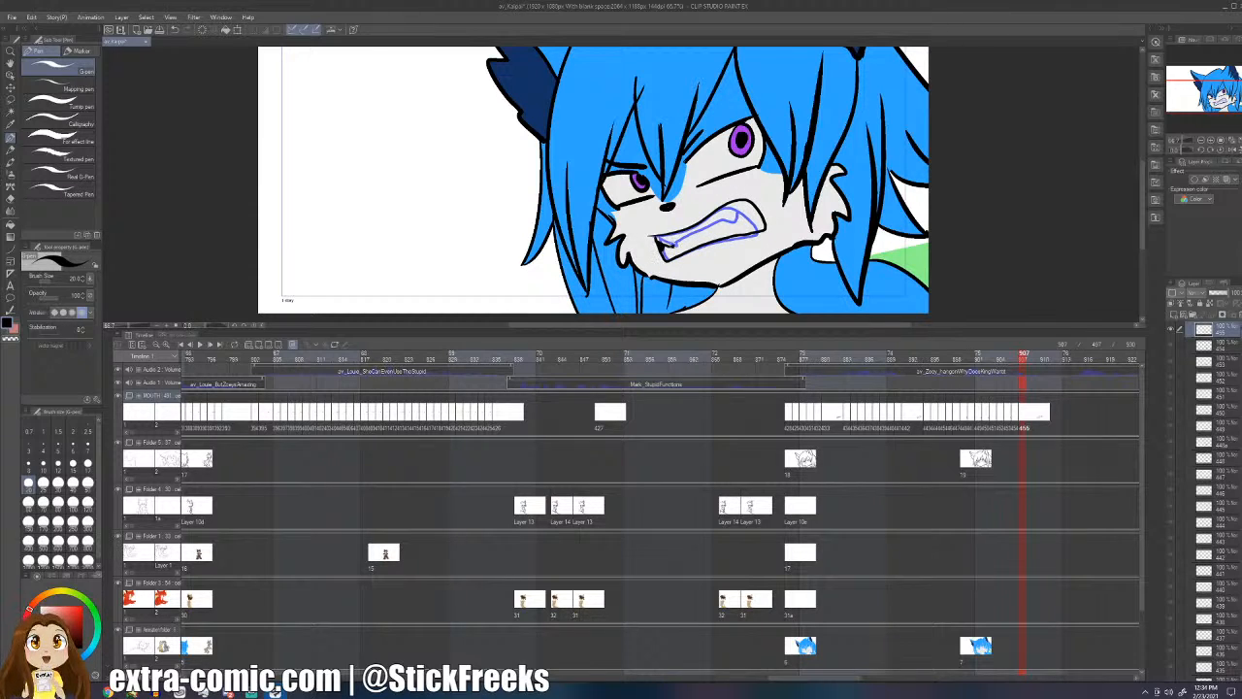
mouse_move(747, 206)
left_mouse_down()
mouse_move(763, 222)
mouse_move(743, 221)
left_mouse_up()
key("alt+n")
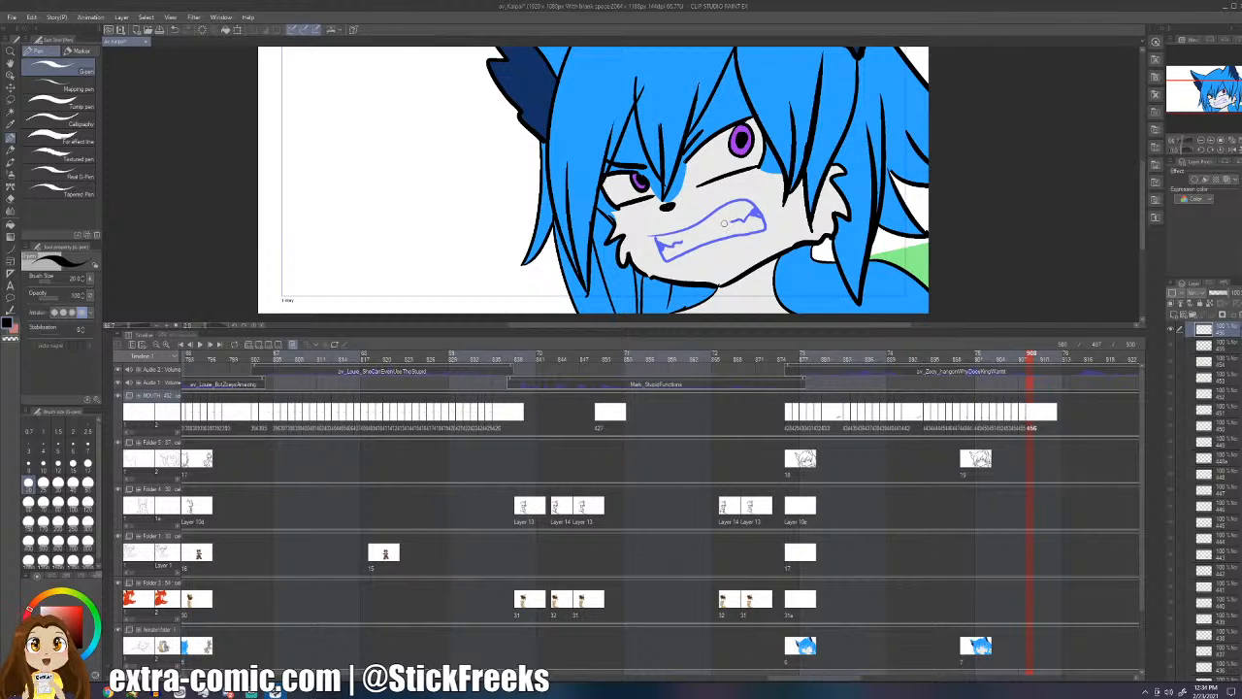
mouse_move(656, 236)
left_mouse_down()
mouse_move(735, 204)
mouse_move(759, 230)
mouse_move(670, 254)
mouse_move(658, 235)
mouse_move(687, 235)
left_mouse_up()
mouse_move(749, 207)
left_mouse_down()
mouse_move(755, 218)
mouse_move(723, 223)
left_mouse_up()
- Play back the blue-haired character's line from frame 874 to check the extended mouth animation
left_click(781, 417)
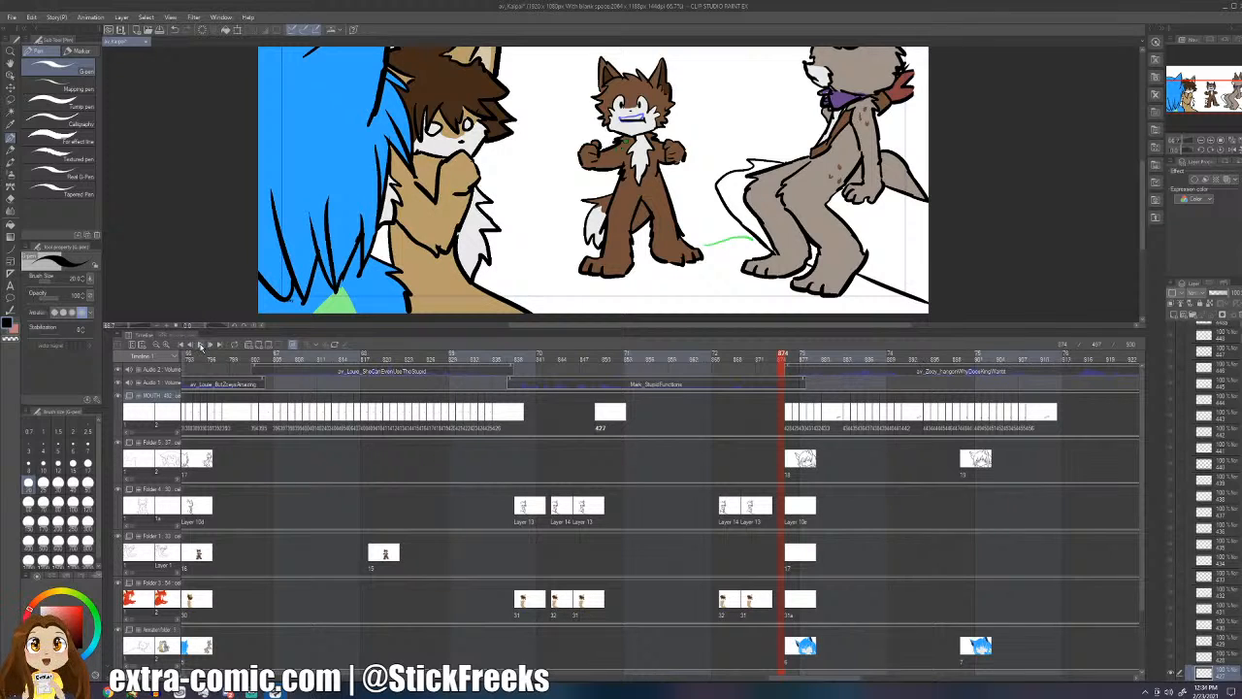
left_click(201, 345)
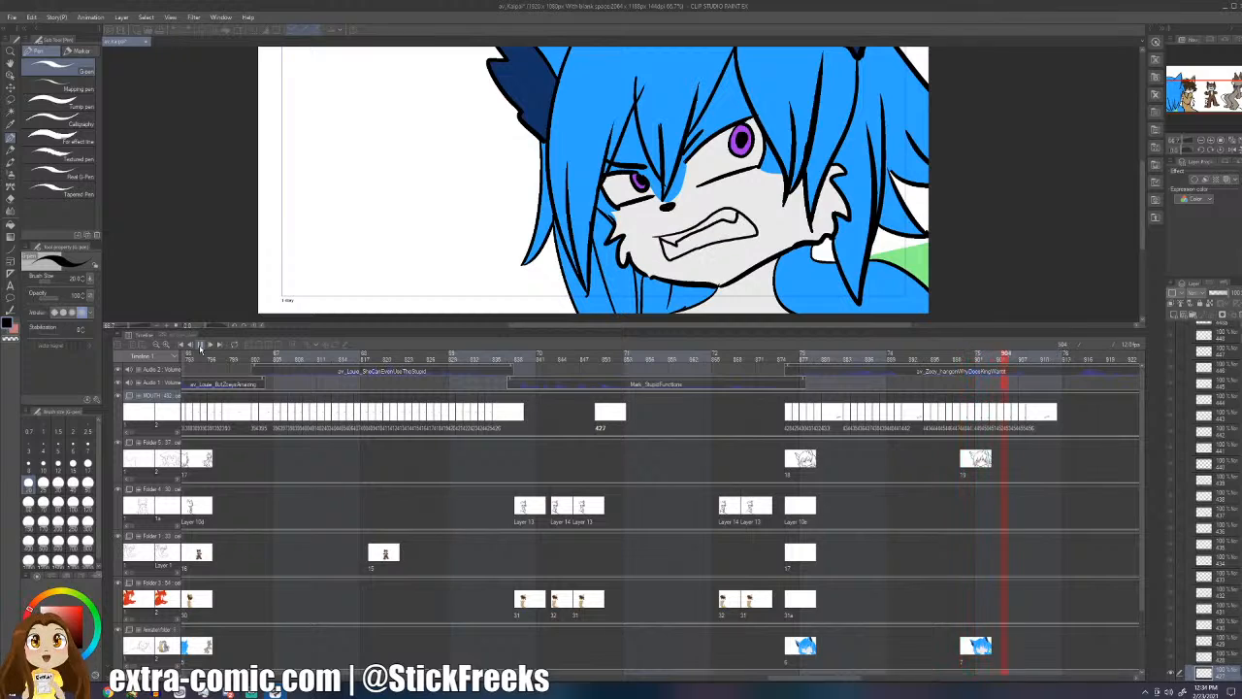
left_click(201, 345)
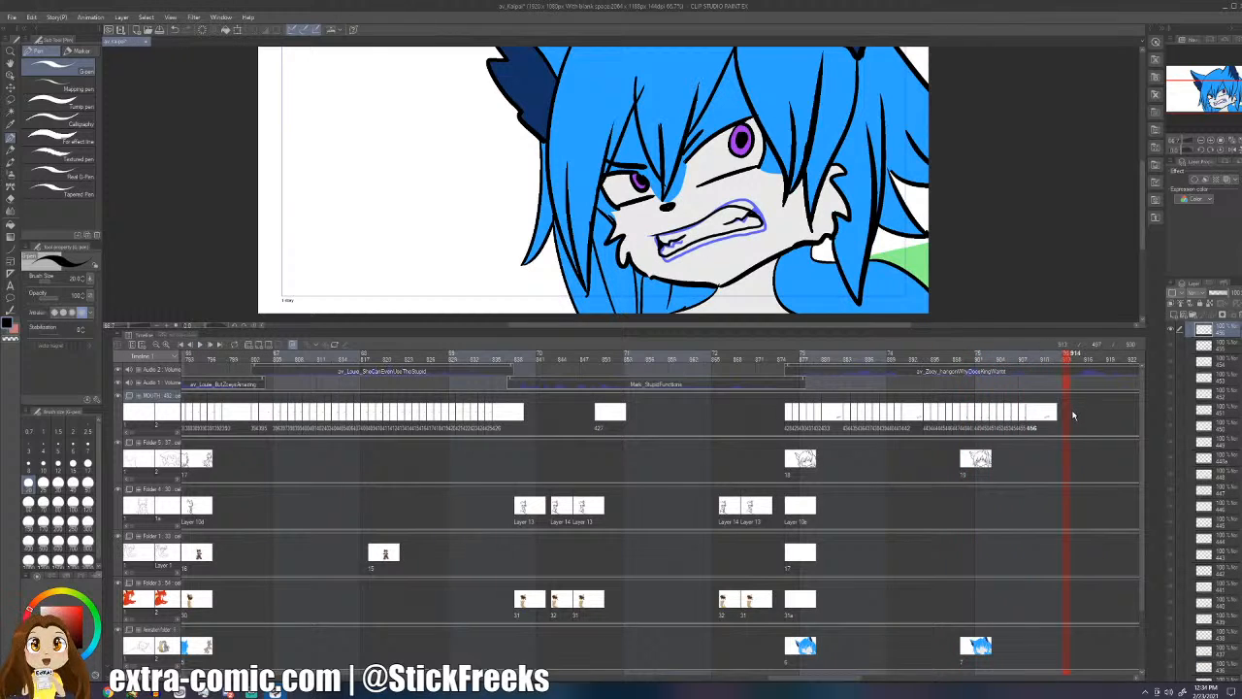
- Add a mouth cel at frame 914 and draw a small D-shaped open mouth on it
left_click(1073, 416)
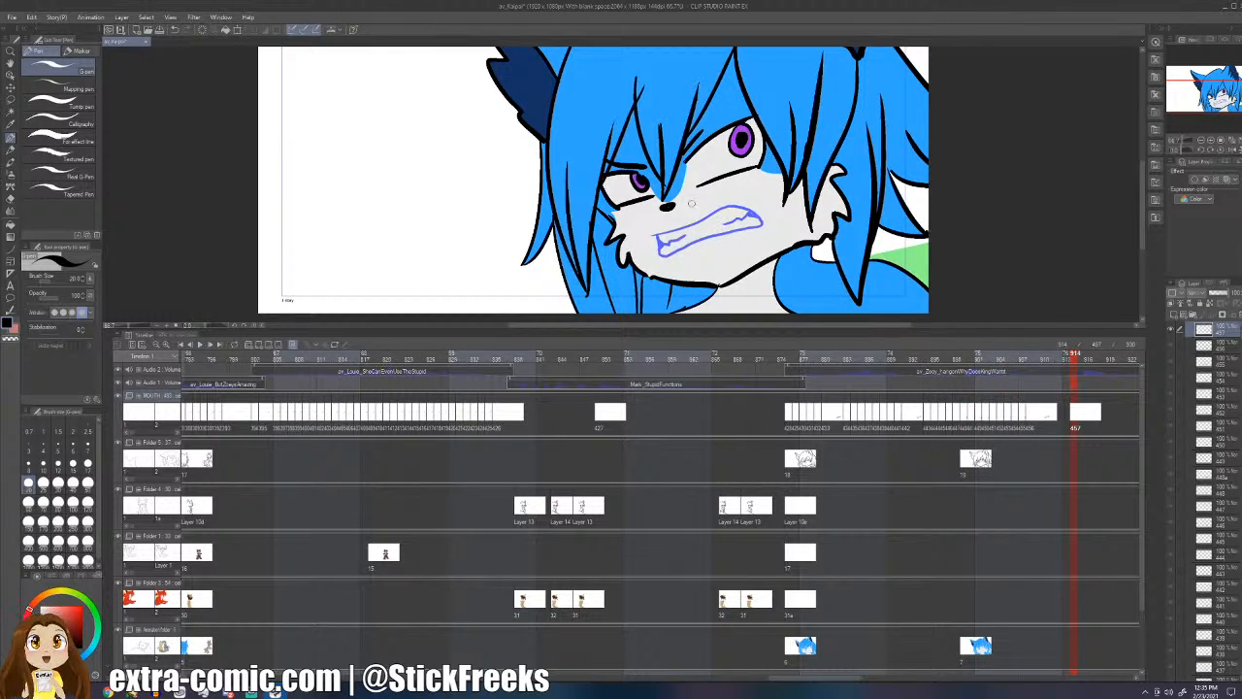
left_click_drag(662, 241, 704, 227)
left_click_drag(708, 235, 681, 262)
left_click_drag(683, 231, 669, 260)
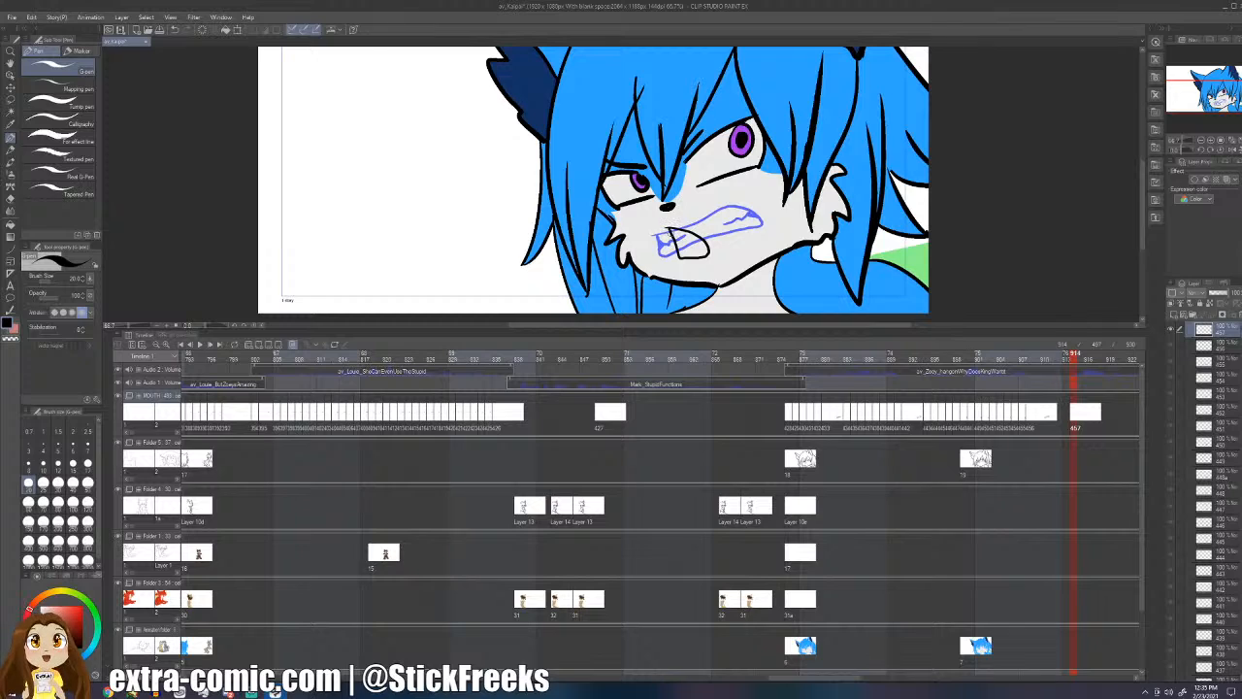
- Add another mouth cel at frame 920 and move it to frame 915, directly after the D-shaped mouth
key("Right")
key("Right")
key("Right")
key("Right")
key("Right")
key("Right")
key("ctrl+shift+n")
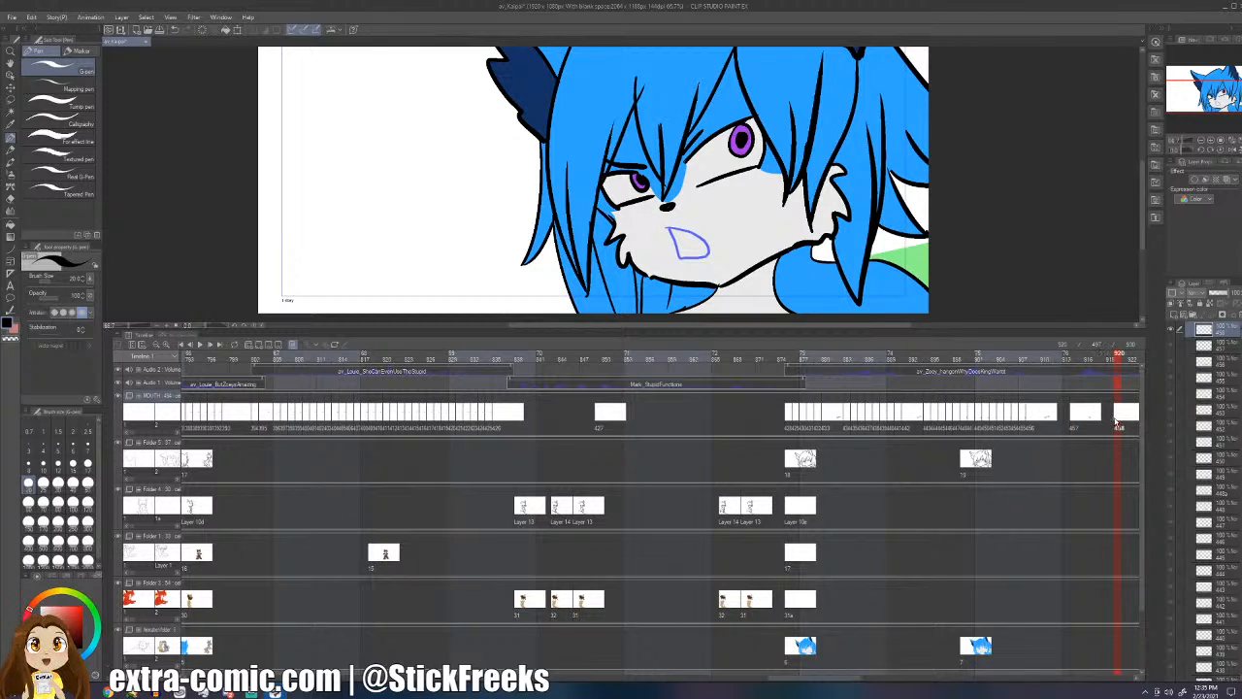
left_click_drag(1122, 418, 1081, 421)
left_click(1081, 421)
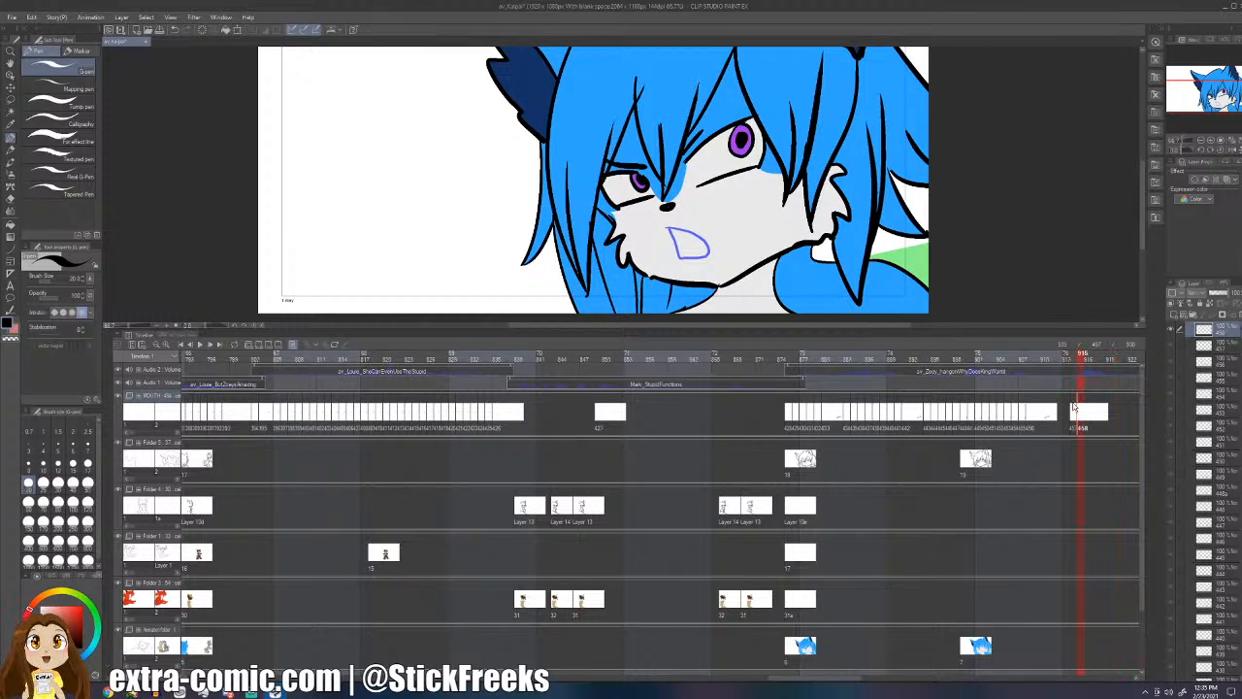
- Draw a wide open mouth with upper fangs at frame 915 and a narrower fanged one on a new cel at frame 916
mouse_move(651, 230)
left_mouse_down()
mouse_move(712, 205)
mouse_move(754, 234)
mouse_move(669, 259)
mouse_move(661, 238)
mouse_move(730, 216)
left_mouse_up()
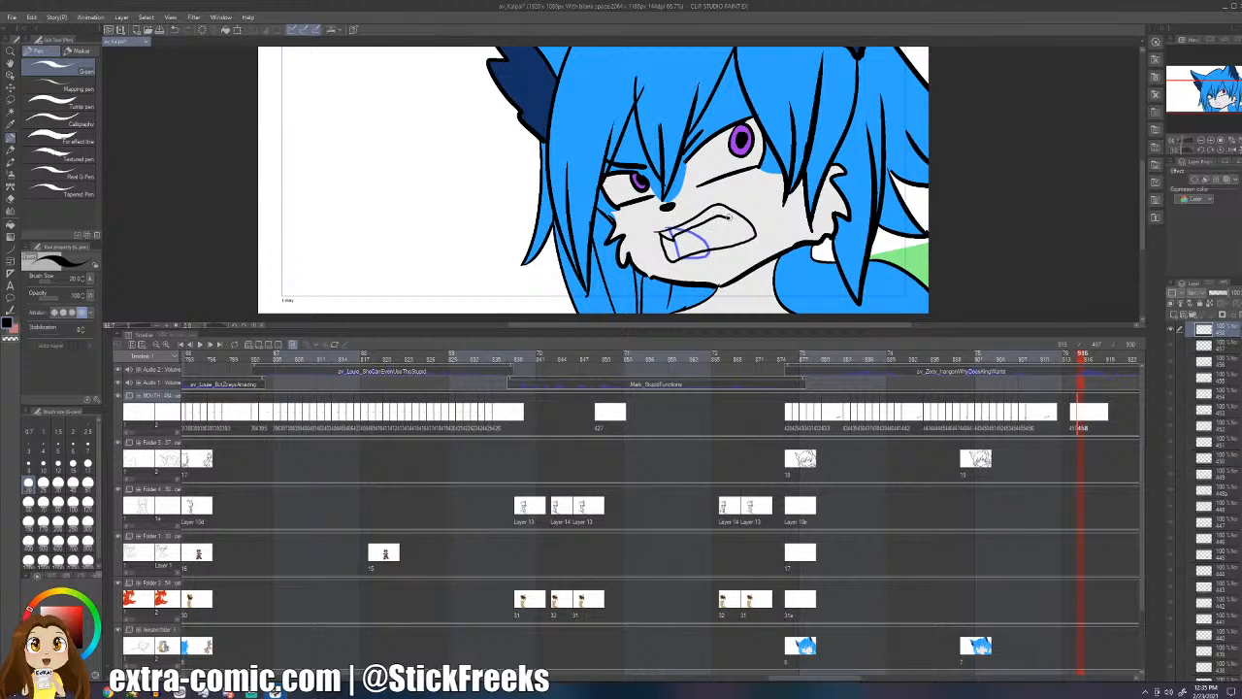
key("alt+n")
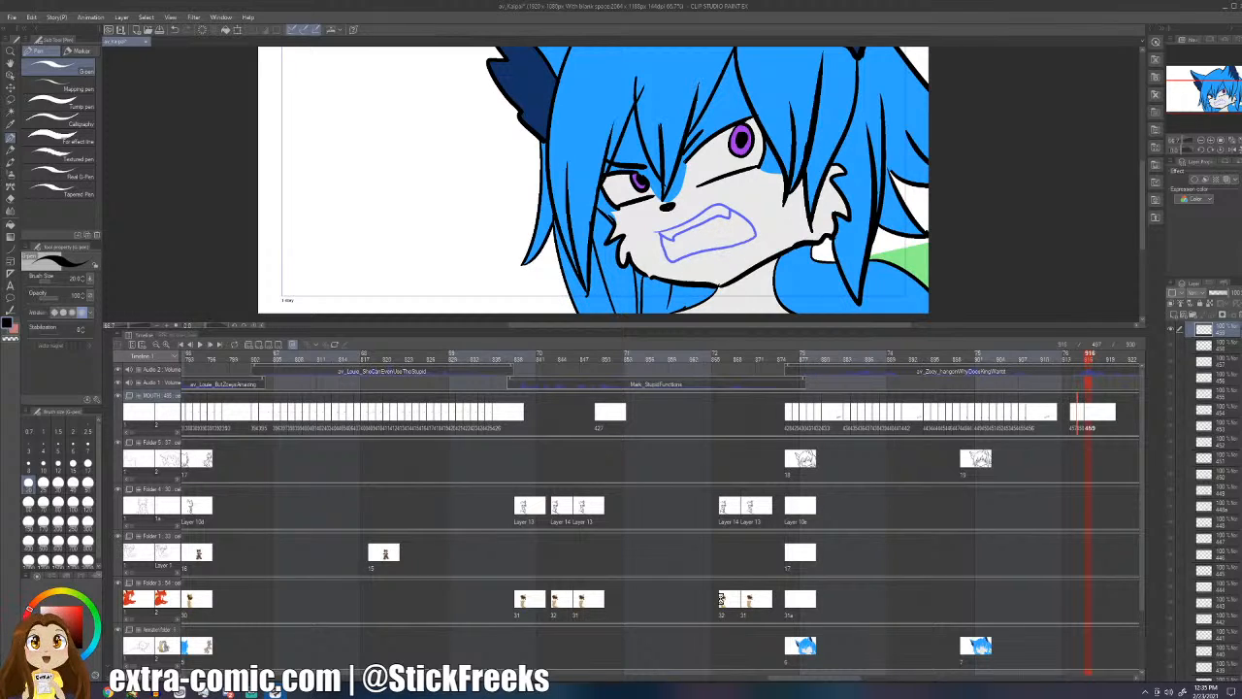
scroll(843, 462, "right", 5)
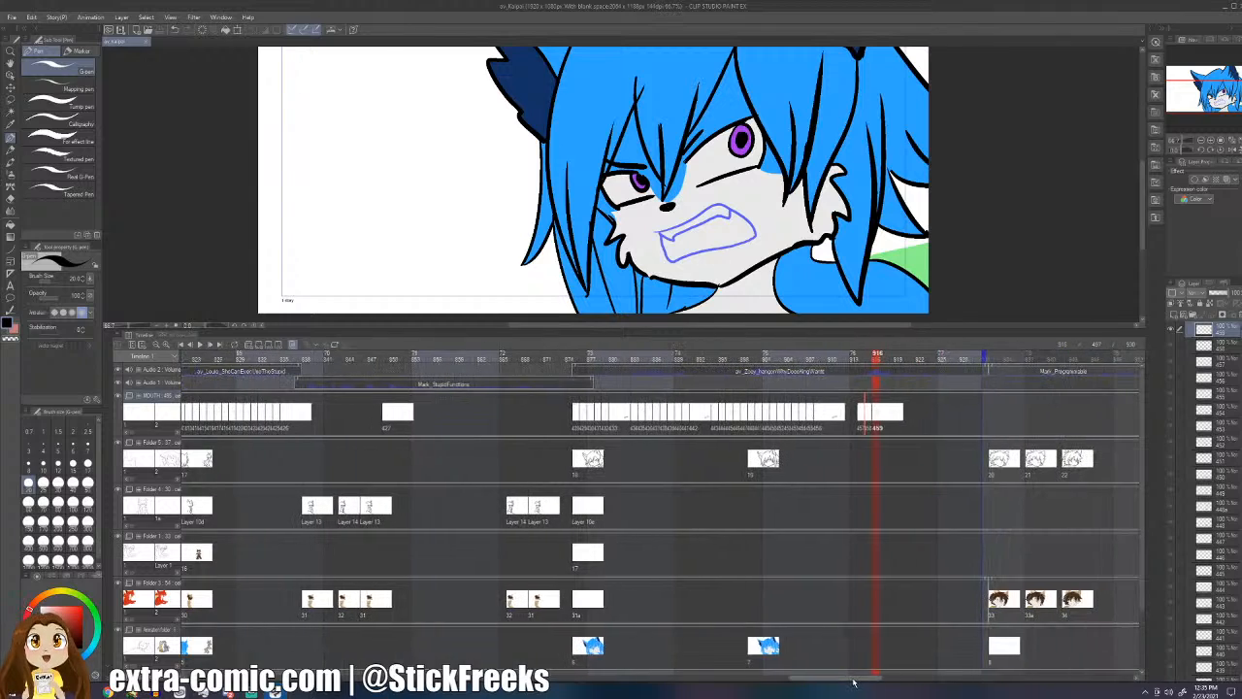
left_click(847, 427)
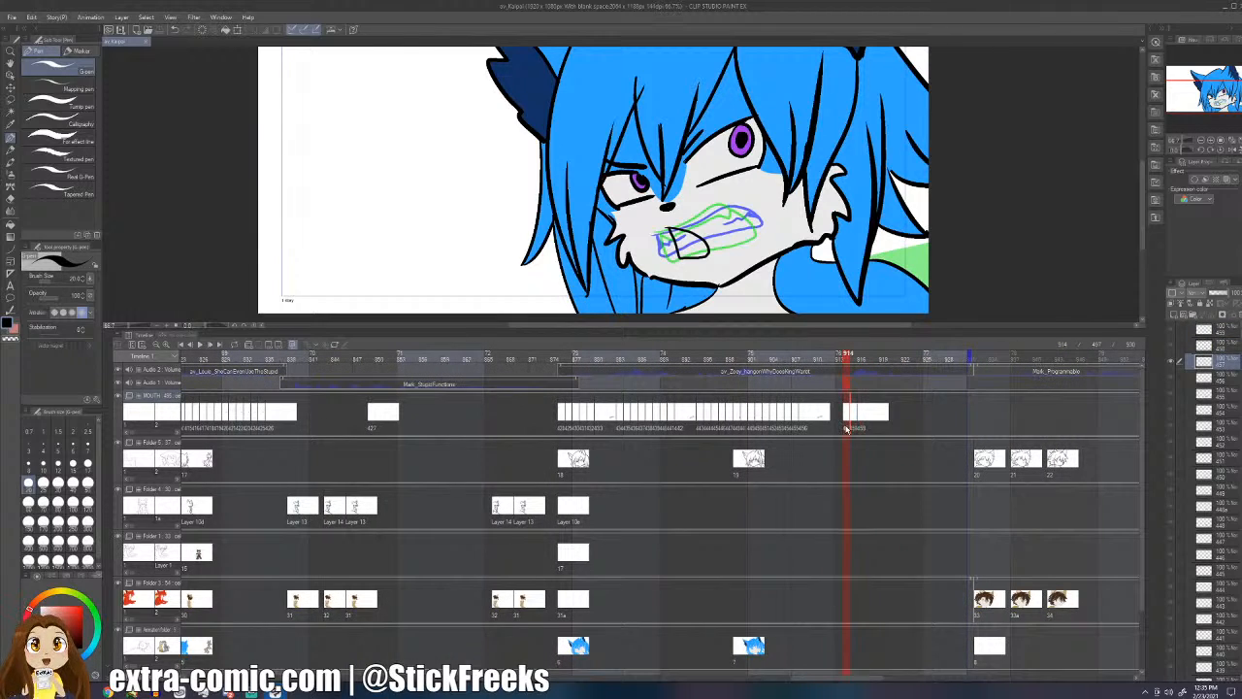
left_click(861, 427)
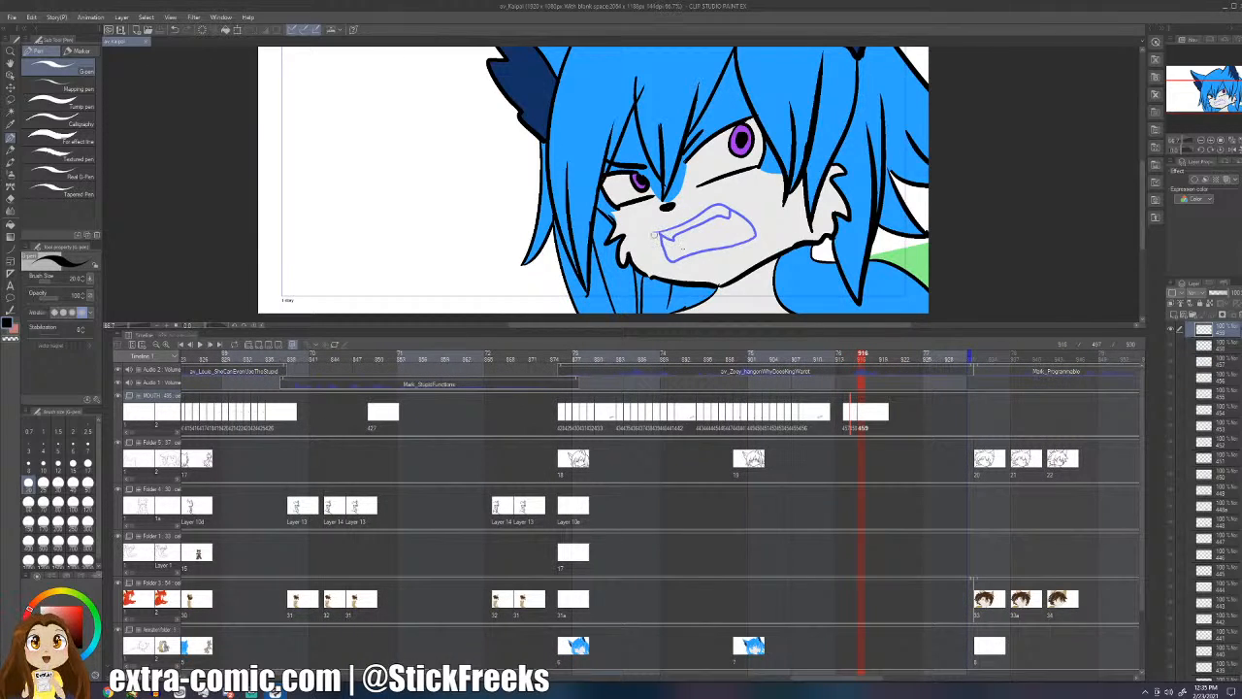
mouse_move(650, 235)
left_mouse_down()
mouse_move(757, 221)
mouse_move(761, 232)
mouse_move(666, 258)
mouse_move(674, 236)
mouse_move(737, 219)
left_mouse_up()
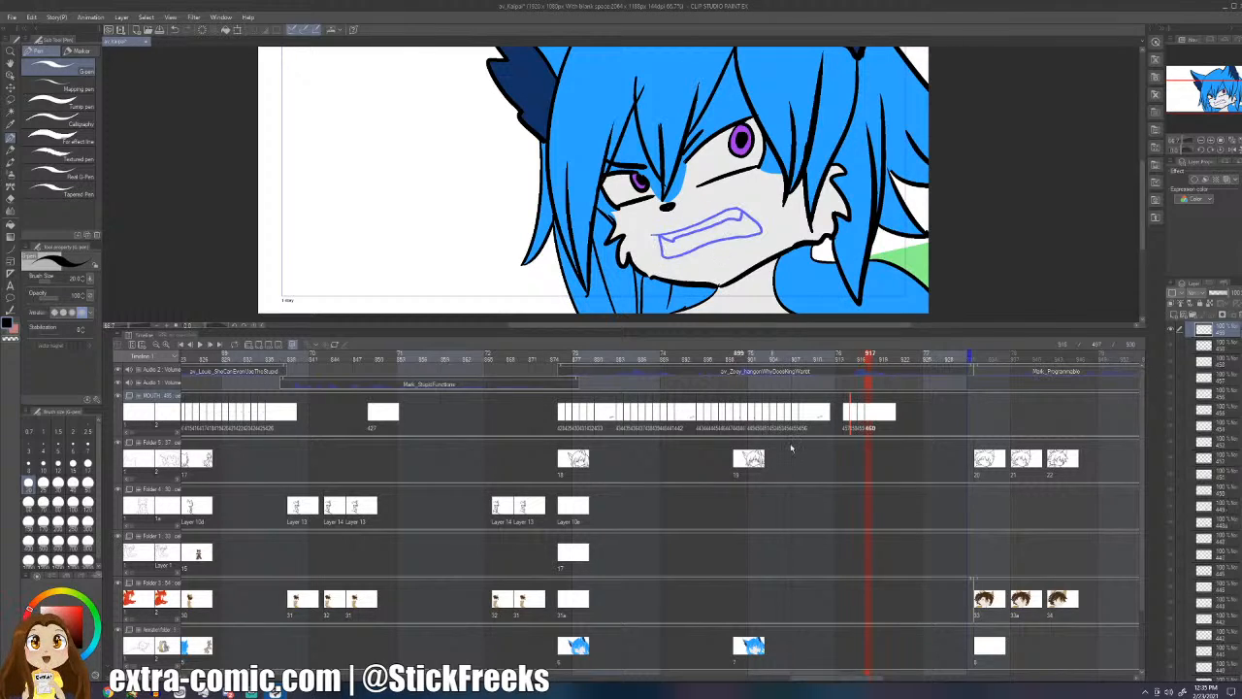
- Draw a slanted snarl with jagged corner teeth at frame 917 and add a mouth cel at frame 918
left_click(847, 423)
key("Right")
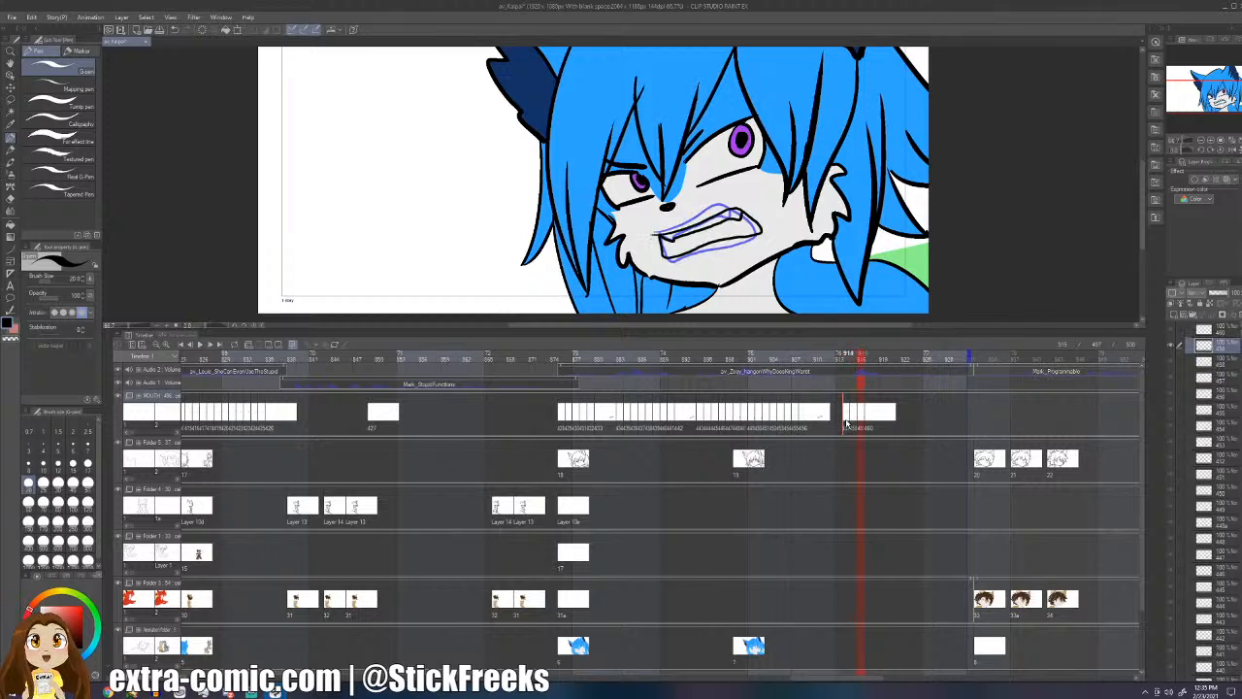
key("Right")
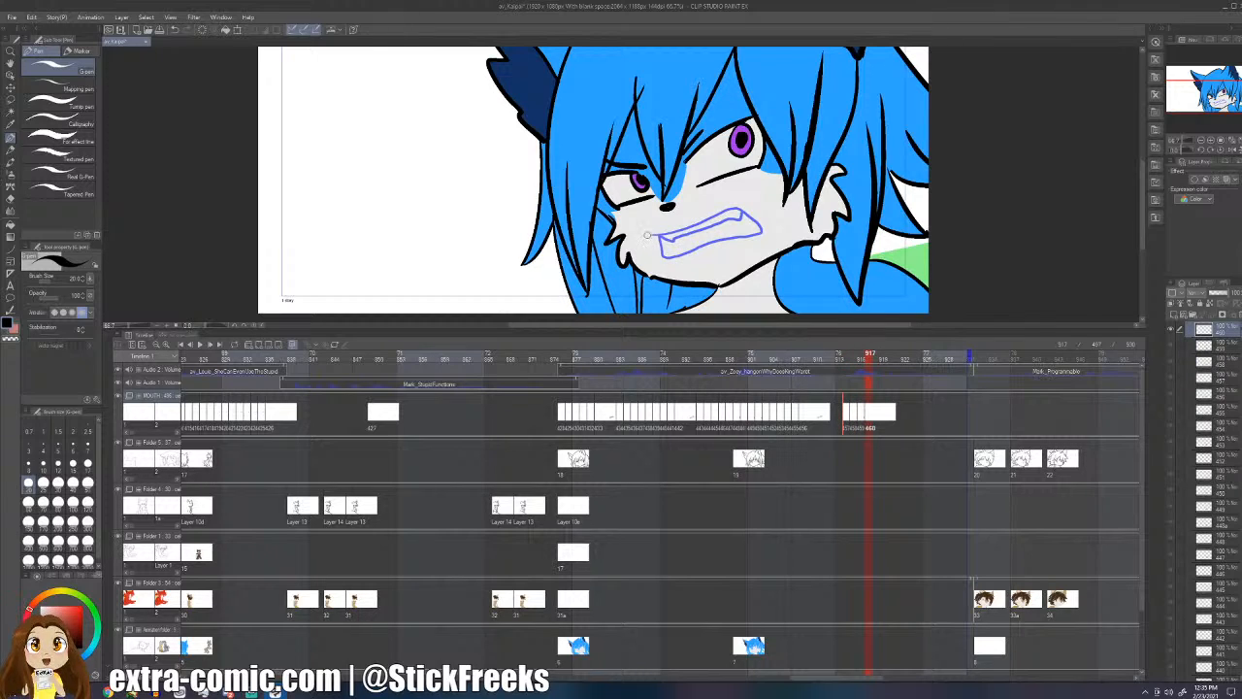
mouse_move(647, 235)
left_mouse_down()
mouse_move(743, 207)
mouse_move(732, 241)
mouse_move(655, 251)
left_mouse_up()
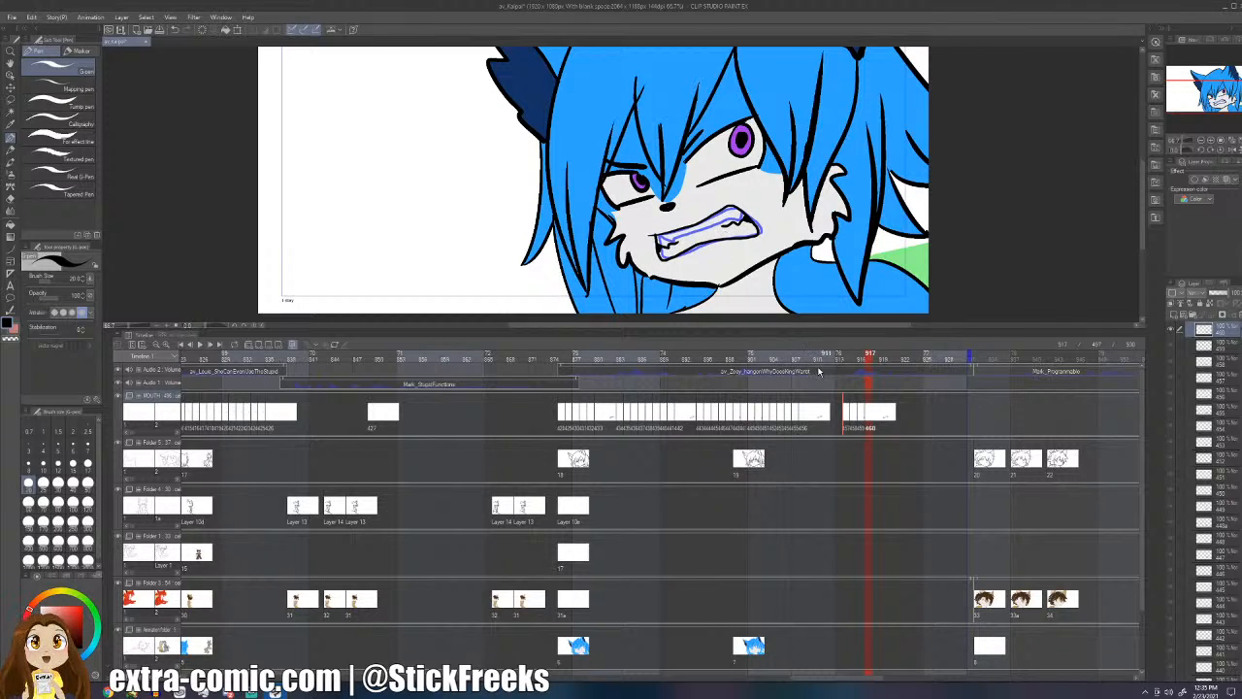
key("alt+shift+n")
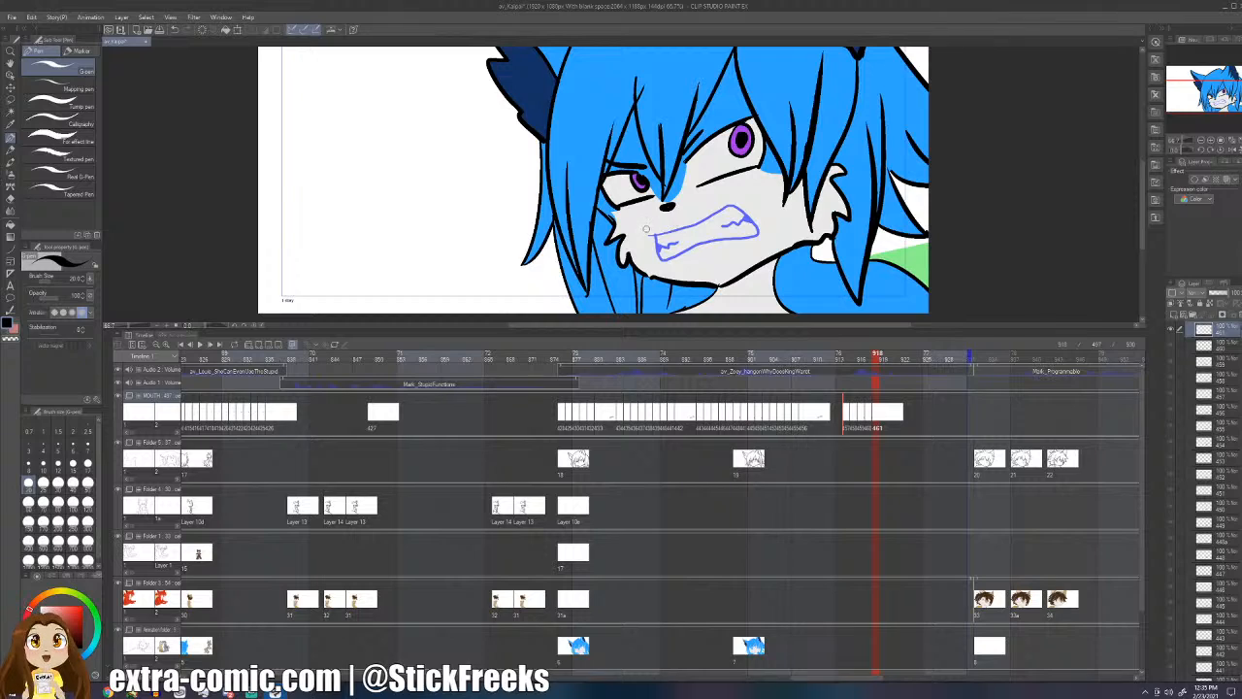
- Draw slanted fanged snarls from frame 918 and a wider open mouth at frame 921, adding mouth cels through frame 922
mouse_move(645, 229)
left_mouse_down()
mouse_move(743, 206)
mouse_move(749, 243)
mouse_move(658, 253)
mouse_move(734, 208)
mouse_move(653, 254)
mouse_move(734, 208)
left_mouse_up()
key("alt+shift+n")
key("alt+shift+n")
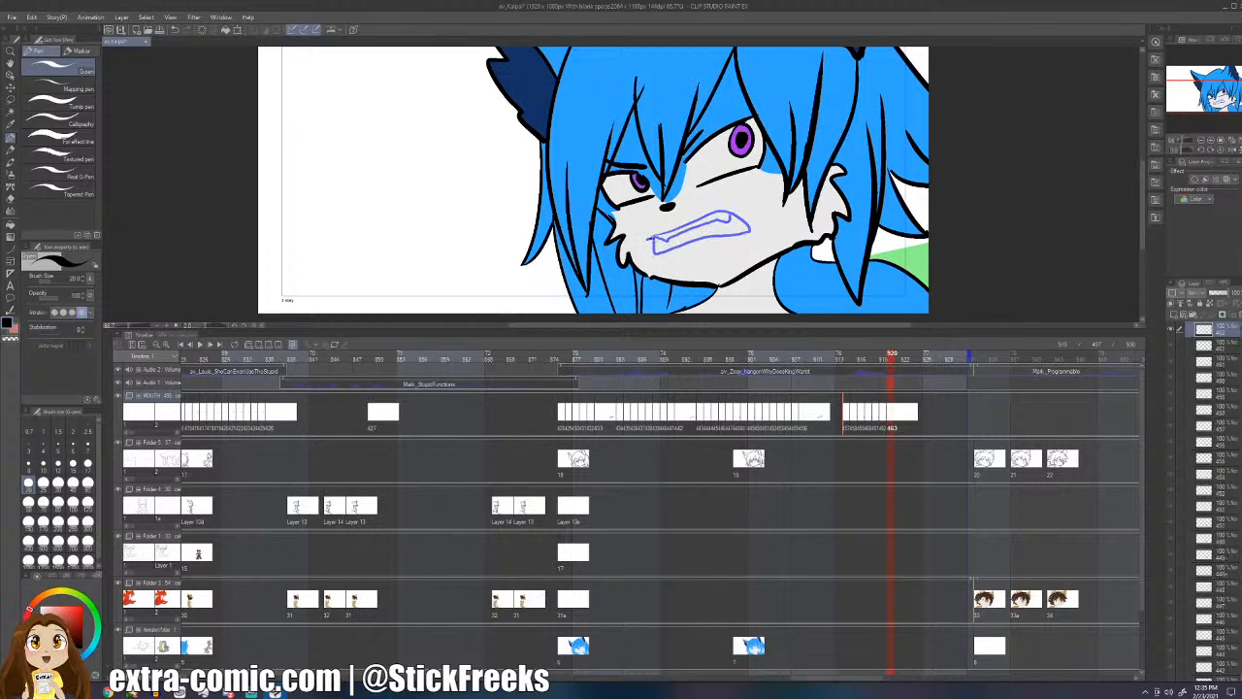
mouse_move(652, 239)
left_mouse_down()
mouse_move(755, 230)
mouse_move(660, 256)
mouse_move(652, 238)
mouse_move(715, 227)
mouse_move(716, 211)
mouse_move(737, 249)
mouse_move(666, 261)
mouse_move(726, 215)
left_mouse_up()
key("ctrl+shift+n")
key("ctrl+shift+n")
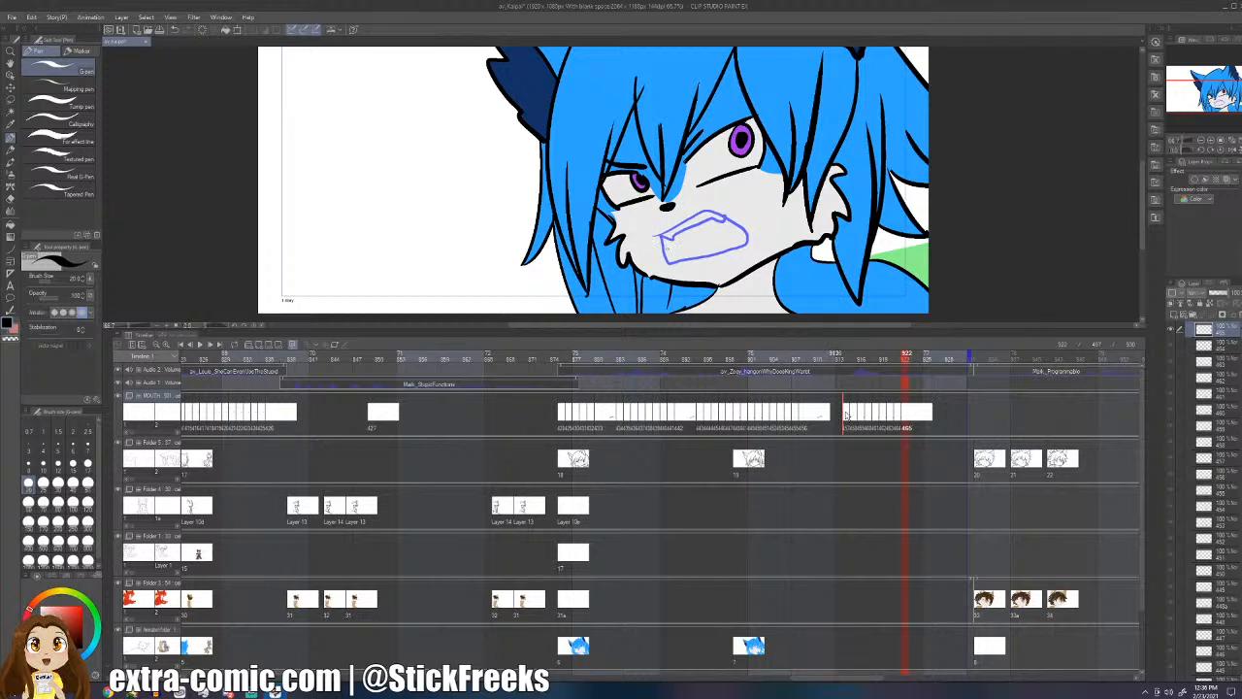
- Play back the newest mouth cels from frame 910 and look back over the last few drawings
left_click(818, 415)
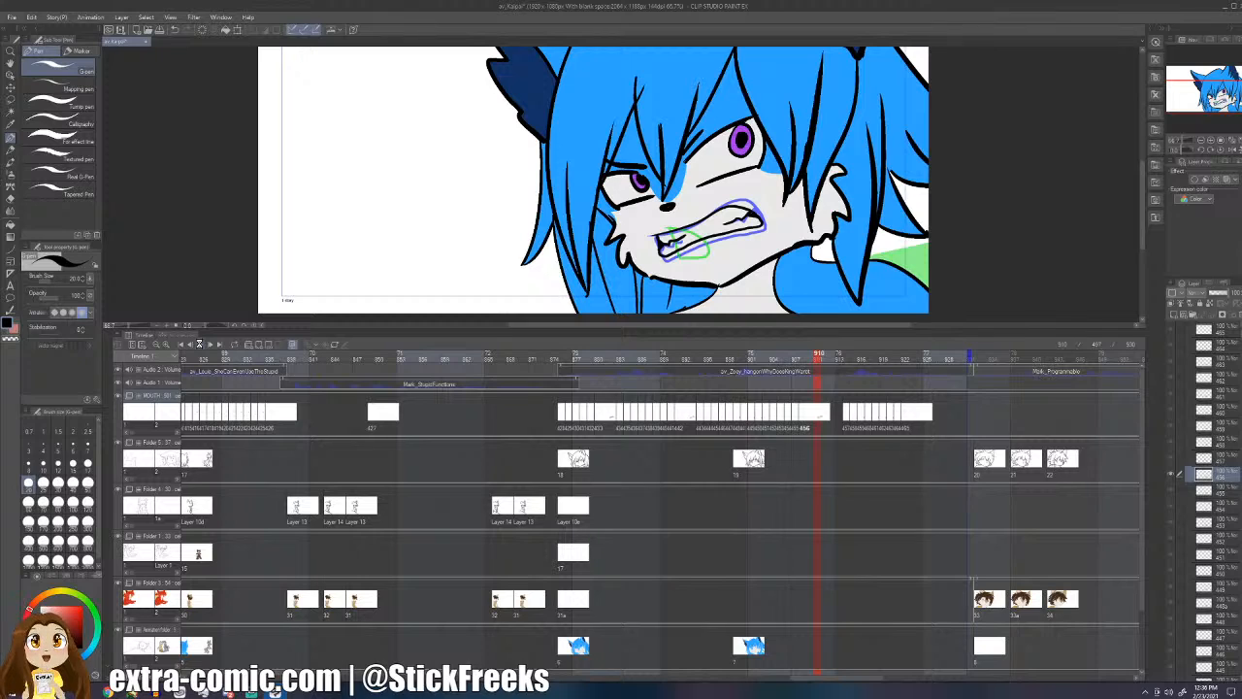
left_click(199, 345)
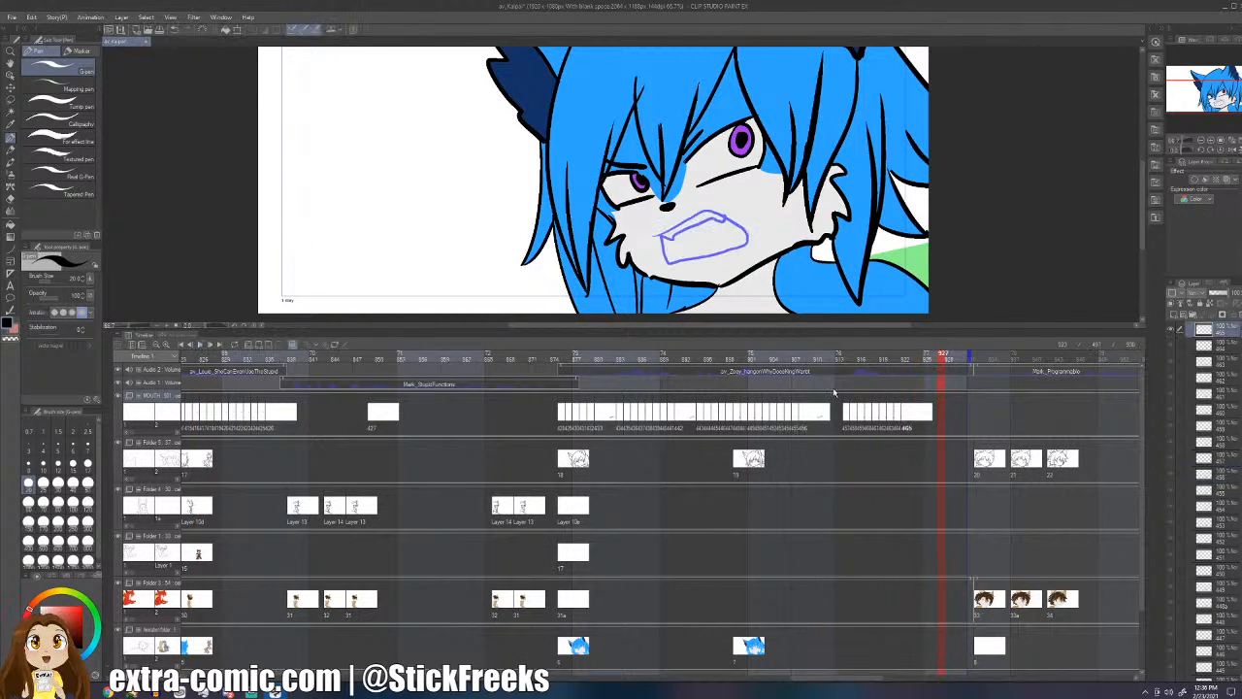
left_click(913, 413)
left_click(908, 415)
left_click(899, 413)
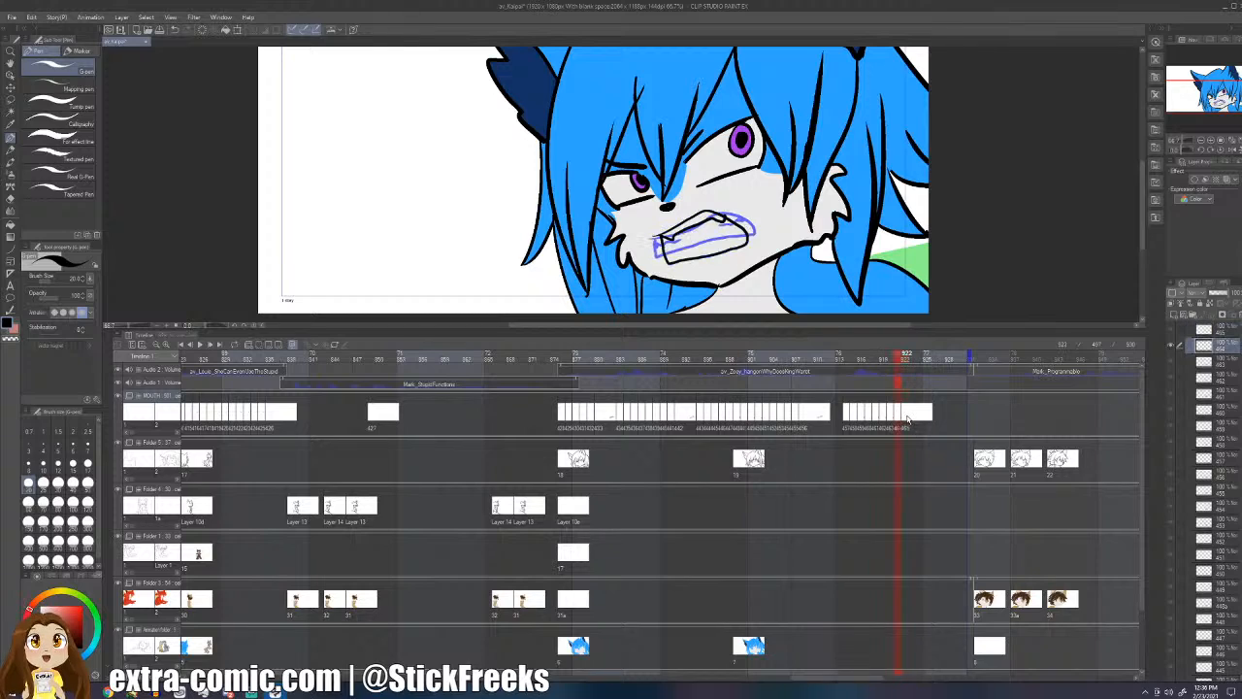
- Draw narrow slanted snarls with jagged corner teeth from frame 922, adding mouth cels through frame 925
left_click(903, 413)
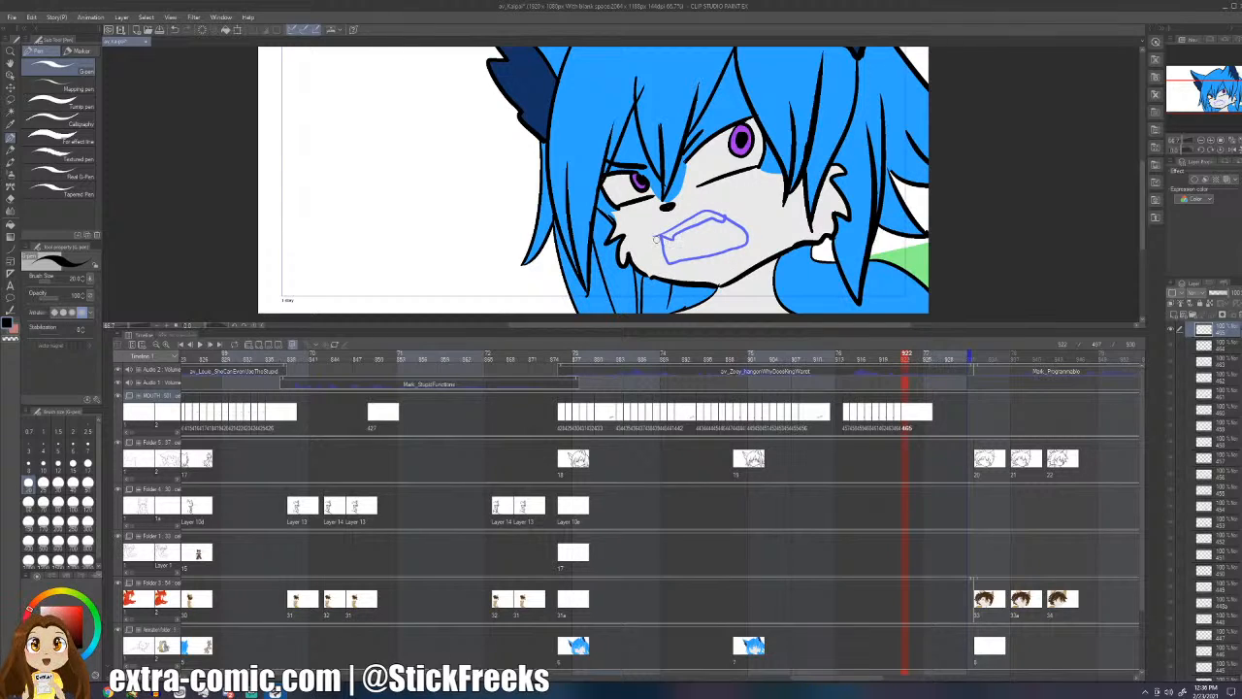
mouse_move(656, 237)
left_mouse_down()
mouse_move(730, 216)
mouse_move(757, 243)
mouse_move(681, 258)
mouse_move(660, 239)
left_mouse_up()
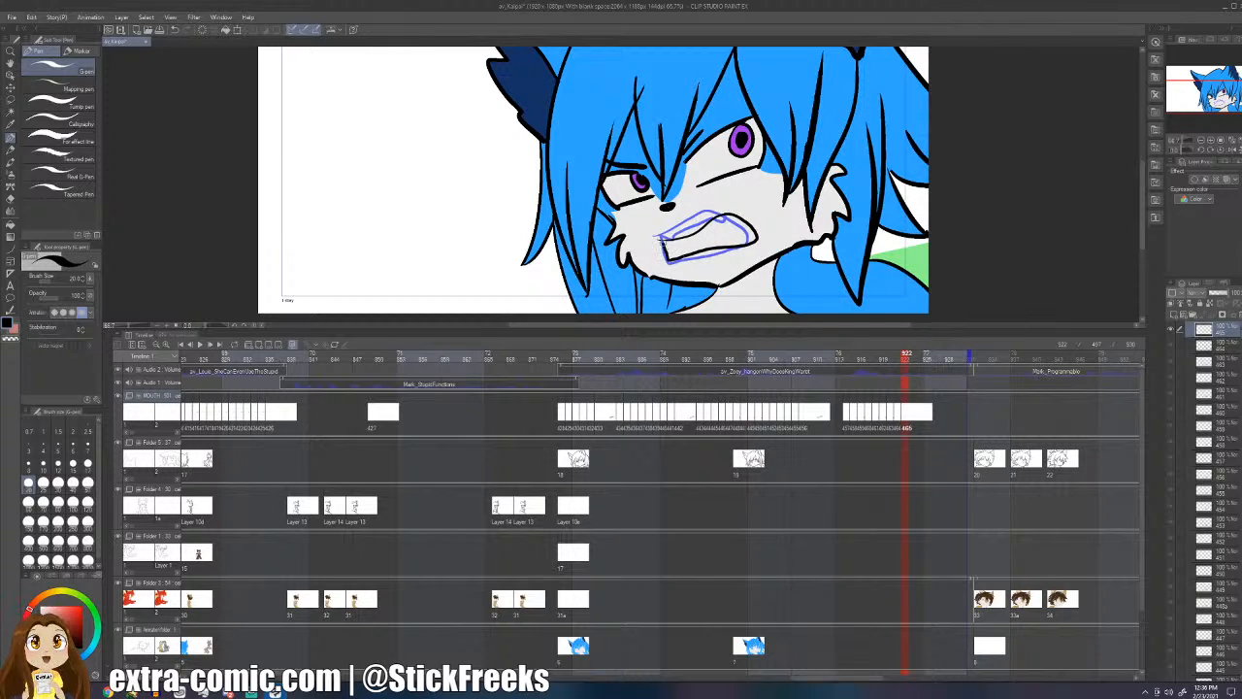
mouse_move(744, 222)
left_mouse_down()
mouse_move(667, 248)
mouse_move(722, 250)
mouse_move(690, 257)
mouse_move(691, 230)
mouse_move(755, 234)
left_mouse_up()
key("alt+n")
key("alt+n")
mouse_move(732, 250)
left_mouse_down()
mouse_move(674, 250)
mouse_move(723, 225)
mouse_move(733, 229)
mouse_move(660, 237)
mouse_move(723, 209)
mouse_move(753, 236)
mouse_move(670, 251)
left_mouse_up()
key("Right")
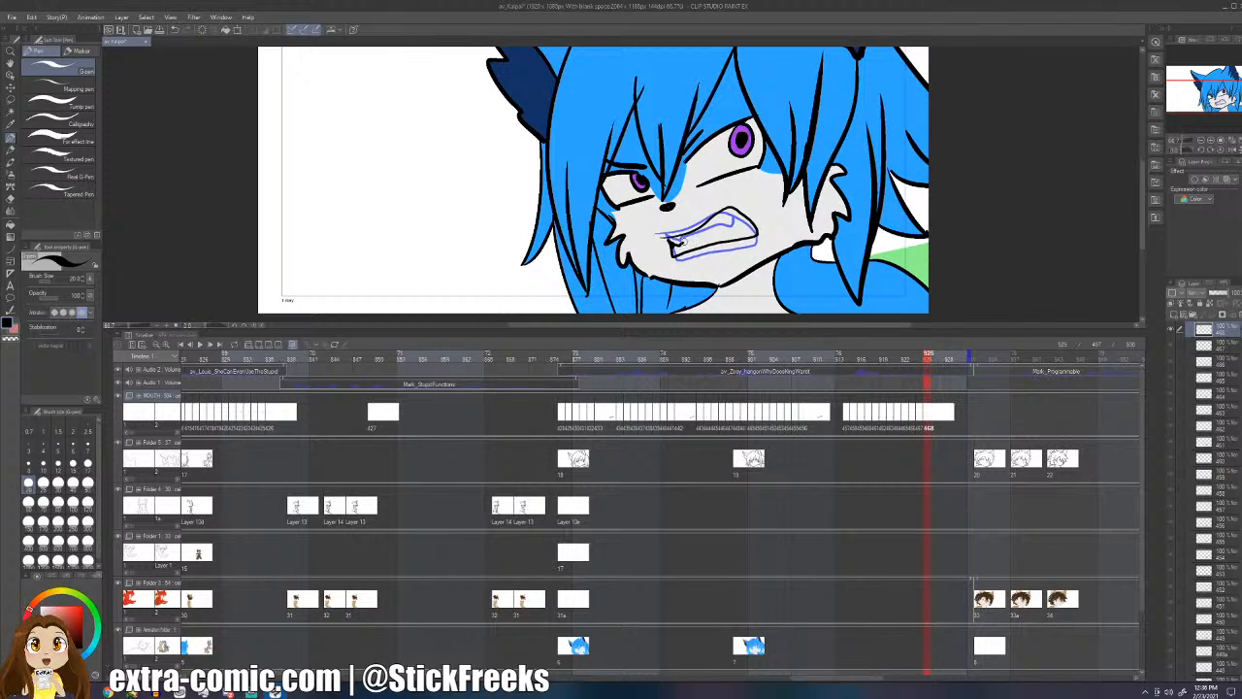
- Draw a wider fanged open mouth after frame 925 and another snarl at frame 927, adding mouth cels through frame 930
mouse_move(745, 215)
left_mouse_down()
mouse_move(694, 238)
mouse_move(755, 225)
mouse_move(679, 258)
mouse_move(736, 206)
left_mouse_up()
key("Right")
key("Right")
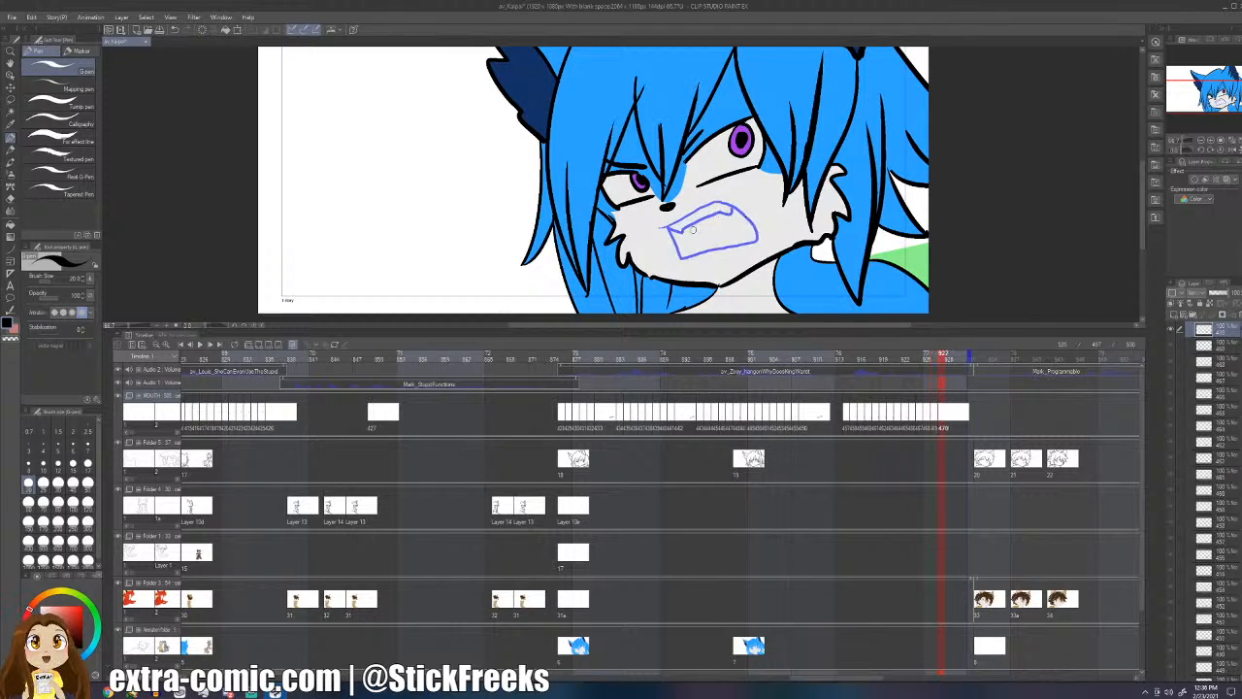
mouse_move(668, 229)
left_mouse_down()
mouse_move(767, 217)
mouse_move(674, 254)
mouse_move(693, 230)
mouse_move(753, 219)
mouse_move(720, 224)
mouse_move(729, 212)
mouse_move(728, 235)
mouse_move(671, 249)
mouse_move(663, 237)
mouse_move(737, 220)
mouse_move(715, 225)
left_mouse_up()
key("ctrl+alt+n")
key("ctrl+shift+n")
key("ctrl+shift+n")
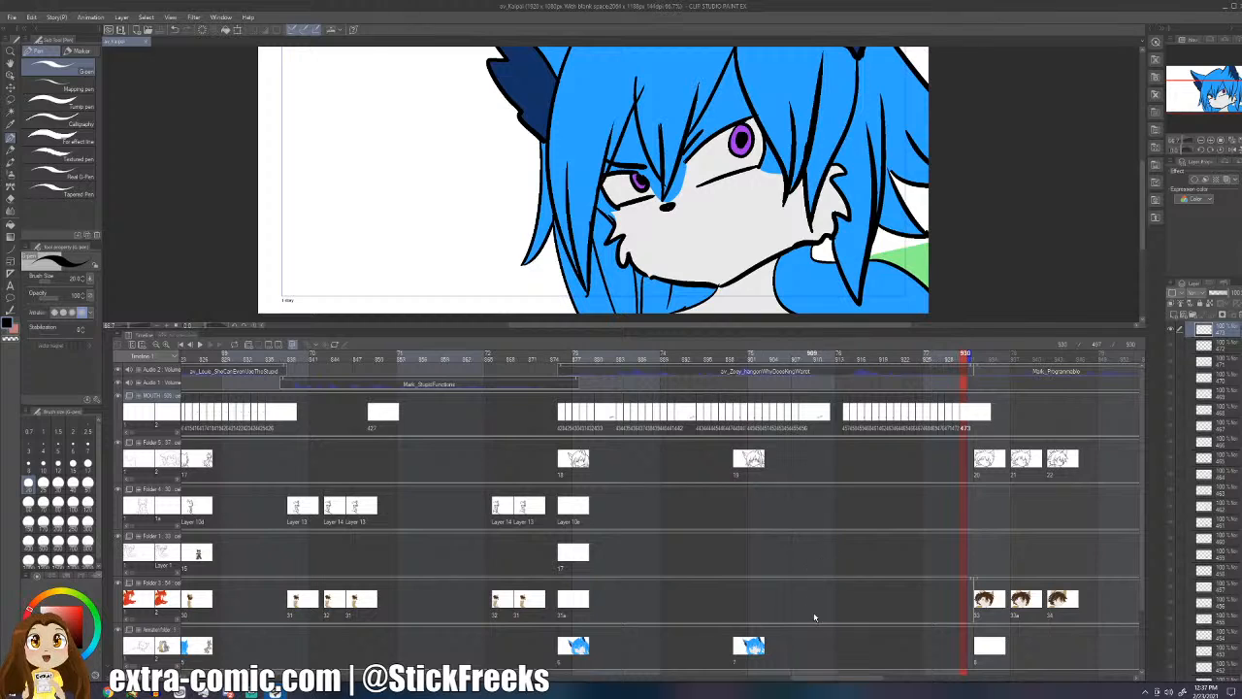
- Go back to the mouth cels around frame 755 and sample the dark red inside the brown-haired character's mouth
left_click_drag(873, 678, 840, 696)
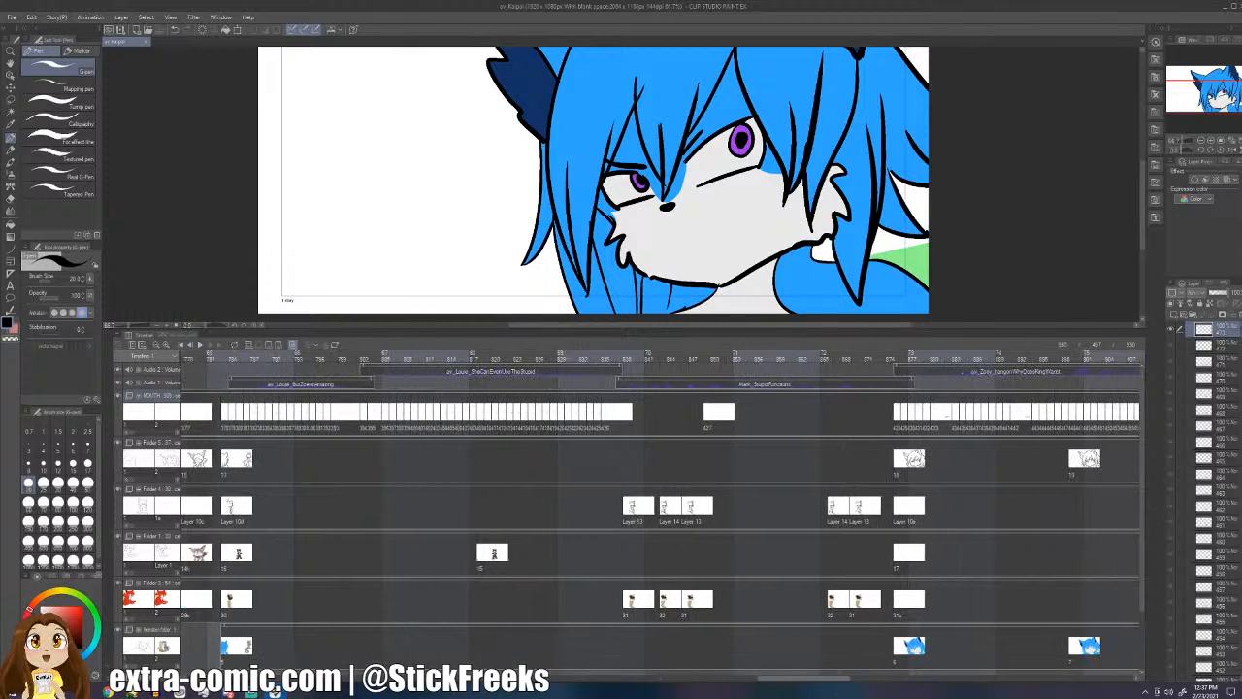
left_click(795, 419)
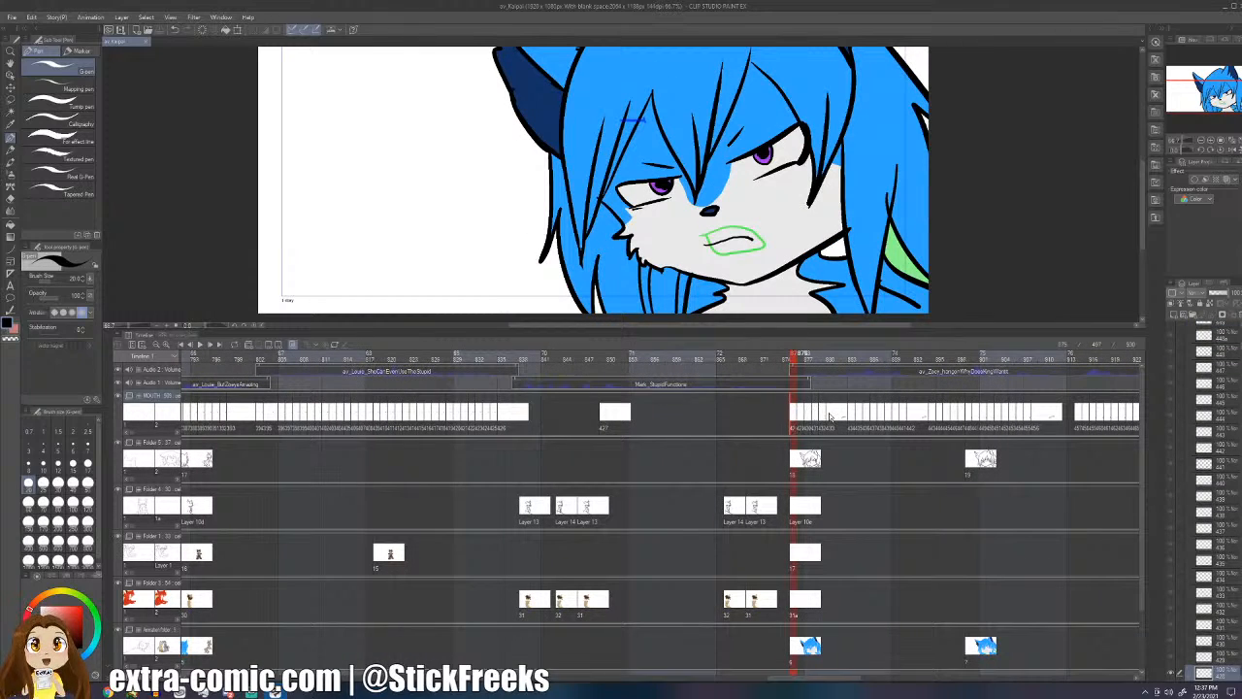
left_click(832, 418)
left_click(860, 415)
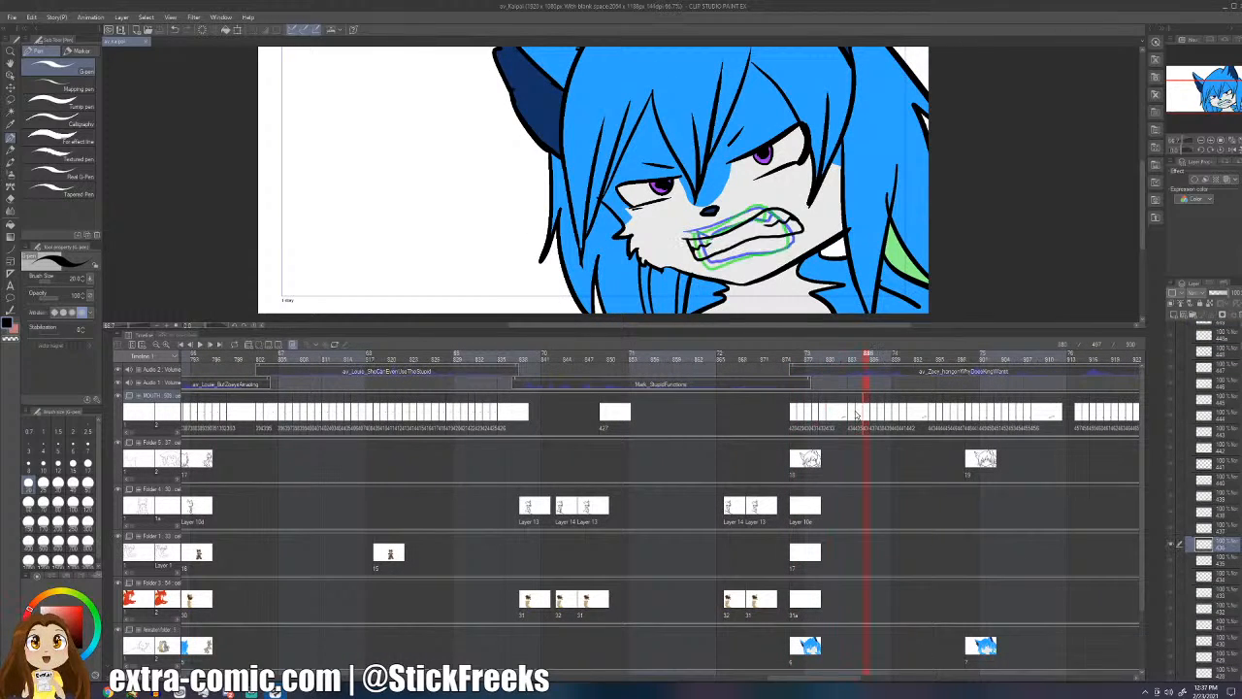
left_click(495, 415)
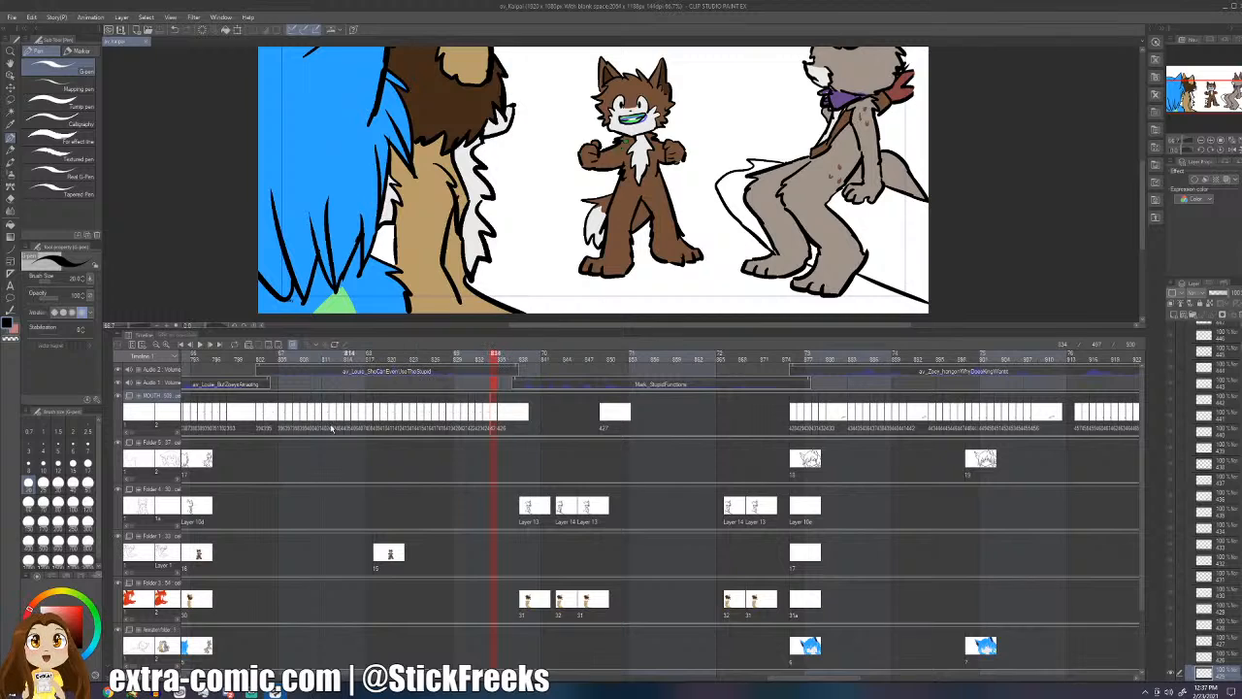
left_click_drag(782, 678, 706, 689)
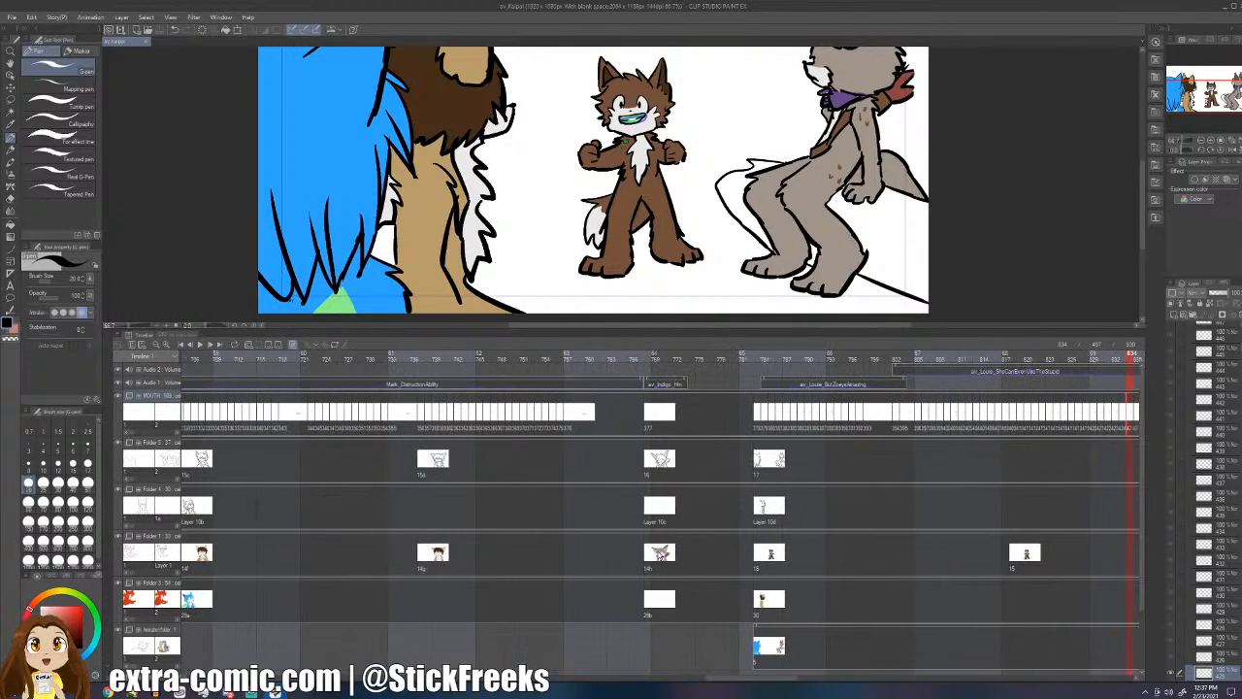
left_click(554, 415)
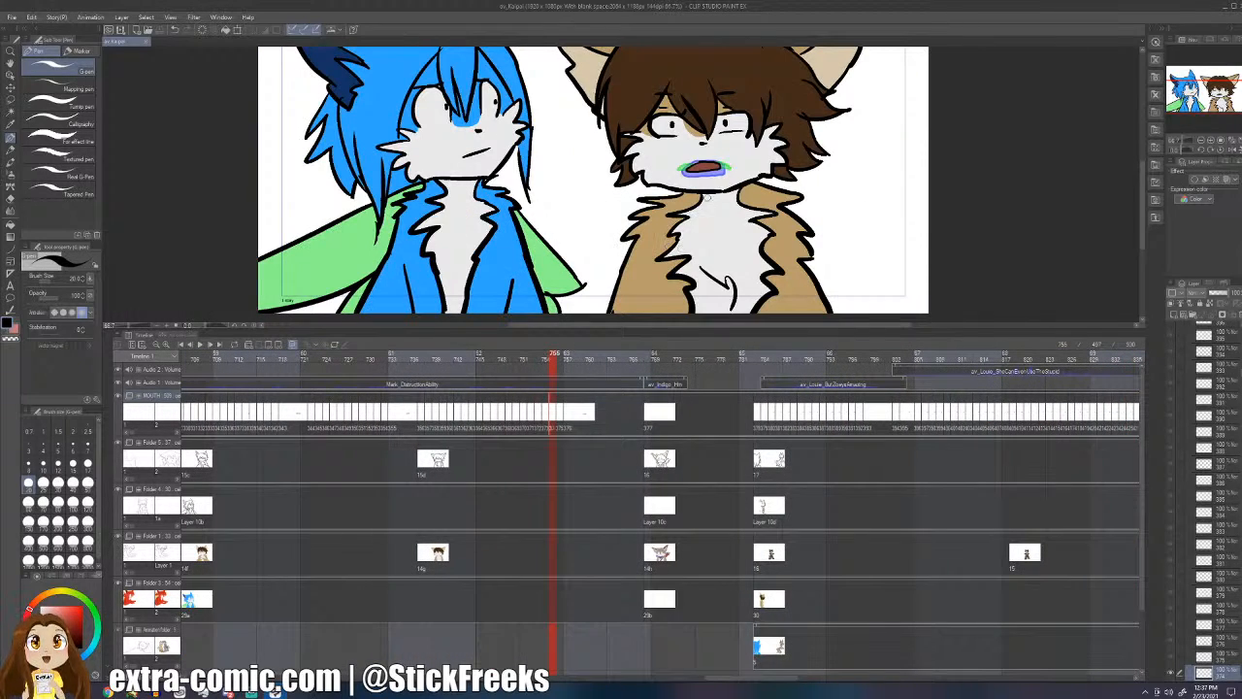
key("i")
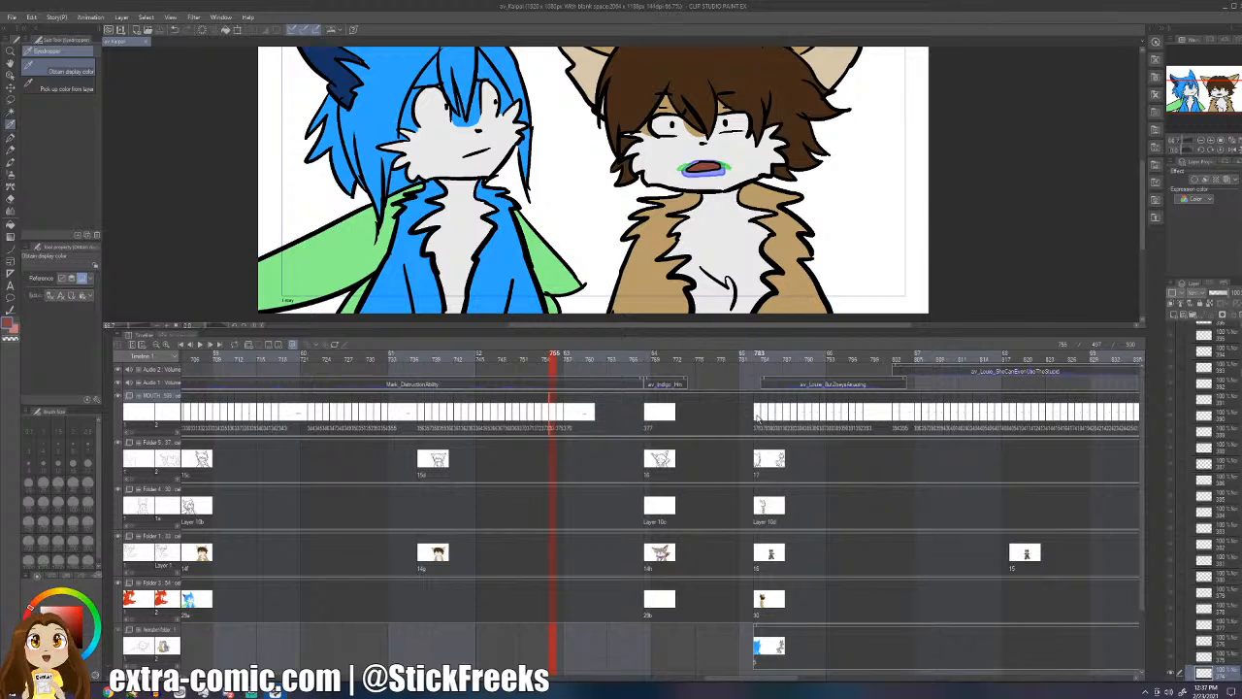
- Turn off the onion skin and fill the small brown character's mouth with dark red on the cels from frame 783 to 789
left_click(757, 416)
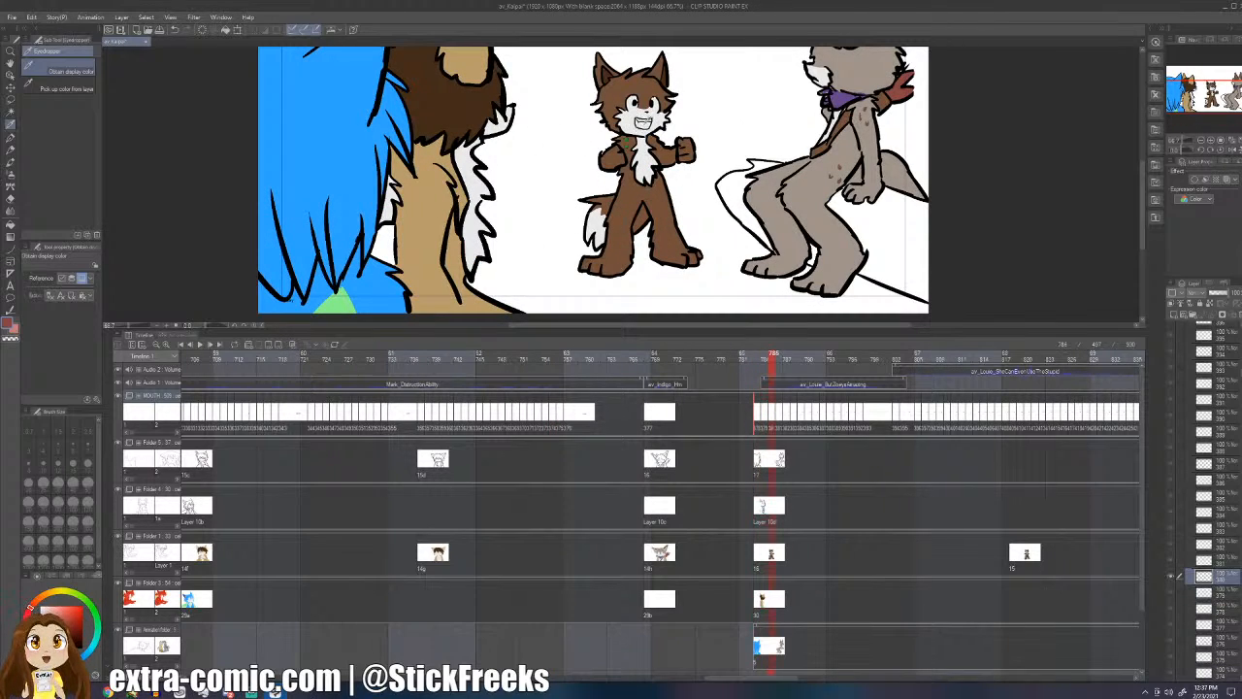
key("g")
key("Right")
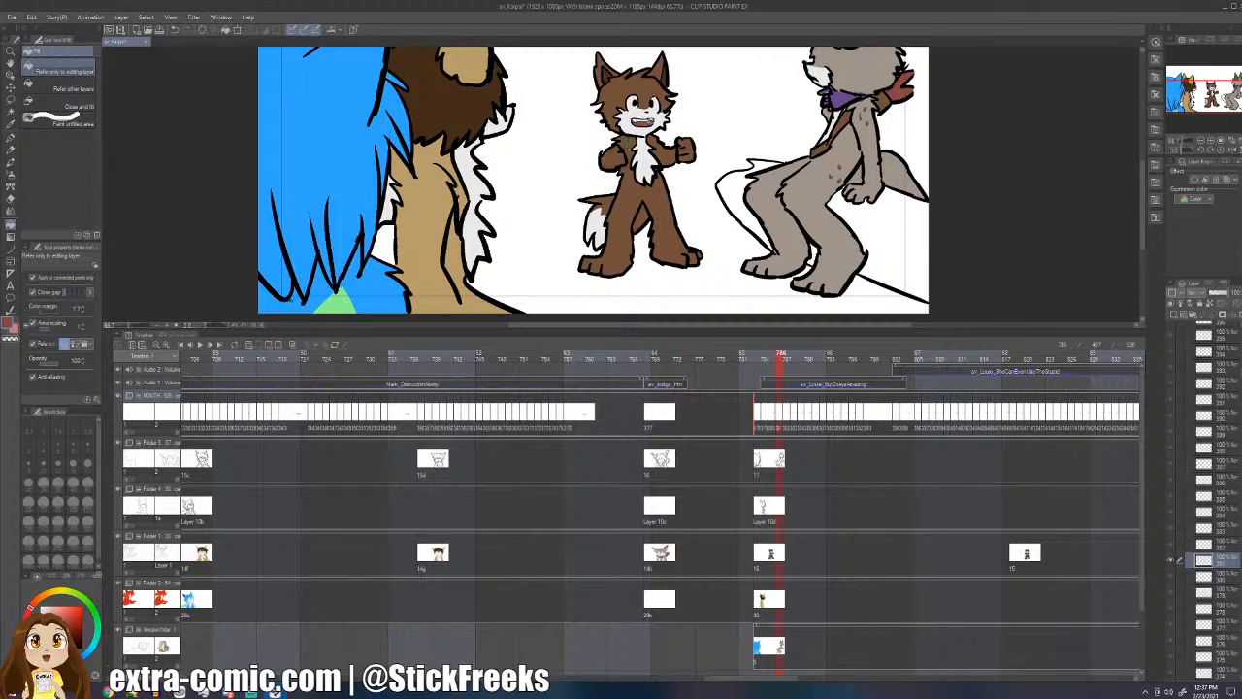
key("Right")
key("Right")
key("Right")
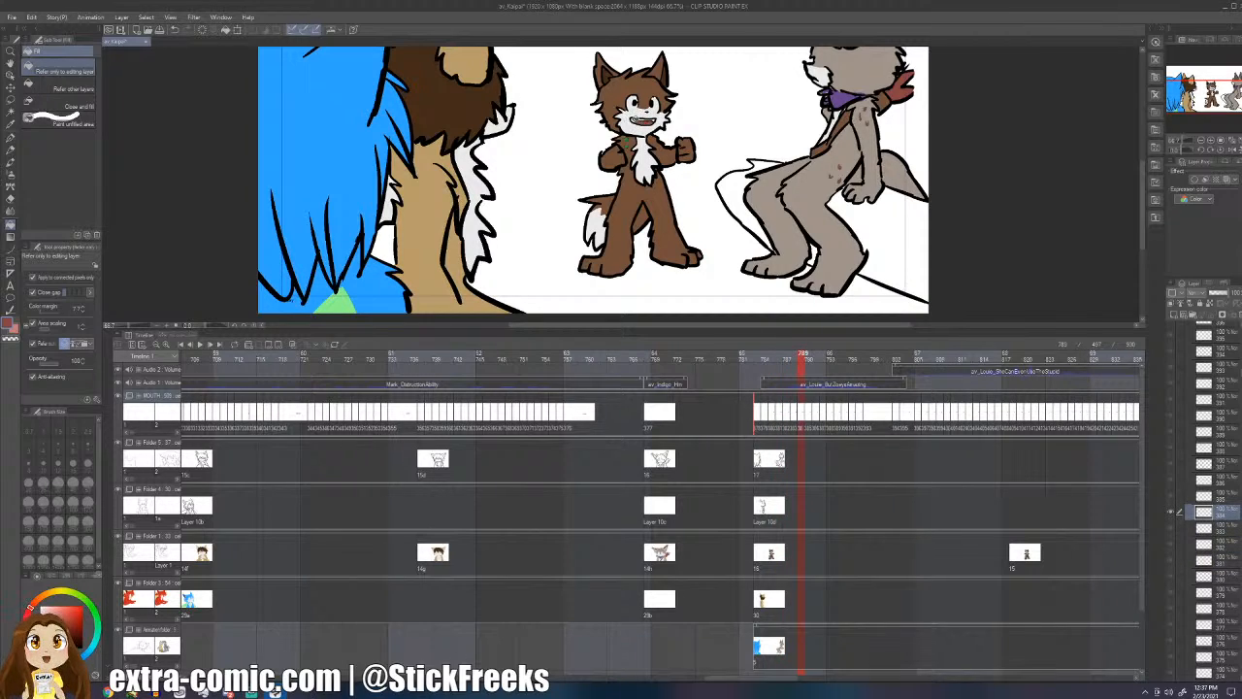
- Continue the dark red mouth fill through frame 793 and touch up that cel with the G-pen
key("Right")
key("Right")
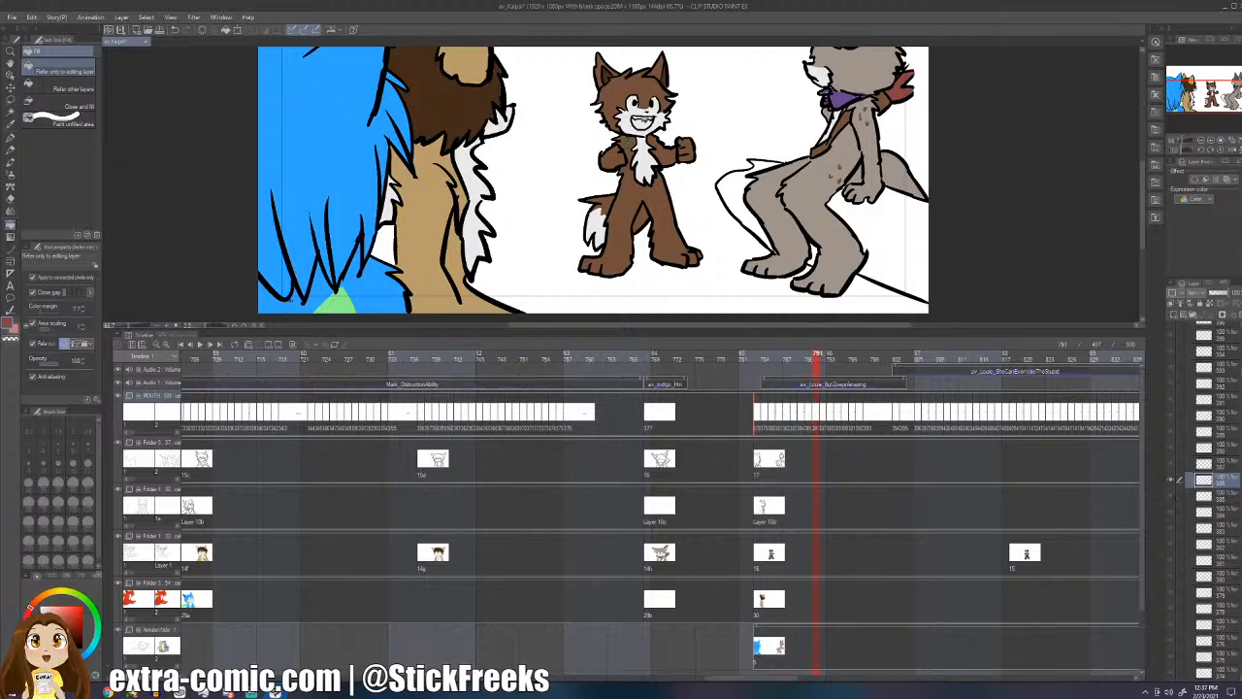
key("Right")
key("Right")
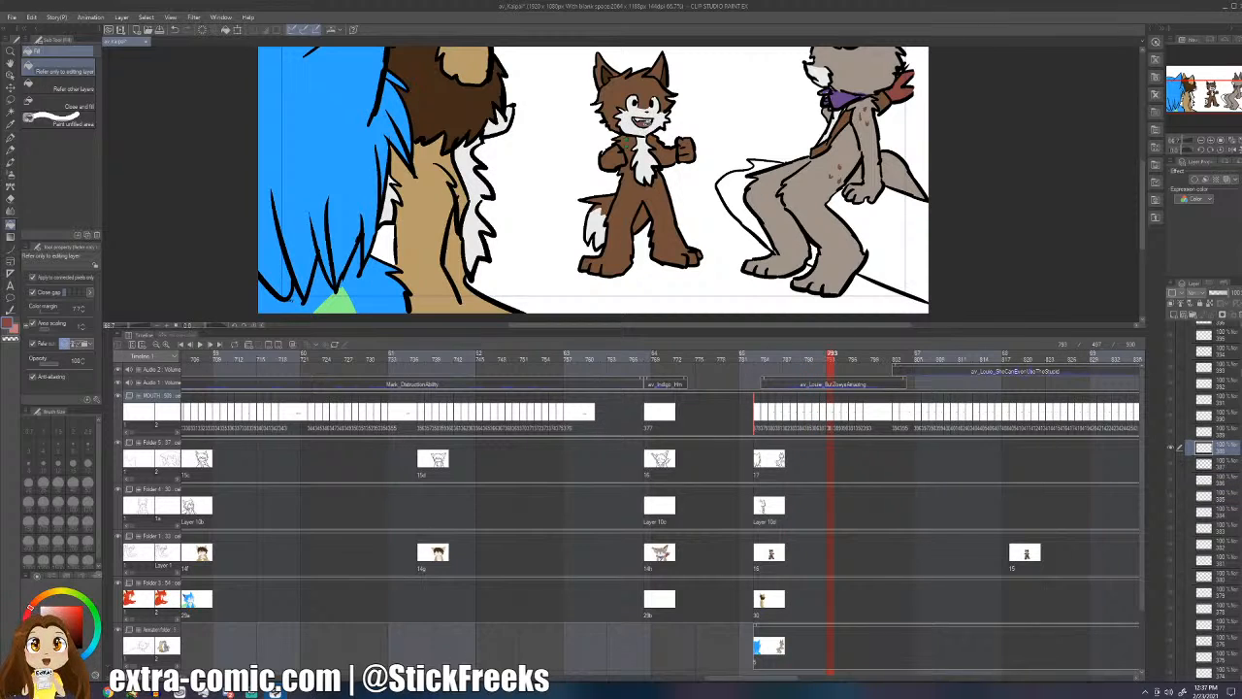
key("Right")
key("Left")
key("p")
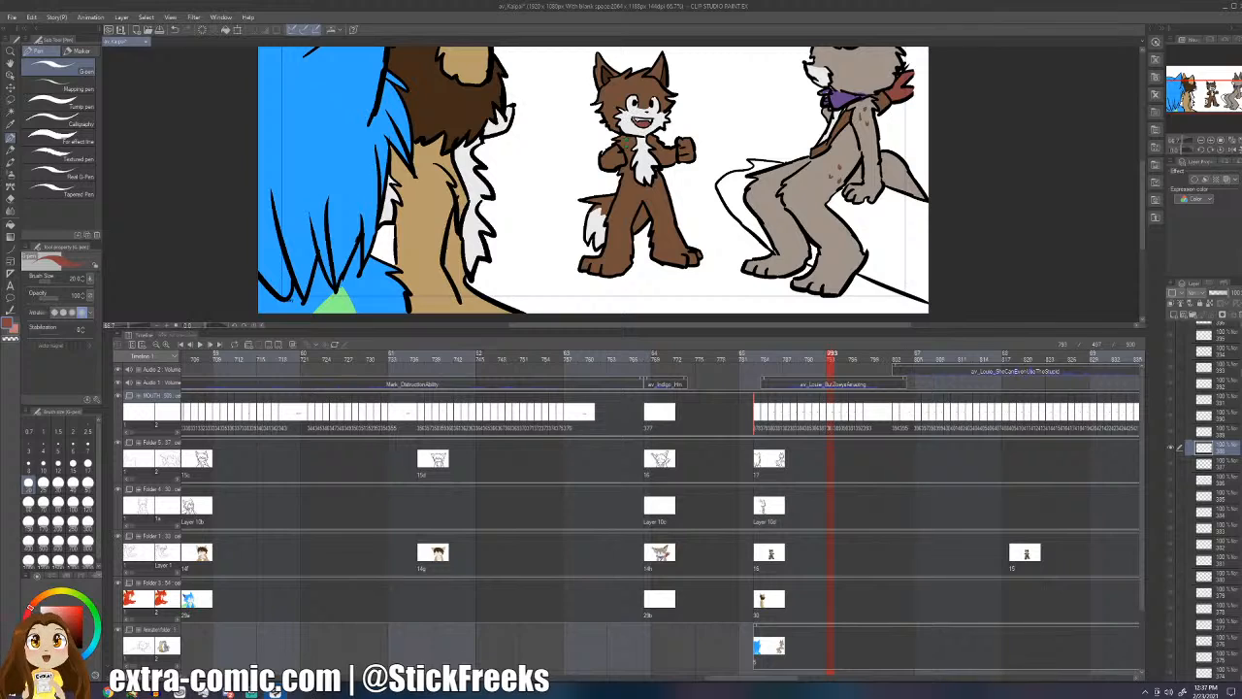
- Colour the small brown character's mouth interiors dark red on the cels from frame 794 to 799
key("Right")
key("Right")
key("g")
key("Right")
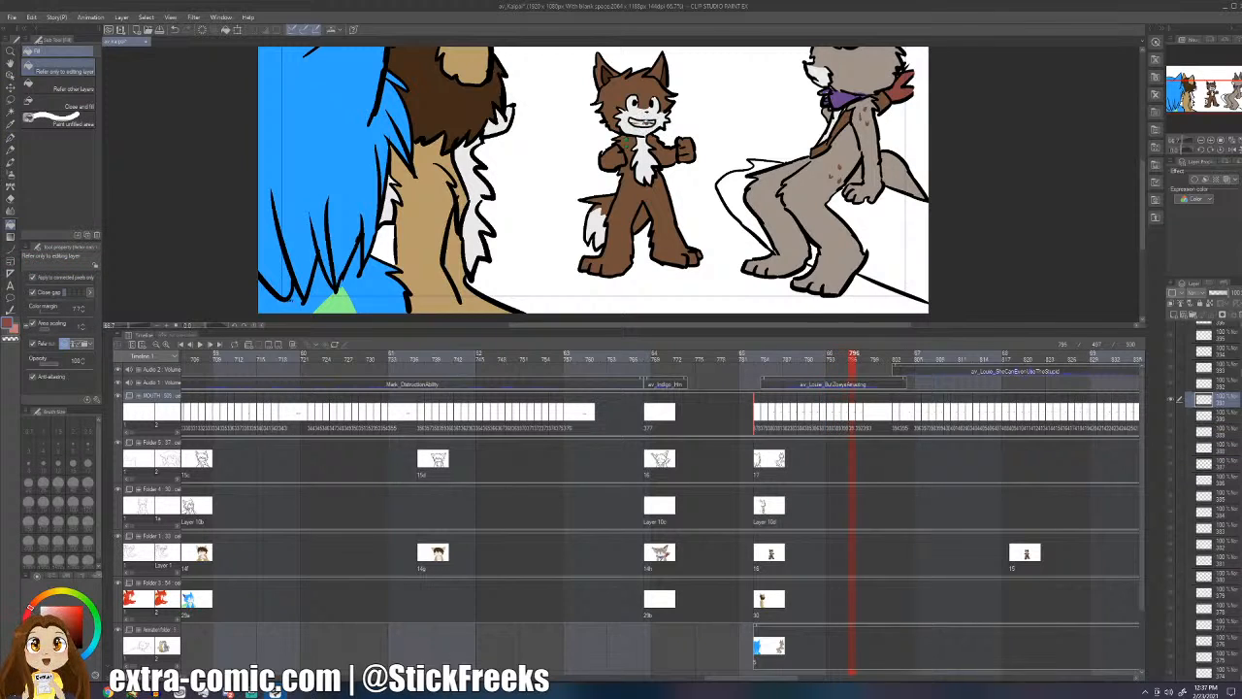
key("Right")
key("Right")
key("Right")
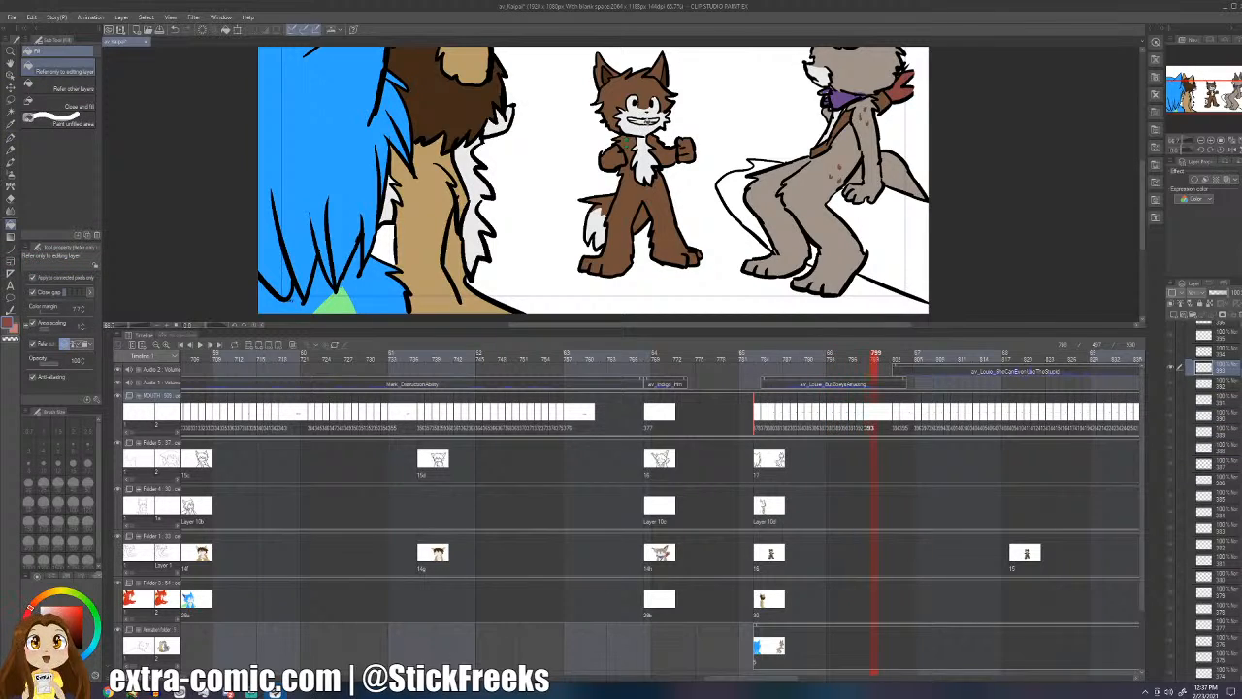
- Fill the open mouths dark red through frame 803 and touch up the frame 803 mouth with the G-pen
key("Right")
key("Right")
key("Right")
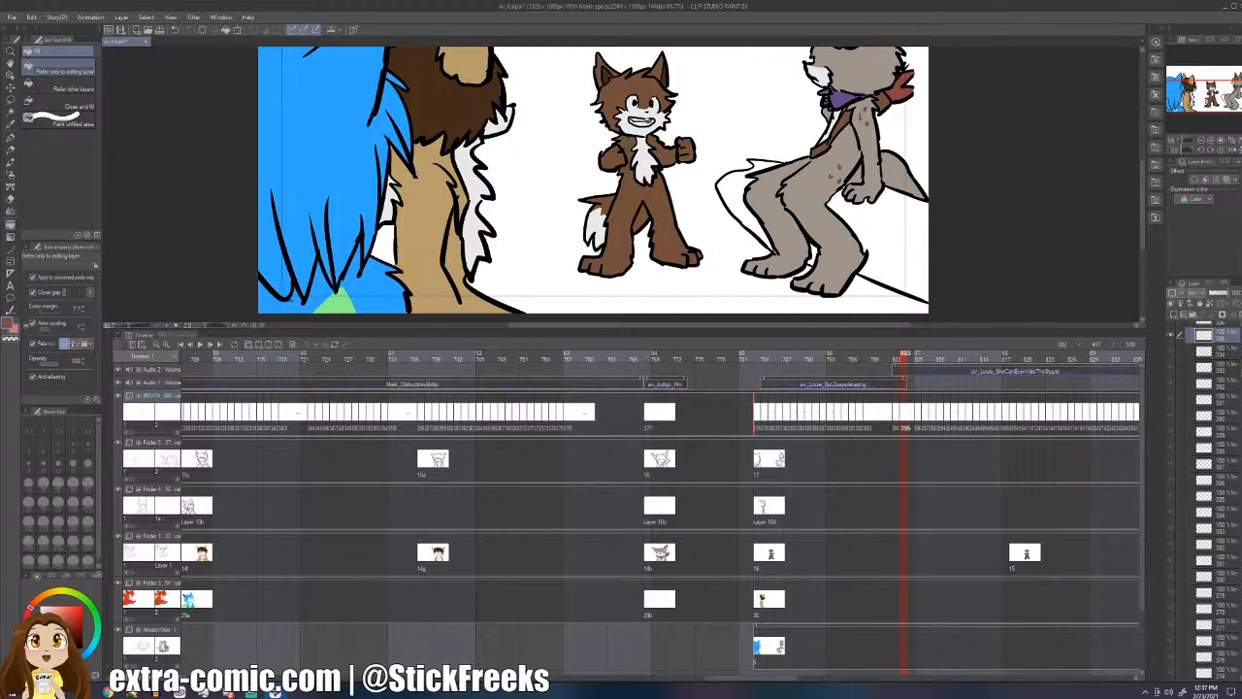
key("Right")
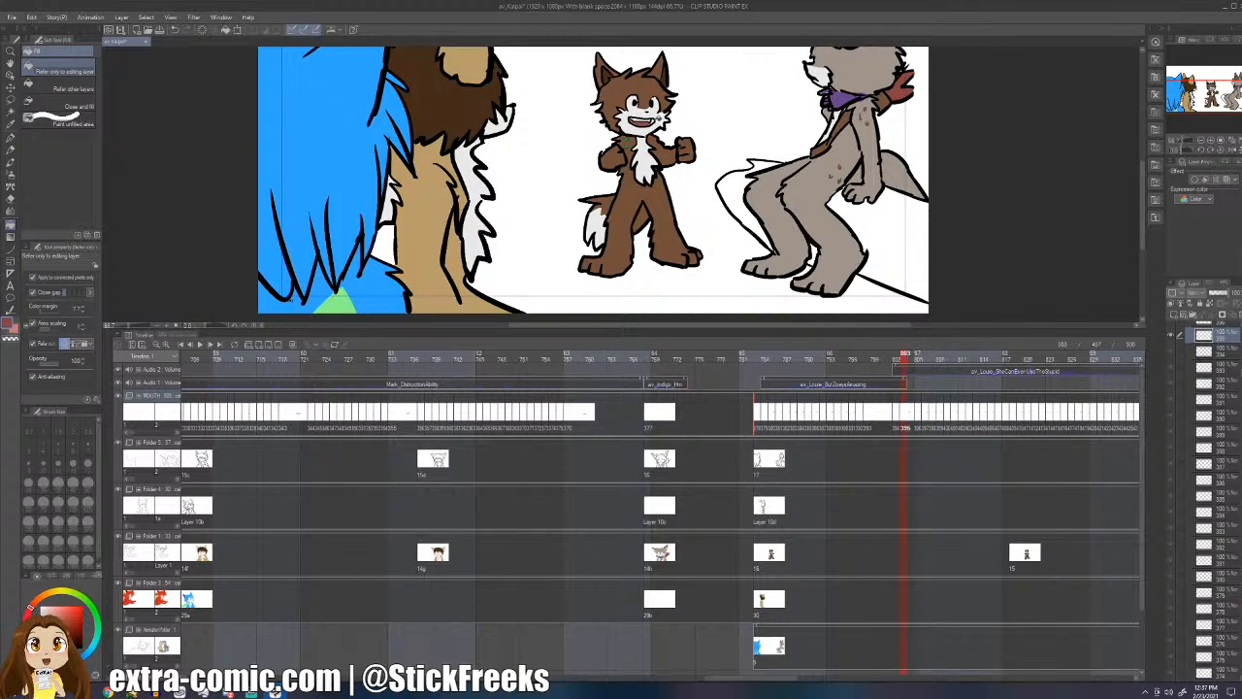
key("o")
key("p")
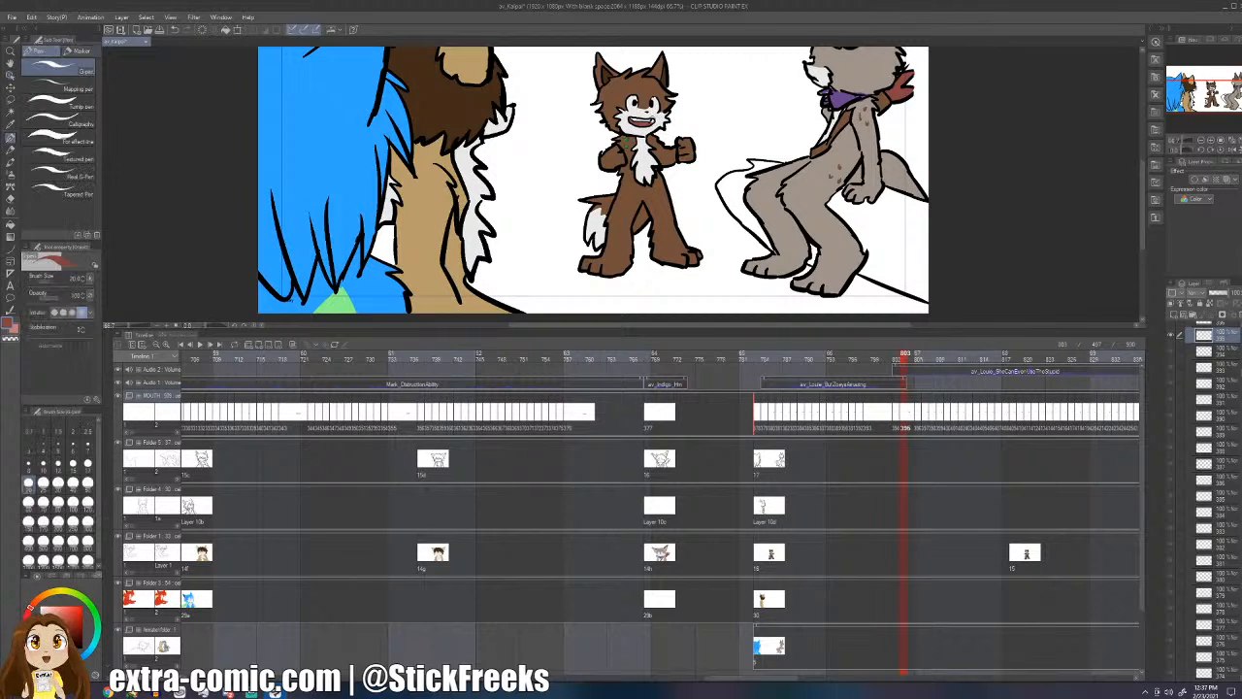
key("Right")
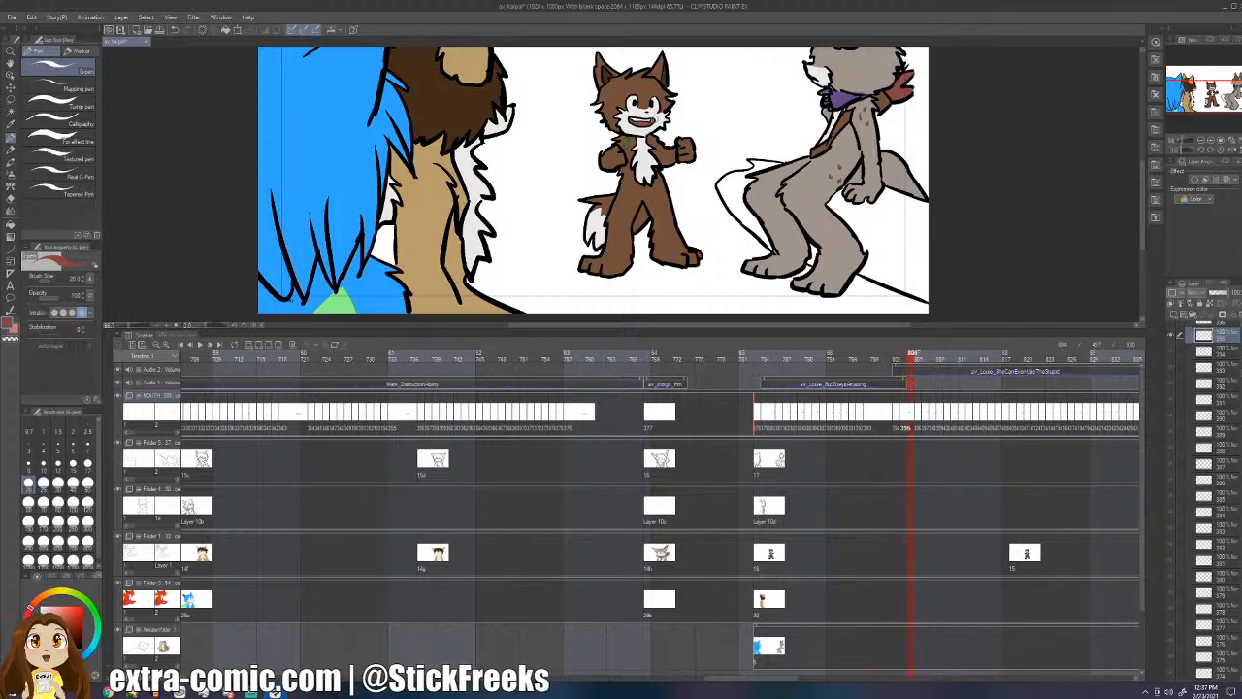
- Switch back to the Fill tool and colour the mouth interiors dark red from frame 805 to 810
key("Right")
key("g")
key("g")
key("Right")
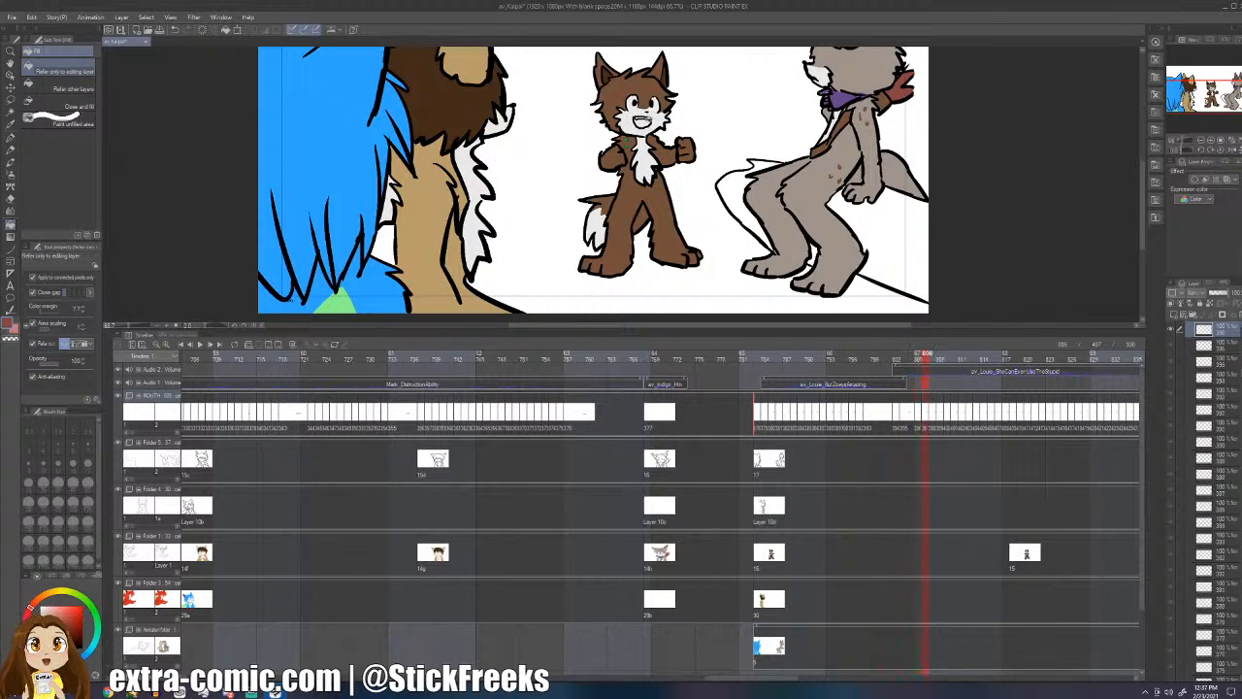
key("Right")
key("Right")
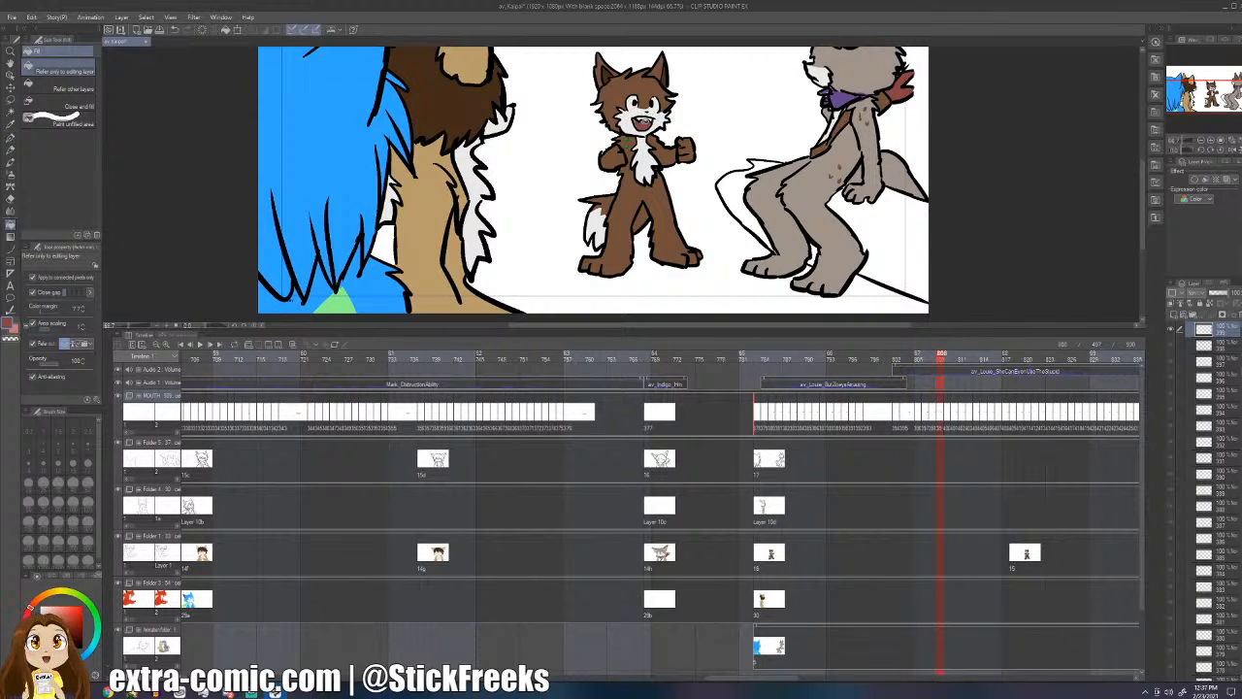
key("Right")
key("Right")
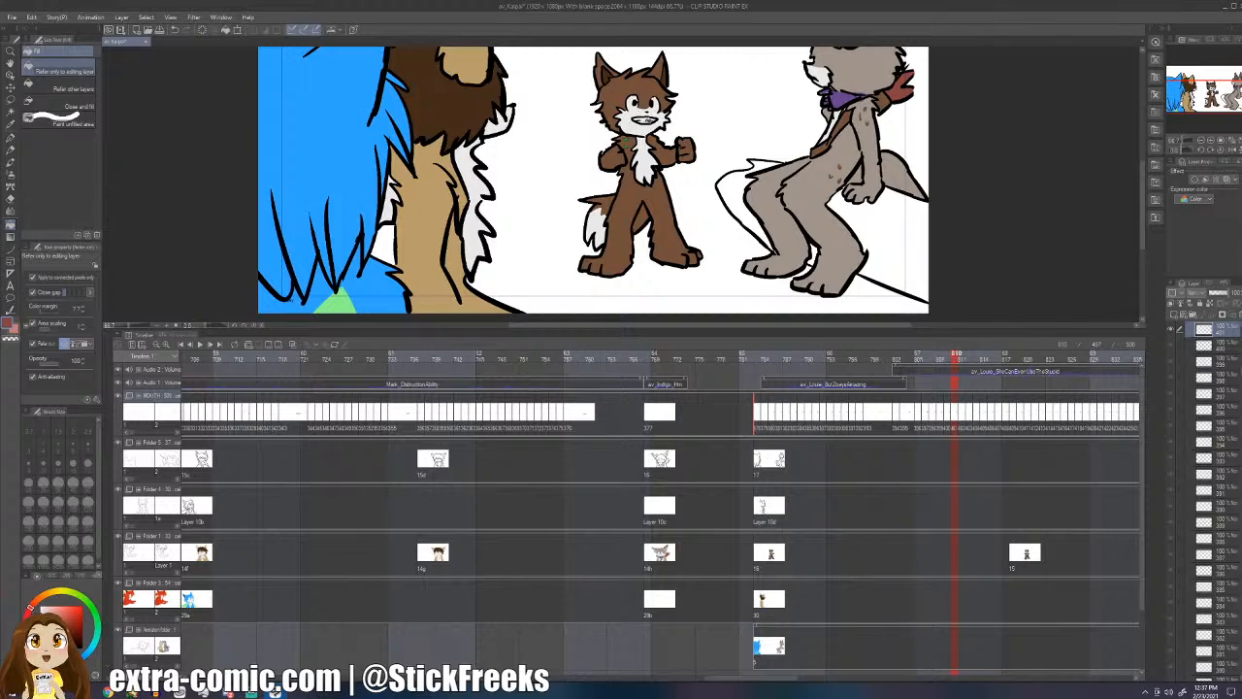
- Fill the small brown character's mouth interiors with dark red on the cels from frame 811 to 816
key("Right")
key("Right")
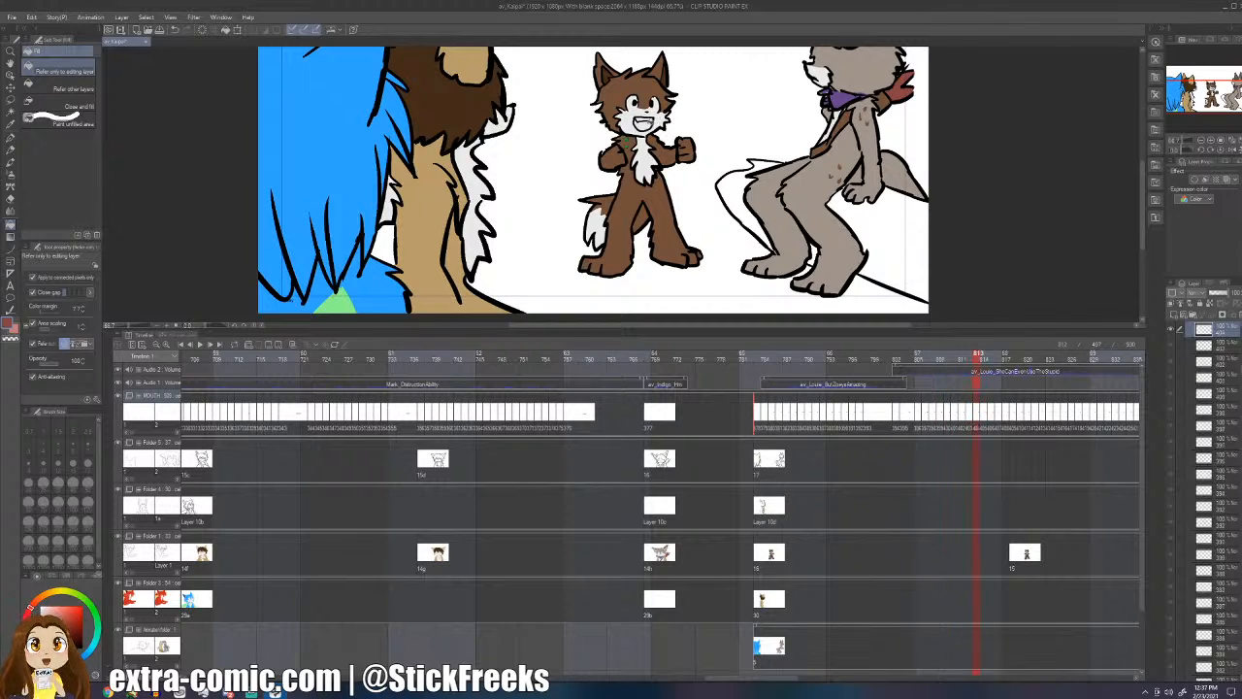
key("Right")
key("Right")
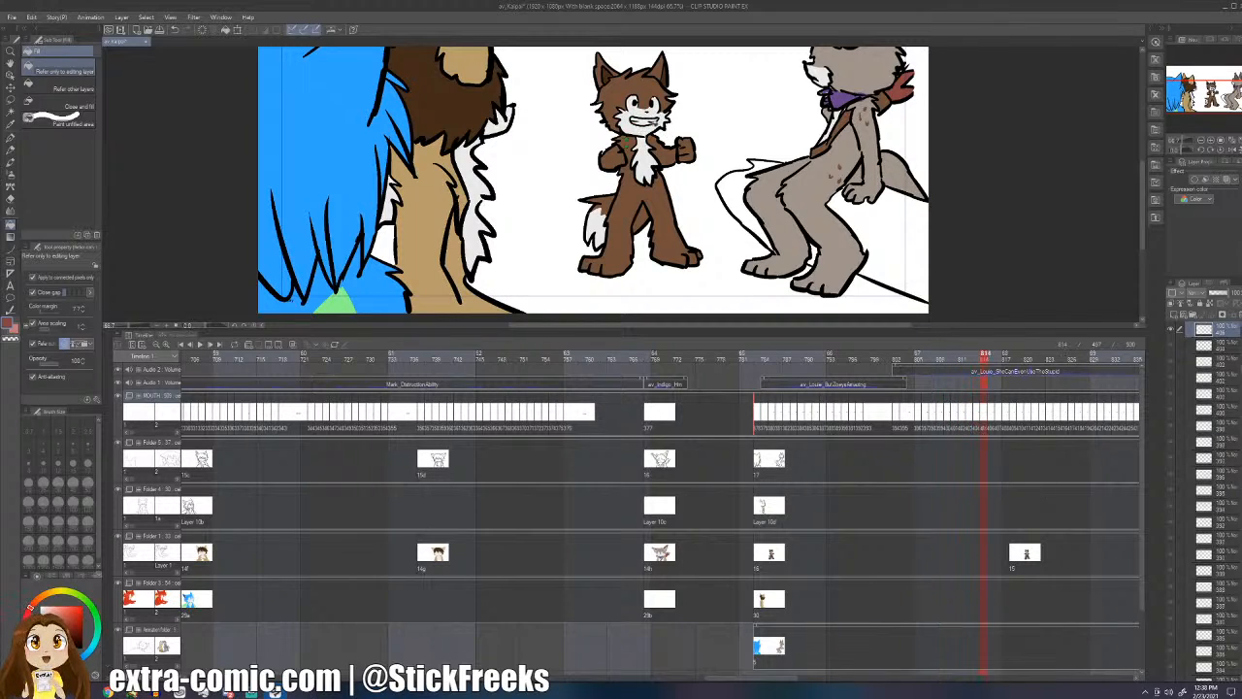
key("Right")
key("Right")
key("Right")
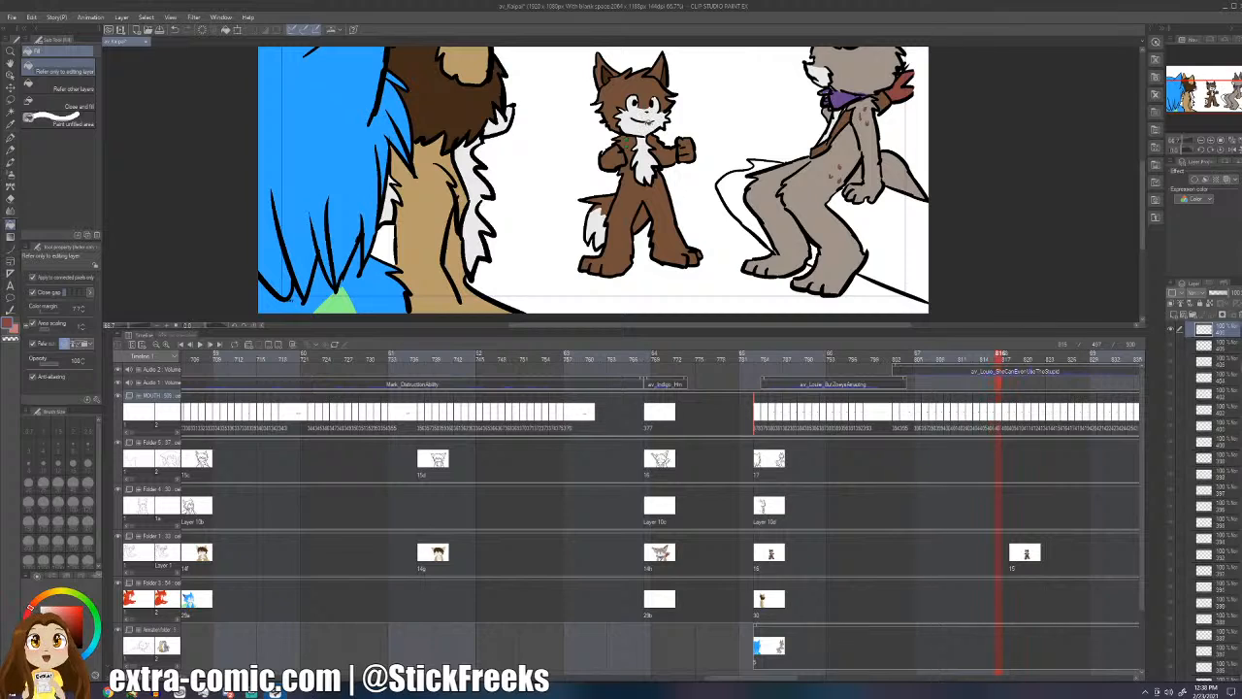
- Fill the mouth interiors dark red on the character's changed pose, working through the cels up to frame 823
key("Right")
key("Right")
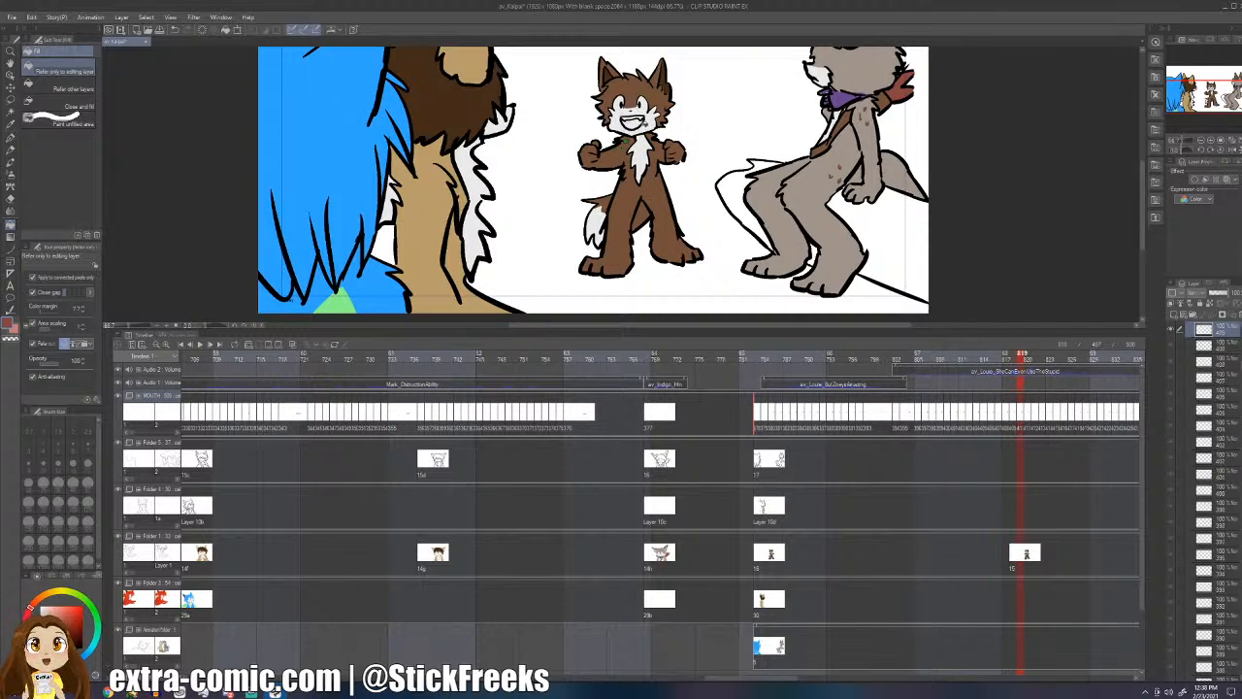
key("Right")
key("Right")
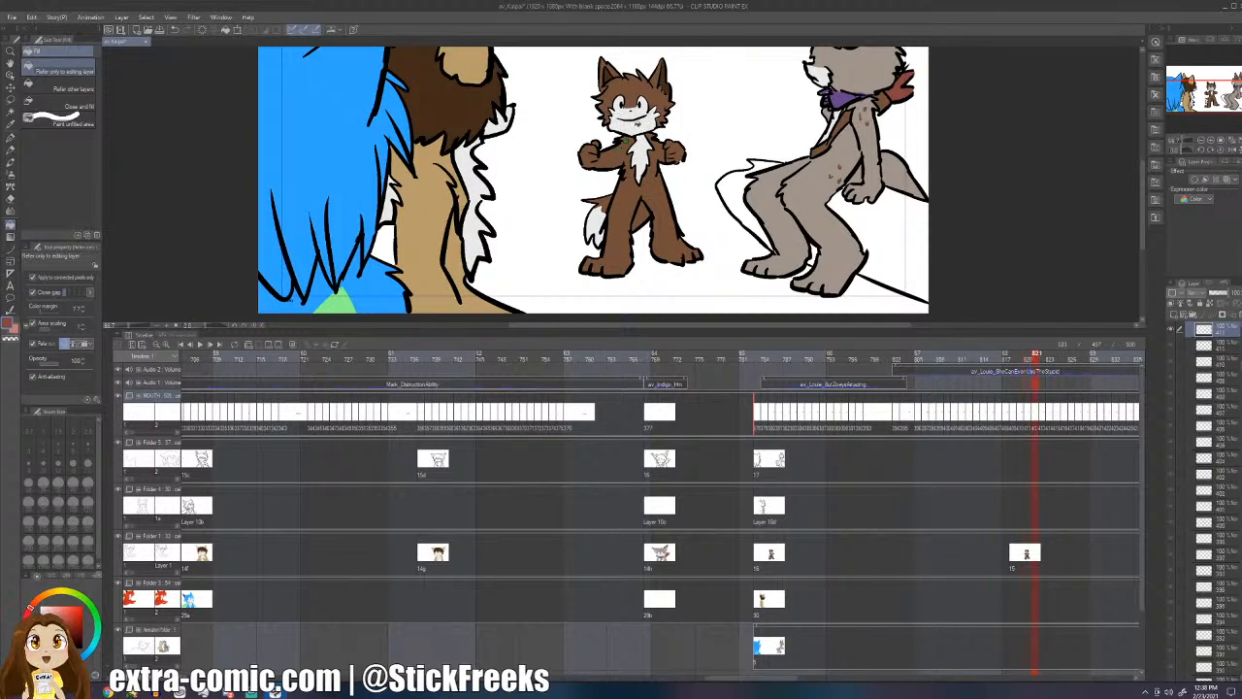
key("Right")
key("Right")
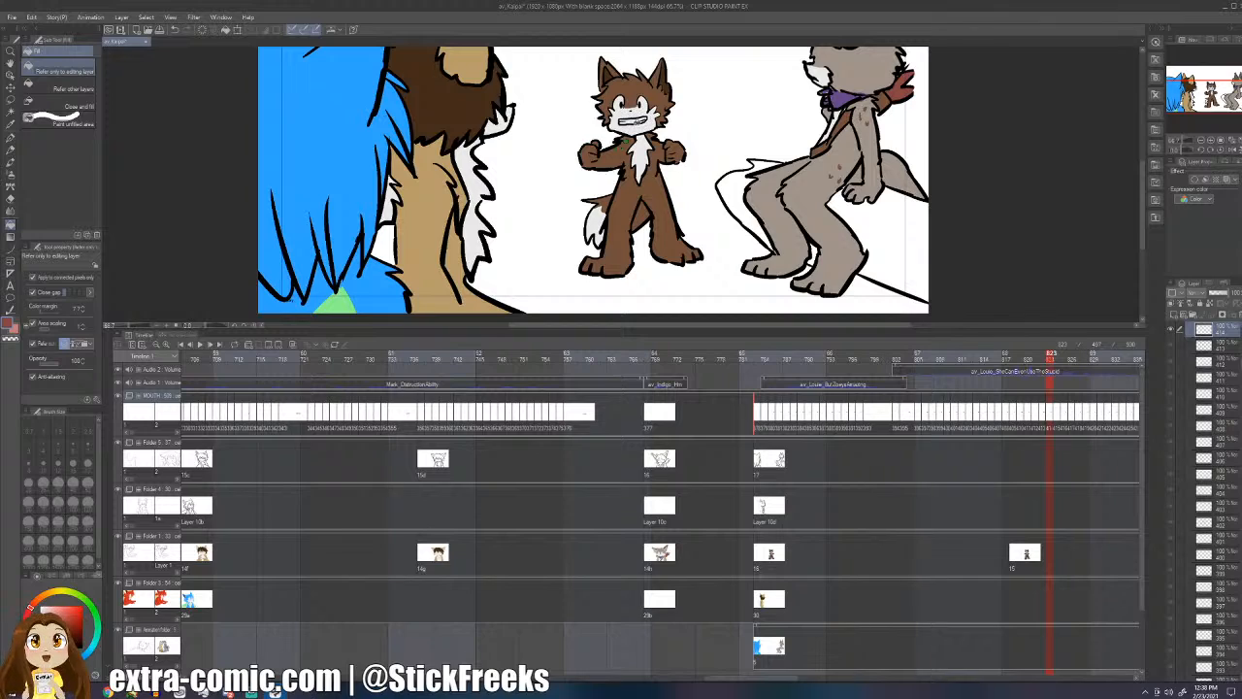
- Continue filling the grinning mouths with dark red on the cels from frame 824 to 828
key("Right")
key("Right")
key("Right")
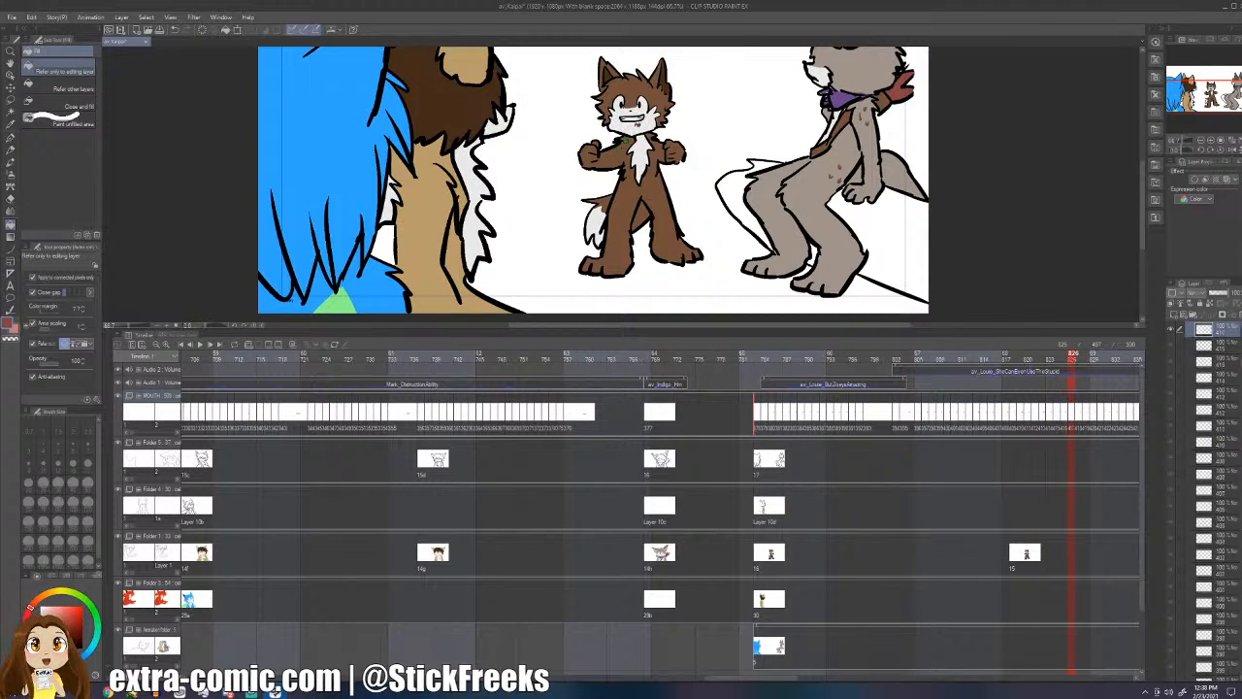
key("Right")
key("Right")
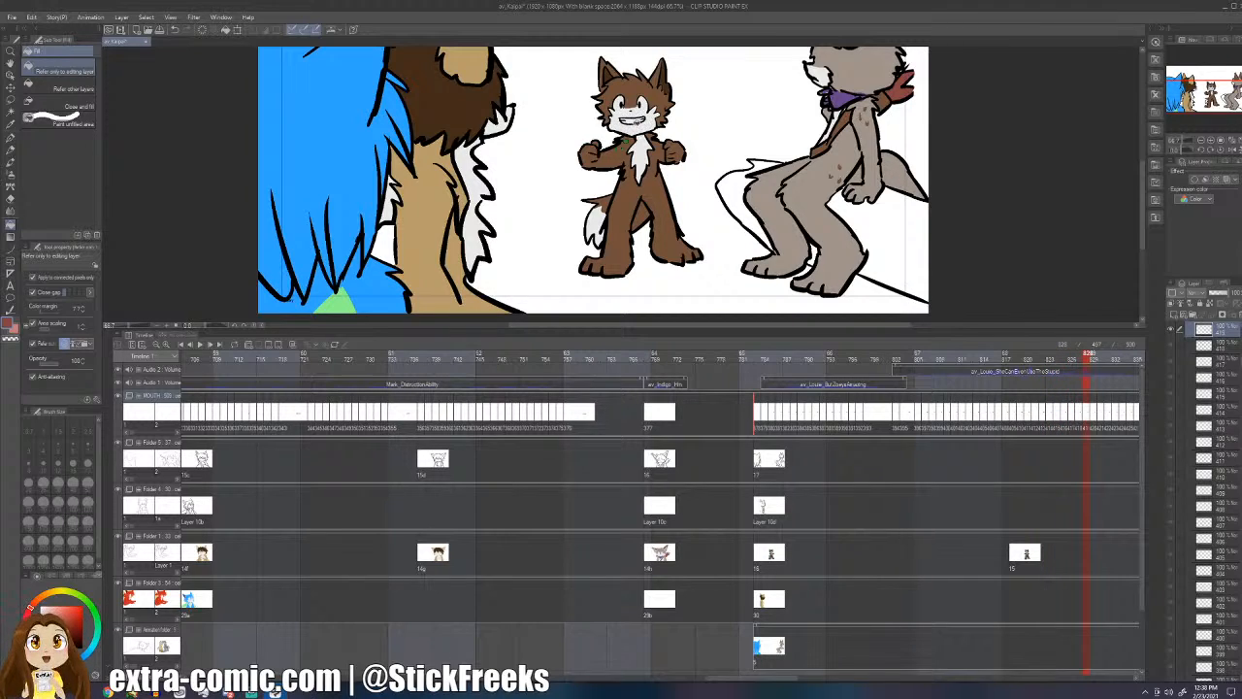
- Fill the small brown character's mouth interiors with dark red on the cels from frame 829 to 838
key("Right")
key("Right")
key("Right")
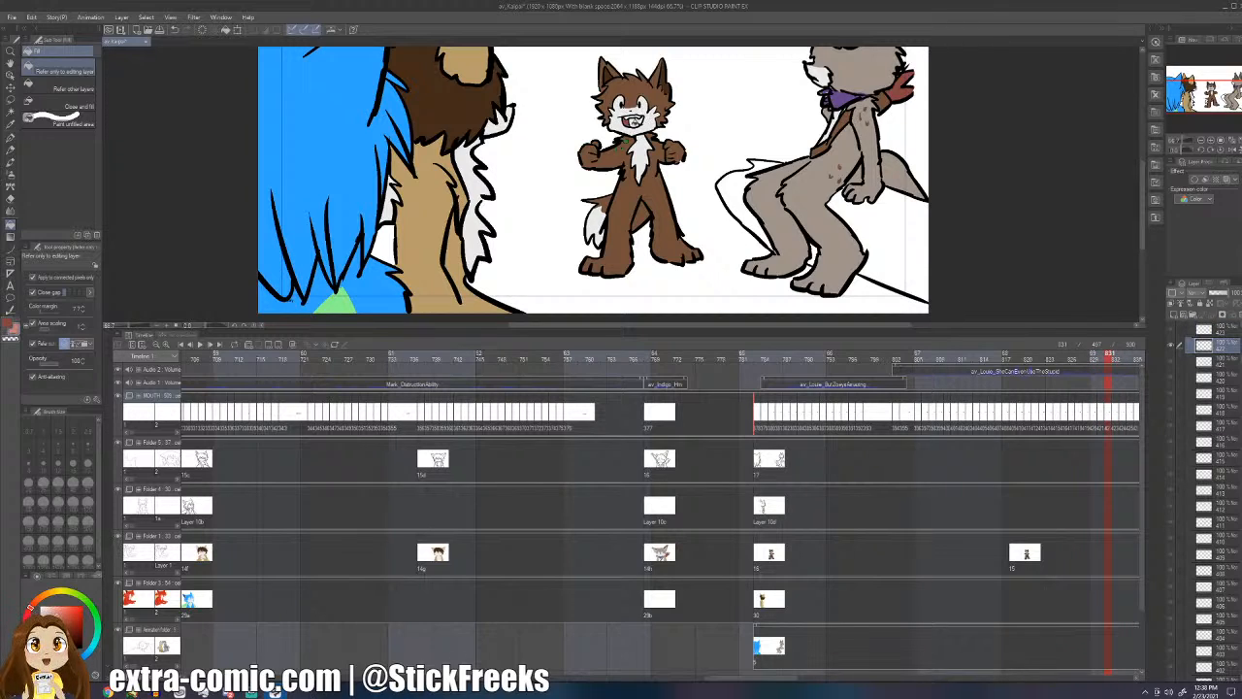
key("Right")
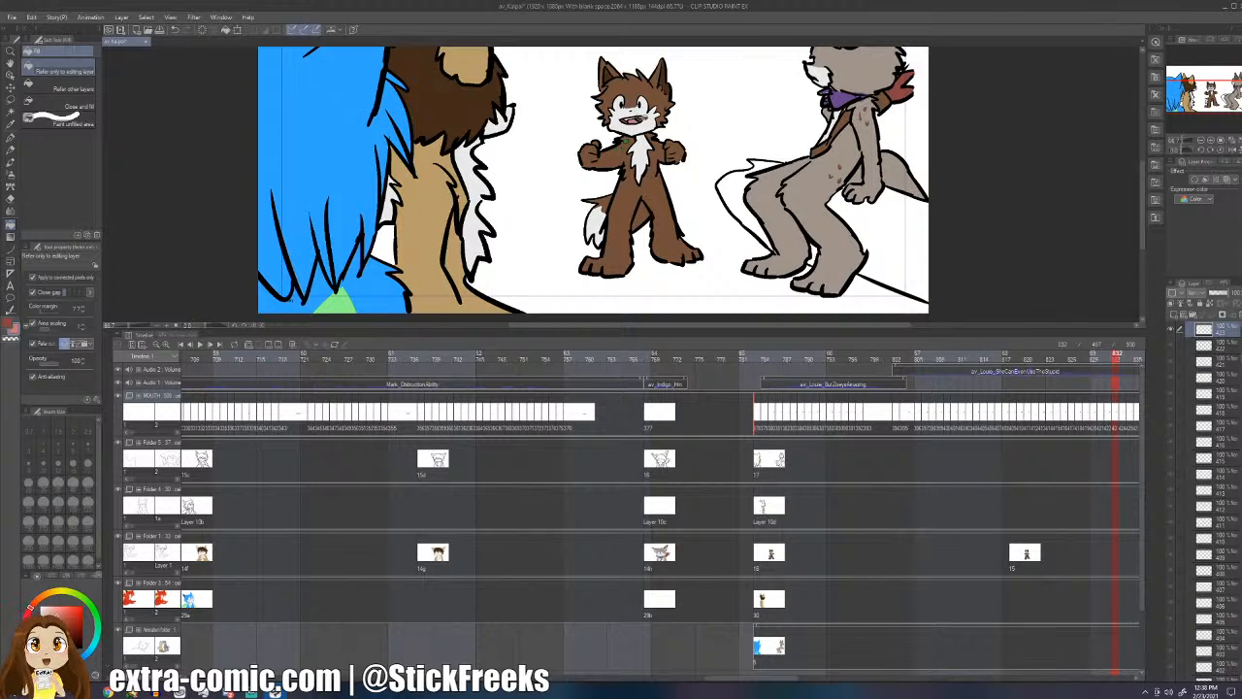
key("Right")
key("Right")
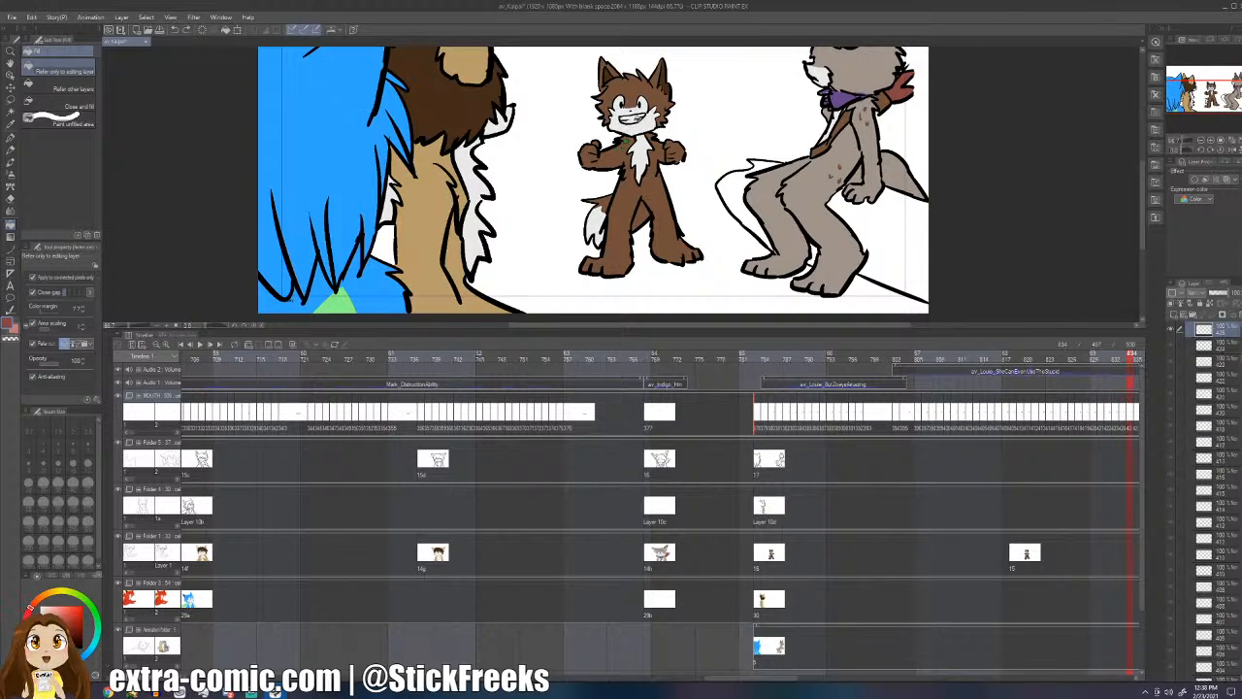
key("Right")
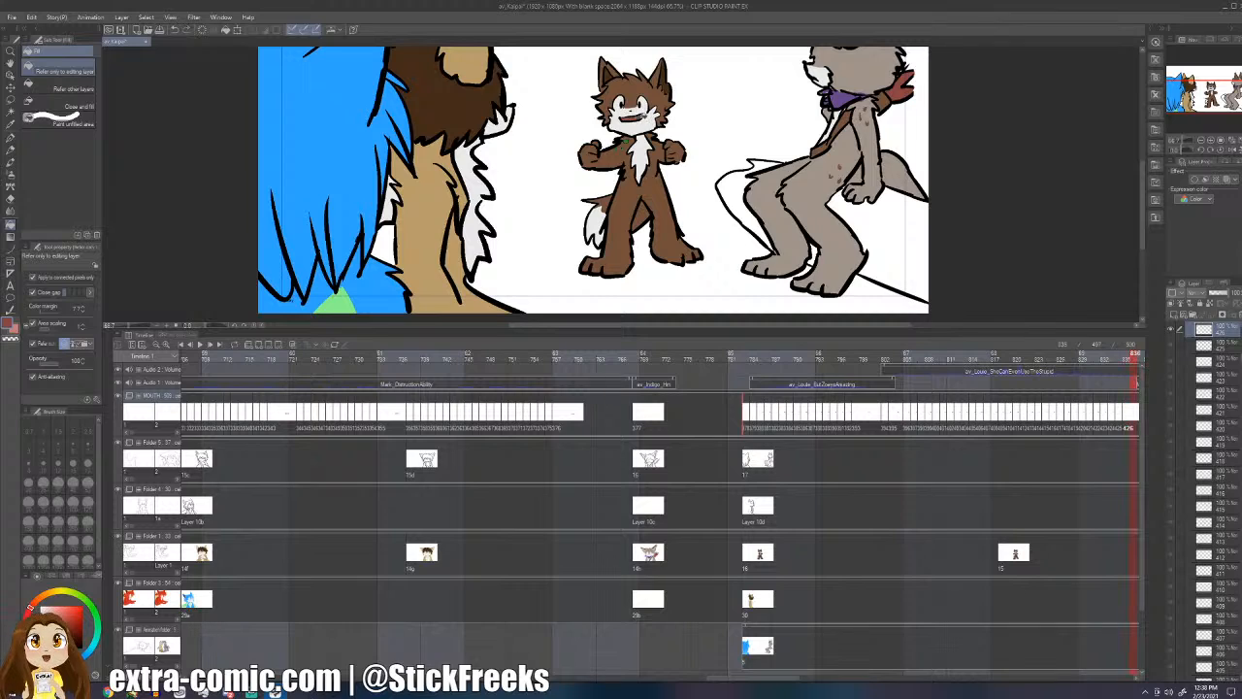
key("Right")
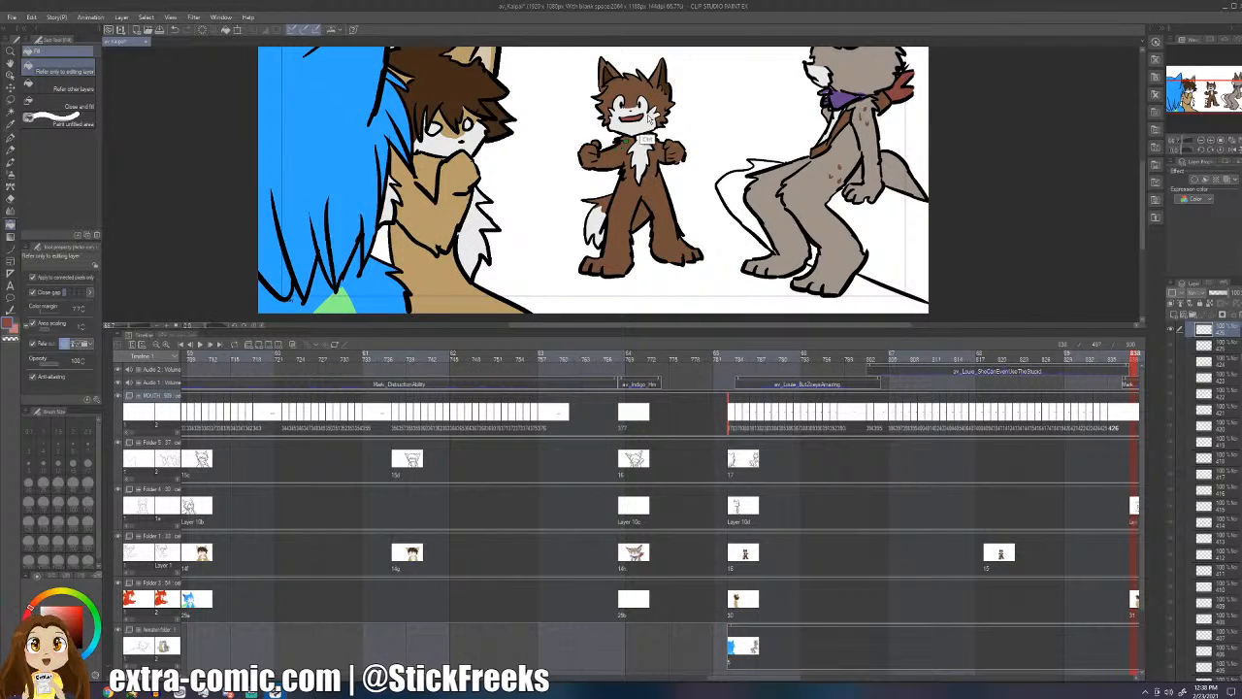
- Advance the playhead past the closed-mouth cels to the blue character's close-up at frame 876
key("Right")
key("Right")
key("Right")
key("Right")
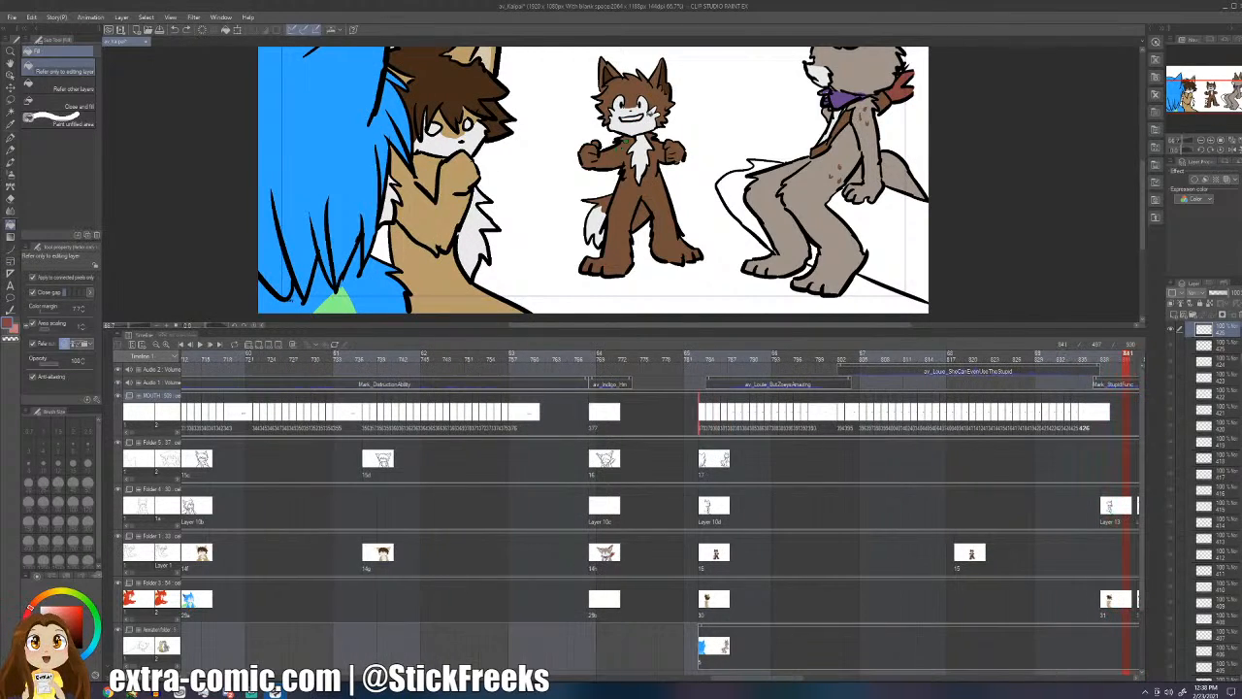
key("Right")
key("Right")
key("Right")
key("Right")
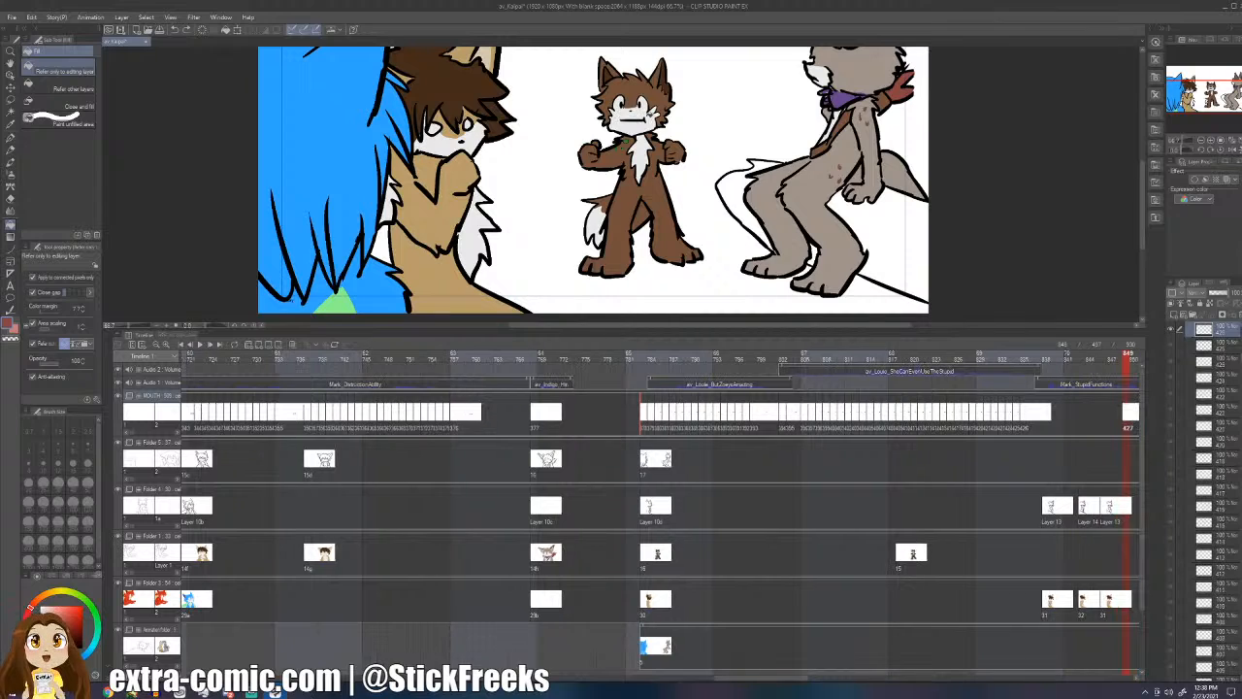
key("Right")
key("Right")
key("Right")
key("Right")
key("Right")
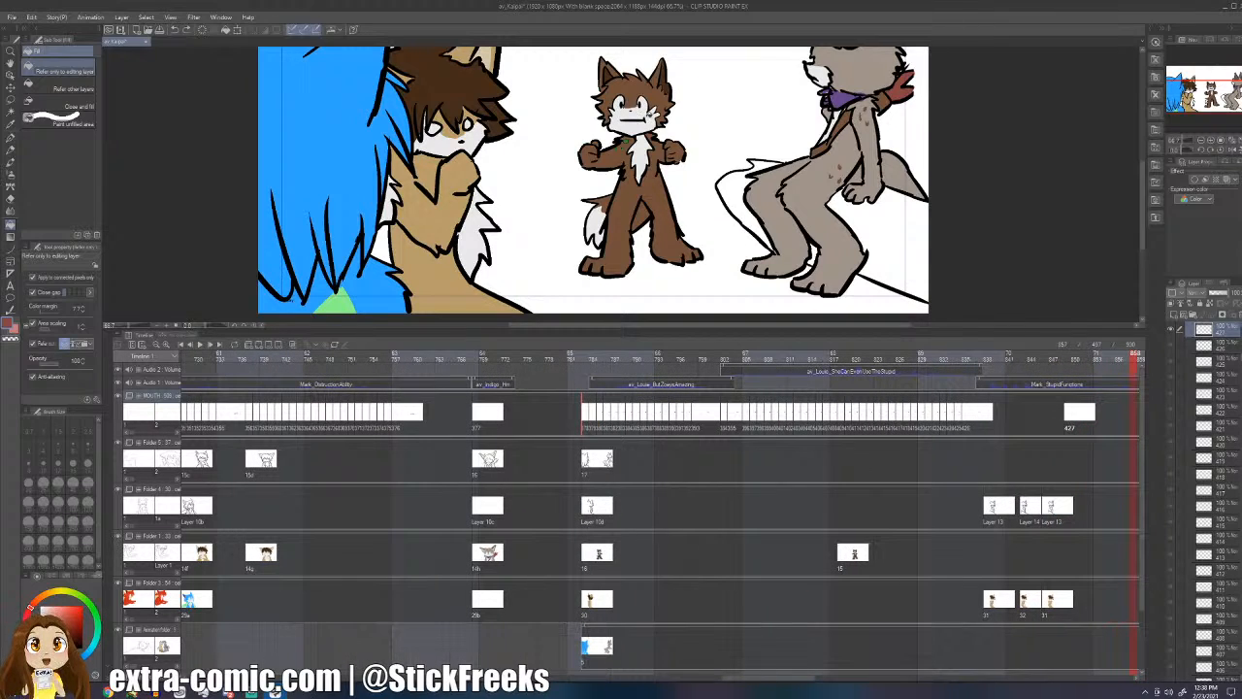
key("Right")
key("Right")
key("Right")
key("Right")
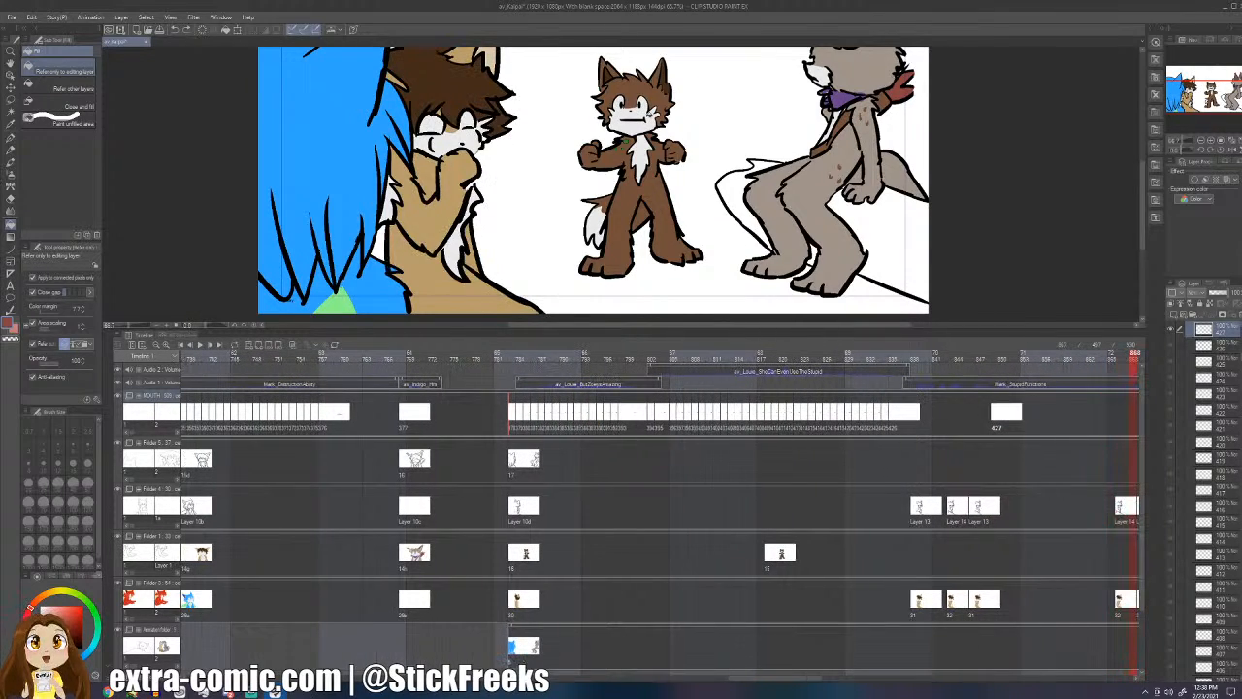
key("Right")
key("Right")
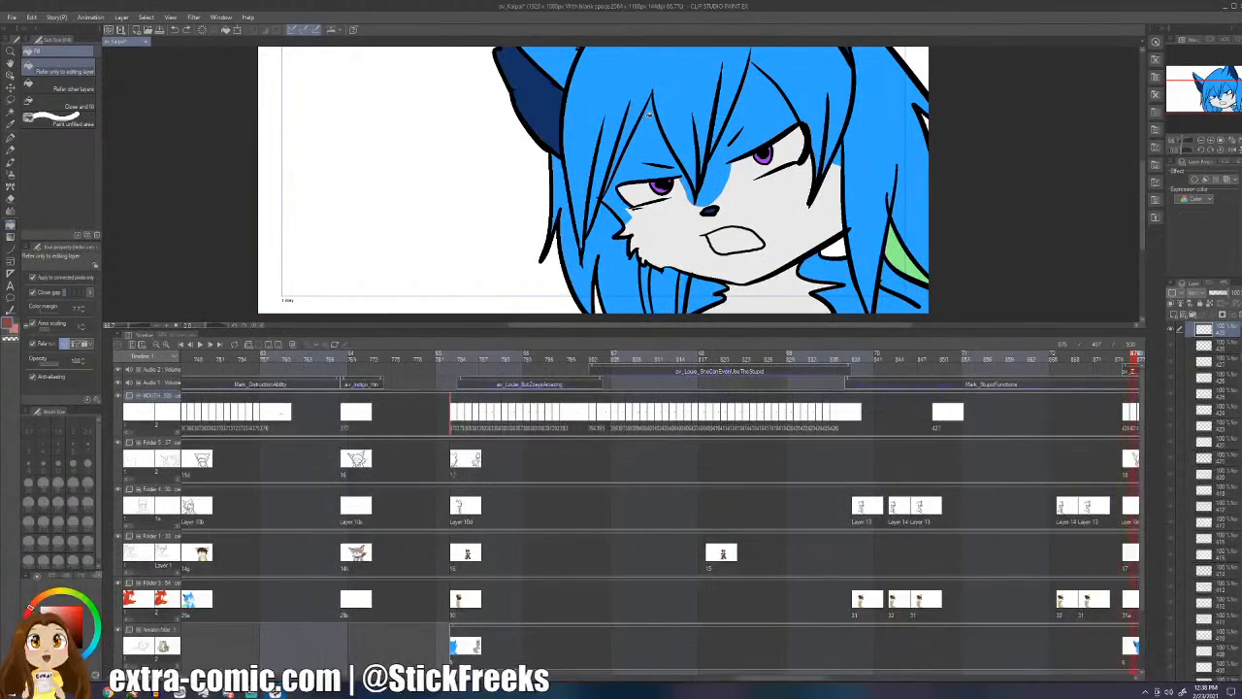
- Fill the blue character's open mouth with dark red on the close-up's first cels, up to frame 878
key("Right")
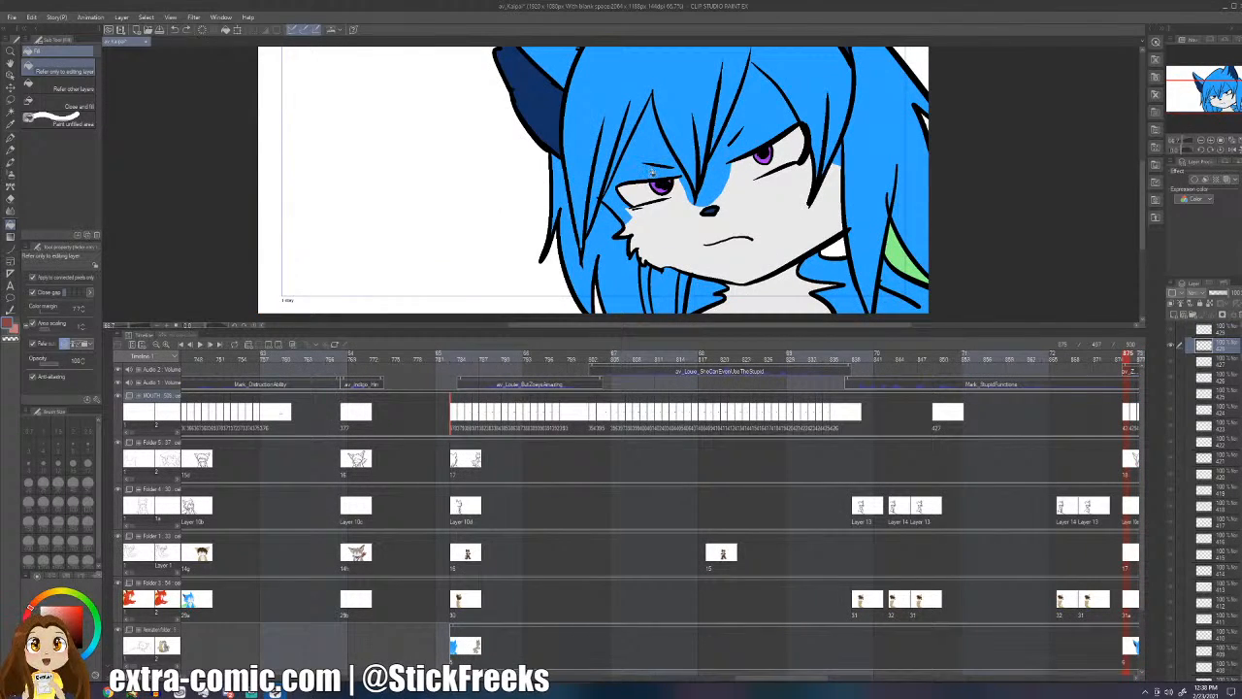
key("Right")
key("Right")
key("Right")
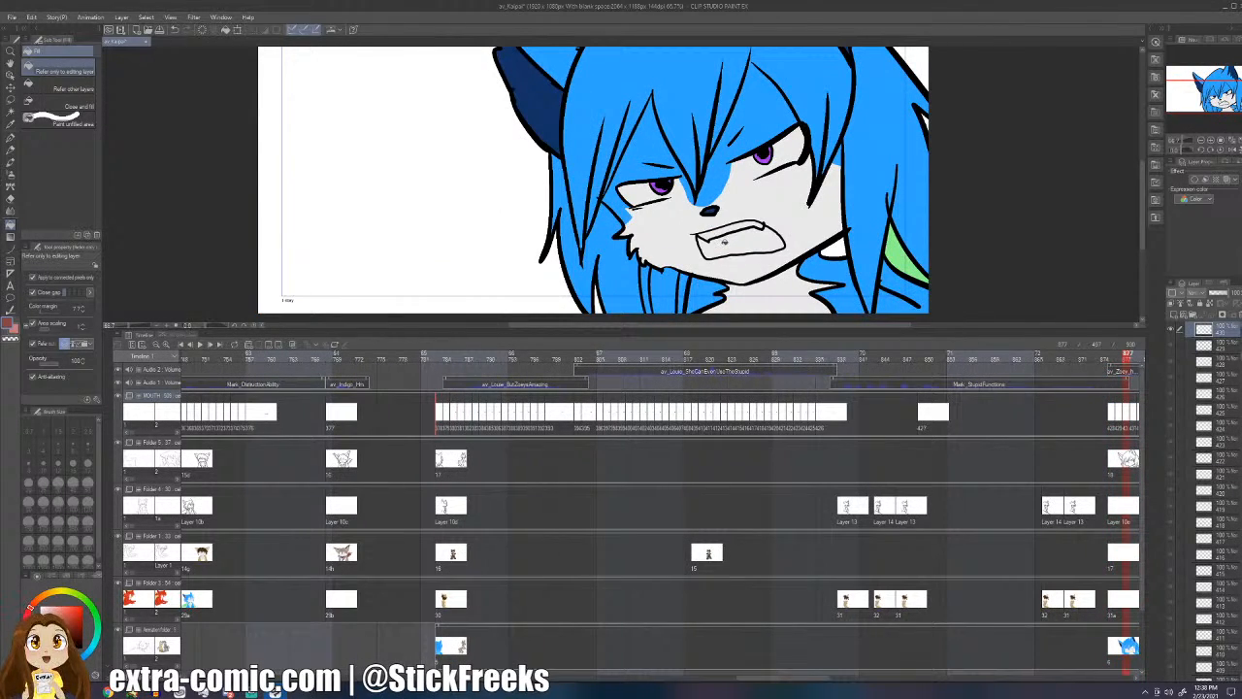
key("Right")
key("Right")
key("Right")
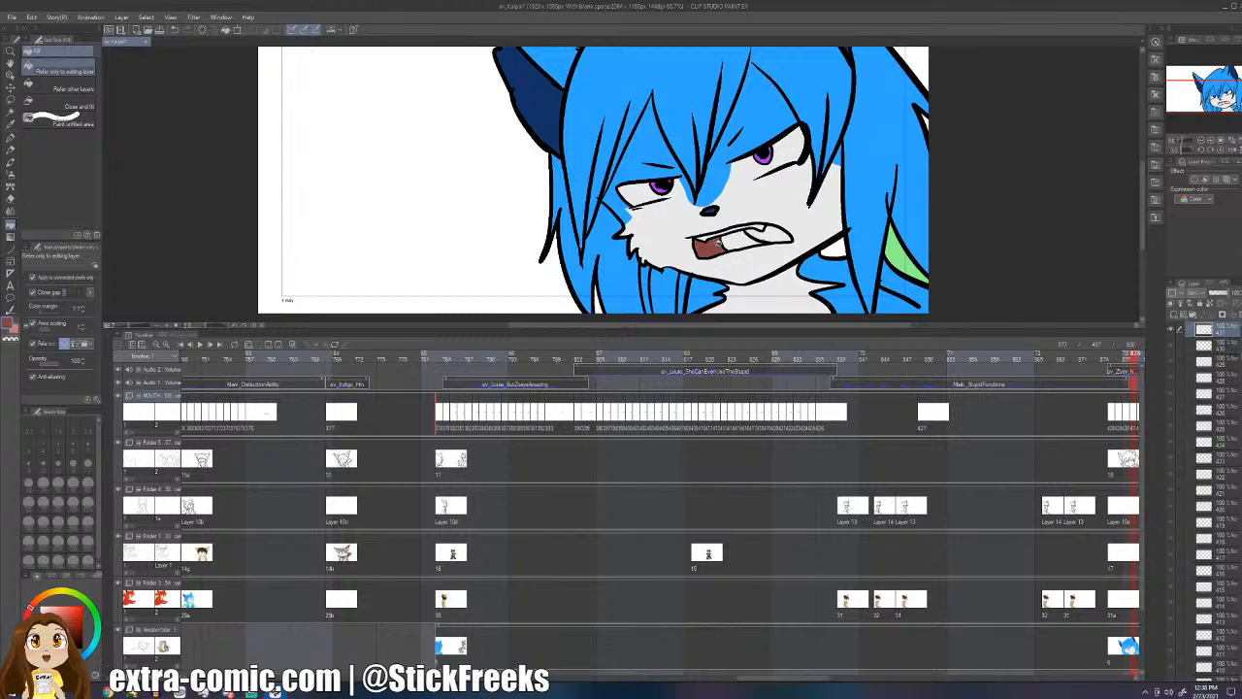
- Colour the snarling mouth on frames 878 and 879, using lighter pink for the tongue and dark red for the interior
key("Right")
key("Right")
key("Right")
key("Right")
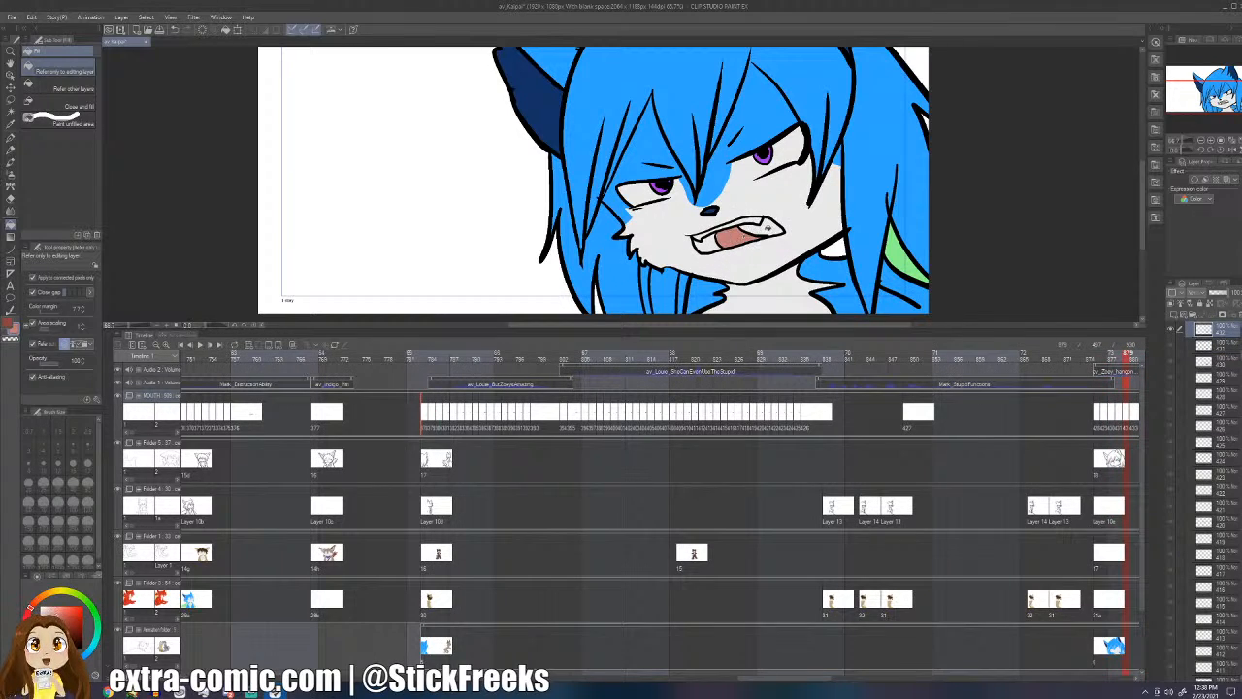
key("Right")
key("Right")
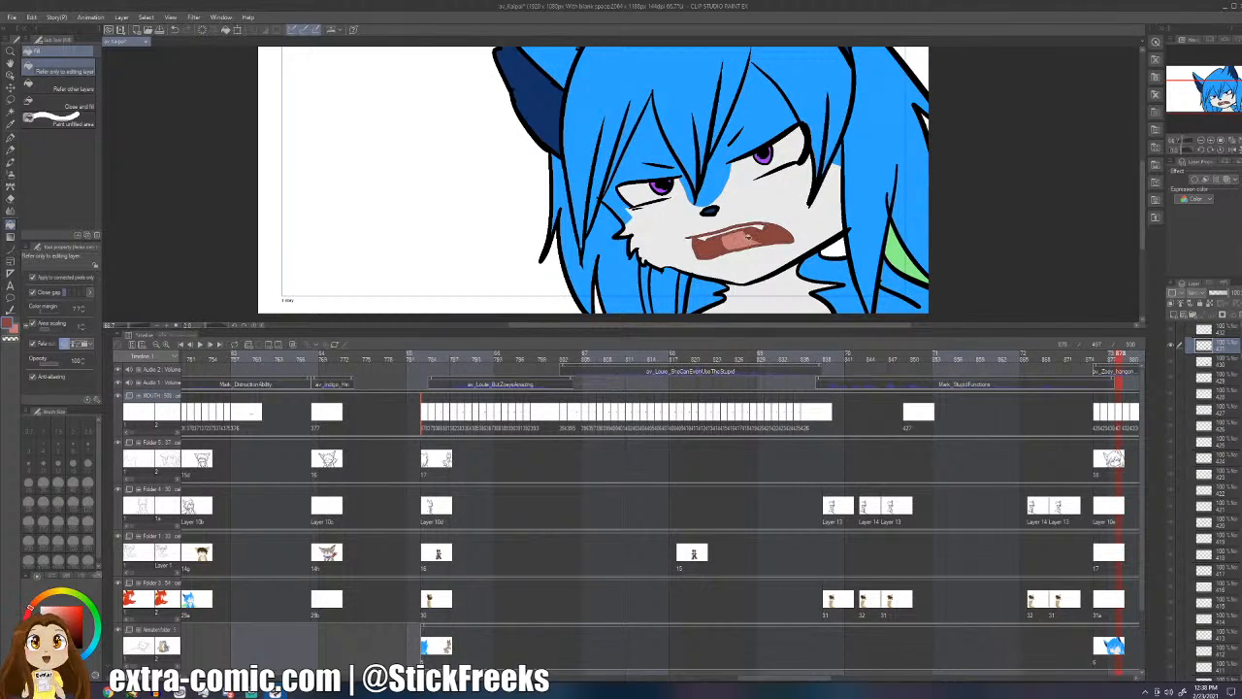
key("Right")
key("Right")
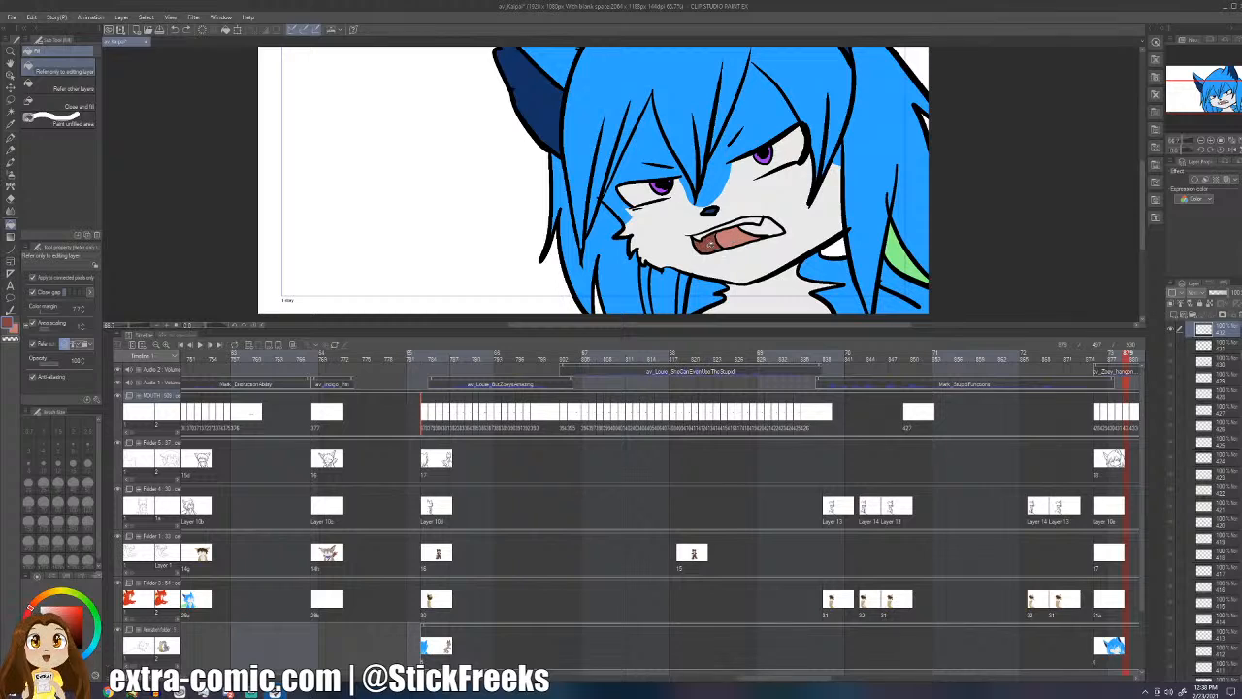
- Fill the blue character's mouth interiors with dark red on the cels from frame 880 to 883
key("Right")
key("Right")
key("Right")
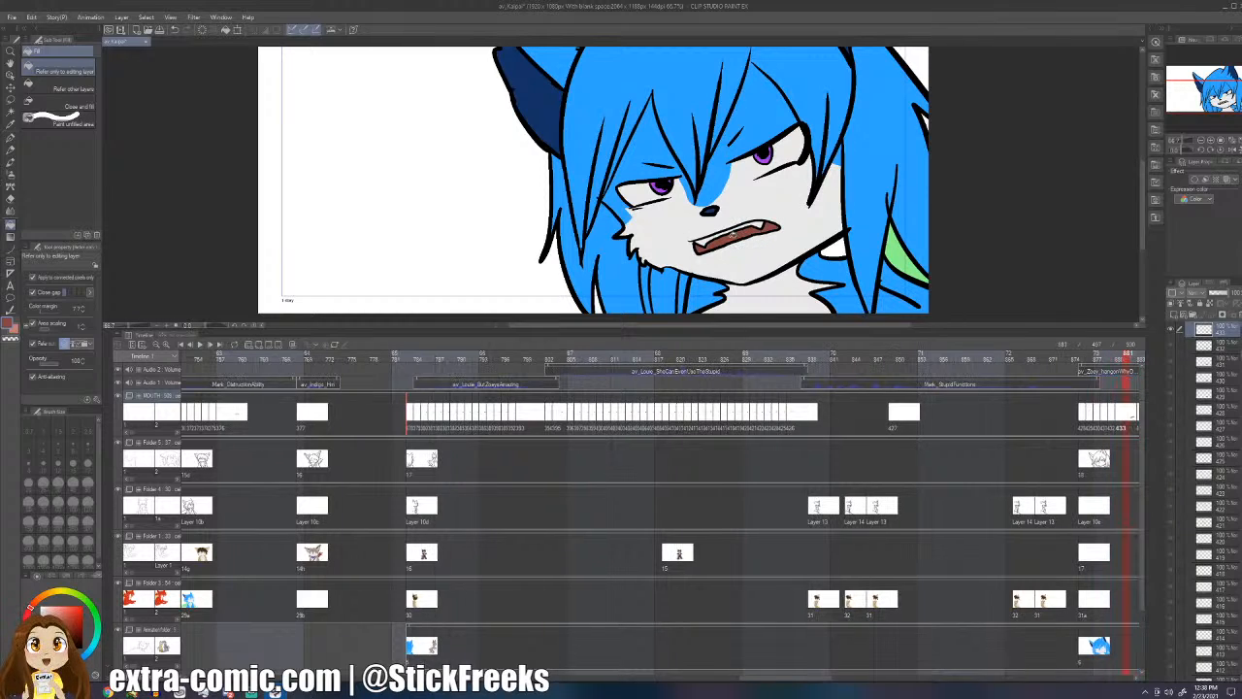
key("Right")
key("Right")
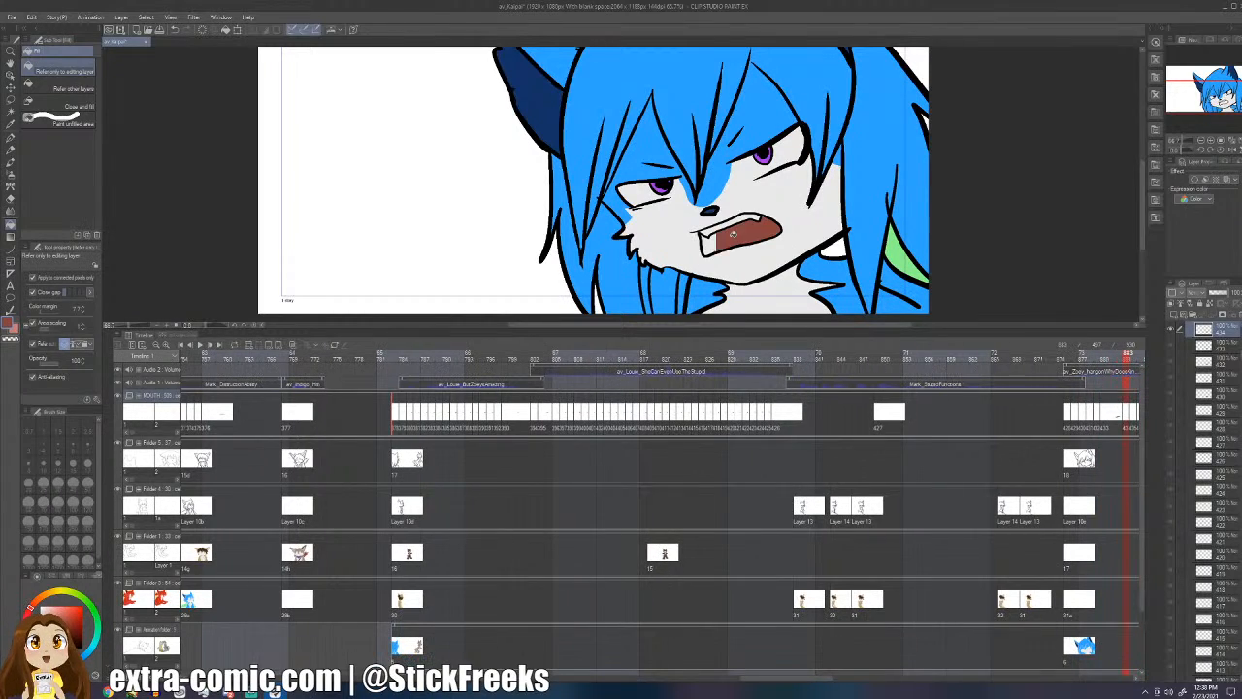
- Continue the dark red fill inside the blue character's bared-teeth mouths from frame 884 to 888
key("Right")
key("Right")
key("Right")
key("Right")
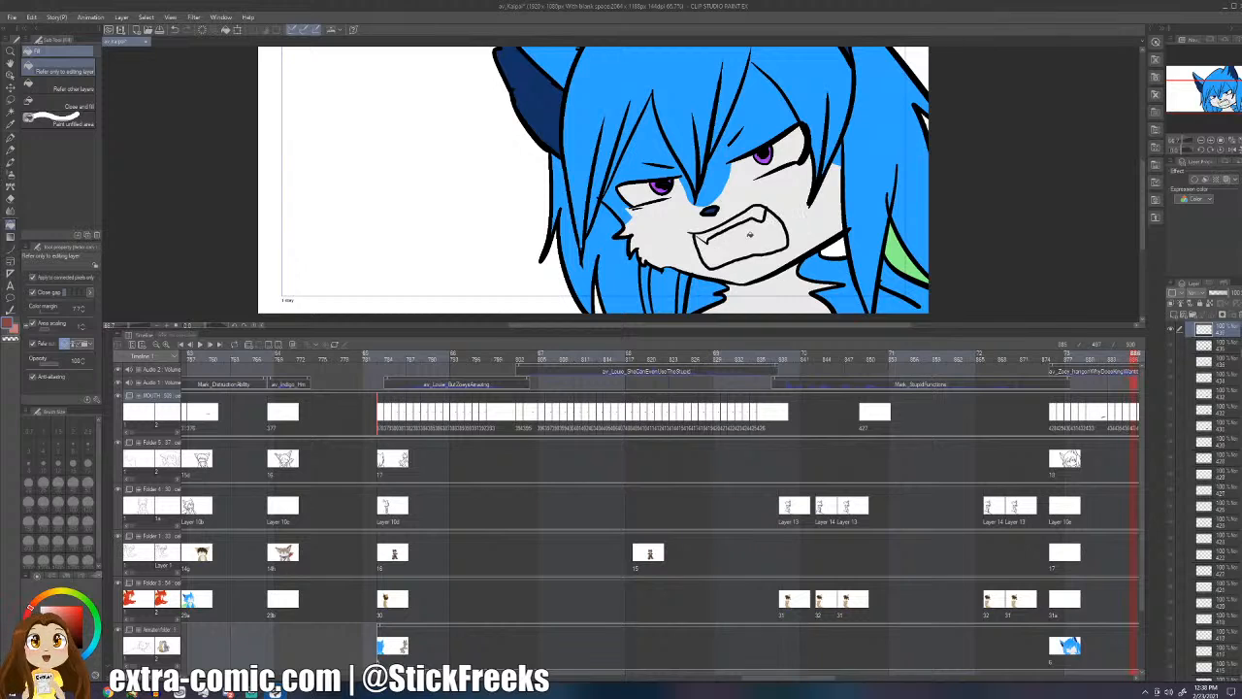
key("Right")
key("Right")
key("Right")
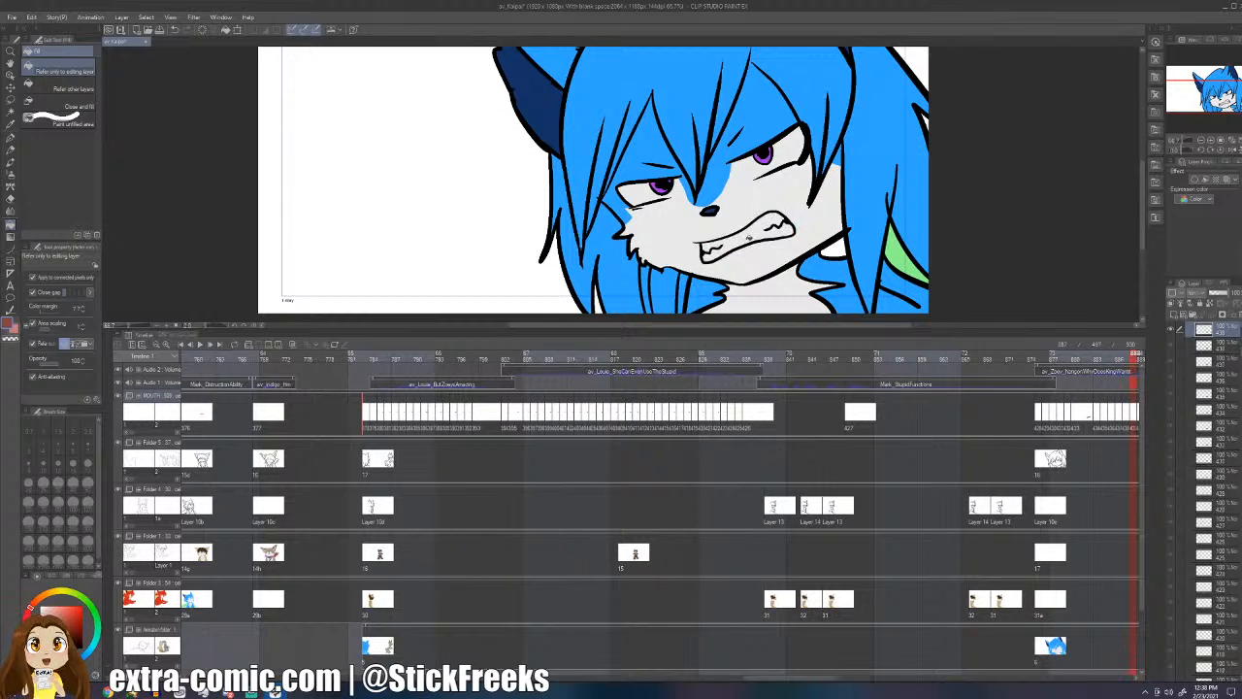
- Fill the open snarling mouths dark red from frame 889 onward, working through the cels up to frame 895
key("Right")
key("Right")
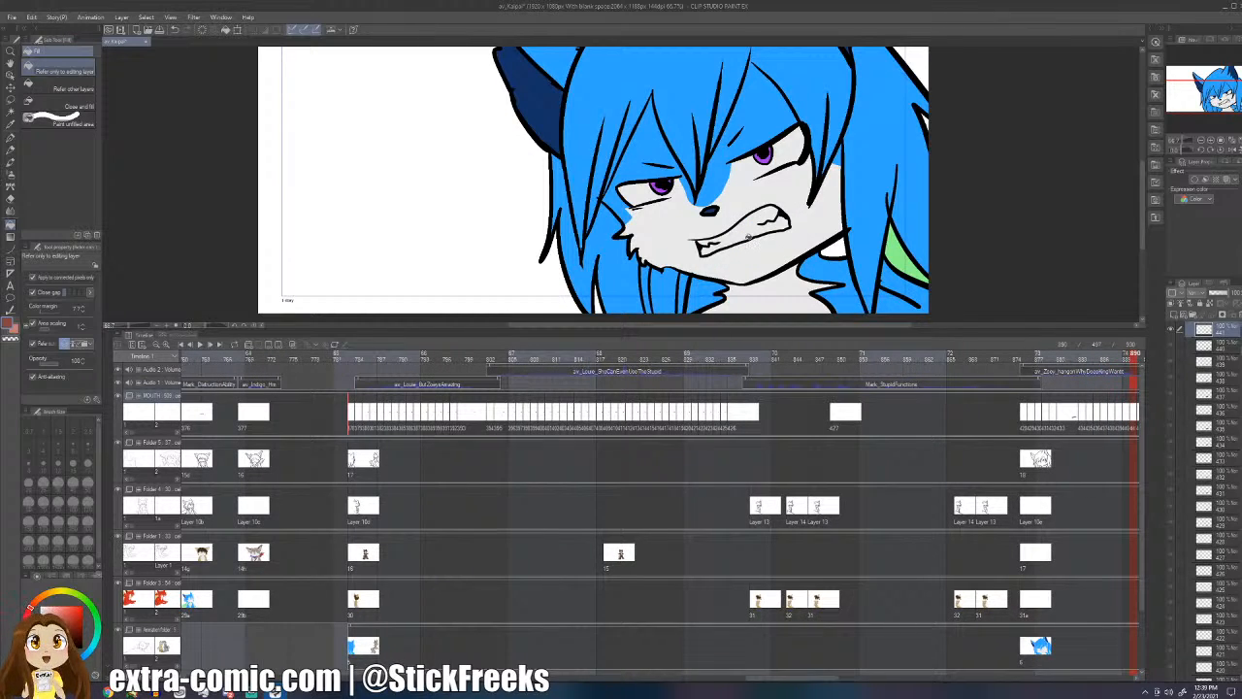
key("Right")
key("Right")
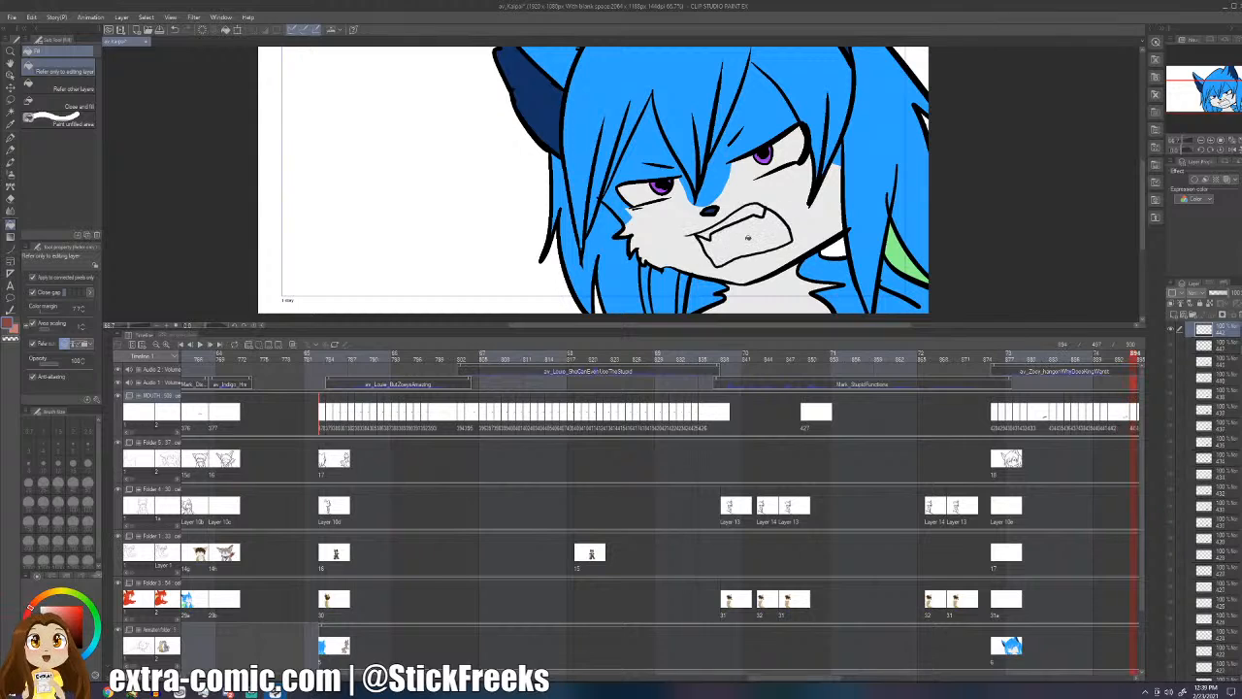
key("Right")
key("Right")
key("Right")
key("Right")
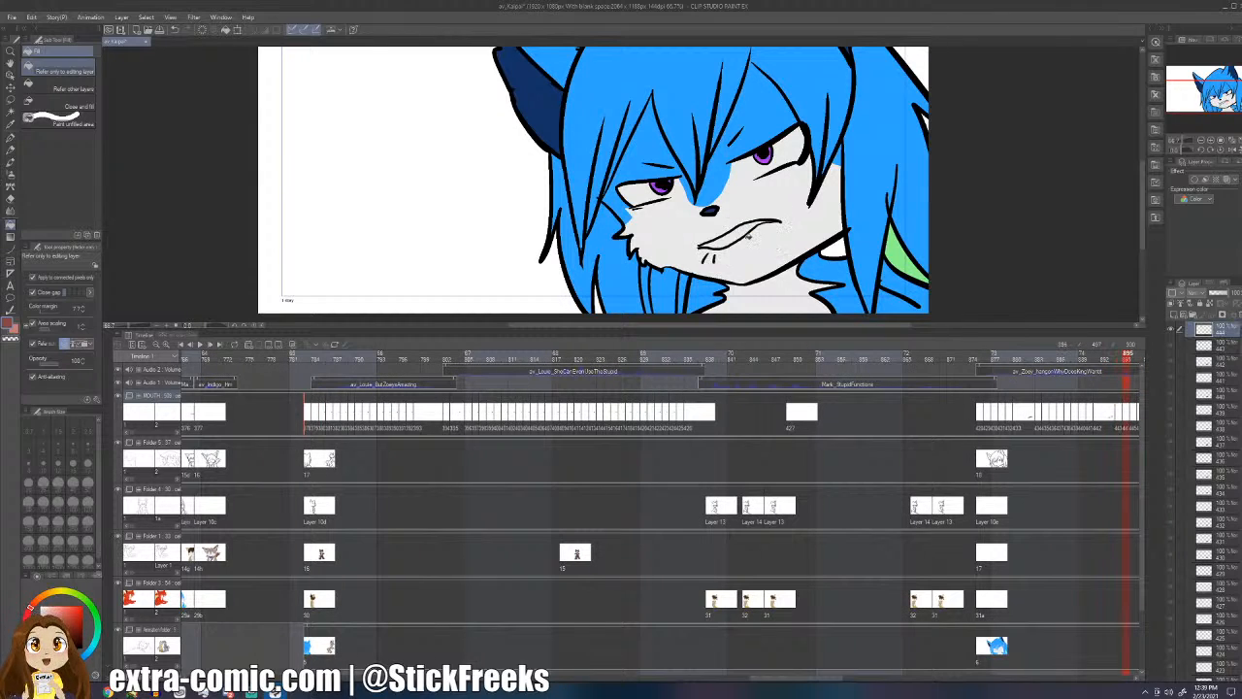
- Colour the mouth interiors dark red from frame 896 to the first cel of the blue character's new pose at frame 900
key("Right")
key("Right")
key("Right")
key("Right")
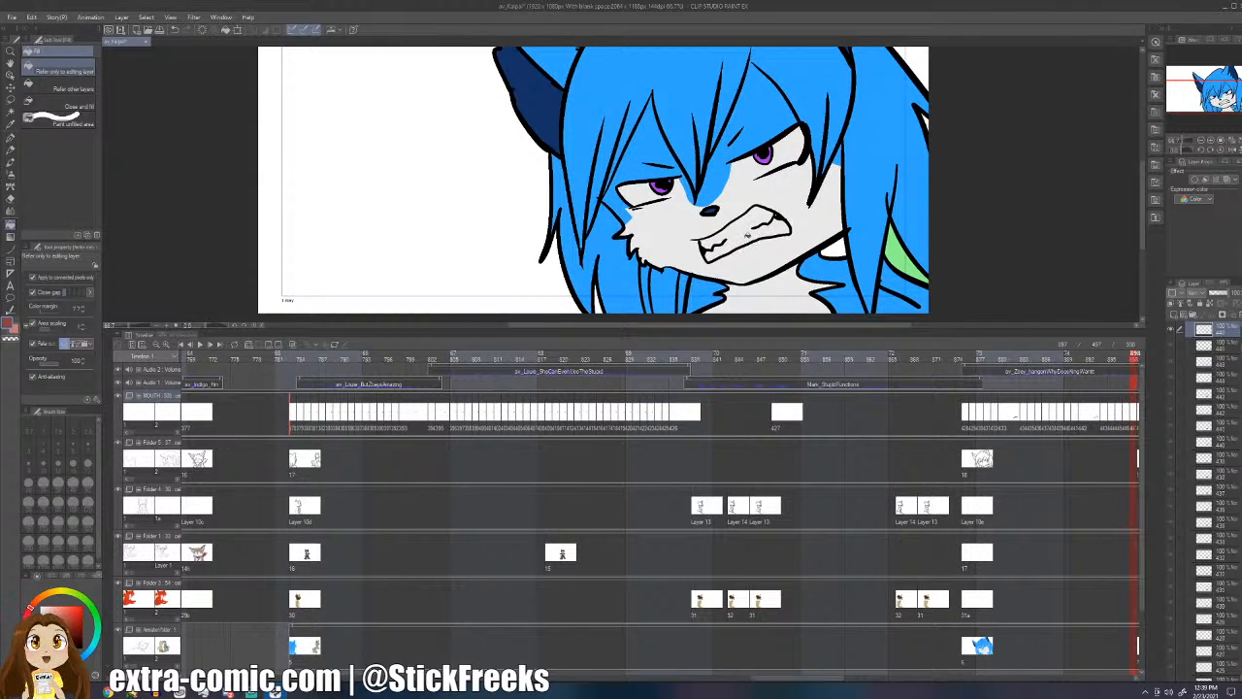
key("Right")
key("Right")
key("Right")
key("Right")
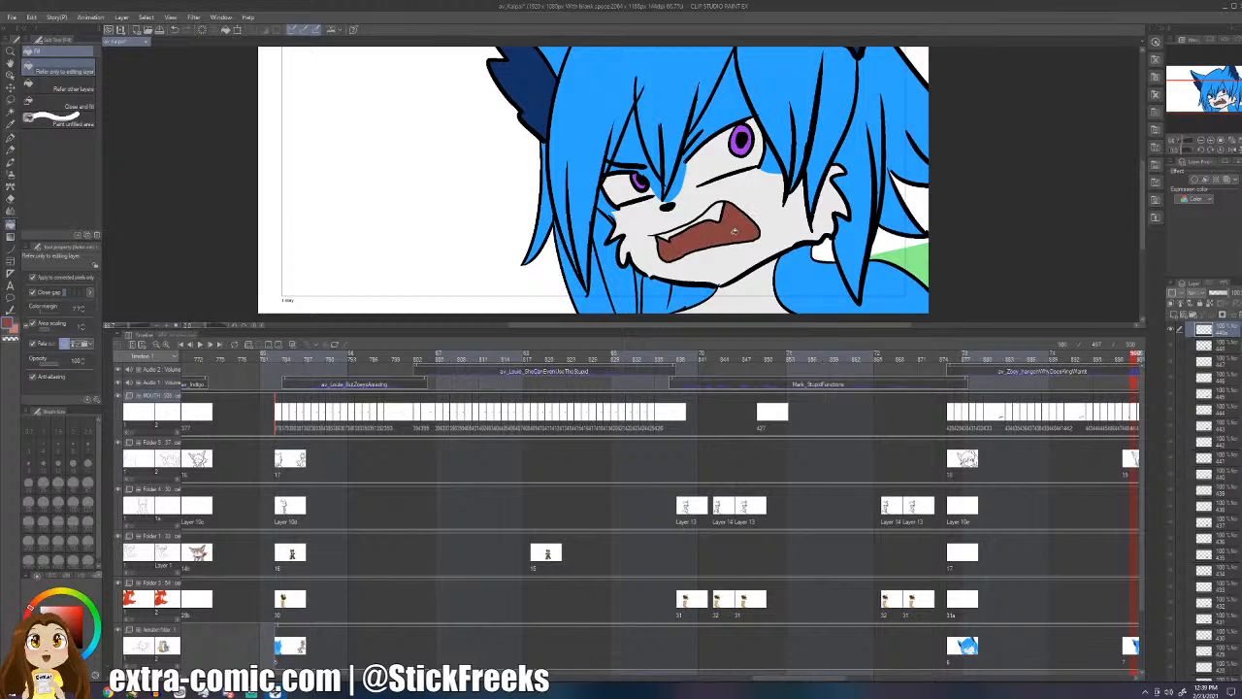
- Fill the new pose's mouths with dark red on the cels from frame 901 to the small open mouth at frame 903
key("Right")
key("Right")
key("Right")
key("Right")
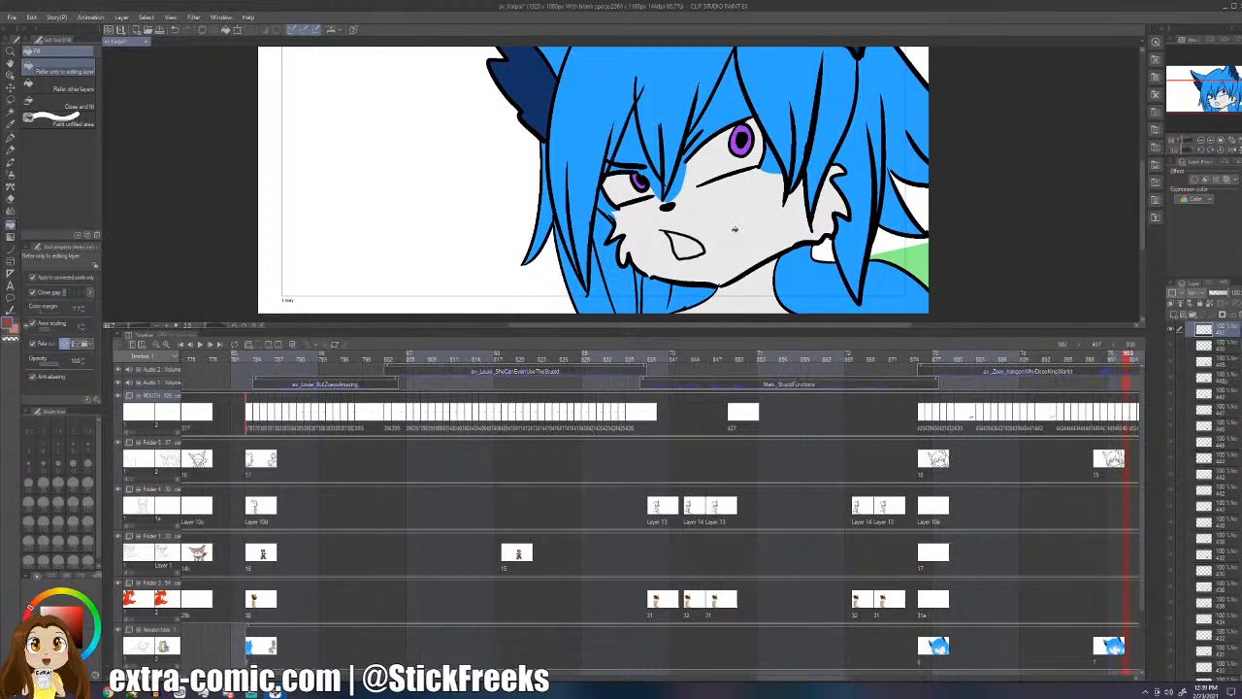
key("Right")
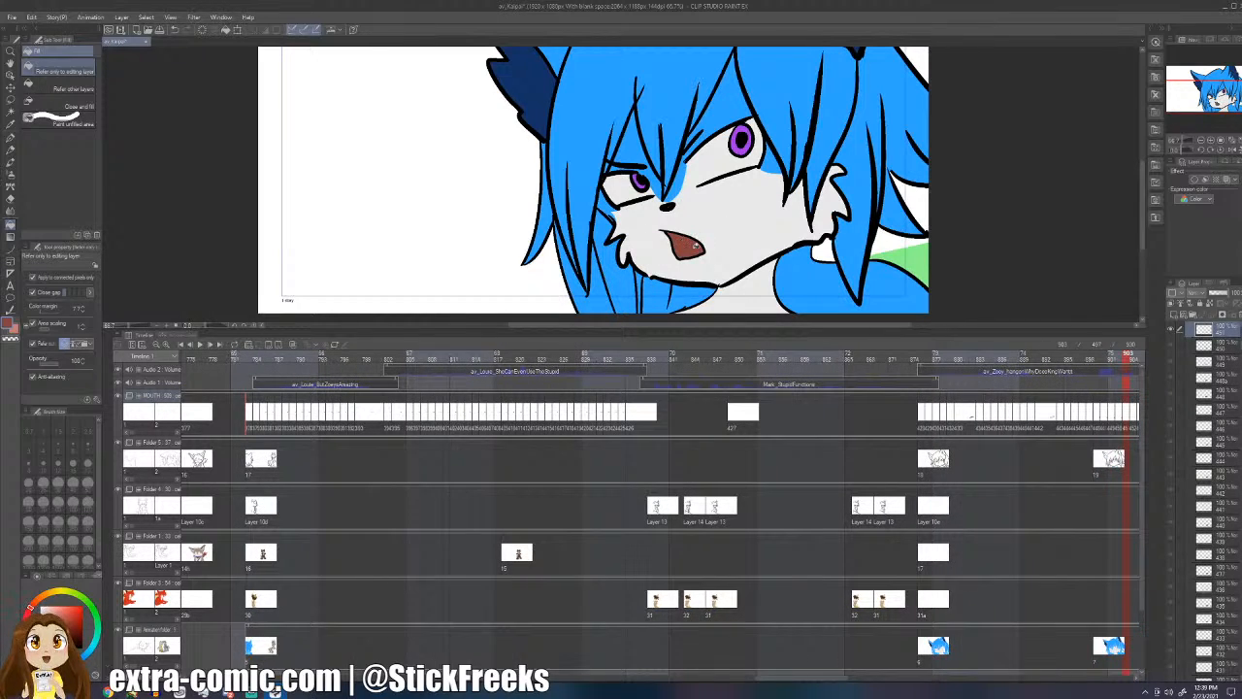
- Fill the gaps around the teeth and tongue with dark red on the cels from frame 904 to 910
key("Right")
key("Right")
key("Right")
key("Right")
key("Right")
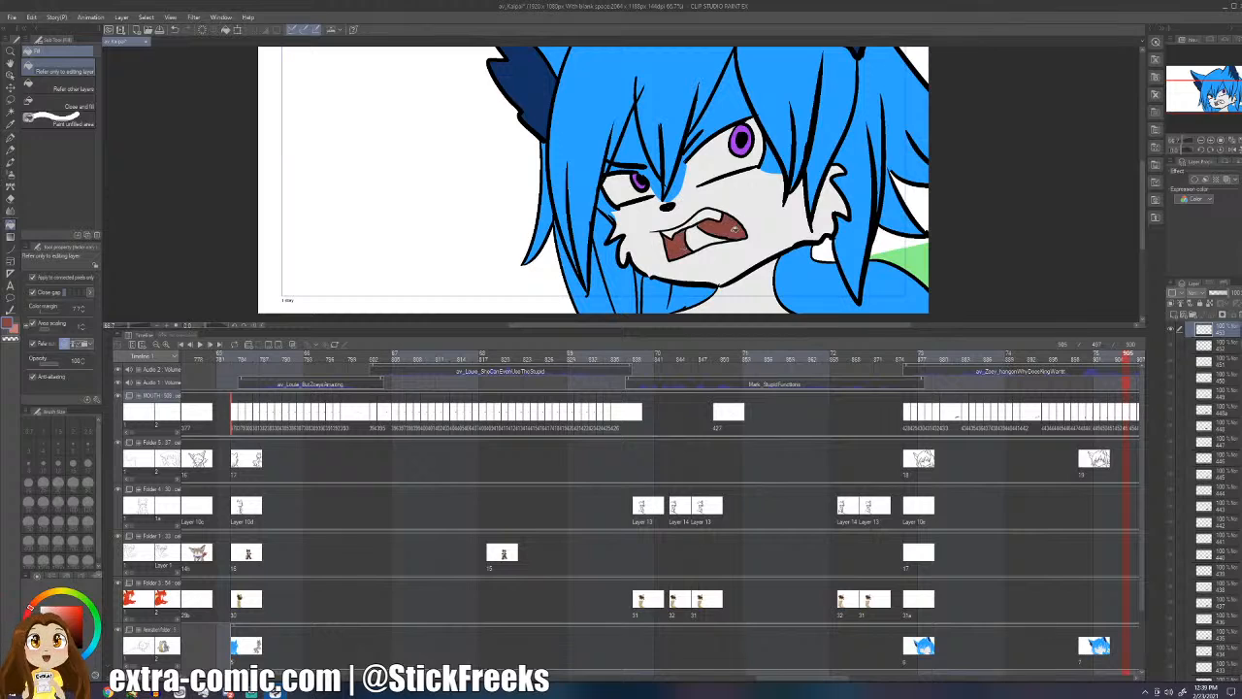
key("Right")
key("Right")
key("Right")
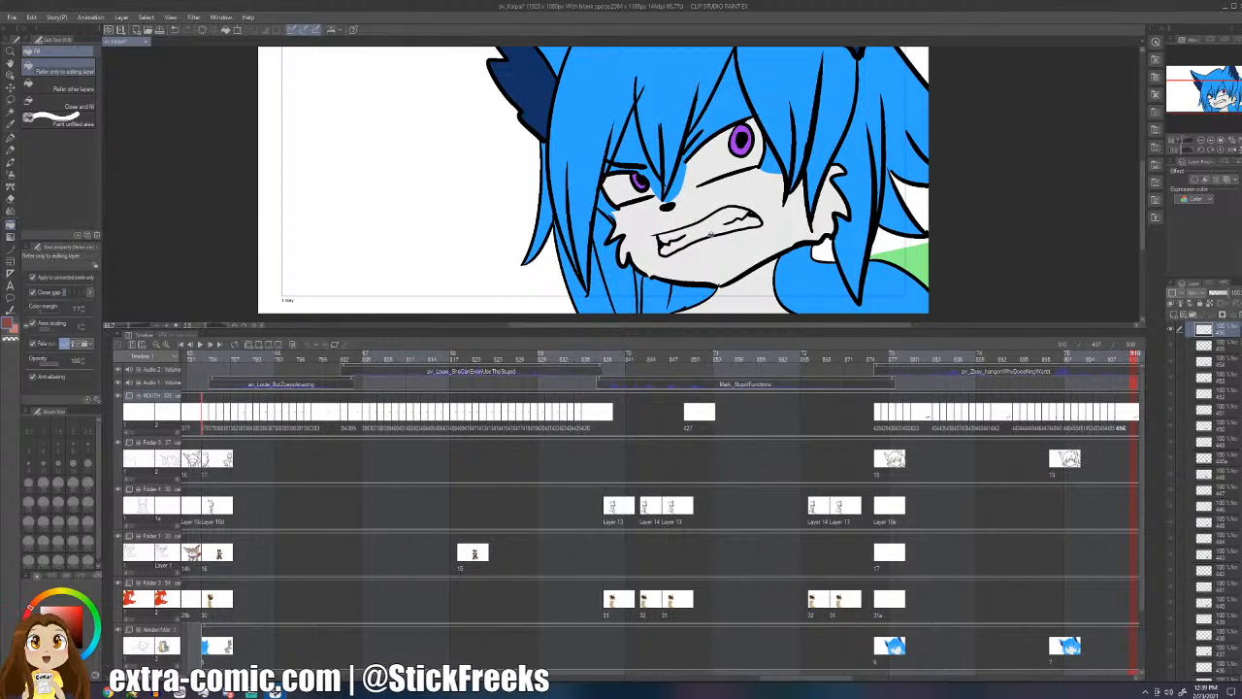
- Fill the blue character's mouth interiors with dark red on the cels from frame 914 to 917
key("Right")
key("Right")
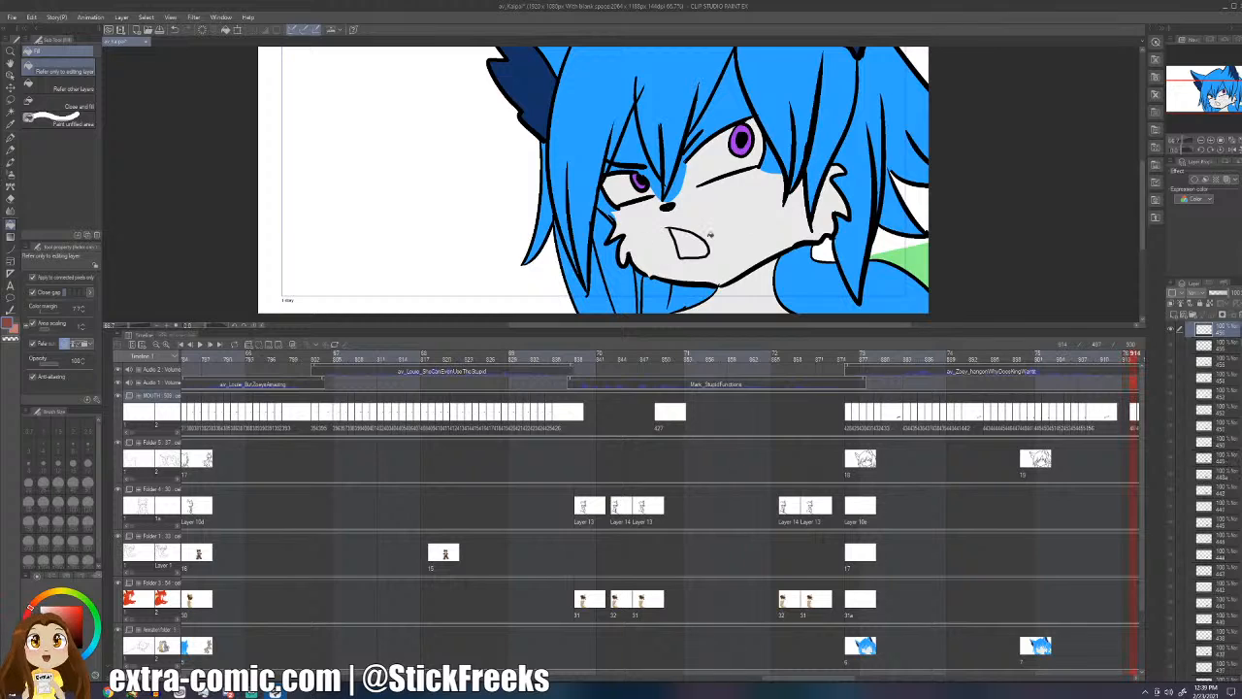
key("Right")
key("Right")
key("Right")
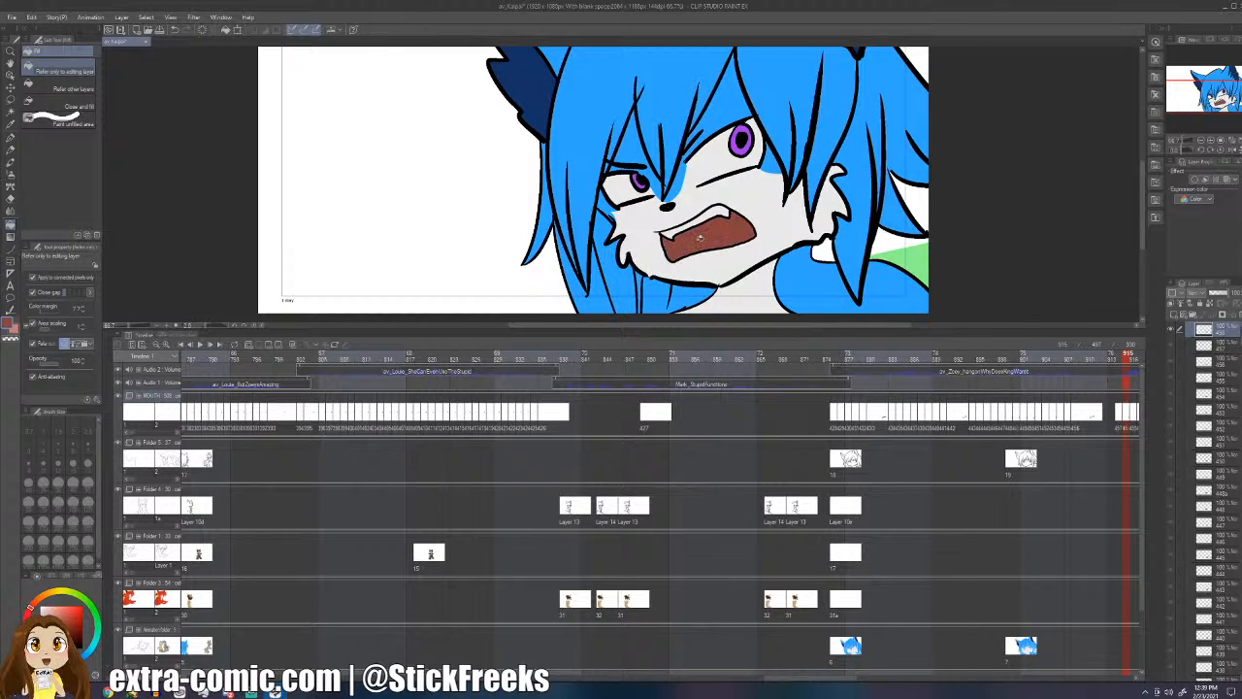
key("Right")
key("Right")
key("Right")
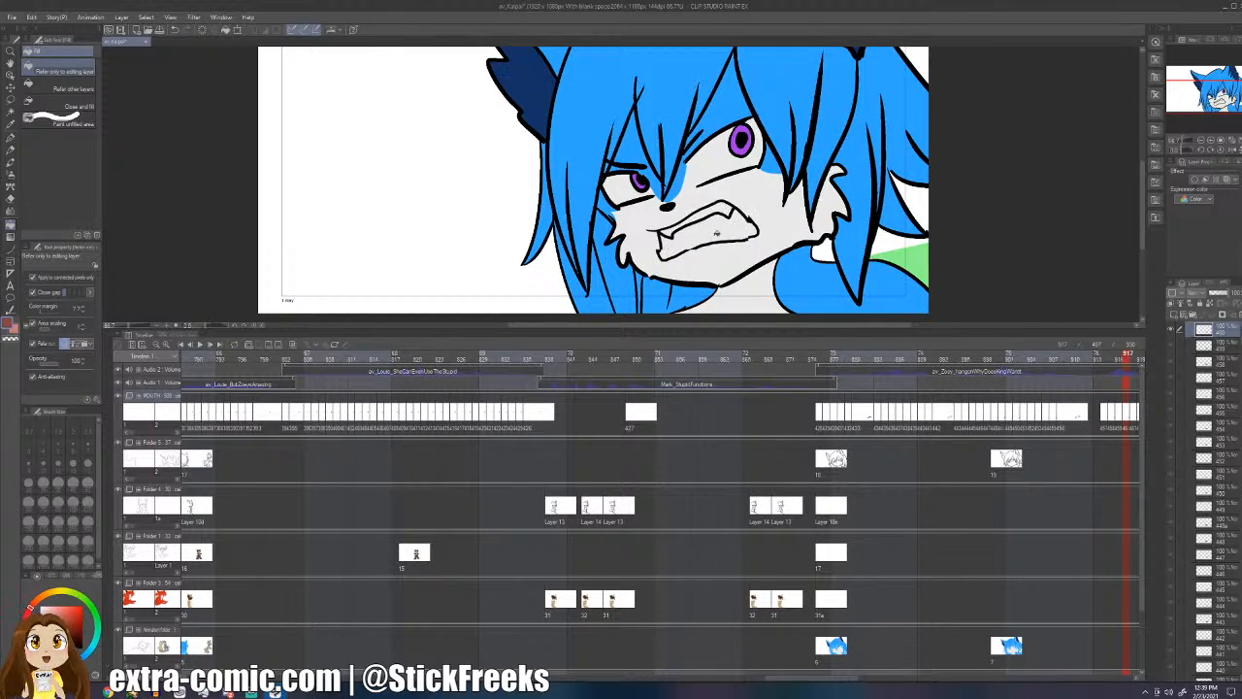
- Step through the blue character's mouth cels frame by frame from frame 917 to 930
key("Right")
key("Right")
key("Right")
key("Right")
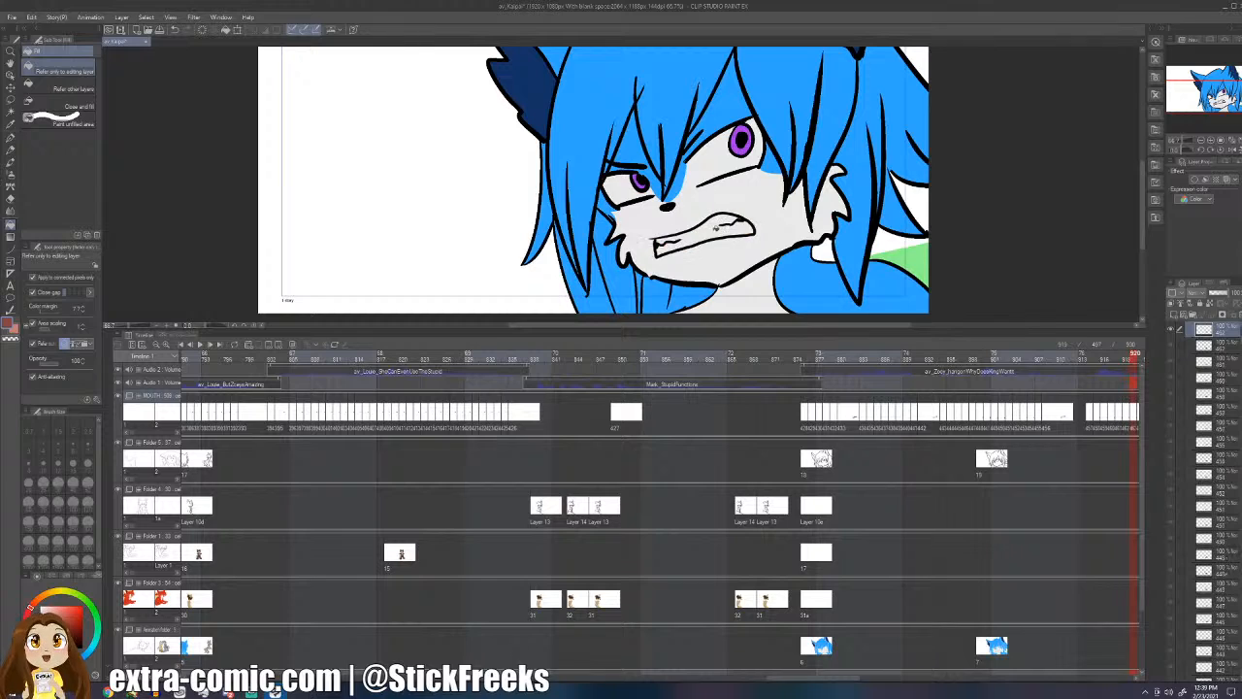
key("Right")
key("Right")
key("Right")
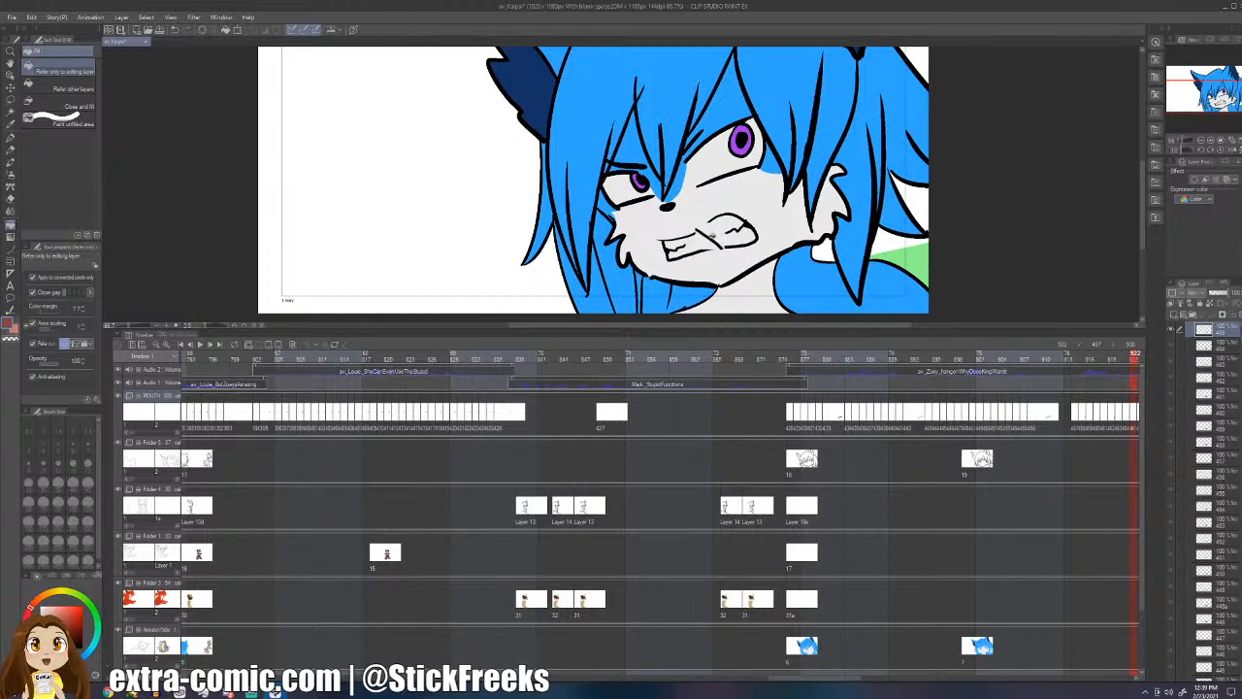
key("Right")
key("Right")
key("Right")
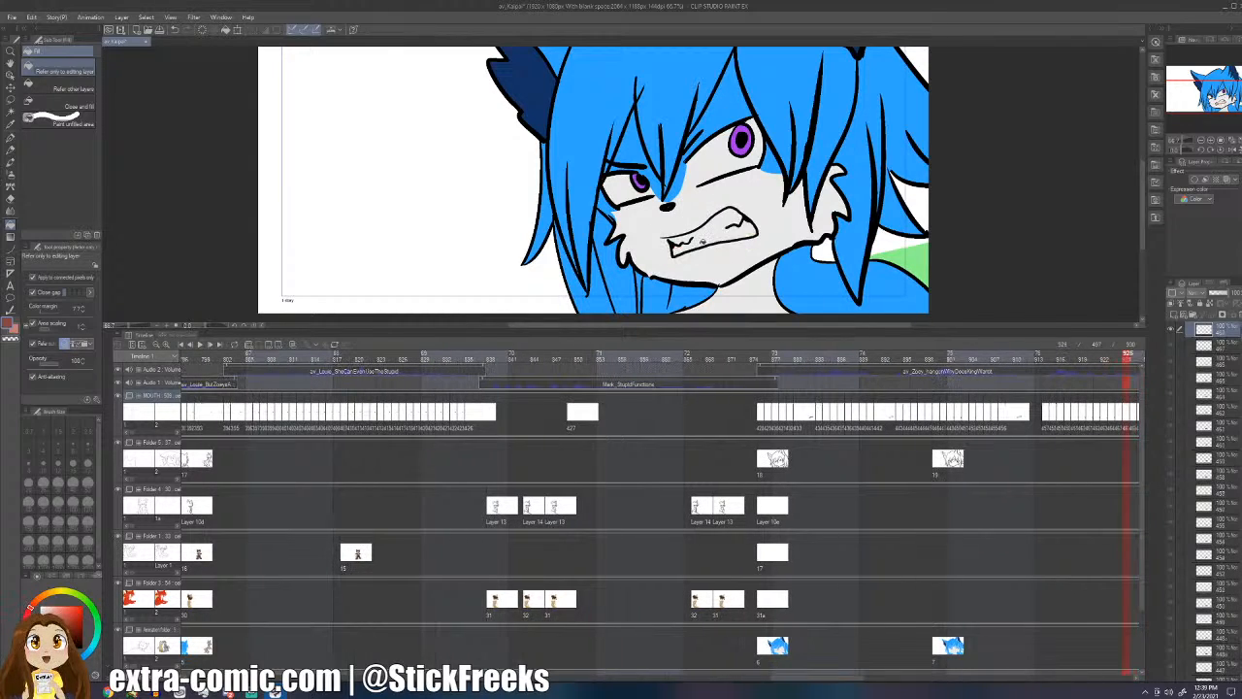
key("Right")
key("Right")
key("Right")
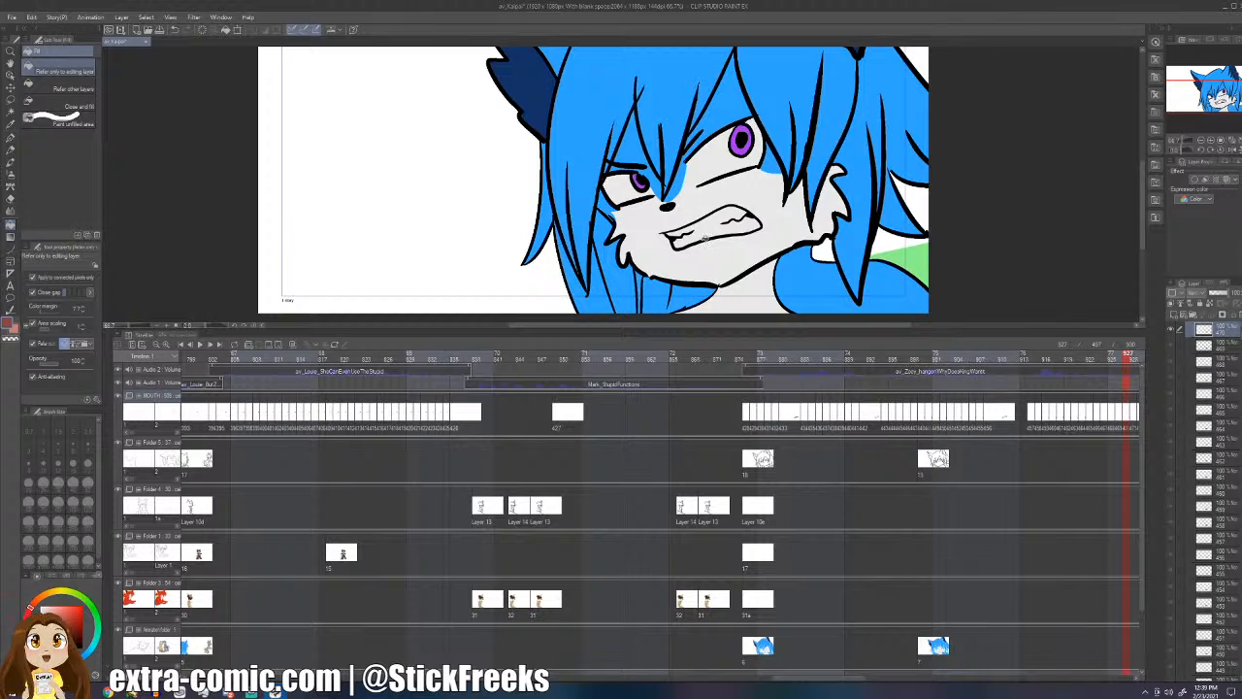
key("Right")
key("Right")
key("Right")
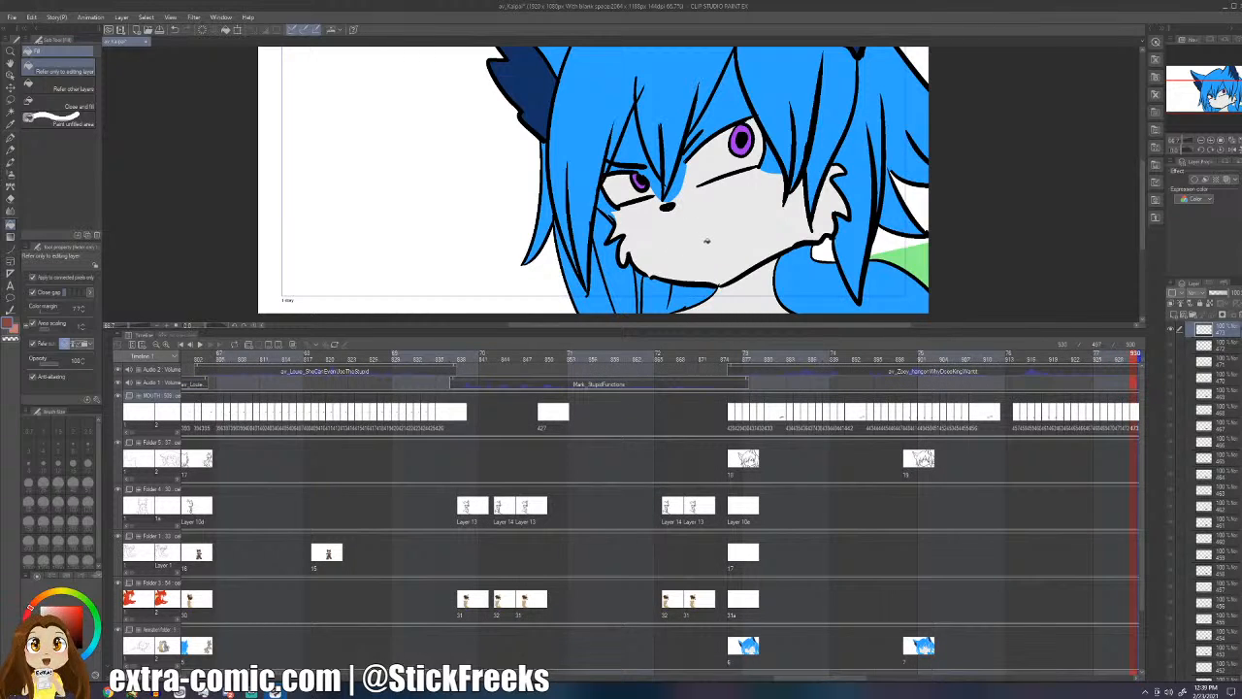
- Shift mouth cels 472 and 473 later so 472 starts at frame 931 and cel 471 holds until the shot ends, and save the file
left_click_drag(804, 677, 829, 677)
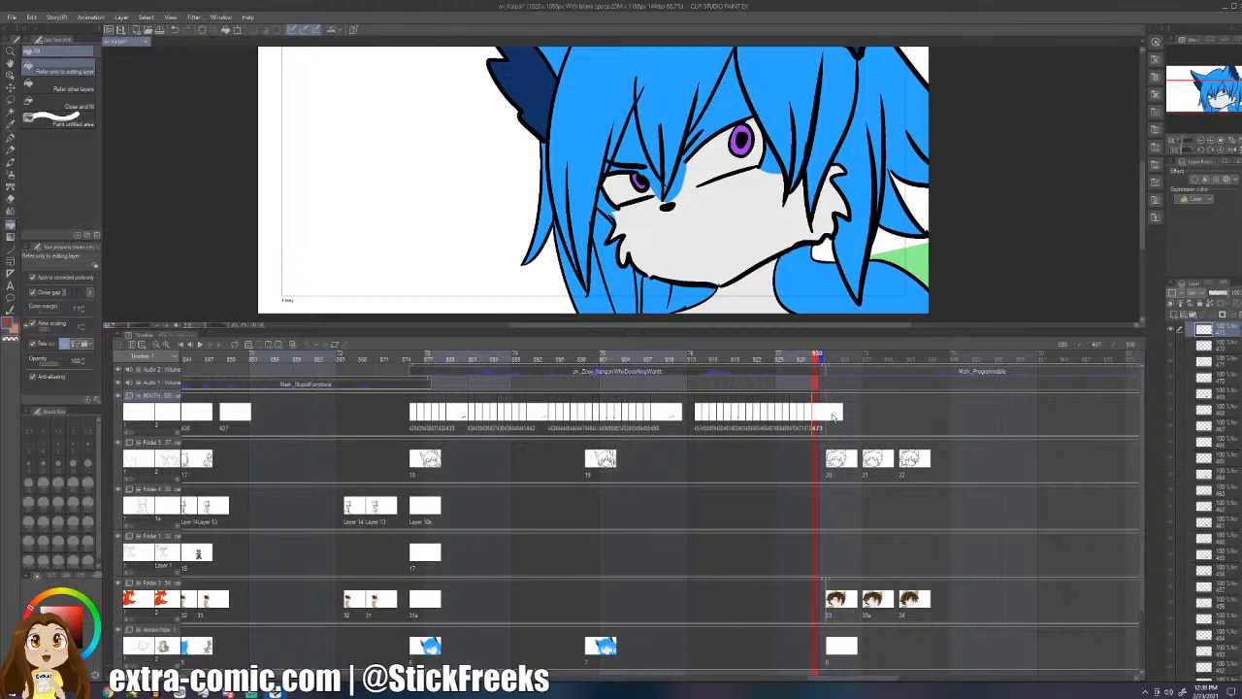
left_click_drag(833, 417, 834, 417)
left_click(804, 419)
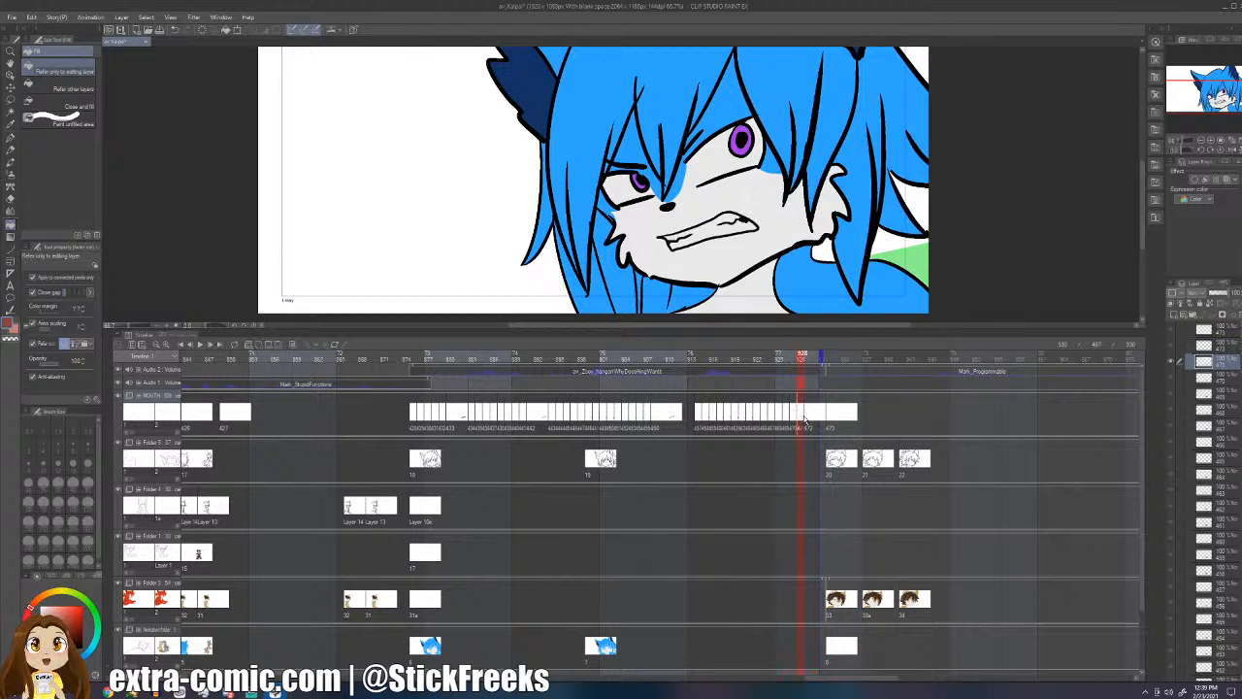
left_click(794, 418)
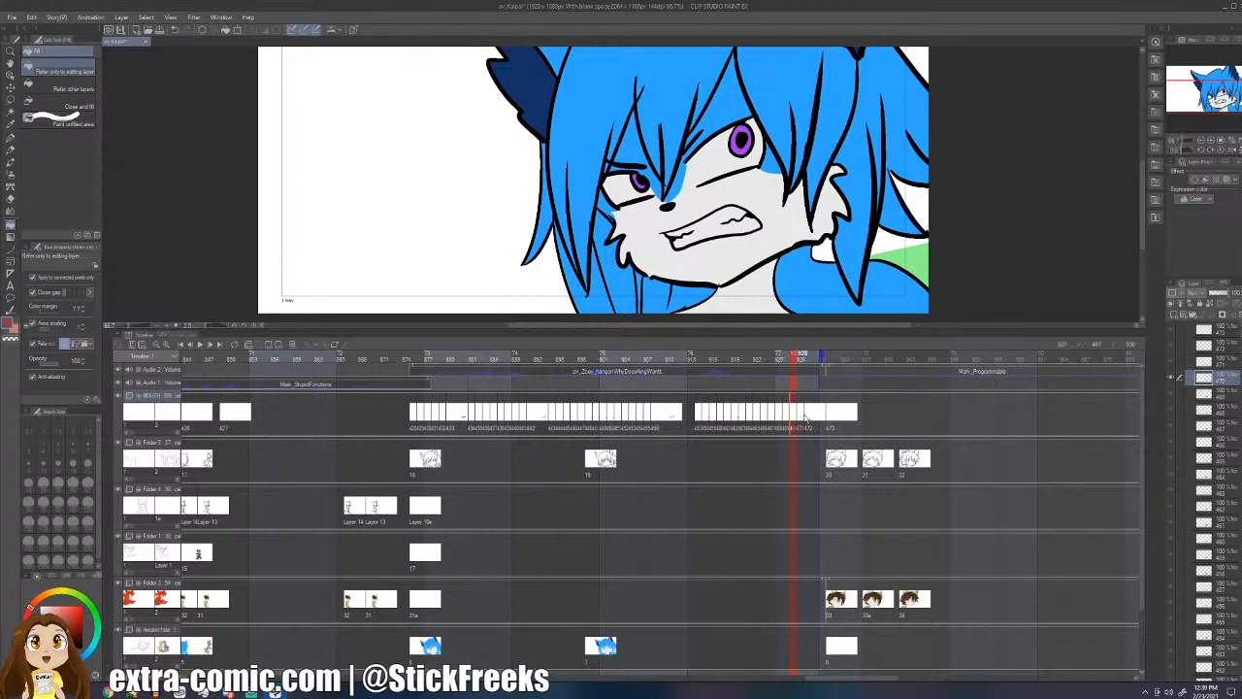
left_click(809, 418)
left_click(817, 418)
mouse_move(831, 418)
left_mouse_down()
mouse_move(852, 418)
mouse_move(826, 418)
left_mouse_up()
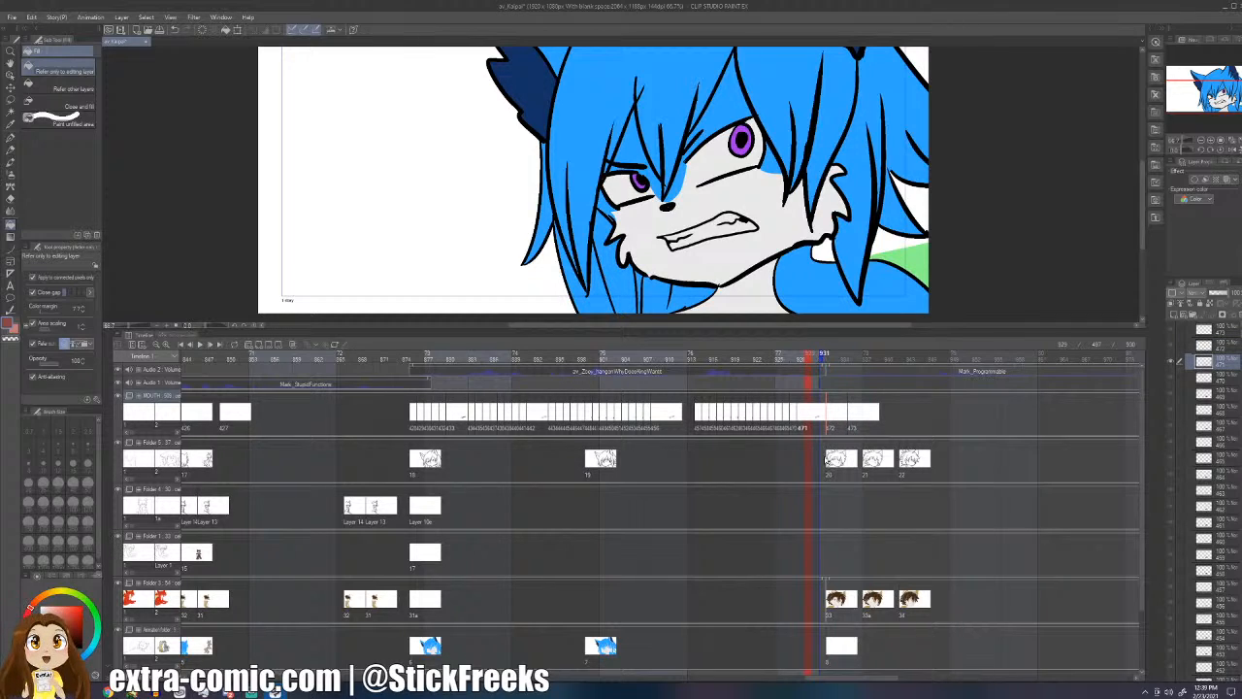
key("ctrl+s")
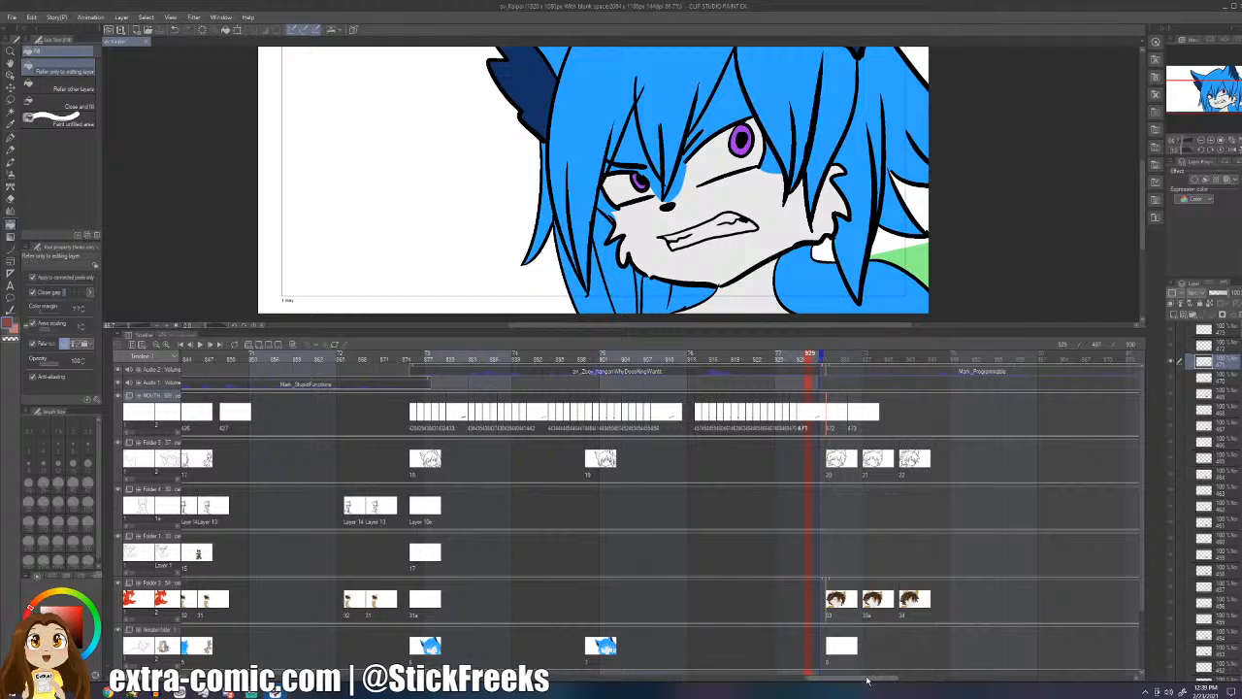
- Go back to the mouth cels shortly before cel 377 to review the lip sync from there
left_click_drag(869, 679, 844, 681)
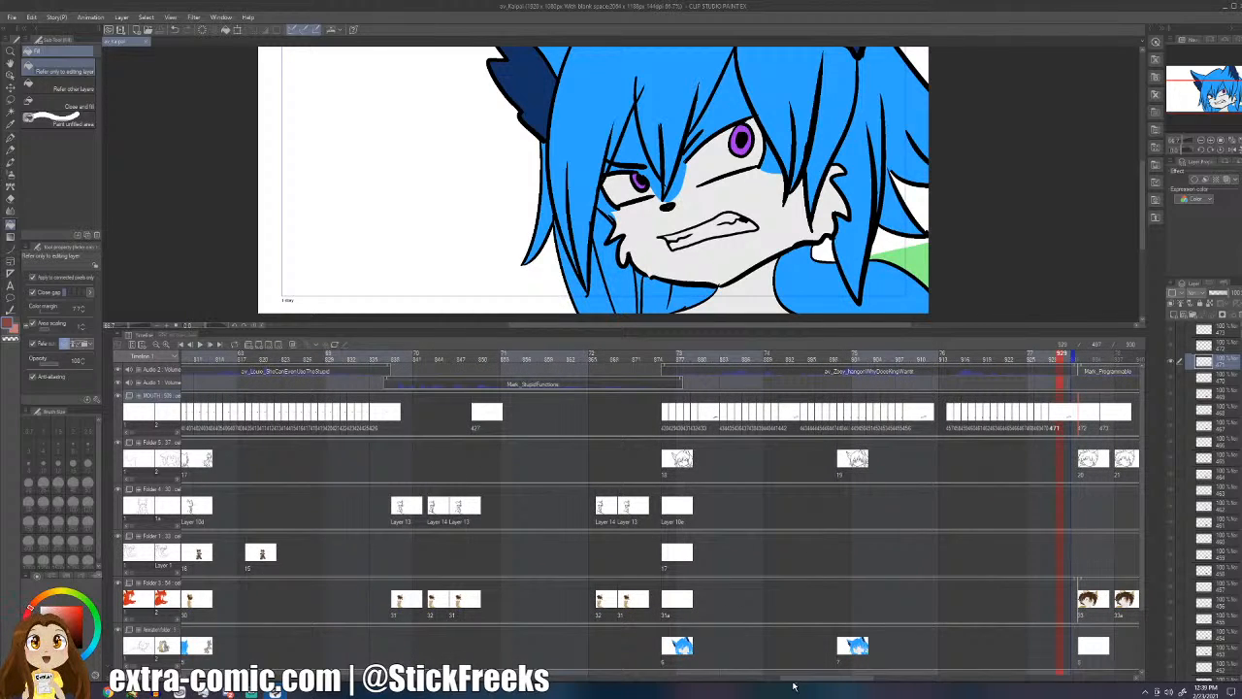
left_click_drag(786, 679, 721, 675)
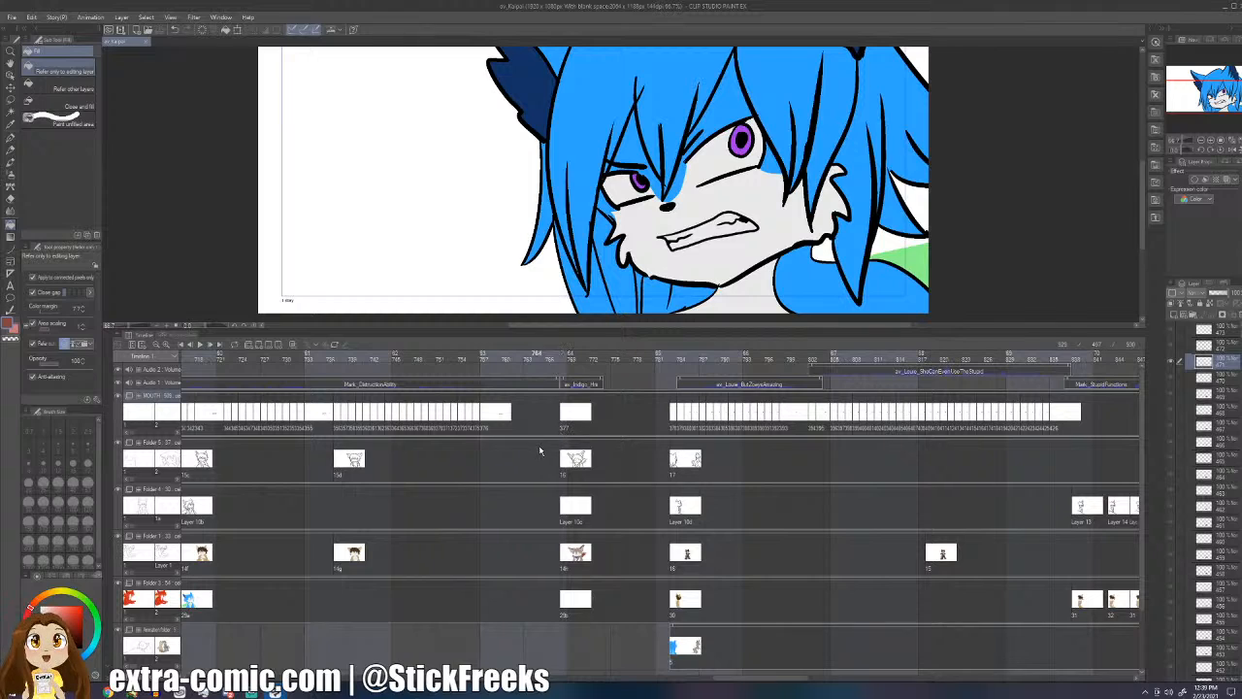
left_click(498, 419)
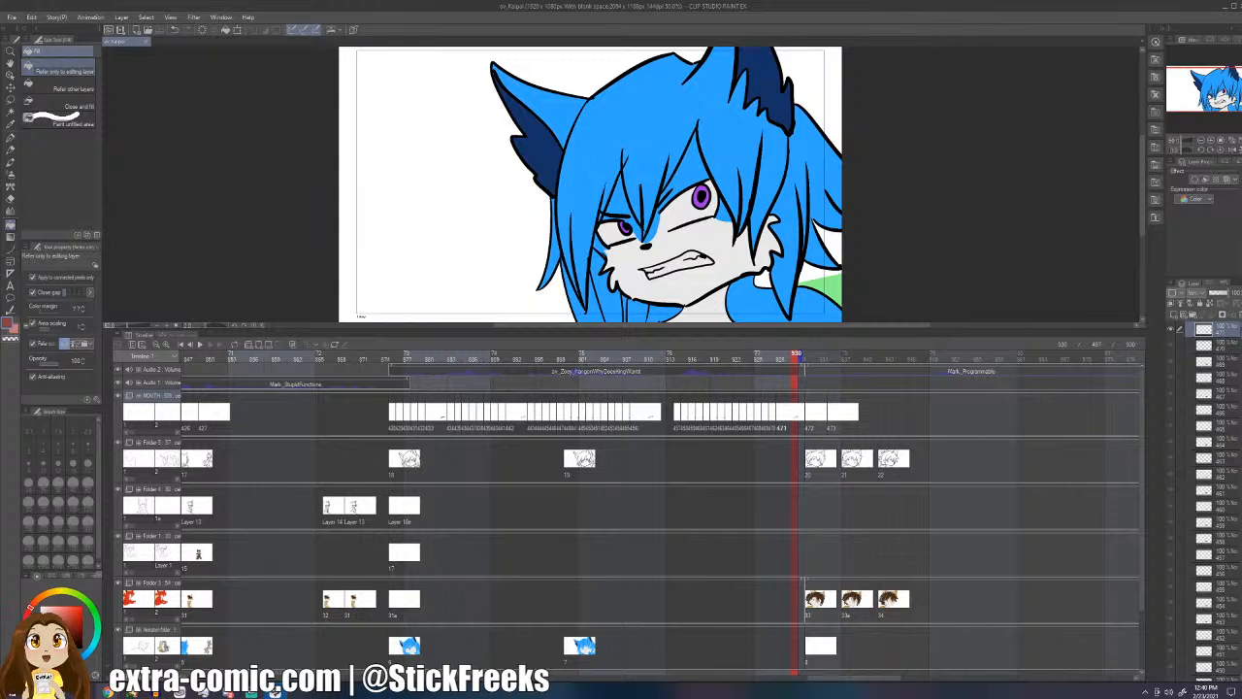
- Switch to the FF13 Progress spreadsheet in Google Sheets and set the Kaipai scene's Mouth Animation cell to a yellow fill
mouse_move(109, 691)
left_click(163, 643)
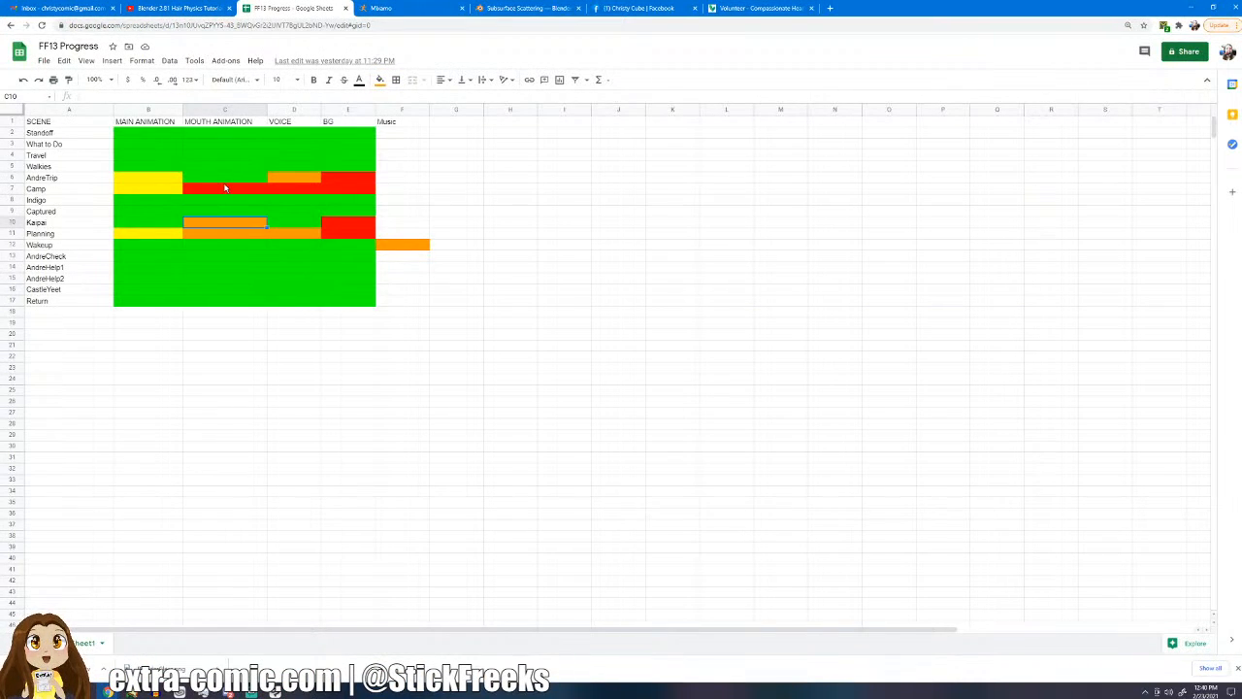
left_click(380, 80)
left_click(420, 128)
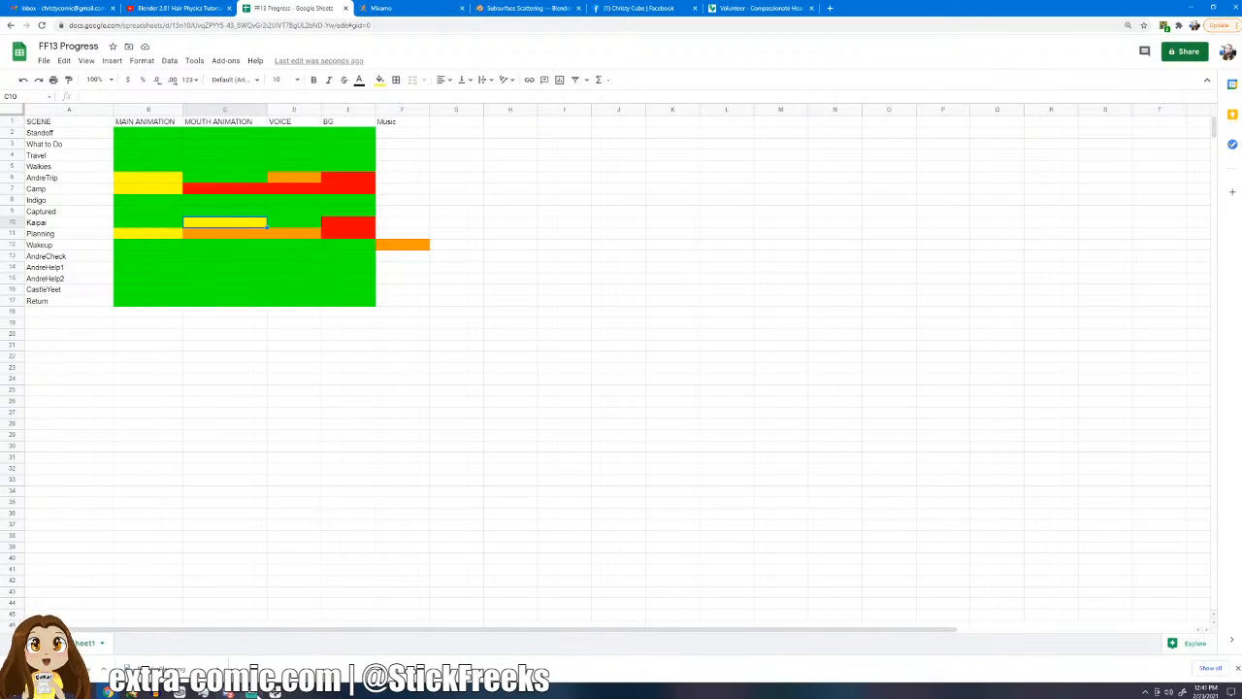
- Return to Clip Studio Paint to look over the timeline around frame 930, and switch to Streamlabs OBS
left_click(278, 692)
scroll(724, 617, "down", 1)
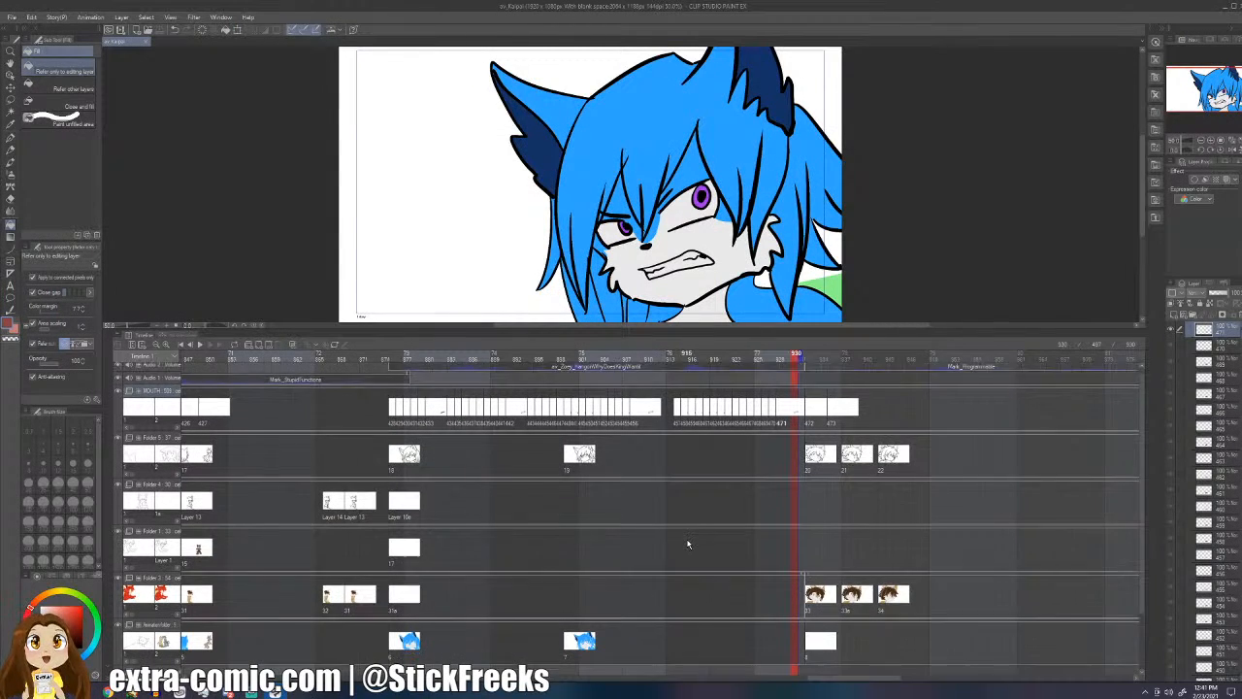
mouse_move(865, 678)
left_mouse_down()
mouse_move(1076, 682)
mouse_move(853, 676)
left_mouse_up()
scroll(978, 597, "up", 1)
scroll(978, 597, "up", 1)
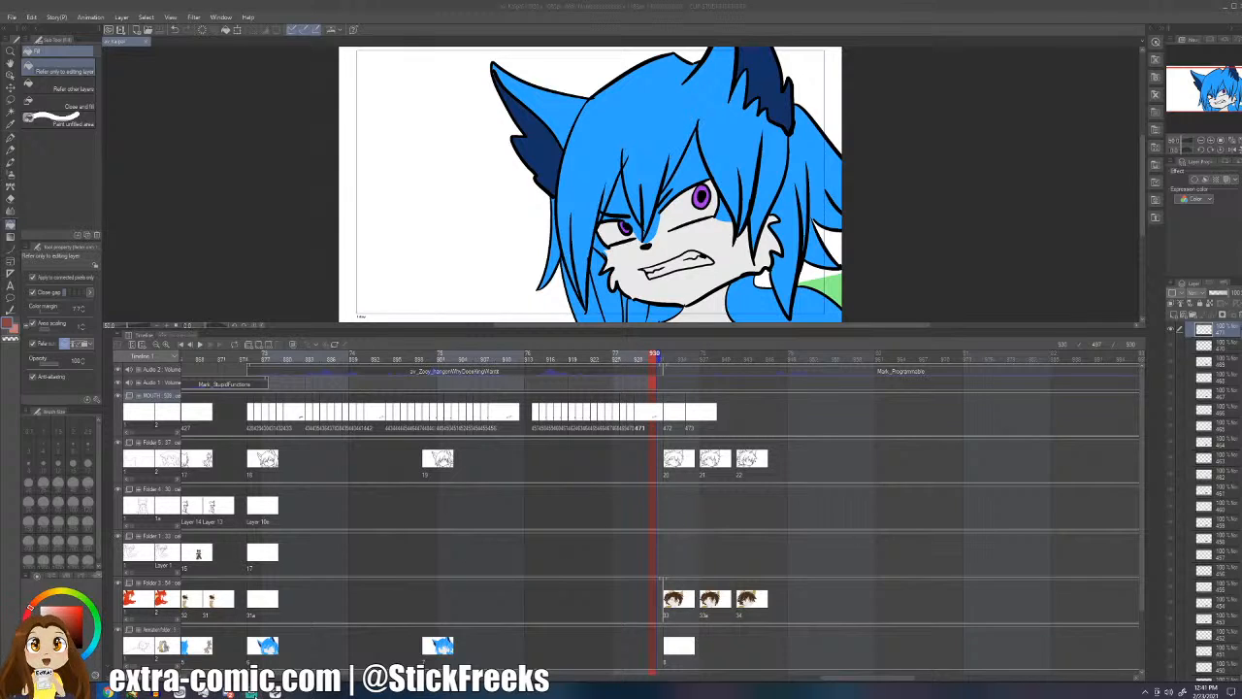
left_click(253, 692)
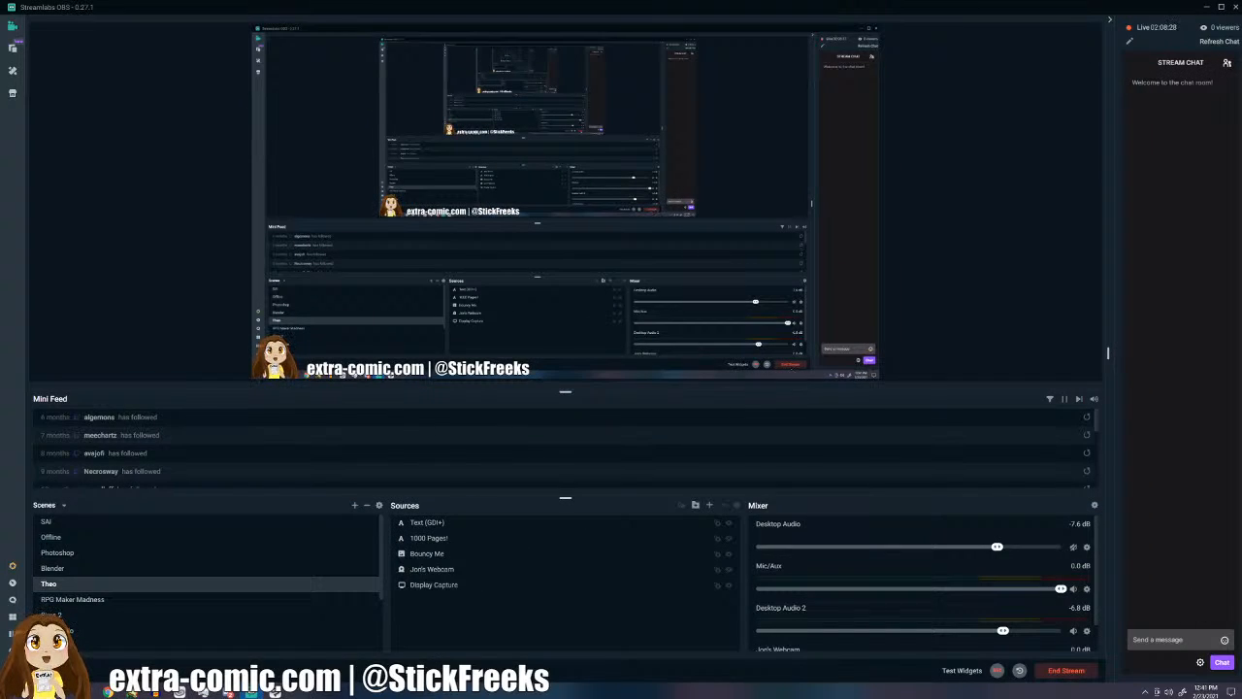